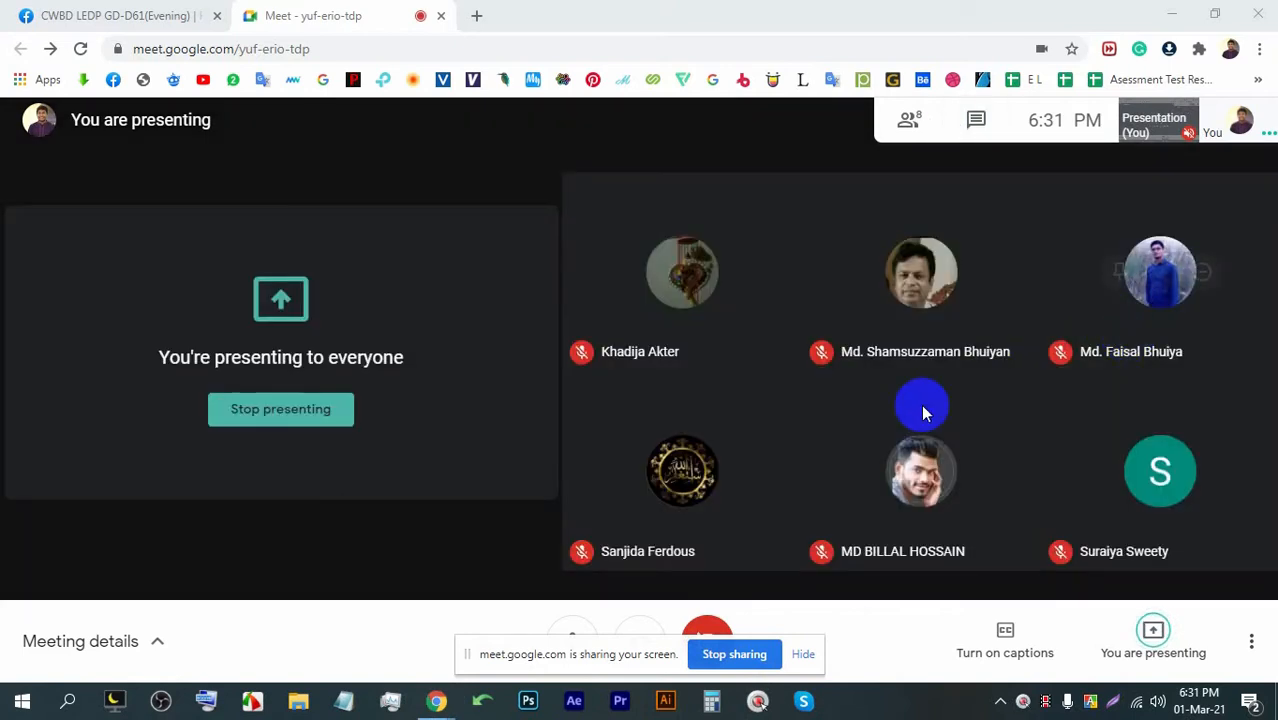
# Step: Hide the screen-sharing notice, then review the two desk calendar mockups in the Facebook group post with the potted plant photo
pyautogui.click(802, 655)
pyautogui.click(110, 15)
pyautogui.scroll(-6, 579, 443)
pyautogui.scroll(-1, 520, 400)
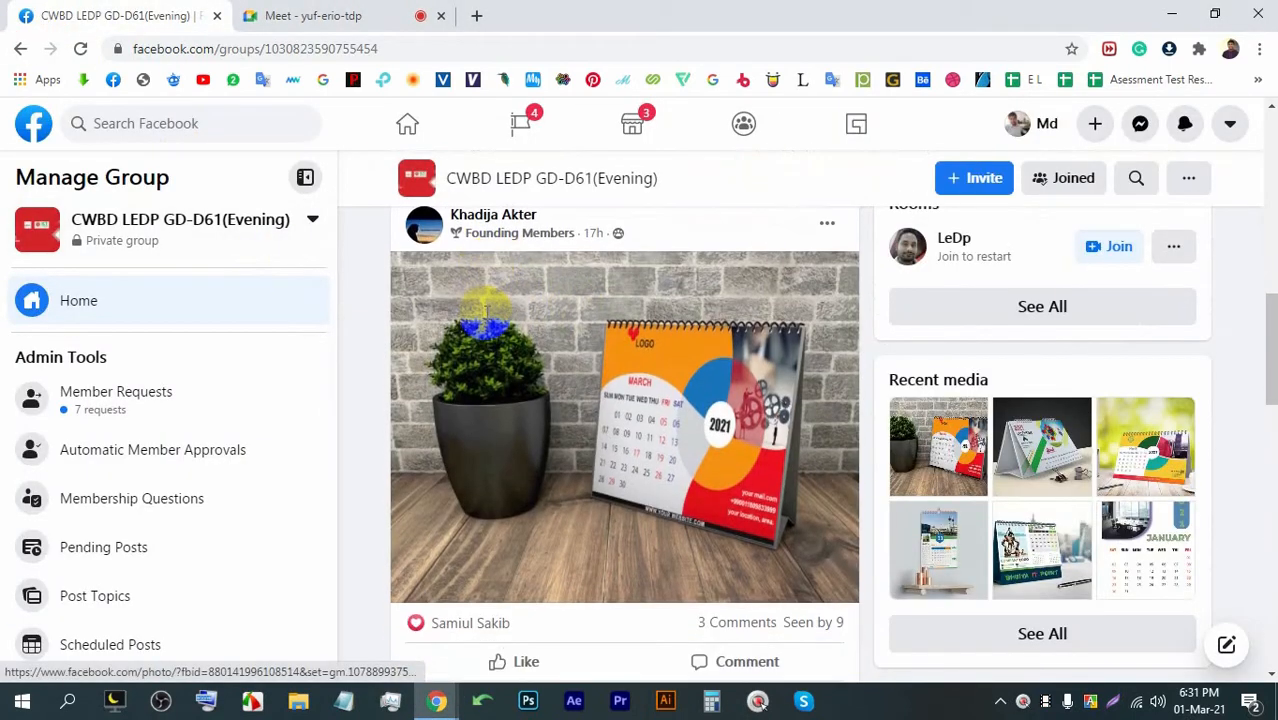
pyautogui.click(522, 348)
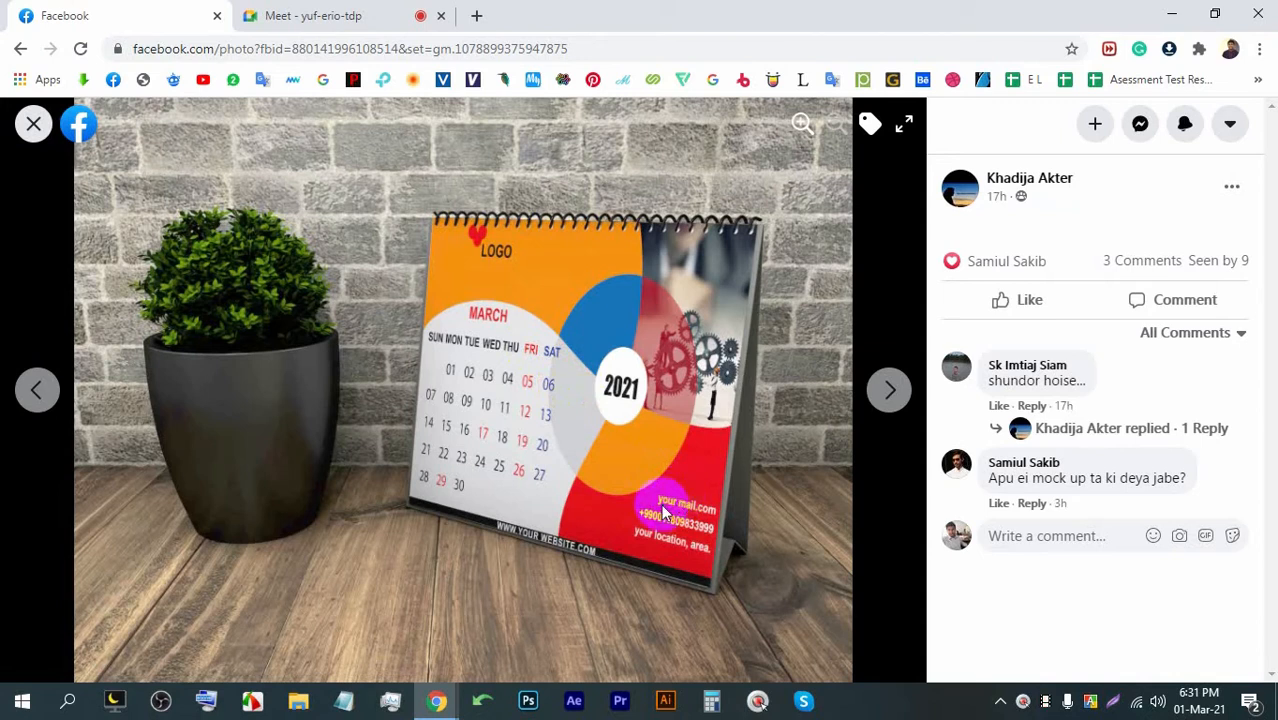
pyautogui.click(883, 390)
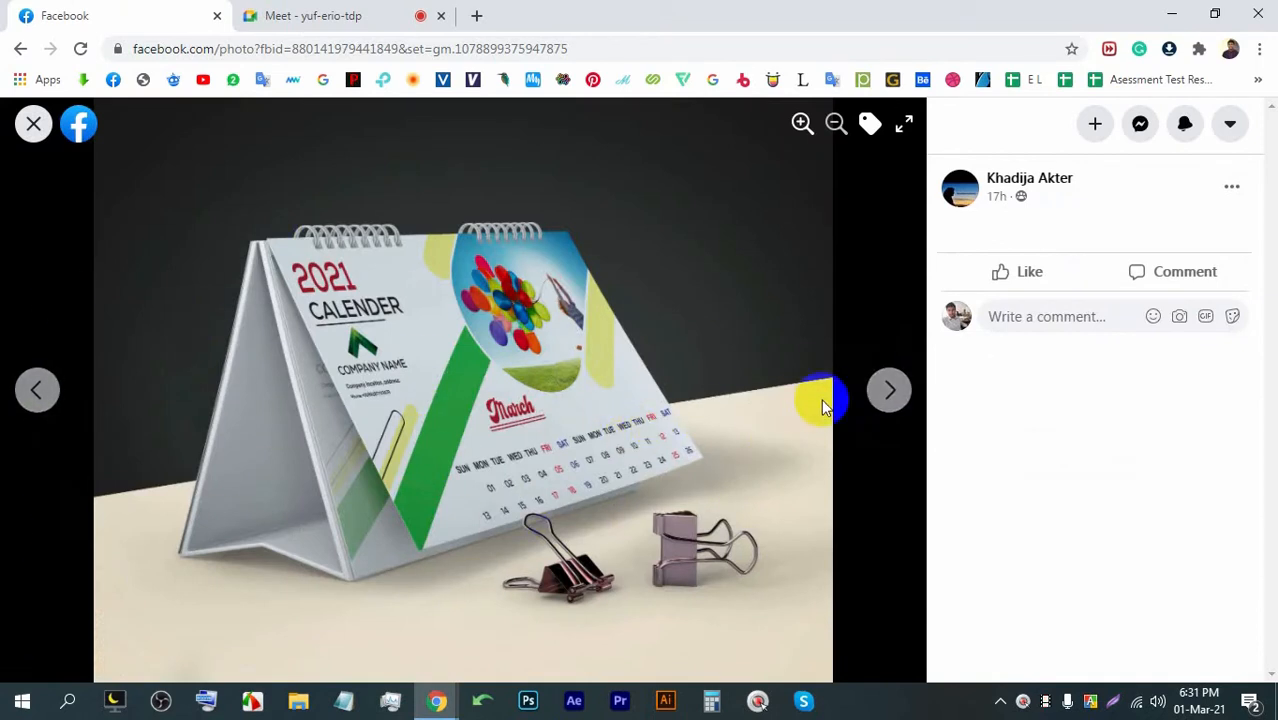
pyautogui.click(887, 382)
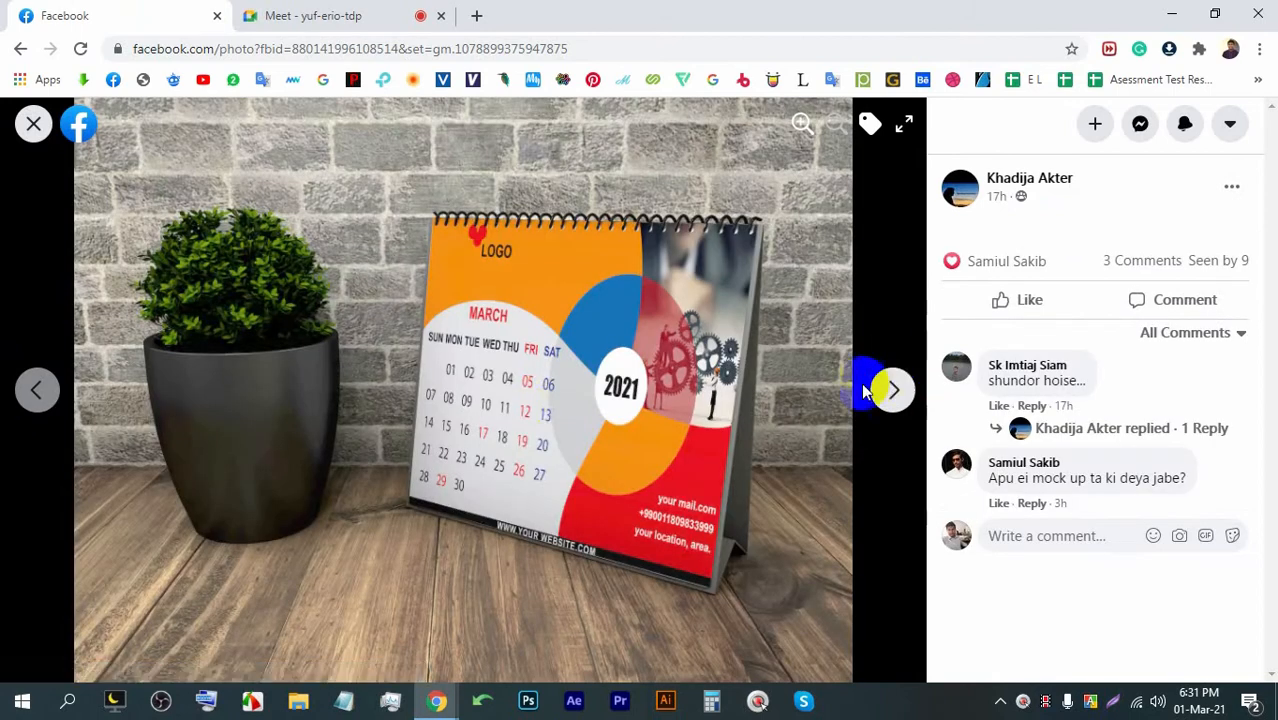
pyautogui.click(22, 388)
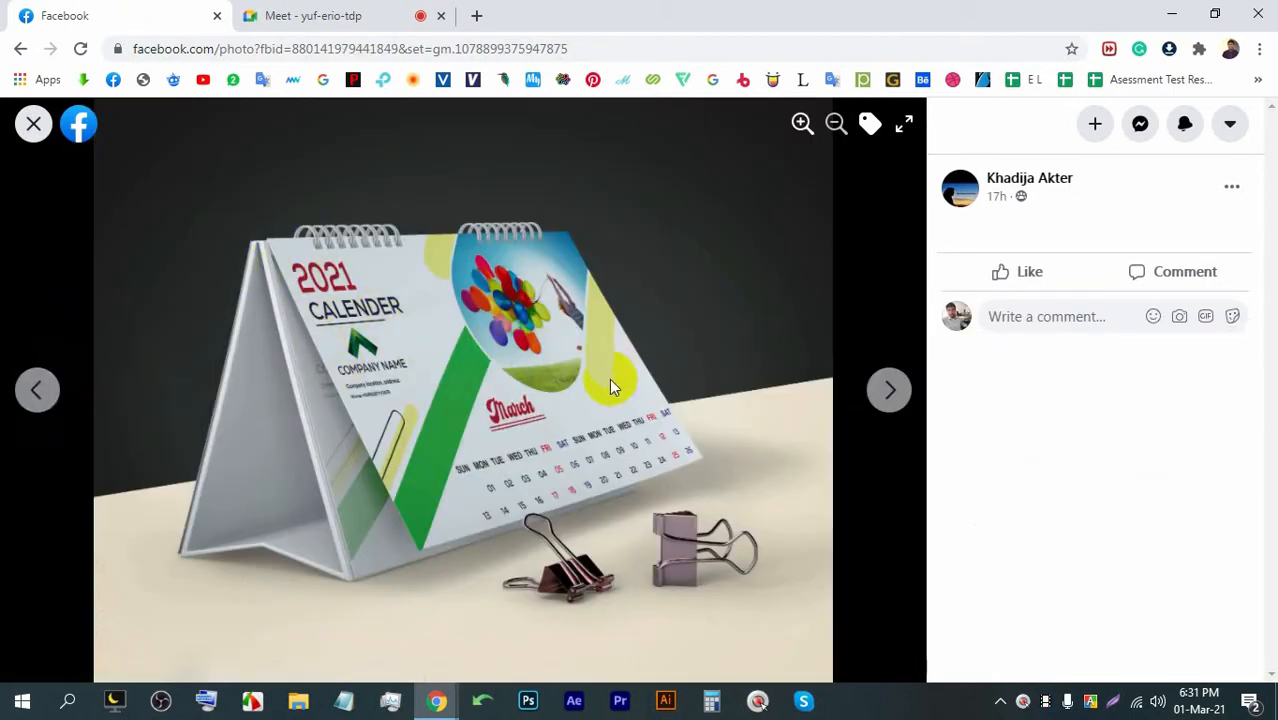
pyautogui.click(30, 128)
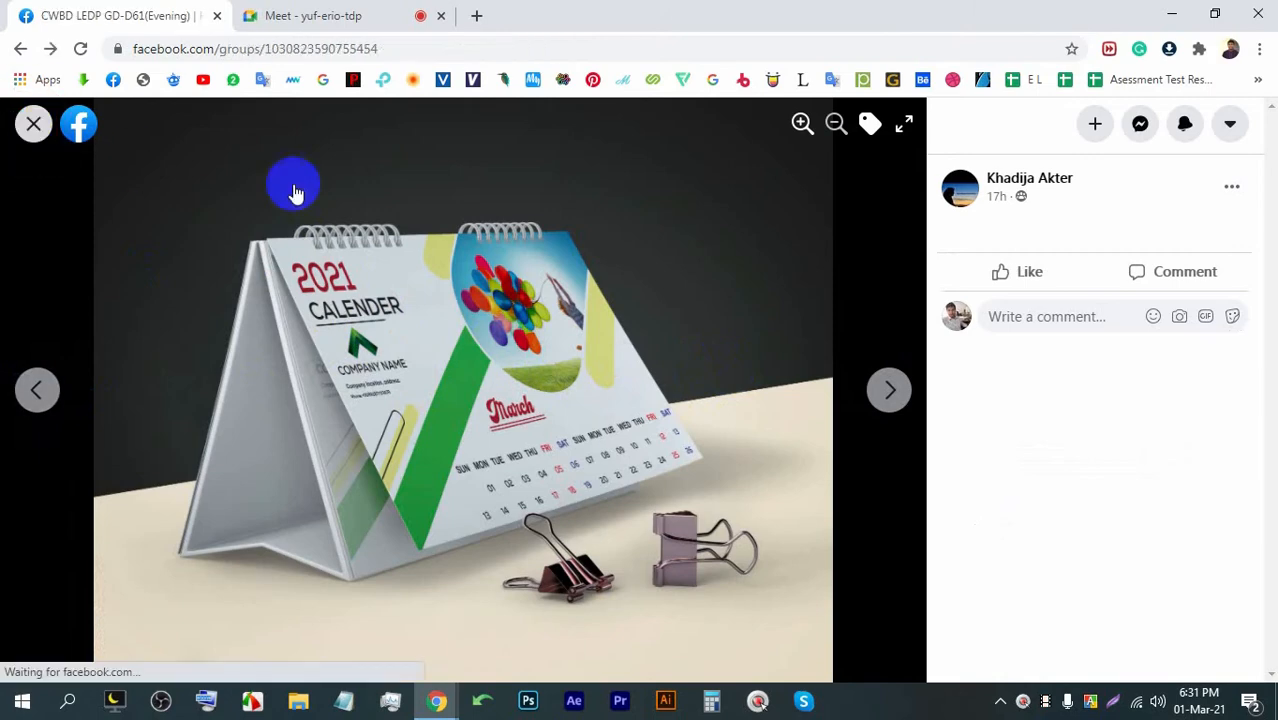
# Step: Find the group post containing the February 2021 desk calendar and open that photo
pyautogui.scroll(-10, 640, 400)
pyautogui.scroll(-4, 626, 384)
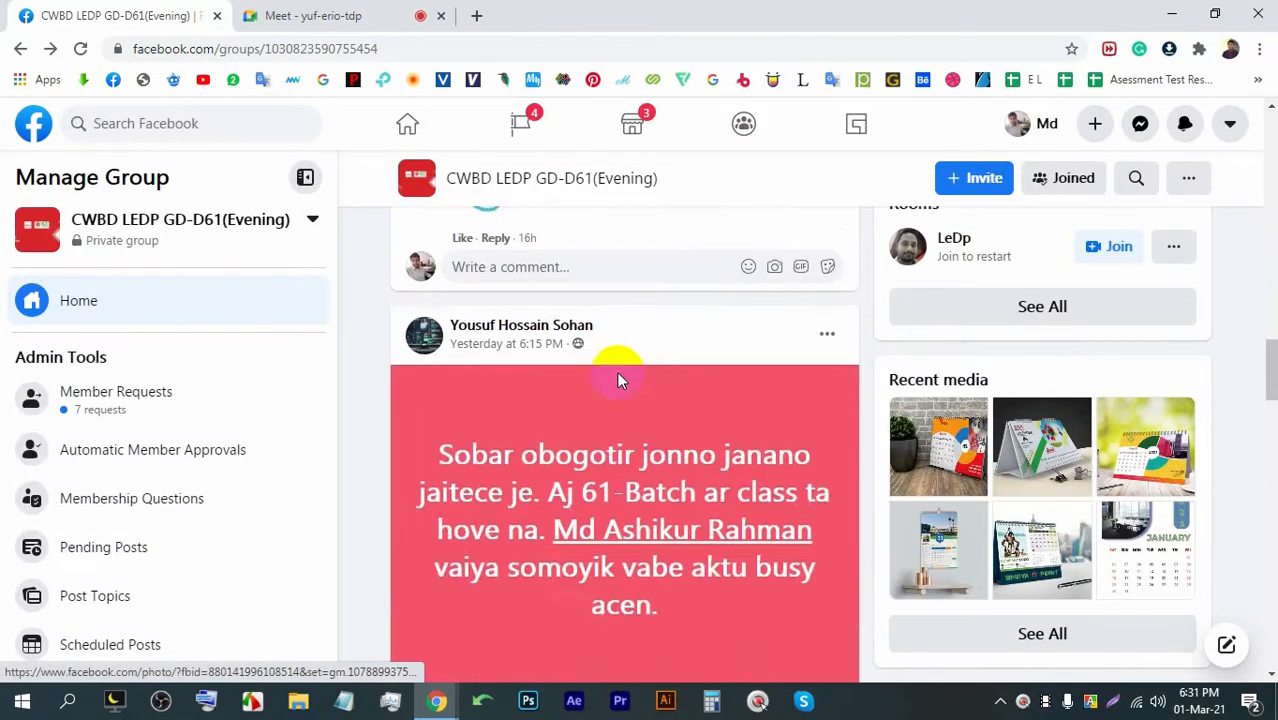
pyautogui.scroll(13, 616, 379)
pyautogui.scroll(-5, 613, 384)
pyautogui.scroll(-15, 612, 383)
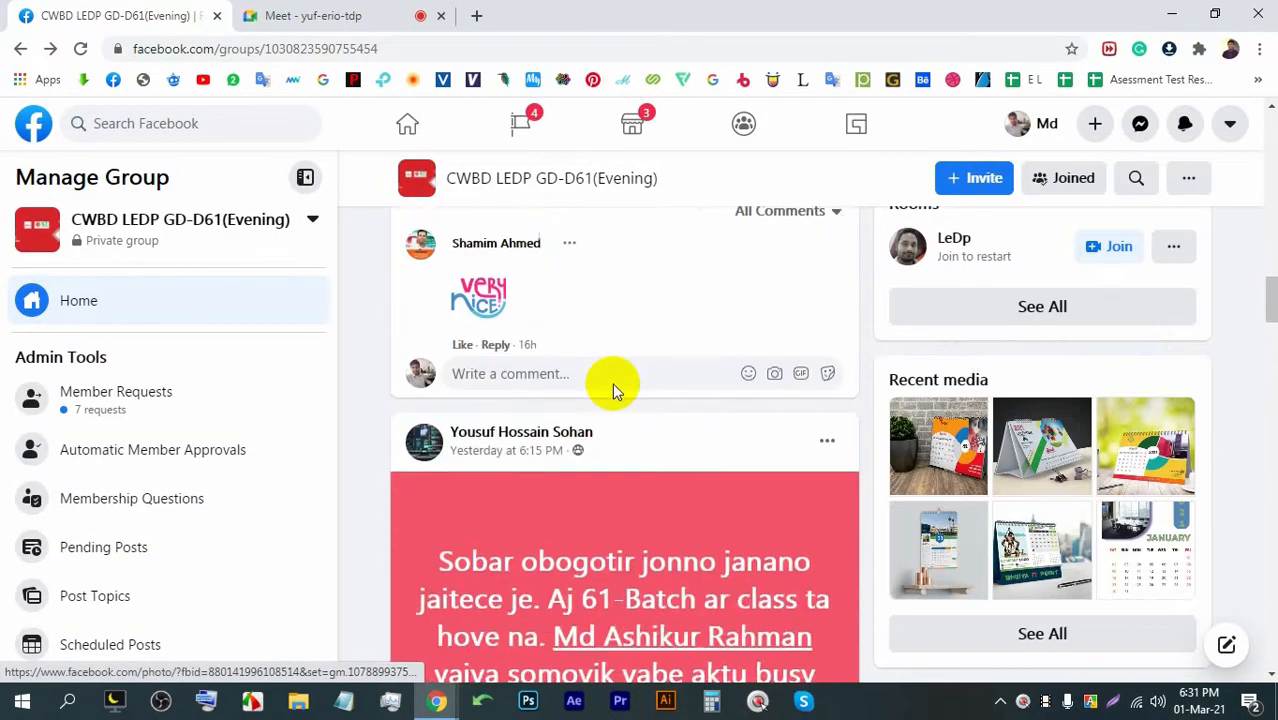
pyautogui.click(566, 358)
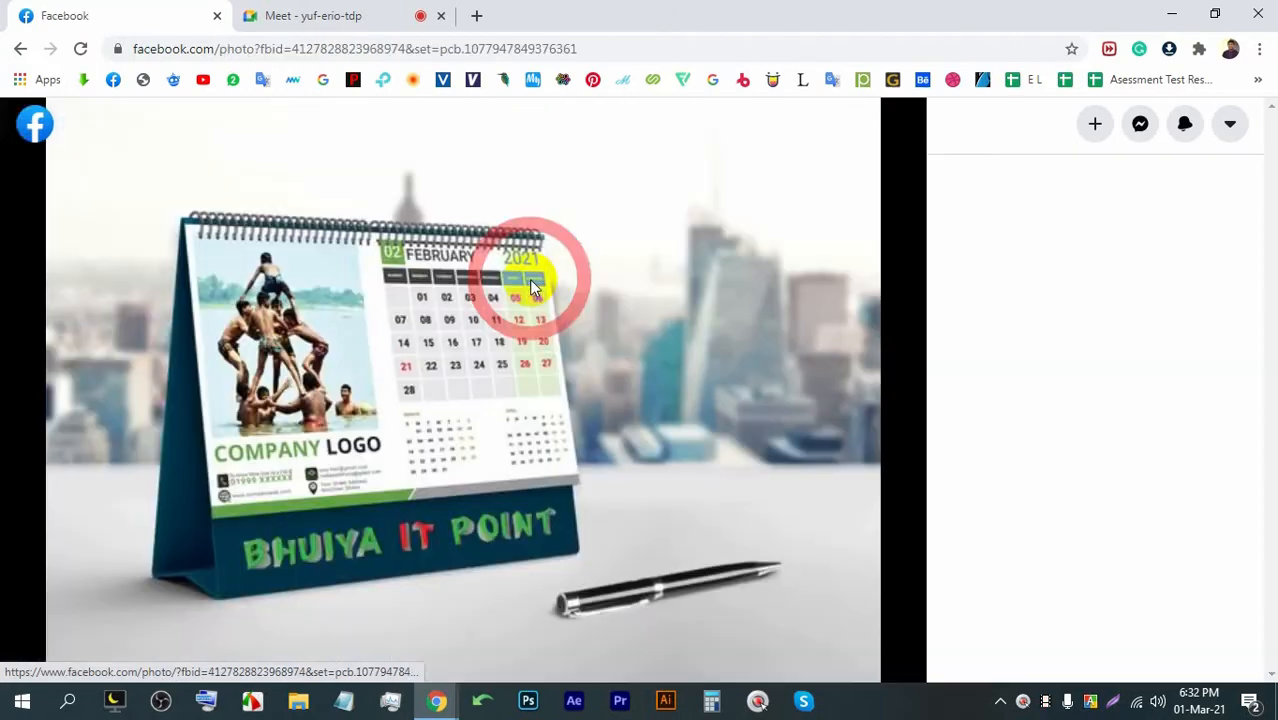
# Step: Admit the waiting participant to the Google Meet call and return to the Facebook photo
pyautogui.click(310, 15)
pyautogui.click(840, 212)
pyautogui.click(128, 13)
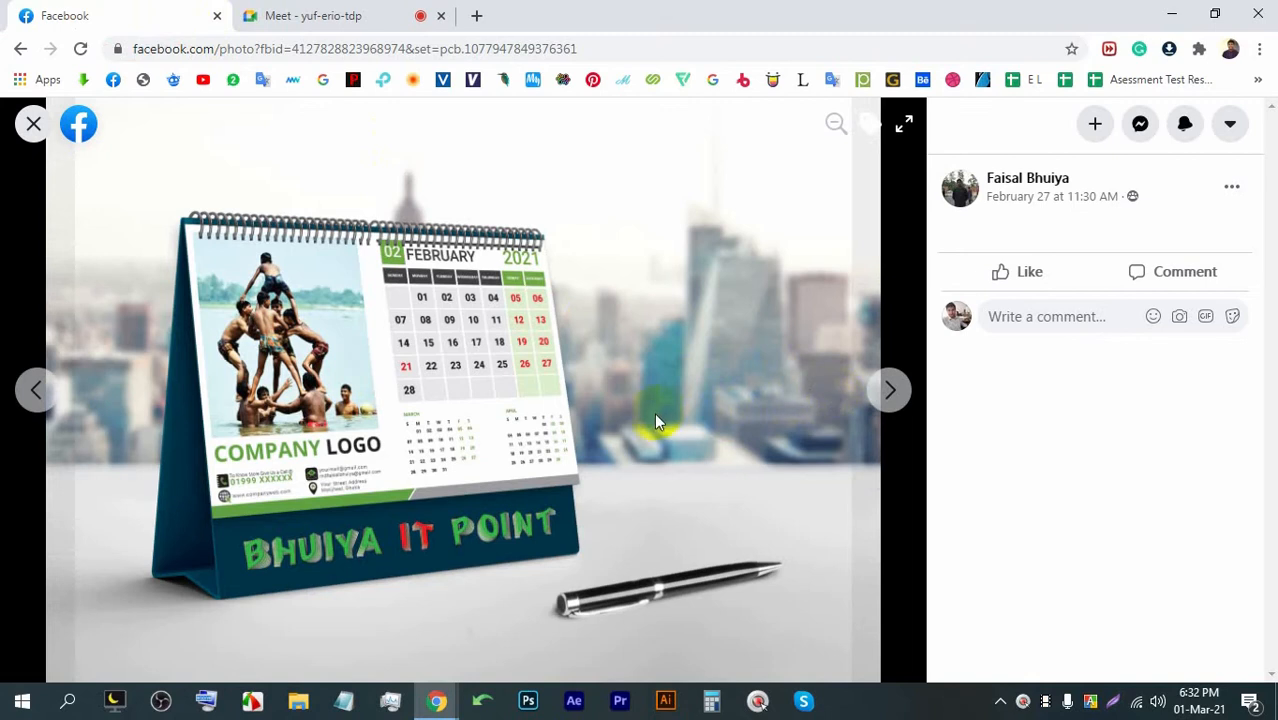
# Step: View the March 2021 wall calendar mockup and mark a spot near its date grid on a screen capture, then dismiss the capture
pyautogui.click(890, 388)
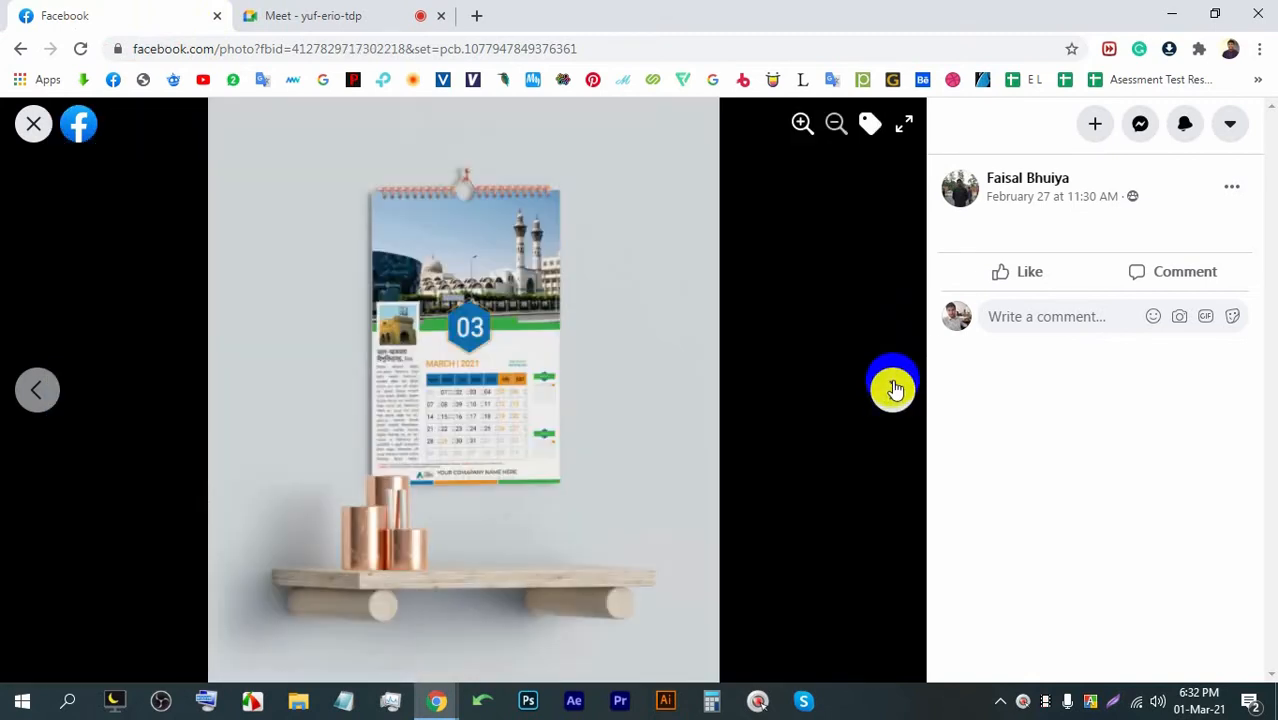
pyautogui.press('Print')
pyautogui.moveTo(813, 584); pyautogui.dragTo(259, 111)
pyautogui.click(832, 413)
pyautogui.moveTo(442, 371)
pyautogui.mouseDown()
pyautogui.moveTo(414, 382)
pyautogui.moveTo(525, 393)
pyautogui.moveTo(536, 382)
pyautogui.moveTo(412, 367)
pyautogui.mouseUp()
pyautogui.click(805, 600)
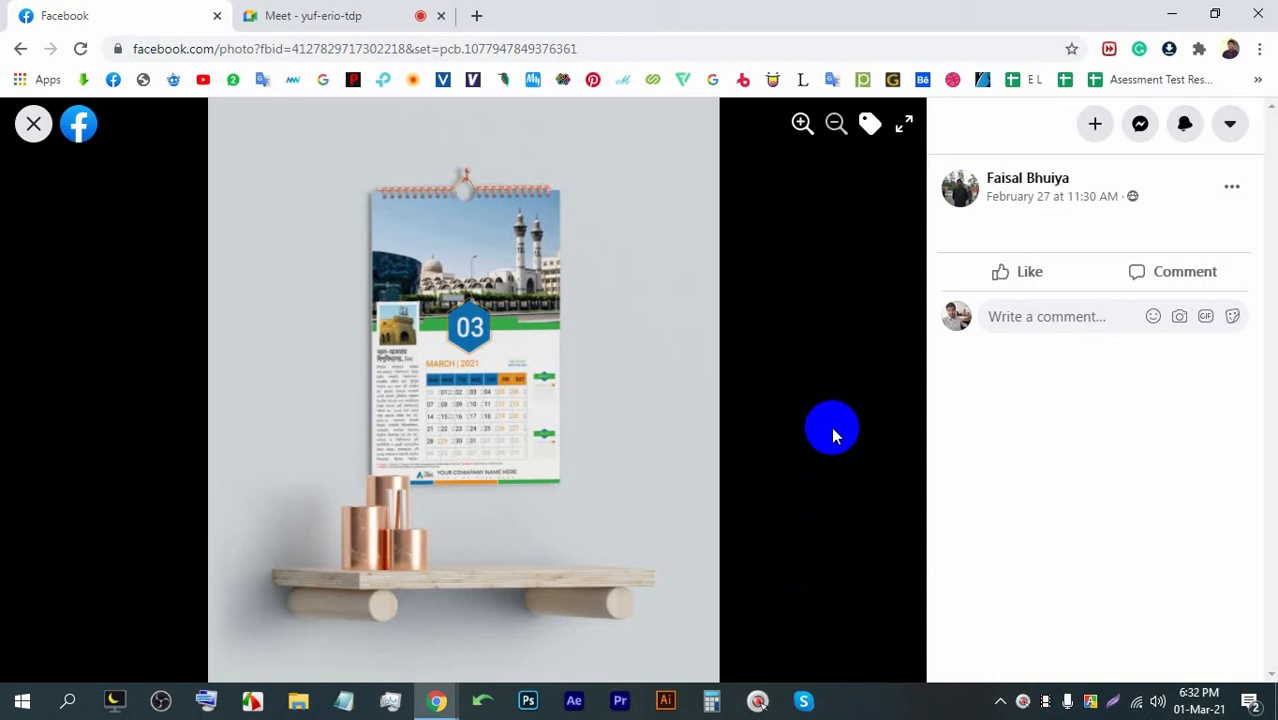
# Step: Examine the remaining calendar mockups in the same post and close the photo viewer
pyautogui.click(889, 388)
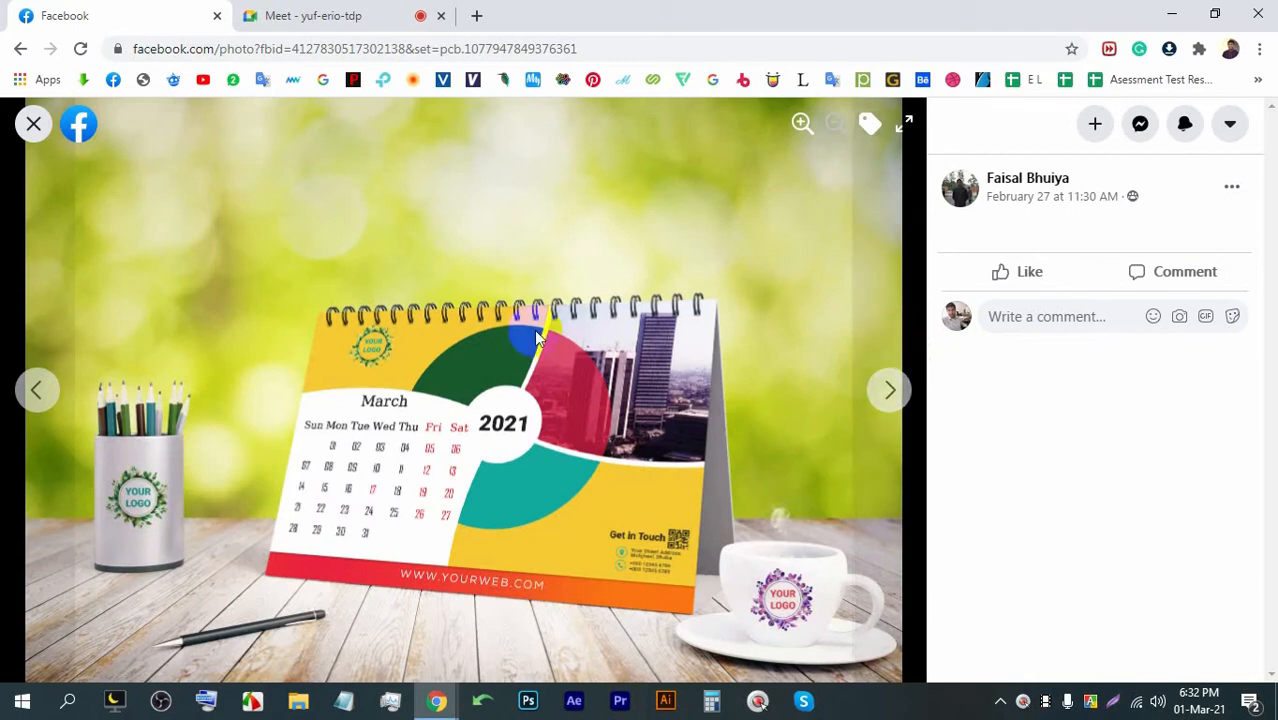
pyautogui.click(887, 388)
pyautogui.click(30, 382)
pyautogui.click(889, 390)
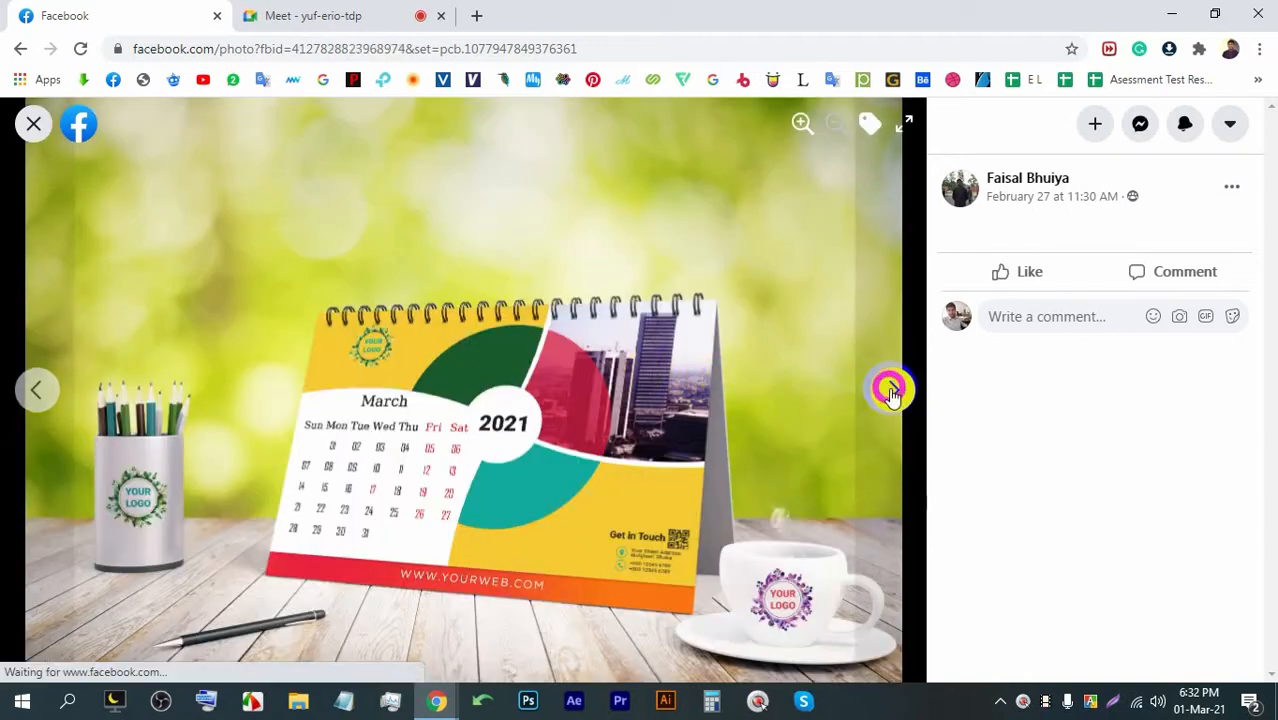
pyautogui.click(30, 124)
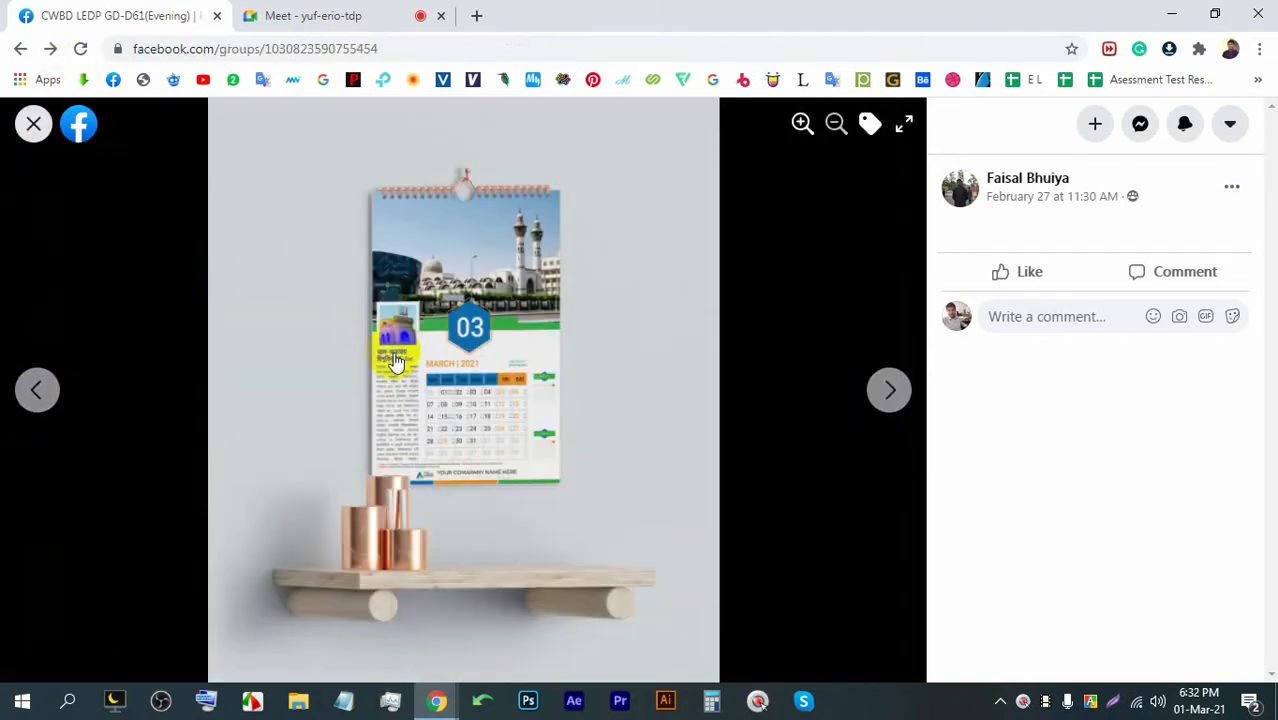
# Step: Examine the January 2021 calendar design and the Coffee House flyer posted in the group
pyautogui.click(608, 366)
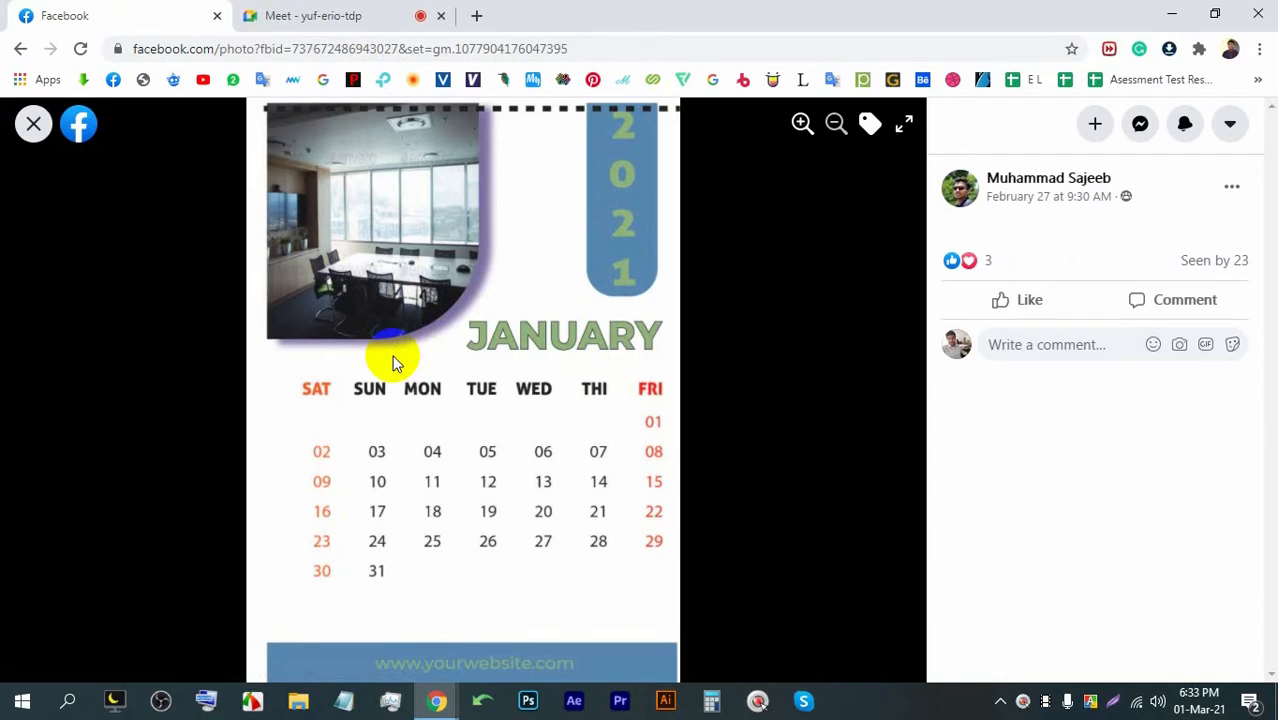
pyautogui.click(33, 123)
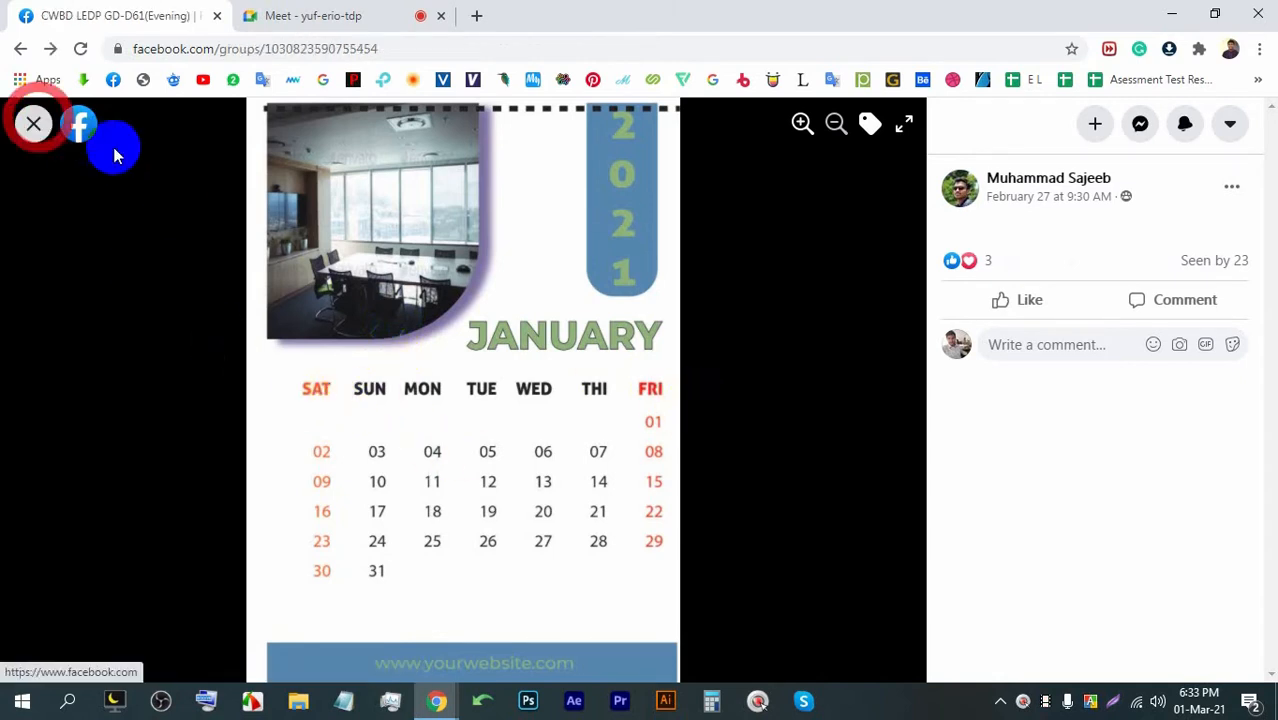
pyautogui.scroll(-10, 765, 385)
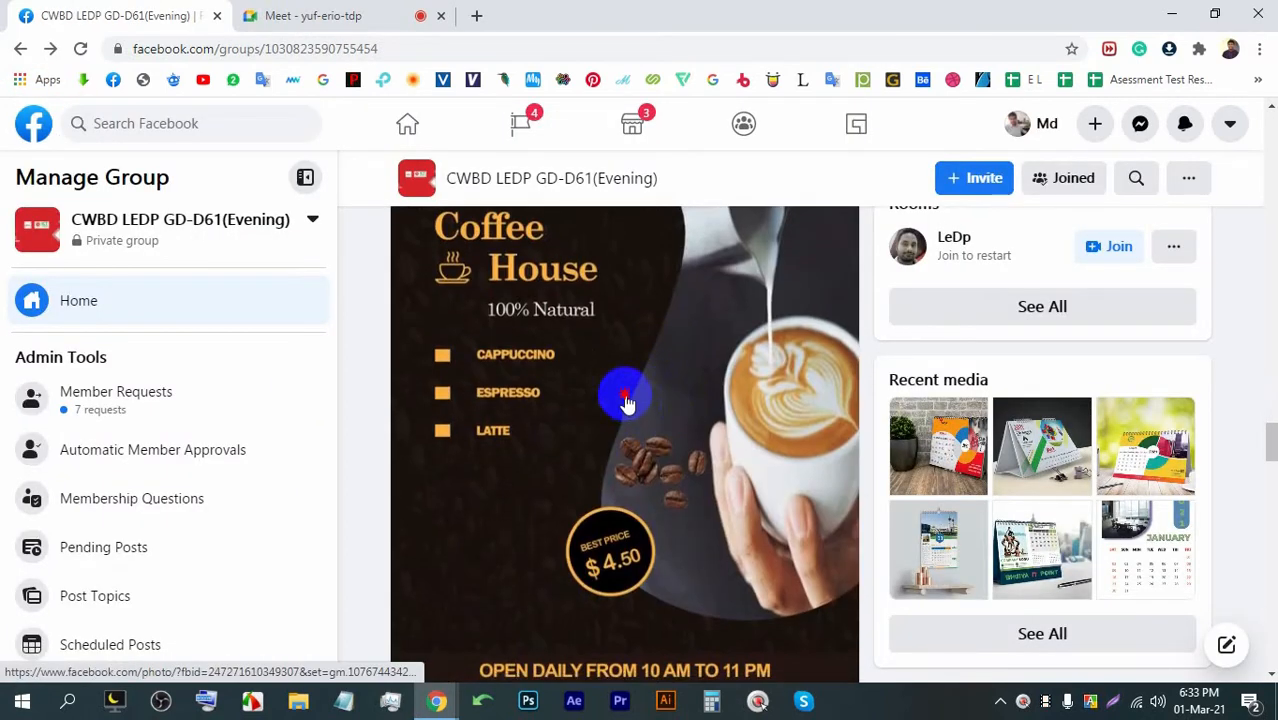
pyautogui.click(625, 400)
pyautogui.click(30, 123)
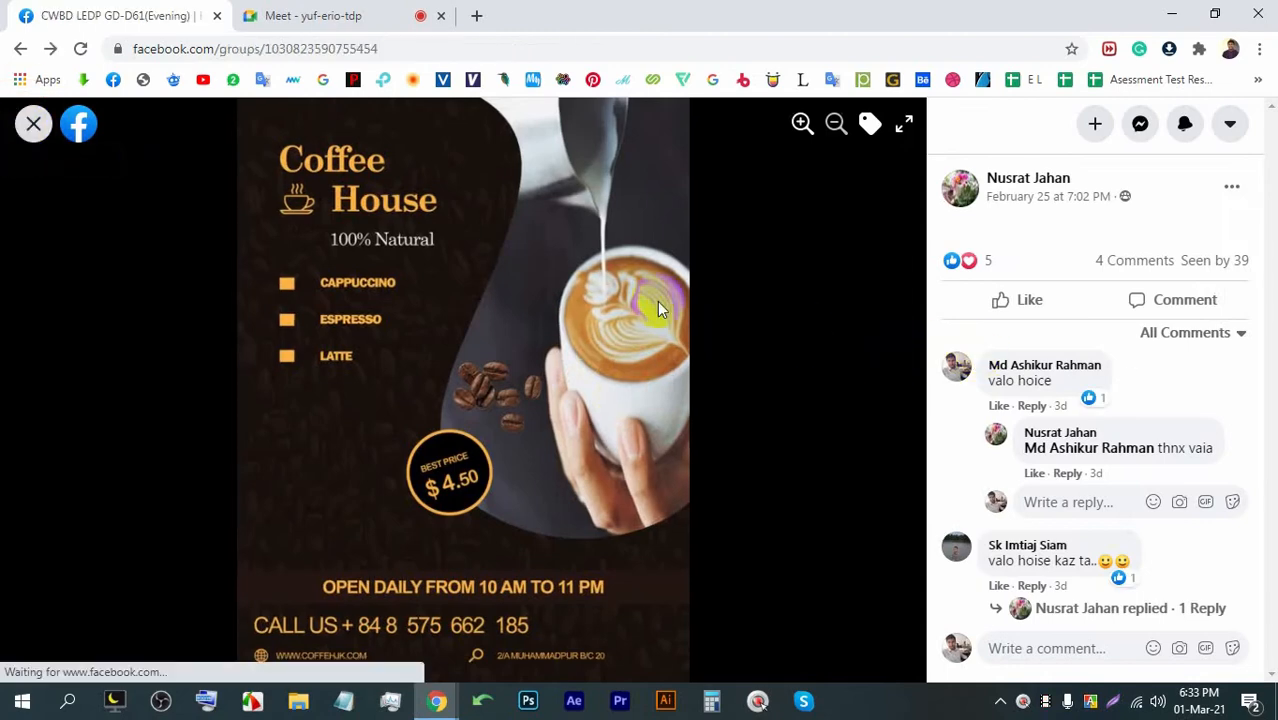
# Step: Find the Jacobs coffee advertisement design among the group posts and view it enlarged
pyautogui.scroll(-8, 586, 440)
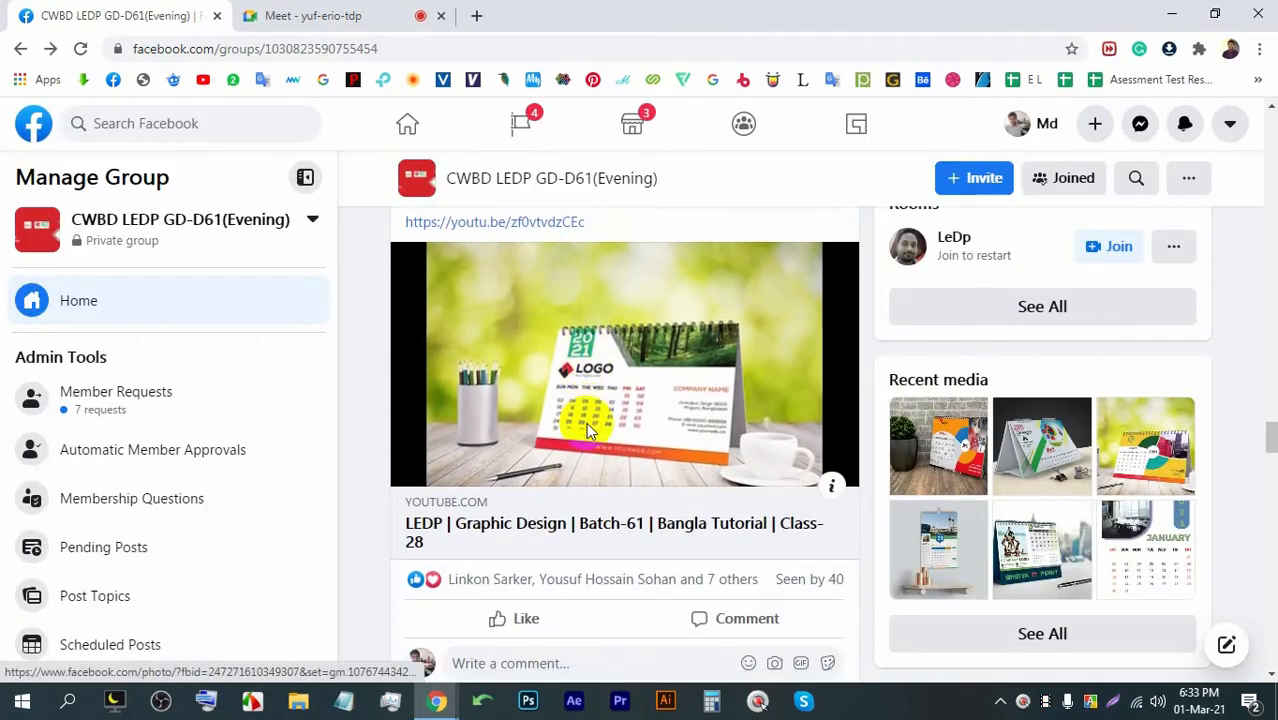
pyautogui.scroll(-8, 587, 424)
pyautogui.scroll(9, 587, 424)
pyautogui.scroll(-9, 587, 424)
pyautogui.scroll(-2, 587, 425)
pyautogui.scroll(3, 587, 425)
pyautogui.click(590, 420)
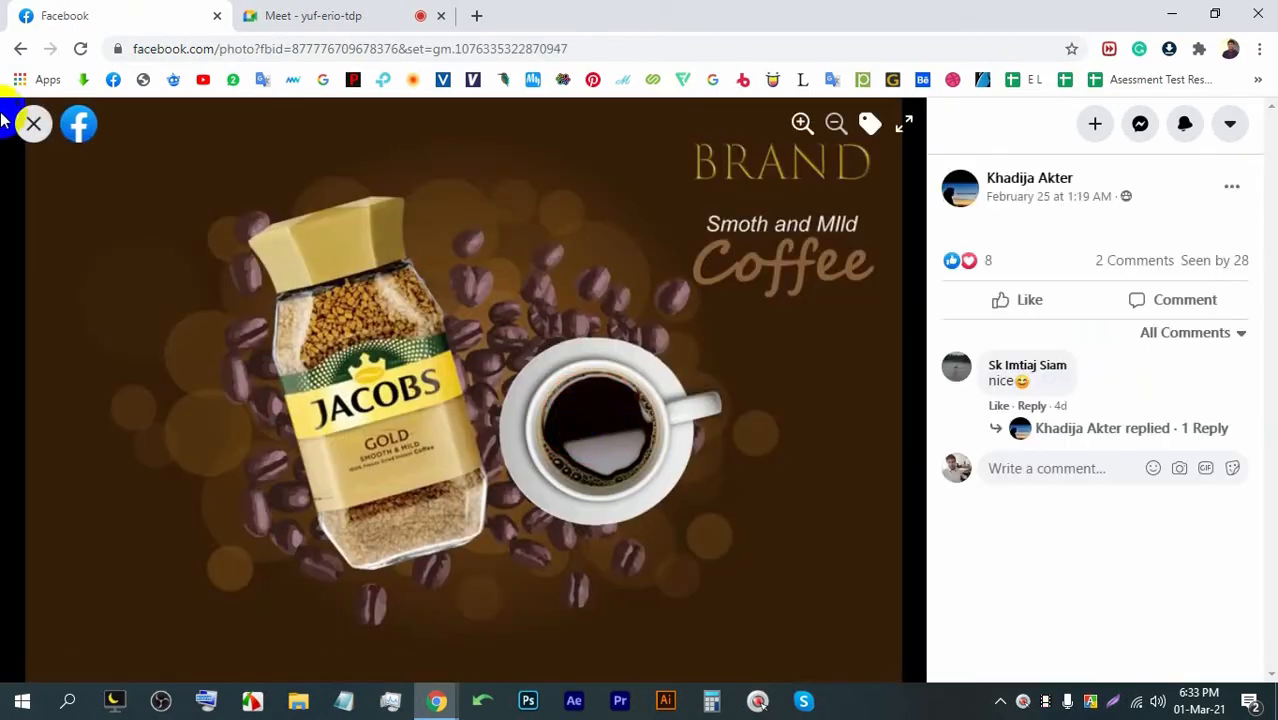
pyautogui.click(31, 123)
# Step: Look through the older student design posts in the group feed, down to the Autism Foundation letterhead
pyautogui.scroll(-5, 677, 463)
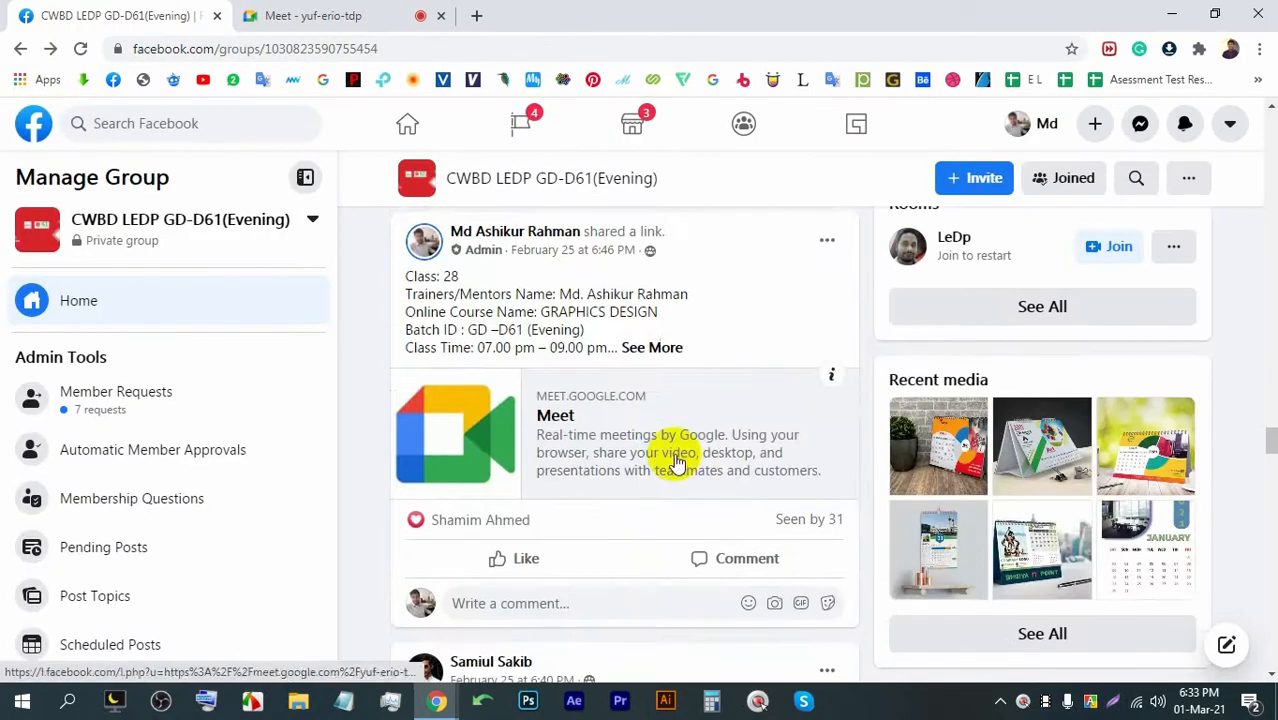
pyautogui.scroll(-8, 677, 463)
pyautogui.scroll(5, 670, 457)
pyautogui.scroll(-5, 670, 457)
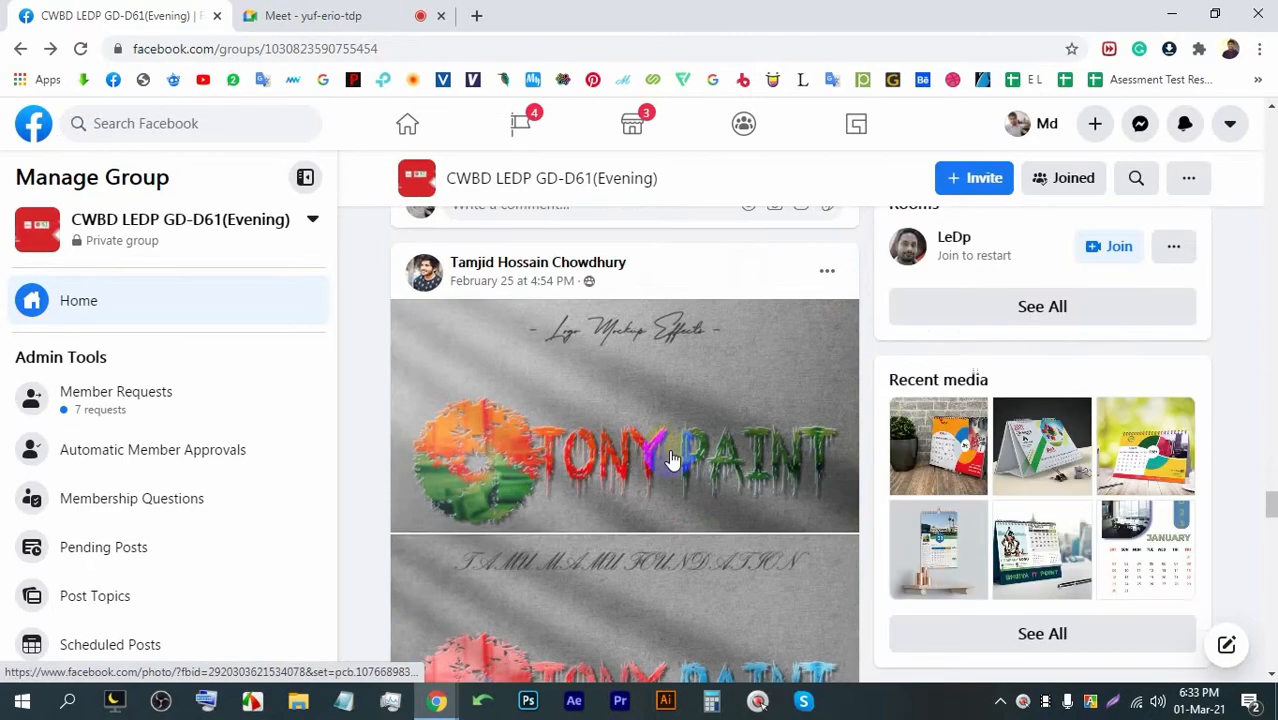
pyautogui.scroll(-5, 670, 457)
pyautogui.scroll(-20, 665, 447)
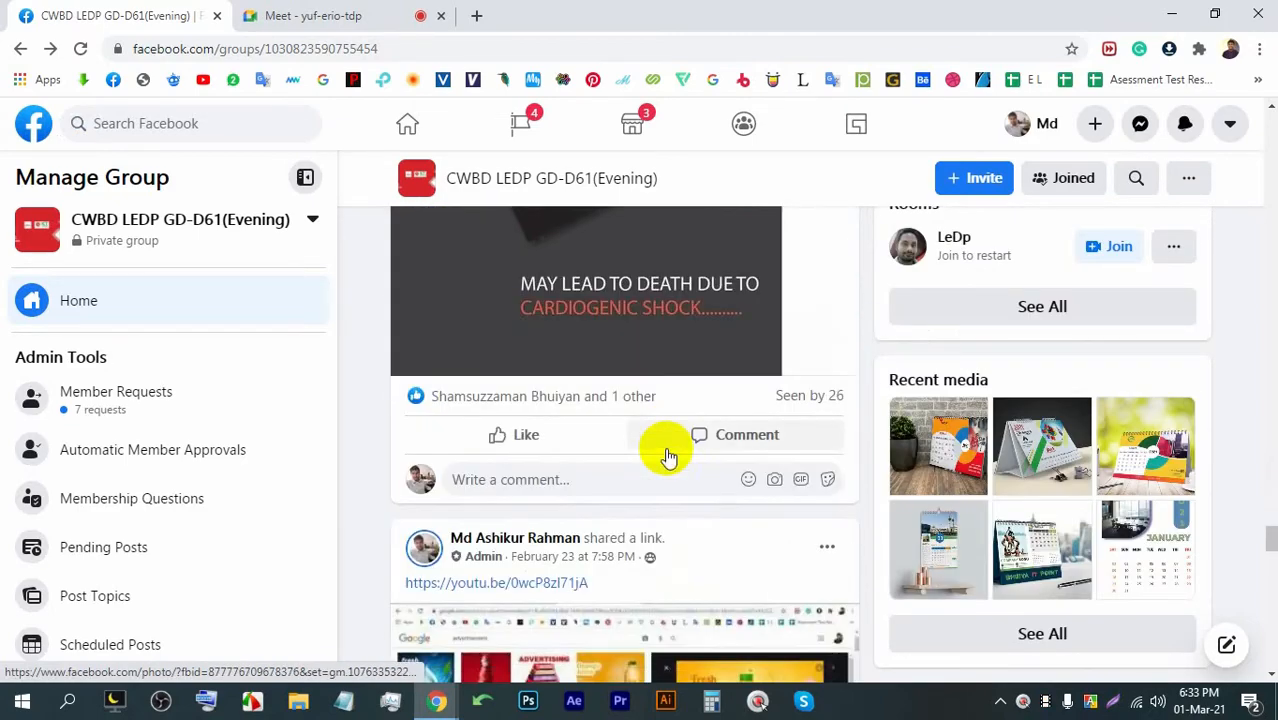
pyautogui.scroll(-15, 665, 455)
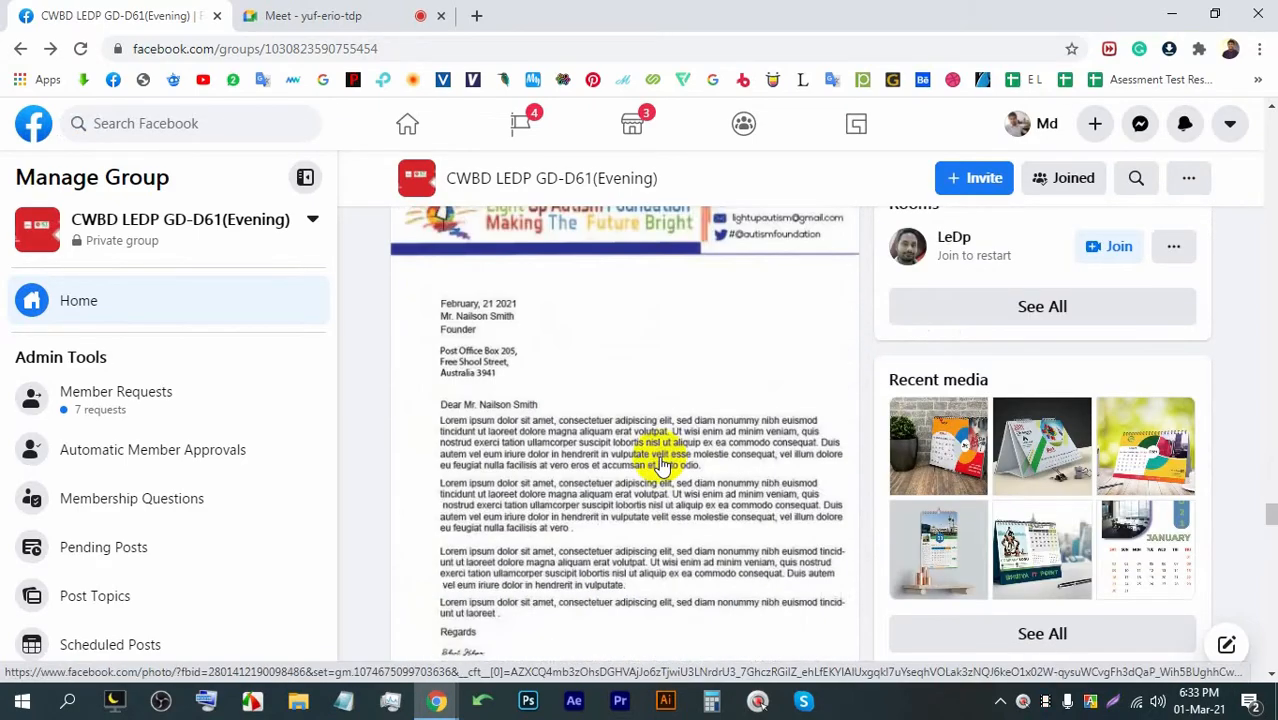
# Step: Stop presenting in the Google Meet call and admit the three waiting participants
pyautogui.click(256, 16)
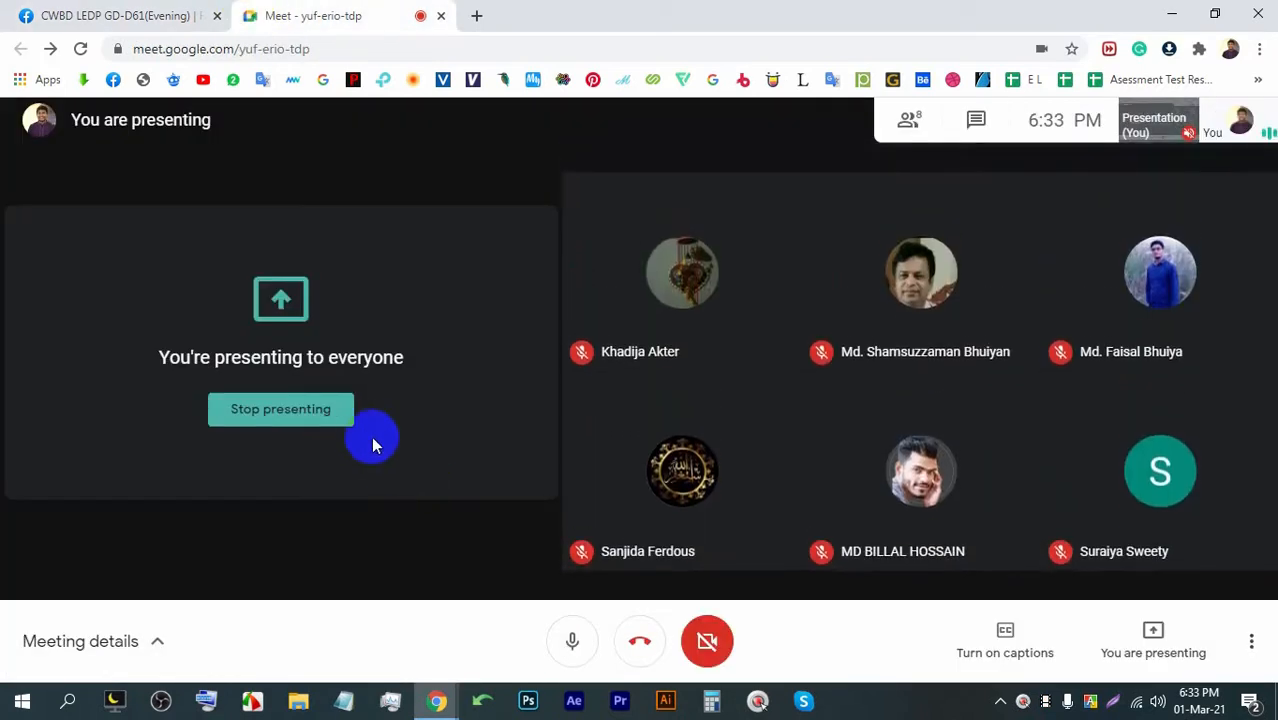
pyautogui.click(318, 410)
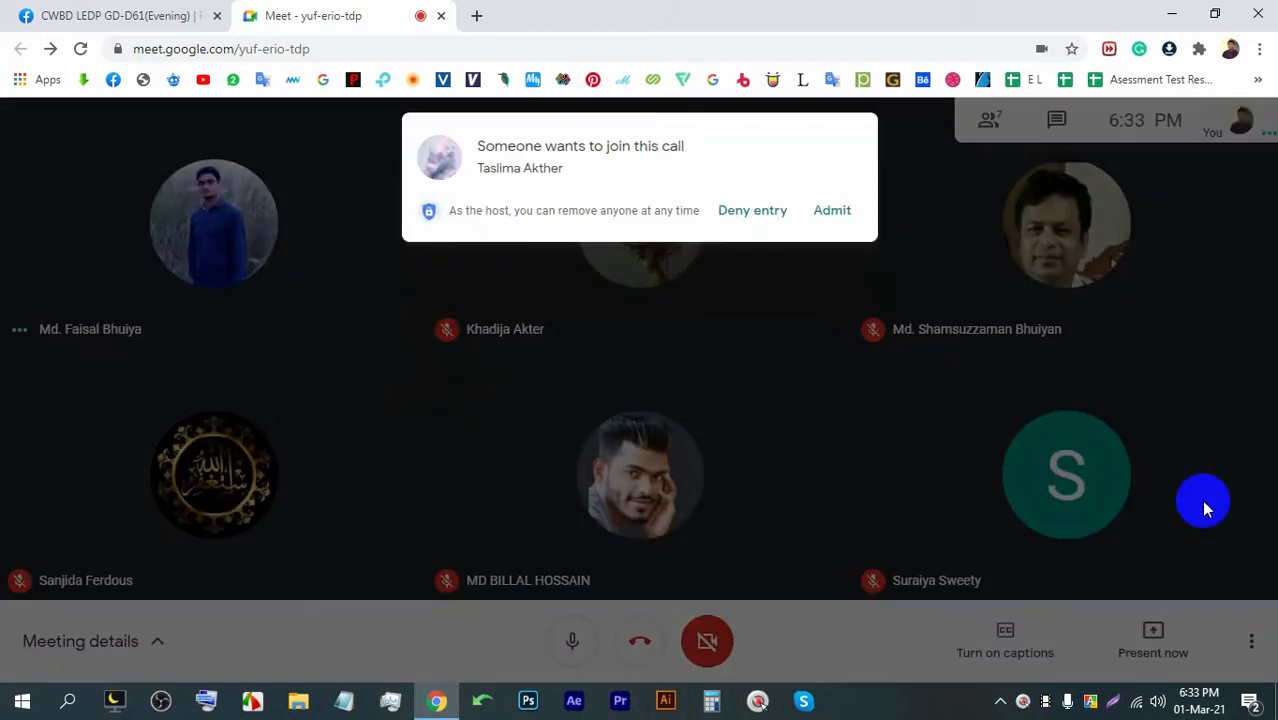
pyautogui.click(831, 212)
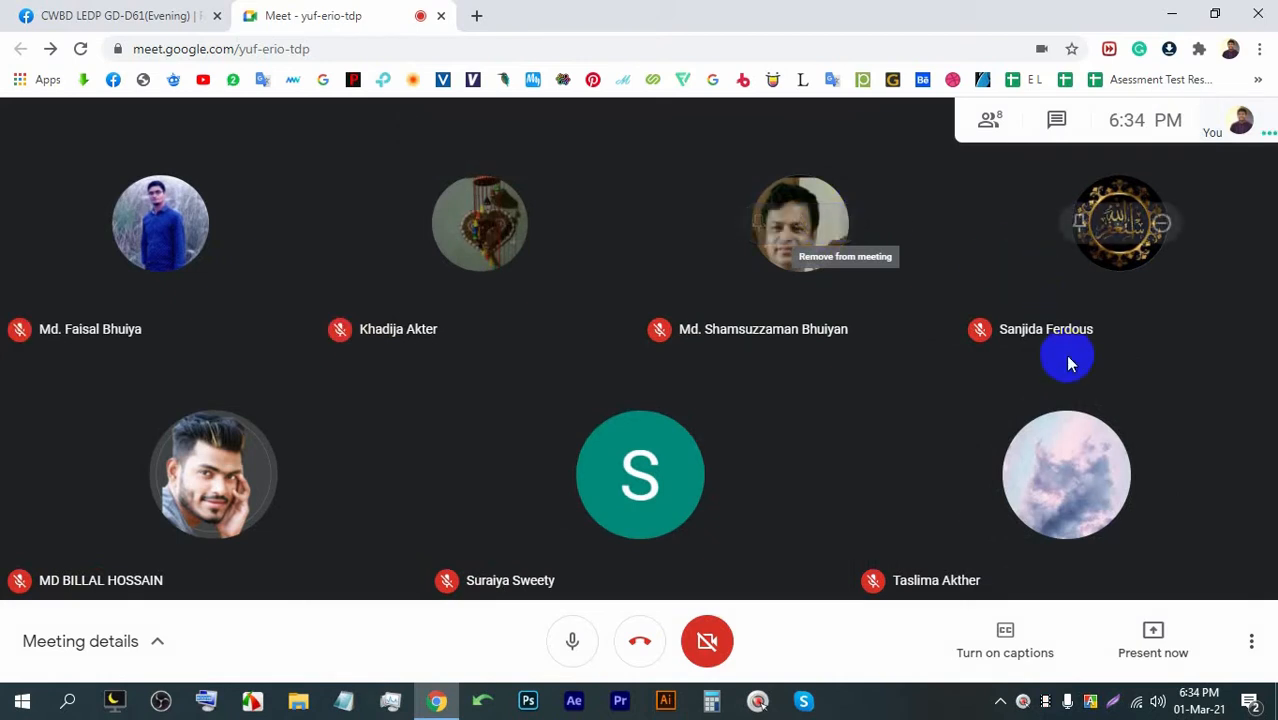
pyautogui.moveTo(1073, 545)
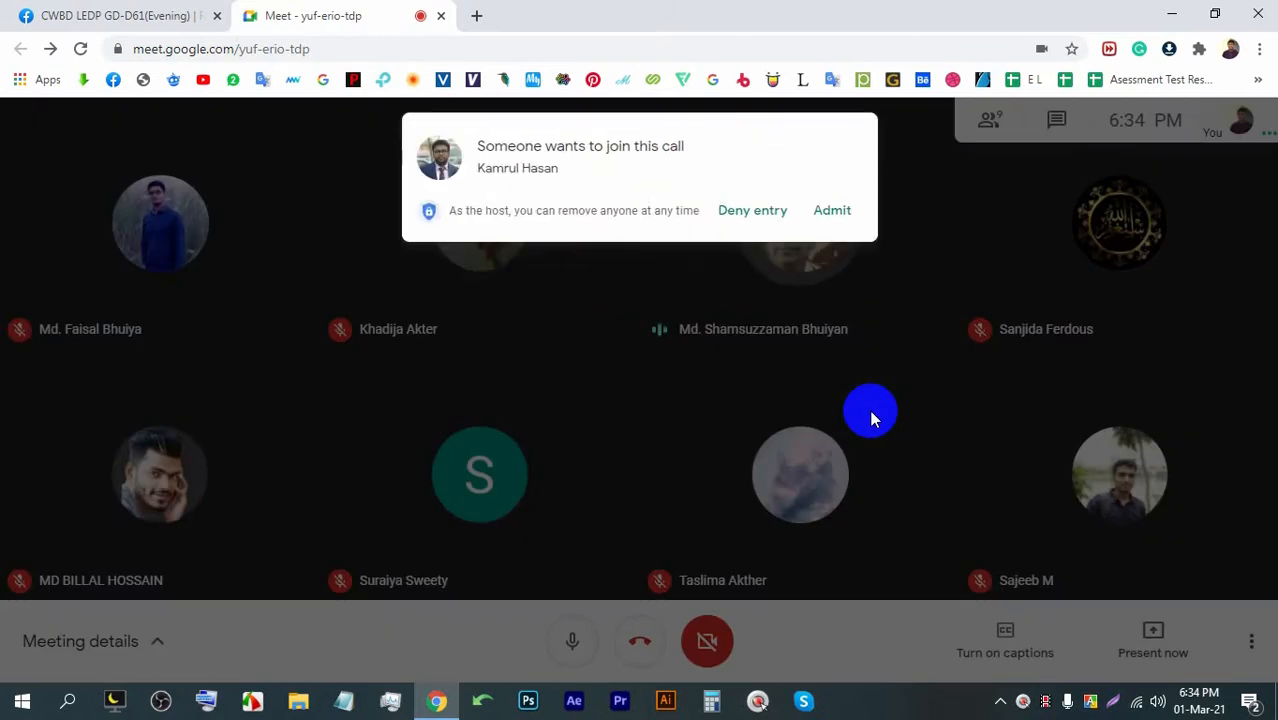
pyautogui.click(830, 210)
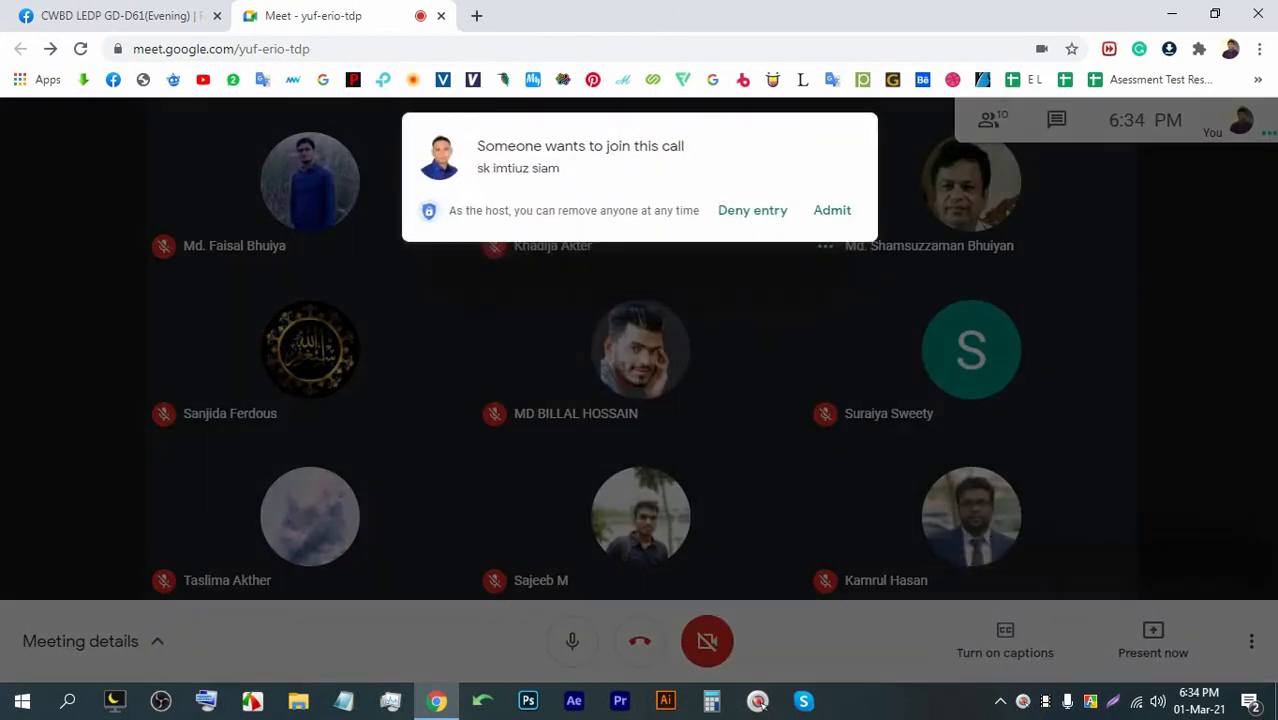
pyautogui.click(845, 207)
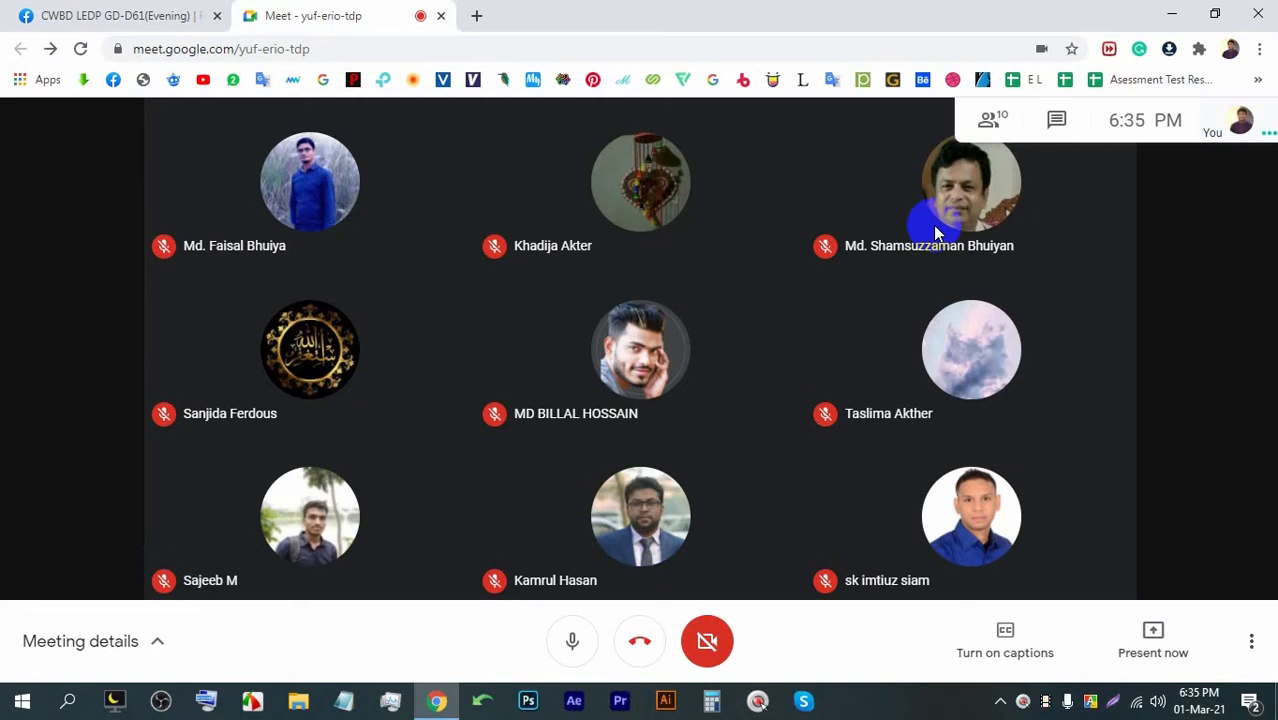
# Step: Present the entire screen to the meeting and hide the screen-sharing notice
pyautogui.click(1153, 636)
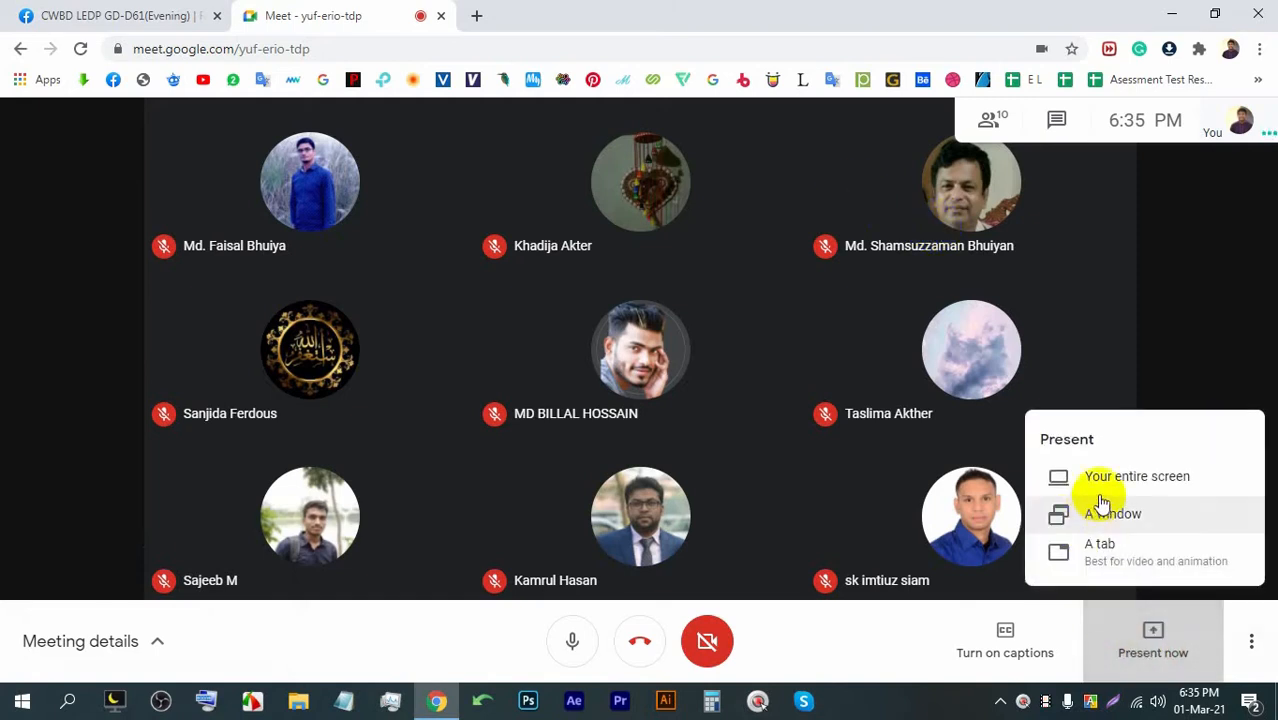
pyautogui.click(1137, 476)
pyautogui.click(808, 434)
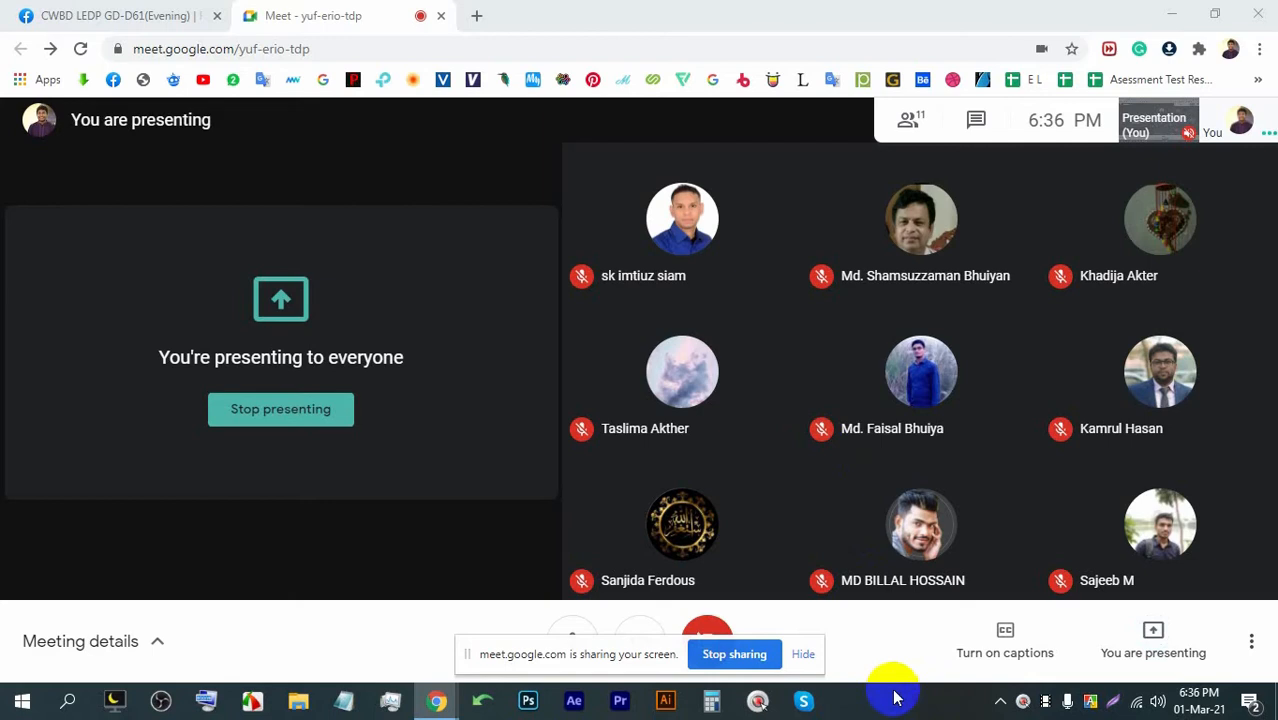
pyautogui.click(805, 655)
# Step: Switch to Illustrator and create a new Web-Large document of 1920 x 1080 px
pyautogui.click(666, 700)
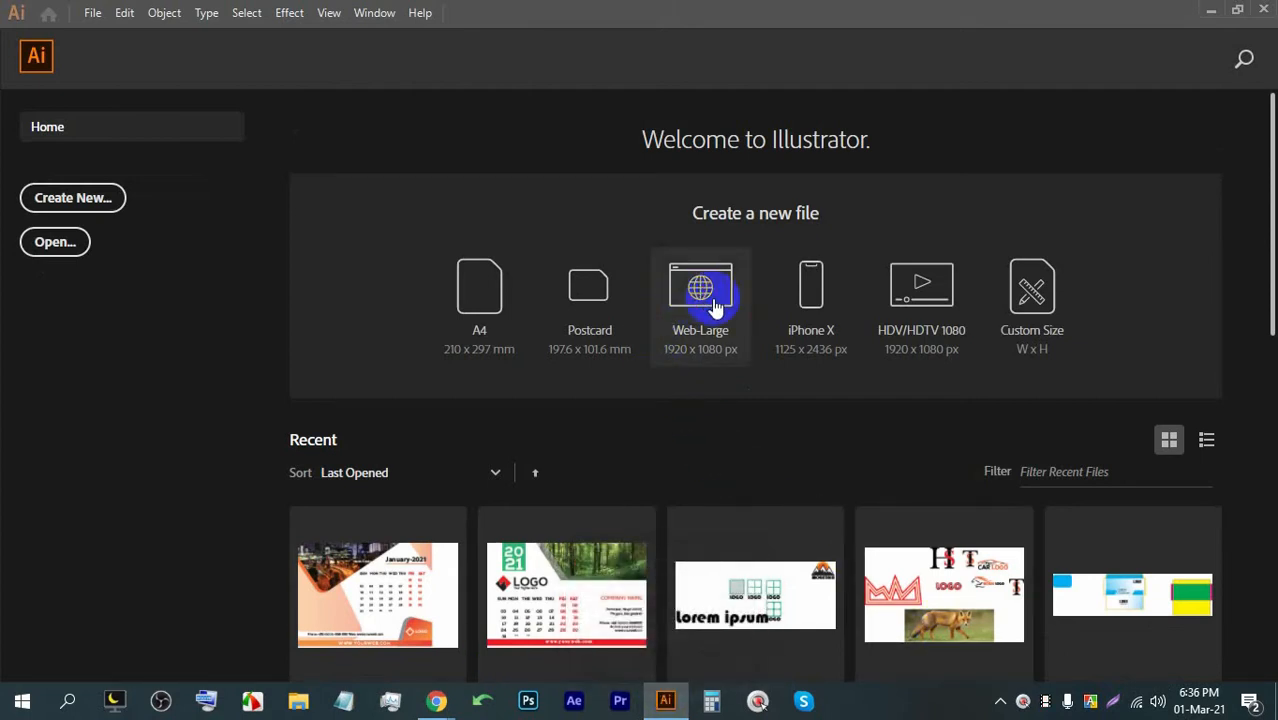
pyautogui.click(712, 340)
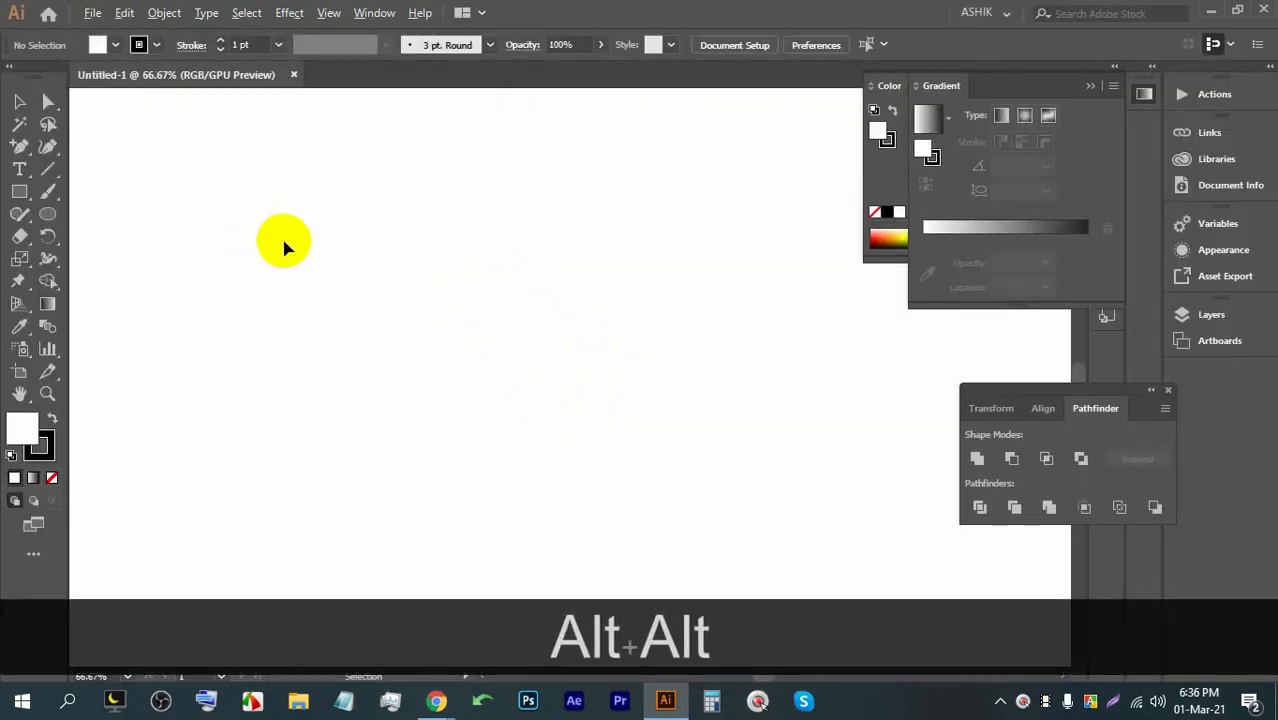
# Step: Place a "Lorem ipsum" placeholder text on the artboard, enlarge it to about 115 pt and select its characters
pyautogui.scroll(1, 280, 245)
pyautogui.click(365, 193)
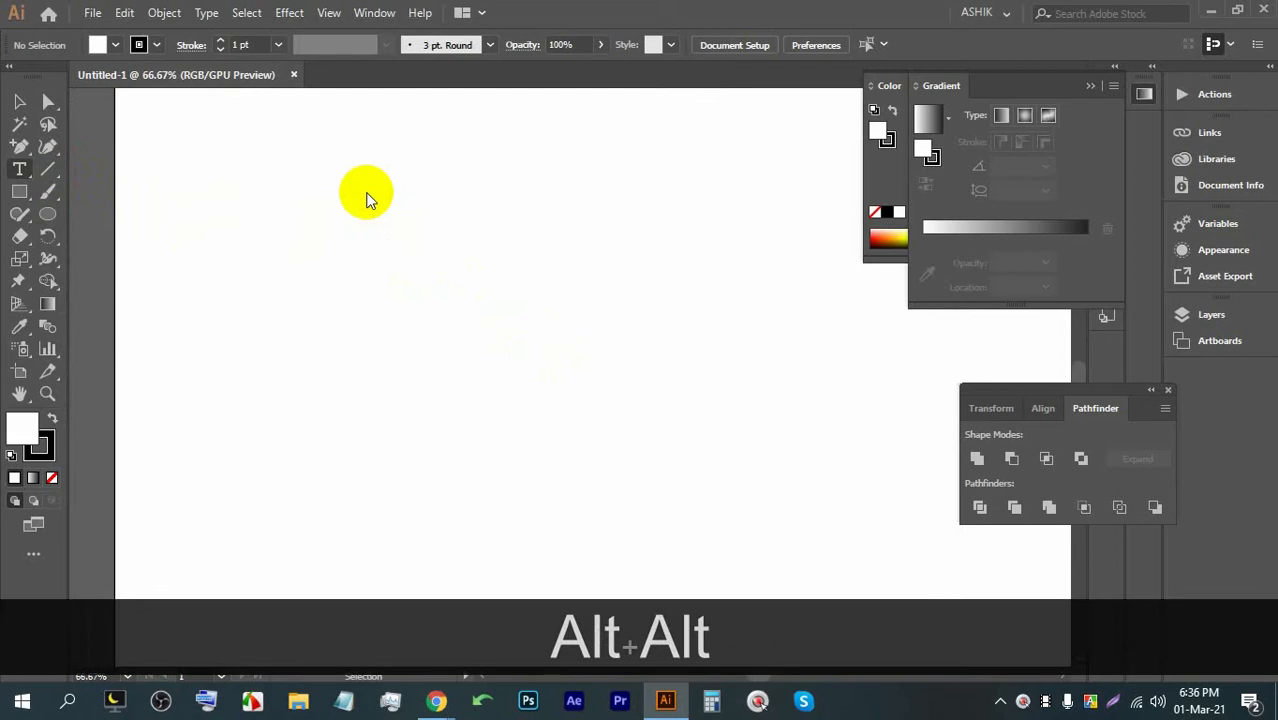
pyautogui.click(16, 103)
pyautogui.moveTo(385, 189); pyautogui.dragTo(420, 328)
pyautogui.moveTo(375, 254); pyautogui.dragTo(424, 228)
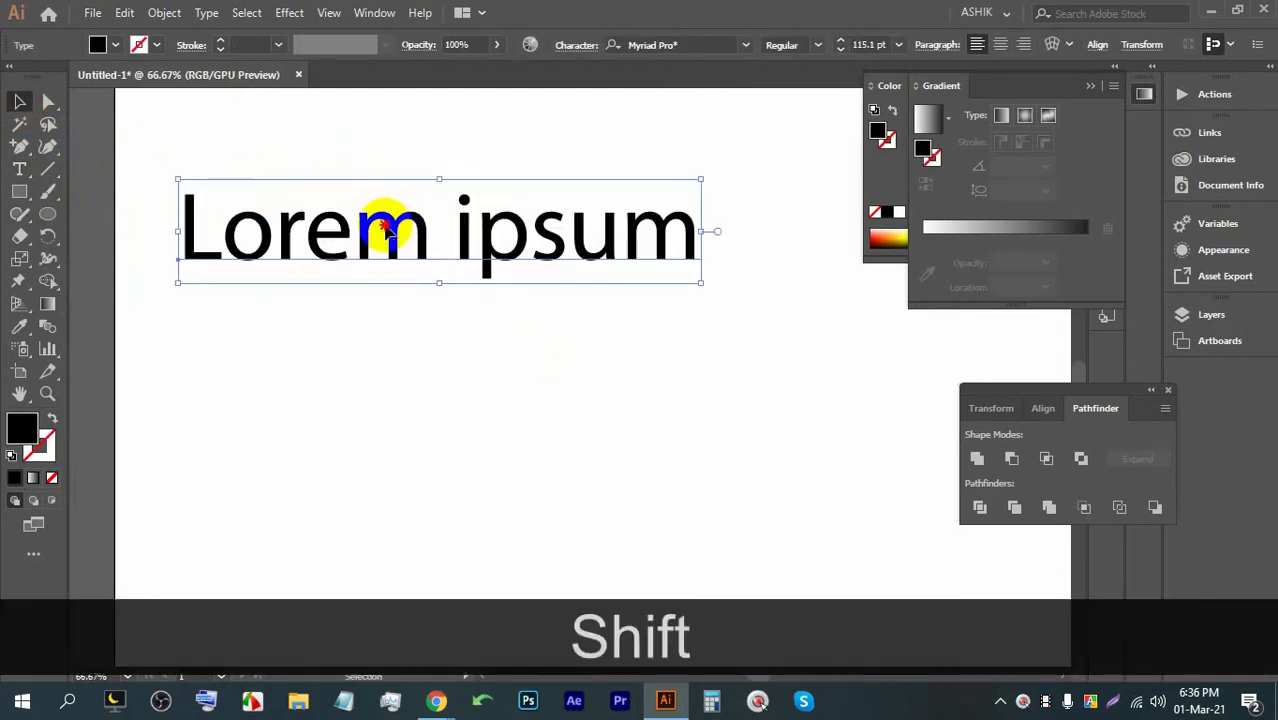
pyautogui.tripleClick(385, 227)
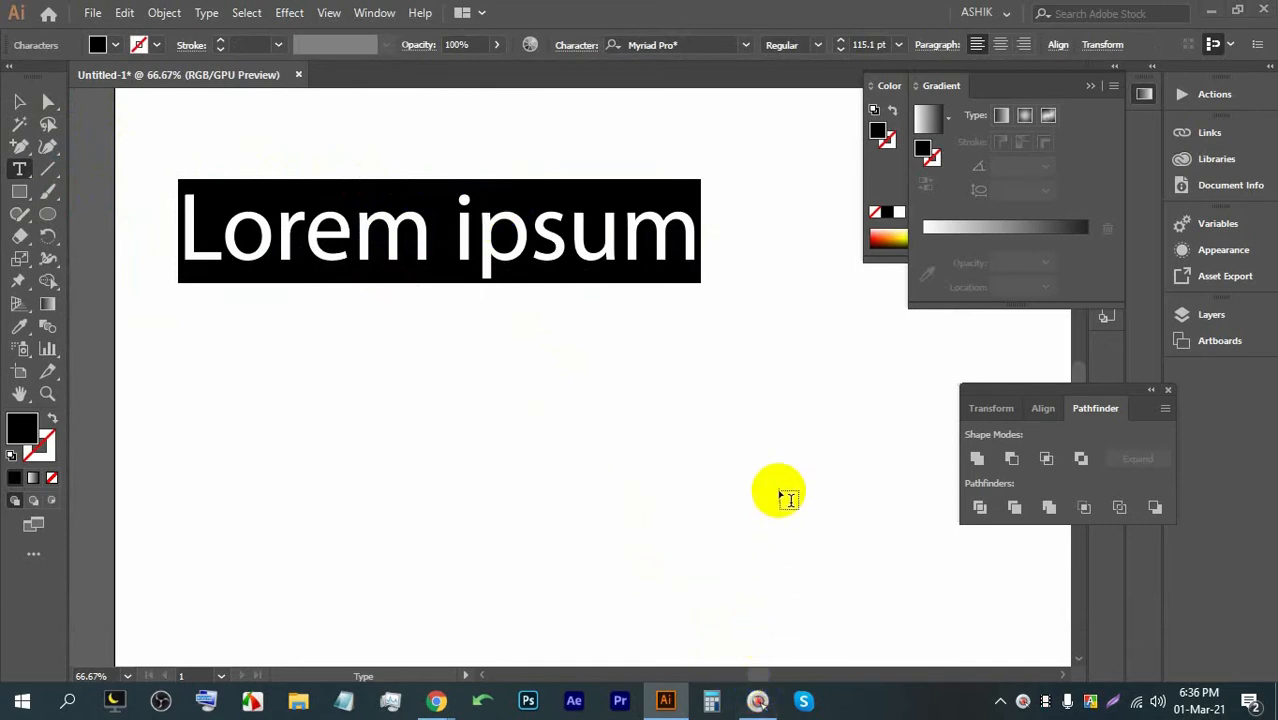
# Step: Check the mouse-click and keystroke display settings in SwordSoft Mousetrack, and return to the Illustrator text
pyautogui.click(758, 697)
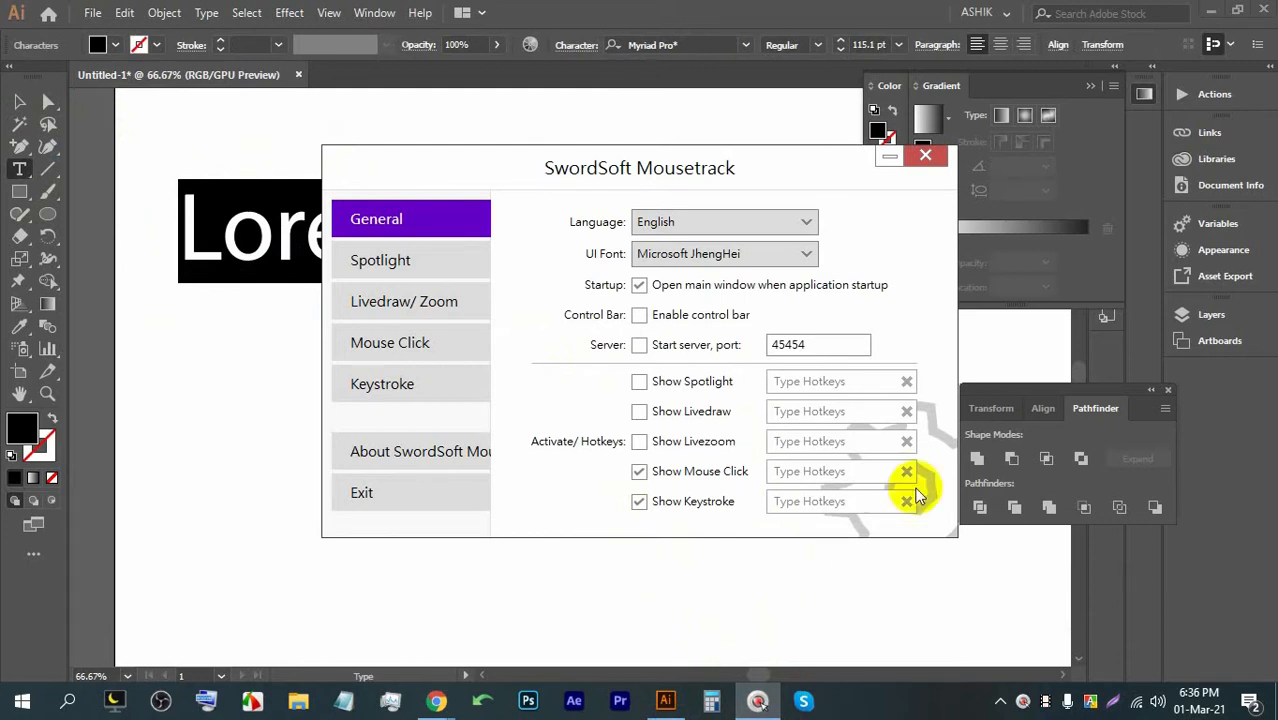
pyautogui.click(925, 155)
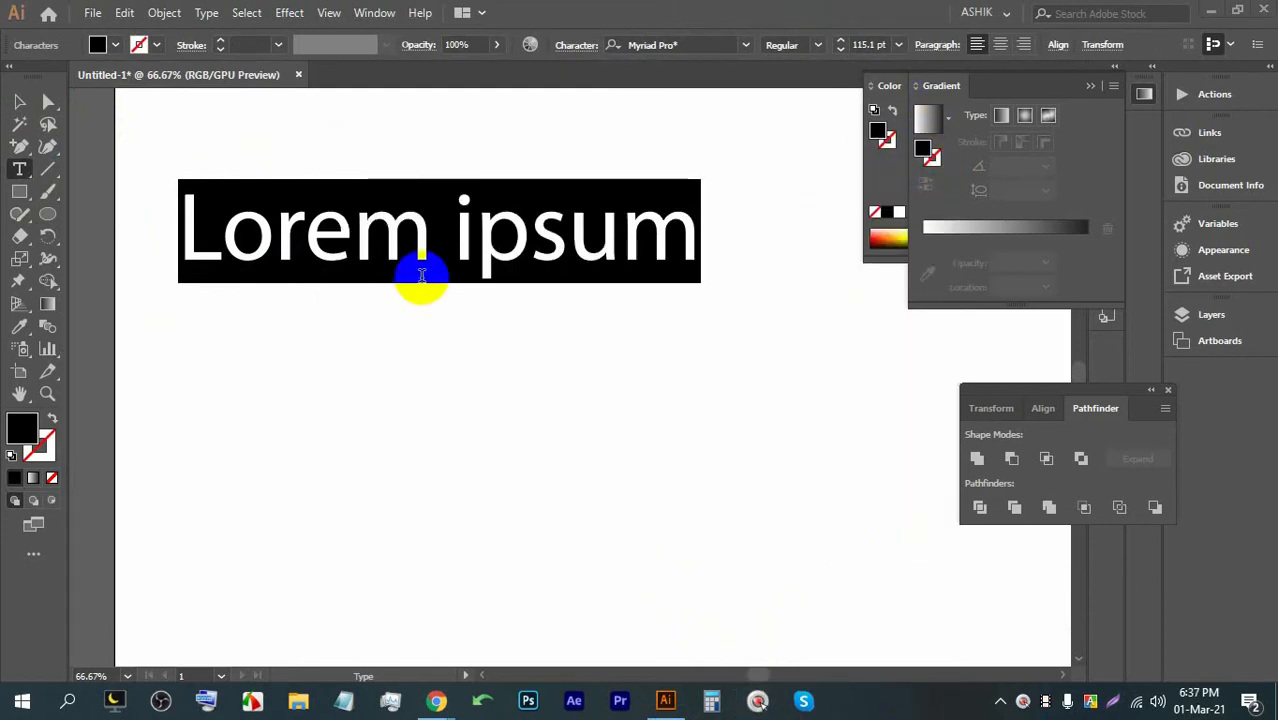
pyautogui.tripleClick(428, 251)
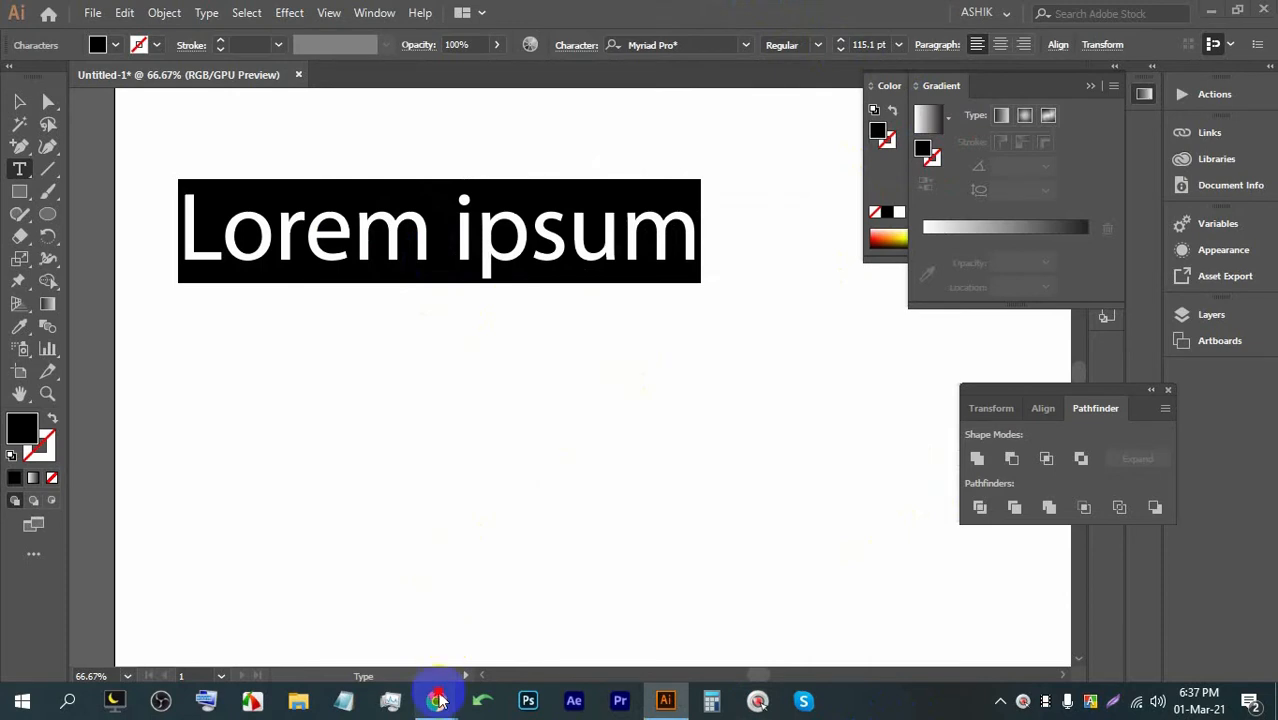
# Step: Switch to the Google Meet call and admit the waiting participant
pyautogui.moveTo(434, 697)
pyautogui.click(328, 615)
pyautogui.click(845, 214)
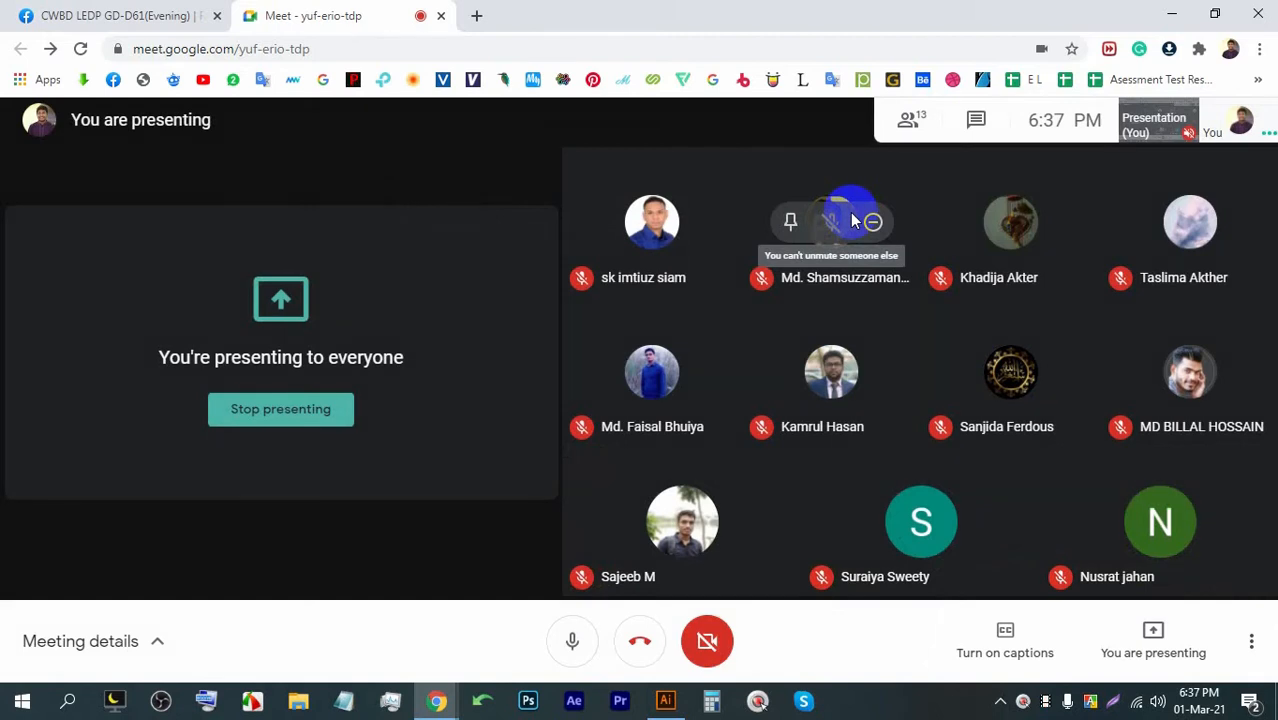
# Step: Switch to Illustrator, replace the placeholder text with "THE KNIFE TOOL" and scale it to about 122 pt
pyautogui.click(665, 700)
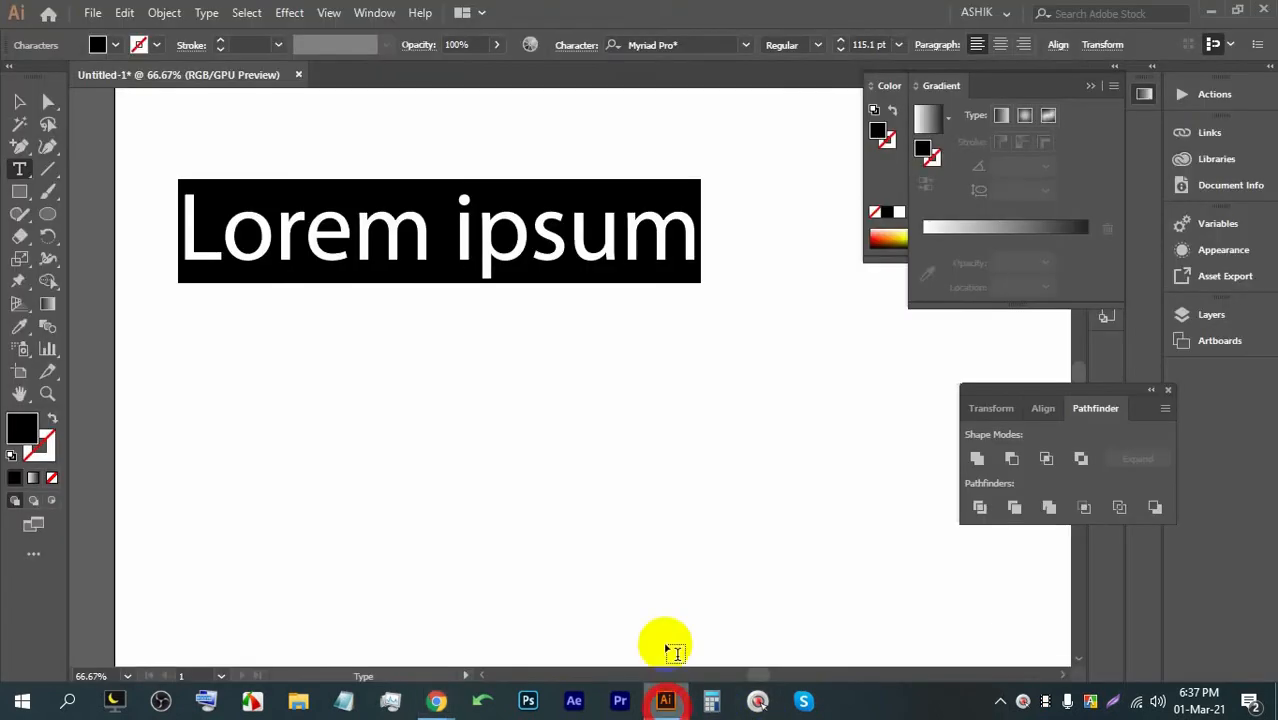
pyautogui.tripleClick(412, 254)
pyautogui.write('T')
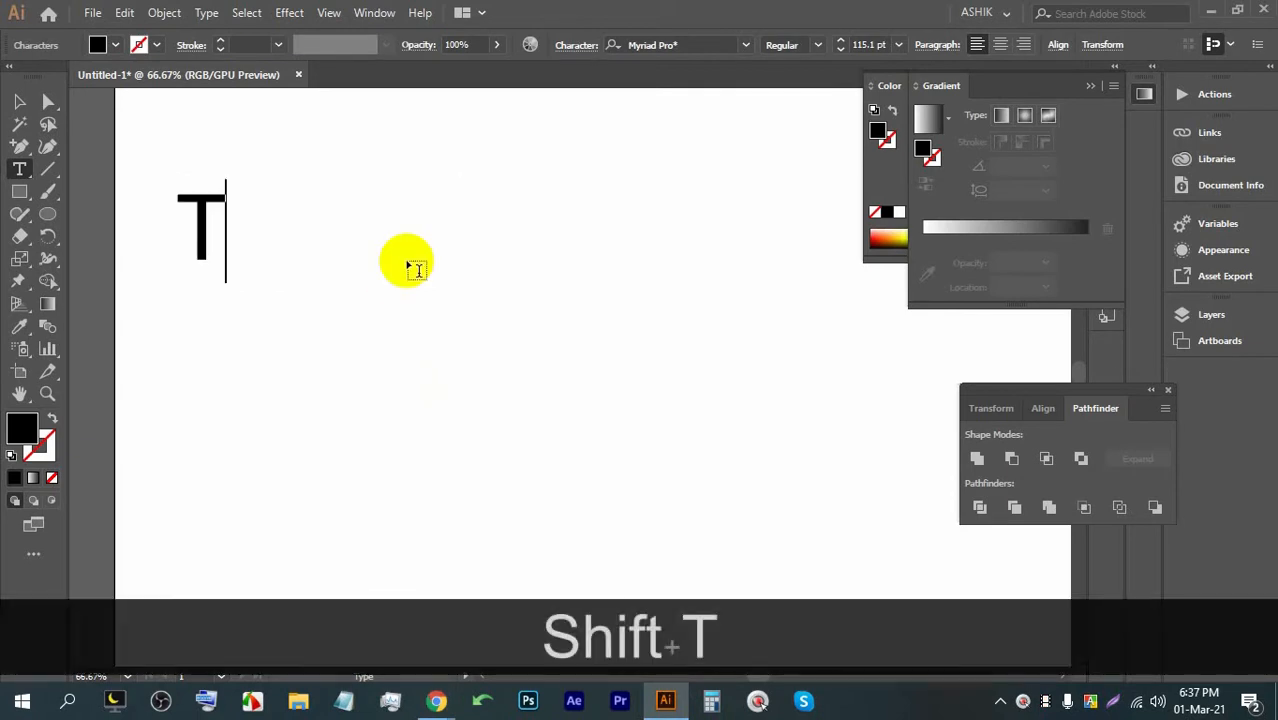
pyautogui.press('capslock')
pyautogui.write('HE')
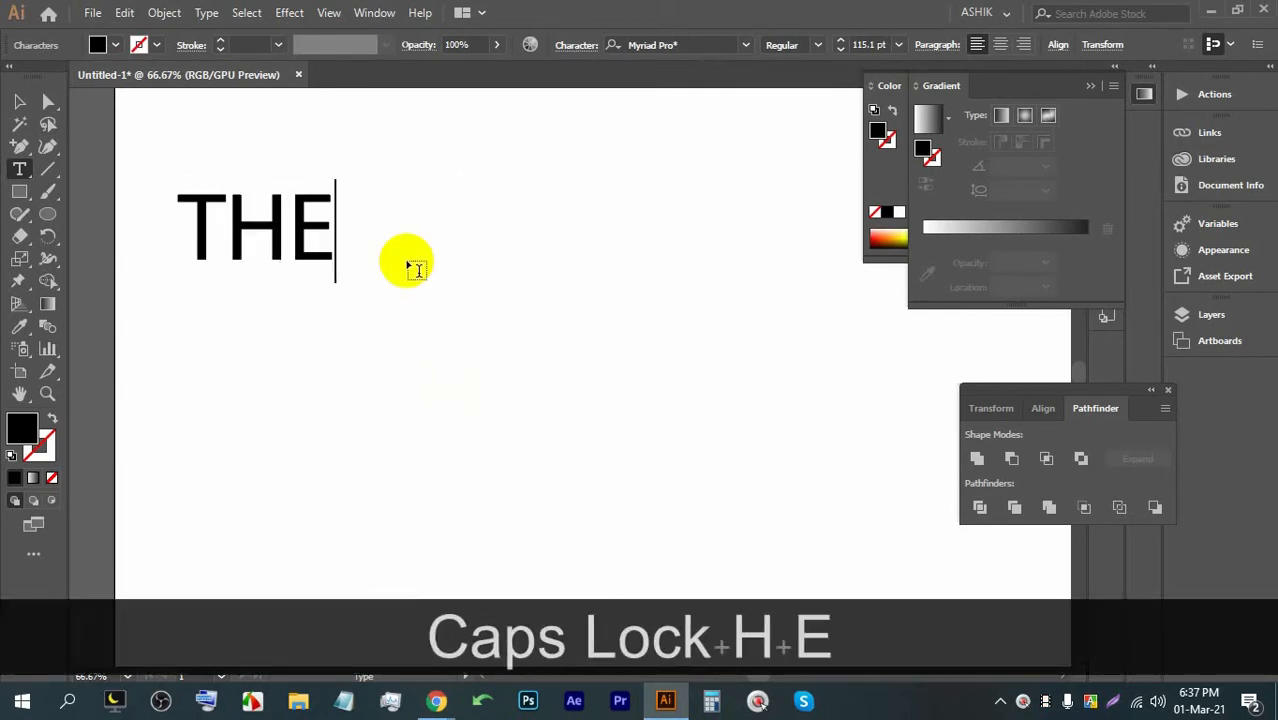
pyautogui.write(' KNI')
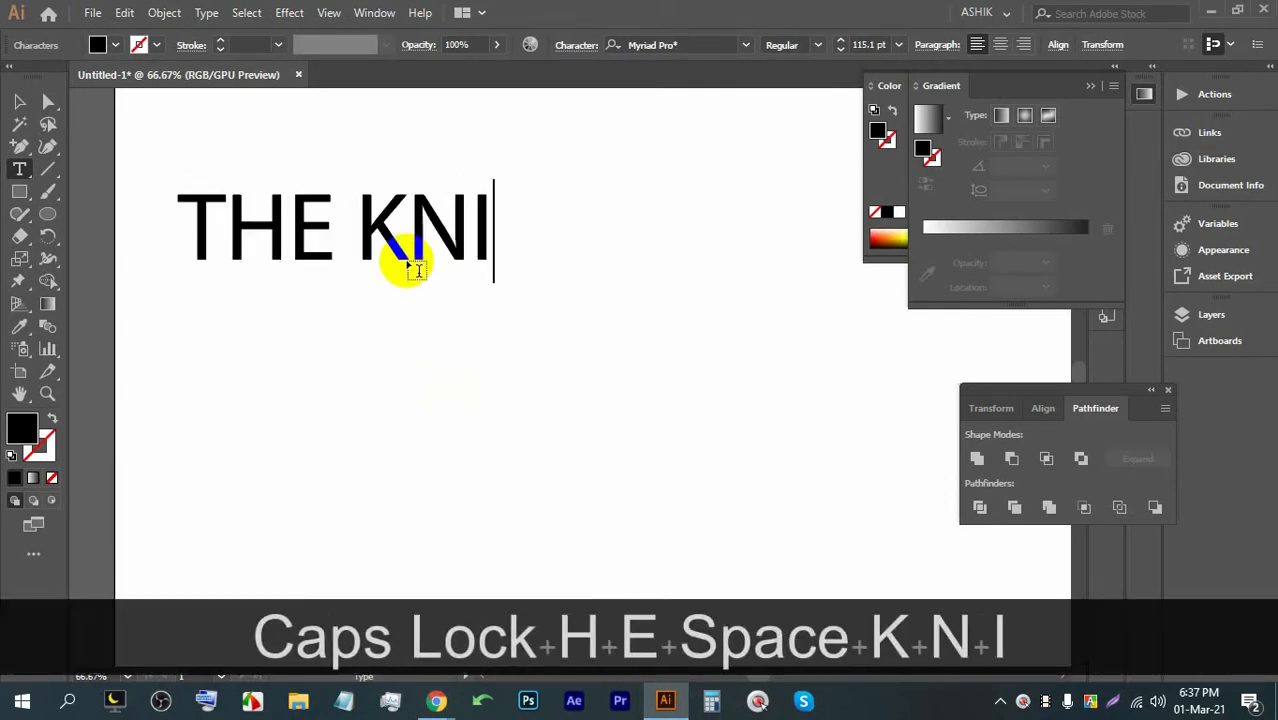
pyautogui.write('FE TOO')
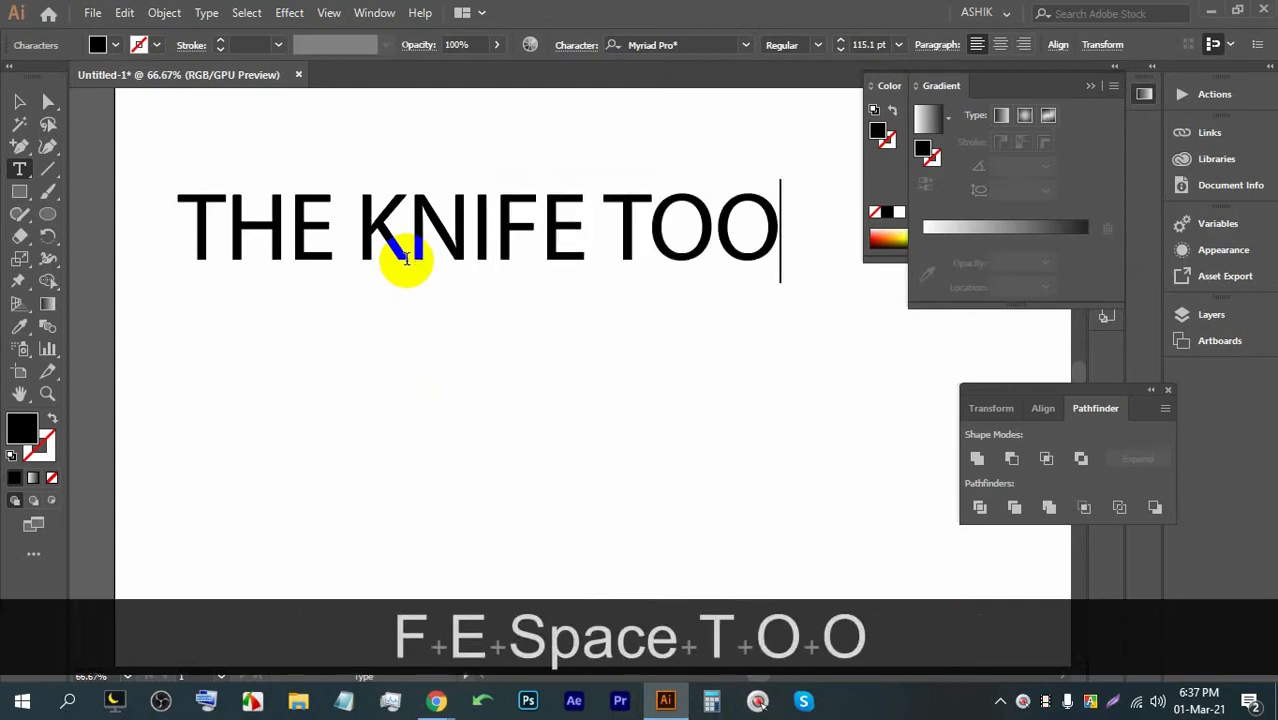
pyautogui.write('L')
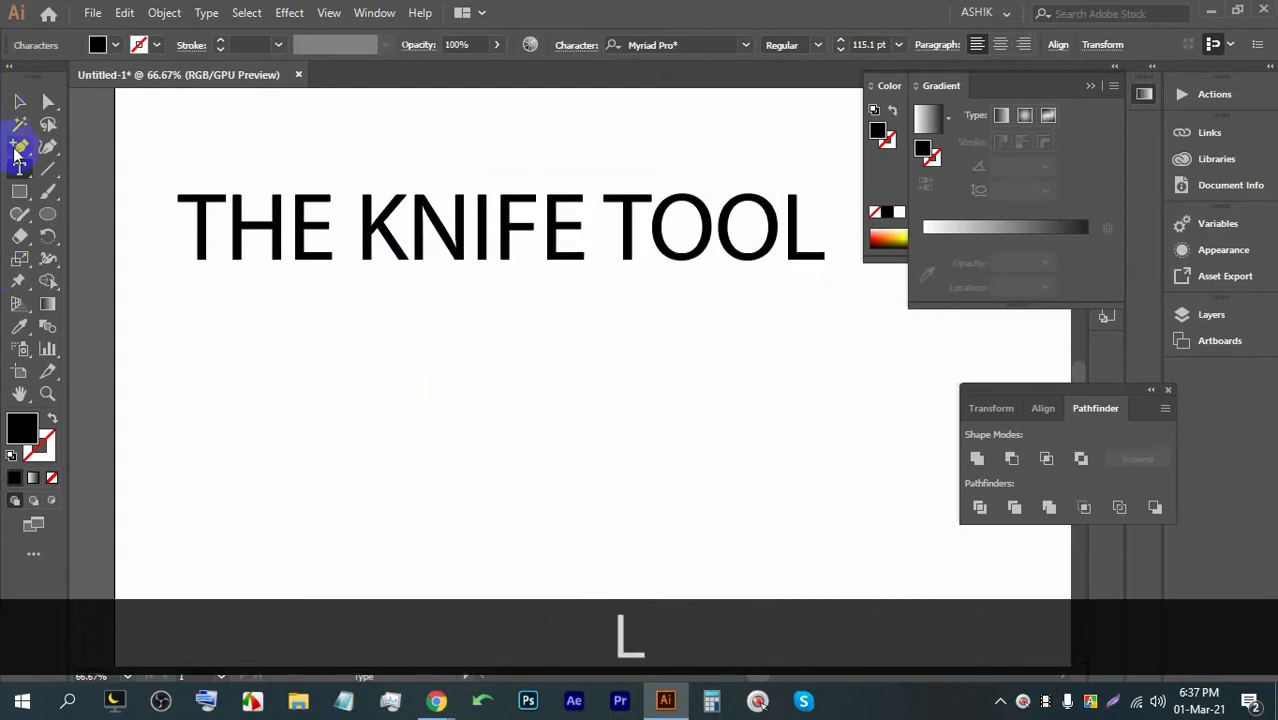
pyautogui.click(19, 101)
pyautogui.moveTo(502, 280); pyautogui.dragTo(500, 289)
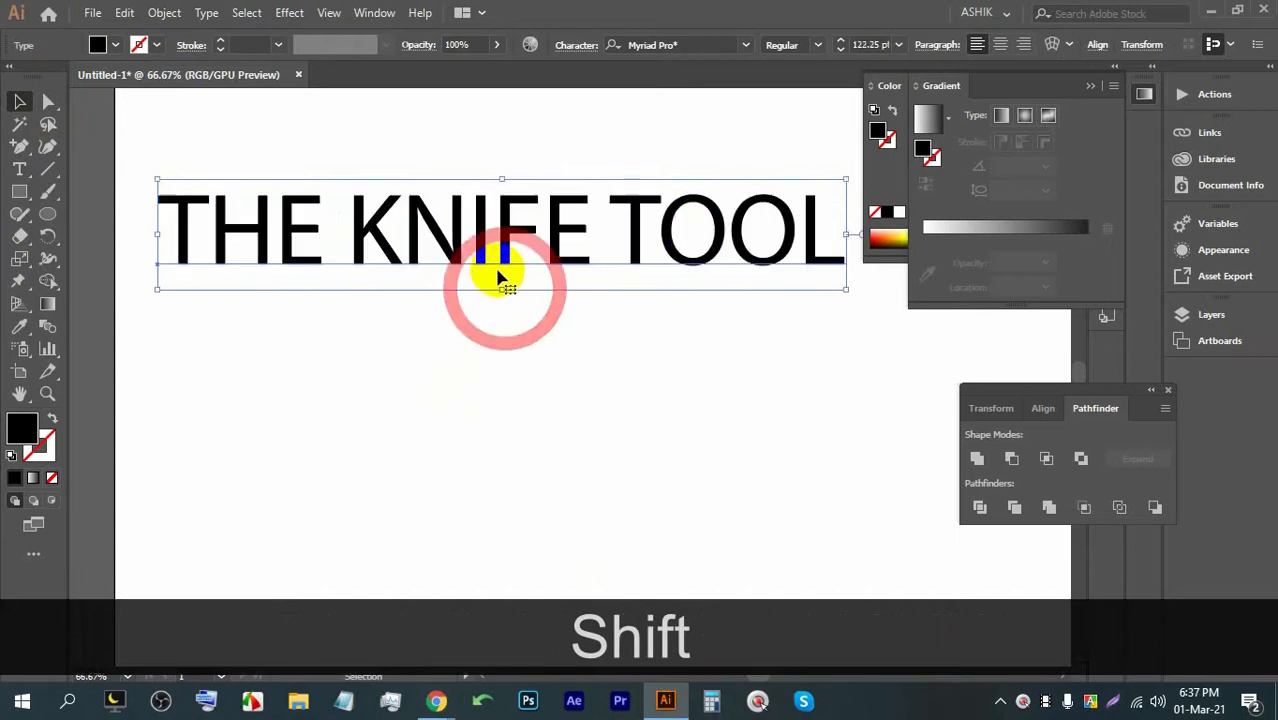
pyautogui.click(700, 45)
pyautogui.click(746, 45)
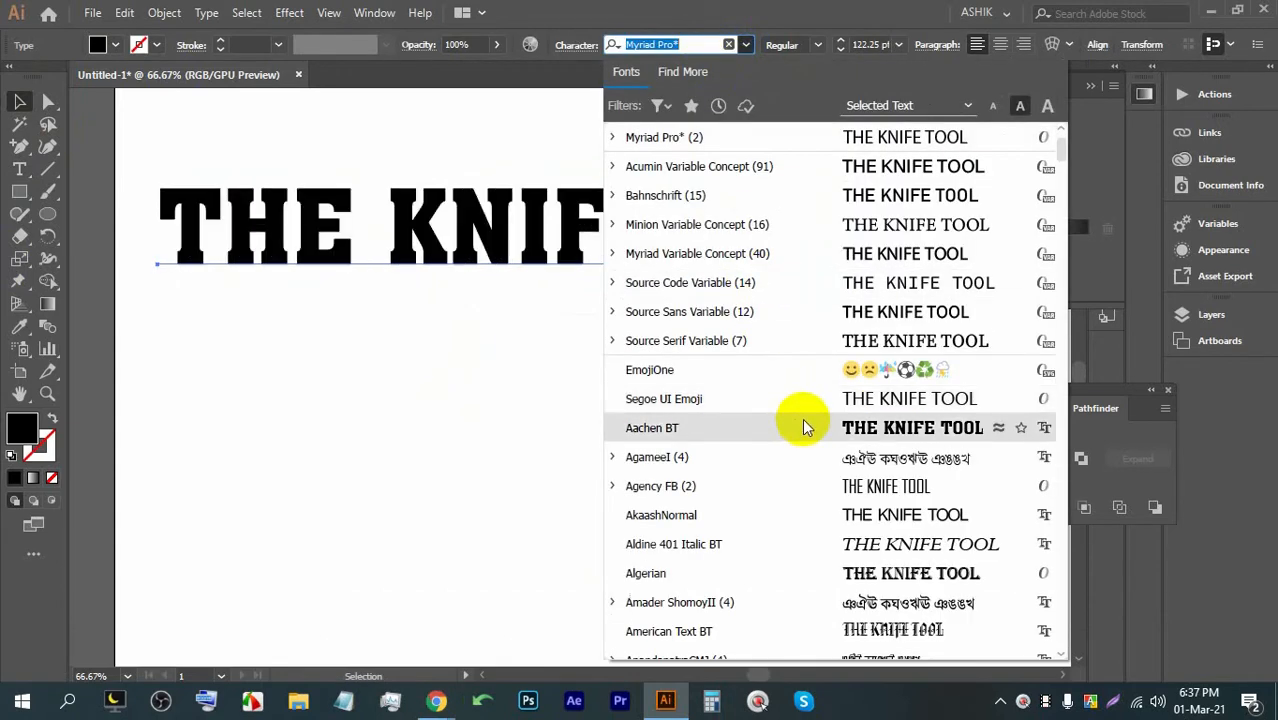
pyautogui.scroll(-1, 804, 427)
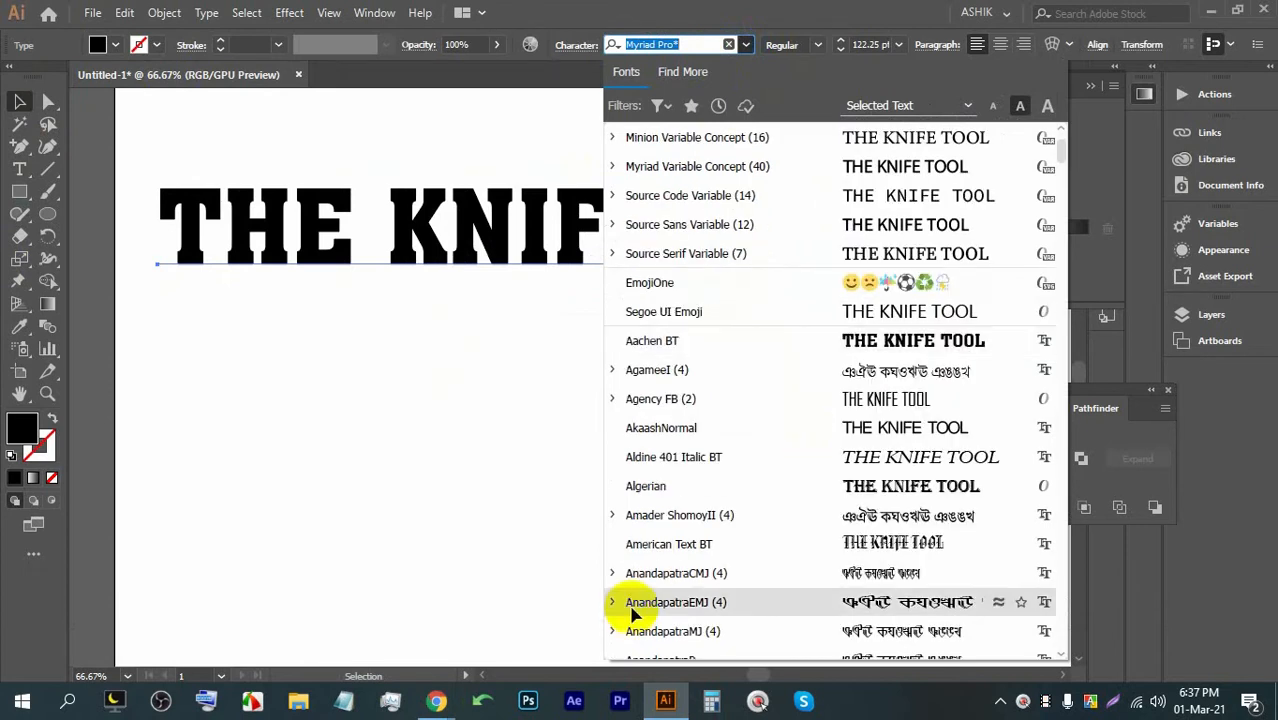
# Step: Switch to the Google Meet call and try to answer the pending join request
pyautogui.click(437, 701)
pyautogui.click(352, 627)
pyautogui.click(785, 206)
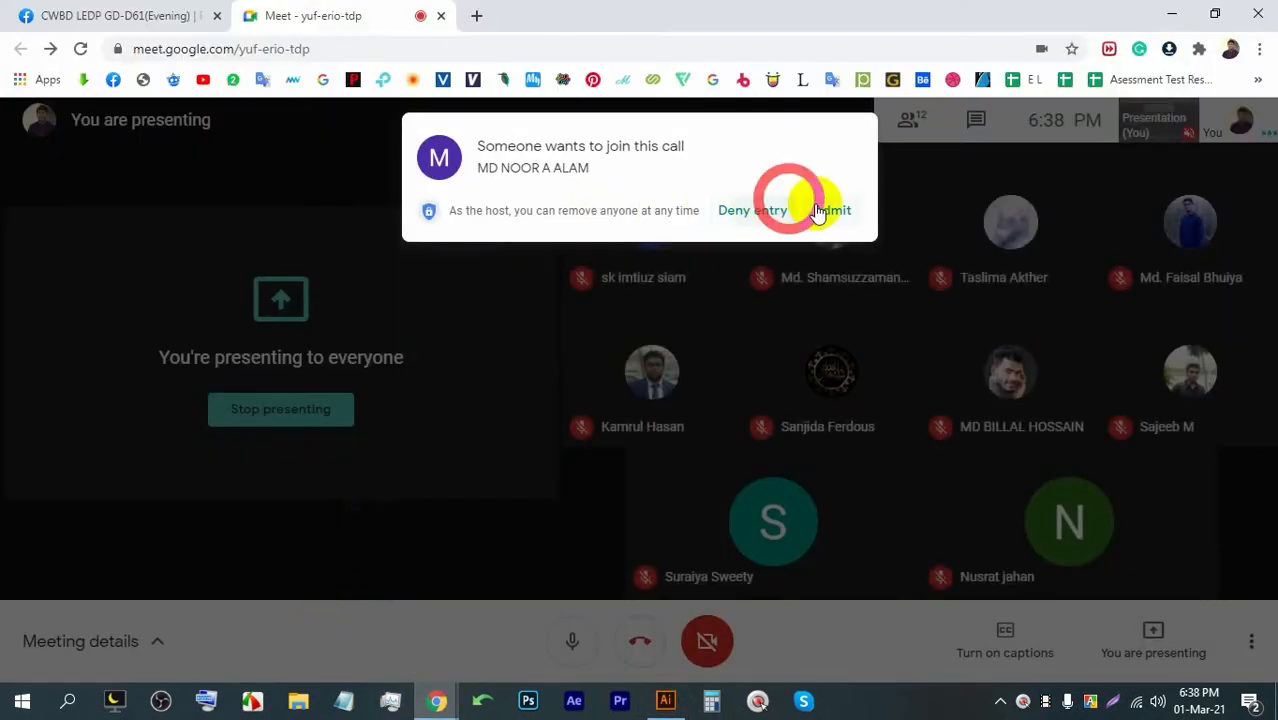
pyautogui.moveTo(618, 380)
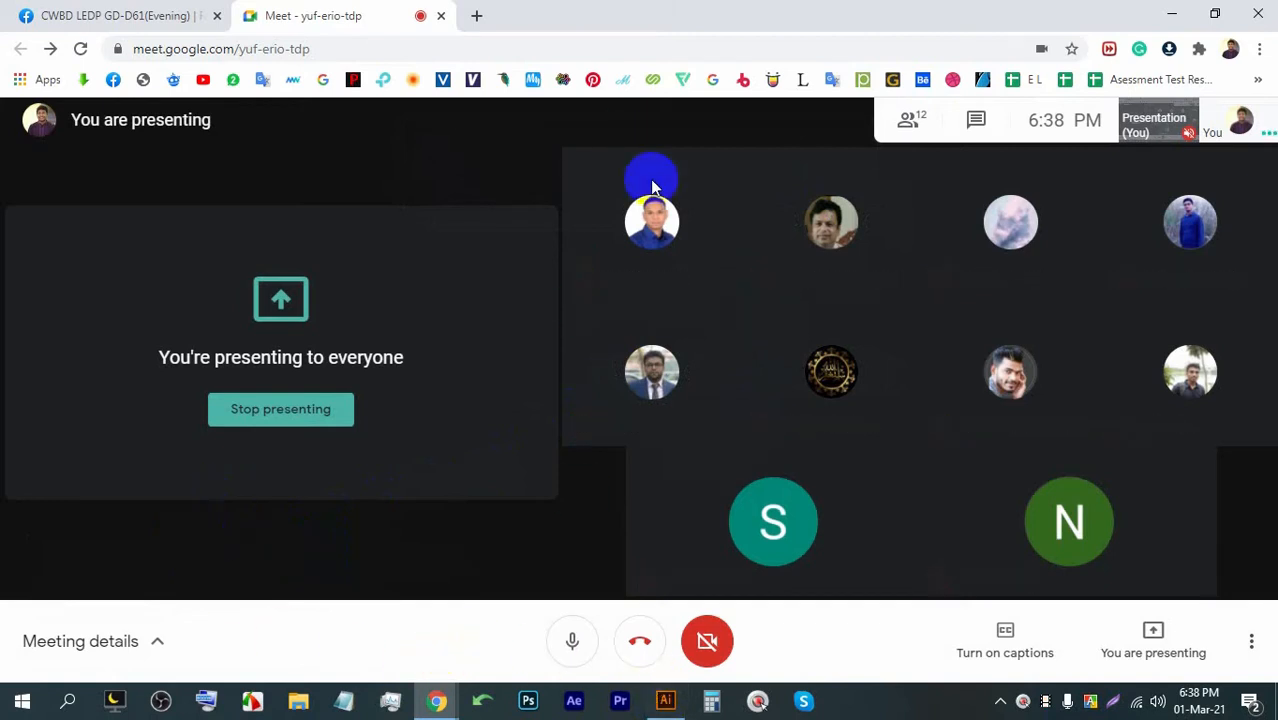
# Step: Back in Illustrator, scale the heading to about 114 pt nearer the artboard's top edge and set its font to Bauhaus 93
pyautogui.click(665, 700)
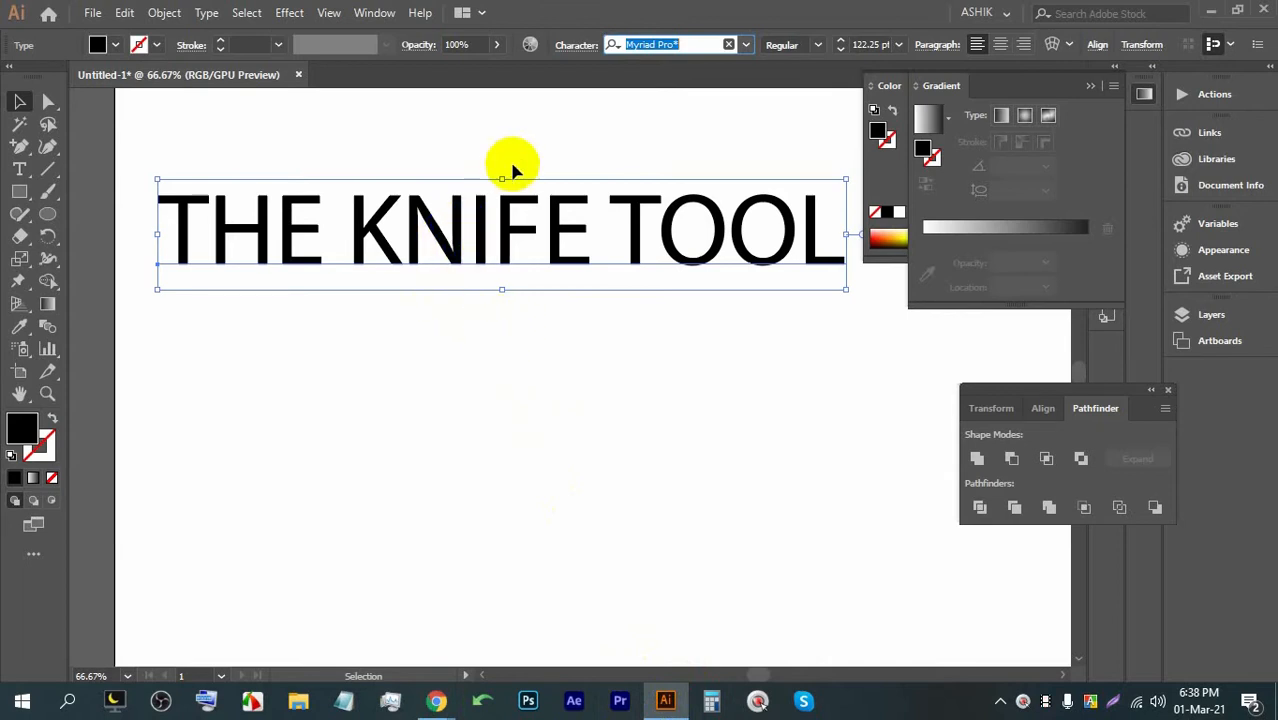
pyautogui.moveTo(501, 180); pyautogui.dragTo(465, 171)
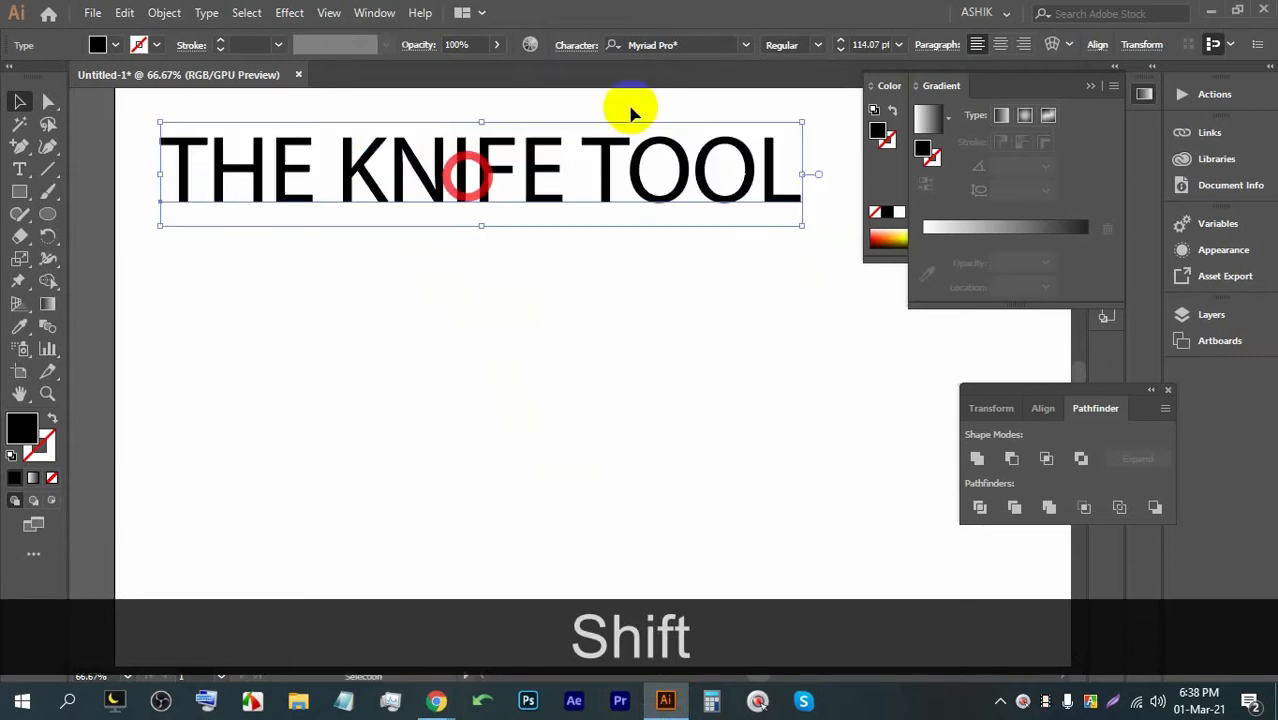
pyautogui.click(744, 45)
pyautogui.scroll(-10, 870, 443)
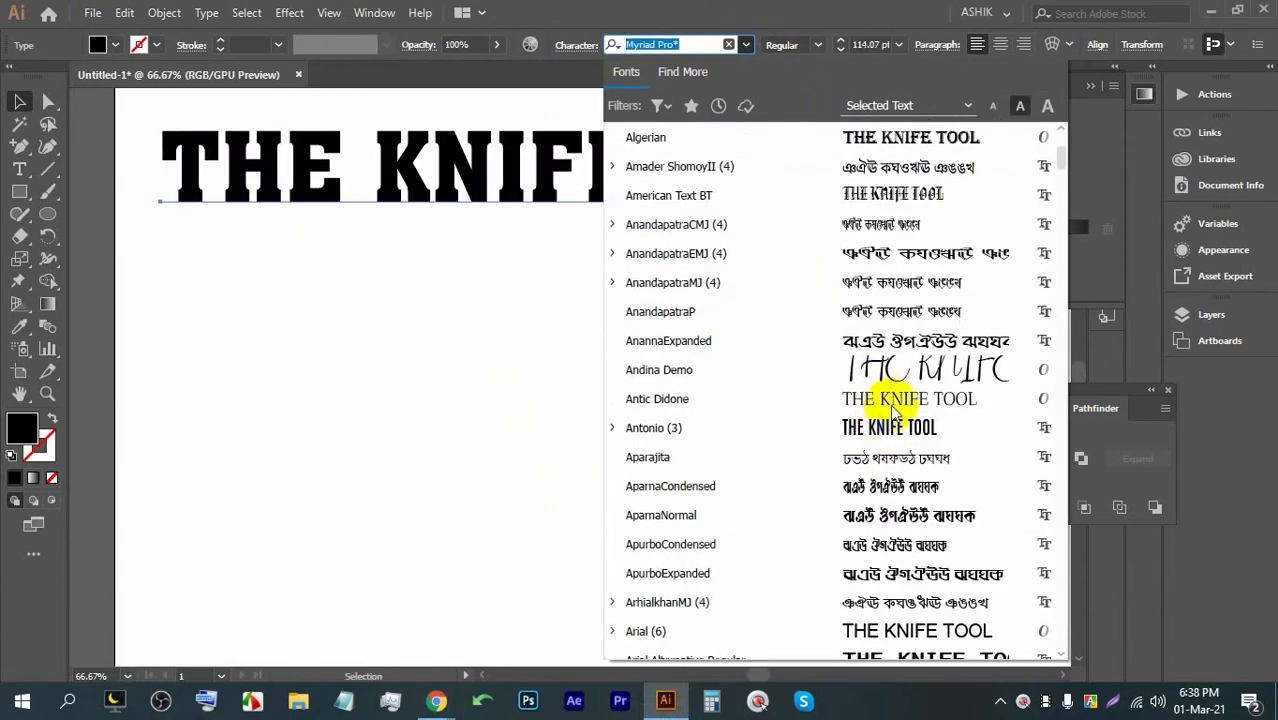
pyautogui.scroll(-6, 875, 350)
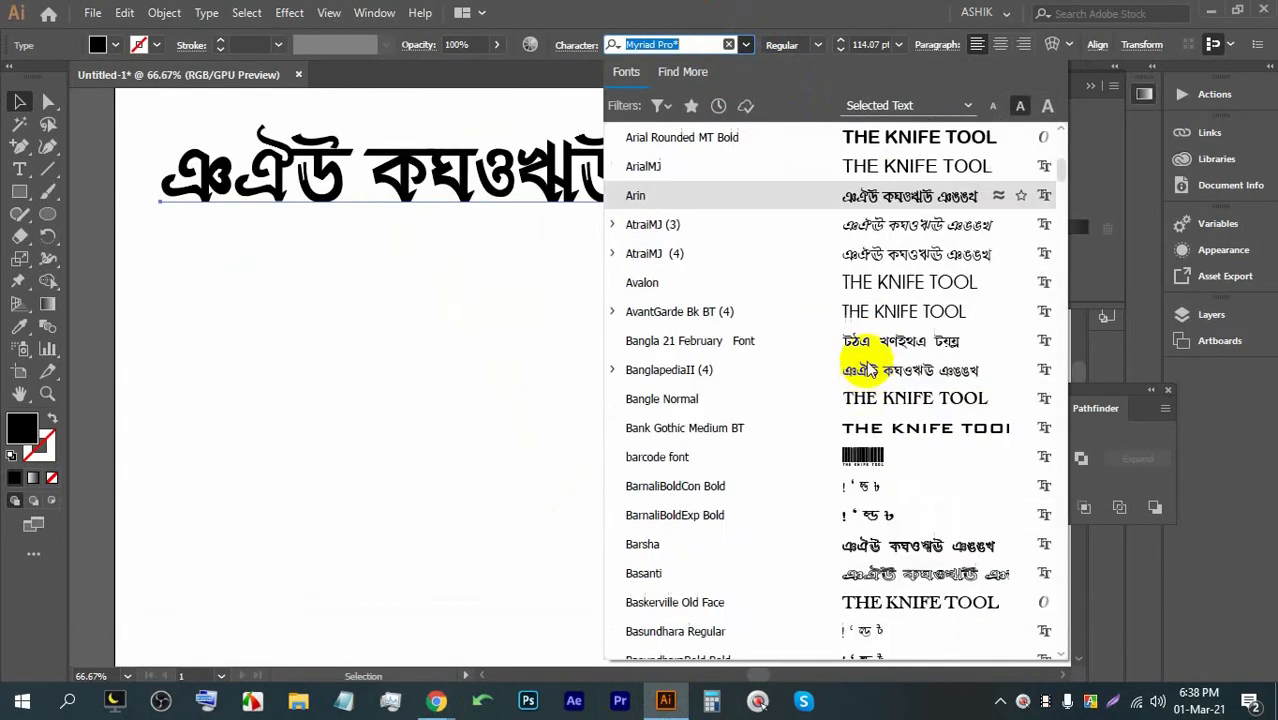
pyautogui.click(815, 369)
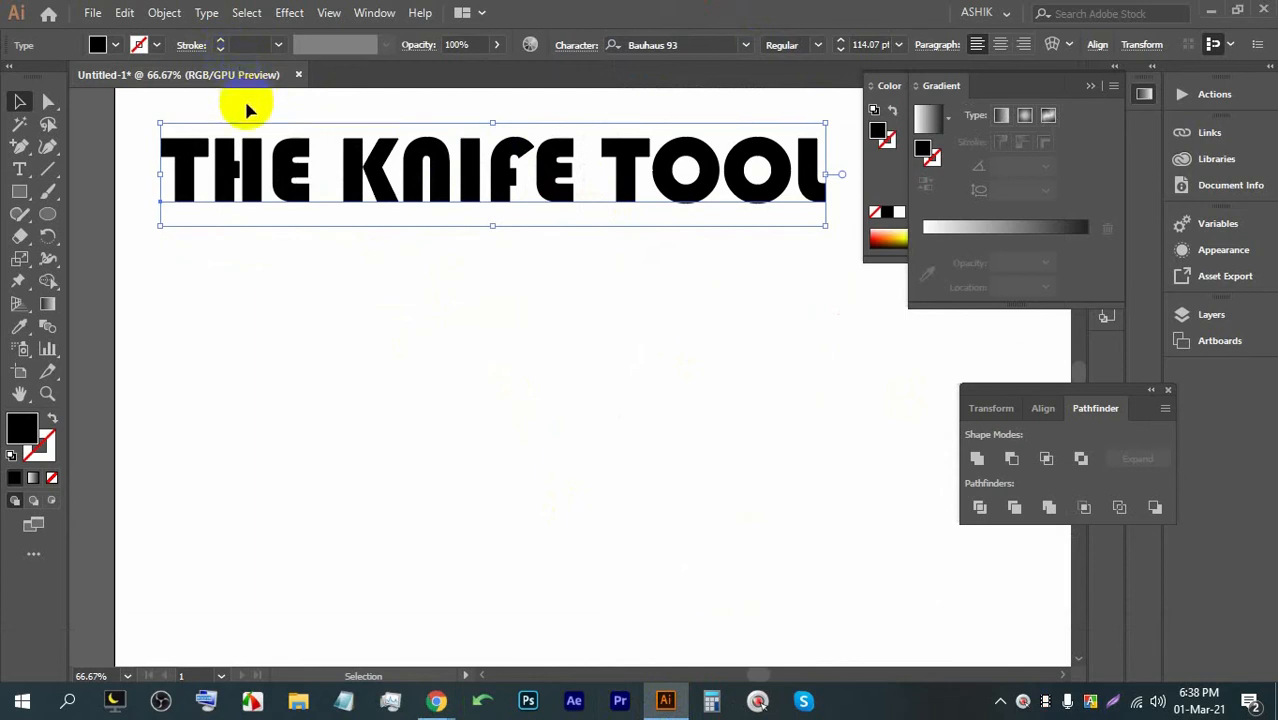
# Step: Return to the Google Meet call and admit the participant asking to join
pyautogui.moveTo(437, 700)
pyautogui.click(338, 608)
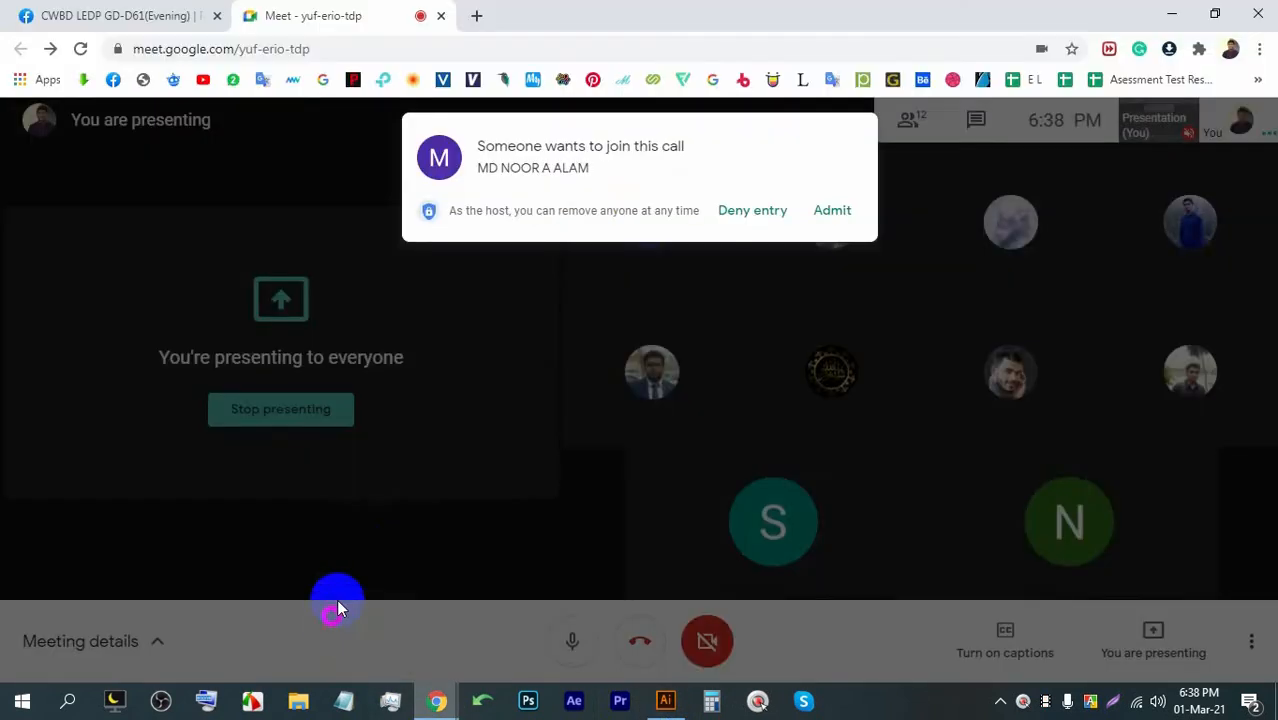
pyautogui.click(832, 212)
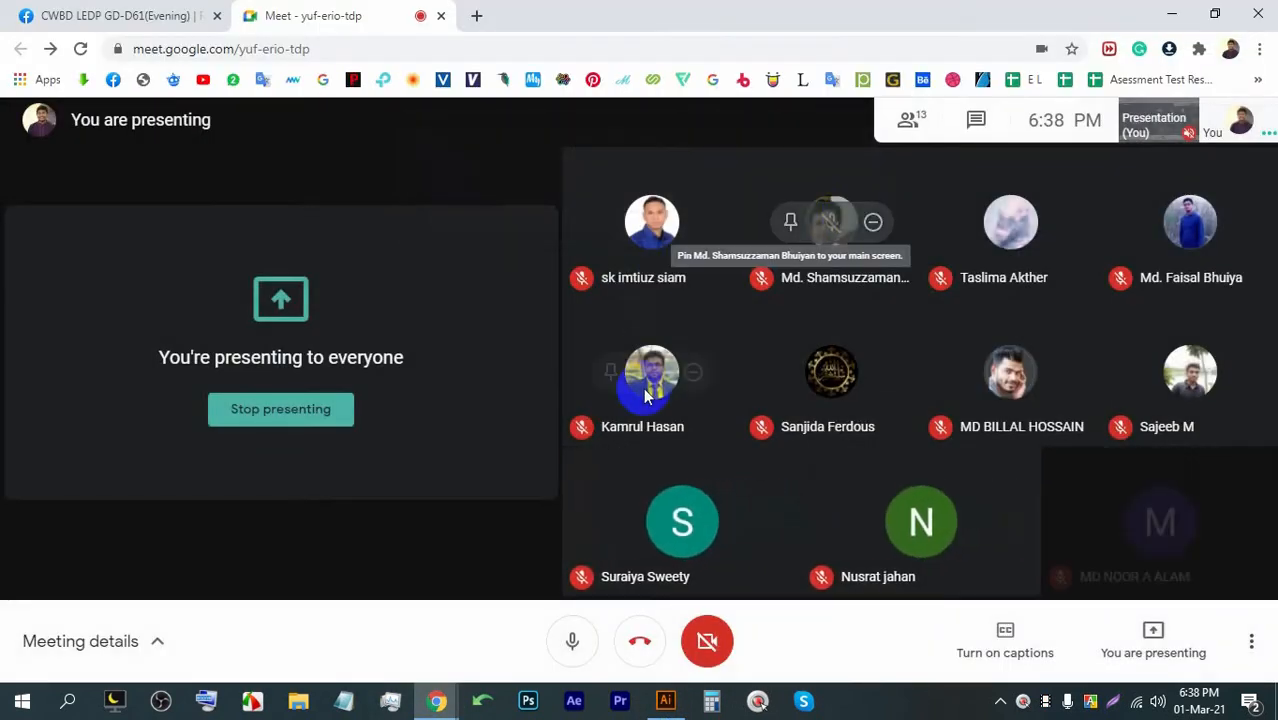
# Step: Switch to Illustrator and convert the THE KNIFE TOOL heading to outlines
pyautogui.click(665, 700)
pyautogui.rightClick(540, 177)
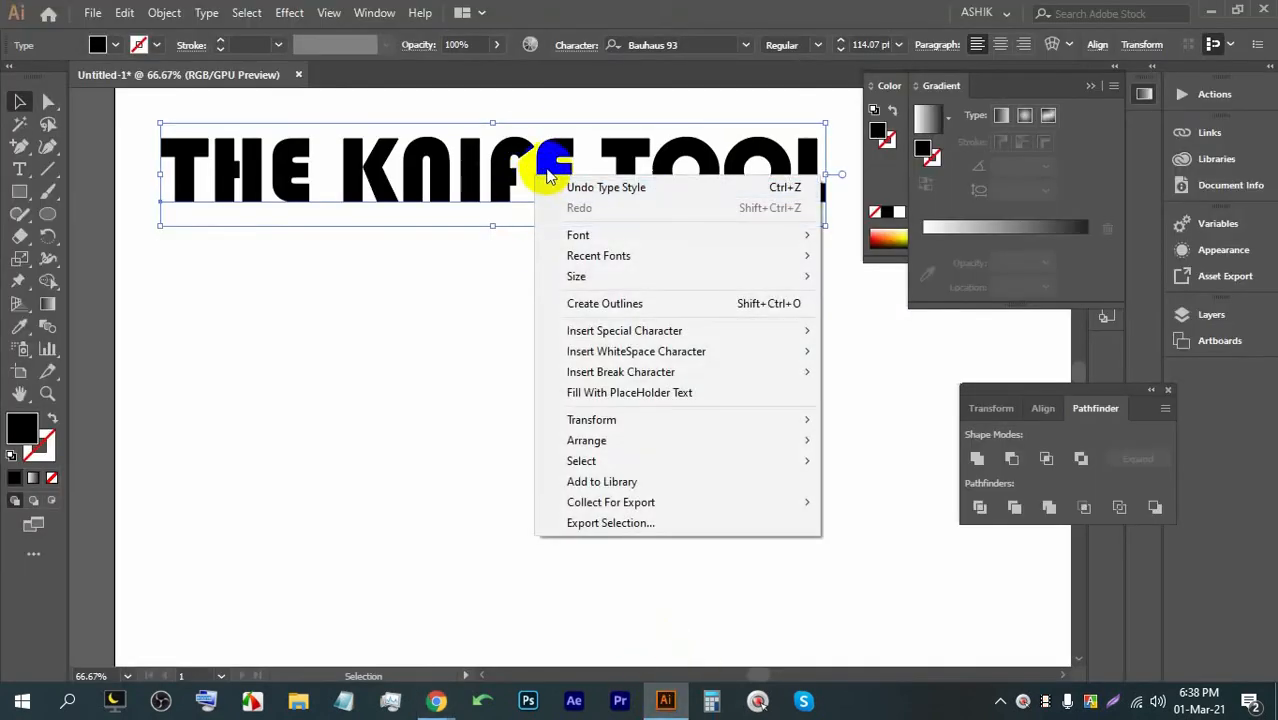
pyautogui.click(572, 303)
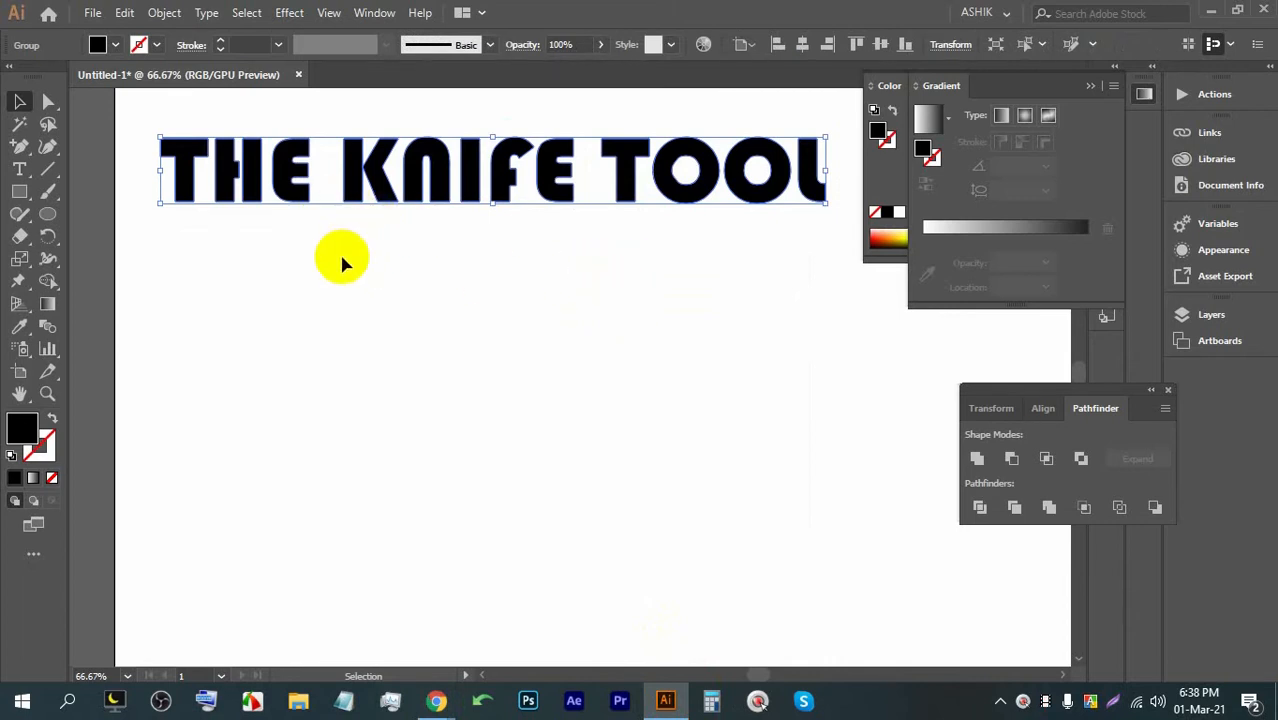
# Step: Cut the outlined heading with the Knife tool along a wavy horizontal line through all its letters
pyautogui.click(20, 236)
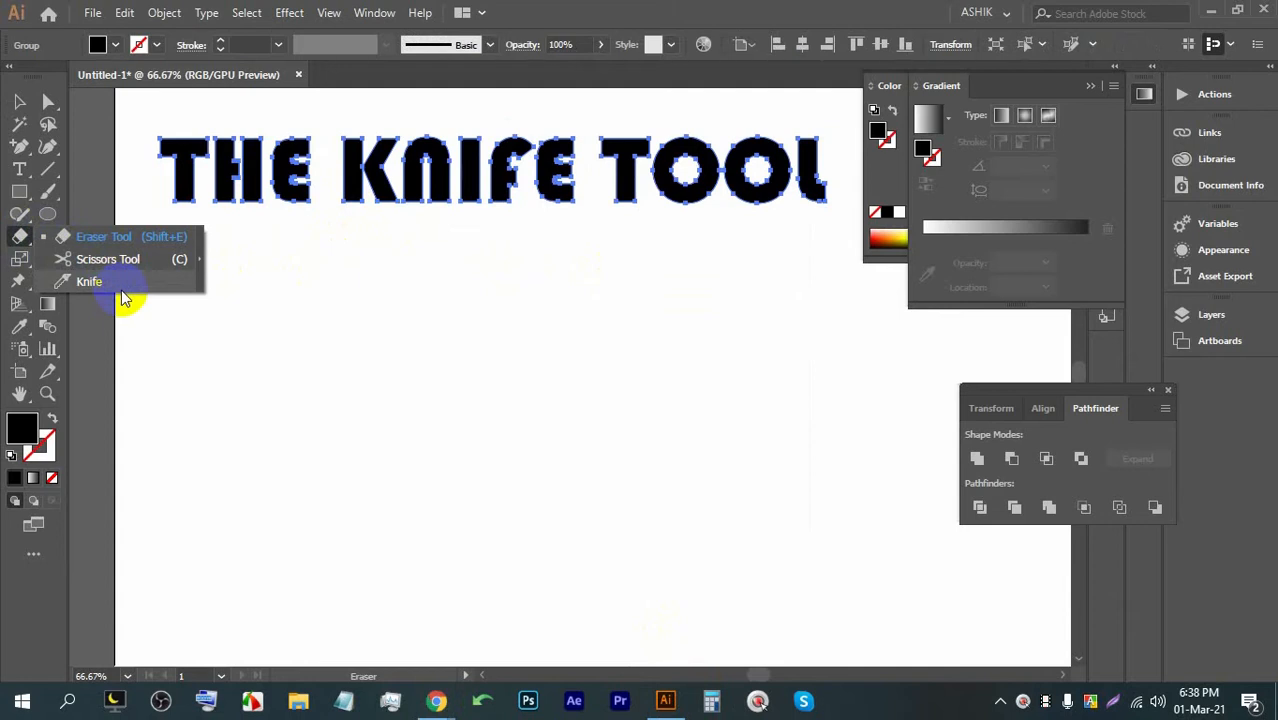
pyautogui.click(33, 553)
pyautogui.click(300, 67)
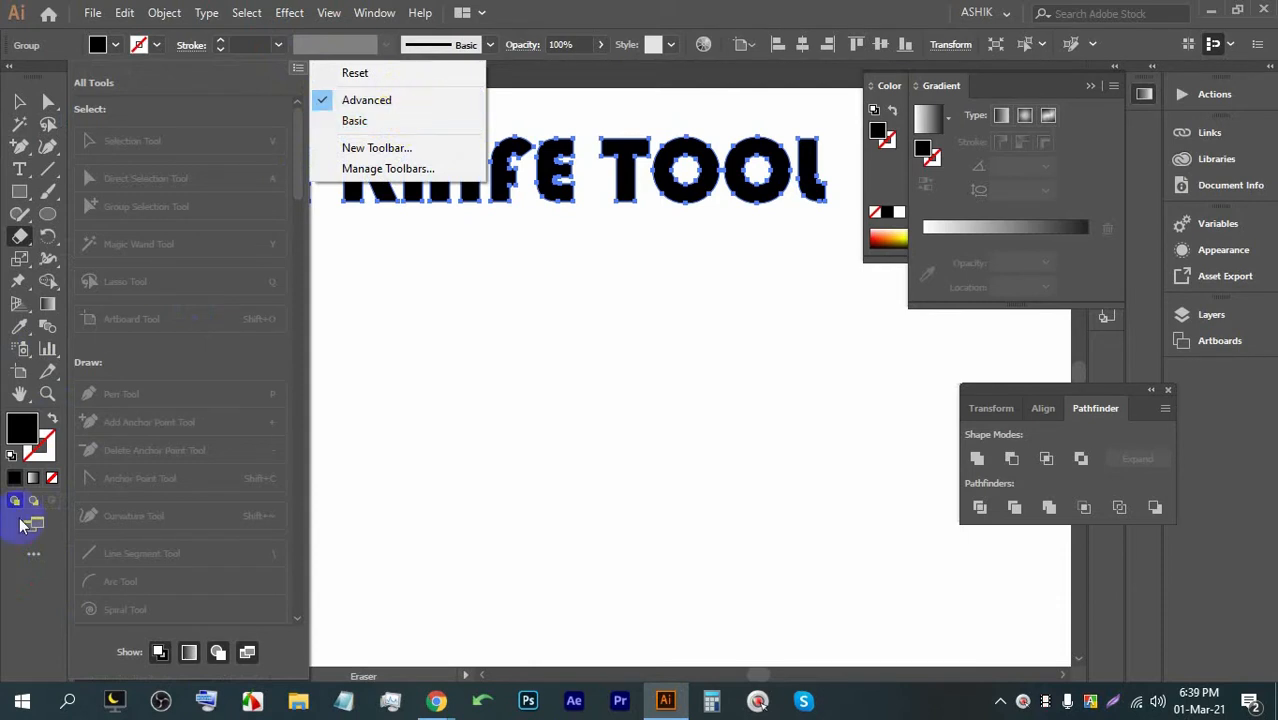
pyautogui.click(20, 236)
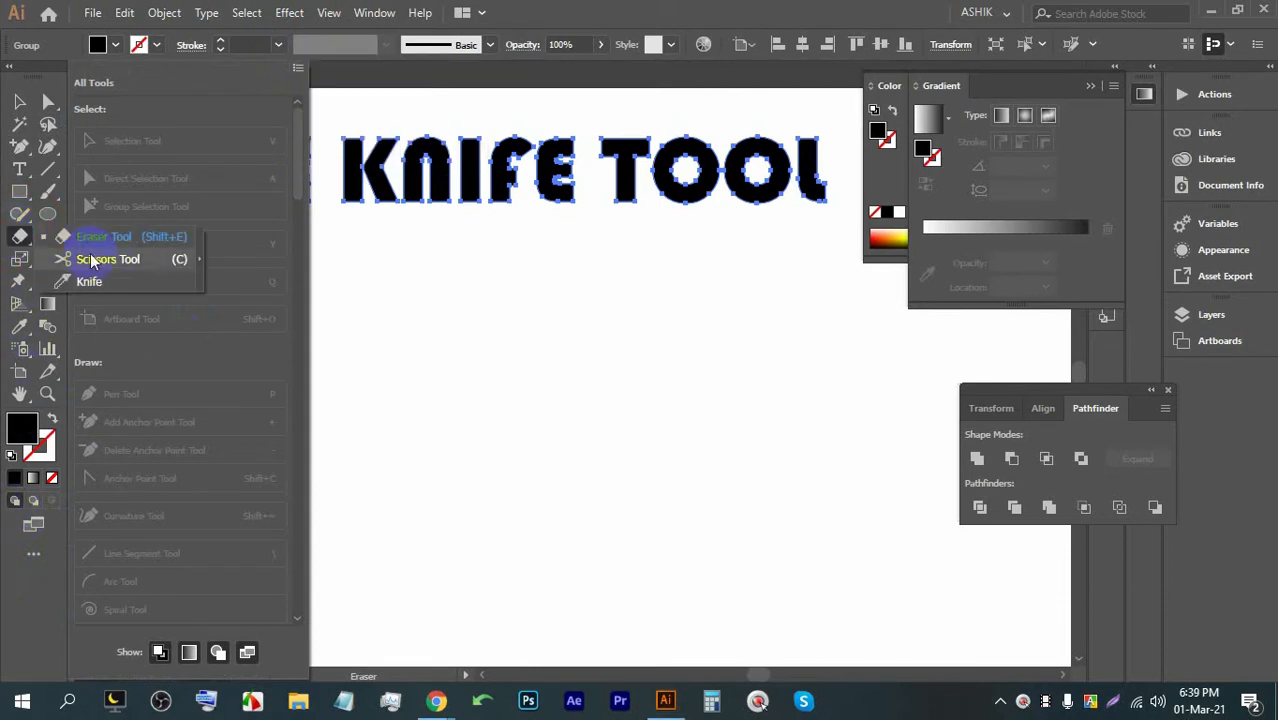
pyautogui.click(117, 284)
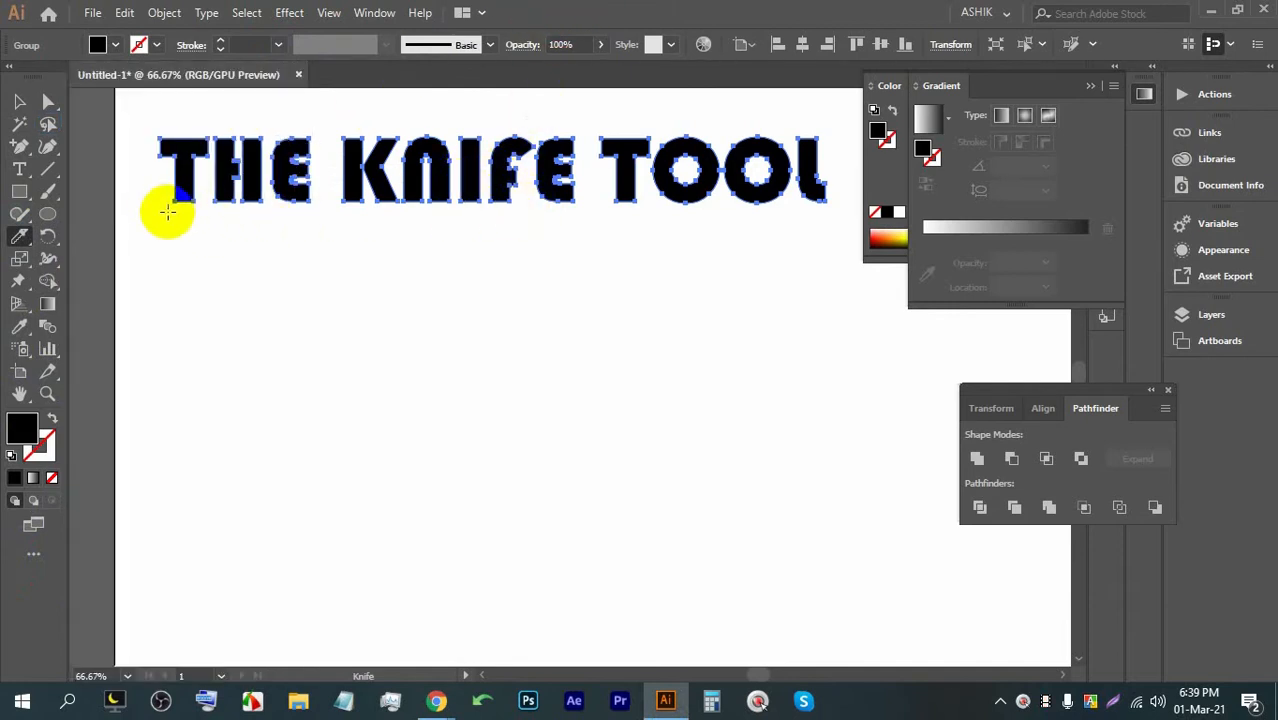
pyautogui.moveTo(157, 188)
pyautogui.mouseDown()
pyautogui.moveTo(188, 165)
pyautogui.moveTo(236, 160)
pyautogui.moveTo(349, 189)
pyautogui.moveTo(472, 162)
pyautogui.moveTo(555, 188)
pyautogui.moveTo(619, 162)
pyautogui.moveTo(670, 184)
pyautogui.moveTo(776, 165)
pyautogui.moveTo(830, 163)
pyautogui.mouseUp()
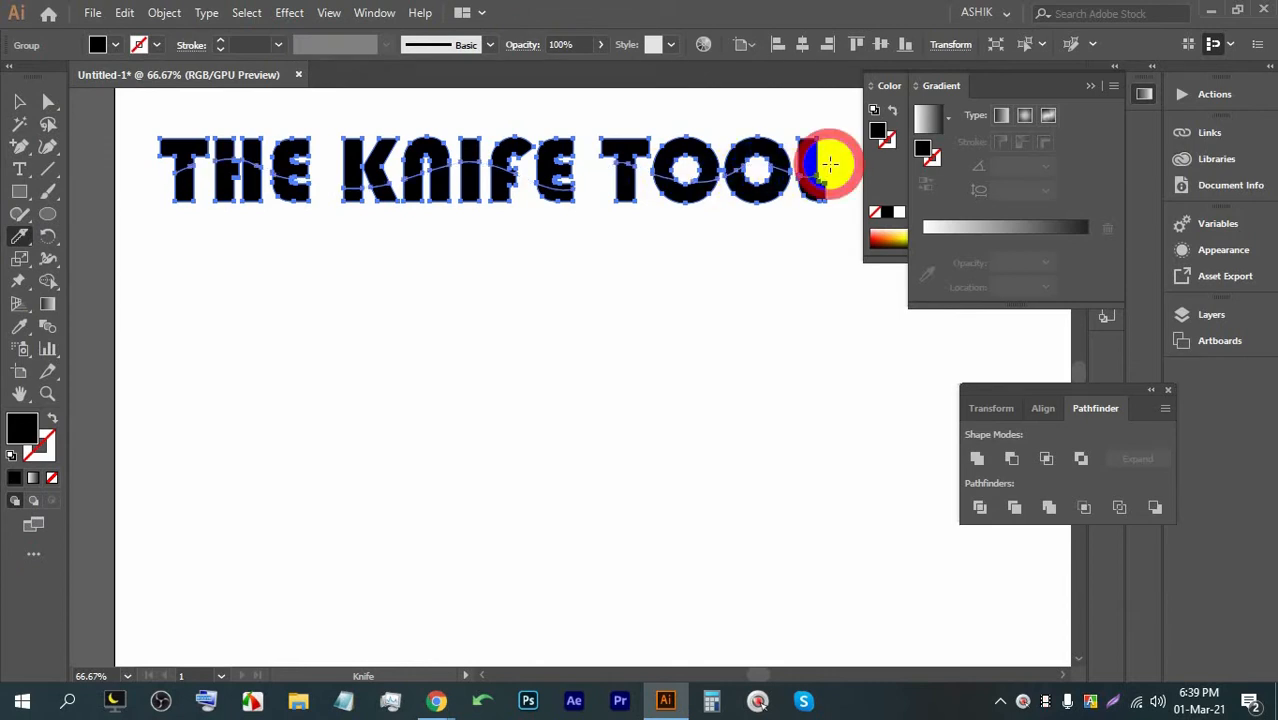
# Step: Ungroup the cut heading letters and clear the selection
pyautogui.click(17, 102)
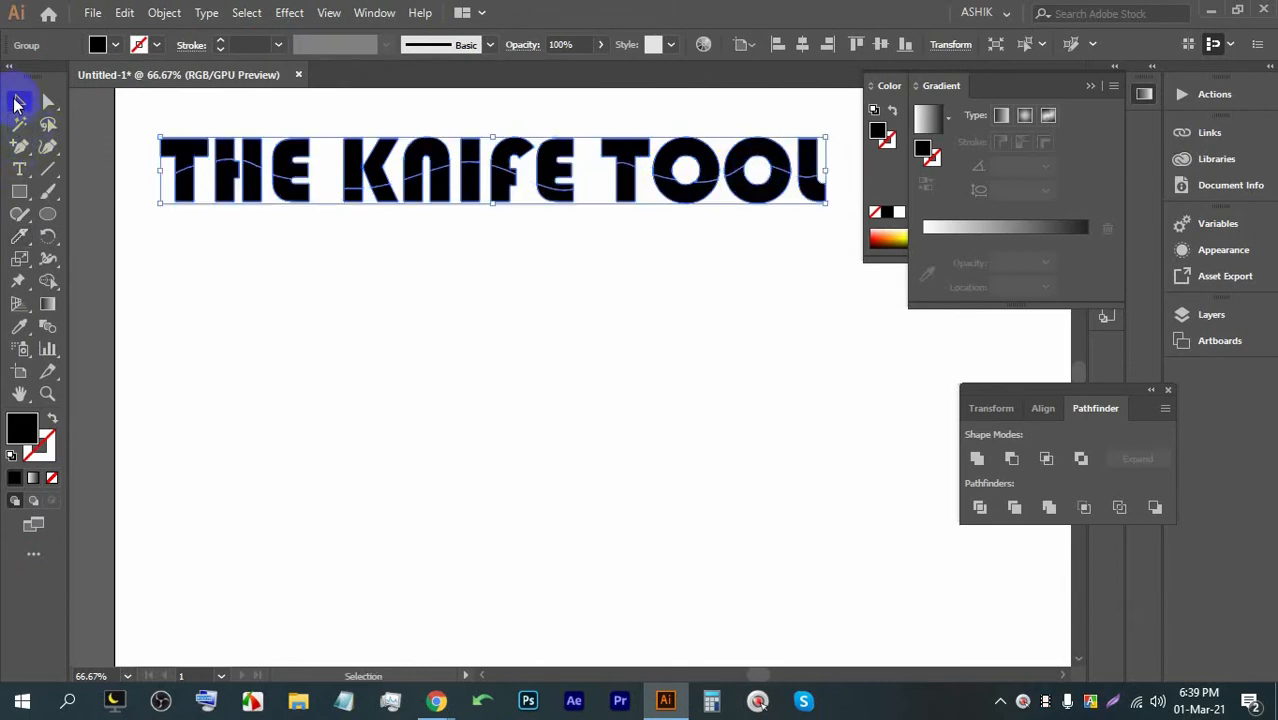
pyautogui.rightClick(514, 186)
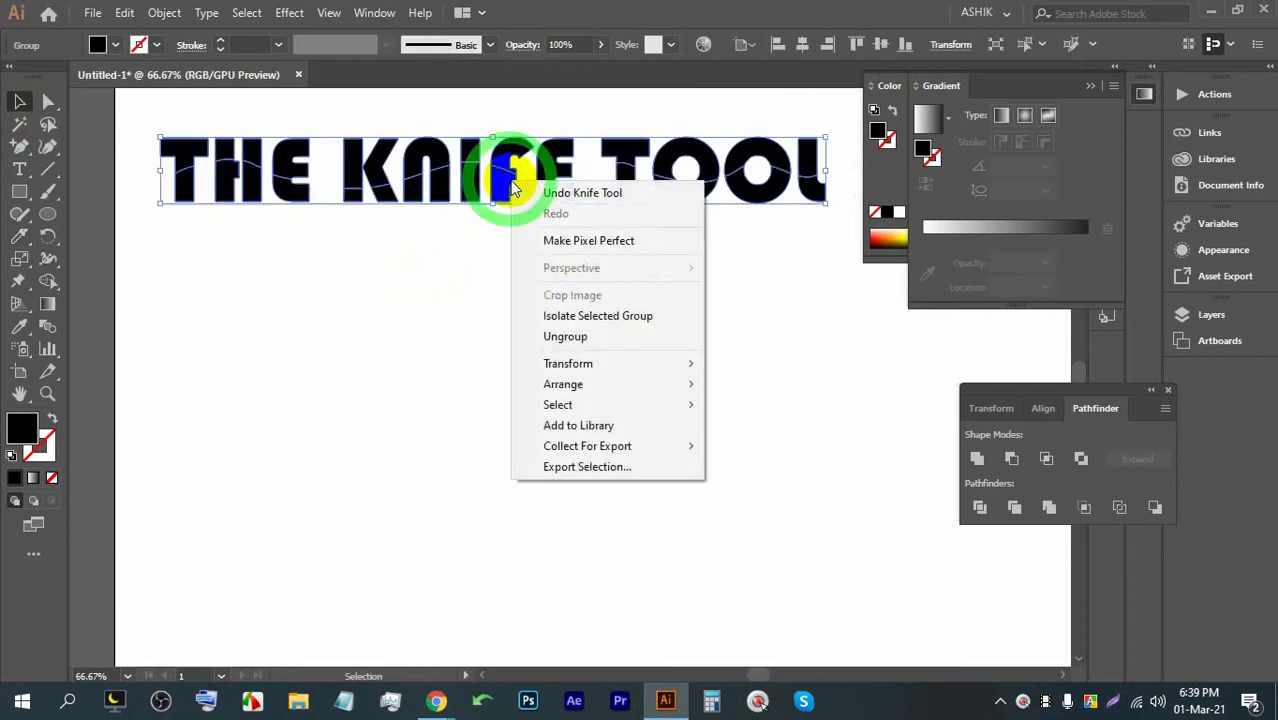
pyautogui.click(557, 336)
pyautogui.click(470, 240)
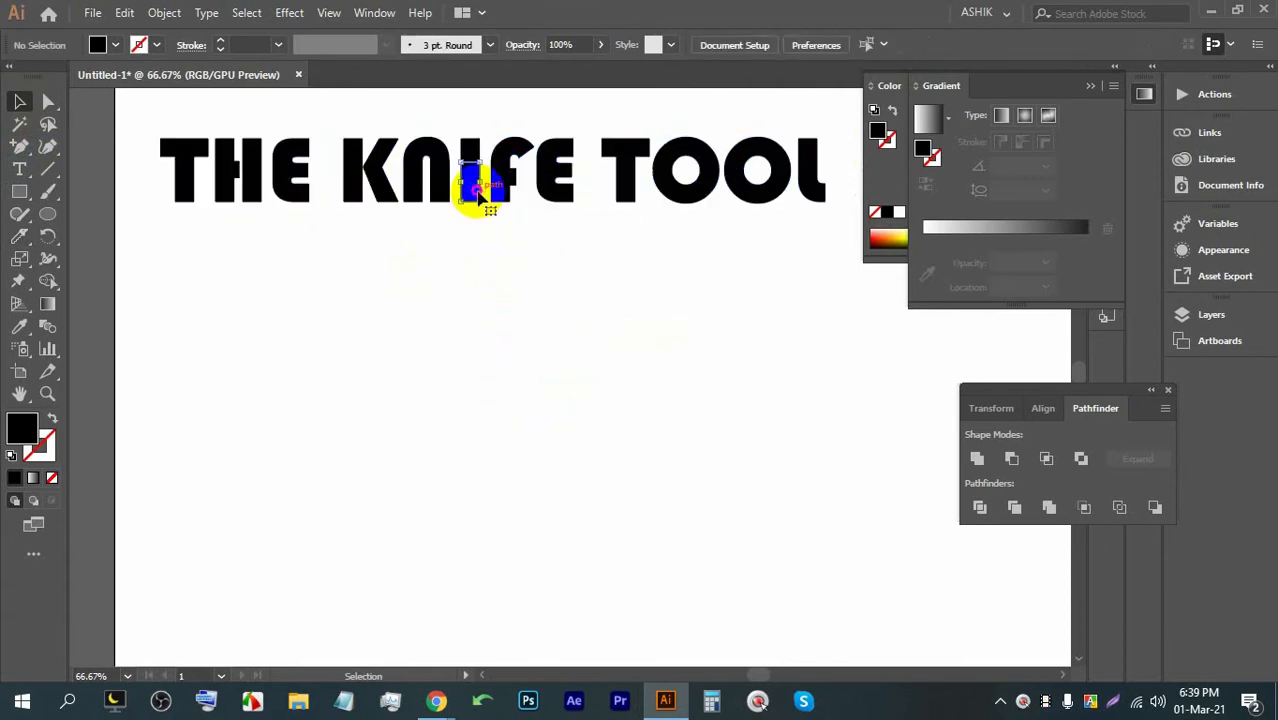
# Step: Try moving the lower halves of the cut heading letters slightly downward, and undo the move
pyautogui.moveTo(837, 238); pyautogui.dragTo(183, 188)
pyautogui.moveTo(428, 200); pyautogui.dragTo(437, 215)
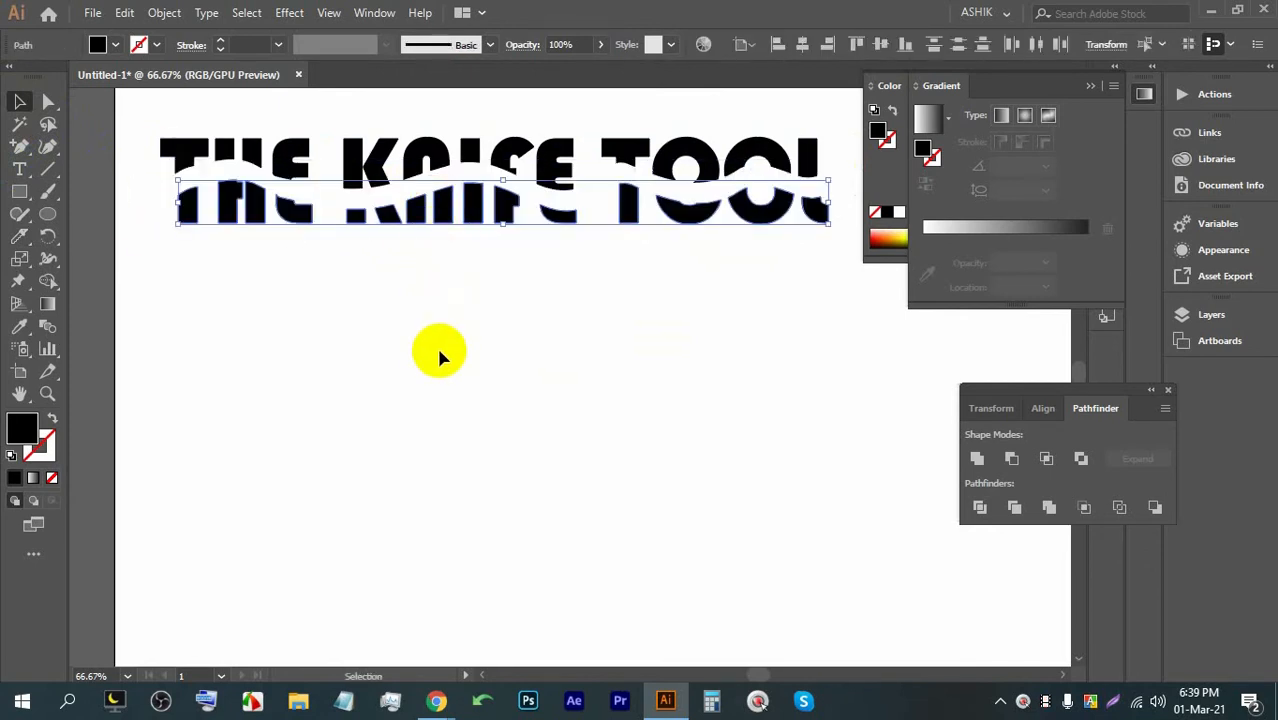
pyautogui.hotkey('ctrl', 'z')
pyautogui.hotkey('ctrl', 'z')
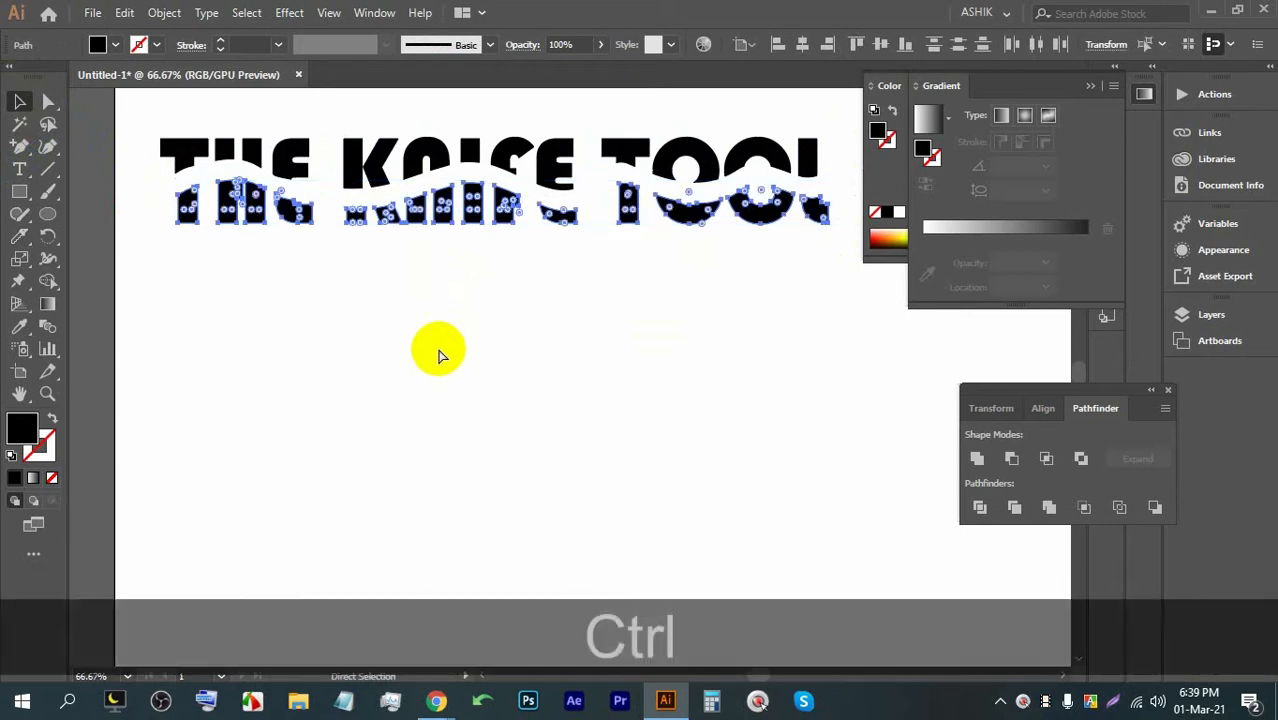
# Step: Fill the lower halves of the cut THE KNIFE TOOL letters with red and clear the selection
pyautogui.moveTo(822, 238); pyautogui.dragTo(148, 202)
pyautogui.click(116, 45)
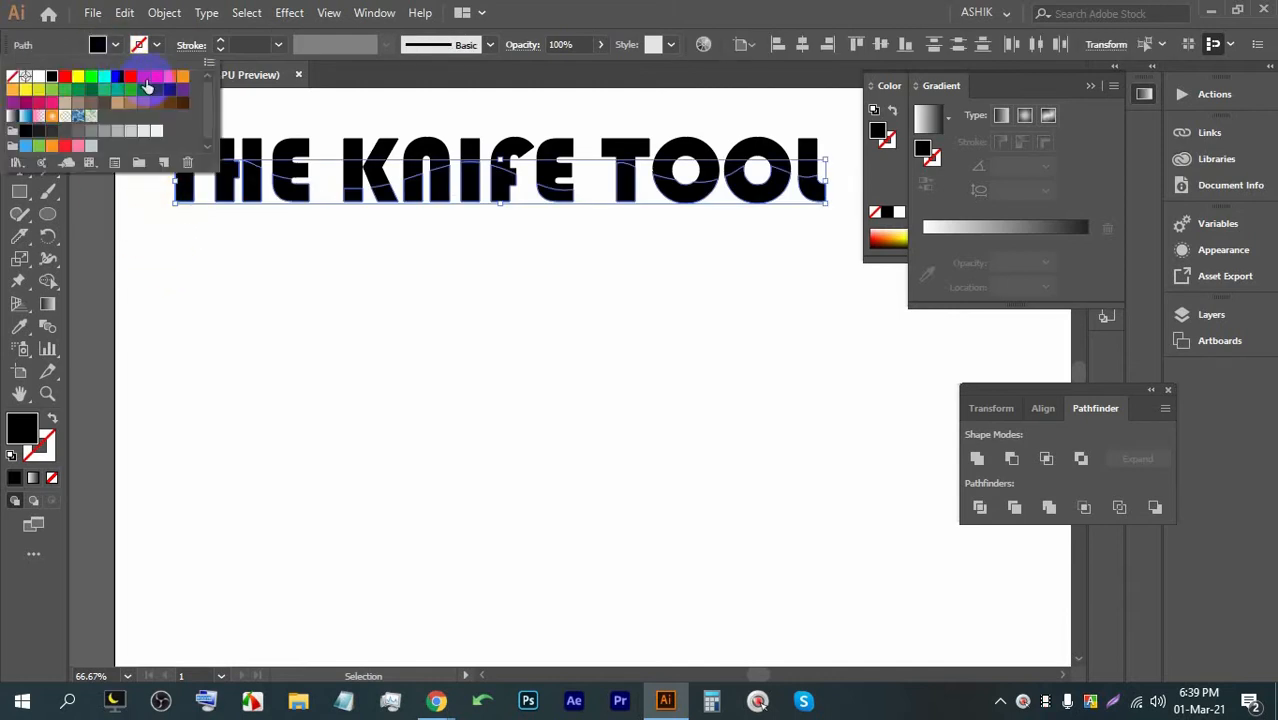
pyautogui.click(144, 79)
pyautogui.click(499, 244)
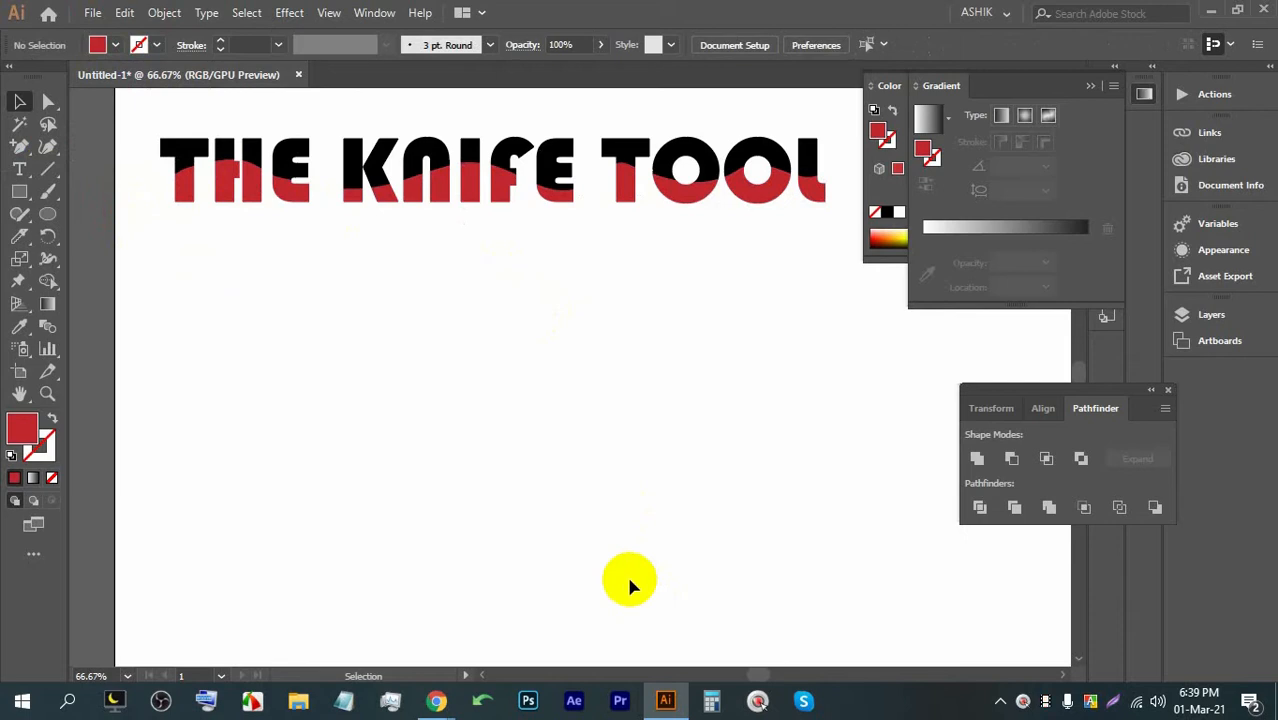
# Step: Place a new Bauhaus 93 text line below the heading, collapse the floating Color and Gradient panels, and change the placeholder to LOGO
pyautogui.click(18, 168)
pyautogui.click(301, 302)
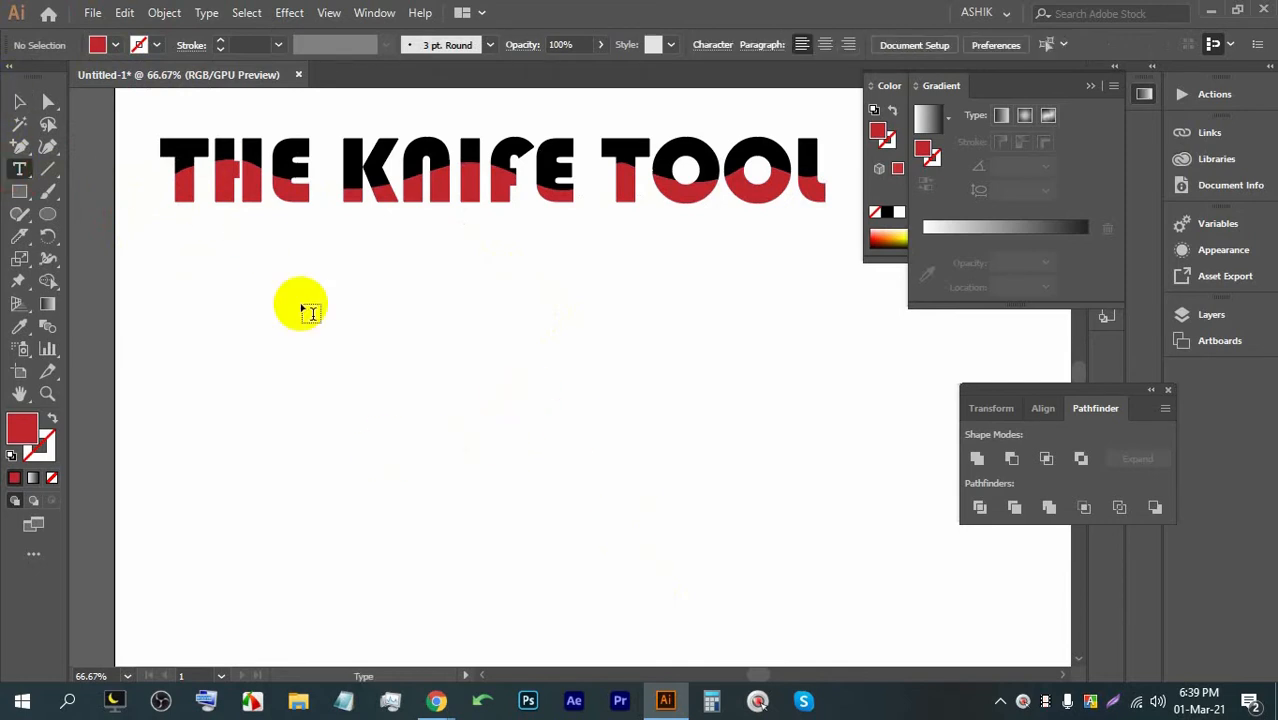
pyautogui.click(19, 101)
pyautogui.moveTo(353, 304); pyautogui.dragTo(776, 485)
pyautogui.moveTo(469, 339); pyautogui.dragTo(431, 295)
pyautogui.moveTo(500, 366); pyautogui.dragTo(526, 326)
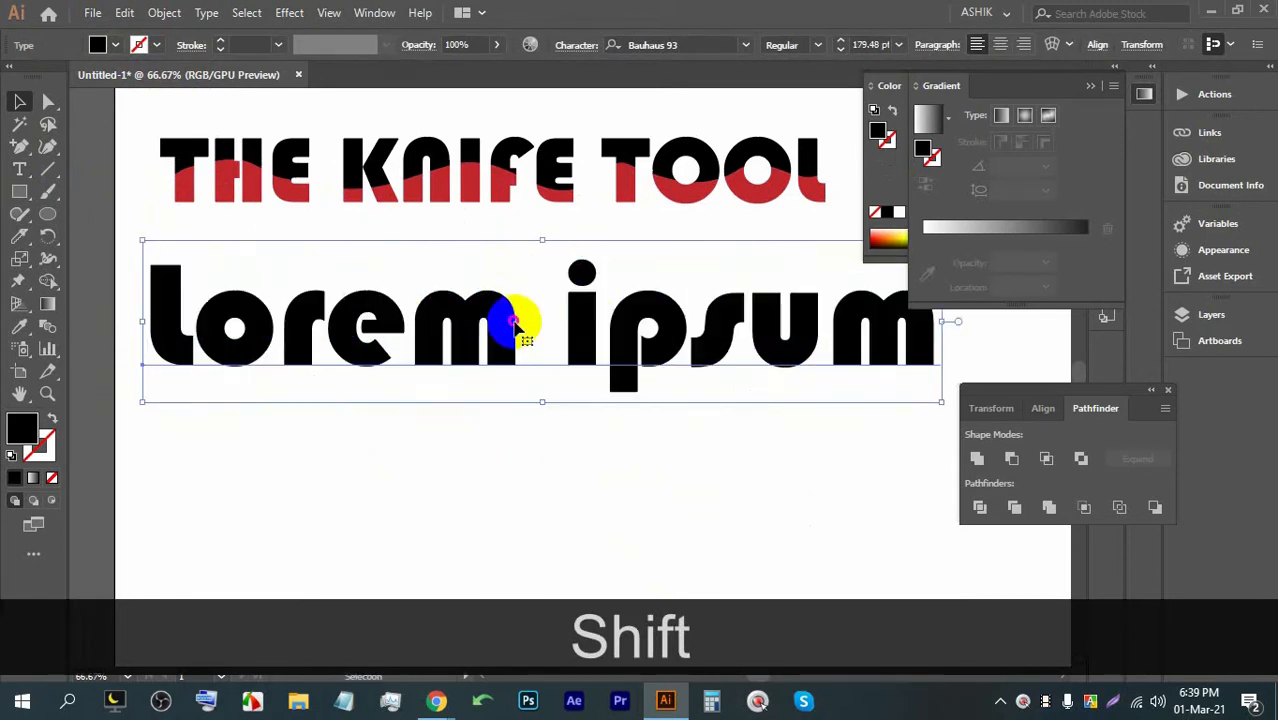
pyautogui.click(1092, 88)
pyautogui.click(1051, 88)
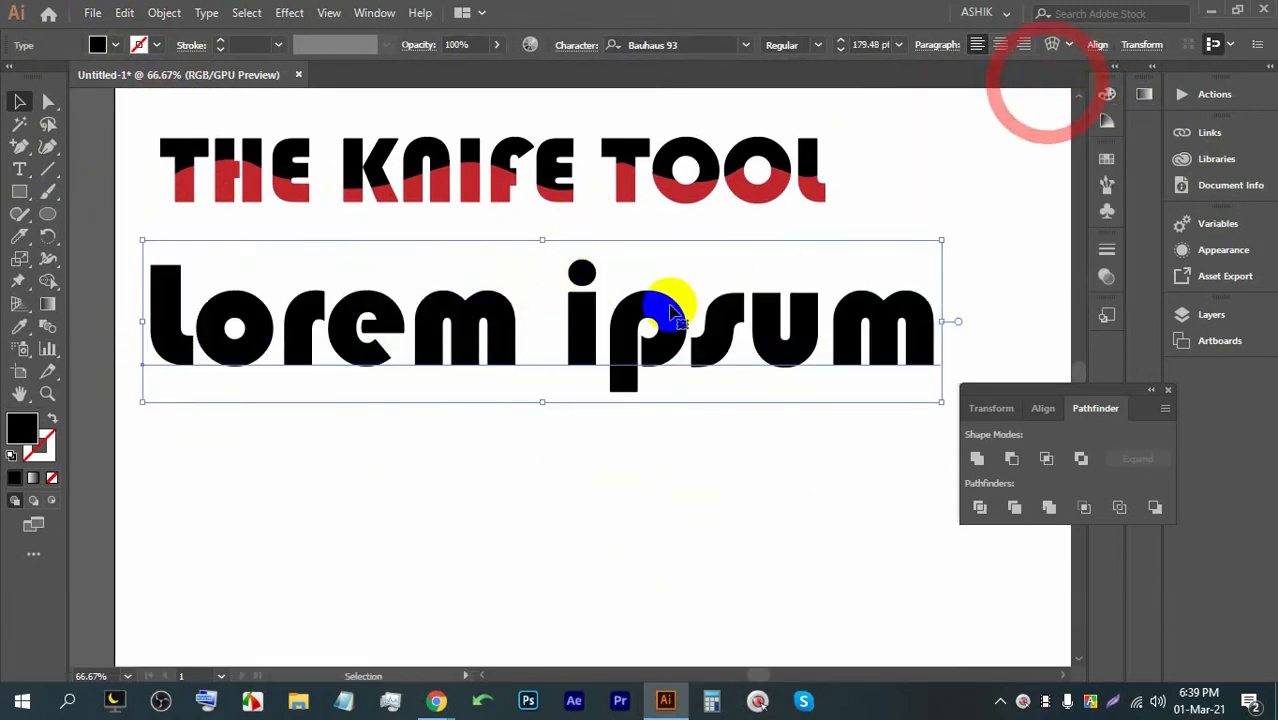
pyautogui.tripleClick(590, 299)
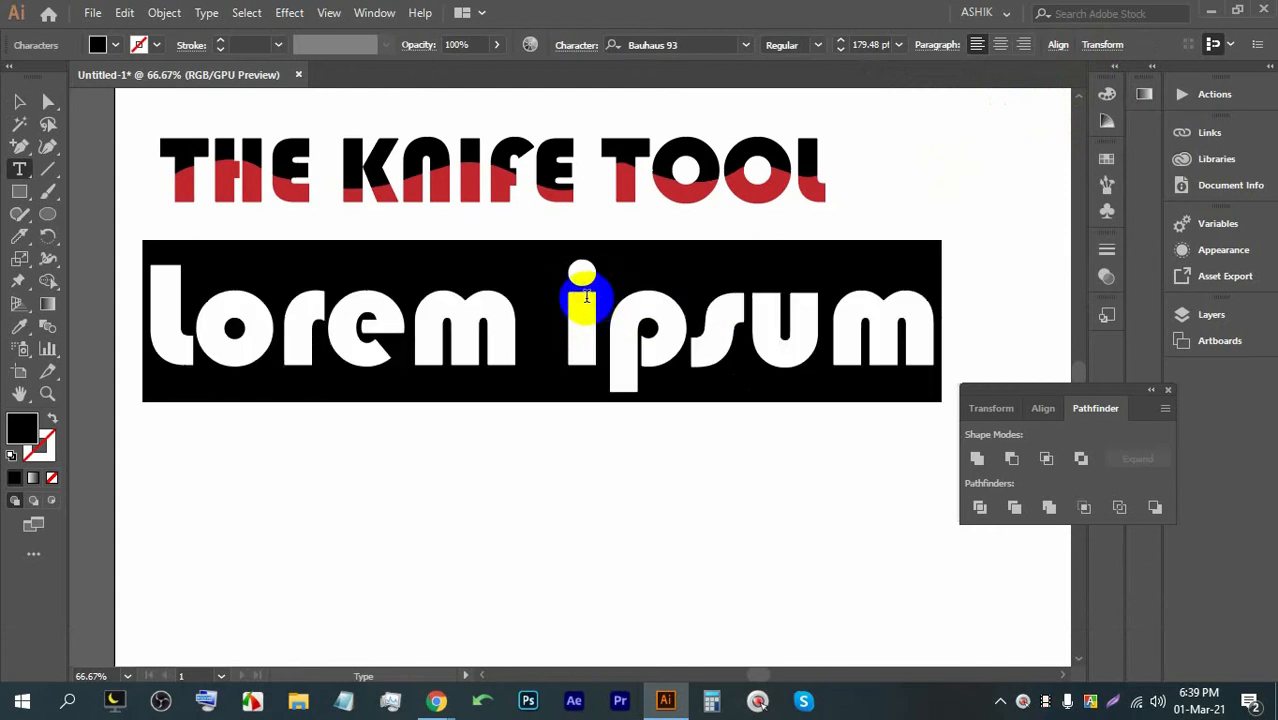
pyautogui.write('LOGO')
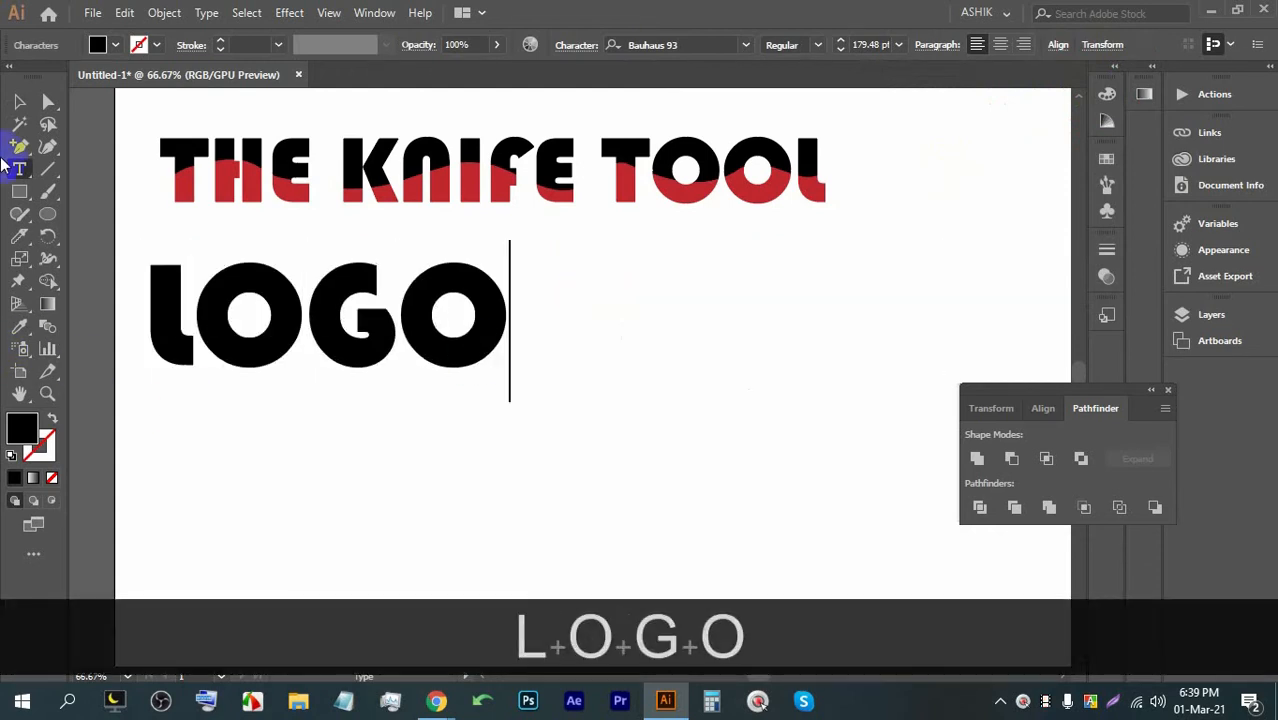
# Step: Enlarge the LOGO text to 212.71 pt and position it beneath the heading
pyautogui.click(19, 101)
pyautogui.moveTo(428, 337); pyautogui.dragTo(510, 325)
pyautogui.moveTo(411, 390); pyautogui.dragTo(412, 419)
pyautogui.moveTo(384, 323); pyautogui.dragTo(418, 317)
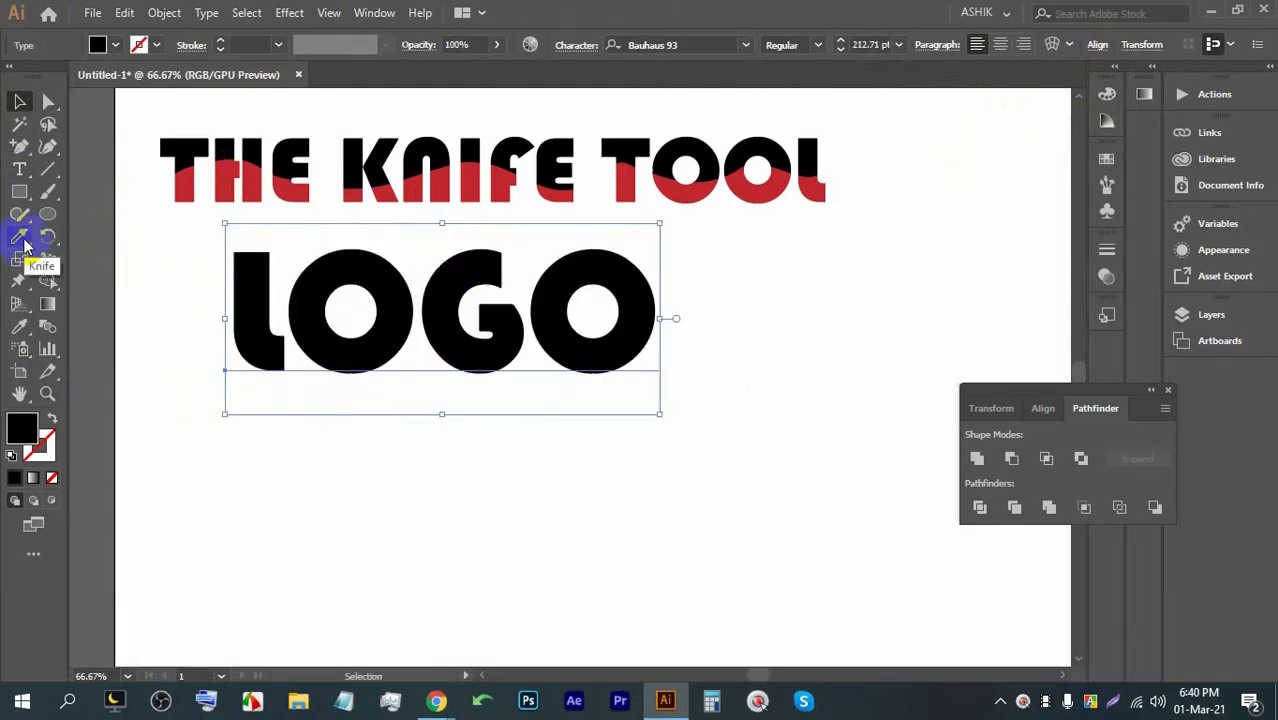
# Step: Try to cut the live LOGO text with the Knife tool along a rising line through its letters
pyautogui.click(22, 239)
pyautogui.moveTo(221, 346)
pyautogui.mouseDown()
pyautogui.moveTo(251, 293)
pyautogui.moveTo(316, 287)
pyautogui.moveTo(431, 327)
pyautogui.moveTo(556, 338)
pyautogui.moveTo(659, 274)
pyautogui.mouseUp()
pyautogui.click(19, 102)
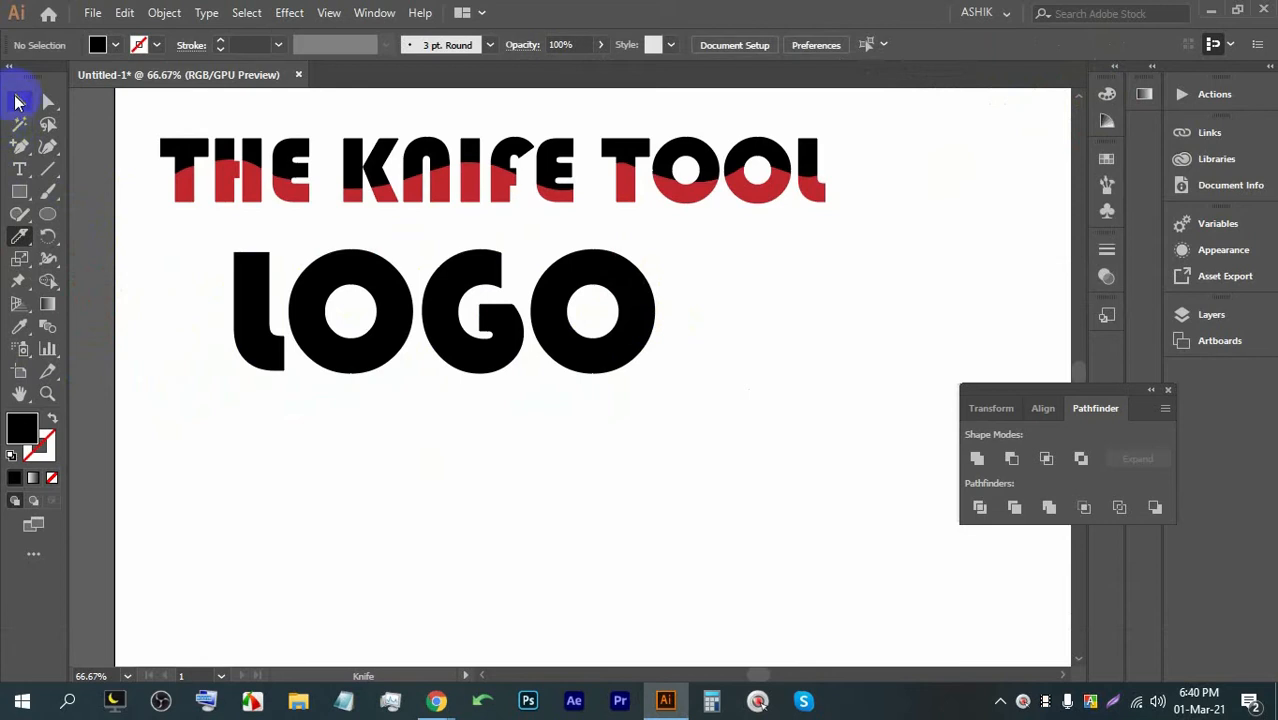
# Step: Align the LOGO text under the start of the heading and convert it to outlines
pyautogui.click(422, 362)
pyautogui.click(455, 316)
pyautogui.rightClick(455, 318)
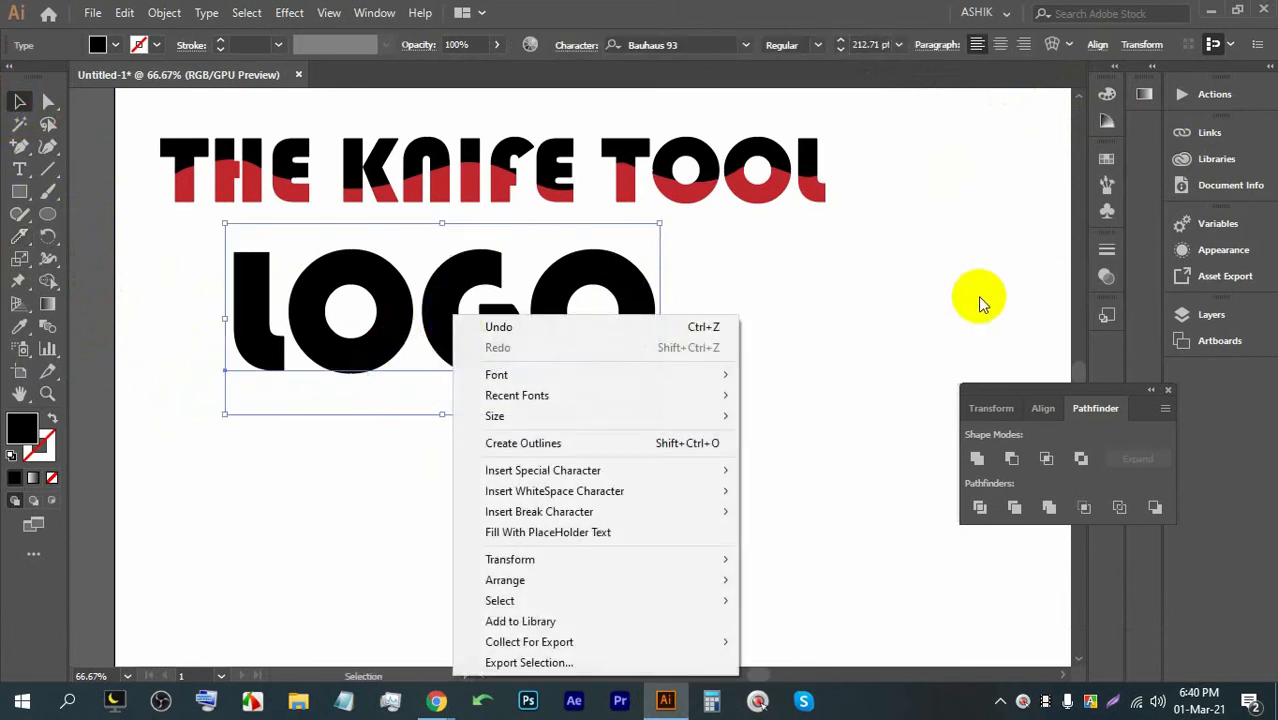
pyautogui.click(896, 298)
pyautogui.moveTo(569, 322); pyautogui.dragTo(605, 327)
pyautogui.moveTo(556, 324); pyautogui.dragTo(479, 303)
pyautogui.rightClick(457, 296)
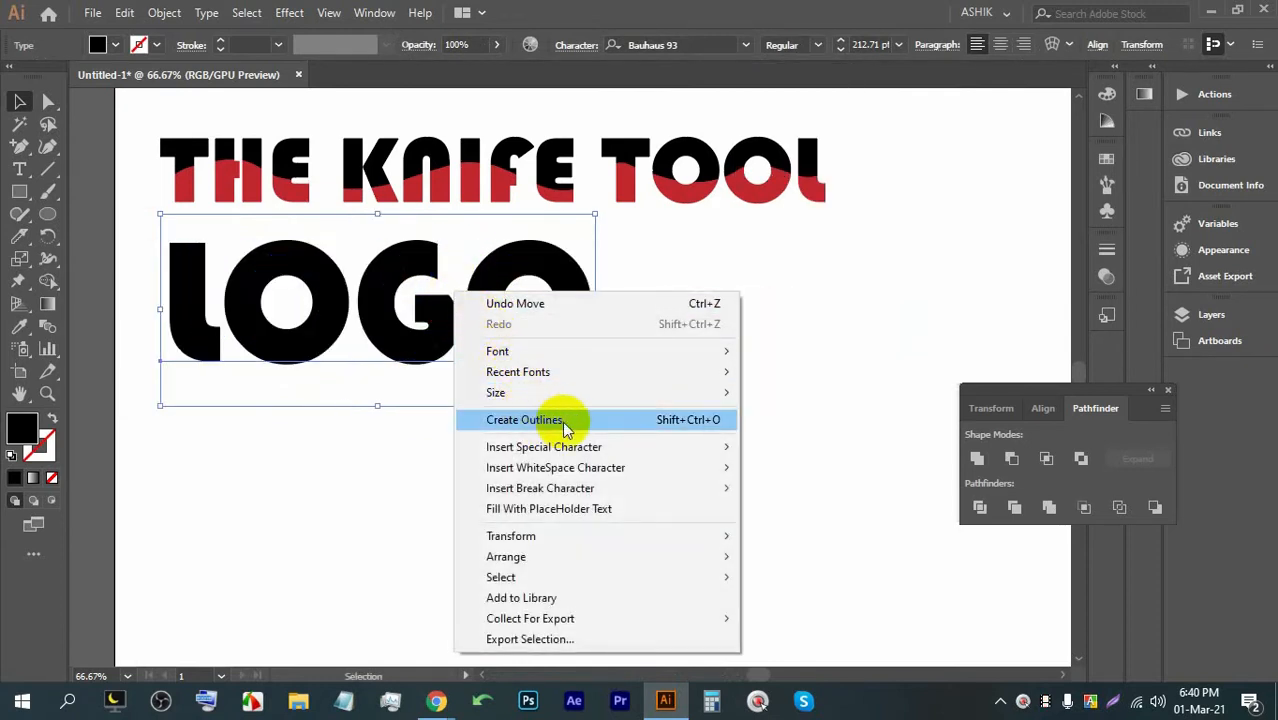
pyautogui.click(162, 13)
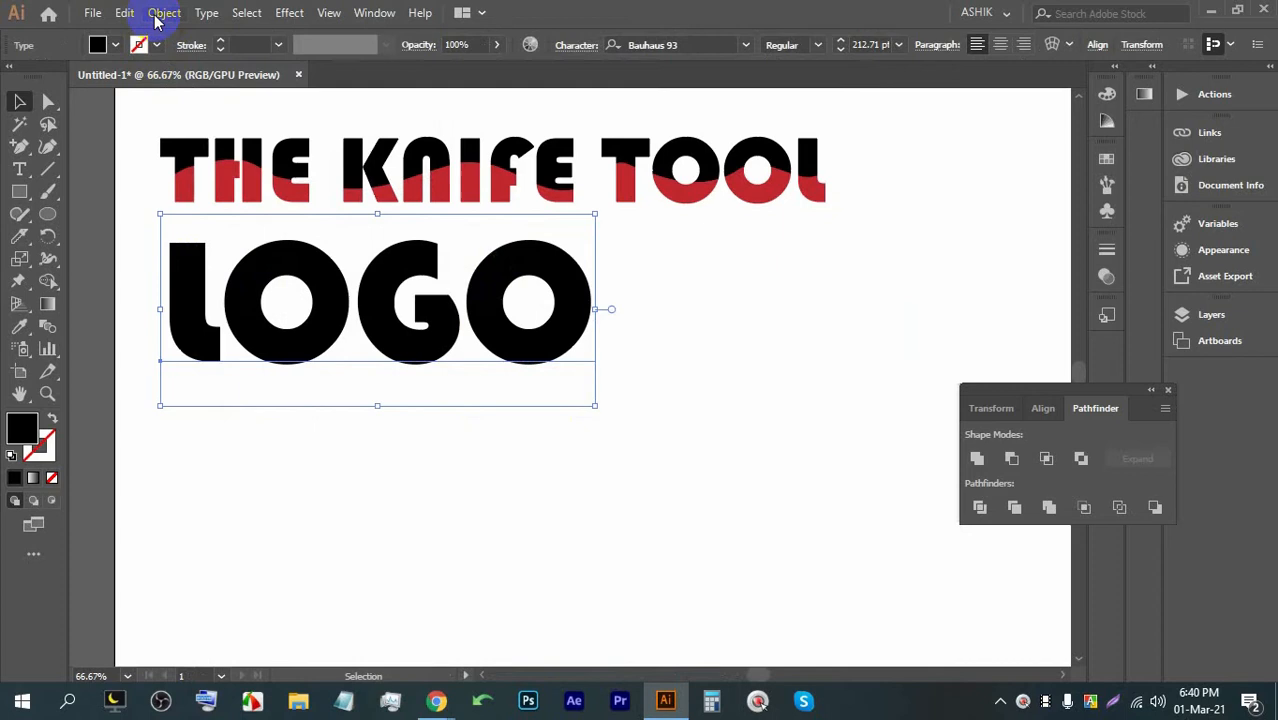
pyautogui.click(160, 15)
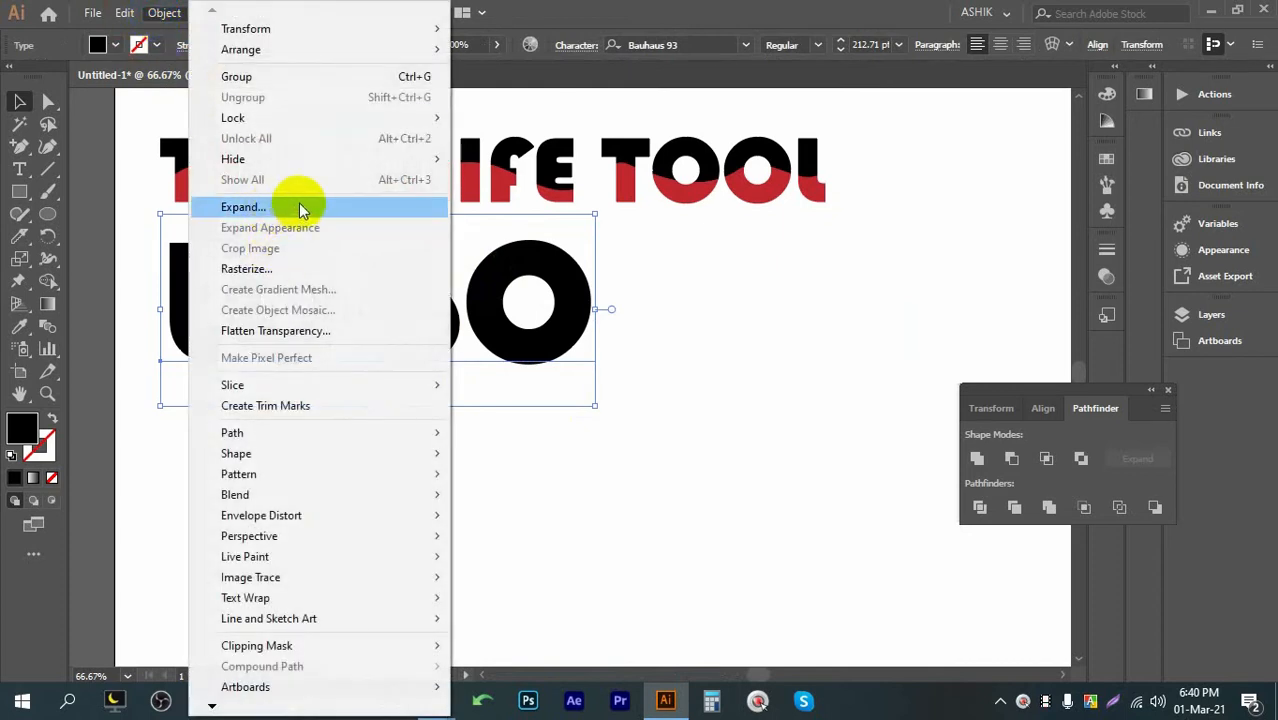
pyautogui.click(522, 297)
pyautogui.rightClick(501, 283)
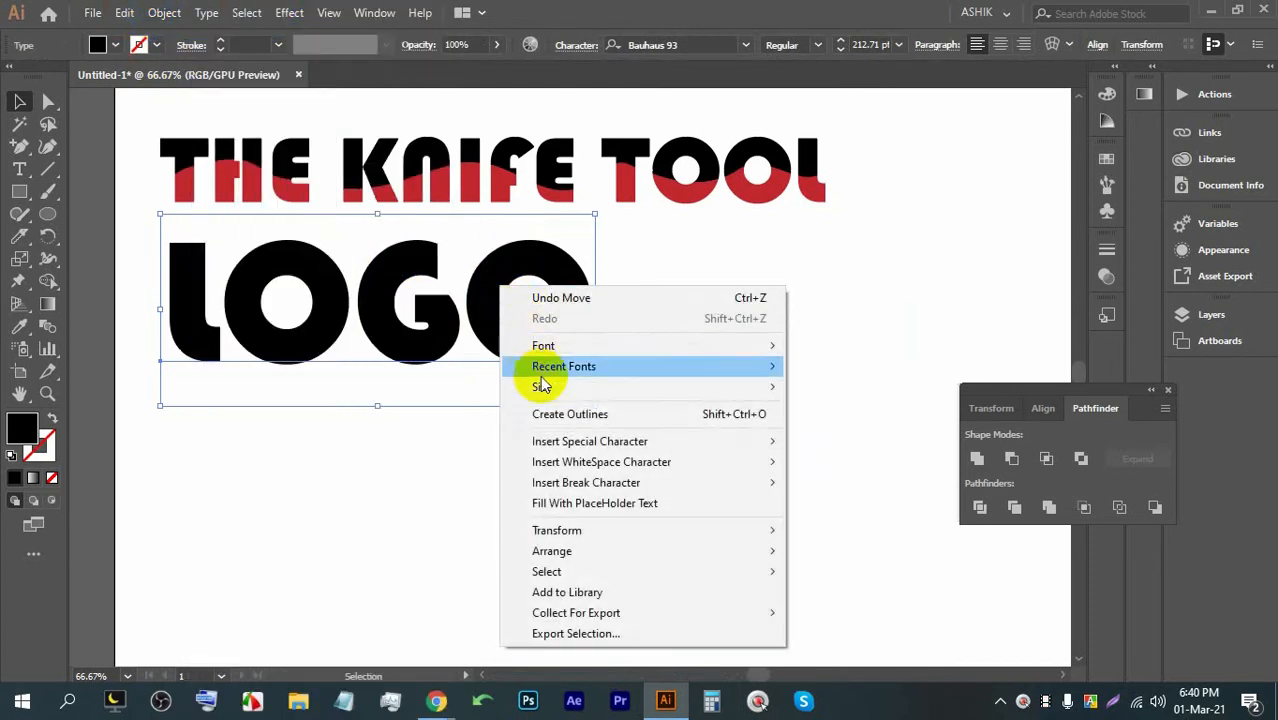
pyautogui.click(557, 414)
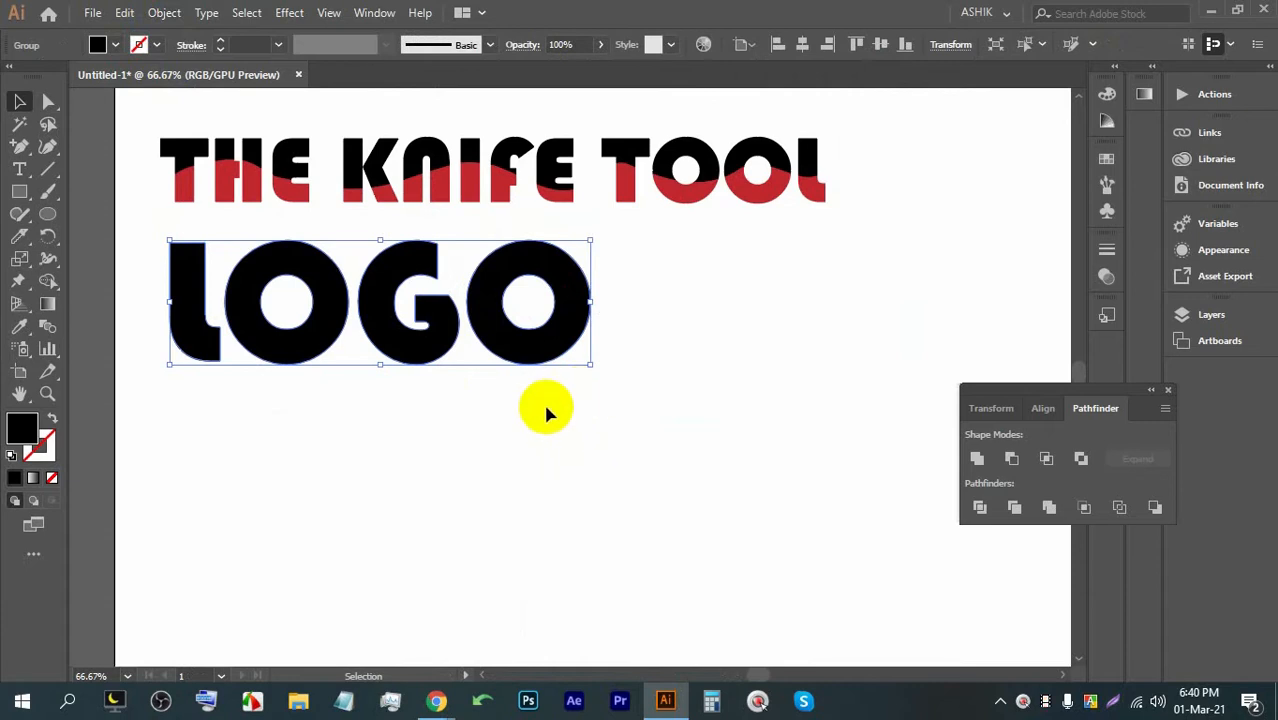
# Step: Cut the outlined LOGO with the Knife tool along a wavy horizontal line through all letters, and ungroup the pieces
pyautogui.click(25, 238)
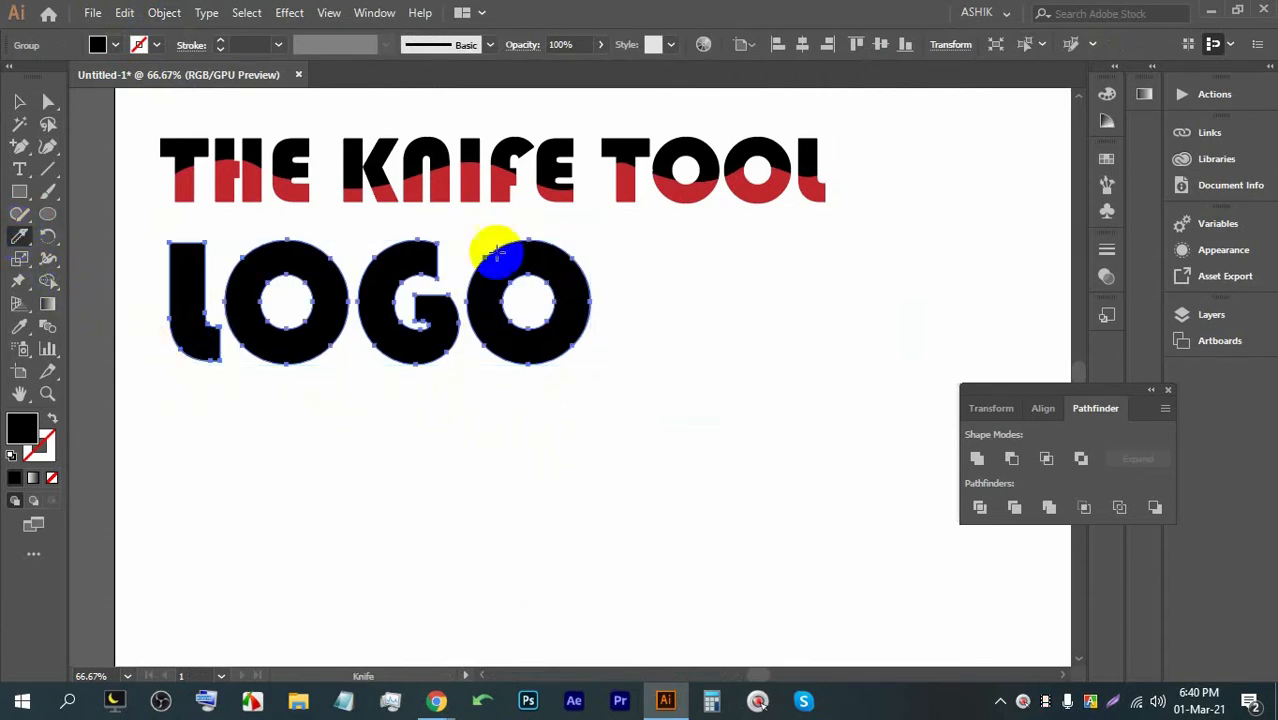
pyautogui.moveTo(139, 333)
pyautogui.mouseDown()
pyautogui.moveTo(163, 298)
pyautogui.moveTo(305, 313)
pyautogui.moveTo(402, 292)
pyautogui.moveTo(492, 330)
pyautogui.moveTo(602, 280)
pyautogui.mouseUp()
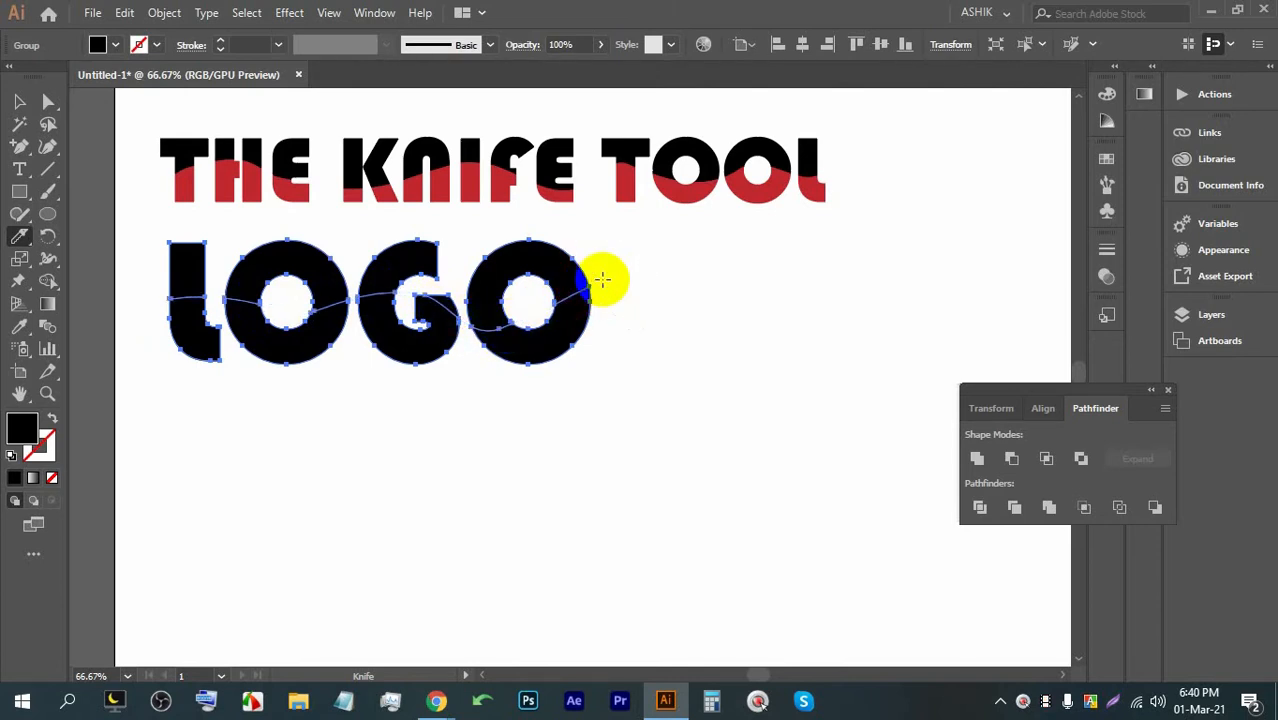
pyautogui.click(20, 102)
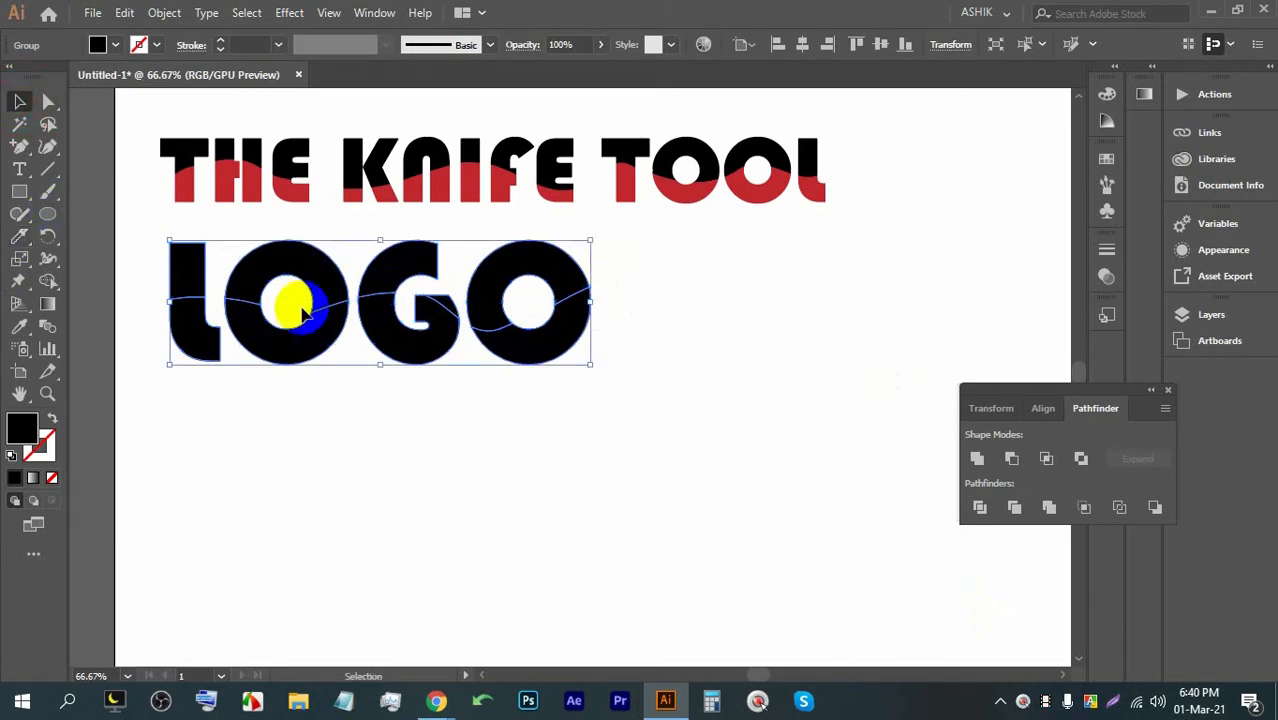
pyautogui.rightClick(396, 329)
pyautogui.click(455, 483)
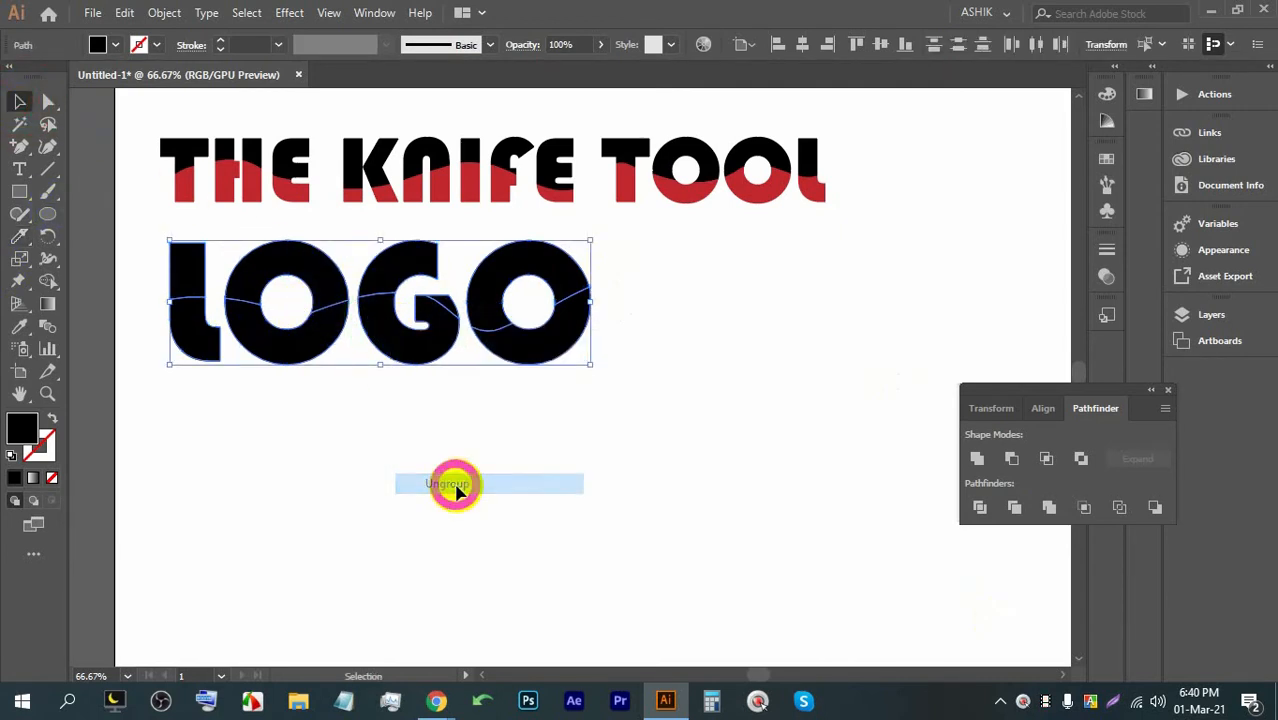
pyautogui.click(579, 436)
# Step: Fill the lower pieces of the cut LOGO letters with teal and clear the selection
pyautogui.moveTo(695, 413); pyautogui.dragTo(133, 338)
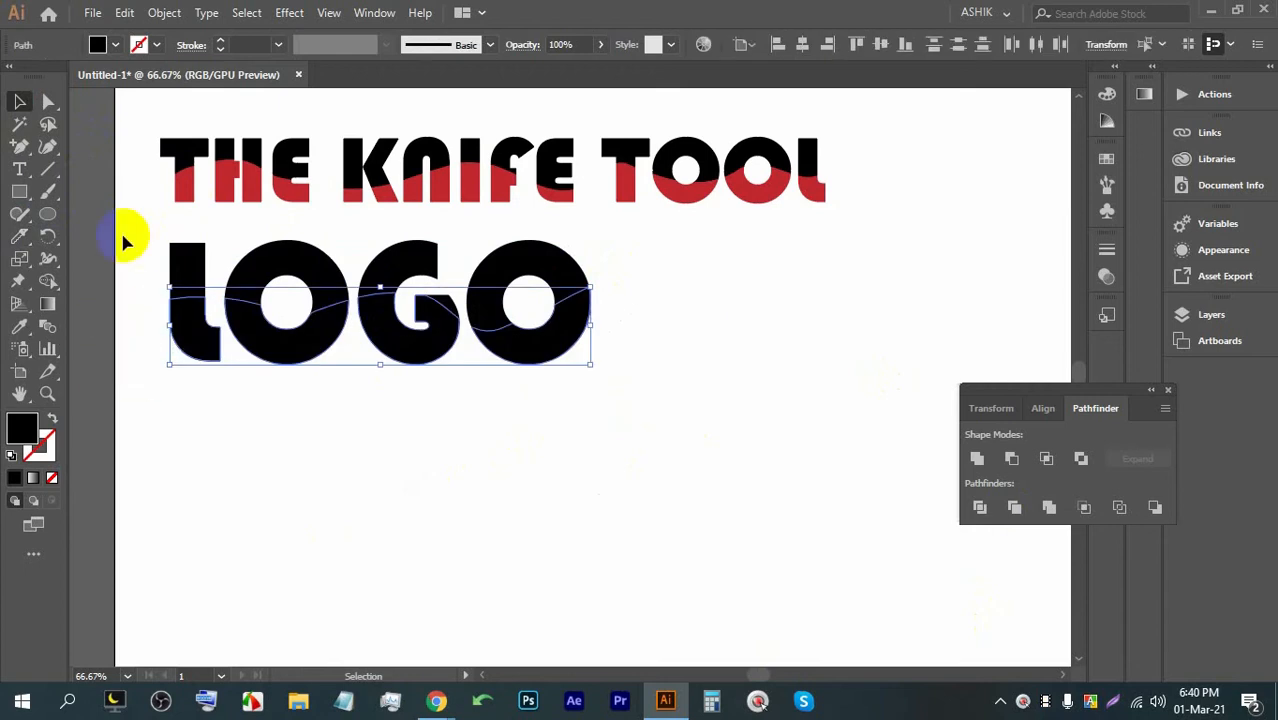
pyautogui.click(114, 46)
pyautogui.click(114, 97)
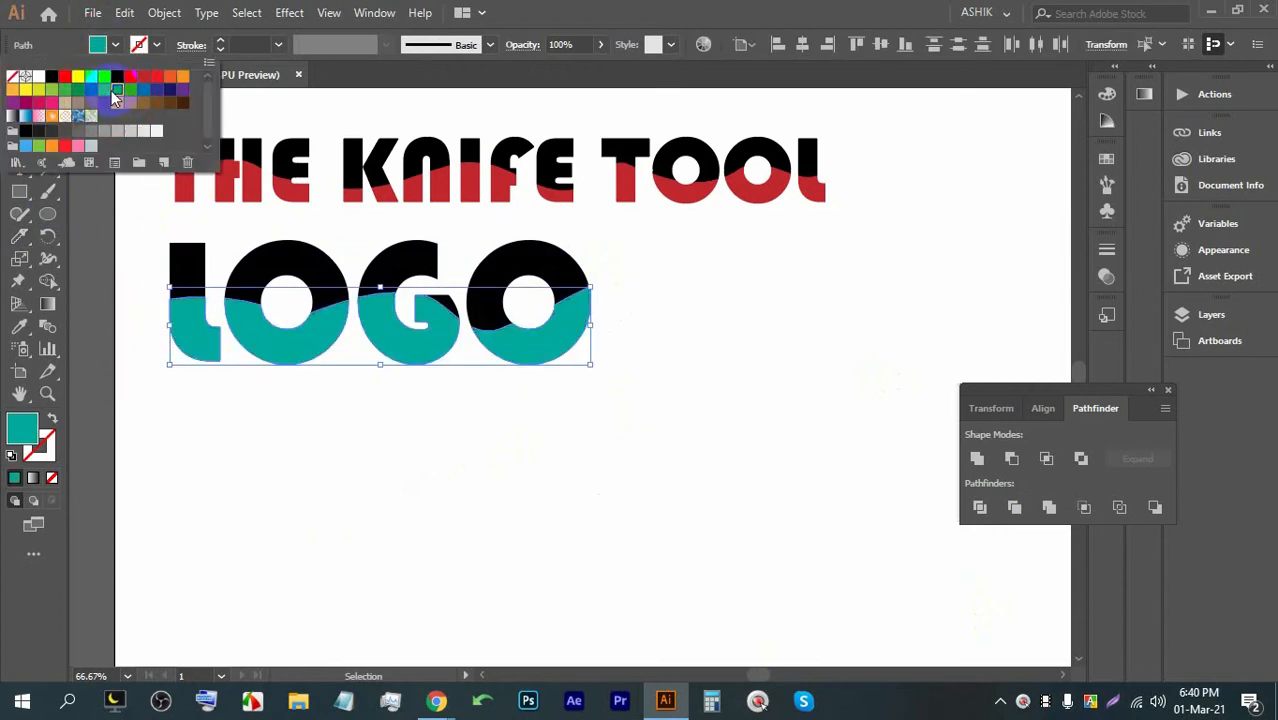
pyautogui.click(686, 262)
pyautogui.click(690, 258)
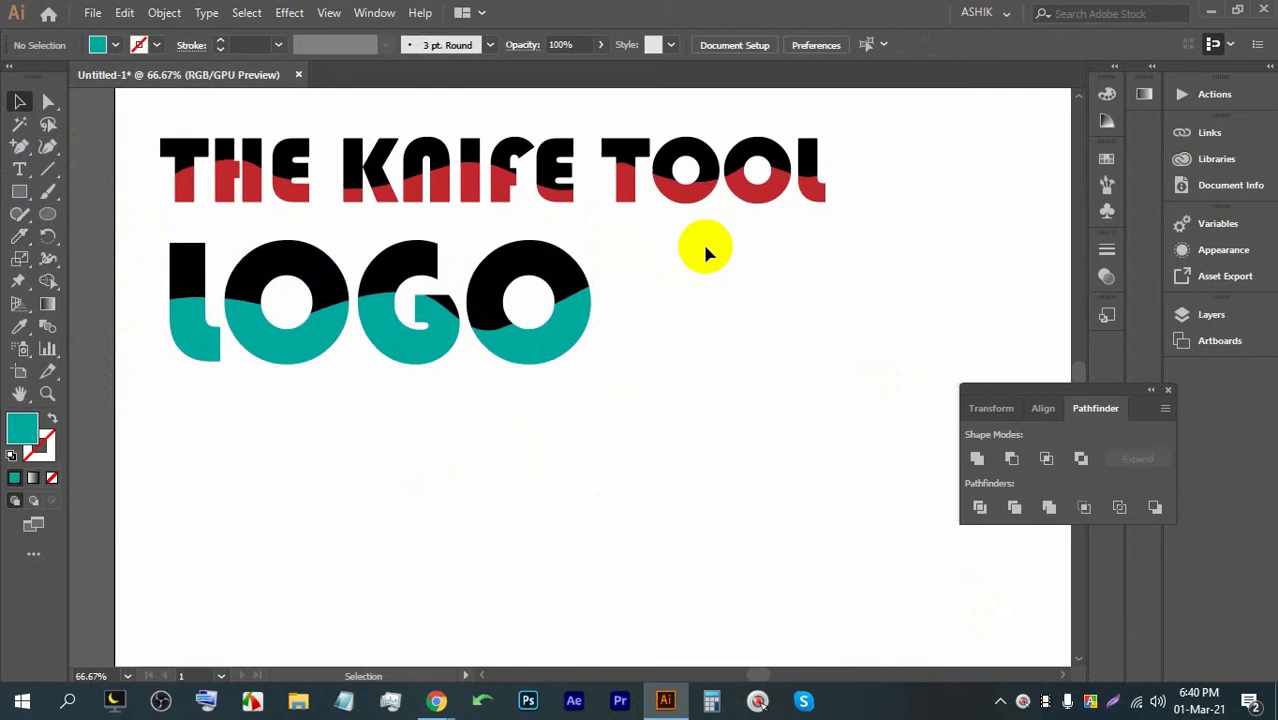
# Step: Switch to the Google Meet call in Chrome and admit the participant asking to join
pyautogui.moveTo(432, 701)
pyautogui.click(388, 600)
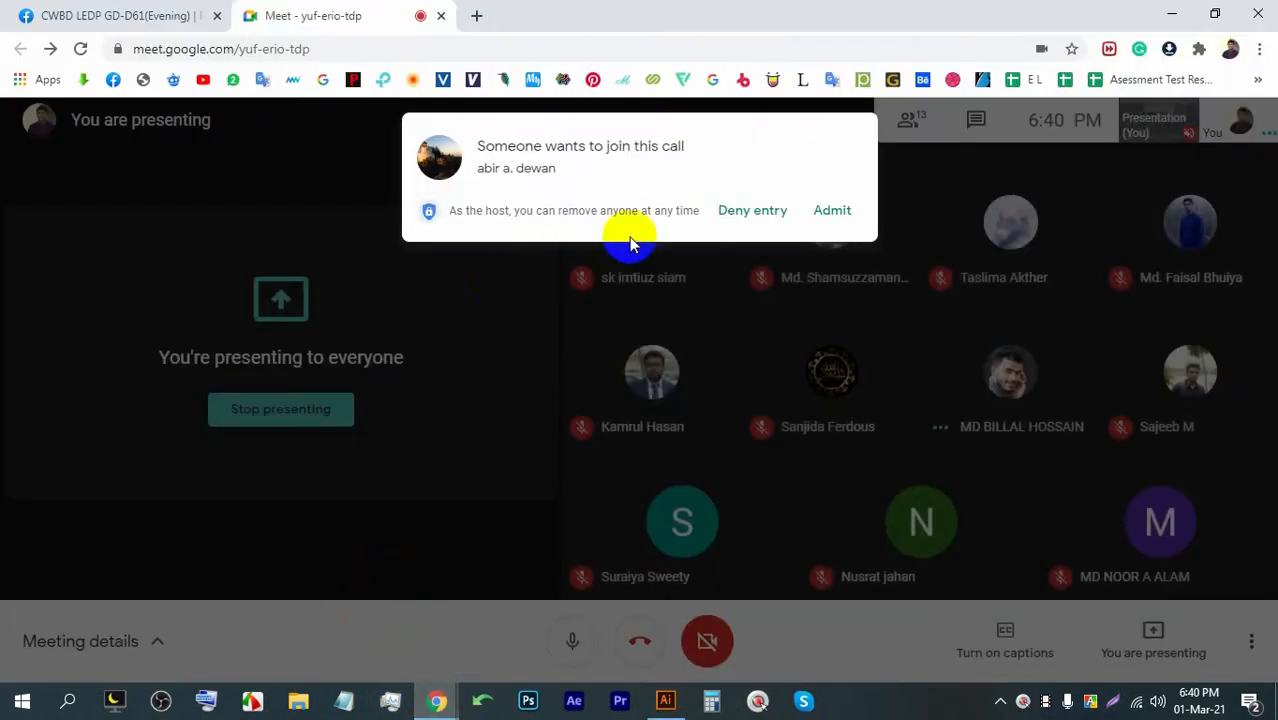
pyautogui.click(835, 210)
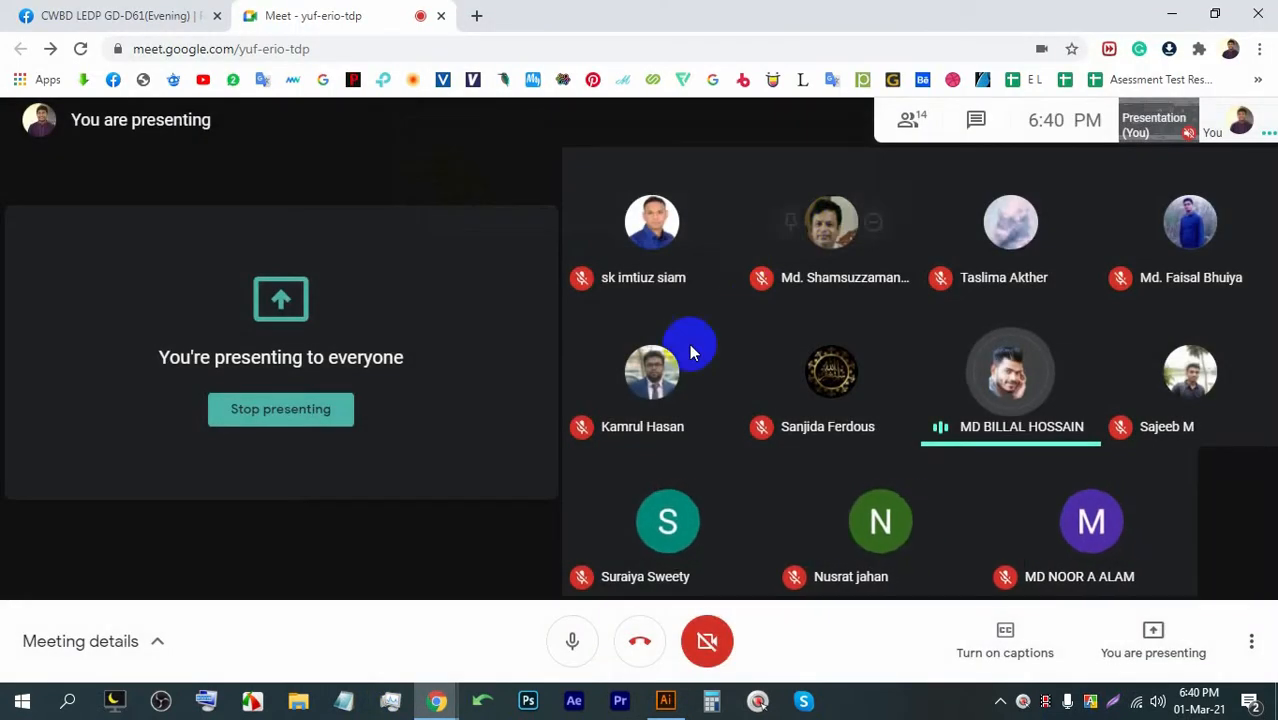
# Step: Switch to Illustrator and place a new text line below the teal LOGO, enlarged to 149.88 pt
pyautogui.click(665, 700)
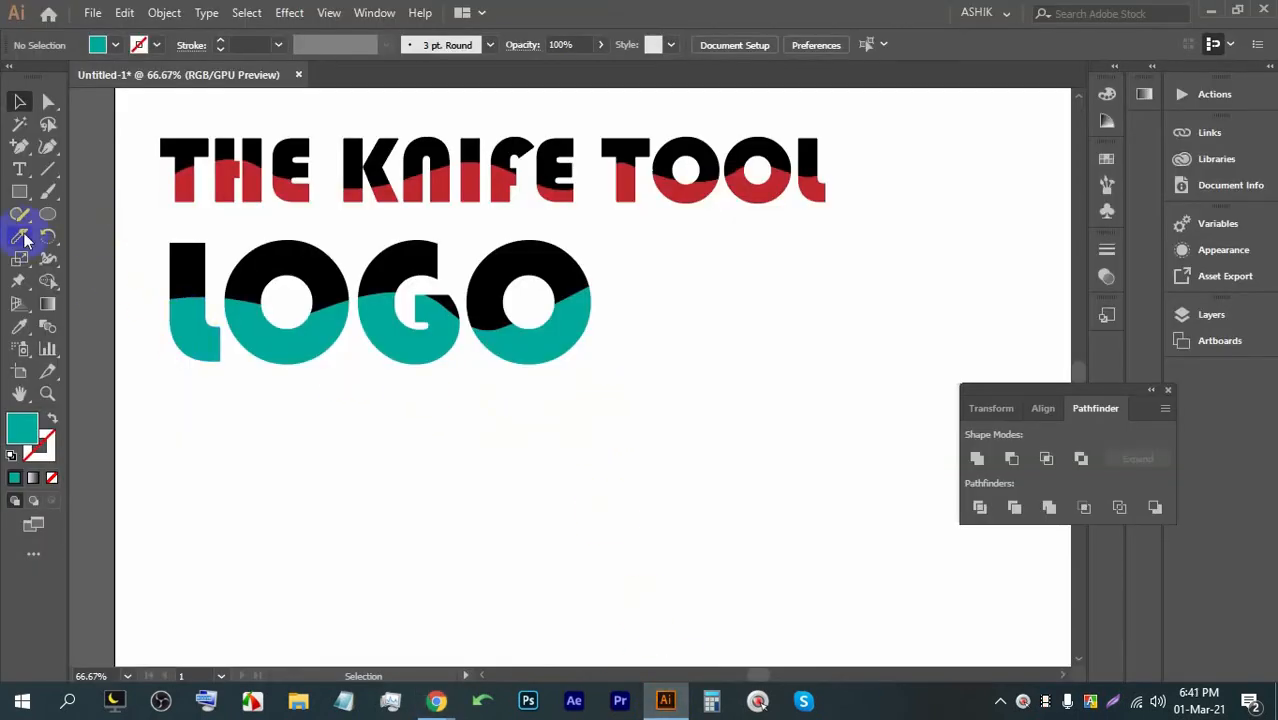
pyautogui.click(20, 168)
pyautogui.click(256, 478)
pyautogui.click(20, 101)
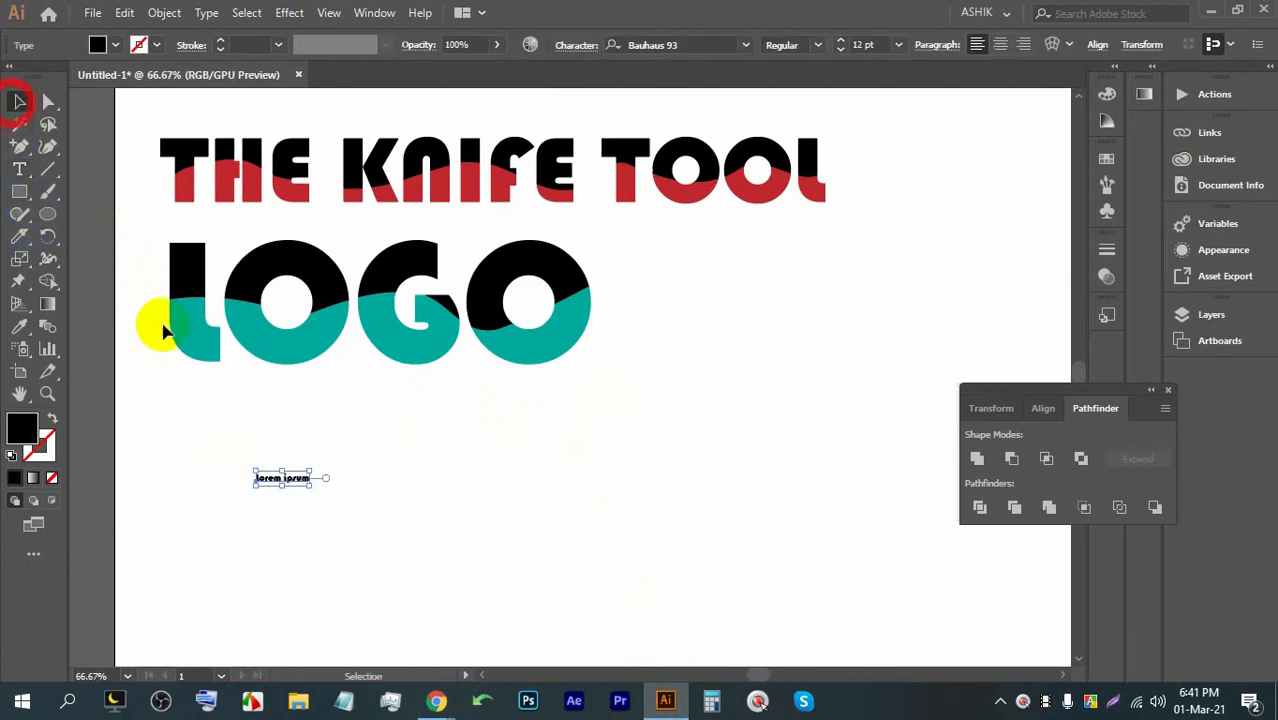
pyautogui.moveTo(309, 472); pyautogui.dragTo(725, 318)
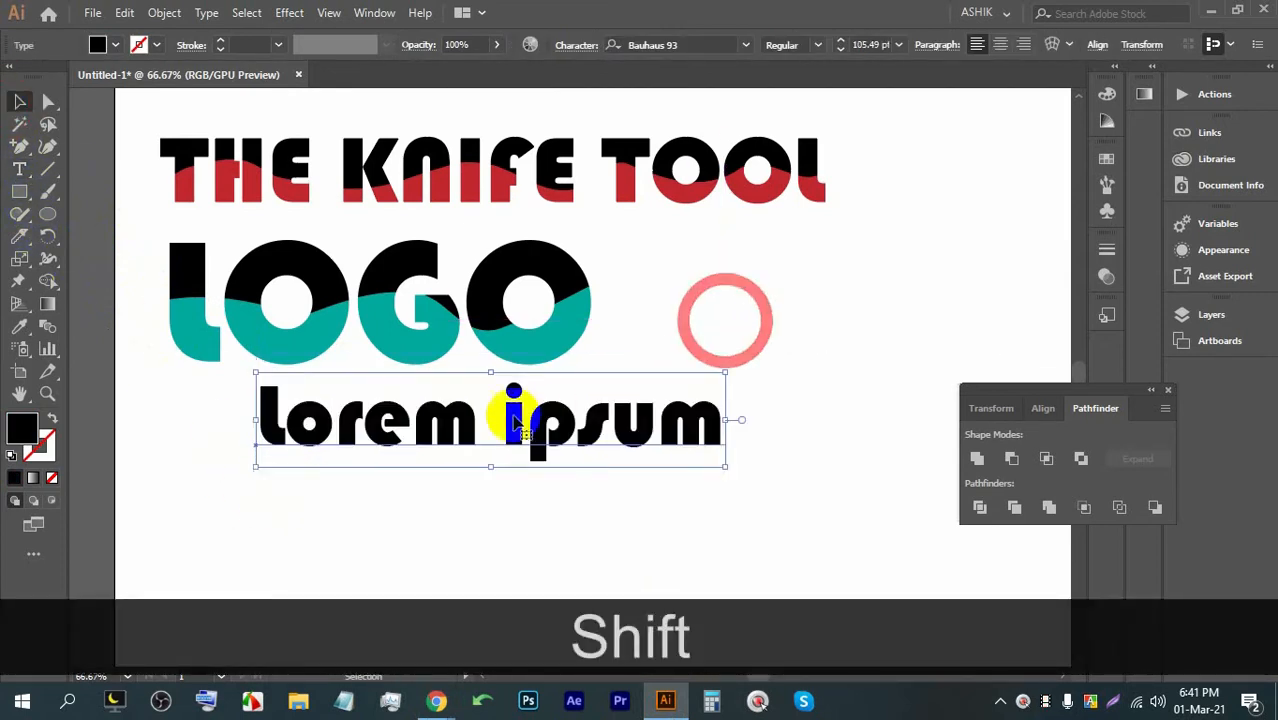
pyautogui.moveTo(505, 407); pyautogui.dragTo(431, 443)
pyautogui.moveTo(417, 506); pyautogui.dragTo(413, 545)
pyautogui.moveTo(367, 491); pyautogui.dragTo(424, 478)
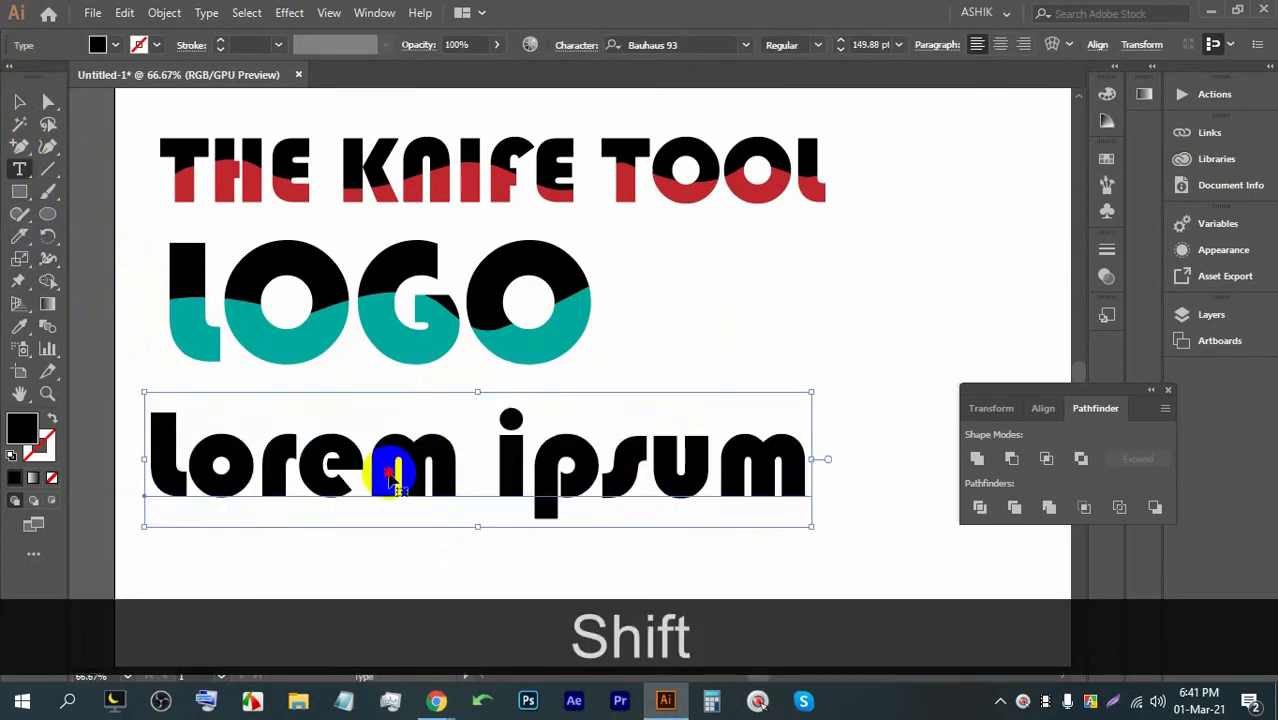
# Step: Replace the new line's placeholder text with LOGO in capital letters
pyautogui.tripleClick(399, 471)
pyautogui.press('capslock')
pyautogui.write('Logo')
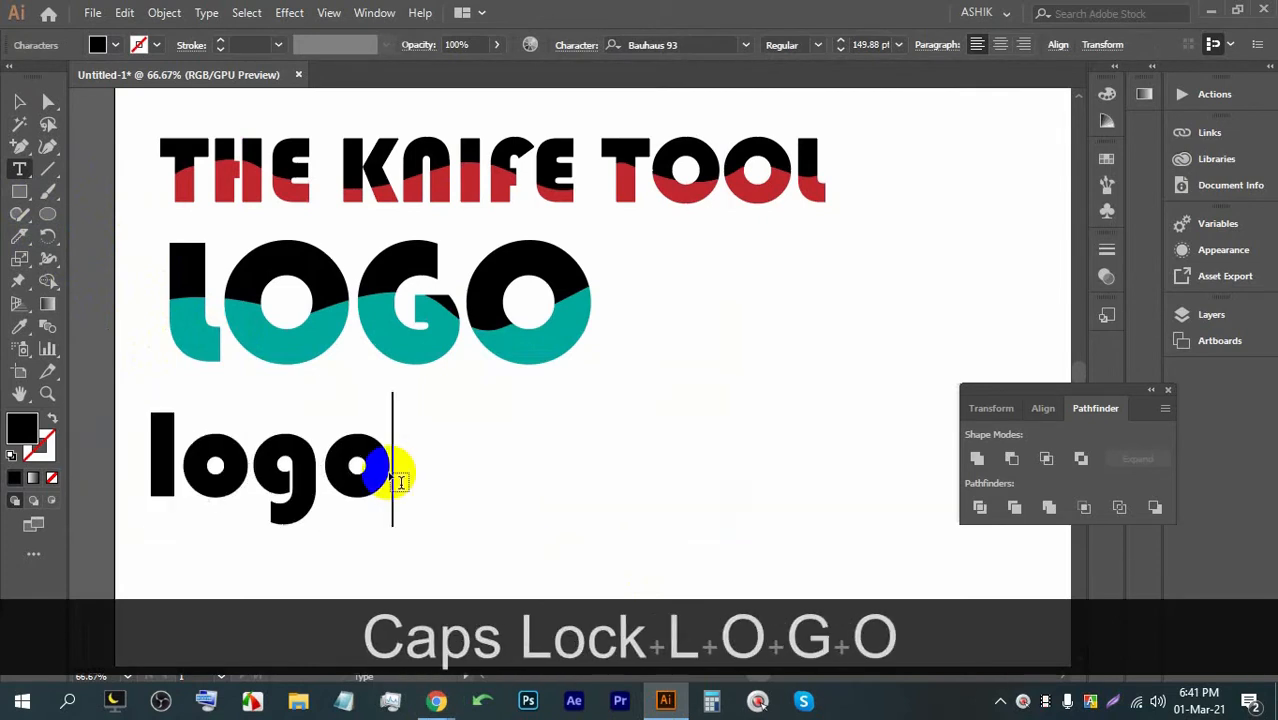
pyautogui.press('BackSpace')
pyautogui.press('BackSpace')
pyautogui.press('BackSpace')
pyautogui.press('BackSpace')
pyautogui.press('capslock')
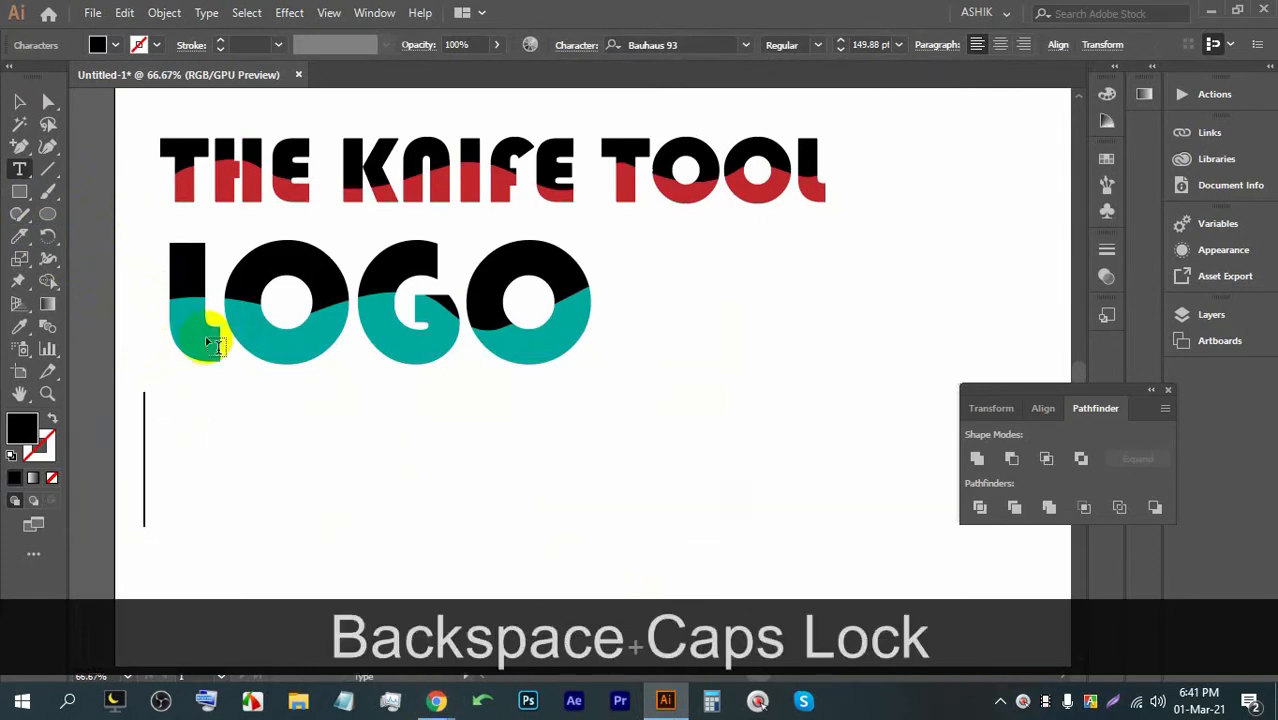
pyautogui.write('LOGO')
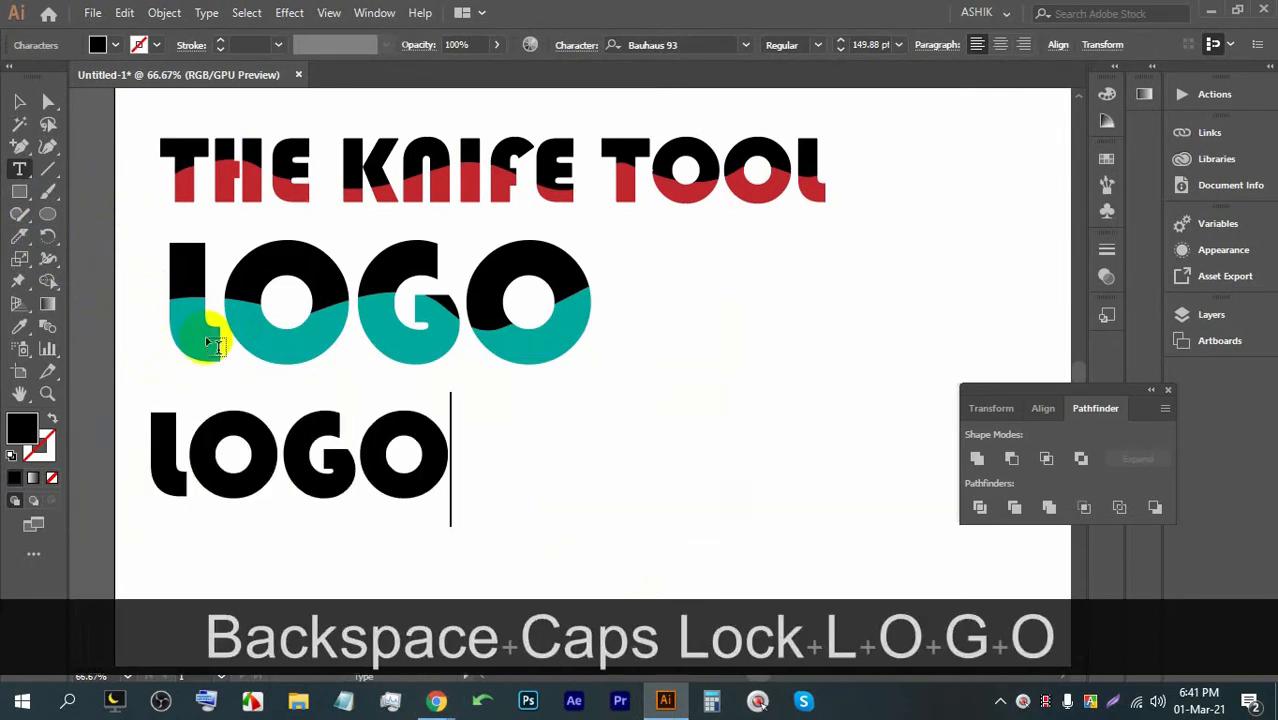
# Step: Enlarge the new LOGO text to 235.51 pt, position it below the teal LOGO, and activate the Curvature tool
pyautogui.click(18, 103)
pyautogui.moveTo(449, 453); pyautogui.dragTo(628, 442)
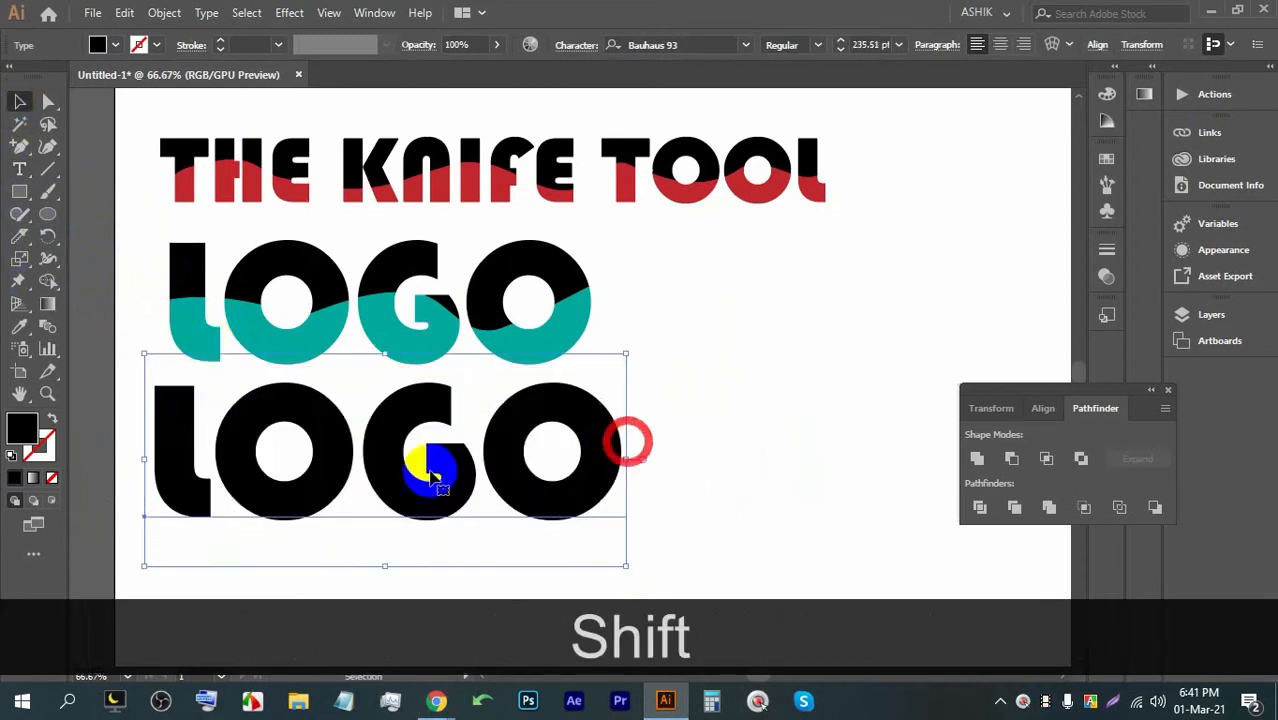
pyautogui.moveTo(430, 478); pyautogui.dragTo(461, 483)
pyautogui.click(46, 147)
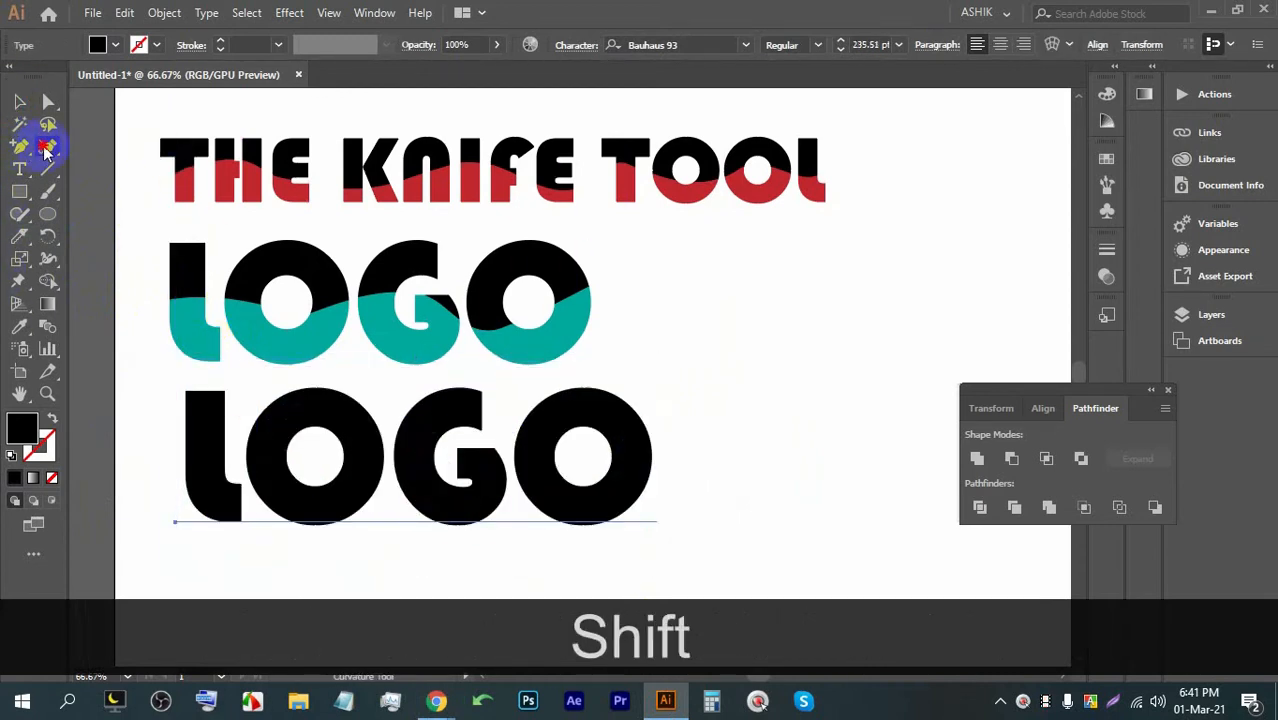
# Step: Draw an open wavy Pen tool path through the middle of the black LOGO text, running past both ends
pyautogui.click(107, 168)
pyautogui.click(170, 473)
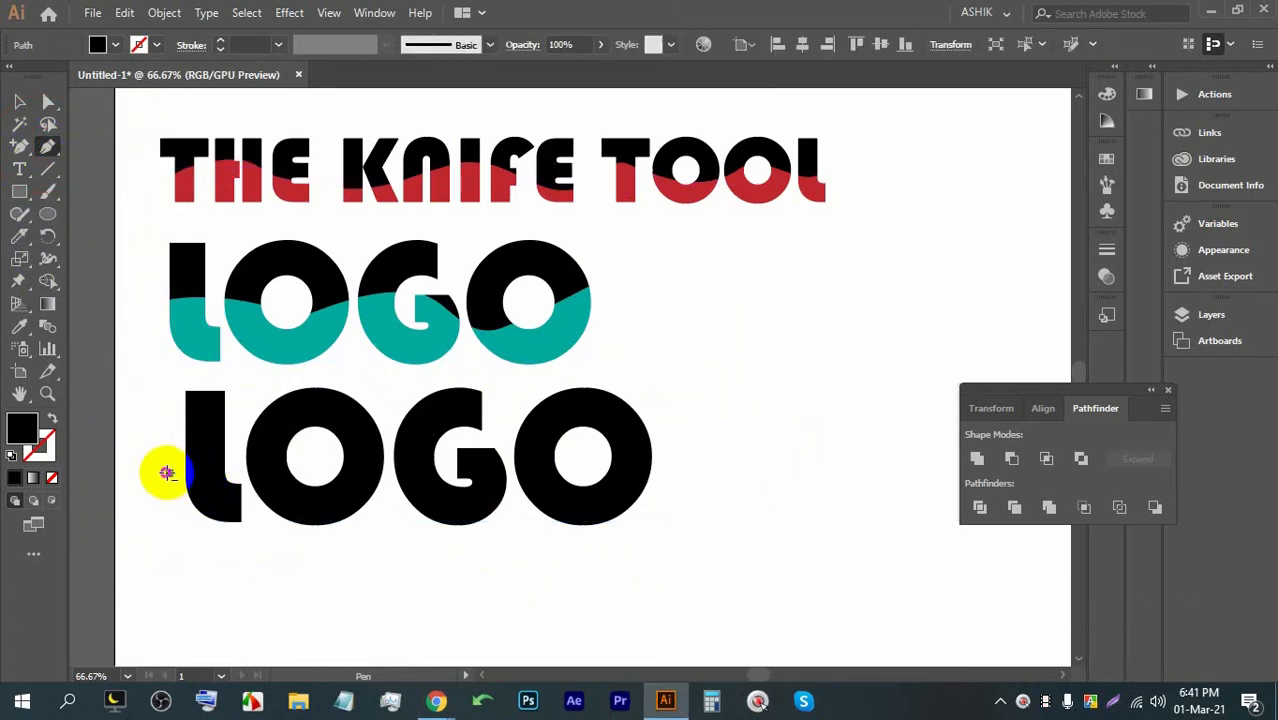
pyautogui.moveTo(310, 462); pyautogui.dragTo(373, 498)
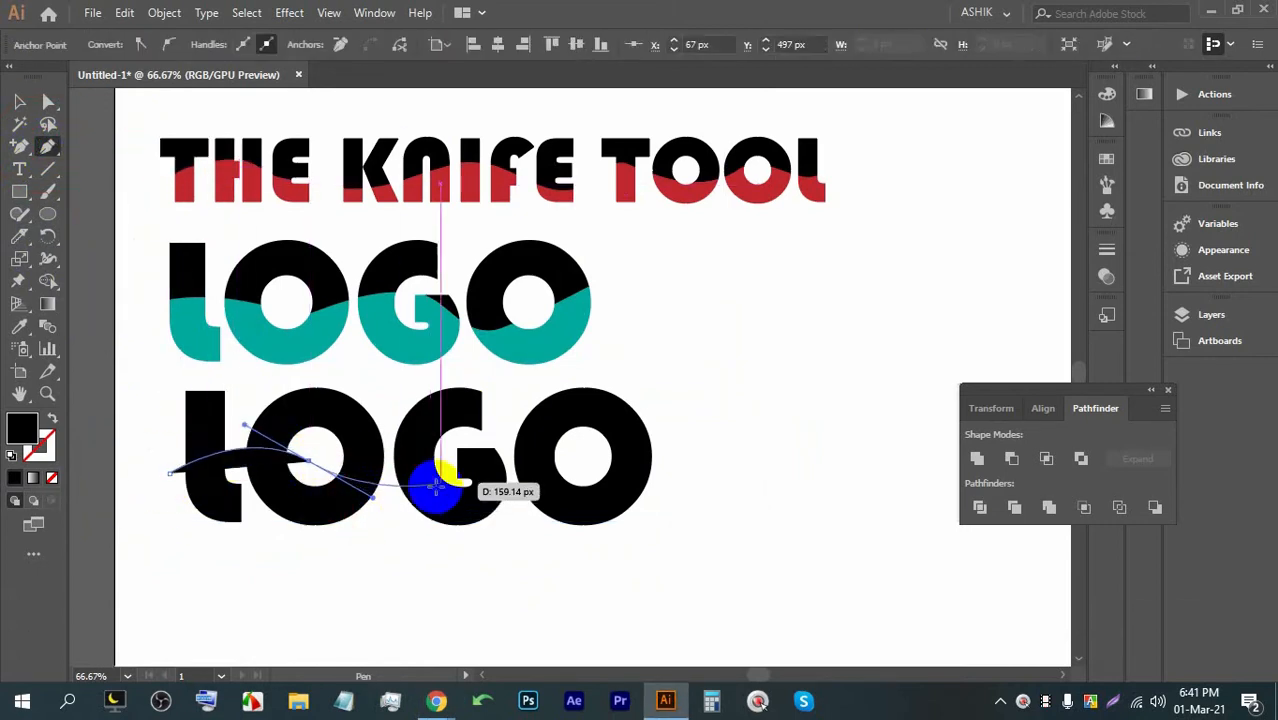
pyautogui.click(450, 462)
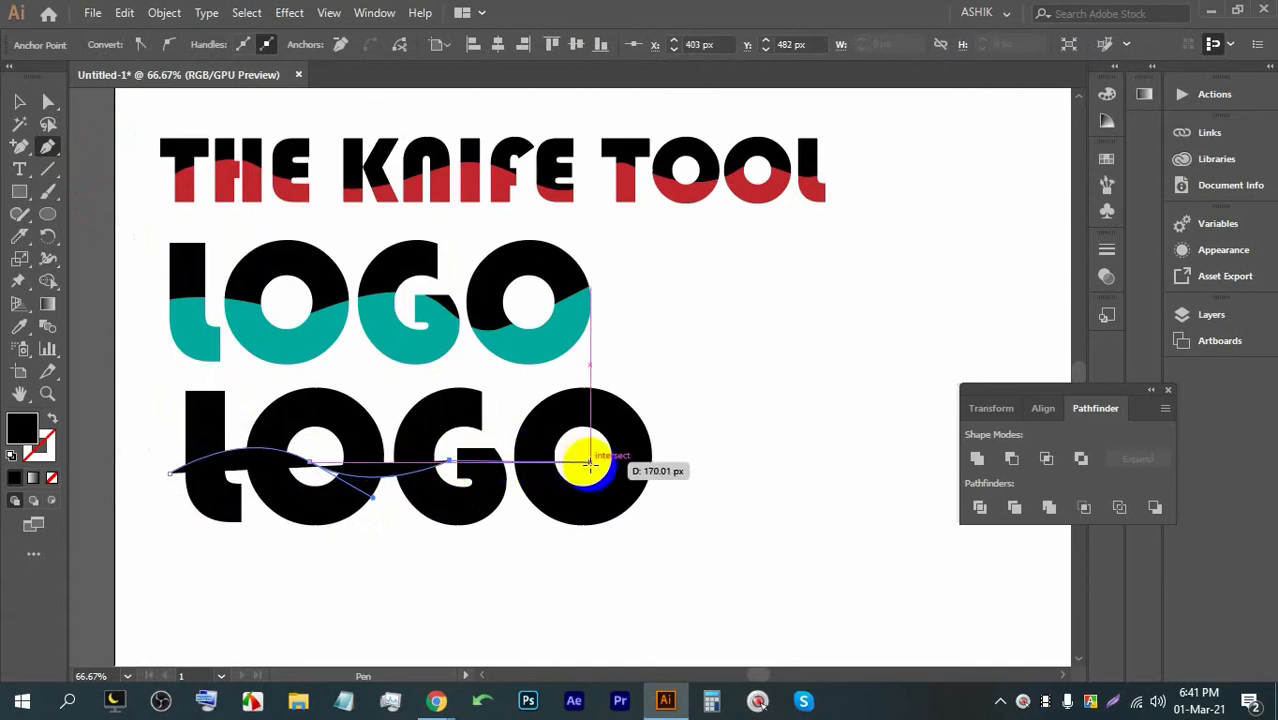
pyautogui.click(589, 460)
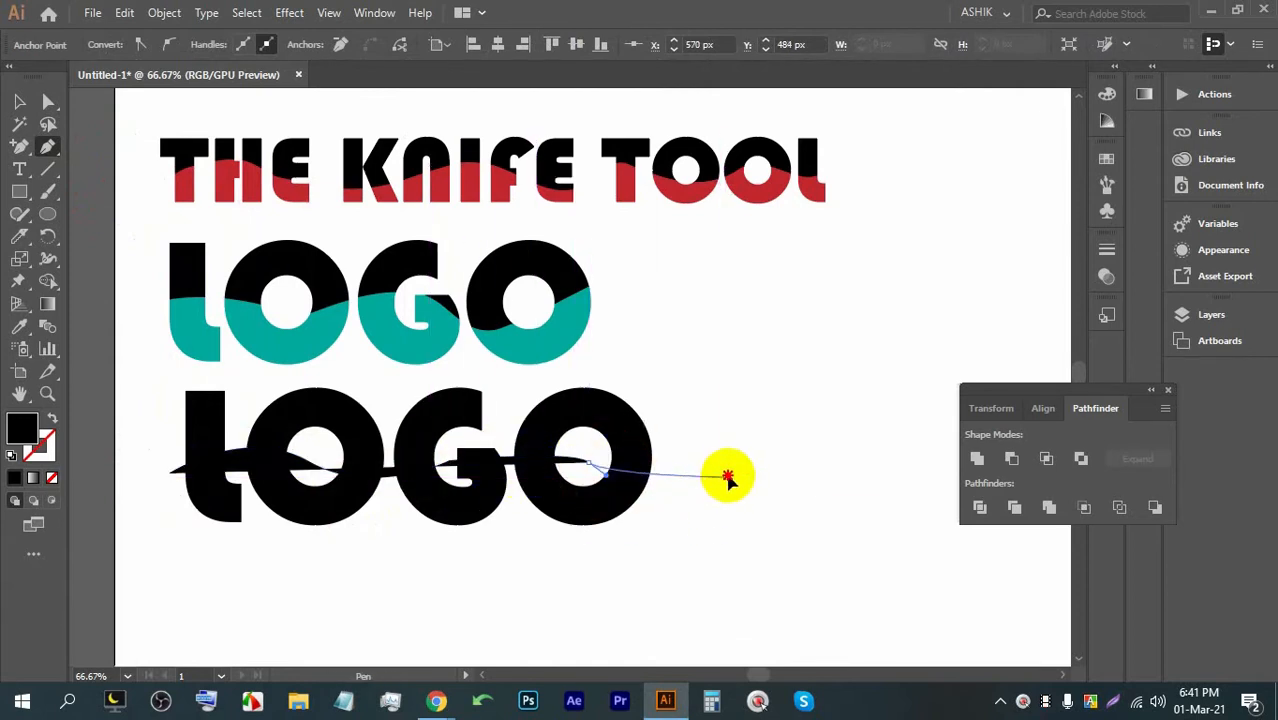
pyautogui.click(726, 478)
# Step: Select the wavy path across the black LOGO and remove its fill
pyautogui.click(20, 101)
pyautogui.click(271, 456)
pyautogui.click(97, 44)
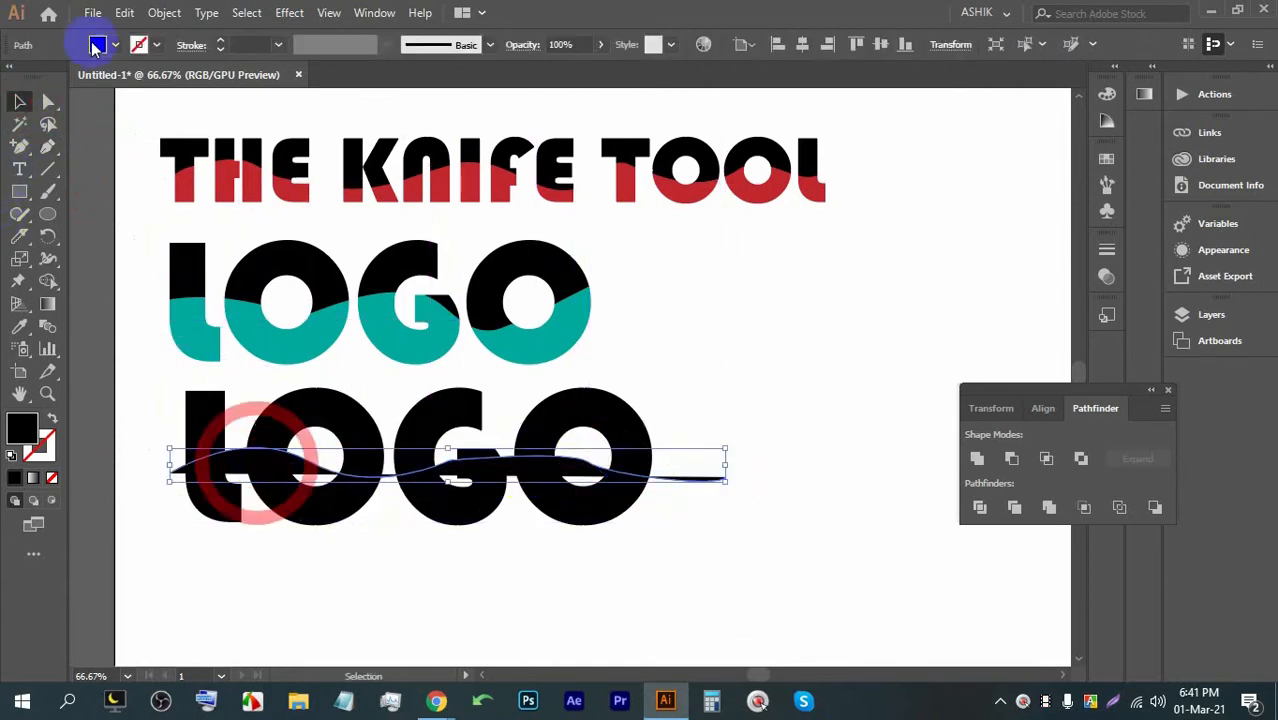
pyautogui.click(706, 388)
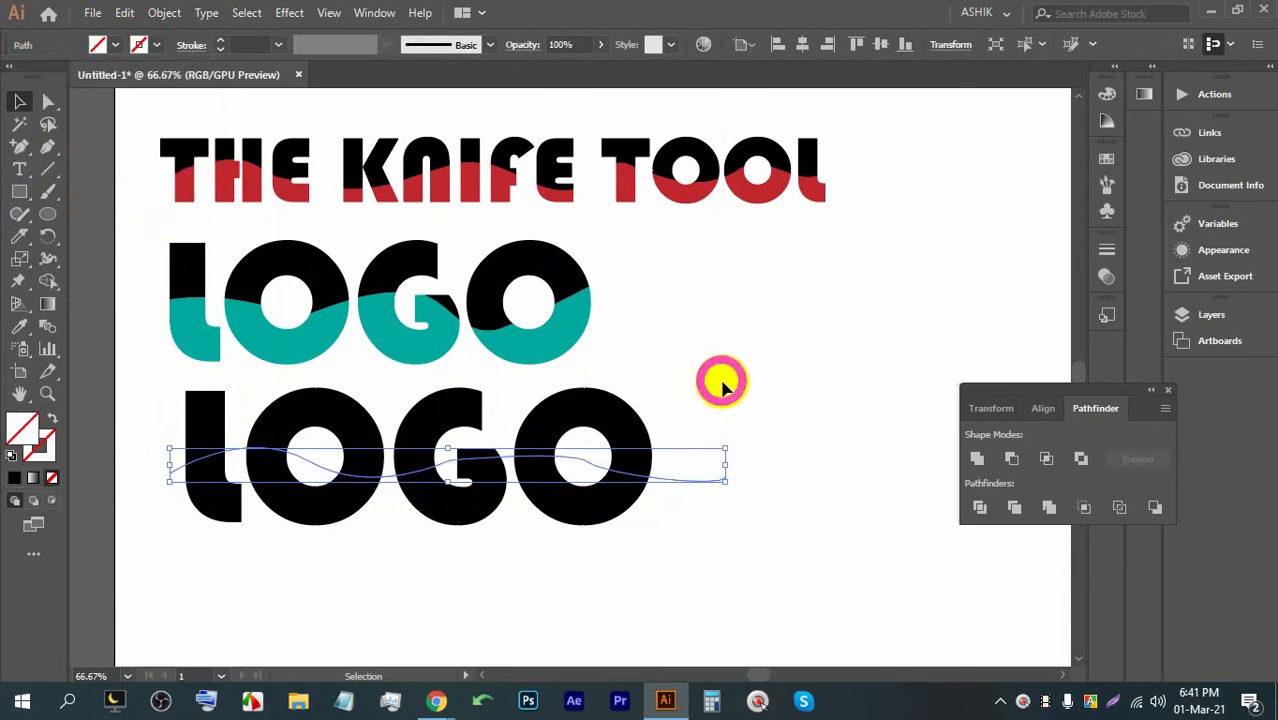
pyautogui.click(713, 382)
# Step: Select the black LOGO text together with the wavy path and expand them with Object and Fill enabled
pyautogui.moveTo(733, 570); pyautogui.dragTo(285, 422)
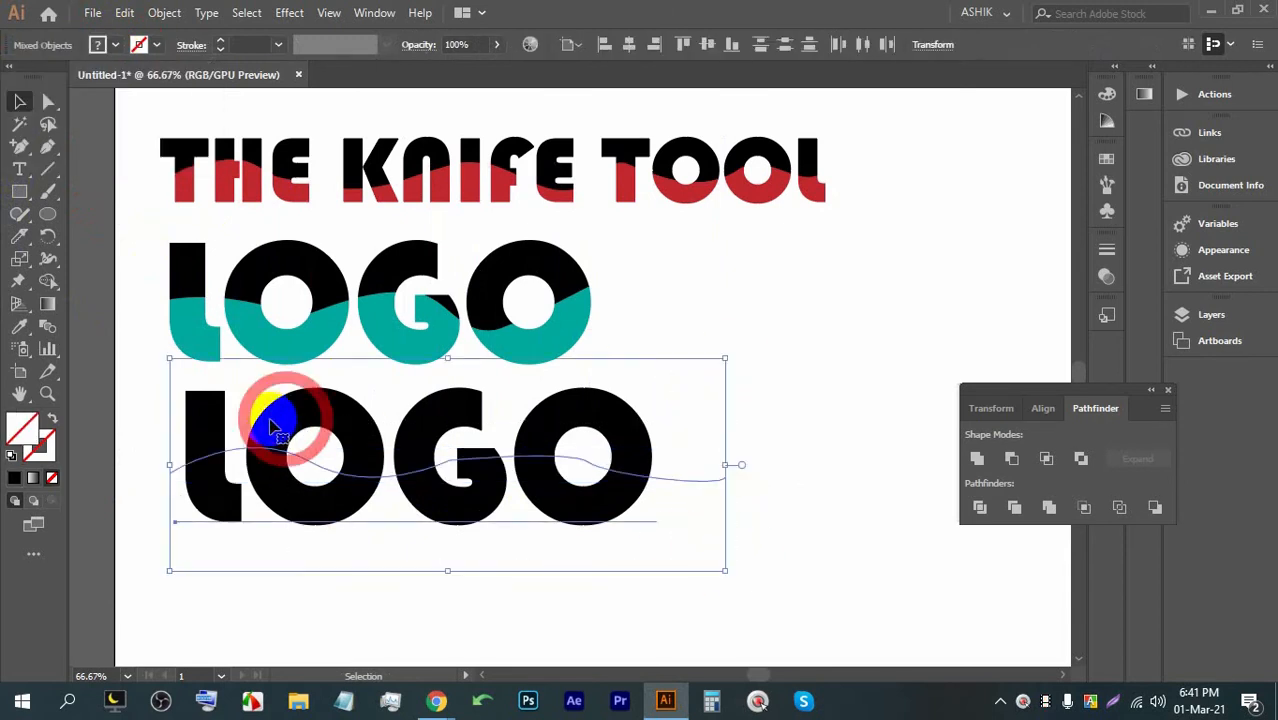
pyautogui.rightClick(471, 456)
pyautogui.click(163, 12)
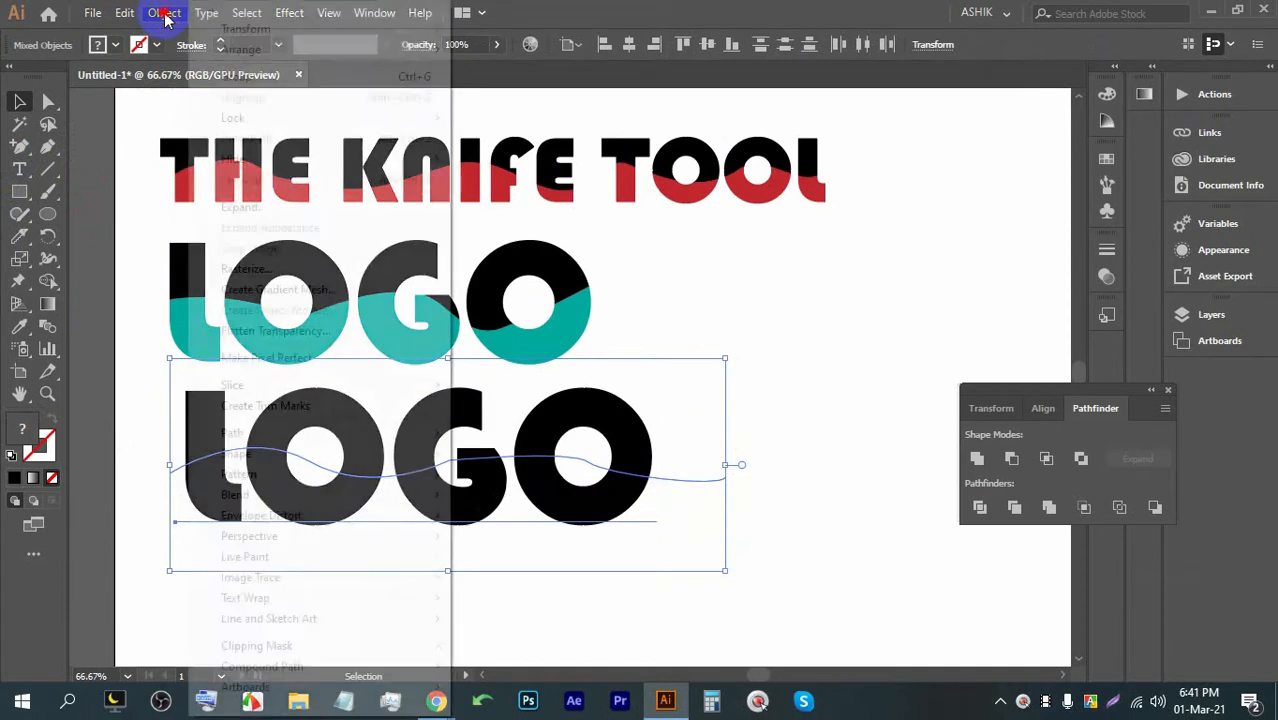
pyautogui.click(272, 207)
pyautogui.click(594, 453)
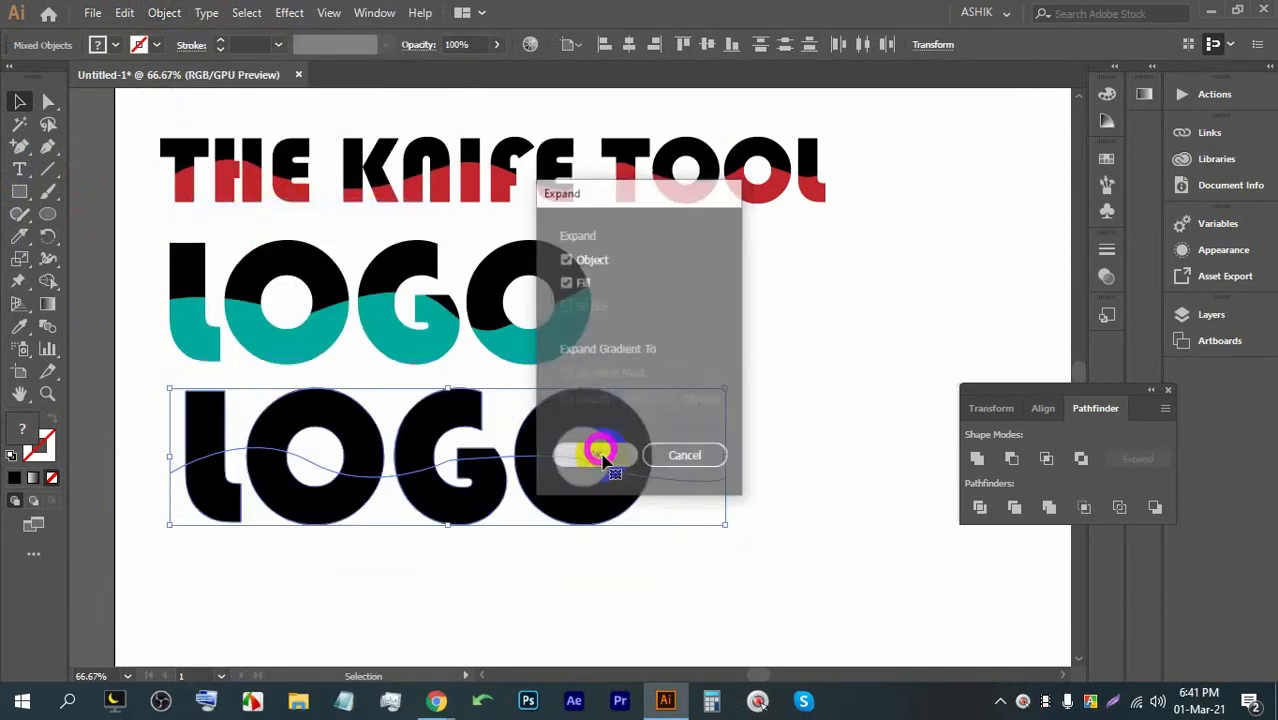
pyautogui.click(663, 571)
# Step: Divide the expanded LOGO along the wavy path with the Pathfinder and ungroup the pieces
pyautogui.moveTo(720, 534); pyautogui.dragTo(131, 412)
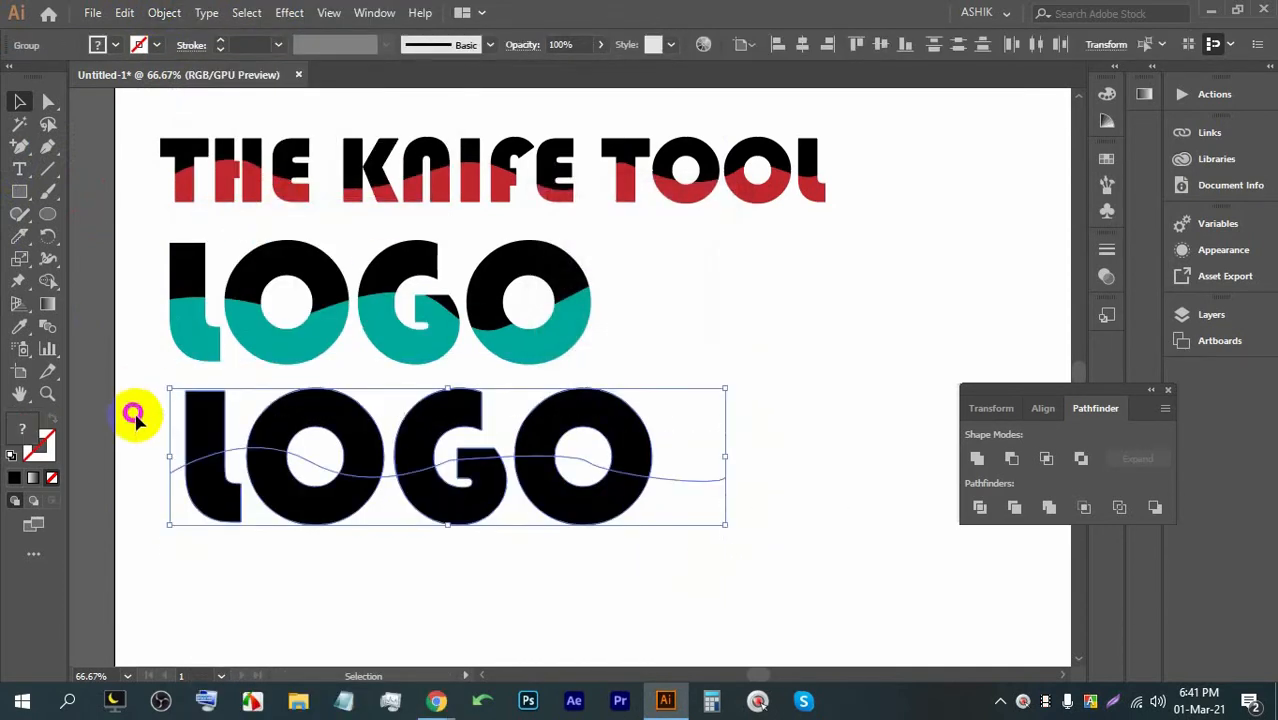
pyautogui.click(979, 507)
pyautogui.rightClick(632, 424)
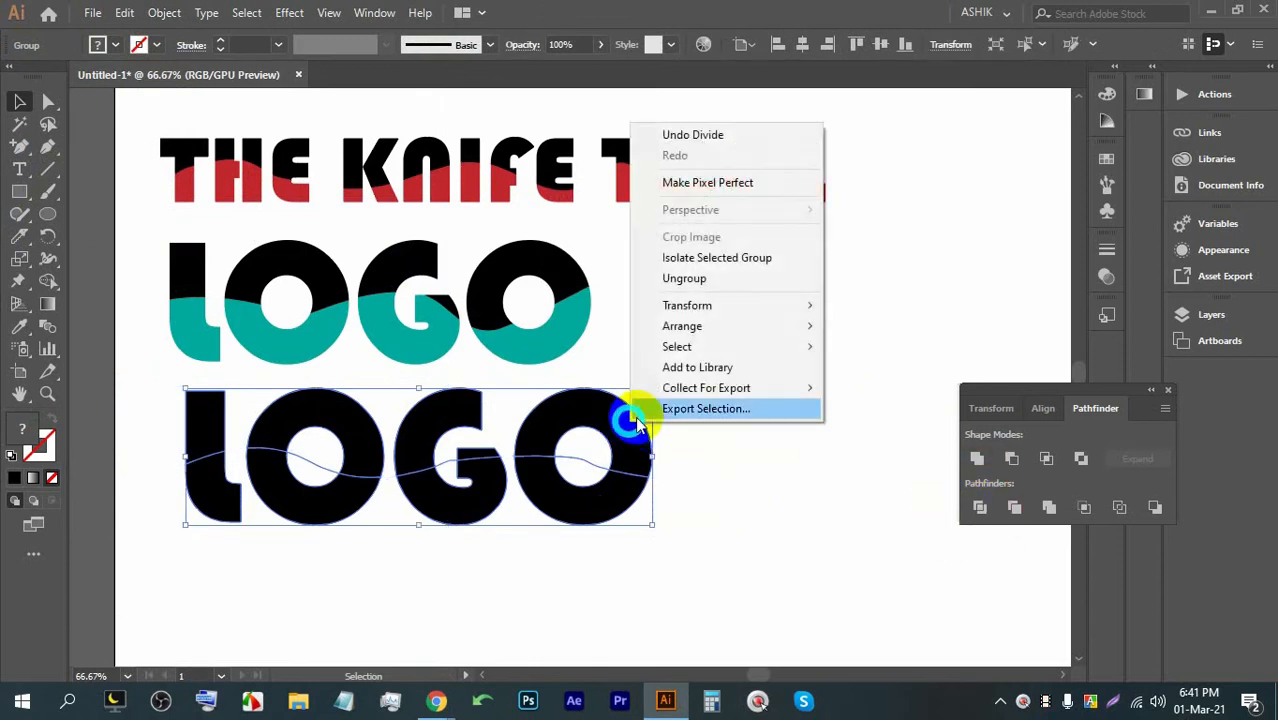
pyautogui.click(685, 277)
pyautogui.click(734, 438)
# Step: Recolour the pieces of the black LOGO below the wavy cut with a bright red fill
pyautogui.moveTo(716, 560); pyautogui.dragTo(230, 505)
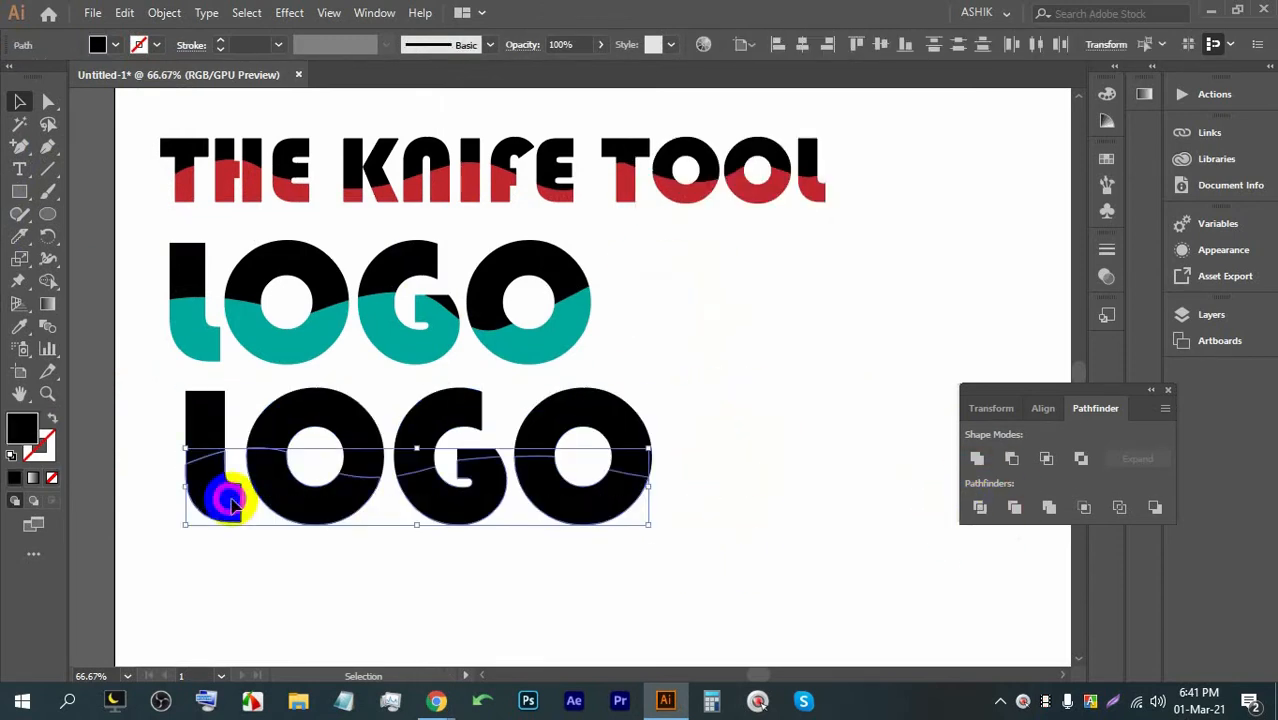
pyautogui.click(116, 46)
pyautogui.click(163, 81)
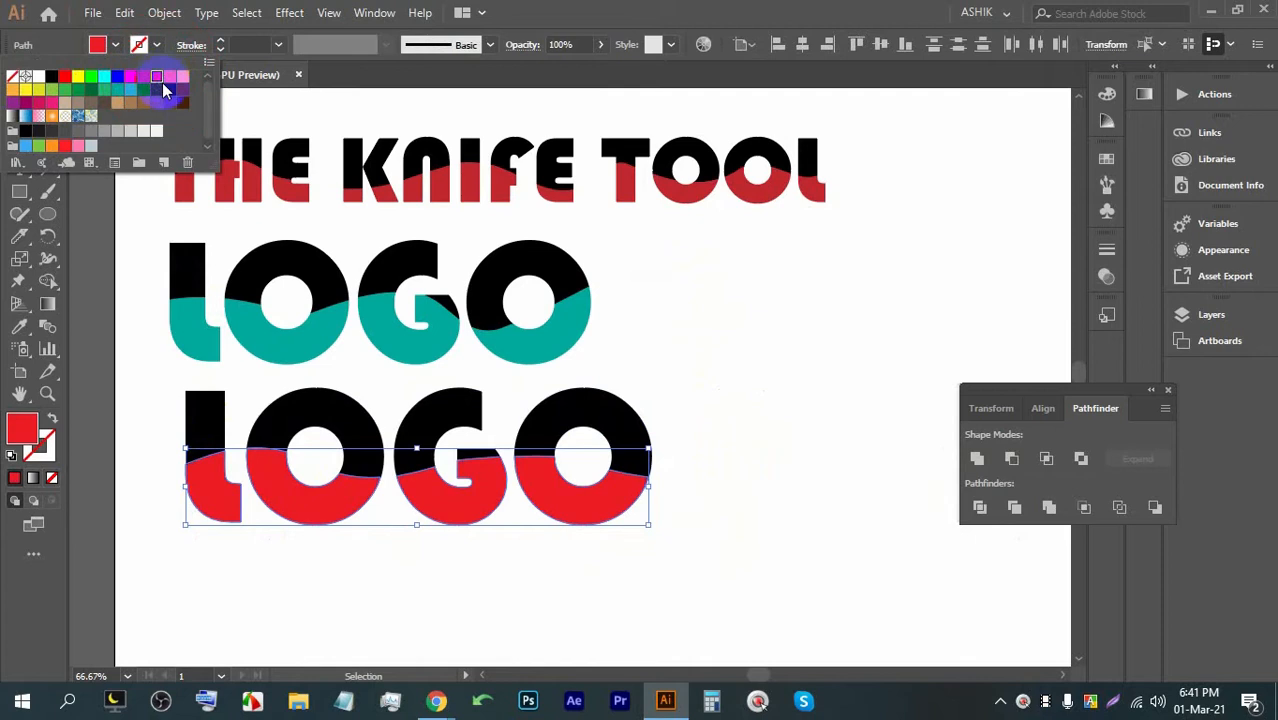
pyautogui.click(870, 428)
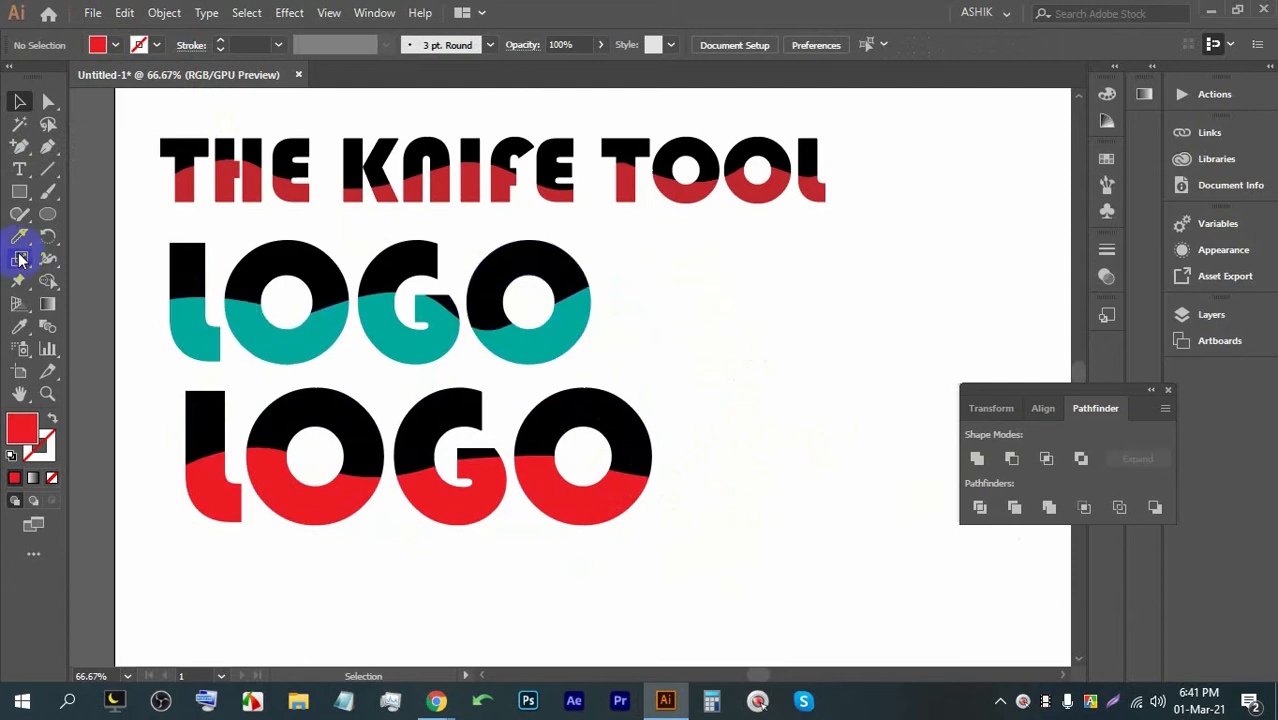
pyautogui.moveTo(16, 243)
pyautogui.mouseDown()
pyautogui.moveTo(34, 266)
pyautogui.moveTo(88, 281)
pyautogui.mouseUp()
pyautogui.click(19, 100)
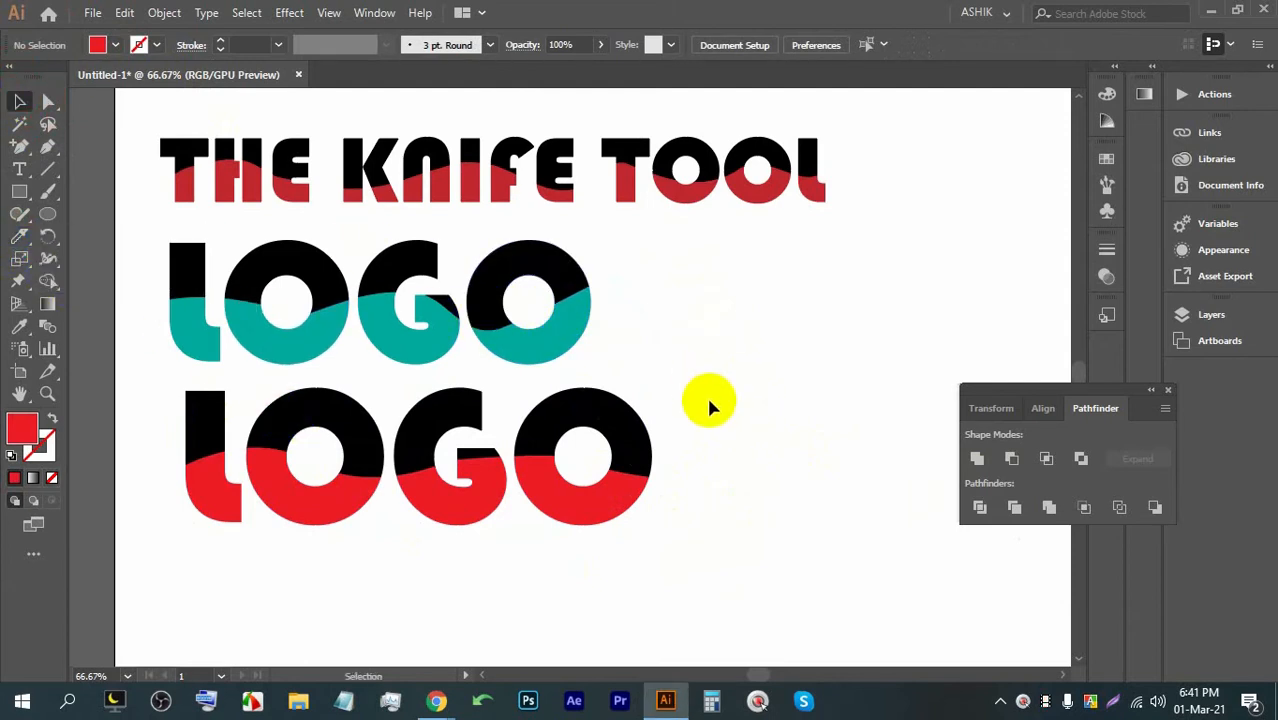
# Step: Draw a square with the Rectangle tool on the blank area to the right of the LOGO artwork
pyautogui.press('space')
pyautogui.moveTo(785, 277); pyautogui.dragTo(342, 258)
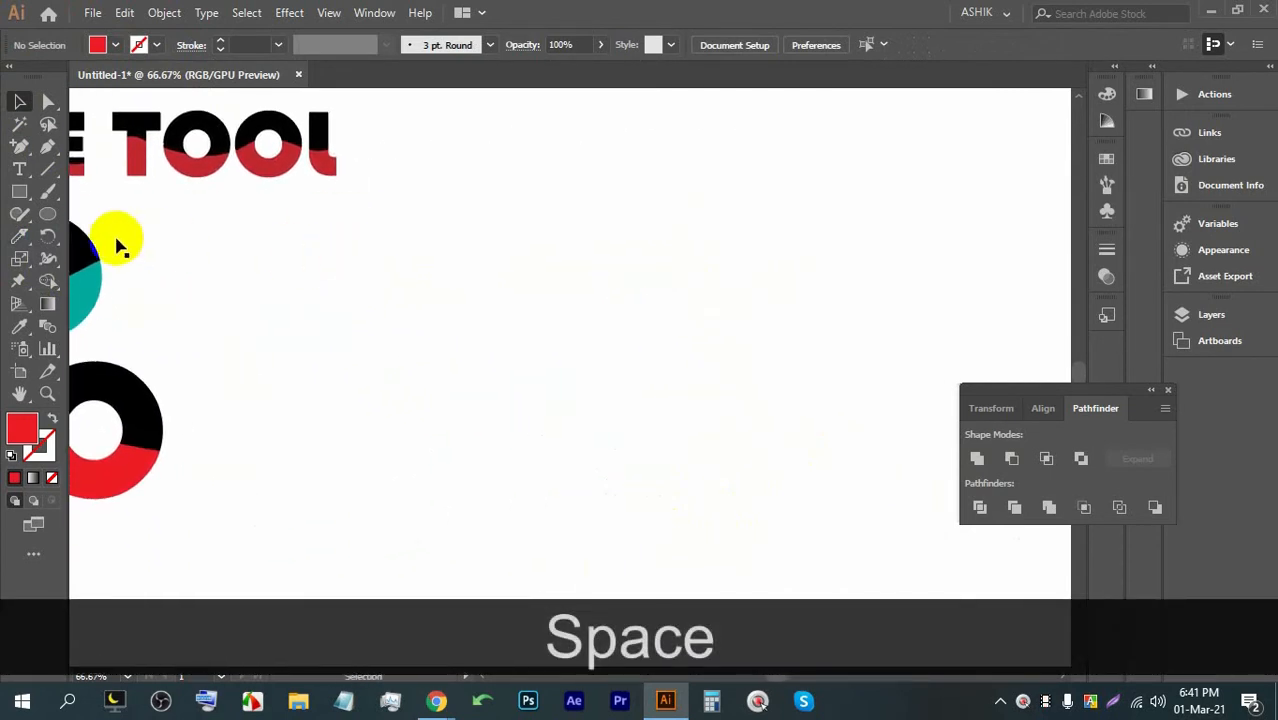
pyautogui.click(24, 200)
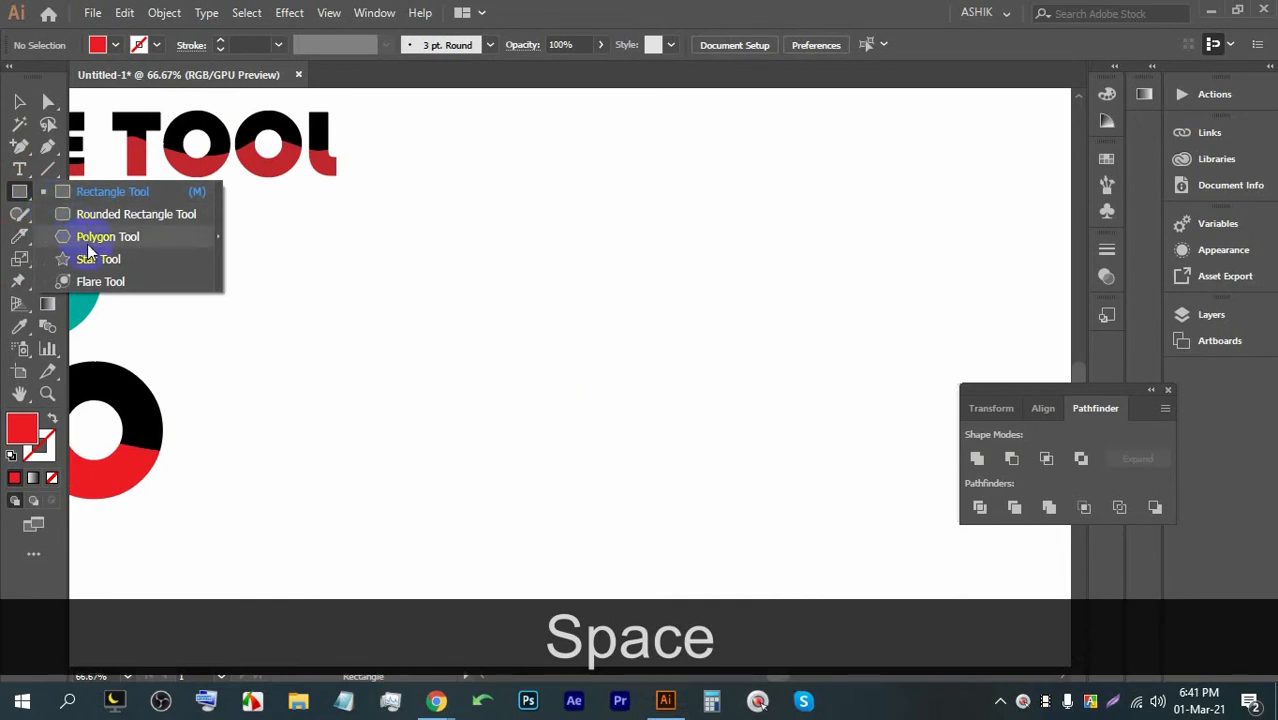
pyautogui.click(105, 190)
pyautogui.press('shift')
pyautogui.moveTo(344, 251); pyautogui.dragTo(425, 365)
pyautogui.click(20, 101)
# Step: Remove the red square's fill and give it a 1 pt stroke
pyautogui.scroll(2, 517, 258)
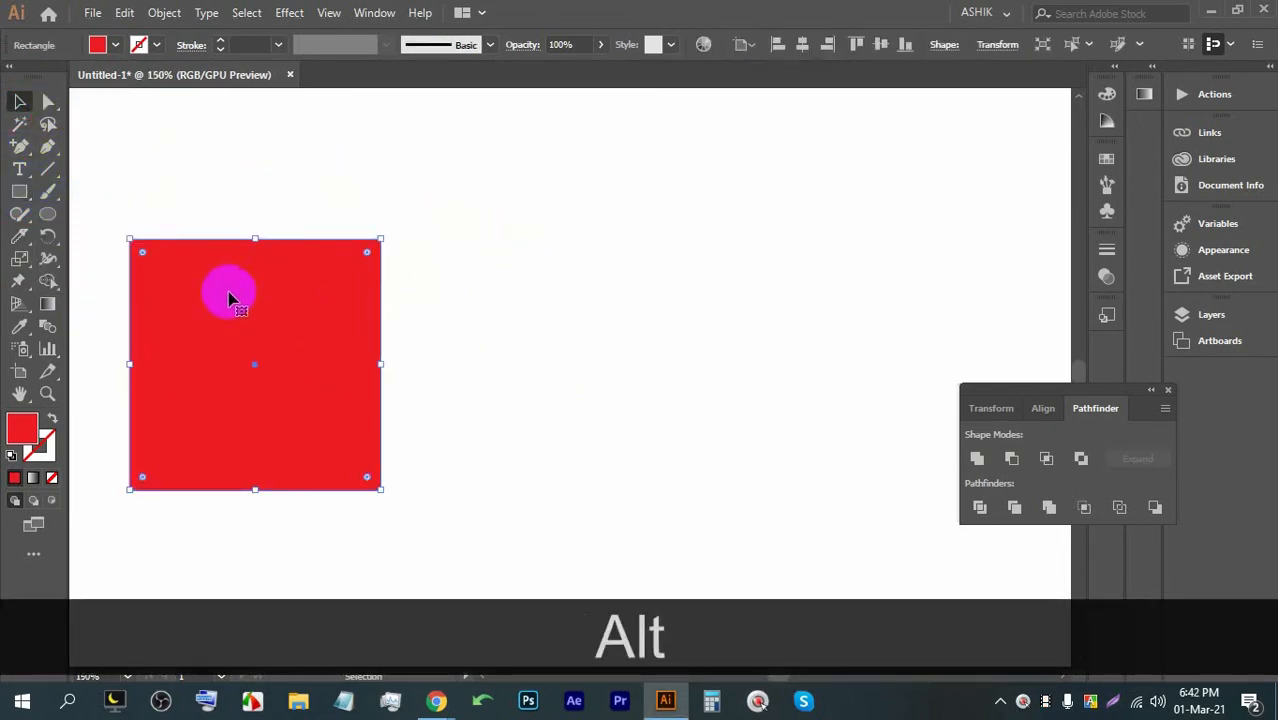
pyautogui.moveTo(228, 315); pyautogui.dragTo(372, 288)
pyautogui.scroll(1, 399, 257)
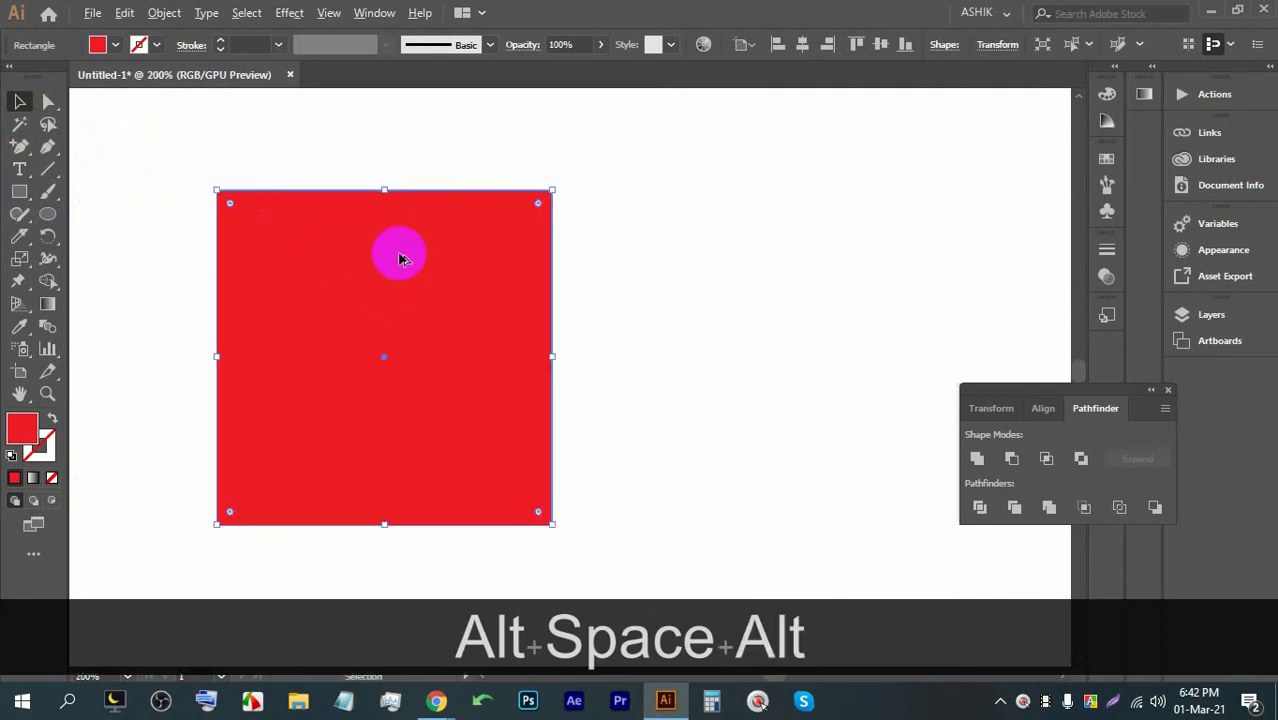
pyautogui.scroll(-2, 354, 248)
pyautogui.click(105, 46)
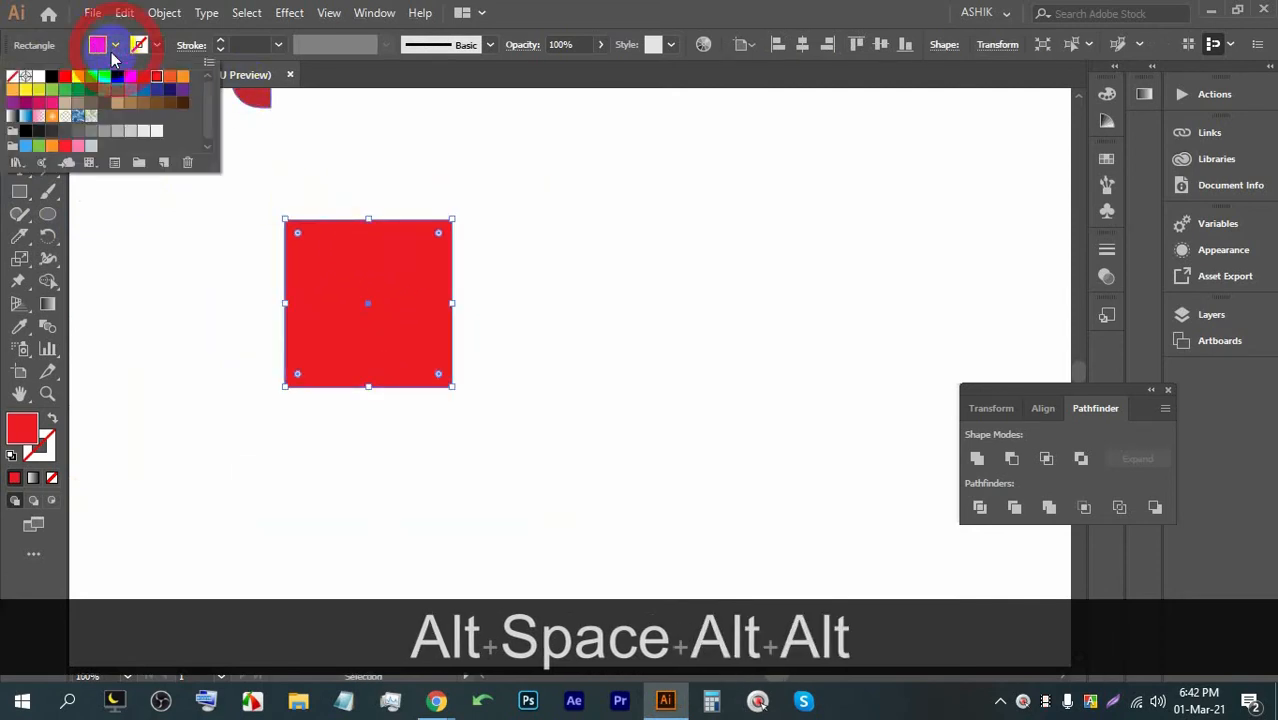
pyautogui.click(12, 77)
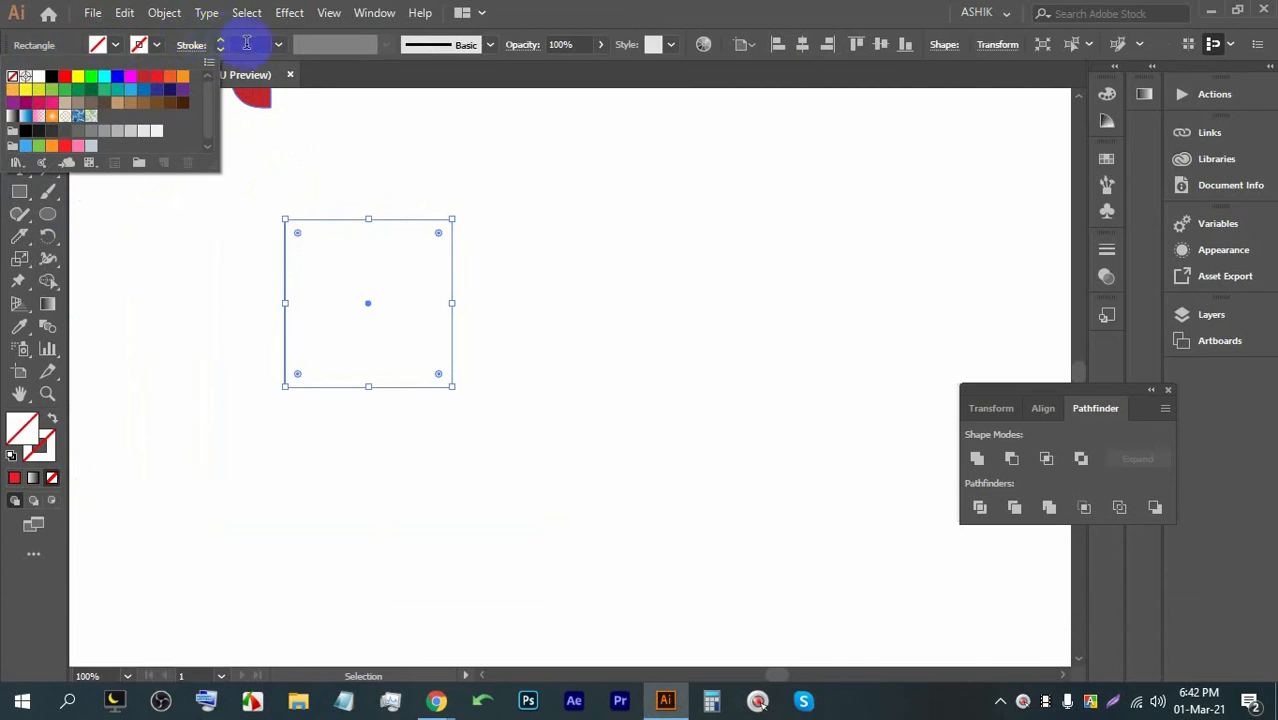
pyautogui.click(246, 44)
pyautogui.write('1')
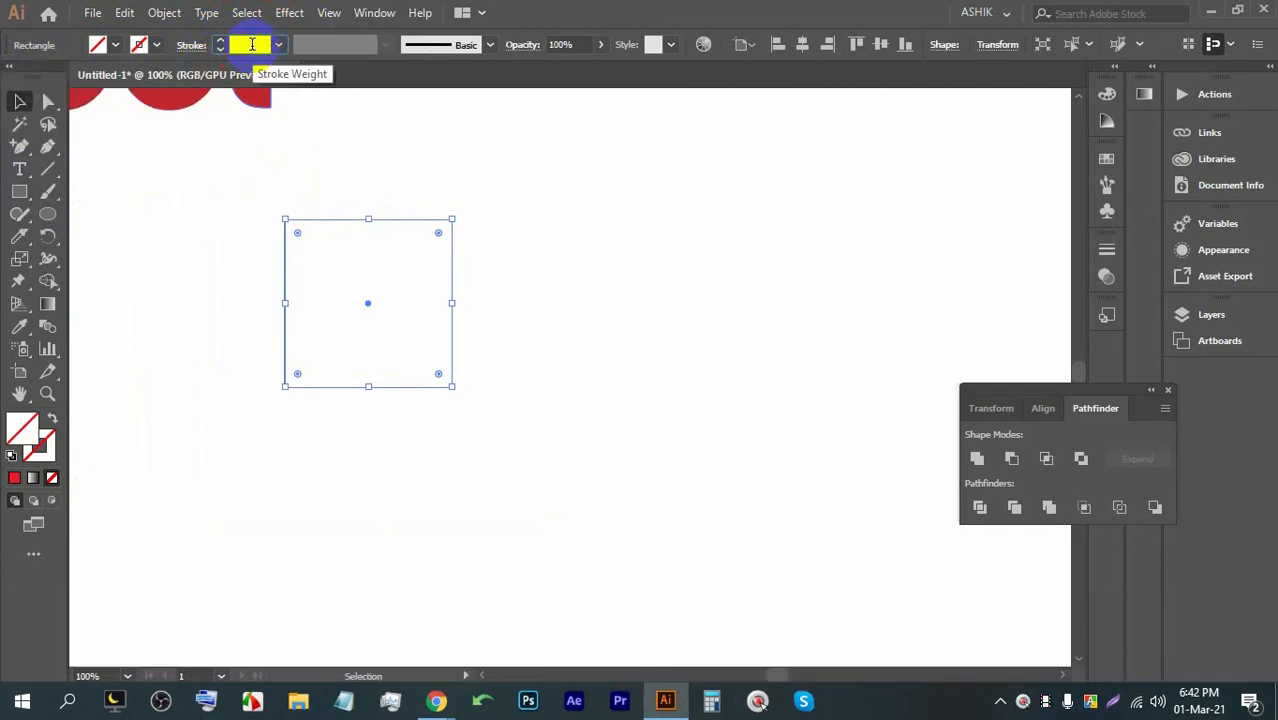
pyautogui.press('Return')
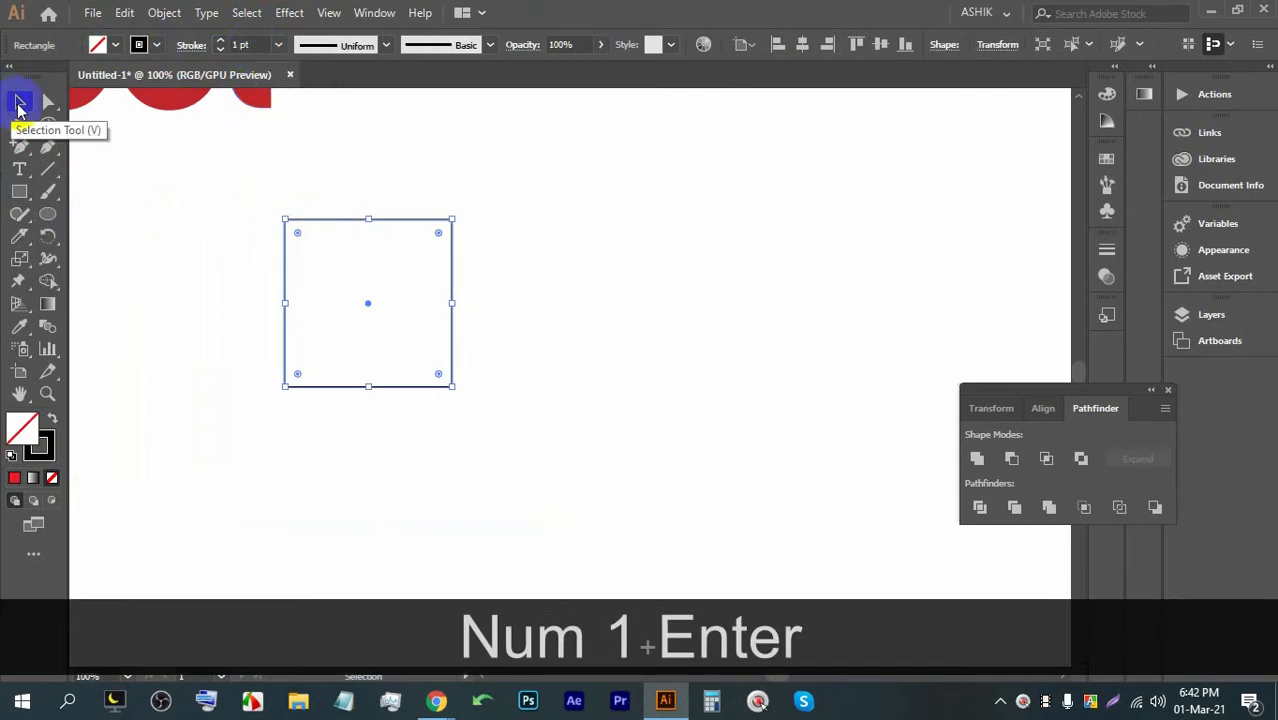
# Step: Duplicate the square directly to its right, and duplicate that copy directly above itself
pyautogui.moveTo(449, 244); pyautogui.dragTo(621, 250)
pyautogui.scroll(2, 633, 294)
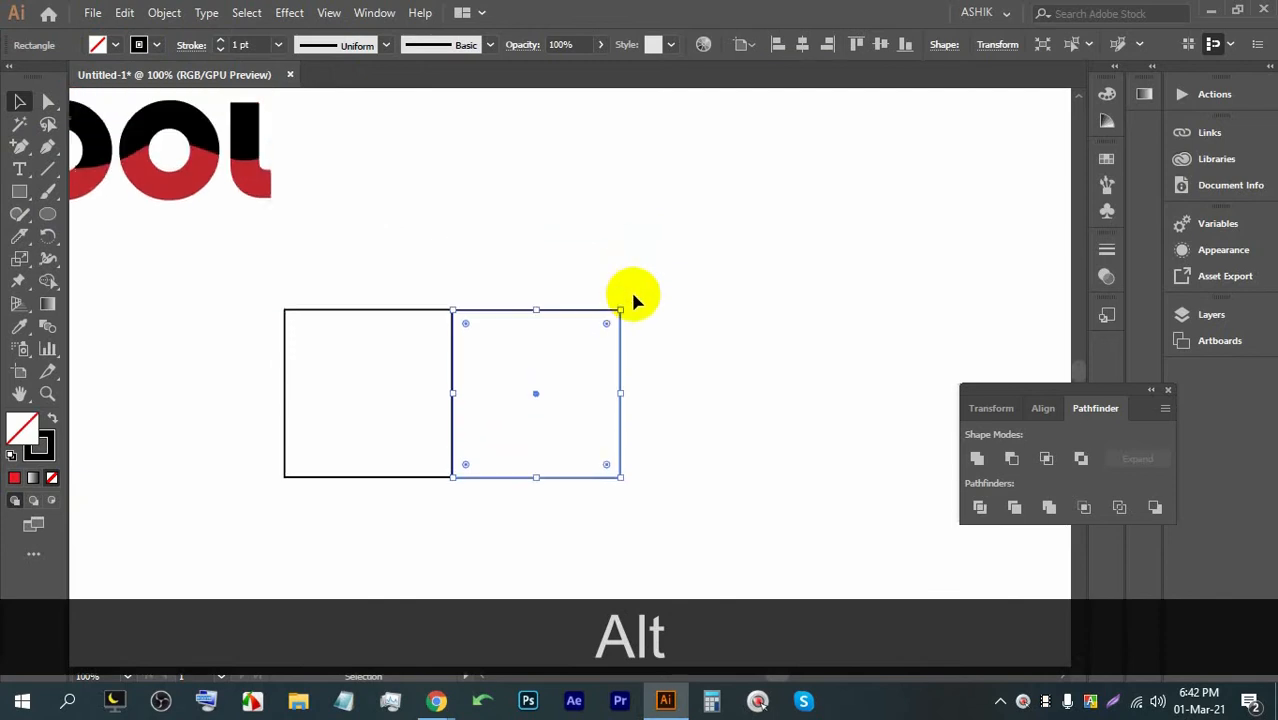
pyautogui.moveTo(608, 346); pyautogui.dragTo(617, 184)
# Step: Switch to Outline view and try to align the lower-right square's corner with the left square's corner
pyautogui.scroll(4, 492, 345)
pyautogui.scroll(3, 330, 288)
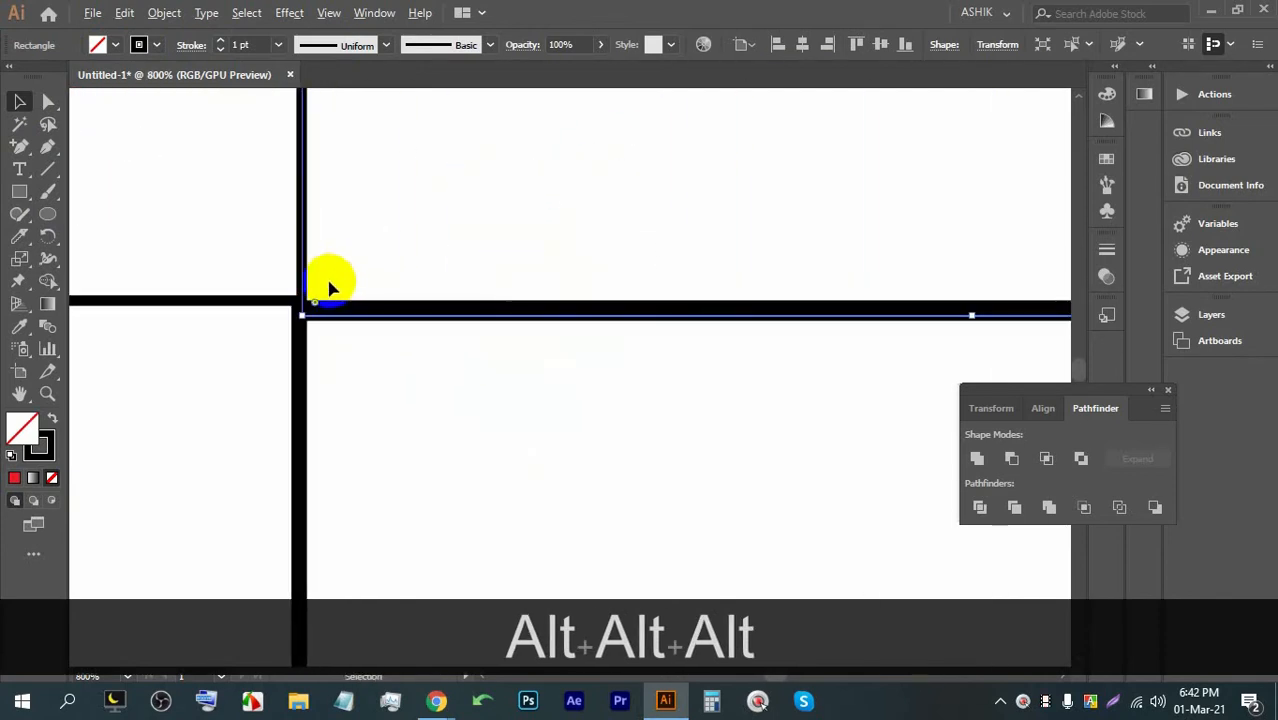
pyautogui.hotkey('ctrl', 'y')
pyautogui.scroll(3, 270, 340)
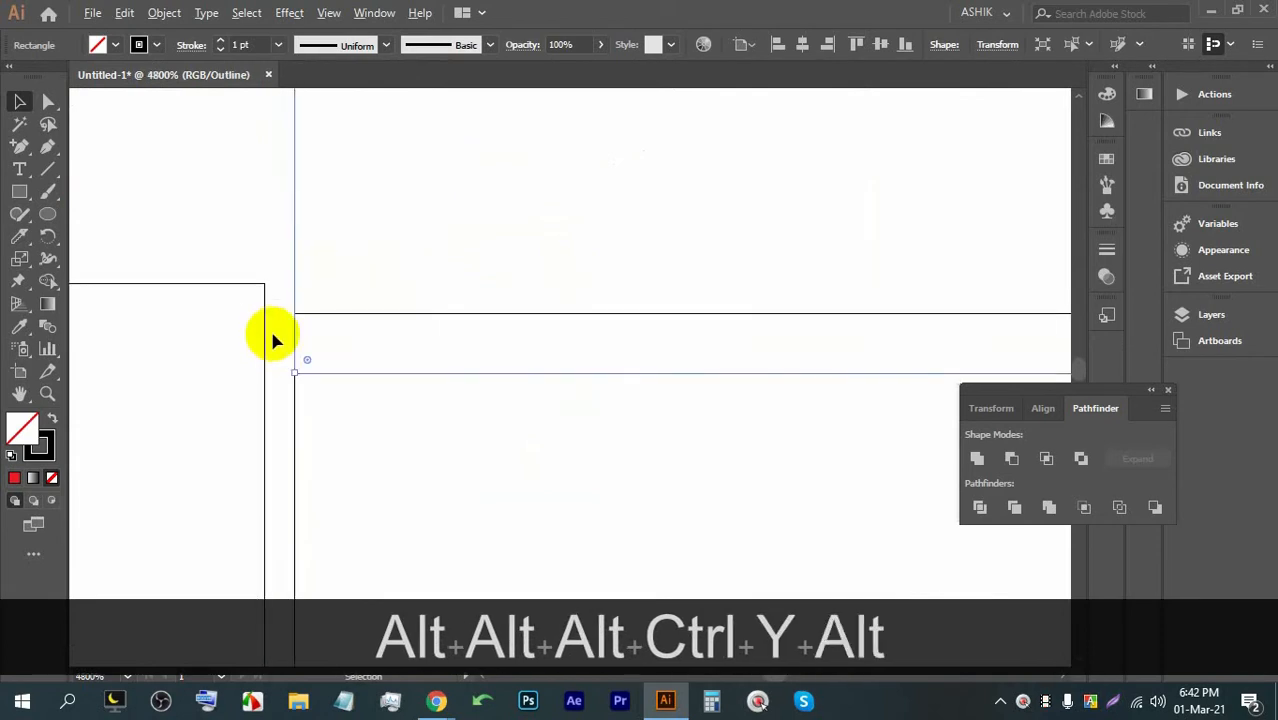
pyautogui.moveTo(295, 420); pyautogui.dragTo(271, 385)
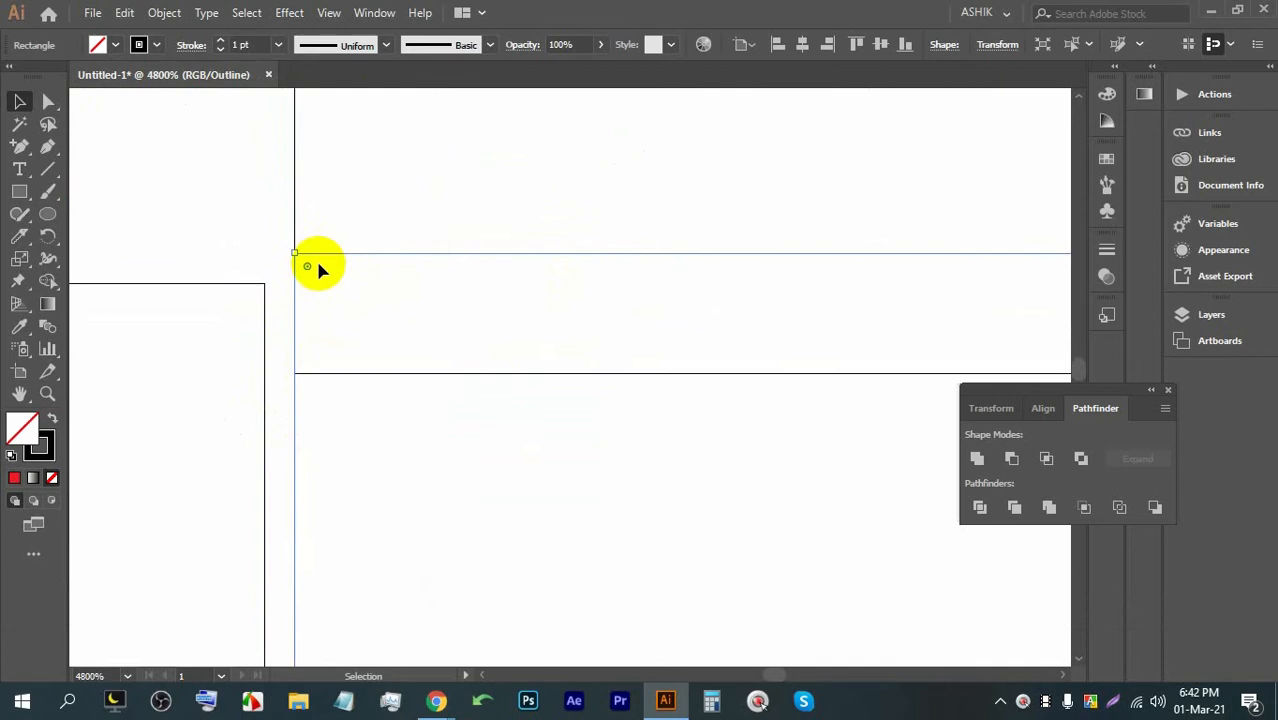
# Step: Turn off Snap to Pixel and move the lower-right square so its corner meets the left square's upper-right corner
pyautogui.click(318, 10)
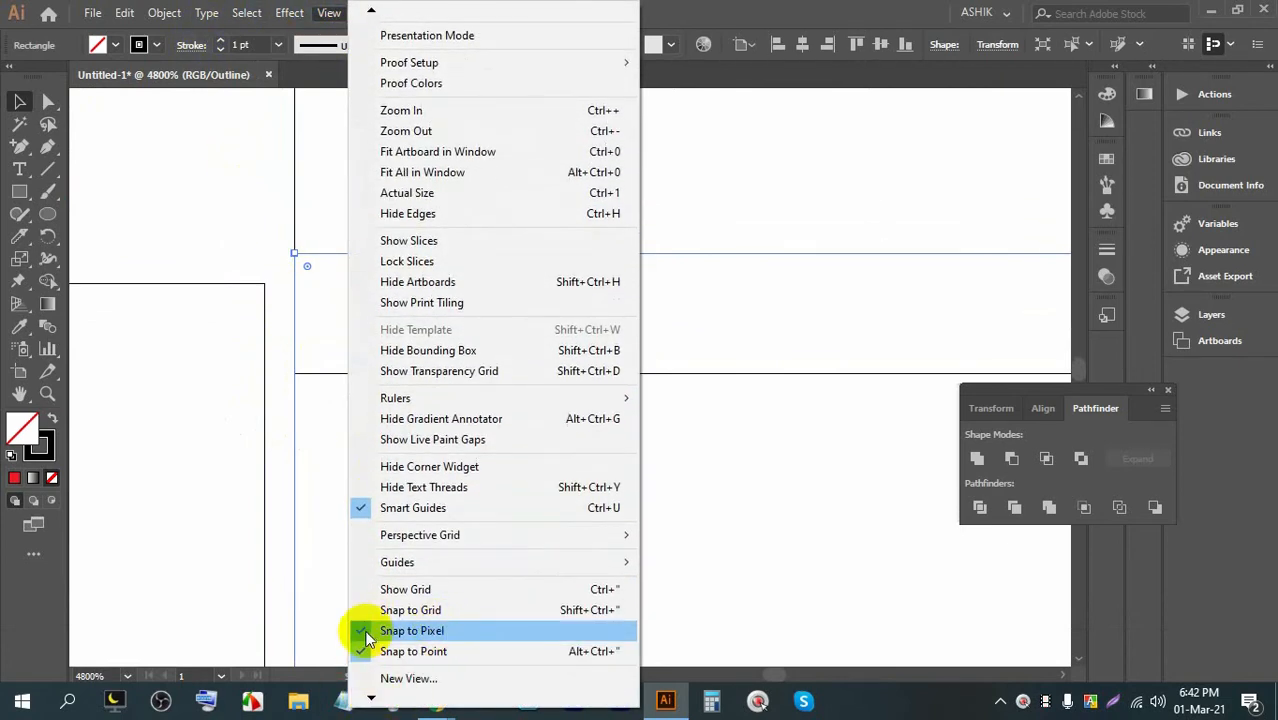
pyautogui.click(368, 626)
pyautogui.moveTo(291, 458); pyautogui.dragTo(261, 488)
pyautogui.click(250, 258)
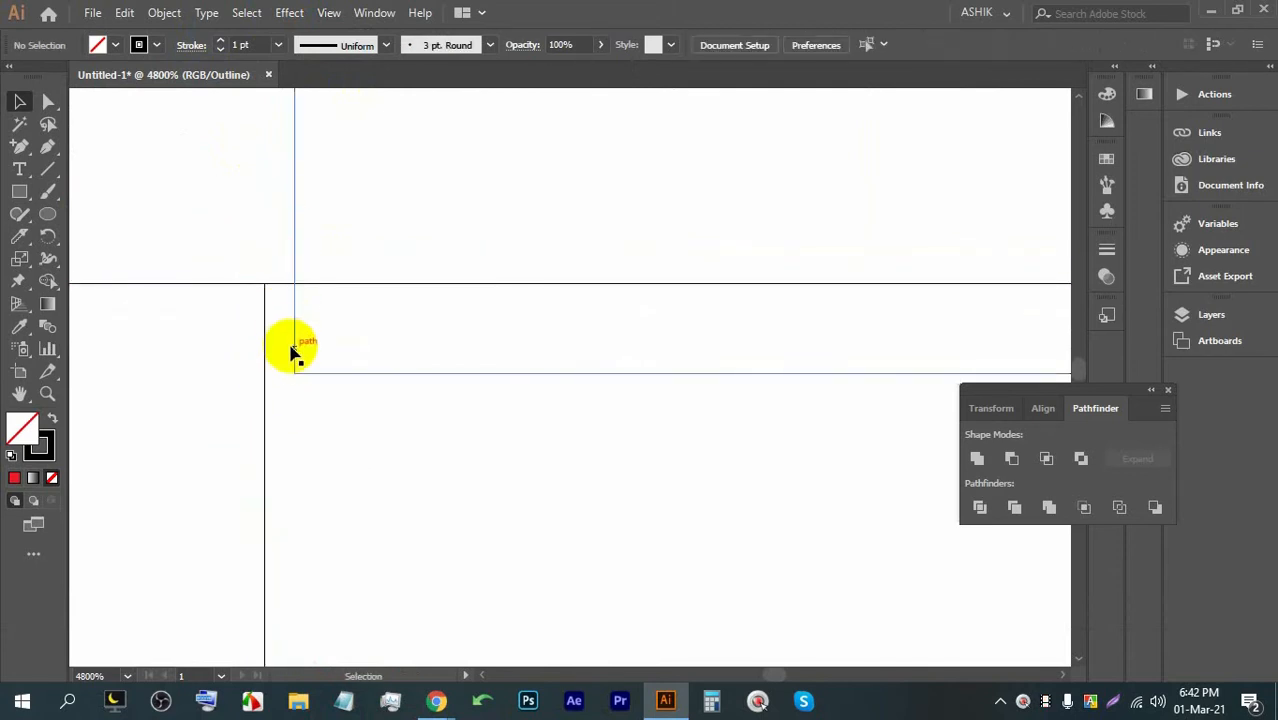
# Step: Move the upper square so its lower-left corner meets the shared corner, and return to the normal preview
pyautogui.moveTo(299, 372); pyautogui.dragTo(268, 289)
pyautogui.scroll(-10, 559, 397)
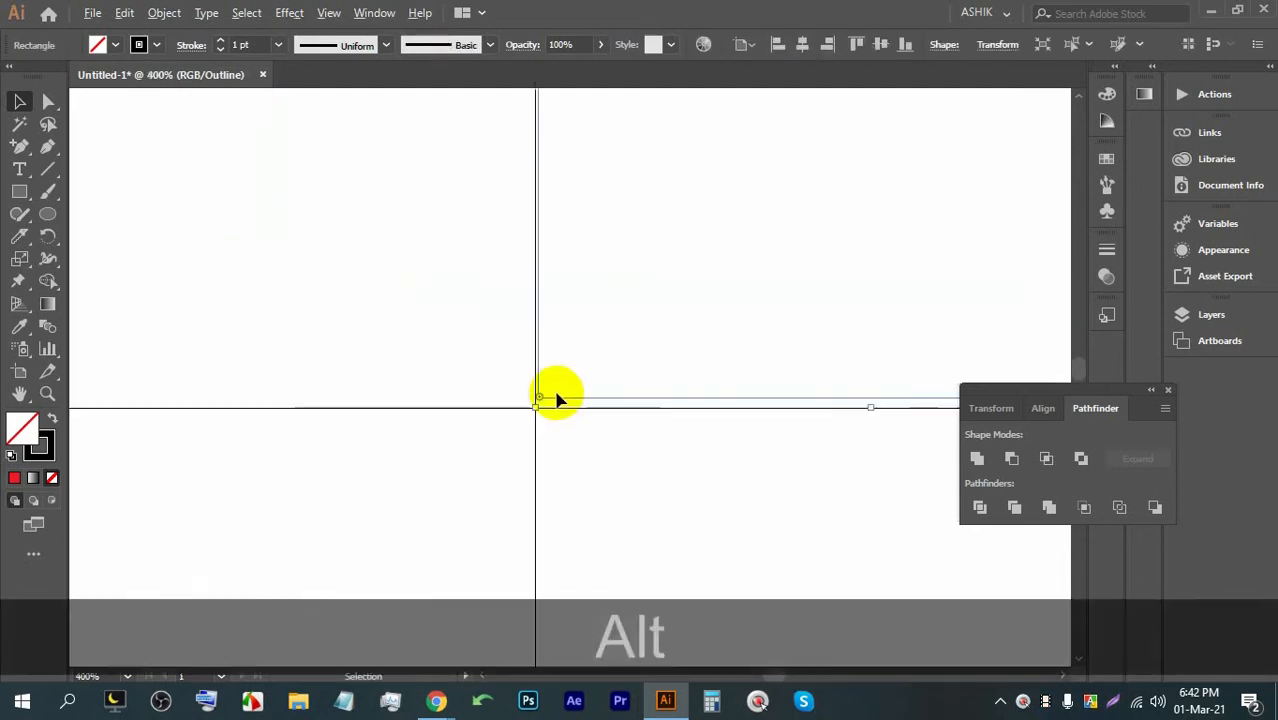
pyautogui.scroll(1, 553, 345)
pyautogui.hotkey('ctrl', 'alt', 'y')
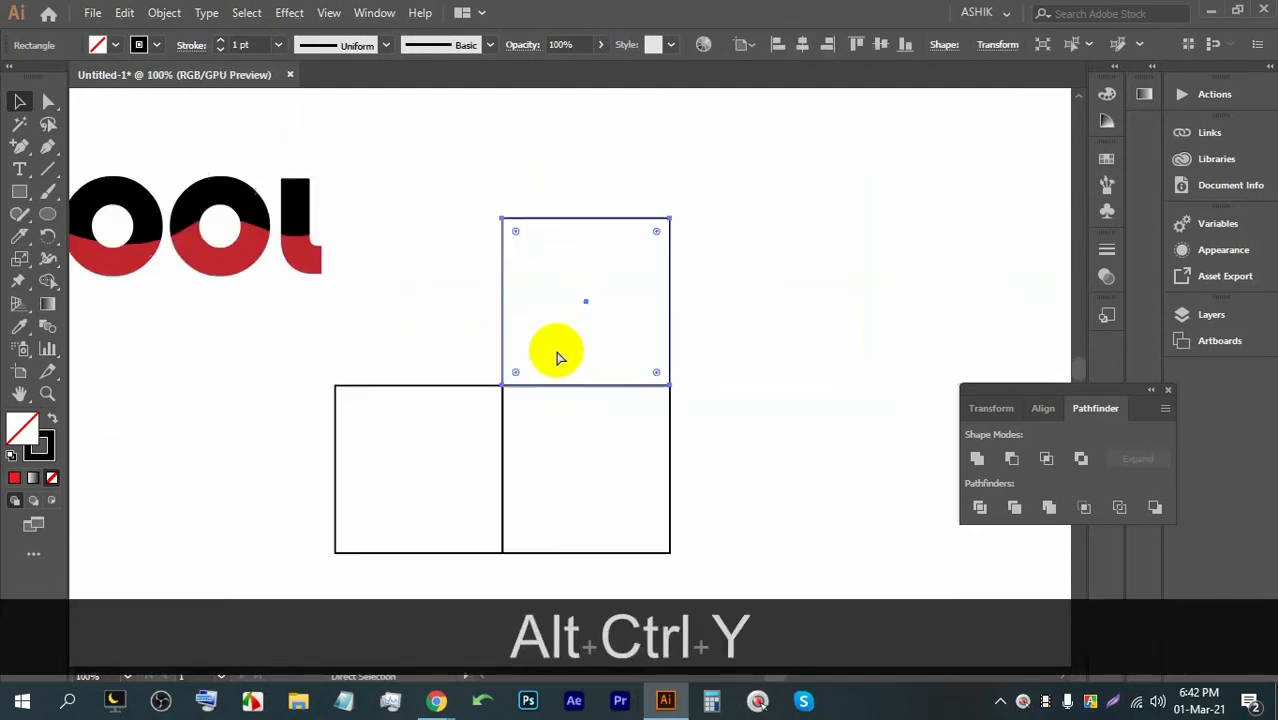
# Step: Select all three squares and rotate them together 45 degrees clockwise so the two upper lobes form a V
pyautogui.click(688, 400)
pyautogui.moveTo(720, 520); pyautogui.dragTo(456, 357)
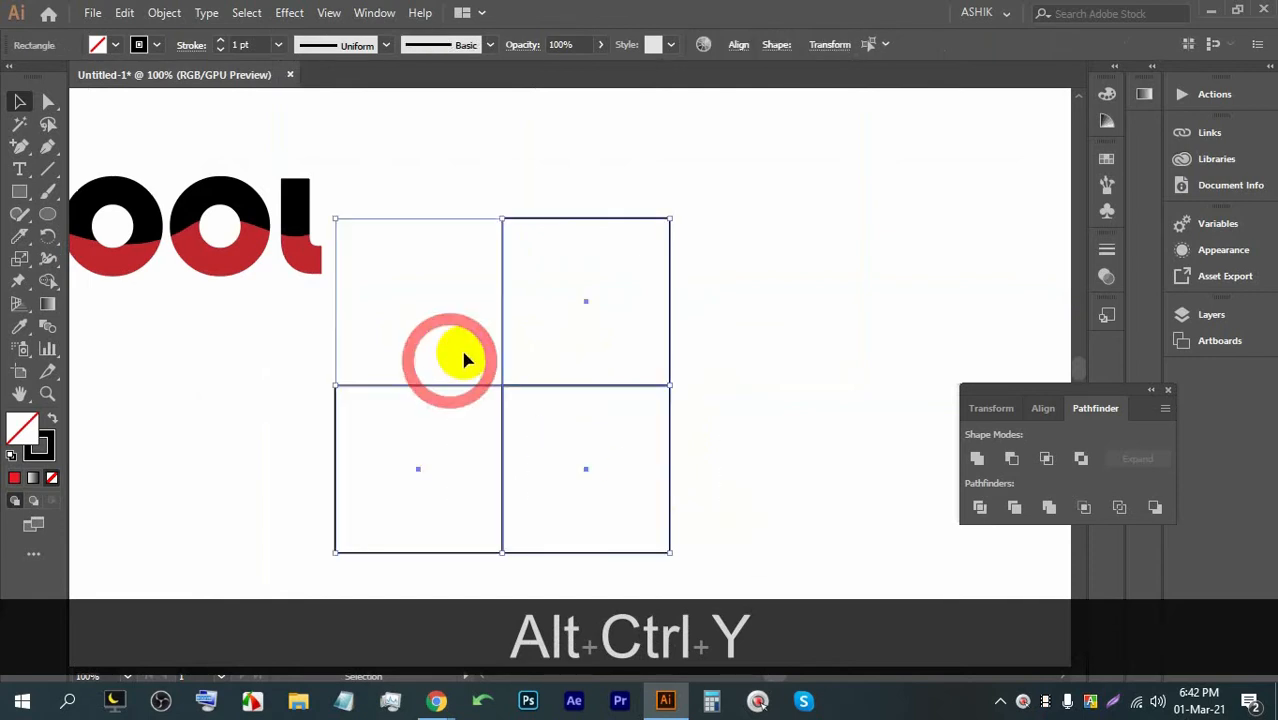
pyautogui.moveTo(678, 211); pyautogui.dragTo(756, 340)
pyautogui.scroll(-2, 567, 233)
pyautogui.moveTo(540, 318); pyautogui.dragTo(588, 365)
# Step: Merge the three rotated squares into one angular heart outline with Shape Builder, and activate the Direct Selection tool
pyautogui.scroll(2, 632, 420)
pyautogui.moveTo(718, 484); pyautogui.dragTo(390, 267)
pyautogui.click(390, 267)
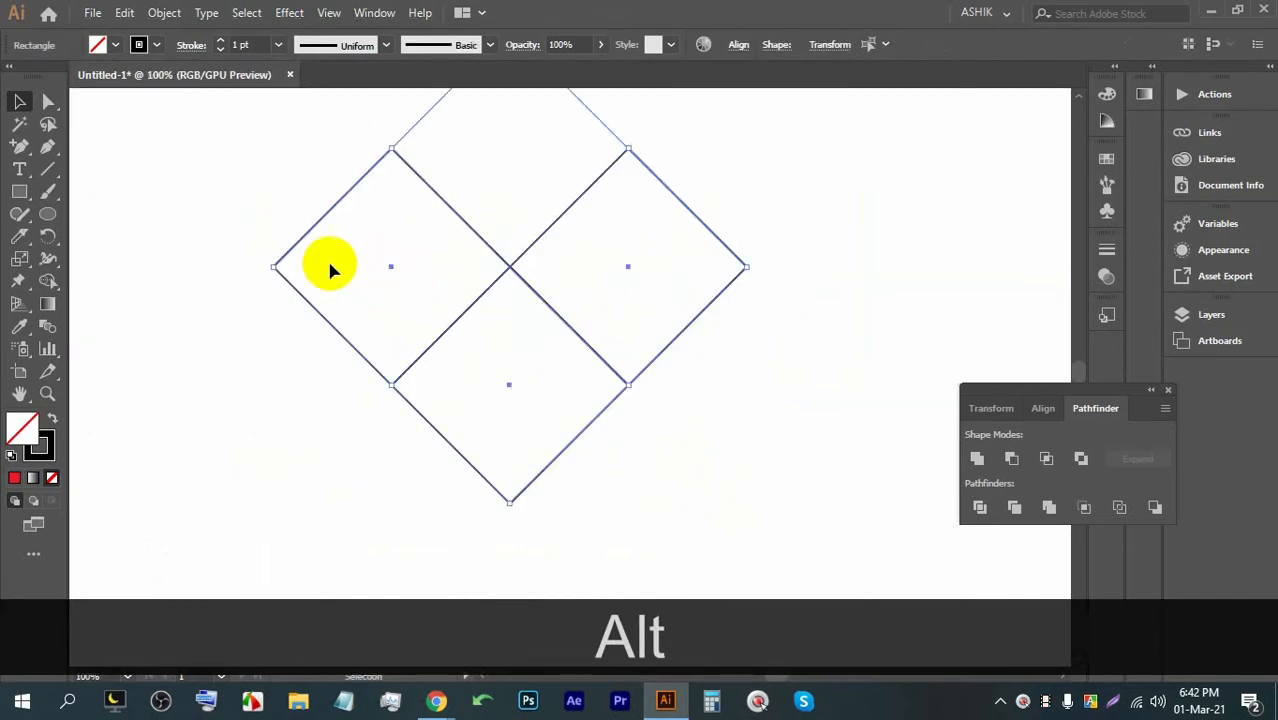
pyautogui.click(47, 283)
pyautogui.moveTo(400, 298)
pyautogui.mouseDown()
pyautogui.moveTo(491, 369)
pyautogui.moveTo(568, 311)
pyautogui.moveTo(580, 281)
pyautogui.mouseUp()
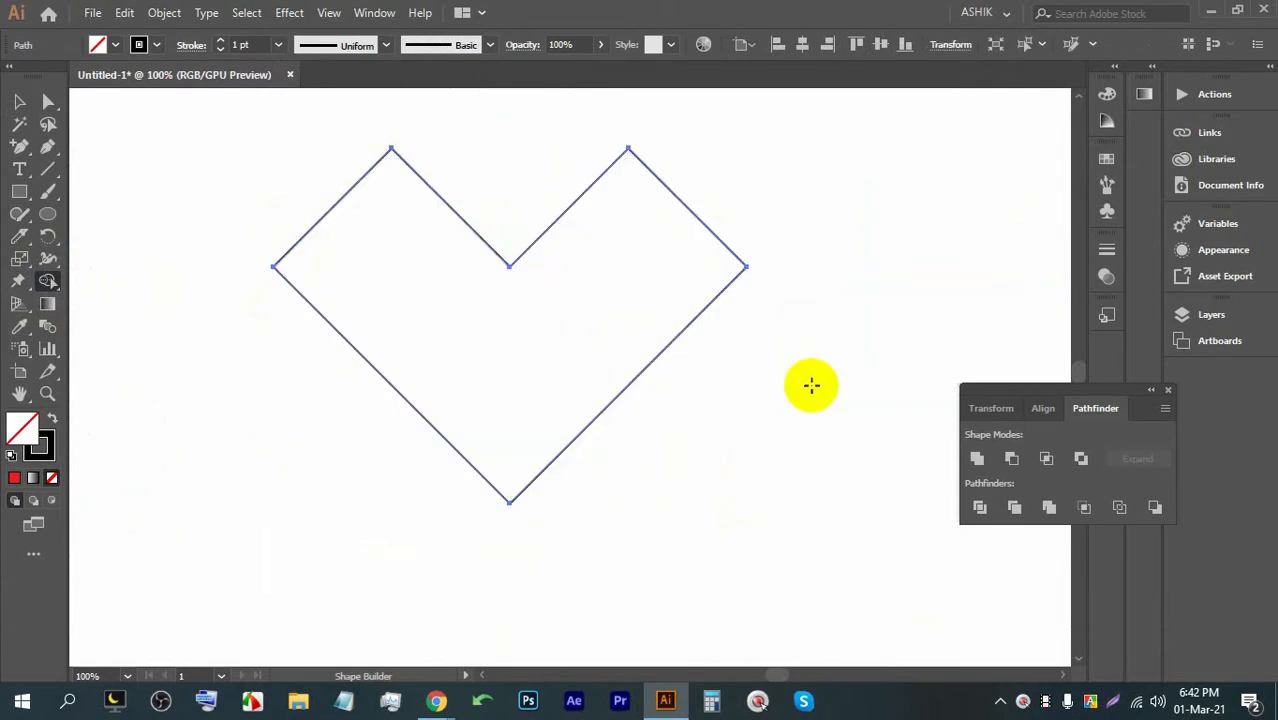
pyautogui.click(48, 102)
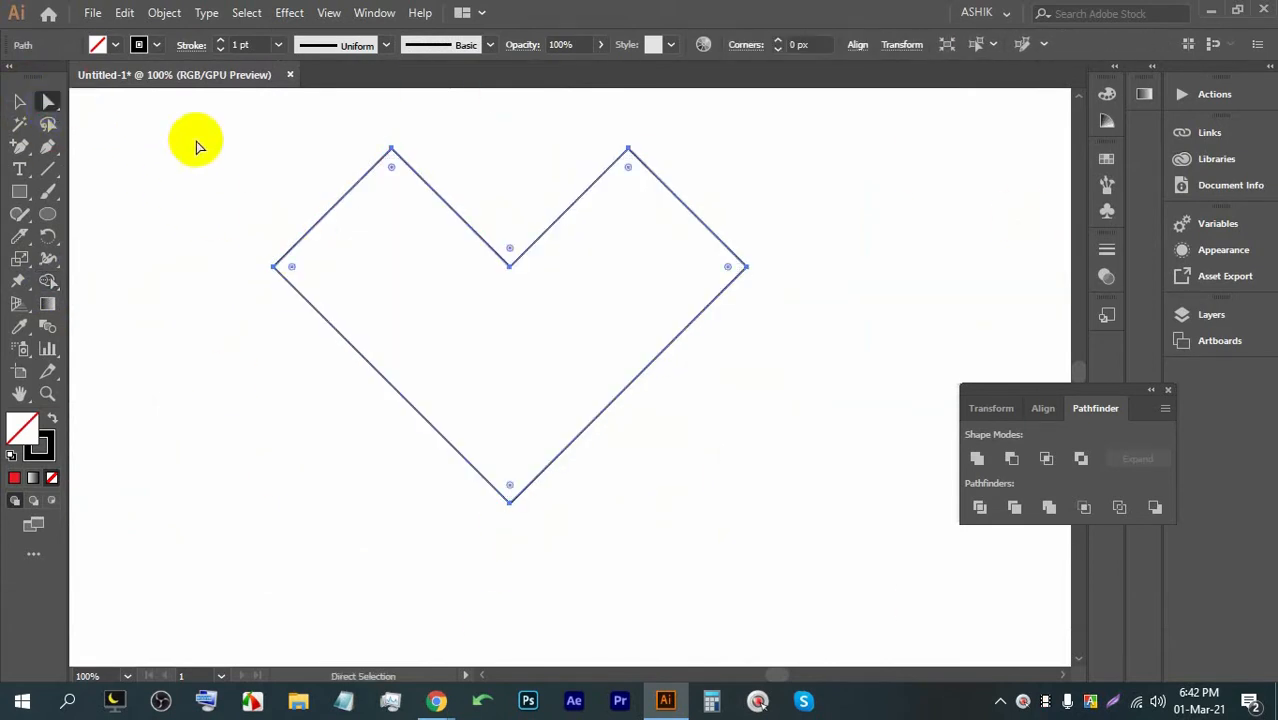
# Step: Round all corners of the angular heart by about 67 px, and restore sharp corners at its lower tip and upper notch
pyautogui.moveTo(391, 172); pyautogui.dragTo(422, 271)
pyautogui.click(813, 204)
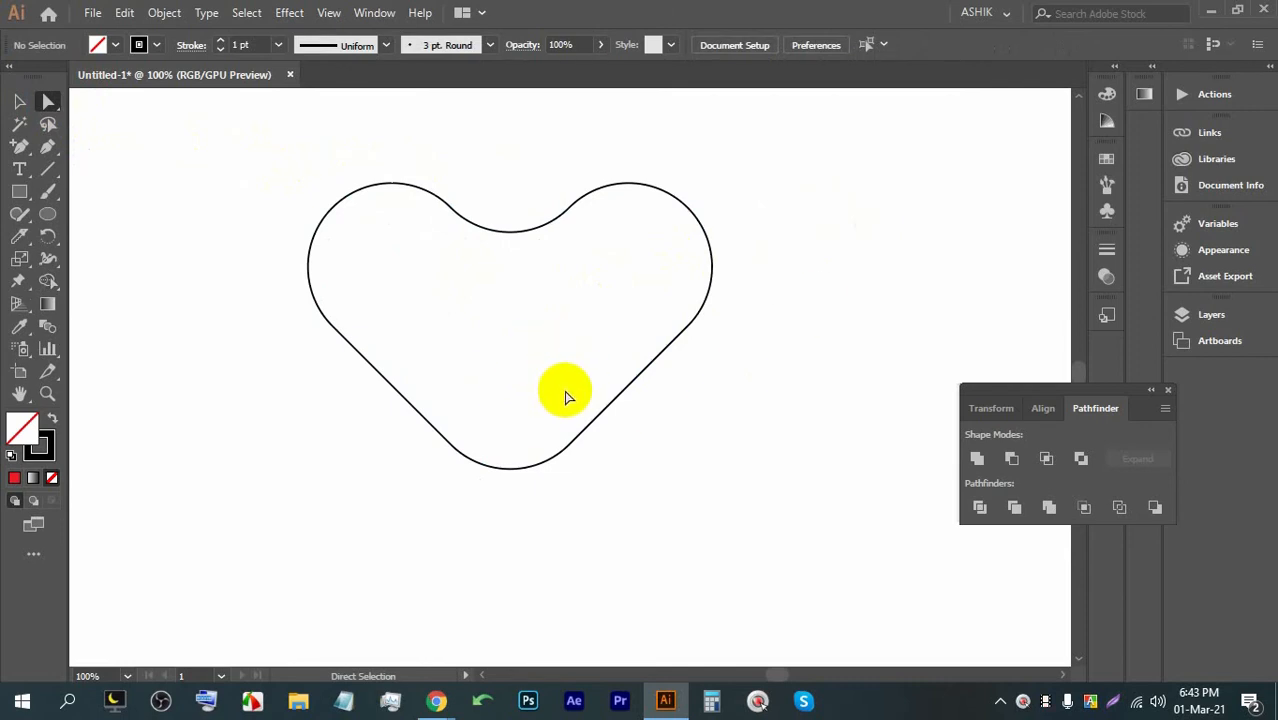
pyautogui.click(522, 474)
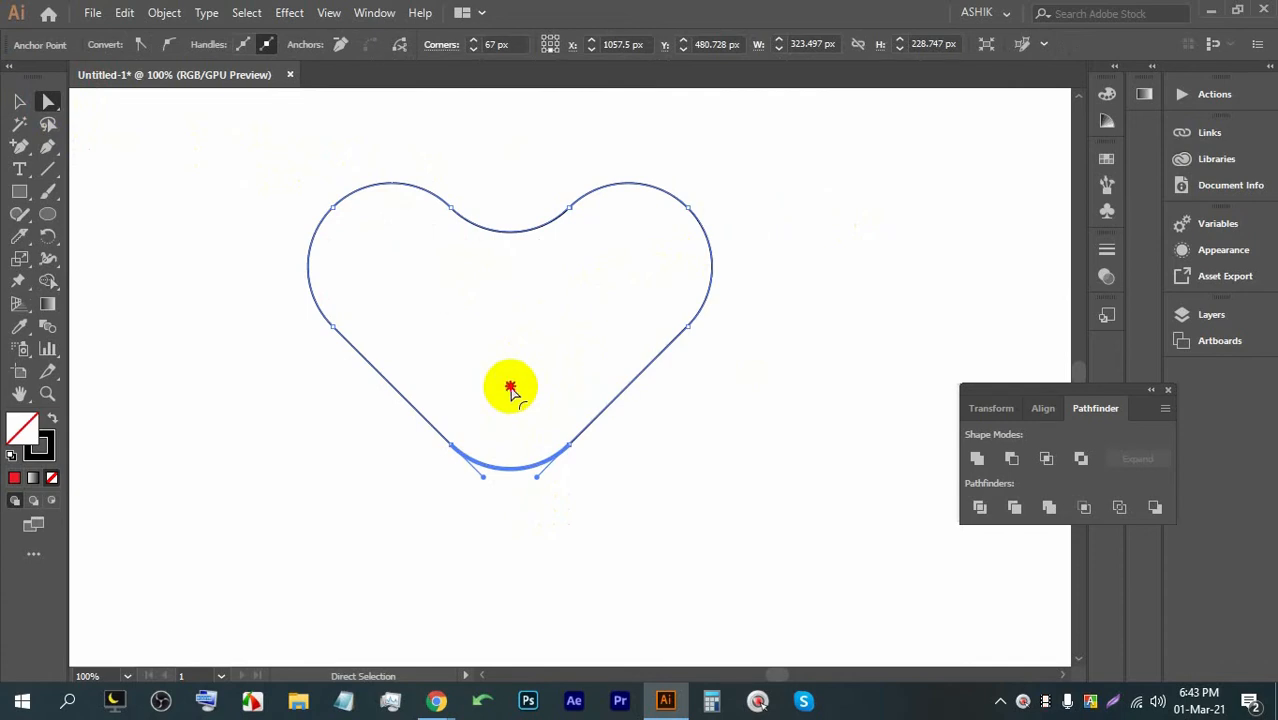
pyautogui.moveTo(510, 388); pyautogui.dragTo(502, 565)
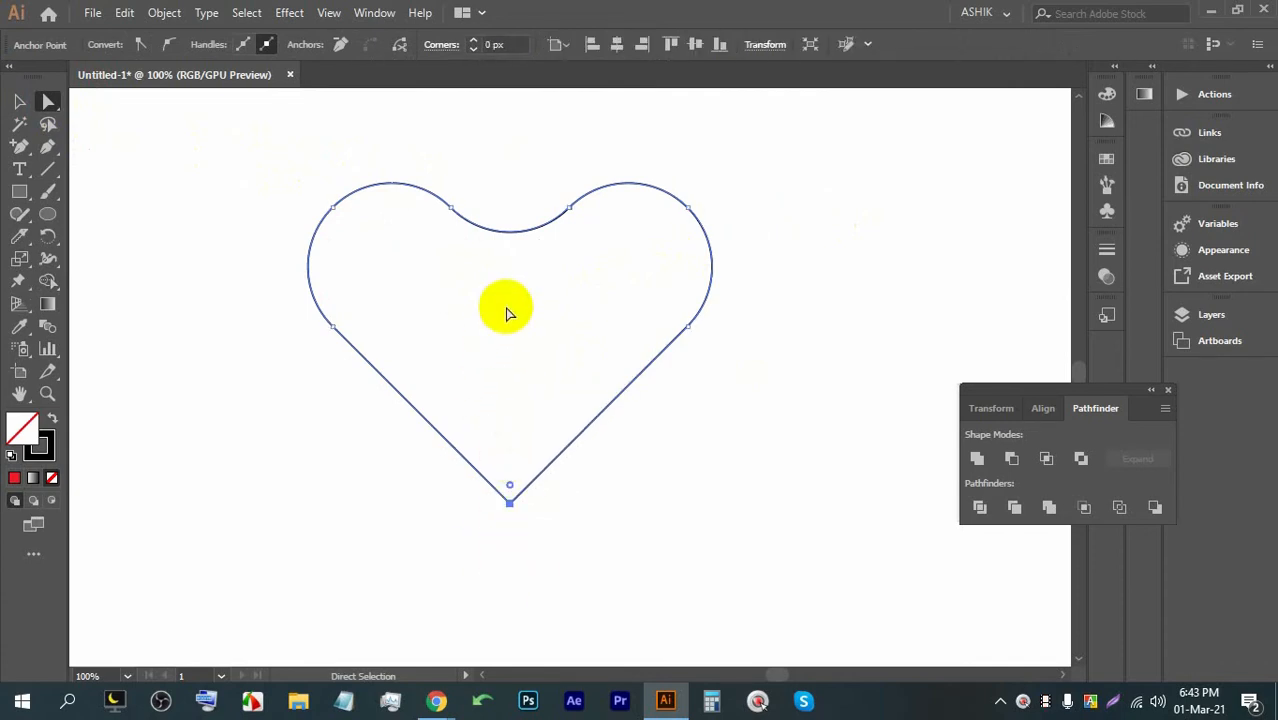
pyautogui.click(514, 233)
pyautogui.moveTo(510, 150); pyautogui.dragTo(508, 285)
pyautogui.click(776, 183)
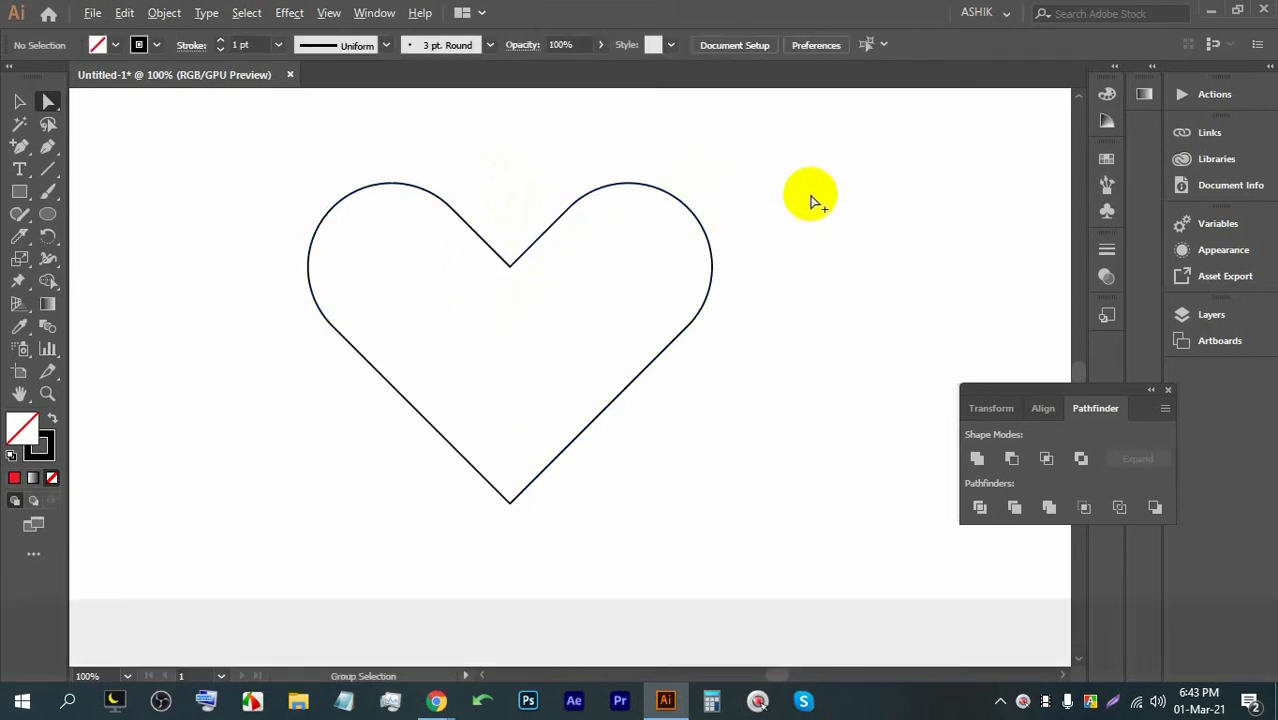
pyautogui.scroll(-1, 811, 202)
pyautogui.scroll(1, 825, 212)
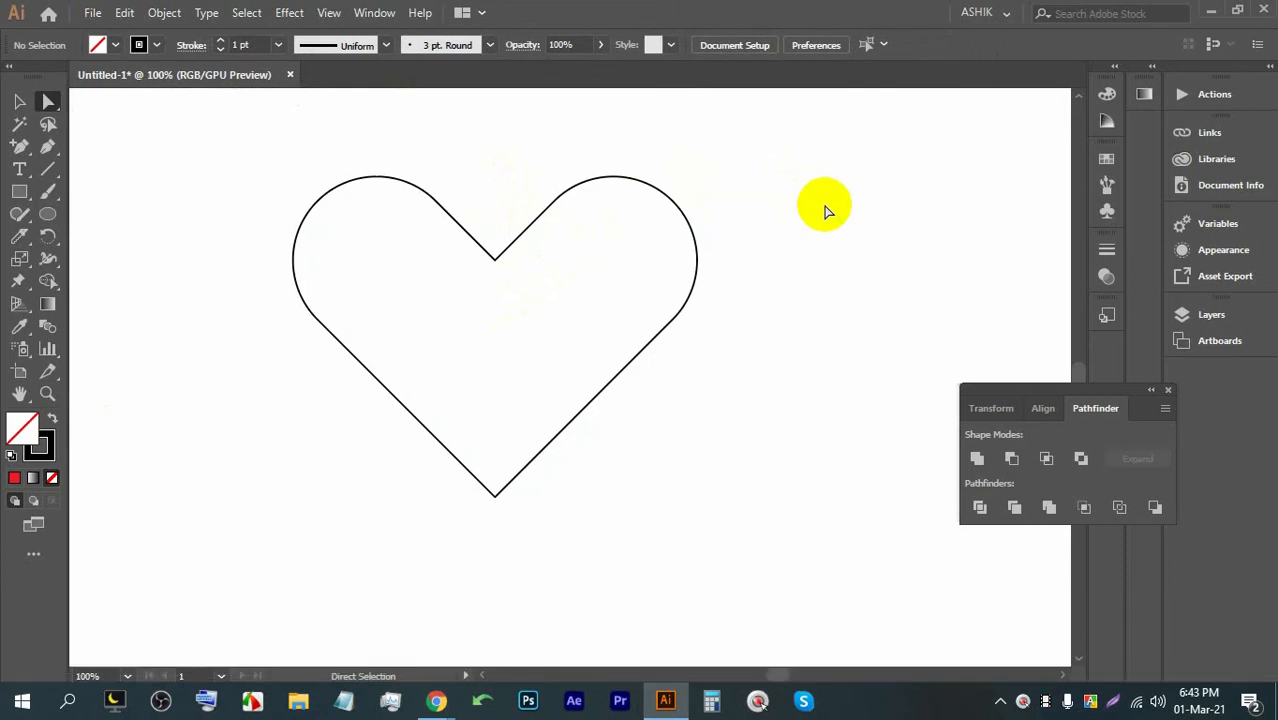
# Step: Duplicate the heart outline beside the original at the same height, and deselect the copy
pyautogui.click(301, 216)
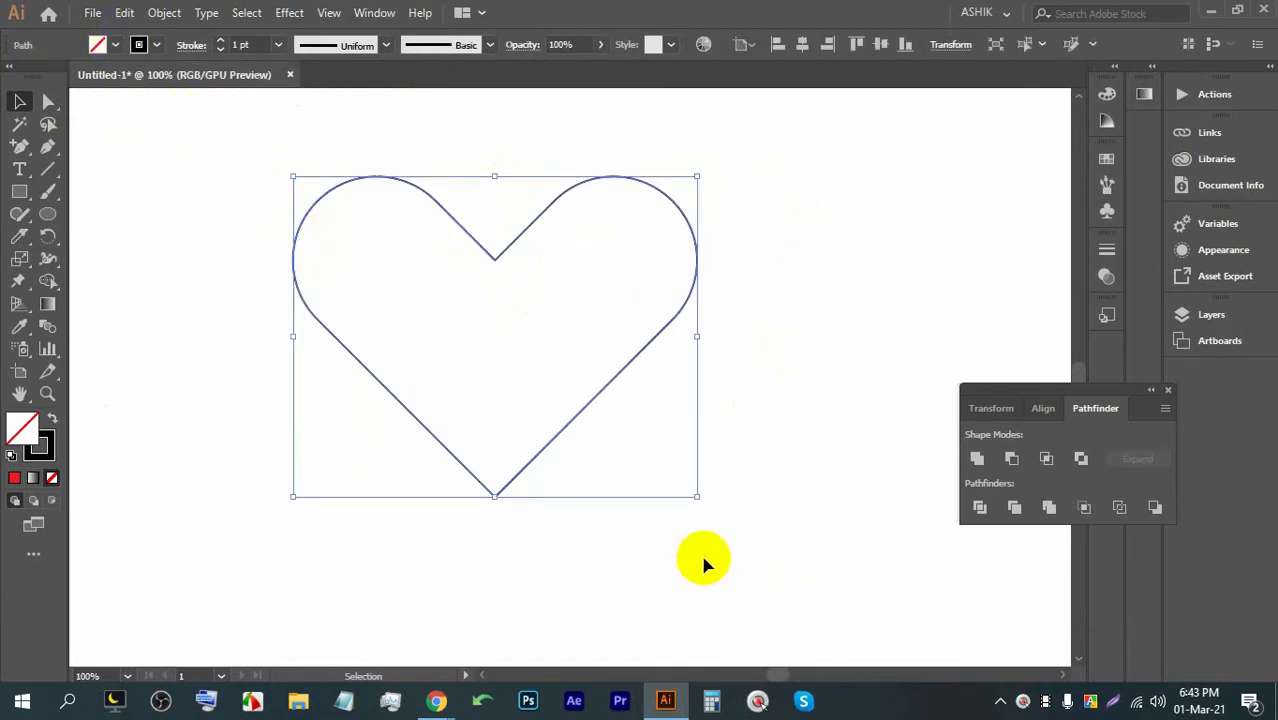
pyautogui.scroll(-2, 305, 265)
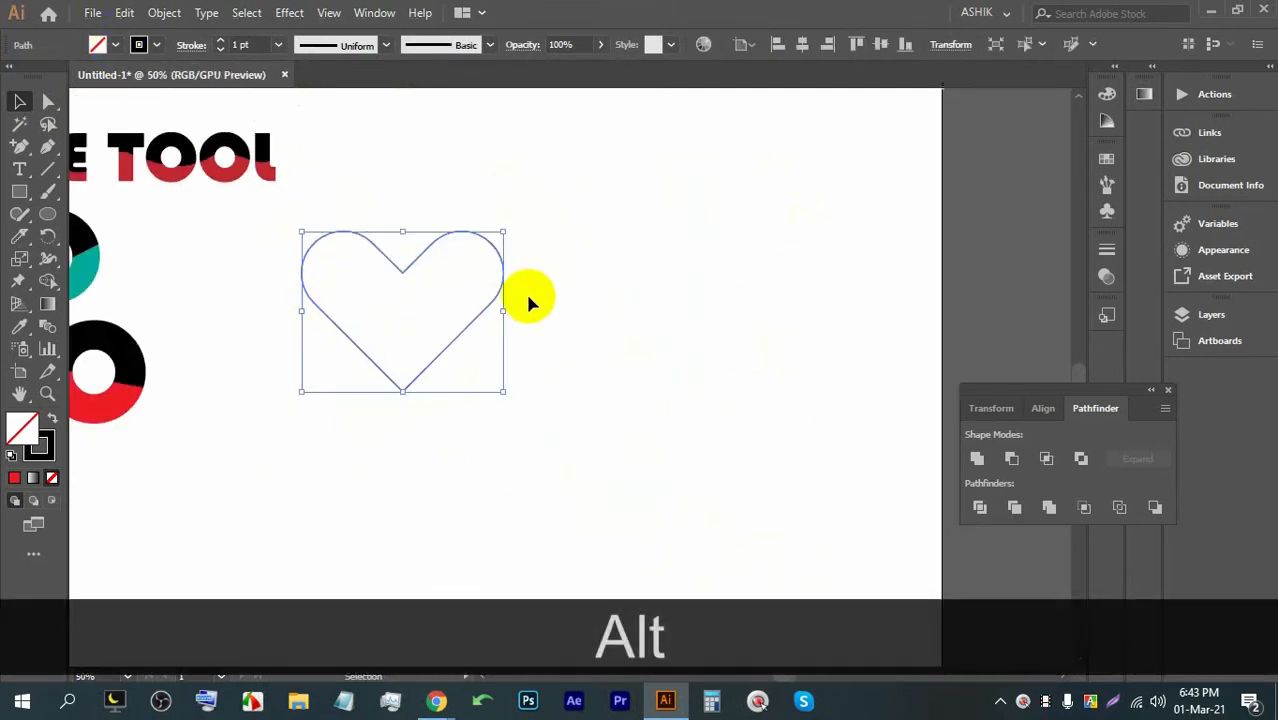
pyautogui.moveTo(489, 313); pyautogui.dragTo(739, 313)
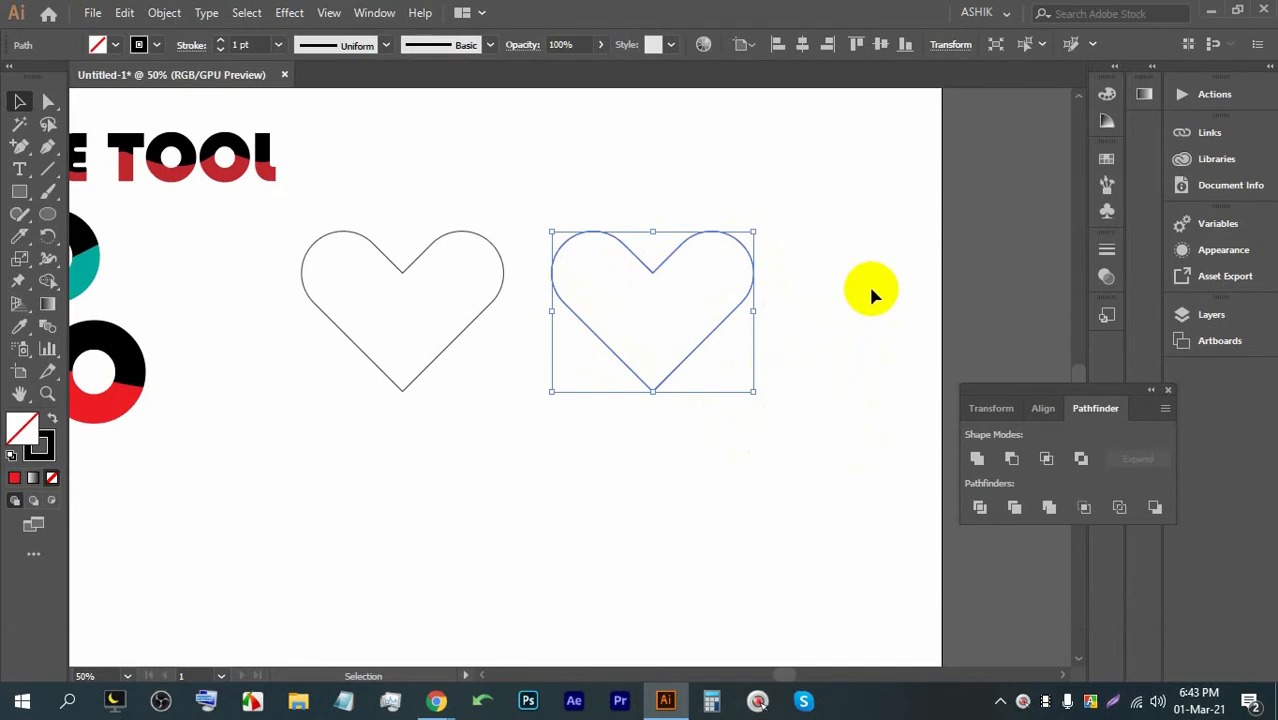
pyautogui.click(800, 435)
pyautogui.moveTo(787, 456); pyautogui.dragTo(686, 413)
# Step: Give the original heart a solid red fill and no stroke
pyautogui.keyDown('alt'); pyautogui.scroll(2, 428, 348); pyautogui.keyUp('alt')
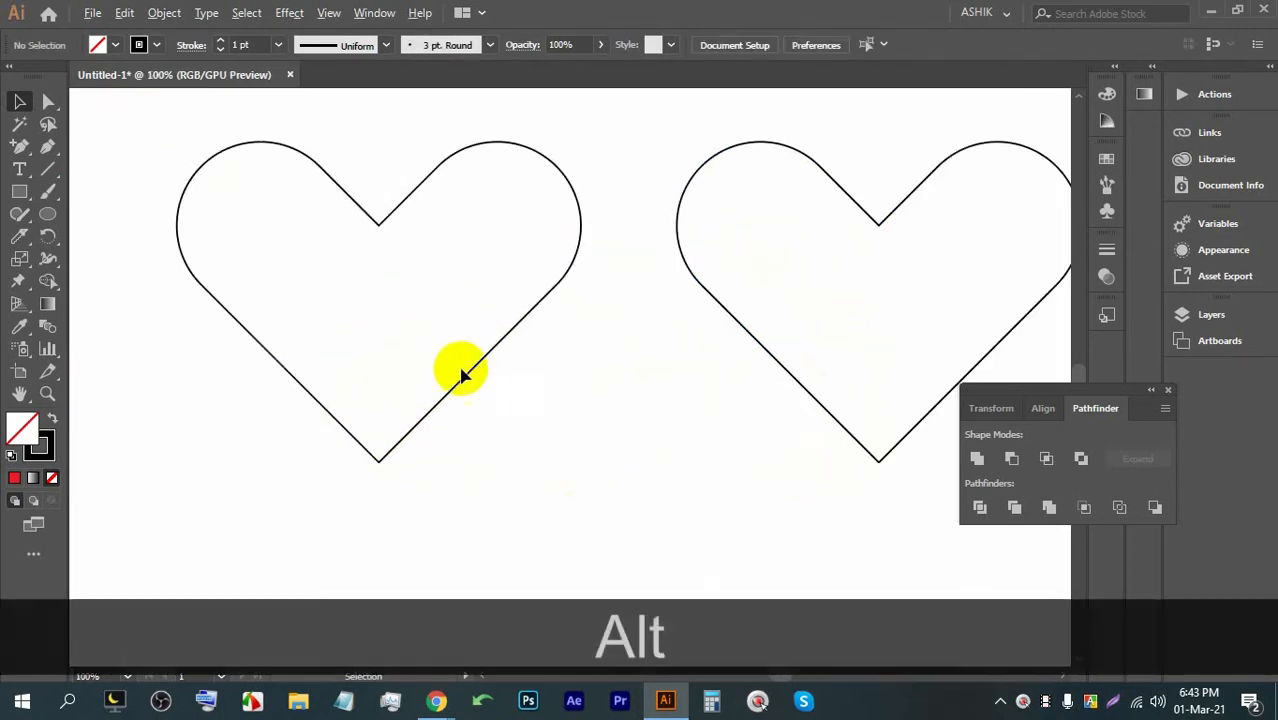
pyautogui.click(392, 368)
pyautogui.click(138, 45)
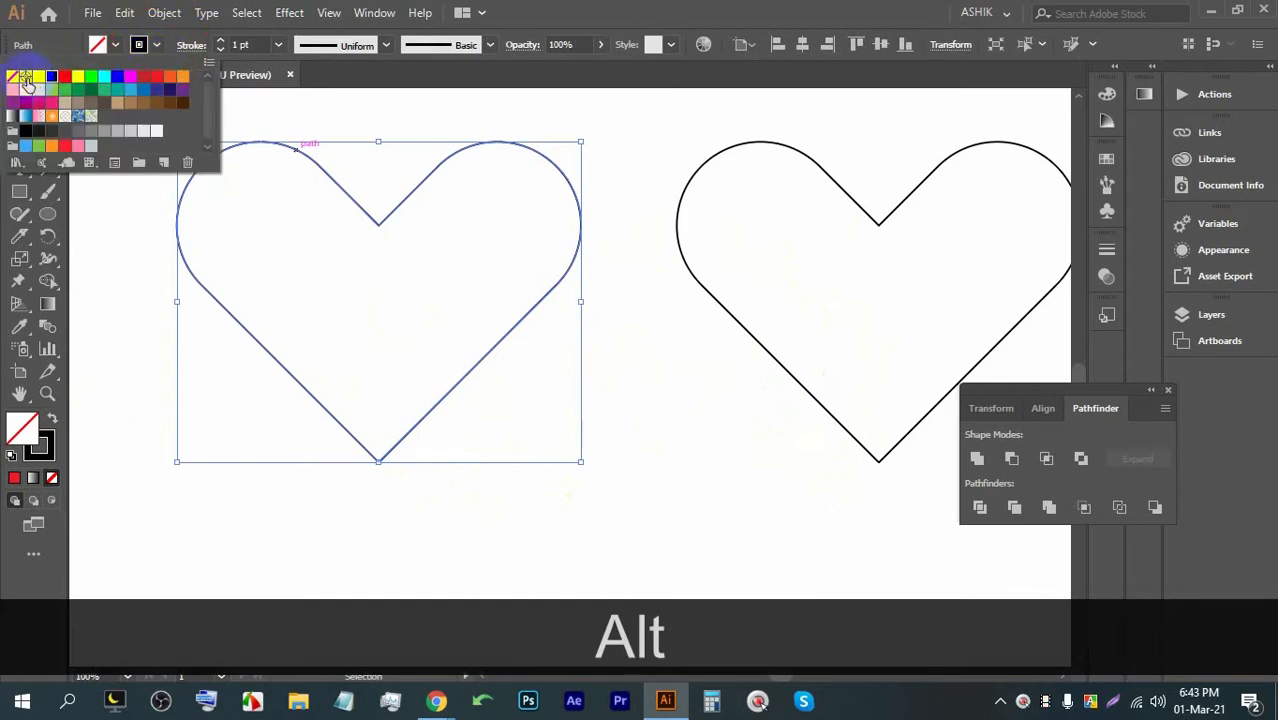
pyautogui.click(13, 77)
pyautogui.click(116, 47)
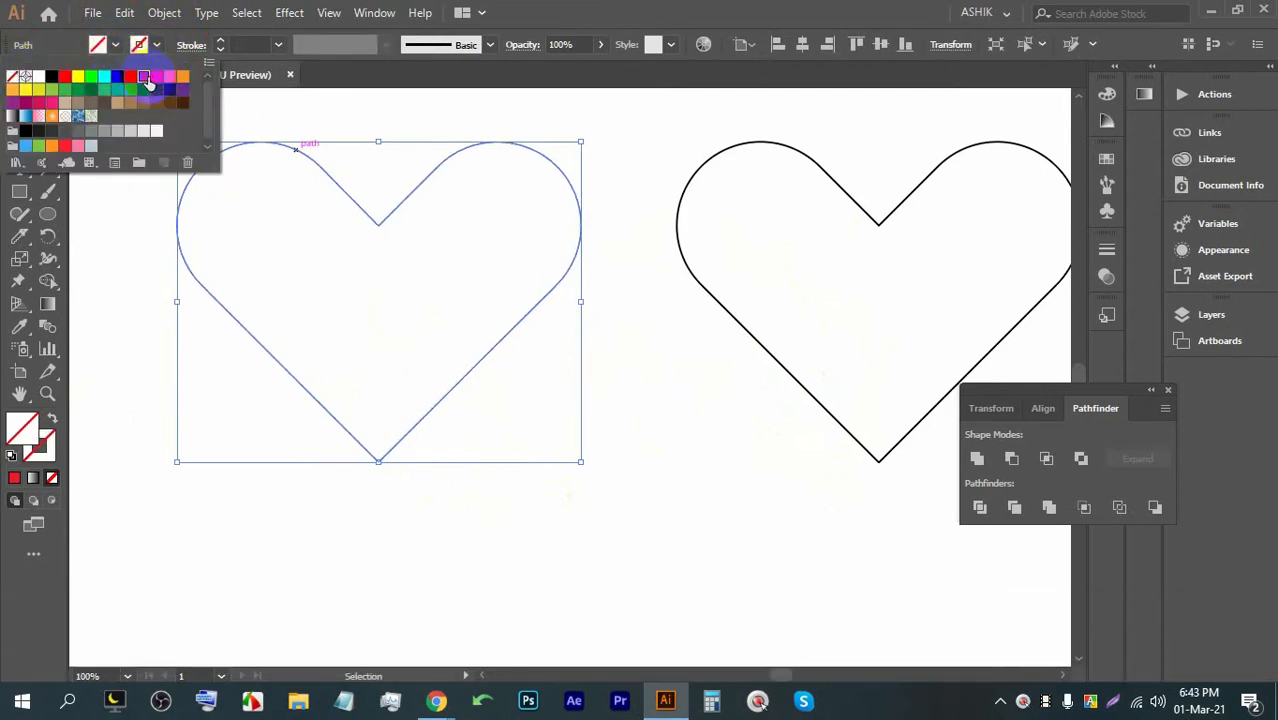
pyautogui.click(143, 77)
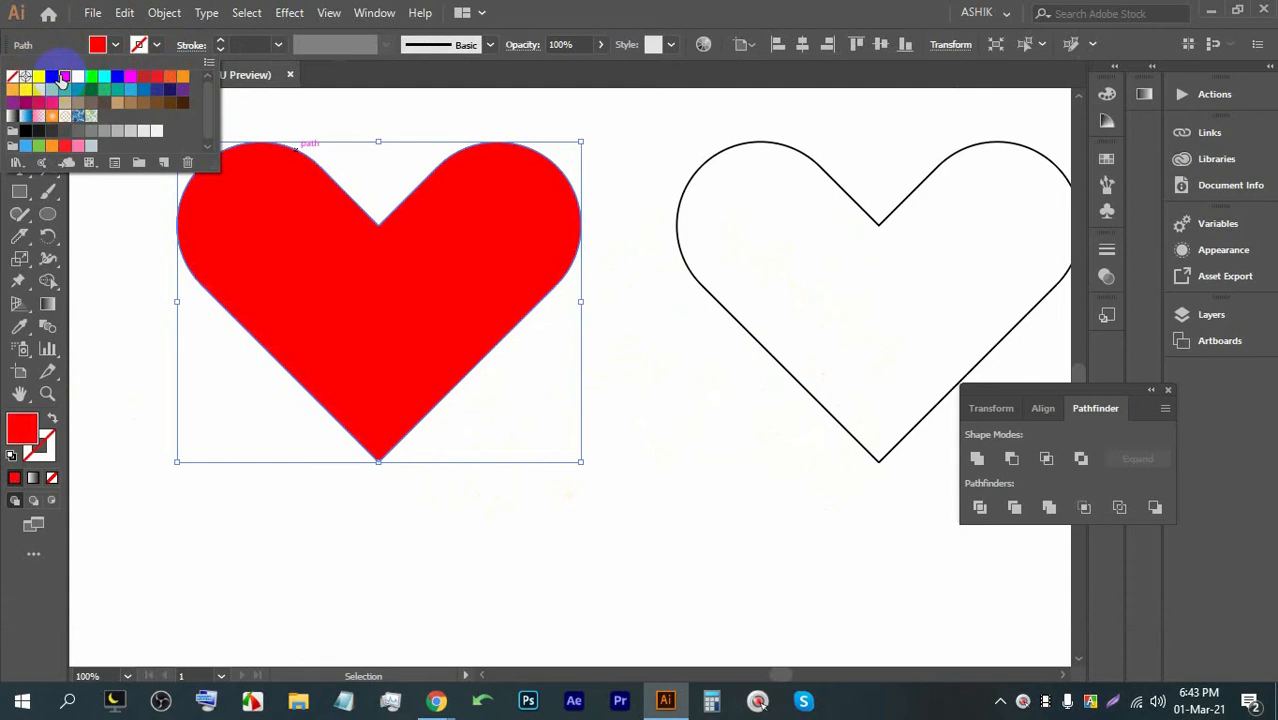
pyautogui.click(597, 369)
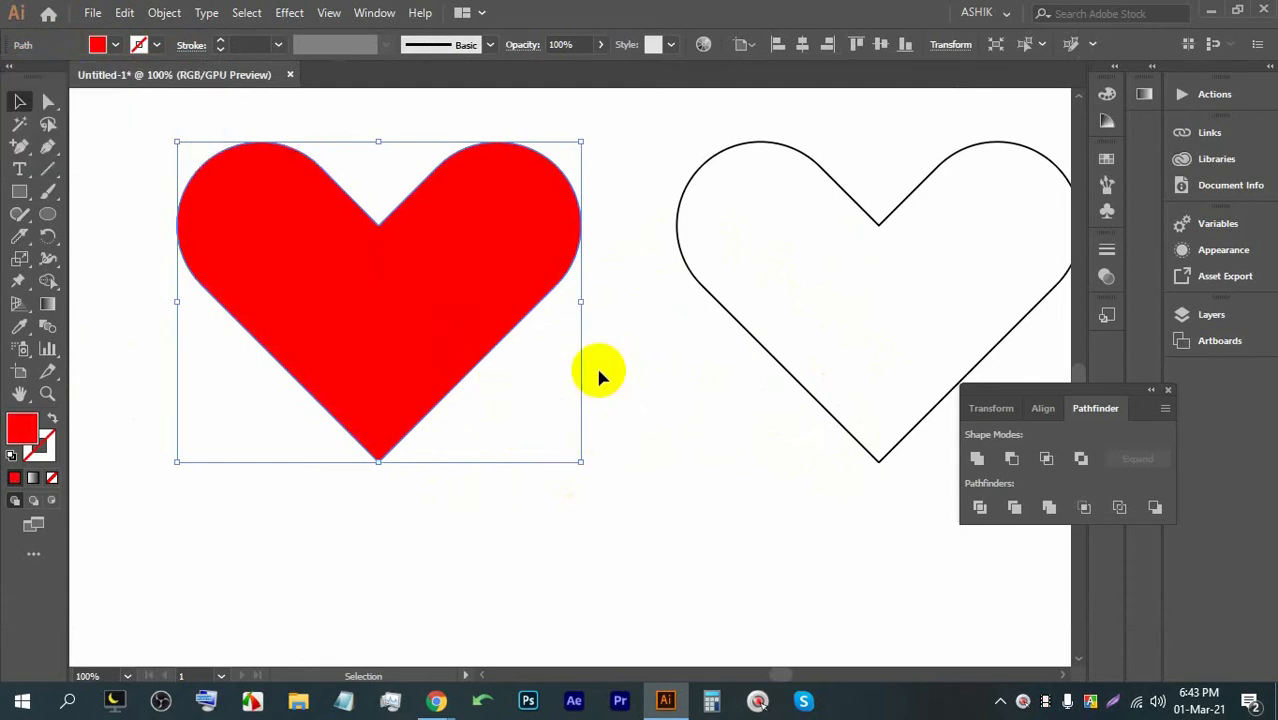
# Step: Cut the red heart in two along a wavy line with the Knife tool, and undo a trial move of the lower piece
pyautogui.moveTo(22, 234)
pyautogui.mouseDown()
pyautogui.moveTo(108, 288)
pyautogui.moveTo(124, 272)
pyautogui.moveTo(160, 286)
pyautogui.moveTo(209, 245)
pyautogui.moveTo(346, 316)
pyautogui.moveTo(408, 331)
pyautogui.moveTo(580, 327)
pyautogui.mouseUp()
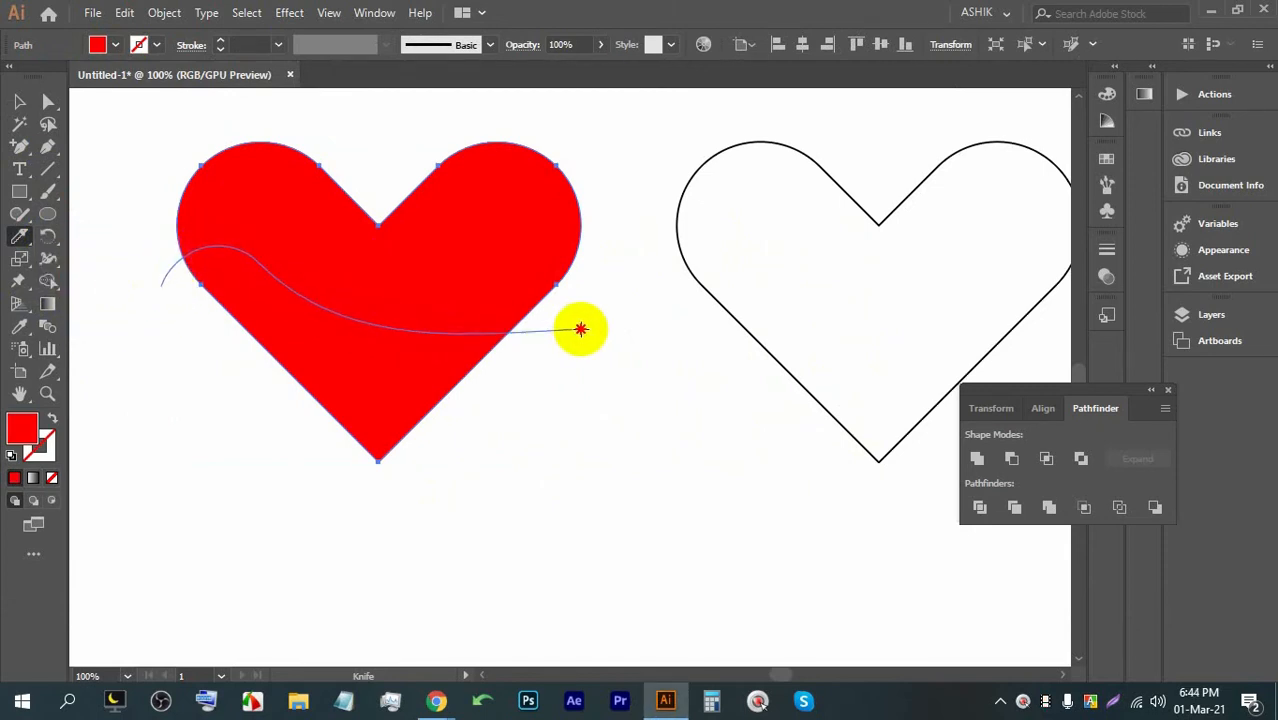
pyautogui.click(19, 101)
pyautogui.moveTo(394, 420); pyautogui.dragTo(392, 485)
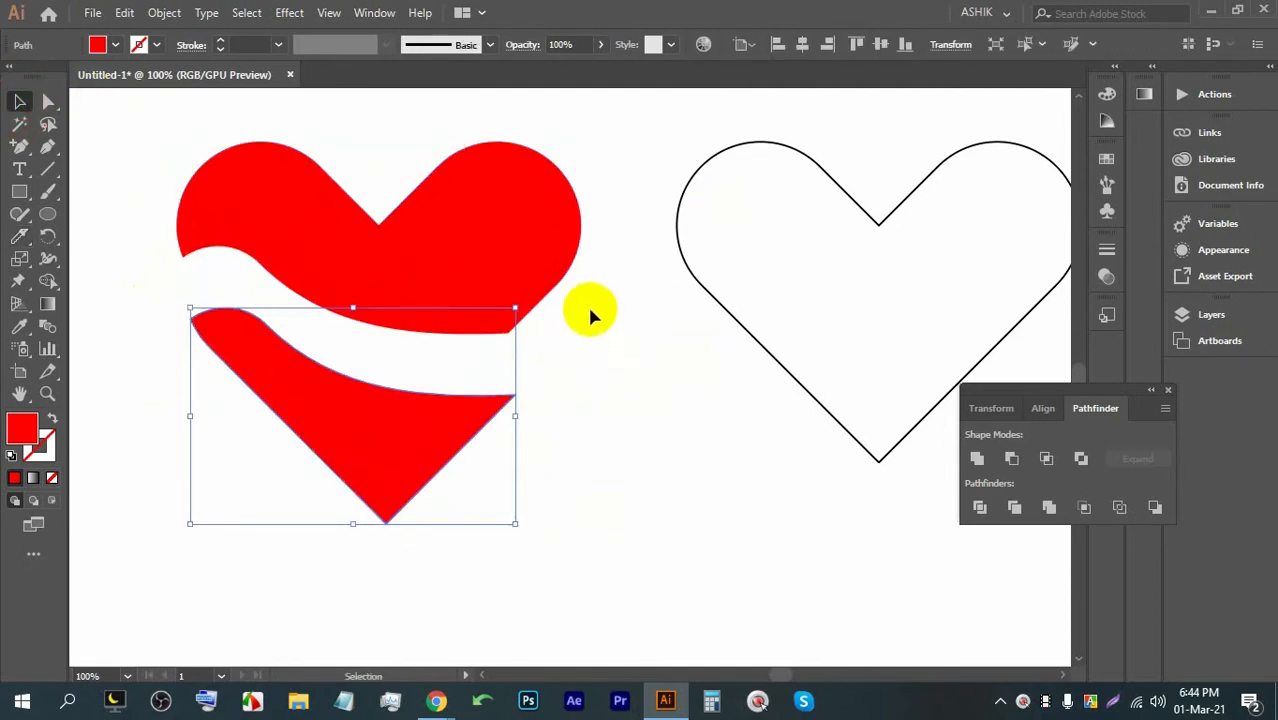
pyautogui.hotkey('ctrl', 'z')
pyautogui.click(605, 370)
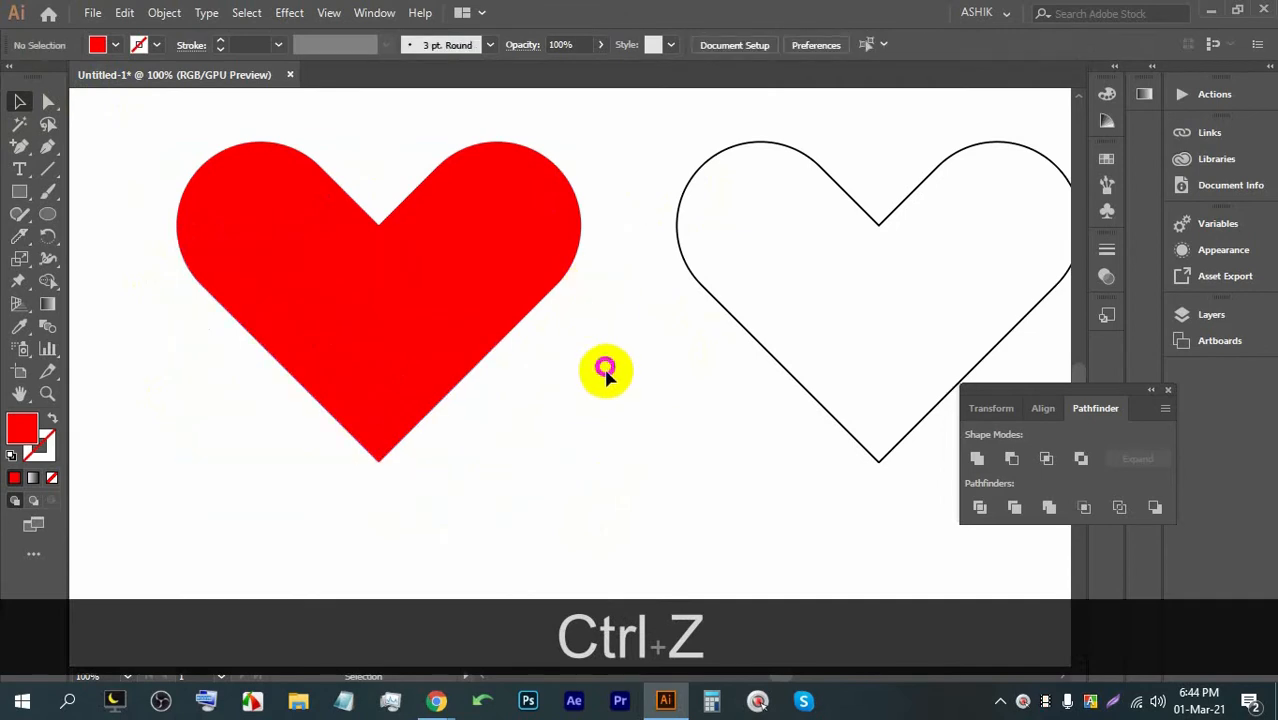
# Step: Fill the upper piece of the cut heart with a linear gradient running from red to black
pyautogui.click(450, 278)
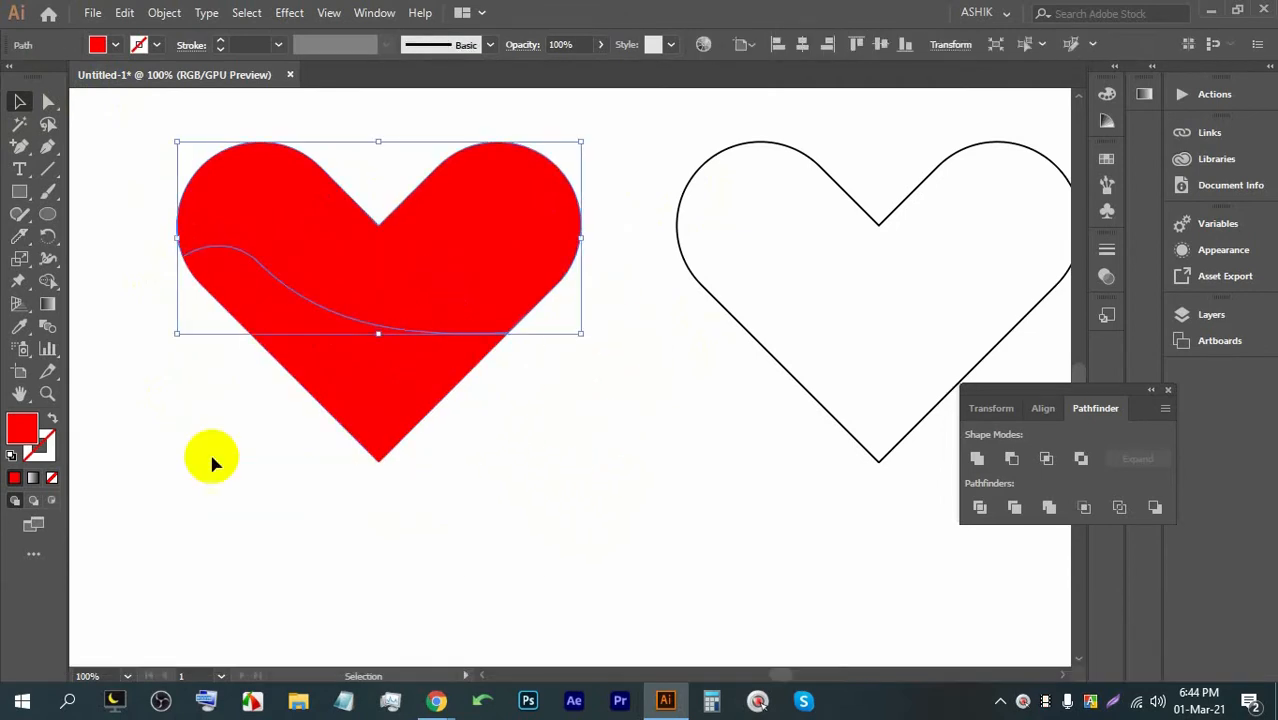
pyautogui.click(48, 481)
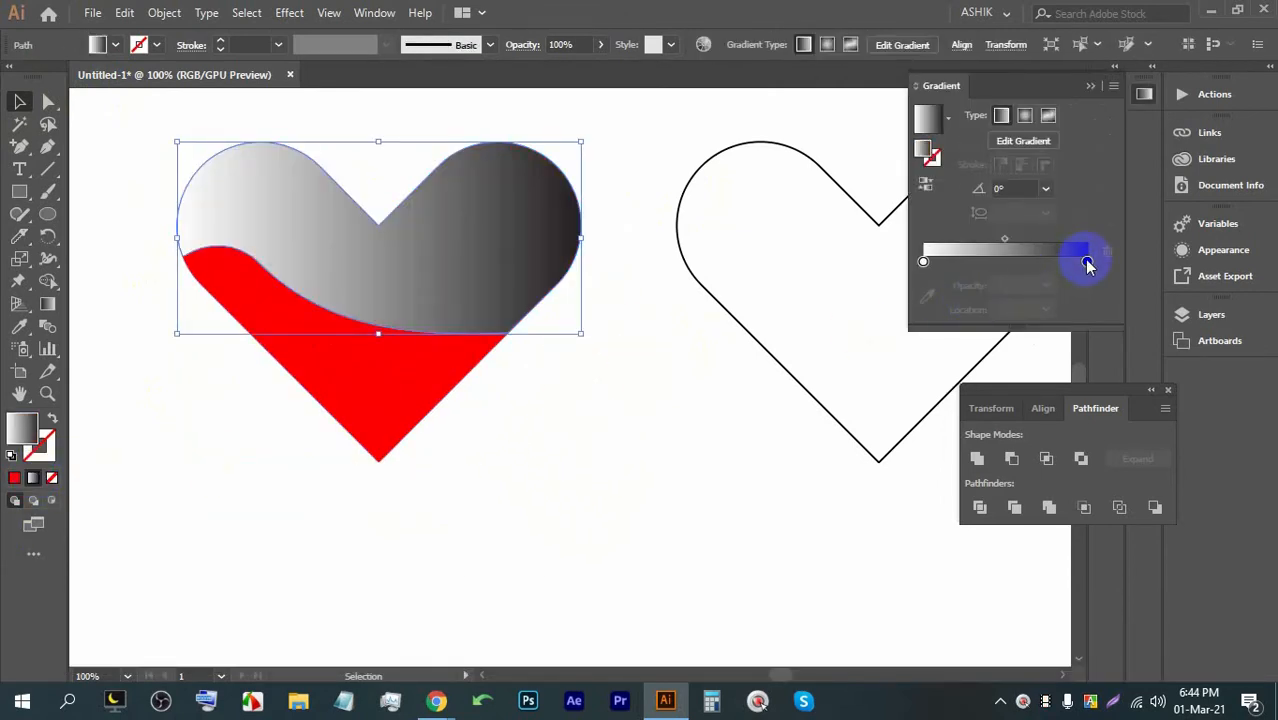
pyautogui.doubleClick(923, 262)
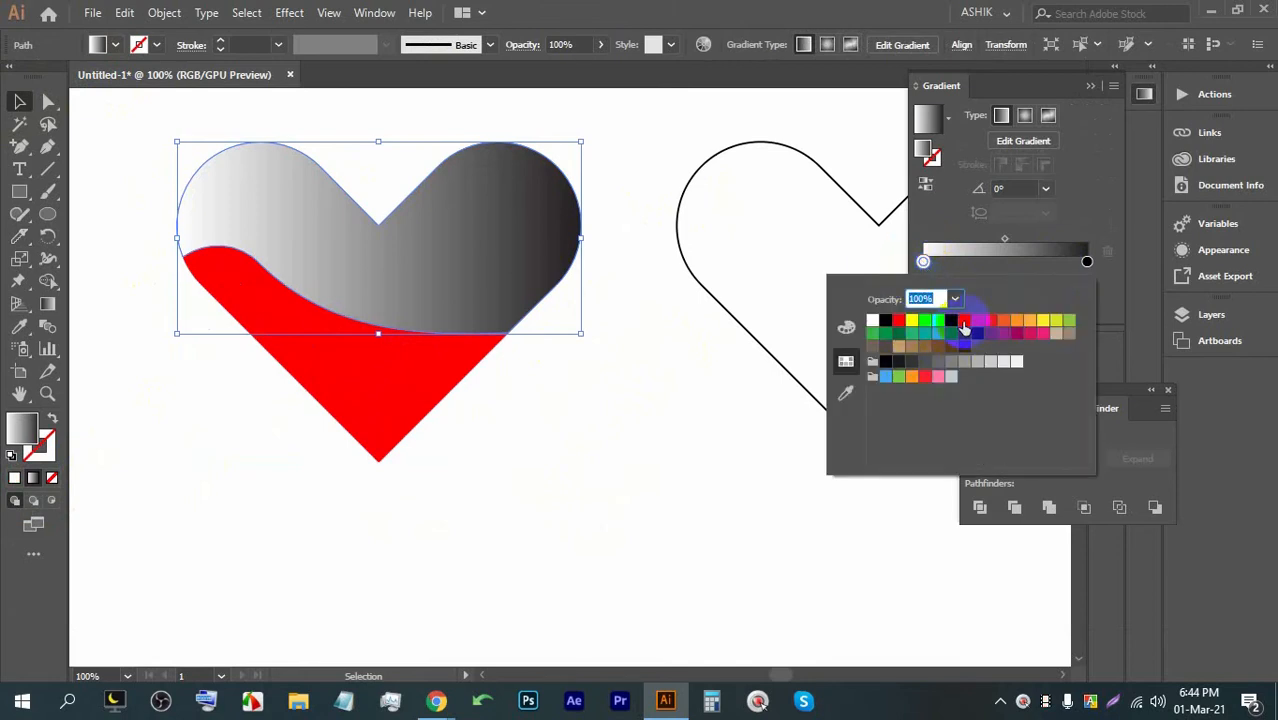
pyautogui.click(898, 320)
pyautogui.click(602, 434)
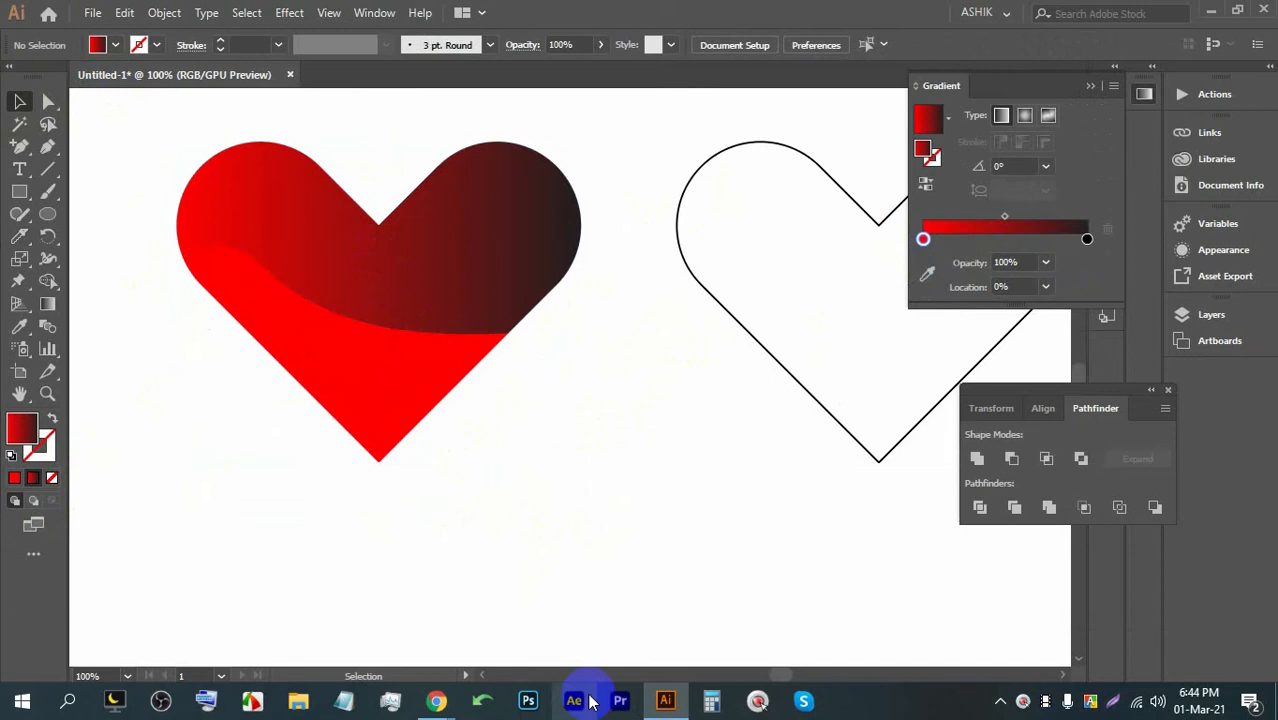
# Step: Shift the upper piece's gradient midpoint towards red and redirect the gradient across the heart at about -2° with the Gradient tool
pyautogui.click(448, 305)
pyautogui.click(47, 303)
pyautogui.click(203, 237)
pyautogui.moveTo(228, 155); pyautogui.dragTo(693, 318)
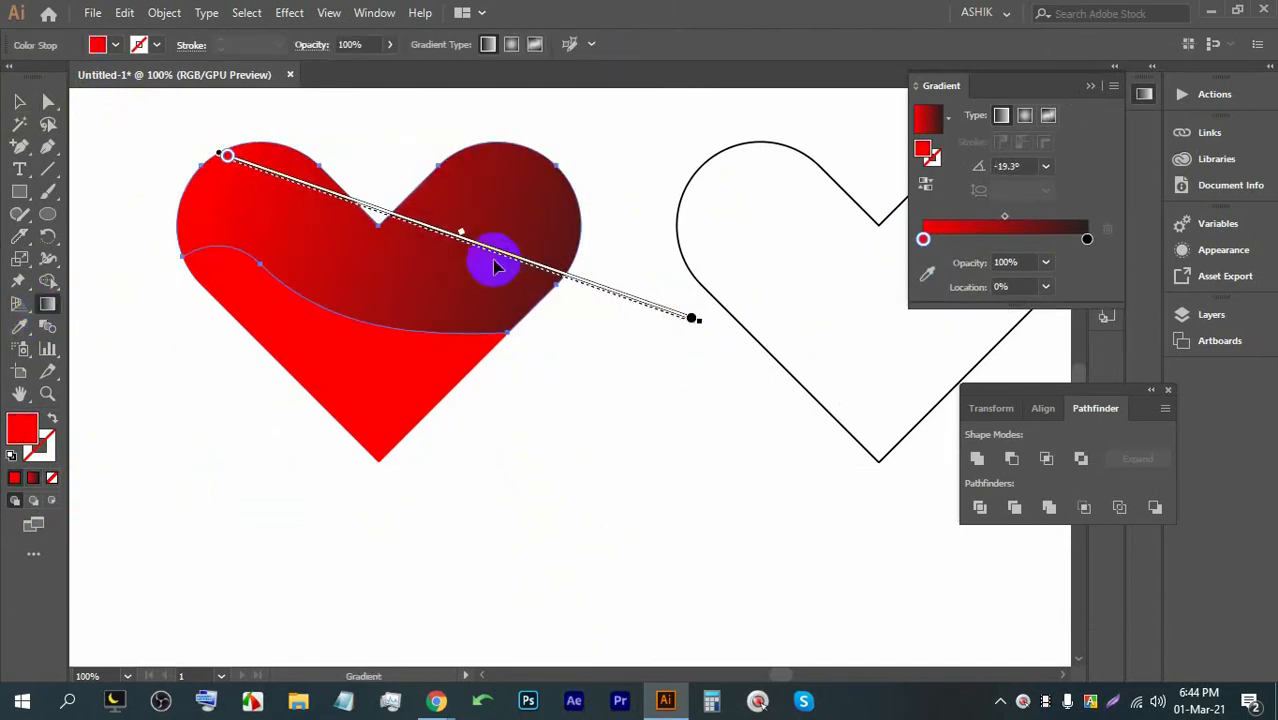
pyautogui.moveTo(461, 232); pyautogui.dragTo(428, 220)
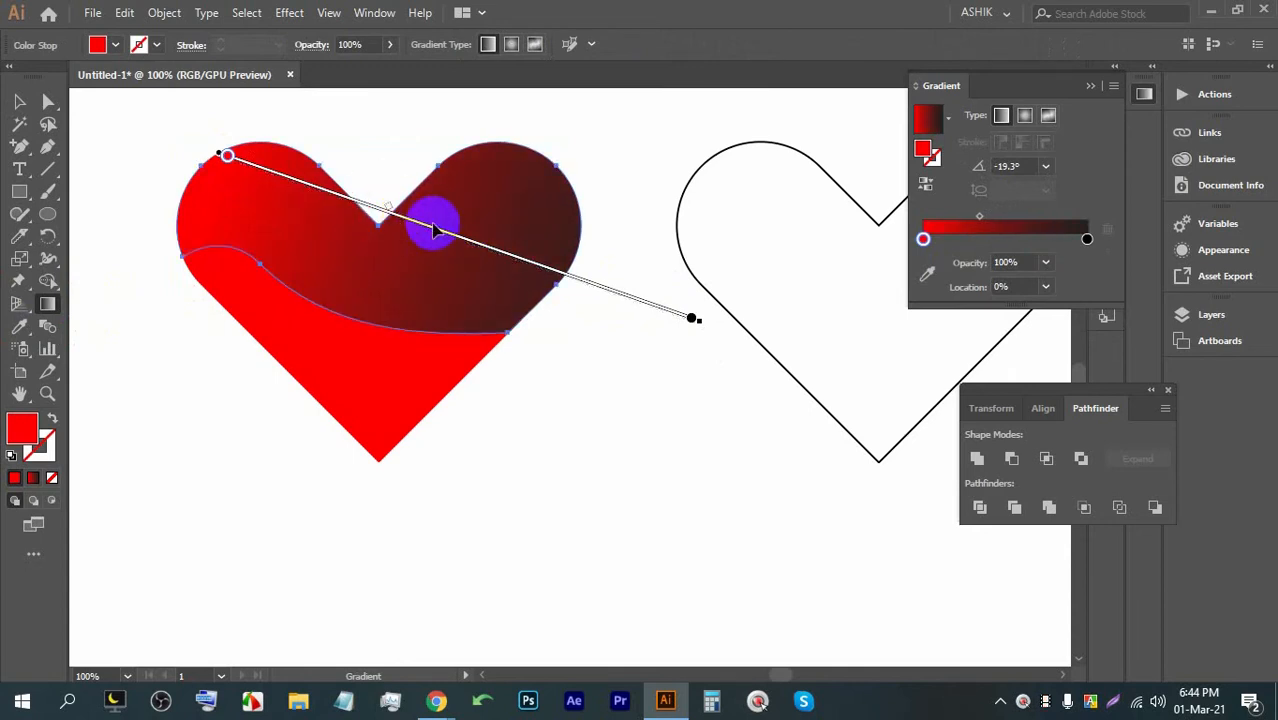
pyautogui.moveTo(161, 248); pyautogui.dragTo(795, 270)
pyautogui.click(18, 102)
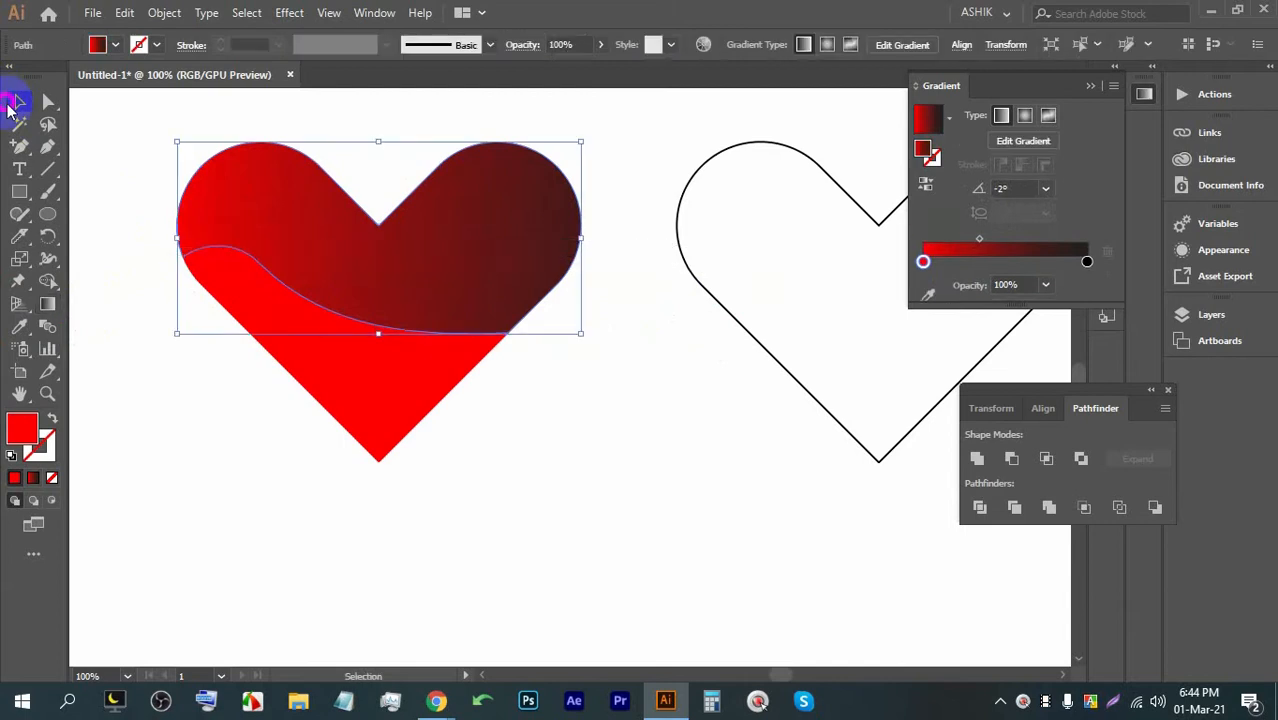
pyautogui.click(533, 428)
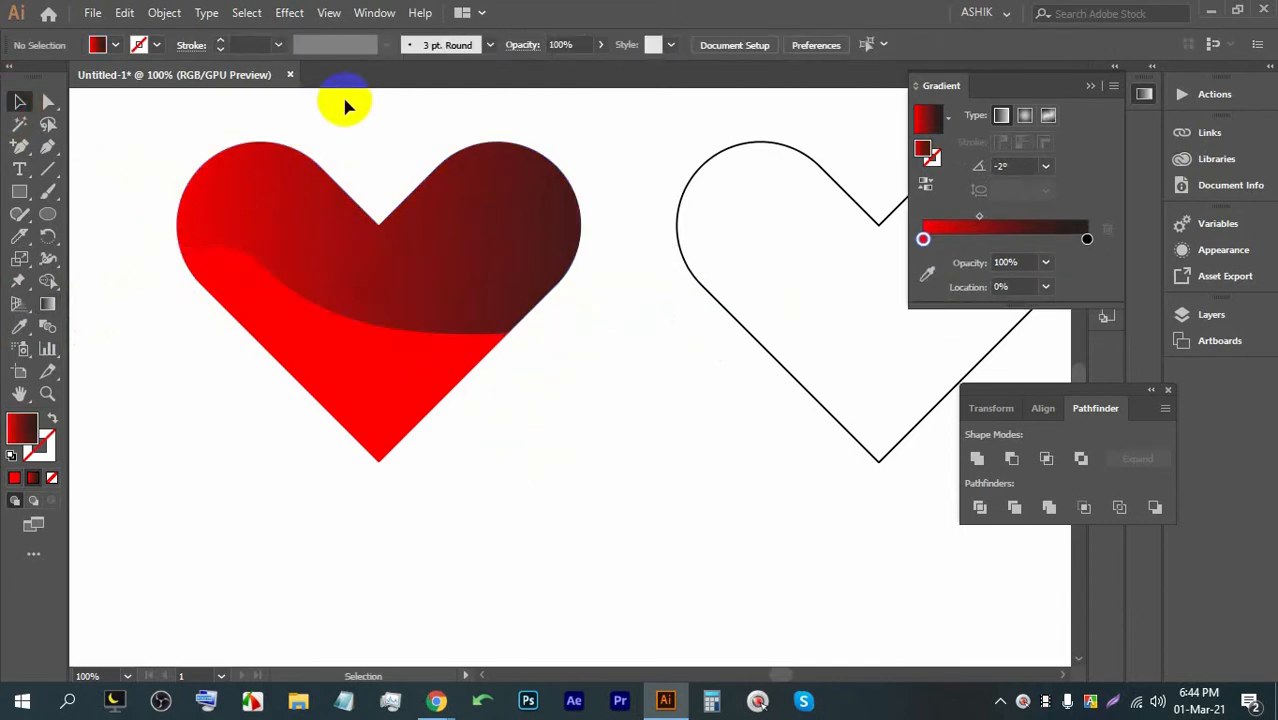
# Step: Switch to the Google Meet call in Chrome, admit the waiting participant, and return to Illustrator
pyautogui.press('space')
pyautogui.moveTo(531, 434); pyautogui.dragTo(170, 400)
pyautogui.click(437, 703)
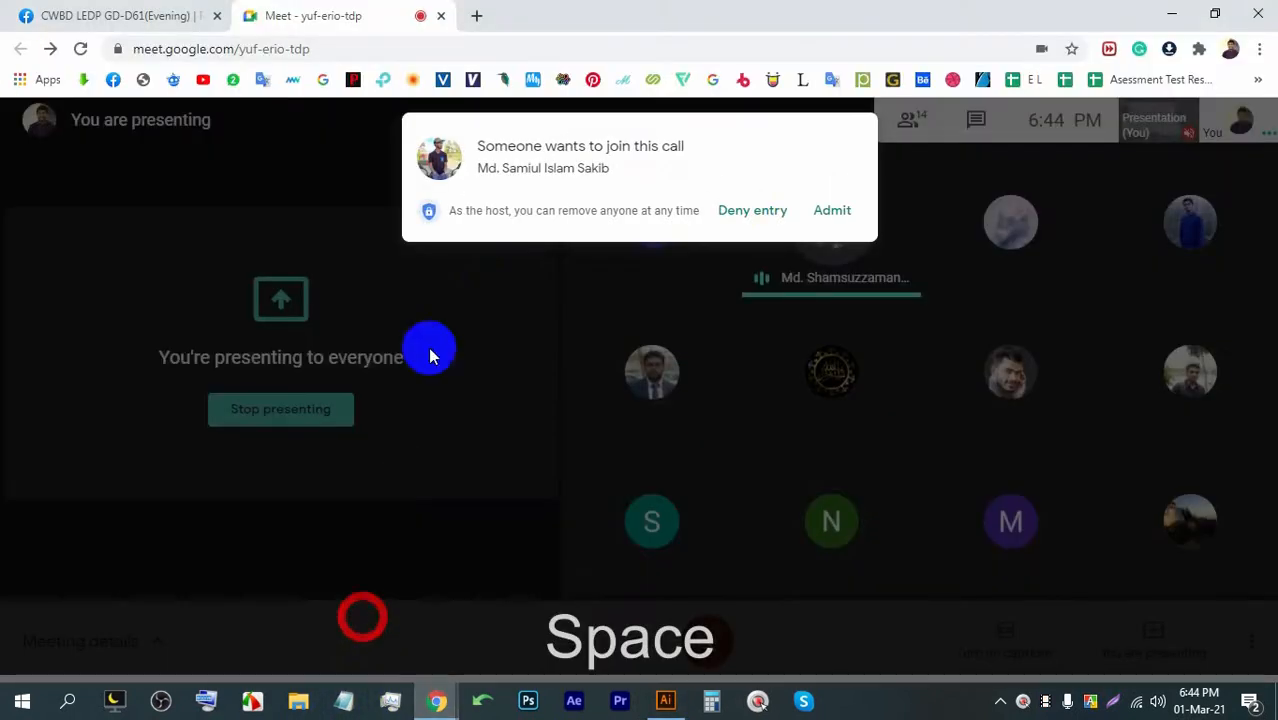
pyautogui.click(810, 214)
pyautogui.click(665, 700)
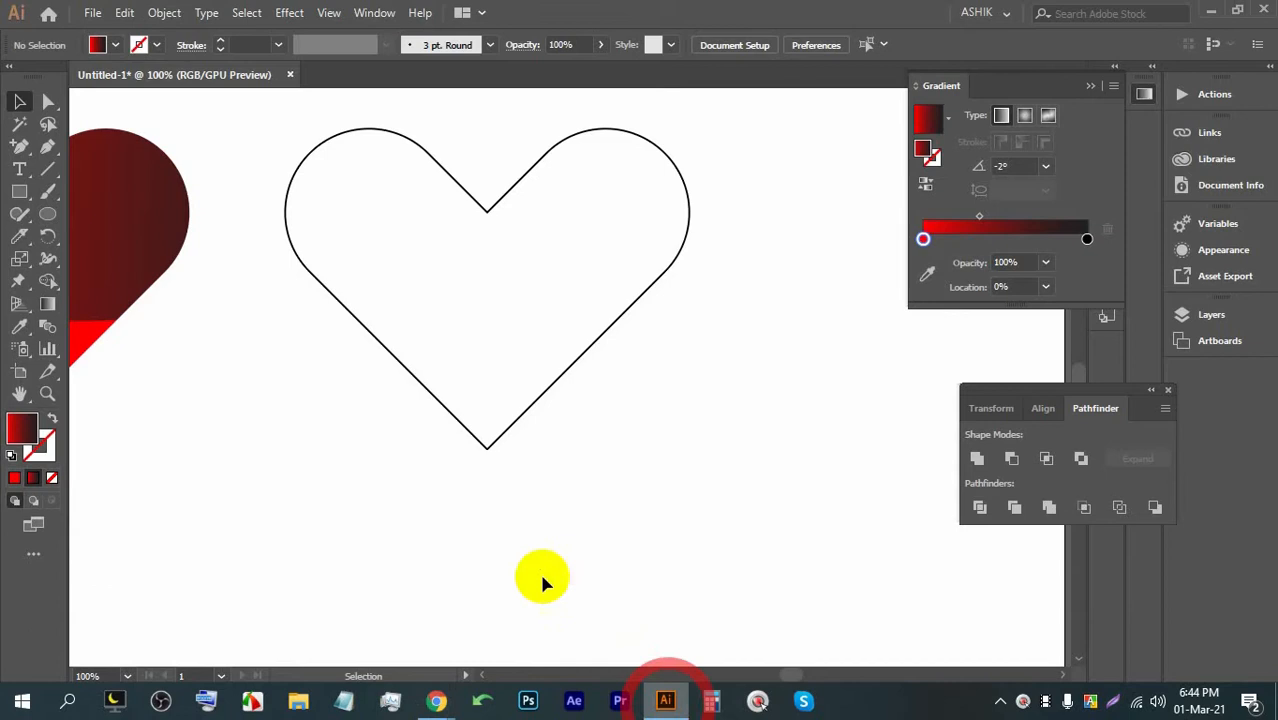
# Step: Admit another waiting participant to the Google Meet call and come back to the Illustrator drawing
pyautogui.scroll(-1, 440, 418)
pyautogui.scroll(3, 251, 370)
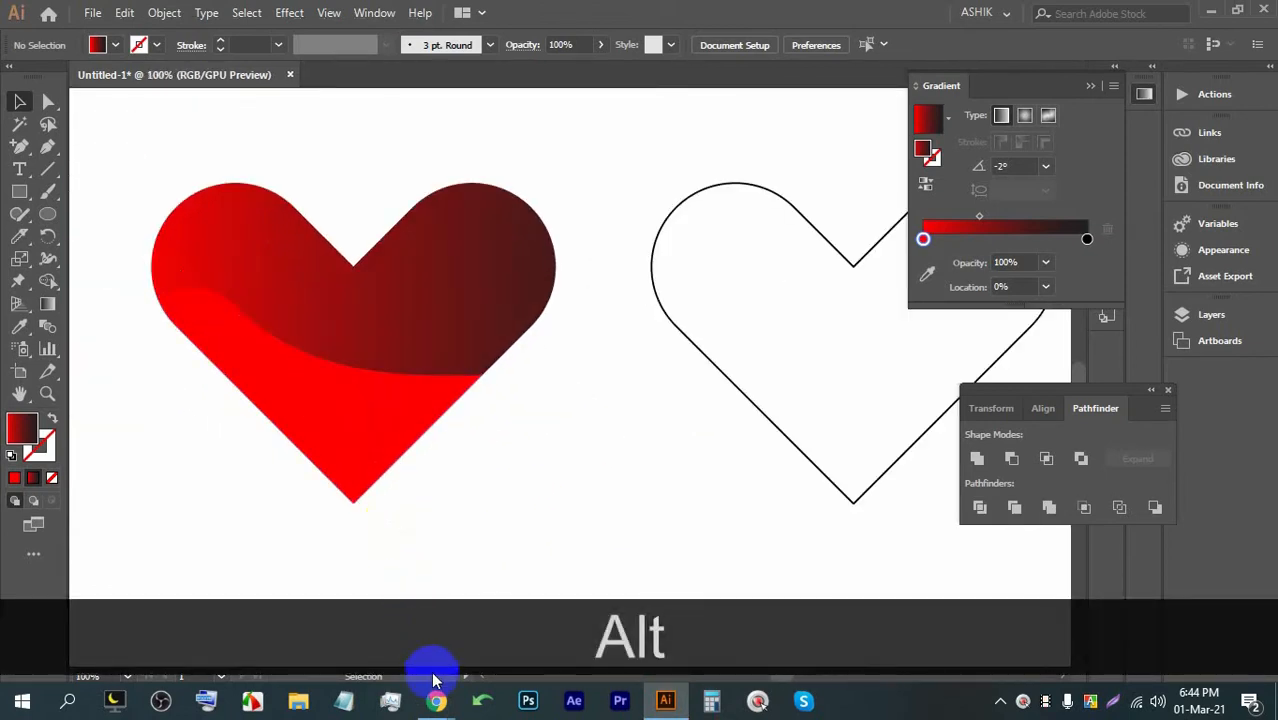
pyautogui.moveTo(437, 700)
pyautogui.click(381, 563)
pyautogui.click(826, 205)
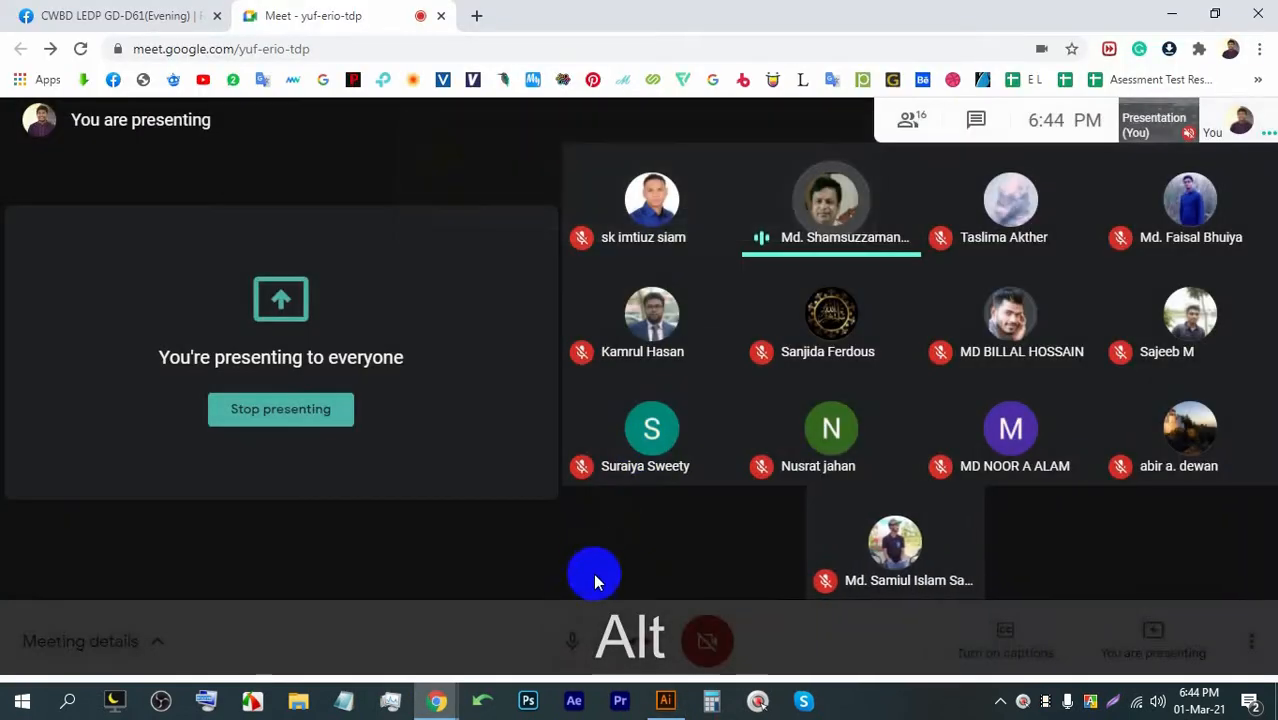
pyautogui.click(666, 700)
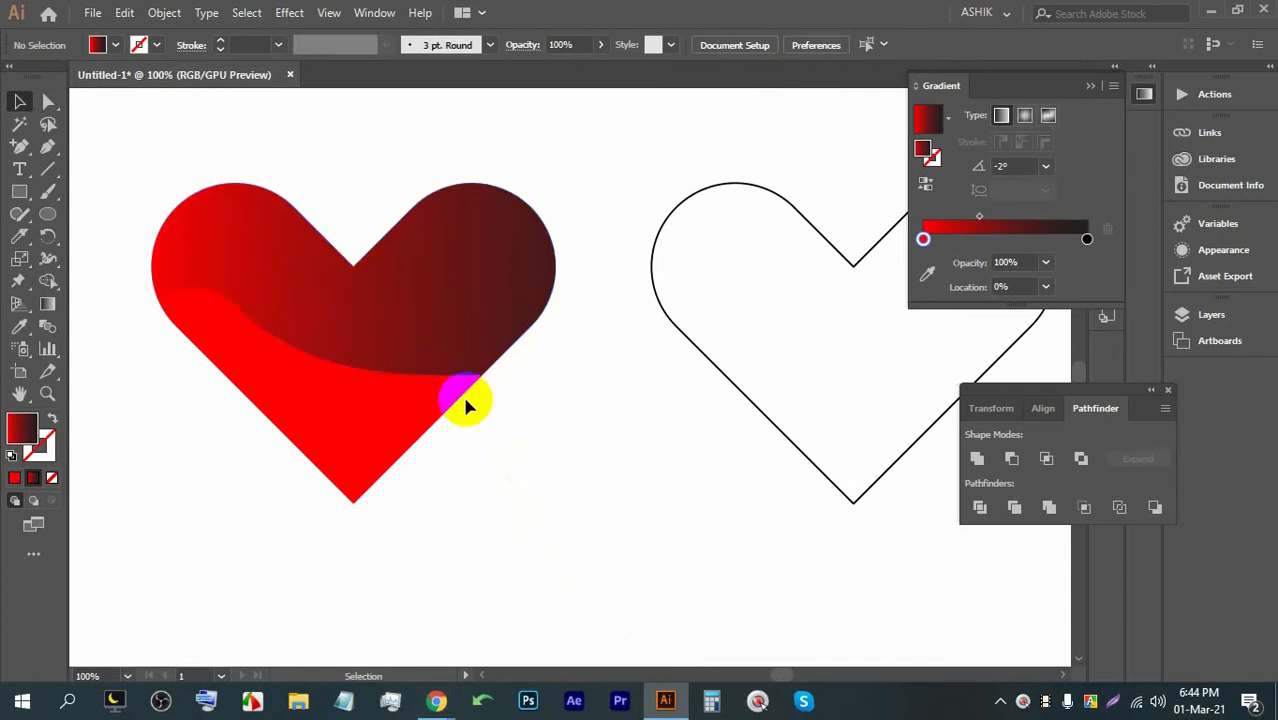
# Step: Give the duplicate heart outline a solid red fill and remove its black stroke
pyautogui.moveTo(845, 277); pyautogui.dragTo(525, 288)
pyautogui.scroll(2, 575, 215)
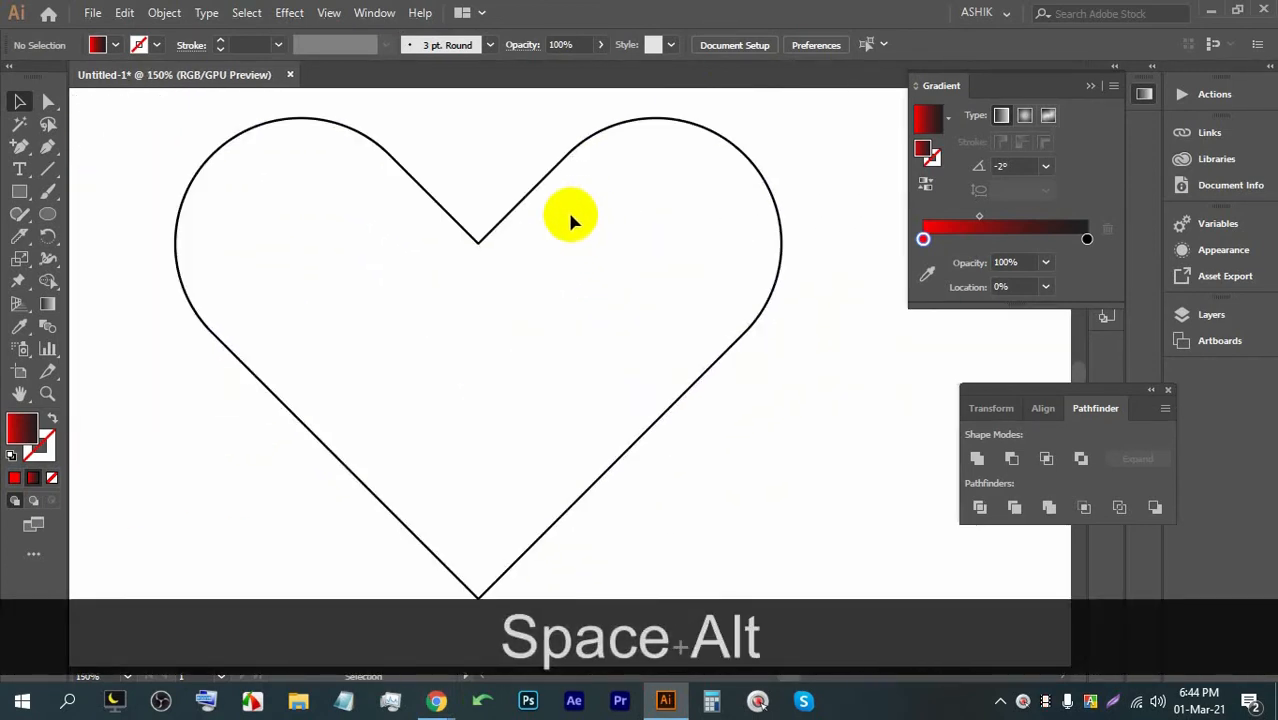
pyautogui.scroll(-2, 580, 235)
pyautogui.click(528, 200)
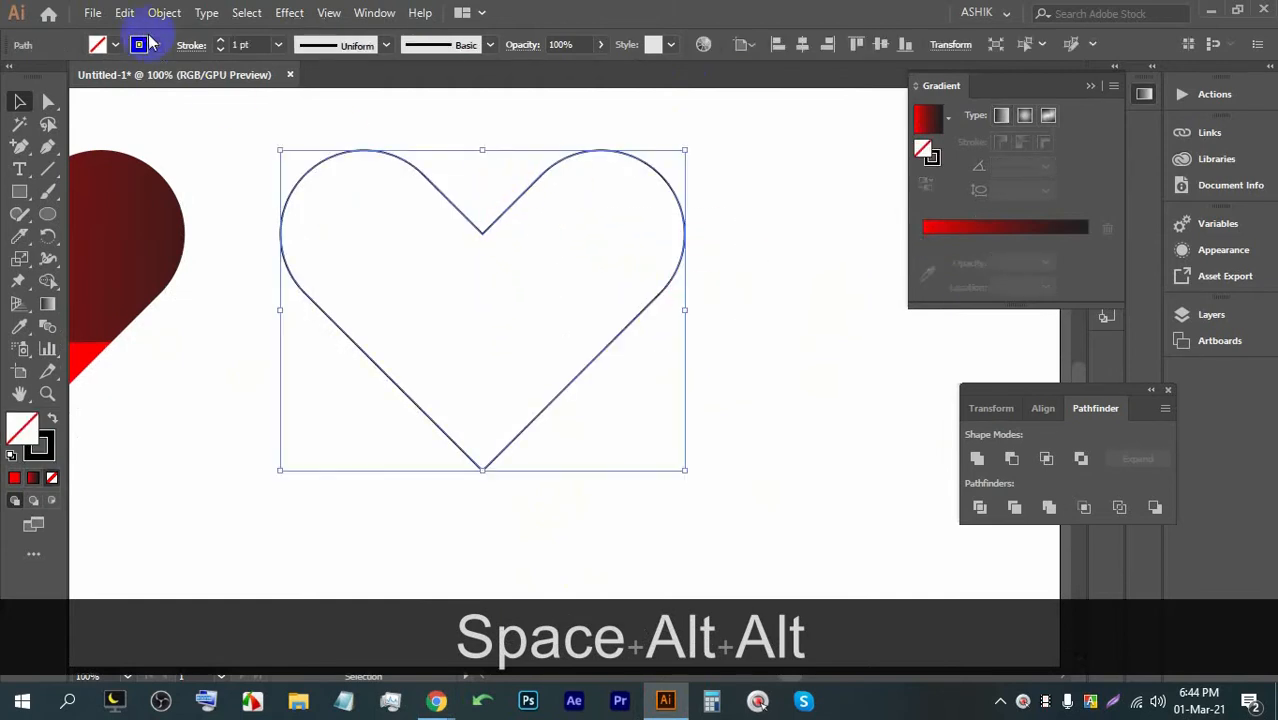
pyautogui.click(115, 44)
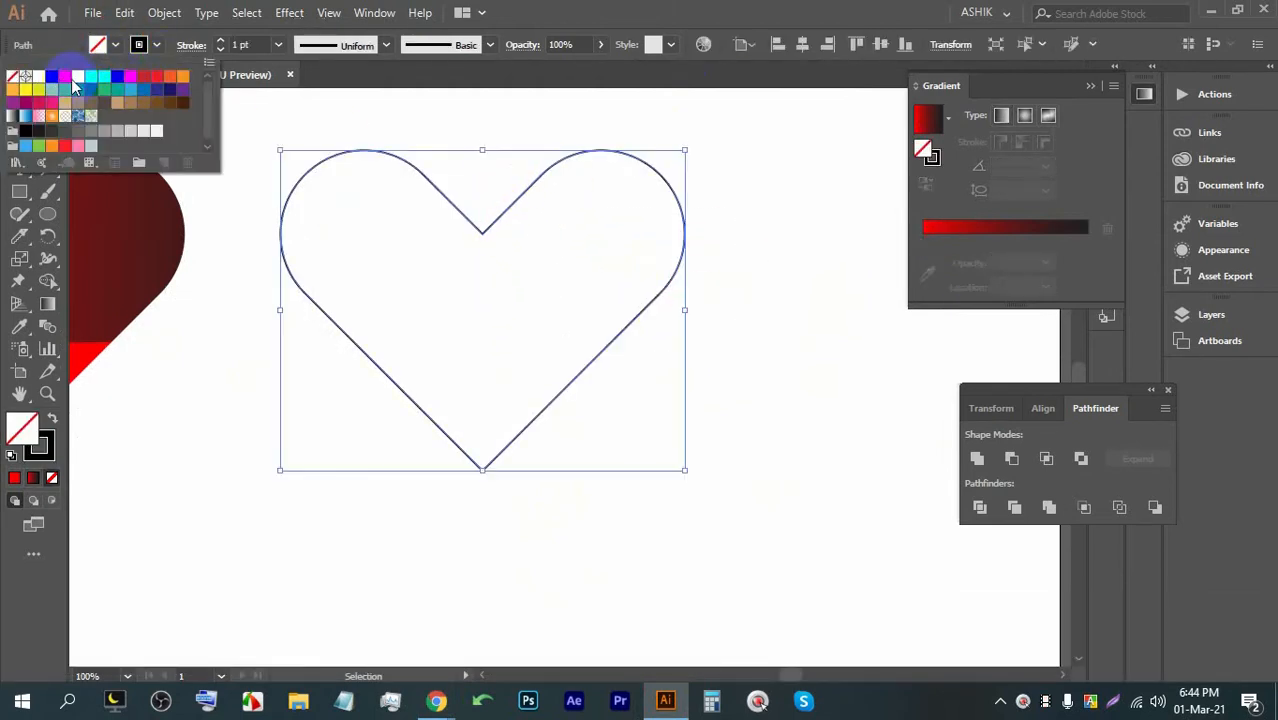
pyautogui.click(65, 78)
pyautogui.click(140, 44)
pyautogui.click(140, 44)
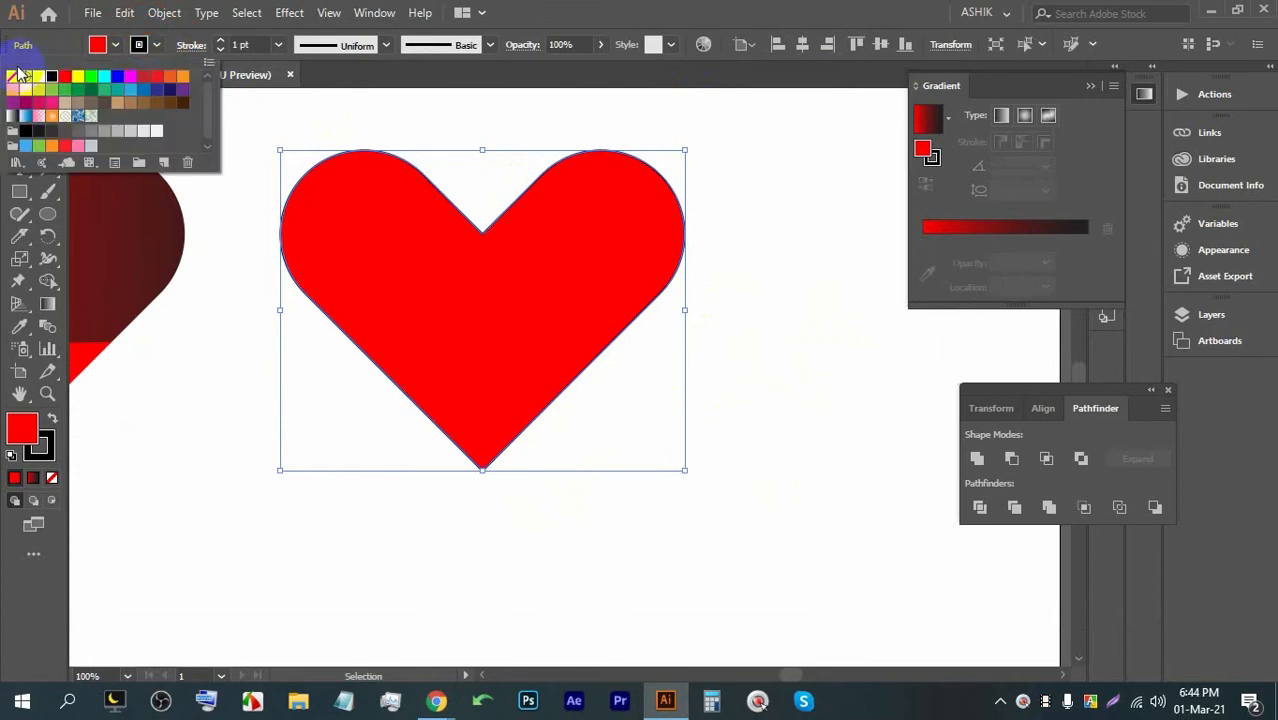
pyautogui.click(12, 76)
pyautogui.click(578, 18)
pyautogui.click(762, 295)
# Step: Cut the red heart in two with a freehand zigzag Knife stroke from the notch down to the tip
pyautogui.scroll(1, 394, 175)
pyautogui.click(631, 296)
pyautogui.scroll(-1, 438, 203)
pyautogui.scroll(1, 403, 390)
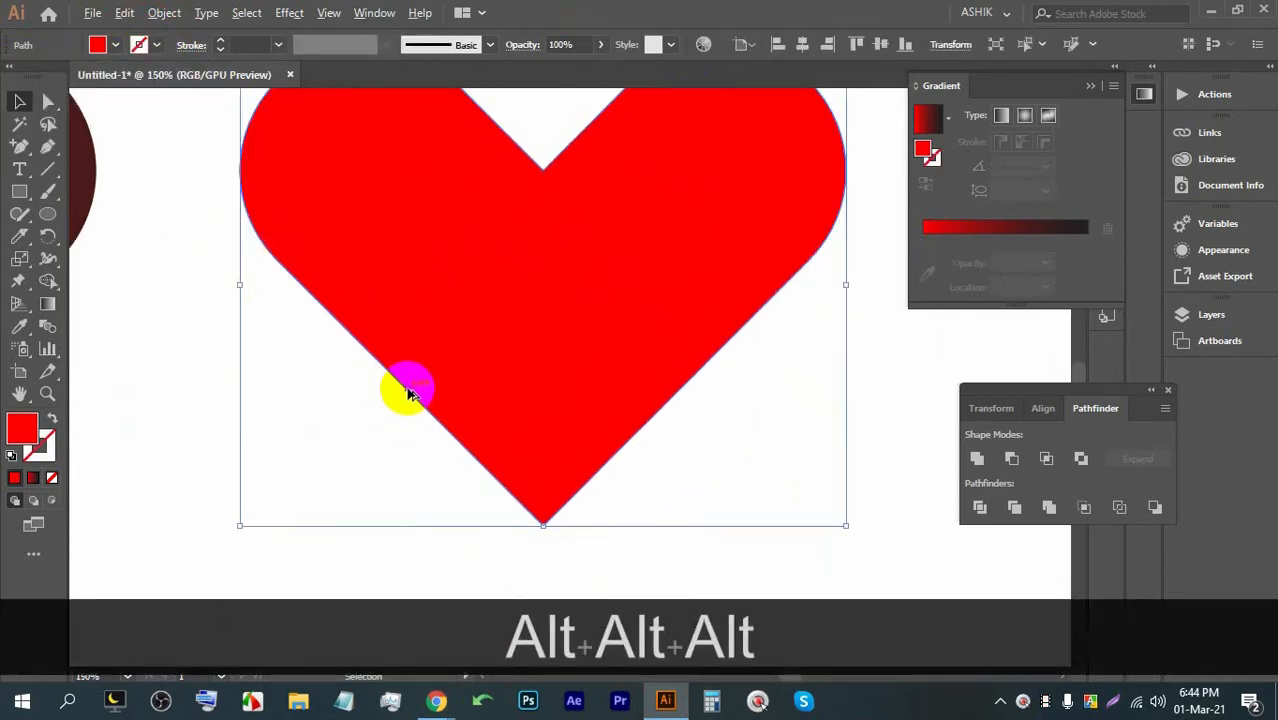
pyautogui.click(20, 241)
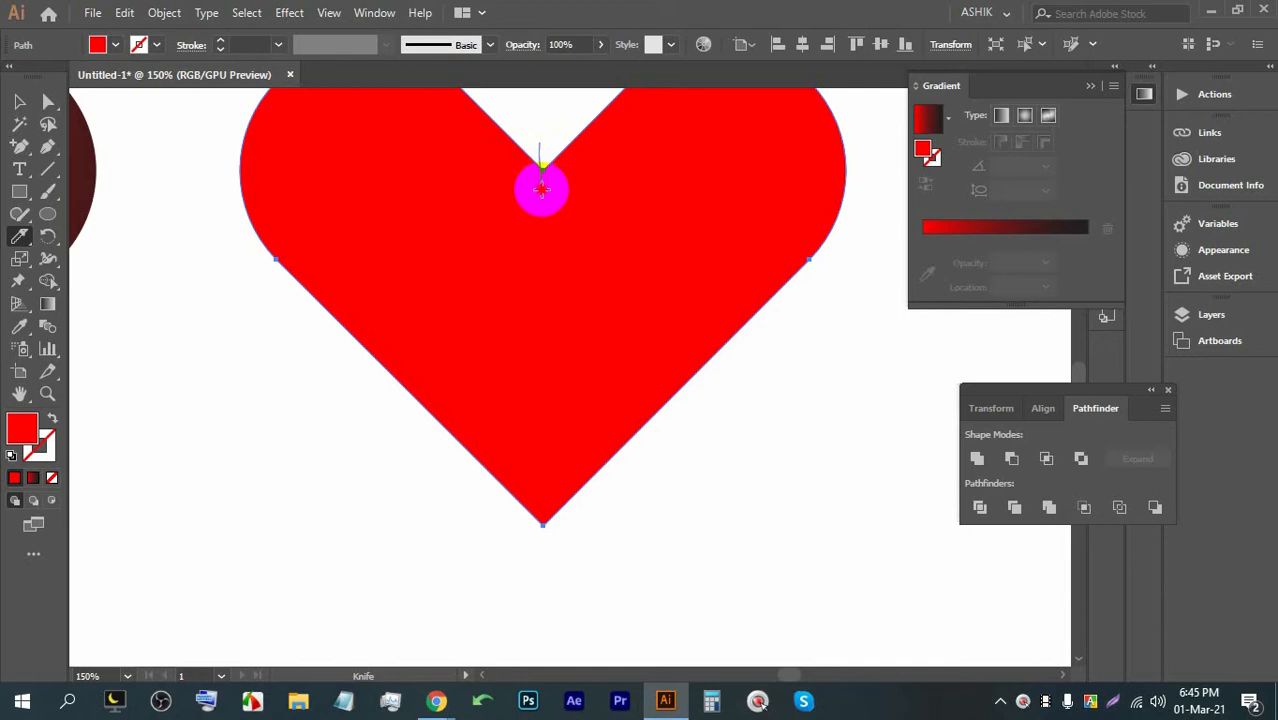
pyautogui.moveTo(530, 226)
pyautogui.mouseDown()
pyautogui.moveTo(576, 256)
pyautogui.moveTo(523, 289)
pyautogui.moveTo(570, 303)
pyautogui.moveTo(529, 339)
pyautogui.moveTo(564, 351)
pyautogui.moveTo(533, 397)
pyautogui.moveTo(567, 410)
pyautogui.moveTo(527, 433)
pyautogui.moveTo(543, 439)
pyautogui.moveTo(543, 545)
pyautogui.mouseUp()
pyautogui.press('v')
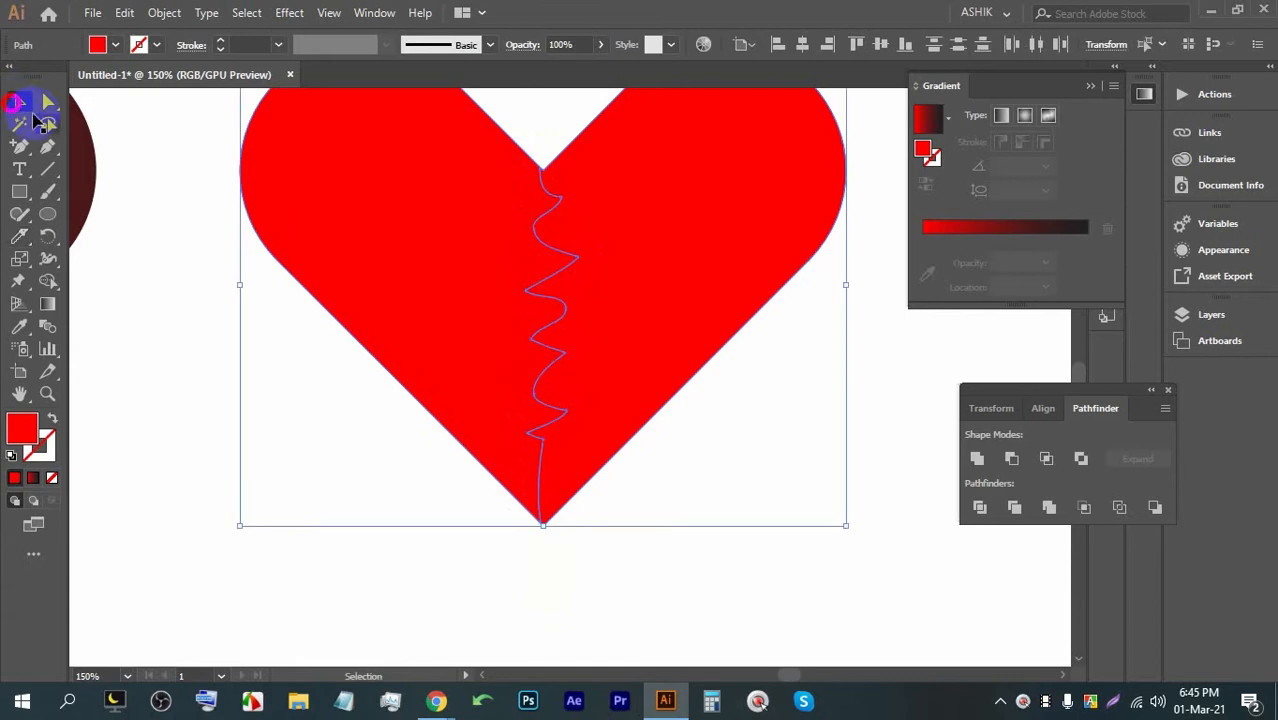
pyautogui.click(860, 400)
# Step: Fill the right half of the cut heart with the red-to-black linear gradient
pyautogui.scroll(-2, 496, 382)
pyautogui.scroll(2, 498, 380)
pyautogui.moveTo(744, 382); pyautogui.dragTo(598, 380)
pyautogui.click(810, 420)
pyautogui.click(463, 263)
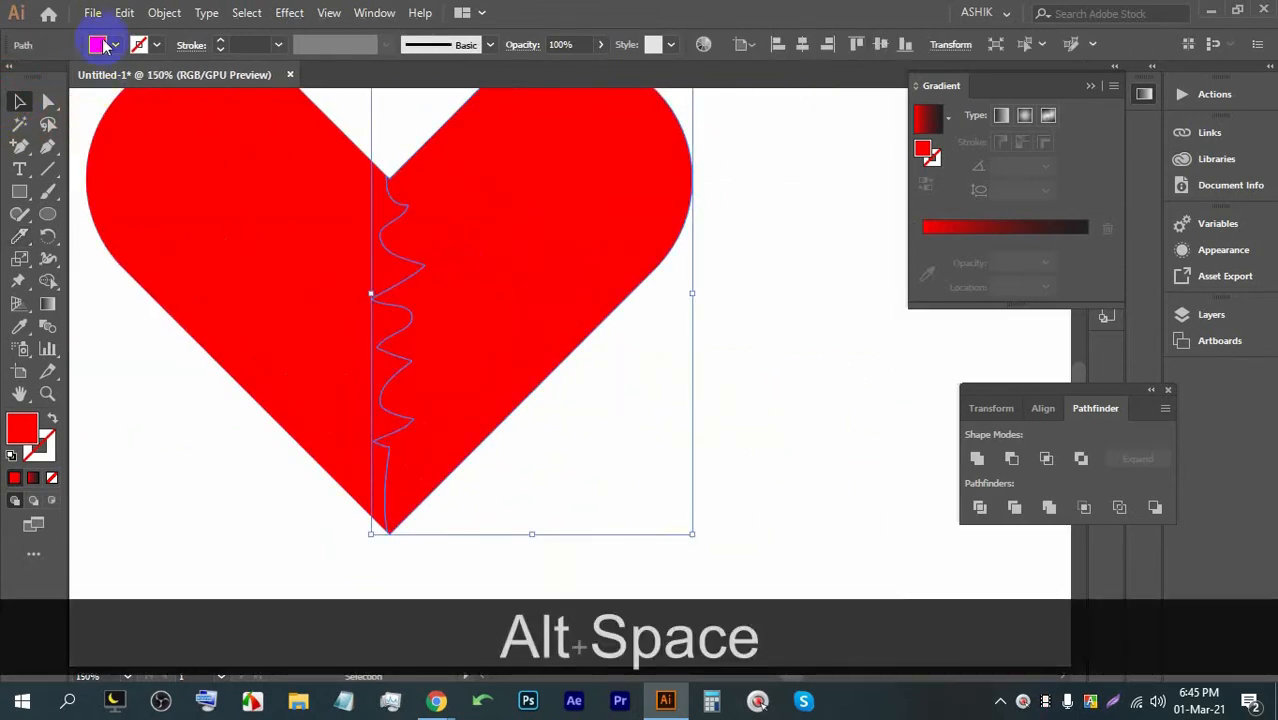
pyautogui.scroll(-1, 530, 230)
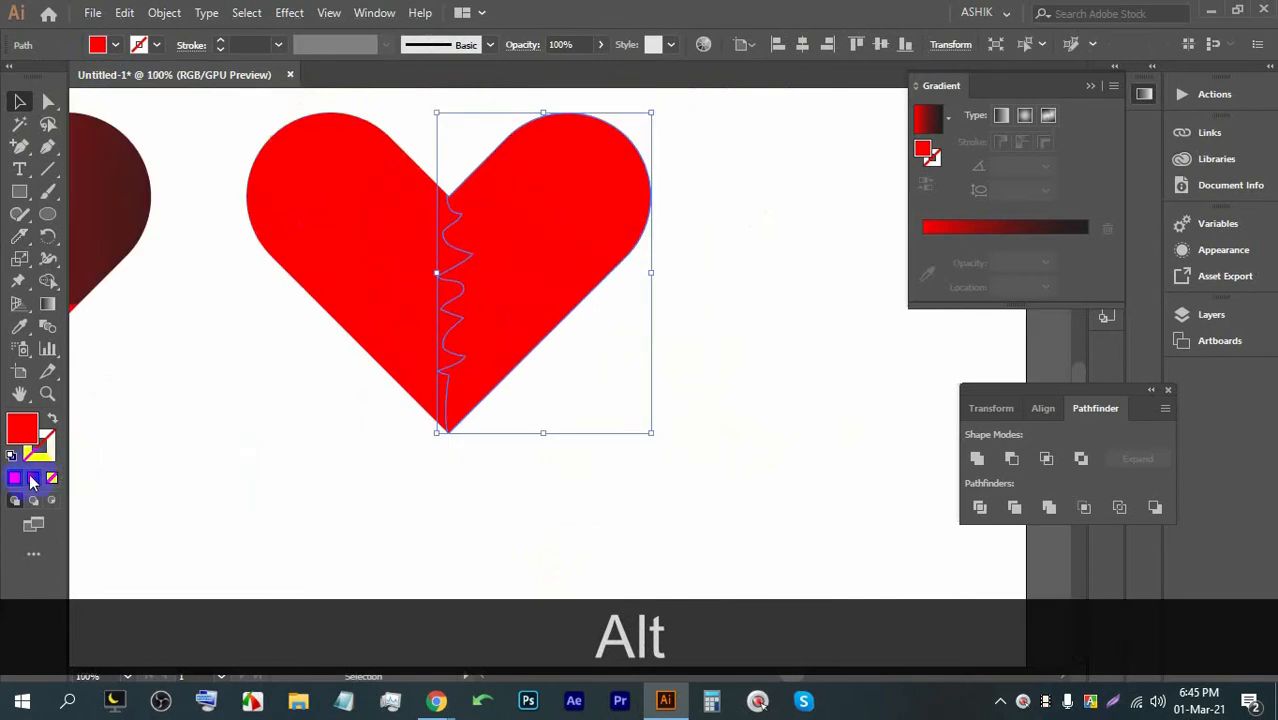
pyautogui.click(33, 479)
pyautogui.click(693, 248)
# Step: Move the gradient half slightly away from the red half to open a narrow gap along the zigzag cut
pyautogui.scroll(-1, 580, 320)
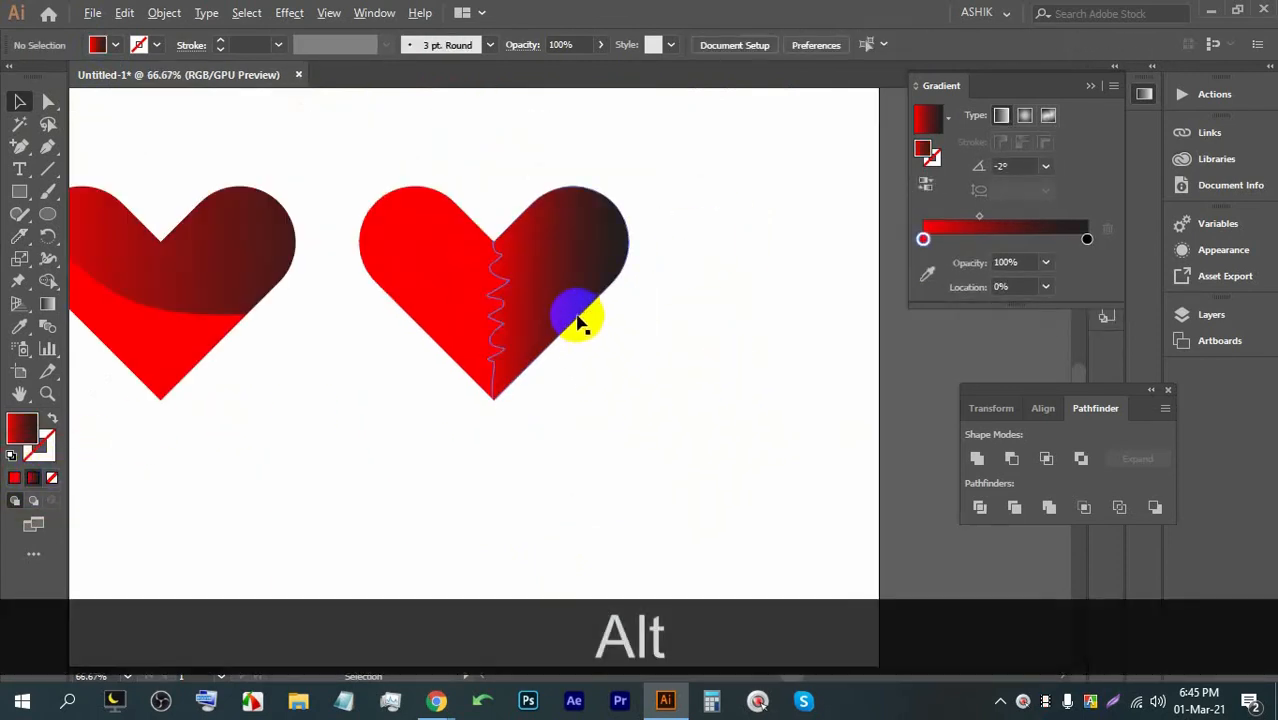
pyautogui.scroll(1, 578, 320)
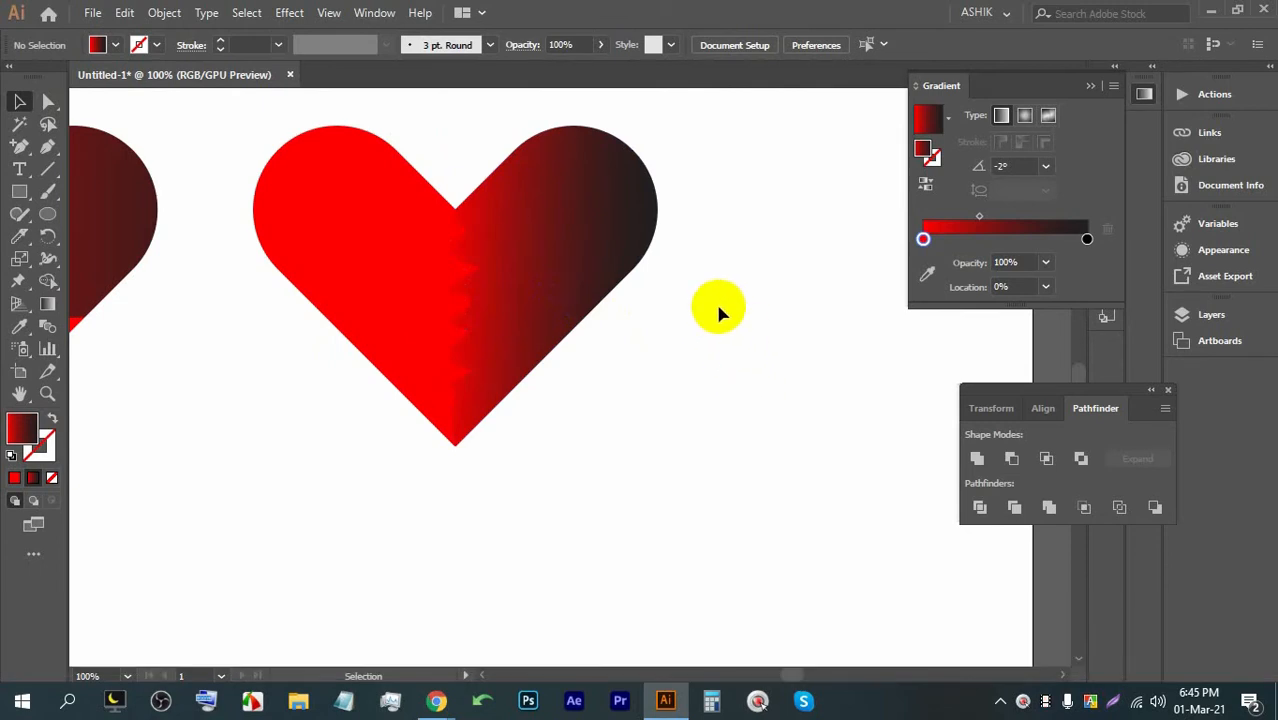
pyautogui.moveTo(570, 277); pyautogui.dragTo(576, 287)
pyautogui.click(730, 310)
pyautogui.scroll(-3, 730, 310)
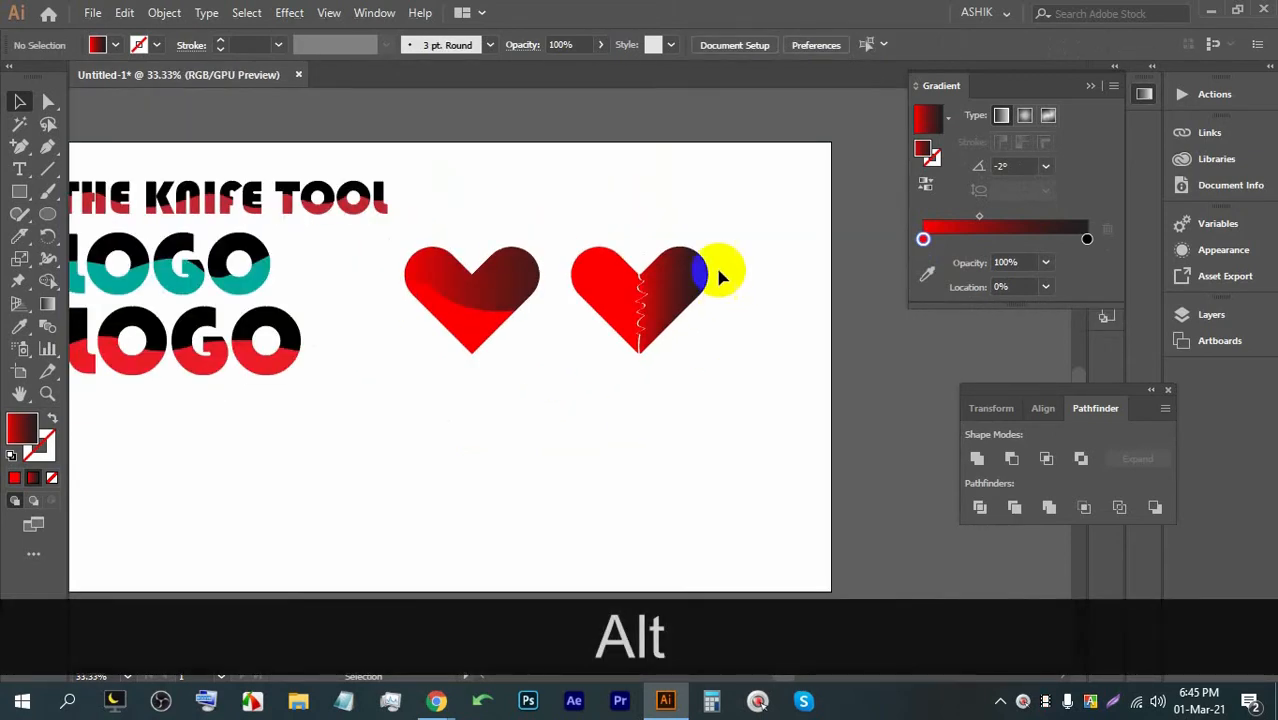
# Step: Draw a square in the empty area below the two hearts with the Rectangle tool
pyautogui.scroll(3, 730, 350)
pyautogui.moveTo(518, 377); pyautogui.dragTo(656, 212)
pyautogui.scroll(-1, 480, 200)
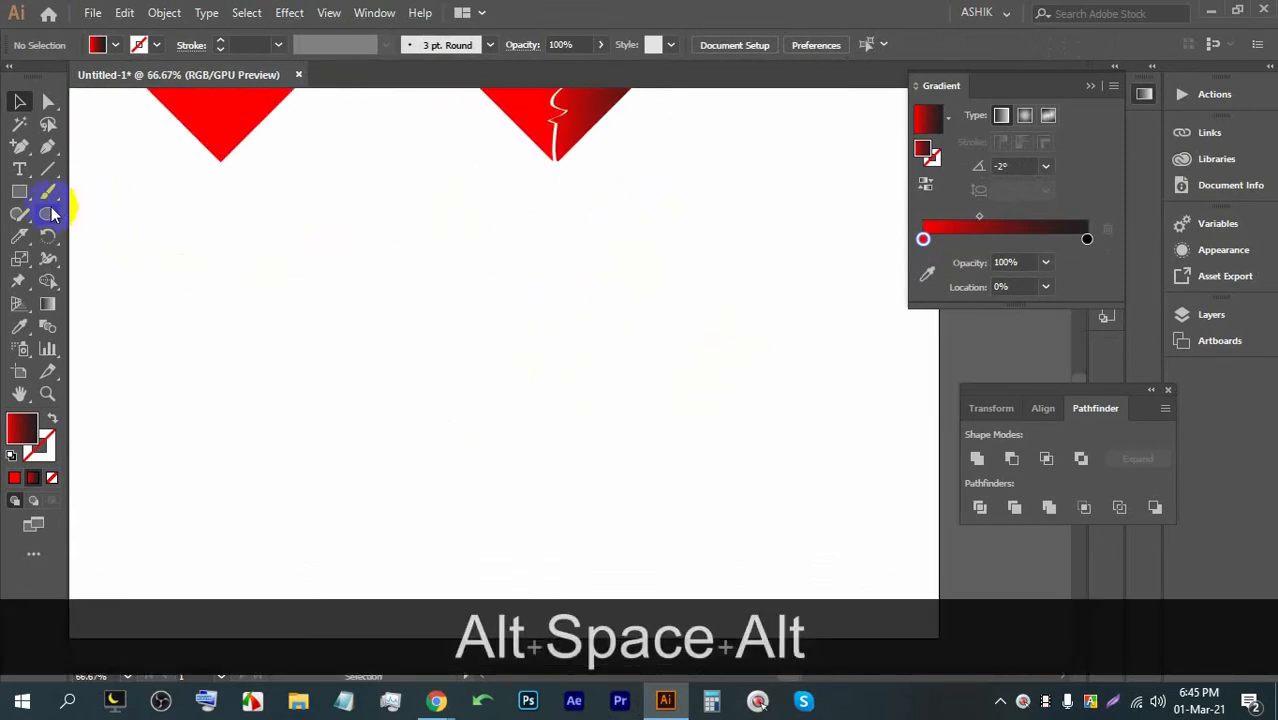
pyautogui.click(19, 191)
pyautogui.moveTo(307, 277); pyautogui.dragTo(452, 420)
# Step: Remove the square's fill and give it a black 1 pt stroke
pyautogui.click(115, 45)
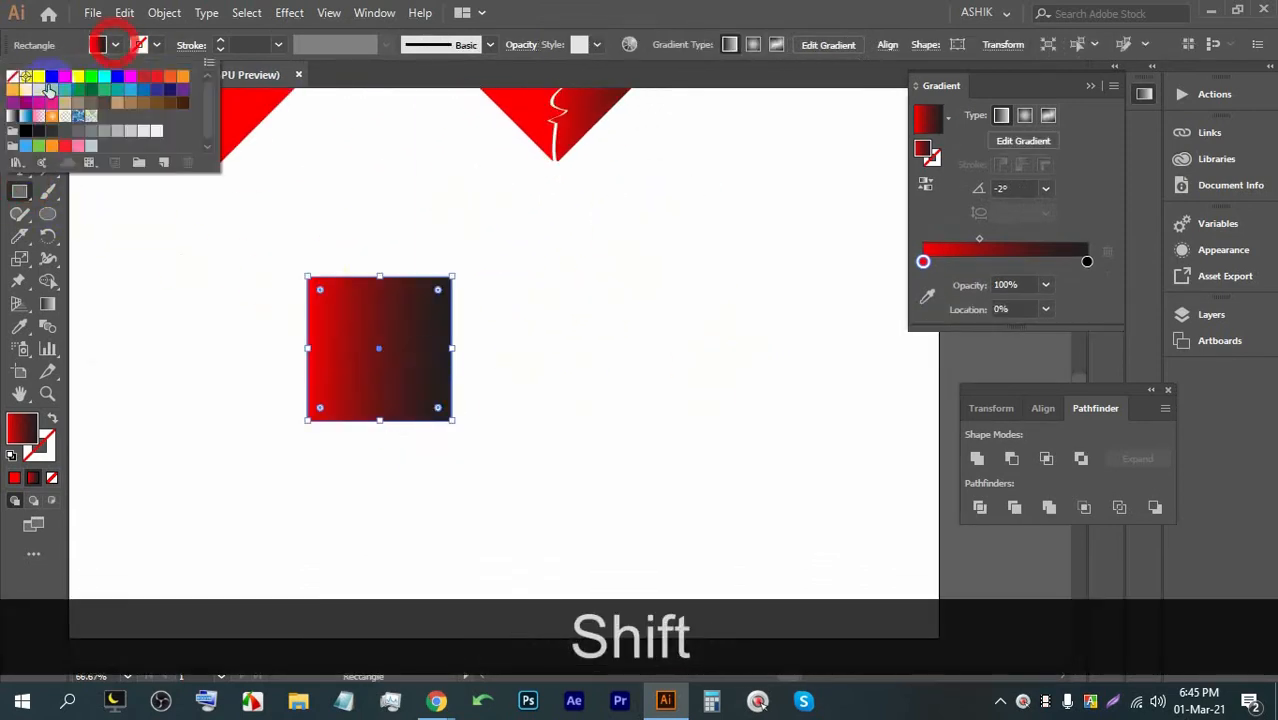
pyautogui.click(14, 78)
pyautogui.click(156, 45)
pyautogui.click(155, 45)
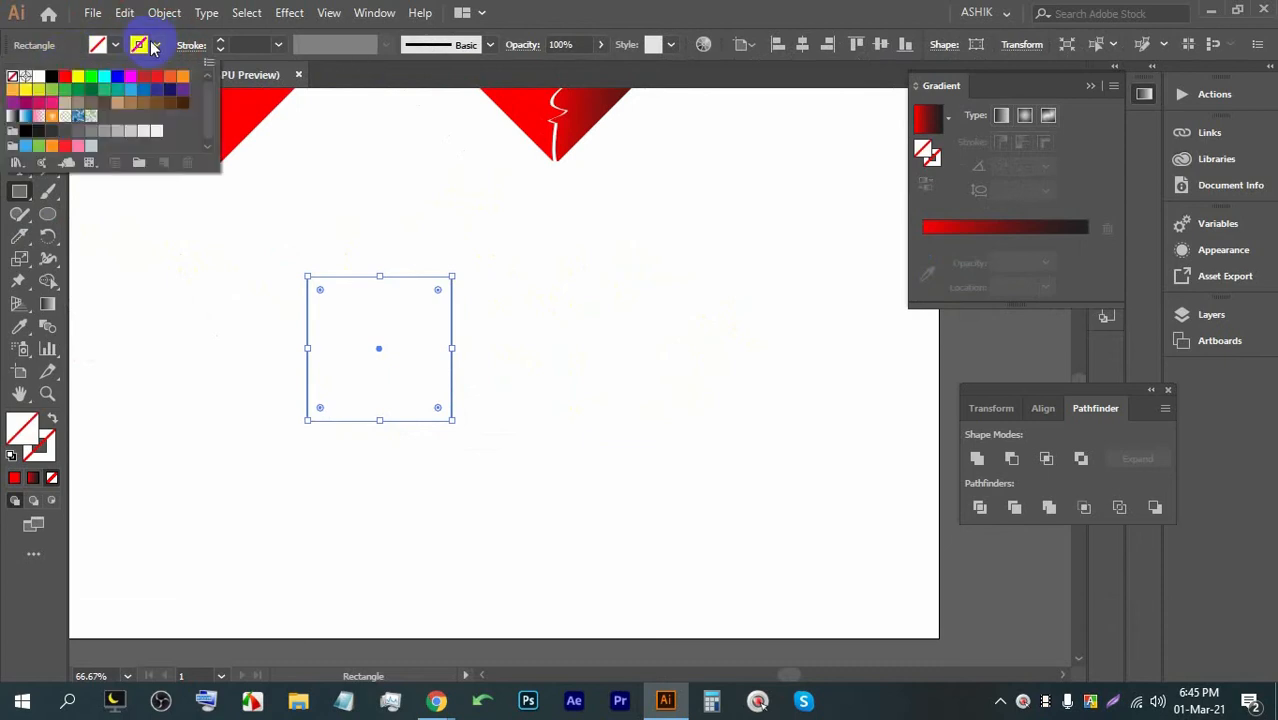
pyautogui.click(51, 78)
pyautogui.click(157, 180)
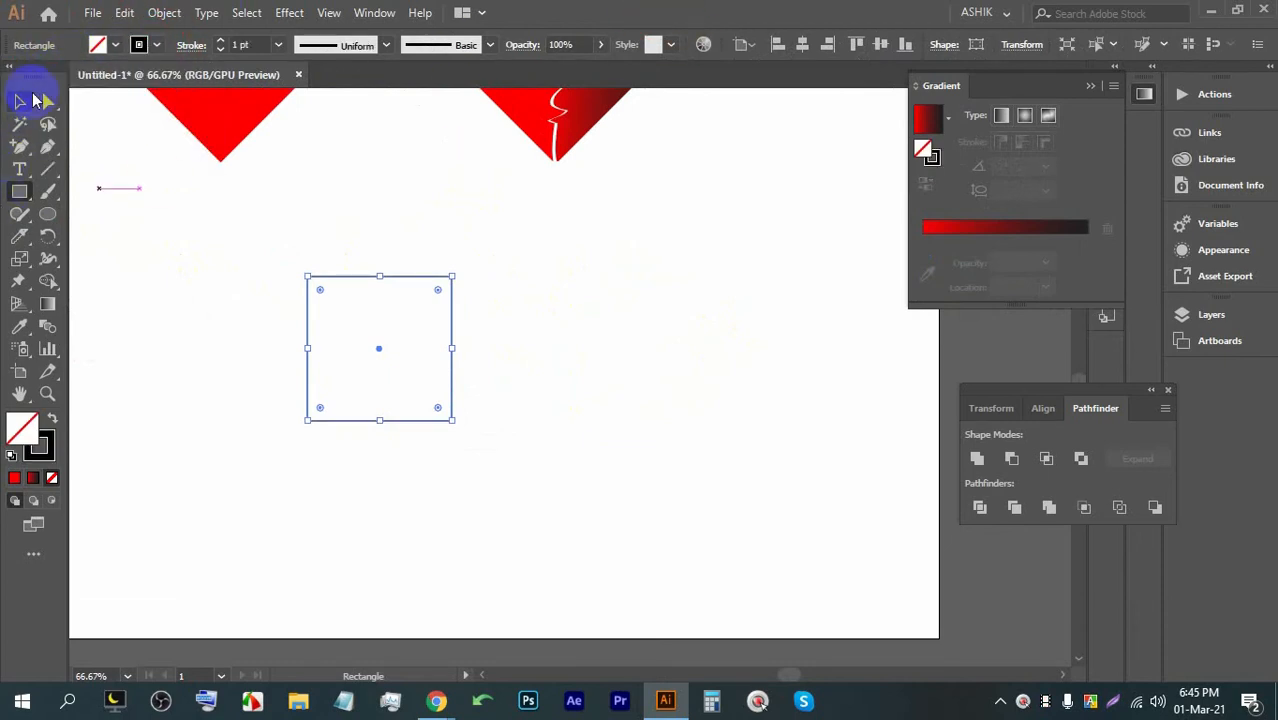
# Step: Duplicate the square edge to edge to form an L-shaped arrangement of three equal squares
pyautogui.moveTo(451, 295)
pyautogui.mouseDown()
pyautogui.moveTo(658, 295)
pyautogui.moveTo(363, 275)
pyautogui.moveTo(452, 289)
pyautogui.mouseUp()
pyautogui.click(707, 343)
pyautogui.scroll(2, 628, 403)
pyautogui.moveTo(596, 425); pyautogui.dragTo(596, 282)
pyautogui.click(656, 374)
pyautogui.moveTo(696, 466); pyautogui.dragTo(357, 280)
pyautogui.moveTo(472, 347); pyautogui.dragTo(466, 418)
pyautogui.click(679, 462)
# Step: Check up close in Outline view how the edges of the adjoining squares line up
pyautogui.scroll(3, 434, 431)
pyautogui.hotkey('ctrl', 'alt', 'y')
pyautogui.scroll(5, 427, 436)
pyautogui.scroll(-9, 430, 324)
pyautogui.scroll(2, 475, 324)
pyautogui.hotkey('ctrl', 'y')
pyautogui.scroll(-2, 507, 321)
# Step: Rotate the three squares together by 45° so the L stands on its corner as an angular heart
pyautogui.click(624, 348)
pyautogui.moveTo(631, 430); pyautogui.dragTo(337, 269)
pyautogui.moveTo(566, 203); pyautogui.dragTo(637, 280)
pyautogui.scroll(1, 600, 310)
# Step: Select the three rotated squares and merge them into one angular heart outline with the Shape Builder tool
pyautogui.moveTo(640, 488); pyautogui.dragTo(91, 265)
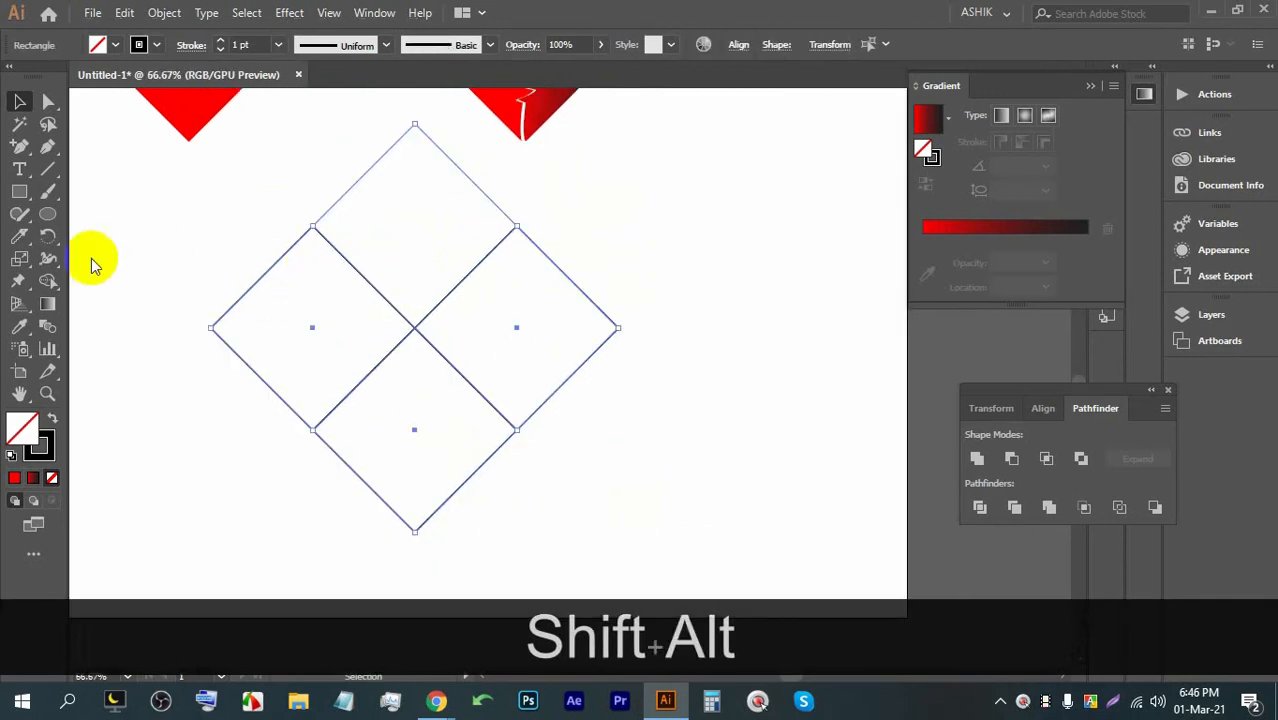
pyautogui.click(46, 284)
pyautogui.moveTo(283, 321)
pyautogui.mouseDown()
pyautogui.moveTo(377, 407)
pyautogui.moveTo(481, 341)
pyautogui.mouseUp()
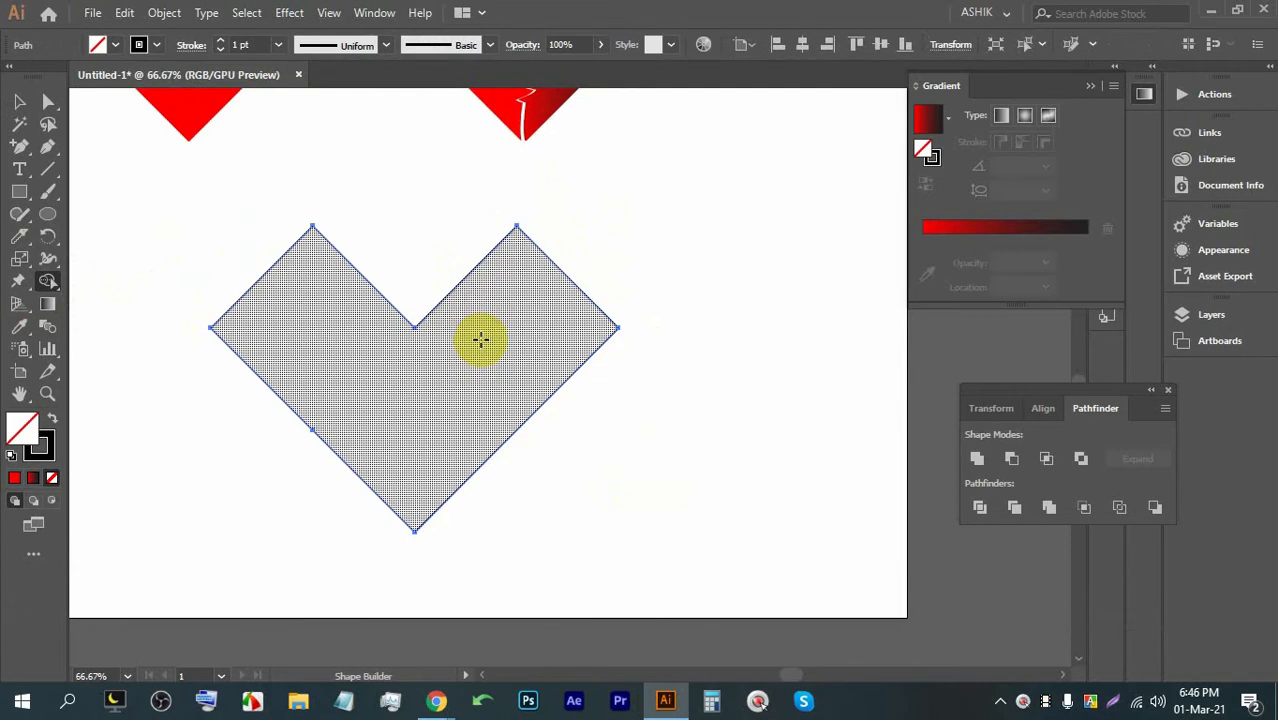
pyautogui.click(329, 13)
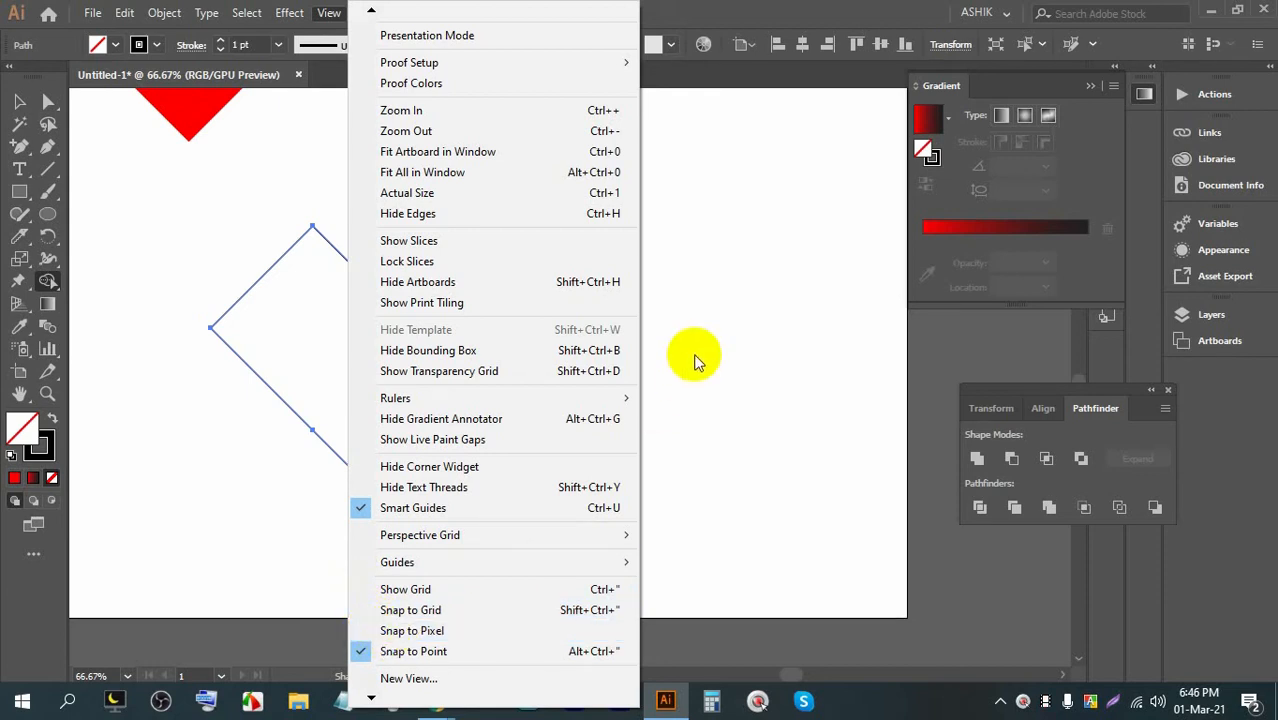
pyautogui.moveTo(374, 12)
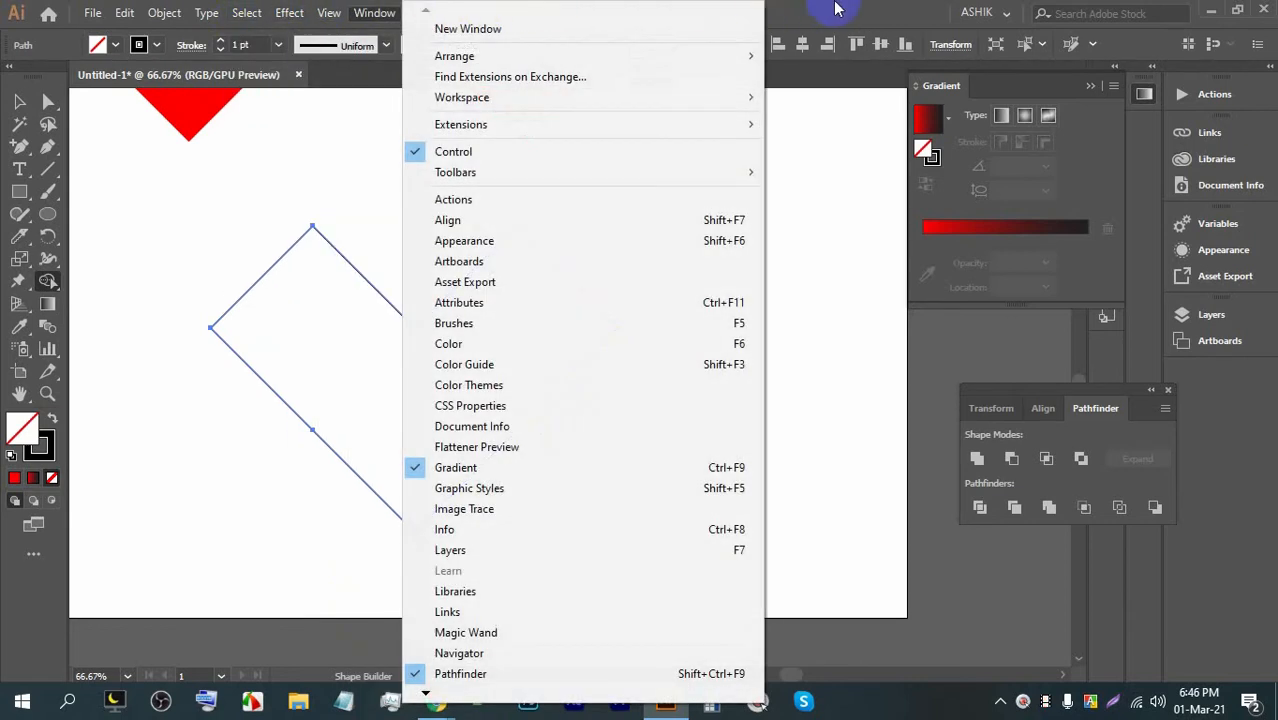
pyautogui.click(836, 9)
# Step: Create a new Web-Large document of 1920 x 1080 px and show its rulers
pyautogui.hotkey('ctrl', 'n')
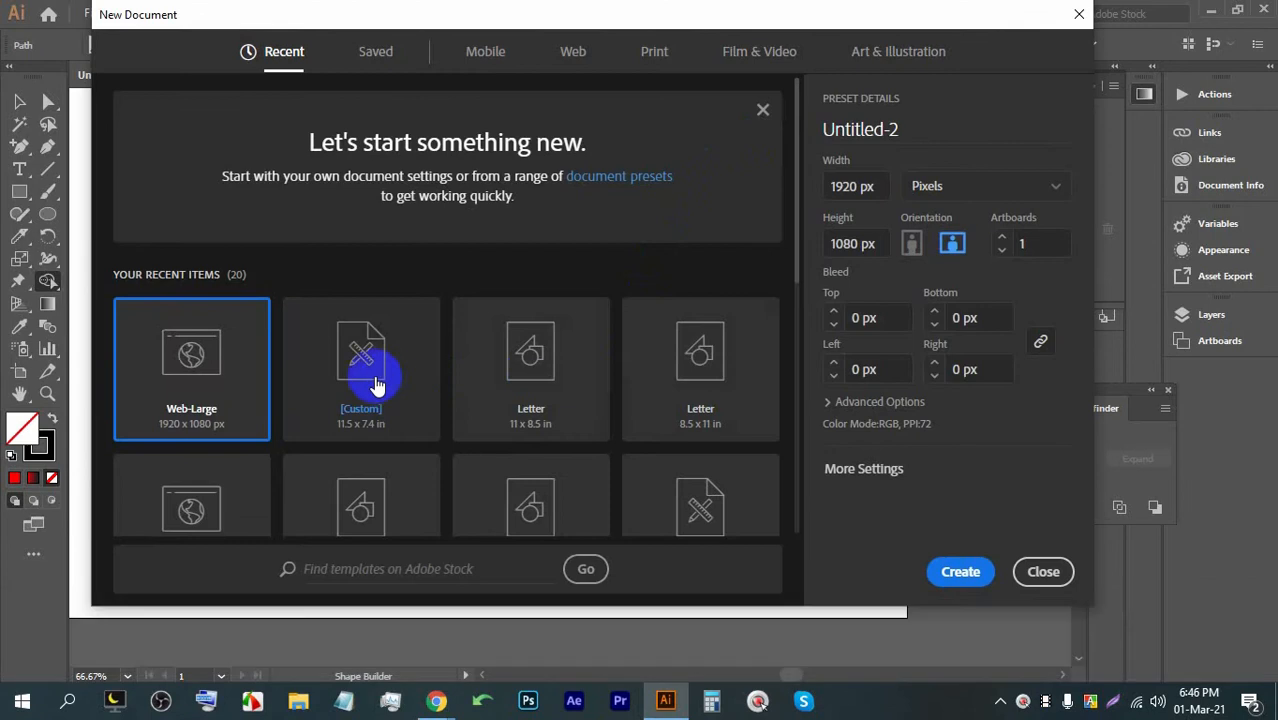
pyautogui.doubleClick(214, 350)
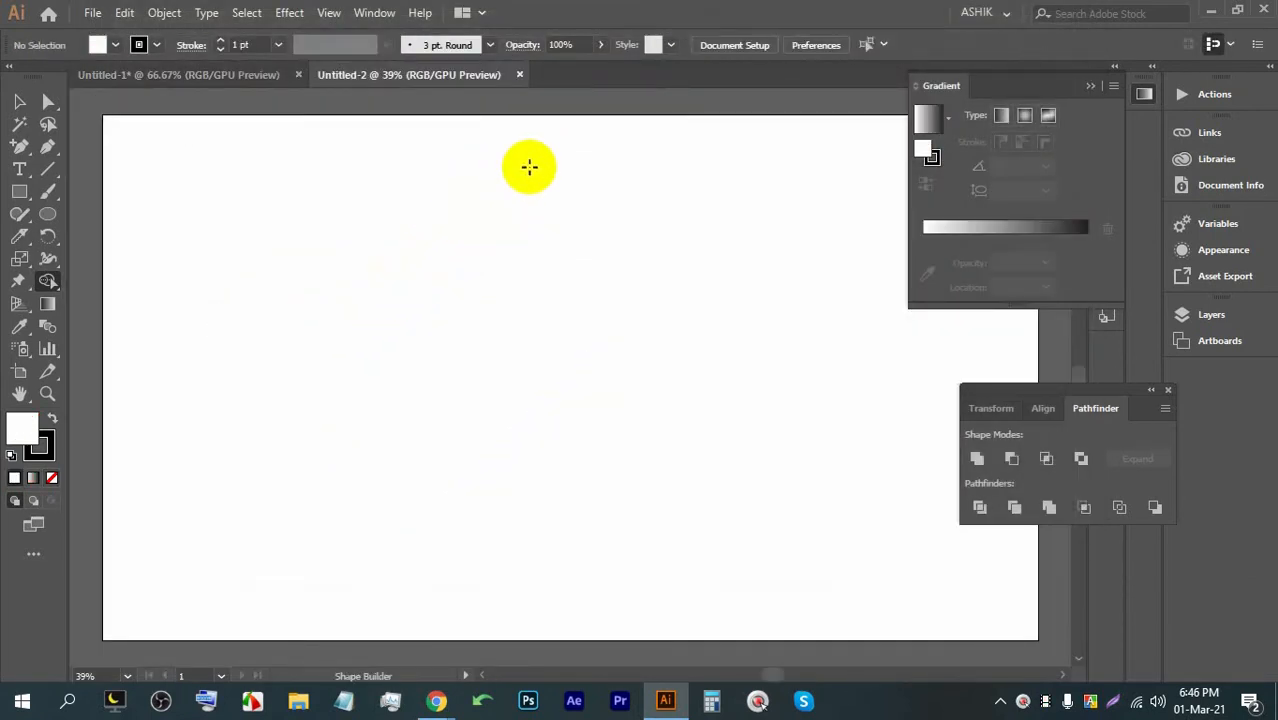
pyautogui.hotkey('ctrl', 'r')
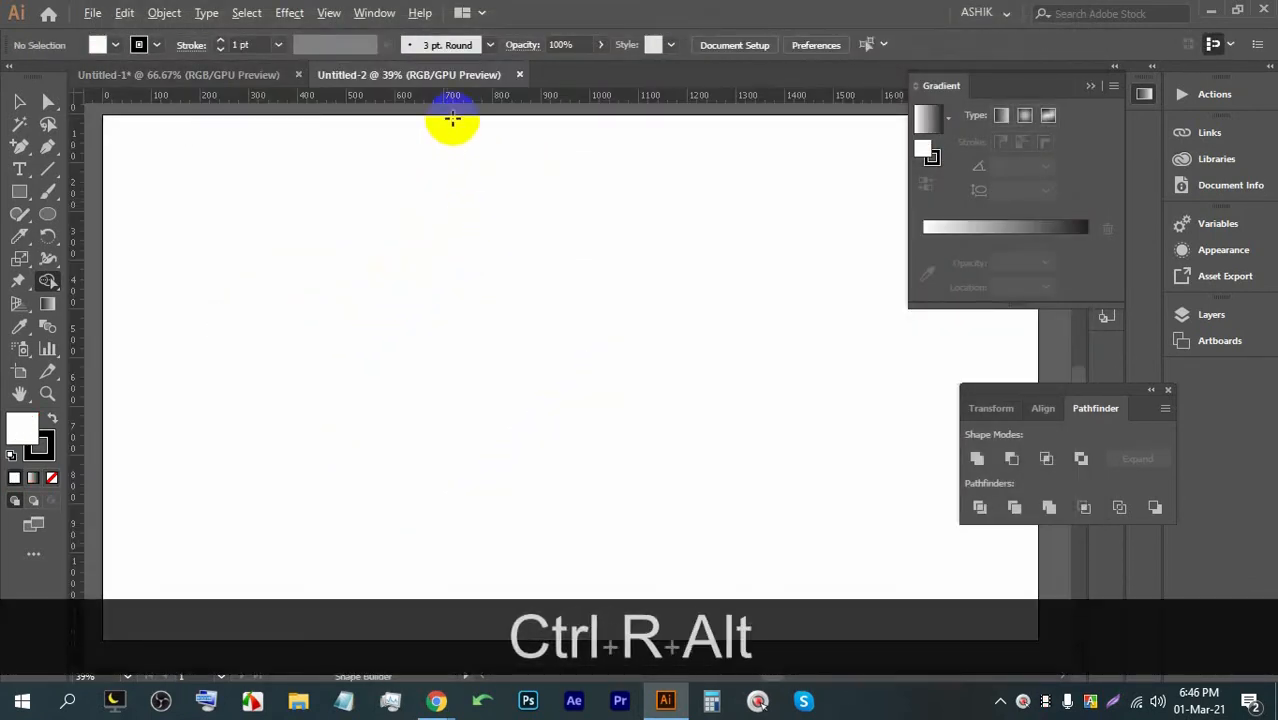
# Step: Draw a rectangle about 150 px wide near the artboard's upper edge and give it a red fill without stroke
pyautogui.scroll(4, 451, 114)
pyautogui.click(28, 195)
pyautogui.moveTo(279, 148); pyautogui.dragTo(560, 327)
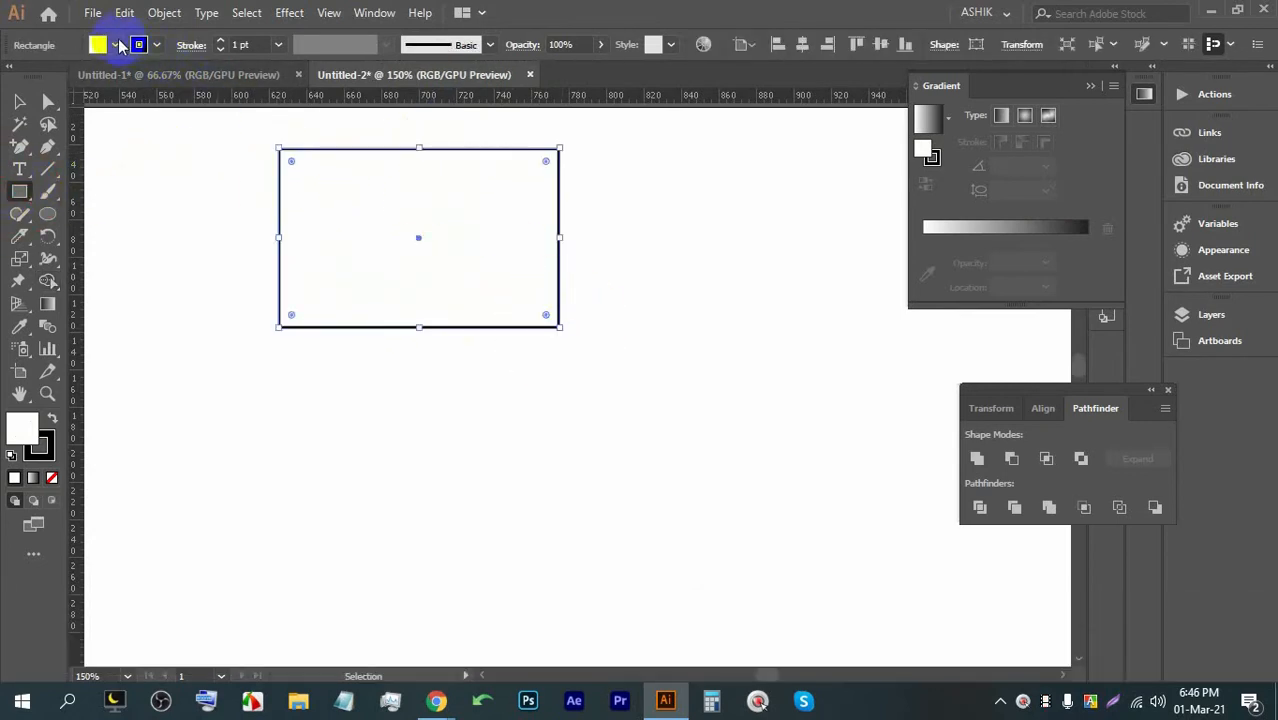
pyautogui.click(115, 44)
pyautogui.click(64, 76)
pyautogui.click(156, 46)
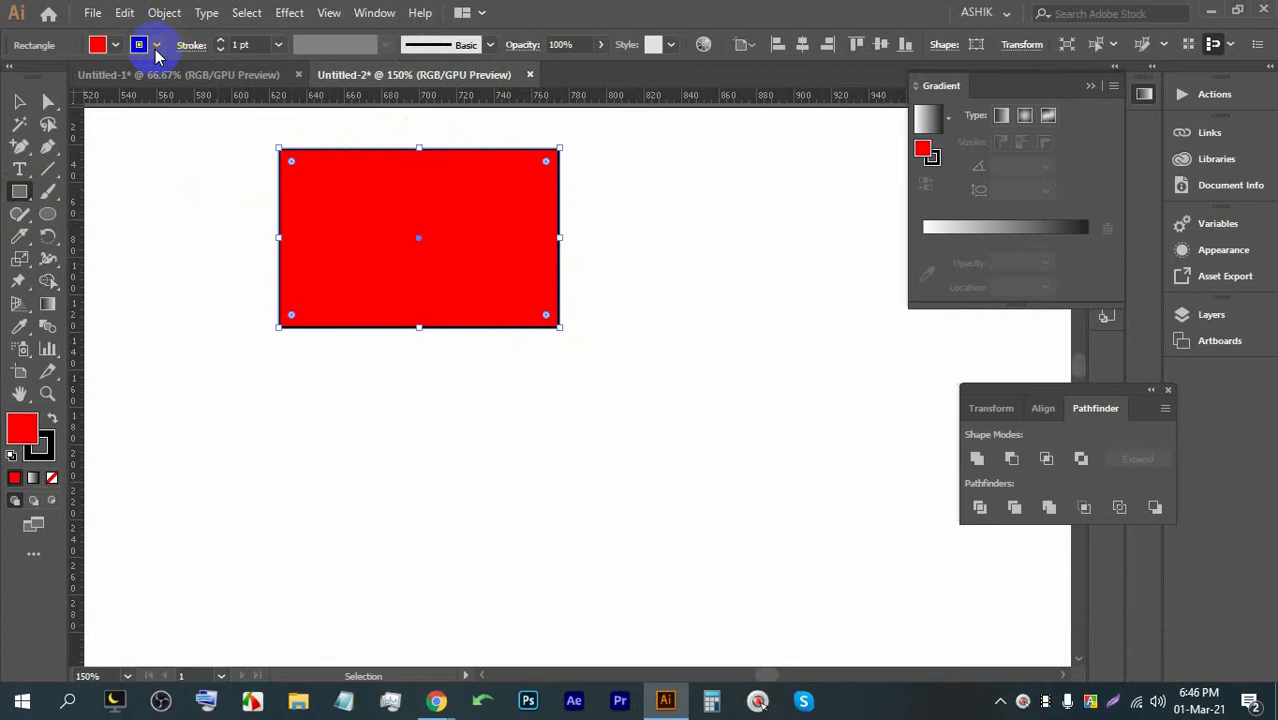
pyautogui.click(12, 76)
# Step: Move the red rectangle to the right until its right edge sits at about 797 px on the ruler
pyautogui.scroll(1, 679, 156)
pyautogui.scroll(4, 679, 156)
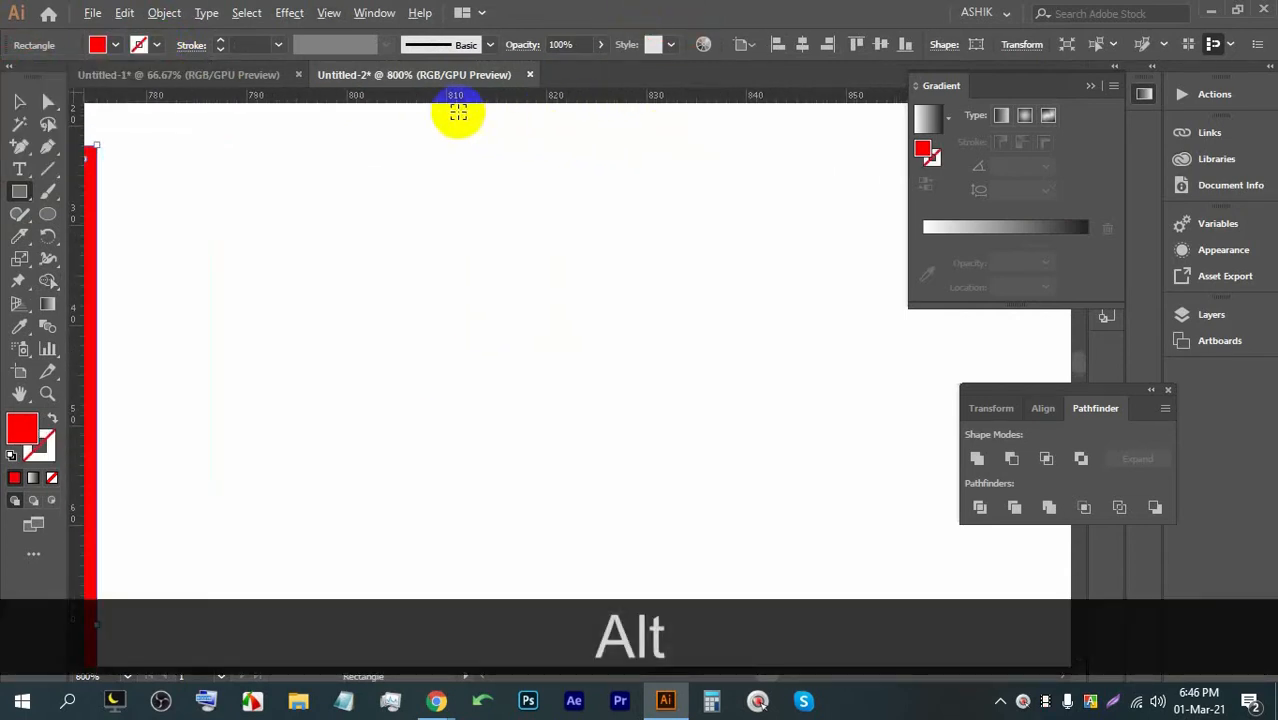
pyautogui.click(18, 102)
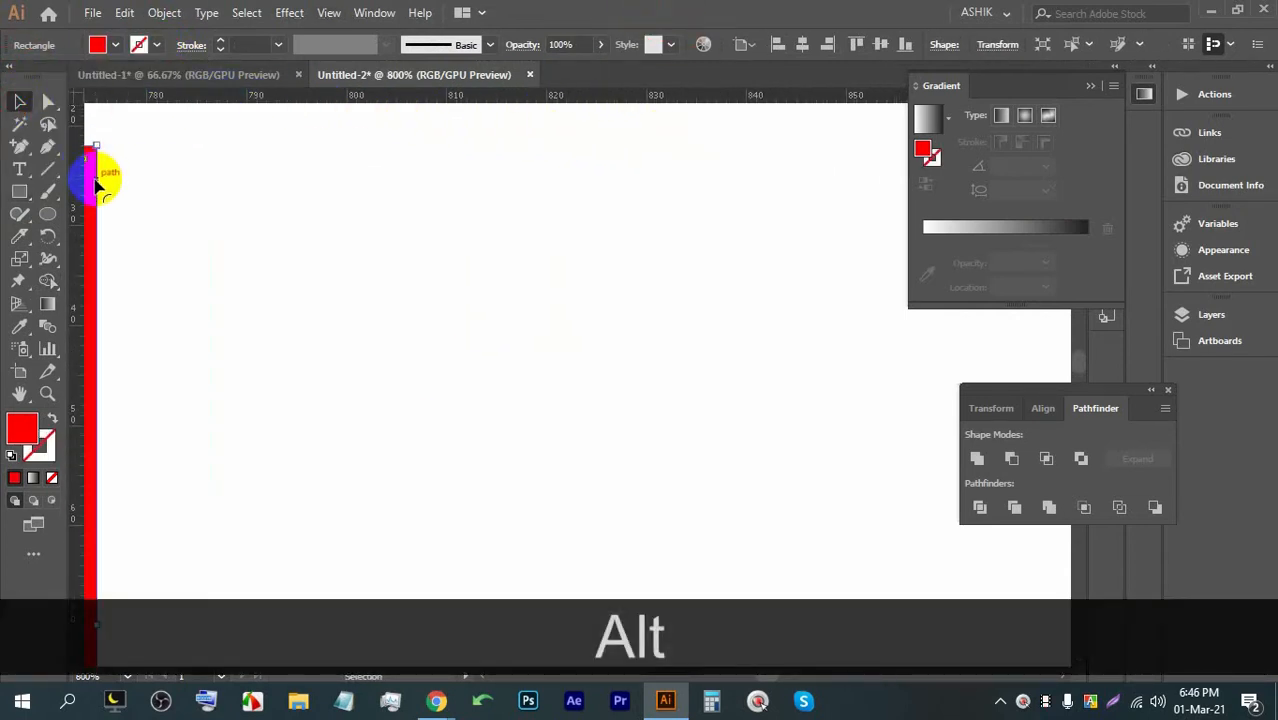
pyautogui.moveTo(92, 178); pyautogui.dragTo(316, 121)
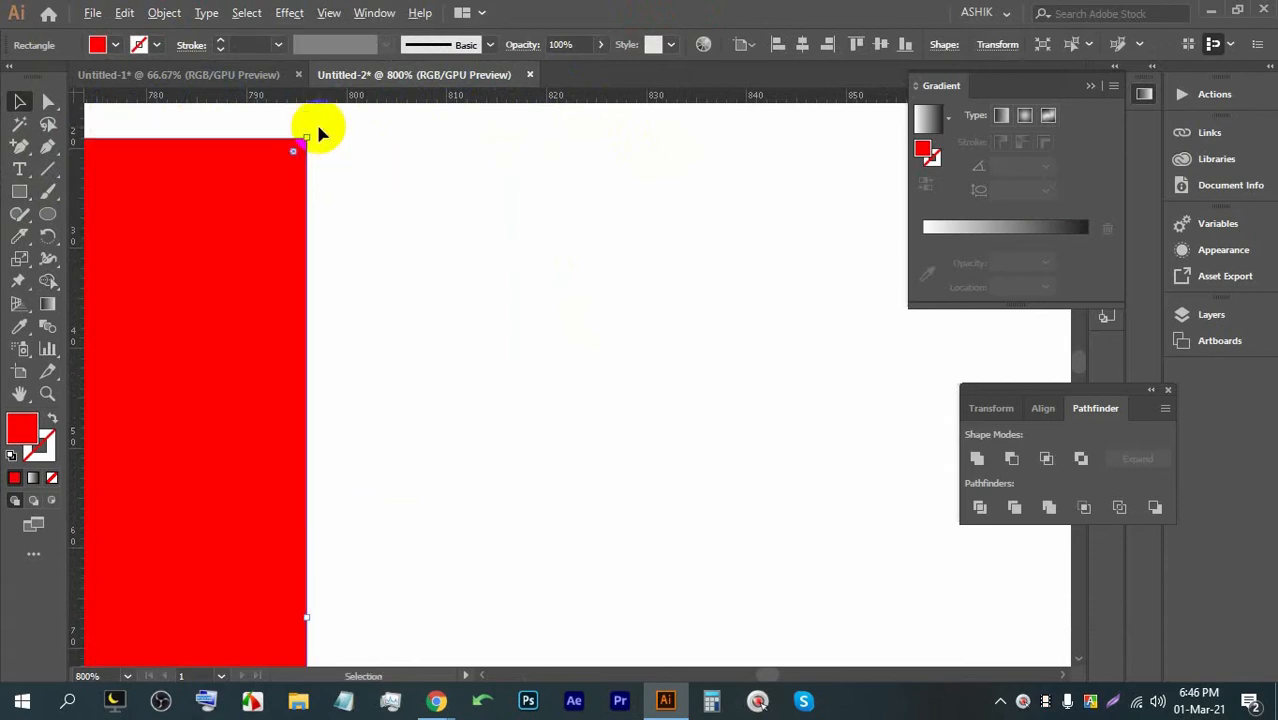
pyautogui.scroll(4, 316, 121)
pyautogui.scroll(1, 243, 121)
pyautogui.moveTo(227, 379); pyautogui.dragTo(263, 146)
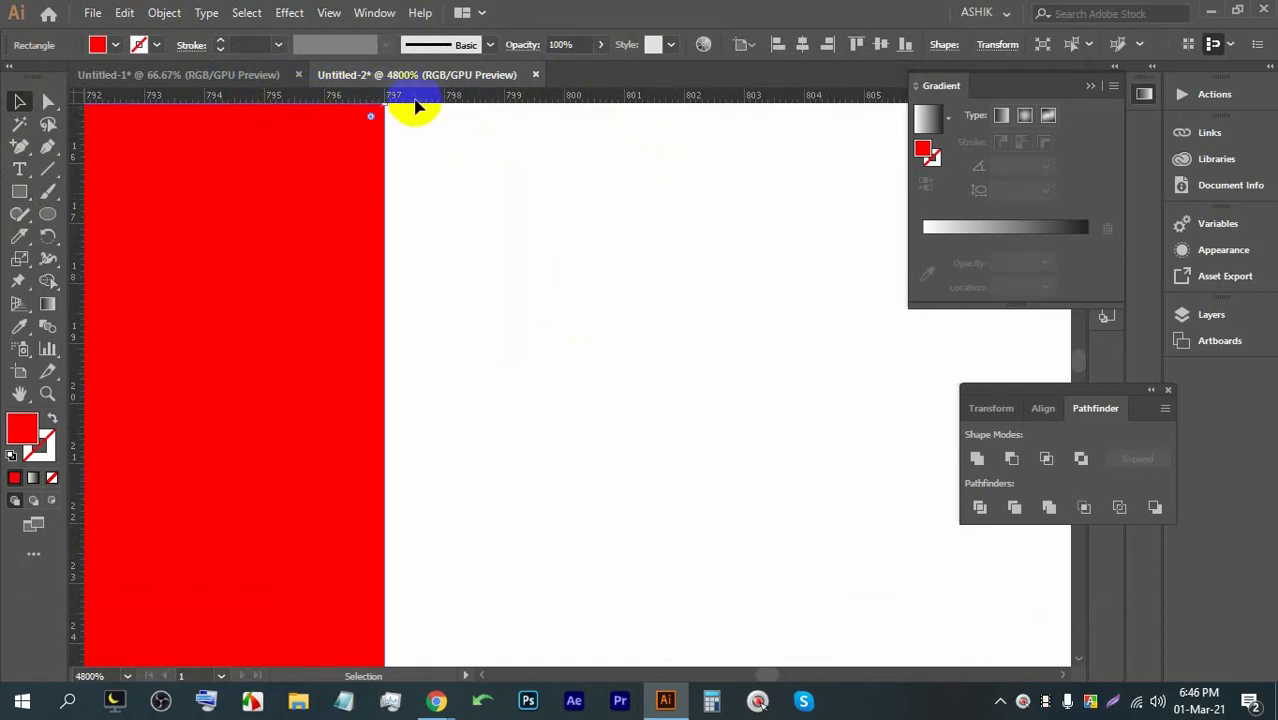
# Step: Shift the red rectangle in whole-pixel increments until its right edge sits at about 801 px on the ruler
pyautogui.rightClick(416, 101)
pyautogui.moveTo(373, 131); pyautogui.dragTo(350, 115)
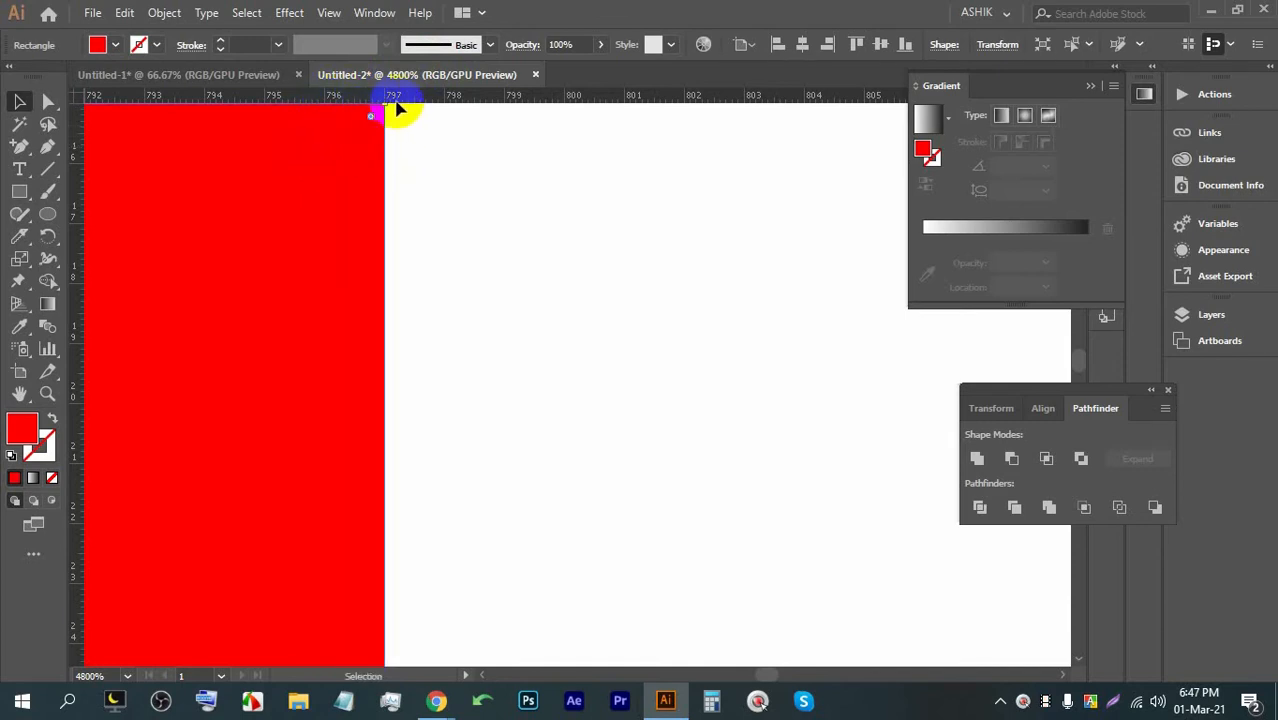
pyautogui.moveTo(360, 148); pyautogui.dragTo(556, 180)
pyautogui.moveTo(598, 181); pyautogui.dragTo(640, 184)
# Step: Place a copy of the red rectangle slightly lower and fill the copy with black
pyautogui.moveTo(660, 185); pyautogui.dragTo(601, 262)
pyautogui.click(96, 45)
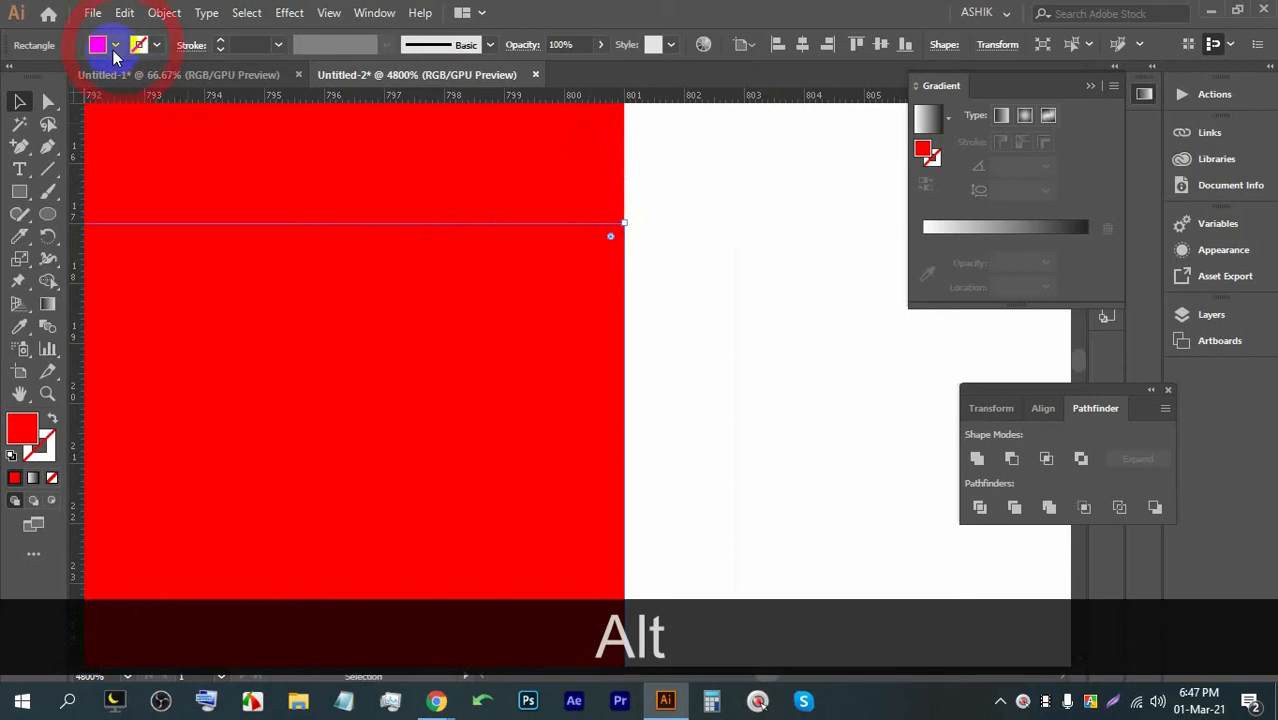
pyautogui.click(52, 77)
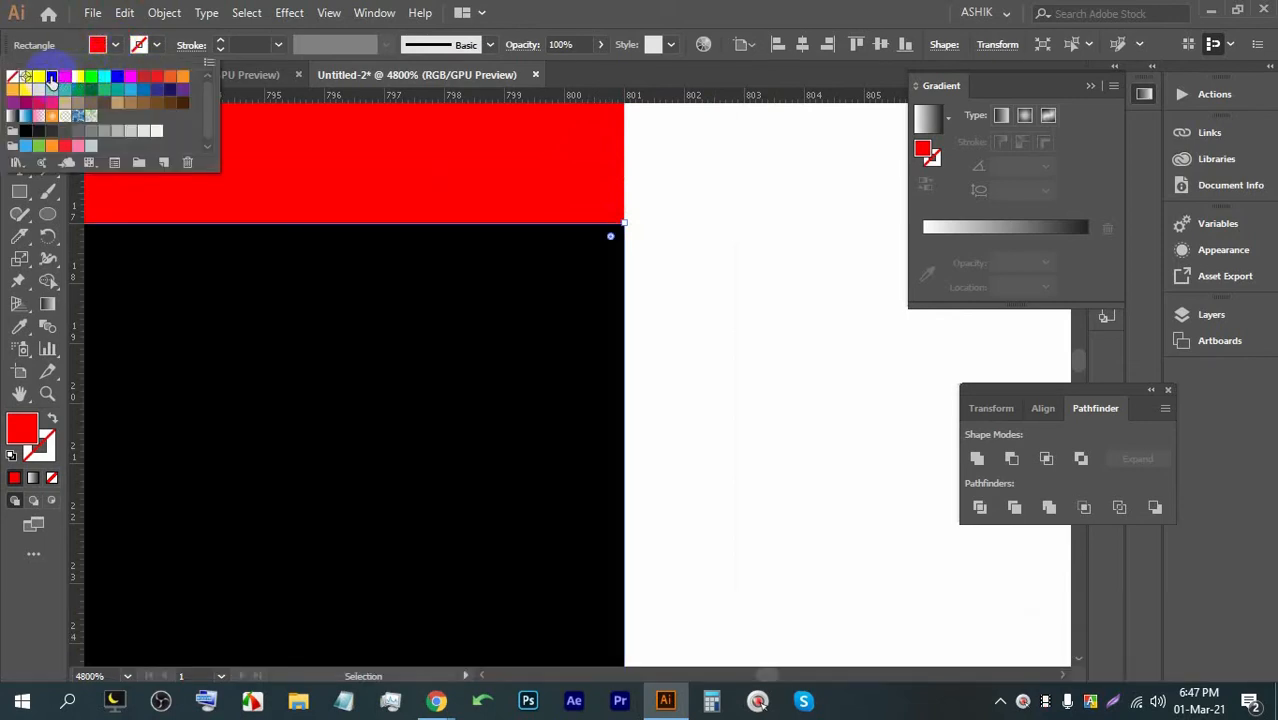
# Step: Move the black rectangle about 1 px up and 1 px to the right, past the red rectangle's edge
pyautogui.click(683, 172)
pyautogui.moveTo(572, 260); pyautogui.dragTo(622, 166)
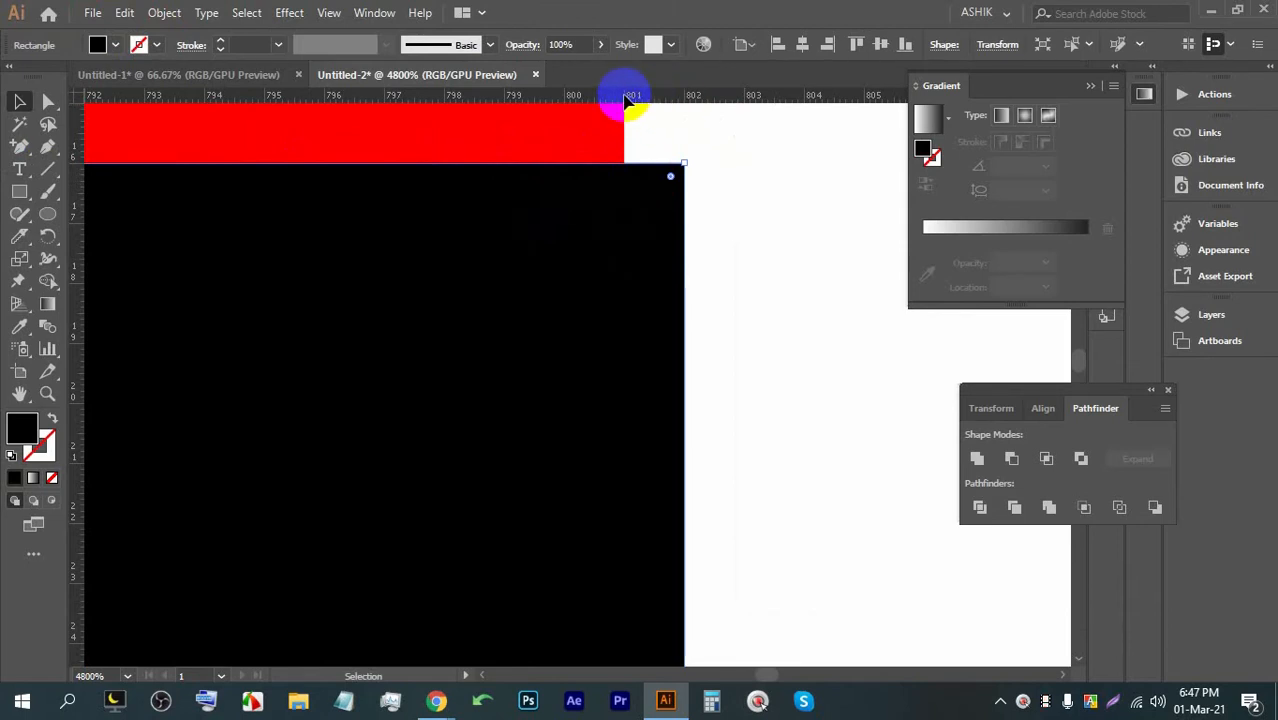
pyautogui.moveTo(665, 191)
pyautogui.mouseDown()
pyautogui.moveTo(625, 191)
pyautogui.moveTo(646, 197)
pyautogui.mouseUp()
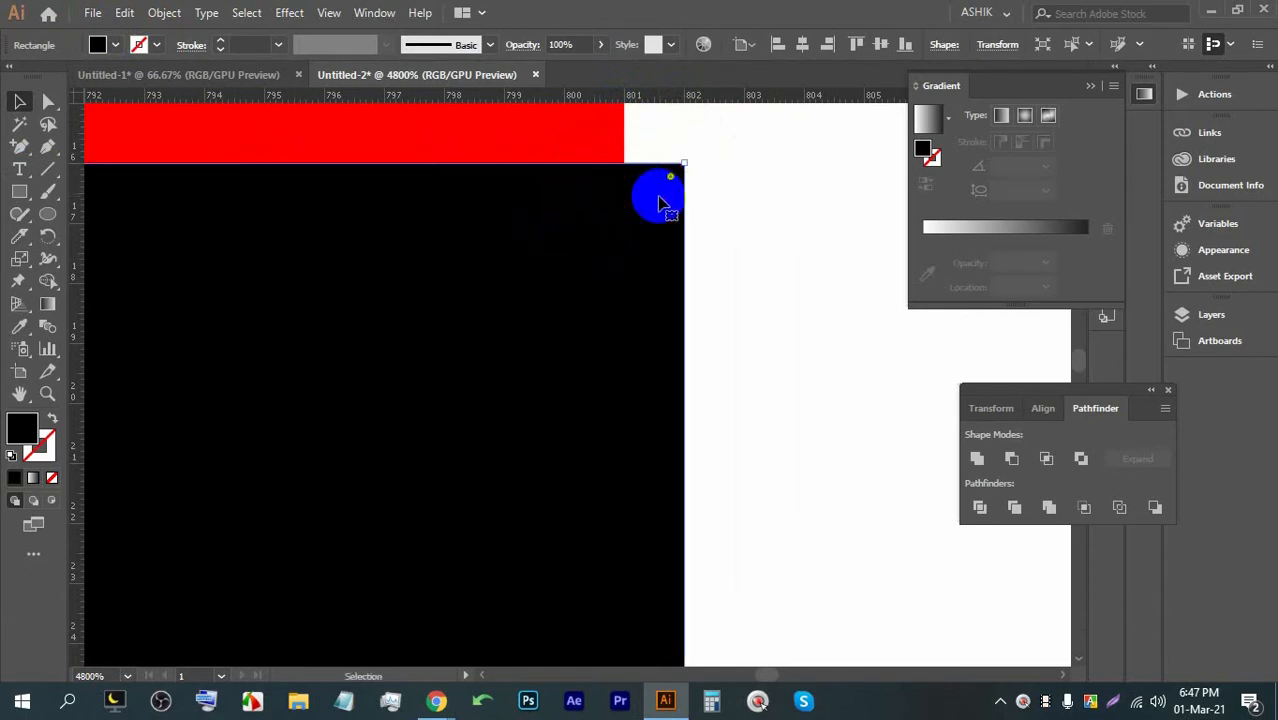
# Step: Turn off Snap to Pixel and move the black and red rectangles freely by fractions of a pixel
pyautogui.click(355, 8)
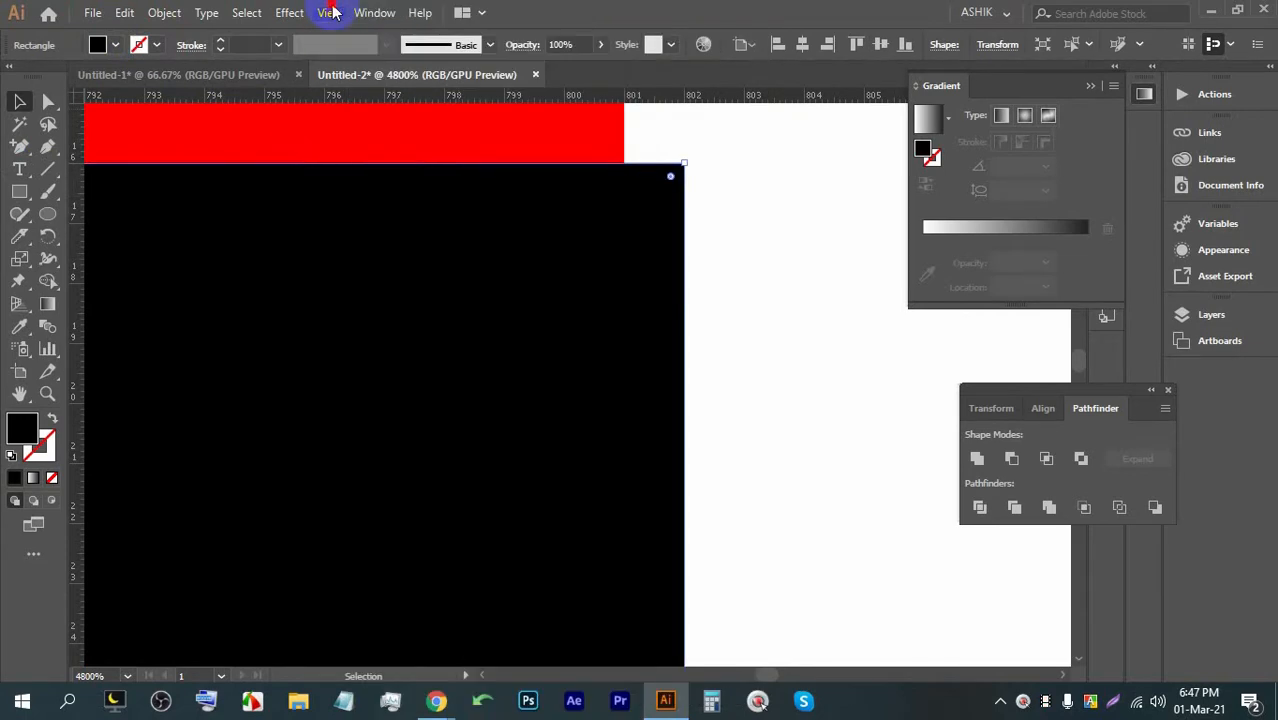
pyautogui.click(329, 12)
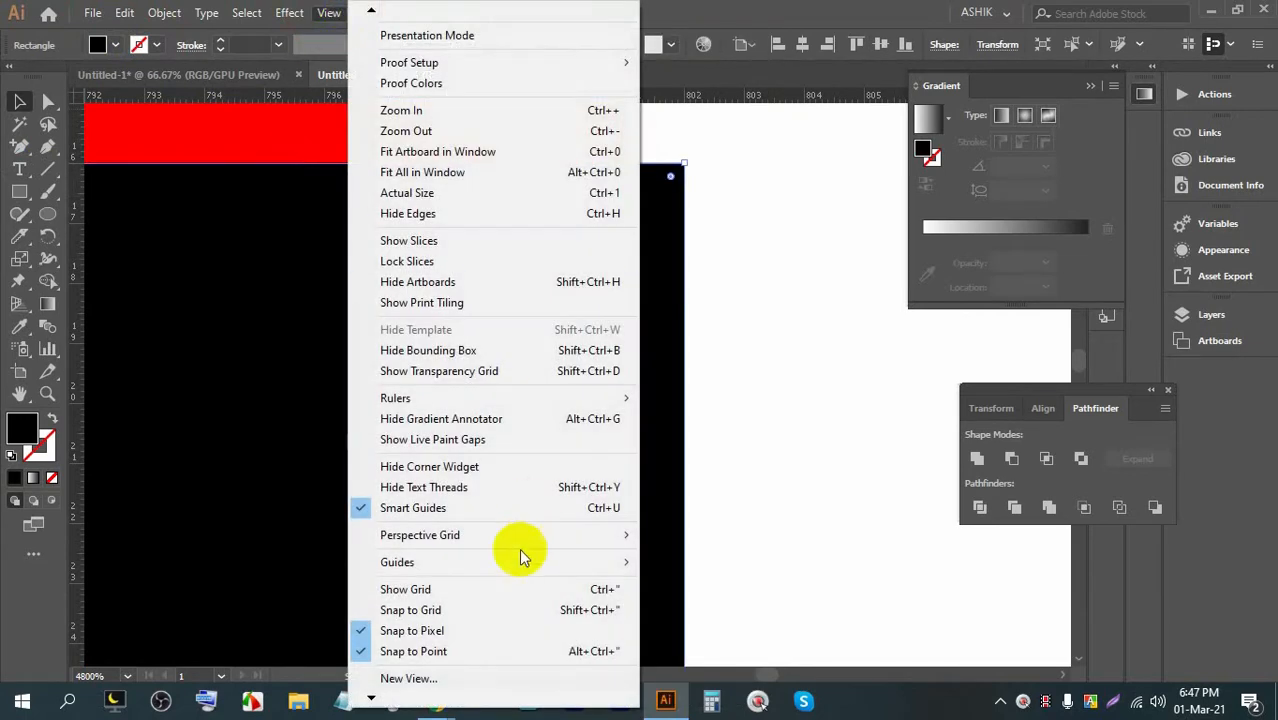
pyautogui.click(360, 631)
pyautogui.moveTo(645, 236); pyautogui.dragTo(630, 190)
pyautogui.moveTo(632, 133); pyautogui.dragTo(655, 114)
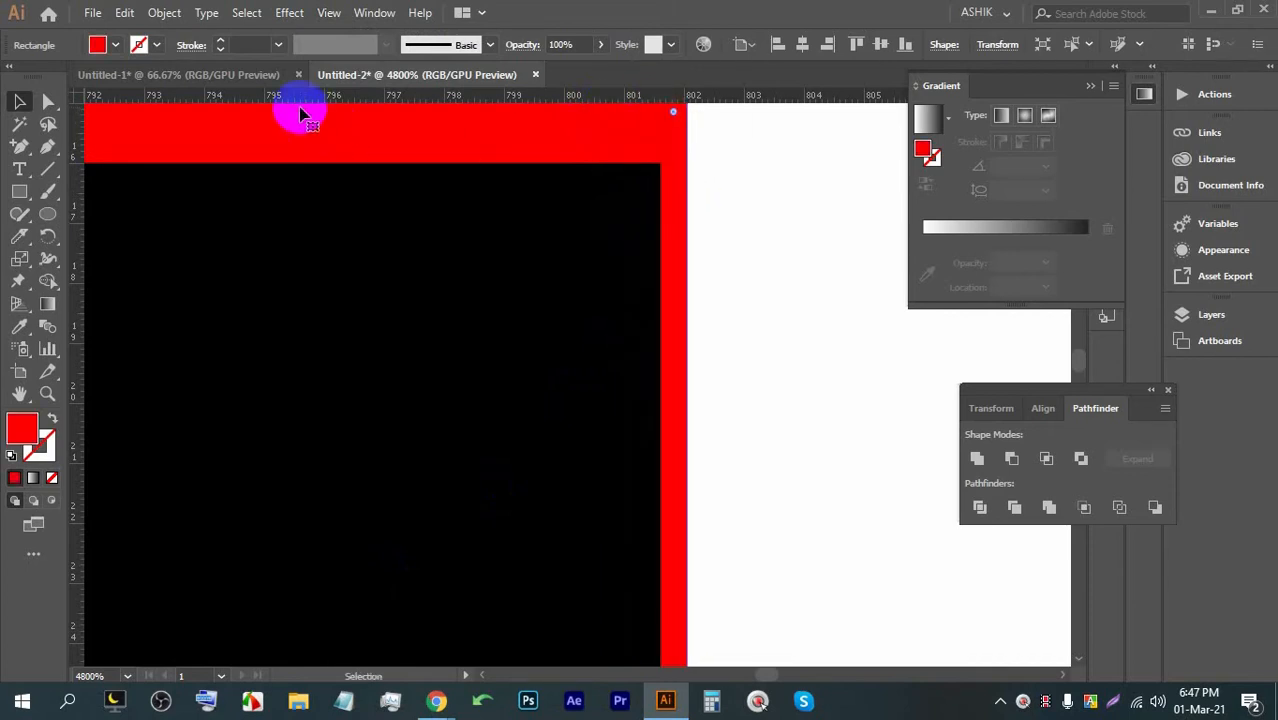
# Step: Close the Untitled-2 test document without saving its changes
pyautogui.click(538, 75)
pyautogui.click(722, 374)
pyautogui.click(705, 380)
# Step: Round all corners of the angular heart outline to about 77 px with the Direct Selection tool
pyautogui.click(357, 266)
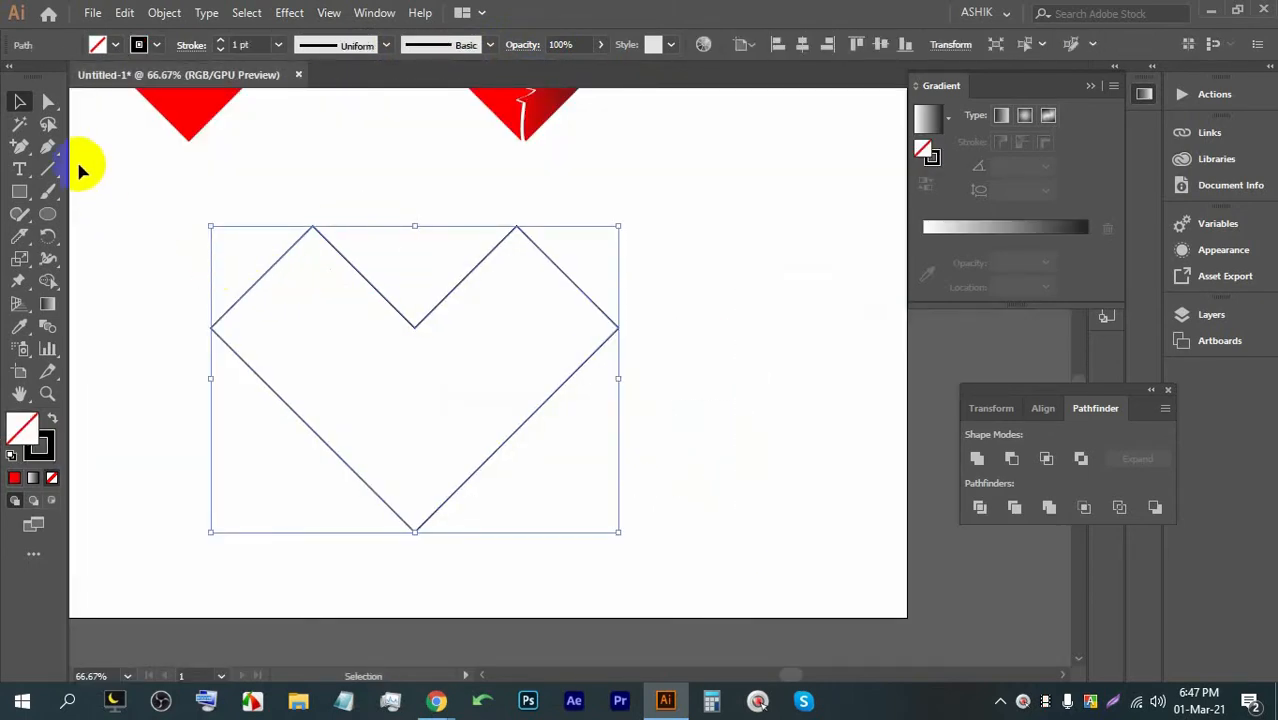
pyautogui.click(48, 101)
pyautogui.click(314, 252)
pyautogui.moveTo(313, 247); pyautogui.dragTo(357, 329)
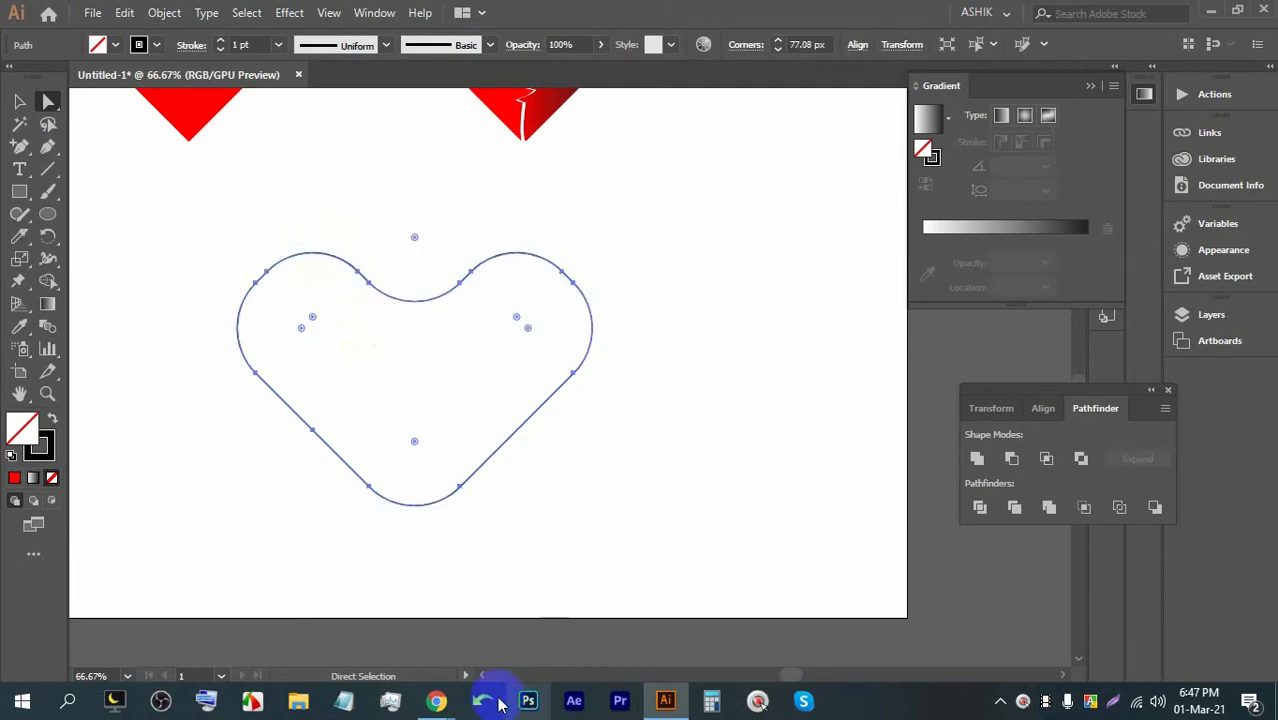
# Step: Switch to the Google Meet call in Chrome, admit the waiting participant, and return to Illustrator
pyautogui.moveTo(437, 700)
pyautogui.click(337, 590)
pyautogui.click(832, 208)
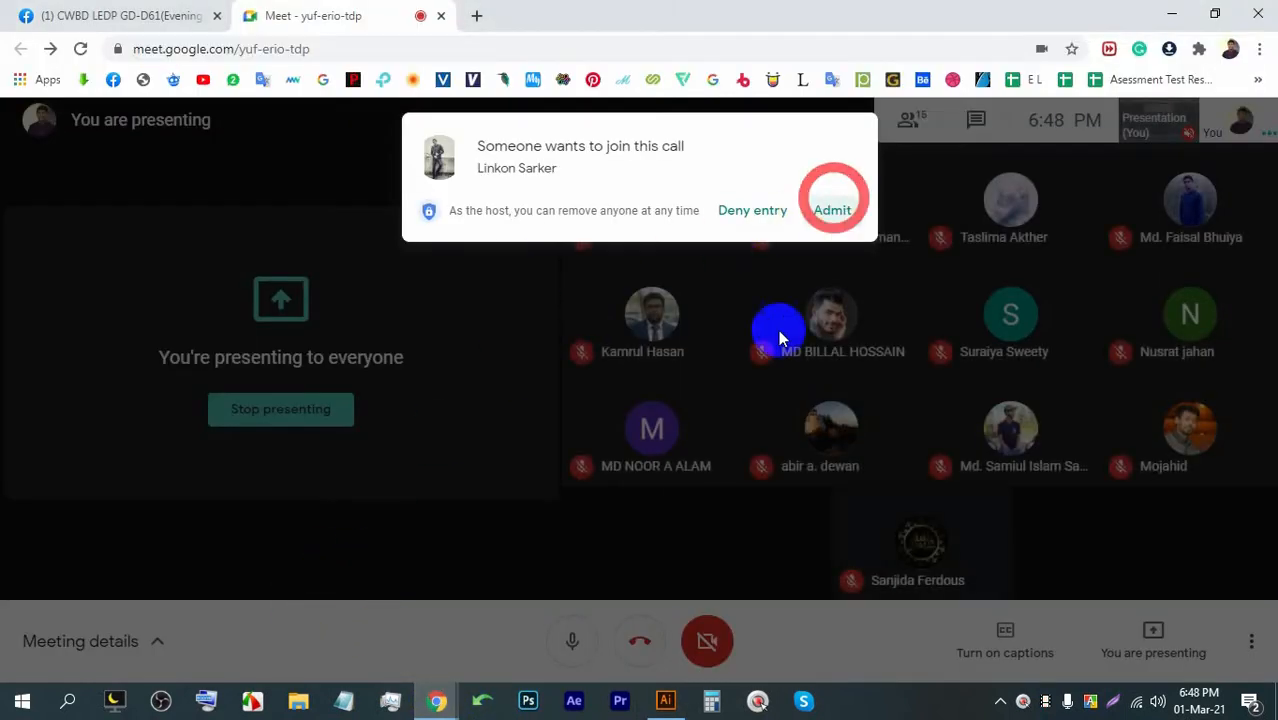
pyautogui.click(665, 700)
# Step: Round the heart's upper lobes to about 87 px, sharpen the bottom tip to 0 px, and tighten the rounding of the top notch
pyautogui.moveTo(313, 320); pyautogui.dragTo(371, 372)
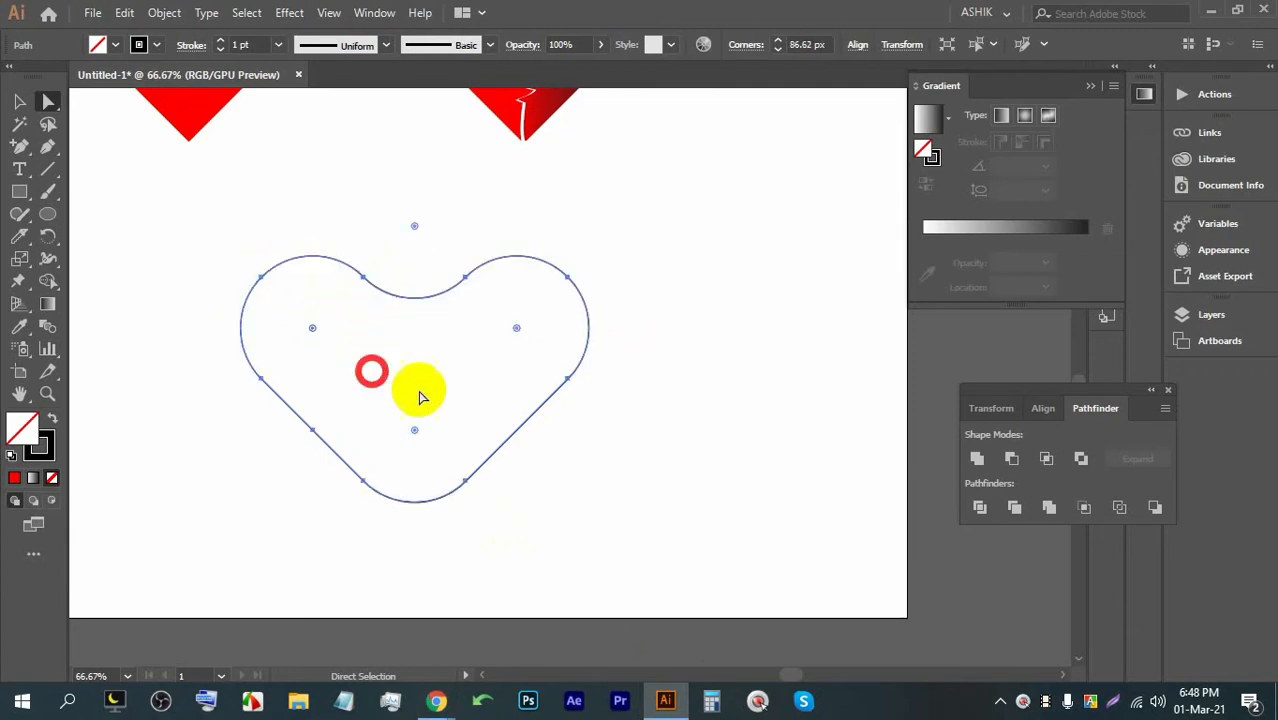
pyautogui.moveTo(414, 432); pyautogui.dragTo(418, 580)
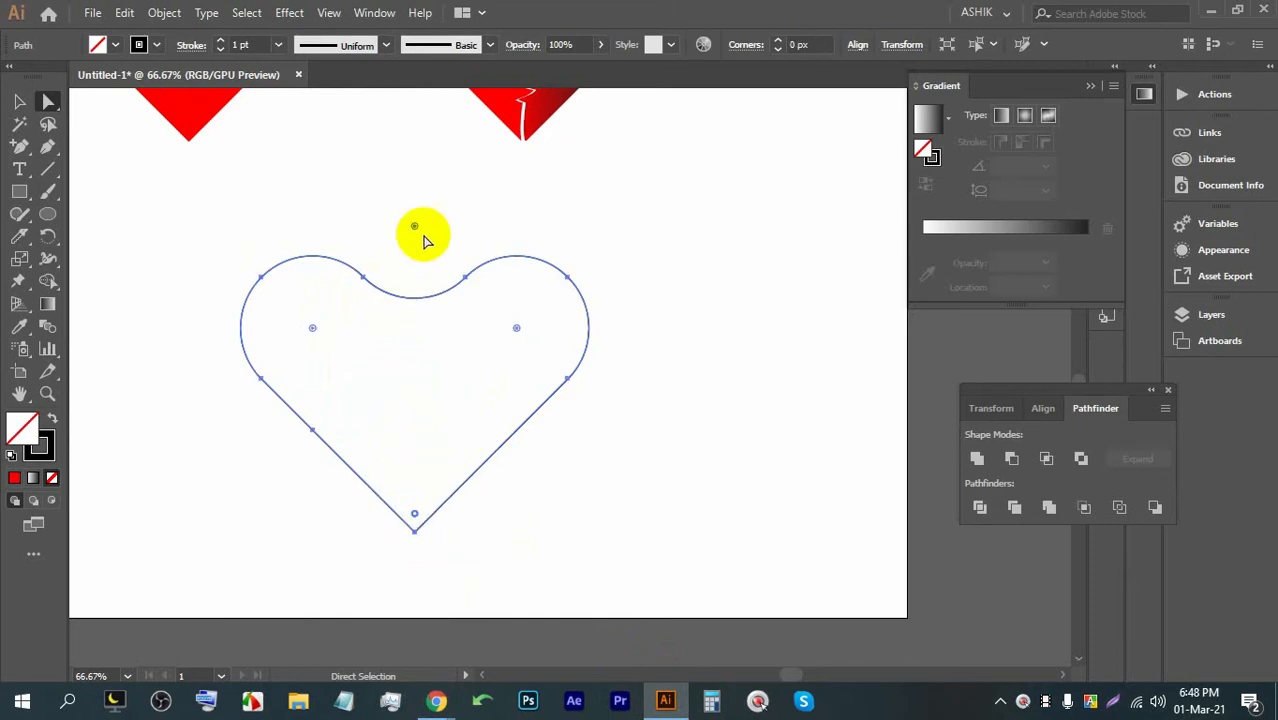
pyautogui.moveTo(414, 230); pyautogui.dragTo(414, 276)
pyautogui.click(778, 262)
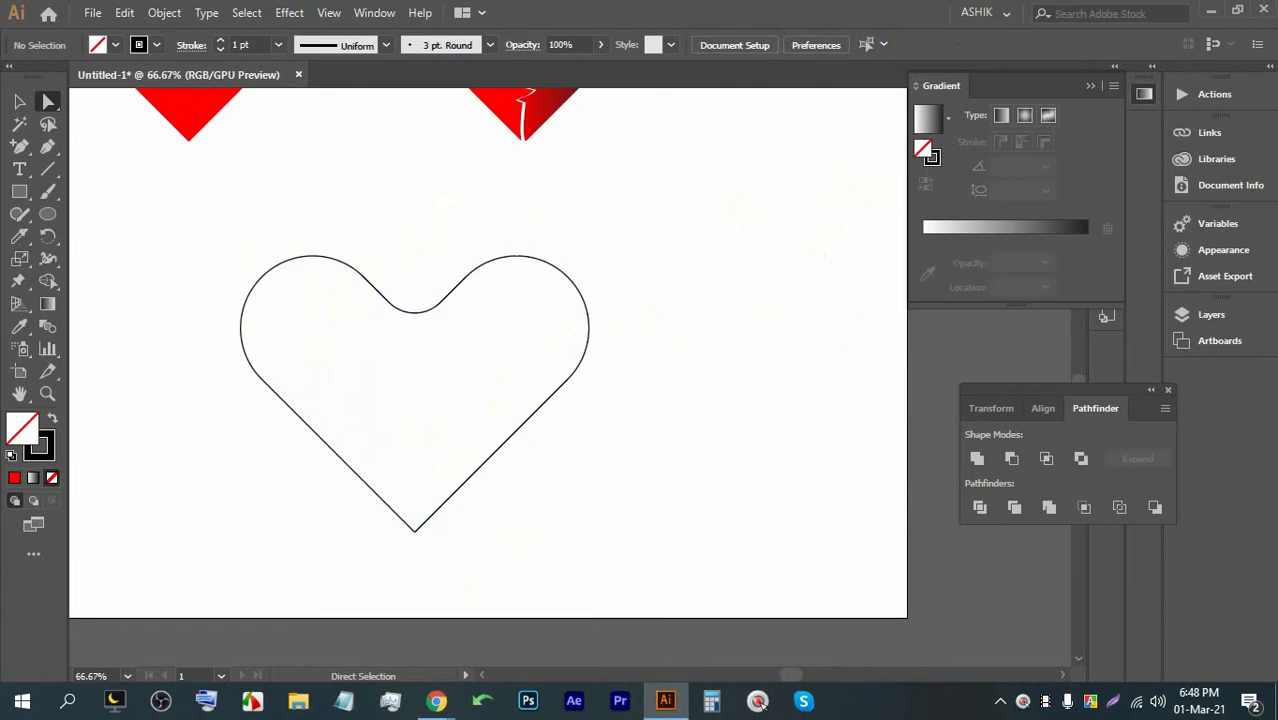
pyautogui.scroll(1, 354, 431)
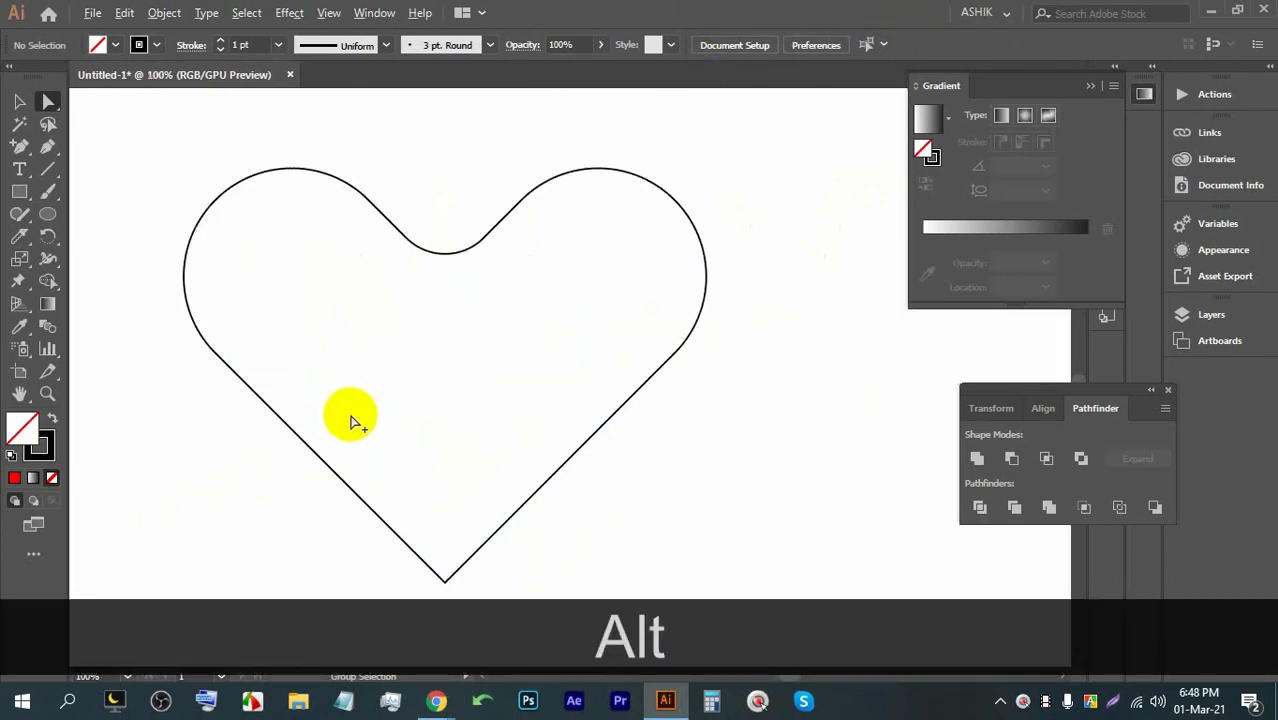
pyautogui.click(15, 243)
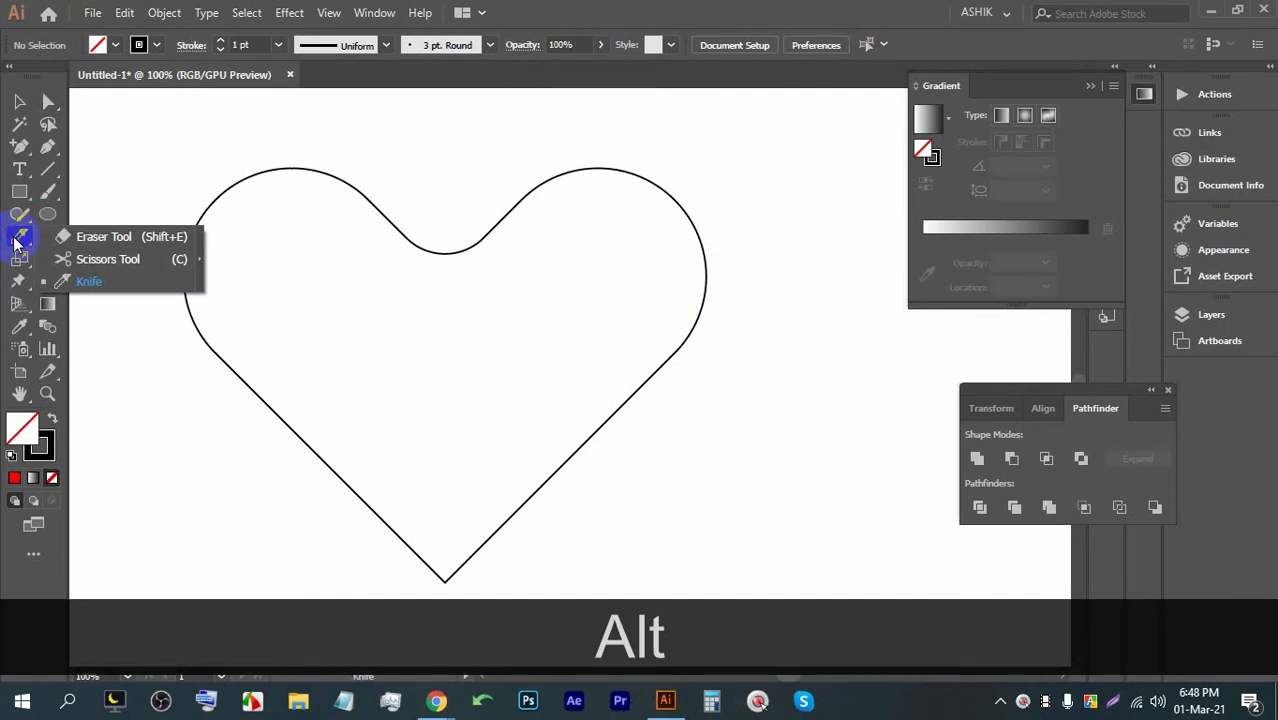
pyautogui.click(17, 243)
pyautogui.click(47, 146)
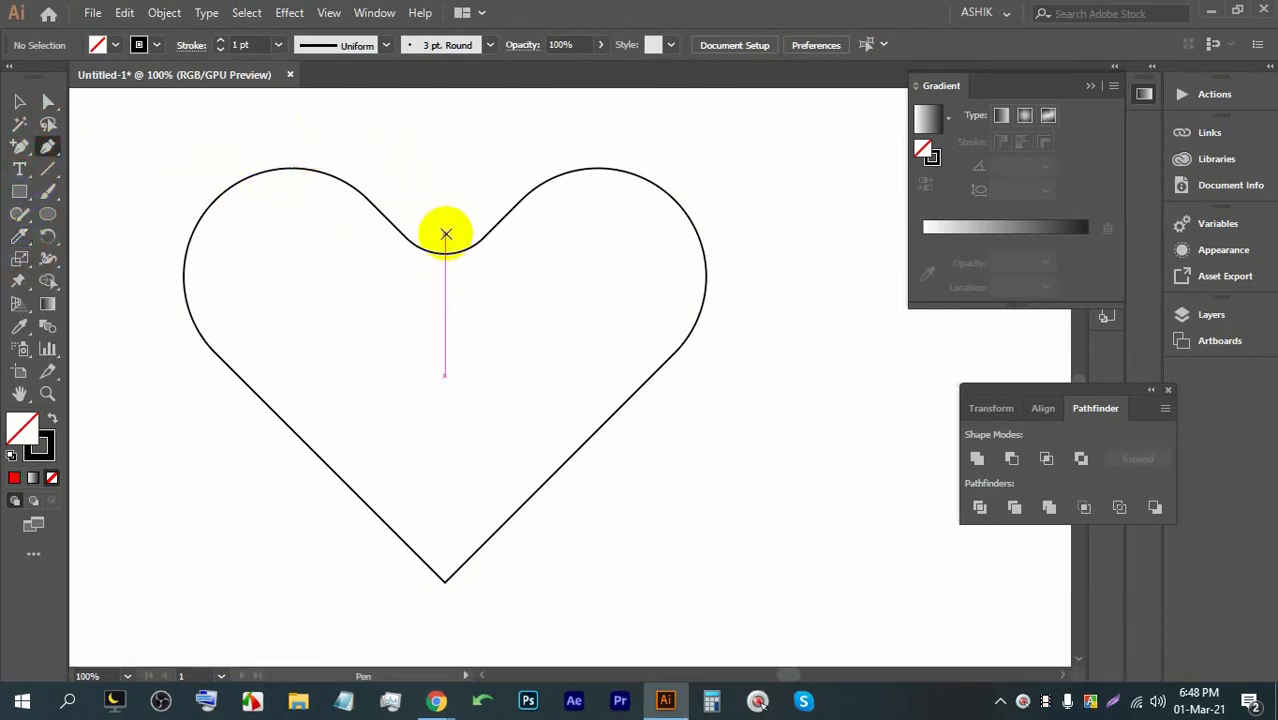
pyautogui.click(446, 227)
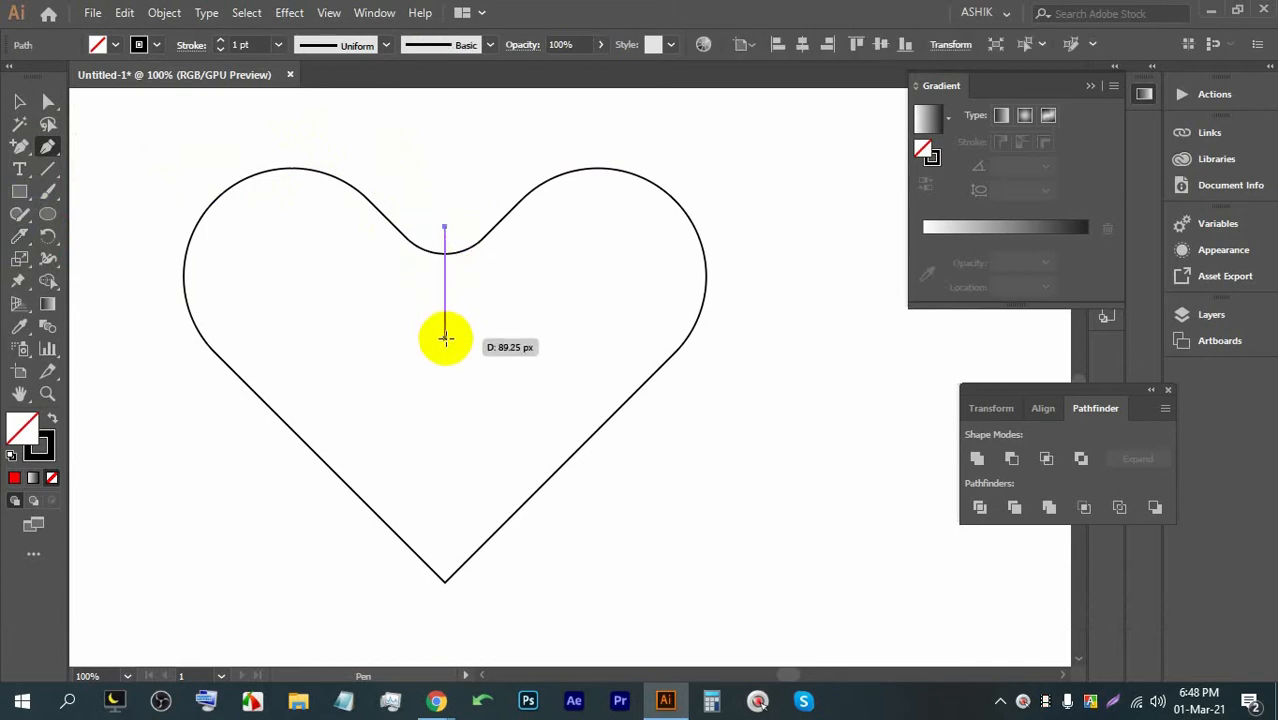
pyautogui.hotkey('ctrl', 'z')
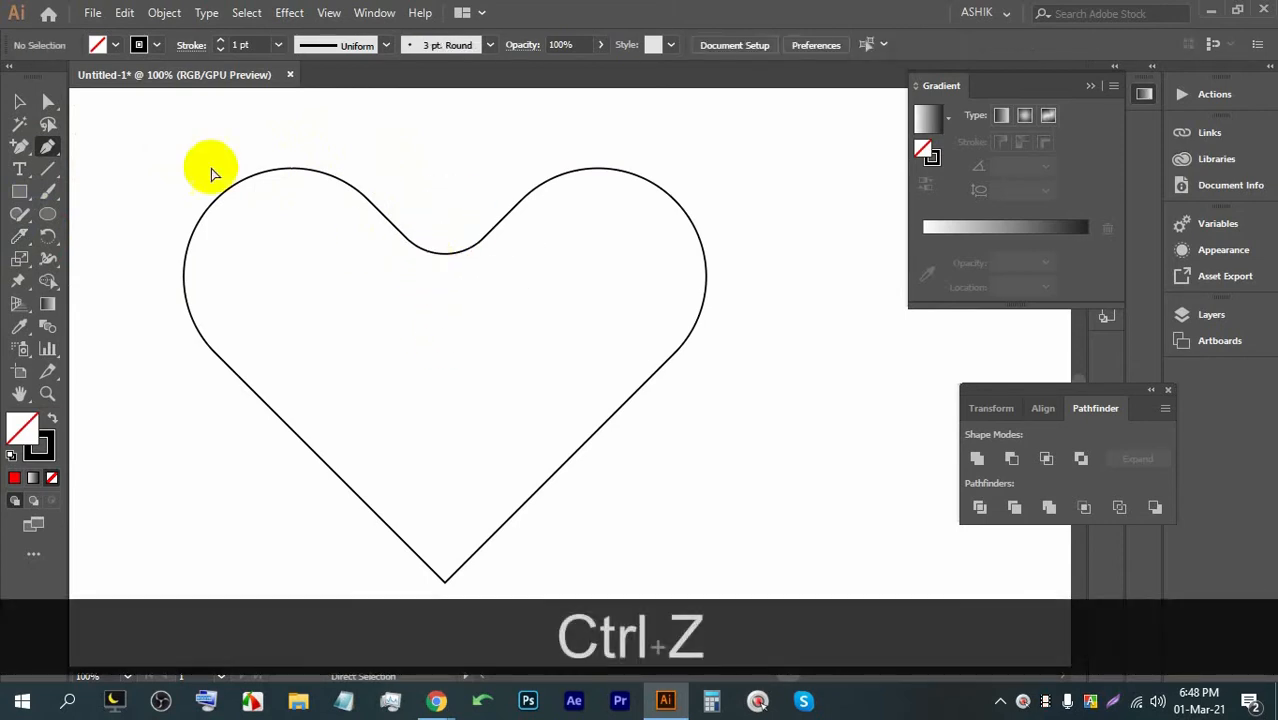
# Step: Fill the heart outline with red and remove its stroke
pyautogui.click(434, 290)
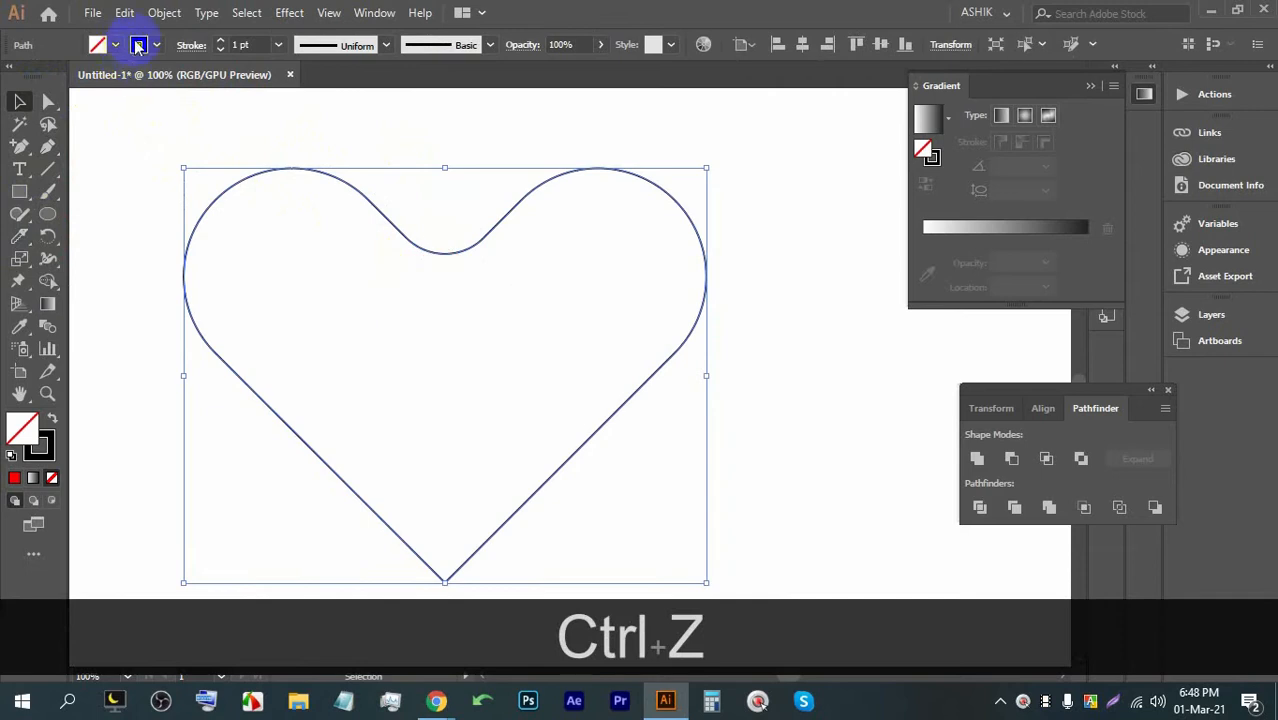
pyautogui.click(106, 44)
pyautogui.click(66, 78)
pyautogui.click(156, 44)
pyautogui.click(156, 44)
pyautogui.click(9, 80)
# Step: Draw a vertical zigzag crack line with the Pen tool from the heart's top notch to just below its tip
pyautogui.click(47, 146)
pyautogui.moveTo(444, 234); pyautogui.dragTo(441, 341)
pyautogui.click(469, 380)
pyautogui.click(441, 435)
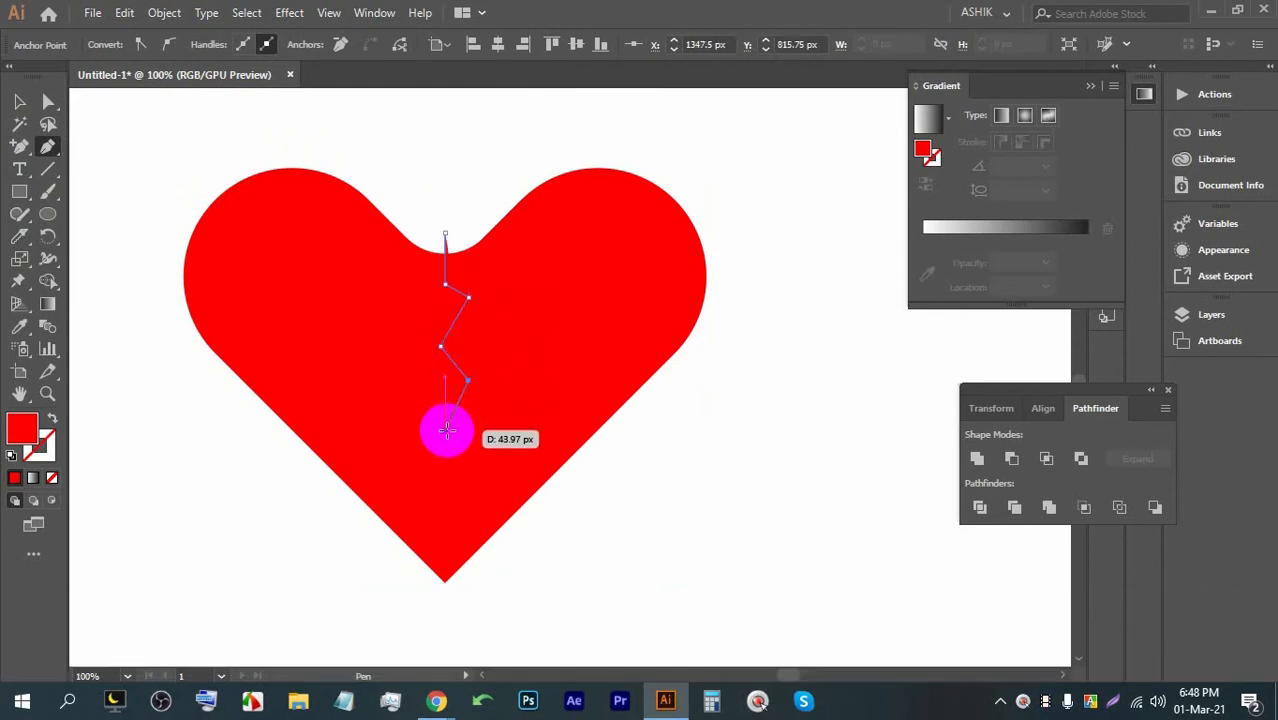
pyautogui.click(469, 470)
pyautogui.click(440, 510)
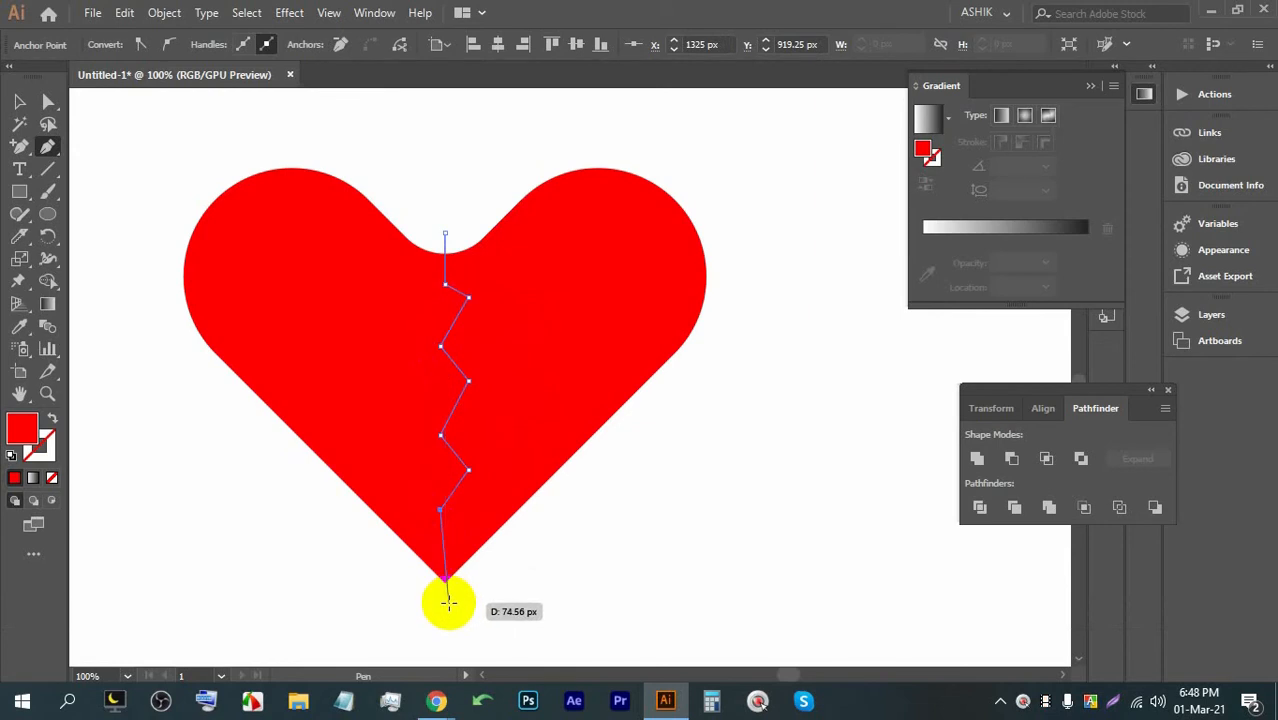
pyautogui.click(448, 601)
# Step: Give the zigzag line no fill and a black 3 pt stroke
pyautogui.click(19, 101)
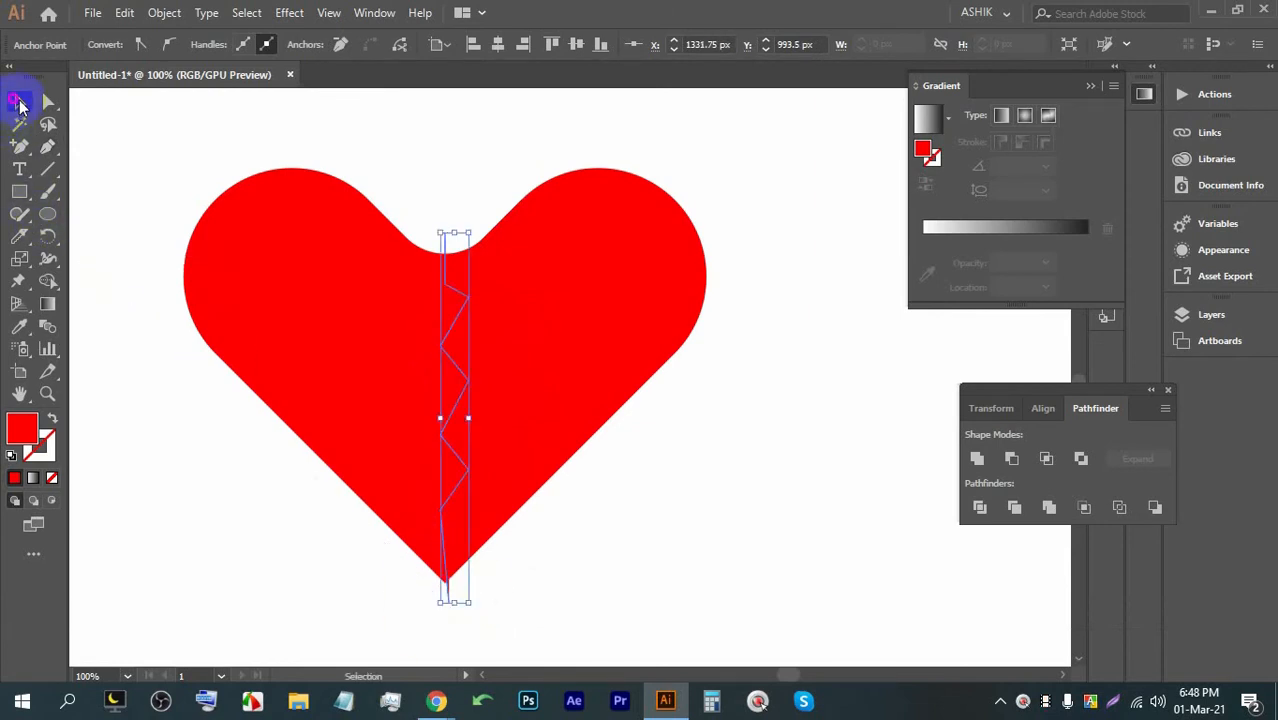
pyautogui.click(420, 185)
pyautogui.moveTo(426, 213); pyautogui.dragTo(450, 240)
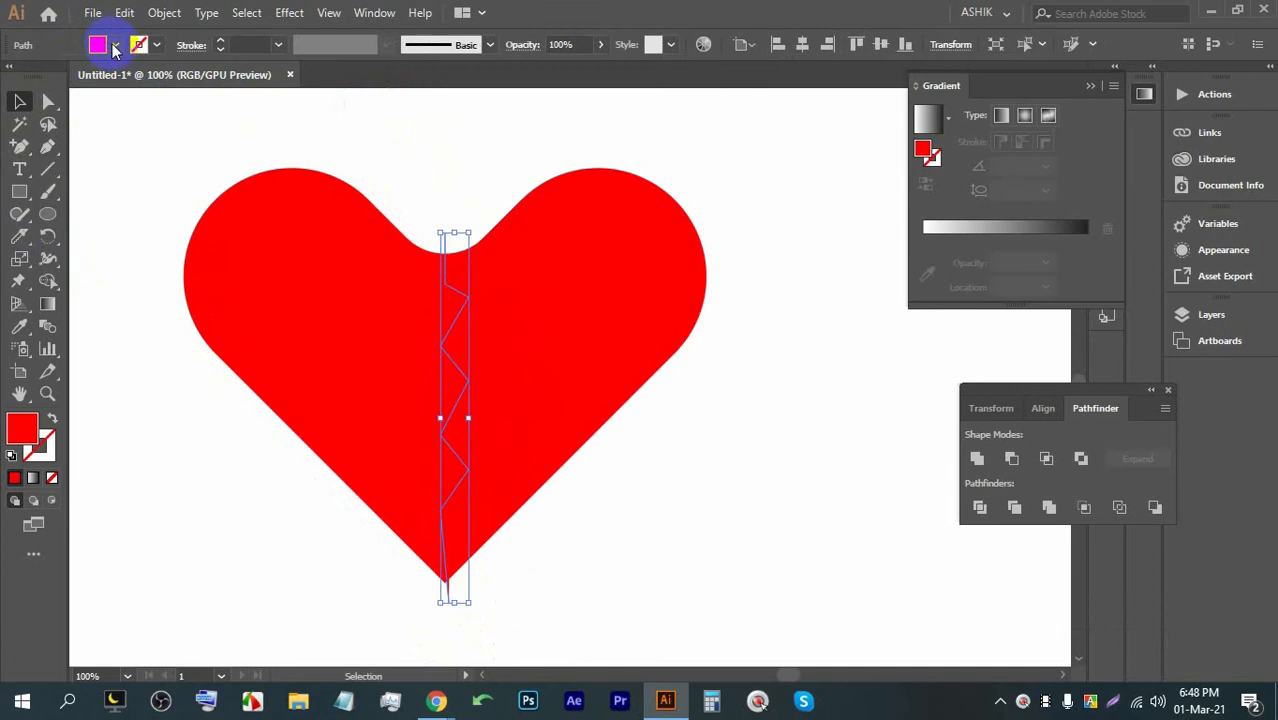
pyautogui.click(114, 47)
pyautogui.click(16, 78)
pyautogui.click(159, 43)
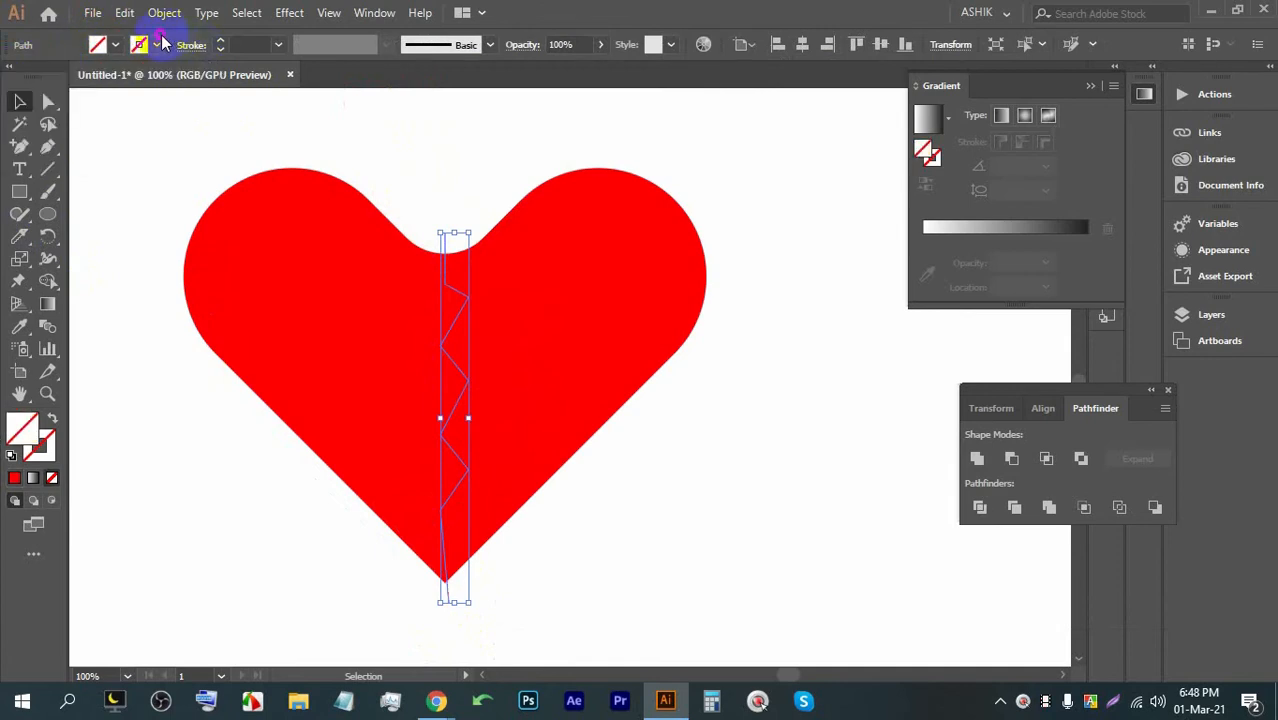
pyautogui.click(218, 41)
pyautogui.click(221, 42)
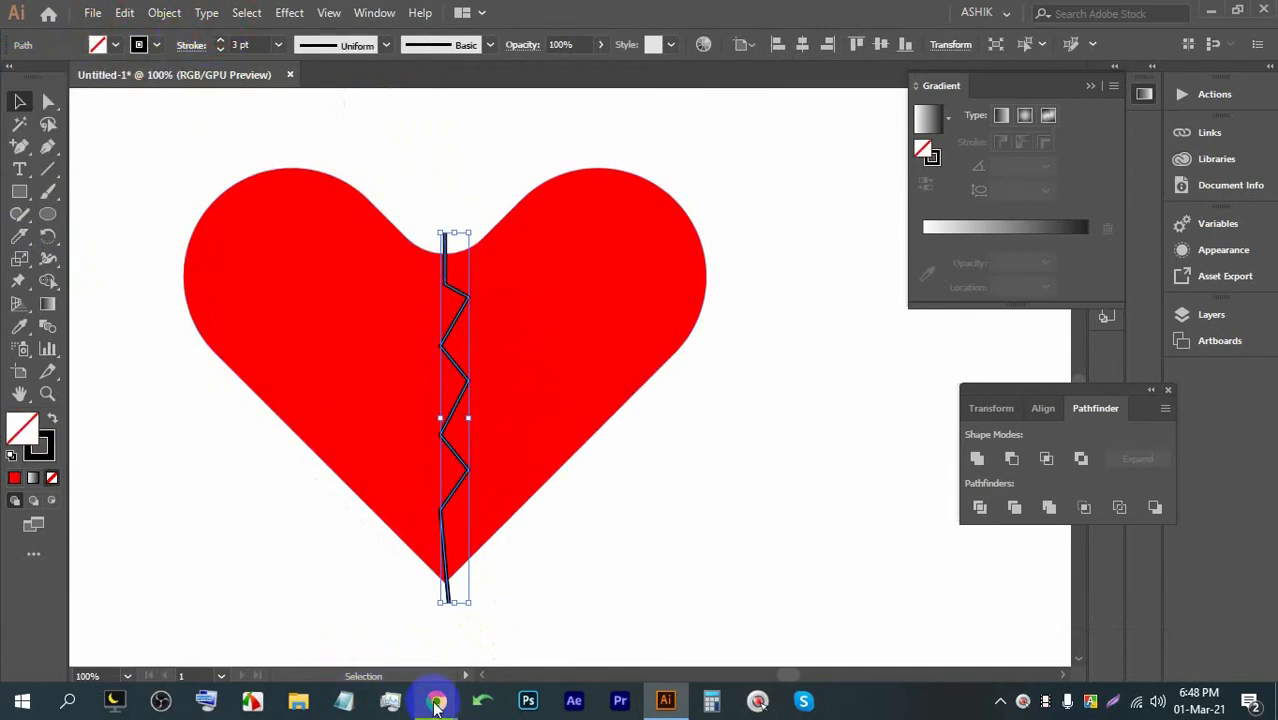
# Step: Go back to the Google Meet call in Chrome, let in the next person waiting, and return to Illustrator
pyautogui.moveTo(432, 698)
pyautogui.click(337, 633)
pyautogui.click(830, 212)
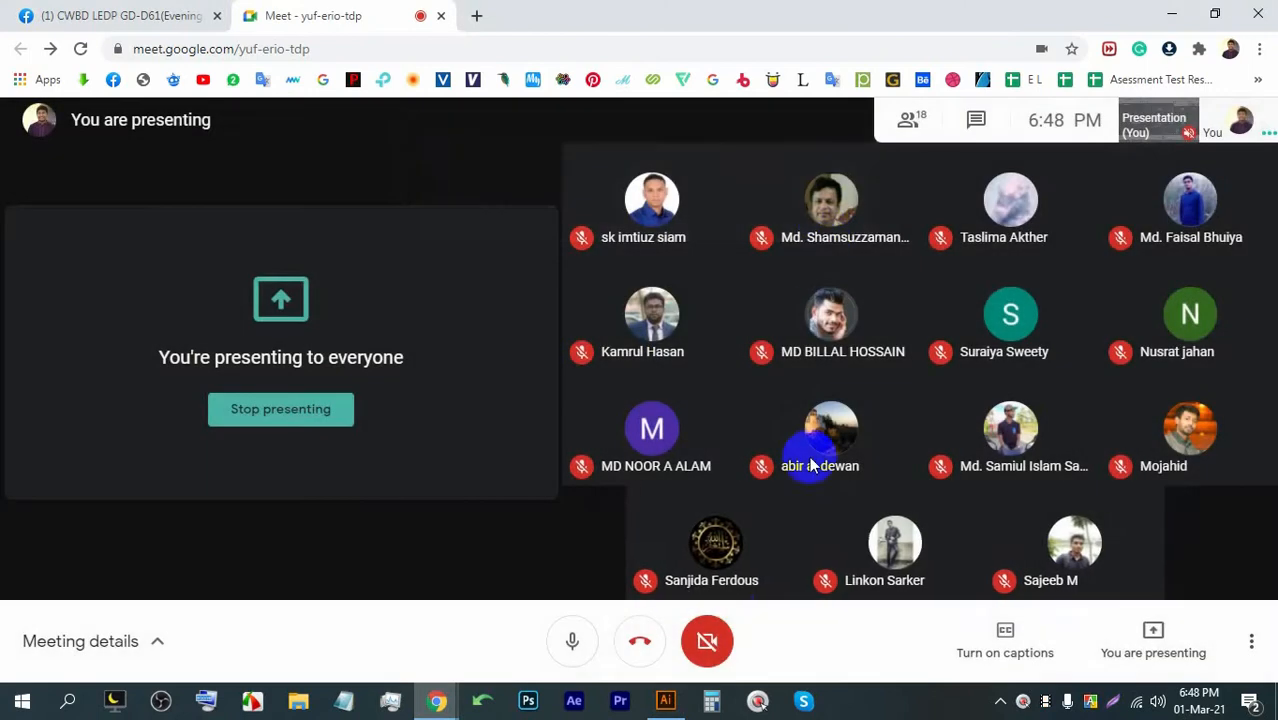
pyautogui.click(665, 700)
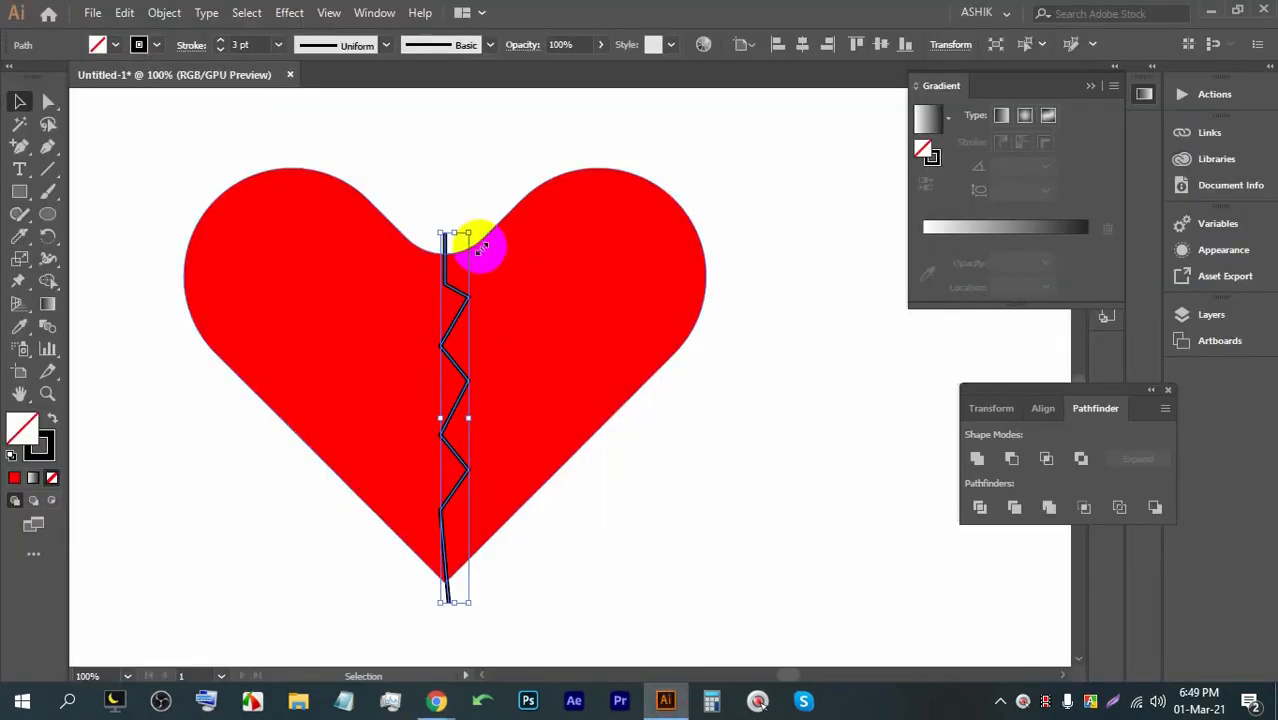
# Step: Thicken the zigzag line's stroke to 6 pt, colour it white, and deselect it
pyautogui.click(221, 42)
pyautogui.click(157, 44)
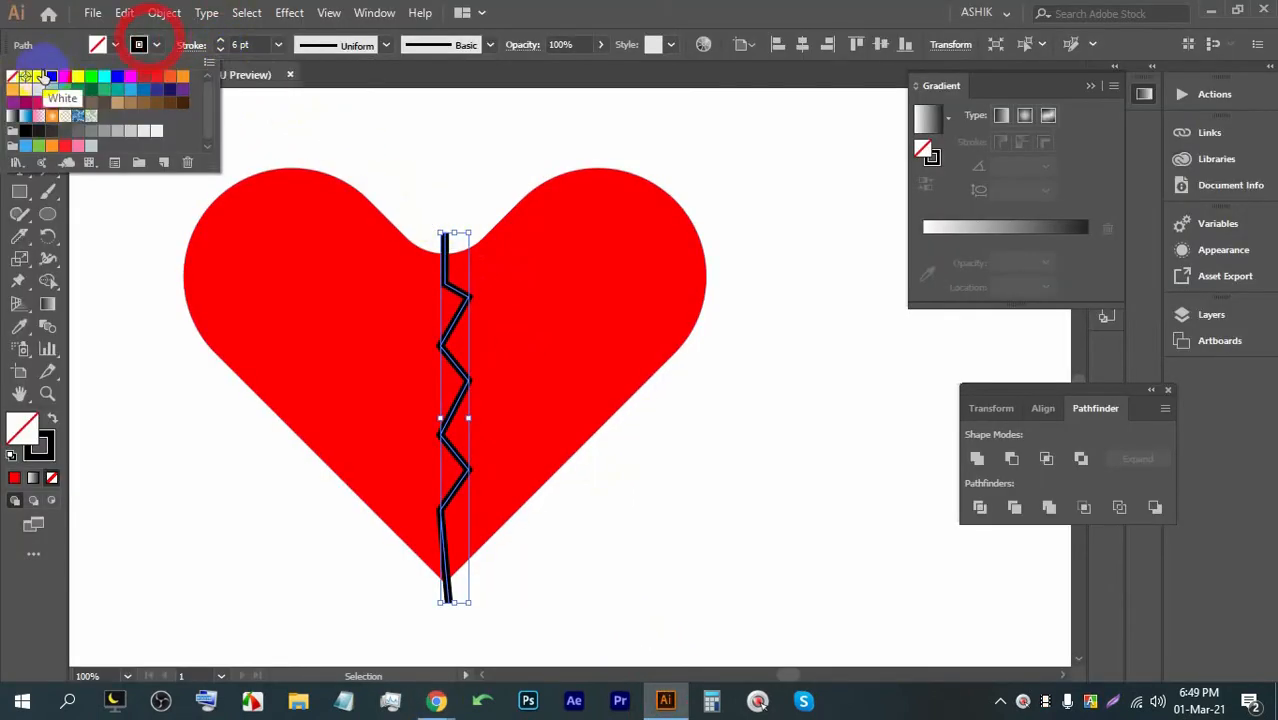
pyautogui.click(36, 77)
pyautogui.click(602, 6)
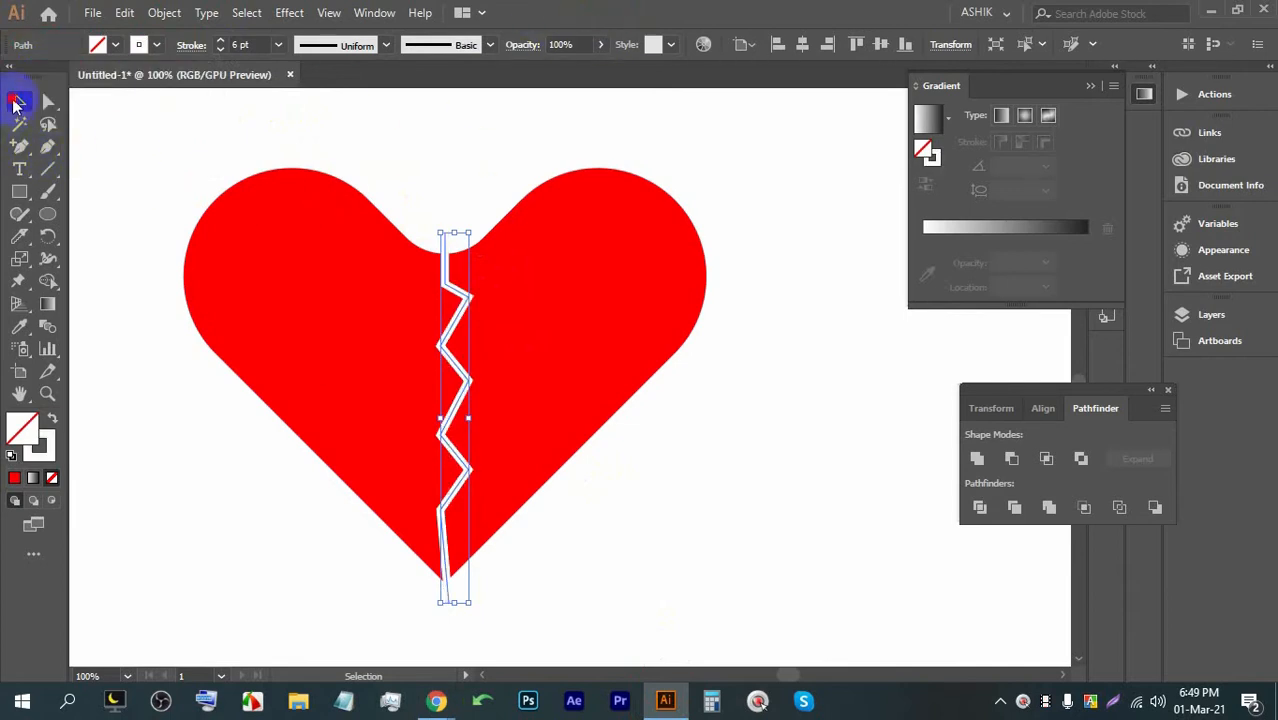
pyautogui.click(789, 432)
# Step: Draw a hexagon with the Polygon tool on the empty artboard area left of the large broken heart
pyautogui.keyDown('alt'); pyautogui.scroll(-3, 727, 419); pyautogui.keyUp('alt')
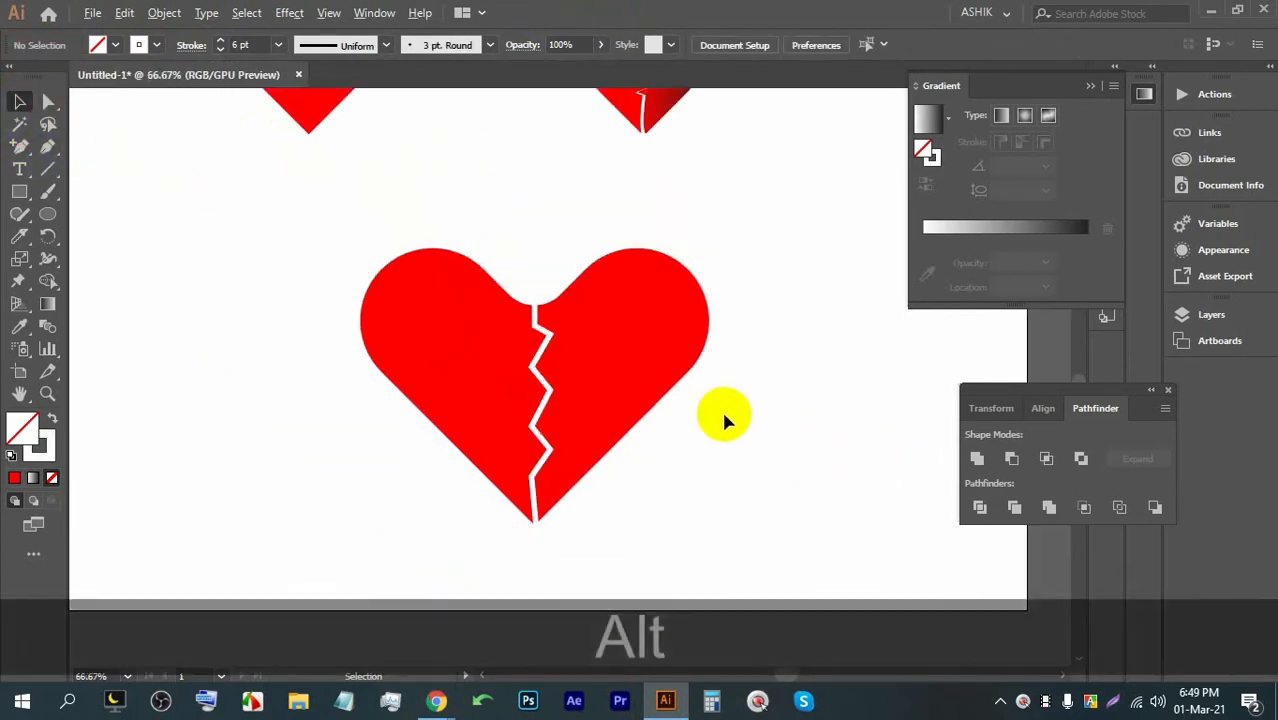
pyautogui.keyDown('alt'); pyautogui.scroll(1, 763, 255); pyautogui.keyUp('alt')
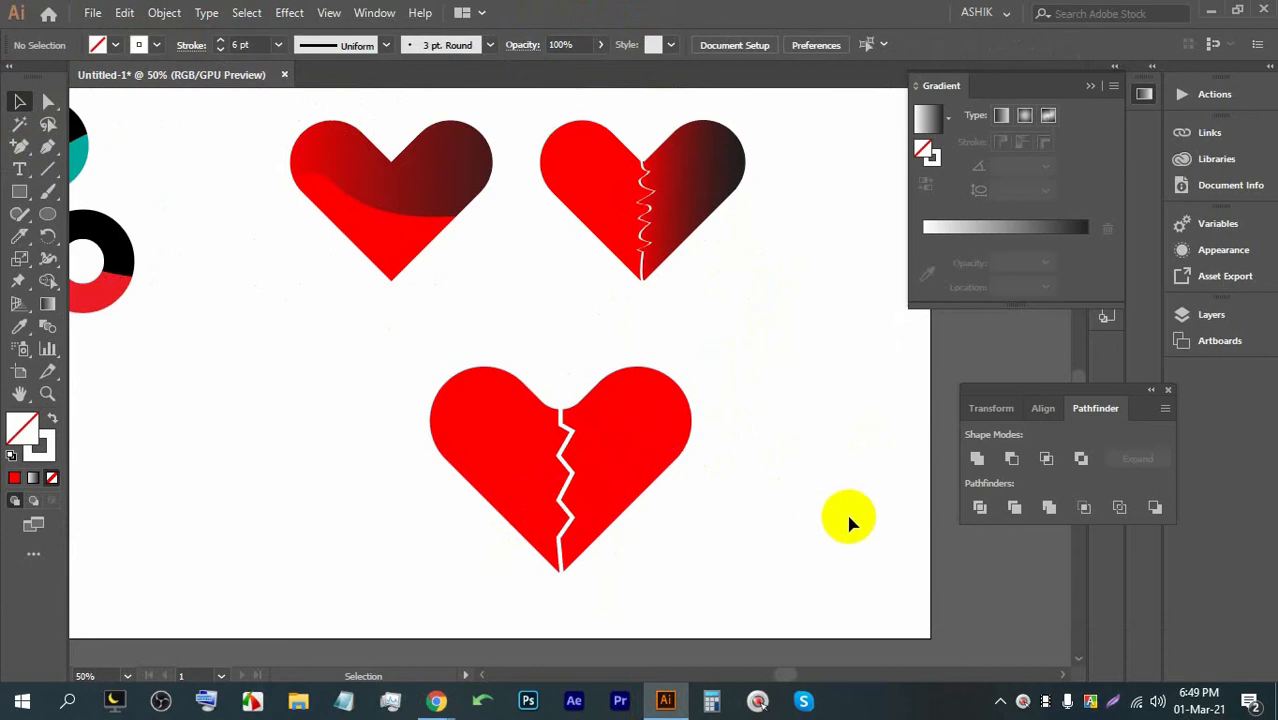
pyautogui.scroll(-2, 684, 282)
pyautogui.scroll(4, 365, 428)
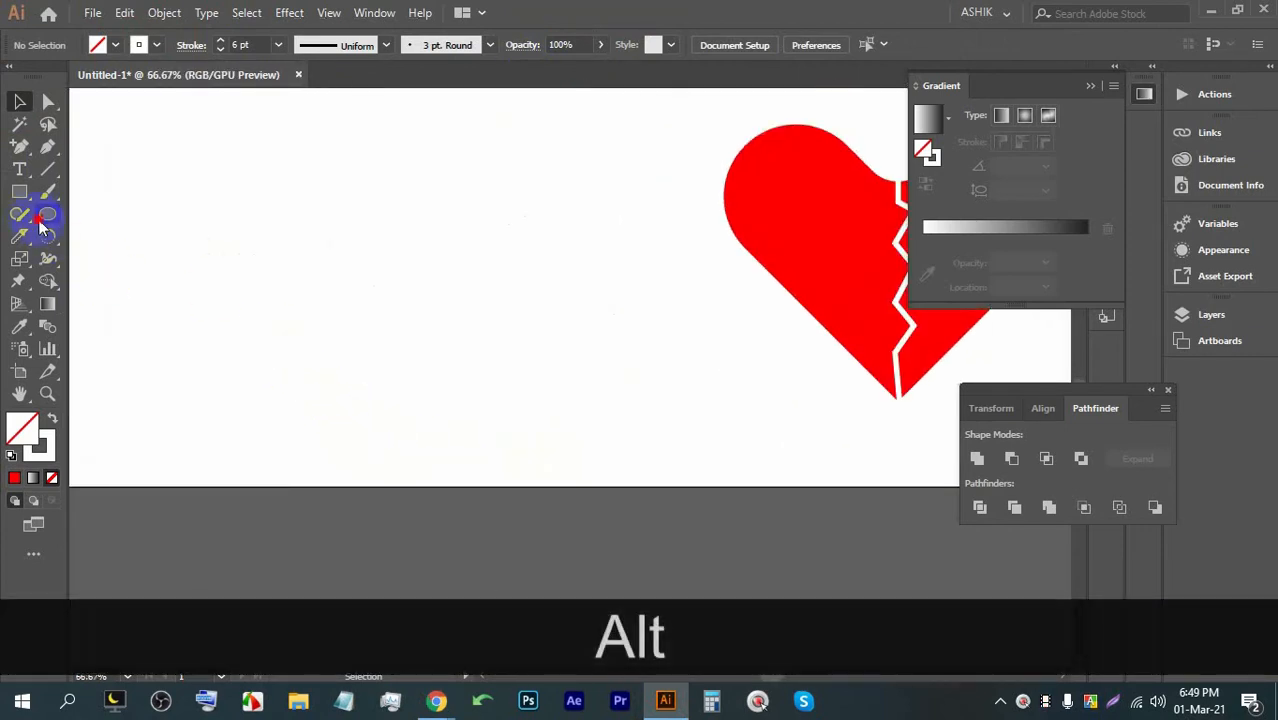
pyautogui.click(19, 191)
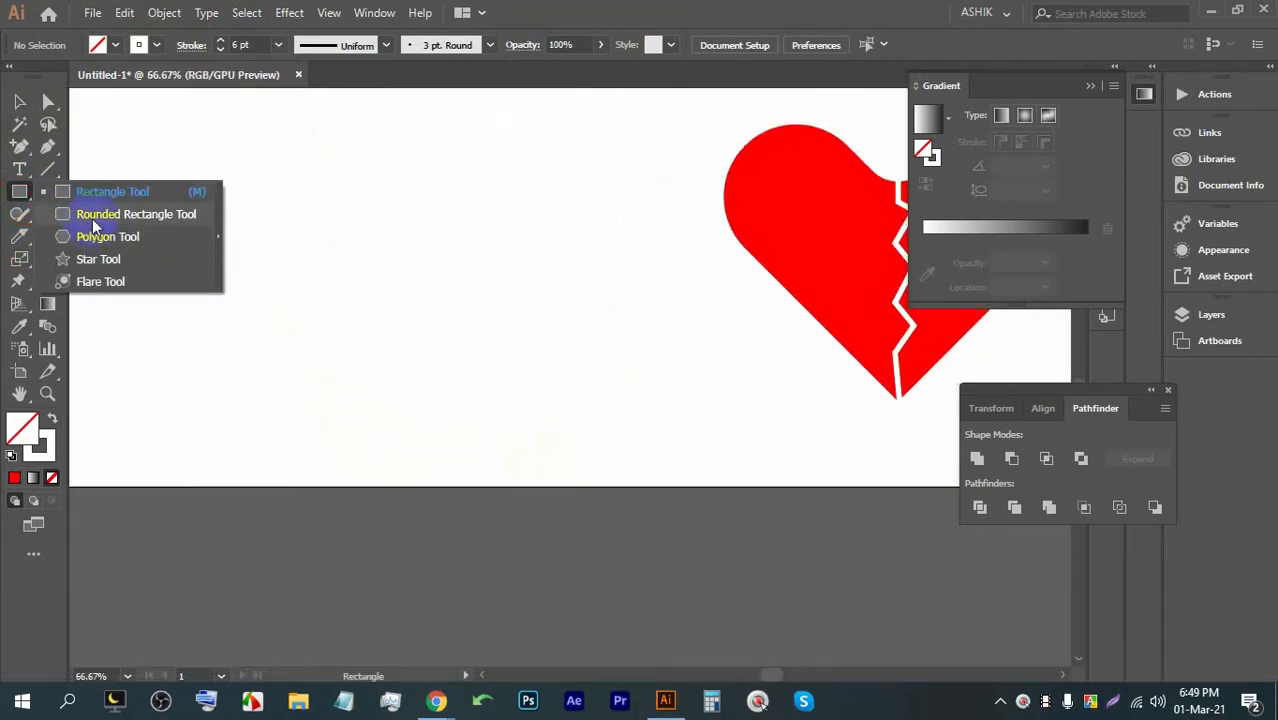
pyautogui.click(100, 234)
pyautogui.moveTo(334, 234); pyautogui.dragTo(371, 294)
pyautogui.scroll(2, 305, 130)
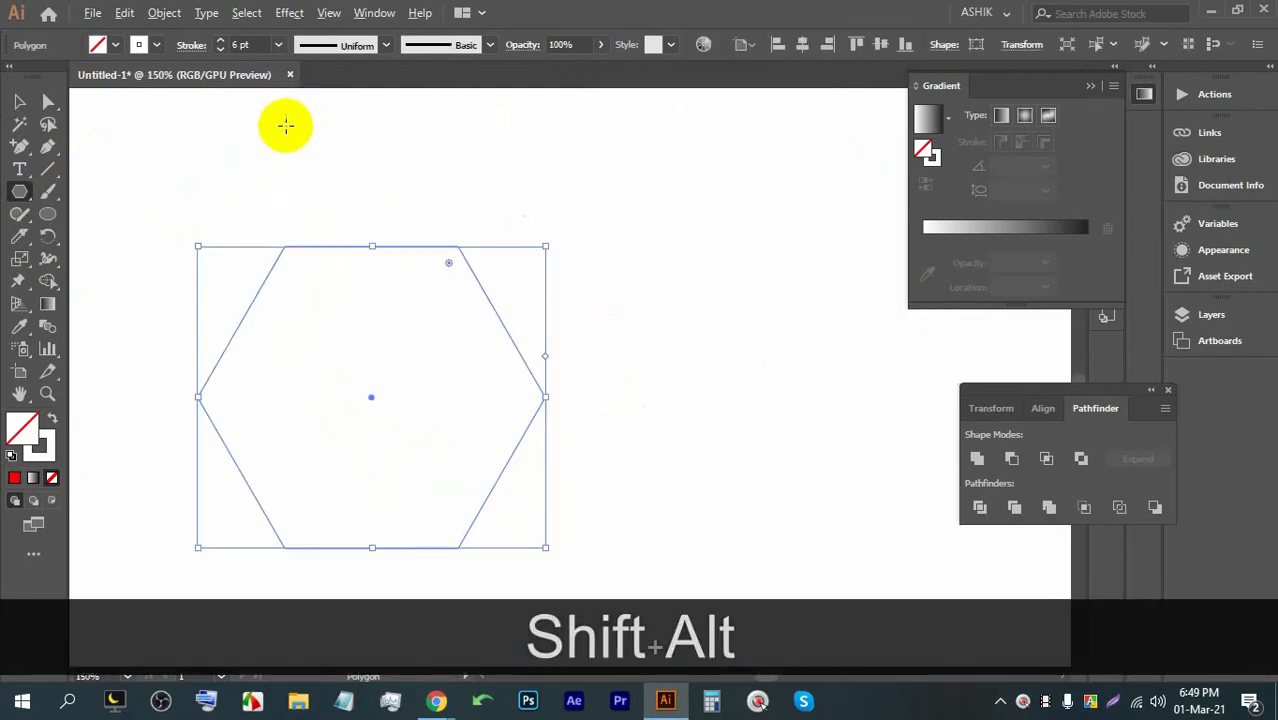
# Step: Fill the hexagon with dark red and remove its stroke
pyautogui.click(117, 45)
pyautogui.click(146, 78)
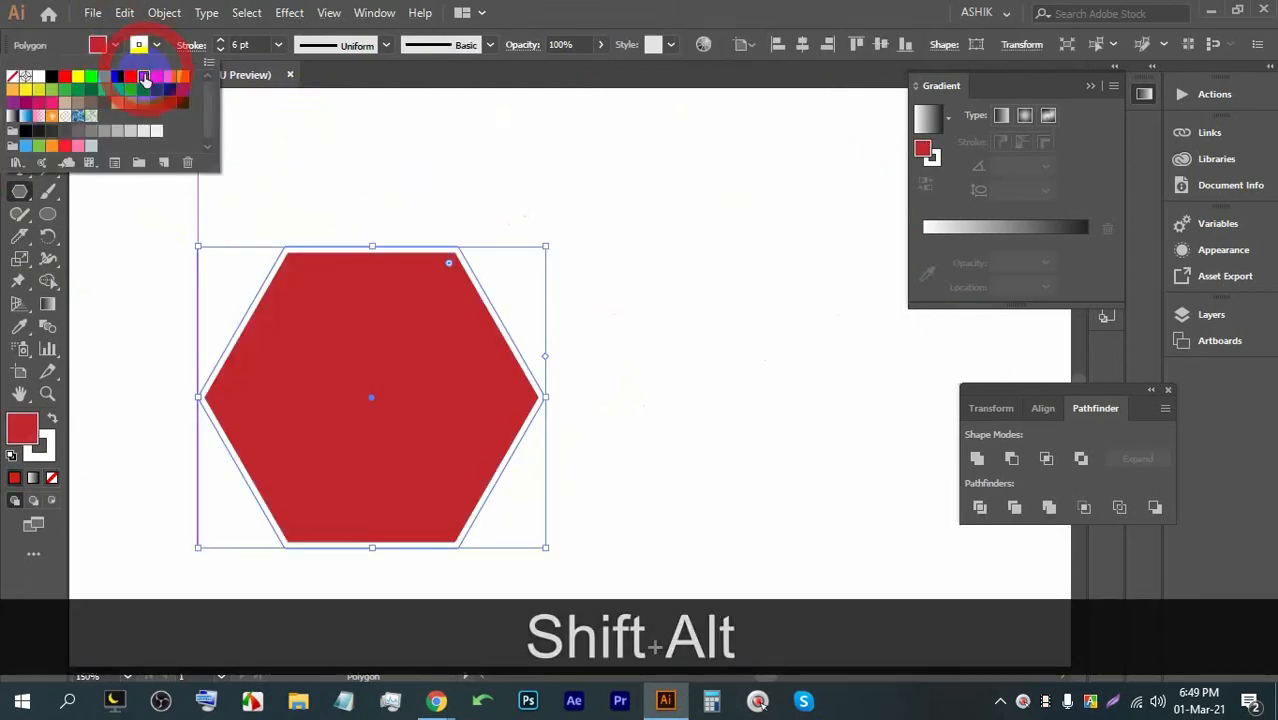
pyautogui.click(156, 47)
pyautogui.click(13, 77)
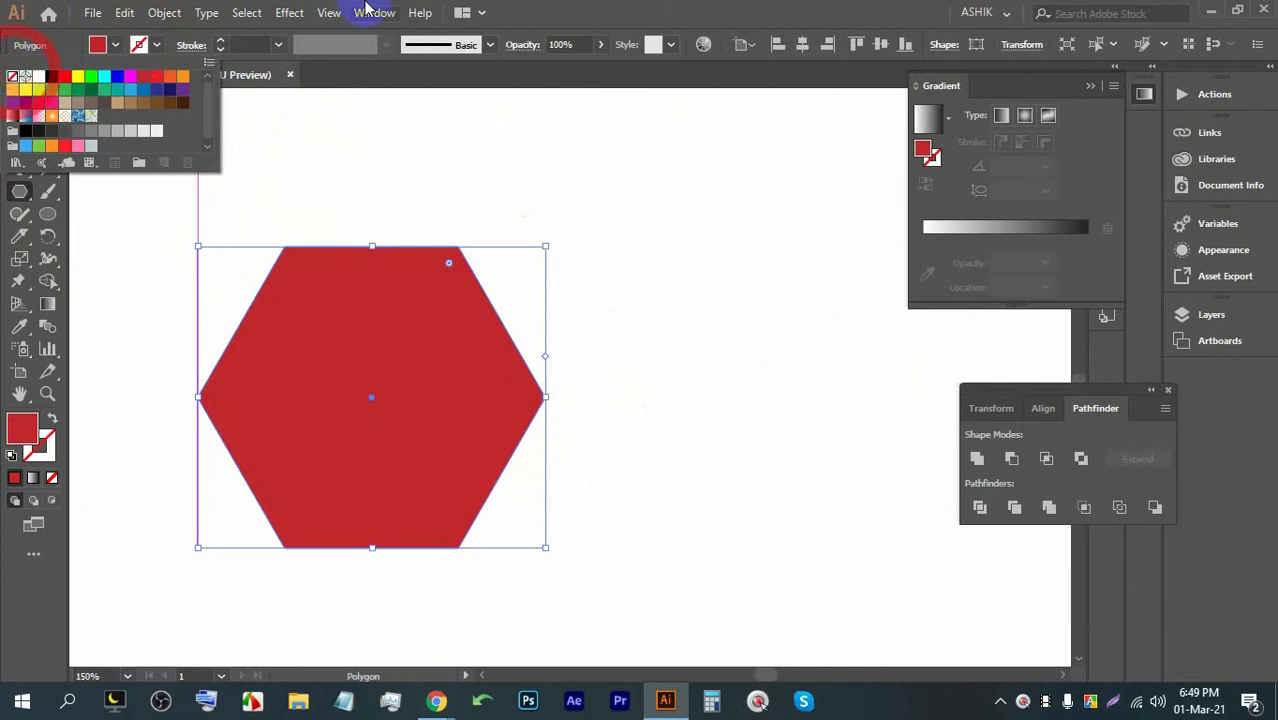
# Step: Slice the hexagon with the Knife tool: one straight cut across its upper part and a curved cut down each side
pyautogui.click(25, 240)
pyautogui.scroll(1, 319, 305)
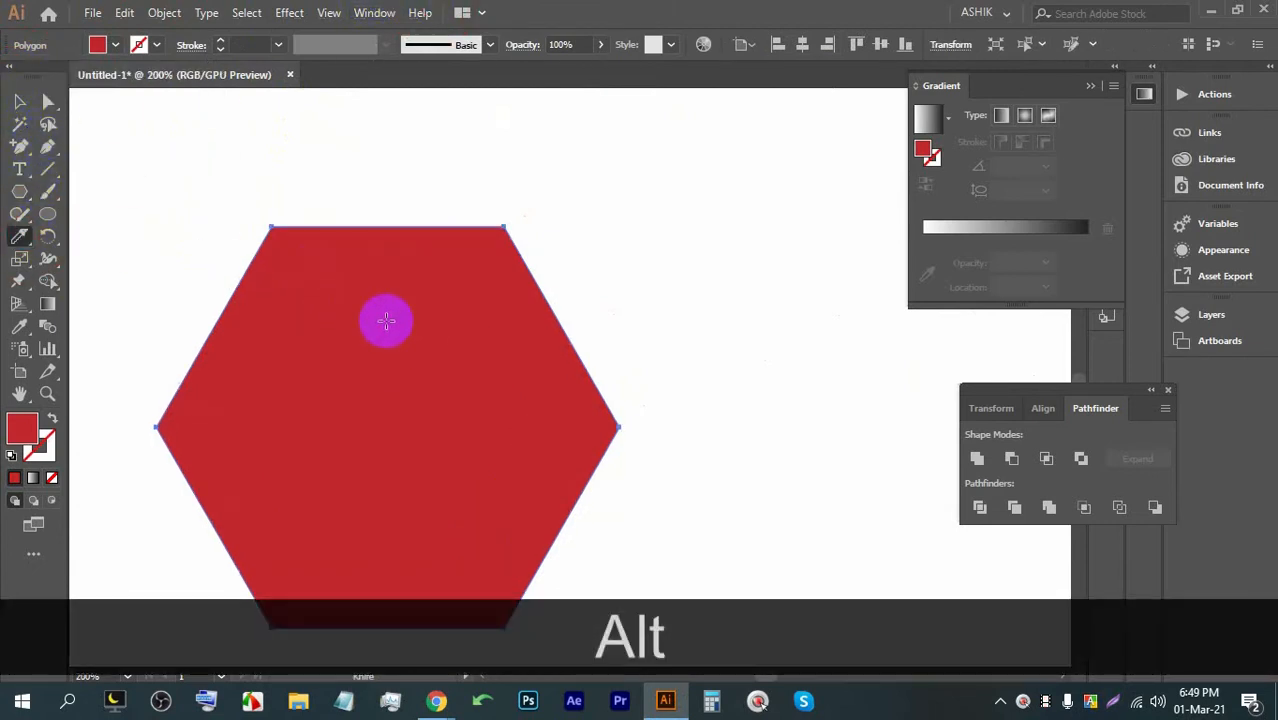
pyautogui.moveTo(208, 295); pyautogui.dragTo(648, 292)
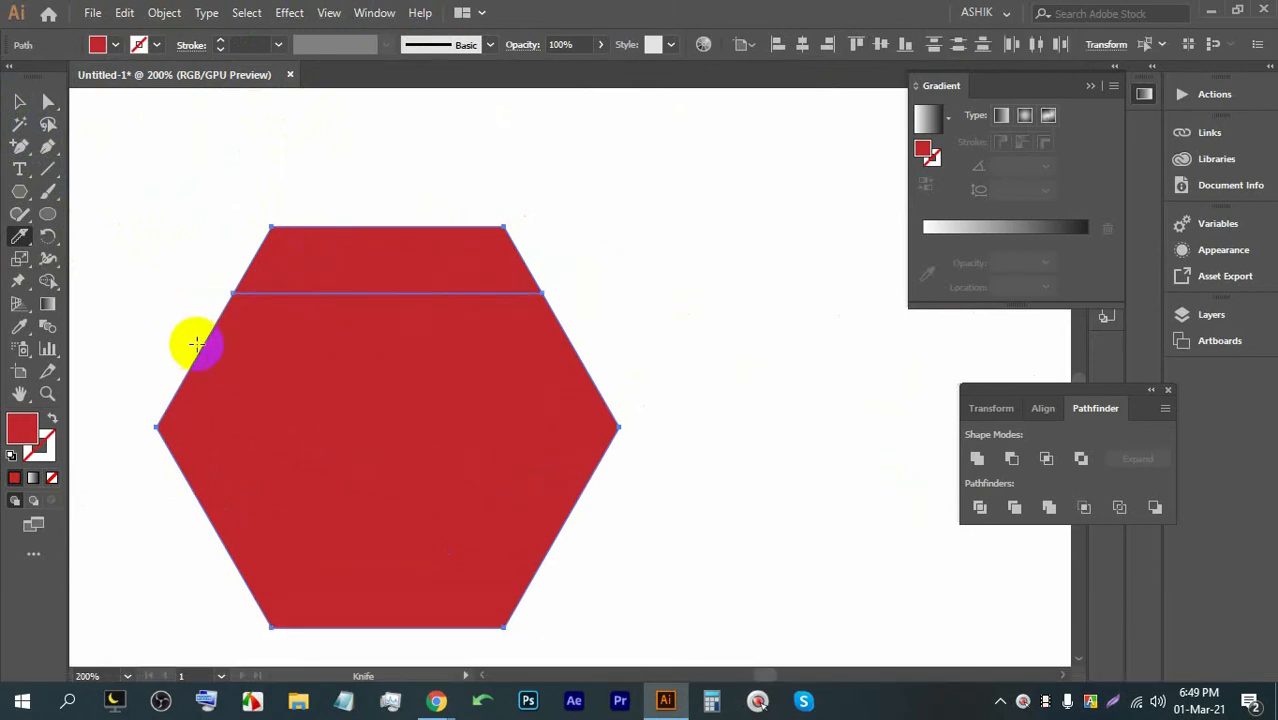
pyautogui.moveTo(195, 321)
pyautogui.mouseDown()
pyautogui.moveTo(277, 459)
pyautogui.moveTo(386, 599)
pyautogui.moveTo(197, 623)
pyautogui.mouseUp()
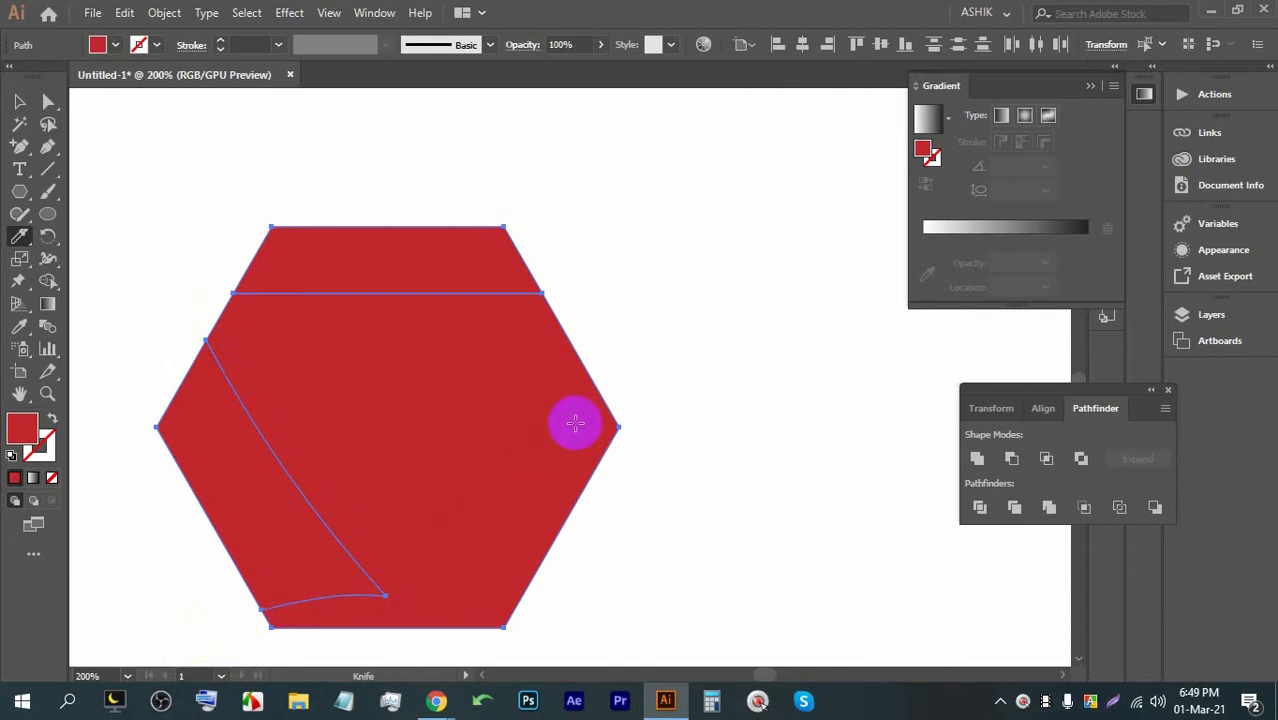
pyautogui.moveTo(594, 314)
pyautogui.mouseDown()
pyautogui.moveTo(419, 599)
pyautogui.moveTo(456, 668)
pyautogui.mouseUp()
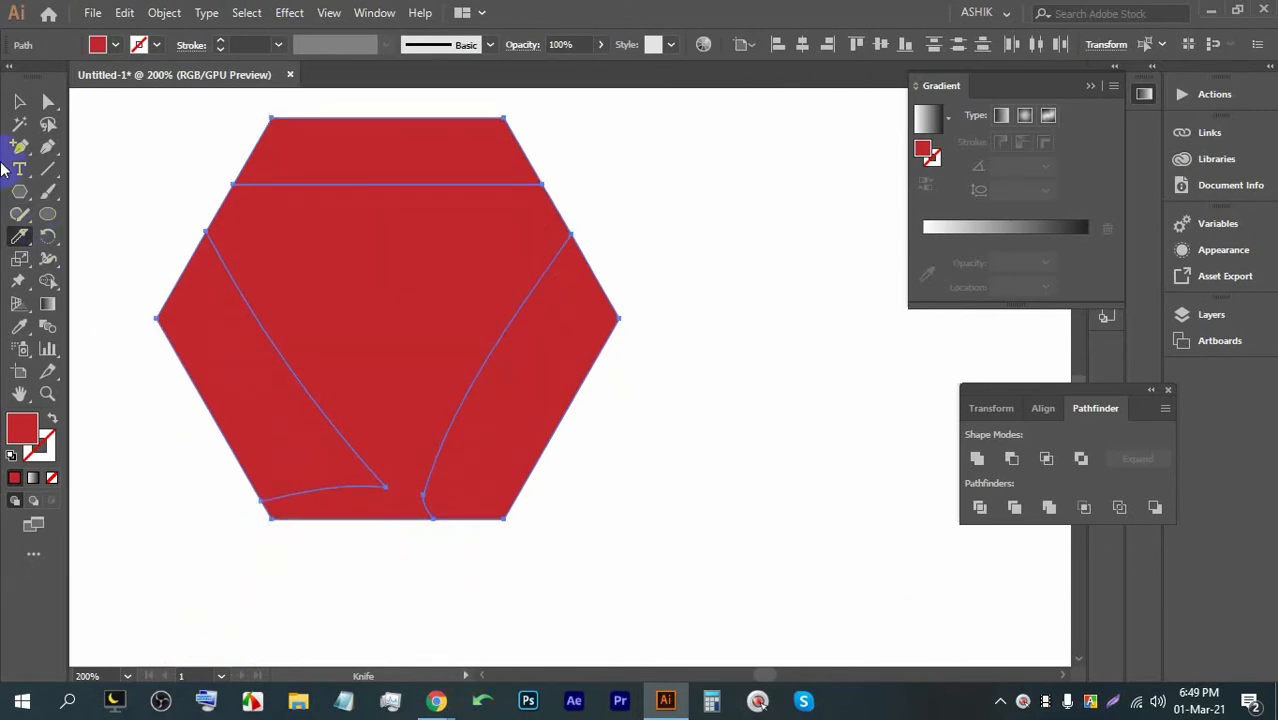
# Step: Copy the gradient from the heart with the curved cut onto the hexagon's top slice with the Eyedropper tool
pyautogui.click(20, 103)
pyautogui.click(285, 391)
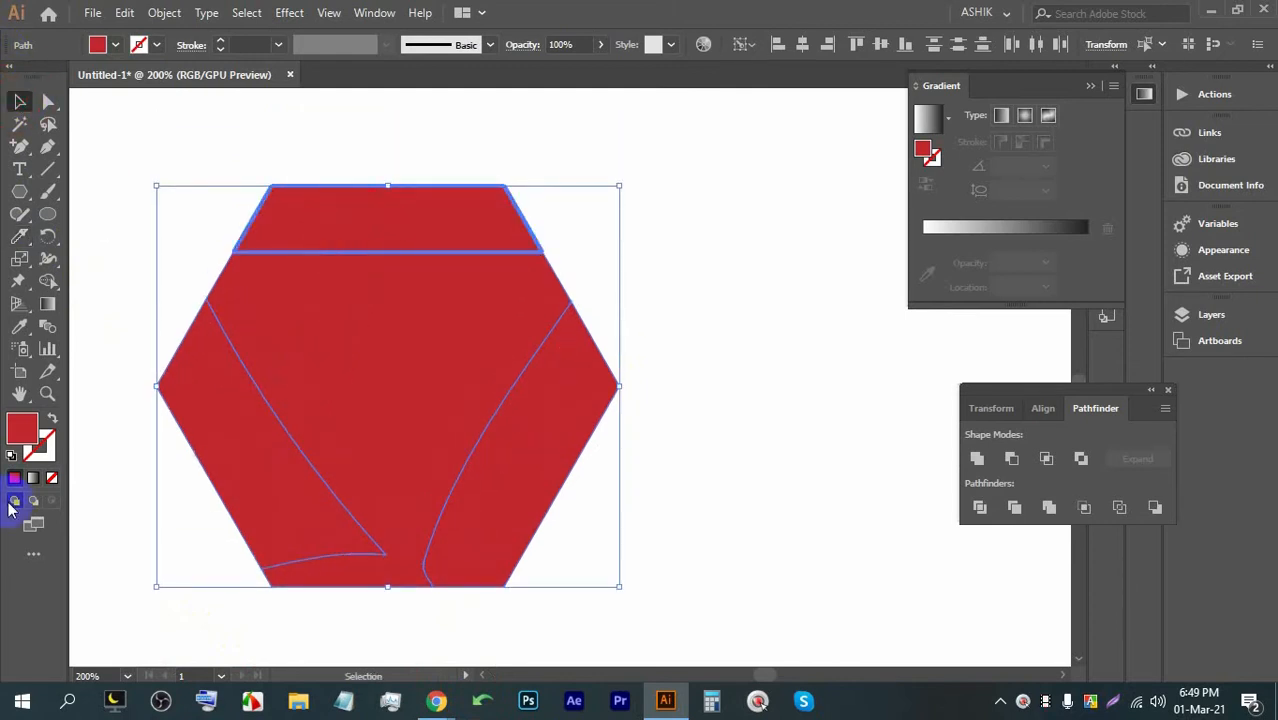
pyautogui.scroll(-2, 390, 457)
pyautogui.click(463, 358)
pyautogui.rightClick(362, 365)
pyautogui.click(650, 295)
pyautogui.click(397, 328)
pyautogui.scroll(-3, 405, 331)
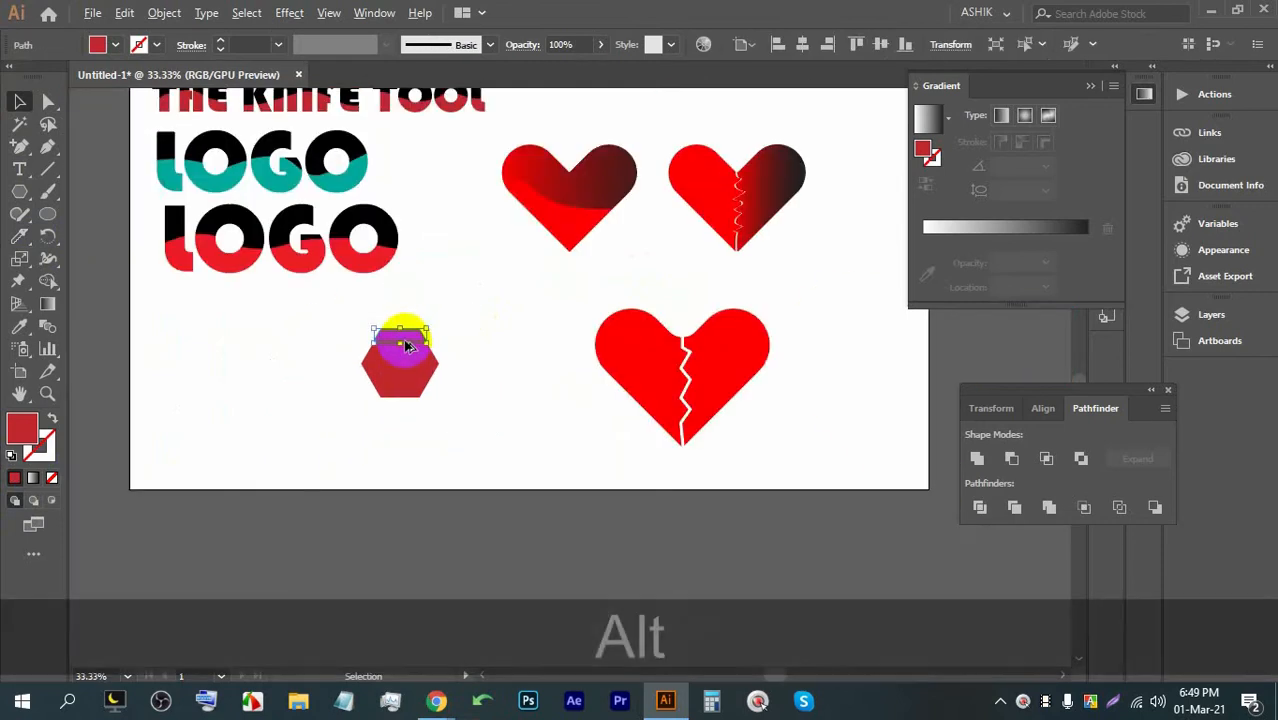
pyautogui.scroll(1, 406, 328)
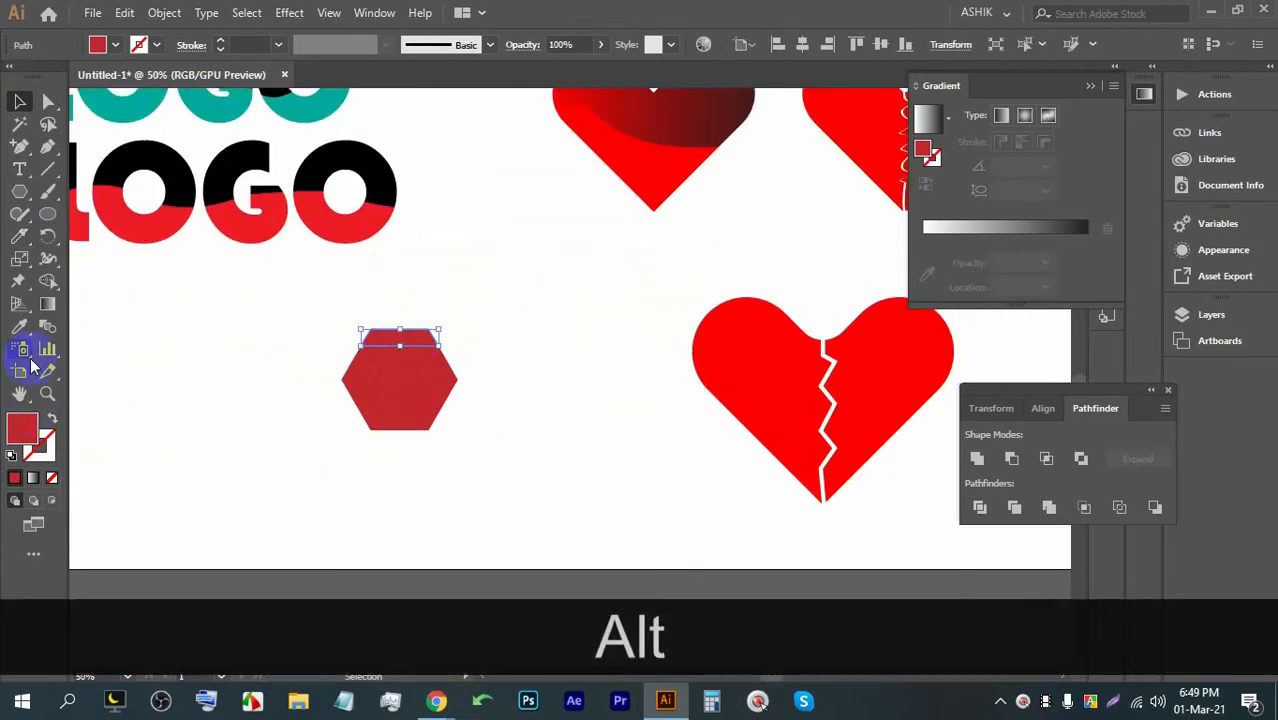
pyautogui.click(20, 327)
pyautogui.click(673, 108)
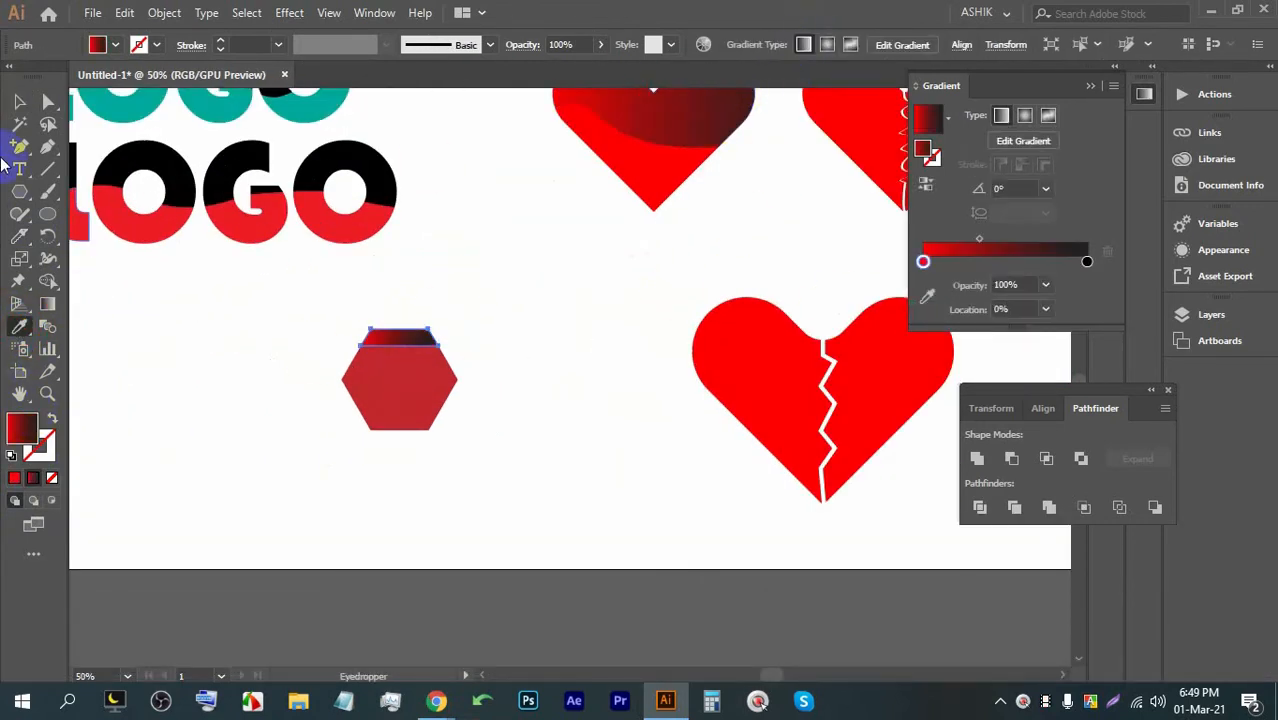
# Step: Copy the top slice's red-to-black gradient onto the hexagon's left curved slice with the Eyedropper tool
pyautogui.click(22, 102)
pyautogui.scroll(2, 479, 334)
pyautogui.scroll(-1, 334, 419)
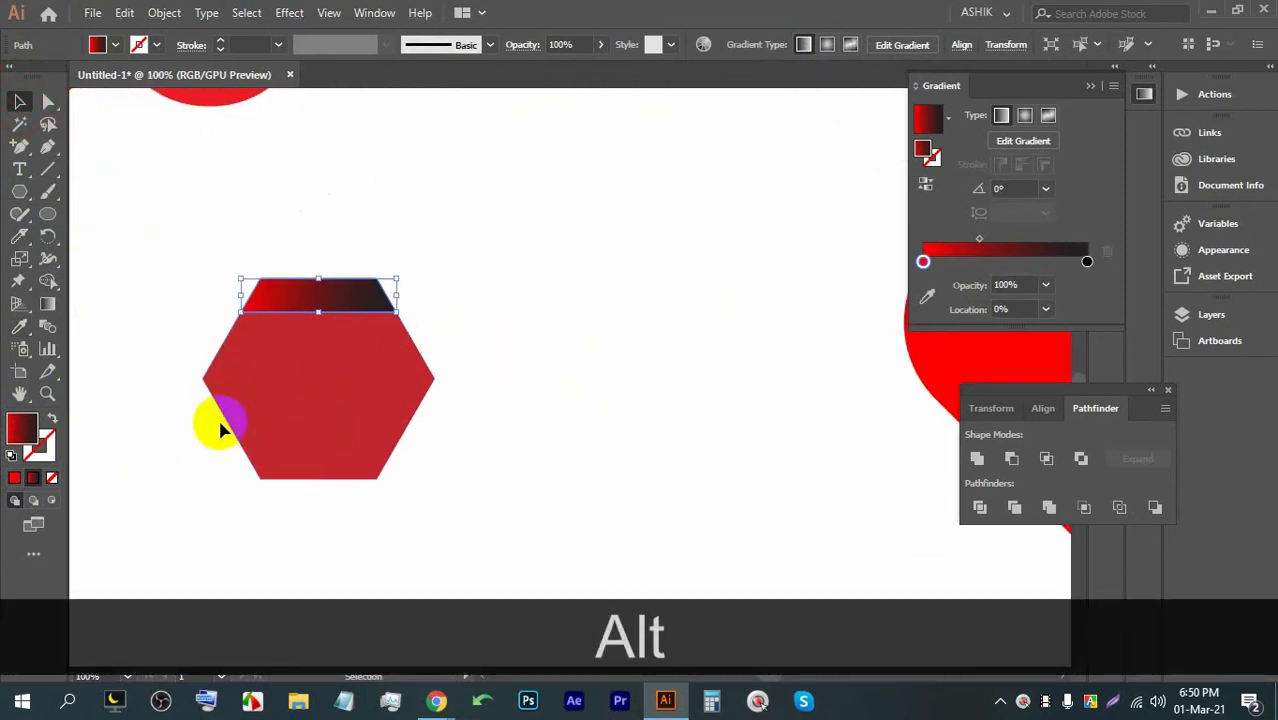
pyautogui.click(238, 418)
pyautogui.click(20, 327)
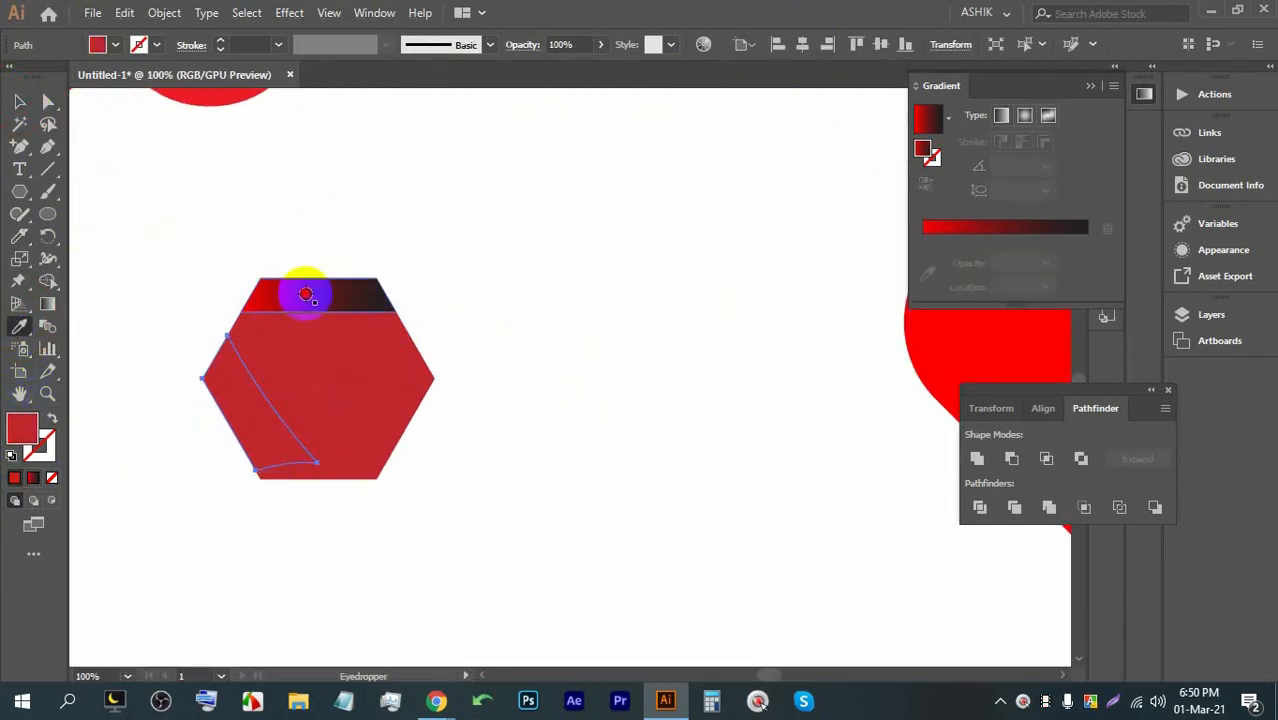
pyautogui.click(305, 294)
pyautogui.click(20, 101)
pyautogui.click(371, 442)
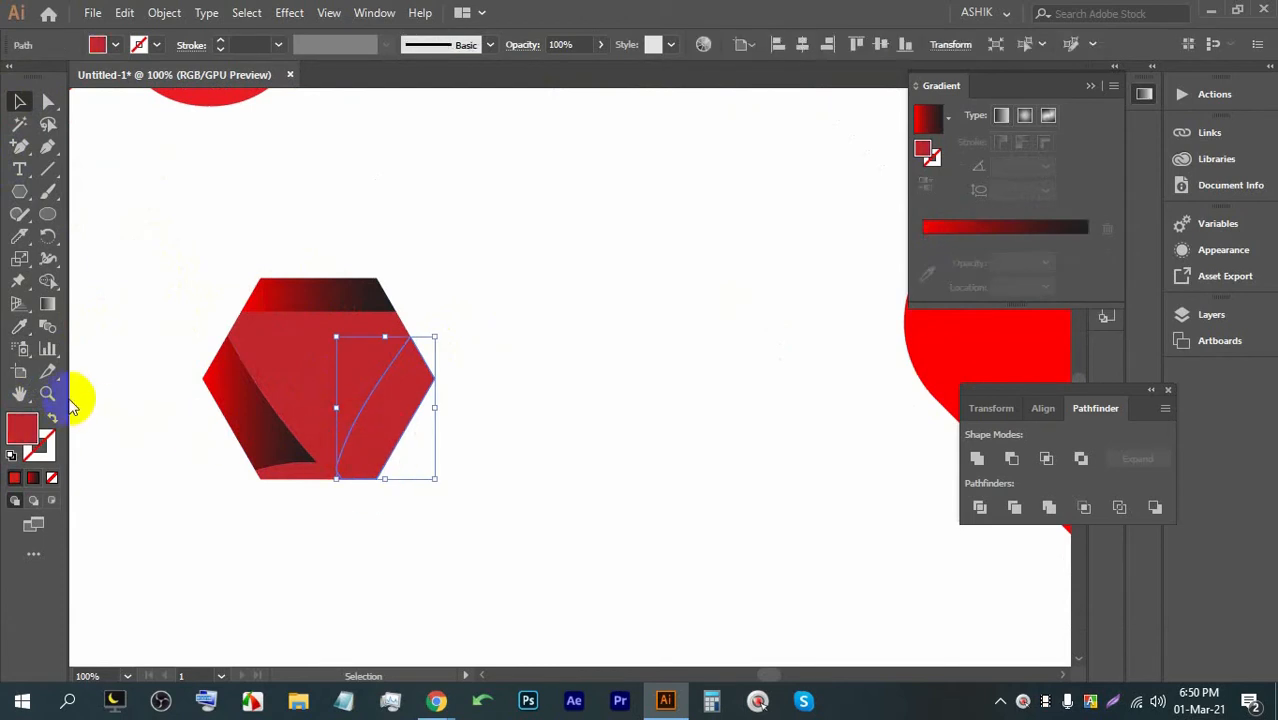
pyautogui.click(26, 309)
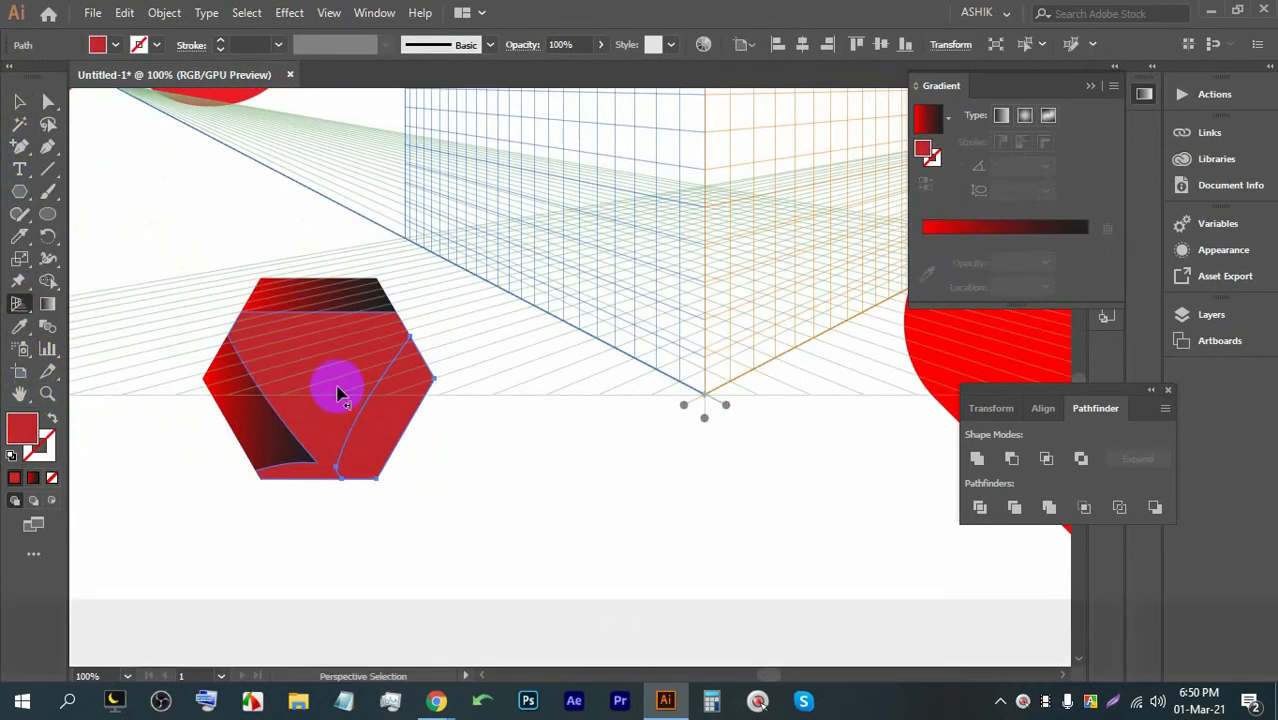
pyautogui.hotkey('ctrl', 'z')
pyautogui.scroll(-2, 303, 357)
pyautogui.scroll(3, 311, 382)
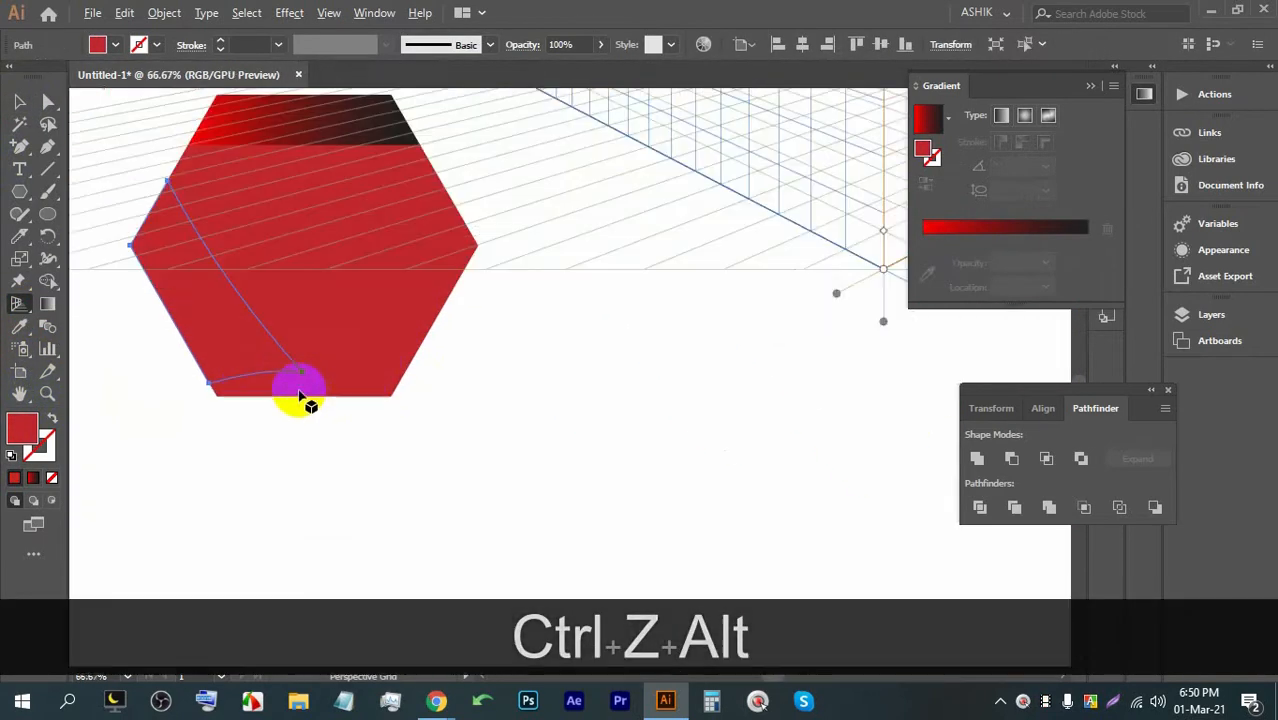
# Step: Try to clear the perspective grid from the artboard
pyautogui.scroll(-3, 265, 342)
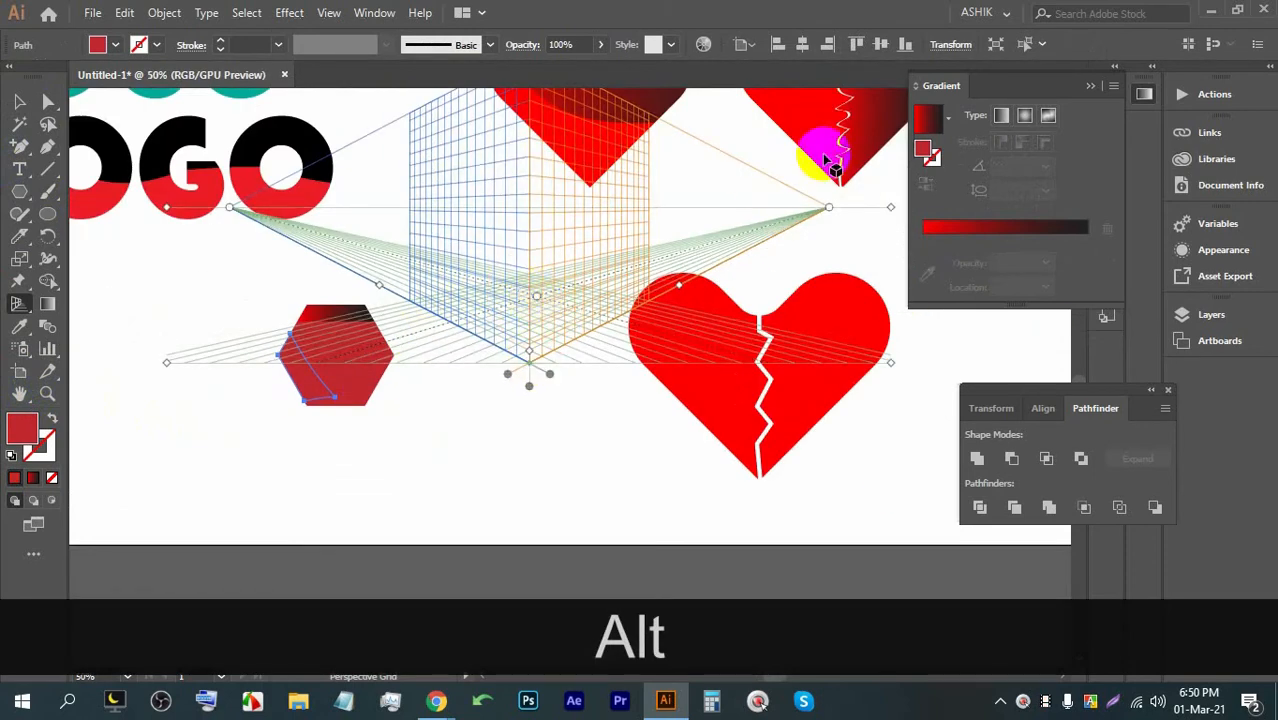
pyautogui.scroll(-3, 725, 265)
pyautogui.scroll(3, 722, 220)
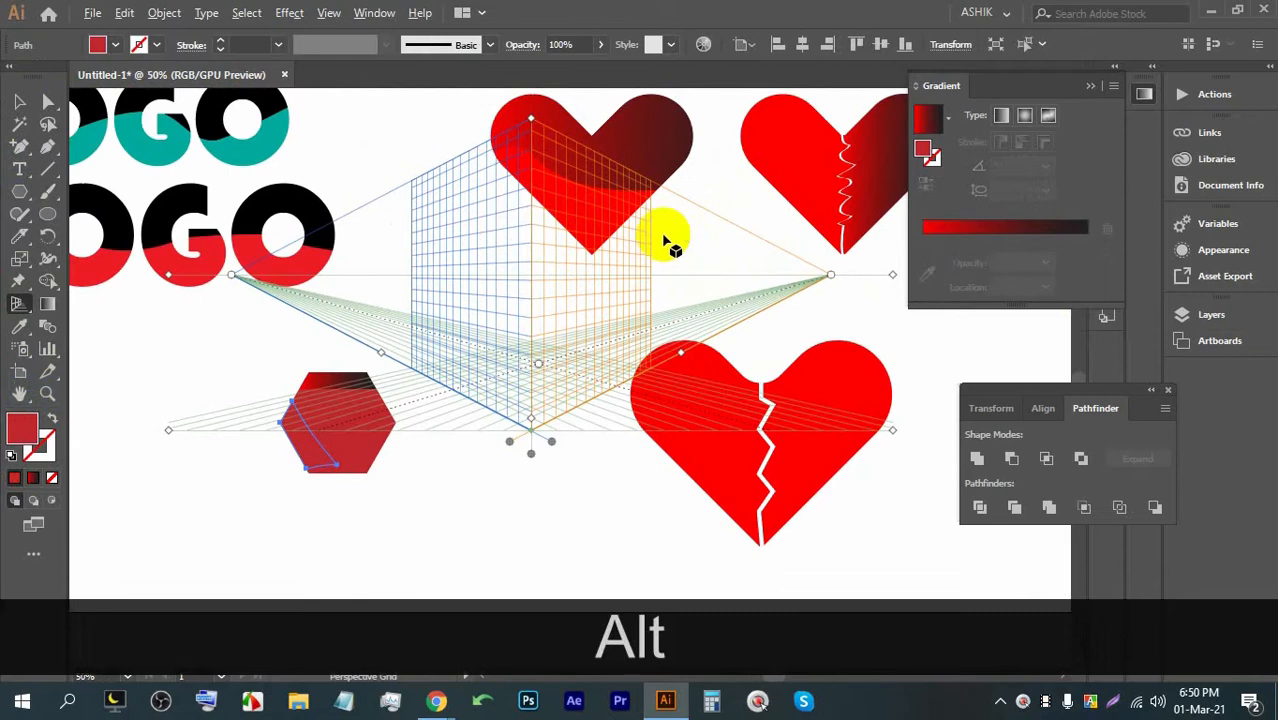
pyautogui.hotkey('ctrl', 'alt', 'z')
pyautogui.press('ctrl')
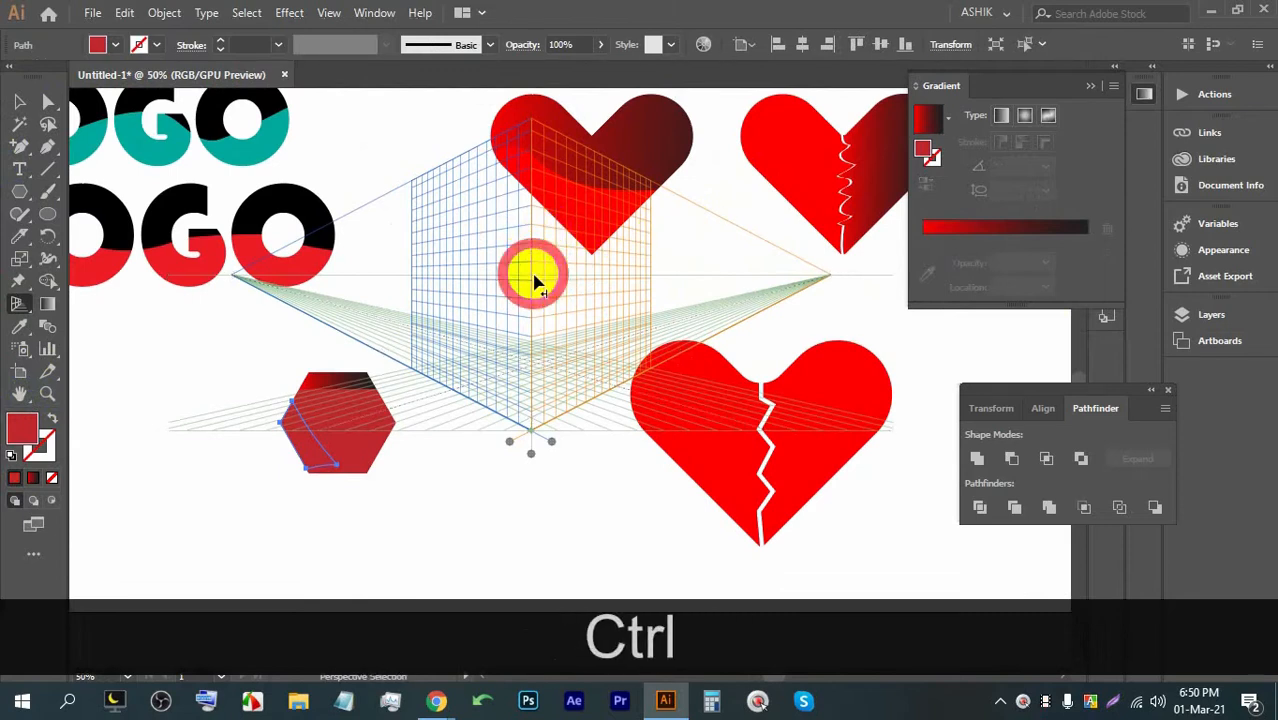
pyautogui.keyDown('ctrl'); pyautogui.click(522, 280); pyautogui.keyUp('ctrl')
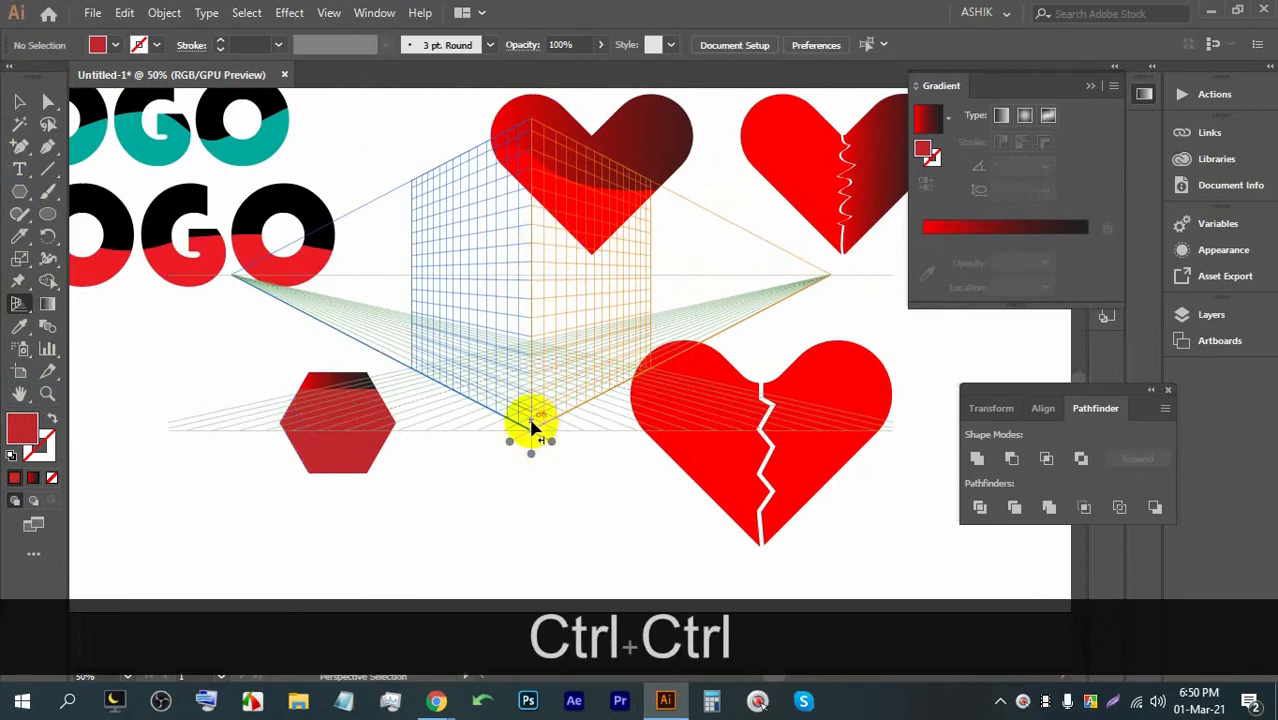
pyautogui.moveTo(531, 430); pyautogui.dragTo(530, 300)
pyautogui.scroll(-1, 312, 425)
pyautogui.scroll(3, 312, 425)
# Step: Select all slices of the hexagon and move them down together, clear of the perspective grid
pyautogui.click(18, 103)
pyautogui.scroll(-2, 471, 345)
pyautogui.moveTo(605, 411); pyautogui.dragTo(336, 159)
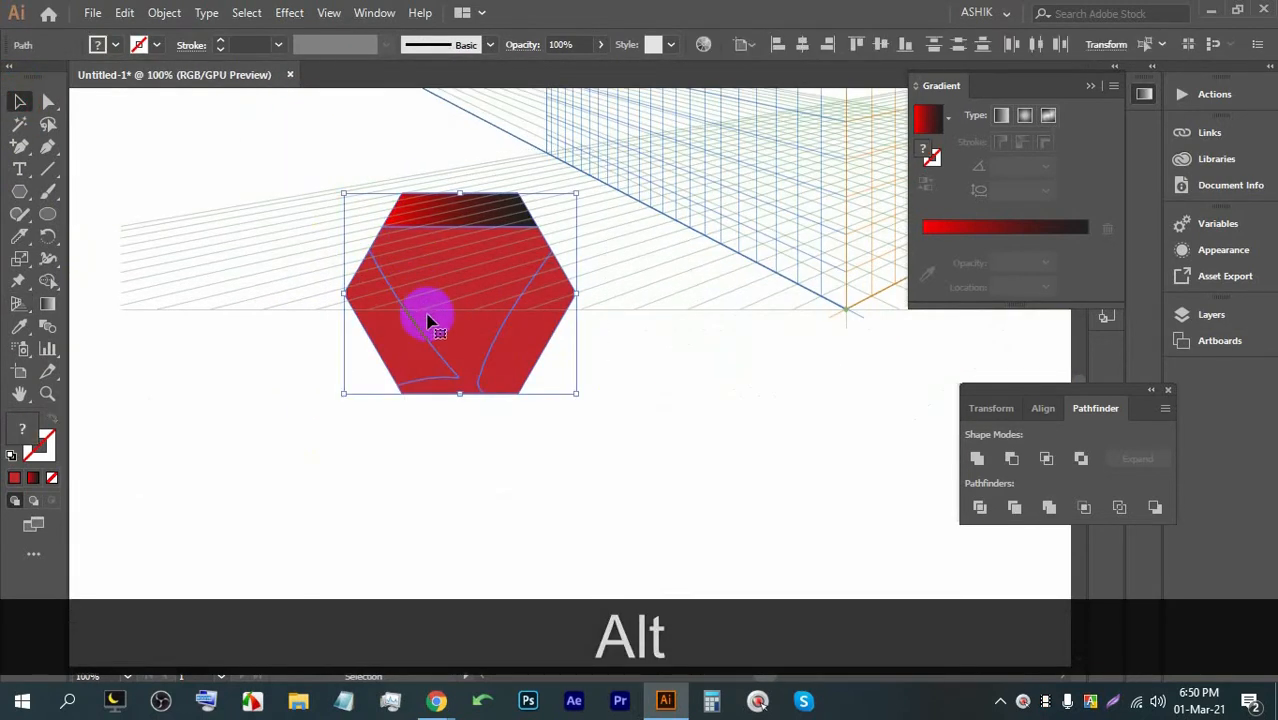
pyautogui.moveTo(436, 335); pyautogui.dragTo(442, 495)
pyautogui.scroll(-5, 440, 470)
pyautogui.scroll(2, 462, 395)
pyautogui.moveTo(561, 370); pyautogui.dragTo(498, 434)
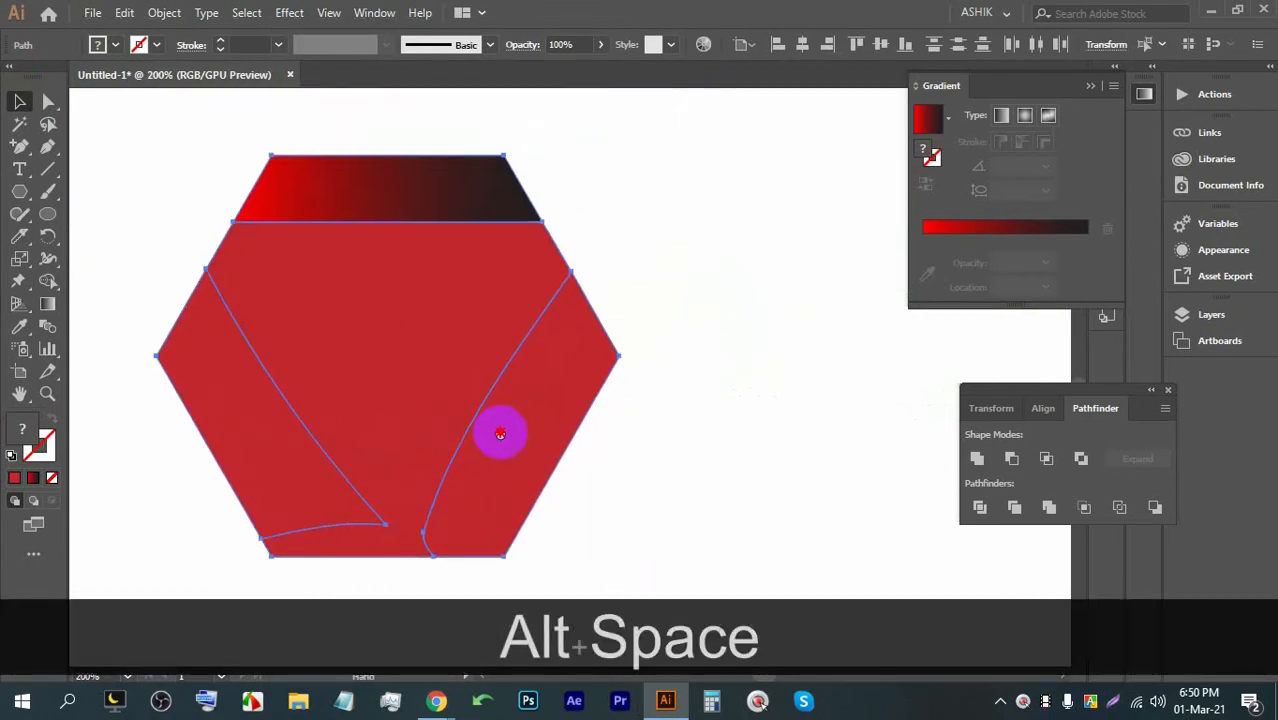
pyautogui.scroll(-1, 467, 415)
pyautogui.click(618, 355)
pyautogui.scroll(-3, 513, 357)
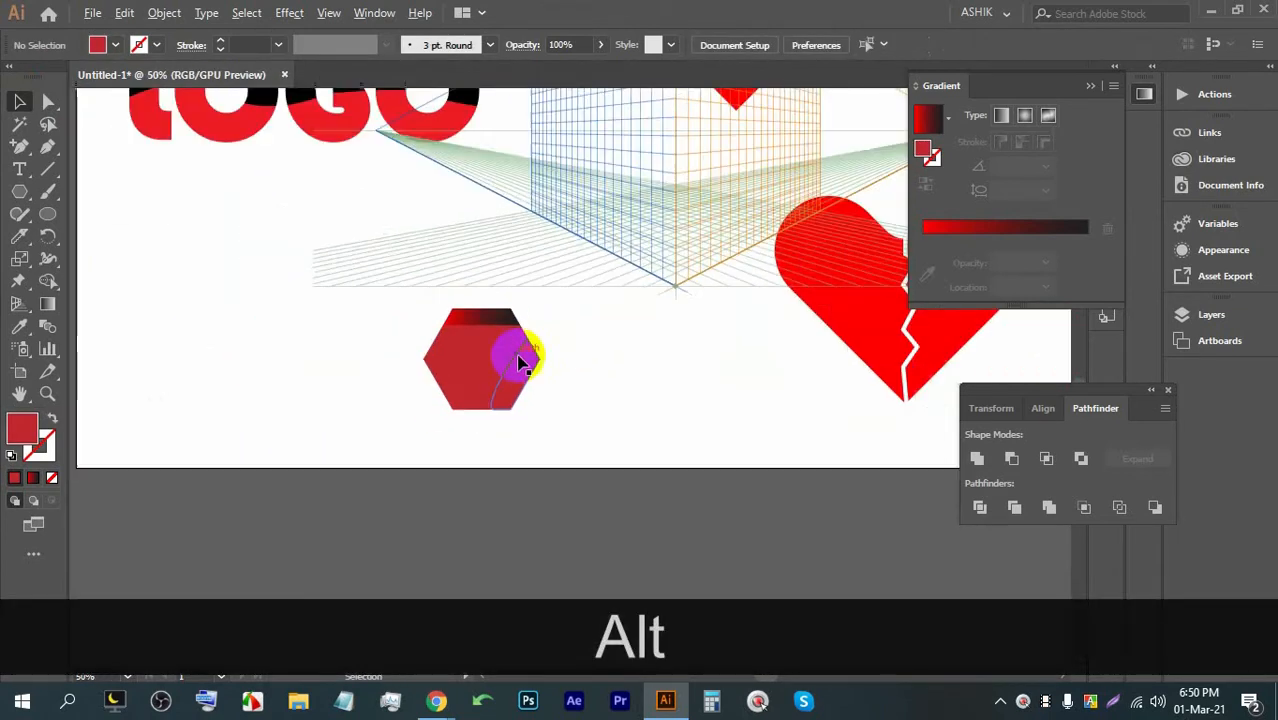
pyautogui.scroll(-3, 518, 348)
pyautogui.scroll(2, 596, 270)
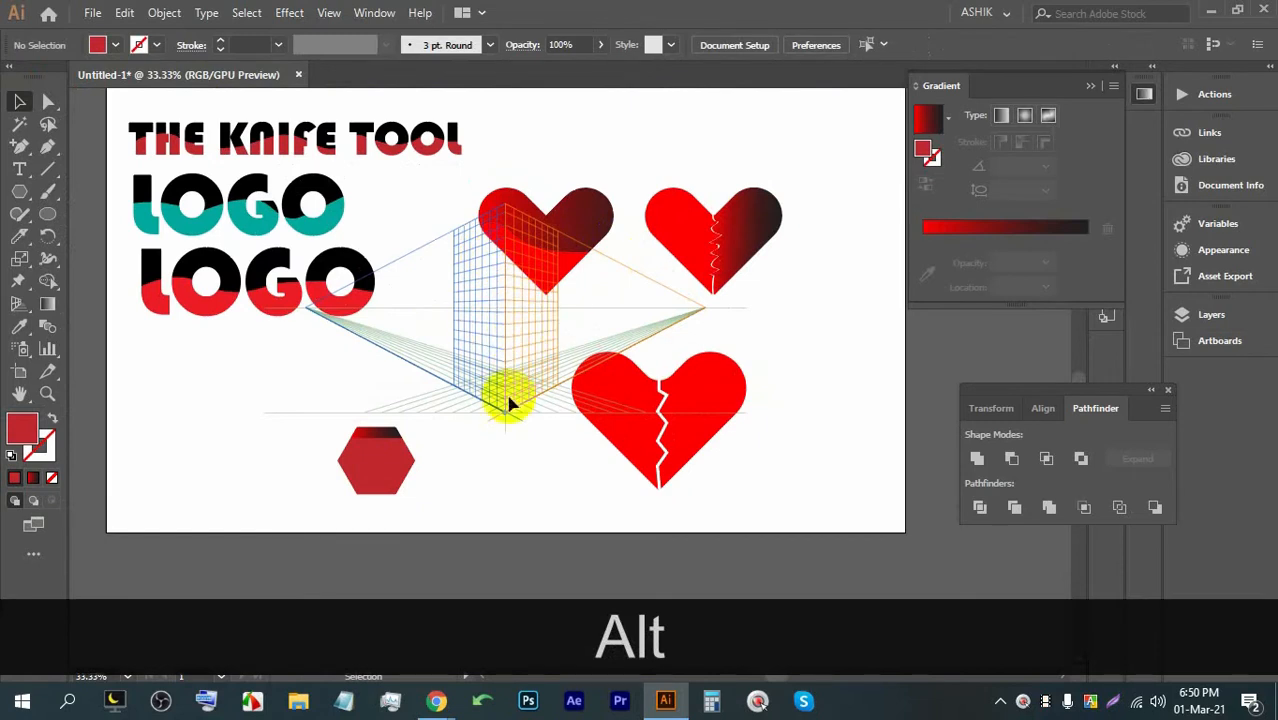
# Step: Copy the top slice's gradient onto the hexagon's right and left curved slices with the Eyedropper tool
pyautogui.scroll(1, 502, 413)
pyautogui.moveTo(482, 450); pyautogui.dragTo(510, 334)
pyautogui.scroll(3, 378, 398)
pyautogui.click(608, 428)
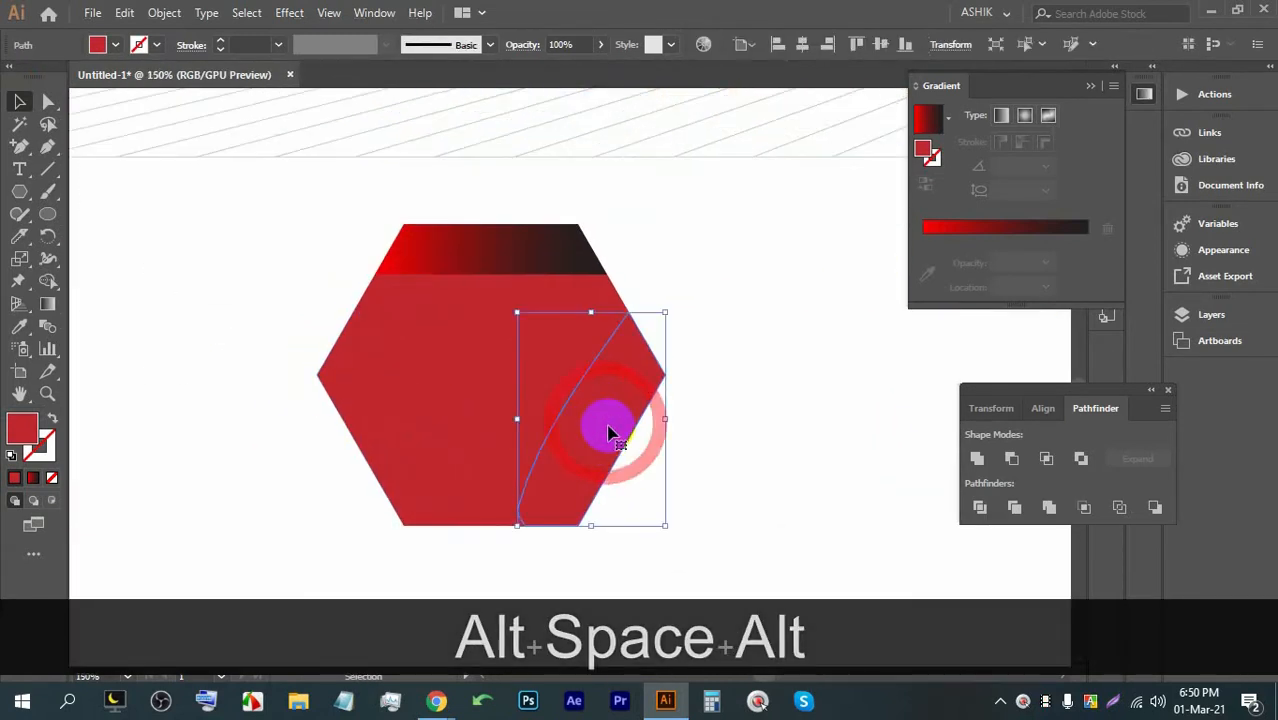
pyautogui.click(522, 240)
pyautogui.click(19, 101)
pyautogui.click(130, 228)
pyautogui.click(357, 443)
pyautogui.click(19, 325)
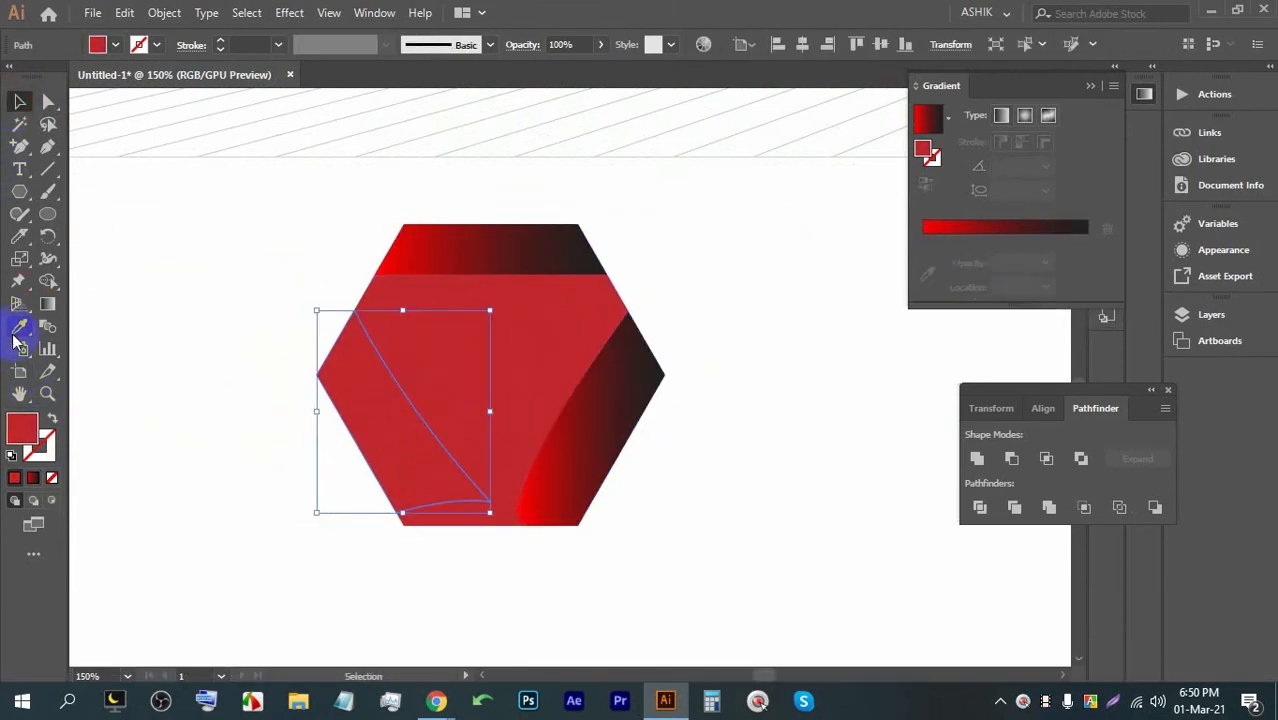
pyautogui.click(450, 255)
# Step: Redraw the left slice's gradient diagonally at about 123.5°, with red at its lower end and black at its upper end
pyautogui.click(47, 303)
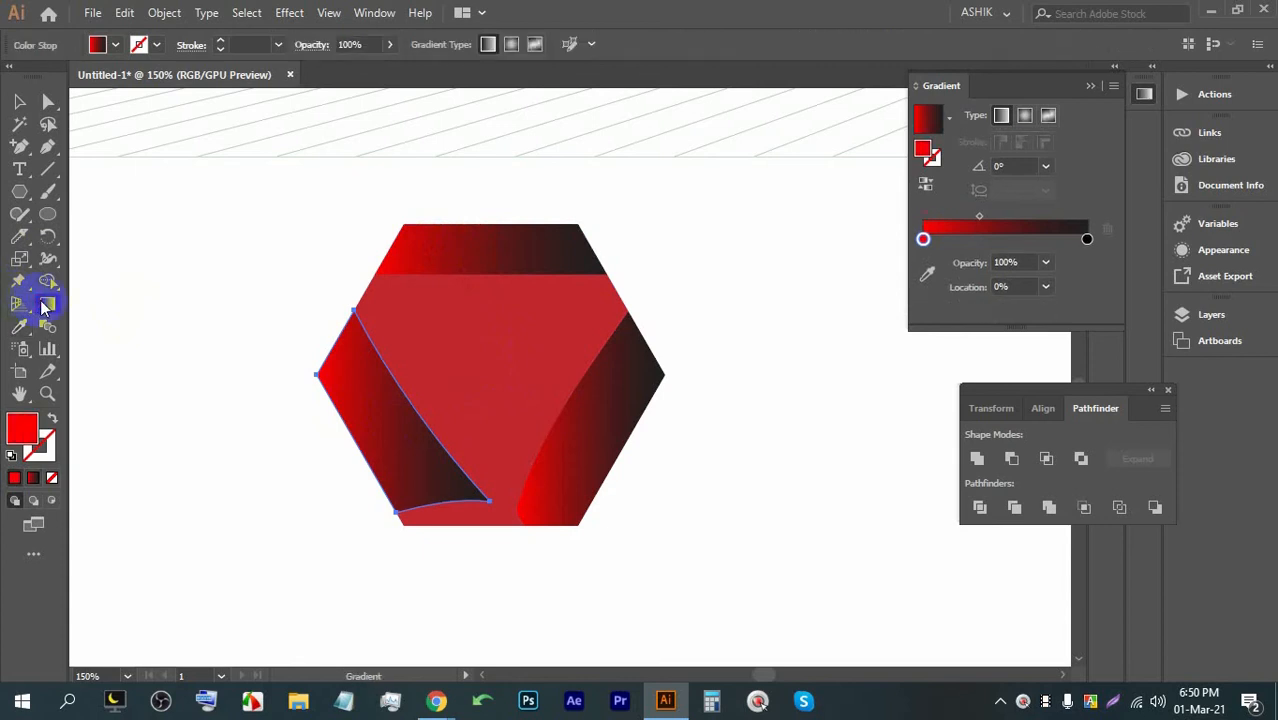
pyautogui.moveTo(316, 309); pyautogui.dragTo(476, 628)
pyautogui.moveTo(480, 548); pyautogui.dragTo(220, 157)
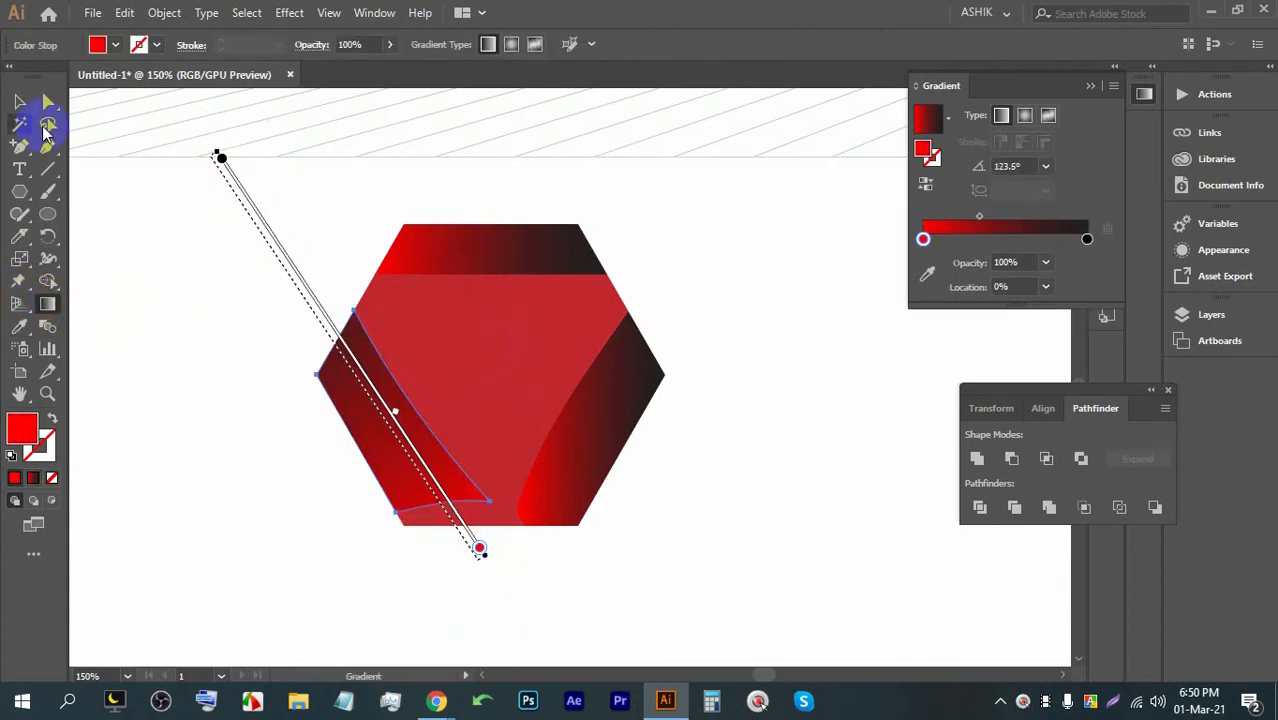
# Step: Redraw the top slice's gradient with the Gradient tool, starting red near its left end, and deselect it
pyautogui.click(15, 103)
pyautogui.click(391, 234)
pyautogui.click(47, 303)
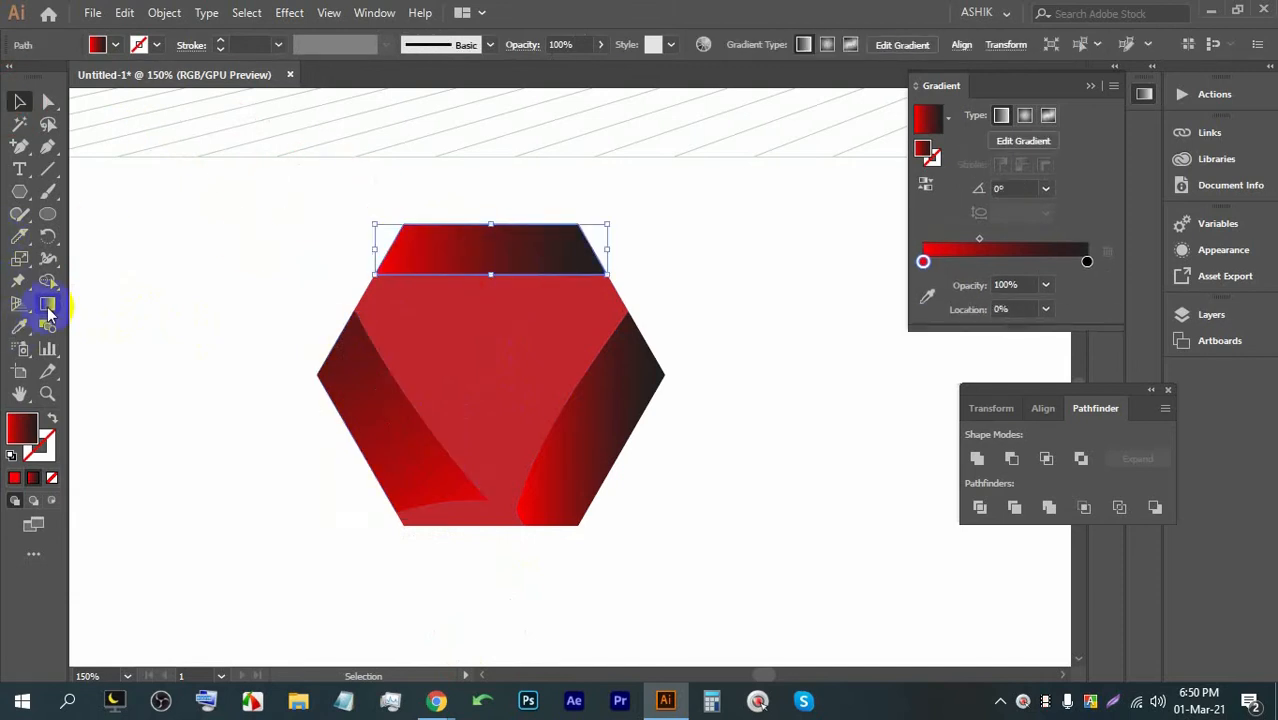
pyautogui.moveTo(400, 268)
pyautogui.mouseDown()
pyautogui.moveTo(531, 262)
pyautogui.moveTo(484, 268)
pyautogui.moveTo(491, 245)
pyautogui.moveTo(414, 248)
pyautogui.moveTo(447, 263)
pyautogui.moveTo(452, 252)
pyautogui.mouseUp()
pyautogui.click(19, 101)
pyautogui.click(754, 437)
pyautogui.click(551, 366)
pyautogui.click(766, 405)
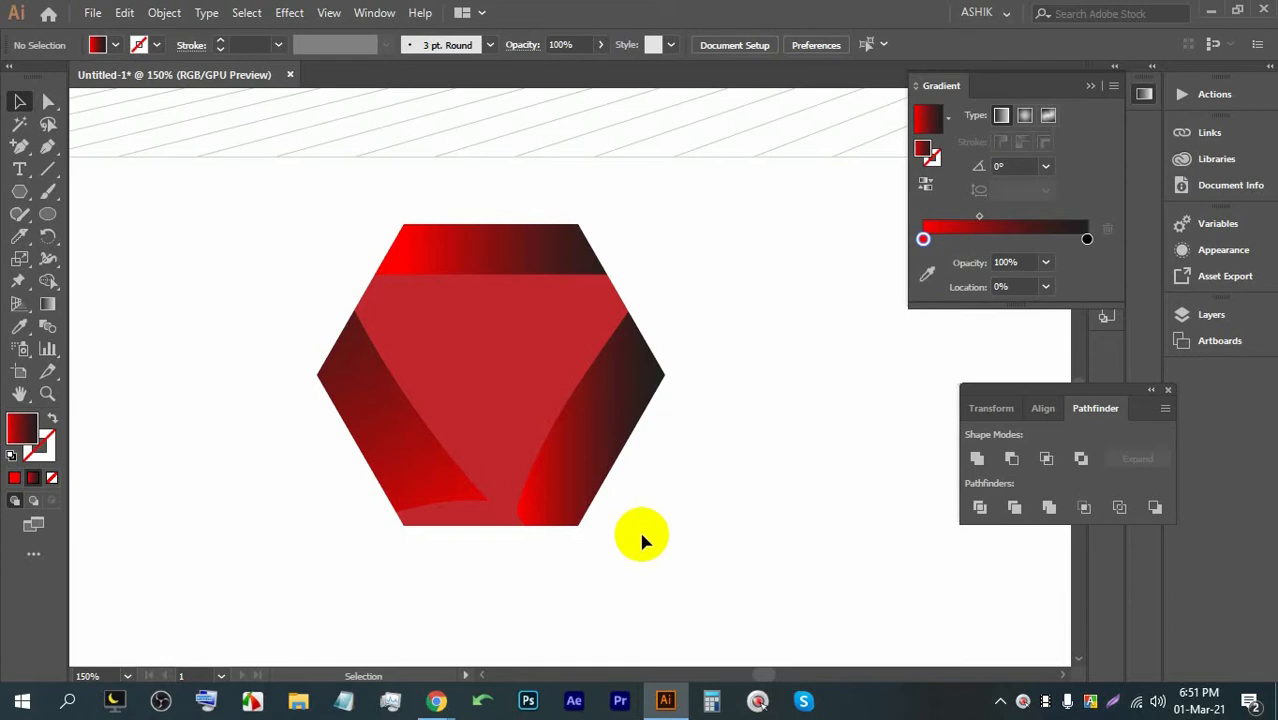
pyautogui.click(579, 443)
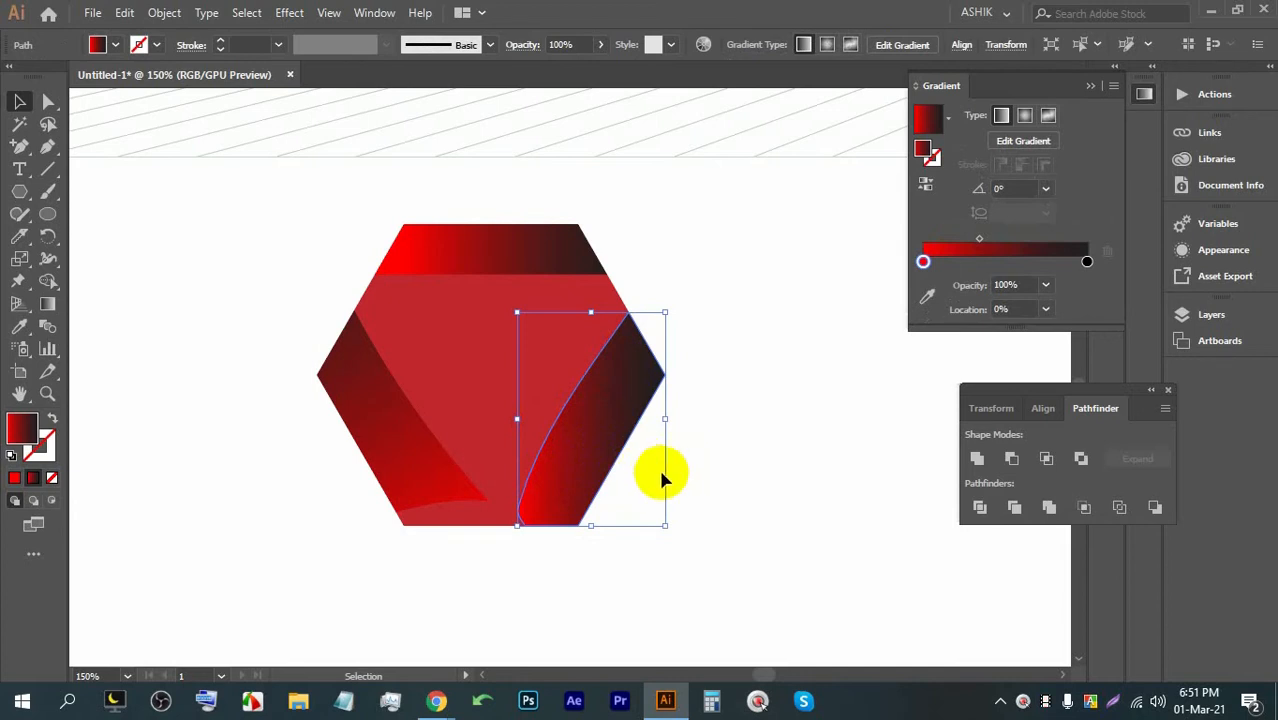
pyautogui.scroll(-4, 676, 466)
pyautogui.scroll(4, 419, 287)
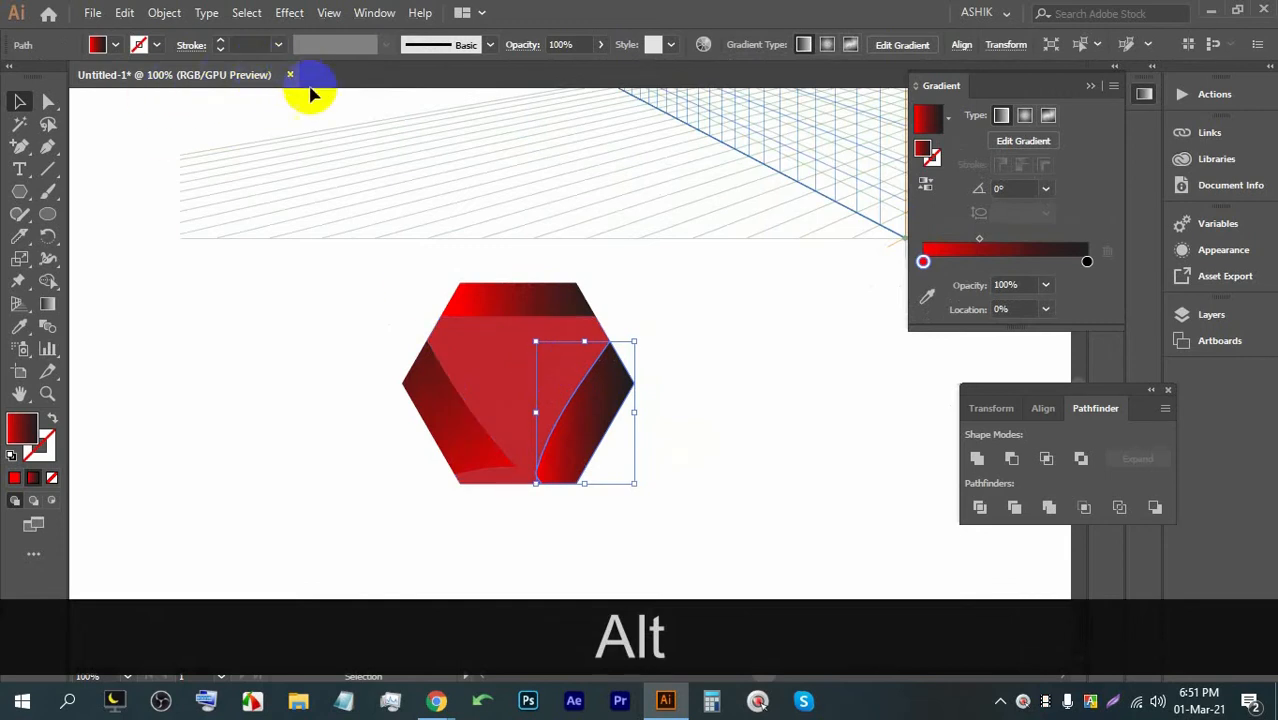
pyautogui.scroll(-5, 400, 225)
pyautogui.scroll(4, 401, 224)
pyautogui.scroll(-4, 401, 224)
pyautogui.scroll(4, 390, 176)
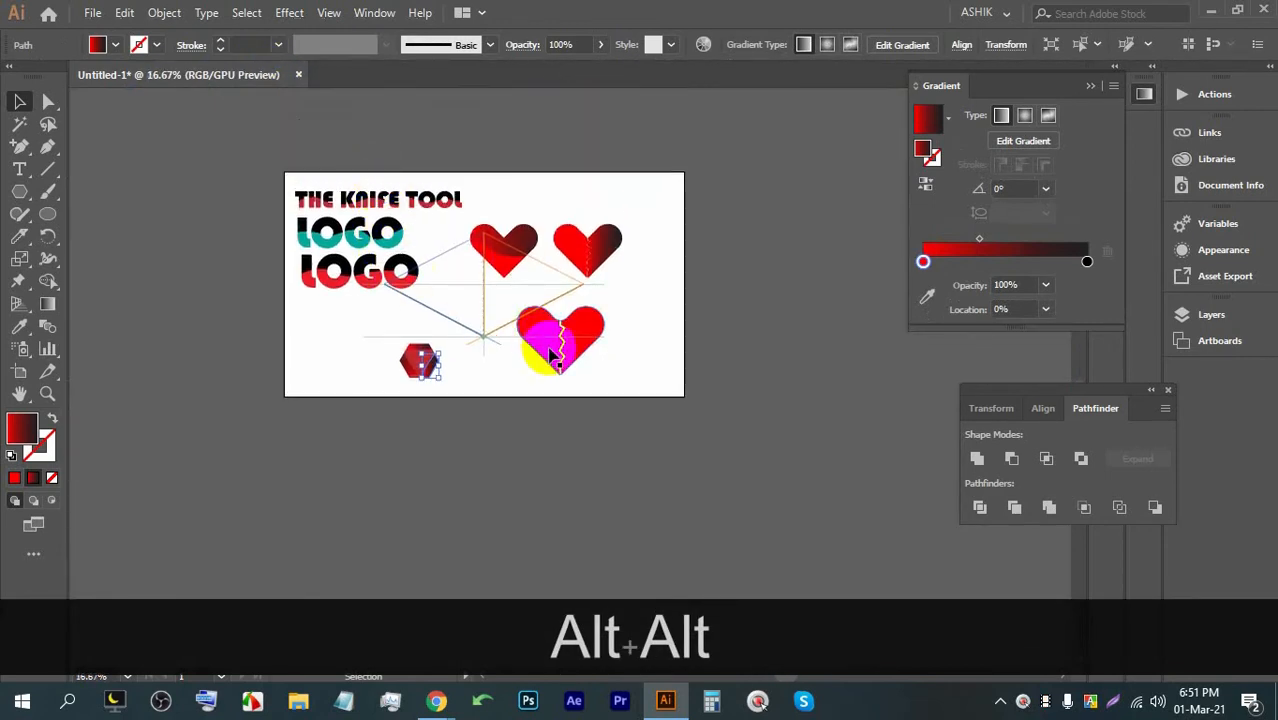
# Step: Close the Knife tool document without saving and create a new 1920 x 1080 px document from the Web-Large preset
pyautogui.click(503, 258)
pyautogui.scroll(1, 505, 264)
pyautogui.press('alt')
pyautogui.click(297, 75)
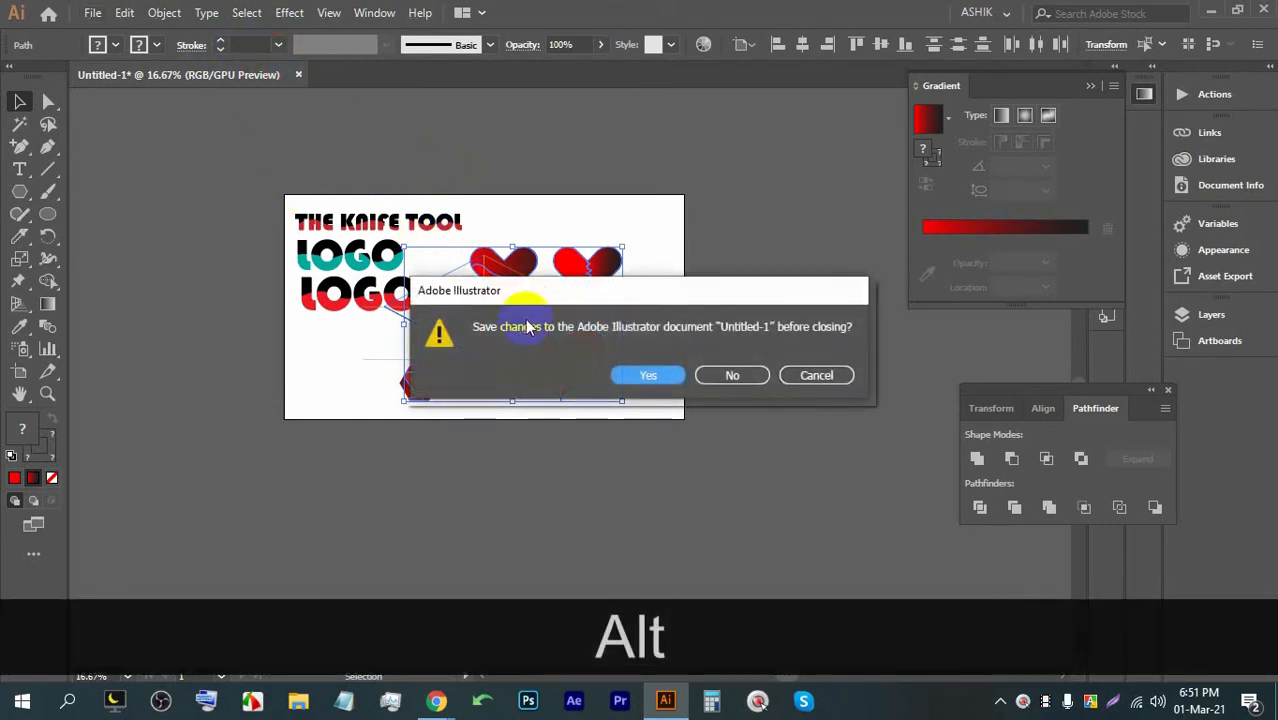
pyautogui.click(710, 377)
pyautogui.hotkey('ctrl', 'n')
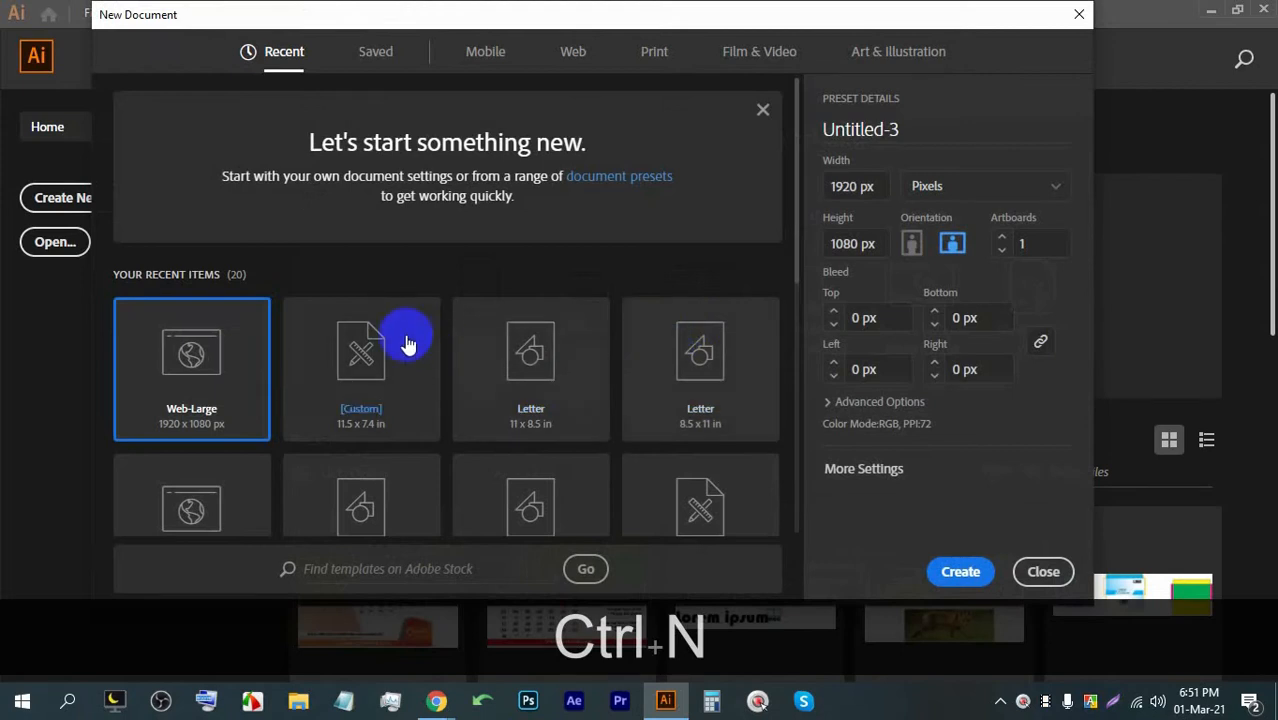
pyautogui.doubleClick(219, 347)
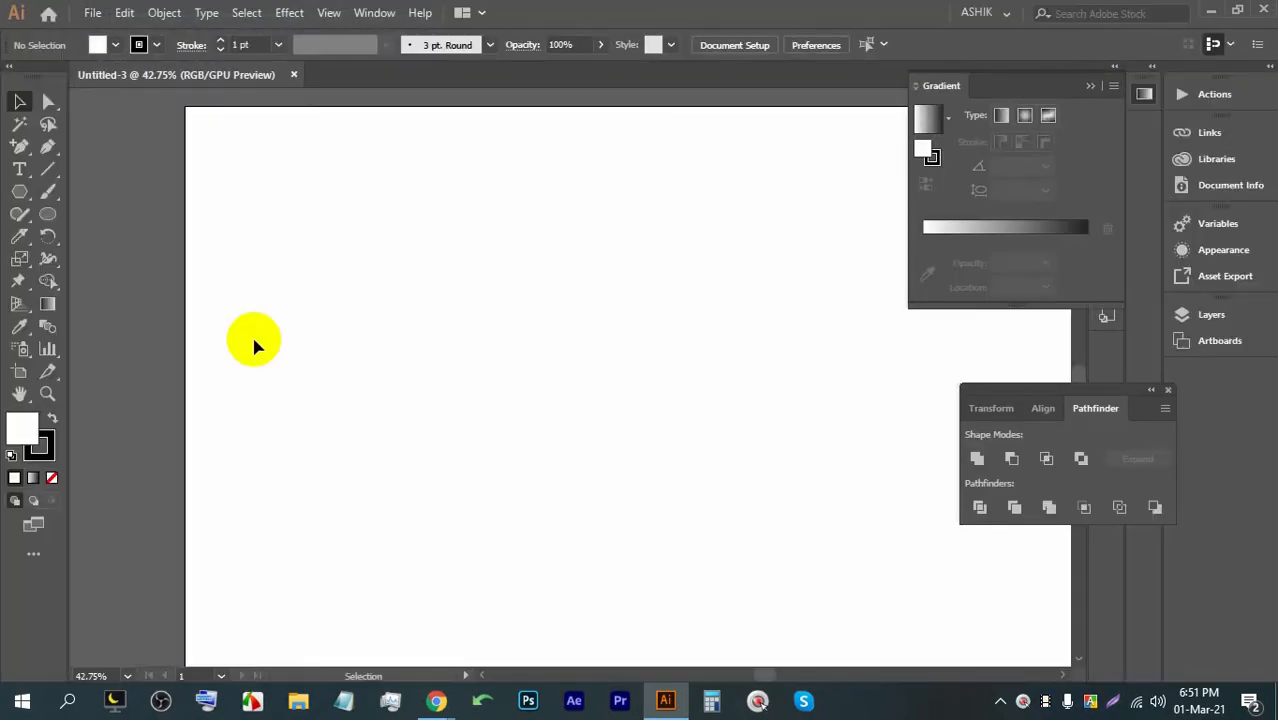
# Step: Draw a circle with the Ellipse tool in the upper-left area of the artboard
pyautogui.scroll(2, 542, 297)
pyautogui.moveTo(542, 297); pyautogui.dragTo(514, 256)
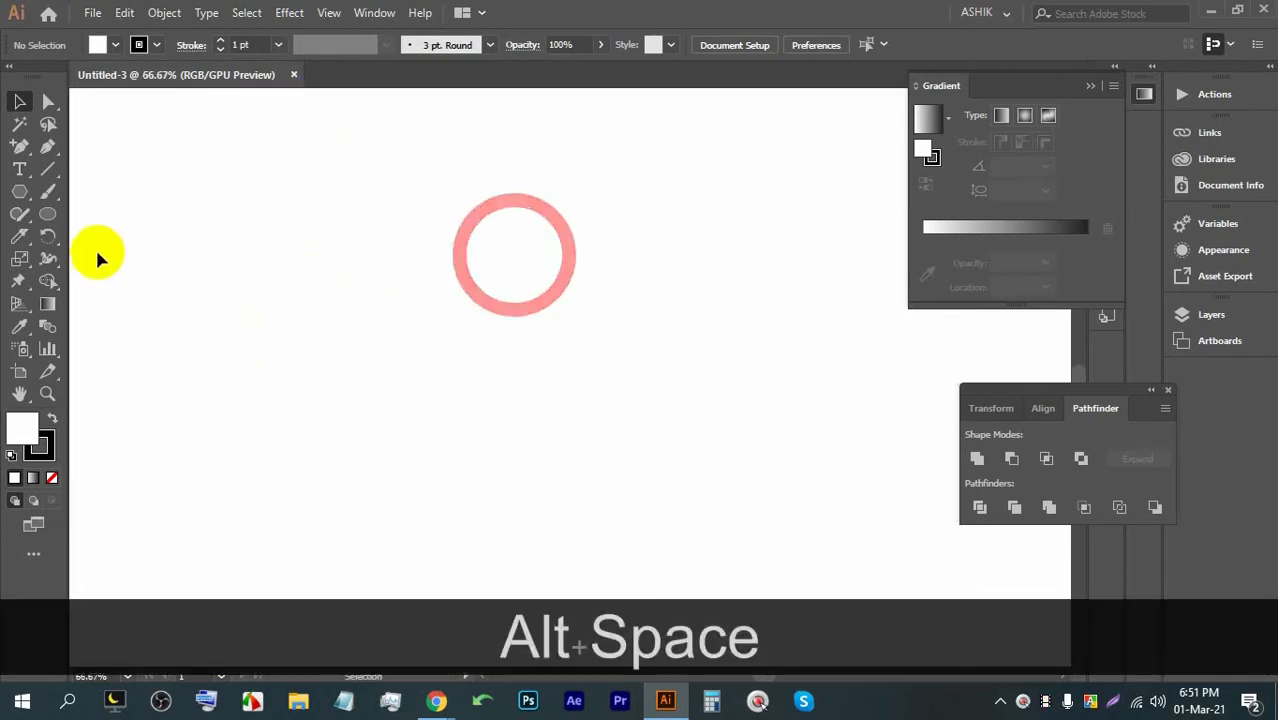
pyautogui.click(43, 215)
pyautogui.moveTo(212, 148); pyautogui.dragTo(366, 338)
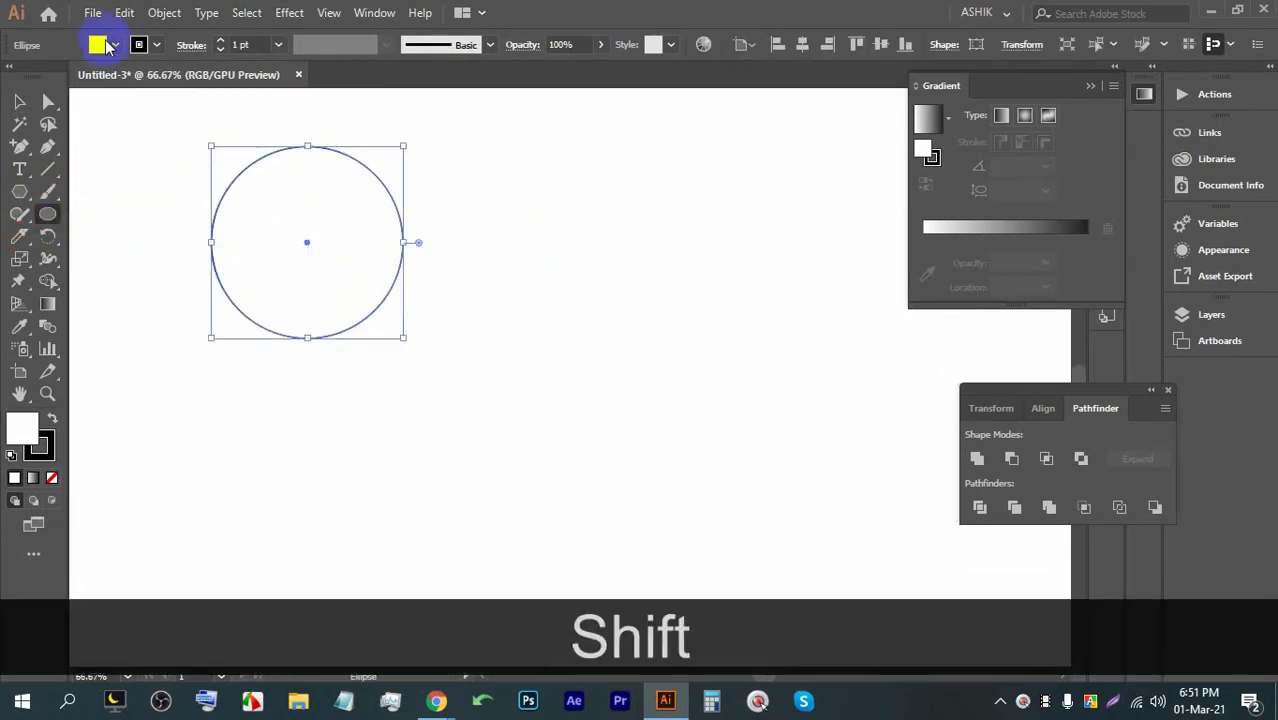
# Step: Remove the circle's fill and set its black stroke to 16 pt
pyautogui.click(116, 45)
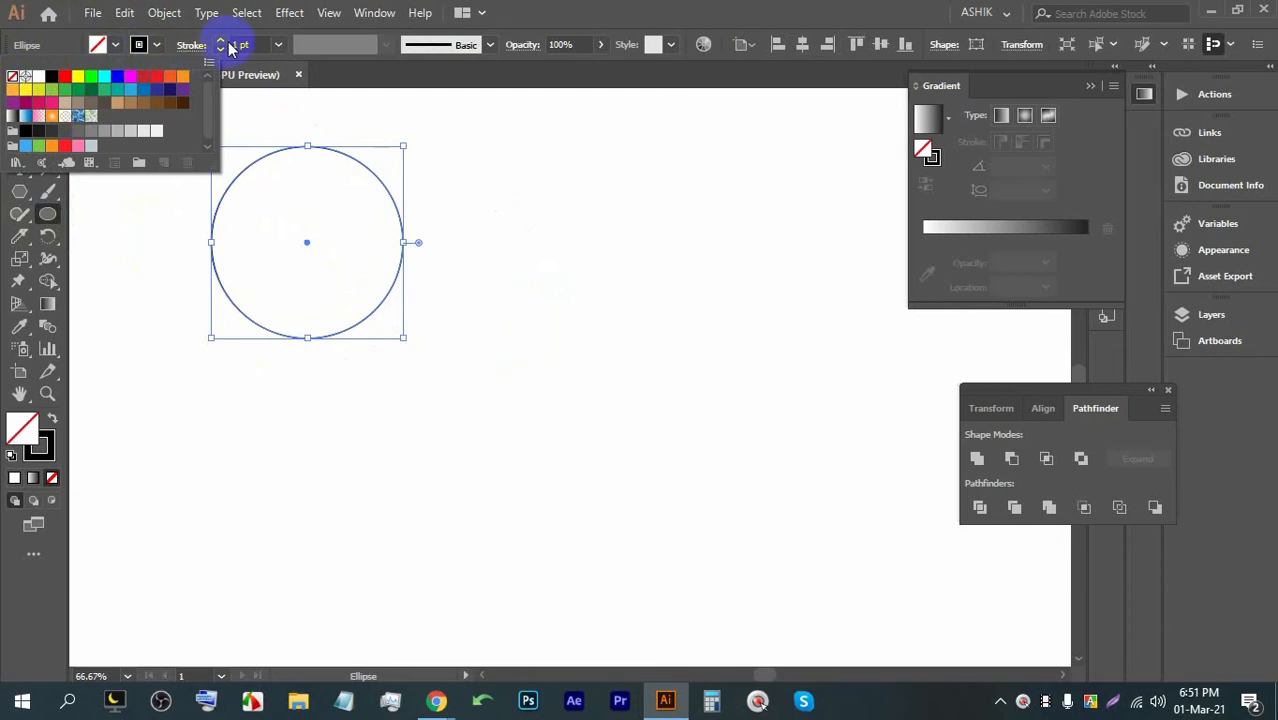
pyautogui.click(221, 40)
pyautogui.click(221, 40)
pyautogui.click(221, 40)
pyautogui.click(221, 40)
pyautogui.click(221, 40)
pyautogui.click(221, 40)
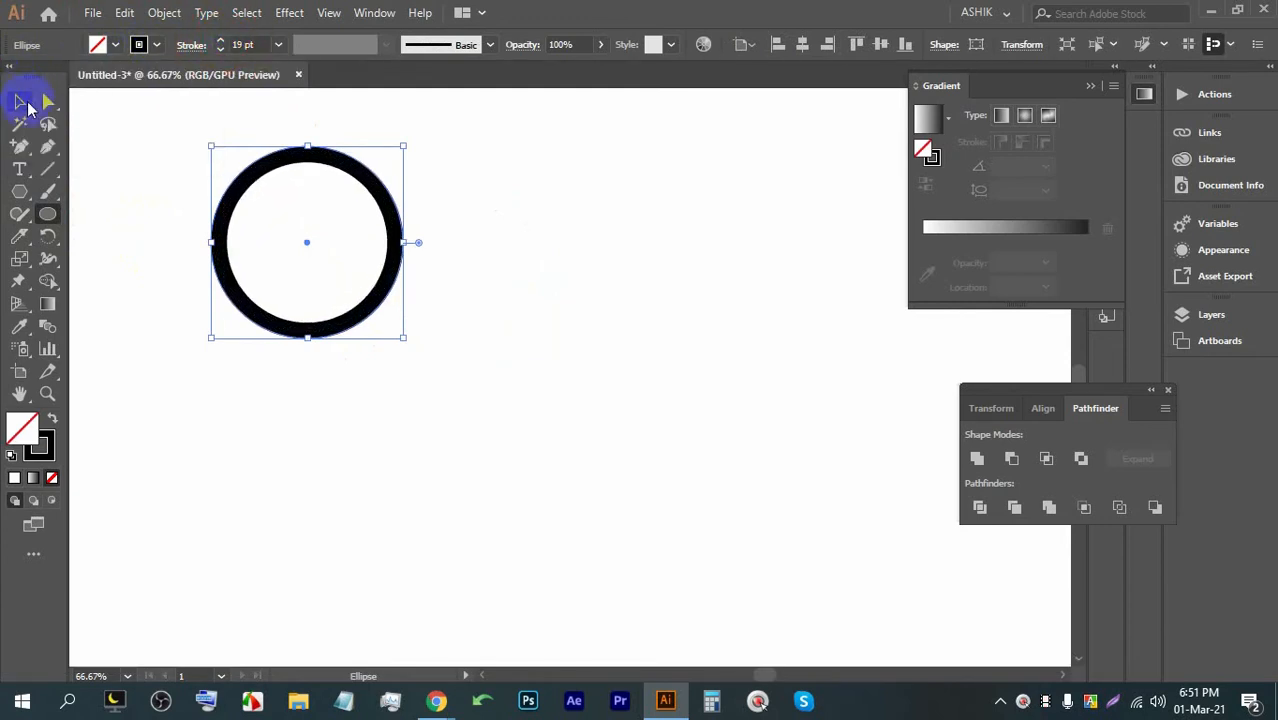
pyautogui.click(19, 101)
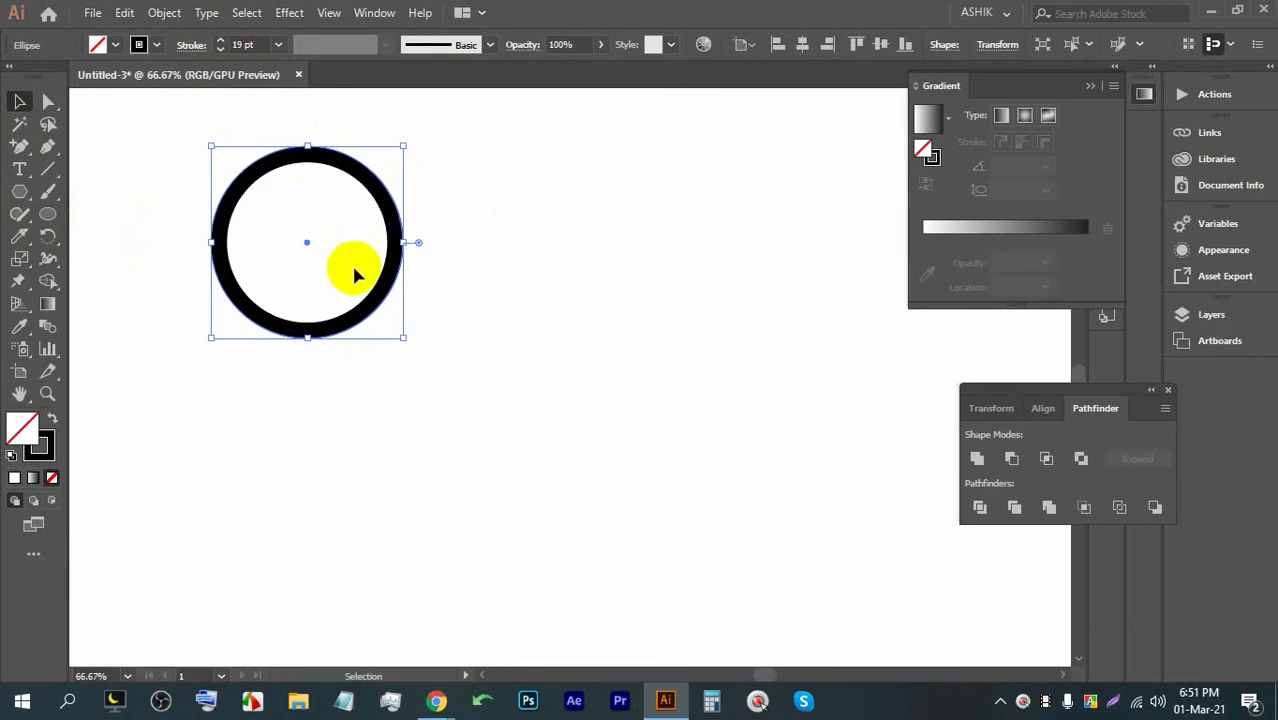
pyautogui.click(220, 50)
pyautogui.click(220, 50)
# Step: Enlarge the circle proportionally and reposition it slightly up and to the left
pyautogui.moveTo(405, 339); pyautogui.dragTo(467, 439)
pyautogui.moveTo(428, 185); pyautogui.dragTo(383, 167)
pyautogui.click(626, 250)
# Step: Copy the circle, paste it in front, and shrink the copy about its centre to form a smaller concentric ring
pyautogui.click(393, 186)
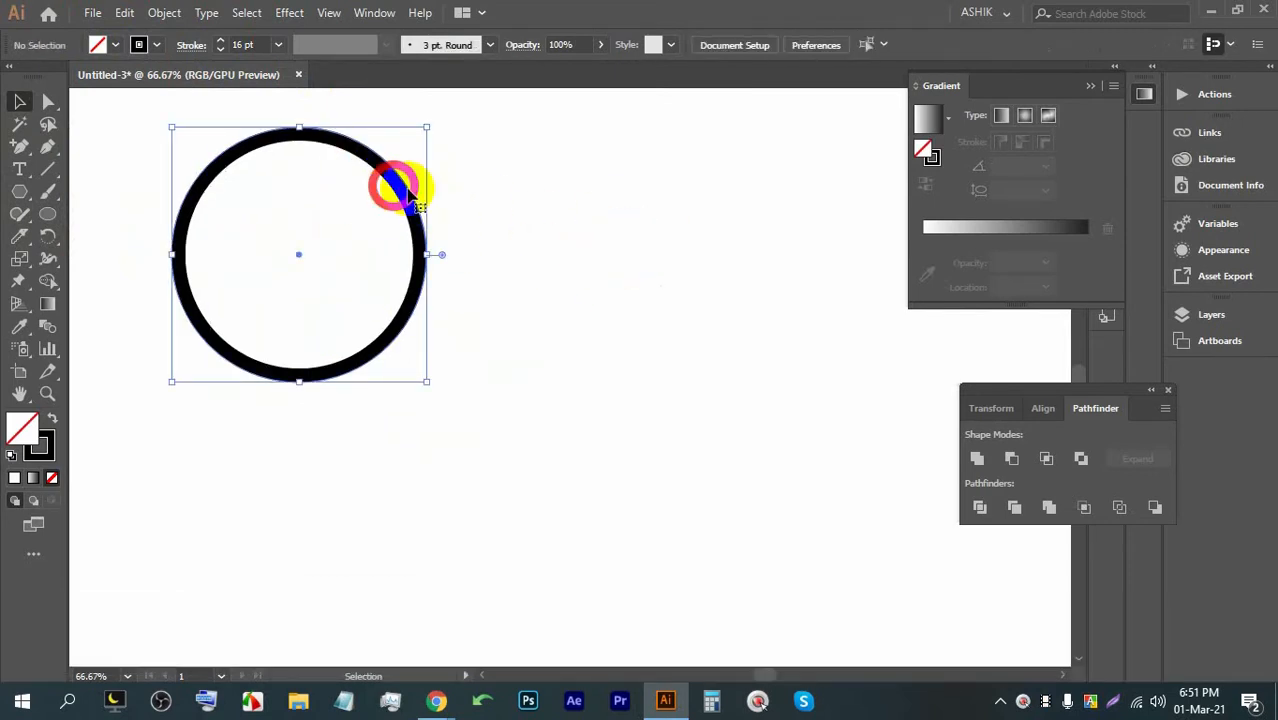
pyautogui.hotkey('ctrl', 'c')
pyautogui.hotkey('ctrl', 'f')
pyautogui.click(556, 200)
pyautogui.click(368, 163)
pyautogui.moveTo(301, 128); pyautogui.dragTo(300, 159)
pyautogui.click(533, 371)
pyautogui.moveTo(533, 371); pyautogui.dragTo(255, 190)
pyautogui.click(517, 228)
pyautogui.moveTo(524, 413); pyautogui.dragTo(172, 193)
pyautogui.click(522, 222)
pyautogui.moveTo(556, 385); pyautogui.dragTo(186, 146)
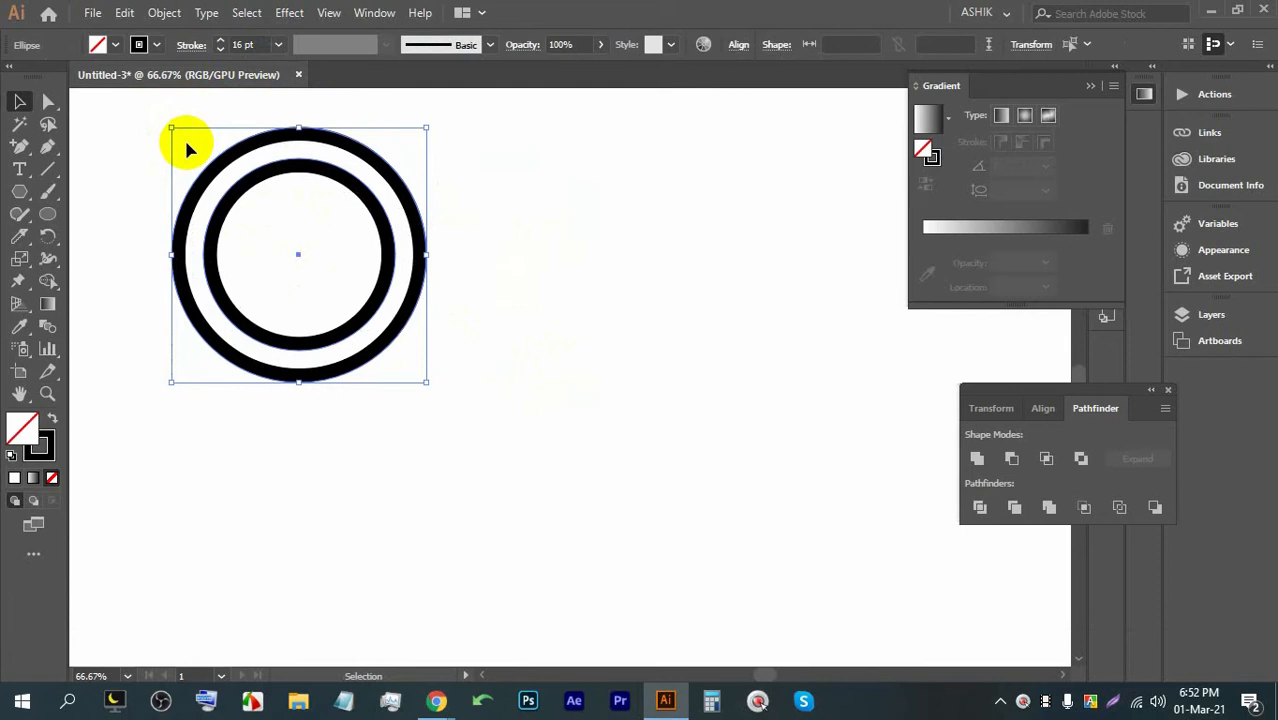
pyautogui.click(508, 257)
pyautogui.moveTo(604, 396); pyautogui.dragTo(290, 188)
# Step: Group the two concentric rings and duplicate the group horizontally to the right so that the pairs overlap
pyautogui.moveTo(556, 237); pyautogui.dragTo(285, 177)
pyautogui.press('alt')
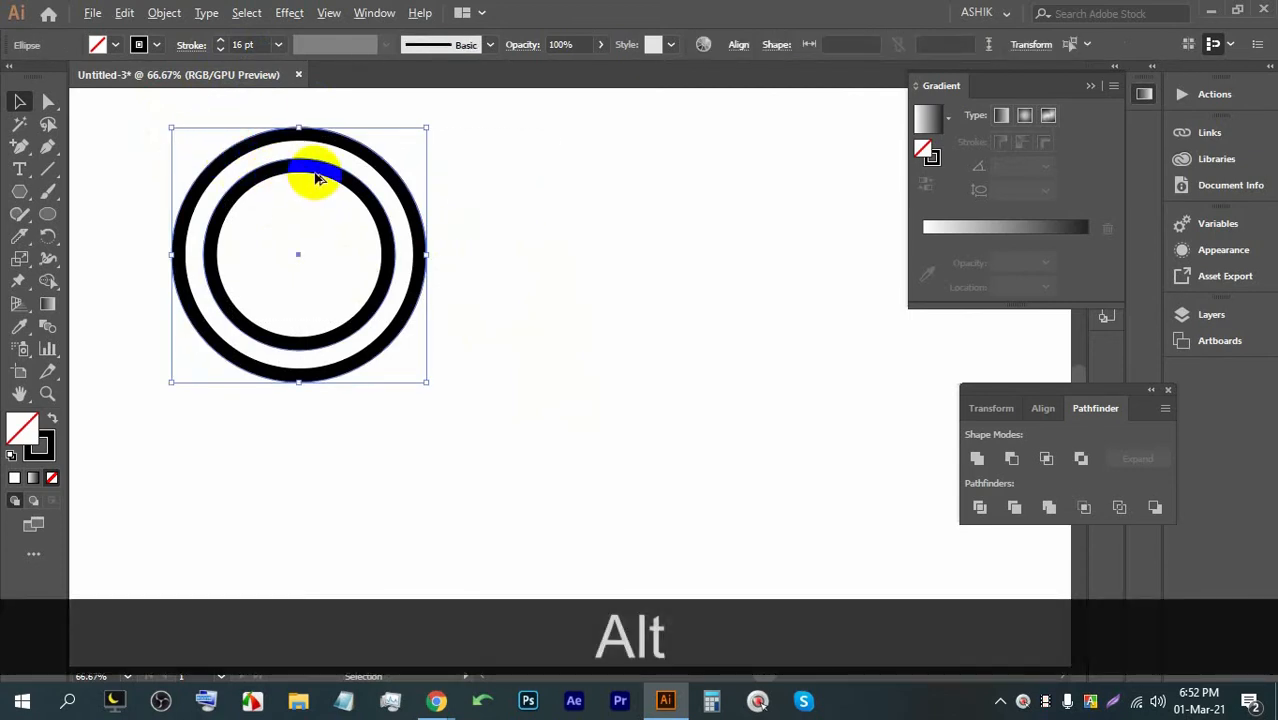
pyautogui.hotkey('ctrl', 'g')
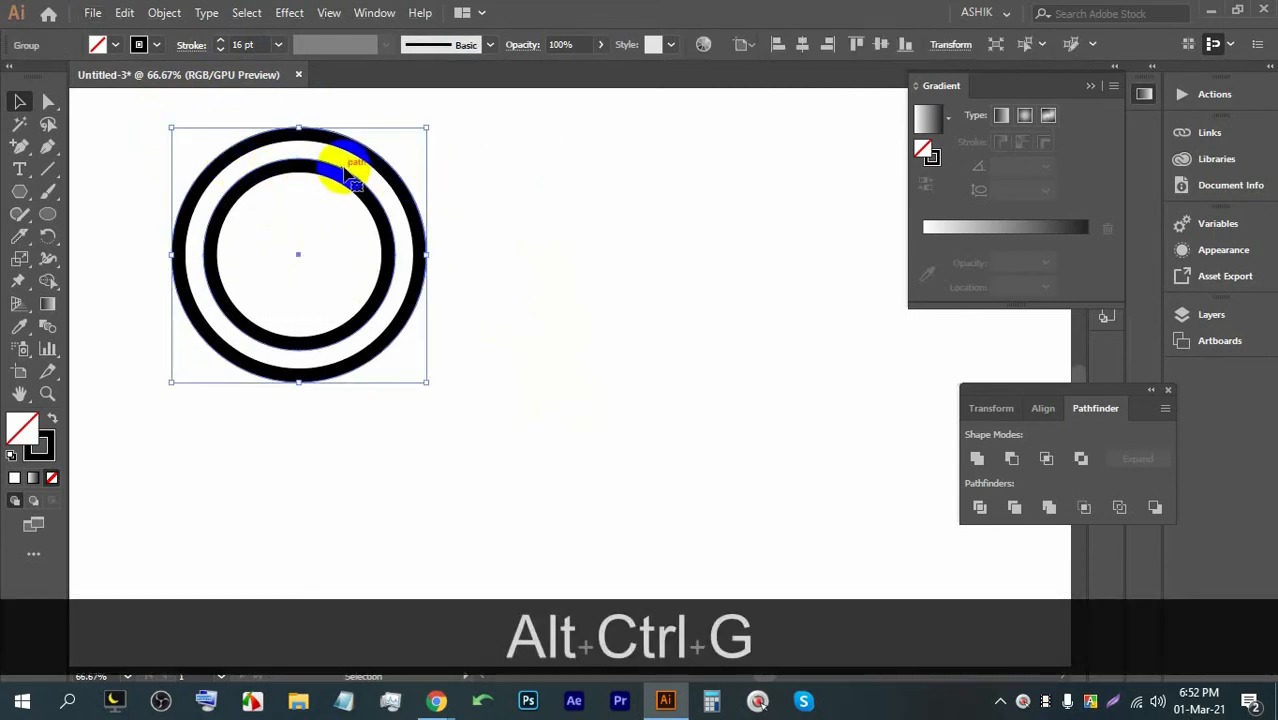
pyautogui.moveTo(325, 175); pyautogui.dragTo(536, 170)
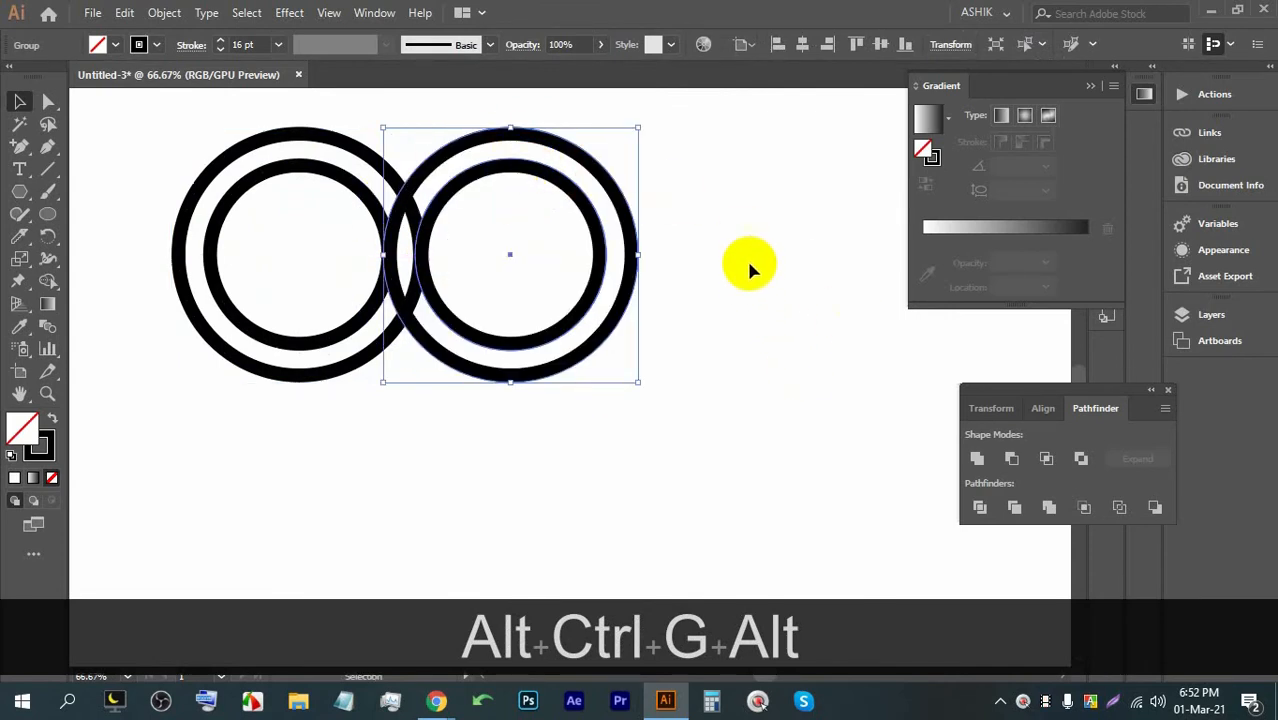
# Step: Duplicate the overlapping pair of double rings below the original as a second row, and group each row
pyautogui.keyDown('alt'); pyautogui.scroll(-1, 746, 258); pyautogui.keyUp('alt')
pyautogui.scroll(-1, 735, 425)
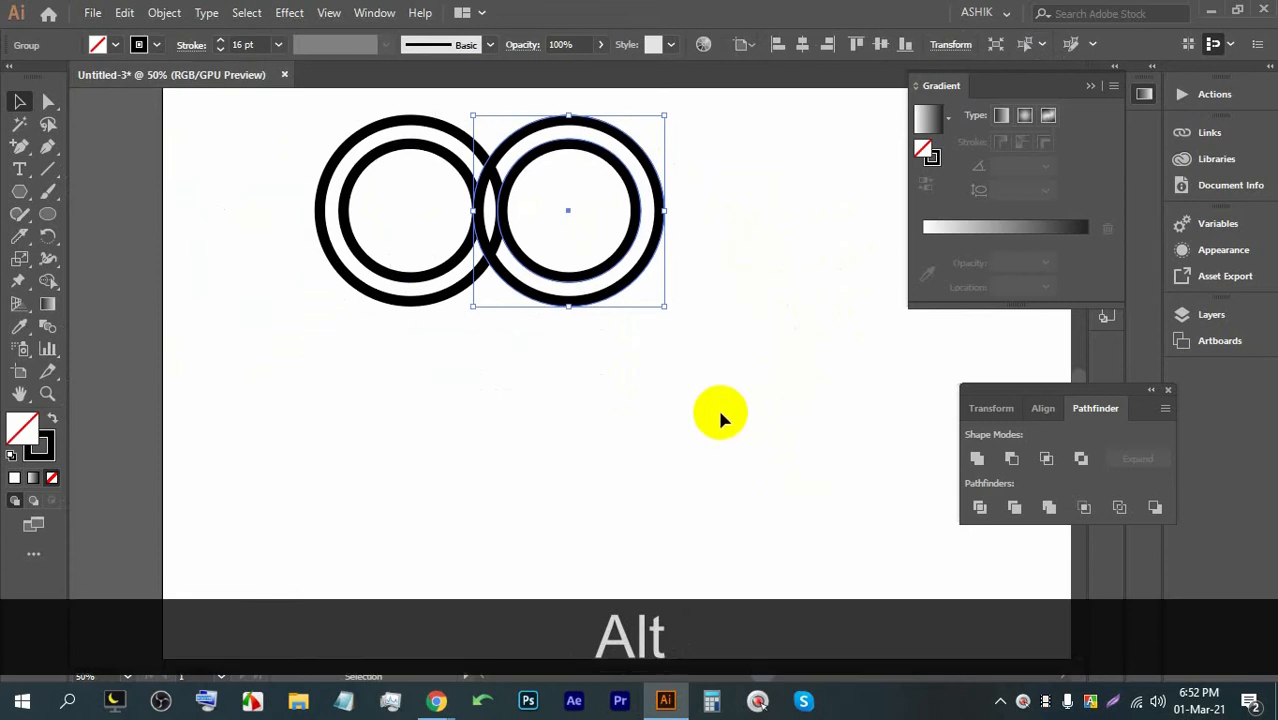
pyautogui.scroll(-1, 720, 413)
pyautogui.moveTo(763, 469); pyautogui.dragTo(545, 480)
pyautogui.hotkey('ctrl', 'alt', 'g')
pyautogui.click(352, 177)
pyautogui.hotkey('ctrl', 'g')
pyautogui.click(809, 293)
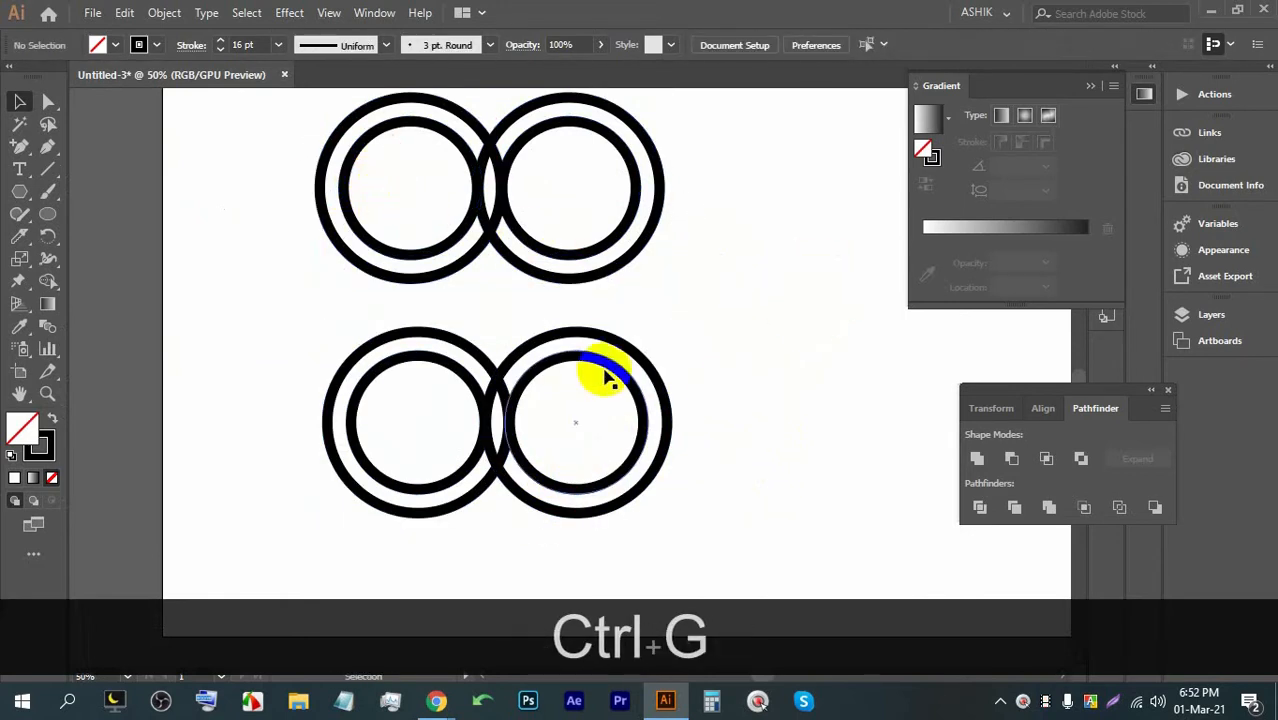
# Step: Move the lower row up to overlap the upper one, then centre both rows horizontally using Align to Selection
pyautogui.moveTo(556, 335); pyautogui.dragTo(553, 256)
pyautogui.click(694, 268)
pyautogui.click(342, 152)
pyautogui.click(803, 48)
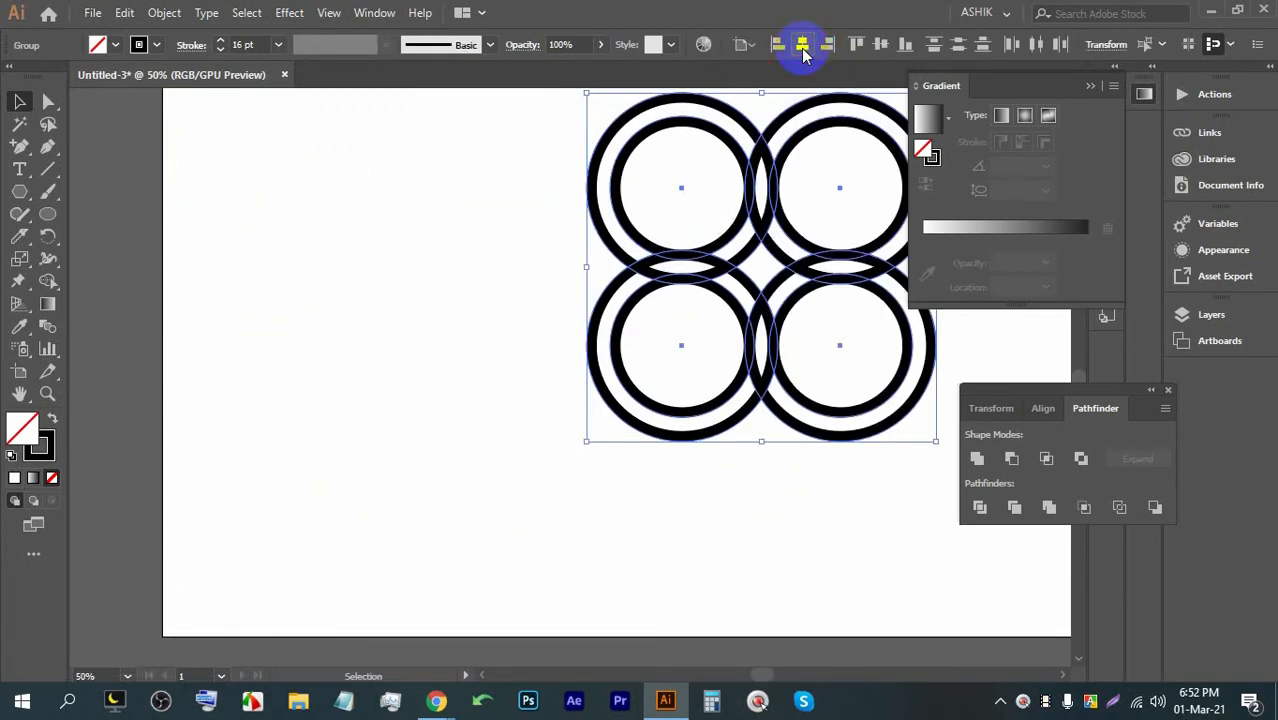
pyautogui.click(740, 46)
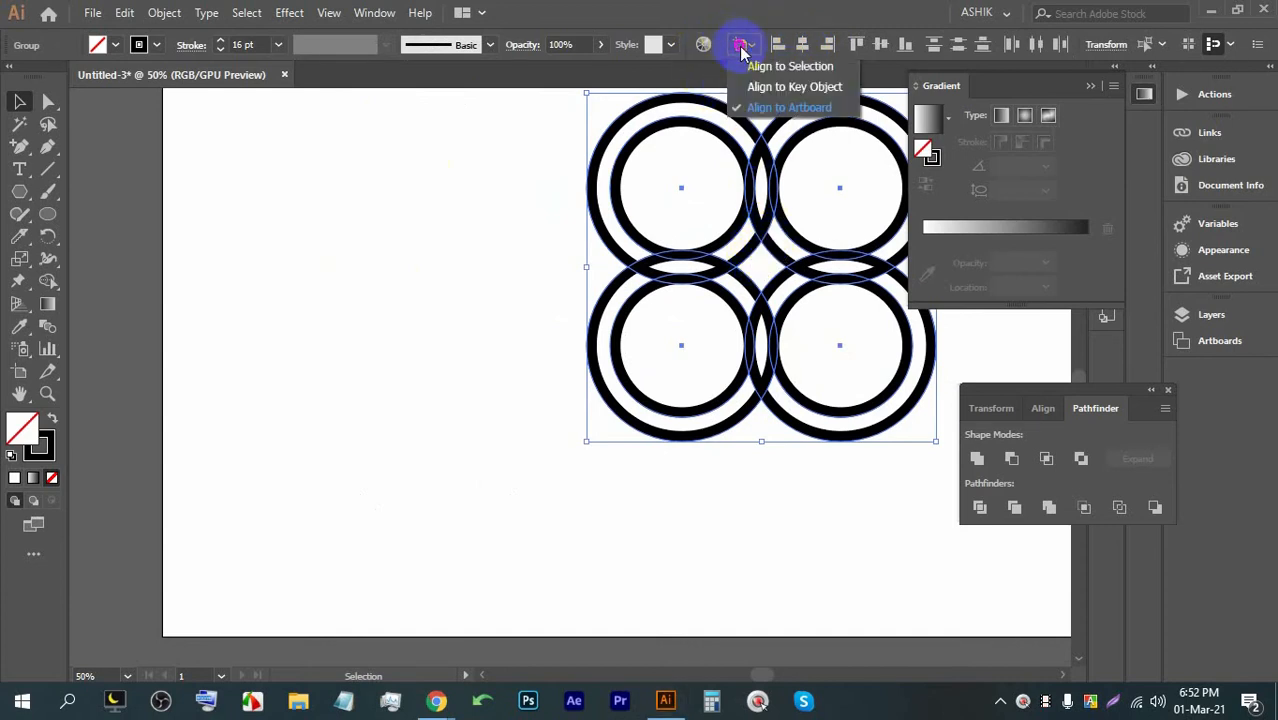
pyautogui.click(768, 70)
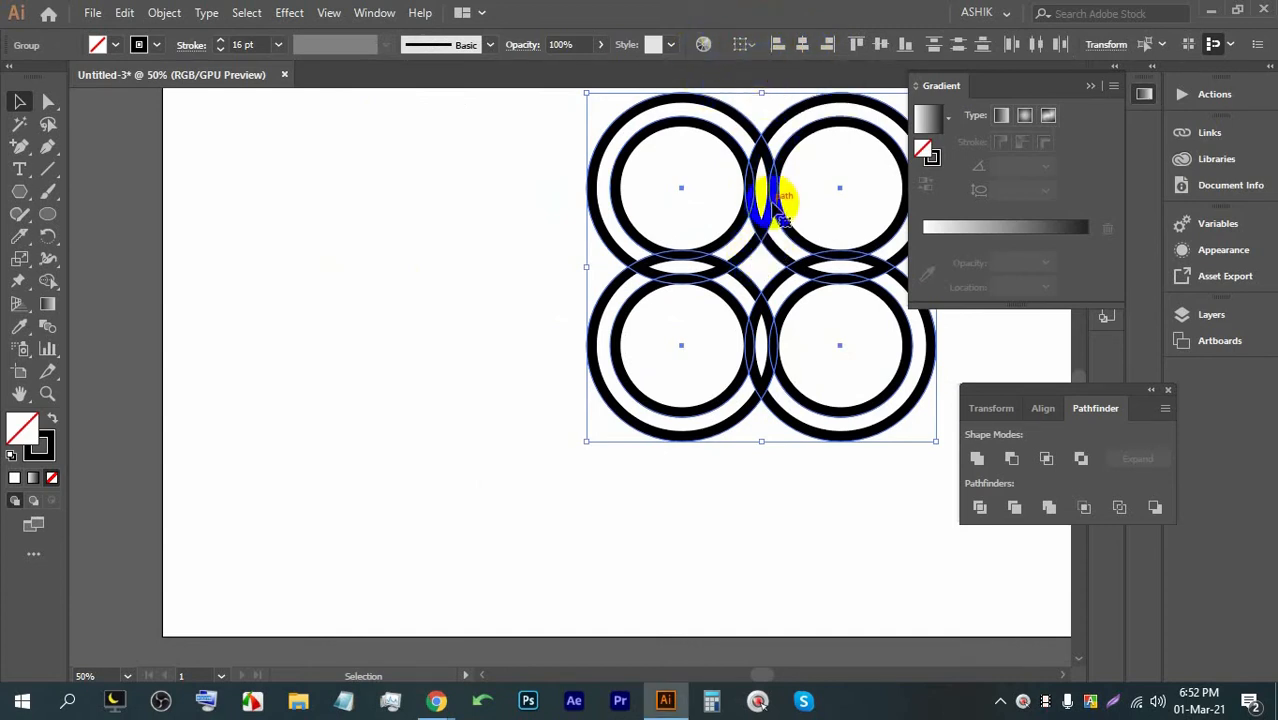
pyautogui.moveTo(770, 194); pyautogui.dragTo(524, 196)
pyautogui.click(800, 48)
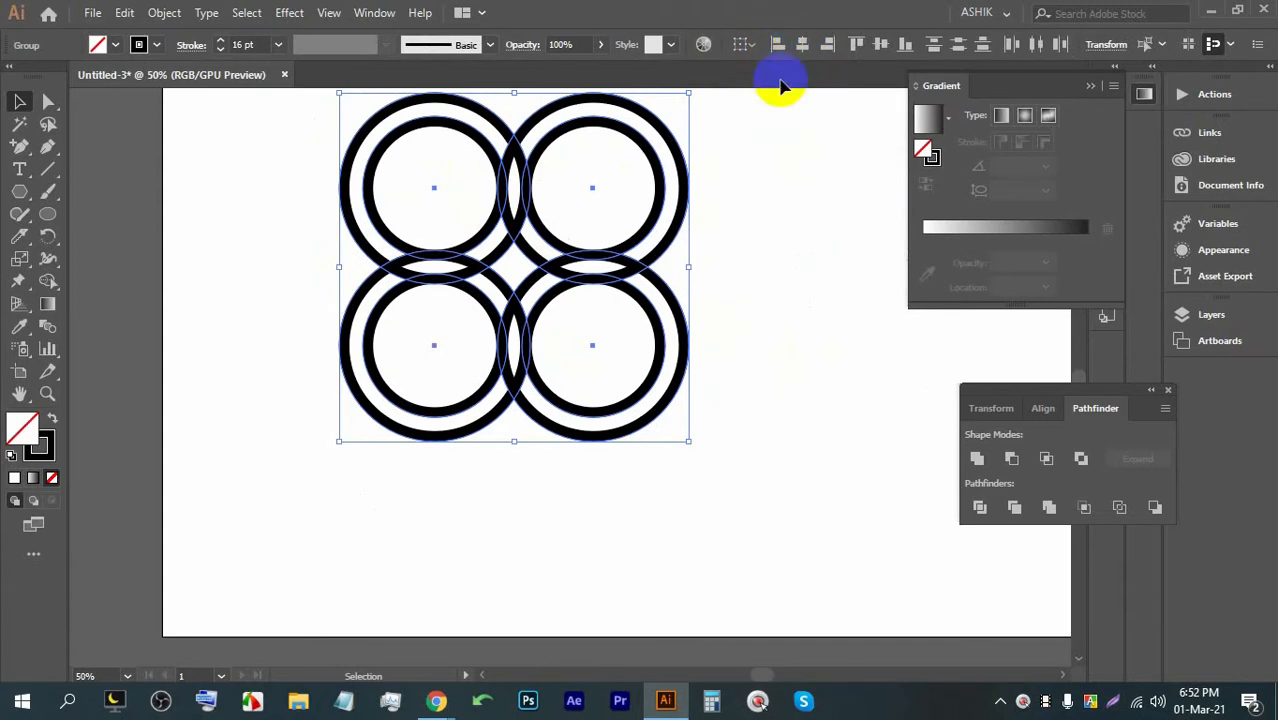
pyautogui.click(705, 235)
# Step: Select all four double rings and erase their outer arcs with the Shape Builder tool, leaving a four-pointed interlaced star
pyautogui.keyDown('alt'); pyautogui.scroll(1, 678, 210); pyautogui.keyUp('alt')
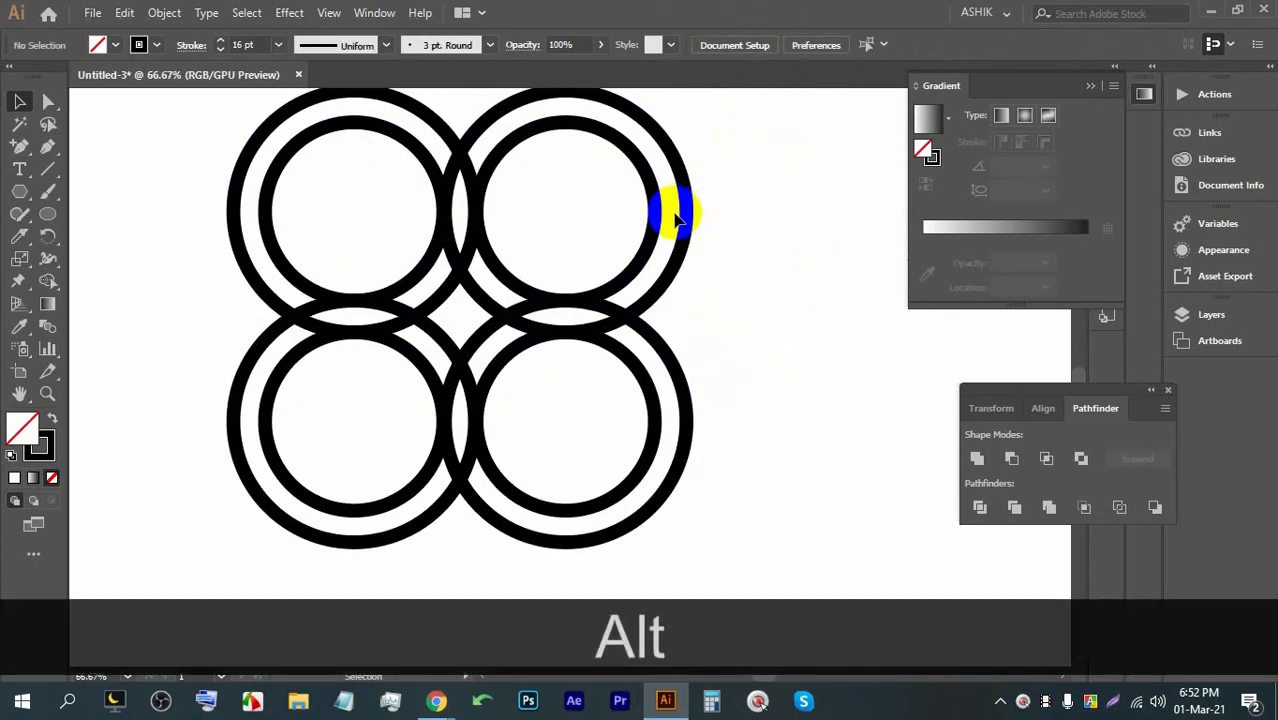
pyautogui.moveTo(706, 502); pyautogui.dragTo(251, 194)
pyautogui.scroll(1, 290, 230)
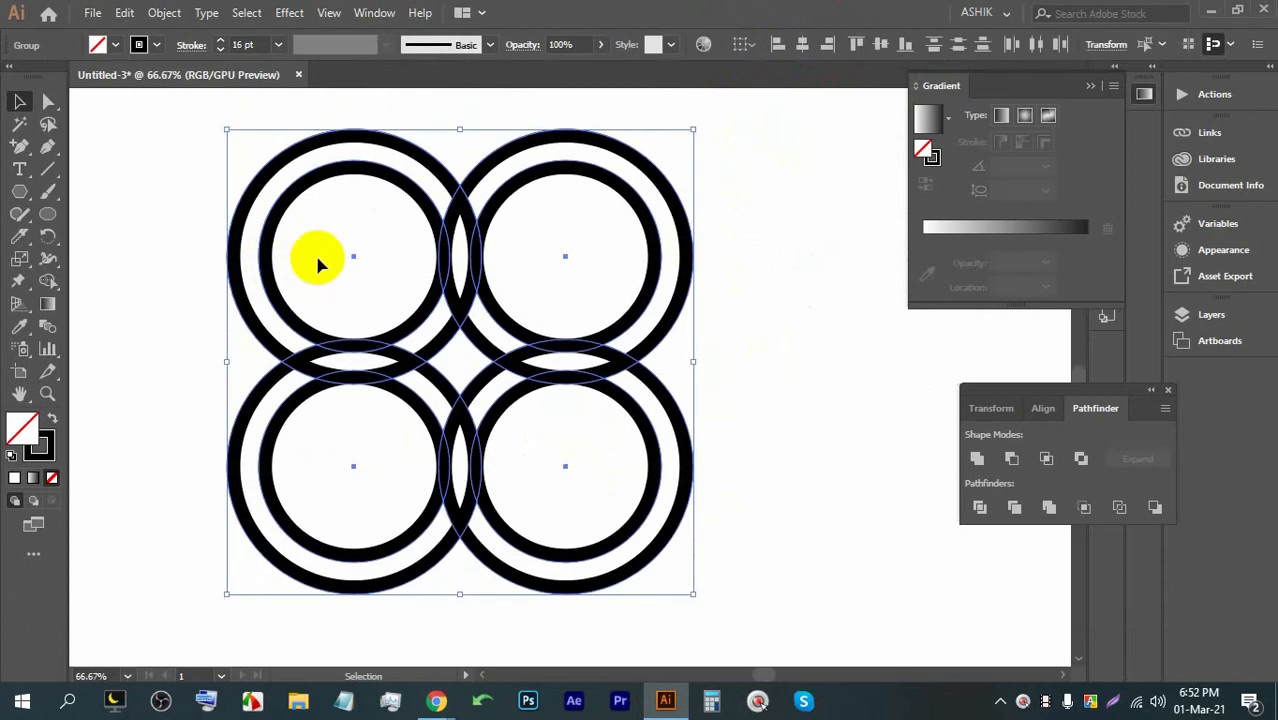
pyautogui.click(48, 283)
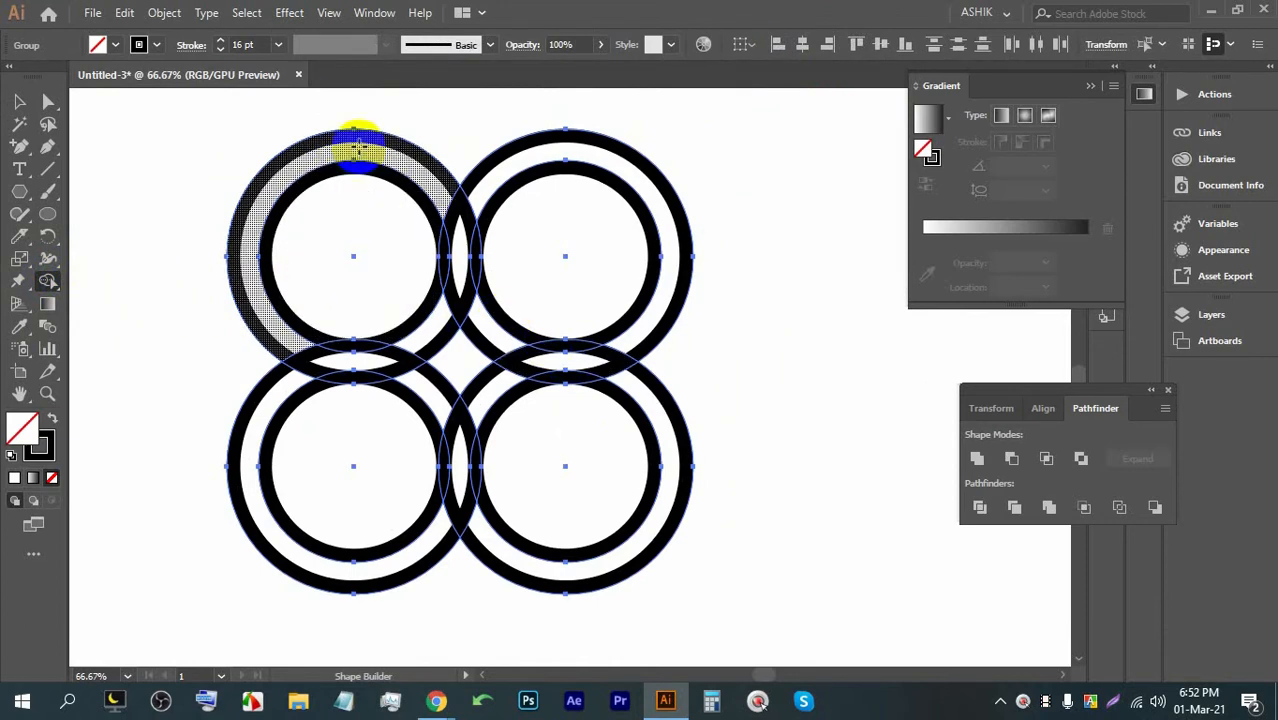
pyautogui.moveTo(385, 110)
pyautogui.mouseDown()
pyautogui.moveTo(385, 228)
pyautogui.moveTo(385, 200)
pyautogui.mouseUp()
pyautogui.moveTo(471, 103); pyautogui.dragTo(565, 265)
pyautogui.moveTo(742, 522); pyautogui.dragTo(590, 465)
pyautogui.moveTo(271, 557); pyautogui.dragTo(348, 491)
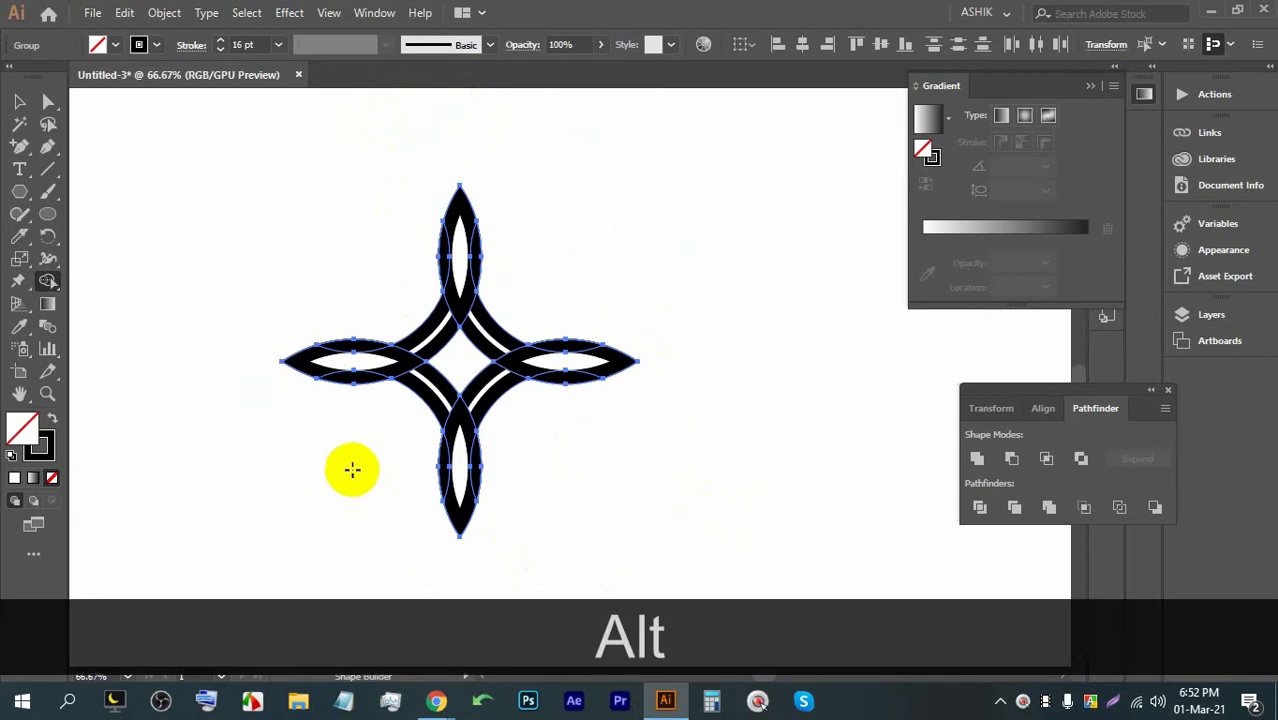
pyautogui.scroll(2, 440, 411)
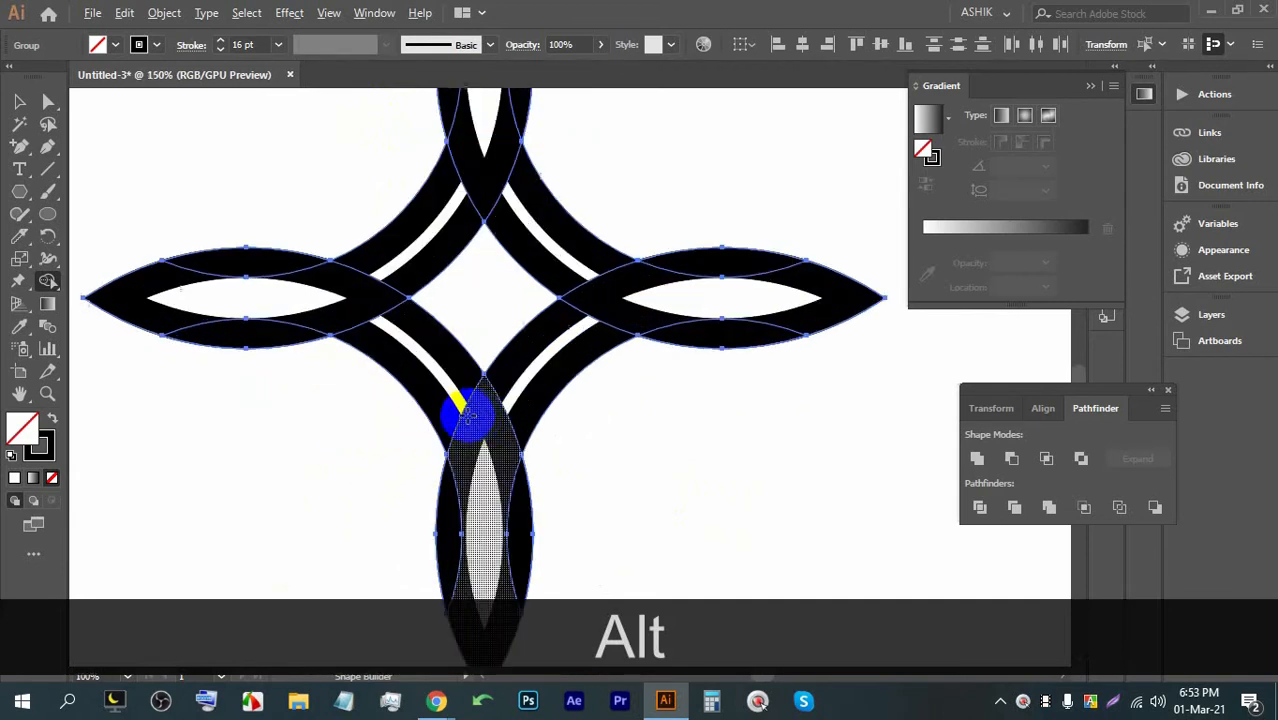
pyautogui.hotkey('ctrl', '1')
pyautogui.click(17, 101)
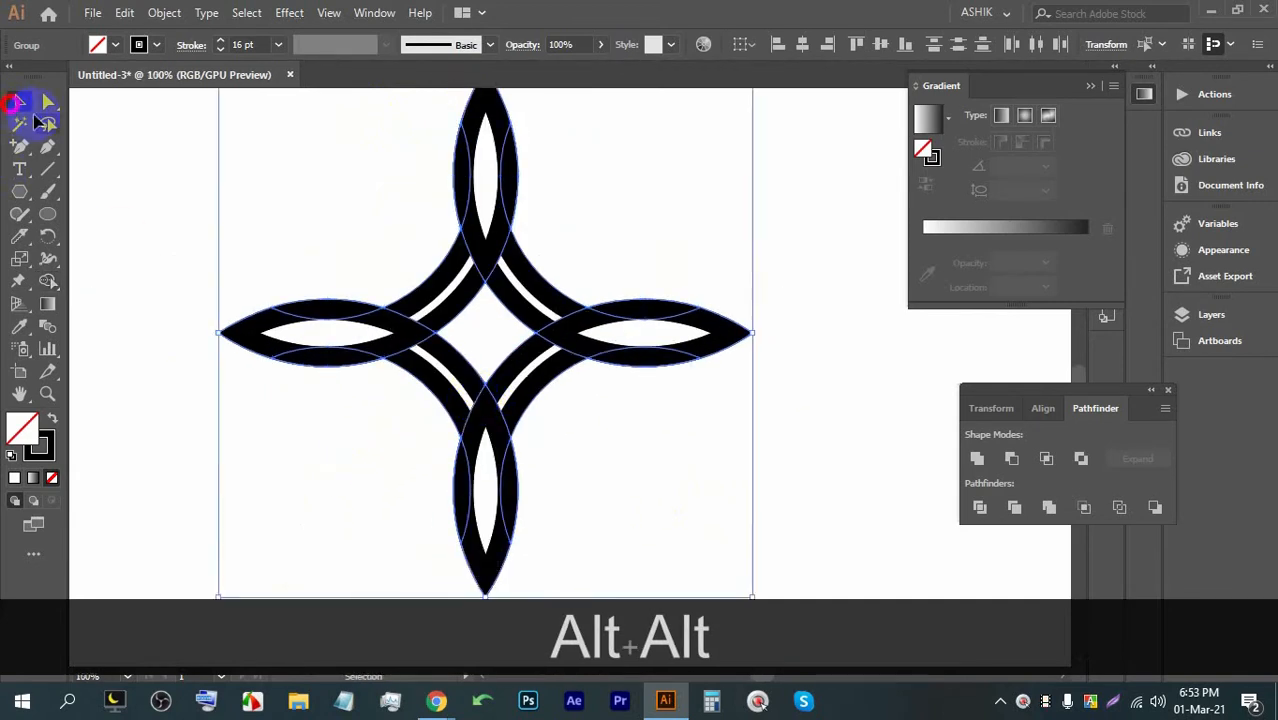
pyautogui.click(787, 172)
pyautogui.scroll(-1, 716, 228)
pyautogui.moveTo(836, 382); pyautogui.dragTo(744, 394)
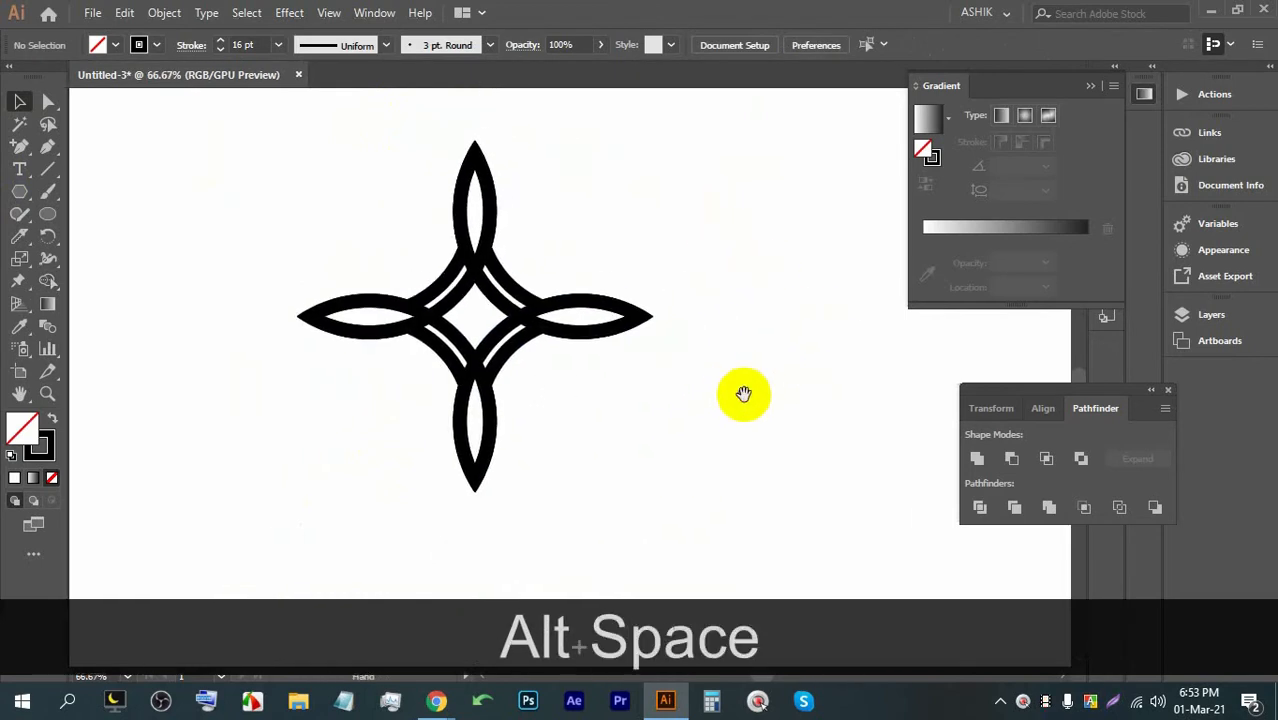
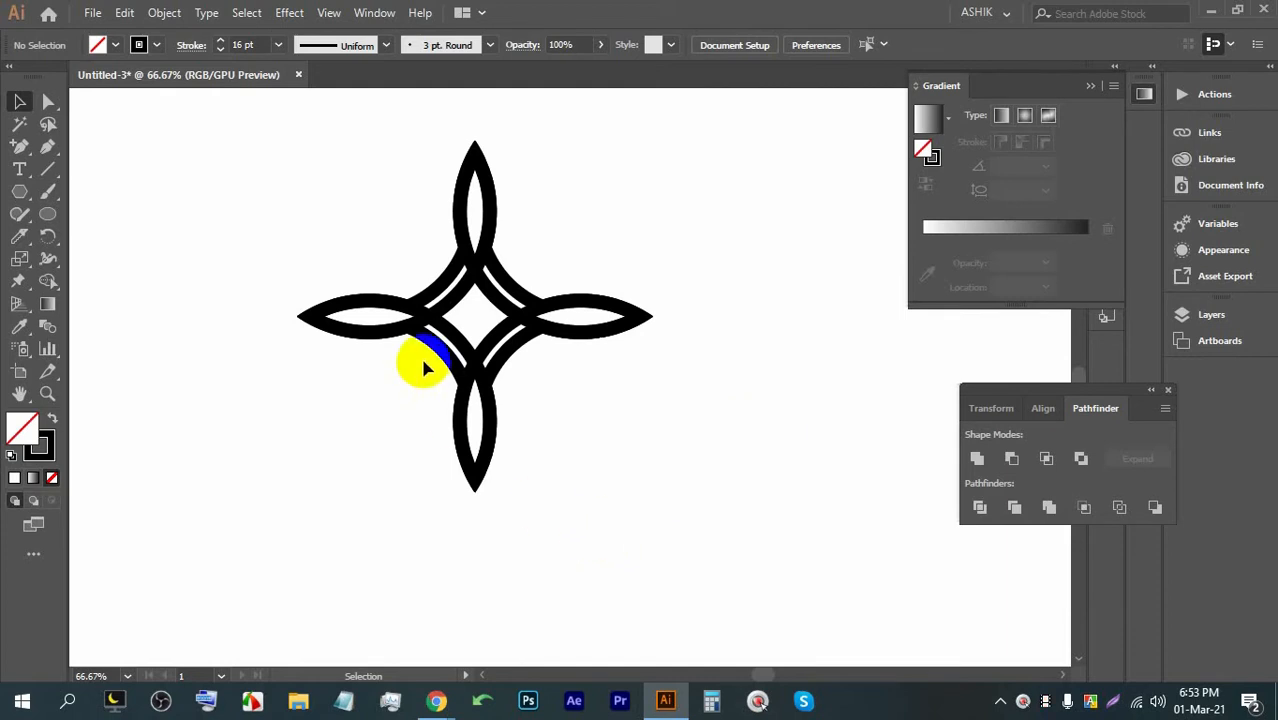
# Step: Select the whole star and place a duplicate of it to the right of the original
pyautogui.scroll(-1, 322, 228)
pyautogui.moveTo(228, 114); pyautogui.dragTo(346, 175)
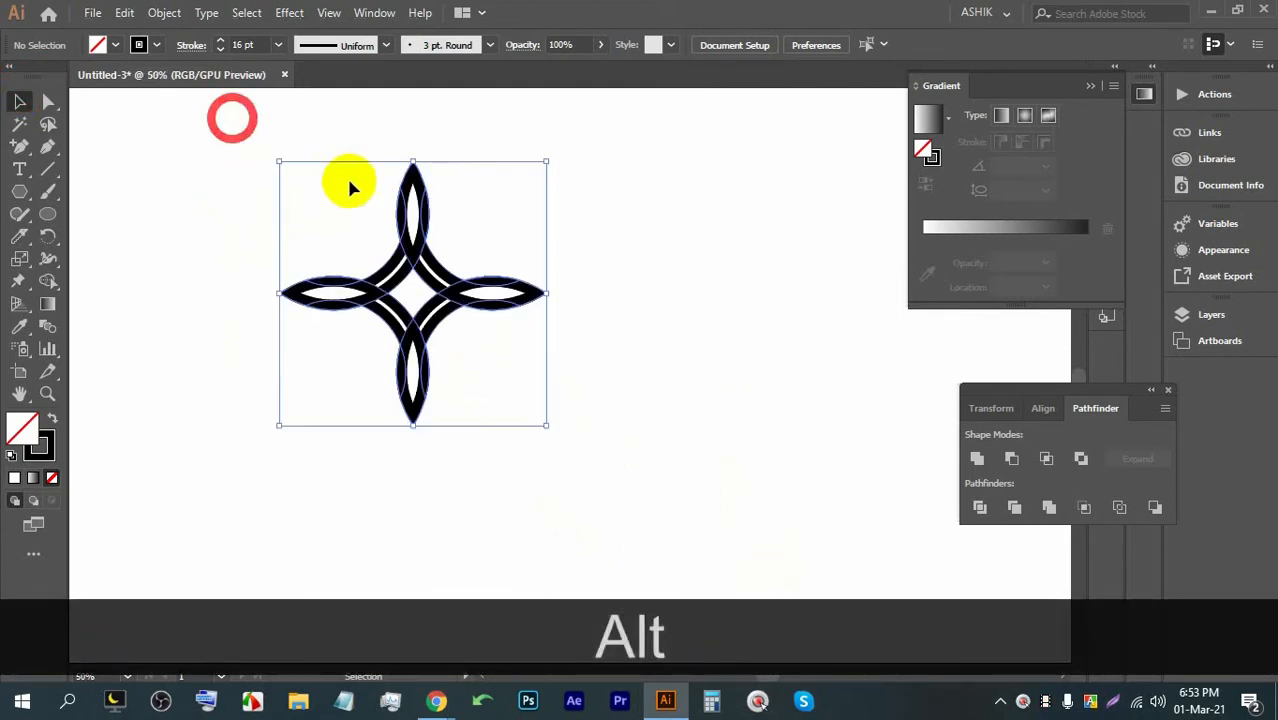
pyautogui.scroll(-2, 413, 241)
pyautogui.moveTo(385, 228); pyautogui.dragTo(634, 181)
pyautogui.scroll(2, 318, 165)
pyautogui.scroll(2, 704, 156)
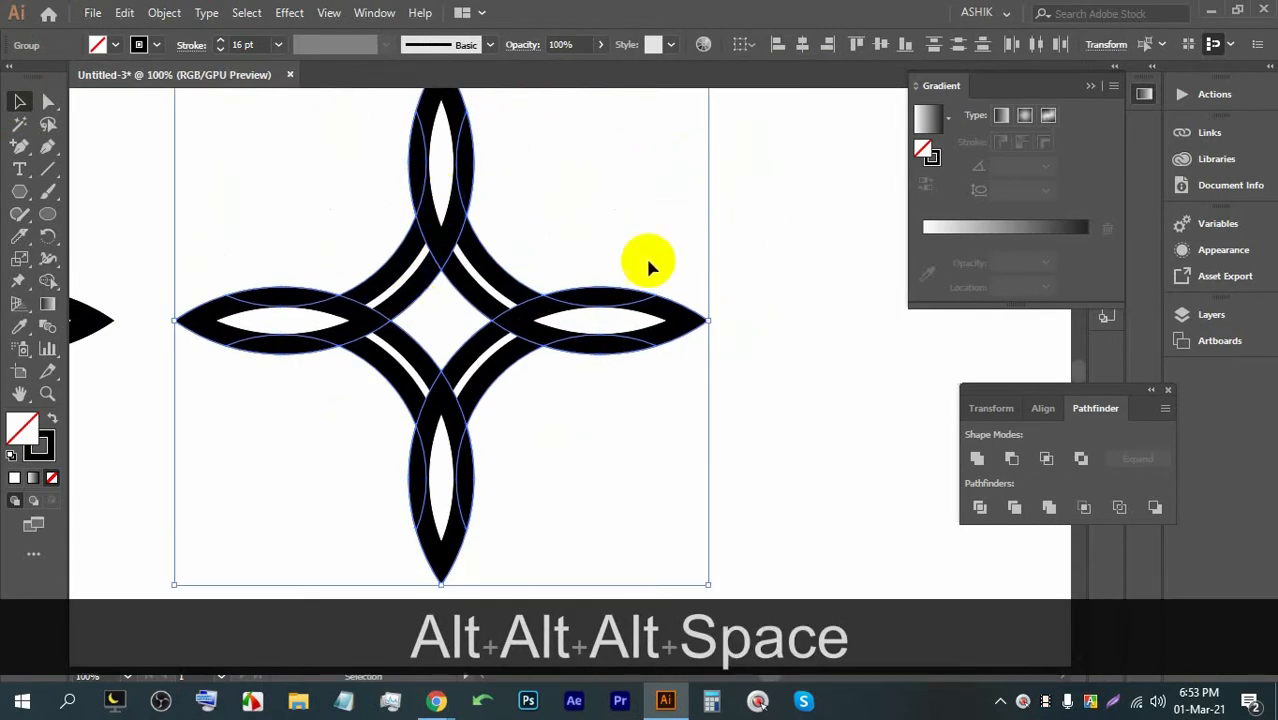
pyautogui.click(784, 241)
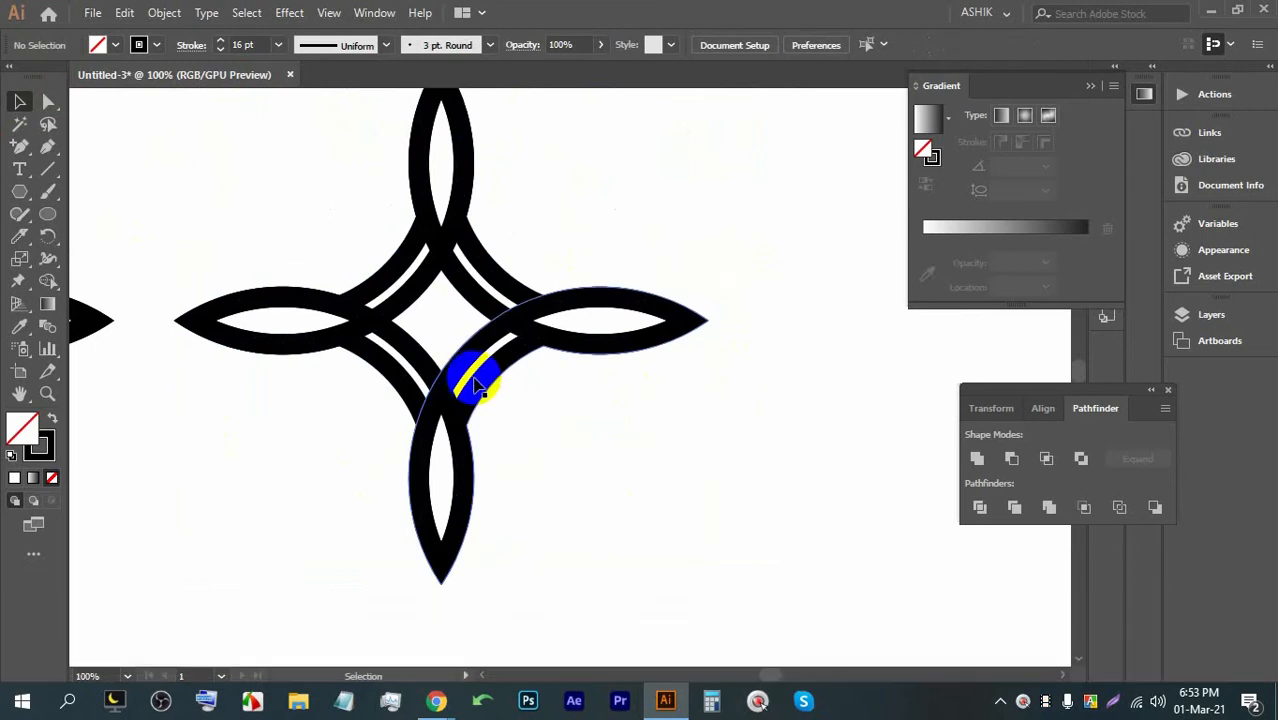
pyautogui.moveTo(449, 331); pyautogui.dragTo(440, 372)
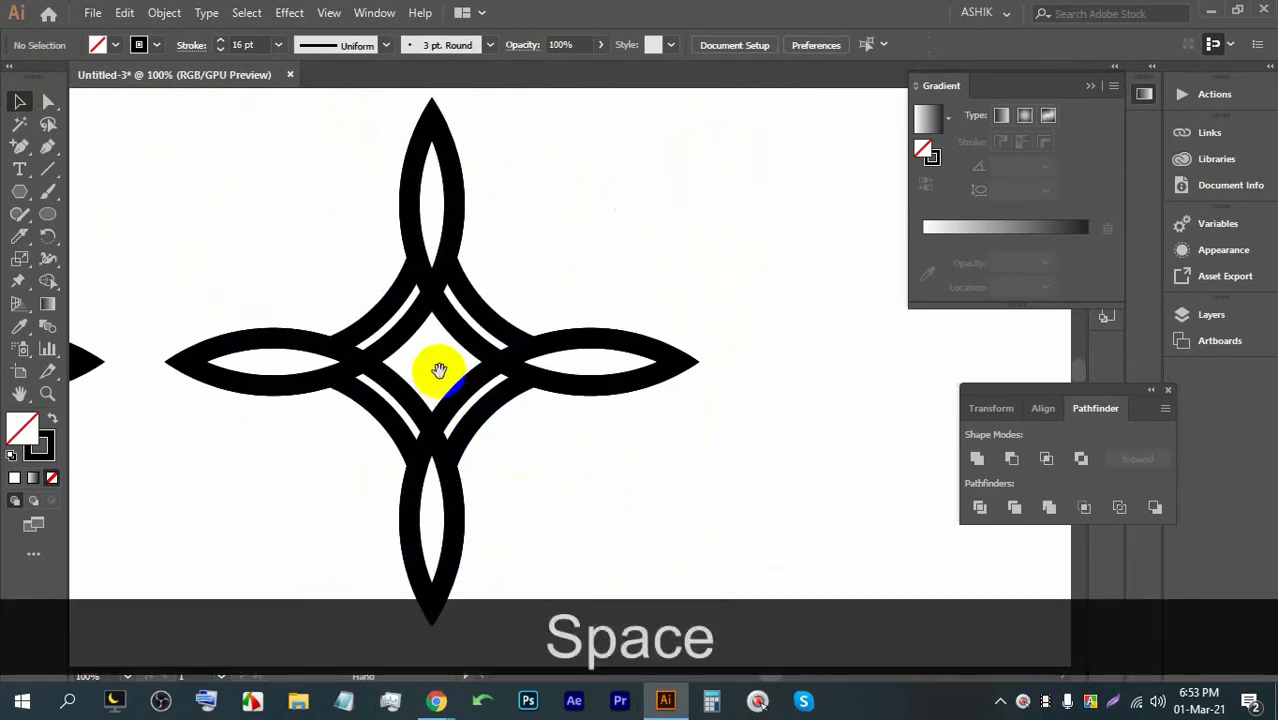
# Step: Ungroup the lower and upper row groups of the duplicated star
pyautogui.scroll(1, 500, 370)
pyautogui.click(500, 364)
pyautogui.rightClick(543, 348)
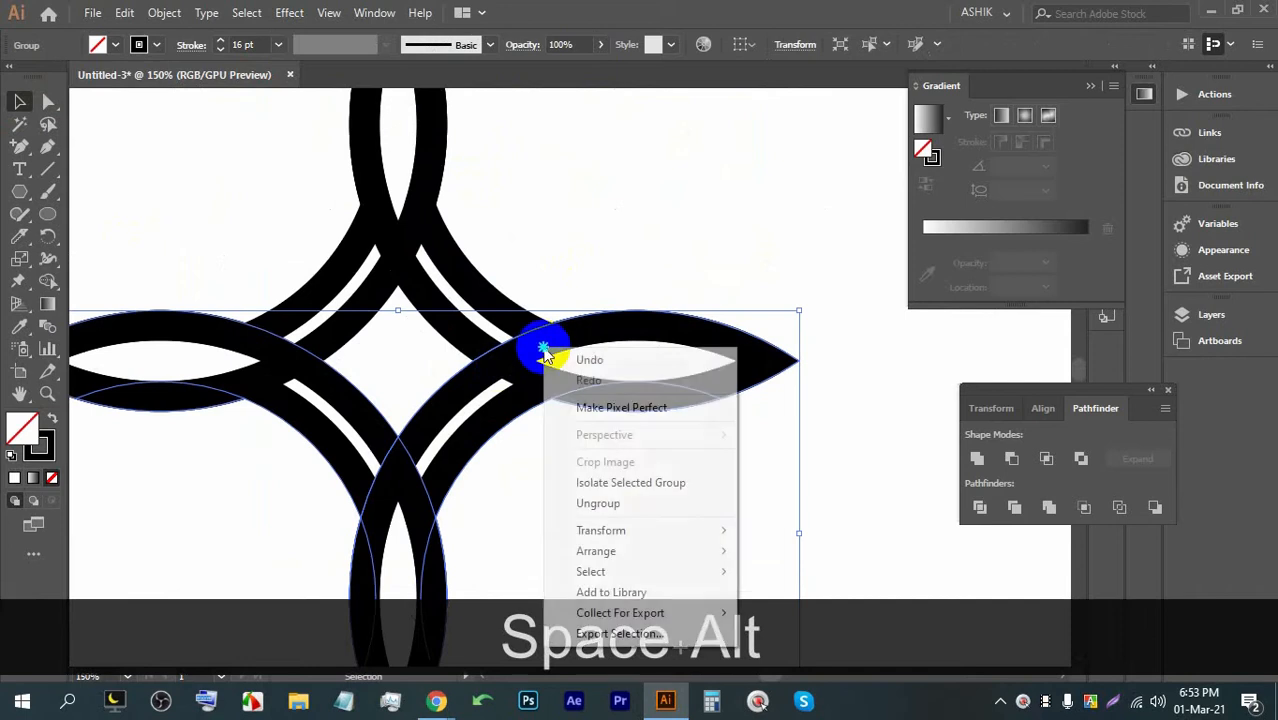
pyautogui.click(594, 500)
pyautogui.click(626, 250)
pyautogui.click(397, 200)
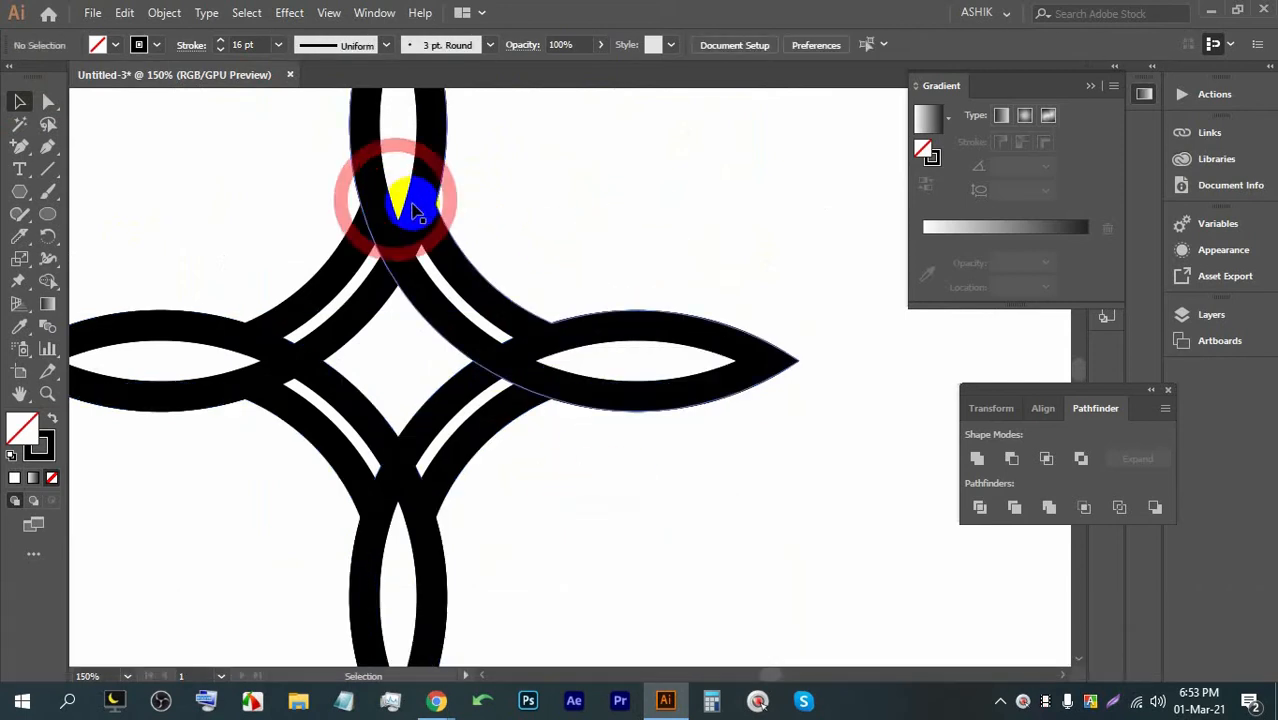
pyautogui.click(418, 204)
pyautogui.rightClick(418, 206)
pyautogui.click(483, 352)
pyautogui.click(674, 490)
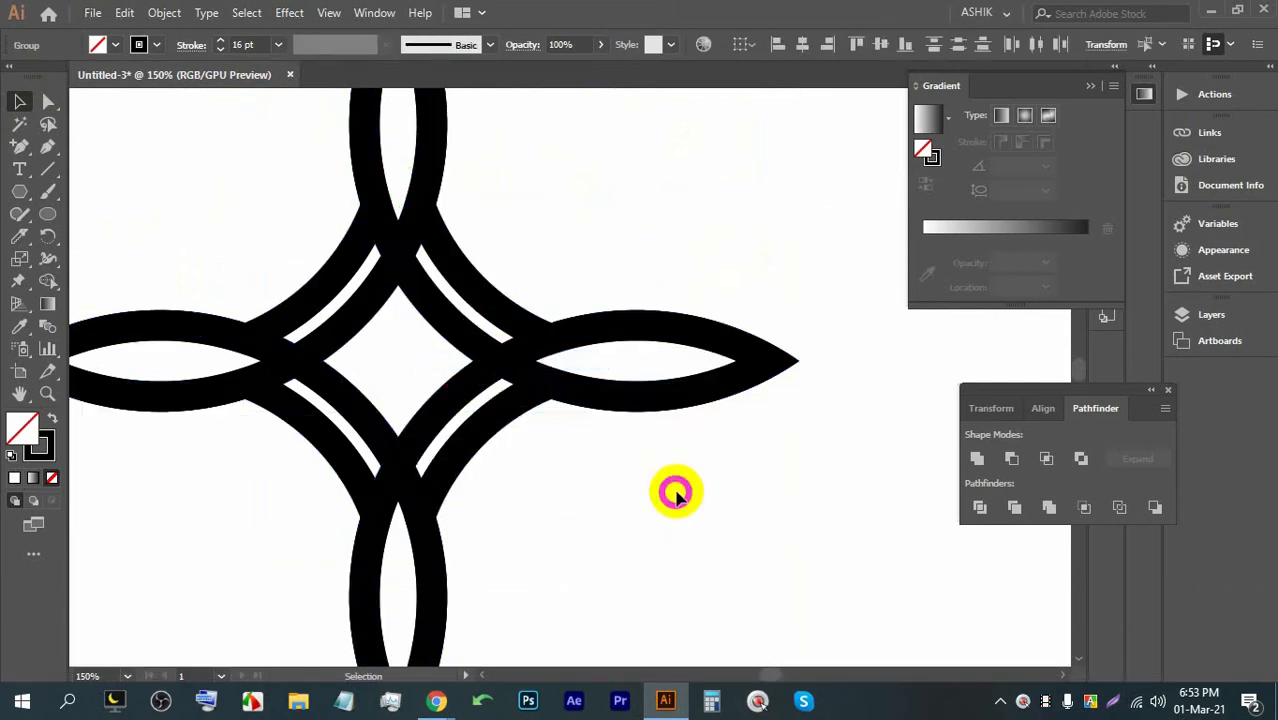
# Step: Apply Offset Path to the copy's lower-right curved group with a 4 px offset, miter joins and a miter limit of 4
pyautogui.scroll(-2, 640, 440)
pyautogui.scroll(1, 591, 456)
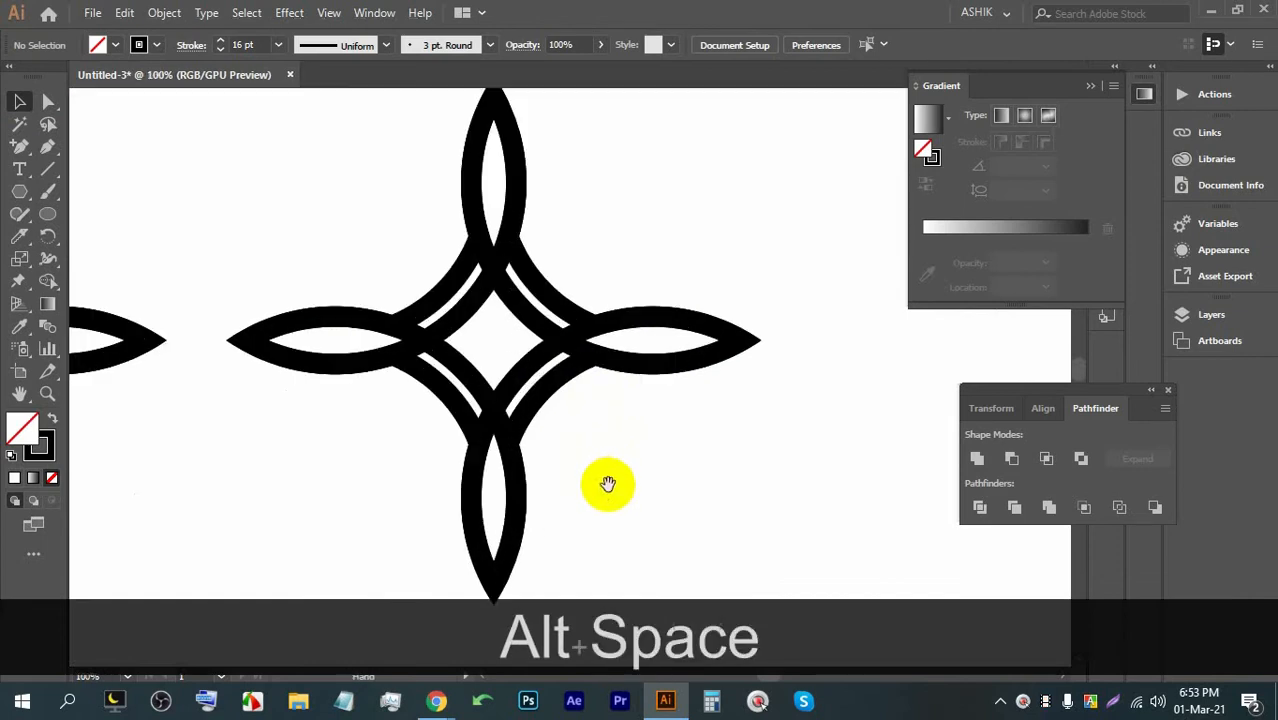
pyautogui.moveTo(604, 479); pyautogui.dragTo(609, 452)
pyautogui.click(537, 316)
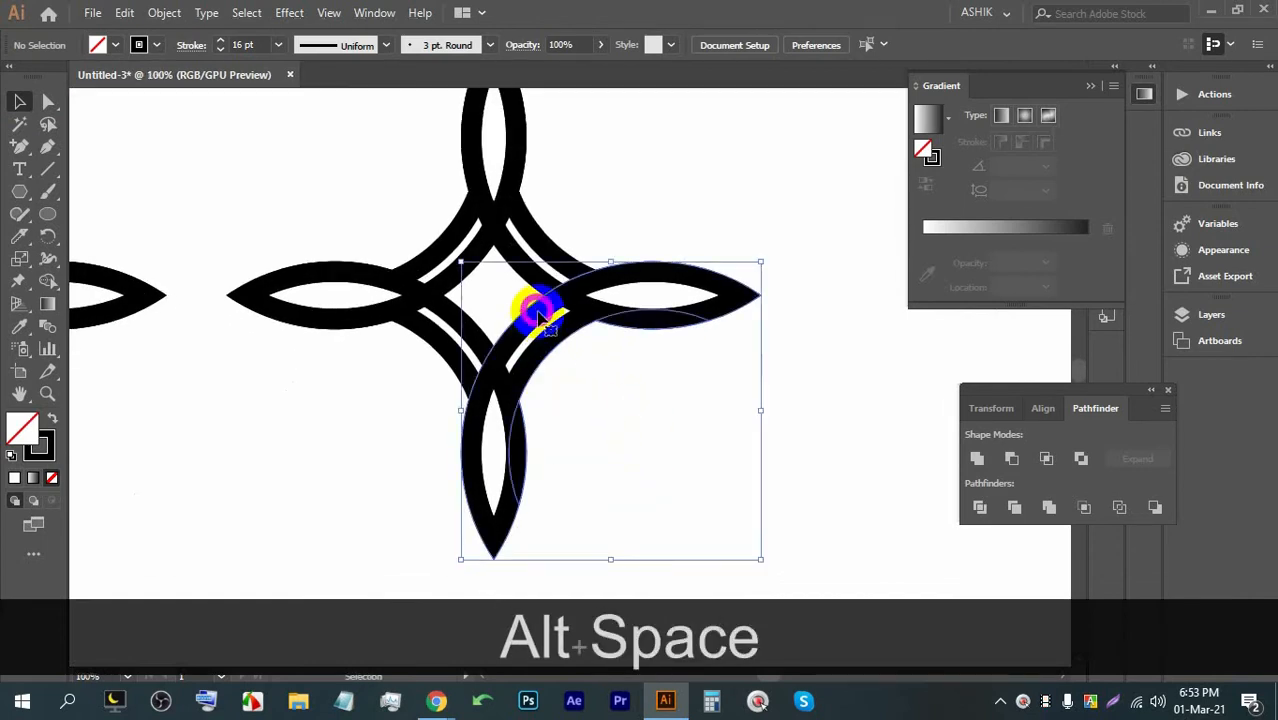
pyautogui.click(164, 12)
pyautogui.moveTo(250, 430)
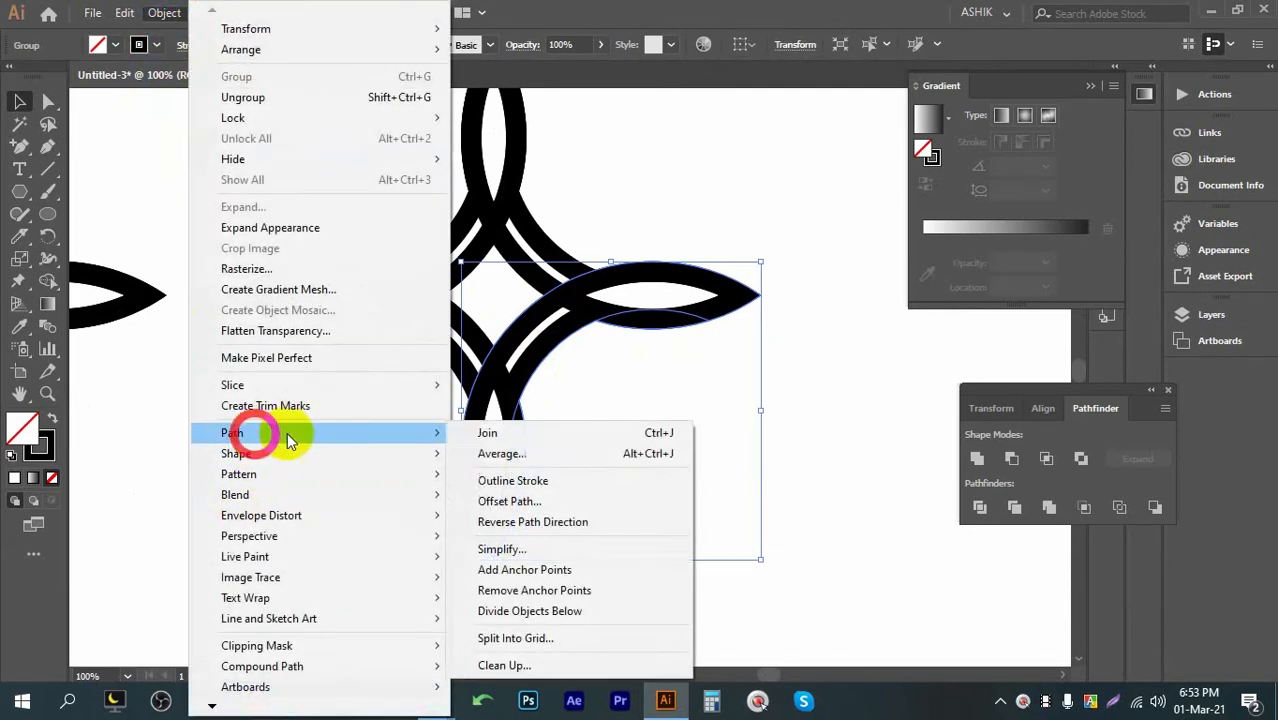
pyautogui.click(510, 500)
pyautogui.click(925, 373)
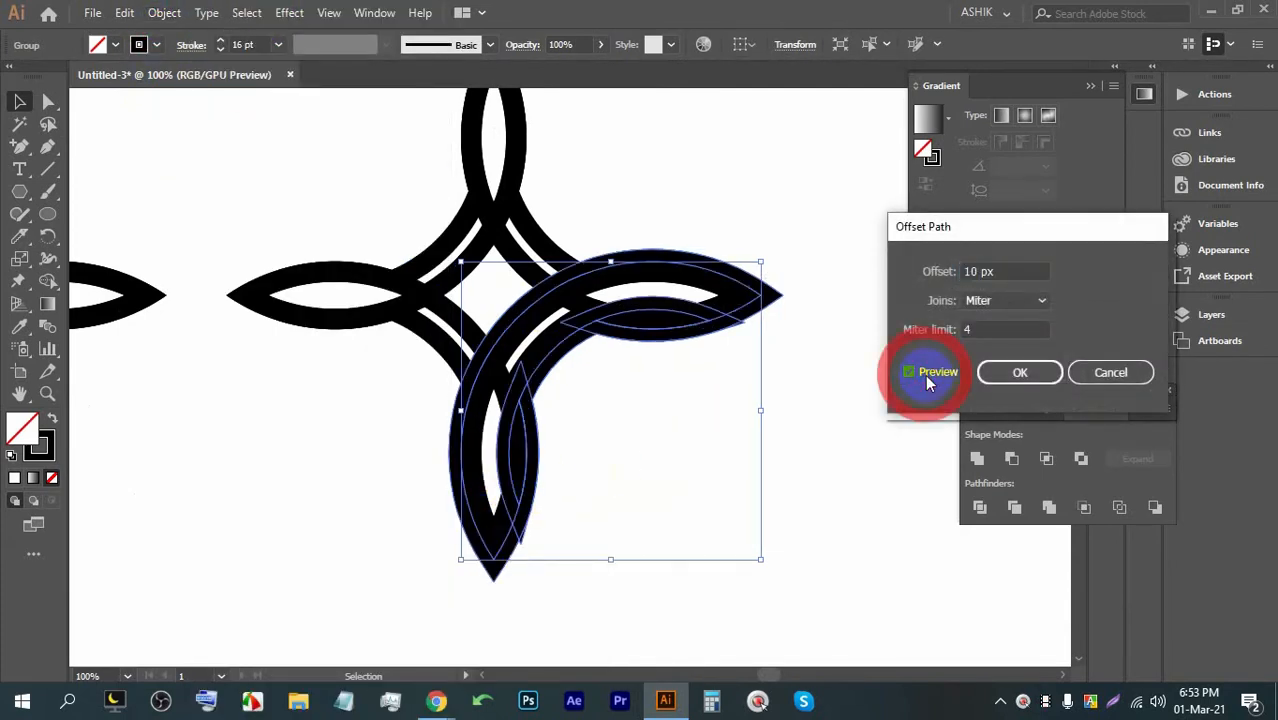
pyautogui.click(1014, 272)
pyautogui.press('Down')
pyautogui.press('Down')
pyautogui.press('Down')
pyautogui.press('Down')
pyautogui.press('Down')
pyautogui.press('Down')
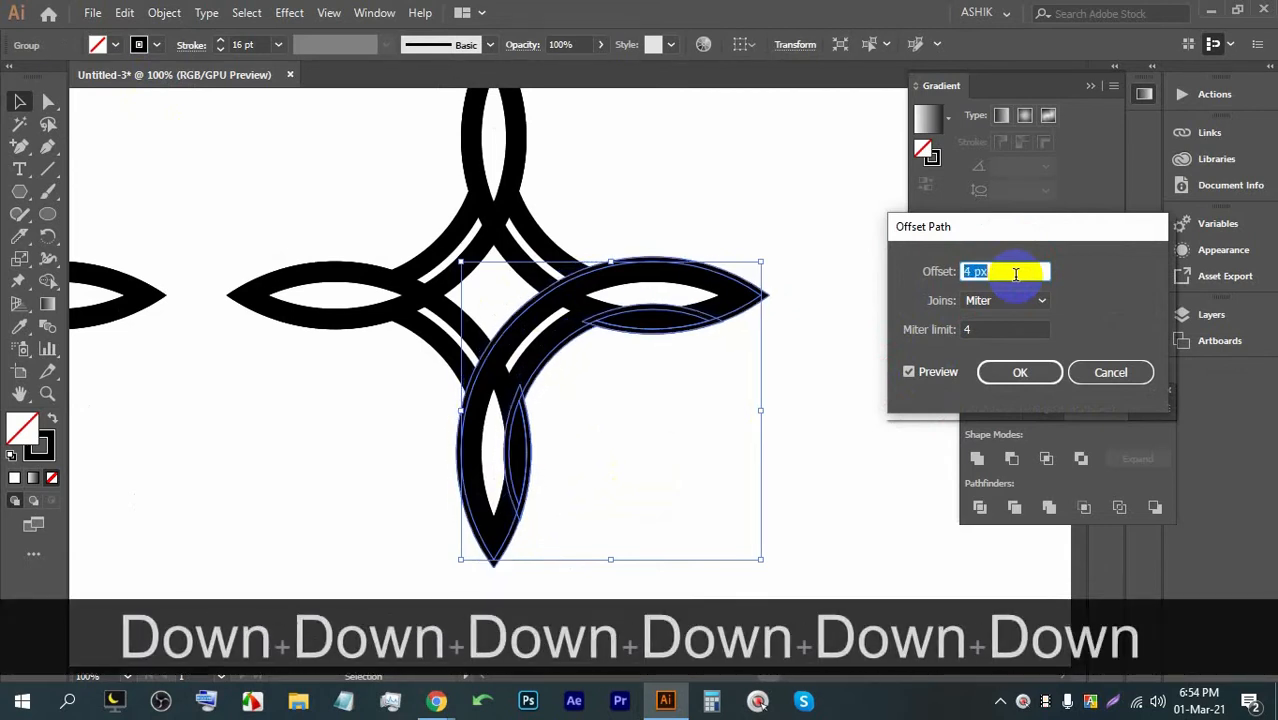
pyautogui.press('Down')
pyautogui.press('Up')
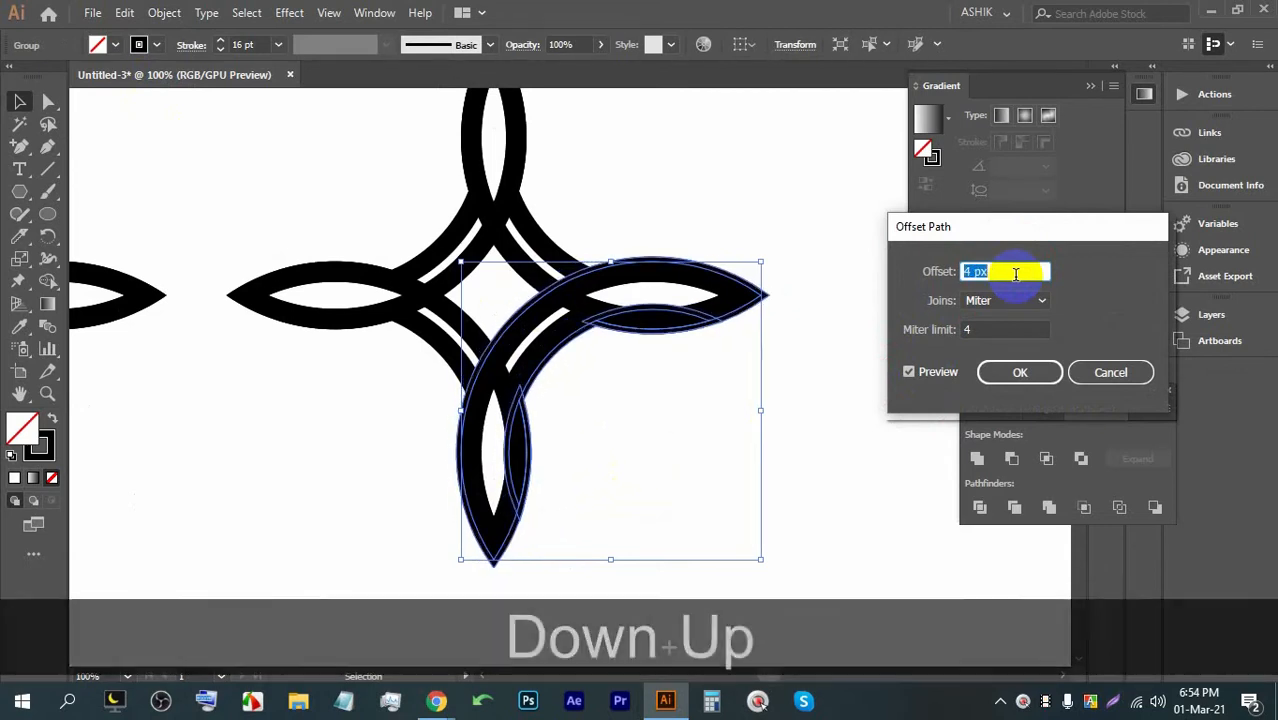
pyautogui.click(1020, 372)
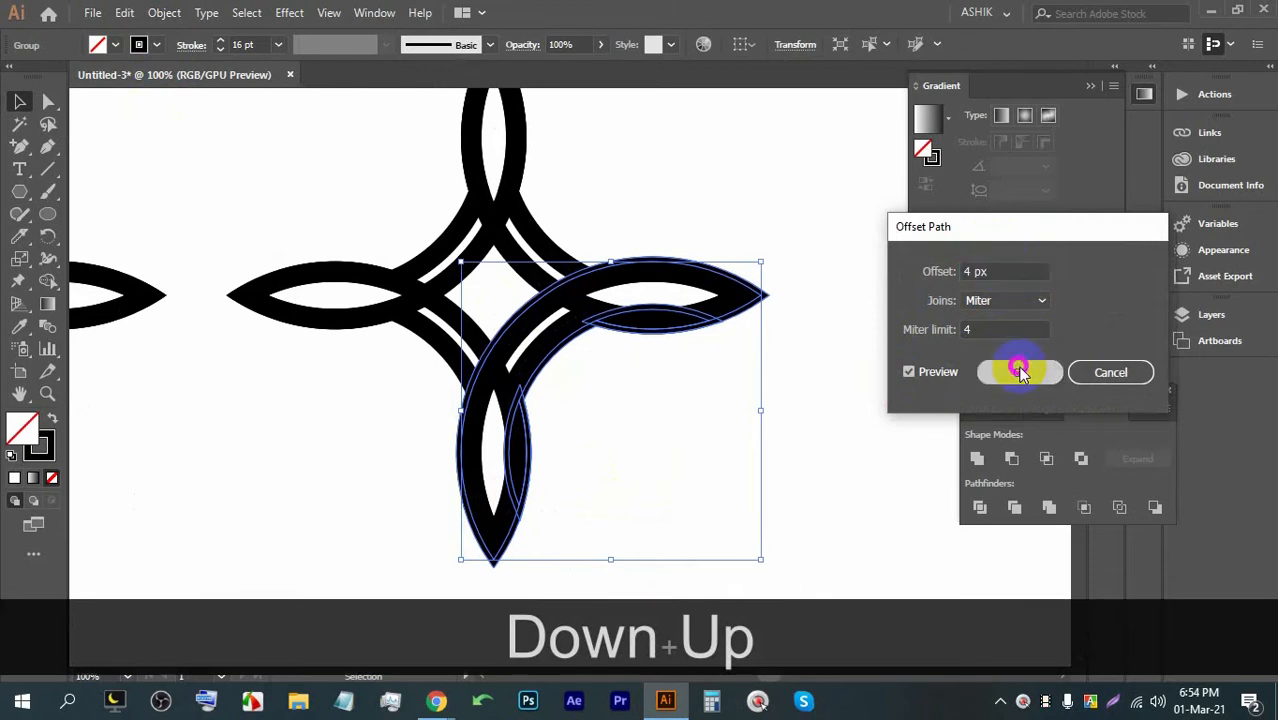
pyautogui.click(825, 272)
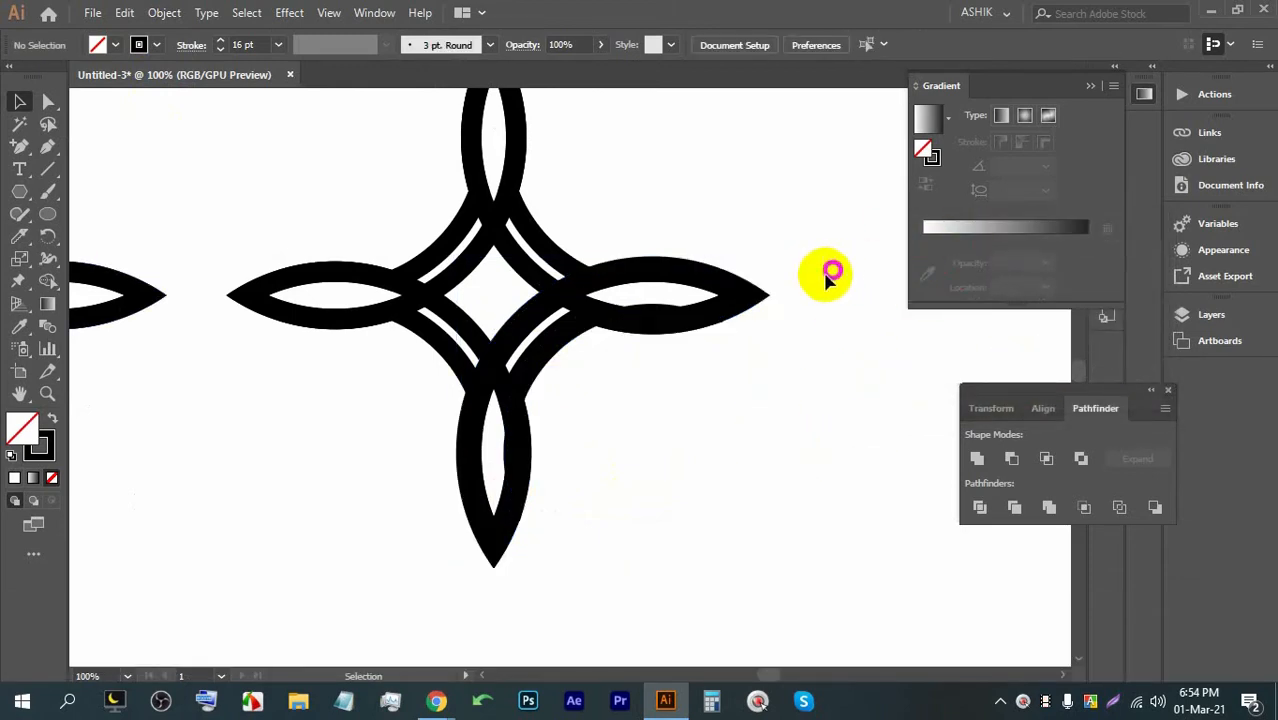
pyautogui.click(766, 292)
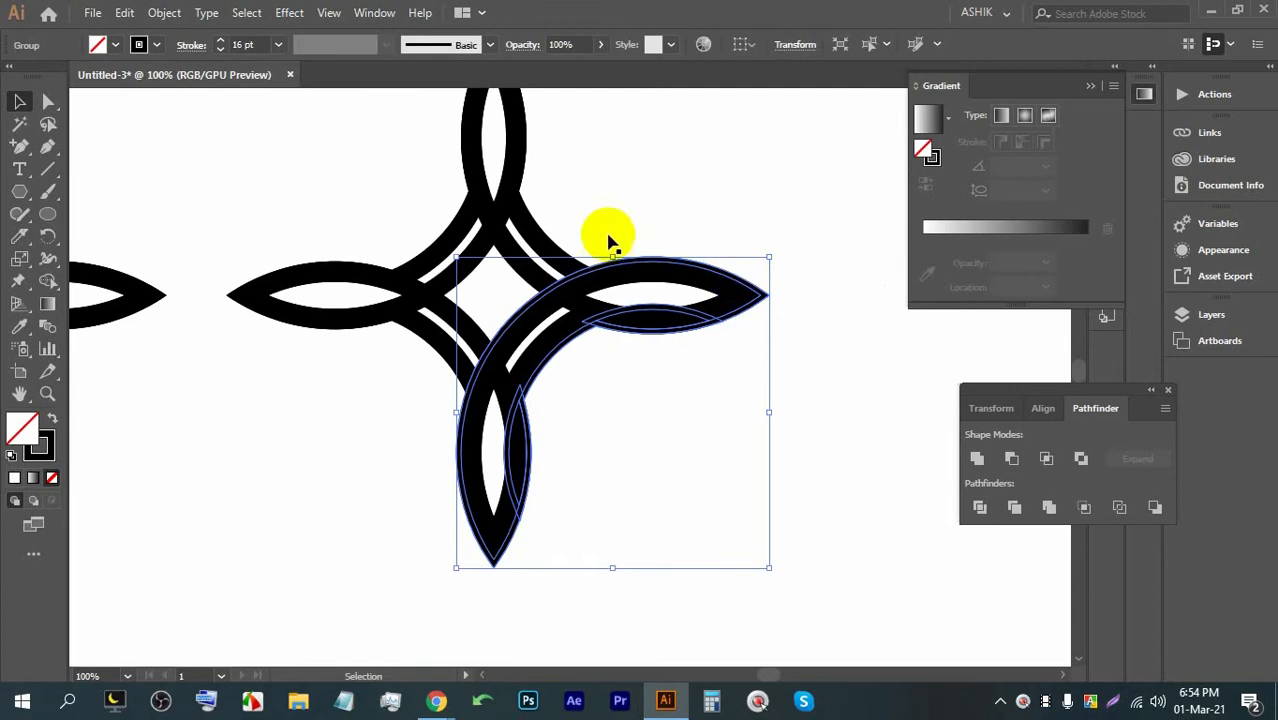
pyautogui.click(156, 44)
pyautogui.click(825, 147)
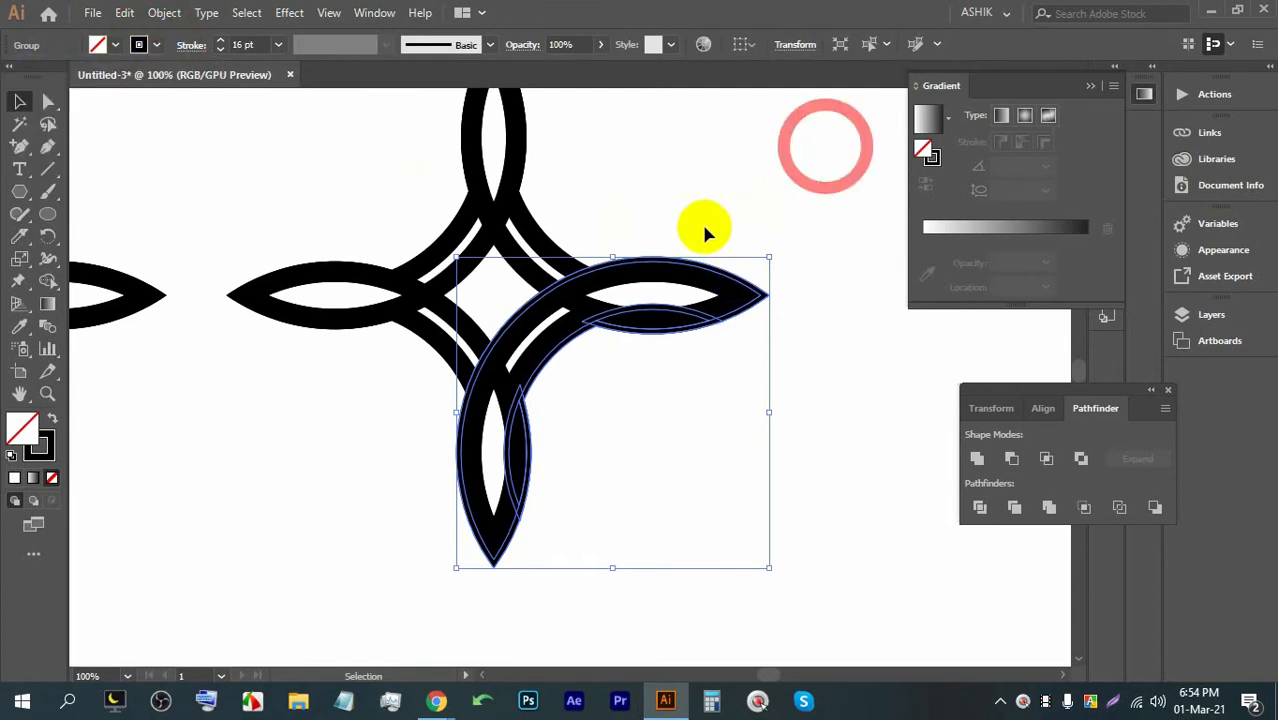
pyautogui.click(727, 171)
# Step: Ungroup the lower-right group that contains the offset paths
pyautogui.scroll(3, 656, 232)
pyautogui.click(606, 320)
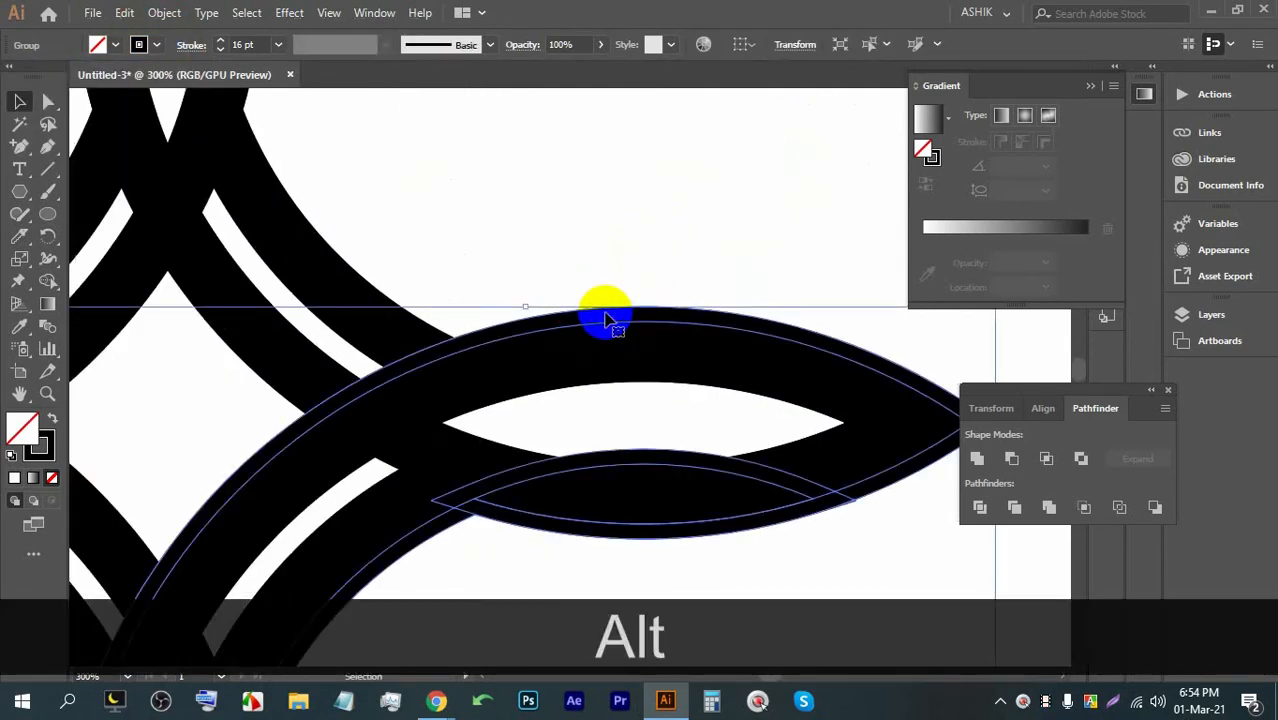
pyautogui.rightClick(606, 314)
pyautogui.click(670, 470)
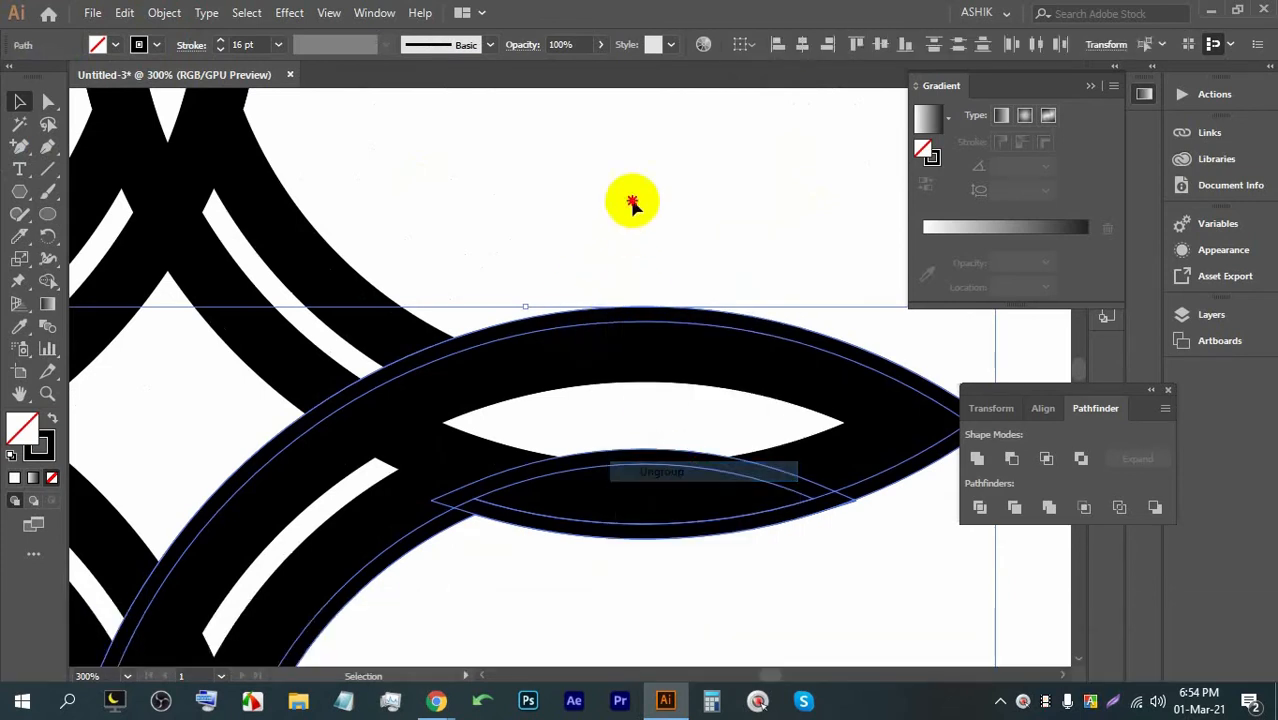
pyautogui.click(632, 202)
# Step: Change the outer offset path's stroke colour to white to create a gap where the bands cross
pyautogui.click(604, 318)
pyautogui.click(156, 44)
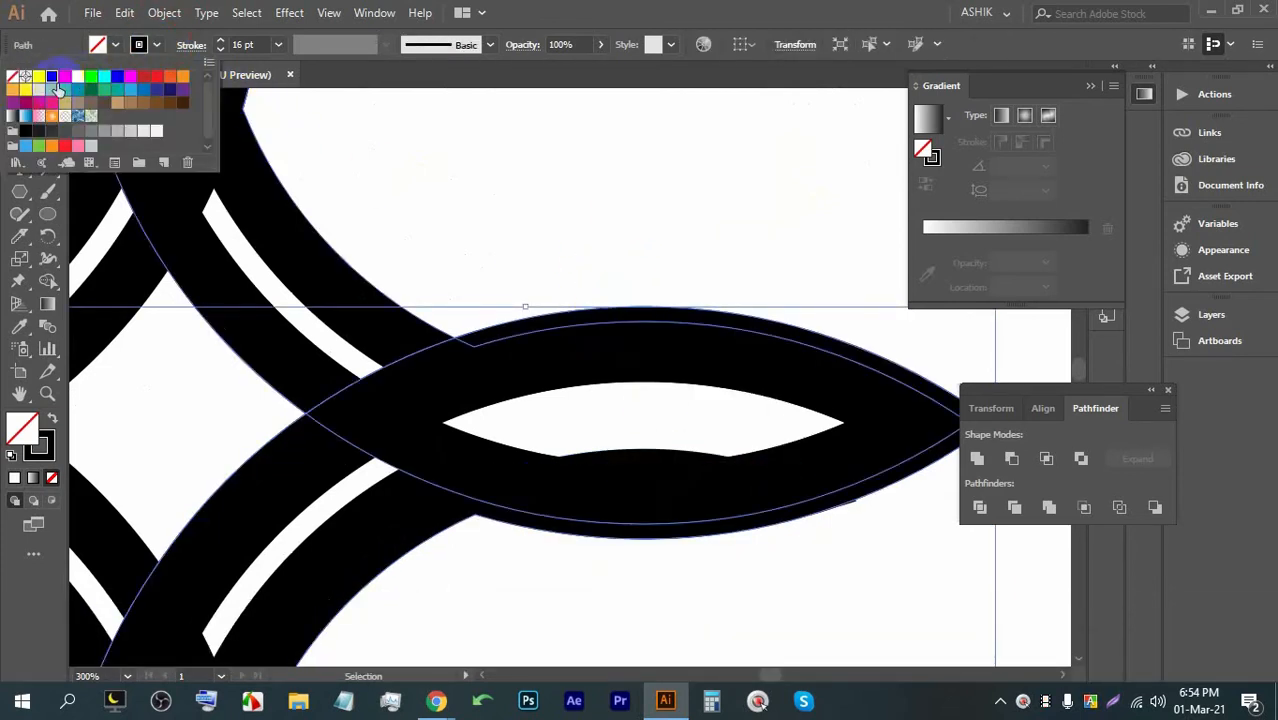
pyautogui.click(531, 149)
pyautogui.scroll(-3, 548, 134)
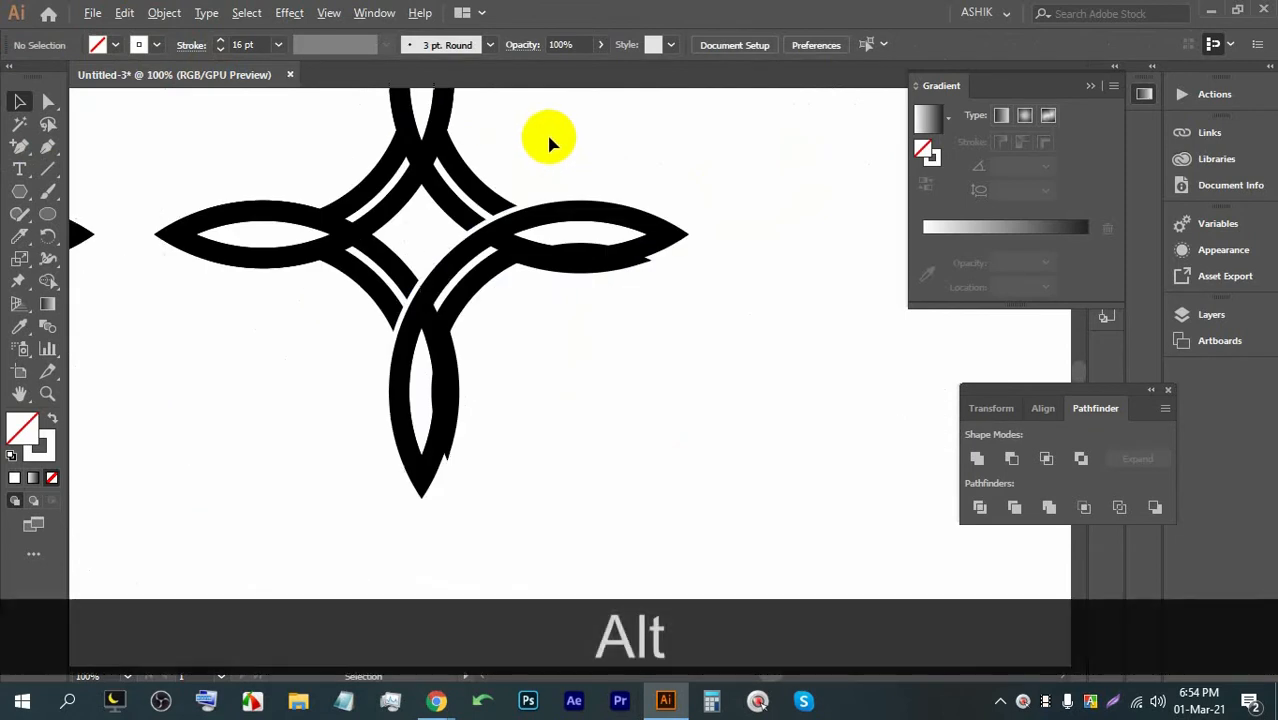
# Step: Delete the two leftover lens-shaped offset pieces on the star copy's bottom and right arms
pyautogui.scroll(3, 455, 462)
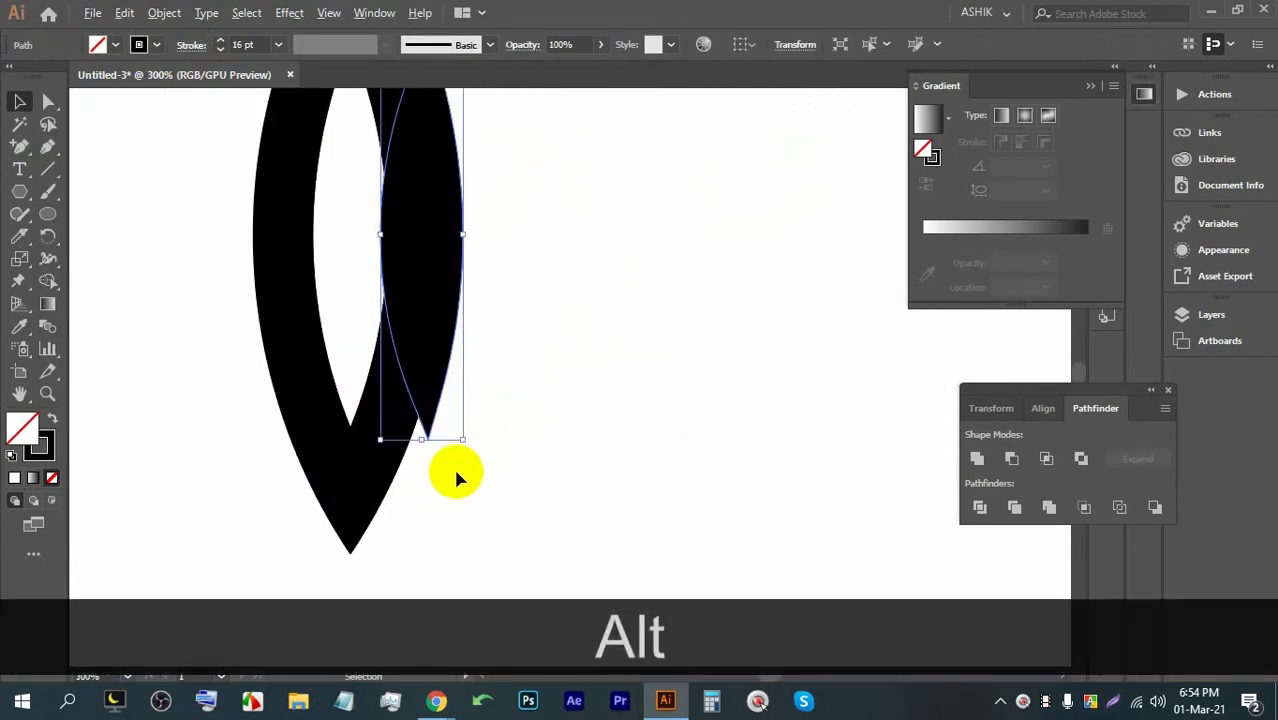
pyautogui.click(430, 432)
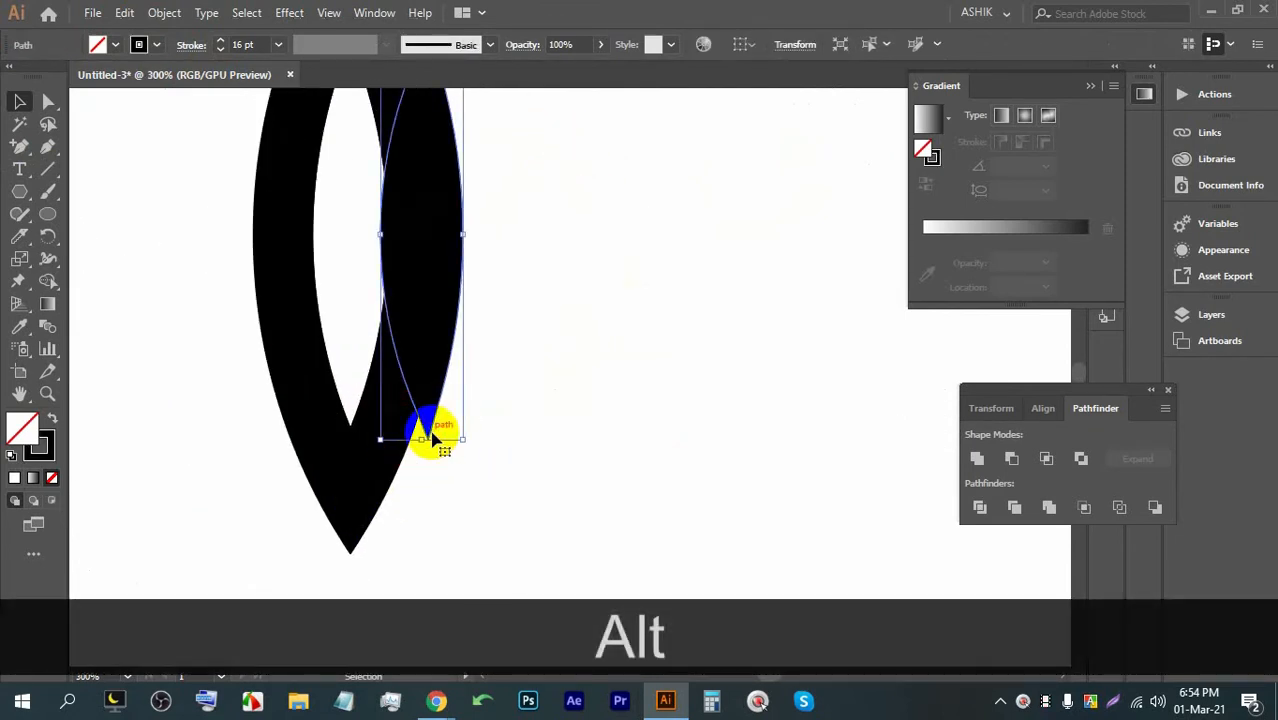
pyautogui.press('BackSpace')
pyautogui.scroll(-3, 535, 377)
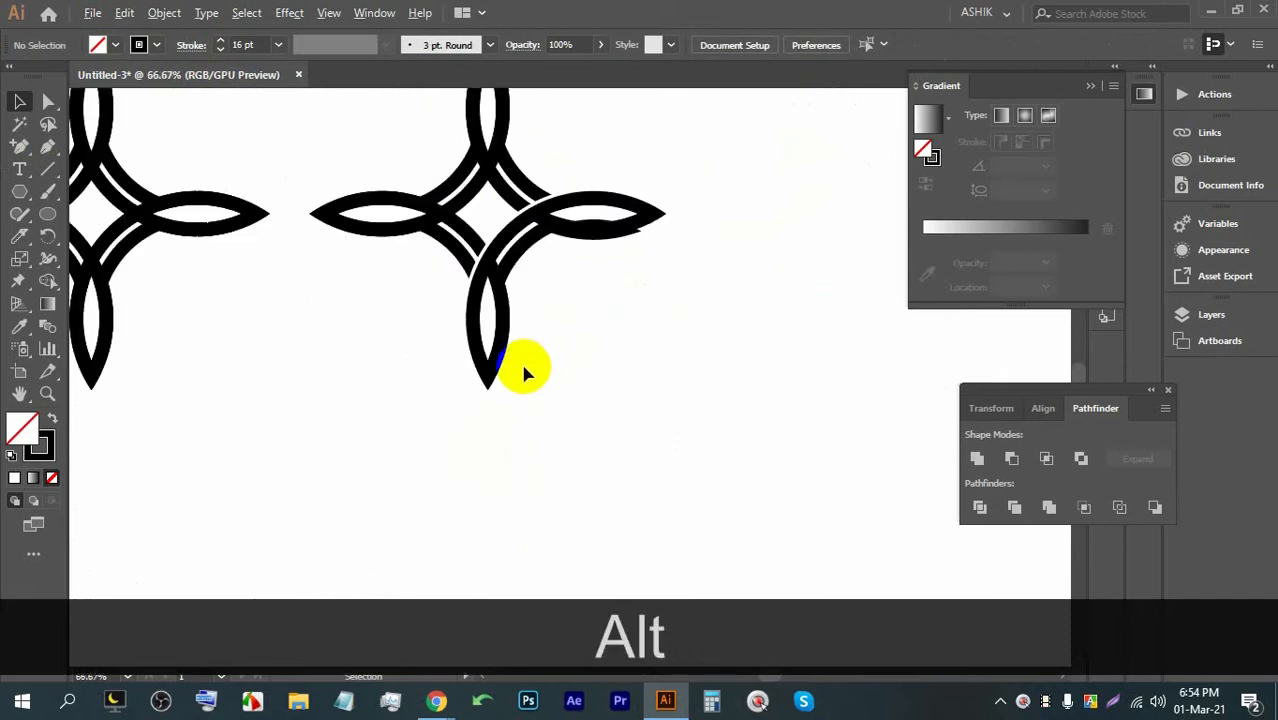
pyautogui.scroll(2, 650, 258)
pyautogui.scroll(1, 650, 258)
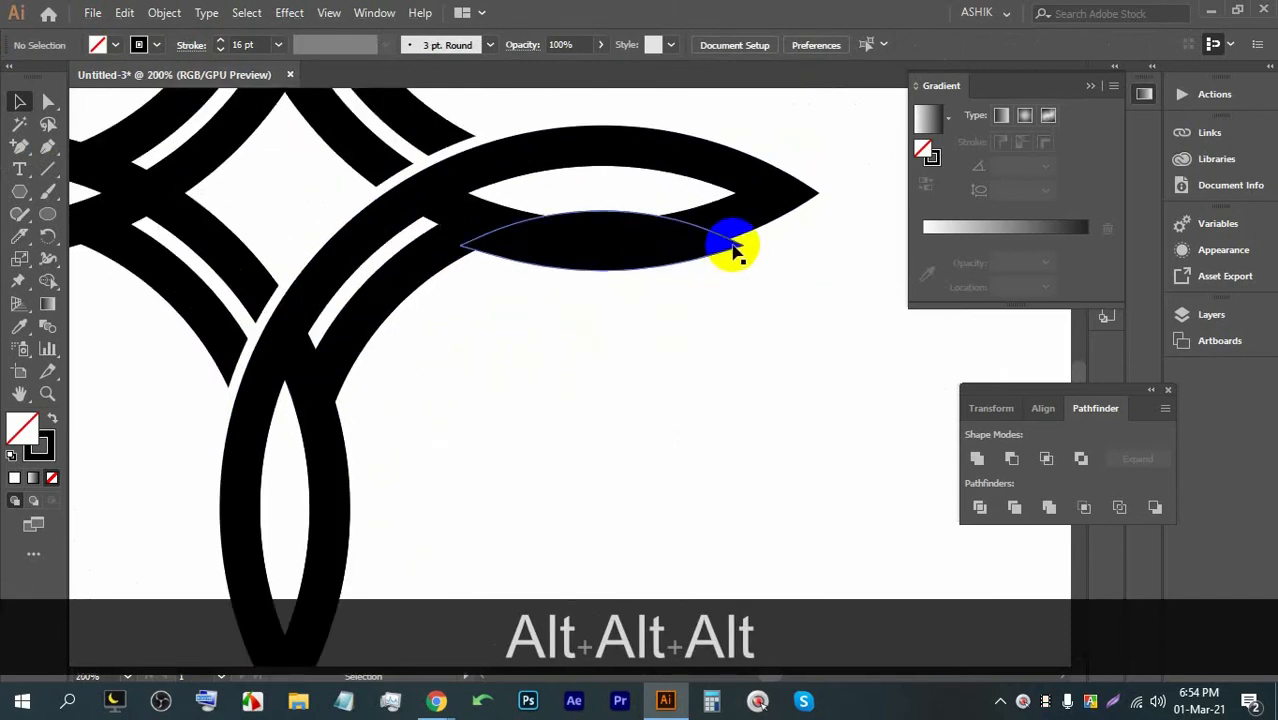
pyautogui.click(735, 252)
pyautogui.press('BackSpace')
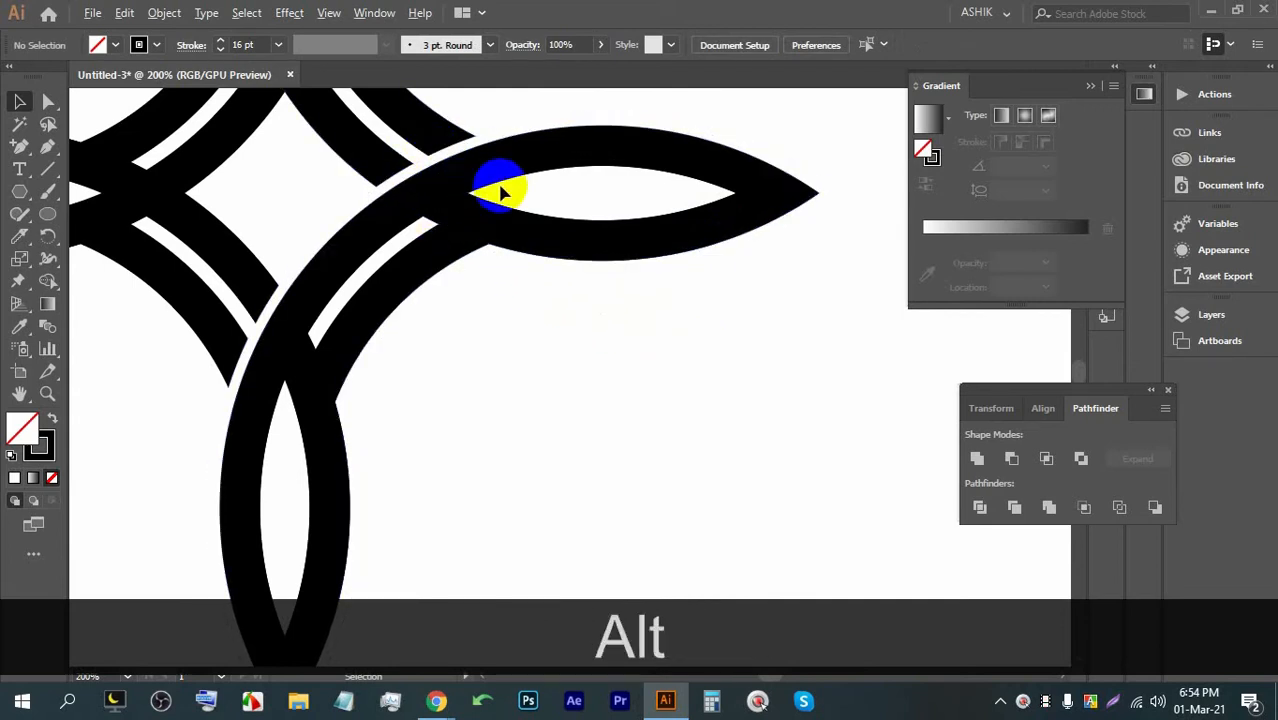
pyautogui.scroll(-2, 500, 192)
# Step: Apply Offset Path to the copy's upper-left curved group with a 4 px offset, miter joins and a miter limit of 4
pyautogui.moveTo(357, 157); pyautogui.dragTo(477, 365)
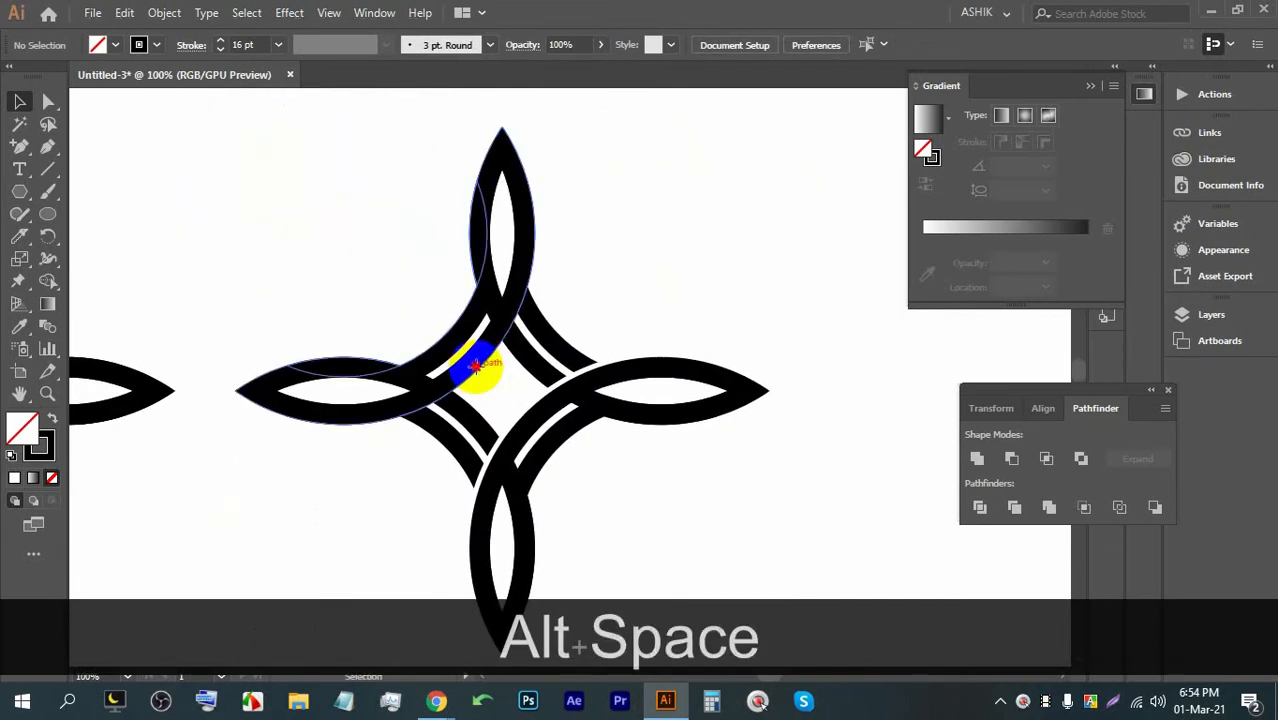
pyautogui.click(478, 368)
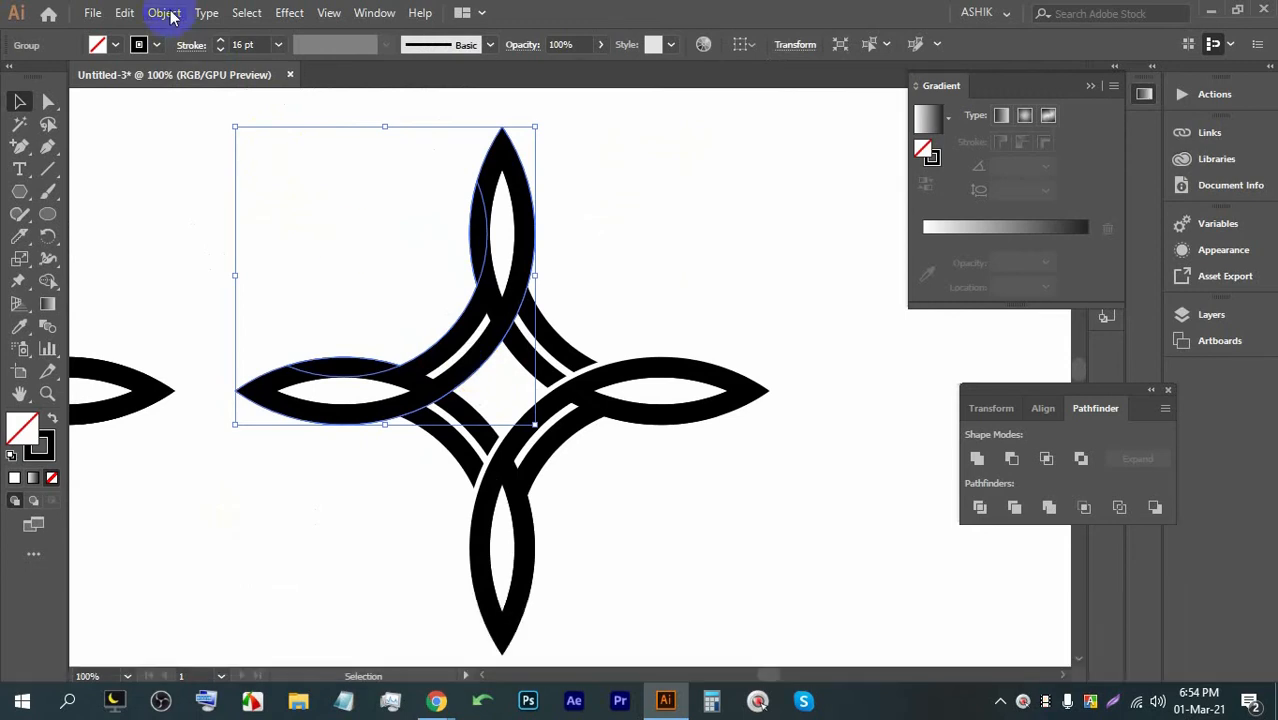
pyautogui.click(165, 13)
pyautogui.moveTo(225, 432)
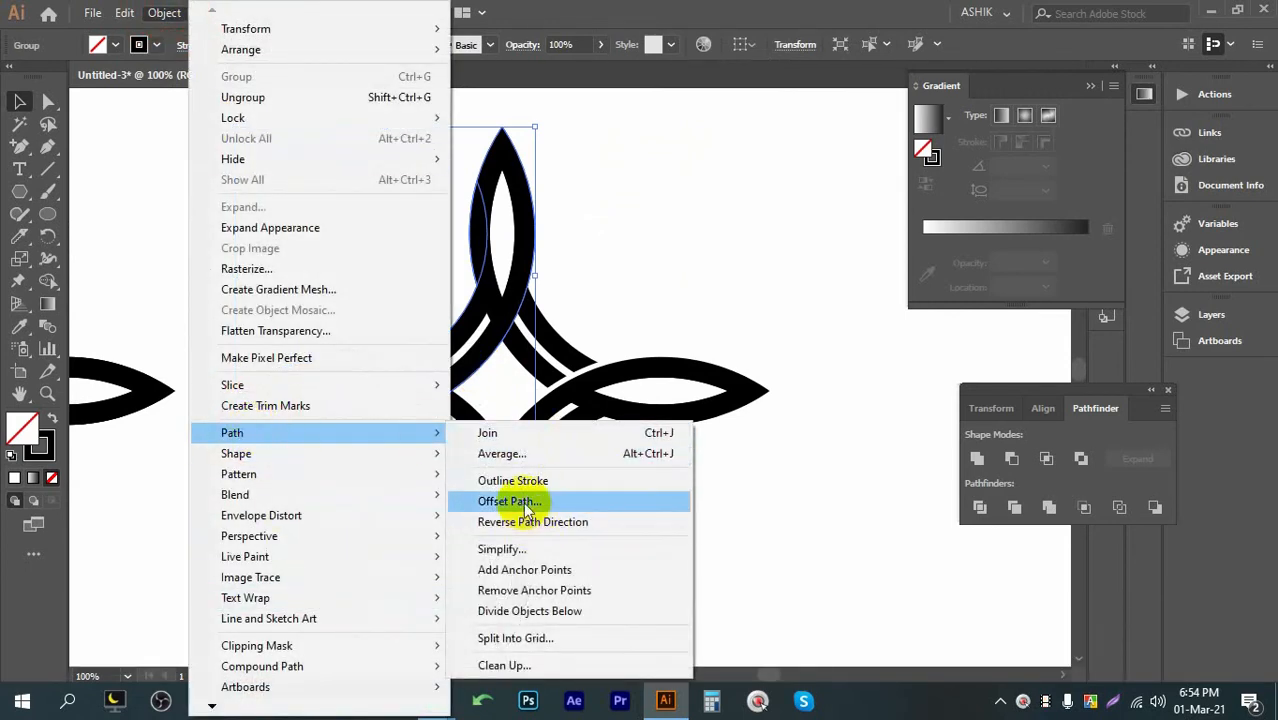
pyautogui.click(520, 502)
pyautogui.click(926, 374)
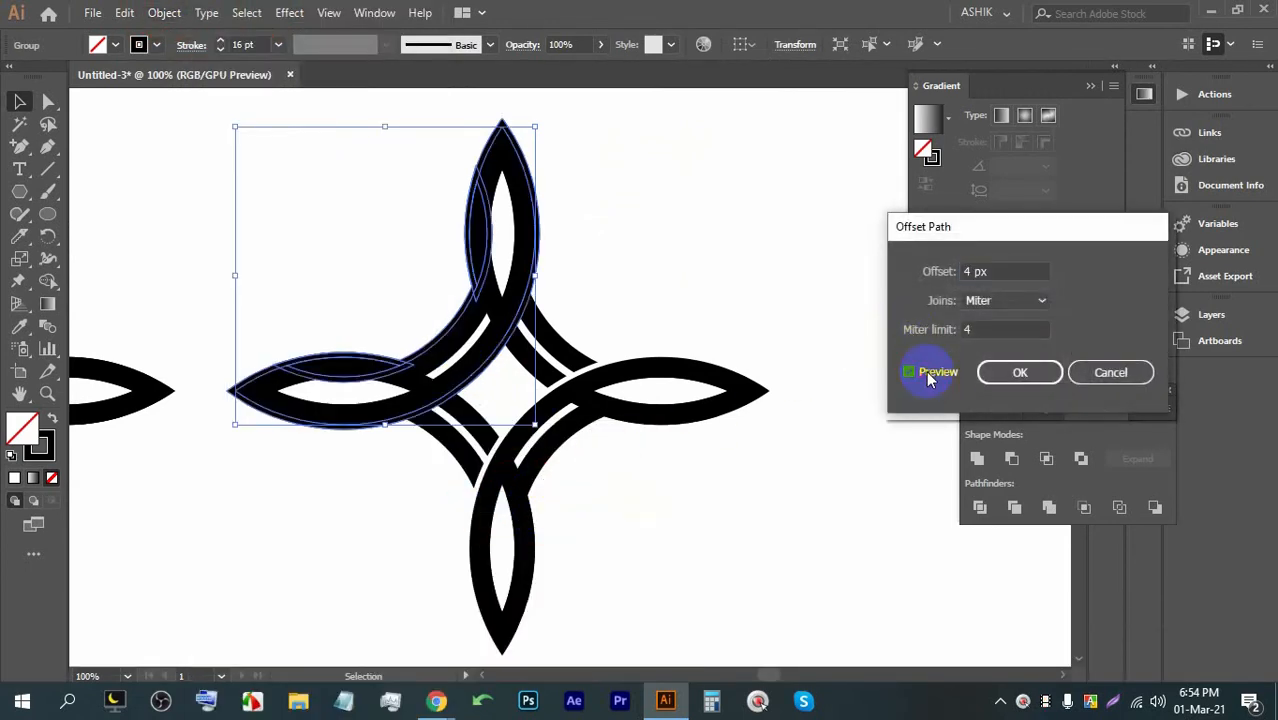
pyautogui.click(1010, 374)
# Step: Change the stroke colour of the upper-left group's offset paths to white
pyautogui.click(138, 44)
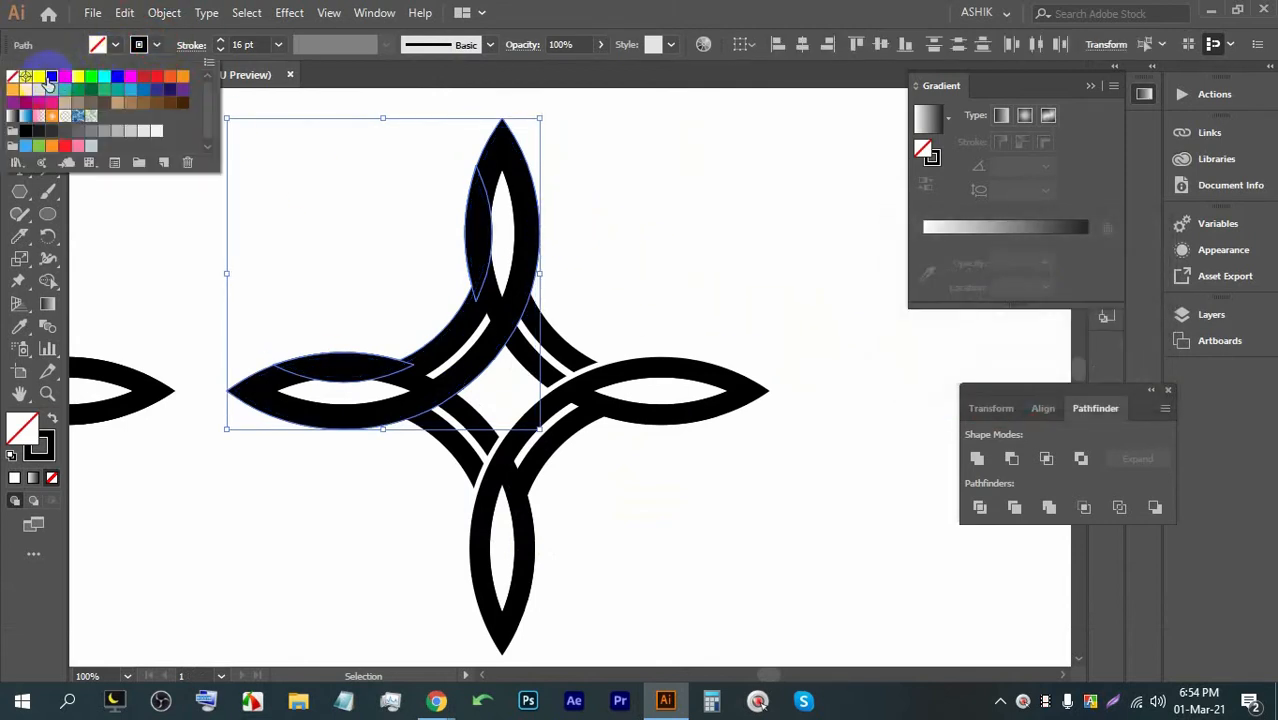
pyautogui.click(42, 76)
pyautogui.click(676, 226)
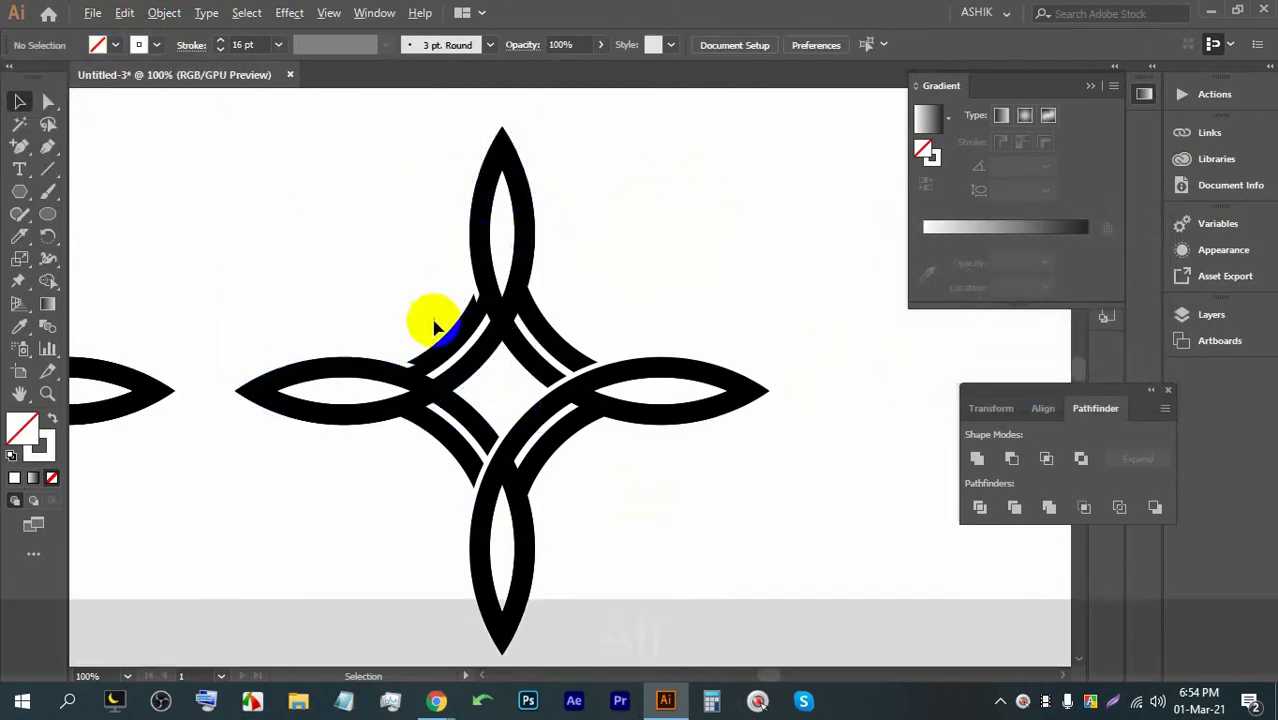
pyautogui.scroll(2, 434, 326)
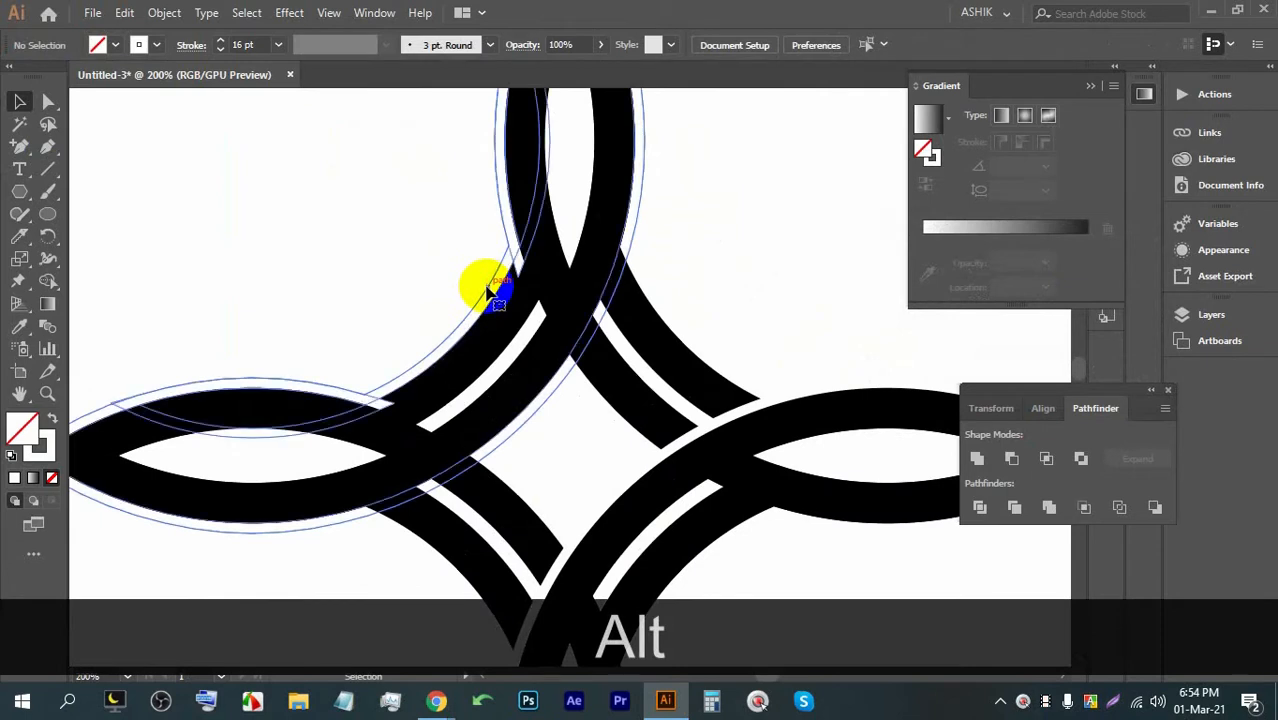
pyautogui.click(487, 290)
pyautogui.scroll(-1, 490, 293)
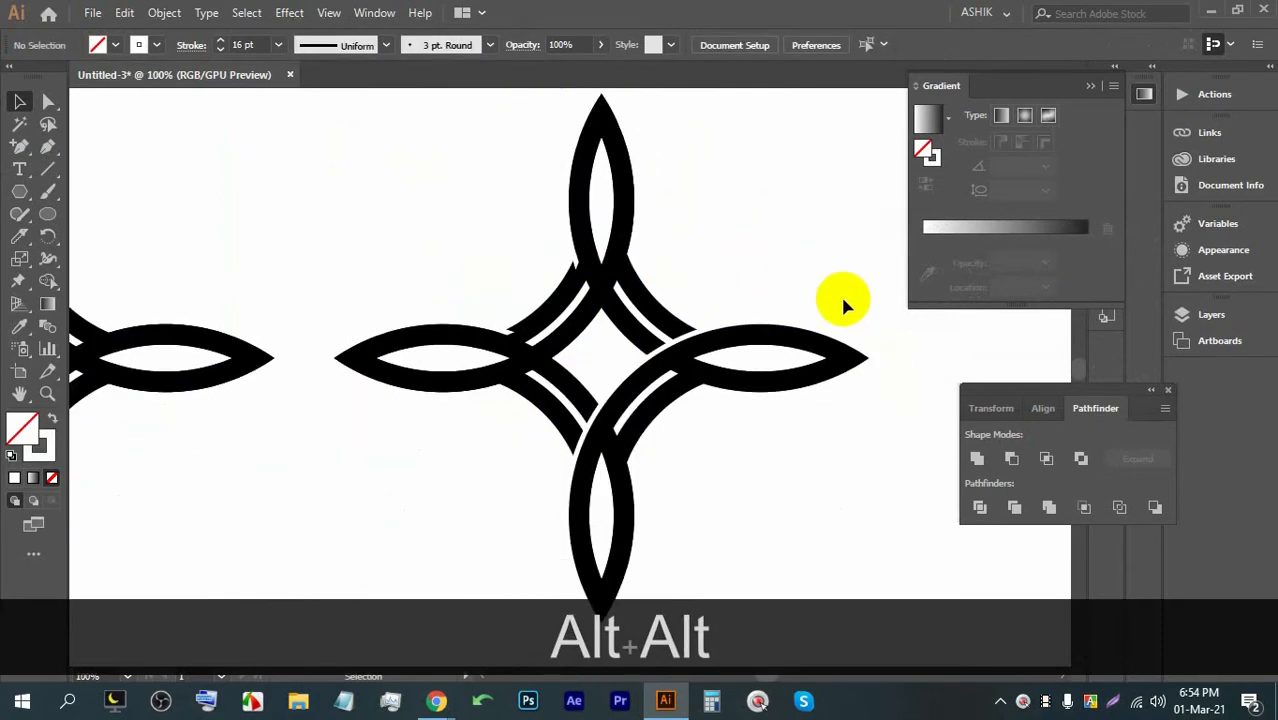
pyautogui.scroll(-1, 769, 255)
pyautogui.press('space')
pyautogui.moveTo(847, 251); pyautogui.dragTo(746, 293)
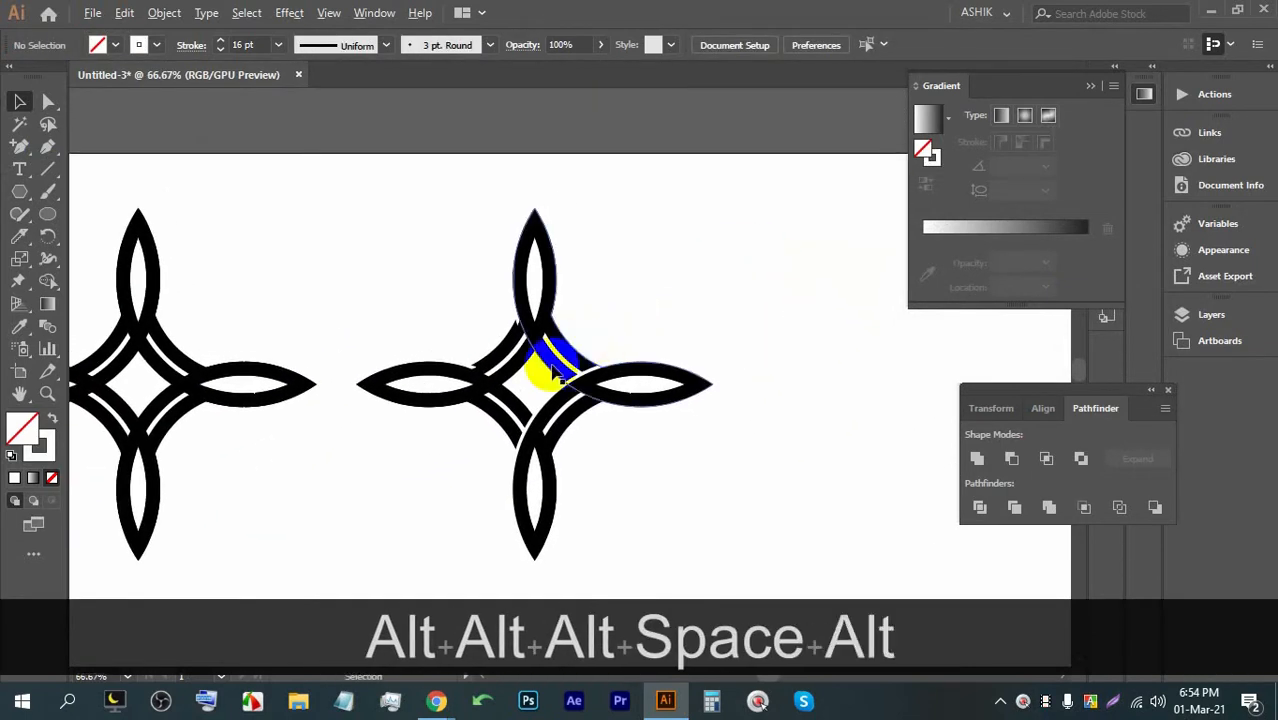
# Step: Send the upper-right curved group backward, behind the white offset band of the upper-left group
pyautogui.scroll(2, 542, 357)
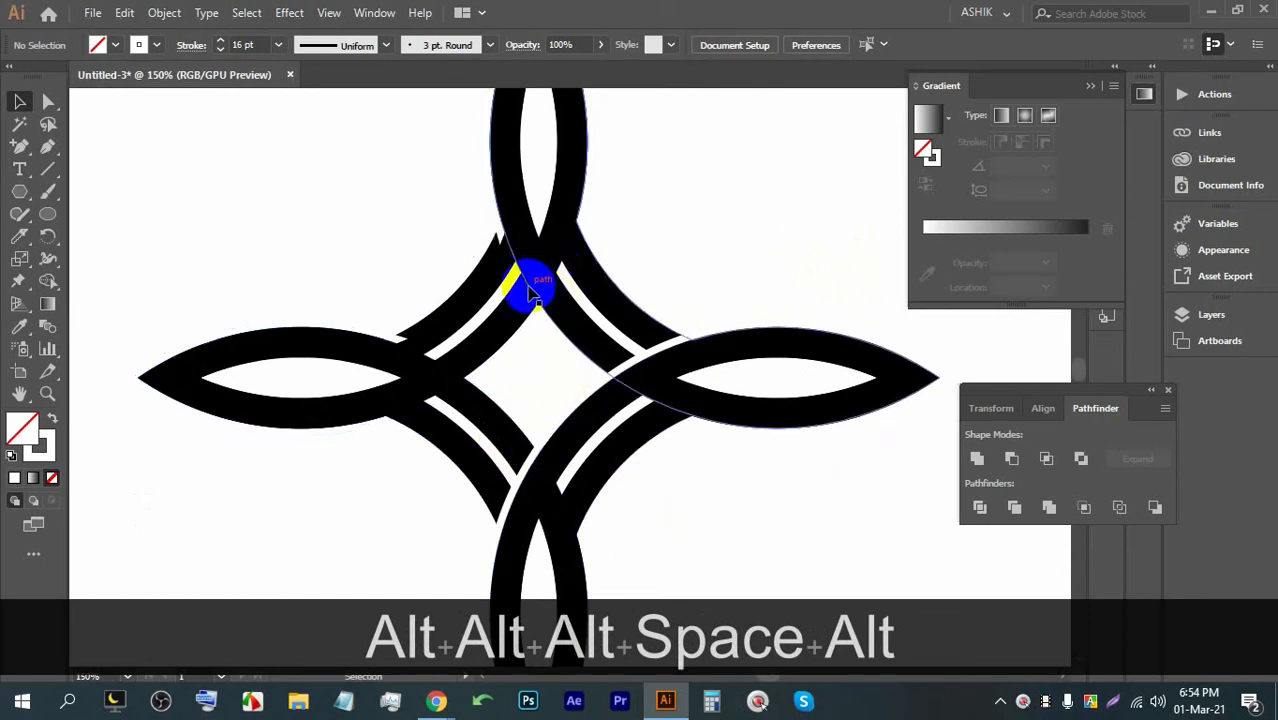
pyautogui.scroll(2, 535, 285)
pyautogui.click(527, 333)
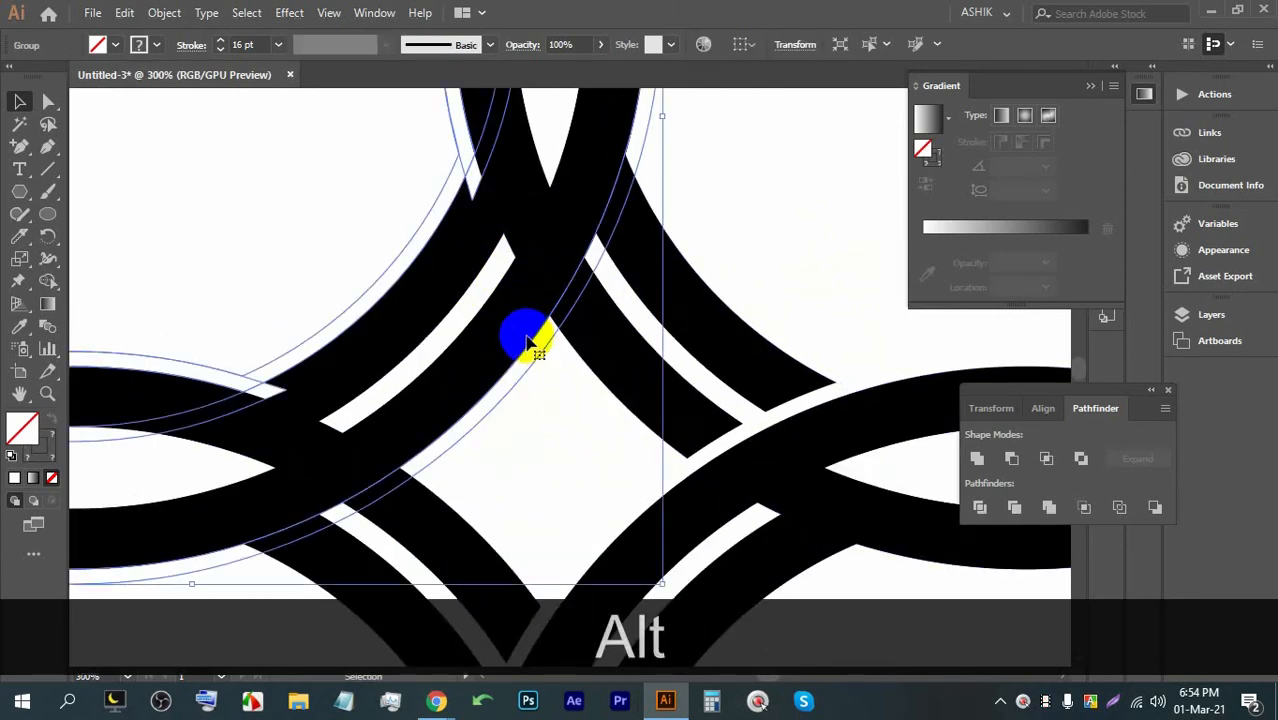
pyautogui.keyDown('ctrl'); pyautogui.click(547, 352); pyautogui.keyUp('ctrl')
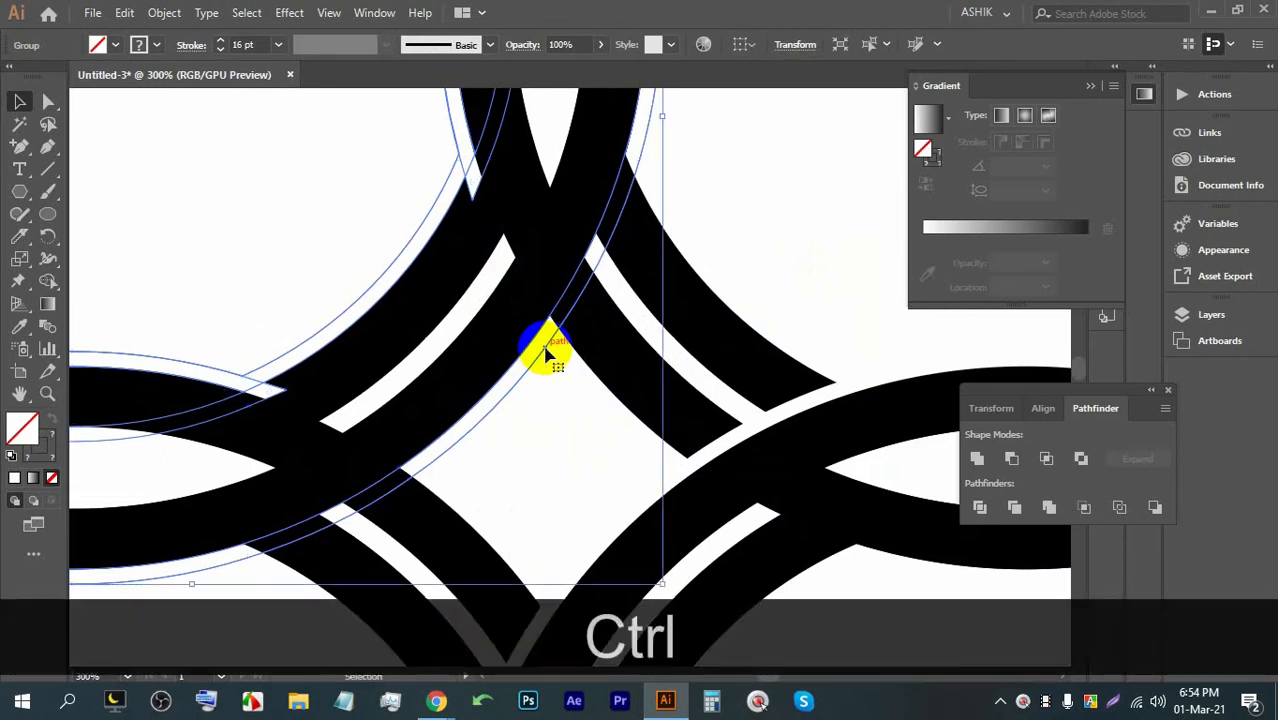
pyautogui.click(835, 163)
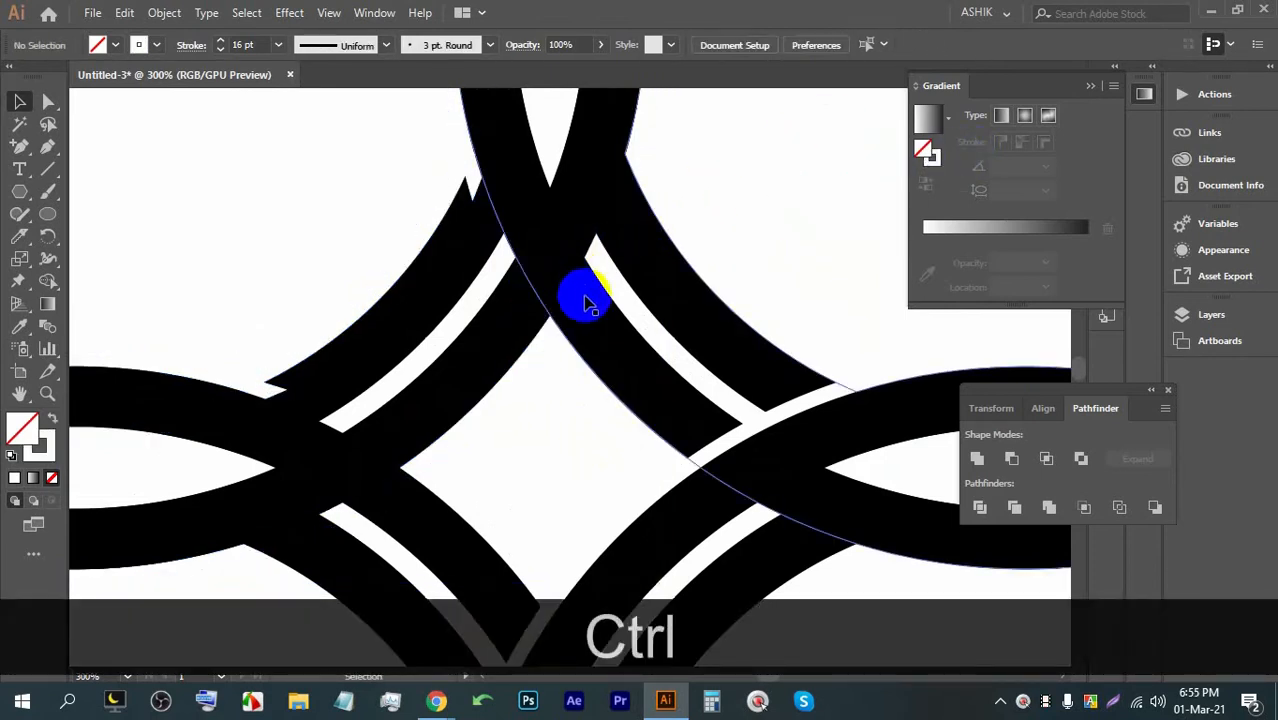
pyautogui.click(588, 314)
pyautogui.hotkey('ctrl', '[')
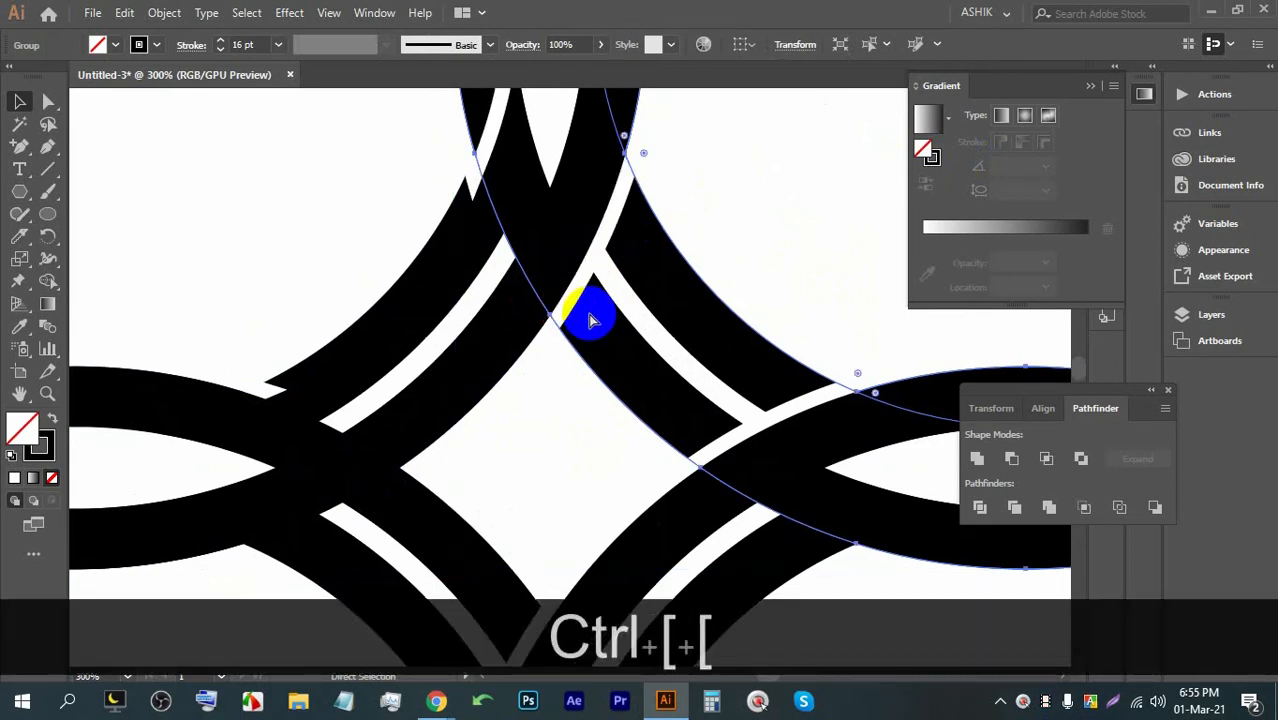
pyautogui.press('space')
pyautogui.moveTo(593, 319); pyautogui.dragTo(490, 295)
pyautogui.scroll(-4, 490, 294)
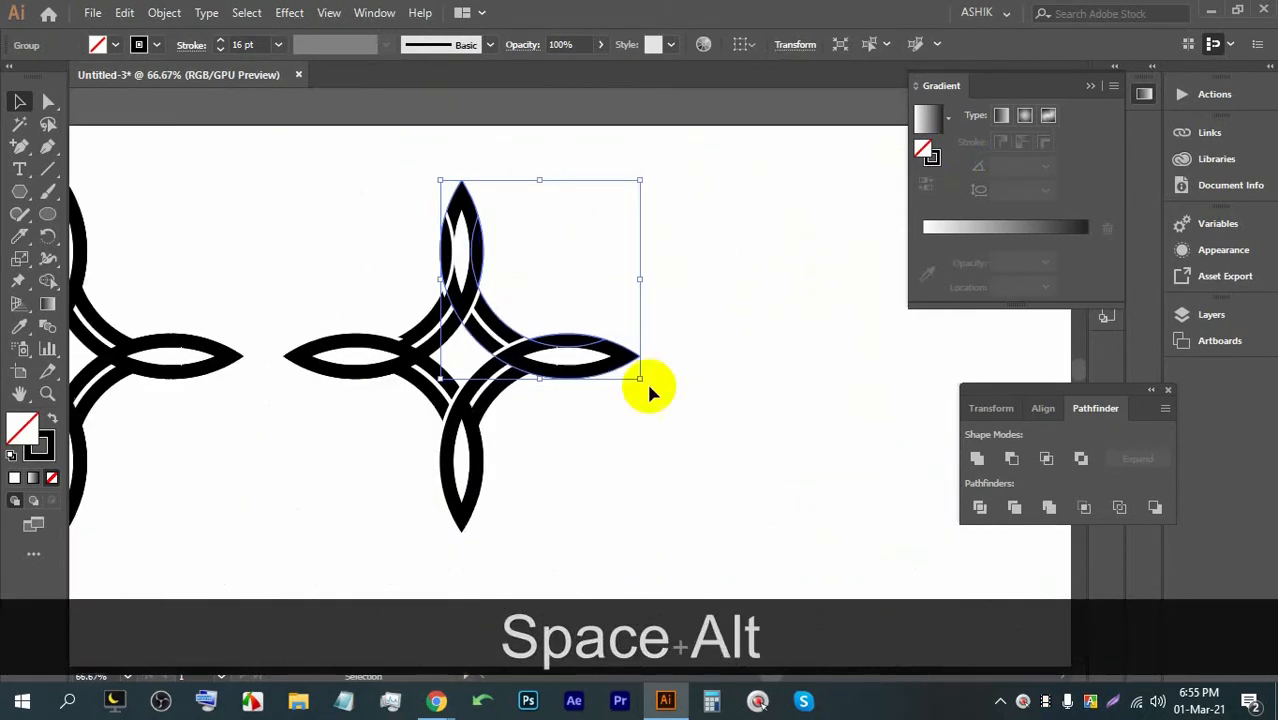
# Step: Undo the stacking, white stroke, deletion and offset path changes on the duplicated star
pyautogui.click(654, 391)
pyautogui.moveTo(642, 480); pyautogui.dragTo(370, 205)
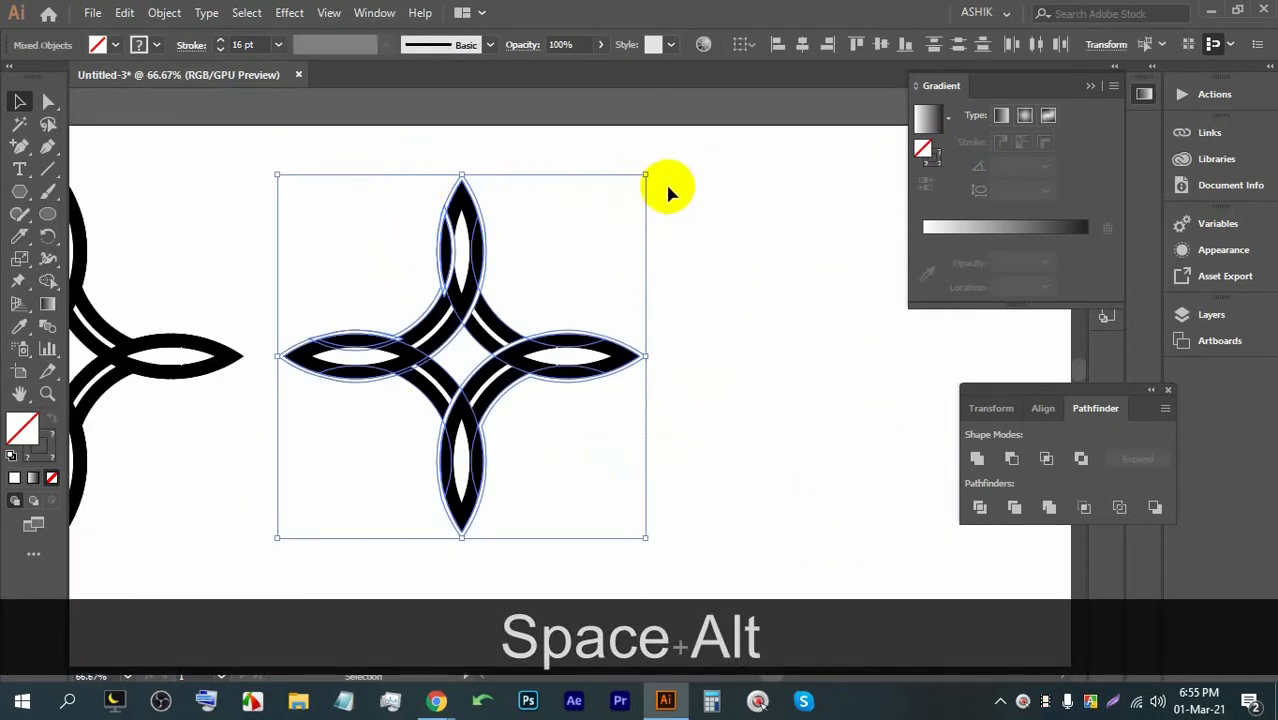
pyautogui.hotkey('ctrl', 'z')
pyautogui.hotkey('ctrl', 'z')
pyautogui.hotkey('ctrl', 'z')
pyautogui.hotkey('ctrl', 'z')
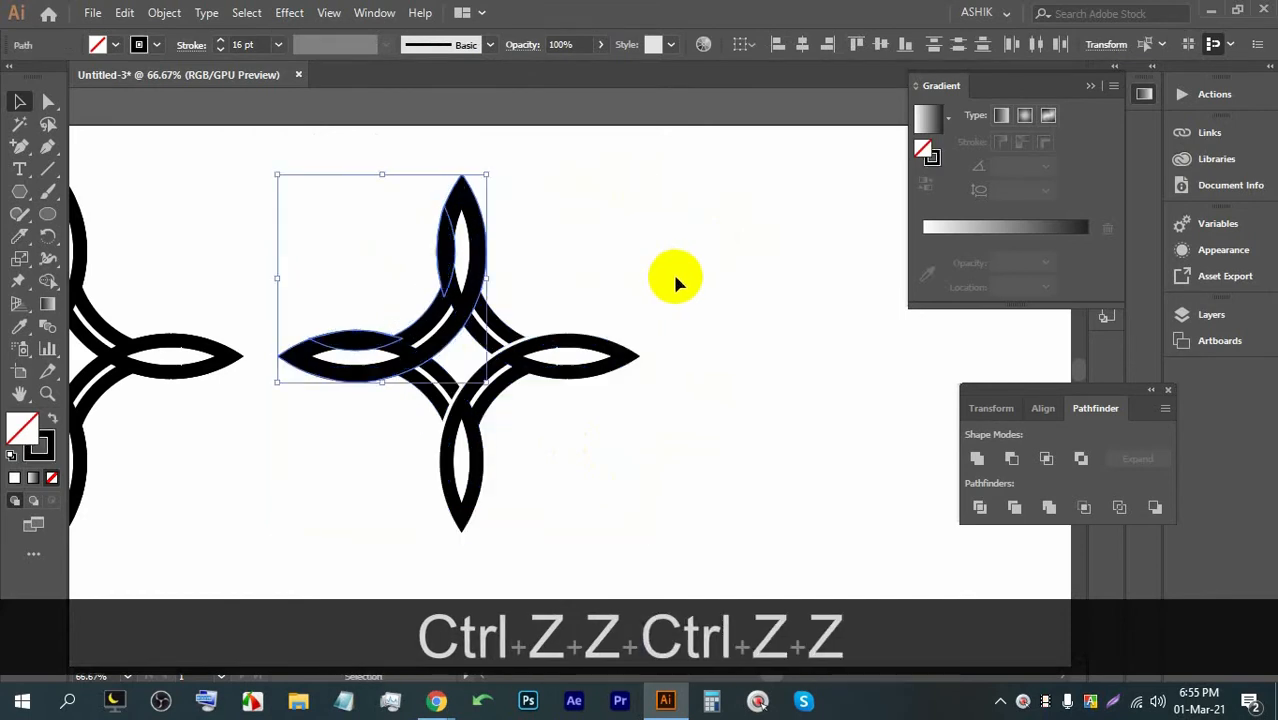
pyautogui.hotkey('ctrl', 'z')
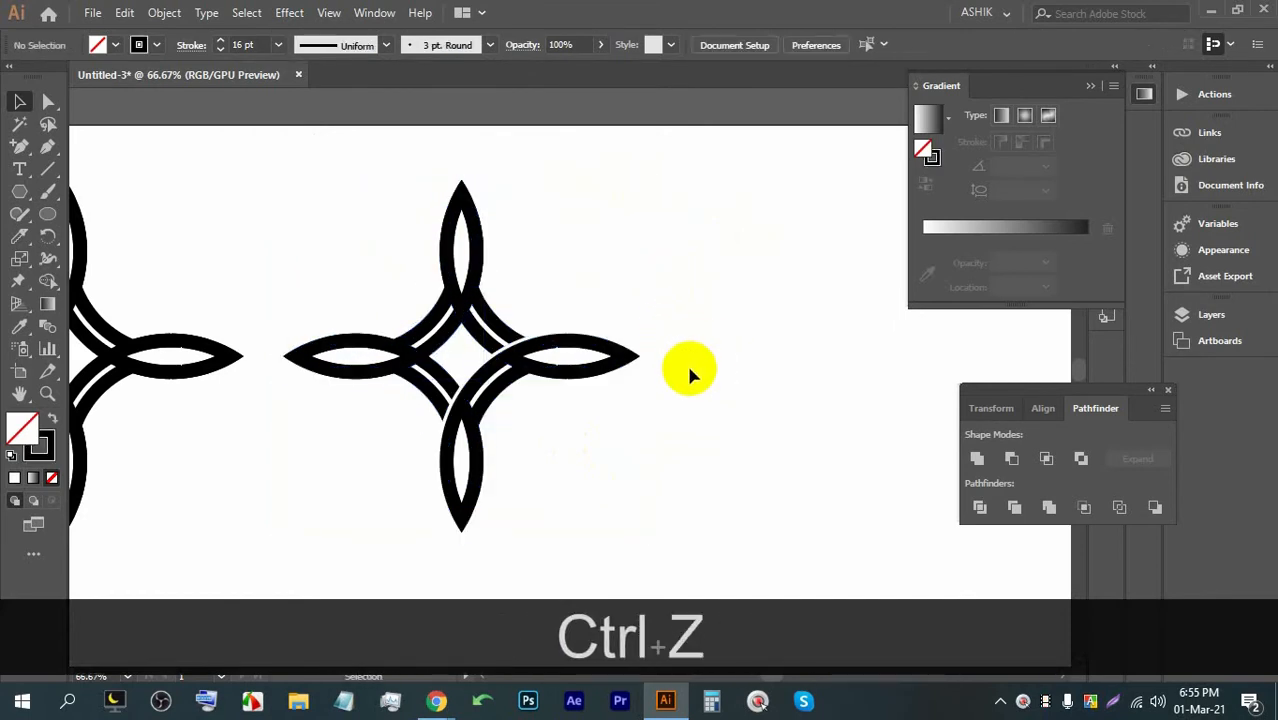
pyautogui.hotkey('ctrl', 'z')
pyautogui.hotkey('ctrl', 'z')
pyautogui.hotkey('ctrl', 'z')
pyautogui.hotkey('ctrl', 'z')
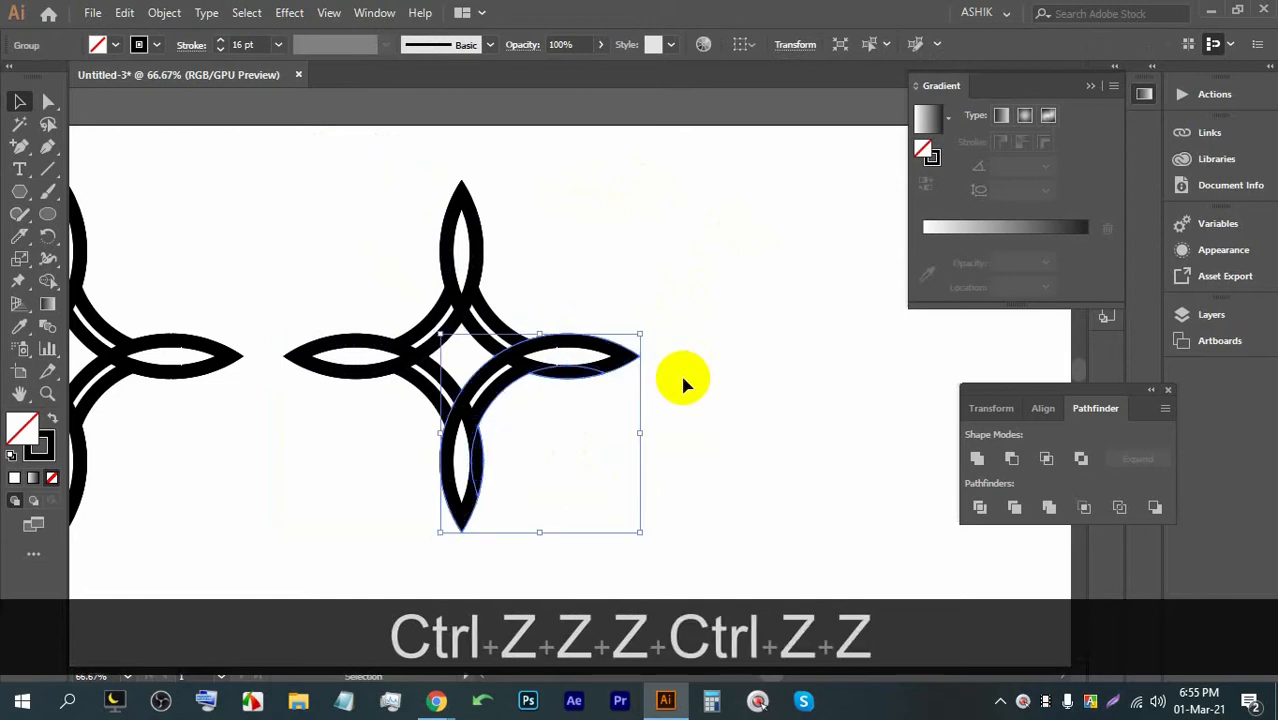
# Step: Divide all four curved groups of the duplicated star with Pathfinder and ungroup the resulting pieces
pyautogui.click(690, 378)
pyautogui.moveTo(650, 460); pyautogui.dragTo(330, 262)
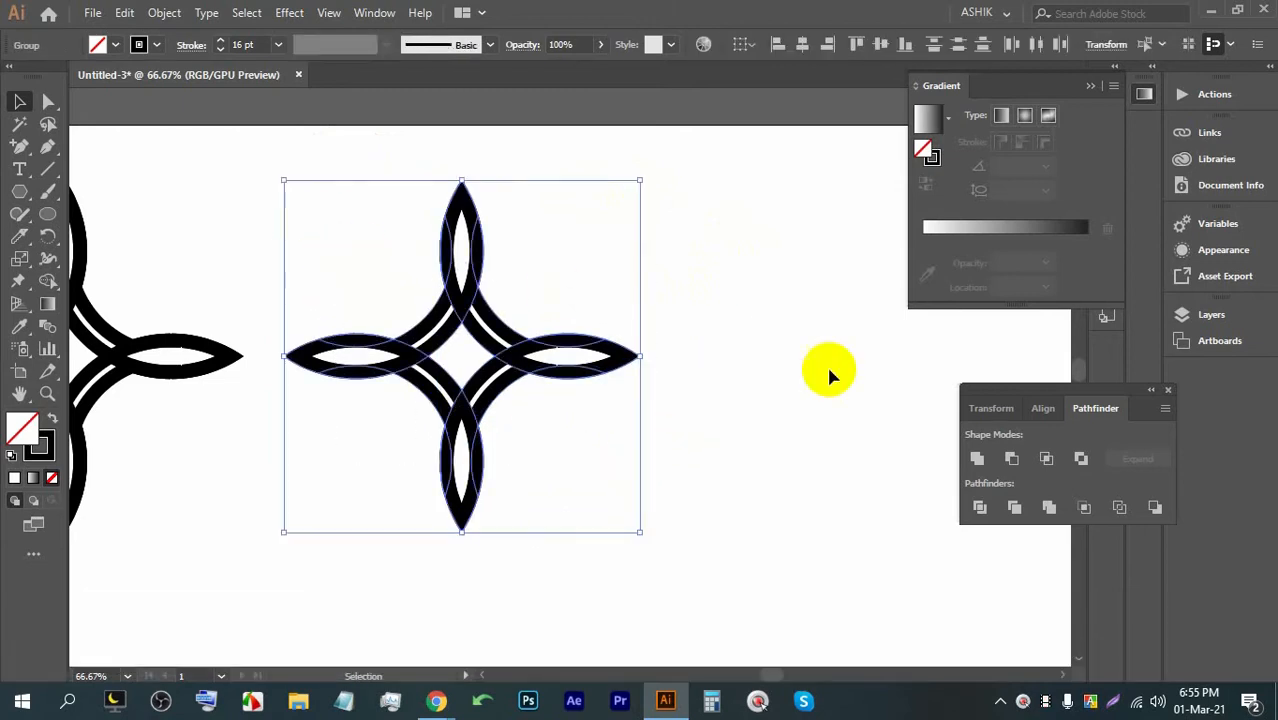
pyautogui.click(979, 507)
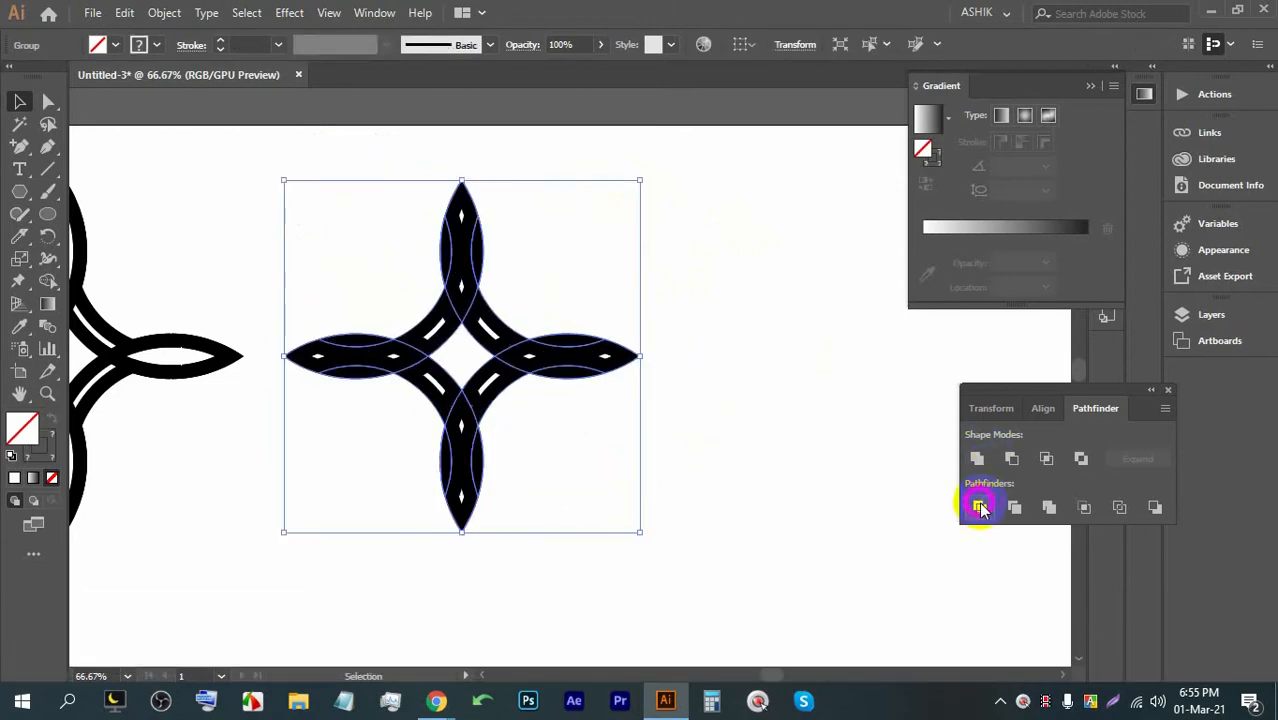
pyautogui.rightClick(537, 372)
pyautogui.click(588, 518)
# Step: Try deleting the central divided piece of the star copy's right arm, and undo the deletion
pyautogui.click(560, 372)
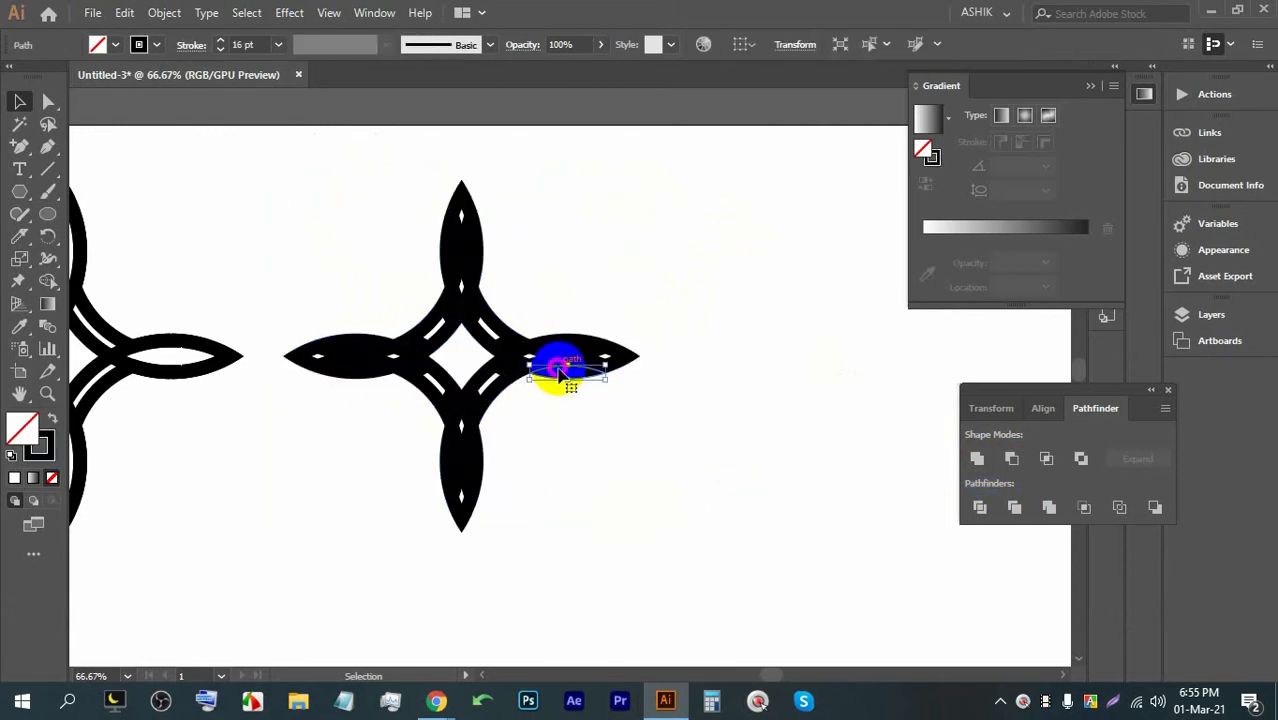
pyautogui.click(553, 349)
pyautogui.click(705, 411)
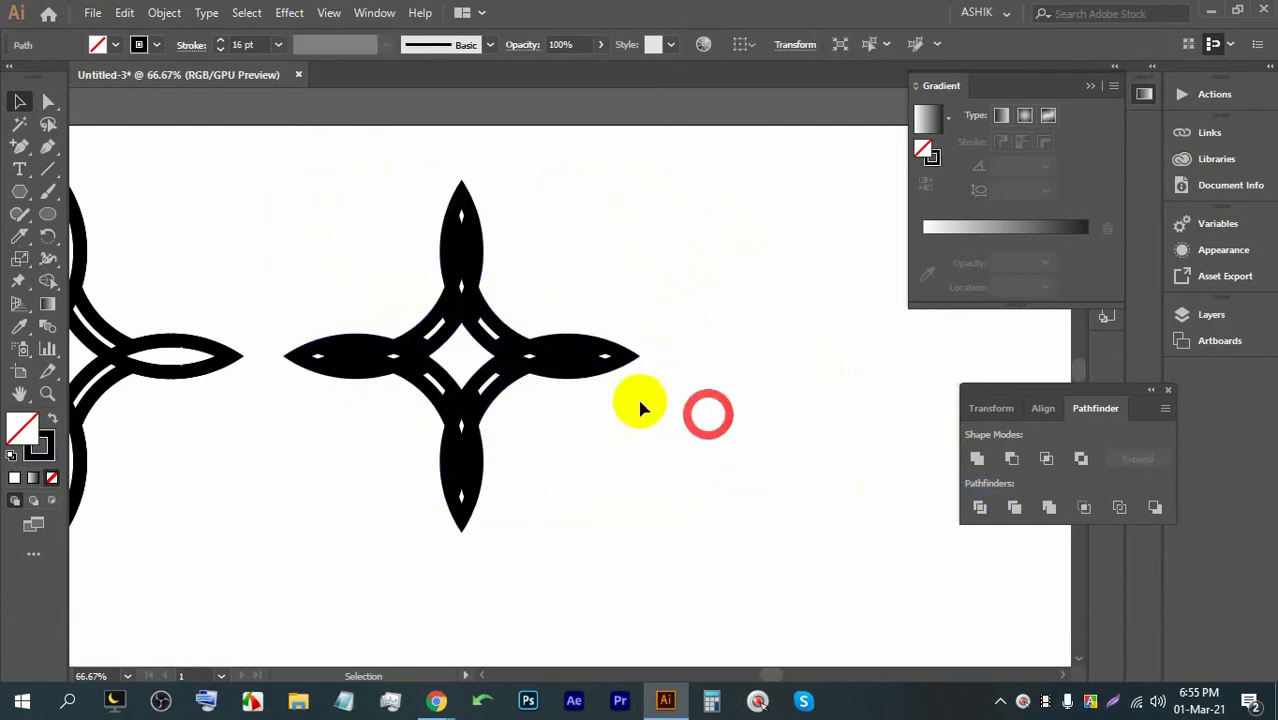
pyautogui.scroll(1, 496, 366)
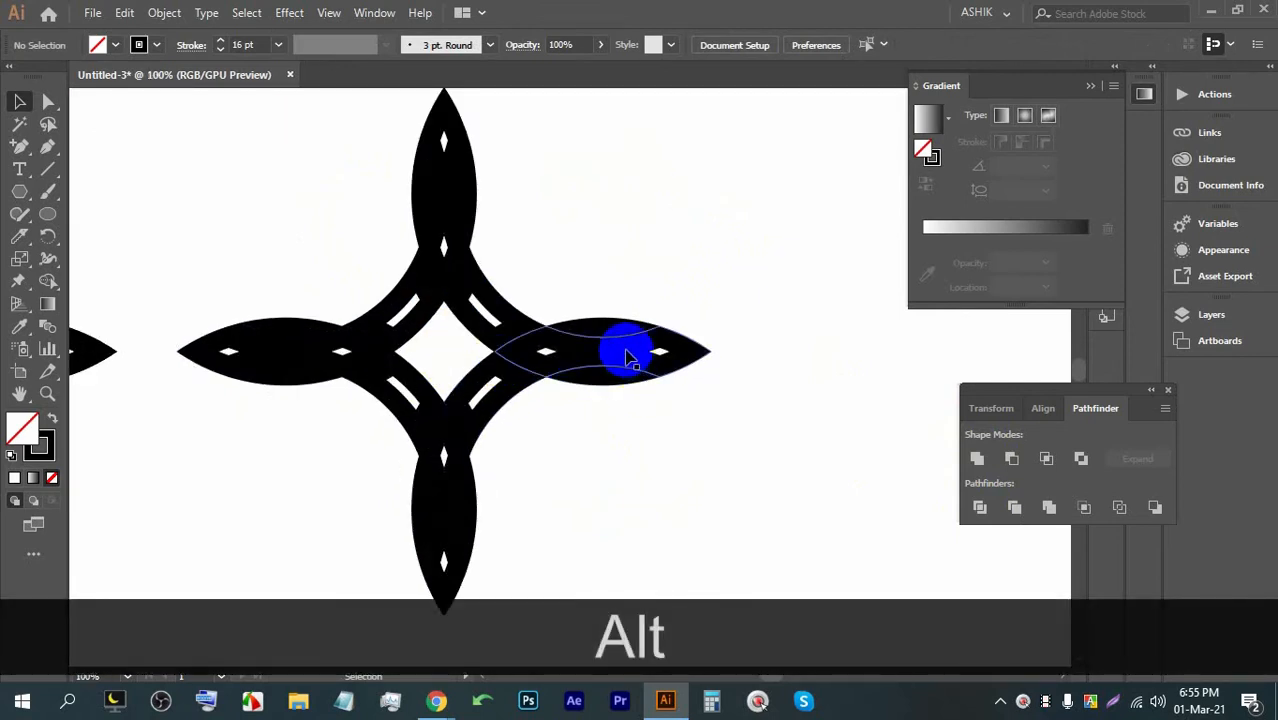
pyautogui.click(770, 362)
pyautogui.click(622, 349)
pyautogui.press('BackSpace')
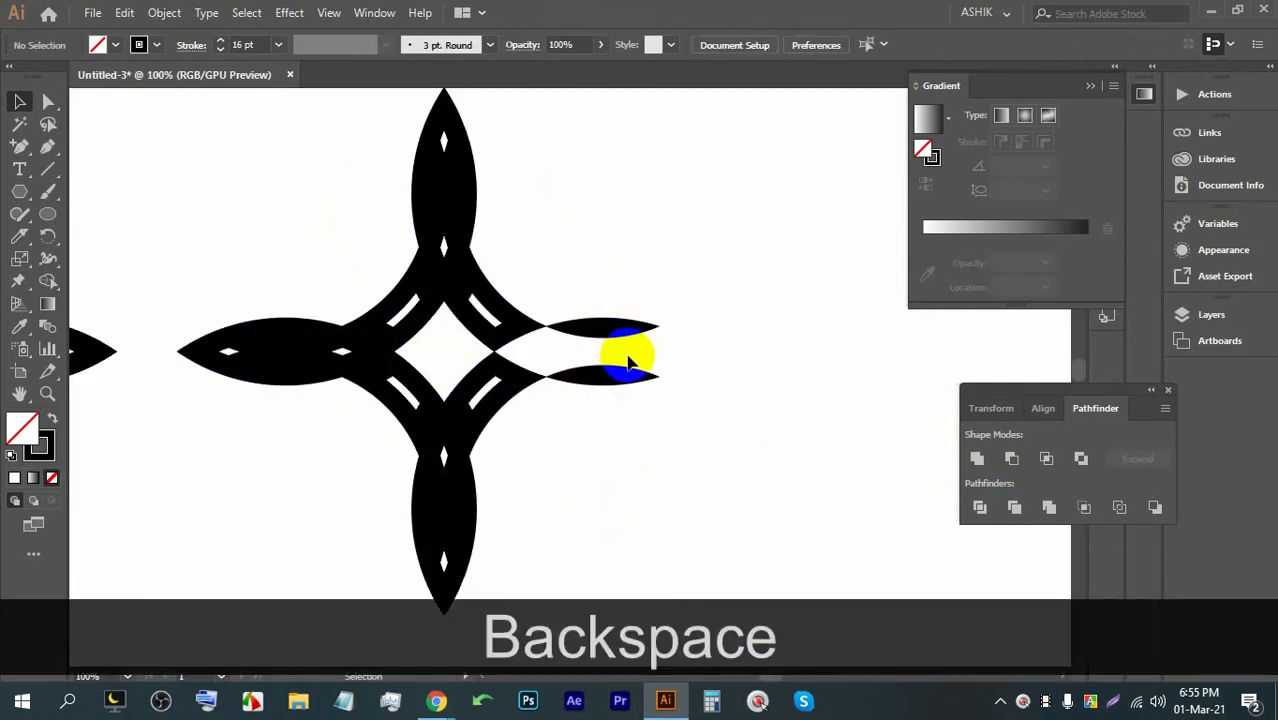
pyautogui.hotkey('ctrl', 'z')
pyautogui.scroll(-1, 755, 368)
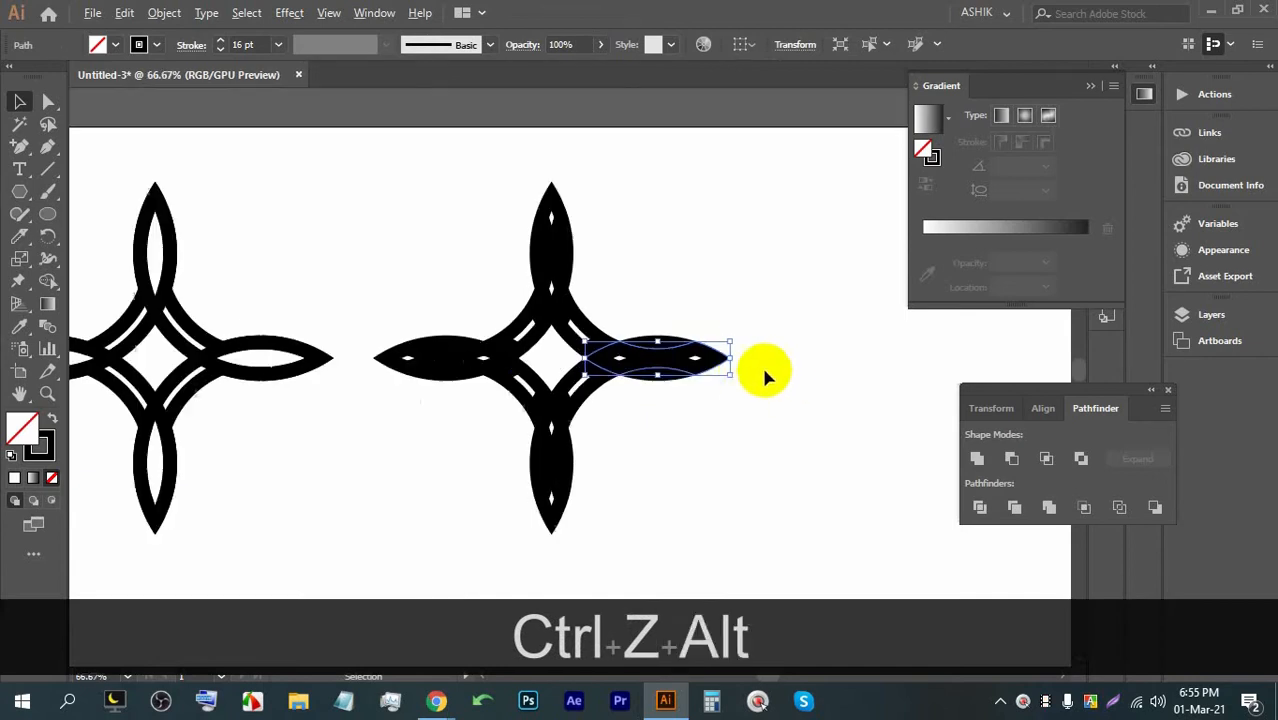
pyautogui.click(738, 412)
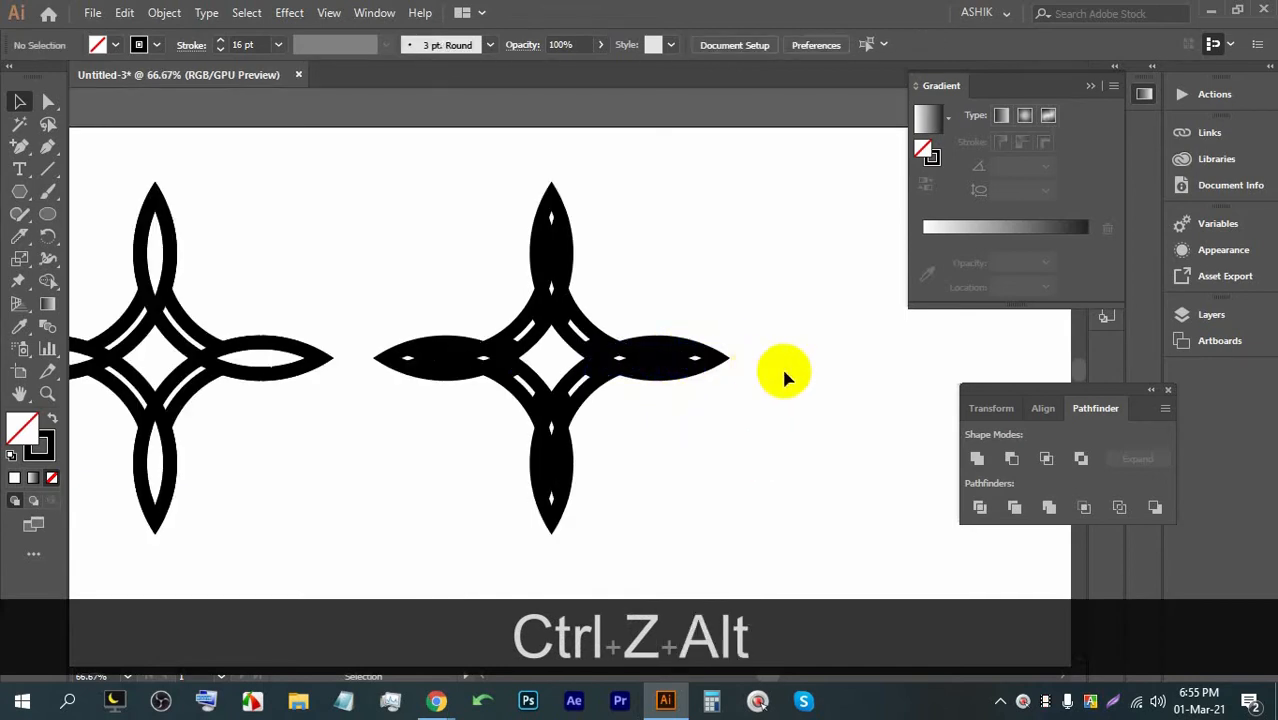
# Step: Try moving a divided piece out of the star copy's right arm, and undo the move
pyautogui.moveTo(688, 357); pyautogui.dragTo(779, 357)
pyautogui.hotkey('ctrl', 'z')
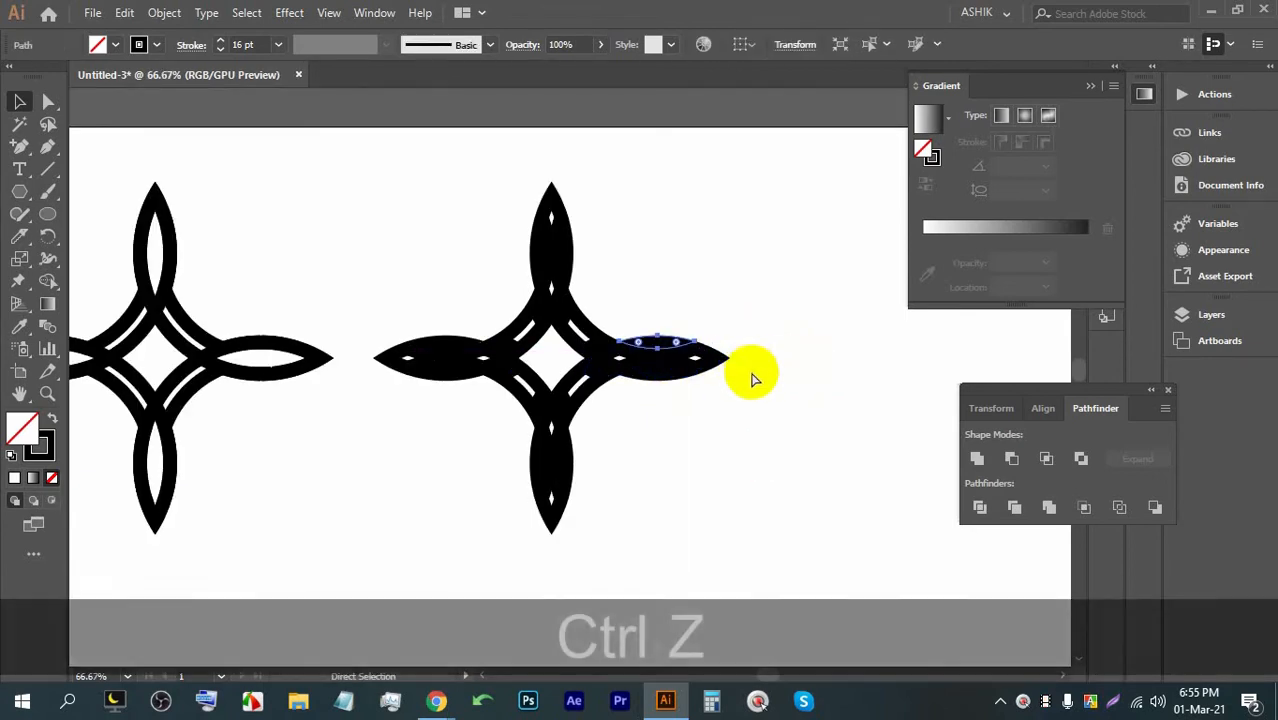
pyautogui.click(675, 365)
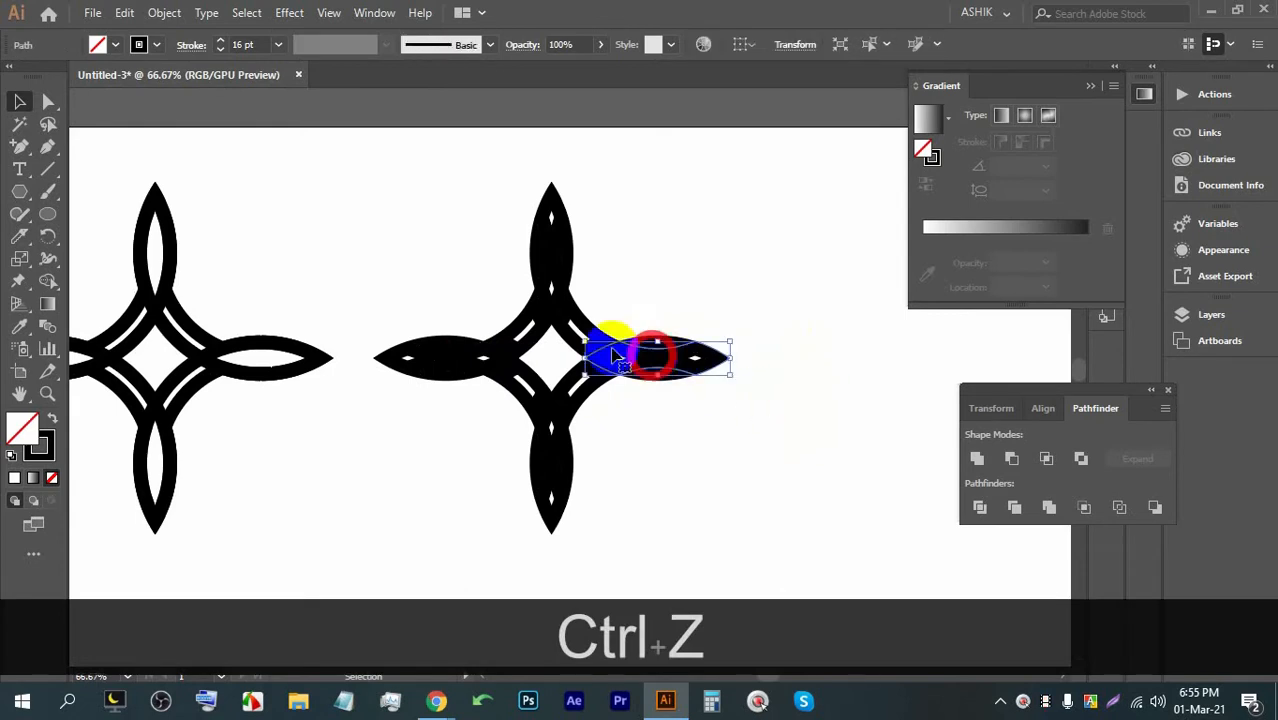
pyautogui.click(653, 232)
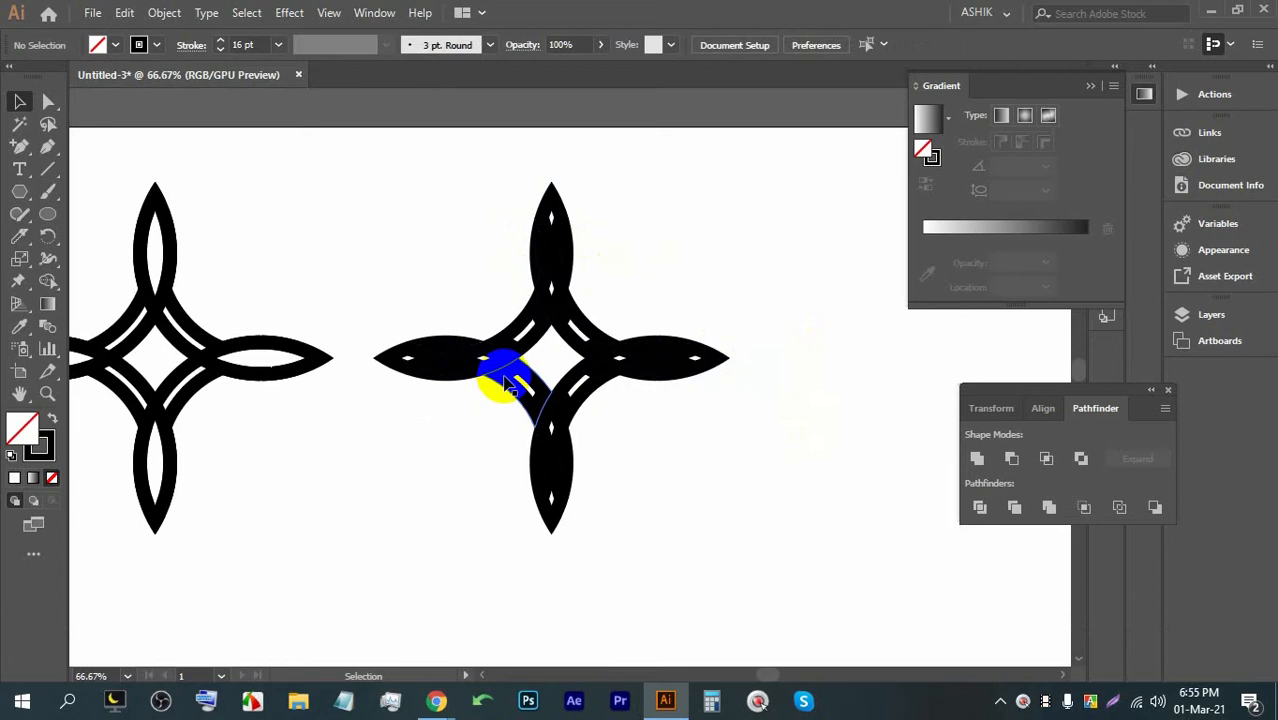
# Step: Undo the ungrouping and the Pathfinder division of the duplicated star
pyautogui.hotkey('ctrl', 'z')
pyautogui.hotkey('ctrl', 'z')
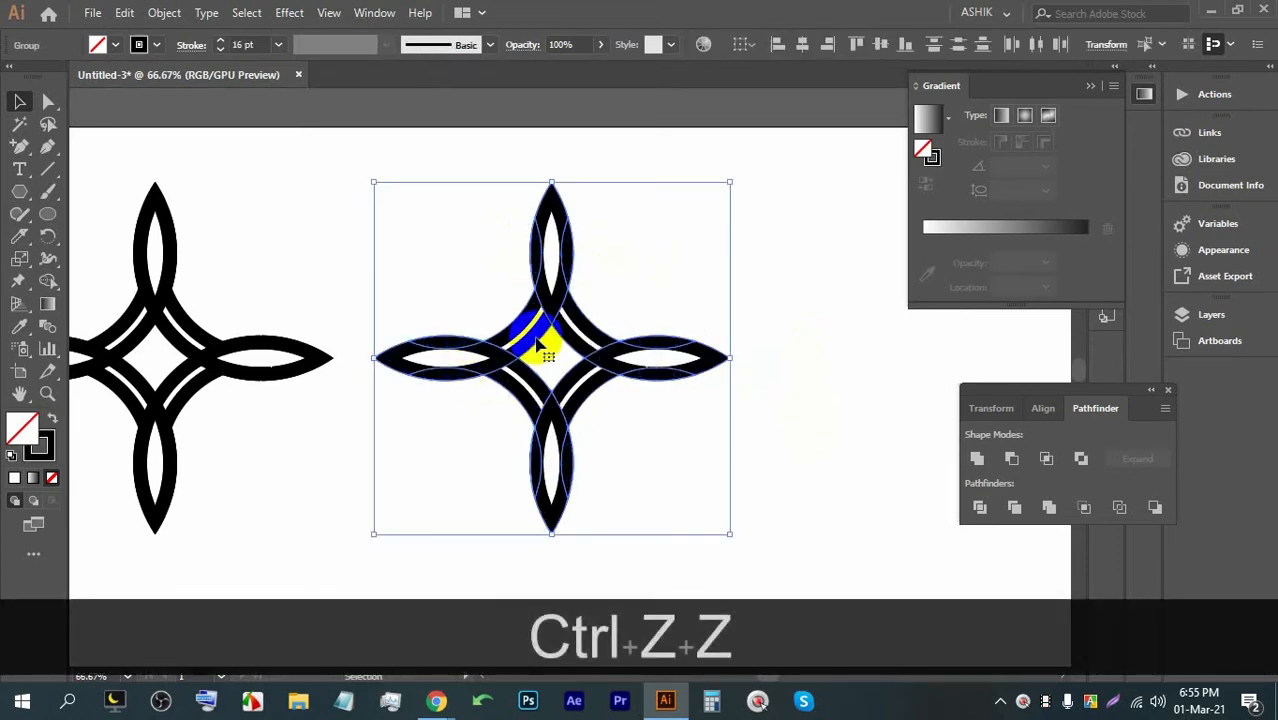
pyautogui.scroll(1, 665, 400)
pyautogui.scroll(-1, 676, 410)
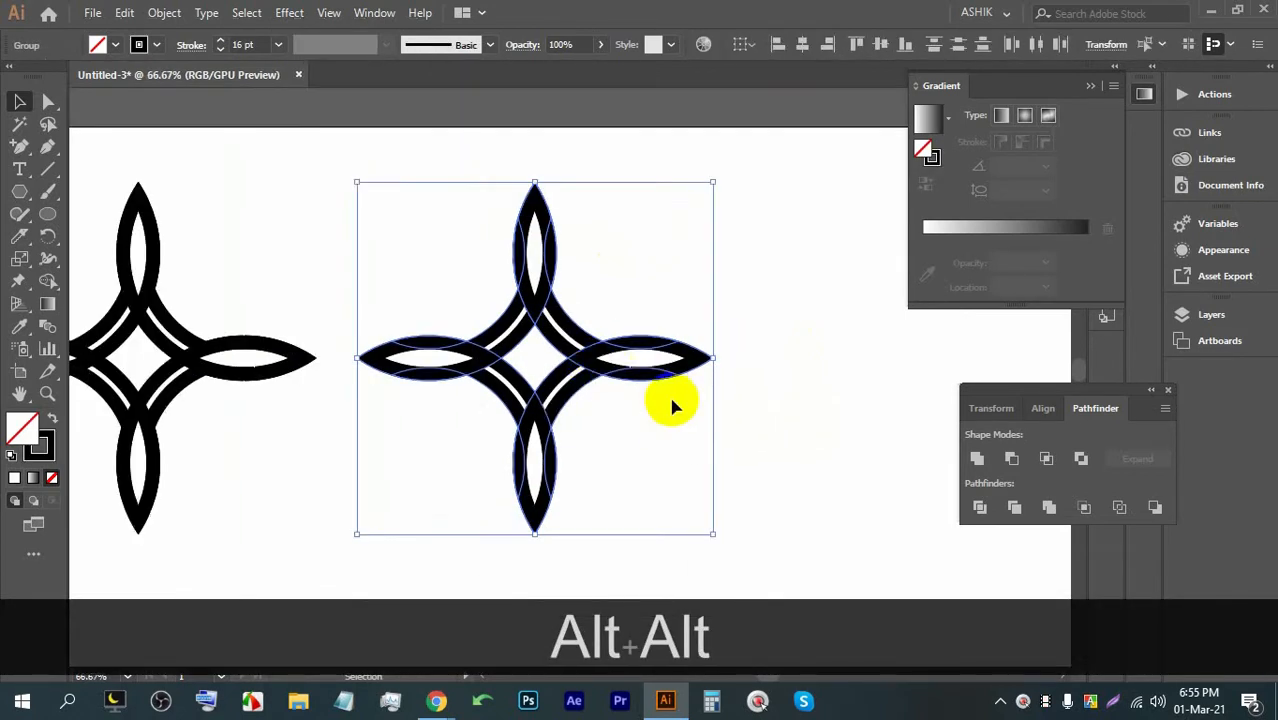
# Step: Select all four curved groups of the duplicated star
pyautogui.click(775, 497)
pyautogui.click(434, 217)
pyautogui.scroll(1, 555, 335)
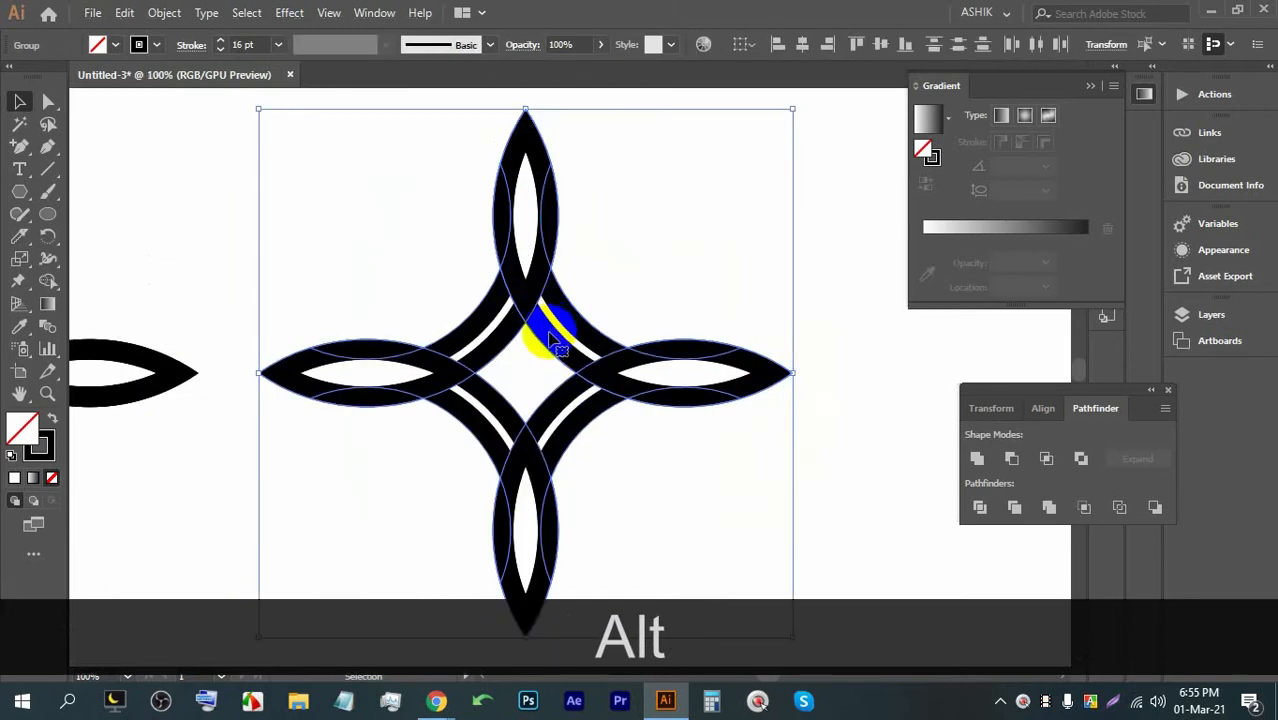
# Step: Ungroup the lower-right arc piece of the second star motif
pyautogui.scroll(-2, 478, 350)
pyautogui.click(665, 331)
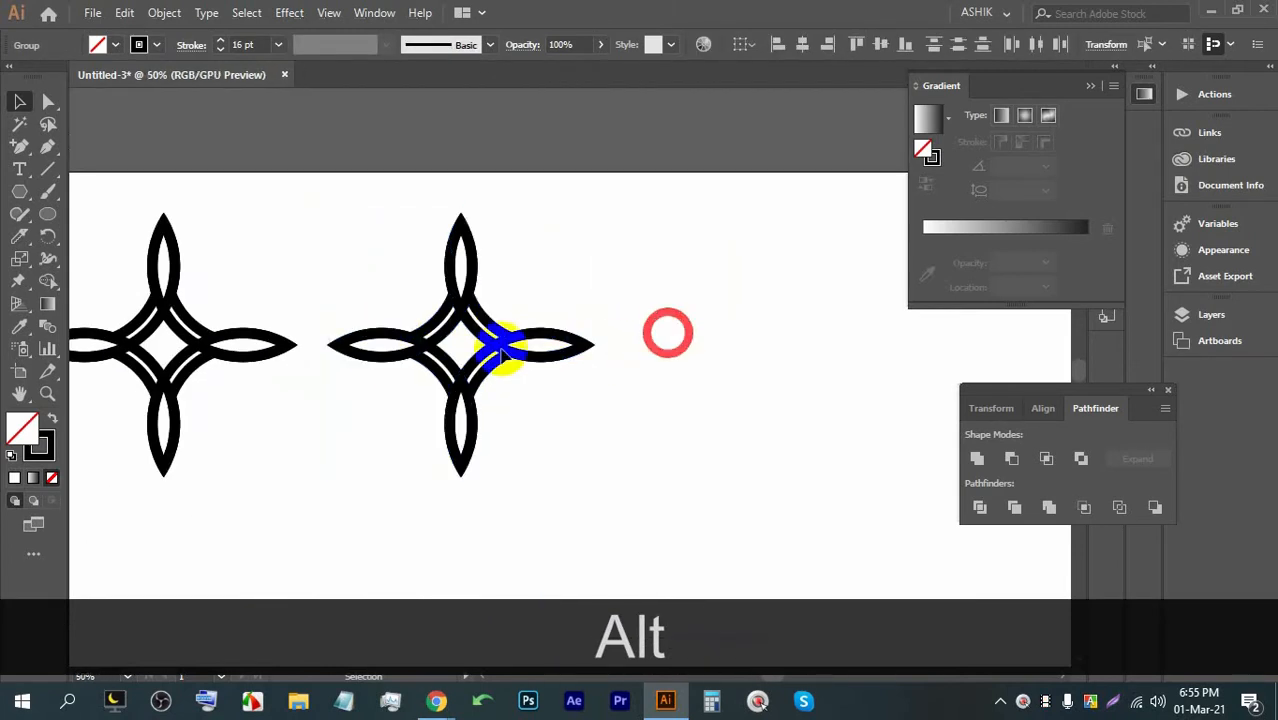
pyautogui.click(503, 340)
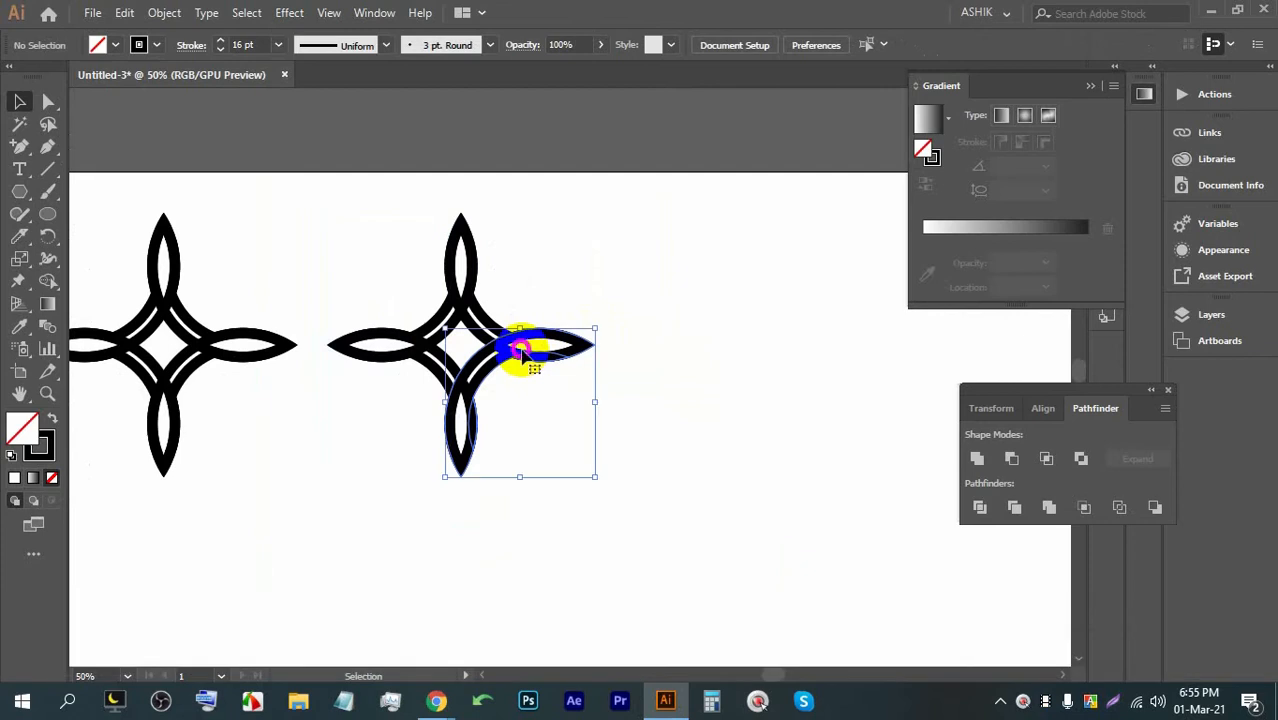
pyautogui.rightClick(521, 349)
pyautogui.click(577, 506)
pyautogui.click(659, 400)
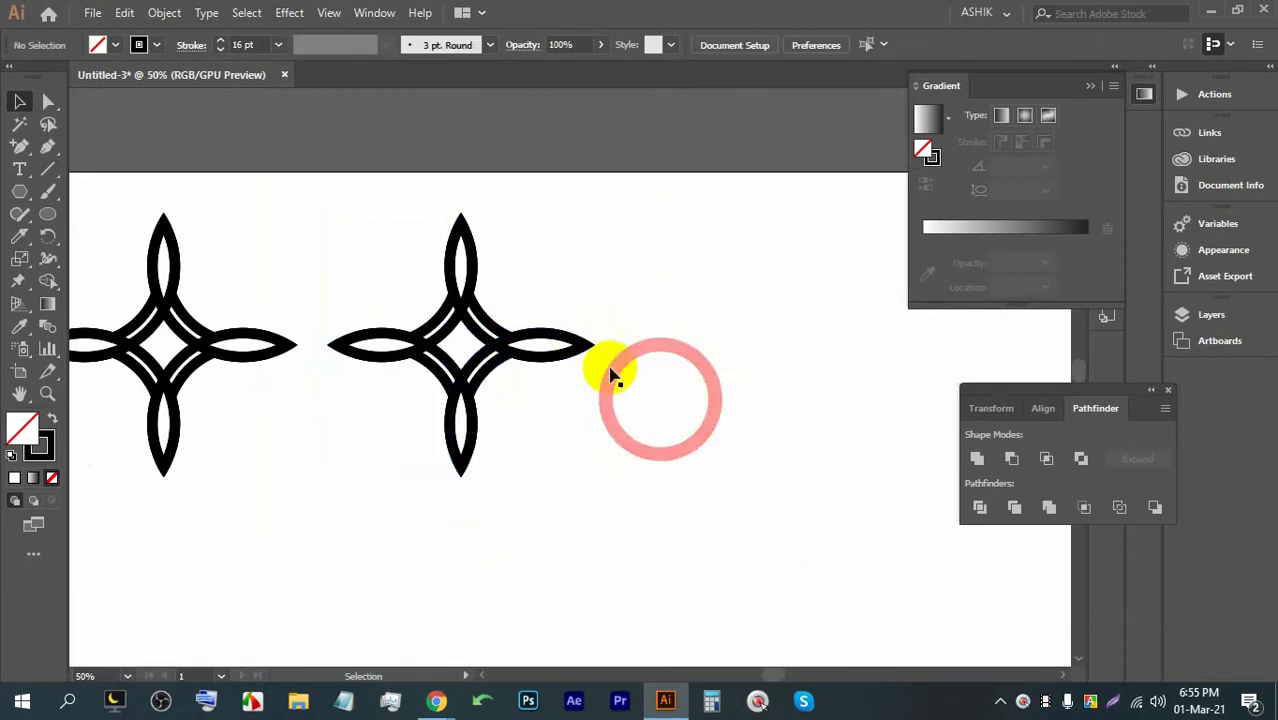
pyautogui.click(476, 270)
pyautogui.keyDown('shift'); pyautogui.click(472, 274); pyautogui.keyUp('shift')
pyautogui.keyDown('shift'); pyautogui.click(472, 263); pyautogui.keyUp('shift')
pyautogui.click(758, 277)
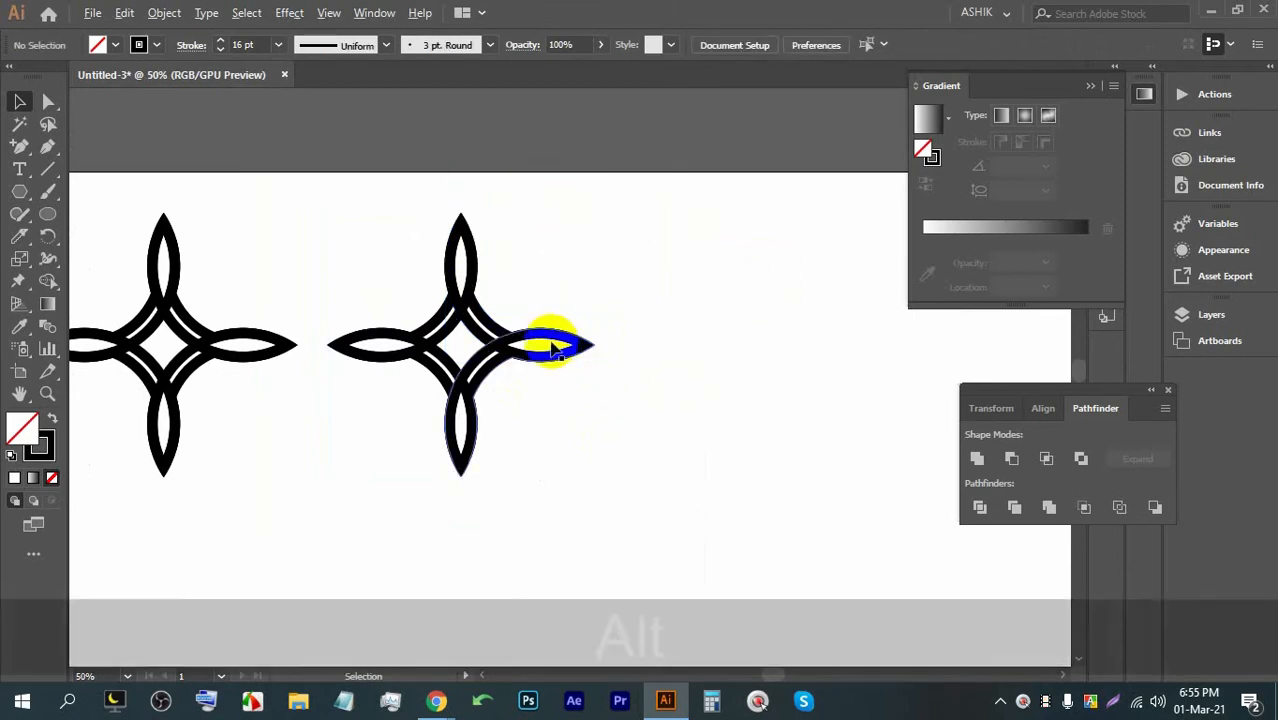
# Step: Try to set up the whole second star motif for editing with the Shape Builder tool
pyautogui.scroll(1, 548, 337)
pyautogui.moveTo(689, 496); pyautogui.dragTo(333, 151)
pyautogui.click(48, 280)
pyautogui.scroll(1, 285, 345)
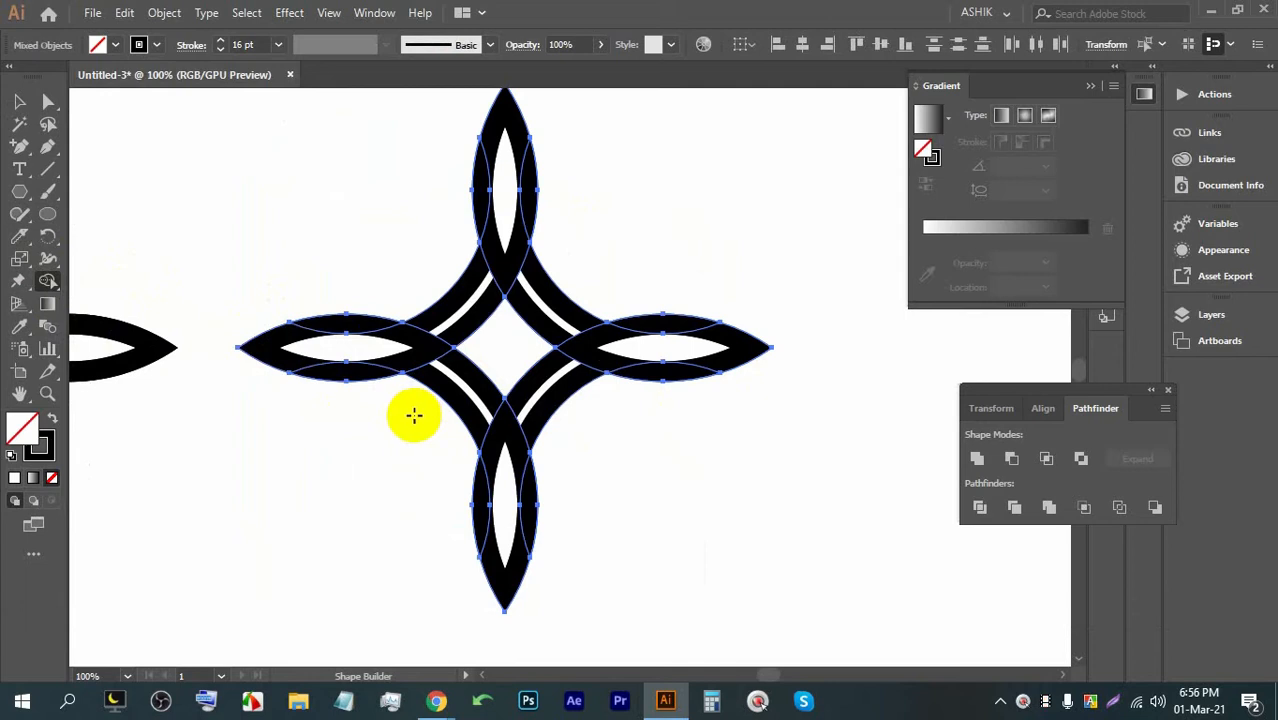
pyautogui.click(19, 101)
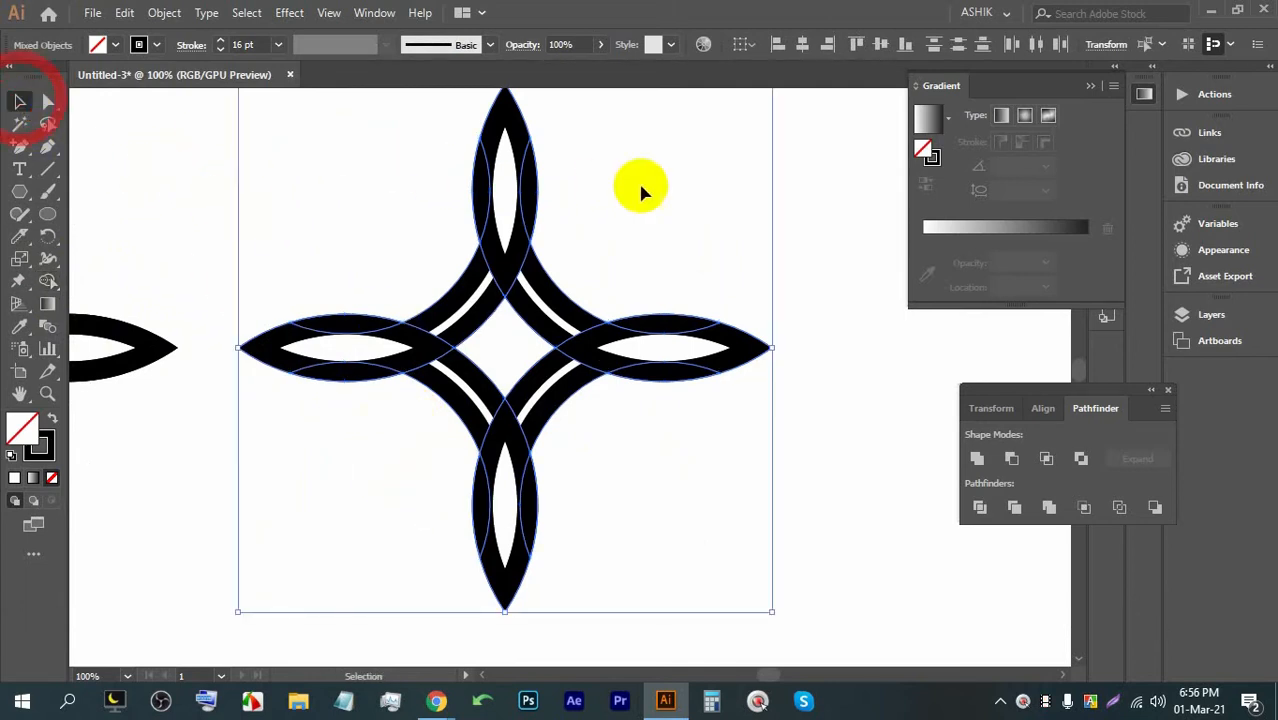
pyautogui.click(715, 187)
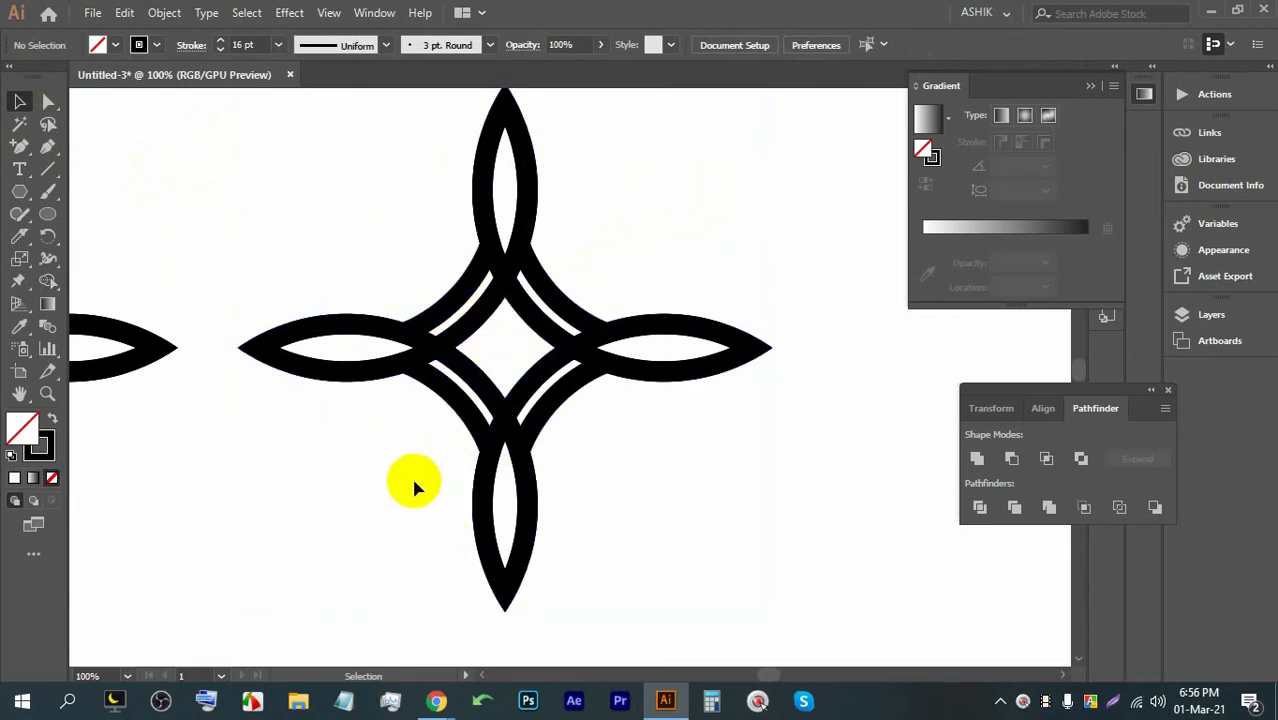
# Step: Examine how the second star is built by selecting its upper-left and upper-right arc groups individually
pyautogui.click(447, 340)
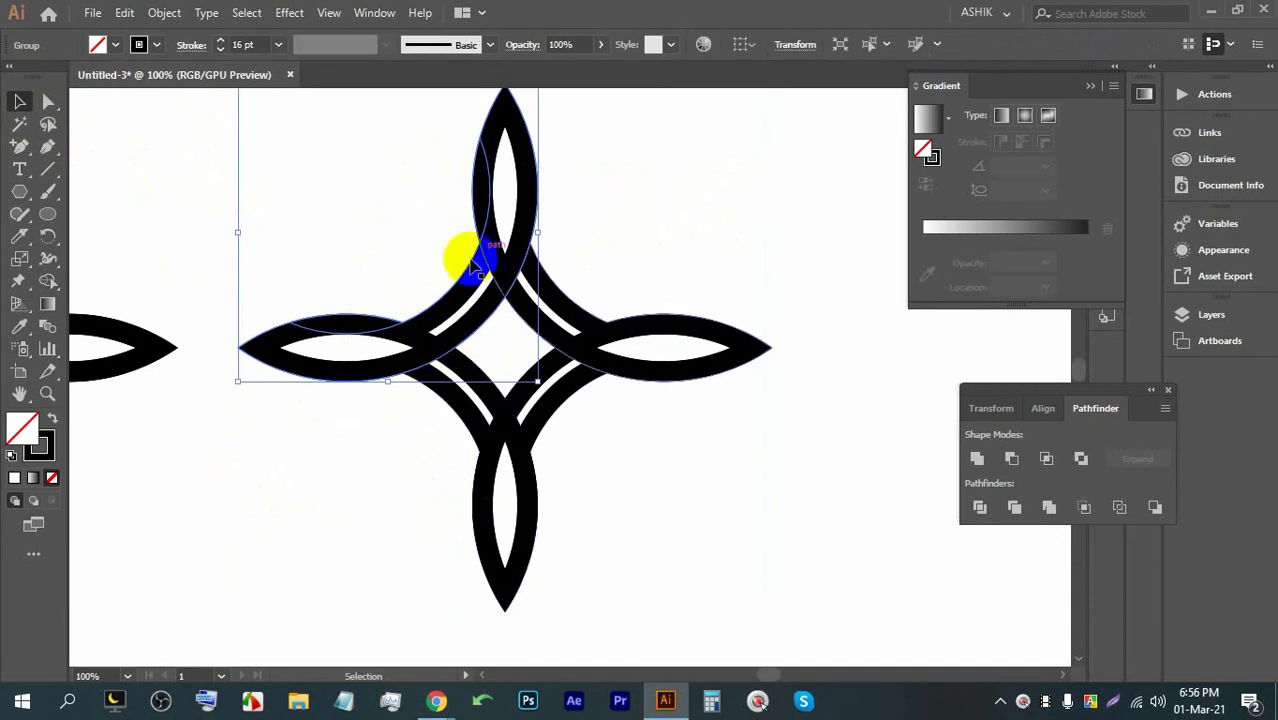
pyautogui.click(633, 214)
pyautogui.click(514, 251)
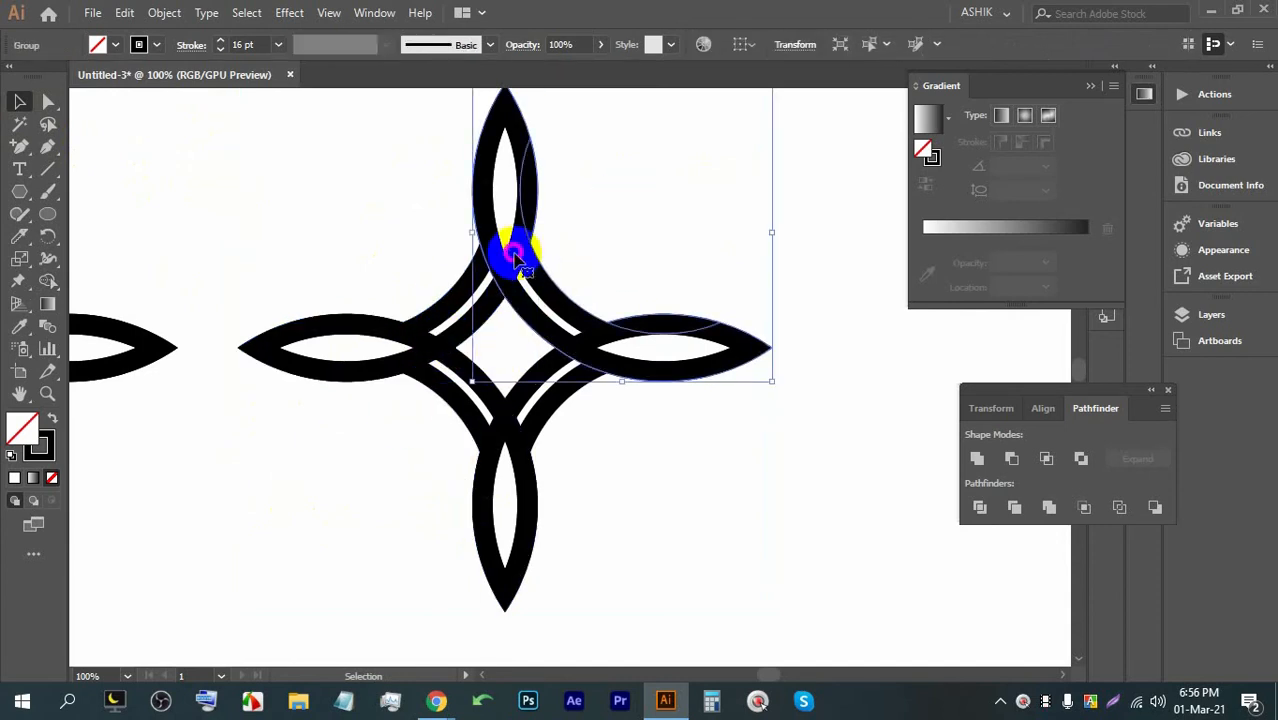
pyautogui.click(462, 340)
pyautogui.click(619, 188)
pyautogui.click(479, 350)
pyautogui.click(164, 12)
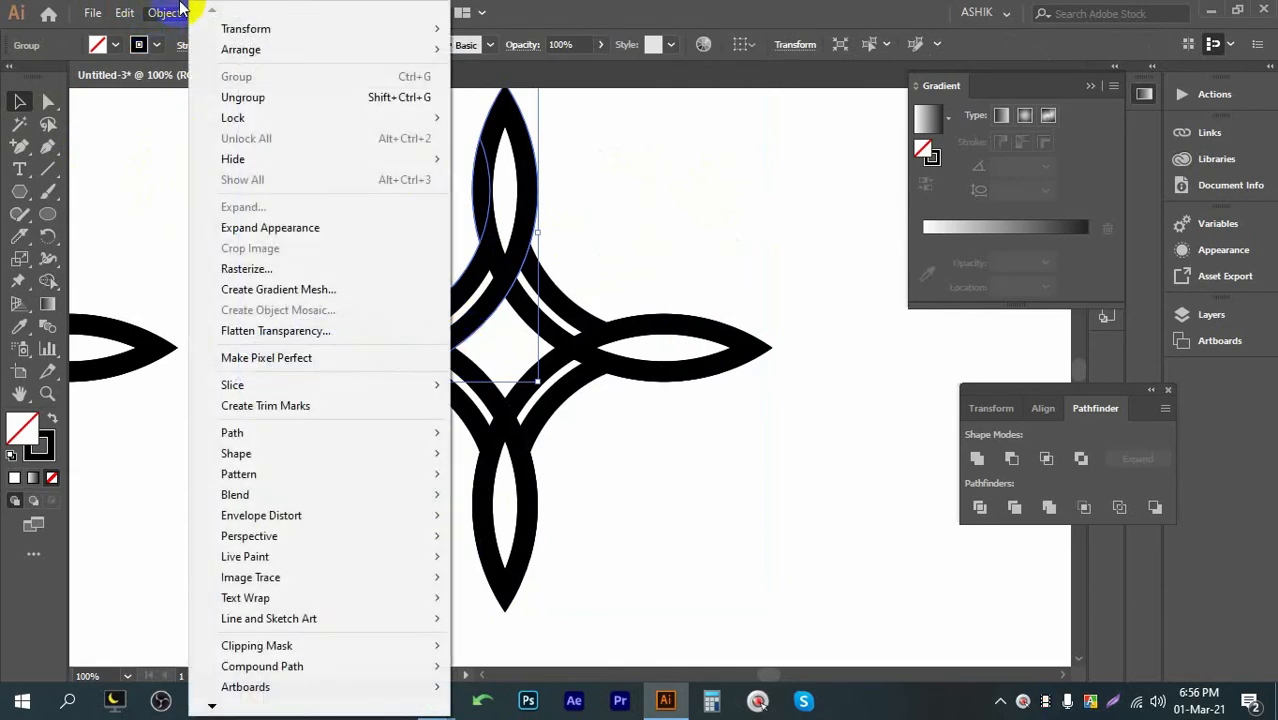
pyautogui.click(673, 195)
# Step: Divide the second star's upper-left and lower-left arcs with Pathfinder and ungroup the divided pieces
pyautogui.moveTo(260, 204); pyautogui.dragTo(436, 392)
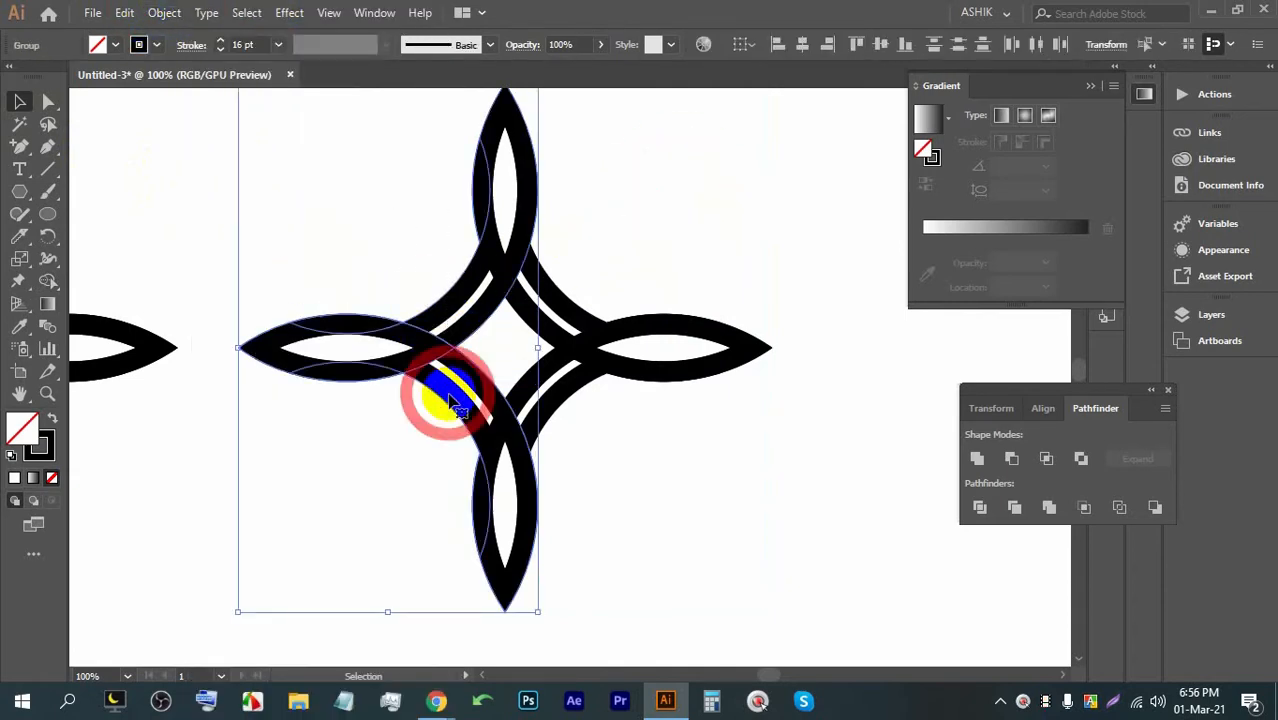
pyautogui.click(981, 510)
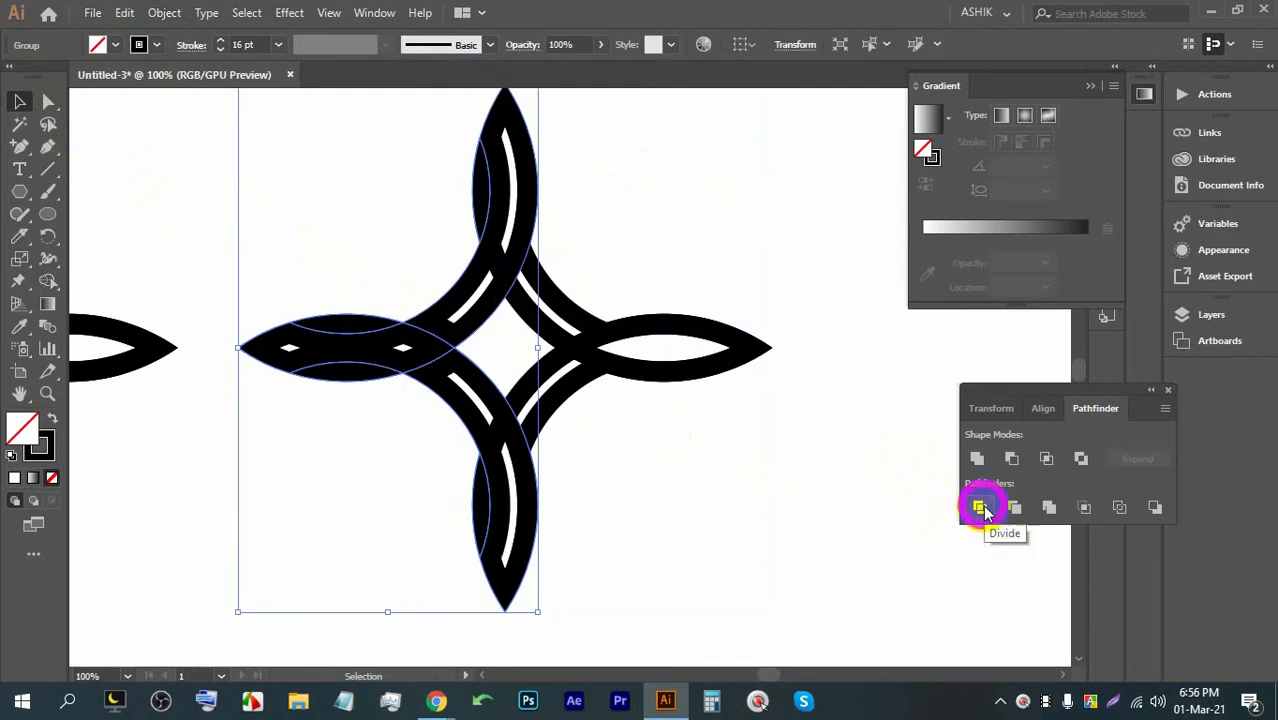
pyautogui.rightClick(462, 376)
pyautogui.click(516, 533)
pyautogui.click(757, 177)
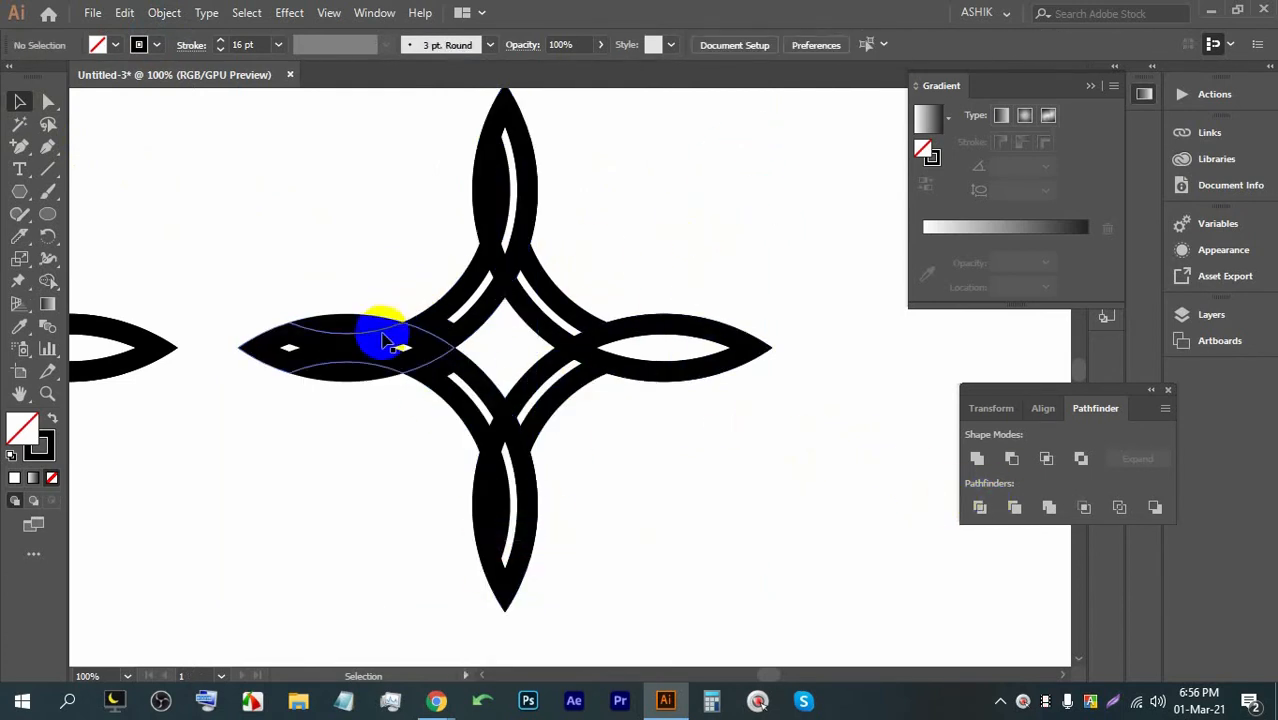
# Step: Try deleting and moving the divided centre piece of the left petal, undoing each change
pyautogui.click(357, 348)
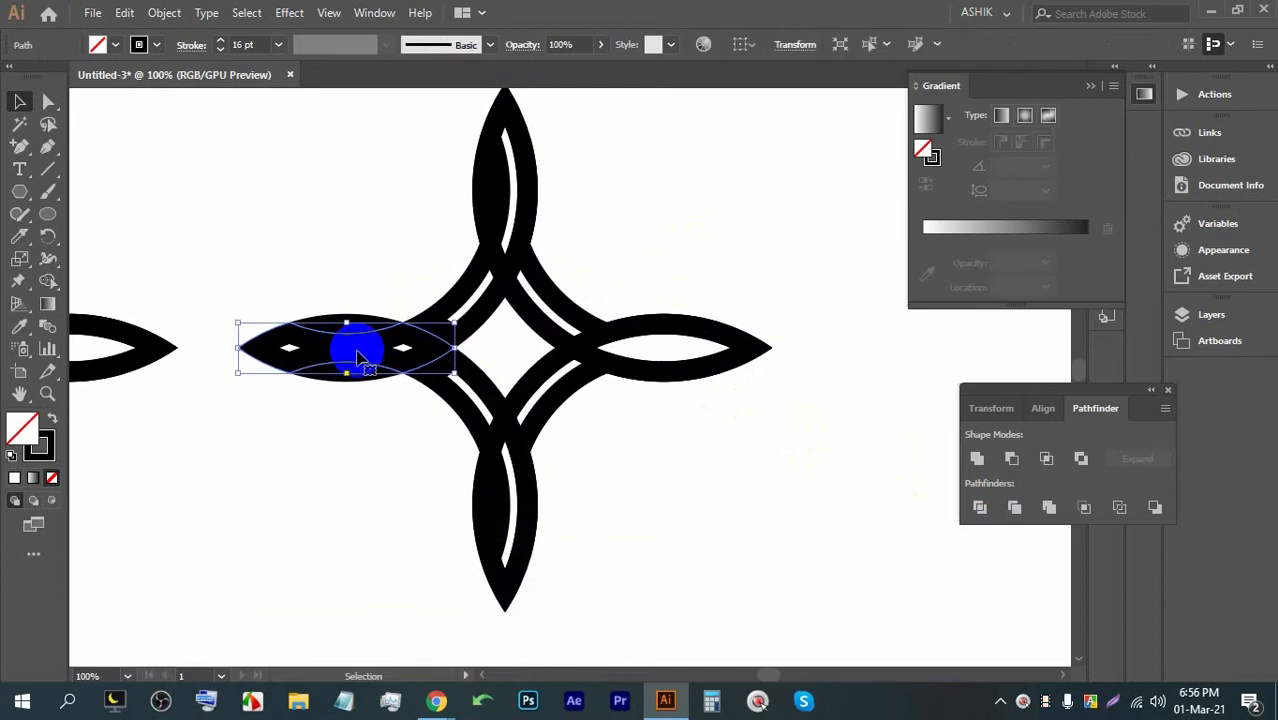
pyautogui.press('BackSpace')
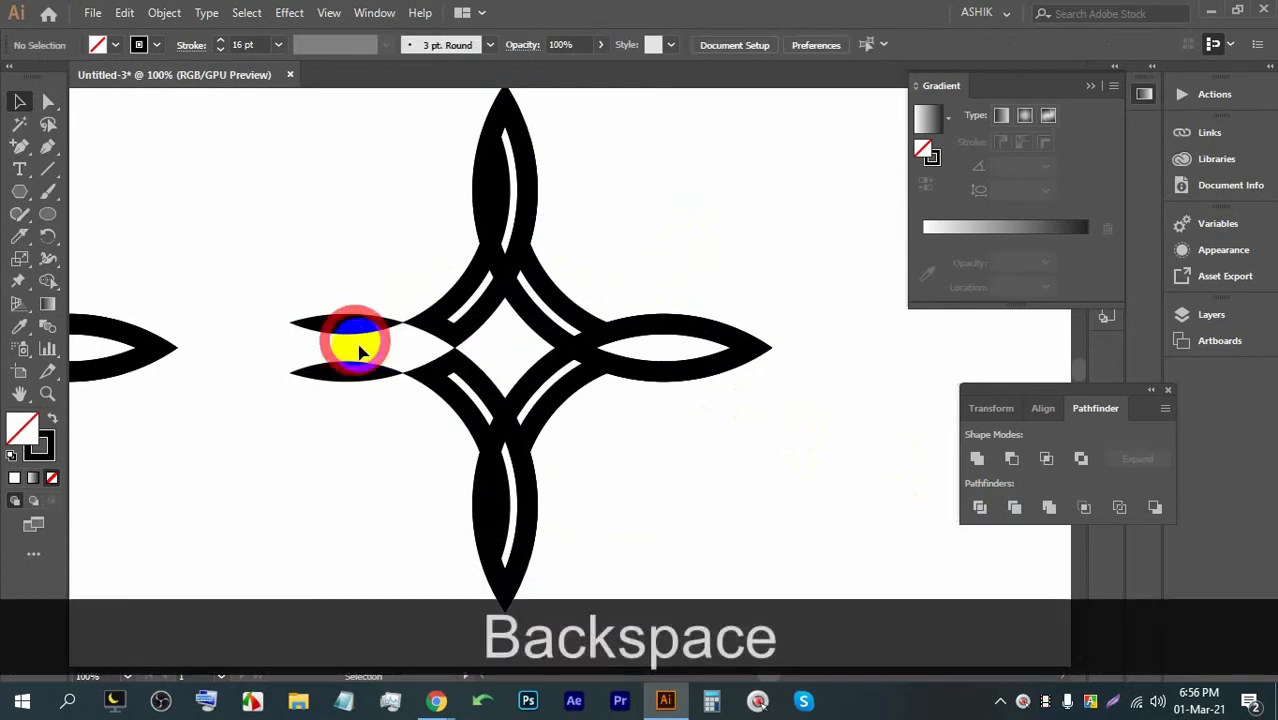
pyautogui.hotkey('ctrl', 'z')
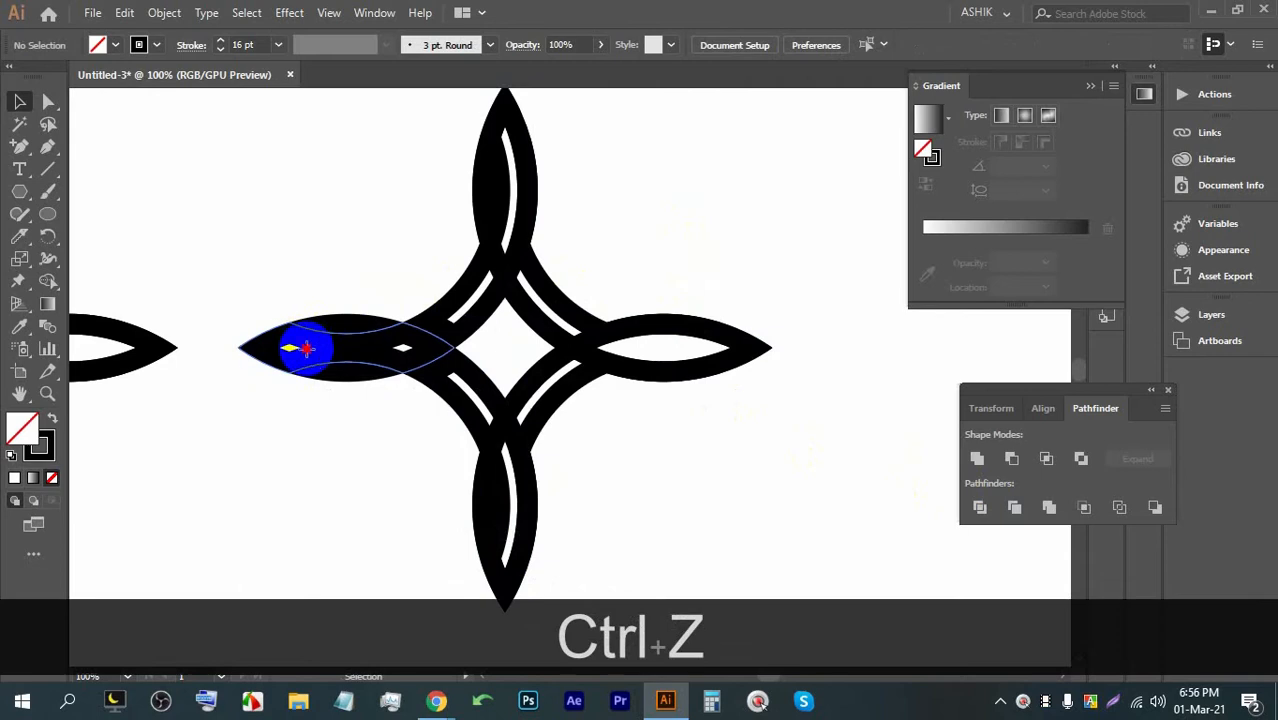
pyautogui.moveTo(300, 347); pyautogui.dragTo(231, 438)
pyautogui.hotkey('ctrl', 'z')
pyautogui.click(712, 204)
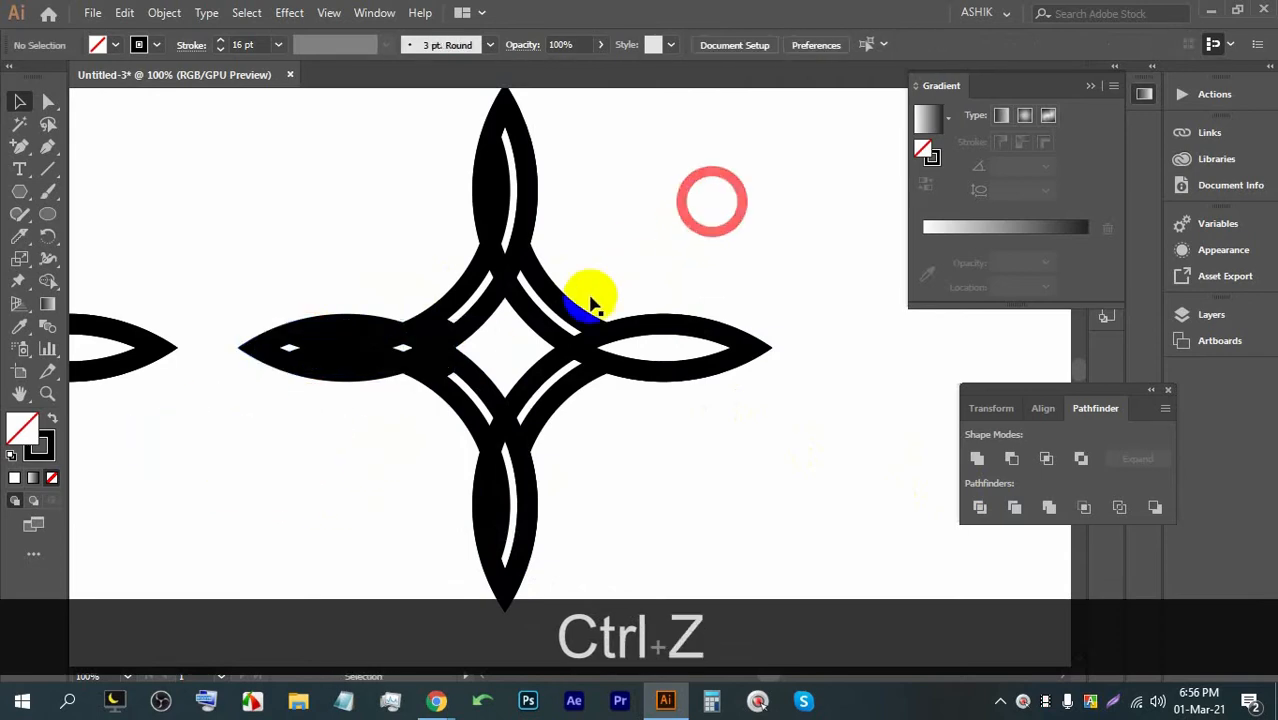
# Step: Undo the ungrouping and the Pathfinder Divide on the two left arcs
pyautogui.hotkey('ctrl', 'z')
pyautogui.hotkey('ctrl', 'z')
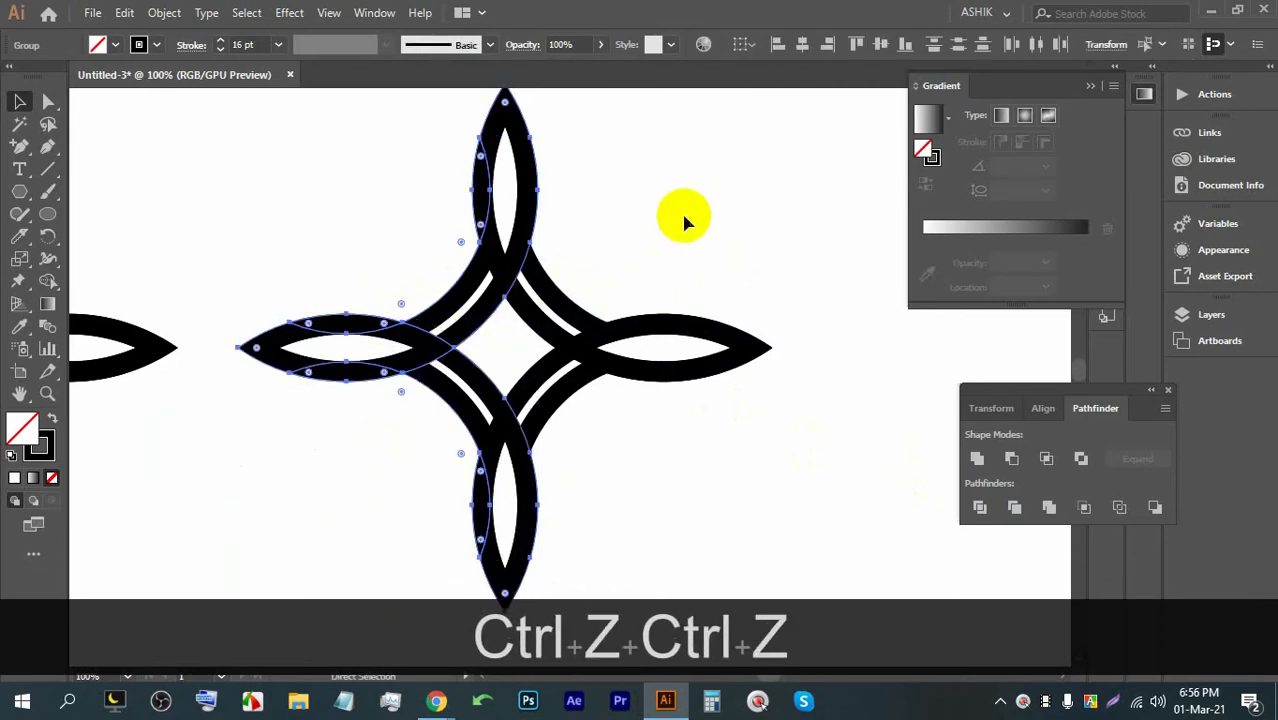
pyautogui.click(682, 208)
# Step: Show the transparency grid behind the star motifs
pyautogui.scroll(-2, 342, 346)
pyautogui.scroll(2, 371, 348)
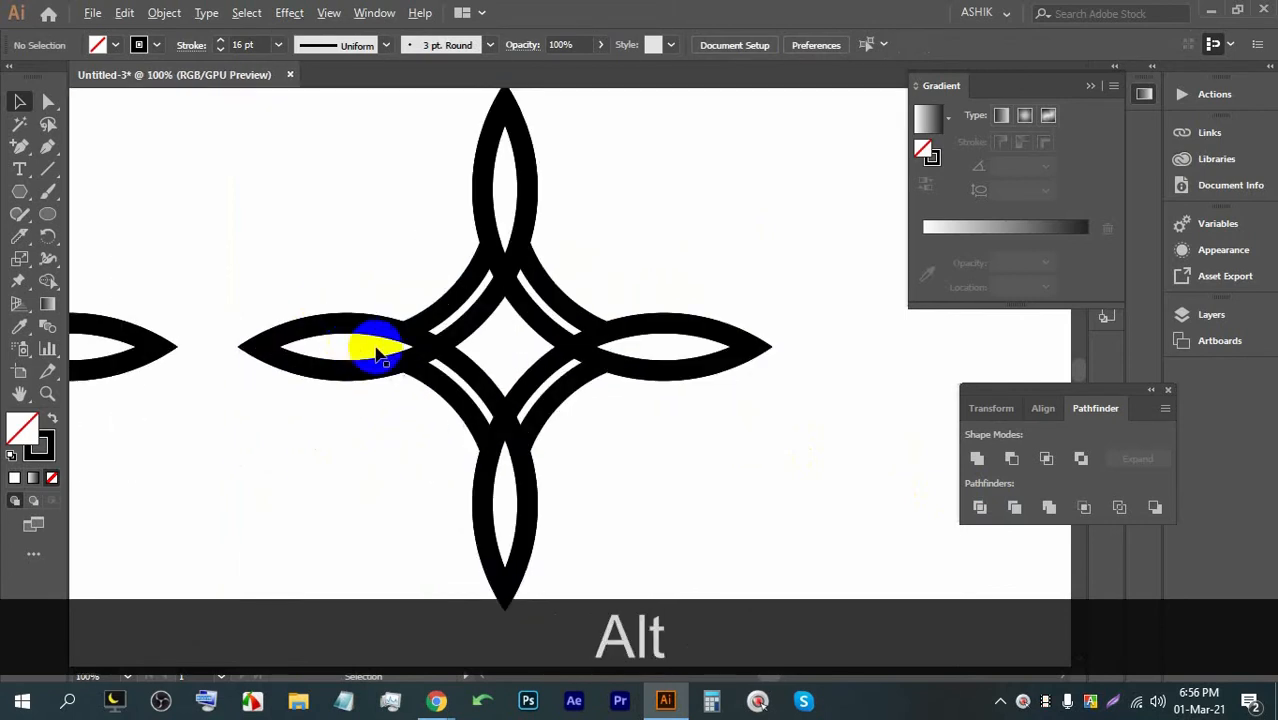
pyautogui.click(577, 387)
pyautogui.click(838, 508)
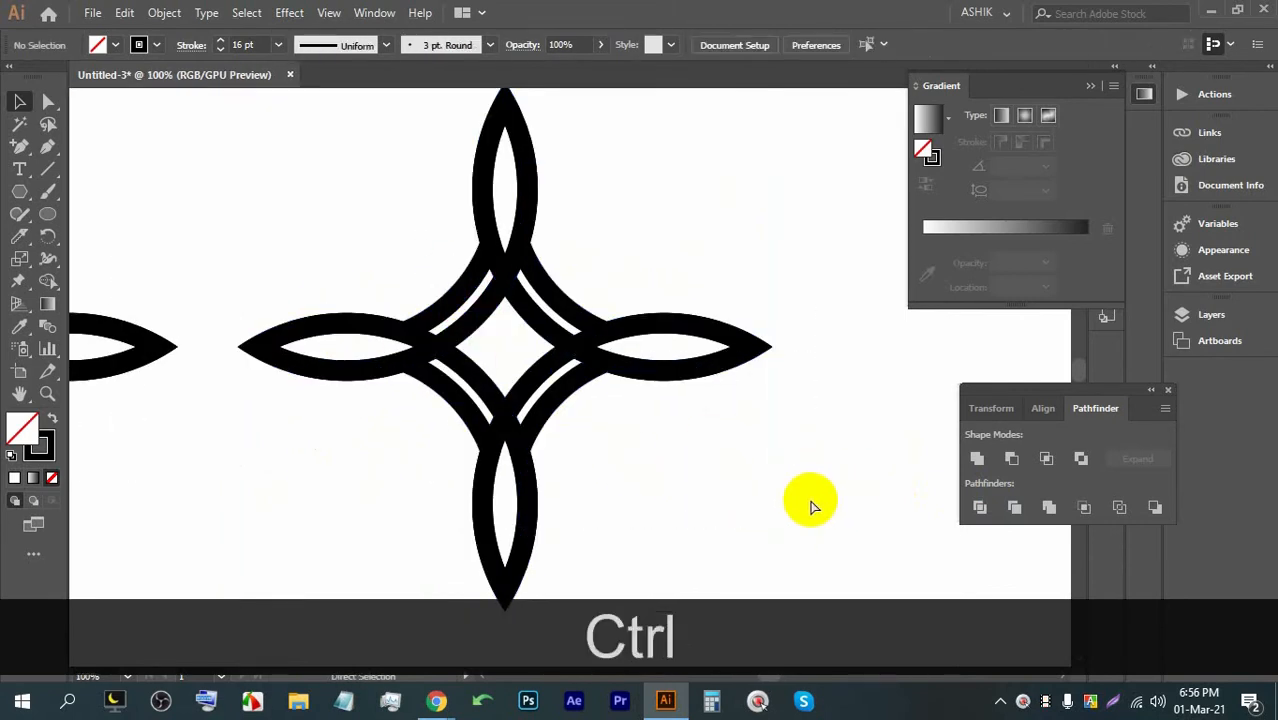
pyautogui.hotkey('ctrl', 'shift', 'd')
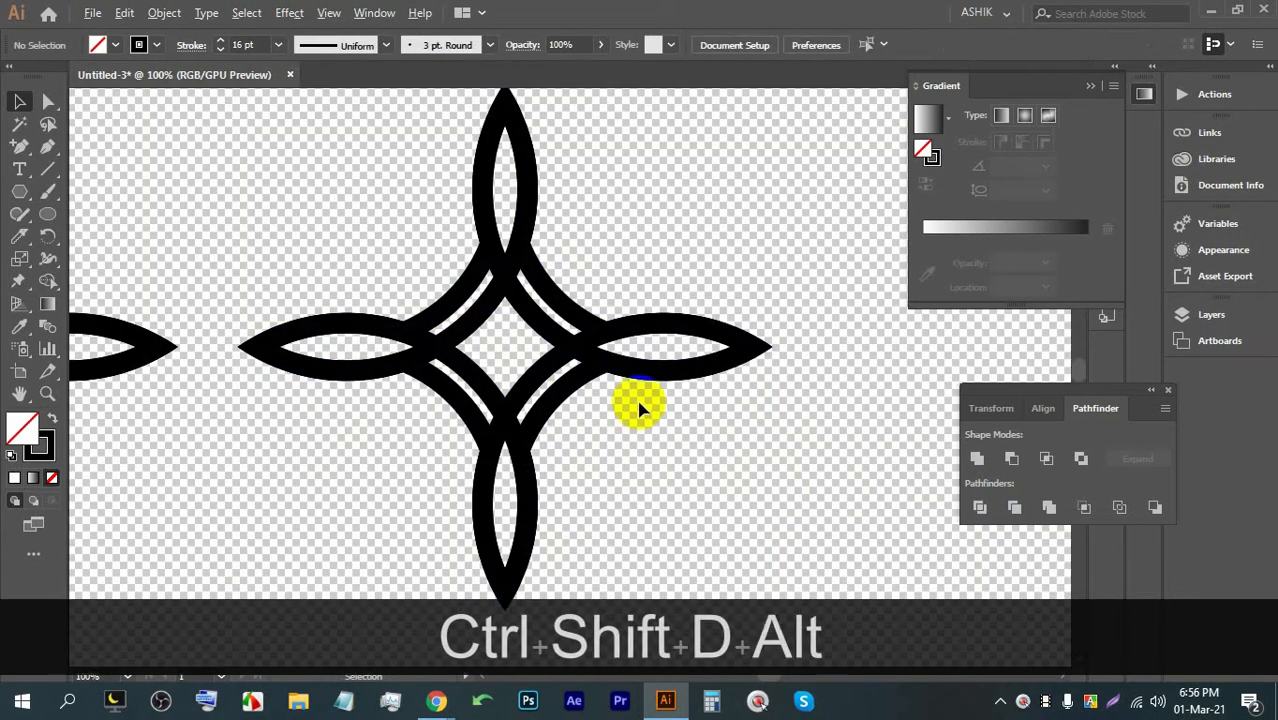
# Step: Try Pathfinder Divide on the two arcs crossing at the left petal again, and undo it
pyautogui.scroll(3, 370, 327)
pyautogui.scroll(-1, 370, 327)
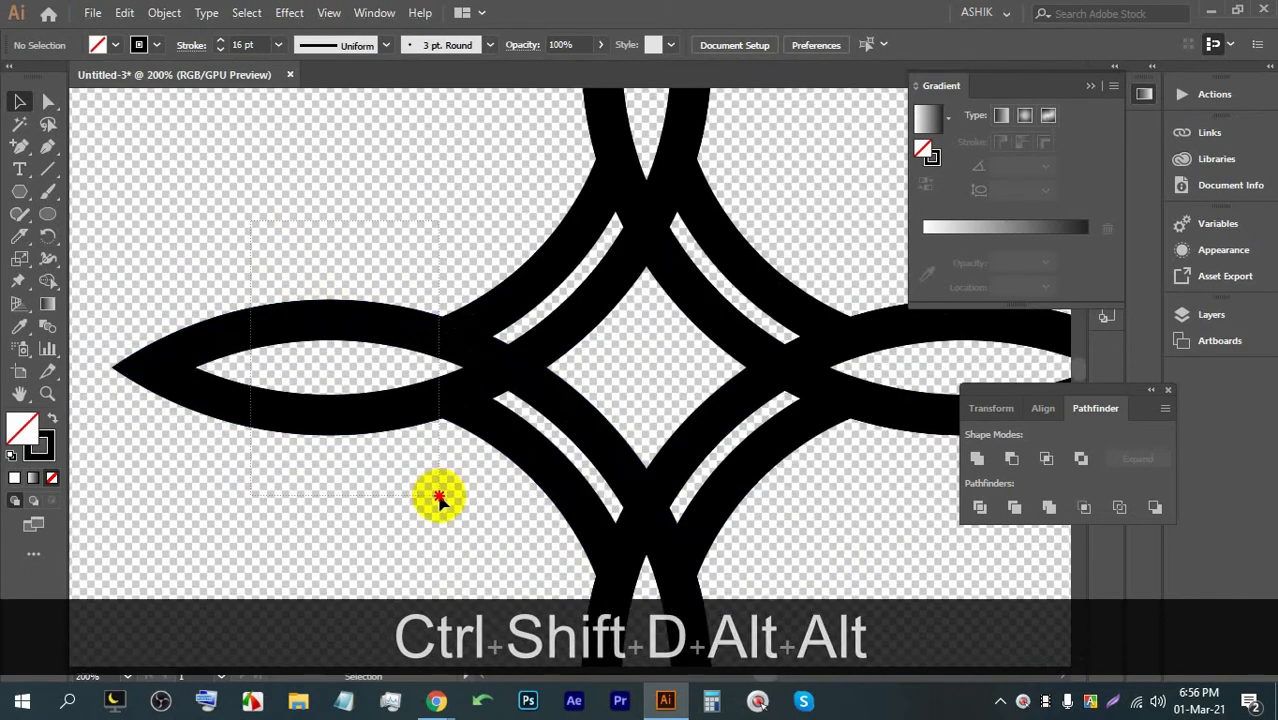
pyautogui.moveTo(440, 497); pyautogui.dragTo(467, 493)
pyautogui.click(979, 505)
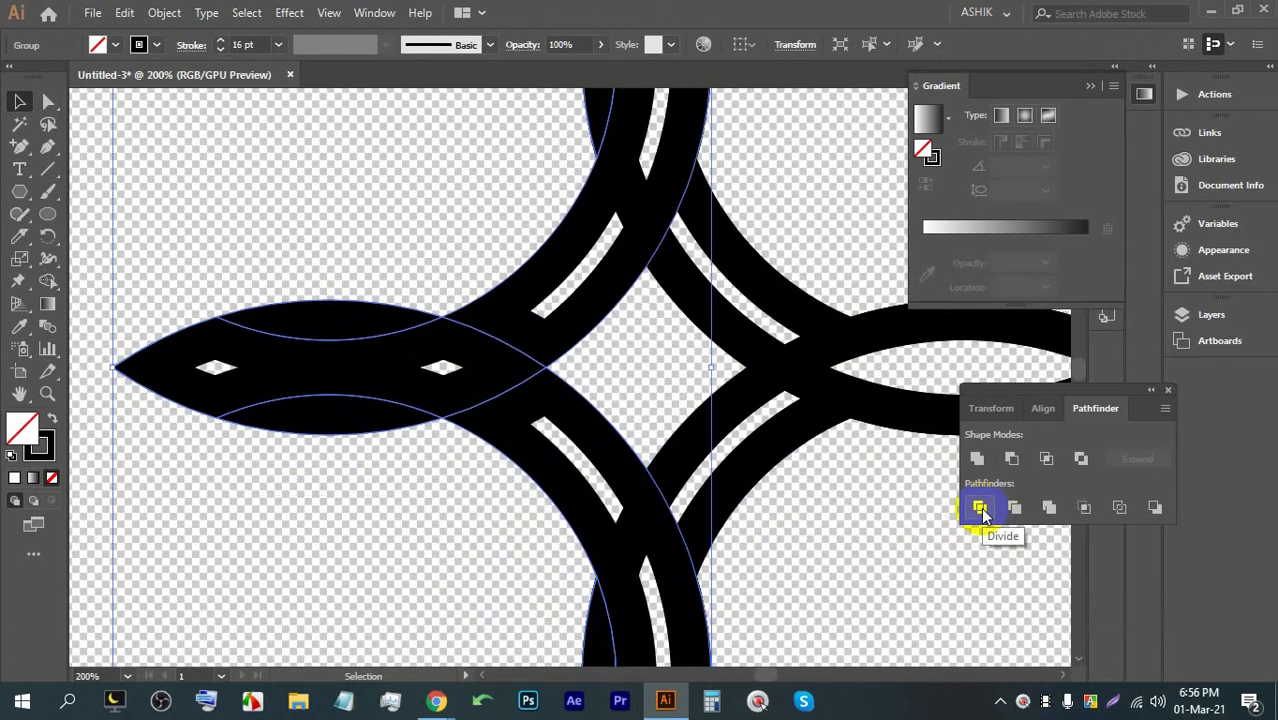
pyautogui.hotkey('ctrl', 'z')
# Step: Ungroup the lower-left arc piece of the second star motif
pyautogui.scroll(1, 343, 304)
pyautogui.click(325, 240)
pyautogui.scroll(-2, 427, 290)
pyautogui.click(365, 463)
pyautogui.click(337, 388)
pyautogui.rightClick(337, 388)
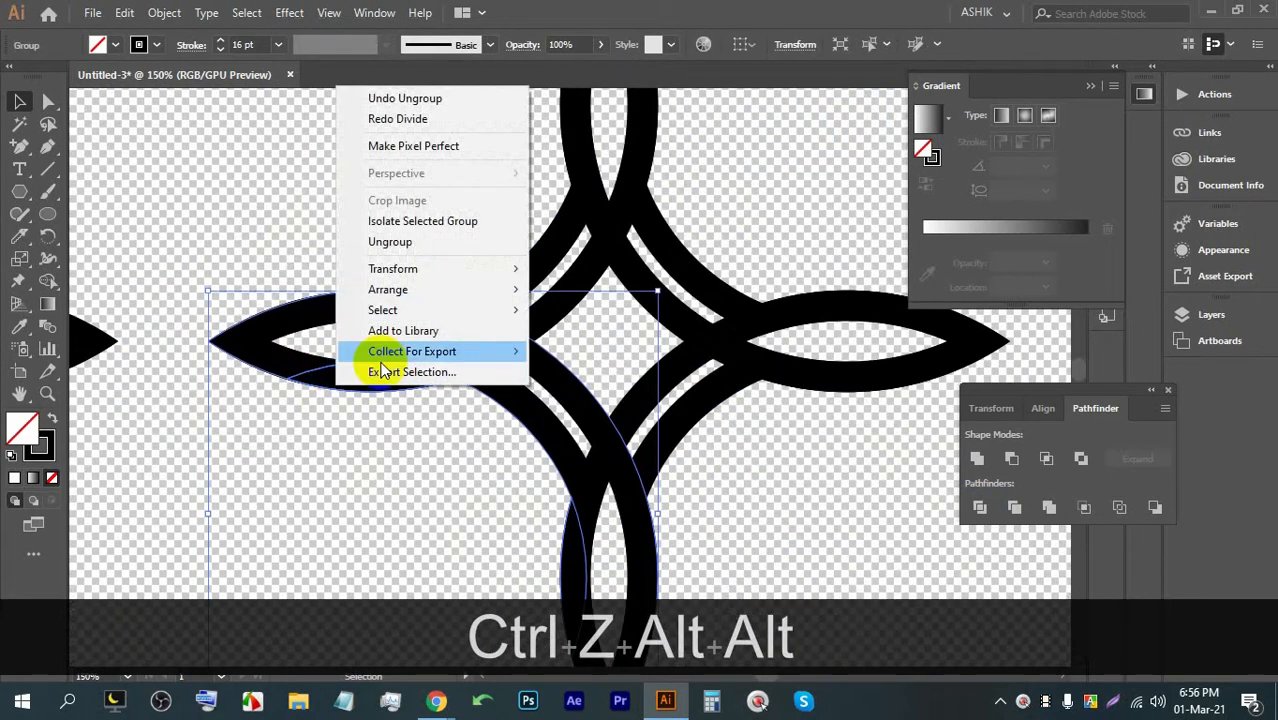
pyautogui.click(392, 240)
pyautogui.click(713, 185)
# Step: Check which arc pieces of the second star can be selected individually, starting with the two left arcs
pyautogui.click(263, 247)
pyautogui.click(508, 408)
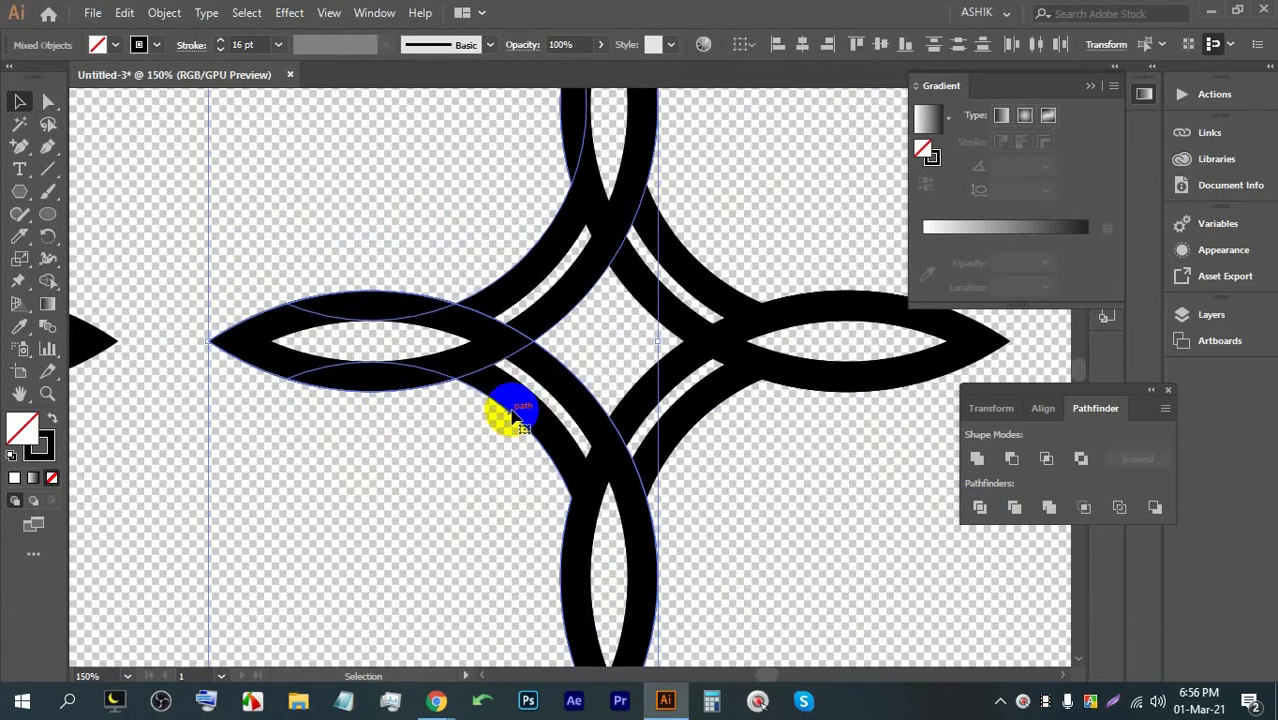
pyautogui.scroll(-3, 508, 406)
pyautogui.rightClick(534, 321)
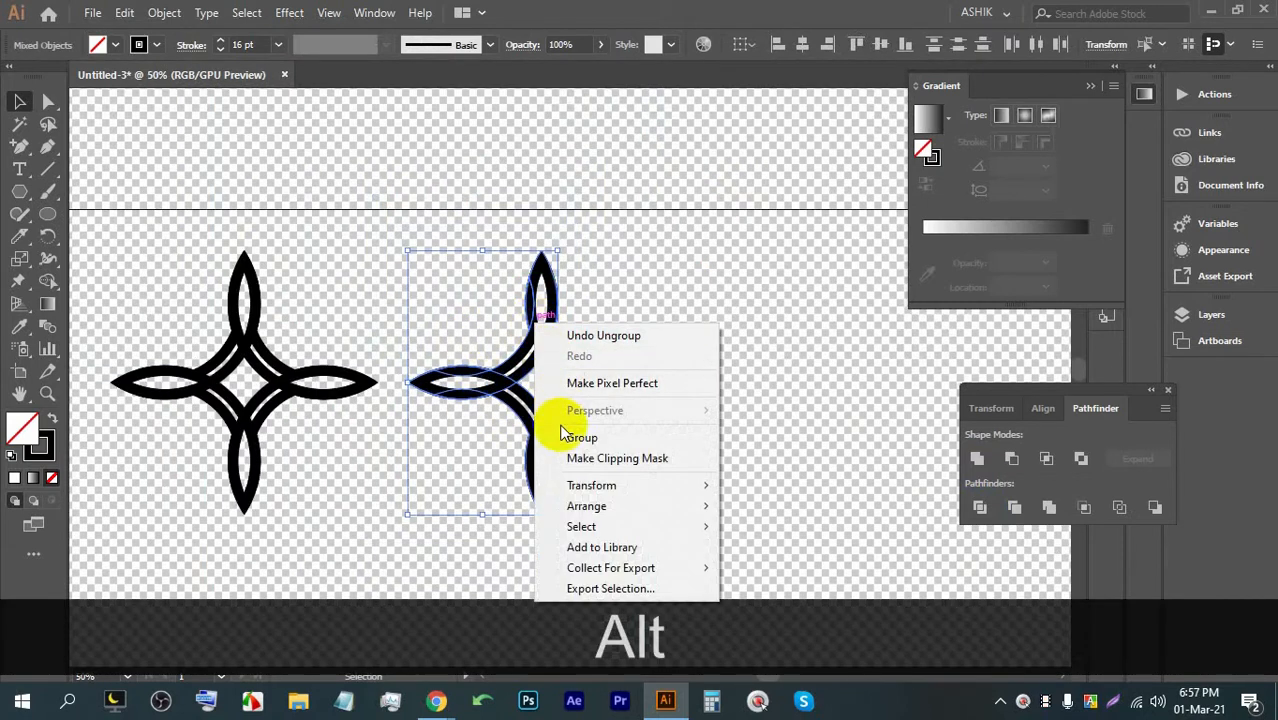
pyautogui.click(670, 277)
pyautogui.click(551, 285)
pyautogui.click(666, 278)
pyautogui.click(613, 336)
pyautogui.click(626, 488)
pyautogui.click(497, 414)
pyautogui.click(650, 505)
pyautogui.click(490, 418)
pyautogui.click(622, 500)
# Step: Examine how the upper-left and lower-left arcs overlap in the left petal
pyautogui.keyDown('alt'); pyautogui.scroll(2, 436, 365); pyautogui.keyUp('alt')
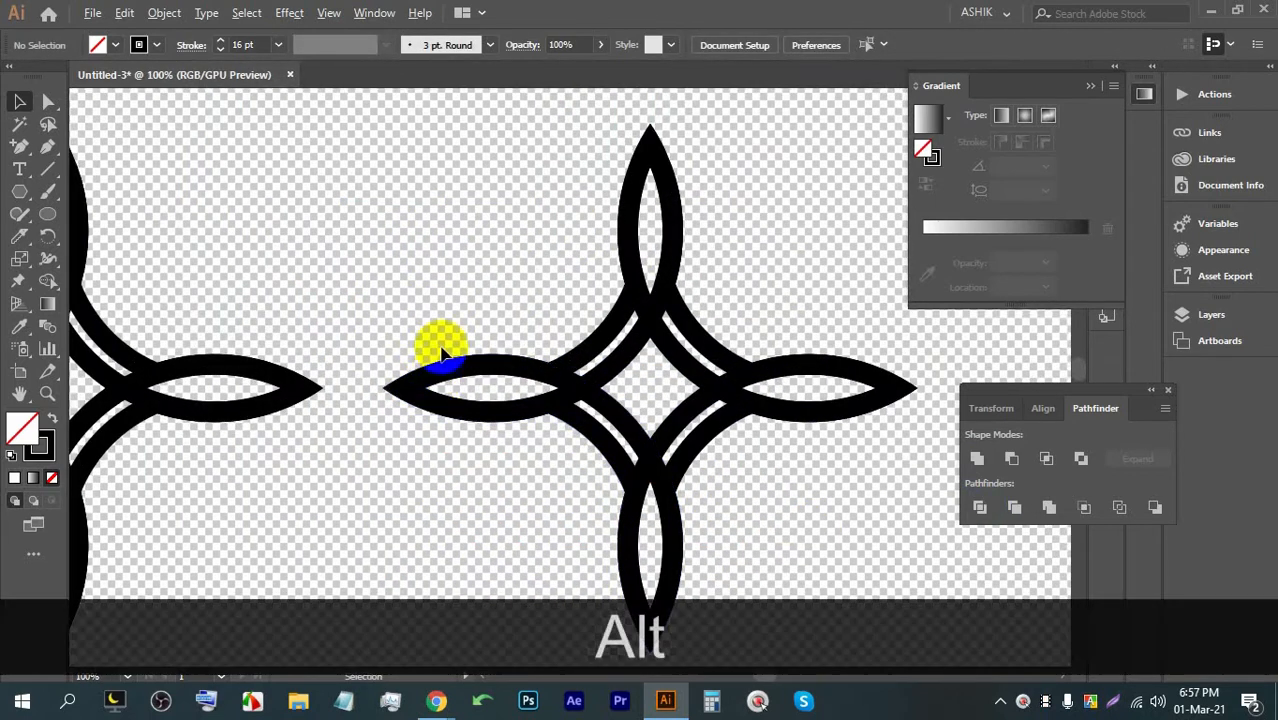
pyautogui.keyDown('alt'); pyautogui.scroll(1, 546, 440); pyautogui.keyUp('alt')
pyautogui.click(458, 298)
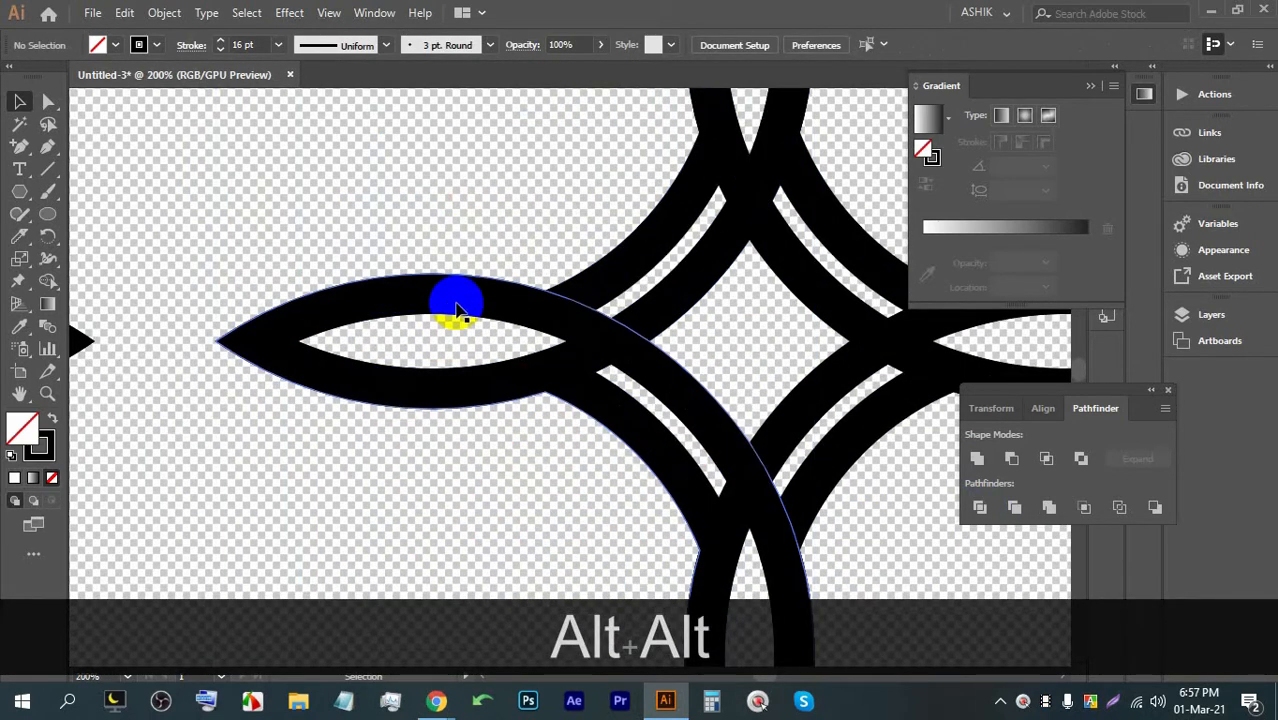
pyautogui.keyDown('alt'); pyautogui.scroll(-1, 476, 315); pyautogui.keyUp('alt')
pyautogui.click(512, 395)
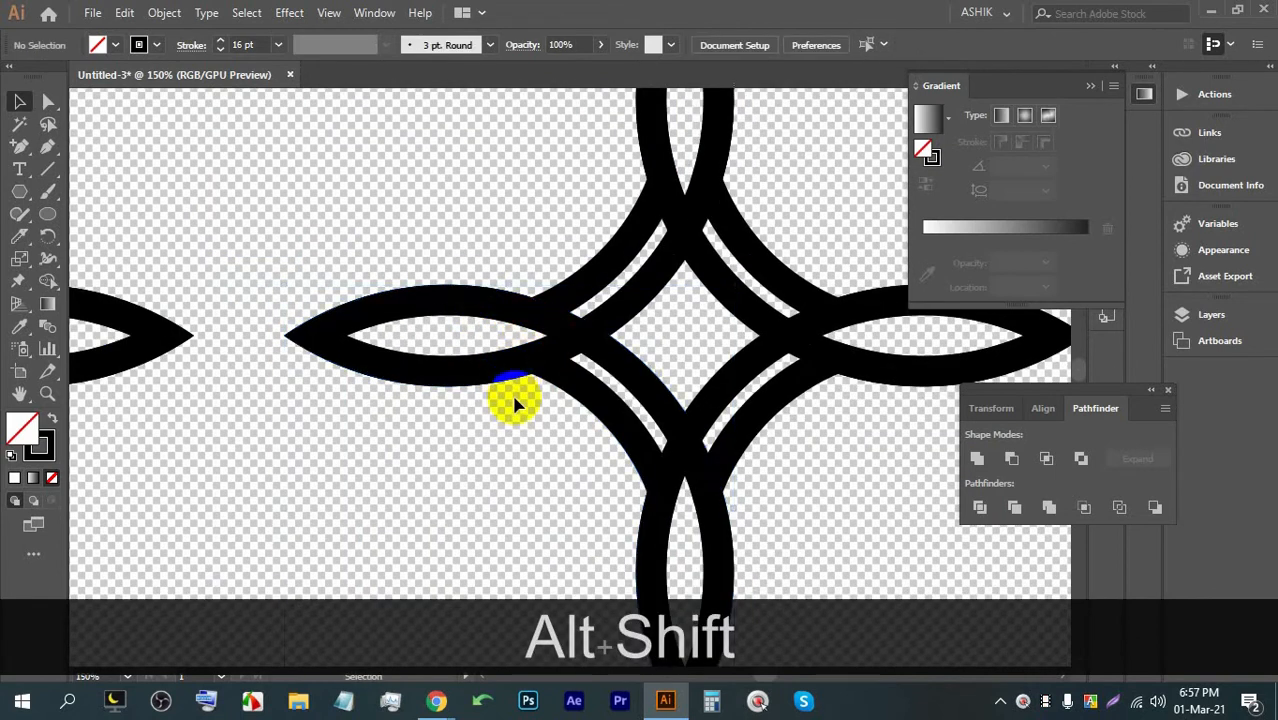
pyautogui.click(470, 296)
pyautogui.keyDown('shift'); pyautogui.click(530, 362); pyautogui.keyUp('shift')
pyautogui.click(452, 422)
pyautogui.click(442, 375)
# Step: Try merging the overlapping regions of the left petal with the Shape Builder tool, and undo the merge
pyautogui.moveTo(445, 434); pyautogui.dragTo(398, 315)
pyautogui.keyDown('alt'); pyautogui.scroll(1, 476, 344); pyautogui.keyUp('alt')
pyautogui.click(47, 281)
pyautogui.moveTo(405, 287)
pyautogui.mouseDown()
pyautogui.moveTo(293, 310)
pyautogui.moveTo(280, 328)
pyautogui.mouseUp()
pyautogui.click(463, 355)
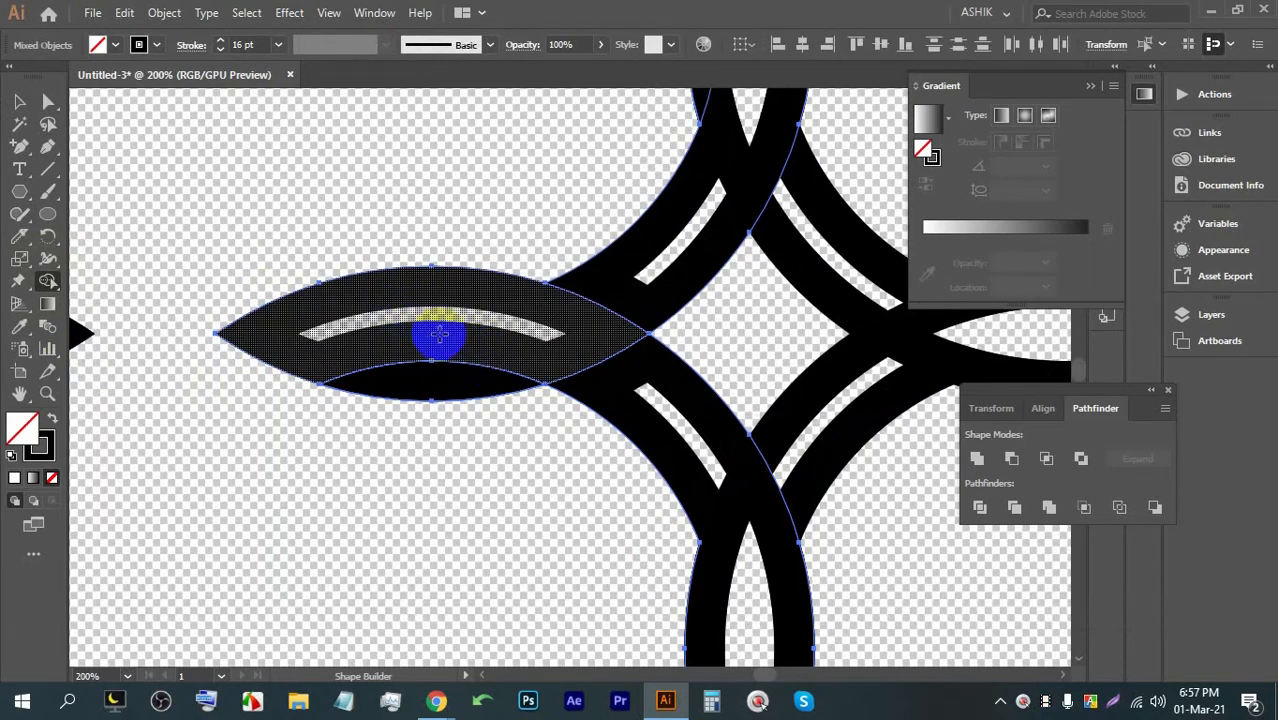
pyautogui.hotkey('ctrl', 'z')
pyautogui.click(17, 102)
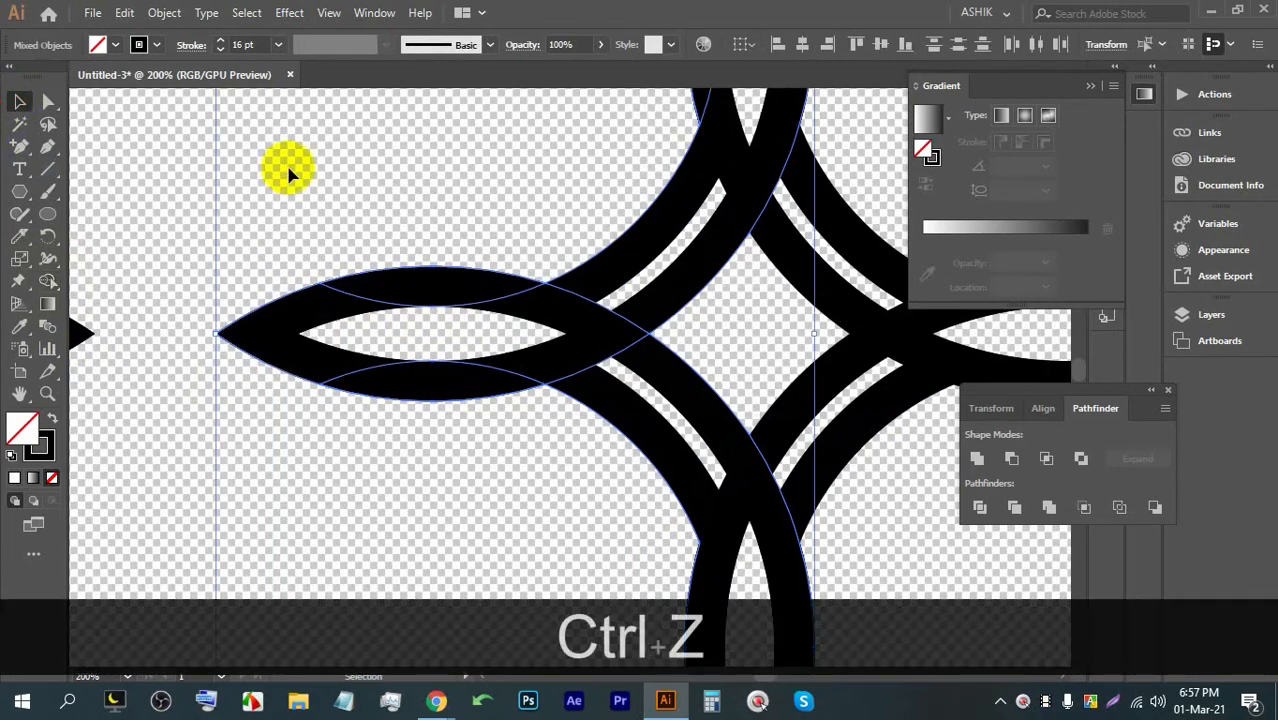
# Step: Reselect the two arcs crossing at the left petal, undo the last change and clear the selection
pyautogui.click(289, 171)
pyautogui.click(439, 366)
pyautogui.click(424, 343)
pyautogui.click(312, 346)
pyautogui.moveTo(261, 165); pyautogui.dragTo(422, 422)
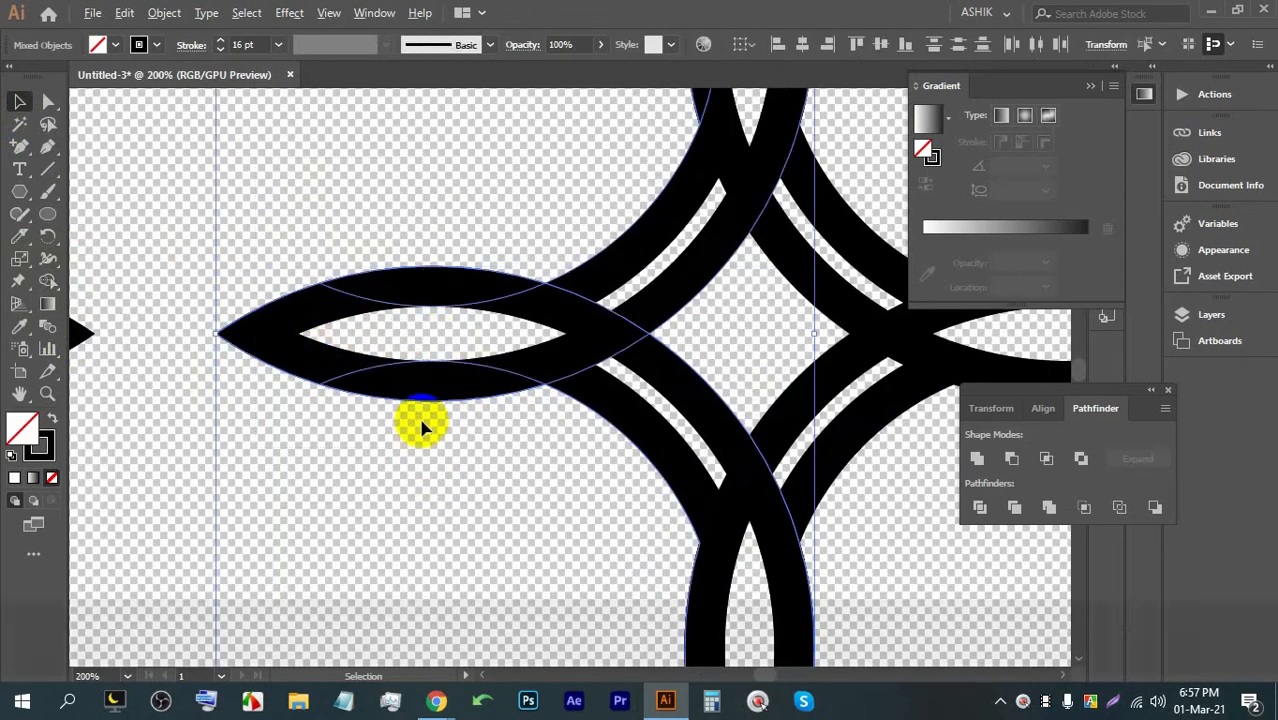
pyautogui.scroll(-3, 422, 422)
pyautogui.hotkey('ctrl', 'z')
pyautogui.click(659, 280)
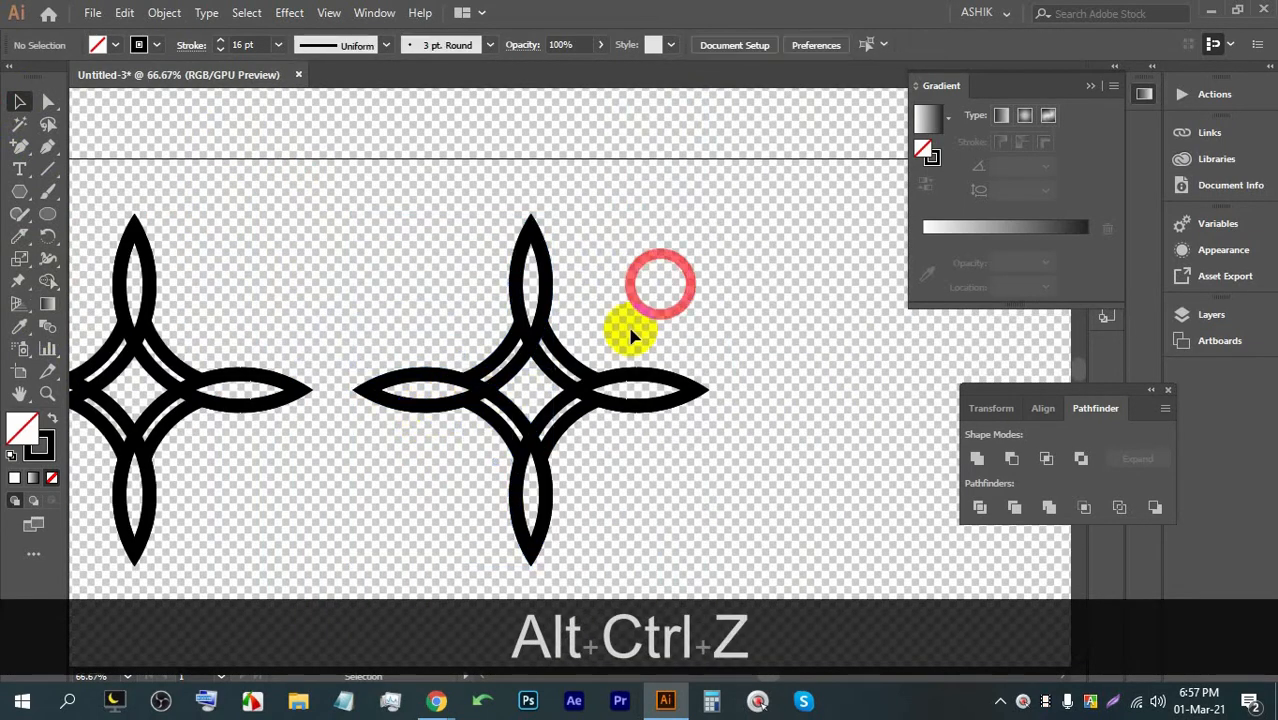
pyautogui.scroll(2, 531, 385)
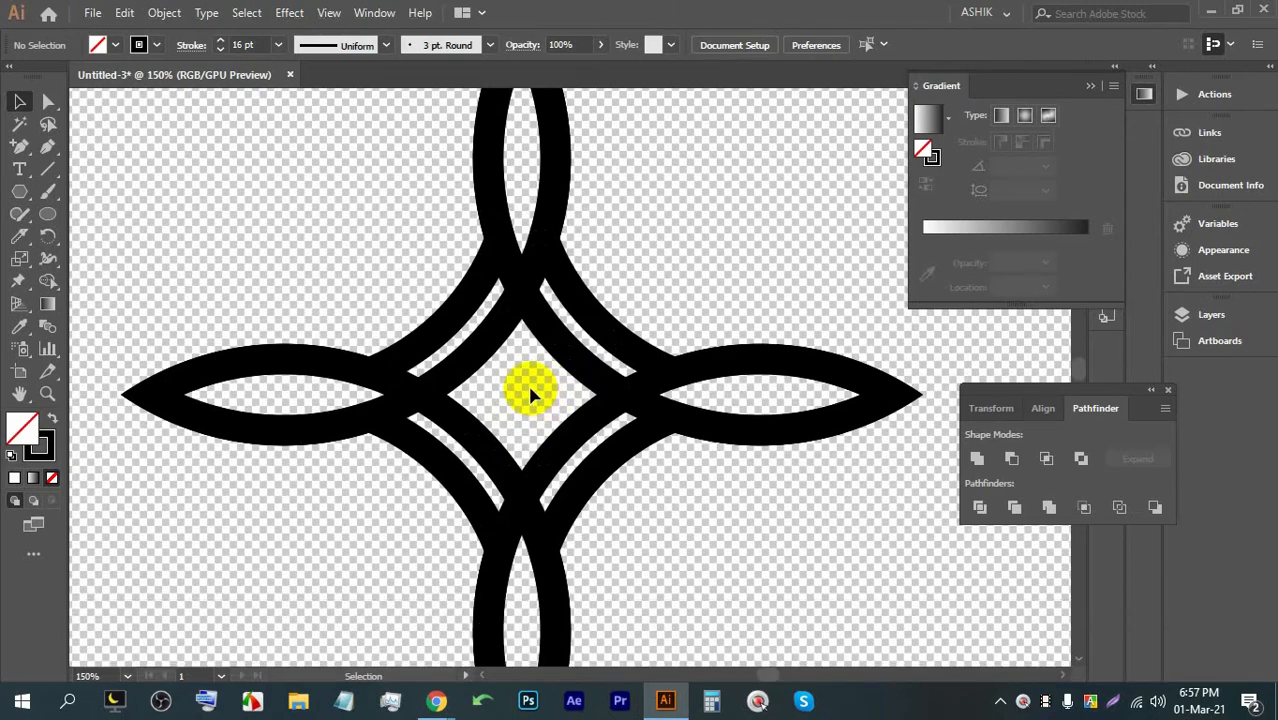
pyautogui.scroll(-3, 545, 345)
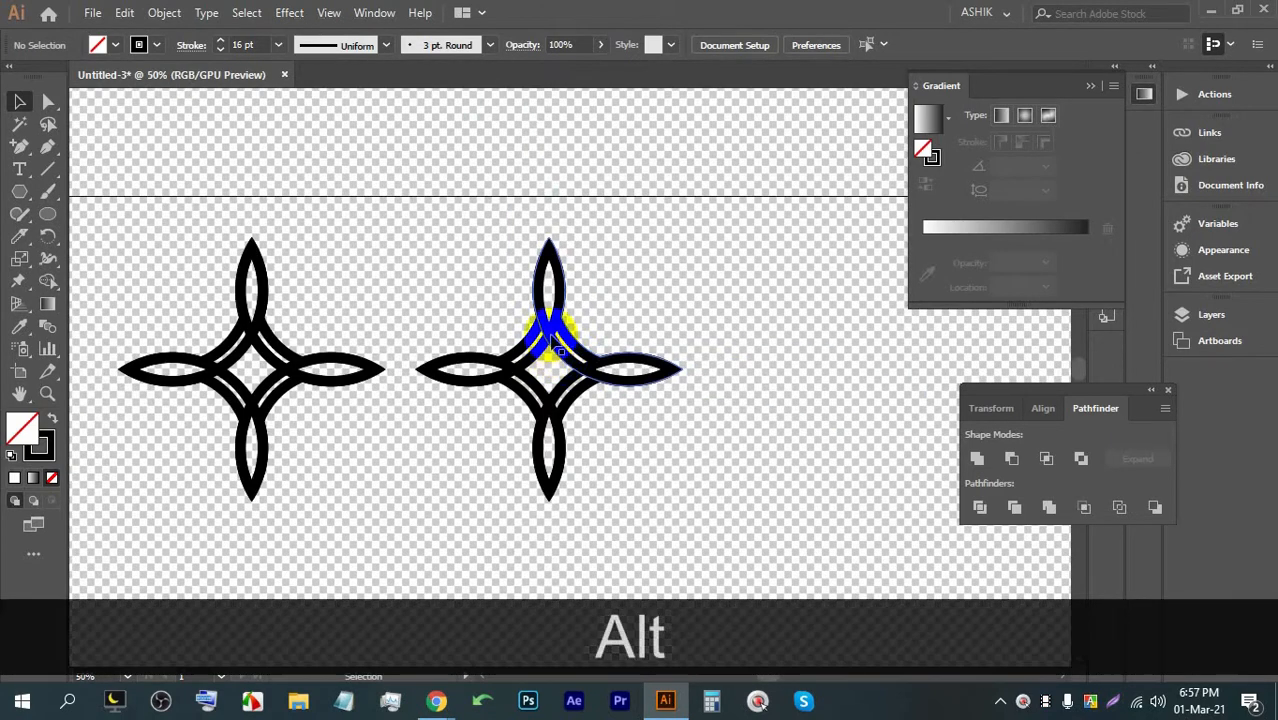
# Step: Hide the transparency grid behind the two star motifs
pyautogui.scroll(-1, 545, 320)
pyautogui.scroll(3, 560, 320)
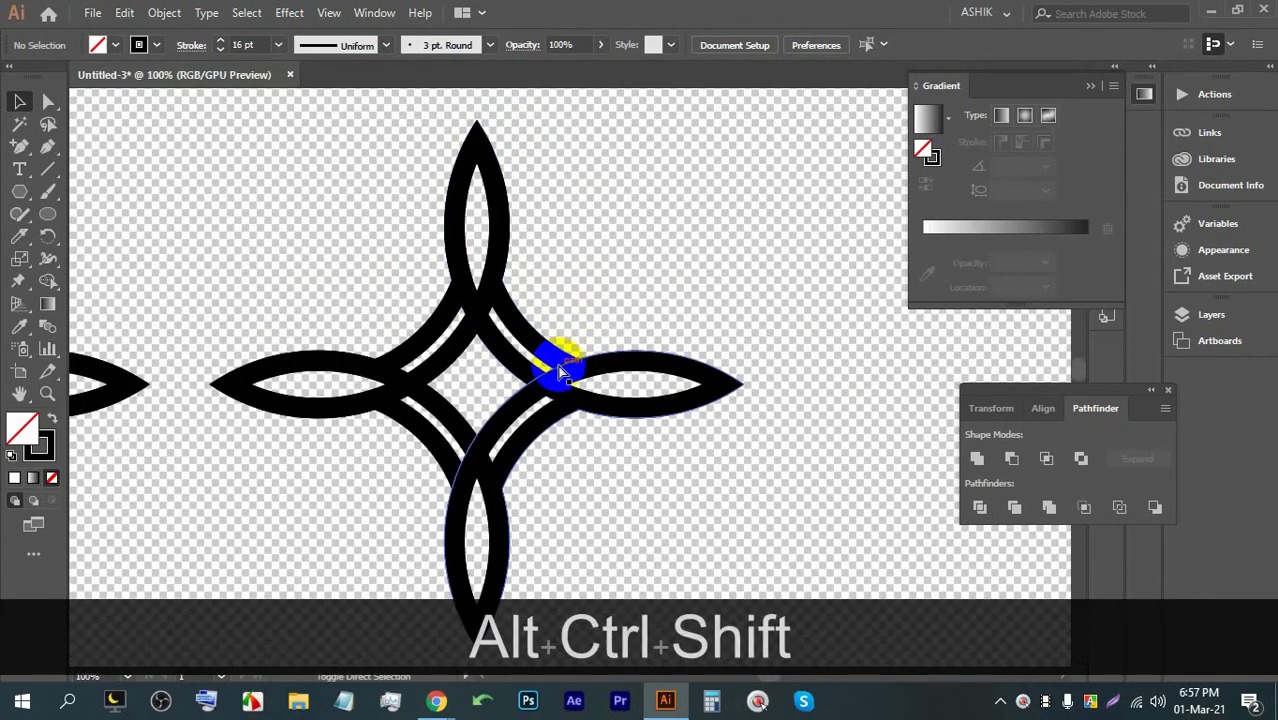
pyautogui.hotkey('ctrl', 'shift', 'd')
pyautogui.scroll(-3, 522, 290)
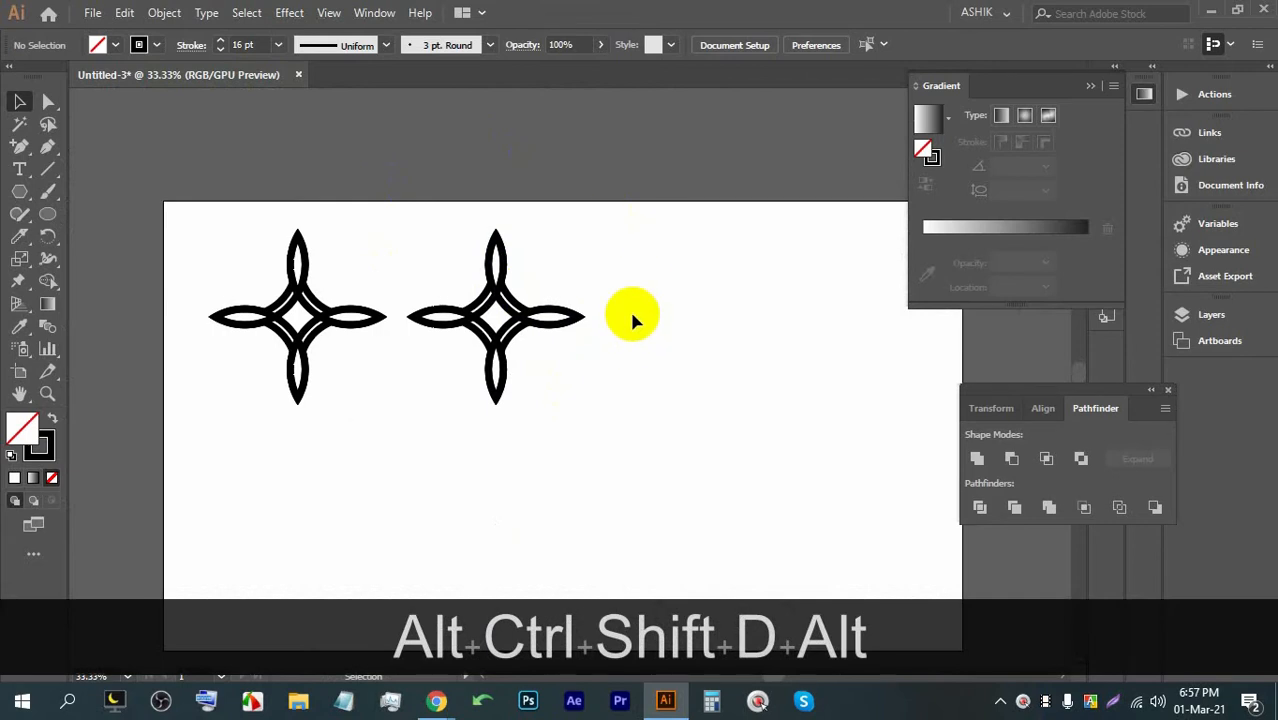
pyautogui.scroll(-1, 630, 315)
pyautogui.scroll(2, 628, 300)
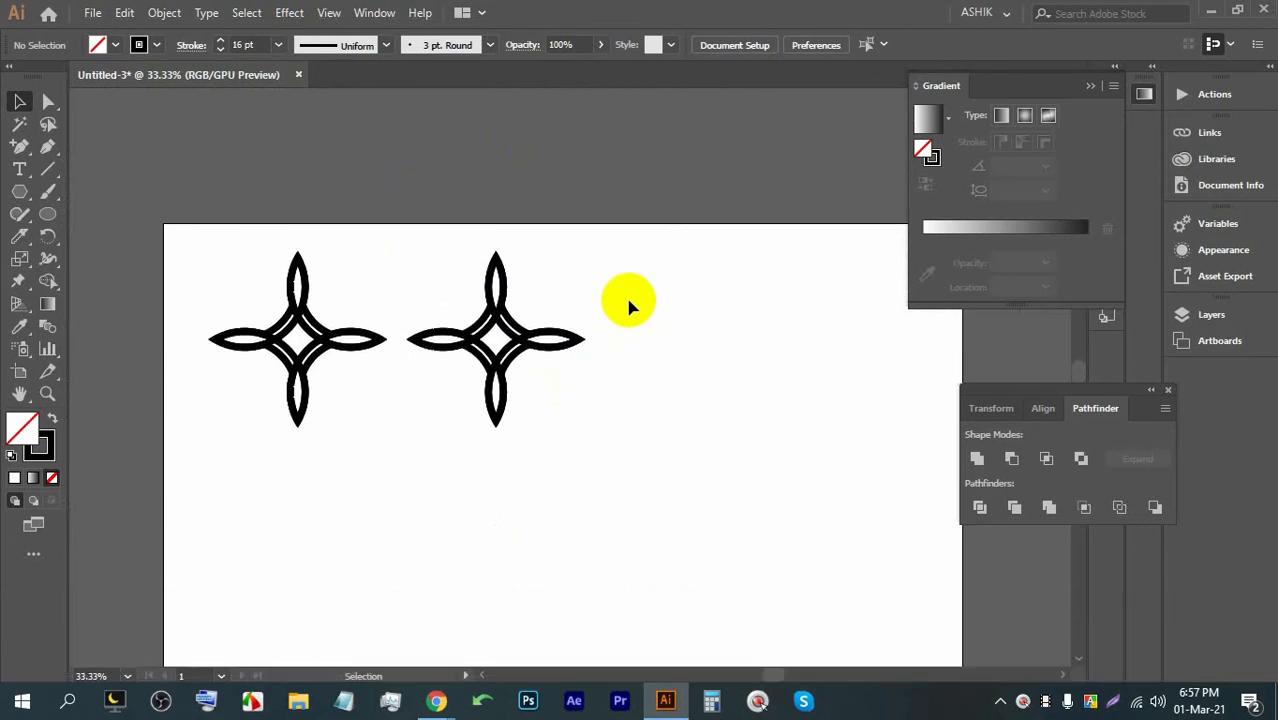
pyautogui.scroll(2, 778, 355)
pyautogui.scroll(-2, 698, 357)
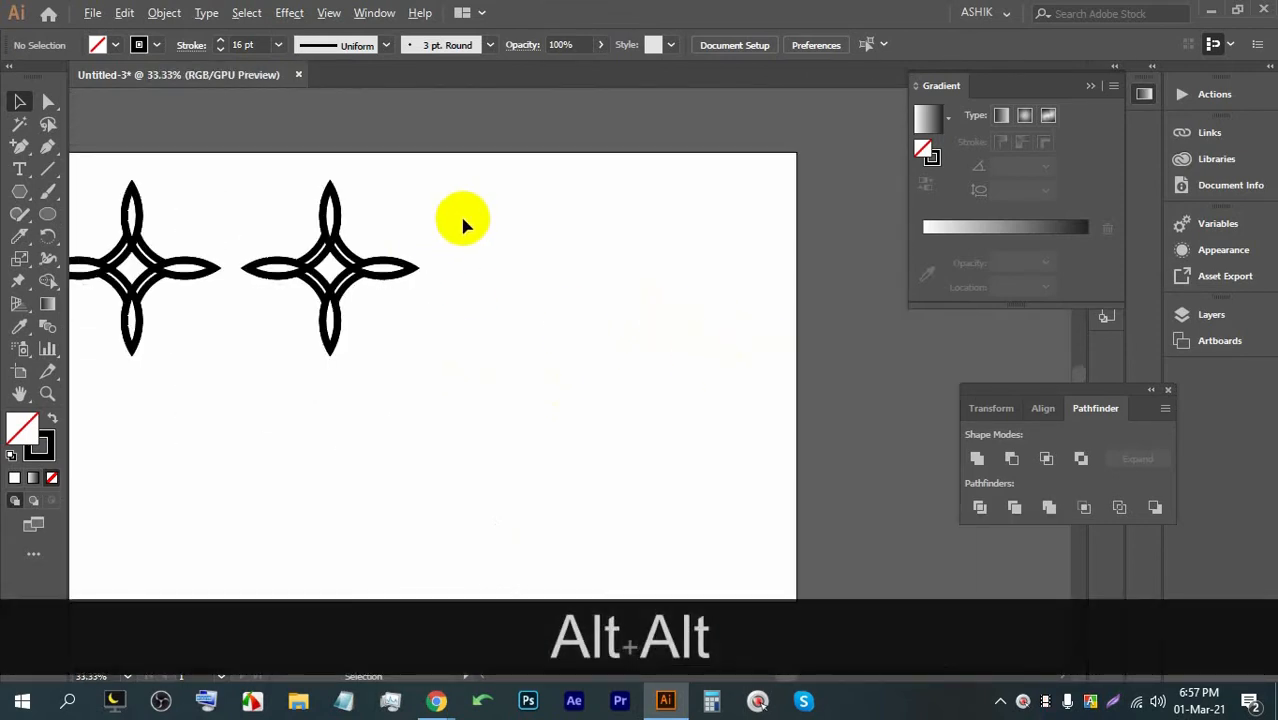
# Step: Delete the second four-pointed star, keeping only the first star on the artboard
pyautogui.click(331, 232)
pyautogui.scroll(2, 333, 233)
pyautogui.scroll(-3, 333, 290)
pyautogui.moveTo(333, 288); pyautogui.dragTo(455, 198)
pyautogui.press('BackSpace')
pyautogui.press('Return')
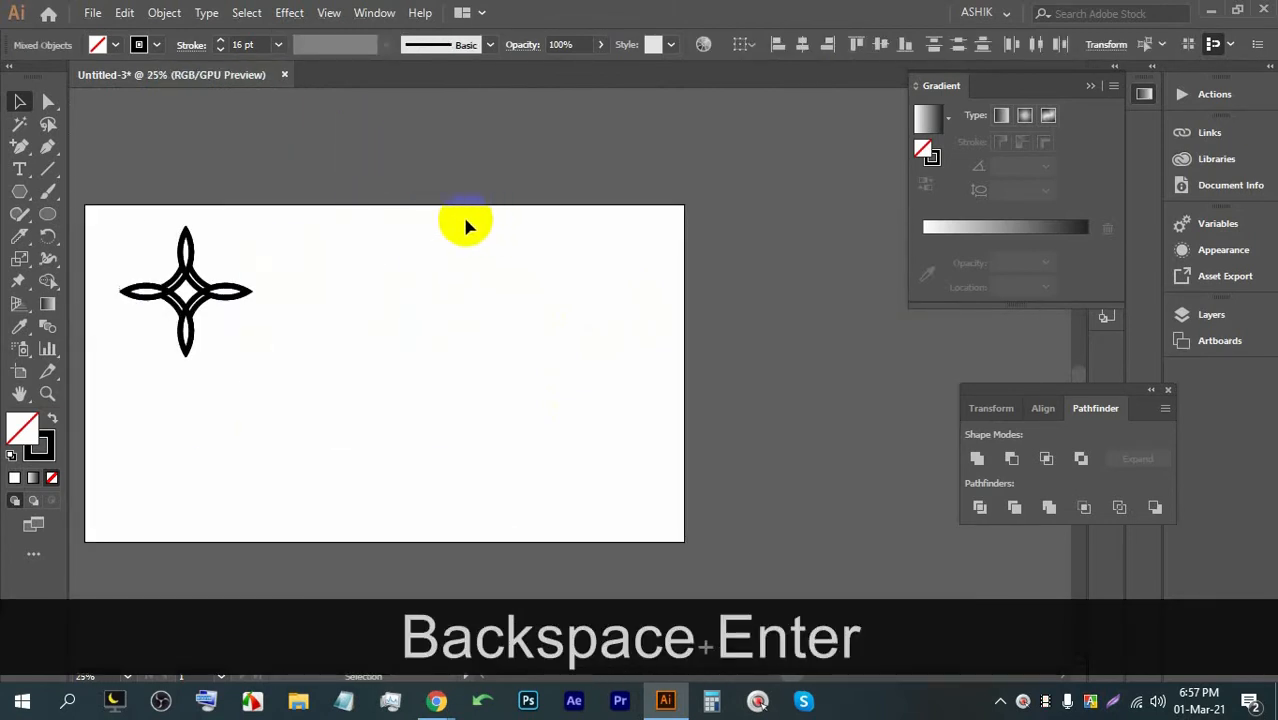
# Step: Draw an unfilled circle with a 16 pt black stroke beside the star and duplicate it diagonally so the two circles overlap
pyautogui.click(47, 216)
pyautogui.moveTo(351, 273); pyautogui.dragTo(487, 410)
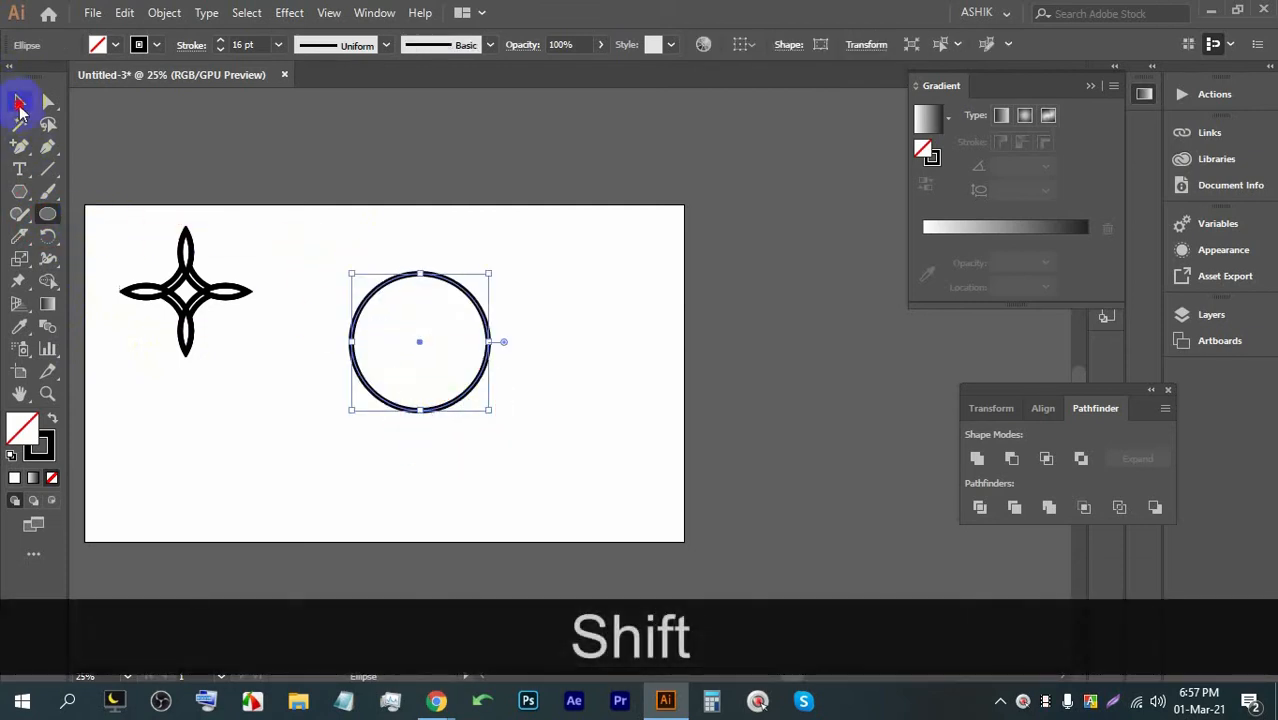
pyautogui.click(19, 102)
pyautogui.moveTo(374, 276); pyautogui.dragTo(355, 239)
pyautogui.scroll(5, 350, 235)
pyautogui.scroll(-1, 367, 220)
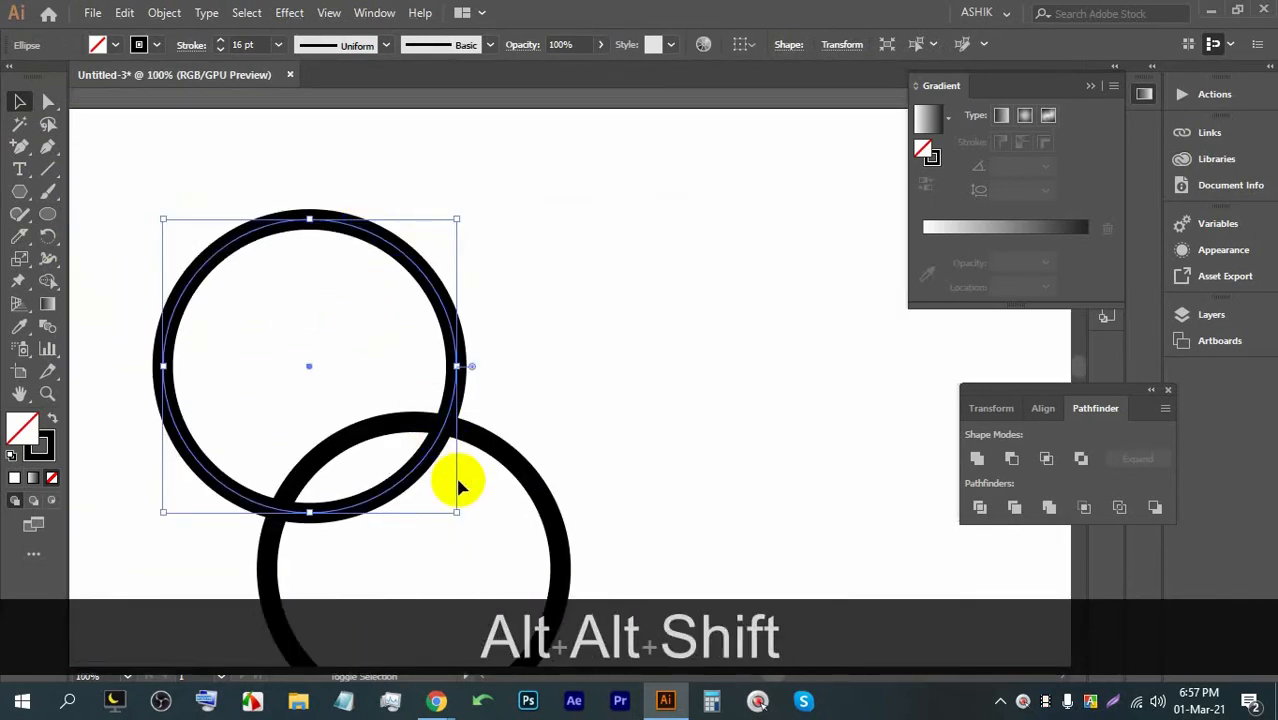
# Step: Delete the lower of the two overlapping circles and enlarge the remaining one proportionally
pyautogui.scroll(-2, 563, 348)
pyautogui.moveTo(496, 406); pyautogui.dragTo(720, 518)
pyautogui.press('BackSpace')
pyautogui.click(465, 366)
pyautogui.moveTo(472, 427); pyautogui.dragTo(517, 472)
# Step: Paste a copy of the circle in front and scale it down from the centre to form a concentric inner ring
pyautogui.hotkey('ctrl', 'c')
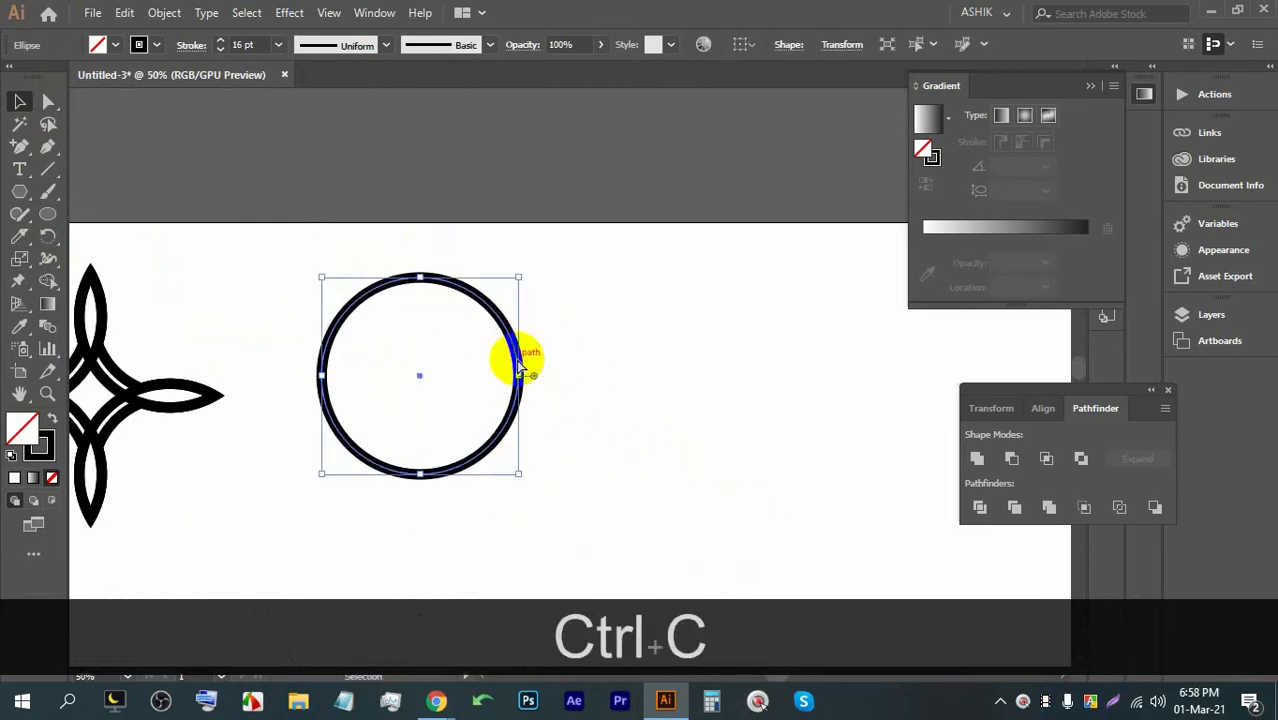
pyautogui.hotkey('ctrl', 'f')
pyautogui.click(599, 318)
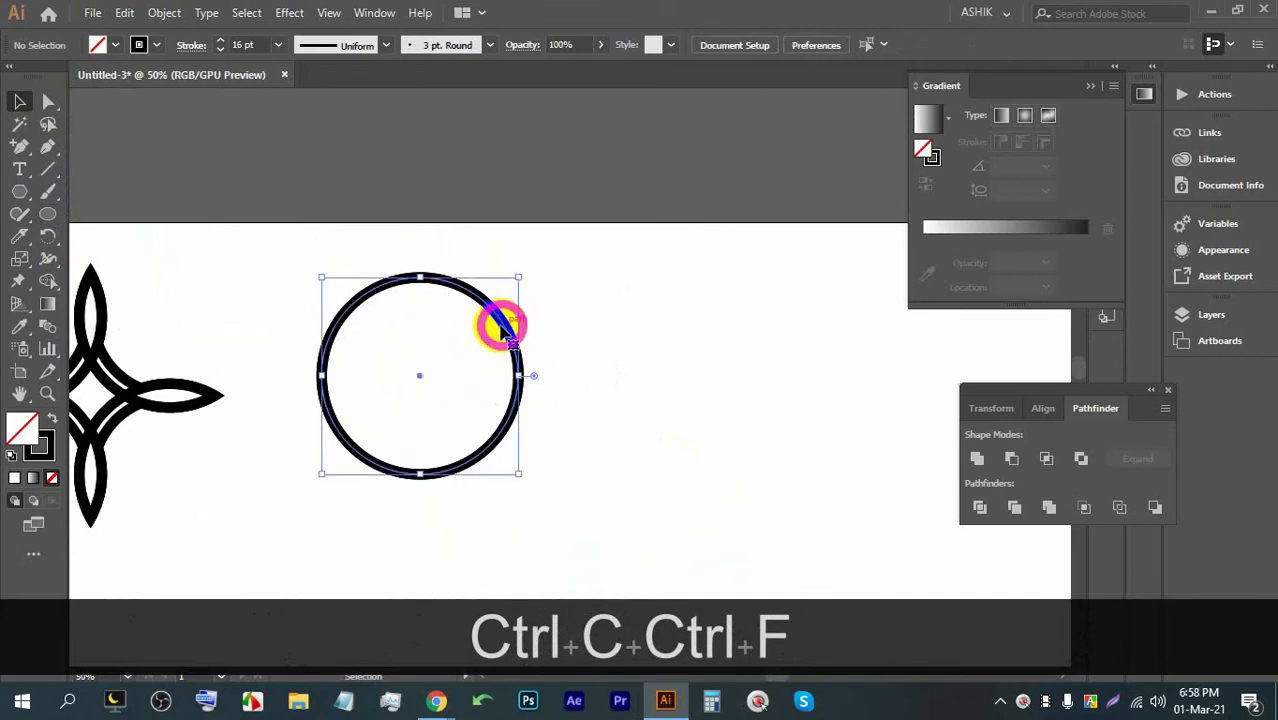
pyautogui.click(503, 330)
pyautogui.moveTo(498, 293); pyautogui.dragTo(496, 300)
pyautogui.click(626, 317)
# Step: Align the outer and inner circles on their horizontal centres
pyautogui.moveTo(639, 468); pyautogui.dragTo(398, 276)
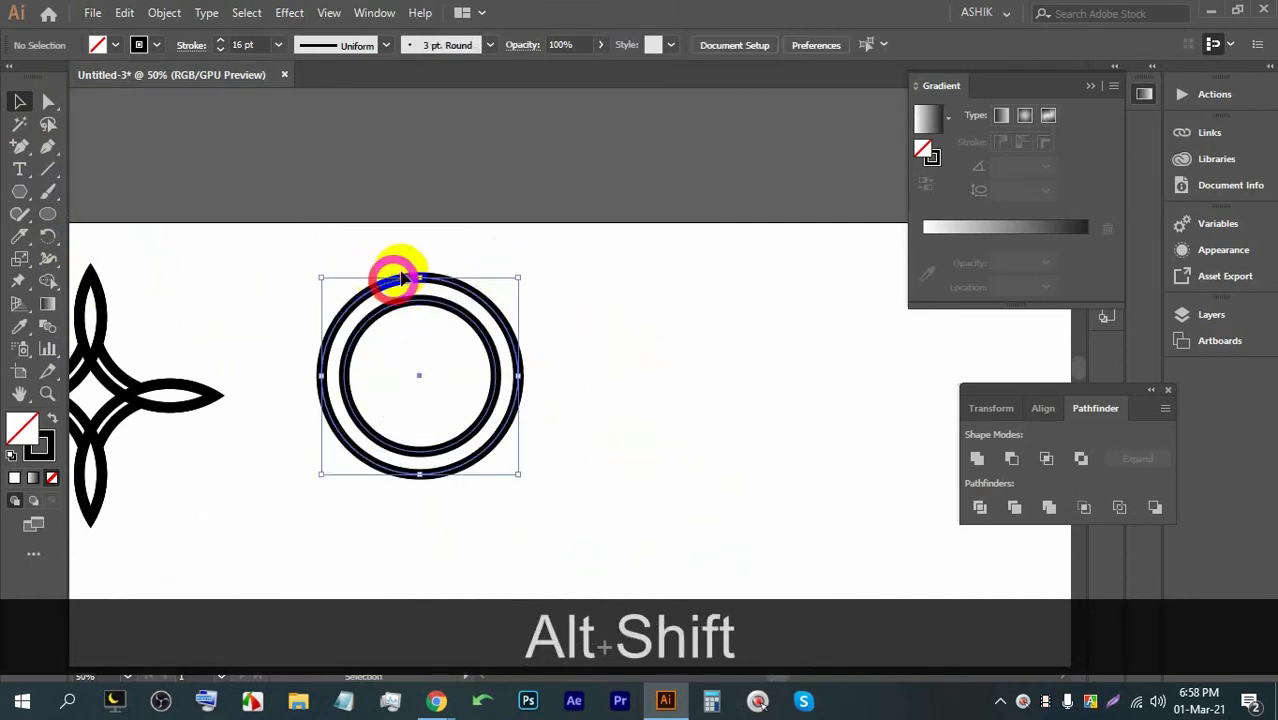
pyautogui.click(737, 45)
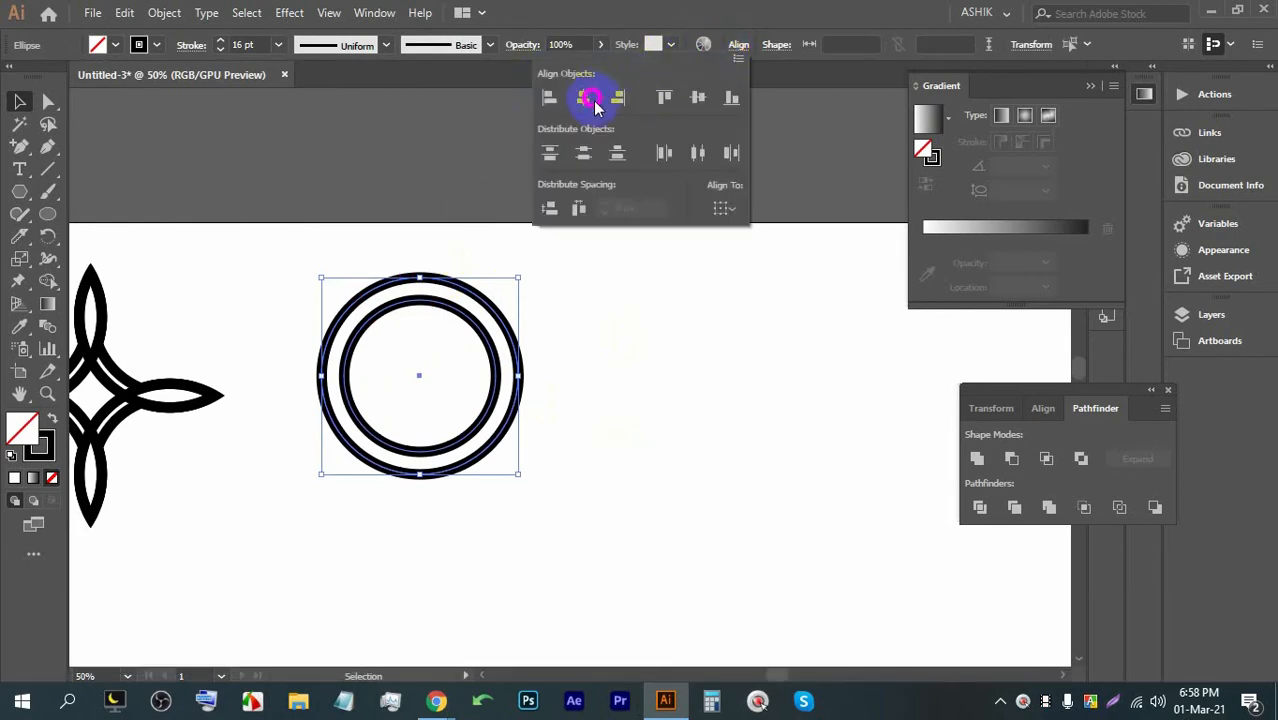
pyautogui.click(616, 357)
pyautogui.click(623, 350)
# Step: Expand the strokes of both circles into filled shapes and group the two rings
pyautogui.moveTo(662, 456); pyautogui.dragTo(341, 270)
pyautogui.click(160, 12)
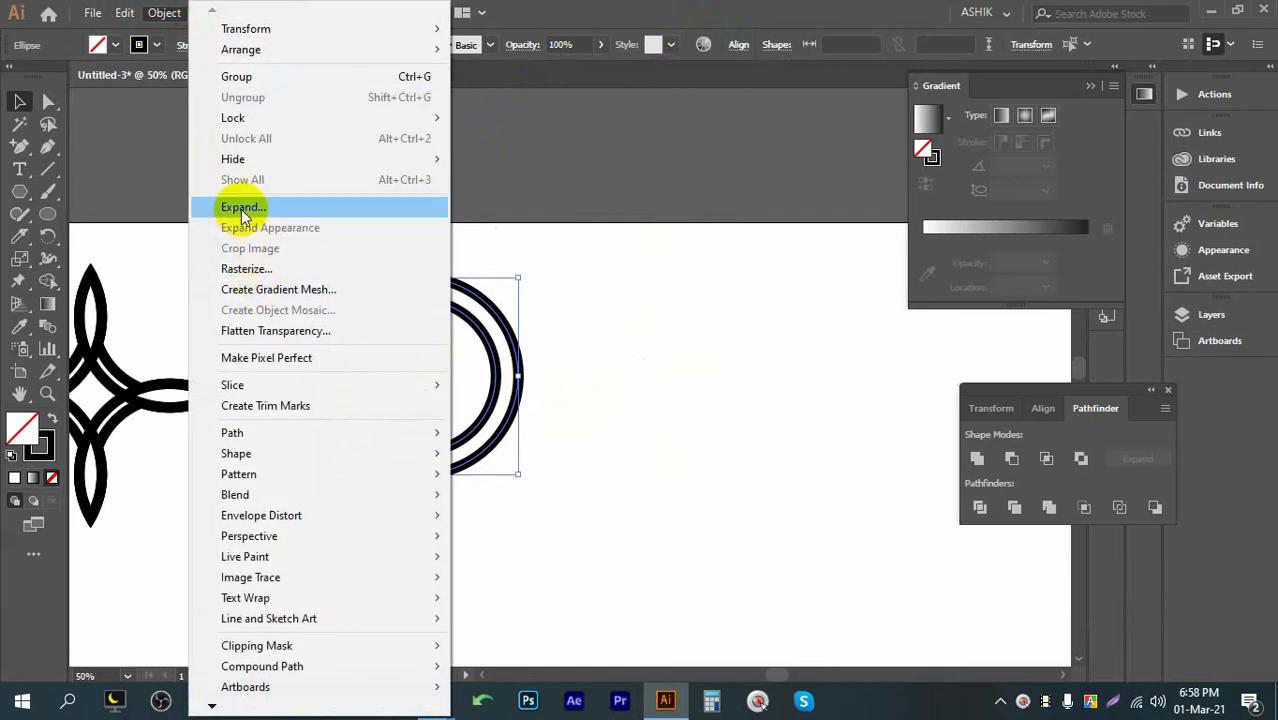
pyautogui.click(244, 216)
pyautogui.click(583, 458)
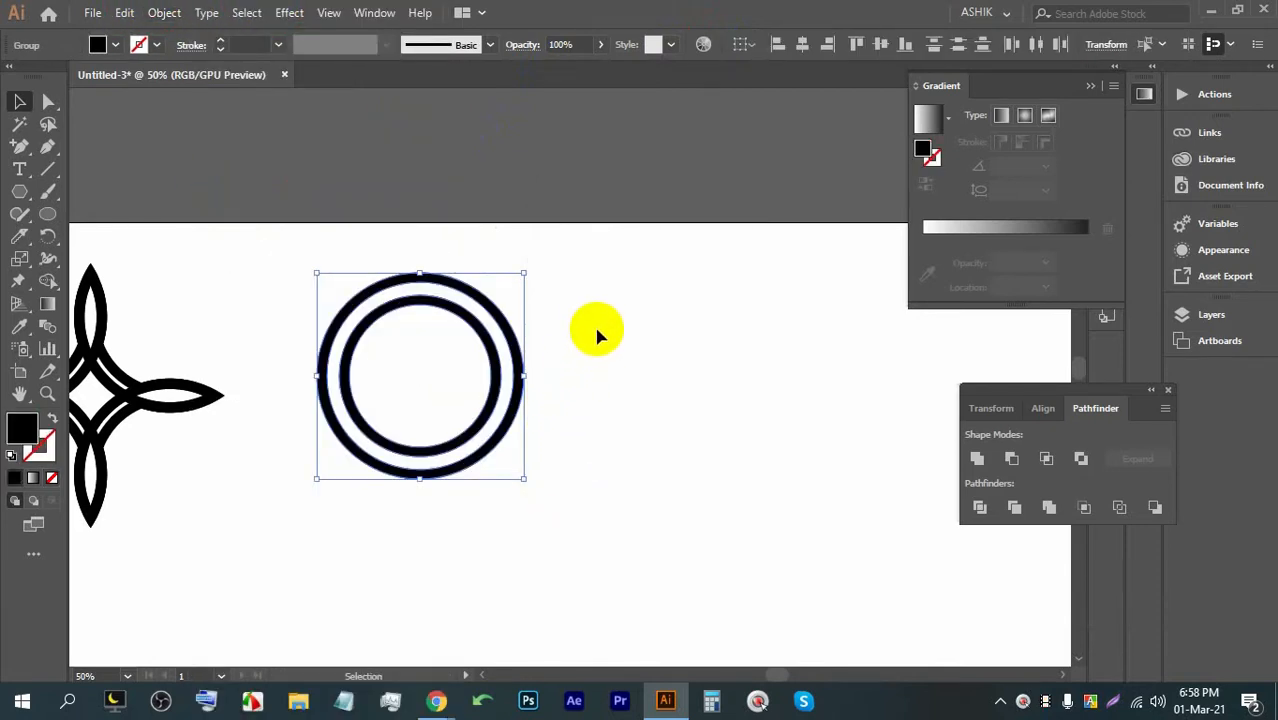
pyautogui.click(600, 333)
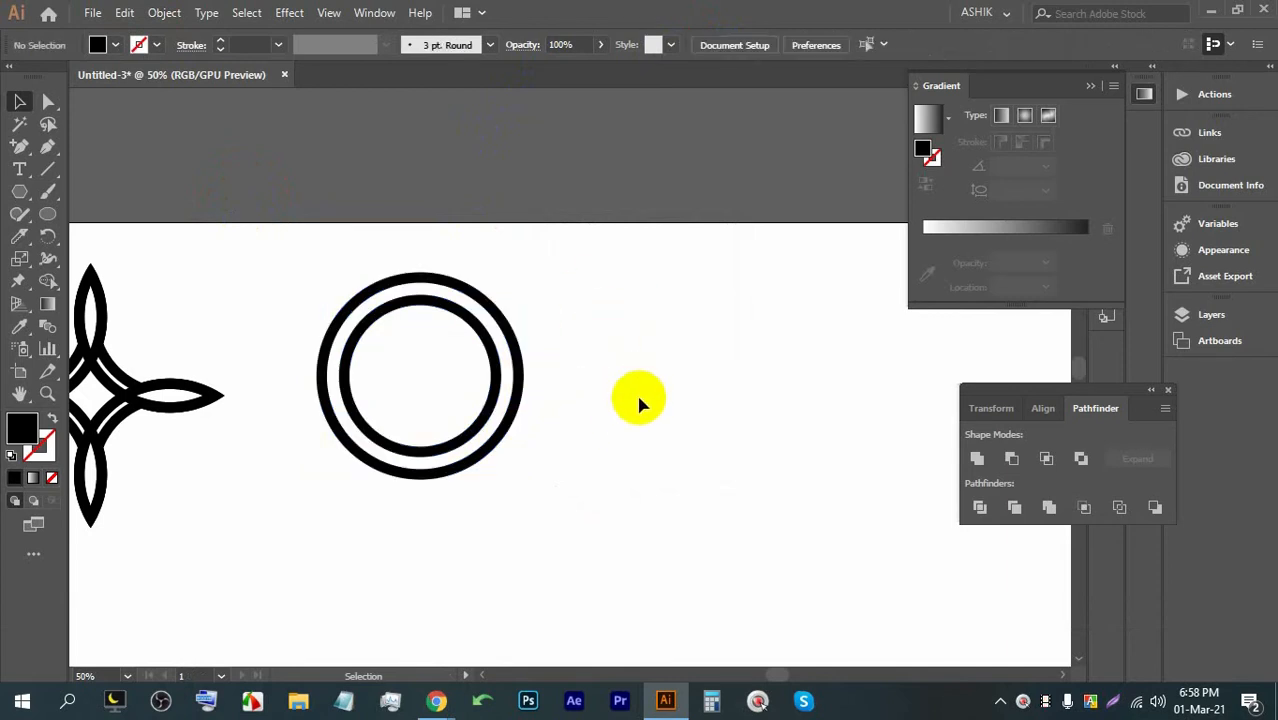
pyautogui.click(401, 311)
pyautogui.hotkey('ctrl', 'g')
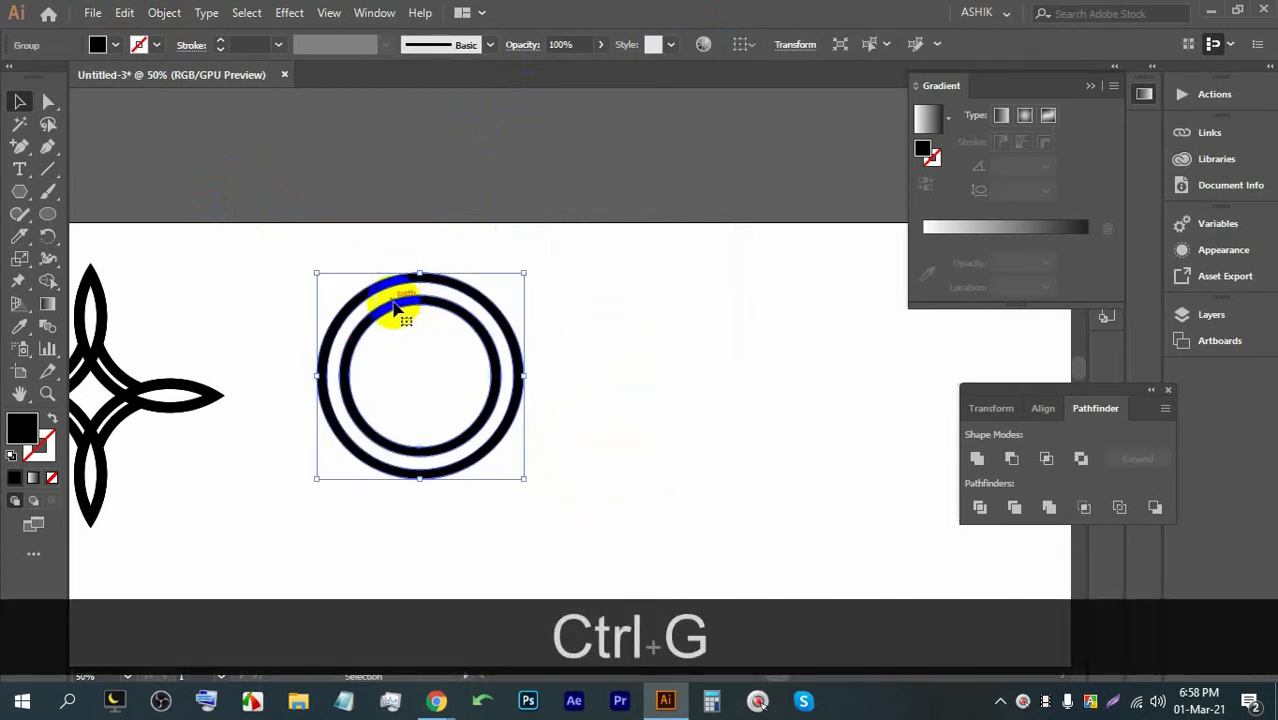
# Step: Offset the paths of the double ring by 4 px with Miter joins and a miter limit of 4
pyautogui.keyDown('alt'); pyautogui.scroll(-1, 396, 311); pyautogui.keyUp('alt')
pyautogui.keyDown('alt'); pyautogui.scroll(2, 399, 317); pyautogui.keyUp('alt')
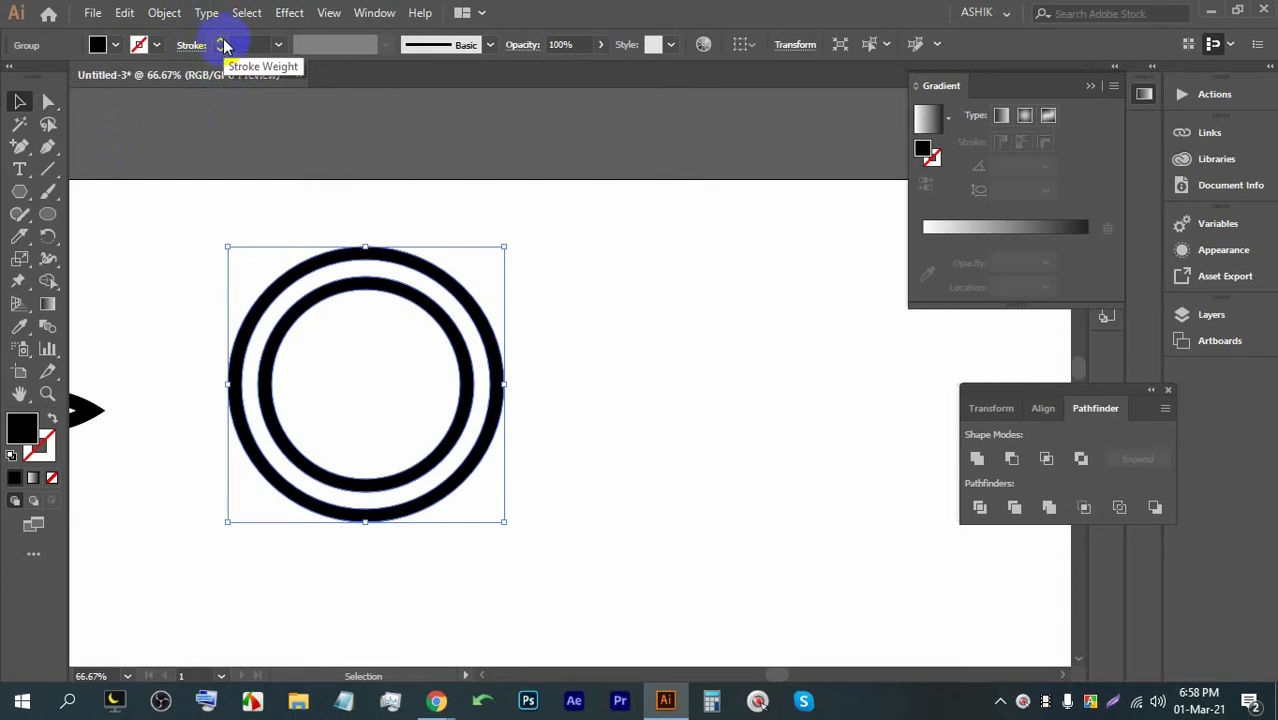
pyautogui.click(164, 12)
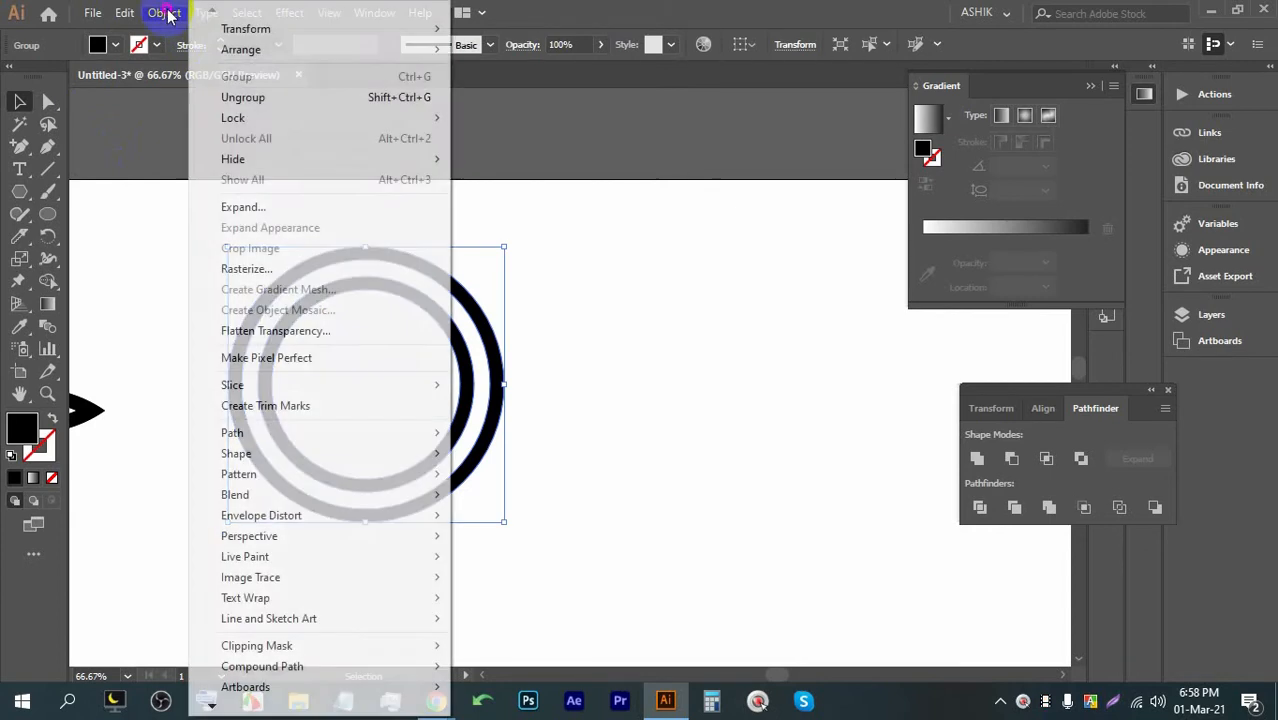
pyautogui.click(285, 433)
pyautogui.click(531, 503)
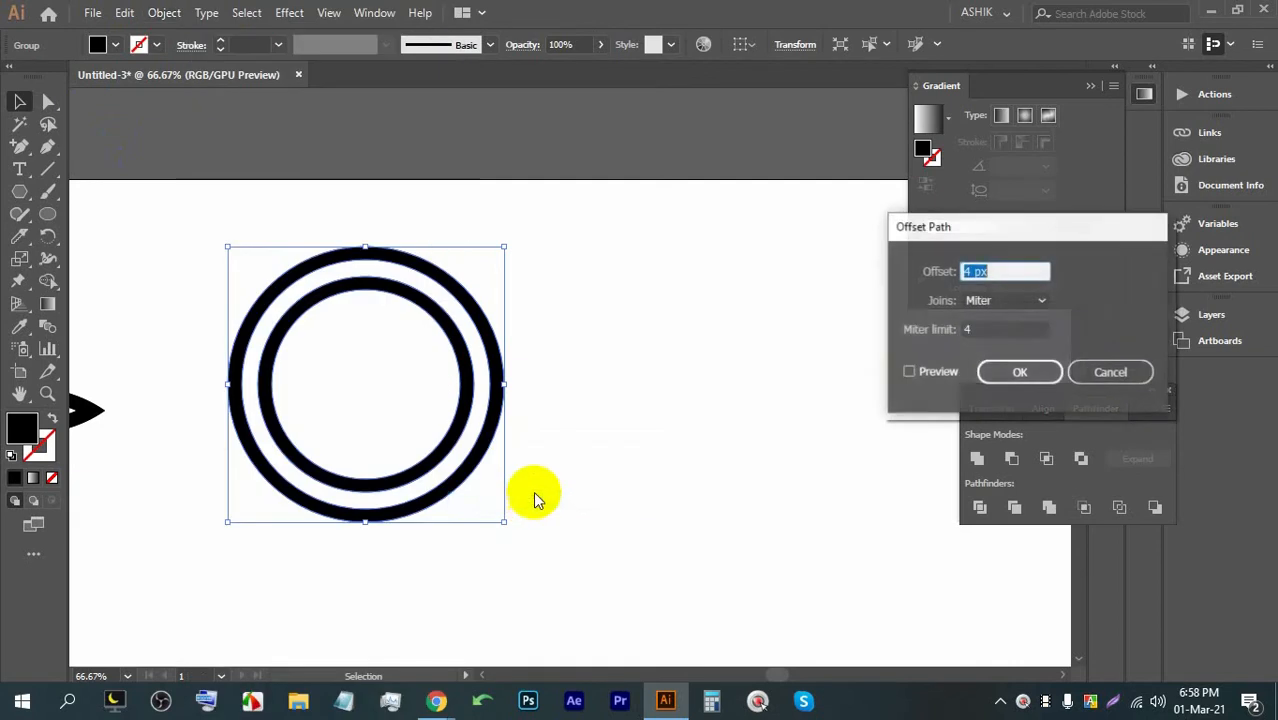
pyautogui.click(936, 374)
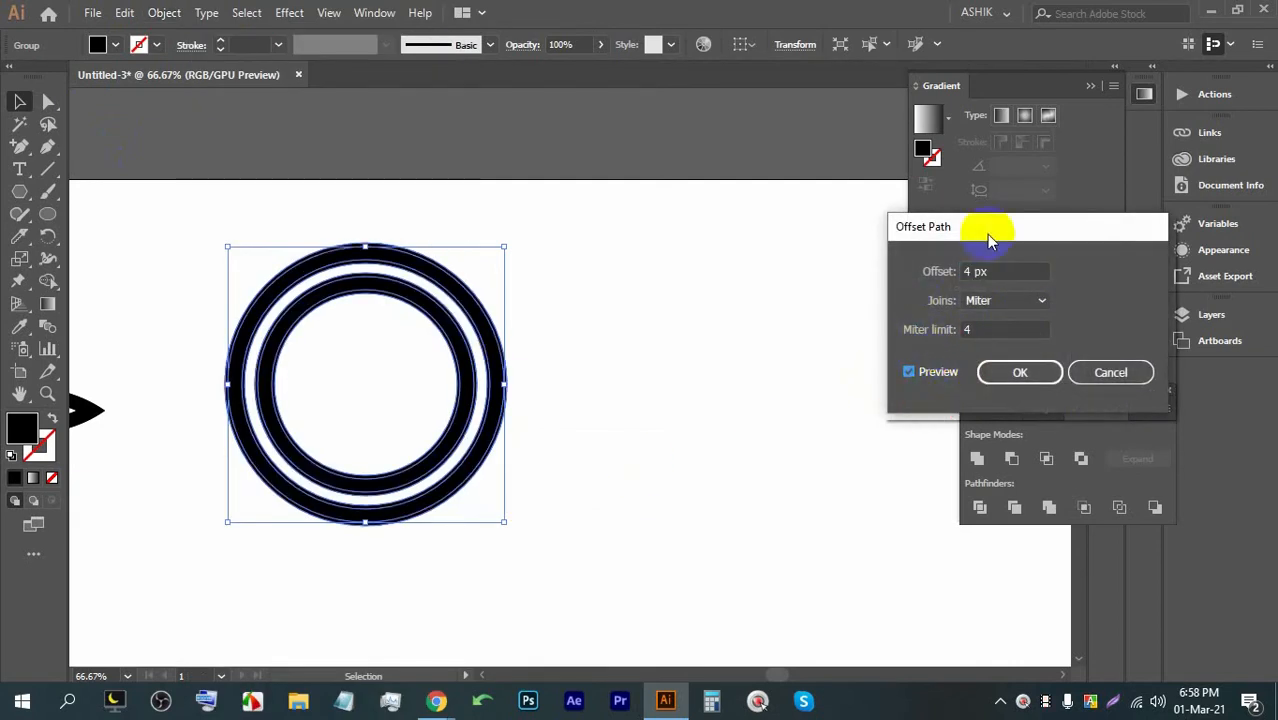
pyautogui.moveTo(991, 230); pyautogui.dragTo(927, 236)
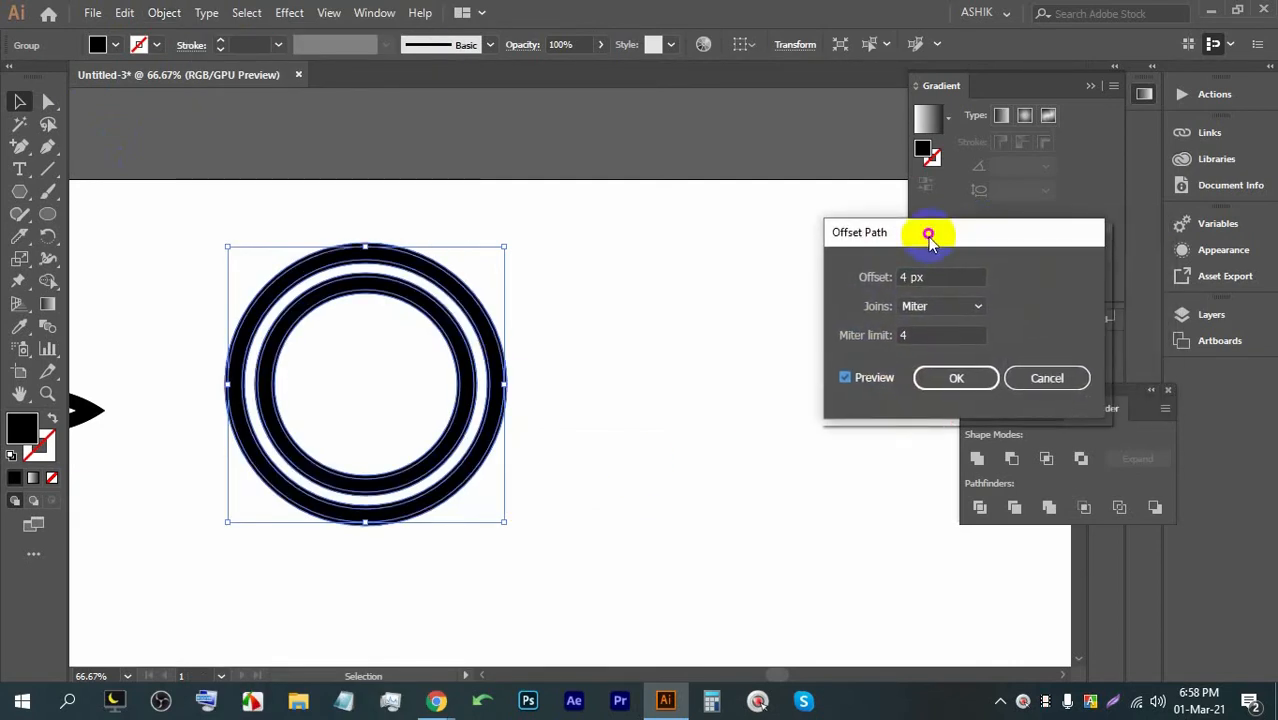
pyautogui.click(951, 381)
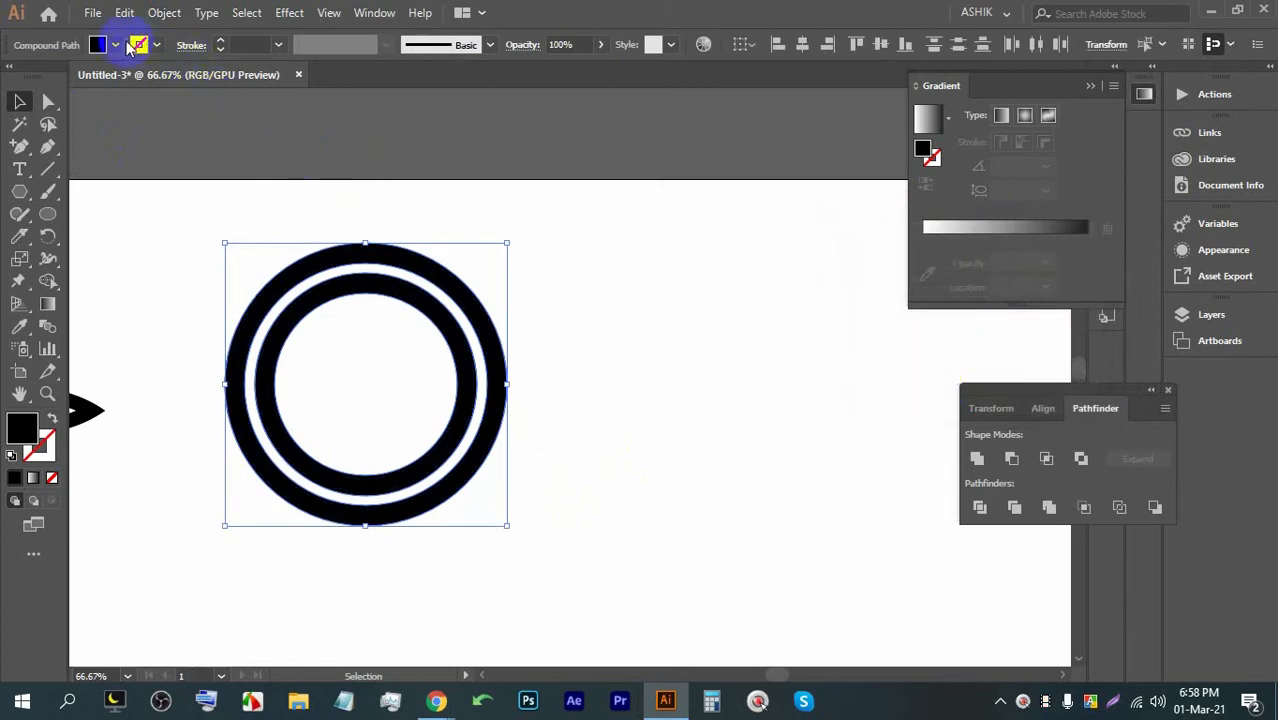
# Step: Fill the offset outlines of the double ring with white
pyautogui.click(116, 45)
pyautogui.click(38, 77)
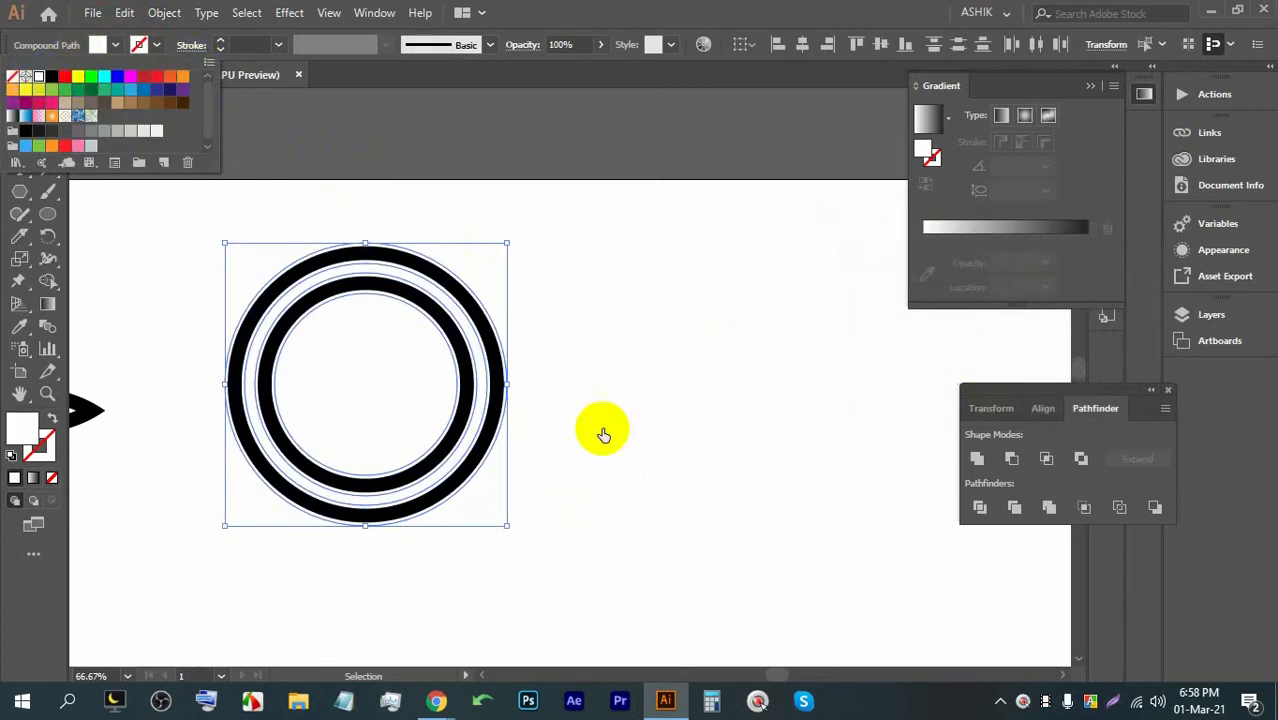
pyautogui.click(630, 191)
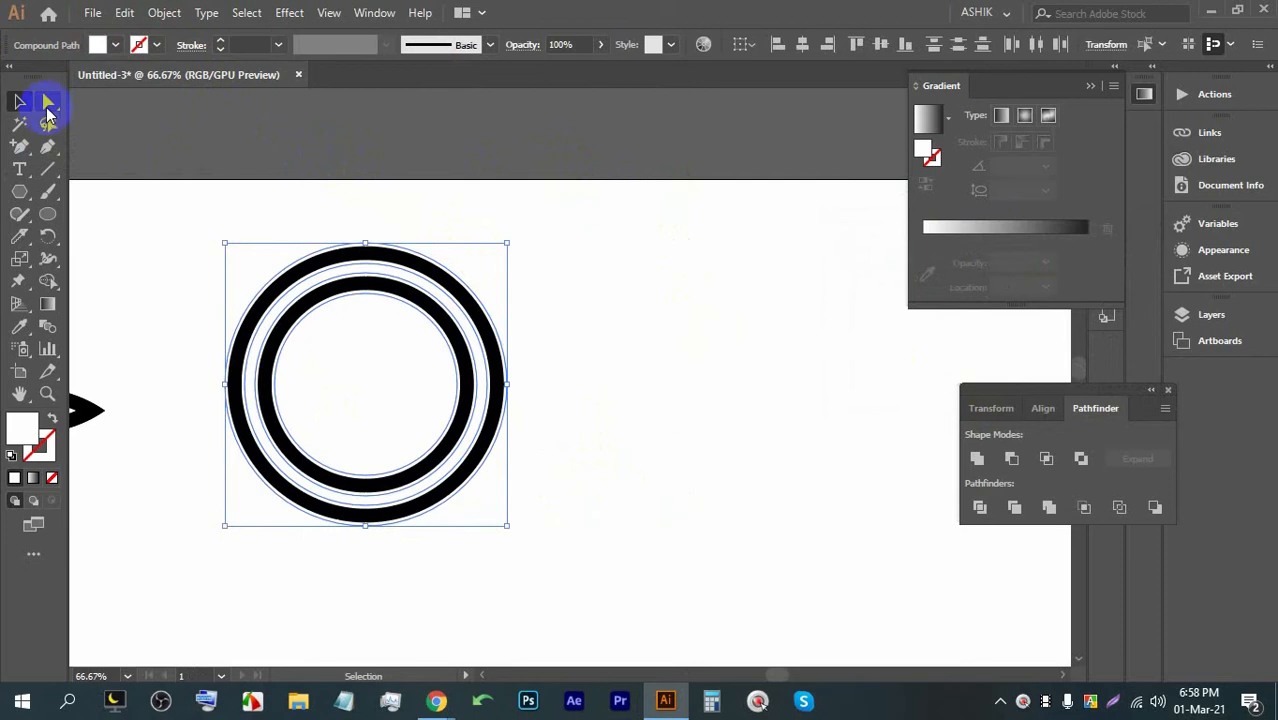
pyautogui.click(426, 149)
pyautogui.click(599, 230)
# Step: Duplicate the double ring to its right so the two overlap, align them on their vertical centres and group the pair
pyautogui.moveTo(679, 488); pyautogui.dragTo(582, 271)
pyautogui.scroll(-1, 395, 285)
pyautogui.click(750, 297)
pyautogui.moveTo(587, 460); pyautogui.dragTo(326, 250)
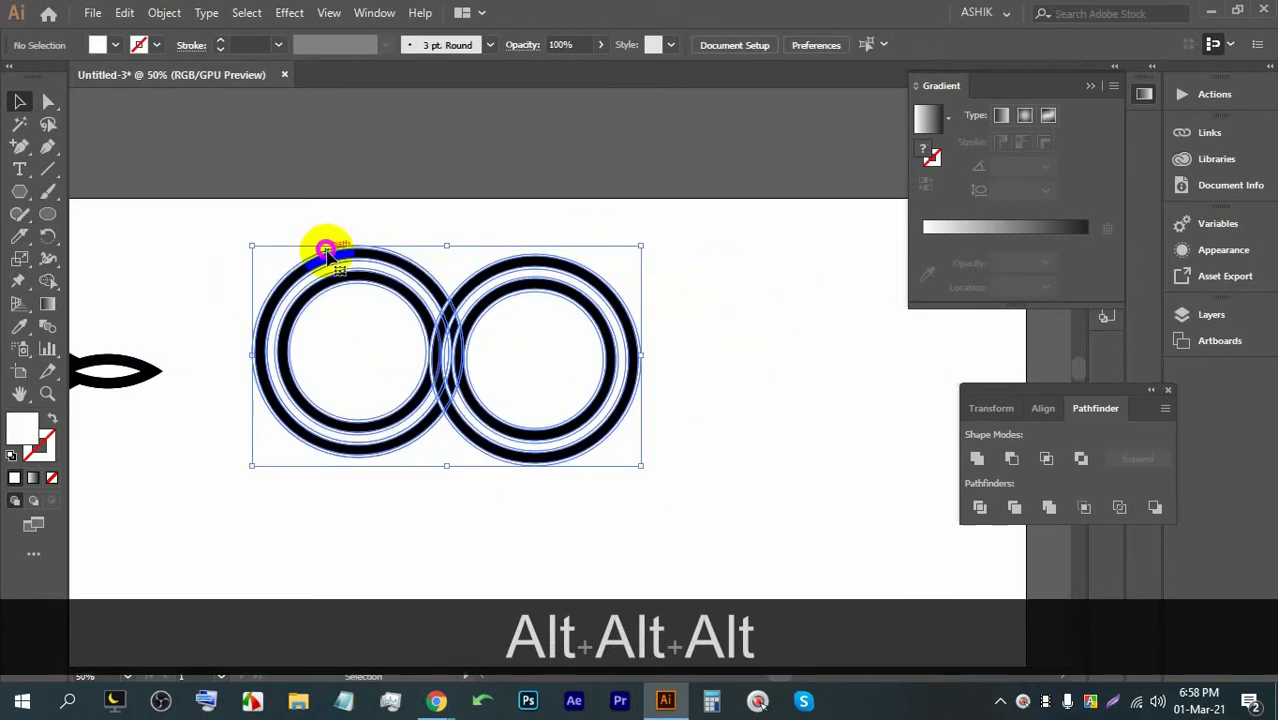
pyautogui.click(879, 45)
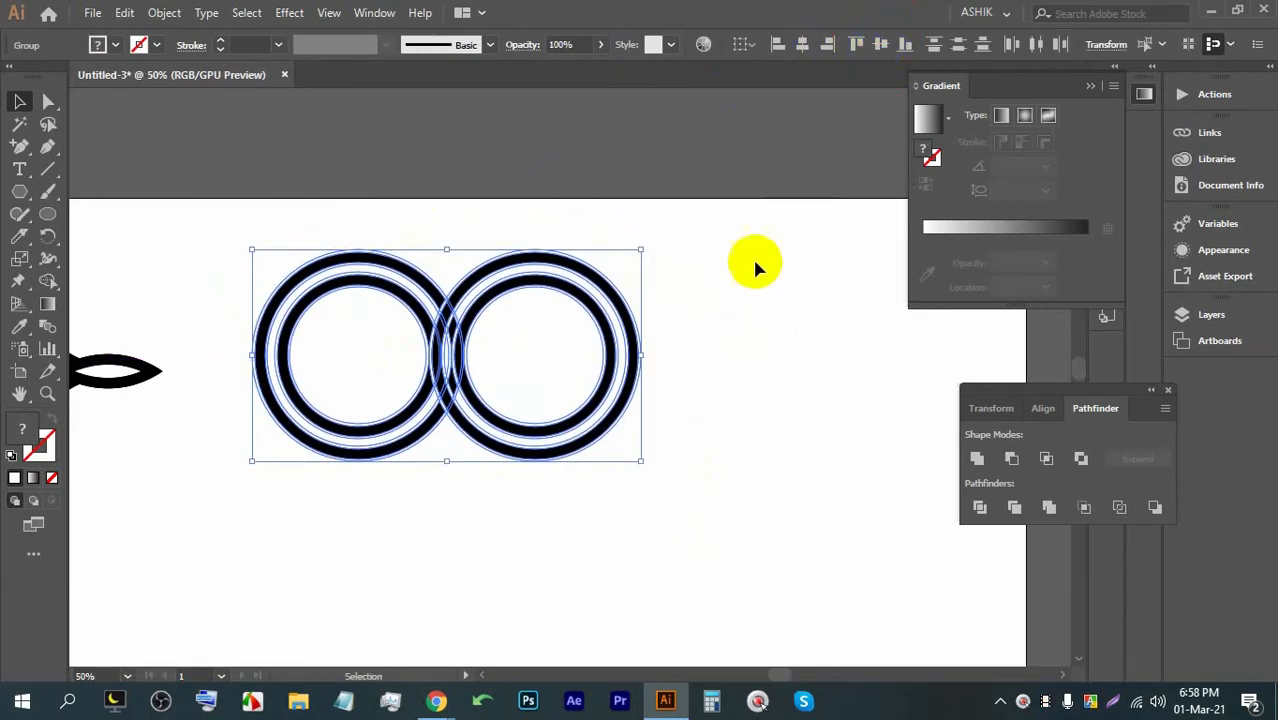
pyautogui.hotkey('ctrl', 'g')
pyautogui.scroll(-1, 545, 248)
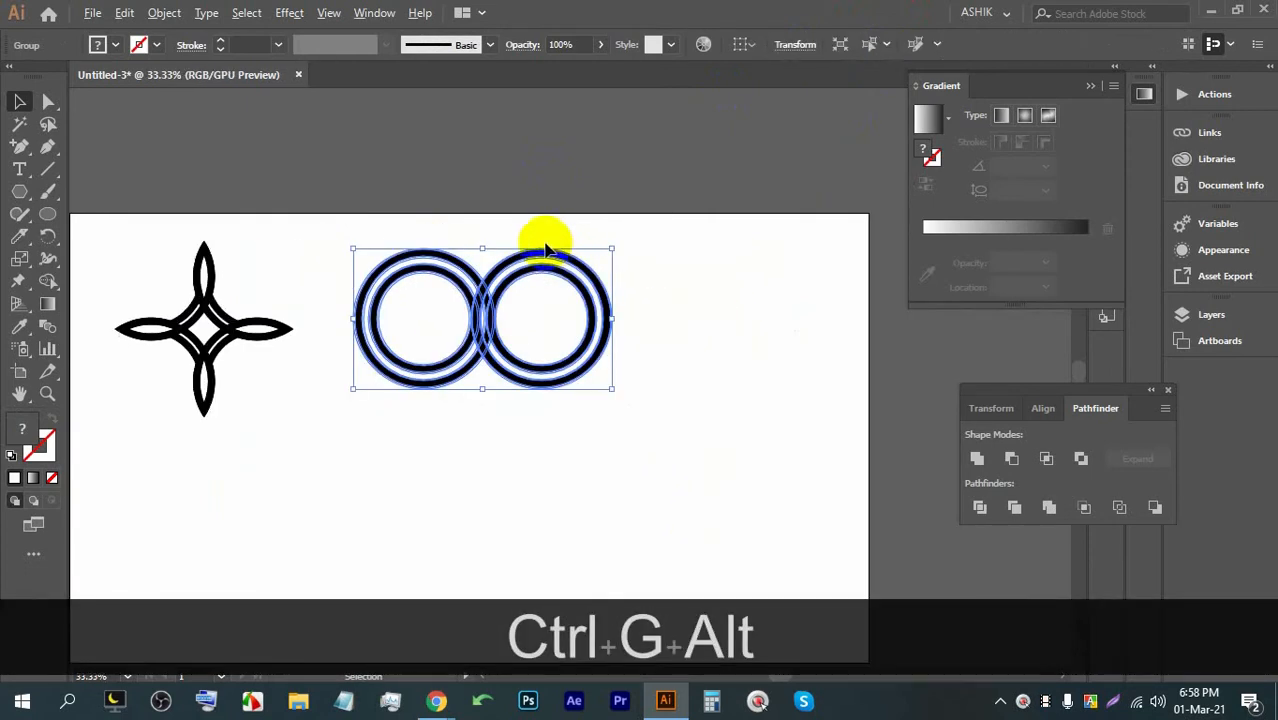
# Step: Duplicate the pair of double rings below the original, overlapping it, and align both pairs on their horizontal centres
pyautogui.moveTo(524, 278); pyautogui.dragTo(528, 395)
pyautogui.click(727, 357)
pyautogui.moveTo(721, 428); pyautogui.dragTo(362, 248)
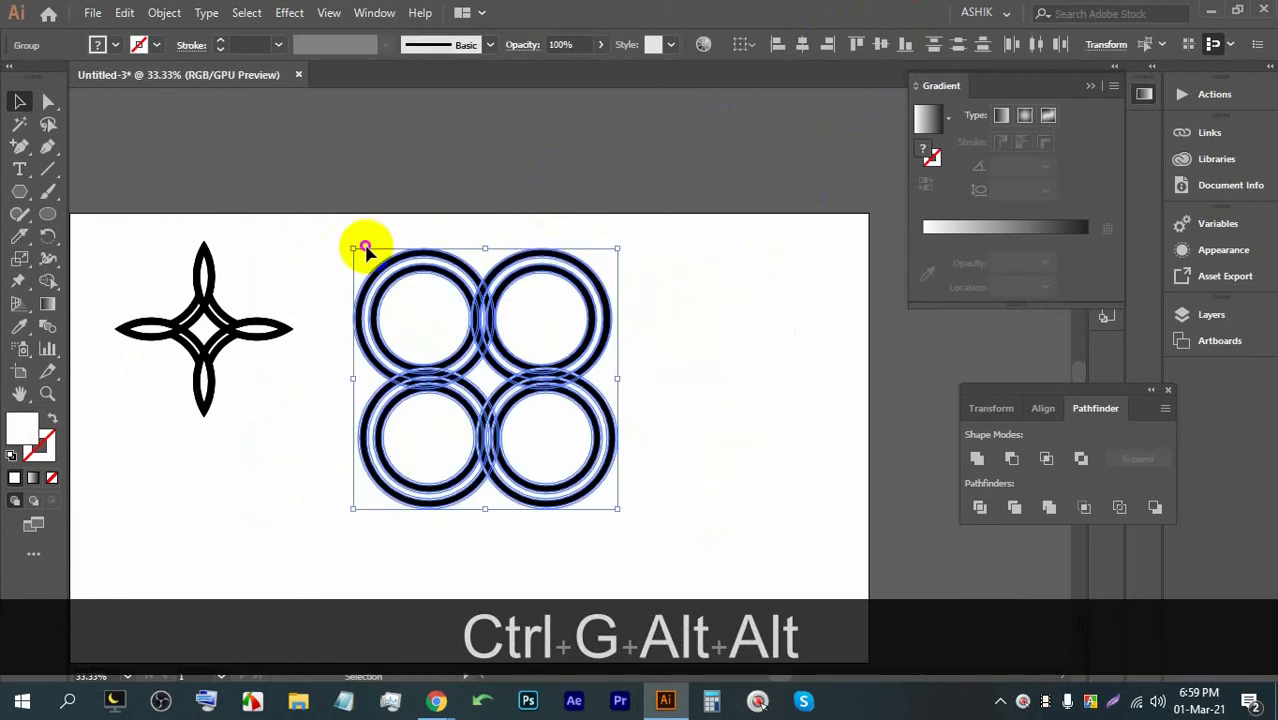
pyautogui.click(801, 48)
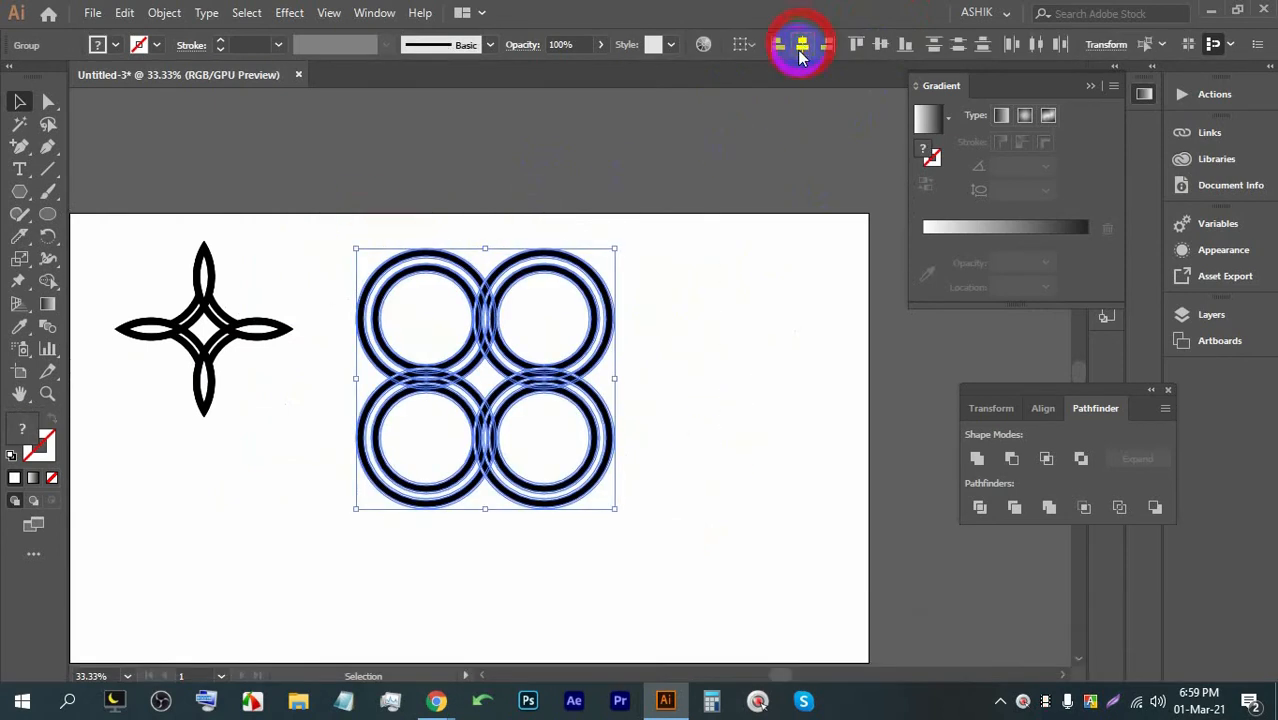
# Step: Nudge the lower pair of double rings slightly upward to deepen its overlap with the upper pair
pyautogui.click(731, 265)
pyautogui.scroll(5, 555, 392)
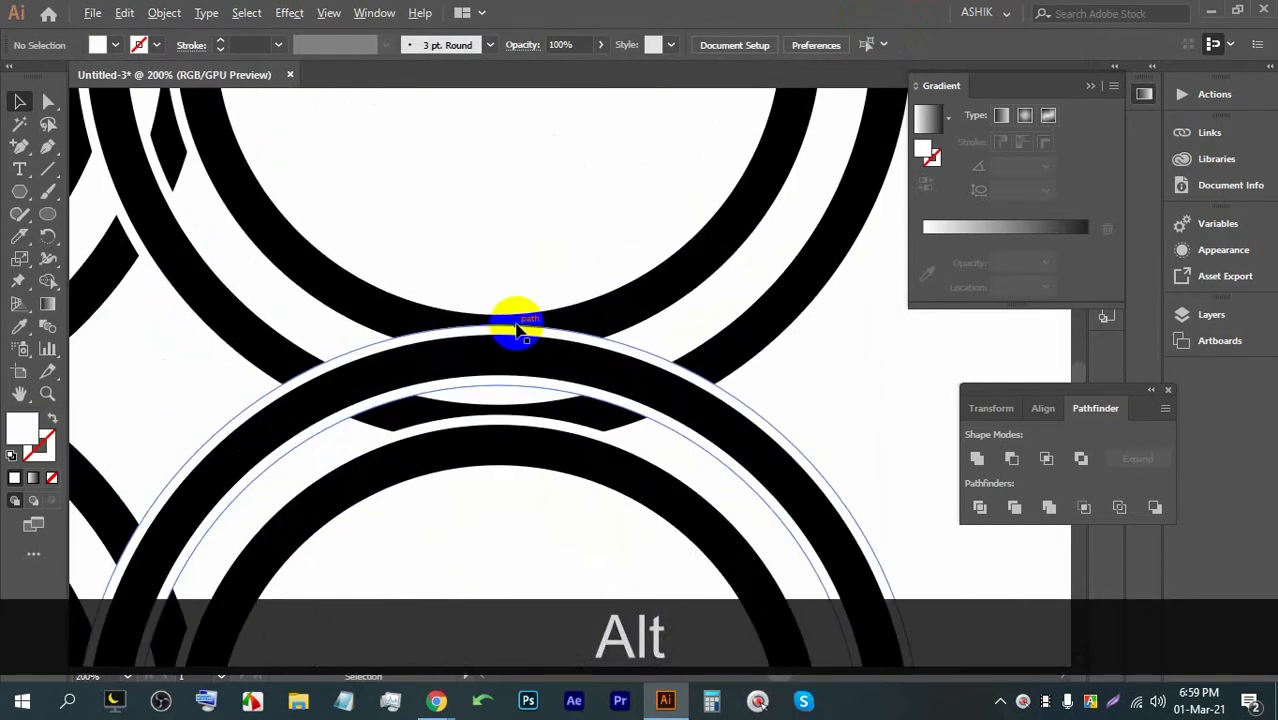
pyautogui.scroll(-4, 517, 330)
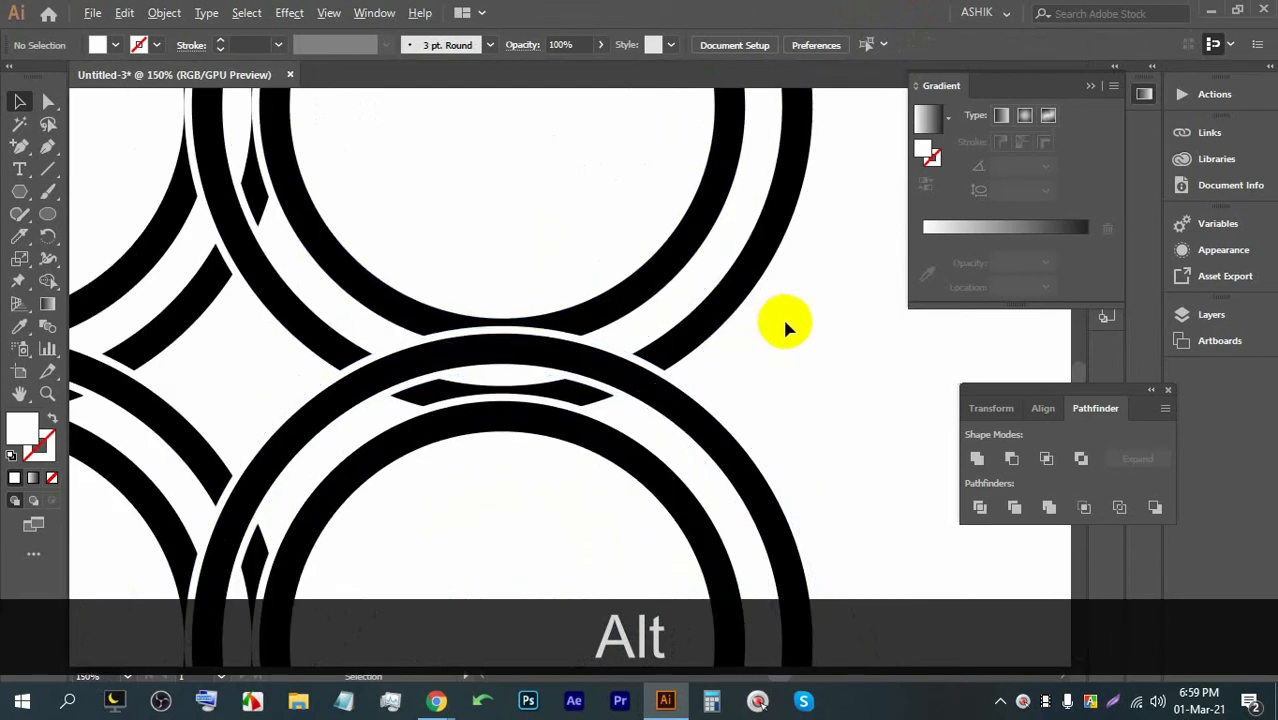
pyautogui.click(556, 421)
pyautogui.scroll(2, 560, 360)
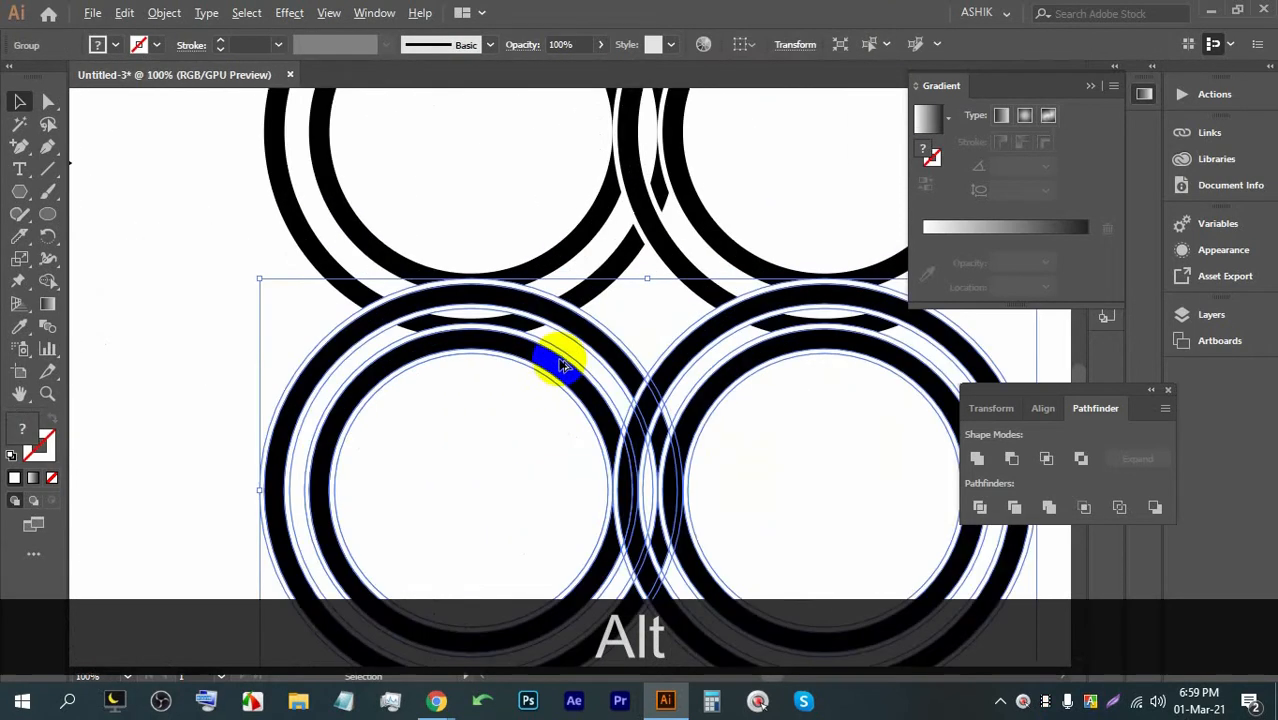
pyautogui.press('Up')
pyautogui.press('Up')
pyautogui.press('Up')
pyautogui.press('Up')
pyautogui.press('Up')
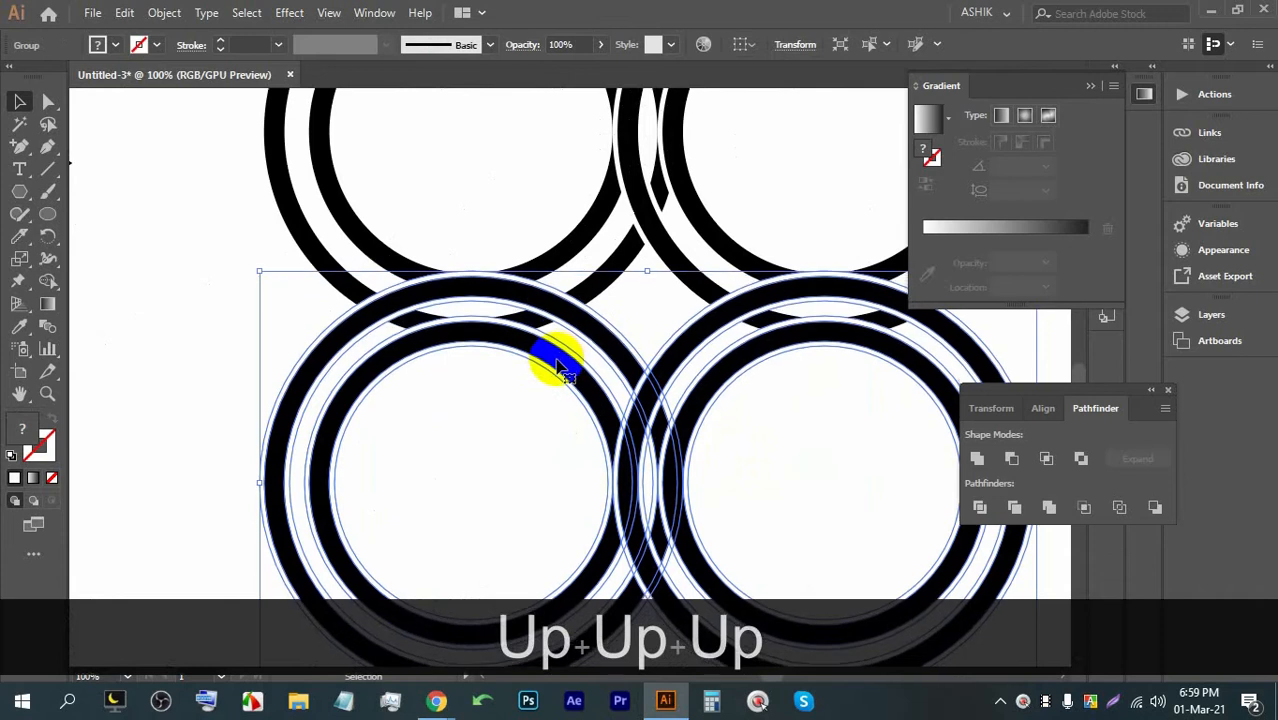
pyautogui.press('Up')
pyautogui.press('Up')
pyautogui.press('Up')
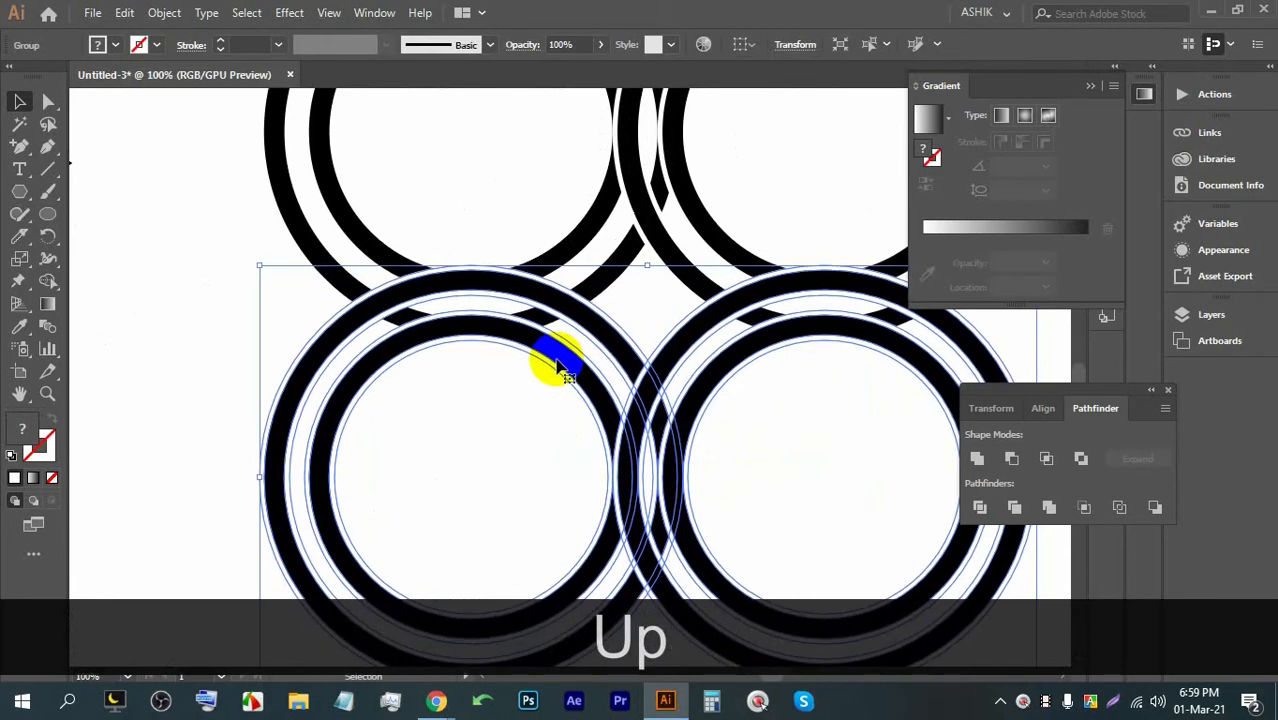
# Step: Trim away the outer arcs of all four overlapping double rings with Shape Builder, leaving a four-pointed star of crossing bands
pyautogui.scroll(-1, 544, 362)
pyautogui.moveTo(638, 322); pyautogui.dragTo(470, 371)
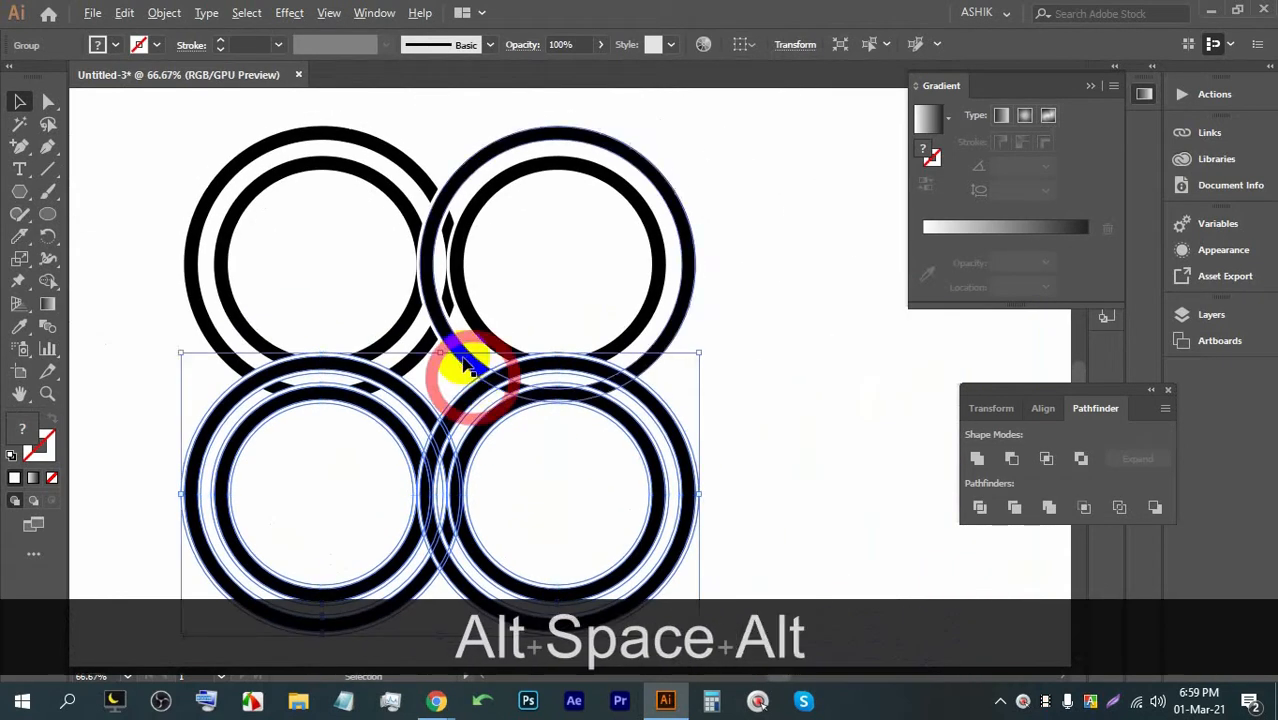
pyautogui.scroll(-2, 468, 366)
pyautogui.click(670, 348)
pyautogui.moveTo(663, 514); pyautogui.dragTo(380, 272)
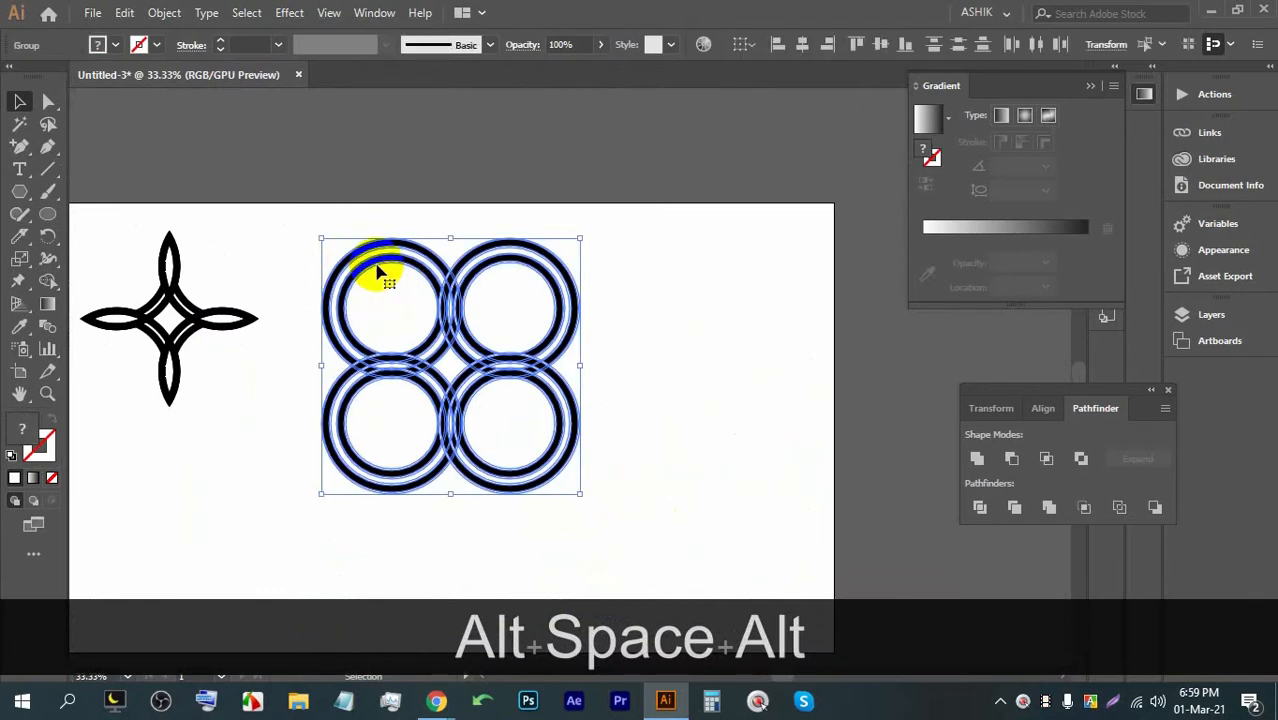
pyautogui.scroll(2, 400, 280)
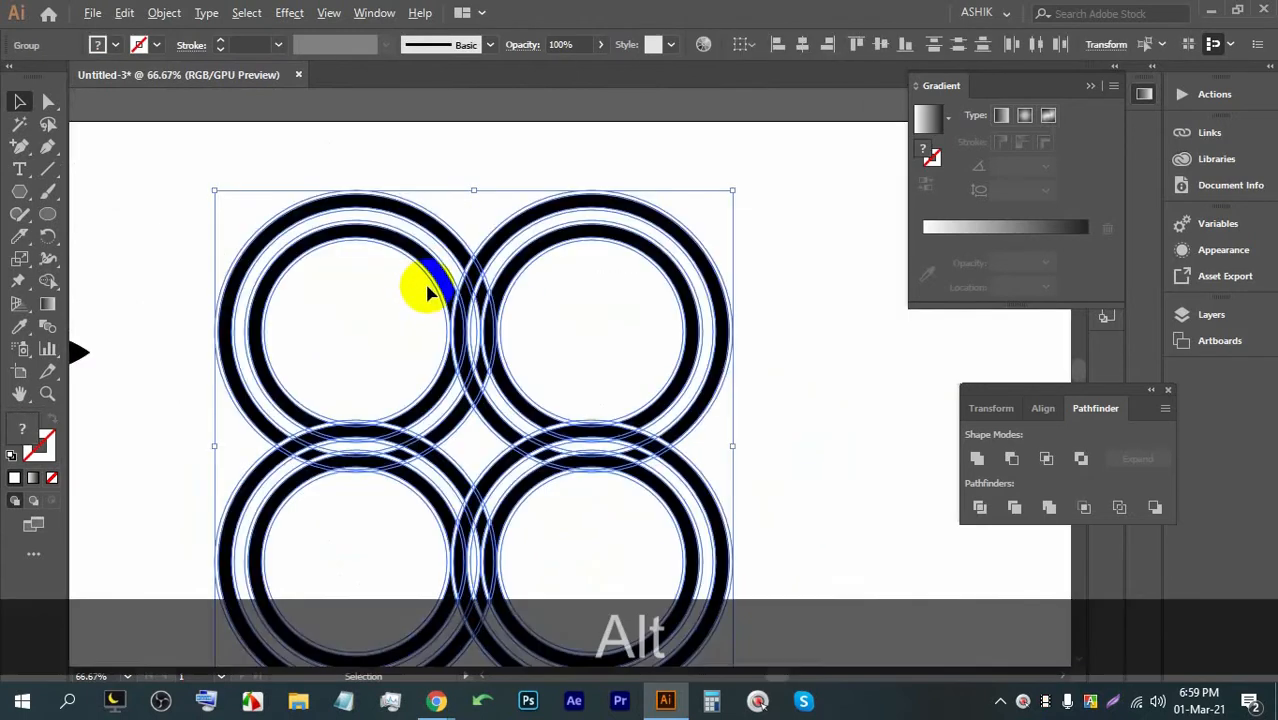
pyautogui.scroll(-1, 305, 310)
pyautogui.click(47, 283)
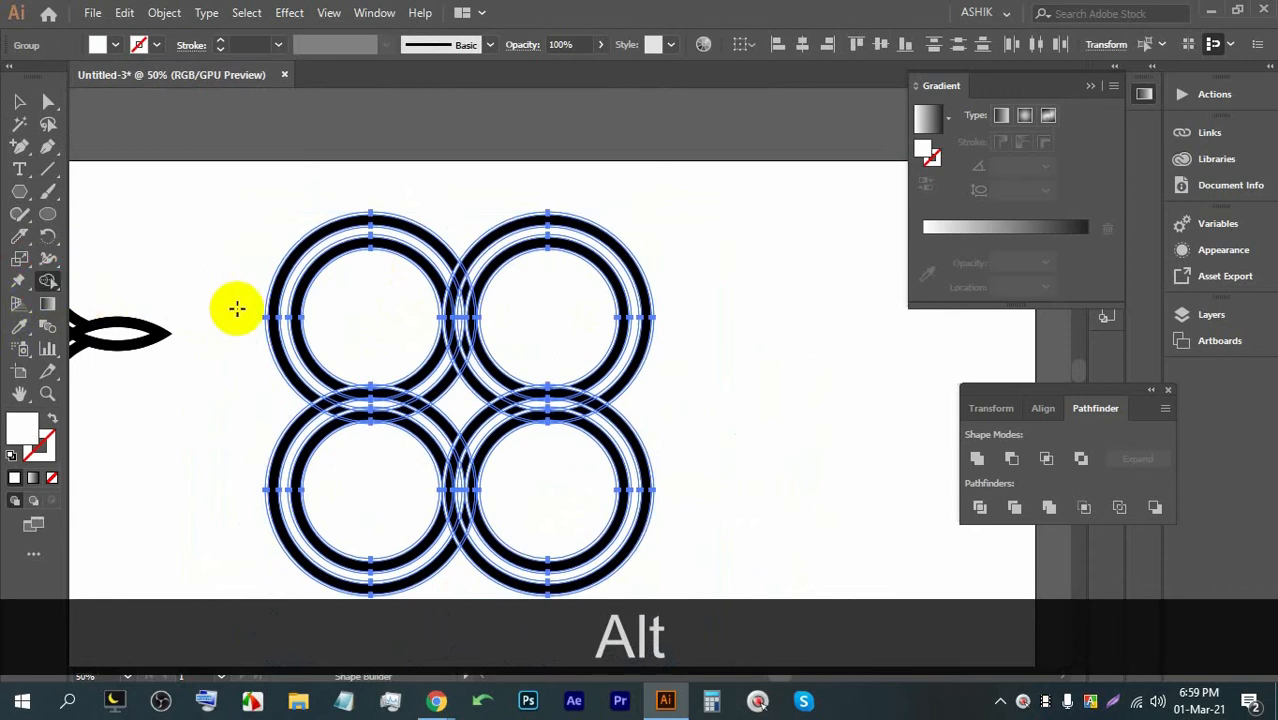
pyautogui.moveTo(276, 194)
pyautogui.mouseDown()
pyautogui.moveTo(326, 288)
pyautogui.moveTo(438, 201)
pyautogui.mouseUp()
pyautogui.moveTo(598, 176); pyautogui.dragTo(521, 330)
pyautogui.moveTo(670, 530)
pyautogui.mouseDown()
pyautogui.moveTo(624, 514)
pyautogui.moveTo(571, 482)
pyautogui.mouseUp()
pyautogui.moveTo(285, 571)
pyautogui.mouseDown()
pyautogui.moveTo(365, 485)
pyautogui.moveTo(422, 499)
pyautogui.mouseUp()
pyautogui.click(19, 101)
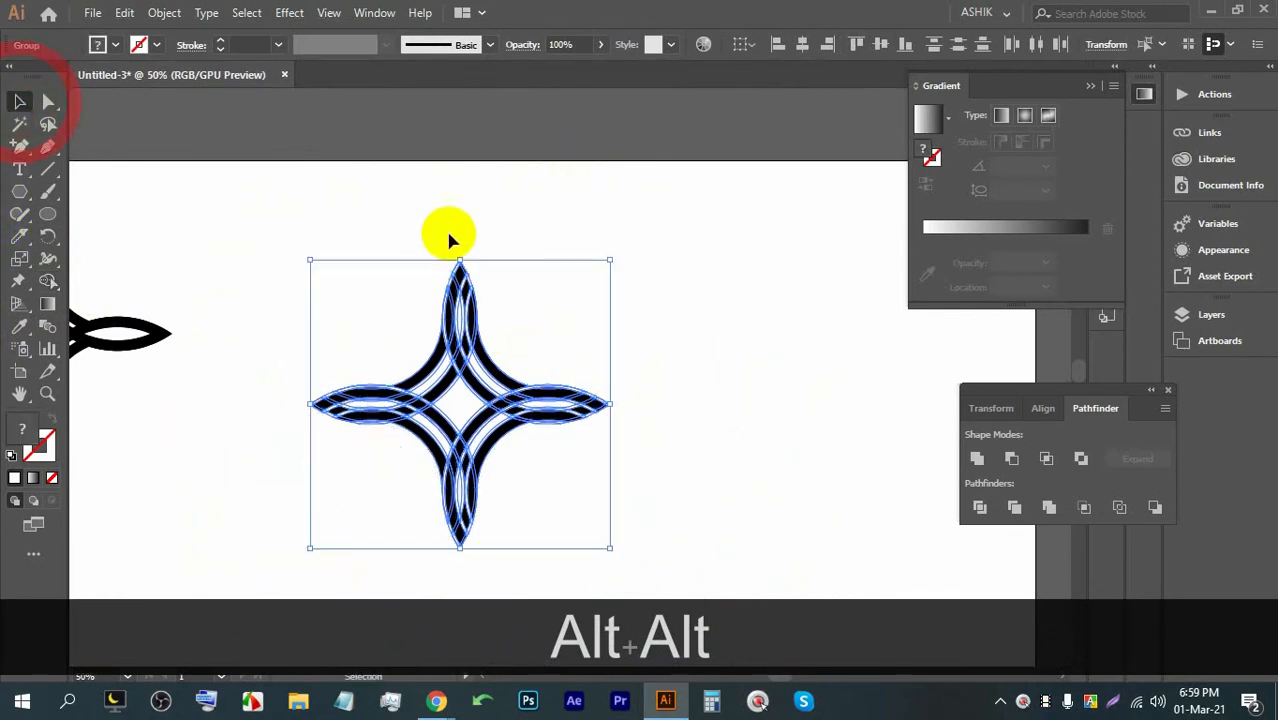
pyautogui.click(500, 236)
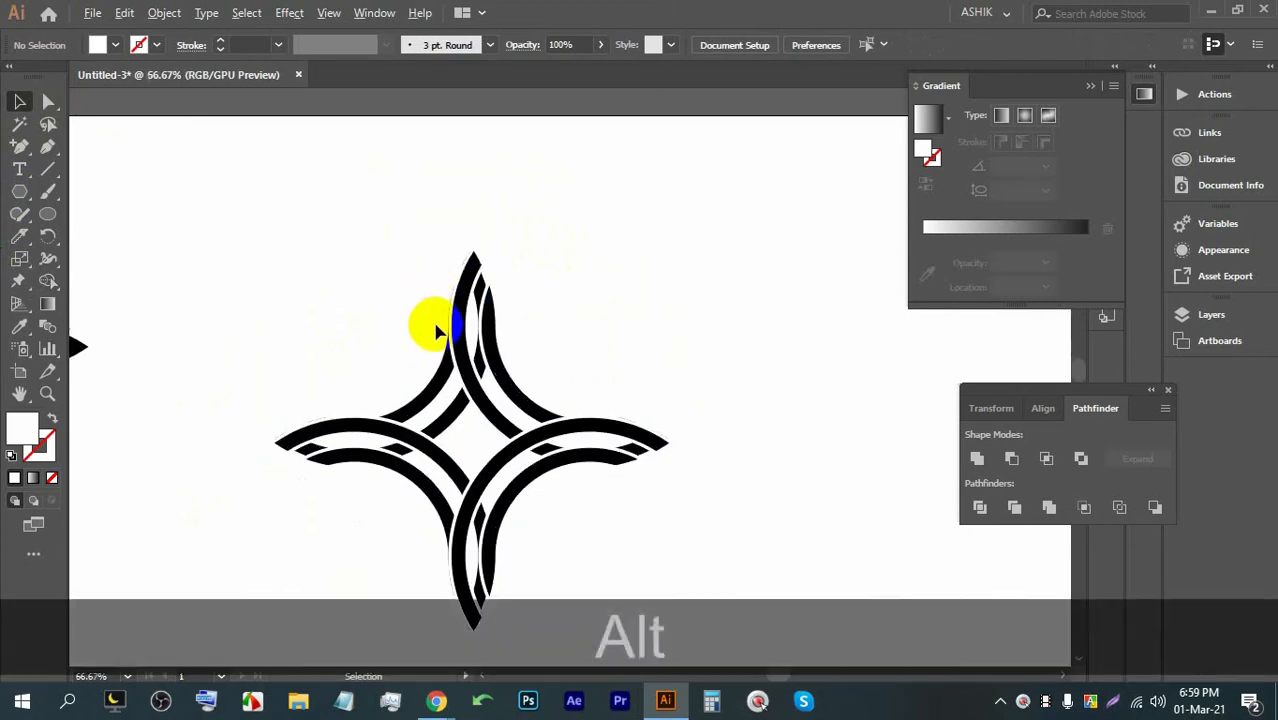
# Step: Ungroup the upper pair of double rings at the star's top petal
pyautogui.scroll(4, 430, 320)
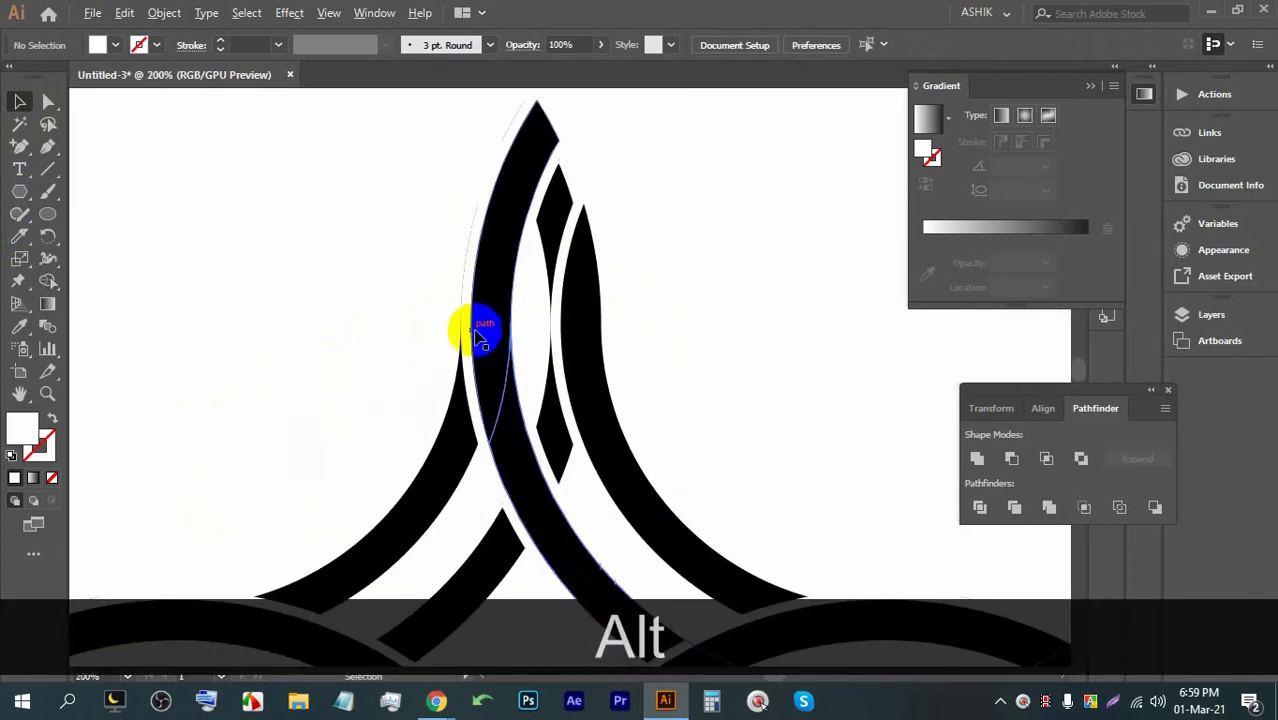
pyautogui.click(476, 268)
pyautogui.rightClick(468, 266)
pyautogui.click(522, 422)
pyautogui.click(756, 292)
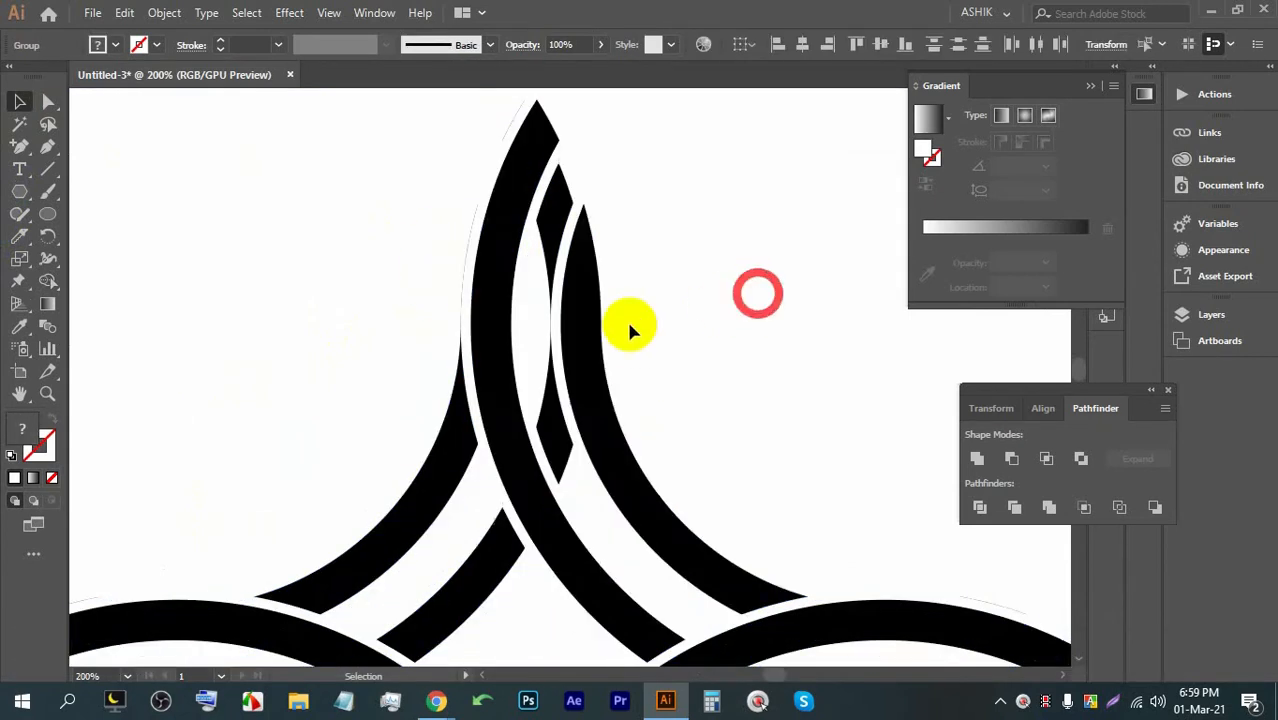
# Step: Try deleting the upper-right double ring and undo the deletion
pyautogui.click(470, 365)
pyautogui.press('BackSpace')
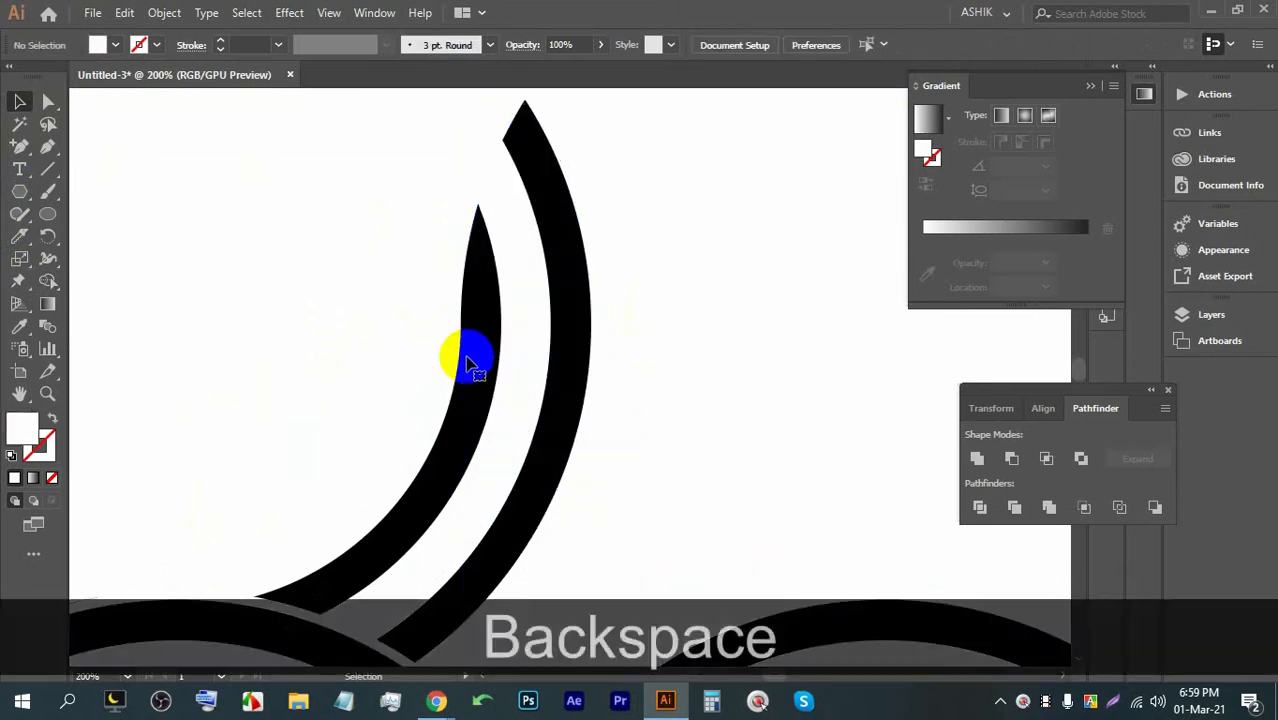
pyautogui.hotkey('ctrl', 'z')
# Step: Ungroup the upper-right double ring further, separating its black bands and white outlines
pyautogui.rightClick(502, 320)
pyautogui.click(556, 475)
pyautogui.click(697, 352)
pyautogui.rightClick(488, 458)
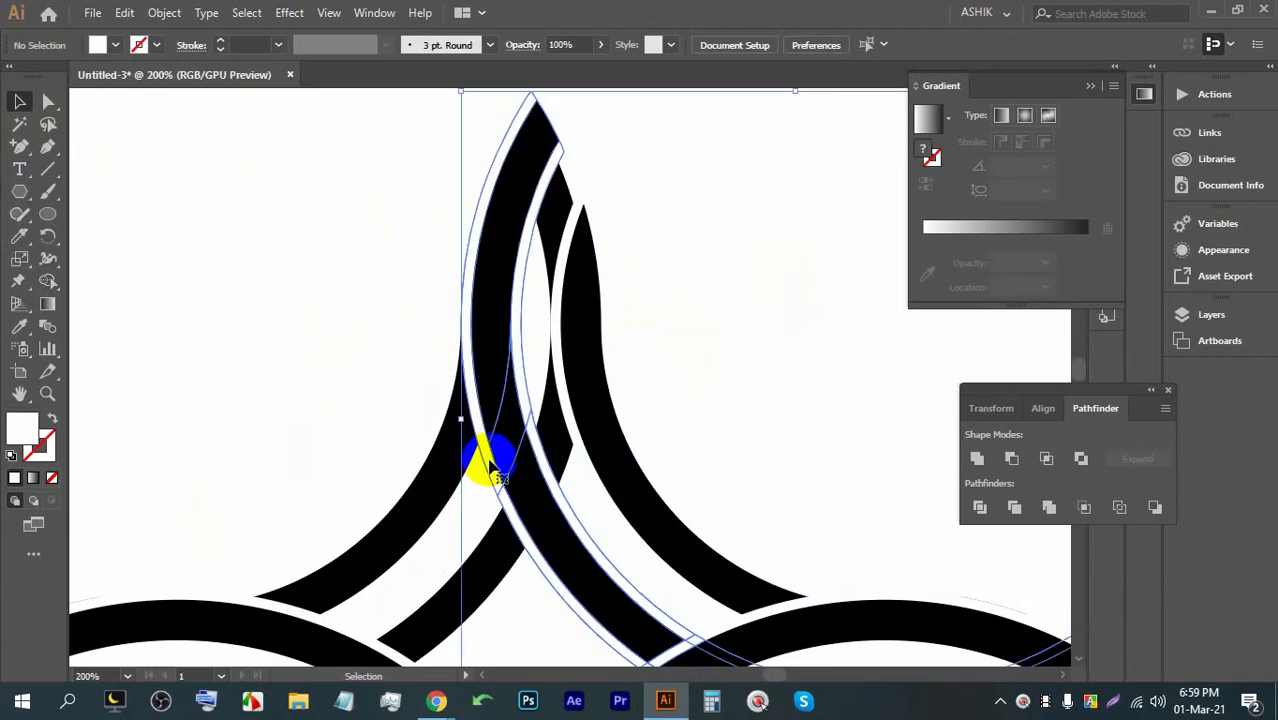
pyautogui.click(545, 316)
pyautogui.click(354, 294)
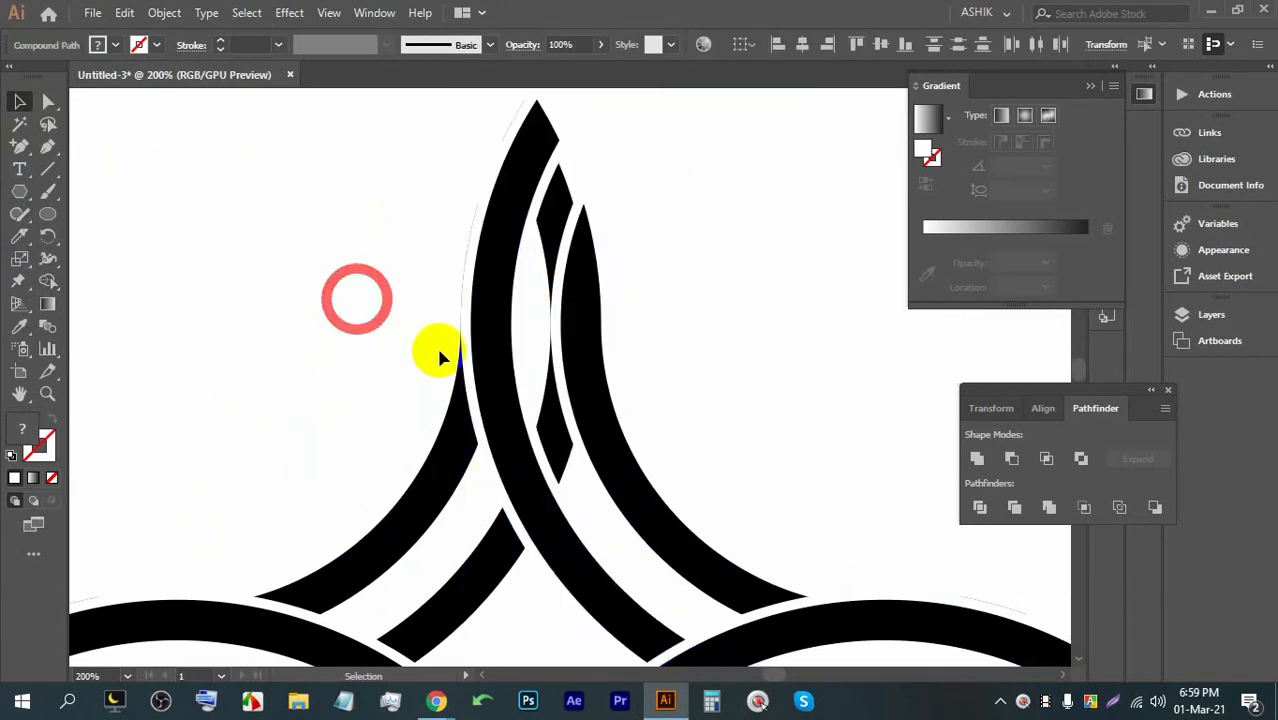
# Step: Try deleting the white outline around the outer band of the upper-right double ring and undo the deletion
pyautogui.click(468, 364)
pyautogui.press('BackSpace')
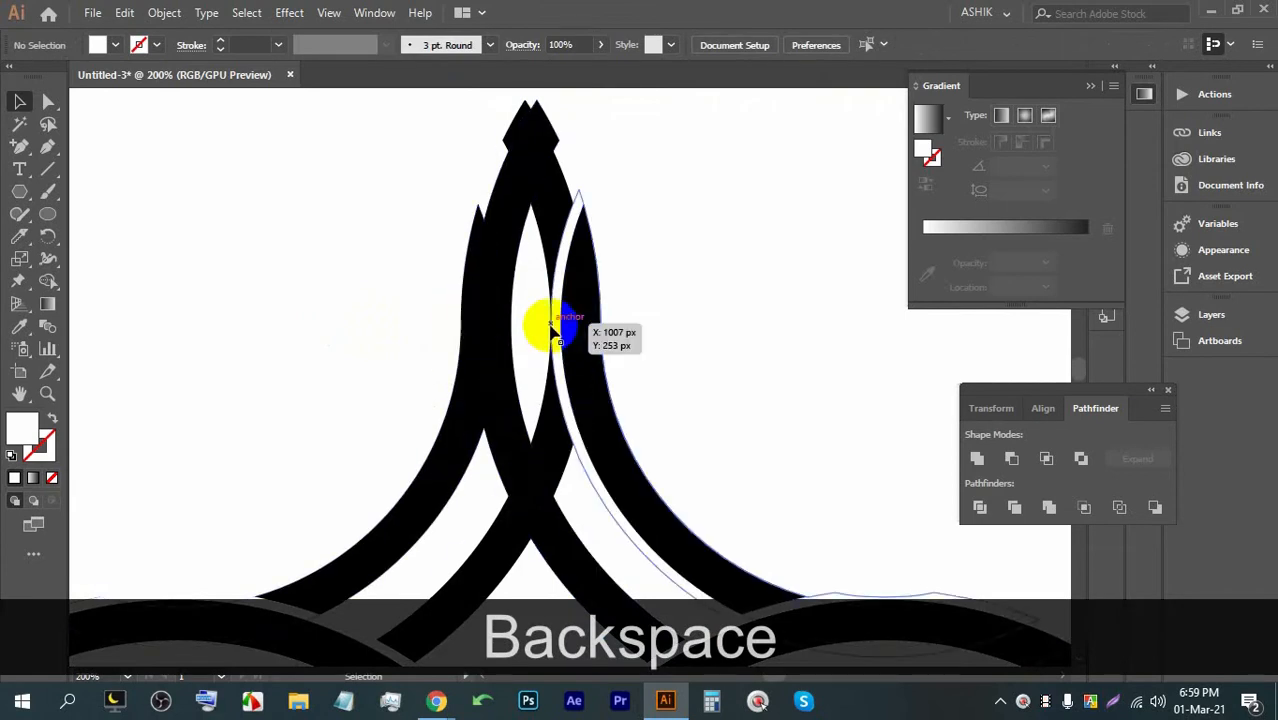
pyautogui.scroll(-2, 500, 314)
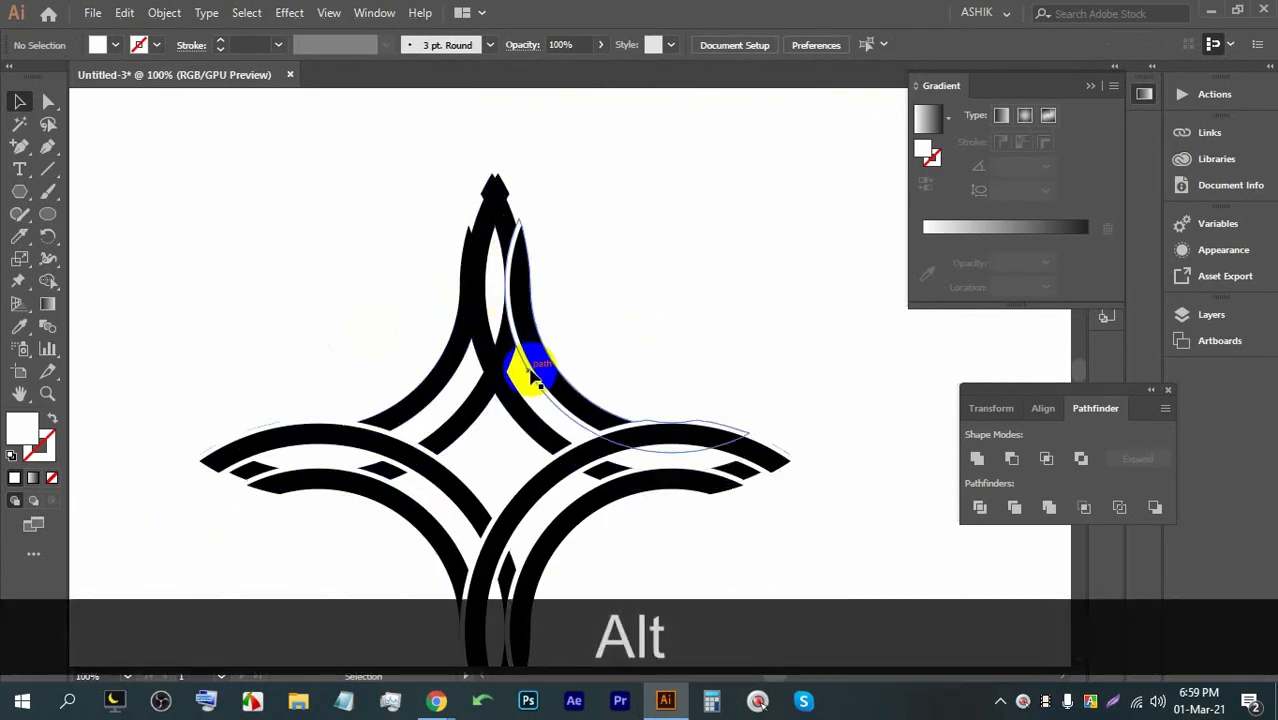
pyautogui.scroll(1, 531, 372)
pyautogui.hotkey('ctrl', 'z')
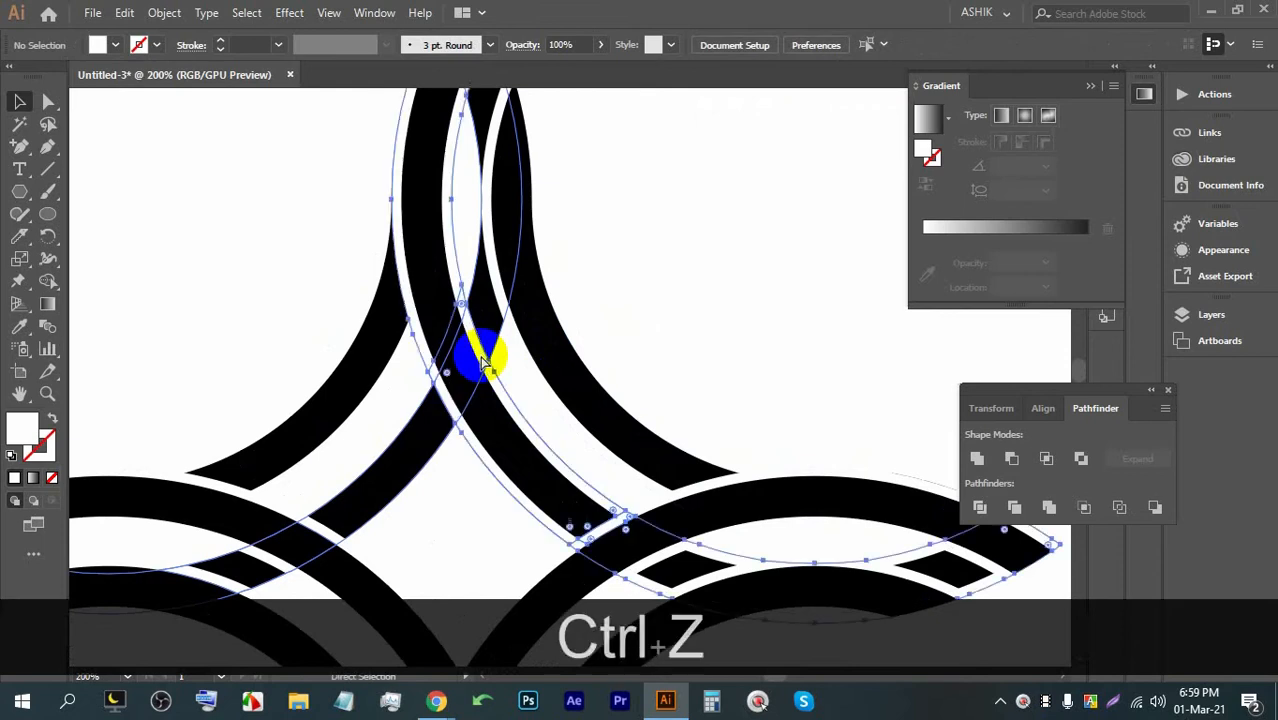
# Step: Ungroup the lower pair of double rings in the star
pyautogui.scroll(-1, 490, 316)
pyautogui.scroll(-1, 487, 321)
pyautogui.scroll(1, 395, 484)
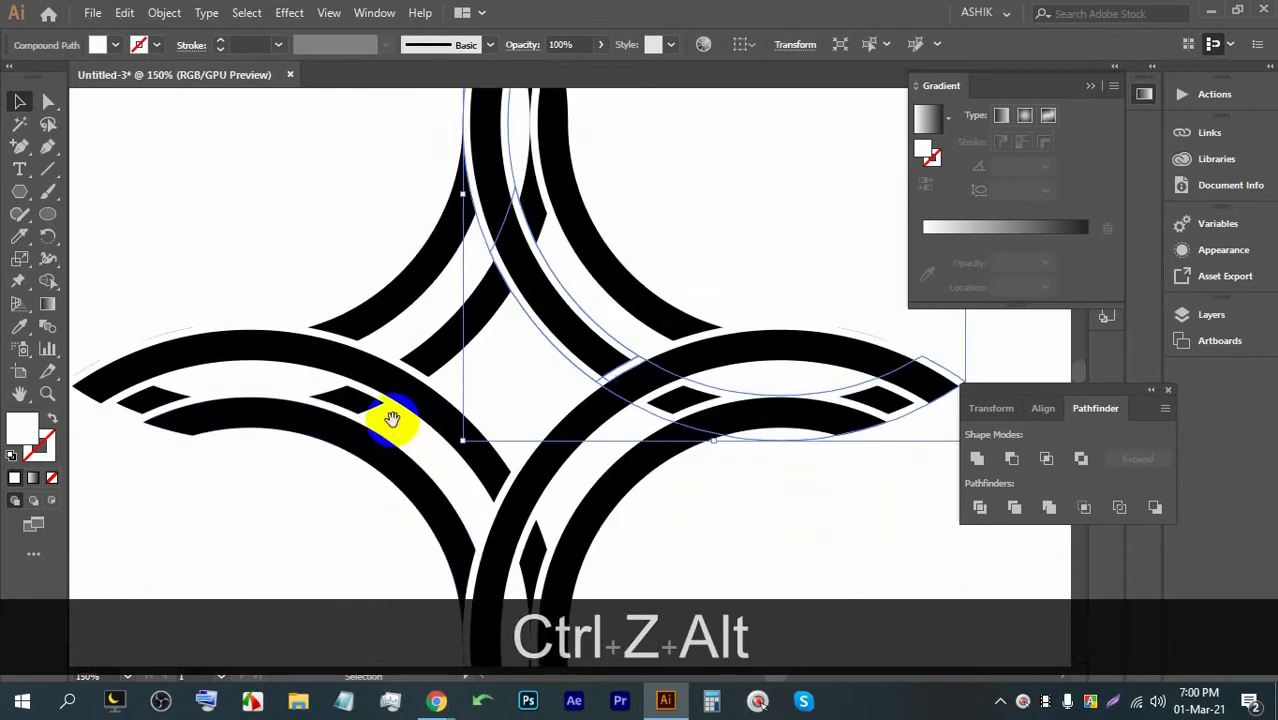
pyautogui.moveTo(490, 496); pyautogui.dragTo(430, 385)
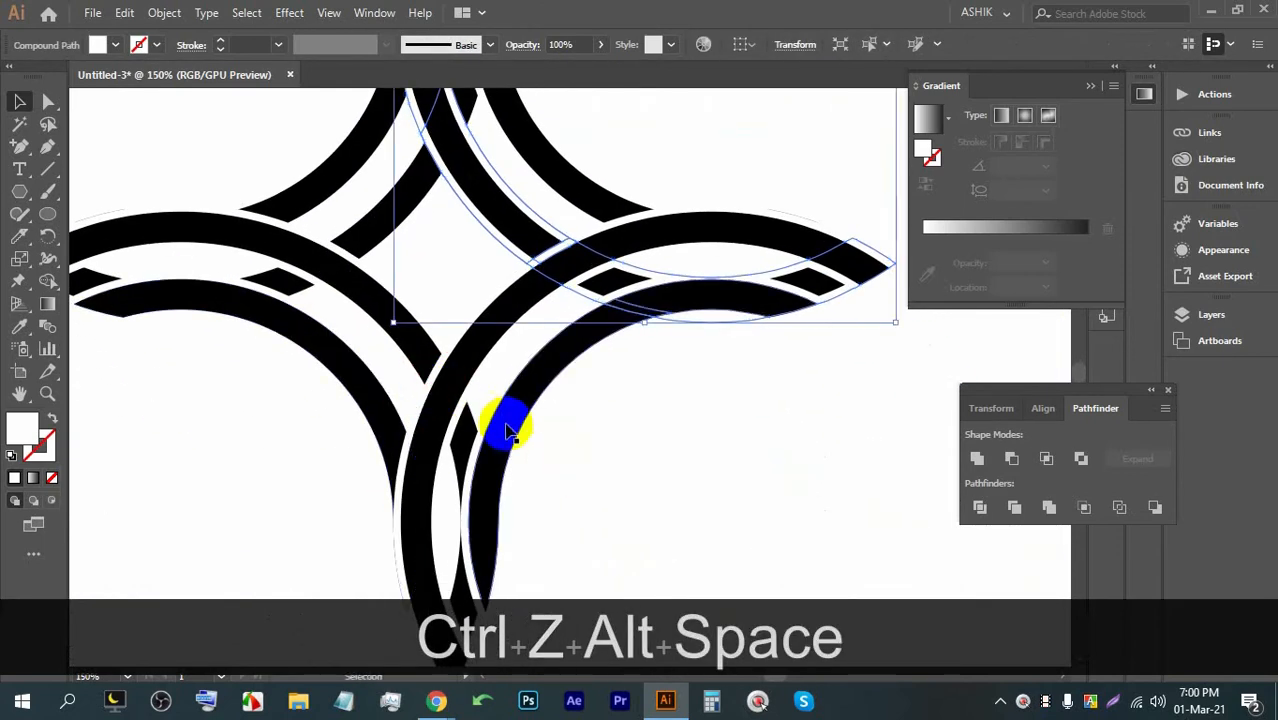
pyautogui.scroll(1, 503, 418)
pyautogui.click(501, 412)
pyautogui.rightClick(501, 412)
pyautogui.click(542, 262)
pyautogui.click(656, 519)
# Step: Ungroup the lower-right double ring down to its separate black bands and white outlines
pyautogui.click(513, 402)
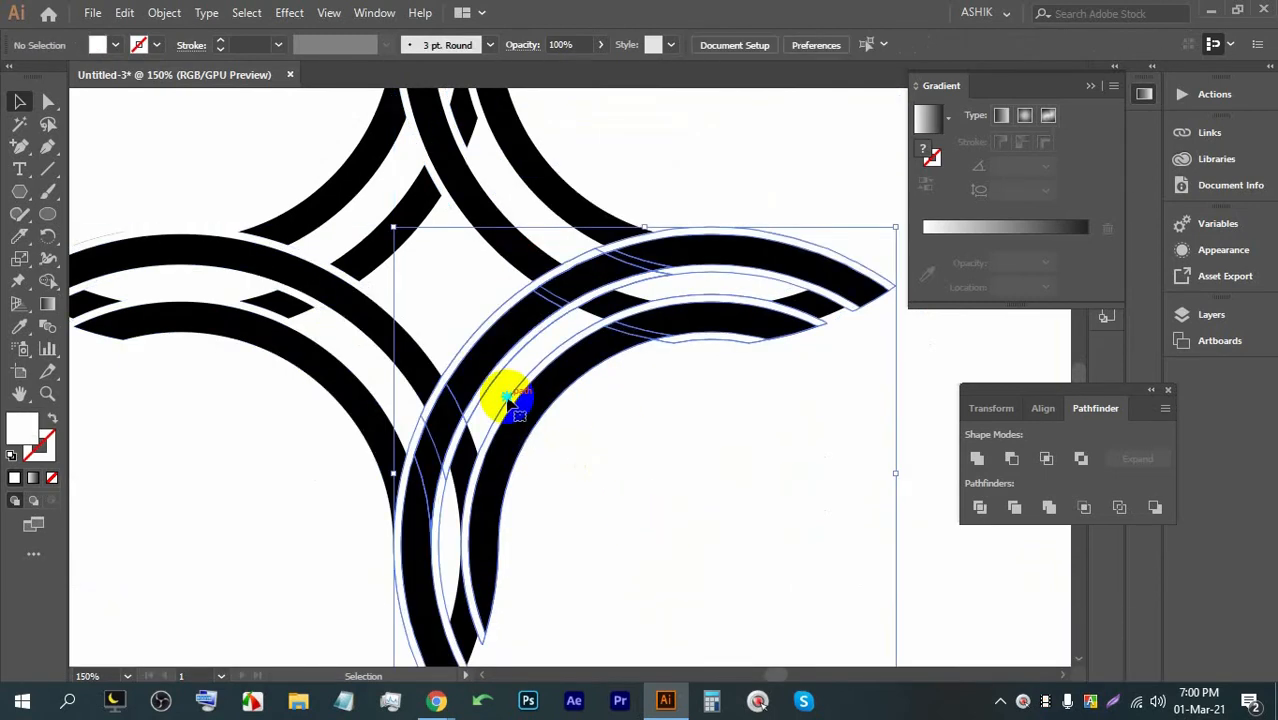
pyautogui.rightClick(513, 402)
pyautogui.click(548, 256)
pyautogui.click(542, 411)
pyautogui.scroll(3, 542, 411)
pyautogui.click(490, 360)
pyautogui.rightClick(487, 360)
pyautogui.click(535, 510)
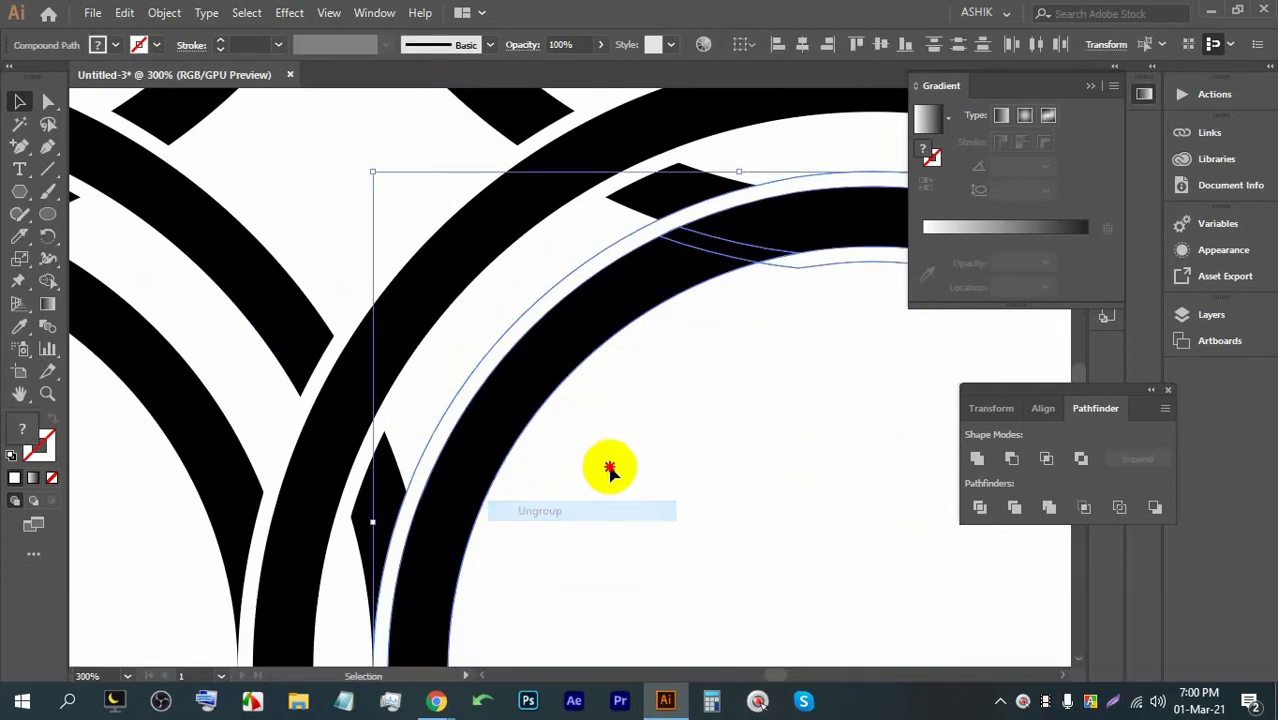
pyautogui.click(606, 466)
# Step: Delete the white offset outline around the inner band of the lower-right double ring
pyautogui.click(496, 350)
pyautogui.press('BackSpace')
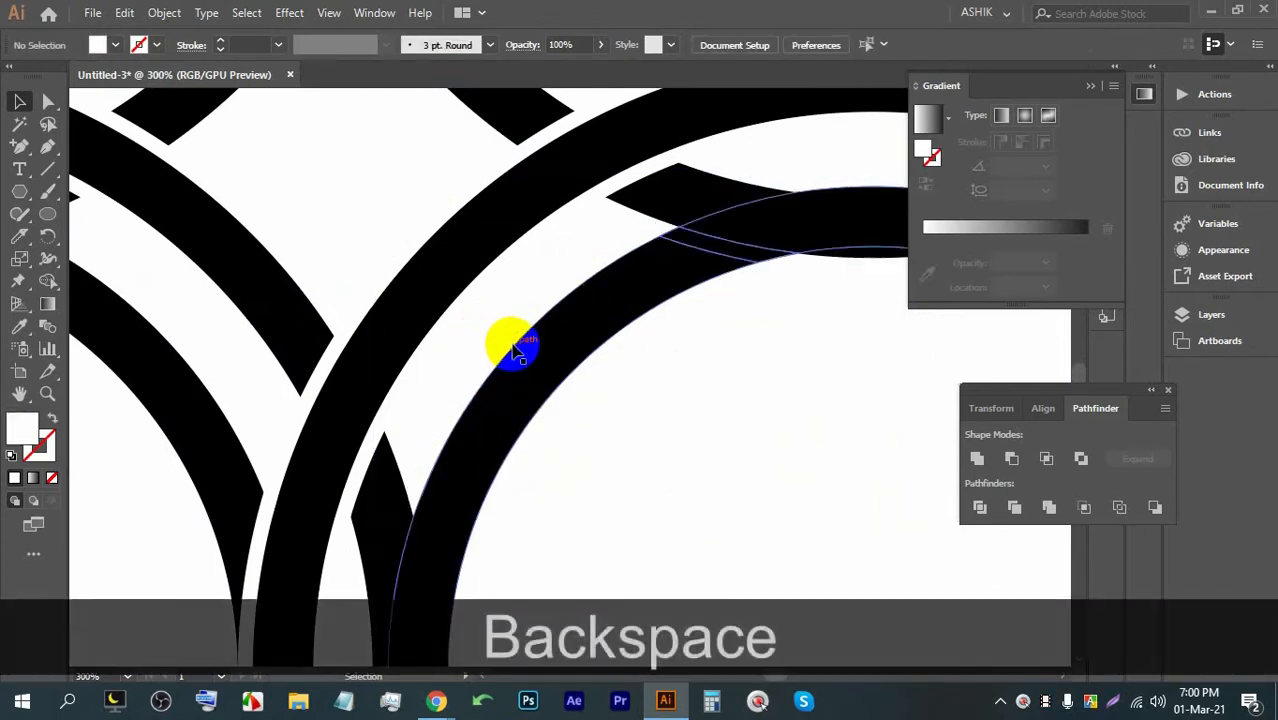
pyautogui.scroll(-3, 475, 325)
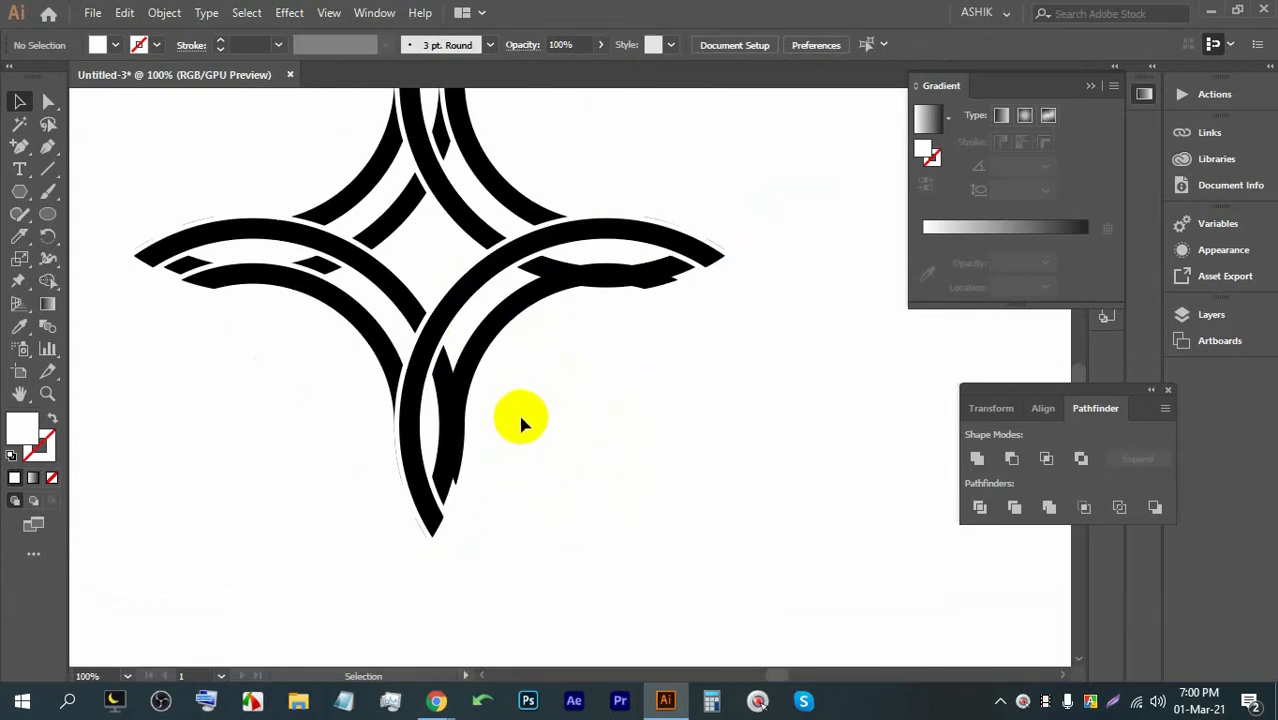
# Step: Bring the upper-left double ring with its white outlines to the front of the star
pyautogui.press('space')
pyautogui.moveTo(456, 434); pyautogui.dragTo(566, 466)
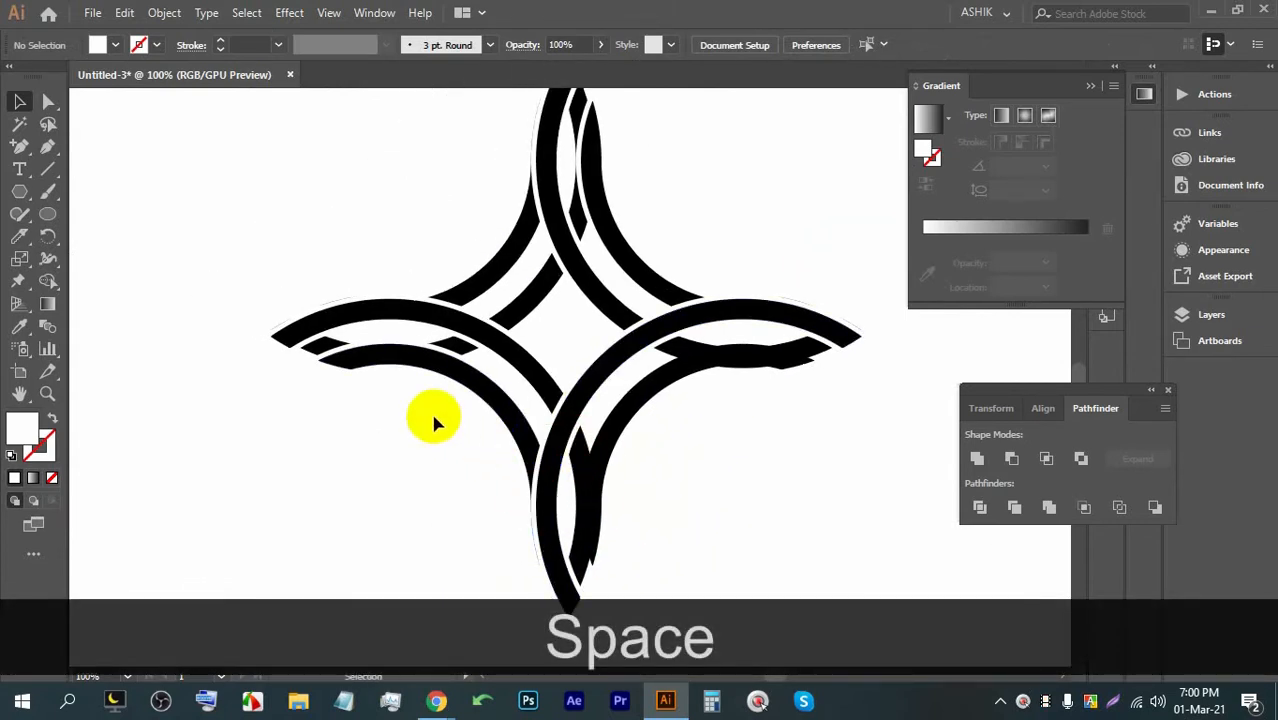
pyautogui.scroll(2, 445, 304)
pyautogui.click(595, 315)
pyautogui.click(626, 350)
pyautogui.moveTo(587, 291); pyautogui.dragTo(583, 288)
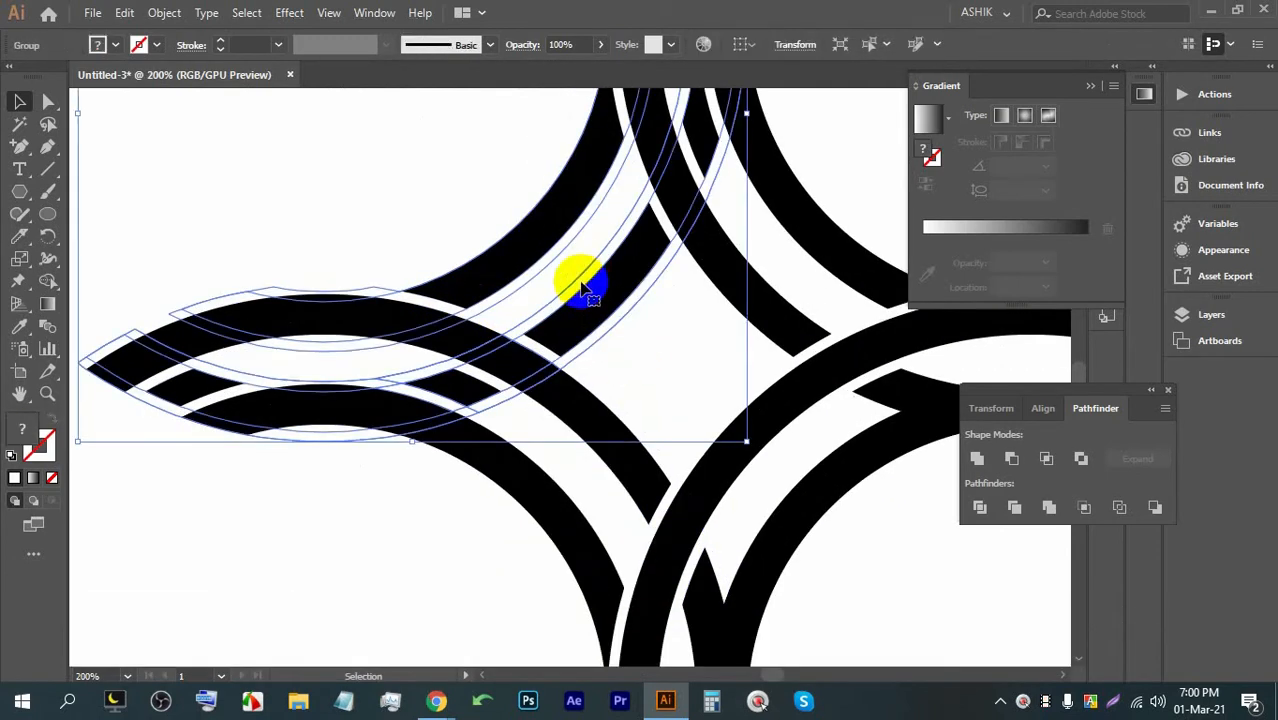
pyautogui.hotkey('ctrl', '[')
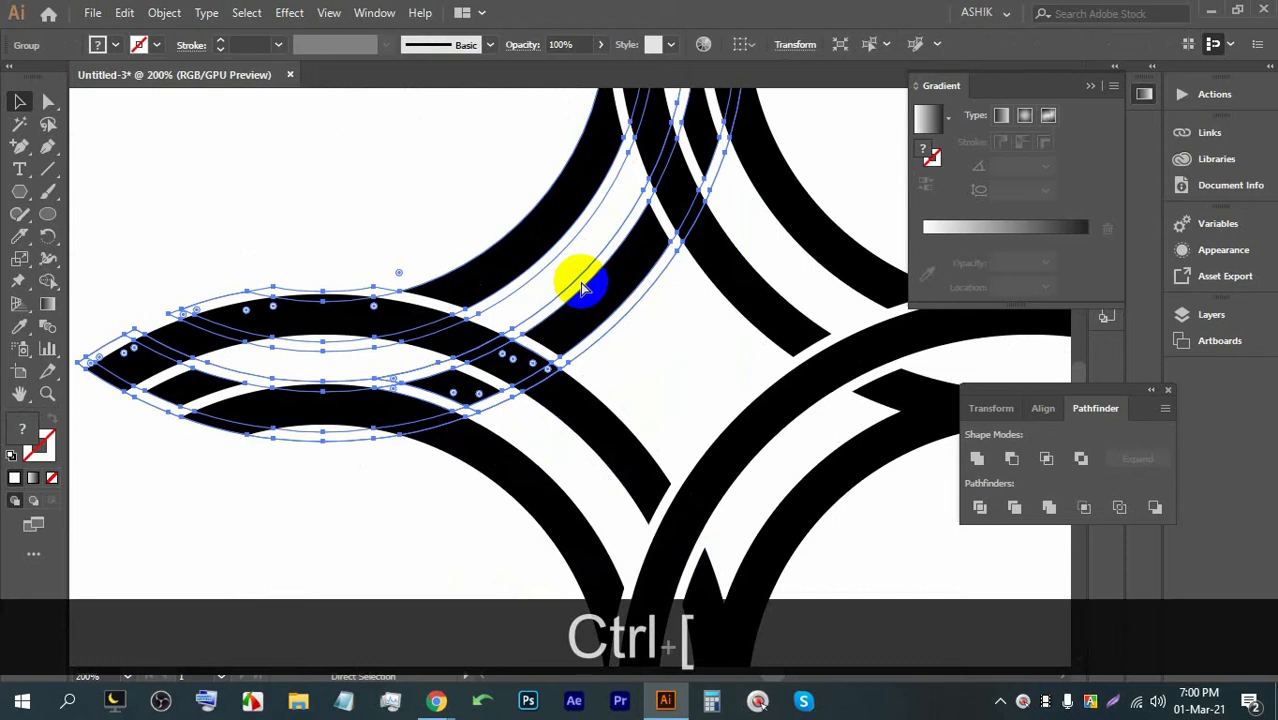
pyautogui.rightClick(625, 286)
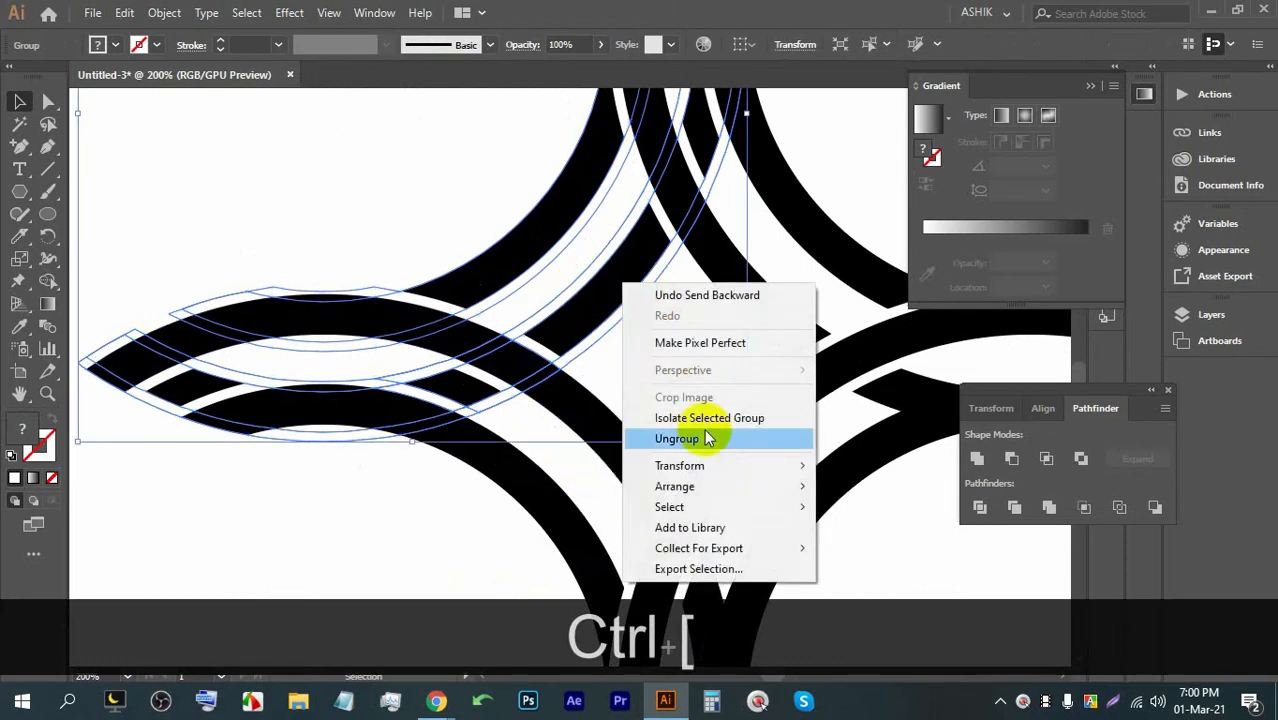
pyautogui.moveTo(719, 486)
pyautogui.click(890, 488)
pyautogui.click(409, 536)
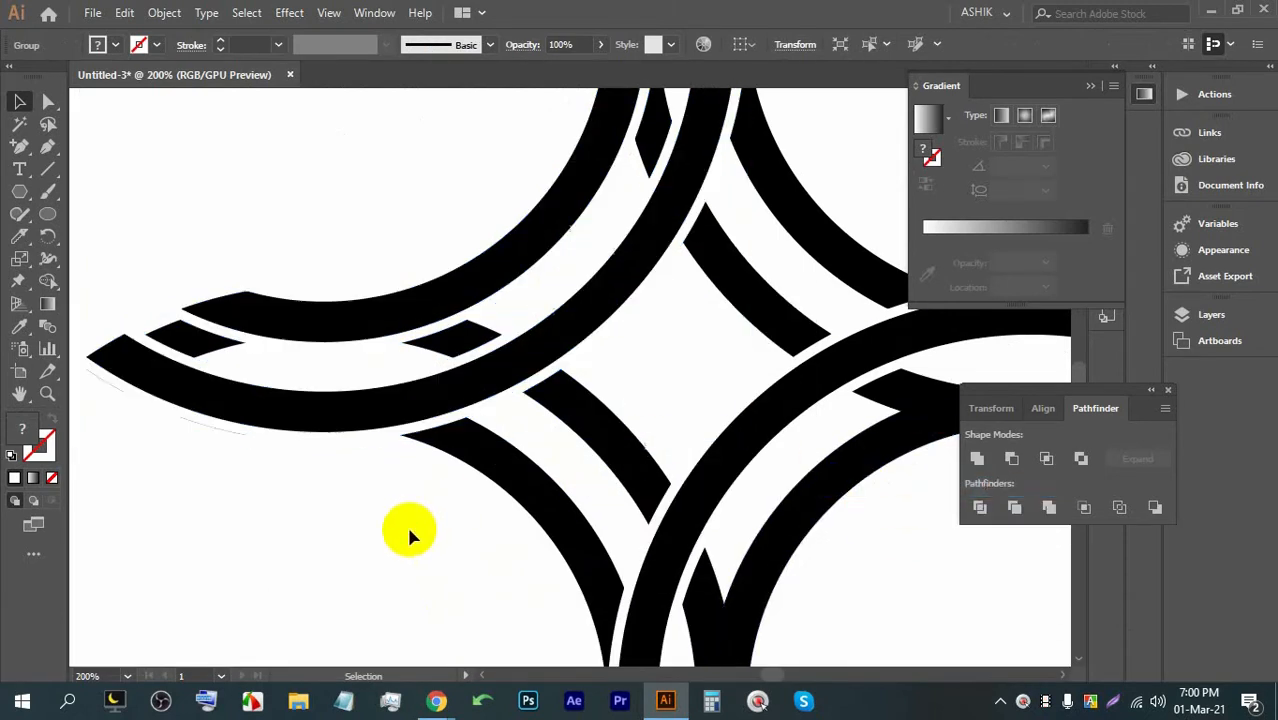
# Step: Bring the outer black band of the upper-right double ring and its white outline to the front of the star
pyautogui.keyDown('alt'); pyautogui.scroll(-2, 362, 443); pyautogui.keyUp('alt')
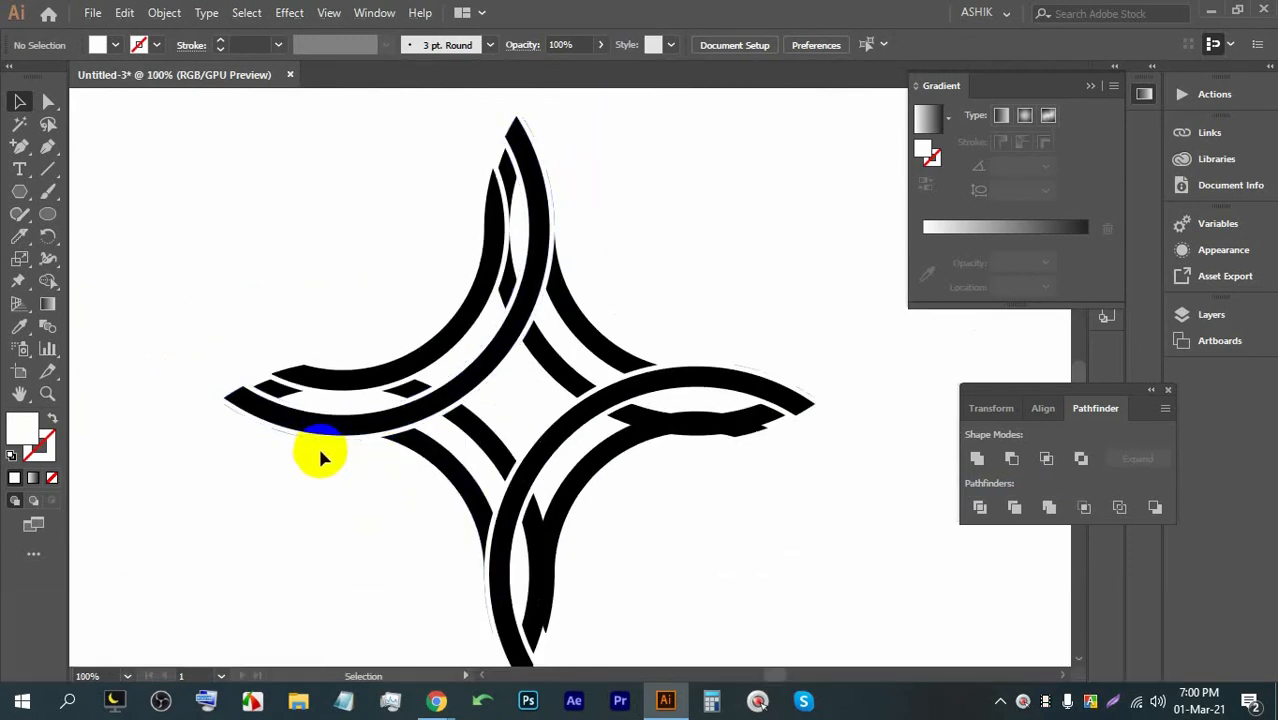
pyautogui.keyDown('alt'); pyautogui.scroll(-1, 340, 362); pyautogui.keyUp('alt')
pyautogui.keyDown('alt'); pyautogui.scroll(1, 388, 397); pyautogui.keyUp('alt')
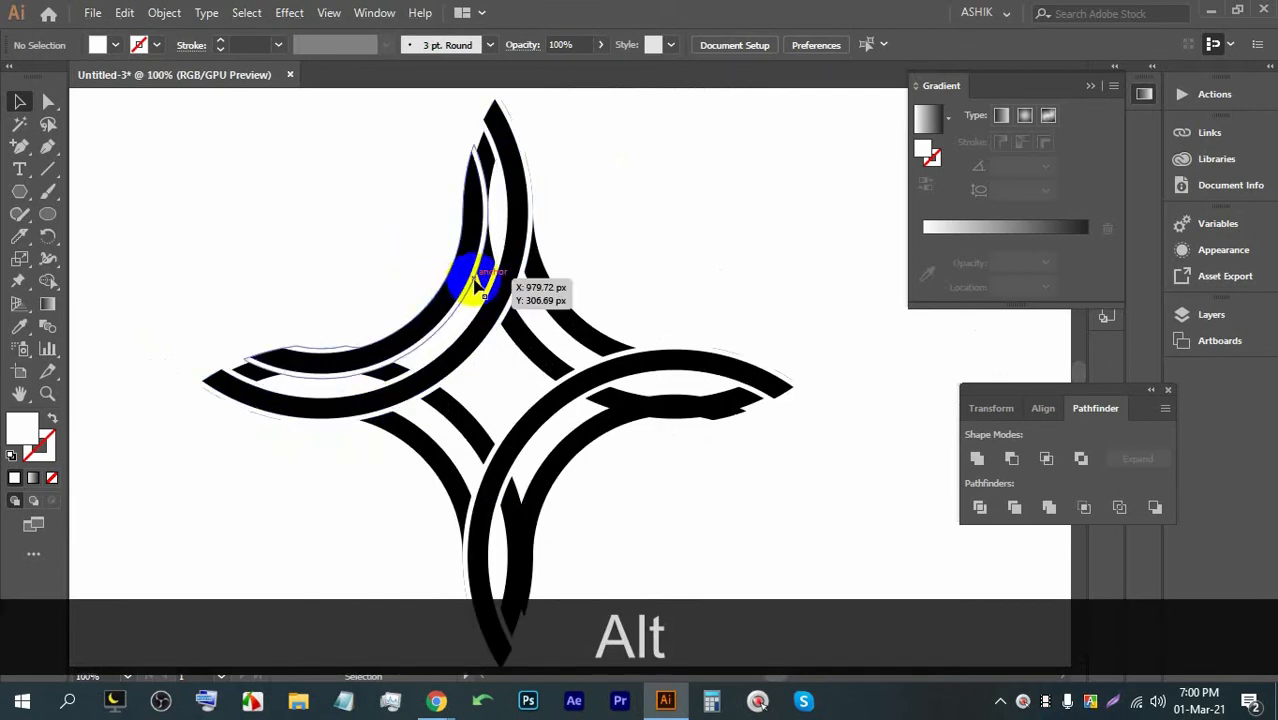
pyautogui.keyDown('alt'); pyautogui.scroll(1, 519, 228); pyautogui.keyUp('alt')
pyautogui.click(522, 357)
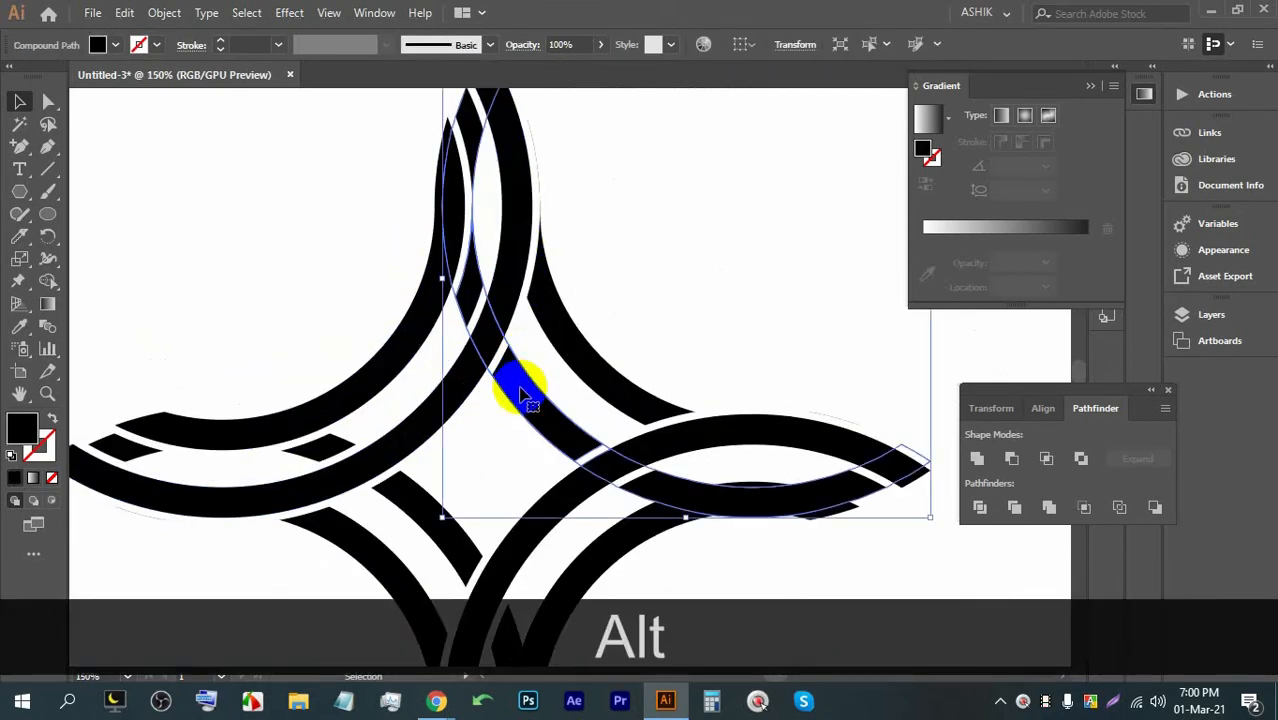
pyautogui.click(427, 475)
pyautogui.moveTo(469, 457); pyautogui.dragTo(550, 418)
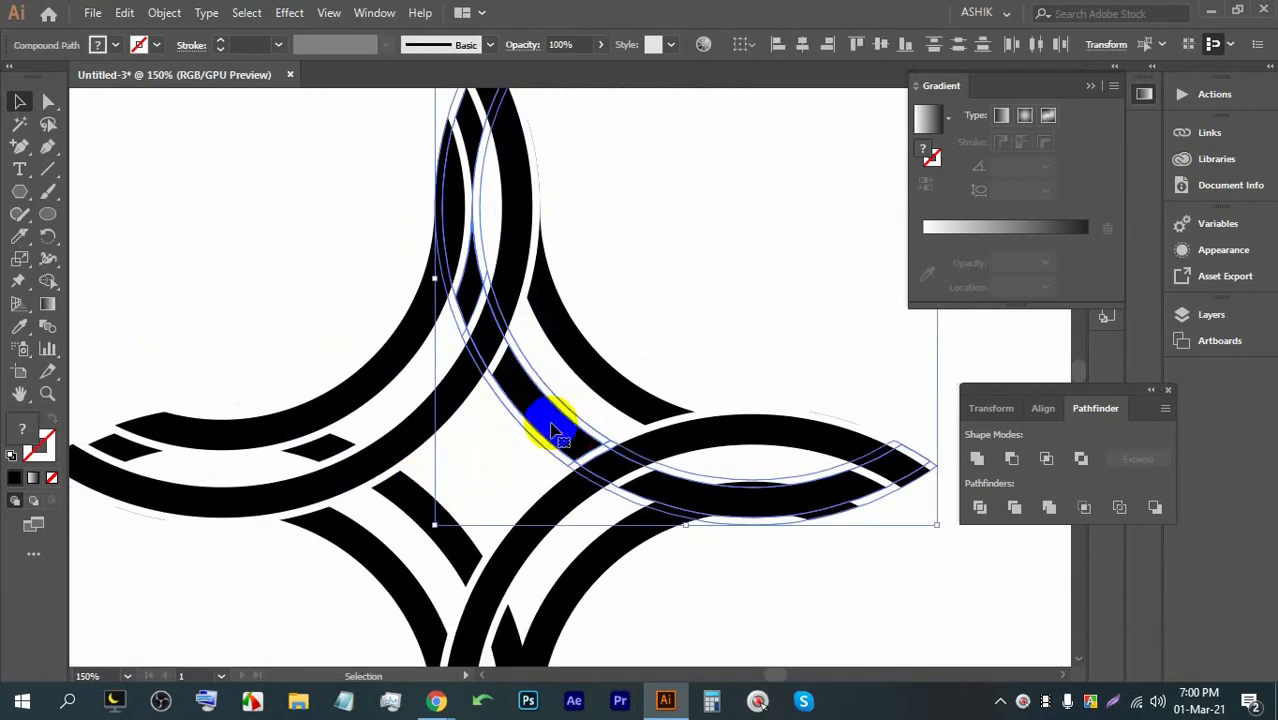
pyautogui.rightClick(550, 414)
pyautogui.moveTo(703, 577)
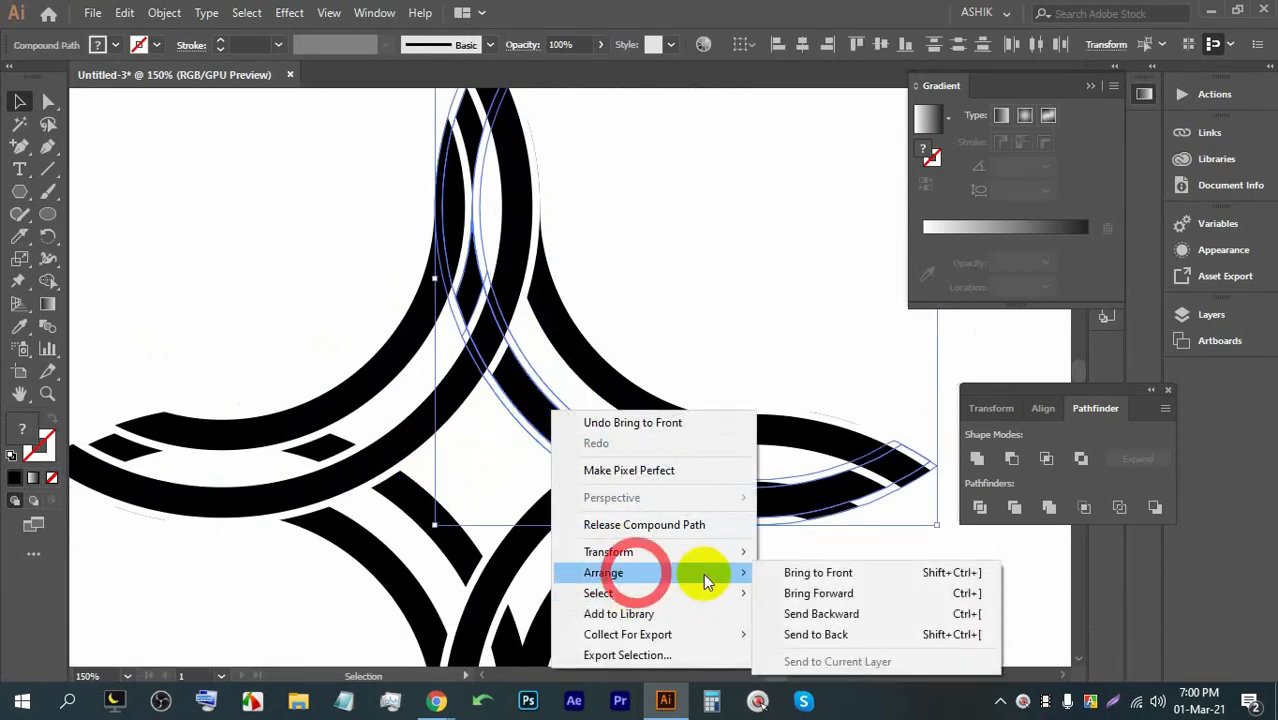
pyautogui.click(819, 574)
pyautogui.click(797, 594)
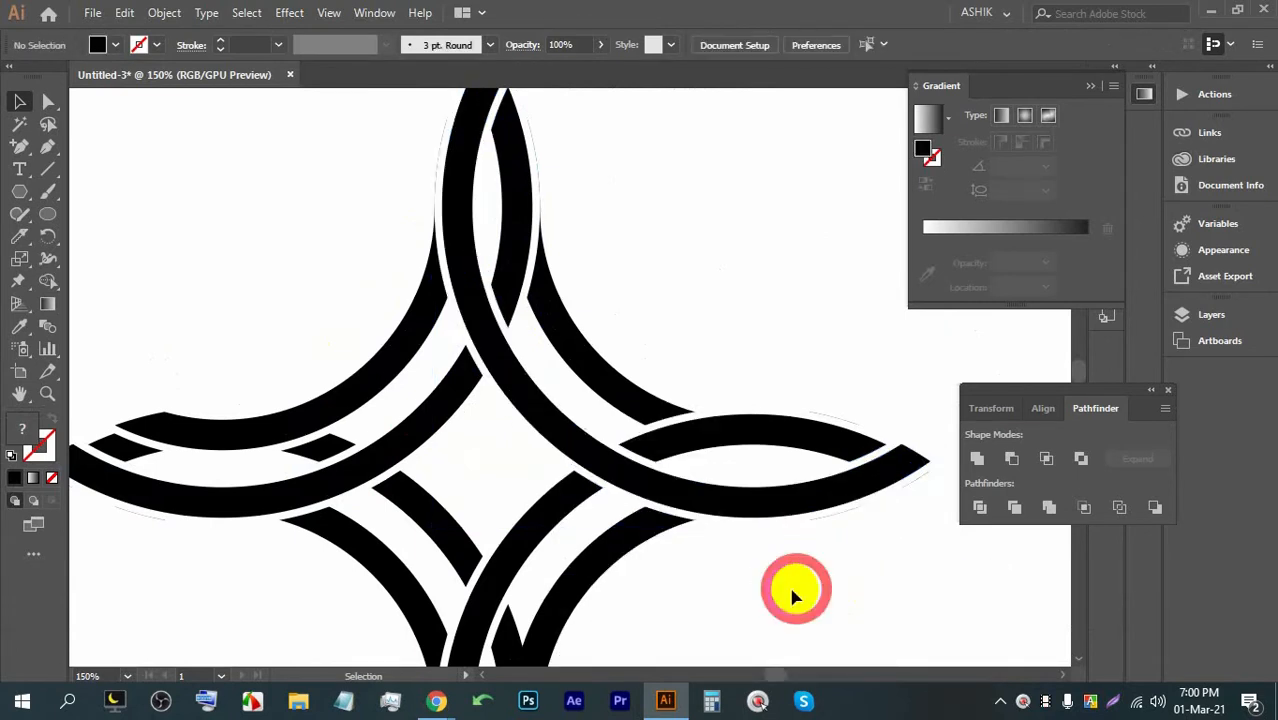
# Step: Select the whole rebuilt star and merge the outline slivers into the left petal's upper black band with the Shape Builder
pyautogui.scroll(2, 414, 480)
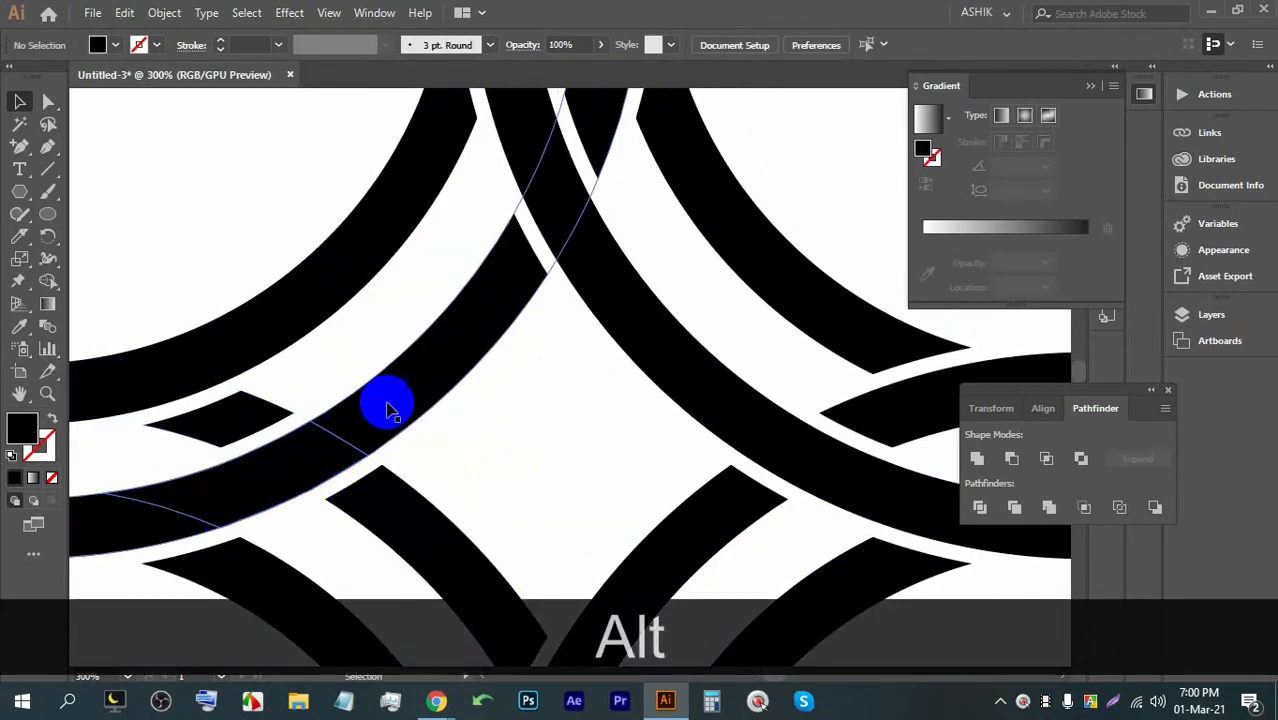
pyautogui.scroll(-1, 420, 390)
pyautogui.scroll(-1, 534, 460)
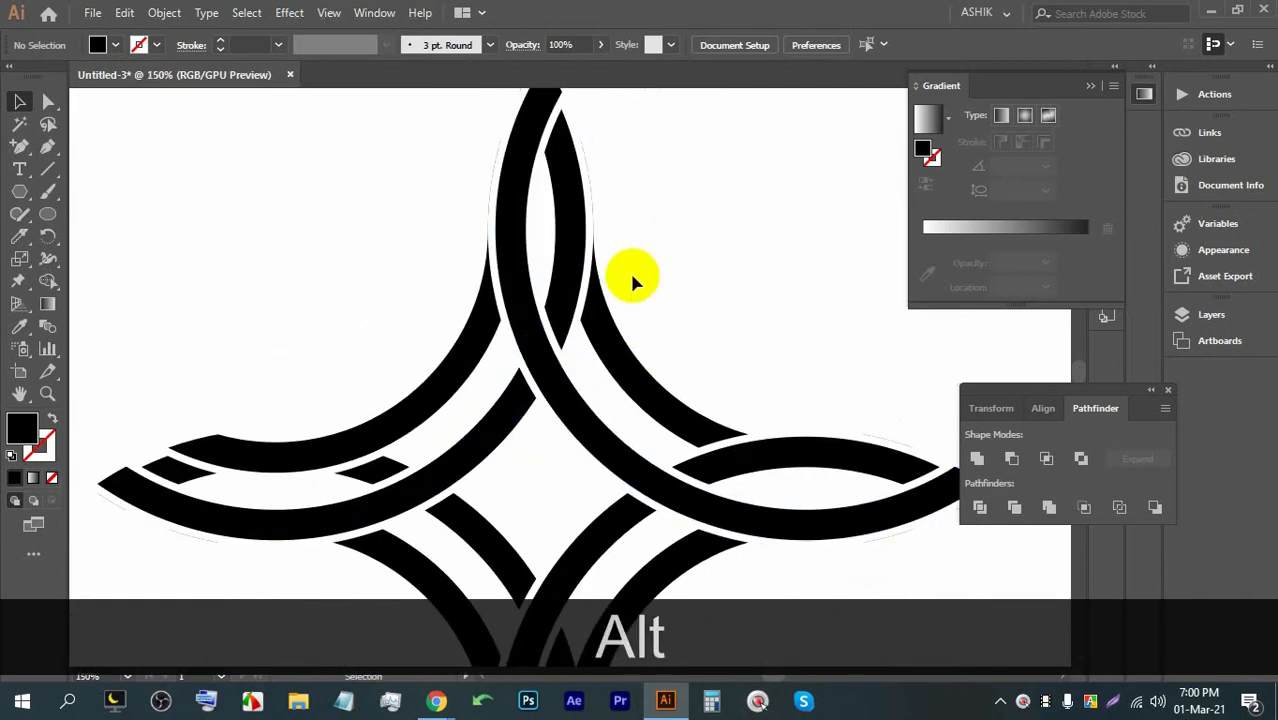
pyautogui.scroll(-2, 683, 212)
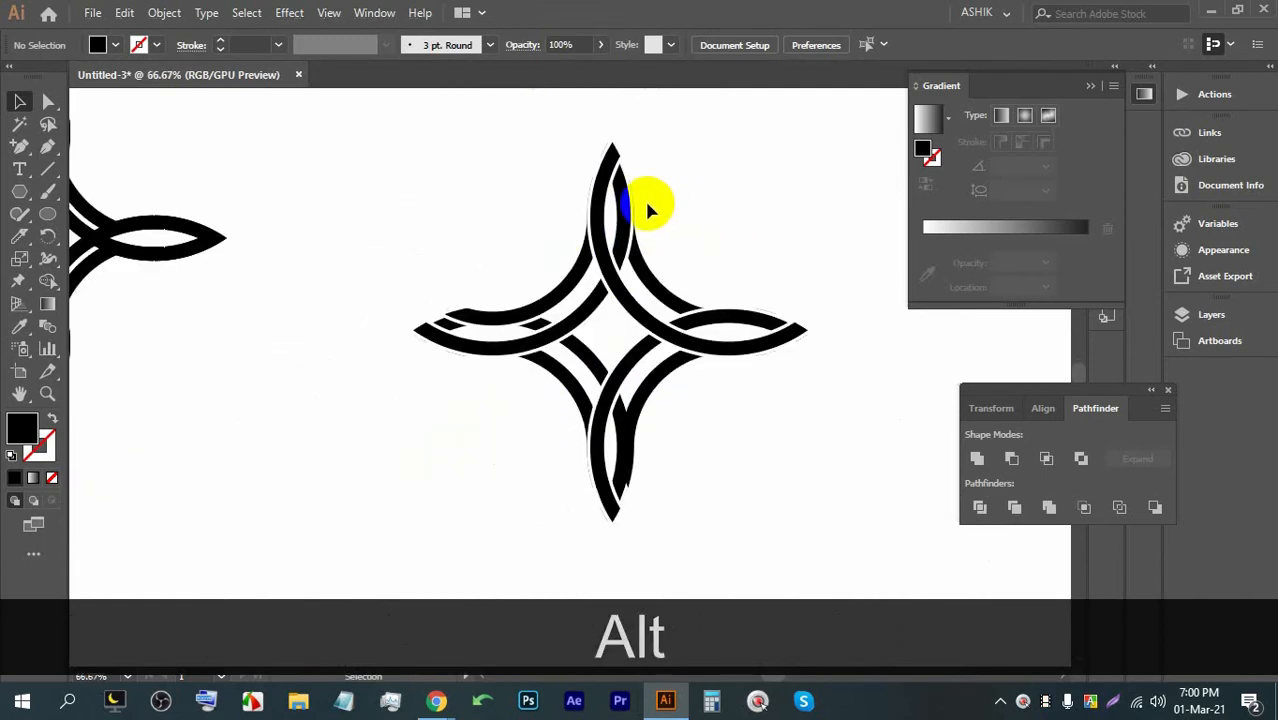
pyautogui.moveTo(775, 494); pyautogui.dragTo(418, 126)
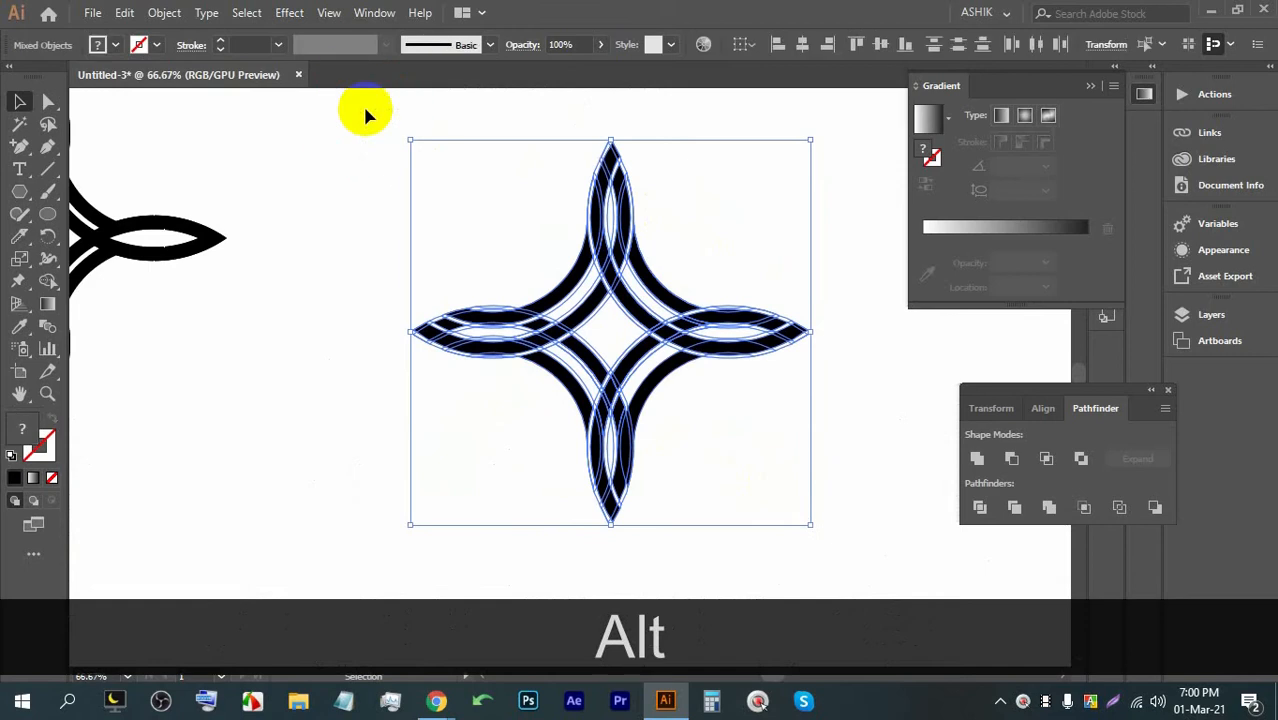
pyautogui.scroll(5, 576, 313)
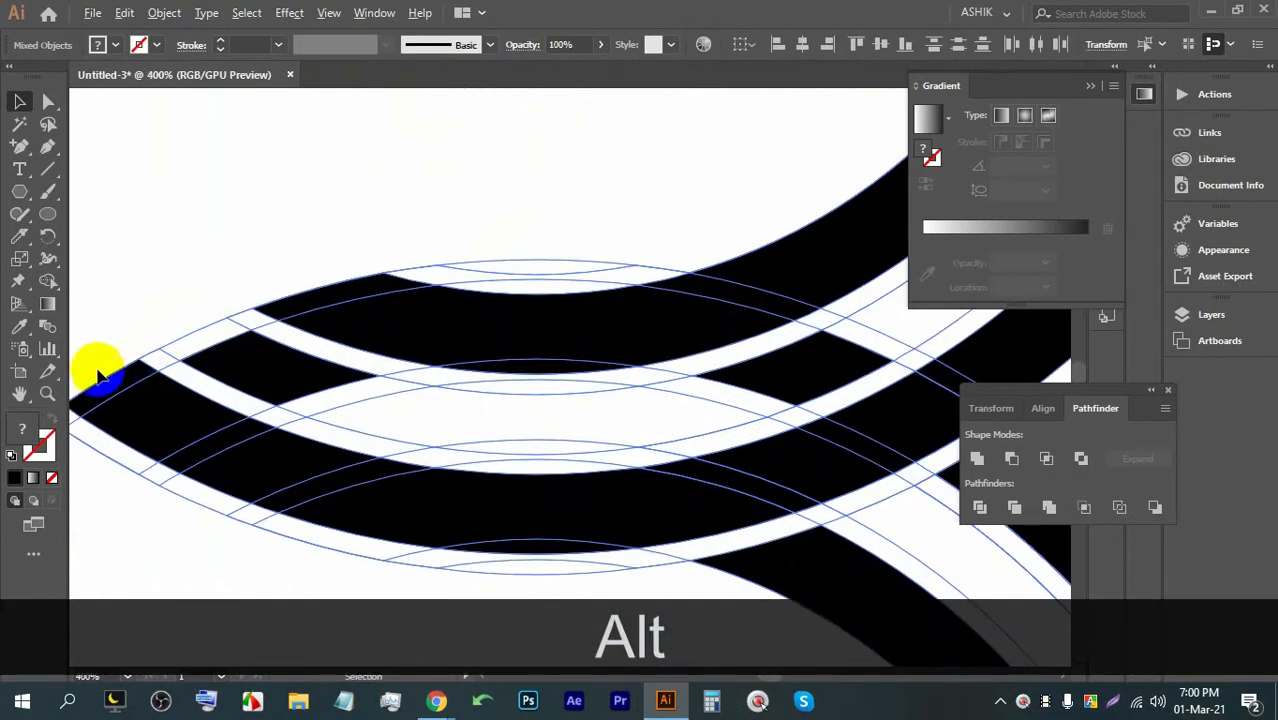
pyautogui.scroll(-1, 98, 375)
pyautogui.scroll(2, 227, 293)
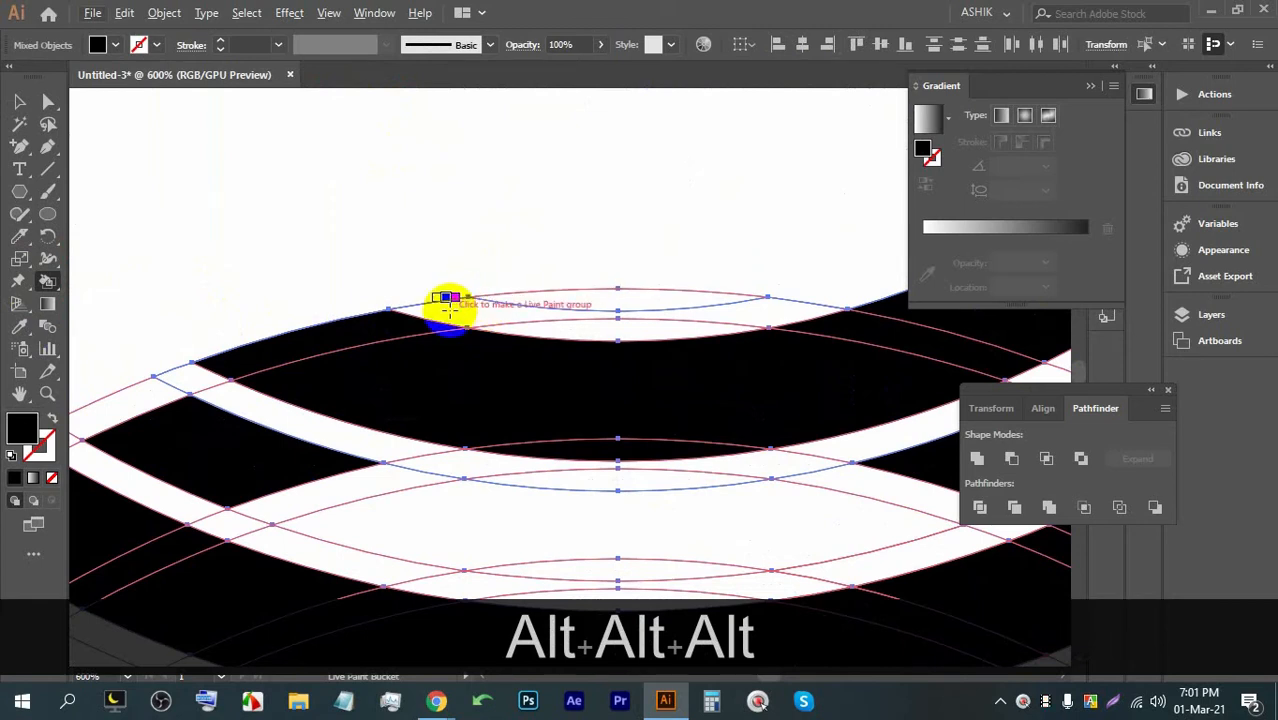
pyautogui.scroll(-1, 222, 249)
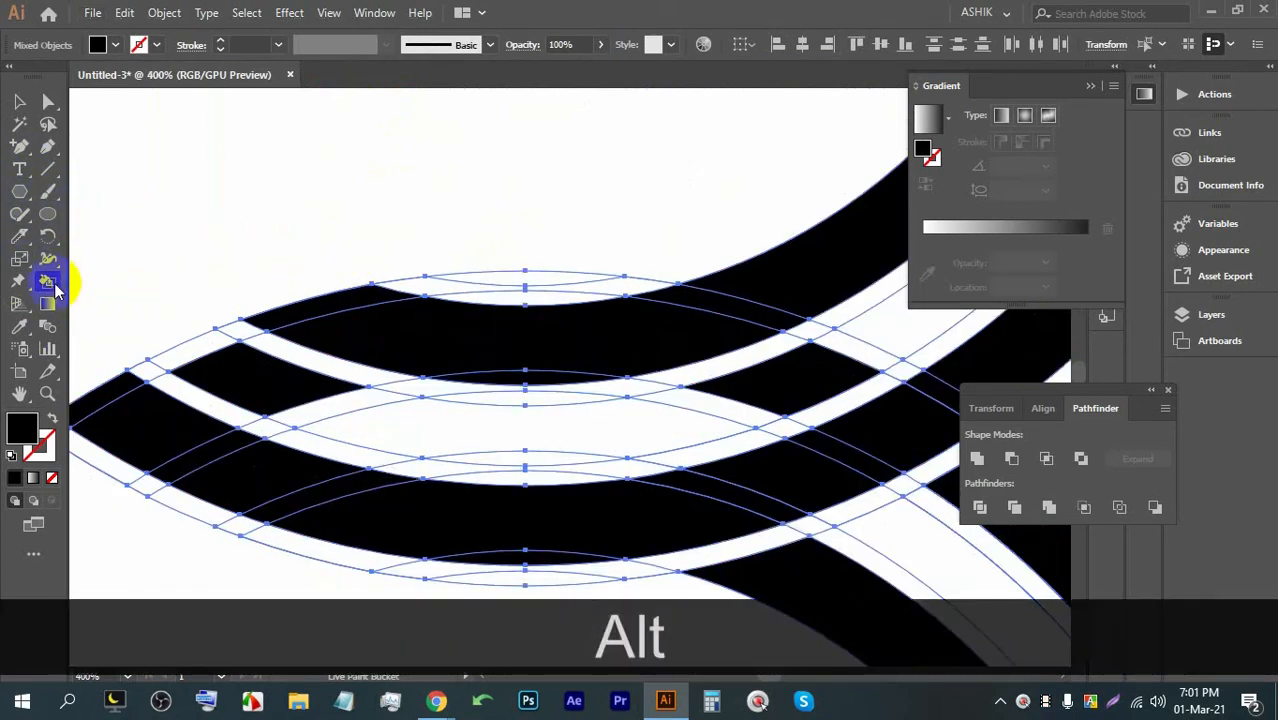
pyautogui.click(48, 281)
pyautogui.click(130, 281)
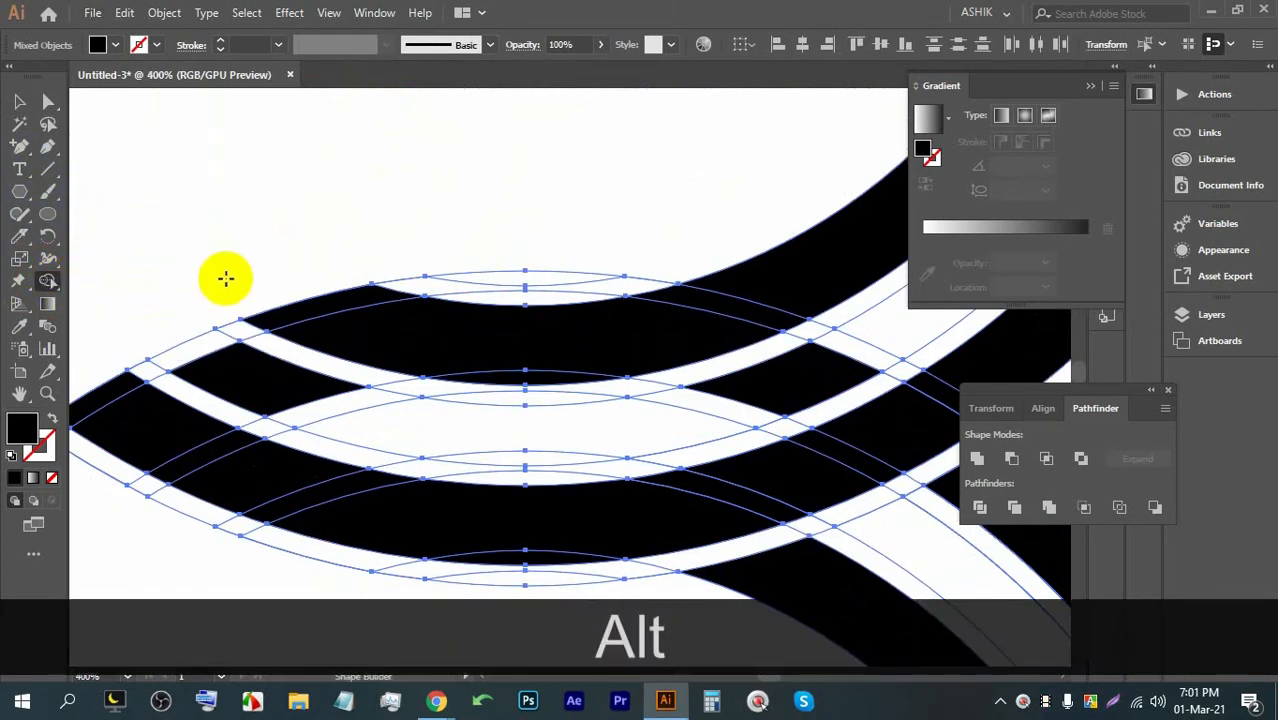
pyautogui.press('alt')
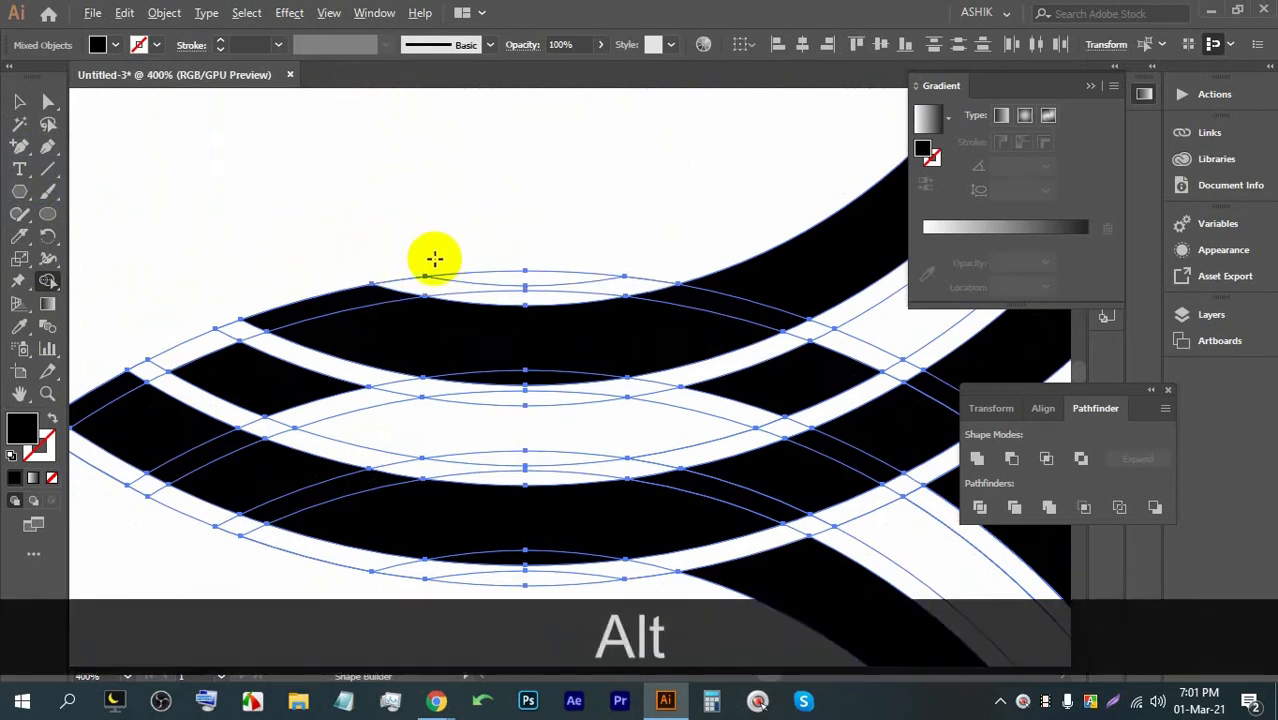
pyautogui.moveTo(358, 287)
pyautogui.mouseDown()
pyautogui.moveTo(416, 292)
pyautogui.moveTo(261, 311)
pyautogui.moveTo(222, 337)
pyautogui.moveTo(493, 265)
pyautogui.moveTo(410, 292)
pyautogui.mouseUp()
pyautogui.press('alt')
pyautogui.moveTo(614, 236); pyautogui.dragTo(183, 405)
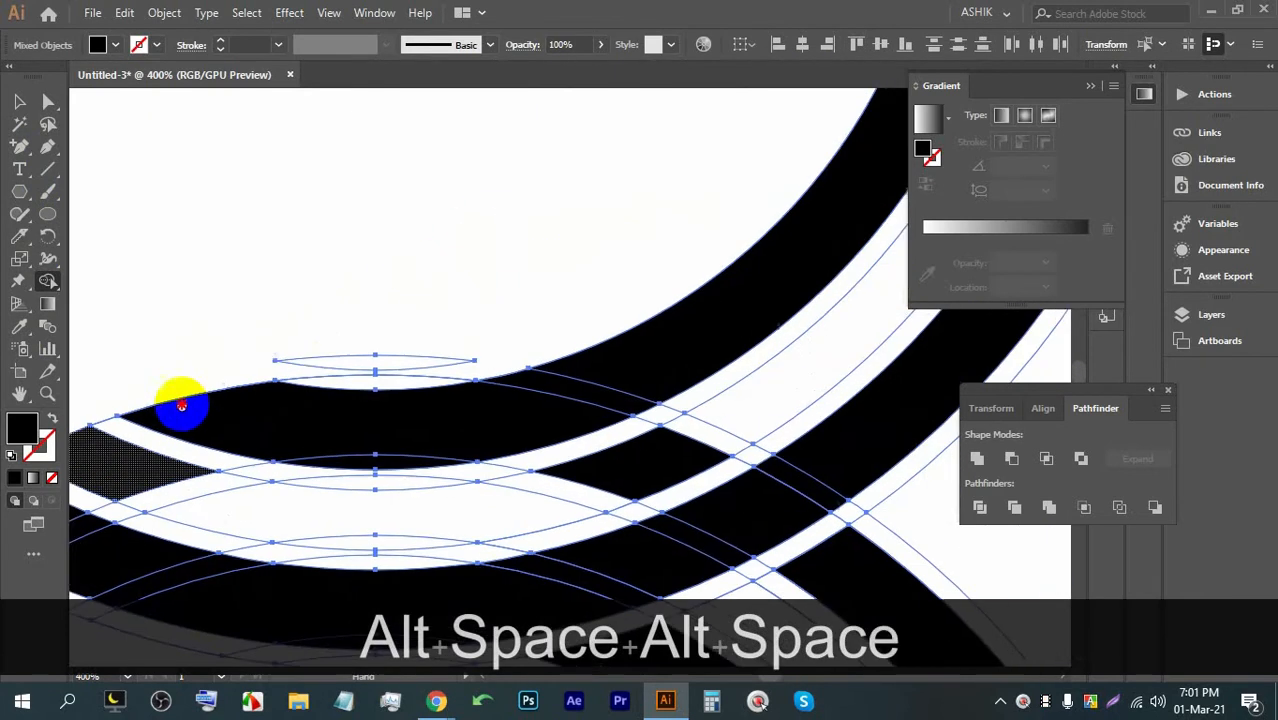
pyautogui.moveTo(231, 345); pyautogui.dragTo(361, 362)
# Step: Examine the band crossings and outlines on the star's lower and right petals, and clear the selection
pyautogui.scroll(-5, 308, 296)
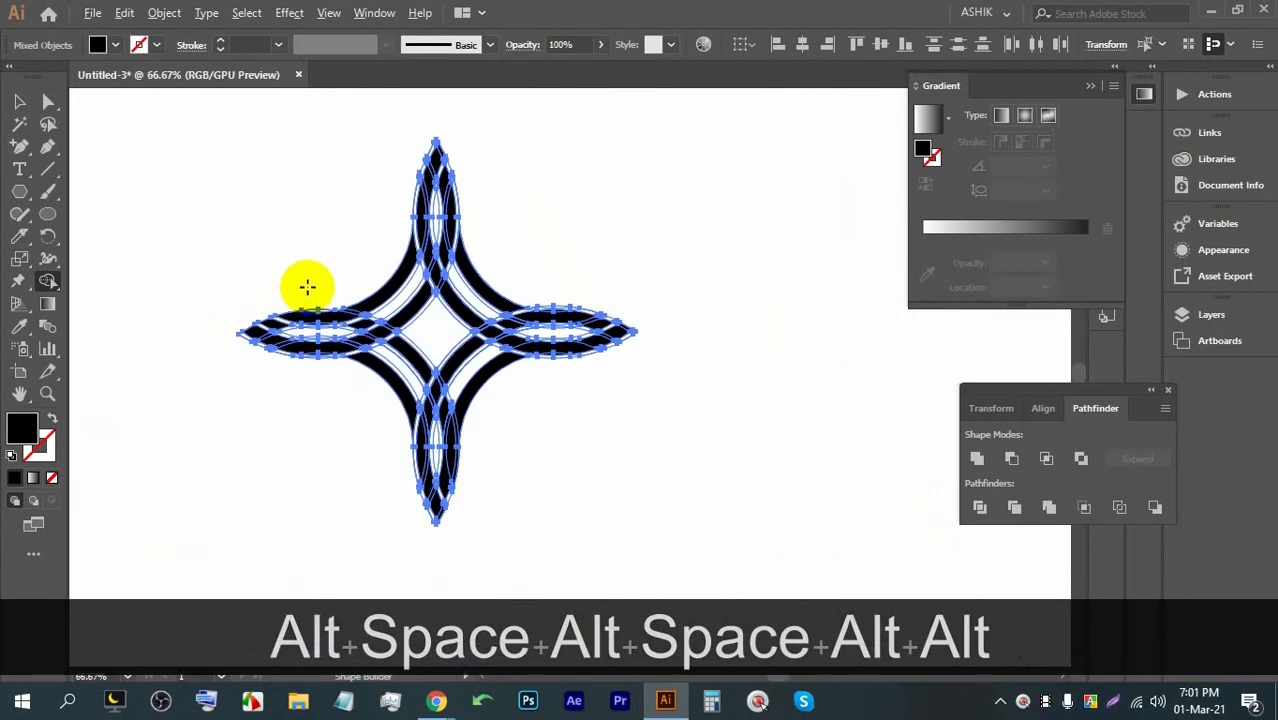
pyautogui.scroll(4, 441, 490)
pyautogui.moveTo(362, 574)
pyautogui.mouseDown()
pyautogui.moveTo(399, 437)
pyautogui.moveTo(463, 496)
pyautogui.mouseUp()
pyautogui.scroll(1, 458, 505)
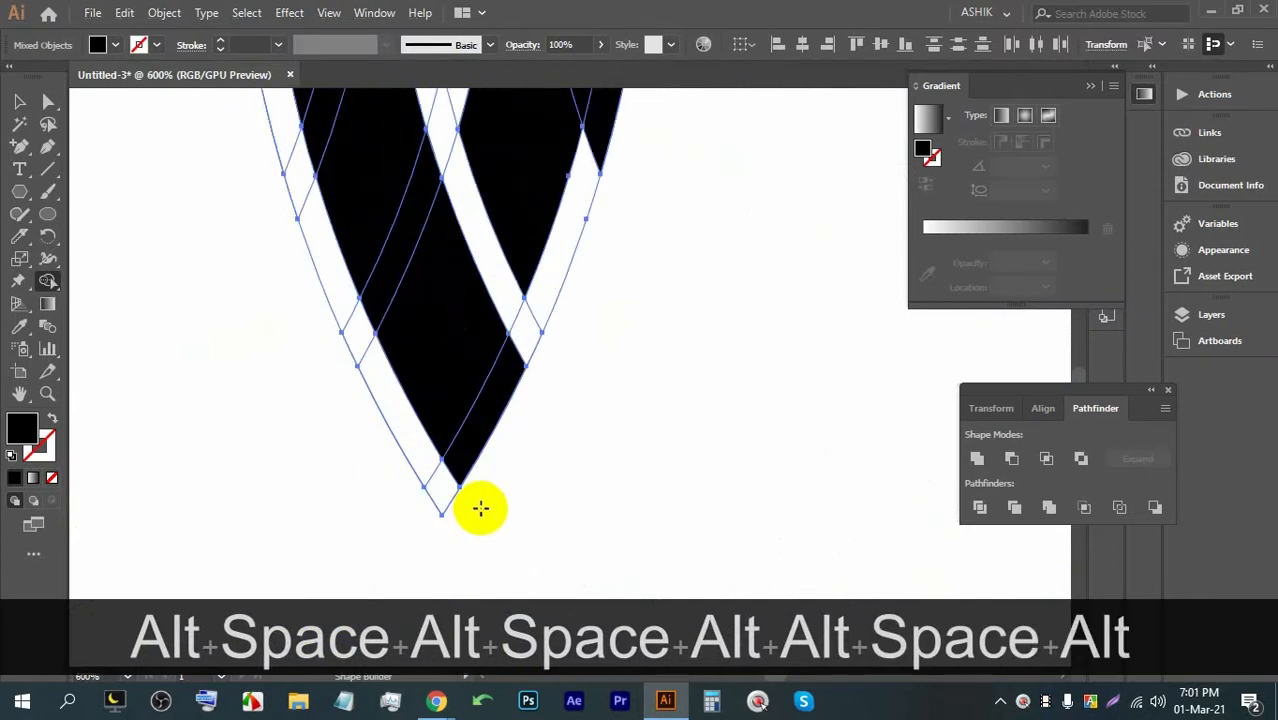
pyautogui.scroll(-5, 479, 470)
pyautogui.scroll(3, 633, 277)
pyautogui.scroll(-2, 722, 343)
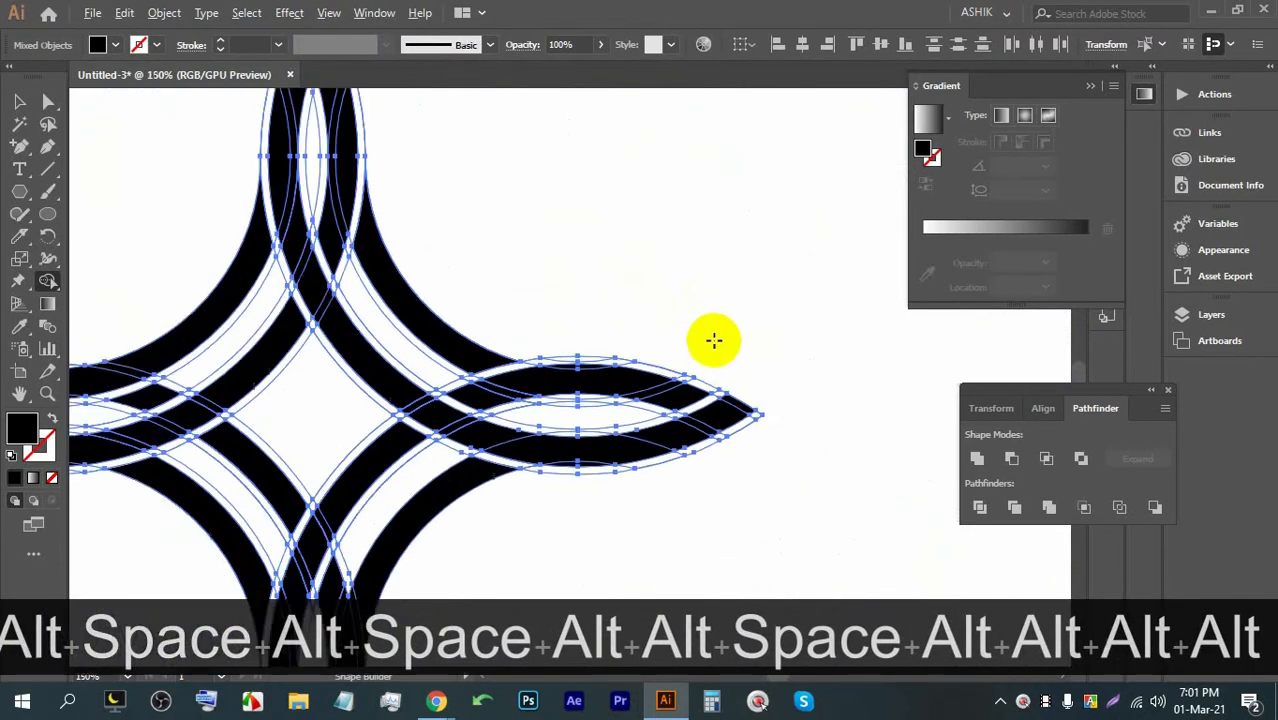
pyautogui.scroll(2, 599, 497)
pyautogui.moveTo(370, 562); pyautogui.dragTo(456, 328)
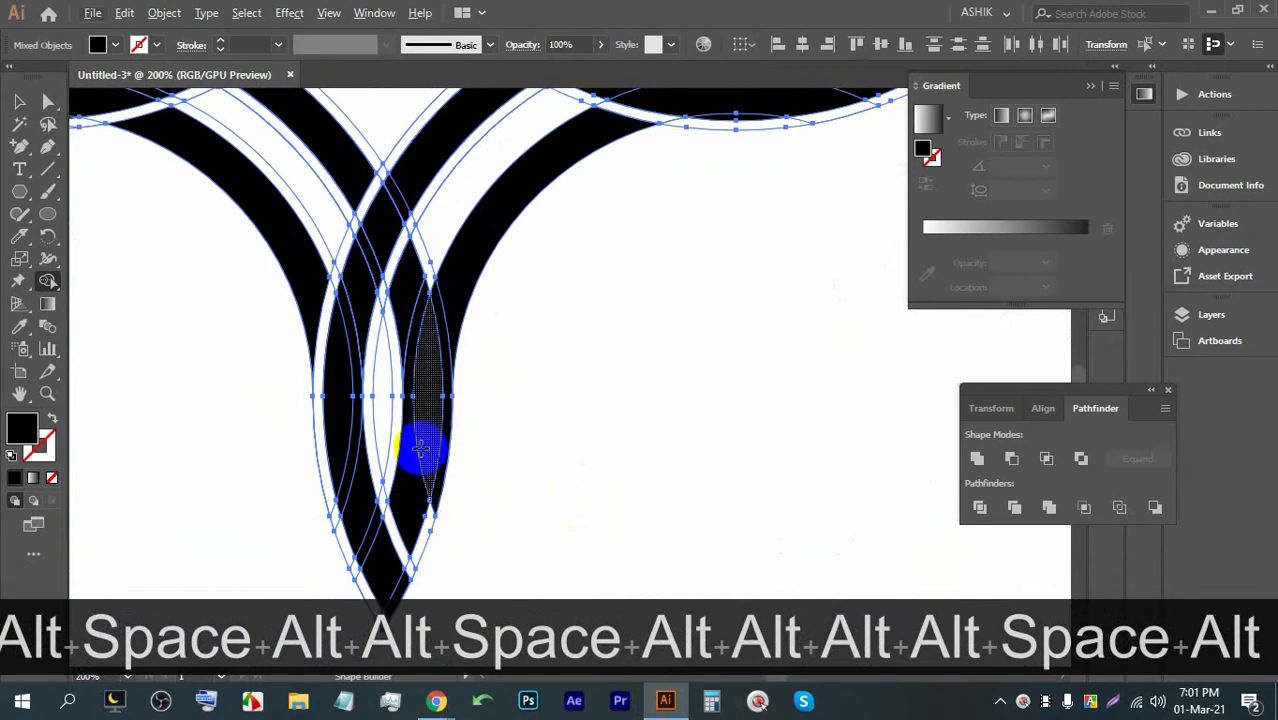
pyautogui.scroll(-3, 424, 420)
pyautogui.click(20, 101)
pyautogui.click(775, 345)
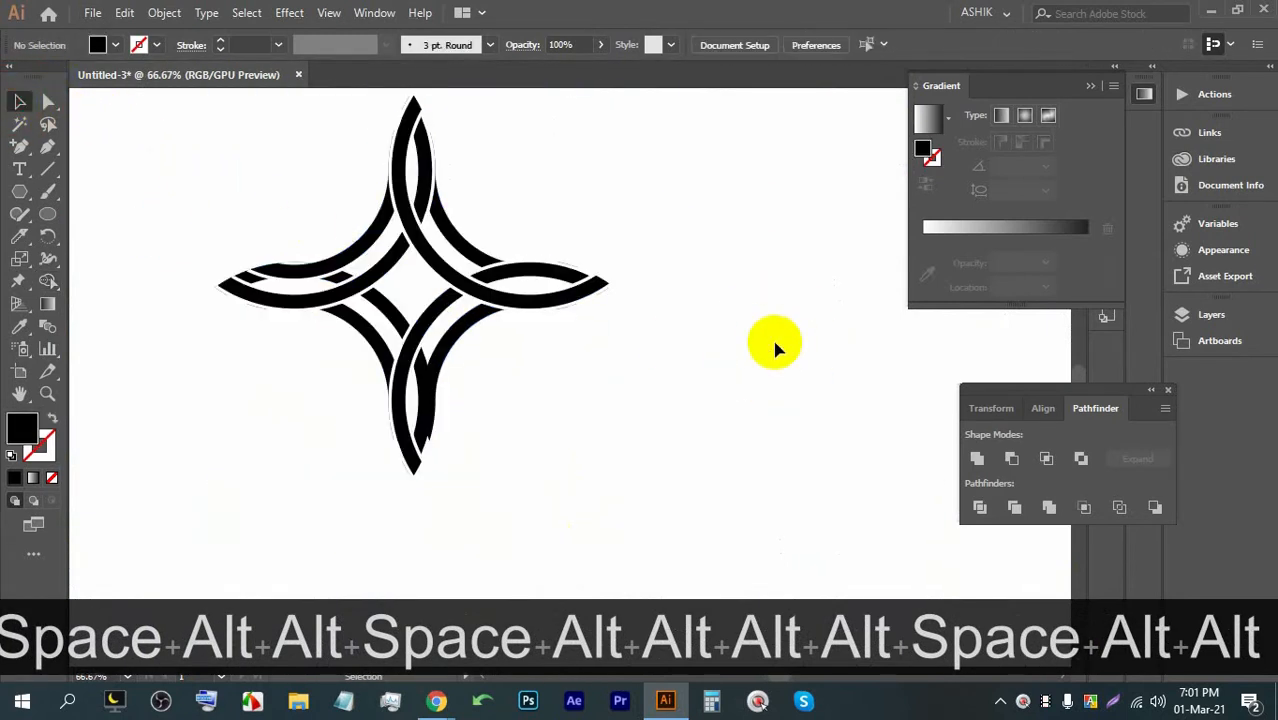
# Step: Inspect the overlapping band pieces and white outlines around the tip of the star's lower petal
pyautogui.scroll(4, 640, 400)
pyautogui.moveTo(234, 432); pyautogui.dragTo(791, 348)
pyautogui.moveTo(571, 500); pyautogui.dragTo(248, 336)
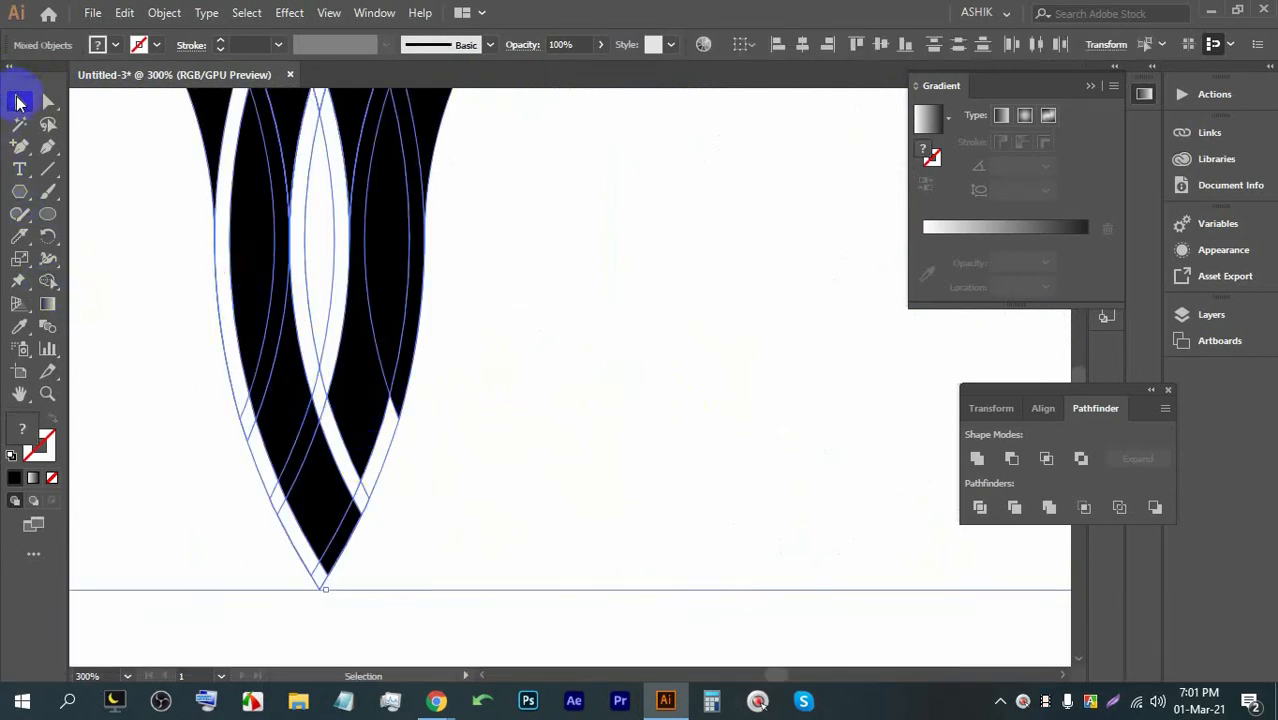
pyautogui.click(658, 334)
pyautogui.click(387, 438)
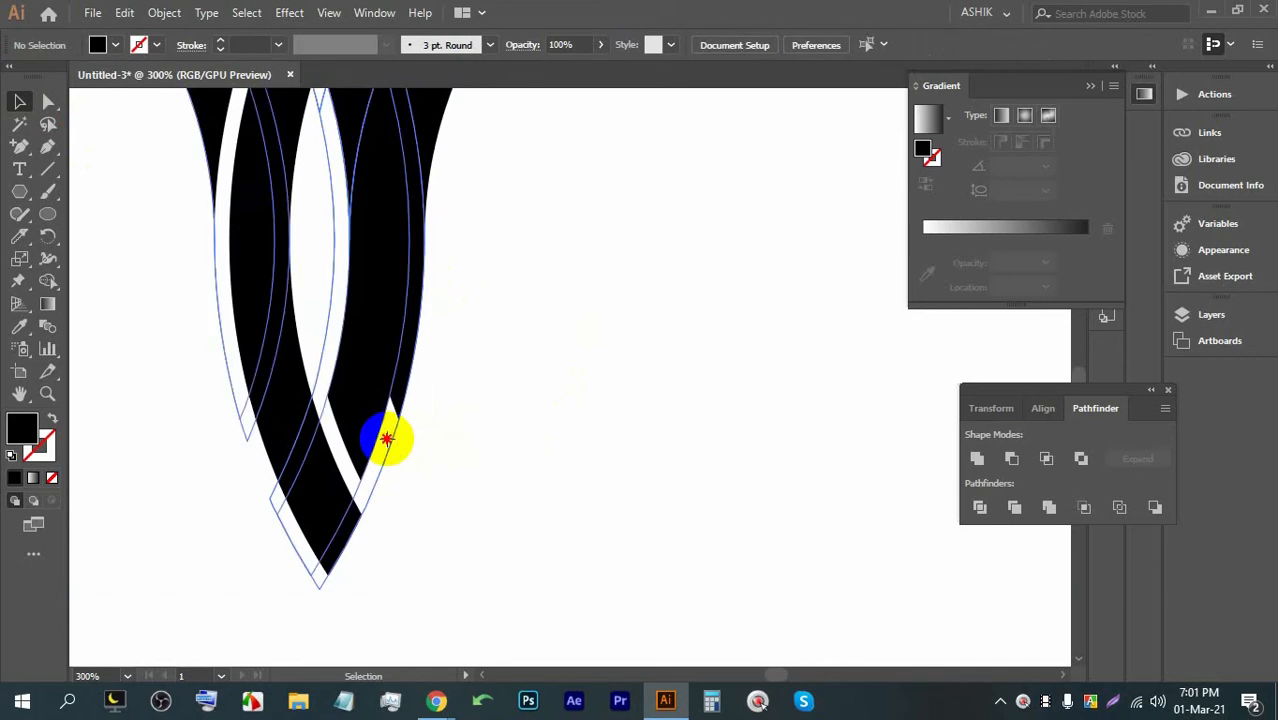
pyautogui.keyDown('alt'); pyautogui.scroll(-2, 400, 434); pyautogui.keyUp('alt')
pyautogui.keyDown('alt'); pyautogui.scroll(2, 353, 462); pyautogui.keyUp('alt')
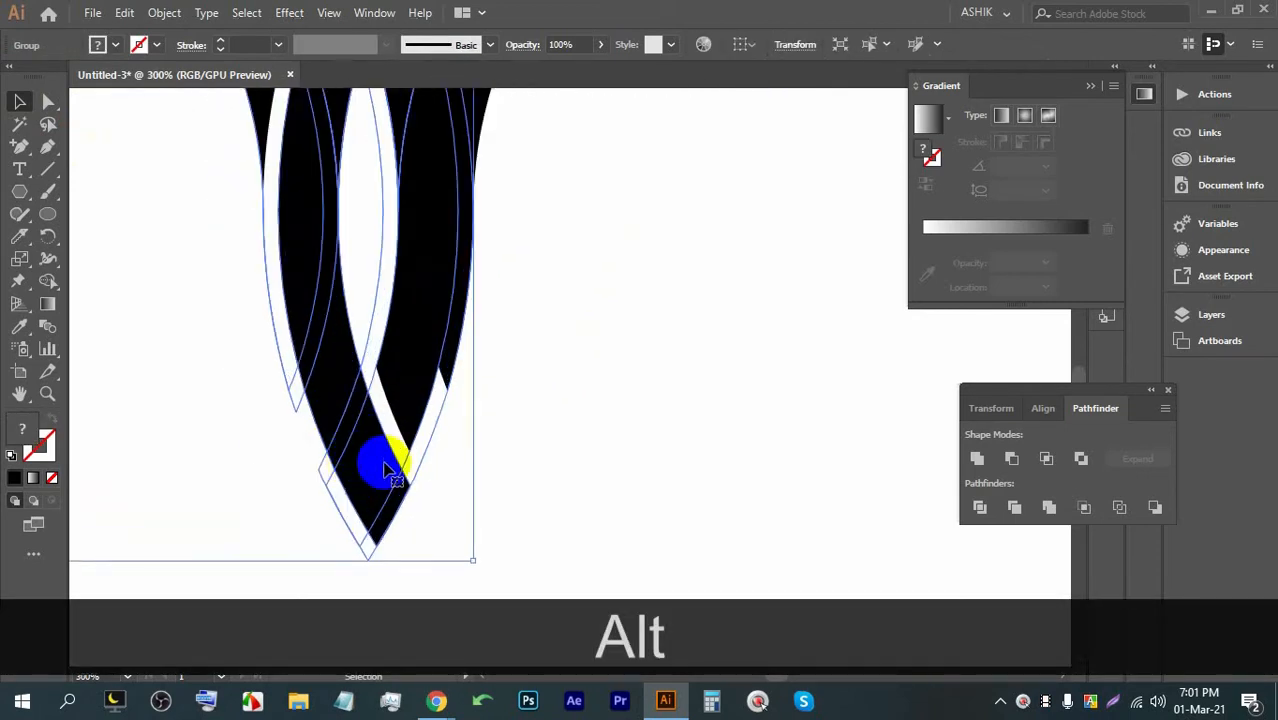
pyautogui.moveTo(411, 474); pyautogui.dragTo(448, 397)
pyautogui.click(549, 405)
pyautogui.keyDown('alt'); pyautogui.scroll(1, 430, 412); pyautogui.keyUp('alt')
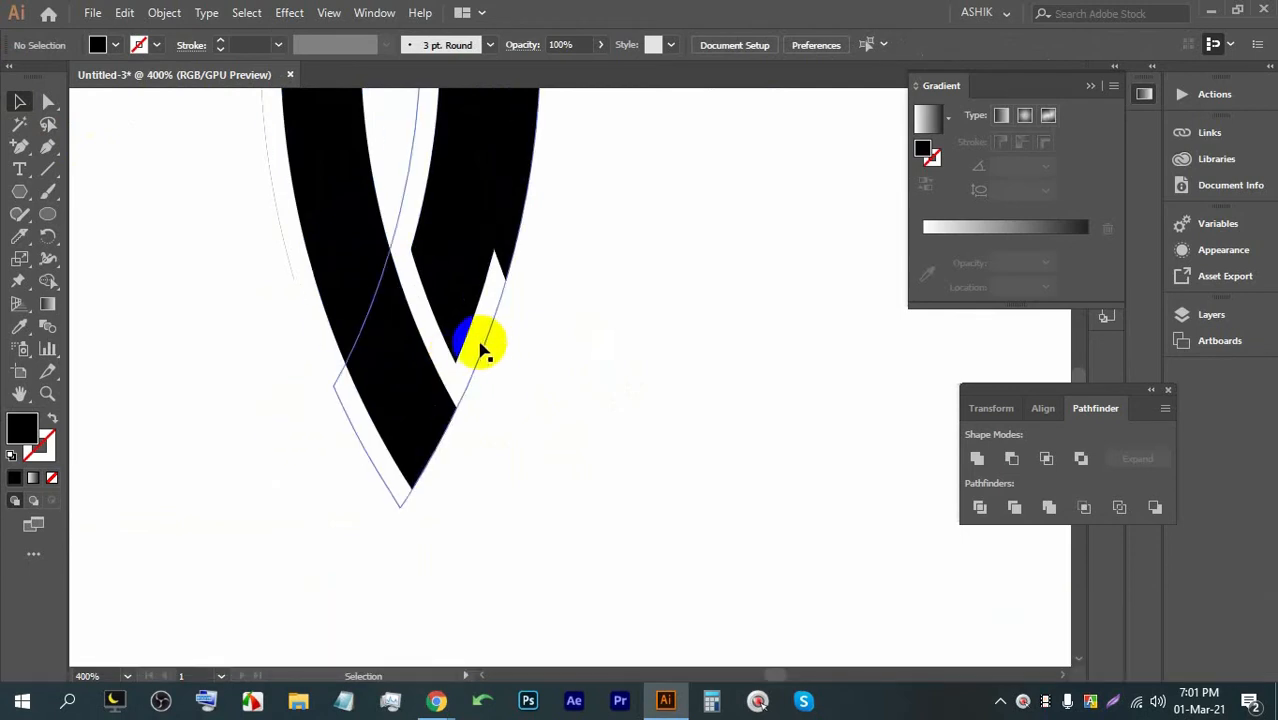
# Step: Merge the pieces along the lower petal's right edge into one black strip down to the tip with the Shape Builder
pyautogui.keyDown('alt'); pyautogui.scroll(-4, 479, 347); pyautogui.keyUp('alt')
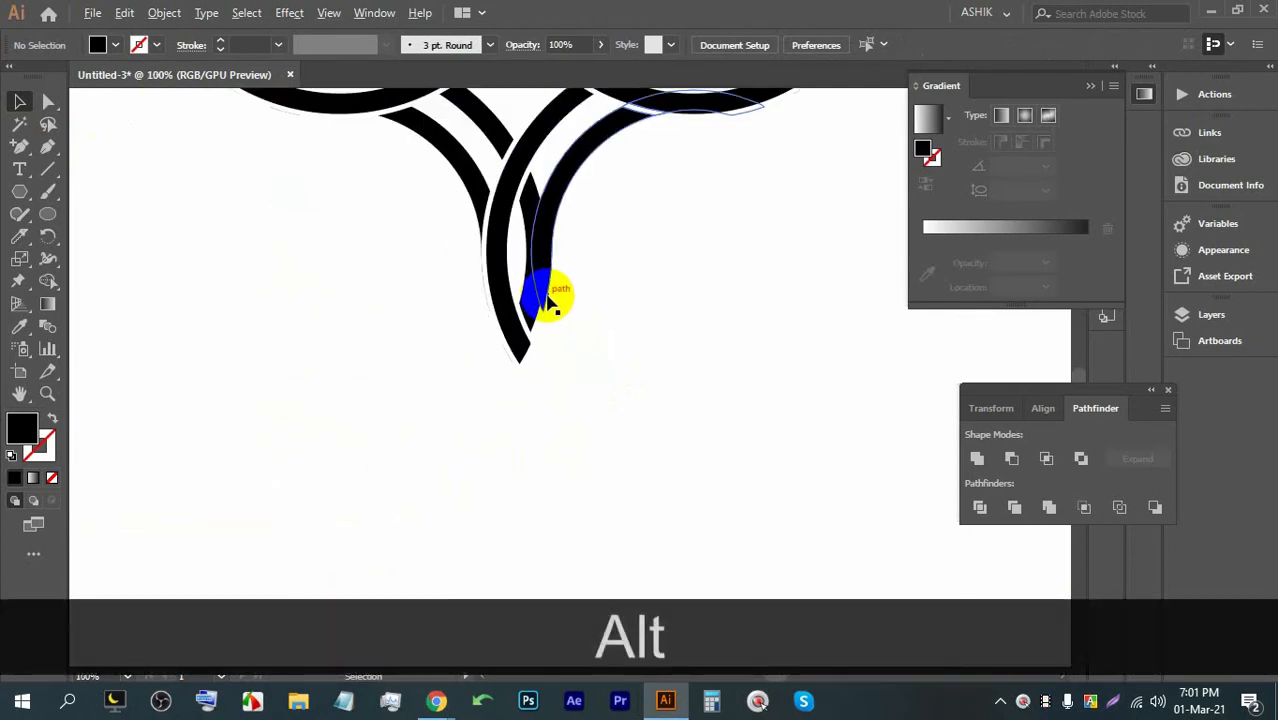
pyautogui.keyDown('alt'); pyautogui.scroll(1, 551, 291); pyautogui.keyUp('alt')
pyautogui.keyDown('alt'); pyautogui.scroll(2, 541, 308); pyautogui.keyUp('alt')
pyautogui.moveTo(590, 395); pyautogui.dragTo(480, 380)
pyautogui.keyDown('alt'); pyautogui.scroll(2, 480, 392); pyautogui.keyUp('alt')
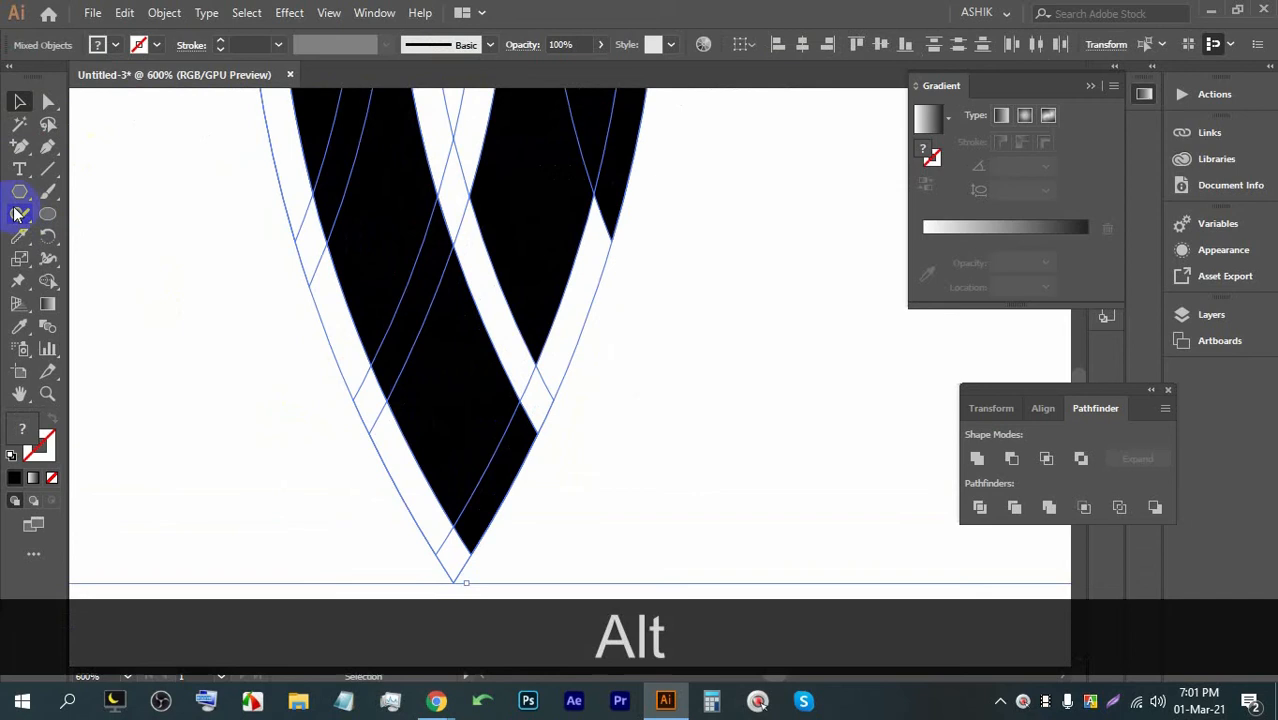
pyautogui.click(47, 277)
pyautogui.moveTo(613, 188)
pyautogui.mouseDown()
pyautogui.moveTo(549, 396)
pyautogui.moveTo(519, 442)
pyautogui.mouseUp()
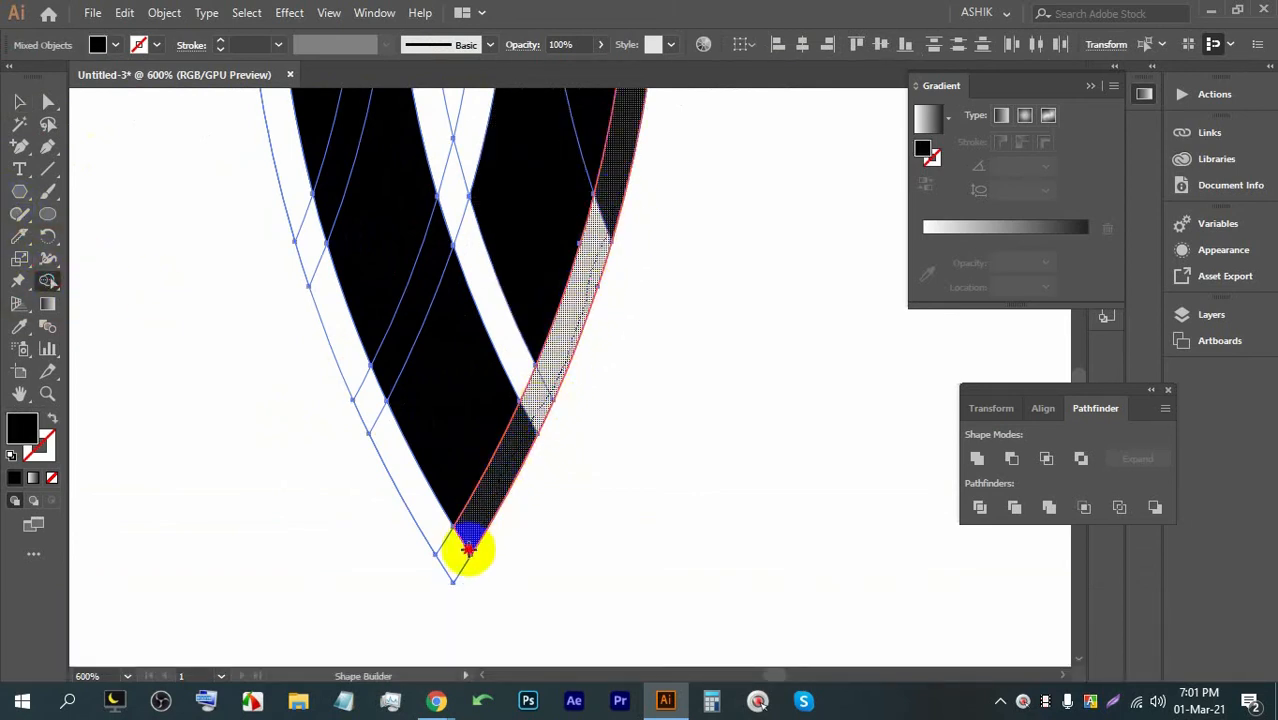
pyautogui.moveTo(450, 563); pyautogui.dragTo(452, 560)
pyautogui.keyDown('alt'); pyautogui.scroll(-4, 522, 442); pyautogui.keyUp('alt')
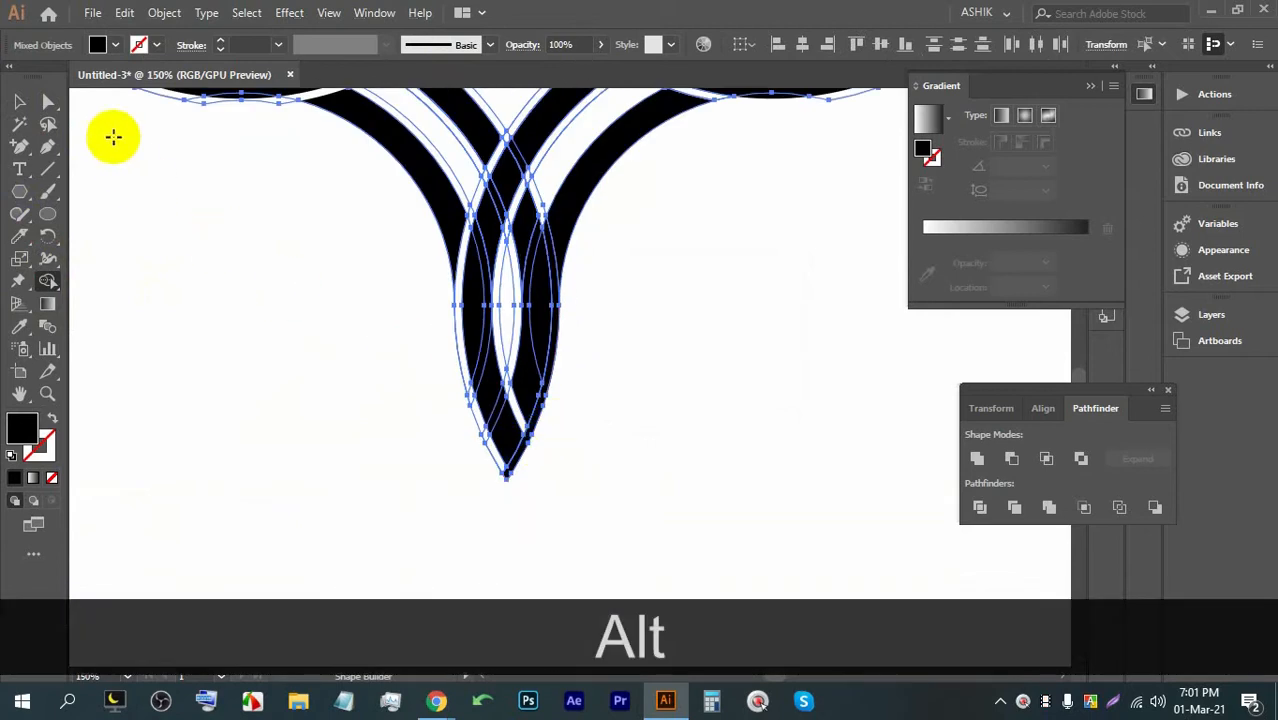
pyautogui.click(18, 102)
pyautogui.click(685, 323)
pyautogui.keyDown('alt'); pyautogui.scroll(-2, 685, 323); pyautogui.keyUp('alt')
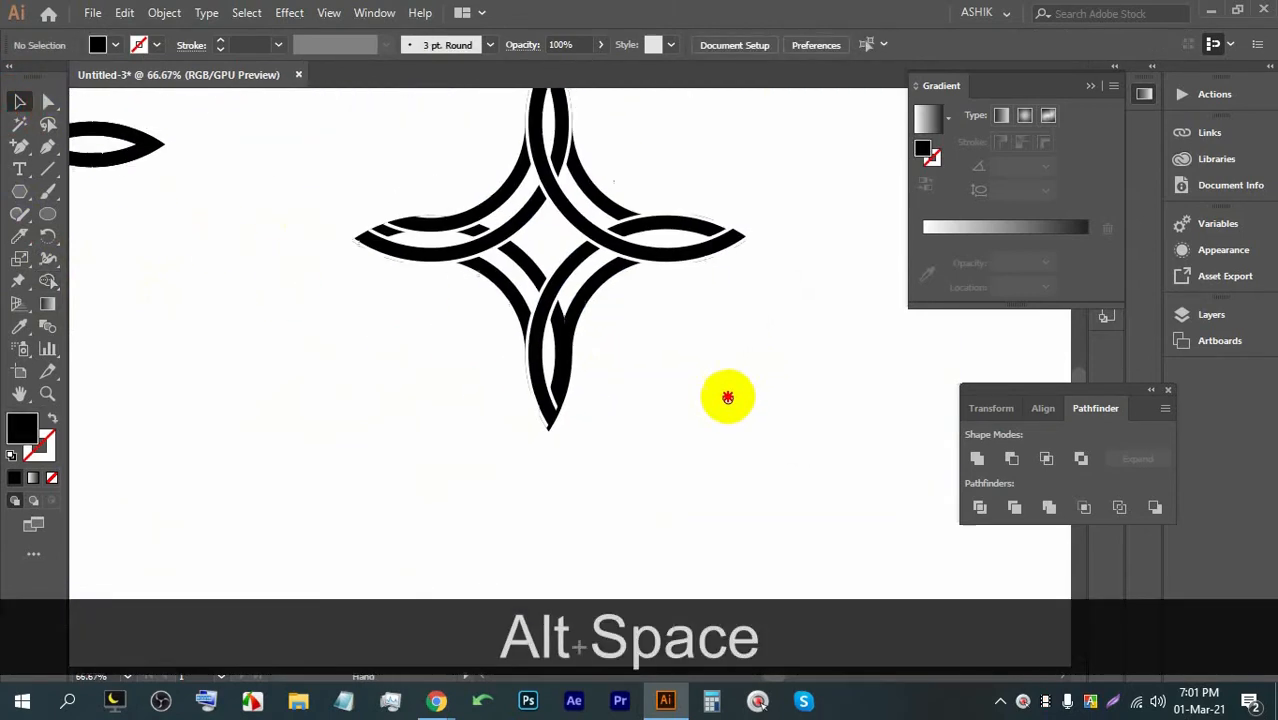
# Step: Duplicate the original 16 pt stroked star and place the copy below it on the artboard
pyautogui.keyDown('alt'); pyautogui.scroll(-2, 732, 368); pyautogui.keyUp('alt')
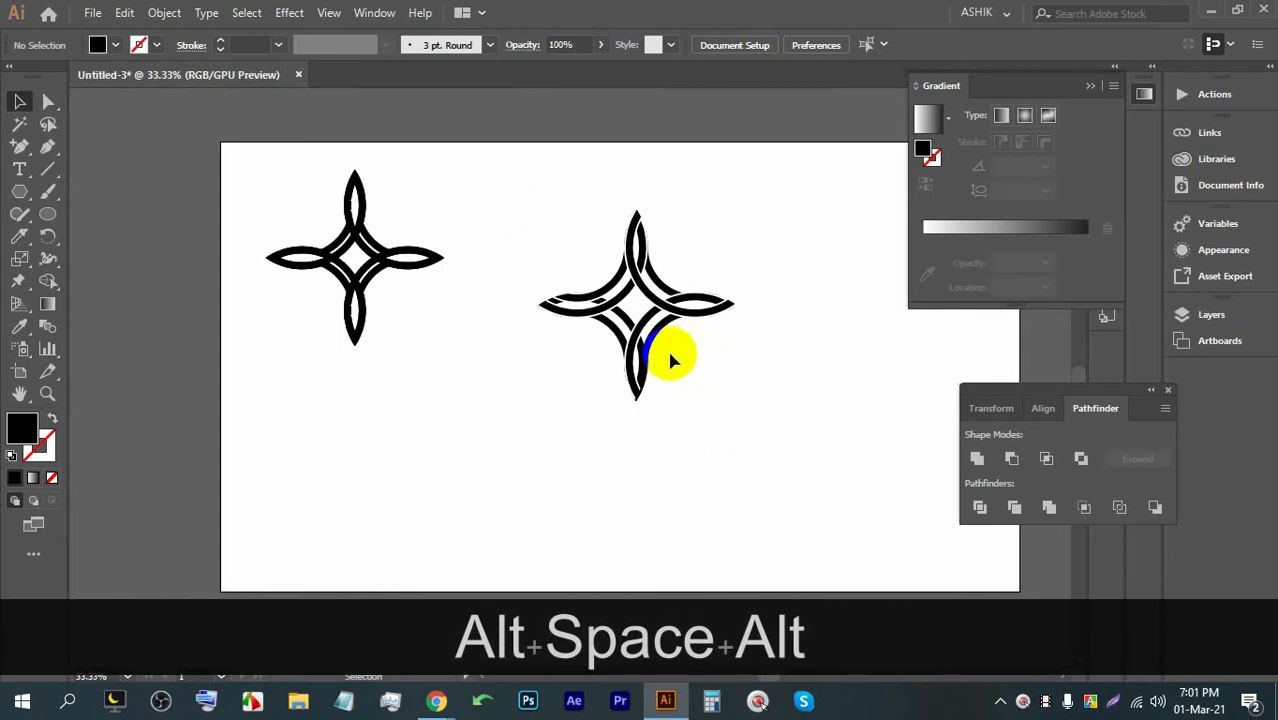
pyautogui.click(302, 190)
pyautogui.keyDown('alt'); pyautogui.moveTo(352, 225); pyautogui.dragTo(432, 409); pyautogui.keyUp('alt')
pyautogui.keyDown('alt'); pyautogui.scroll(3, 440, 530); pyautogui.keyUp('alt')
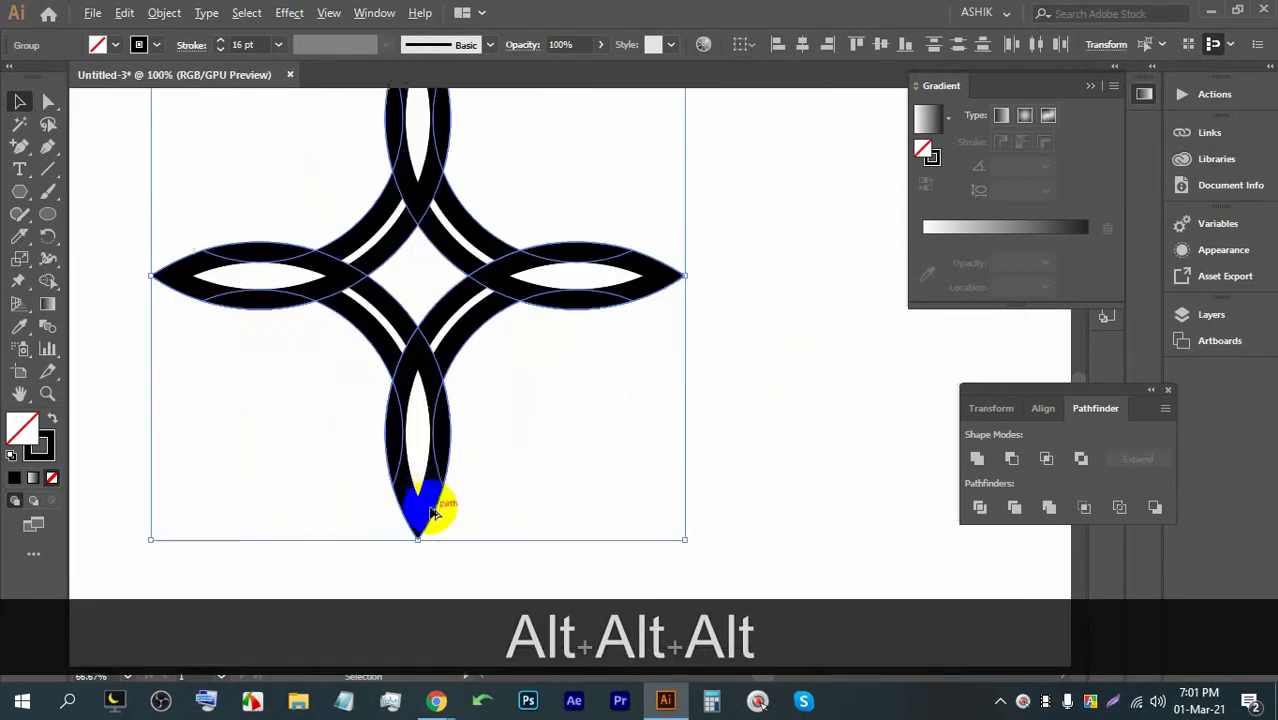
pyautogui.scroll(2, 455, 411)
pyautogui.keyDown('alt'); pyautogui.scroll(-2, 686, 412); pyautogui.keyUp('alt')
pyautogui.moveTo(710, 479); pyautogui.dragTo(437, 318)
pyautogui.keyDown('alt'); pyautogui.scroll(1, 584, 367); pyautogui.keyUp('alt')
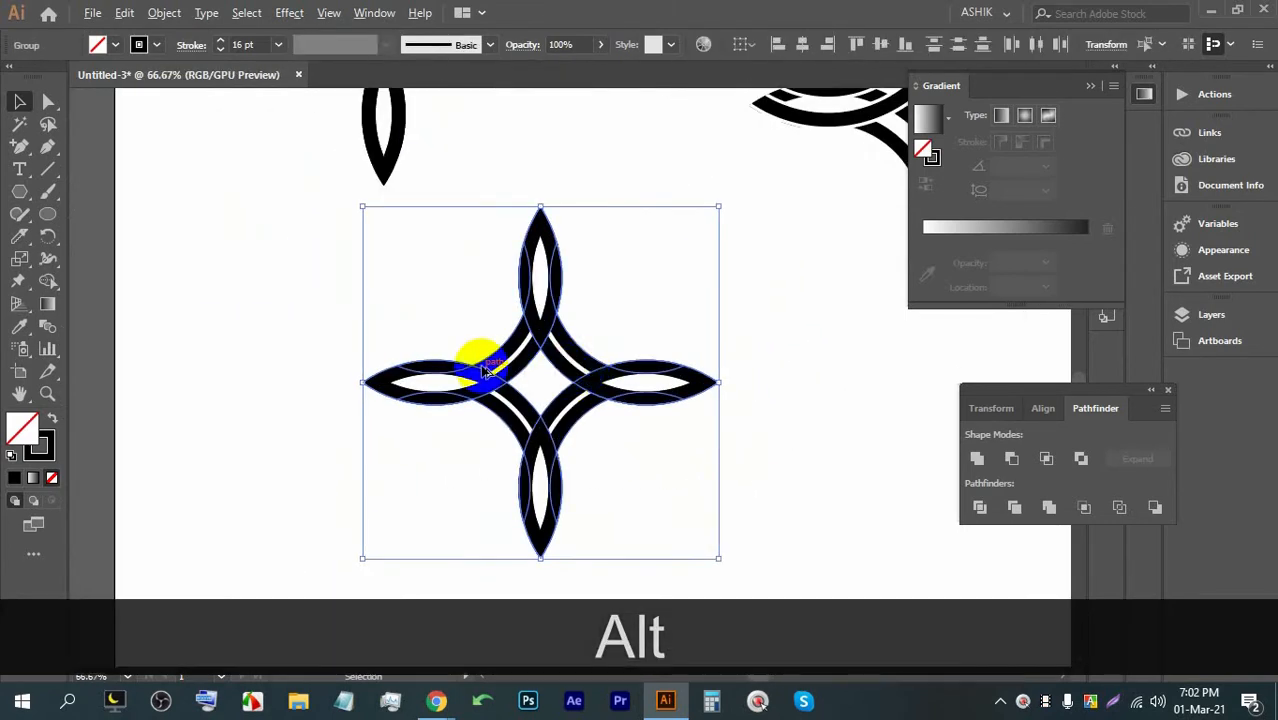
# Step: Remove all four petals from the copied star with the Shape Builder, leaving only the four curved centre pieces
pyautogui.keyDown('alt'); pyautogui.scroll(1, 479, 357); pyautogui.keyUp('alt')
pyautogui.click(48, 281)
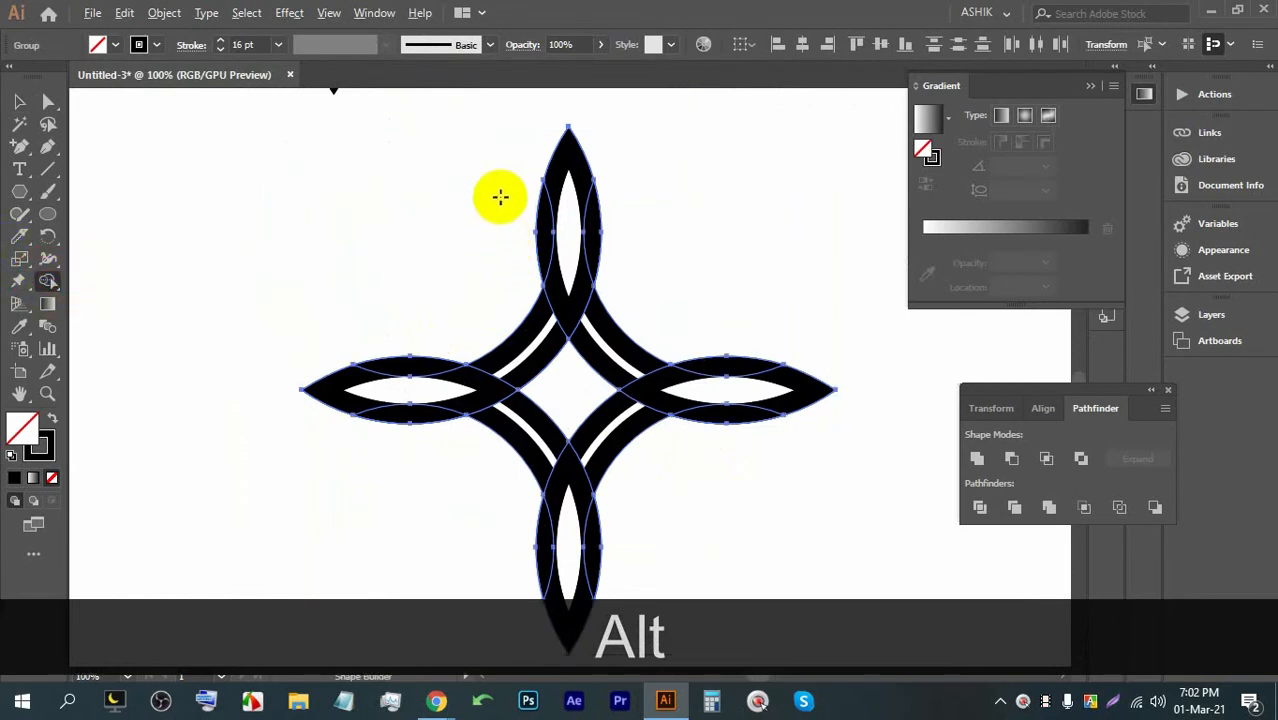
pyautogui.keyDown('alt'); pyautogui.moveTo(470, 170); pyautogui.dragTo(622, 223); pyautogui.keyUp('alt')
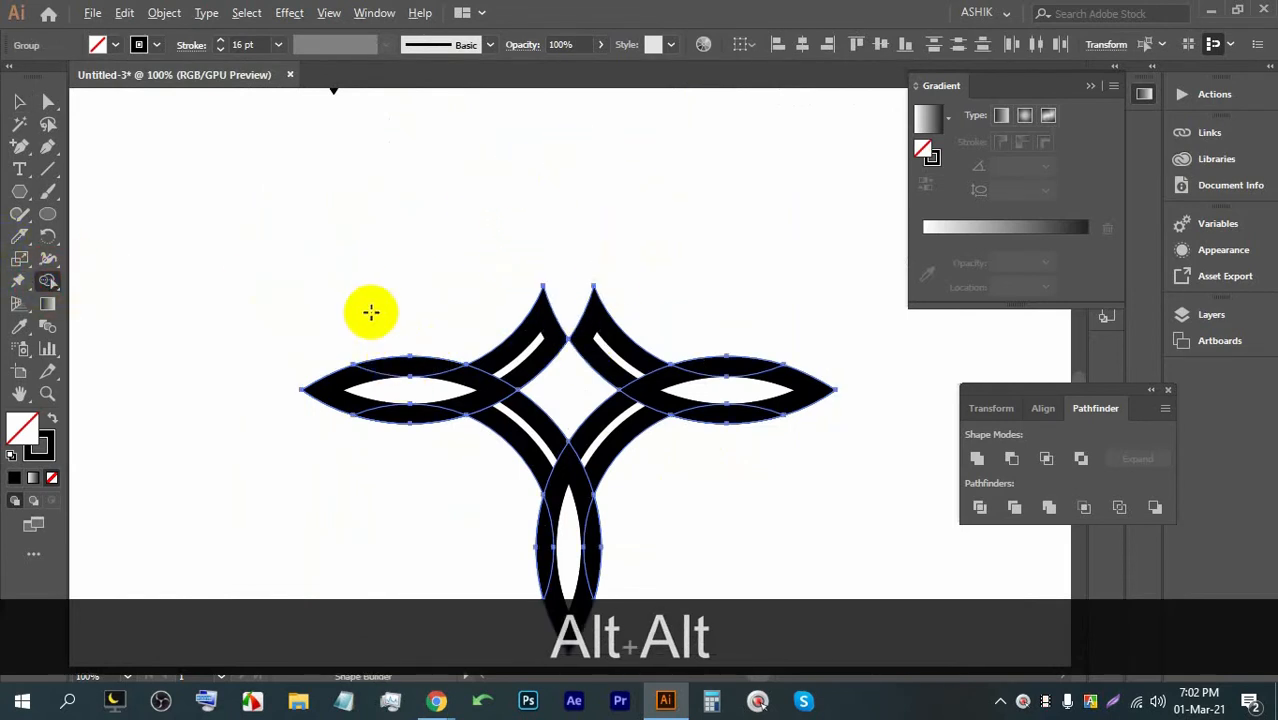
pyautogui.keyDown('alt'); pyautogui.moveTo(371, 309); pyautogui.dragTo(430, 461); pyautogui.keyUp('alt')
pyautogui.keyDown('alt'); pyautogui.moveTo(471, 568); pyautogui.dragTo(636, 575); pyautogui.keyUp('alt')
pyautogui.moveTo(721, 452)
pyautogui.keyDown('alt'); pyautogui.mouseDown()
pyautogui.moveTo(762, 318)
pyautogui.moveTo(770, 337)
pyautogui.mouseUp(); pyautogui.keyUp('alt')
pyautogui.keyDown('alt'); pyautogui.scroll(-2, 685, 429); pyautogui.keyUp('alt')
pyautogui.keyDown('alt'); pyautogui.scroll(3, 719, 446); pyautogui.keyUp('alt')
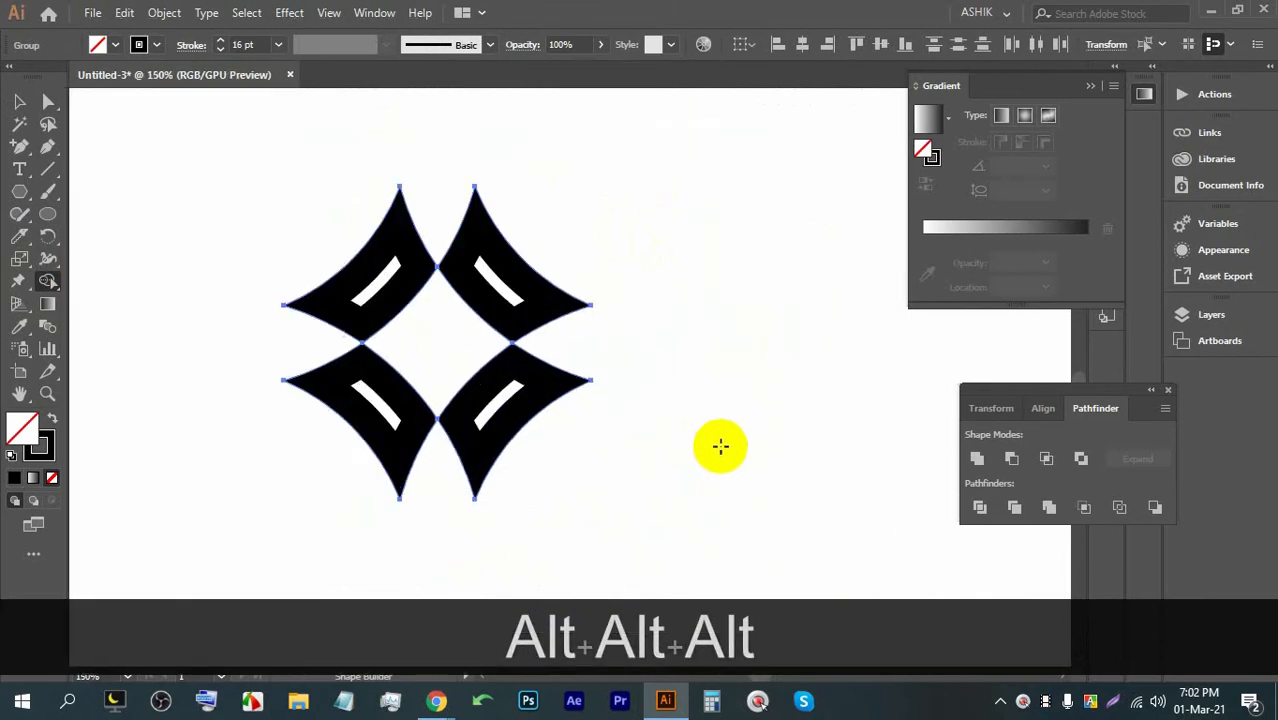
pyautogui.click(19, 101)
pyautogui.click(706, 370)
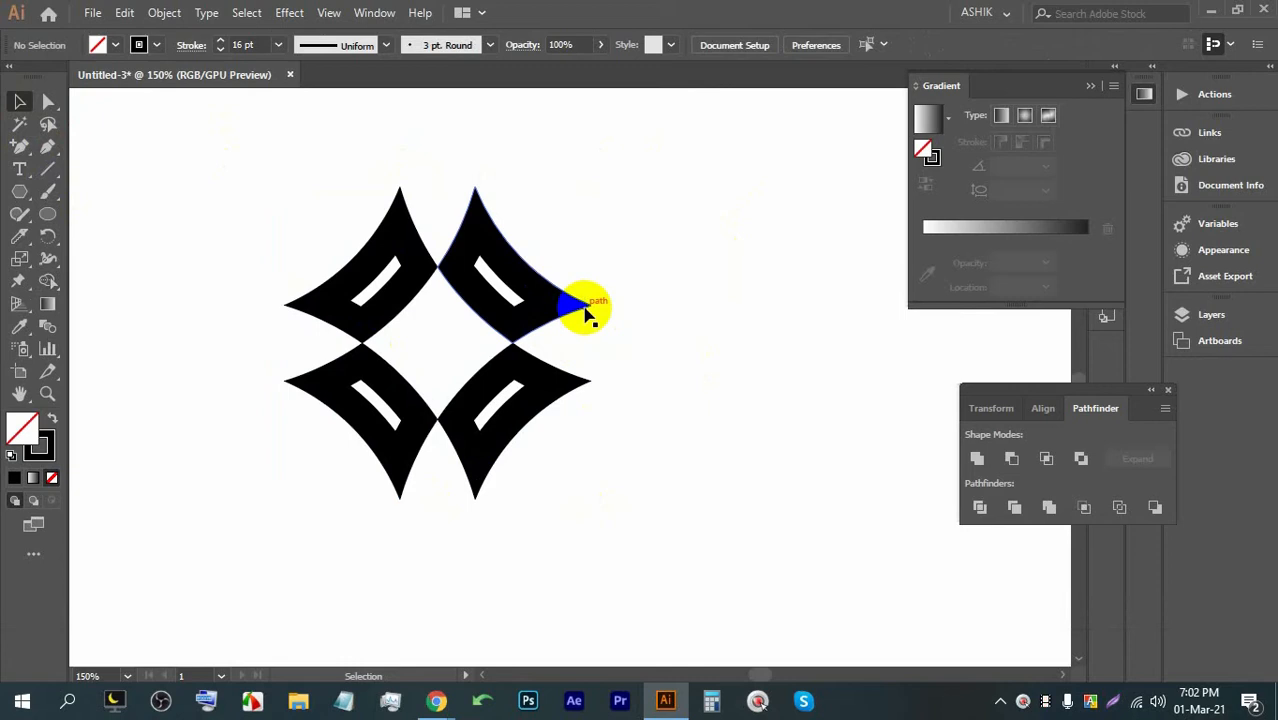
# Step: Draw an upright three-sided polygon with the Polygon tool in an empty area of the artboard
pyautogui.scroll(-6, 329, 268)
pyautogui.scroll(4, 455, 268)
pyautogui.moveTo(720, 268); pyautogui.dragTo(232, 250)
pyautogui.scroll(1, 232, 250)
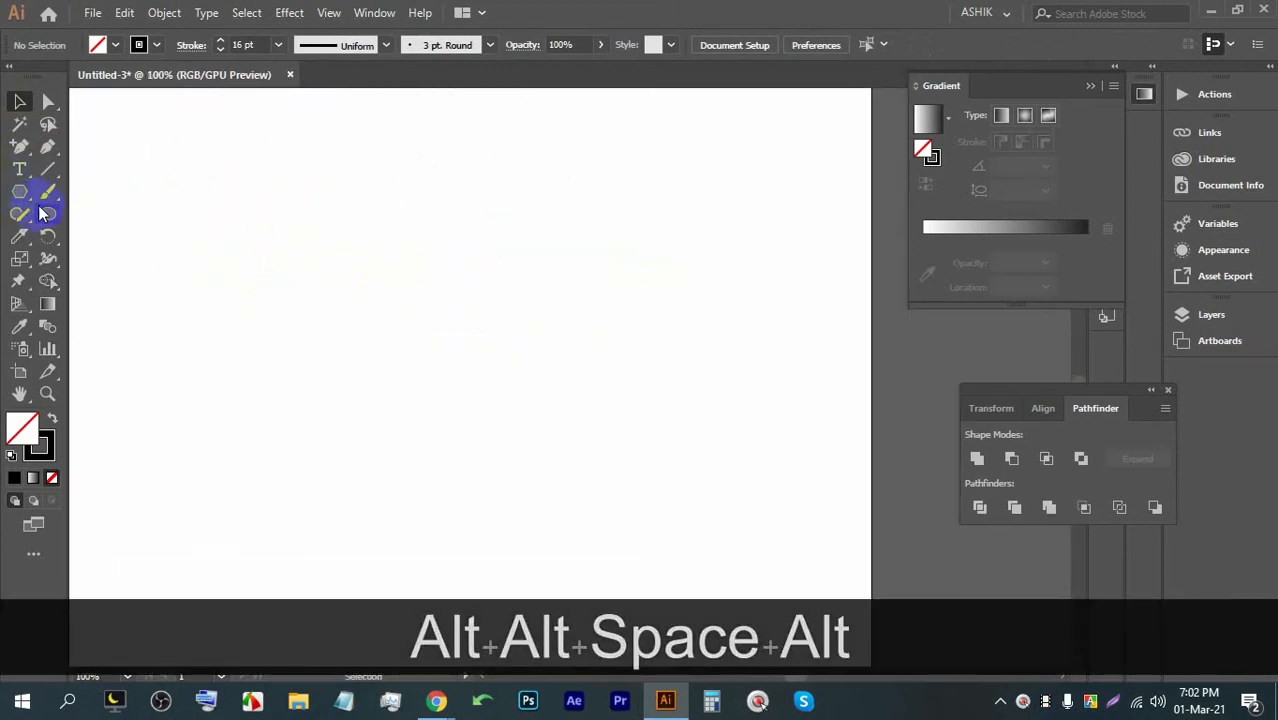
pyautogui.click(19, 196)
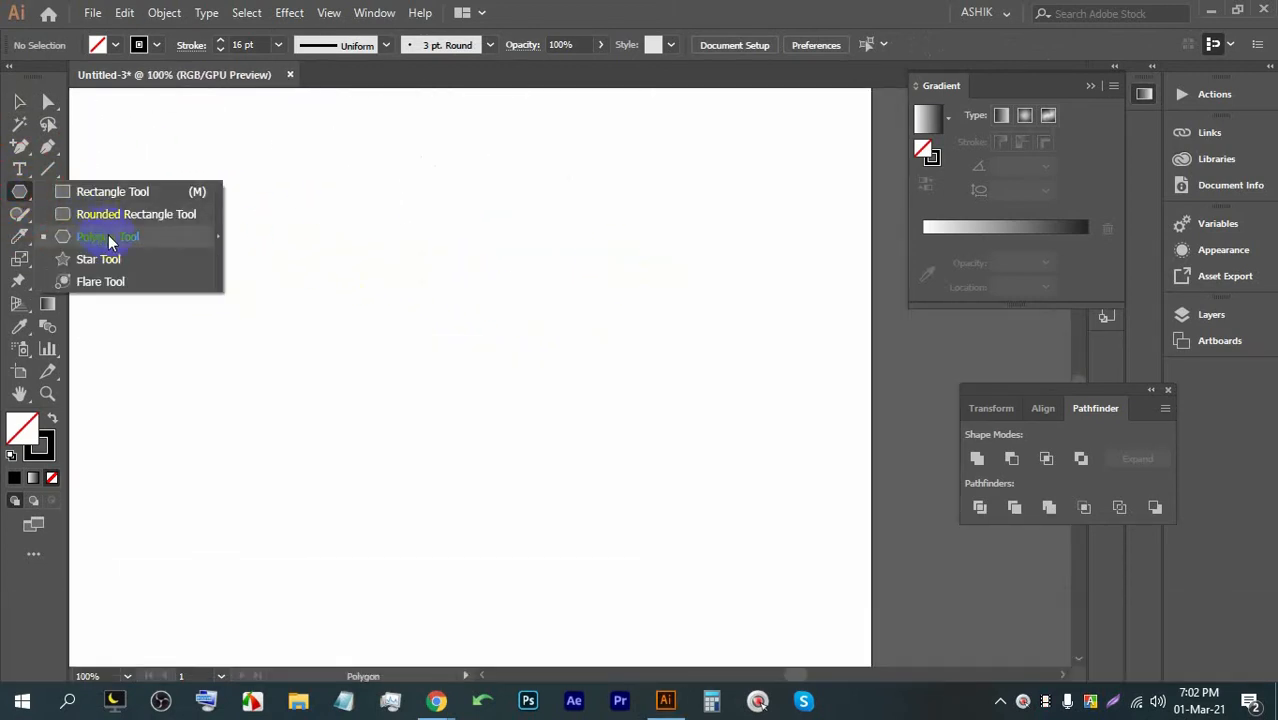
pyautogui.click(105, 258)
pyautogui.click(19, 192)
pyautogui.click(108, 238)
pyautogui.press('shift')
pyautogui.moveTo(496, 264)
pyautogui.mouseDown()
pyautogui.moveTo(536, 374)
pyautogui.moveTo(625, 322)
pyautogui.mouseUp()
pyautogui.press('Down')
pyautogui.press('Down')
pyautogui.press('Down')
pyautogui.press('shift')
# Step: Fill the triangle with solid black
pyautogui.scroll(1, 575, 177)
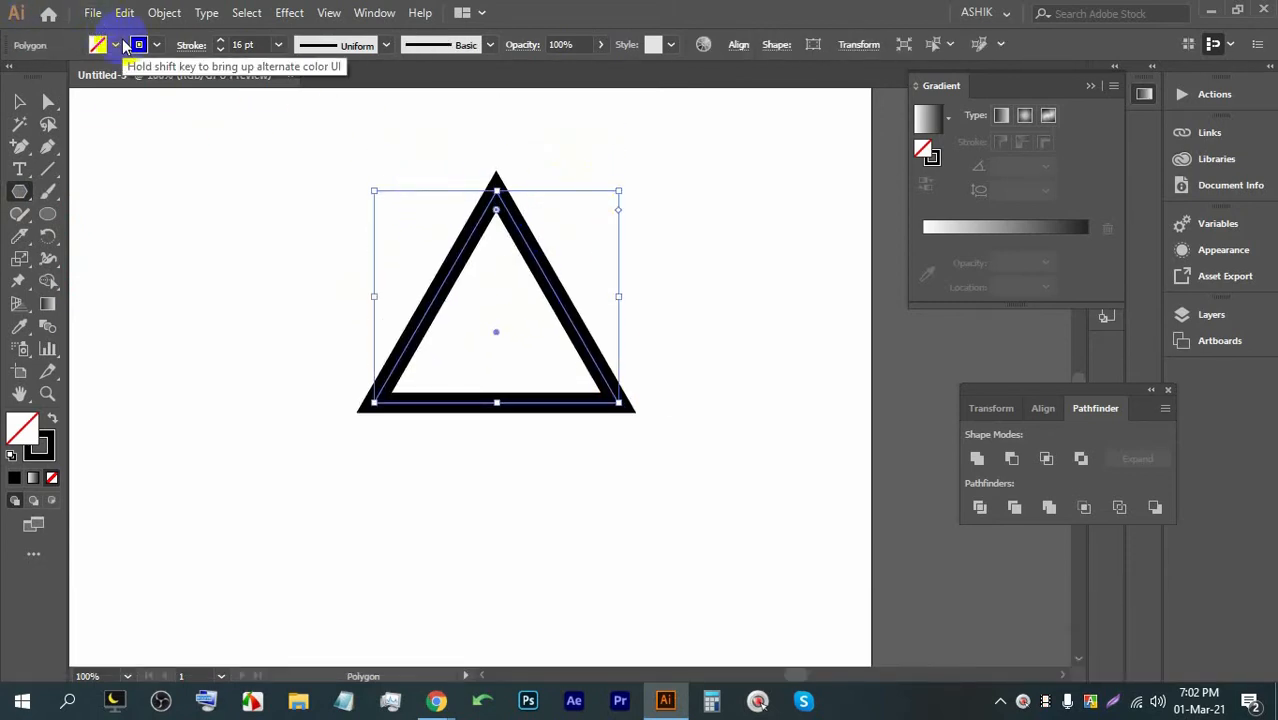
pyautogui.click(116, 45)
pyautogui.click(51, 77)
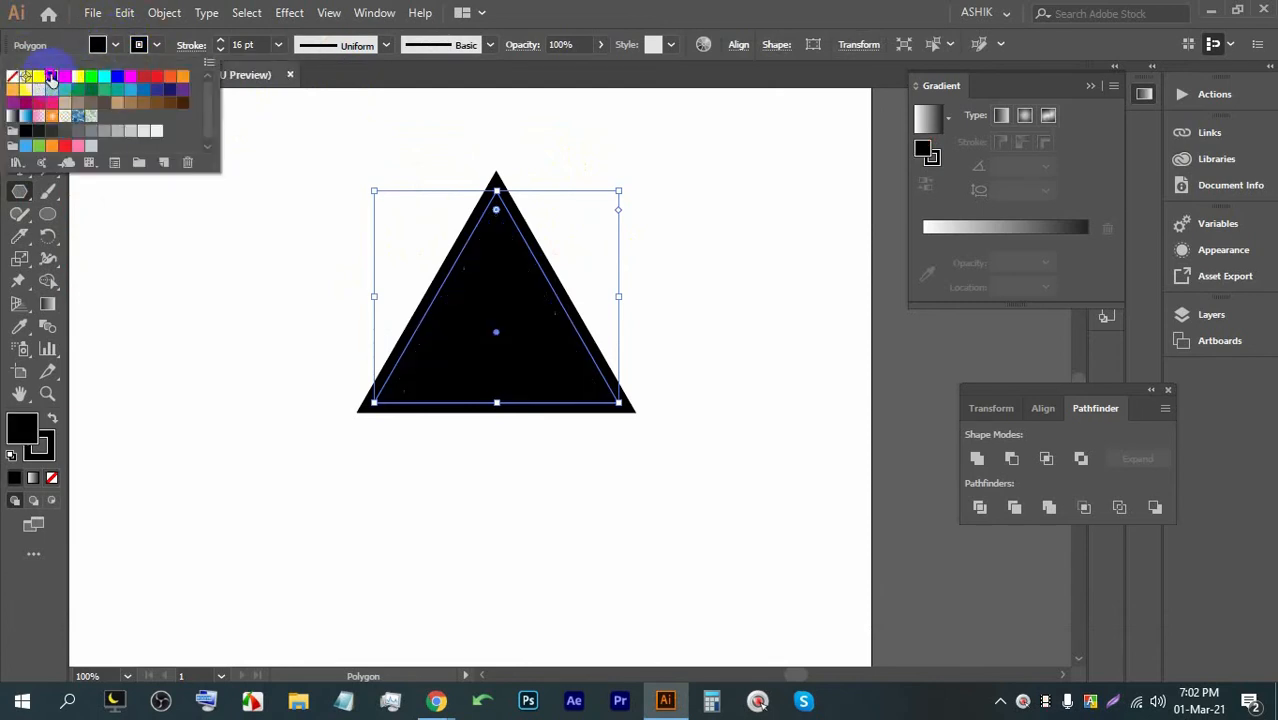
# Step: Remove the stroke from the black triangle, leaving only its solid fill
pyautogui.click(139, 45)
pyautogui.click(139, 45)
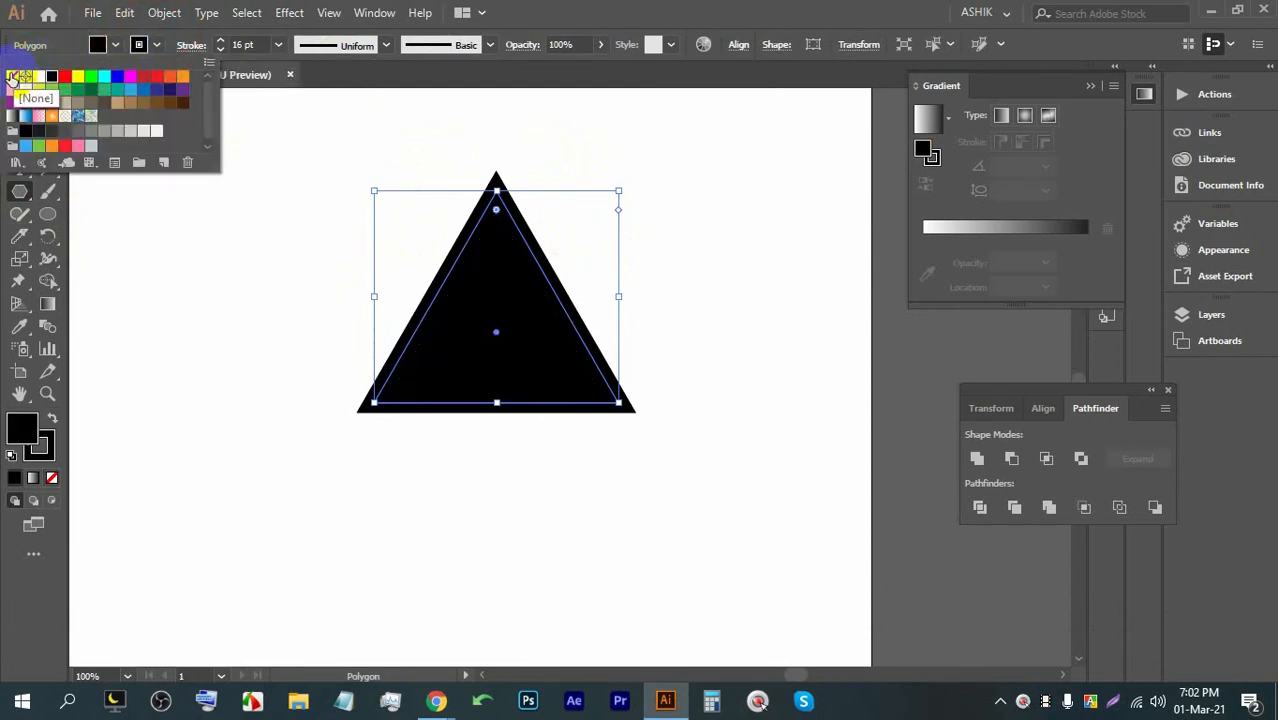
pyautogui.click(12, 77)
pyautogui.click(553, 10)
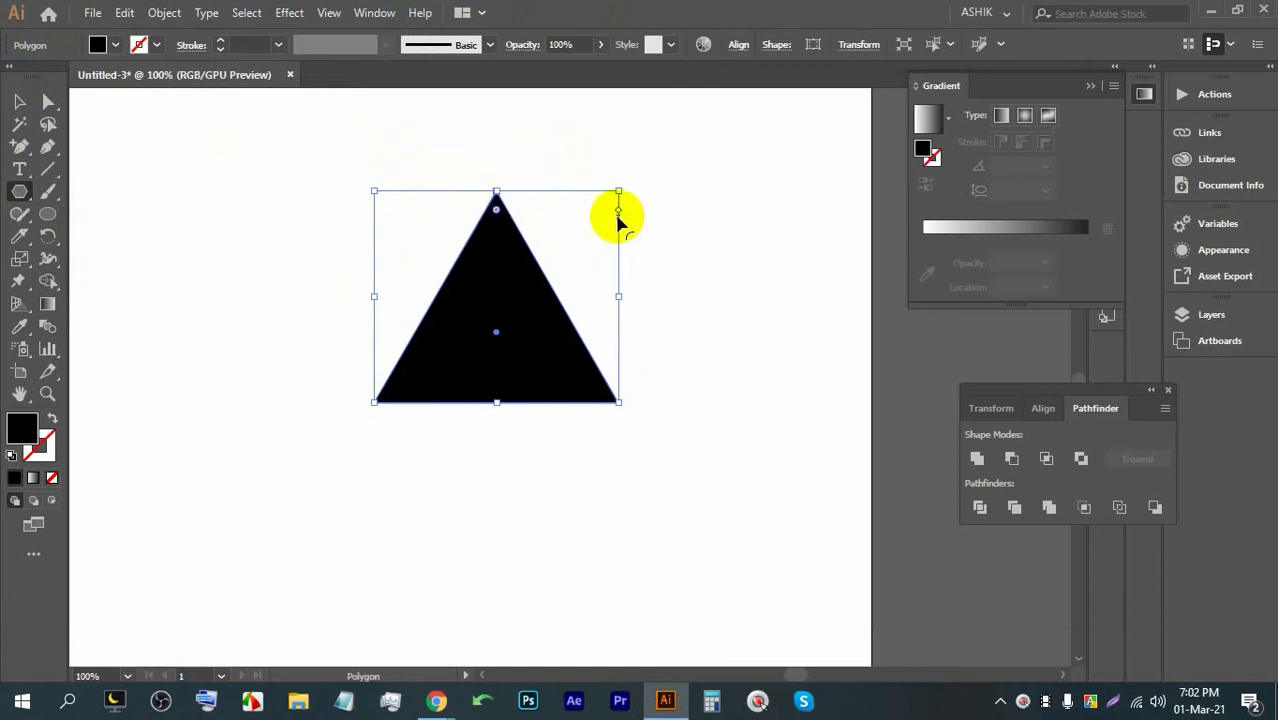
pyautogui.scroll(1, 463, 209)
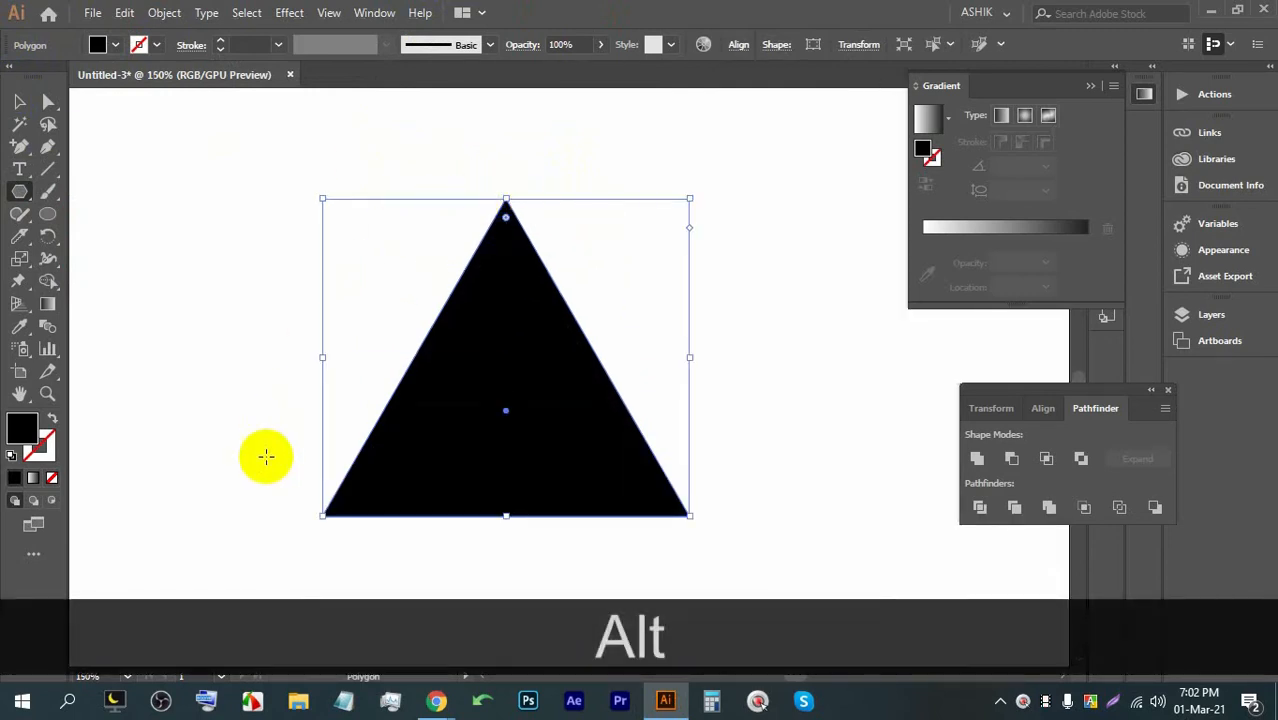
pyautogui.click(433, 706)
pyautogui.click(353, 628)
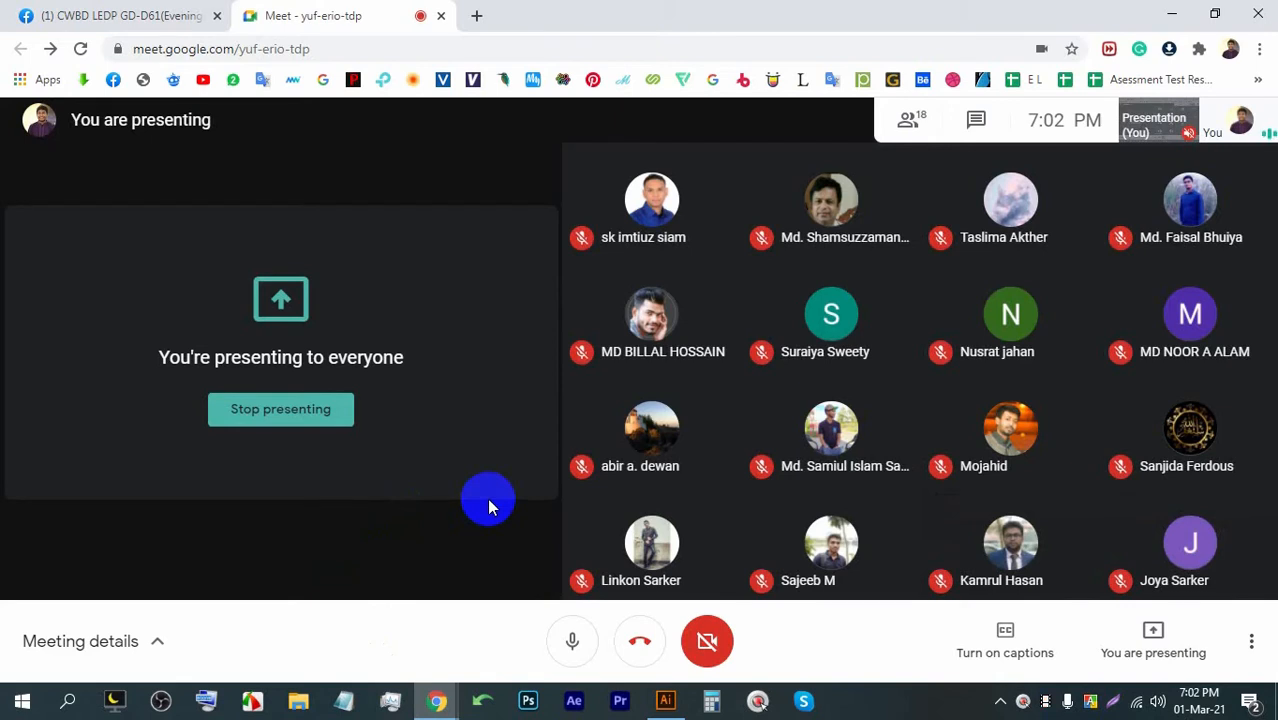
pyautogui.click(665, 700)
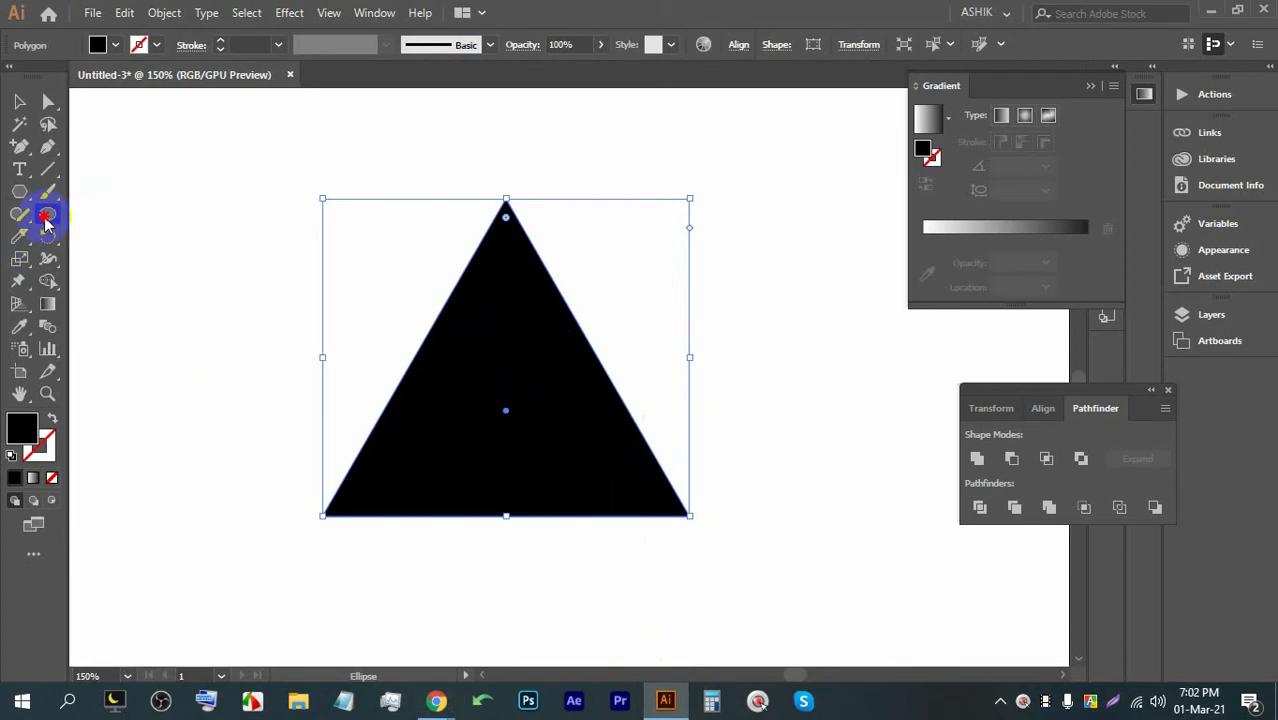
# Step: Draw a black circle covering the triangle with the Ellipse tool and set its opacity to 22%
pyautogui.moveTo(462, 382)
pyautogui.mouseDown()
pyautogui.moveTo(510, 408)
pyautogui.moveTo(513, 442)
pyautogui.moveTo(479, 348)
pyautogui.moveTo(460, 201)
pyautogui.mouseUp()
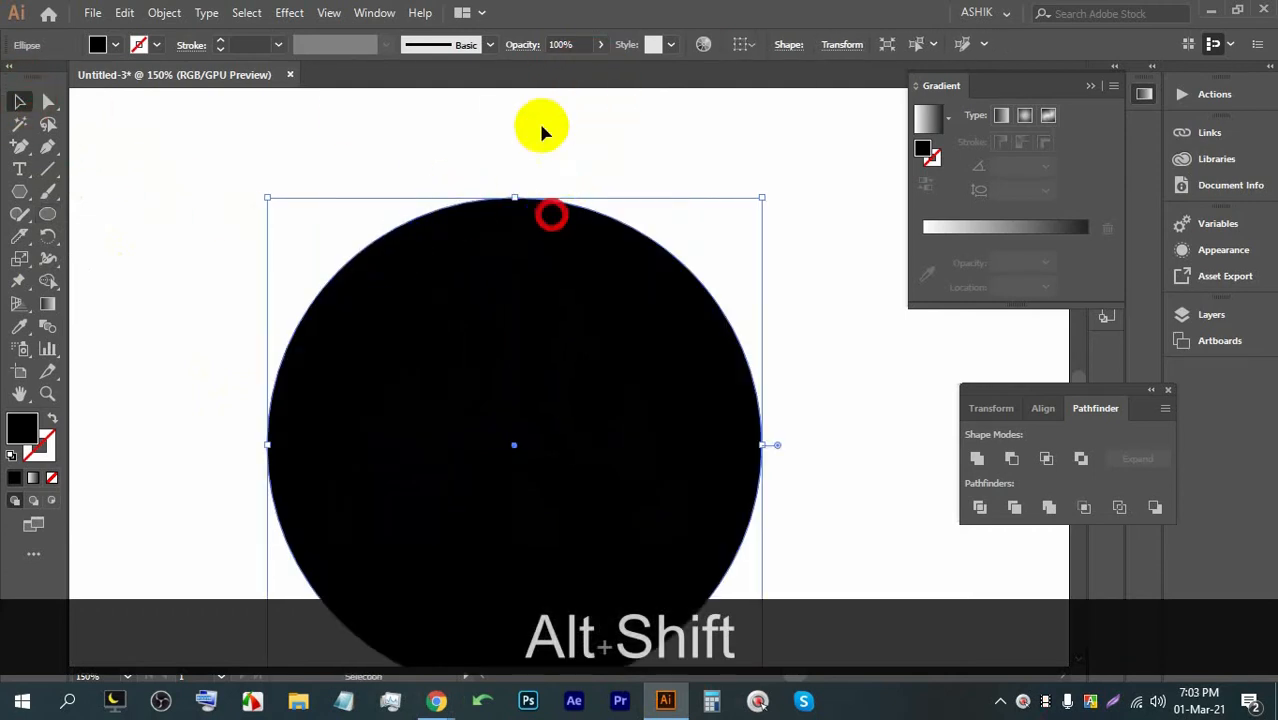
pyautogui.click(545, 68)
pyautogui.click(20, 102)
pyautogui.click(428, 126)
pyautogui.moveTo(533, 258); pyautogui.dragTo(524, 257)
# Step: Scale the circle down proportionally from both sides so it is centred horizontally on the triangle
pyautogui.moveTo(258, 445); pyautogui.dragTo(308, 436)
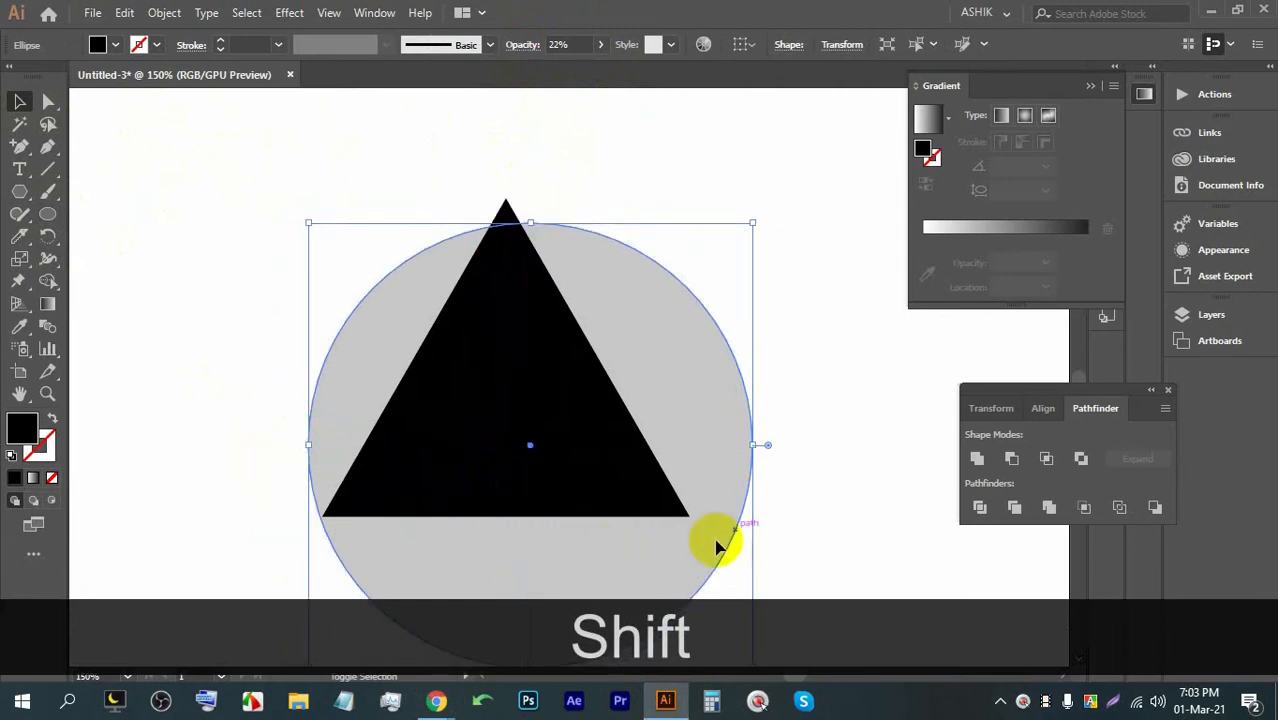
pyautogui.moveTo(760, 445); pyautogui.dragTo(705, 443)
pyautogui.click(716, 364)
# Step: Scale the triangle down proportionally about its centre so it nearly fits inside the circle
pyautogui.click(471, 346)
pyautogui.click(539, 174)
pyautogui.click(499, 219)
pyautogui.moveTo(503, 201); pyautogui.dragTo(506, 236)
pyautogui.scroll(-3, 537, 295)
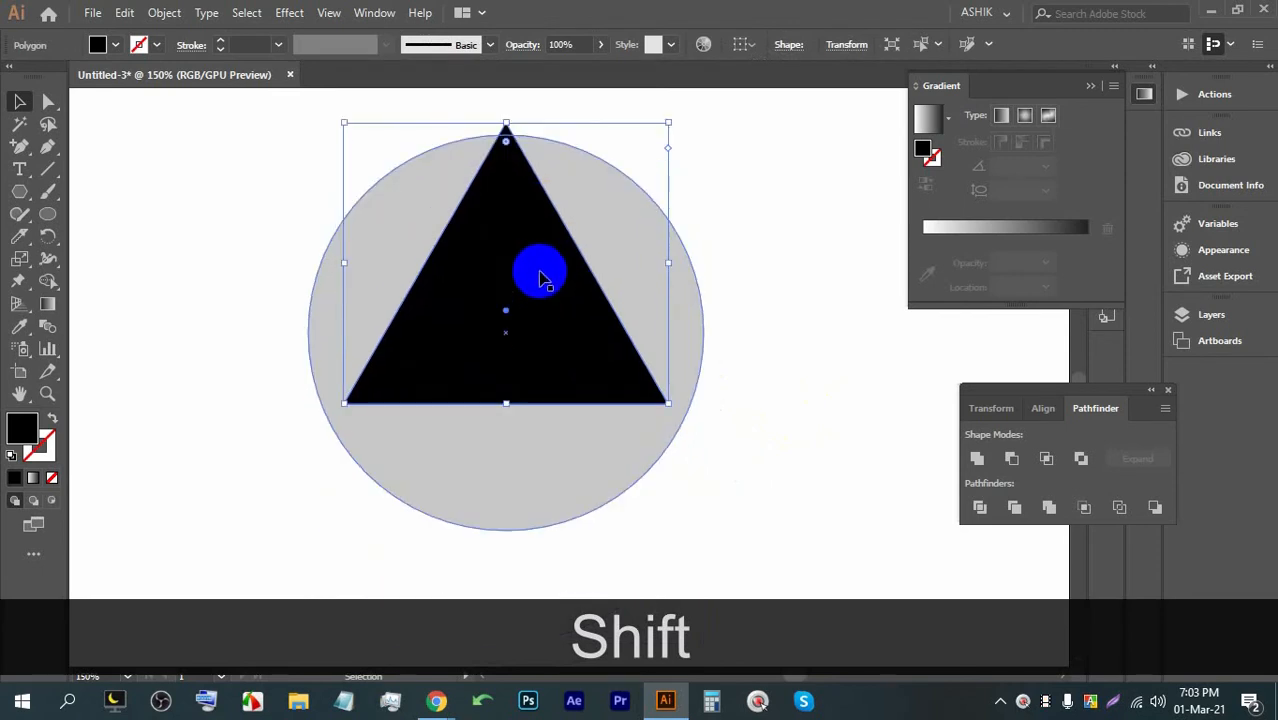
# Step: Move the triangle vertically so its apex touches the highest point of the circle
pyautogui.scroll(1, 730, 405)
pyautogui.click(792, 328)
pyautogui.click(545, 330)
pyautogui.moveTo(545, 330); pyautogui.dragTo(542, 314)
pyautogui.click(776, 365)
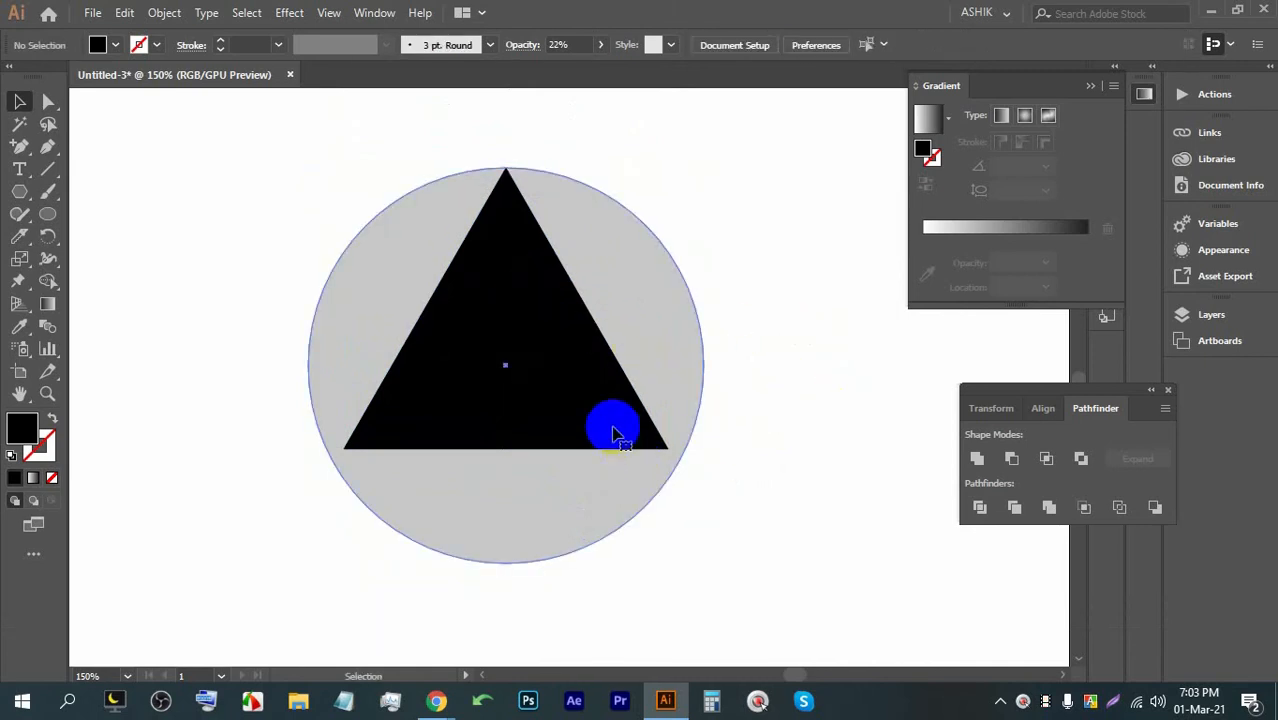
# Step: Shrink the circle from its lowest point until it passes through the triangle's two lower corners
pyautogui.click(614, 434)
pyautogui.moveTo(508, 559); pyautogui.dragTo(502, 534)
pyautogui.click(787, 357)
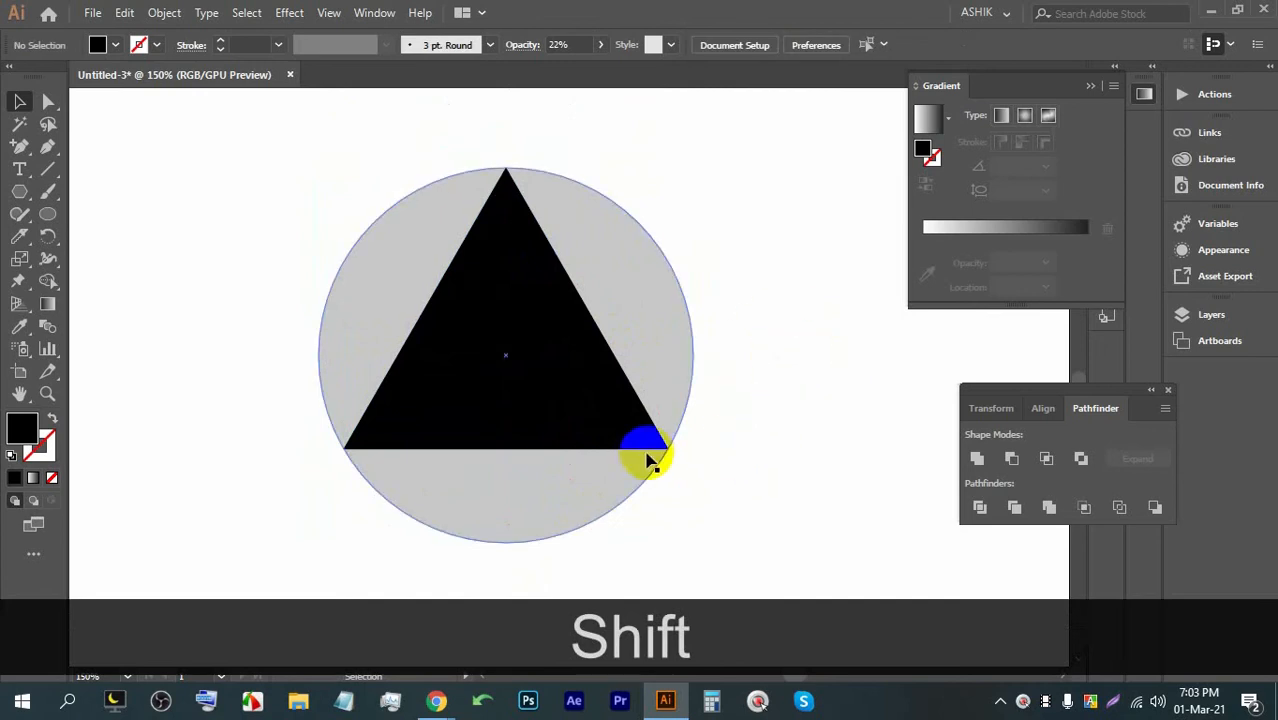
# Step: Switch to Outline view and try to scale the triangle so its lower-left corner lies exactly on the circle
pyautogui.scroll(3, 287, 466)
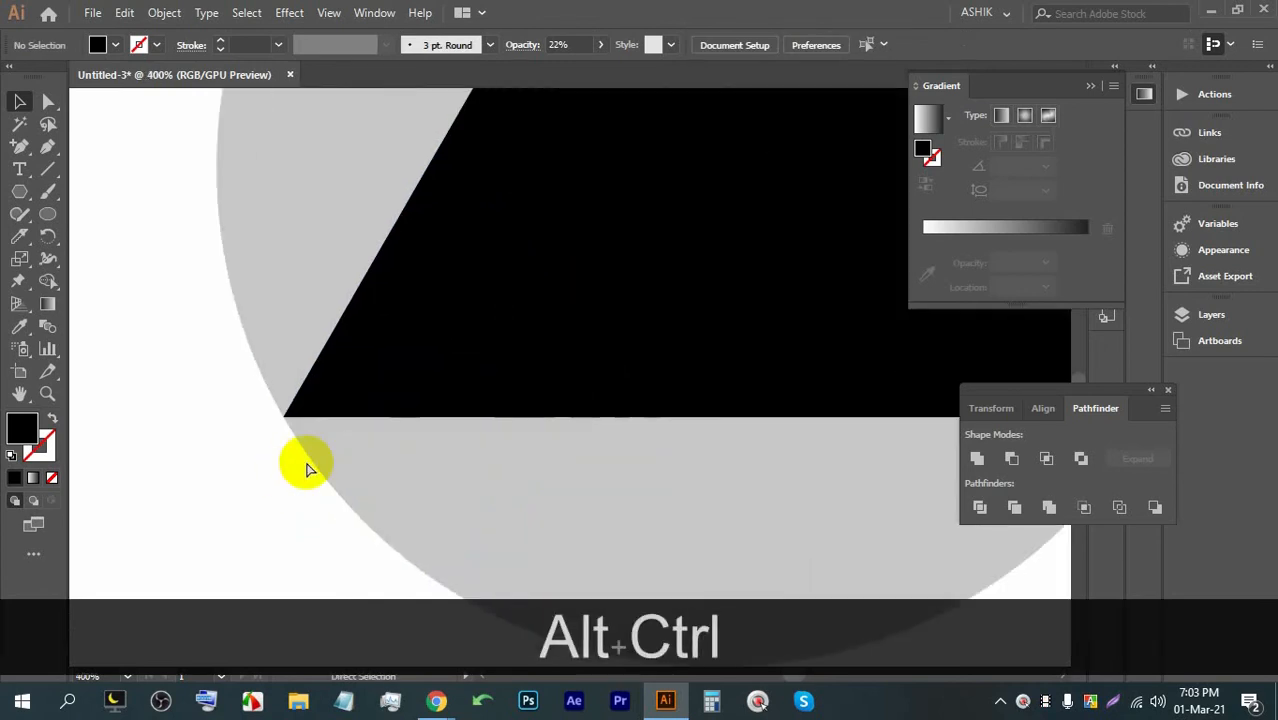
pyautogui.hotkey('ctrl', 'y')
pyautogui.scroll(10, 270, 420)
pyautogui.moveTo(473, 565); pyautogui.dragTo(428, 266)
pyautogui.scroll(1, 428, 354)
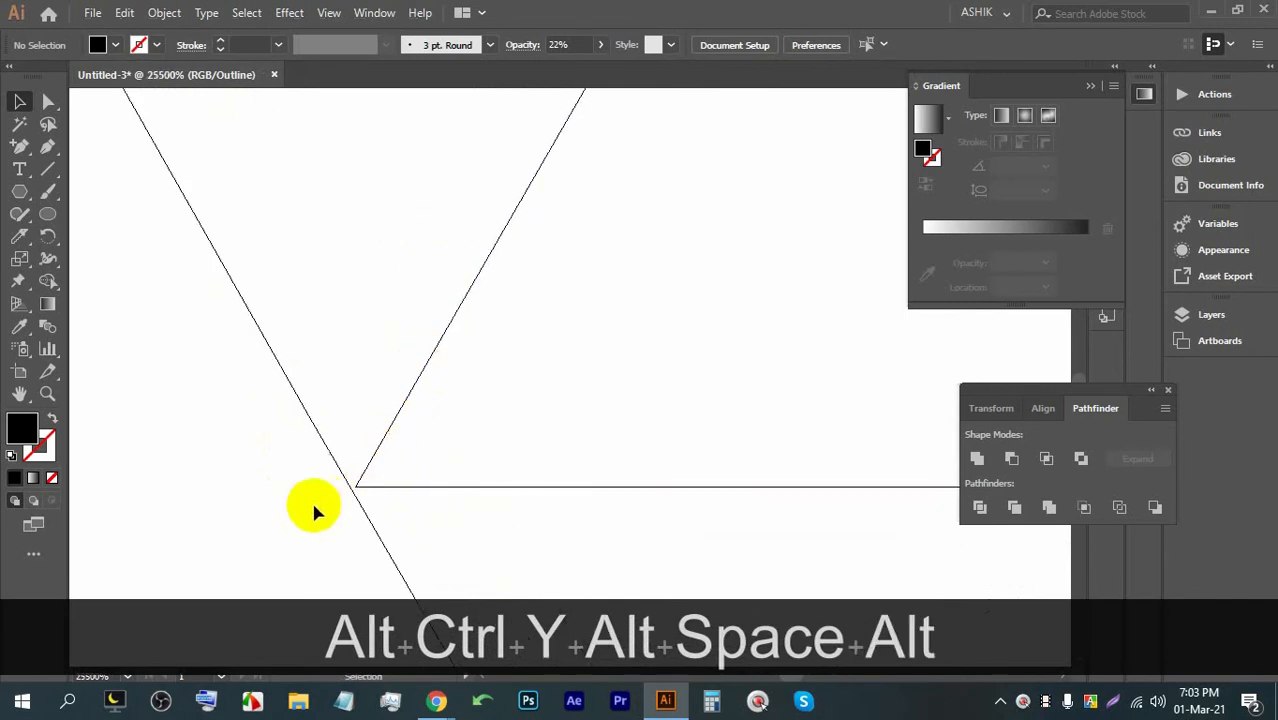
pyautogui.moveTo(362, 487); pyautogui.dragTo(320, 517)
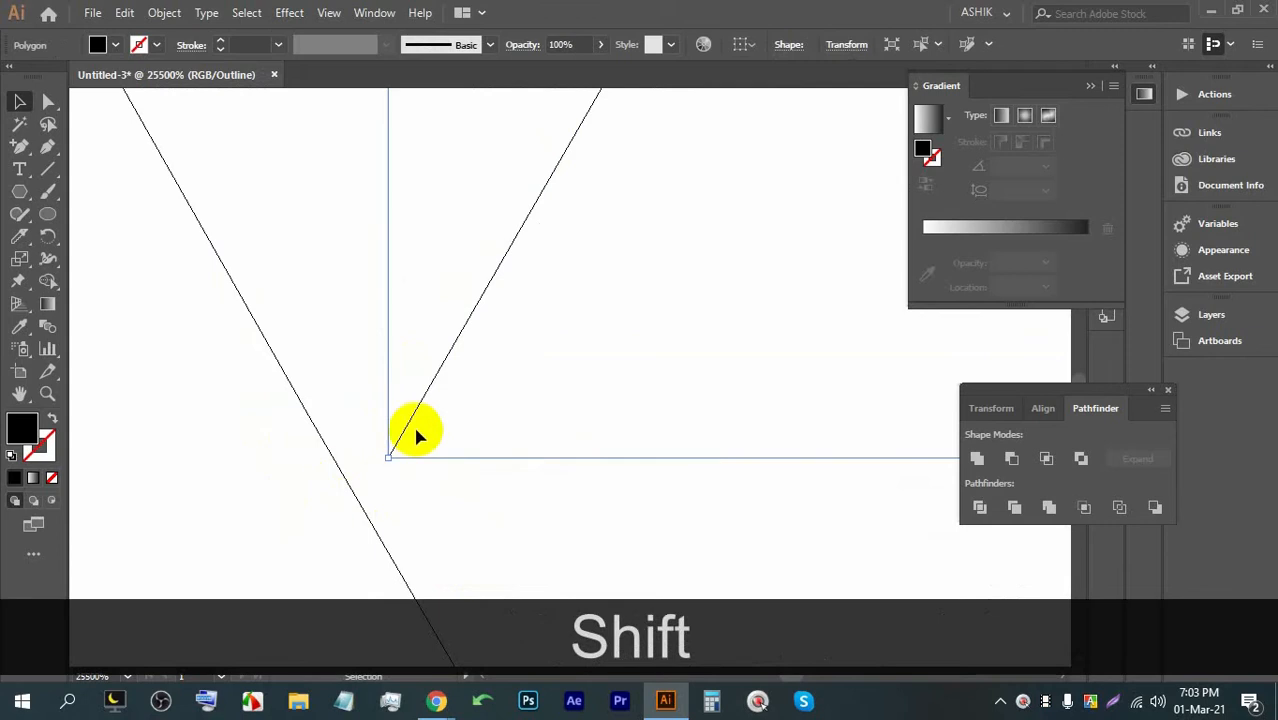
# Step: Turn off Snap to Pixel and scale the triangle until its lower-left corner lies on the circle's outline
pyautogui.click(331, 12)
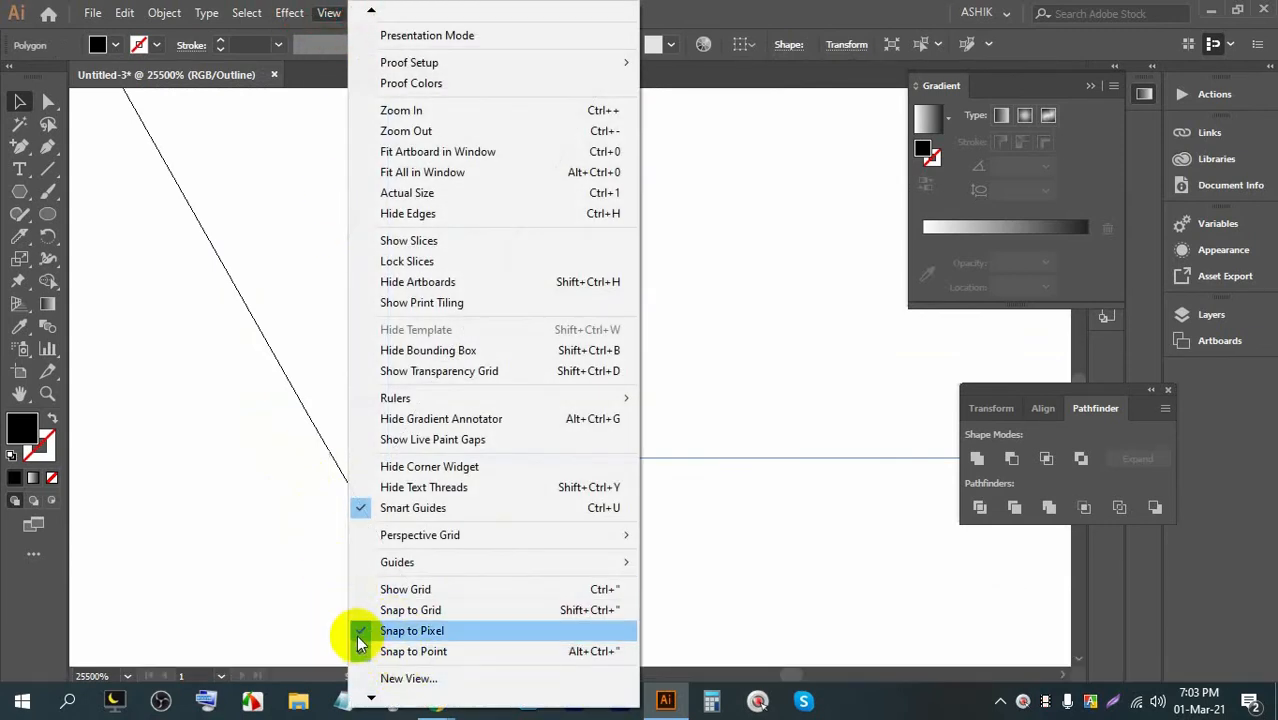
pyautogui.click(355, 628)
pyautogui.click(308, 617)
pyautogui.click(388, 458)
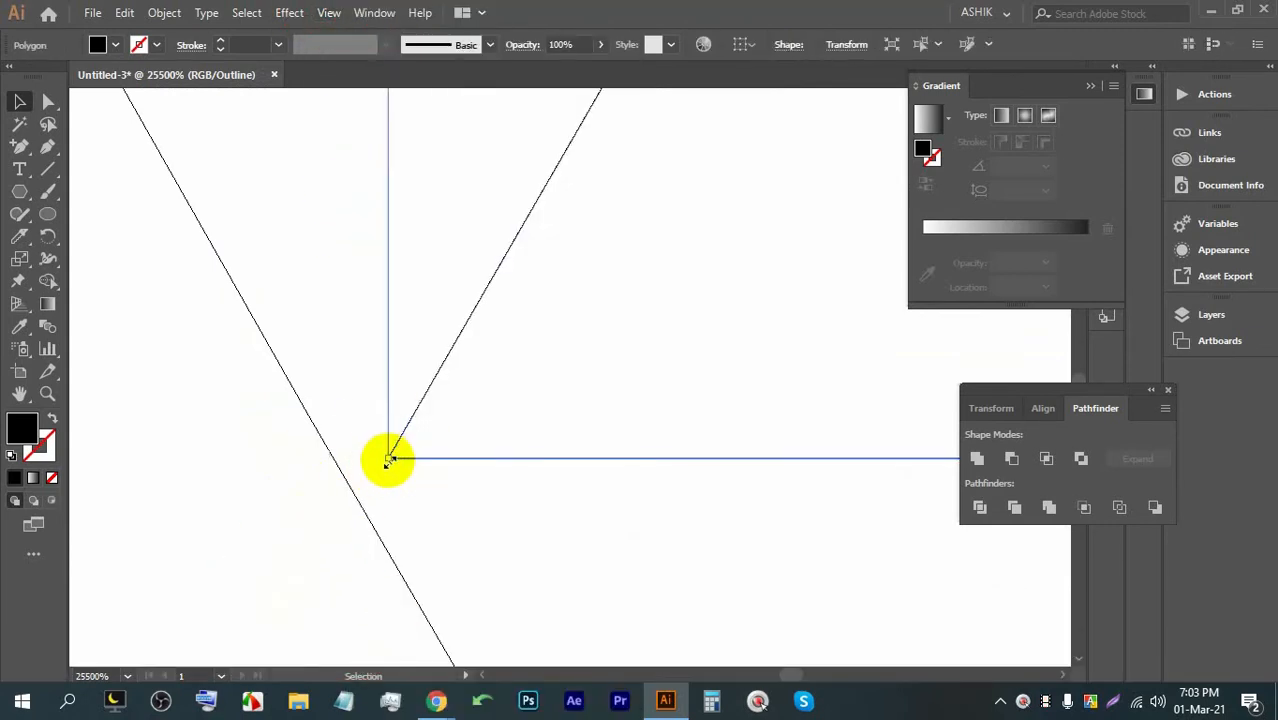
pyautogui.moveTo(388, 458); pyautogui.dragTo(348, 499)
pyautogui.scroll(-6, 316, 493)
pyautogui.scroll(3, 747, 491)
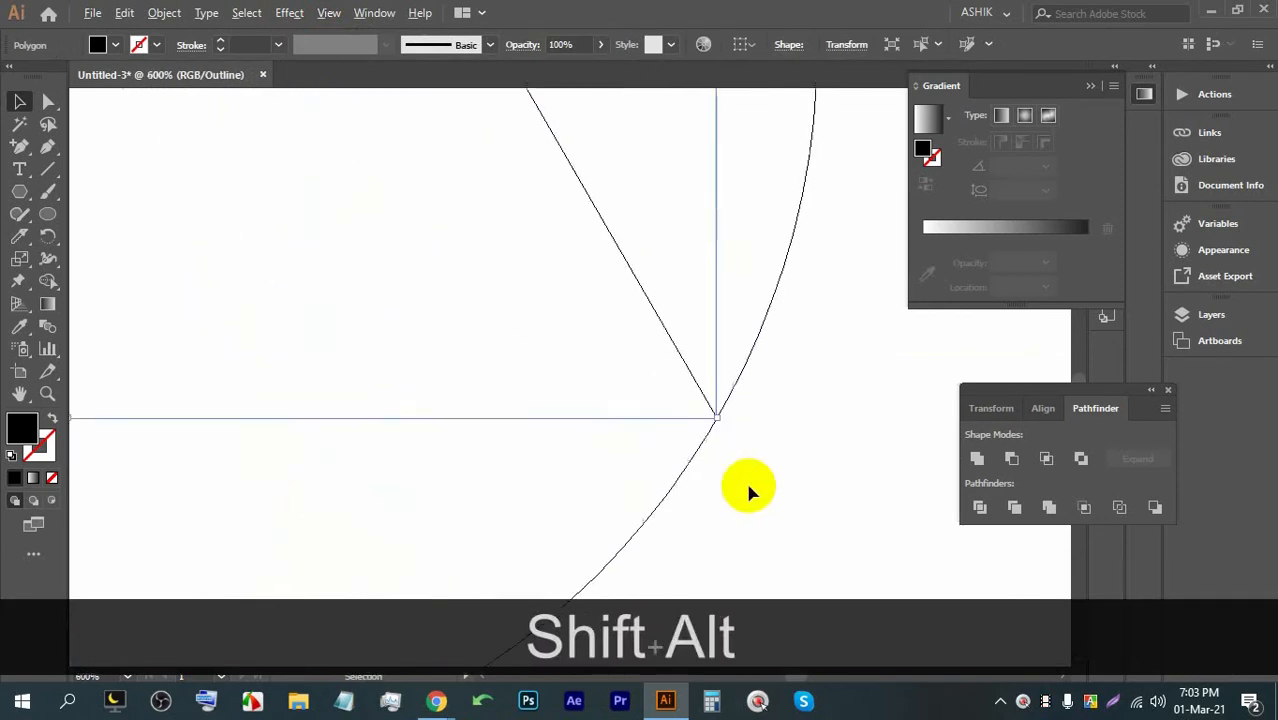
# Step: Fine-tune the triangle's lower corners at high magnification so they meet the circle's outline
pyautogui.scroll(8, 562, 360)
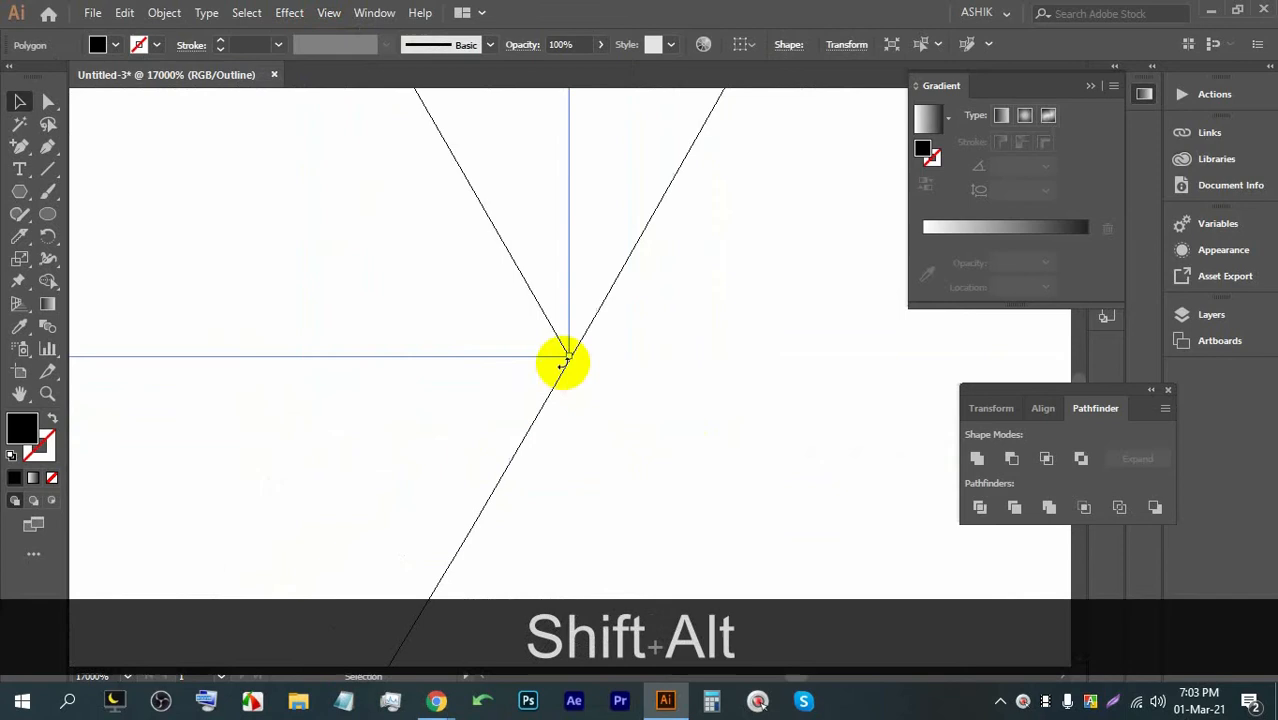
pyautogui.moveTo(342, 451); pyautogui.dragTo(810, 177)
pyautogui.moveTo(514, 516); pyautogui.dragTo(574, 396)
pyautogui.moveTo(419, 440); pyautogui.dragTo(436, 444)
# Step: Examine how the triangle's apex meets the circle in Outline view and return to the Preview display
pyautogui.scroll(-3, 437, 445)
pyautogui.scroll(-7, 446, 456)
pyautogui.scroll(6, 405, 342)
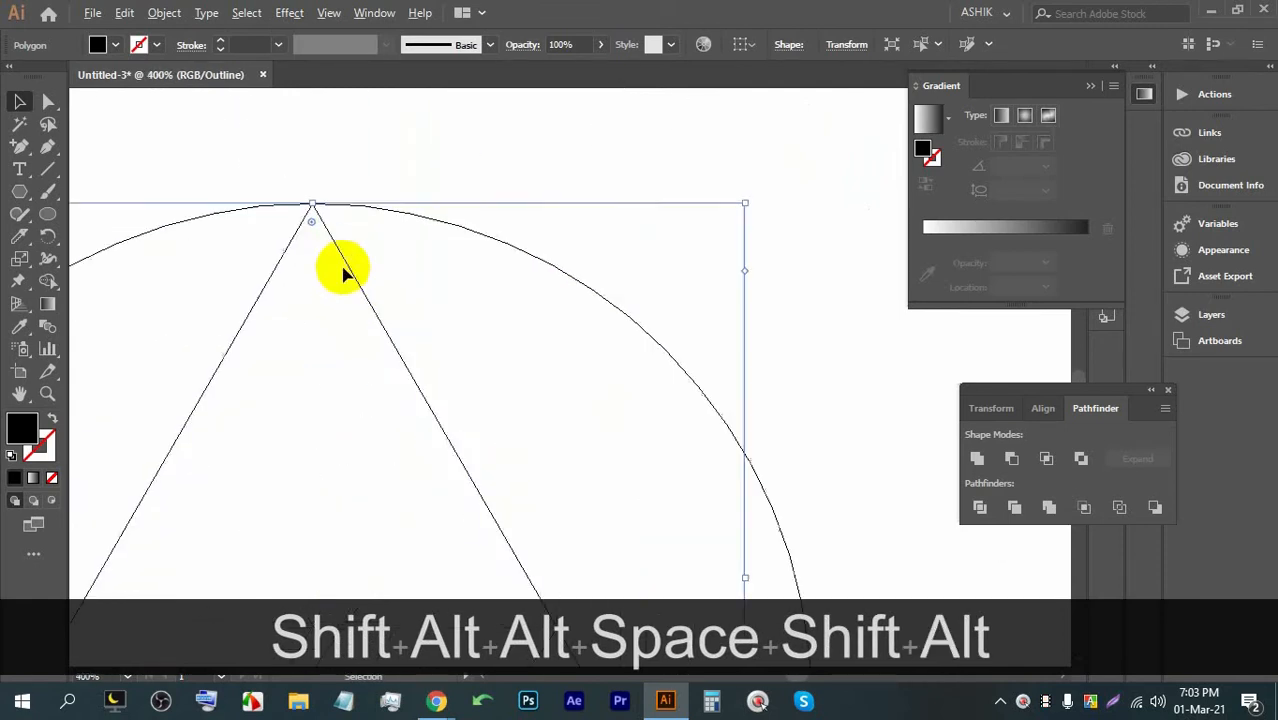
pyautogui.scroll(4, 312, 212)
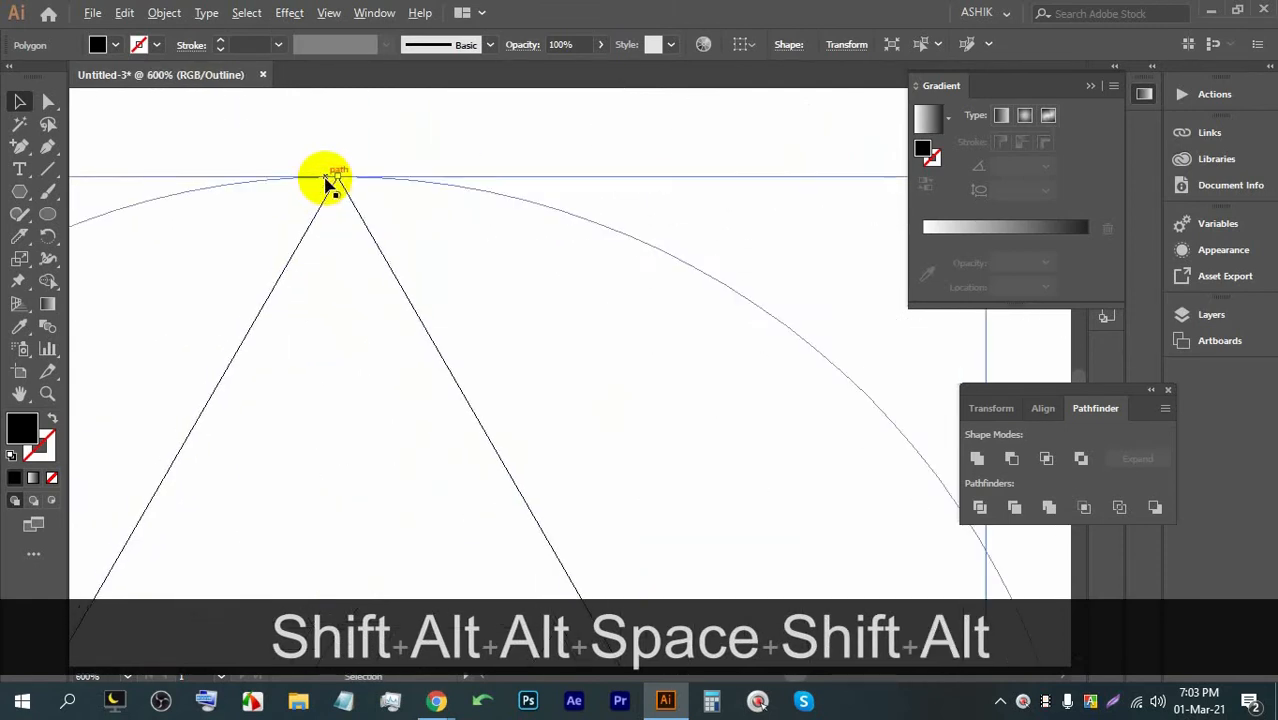
pyautogui.scroll(-10, 363, 167)
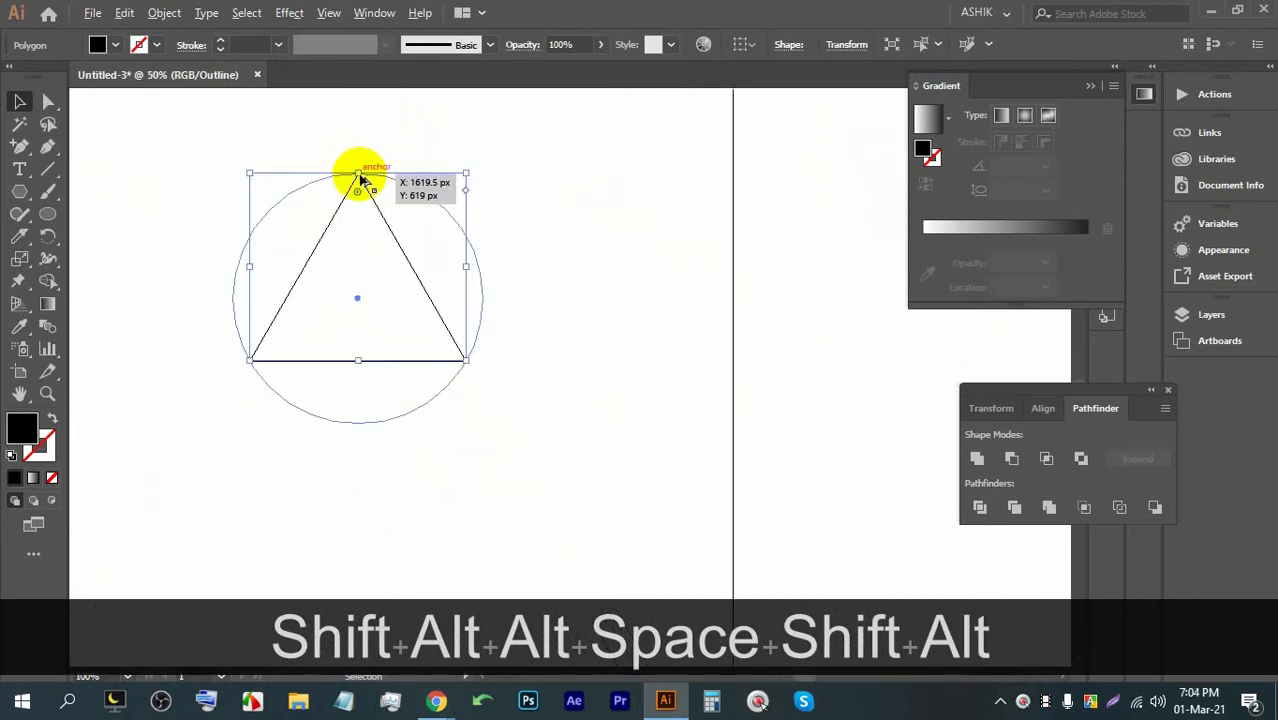
pyautogui.scroll(2, 363, 180)
pyautogui.press('ctrl')
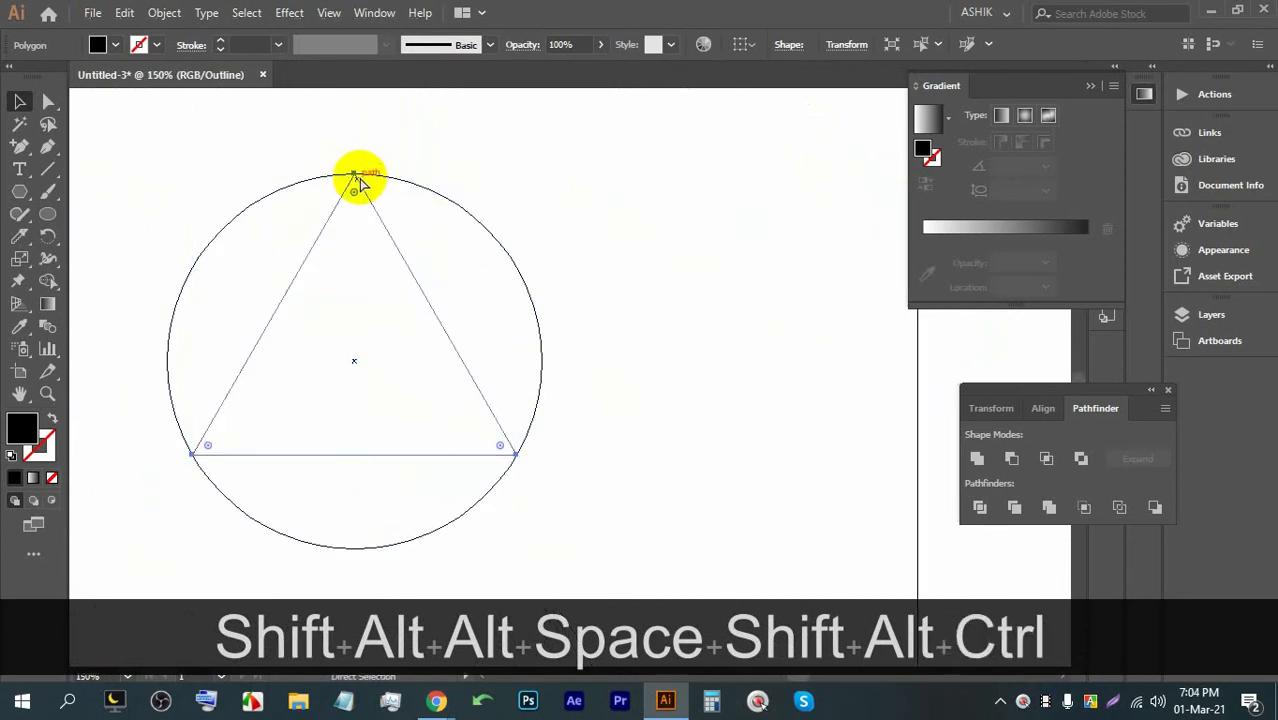
pyautogui.hotkey('ctrl', 'y')
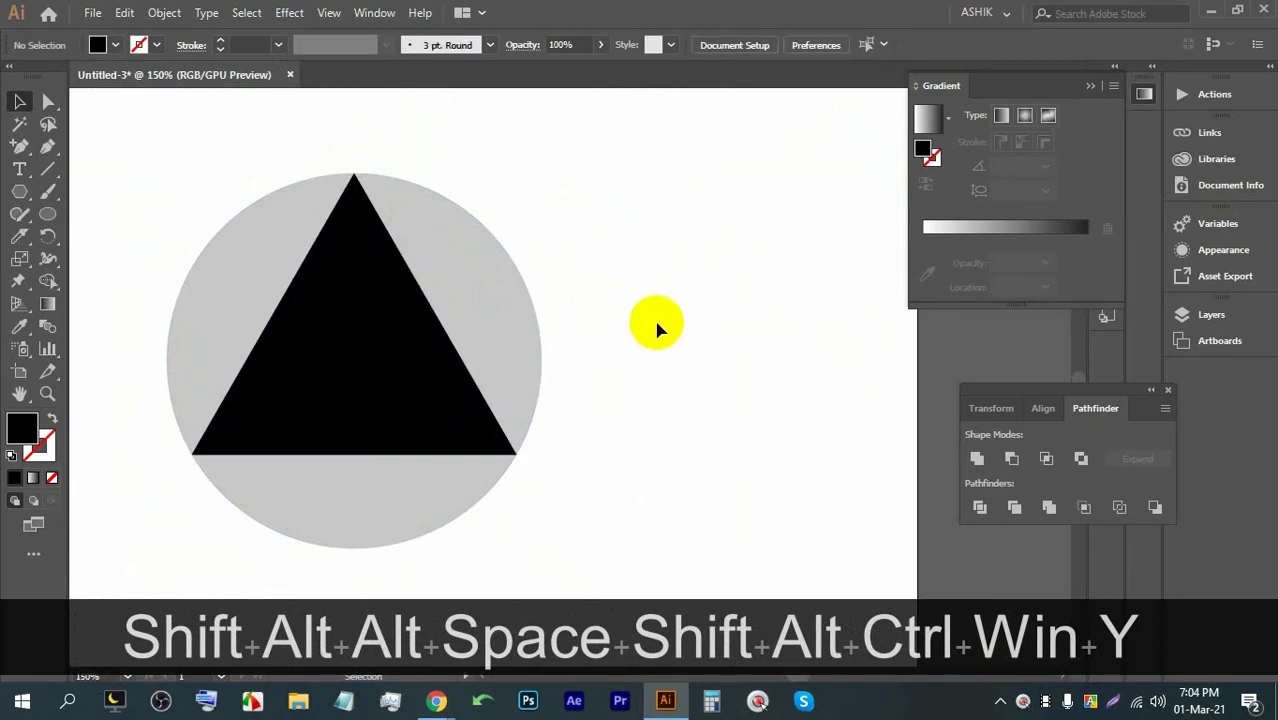
# Step: Send the 22% opacity circle to the back of the stacking order, behind the triangle
pyautogui.click(455, 403)
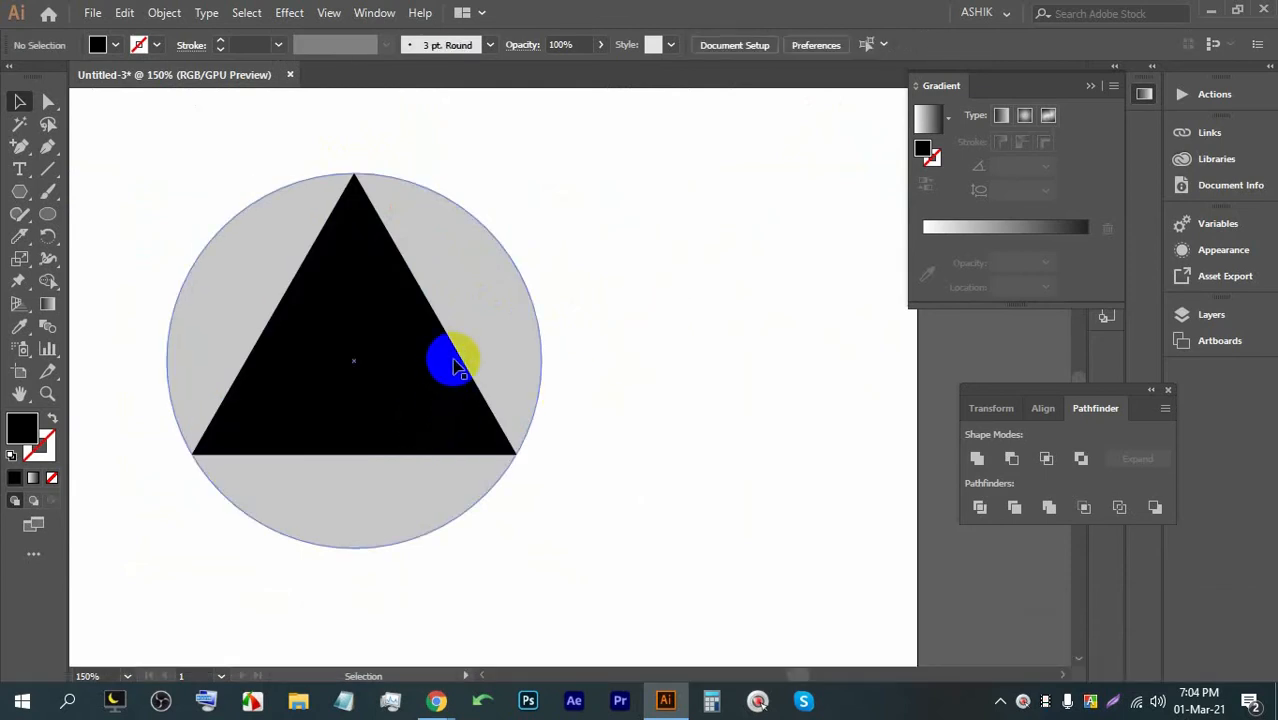
pyautogui.click(358, 375)
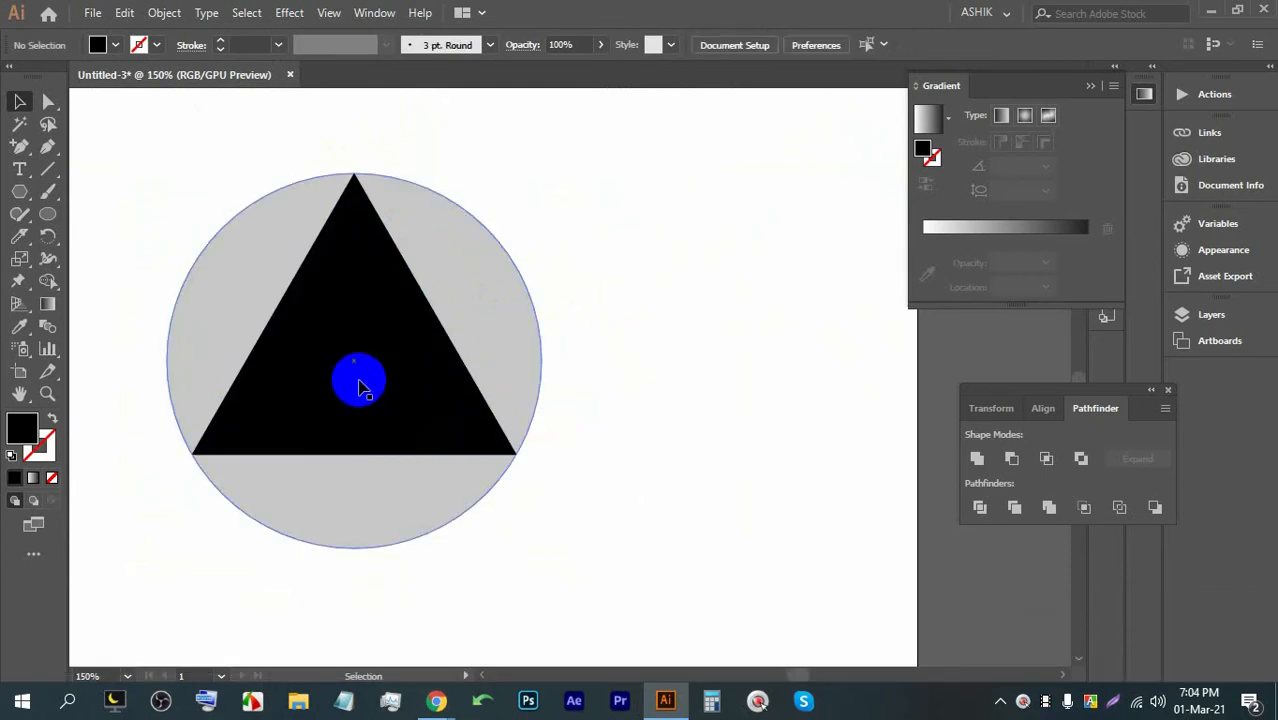
pyautogui.click(613, 422)
pyautogui.click(430, 358)
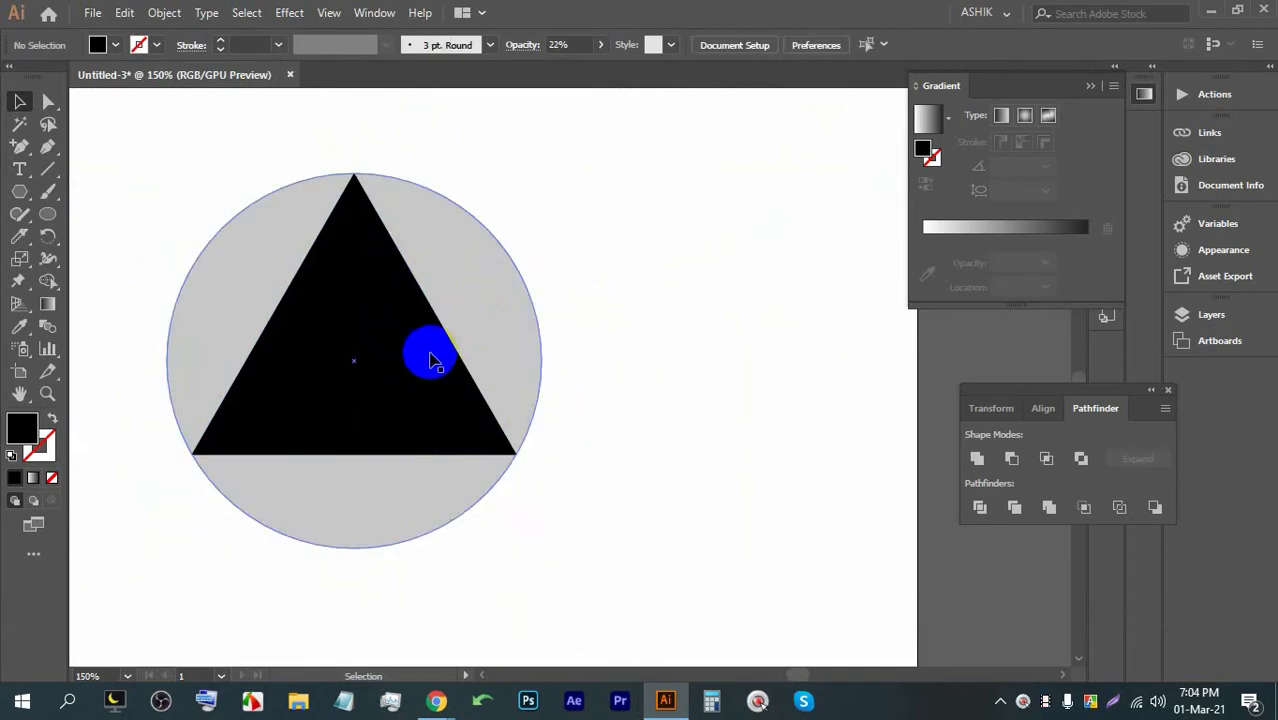
pyautogui.click(637, 286)
pyautogui.click(506, 298)
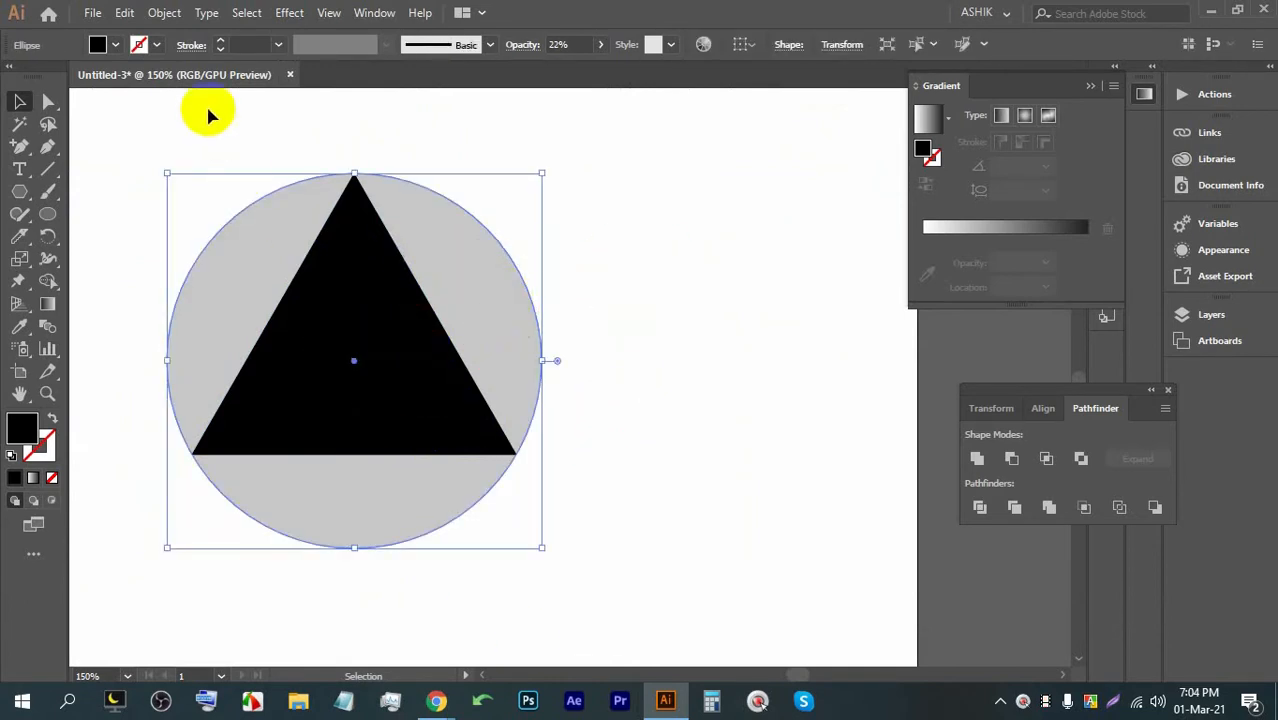
pyautogui.press('ctrl')
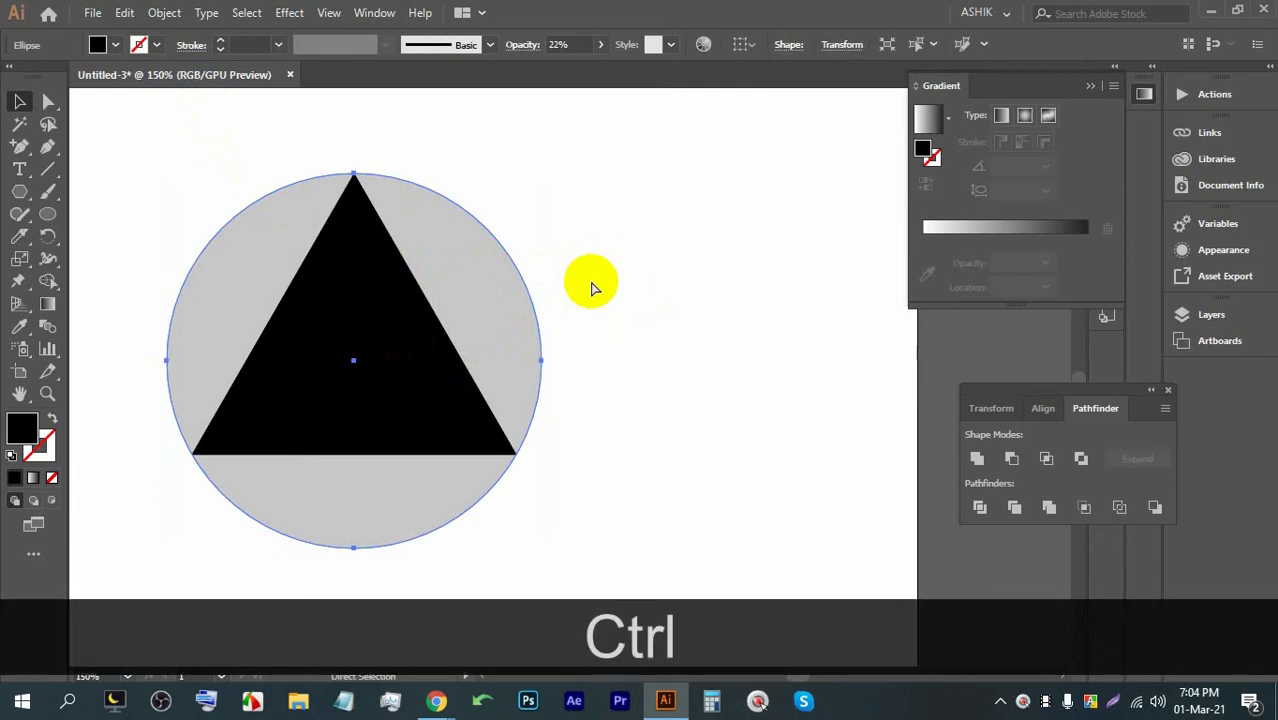
pyautogui.rightClick(530, 296)
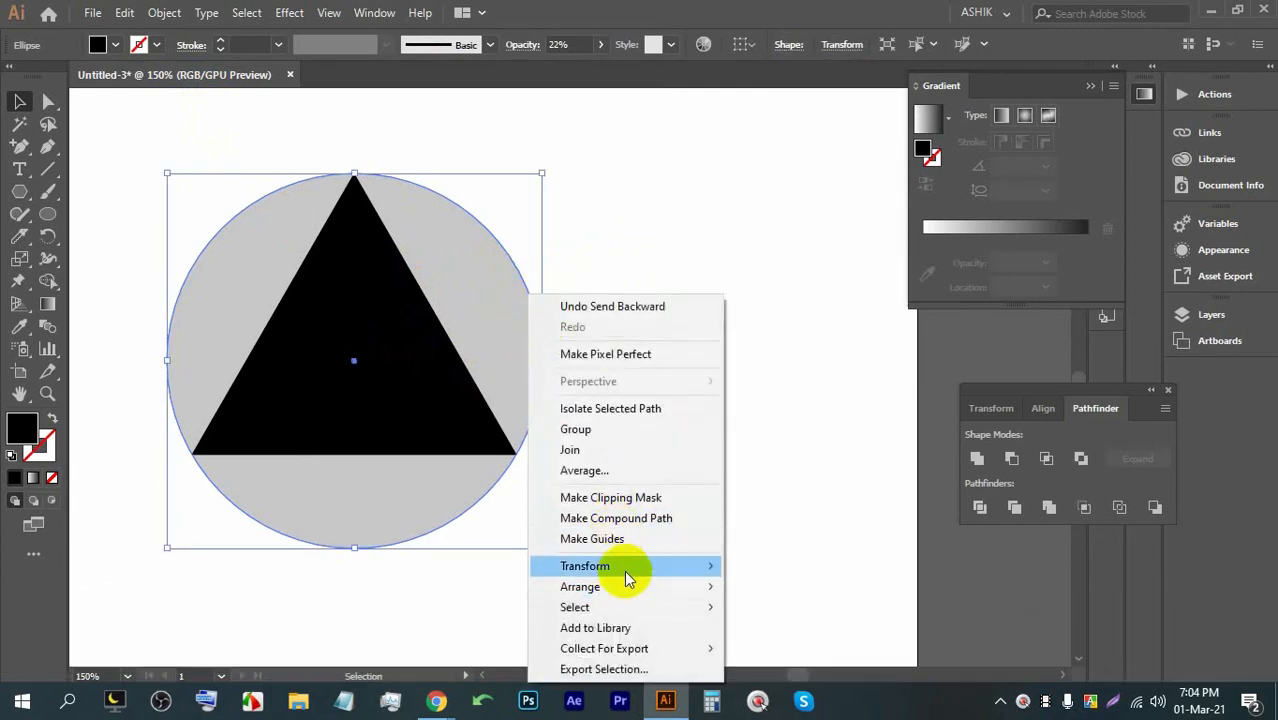
pyautogui.click(636, 585)
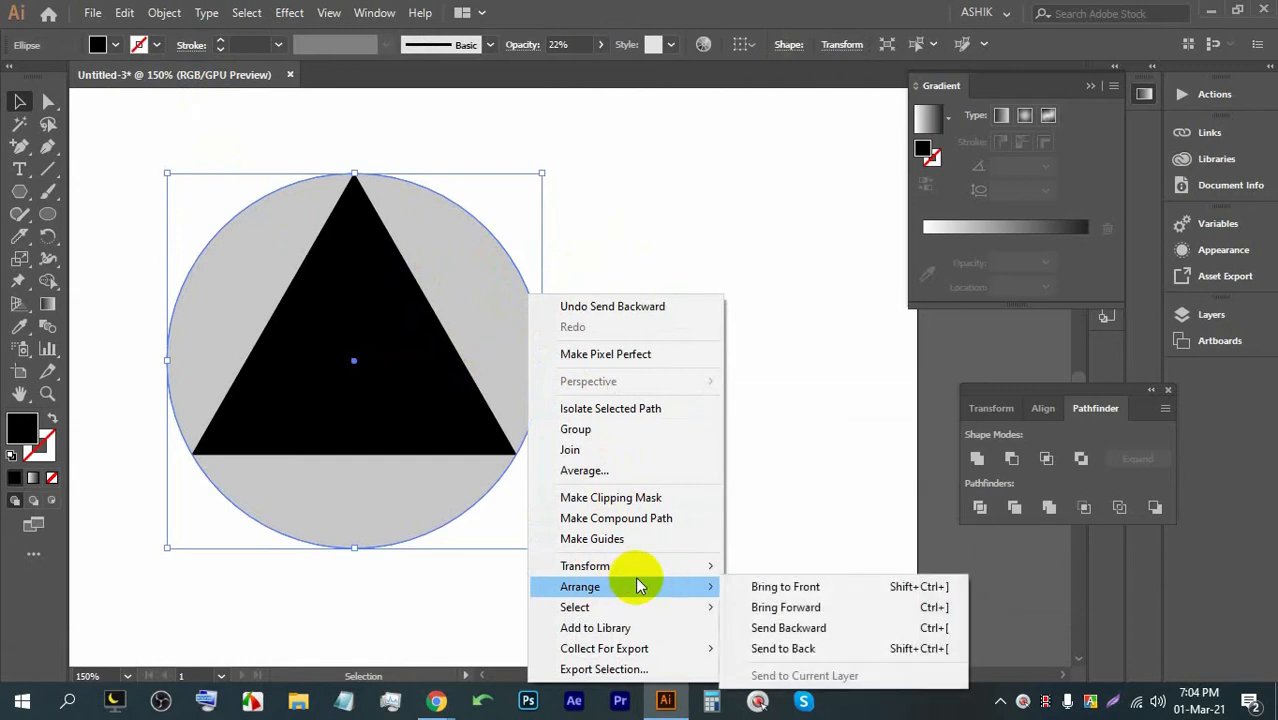
pyautogui.click(780, 648)
pyautogui.click(626, 370)
# Step: Offset the black triangle's path inward by -12 px with mitered joins
pyautogui.click(437, 362)
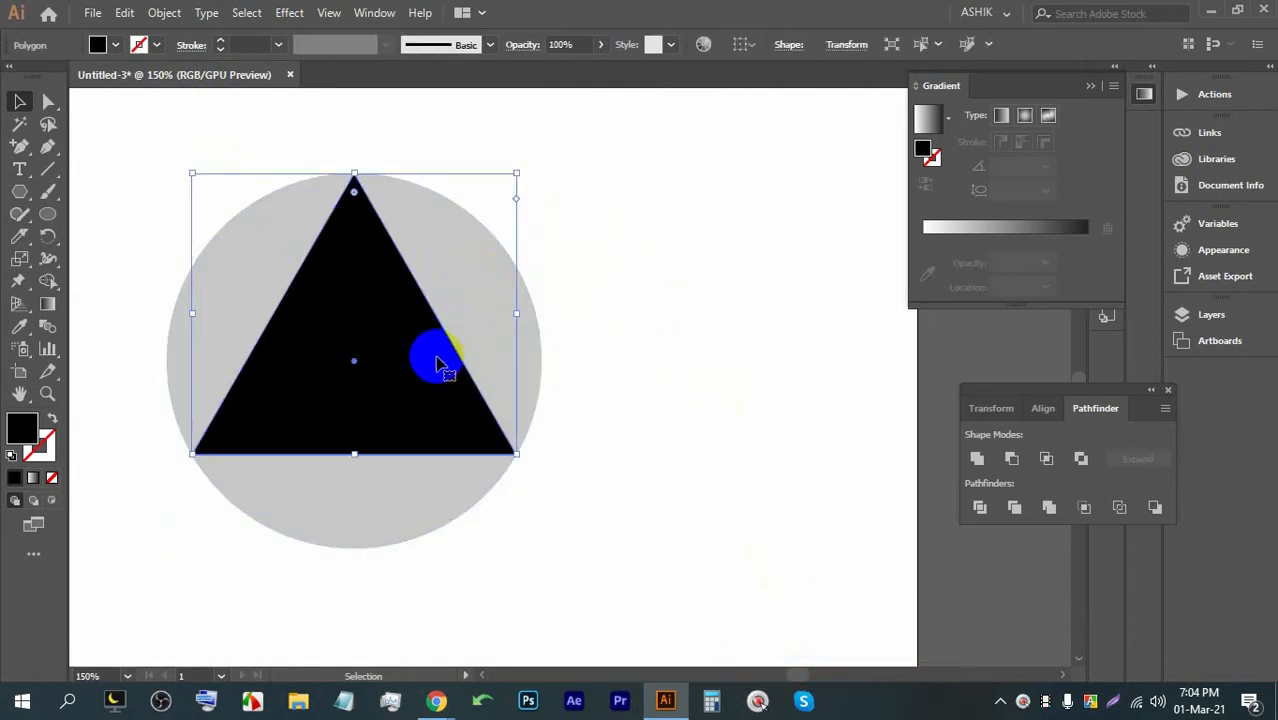
pyautogui.click(160, 13)
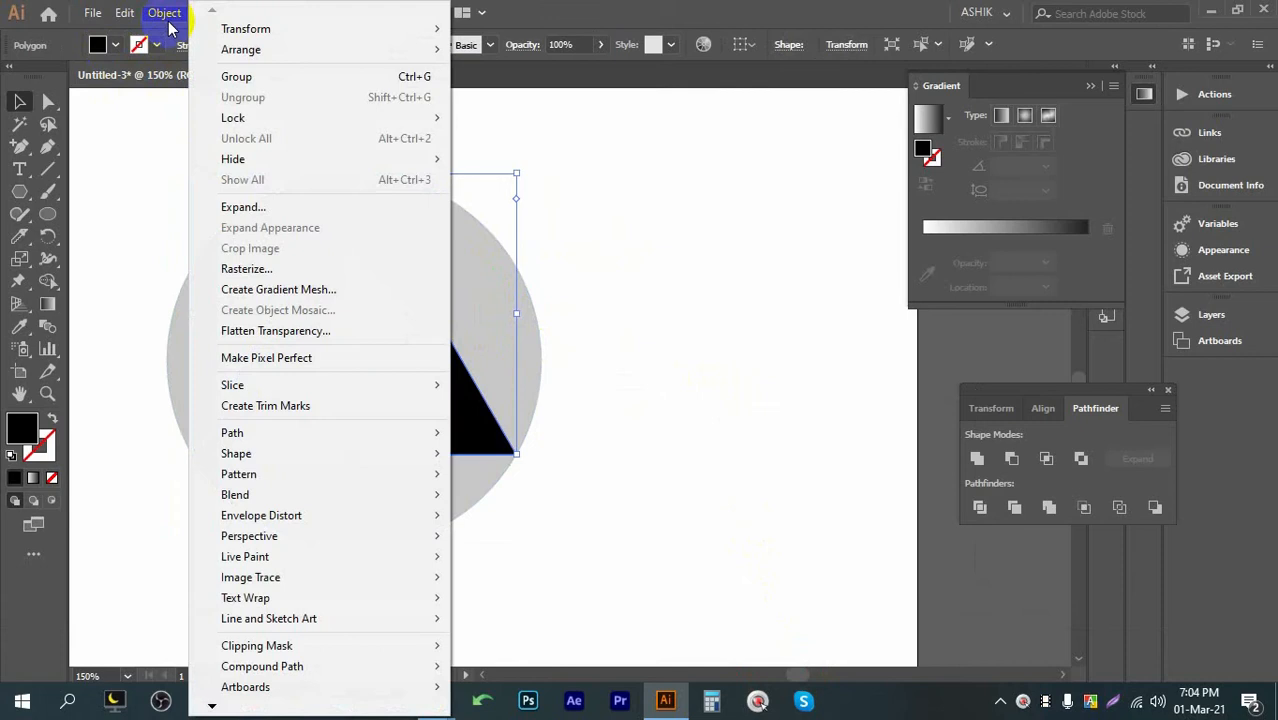
pyautogui.moveTo(245, 430)
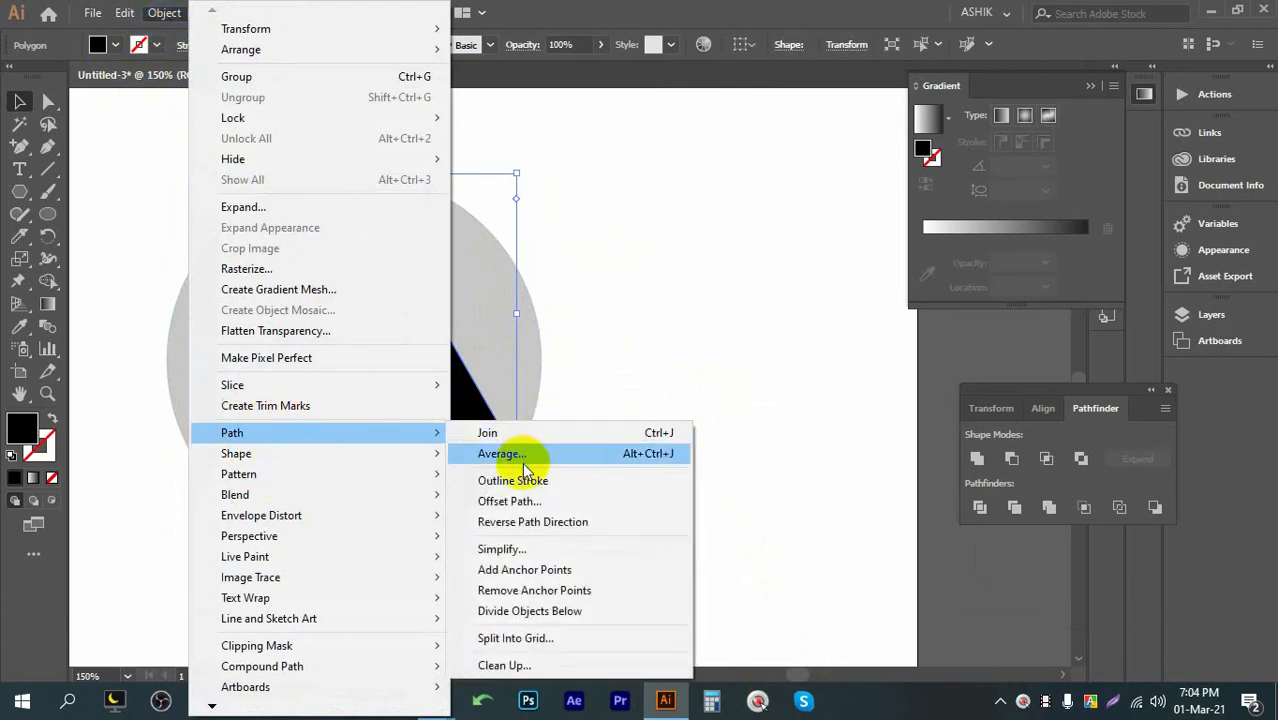
pyautogui.click(514, 499)
pyautogui.click(858, 378)
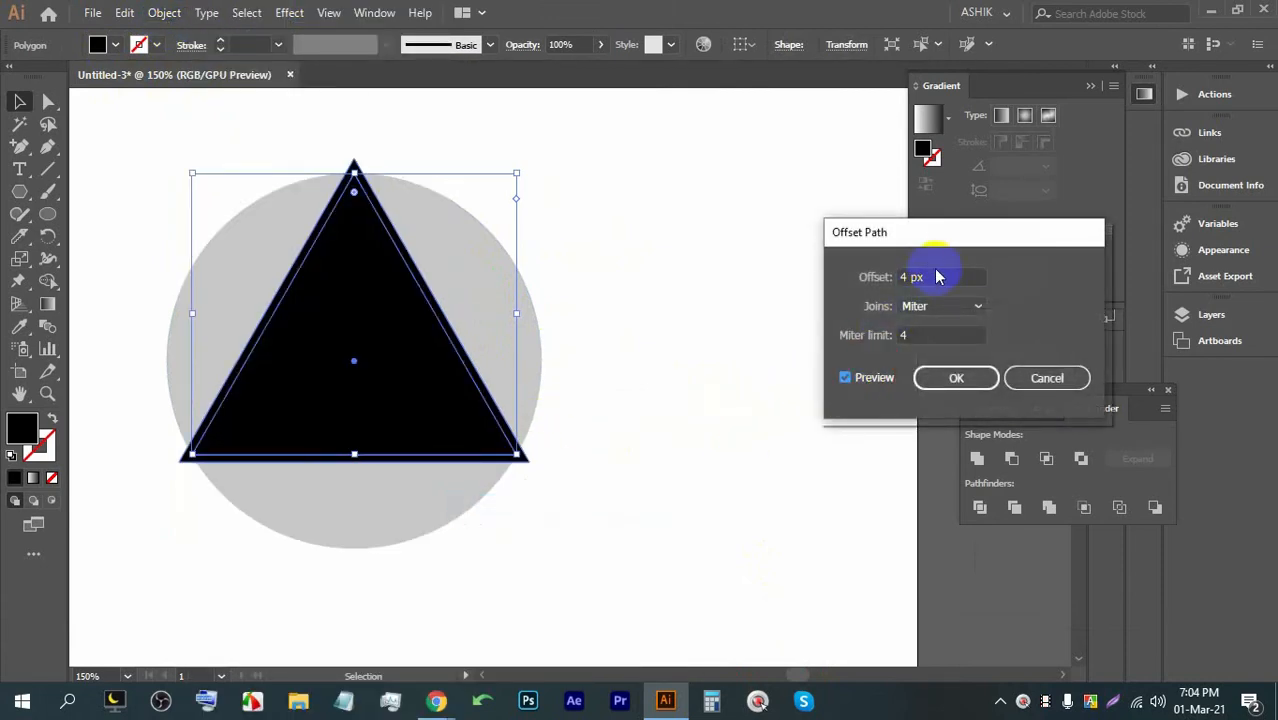
pyautogui.press('Down')
pyautogui.press('Down')
pyautogui.press('Down')
pyautogui.press('Down')
pyautogui.press('Down')
pyautogui.press('Down')
pyautogui.press('Down')
pyautogui.press('Down')
pyautogui.press('Down')
pyautogui.press('Down')
pyautogui.press('Down')
pyautogui.press('Down')
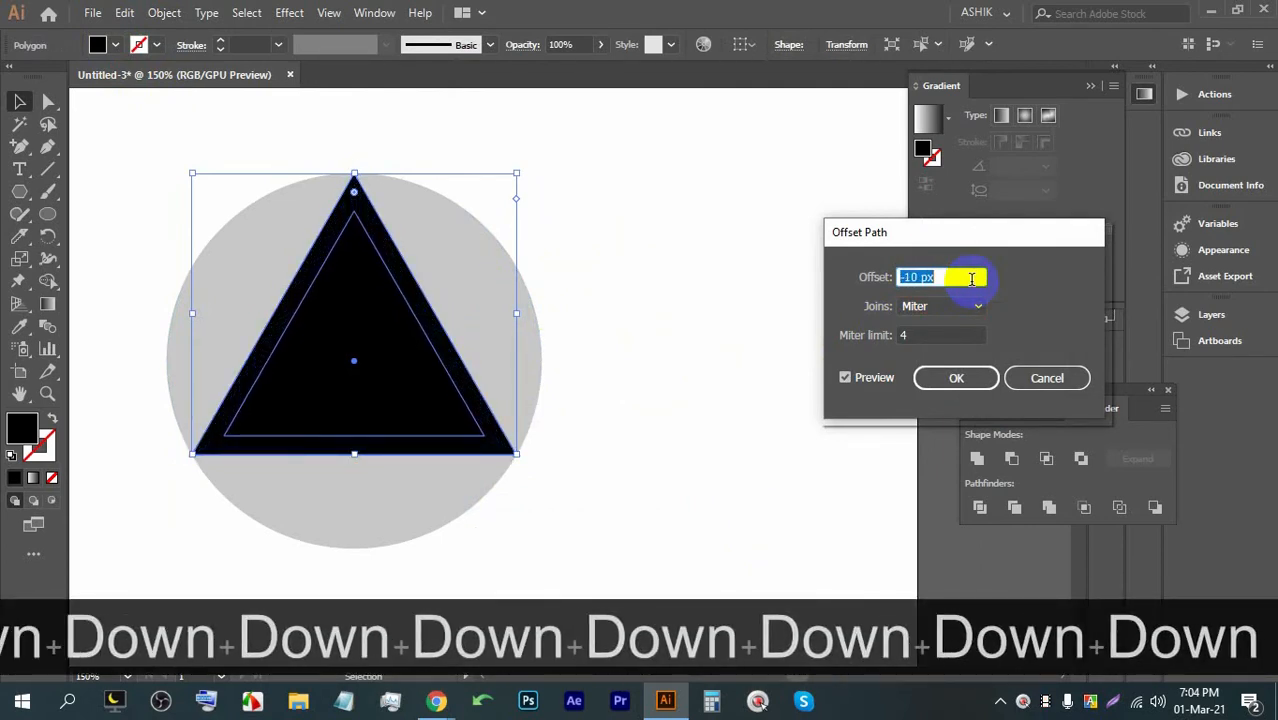
pyautogui.press('Down')
pyautogui.press('Down')
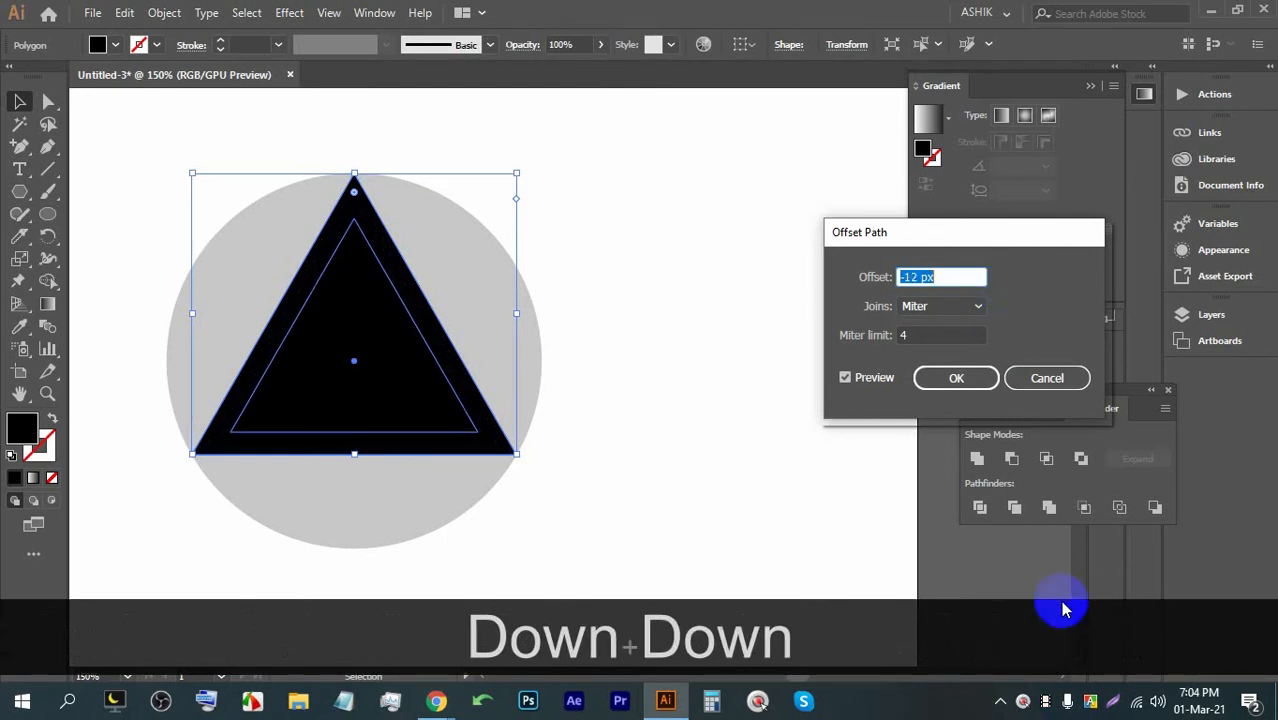
pyautogui.click(967, 385)
pyautogui.click(665, 419)
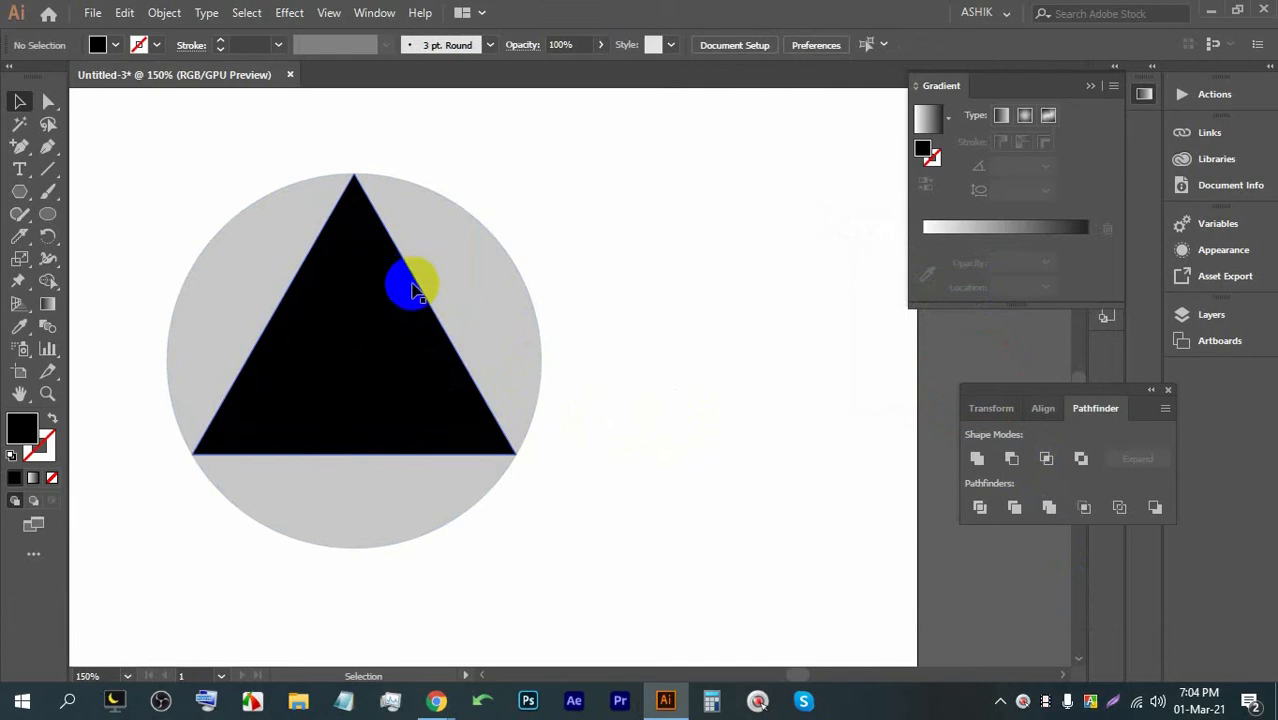
# Step: Offset the original triangle's path outward by 11 px with mitered joins
pyautogui.click(414, 287)
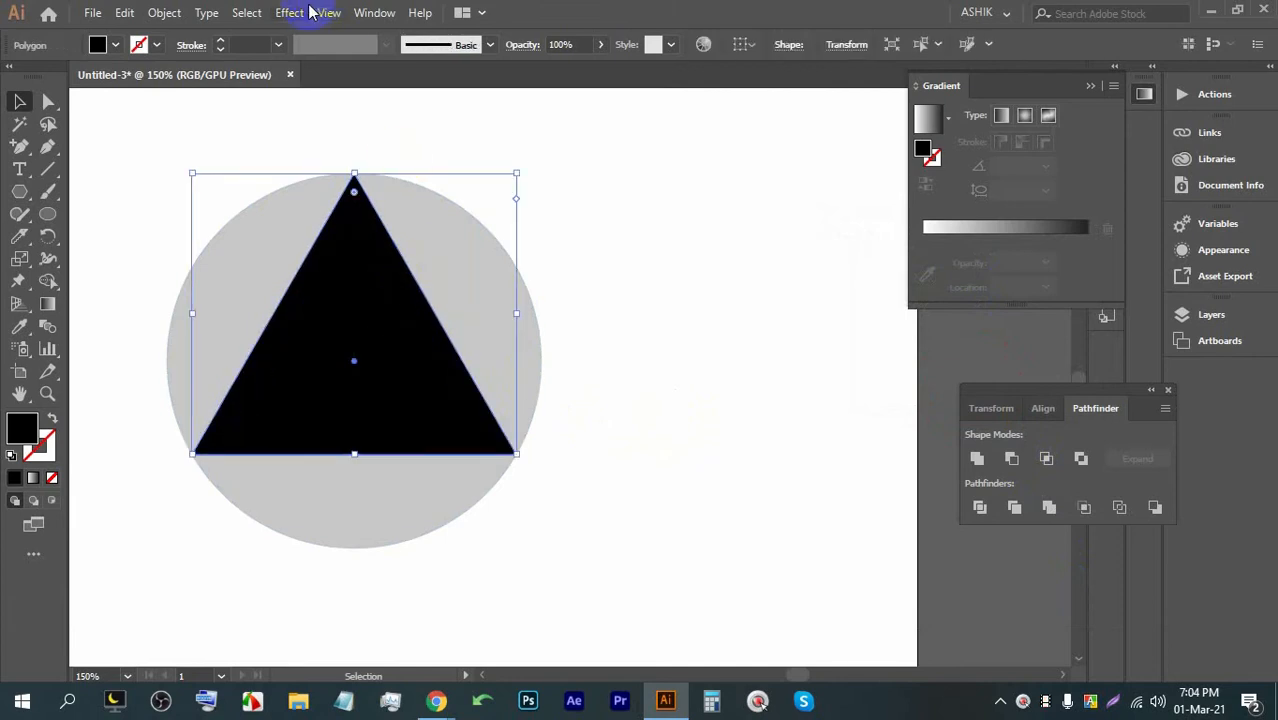
pyautogui.click(180, 12)
pyautogui.click(283, 434)
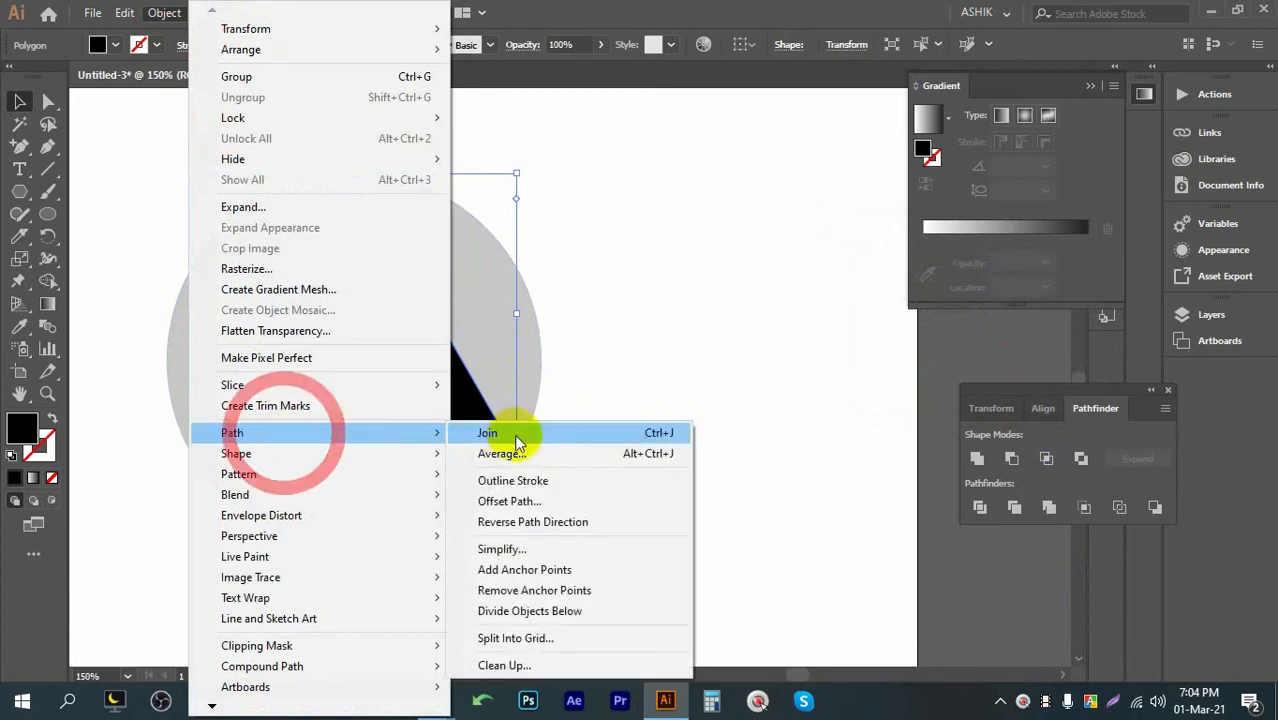
pyautogui.click(510, 501)
pyautogui.click(949, 279)
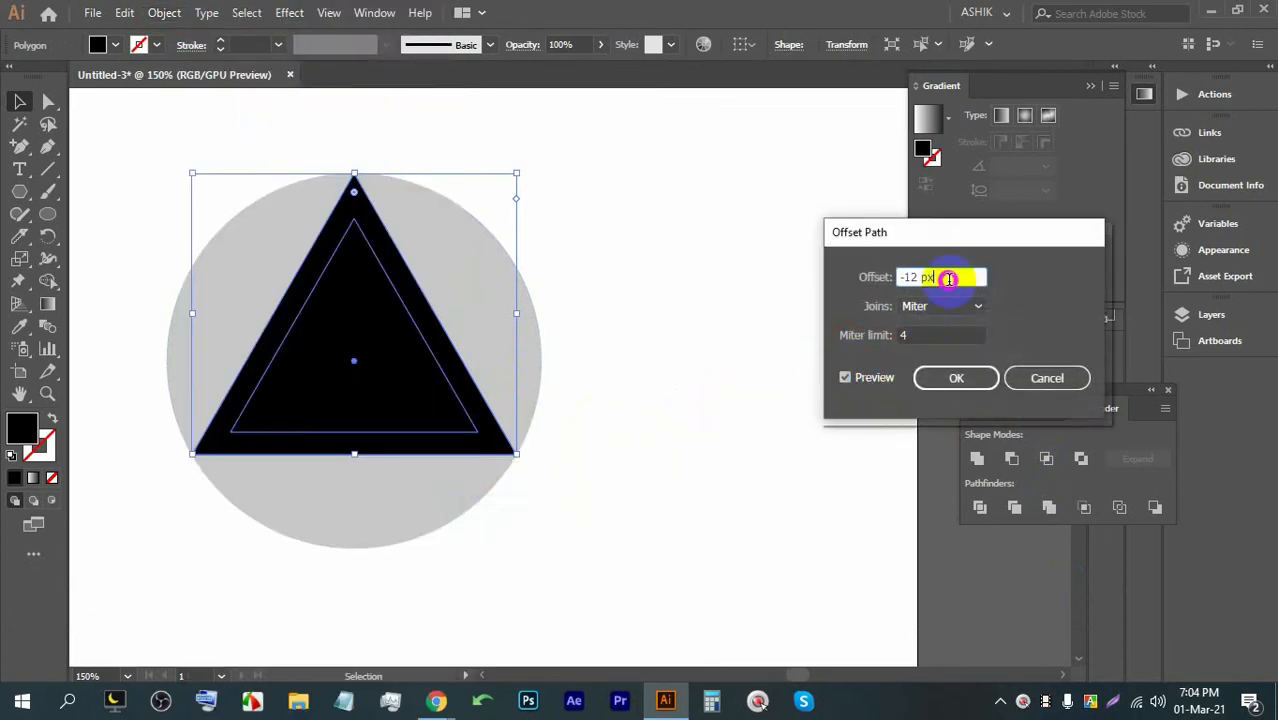
pyautogui.press('Up')
pyautogui.press('Up')
pyautogui.press('Up')
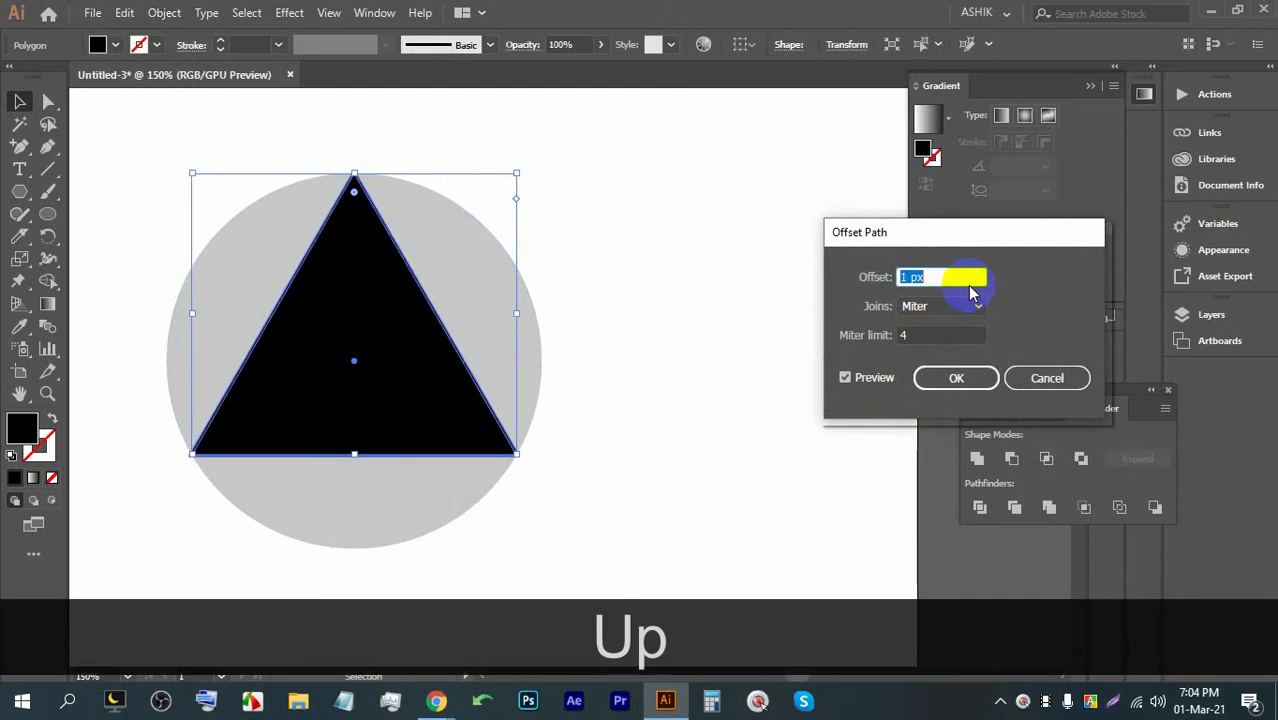
pyautogui.press('Up')
pyautogui.press('Up')
pyautogui.press('Up')
pyautogui.press('Up')
pyautogui.press('Up')
pyautogui.press('Up')
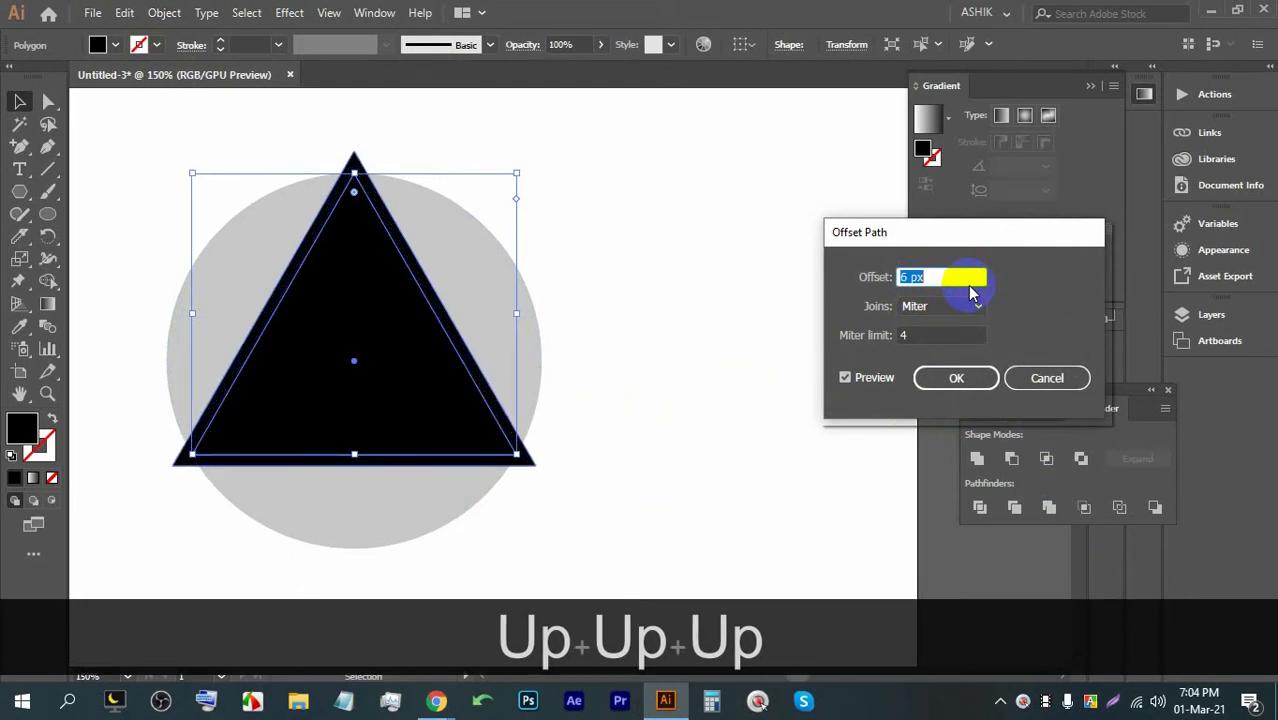
pyautogui.press('Up')
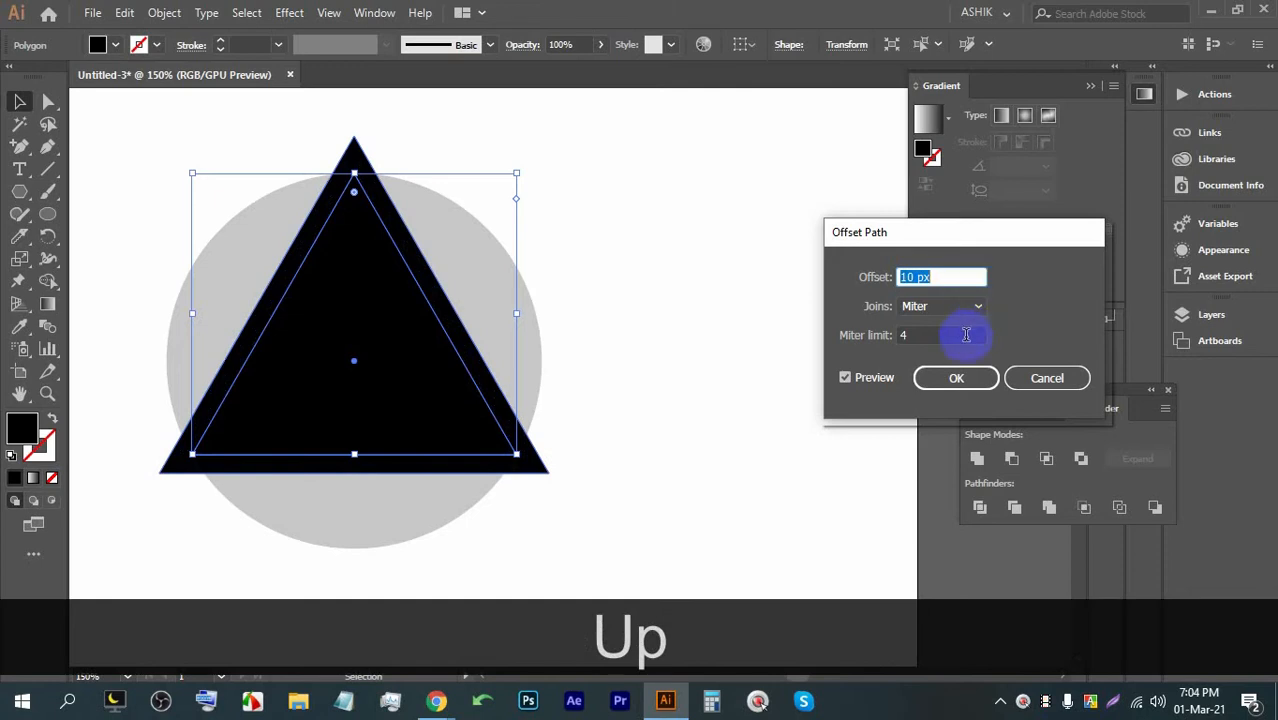
pyautogui.press('Up')
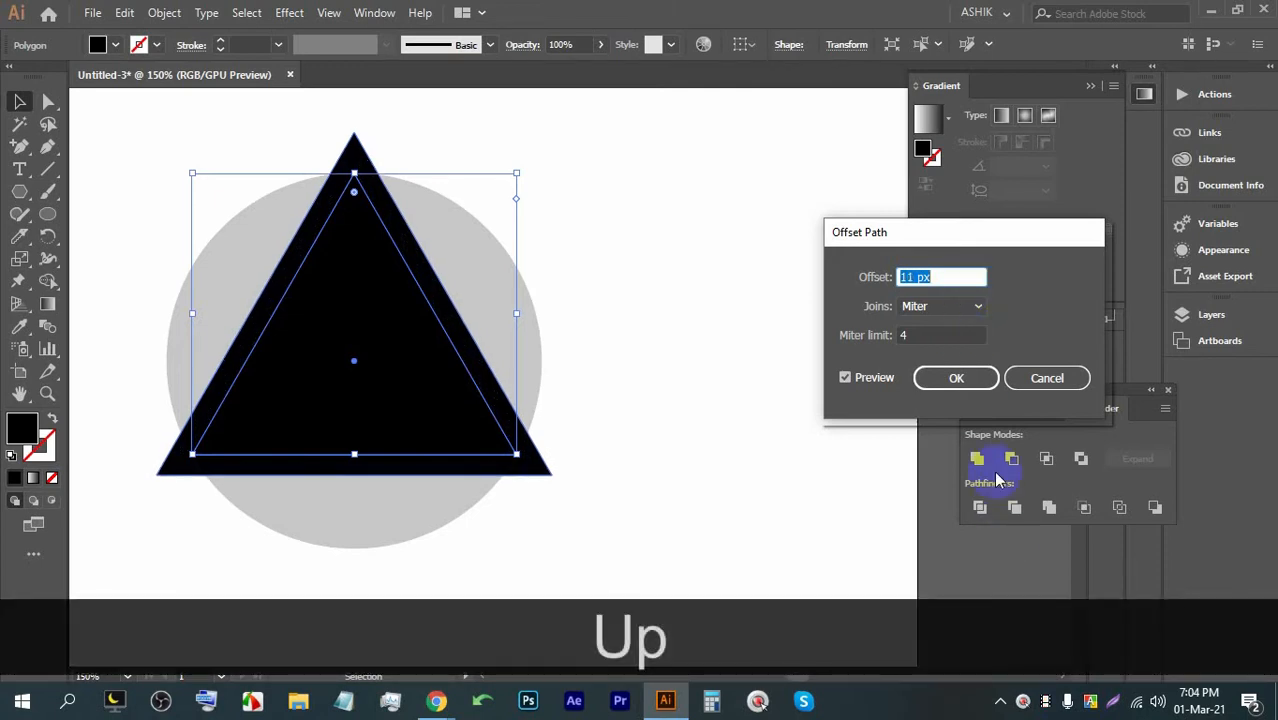
pyautogui.click(957, 379)
pyautogui.click(676, 475)
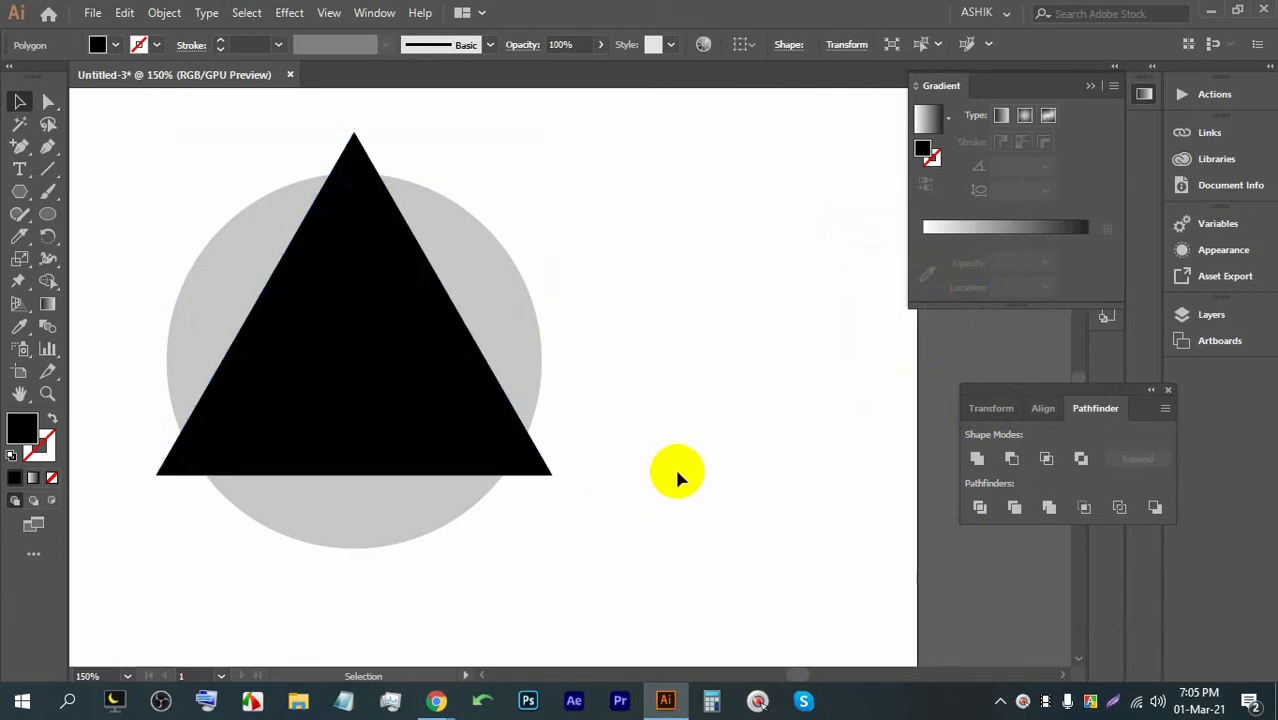
# Step: With Shape Builder, remove the bands and corner tips outside the original triangle and cut out the inner triangle
pyautogui.moveTo(745, 570); pyautogui.dragTo(195, 220)
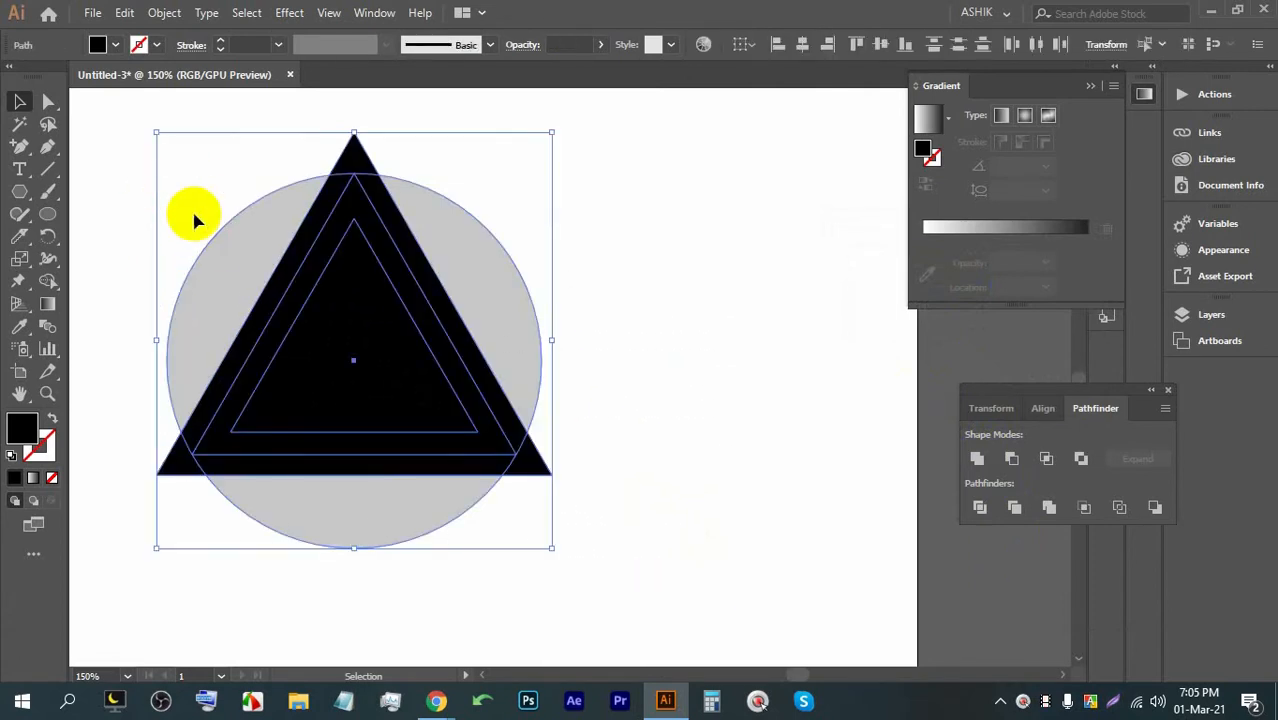
pyautogui.click(47, 282)
pyautogui.press('alt')
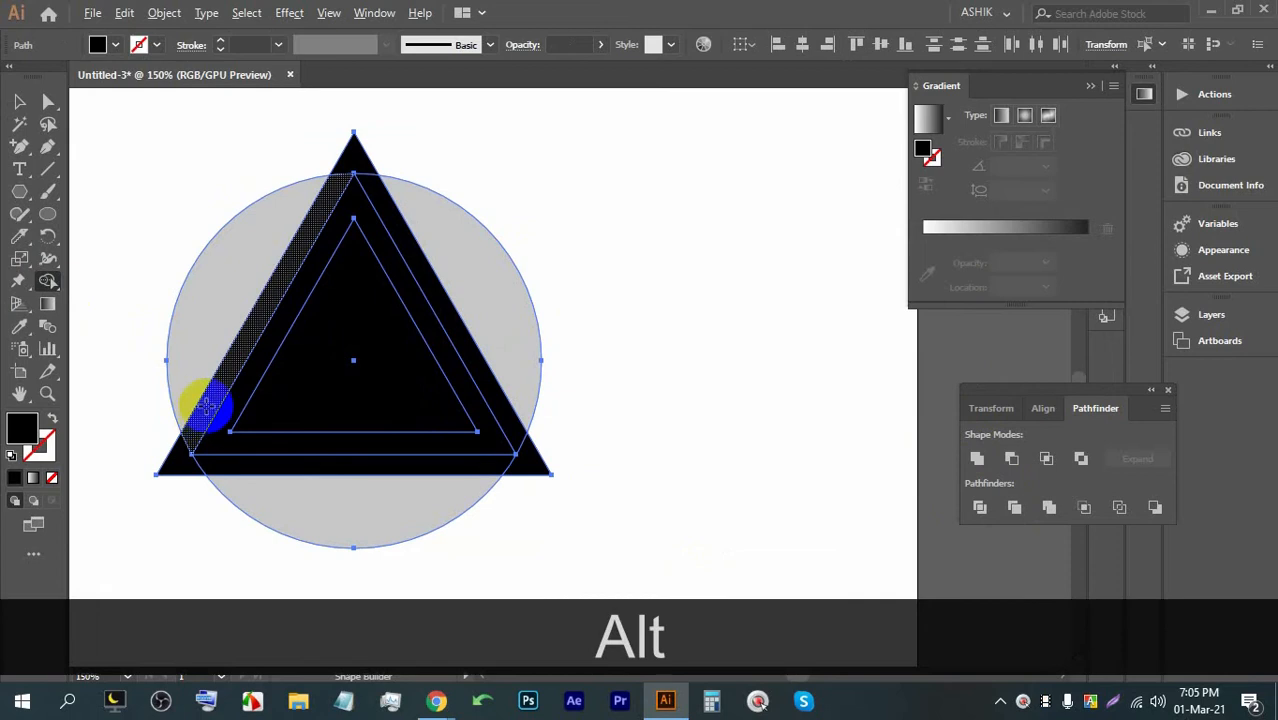
pyautogui.moveTo(207, 404); pyautogui.dragTo(330, 178)
pyautogui.keyDown('alt'); pyautogui.click(356, 150); pyautogui.keyUp('alt')
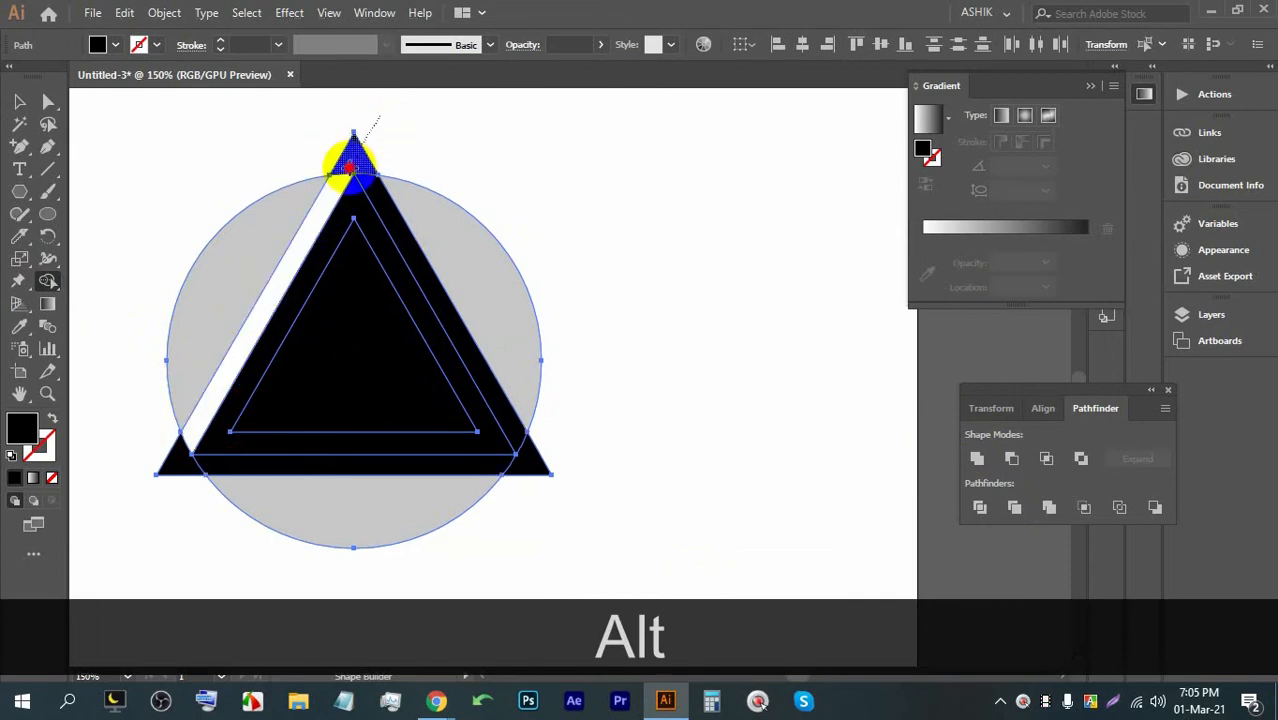
pyautogui.keyDown('alt'); pyautogui.click(371, 186); pyautogui.keyUp('alt')
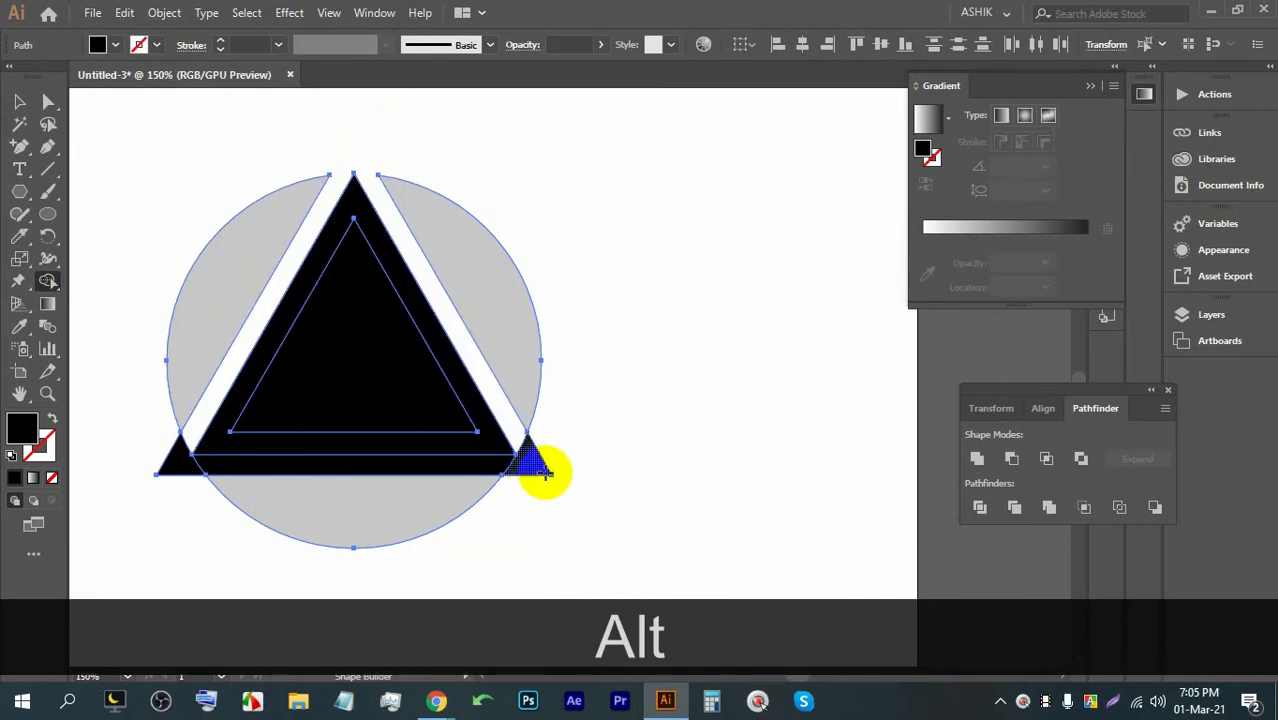
pyautogui.moveTo(533, 465); pyautogui.dragTo(200, 460)
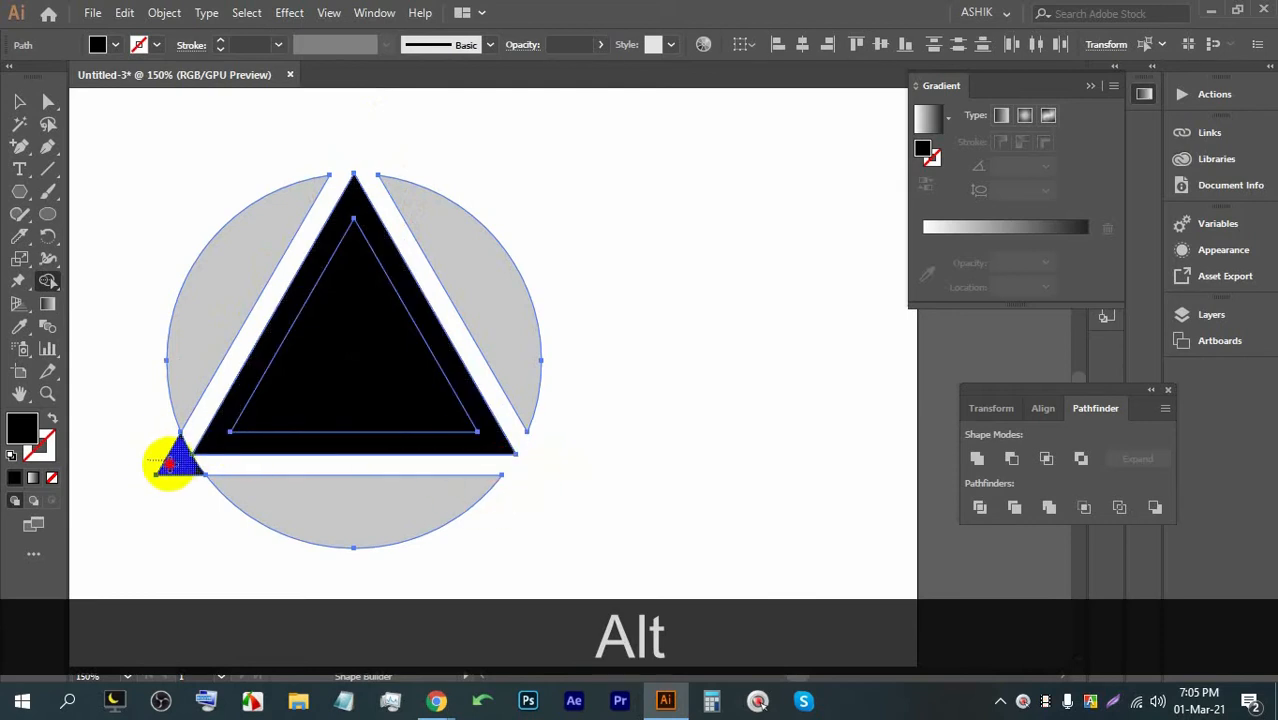
pyautogui.keyDown('alt'); pyautogui.click(168, 460); pyautogui.keyUp('alt')
pyautogui.keyDown('alt'); pyautogui.click(314, 351); pyautogui.keyUp('alt')
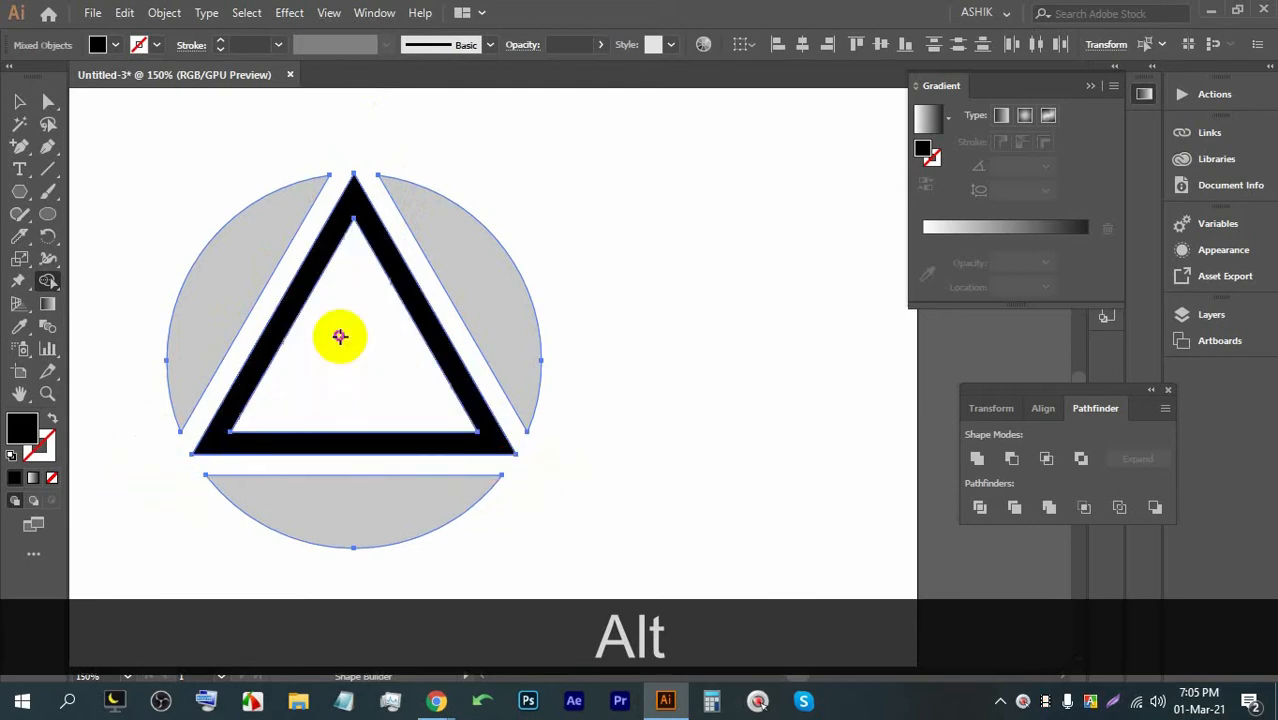
pyautogui.click(14, 105)
pyautogui.click(602, 196)
# Step: Set all the pieces to a solid black fill at 100% opacity
pyautogui.moveTo(670, 491); pyautogui.dragTo(176, 190)
pyautogui.click(118, 45)
pyautogui.click(130, 76)
pyautogui.click(143, 76)
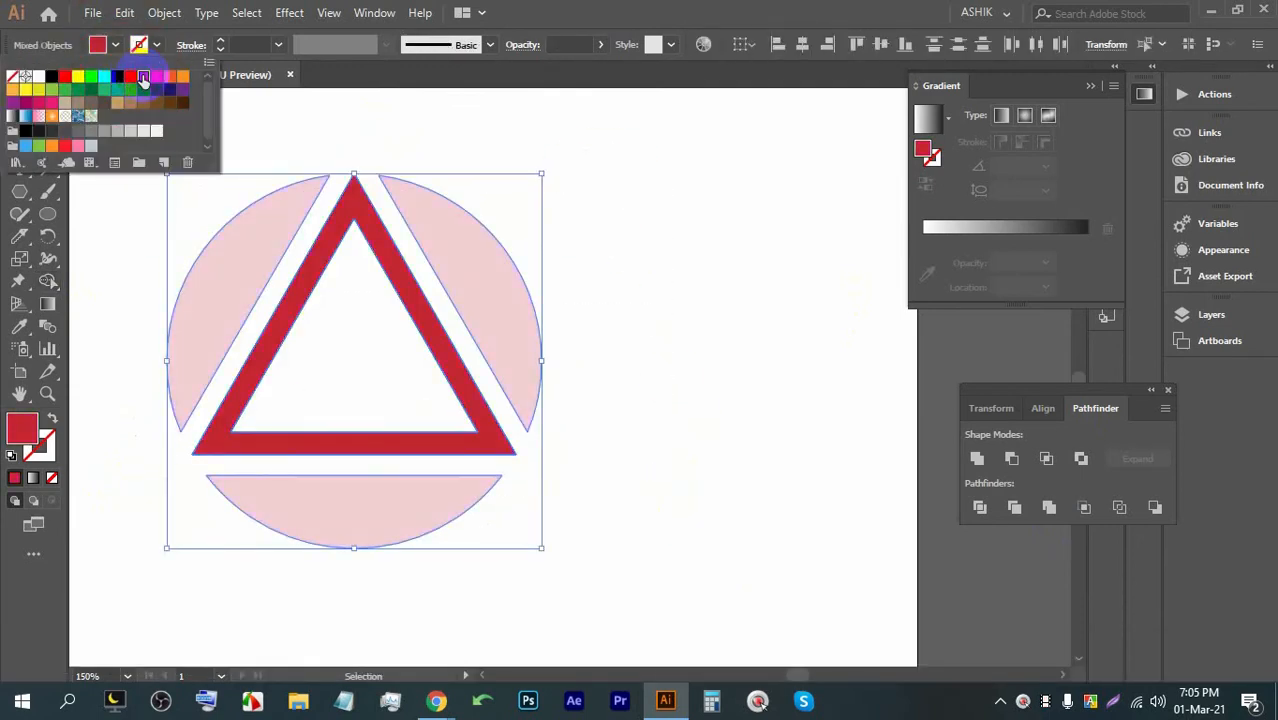
pyautogui.click(51, 76)
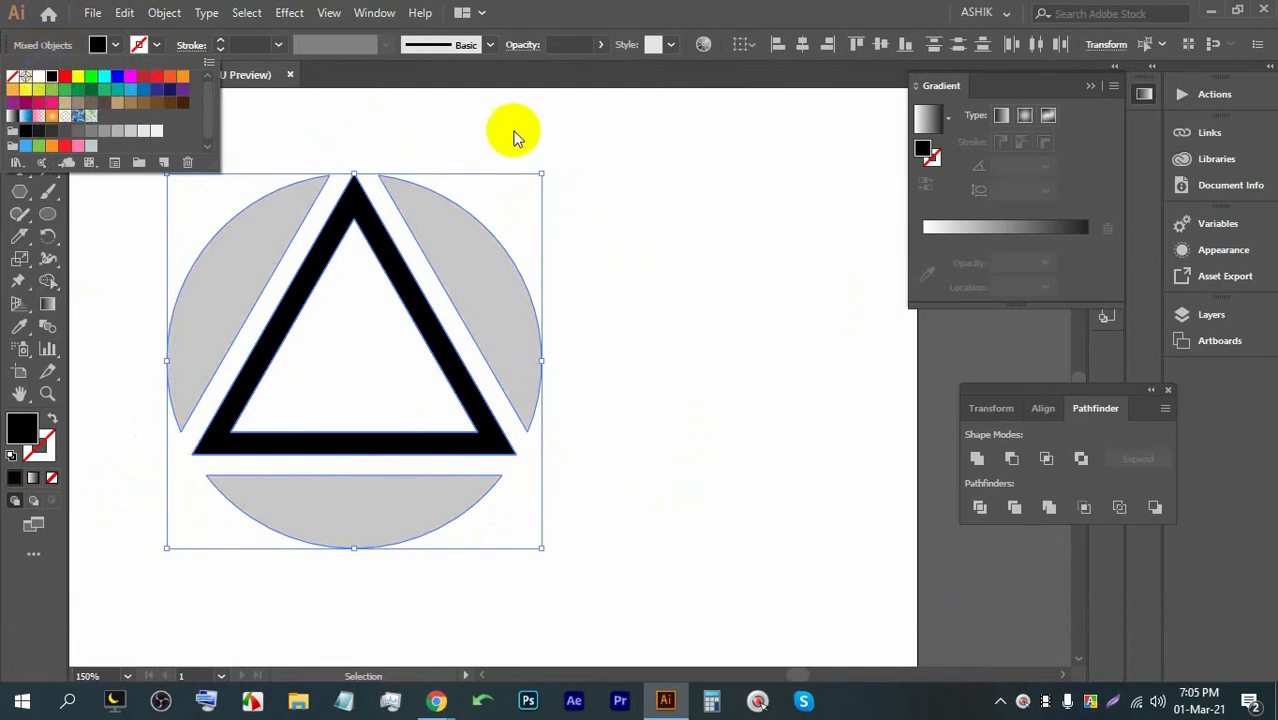
pyautogui.click(610, 45)
pyautogui.moveTo(542, 71); pyautogui.dragTo(650, 68)
pyautogui.click(710, 203)
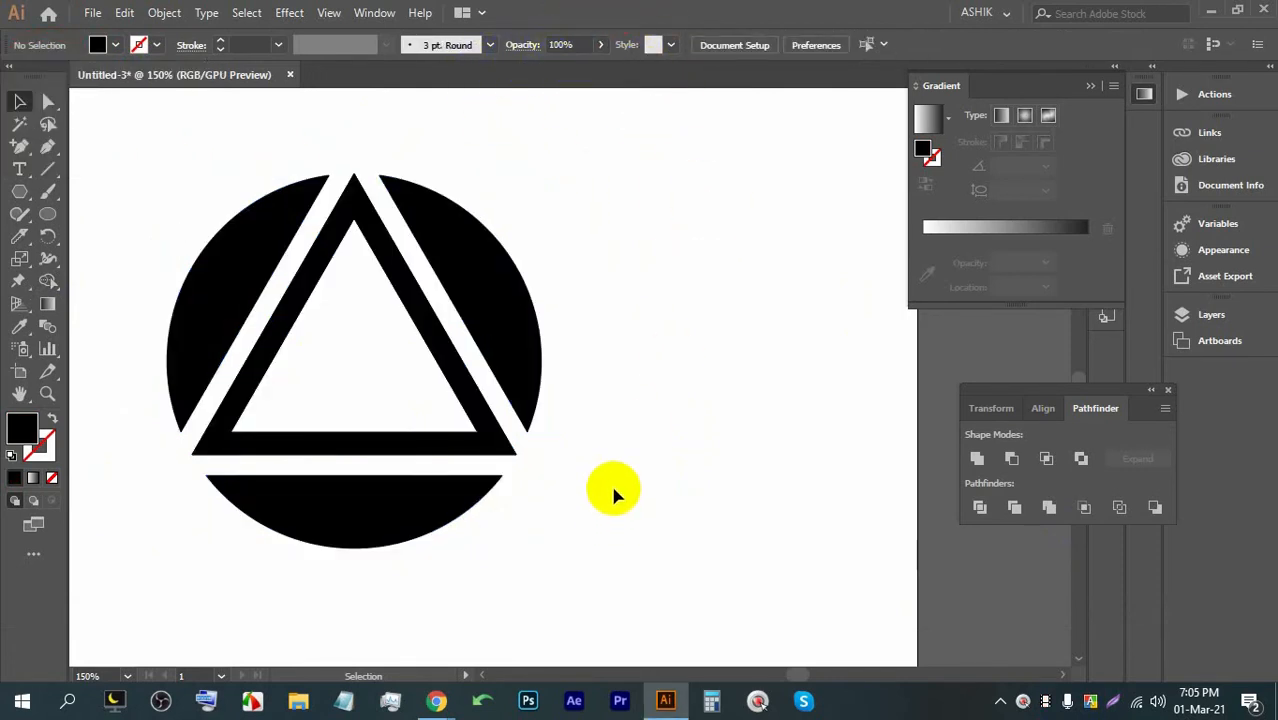
# Step: Fill all the pieces with the white-to-black linear gradient and redirect it diagonally at about 147.2°
pyautogui.scroll(-2, 610, 482)
pyautogui.scroll(1, 626, 440)
pyautogui.scroll(1, 634, 463)
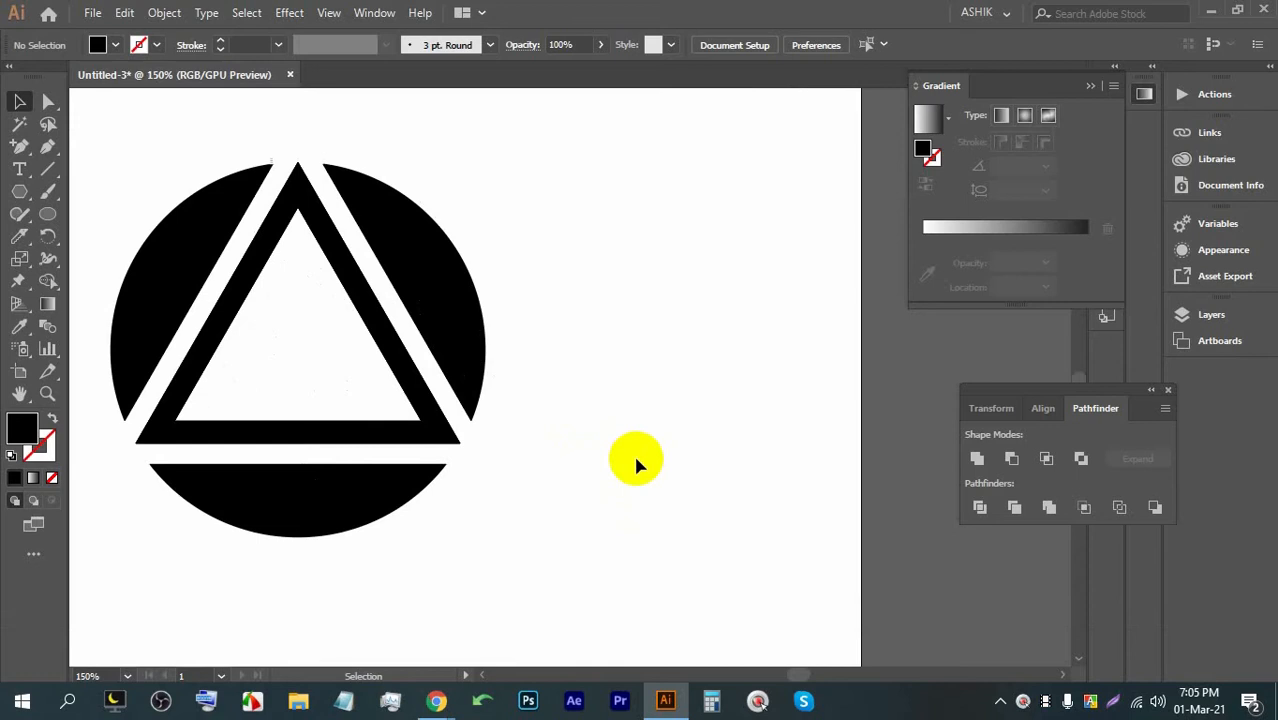
pyautogui.moveTo(490, 514); pyautogui.dragTo(150, 172)
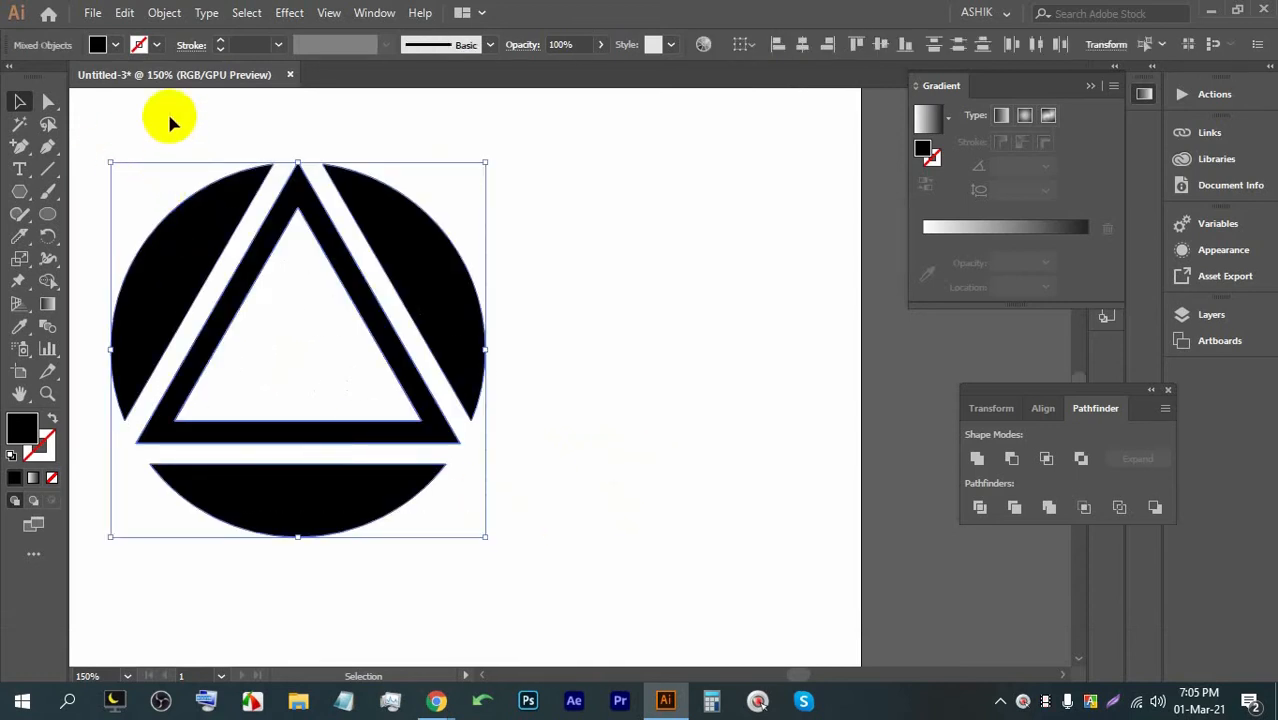
pyautogui.click(33, 478)
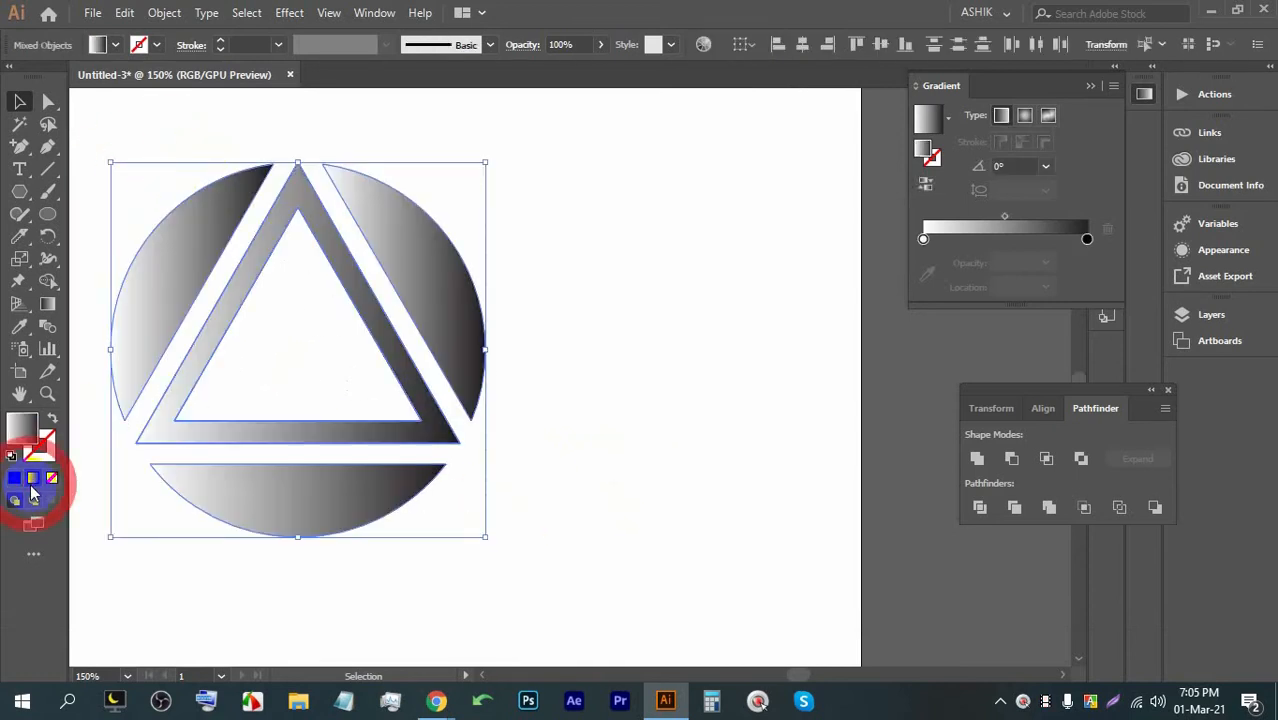
pyautogui.click(622, 322)
pyautogui.moveTo(578, 586); pyautogui.dragTo(150, 240)
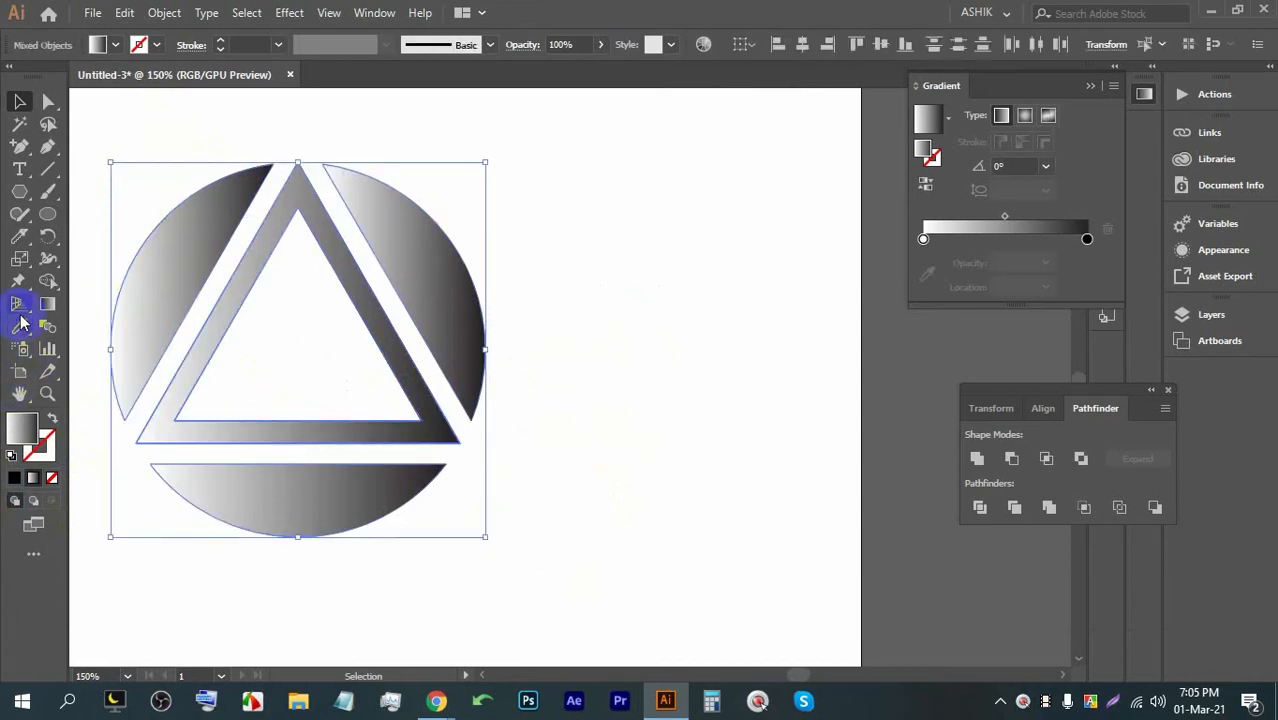
pyautogui.click(48, 299)
pyautogui.moveTo(154, 163); pyautogui.dragTo(579, 542)
pyautogui.moveTo(599, 485); pyautogui.dragTo(86, 153)
pyautogui.click(19, 102)
pyautogui.click(633, 191)
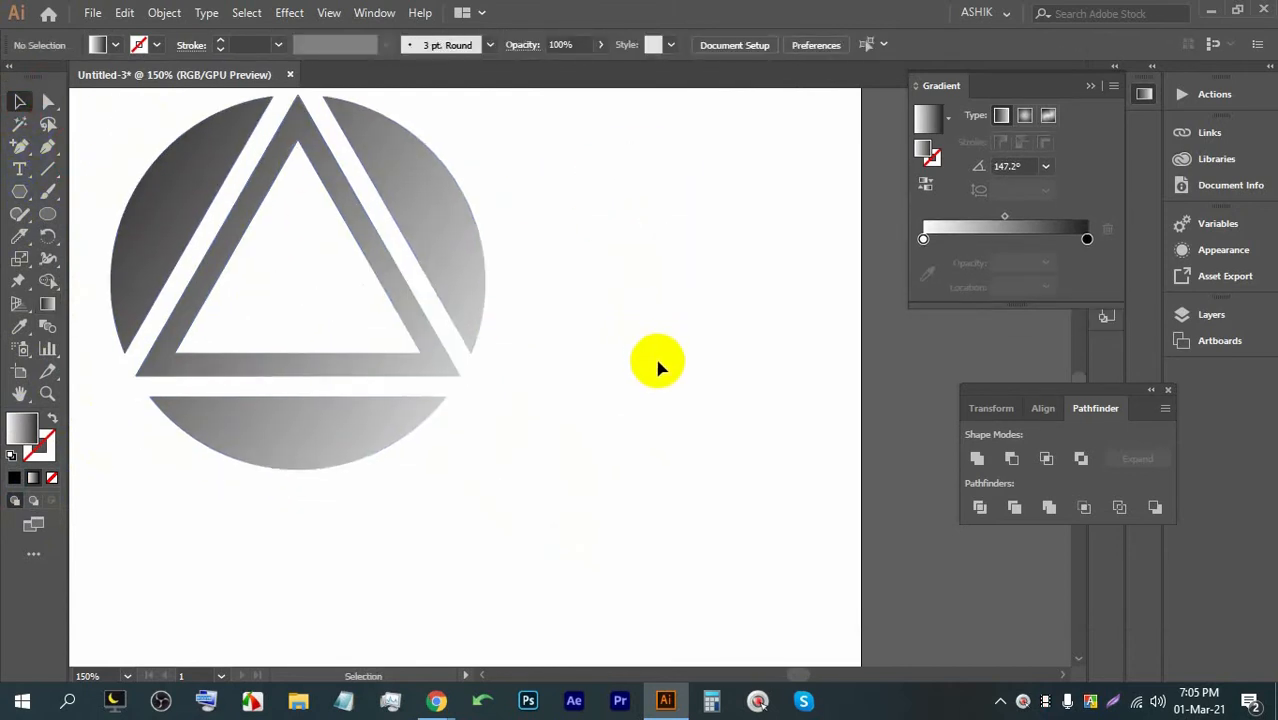
# Step: Change the white gradient stop to red for all the pieces
pyautogui.moveTo(628, 493); pyautogui.dragTo(166, 197)
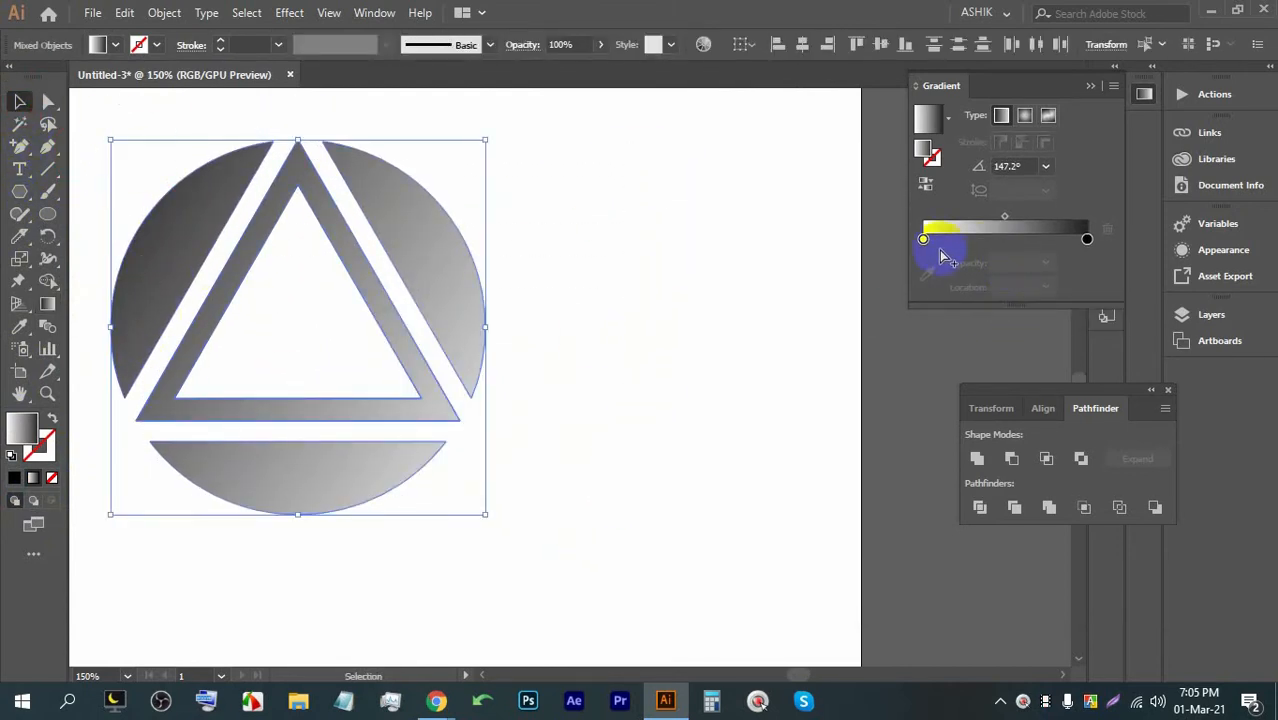
pyautogui.doubleClick(923, 239)
pyautogui.click(899, 297)
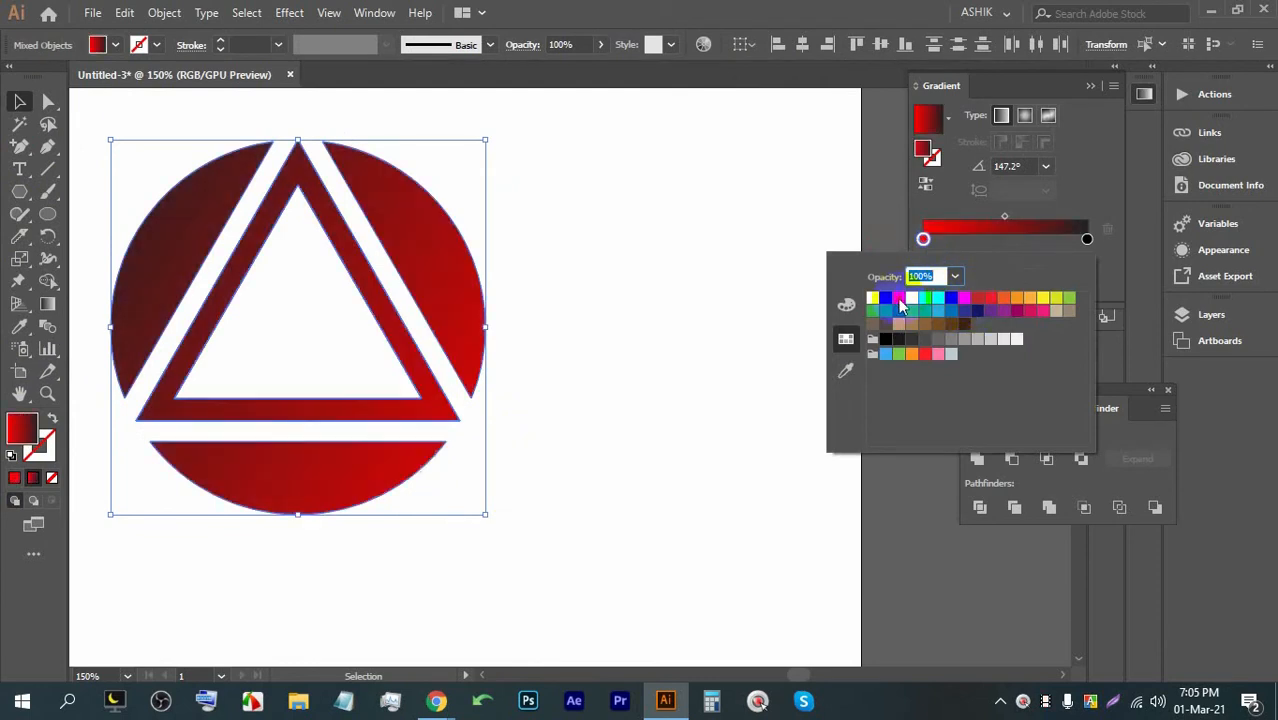
# Step: Redirect the gradient of the triangle and the two upper circle segments diagonally from upper right to lower left, at about -129.4°
pyautogui.click(46, 281)
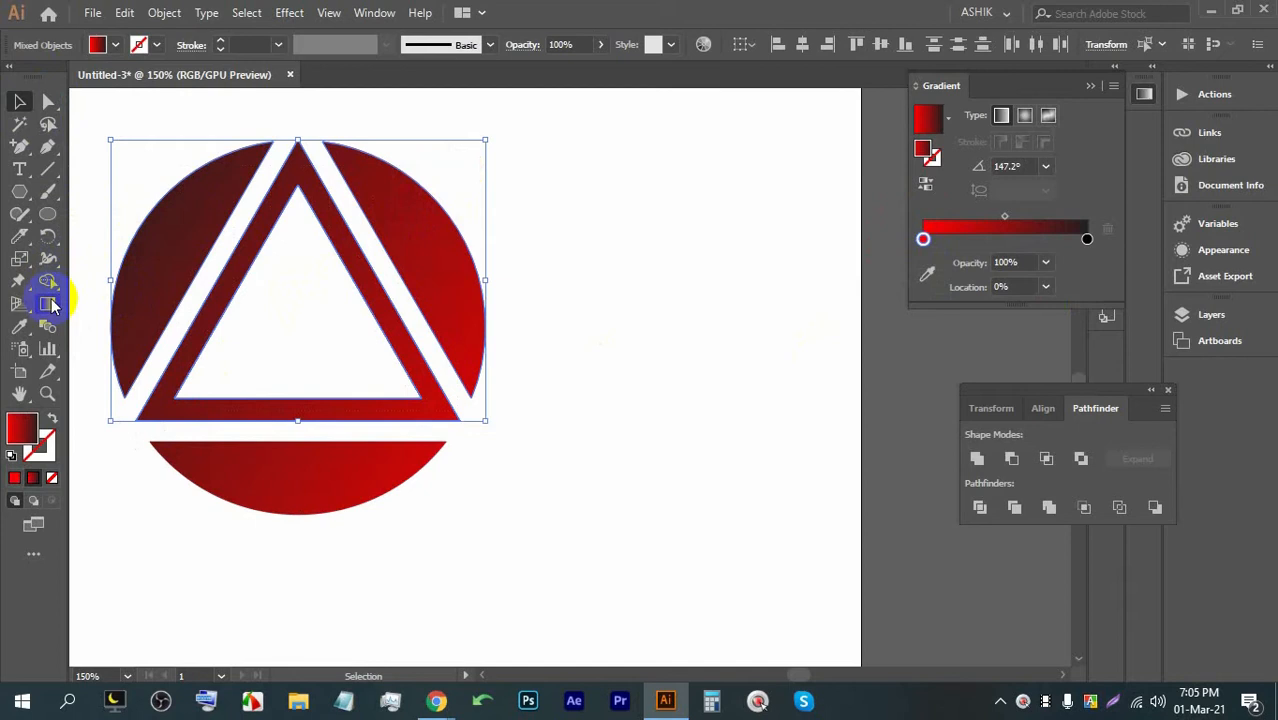
pyautogui.click(47, 304)
pyautogui.moveTo(432, 158); pyautogui.dragTo(165, 478)
pyautogui.click(19, 101)
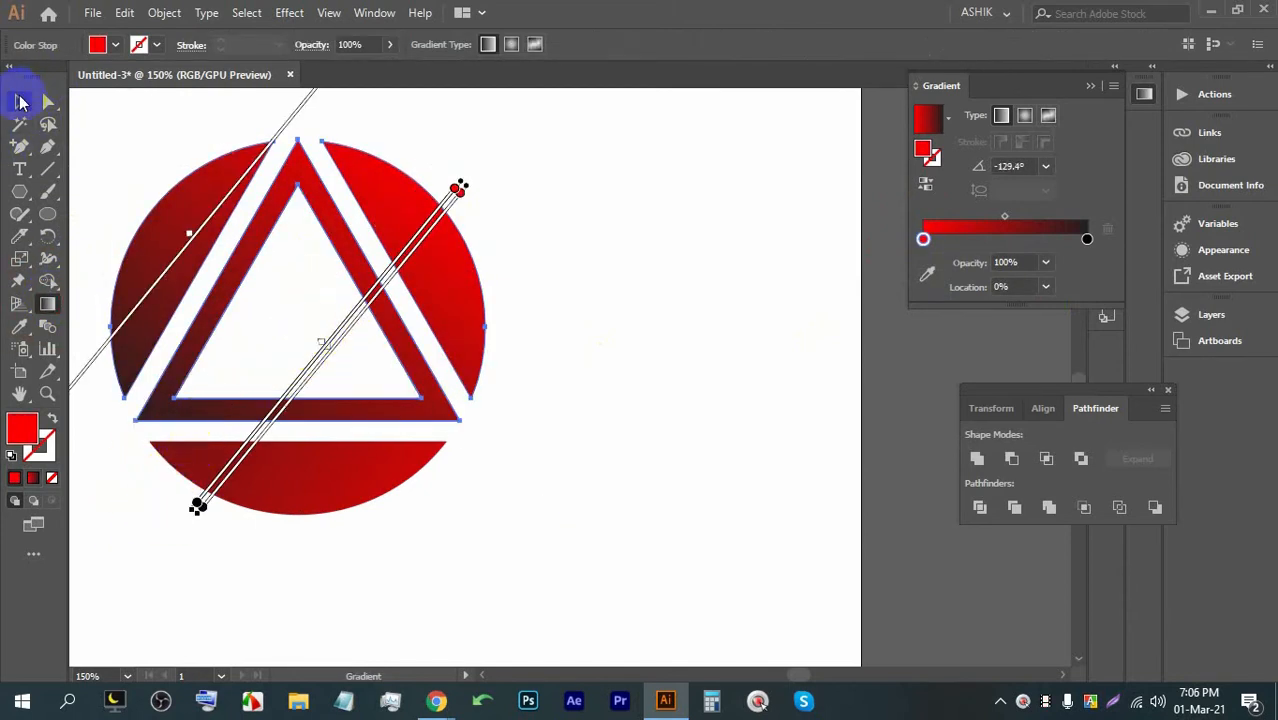
pyautogui.click(640, 243)
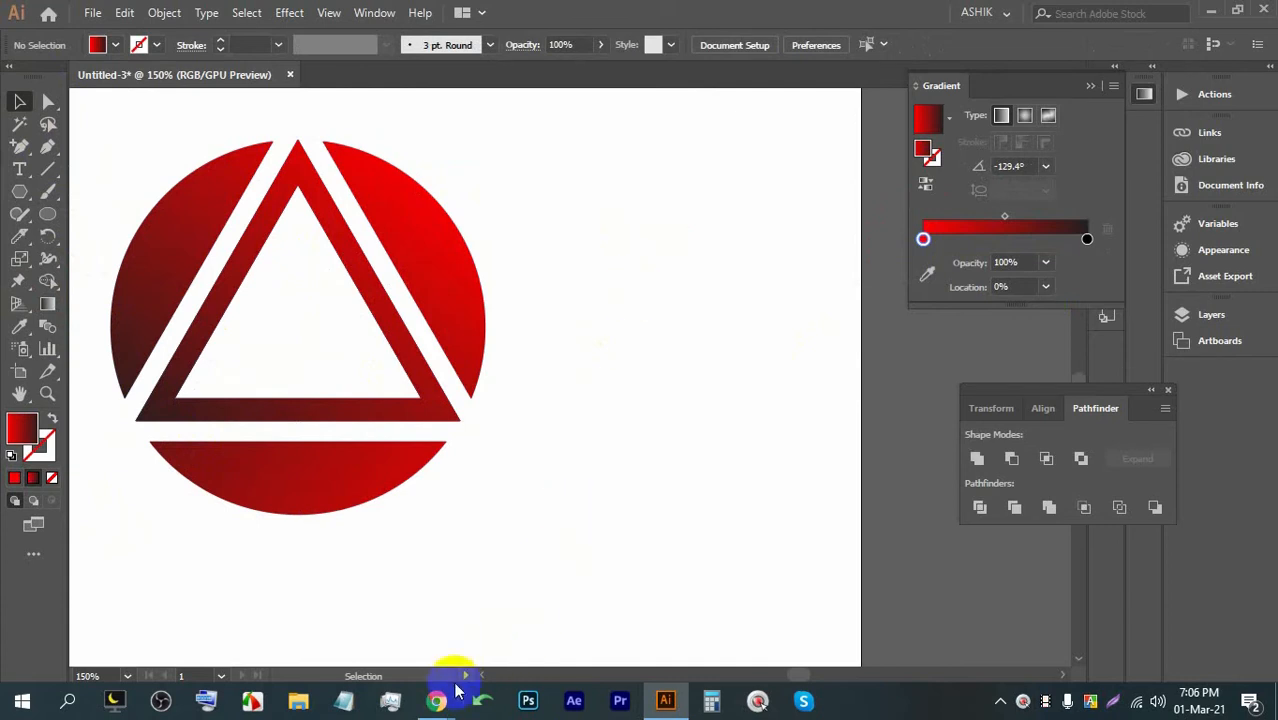
# Step: Switch to the Google Meet call in Chrome
pyautogui.moveTo(437, 700)
pyautogui.click(330, 588)
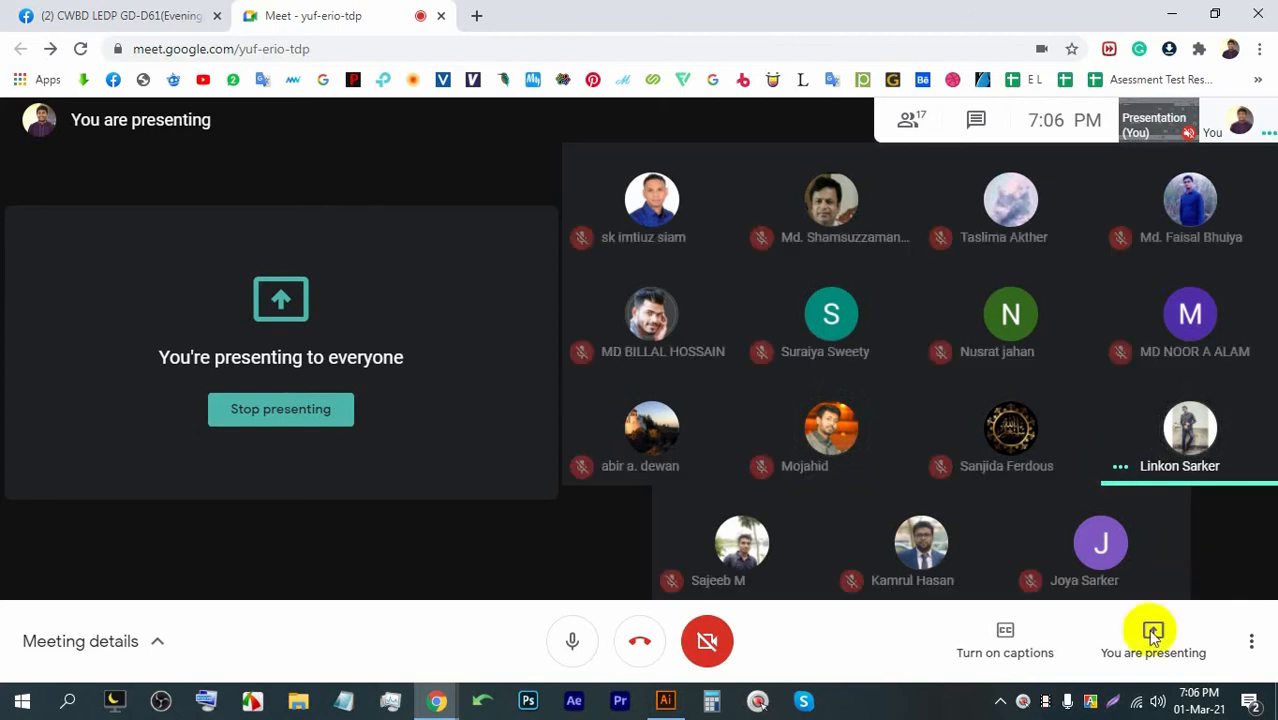
pyautogui.click(665, 702)
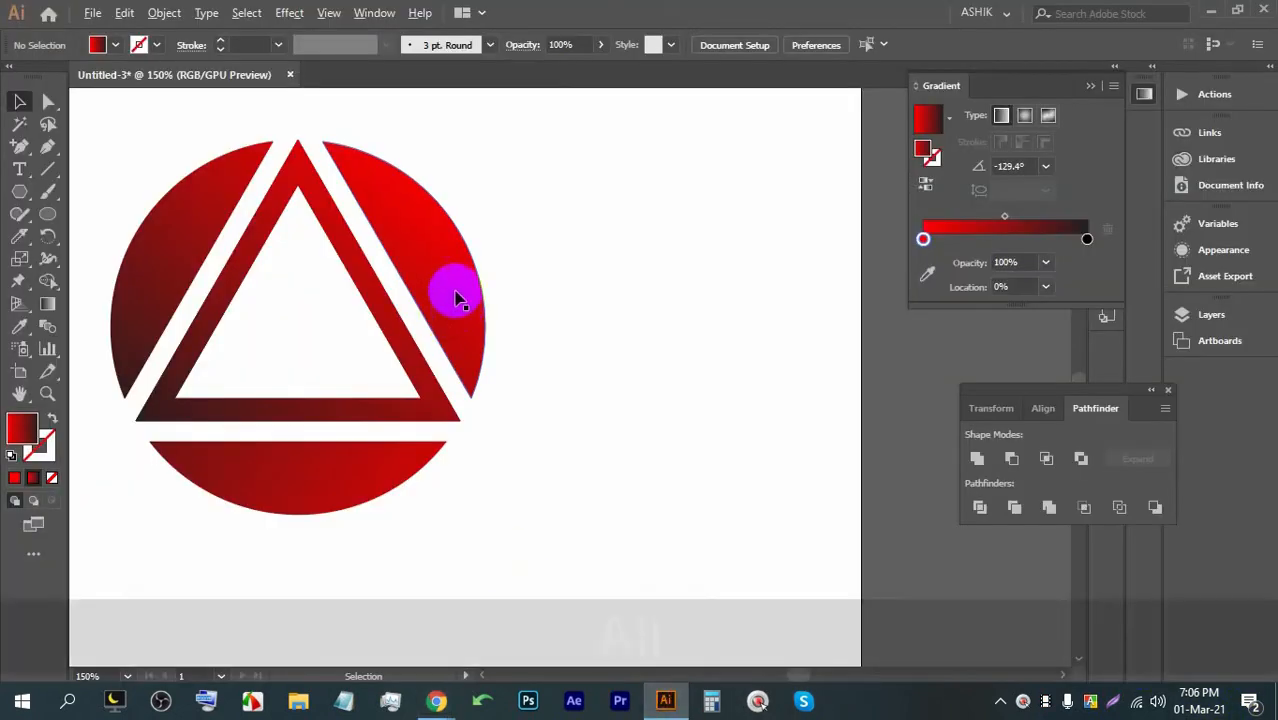
pyautogui.scroll(-3, 450, 280)
pyautogui.scroll(2, 464, 275)
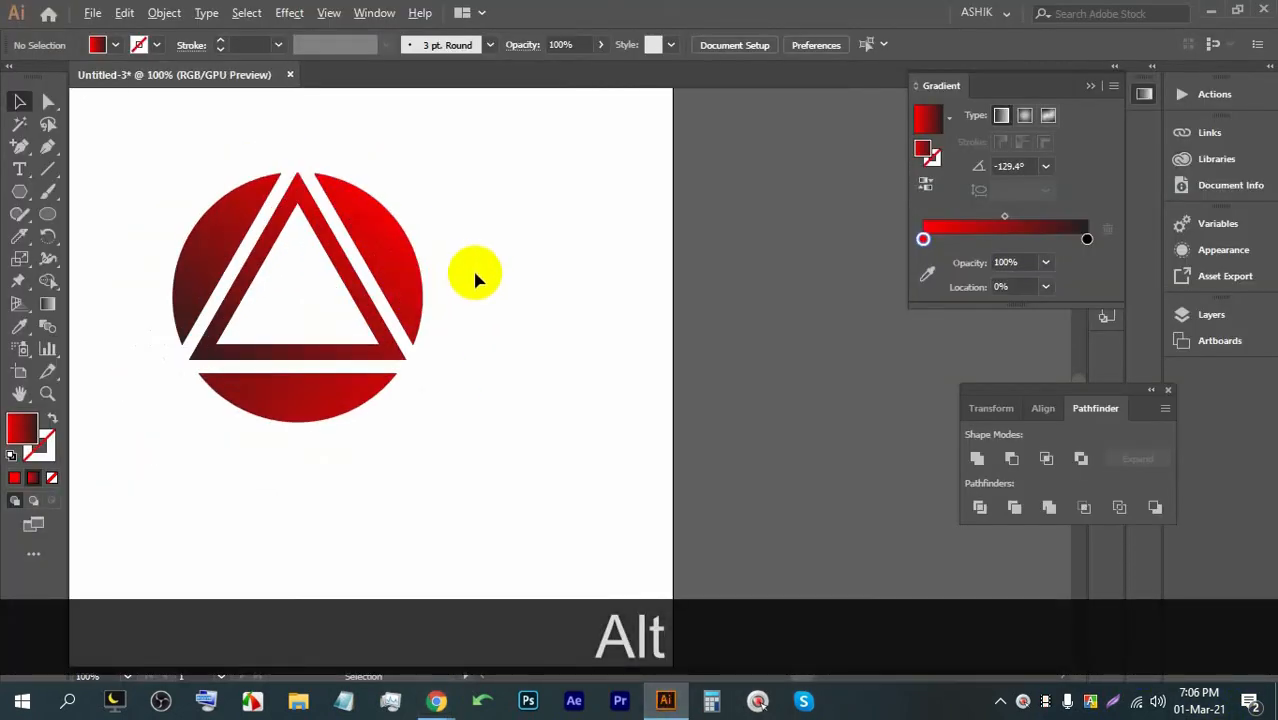
pyautogui.click(665, 702)
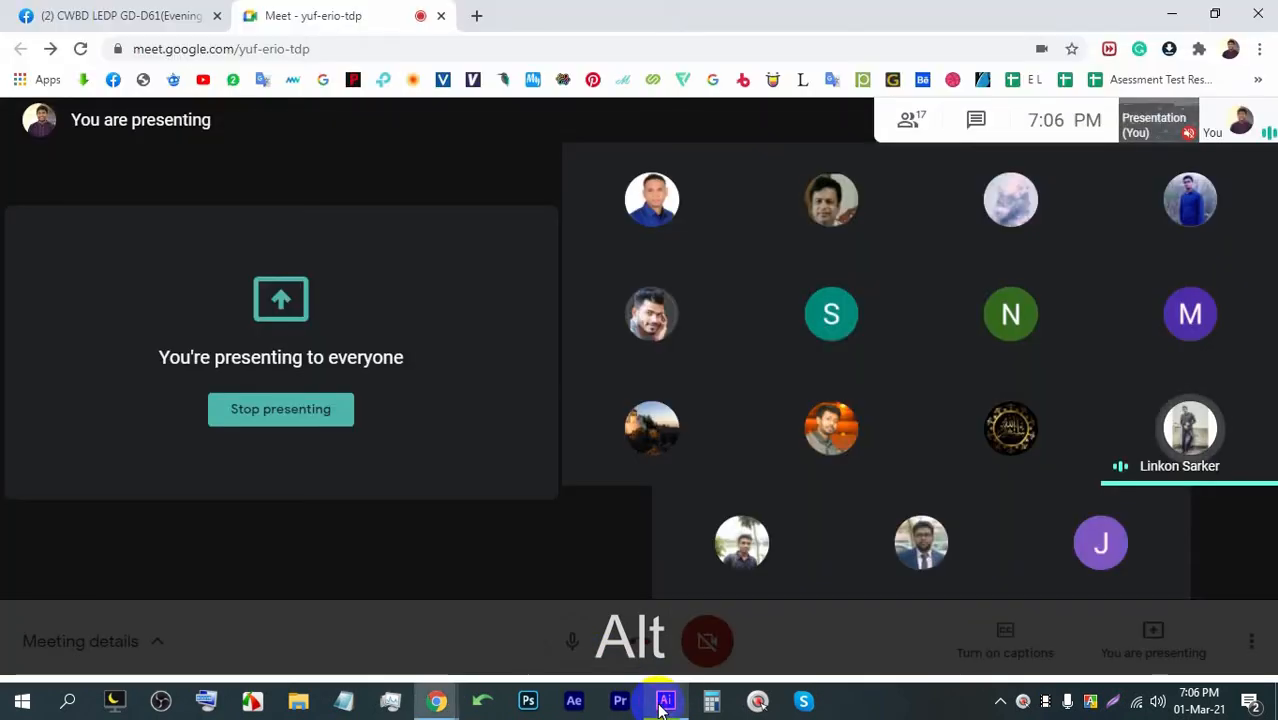
pyautogui.click(664, 702)
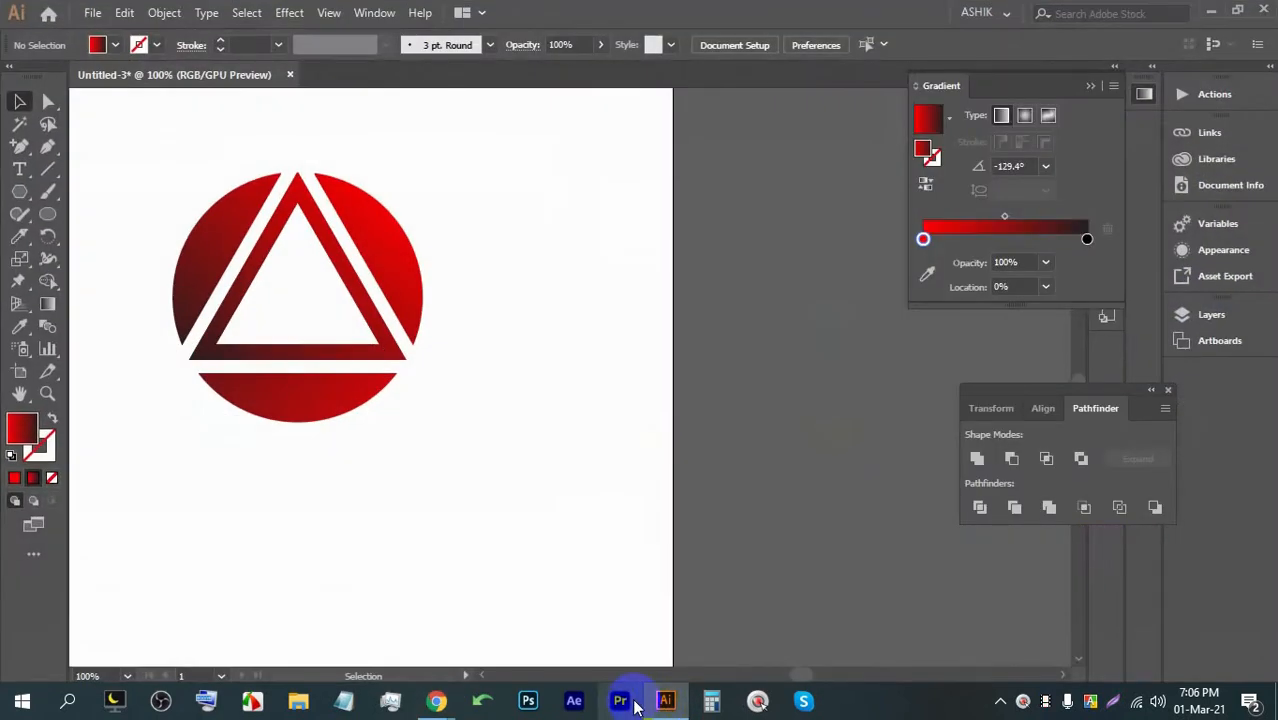
pyautogui.click(665, 701)
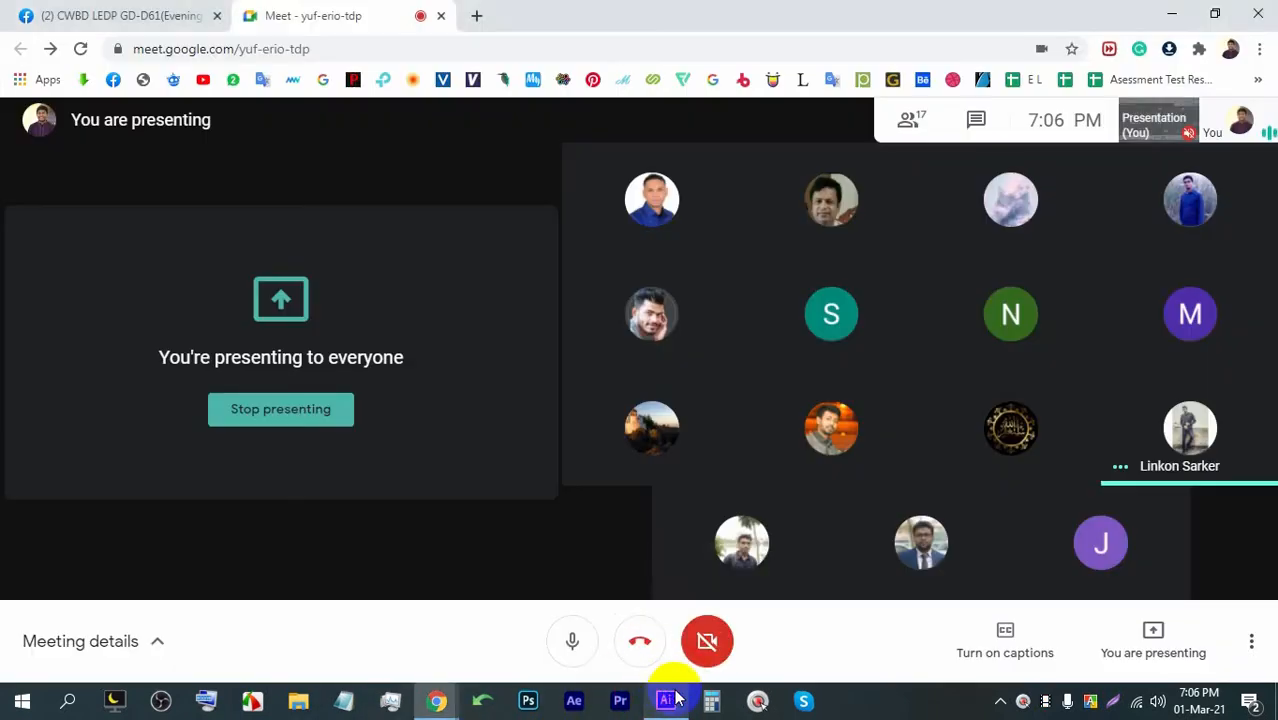
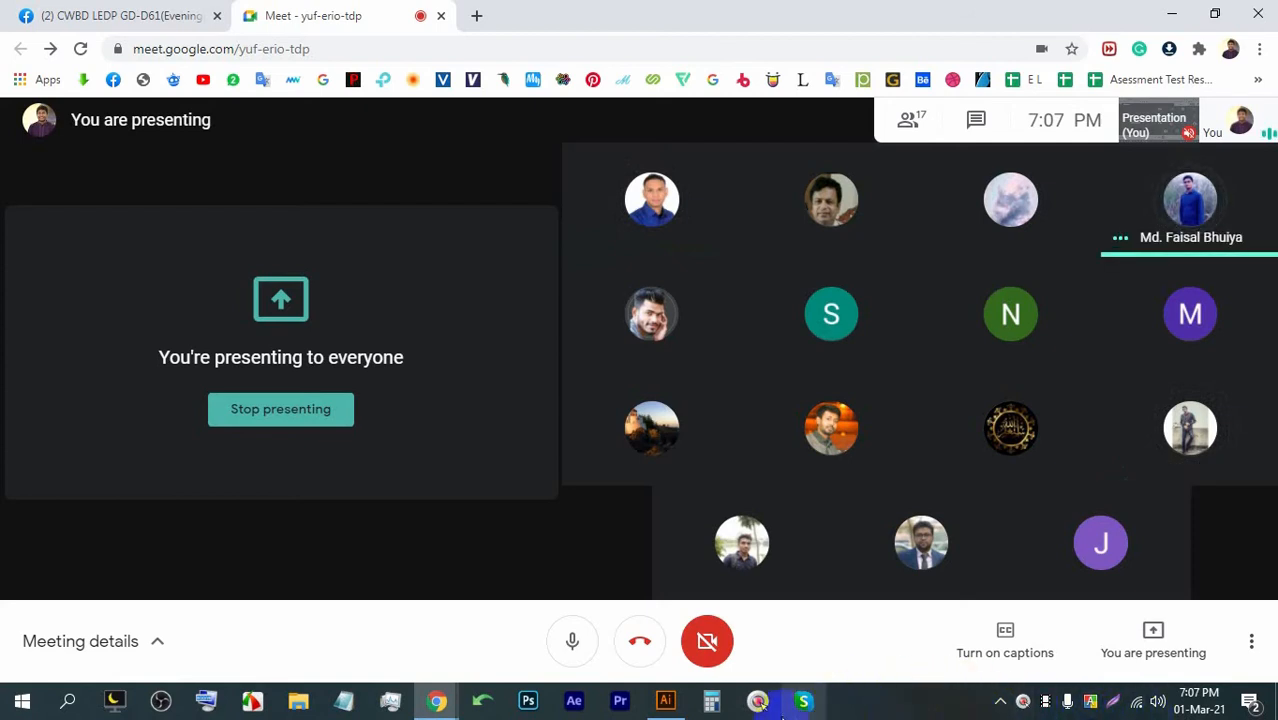
# Step: Switch to Illustrator and delete all the artwork on the artboard
pyautogui.click(678, 710)
pyautogui.scroll(-5, 545, 338)
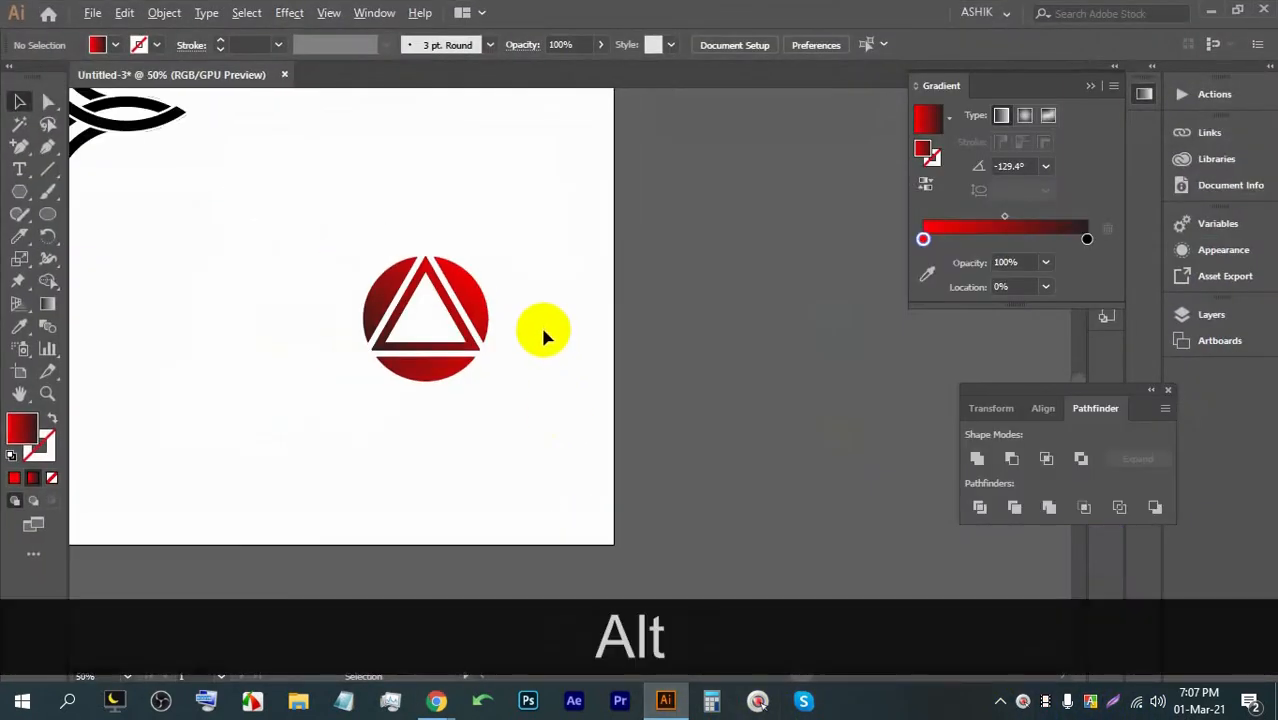
pyautogui.moveTo(770, 448); pyautogui.dragTo(188, 165)
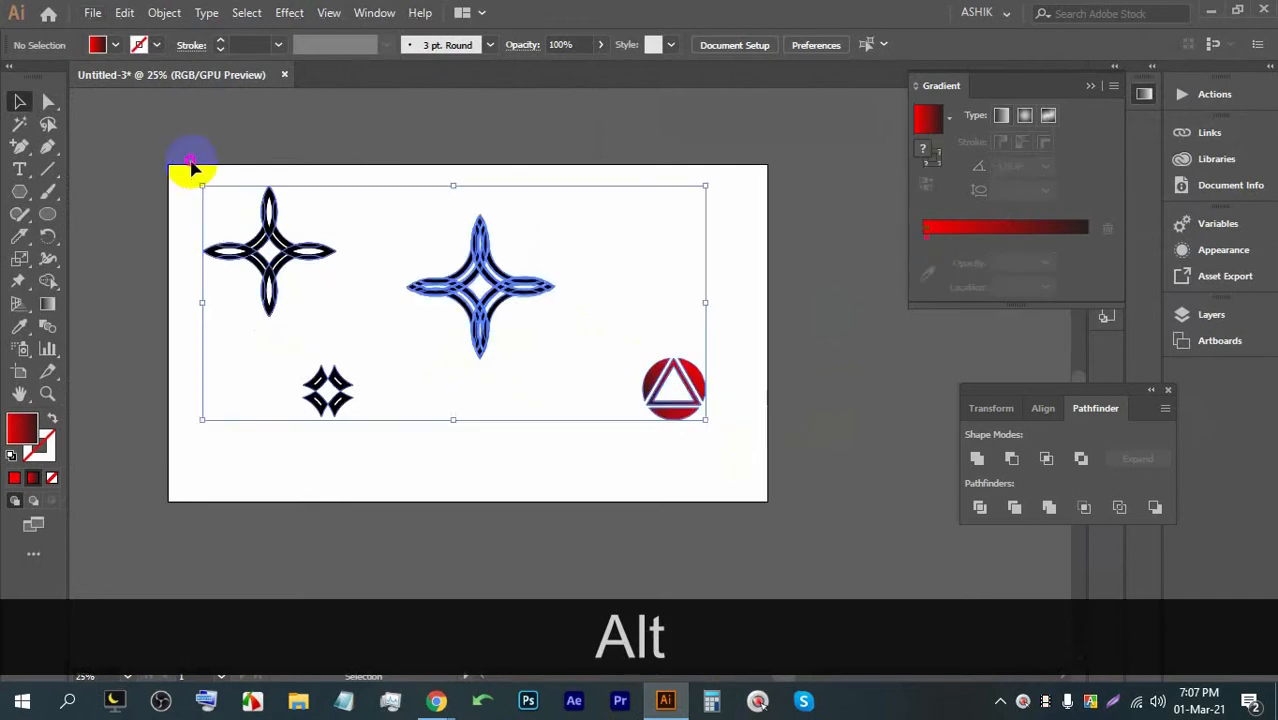
pyautogui.press('BackSpace')
# Step: Show the rulers and place a horizontal guide across the upper part of the artboard
pyautogui.scroll(2, 275, 215)
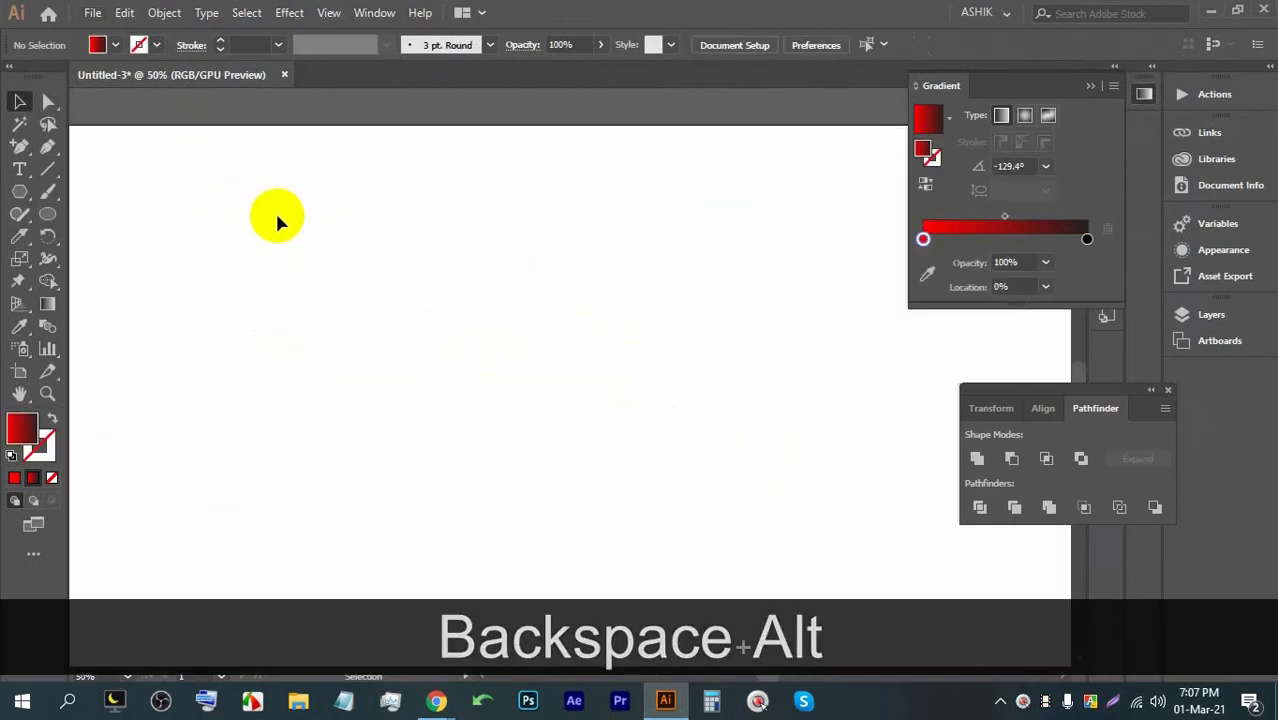
pyautogui.hotkey('ctrl', 'r')
pyautogui.moveTo(385, 95); pyautogui.dragTo(417, 234)
pyautogui.scroll(3, 425, 234)
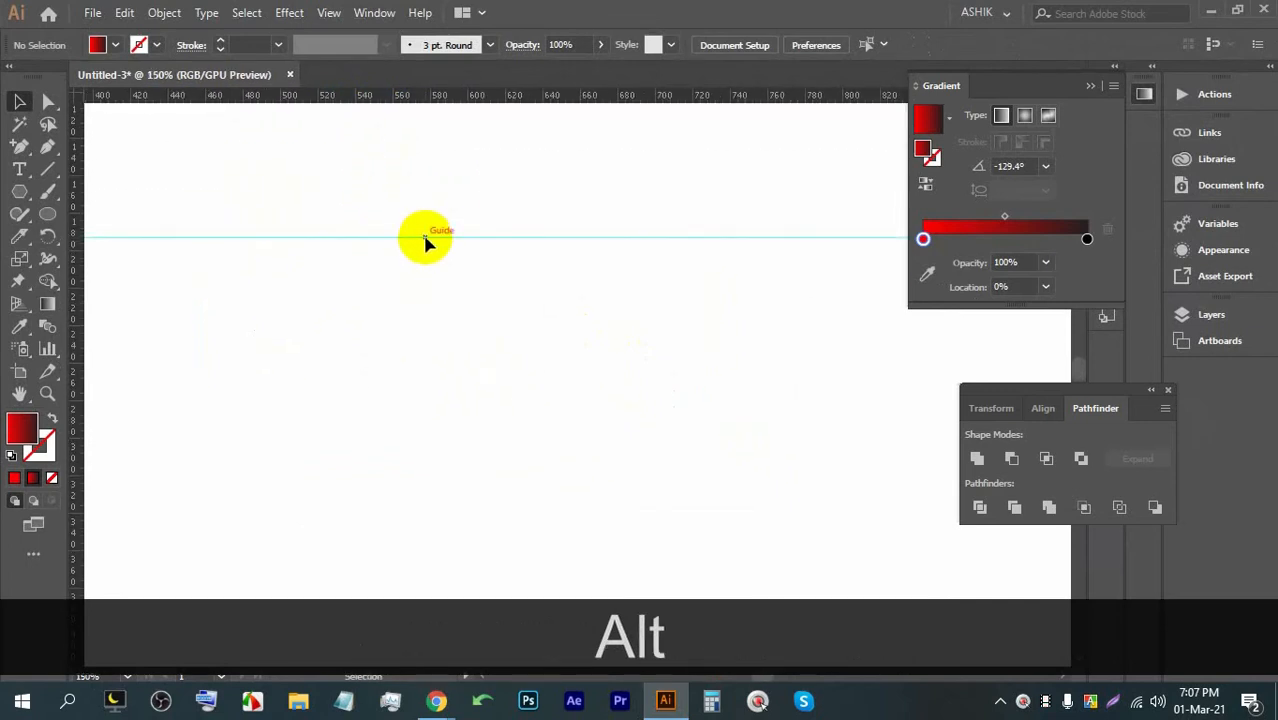
# Step: Unlock the guides and move the horizontal guide slightly upward
pyautogui.rightClick(510, 210)
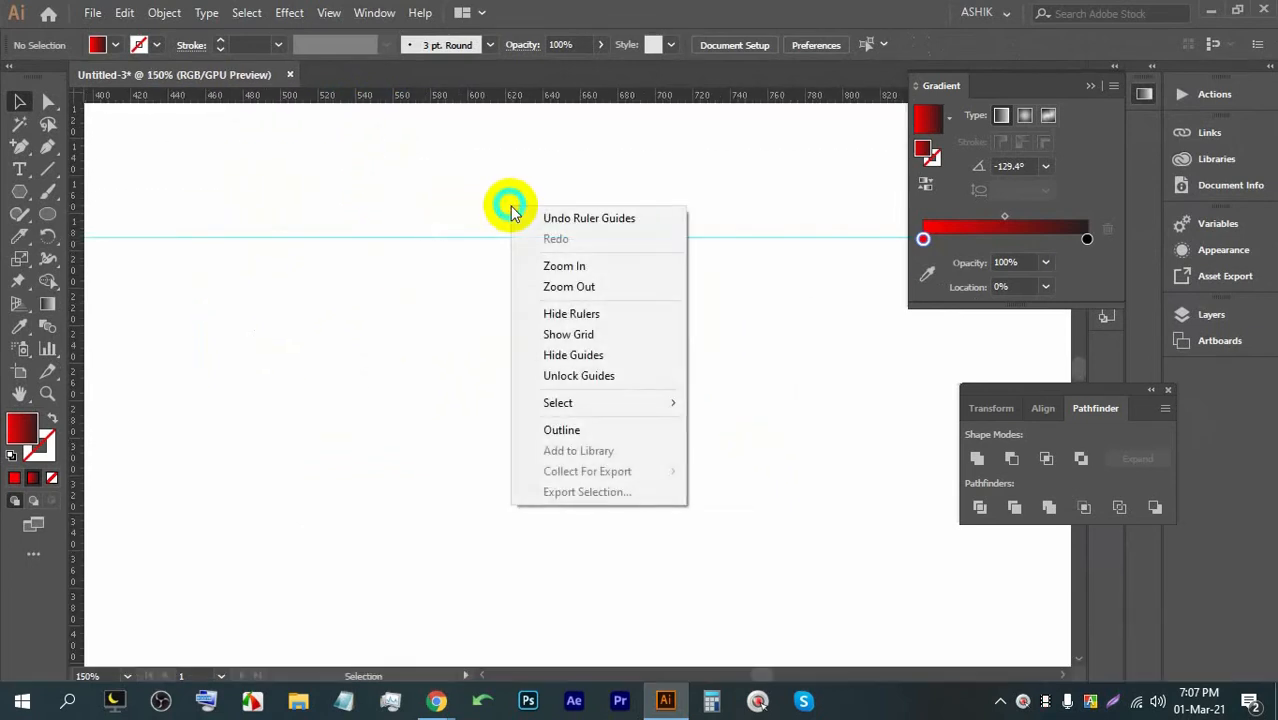
pyautogui.click(576, 375)
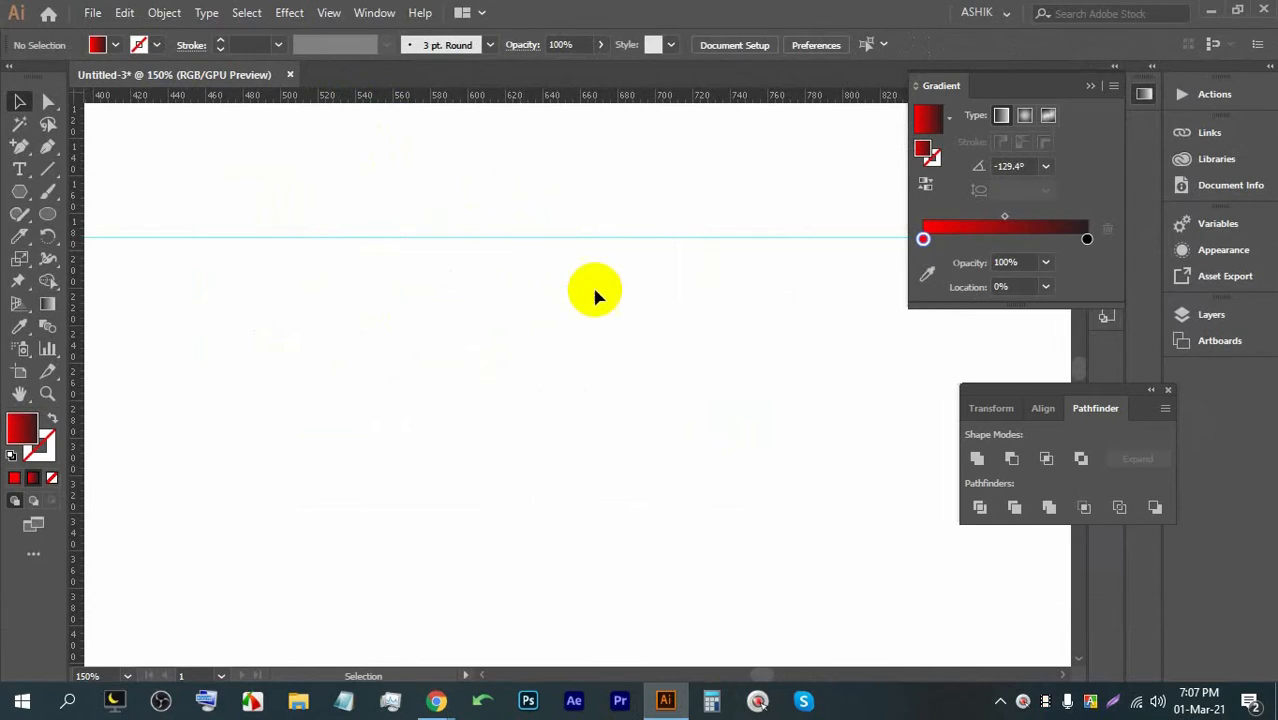
pyautogui.moveTo(463, 243); pyautogui.dragTo(496, 212)
# Step: Switch to the Google Meet call, admit the waiting participant and return to Illustrator
pyautogui.moveTo(436, 700)
pyautogui.click(318, 600)
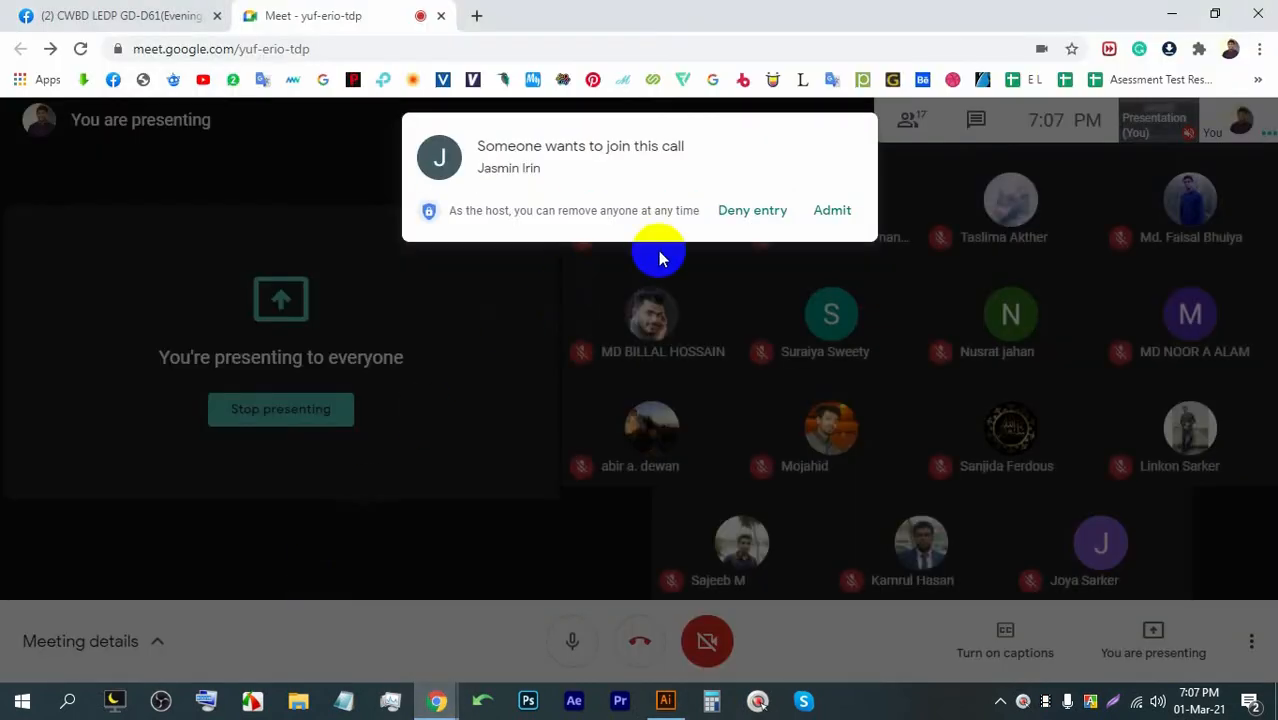
pyautogui.click(827, 213)
pyautogui.click(665, 700)
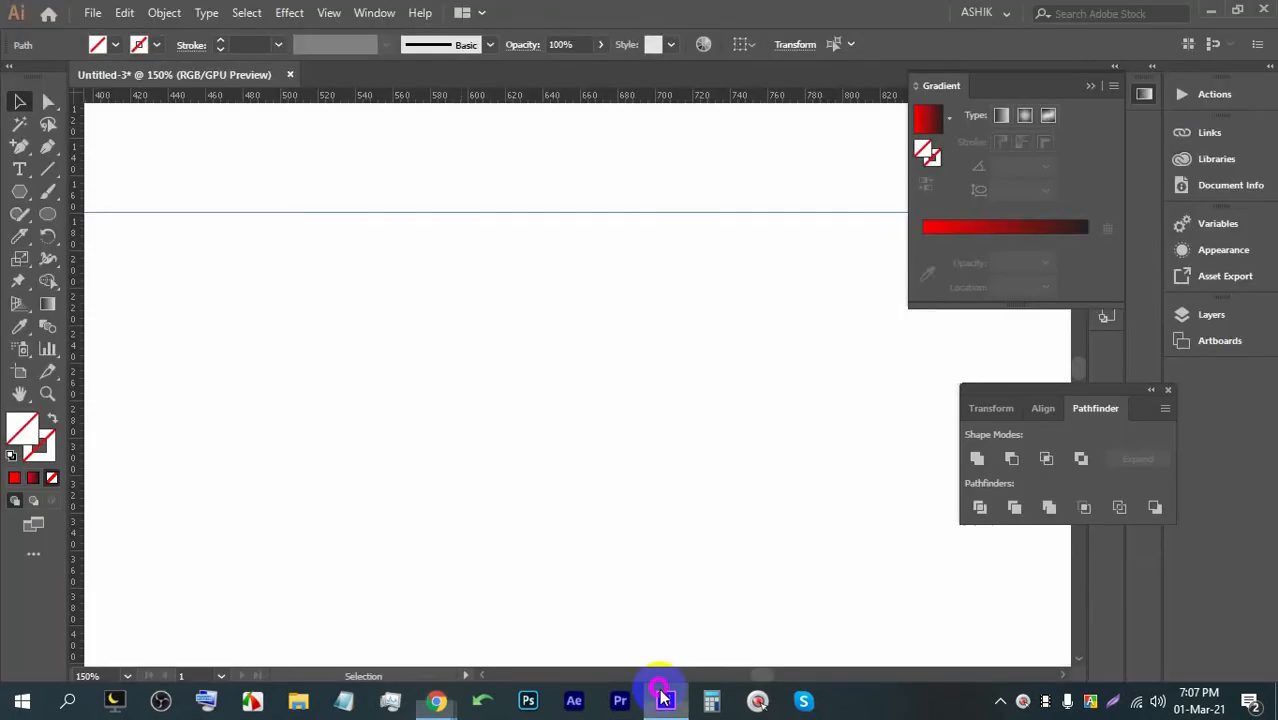
# Step: Place a vertical guide crossing the horizontal one at about 600 on the horizontal ruler
pyautogui.moveTo(84, 350); pyautogui.dragTo(479, 324)
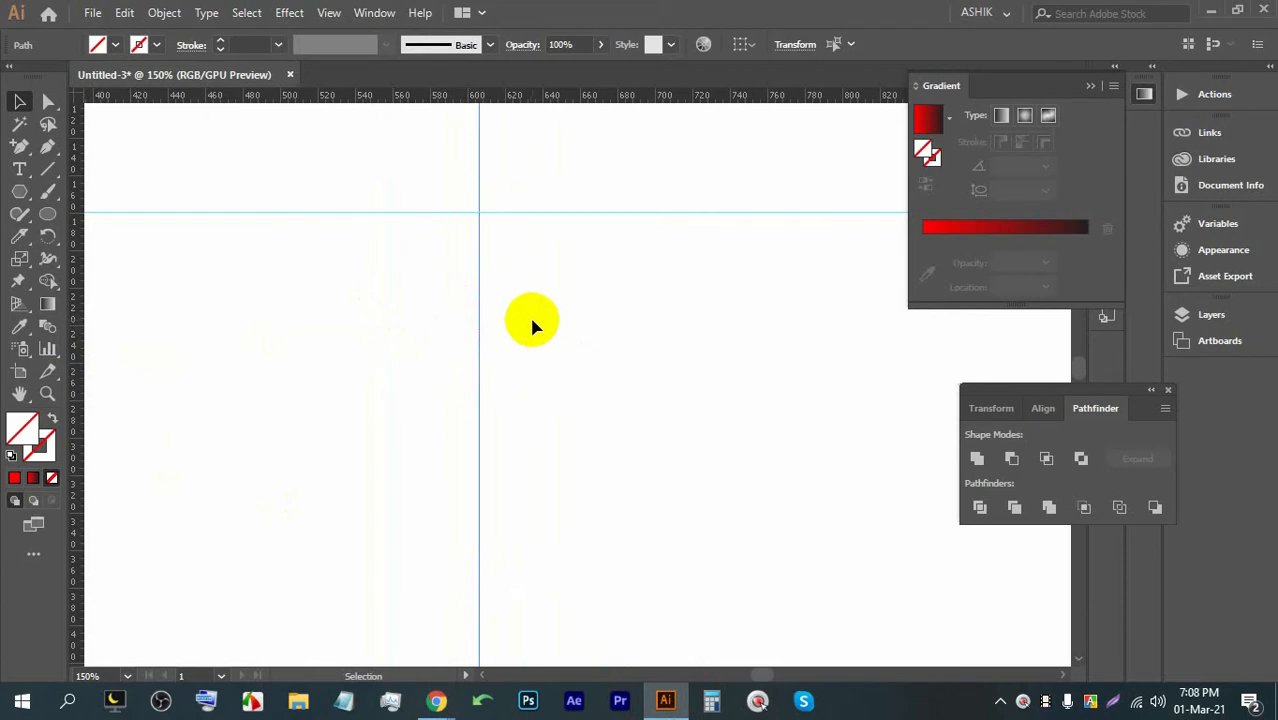
pyautogui.moveTo(696, 442); pyautogui.dragTo(440, 215)
pyautogui.click(762, 344)
pyautogui.moveTo(727, 408); pyautogui.dragTo(437, 173)
pyautogui.click(657, 346)
pyautogui.moveTo(659, 354); pyautogui.dragTo(436, 160)
pyautogui.click(561, 238)
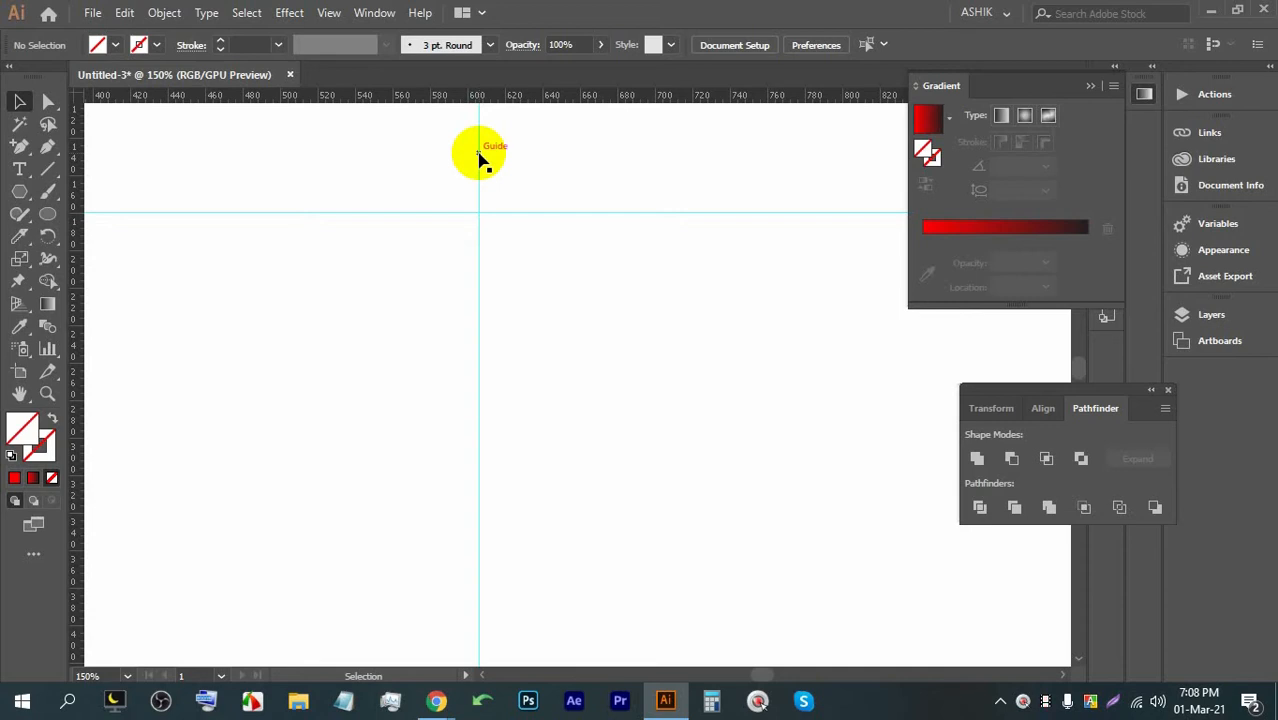
# Step: Select the horizontal guide and move it a little further up the artboard
pyautogui.click(495, 214)
pyautogui.scroll(1, 490, 214)
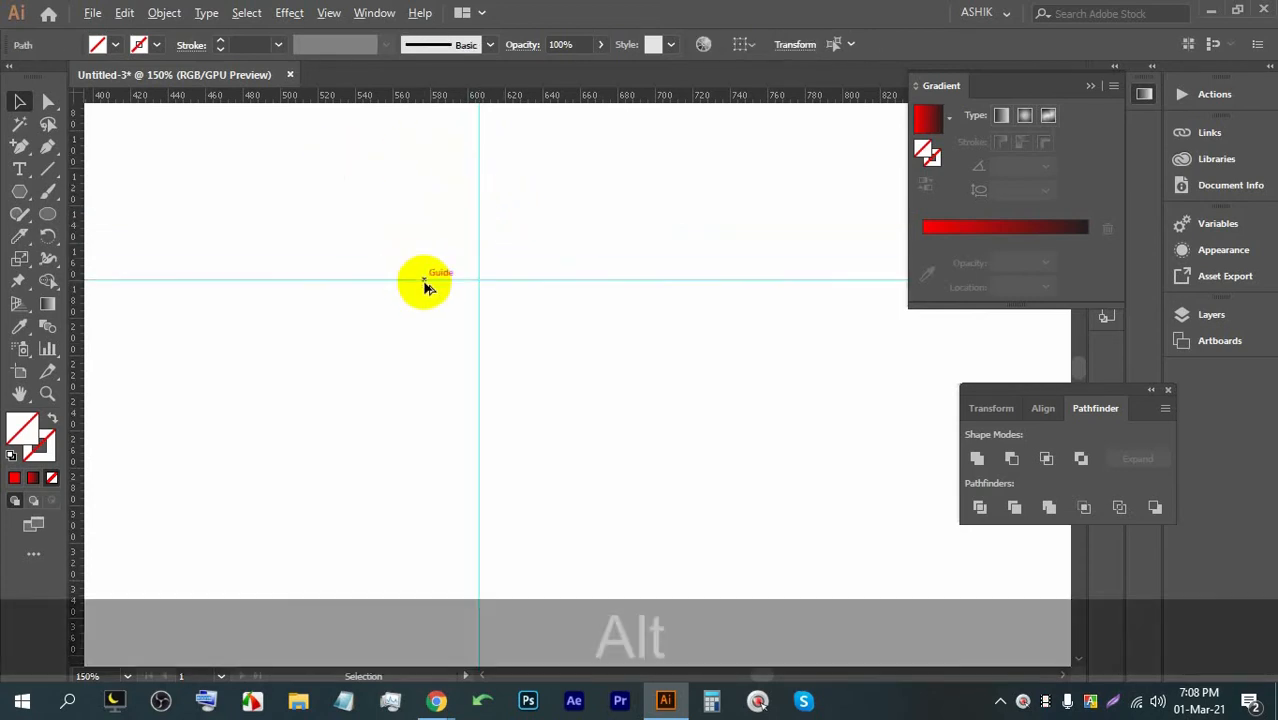
pyautogui.moveTo(426, 281); pyautogui.dragTo(440, 245)
# Step: Delete the vertical guide, keeping only the horizontal one
pyautogui.scroll(-2, 470, 250)
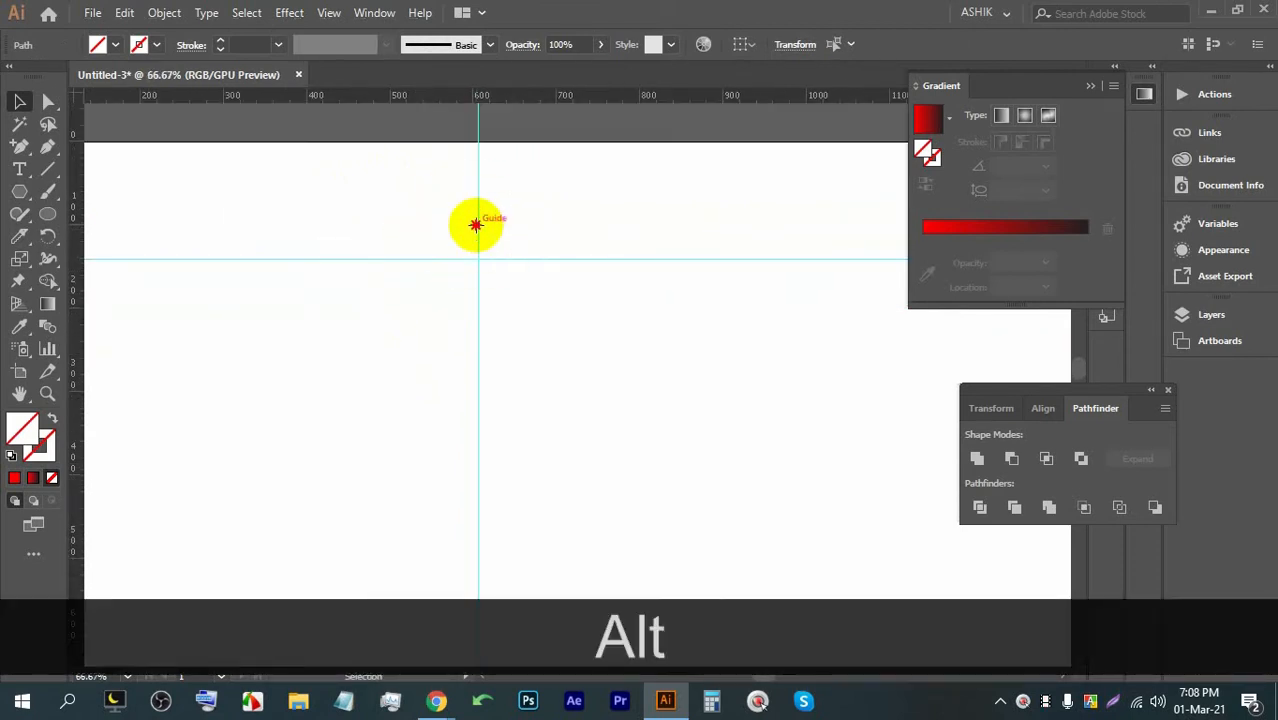
pyautogui.click(478, 224)
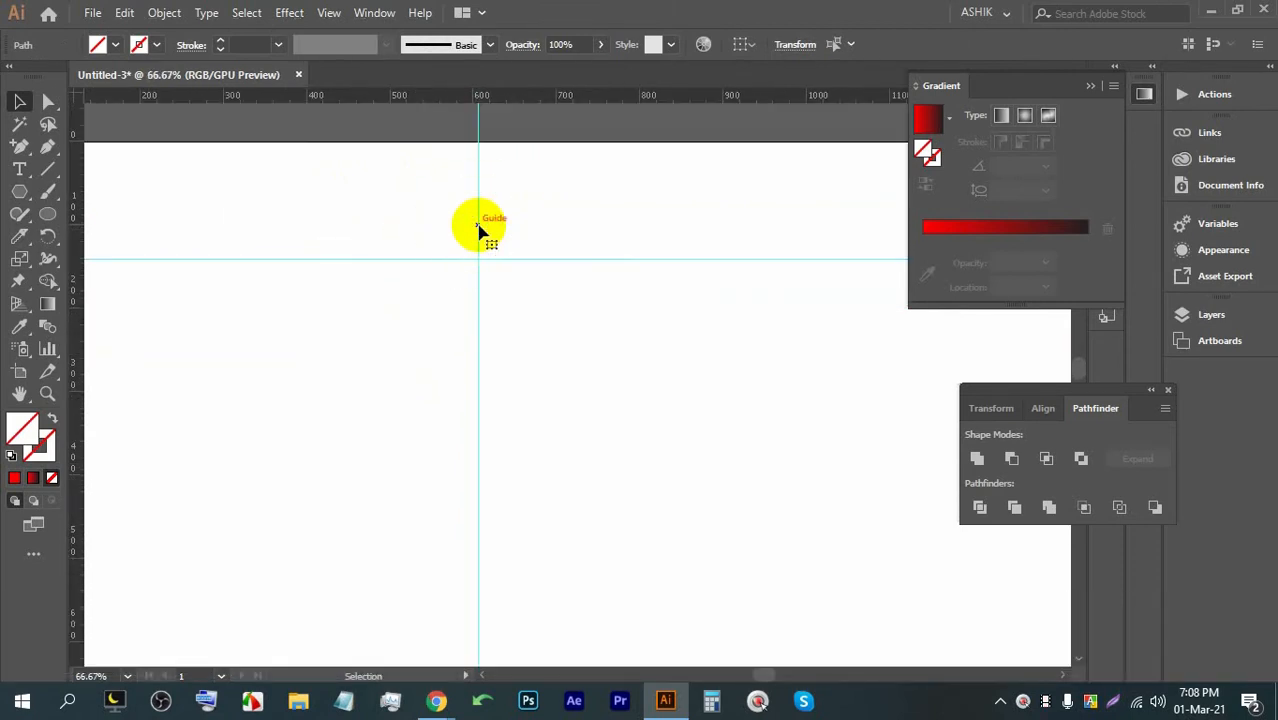
pyautogui.press('BackSpace')
# Step: Try to make a copy of the horizontal guide with the Rotate tool, pivoting on a point along it
pyautogui.scroll(3, 360, 272)
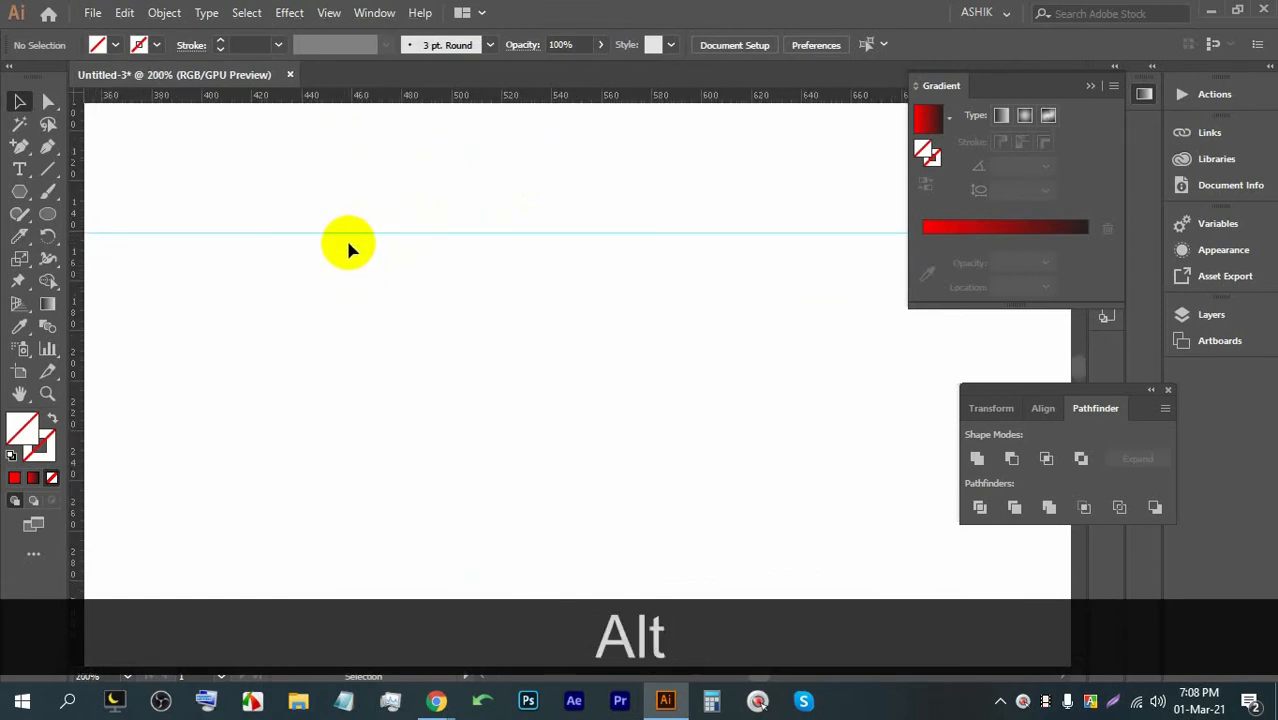
pyautogui.scroll(-1, 366, 256)
pyautogui.click(376, 239)
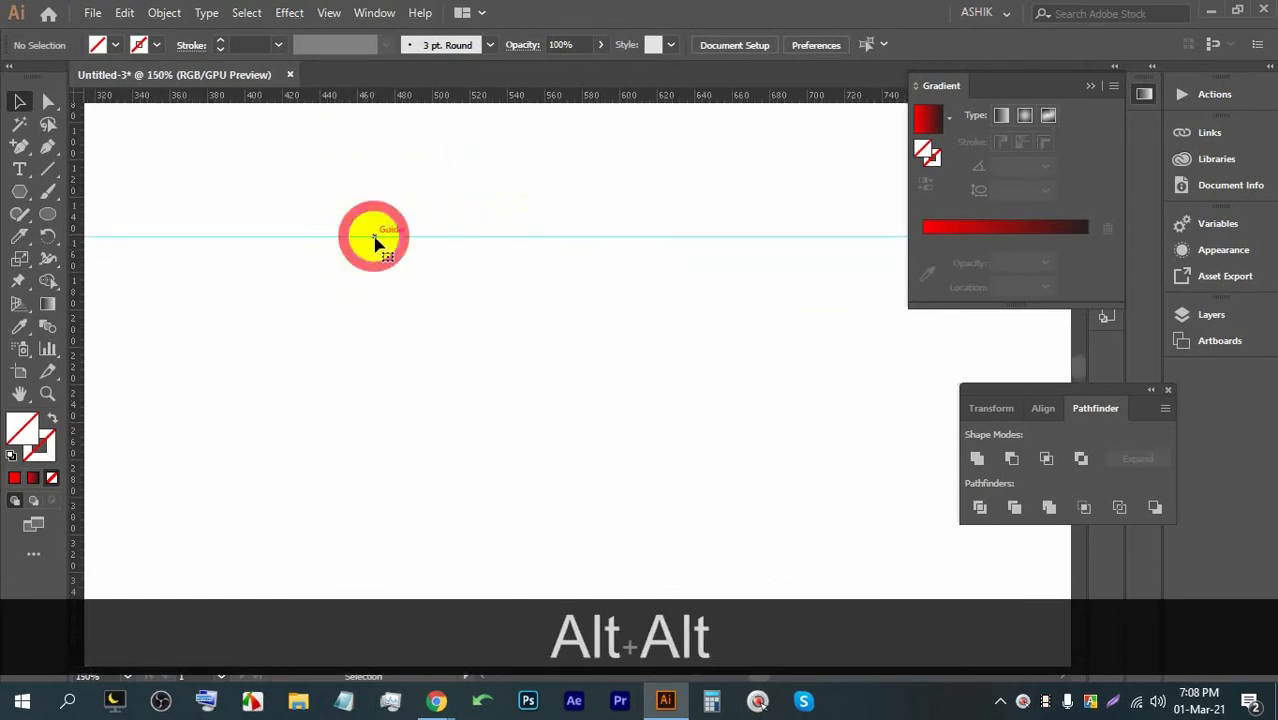
pyautogui.click(47, 238)
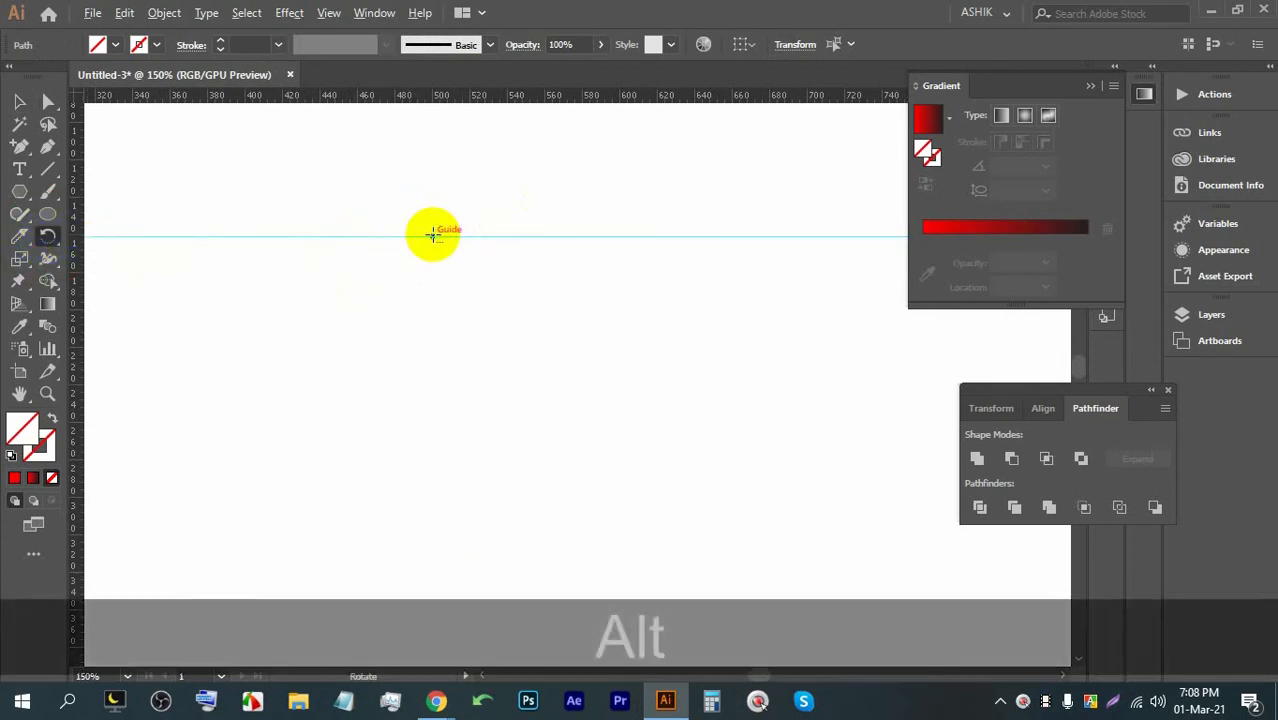
pyautogui.keyDown('alt'); pyautogui.click(433, 238); pyautogui.keyUp('alt')
pyautogui.click(750, 451)
pyautogui.hotkey('ctrl', 'z')
# Step: Try rotating the horizontal guide about a point on it to 329° with the preview on
pyautogui.scroll(1, 468, 269)
pyautogui.click(20, 101)
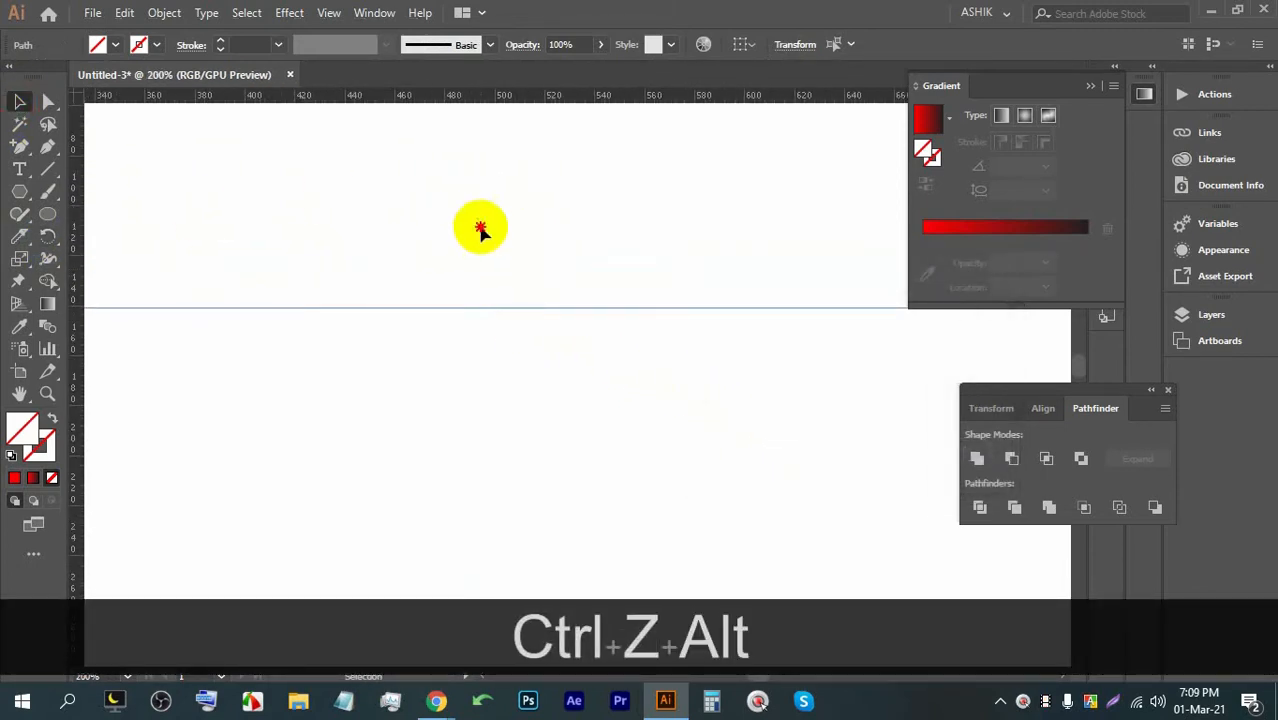
pyautogui.click(479, 229)
pyautogui.click(474, 307)
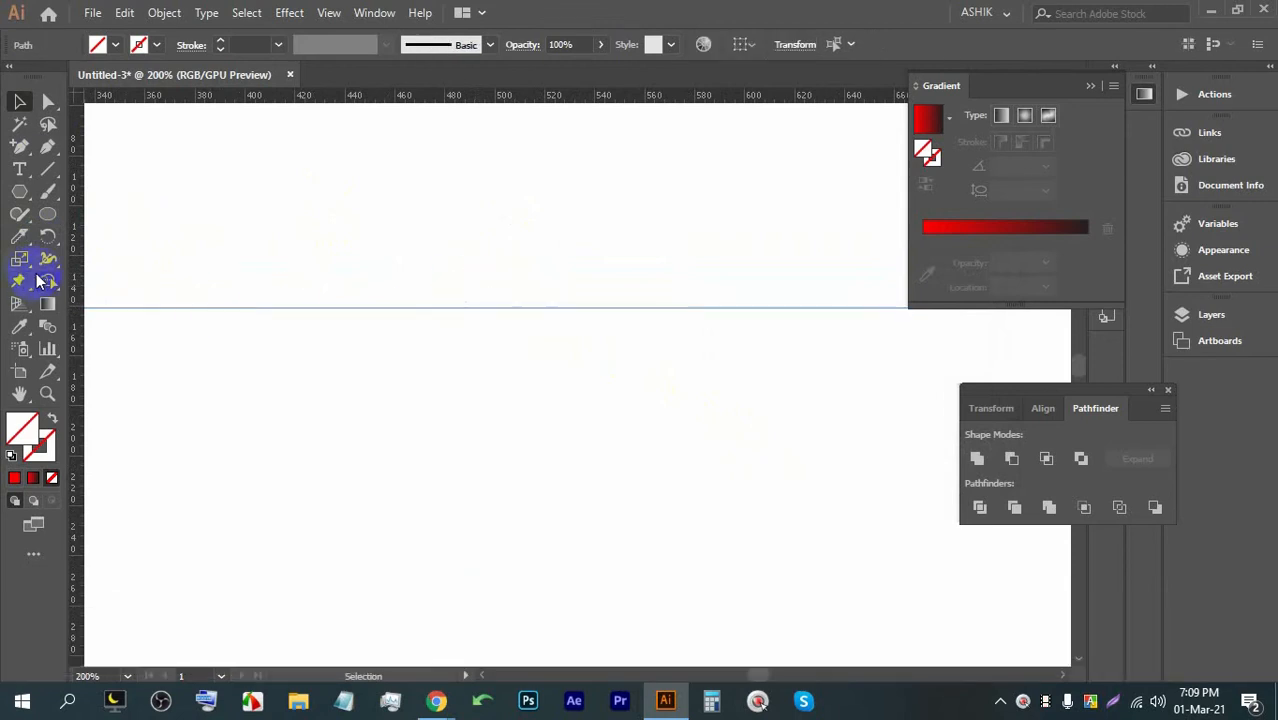
pyautogui.click(47, 236)
pyautogui.press('alt')
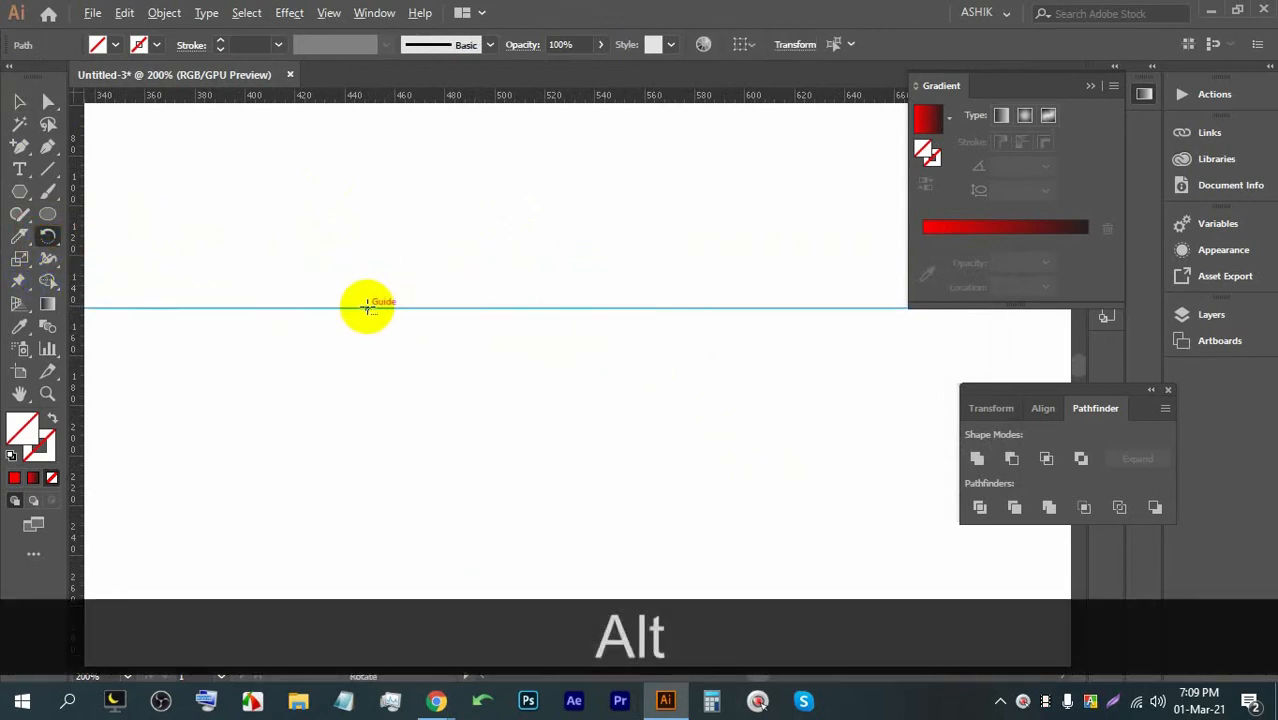
pyautogui.keyDown('alt'); pyautogui.click(366, 312); pyautogui.keyUp('alt')
pyautogui.click(731, 417)
pyautogui.moveTo(776, 341); pyautogui.dragTo(815, 383)
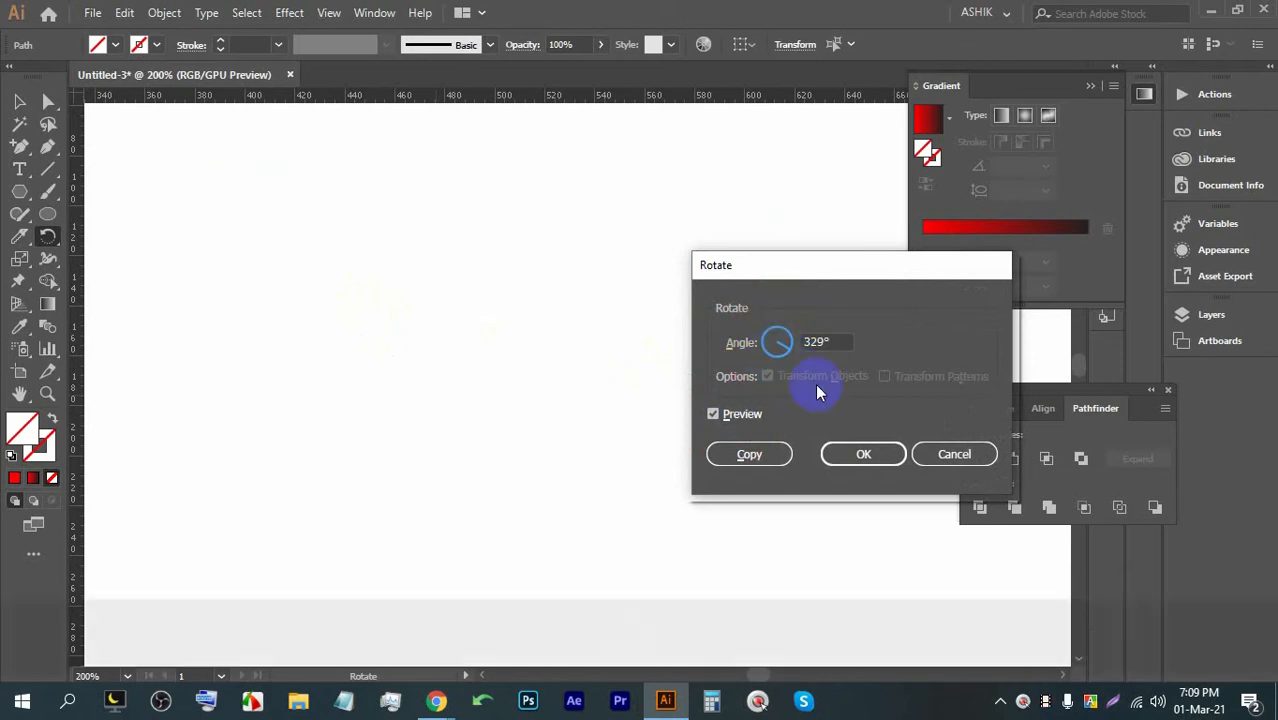
pyautogui.click(954, 454)
# Step: Try rotating the horizontal guide to 341° about a point near the artboard's upper-left corner
pyautogui.keyDown('alt'); pyautogui.scroll(-6, 505, 334); pyautogui.keyUp('alt')
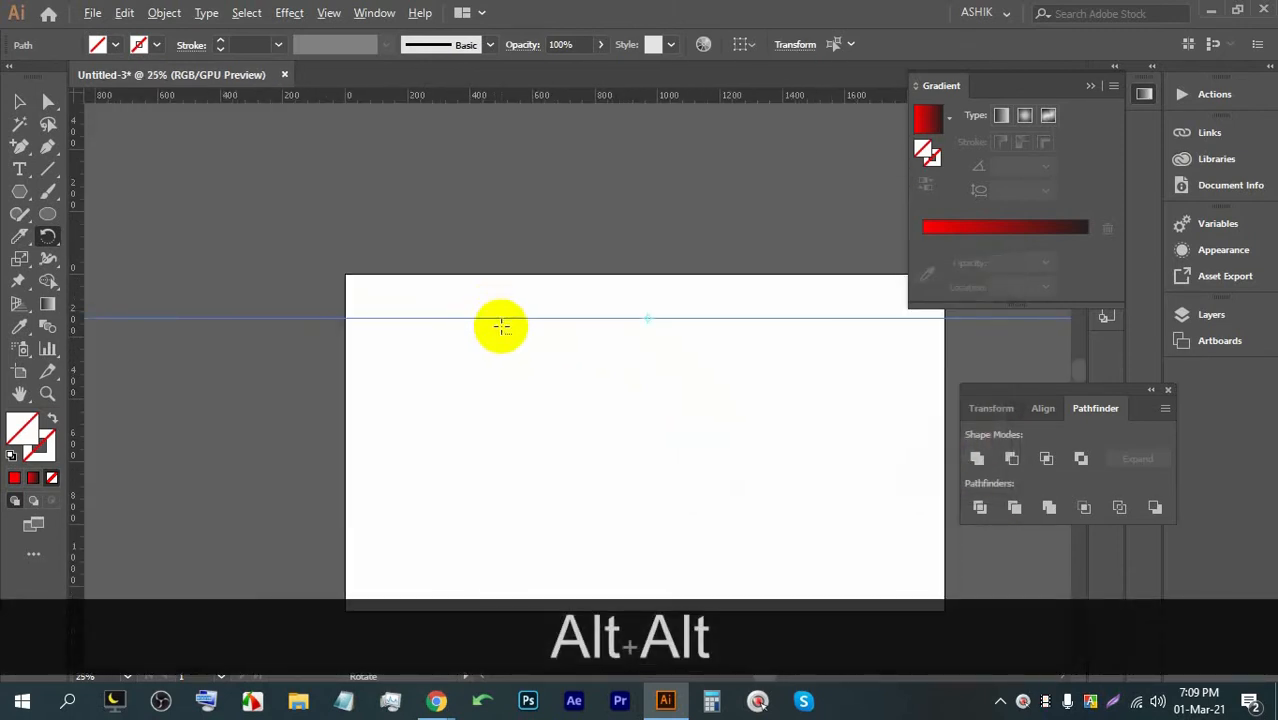
pyautogui.keyDown('alt'); pyautogui.scroll(1, 499, 322); pyautogui.keyUp('alt')
pyautogui.keyDown('alt'); pyautogui.click(413, 311); pyautogui.keyUp('alt')
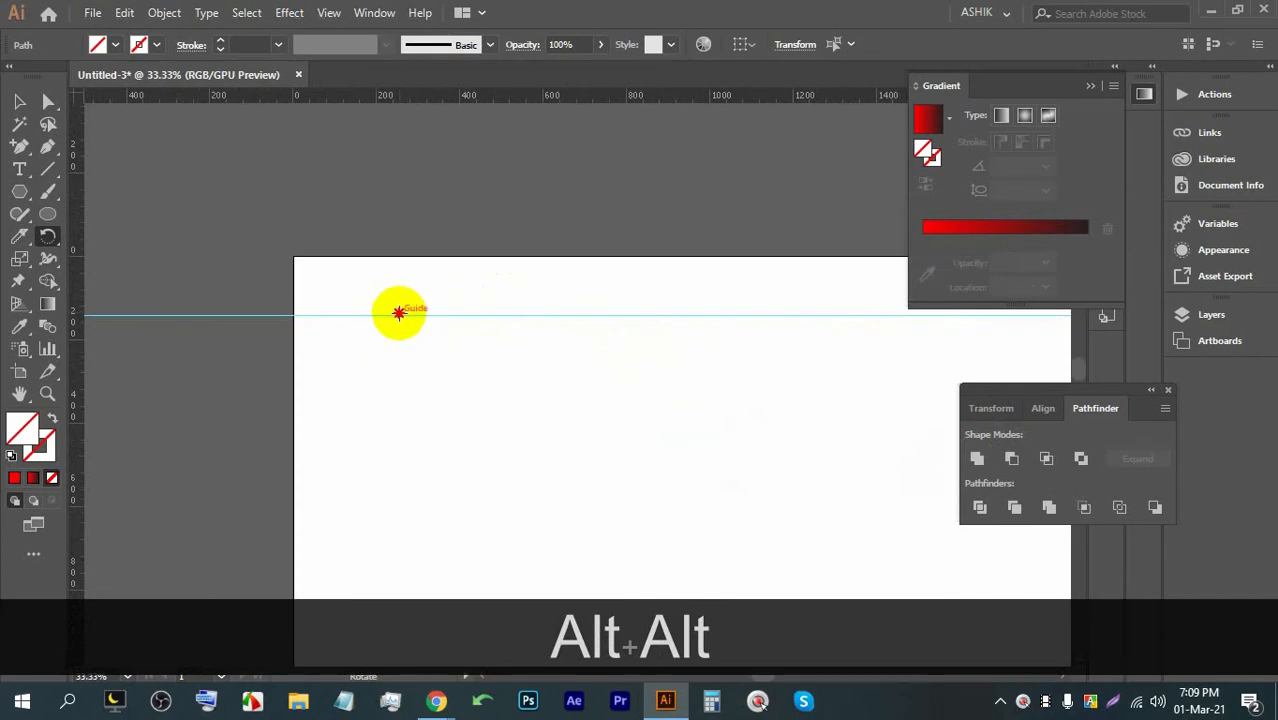
pyautogui.keyDown('alt'); pyautogui.click(400, 312); pyautogui.keyUp('alt')
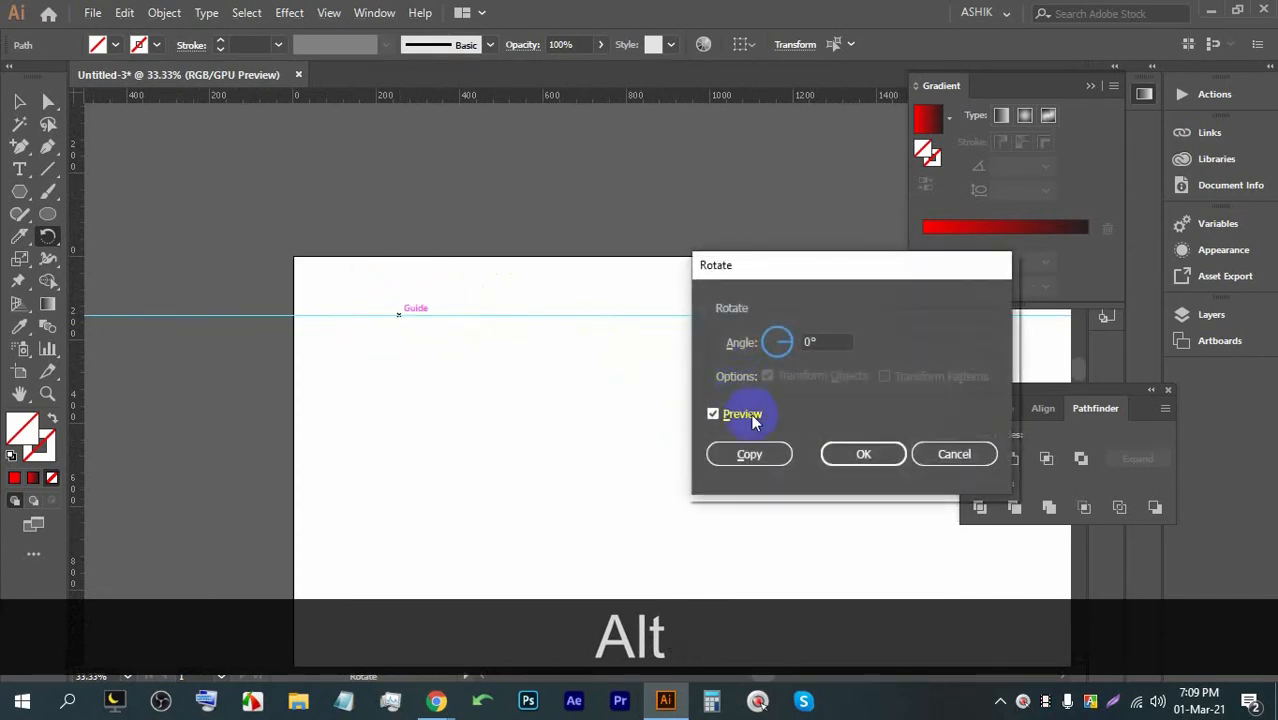
pyautogui.moveTo(783, 356)
pyautogui.mouseDown()
pyautogui.moveTo(786, 334)
pyautogui.moveTo(763, 343)
pyautogui.moveTo(789, 358)
pyautogui.moveTo(772, 334)
pyautogui.moveTo(793, 362)
pyautogui.mouseUp()
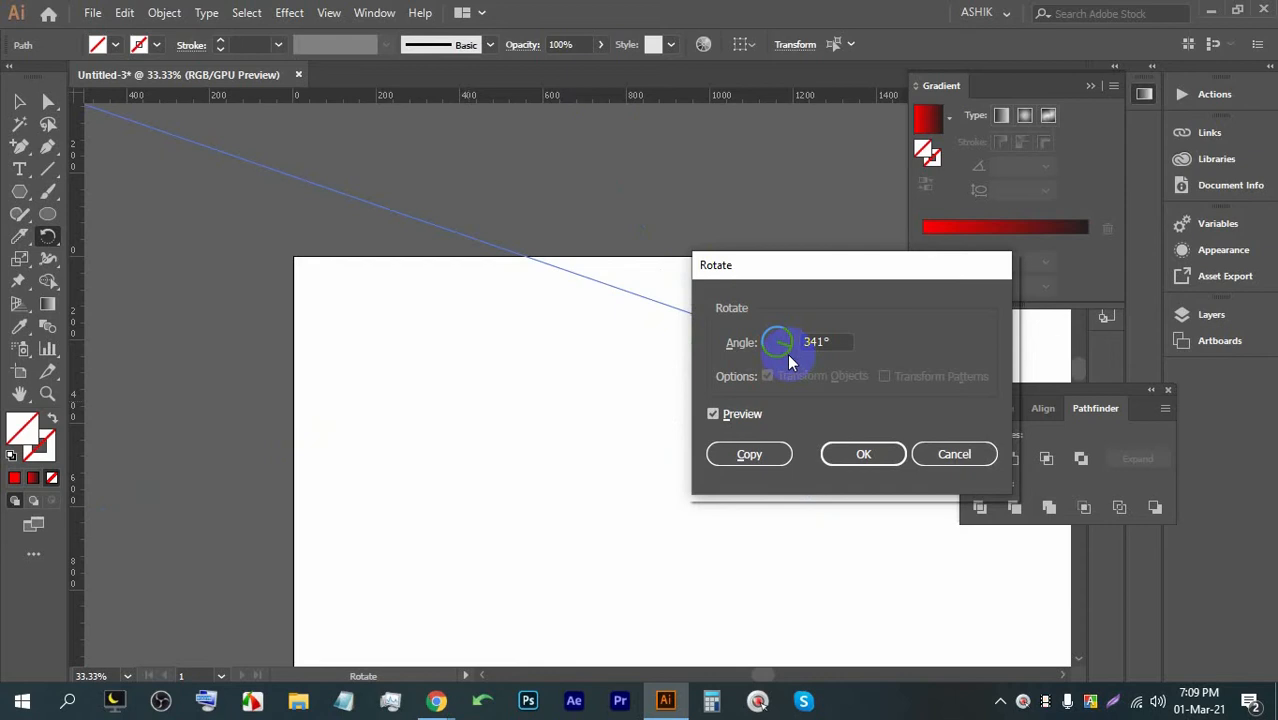
pyautogui.click(950, 446)
# Step: Move the horizontal guide up to just below the artboard's top edge
pyautogui.click(19, 101)
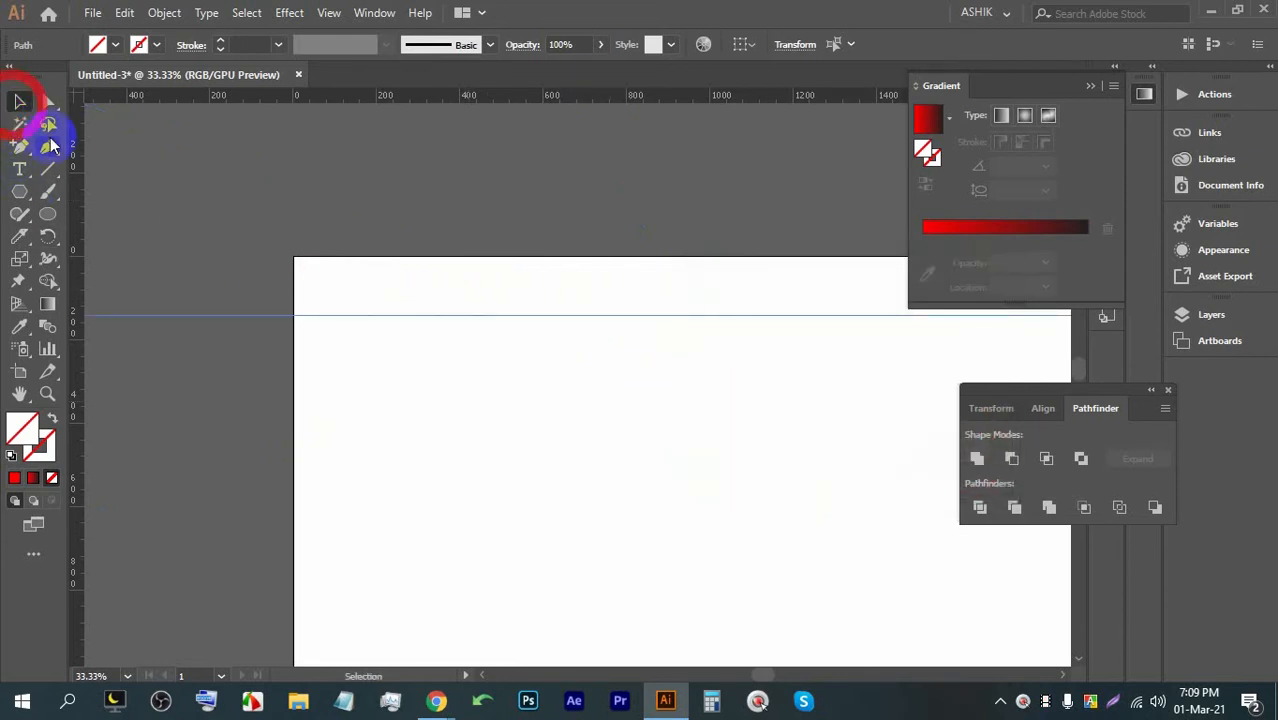
pyautogui.moveTo(404, 313); pyautogui.dragTo(393, 270)
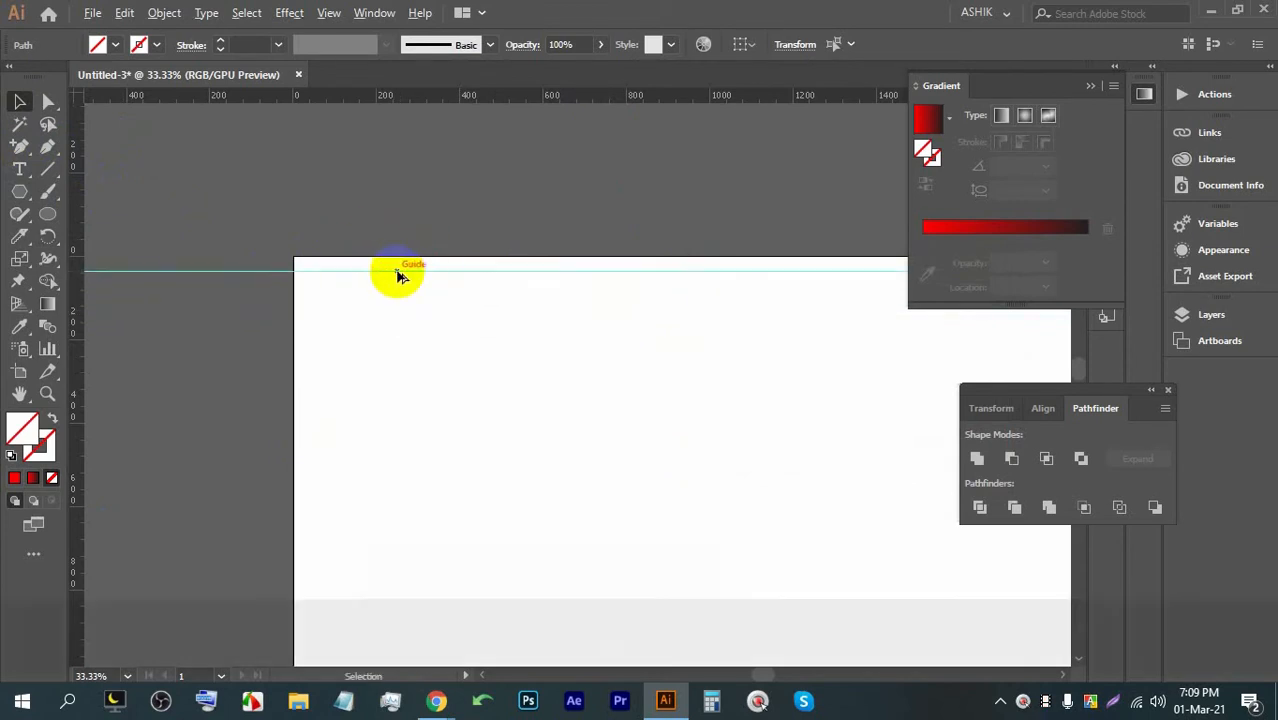
pyautogui.keyDown('alt'); pyautogui.click(393, 270); pyautogui.keyUp('alt')
# Step: Lock the guides and unlock them again
pyautogui.rightClick(414, 297)
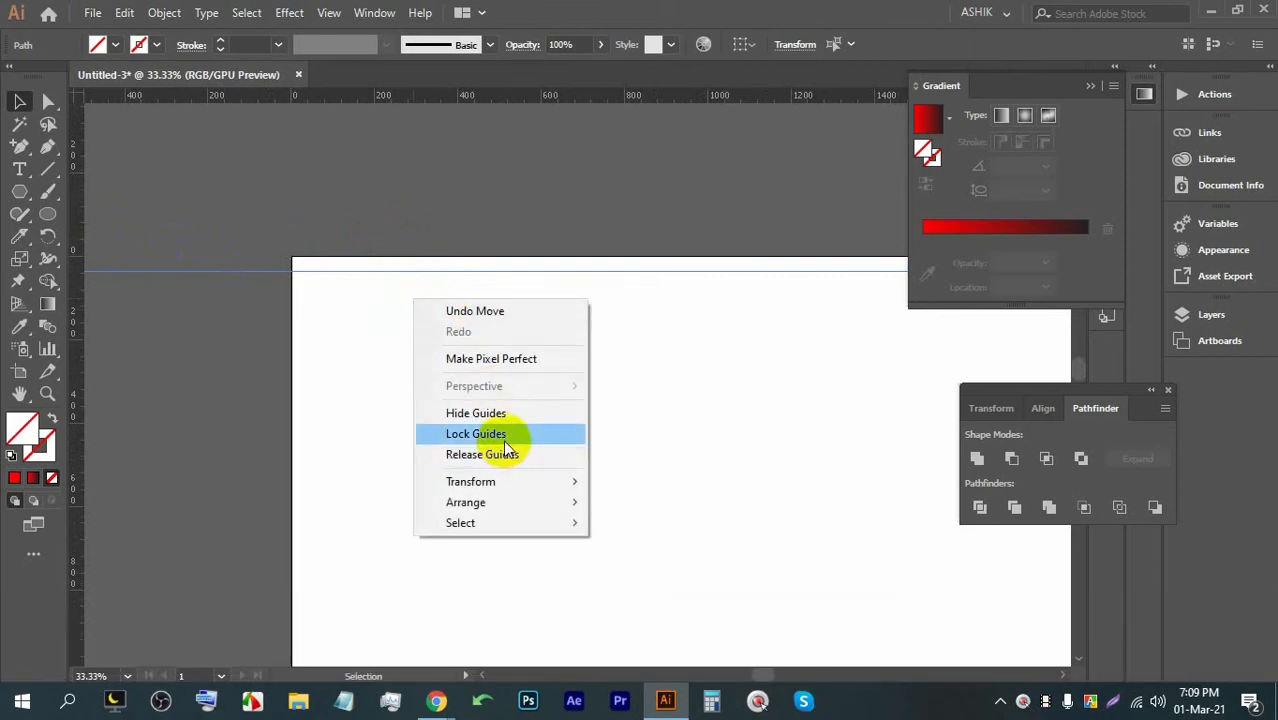
pyautogui.click(673, 308)
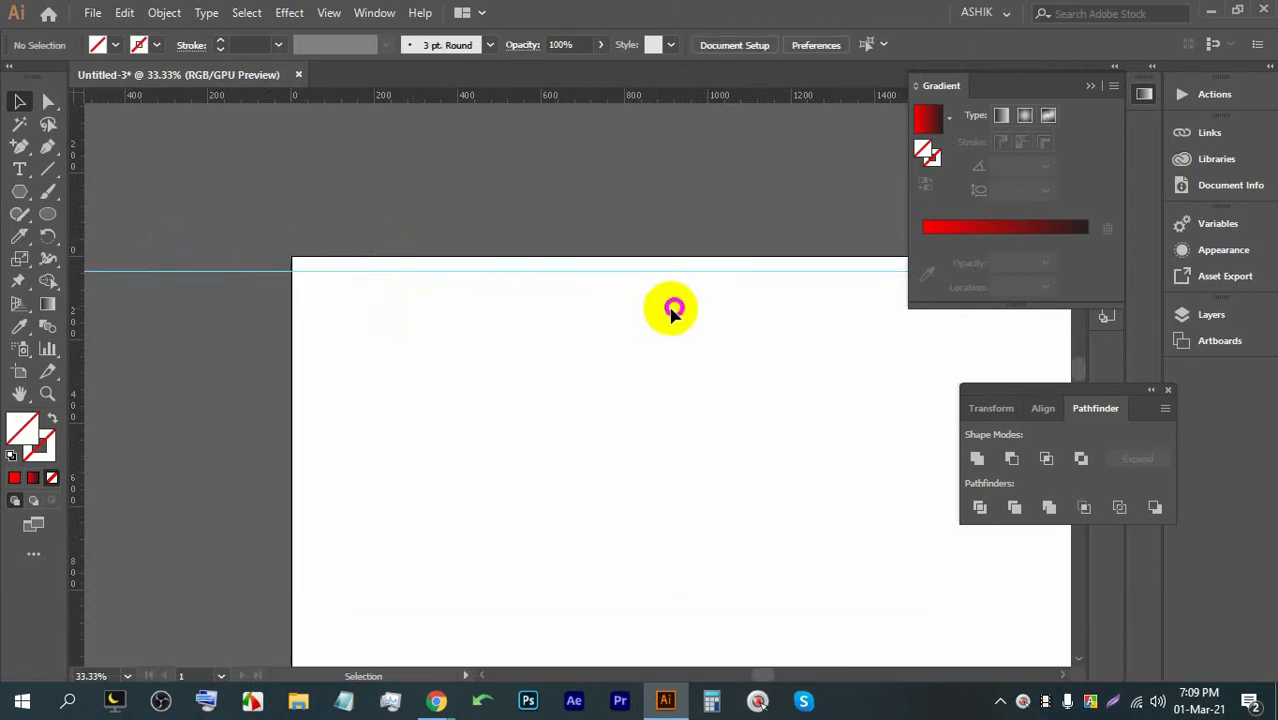
pyautogui.rightClick(585, 296)
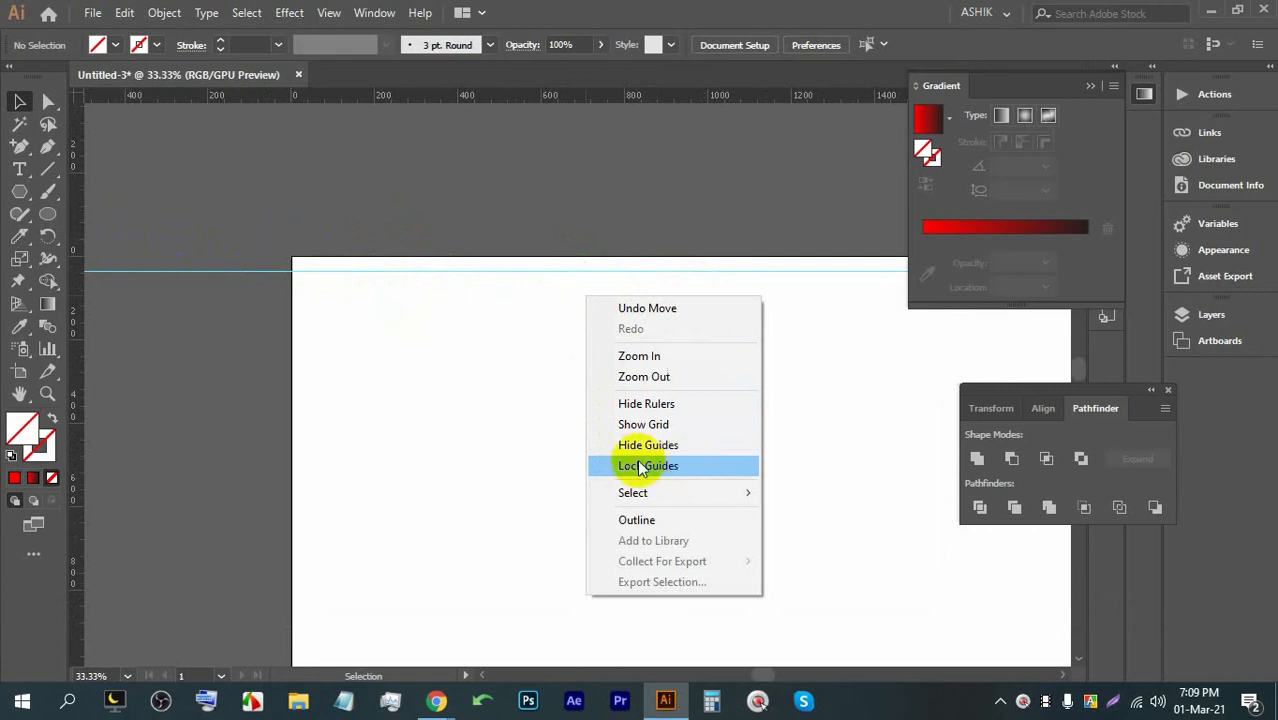
pyautogui.click(675, 466)
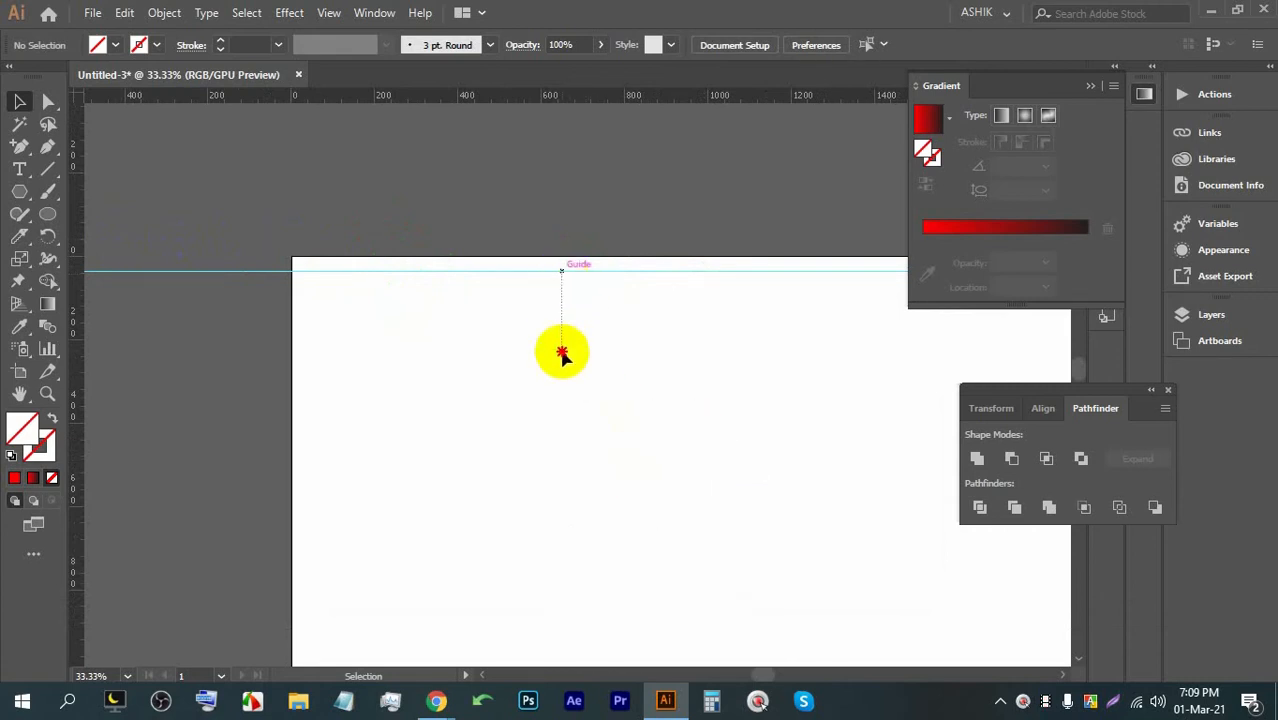
pyautogui.rightClick(535, 330)
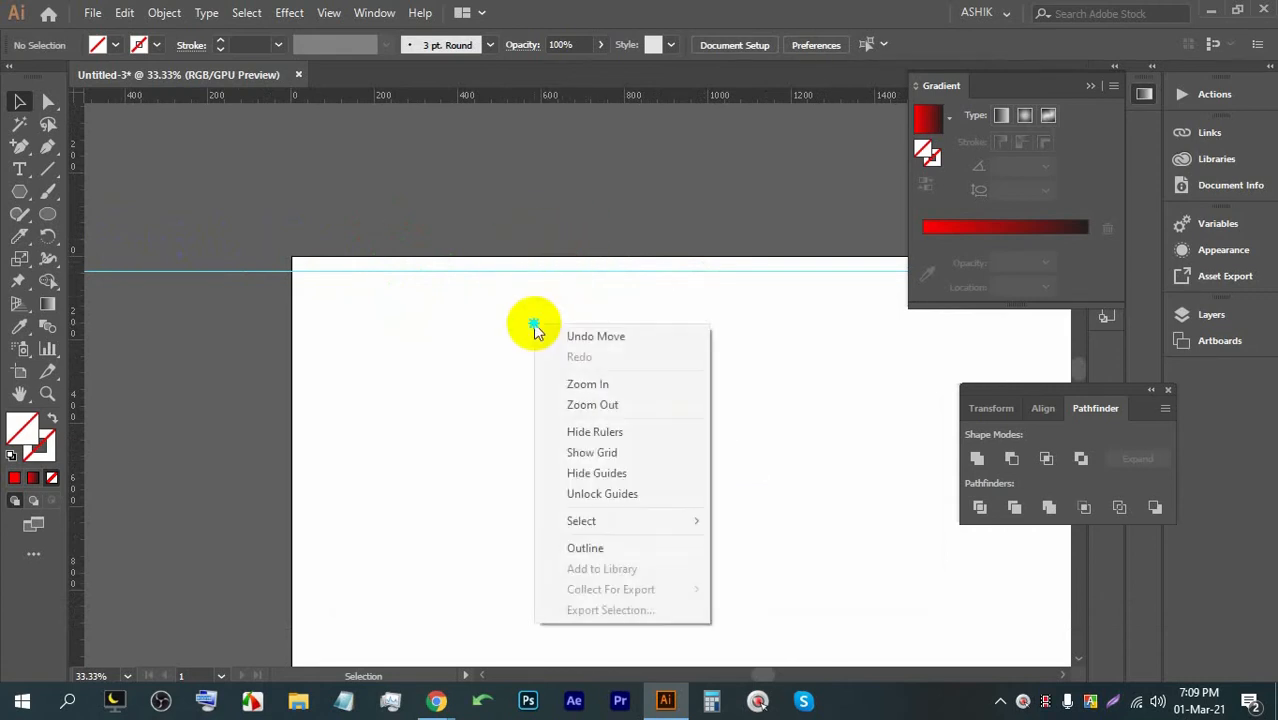
pyautogui.click(651, 494)
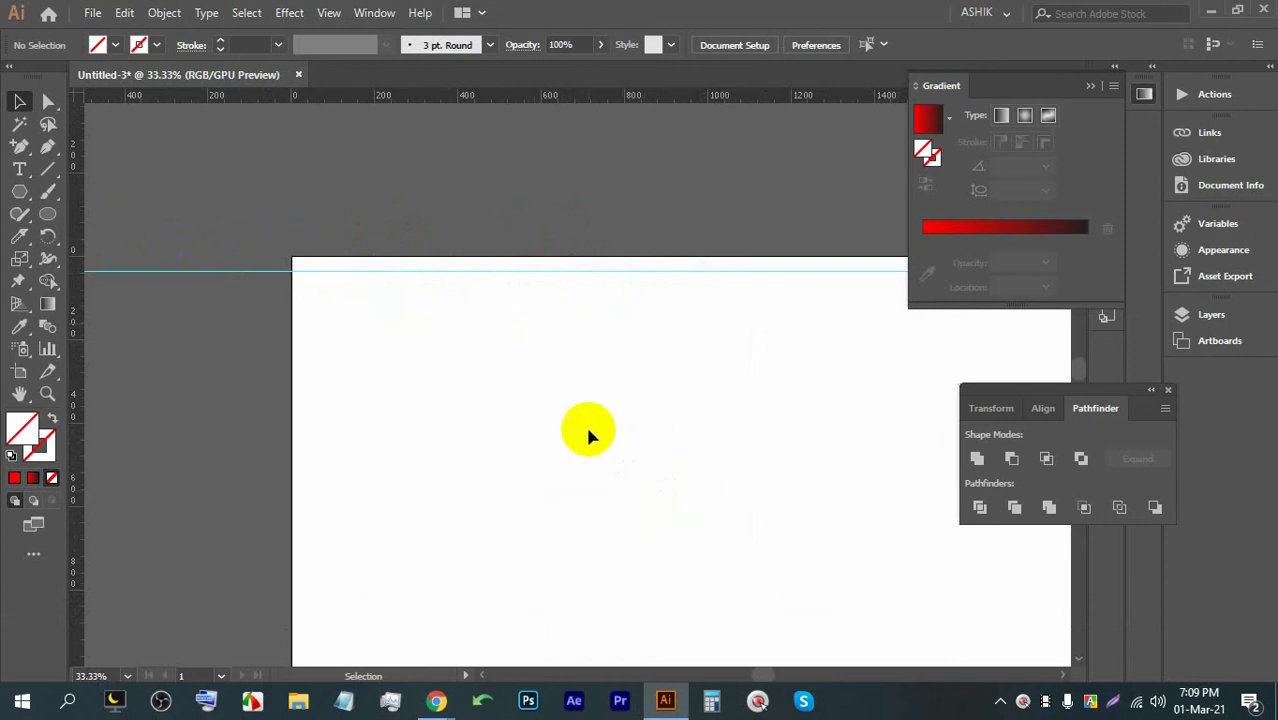
# Step: Rotate the horizontal guide by 30° about a point on it near the artboard's upper-left corner
pyautogui.click(350, 270)
pyautogui.click(47, 238)
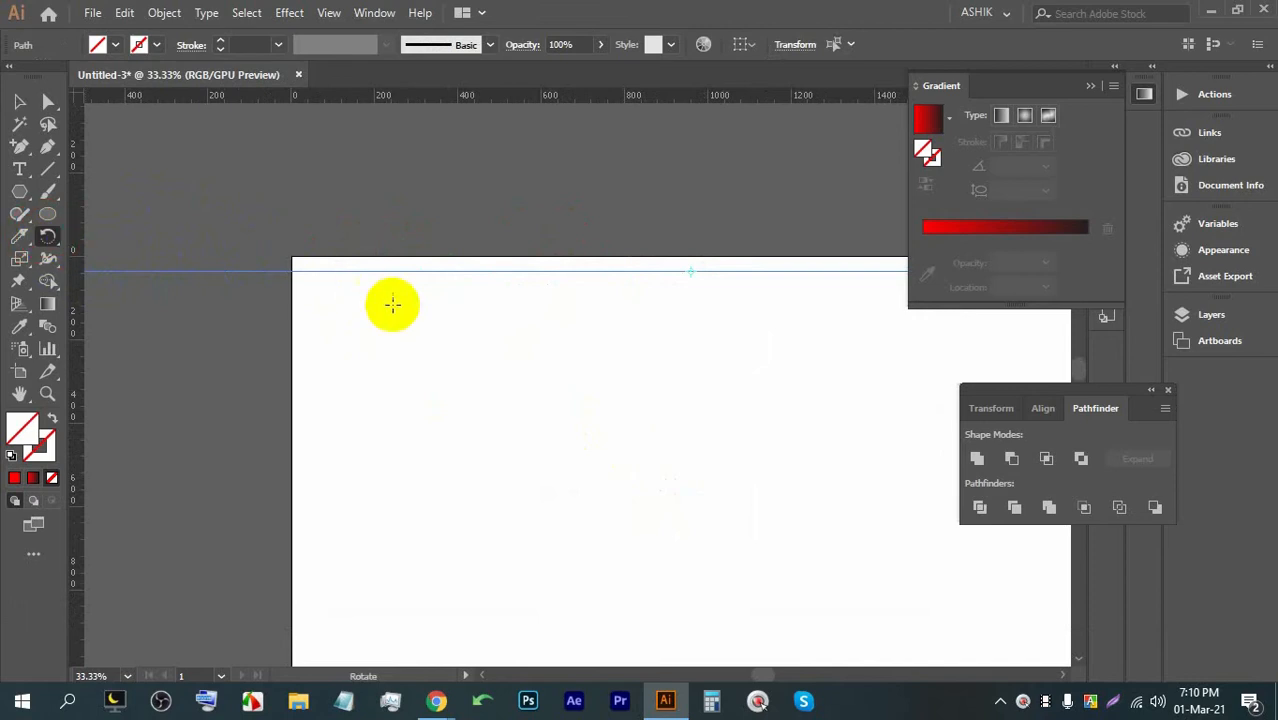
pyautogui.keyDown('alt'); pyautogui.click(329, 271); pyautogui.keyUp('alt')
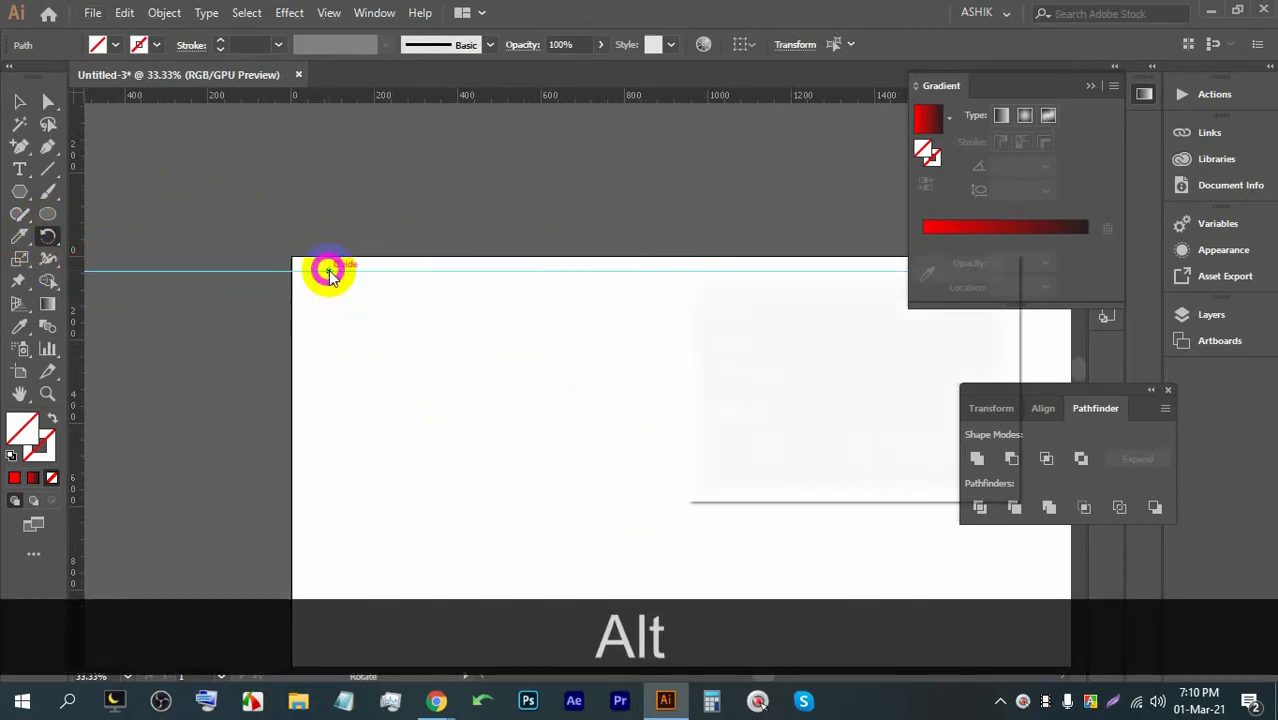
pyautogui.click(716, 413)
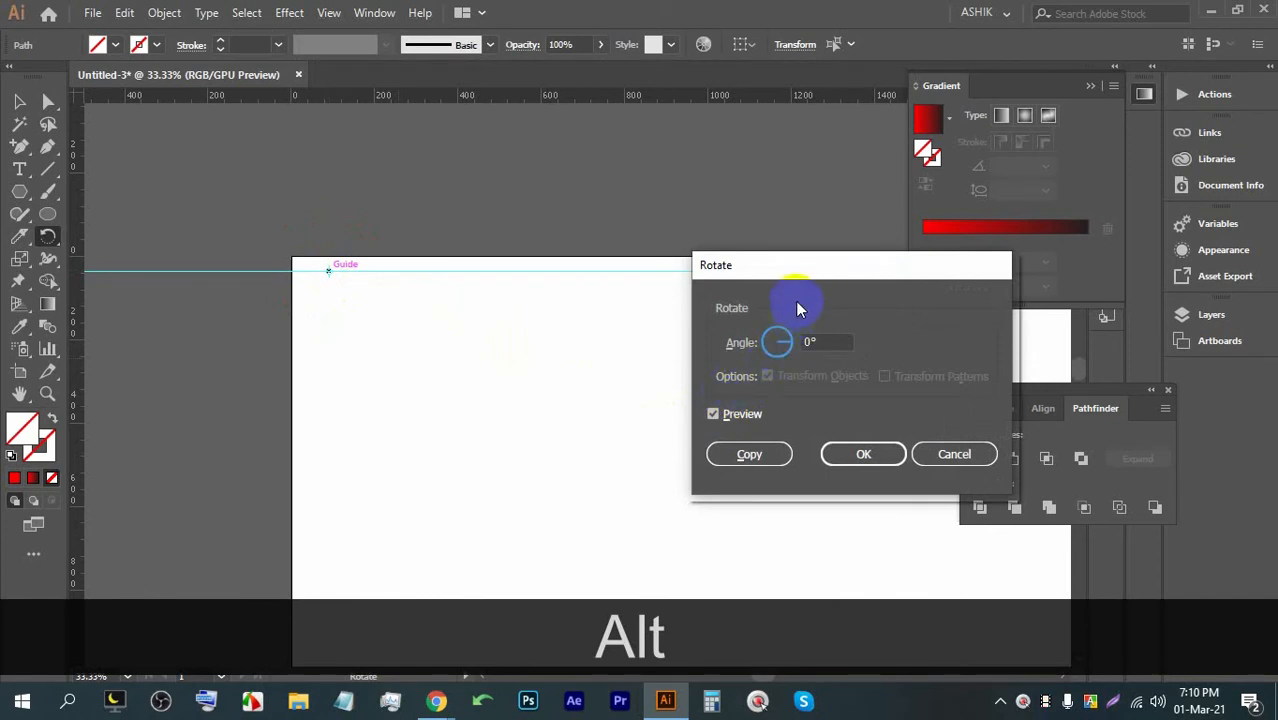
pyautogui.moveTo(796, 270); pyautogui.dragTo(684, 280)
pyautogui.doubleClick(698, 351)
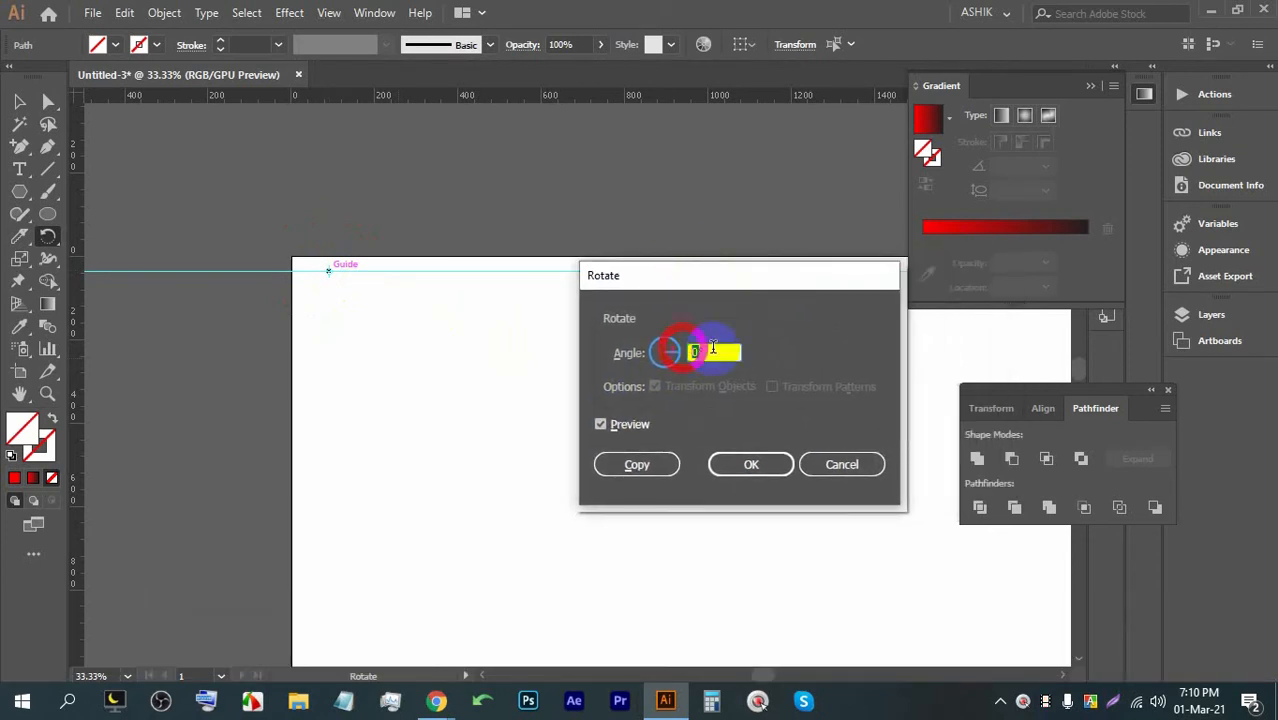
pyautogui.write('30')
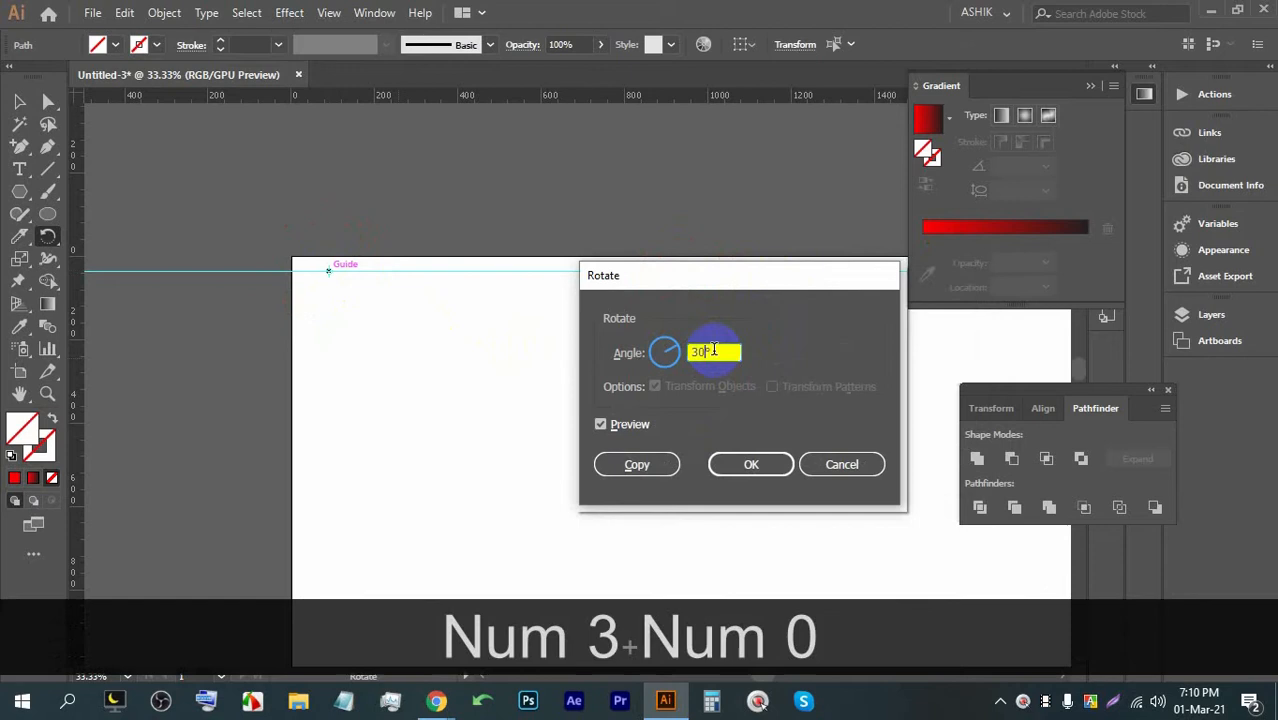
pyautogui.click(751, 464)
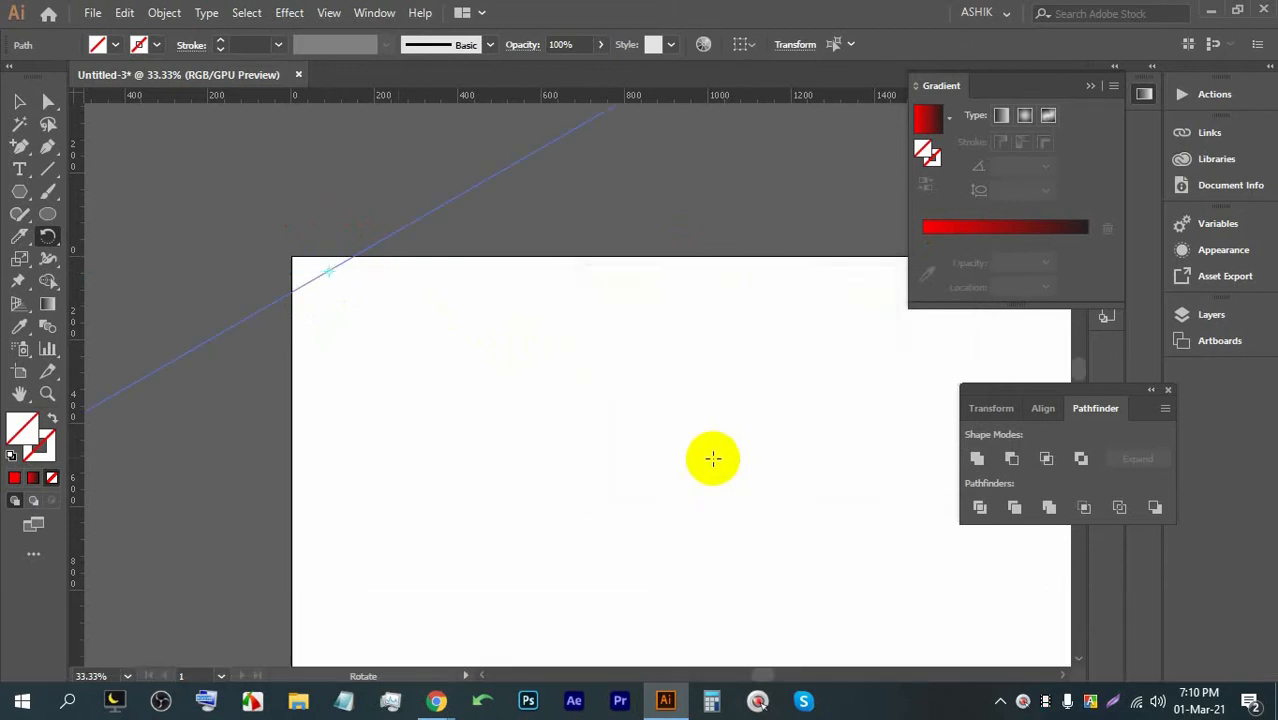
# Step: Move the slanted guide to the artboard's upper-left corner and place a parallel copy a short distance beside it
pyautogui.click(19, 101)
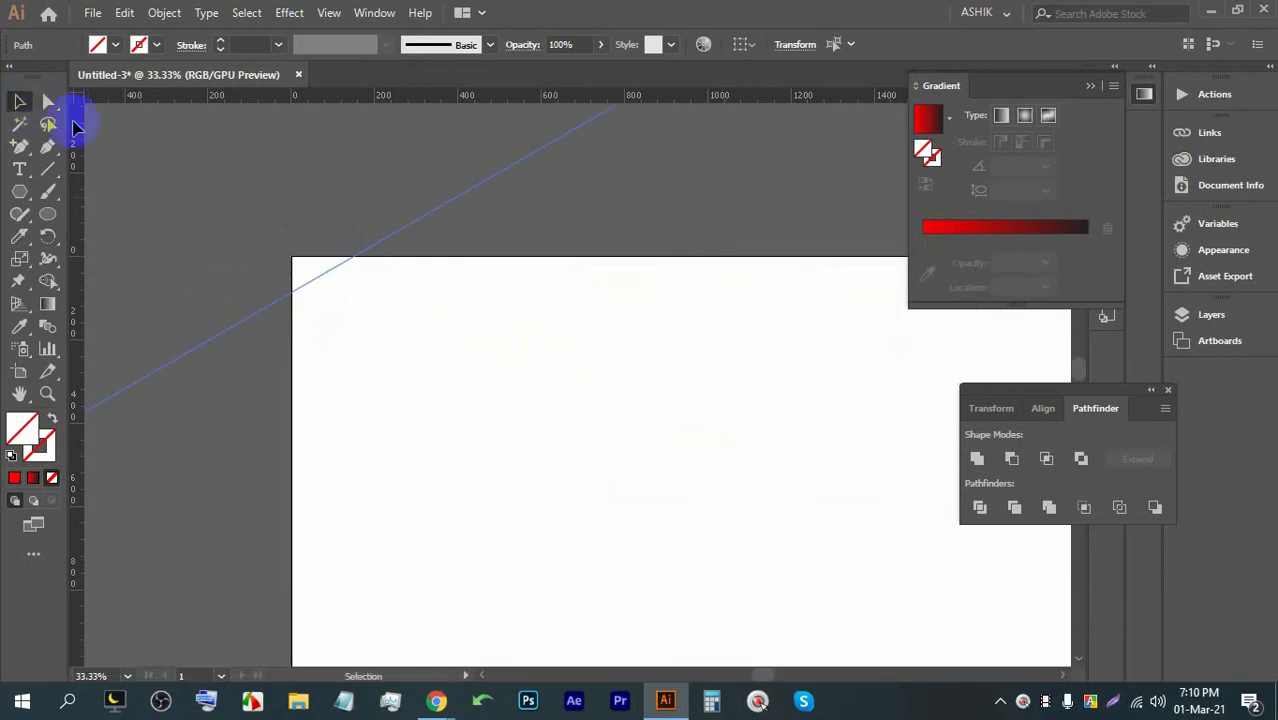
pyautogui.click(645, 230)
pyautogui.moveTo(421, 219); pyautogui.dragTo(300, 231)
pyautogui.scroll(-2, 260, 191)
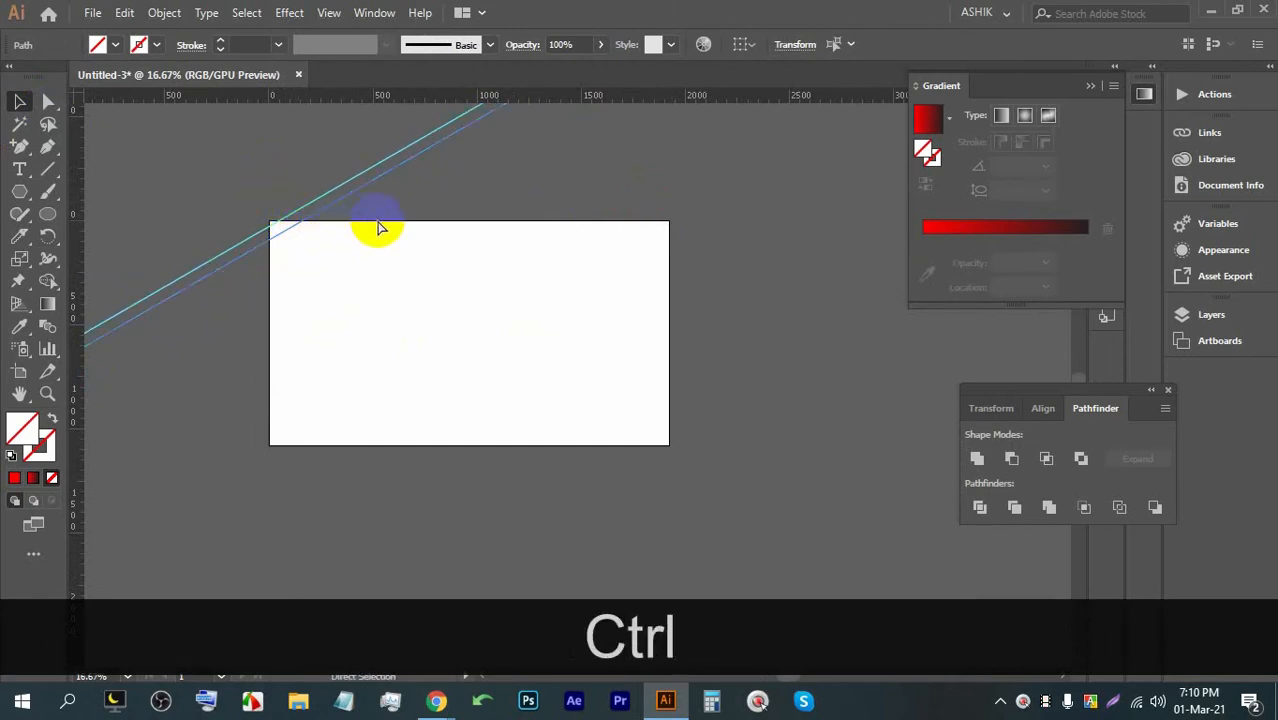
# Step: Repeat the guide copy with Transform Again until evenly spaced slanted guides cover the whole artboard and beyond
pyautogui.hotkey('ctrl', 'd')
pyautogui.hotkey('ctrl', 'd')
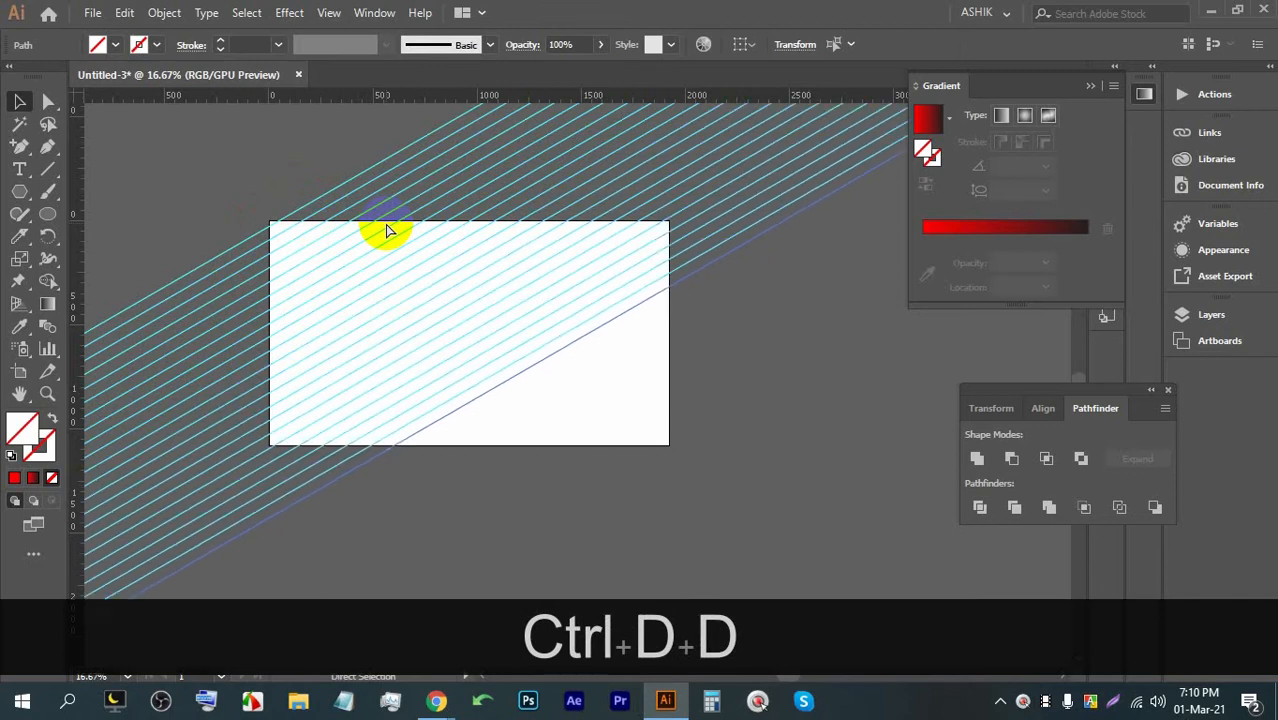
pyautogui.hotkey('ctrl', 'd')
pyautogui.hotkey('ctrl', 'd')
pyautogui.hotkey('ctrl', 'd')
pyautogui.hotkey('ctrl', 'd')
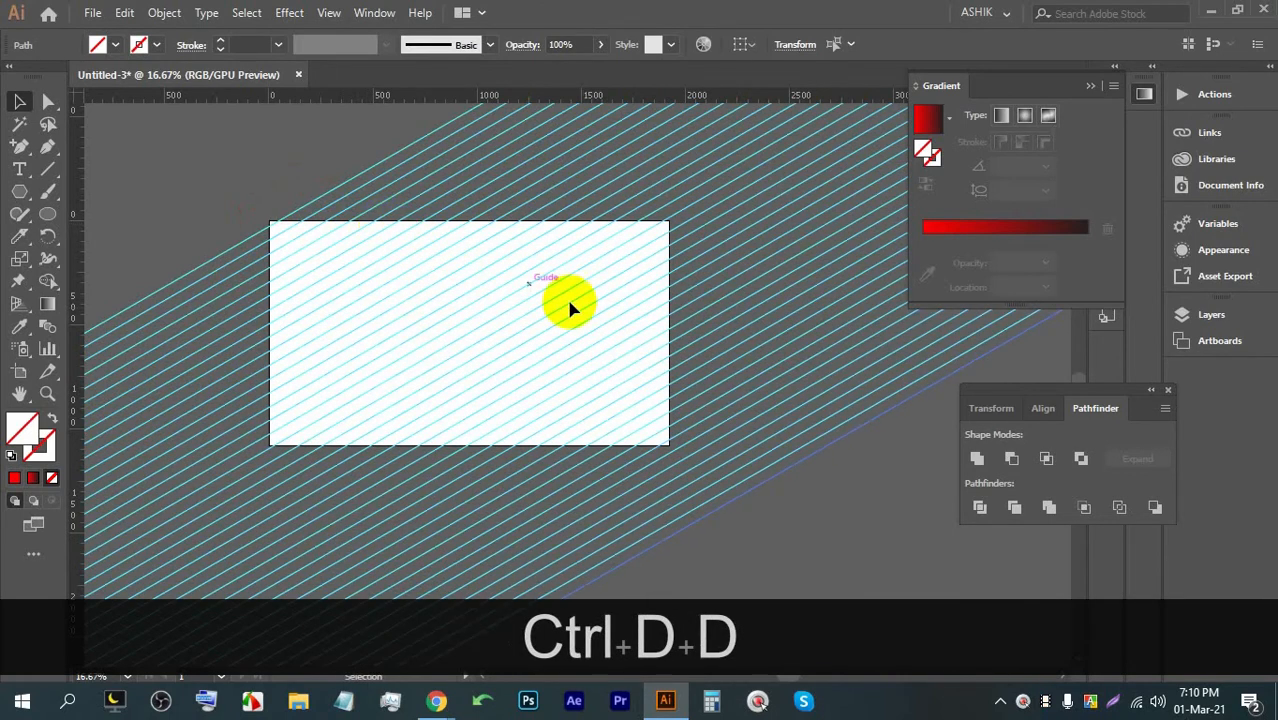
# Step: Select all the slanted guides across the artboard
pyautogui.click(866, 523)
pyautogui.click(288, 182)
pyautogui.scroll(-2, 300, 220)
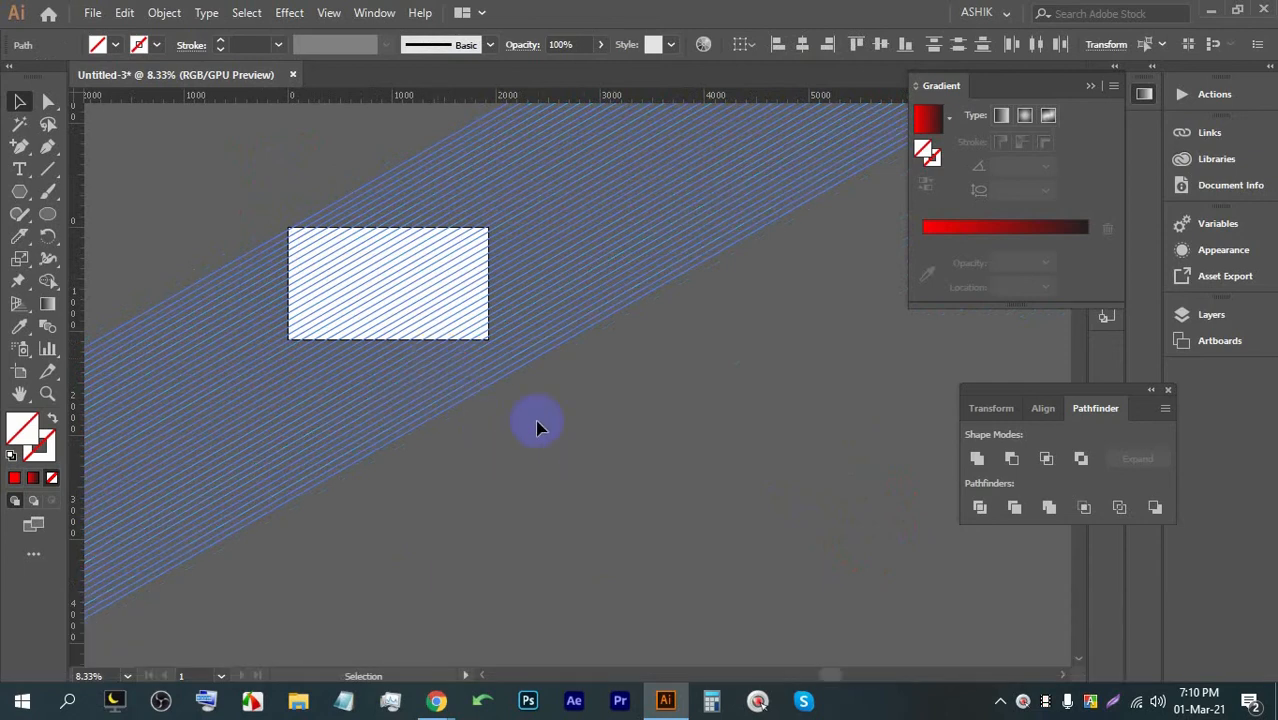
pyautogui.scroll(-1, 397, 314)
pyautogui.scroll(1, 468, 306)
pyautogui.press('space')
pyautogui.moveTo(761, 381); pyautogui.dragTo(385, 391)
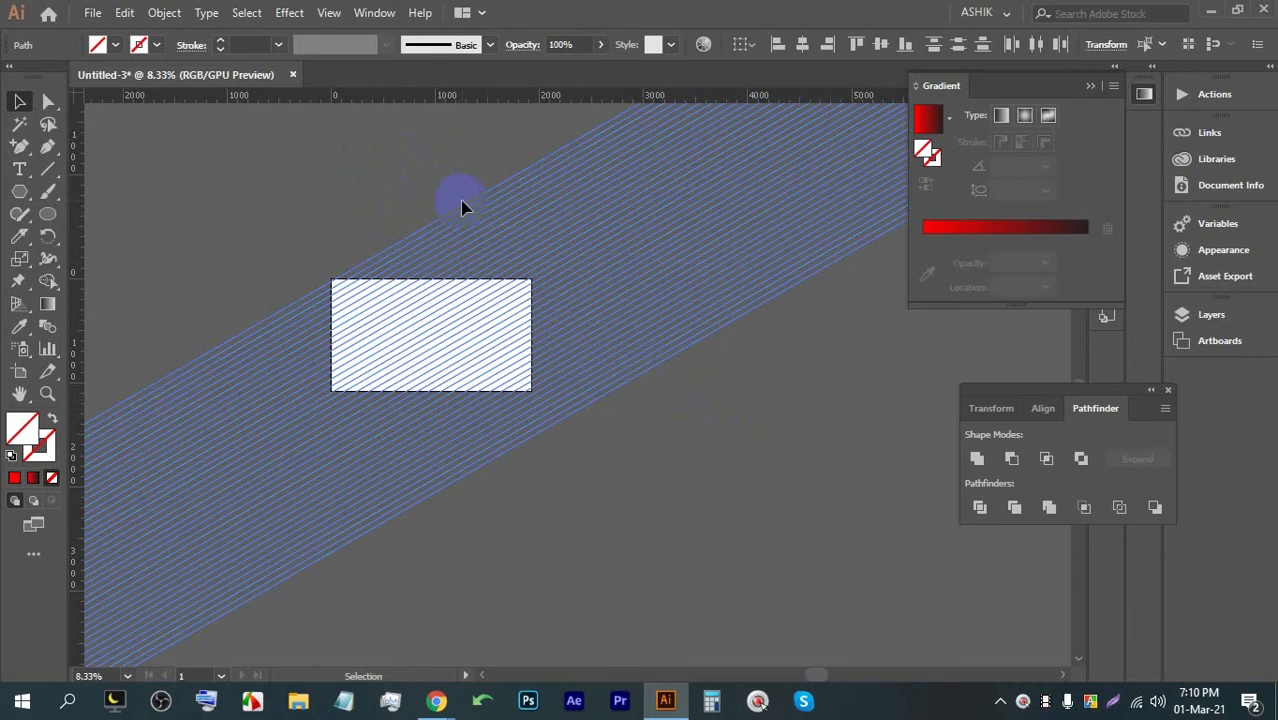
# Step: Switch to the Google Meet window to check on the participants, and return to Illustrator
pyautogui.moveTo(436, 698)
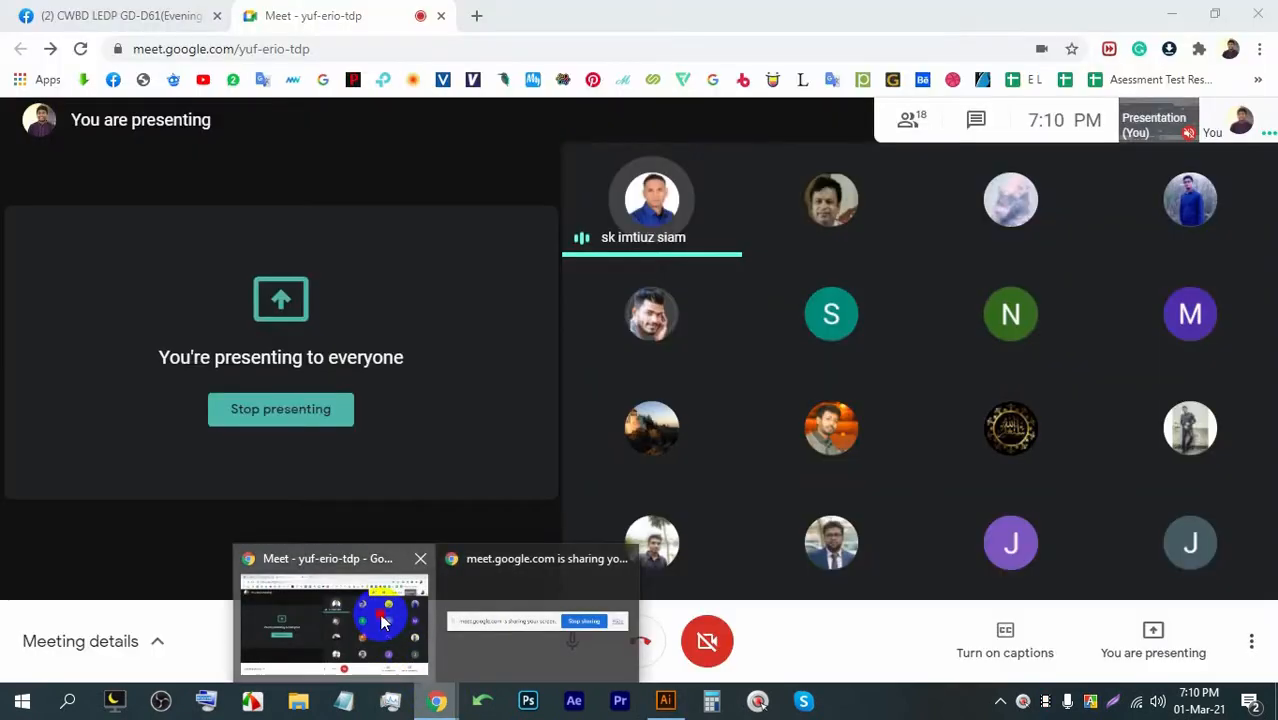
pyautogui.click(383, 622)
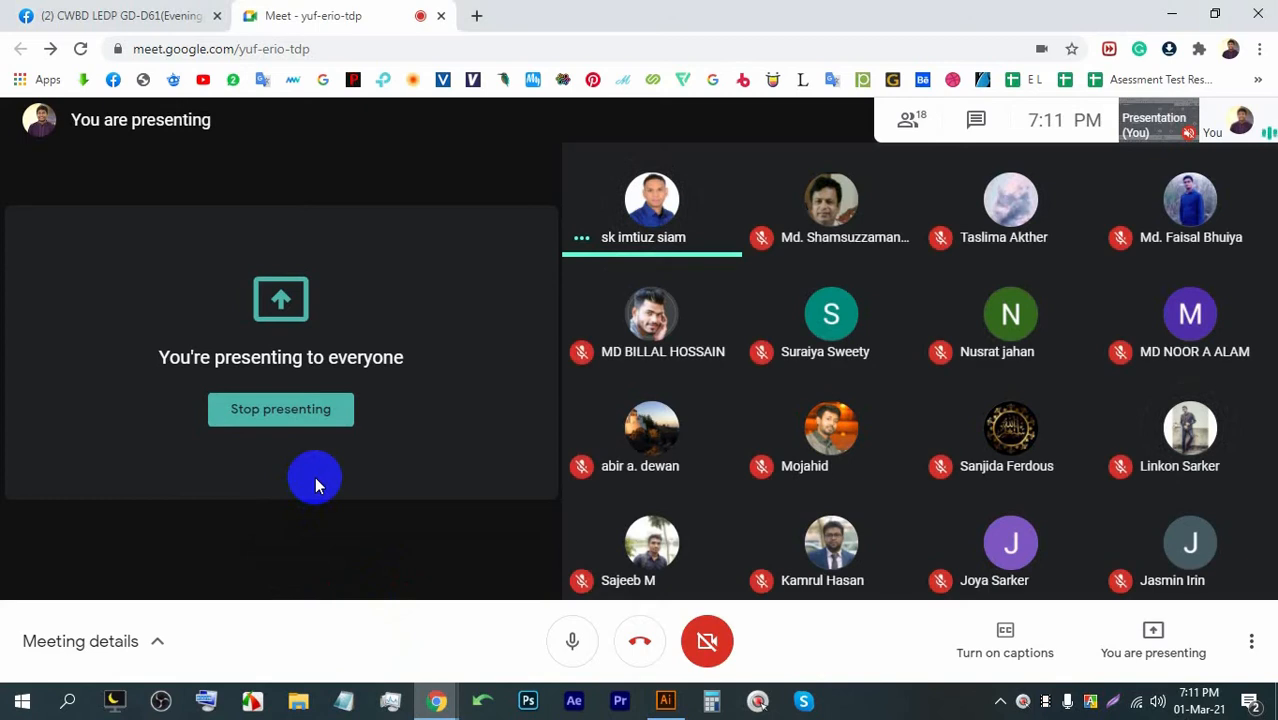
pyautogui.click(665, 700)
# Step: Reselect all the slanted guides and create a copy reflected across the vertical axis
pyautogui.scroll(2, 440, 305)
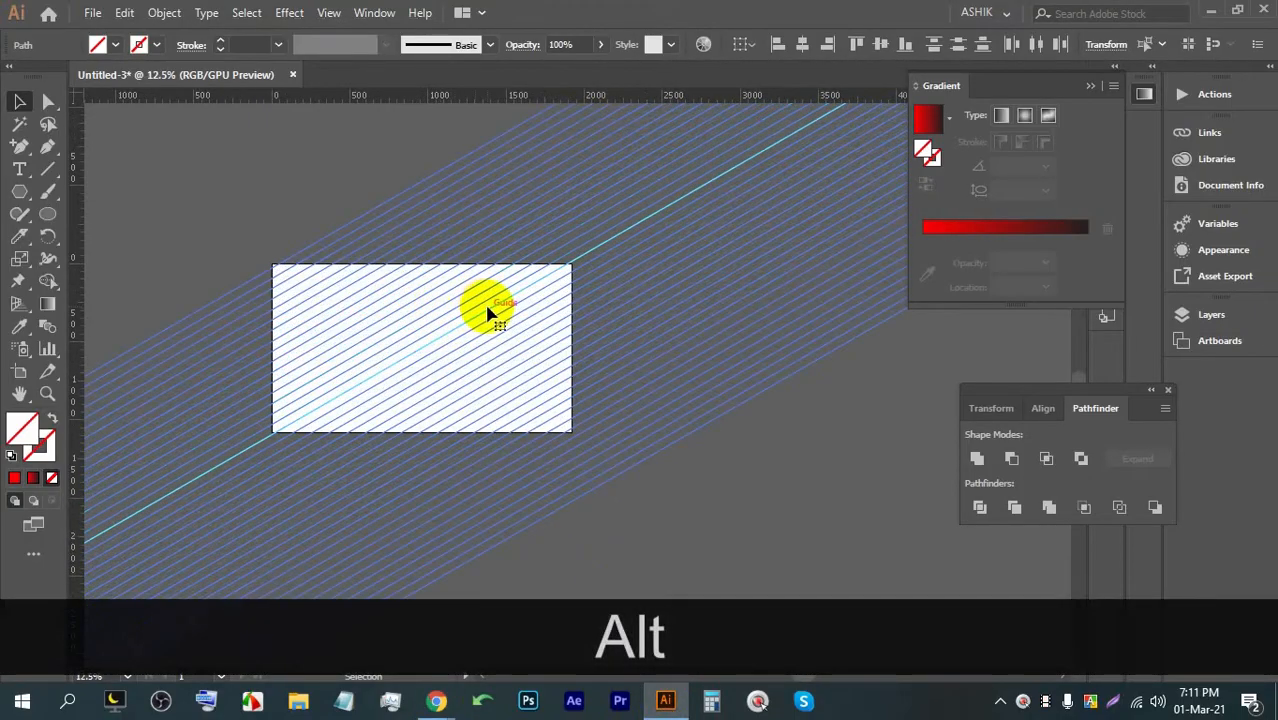
pyautogui.scroll(-1, 422, 305)
pyautogui.scroll(-1, 562, 414)
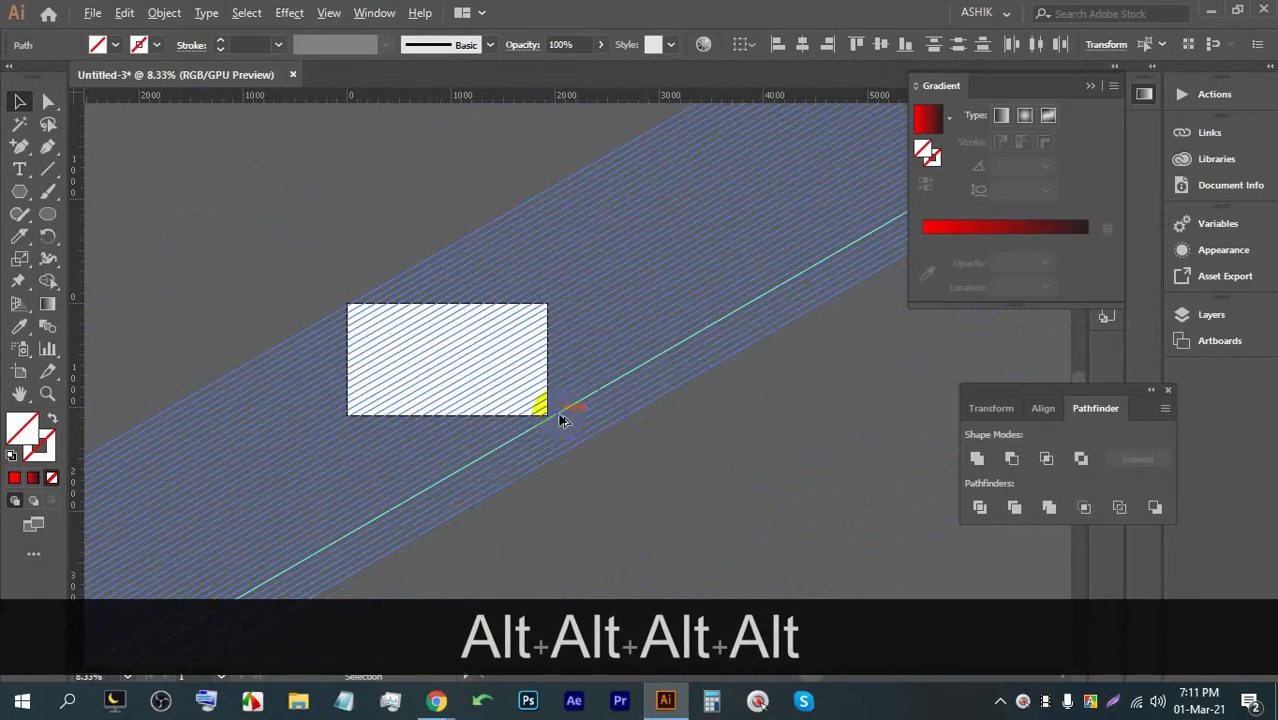
pyautogui.moveTo(654, 386); pyautogui.dragTo(586, 402)
pyautogui.click(674, 444)
pyautogui.click(357, 251)
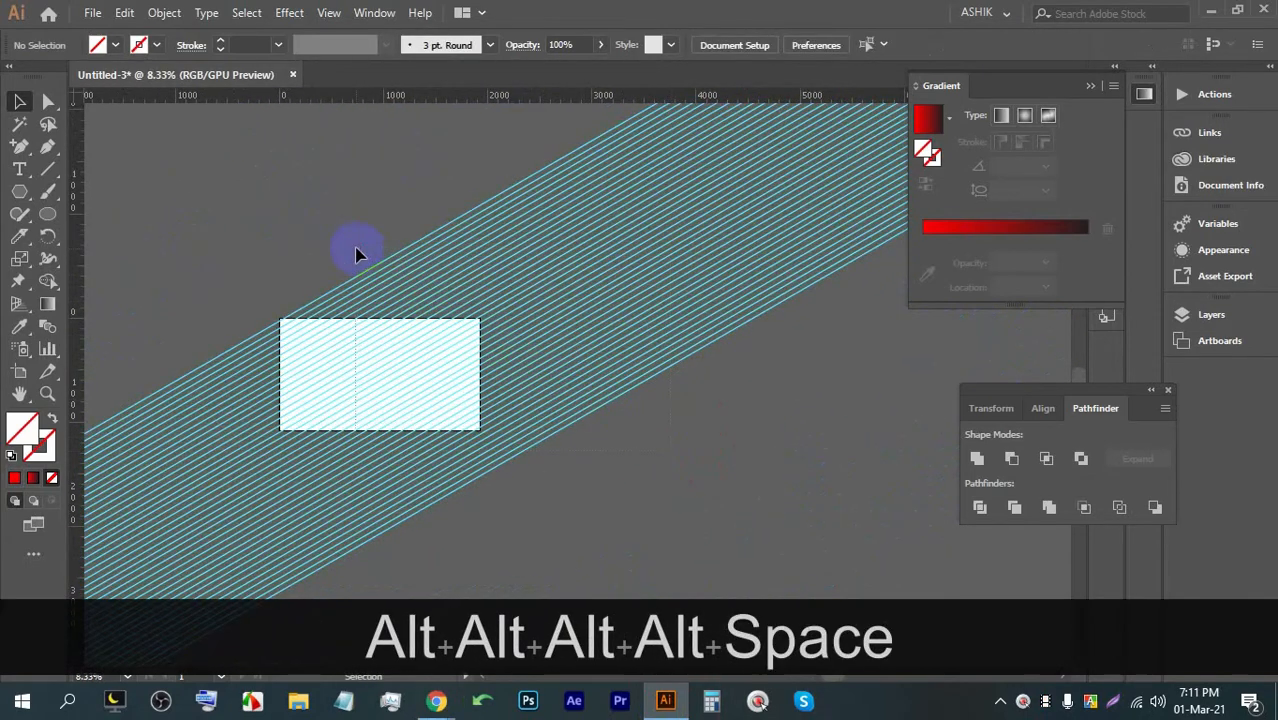
pyautogui.rightClick(409, 309)
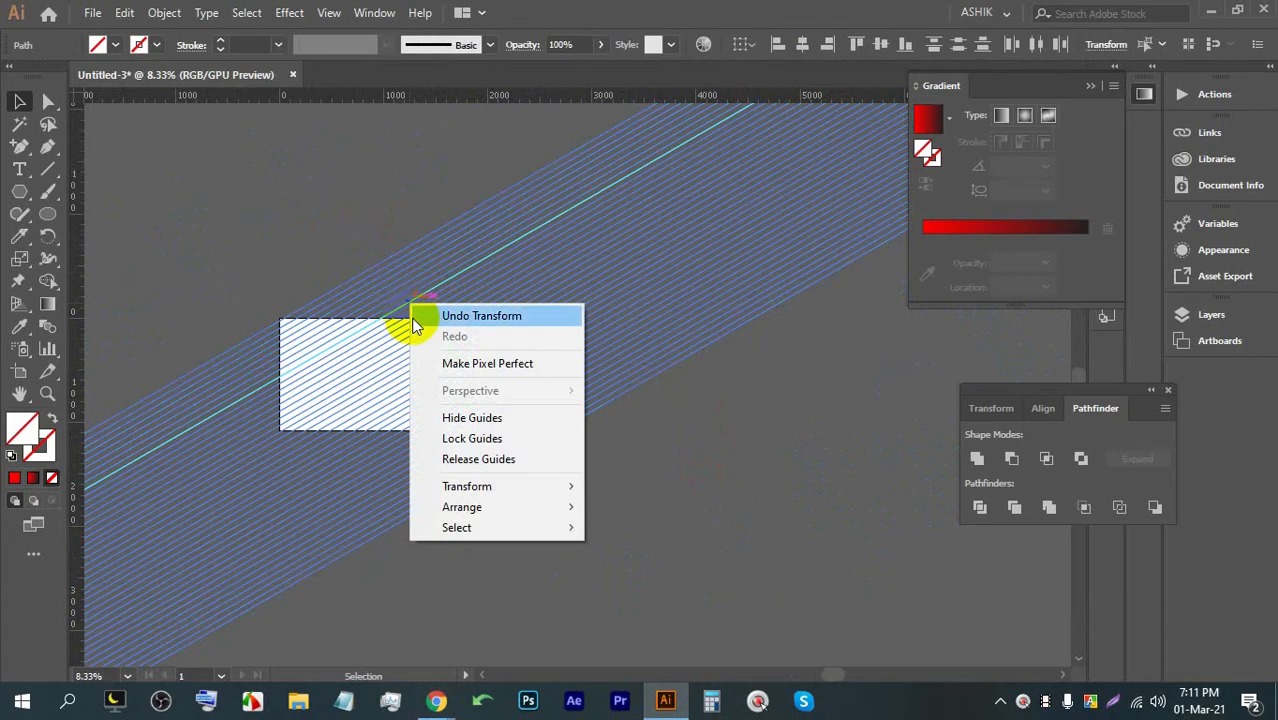
pyautogui.moveTo(526, 487)
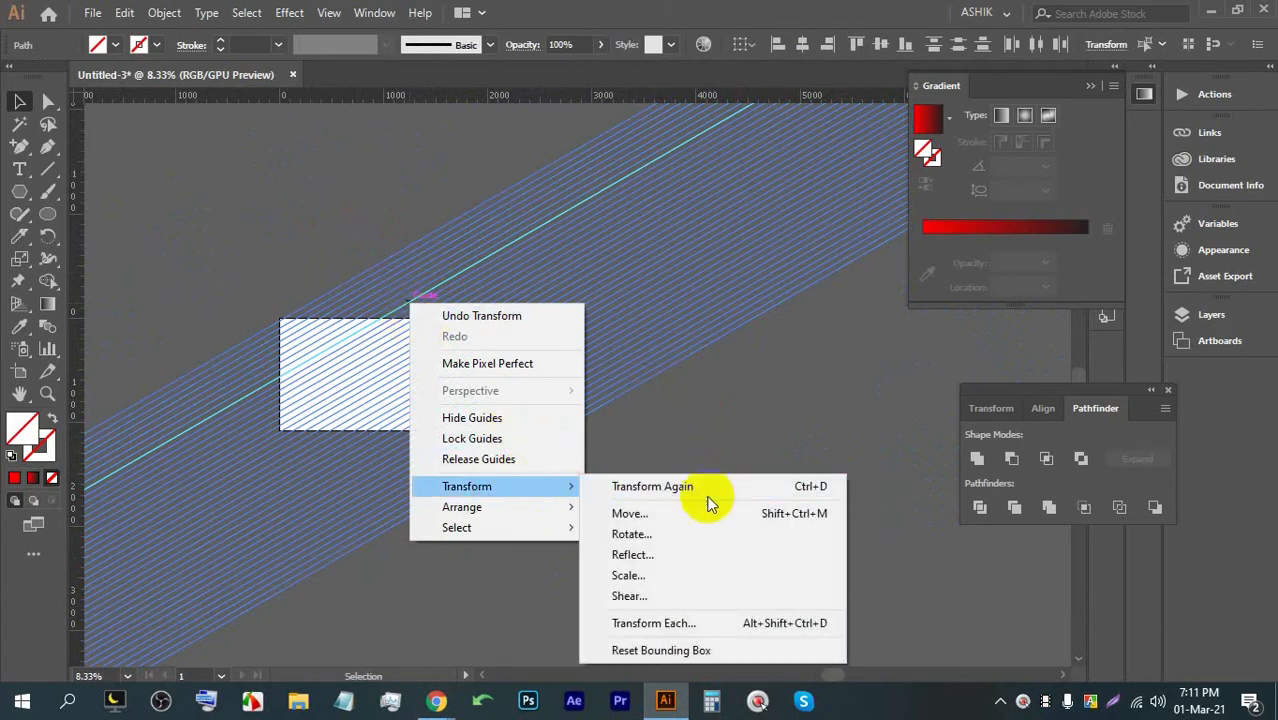
pyautogui.click(328, 400)
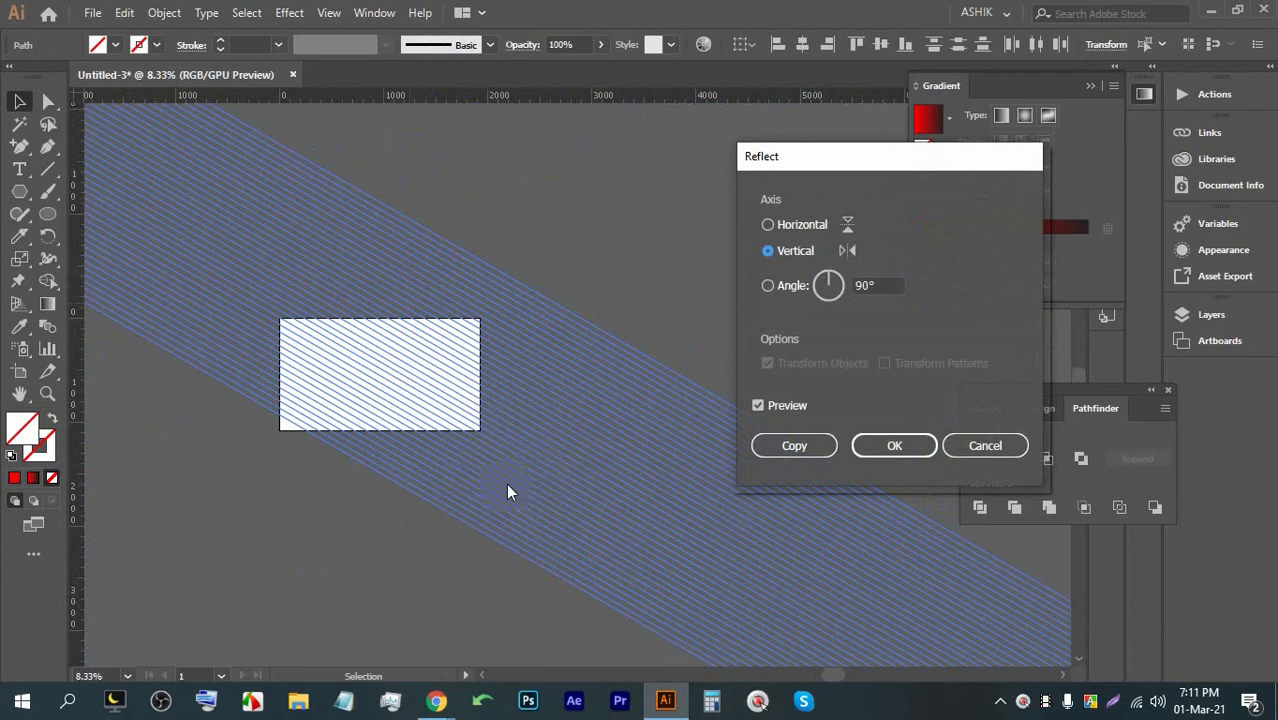
pyautogui.click(792, 446)
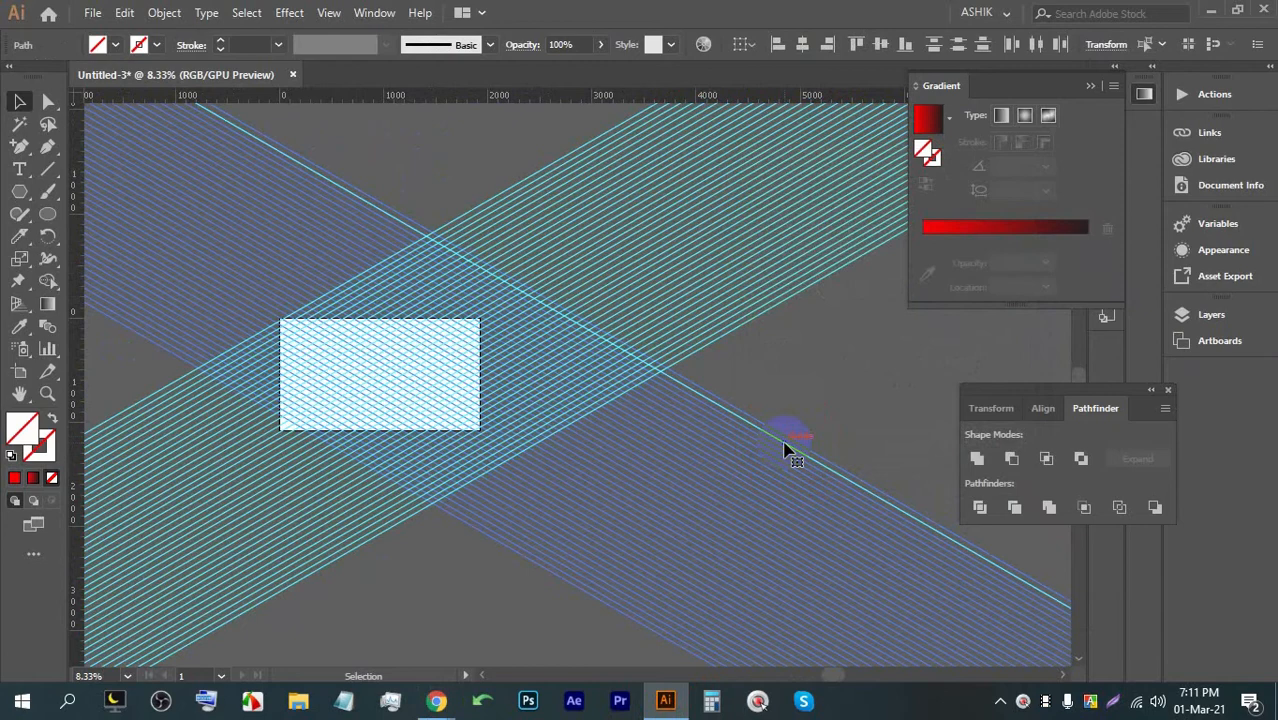
# Step: Select both sets of guides and move them so their crossing area is centred over the artboard
pyautogui.scroll(-2, 514, 391)
pyautogui.moveTo(759, 457); pyautogui.dragTo(637, 486)
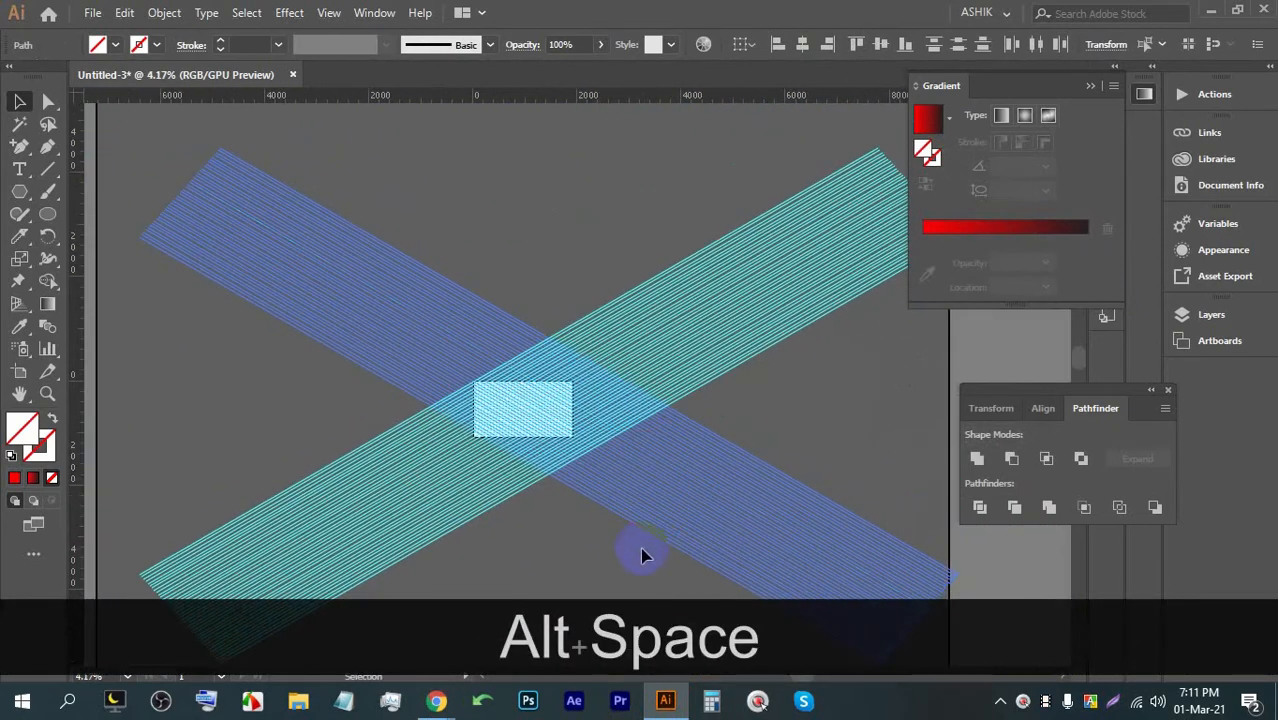
pyautogui.moveTo(577, 368); pyautogui.dragTo(420, 226)
pyautogui.moveTo(541, 402); pyautogui.dragTo(506, 376)
pyautogui.scroll(6, 563, 405)
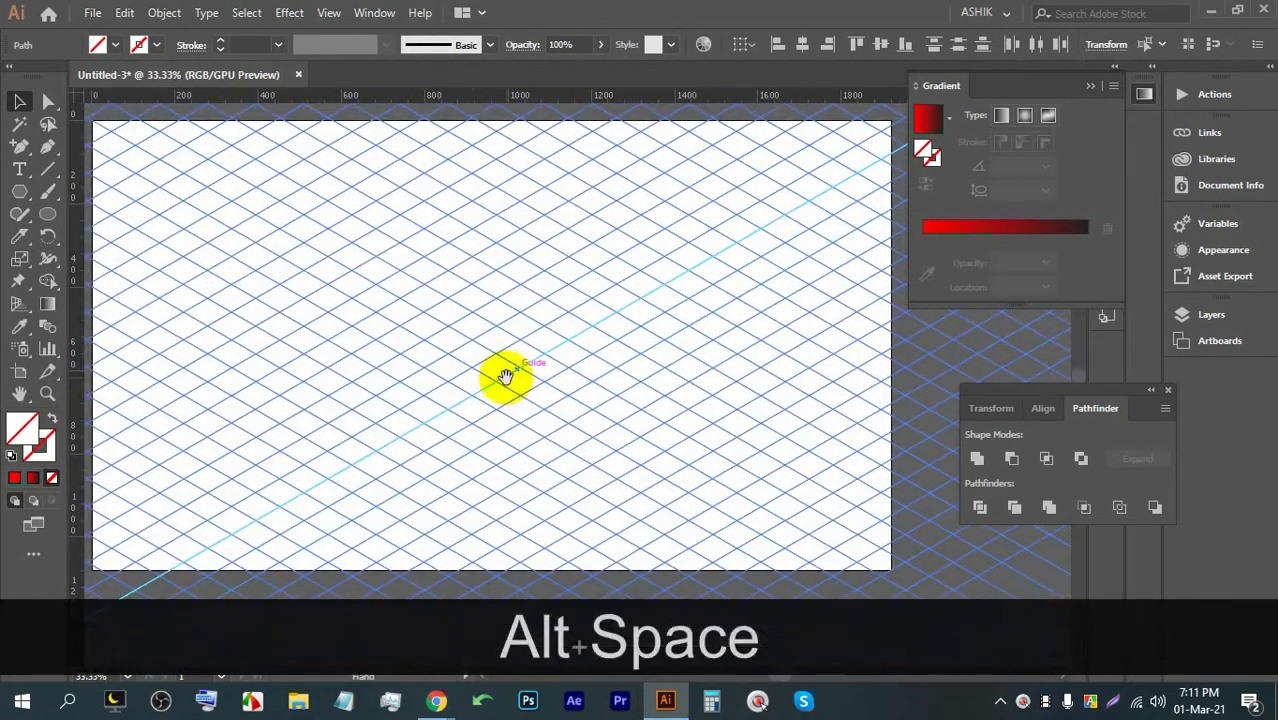
pyautogui.scroll(-3, 506, 382)
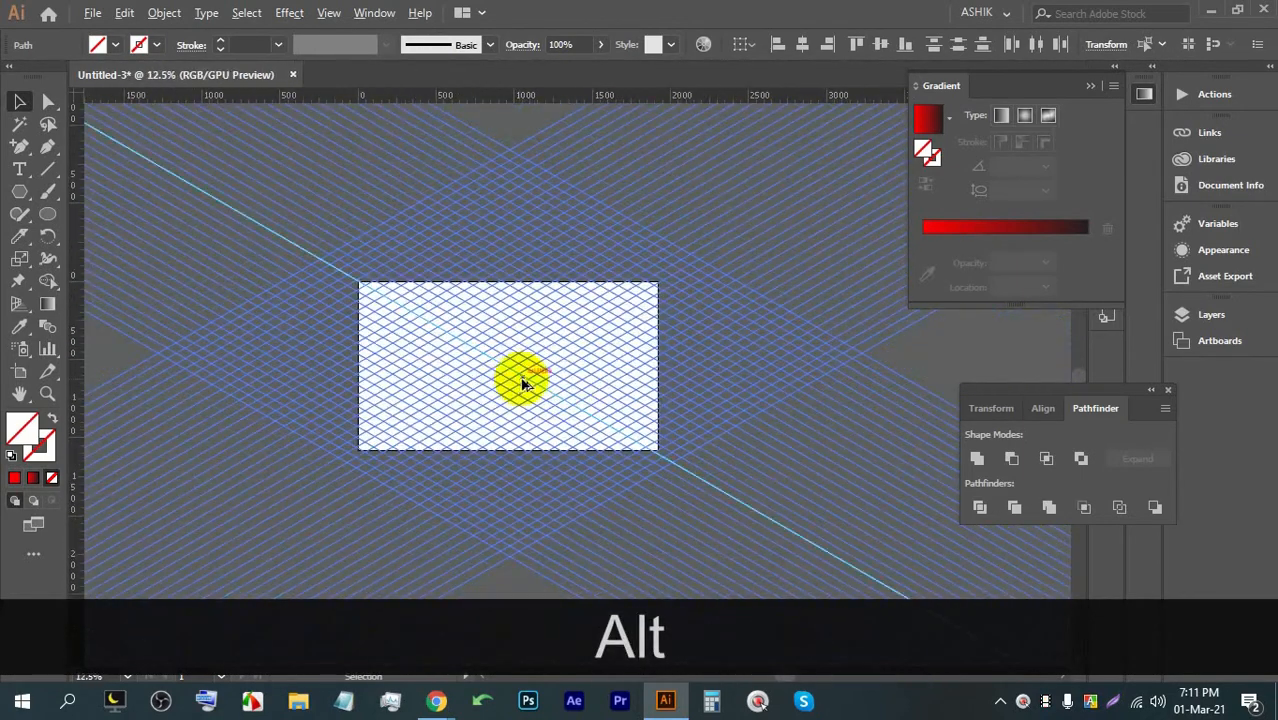
pyautogui.scroll(2, 515, 381)
pyautogui.scroll(-3, 670, 371)
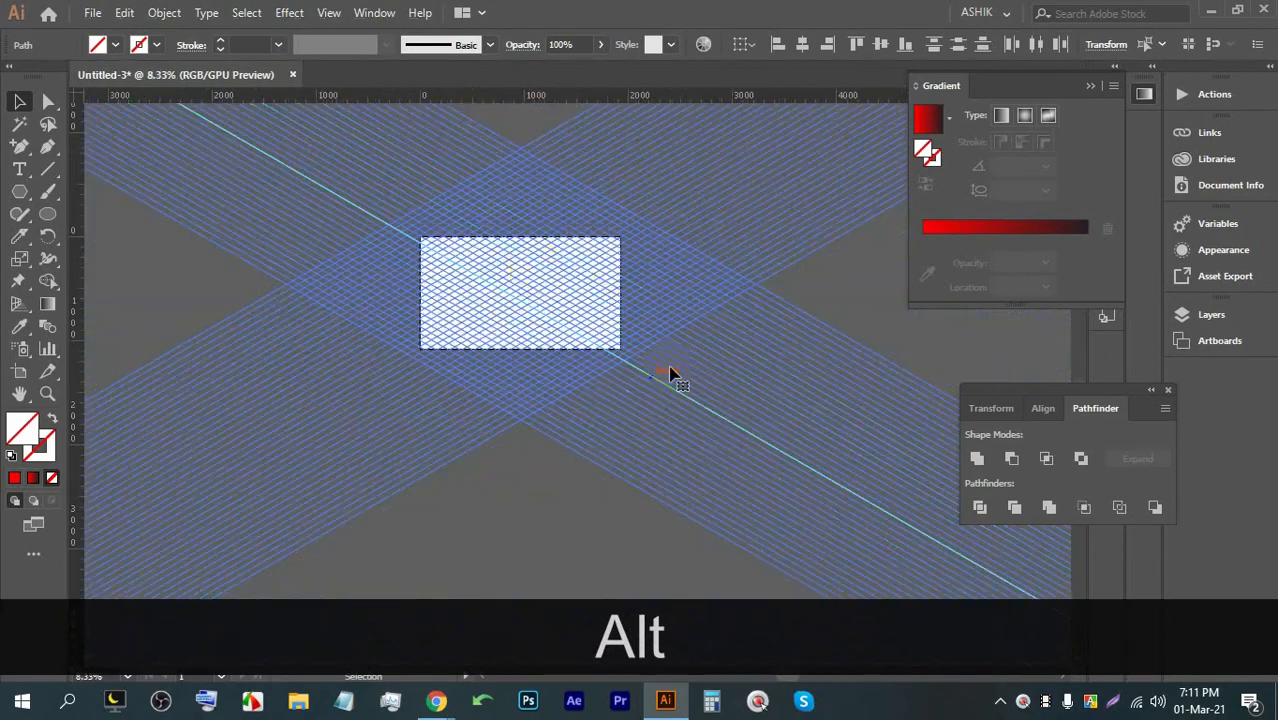
pyautogui.scroll(4, 548, 302)
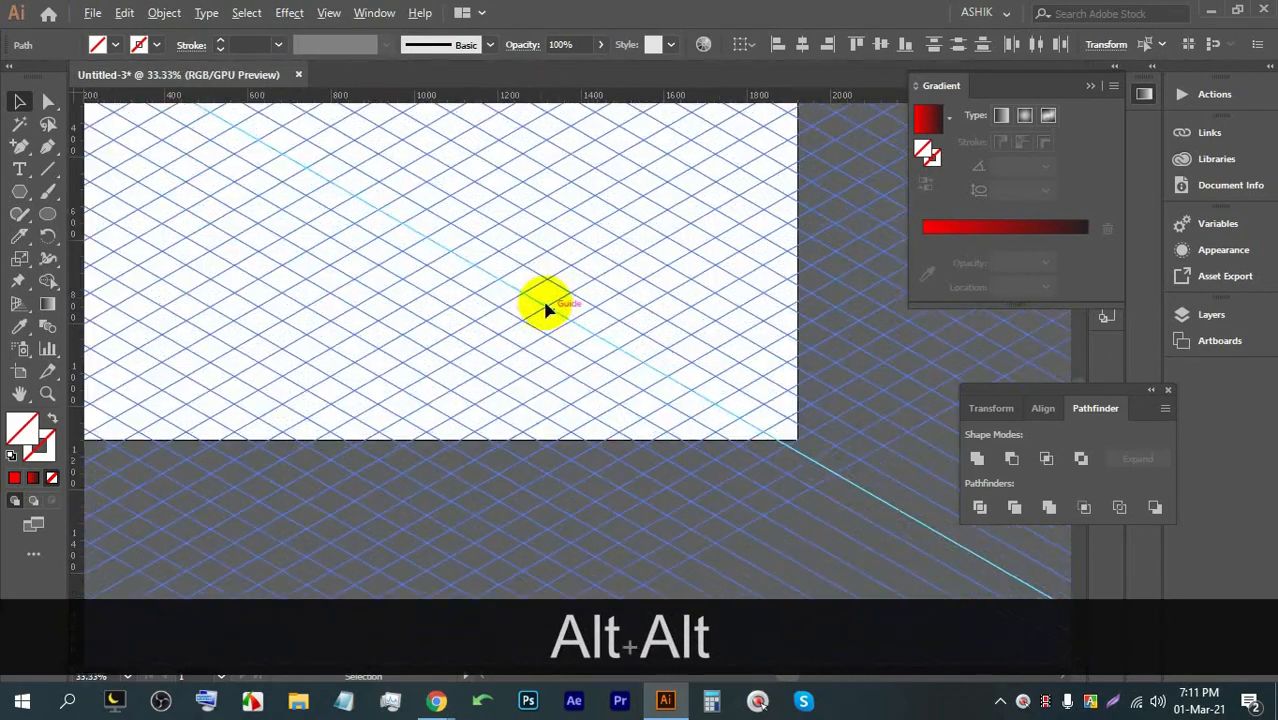
# Step: Lock the isometric guides and test the lock with a selection attempt over the artboard
pyautogui.rightClick(516, 224)
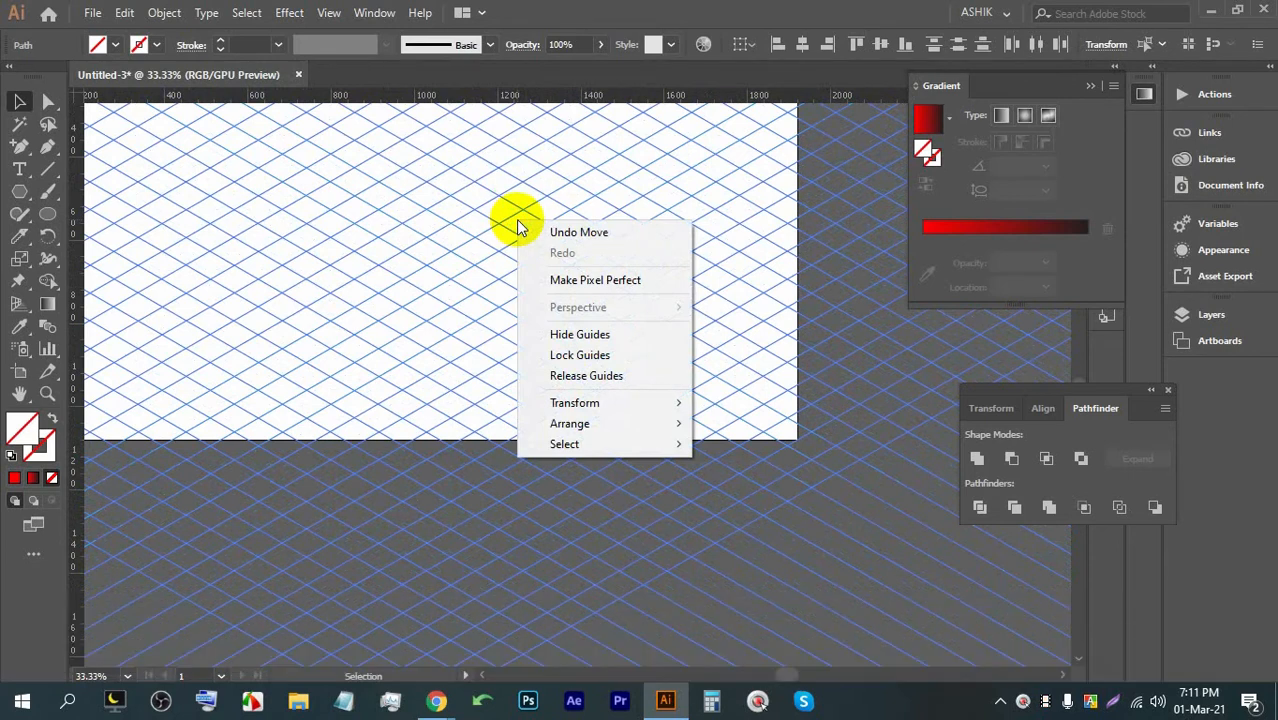
pyautogui.click(611, 354)
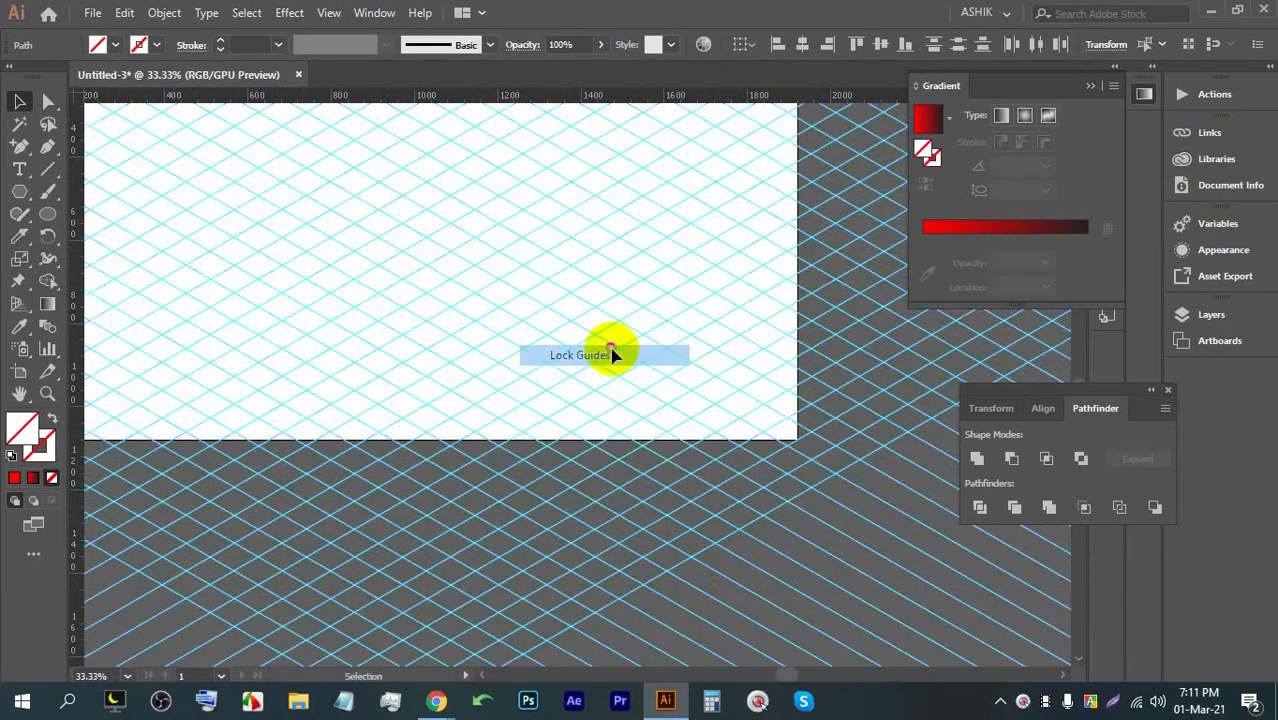
pyautogui.moveTo(527, 291); pyautogui.dragTo(368, 145)
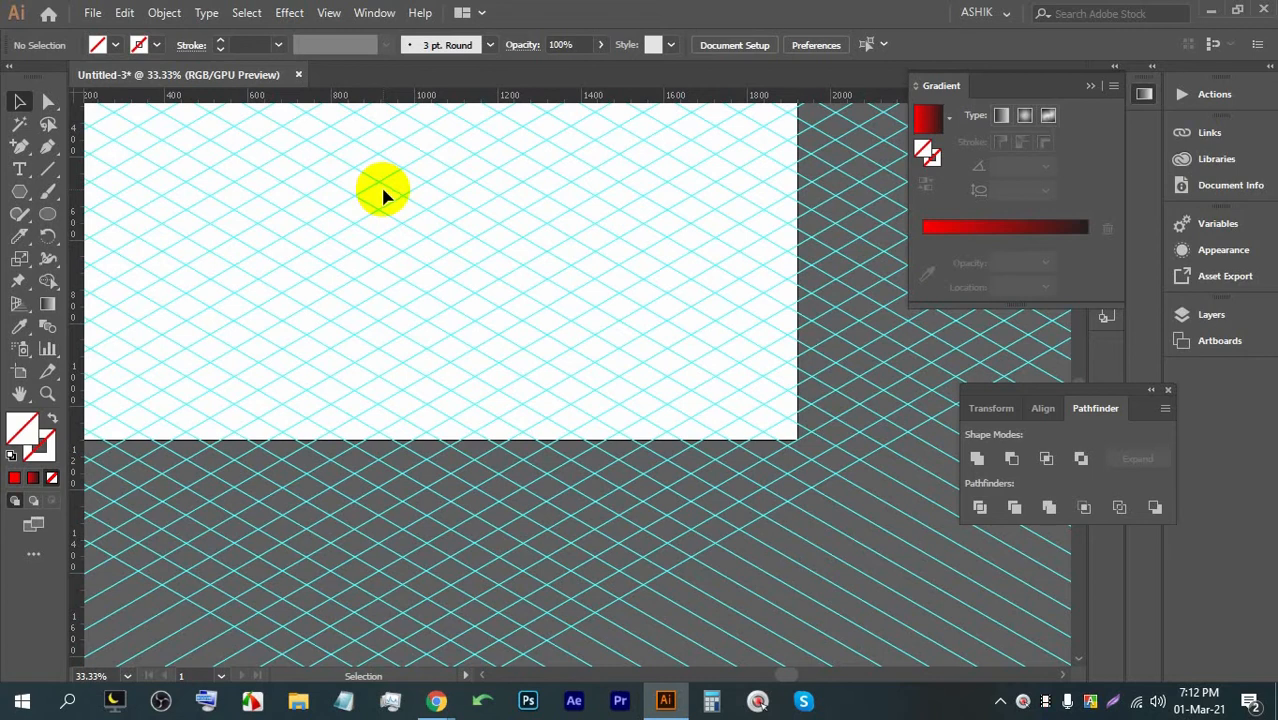
pyautogui.scroll(2, 385, 328)
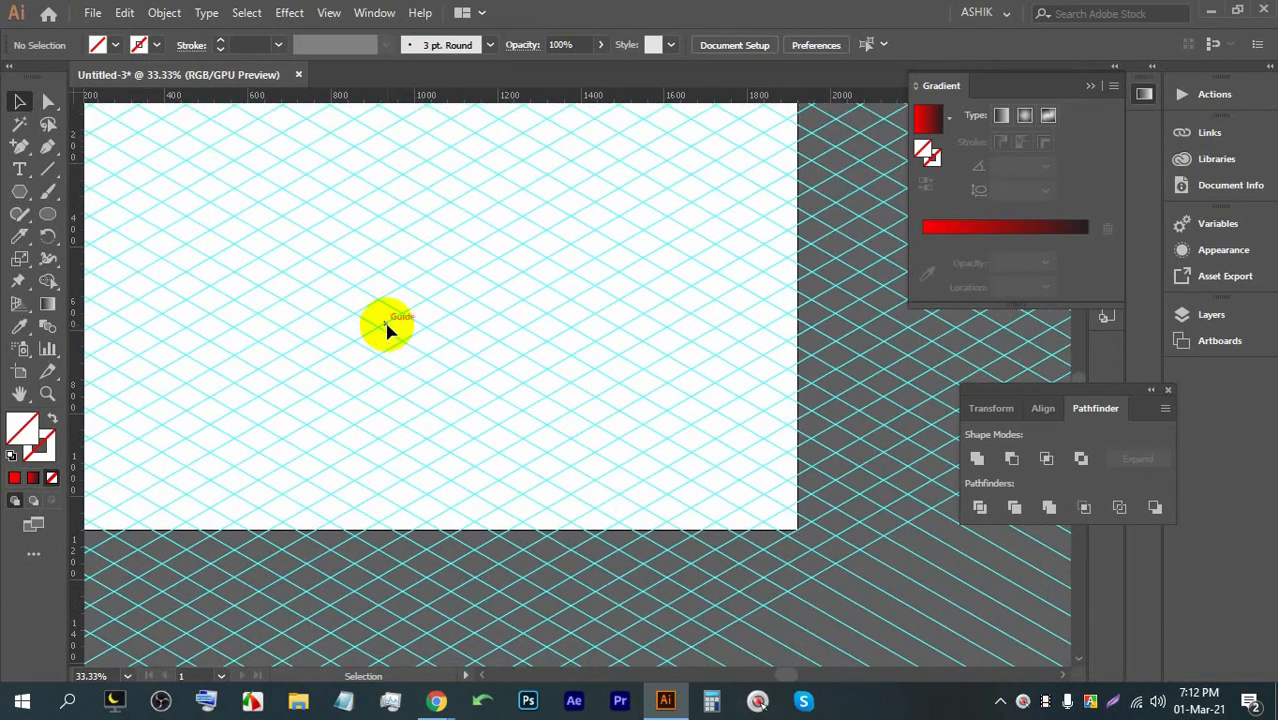
pyautogui.keyDown('alt'); pyautogui.scroll(2, 469, 298); pyautogui.keyUp('alt')
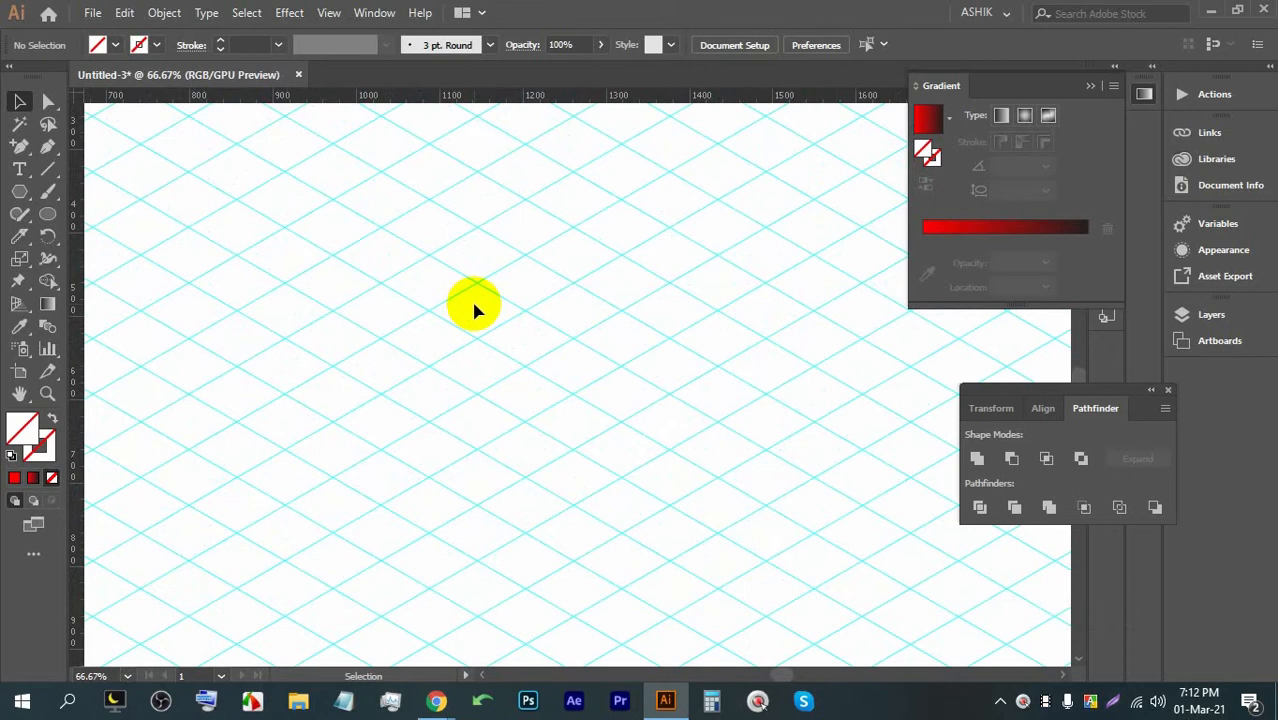
pyautogui.click(330, 13)
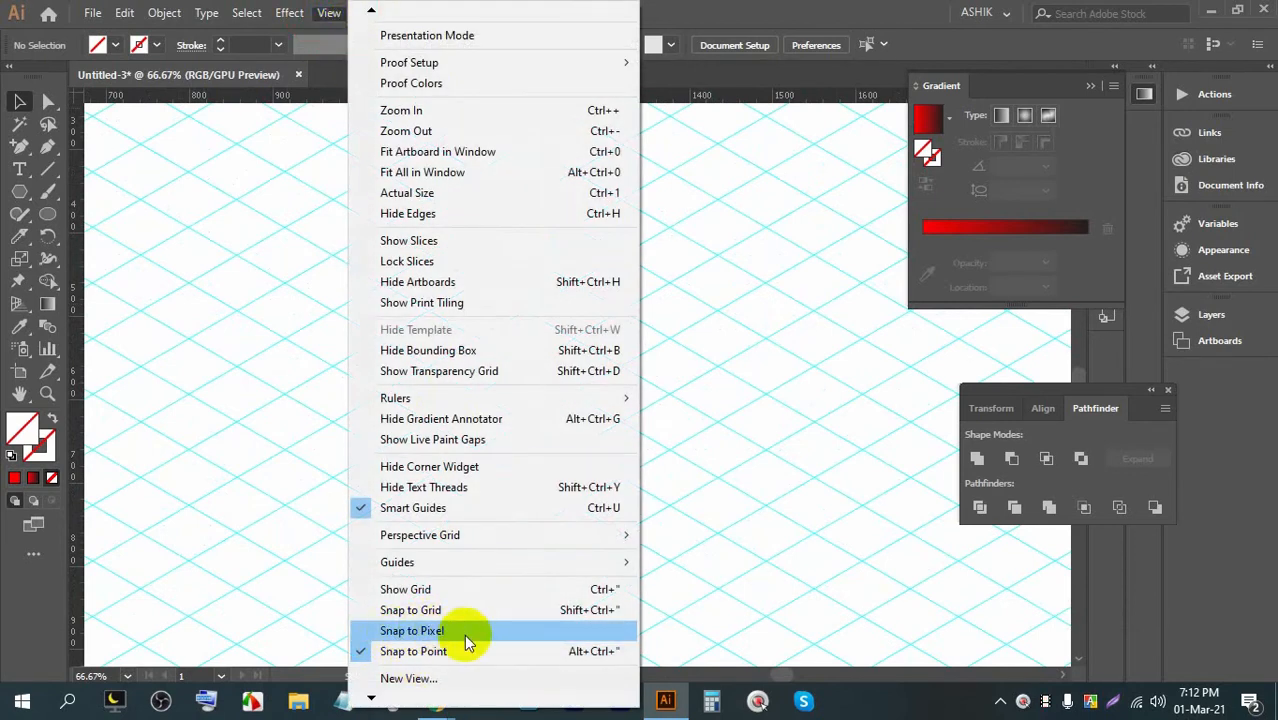
pyautogui.click(701, 600)
pyautogui.keyDown('alt'); pyautogui.scroll(-2, 556, 548); pyautogui.keyUp('alt')
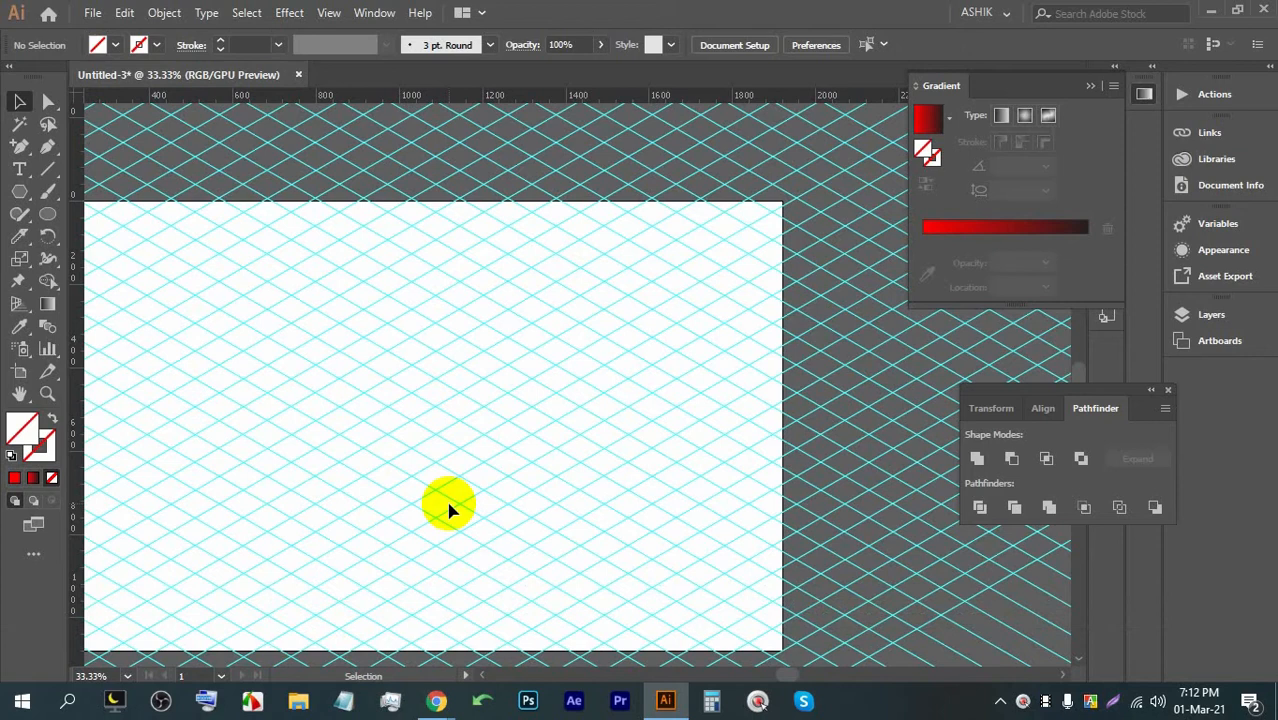
pyautogui.scroll(1, 422, 444)
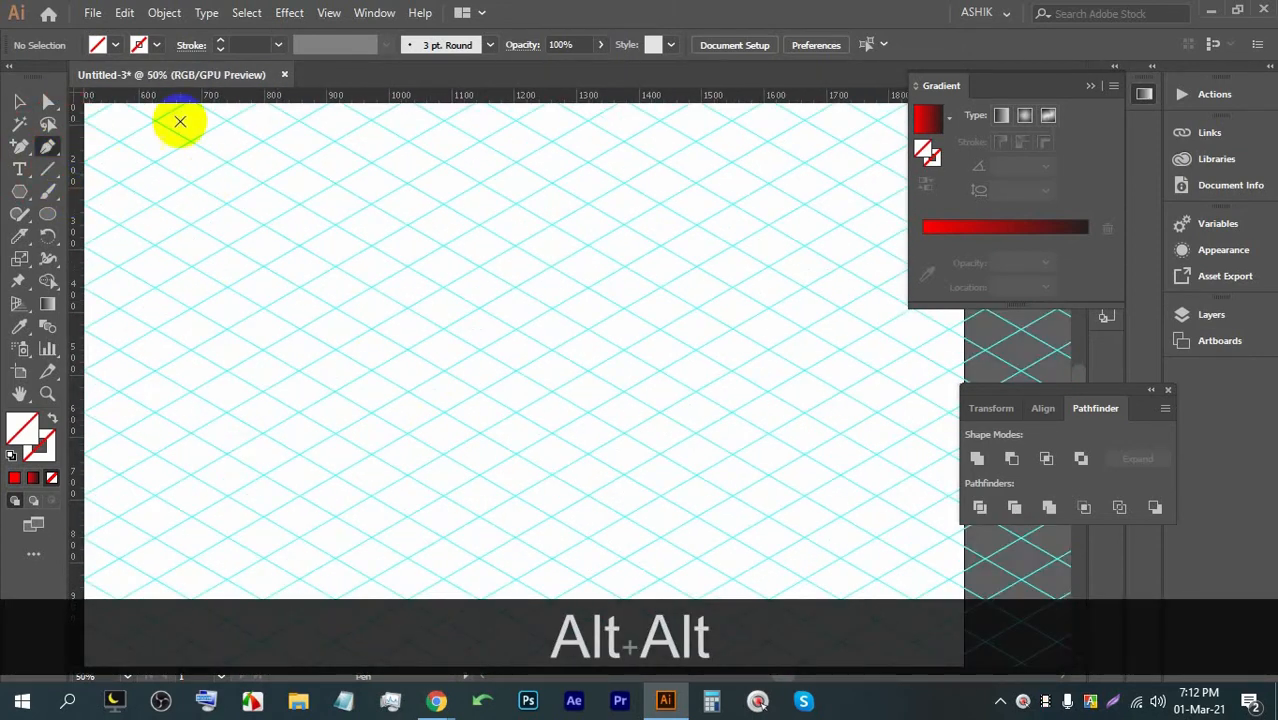
# Step: Set the fill colour to orange and switch the Pen tool from its precise crosshair to the standard pen cursor
pyautogui.click(115, 45)
pyautogui.click(180, 88)
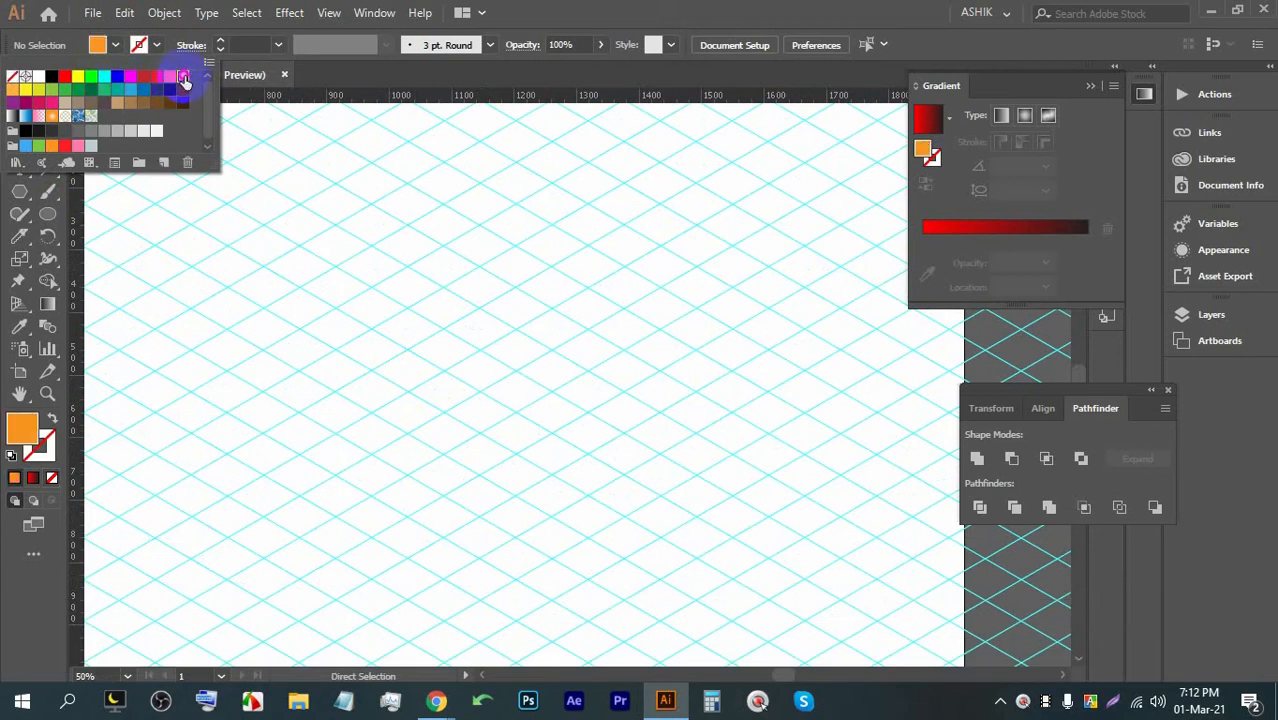
pyautogui.press('p')
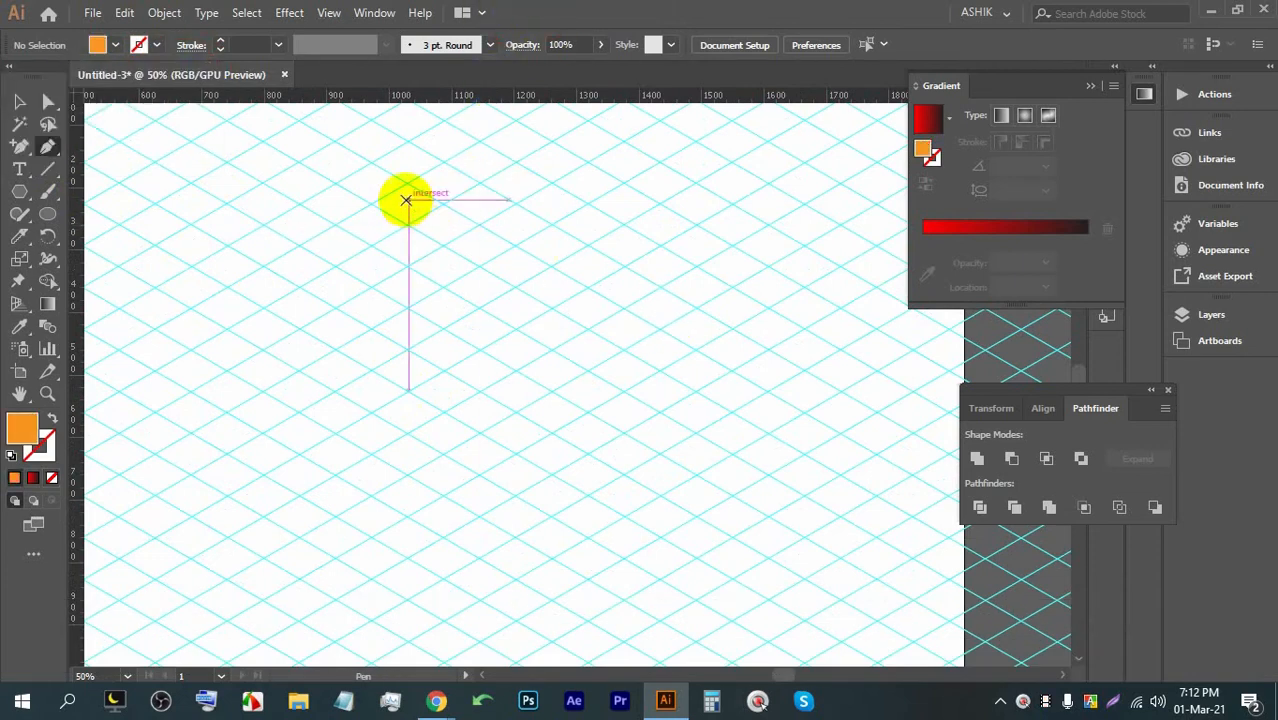
pyautogui.press('capslock')
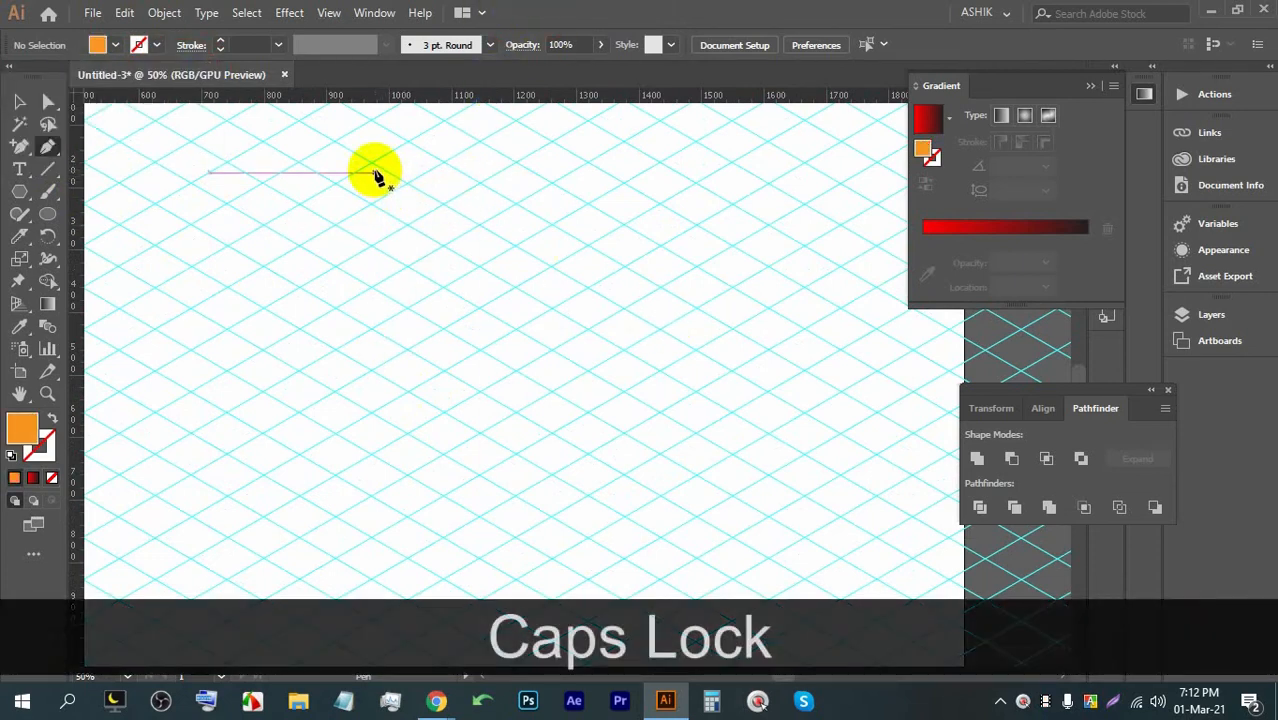
# Step: Draw a closed parallelogram about 200 by 133 px with the Pen tool, snapping its corners to guide intersections, and hide the rulers
pyautogui.click(370, 162)
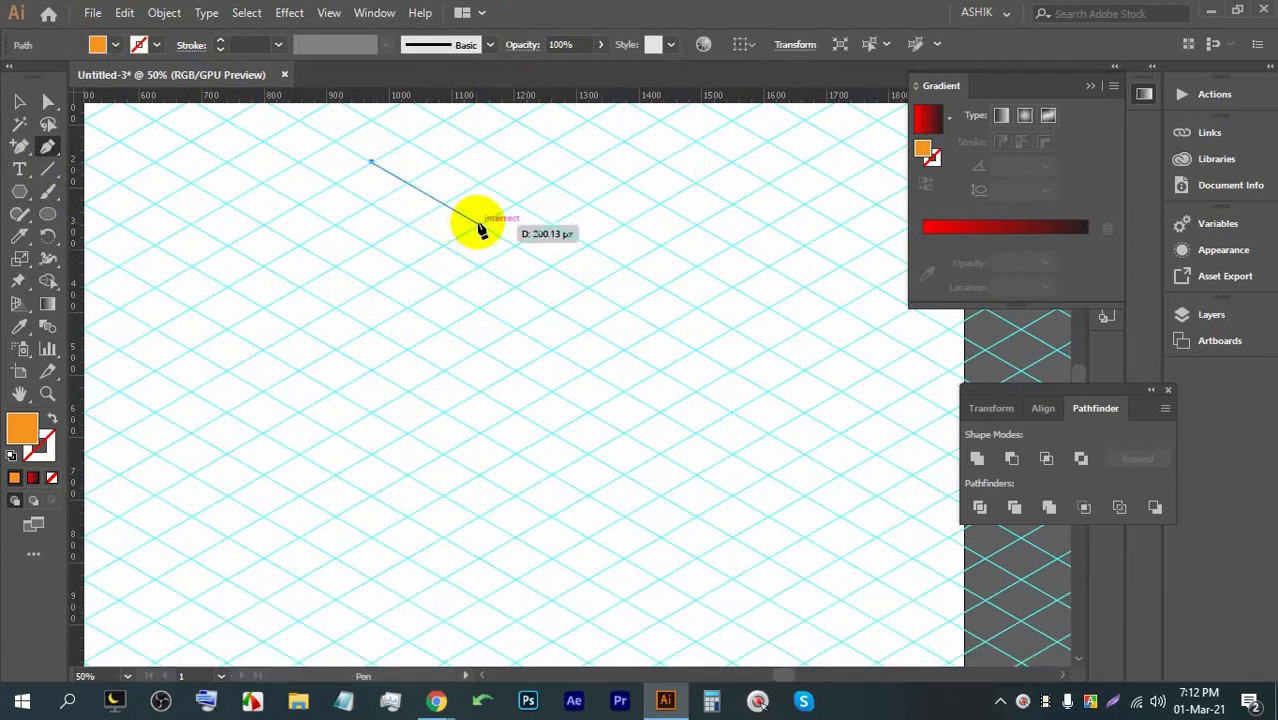
pyautogui.click(480, 226)
pyautogui.click(402, 262)
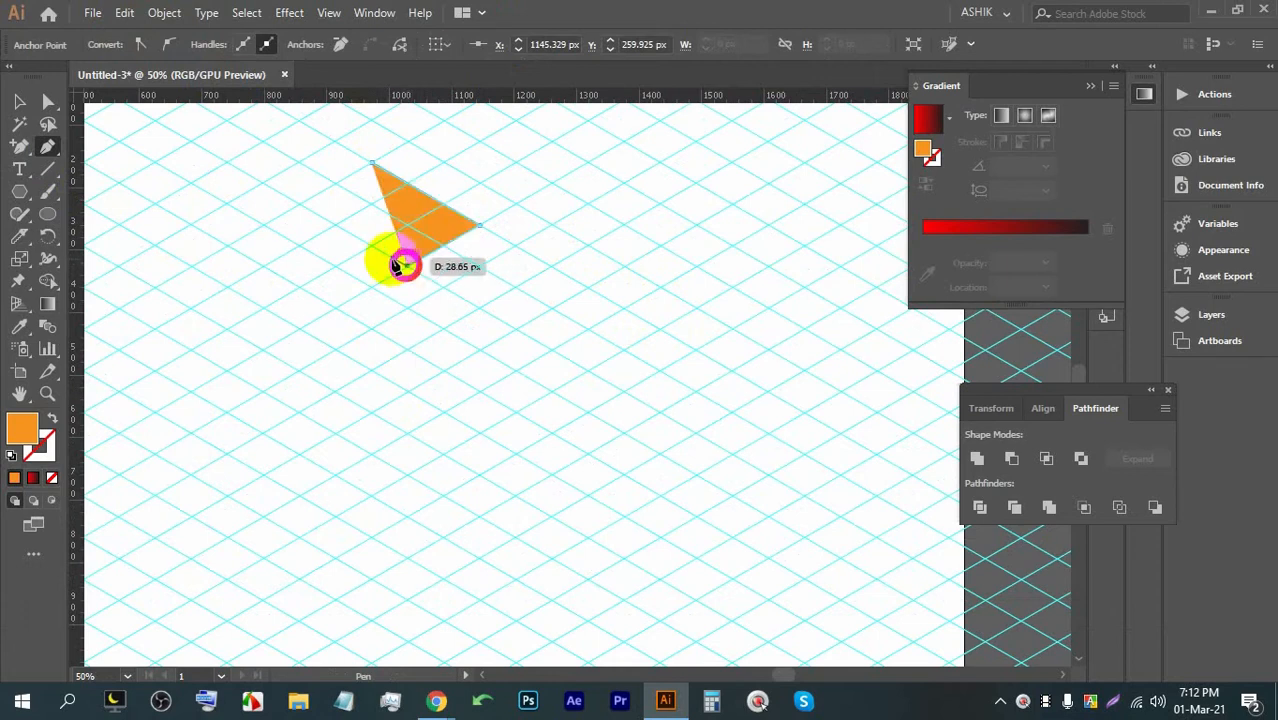
pyautogui.click(300, 204)
pyautogui.click(370, 163)
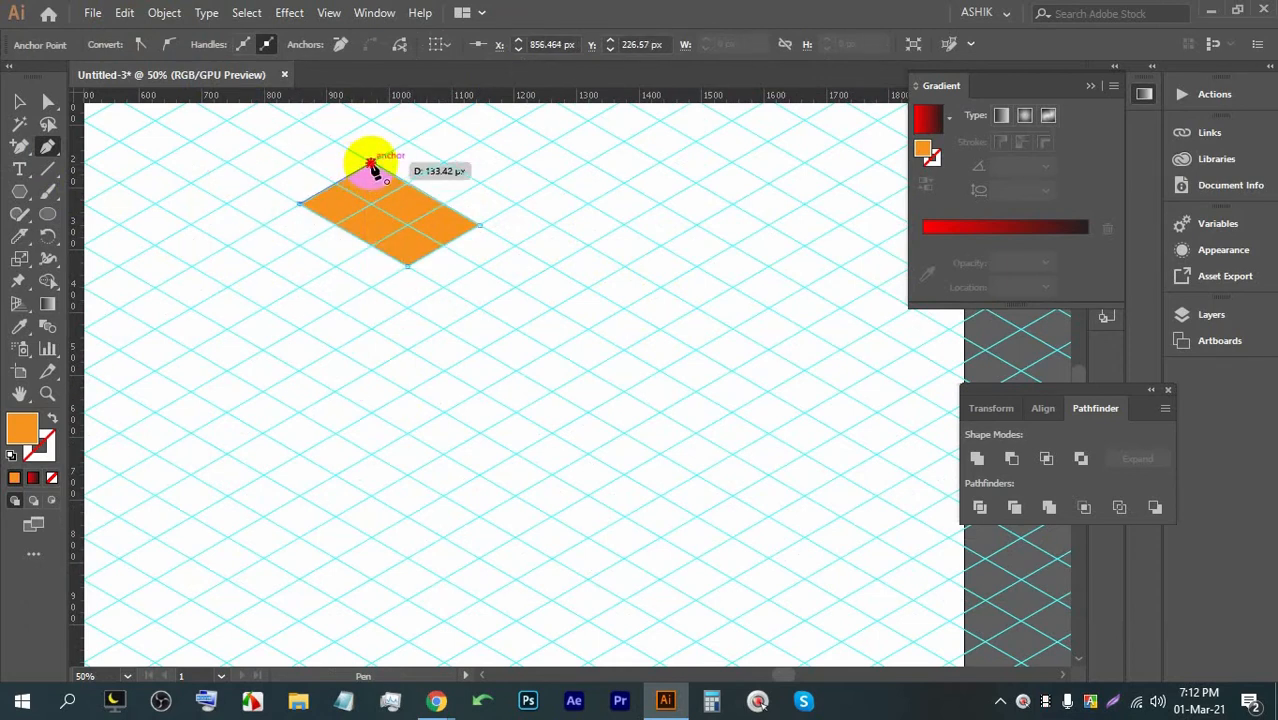
pyautogui.click(371, 164)
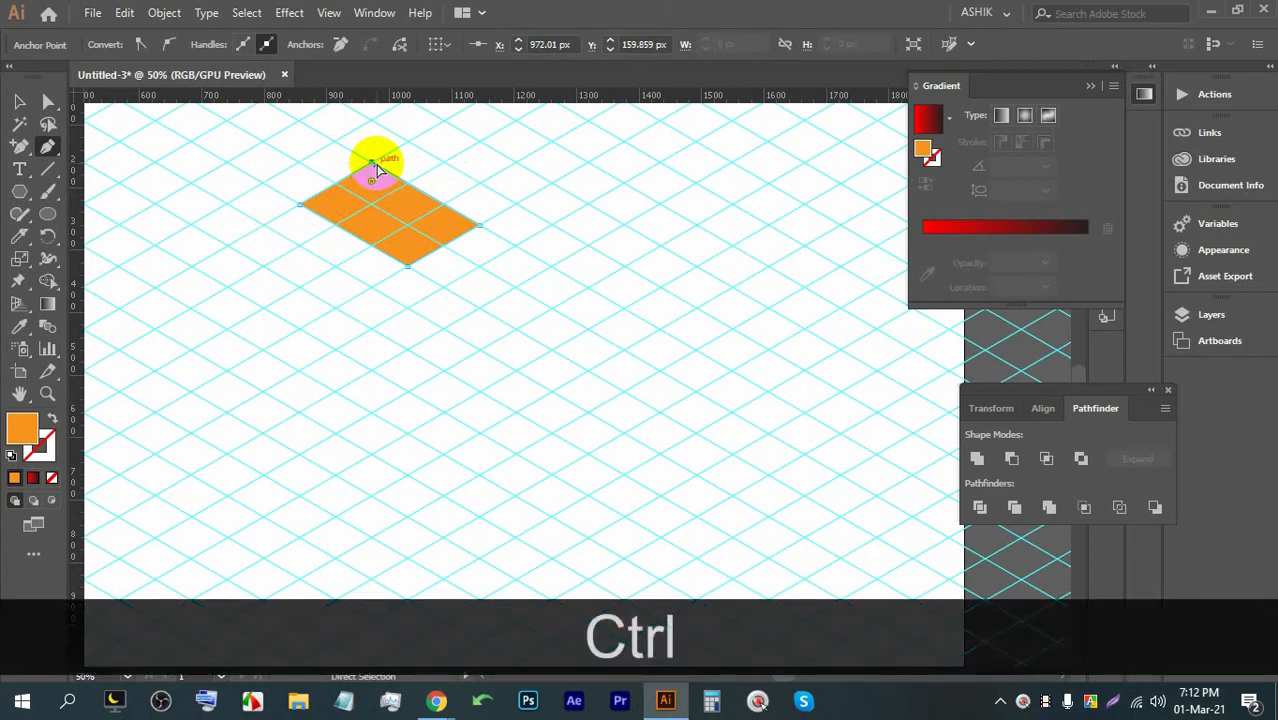
pyautogui.hotkey('ctrl', 'r')
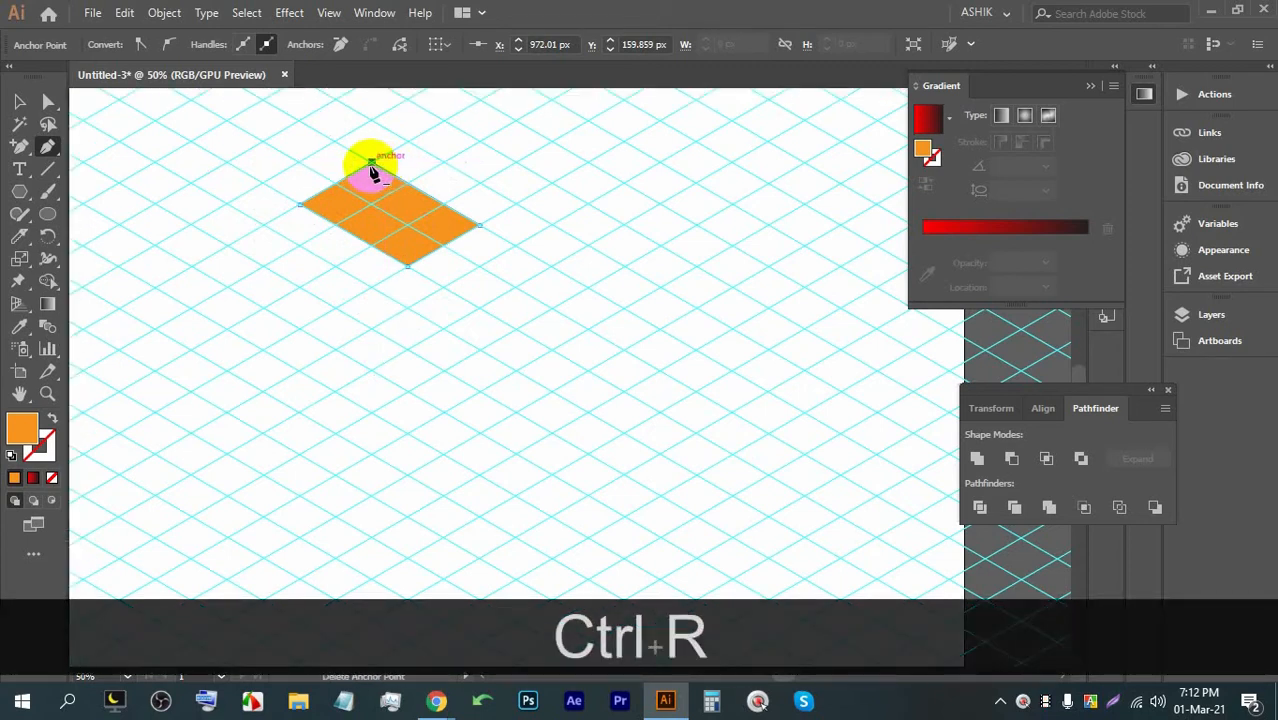
pyautogui.press('ctrl')
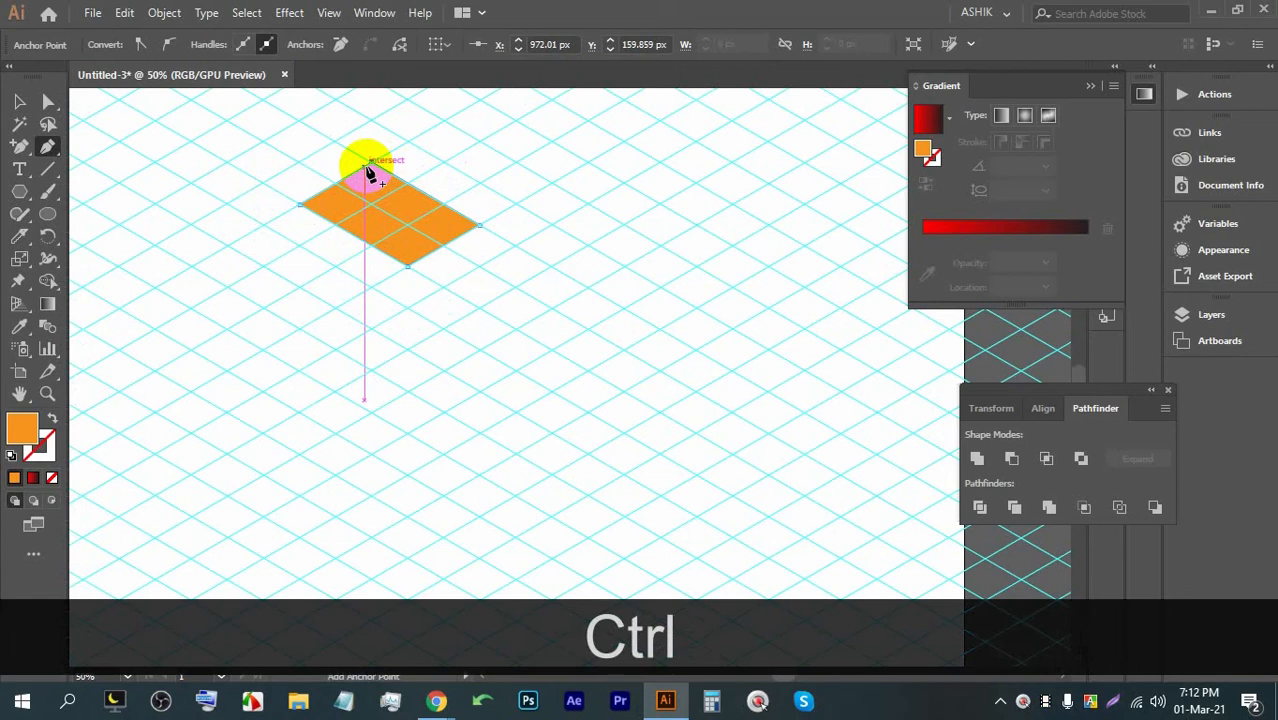
# Step: Examine the corners of the orange parallelogram at high magnification to check how they line up with the guide intersections
pyautogui.scroll(10, 366, 170)
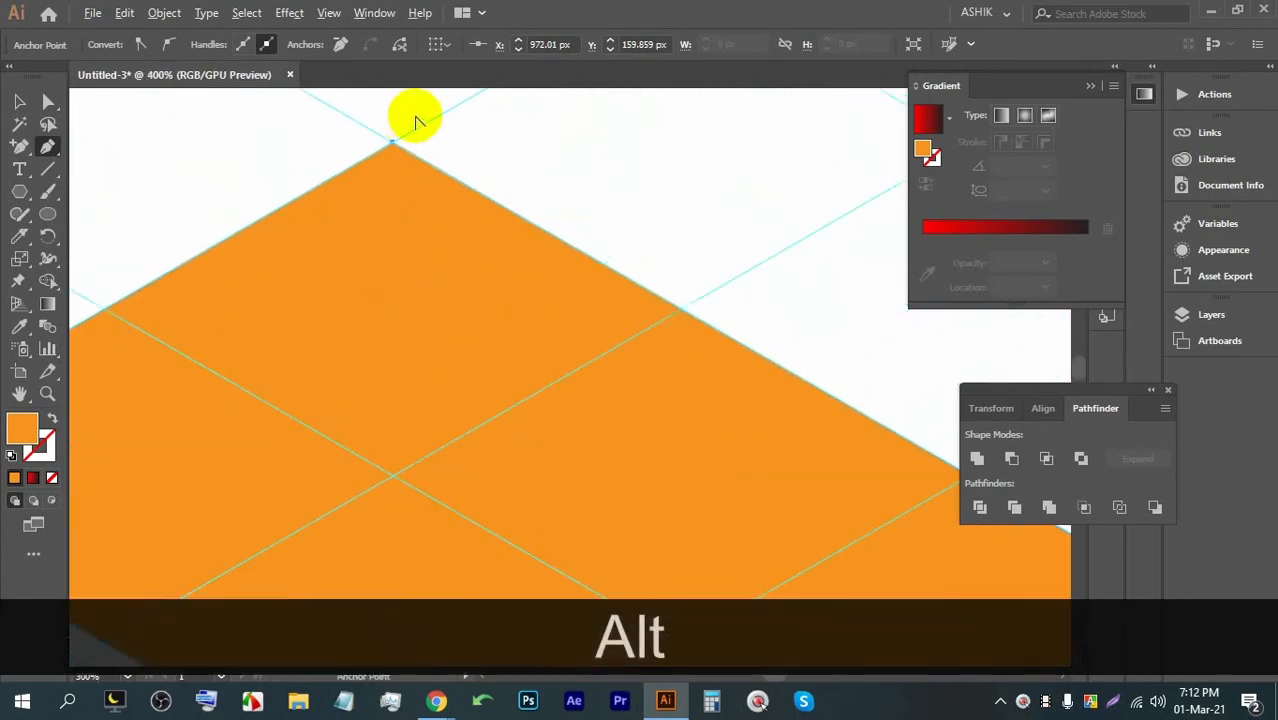
pyautogui.scroll(4, 345, 208)
pyautogui.moveTo(410, 124); pyautogui.dragTo(377, 244)
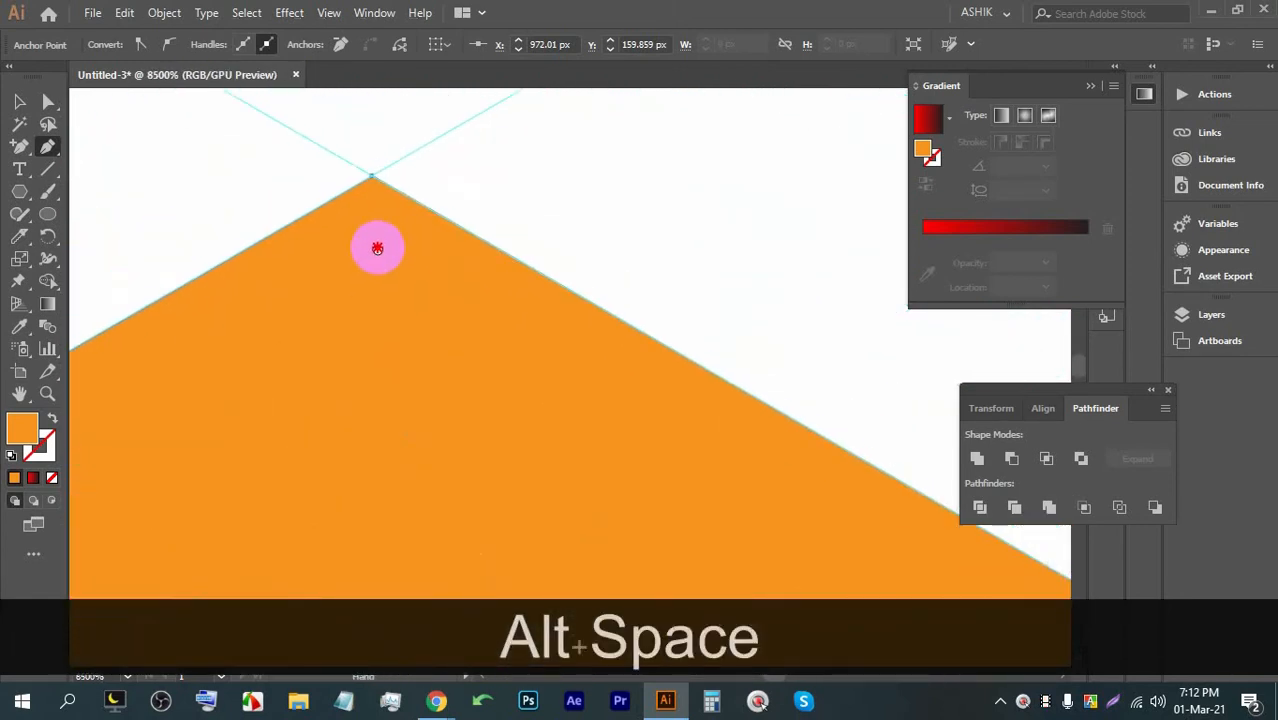
pyautogui.scroll(-5, 385, 185)
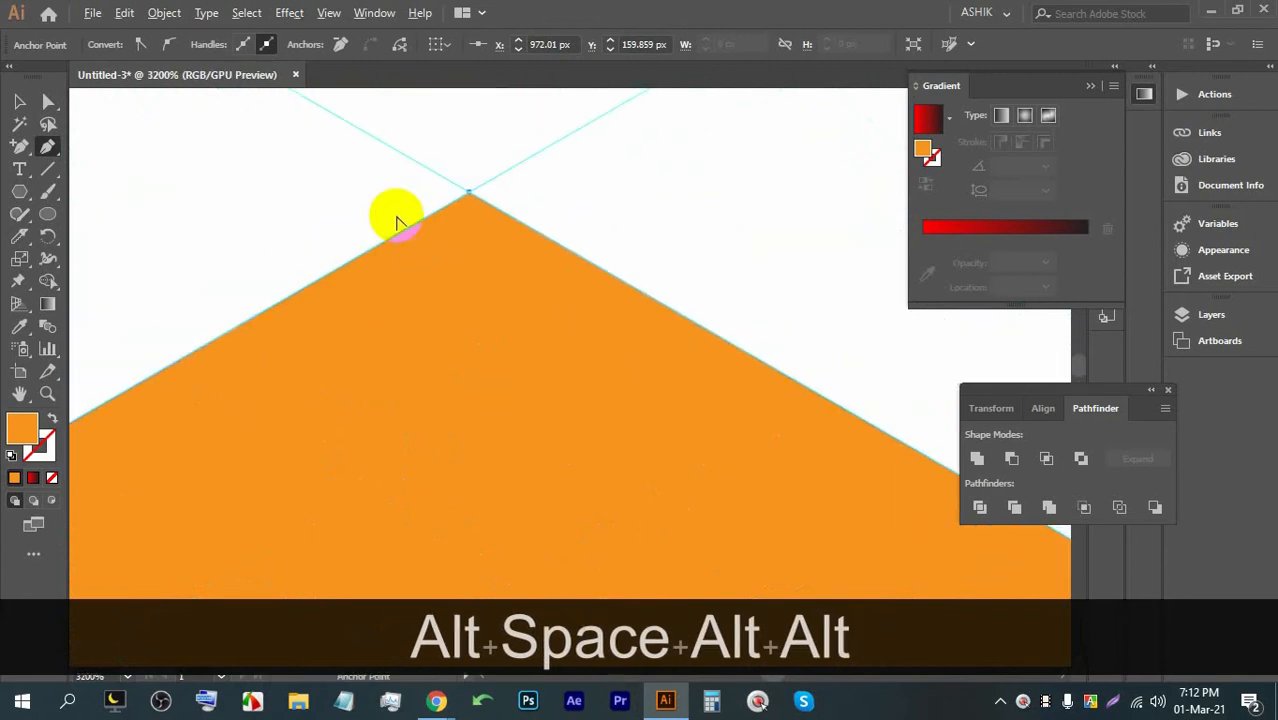
pyautogui.moveTo(313, 315); pyautogui.dragTo(665, 100)
pyautogui.moveTo(165, 337); pyautogui.dragTo(578, 100)
pyautogui.moveTo(105, 398); pyautogui.dragTo(462, 225)
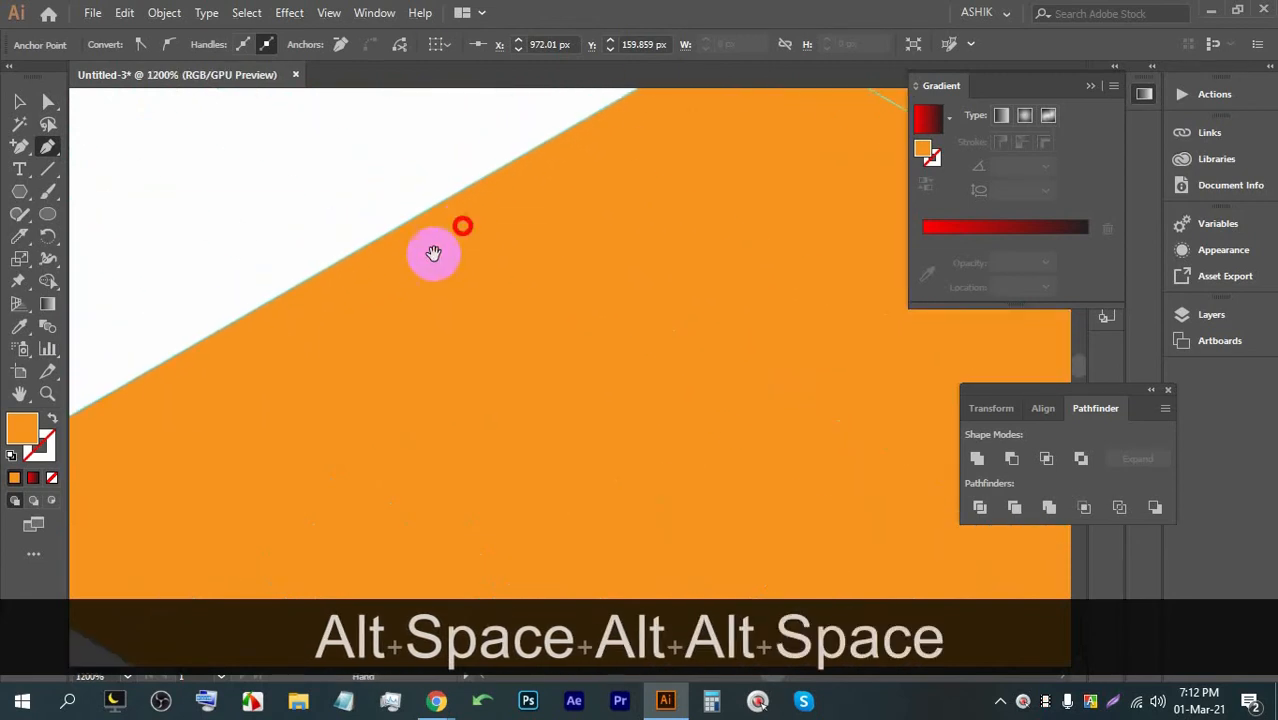
pyautogui.moveTo(140, 440); pyautogui.dragTo(482, 257)
pyautogui.scroll(-8, 228, 322)
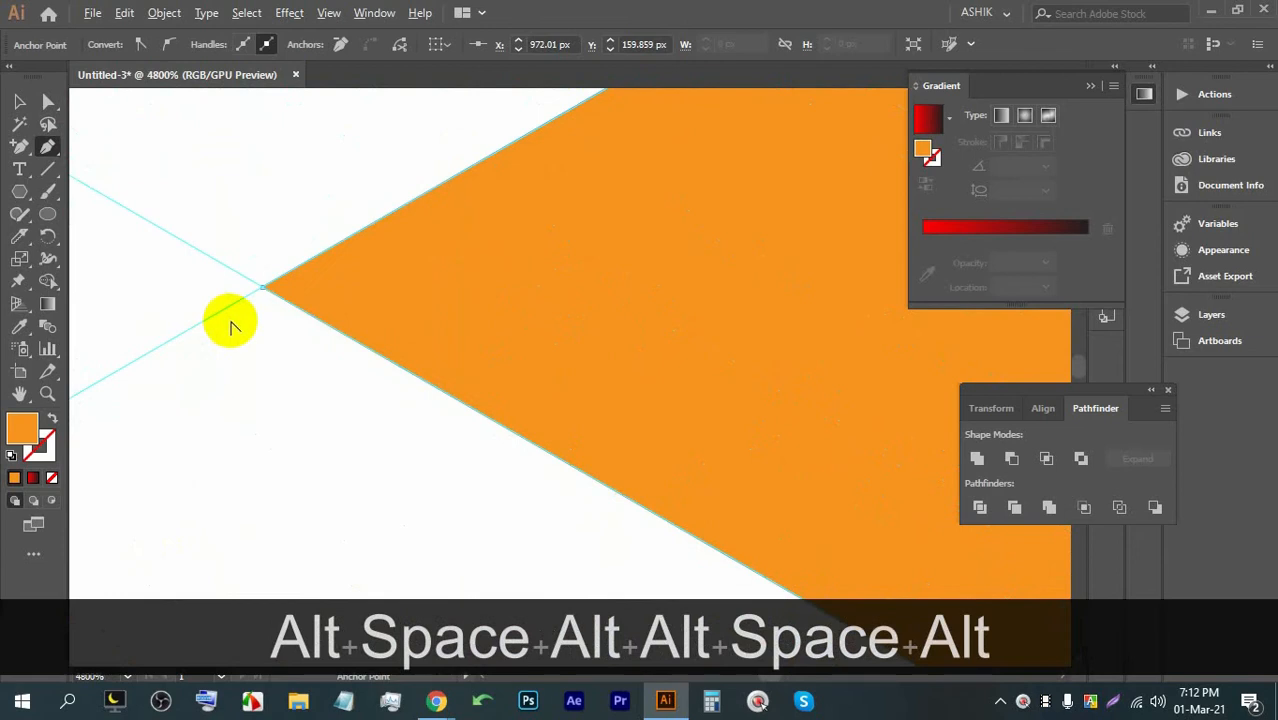
pyautogui.scroll(8, 232, 310)
pyautogui.moveTo(471, 585); pyautogui.dragTo(355, 420)
pyautogui.scroll(-2, 519, 308)
pyautogui.scroll(4, 685, 234)
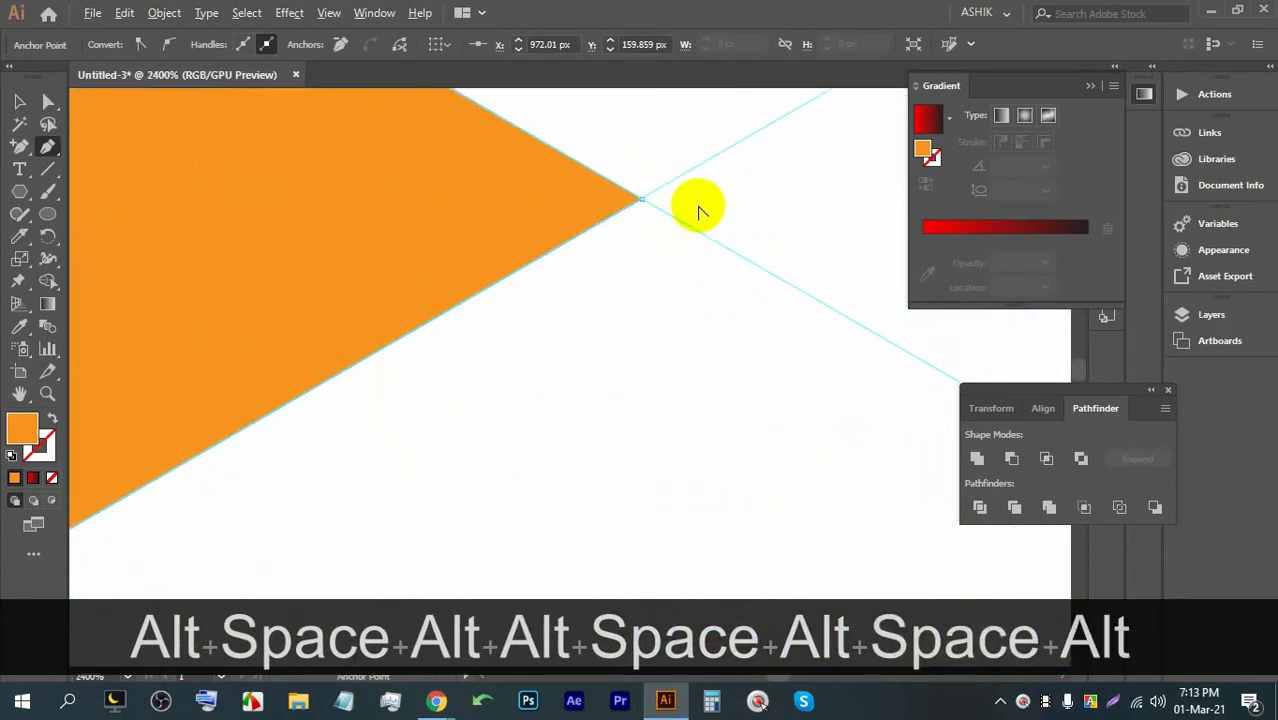
pyautogui.scroll(-9, 654, 198)
pyautogui.scroll(3, 665, 195)
pyautogui.scroll(-3, 652, 202)
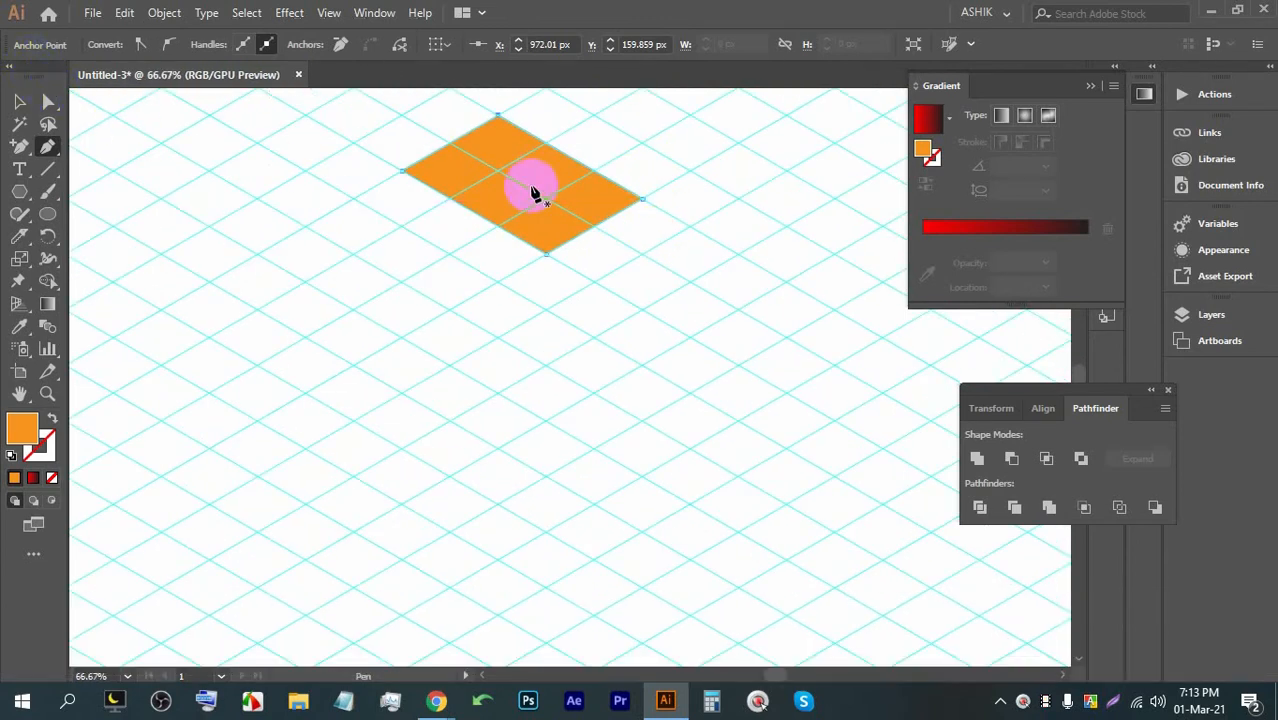
# Step: Lock the parallelogram and draw a vertical side face about 334 px tall with the Pen tool, hanging from its lower-right edge
pyautogui.hotkey('ctrl', '2')
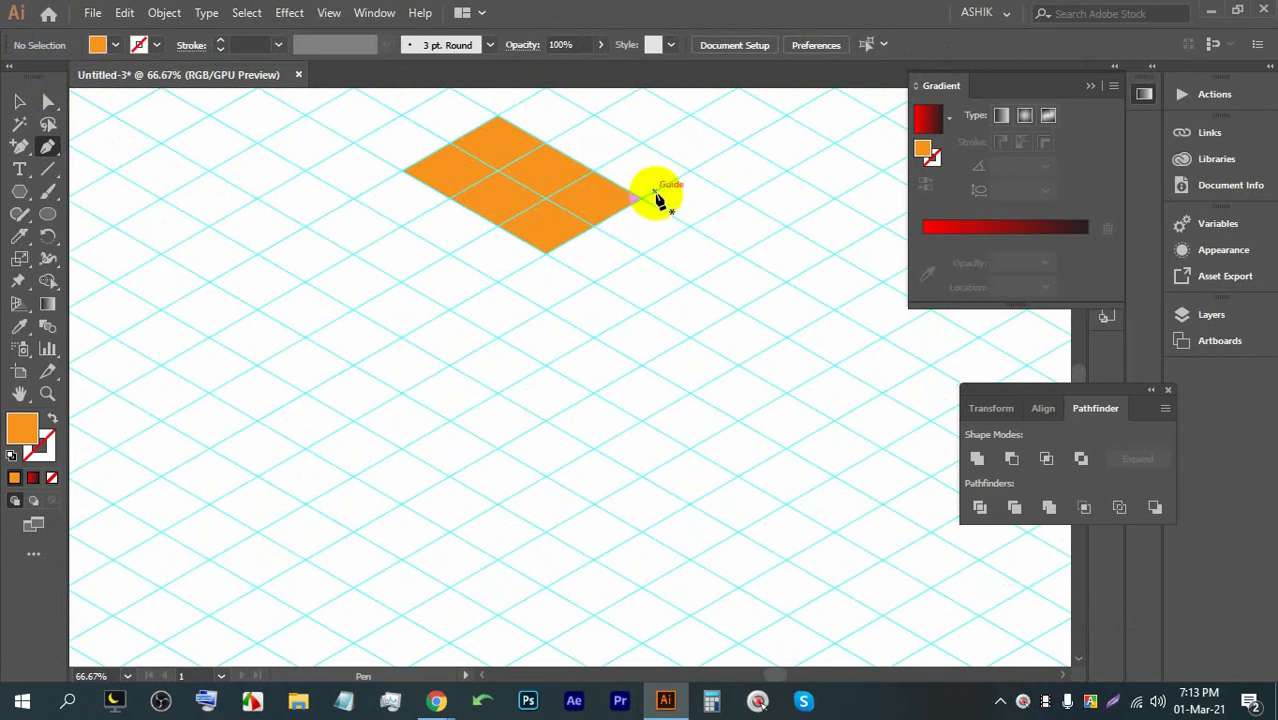
pyautogui.click(641, 200)
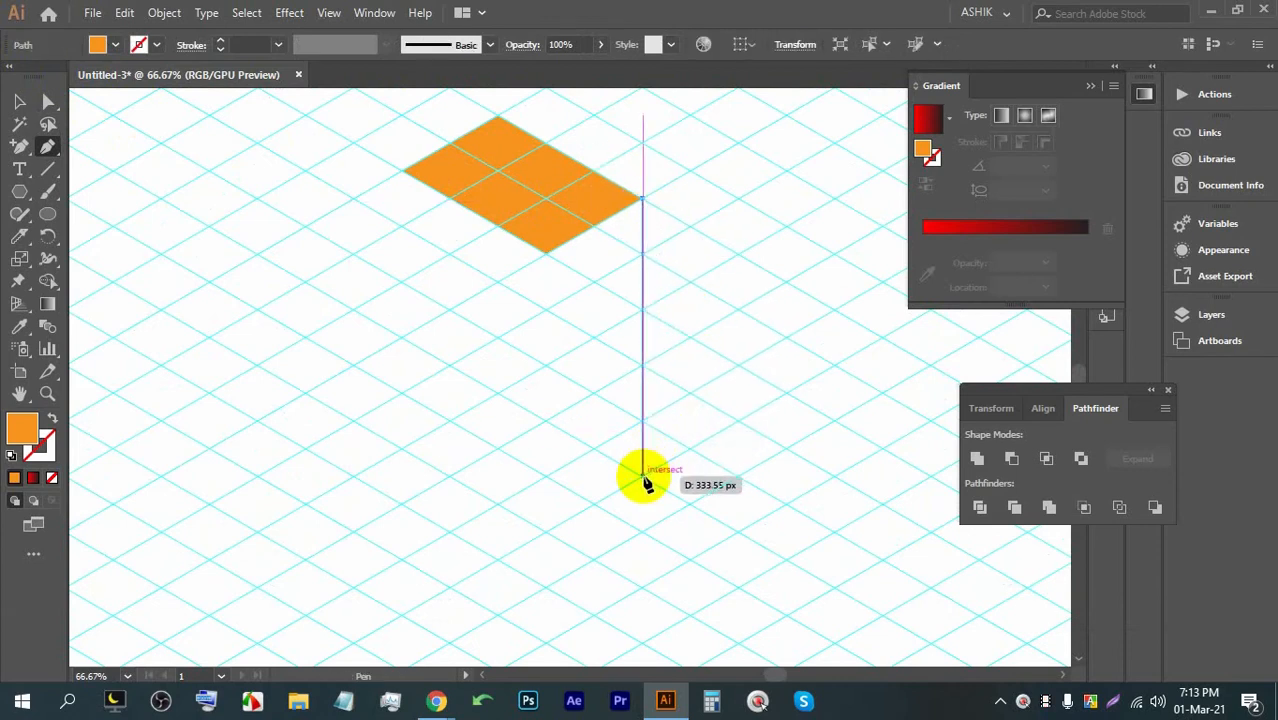
pyautogui.click(643, 476)
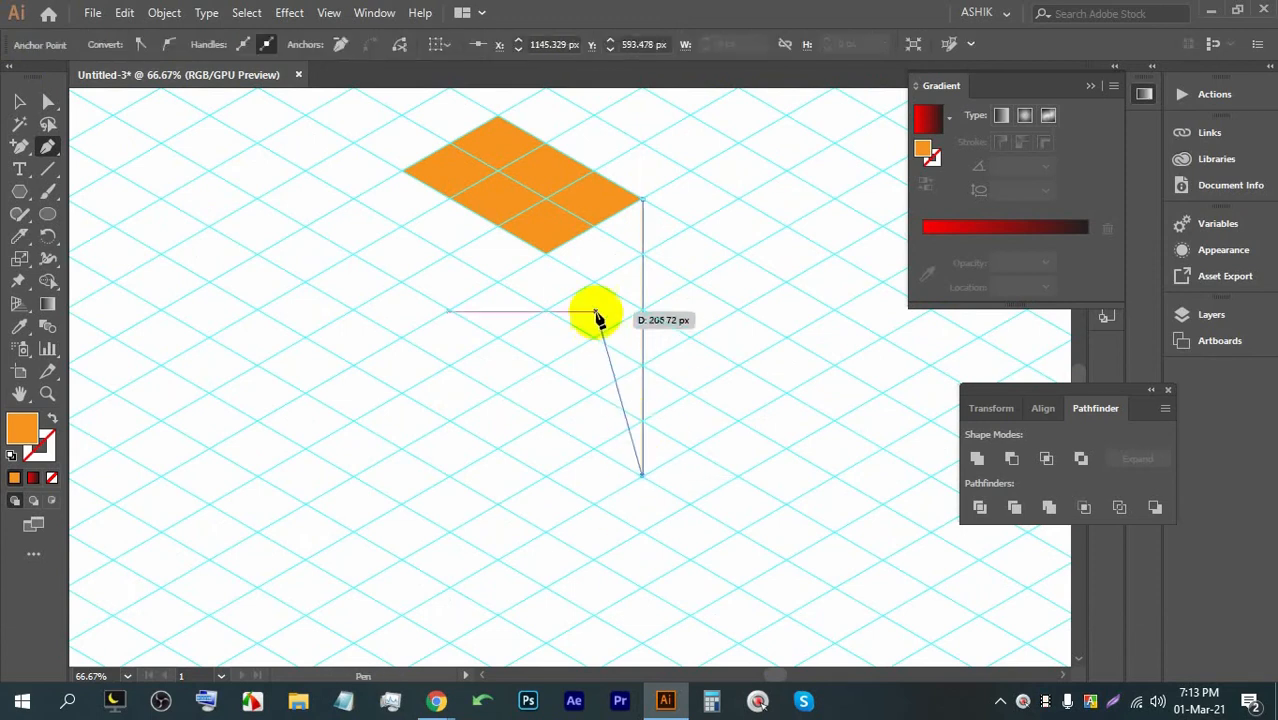
pyautogui.click(620, 212)
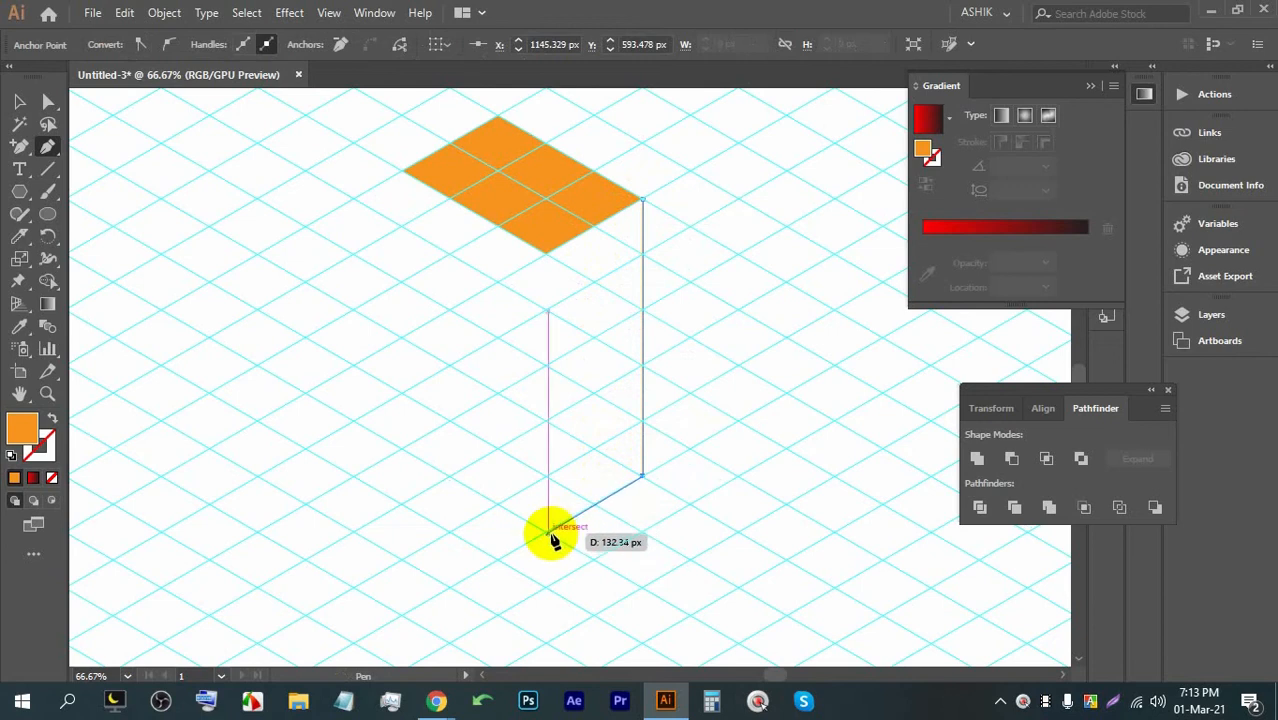
pyautogui.click(545, 530)
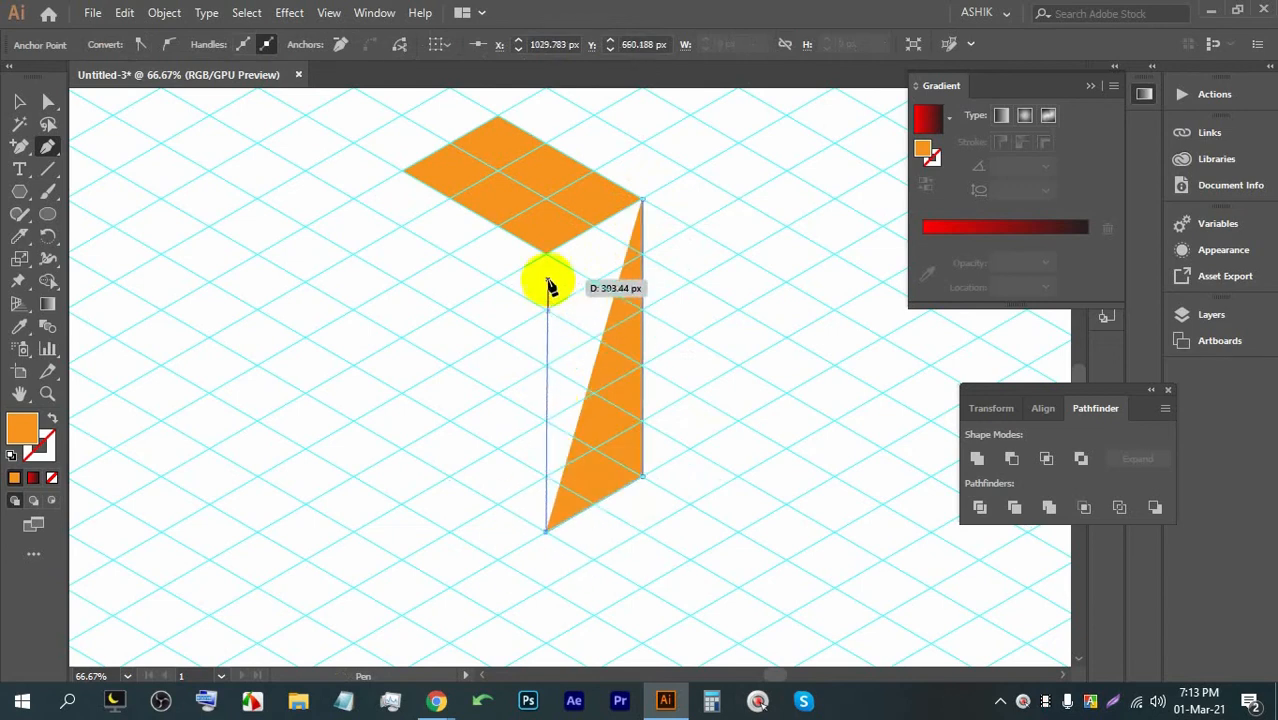
pyautogui.click(545, 252)
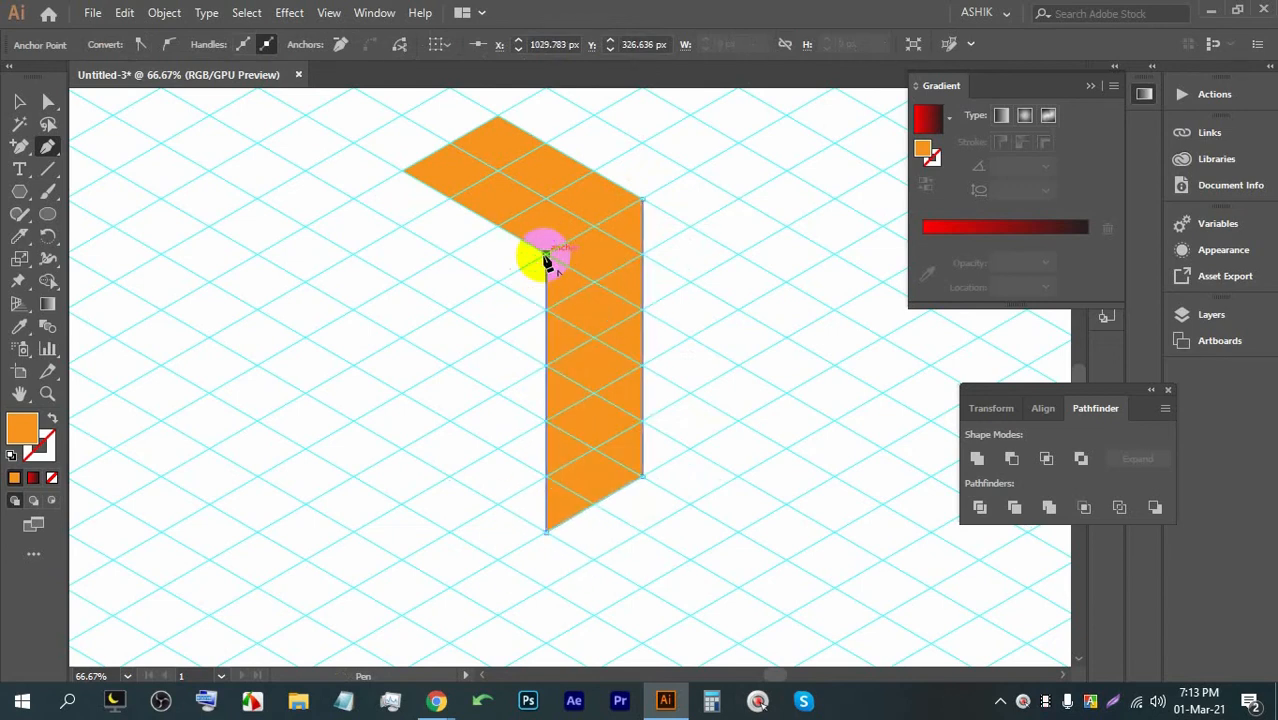
# Step: Undo the side face's last anchor point, then redraw it and close the path at its starting corner
pyautogui.click(19, 101)
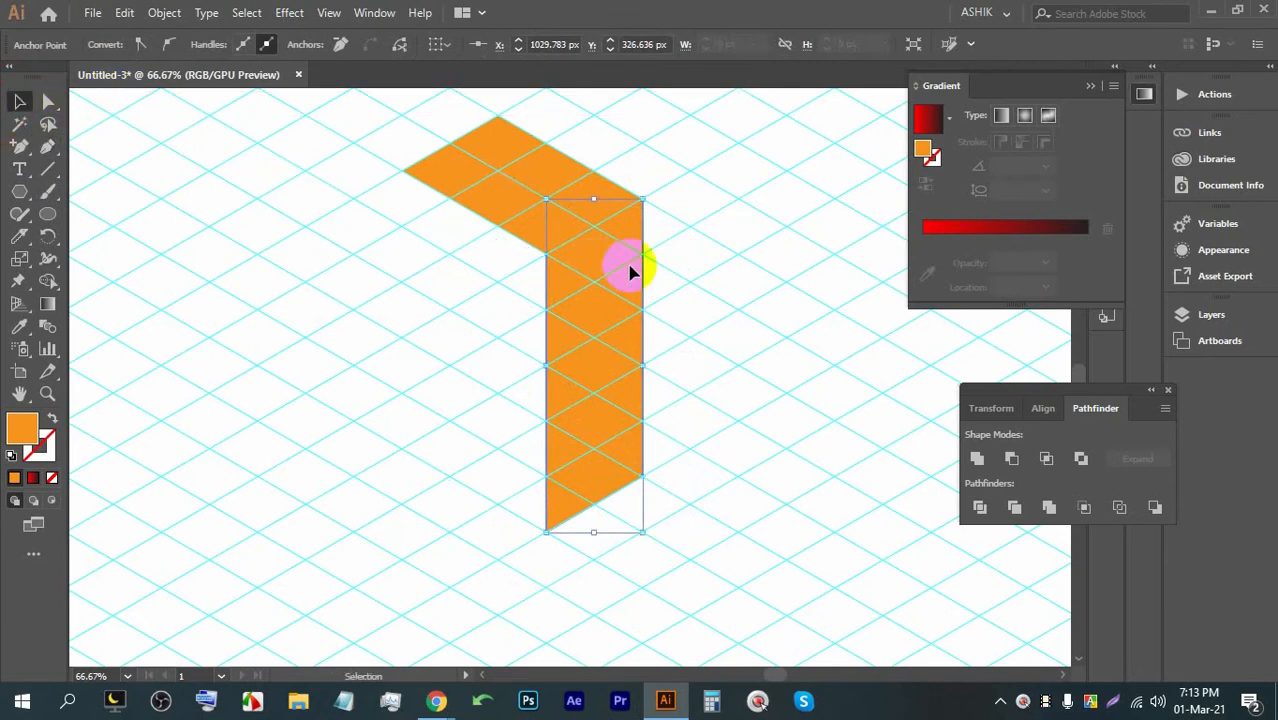
pyautogui.click(687, 267)
pyautogui.click(595, 313)
pyautogui.hotkey('ctrl', 'z')
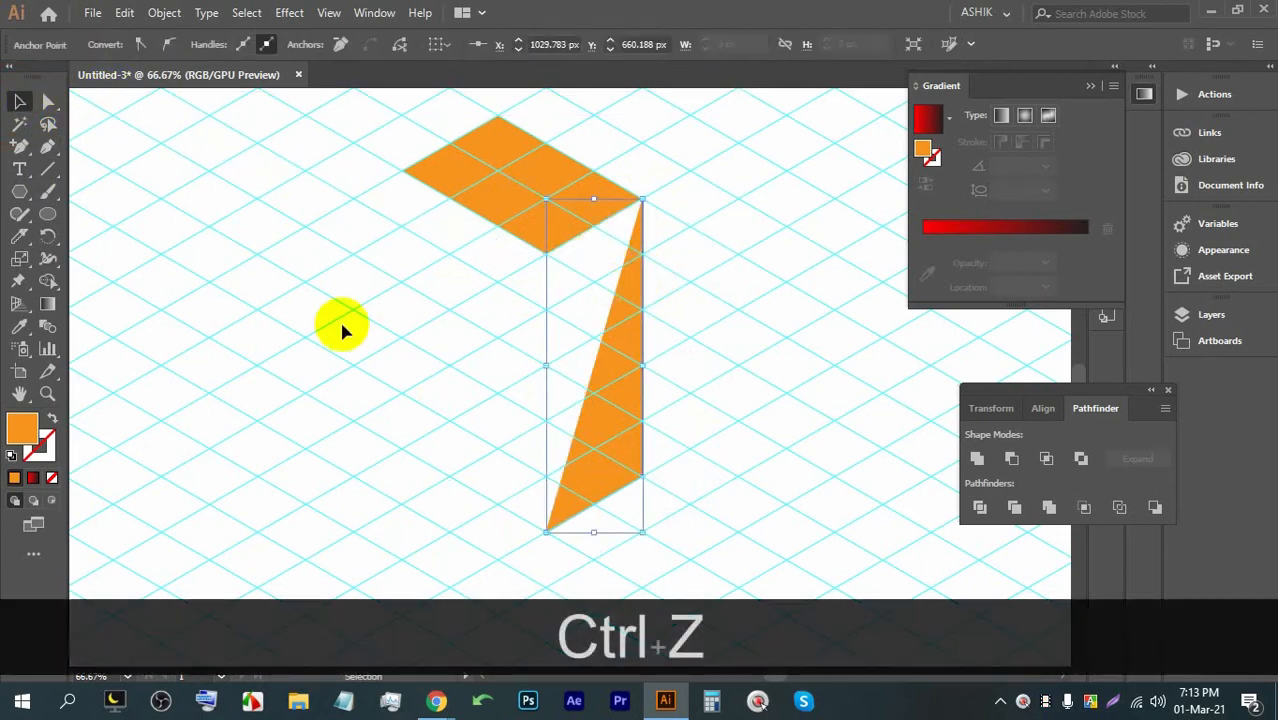
pyautogui.click(47, 146)
pyautogui.click(549, 531)
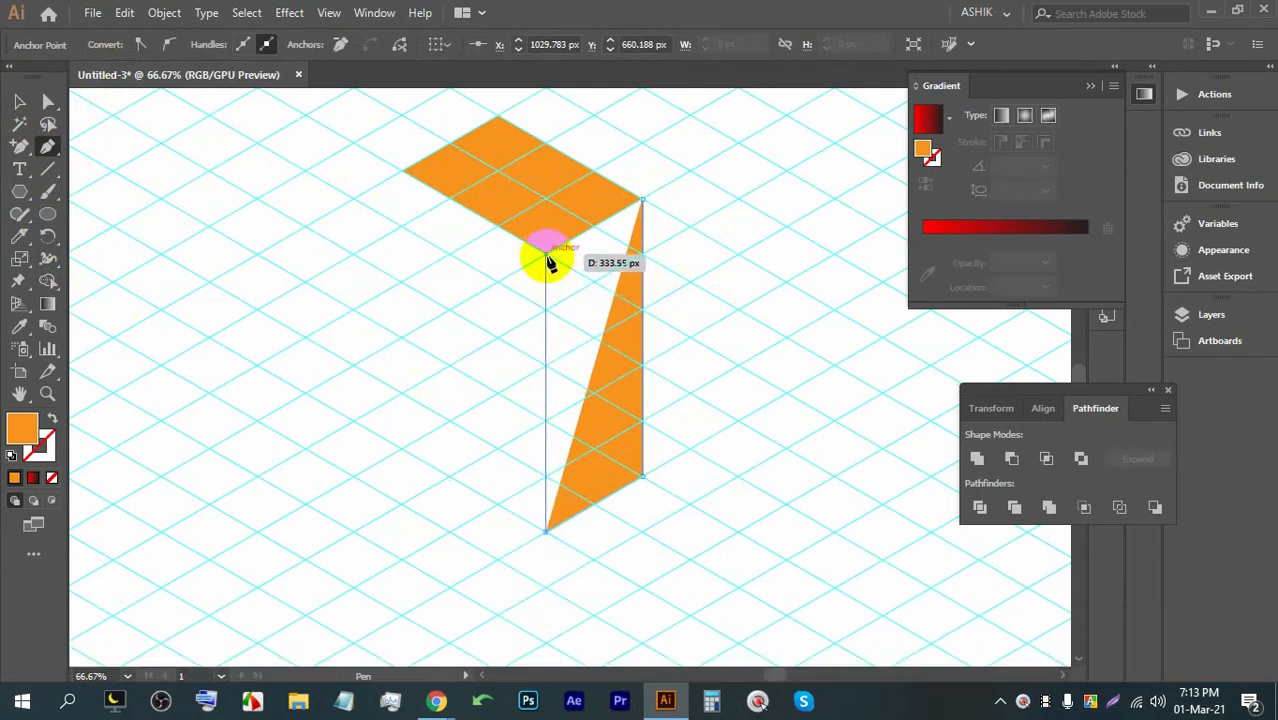
pyautogui.click(547, 254)
pyautogui.click(643, 203)
pyautogui.click(19, 101)
pyautogui.click(370, 310)
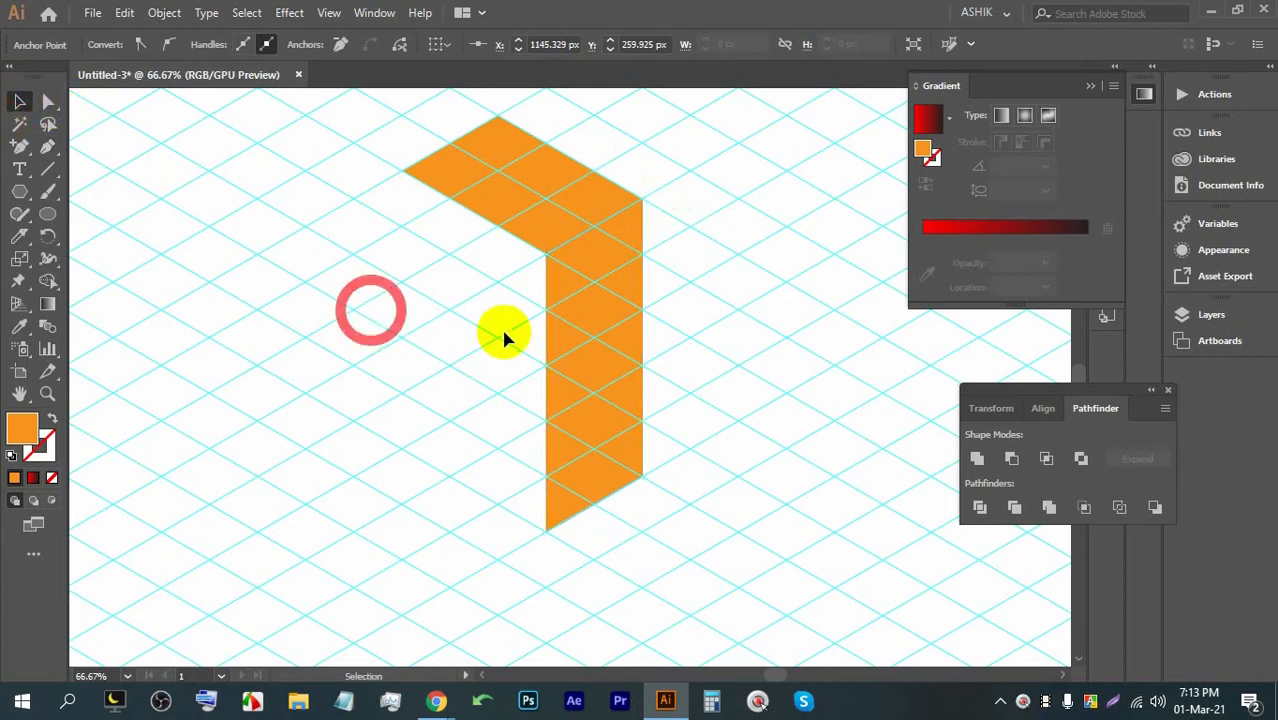
# Step: Fill the vertical side face with a darker orange-red swatch
pyautogui.click(550, 334)
pyautogui.click(115, 44)
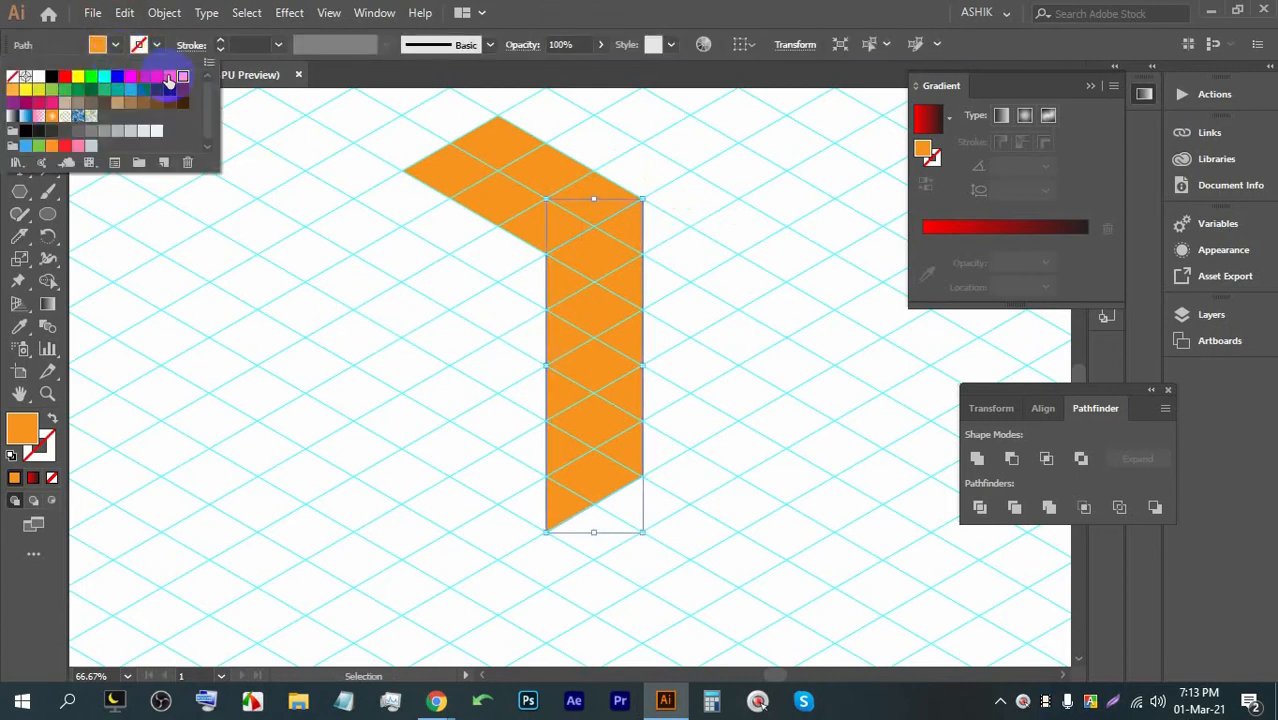
pyautogui.click(169, 78)
pyautogui.click(728, 340)
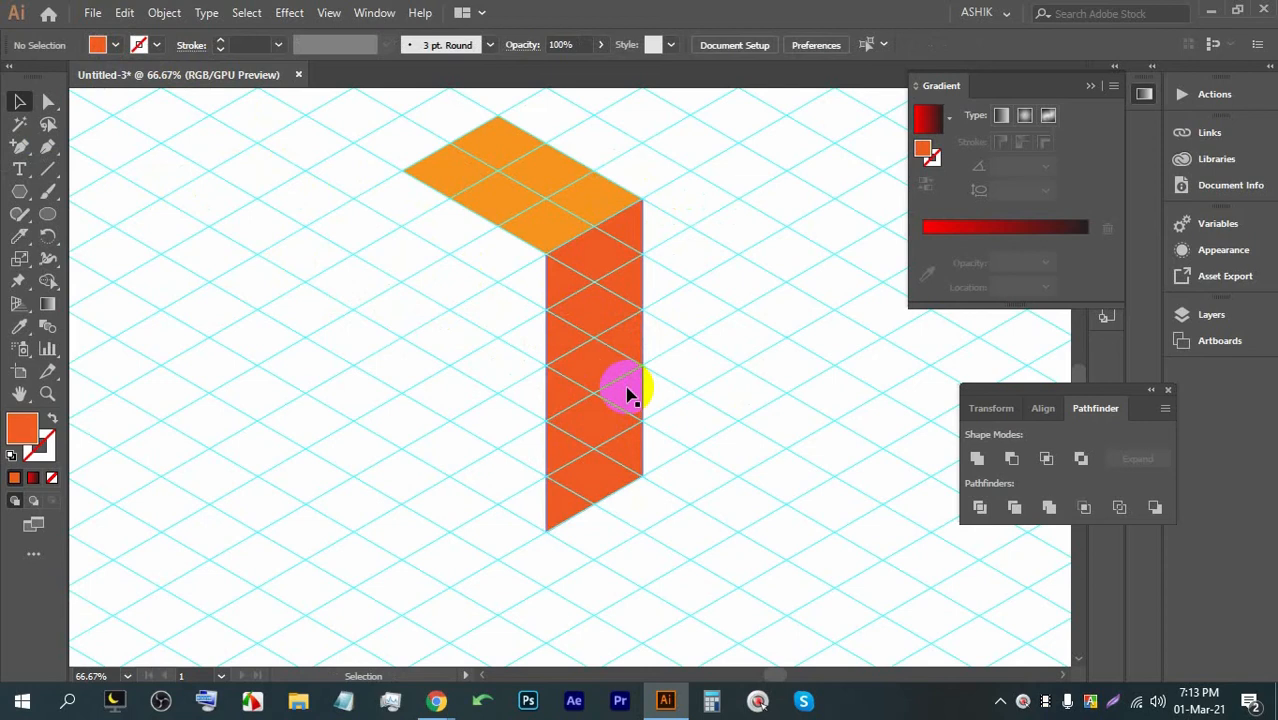
# Step: Select the vertical side face and sample the top parallelogram's orange onto it with the Eyedropper
pyautogui.click(622, 462)
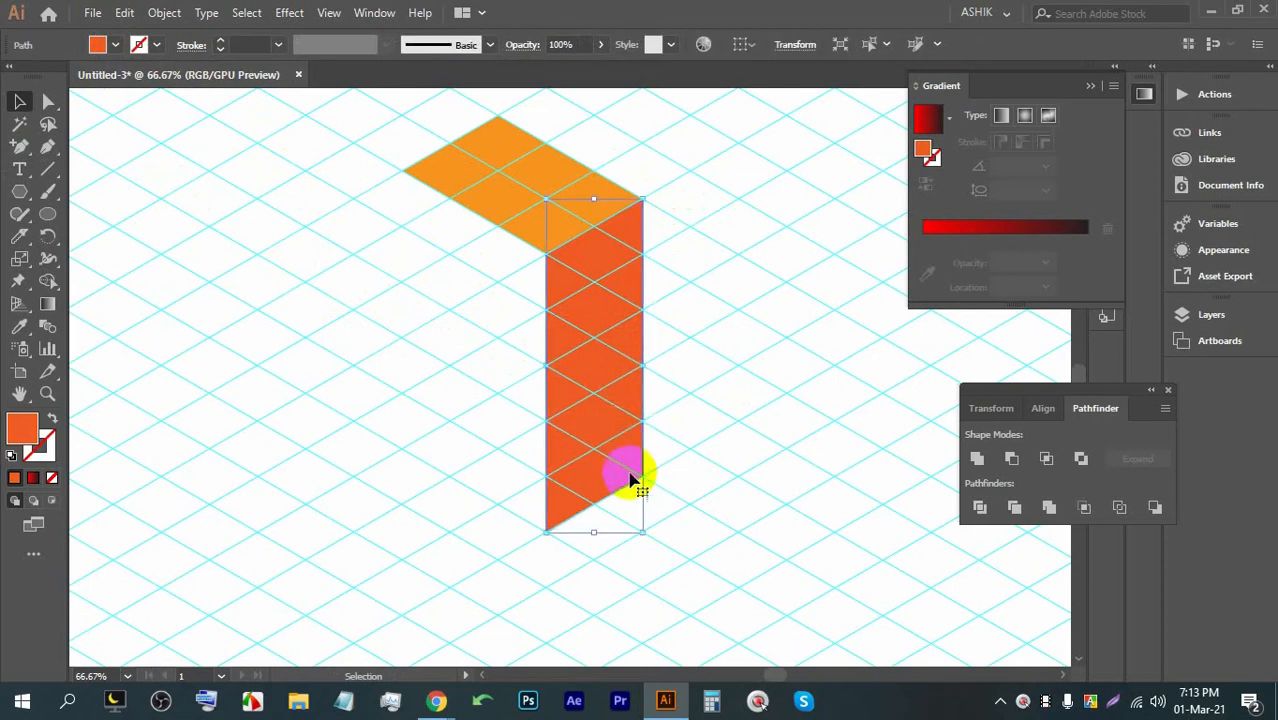
pyautogui.click(27, 327)
pyautogui.click(579, 200)
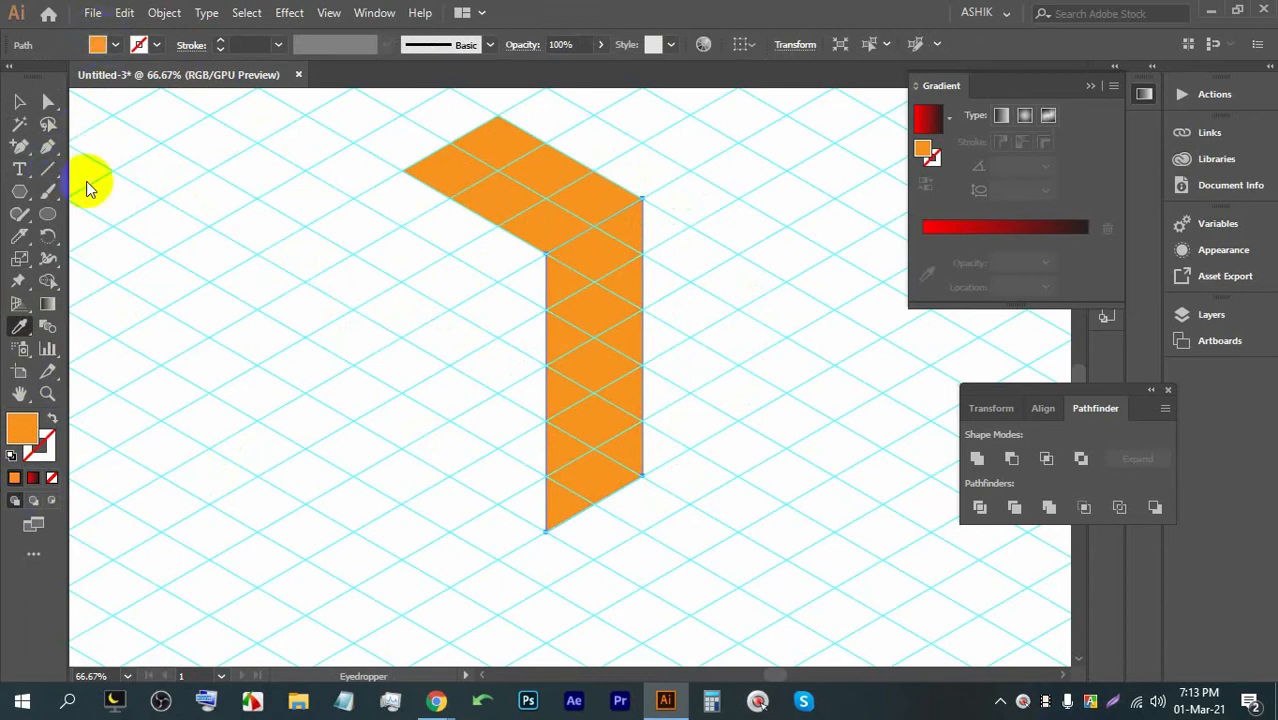
# Step: Fill the vertical side face with a slightly softer orange, undo the accidental Eyedropper sampling, and deselect the face
pyautogui.doubleClick(25, 432)
pyautogui.click(1161, 189)
pyautogui.click(736, 300)
pyautogui.click(570, 248)
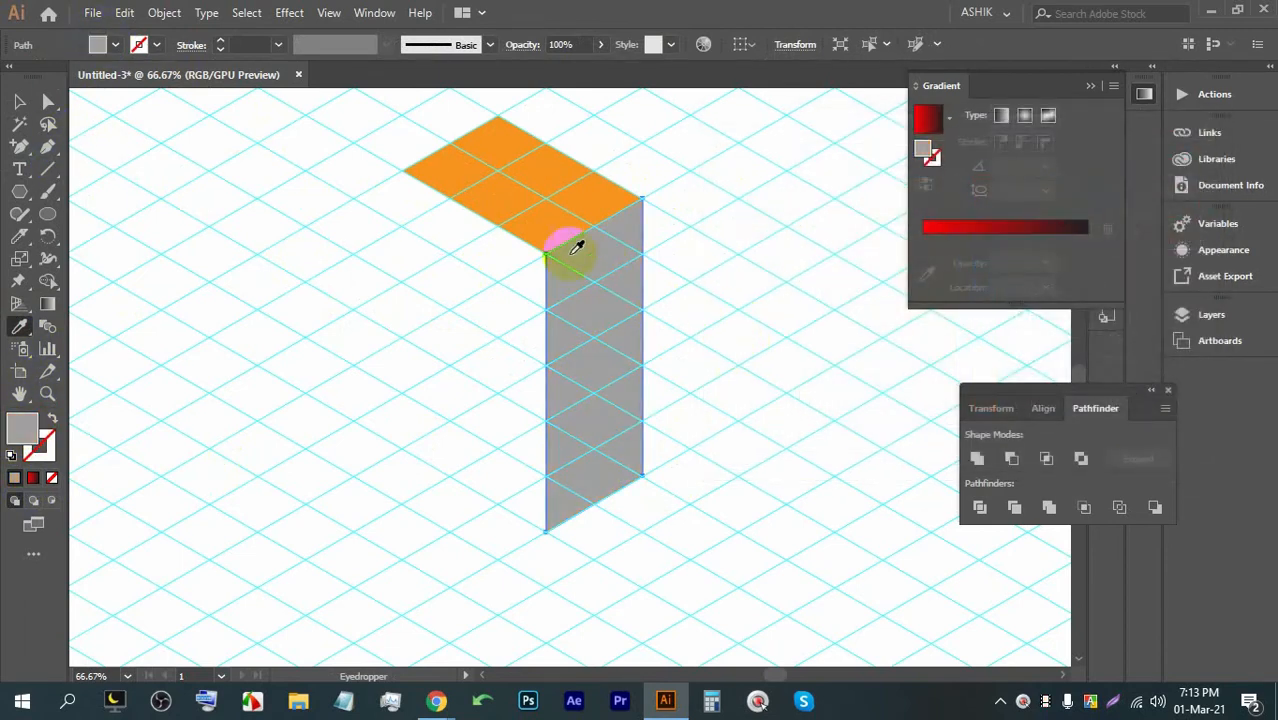
pyautogui.hotkey('ctrl', 'z')
pyautogui.click(19, 101)
pyautogui.click(590, 343)
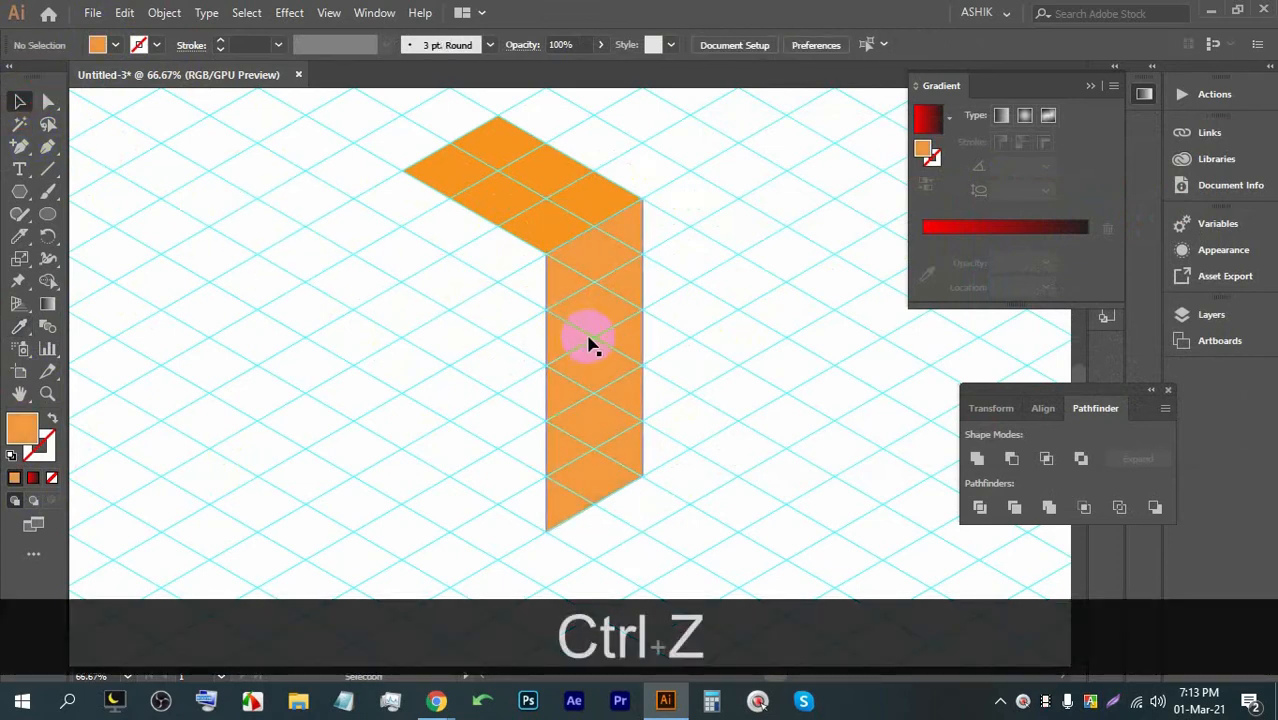
# Step: Draw the other side face with the Pen tool, about 334 px tall with a 200 px lower edge, and close it at the front corner
pyautogui.click(47, 146)
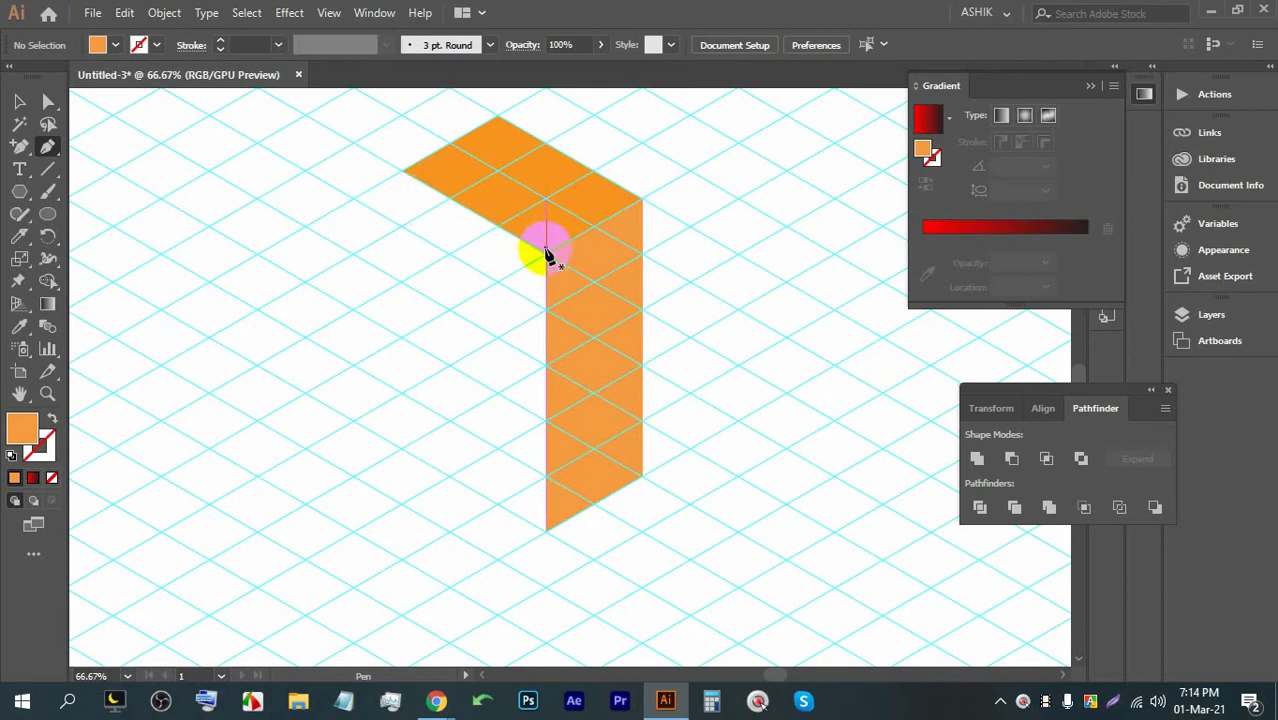
pyautogui.click(546, 258)
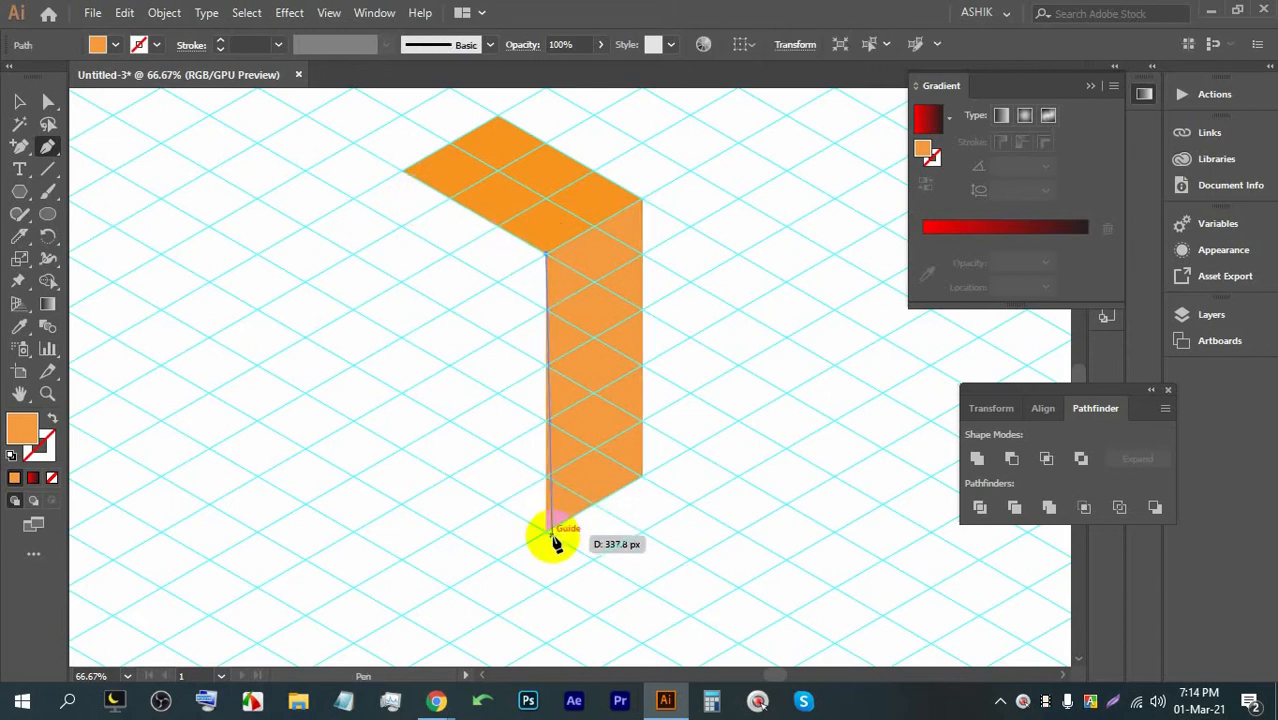
pyautogui.click(546, 530)
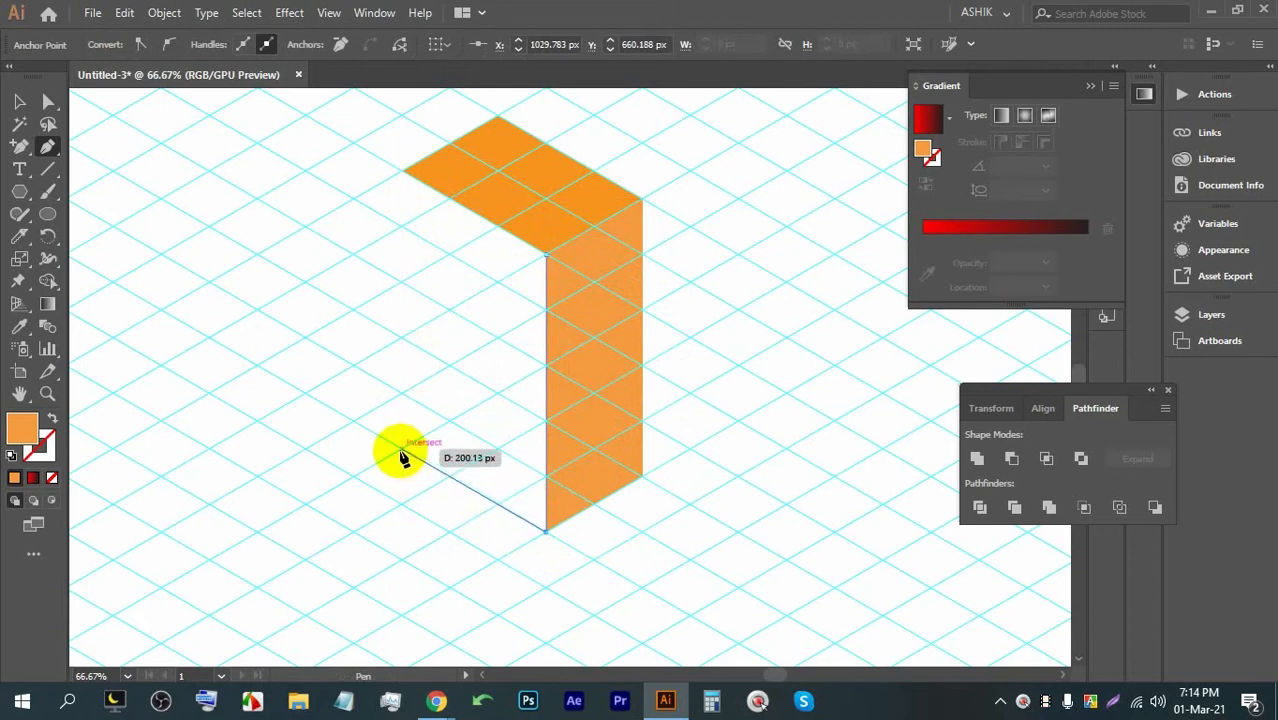
pyautogui.click(401, 448)
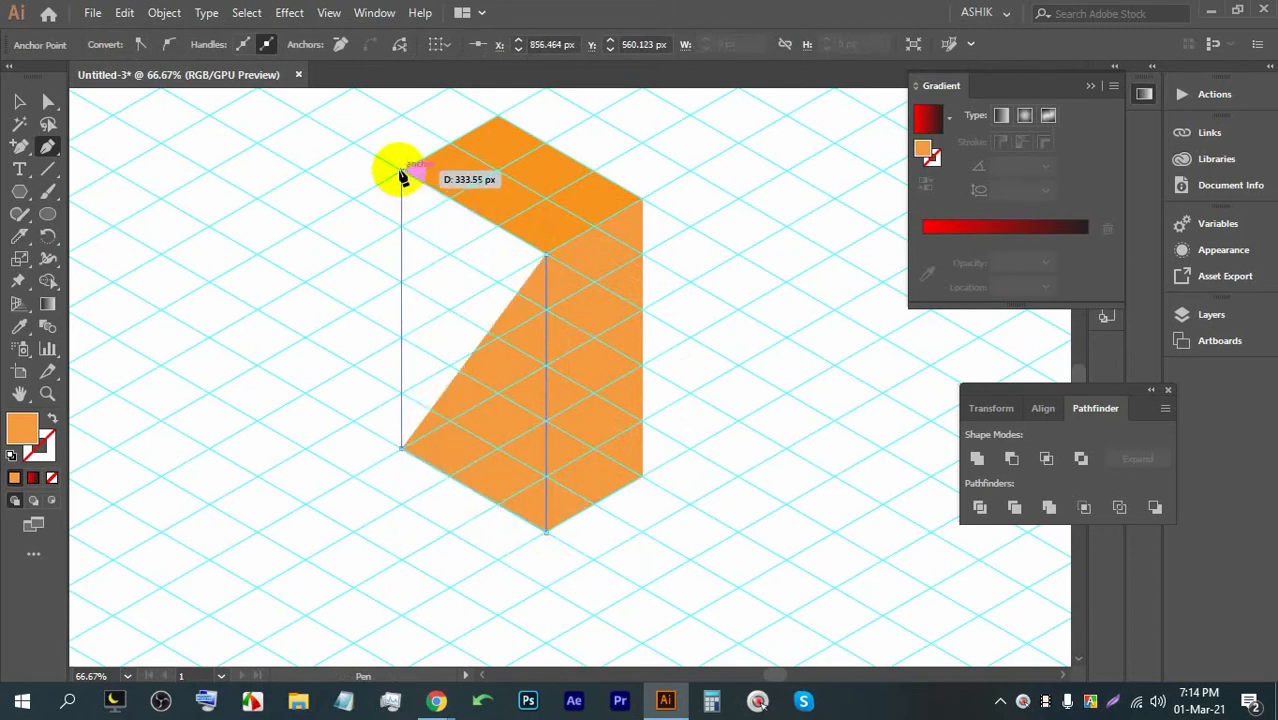
pyautogui.click(402, 173)
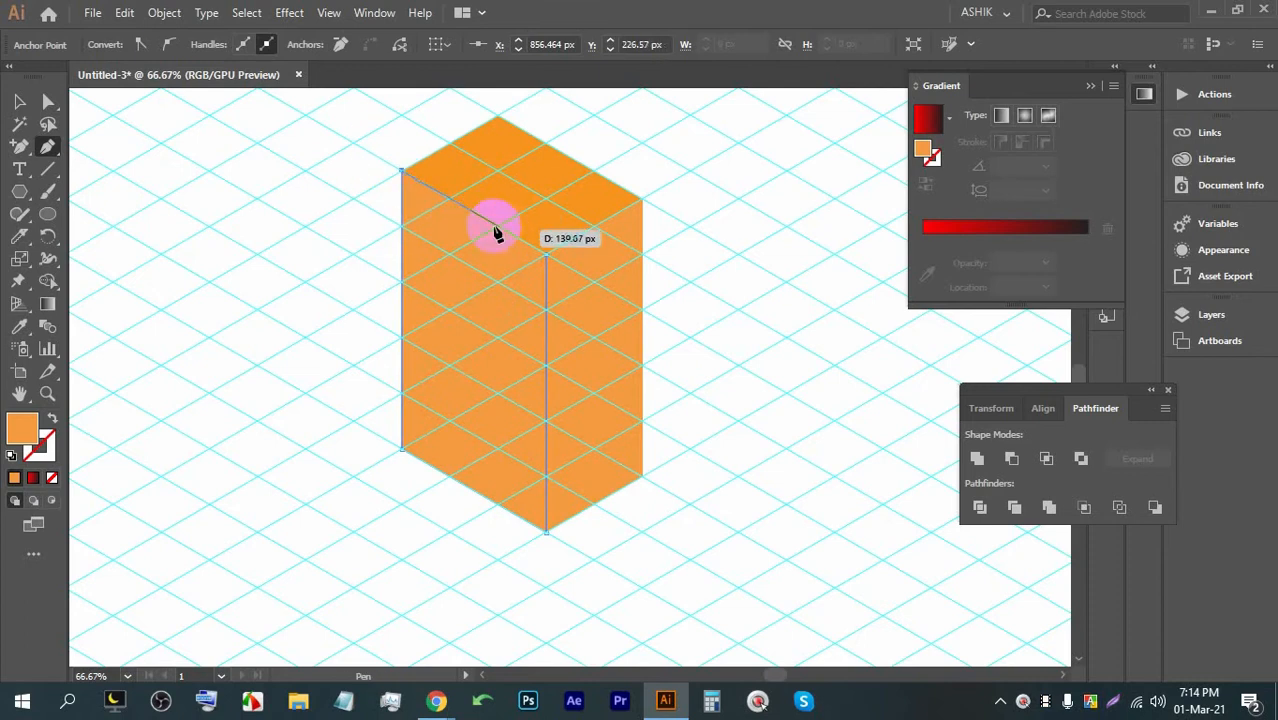
pyautogui.click(545, 256)
# Step: Fill the newly drawn left side face with a dark brownish orange and deselect it
pyautogui.click(19, 101)
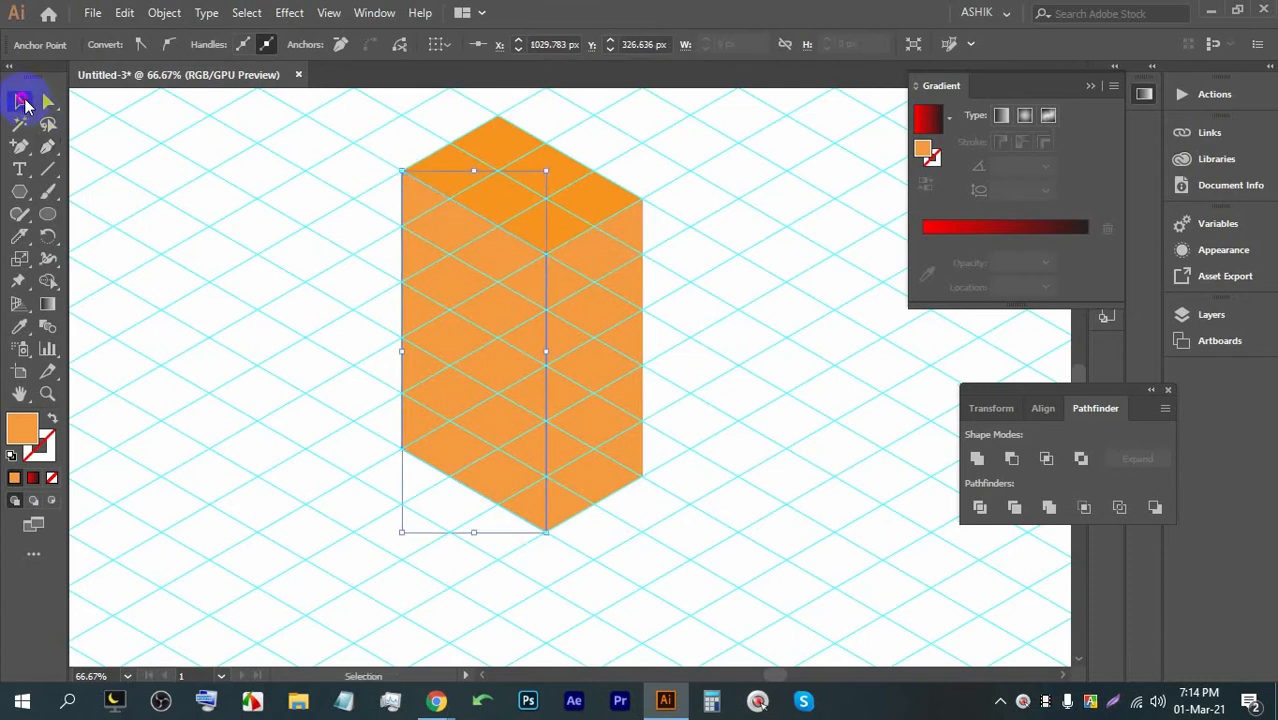
pyautogui.click(441, 327)
pyautogui.doubleClick(22, 428)
pyautogui.moveTo(927, 223); pyautogui.dragTo(928, 232)
pyautogui.click(1176, 186)
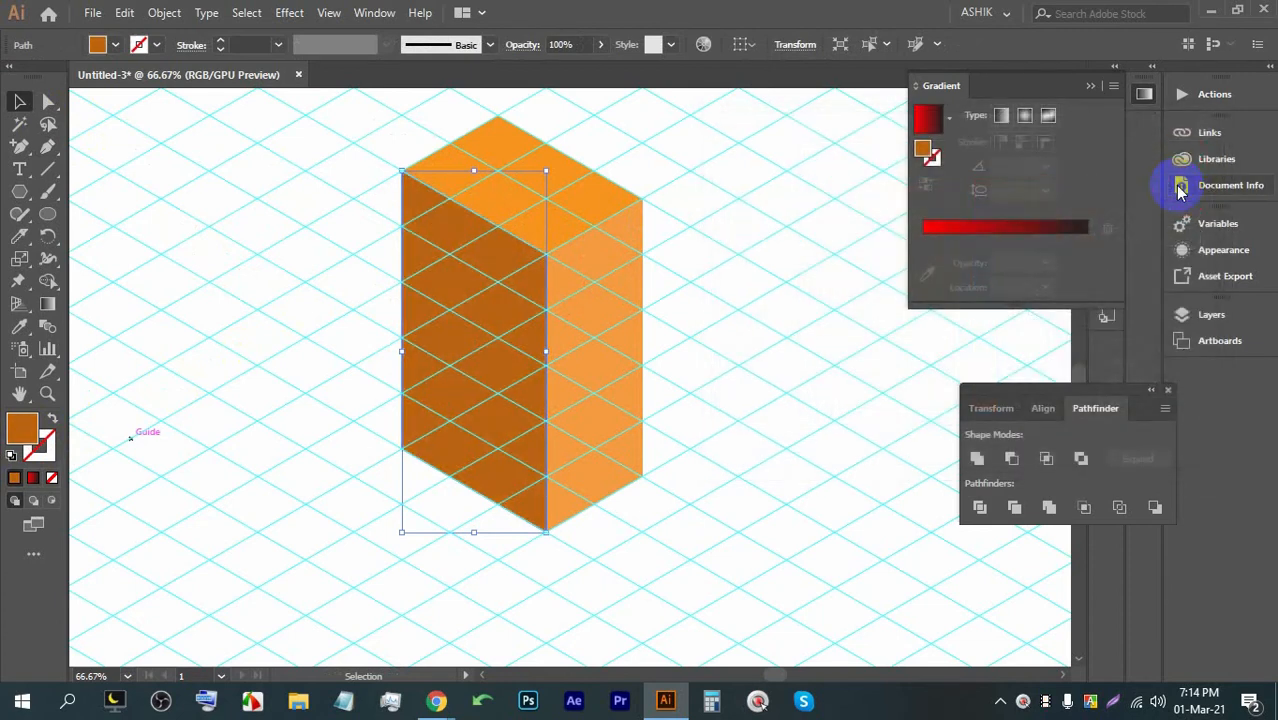
pyautogui.click(220, 185)
# Step: Recolor the solid's right side face to the light peach edb685 and deselect it
pyautogui.keyDown('alt'); pyautogui.scroll(-2, 510, 270); pyautogui.keyUp('alt')
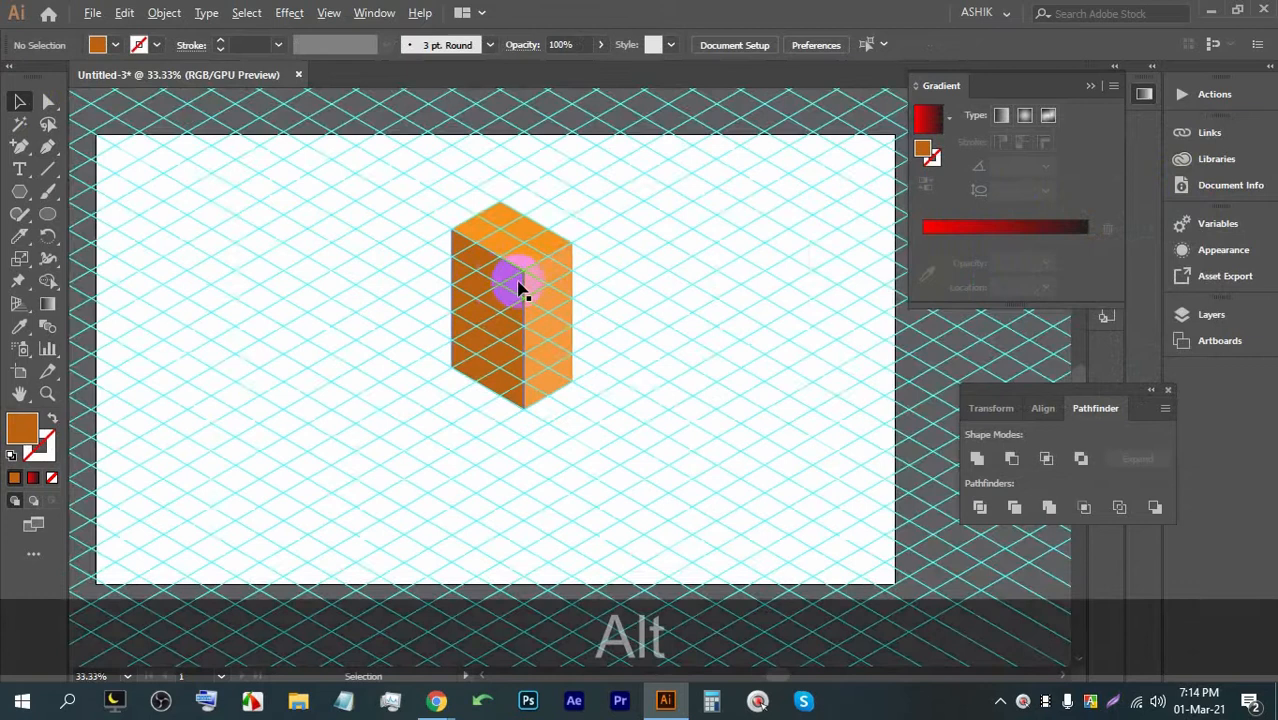
pyautogui.keyDown('alt'); pyautogui.scroll(2, 520, 288); pyautogui.keyUp('alt')
pyautogui.click(570, 323)
pyautogui.doubleClick(24, 428)
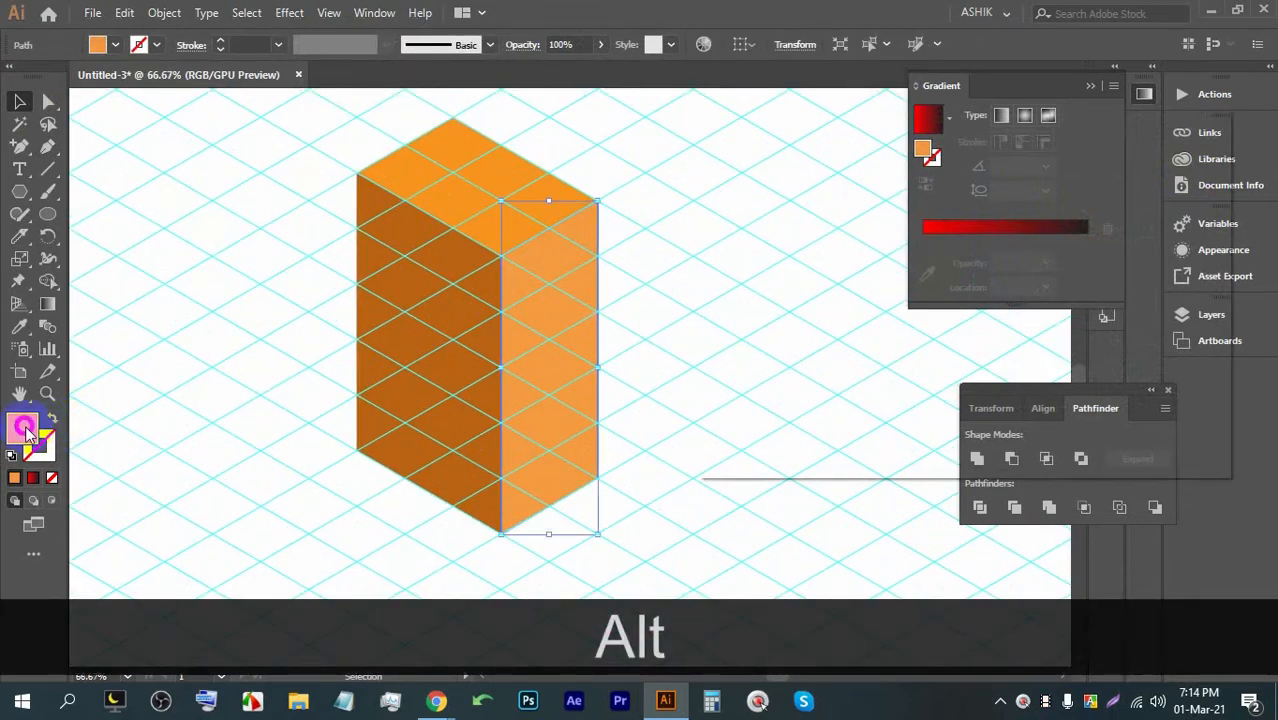
pyautogui.click(918, 222)
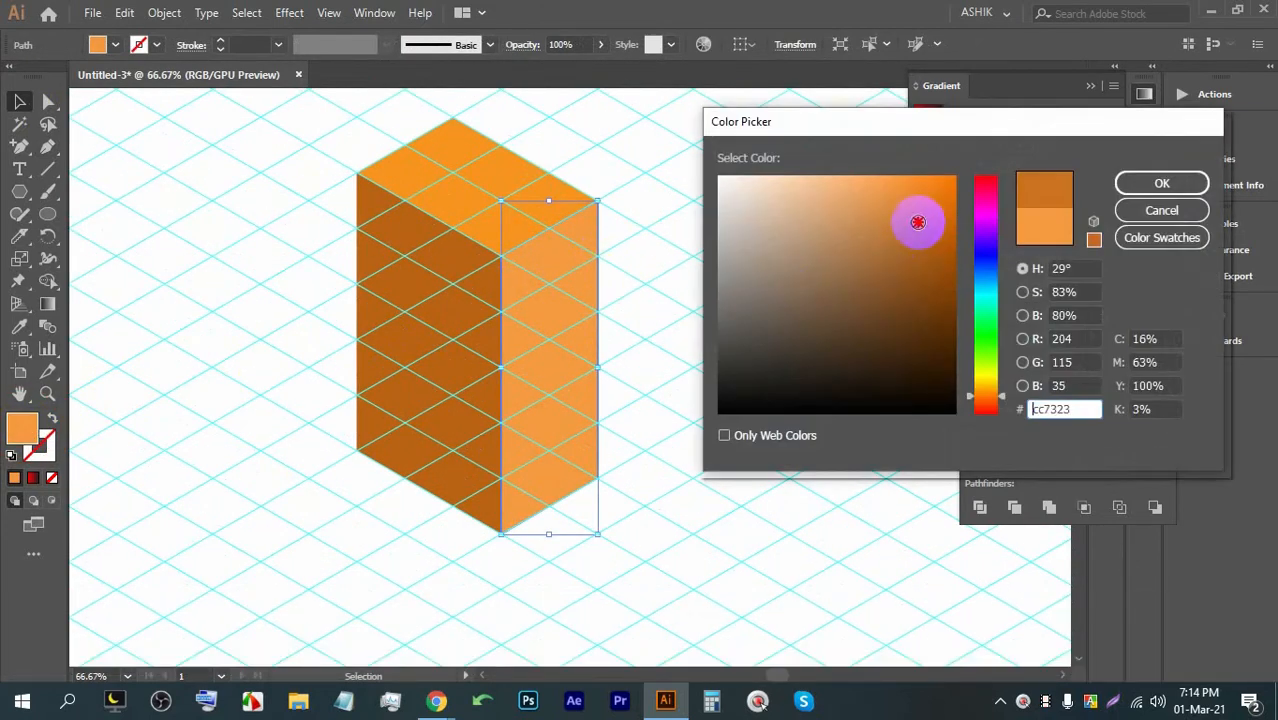
pyautogui.moveTo(879, 200); pyautogui.dragTo(822, 192)
pyautogui.click(1138, 188)
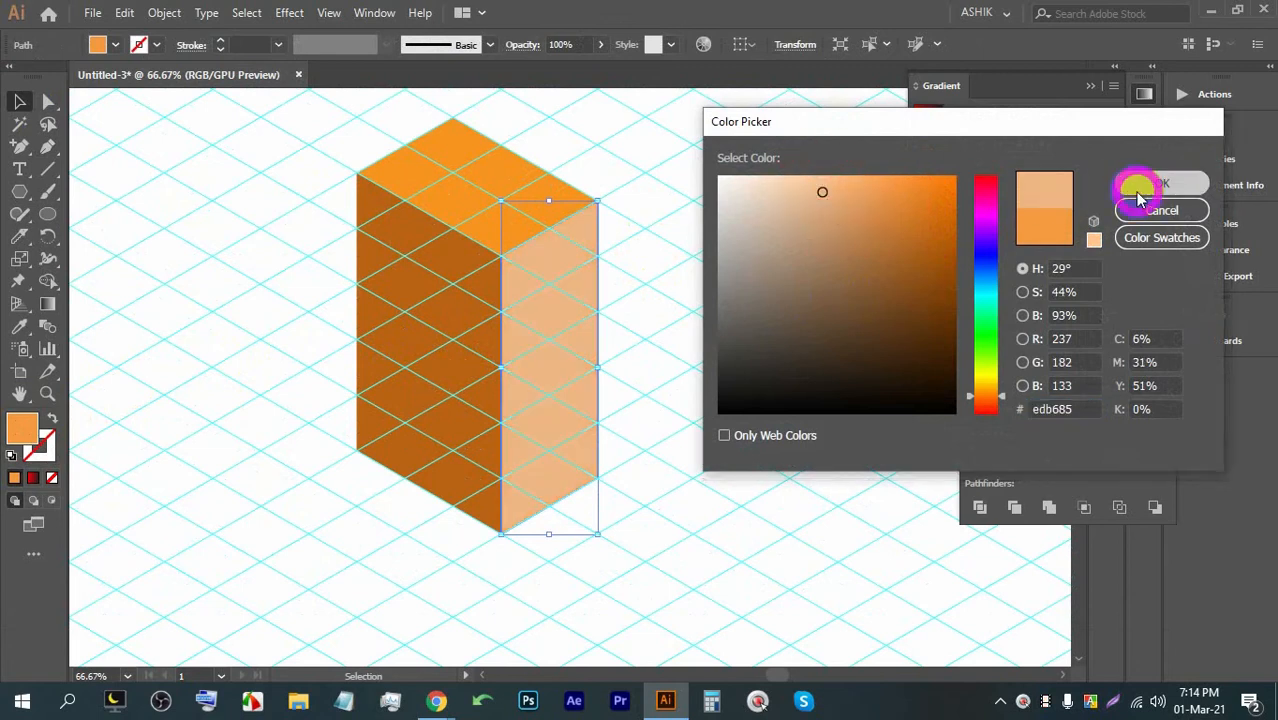
pyautogui.click(172, 195)
# Step: Hide the isometric guides and view the finished solid without them
pyautogui.rightClick(688, 287)
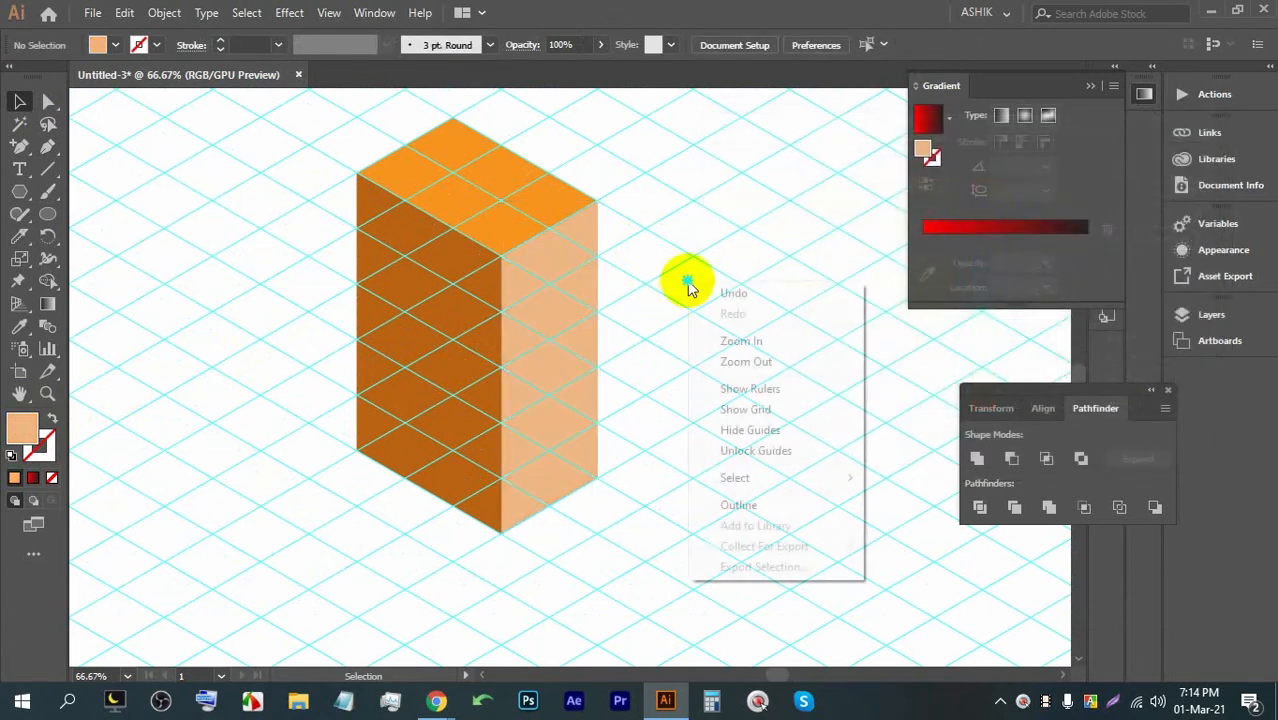
pyautogui.click(738, 431)
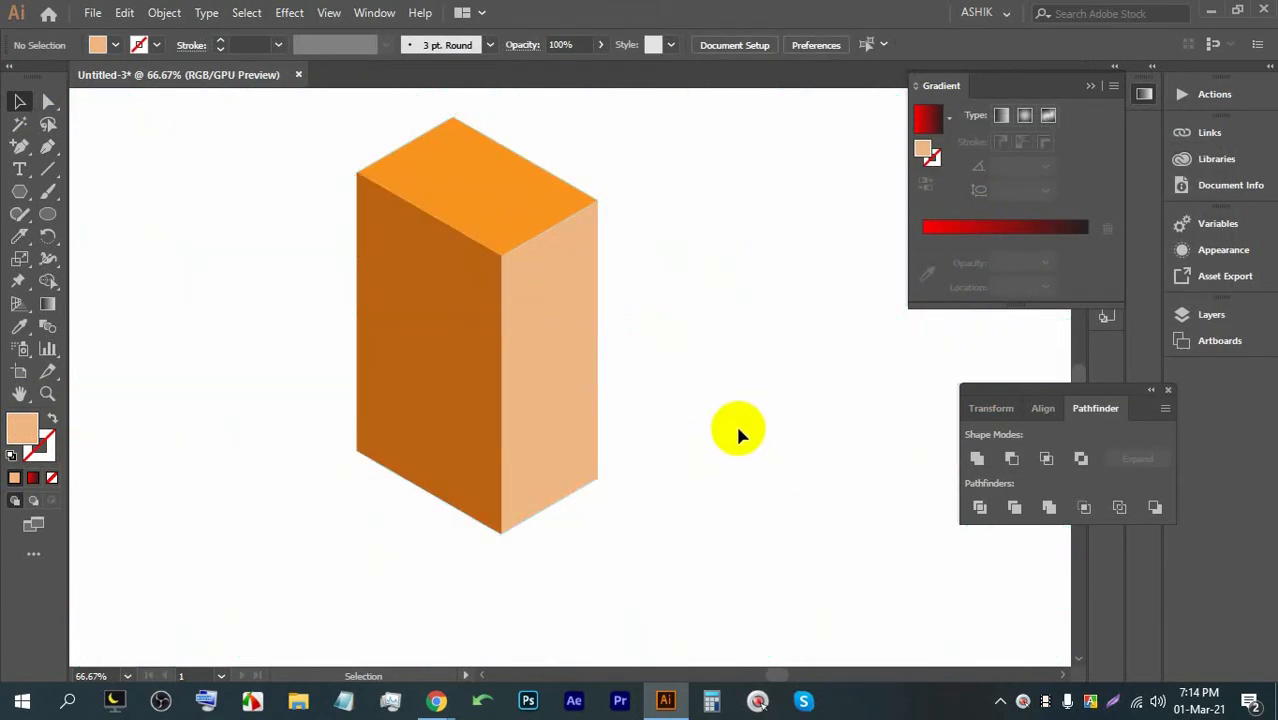
pyautogui.keyDown('alt'); pyautogui.scroll(-1, 655, 379); pyautogui.keyUp('alt')
pyautogui.keyDown('alt'); pyautogui.scroll(3, 655, 379); pyautogui.keyUp('alt')
pyautogui.keyDown('alt'); pyautogui.scroll(-2, 659, 383); pyautogui.keyUp('alt')
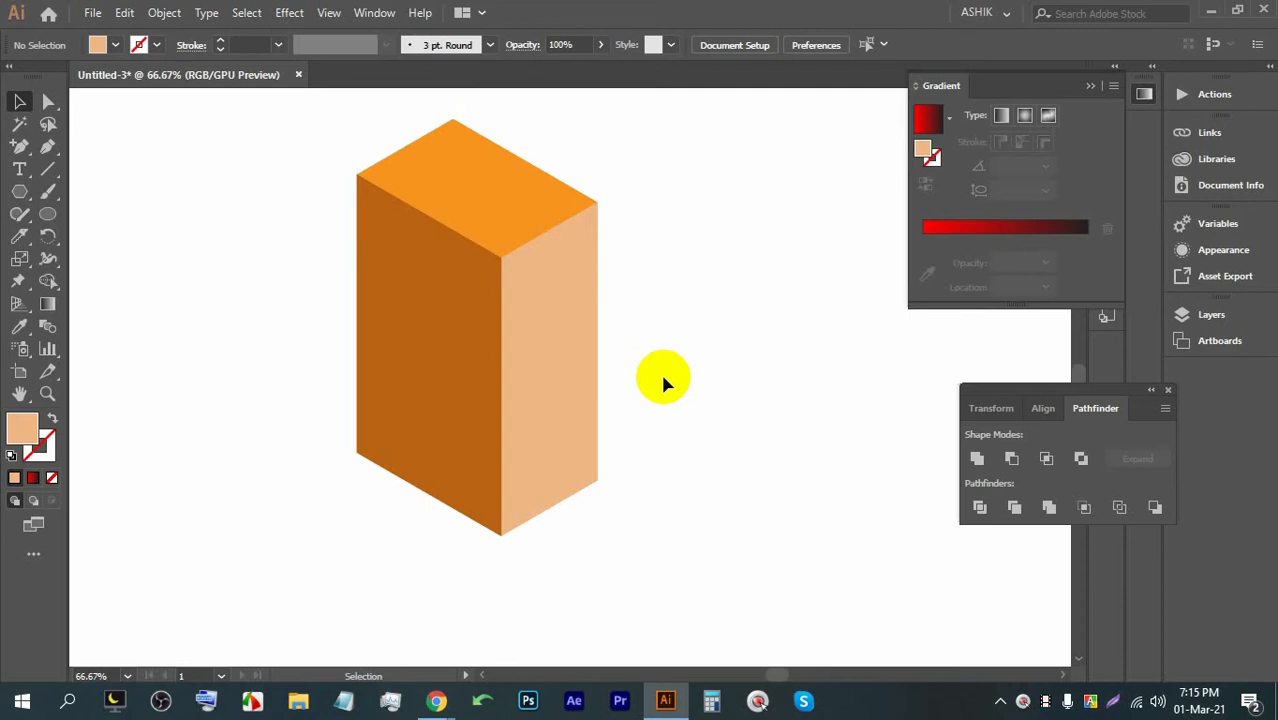
# Step: Show the document grid behind the solid, inspect it, and hide it again
pyautogui.scroll(-1, 420, 257)
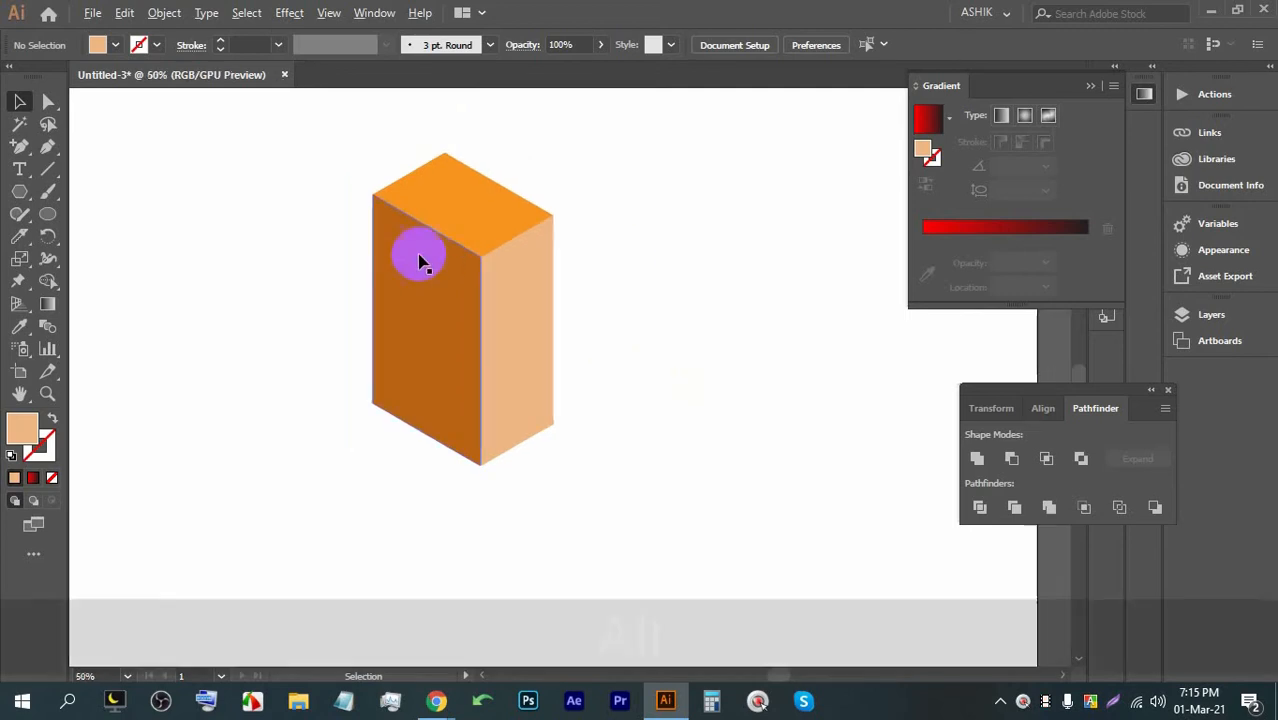
pyautogui.scroll(-1, 470, 265)
pyautogui.scroll(1, 500, 275)
pyautogui.rightClick(530, 266)
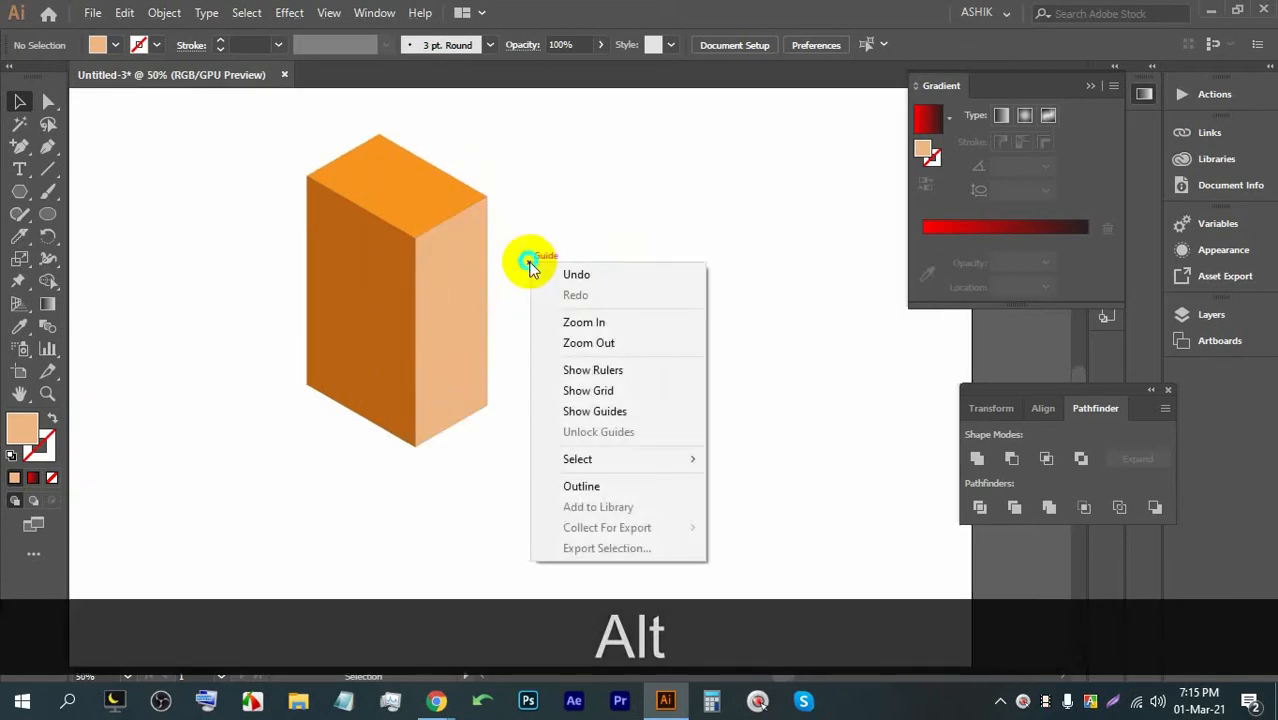
pyautogui.click(595, 391)
pyautogui.scroll(-3, 556, 374)
pyautogui.scroll(3, 545, 360)
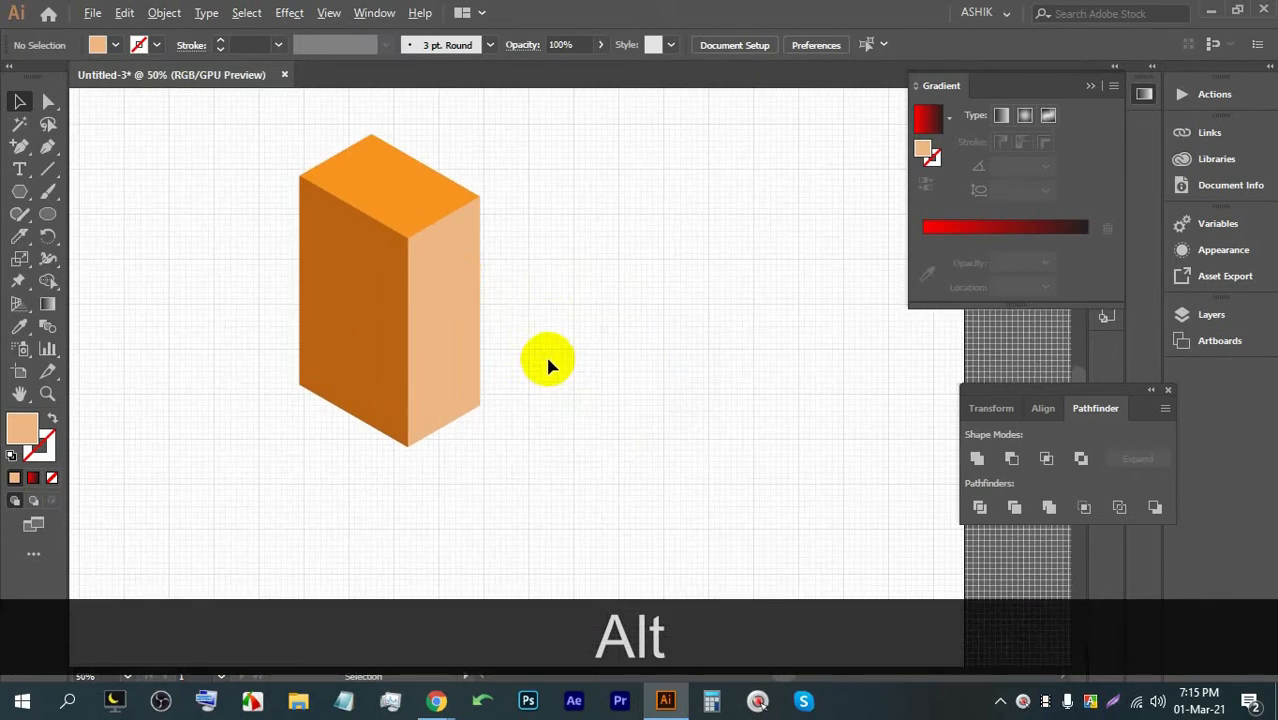
pyautogui.rightClick(547, 318)
pyautogui.click(602, 444)
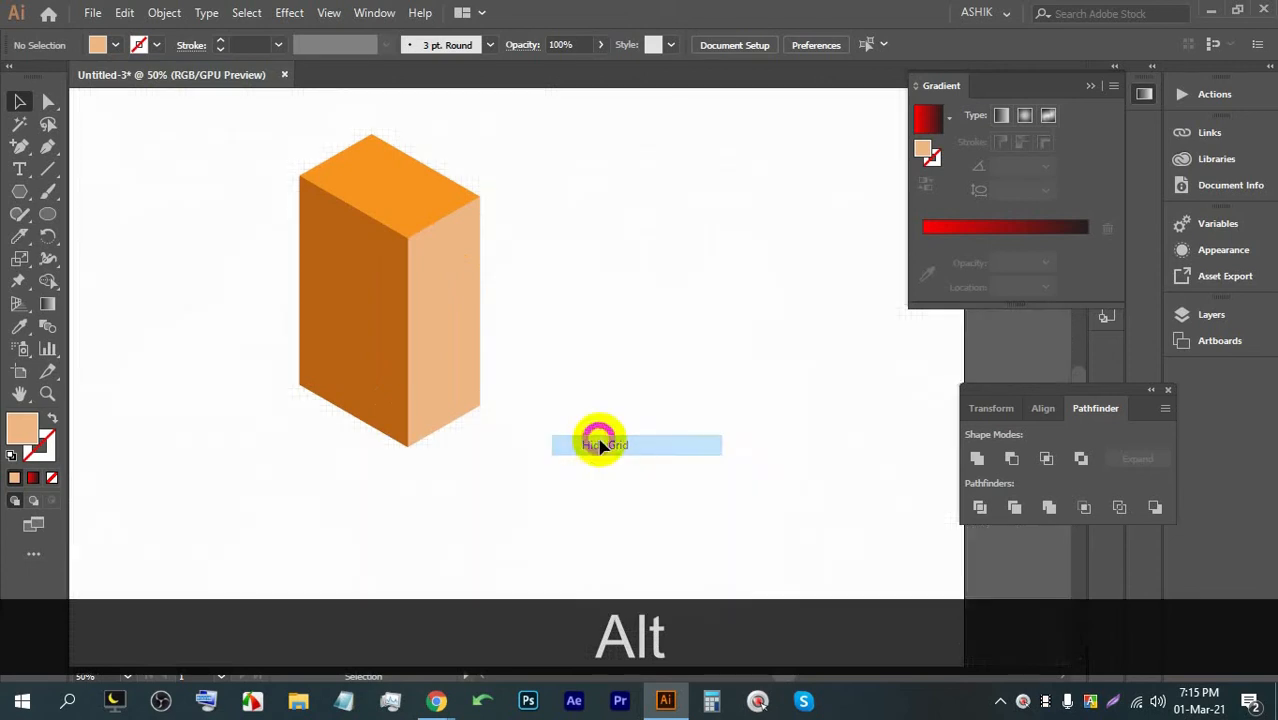
# Step: Show the isometric guides over the solid again
pyautogui.rightClick(574, 298)
pyautogui.click(632, 427)
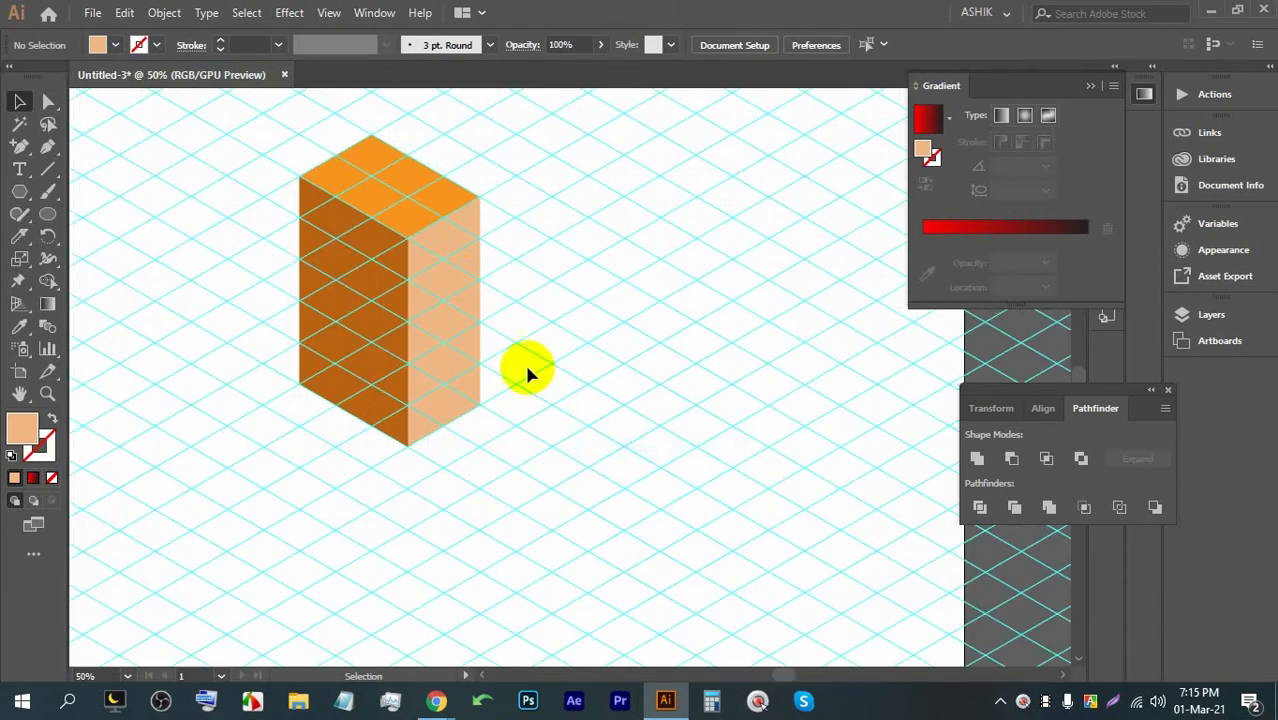
pyautogui.scroll(-3, 524, 361)
pyautogui.scroll(3, 524, 335)
# Step: Unlock the guides, then select and delete them all together with the solid's two unlocked side faces
pyautogui.rightClick(528, 320)
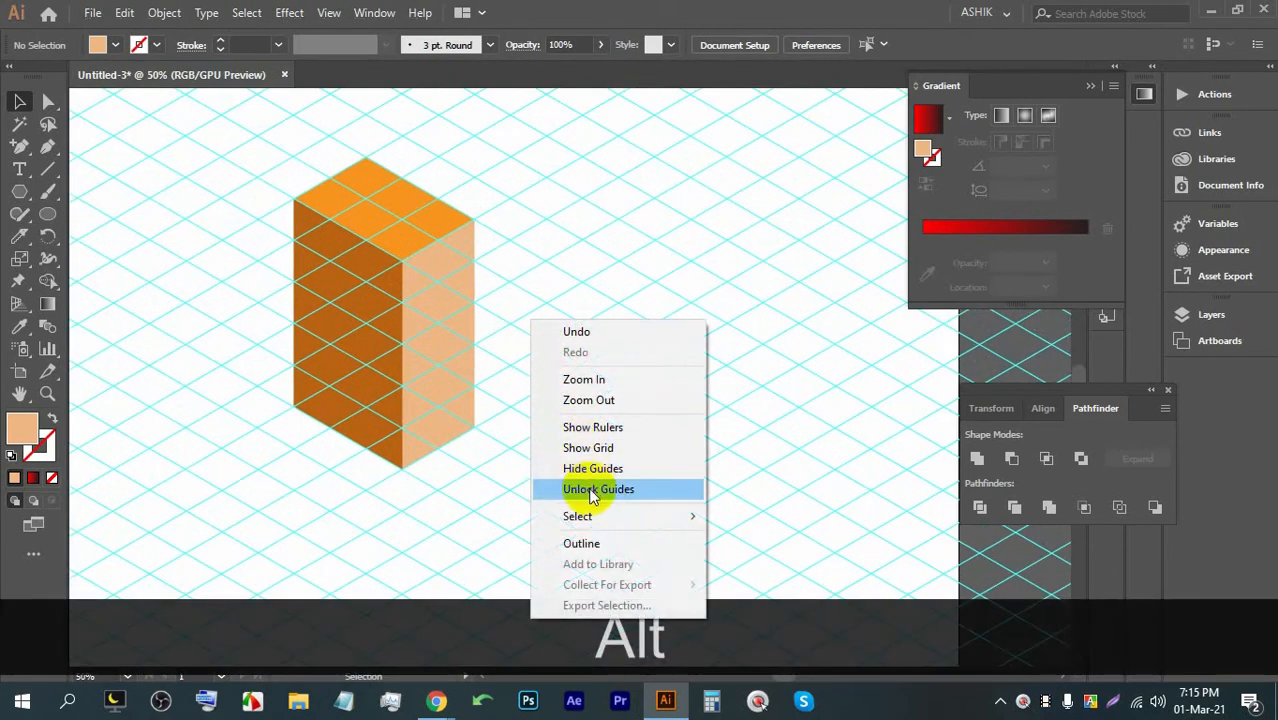
pyautogui.click(594, 491)
pyautogui.scroll(-6, 516, 390)
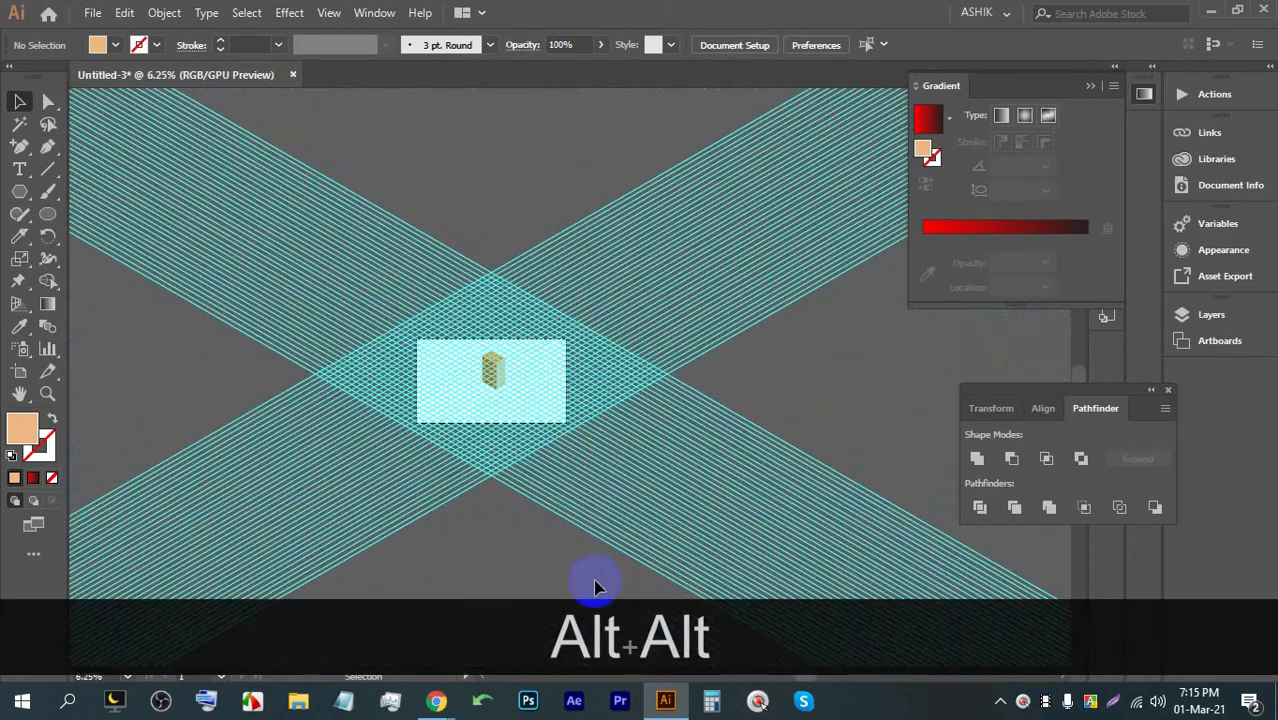
pyautogui.click(355, 244)
pyautogui.press('BackSpace')
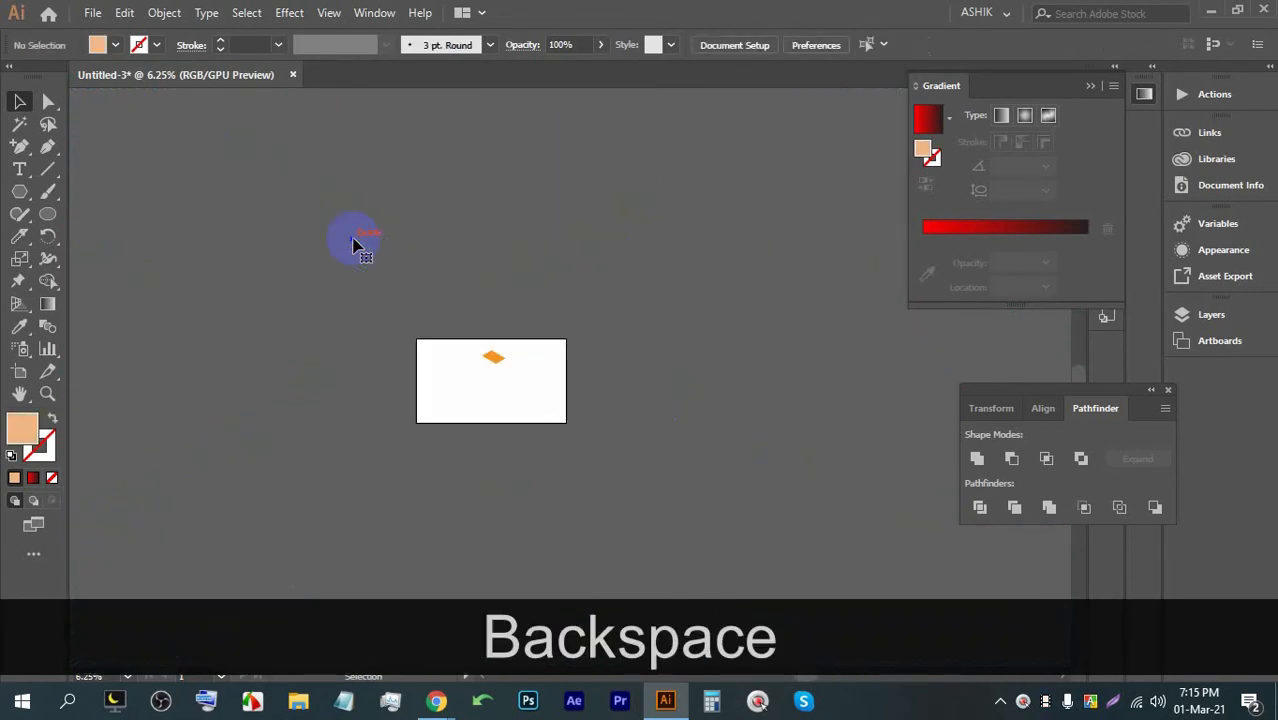
# Step: Unlock the remaining orange parallelogram and delete it to clear the artboard
pyautogui.scroll(3, 499, 381)
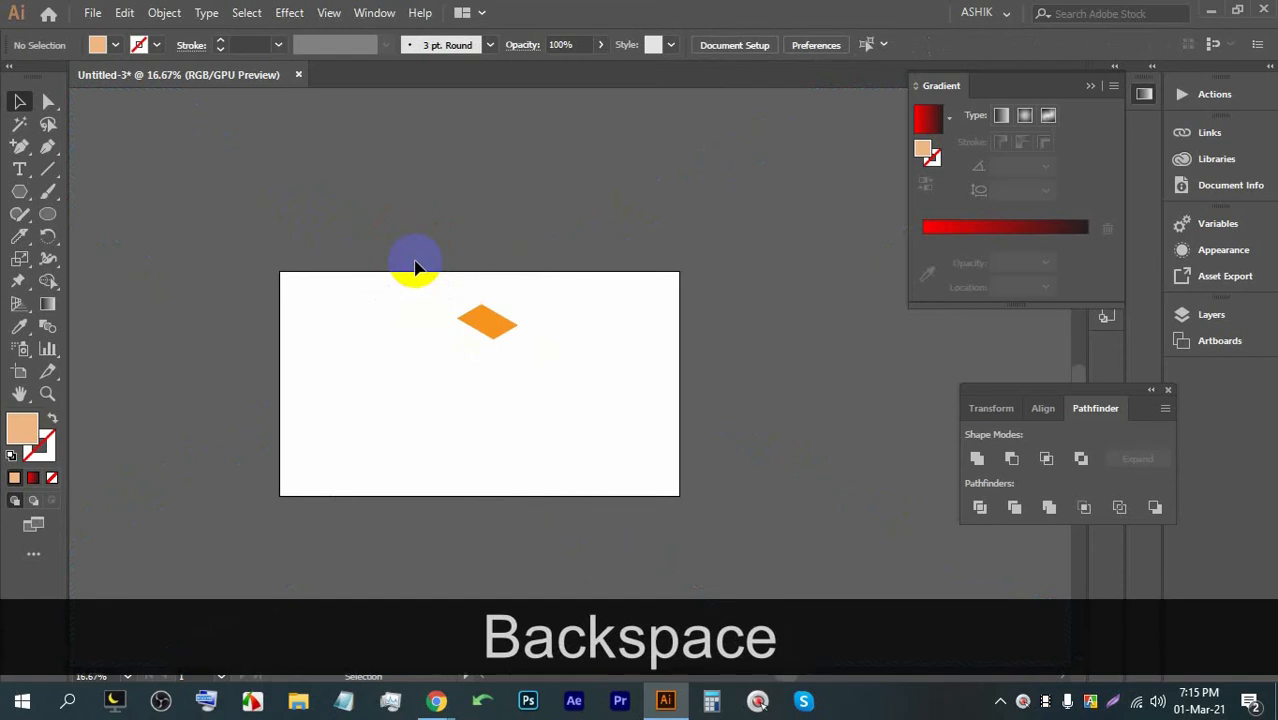
pyautogui.click(488, 328)
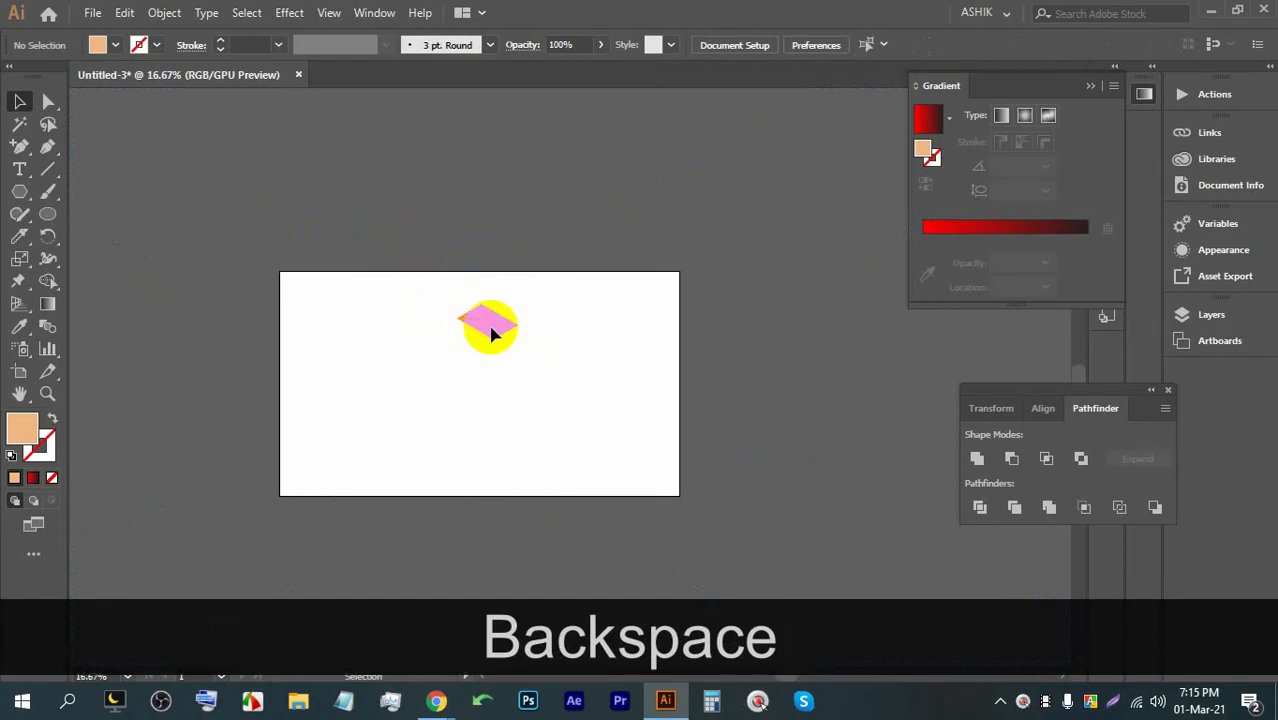
pyautogui.scroll(3, 505, 328)
pyautogui.rightClick(457, 317)
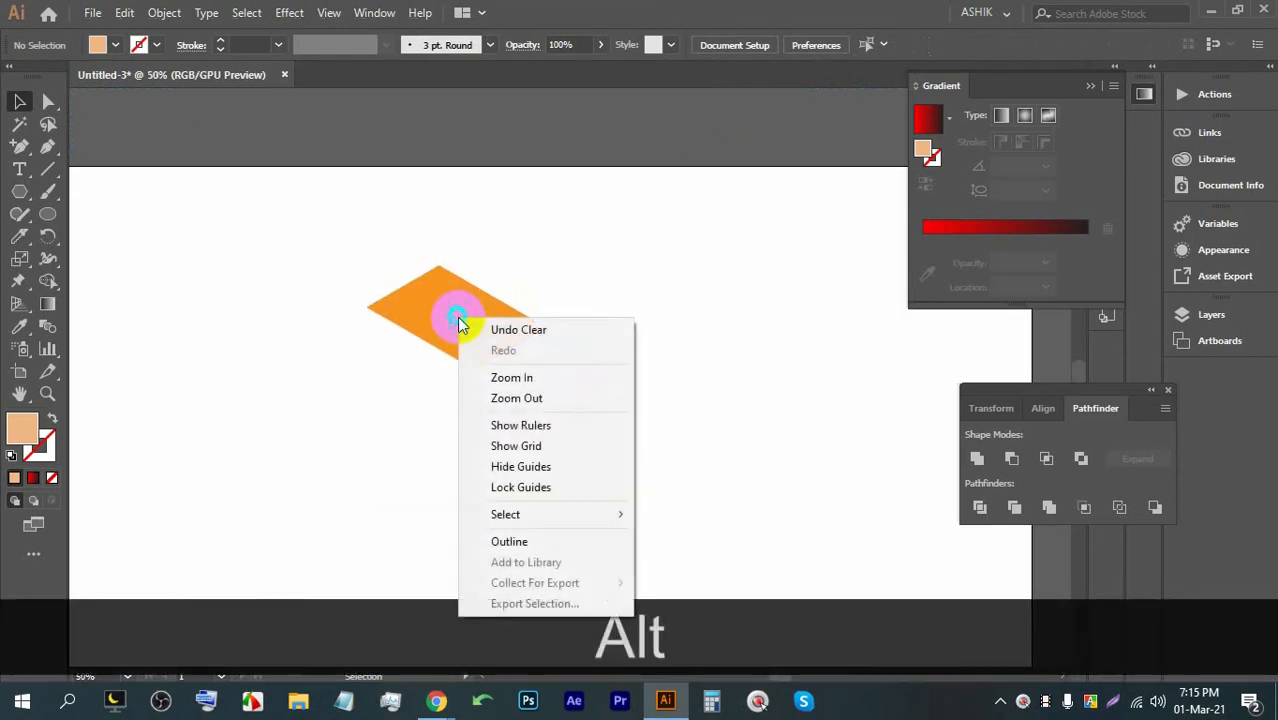
pyautogui.click(614, 277)
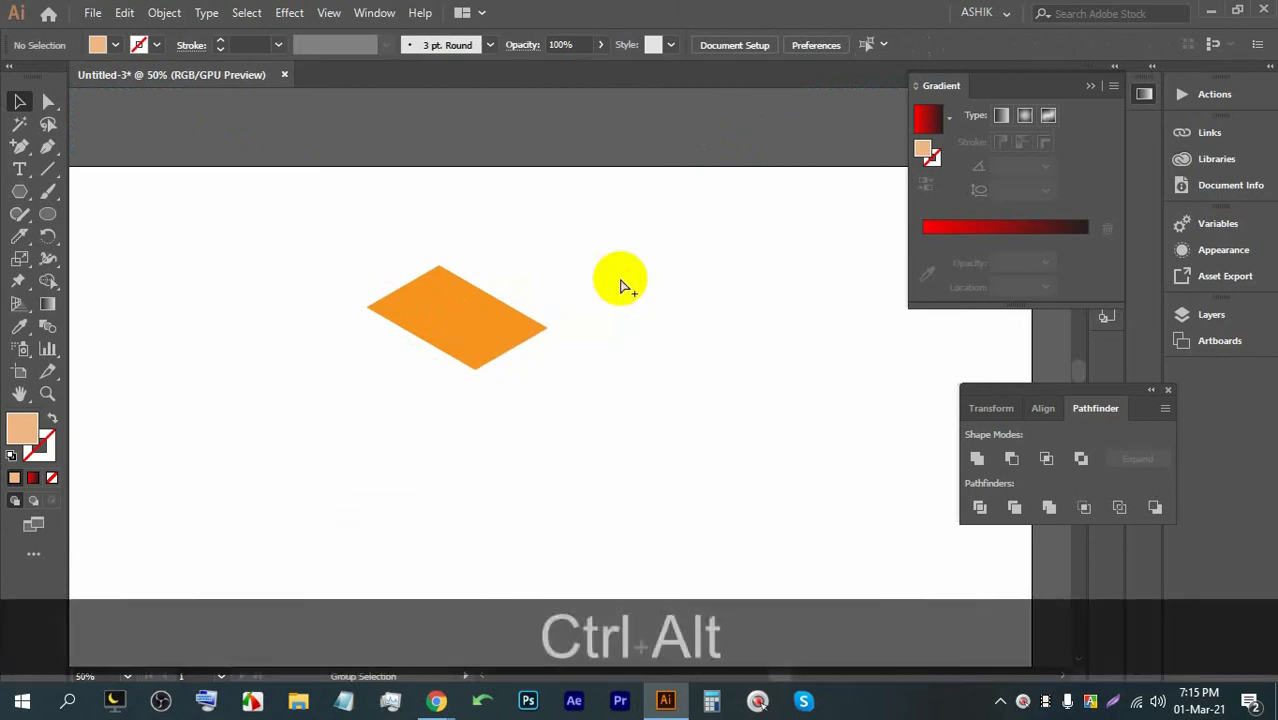
pyautogui.hotkey('ctrl', 'alt', '2')
pyautogui.press('BackSpace')
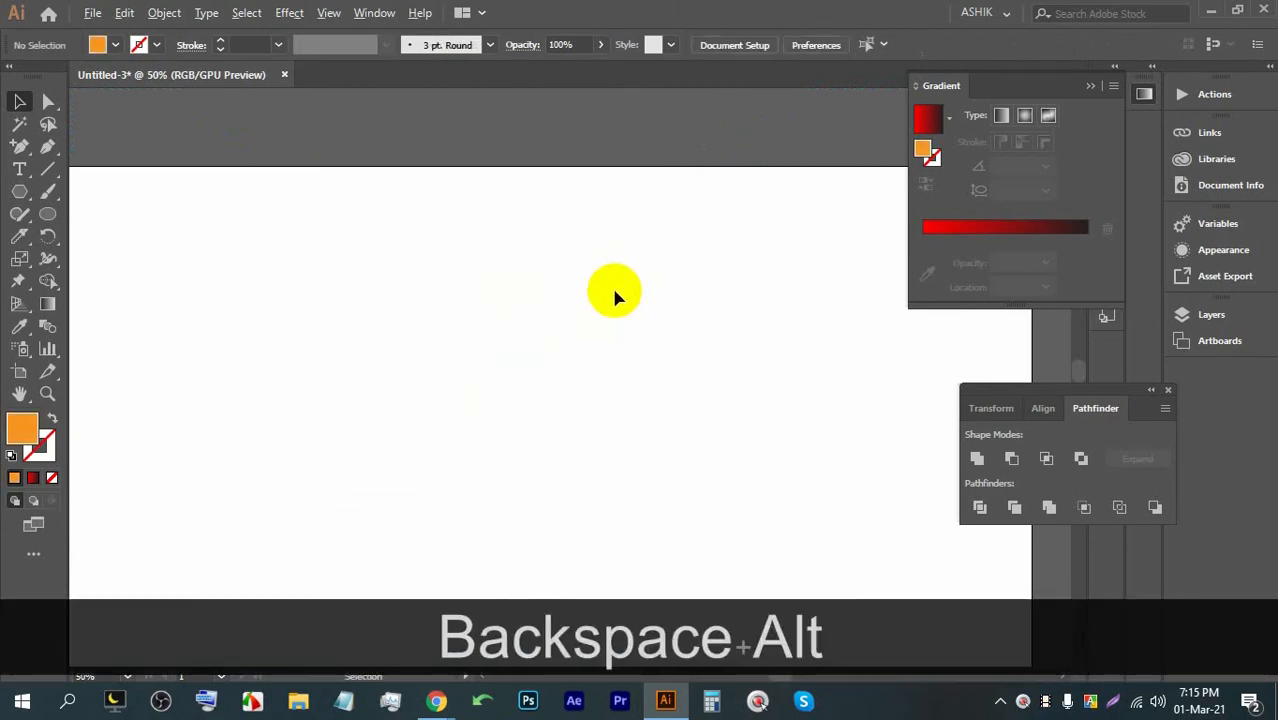
# Step: Draw a square near the artboard's left edge and fill it with a pink swatch
pyautogui.scroll(-2, 324, 255)
pyautogui.moveTo(191, 316); pyautogui.dragTo(354, 294)
pyautogui.moveTo(17, 195); pyautogui.dragTo(96, 190)
pyautogui.moveTo(290, 271); pyautogui.dragTo(384, 364)
pyautogui.click(97, 44)
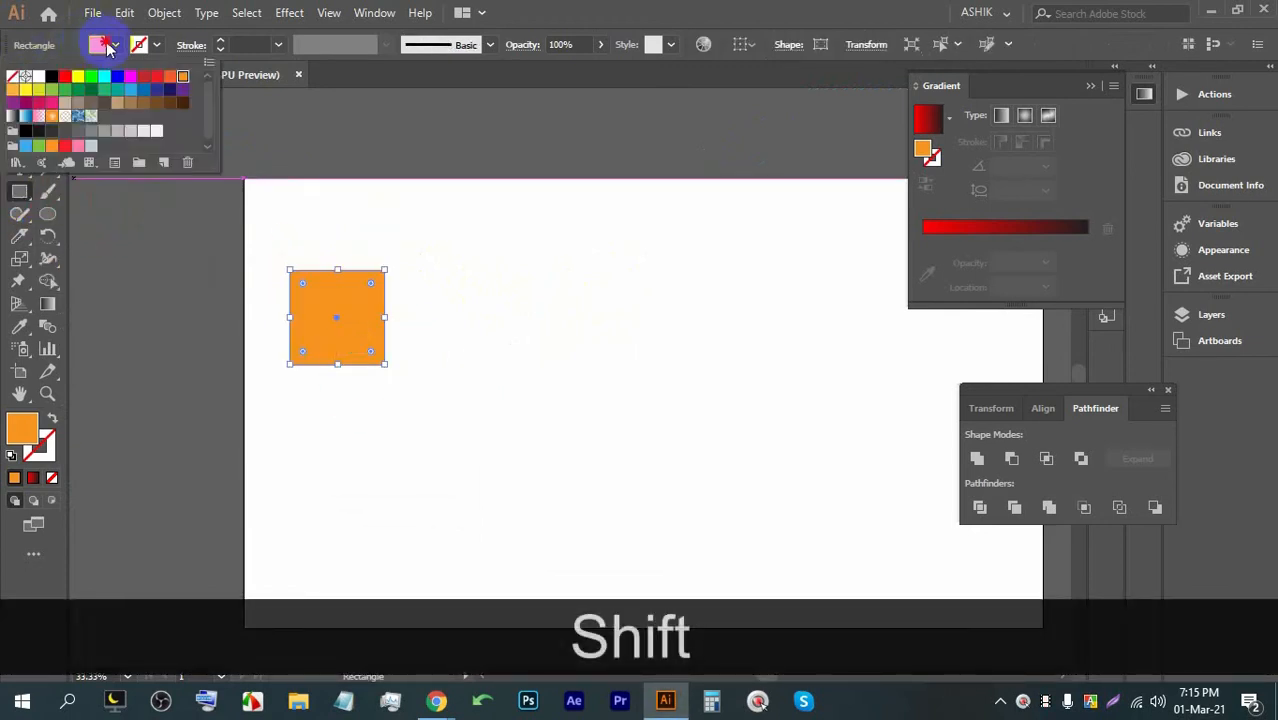
pyautogui.click(42, 103)
pyautogui.click(52, 103)
pyautogui.click(567, 4)
# Step: Move the pink square near the artboard's upper-left corner and copy it twice below in an evenly spaced column
pyautogui.click(19, 104)
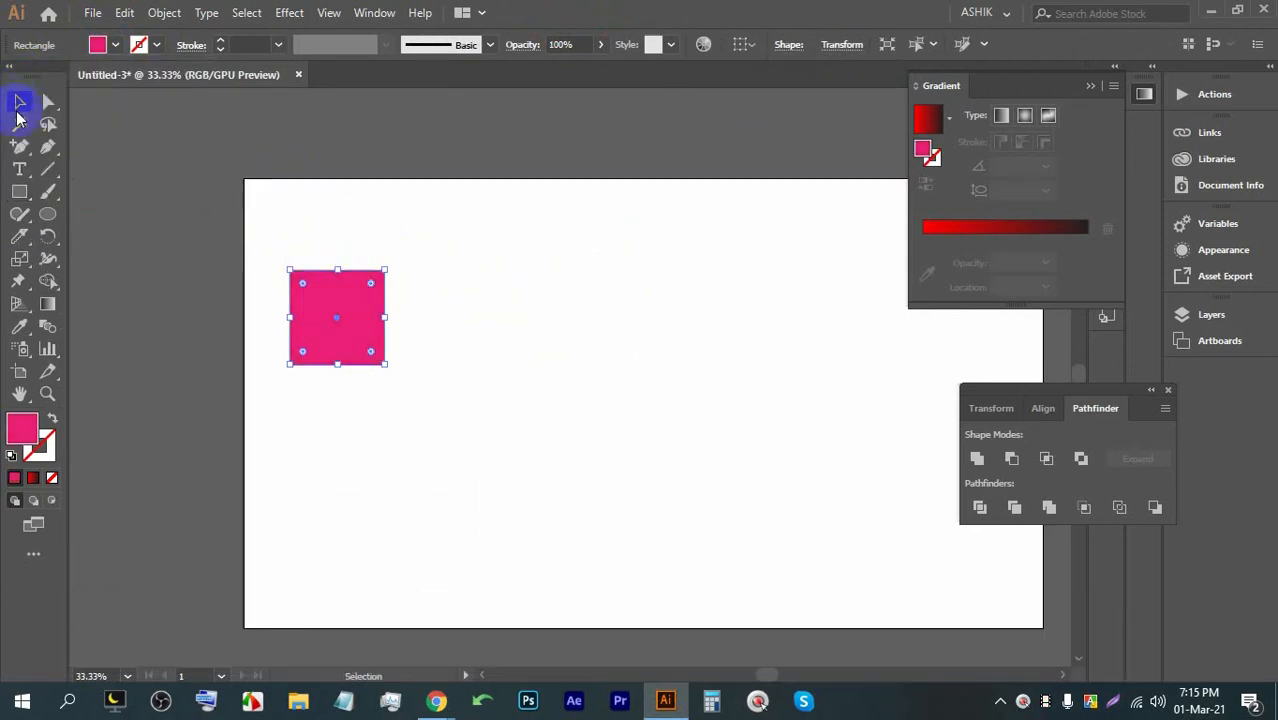
pyautogui.moveTo(331, 308); pyautogui.dragTo(320, 345)
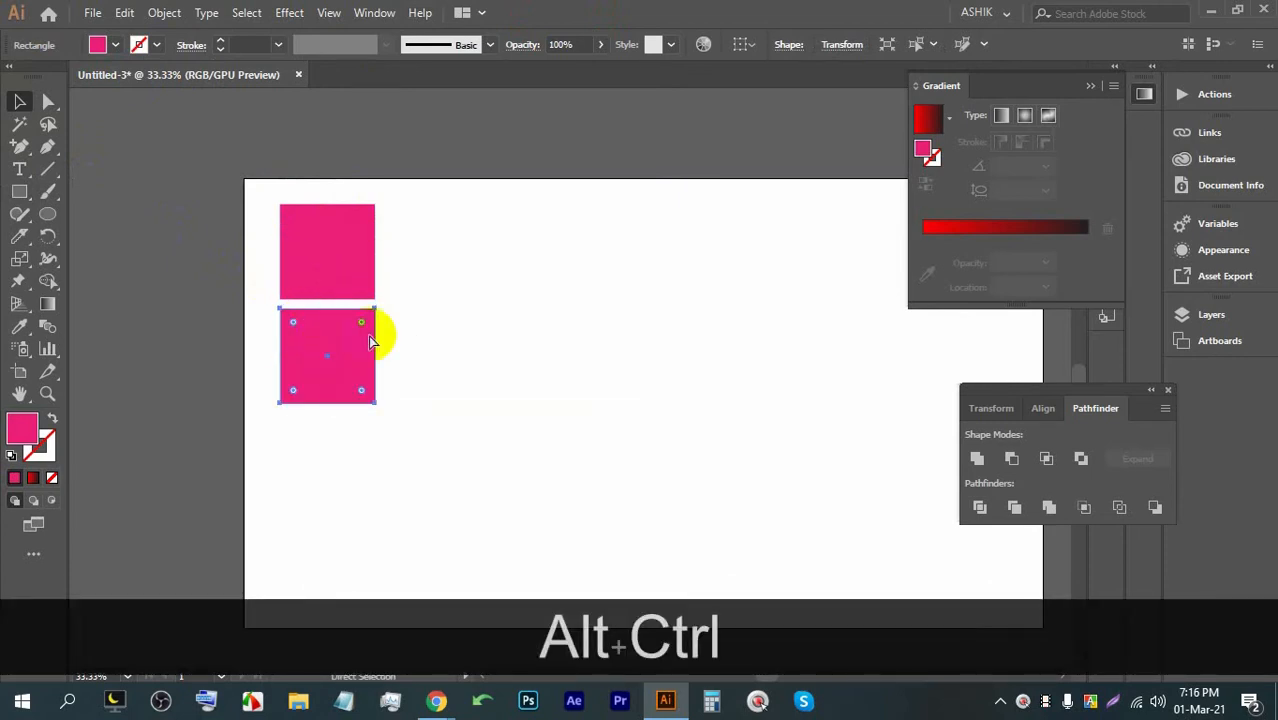
pyautogui.hotkey('ctrl', 'alt', 'd')
pyautogui.click(479, 314)
# Step: Fill the middle square with a darker magenta shade
pyautogui.click(328, 356)
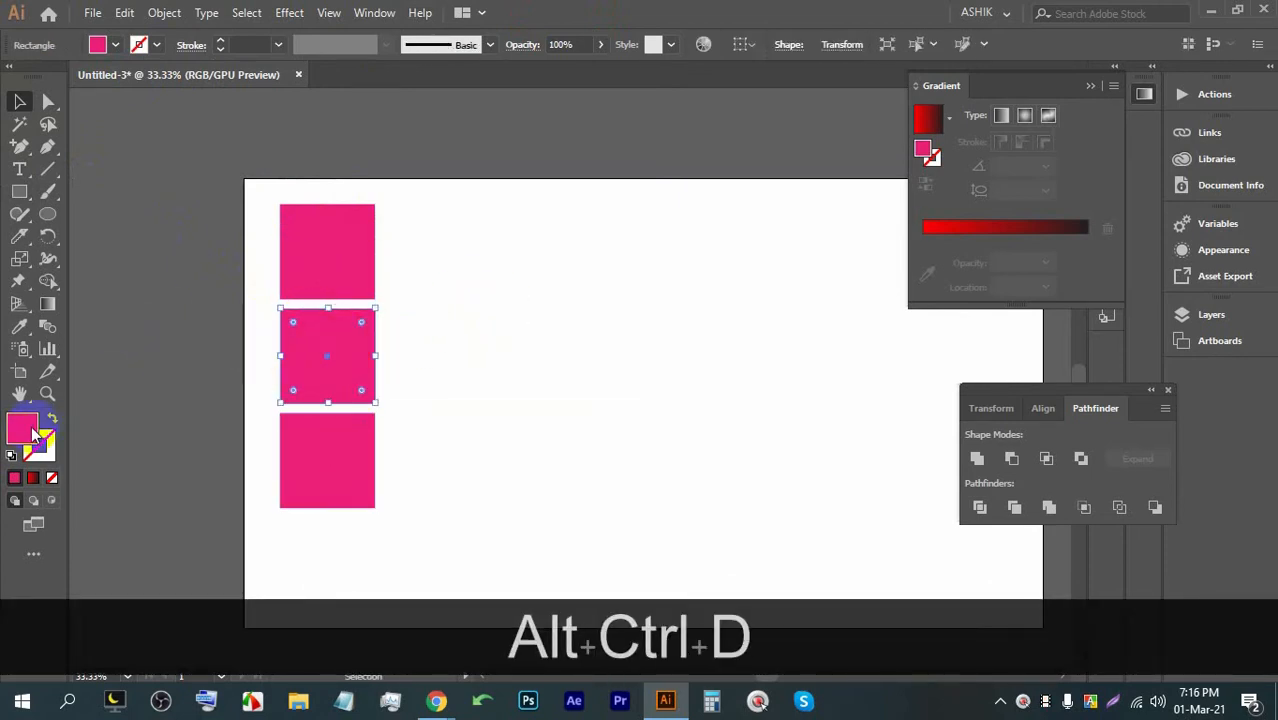
pyautogui.doubleClick(30, 430)
pyautogui.click(925, 272)
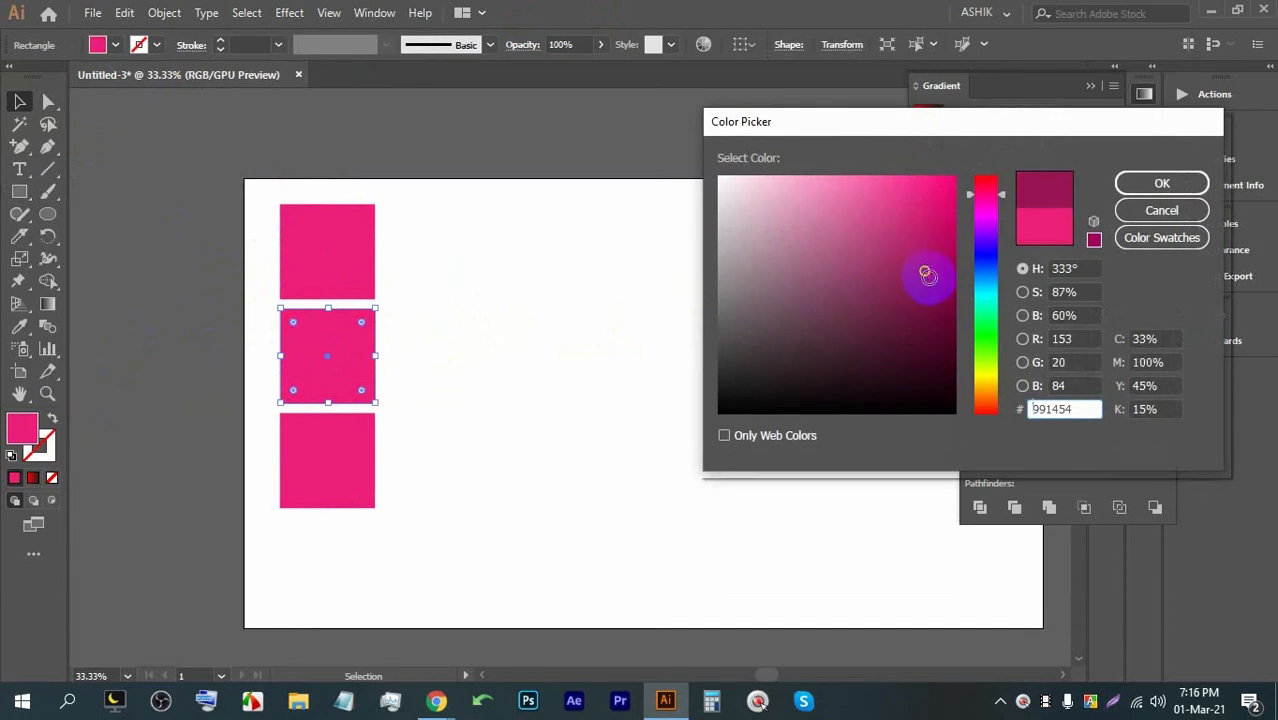
pyautogui.click(1162, 183)
# Step: Fill the bottom square of the column with a light pink shade
pyautogui.click(343, 445)
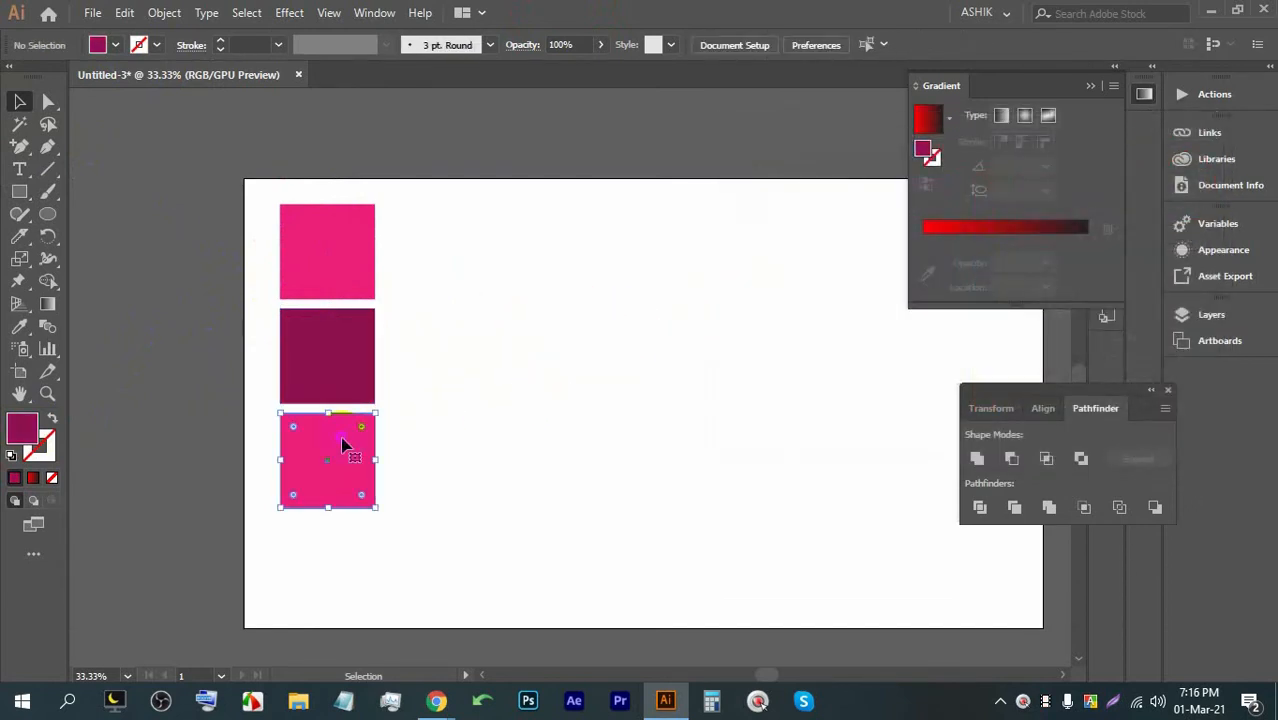
pyautogui.doubleClick(22, 428)
pyautogui.click(805, 180)
pyautogui.click(1140, 183)
pyautogui.click(16, 100)
# Step: Move all three pink squares together off the artboard, beyond its upper-left corner
pyautogui.press('space')
pyautogui.moveTo(485, 274); pyautogui.dragTo(297, 268)
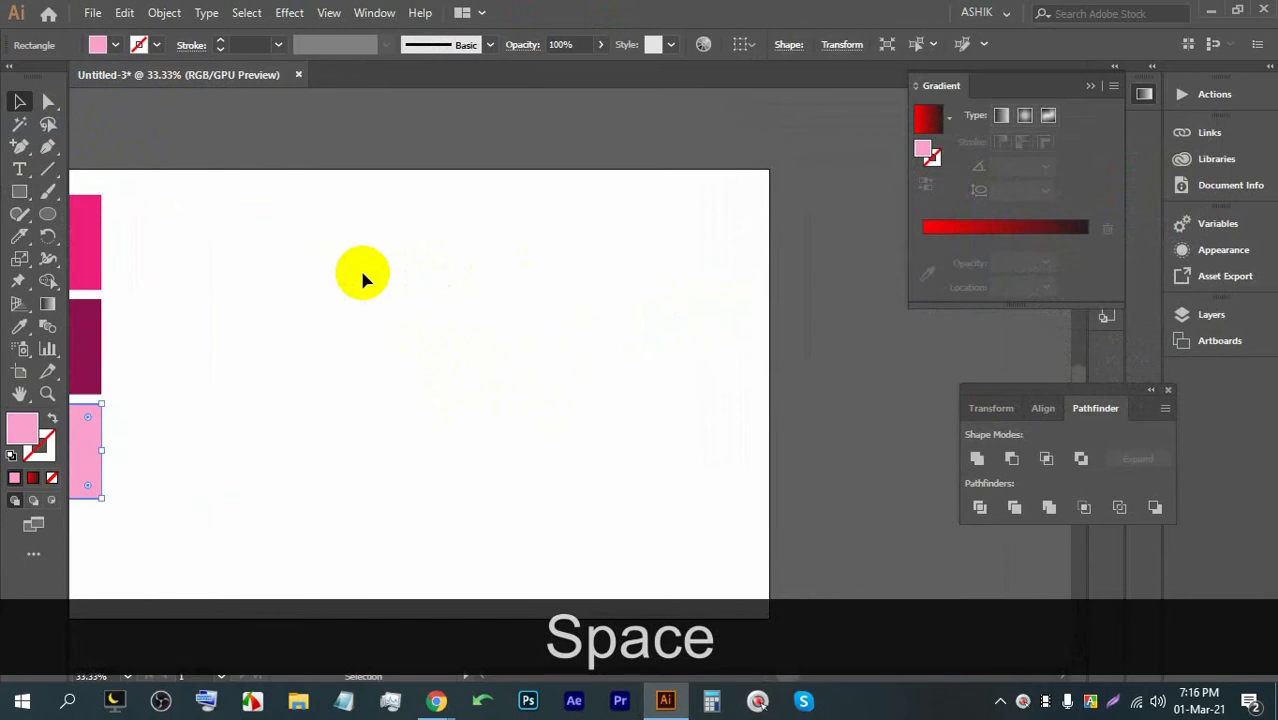
pyautogui.scroll(-3, 362, 400)
pyautogui.scroll(2, 277, 391)
pyautogui.scroll(-2, 345, 398)
pyautogui.moveTo(330, 460); pyautogui.dragTo(262, 336)
pyautogui.scroll(-1, 300, 352)
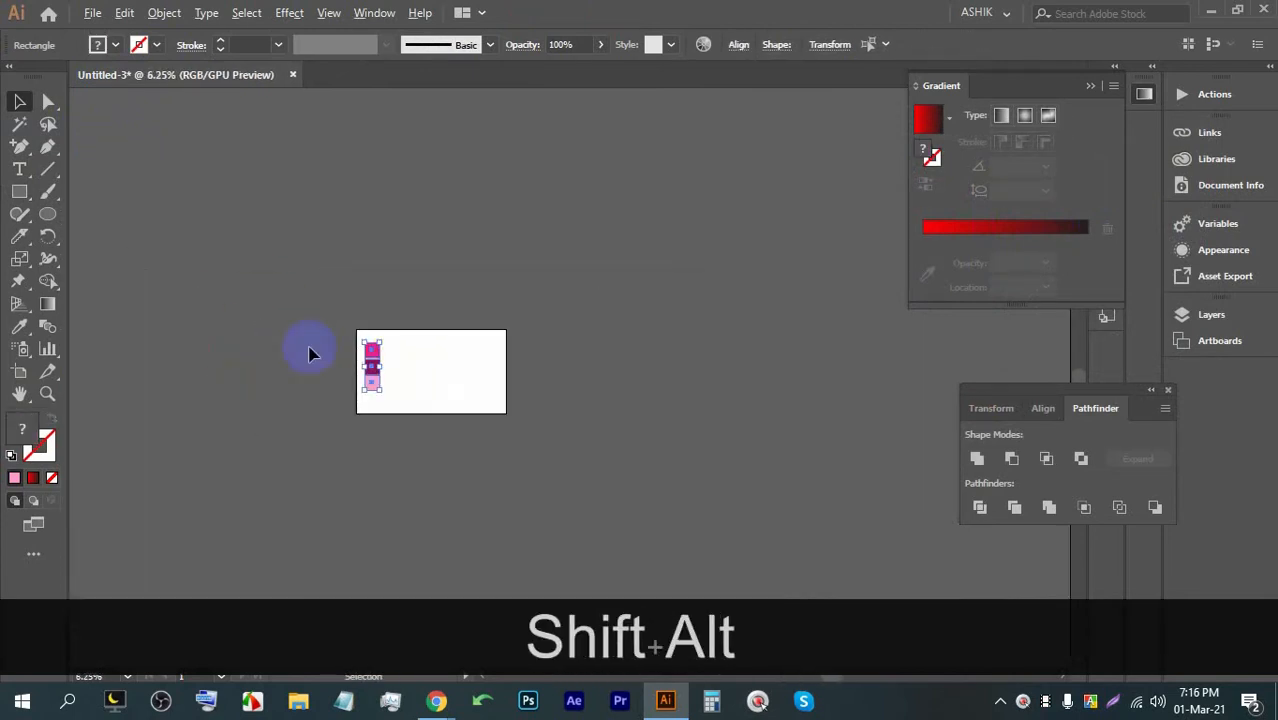
pyautogui.moveTo(378, 362); pyautogui.dragTo(165, 265)
pyautogui.scroll(3, 420, 370)
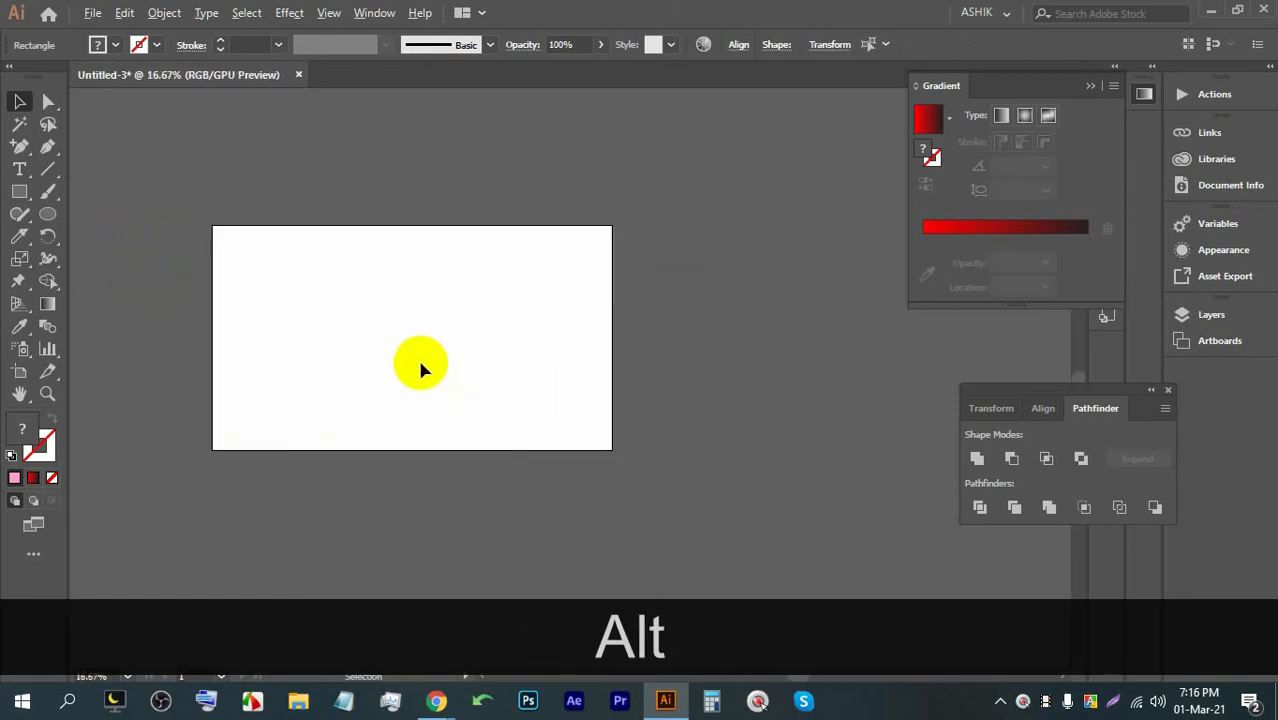
# Step: Show the rulers and place a horizontal guide just below the artboard's upper edge
pyautogui.hotkey('ctrl', 'alt')
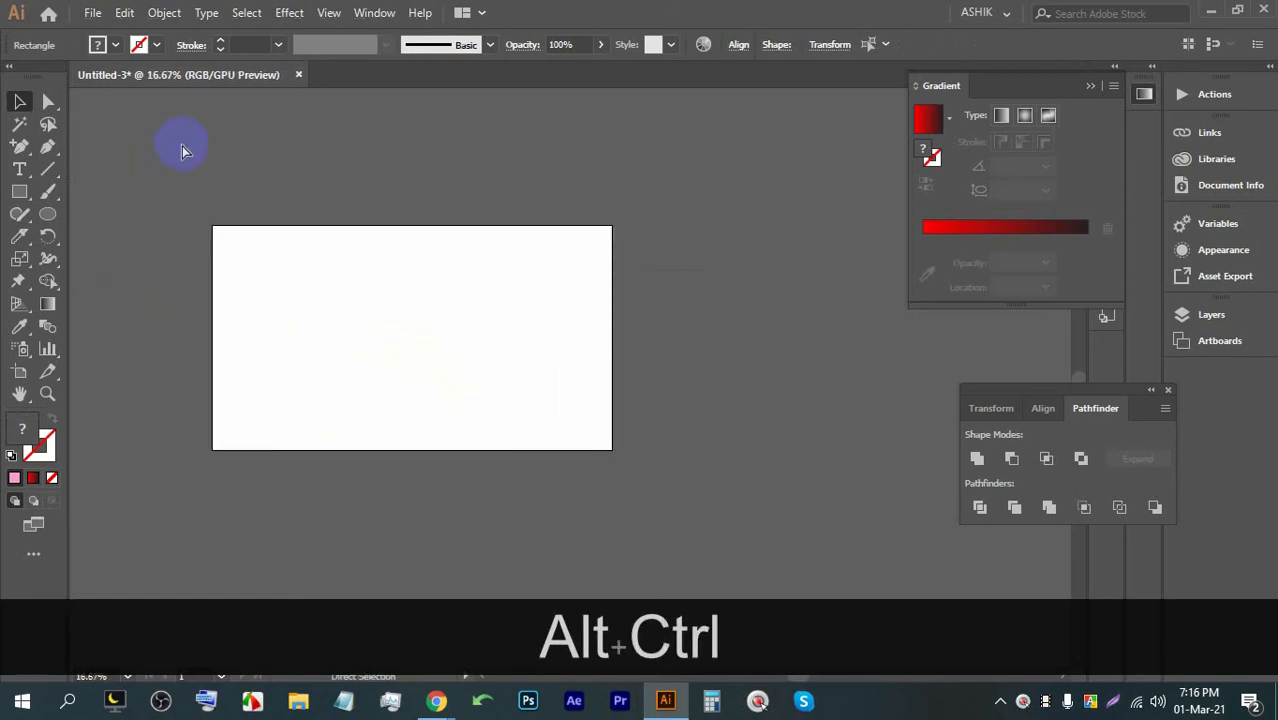
pyautogui.hotkey('ctrl', 'r')
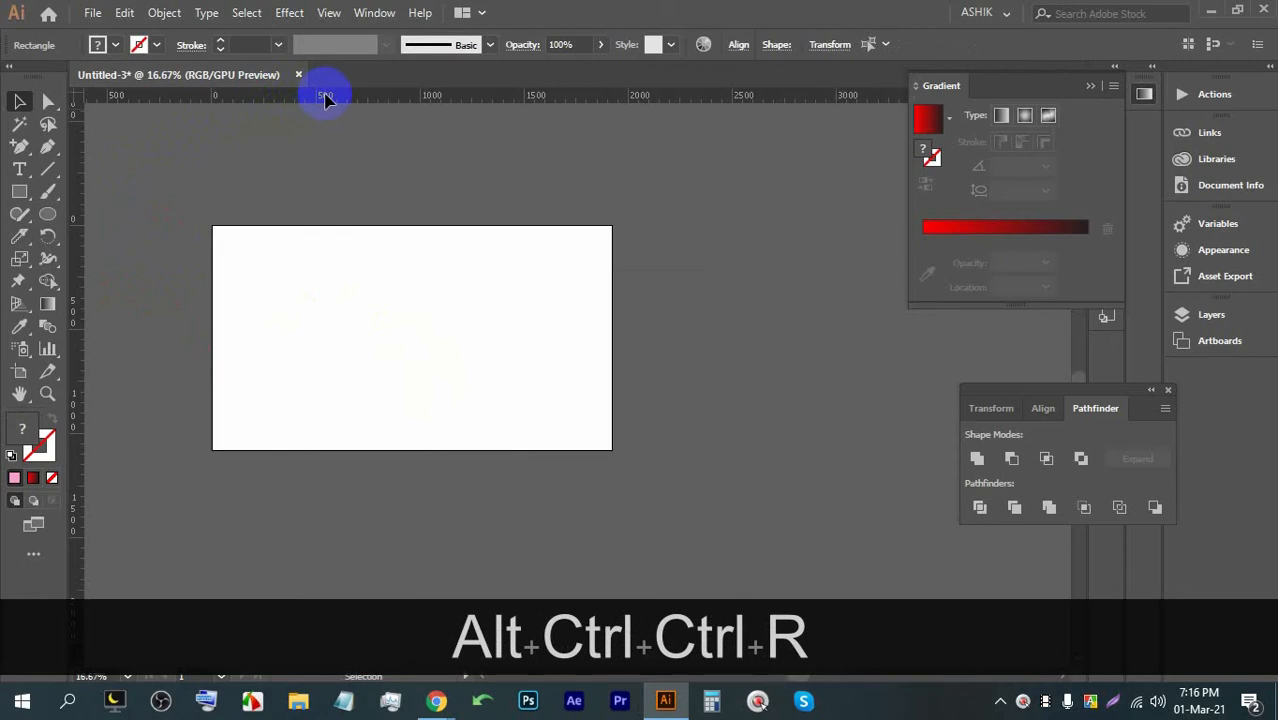
pyautogui.moveTo(319, 234); pyautogui.dragTo(319, 230)
pyautogui.scroll(2, 290, 242)
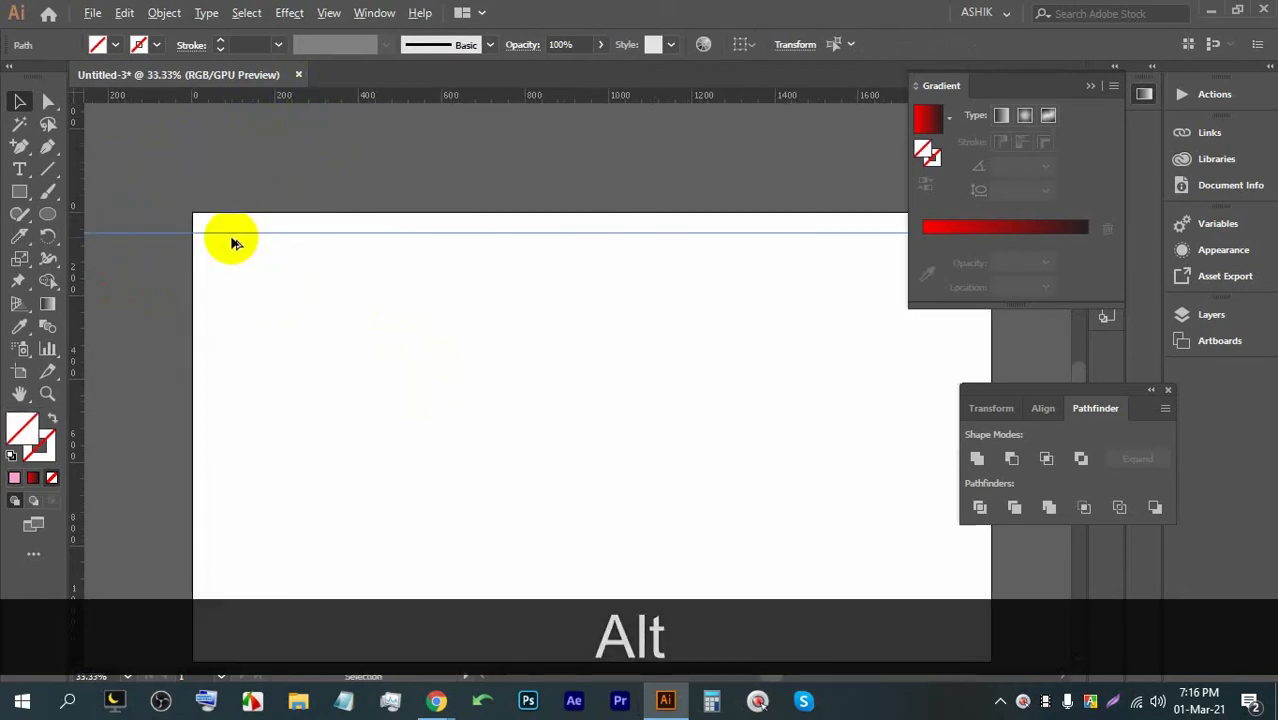
# Step: Rotate the horizontal guide by 30° and move it to the artboard's upper-left corner
pyautogui.click(47, 240)
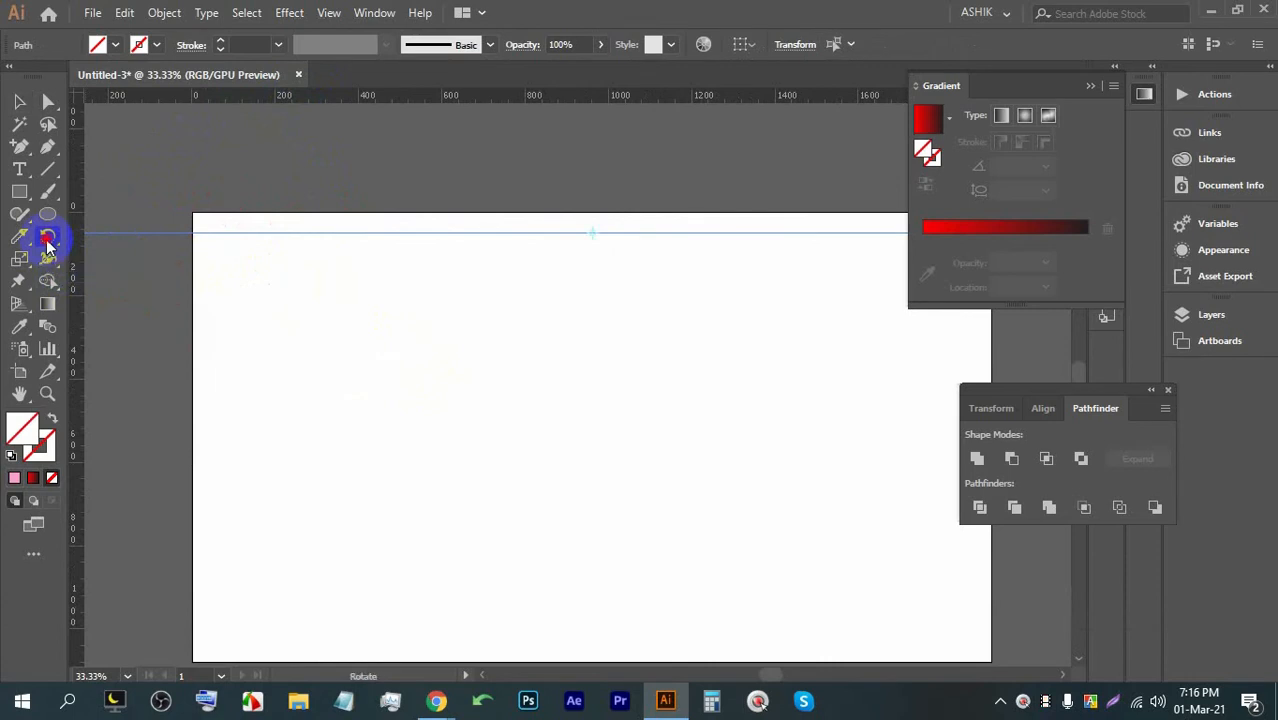
pyautogui.keyDown('alt'); pyautogui.click(236, 232); pyautogui.keyUp('alt')
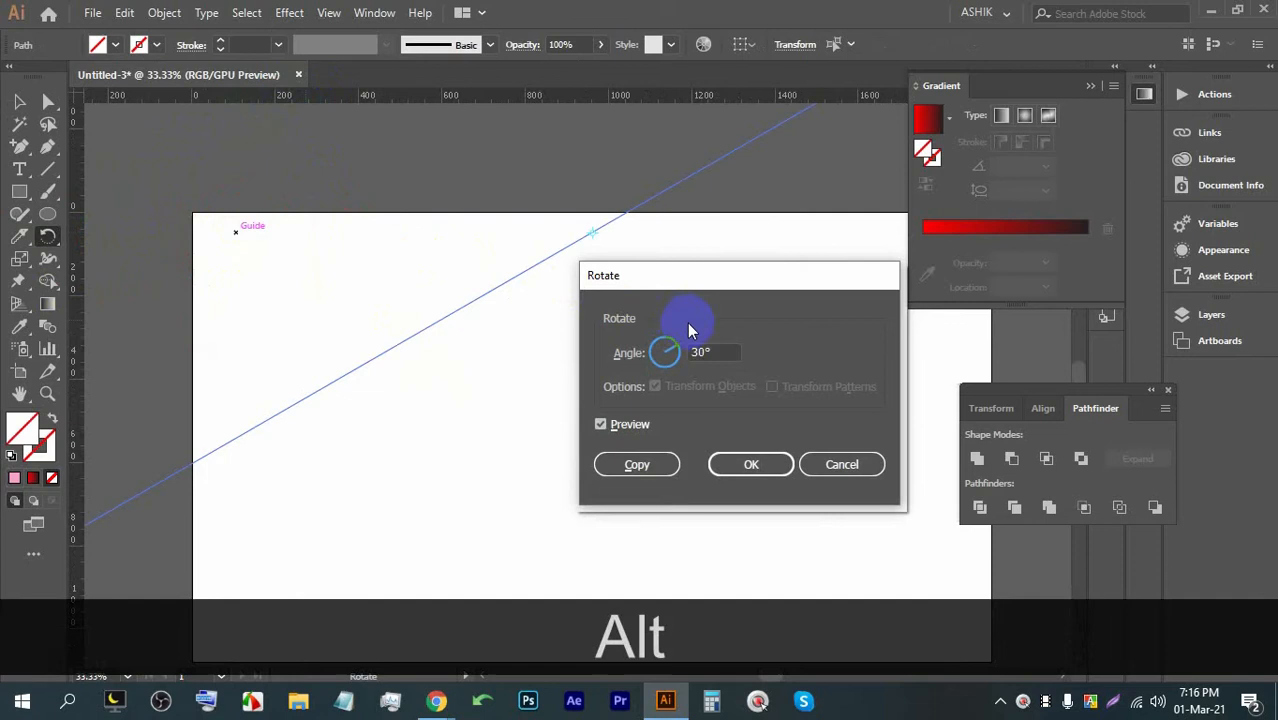
pyautogui.click(750, 465)
pyautogui.click(19, 101)
pyautogui.moveTo(396, 340); pyautogui.dragTo(228, 243)
# Step: Copy the slanted guide a short distance below itself as a closely spaced parallel
pyautogui.scroll(-2, 228, 243)
pyautogui.press('ctrl')
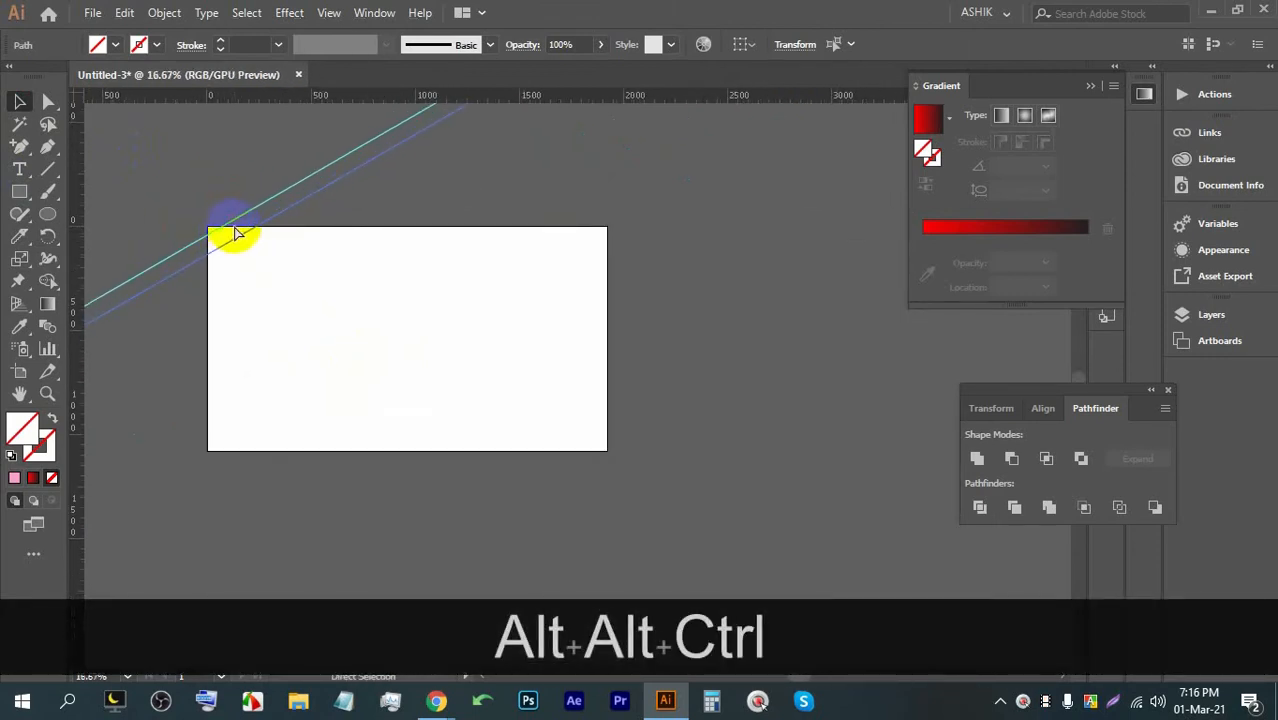
pyautogui.hotkey('ctrl', 'z')
pyautogui.scroll(1, 222, 236)
pyautogui.moveTo(212, 236); pyautogui.dragTo(228, 248)
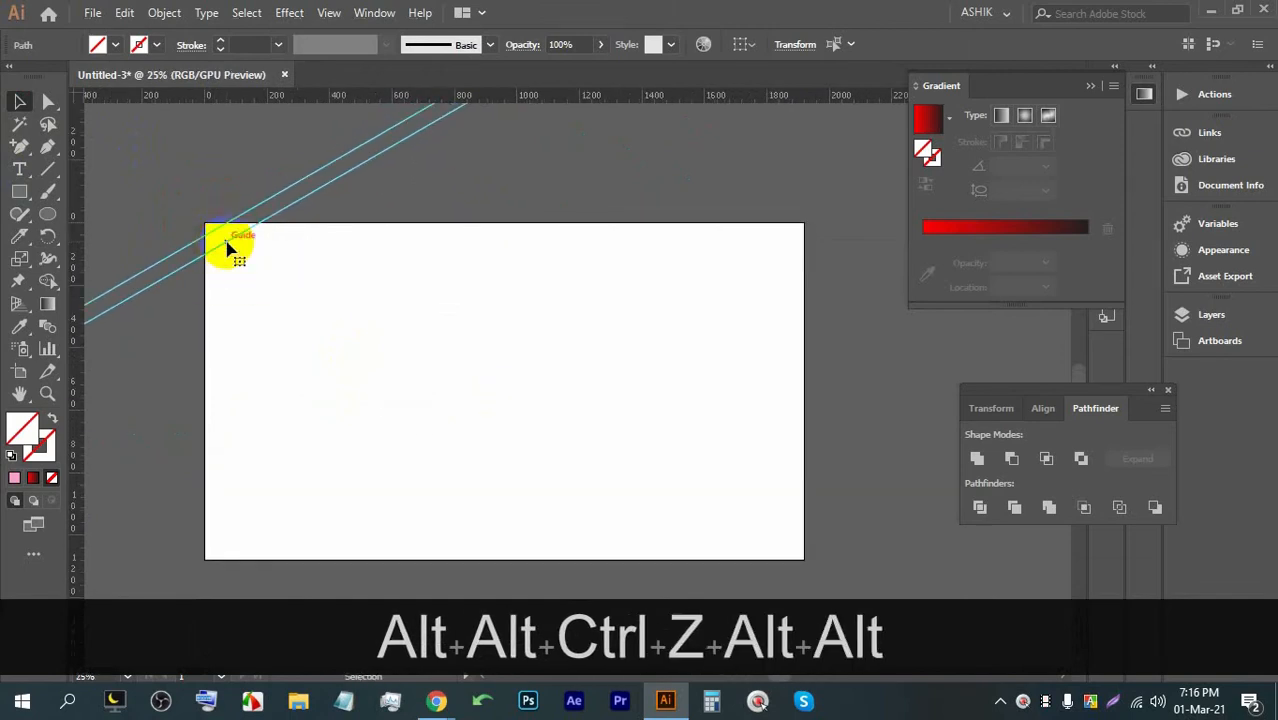
# Step: Repeat the guide copy until evenly spaced slanted guides cover the whole artboard and extend beyond it
pyautogui.hotkey('ctrl', 'd')
pyautogui.hotkey('ctrl', 'd')
pyautogui.hotkey('ctrl', 'd')
pyautogui.hotkey('ctrl', 'd')
pyautogui.hotkey('ctrl', 'd')
pyautogui.hotkey('ctrl', 'd')
pyautogui.hotkey('ctrl', 'd')
pyautogui.hotkey('ctrl', 'd')
pyautogui.hotkey('ctrl', 'd')
pyautogui.hotkey('ctrl', 'd')
pyautogui.hotkey('ctrl', 'd')
pyautogui.hotkey('ctrl', 'd')
pyautogui.hotkey('ctrl', 'd')
pyautogui.hotkey('ctrl', 'd')
pyautogui.hotkey('ctrl', 'd')
pyautogui.hotkey('ctrl', 'd')
pyautogui.hotkey('ctrl', 'd')
pyautogui.hotkey('ctrl', 'd')
pyautogui.hotkey('ctrl', 'd')
pyautogui.hotkey('ctrl', 'd')
pyautogui.hotkey('ctrl', 'd')
pyautogui.hotkey('ctrl', 'd')
pyautogui.keyDown('alt'); pyautogui.scroll(-2, 351, 251); pyautogui.keyUp('alt')
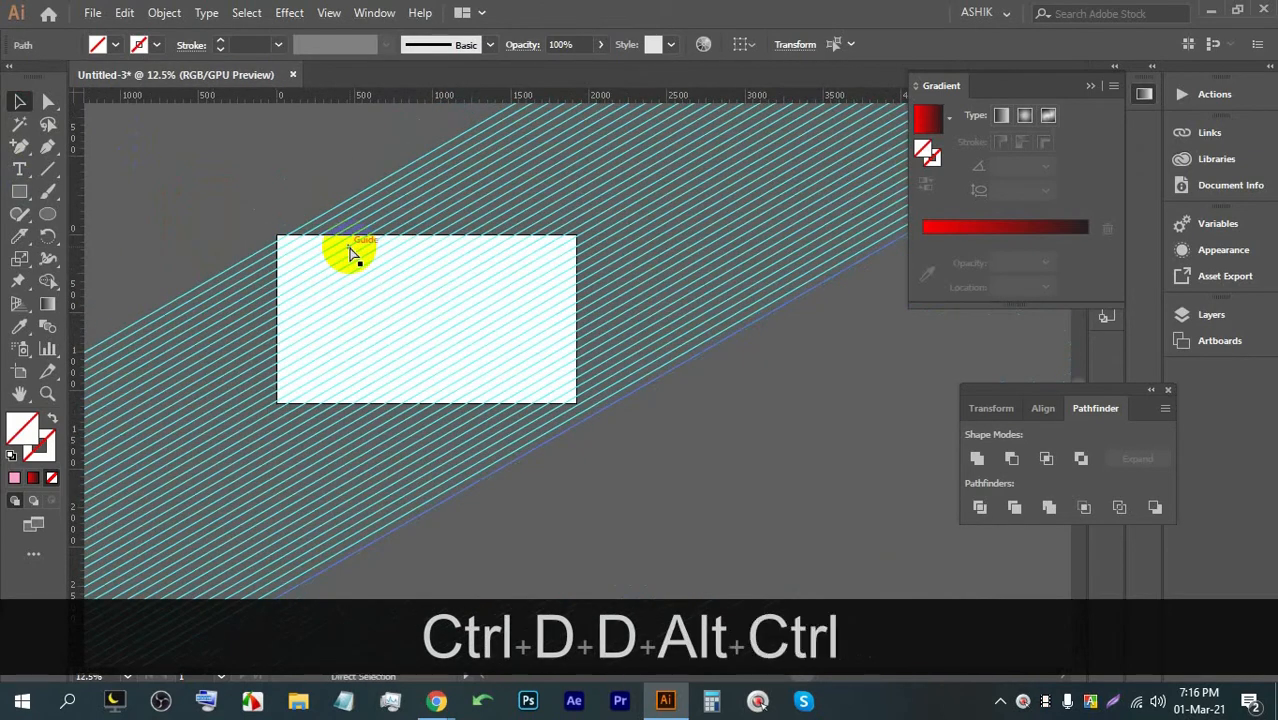
pyautogui.hotkey('ctrl', 'd')
pyautogui.hotkey('ctrl', 'd')
pyautogui.hotkey('ctrl', 'd')
pyautogui.hotkey('ctrl', 'd')
pyautogui.hotkey('ctrl', 'd')
pyautogui.hotkey('ctrl', 'd')
# Step: Select all the slanted guides and reflect a copy of them across the vertical axis
pyautogui.moveTo(200, 188); pyautogui.dragTo(667, 479)
pyautogui.keyDown('alt'); pyautogui.scroll(-2, 588, 413); pyautogui.keyUp('alt')
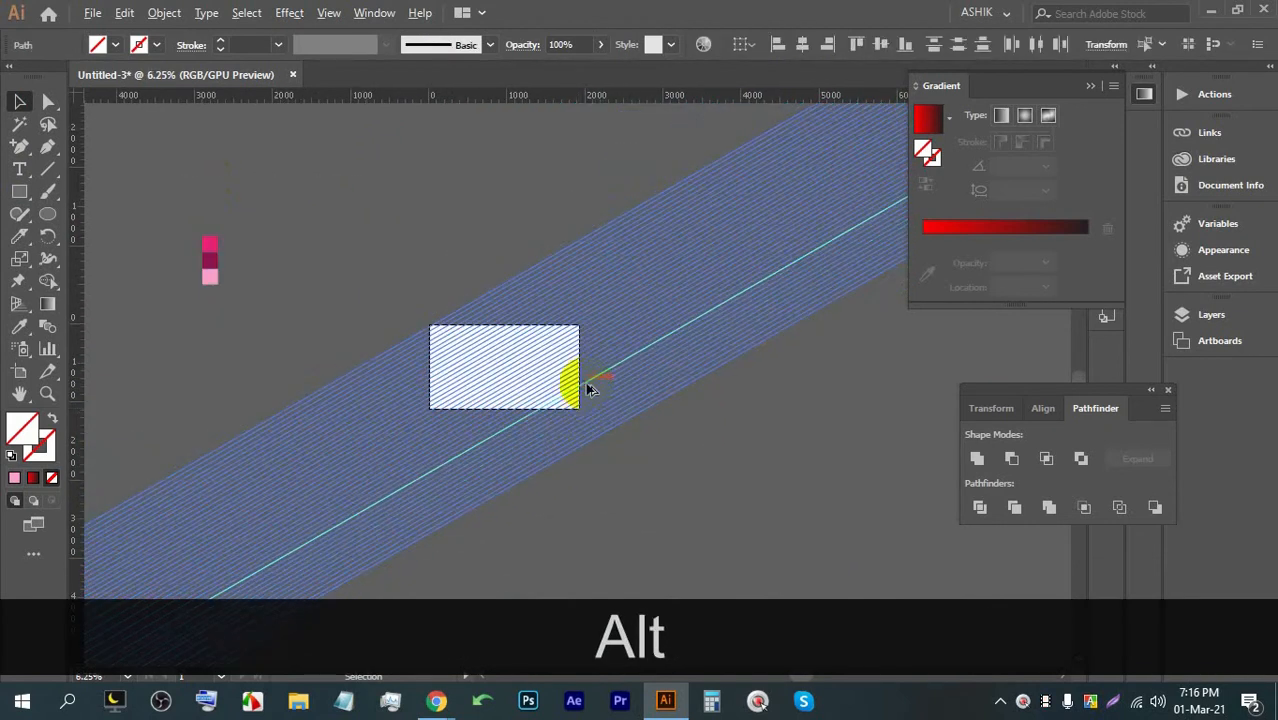
pyautogui.rightClick(591, 377)
pyautogui.moveTo(675, 557)
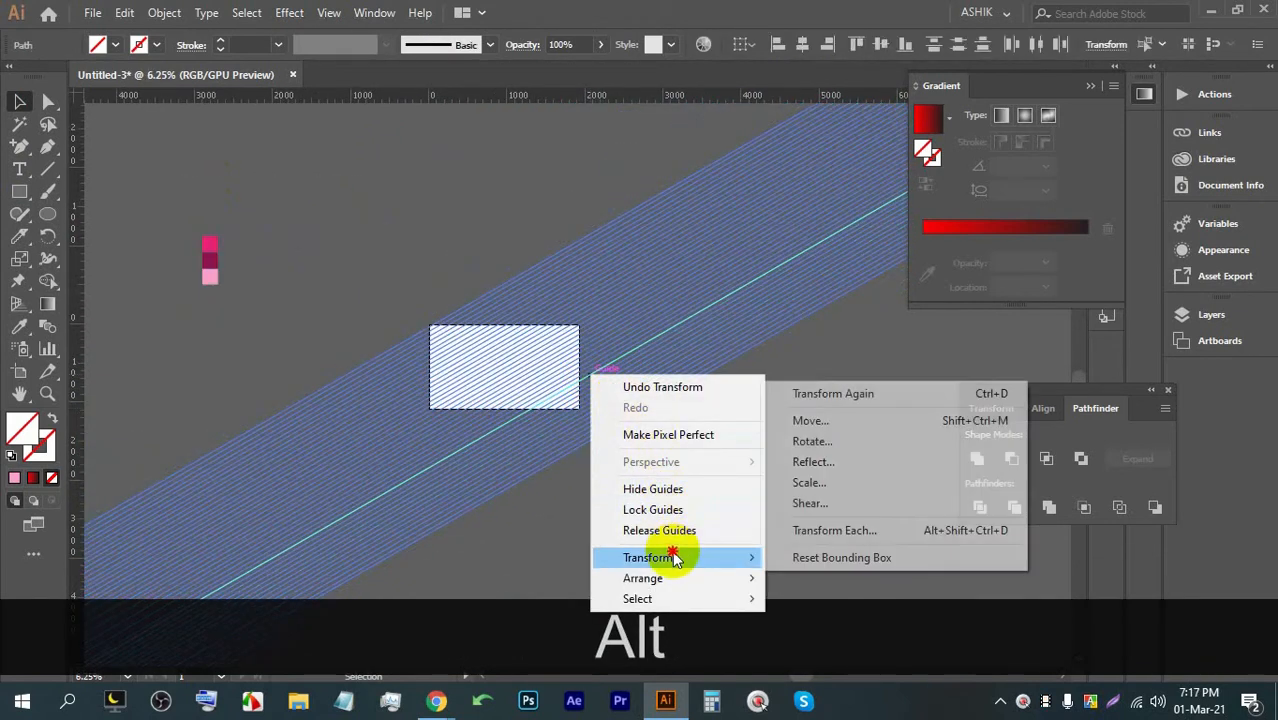
pyautogui.click(810, 460)
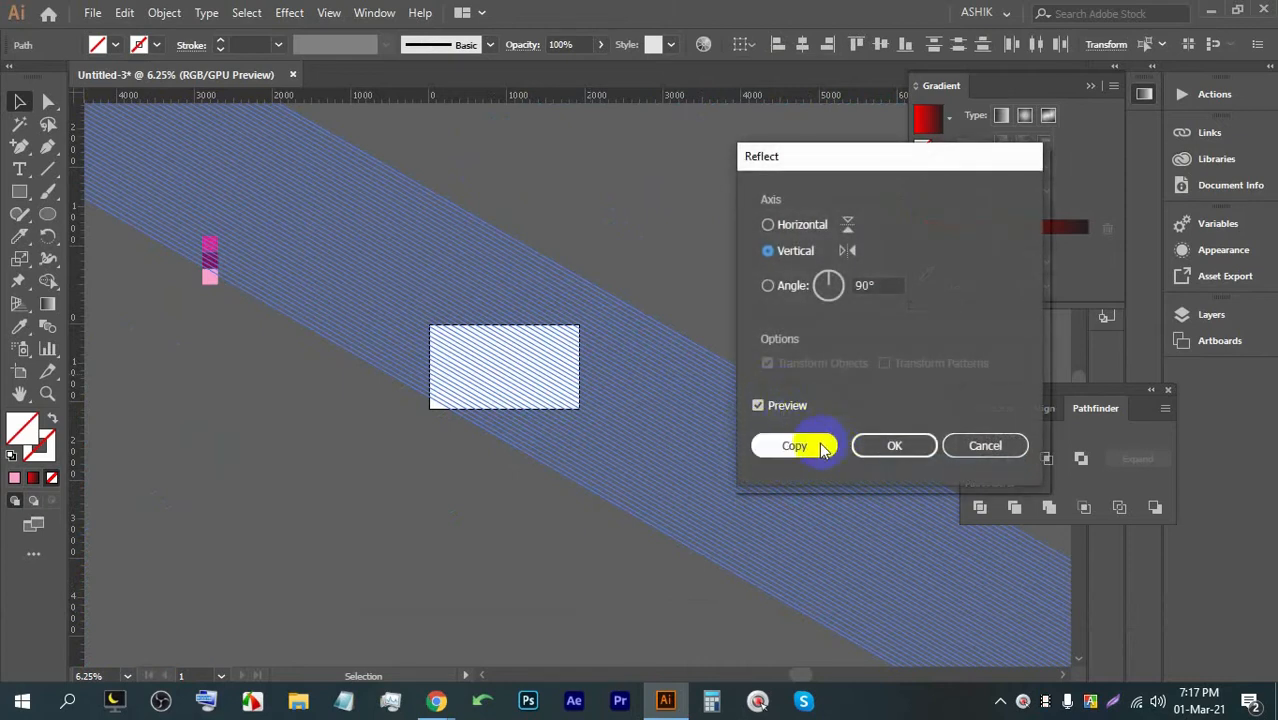
pyautogui.click(794, 446)
# Step: Select both sets of guides and move them so their crossing area is centred over the artboard
pyautogui.scroll(-1, 556, 348)
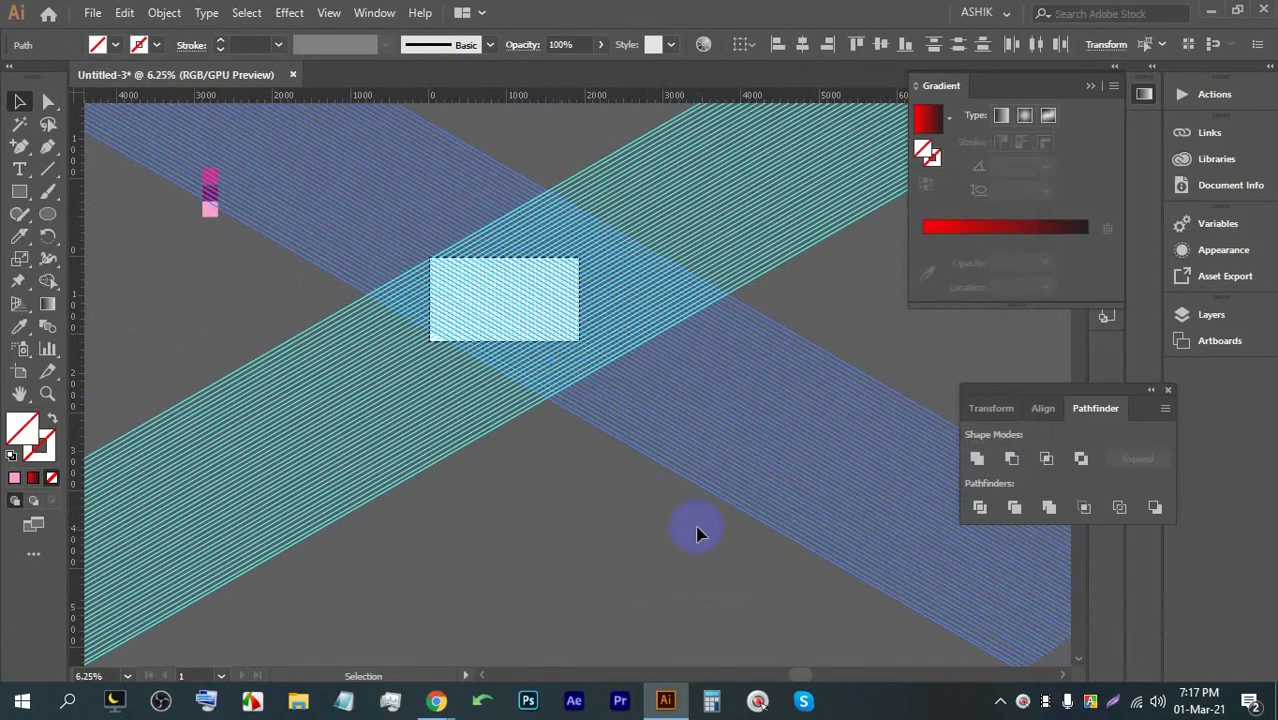
pyautogui.moveTo(509, 208); pyautogui.dragTo(389, 131)
pyautogui.moveTo(521, 256); pyautogui.dragTo(490, 274)
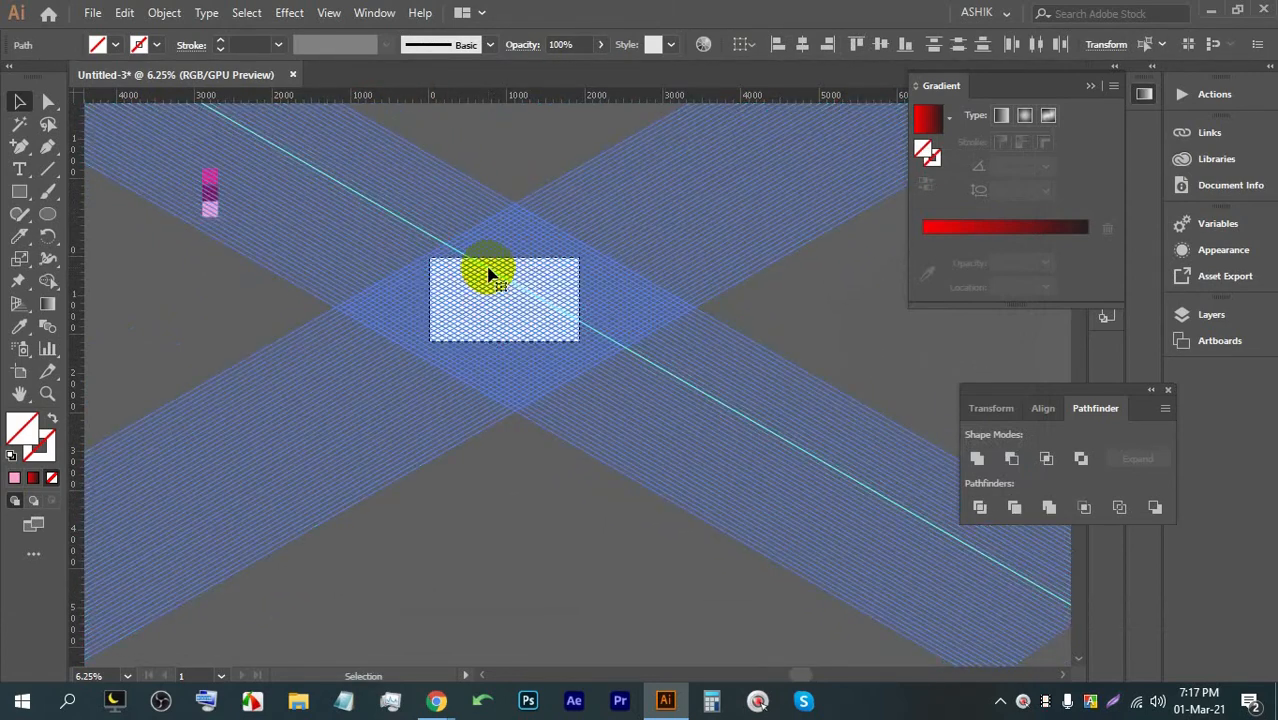
# Step: Lock the isometric grid guides so they cannot be moved
pyautogui.scroll(2, 495, 274)
pyautogui.scroll(-2, 530, 305)
pyautogui.scroll(3, 530, 314)
pyautogui.rightClick(416, 278)
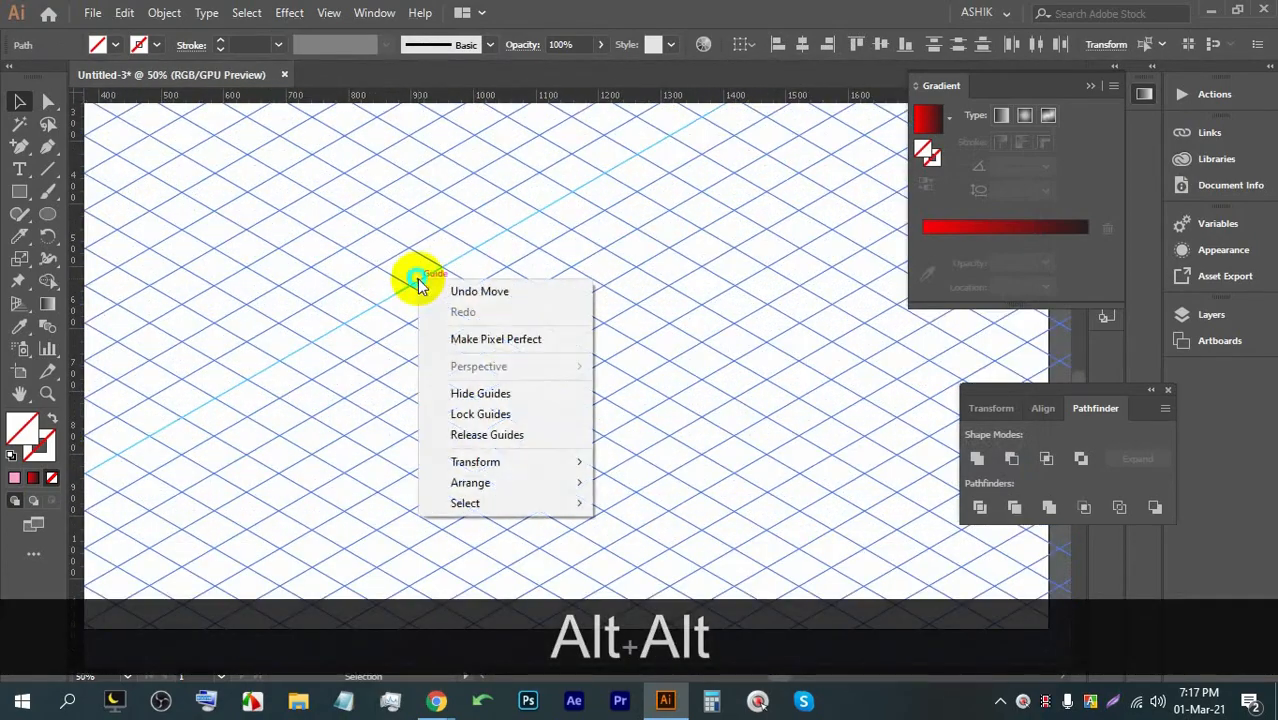
pyautogui.click(476, 414)
pyautogui.scroll(-3, 528, 428)
pyautogui.scroll(-2, 466, 360)
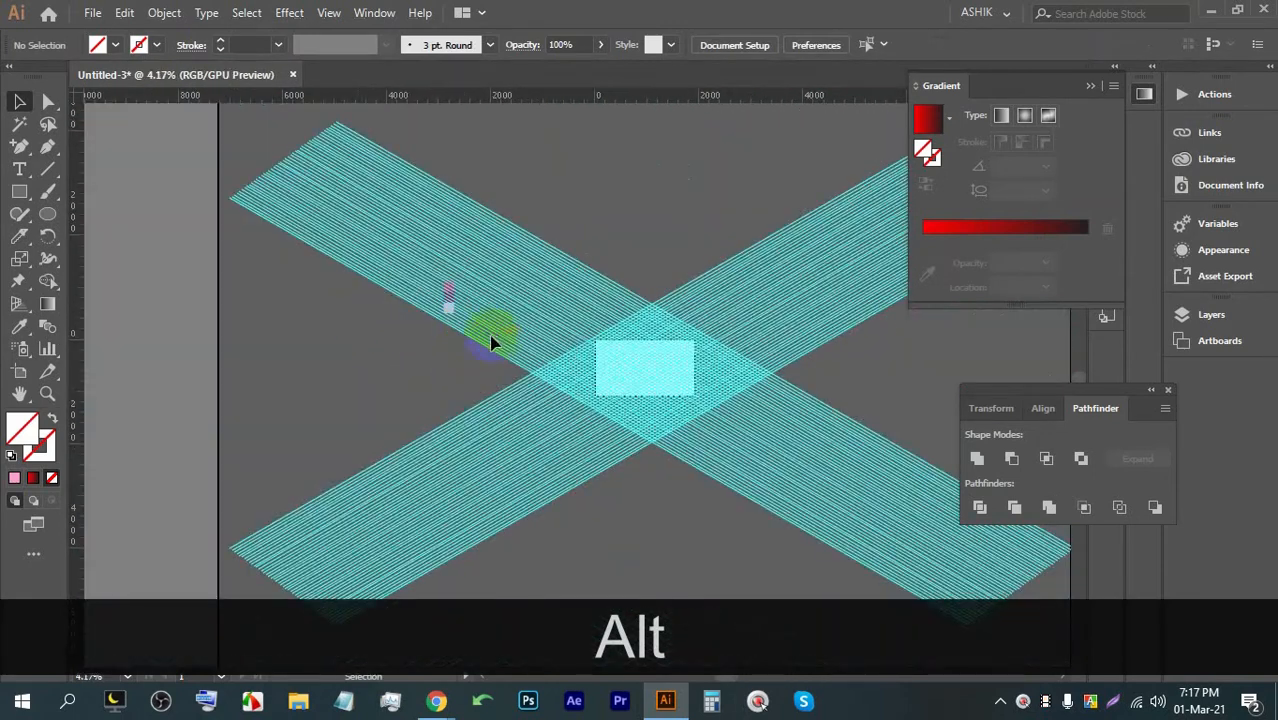
# Step: Move the three pink colour swatch rectangles from outside the artboard onto its left part
pyautogui.moveTo(426, 287); pyautogui.dragTo(615, 374)
pyautogui.hotkey('ctrl', 'z')
pyautogui.scroll(7, 624, 372)
pyautogui.moveTo(521, 333); pyautogui.dragTo(465, 297)
pyautogui.scroll(-3, 379, 322)
pyautogui.scroll(3, 545, 355)
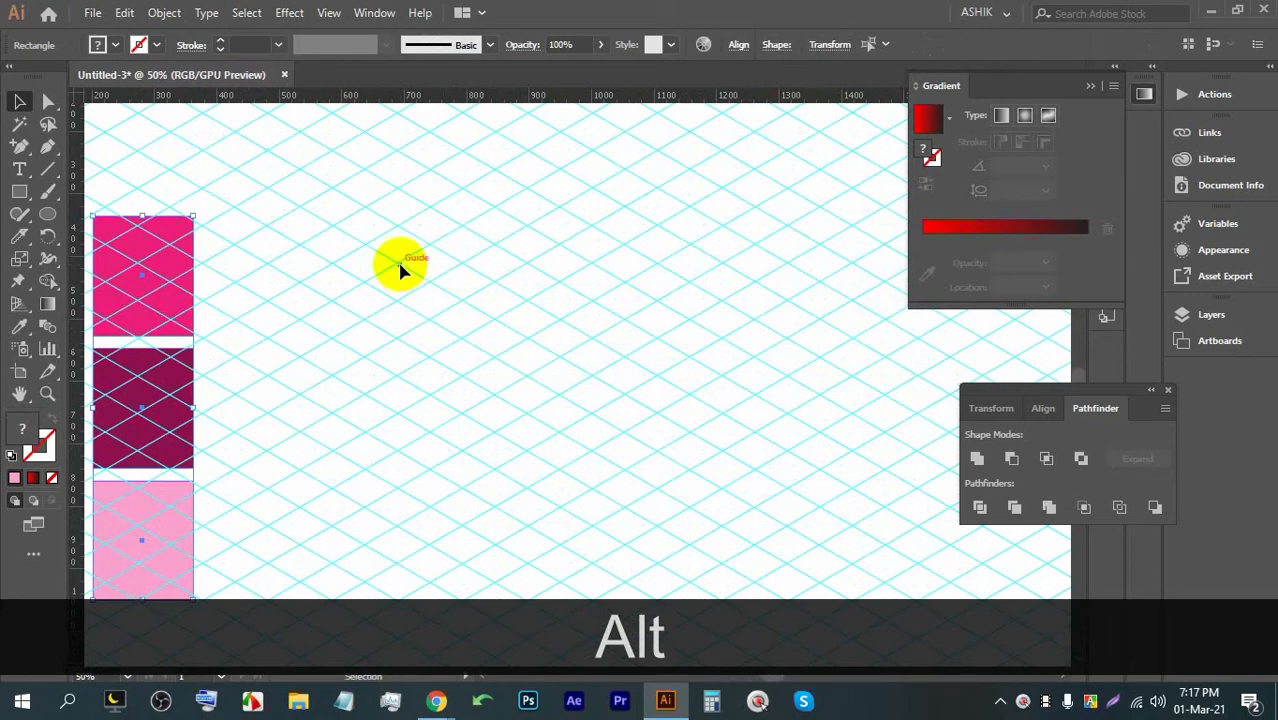
# Step: Draw a closed rhombus with sides of about 120 px along the isometric guides with the Pen tool as the box's top face
pyautogui.click(47, 146)
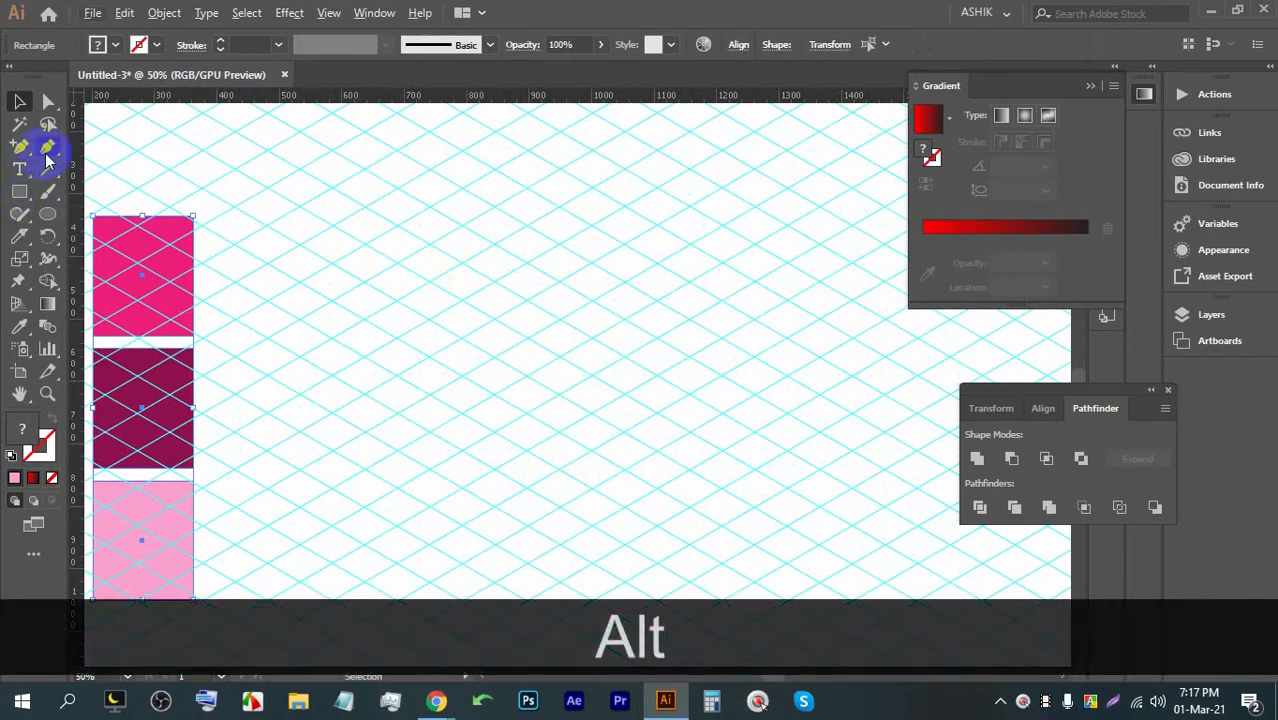
pyautogui.scroll(-3, 371, 243)
pyautogui.scroll(3, 463, 260)
pyautogui.scroll(3, 434, 257)
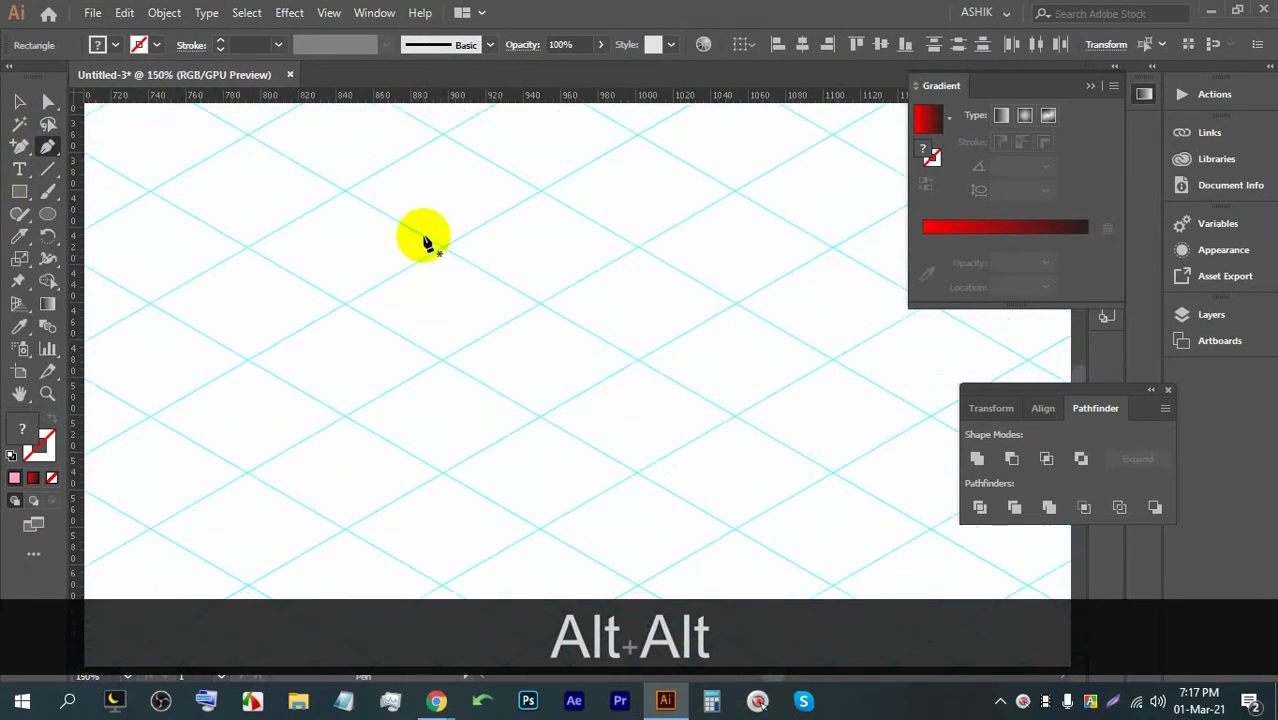
pyautogui.click(443, 135)
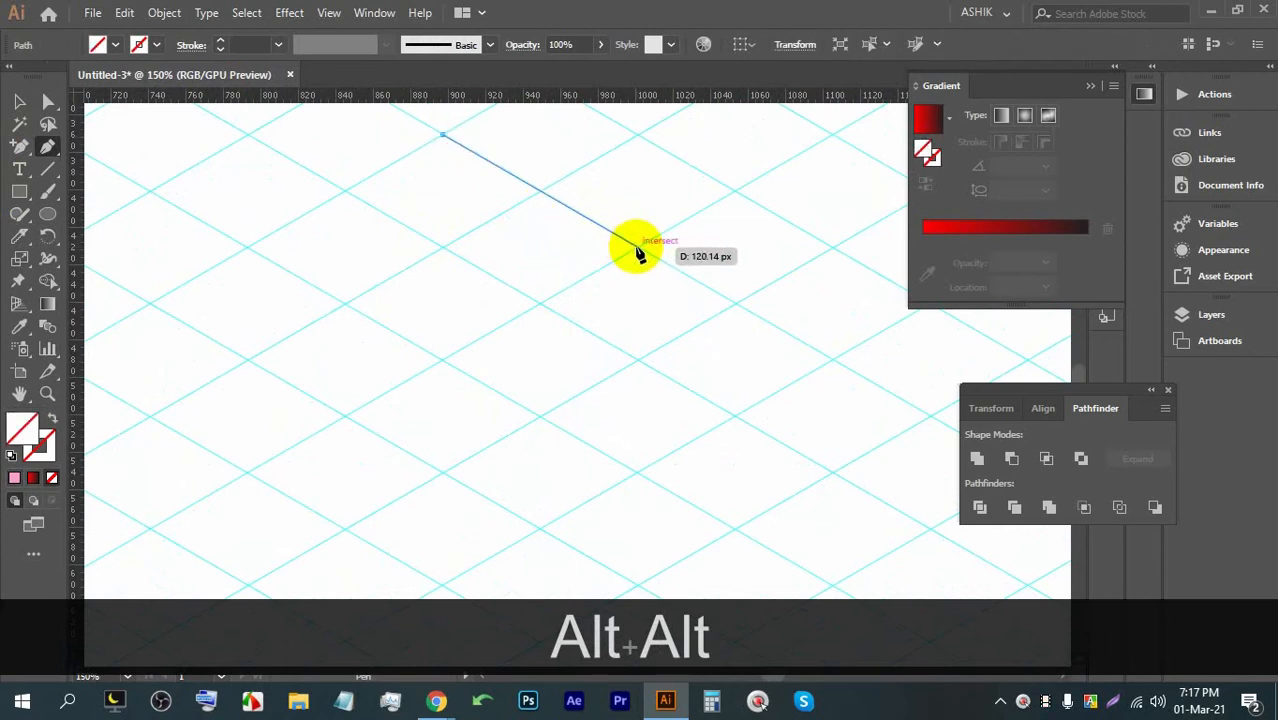
pyautogui.click(636, 246)
pyautogui.click(443, 359)
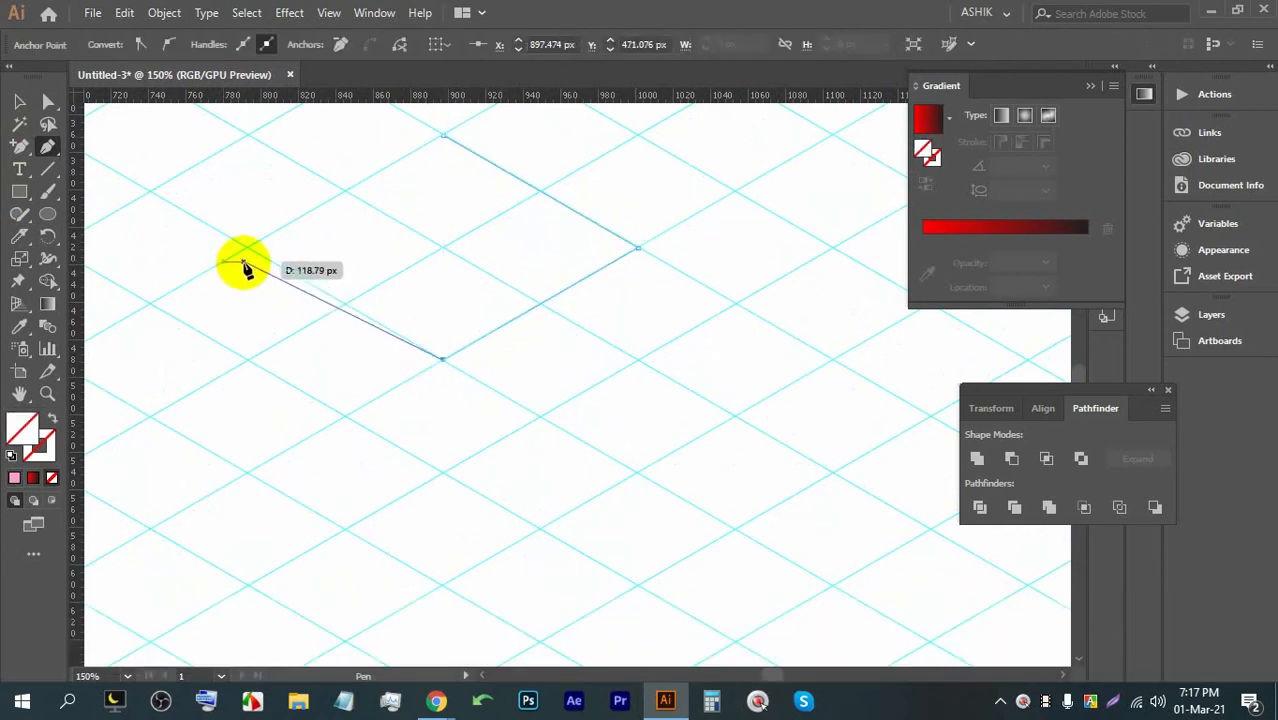
pyautogui.click(249, 252)
pyautogui.click(443, 136)
pyautogui.scroll(-3, 456, 185)
pyautogui.scroll(1, 428, 180)
# Step: Fill the rhombus with the bright pink sampled from the uppermost colour swatch
pyautogui.click(20, 102)
pyautogui.click(586, 298)
pyautogui.scroll(-2, 561, 293)
pyautogui.moveTo(561, 292); pyautogui.dragTo(442, 200)
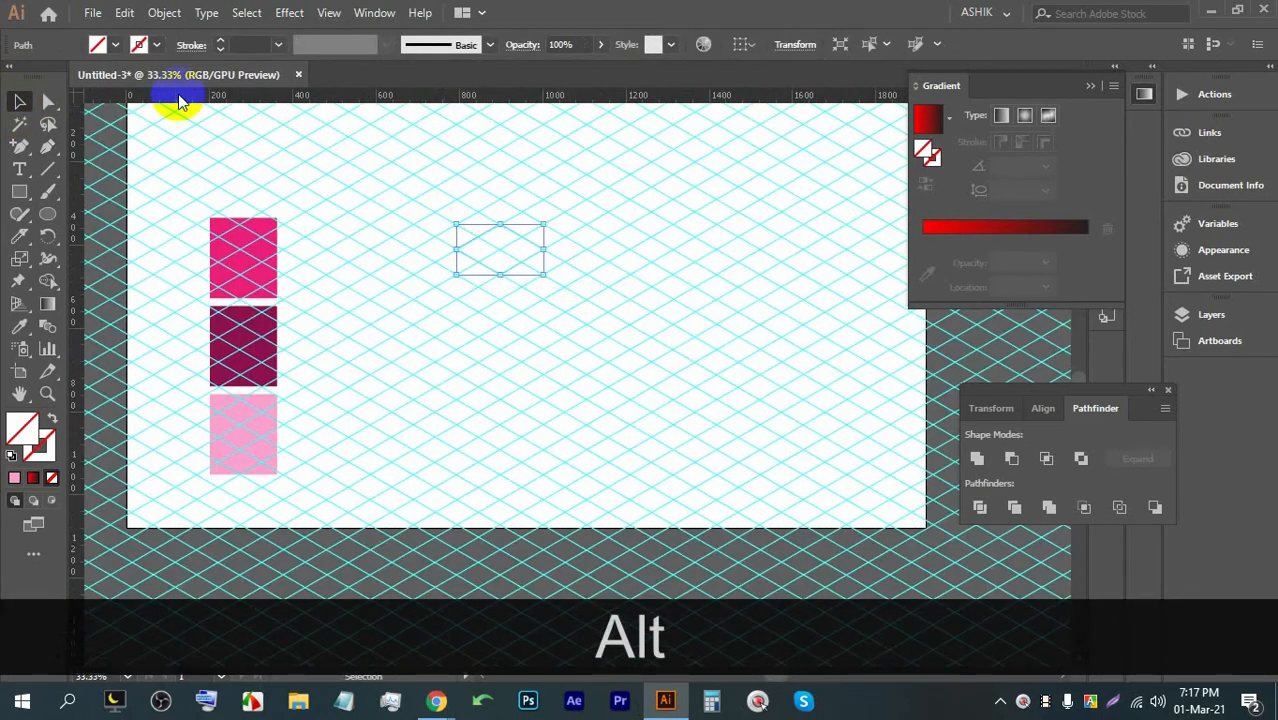
pyautogui.click(268, 252)
pyautogui.click(20, 102)
# Step: Draw the box's right side face with the Pen tool, about 240 px tall and 120 px along the guide, below the rhombus's right edge
pyautogui.scroll(2, 400, 260)
pyautogui.moveTo(731, 324); pyautogui.dragTo(547, 257)
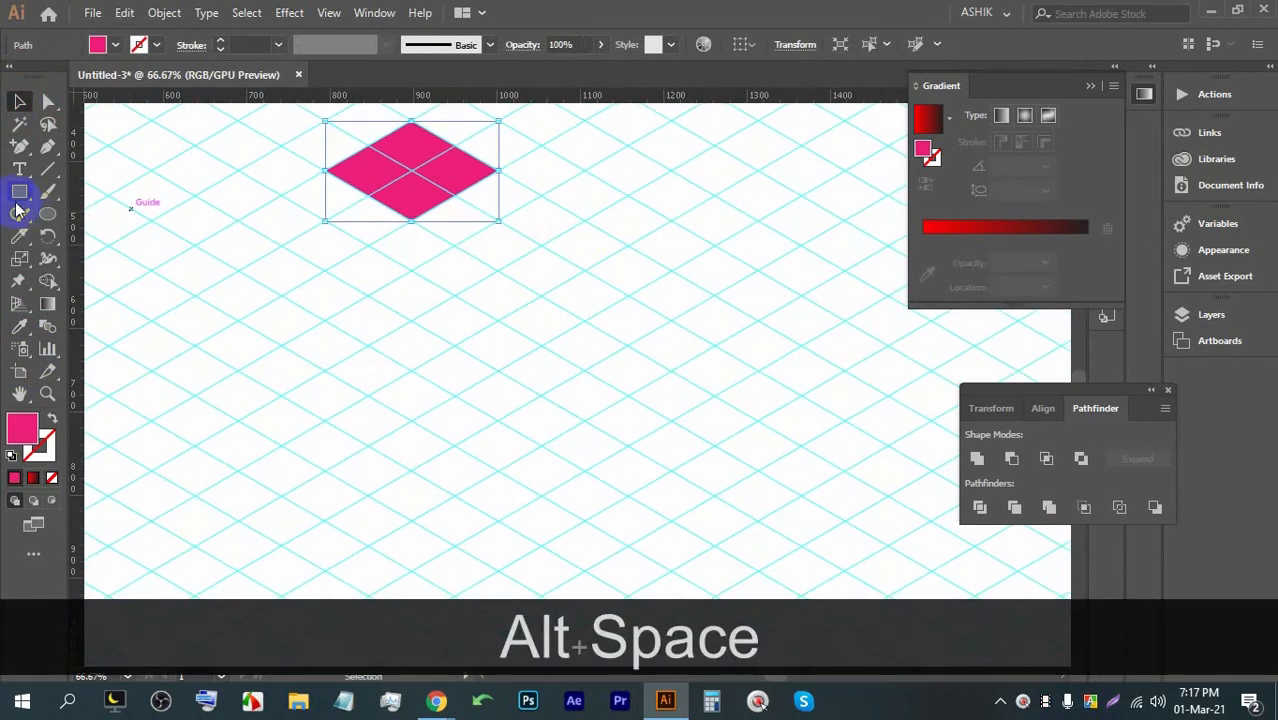
pyautogui.click(50, 146)
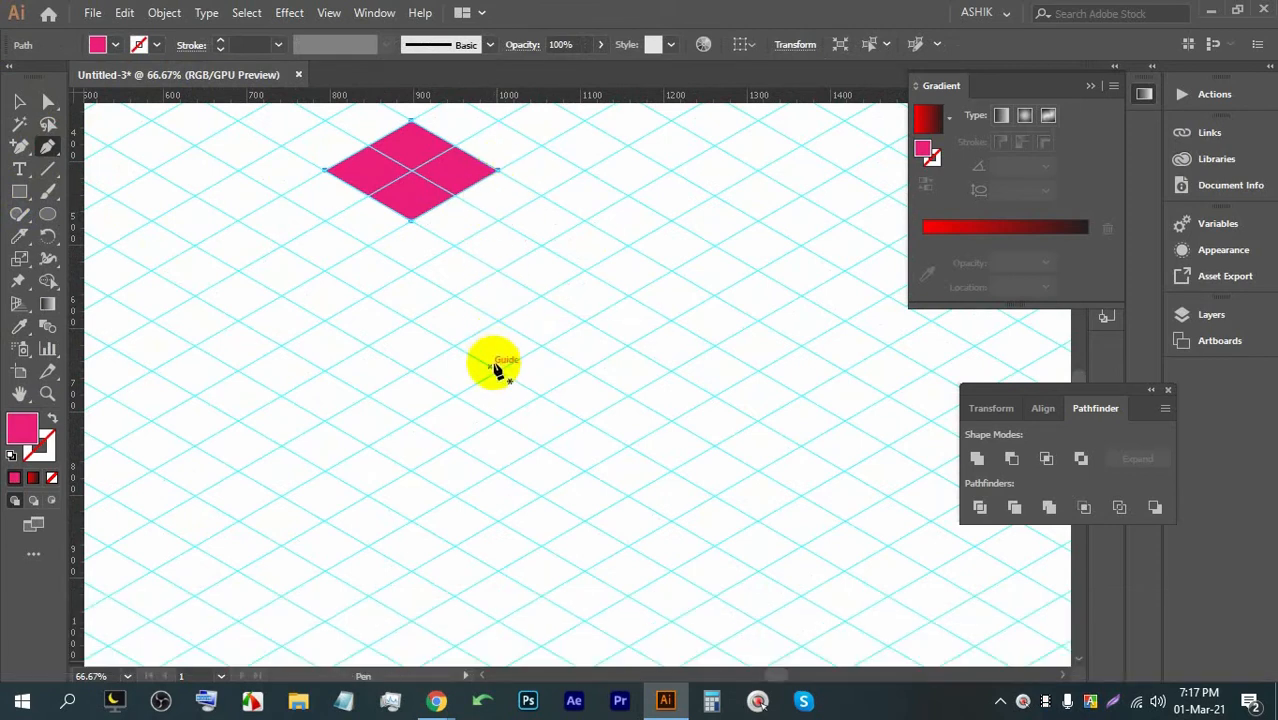
pyautogui.click(497, 372)
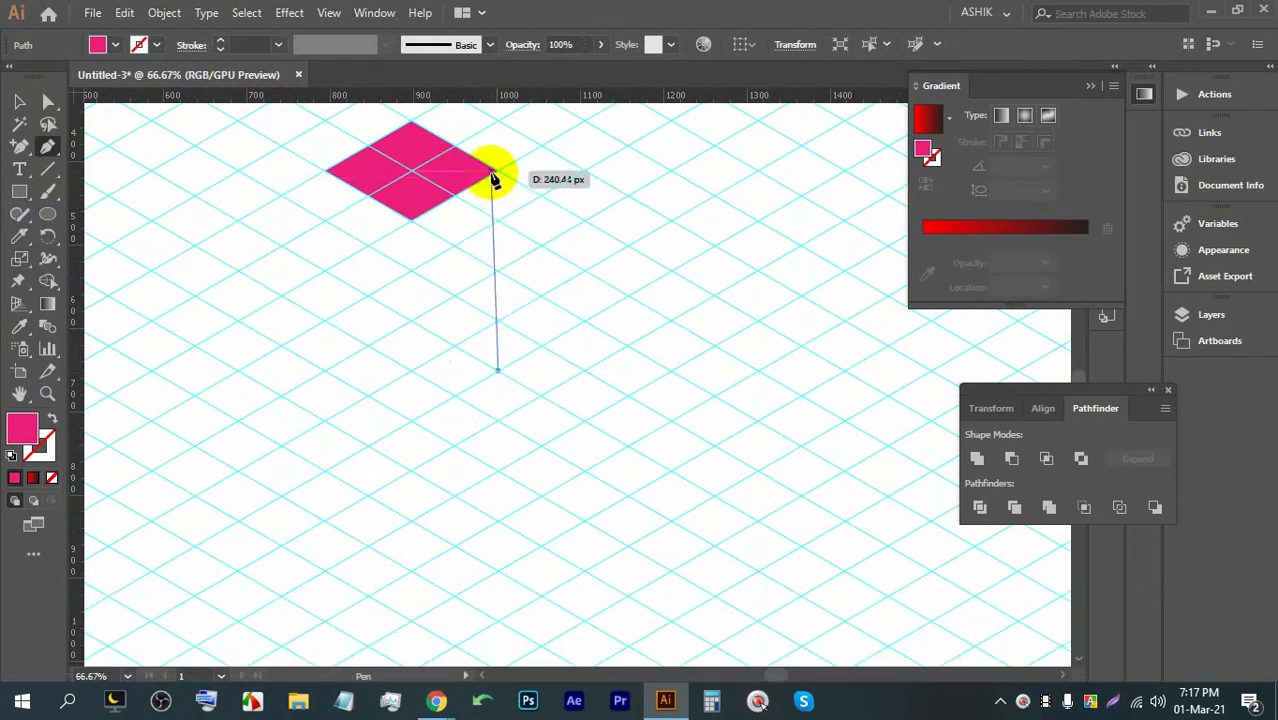
pyautogui.click(497, 171)
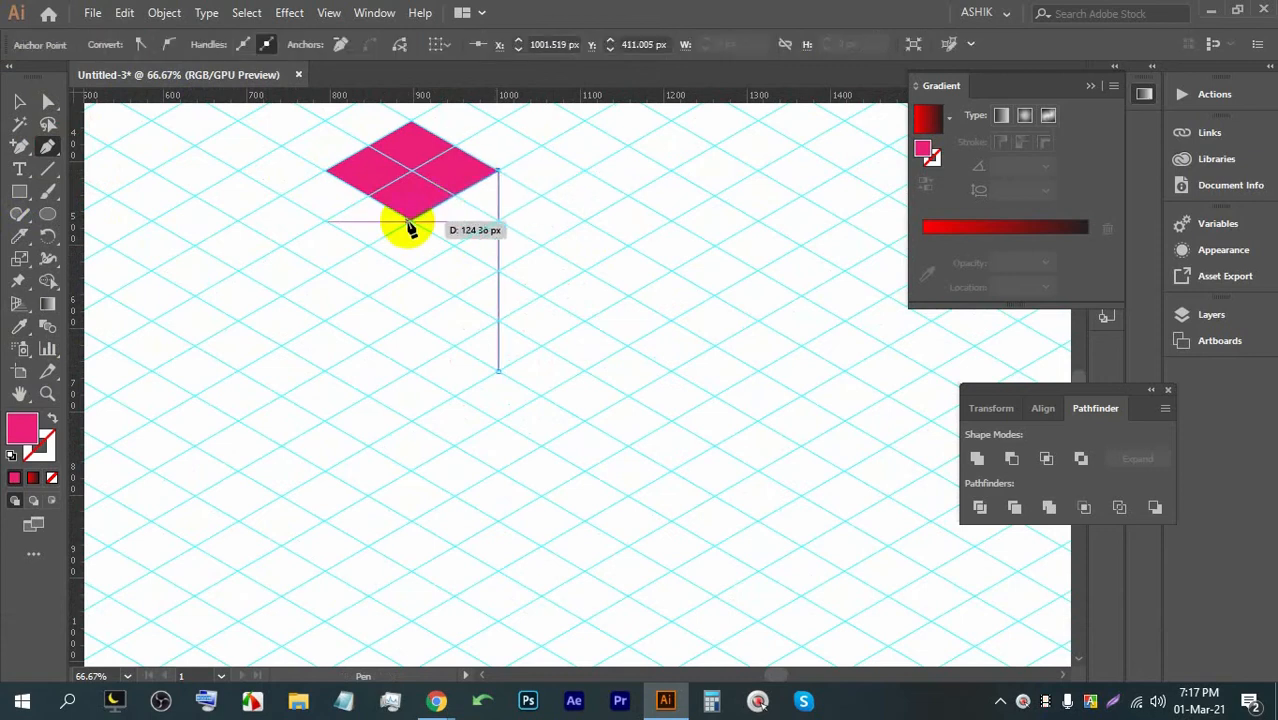
pyautogui.click(412, 219)
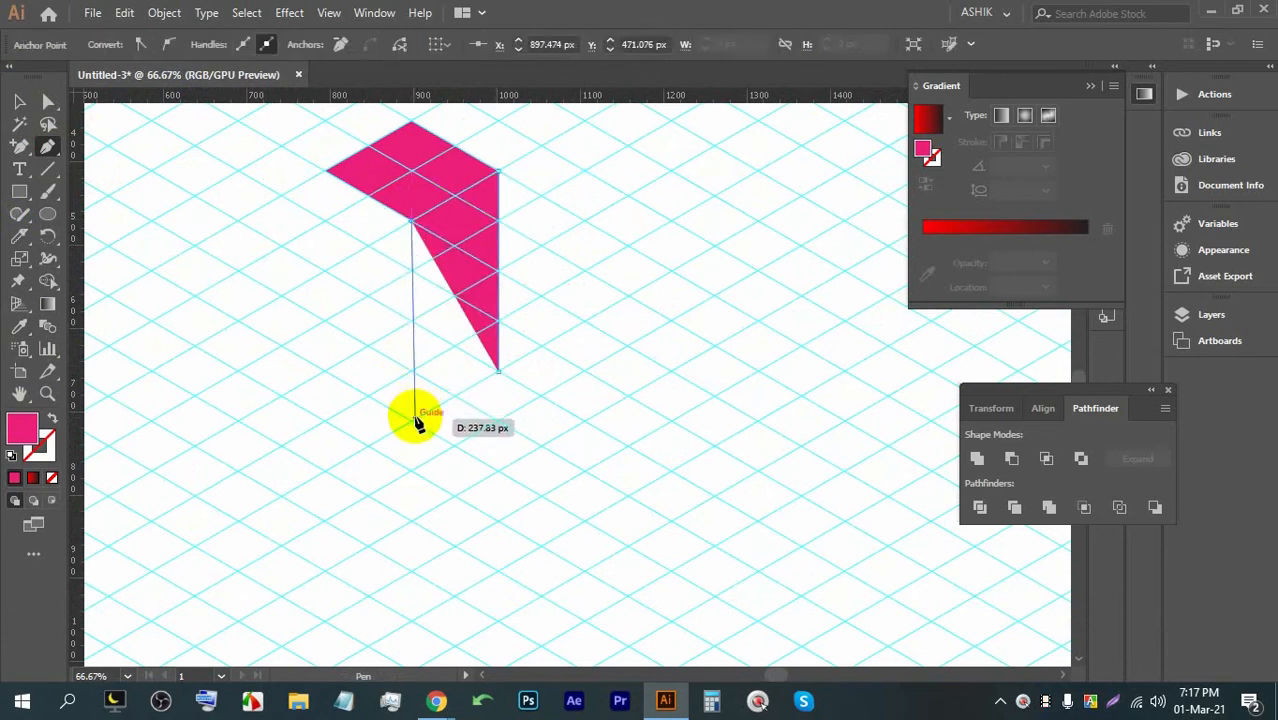
pyautogui.click(412, 421)
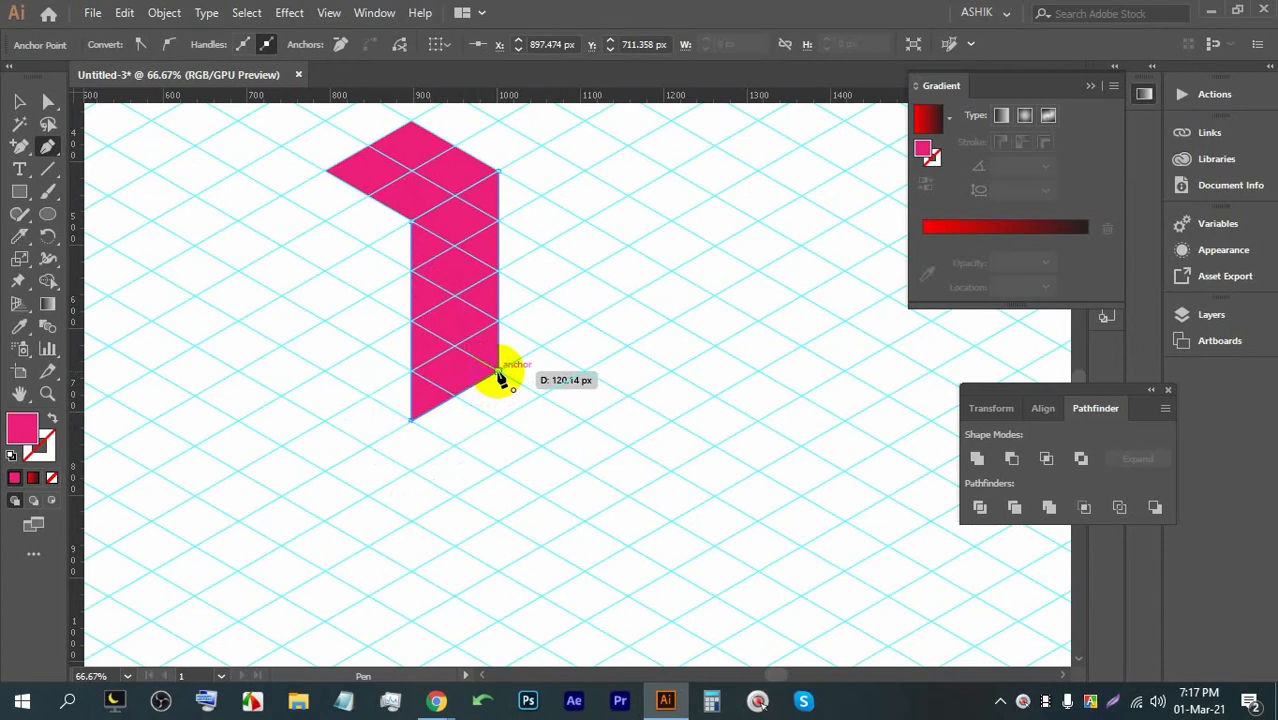
pyautogui.click(498, 372)
# Step: Fill the right side face with the light pink sampled from the lowest colour swatch
pyautogui.scroll(-4, 541, 361)
pyautogui.scroll(2, 544, 361)
pyautogui.click(20, 102)
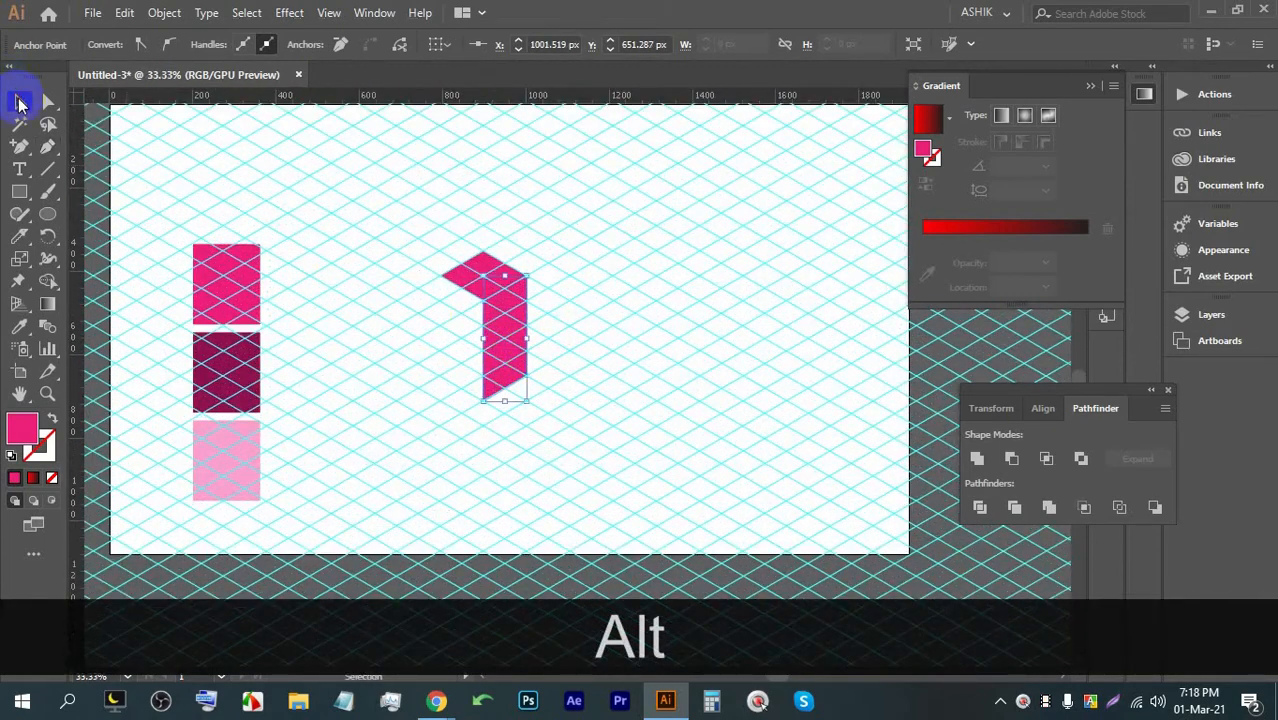
pyautogui.click(247, 470)
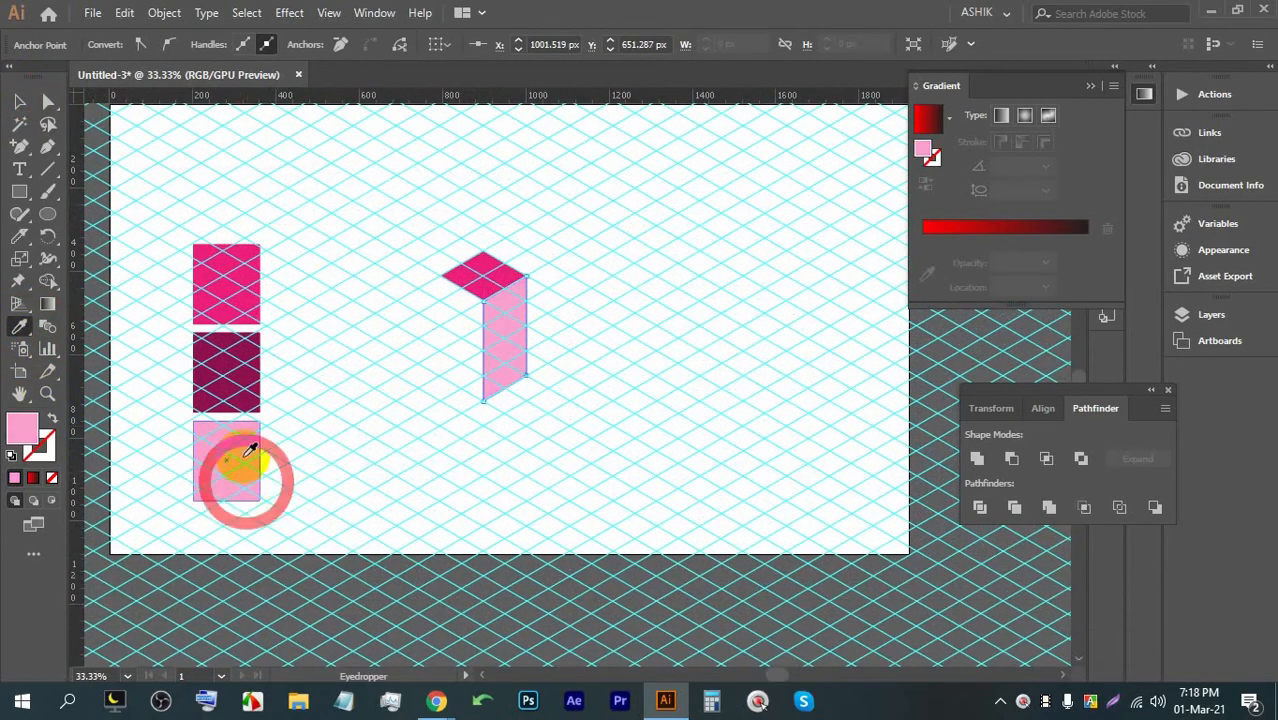
pyautogui.click(20, 102)
# Step: Draw the box's left side face with the Pen tool, about 240 px tall, joining the top face and the right face's front edge
pyautogui.scroll(3, 397, 340)
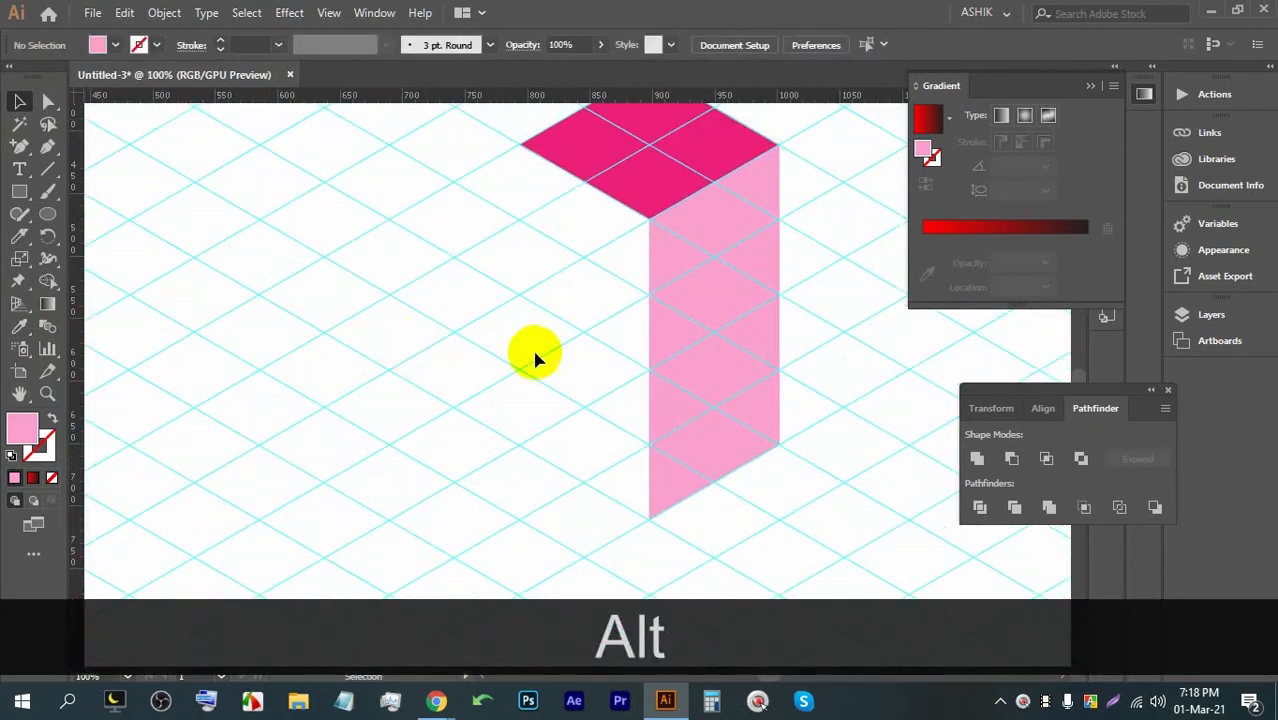
pyautogui.click(503, 333)
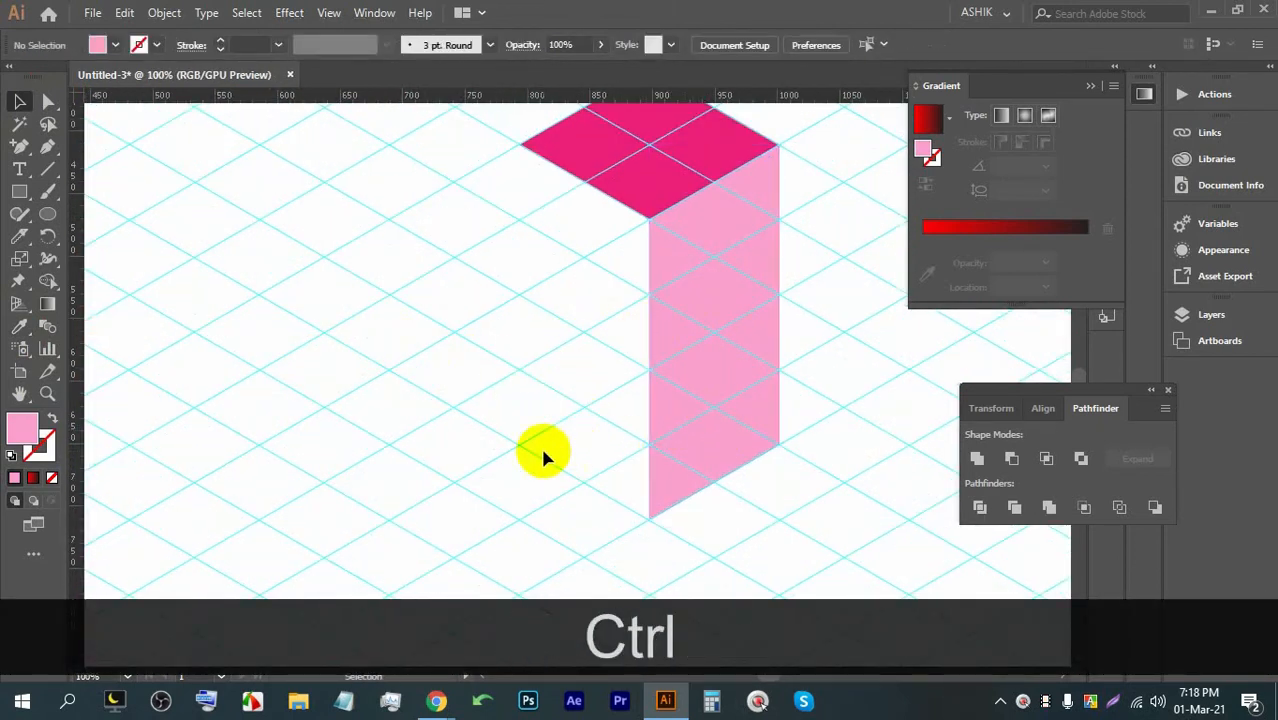
pyautogui.click(47, 146)
pyautogui.click(649, 518)
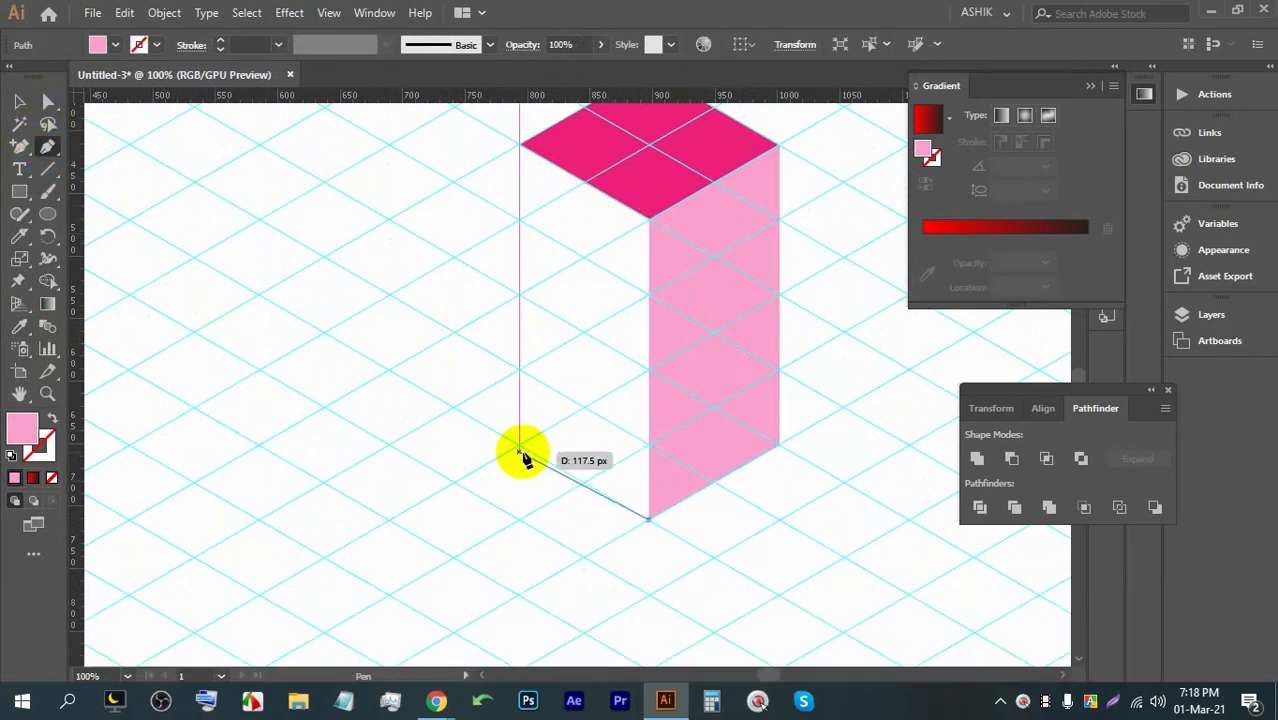
pyautogui.click(519, 443)
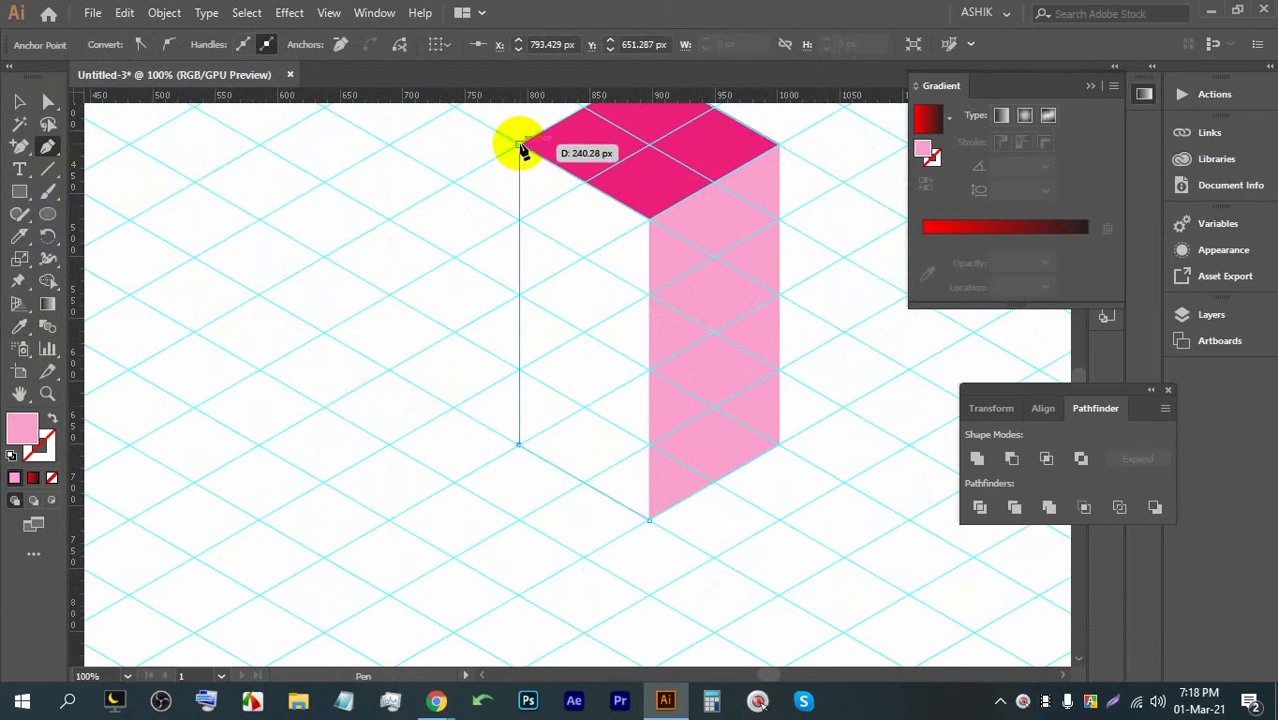
pyautogui.click(519, 145)
pyautogui.click(649, 219)
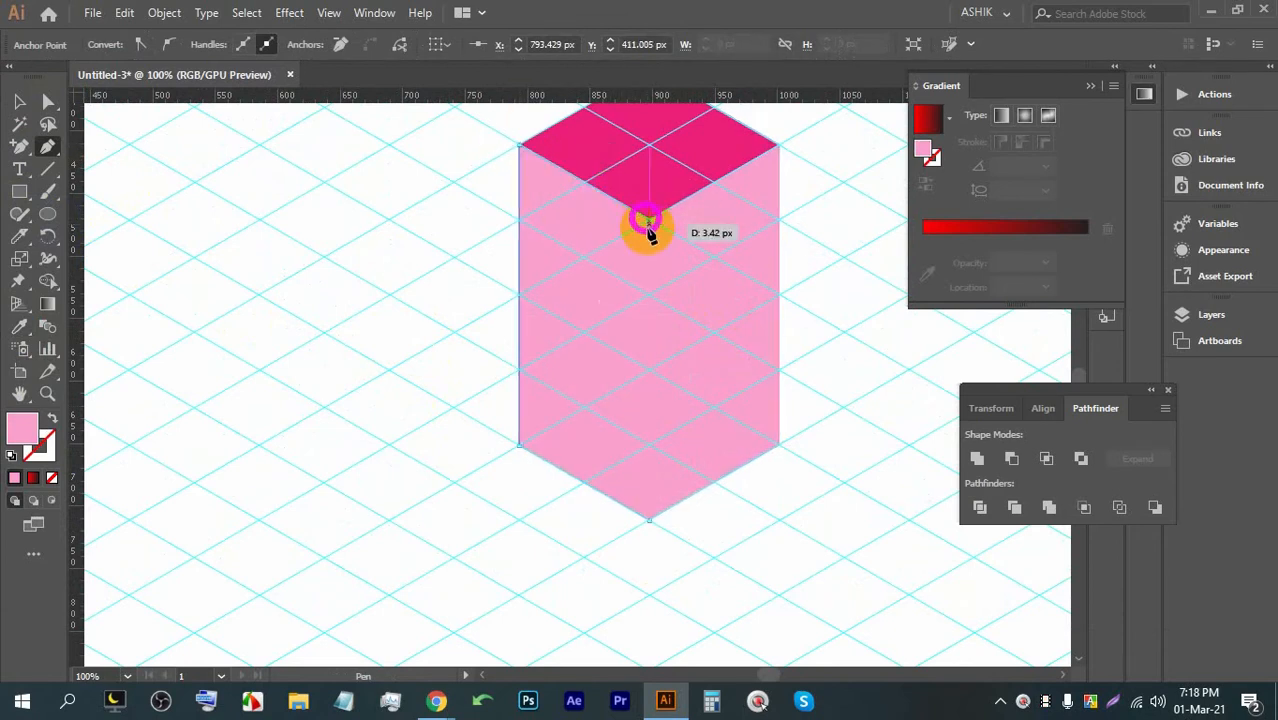
pyautogui.click(649, 518)
# Step: Fill the left side face with the dark magenta sampled from the middle colour swatch and deselect it
pyautogui.press('alt')
pyautogui.scroll(-3, 710, 431)
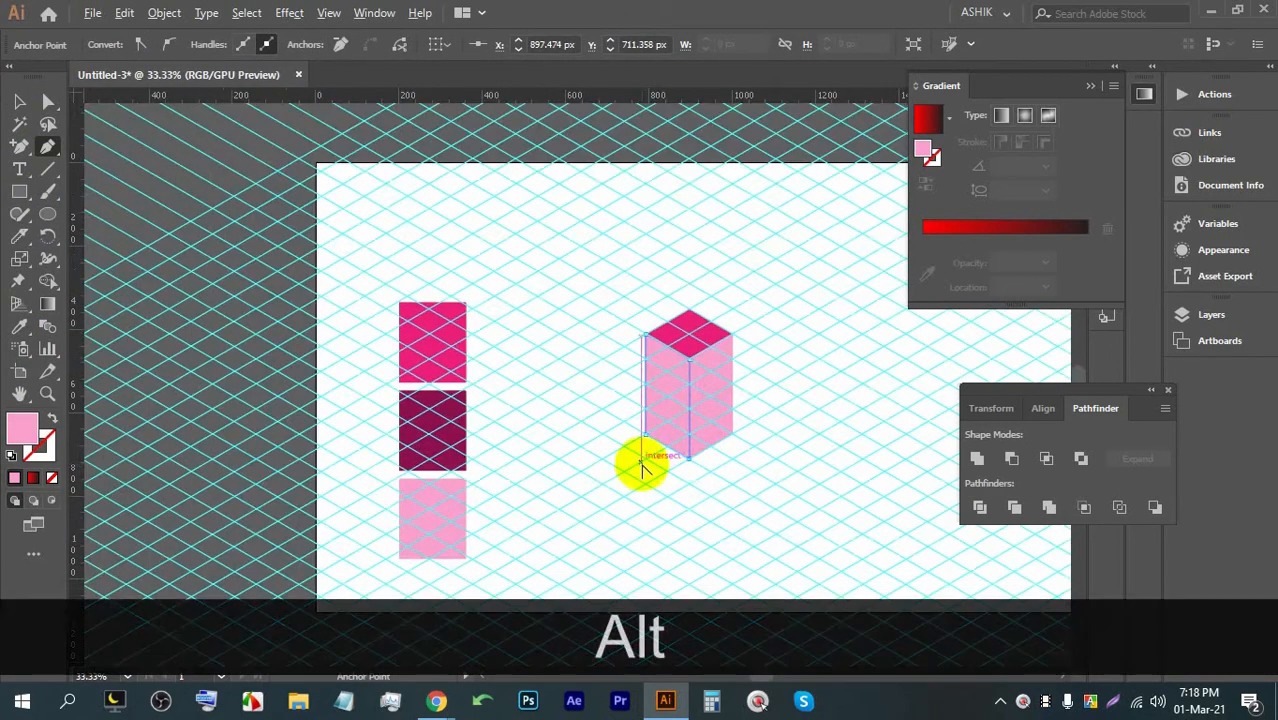
pyautogui.scroll(1, 642, 462)
pyautogui.click(19, 327)
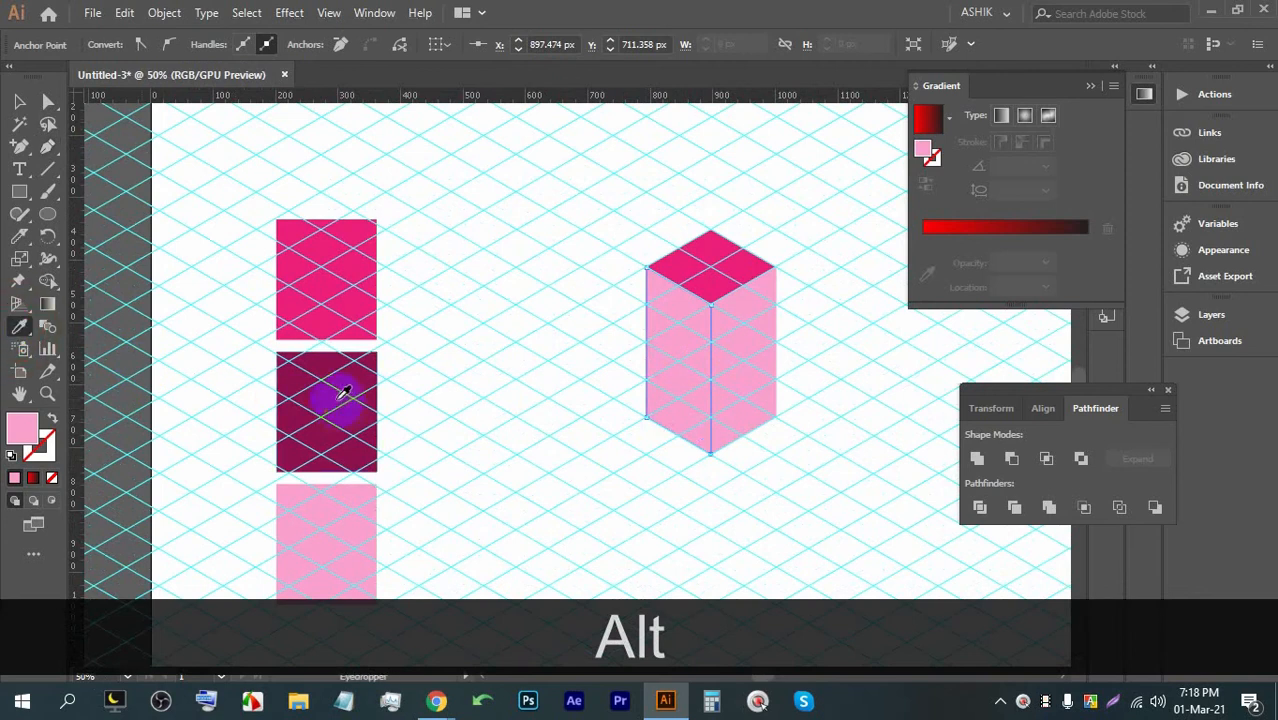
pyautogui.click(343, 391)
pyautogui.click(19, 101)
pyautogui.click(599, 328)
# Step: Hide the guides to inspect the three-face box without the grid, and show them again
pyautogui.press('space')
pyautogui.moveTo(710, 343); pyautogui.dragTo(400, 300)
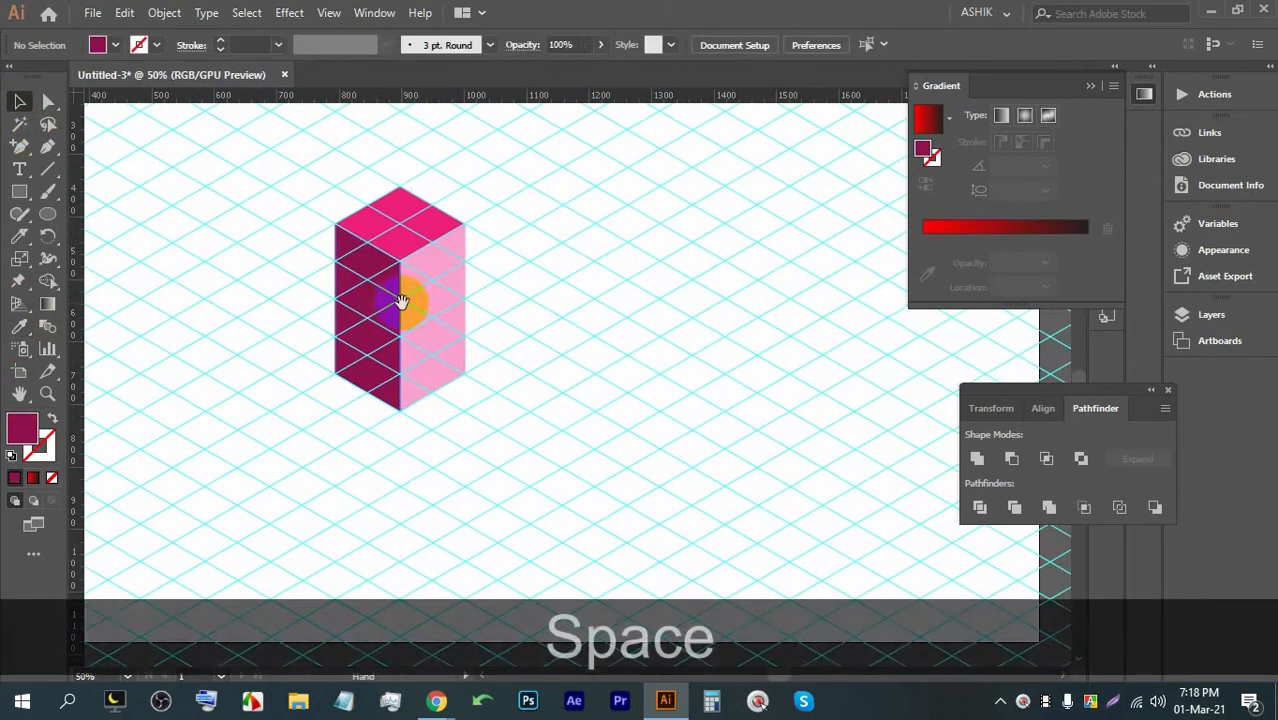
pyautogui.press('alt')
pyautogui.scroll(2, 410, 296)
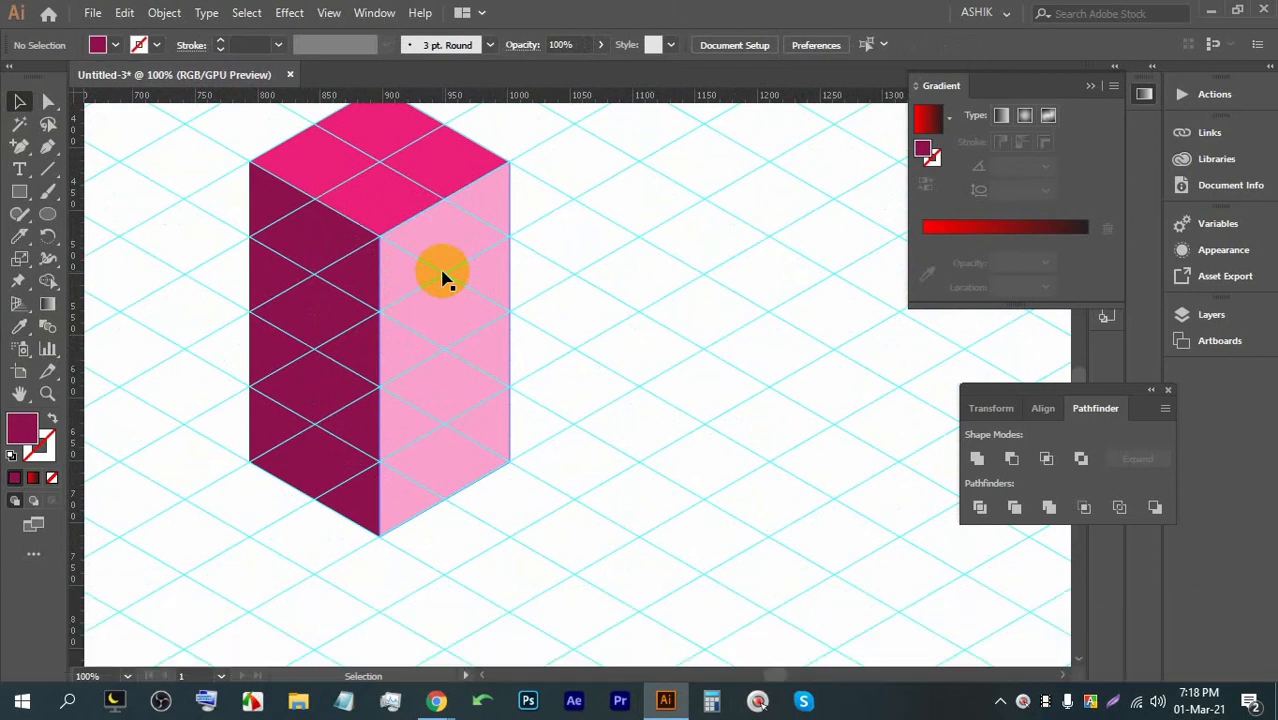
pyautogui.click(608, 290)
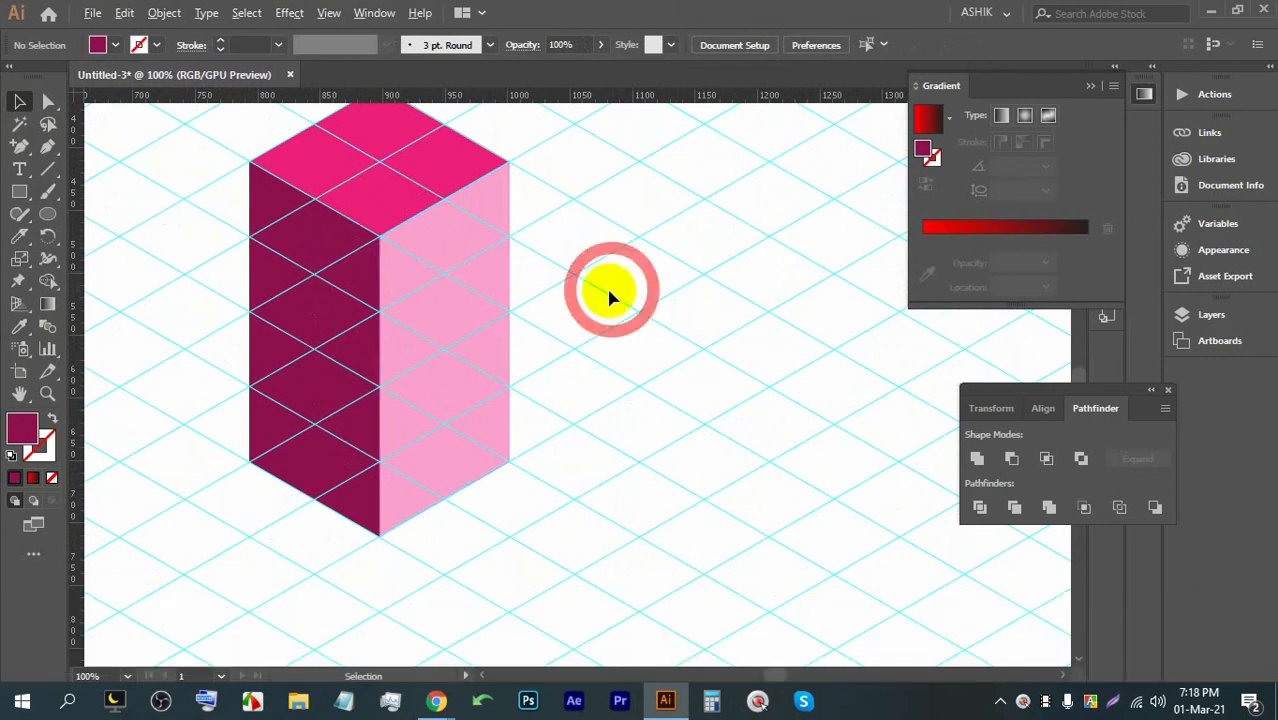
pyautogui.scroll(1, 595, 270)
pyautogui.scroll(-1, 479, 261)
pyautogui.rightClick(479, 261)
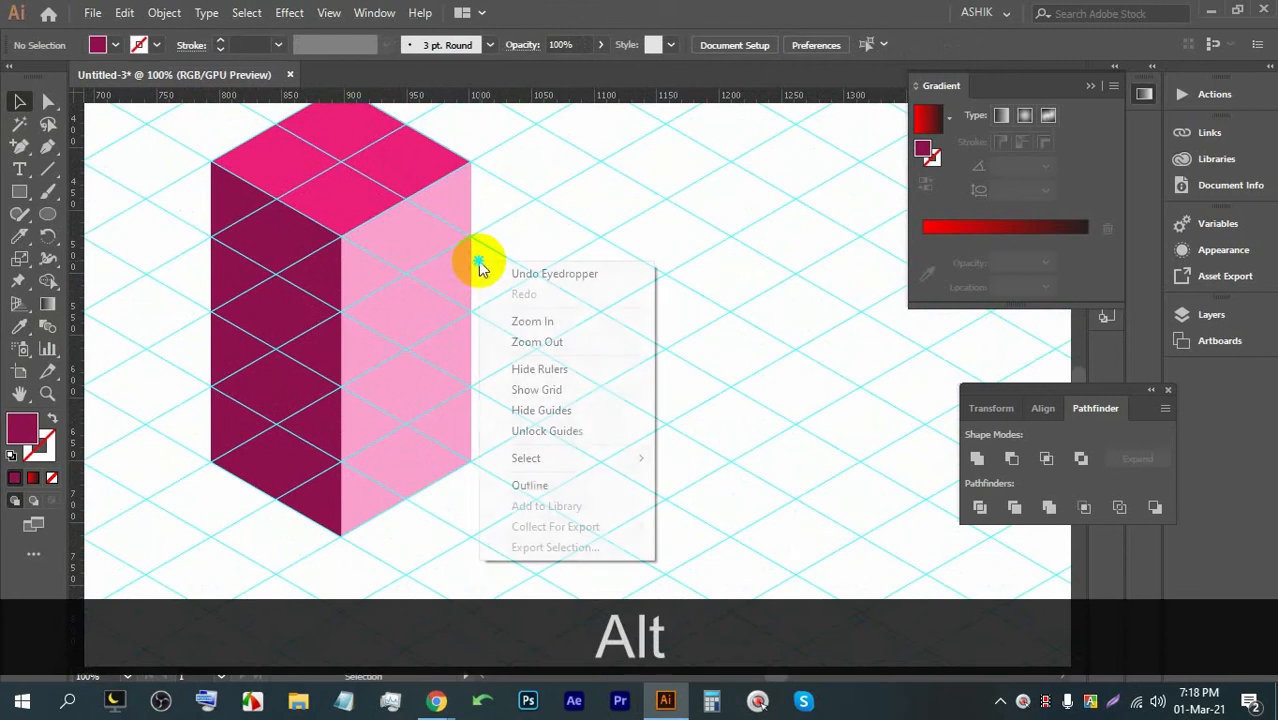
pyautogui.click(550, 411)
pyautogui.scroll(-3, 408, 262)
pyautogui.scroll(2, 420, 258)
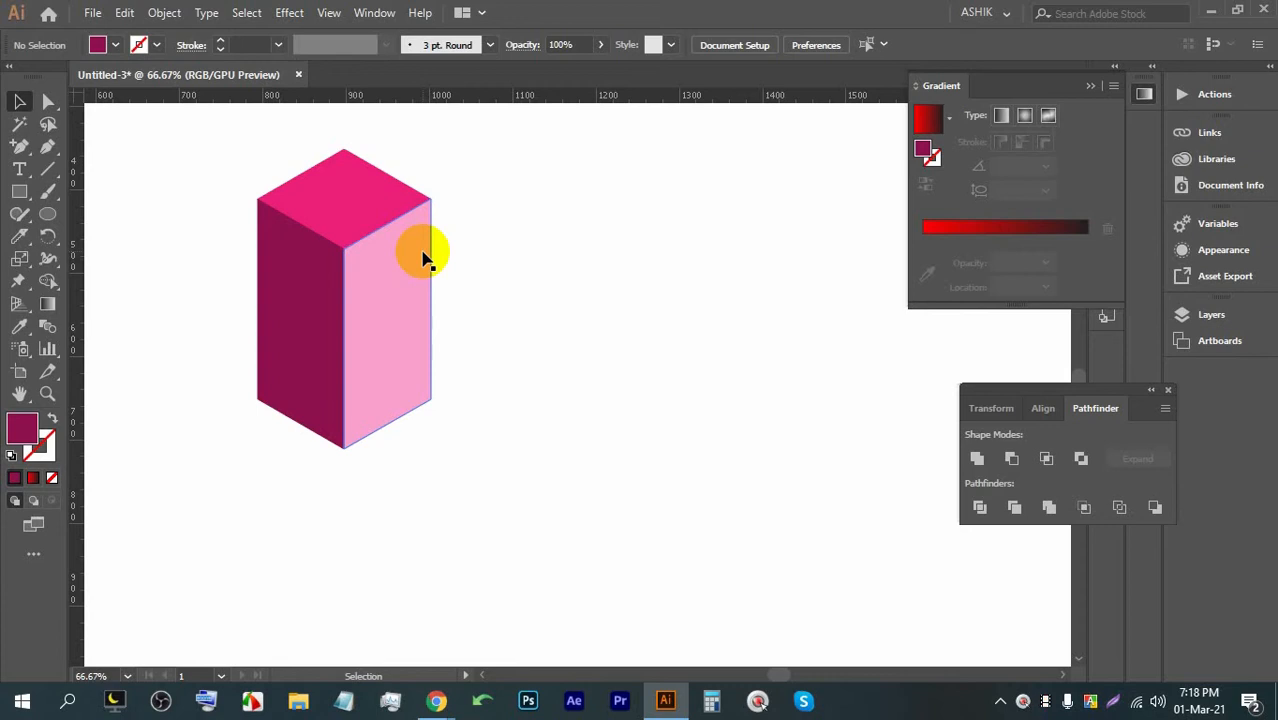
pyautogui.rightClick(476, 232)
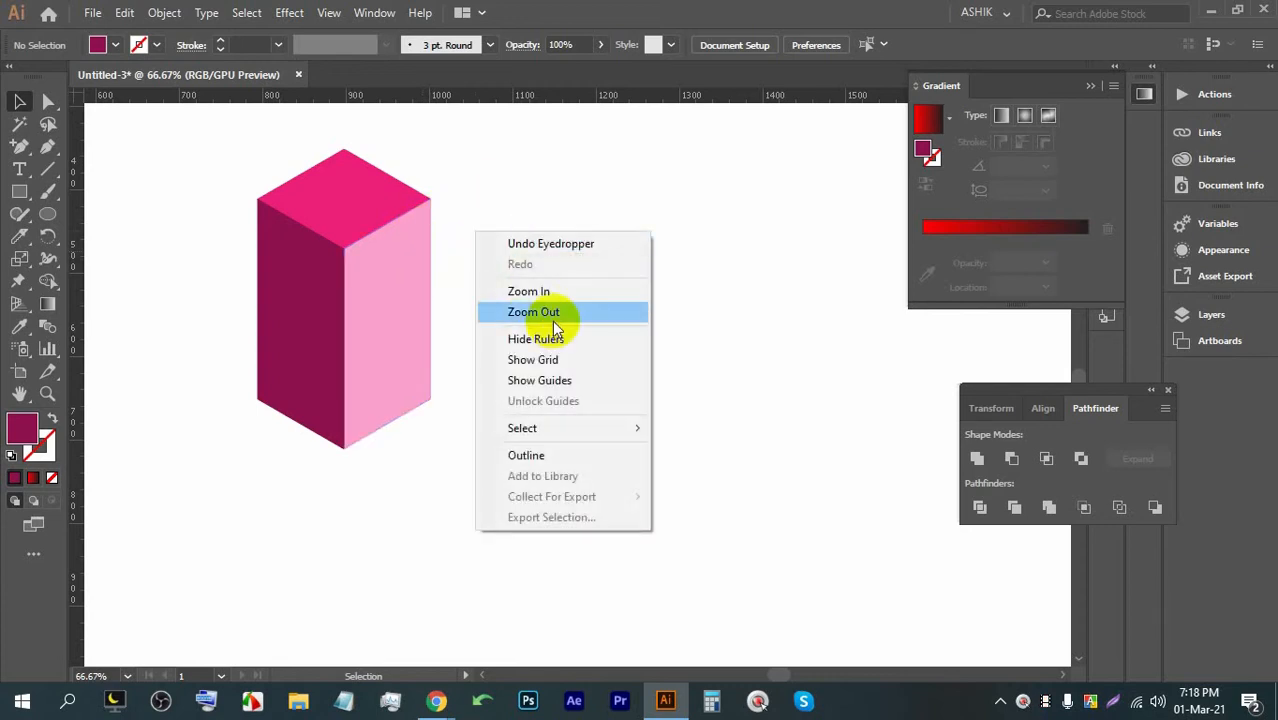
pyautogui.click(530, 380)
# Step: Draw a closed L-shaped isometric top face with arms about 60 px wide along the guides in empty space to the right of the box
pyautogui.scroll(-3, 551, 283)
pyautogui.scroll(6, 552, 282)
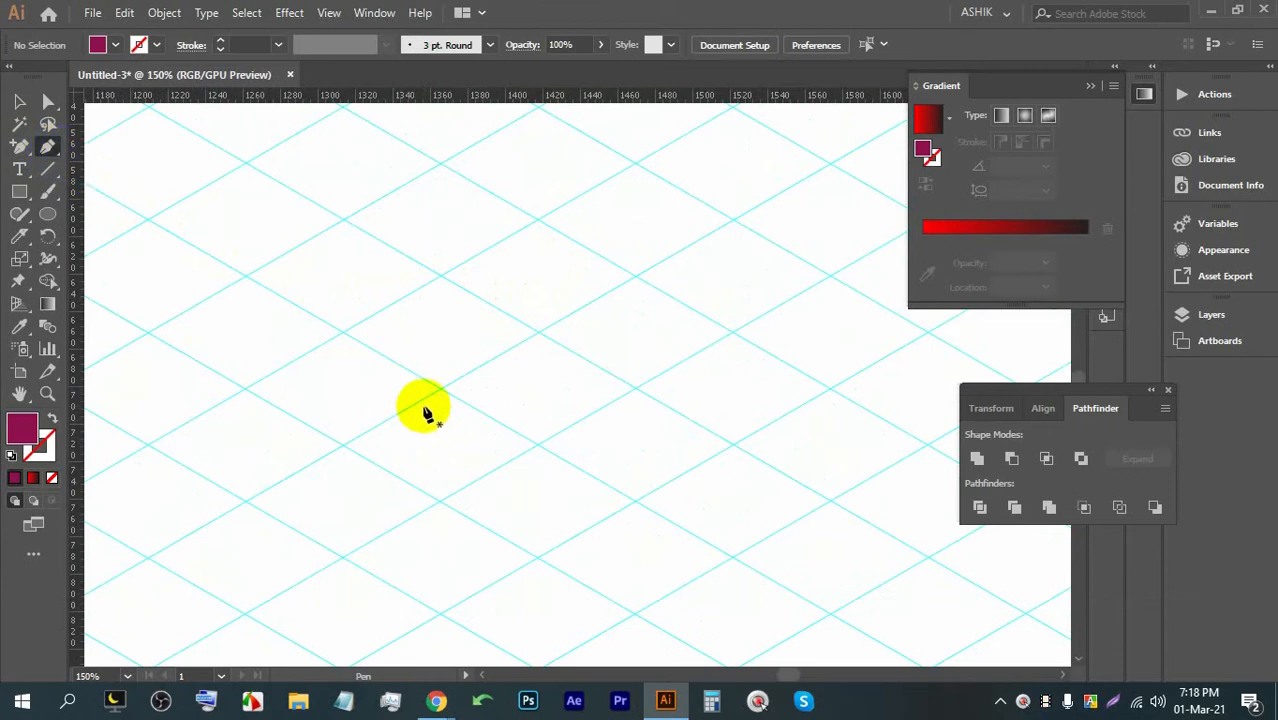
pyautogui.click(343, 446)
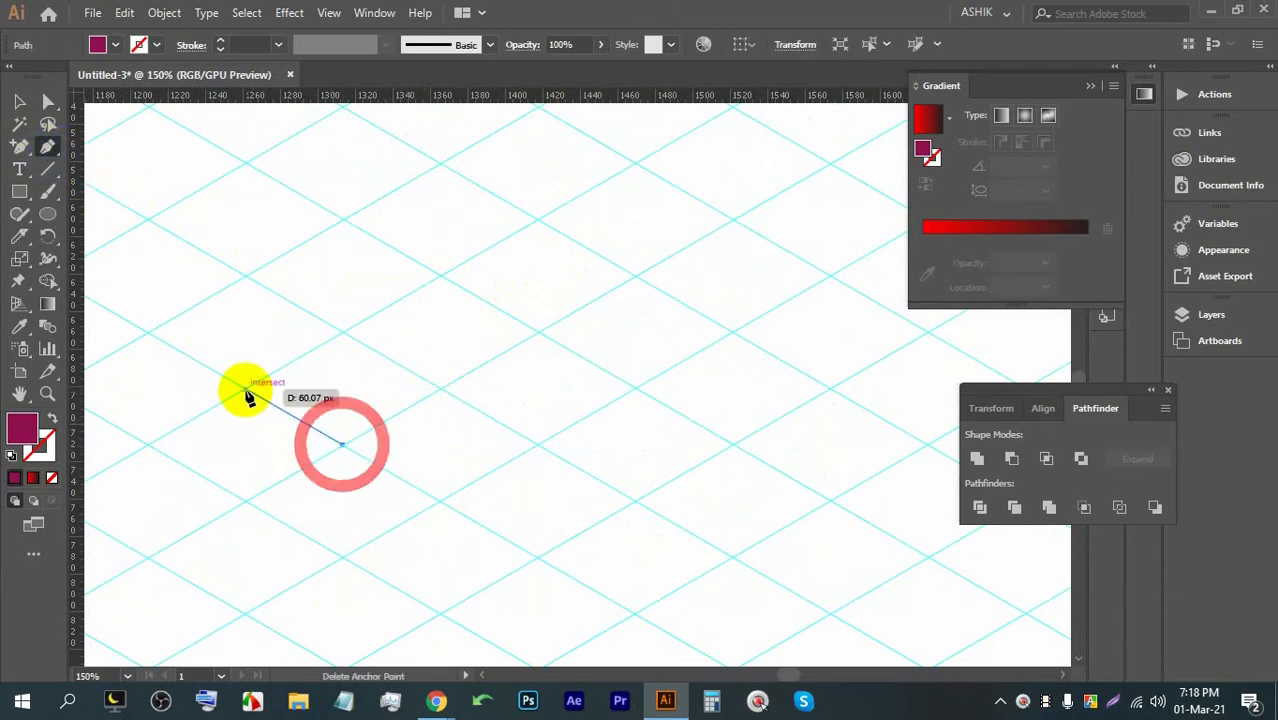
pyautogui.click(245, 388)
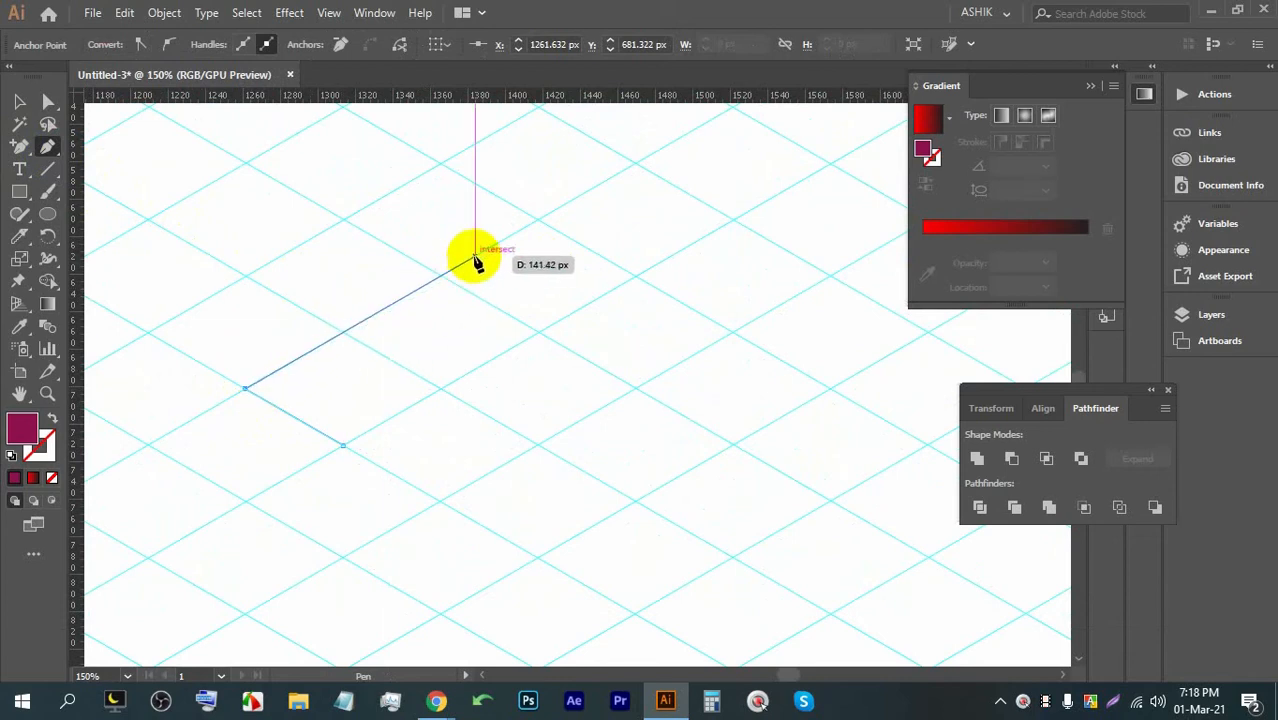
pyautogui.click(537, 221)
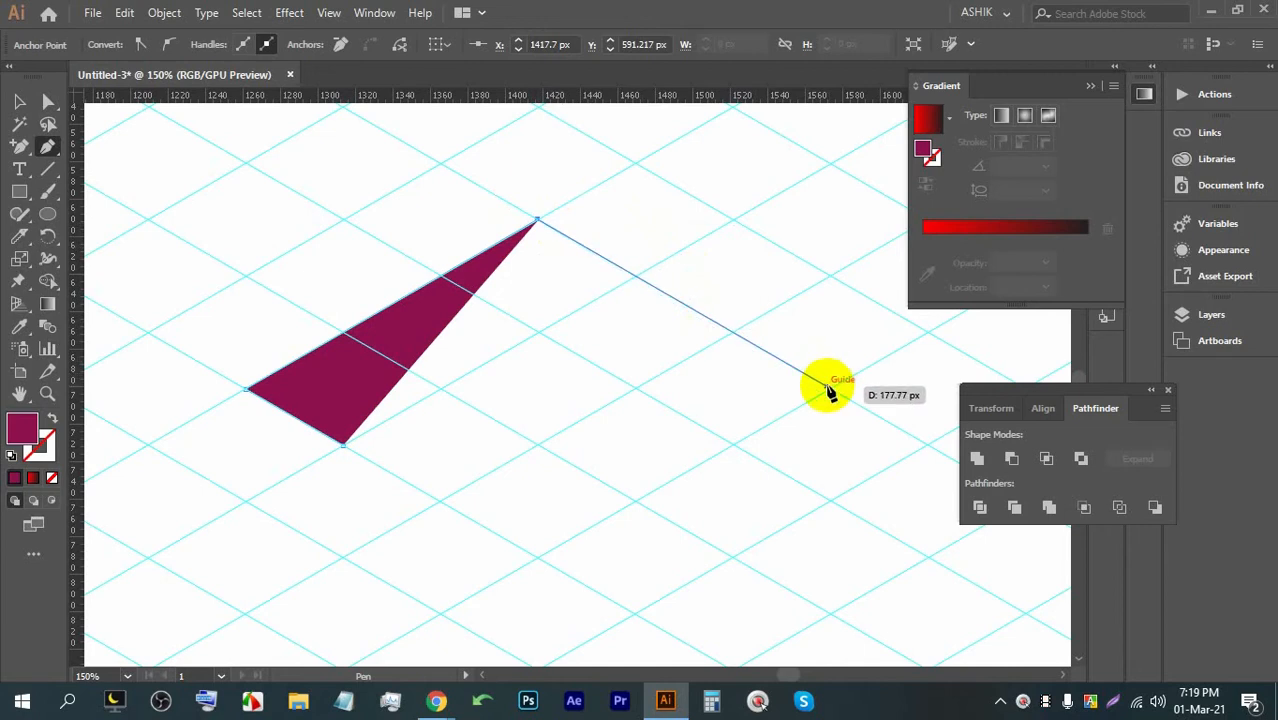
pyautogui.click(826, 385)
pyautogui.click(735, 446)
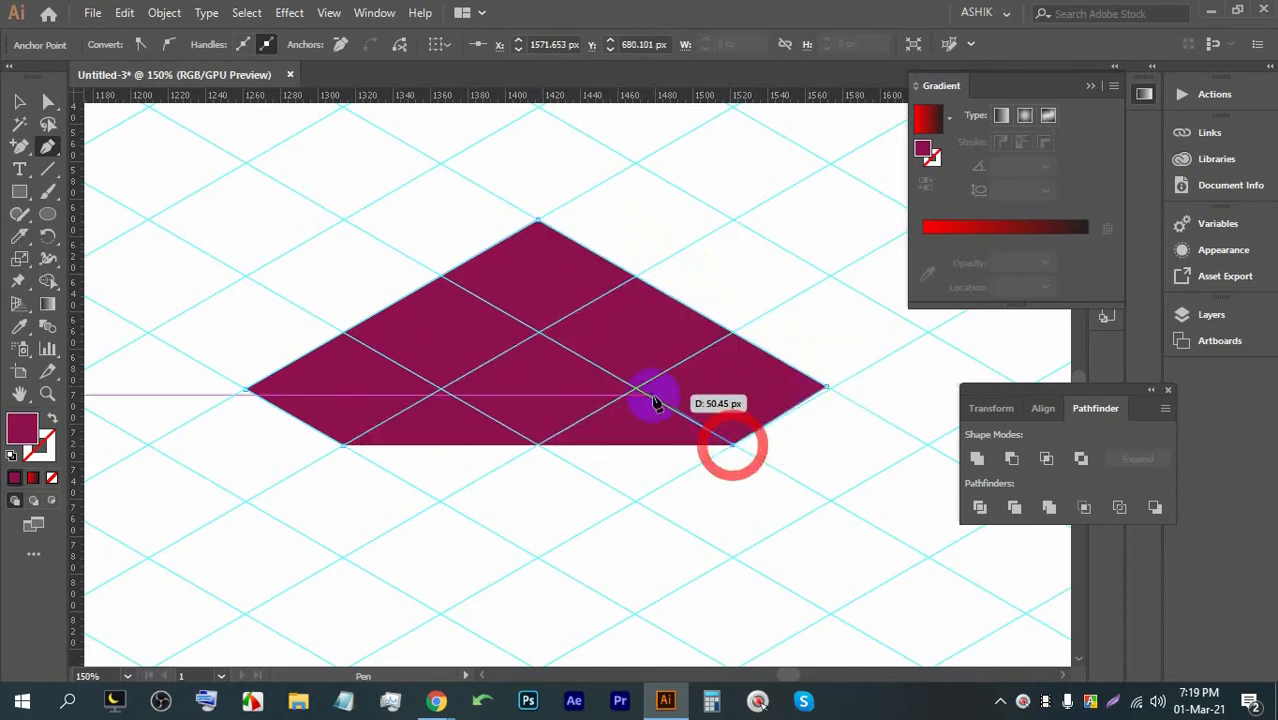
pyautogui.click(538, 333)
pyautogui.click(343, 447)
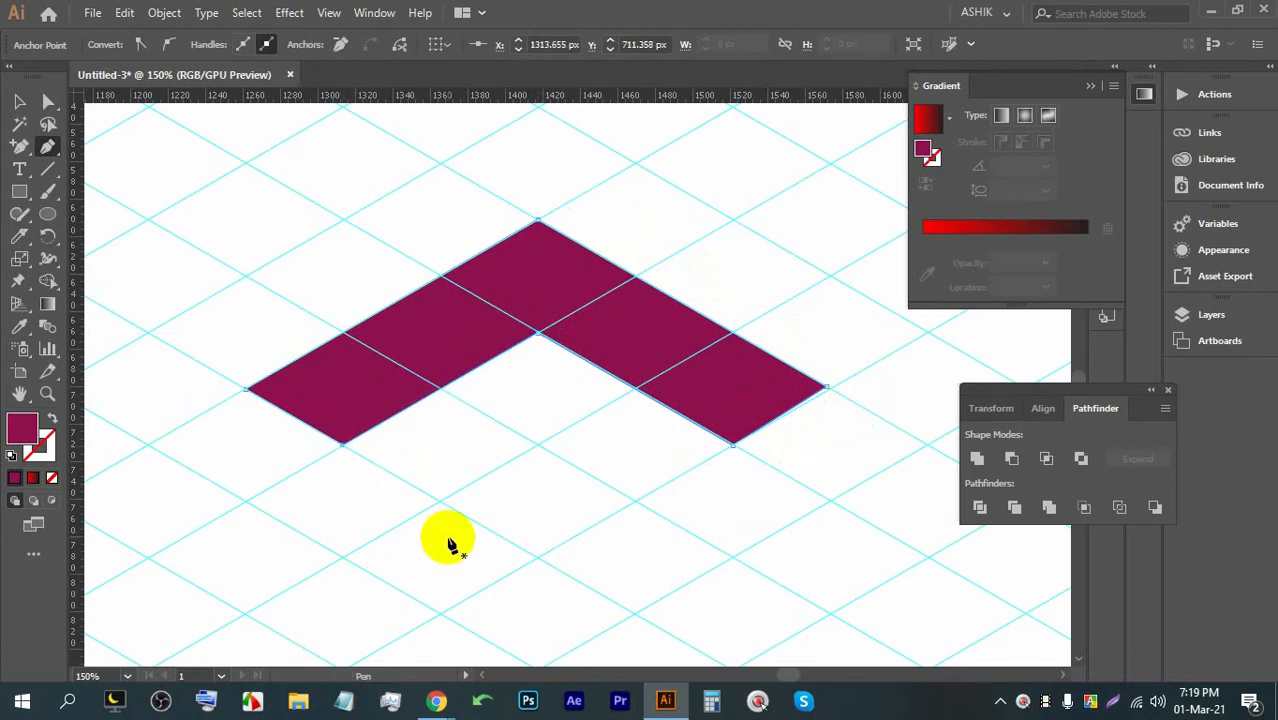
# Step: Draw the house's front wall with the Pen tool beneath the L-shape's inner edges, about 208 px wide with sides about 240 px tall
pyautogui.scroll(-5, 449, 543)
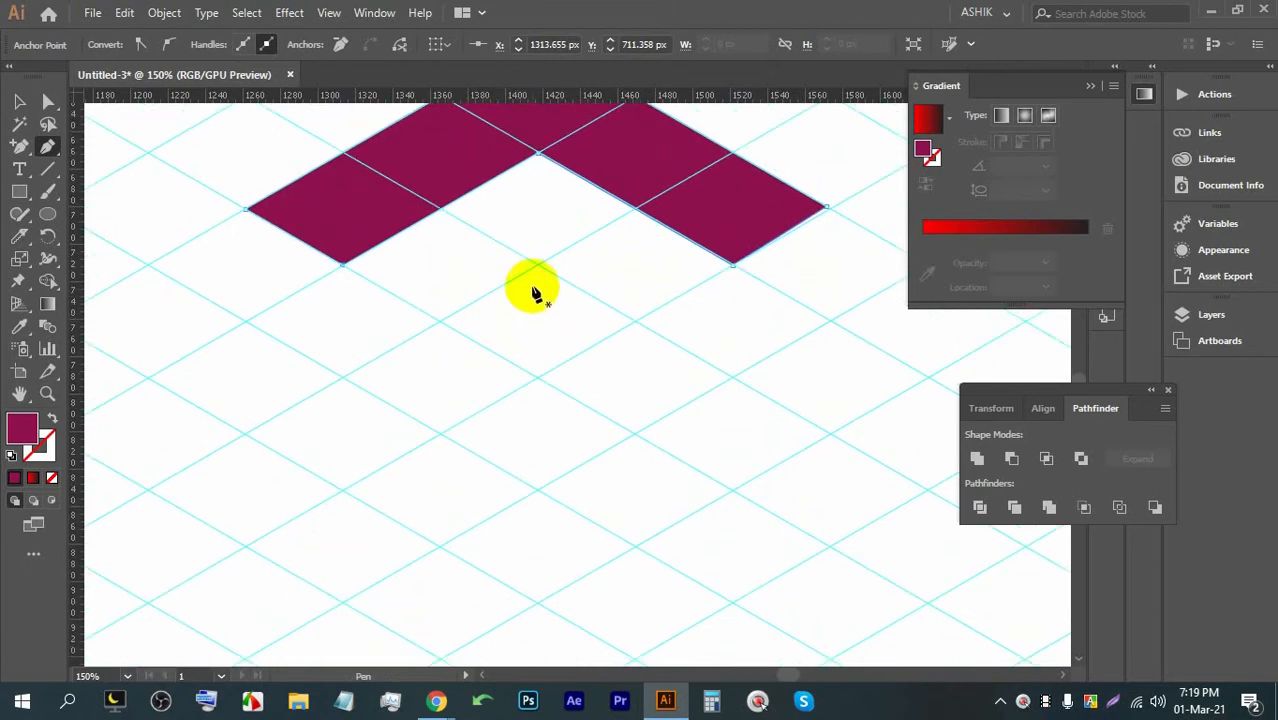
pyautogui.scroll(-1, 613, 143)
pyautogui.keyDown('alt'); pyautogui.scroll(-2, 584, 190); pyautogui.keyUp('alt')
pyautogui.keyDown('alt'); pyautogui.scroll(1, 622, 202); pyautogui.keyUp('alt')
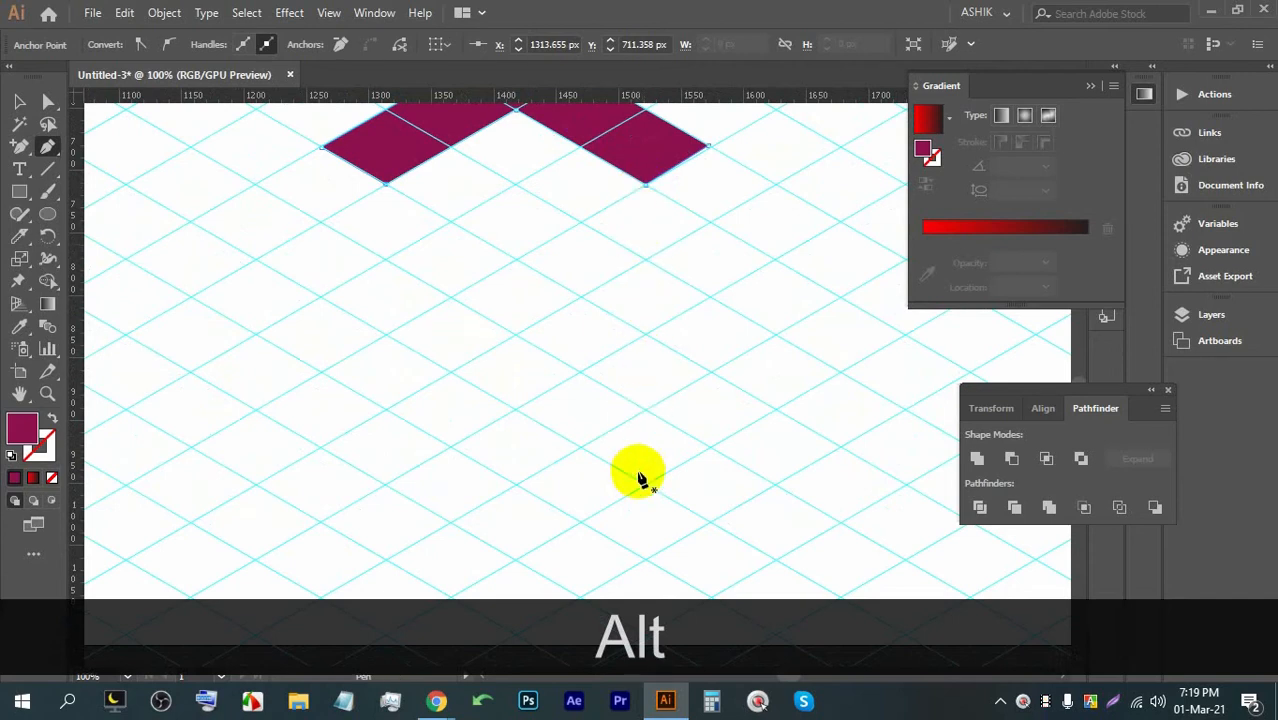
pyautogui.click(643, 485)
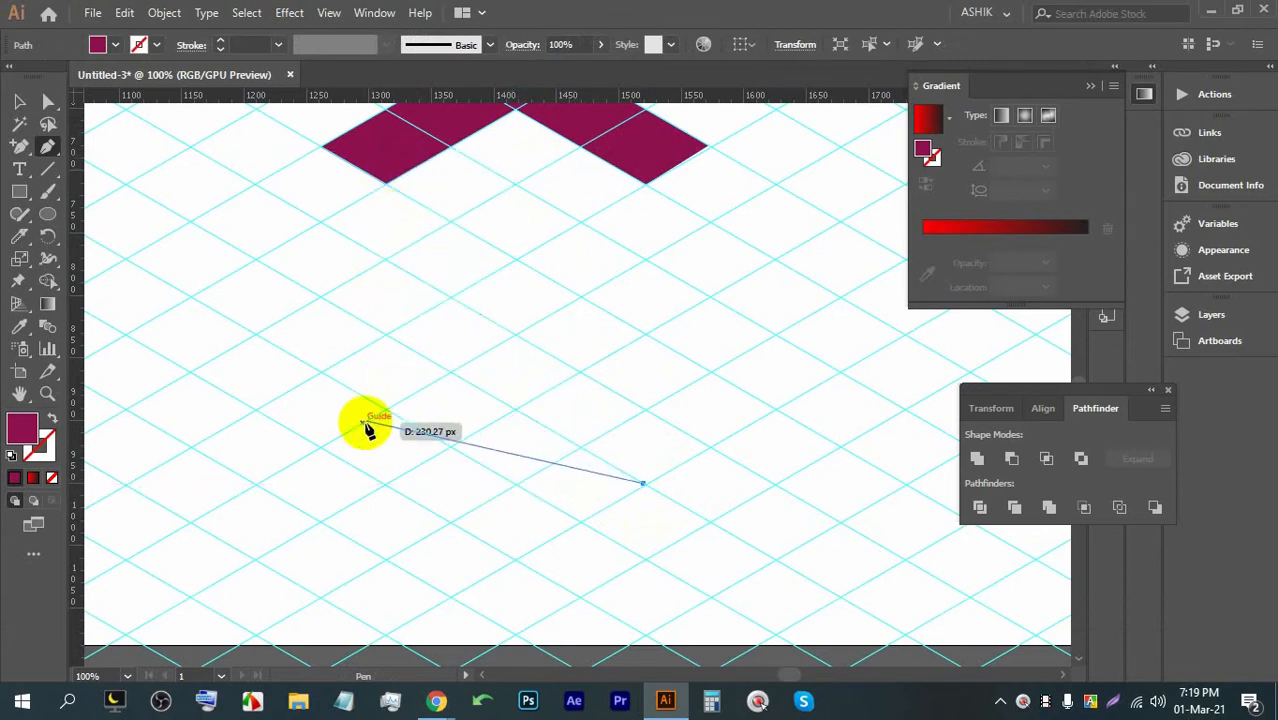
pyautogui.click(385, 486)
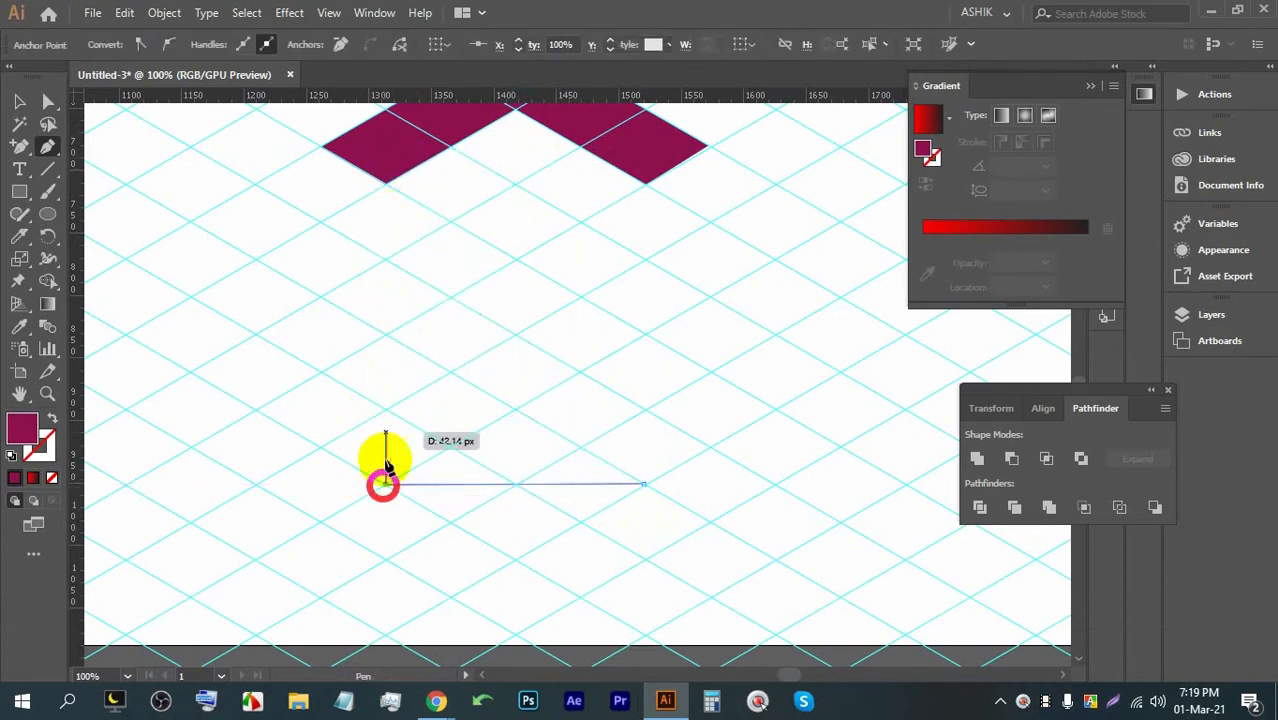
pyautogui.click(385, 187)
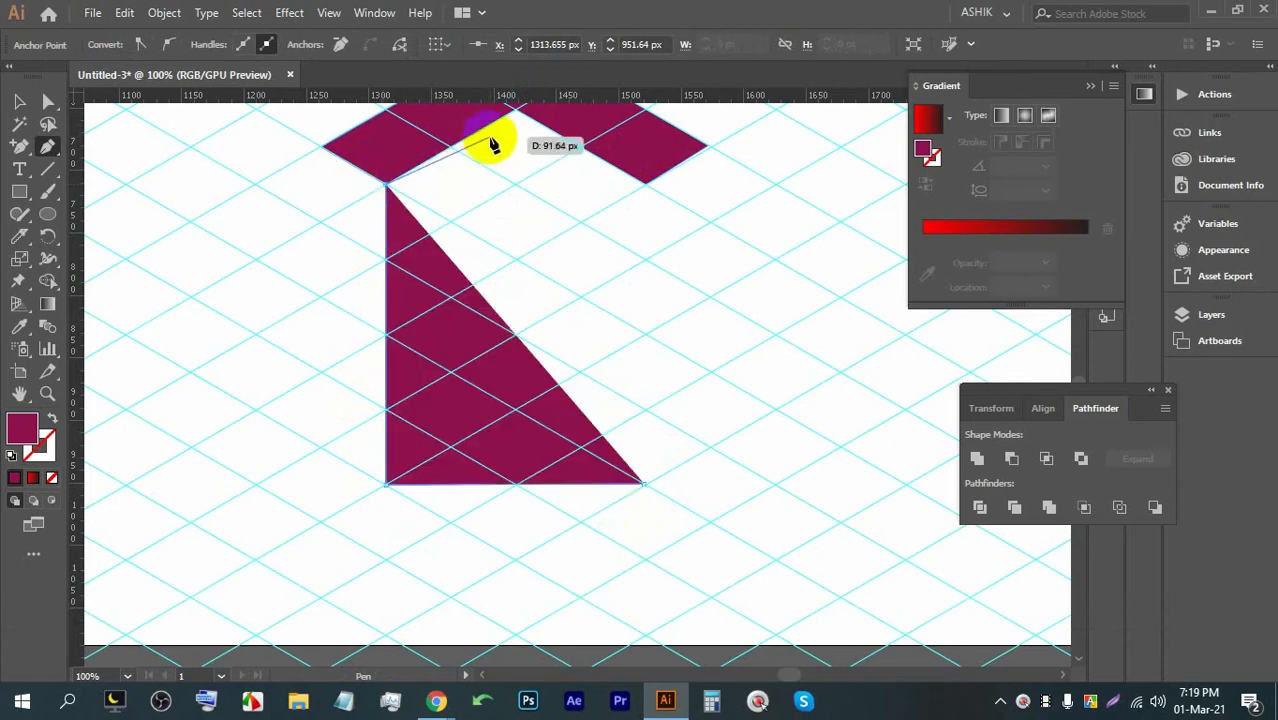
pyautogui.click(514, 106)
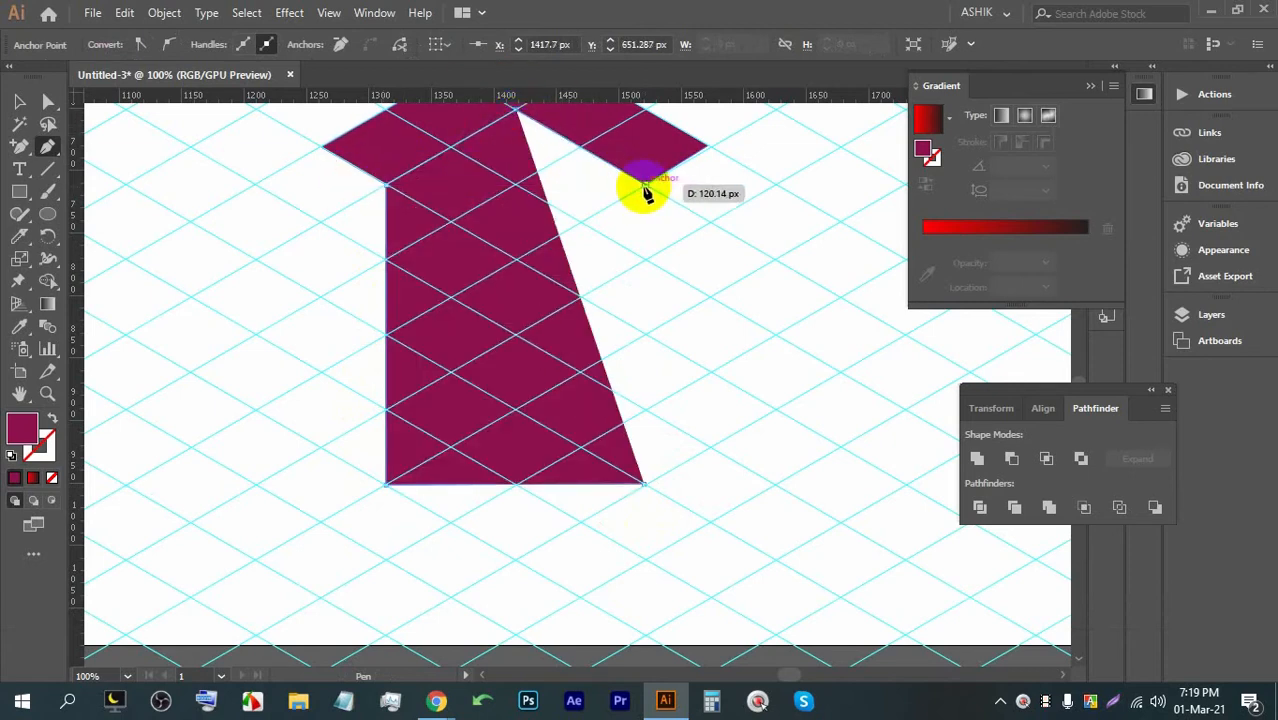
pyautogui.click(645, 187)
pyautogui.click(645, 484)
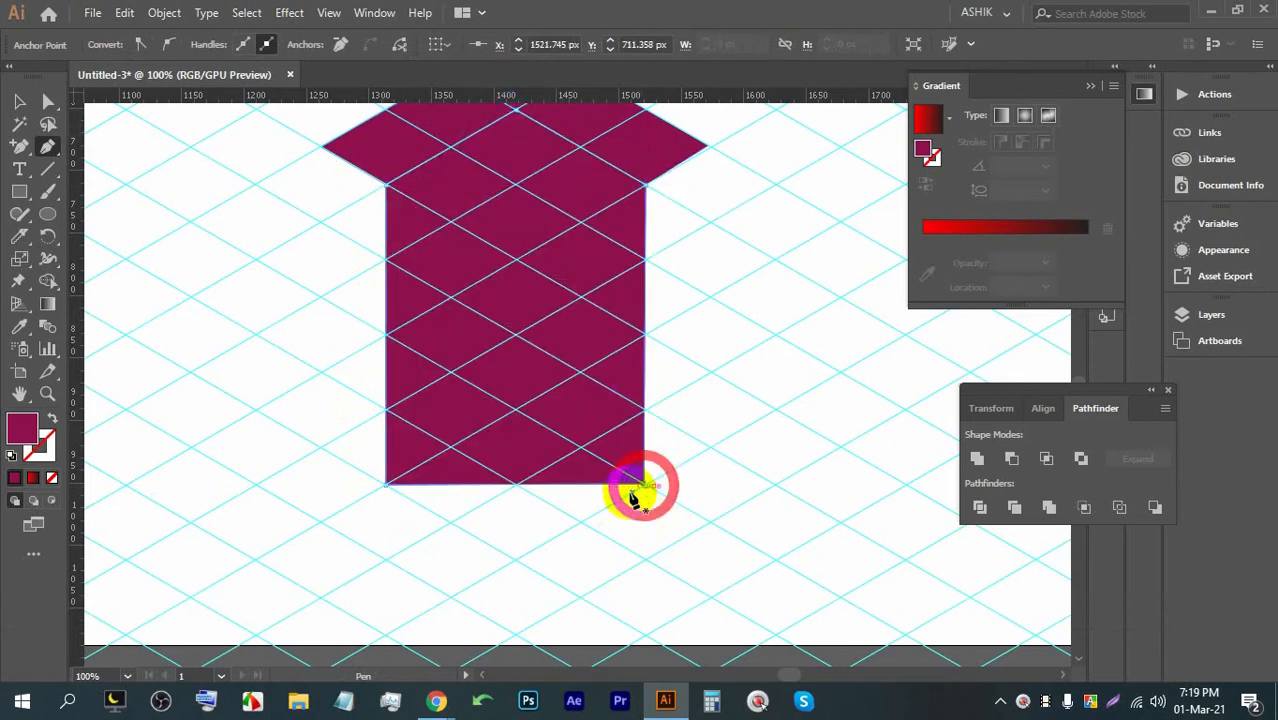
pyautogui.scroll(3, 442, 443)
# Step: Fill the house's front wall with the light blue swatch and deselect it
pyautogui.click(19, 101)
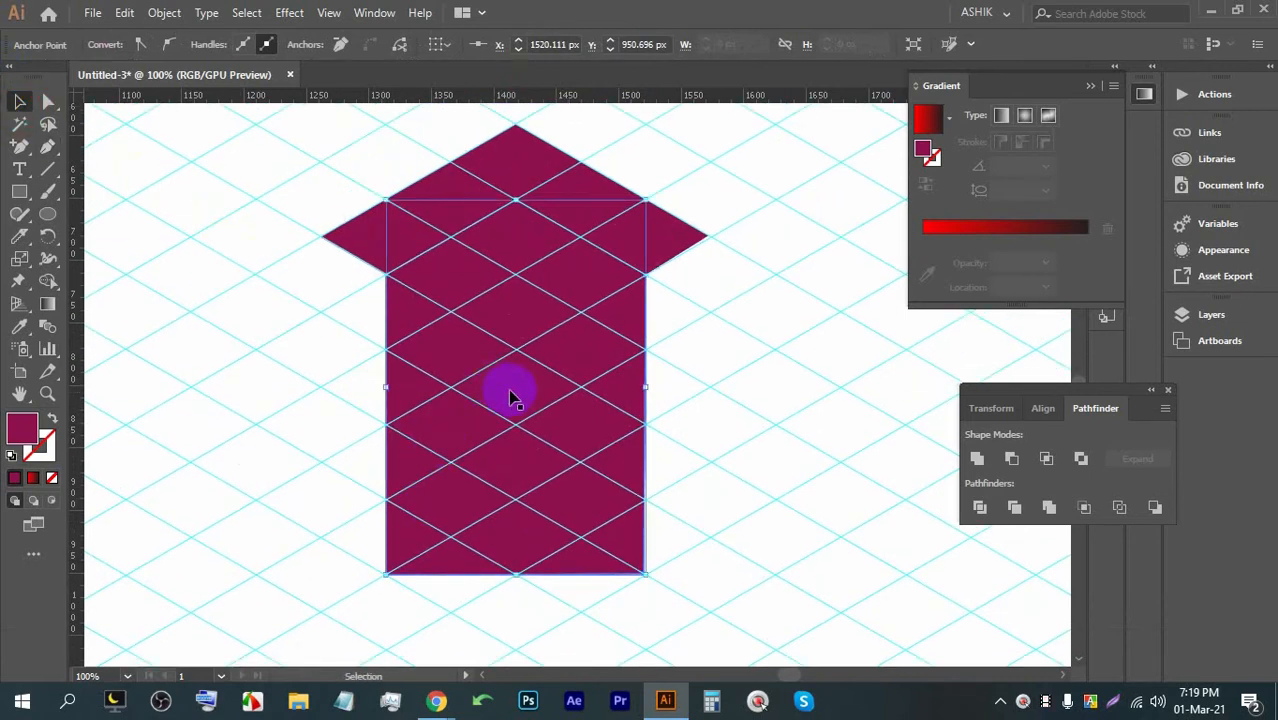
pyautogui.click(513, 391)
pyautogui.click(115, 44)
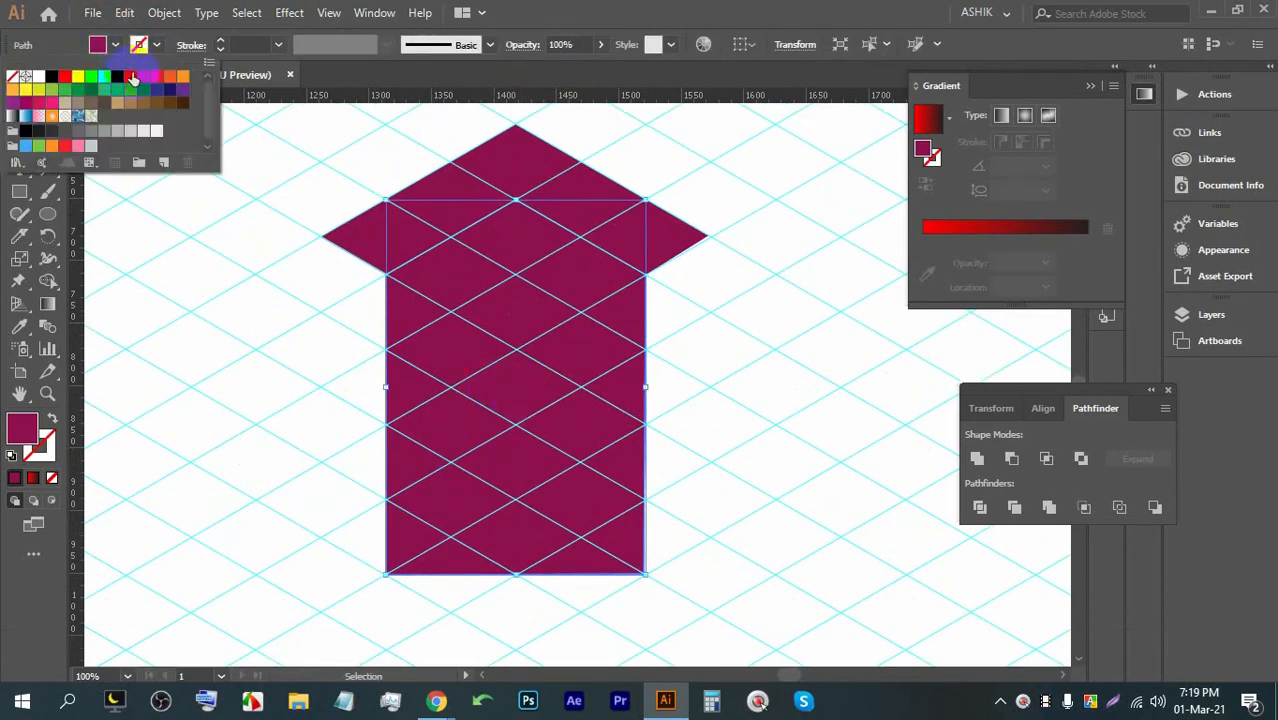
pyautogui.click(130, 89)
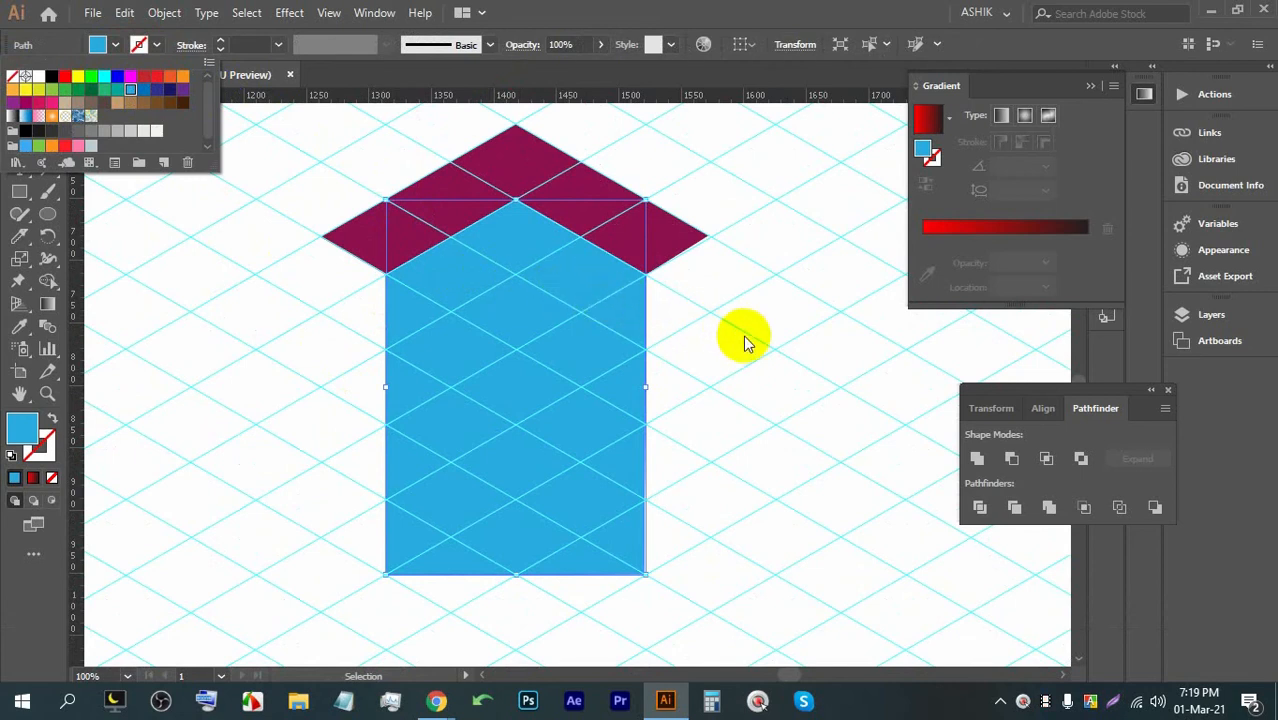
pyautogui.press('Escape')
pyautogui.click(697, 373)
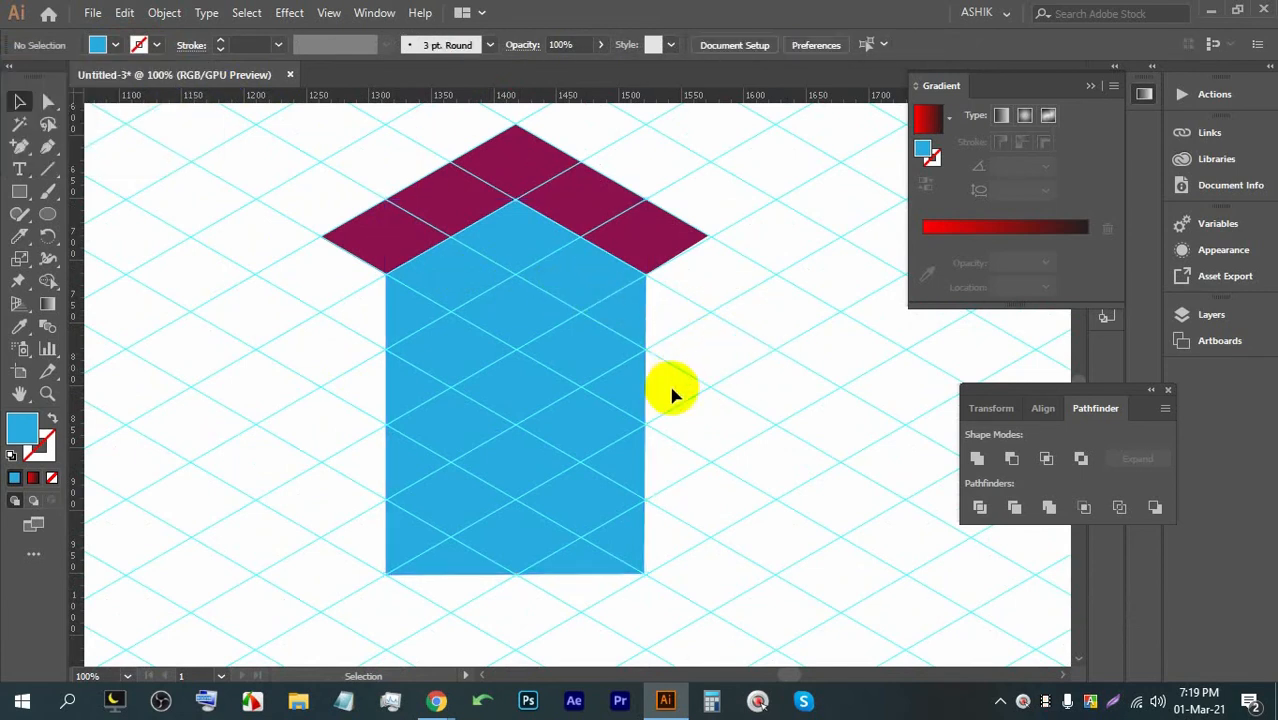
# Step: Draw a window rectangle about 42 by 47 px on the wall's left side, with no fill and a 0.75 pt black stroke
pyautogui.keyDown('alt'); pyautogui.scroll(3, 665, 419); pyautogui.keyUp('alt')
pyautogui.keyDown('alt'); pyautogui.scroll(-5, 519, 277); pyautogui.keyUp('alt')
pyautogui.keyDown('alt'); pyautogui.scroll(3, 553, 383); pyautogui.keyUp('alt')
pyautogui.keyDown('alt'); pyautogui.scroll(2, 555, 383); pyautogui.keyUp('alt')
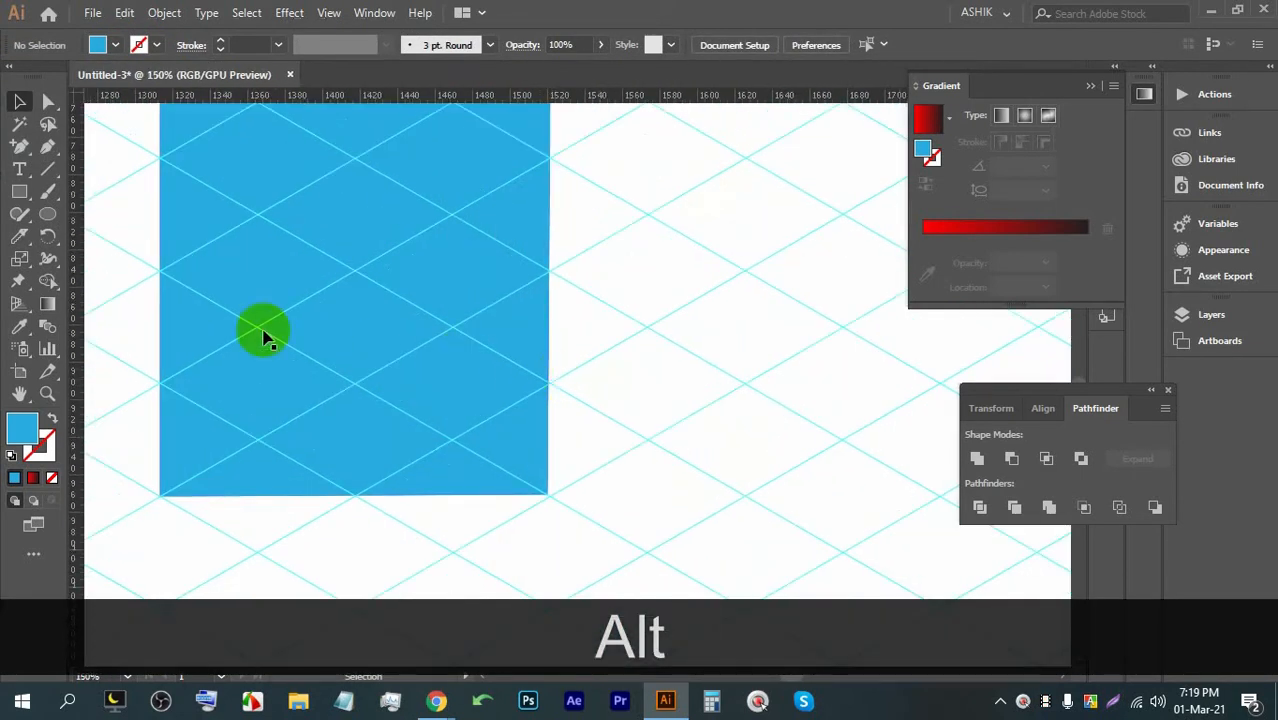
pyautogui.click(22, 192)
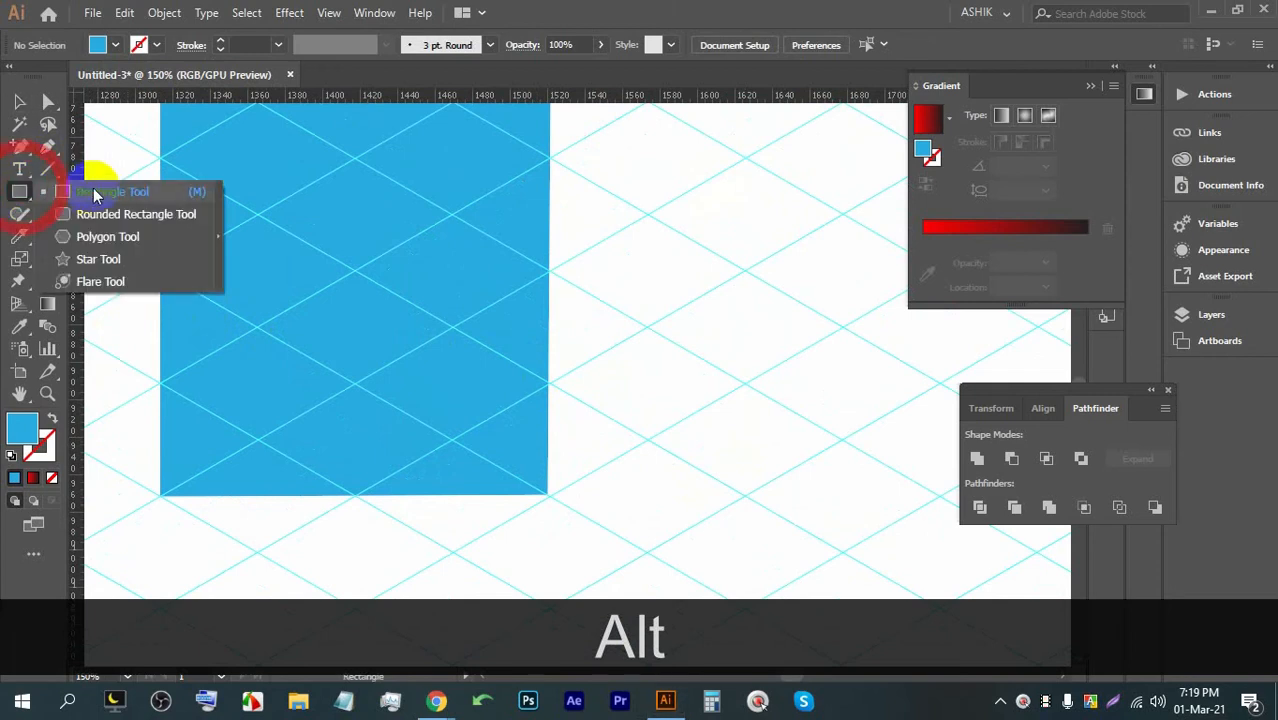
pyautogui.moveTo(190, 188); pyautogui.dragTo(269, 277)
pyautogui.keyDown('alt'); pyautogui.scroll(1, 211, 196); pyautogui.keyUp('alt')
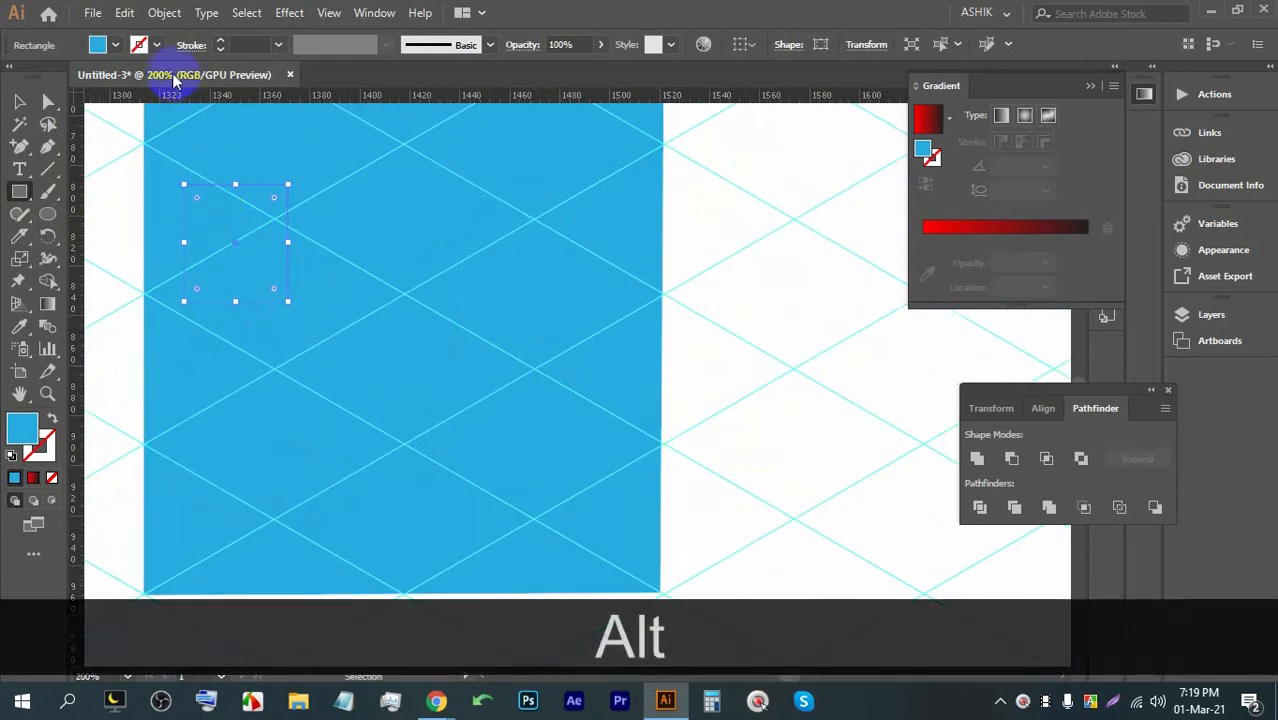
pyautogui.click(115, 44)
pyautogui.click(13, 77)
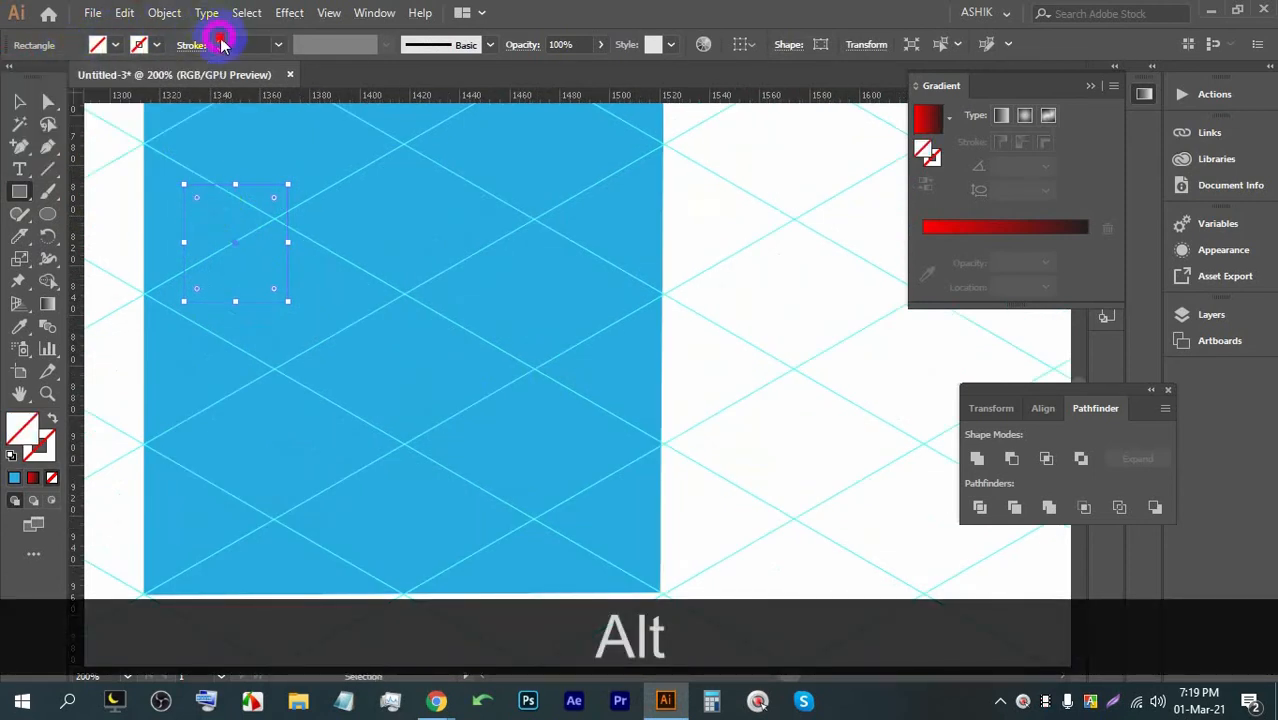
pyautogui.click(221, 41)
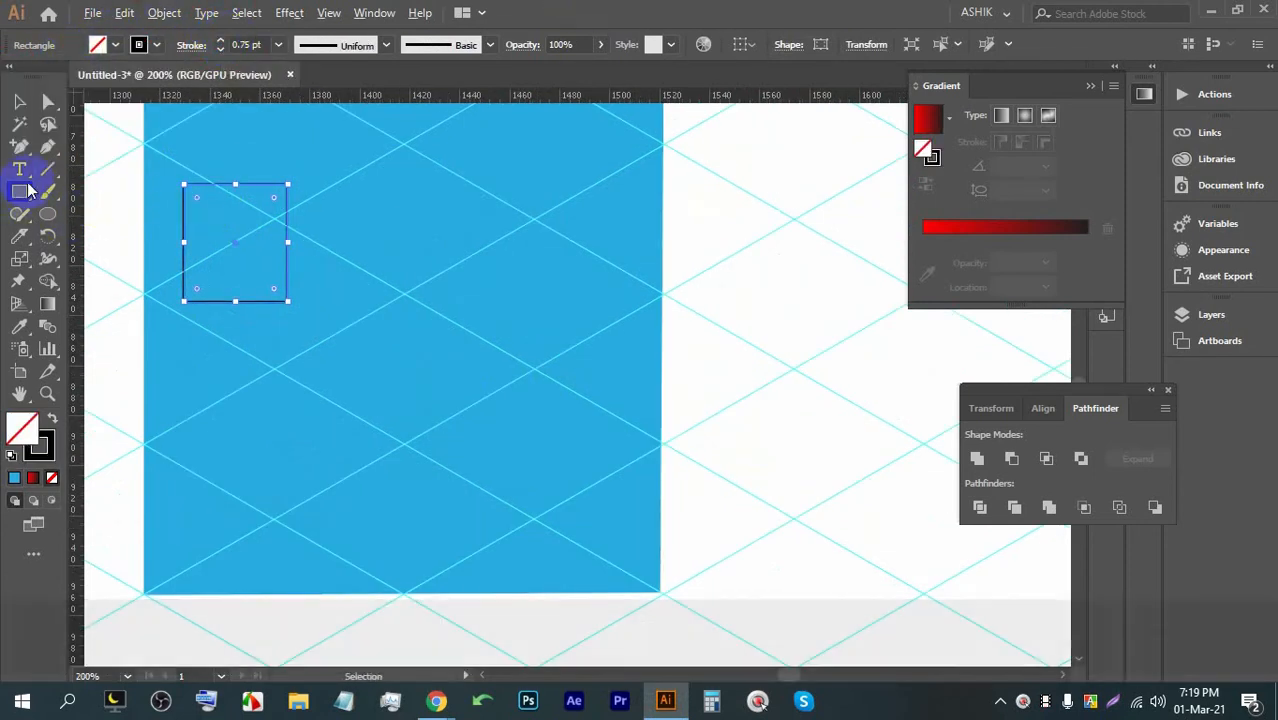
# Step: Draw a vertical line through the middle of the window from its top edge to its bottom edge
pyautogui.keyDown('alt'); pyautogui.scroll(-1, 287, 282); pyautogui.keyUp('alt')
pyautogui.keyDown('alt'); pyautogui.scroll(2, 287, 282); pyautogui.keyUp('alt')
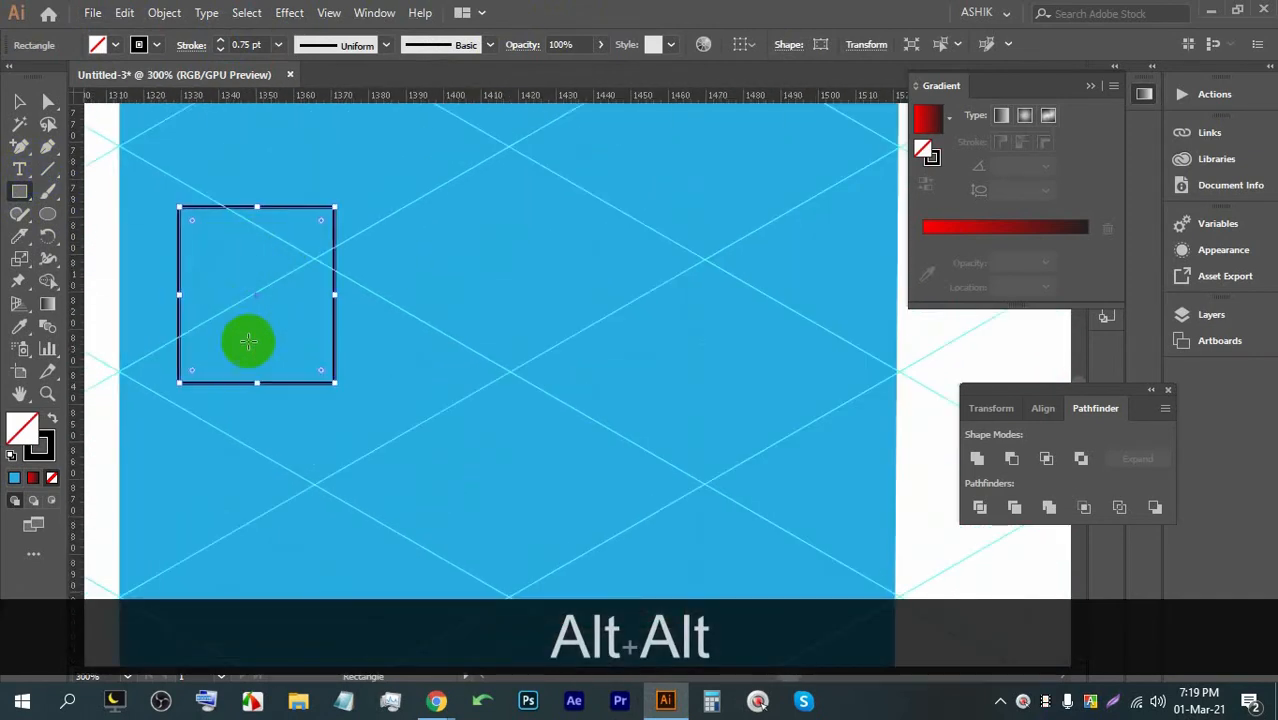
pyautogui.click(19, 101)
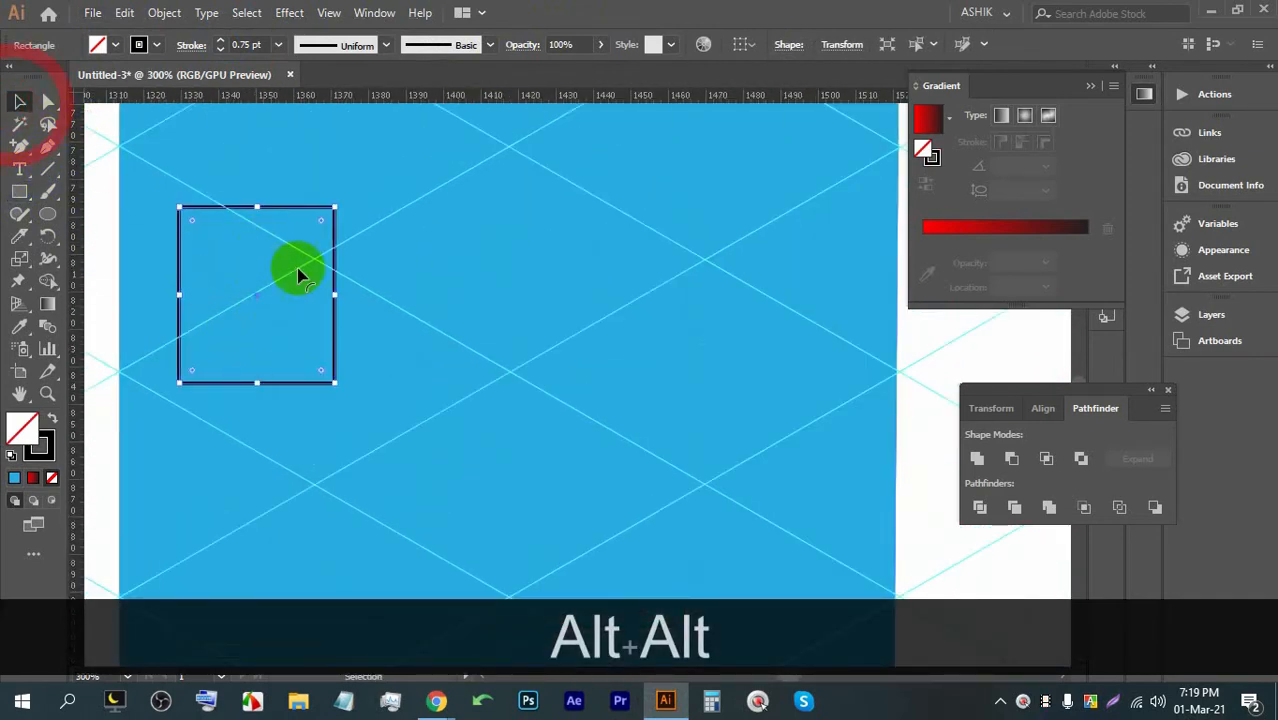
pyautogui.click(85, 248)
pyautogui.click(47, 168)
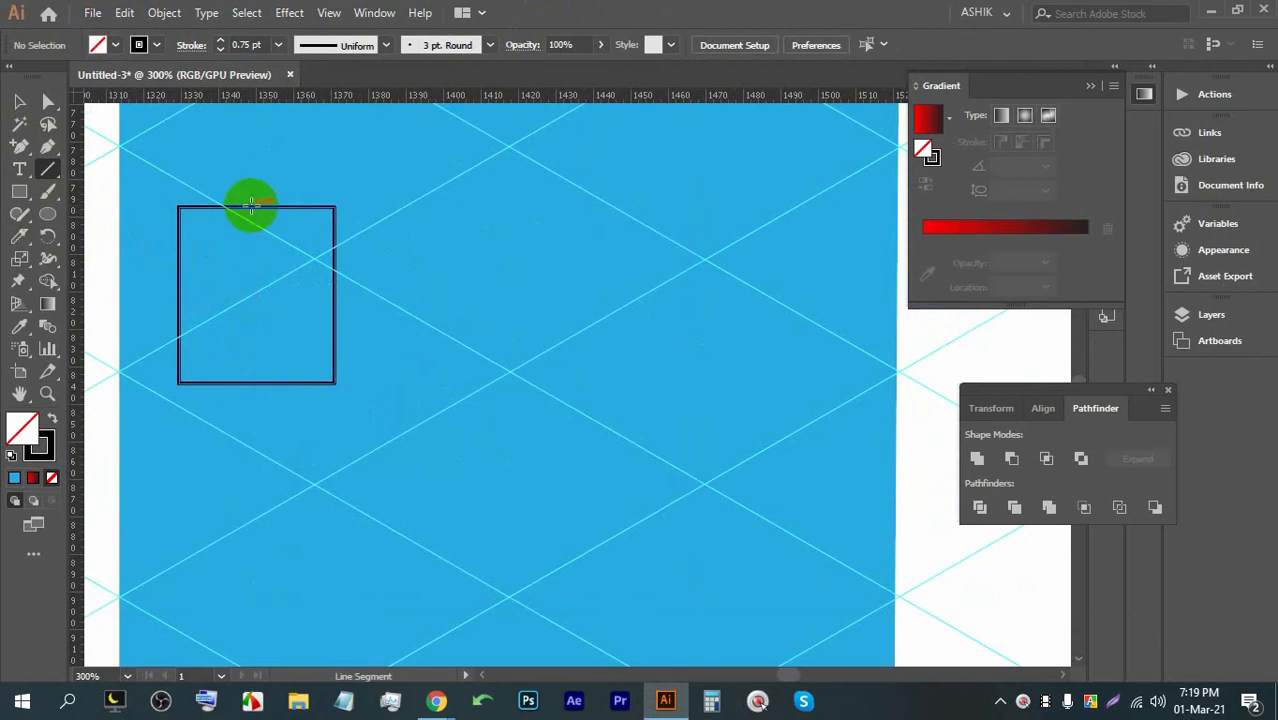
pyautogui.moveTo(251, 206); pyautogui.dragTo(257, 383)
pyautogui.click(19, 101)
pyautogui.scroll(-1, 291, 286)
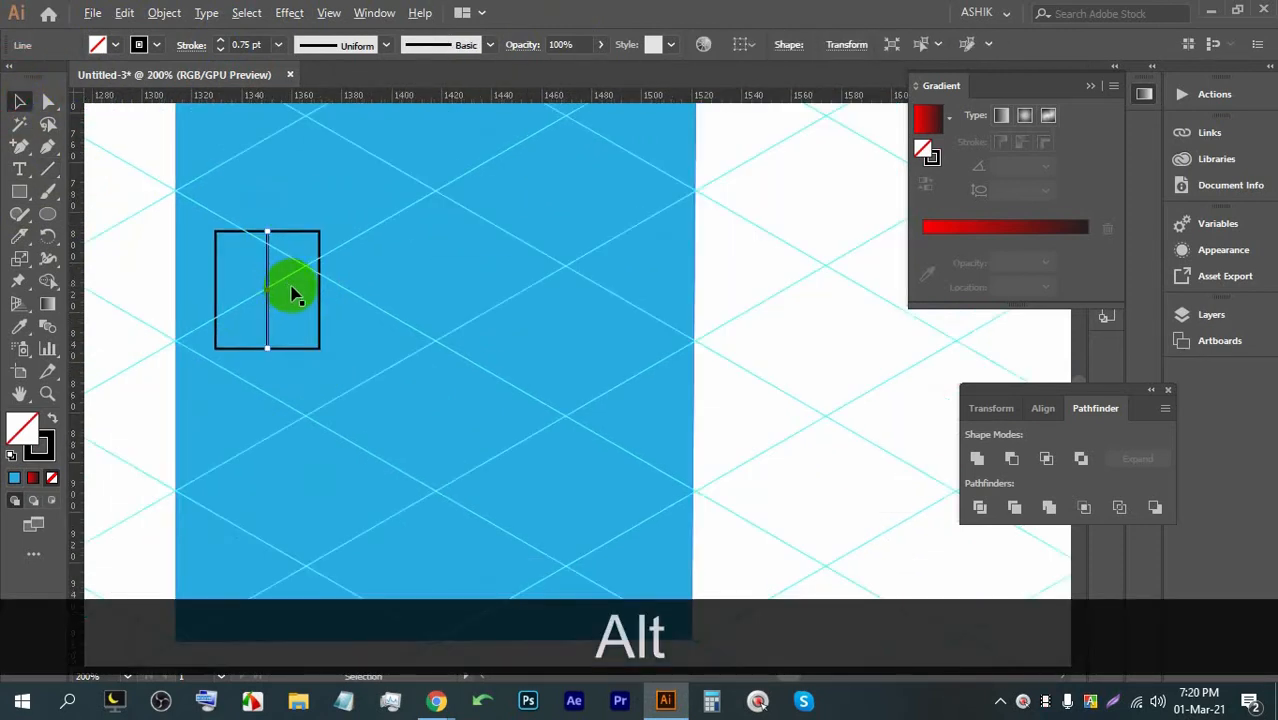
# Step: Lock the blue wall and copy the two-pane window to the wall's right side, level with the original
pyautogui.click(527, 303)
pyautogui.hotkey('ctrl', '2')
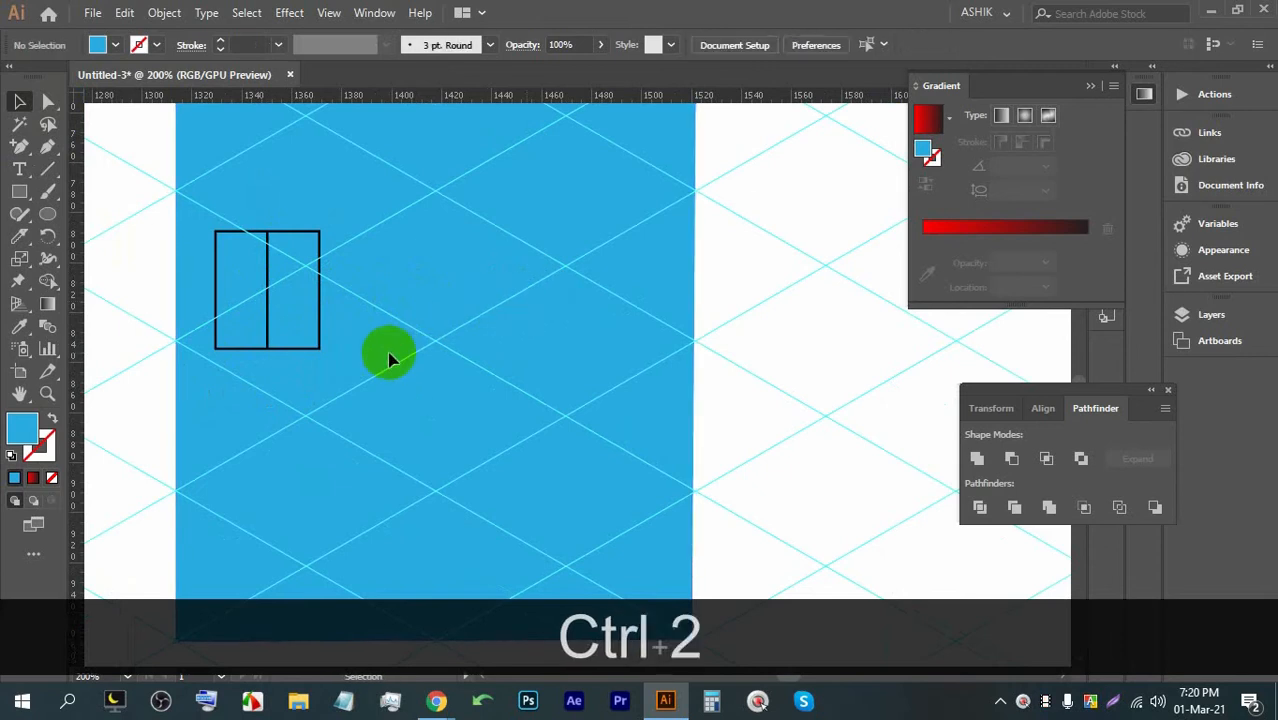
pyautogui.moveTo(175, 175); pyautogui.dragTo(599, 260)
pyautogui.moveTo(685, 283); pyautogui.dragTo(187, 235)
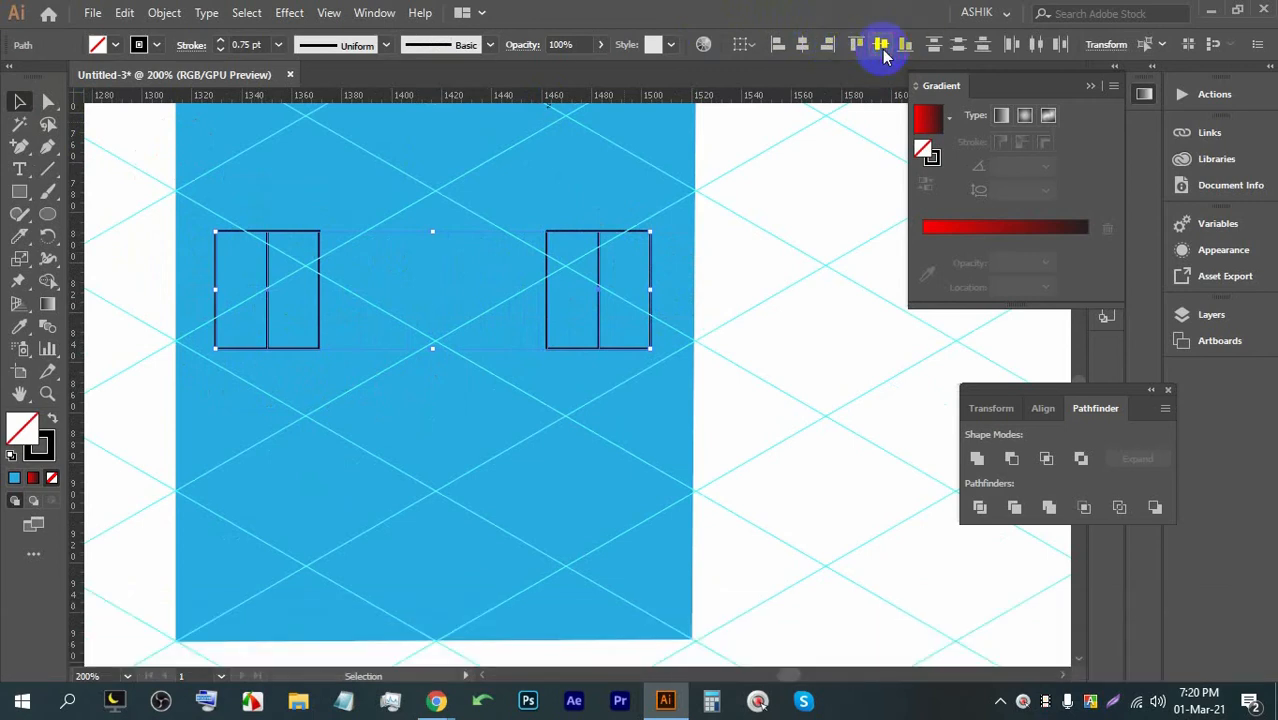
pyautogui.click(769, 290)
pyautogui.click(546, 287)
pyautogui.scroll(-1, 600, 350)
pyautogui.click(493, 335)
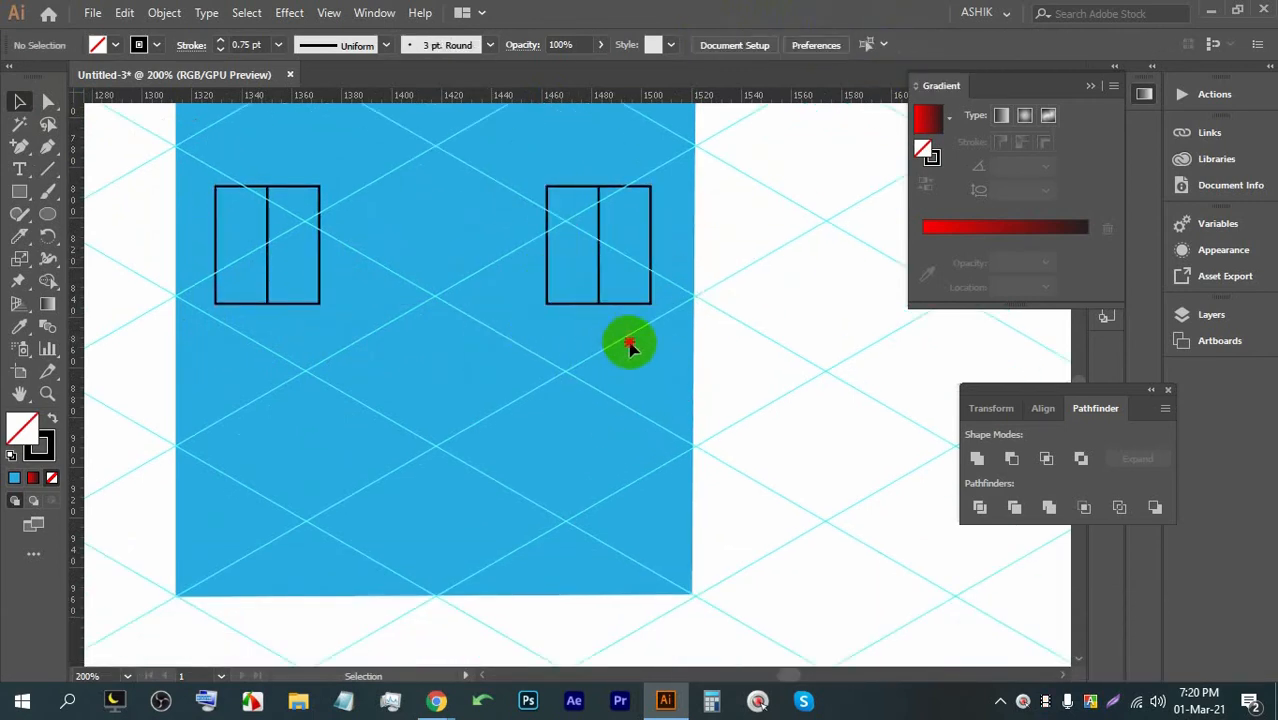
# Step: Copy the right window to the centre of the wall and stretch the copy down to the wall's base as a double door
pyautogui.click(590, 277)
pyautogui.moveTo(600, 265); pyautogui.dragTo(437, 268)
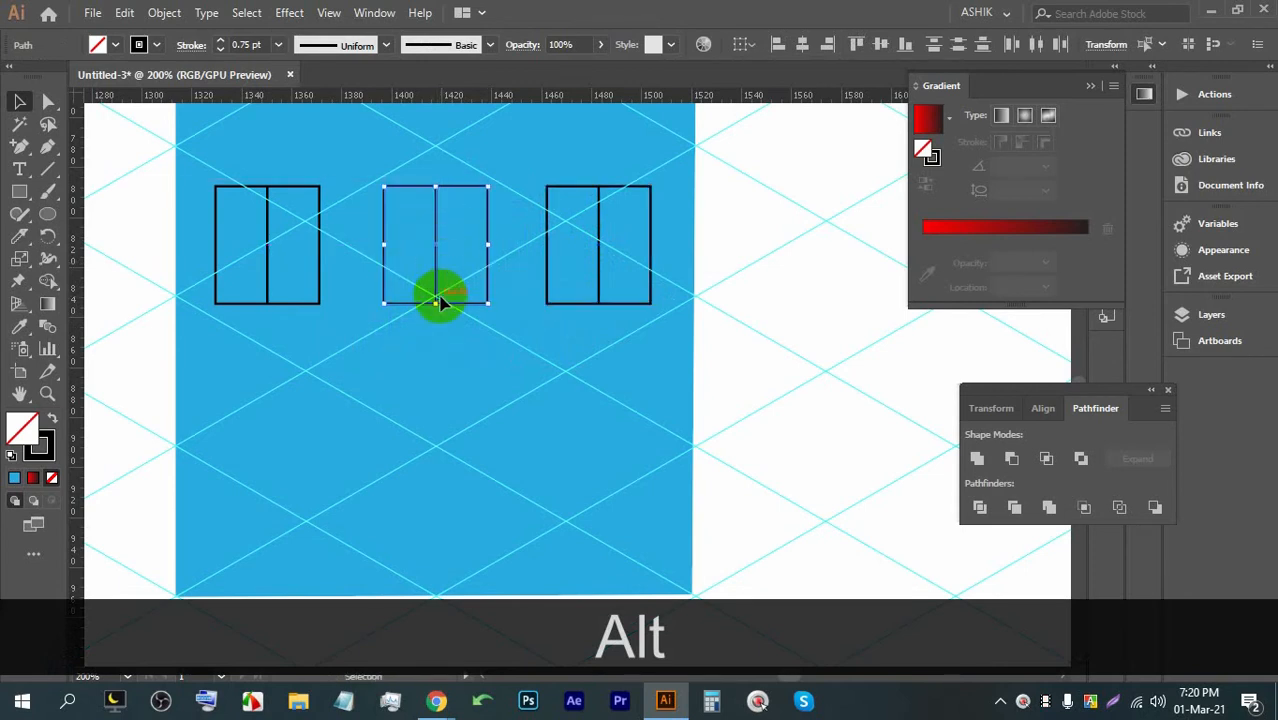
pyautogui.scroll(-3, 432, 275)
pyautogui.moveTo(436, 214); pyautogui.dragTo(430, 500)
pyautogui.scroll(-4, 528, 419)
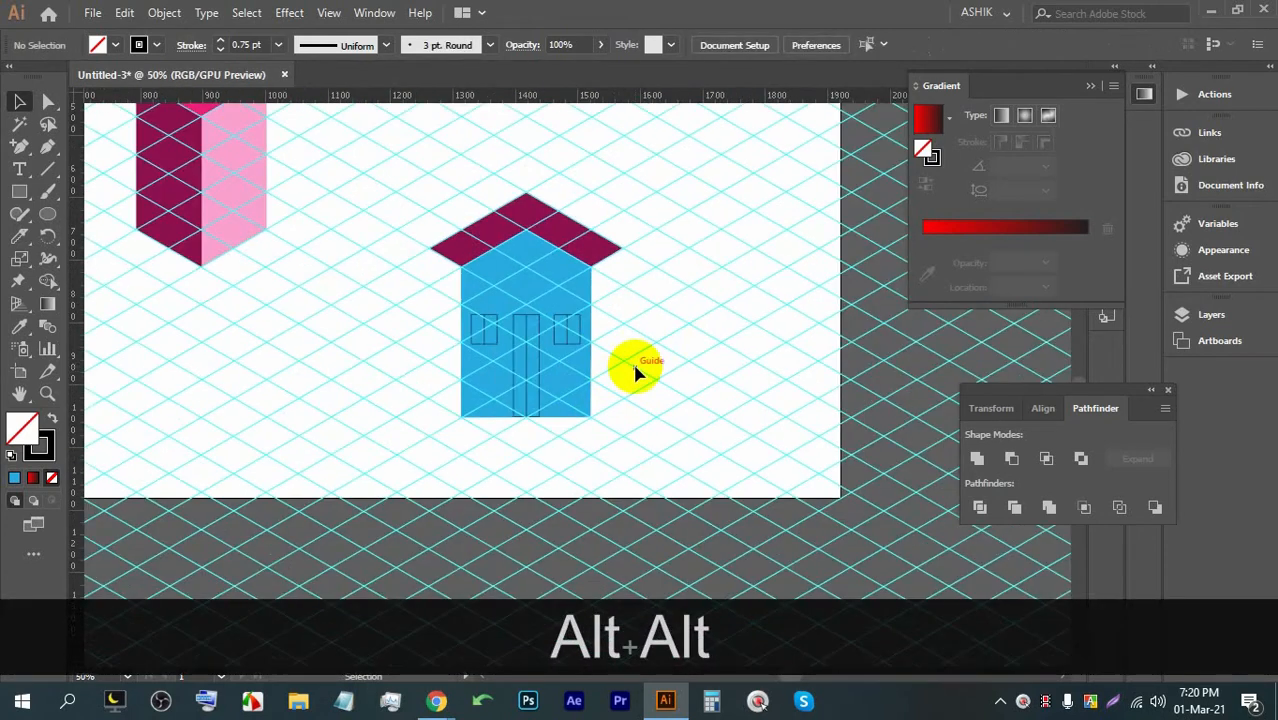
# Step: Hide the guides to show the house without the grid
pyautogui.rightClick(645, 332)
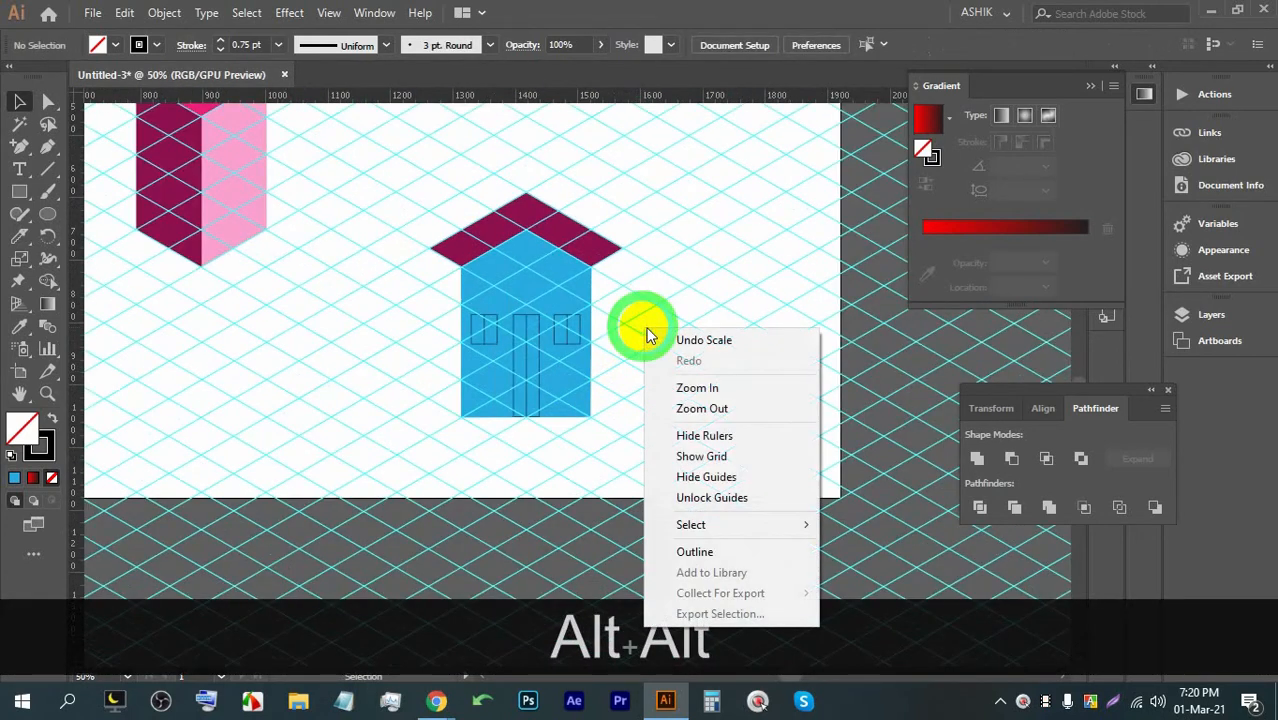
pyautogui.click(705, 477)
pyautogui.scroll(-1, 630, 430)
pyautogui.scroll(2, 616, 420)
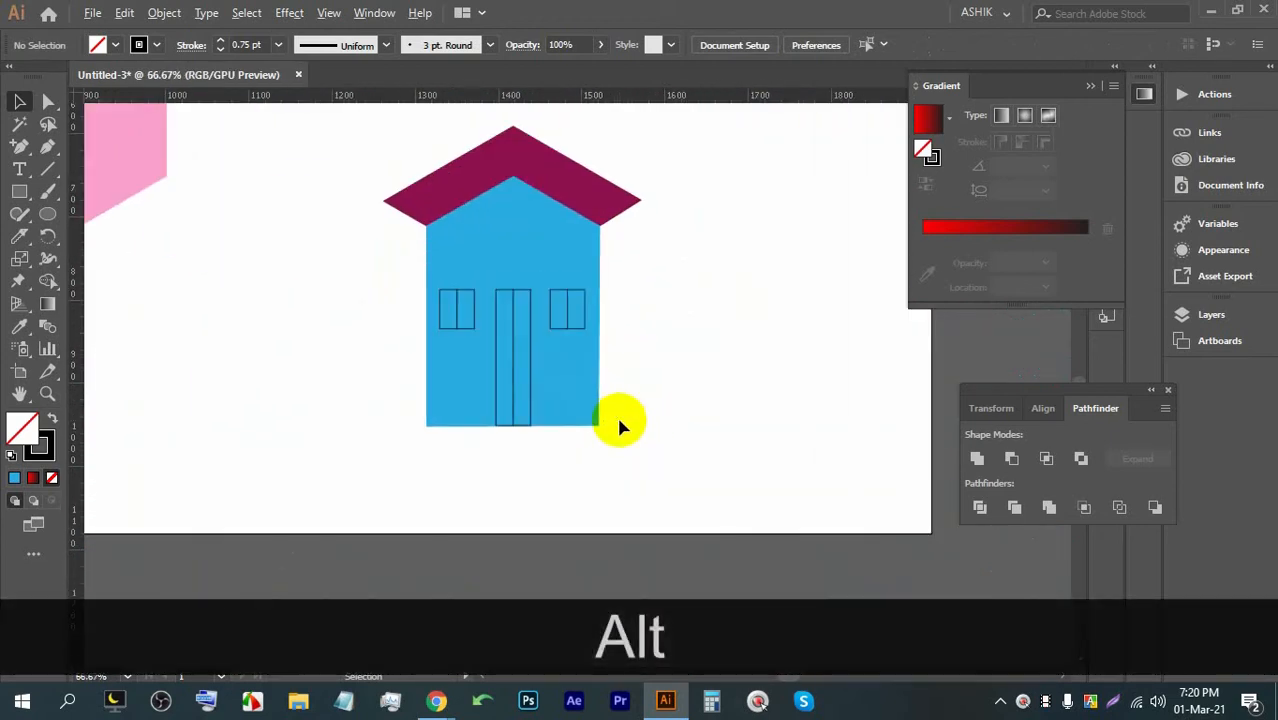
# Step: Select the roof, both windows and the door, and group them
pyautogui.moveTo(465, 340); pyautogui.dragTo(418, 162)
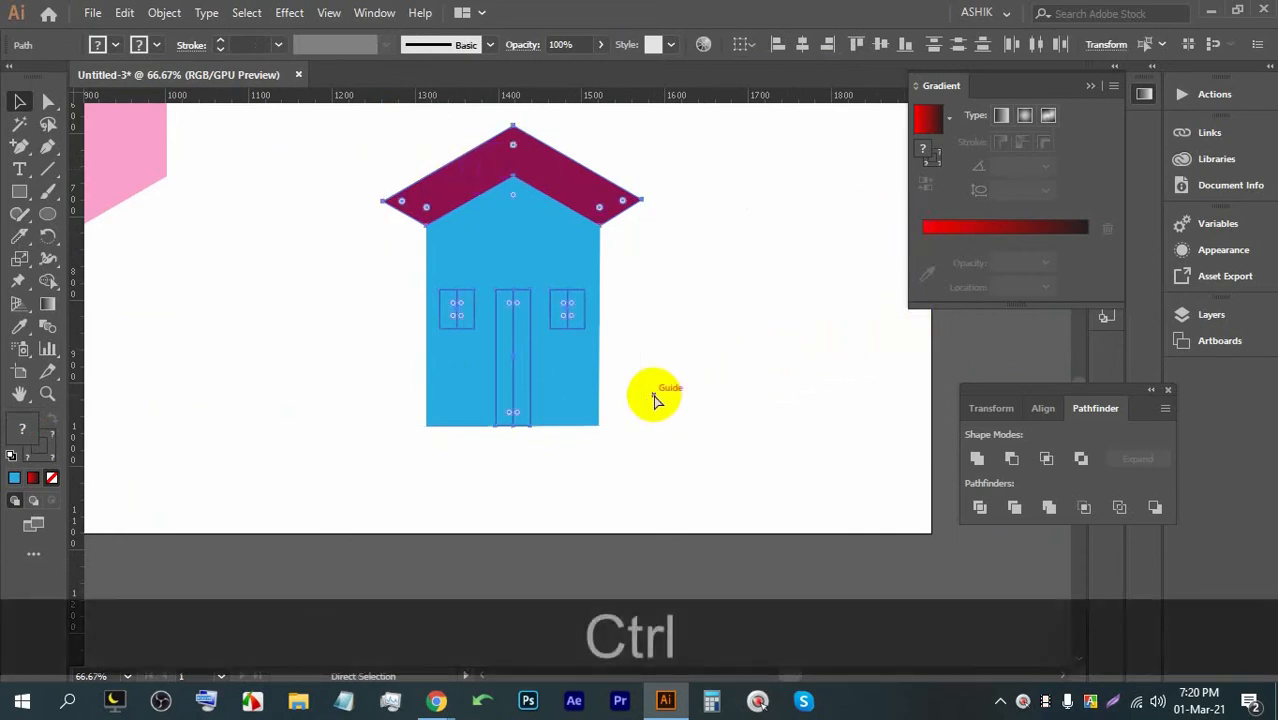
pyautogui.hotkey('ctrl', 'g')
pyautogui.scroll(-2, 647, 381)
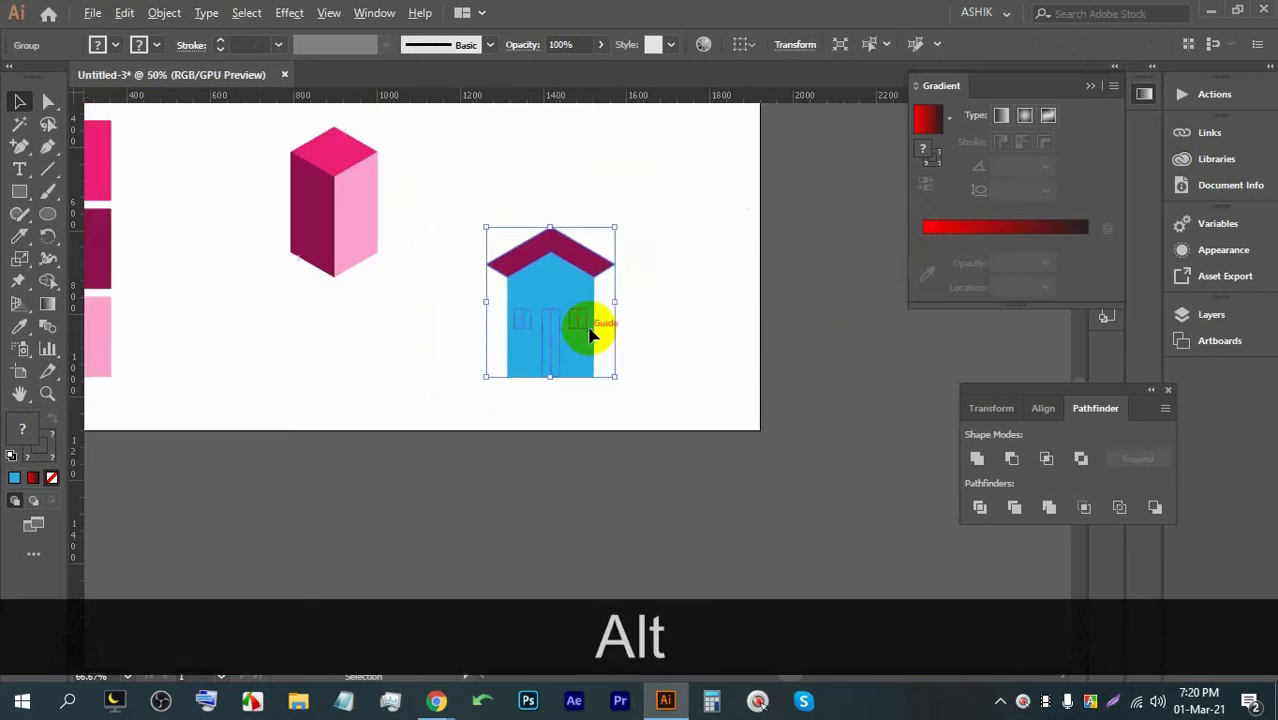
# Step: Preview a 3D Extrude & Bevel of the grouped house parts with a custom rotation of 1°, -51° and 8°, and discard it
pyautogui.click(287, 13)
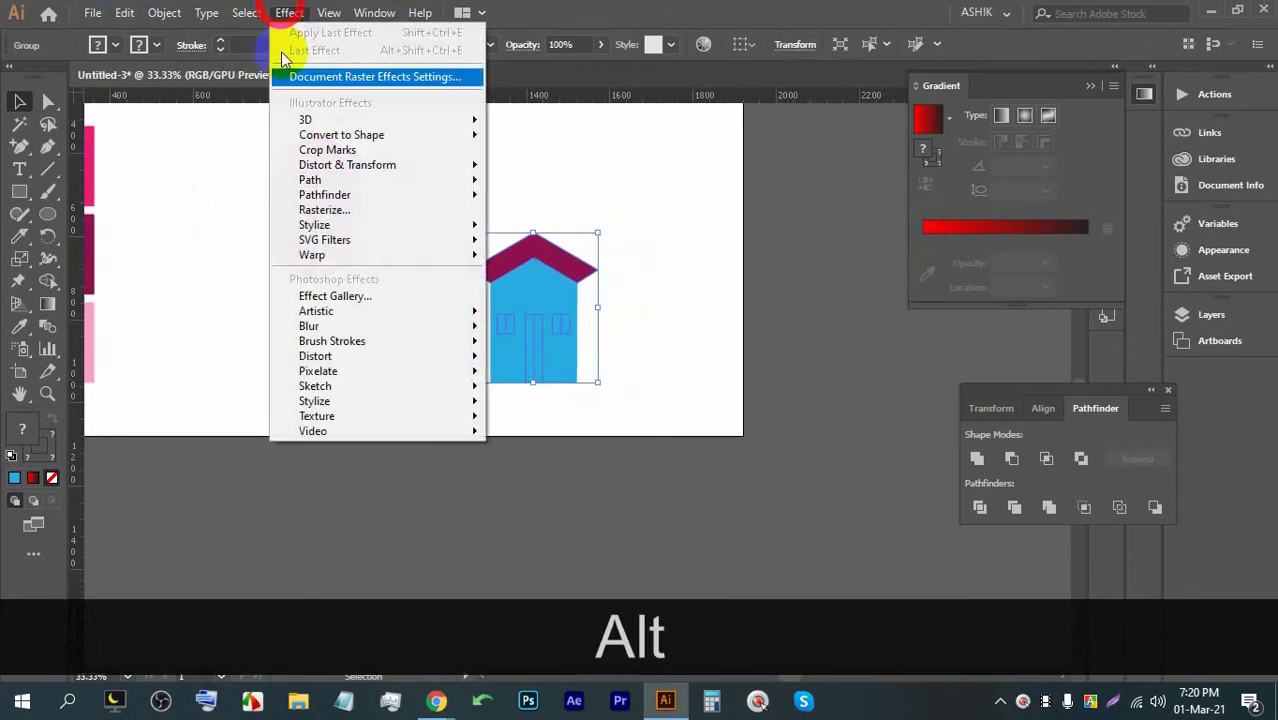
pyautogui.moveTo(320, 121)
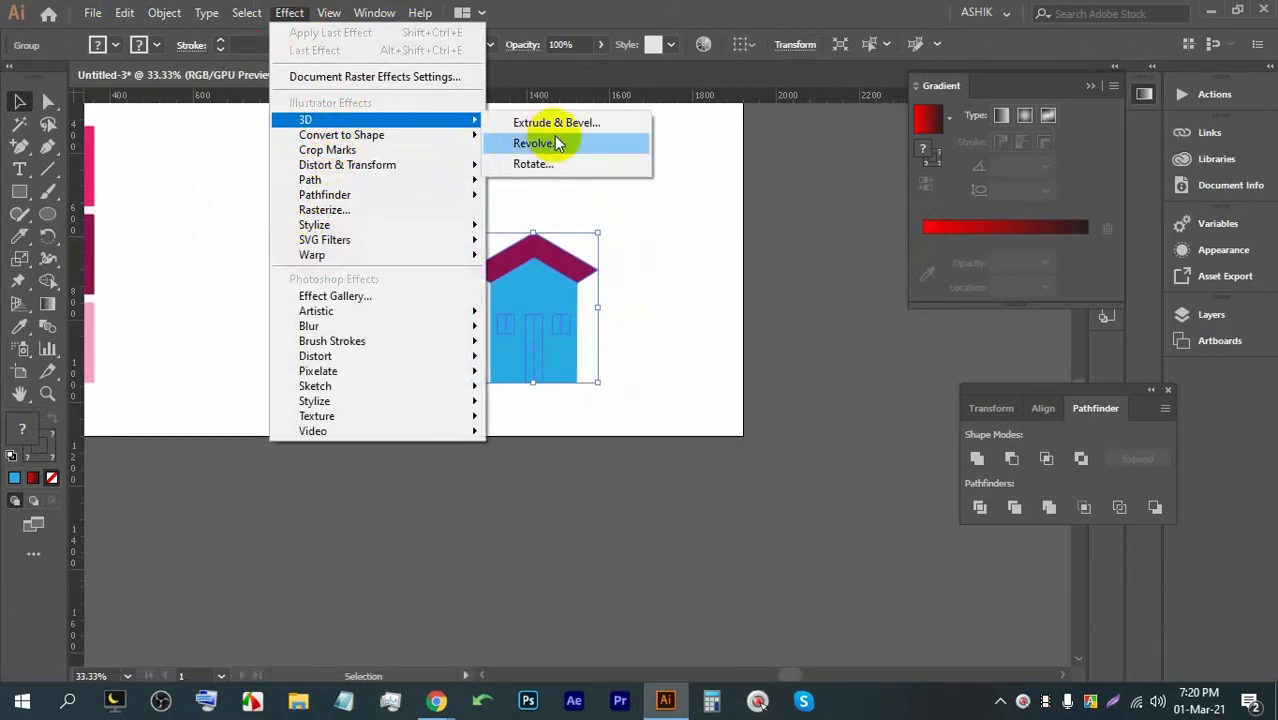
pyautogui.click(568, 126)
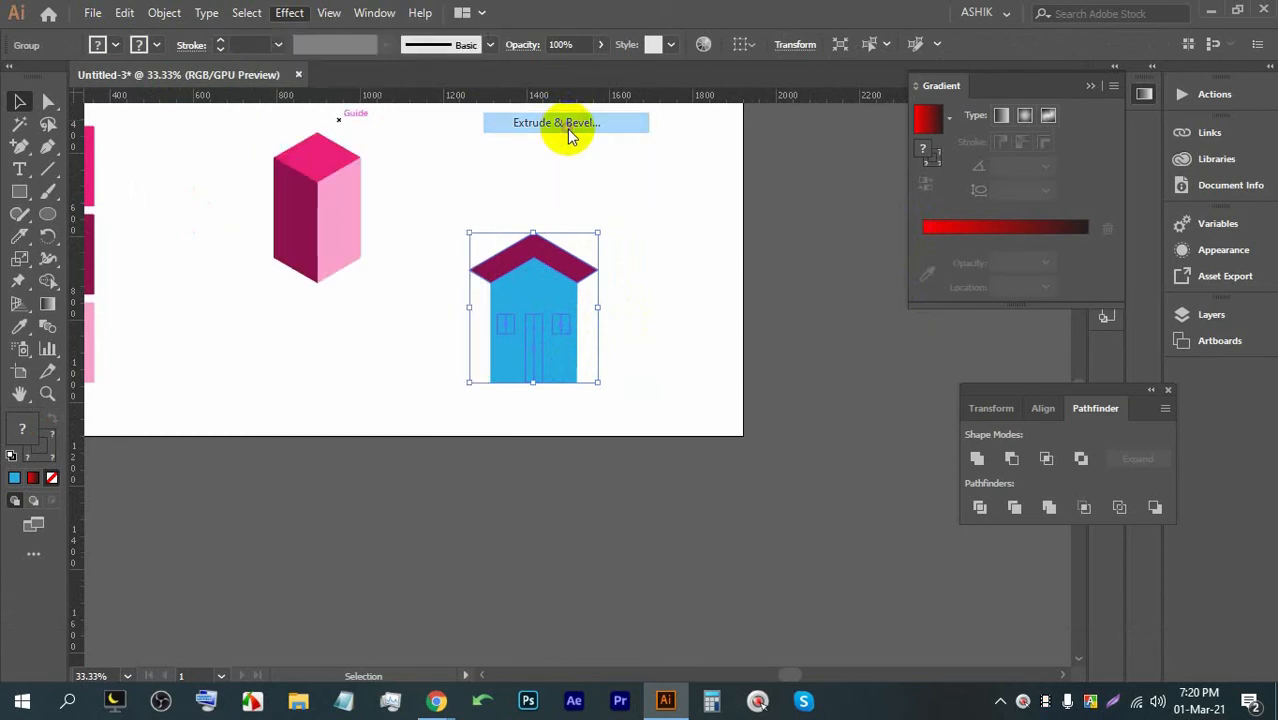
pyautogui.click(740, 452)
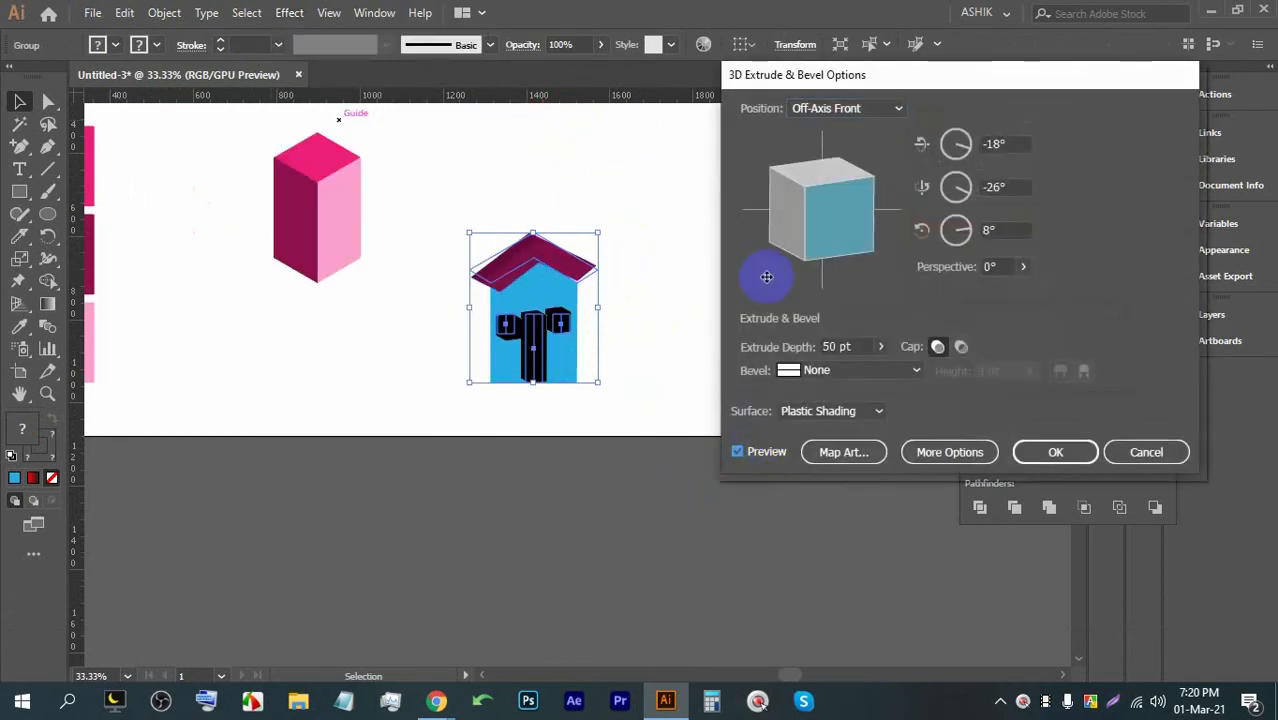
pyautogui.moveTo(826, 206); pyautogui.dragTo(846, 244)
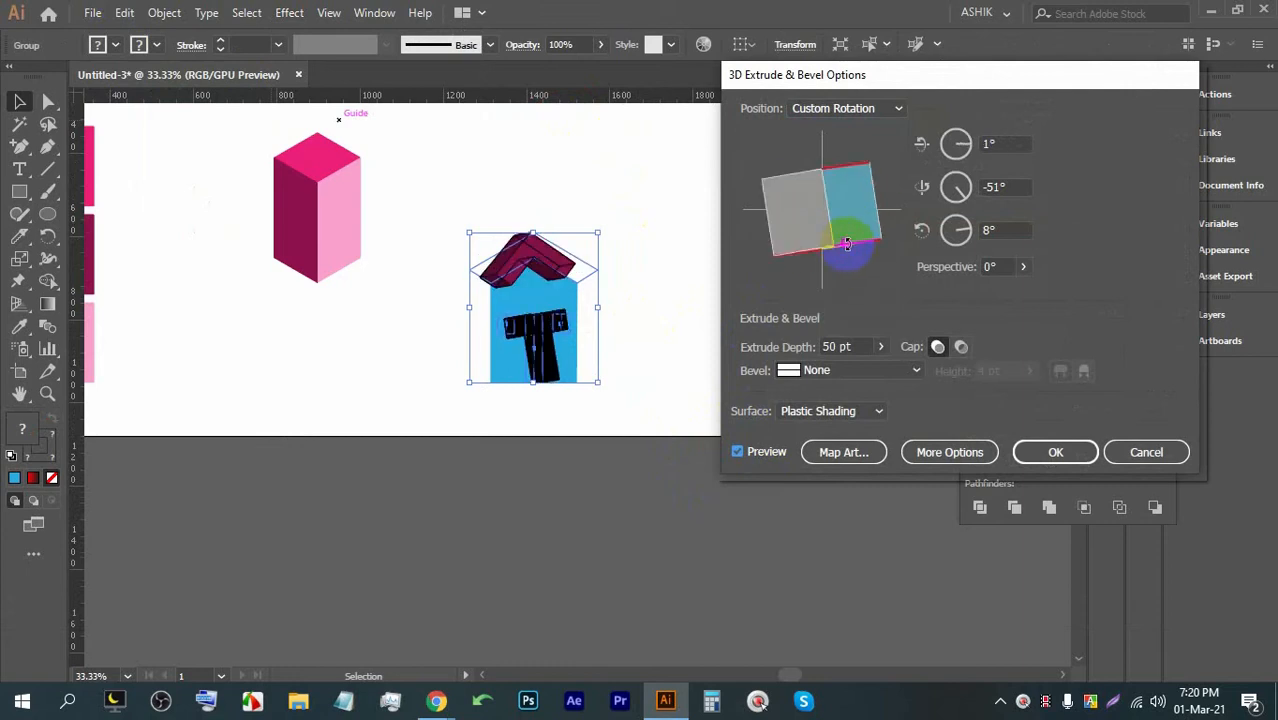
pyautogui.click(1148, 453)
pyautogui.click(670, 360)
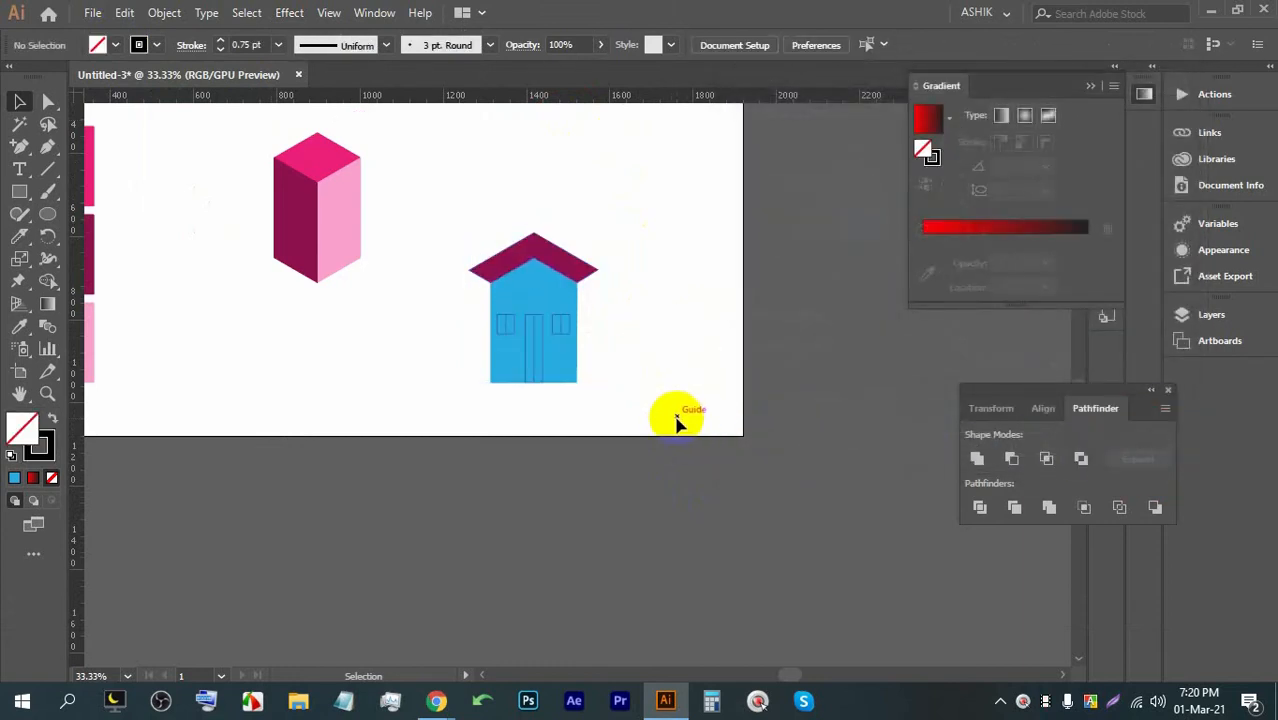
# Step: Unlock all objects, select the whole house including its wall, and group it
pyautogui.hotkey('ctrl', 'alt', '2')
pyautogui.moveTo(720, 432); pyautogui.dragTo(496, 203)
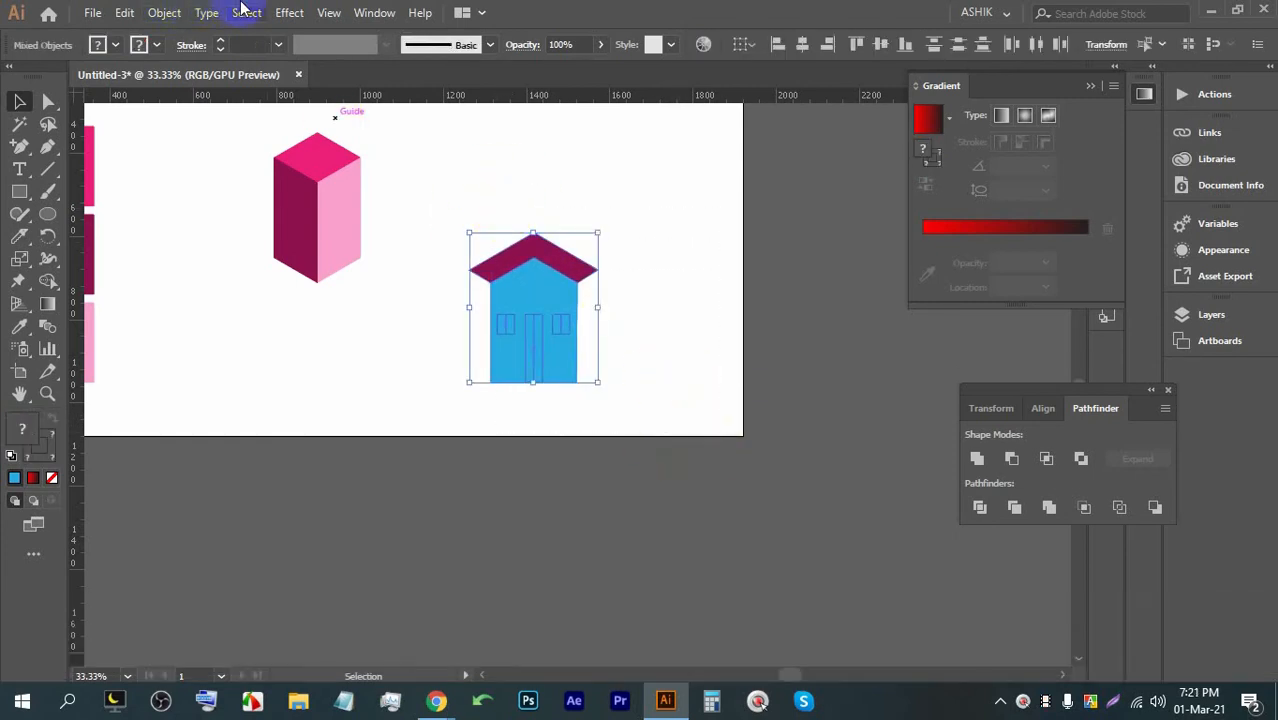
pyautogui.hotkey('ctrl', 'g')
# Step: Apply 3D Extrude & Bevel to the grouped house with rotation -14°, -44° and 10° and an extrude depth of 550 pt
pyautogui.click(290, 13)
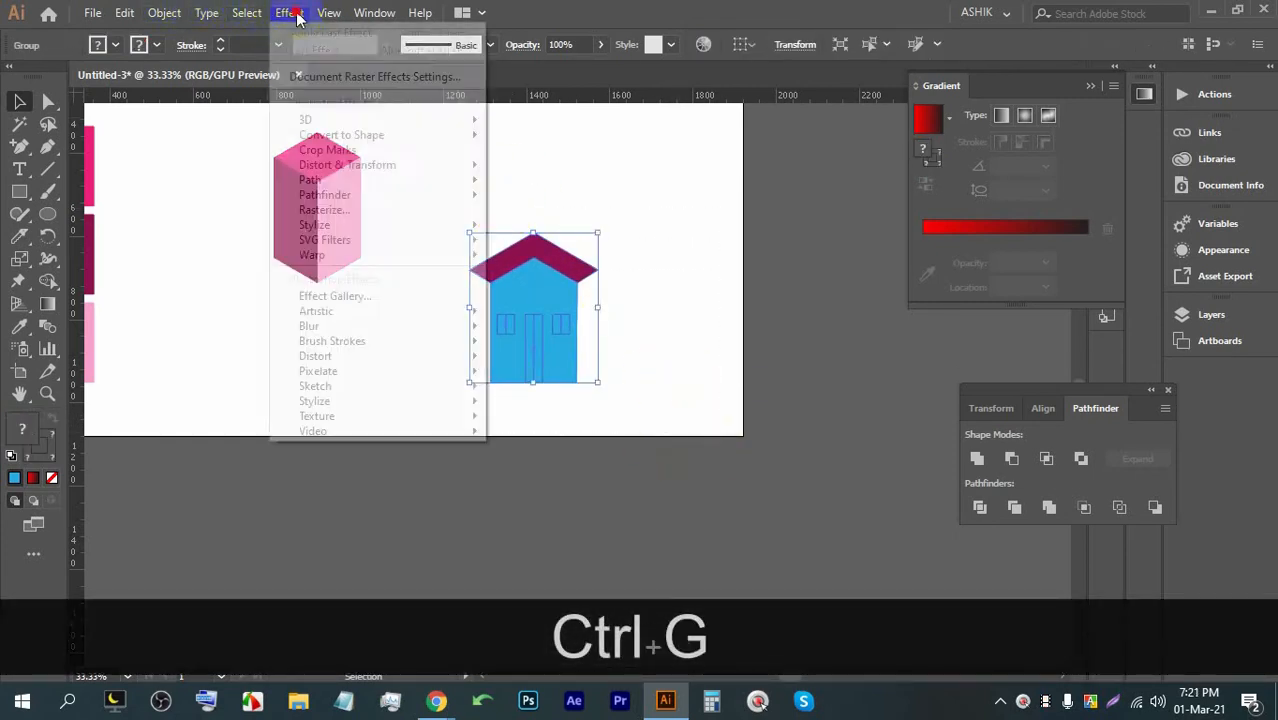
pyautogui.moveTo(318, 120)
pyautogui.click(522, 123)
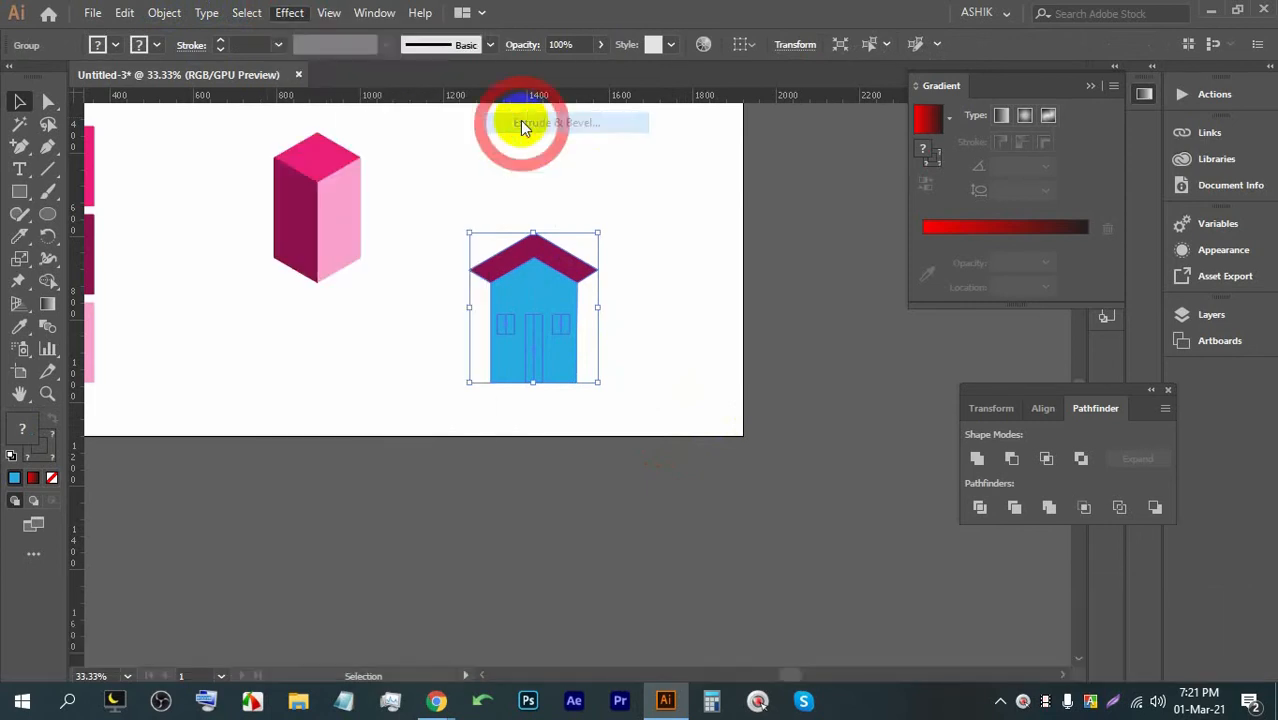
pyautogui.click(748, 452)
pyautogui.moveTo(819, 232); pyautogui.dragTo(855, 201)
pyautogui.click(881, 347)
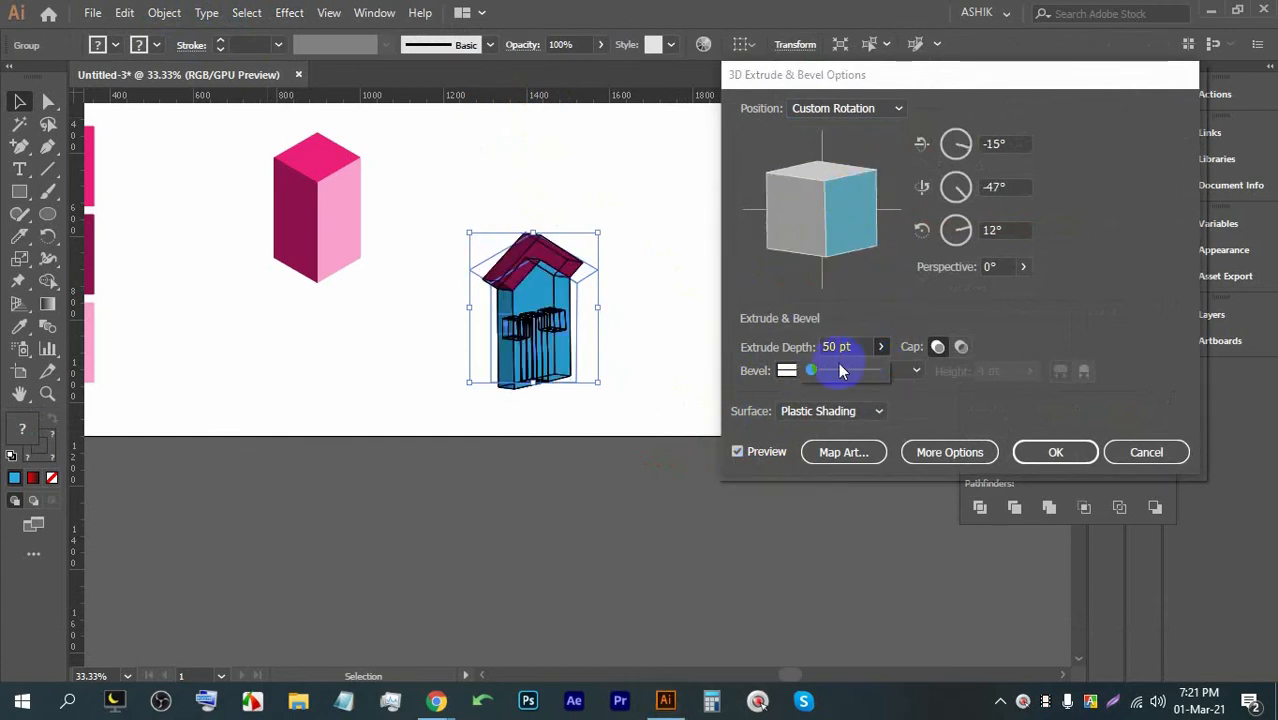
pyautogui.moveTo(818, 373); pyautogui.dragTo(829, 370)
pyautogui.moveTo(848, 233); pyautogui.dragTo(842, 220)
pyautogui.click(1052, 450)
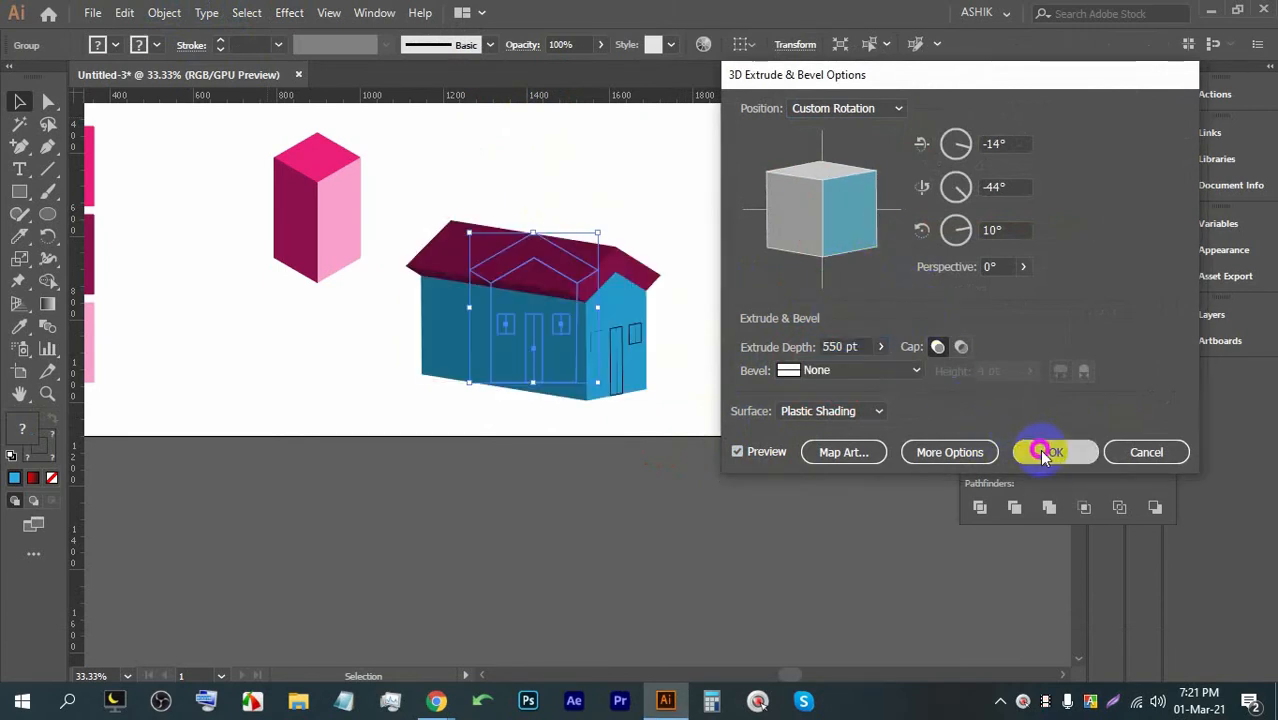
# Step: Try ungrouping the extruded house, and undo the ungrouping
pyautogui.click(685, 422)
pyautogui.click(555, 358)
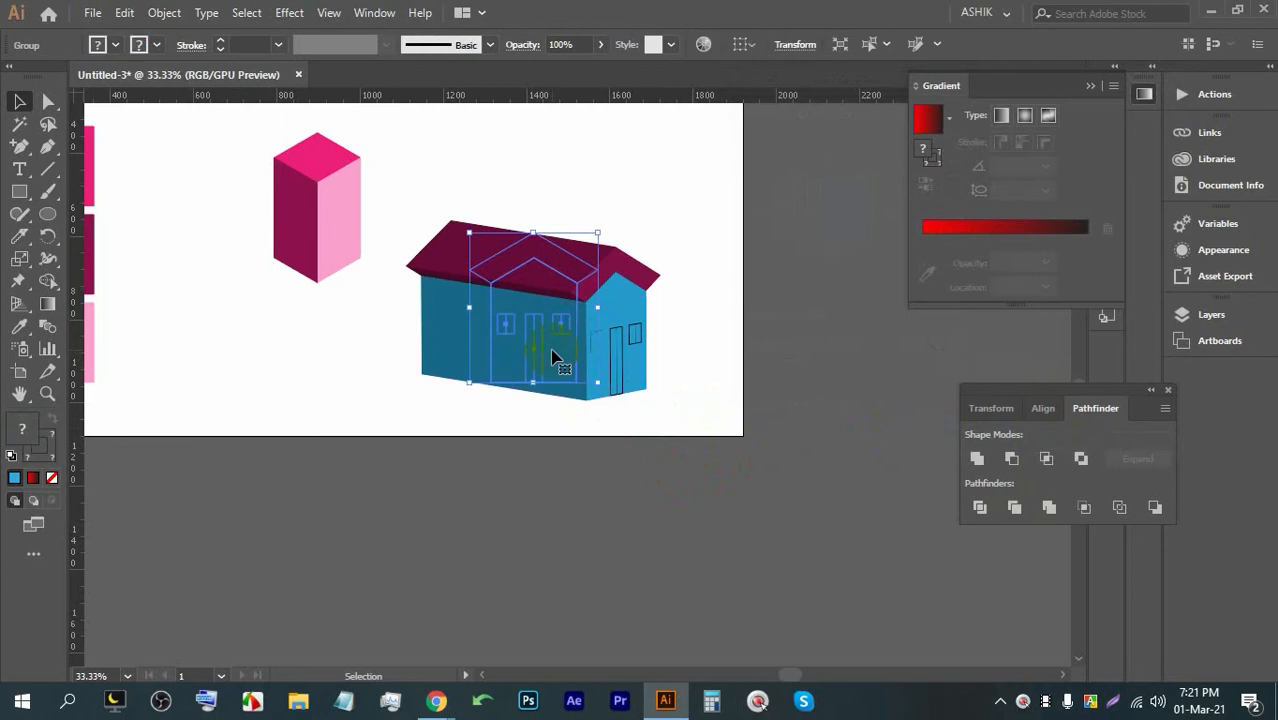
pyautogui.rightClick(556, 357)
pyautogui.click(612, 505)
pyautogui.click(741, 392)
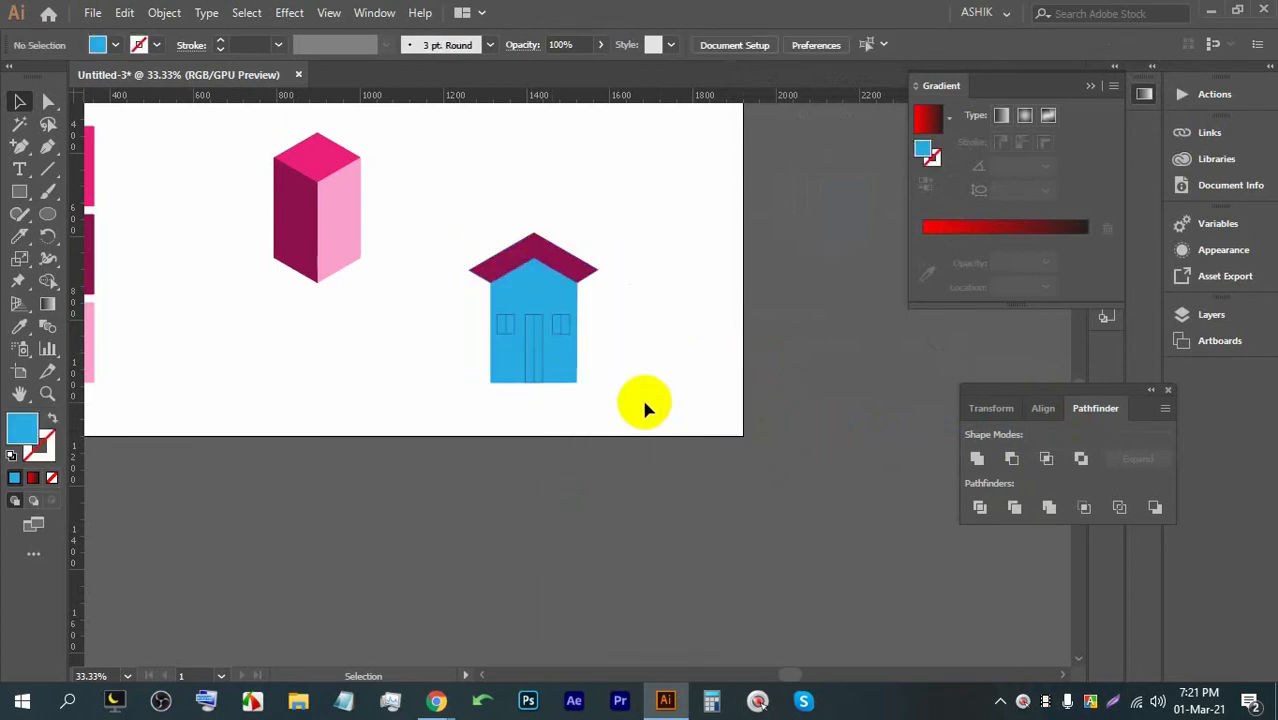
pyautogui.press('ctrl')
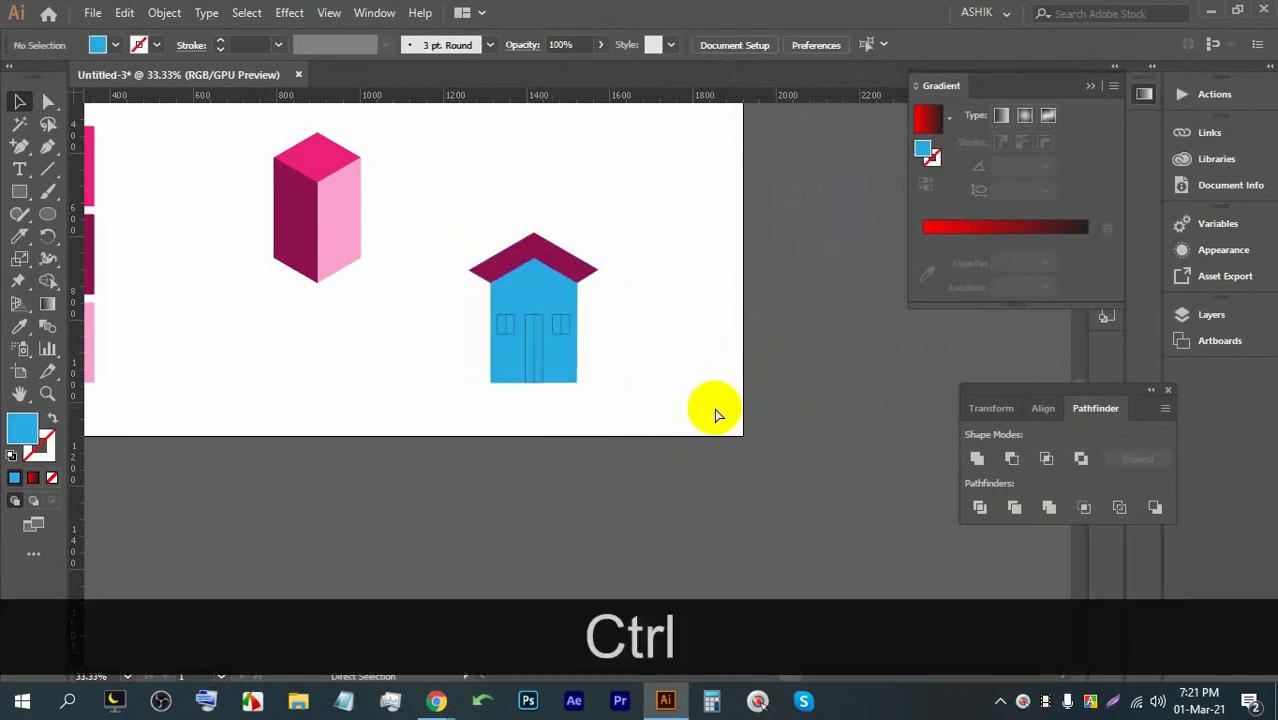
pyautogui.hotkey('ctrl', 'z')
pyautogui.click(725, 408)
pyautogui.scroll(-1, 665, 418)
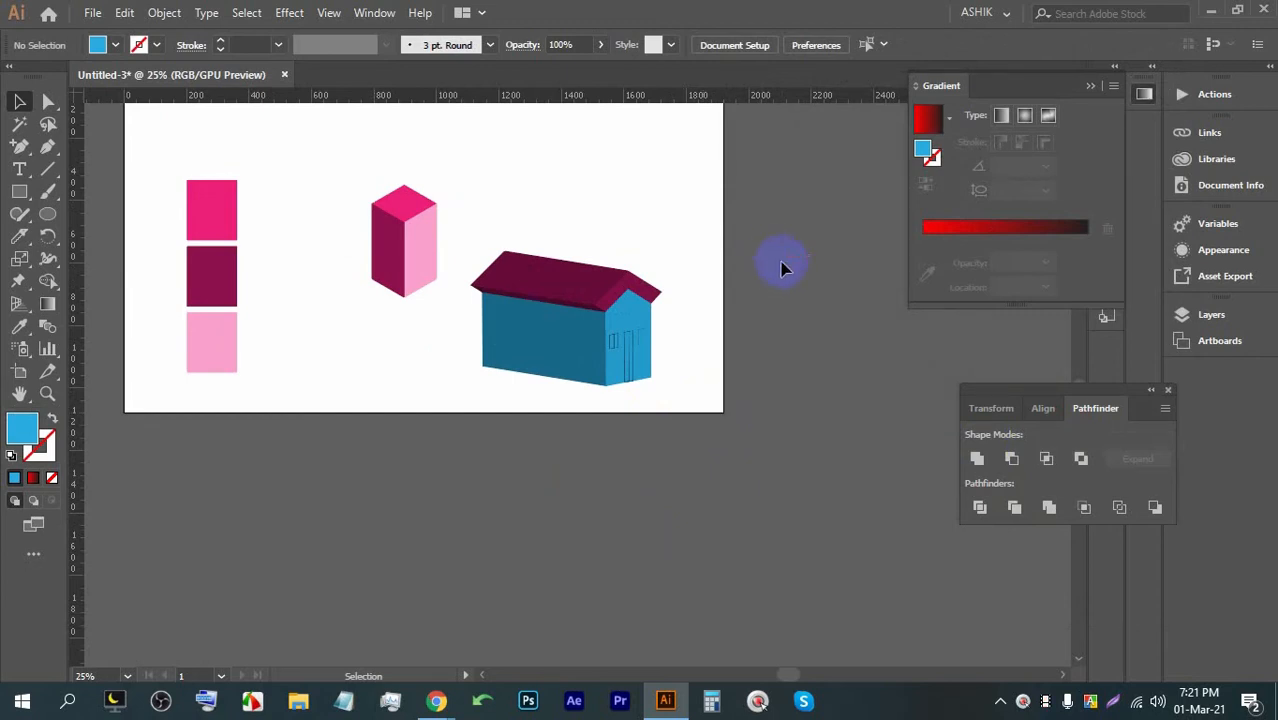
# Step: Ungroup the 3D house once more and restore its group
pyautogui.click(560, 324)
pyautogui.rightClick(525, 318)
pyautogui.click(571, 471)
pyautogui.hotkey('ctrl', 'z')
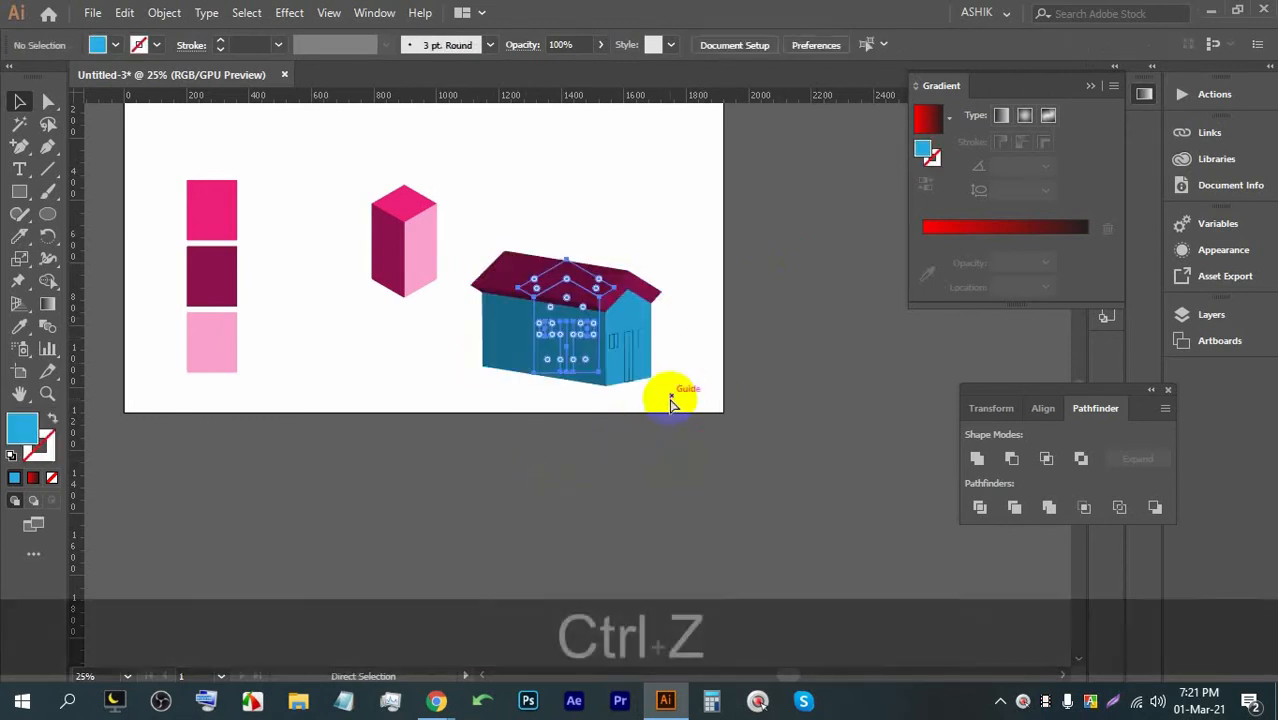
pyautogui.click(662, 426)
# Step: Move the extruded house straight up on the artboard and undo the move
pyautogui.moveTo(567, 290); pyautogui.dragTo(567, 234)
pyautogui.scroll(1, 574, 240)
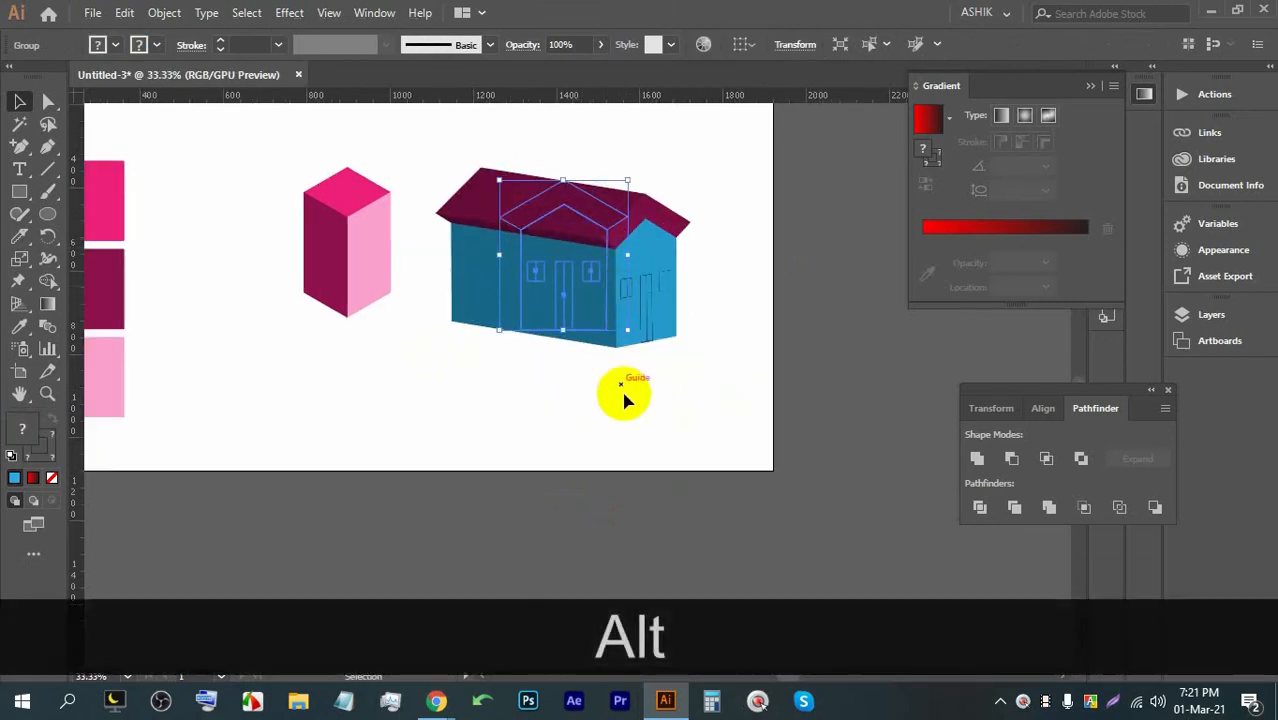
pyautogui.click(659, 422)
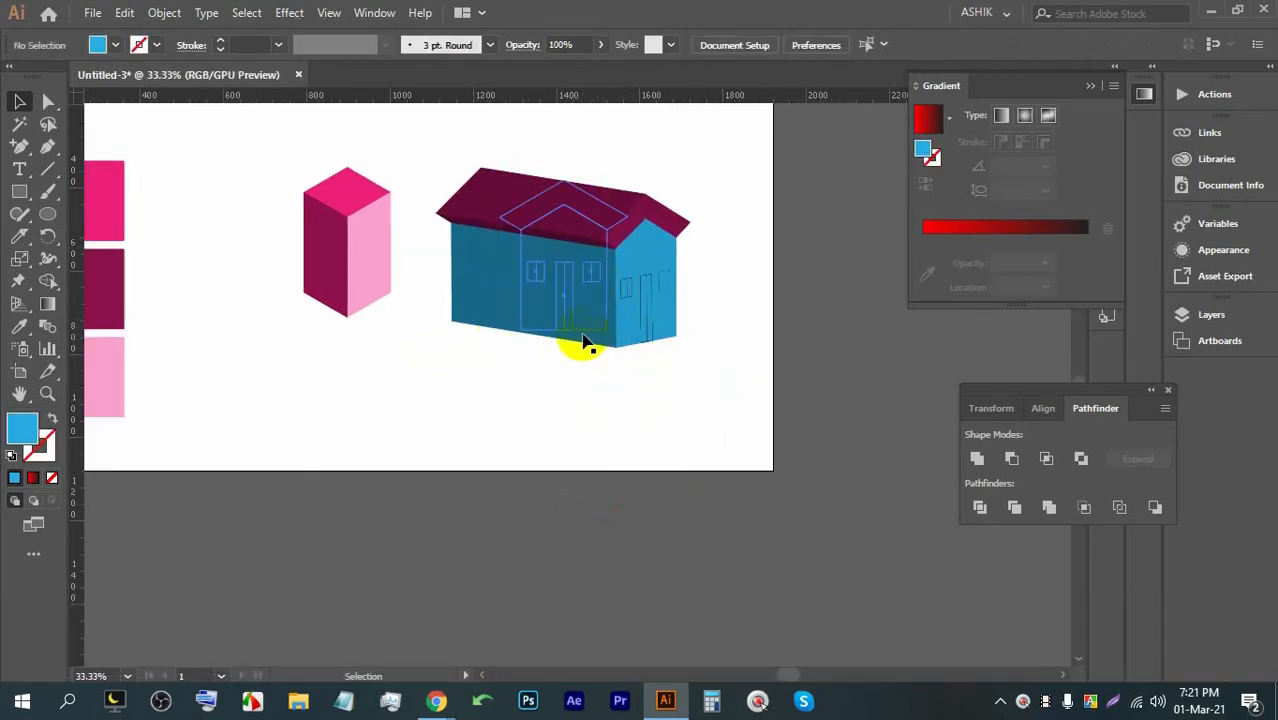
pyautogui.hotkey('ctrl', 'z')
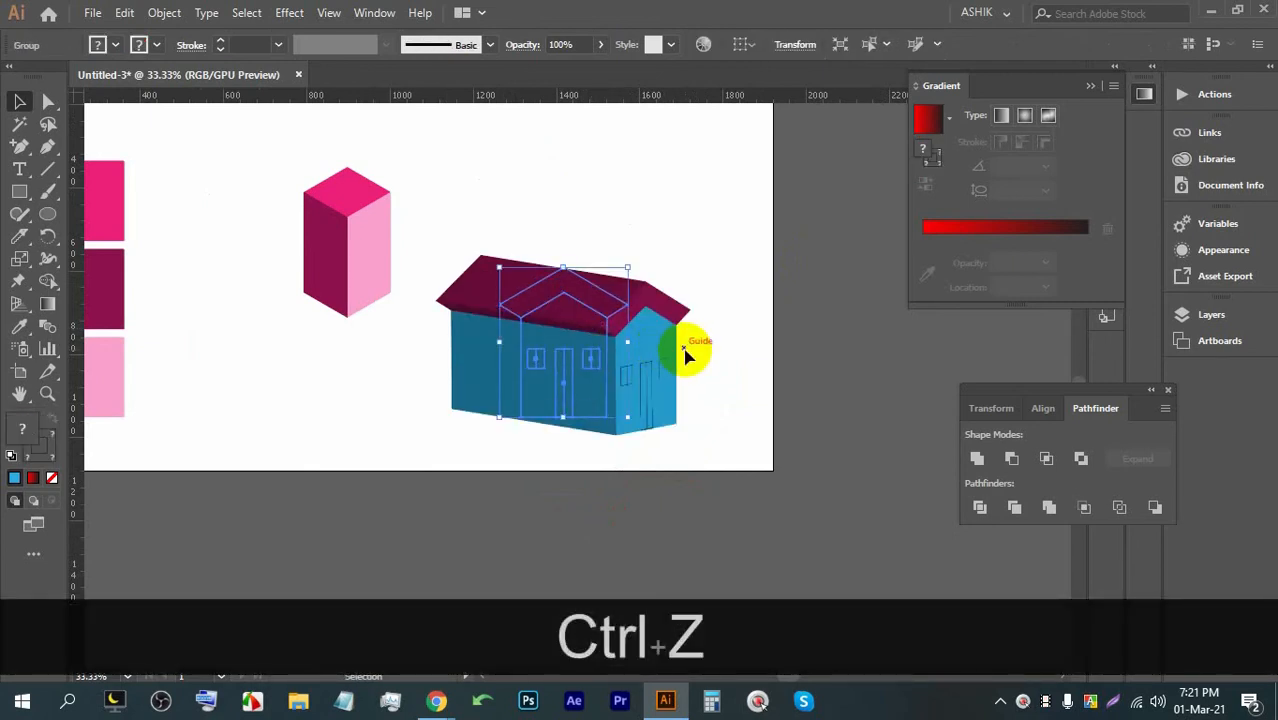
# Step: Draw a square about 642 px wide across the artboard's lower edge in front of the house, and fill it with green
pyautogui.scroll(-2, 683, 356)
pyautogui.moveTo(19, 191); pyautogui.dragTo(60, 177)
pyautogui.moveTo(260, 316); pyautogui.dragTo(499, 585)
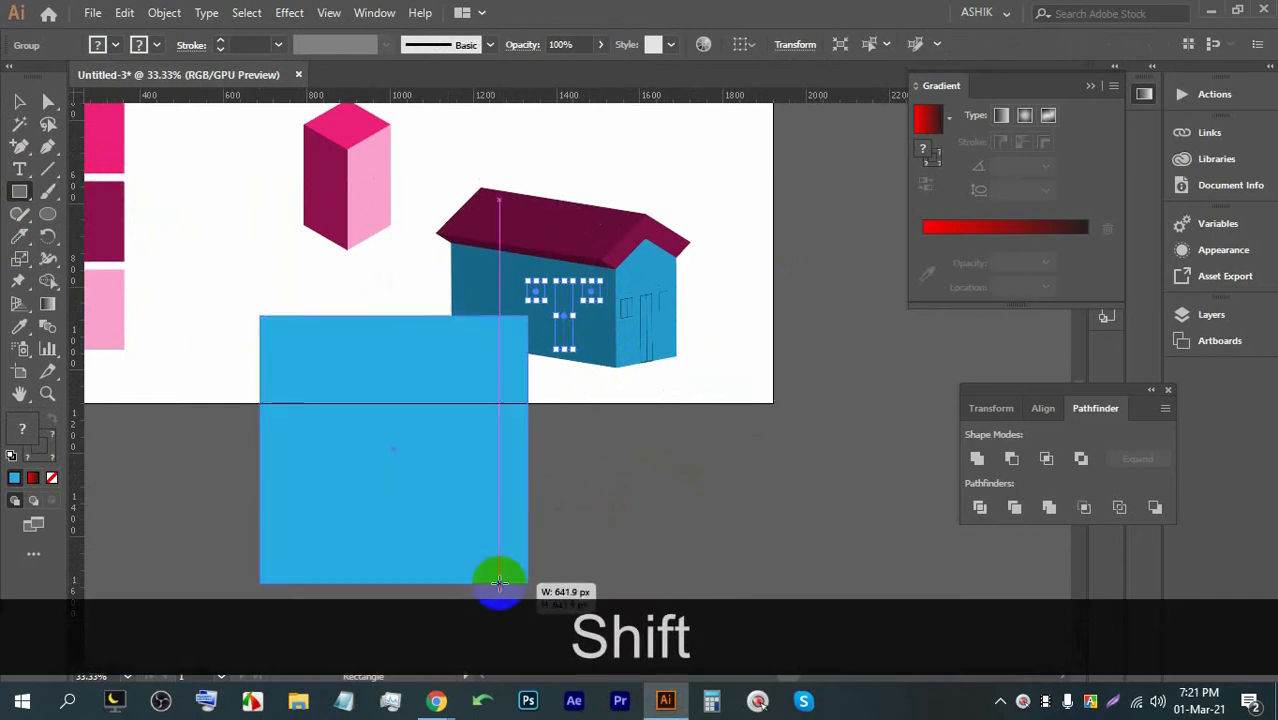
pyautogui.scroll(-1, 388, 415)
pyautogui.click(115, 44)
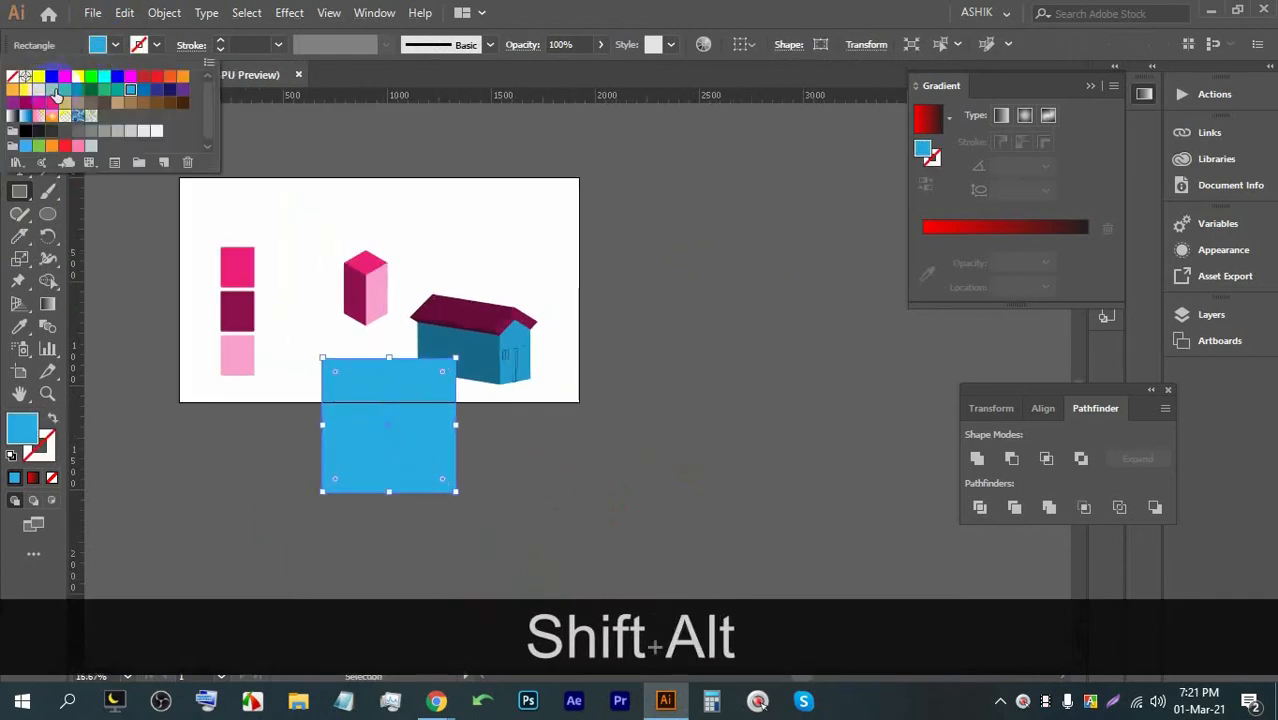
pyautogui.click(108, 92)
pyautogui.press('alt')
# Step: Preview 3D Extrude & Bevel on the green square and lay it flat with a custom rotation of 77°, 17° and -7°
pyautogui.click(281, 12)
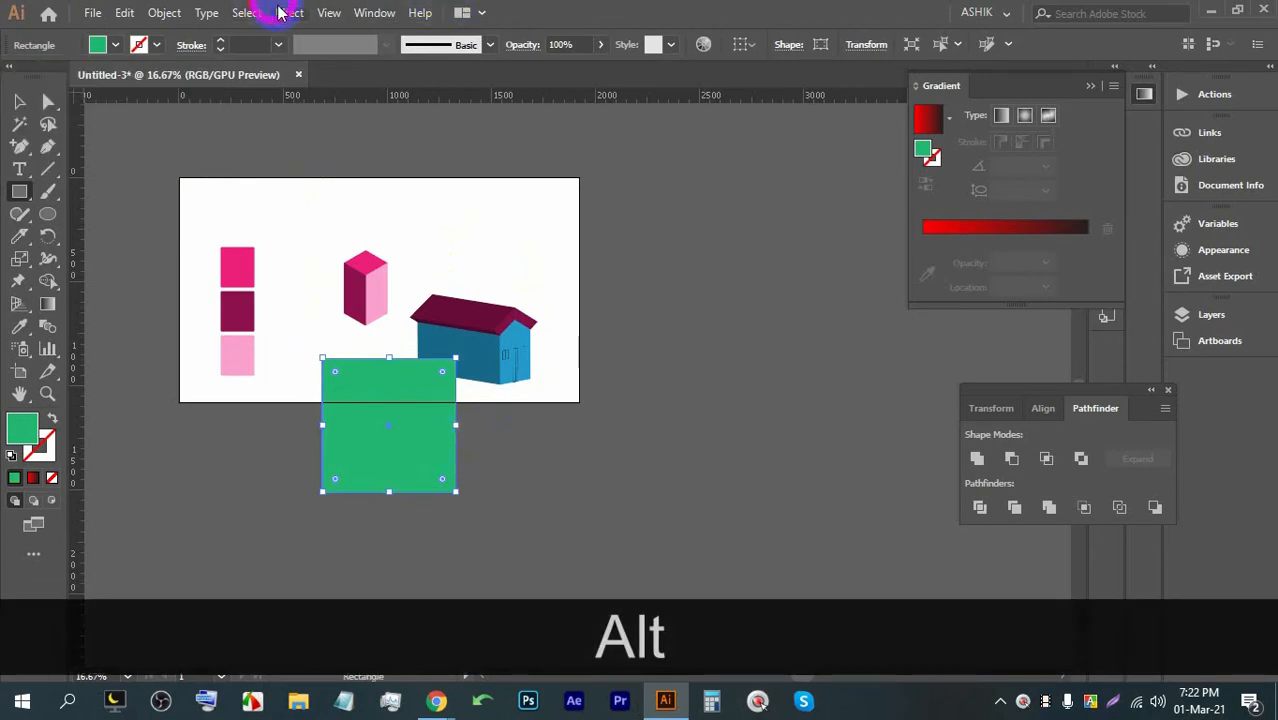
pyautogui.moveTo(360, 119)
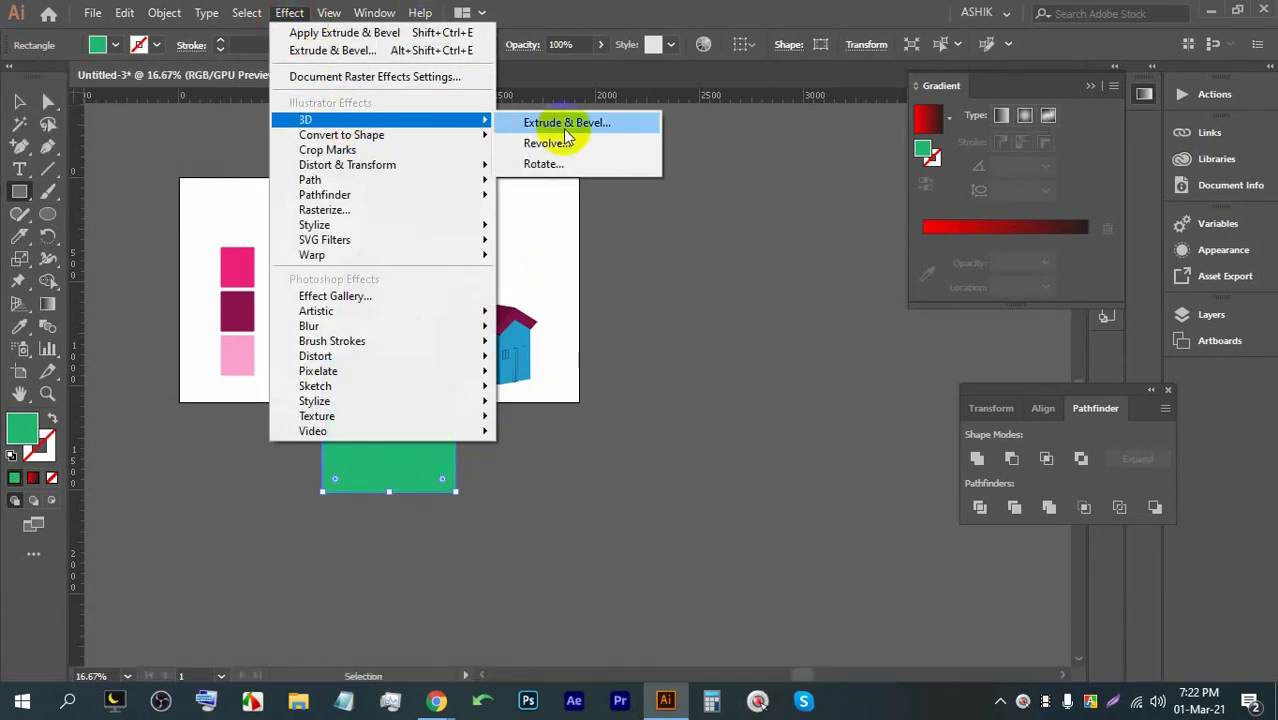
pyautogui.click(563, 121)
pyautogui.click(762, 450)
pyautogui.moveTo(826, 215); pyautogui.dragTo(850, 252)
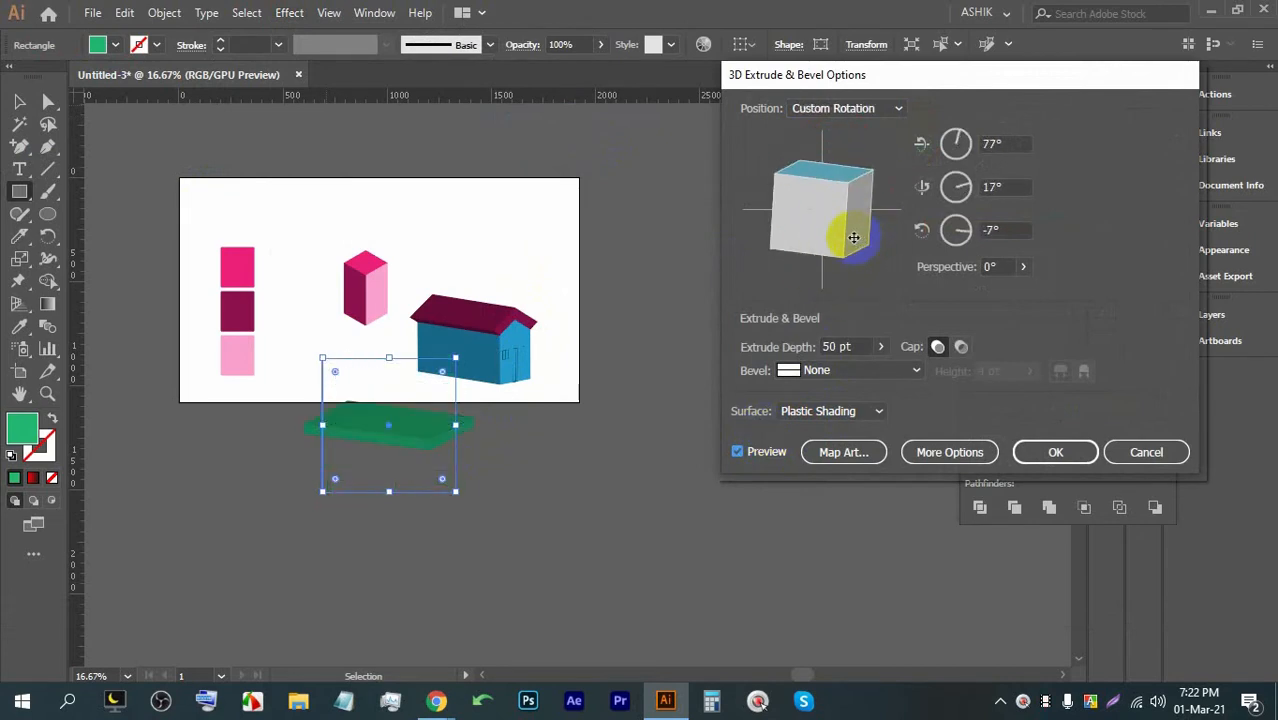
# Step: Set the green slab's extrude depth to 70 pt and apply the effect
pyautogui.click(880, 346)
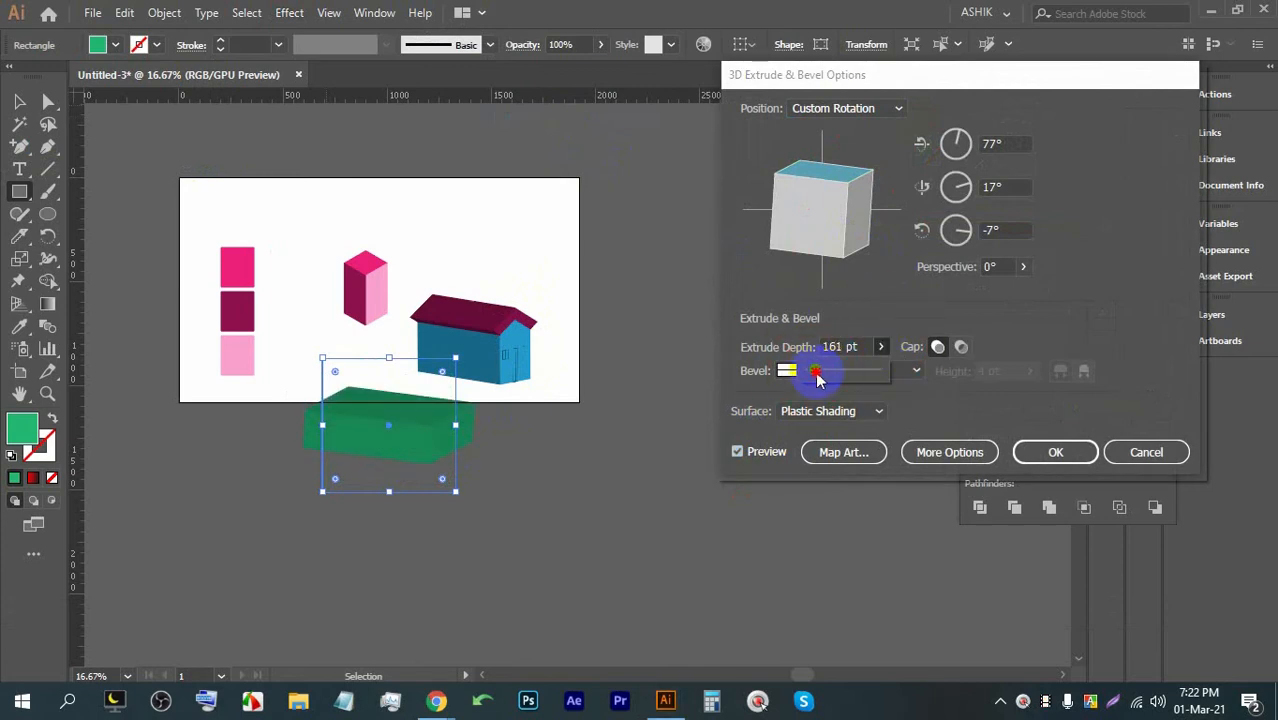
pyautogui.moveTo(818, 378); pyautogui.dragTo(811, 376)
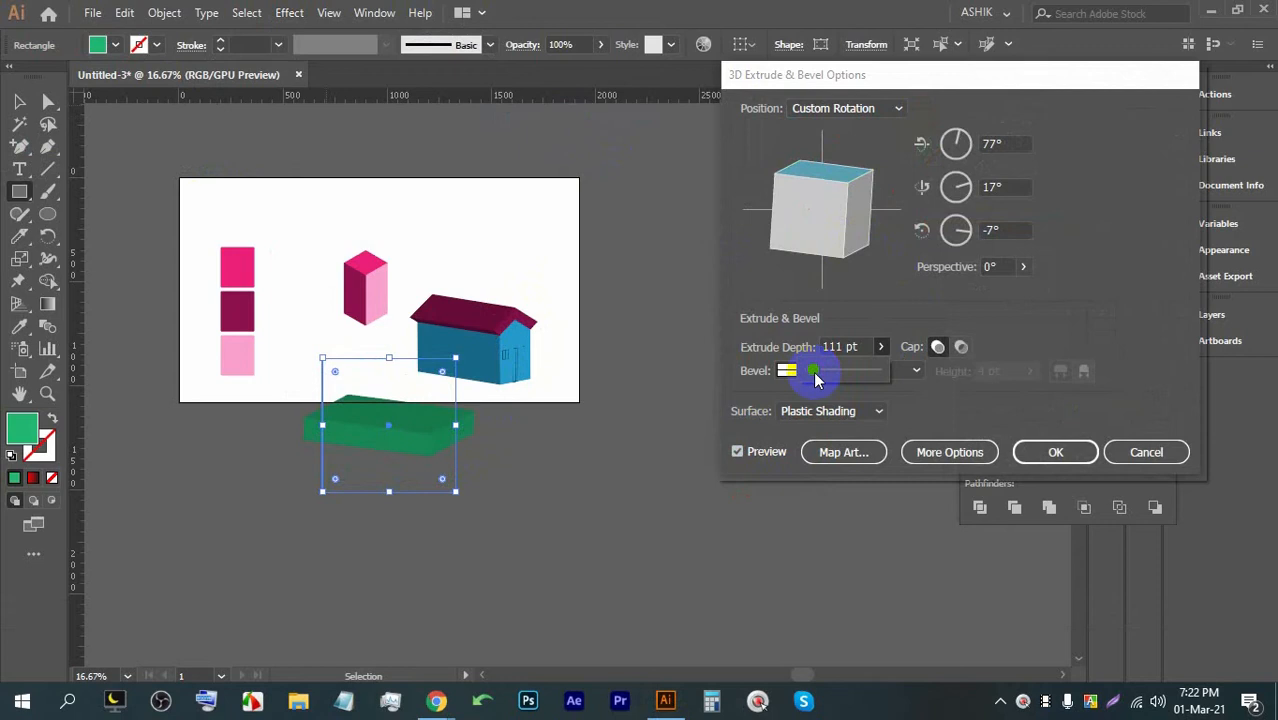
pyautogui.click(835, 347)
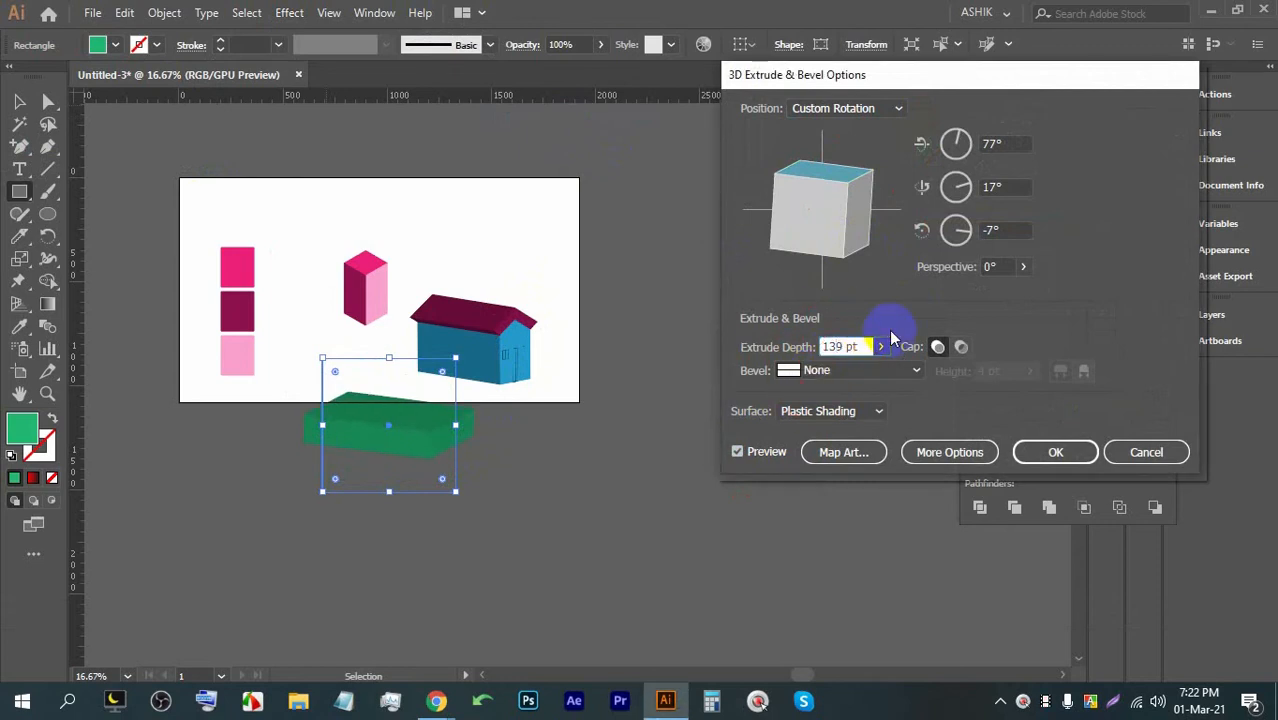
pyautogui.write('70')
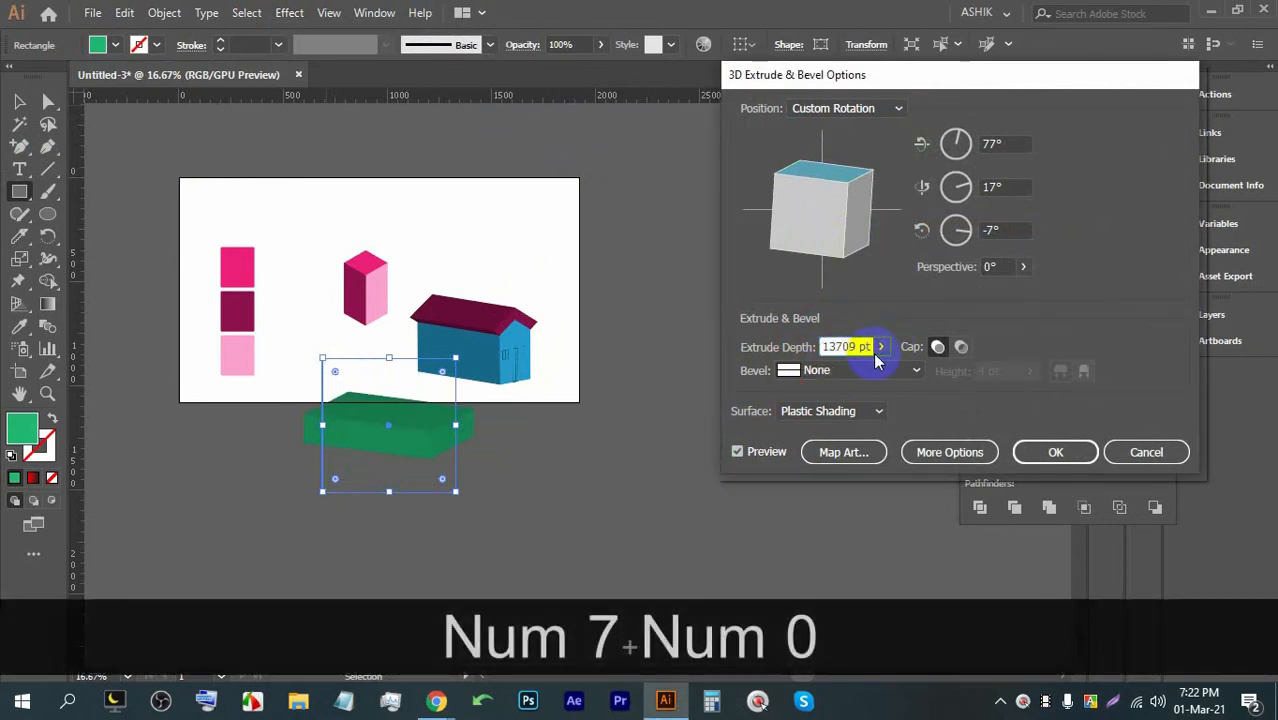
pyautogui.click(831, 344)
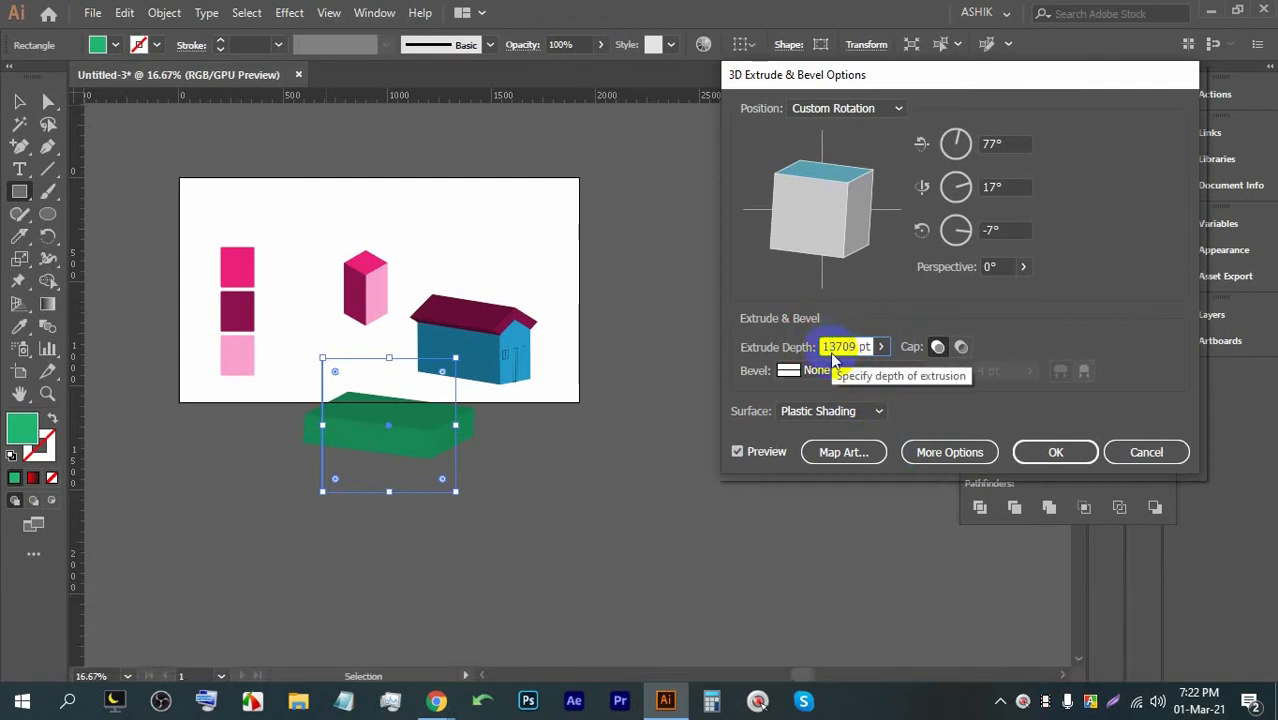
pyautogui.click(835, 347)
pyautogui.press('BackSpace')
pyautogui.press('BackSpace')
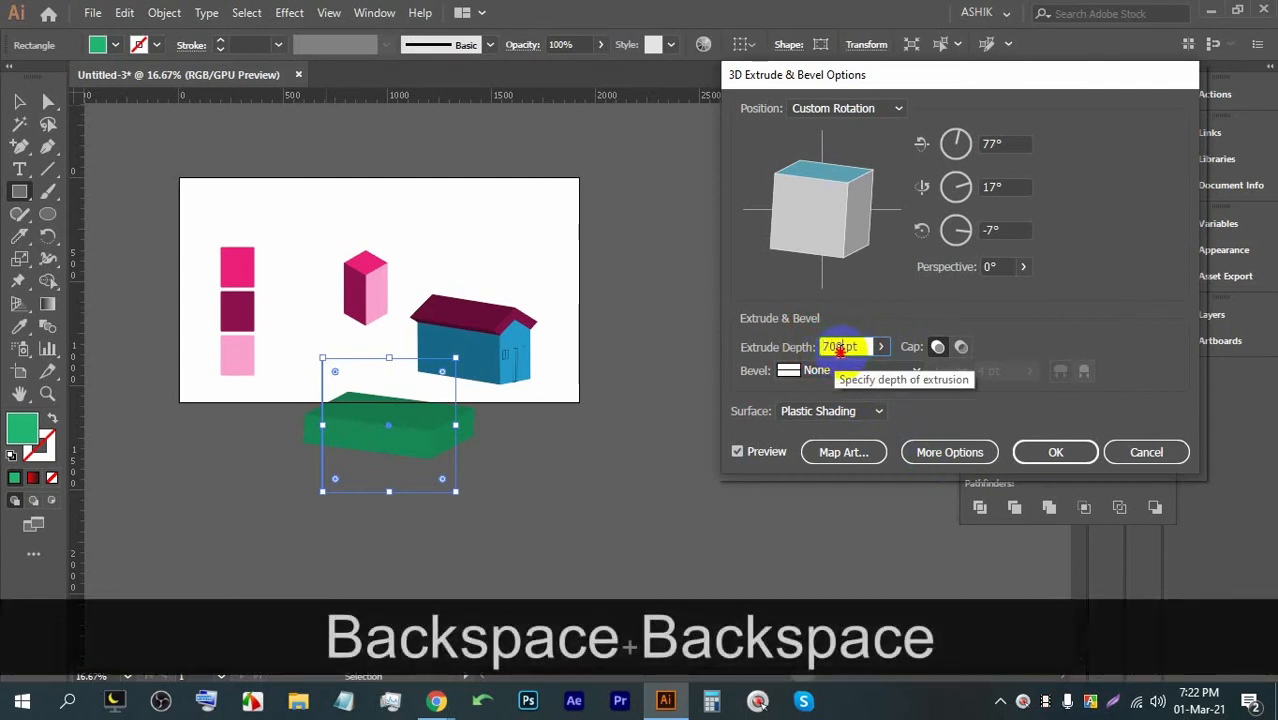
pyautogui.click(842, 349)
pyautogui.press('BackSpace')
pyautogui.click(1050, 450)
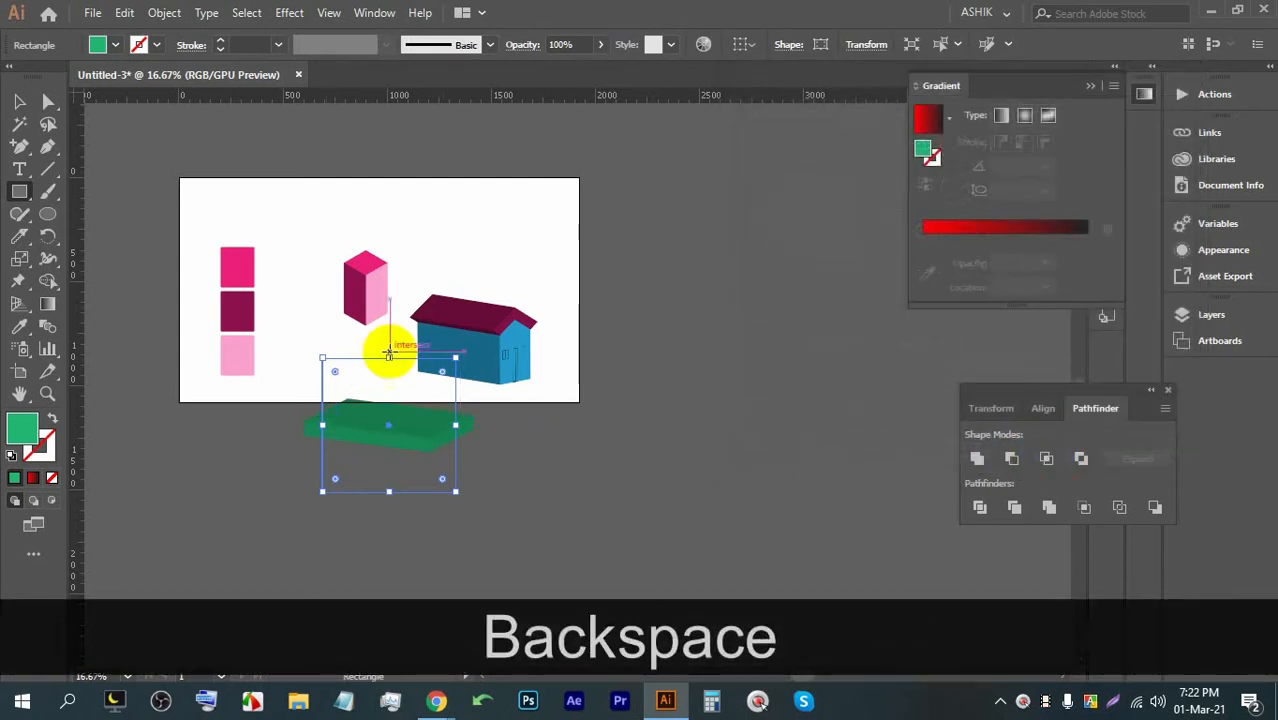
# Step: Move the green slab under the house and send it backward behind the house as its ground
pyautogui.click(24, 106)
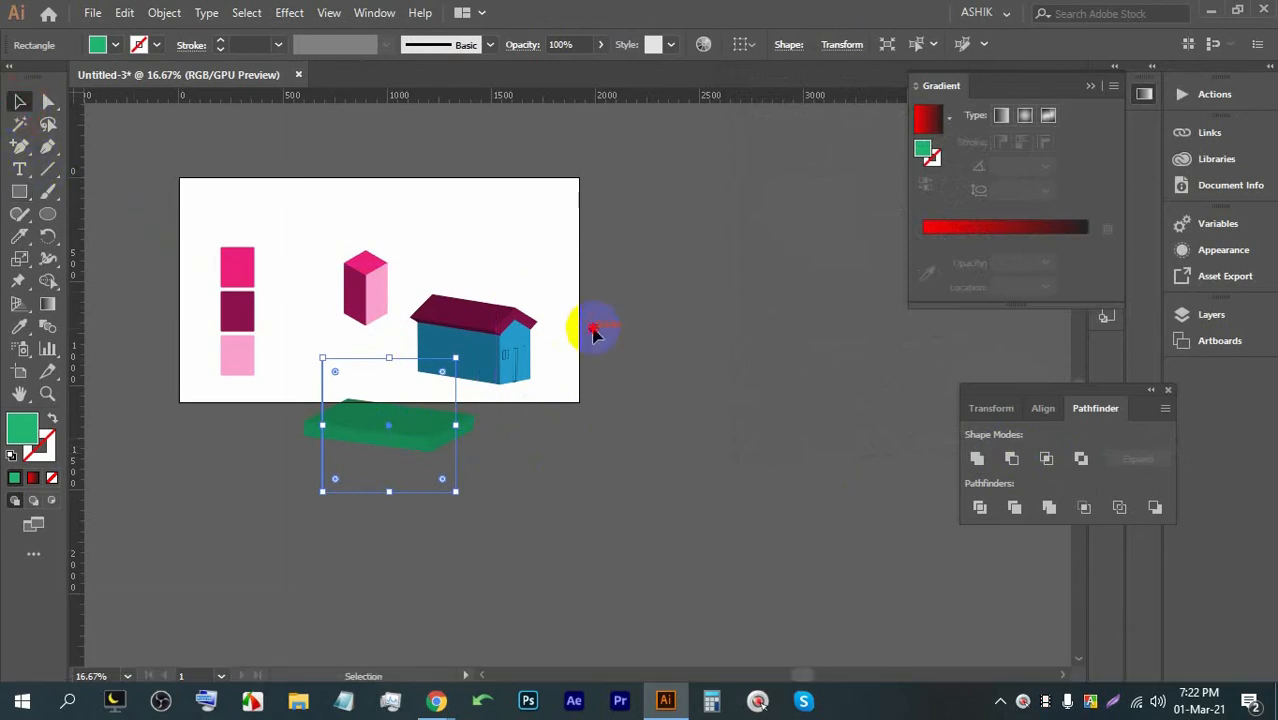
pyautogui.click(592, 329)
pyautogui.scroll(2, 488, 413)
pyautogui.scroll(1, 488, 413)
pyautogui.moveTo(299, 505); pyautogui.dragTo(470, 441)
pyautogui.press('ctrl')
pyautogui.hotkey('ctrl', '[')
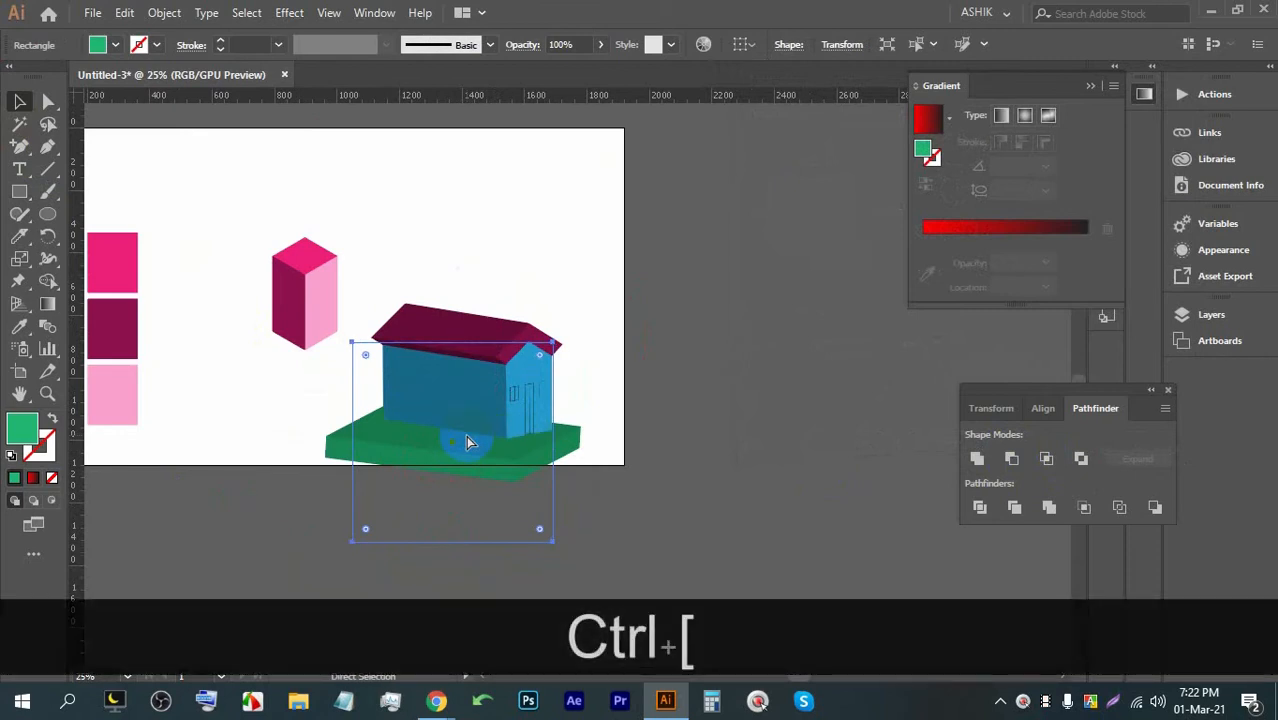
# Step: Nudge the green slab slightly up and to the right to centre it under the house, and deselect it
pyautogui.scroll(2, 705, 617)
pyautogui.moveTo(531, 371); pyautogui.dragTo(700, 415)
pyautogui.scroll(-1, 678, 392)
pyautogui.scroll(1, 448, 331)
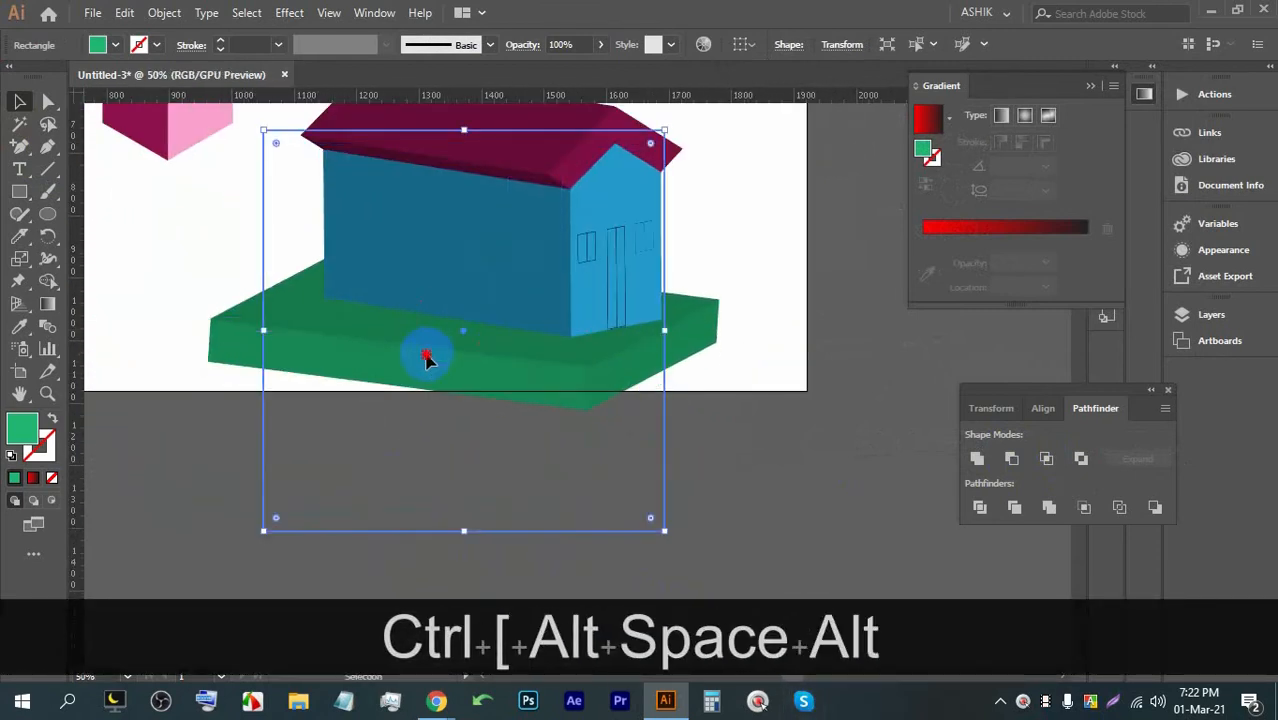
pyautogui.moveTo(436, 354)
pyautogui.mouseDown()
pyautogui.moveTo(470, 360)
pyautogui.moveTo(452, 347)
pyautogui.mouseUp()
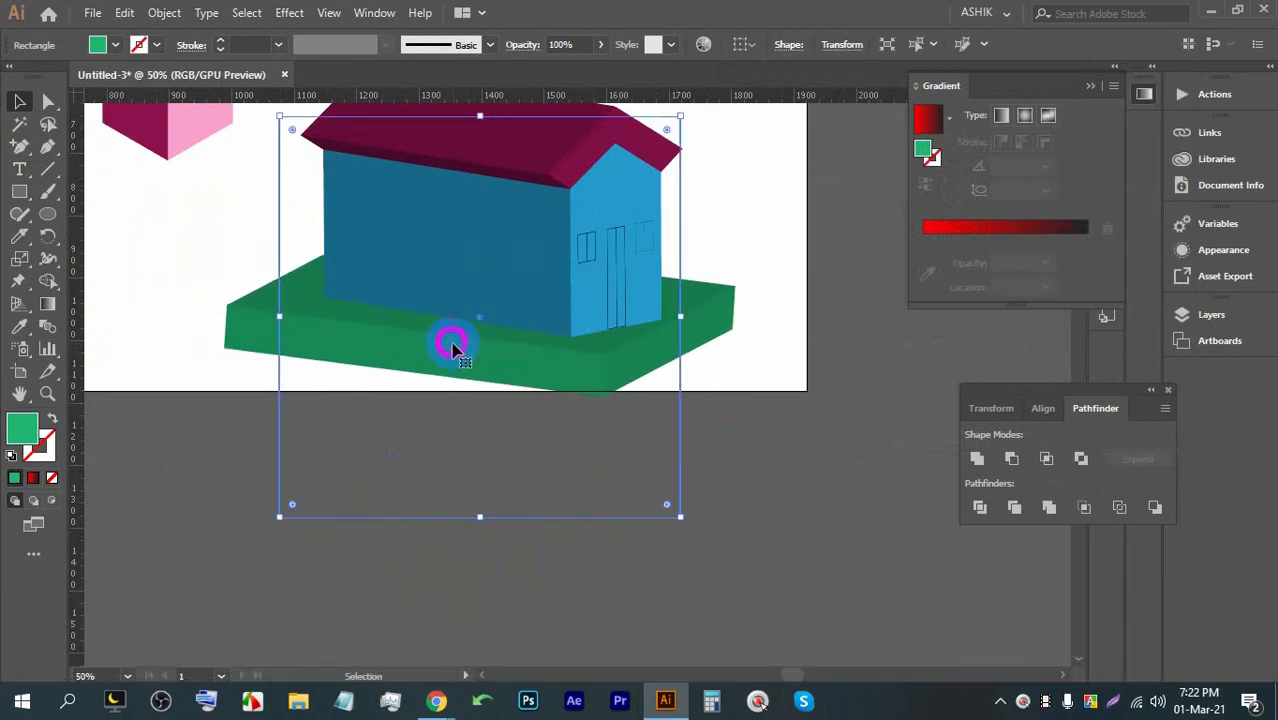
pyautogui.click(747, 380)
pyautogui.scroll(-1, 775, 376)
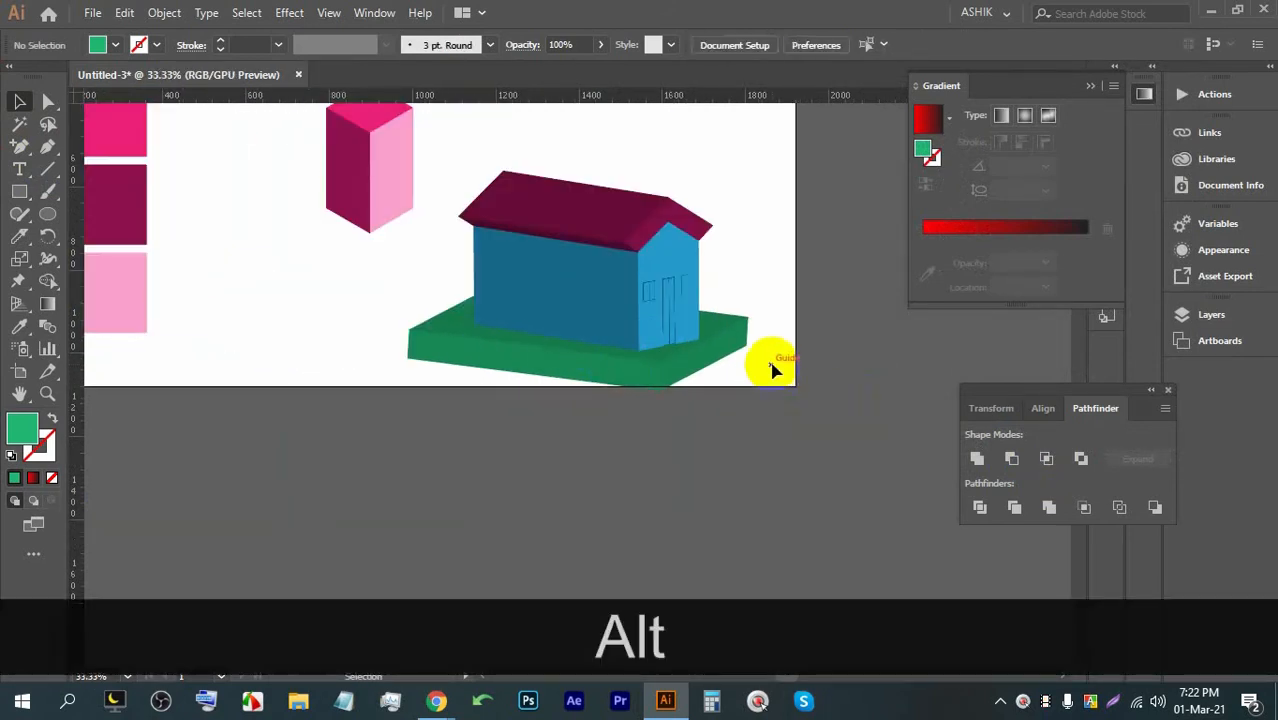
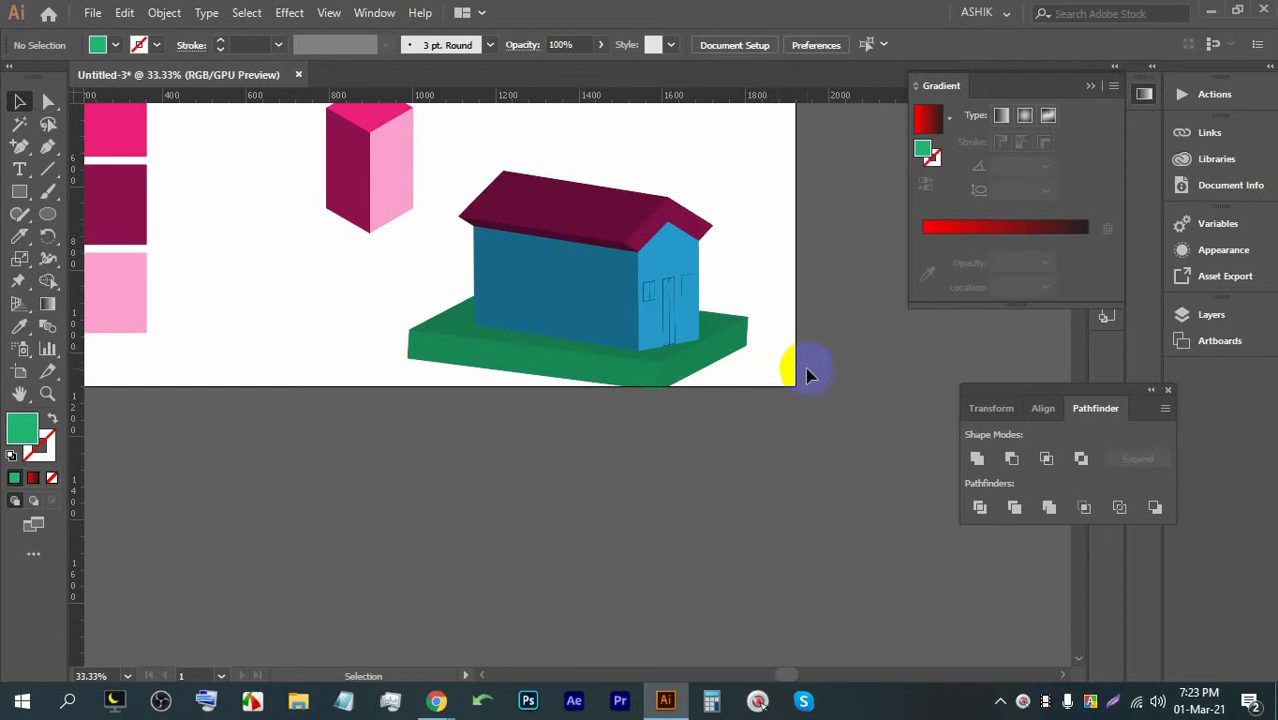
# Step: Delete the house with its green slab, the pink box and the three colour swatches to empty the artboard
pyautogui.scroll(1, 720, 365)
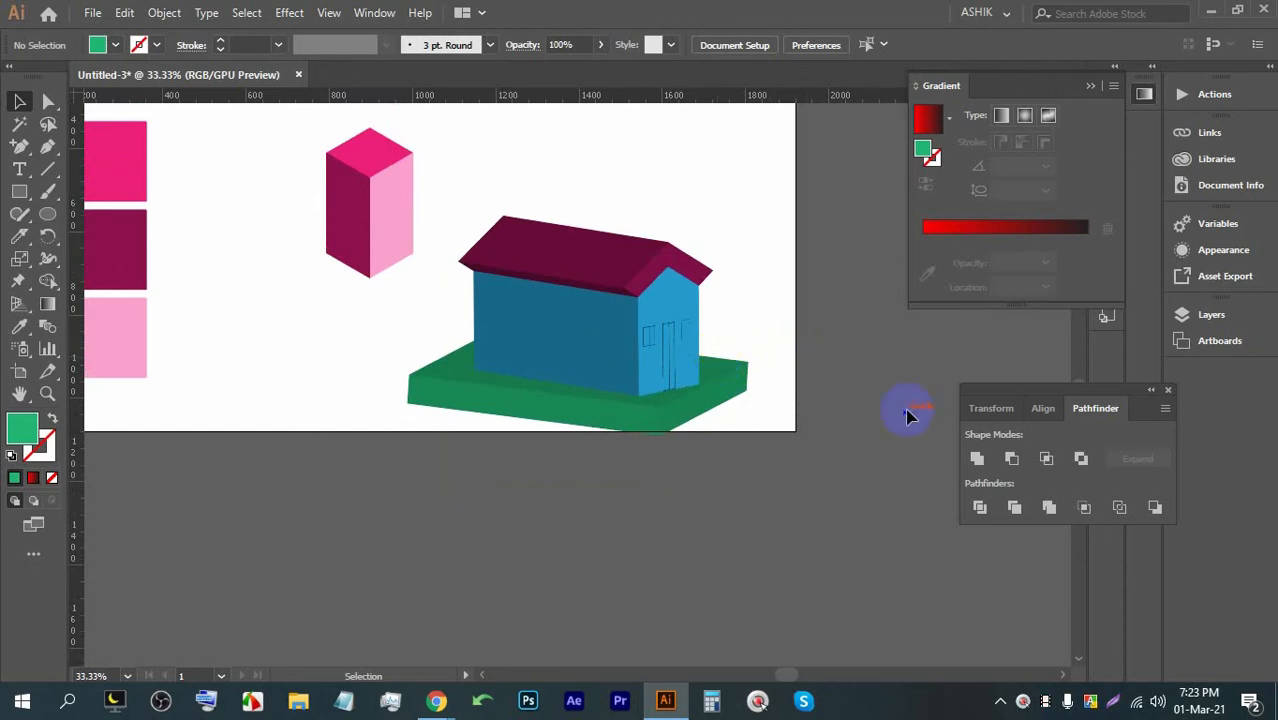
pyautogui.scroll(-2, 780, 304)
pyautogui.scroll(2, 640, 262)
pyautogui.moveTo(777, 315); pyautogui.dragTo(699, 304)
pyautogui.scroll(-1, 699, 304)
pyautogui.moveTo(830, 420); pyautogui.dragTo(536, 188)
pyautogui.press('BackSpace')
pyautogui.moveTo(622, 399); pyautogui.dragTo(318, 190)
pyautogui.press('BackSpace')
# Step: Show the isometric guides again and activate the Pen tool for drawing on the grid
pyautogui.rightClick(476, 220)
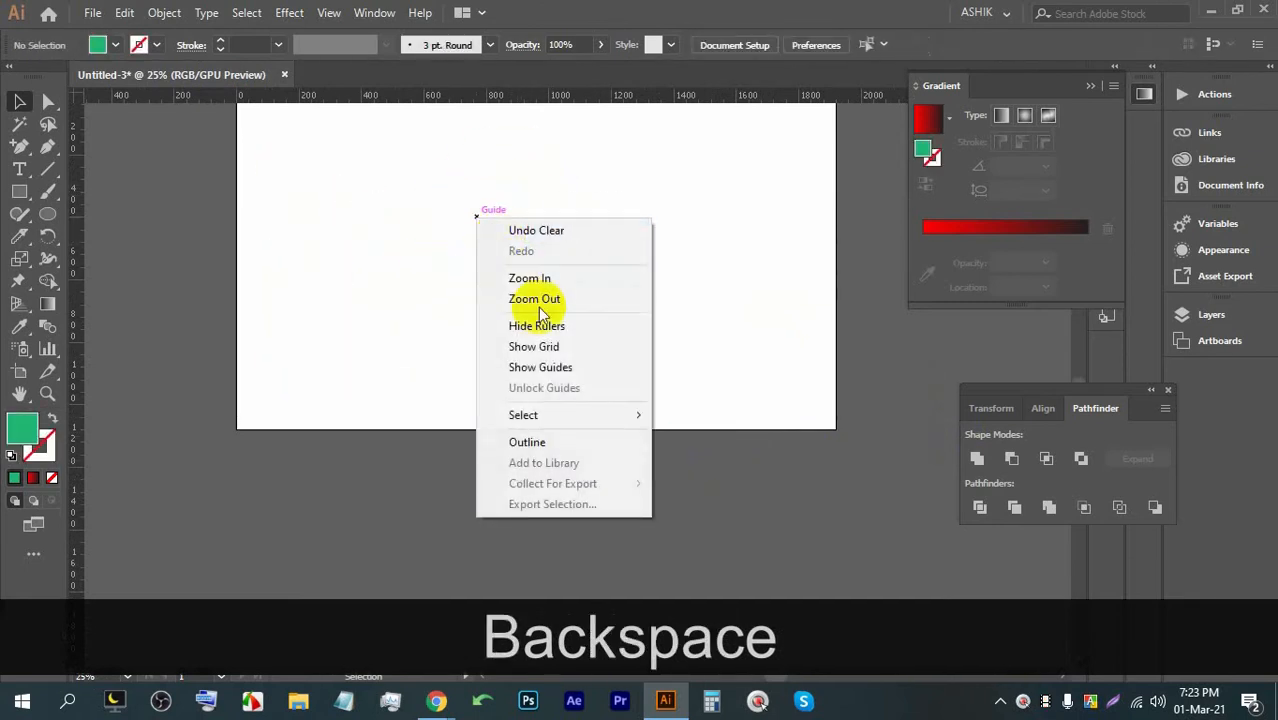
pyautogui.click(531, 367)
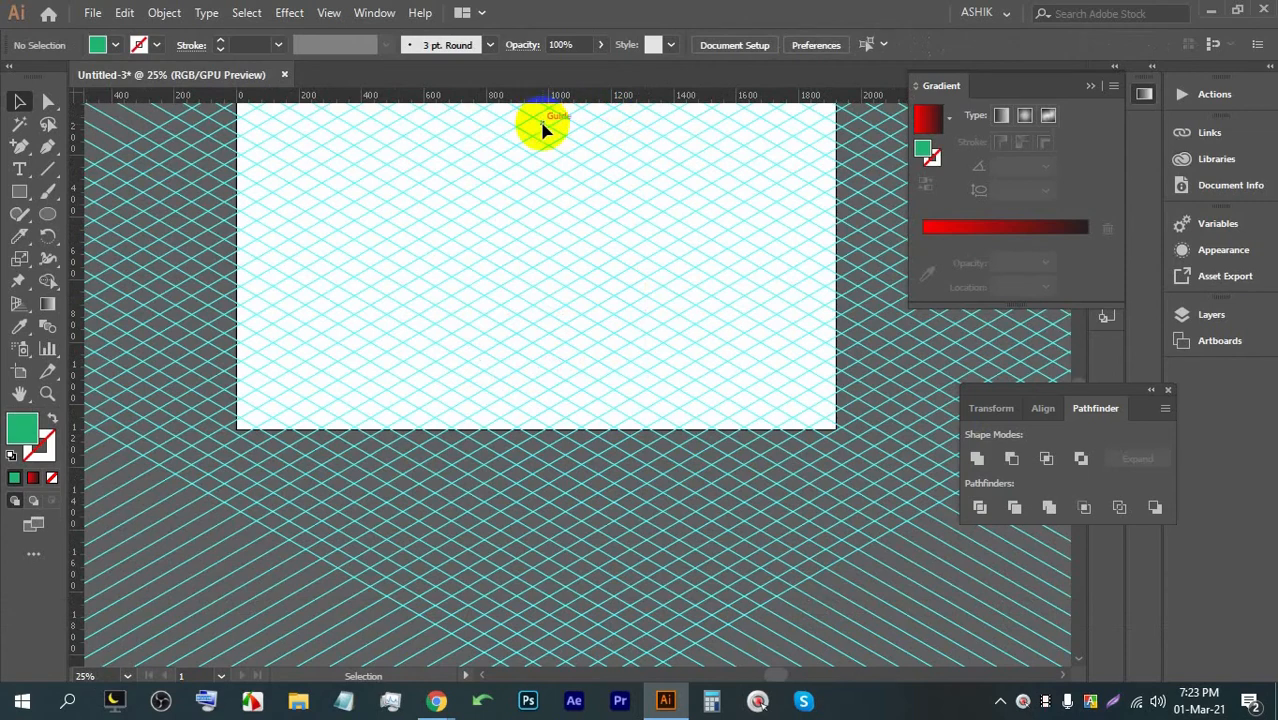
pyautogui.scroll(2, 545, 128)
pyautogui.click(47, 146)
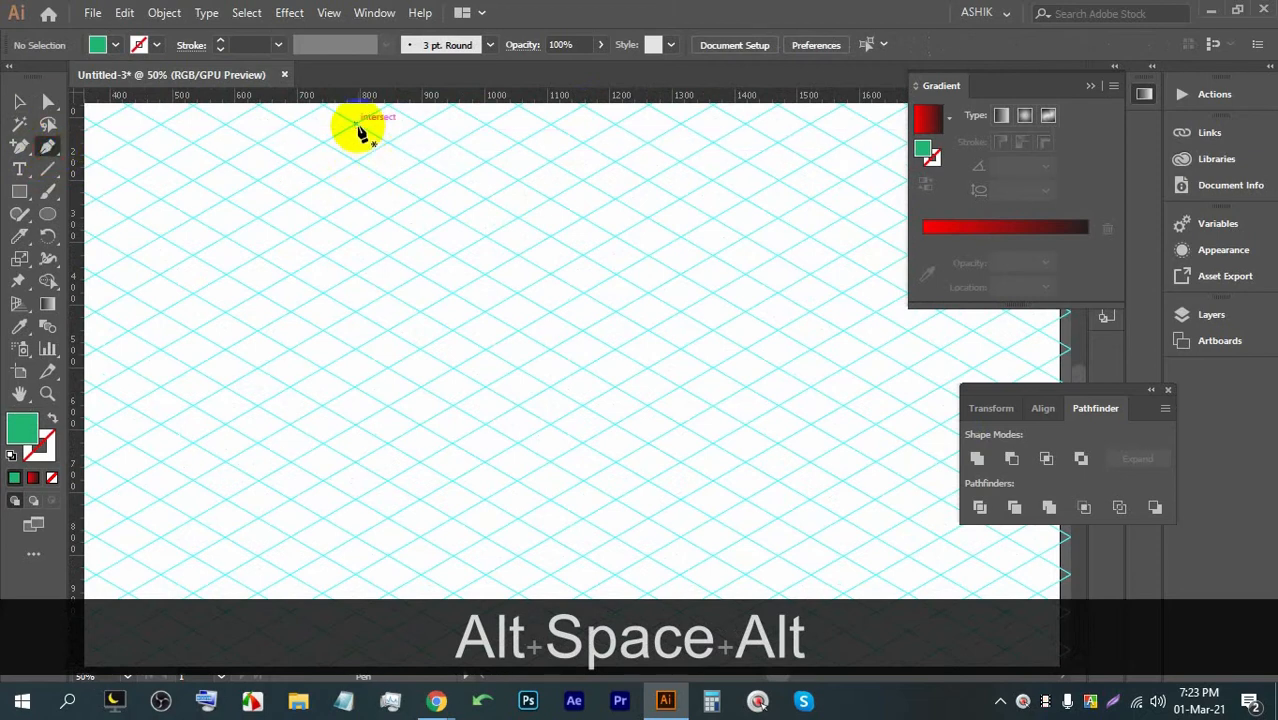
# Step: Draw a tall four-sided wall face on the isometric guides with the Pen tool, about 312 px wide with a 541 px right edge
pyautogui.click(356, 124)
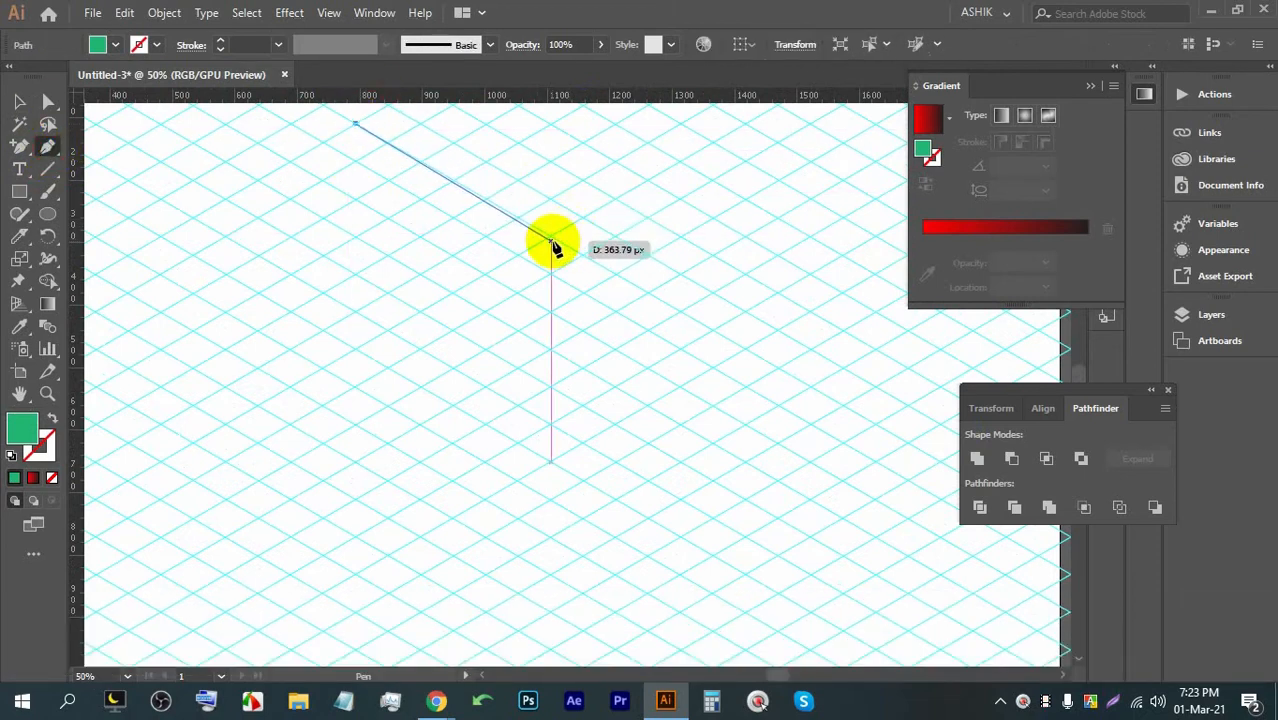
pyautogui.click(550, 237)
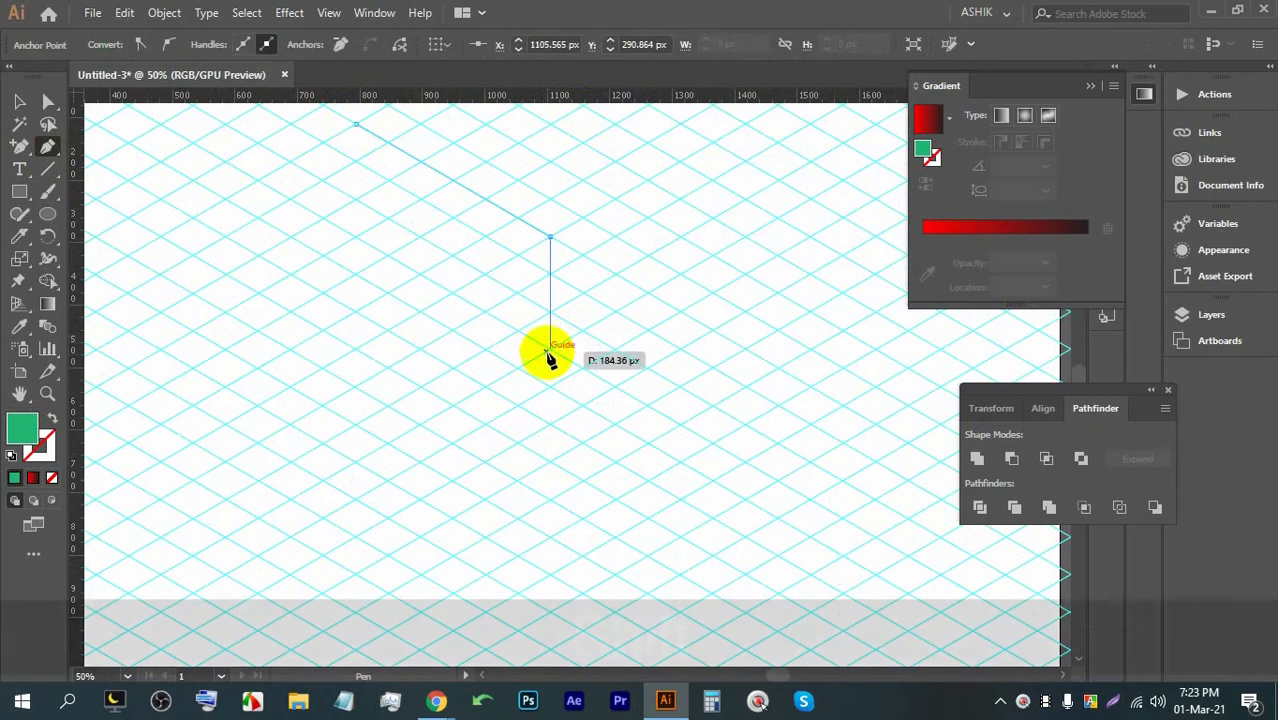
pyautogui.click(551, 580)
pyautogui.moveTo(550, 578); pyautogui.dragTo(650, 457)
pyautogui.scroll(-1, 656, 457)
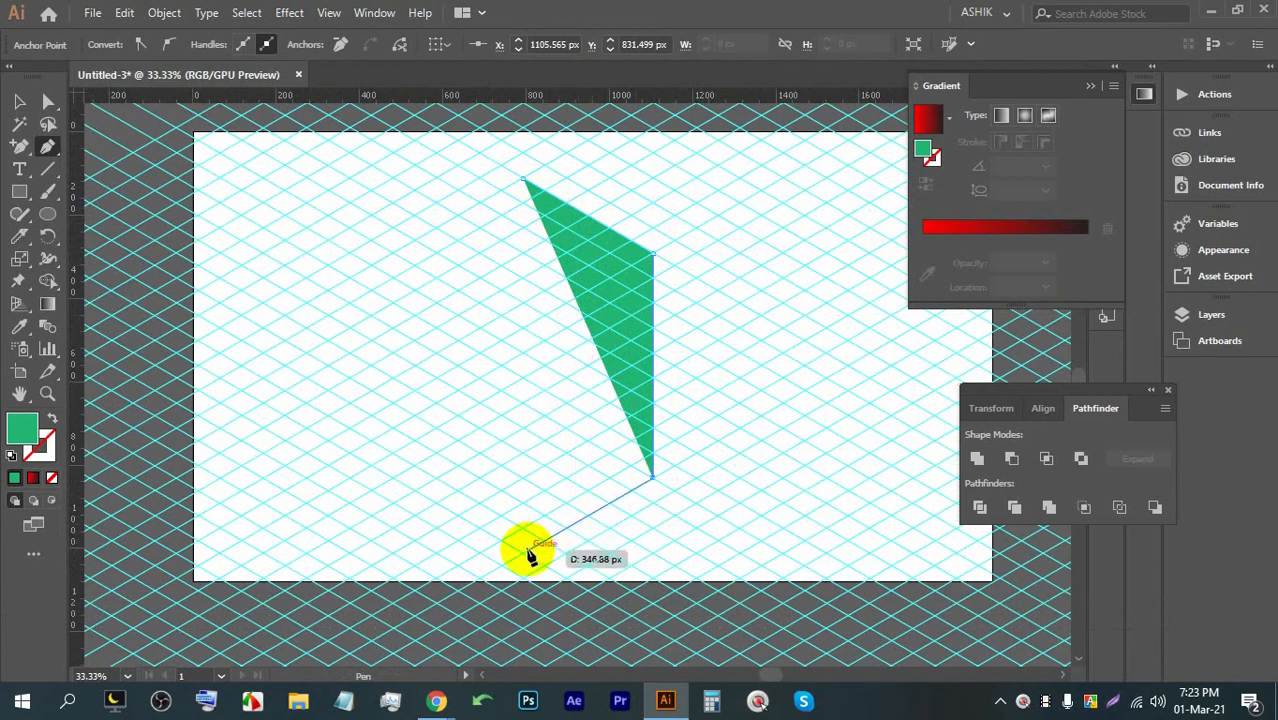
pyautogui.click(523, 552)
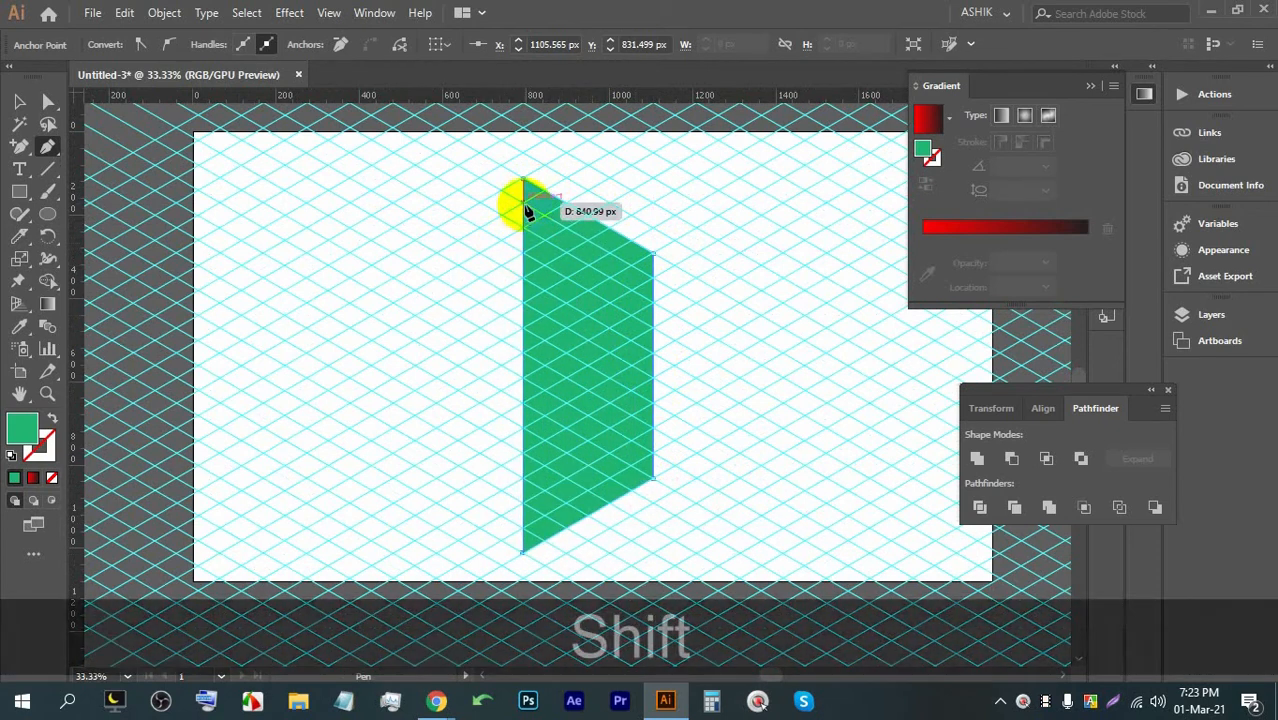
pyautogui.click(523, 187)
pyautogui.click(19, 101)
# Step: Change the green wall's fill to dark gold, hex c19f11
pyautogui.scroll(-1, 378, 88)
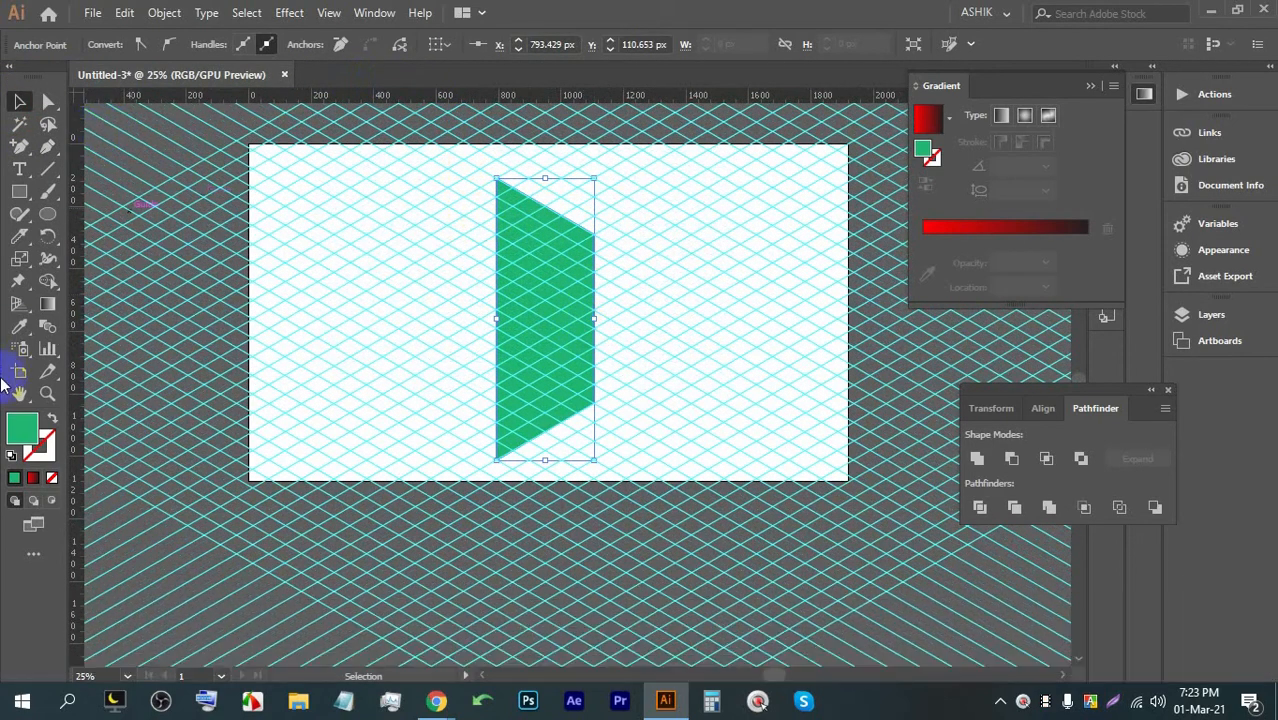
pyautogui.doubleClick(28, 440)
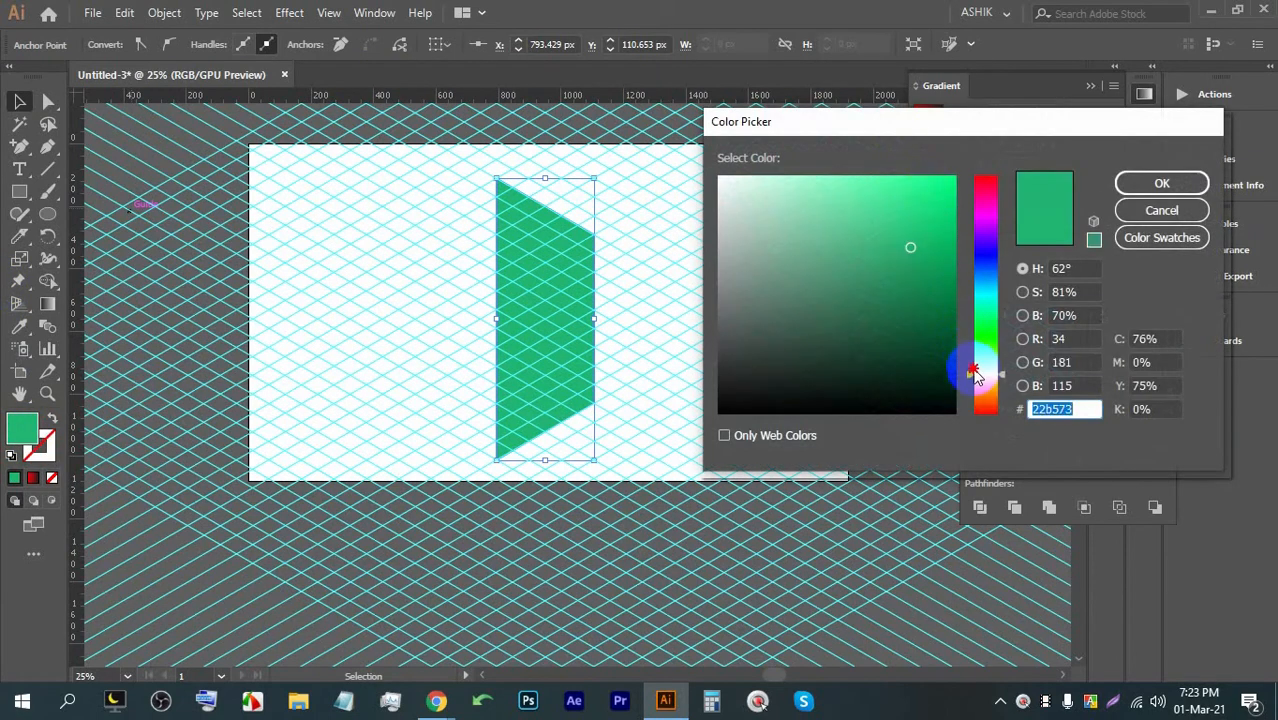
pyautogui.moveTo(975, 375); pyautogui.dragTo(977, 382)
pyautogui.click(934, 233)
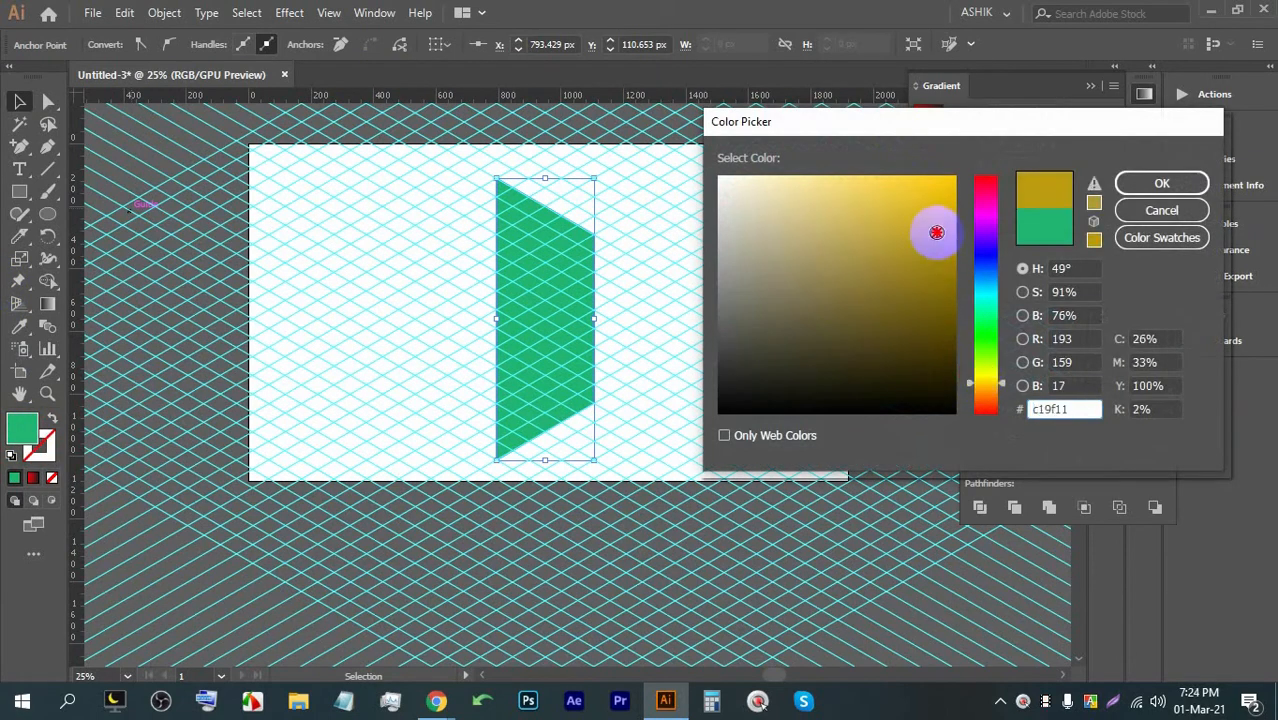
pyautogui.click(1160, 184)
# Step: Try to reflect a copy of the gold wall and place it against the original's left edge
pyautogui.scroll(2, 675, 352)
pyautogui.scroll(-1, 594, 309)
pyautogui.rightClick(491, 217)
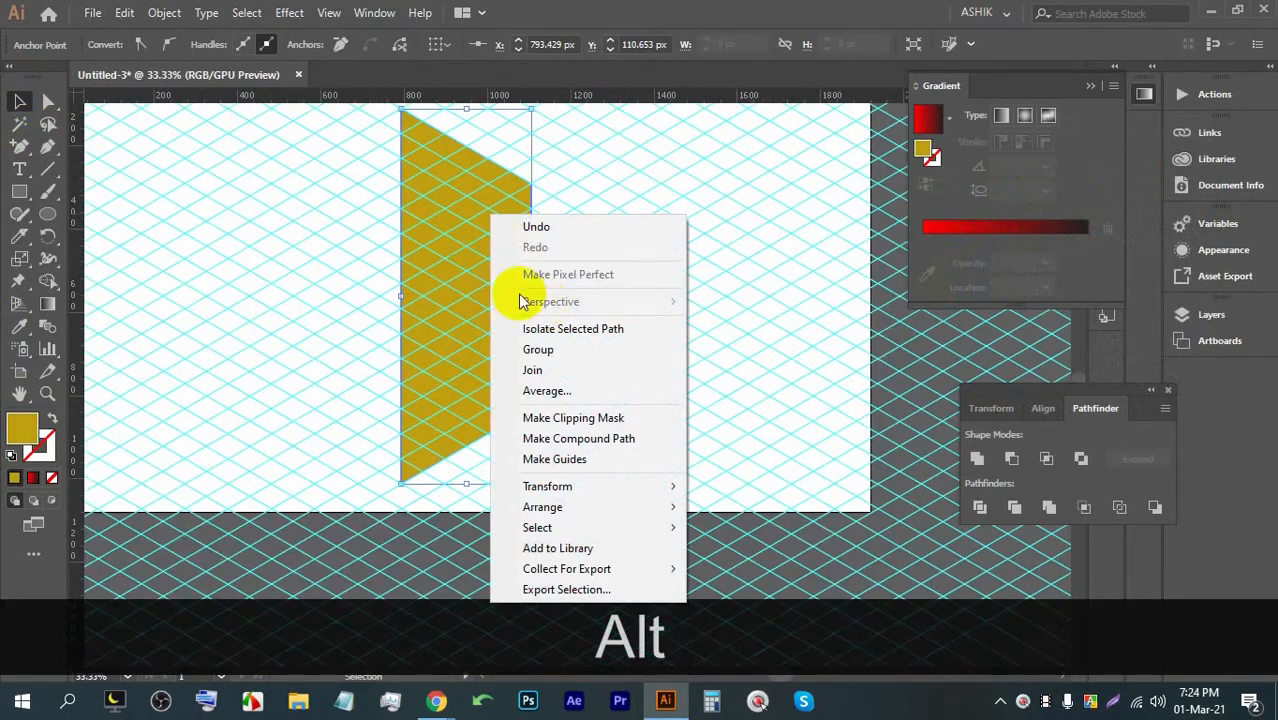
pyautogui.moveTo(540, 486)
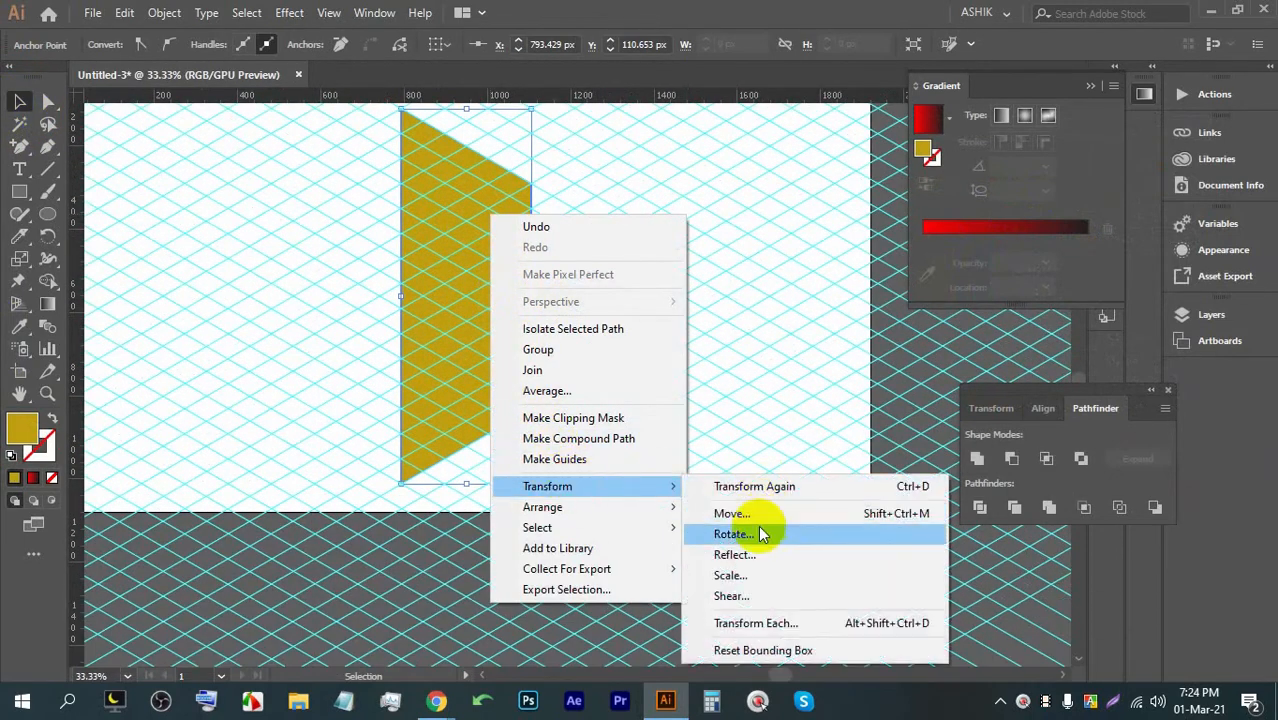
pyautogui.click(740, 553)
pyautogui.click(799, 446)
pyautogui.click(20, 101)
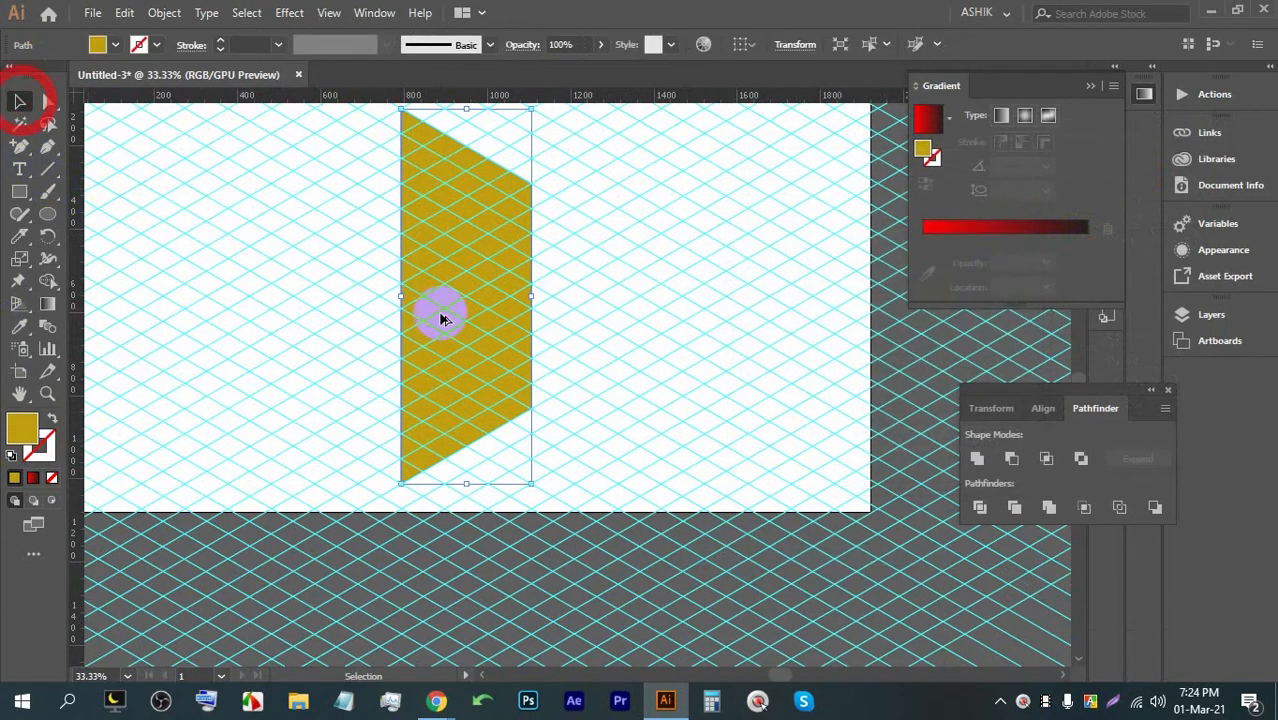
pyautogui.scroll(-2, 443, 318)
pyautogui.moveTo(460, 308); pyautogui.dragTo(321, 283)
# Step: Undo the reflected copy, the gold fill and the whole drawn wall until the artboard is empty
pyautogui.hotkey('ctrl', 'z')
pyautogui.hotkey('ctrl', 'z')
pyautogui.scroll(1, 357, 288)
pyautogui.scroll(1, 409, 289)
pyautogui.moveTo(513, 294); pyautogui.dragTo(626, 290)
pyautogui.hotkey('ctrl', 'z')
pyautogui.hotkey('ctrl', 'z')
pyautogui.hotkey('ctrl', 'z')
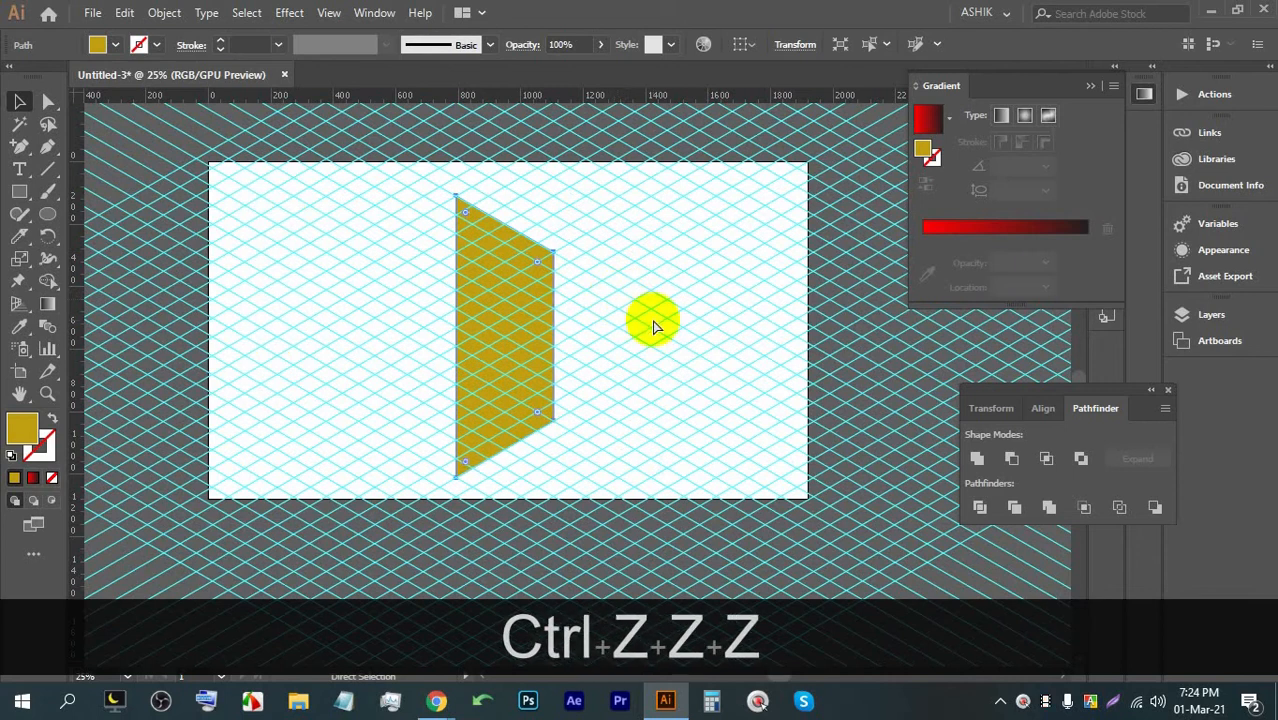
pyautogui.hotkey('ctrl', 'z')
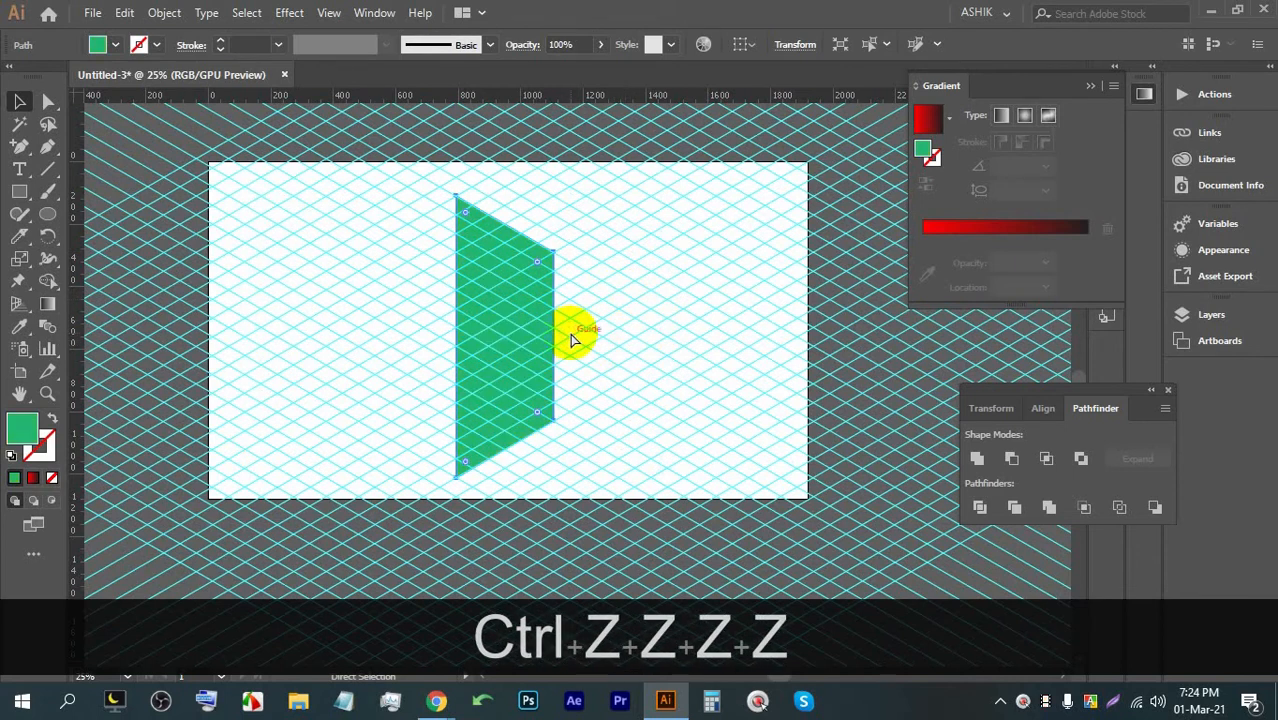
pyautogui.hotkey('ctrl', 'z')
pyautogui.hotkey('ctrl', 'z')
pyautogui.hotkey('ctrl', 'z')
pyautogui.hotkey('ctrl', 'z')
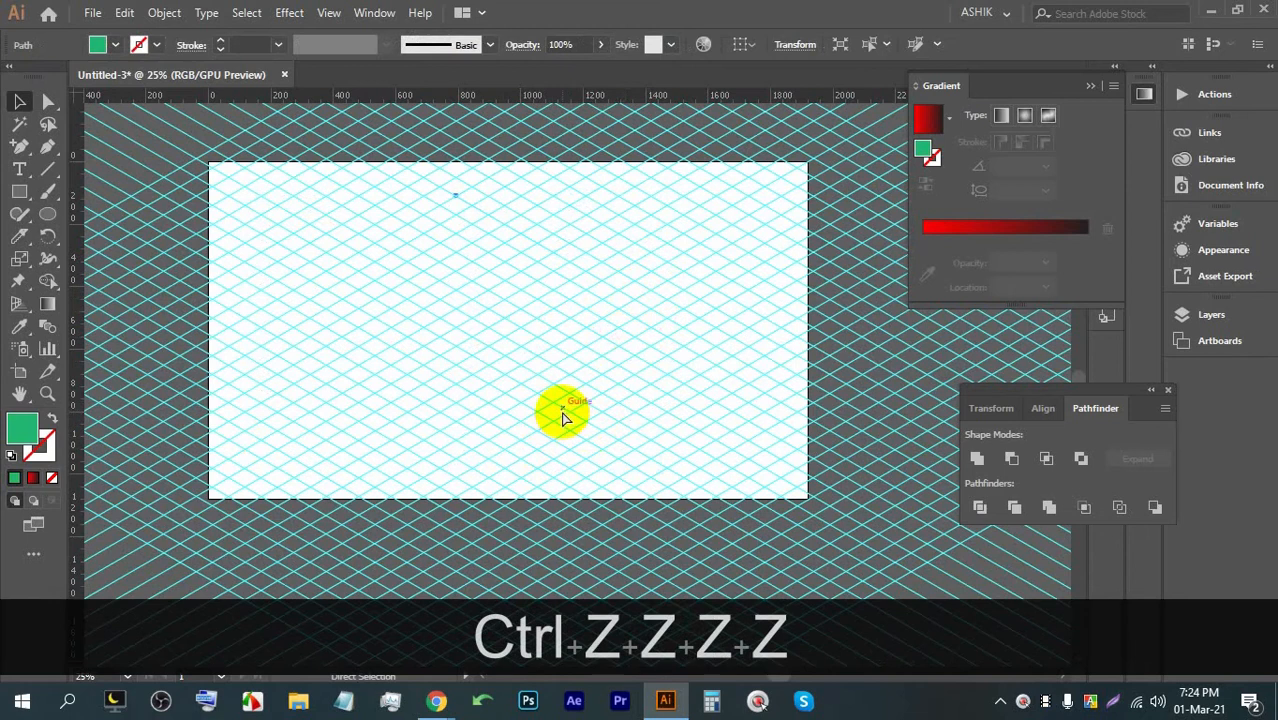
pyautogui.hotkey('ctrl', 'z')
# Step: Draw a narrower four-sided wall face along the isometric guides with the Pen tool, about 156 px wide and 601 px tall
pyautogui.click(45, 148)
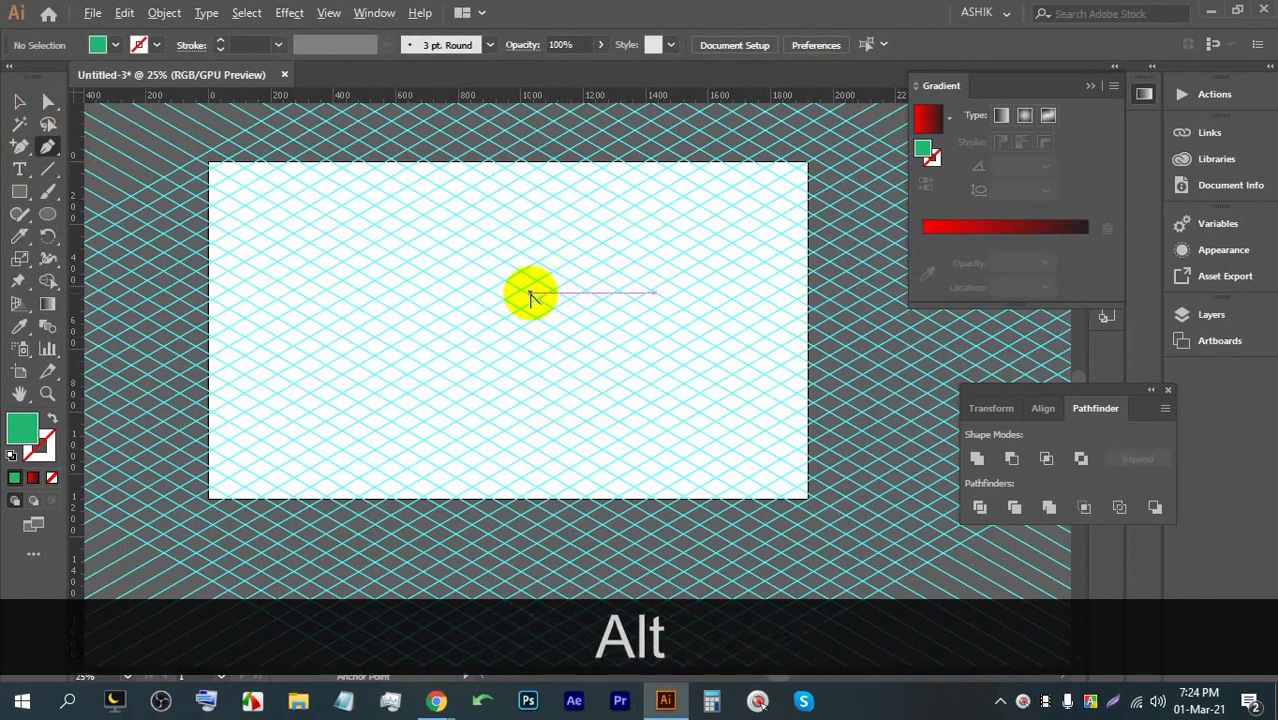
pyautogui.scroll(1, 528, 291)
pyautogui.scroll(1, 441, 192)
pyautogui.click(426, 186)
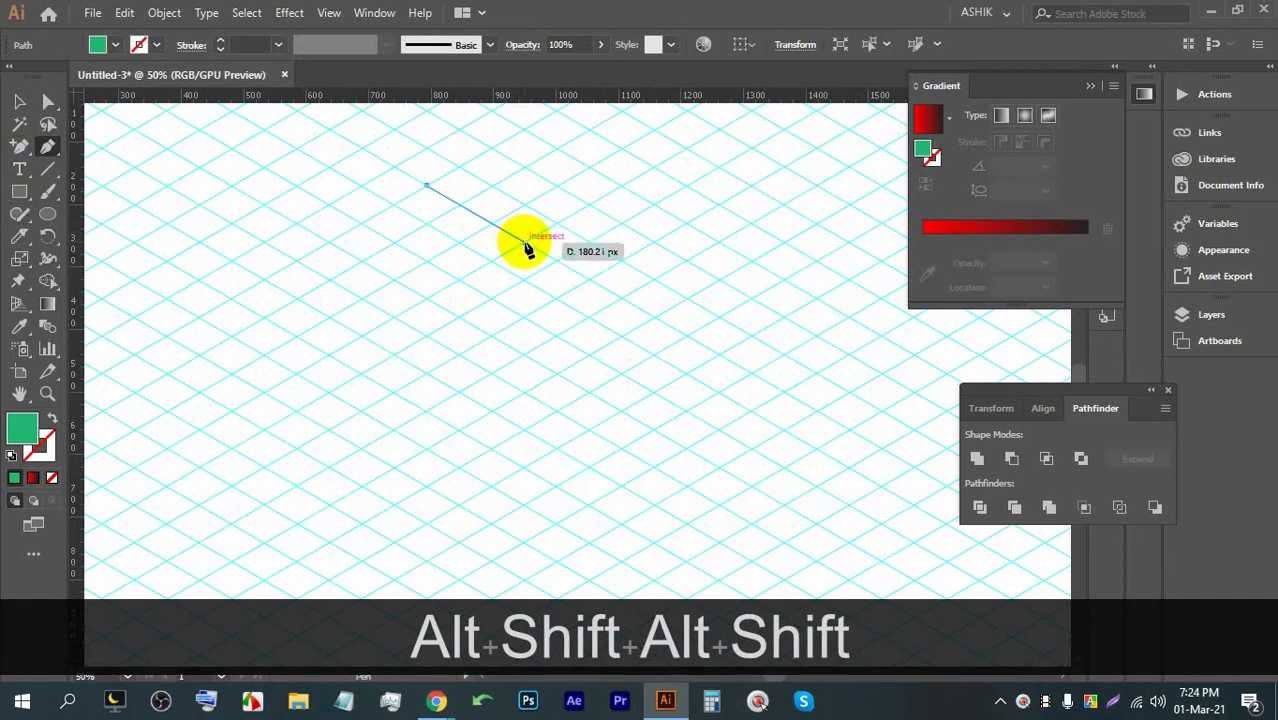
pyautogui.click(524, 246)
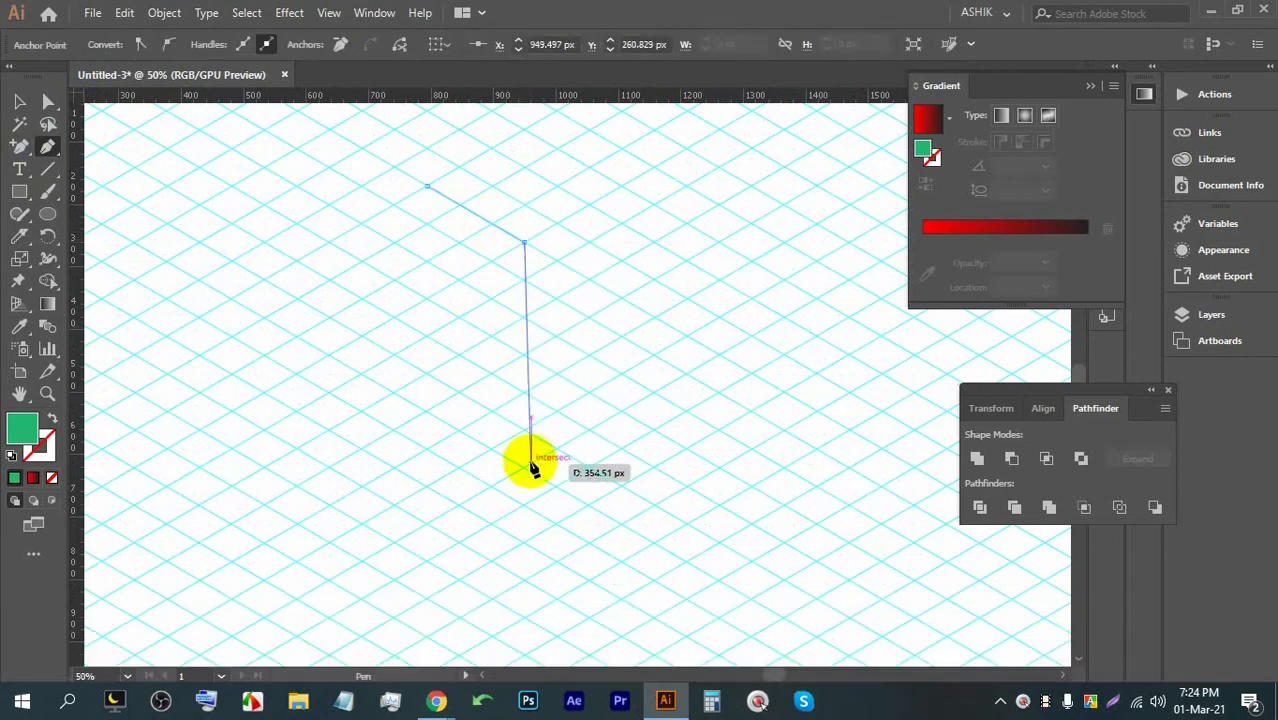
pyautogui.click(524, 508)
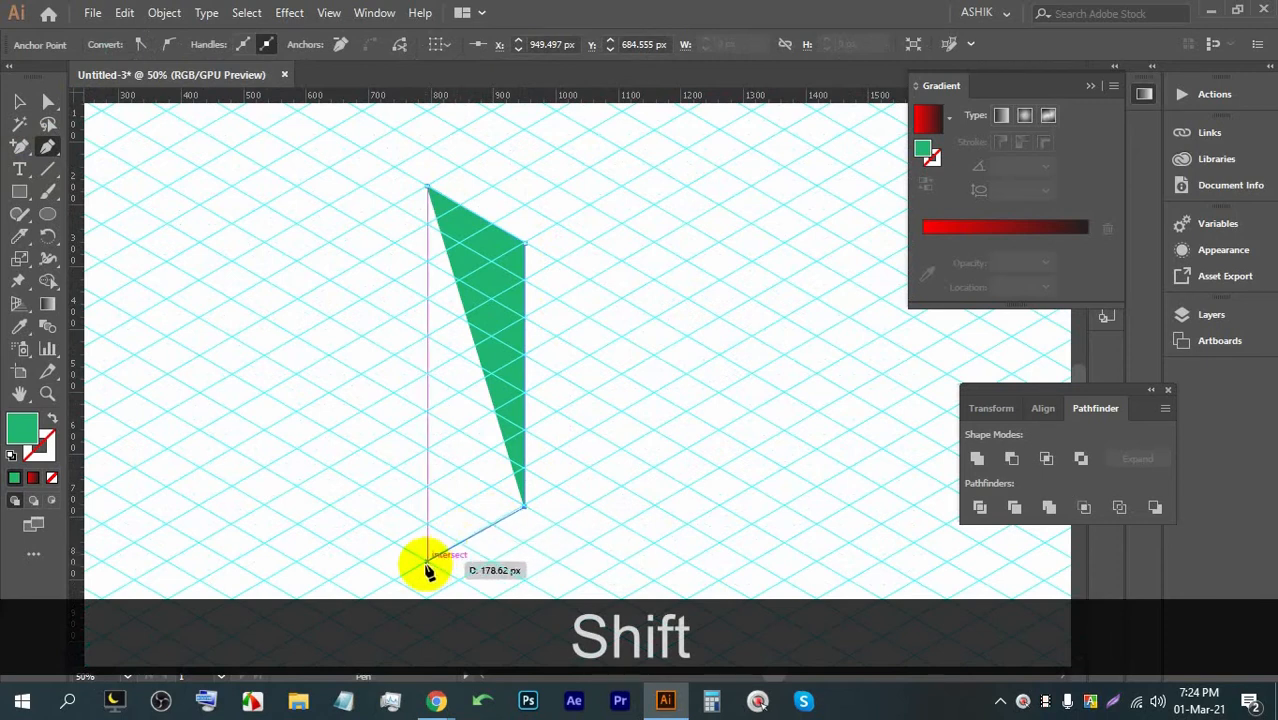
pyautogui.click(428, 562)
pyautogui.click(427, 190)
pyautogui.click(19, 101)
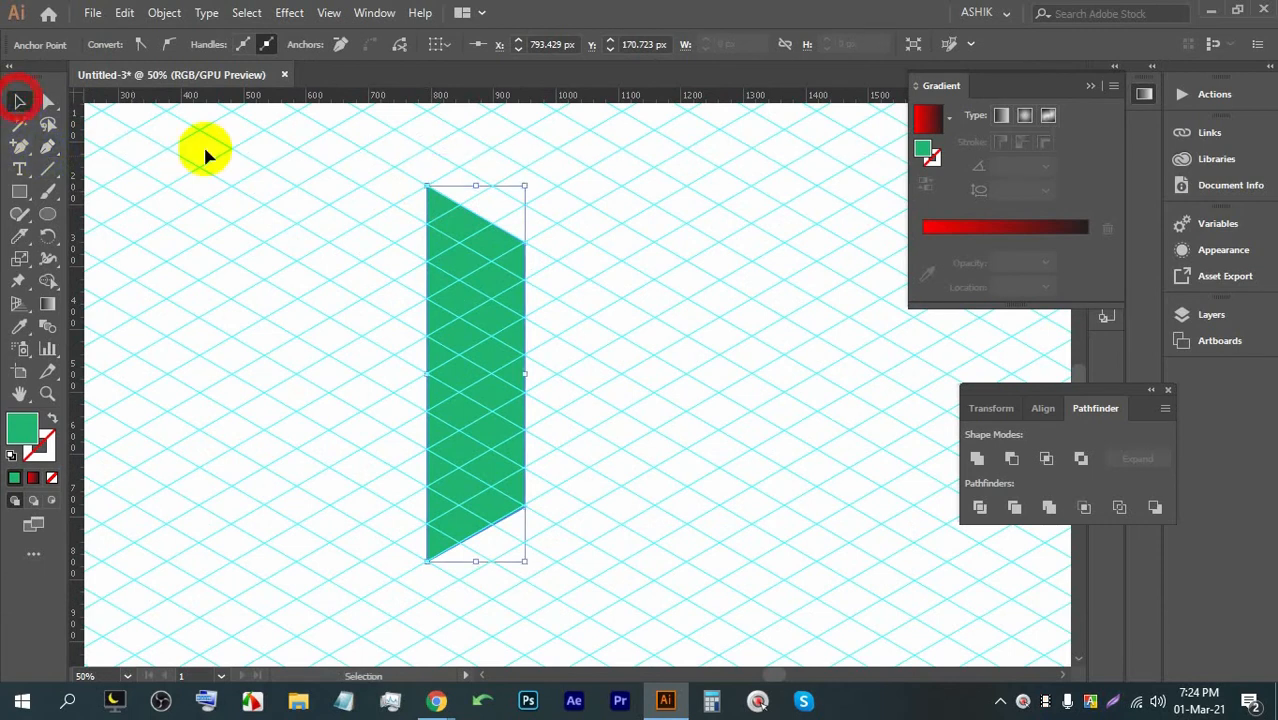
# Step: Reflect a copy of the wall across the vertical axis and place it against the original's left edge
pyautogui.rightClick(477, 238)
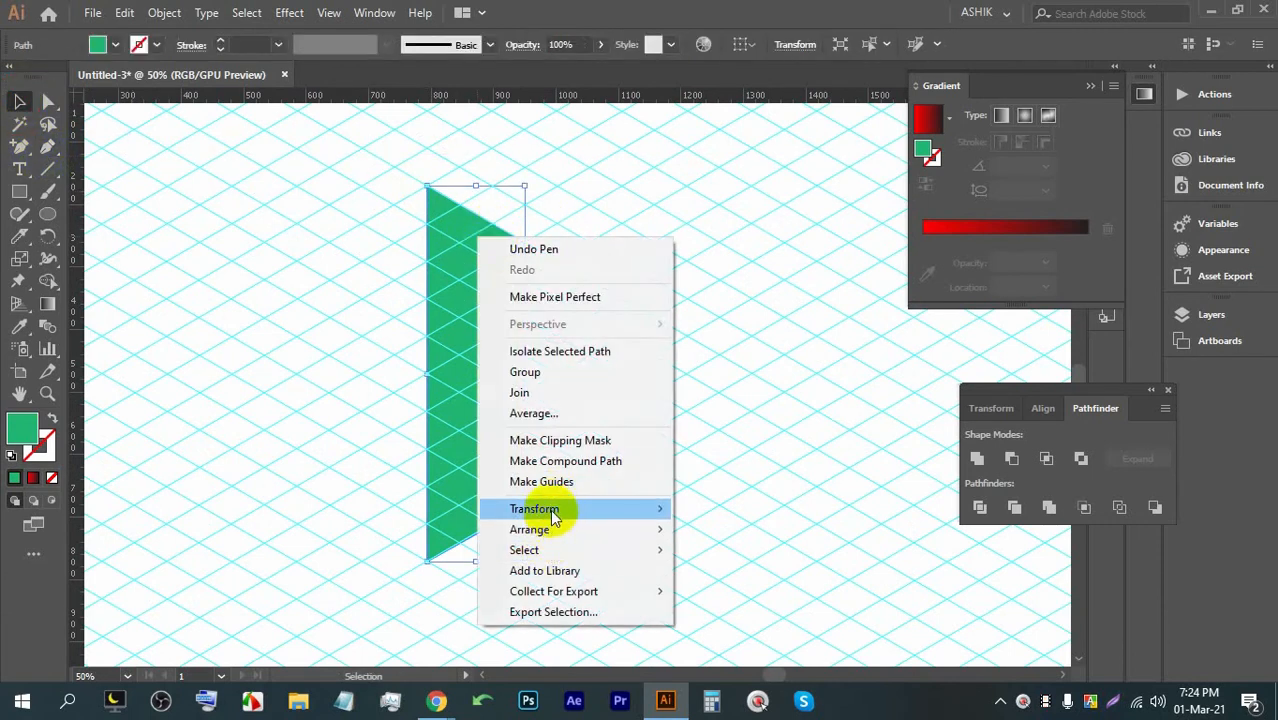
pyautogui.moveTo(552, 509)
pyautogui.click(721, 577)
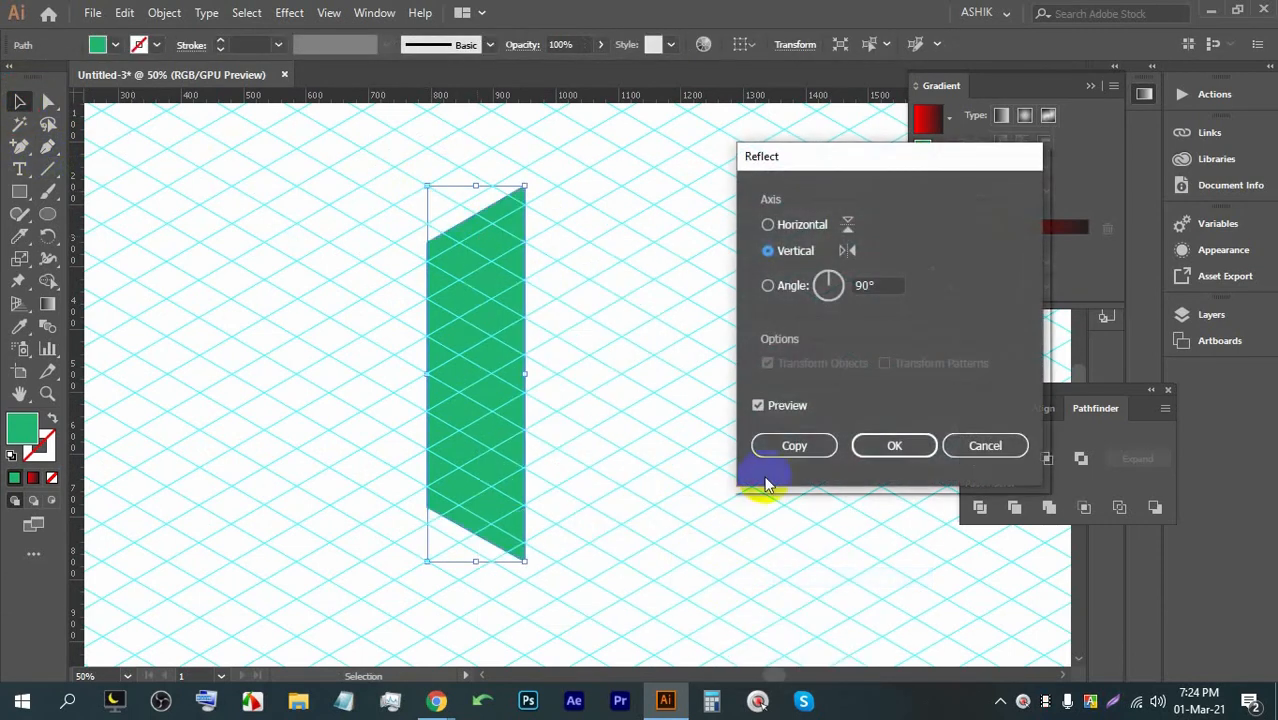
pyautogui.click(808, 446)
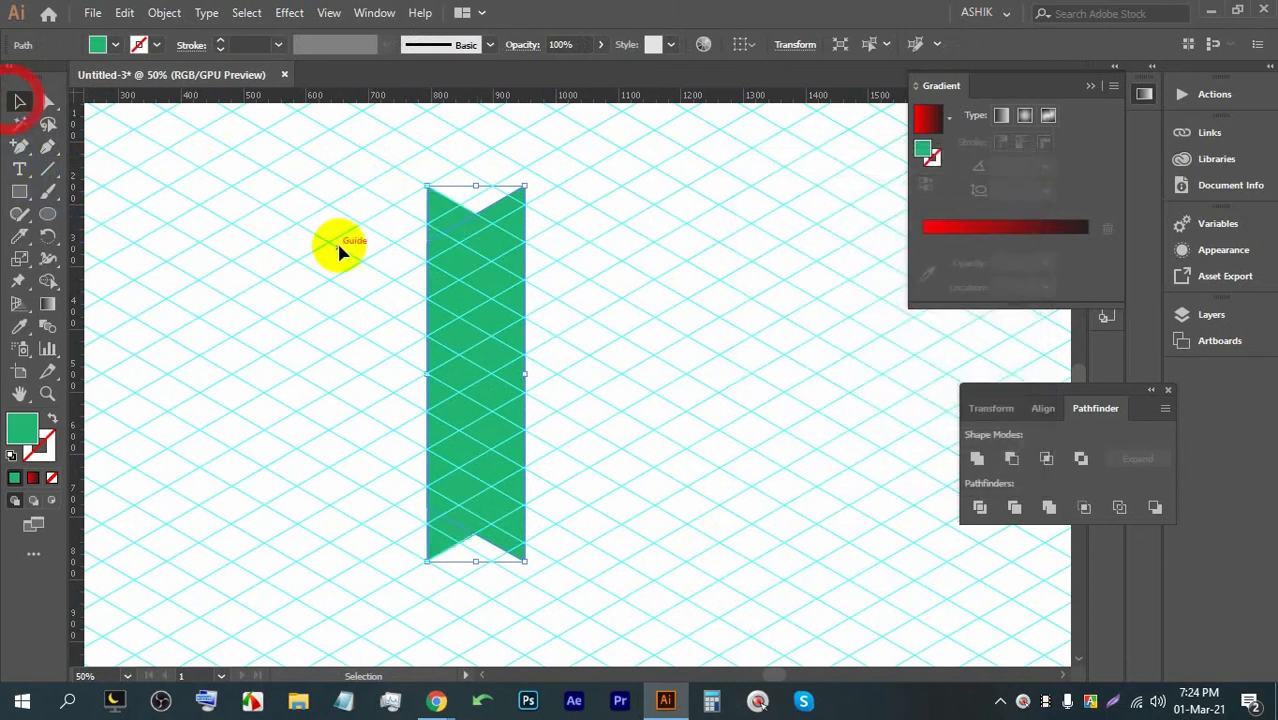
pyautogui.moveTo(523, 333); pyautogui.dragTo(386, 330)
# Step: Recolour the right wall face dark gold and deselect it
pyautogui.click(470, 338)
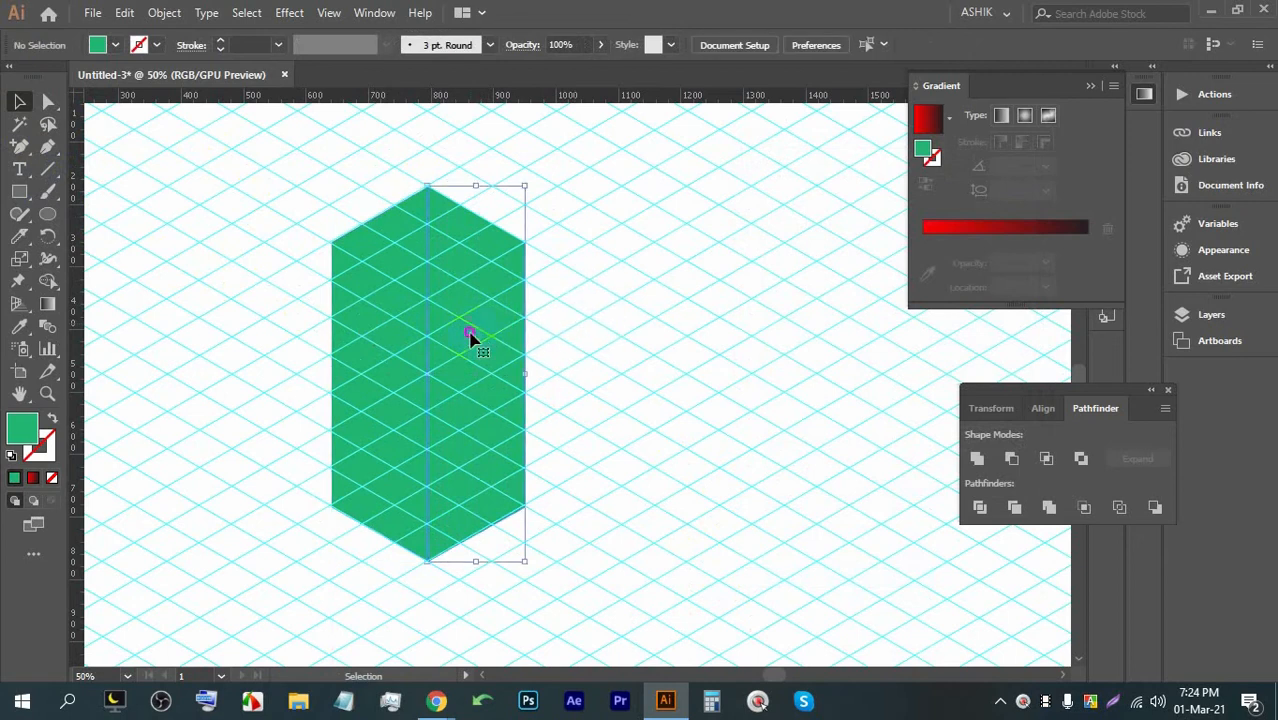
pyautogui.doubleClick(16, 432)
pyautogui.moveTo(975, 378)
pyautogui.mouseDown()
pyautogui.moveTo(970, 363)
pyautogui.moveTo(986, 389)
pyautogui.mouseUp()
pyautogui.click(947, 263)
pyautogui.click(980, 363)
pyautogui.click(1158, 184)
pyautogui.click(725, 330)
# Step: Sample the right face's gold onto the left wall face, lighten its fill to bright yellow, and deselect it
pyautogui.click(414, 363)
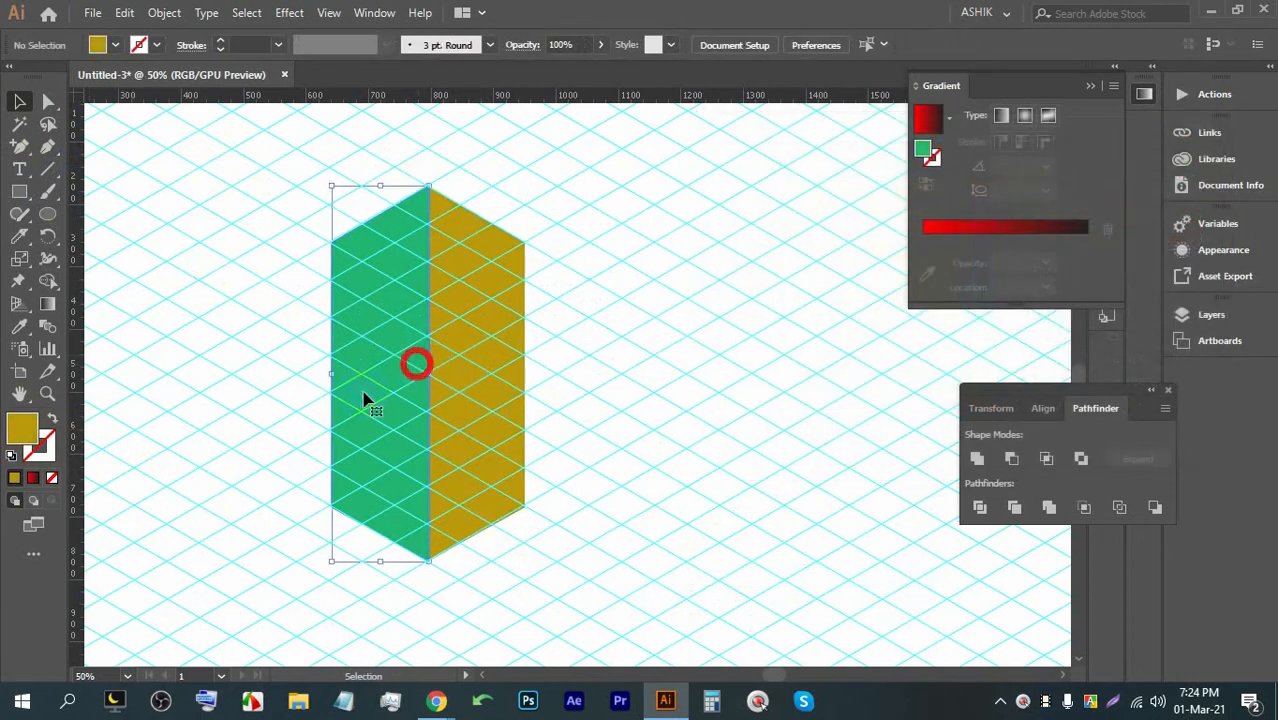
pyautogui.click(437, 320)
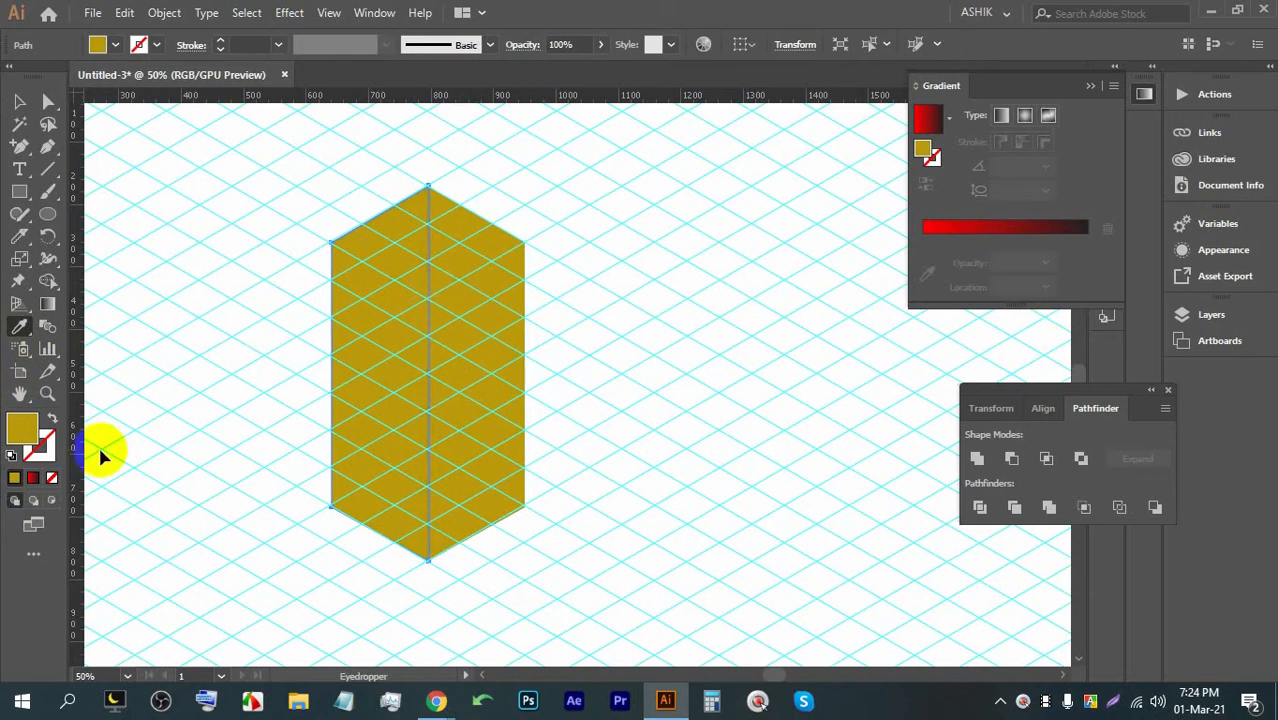
pyautogui.doubleClick(17, 428)
pyautogui.click(907, 180)
pyautogui.click(1160, 184)
pyautogui.click(20, 101)
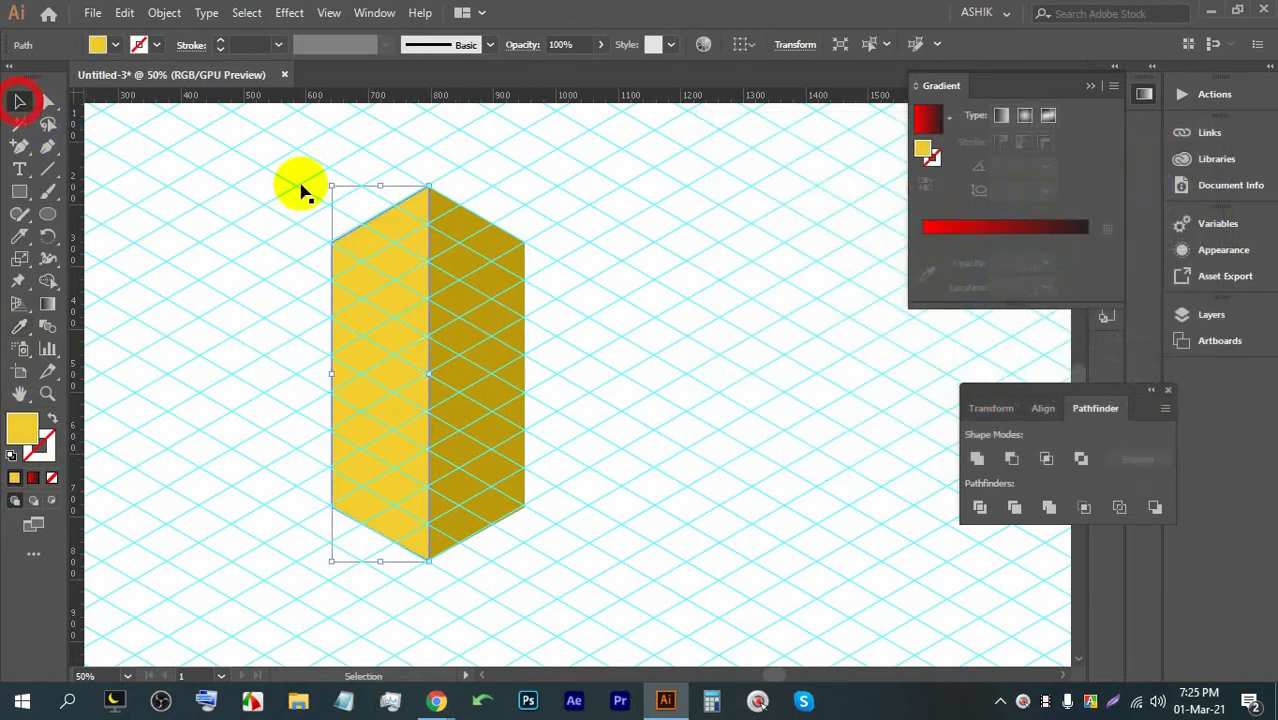
pyautogui.click(745, 245)
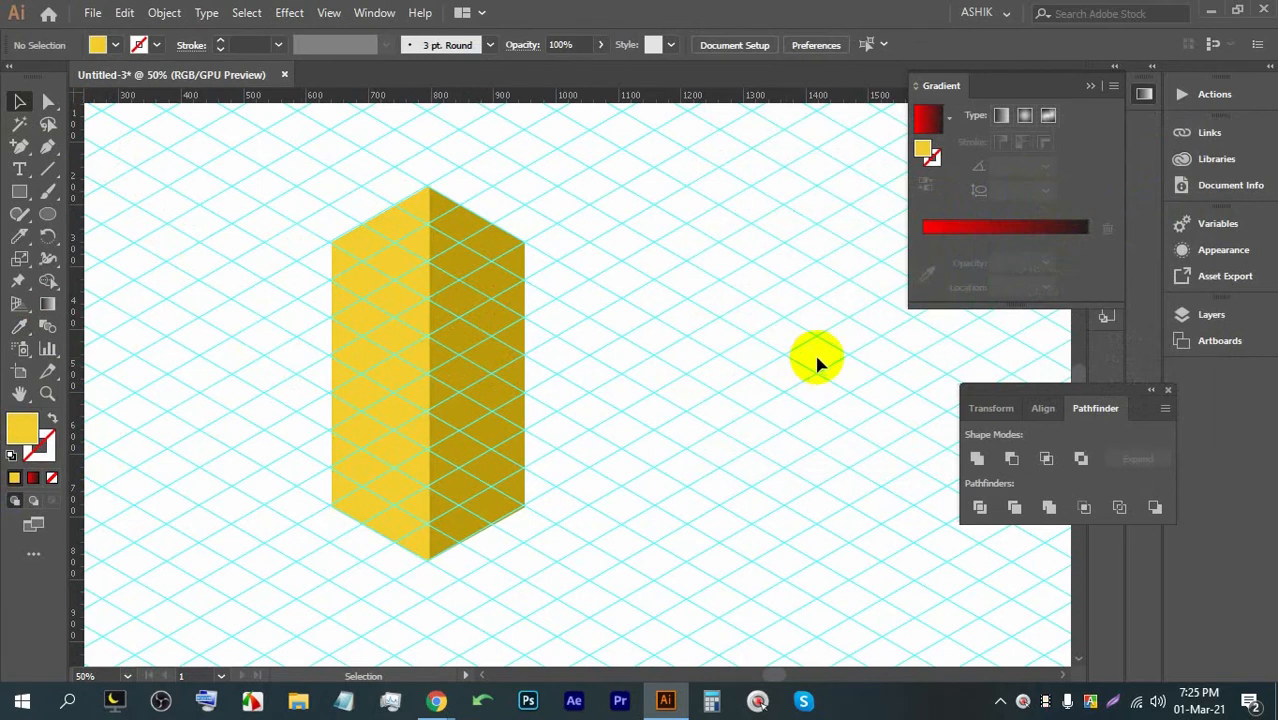
# Step: Move the dark gold face's upper outer corner down along the isometric guide to about X 1106 px, Y 351 px
pyautogui.scroll(1, 386, 290)
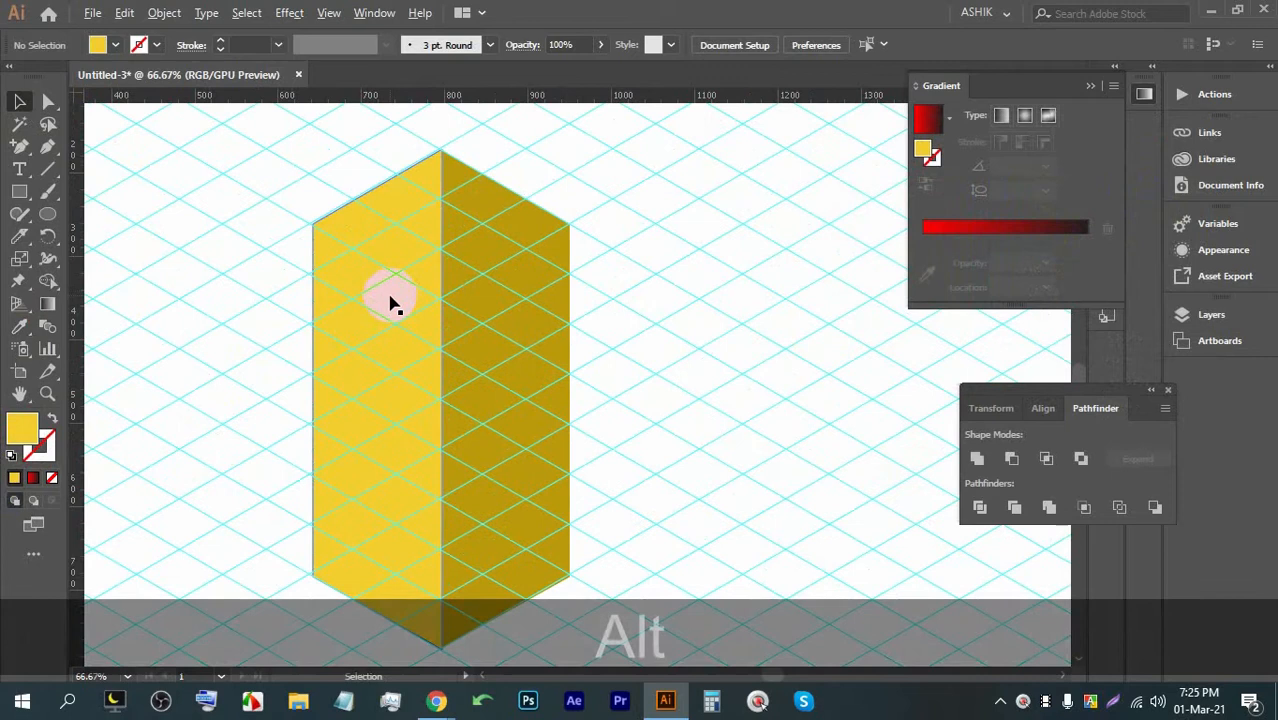
pyautogui.scroll(8, 428, 298)
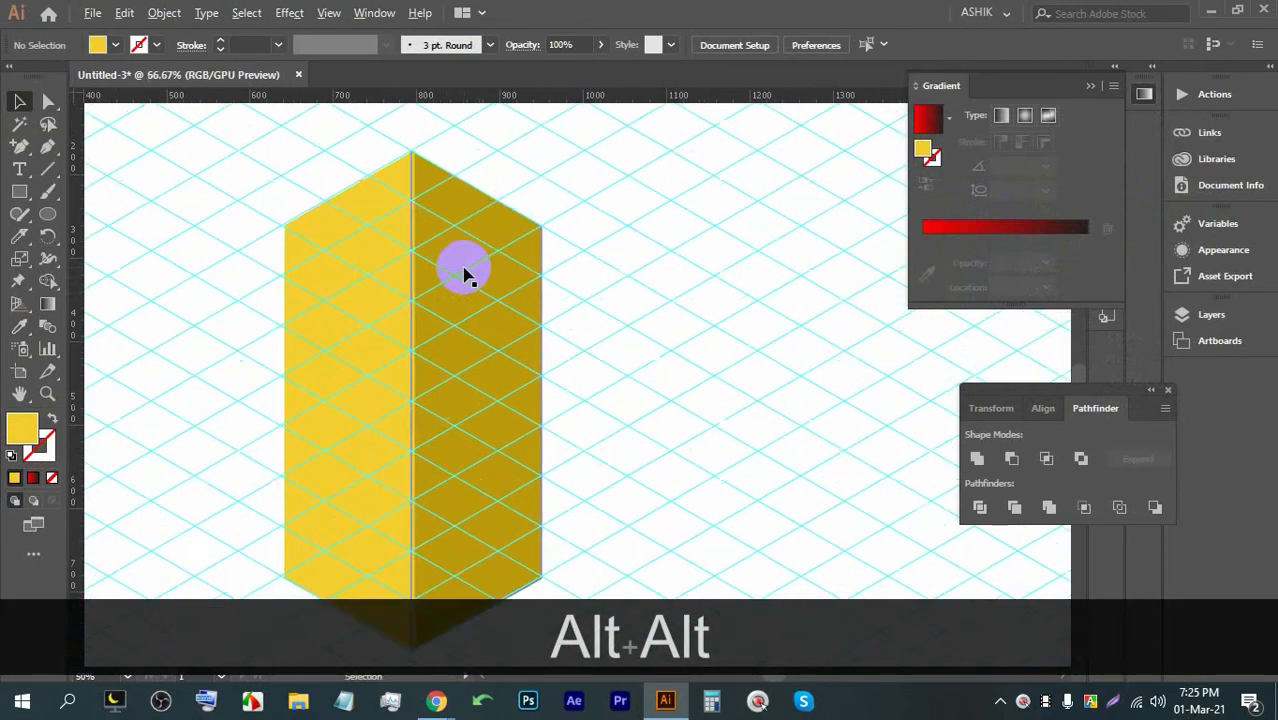
pyautogui.scroll(-3, 500, 245)
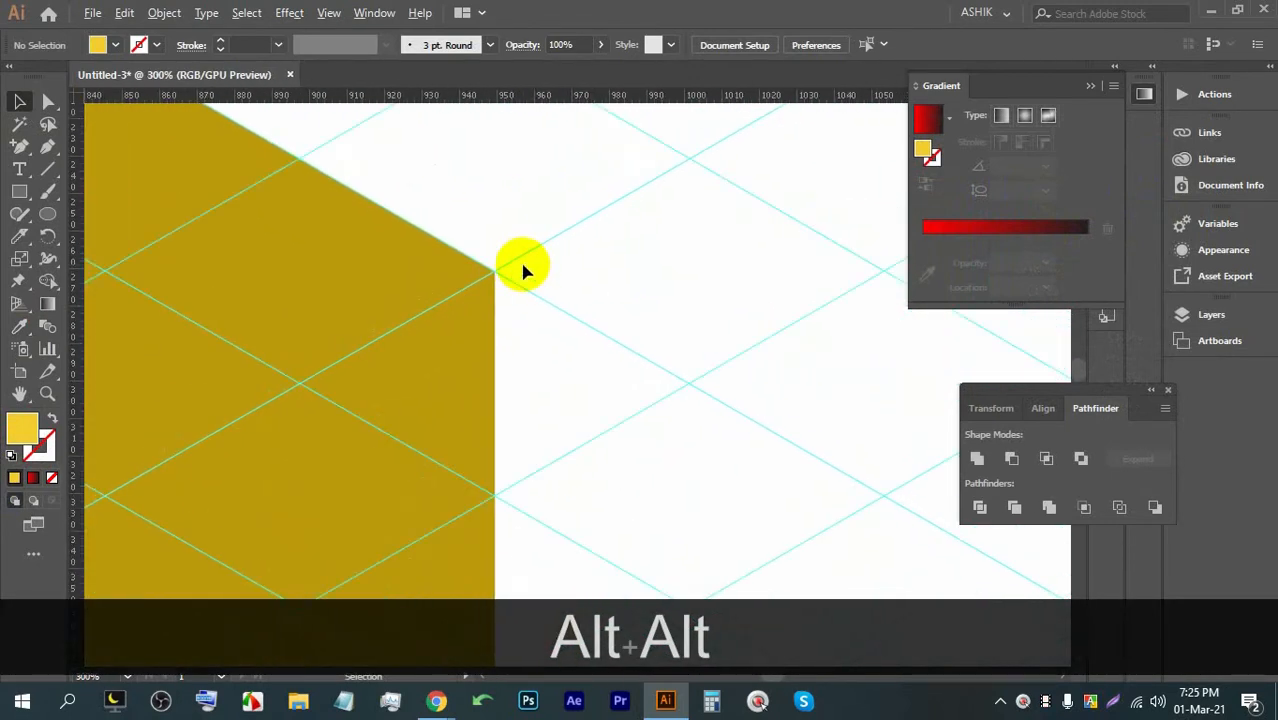
pyautogui.scroll(-5, 538, 248)
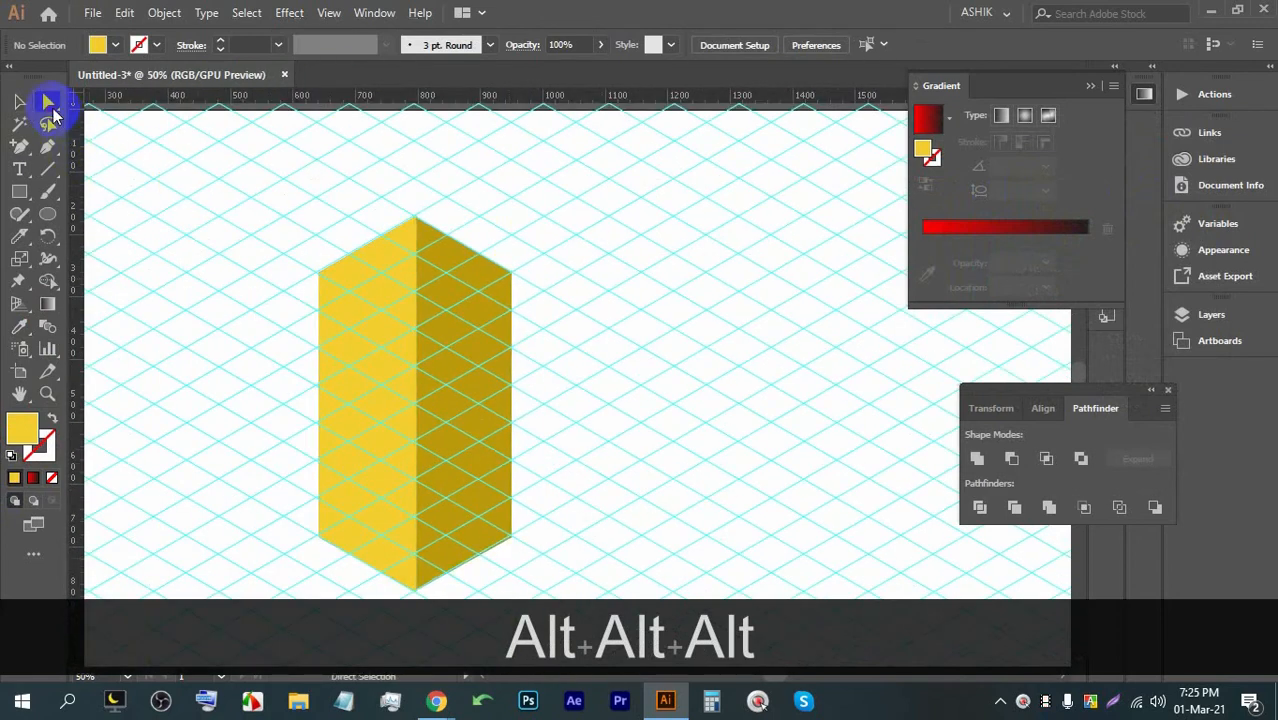
pyautogui.scroll(3, 545, 295)
pyautogui.click(442, 230)
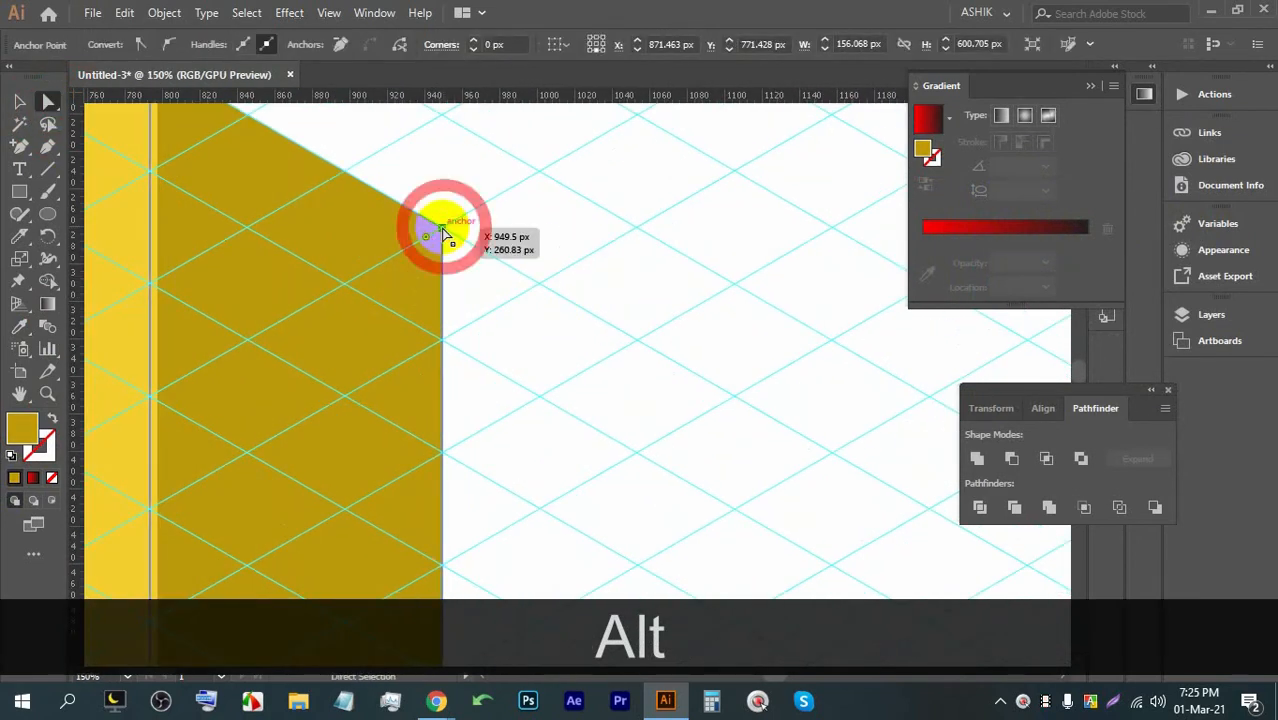
pyautogui.moveTo(443, 232); pyautogui.dragTo(727, 390)
pyautogui.scroll(-2, 530, 337)
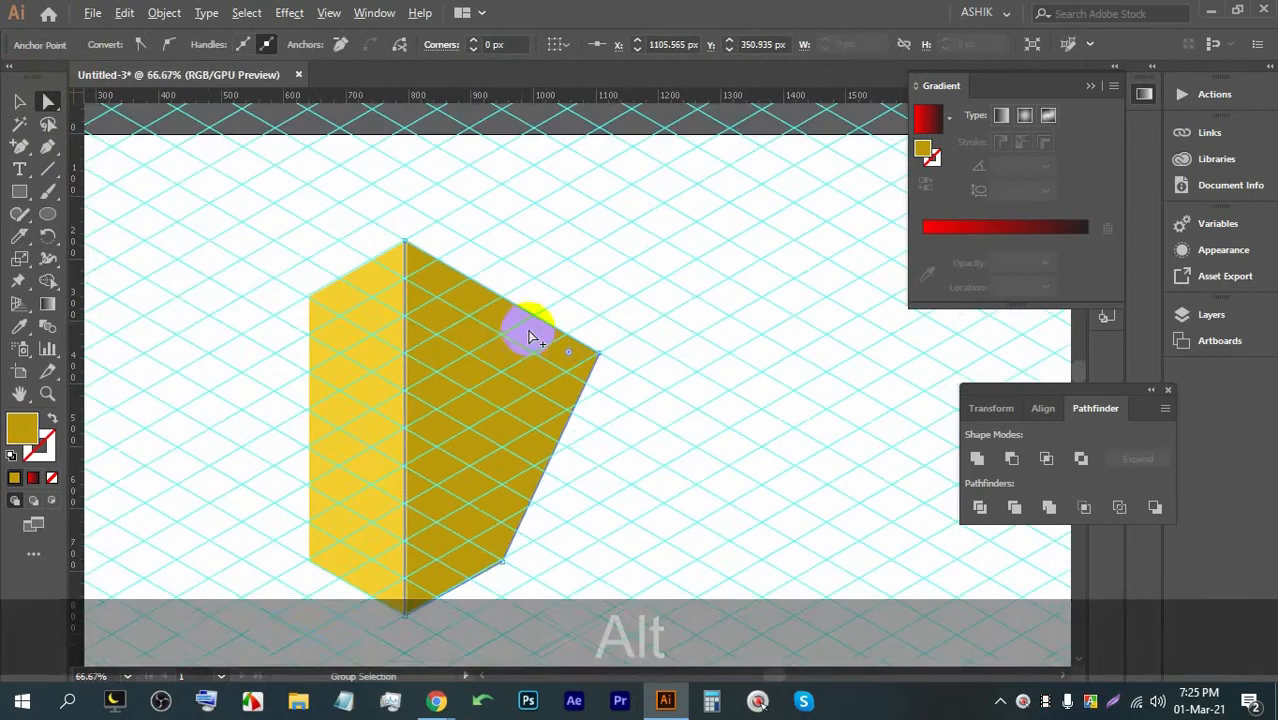
# Step: Move the yellow face's upper inner corner onto the guide intersection at the dark gold face's peak
pyautogui.scroll(9, 428, 242)
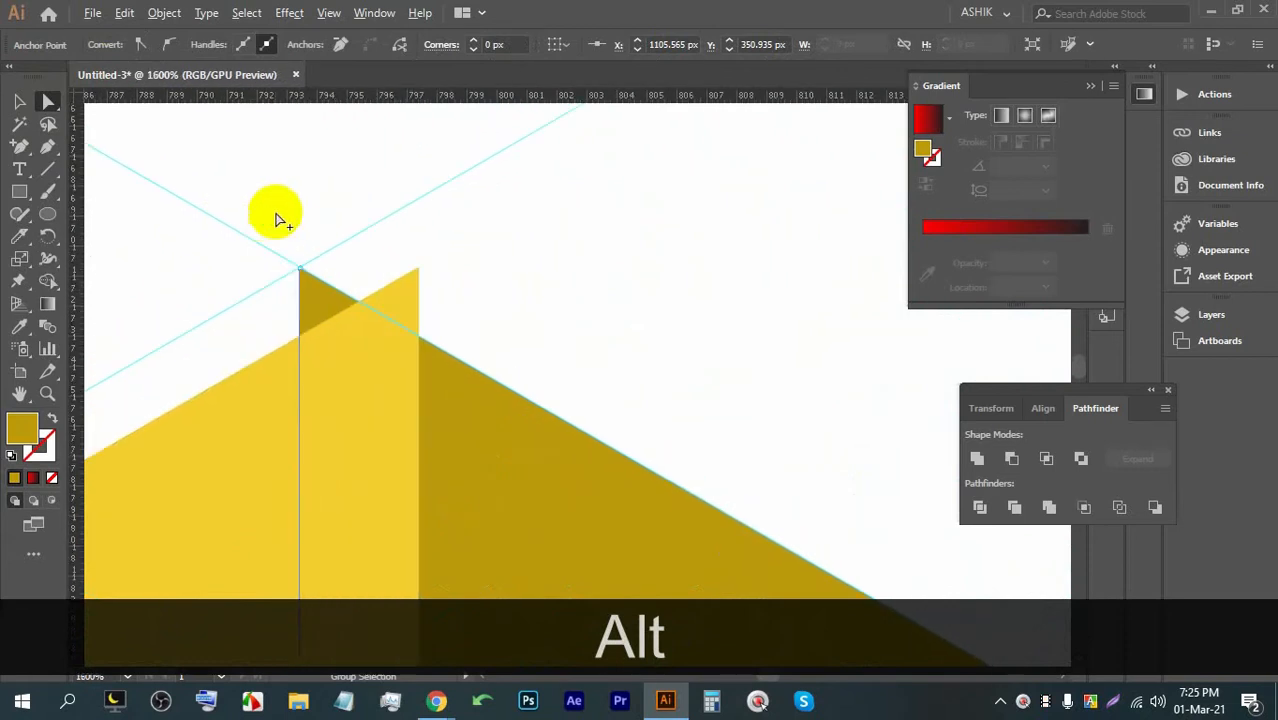
pyautogui.scroll(2, 279, 218)
pyautogui.scroll(-2, 468, 275)
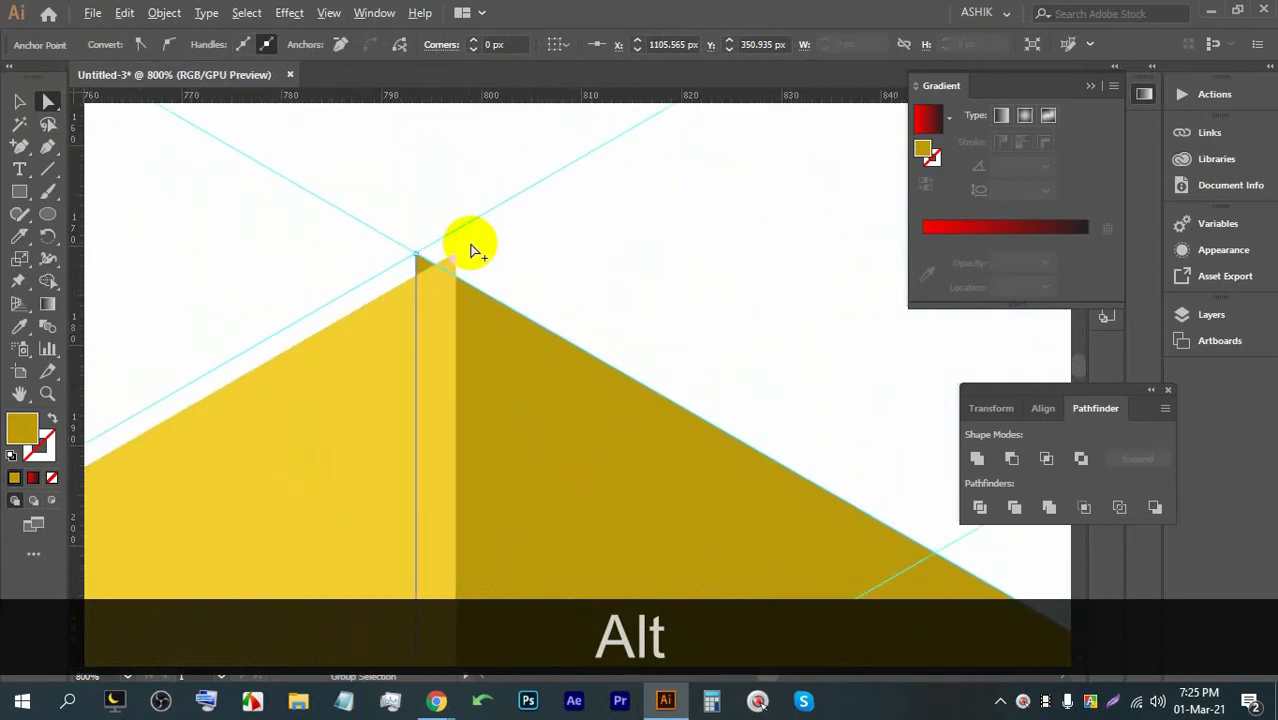
pyautogui.scroll(2, 442, 251)
pyautogui.keyDown('alt'); pyautogui.click(518, 230); pyautogui.keyUp('alt')
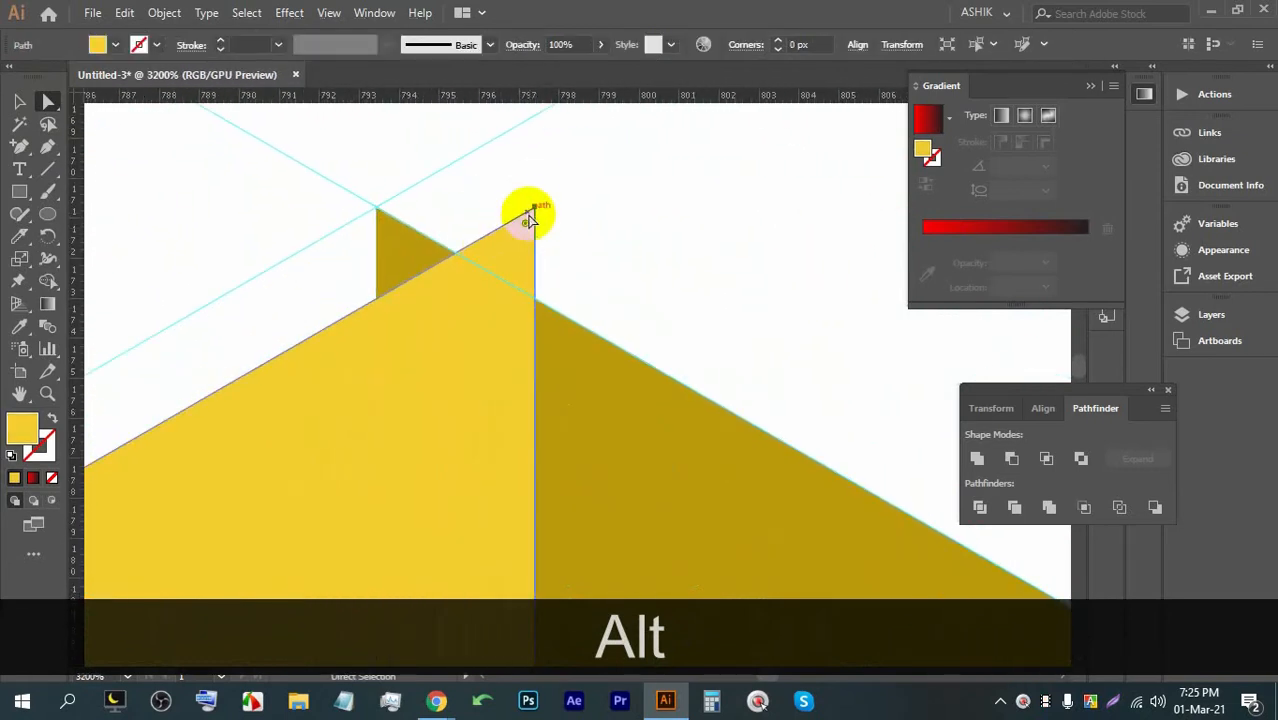
pyautogui.moveTo(533, 210); pyautogui.dragTo(439, 187)
# Step: Move the yellow face's lower outer corner up to the guide intersection at about X 637 px, Y 681 px
pyautogui.scroll(-5, 414, 200)
pyautogui.scroll(-9, 411, 189)
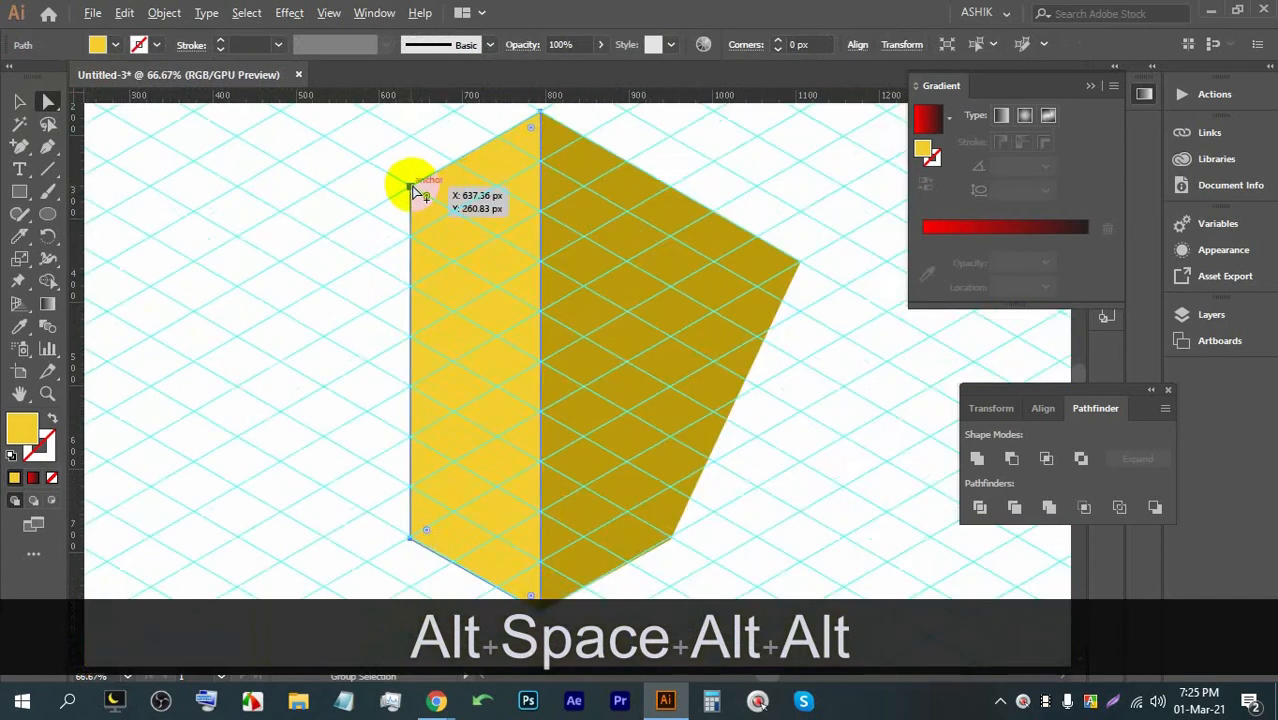
pyautogui.scroll(4, 397, 370)
pyautogui.scroll(6, 397, 372)
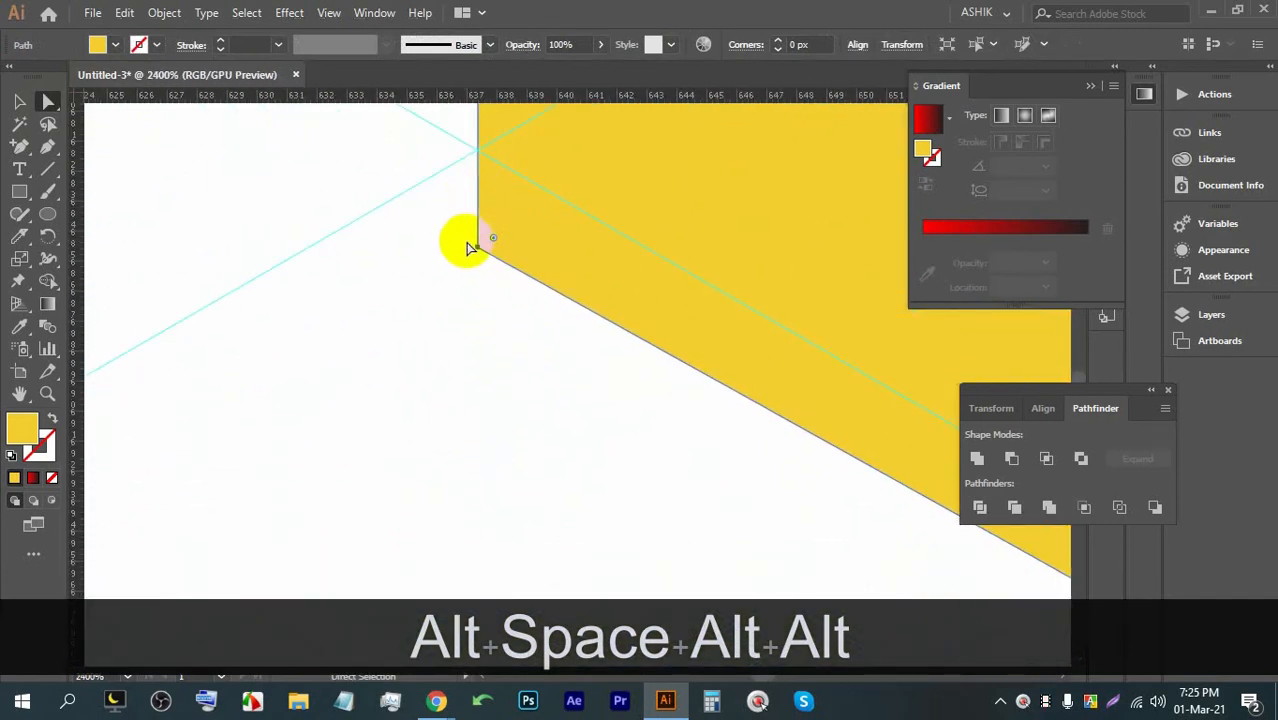
pyautogui.moveTo(478, 250); pyautogui.dragTo(480, 152)
# Step: Inspect at close range how the two faces' shared bottom corner aligns with the isometric guides
pyautogui.scroll(-9, 466, 156)
pyautogui.scroll(9, 643, 262)
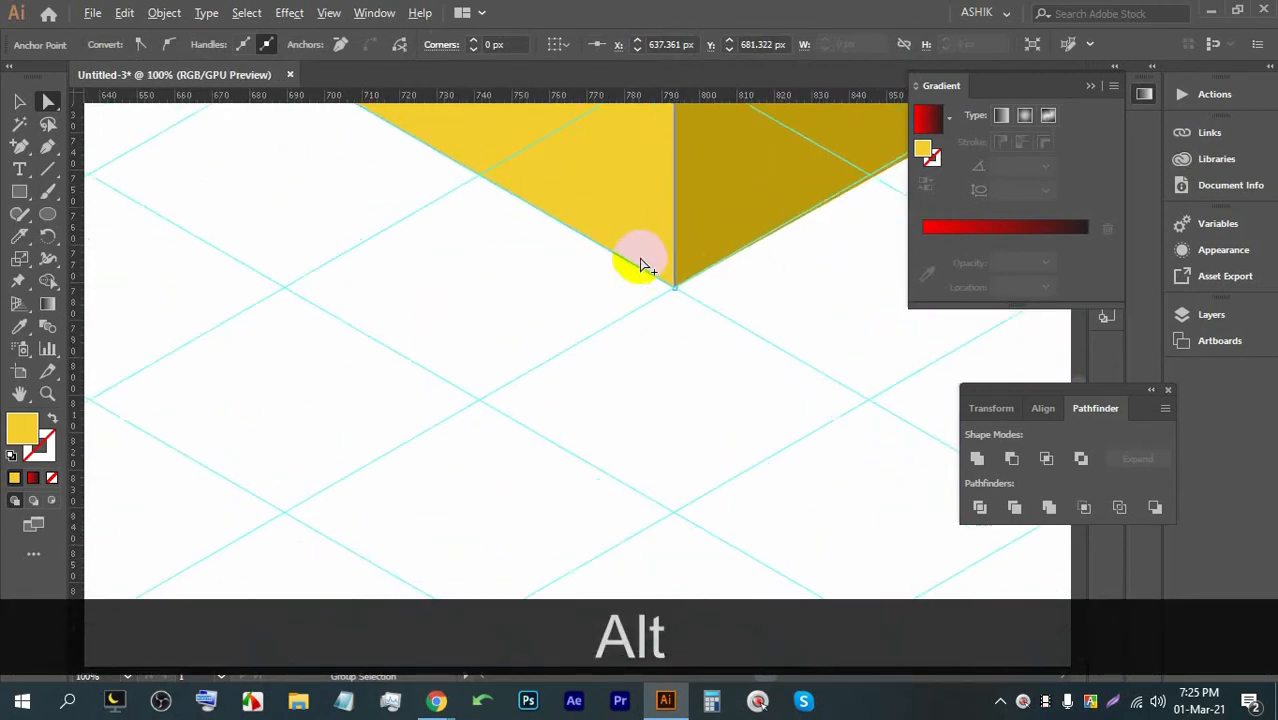
pyautogui.scroll(-6, 713, 365)
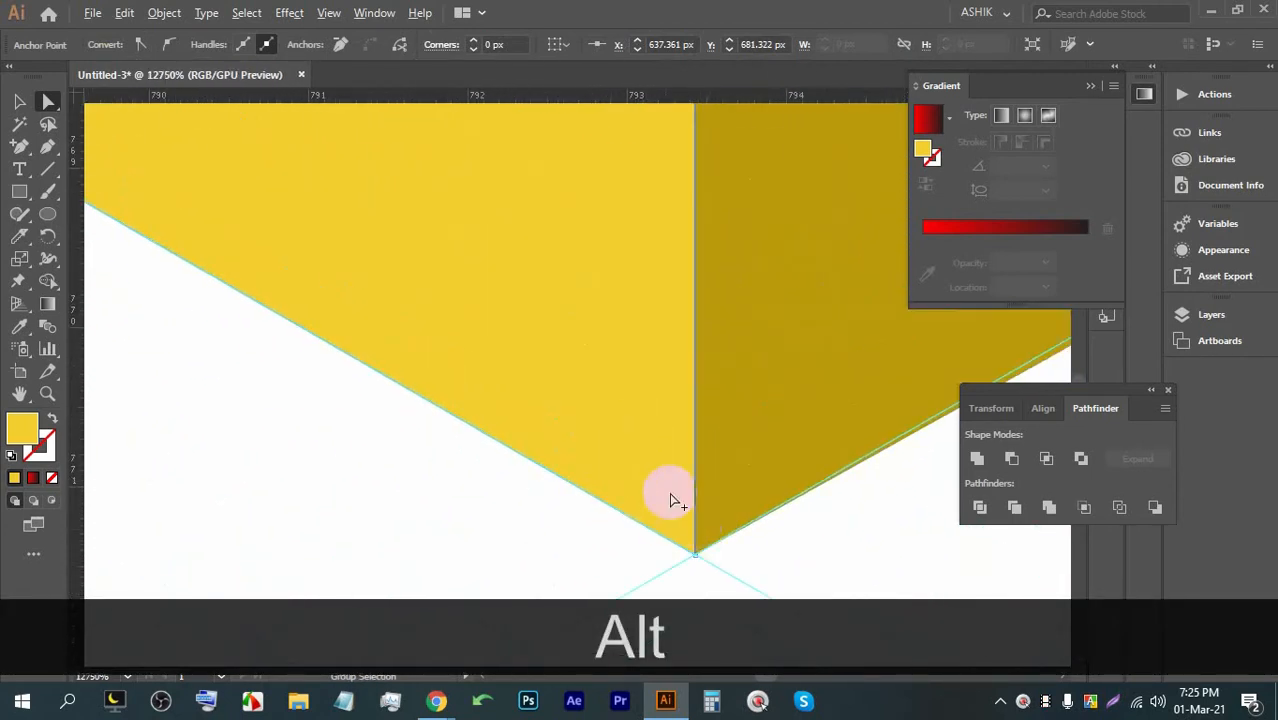
pyautogui.click(643, 450)
pyautogui.scroll(-3, 700, 445)
pyautogui.scroll(5, 593, 277)
pyautogui.scroll(-6, 593, 277)
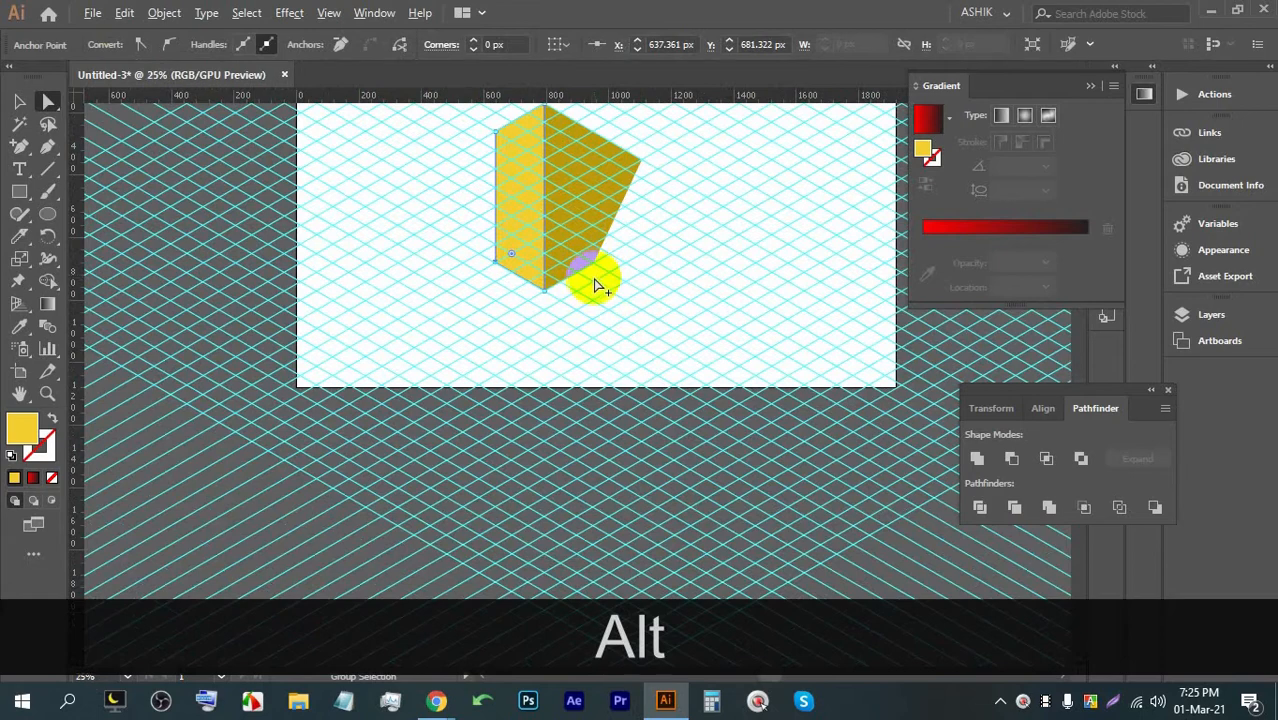
# Step: Move the dark gold face's lower outer corner along the guide to about X 1106 px, Y 591 px
pyautogui.scroll(3, 598, 226)
pyautogui.scroll(3, 620, 270)
pyautogui.scroll(-5, 640, 300)
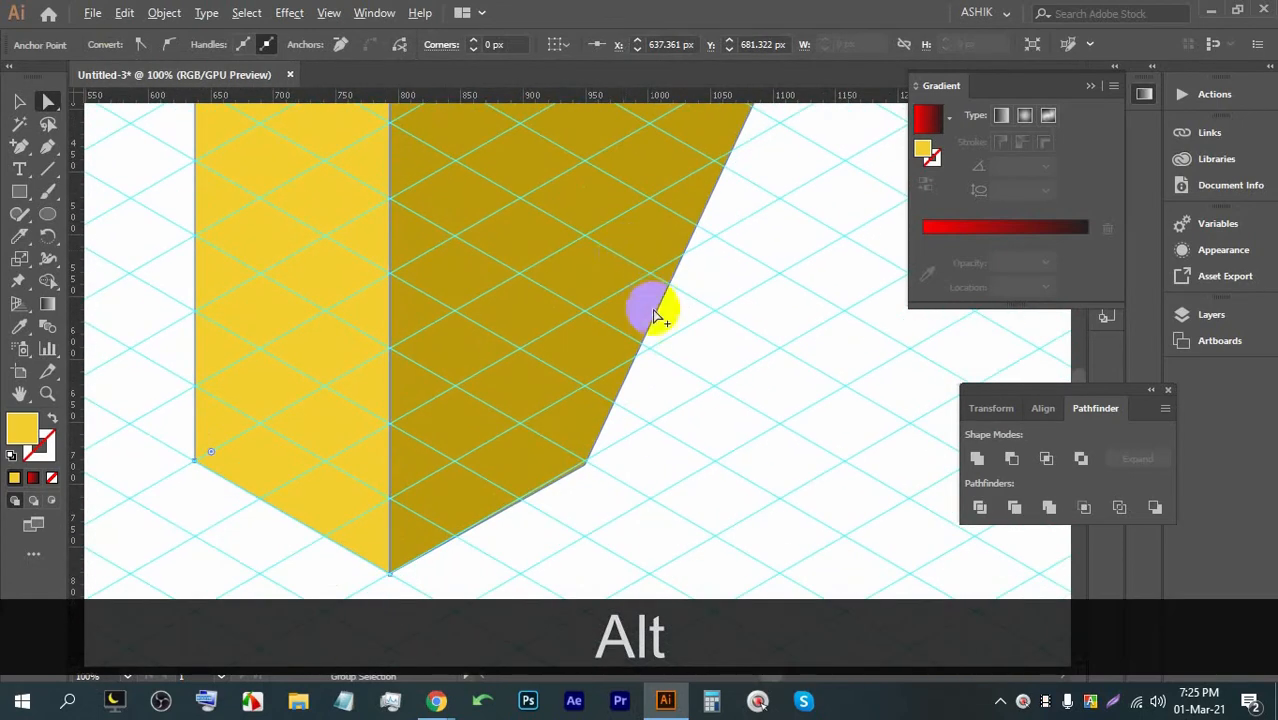
pyautogui.scroll(1, 610, 385)
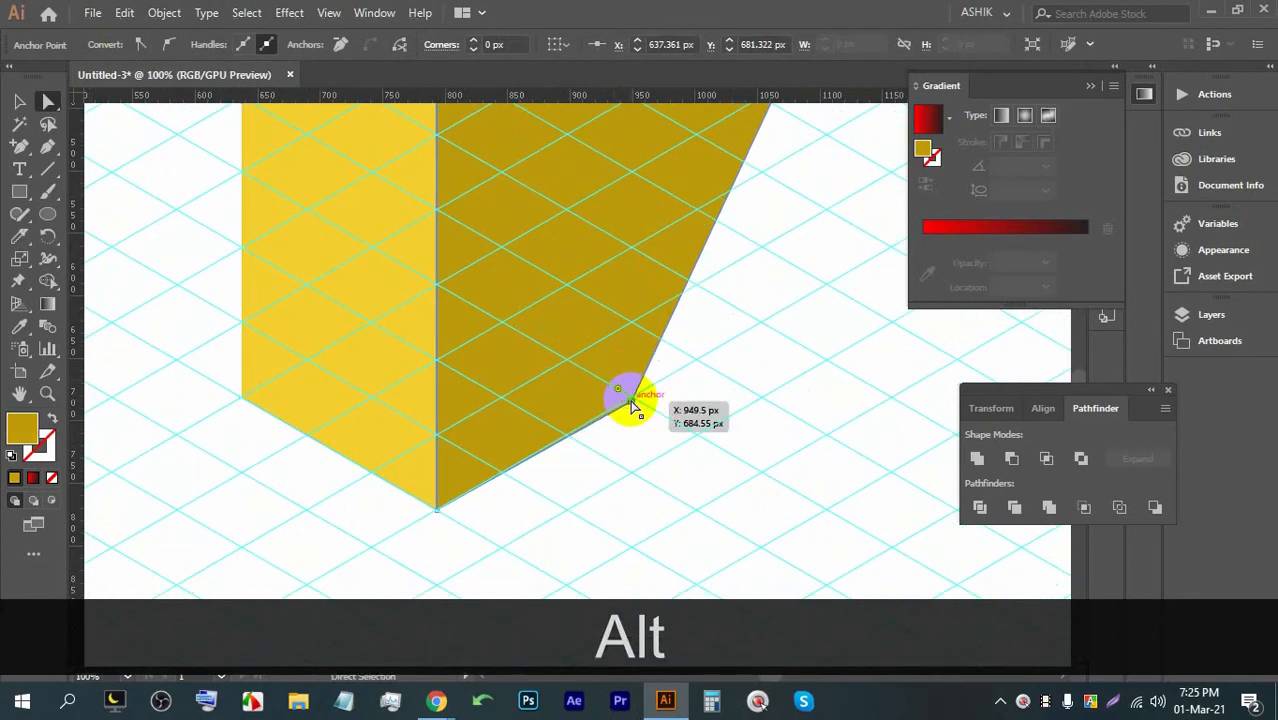
pyautogui.moveTo(630, 400); pyautogui.dragTo(611, 357)
# Step: Move the yellow face's lower outer corner outward along the guide to about X 481 px, Y 591 px
pyautogui.scroll(-4, 727, 285)
pyautogui.scroll(3, 827, 308)
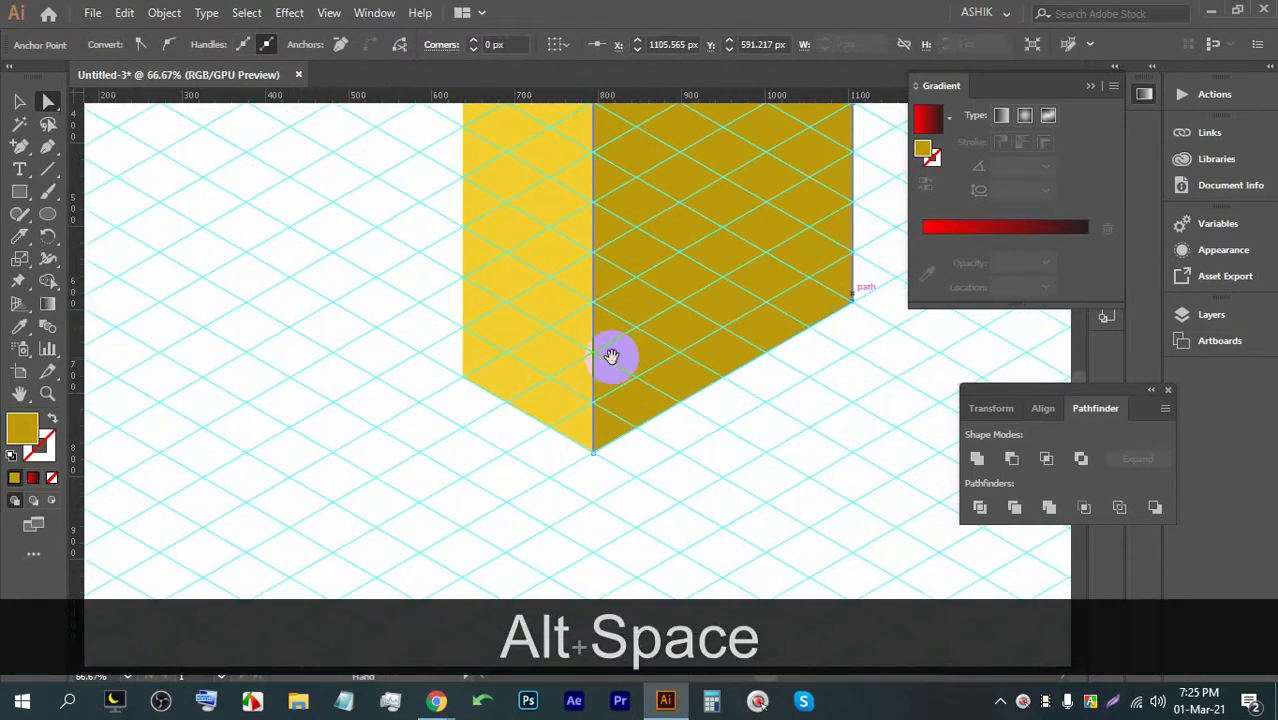
pyautogui.scroll(2, 542, 380)
pyautogui.click(362, 372)
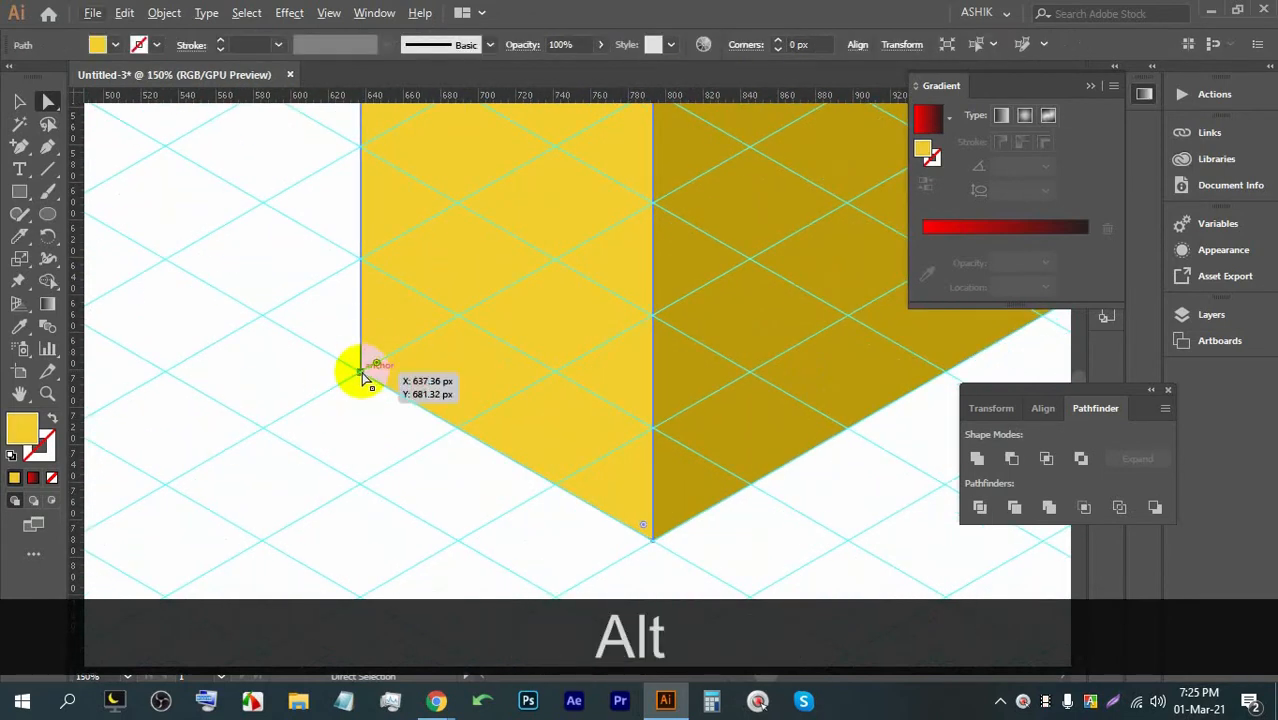
pyautogui.scroll(-2, 489, 375)
pyautogui.moveTo(429, 378); pyautogui.dragTo(305, 288)
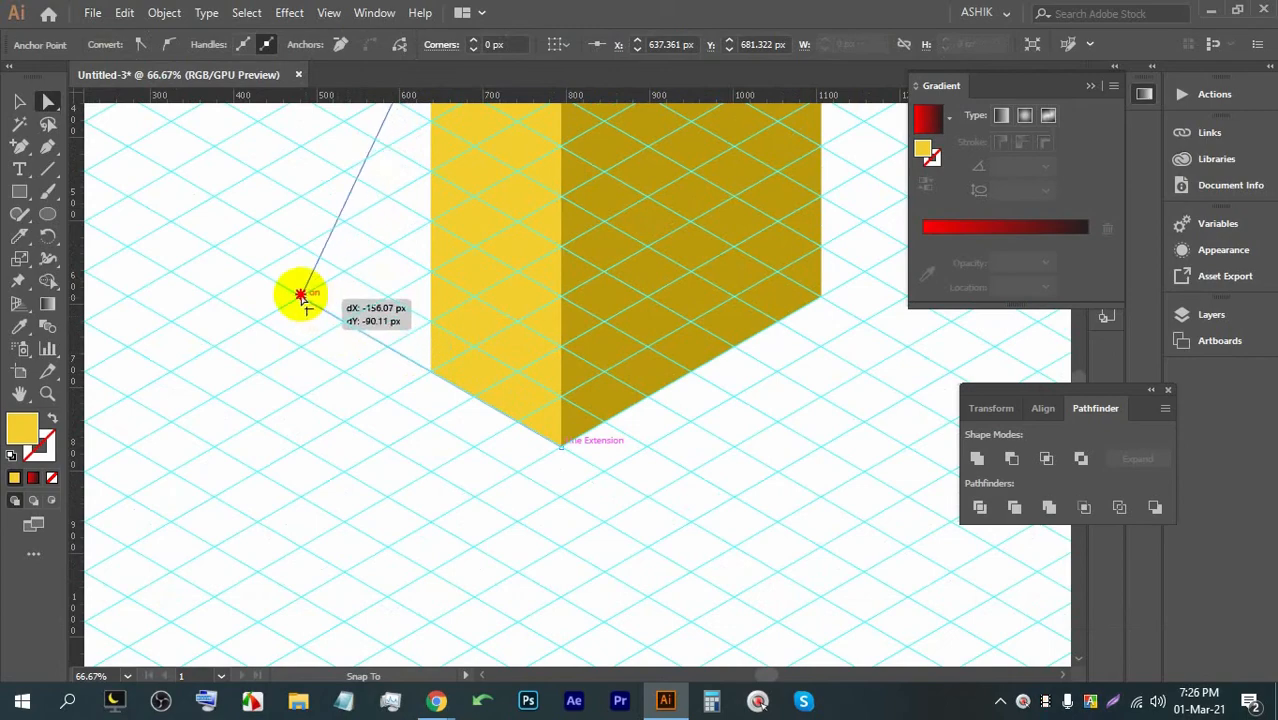
# Step: Move the yellow face's upper outer corner along the guide to about X 481 px, Y 351 px
pyautogui.scroll(-4, 305, 288)
pyautogui.scroll(4, 462, 271)
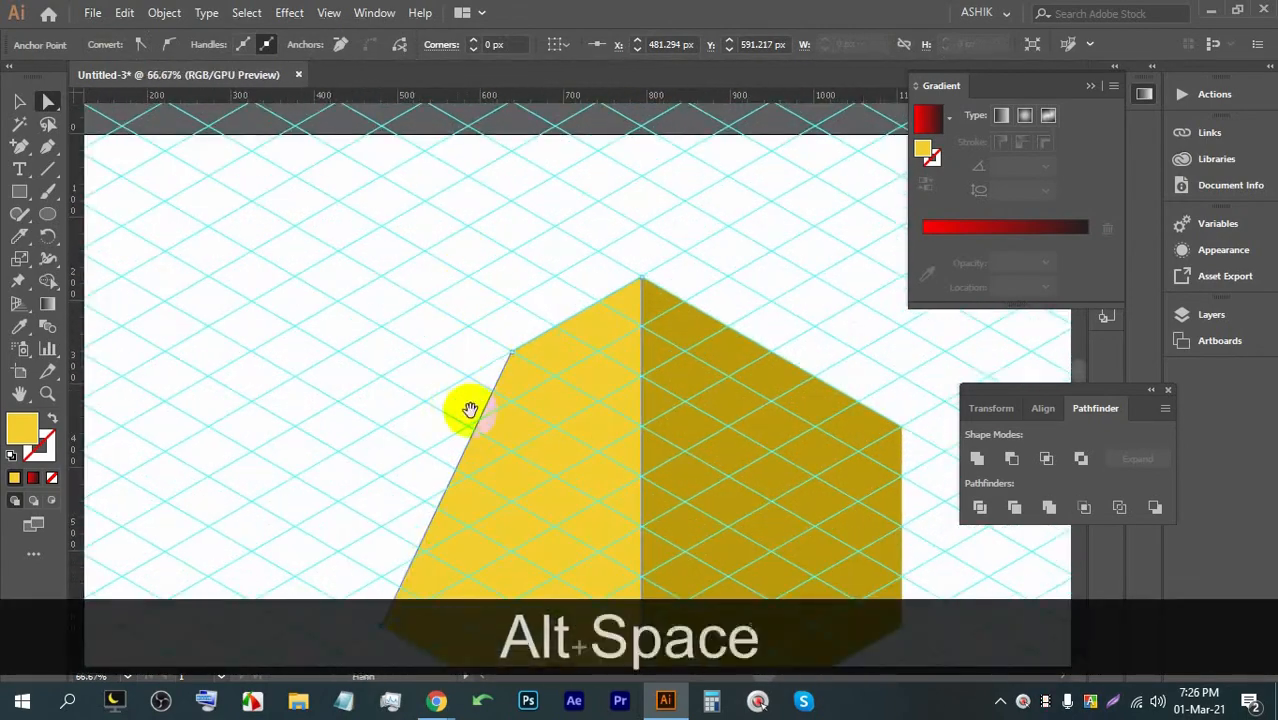
pyautogui.moveTo(465, 408); pyautogui.dragTo(559, 328)
pyautogui.moveTo(607, 267); pyautogui.dragTo(484, 340)
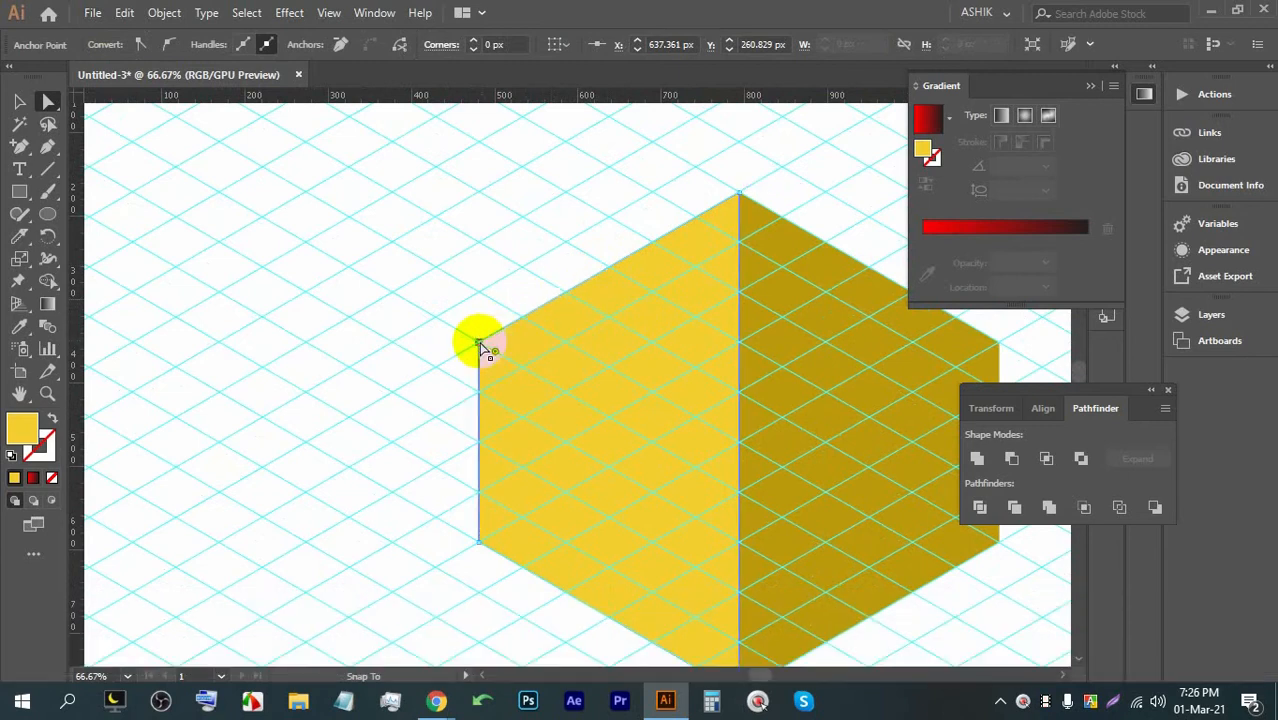
# Step: Deselect the yellow face and hide the isometric guides
pyautogui.scroll(-1, 485, 338)
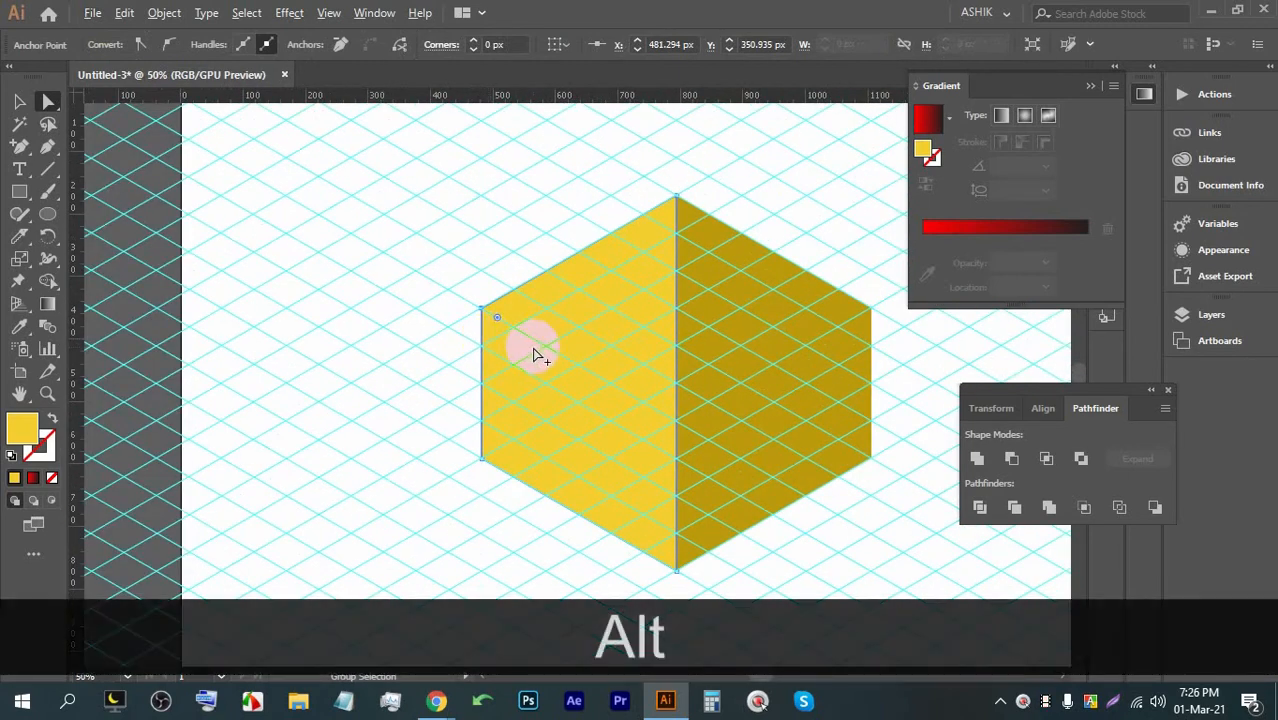
pyautogui.scroll(-1, 534, 352)
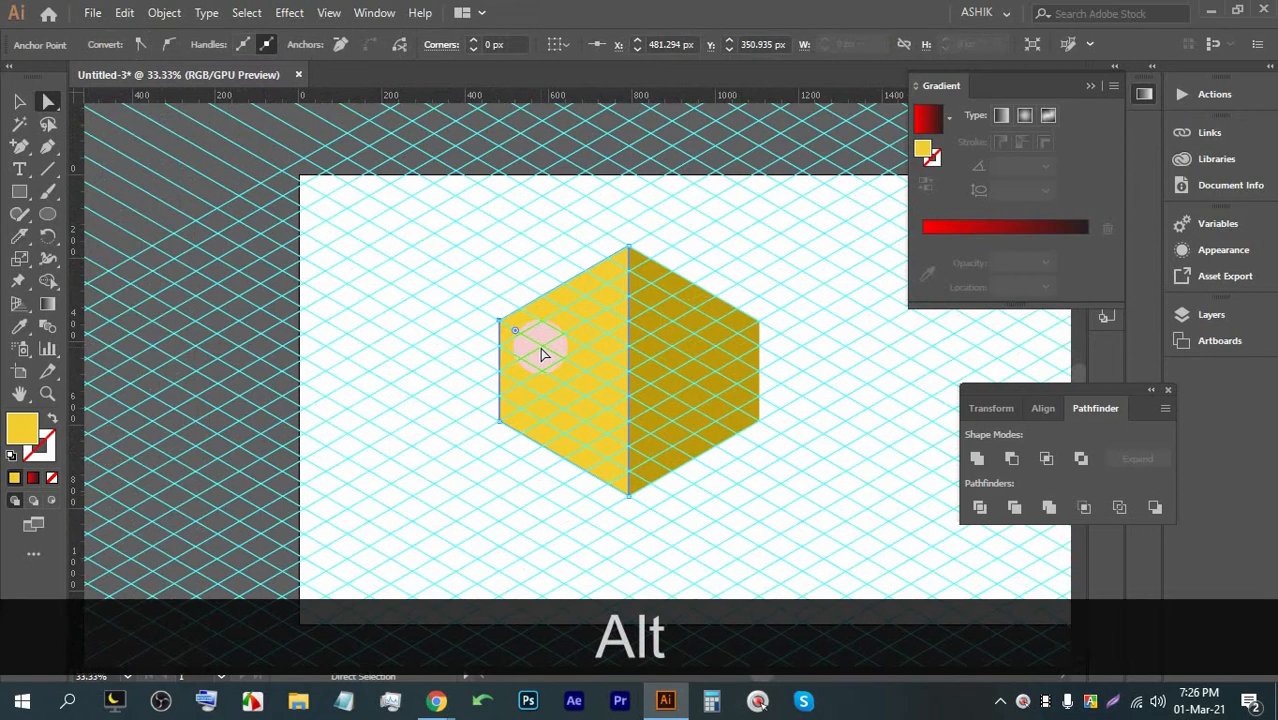
pyautogui.scroll(1, 885, 340)
pyautogui.rightClick(676, 245)
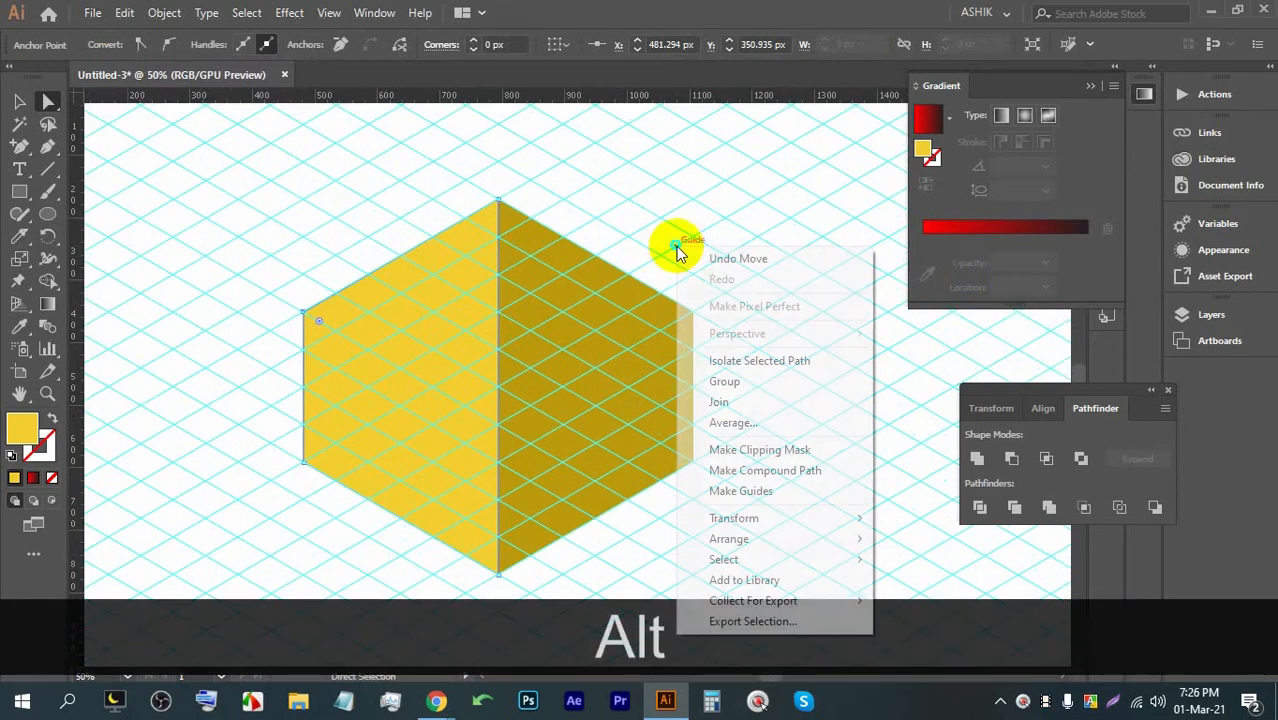
pyautogui.click(19, 101)
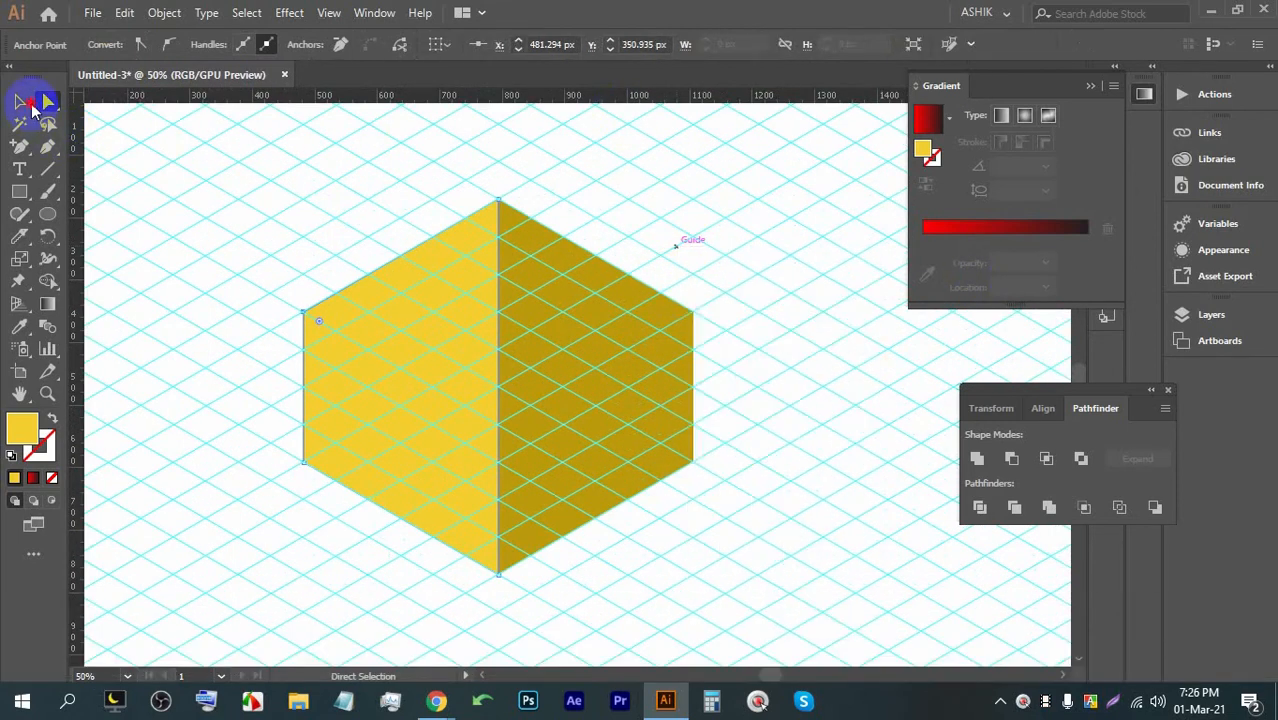
pyautogui.click(240, 147)
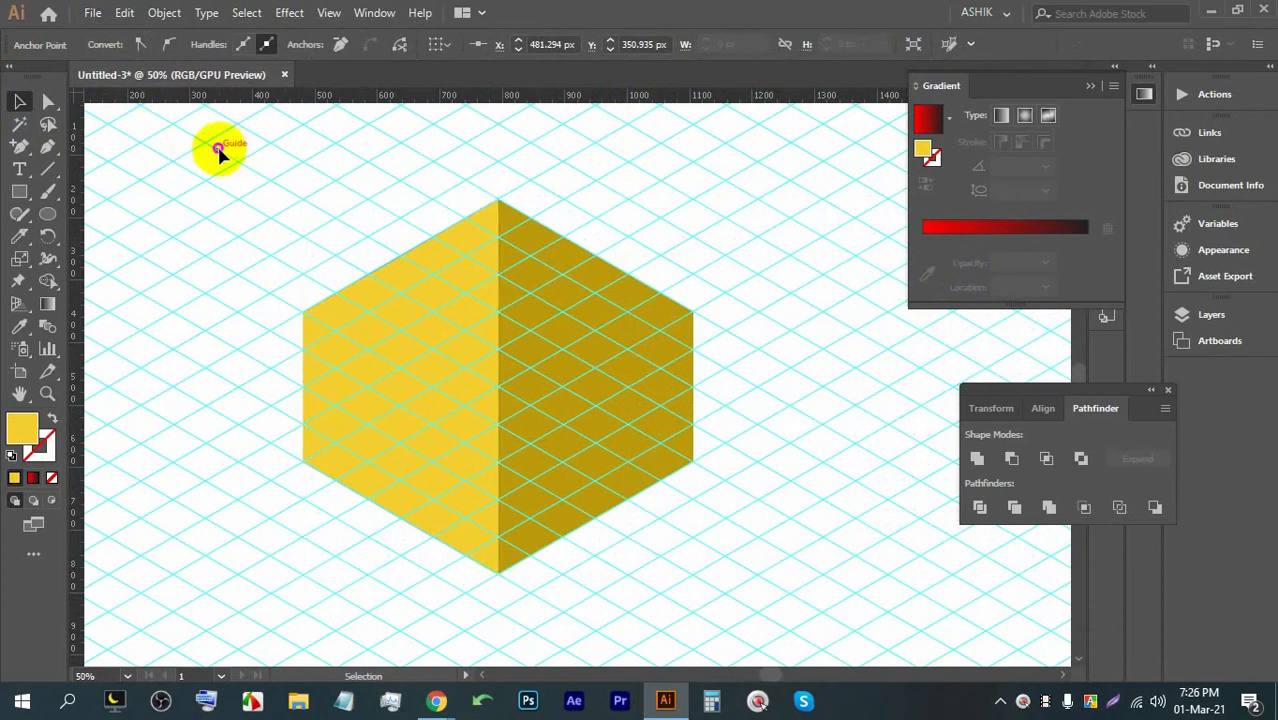
pyautogui.rightClick(343, 236)
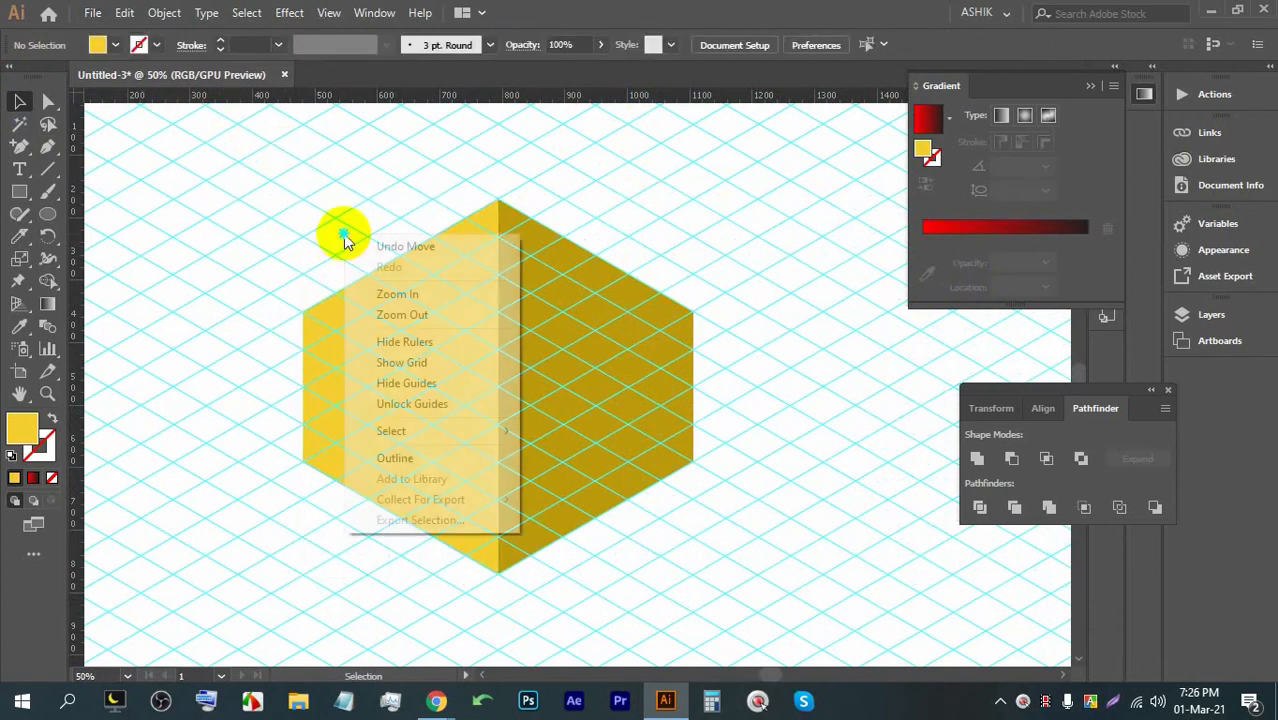
pyautogui.click(400, 383)
pyautogui.click(815, 412)
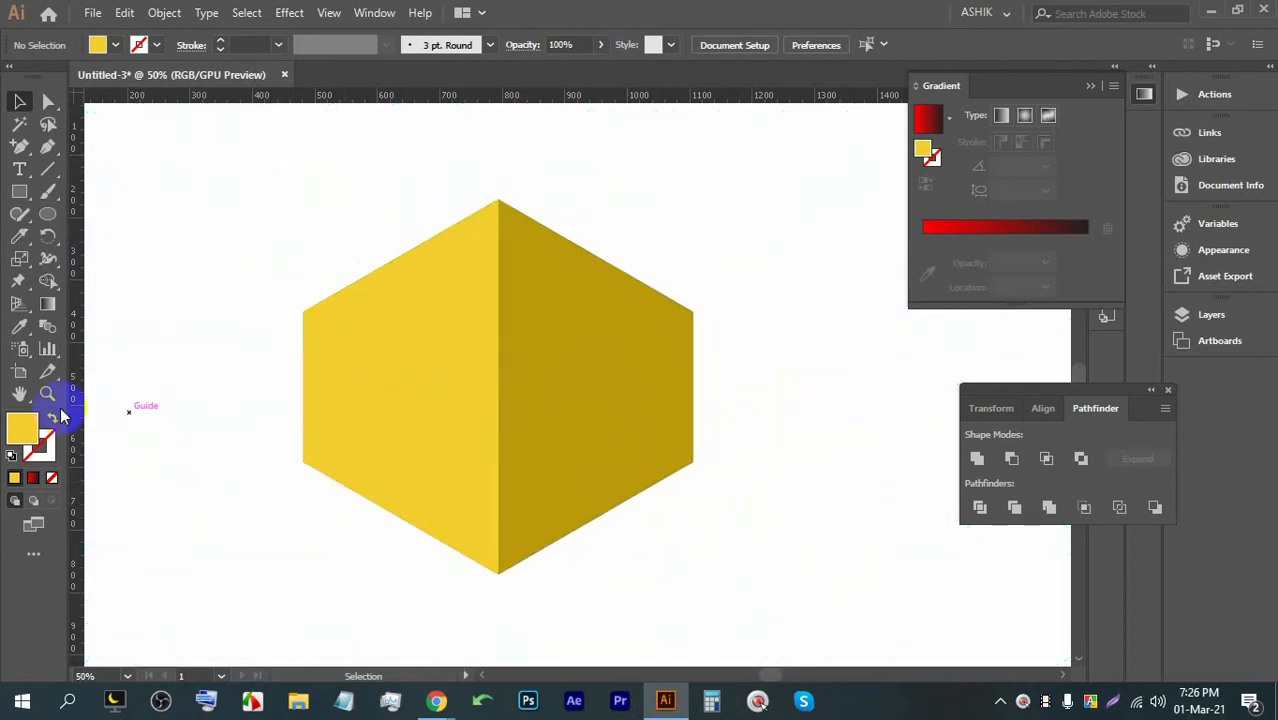
# Step: Display the perspective grid and move both wall faces so their shared edge lies on the grid's central vertical
pyautogui.click(22, 306)
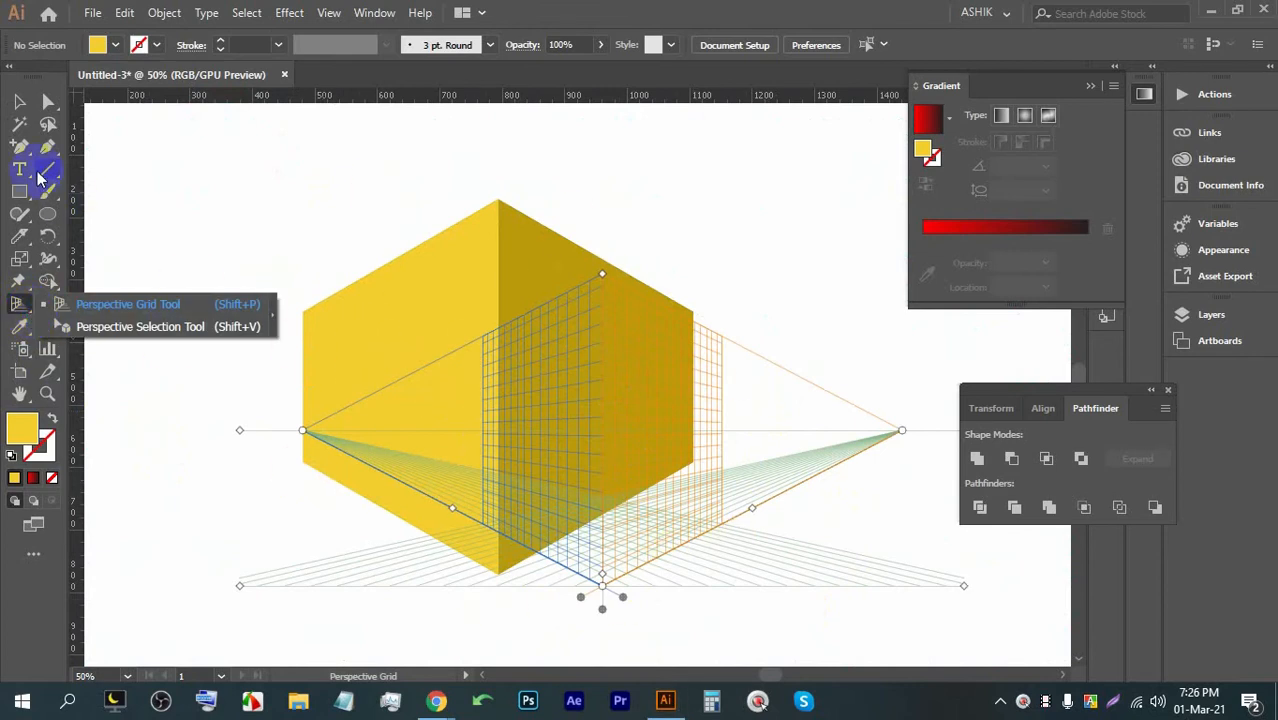
pyautogui.click(21, 103)
pyautogui.click(342, 177)
pyautogui.moveTo(490, 258); pyautogui.dragTo(591, 266)
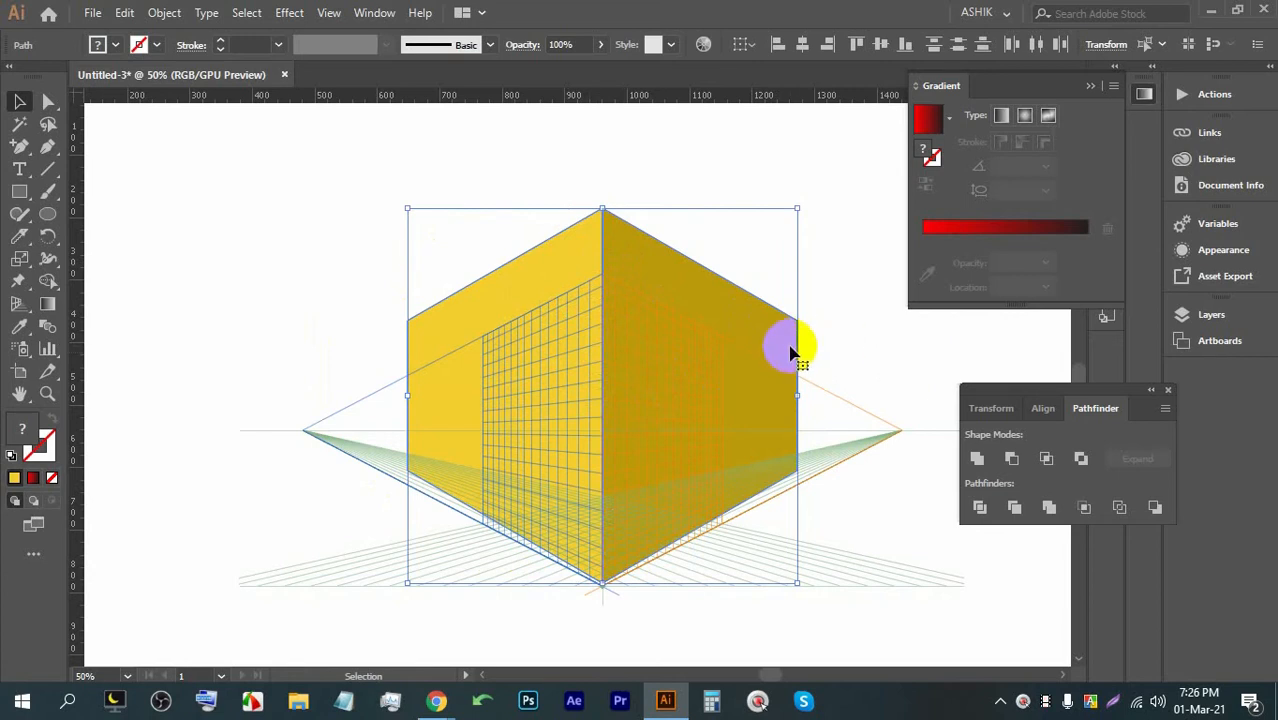
# Step: Try moving the two wall faces in perspective with the Perspective Selection tool
pyautogui.click(20, 310)
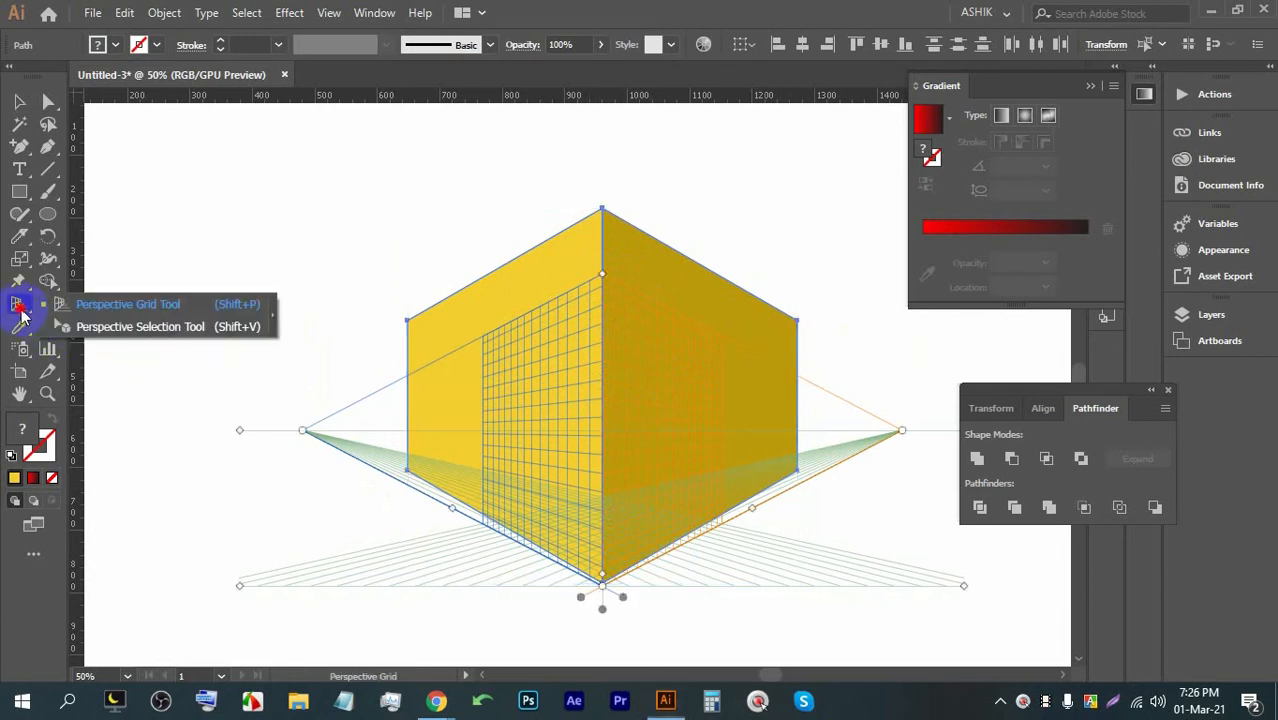
pyautogui.click(104, 327)
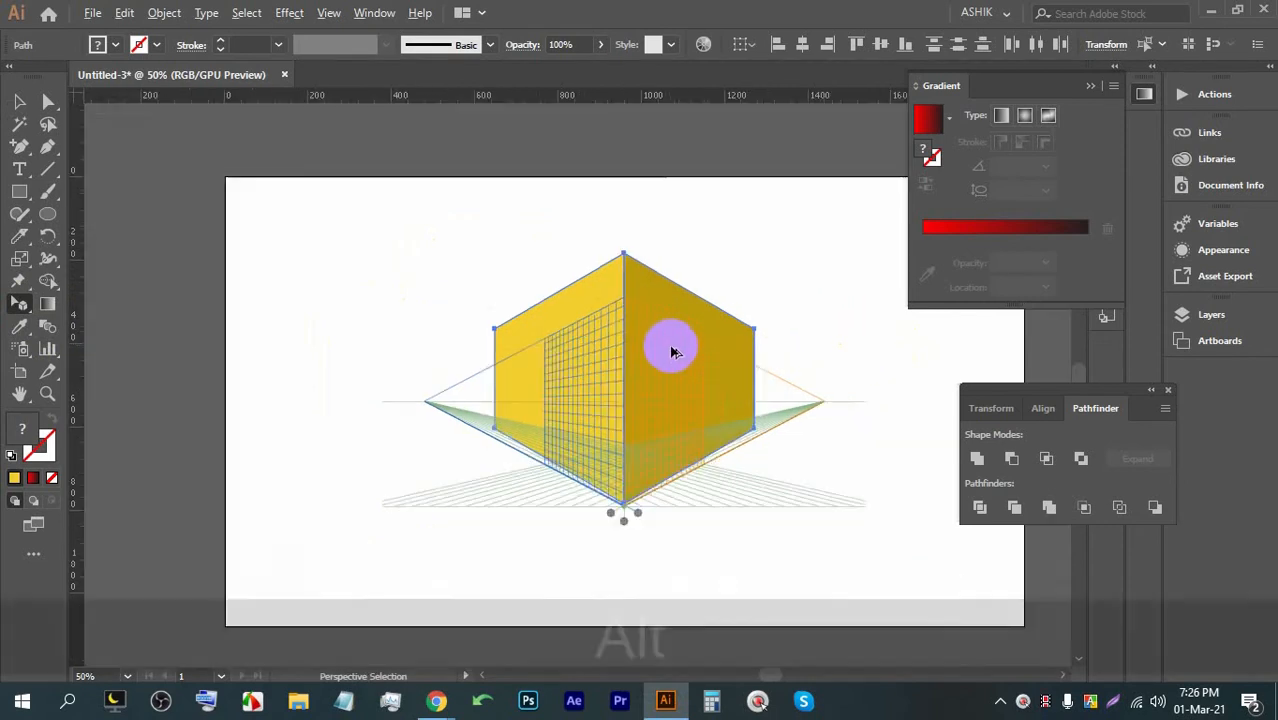
pyautogui.keyDown('alt'); pyautogui.scroll(-1, 660, 353); pyautogui.keyUp('alt')
pyautogui.moveTo(640, 347); pyautogui.dragTo(825, 419)
pyautogui.keyDown('alt'); pyautogui.scroll(-1, 676, 346); pyautogui.keyUp('alt')
pyautogui.keyDown('alt'); pyautogui.scroll(-1, 676, 349); pyautogui.keyUp('alt')
pyautogui.moveTo(765, 363); pyautogui.dragTo(707, 362)
# Step: Undo the perspective moves of both wall faces and return to the Selection tool
pyautogui.hotkey('ctrl', 'z')
pyautogui.hotkey('ctrl', 'z')
pyautogui.hotkey('ctrl', 'z')
pyautogui.hotkey('ctrl', 'z')
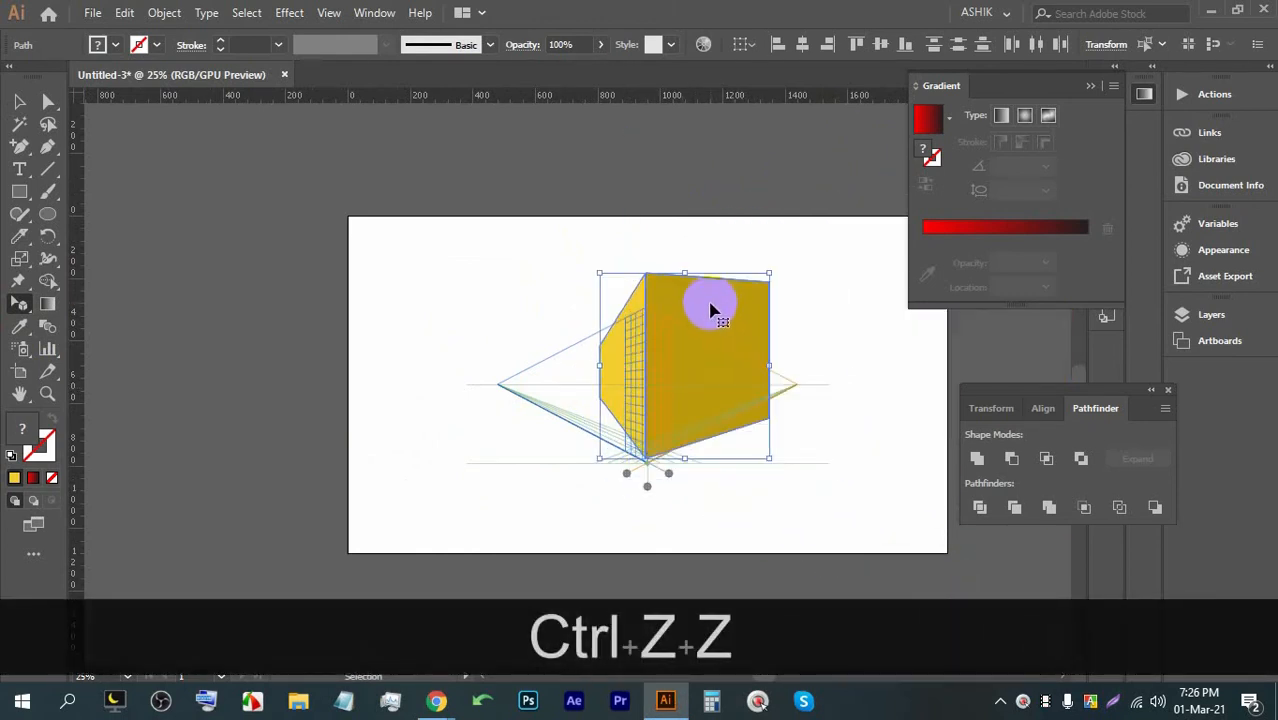
pyautogui.hotkey('ctrl', 'z')
pyautogui.click(19, 104)
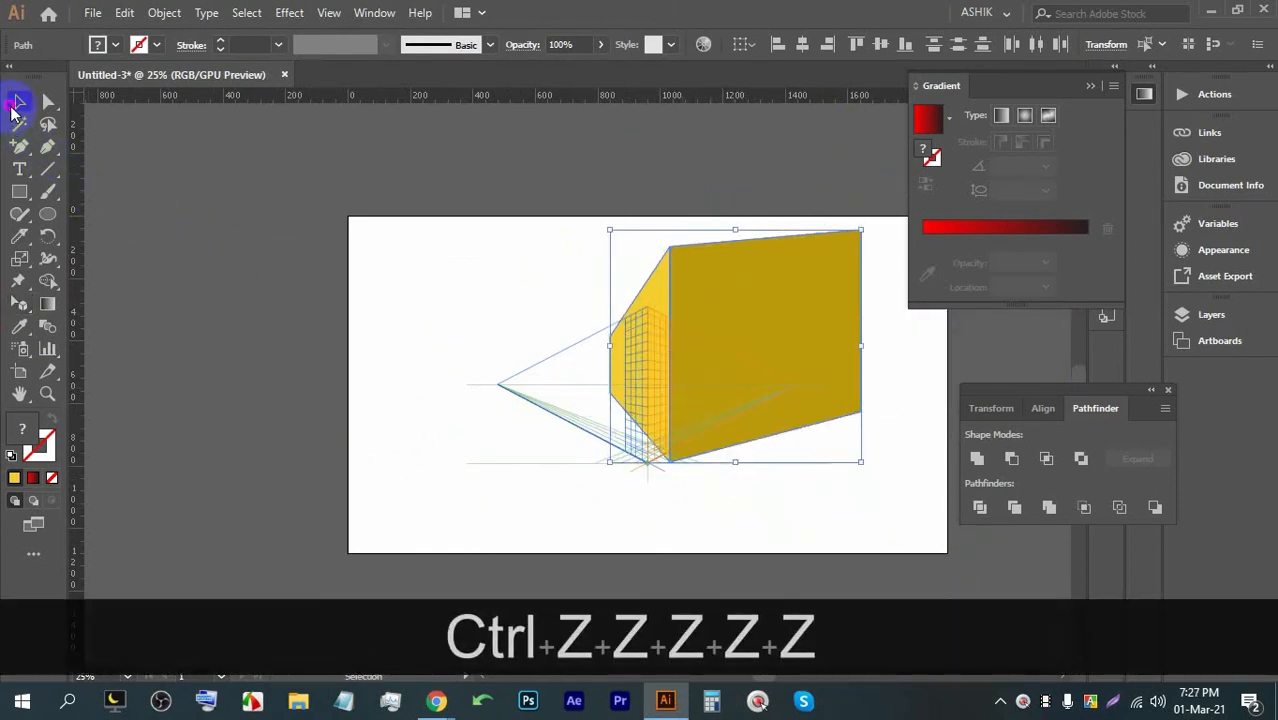
pyautogui.hotkey('ctrl', 'z')
pyautogui.hotkey('ctrl', 'z')
pyautogui.hotkey('ctrl', 'z')
pyautogui.hotkey('ctrl', 'z')
pyautogui.hotkey('ctrl', 'z')
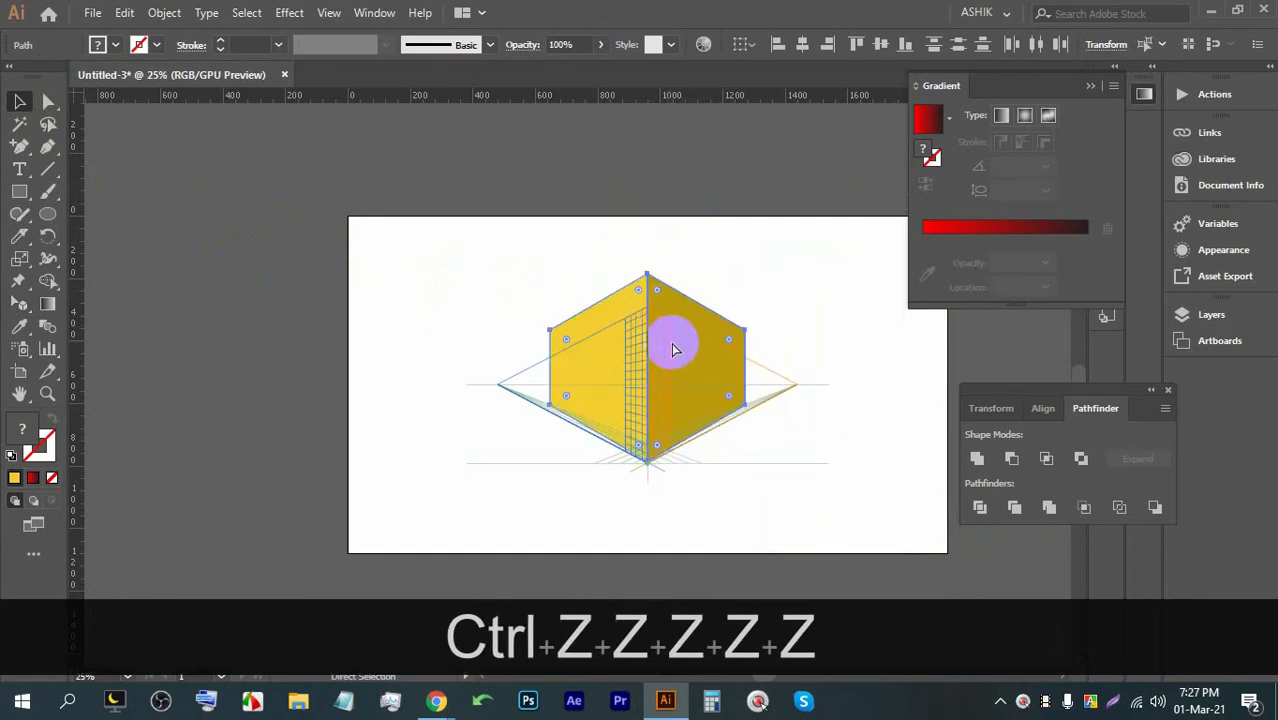
# Step: Move both wall faces together off the perspective grid to the artboard's left edge and deselect them
pyautogui.press('alt')
pyautogui.scroll(1, 612, 318)
pyautogui.moveTo(422, 205); pyautogui.dragTo(800, 285)
pyautogui.moveTo(676, 285); pyautogui.dragTo(391, 263)
pyautogui.click(806, 548)
pyautogui.click(642, 435)
pyautogui.click(730, 408)
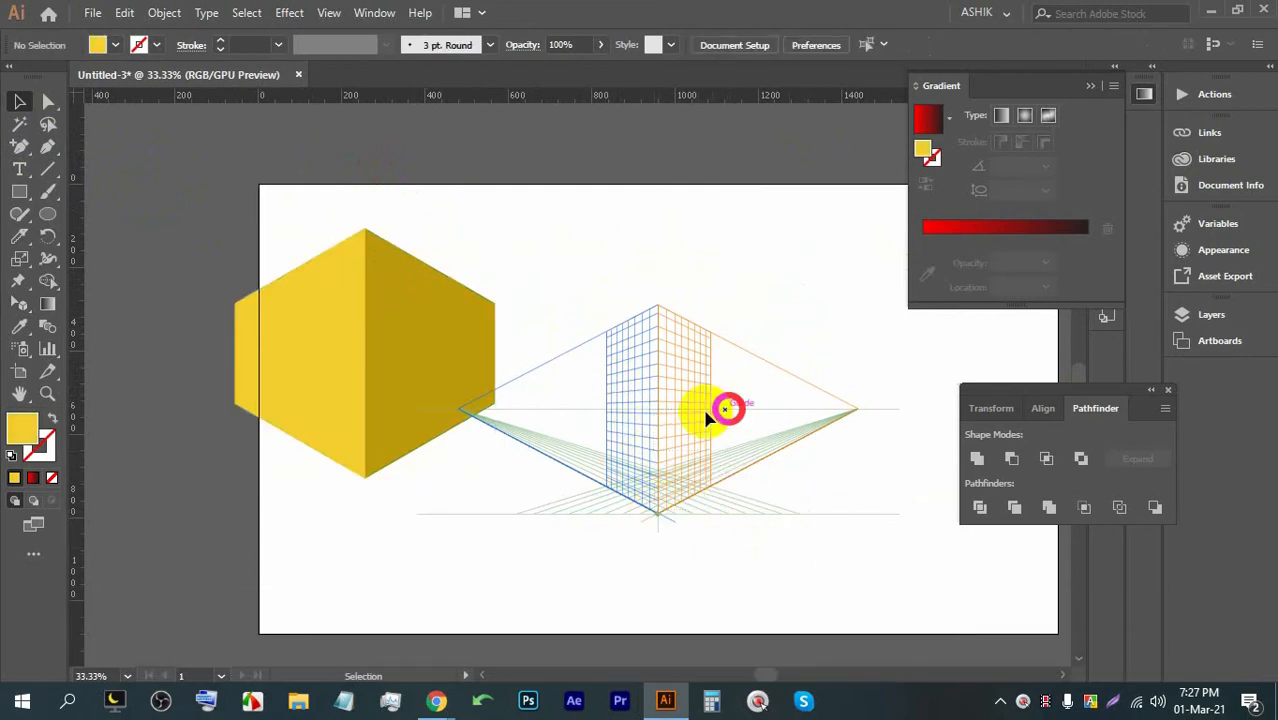
# Step: Hide the document rulers
pyautogui.rightClick(657, 515)
pyautogui.click(637, 452)
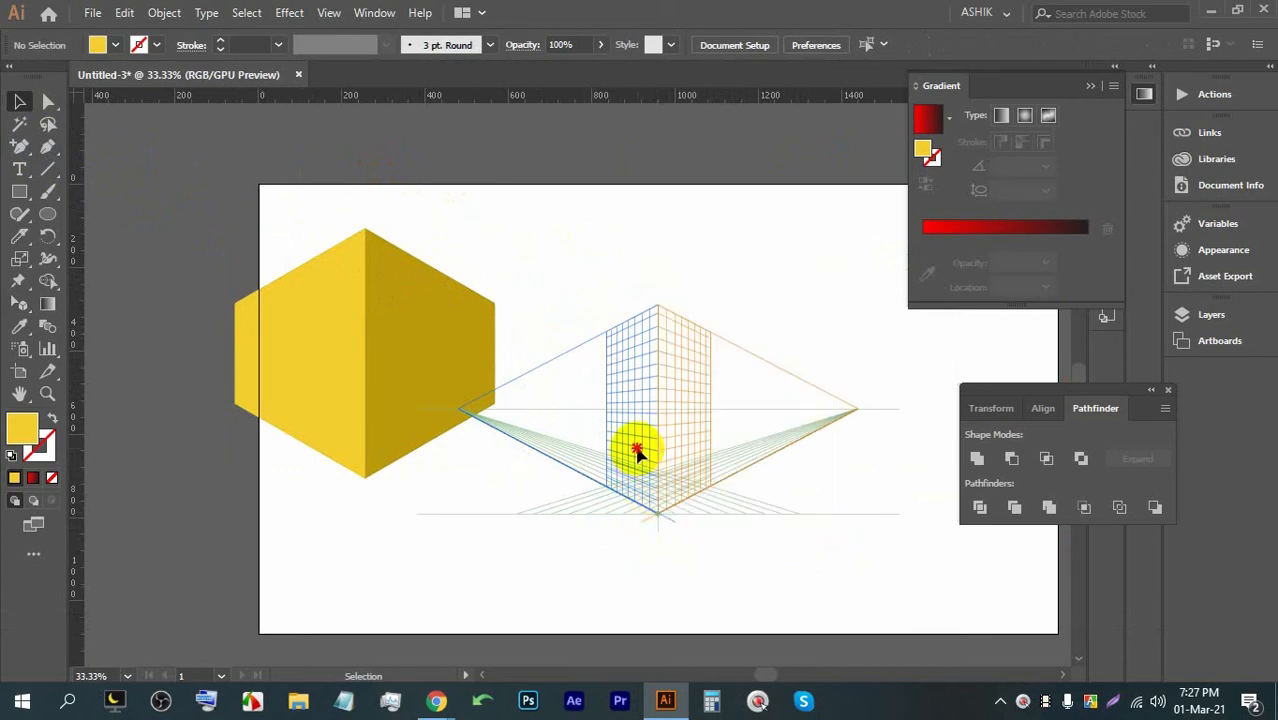
pyautogui.rightClick(693, 234)
pyautogui.click(641, 212)
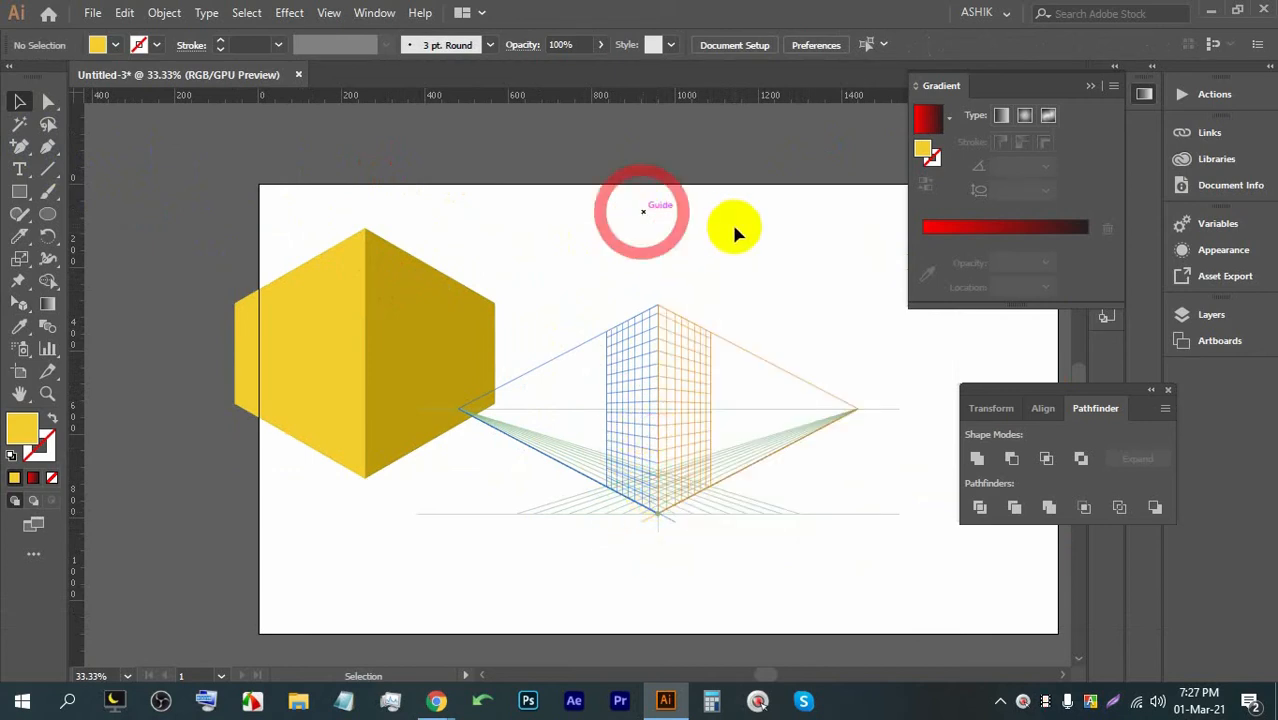
pyautogui.rightClick(735, 233)
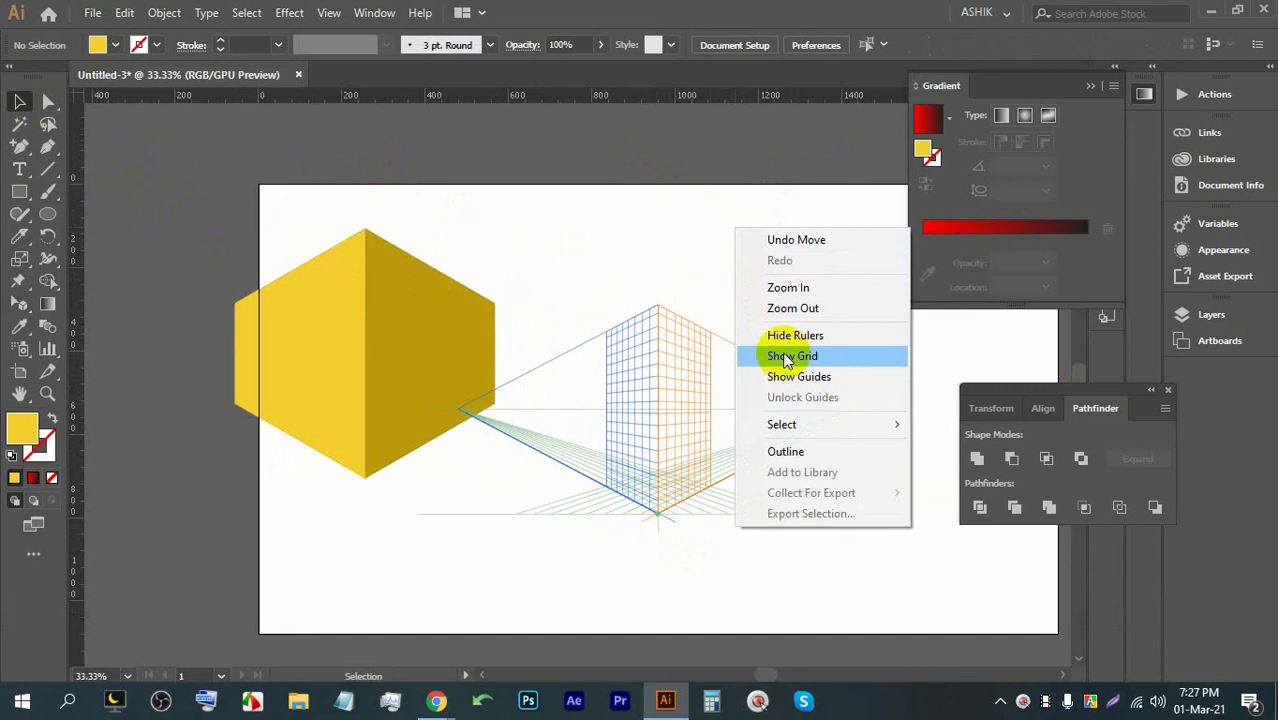
pyautogui.click(786, 345)
pyautogui.rightClick(716, 258)
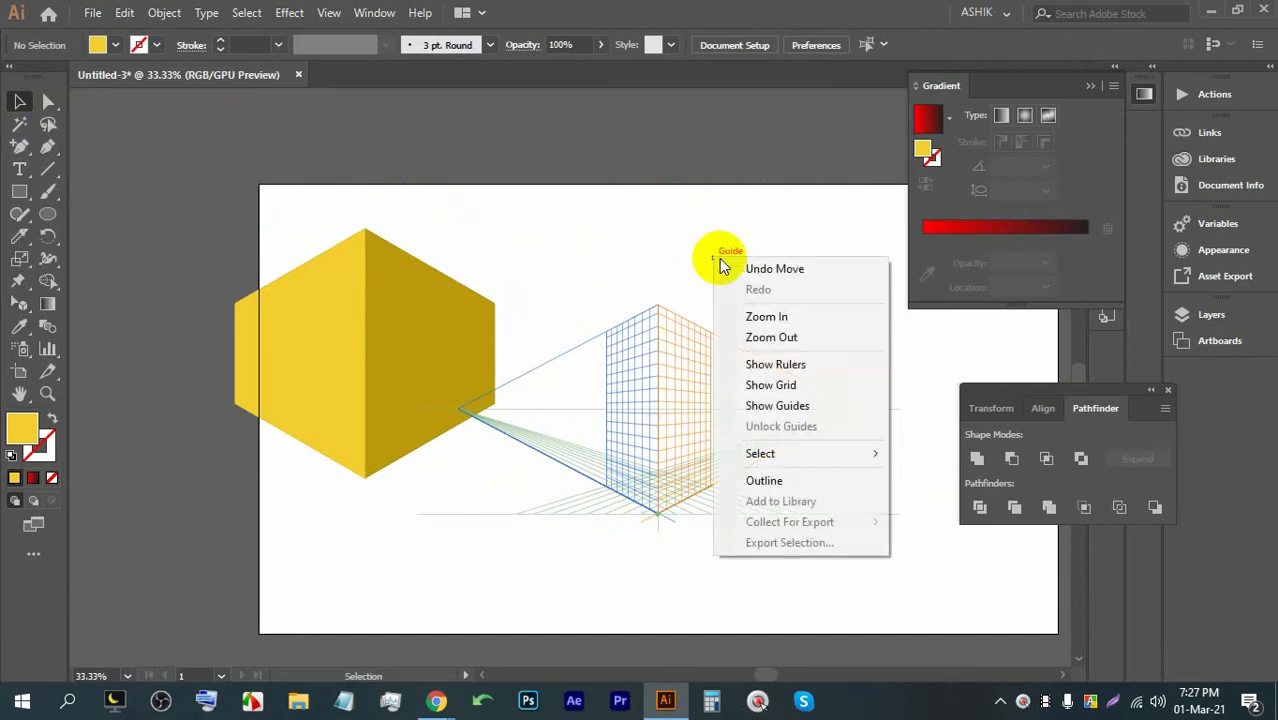
pyautogui.click(660, 212)
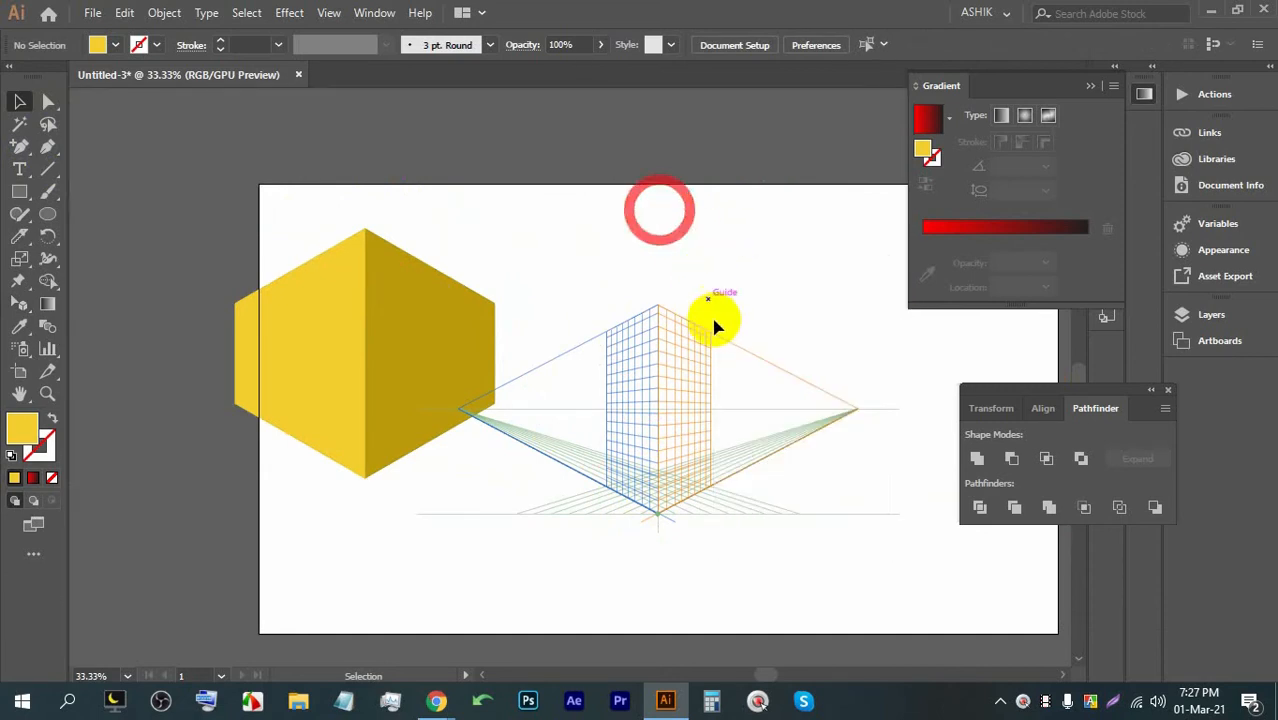
pyautogui.click(657, 431)
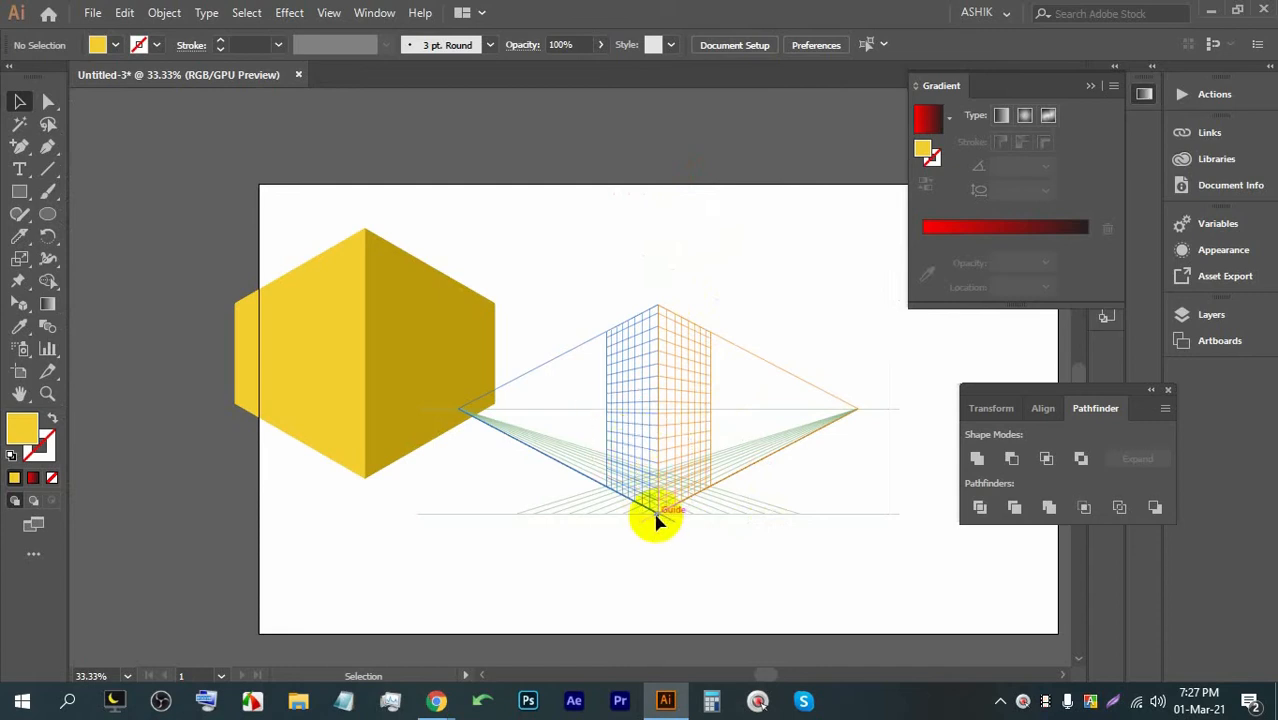
pyautogui.click(667, 506)
pyautogui.scroll(3, 593, 300)
pyautogui.scroll(-3, 503, 330)
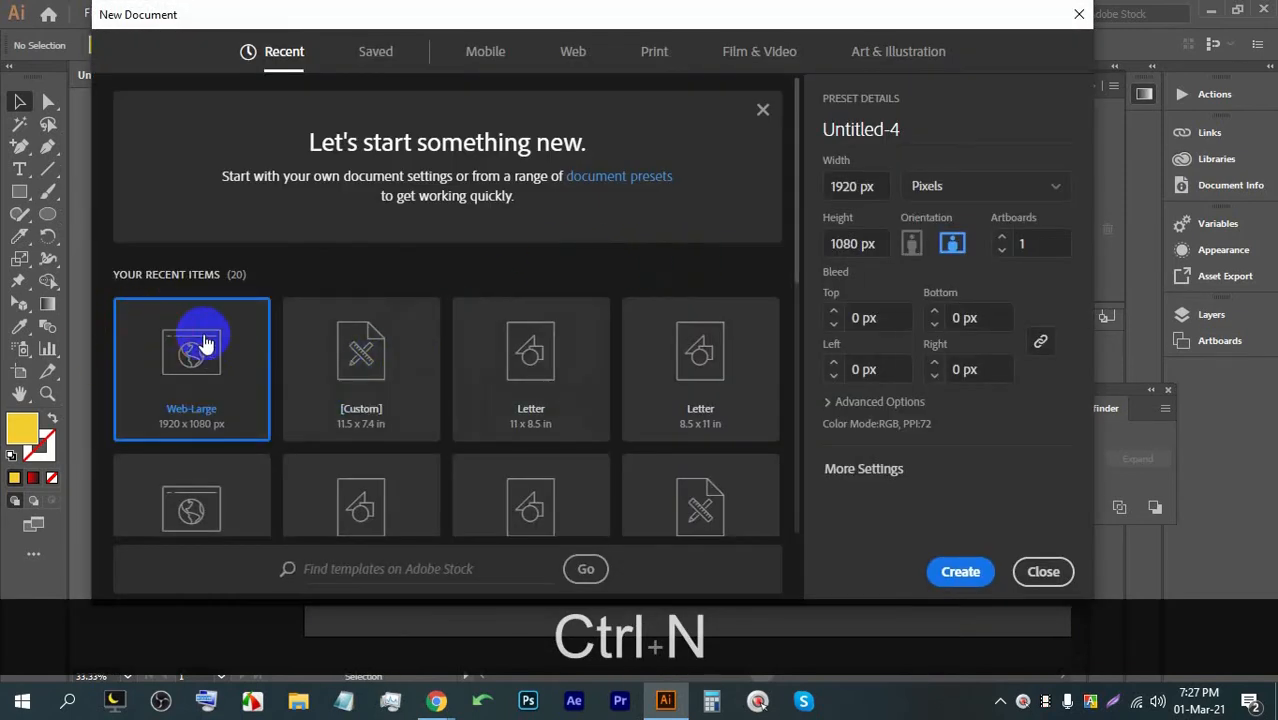
# Step: Create a new 1920 x 1080 px Web-Large document and place the two gold wall faces in its upper middle
pyautogui.doubleClick(205, 343)
pyautogui.click(194, 77)
pyautogui.moveTo(363, 368); pyautogui.dragTo(564, 334)
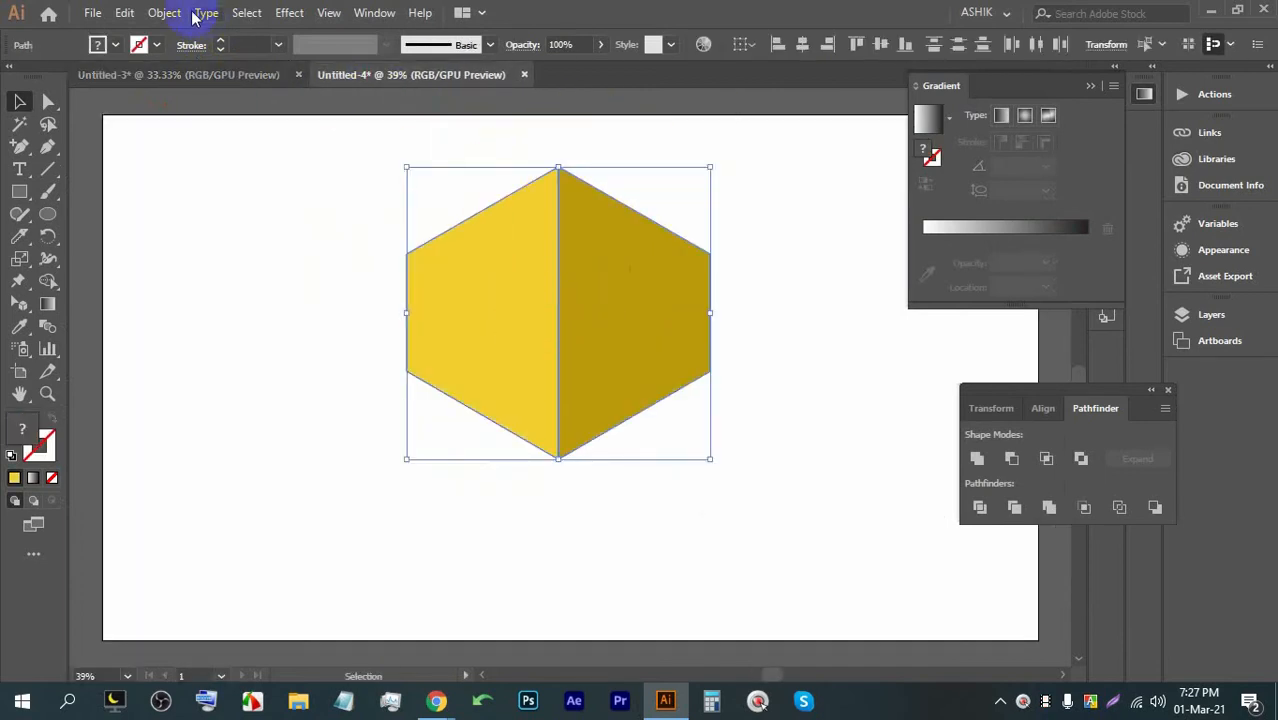
# Step: Close the old Untitled-3 document without saving and deselect the wall faces in the new document
pyautogui.click(298, 75)
pyautogui.click(706, 372)
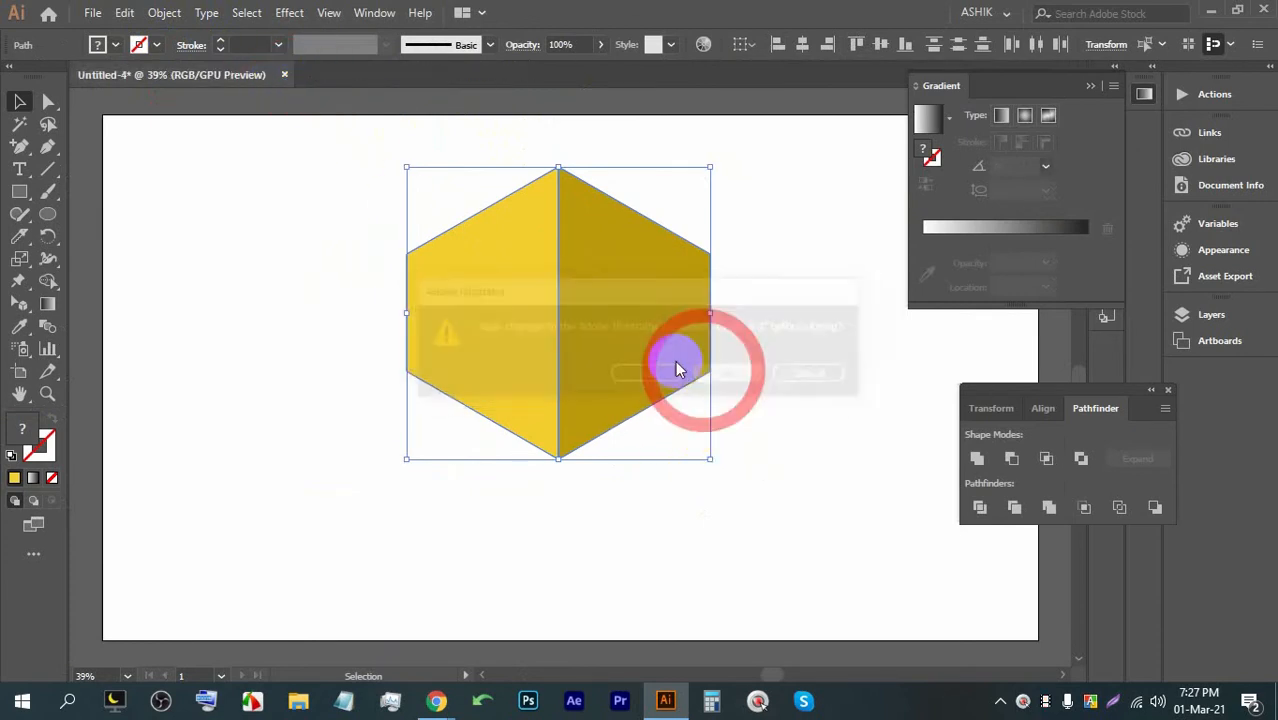
pyautogui.click(789, 392)
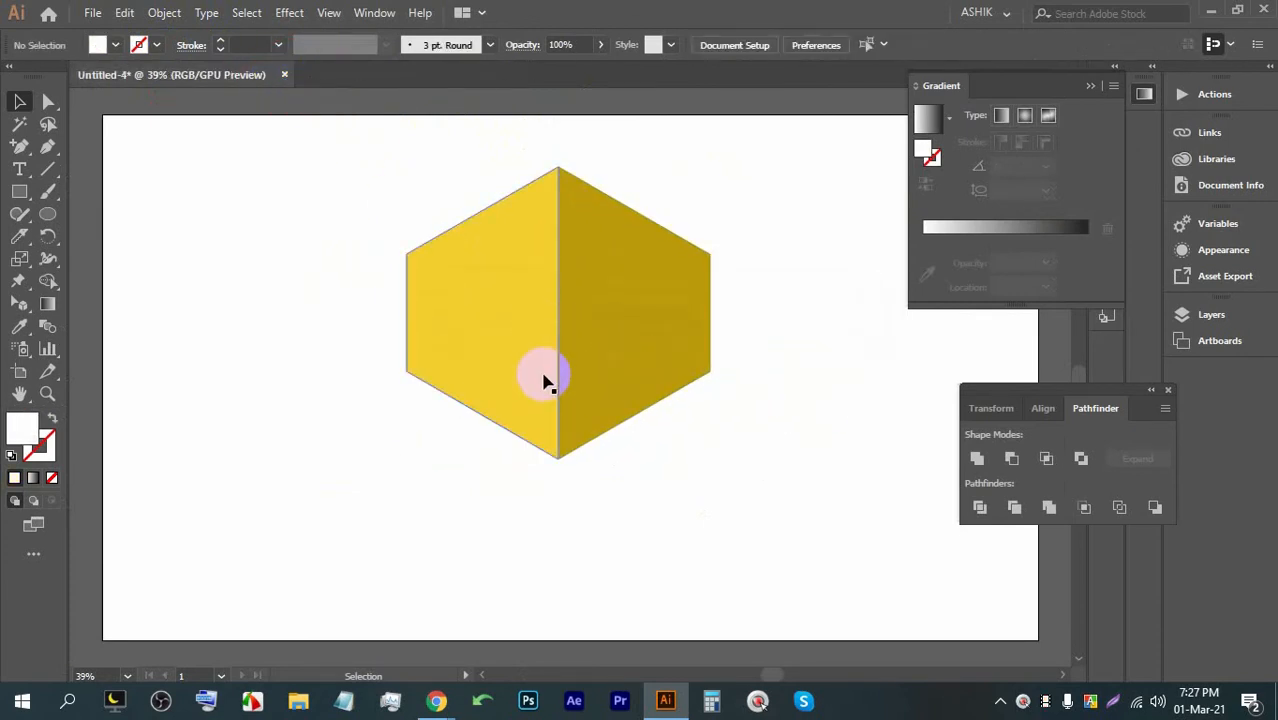
pyautogui.scroll(1, 522, 389)
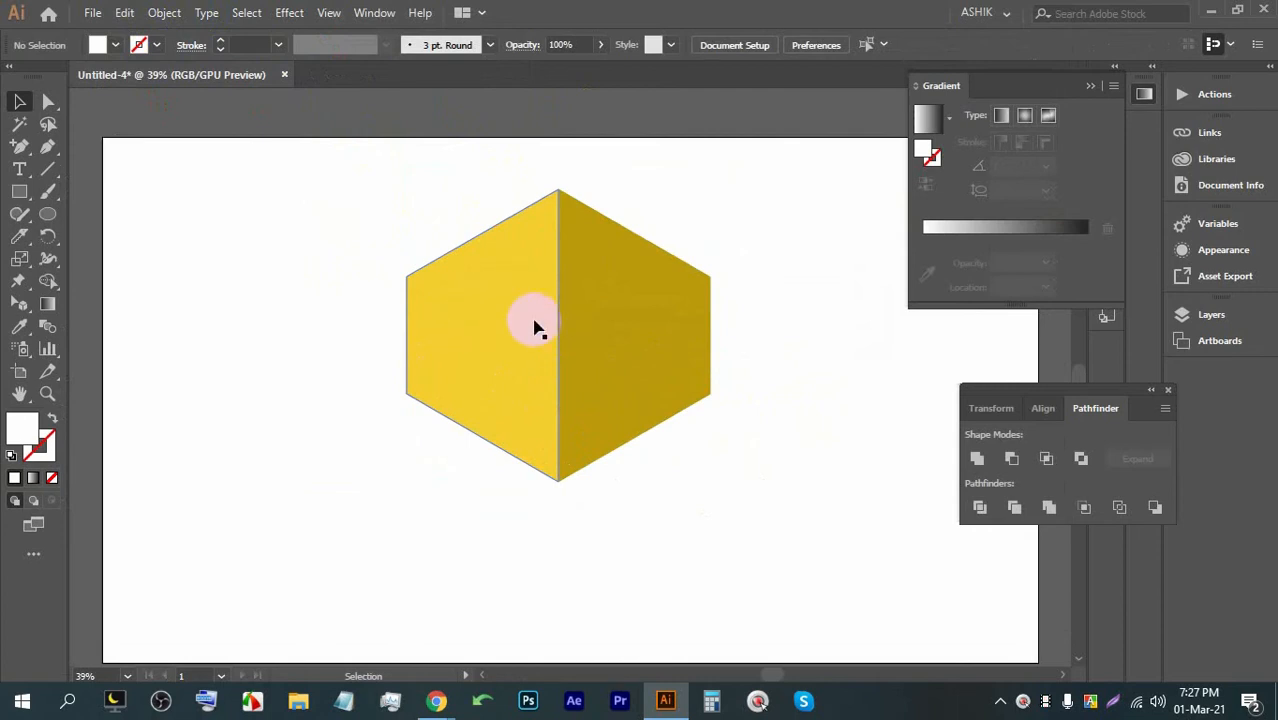
pyautogui.scroll(1, 545, 375)
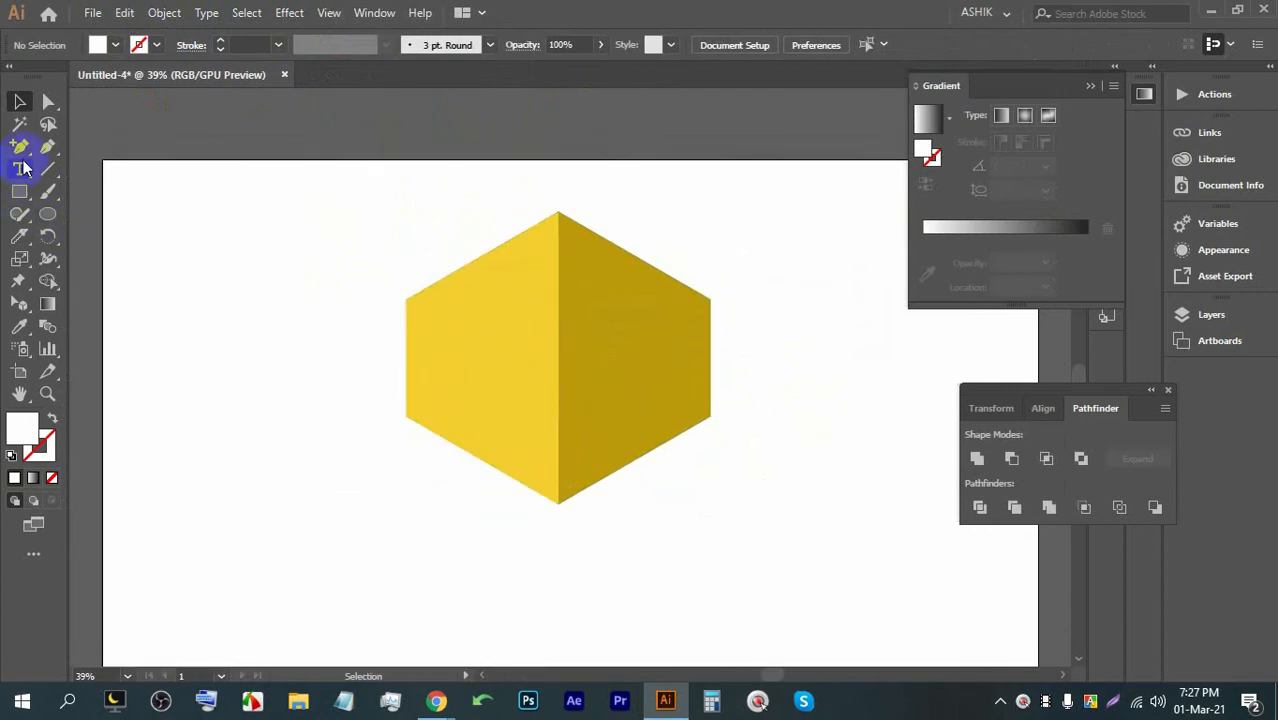
pyautogui.click(445, 317)
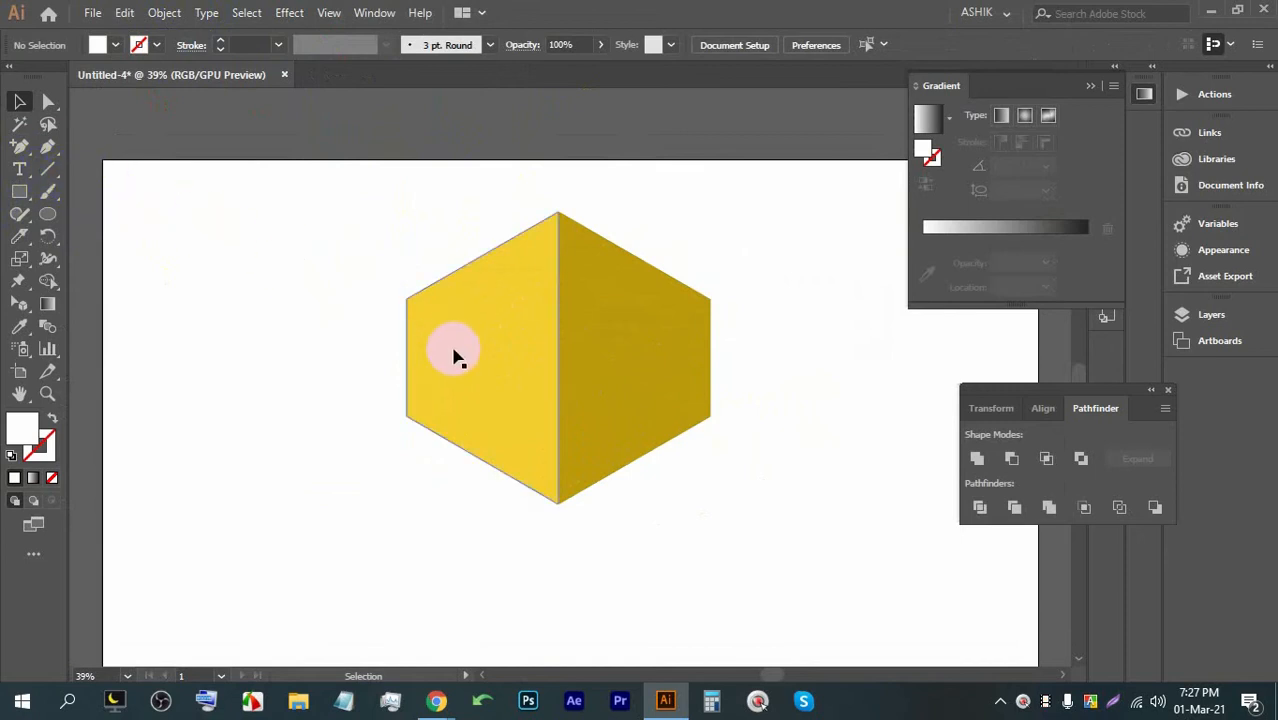
pyautogui.click(562, 336)
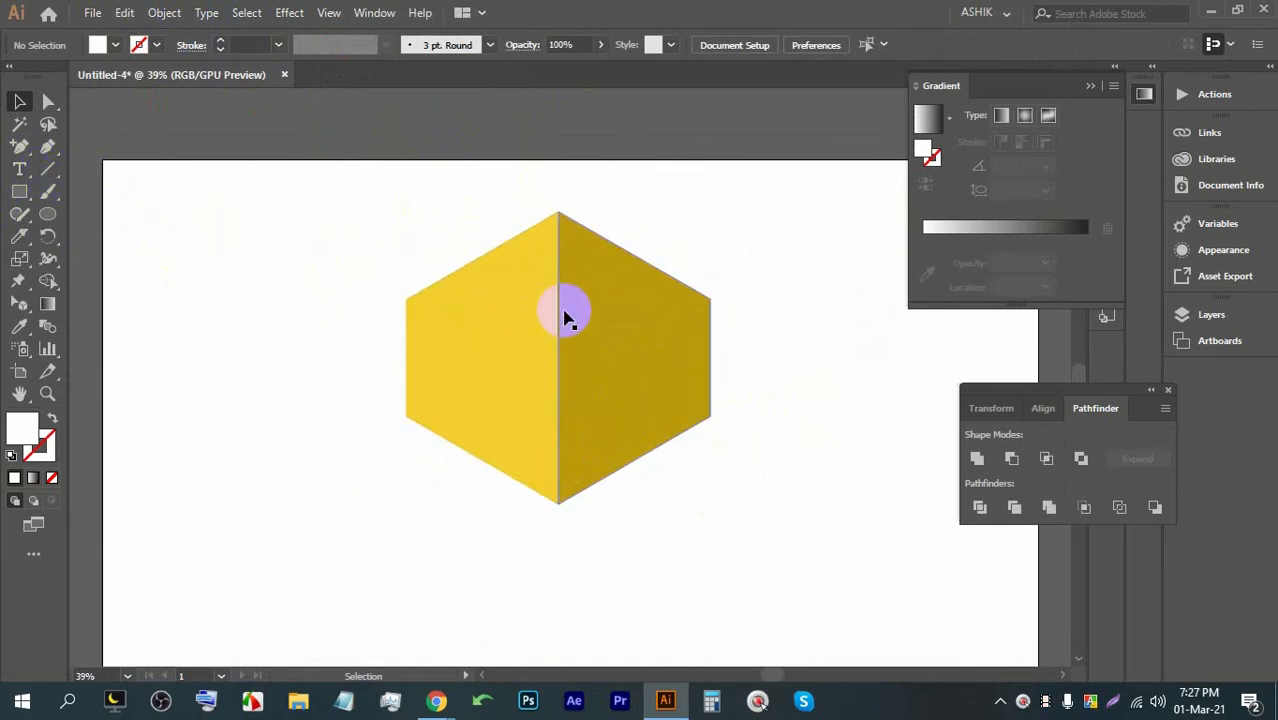
pyautogui.keyDown('alt'); pyautogui.scroll(-1, 440, 295); pyautogui.keyUp('alt')
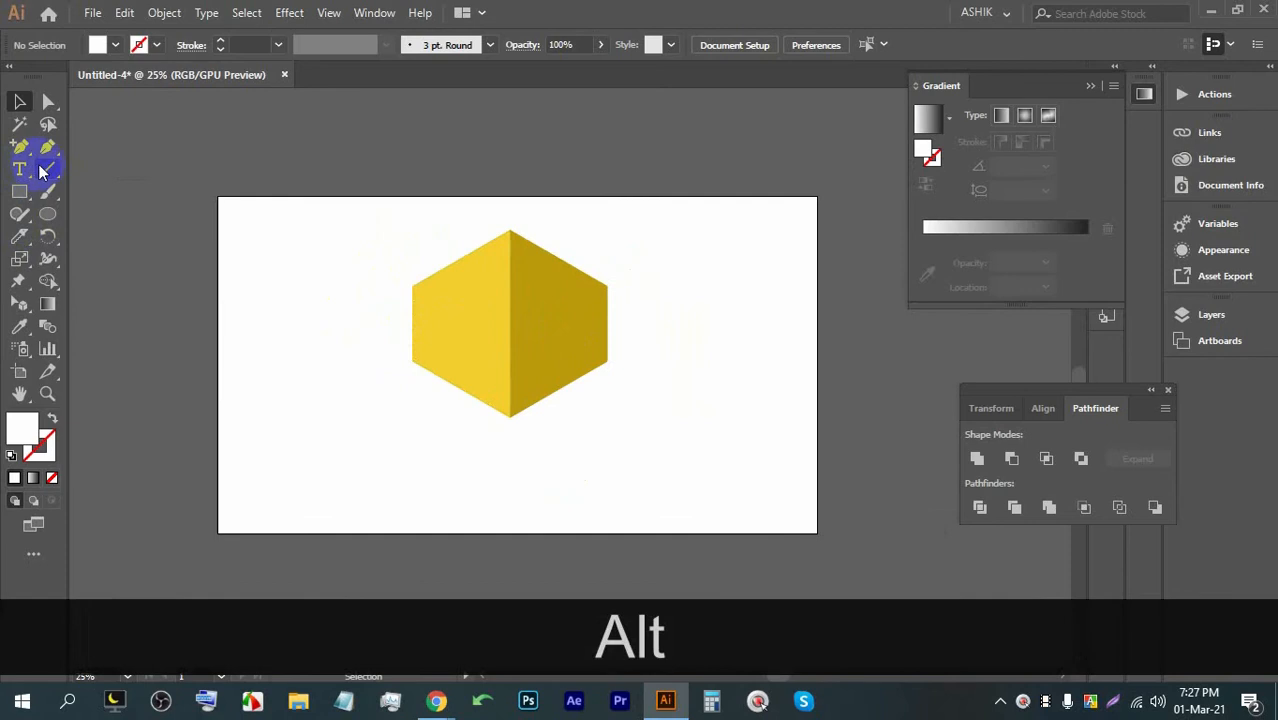
# Step: Place a horizontal ruler guide along the artboard's top edge and unlock the guides
pyautogui.hotkey('ctrl', 'r')
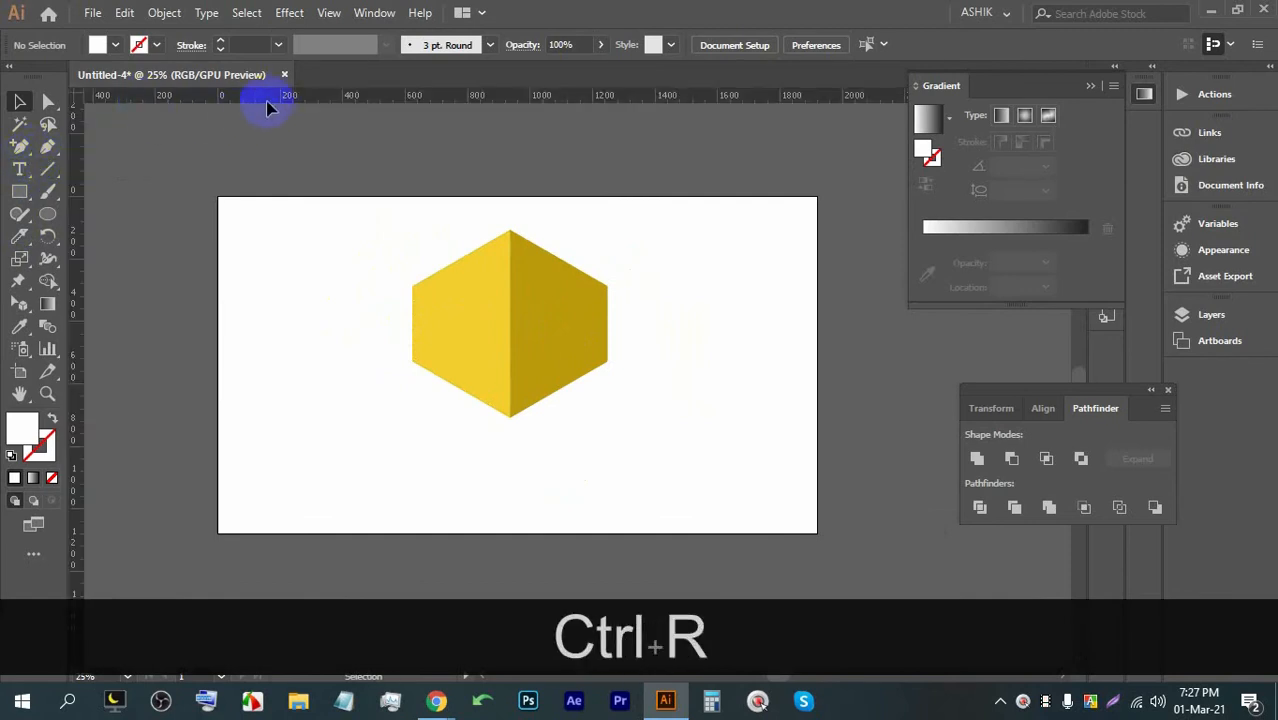
pyautogui.moveTo(291, 200); pyautogui.dragTo(288, 194)
pyautogui.keyDown('alt'); pyautogui.scroll(2, 263, 201); pyautogui.keyUp('alt')
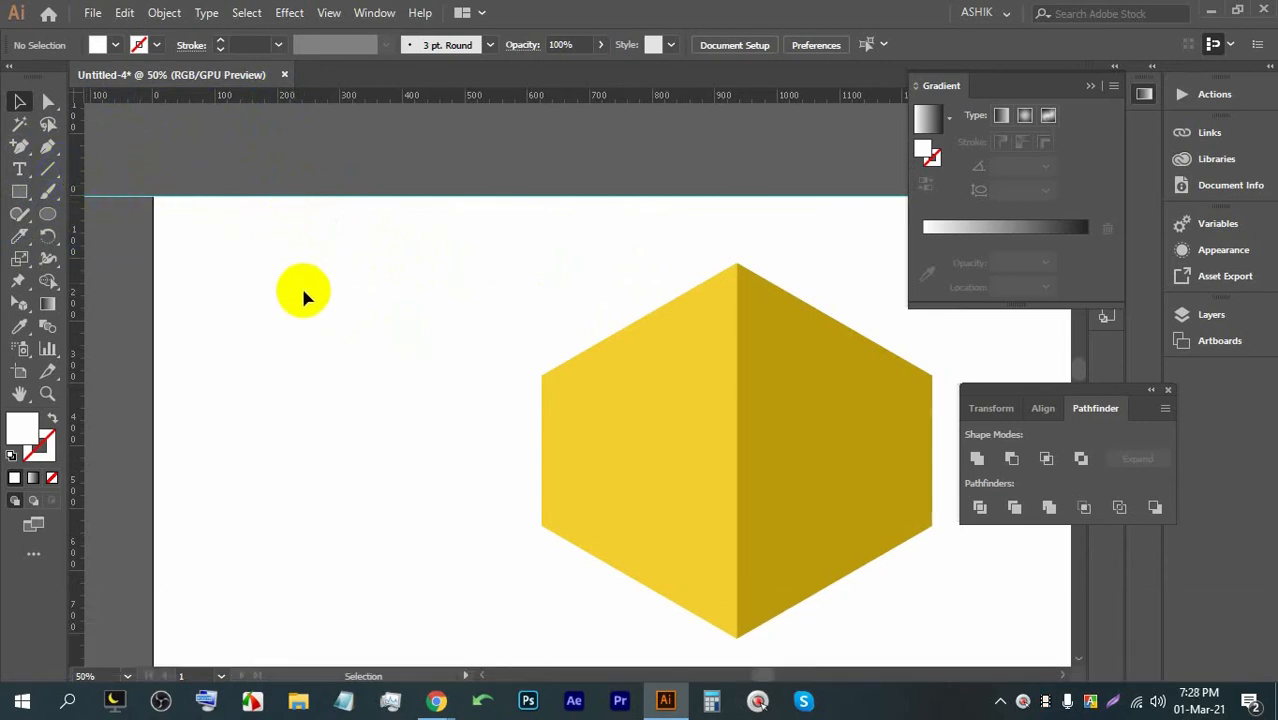
pyautogui.rightClick(317, 283)
pyautogui.click(350, 449)
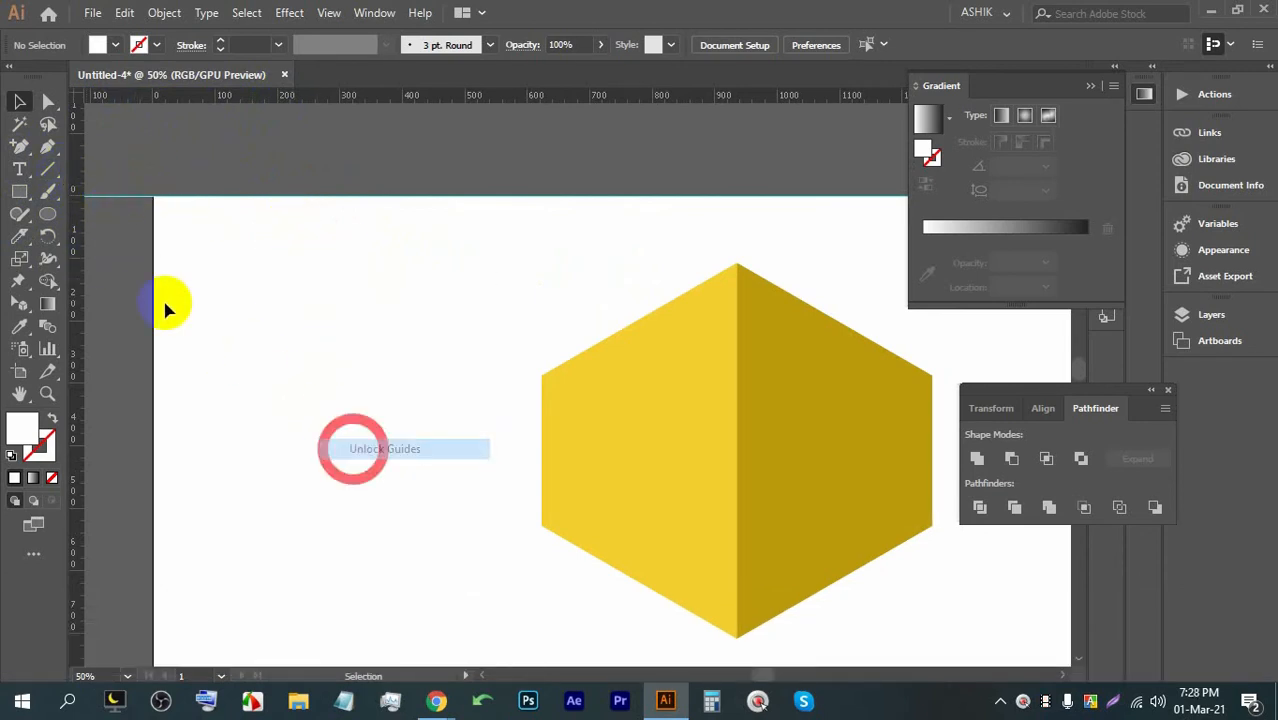
# Step: Rotate the horizontal guide 30° about a point near the artboard's top-left corner and place a parallel copy just below it
pyautogui.click(188, 196)
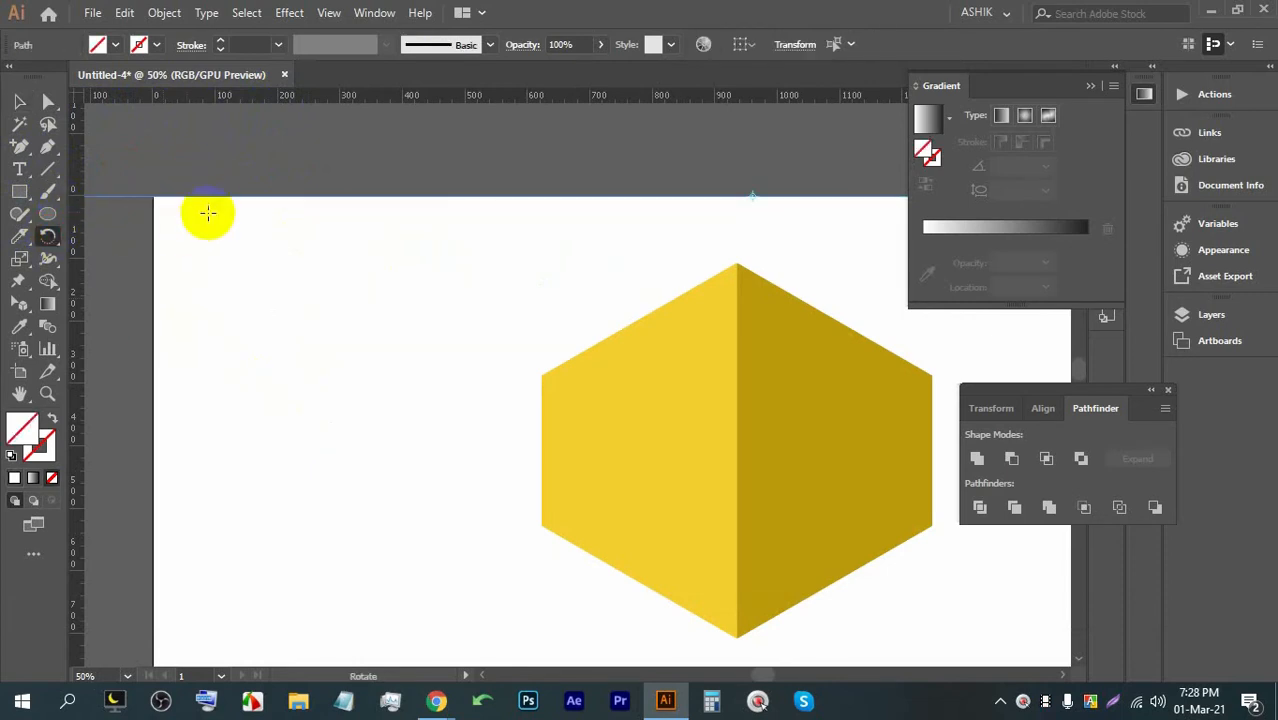
pyautogui.keyDown('alt'); pyautogui.click(205, 194); pyautogui.keyUp('alt')
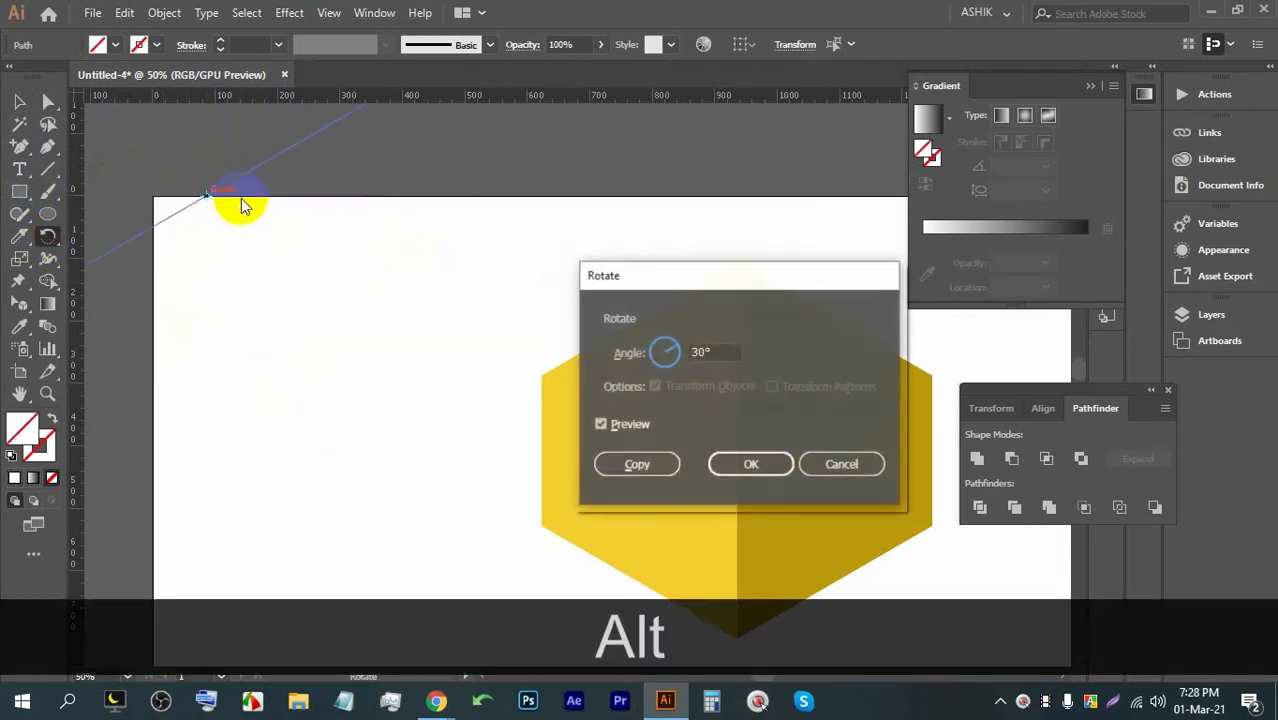
pyautogui.click(750, 466)
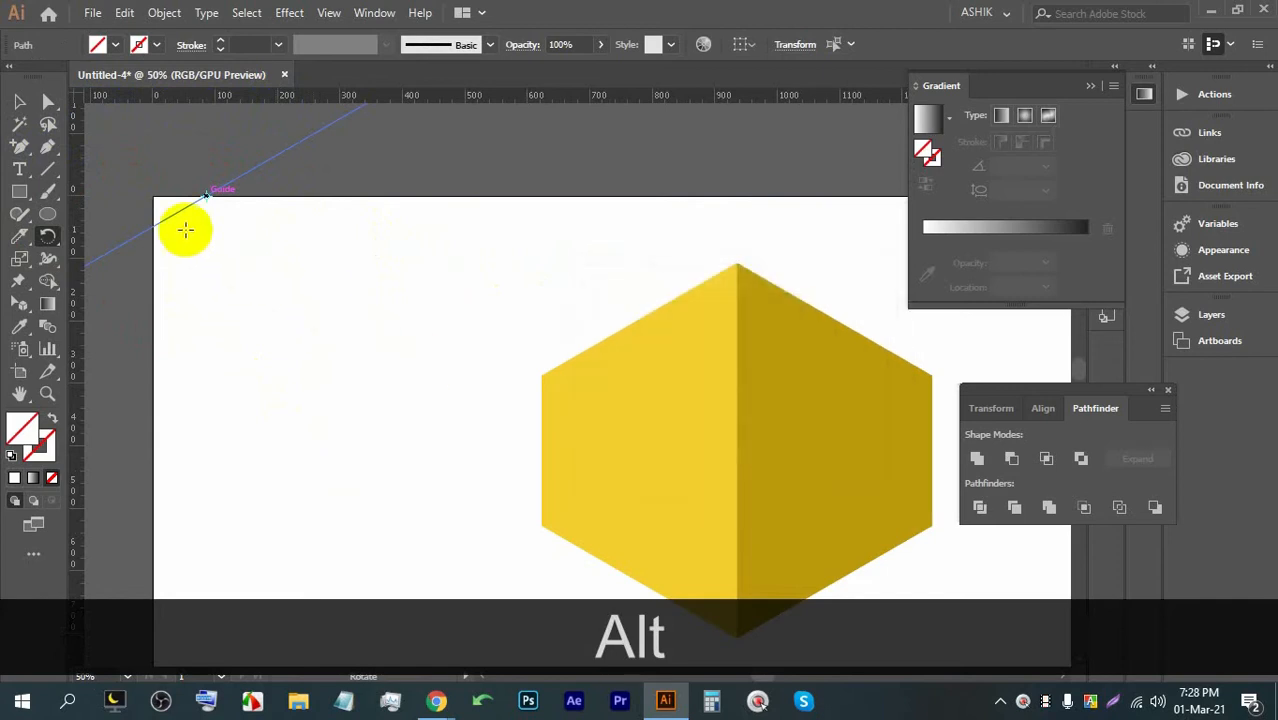
pyautogui.press('v')
pyautogui.moveTo(195, 205)
pyautogui.mouseDown()
pyautogui.moveTo(180, 203)
pyautogui.moveTo(195, 226)
pyautogui.mouseUp()
pyautogui.press('alt')
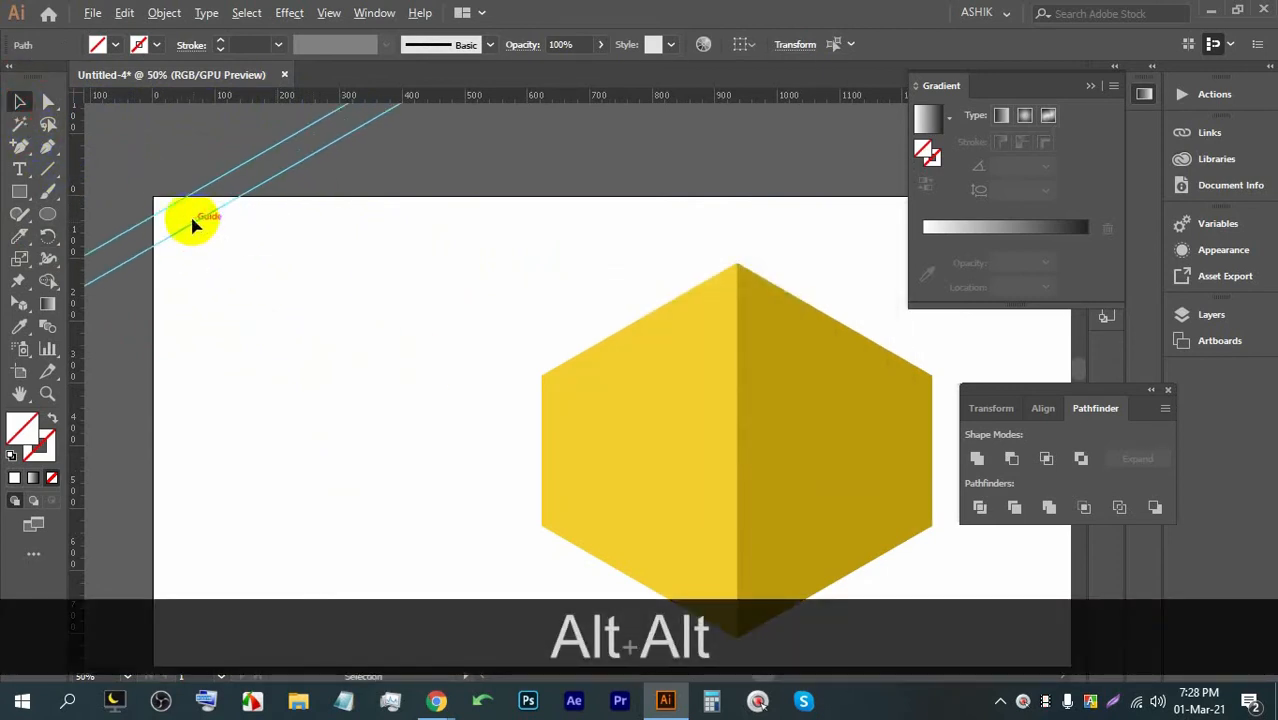
# Step: Repeat the guide duplication until evenly spaced slanted guides cover the whole artboard
pyautogui.scroll(-3, 191, 220)
pyautogui.hotkey('ctrl', 'd')
pyautogui.hotkey('ctrl', 'd')
pyautogui.hotkey('ctrl', 'd')
pyautogui.hotkey('ctrl', 'd')
pyautogui.hotkey('ctrl', 'd')
pyautogui.hotkey('ctrl', 'd')
pyautogui.hotkey('ctrl', 'd')
pyautogui.hotkey('ctrl', 'd')
pyautogui.hotkey('ctrl', 'd')
pyautogui.hotkey('ctrl', 'd')
pyautogui.hotkey('ctrl', 'd')
pyautogui.hotkey('ctrl', 'd')
pyautogui.hotkey('ctrl', 'd')
pyautogui.hotkey('ctrl', 'd')
pyautogui.hotkey('ctrl', 'd')
pyautogui.hotkey('ctrl', 'd')
pyautogui.hotkey('ctrl', 'd')
pyautogui.hotkey('ctrl', 'd')
pyautogui.hotkey('ctrl', 'd')
pyautogui.hotkey('ctrl', 'd')
pyautogui.hotkey('ctrl', 'd')
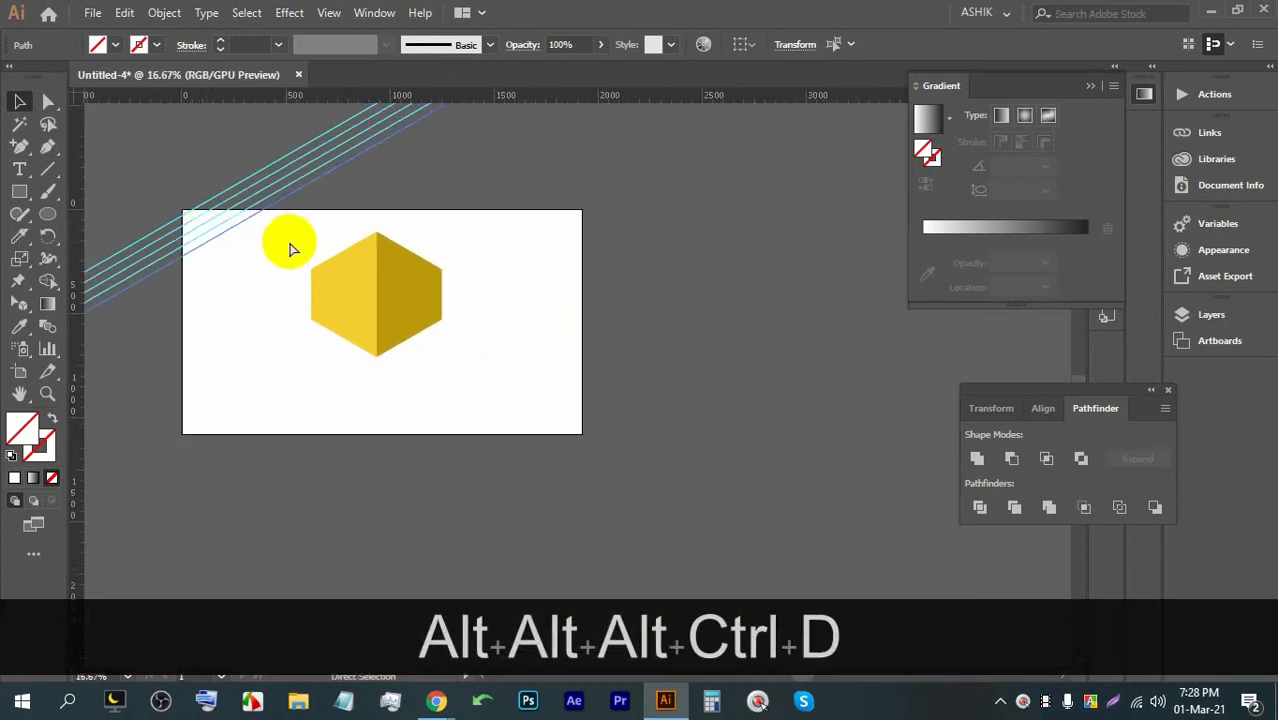
pyautogui.press('space')
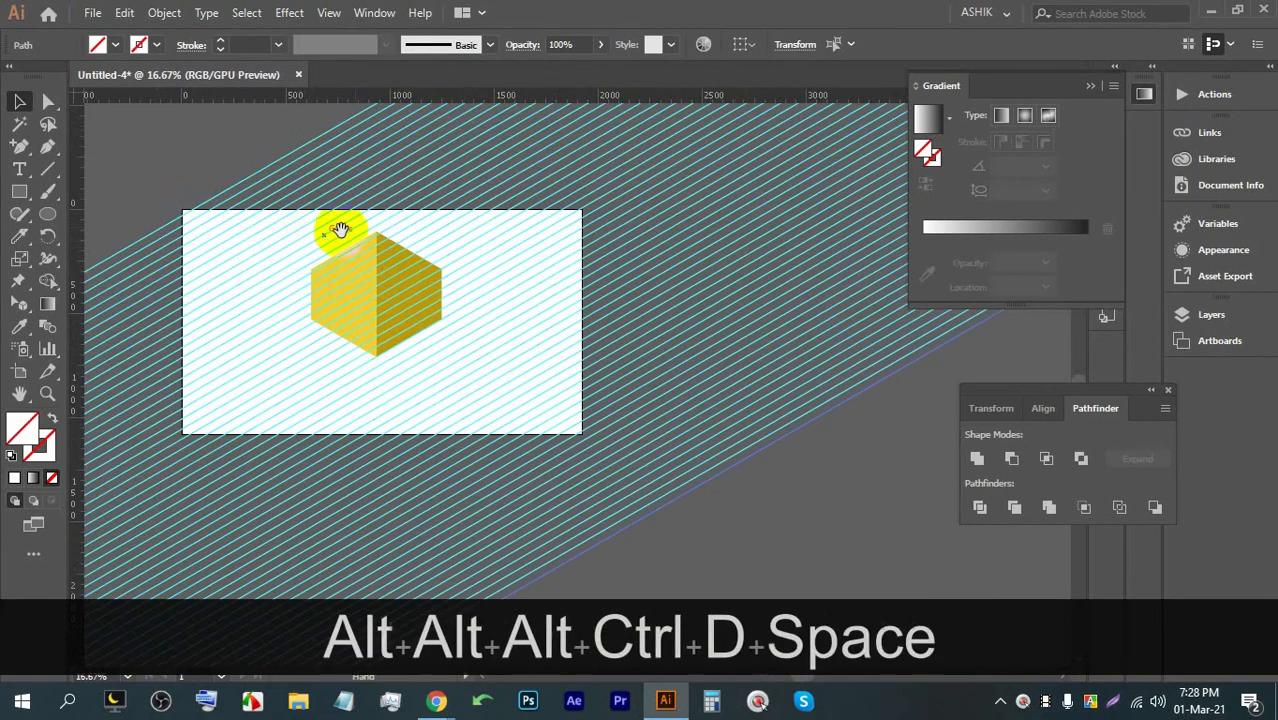
pyautogui.scroll(-3, 385, 236)
pyautogui.scroll(2, 428, 263)
pyautogui.scroll(-1, 600, 405)
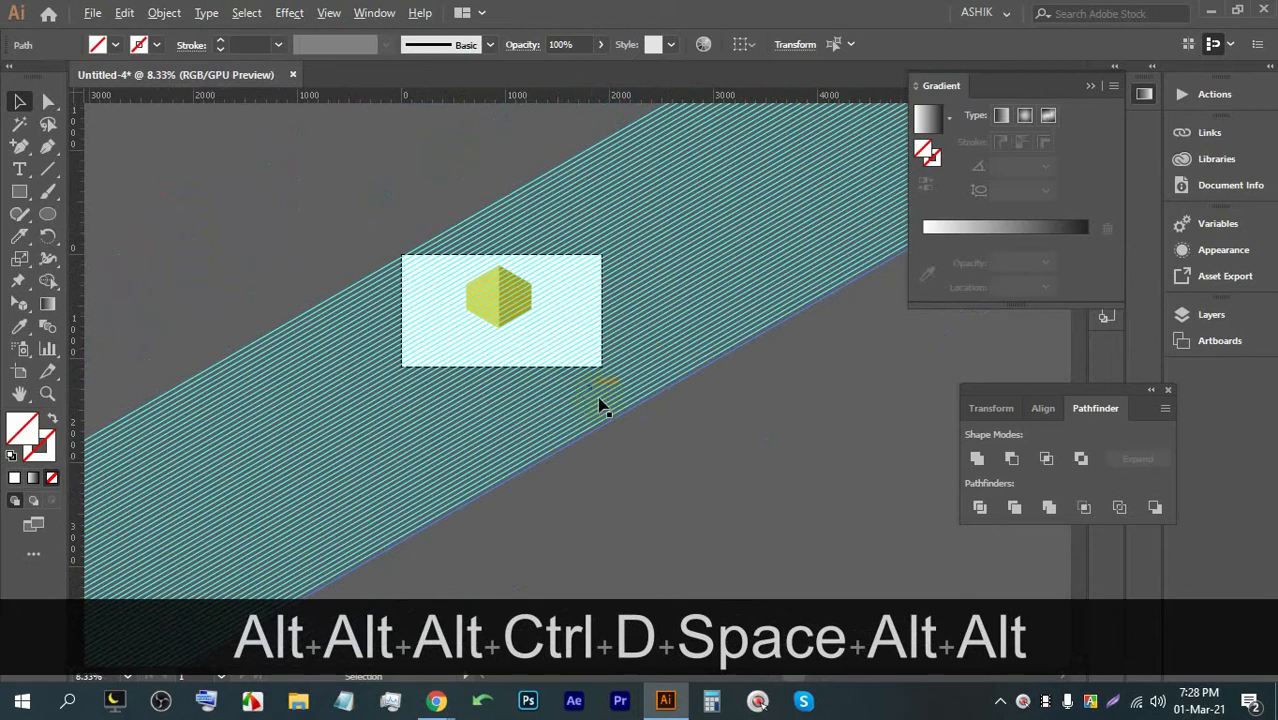
# Step: Select all the slanted guides and reflect a copy across the vertical axis to form an isometric grid
pyautogui.click(615, 505)
pyautogui.click(201, 343)
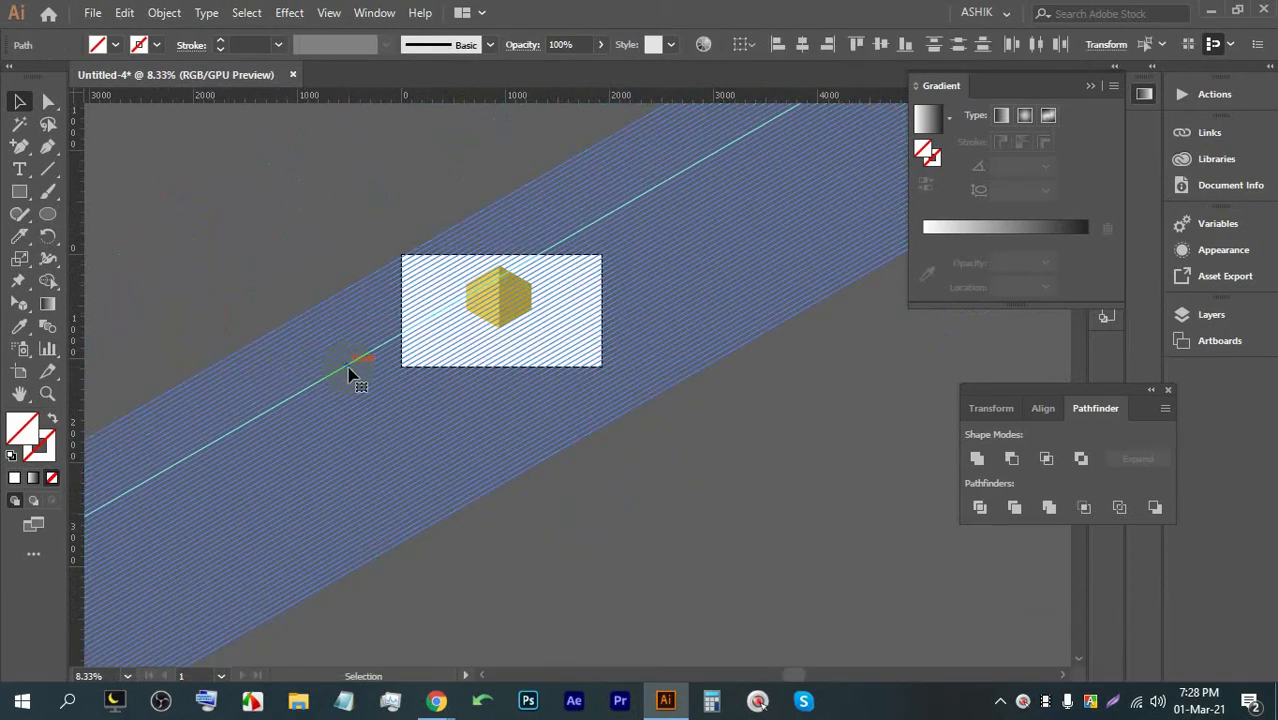
pyautogui.rightClick(352, 363)
pyautogui.moveTo(462, 550)
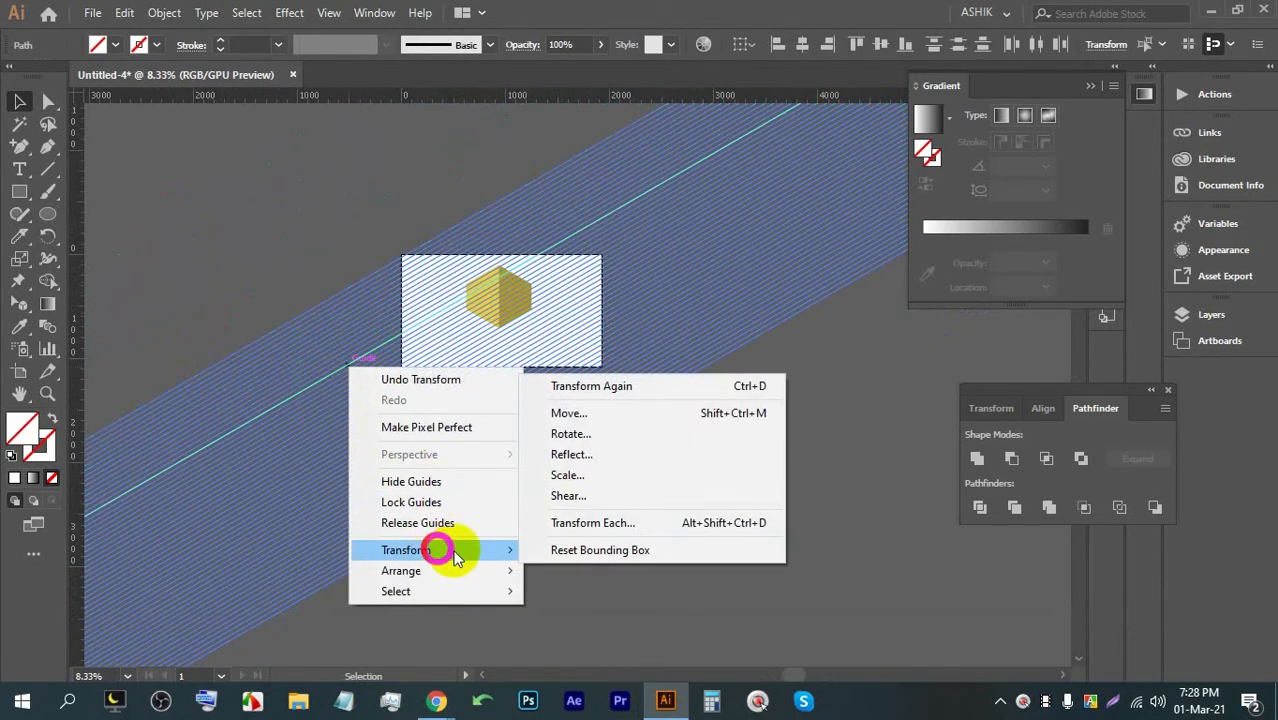
pyautogui.click(584, 458)
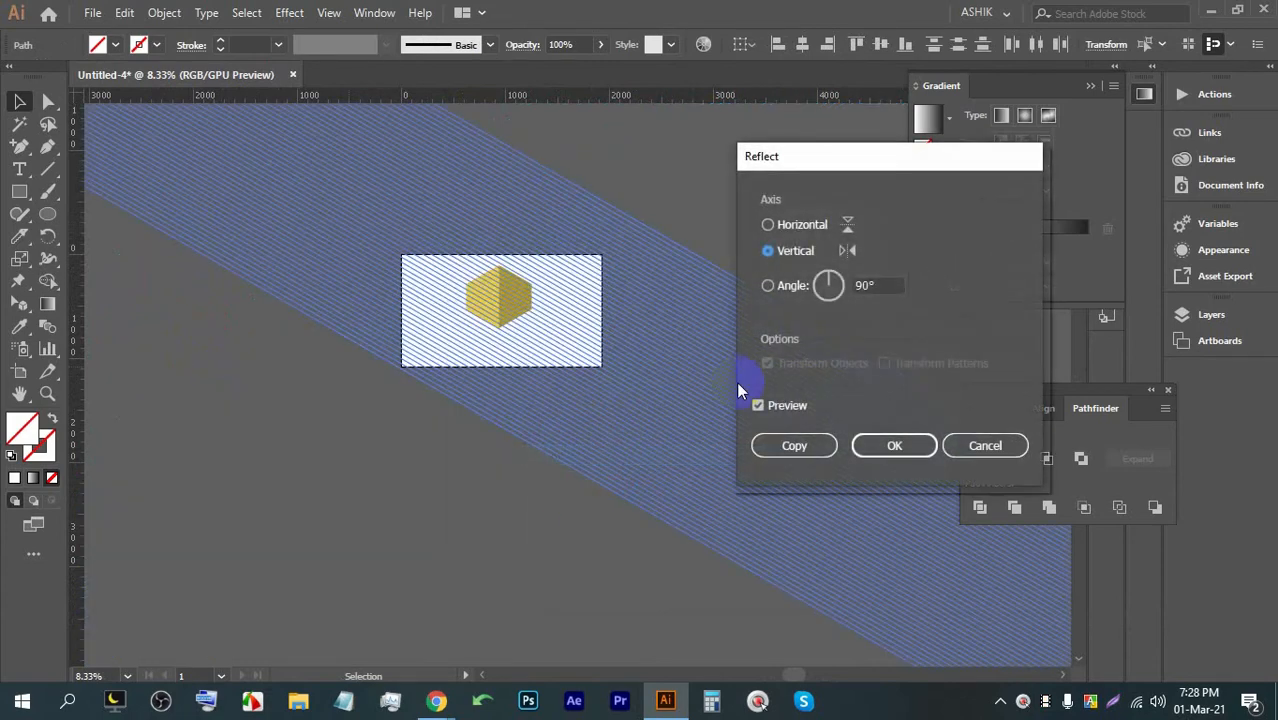
pyautogui.click(824, 448)
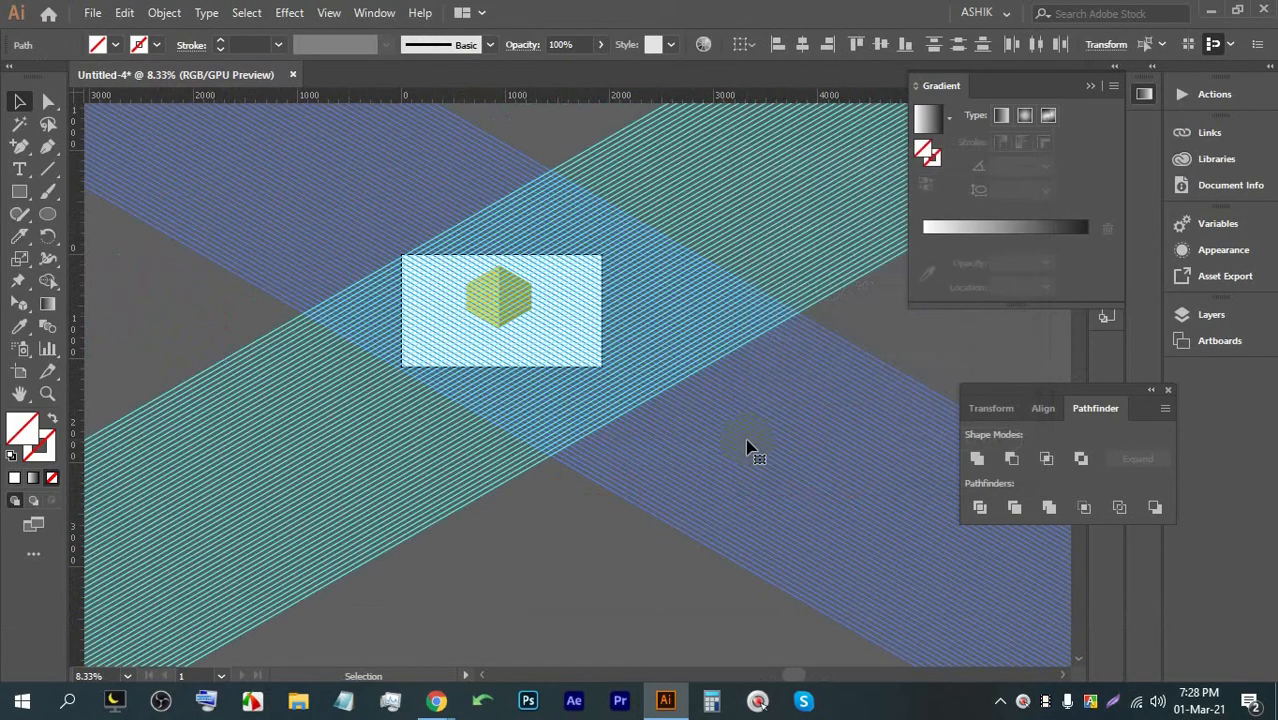
# Step: Lock all the guides of the isometric grid
pyautogui.scroll(-1, 727, 434)
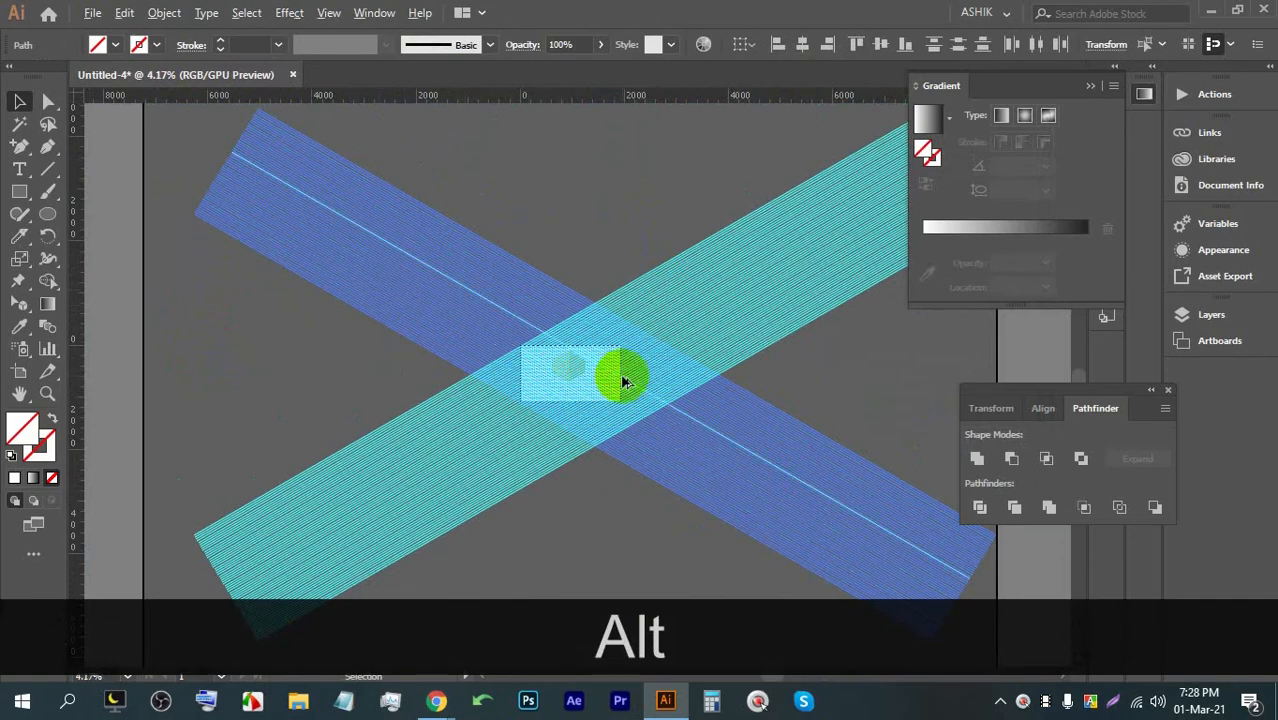
pyautogui.scroll(7, 622, 365)
pyautogui.rightClick(688, 290)
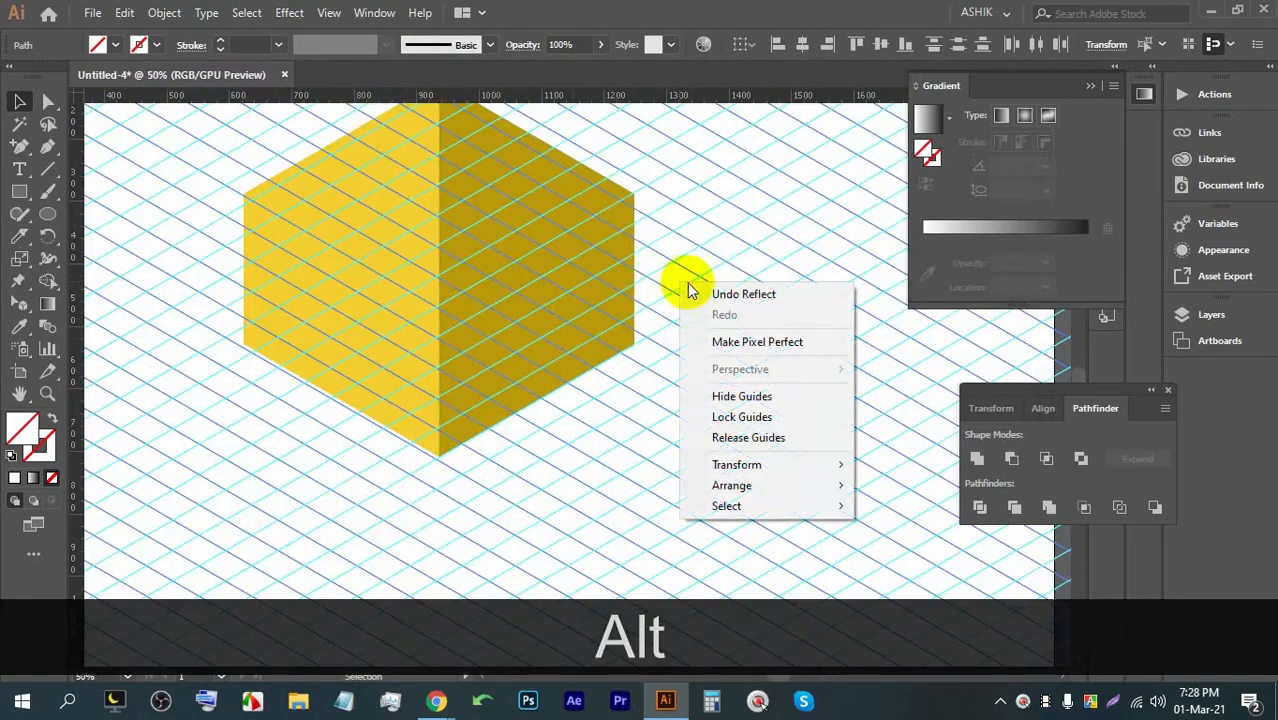
pyautogui.click(724, 415)
# Step: Select both wall faces and move them so their shared top corner sits close to a guide intersection
pyautogui.scroll(-3, 648, 390)
pyautogui.scroll(3, 651, 395)
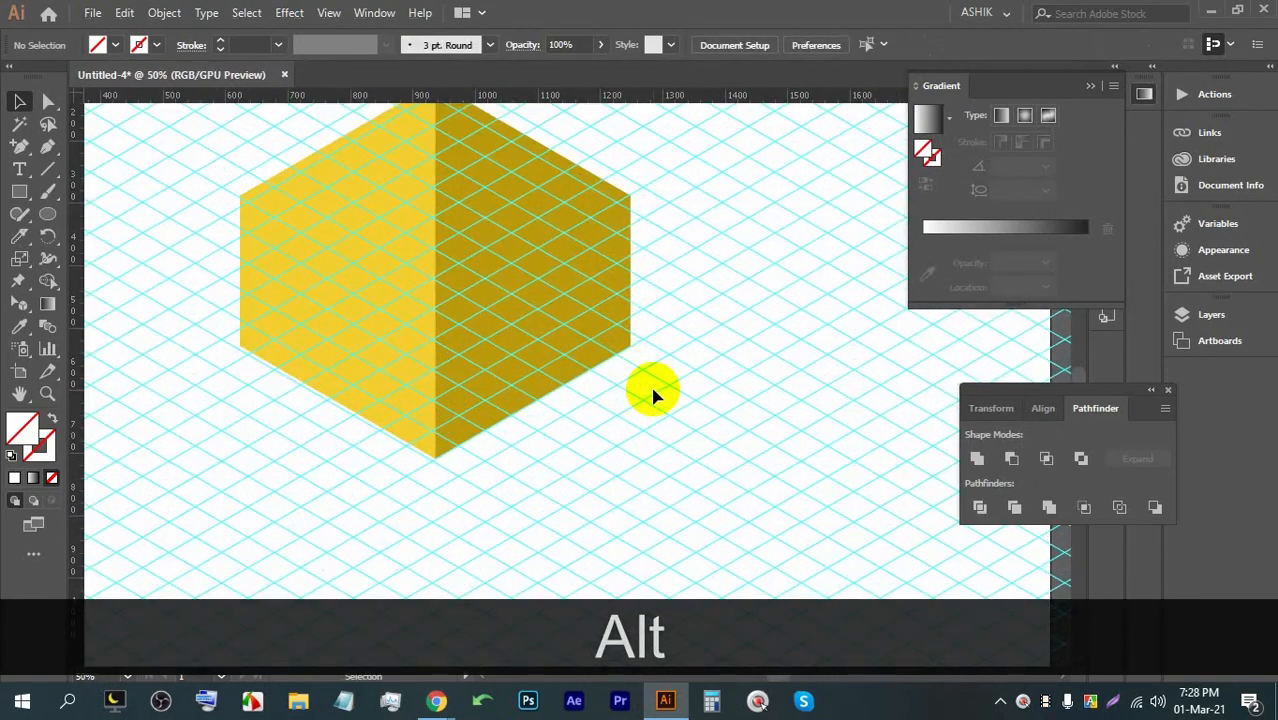
pyautogui.scroll(-1, 648, 385)
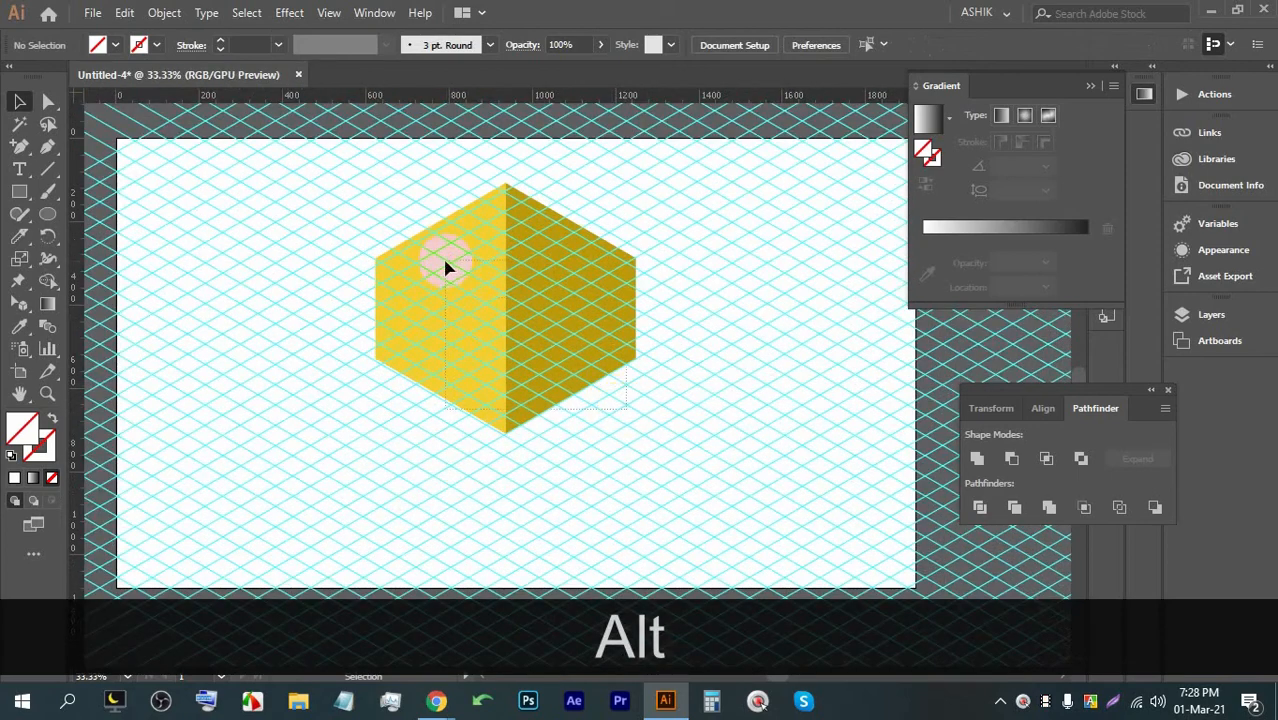
pyautogui.click(452, 220)
pyautogui.scroll(4, 452, 220)
pyautogui.moveTo(676, 171); pyautogui.dragTo(676, 214)
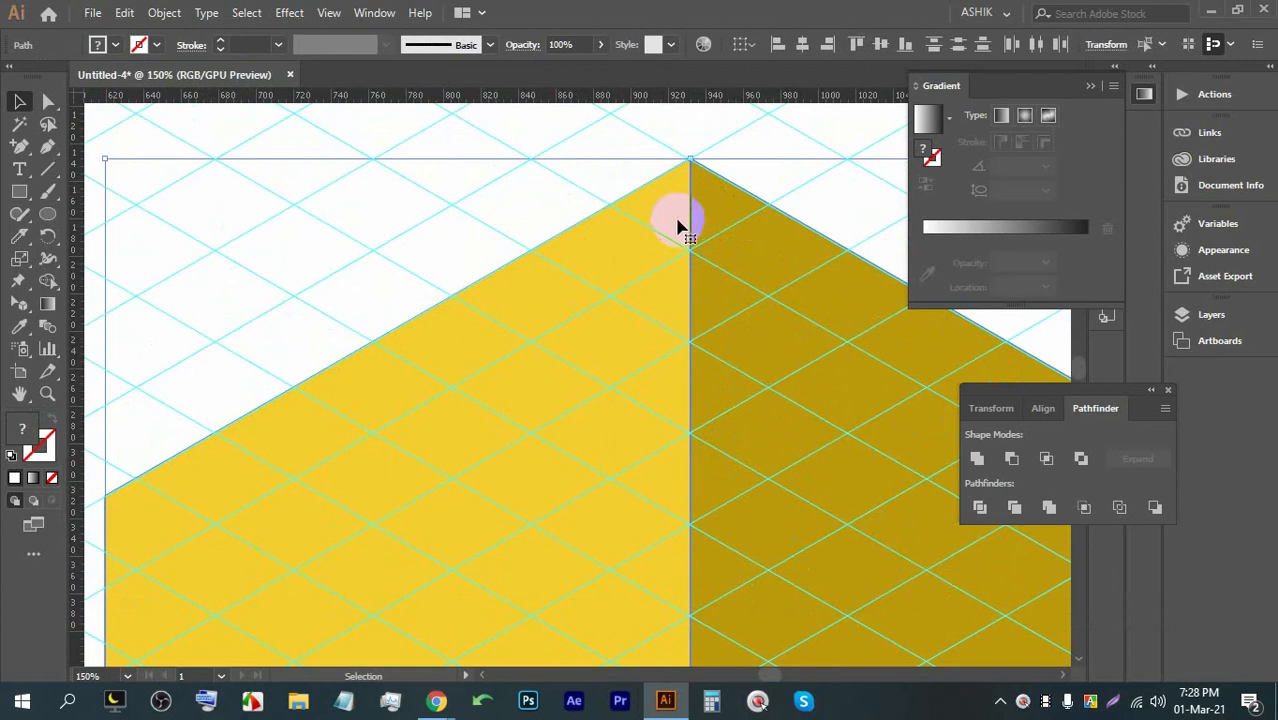
pyautogui.scroll(7, 705, 198)
pyautogui.moveTo(673, 148); pyautogui.dragTo(612, 147)
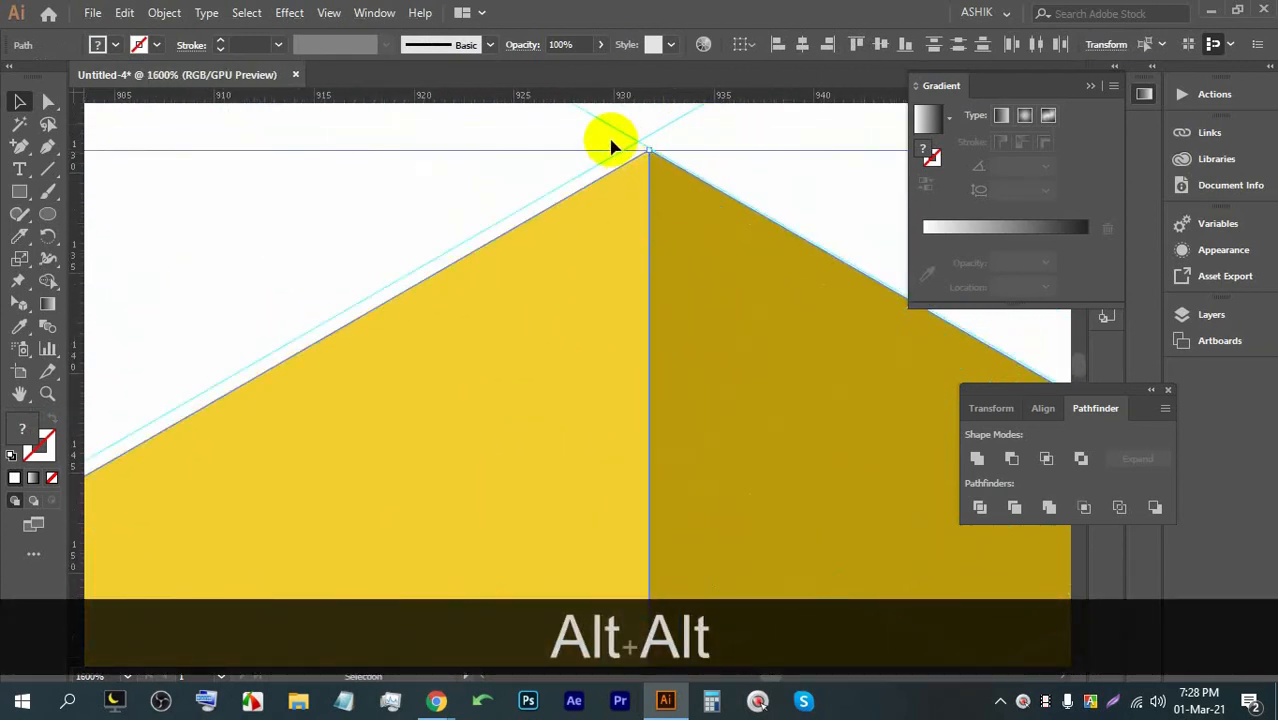
# Step: Turn off snapping to pixels and move both wall faces so their top corner sits exactly on the guide intersection
pyautogui.click(328, 12)
pyautogui.click(357, 637)
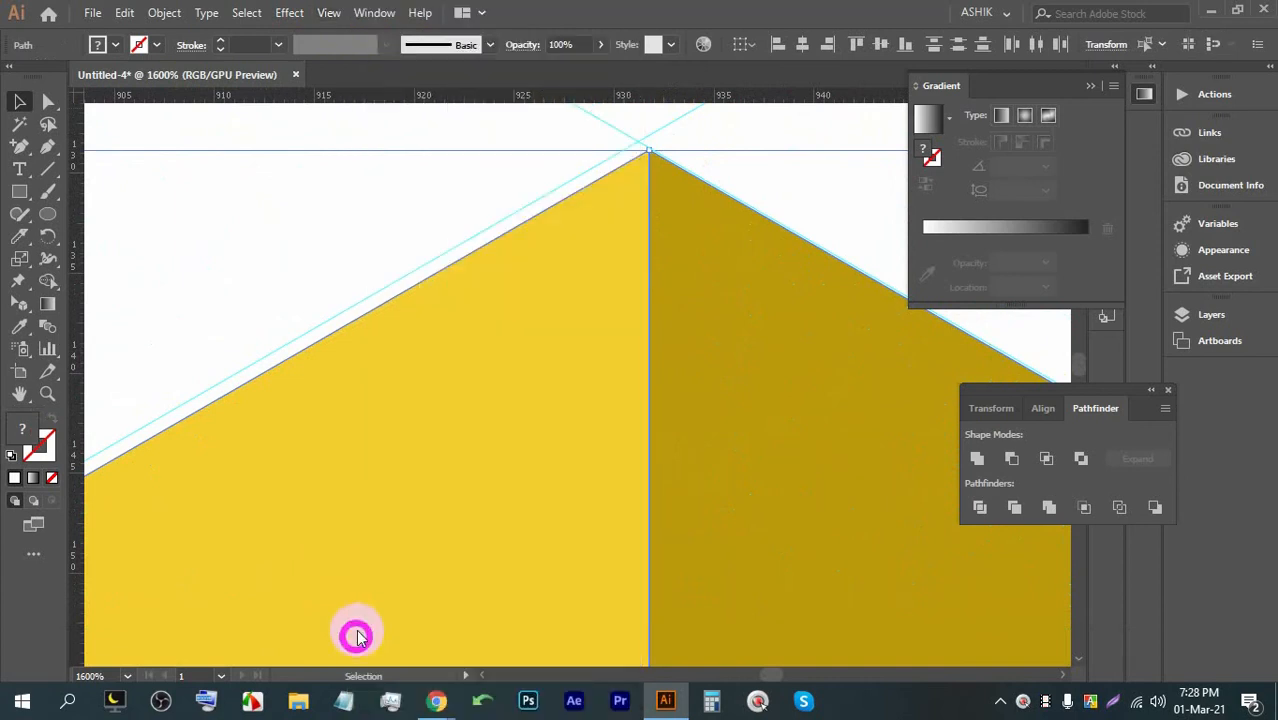
pyautogui.moveTo(663, 202); pyautogui.dragTo(650, 188)
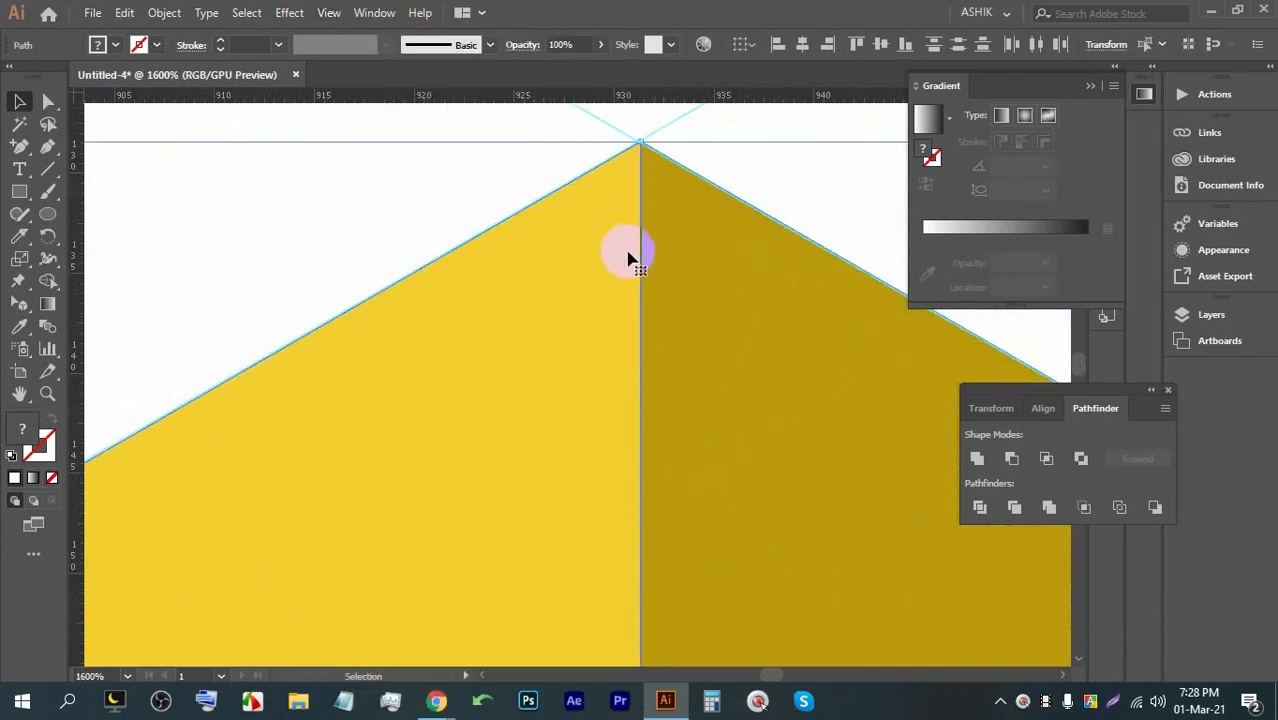
# Step: Examine how the lower corners and outer edges of both wall faces line up with the isometric guides
pyautogui.keyDown('alt'); pyautogui.scroll(-6, 628, 258); pyautogui.keyUp('alt')
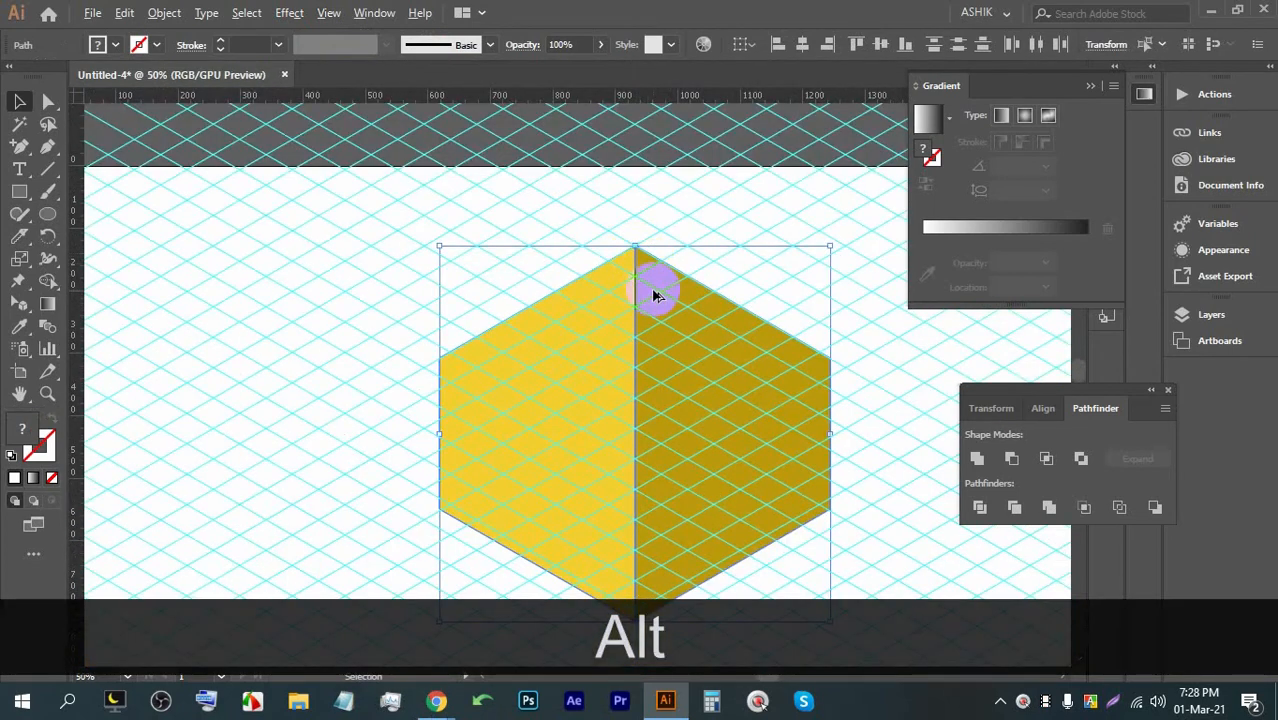
pyautogui.scroll(-1, 658, 304)
pyautogui.keyDown('alt'); pyautogui.scroll(3, 659, 576); pyautogui.keyUp('alt')
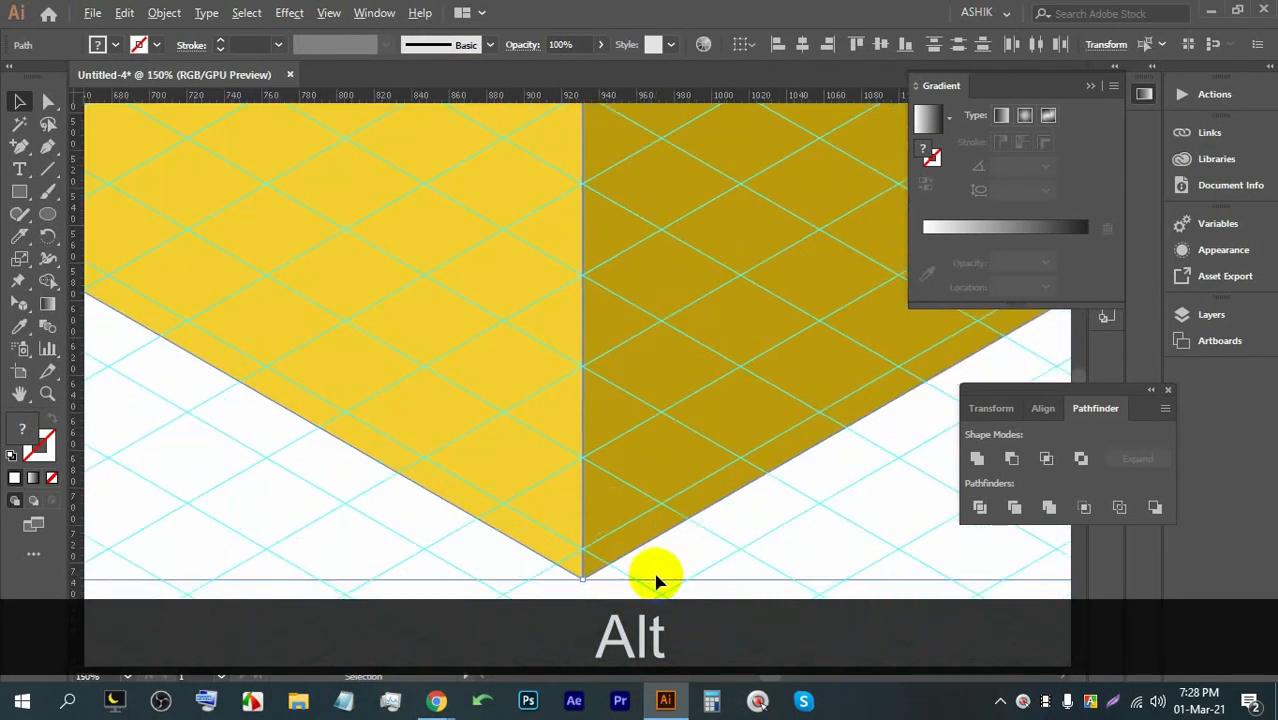
pyautogui.keyDown('alt'); pyautogui.scroll(2, 604, 532); pyautogui.keyUp('alt')
pyautogui.moveTo(602, 558); pyautogui.dragTo(608, 391)
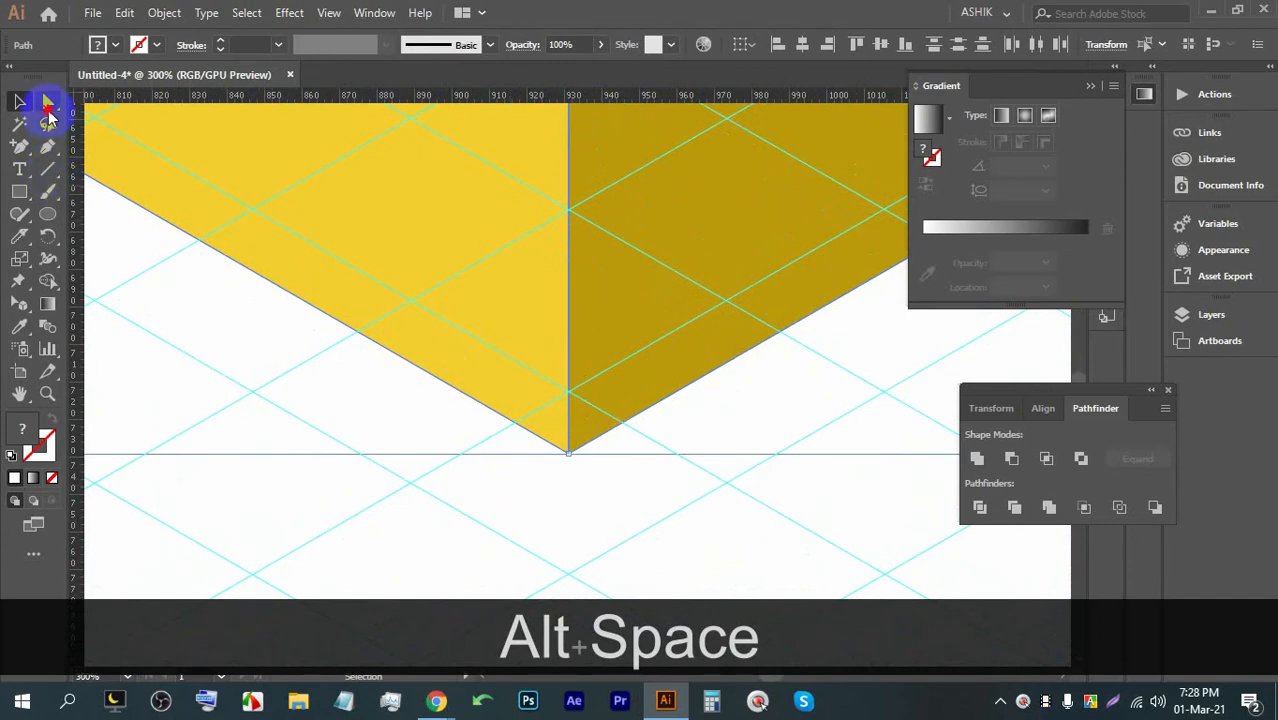
pyautogui.click(48, 107)
pyautogui.keyDown('alt'); pyautogui.scroll(-1, 570, 450); pyautogui.keyUp('alt')
pyautogui.keyDown('alt'); pyautogui.scroll(-5, 597, 228); pyautogui.keyUp('alt')
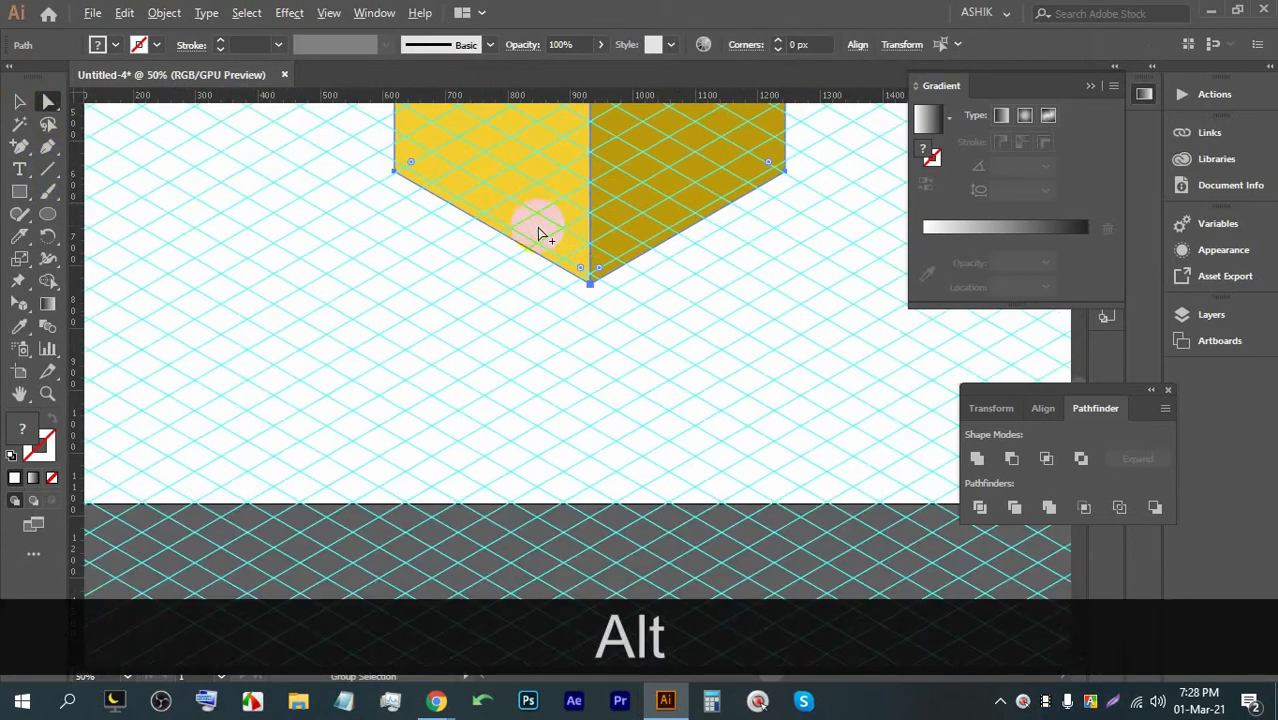
pyautogui.keyDown('alt'); pyautogui.scroll(2, 285, 260); pyautogui.keyUp('alt')
pyautogui.scroll(1, 458, 294)
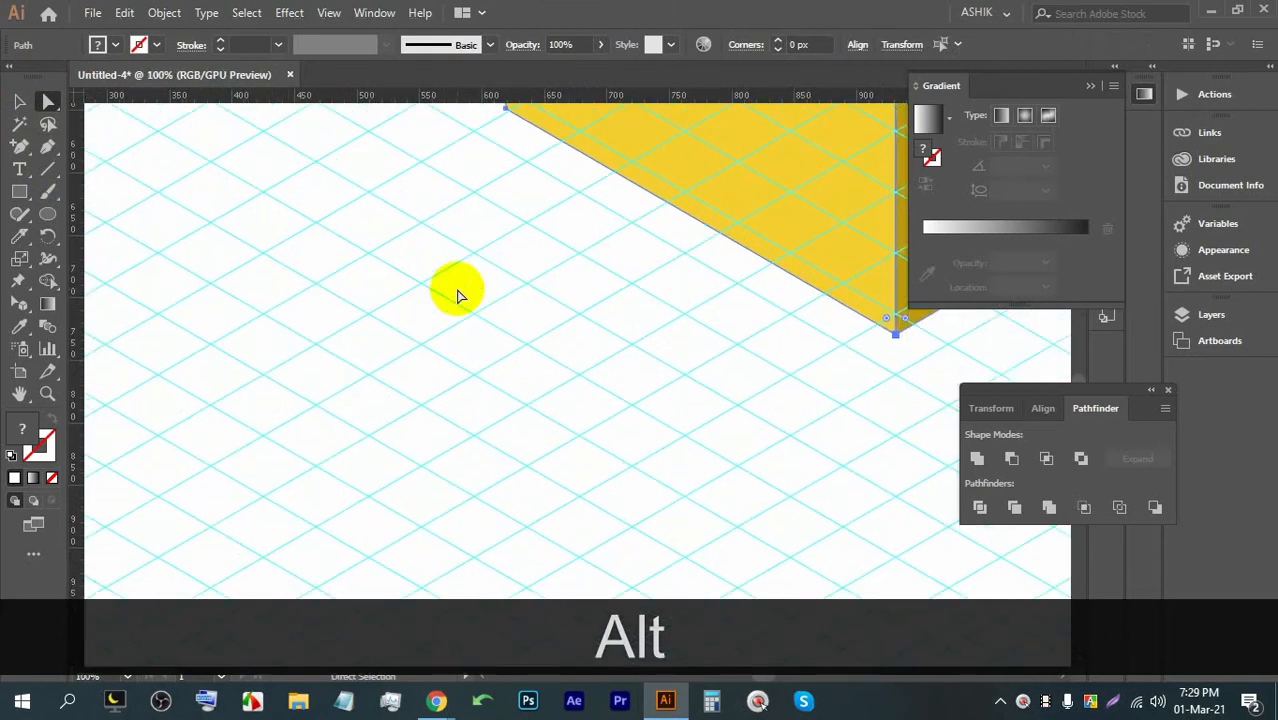
pyautogui.scroll(3, 622, 262)
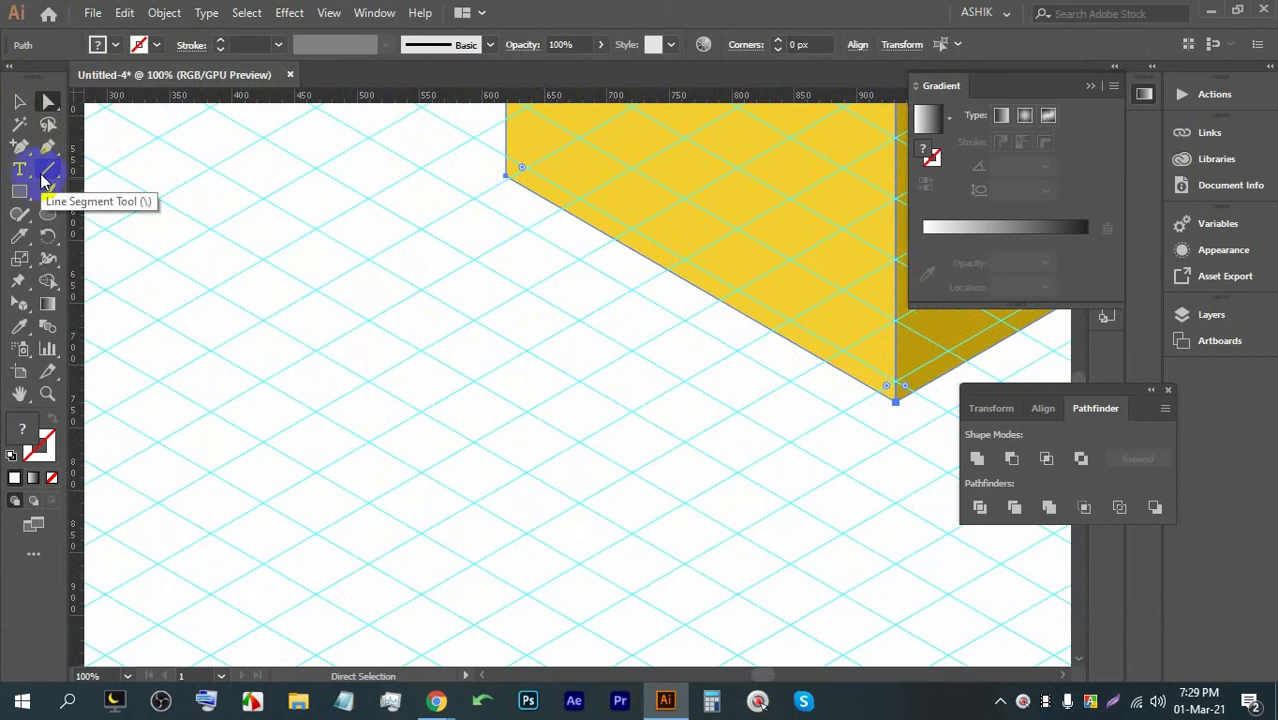
pyautogui.scroll(10, 490, 356)
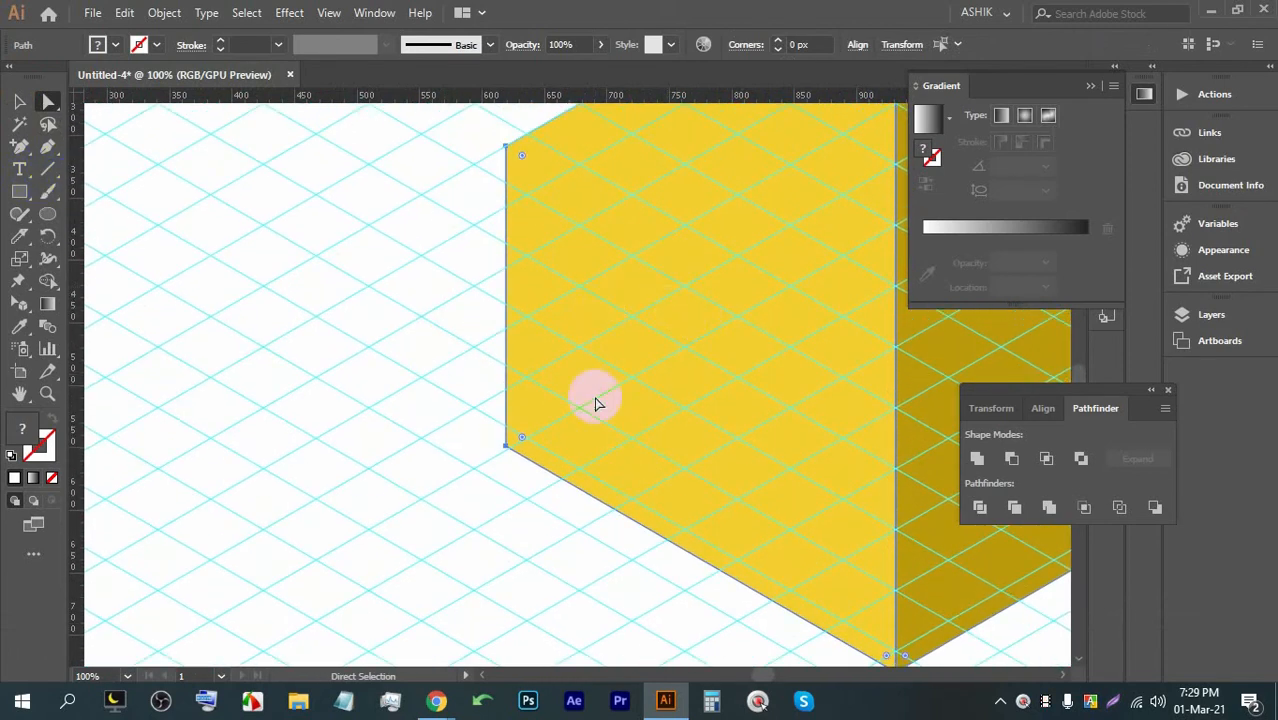
pyautogui.scroll(1, 630, 370)
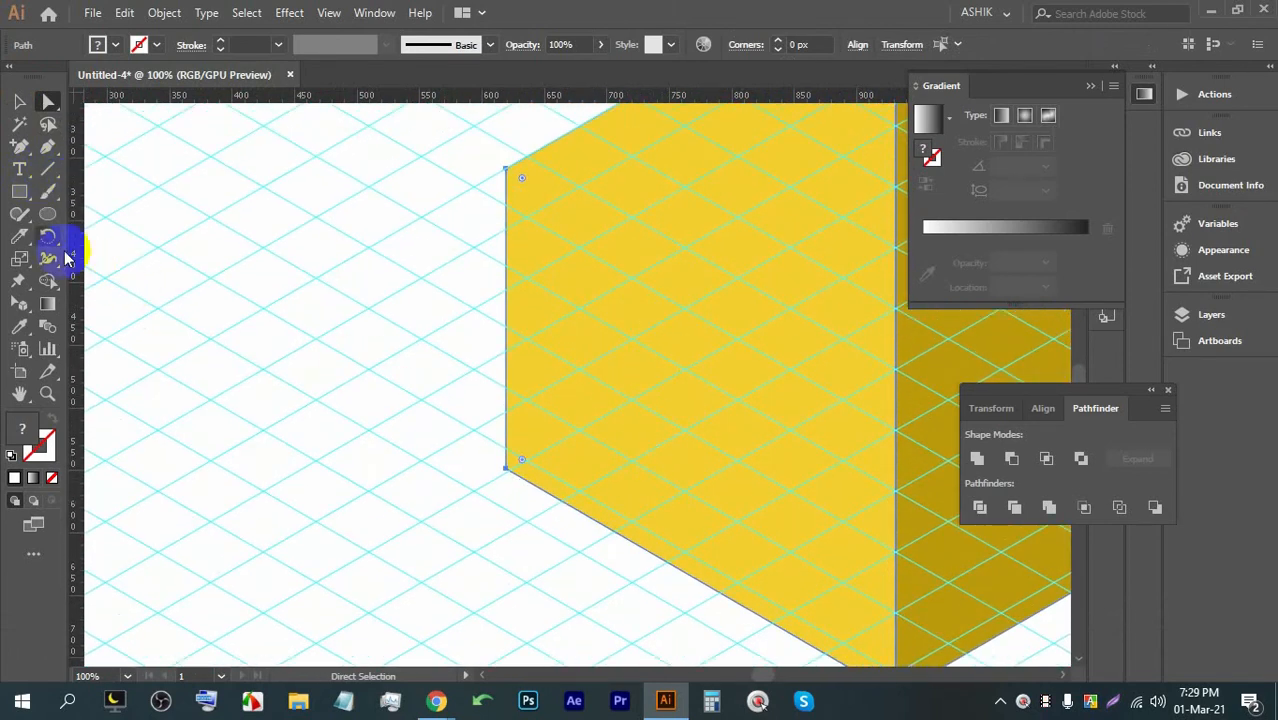
pyautogui.click(43, 153)
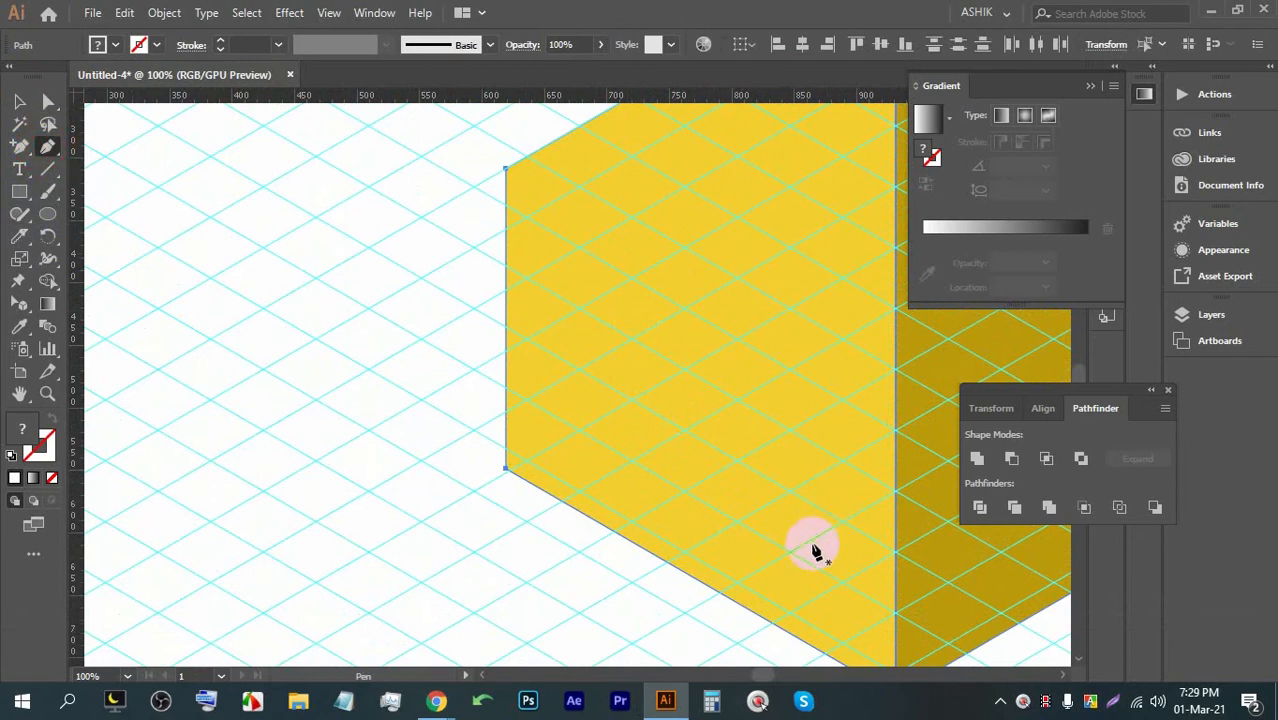
pyautogui.click(773, 624)
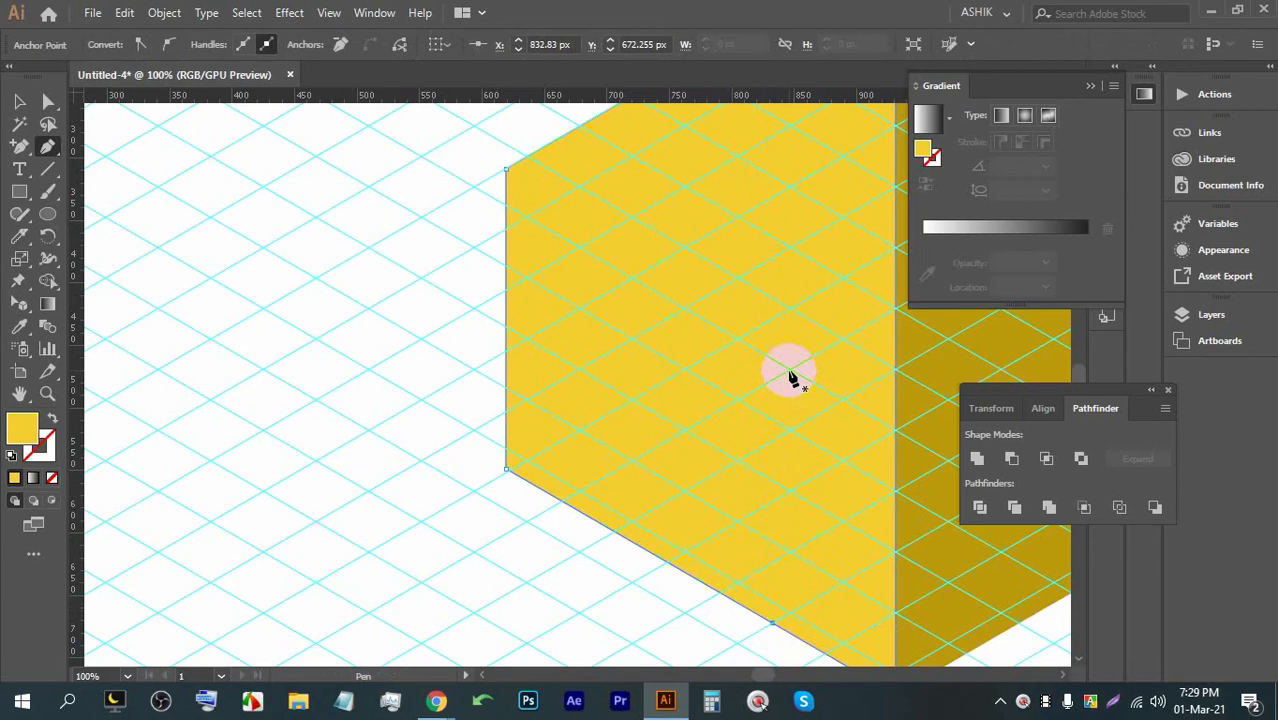
pyautogui.hotkey('ctrl', 'z')
pyautogui.scroll(-2, 661, 513)
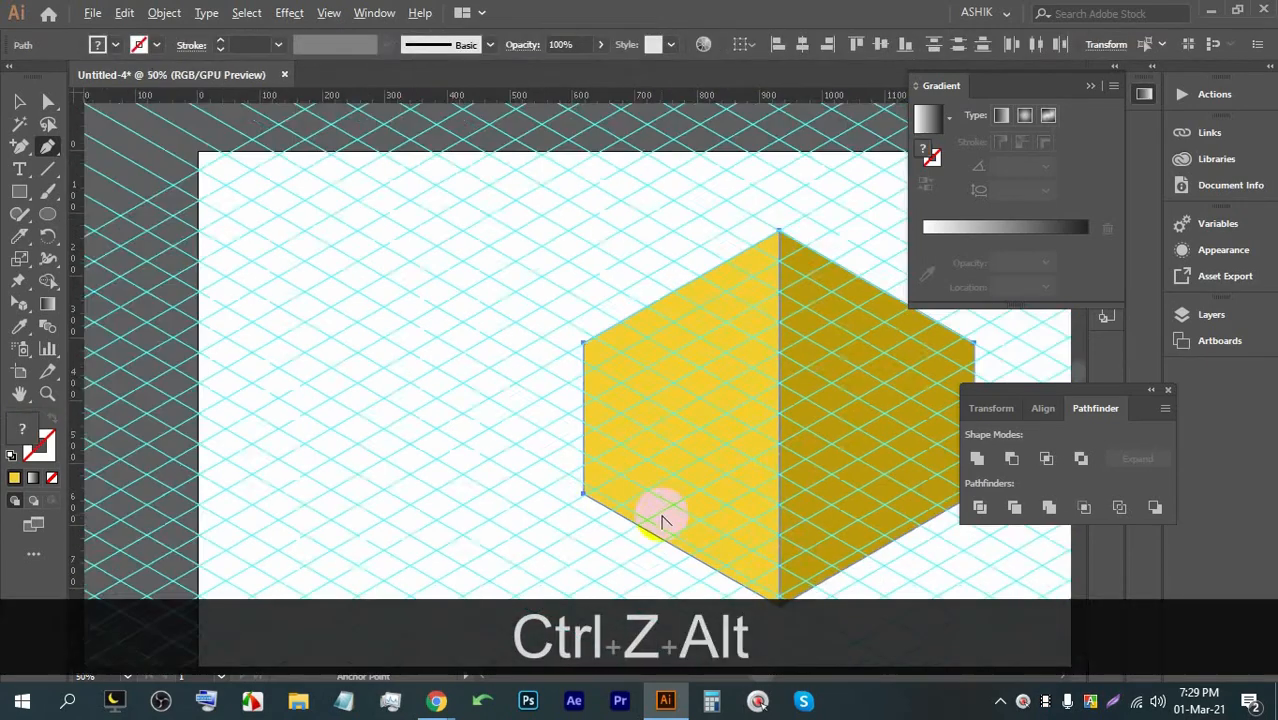
pyautogui.scroll(1, 725, 560)
pyautogui.moveTo(735, 526); pyautogui.dragTo(659, 434)
pyautogui.scroll(2, 672, 437)
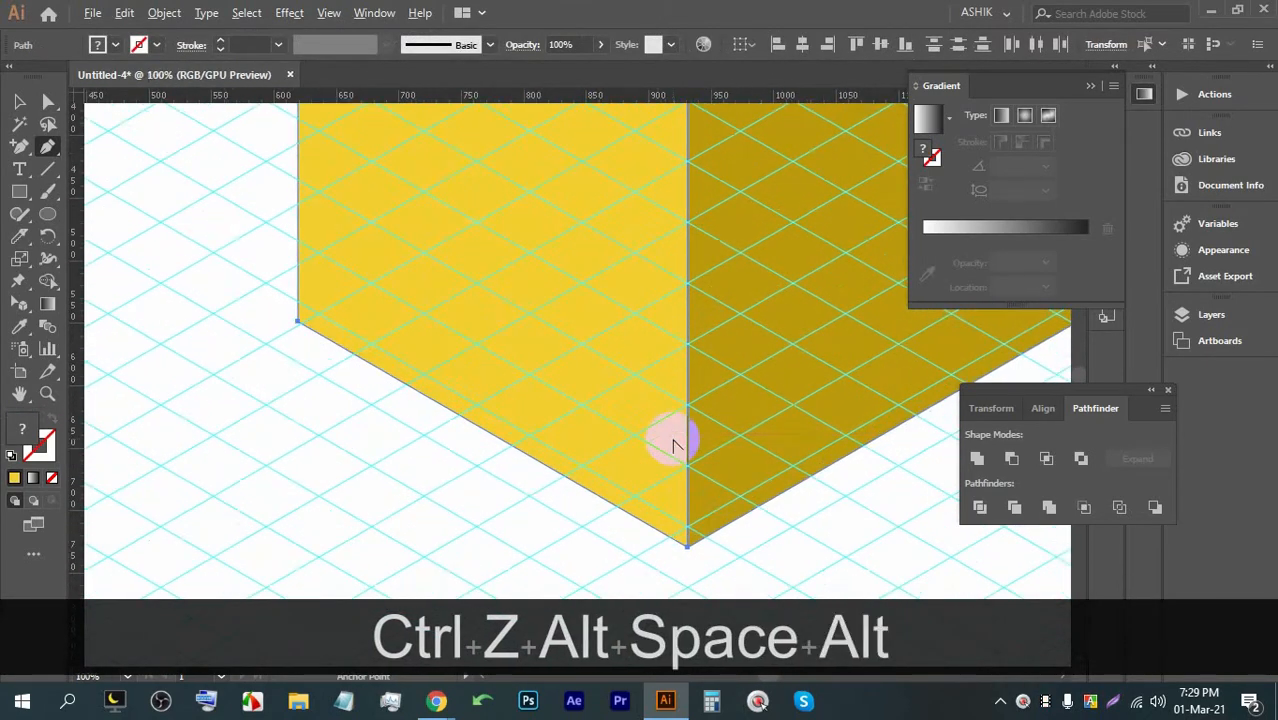
# Step: Move the shared bottom corner of both wall faces onto the guide intersection just above it
pyautogui.click(43, 109)
pyautogui.scroll(-2, 190, 205)
pyautogui.scroll(3, 508, 436)
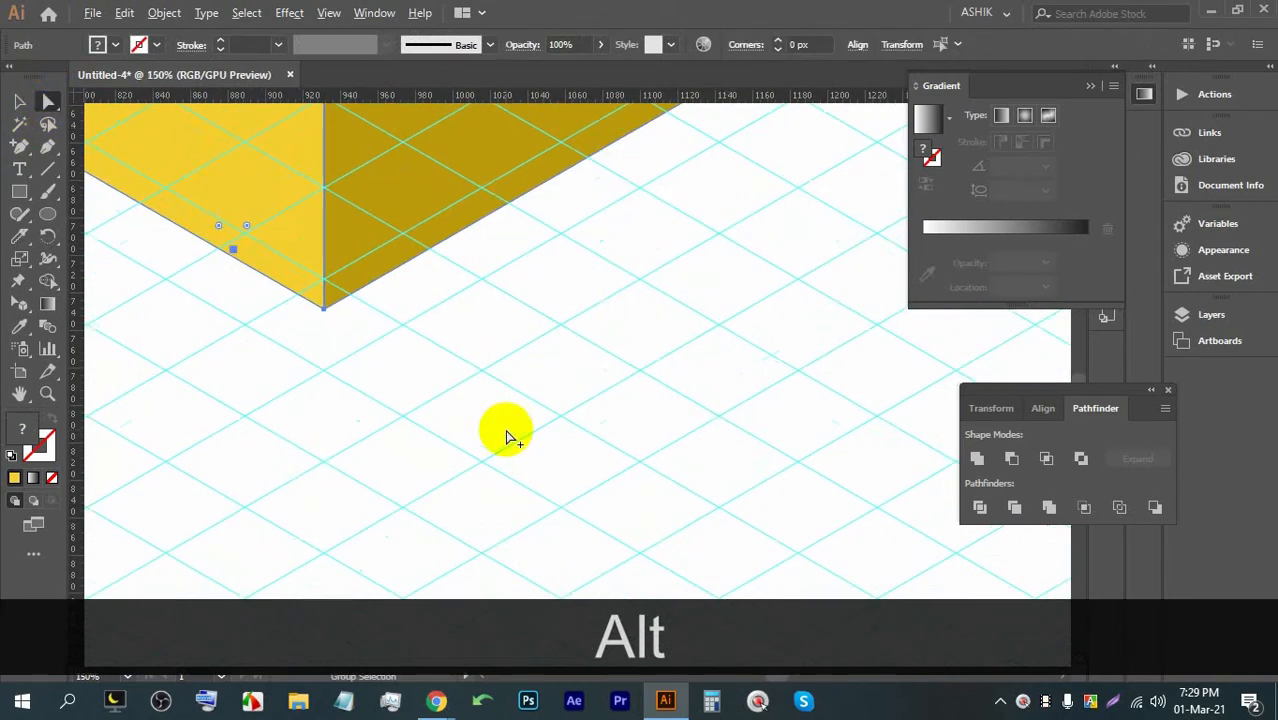
pyautogui.moveTo(300, 158); pyautogui.dragTo(439, 350)
pyautogui.scroll(2, 427, 448)
pyautogui.moveTo(331, 463); pyautogui.dragTo(333, 384)
pyautogui.scroll(-3, 333, 384)
# Step: Move the lower outer corner of the dark wall face onto the nearest guide intersection inside the face
pyautogui.moveTo(712, 177); pyautogui.dragTo(442, 461)
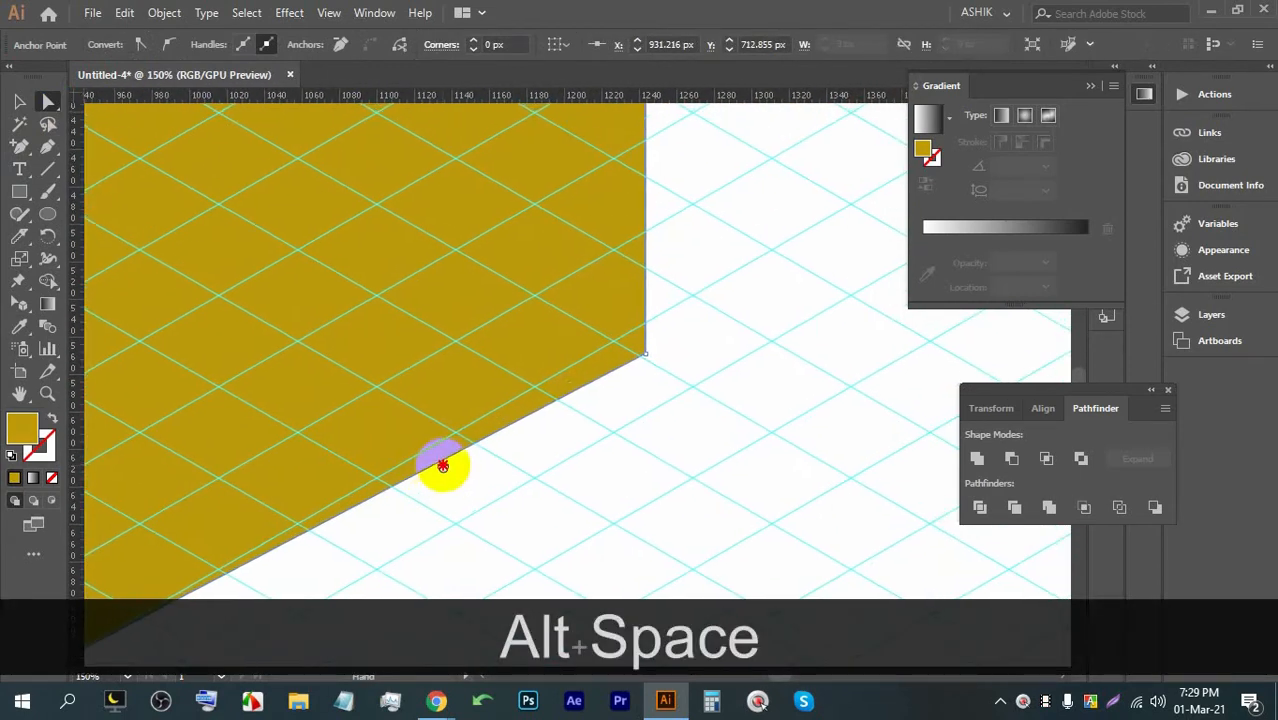
pyautogui.scroll(2, 620, 325)
pyautogui.scroll(2, 670, 337)
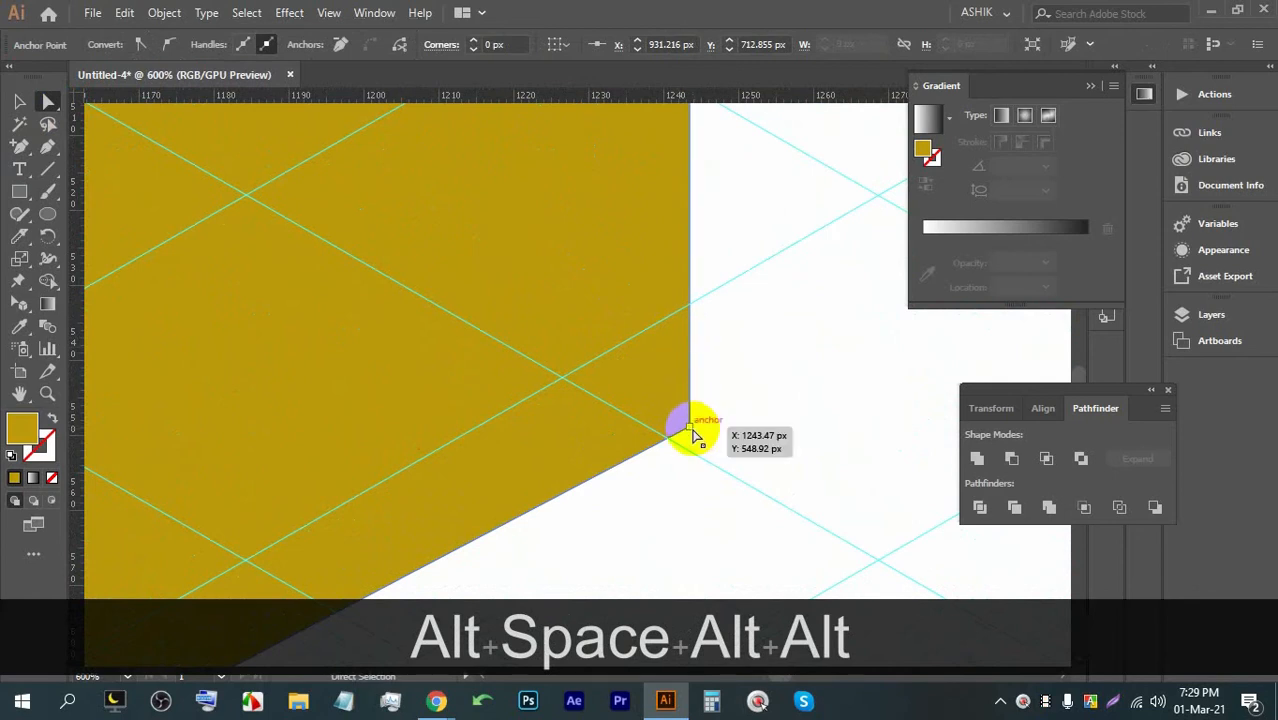
pyautogui.moveTo(687, 428); pyautogui.dragTo(563, 375)
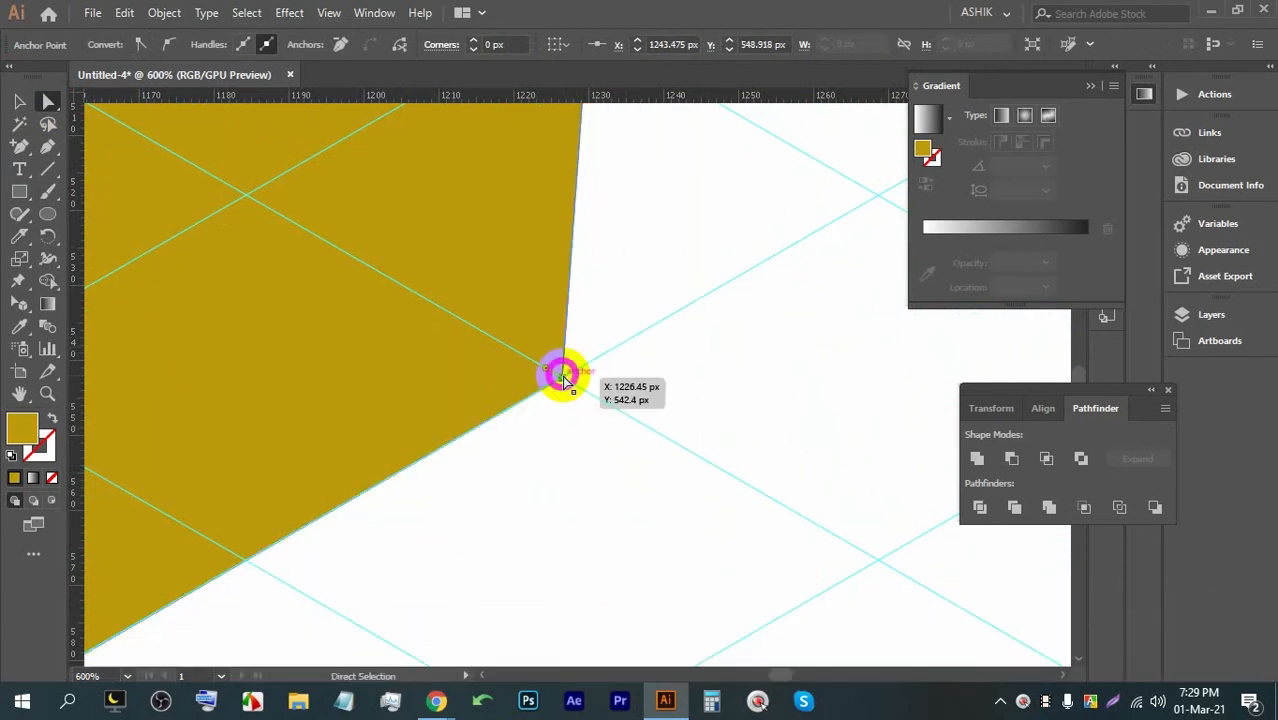
# Step: Move the upper outer corner of the dark wall face onto the guide intersection above its lower outer corner
pyautogui.scroll(-5, 584, 376)
pyautogui.moveTo(577, 145); pyautogui.dragTo(583, 435)
pyautogui.scroll(1, 596, 352)
pyautogui.scroll(2, 596, 352)
pyautogui.moveTo(634, 400); pyautogui.dragTo(599, 365)
# Step: Move the upper outer corner of the light wall face onto the nearest guide intersection along its top edge
pyautogui.scroll(-8, 630, 341)
pyautogui.scroll(6, 583, 338)
pyautogui.scroll(1, 665, 513)
pyautogui.moveTo(670, 514); pyautogui.dragTo(644, 369)
pyautogui.scroll(3, 610, 372)
pyautogui.click(476, 372)
pyautogui.moveTo(458, 372); pyautogui.dragTo(533, 322)
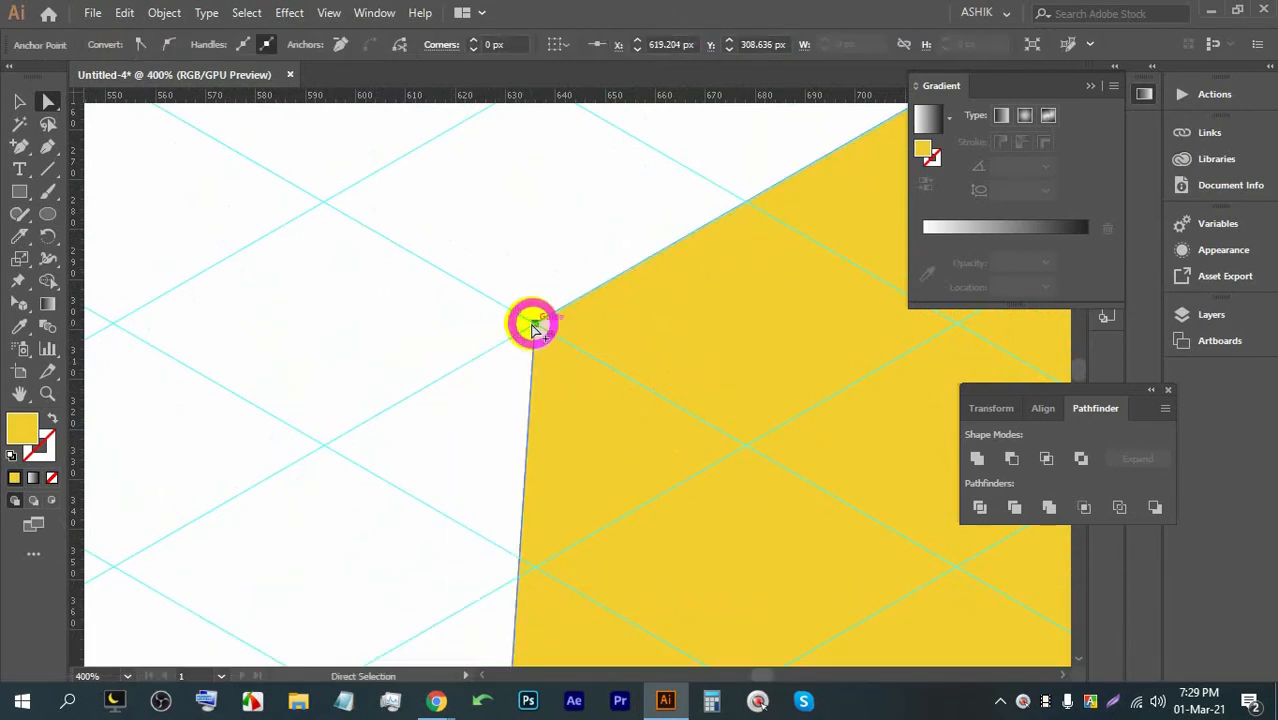
# Step: Move the lower outer corner of the light wall face onto the guide intersection below its upper outer corner
pyautogui.scroll(-6, 533, 322)
pyautogui.scroll(4, 551, 277)
pyautogui.scroll(4, 540, 452)
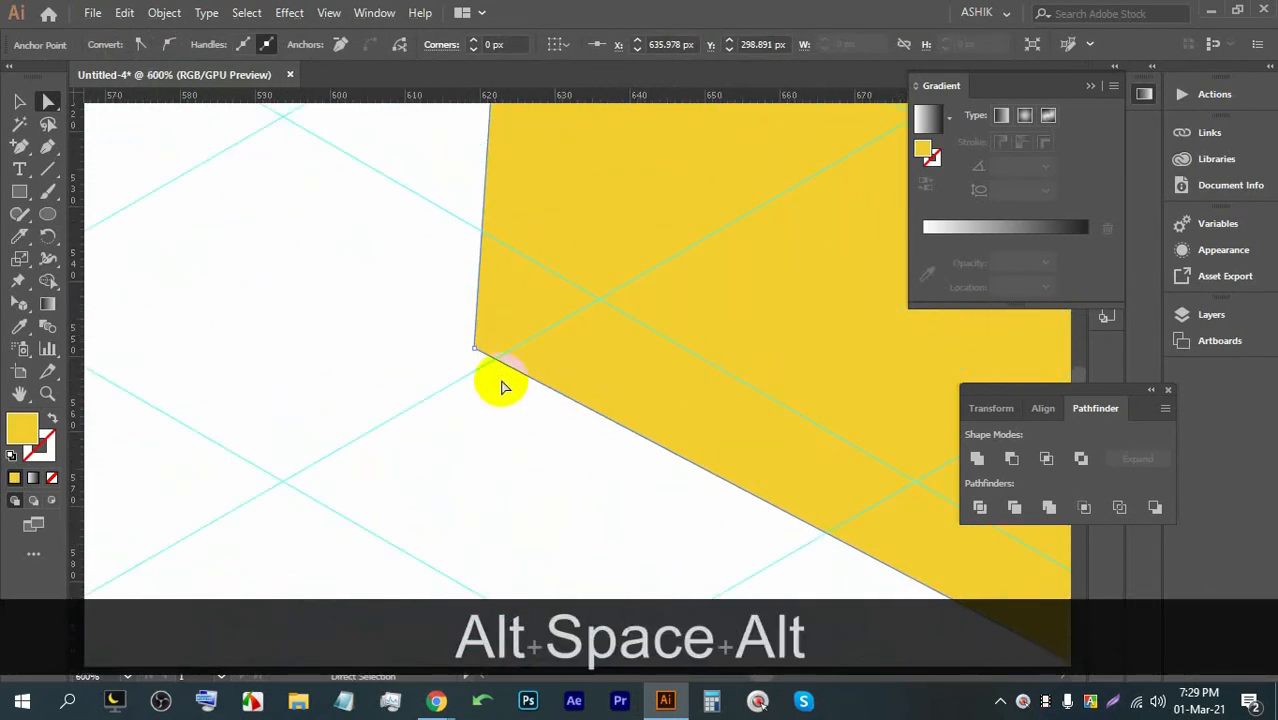
pyautogui.moveTo(476, 348); pyautogui.dragTo(600, 302)
# Step: Draw a door about 42 px wide and 145 px high on the light wall's bottom edge with the Pen tool, following the guides
pyautogui.scroll(-6, 585, 294)
pyautogui.scroll(5, 685, 336)
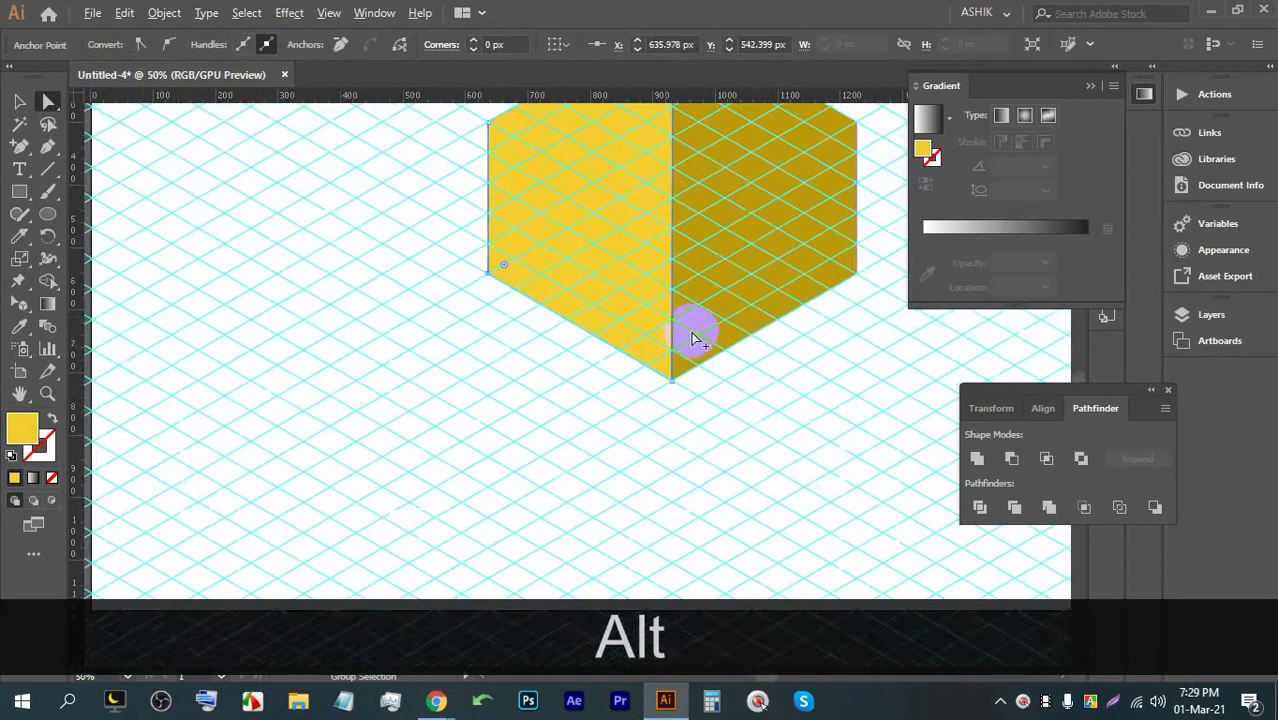
pyautogui.scroll(-2, 651, 452)
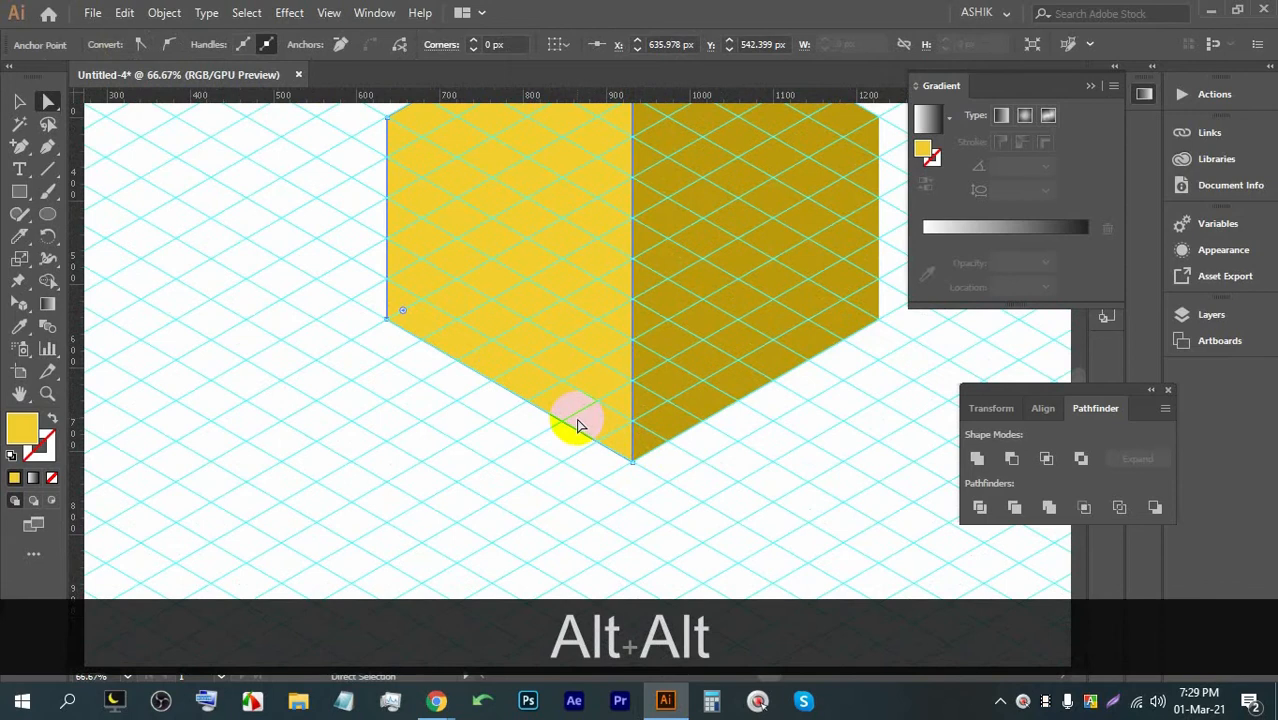
pyautogui.click(47, 147)
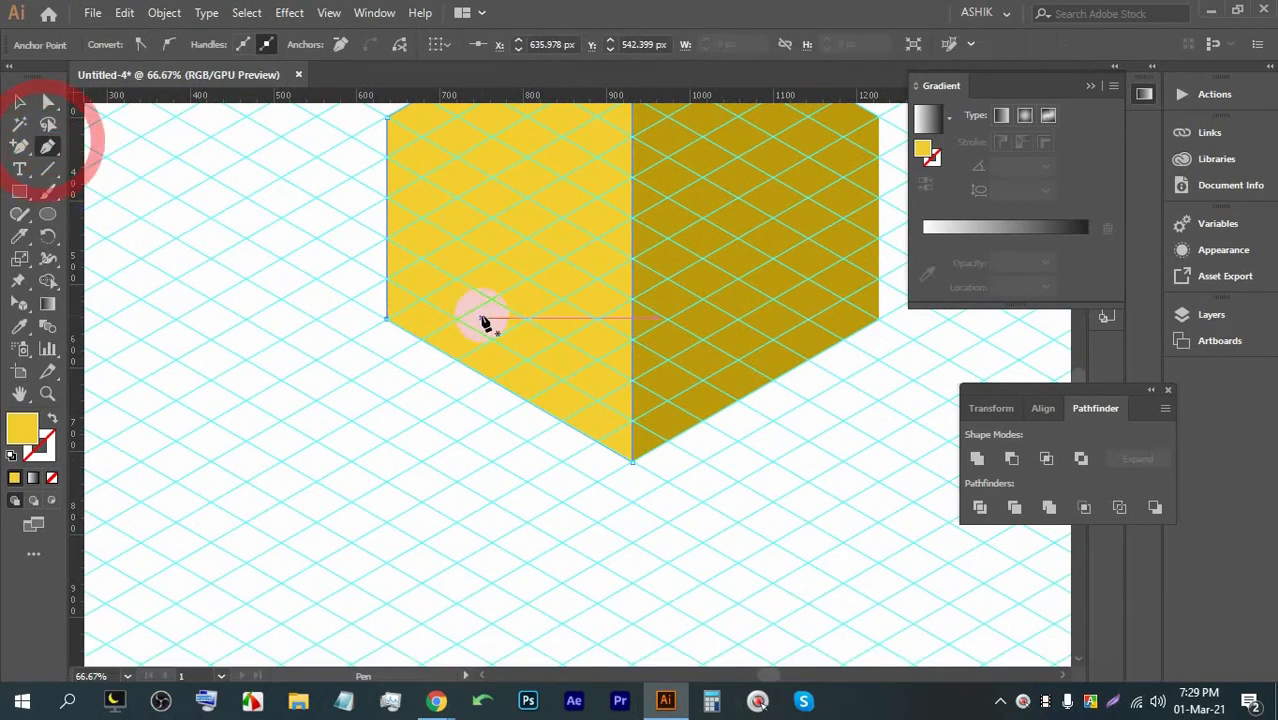
pyautogui.click(561, 420)
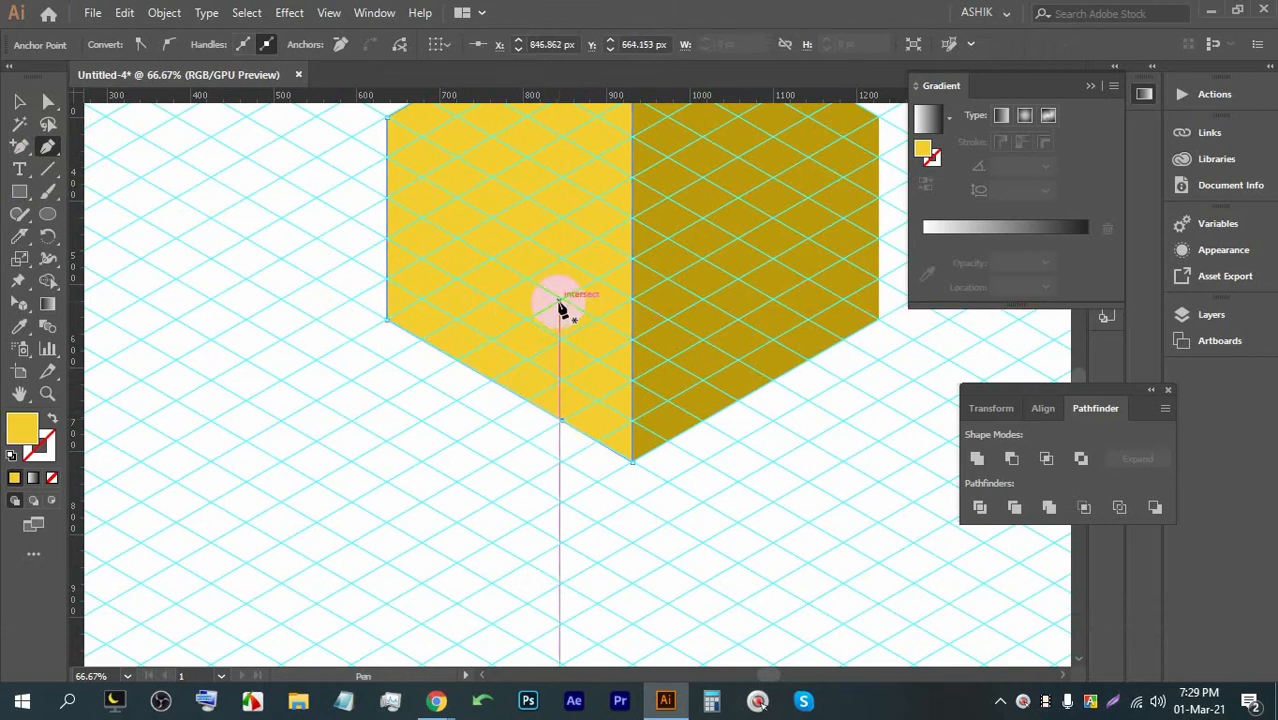
pyautogui.click(562, 305)
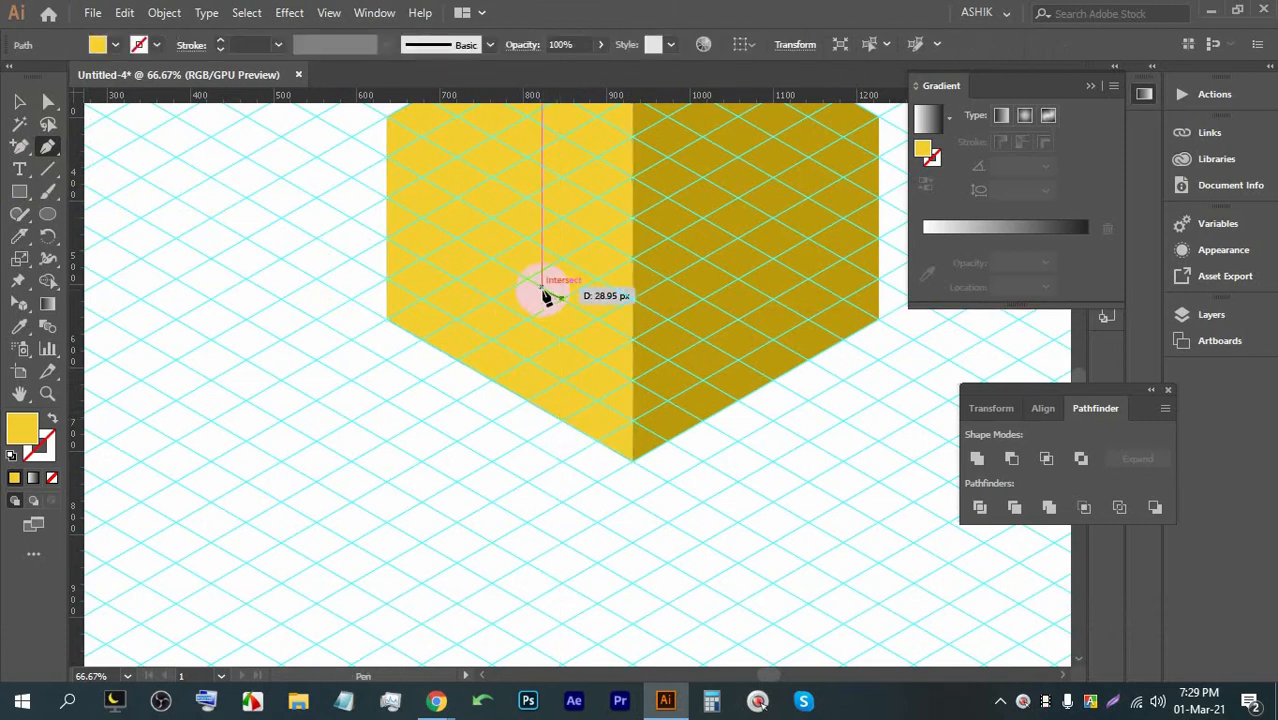
pyautogui.click(527, 284)
pyautogui.click(512, 368)
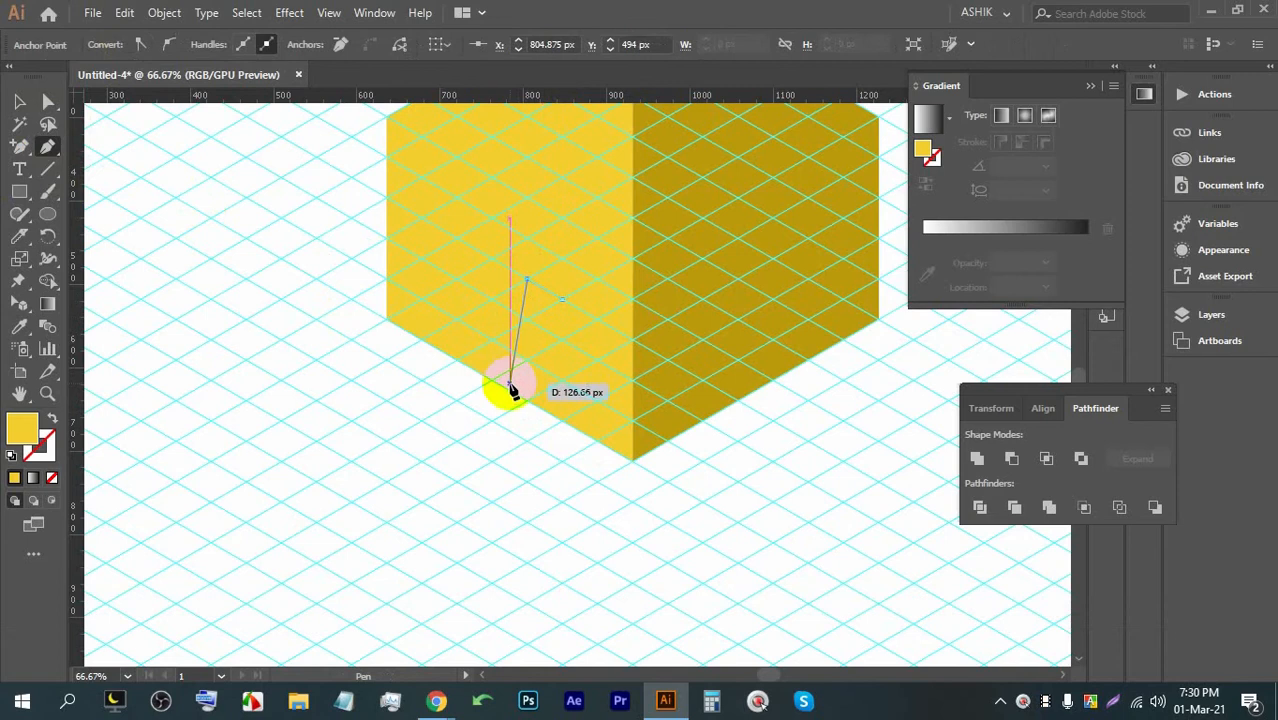
pyautogui.press('shift')
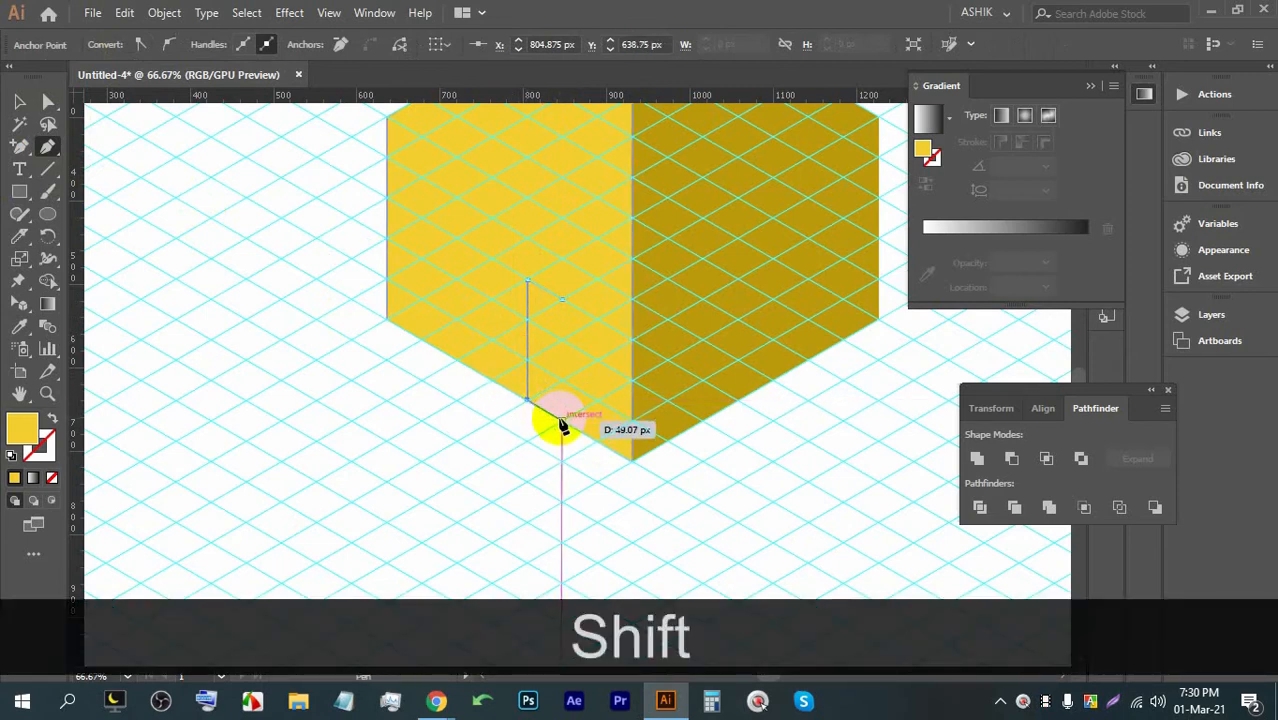
pyautogui.click(563, 421)
# Step: Fill the door shape with black and deselect it
pyautogui.click(18, 104)
pyautogui.click(538, 404)
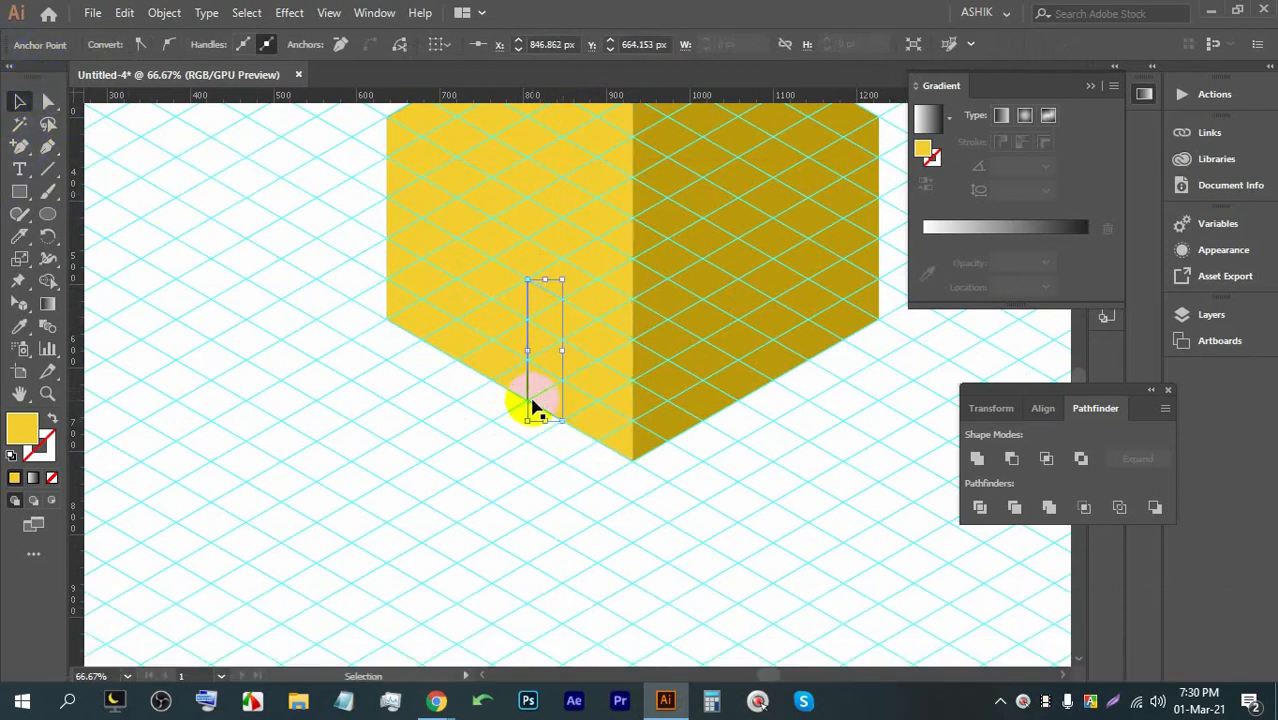
pyautogui.click(108, 46)
pyautogui.click(112, 46)
pyautogui.click(114, 46)
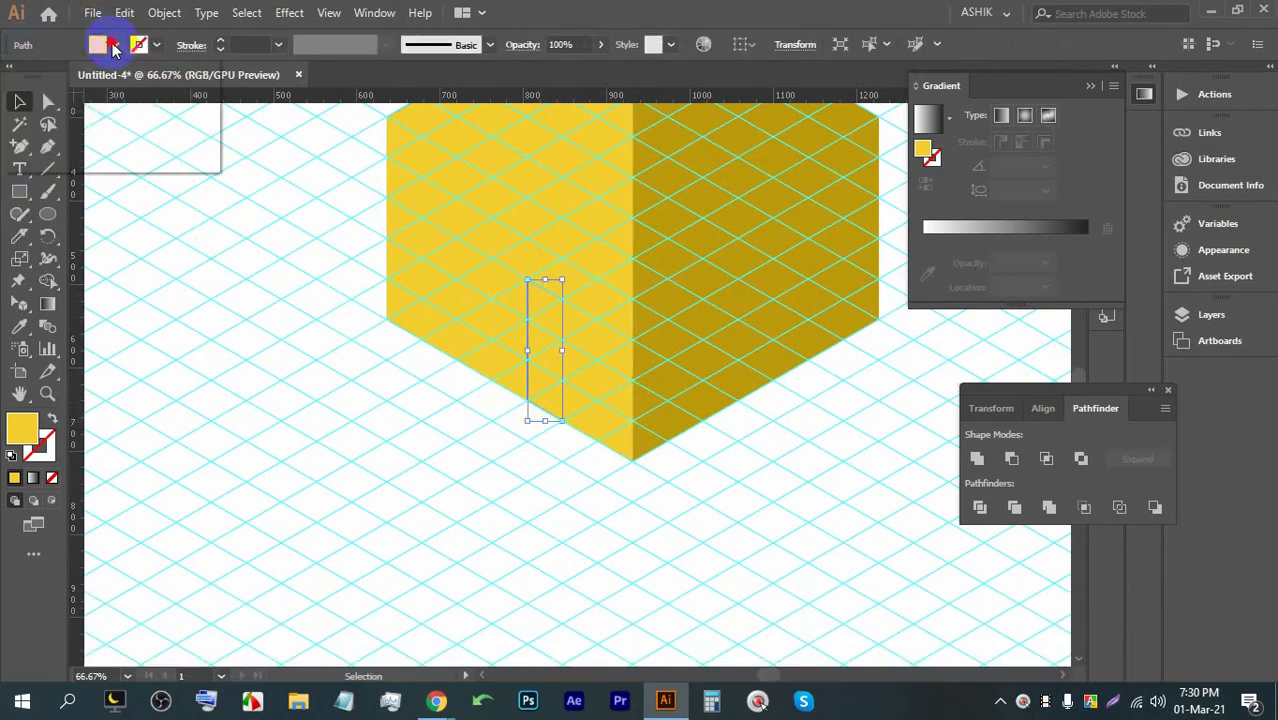
pyautogui.click(51, 77)
pyautogui.click(534, 460)
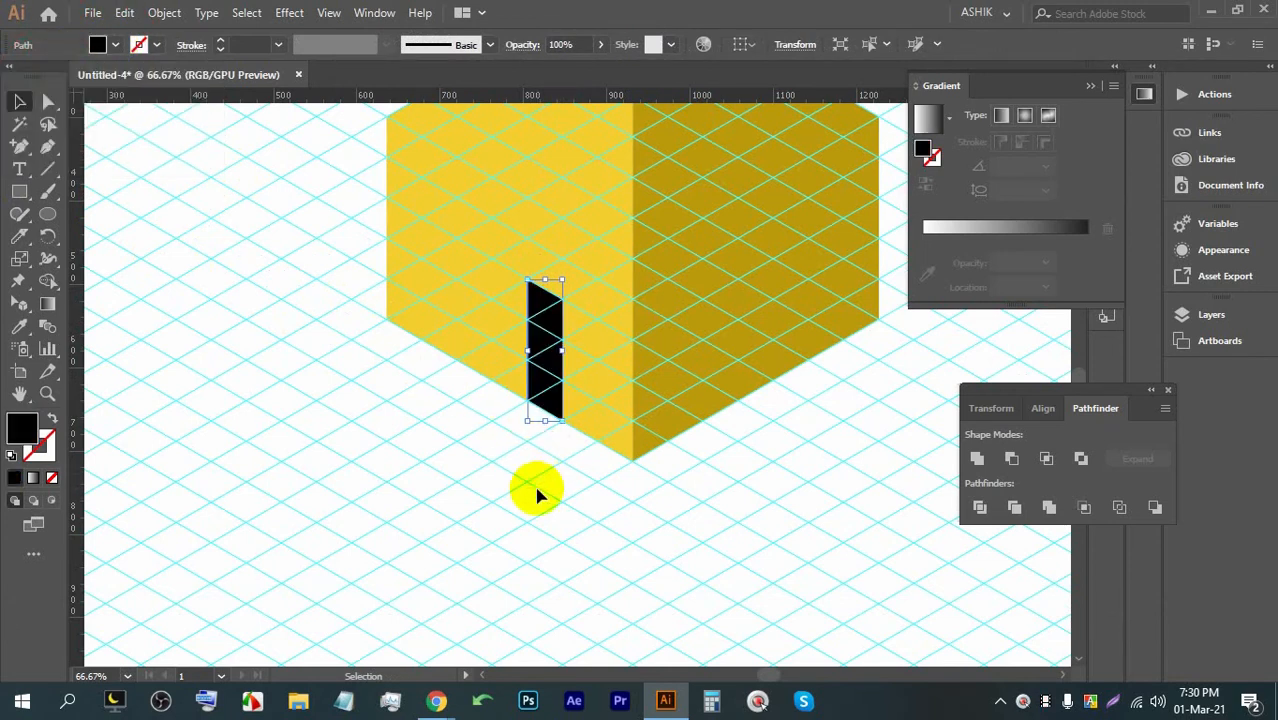
pyautogui.click(538, 488)
# Step: Widen the black door to about 84 px by moving its two outer corners to the next guide intersections
pyautogui.scroll(-1, 526, 418)
pyautogui.scroll(3, 538, 415)
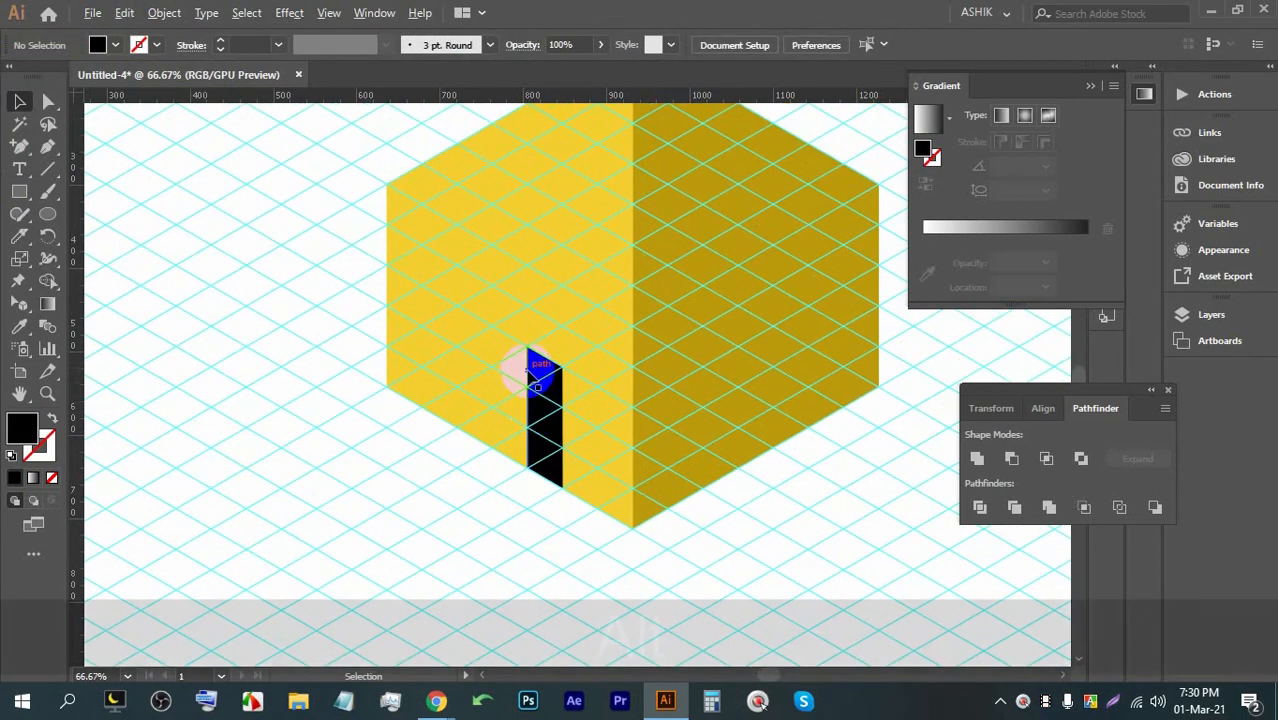
pyautogui.scroll(1, 538, 396)
pyautogui.moveTo(537, 403); pyautogui.dragTo(552, 359)
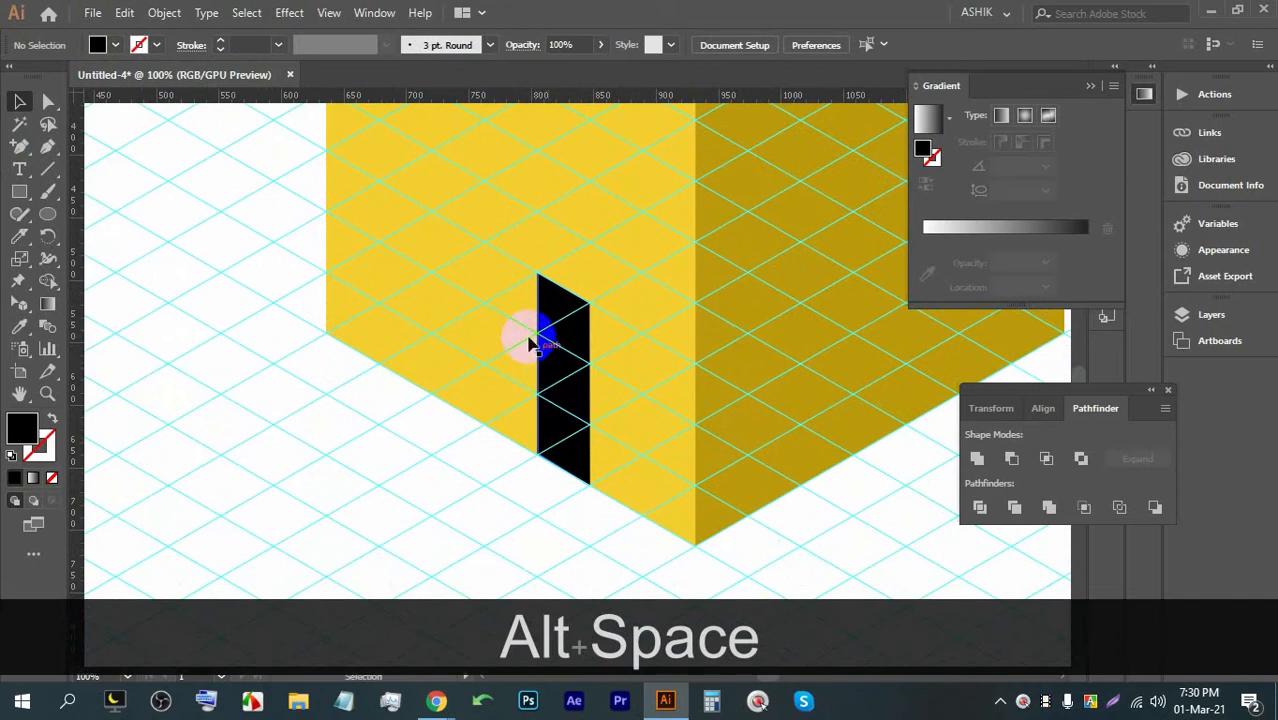
pyautogui.click(48, 101)
pyautogui.click(580, 346)
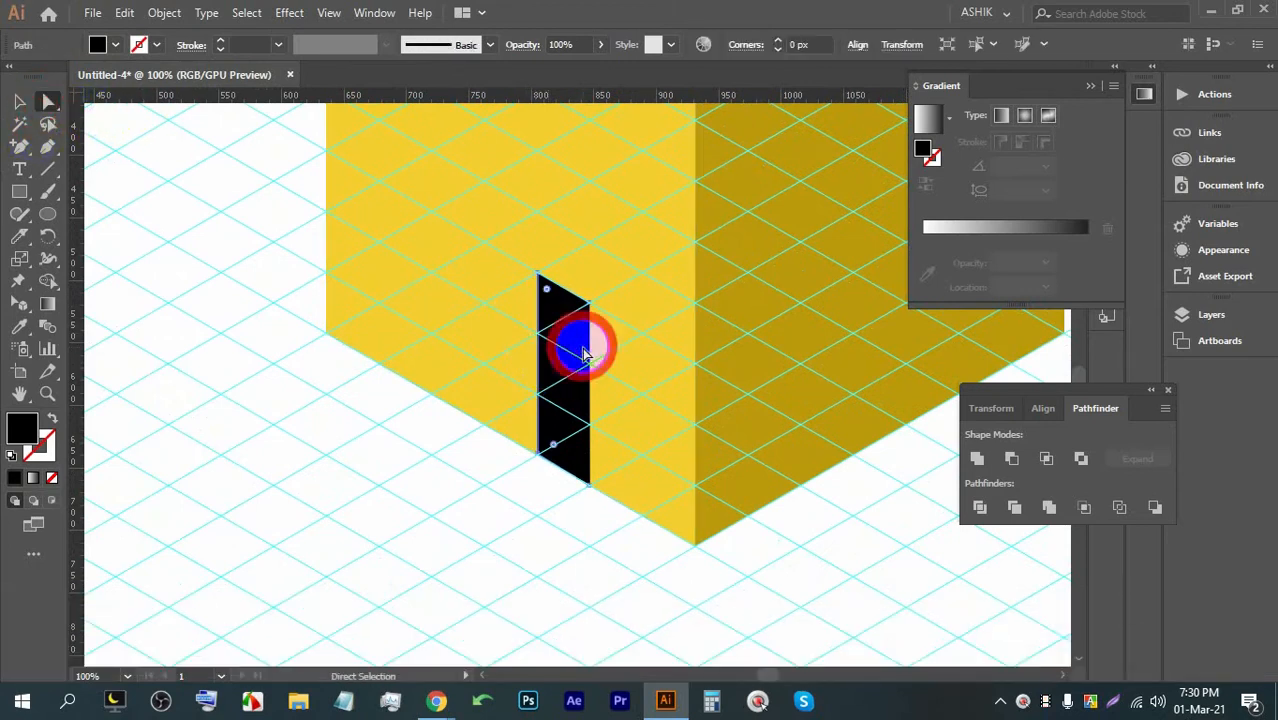
pyautogui.moveTo(538, 274); pyautogui.dragTo(486, 246)
pyautogui.moveTo(538, 458); pyautogui.dragTo(485, 428)
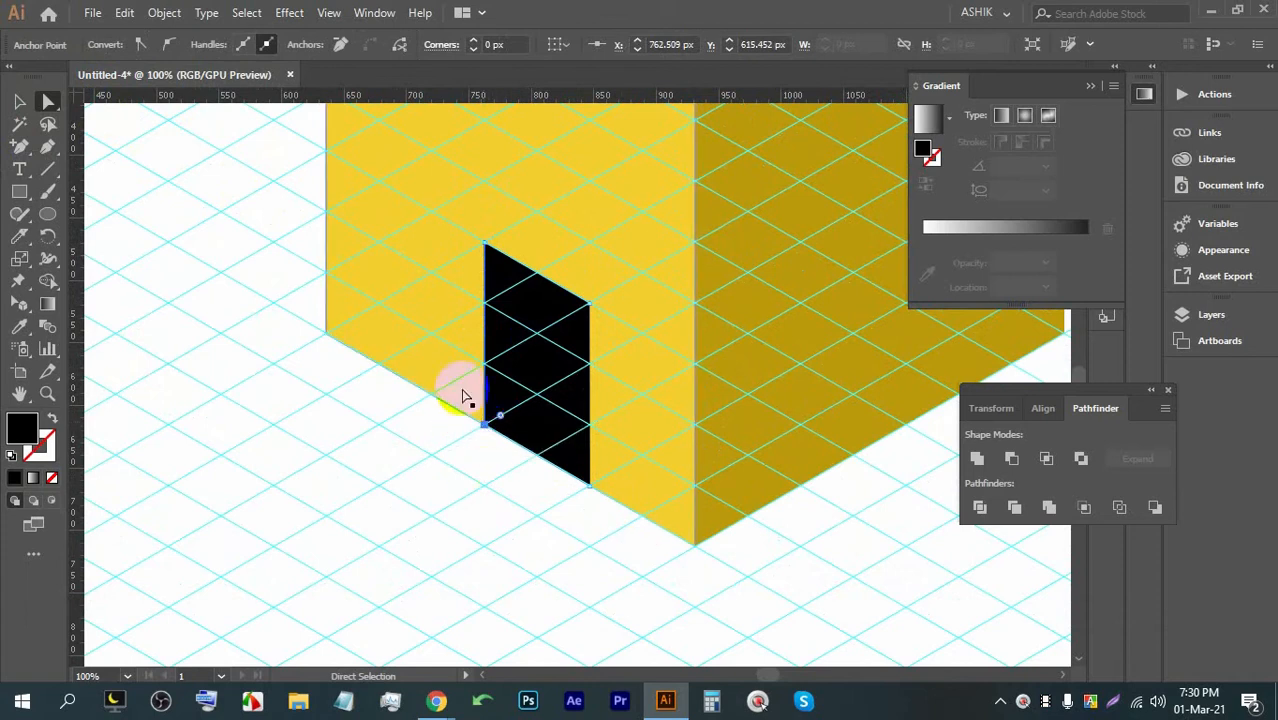
# Step: Undo both corner moves that widened the door
pyautogui.scroll(-2, 471, 395)
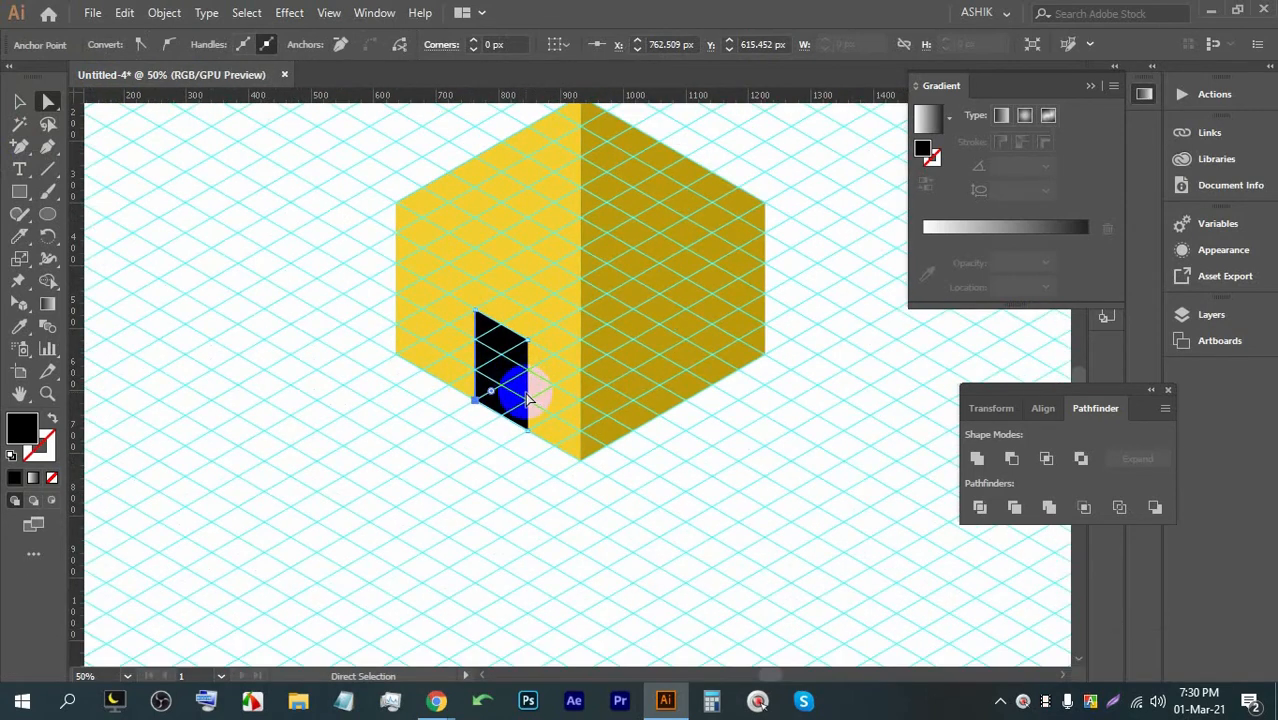
pyautogui.scroll(2, 528, 398)
pyautogui.hotkey('ctrl', 'alt', 'z')
pyautogui.hotkey('ctrl', 'alt', 'z')
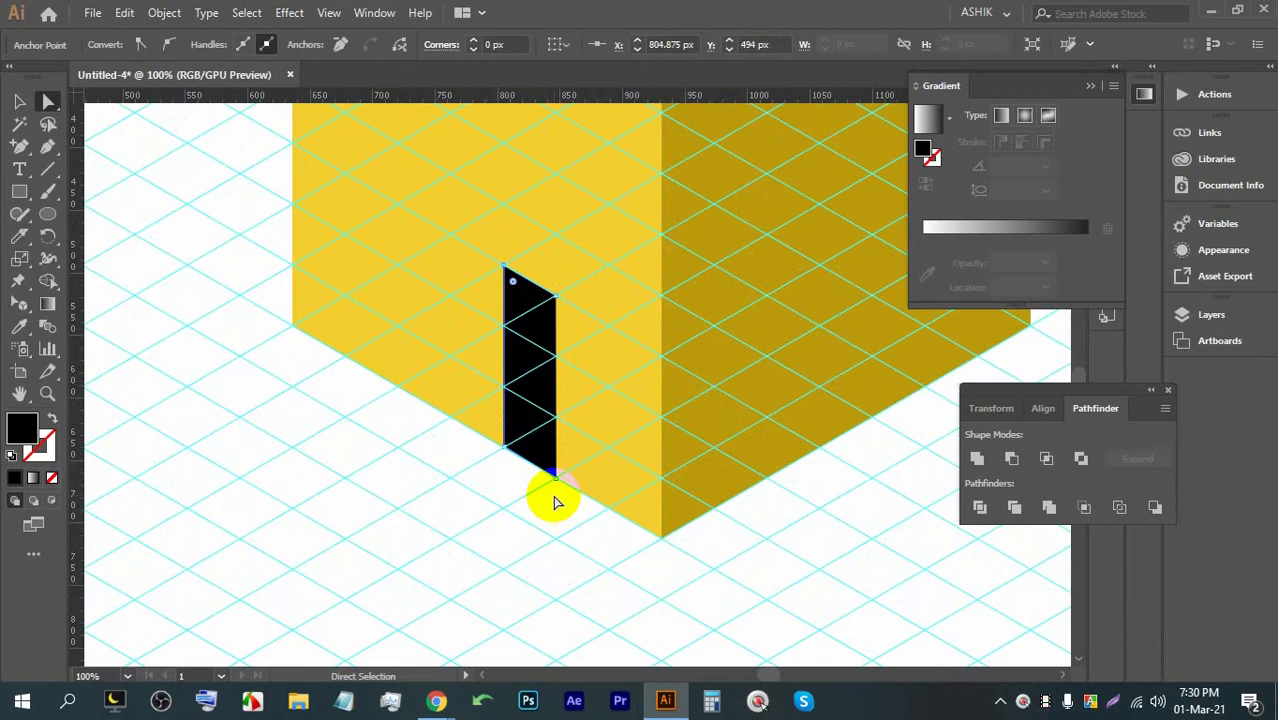
# Step: Delete both wall faces and the black door from the artboard
pyautogui.keyDown('alt'); pyautogui.scroll(-3, 591, 455); pyautogui.keyUp('alt')
pyautogui.keyDown('alt'); pyautogui.click(542, 345); pyautogui.keyUp('alt')
pyautogui.press('BackSpace')
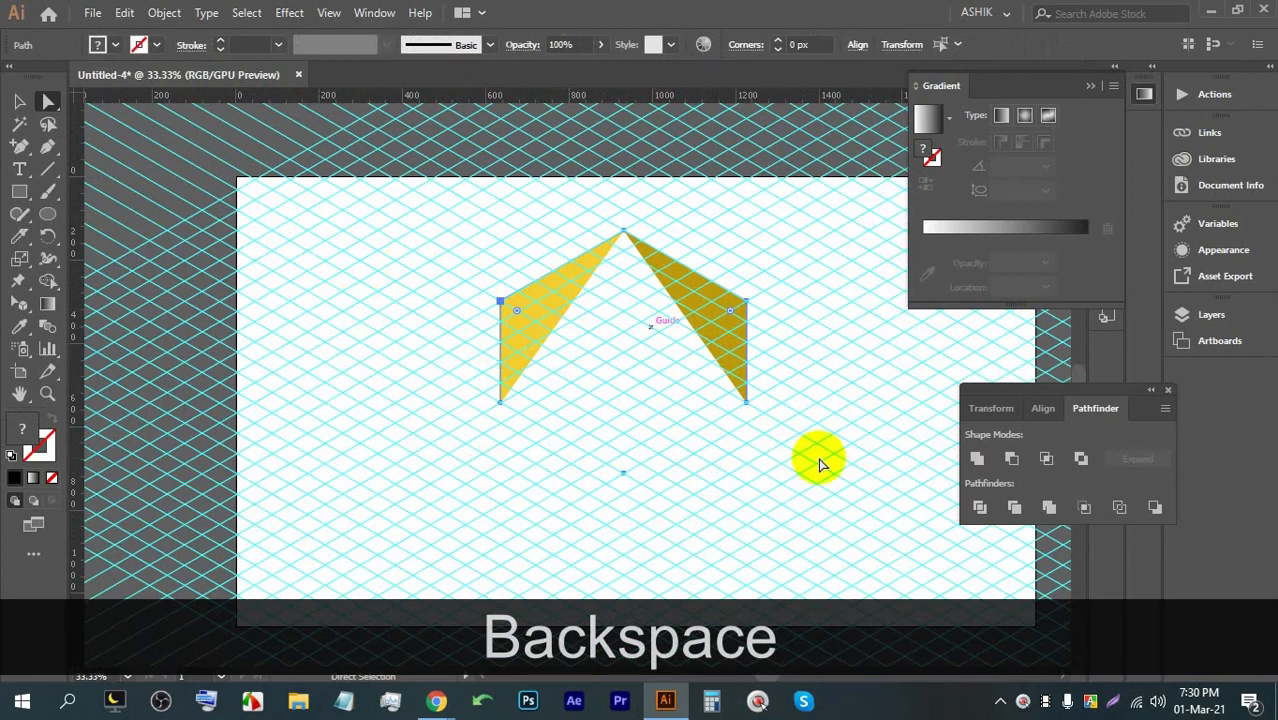
pyautogui.press('BackSpace')
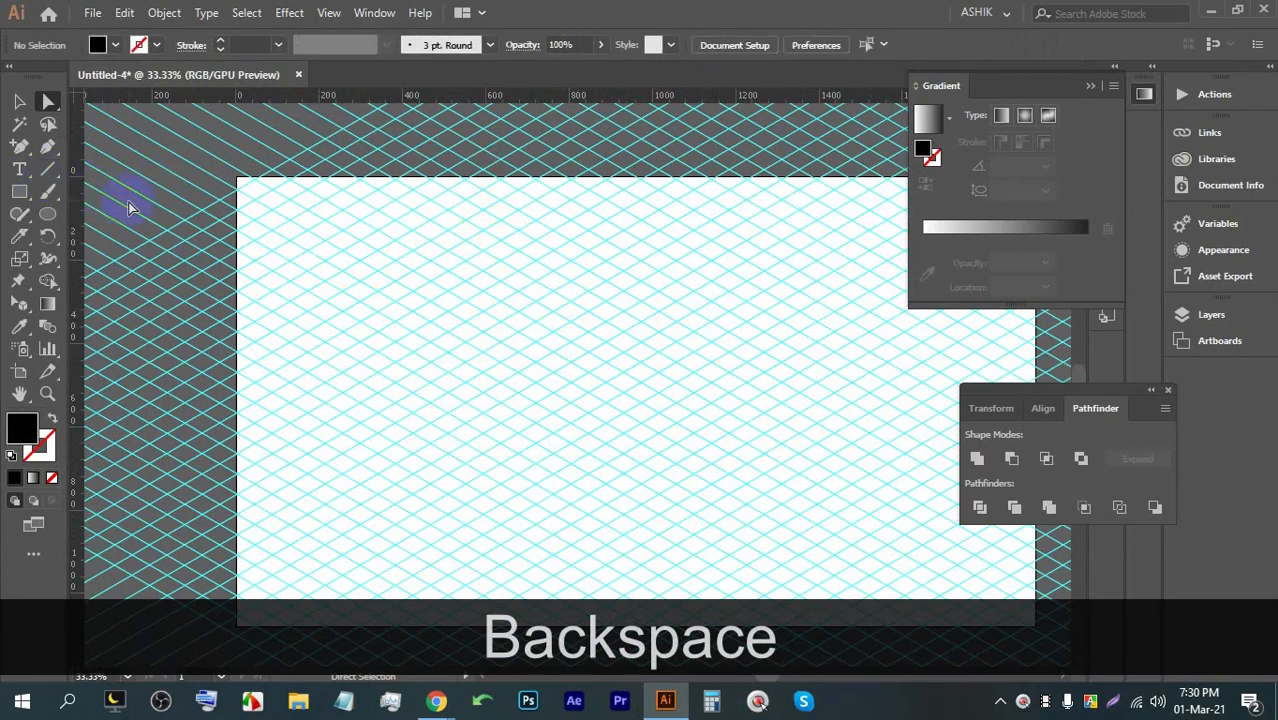
# Step: Unlock the guides and place a vertical guide through the first diagonal intersections, about 44 px from the artboard's left edge
pyautogui.keyDown('alt'); pyautogui.scroll(1, 299, 294); pyautogui.keyUp('alt')
pyautogui.keyDown('alt'); pyautogui.scroll(1, 268, 292); pyautogui.keyUp('alt')
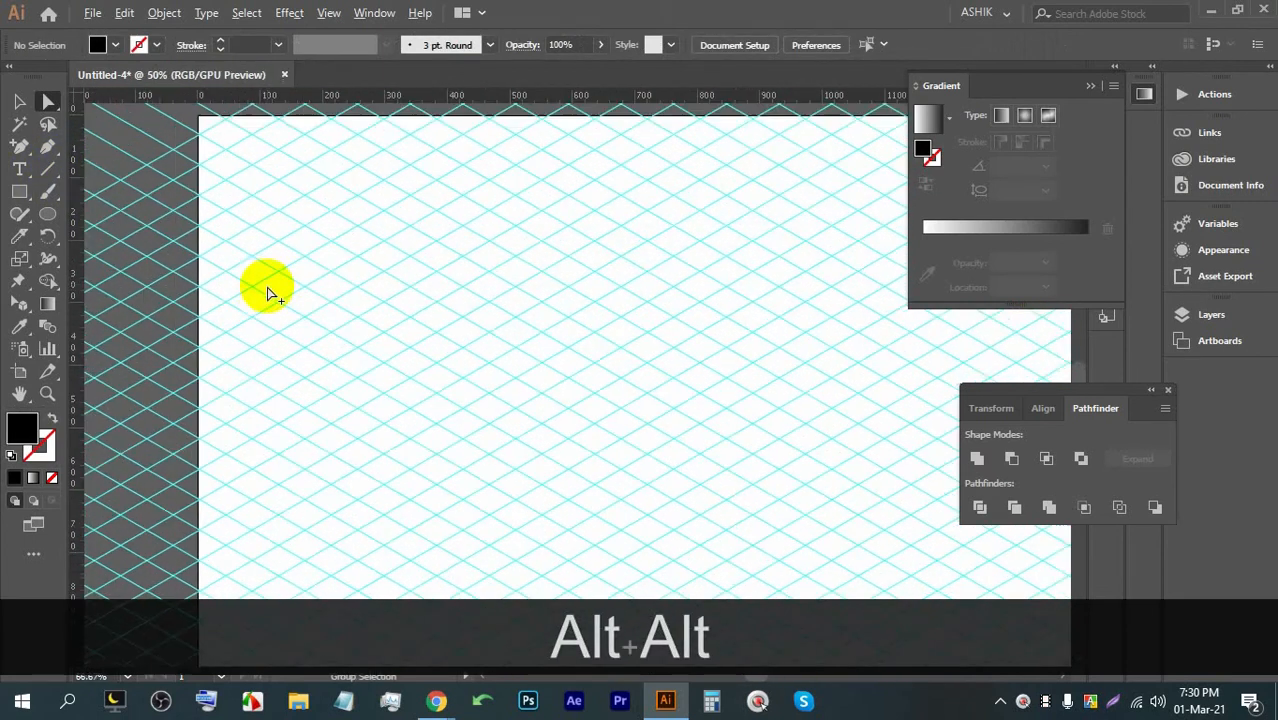
pyautogui.rightClick(250, 228)
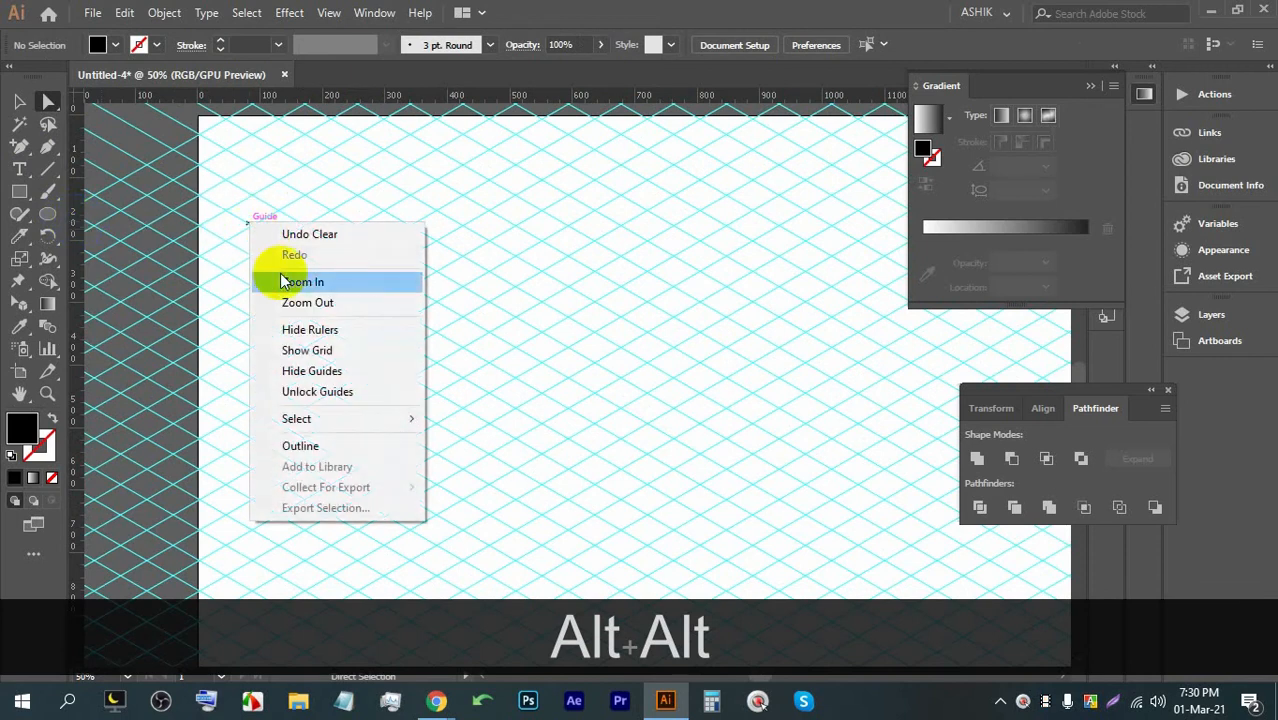
pyautogui.click(316, 392)
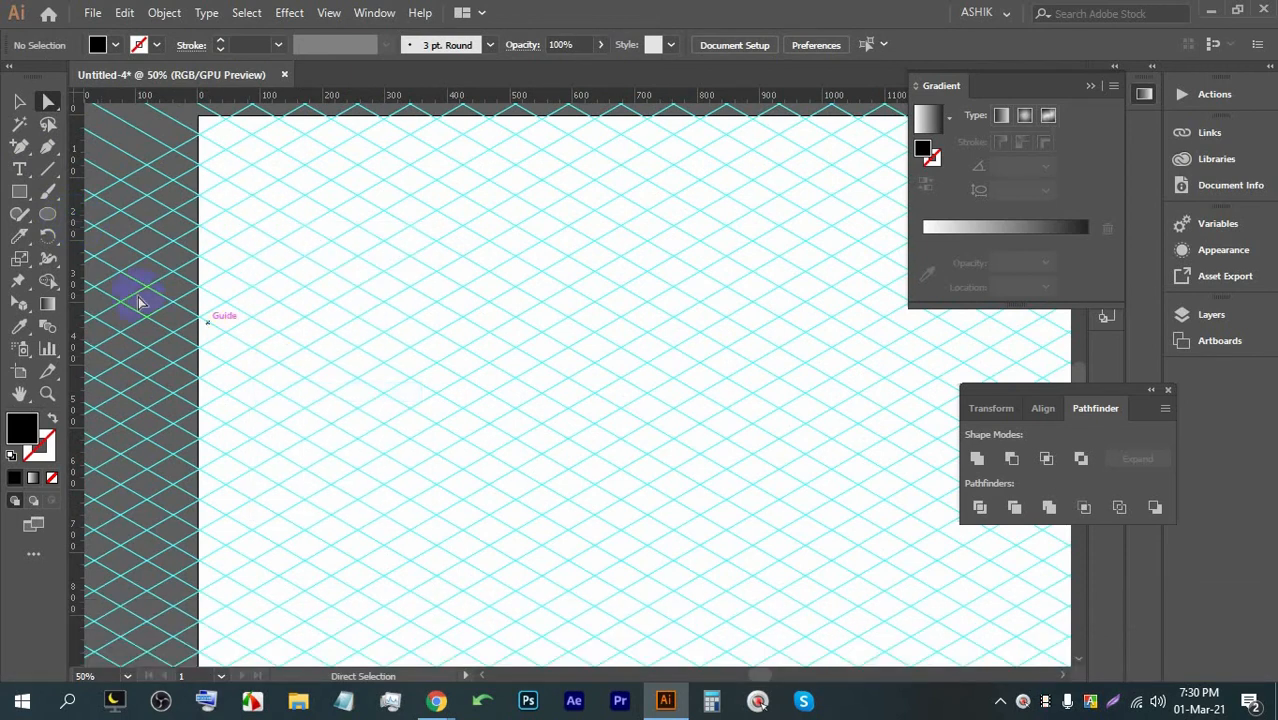
pyautogui.moveTo(215, 256); pyautogui.dragTo(230, 176)
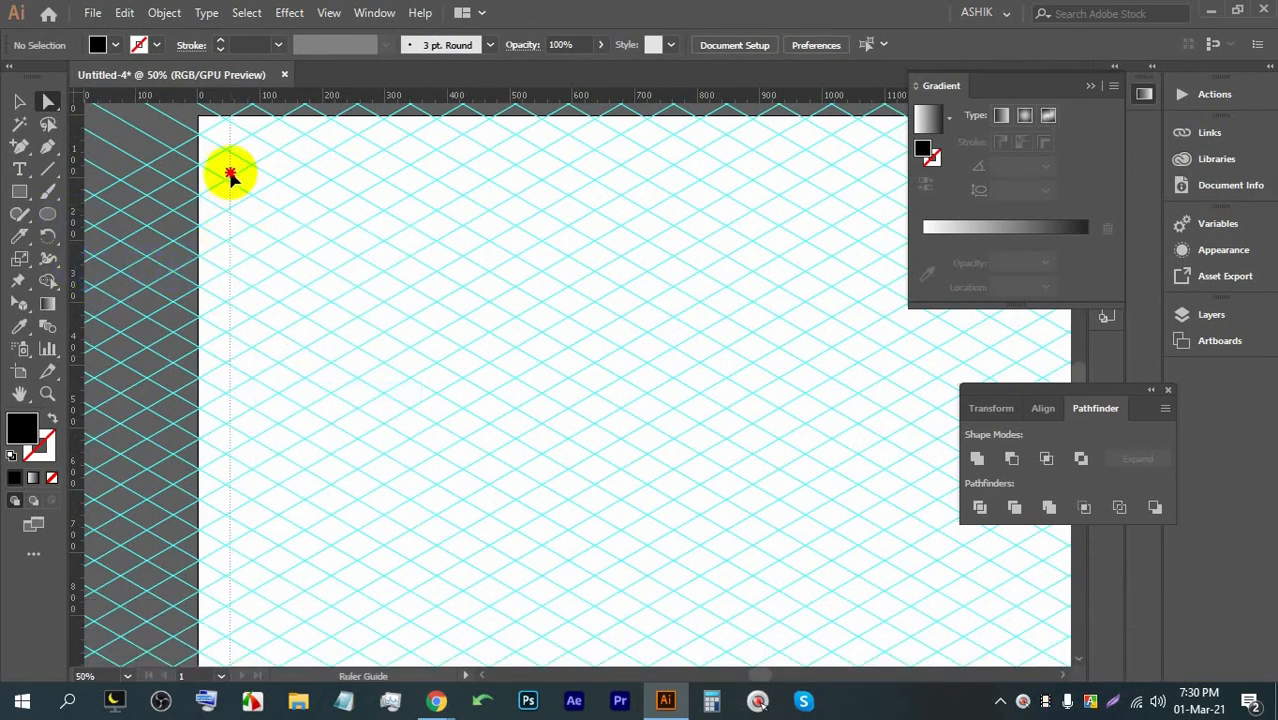
pyautogui.scroll(9, 226, 135)
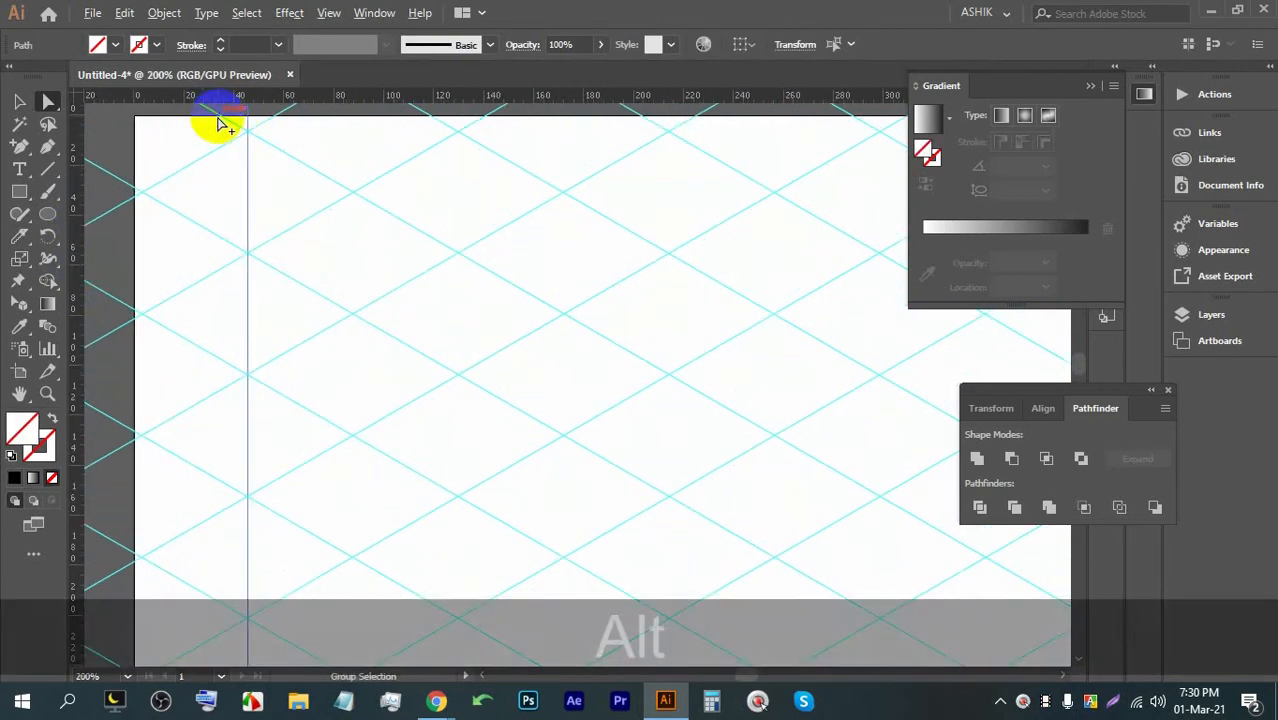
pyautogui.moveTo(282, 232); pyautogui.dragTo(280, 223)
pyautogui.scroll(-5, 280, 223)
pyautogui.scroll(-2, 268, 218)
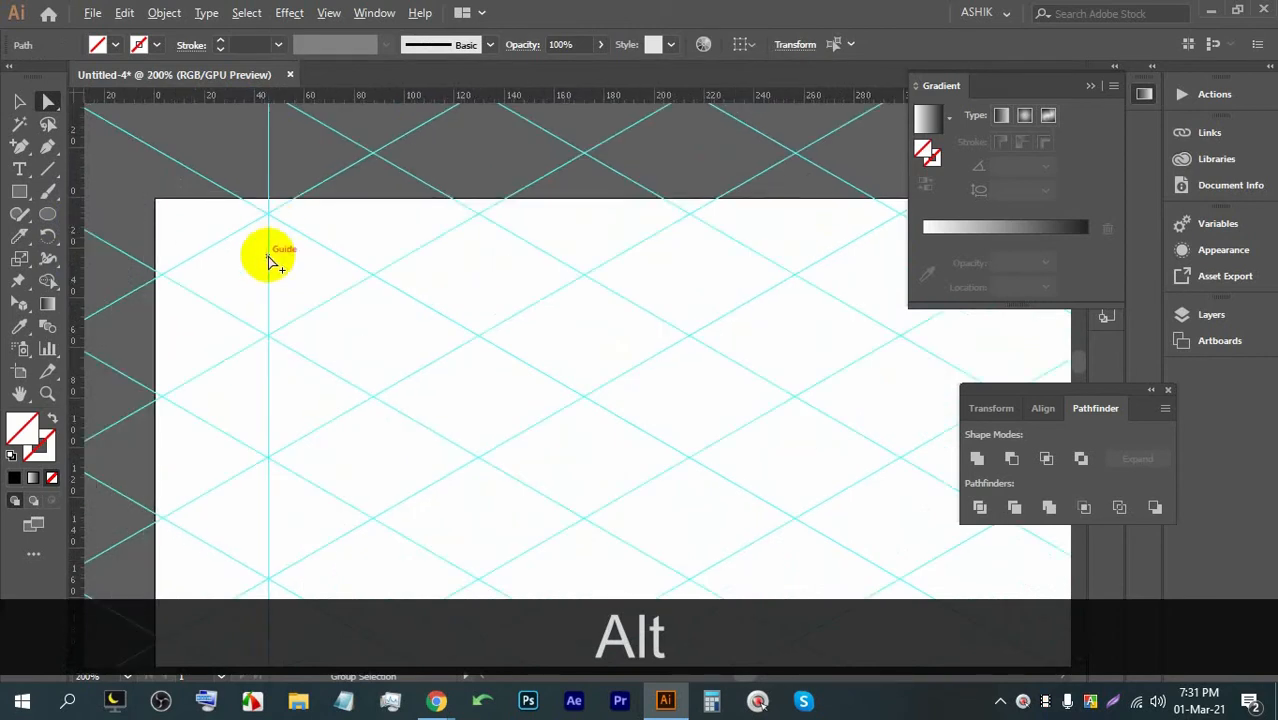
# Step: Copy the vertical guide 42 px to the next intersection and repeat the copy across the full artboard width
pyautogui.moveTo(265, 448); pyautogui.dragTo(371, 413)
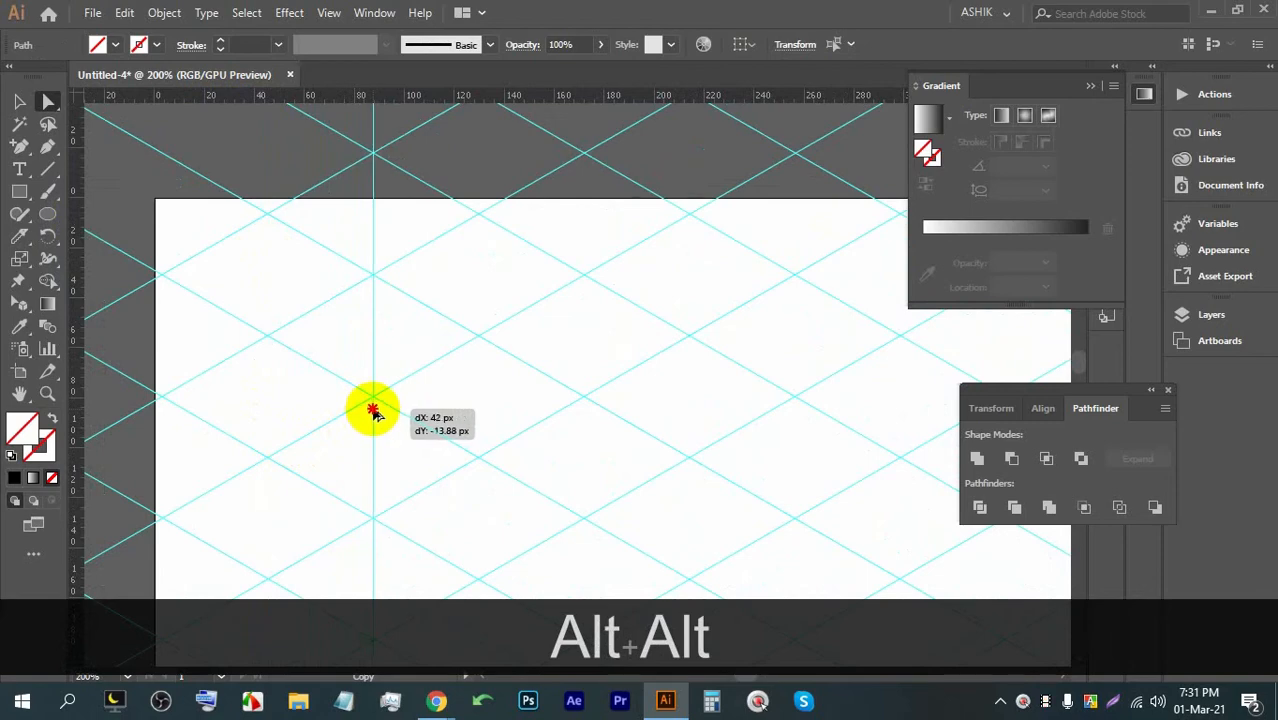
pyautogui.moveTo(372, 412); pyautogui.dragTo(372, 412)
pyautogui.scroll(-8, 340, 365)
pyautogui.scroll(1, 337, 360)
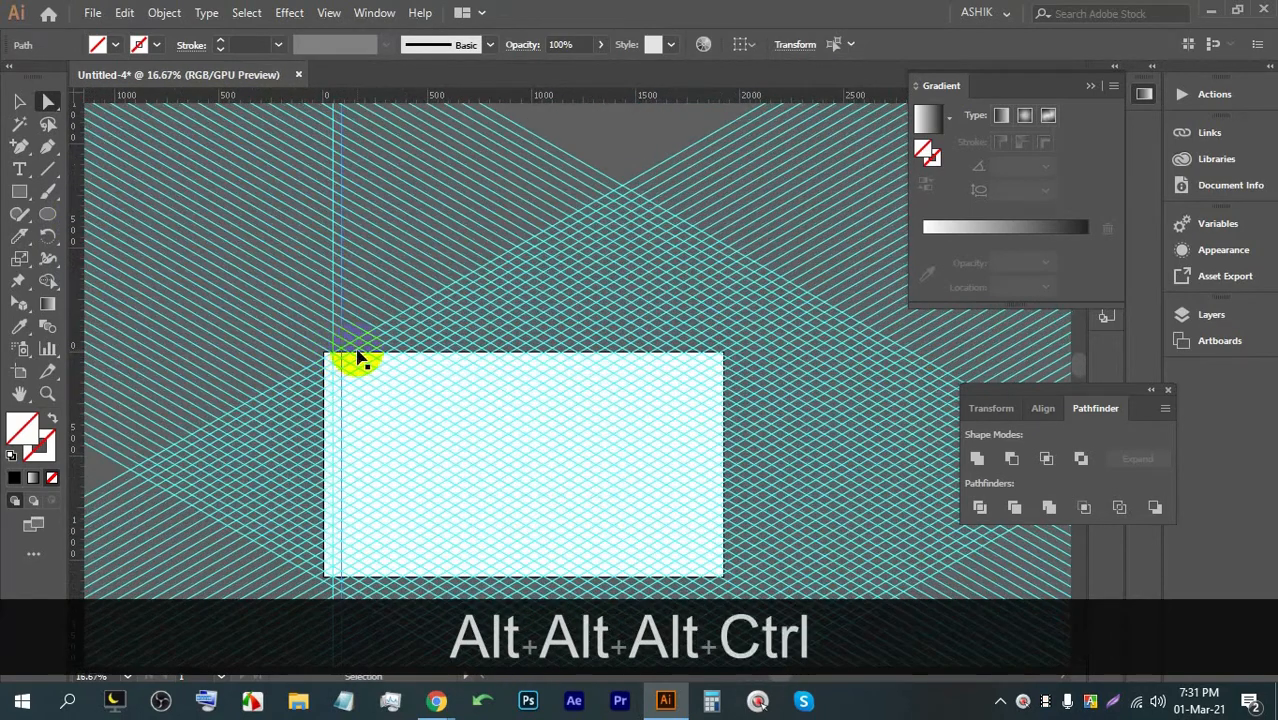
pyautogui.hotkey('ctrl', 'd')
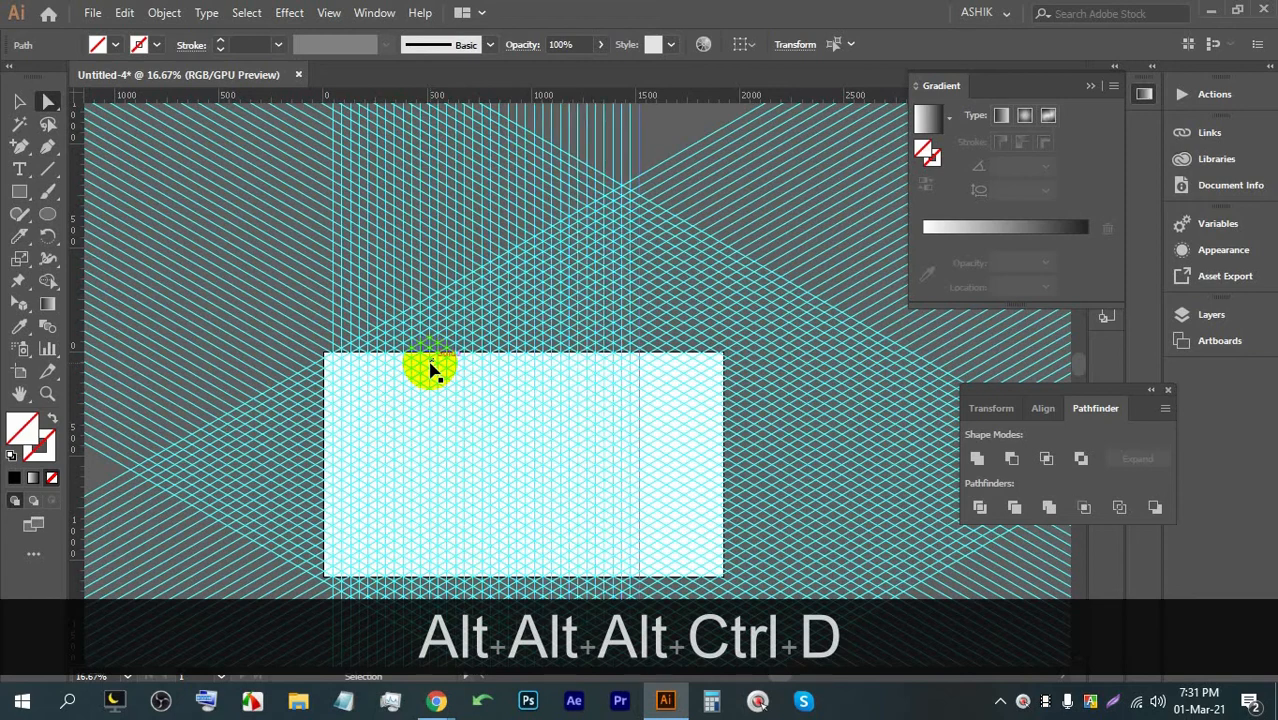
pyautogui.hotkey('ctrl', 'd')
pyautogui.hotkey('ctrl', 'd')
pyautogui.scroll(3, 460, 480)
pyautogui.scroll(1, 459, 481)
pyautogui.scroll(1, 500, 456)
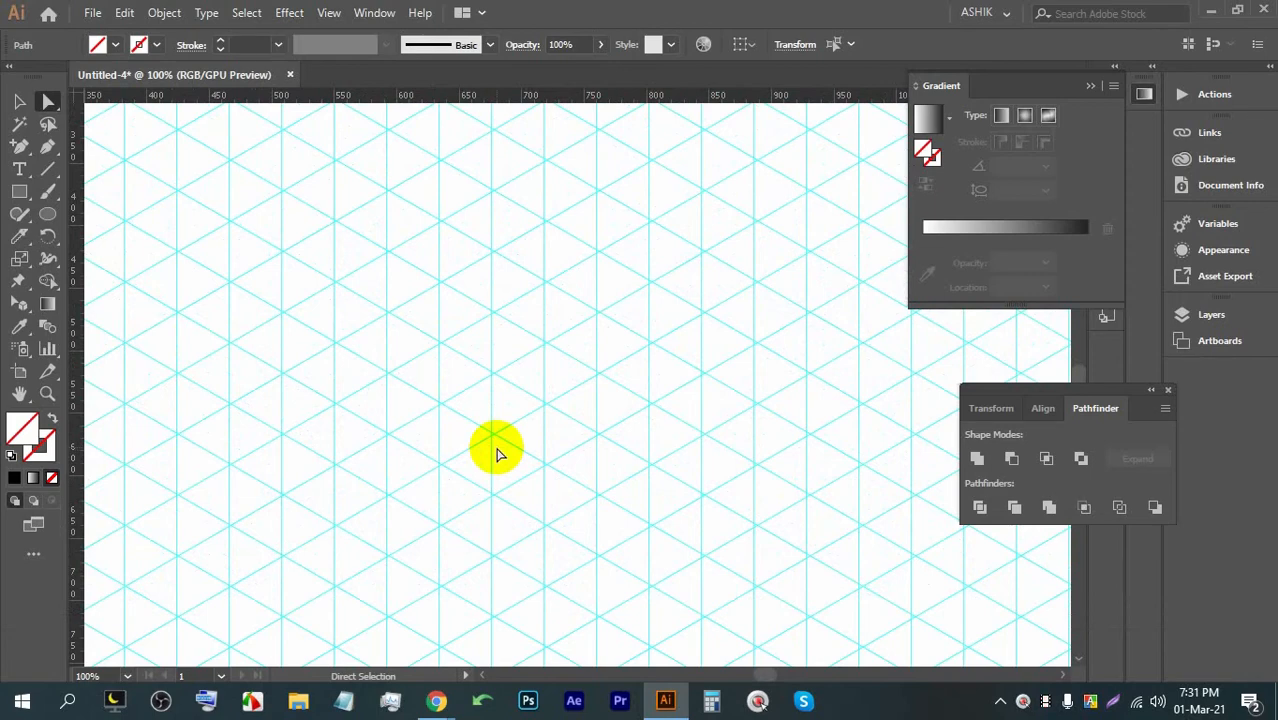
# Step: Select the entire isometric guide grid and delete it
pyautogui.scroll(-3, 471, 348)
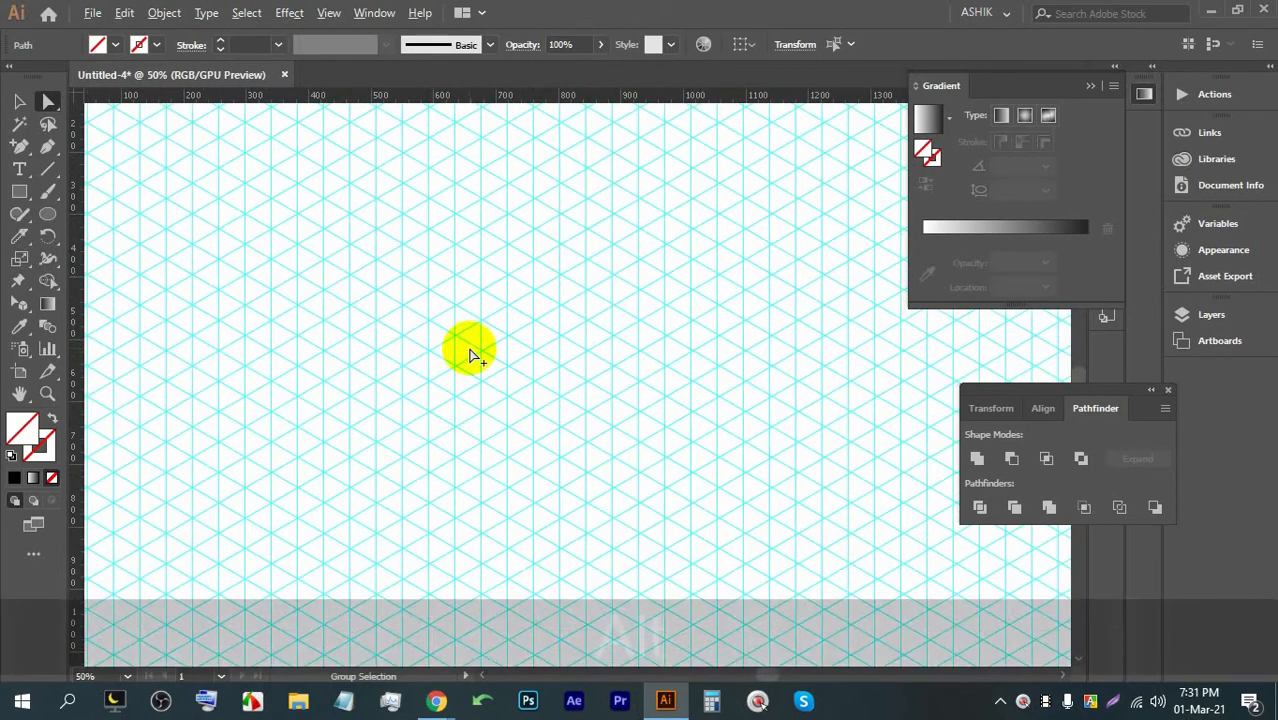
pyautogui.scroll(-1, 557, 300)
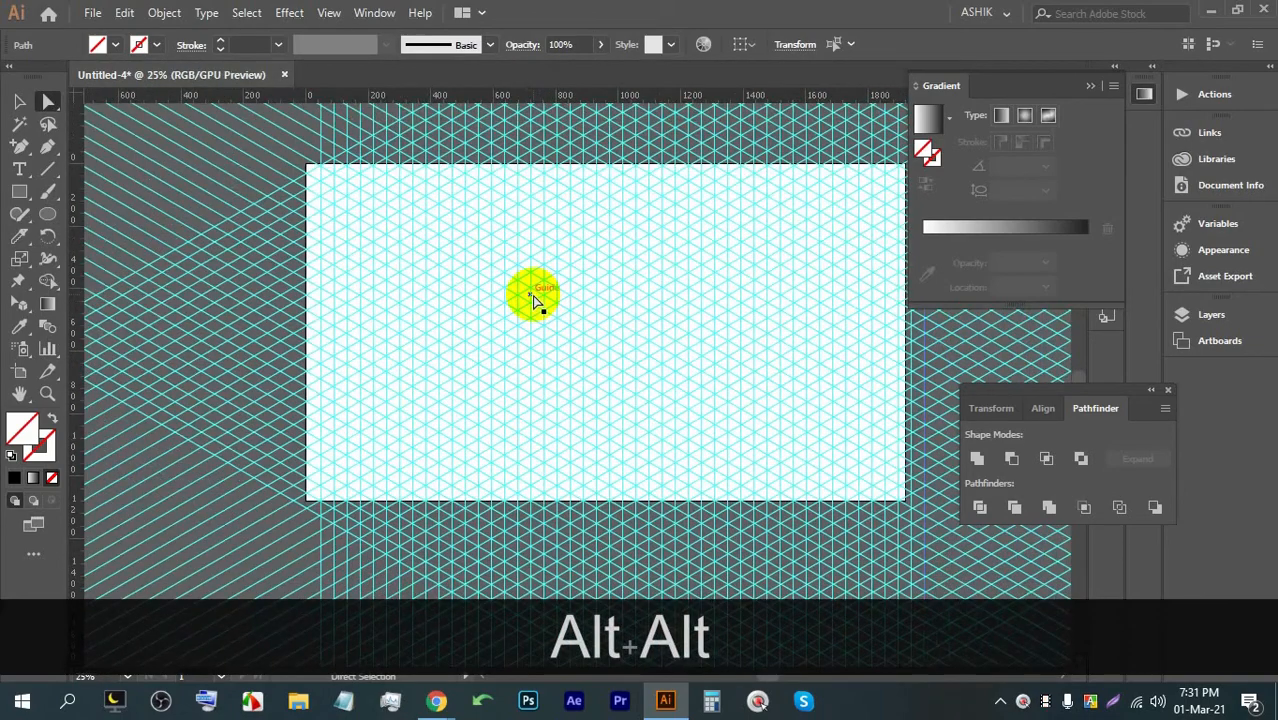
pyautogui.scroll(-2, 535, 300)
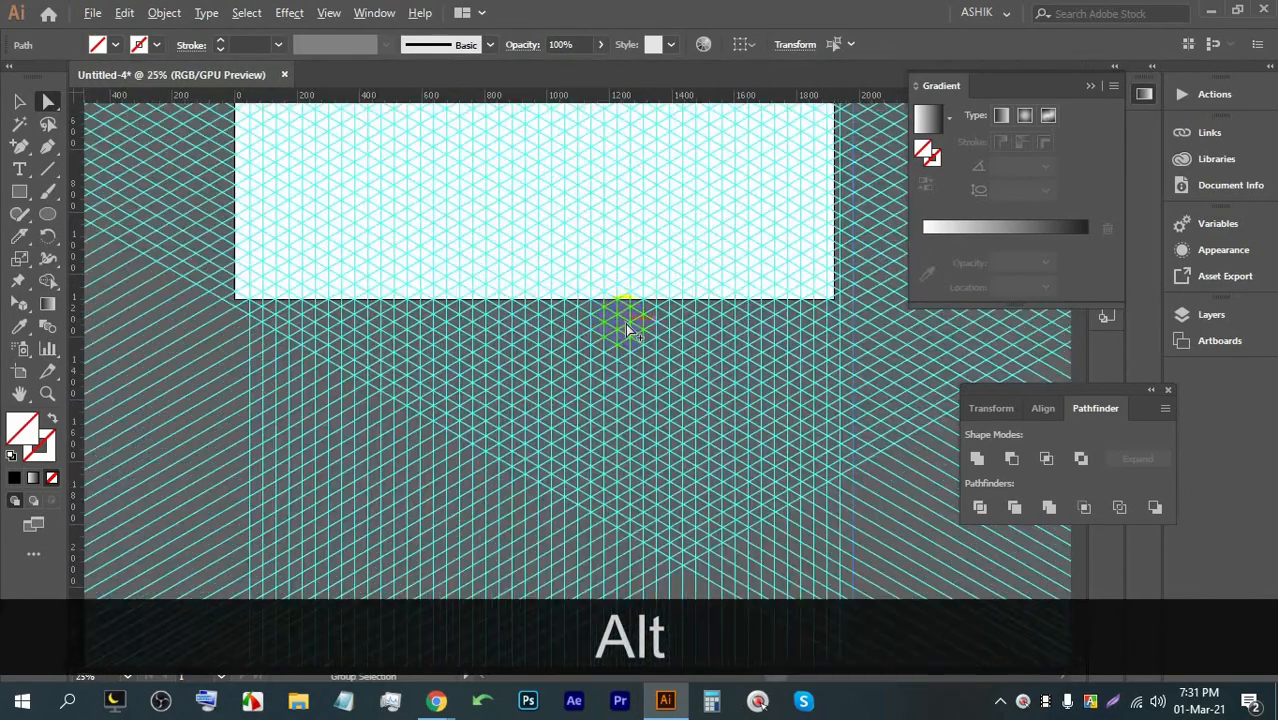
pyautogui.scroll(-1, 586, 261)
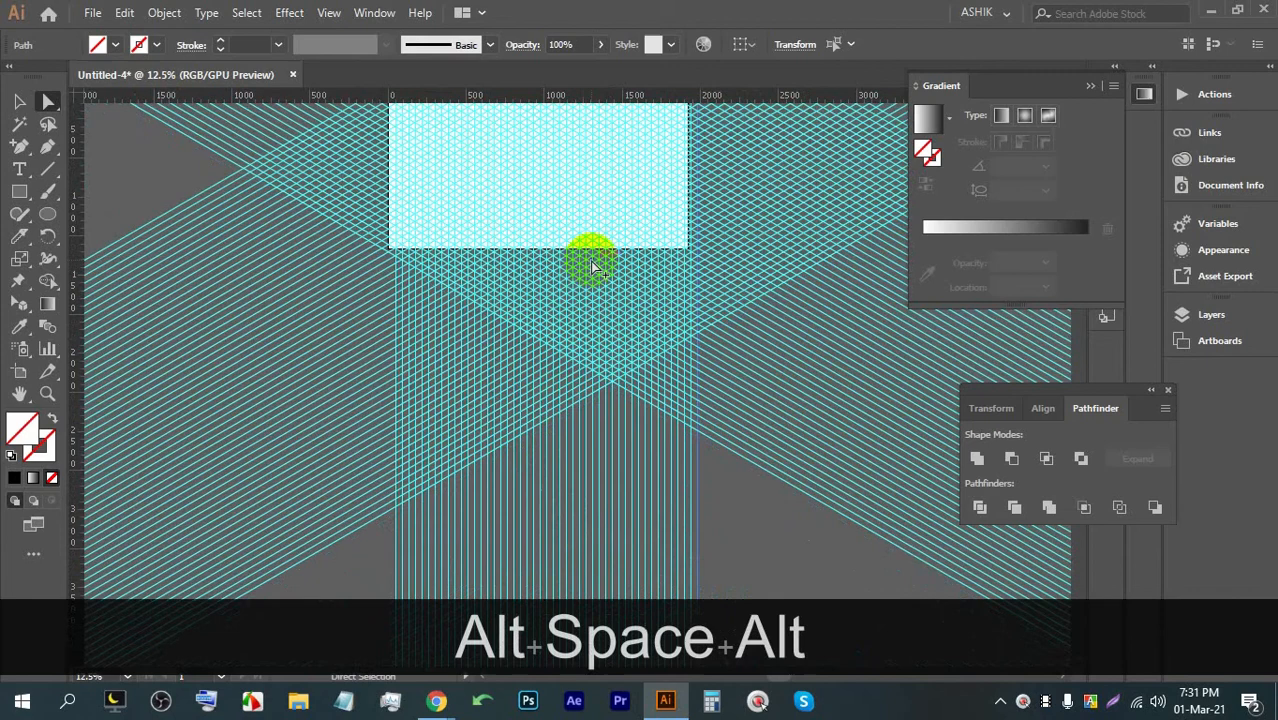
pyautogui.scroll(-1, 588, 260)
pyautogui.scroll(2, 726, 487)
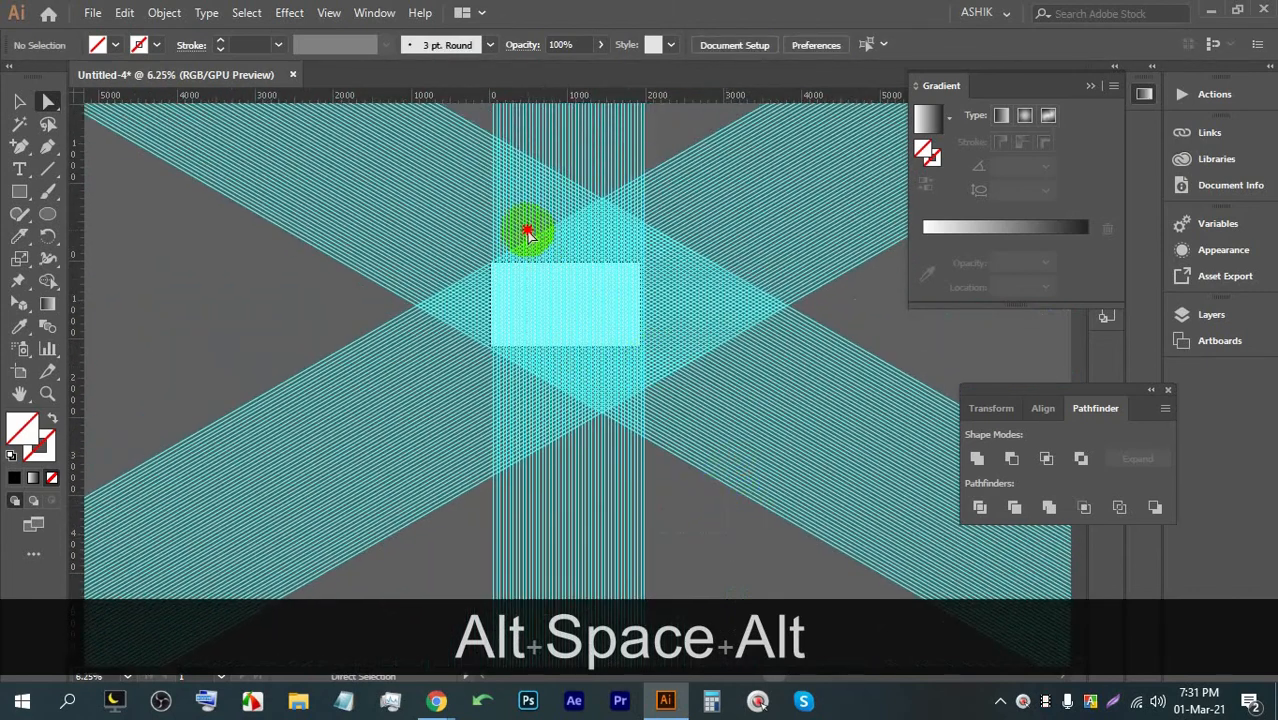
pyautogui.click(470, 220)
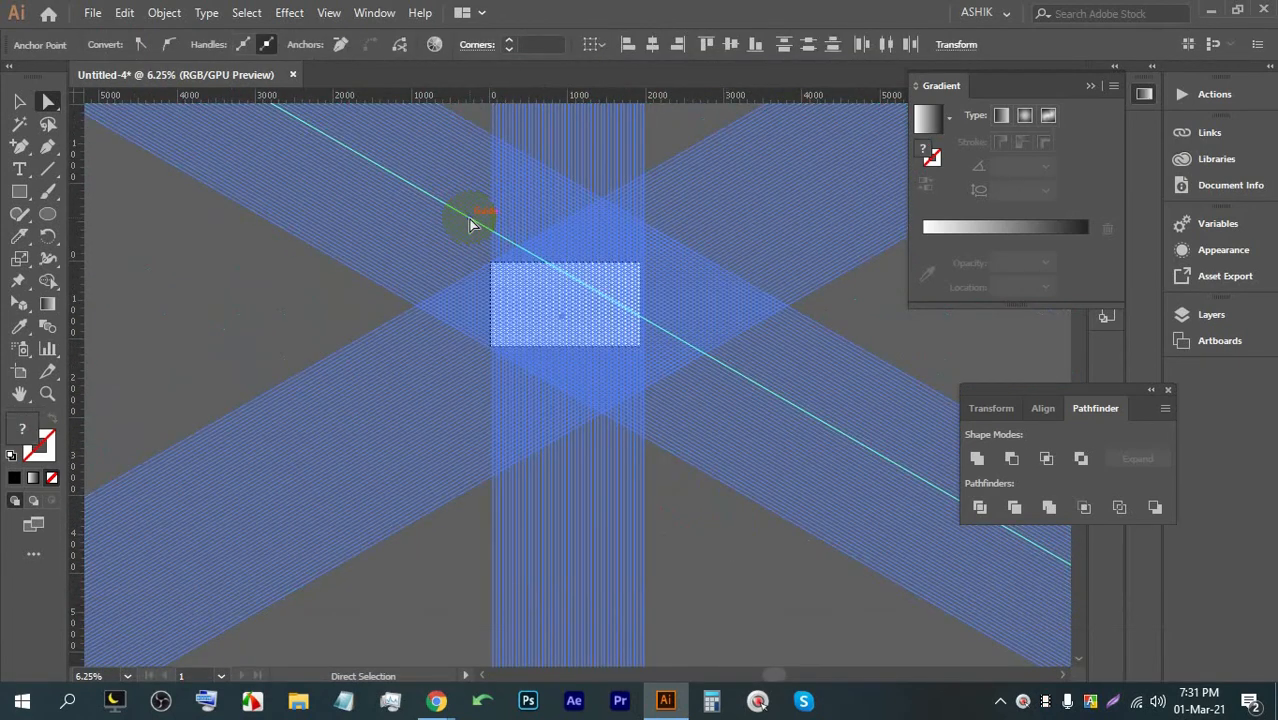
pyautogui.press('BackSpace')
pyautogui.scroll(3, 556, 318)
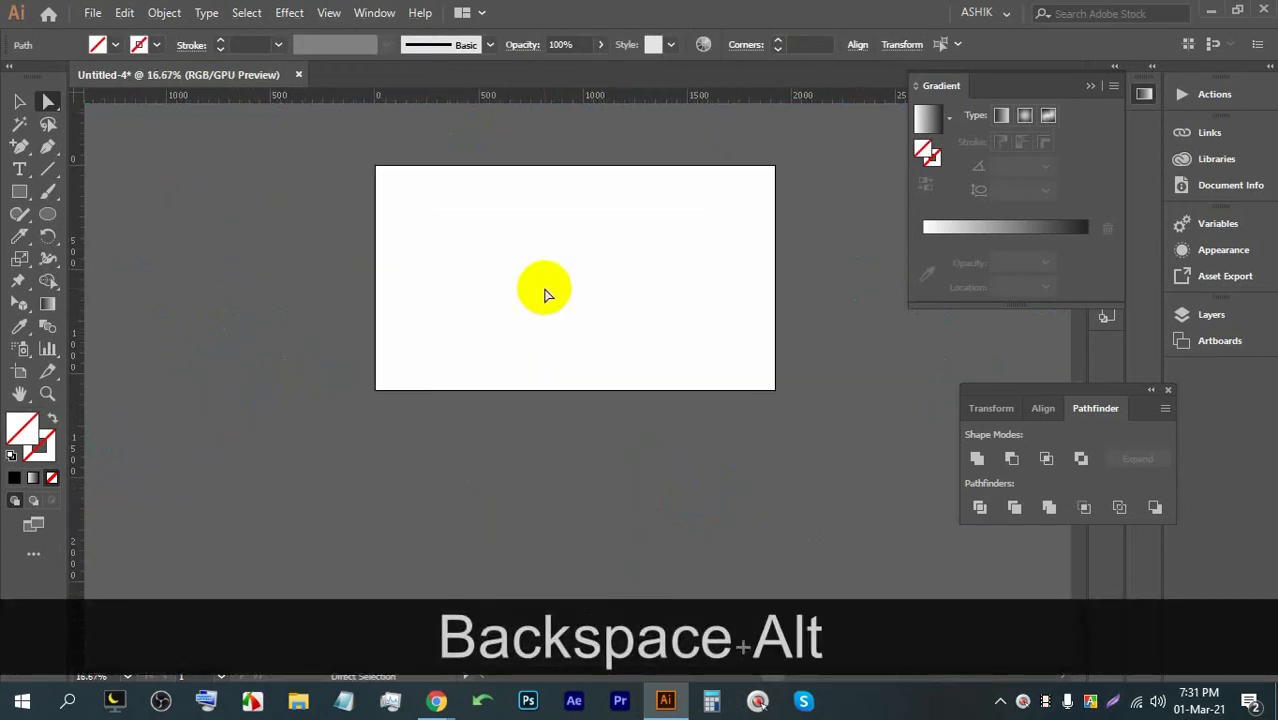
# Step: Undo the grid deletion, the vertical guides and the deletion of the box and door
pyautogui.hotkey('ctrl', 'z')
pyautogui.hotkey('ctrl', 'z')
pyautogui.hotkey('ctrl', 'z')
pyautogui.hotkey('ctrl', 'z')
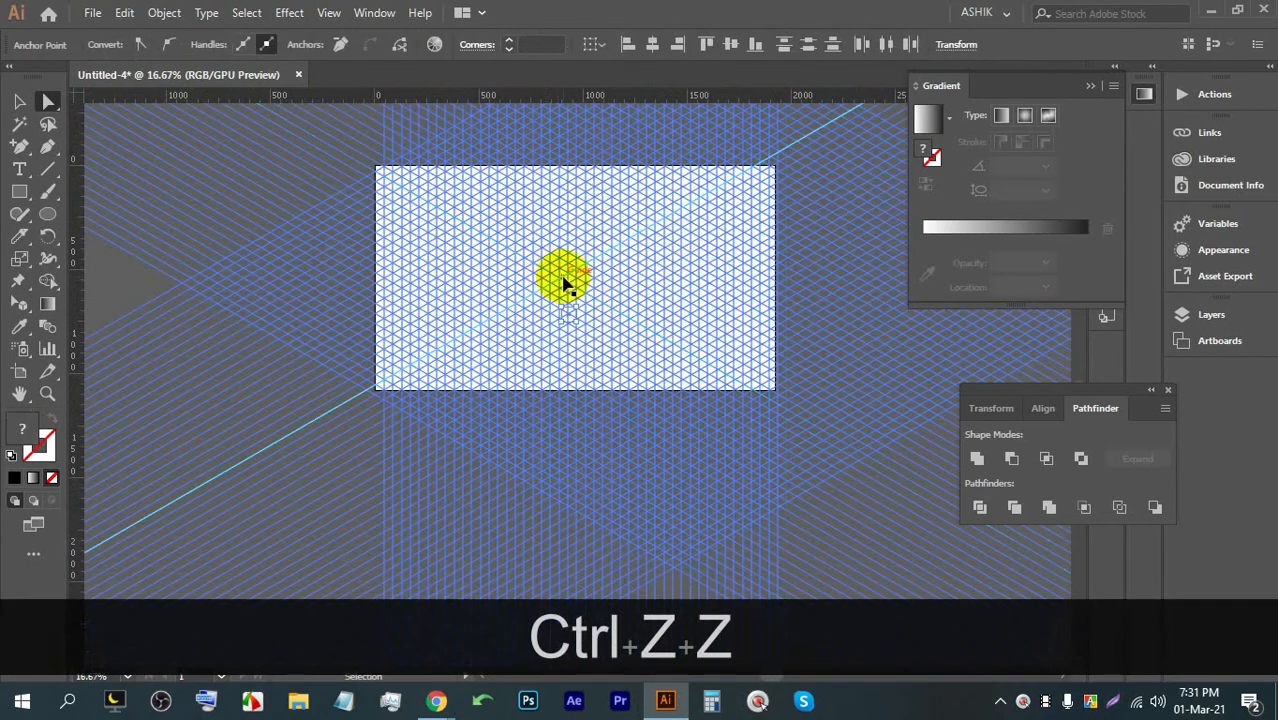
pyautogui.hotkey('ctrl', 'z')
pyautogui.hotkey('ctrl', 'z')
pyautogui.hotkey('ctrl', 'z')
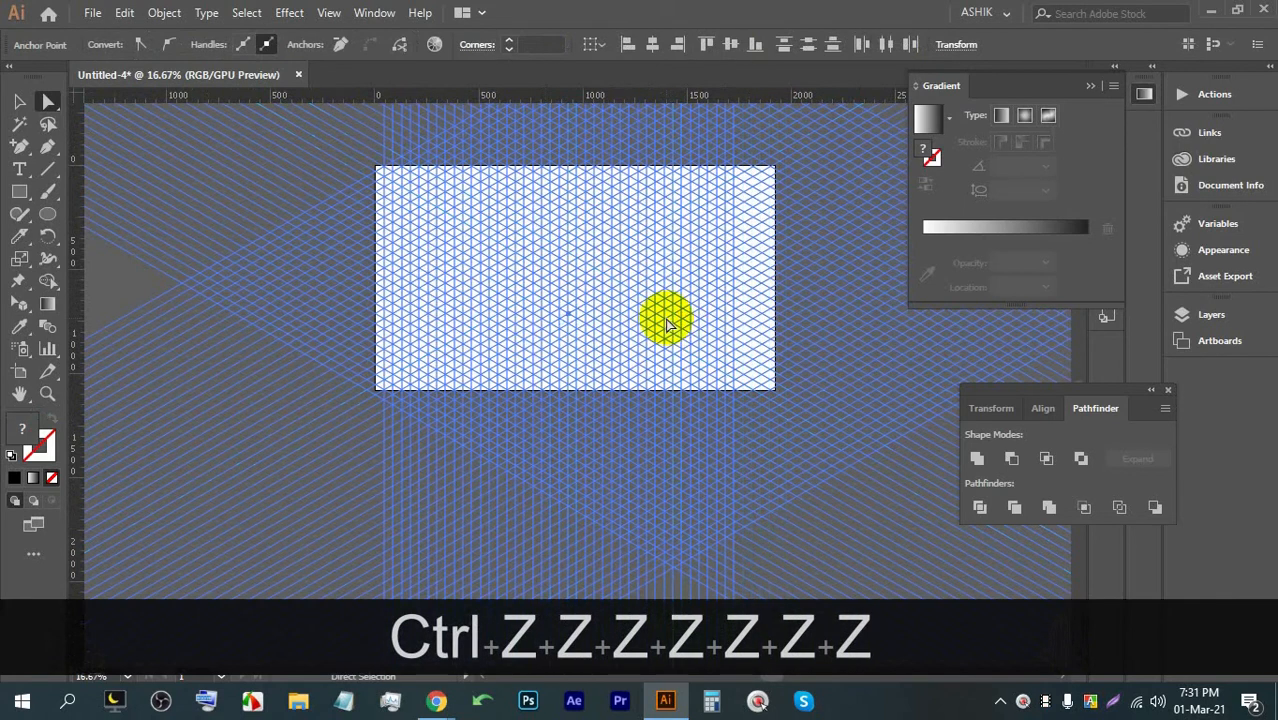
pyautogui.hotkey('ctrl', 'z')
pyautogui.hotkey('ctrl', 'z')
pyautogui.hotkey('ctrl', 'z')
pyautogui.hotkey('ctrl', 'z')
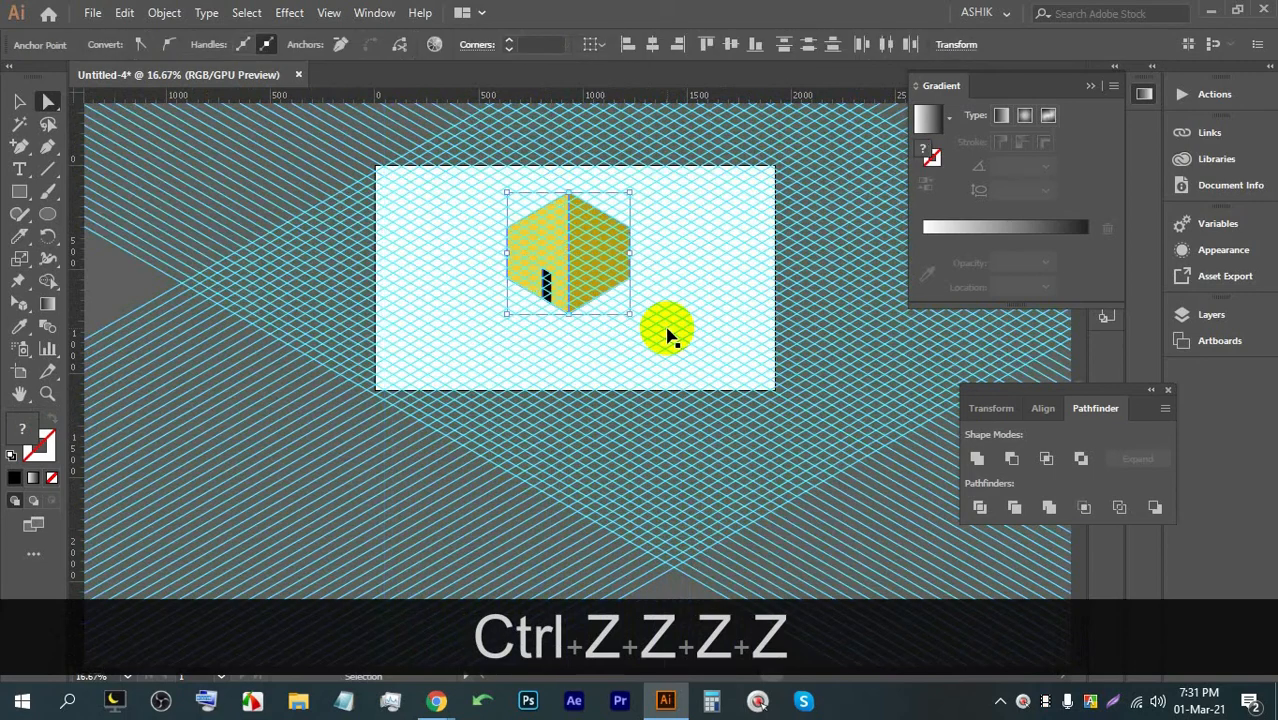
pyautogui.scroll(5, 653, 334)
pyautogui.keyDown('alt'); pyautogui.click(612, 205); pyautogui.keyUp('alt')
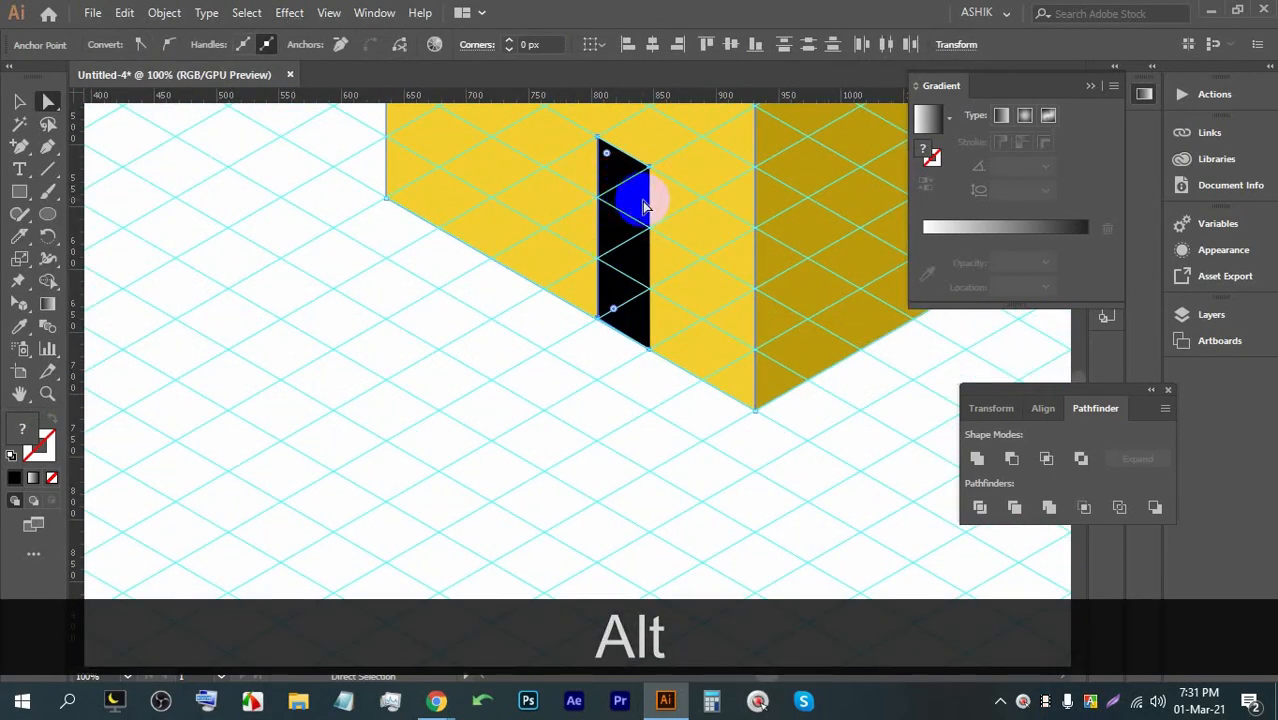
pyautogui.press('BackSpace')
pyautogui.hotkey('ctrl', 'z')
# Step: Select only the black door as a whole object and delete it from the light wall
pyautogui.click(19, 101)
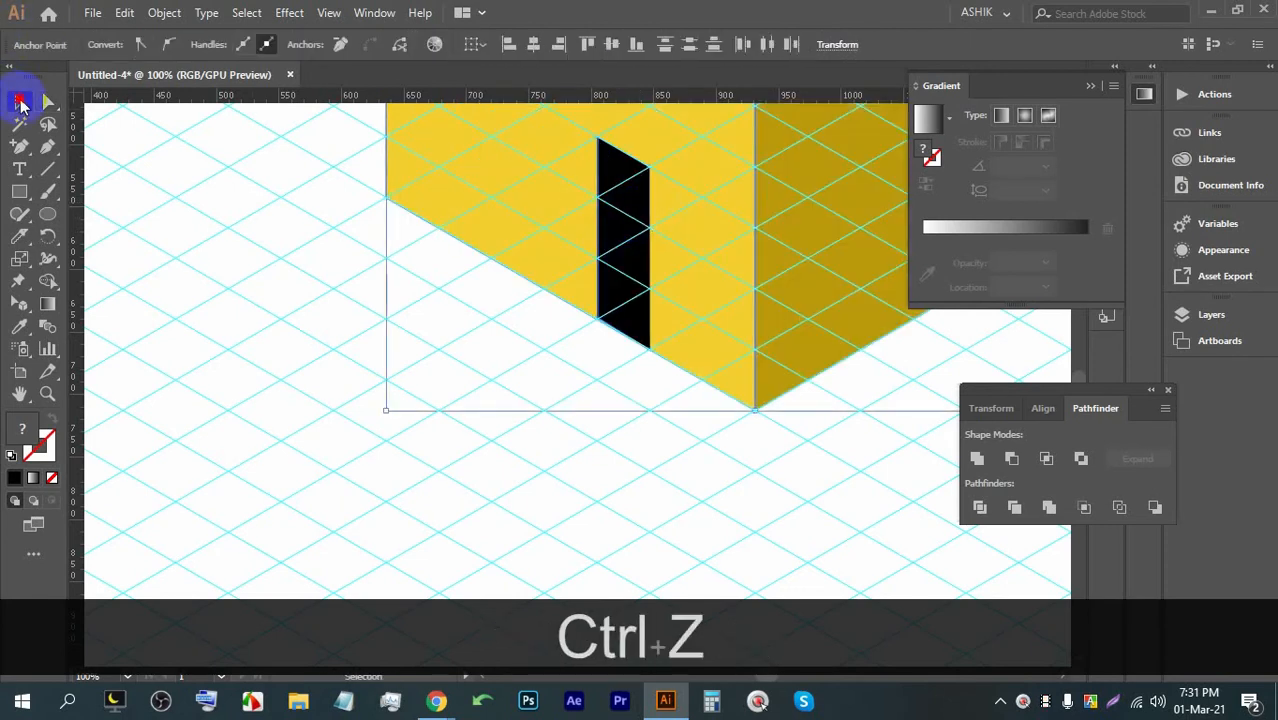
pyautogui.click(285, 300)
pyautogui.click(614, 232)
pyautogui.press('BackSpace')
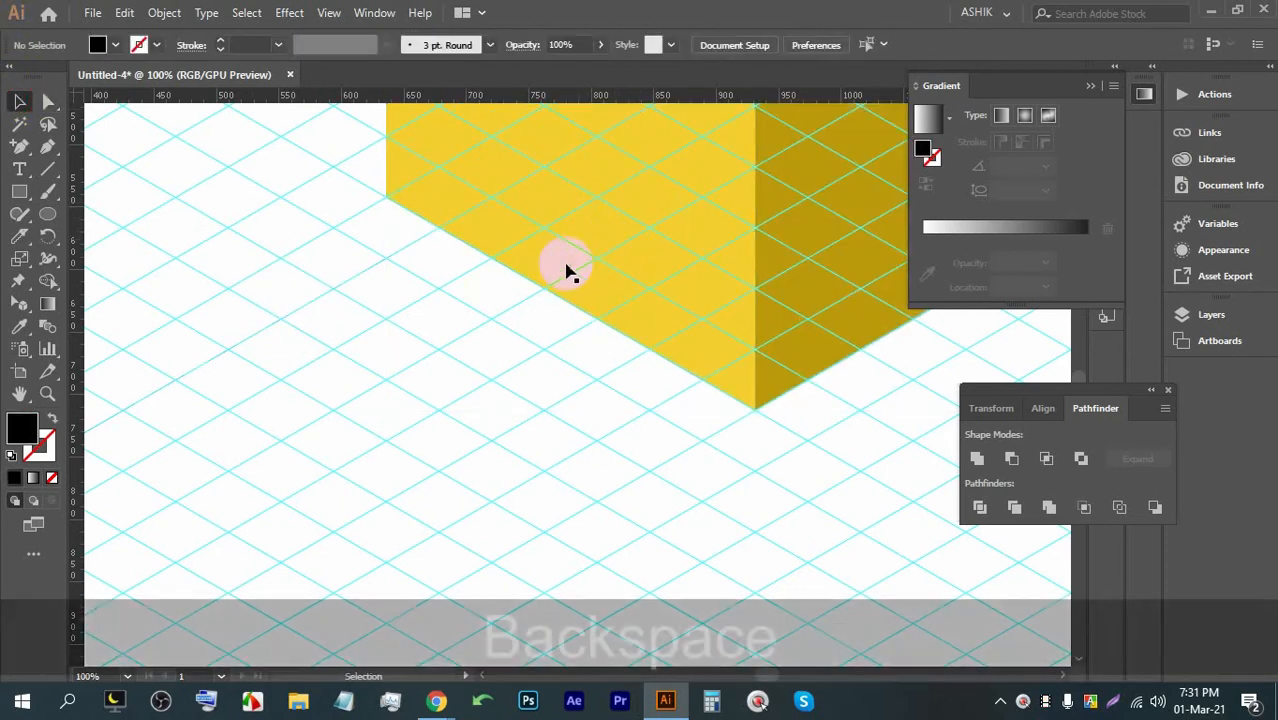
# Step: Draw a black circle about 146 px in diameter on the empty area beside the box's light wall
pyautogui.scroll(-3, 514, 277)
pyautogui.scroll(2, 530, 215)
pyautogui.moveTo(522, 208); pyautogui.dragTo(542, 237)
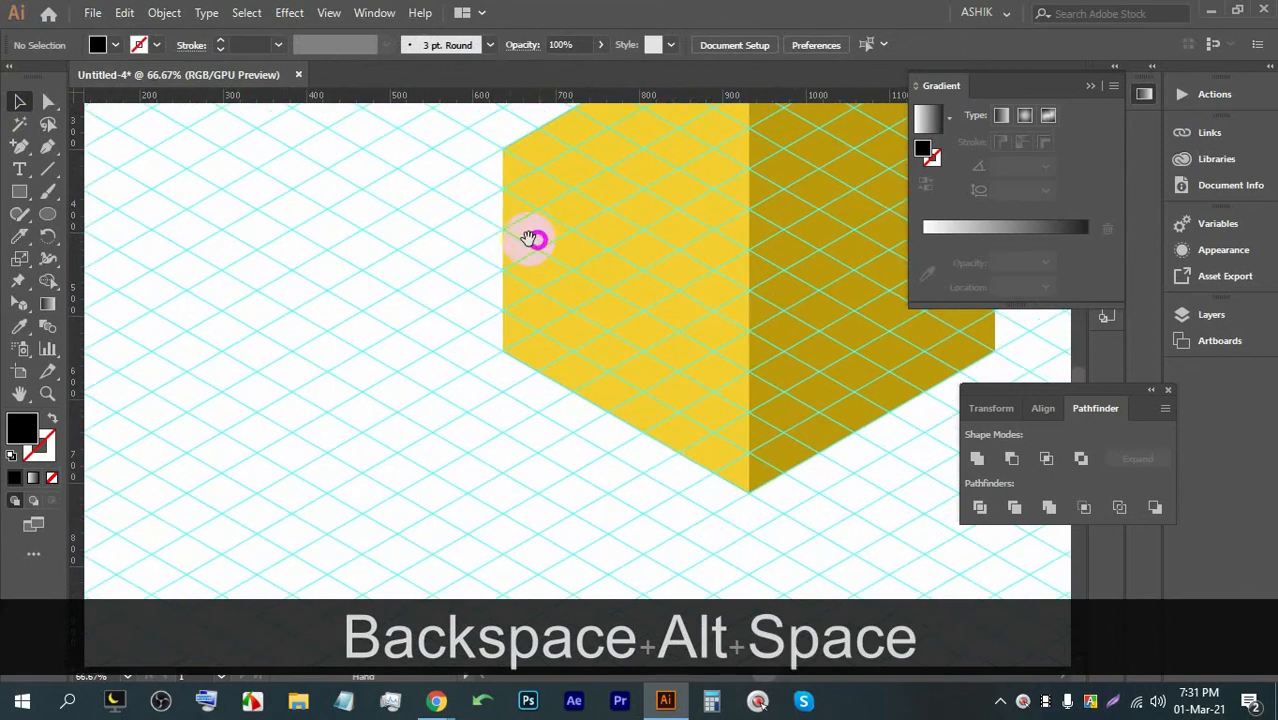
pyautogui.scroll(1, 165, 255)
pyautogui.moveTo(242, 277); pyautogui.dragTo(268, 283)
pyautogui.click(47, 213)
pyautogui.moveTo(173, 216); pyautogui.dragTo(308, 402)
pyautogui.scroll(1, 212, 341)
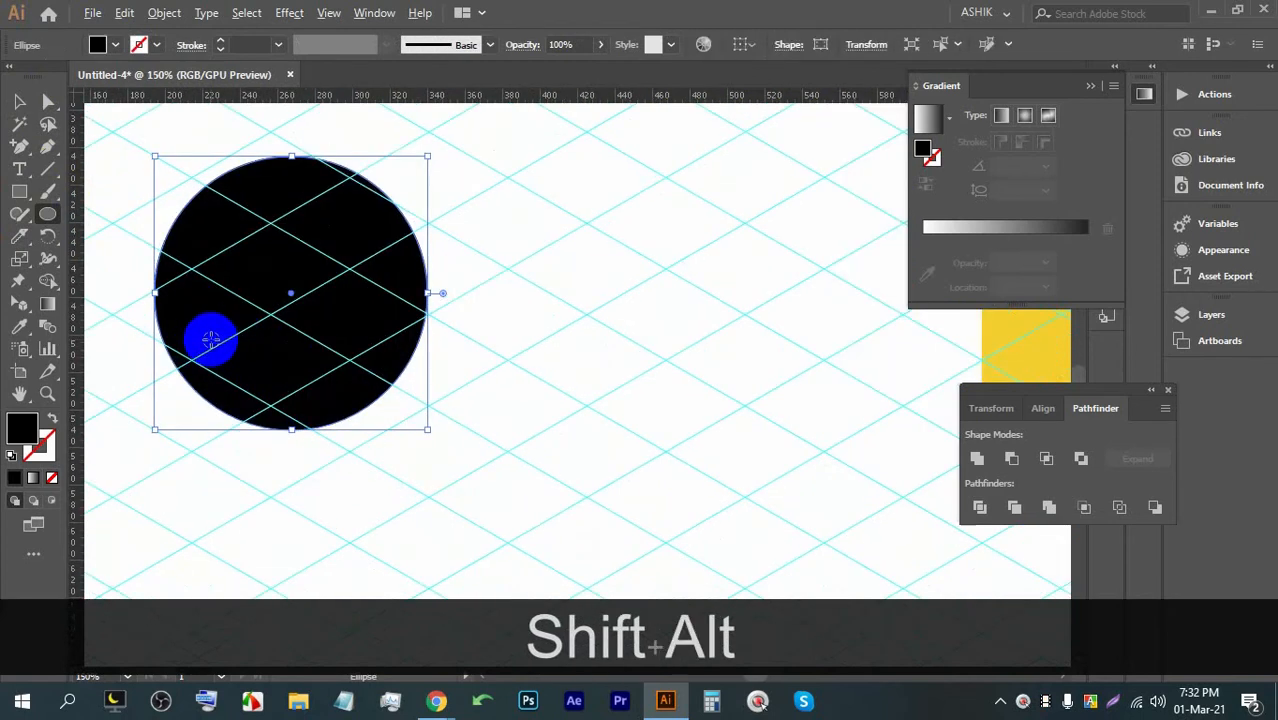
pyautogui.scroll(-1, 220, 300)
# Step: Draw a black rectangle about 146 by 249 px down from the circle's middle, and align its sides with the circle's edges
pyautogui.moveTo(29, 205); pyautogui.dragTo(88, 192)
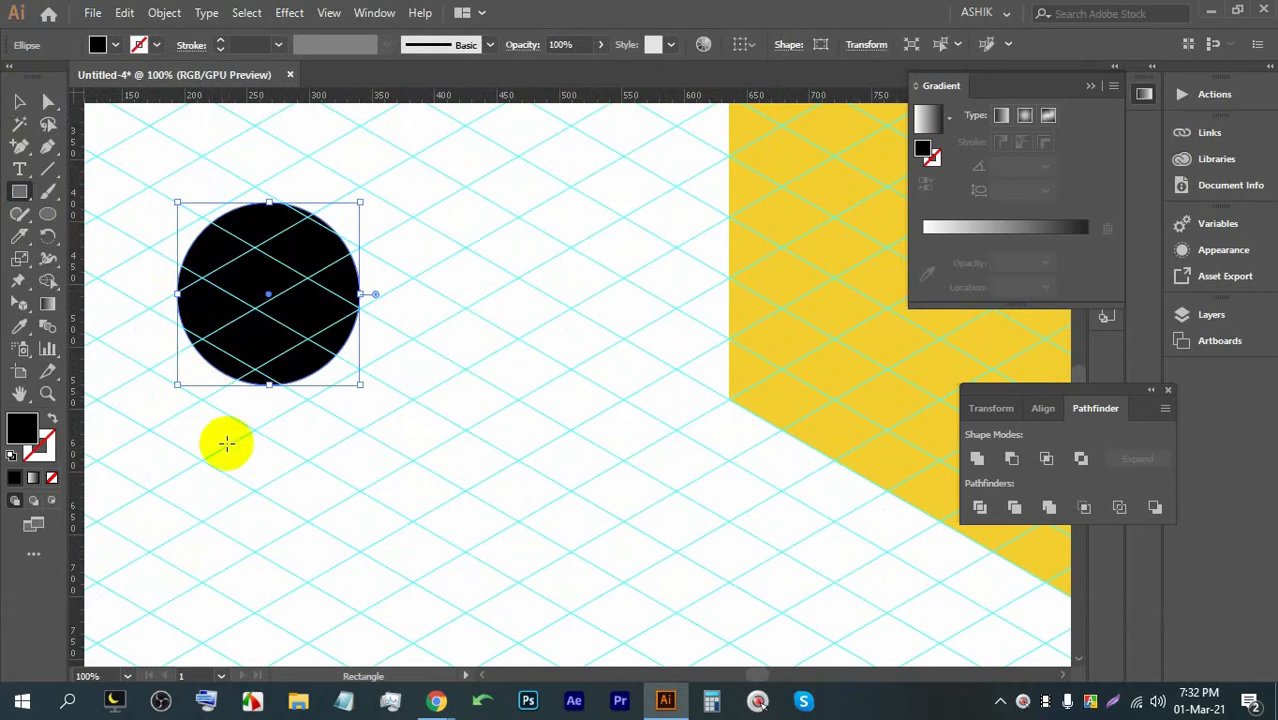
pyautogui.moveTo(363, 600); pyautogui.dragTo(178, 289)
pyautogui.scroll(4, 340, 289)
pyautogui.click(21, 103)
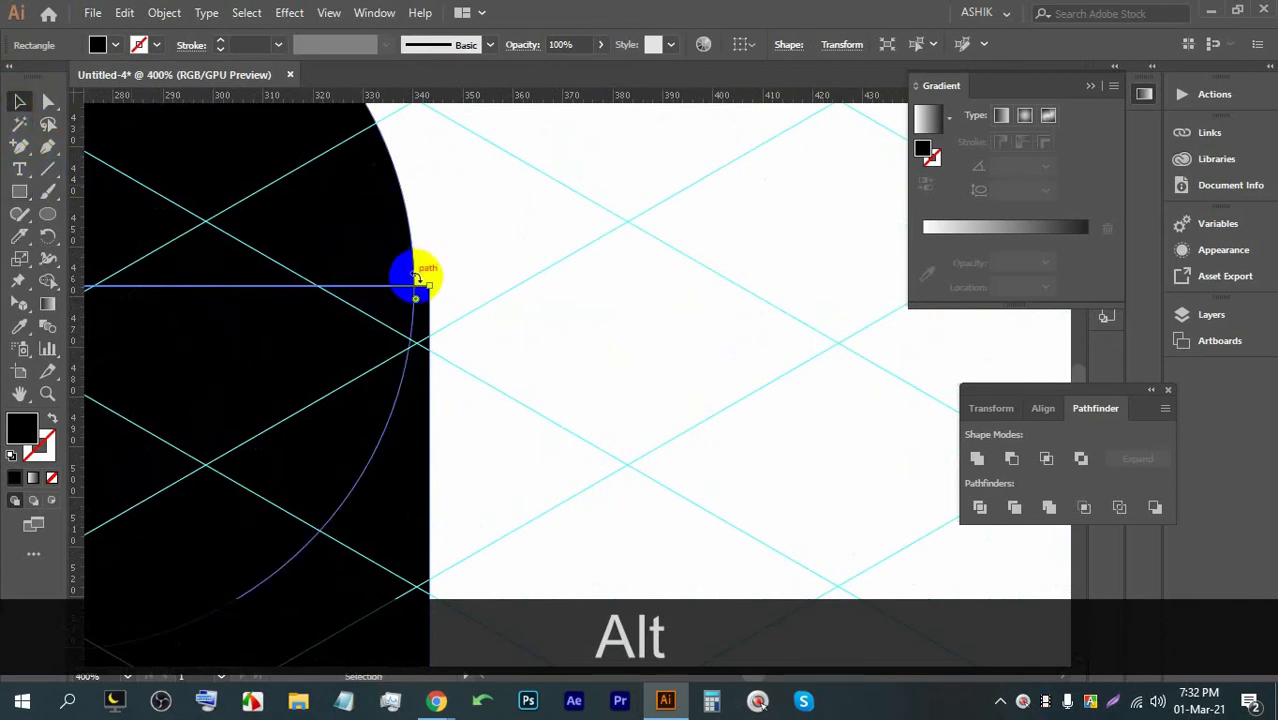
pyautogui.moveTo(429, 286); pyautogui.dragTo(415, 285)
pyautogui.scroll(-4, 453, 241)
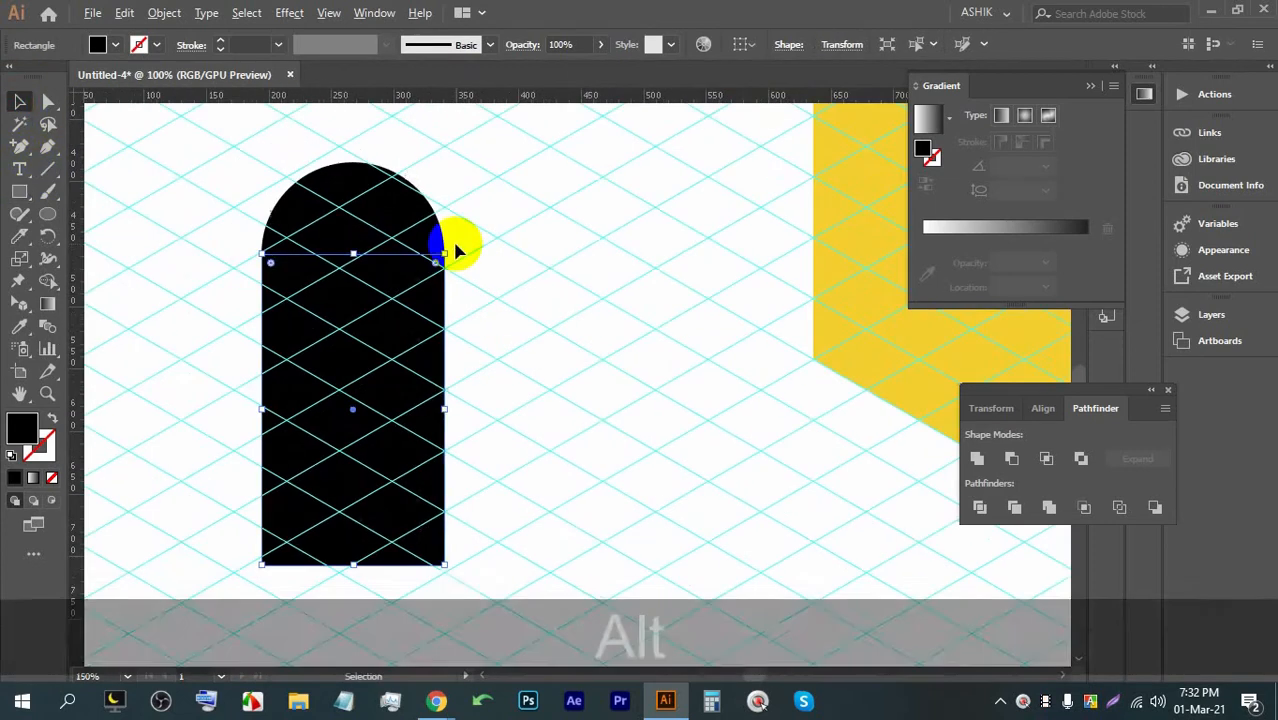
pyautogui.scroll(-2, 379, 262)
pyautogui.click(436, 294)
pyautogui.moveTo(440, 438); pyautogui.dragTo(336, 205)
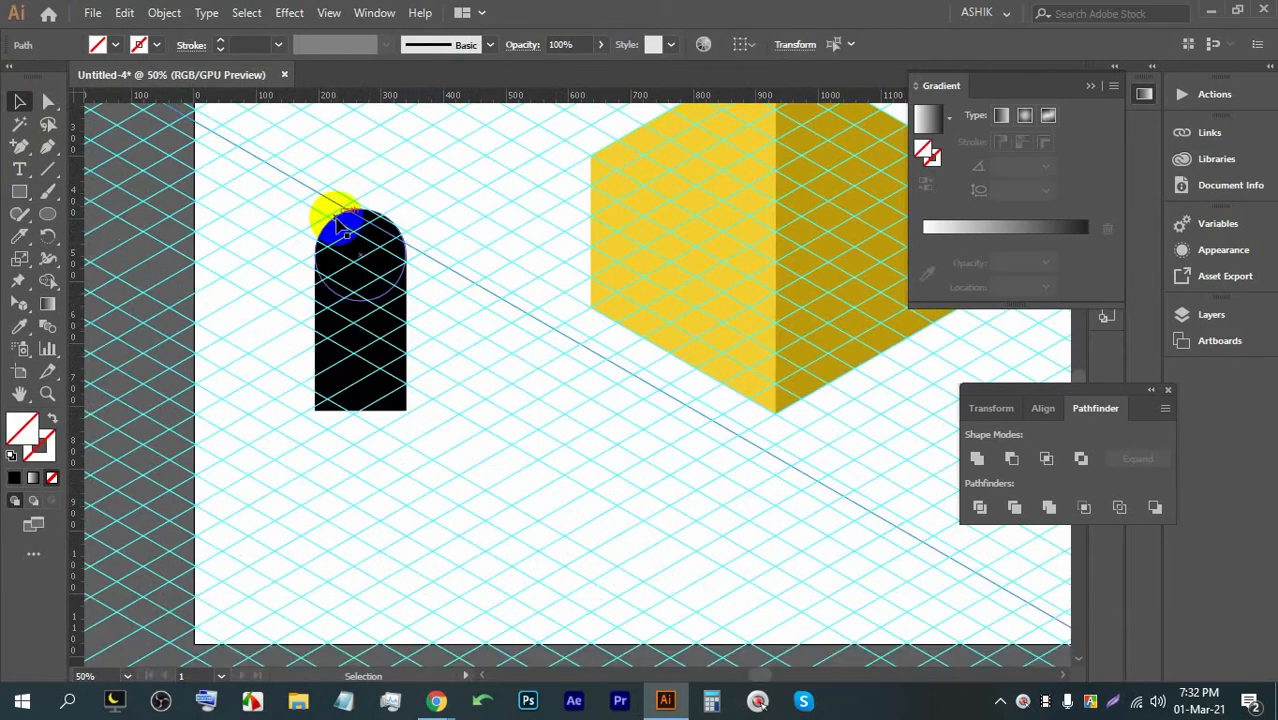
pyautogui.hotkey('ctrl', 'z')
# Step: Clear the selection and lock the guides
pyautogui.rightClick(450, 245)
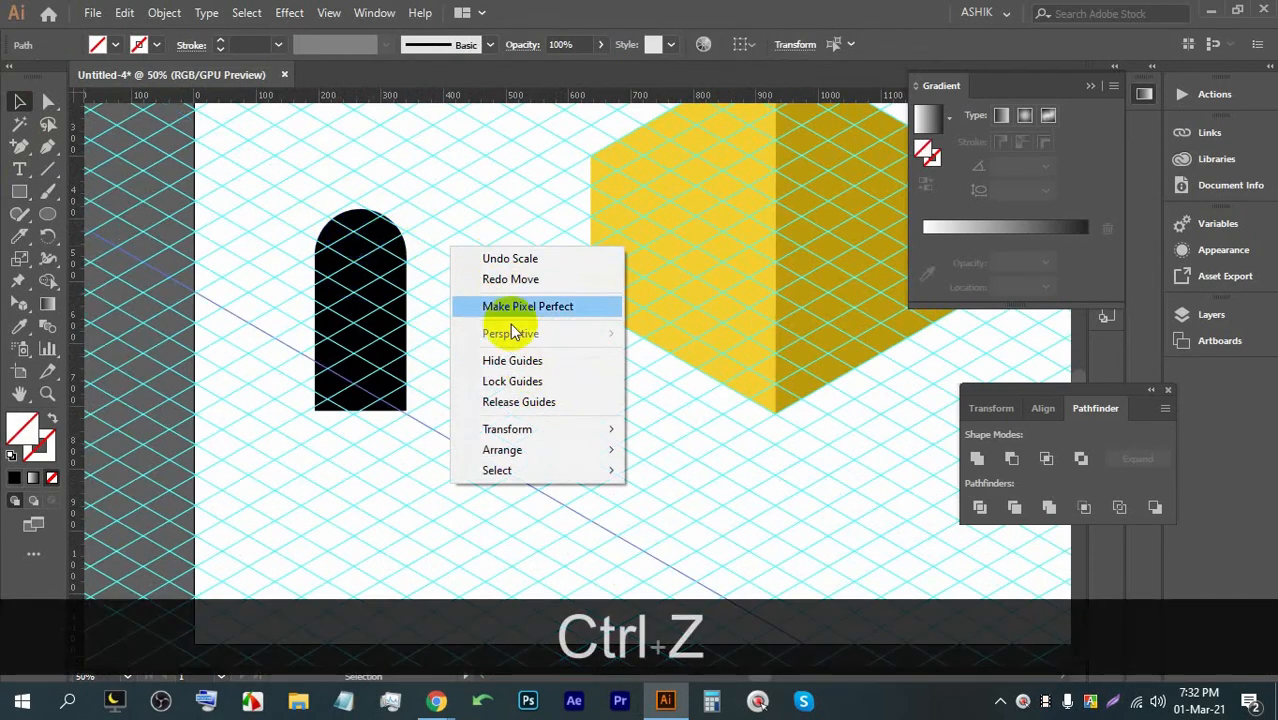
pyautogui.click(486, 166)
pyautogui.rightClick(486, 190)
pyautogui.click(547, 358)
# Step: Merge the circle and the rectangle into one arched door shape with the Shape Builder tool
pyautogui.moveTo(414, 458); pyautogui.dragTo(309, 170)
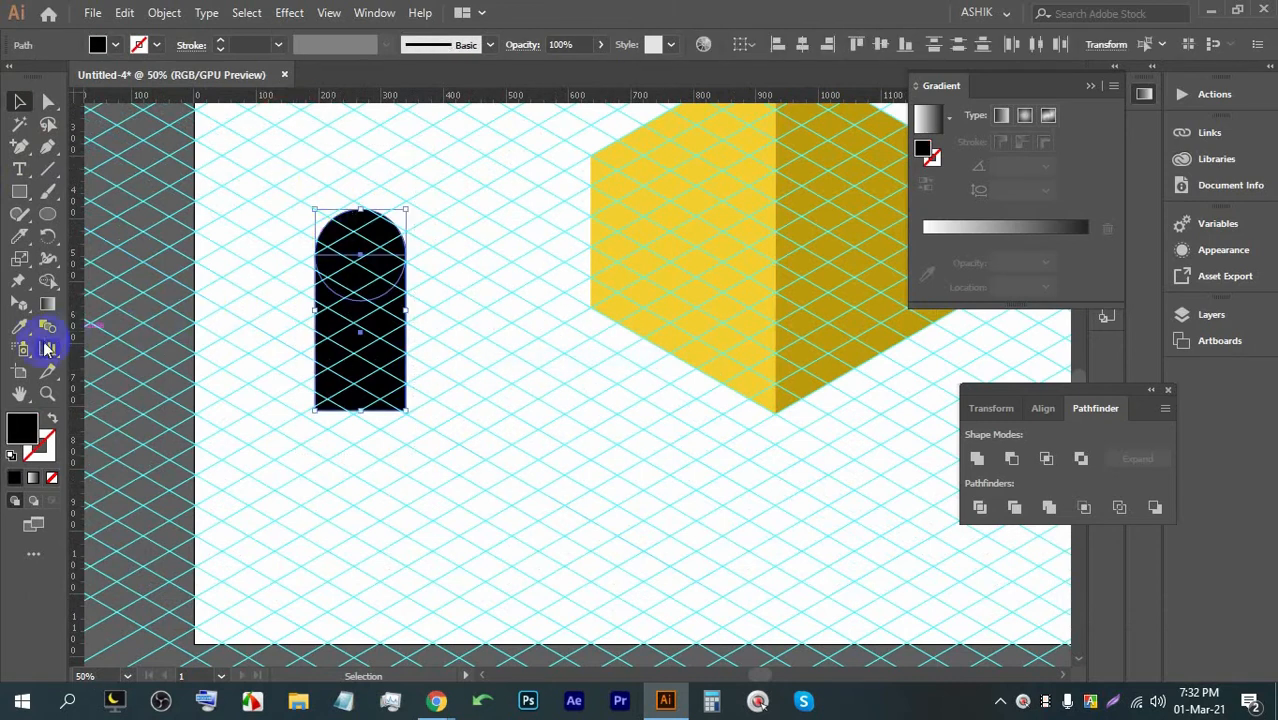
pyautogui.click(47, 281)
pyautogui.moveTo(295, 258)
pyautogui.mouseDown()
pyautogui.moveTo(341, 233)
pyautogui.moveTo(362, 372)
pyautogui.mouseUp()
# Step: Move the arched door onto the light wall and scale it proportionally to about 112 by 248 px
pyautogui.click(19, 103)
pyautogui.moveTo(380, 288); pyautogui.dragTo(662, 258)
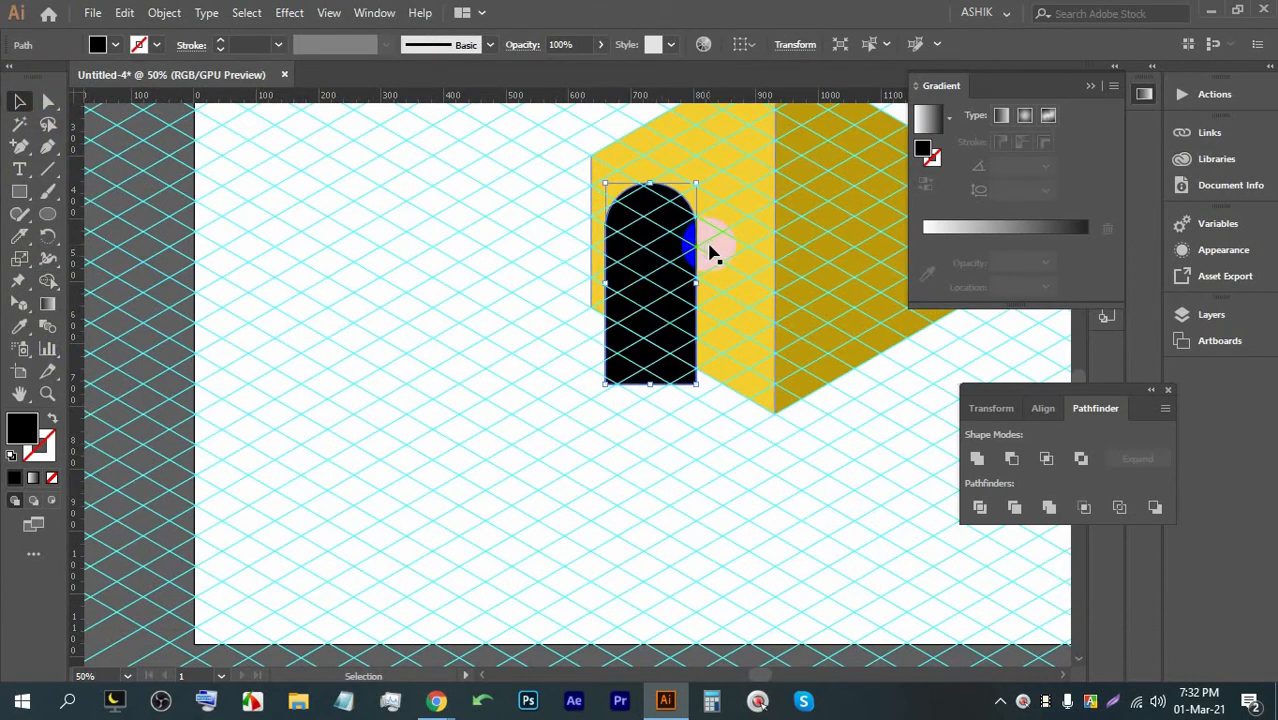
pyautogui.scroll(2, 711, 250)
pyautogui.moveTo(575, 193); pyautogui.dragTo(583, 283)
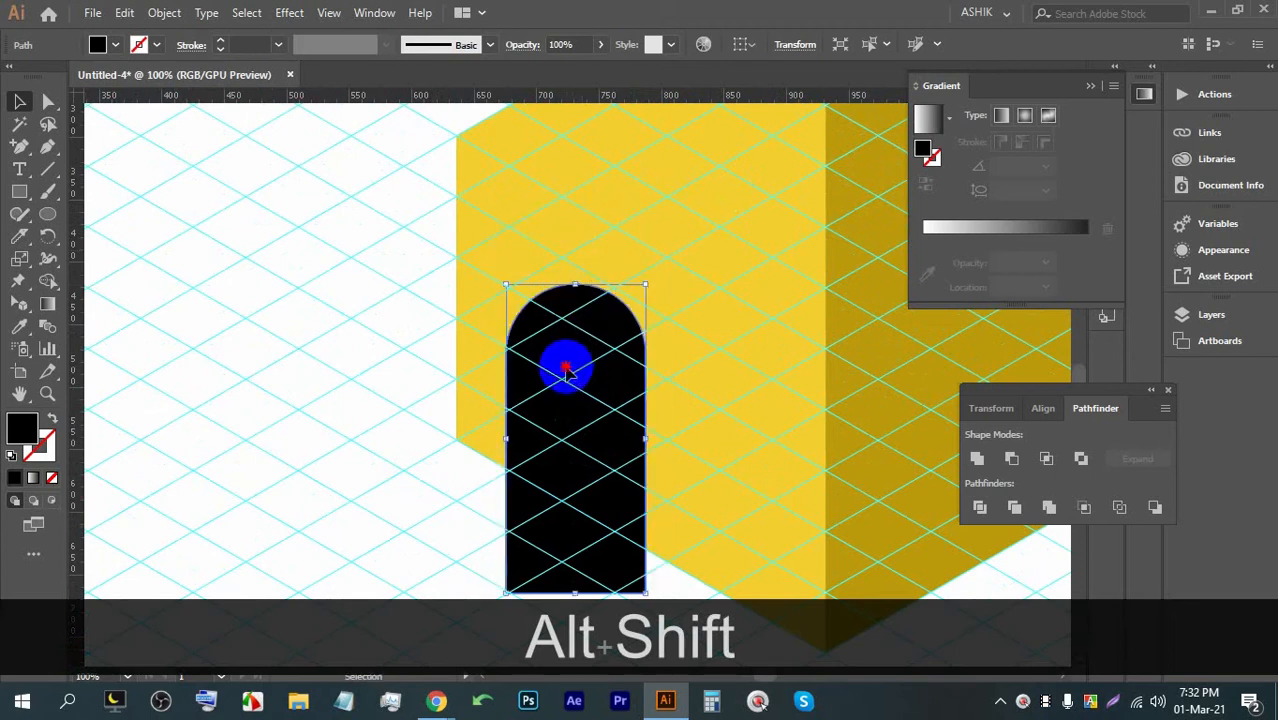
# Step: Move the arched door up and further onto the box's light wall
pyautogui.moveTo(567, 369); pyautogui.dragTo(605, 312)
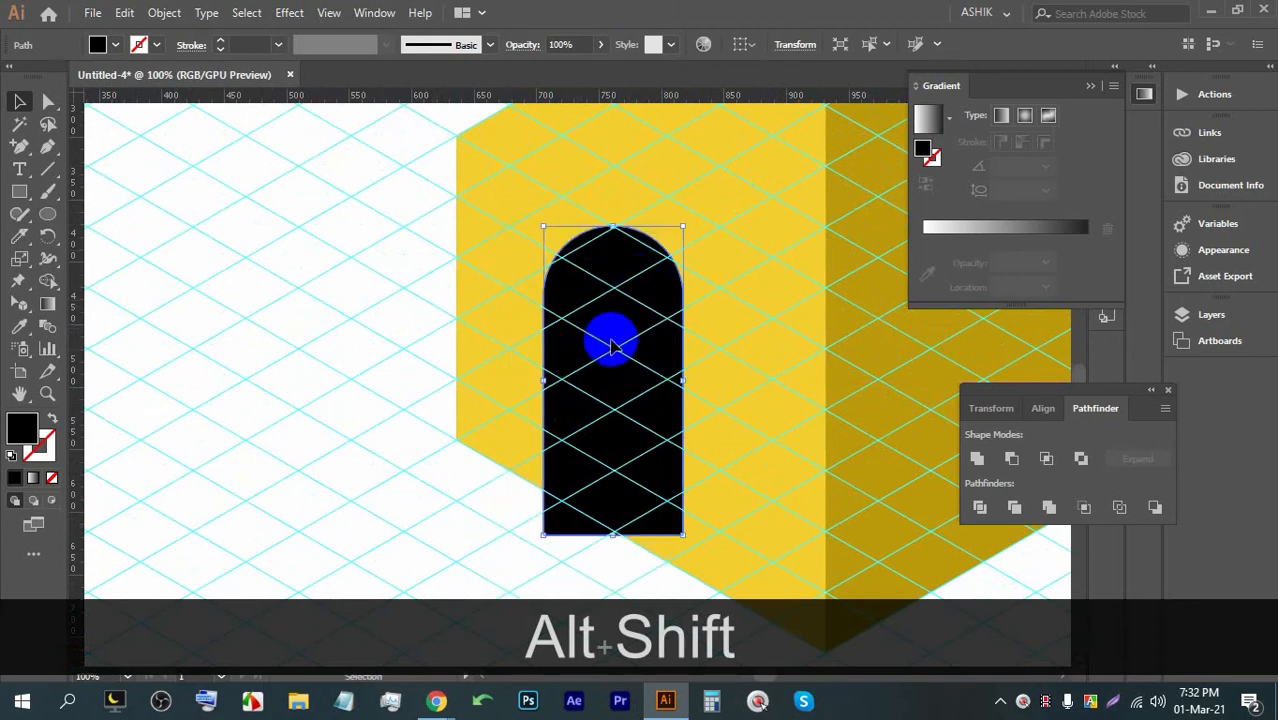
# Step: Switch to the Google Meet call in Chrome, stop presenting the screen and mute the microphone
pyautogui.click(438, 698)
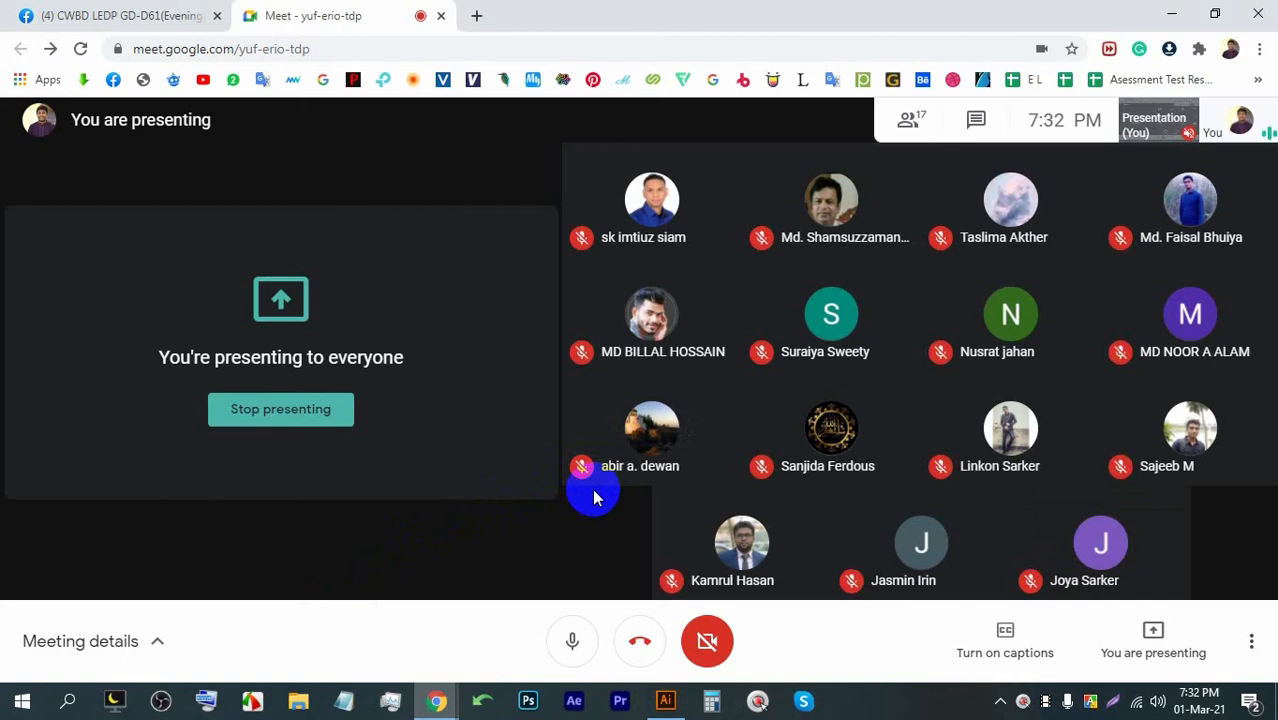
pyautogui.click(320, 418)
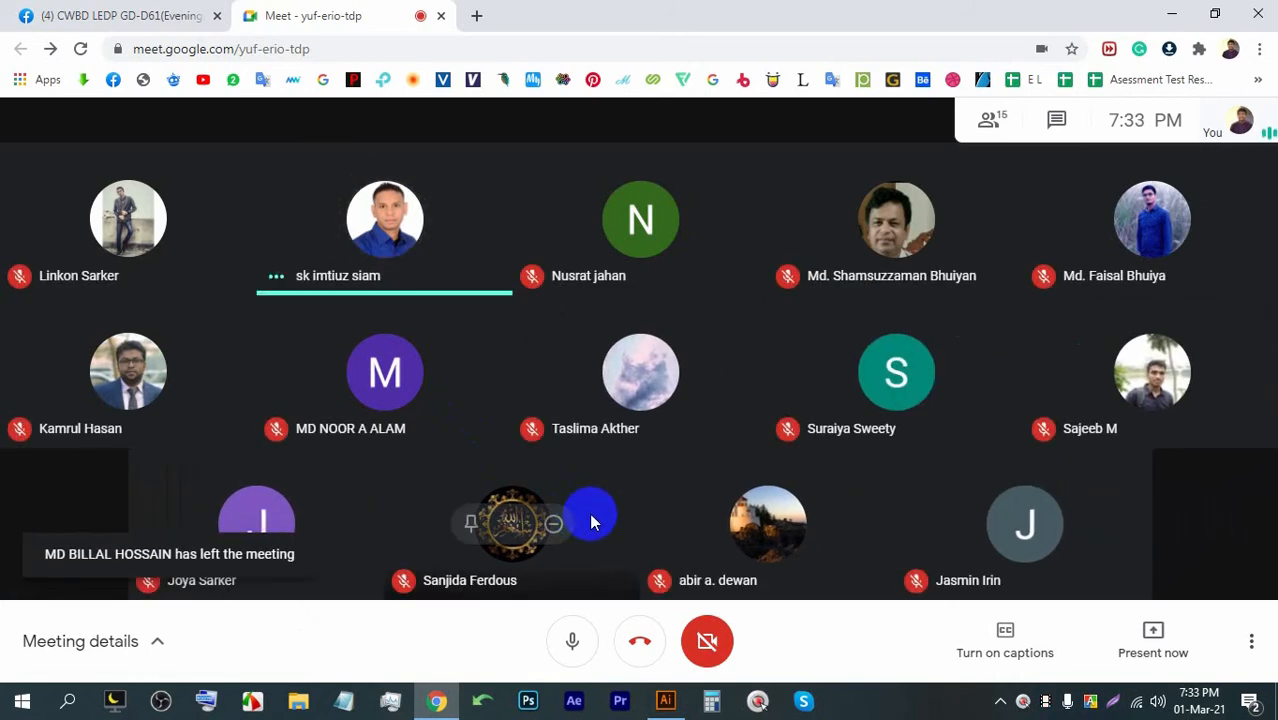
pyautogui.click(573, 639)
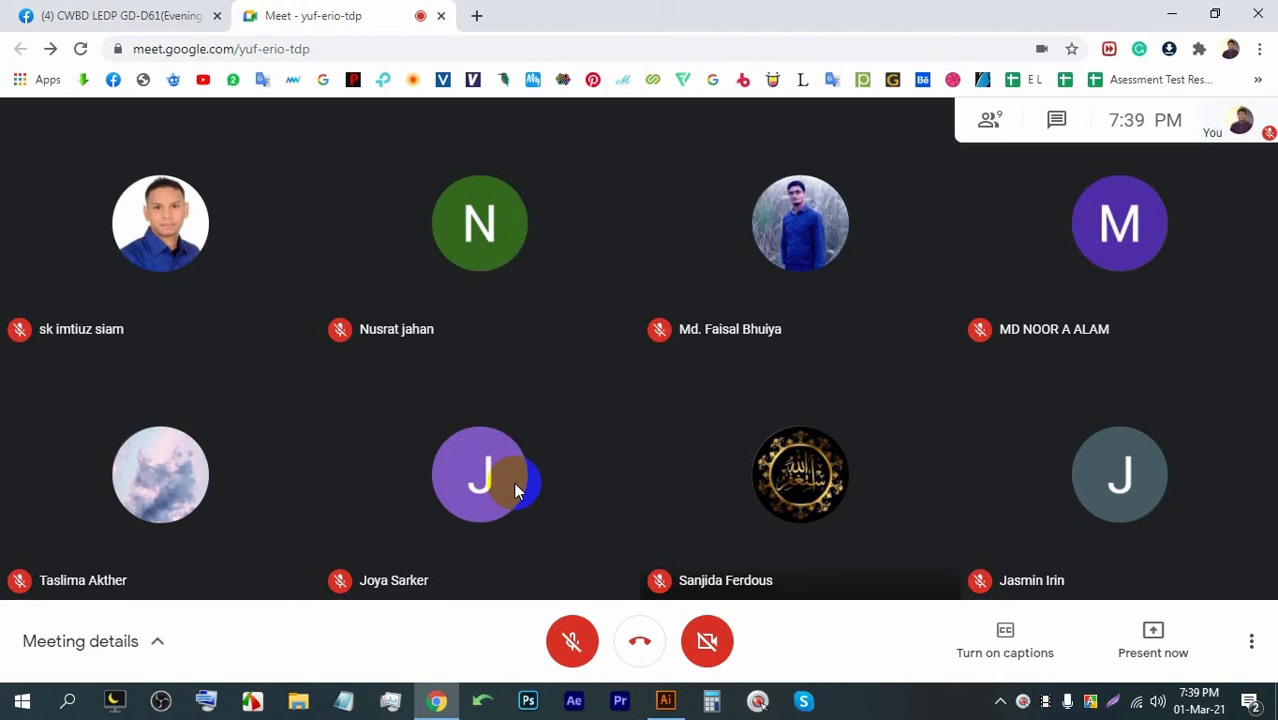
# Step: Present the entire screen in the meeting again, dismissing the sharing notice, and unmute the microphone
pyautogui.moveTo(564, 466)
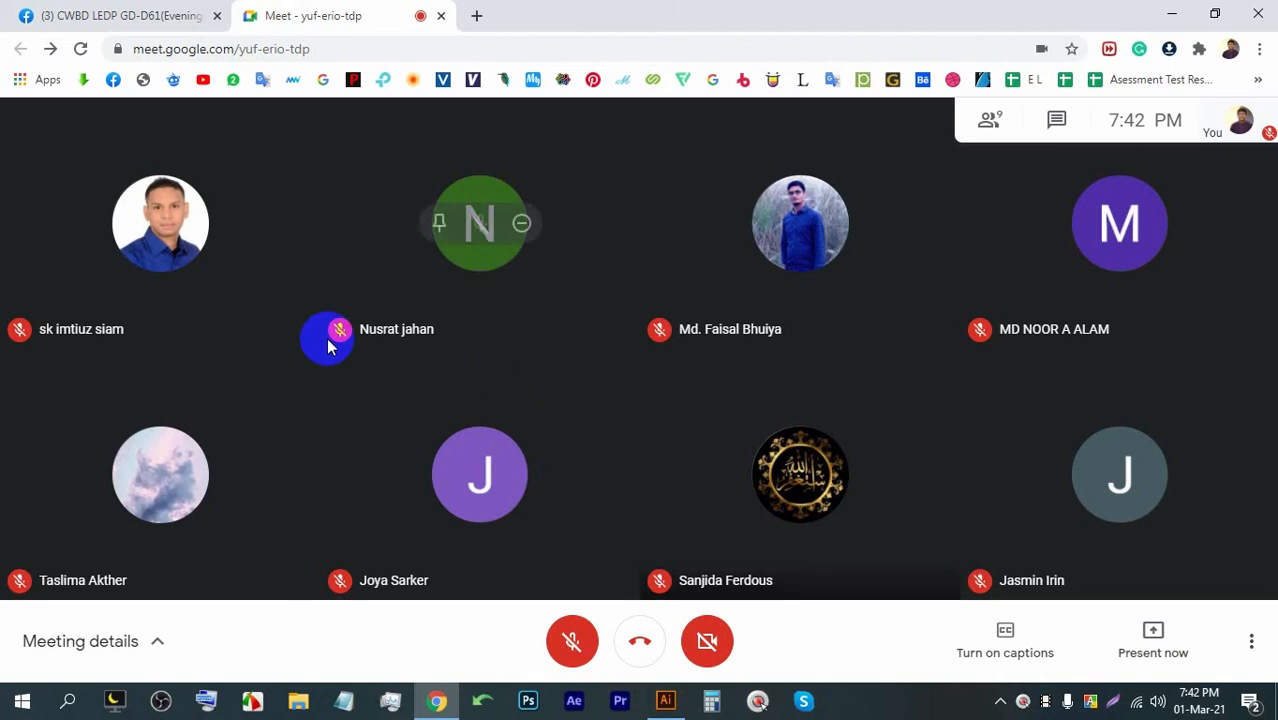
pyautogui.click(1168, 612)
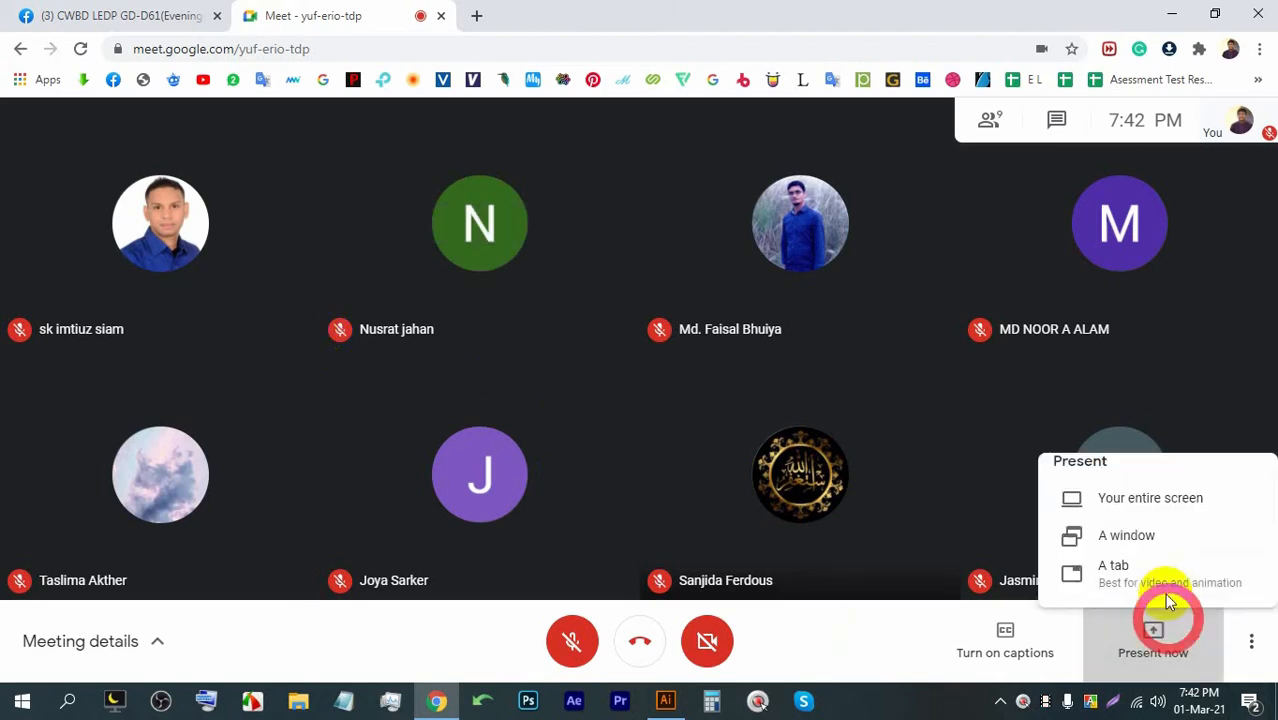
pyautogui.click(1135, 480)
pyautogui.click(803, 434)
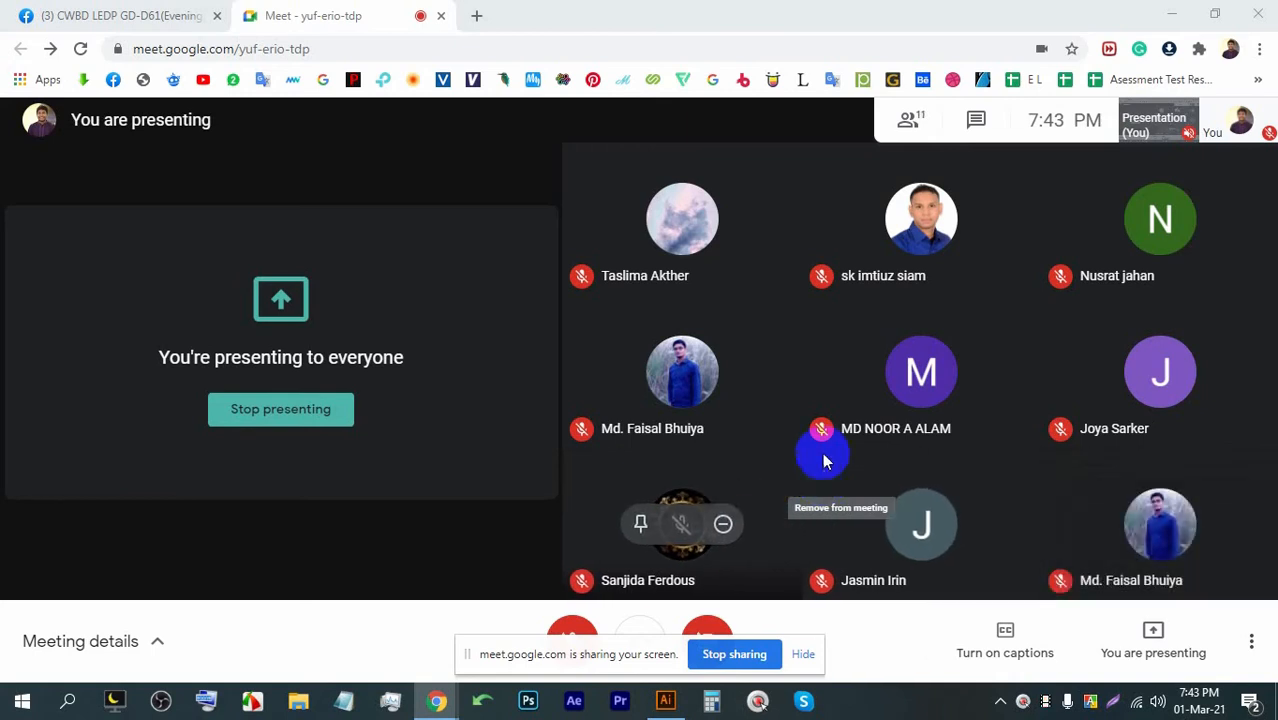
pyautogui.click(803, 654)
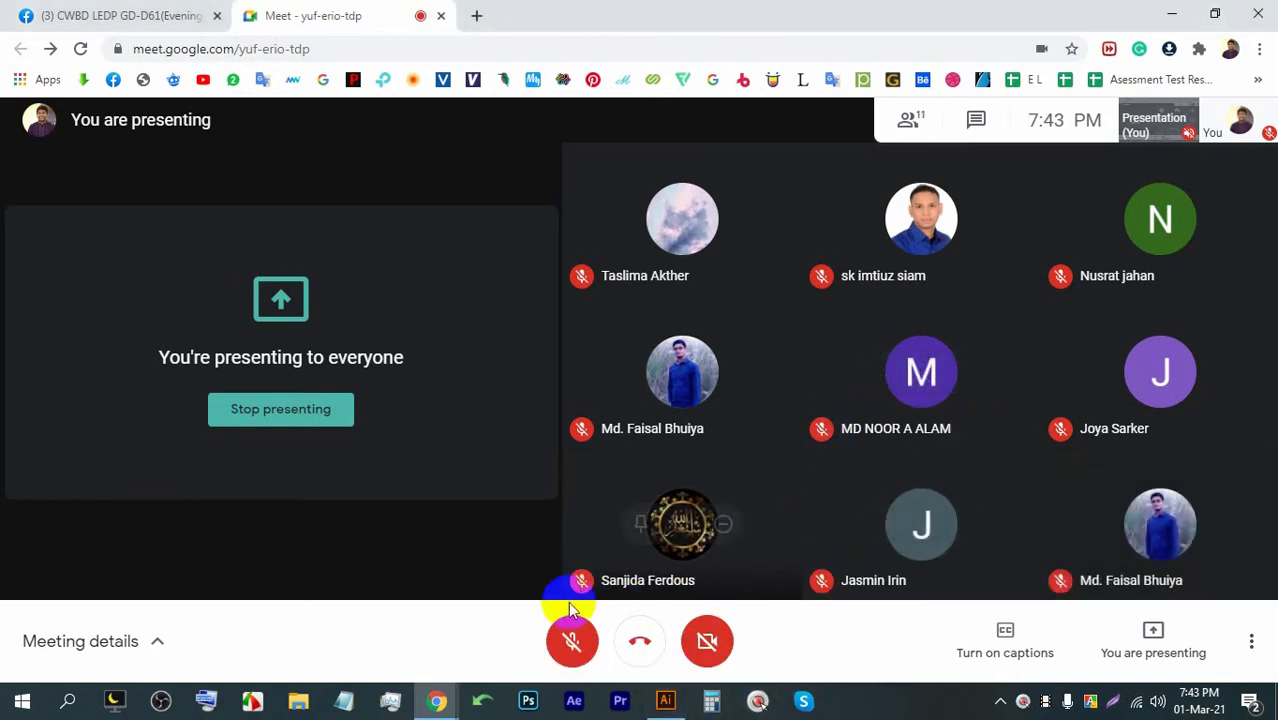
pyautogui.click(572, 640)
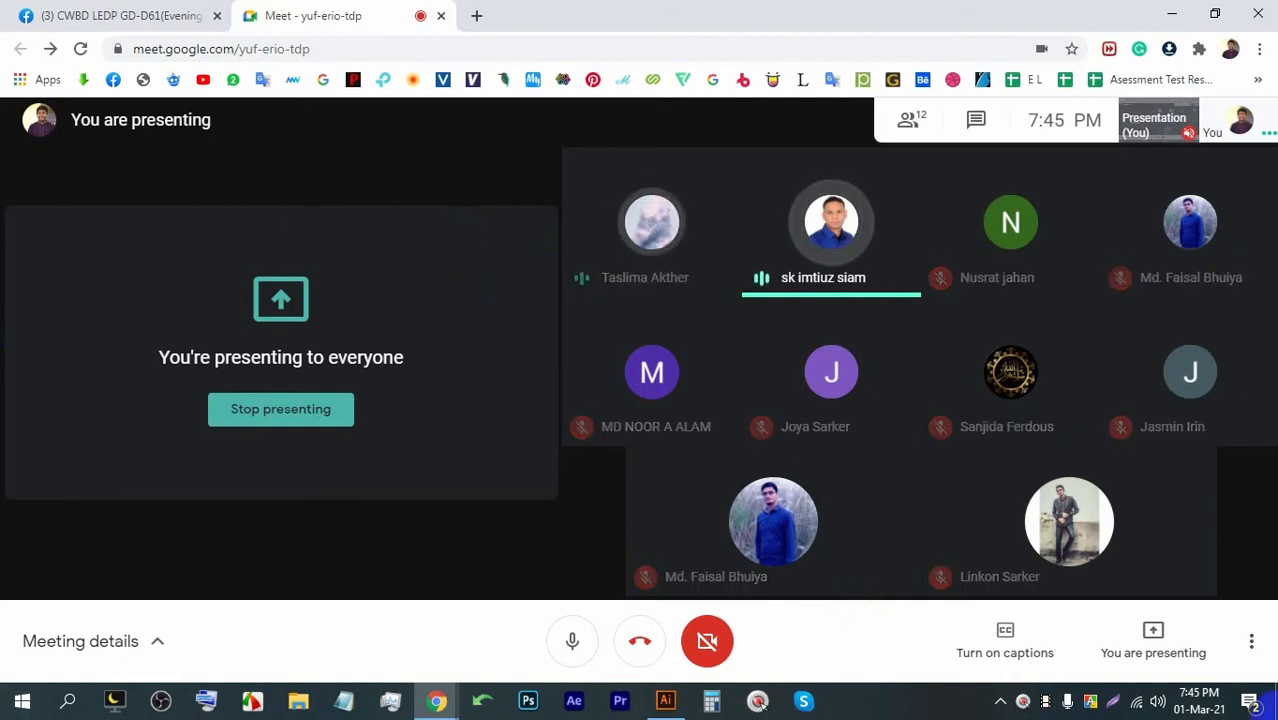
# Step: Switch back to Illustrator and move the arched door so its lower corner meets the light wall's bottom edge
pyautogui.click(665, 700)
pyautogui.scroll(-3, 513, 283)
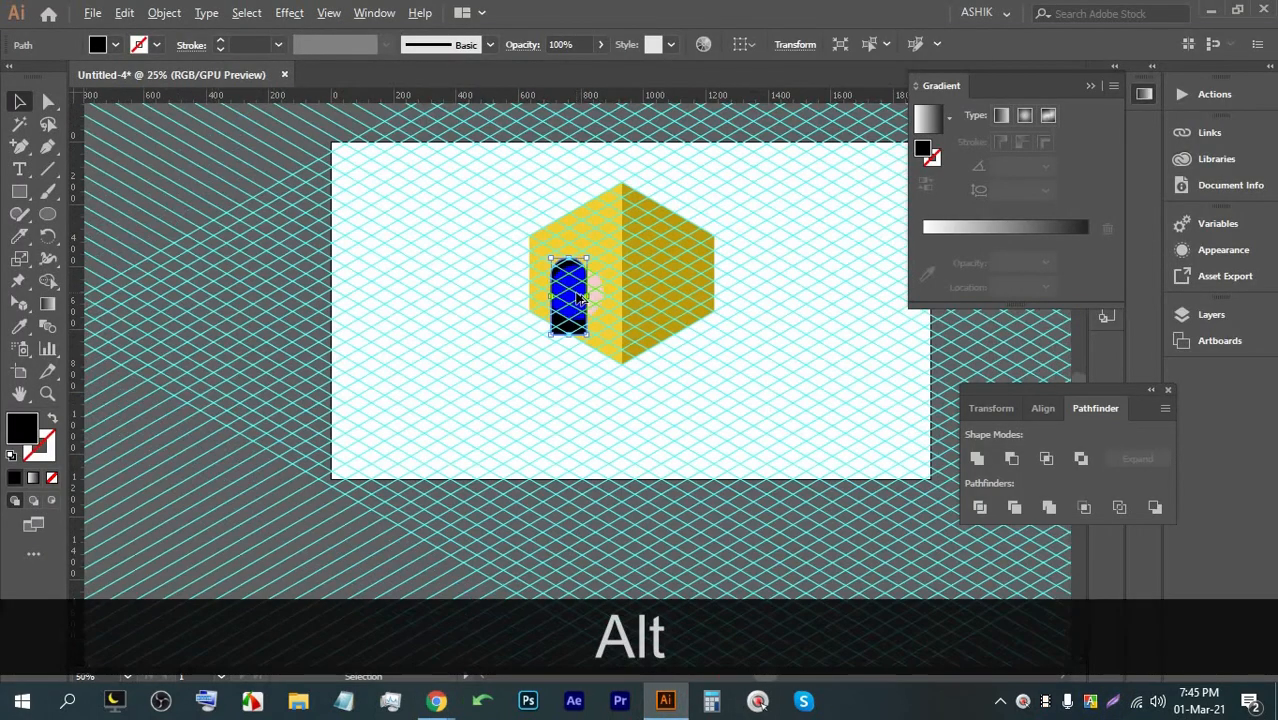
pyautogui.scroll(2, 588, 280)
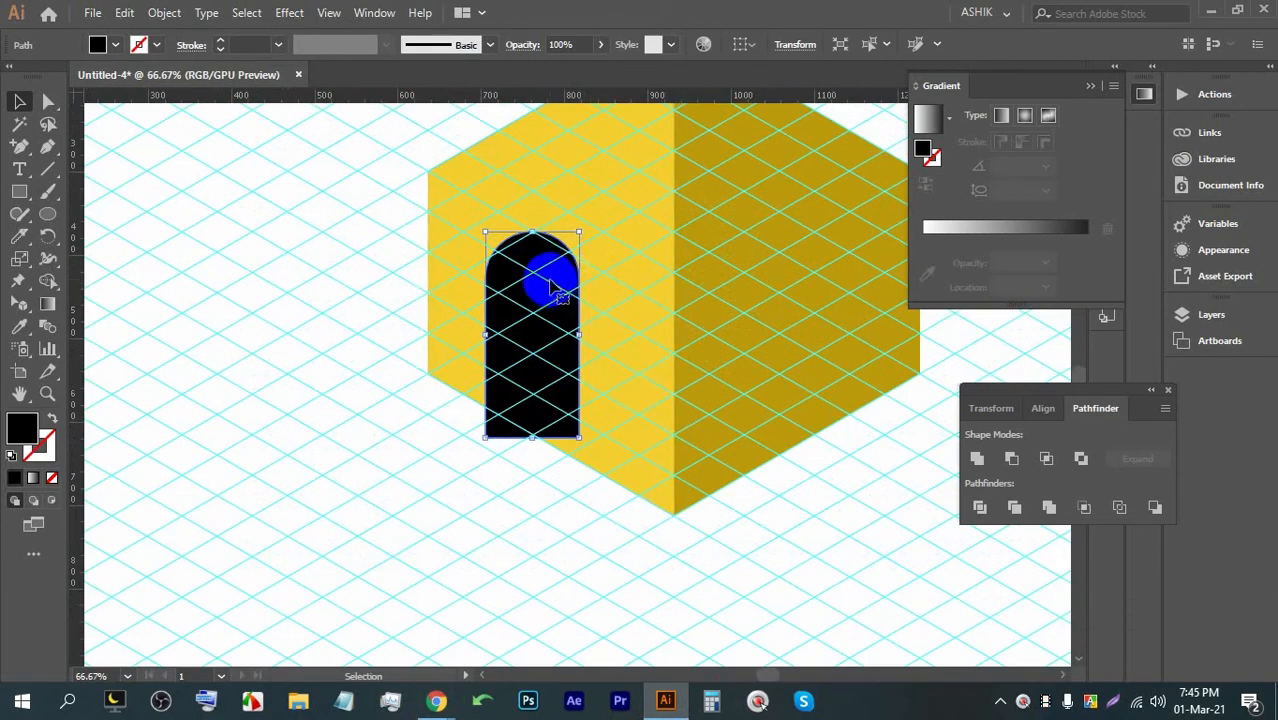
pyautogui.scroll(3, 547, 276)
pyautogui.scroll(-1, 547, 276)
pyautogui.scroll(-2, 545, 272)
pyautogui.scroll(2, 540, 266)
pyautogui.moveTo(471, 300)
pyautogui.mouseDown()
pyautogui.moveTo(448, 334)
pyautogui.moveTo(456, 320)
pyautogui.mouseUp()
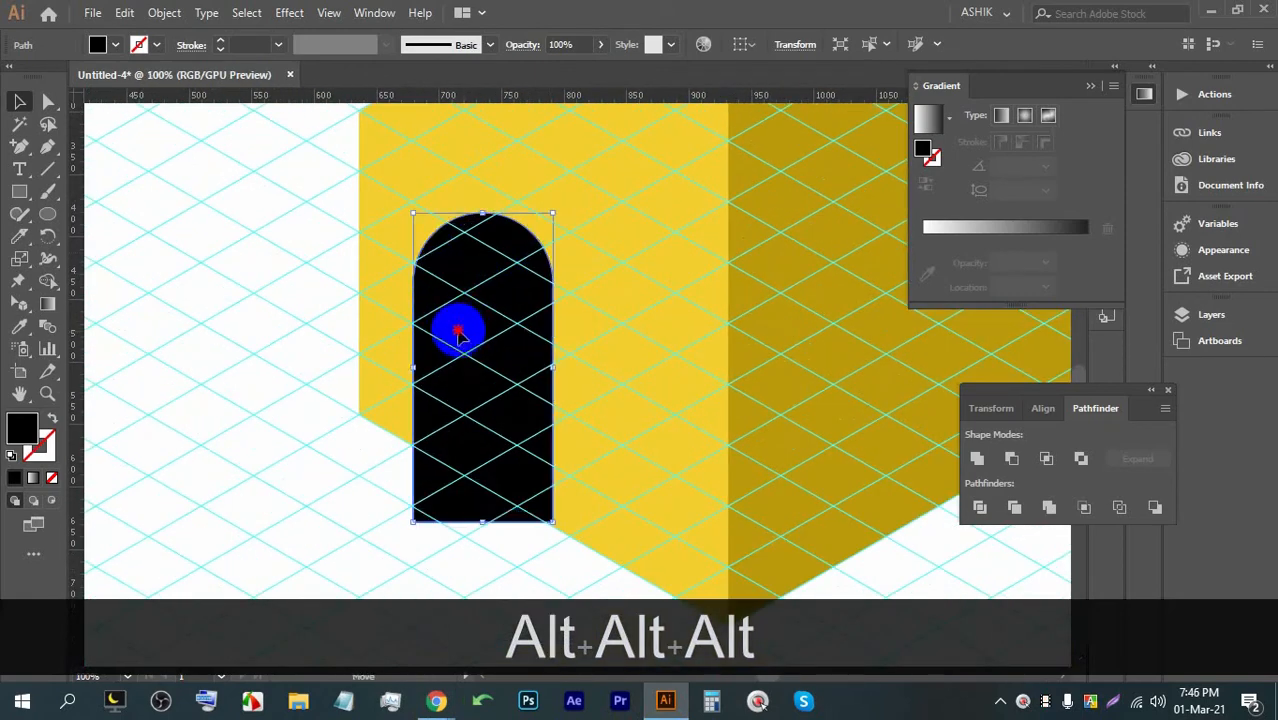
pyautogui.scroll(-4, 490, 236)
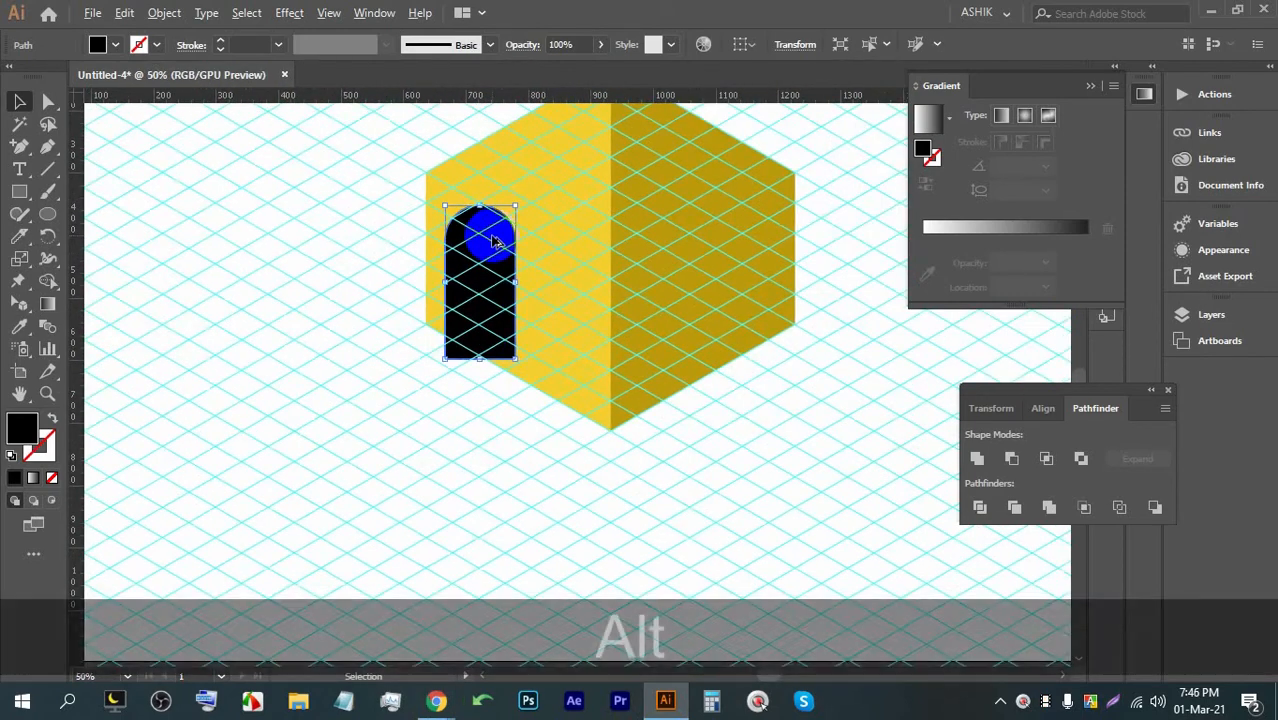
pyautogui.scroll(3, 493, 236)
pyautogui.scroll(2, 490, 232)
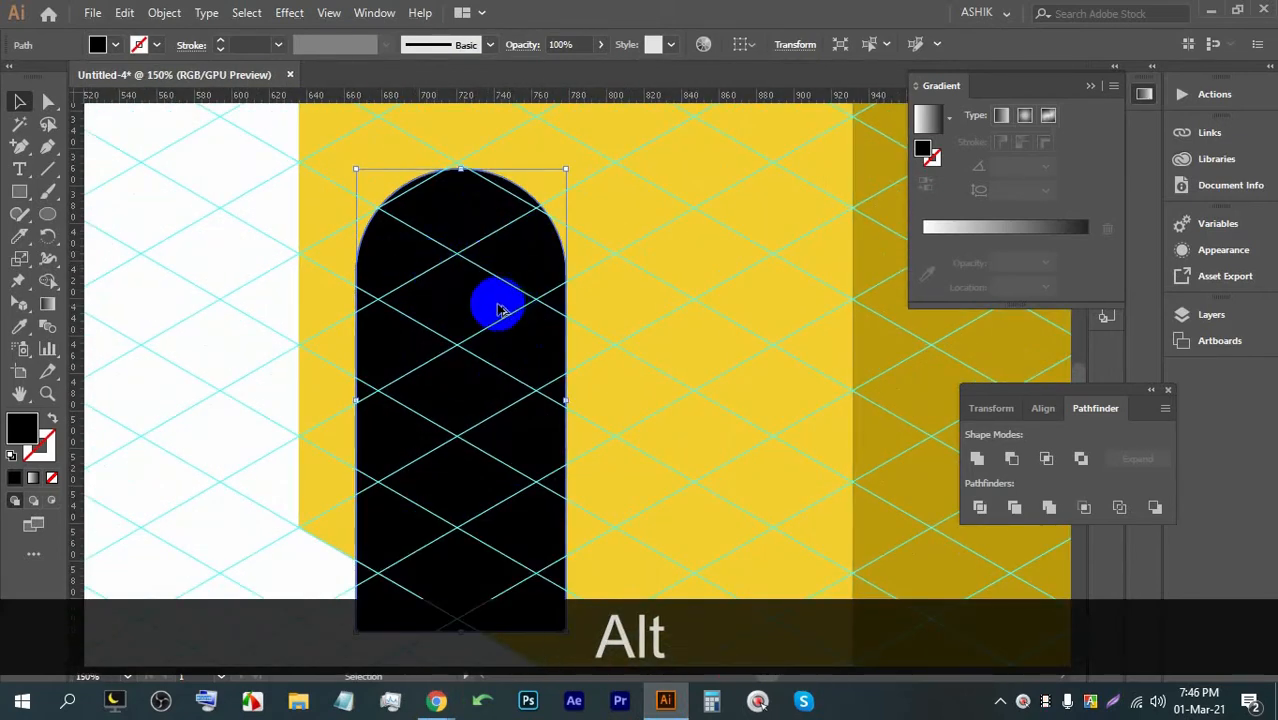
pyautogui.scroll(-2, 480, 318)
pyautogui.scroll(2, 475, 322)
pyautogui.scroll(-1, 475, 322)
pyautogui.moveTo(516, 272); pyautogui.dragTo(531, 354)
pyautogui.scroll(-1, 342, 357)
pyautogui.scroll(1, 345, 372)
# Step: Apply a 3D Rotate effect to the arched door with custom angles of -43°, 38° and -29°, previewing it
pyautogui.click(289, 12)
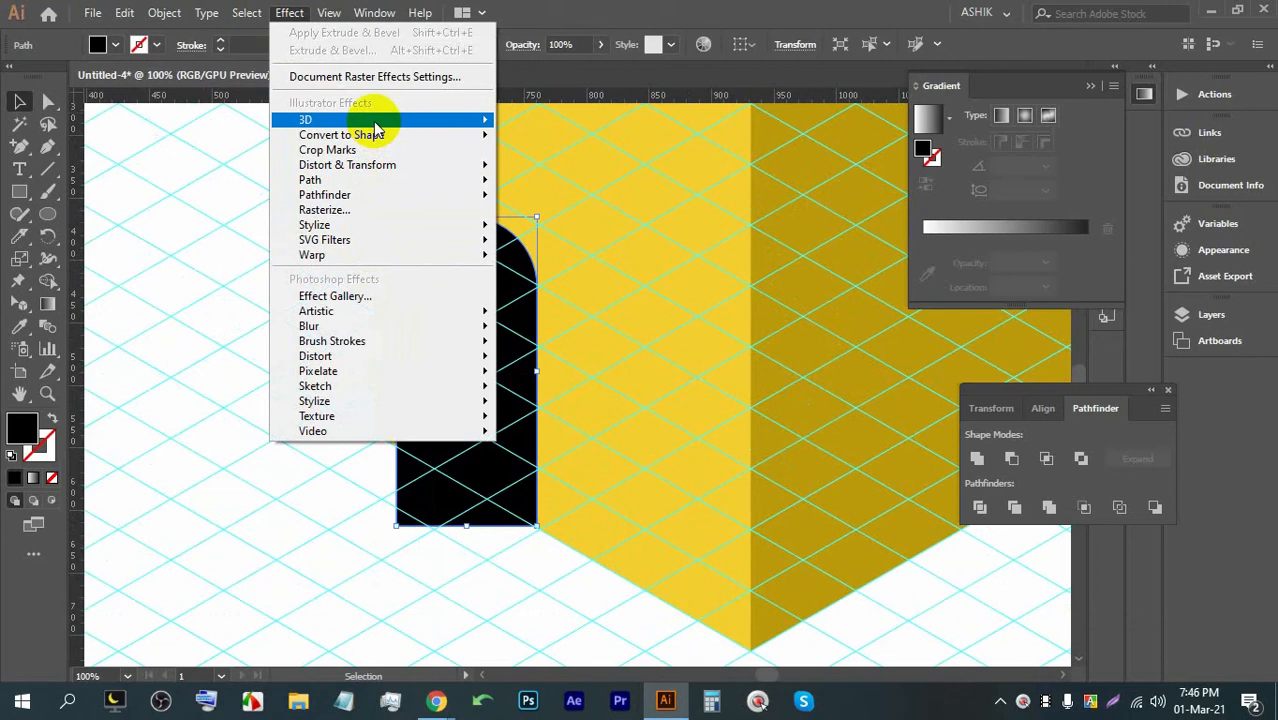
pyautogui.moveTo(373, 121)
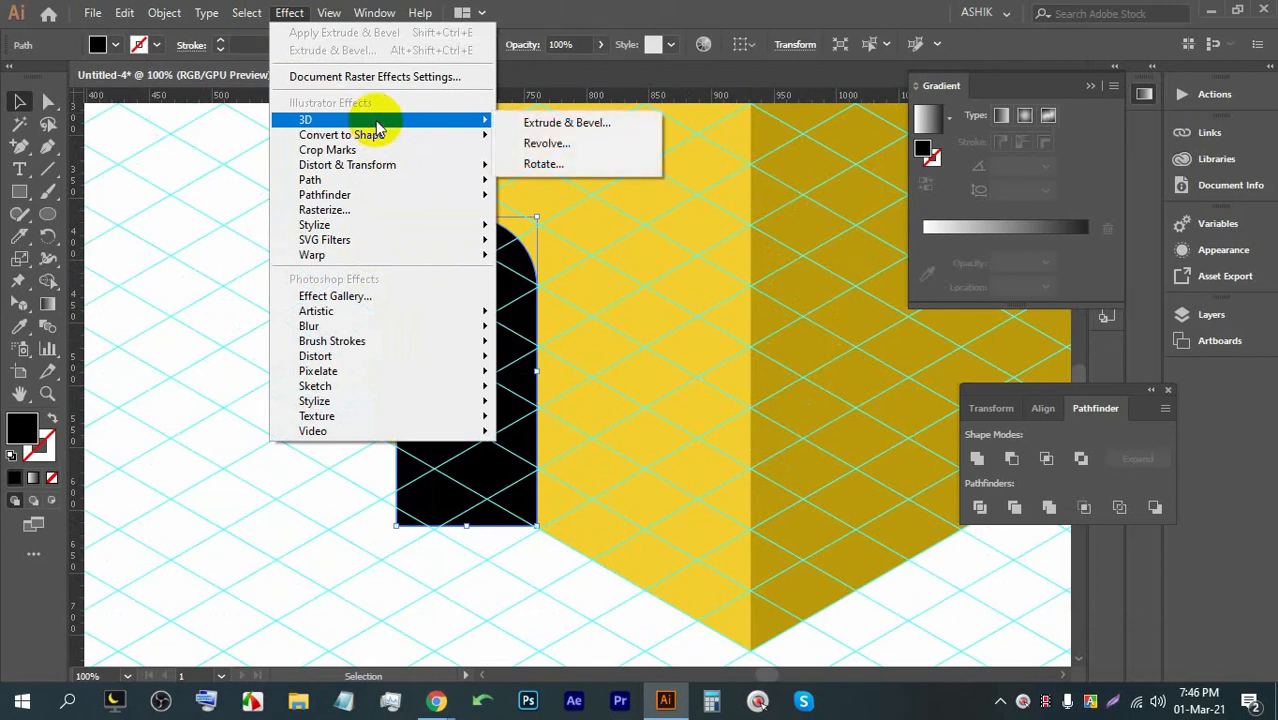
pyautogui.click(527, 162)
pyautogui.click(760, 370)
pyautogui.moveTo(826, 208)
pyautogui.mouseDown()
pyautogui.moveTo(801, 214)
pyautogui.moveTo(840, 186)
pyautogui.moveTo(856, 211)
pyautogui.moveTo(845, 205)
pyautogui.moveTo(864, 208)
pyautogui.moveTo(847, 200)
pyautogui.mouseUp()
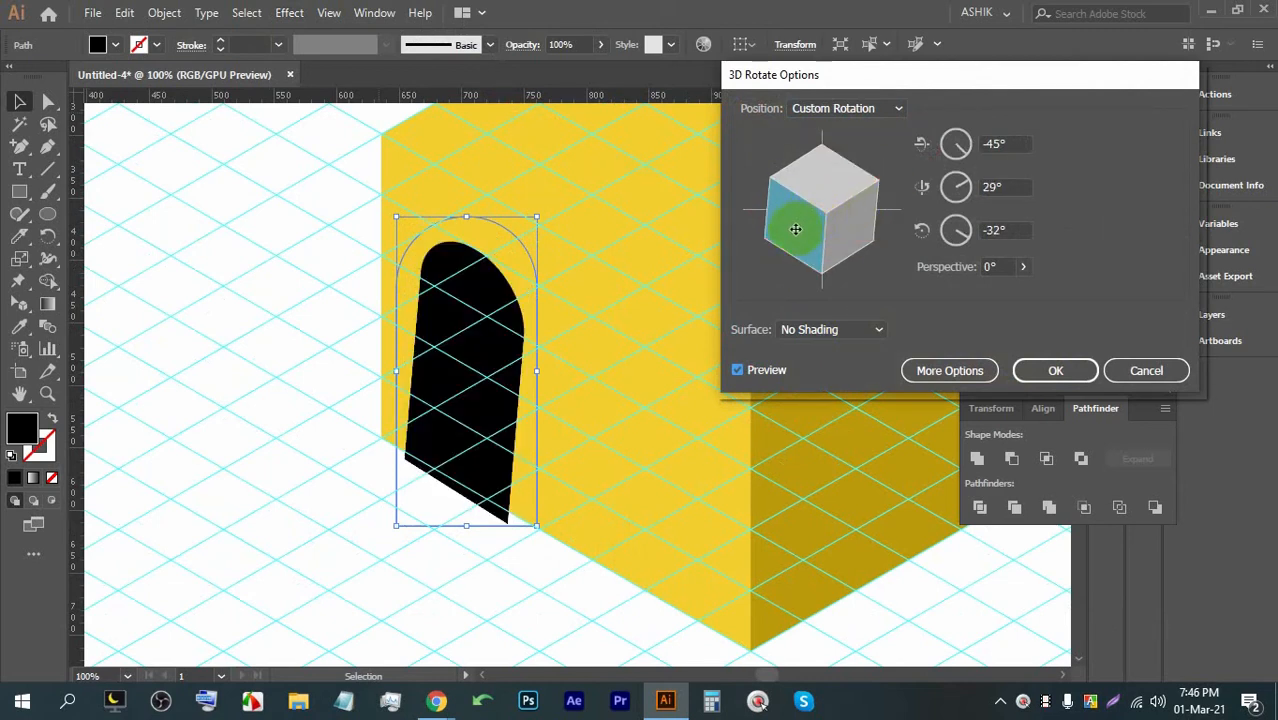
pyautogui.moveTo(786, 229); pyautogui.dragTo(832, 227)
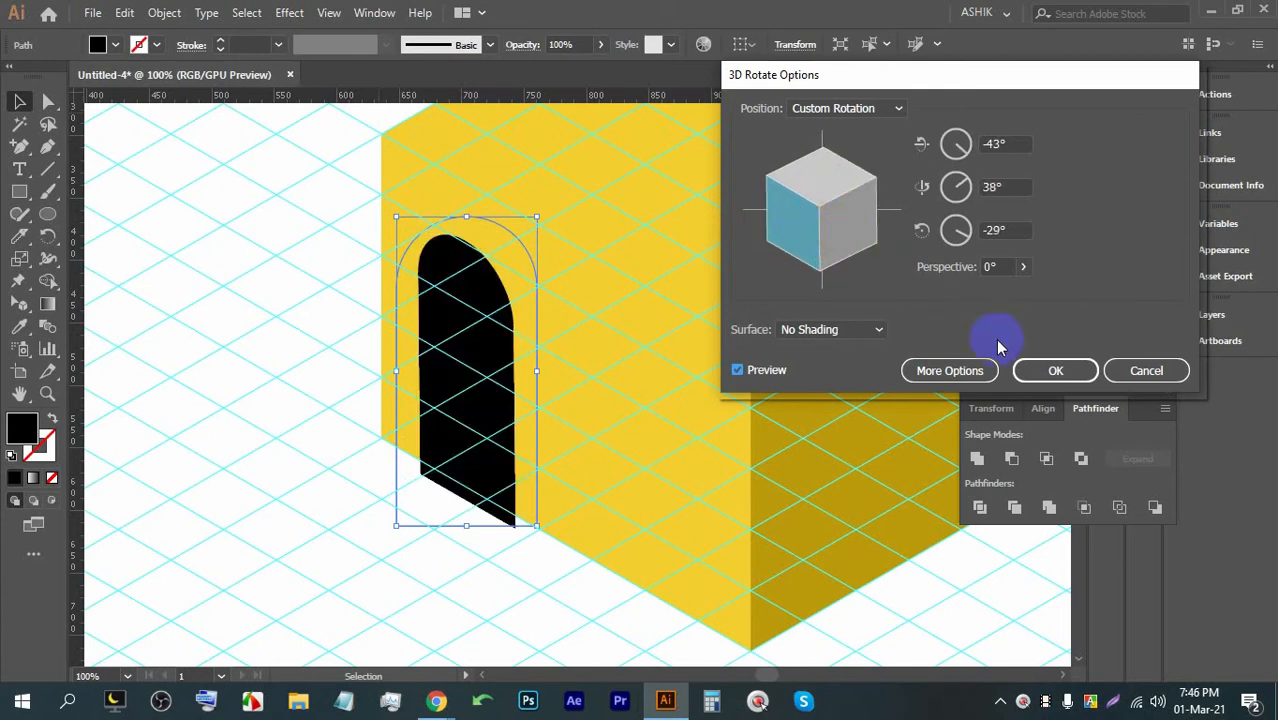
pyautogui.click(1035, 366)
# Step: Clear the selection and hide the guides
pyautogui.scroll(-2, 371, 357)
pyautogui.click(742, 477)
pyautogui.rightClick(808, 312)
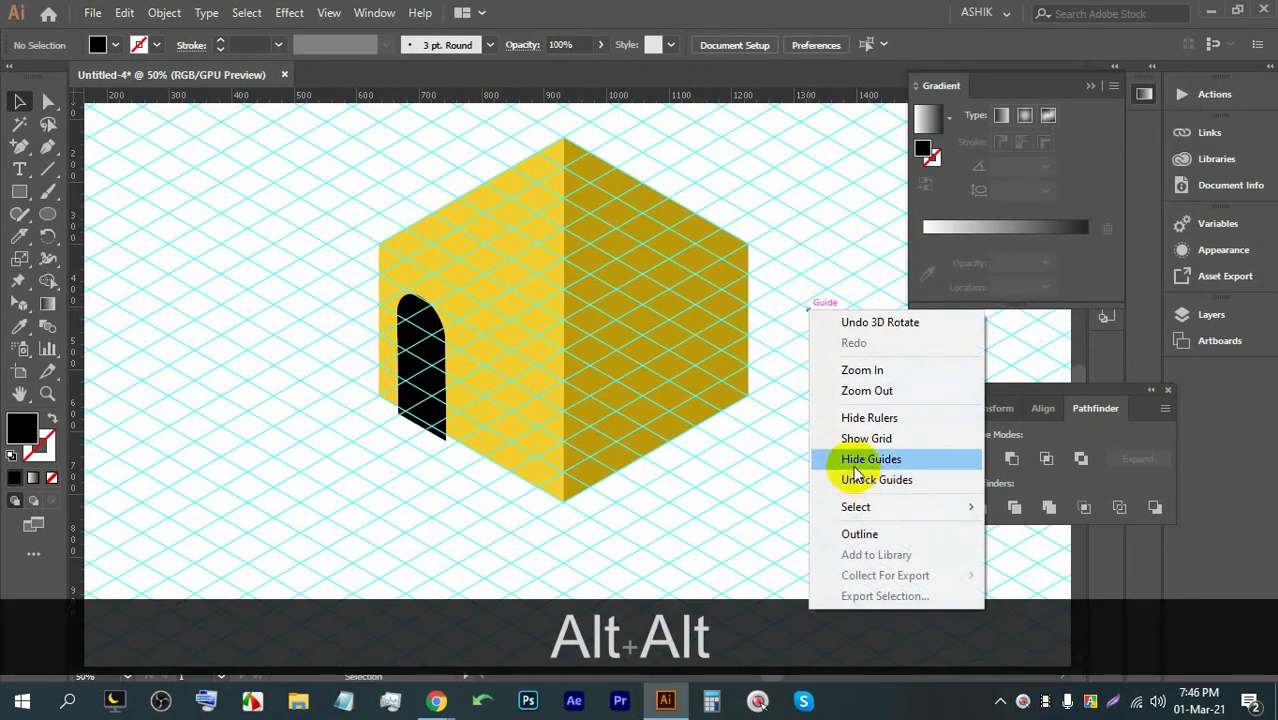
pyautogui.click(855, 462)
# Step: Nudge the rotated door so its base lies along the light wall's bottom edge, and deselect it
pyautogui.scroll(1, 391, 460)
pyautogui.moveTo(414, 385); pyautogui.dragTo(424, 378)
pyautogui.click(474, 476)
pyautogui.scroll(-1, 532, 435)
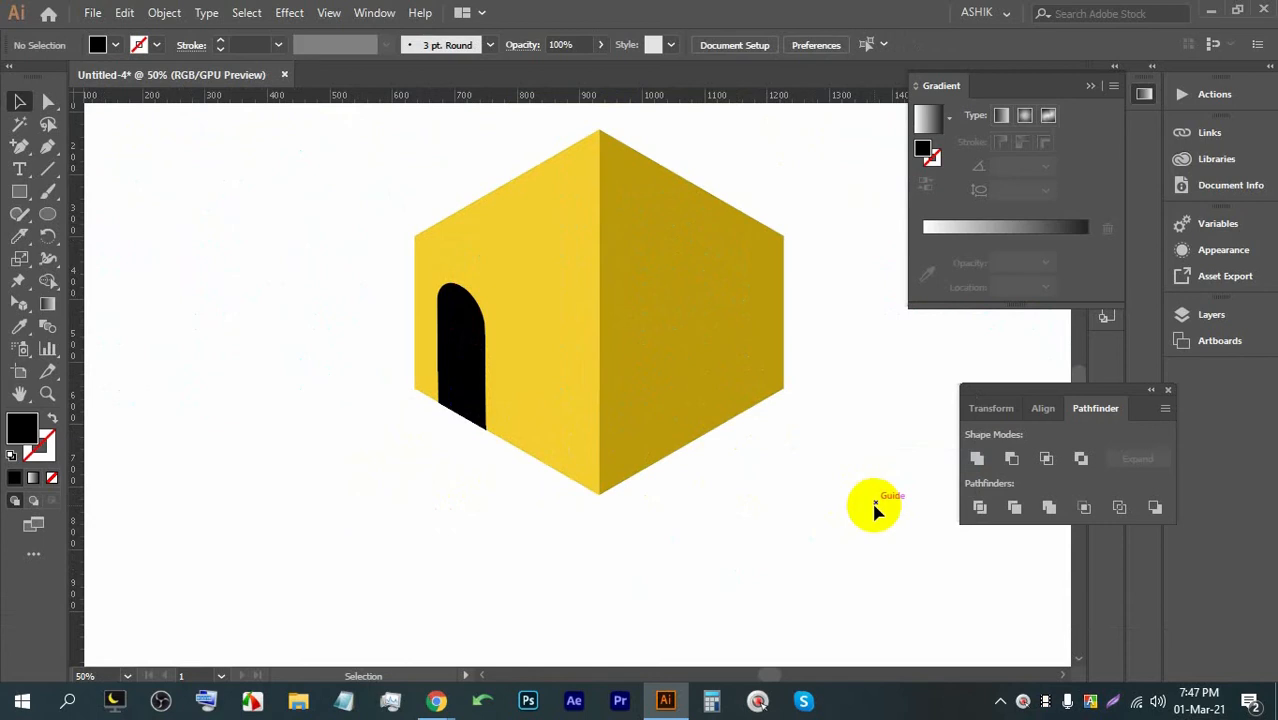
pyautogui.scroll(-1, 794, 458)
pyautogui.scroll(2, 794, 456)
# Step: Show the isometric guides again
pyautogui.rightClick(801, 427)
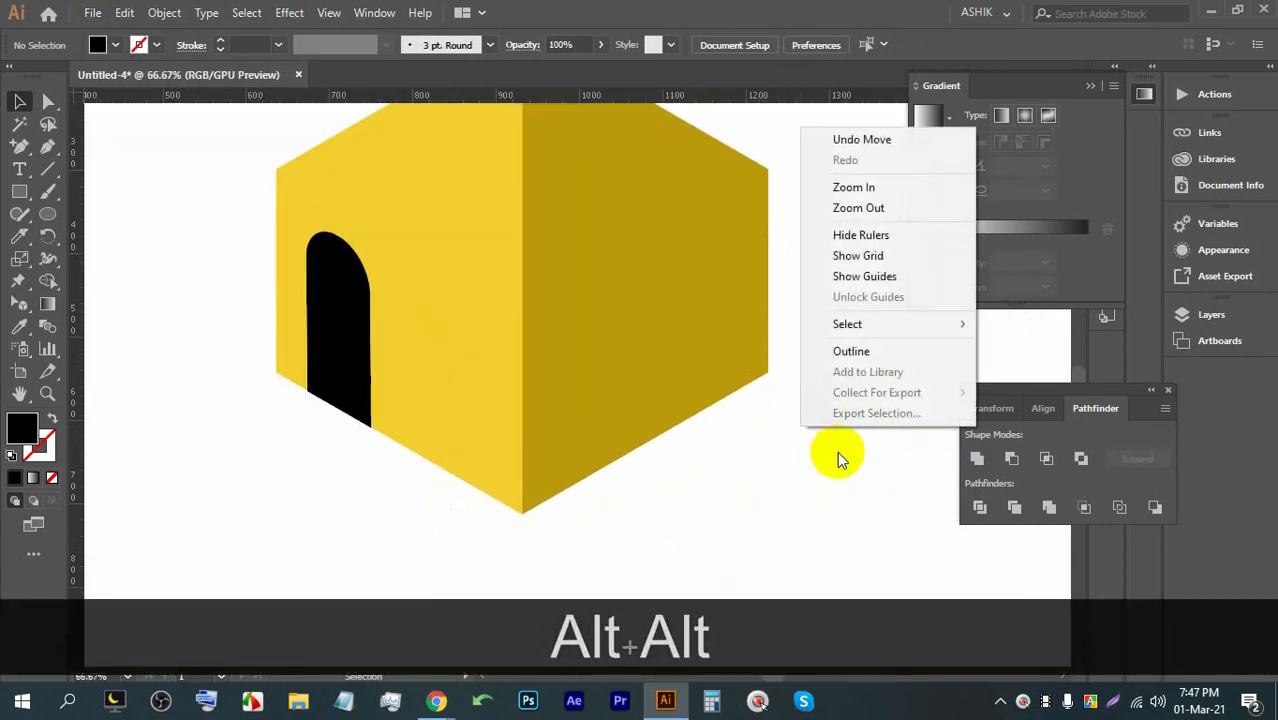
pyautogui.click(845, 277)
pyautogui.scroll(-2, 793, 428)
pyautogui.scroll(-1, 613, 337)
pyautogui.scroll(1, 685, 378)
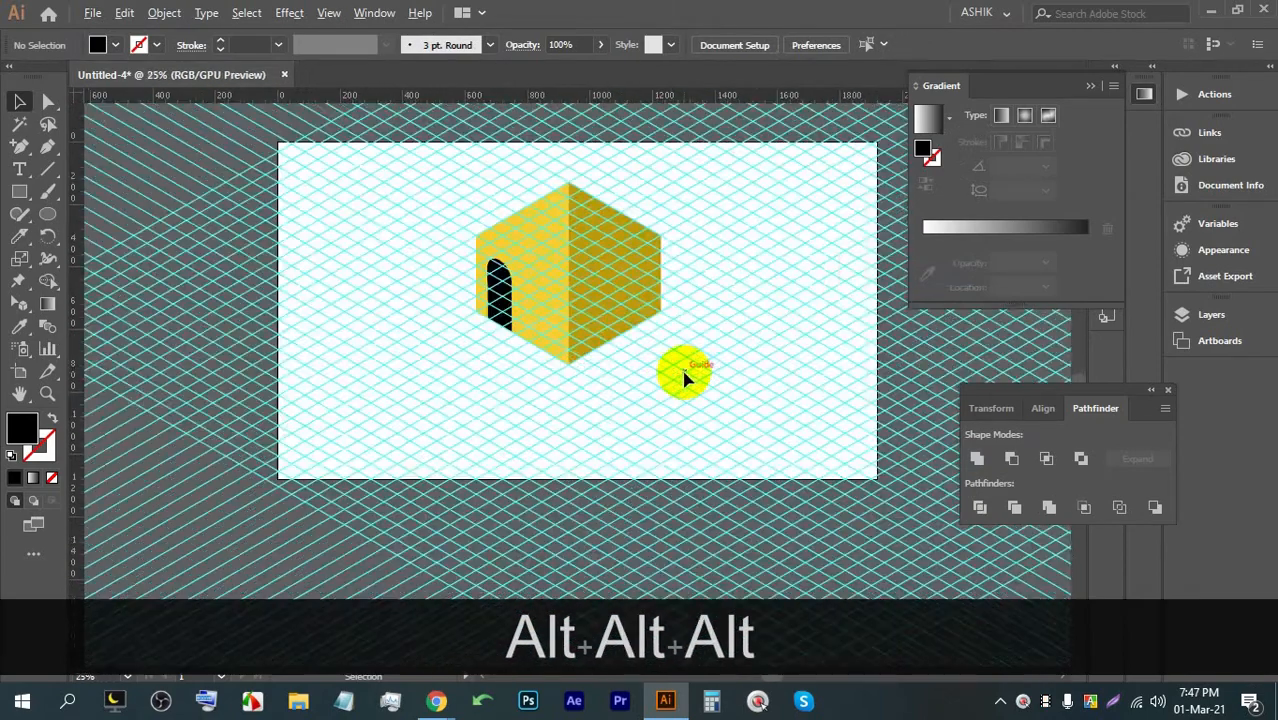
pyautogui.scroll(1, 685, 378)
# Step: Unlock the guides and delete all guides and artwork from the document
pyautogui.rightClick(724, 329)
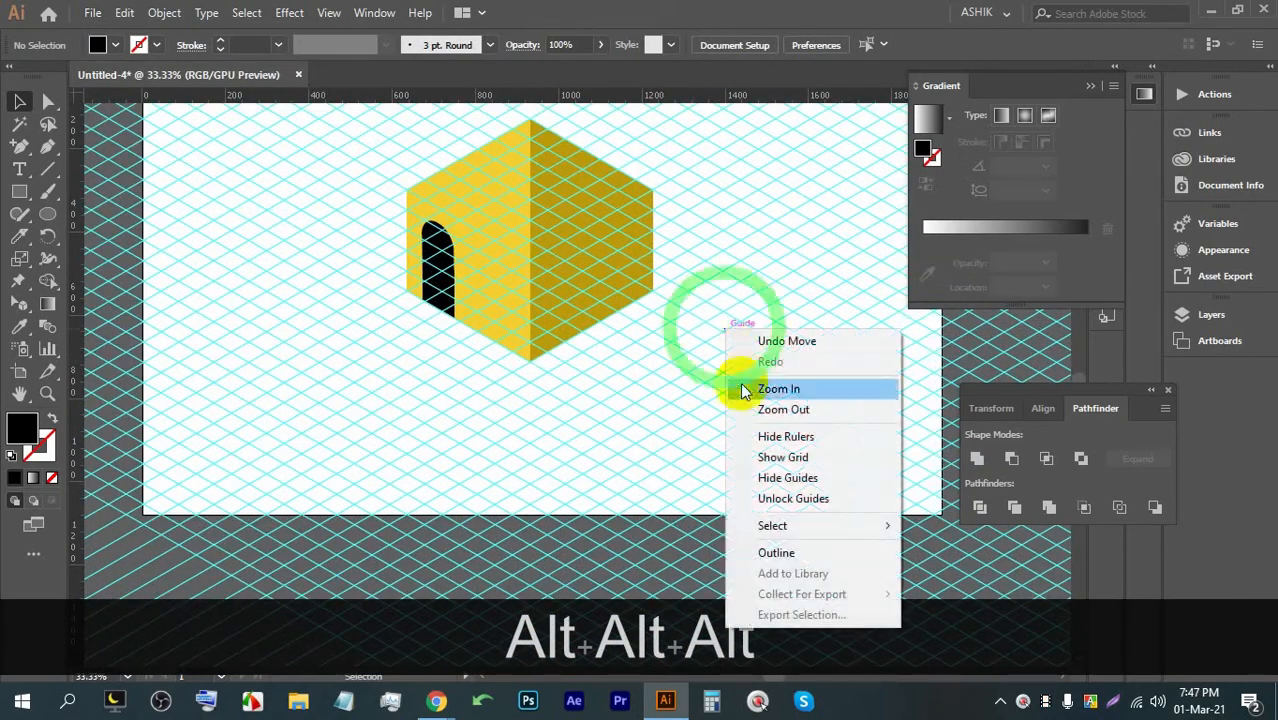
pyautogui.scroll(-3, 508, 337)
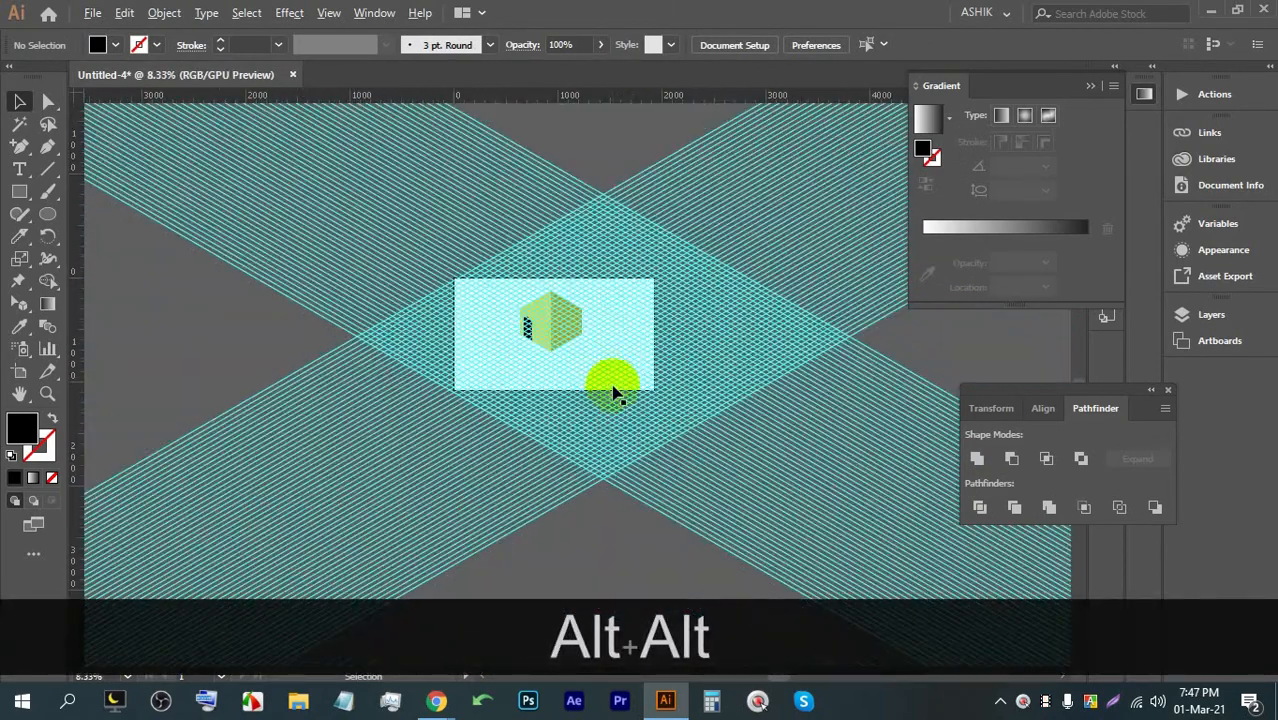
pyautogui.click(444, 189)
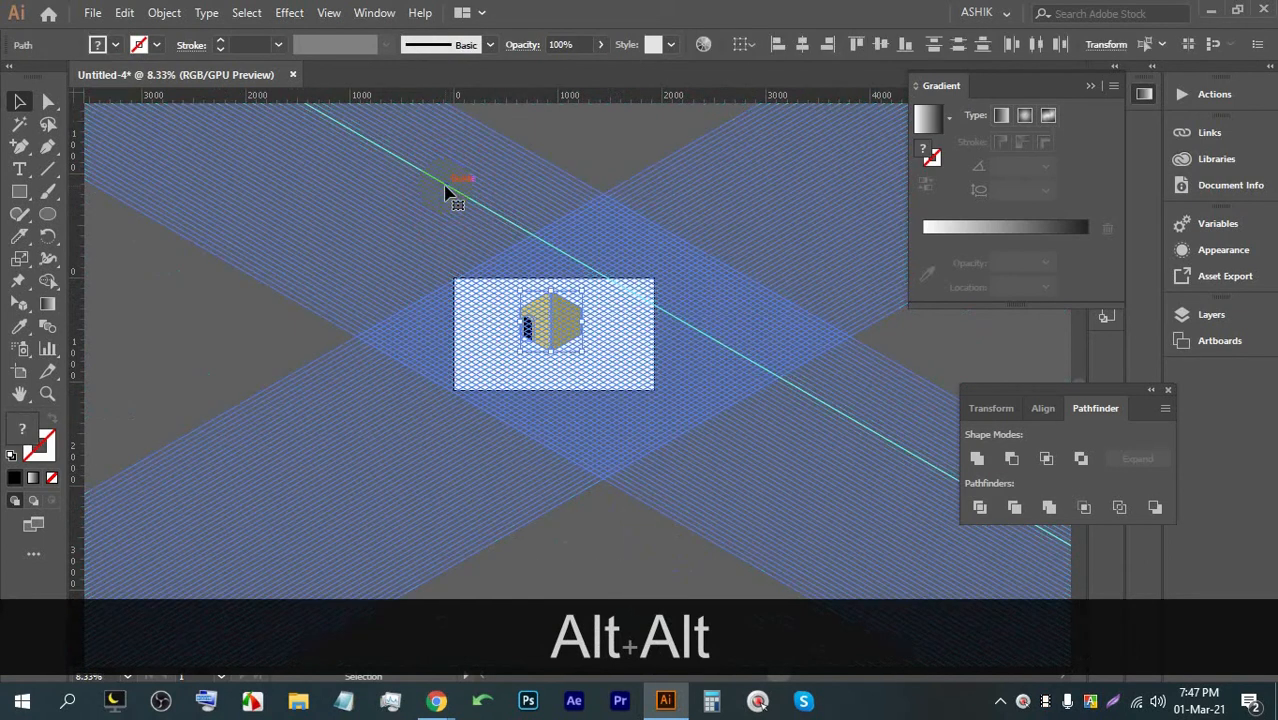
pyautogui.press('BackSpace')
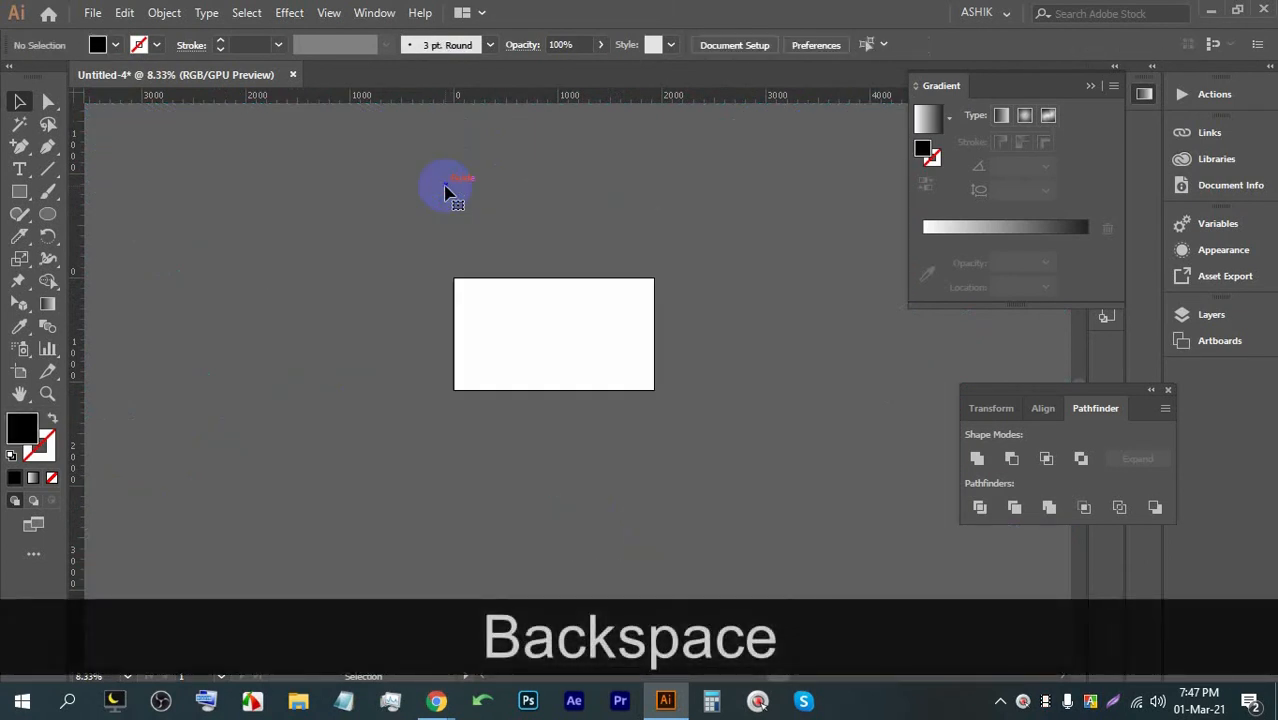
# Step: Place a horizontal ruler guide on the artboard's top edge
pyautogui.scroll(3, 399, 203)
pyautogui.moveTo(760, 480); pyautogui.dragTo(465, 210)
pyautogui.scroll(2, 263, 130)
pyautogui.scroll(1, 263, 130)
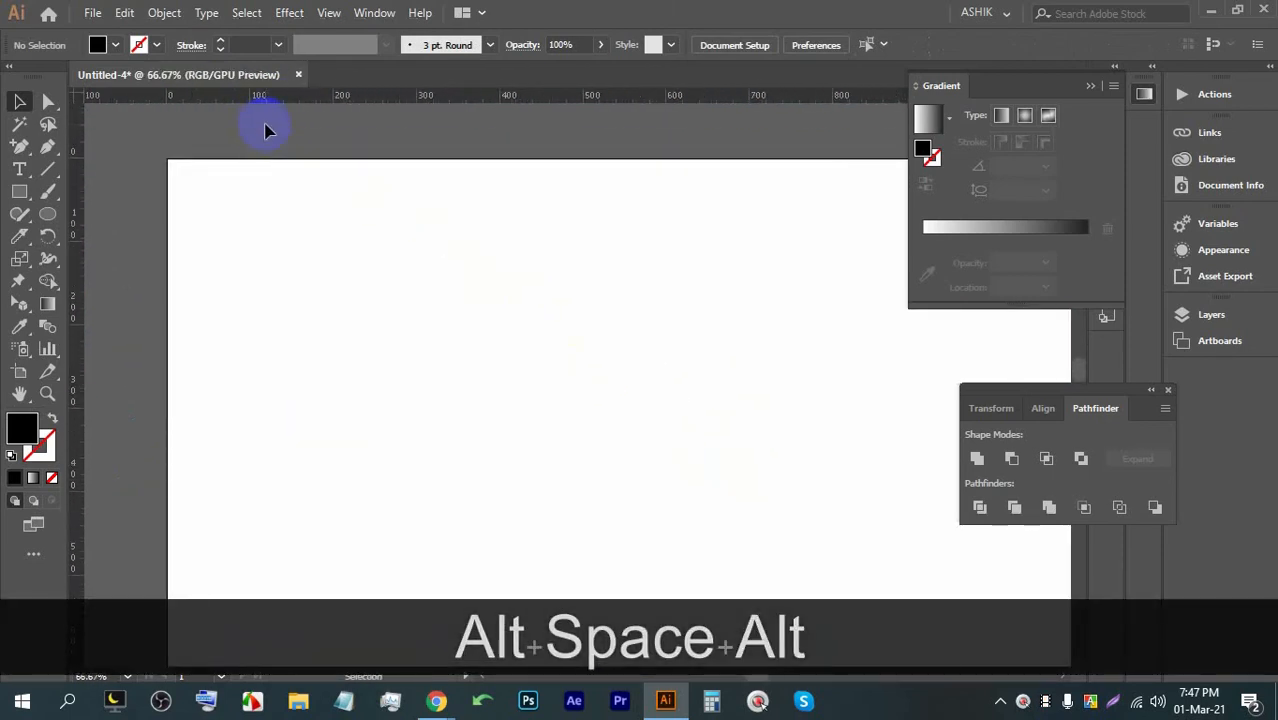
pyautogui.moveTo(277, 99); pyautogui.dragTo(262, 163)
# Step: Duplicate the horizontal guide about 20 px lower and repeat that copy down most of the artboard
pyautogui.scroll(2, 205, 162)
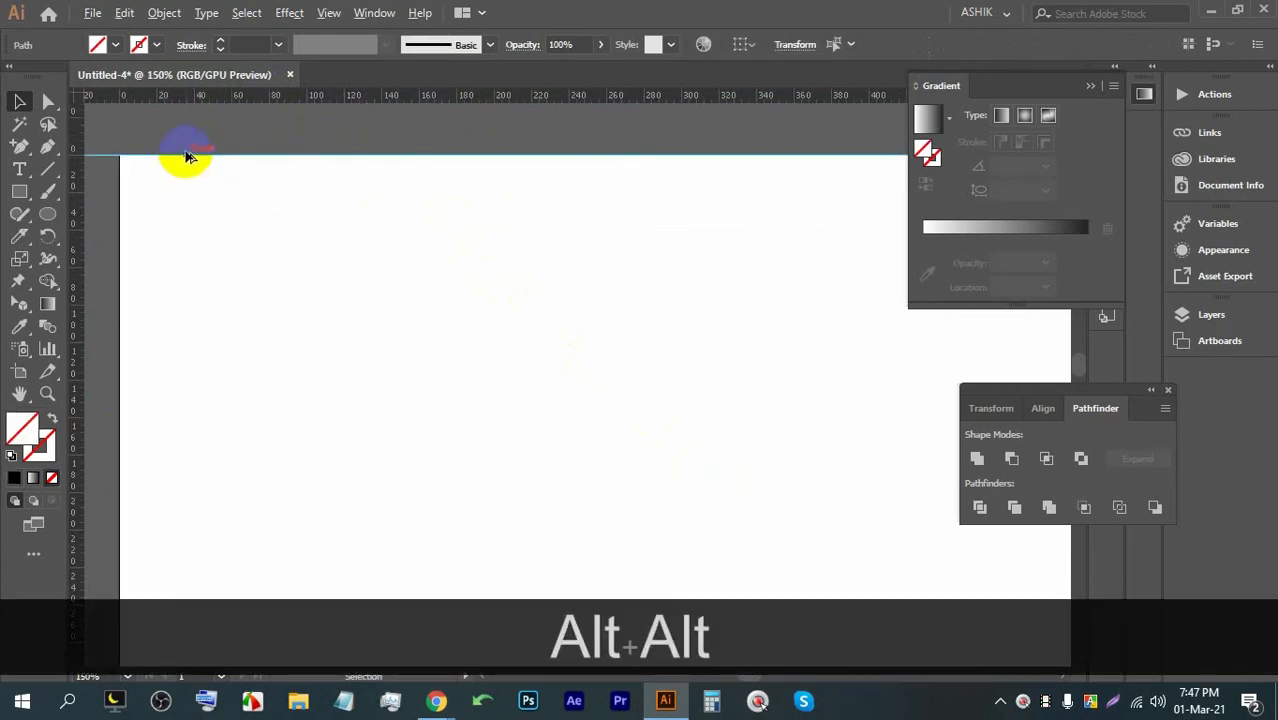
pyautogui.moveTo(186, 155); pyautogui.dragTo(180, 194)
pyautogui.scroll(-3, 222, 167)
pyautogui.scroll(-1, 222, 167)
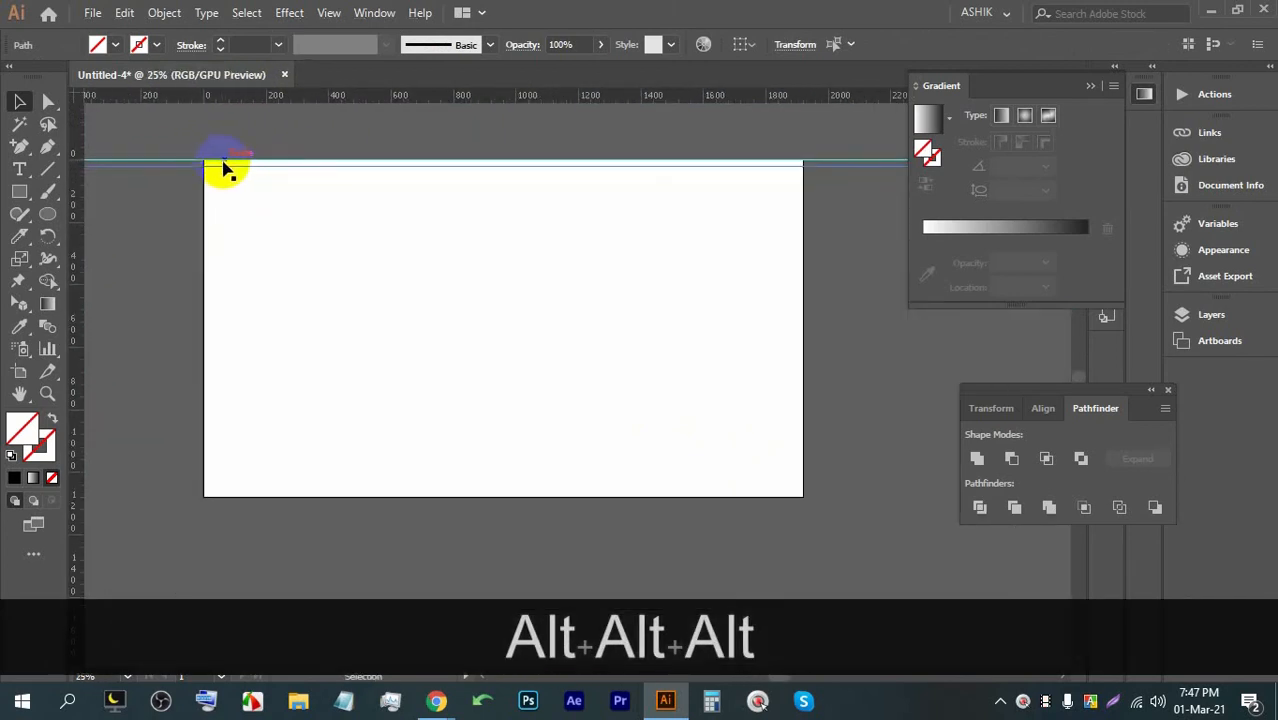
pyautogui.hotkey('ctrl', 'd')
pyautogui.hotkey('ctrl', 'd')
pyautogui.hotkey('ctrl', 'd')
pyautogui.hotkey('ctrl', 'd')
pyautogui.hotkey('ctrl', 'd')
pyautogui.hotkey('ctrl', 'd')
pyautogui.hotkey('ctrl', 'd')
pyautogui.hotkey('ctrl', 'd')
pyautogui.hotkey('ctrl', 'd')
pyautogui.hotkey('ctrl', 'd')
pyautogui.hotkey('ctrl', 'd')
pyautogui.hotkey('ctrl', 'd')
pyautogui.hotkey('ctrl', 'd')
pyautogui.hotkey('ctrl', 'd')
pyautogui.hotkey('ctrl', 'd')
pyautogui.hotkey('ctrl', 'd')
pyautogui.hotkey('ctrl', 'd')
pyautogui.hotkey('ctrl', 'd')
pyautogui.hotkey('ctrl', 'd')
pyautogui.hotkey('ctrl', 'd')
pyautogui.hotkey('ctrl', 'd')
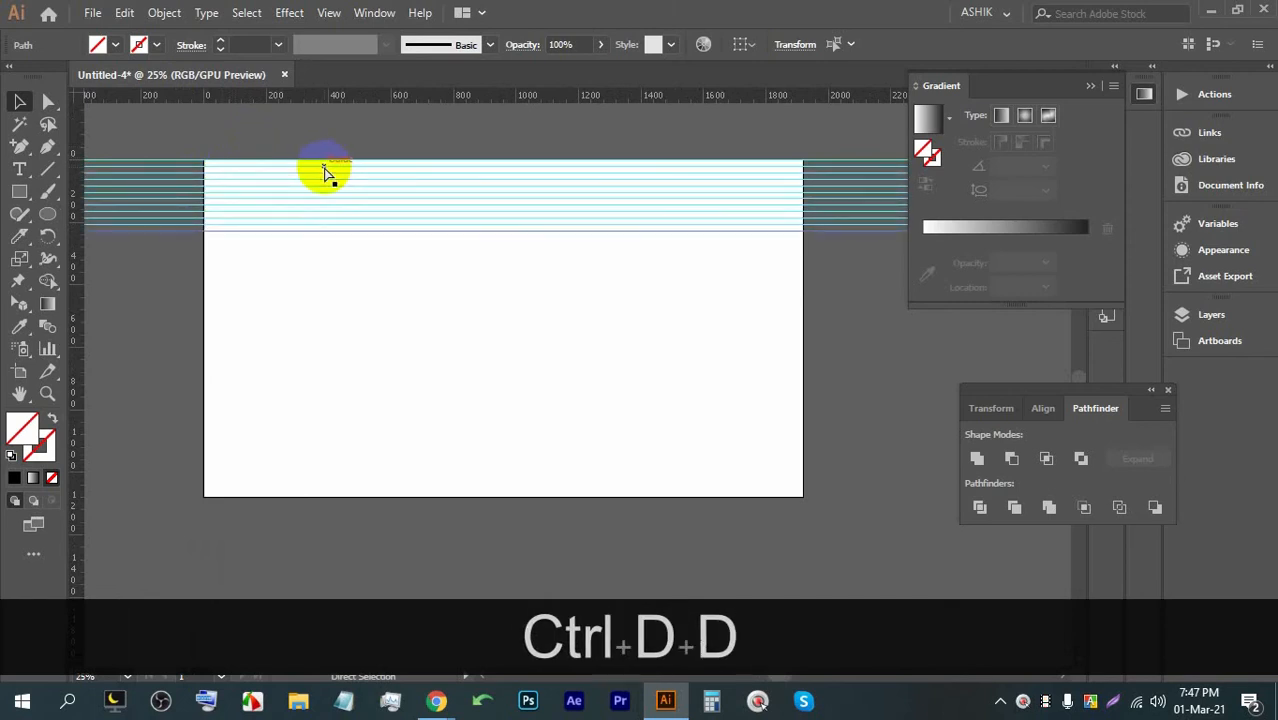
pyautogui.hotkey('ctrl', 'd')
pyautogui.hotkey('ctrl', 'd')
pyautogui.hotkey('ctrl', 'd')
pyautogui.hotkey('ctrl', 'd')
pyautogui.hotkey('ctrl', 'd')
# Step: Undo all the repeated guide copies, including the first duplicate below the artboard's top edge
pyautogui.hotkey('ctrl', 'z')
pyautogui.hotkey('ctrl', 'z')
pyautogui.hotkey('ctrl', 'z')
pyautogui.hotkey('ctrl', 'z')
pyautogui.hotkey('ctrl', 'z')
pyautogui.hotkey('ctrl', 'z')
pyautogui.hotkey('ctrl', 'z')
pyautogui.hotkey('ctrl', 'z')
pyautogui.hotkey('ctrl', 'z')
pyautogui.hotkey('ctrl', 'z')
pyautogui.hotkey('ctrl', 'z')
pyautogui.hotkey('ctrl', 'z')
pyautogui.hotkey('ctrl', 'z')
pyautogui.hotkey('ctrl', 'z')
pyautogui.hotkey('ctrl', 'z')
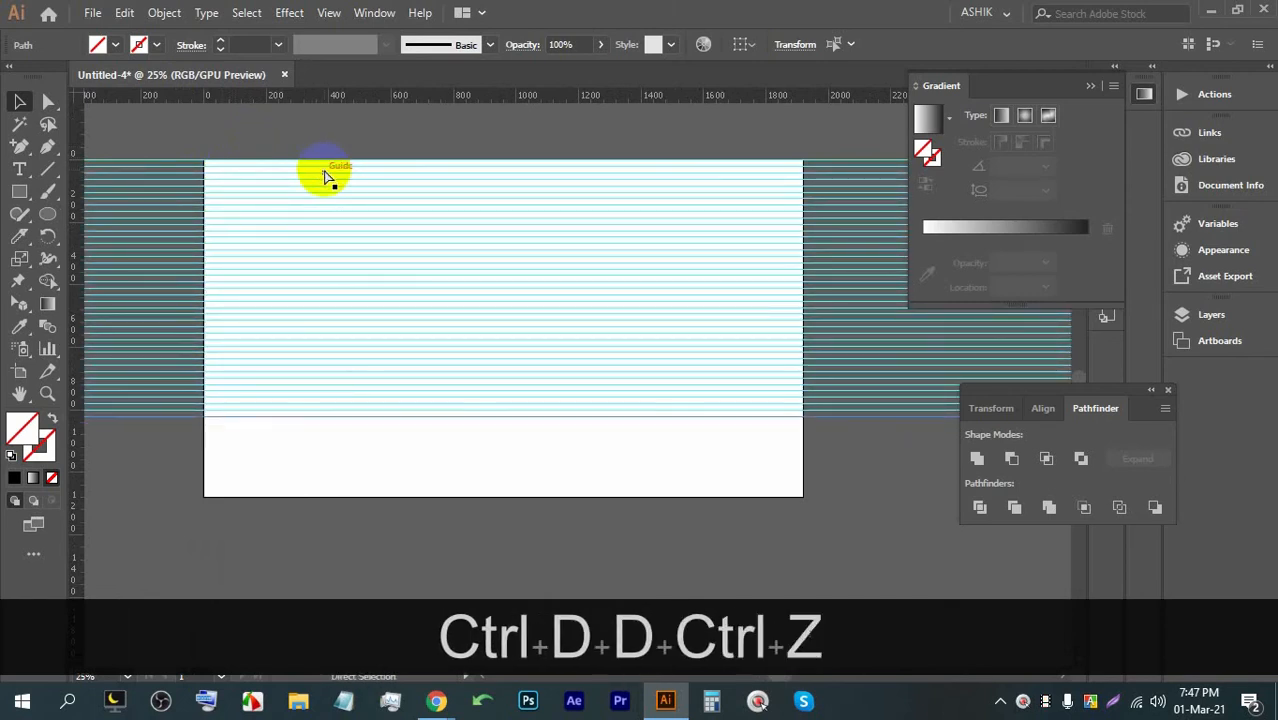
pyautogui.hotkey('ctrl', 'z')
pyautogui.hotkey('ctrl', 'z')
pyautogui.hotkey('ctrl', 'z')
pyautogui.hotkey('ctrl', 'z')
pyautogui.hotkey('ctrl', 'z')
pyautogui.hotkey('ctrl', 'z')
pyautogui.hotkey('ctrl', 'z')
pyautogui.hotkey('ctrl', 'z')
pyautogui.hotkey('ctrl', 'z')
pyautogui.hotkey('ctrl', 'z')
pyautogui.hotkey('ctrl', 'z')
pyautogui.hotkey('ctrl', 'z')
pyautogui.hotkey('ctrl', 'z')
pyautogui.hotkey('ctrl', 'z')
pyautogui.hotkey('ctrl', 'z')
pyautogui.hotkey('ctrl', 'z')
pyautogui.hotkey('ctrl', 'z')
pyautogui.hotkey('ctrl', 'z')
pyautogui.hotkey('ctrl', 'z')
pyautogui.hotkey('ctrl', 'z')
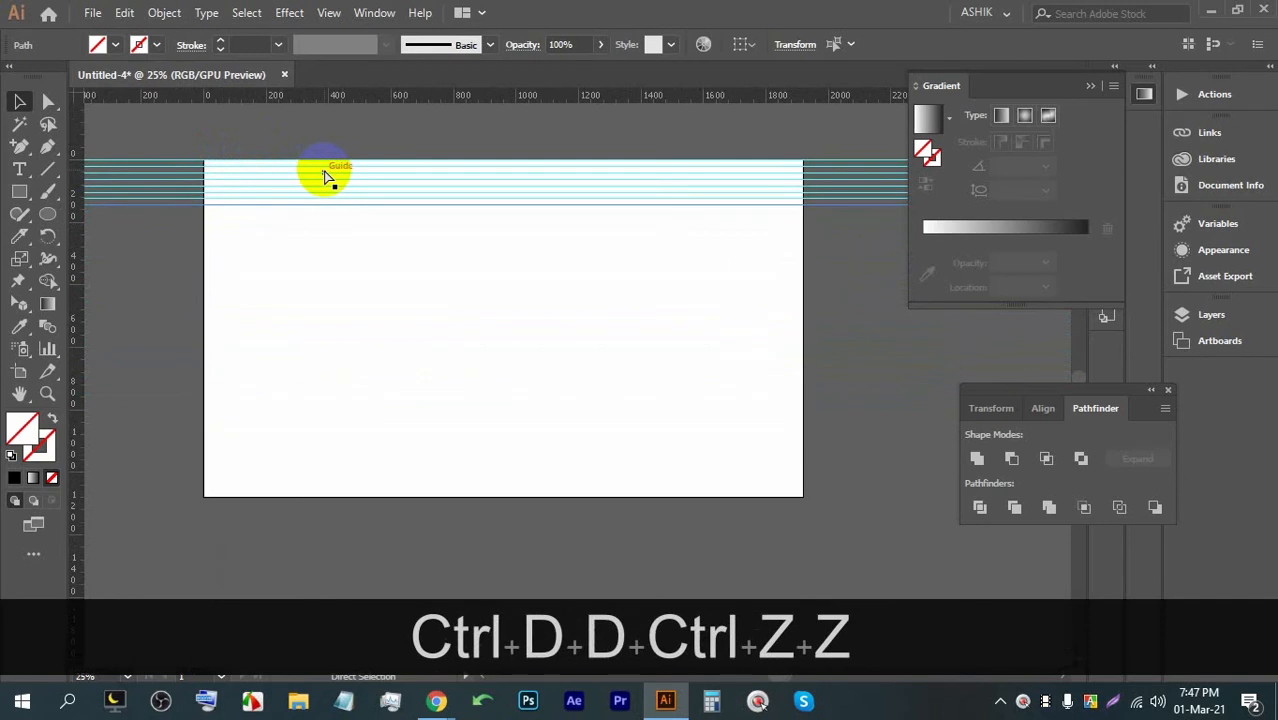
pyautogui.hotkey('ctrl', 'z')
pyautogui.hotkey('ctrl', 'z')
pyautogui.hotkey('ctrl', 'z')
pyautogui.hotkey('ctrl', 'z')
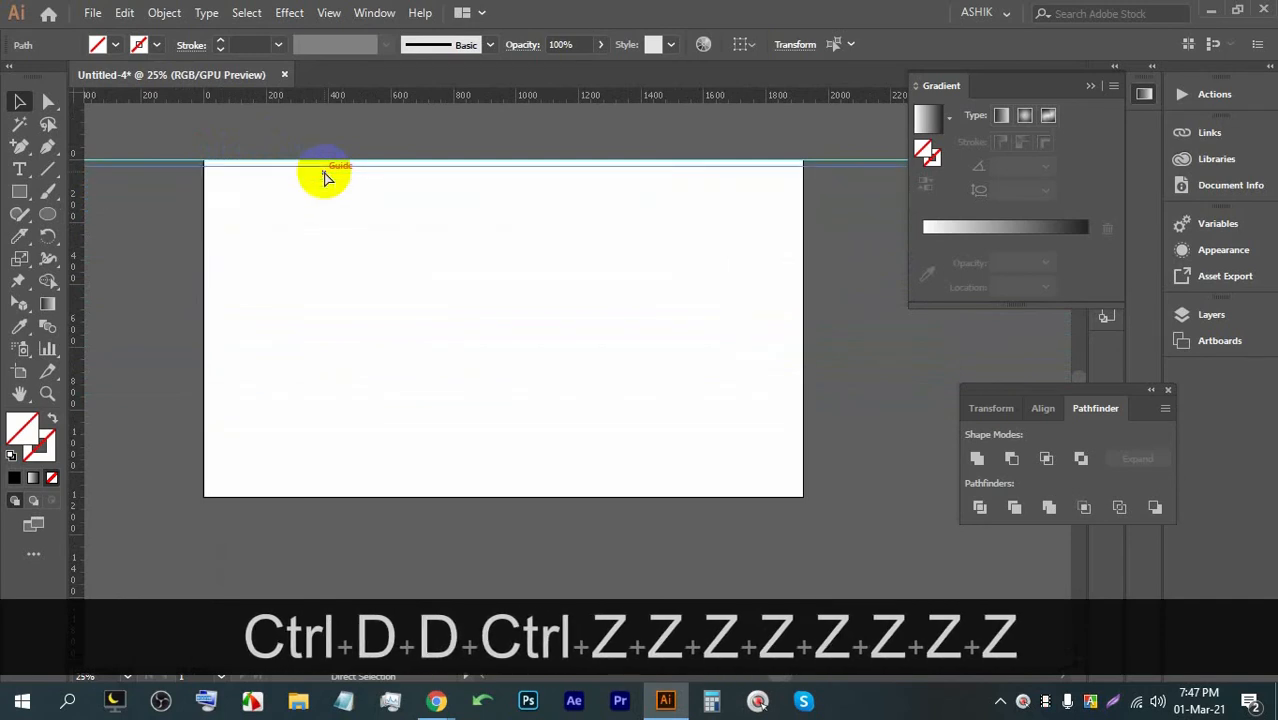
pyautogui.hotkey('ctrl', 'z')
# Step: Change the ruler units to millimetres
pyautogui.scroll(4, 228, 178)
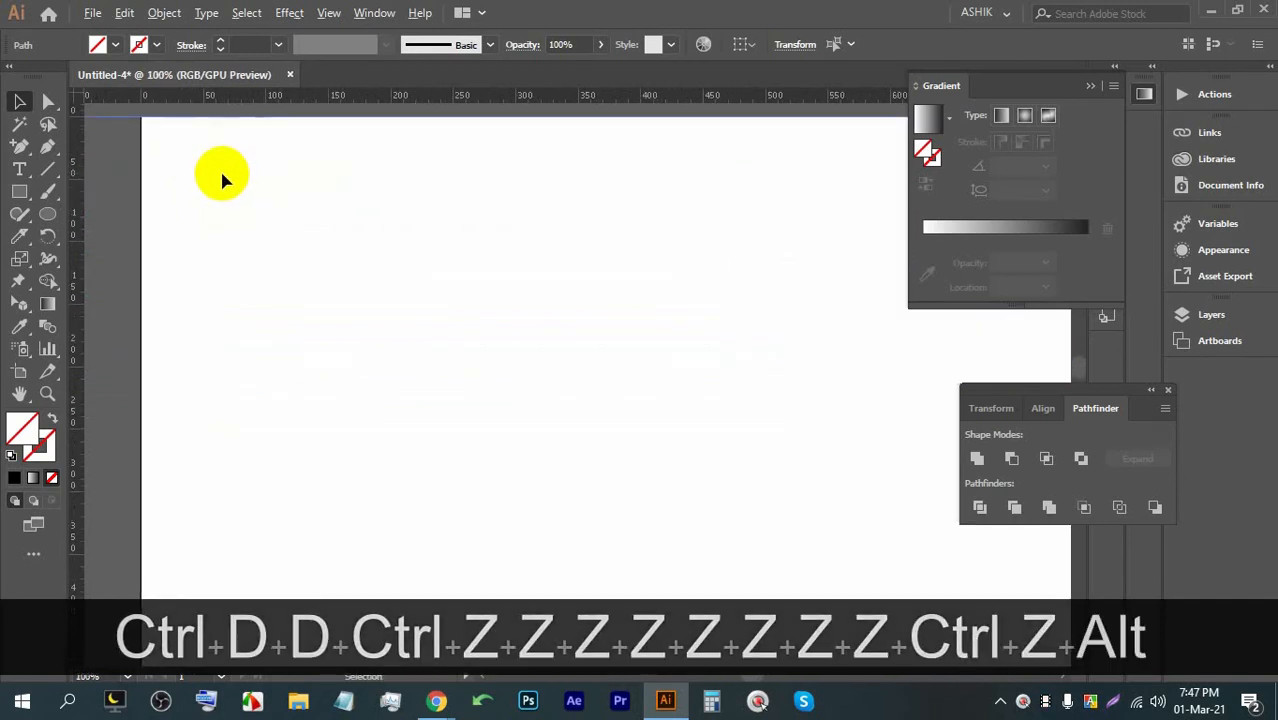
pyautogui.rightClick(66, 194)
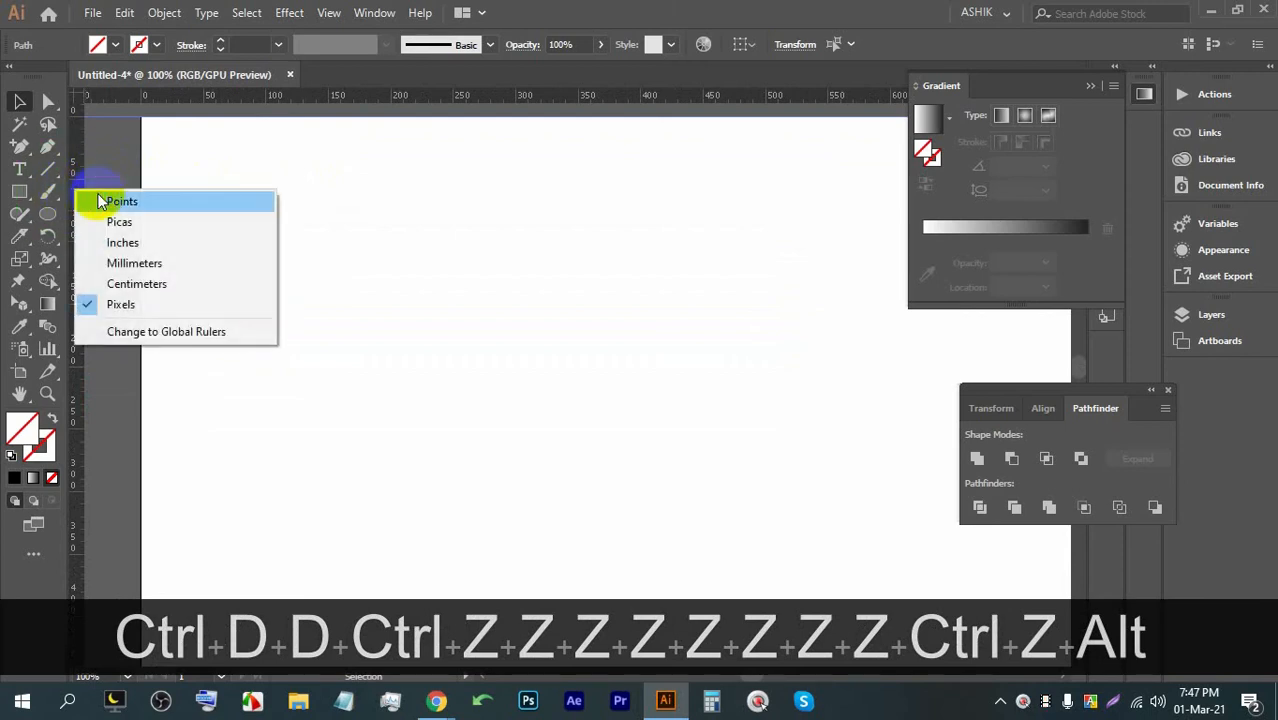
pyautogui.click(120, 276)
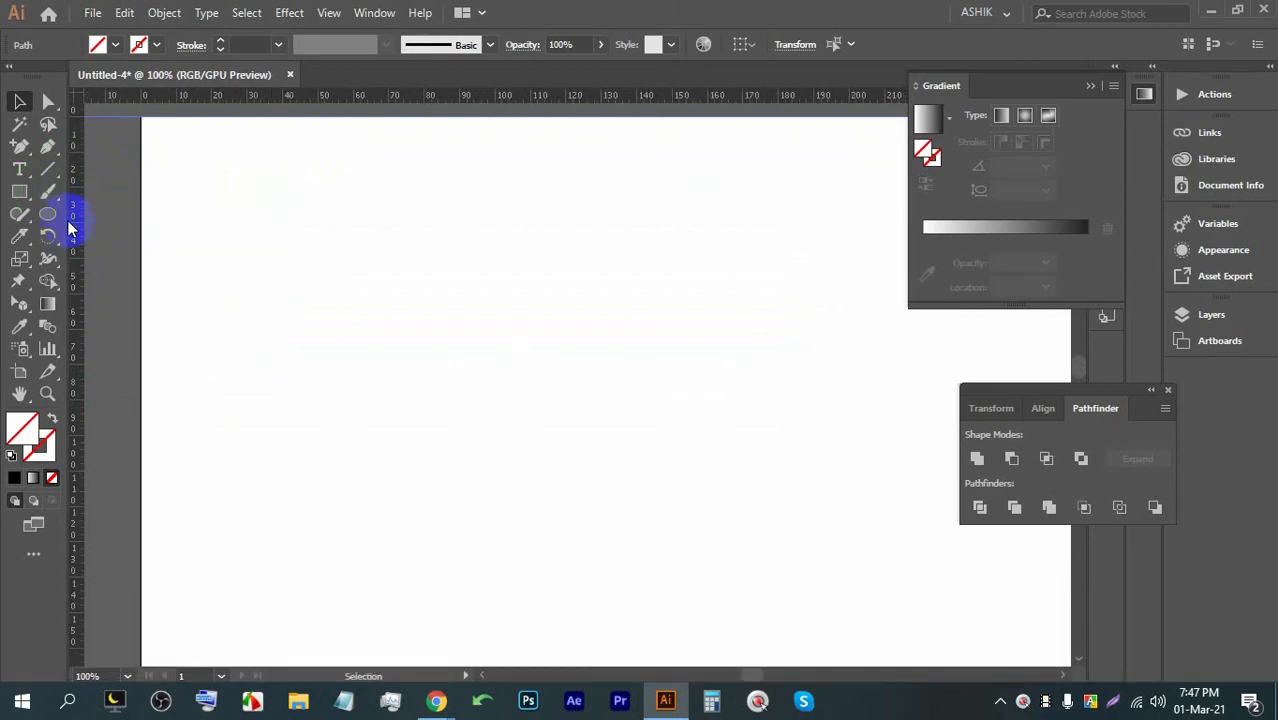
pyautogui.scroll(-4, 128, 183)
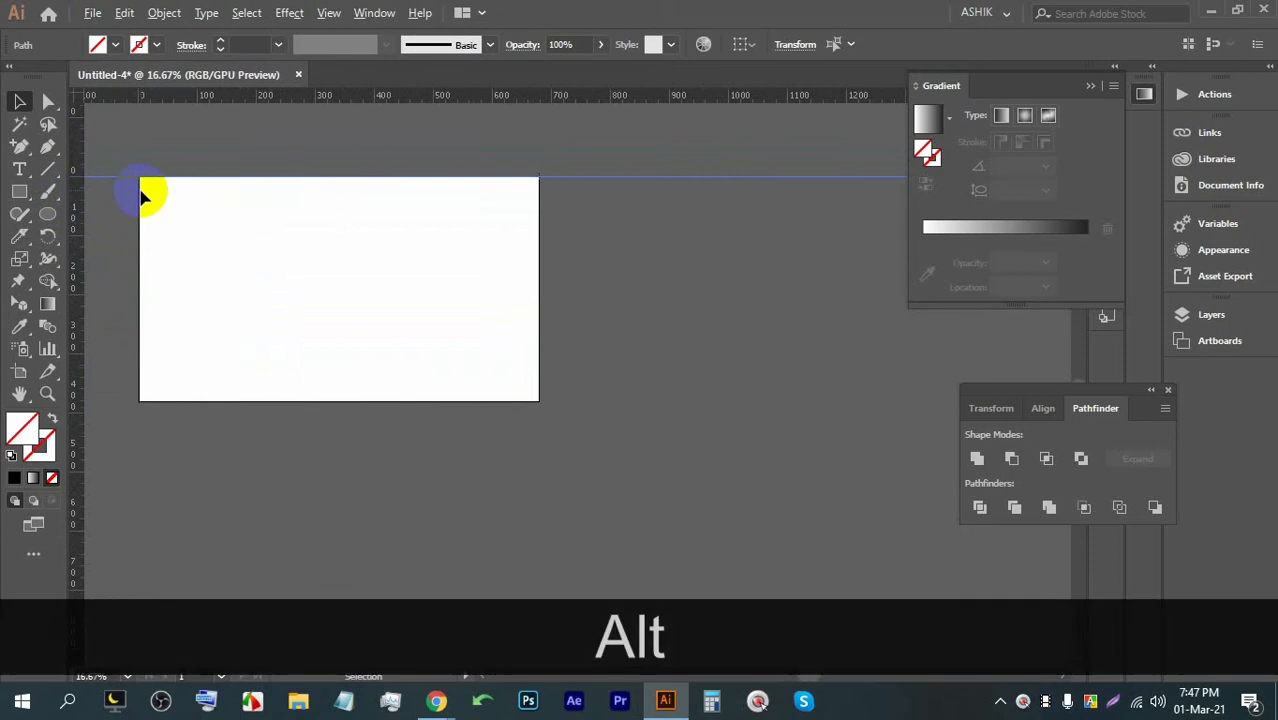
pyautogui.moveTo(134, 172)
pyautogui.mouseDown()
pyautogui.moveTo(128, 193)
pyautogui.moveTo(126, 180)
pyautogui.mouseUp()
pyautogui.scroll(5, 126, 183)
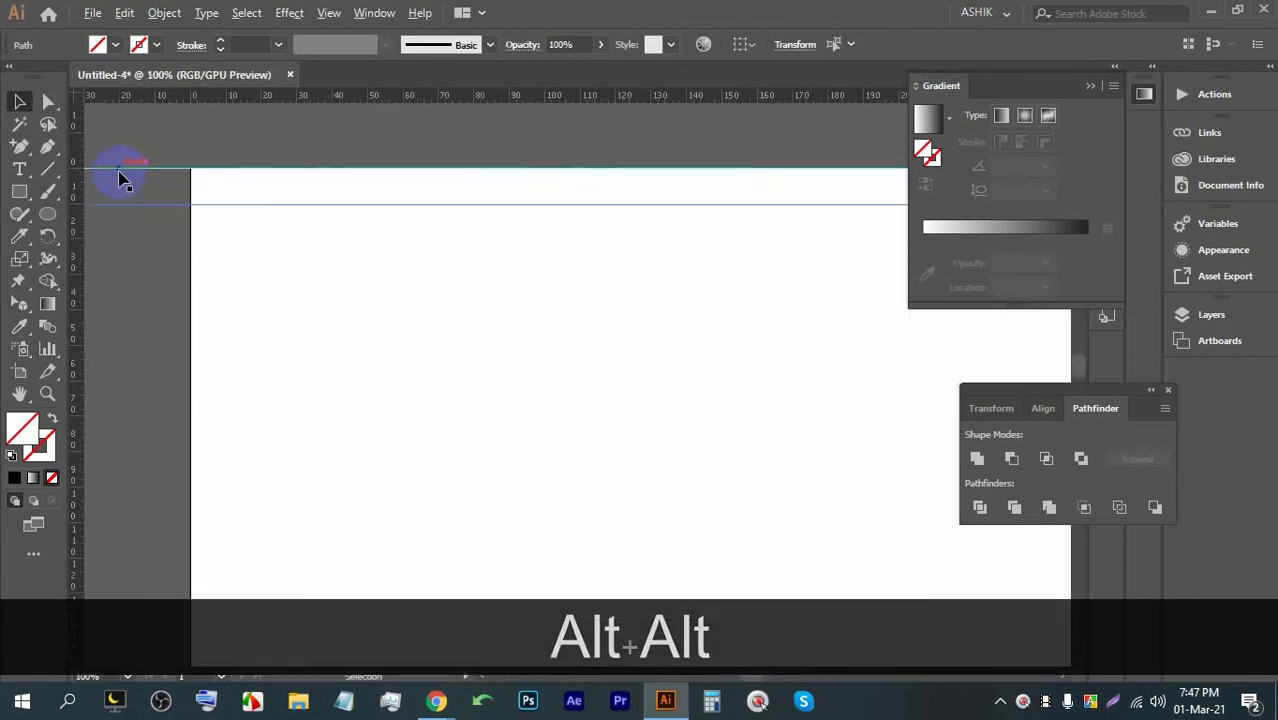
pyautogui.hotkey('ctrl', 'z')
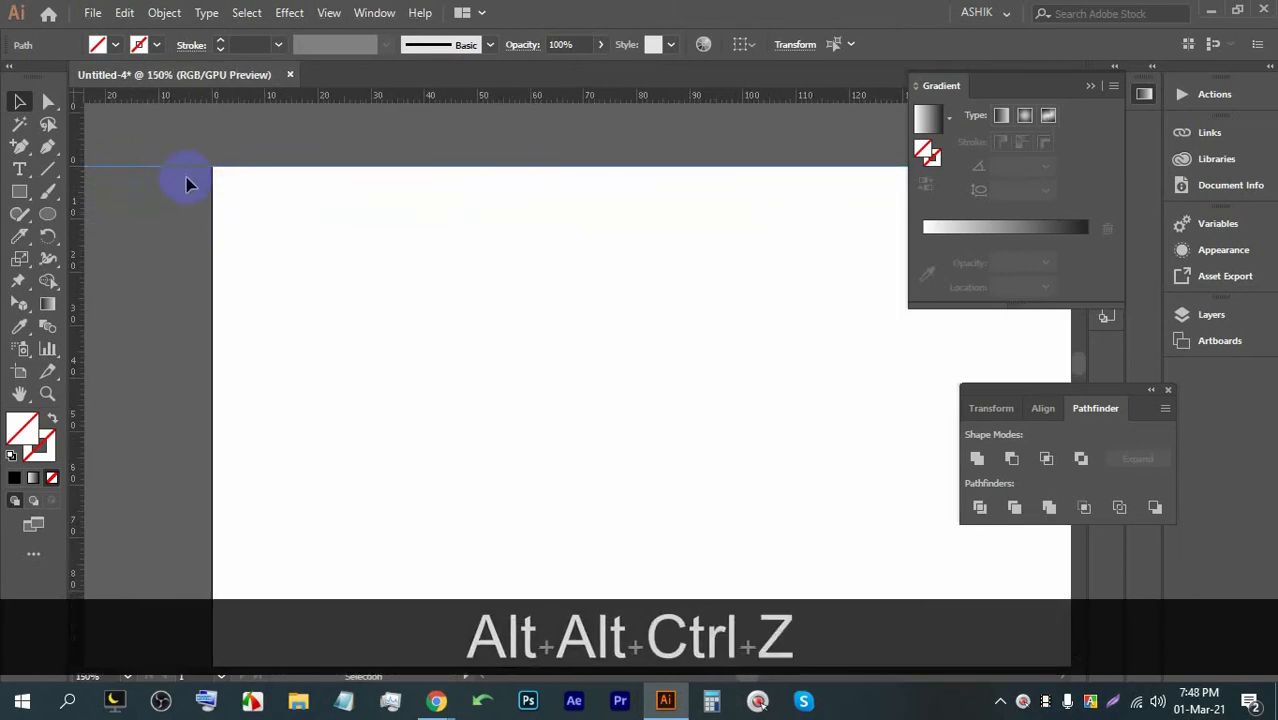
# Step: Duplicate the horizontal guide about 10 mm lower and repeat that copy down to the artboard's bottom edge
pyautogui.moveTo(185, 174); pyautogui.dragTo(183, 219)
pyautogui.scroll(-6, 183, 219)
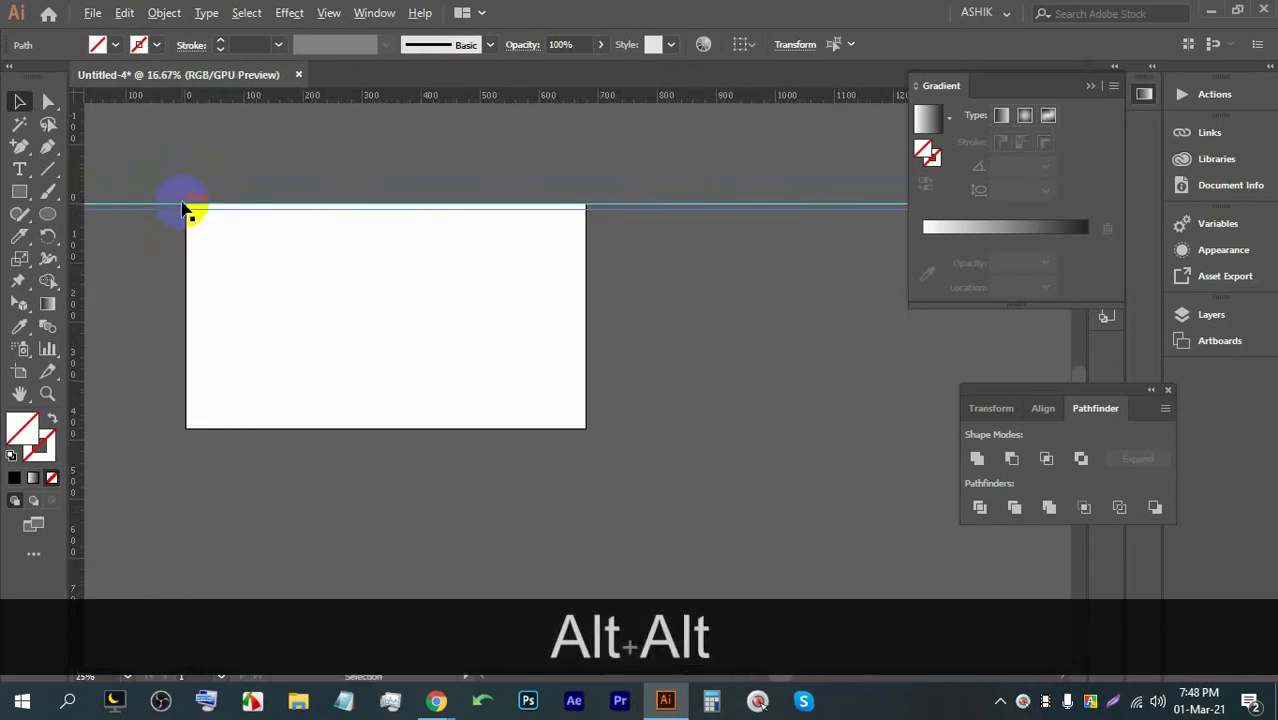
pyautogui.hotkey('ctrl', 'd')
pyautogui.hotkey('ctrl', 'd')
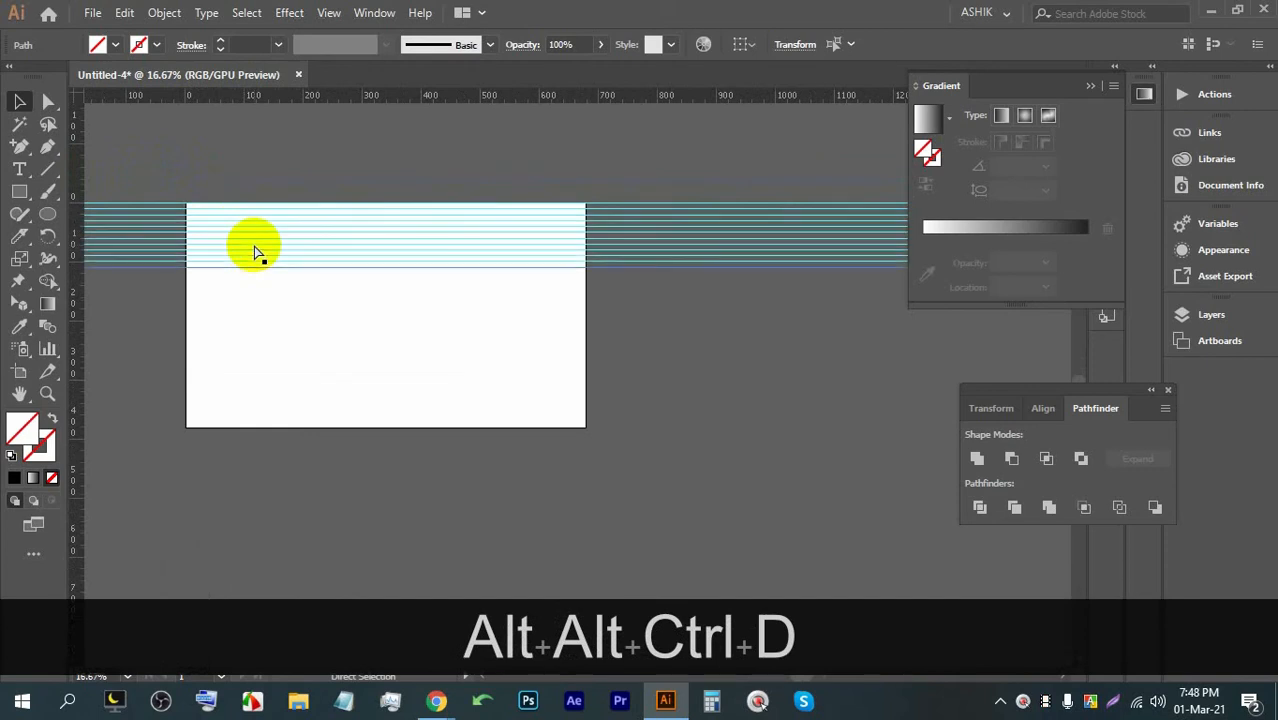
pyautogui.hotkey('ctrl', 'd')
pyautogui.hotkey('ctrl', 'd')
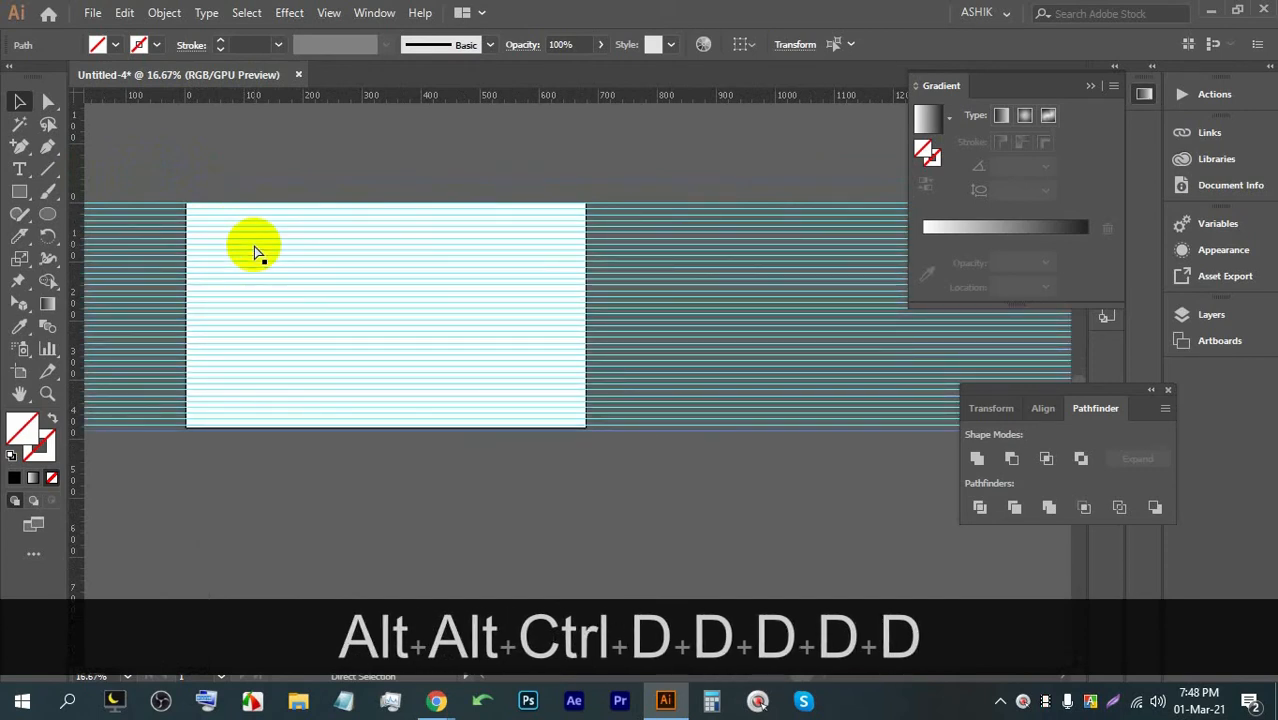
# Step: Place a vertical ruler guide on the artboard's left edge
pyautogui.keyDown('alt'); pyautogui.scroll(3, 240, 217); pyautogui.keyUp('alt')
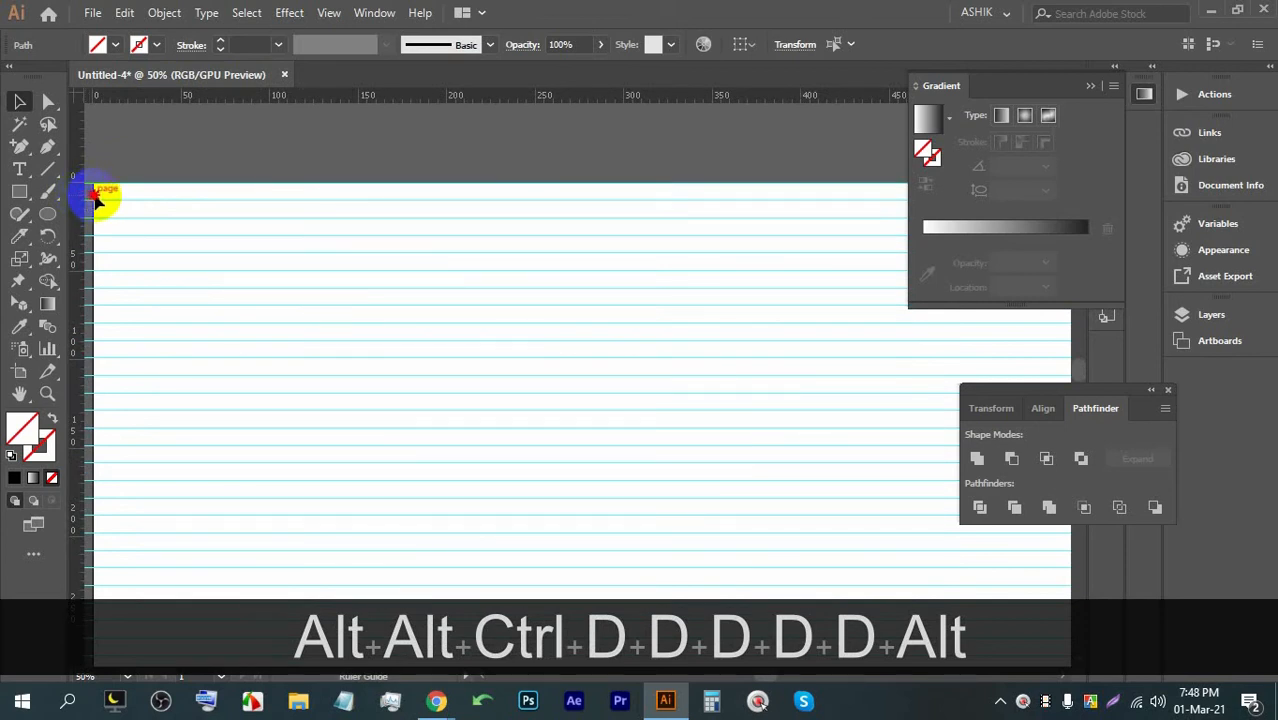
pyautogui.press('alt')
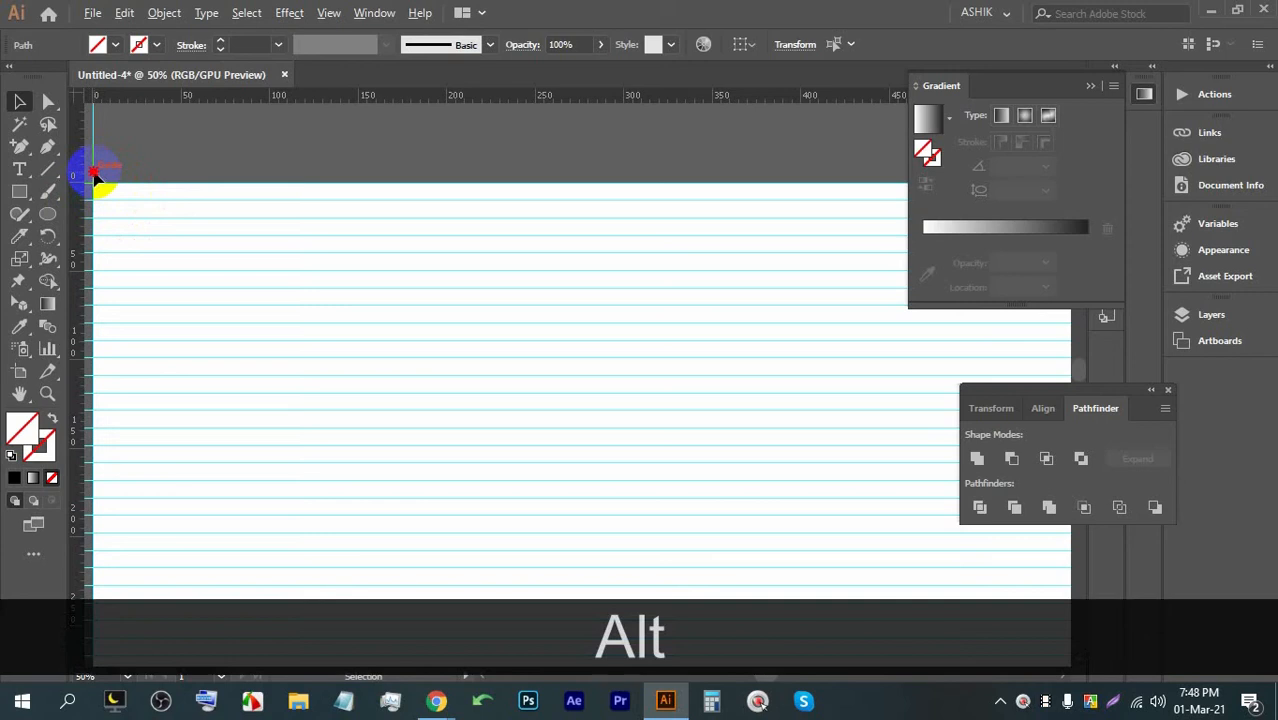
pyautogui.keyDown('alt'); pyautogui.scroll(2, 93, 175); pyautogui.keyUp('alt')
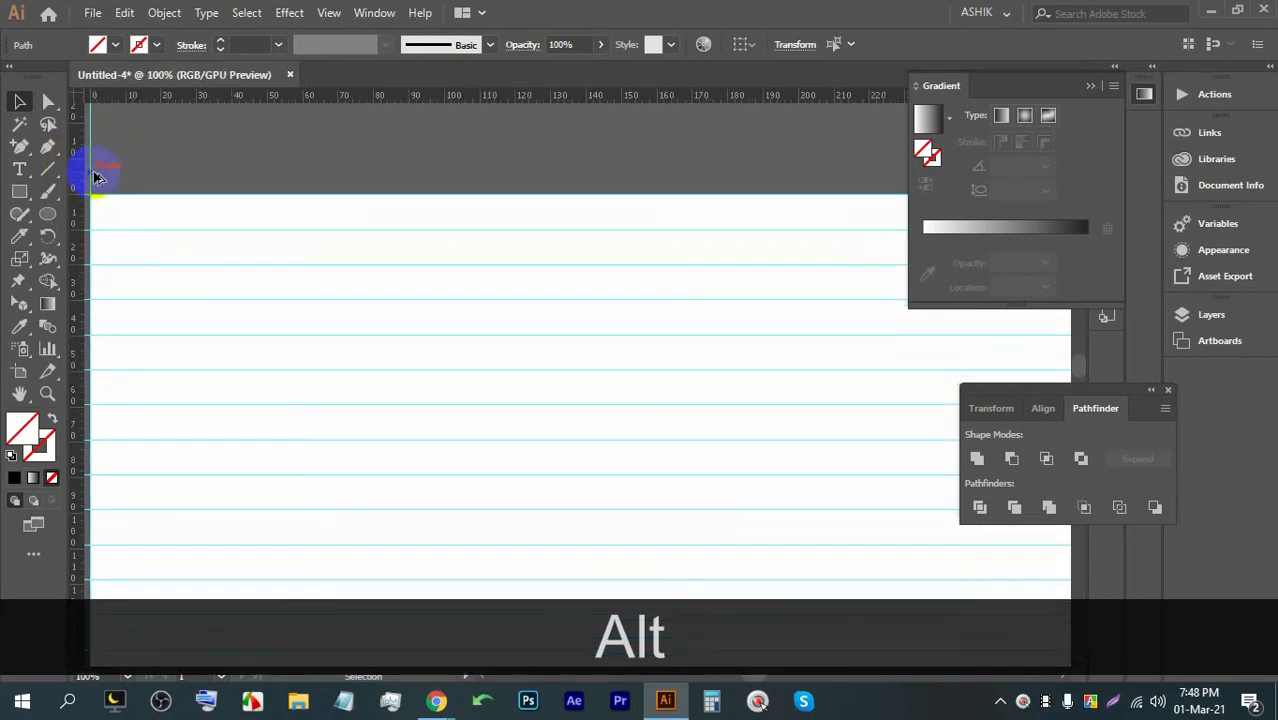
# Step: Duplicate the vertical guide about 10 mm to its right and repeat that copy across to the artboard's right edge
pyautogui.moveTo(93, 175); pyautogui.dragTo(126, 174)
pyautogui.keyDown('alt'); pyautogui.scroll(-5, 125, 175); pyautogui.keyUp('alt')
pyautogui.keyDown('alt'); pyautogui.scroll(2, 124, 178); pyautogui.keyUp('alt')
pyautogui.keyDown('alt'); pyautogui.scroll(-1, 126, 180); pyautogui.keyUp('alt')
pyautogui.hotkey('ctrl', 'd')
pyautogui.hotkey('ctrl', 'd')
pyautogui.hotkey('ctrl', 'd')
pyautogui.hotkey('ctrl', 'd')
pyautogui.hotkey('ctrl', 'd')
pyautogui.hotkey('ctrl', 'd')
pyautogui.hotkey('ctrl', 'd')
pyautogui.hotkey('ctrl', 'd')
pyautogui.hotkey('ctrl', 'd')
pyautogui.hotkey('ctrl', 'd')
pyautogui.hotkey('ctrl', 'd')
pyautogui.hotkey('ctrl', 'd')
pyautogui.hotkey('ctrl', 'd')
pyautogui.hotkey('ctrl', 'd')
pyautogui.hotkey('ctrl', 'd')
pyautogui.hotkey('ctrl', 'd')
pyautogui.hotkey('ctrl', 'd')
pyautogui.hotkey('ctrl', 'd')
pyautogui.hotkey('ctrl', 'd')
pyautogui.hotkey('ctrl', 'd')
pyautogui.hotkey('ctrl', 'd')
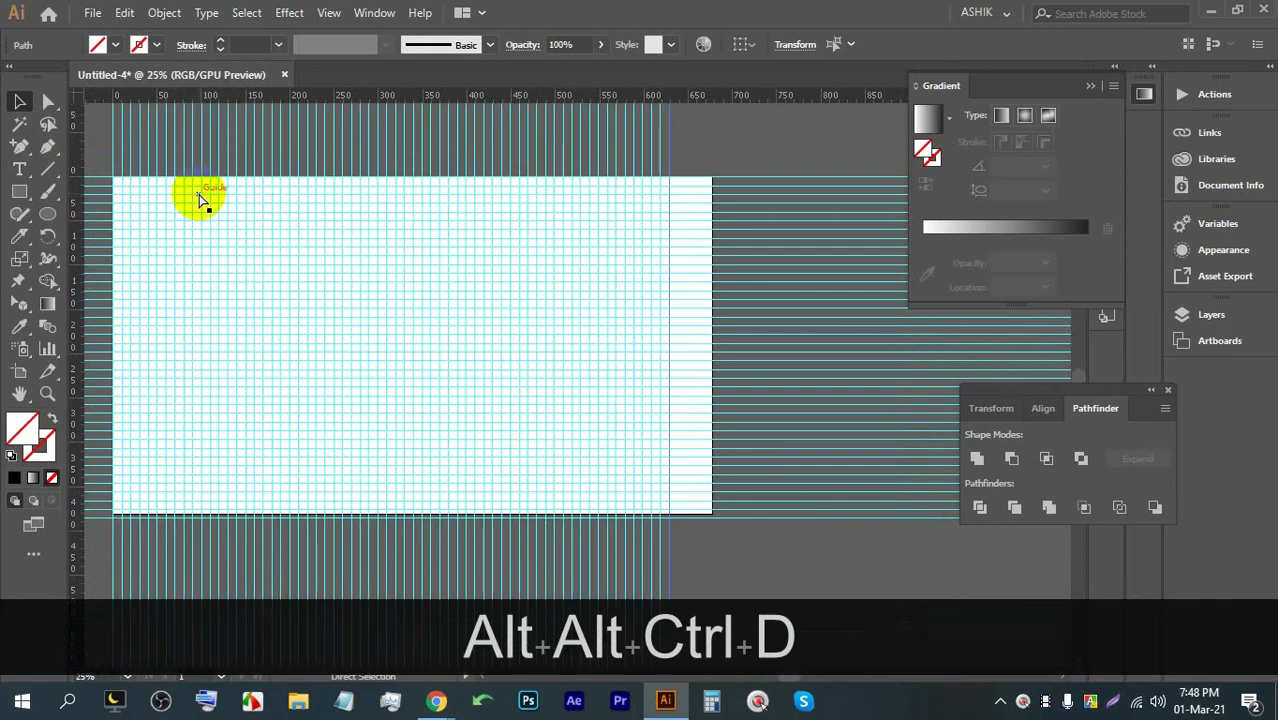
pyautogui.hotkey('ctrl', 'd')
pyautogui.hotkey('ctrl', 'd')
pyautogui.hotkey('ctrl', 'd')
pyautogui.hotkey('ctrl', 'd')
pyautogui.hotkey('ctrl', 'd')
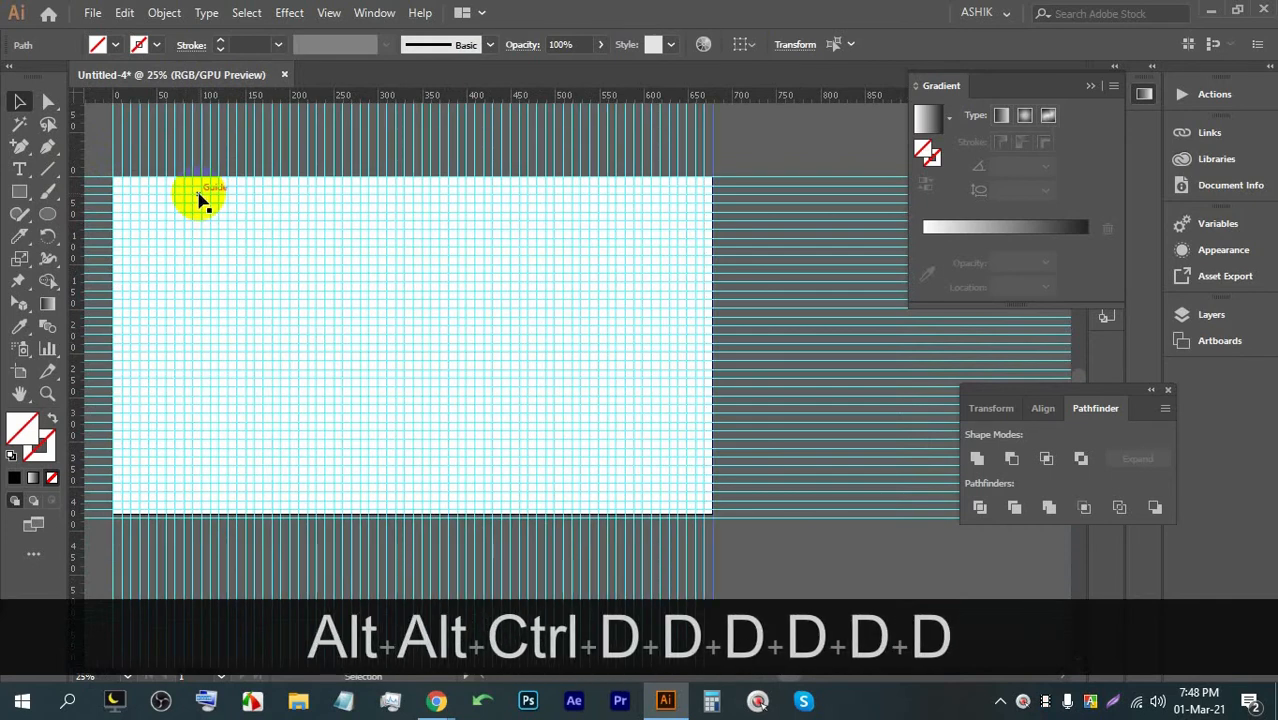
# Step: Activate the Pen tool and set the fill colour to black
pyautogui.keyDown('alt'); pyautogui.scroll(2, 195, 205); pyautogui.keyUp('alt')
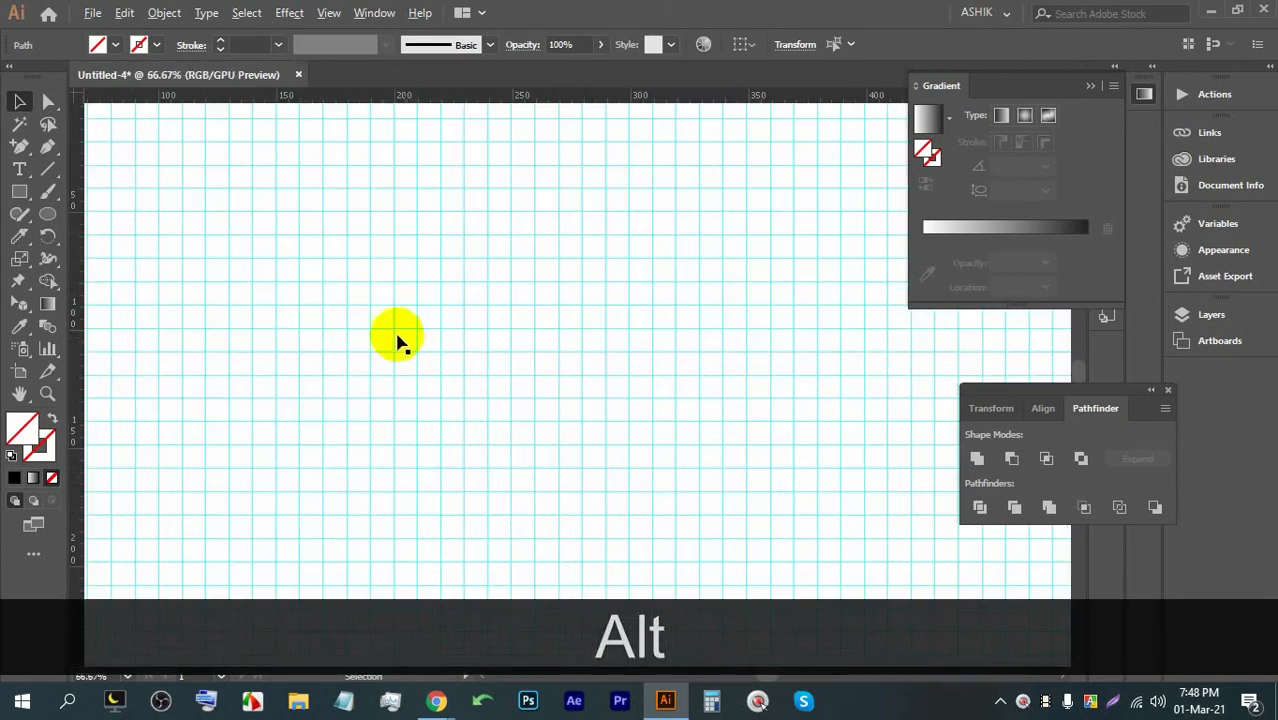
pyautogui.keyDown('alt'); pyautogui.scroll(-3, 397, 340); pyautogui.keyUp('alt')
pyautogui.keyDown('alt'); pyautogui.scroll(3, 513, 295); pyautogui.keyUp('alt')
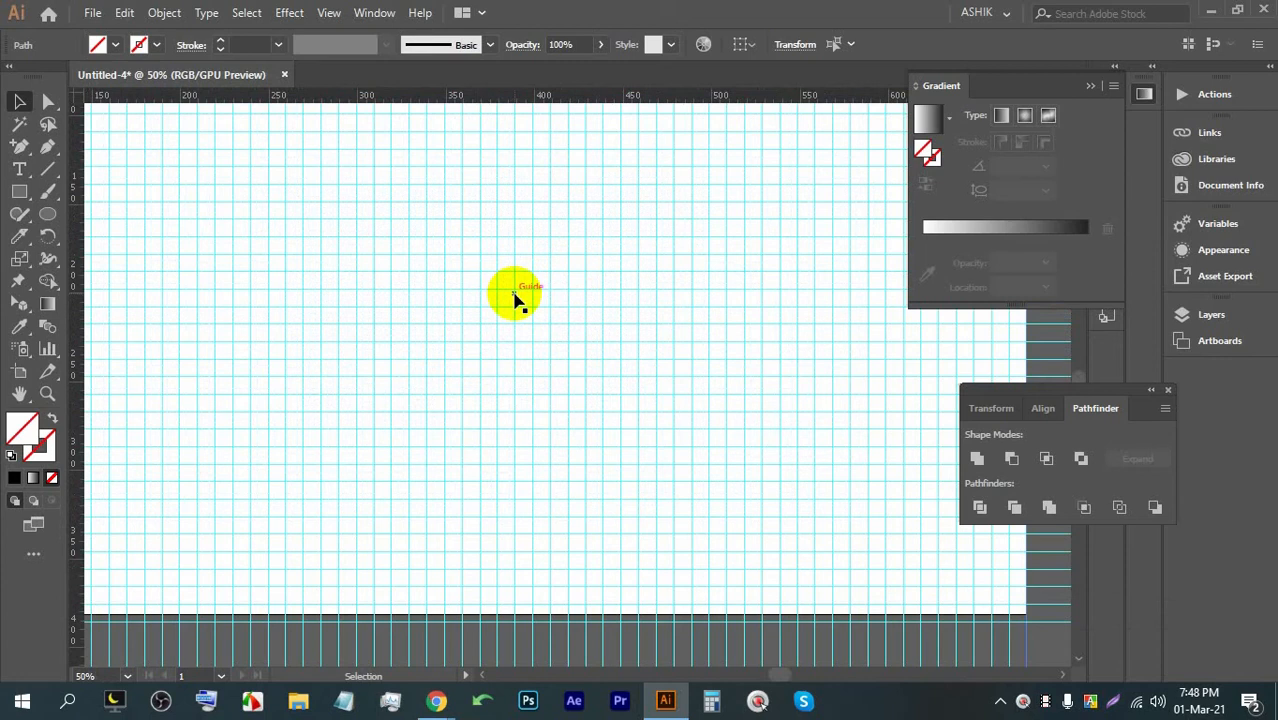
pyautogui.keyDown('alt'); pyautogui.scroll(2, 460, 210); pyautogui.keyUp('alt')
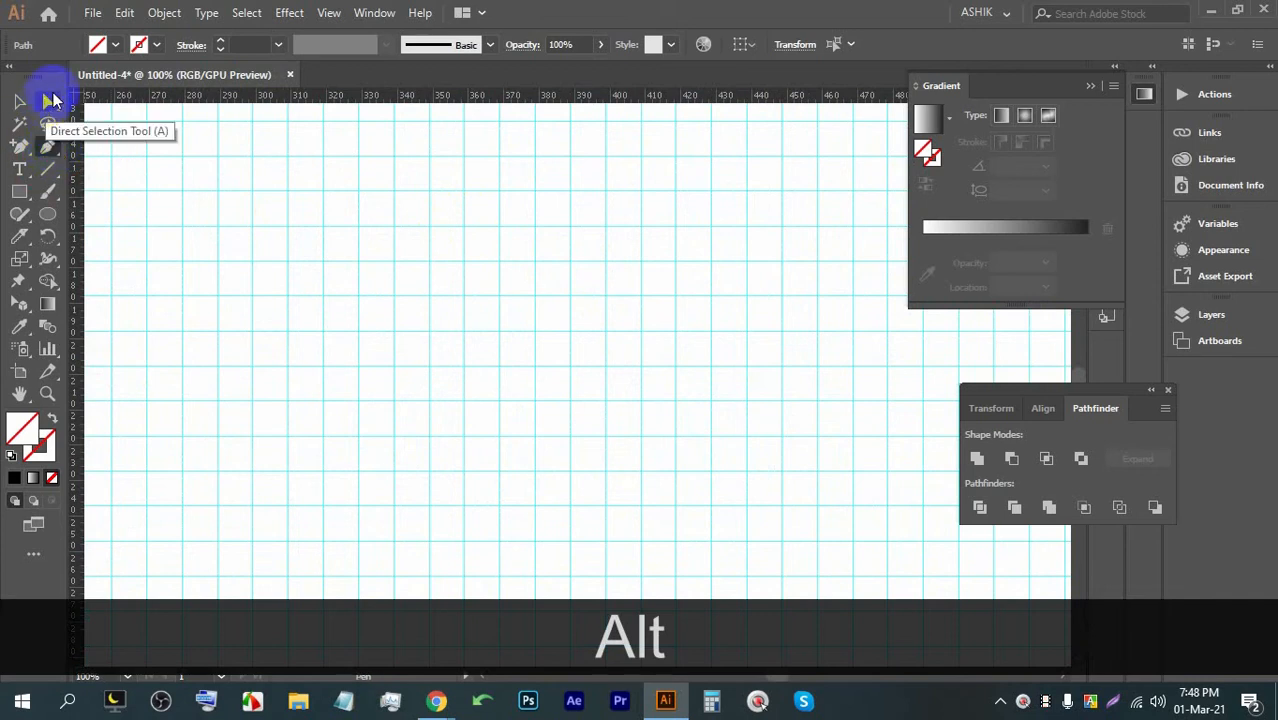
pyautogui.click(115, 44)
pyautogui.click(52, 77)
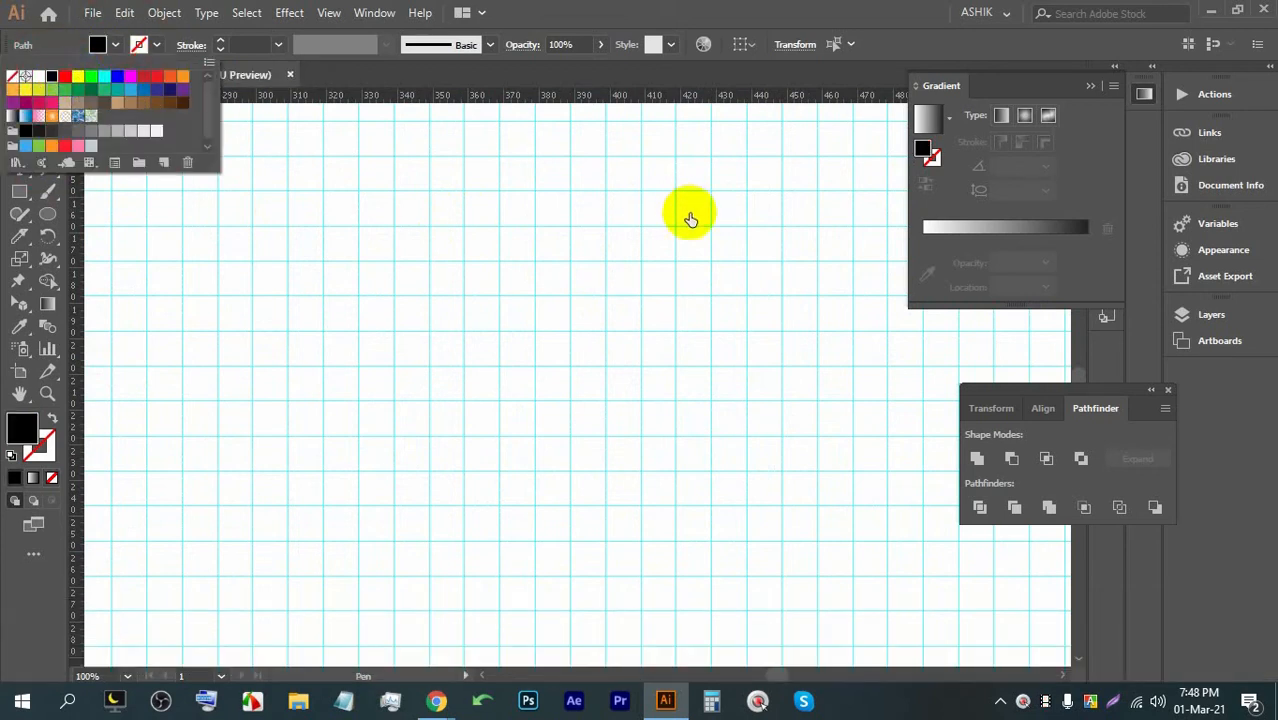
pyautogui.click(676, 28)
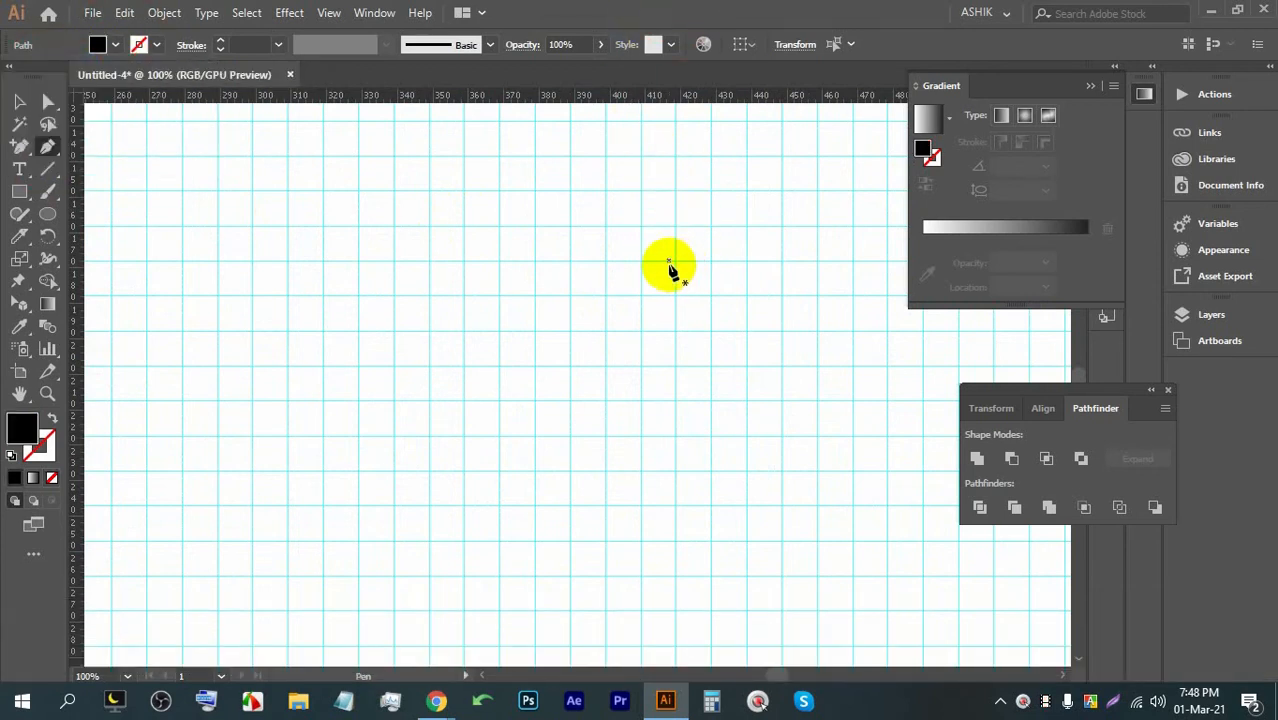
# Step: Draw a closed L-shaped path with slanted ends along the guides, about 150 mm wide, 148 mm tall and 10 mm thick, and deselect it
pyautogui.click(640, 228)
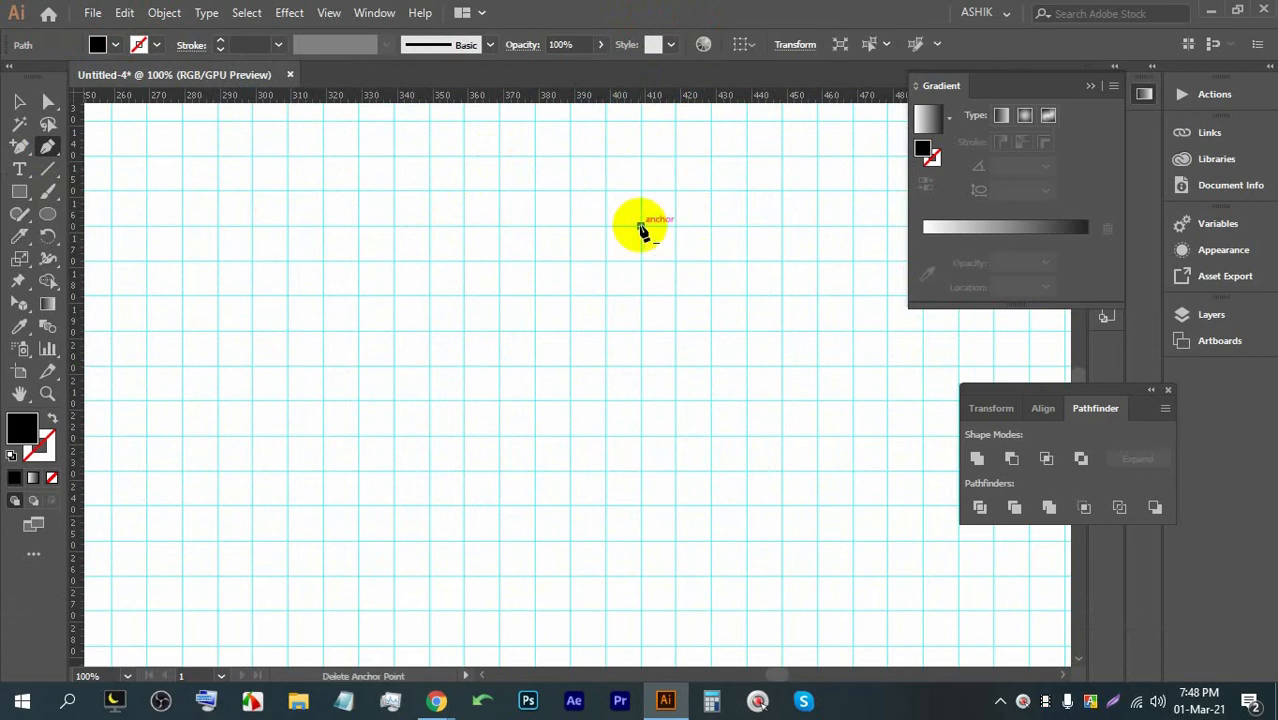
pyautogui.hotkey('ctrl', 'z')
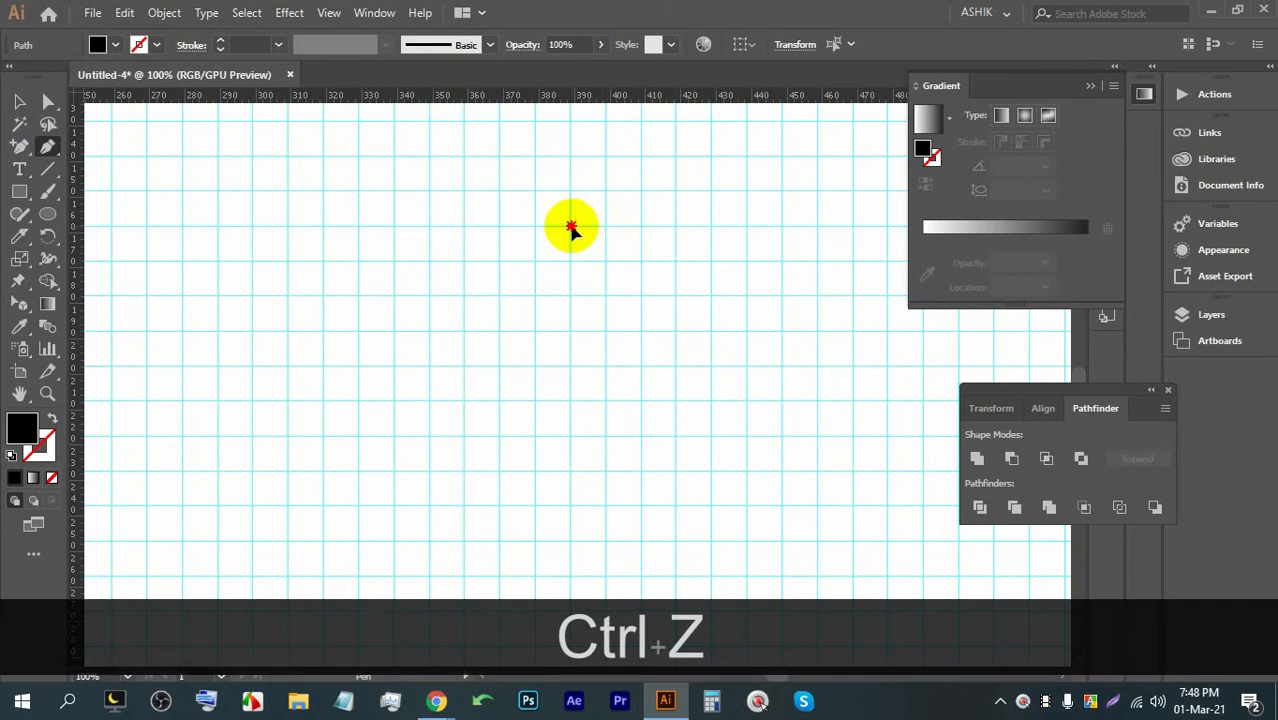
pyautogui.click(640, 226)
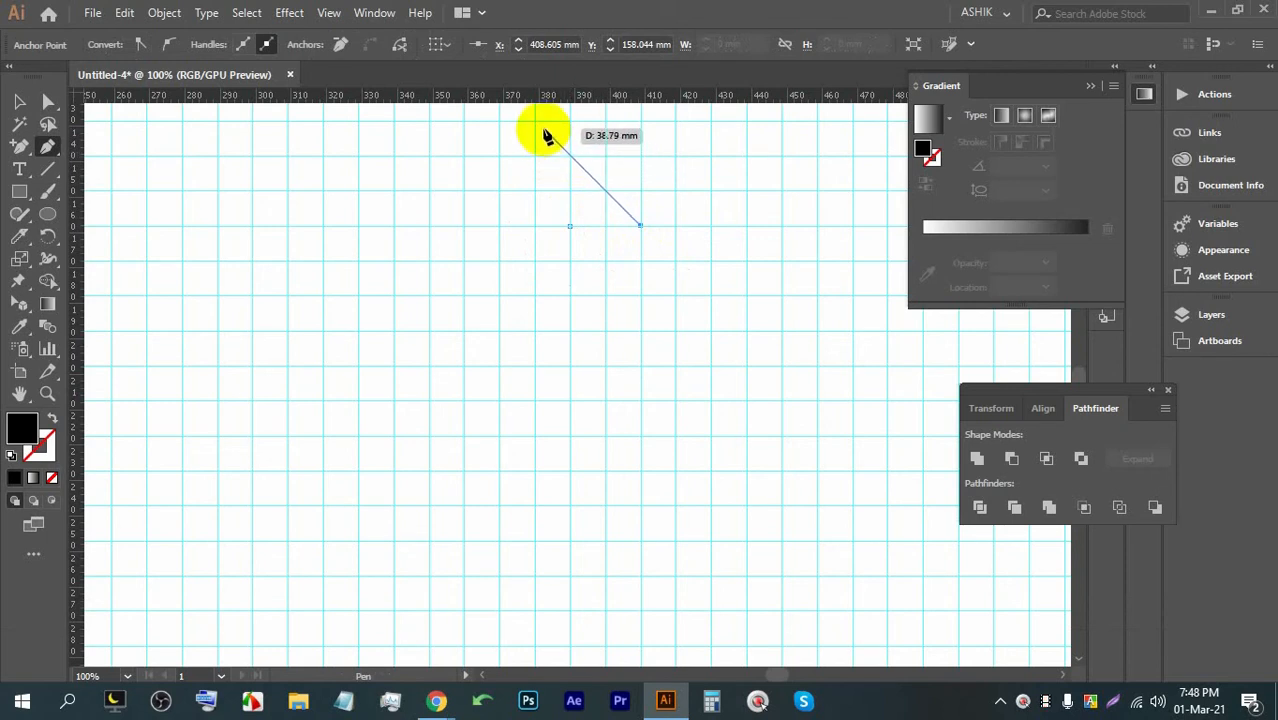
pyautogui.click(538, 125)
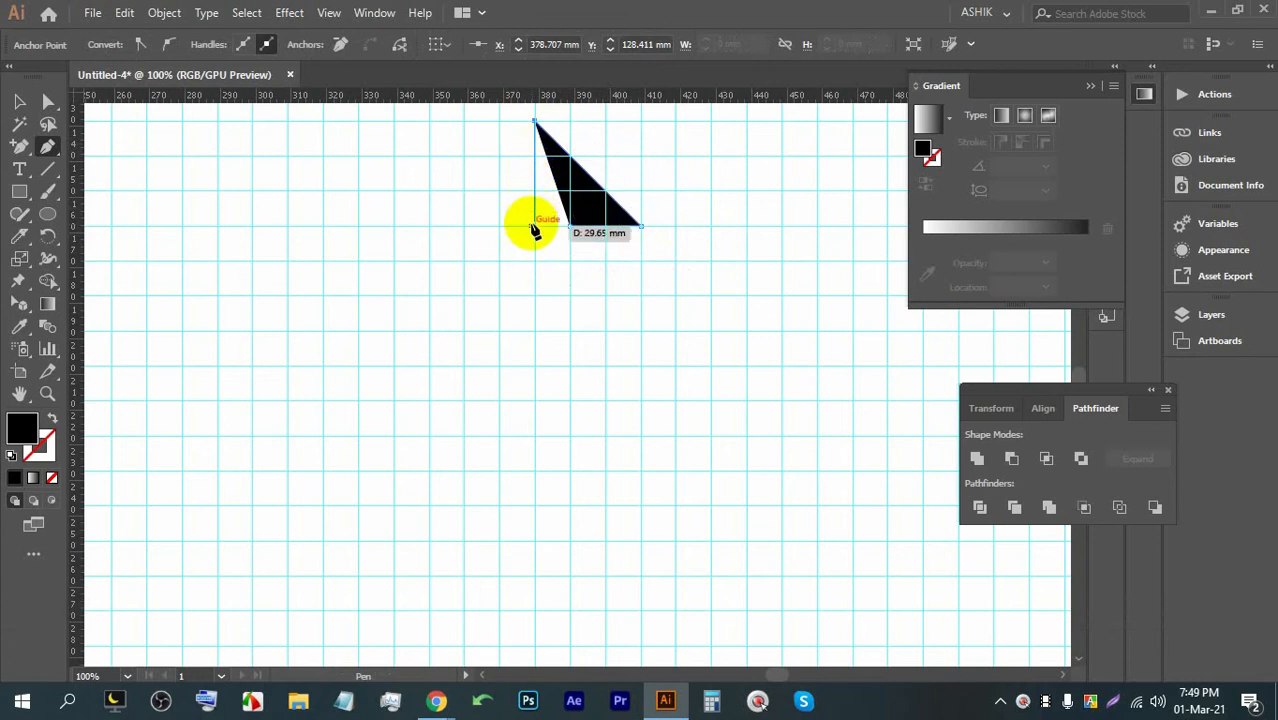
pyautogui.click(535, 645)
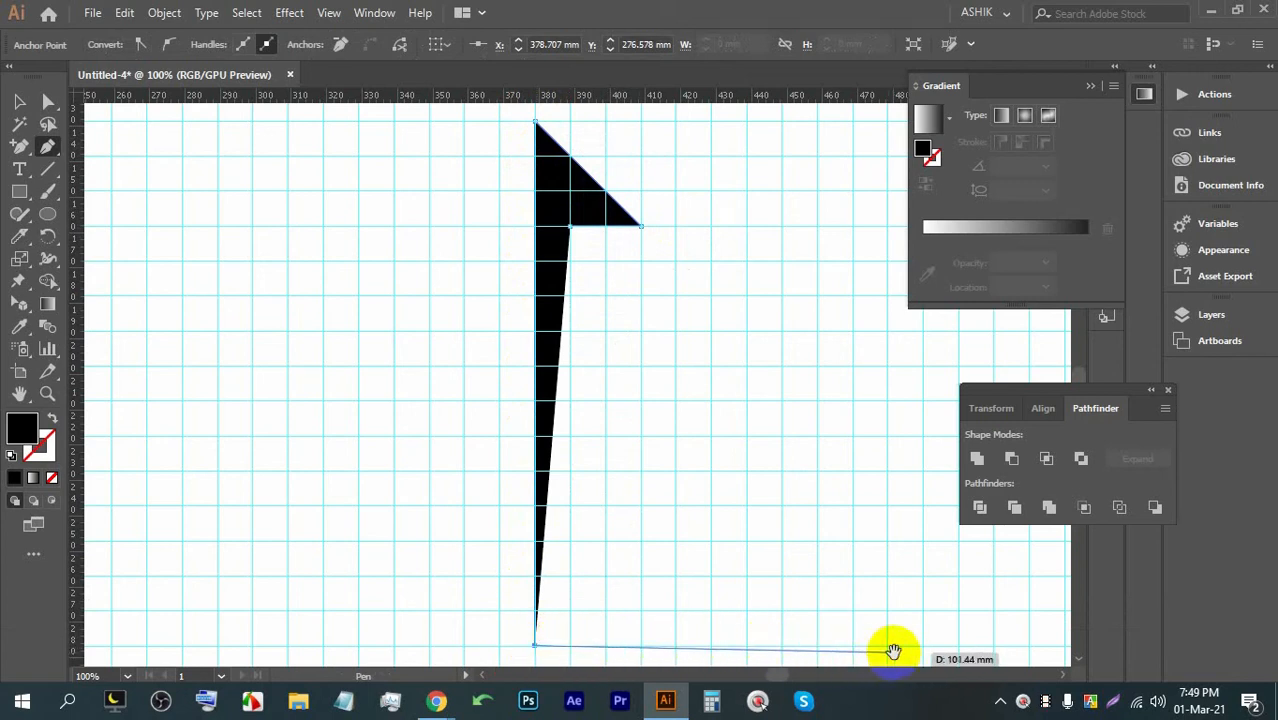
pyautogui.moveTo(893, 651); pyautogui.dragTo(760, 572)
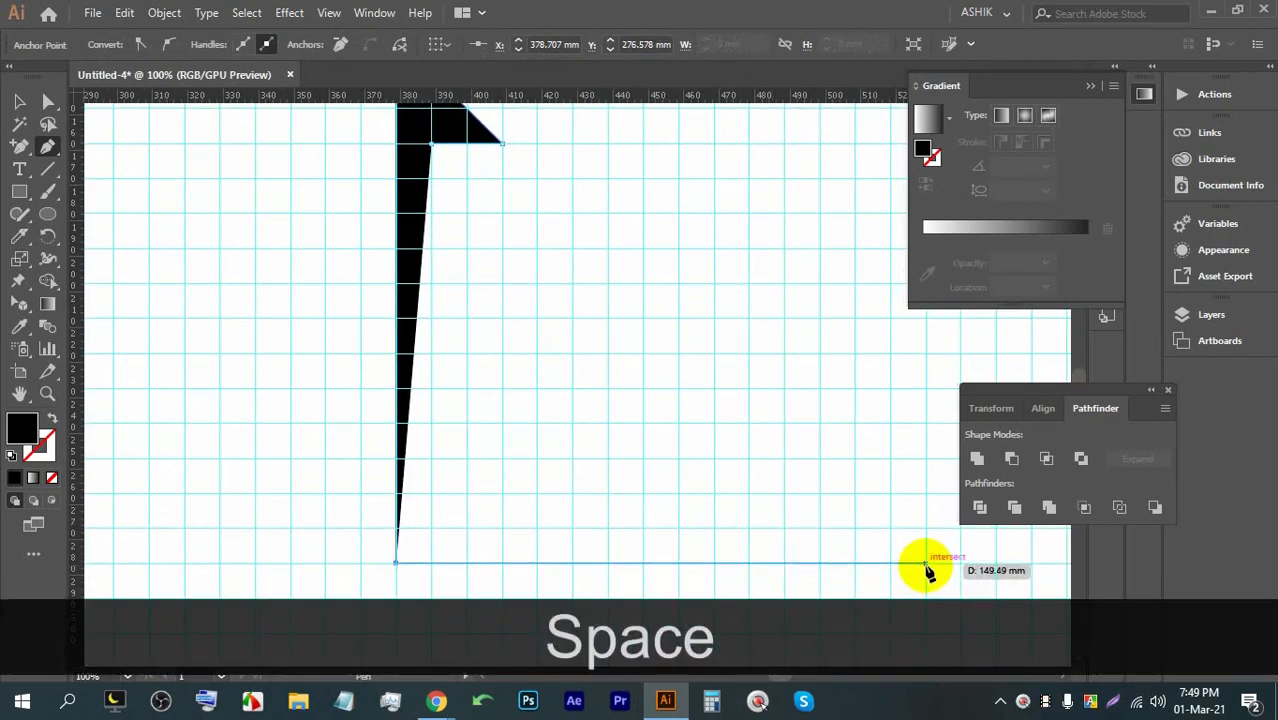
pyautogui.click(926, 564)
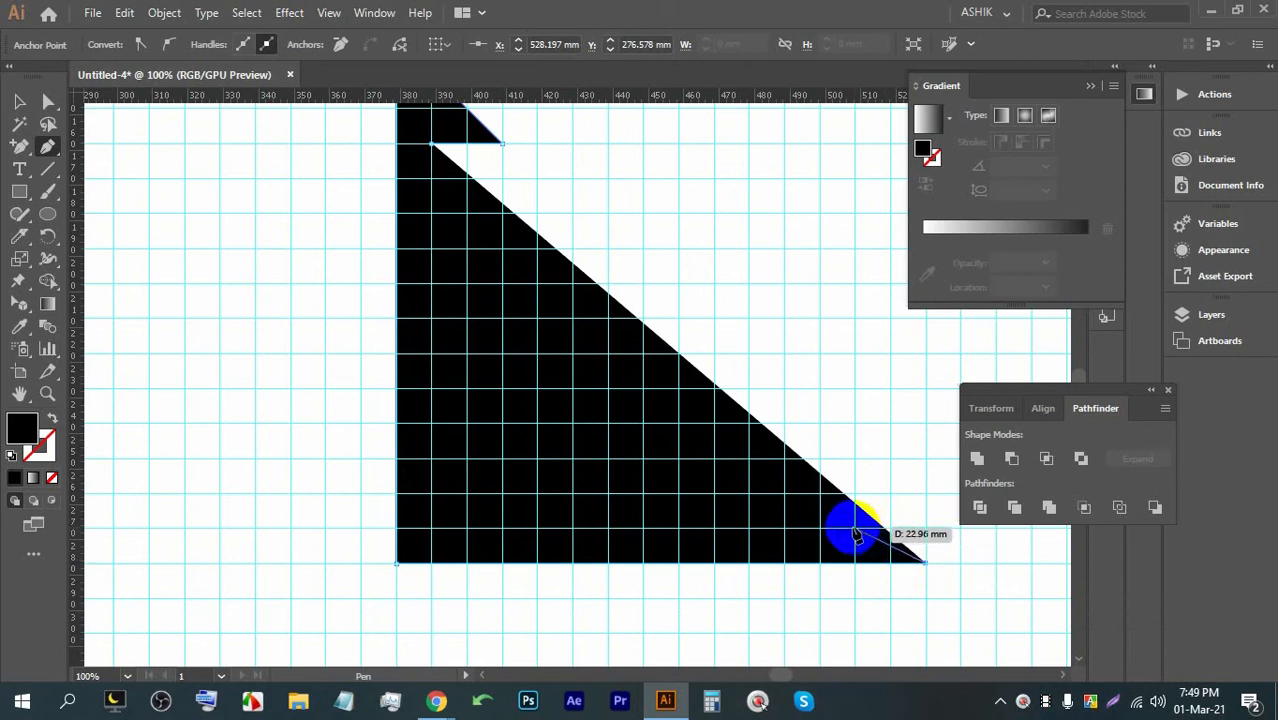
pyautogui.click(856, 528)
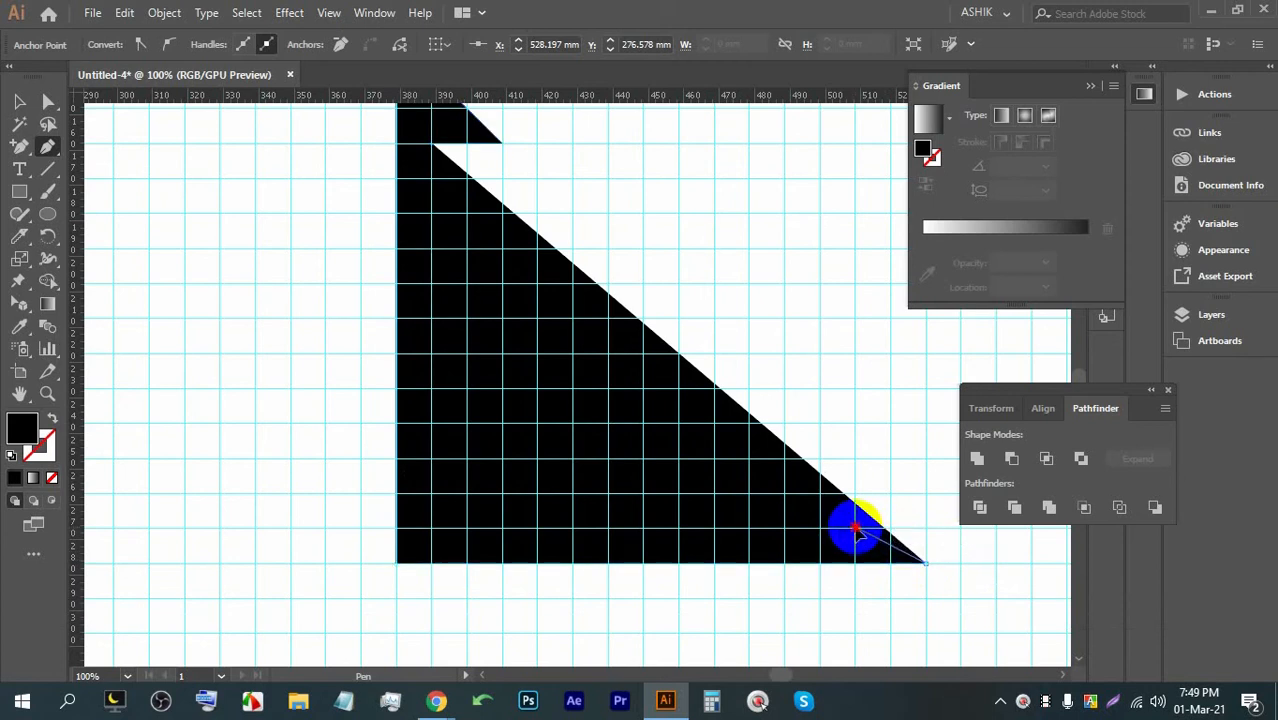
pyautogui.click(430, 528)
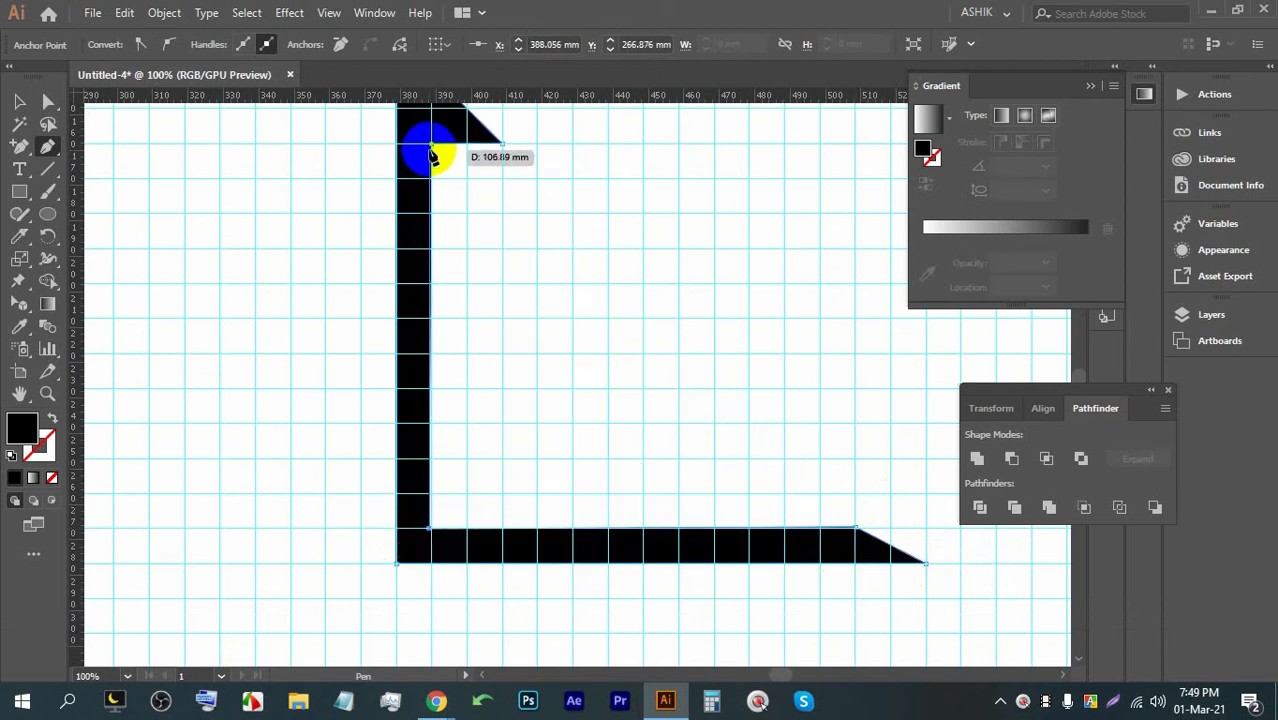
pyautogui.click(431, 143)
pyautogui.click(19, 101)
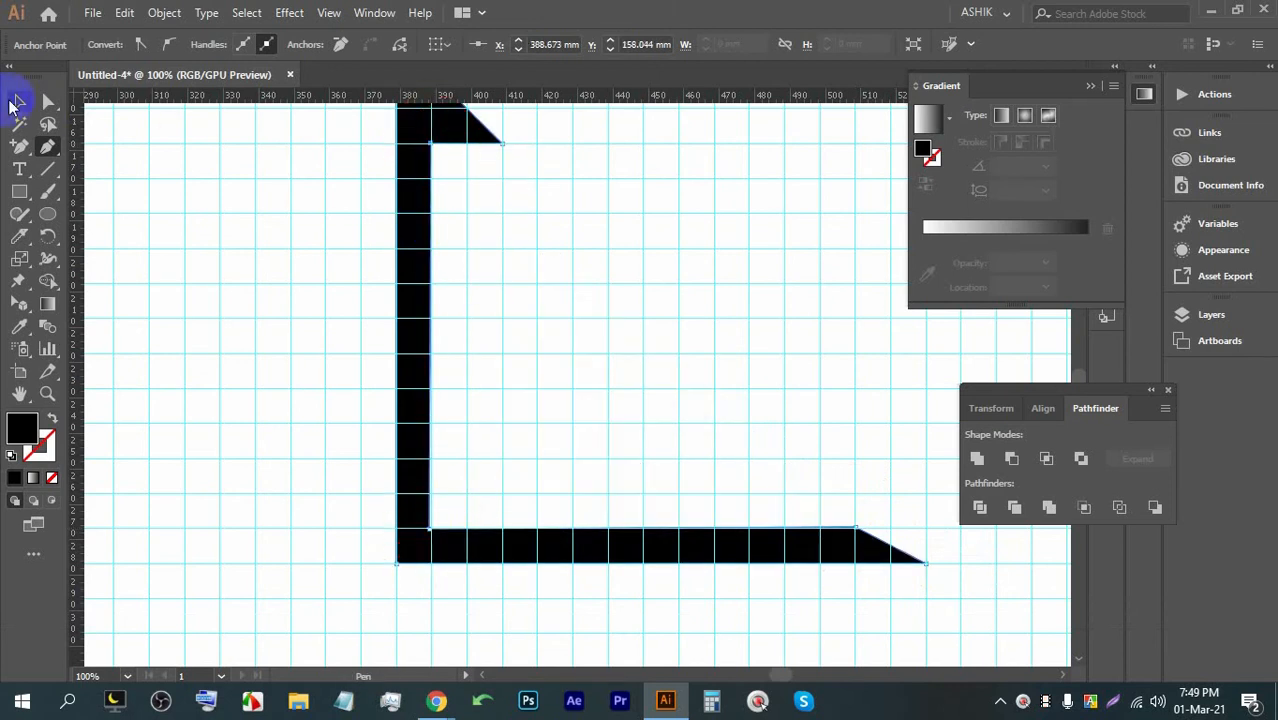
pyautogui.scroll(-2, 271, 270)
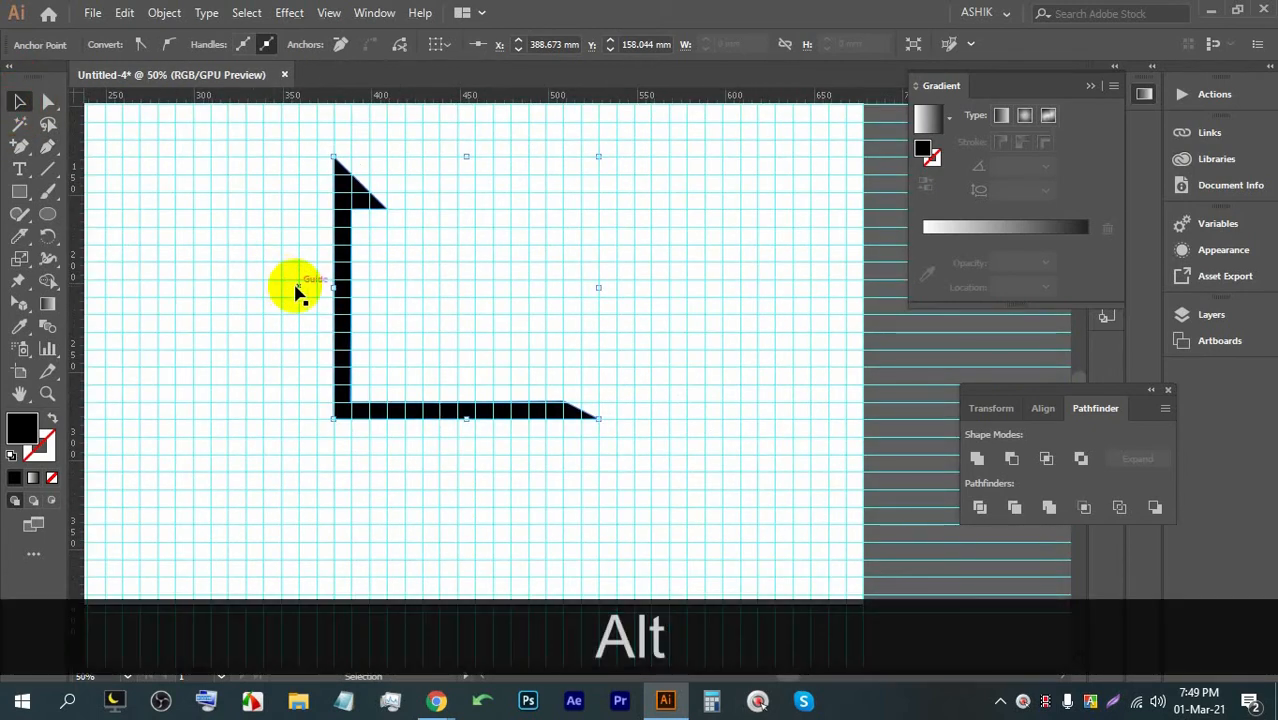
pyautogui.click(650, 362)
# Step: Lock the guides
pyautogui.press('space')
pyautogui.moveTo(650, 362); pyautogui.dragTo(676, 368)
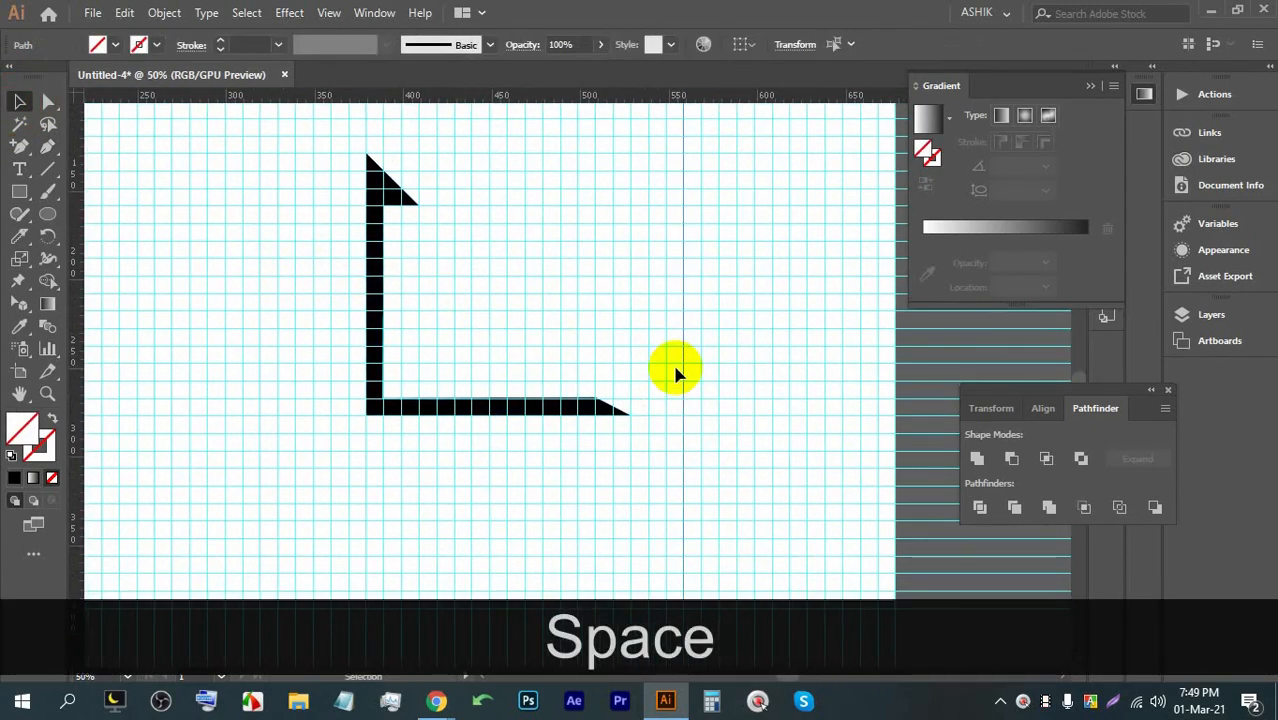
pyautogui.scroll(1, 440, 425)
pyautogui.scroll(-1, 424, 331)
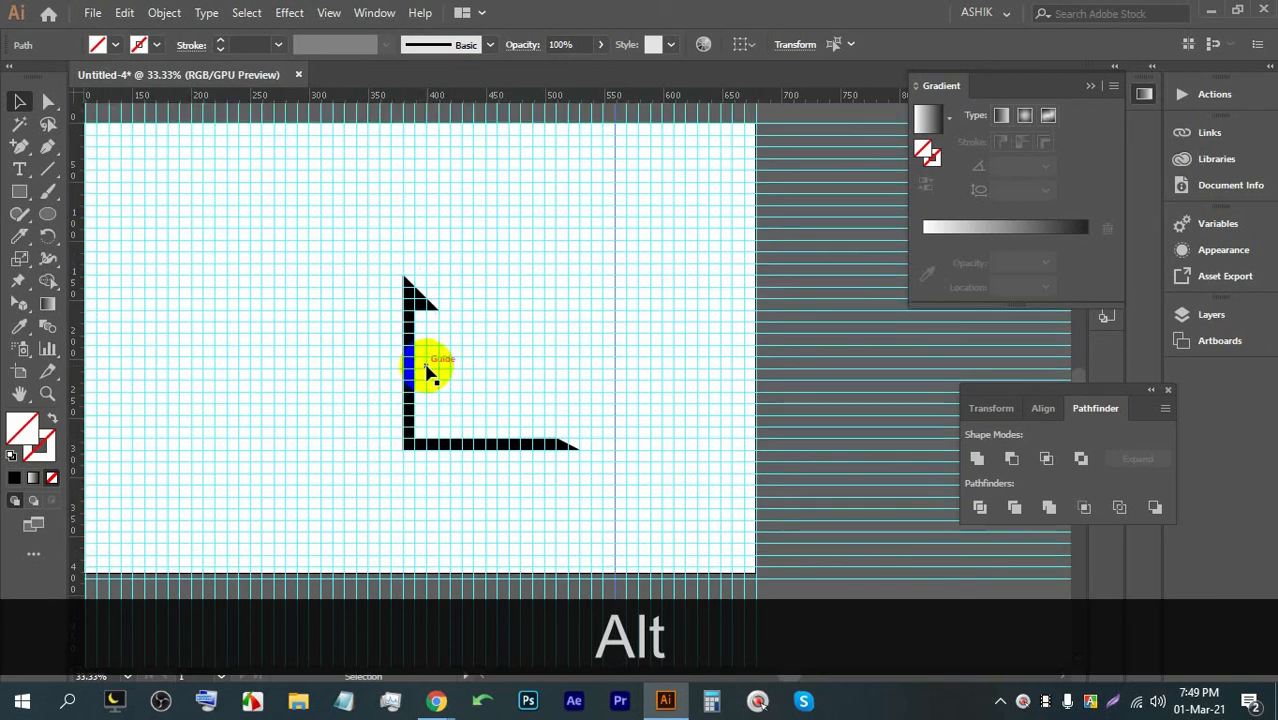
pyautogui.scroll(3, 430, 332)
pyautogui.rightClick(448, 318)
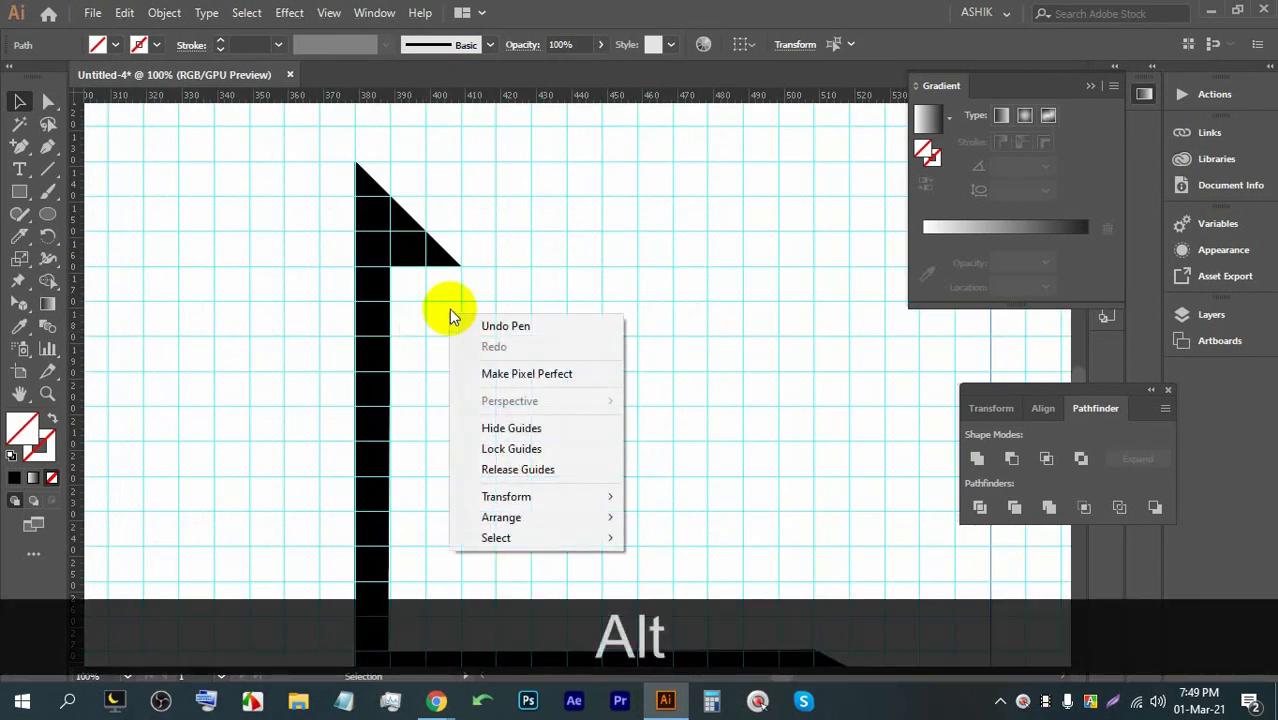
pyautogui.click(512, 449)
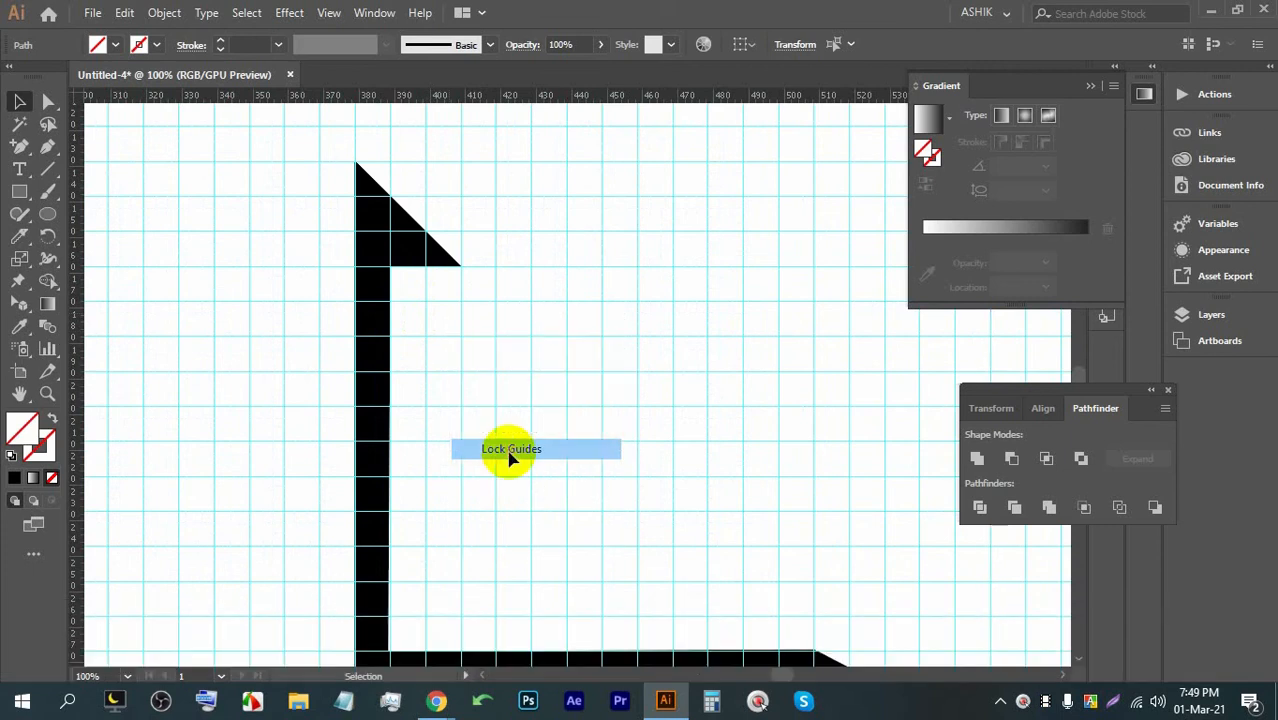
# Step: Move the black L-shaped path straight up, close to the artboard's top edge
pyautogui.scroll(-2, 499, 437)
pyautogui.scroll(-1, 490, 428)
pyautogui.moveTo(462, 425); pyautogui.dragTo(461, 282)
pyautogui.scroll(1, 456, 284)
pyautogui.scroll(-1, 505, 300)
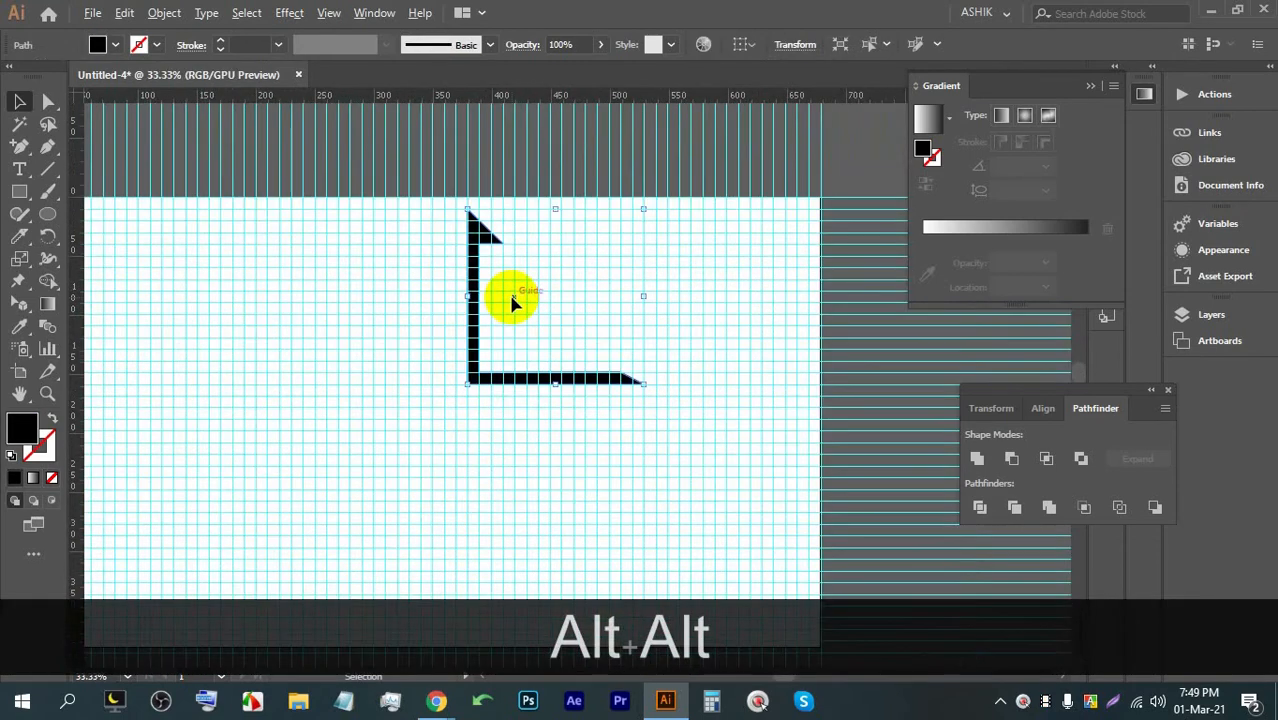
# Step: Create a copy of the black L-shaped path reflected across the vertical axis
pyautogui.scroll(1, 500, 270)
pyautogui.scroll(9, 470, 252)
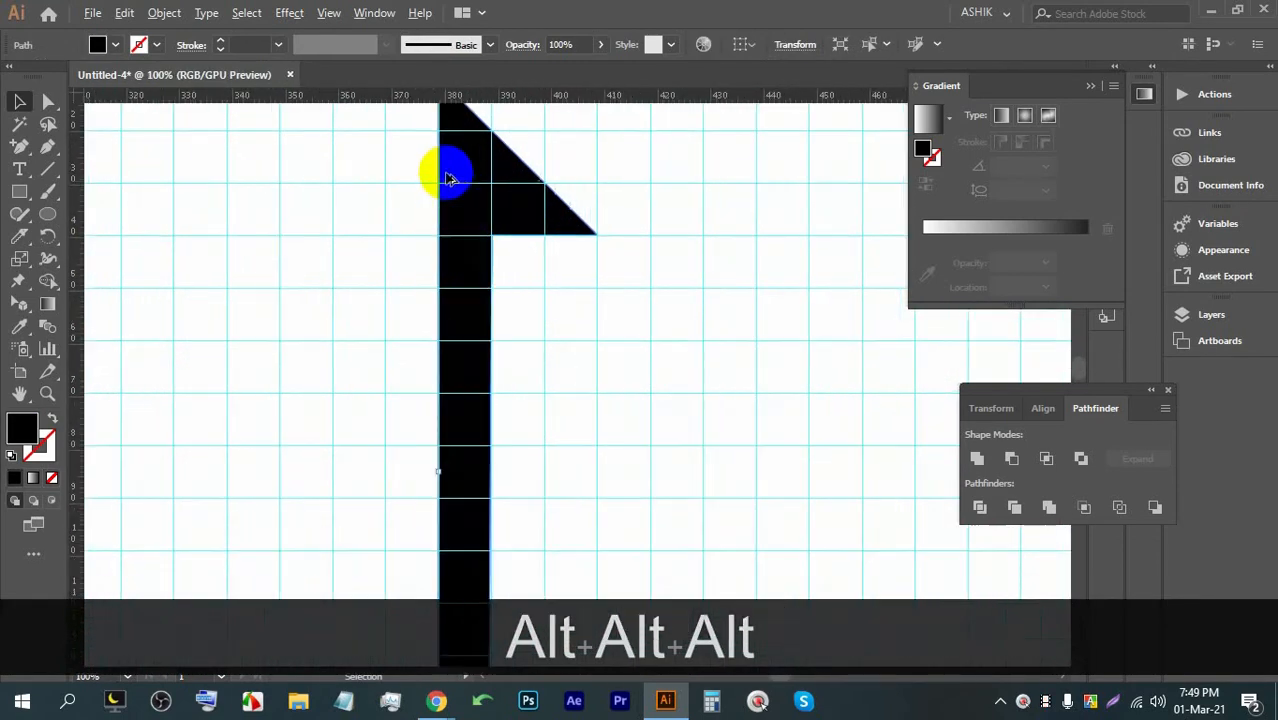
pyautogui.scroll(-1, 430, 189)
pyautogui.moveTo(429, 120); pyautogui.dragTo(428, 171)
pyautogui.scroll(4, 430, 163)
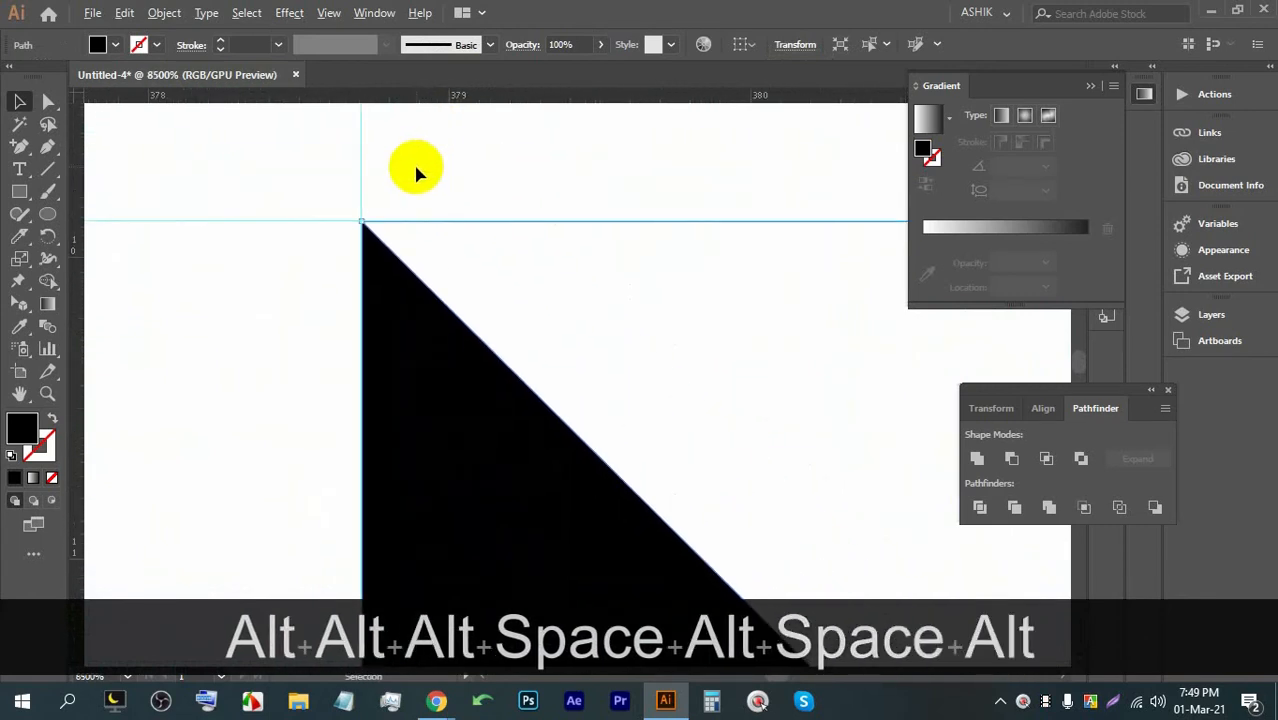
pyautogui.scroll(-10, 414, 171)
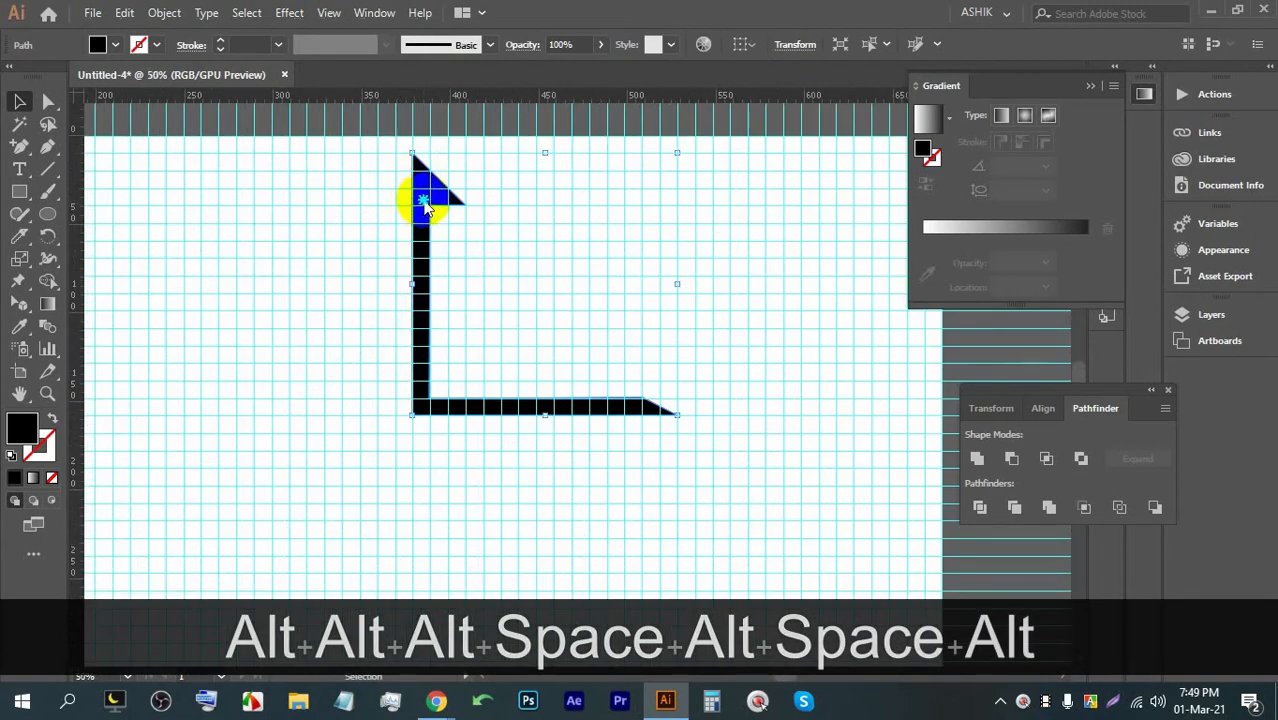
pyautogui.rightClick(424, 204)
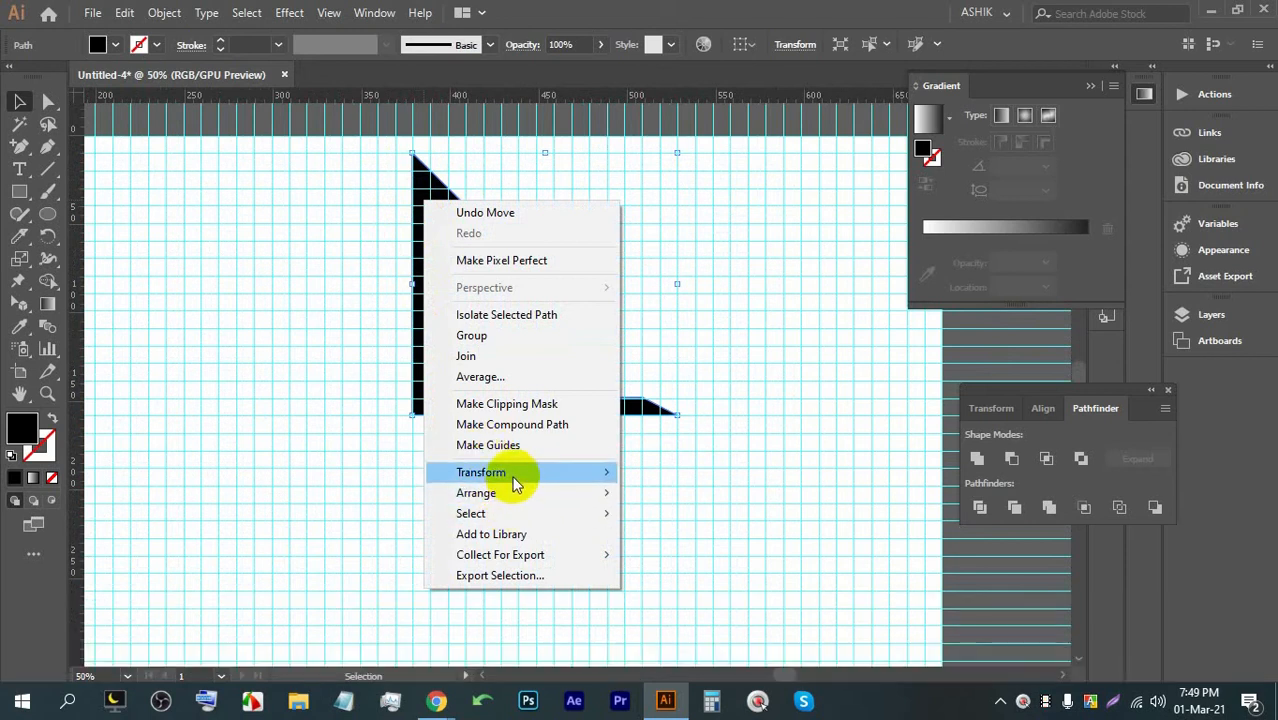
pyautogui.moveTo(515, 476)
pyautogui.click(705, 531)
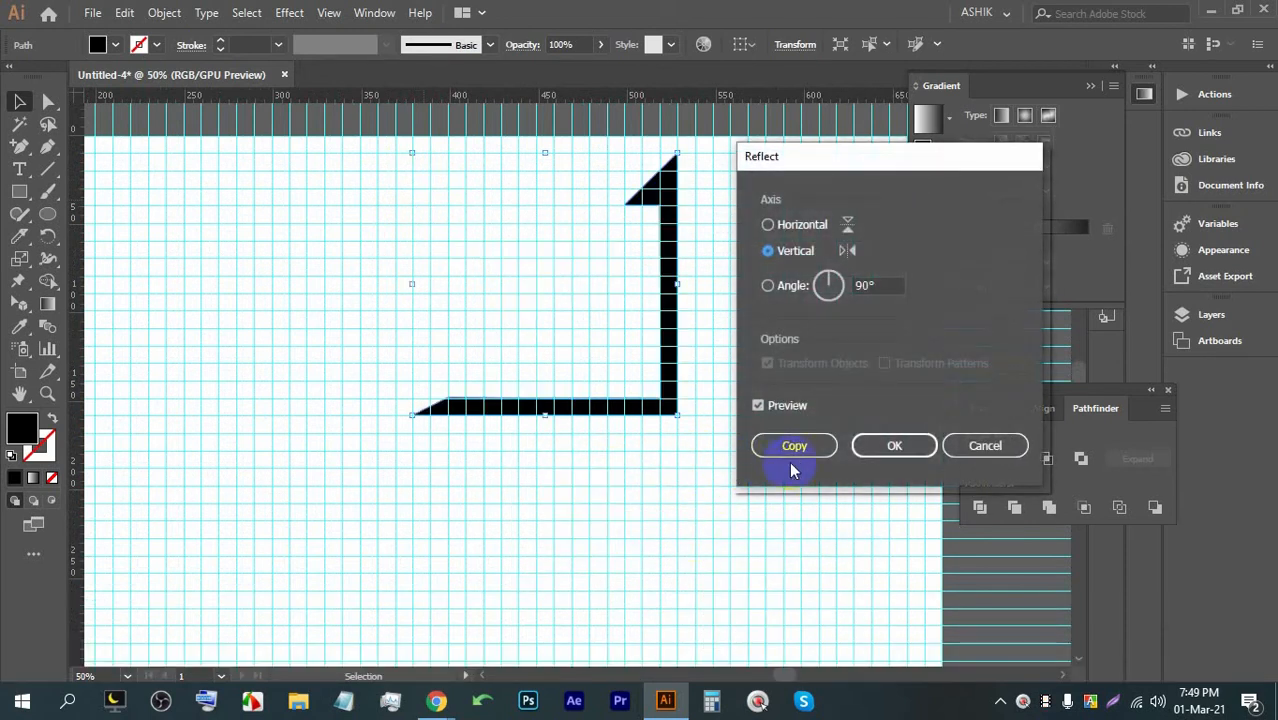
pyautogui.click(795, 446)
pyautogui.click(756, 454)
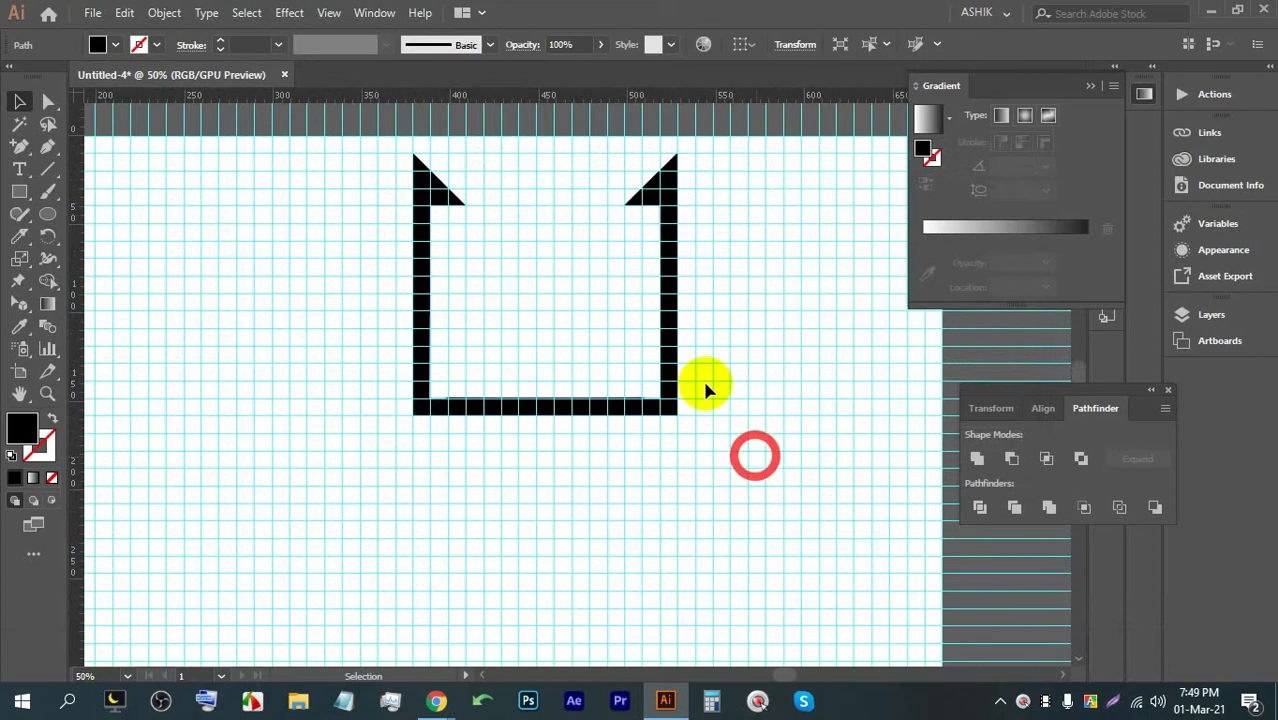
# Step: Move the reflected copy horizontally to the left of the original, leaving a one-cell 10 mm gap between the two uprights
pyautogui.moveTo(680, 330); pyautogui.dragTo(391, 322)
pyautogui.scroll(-1, 796, 362)
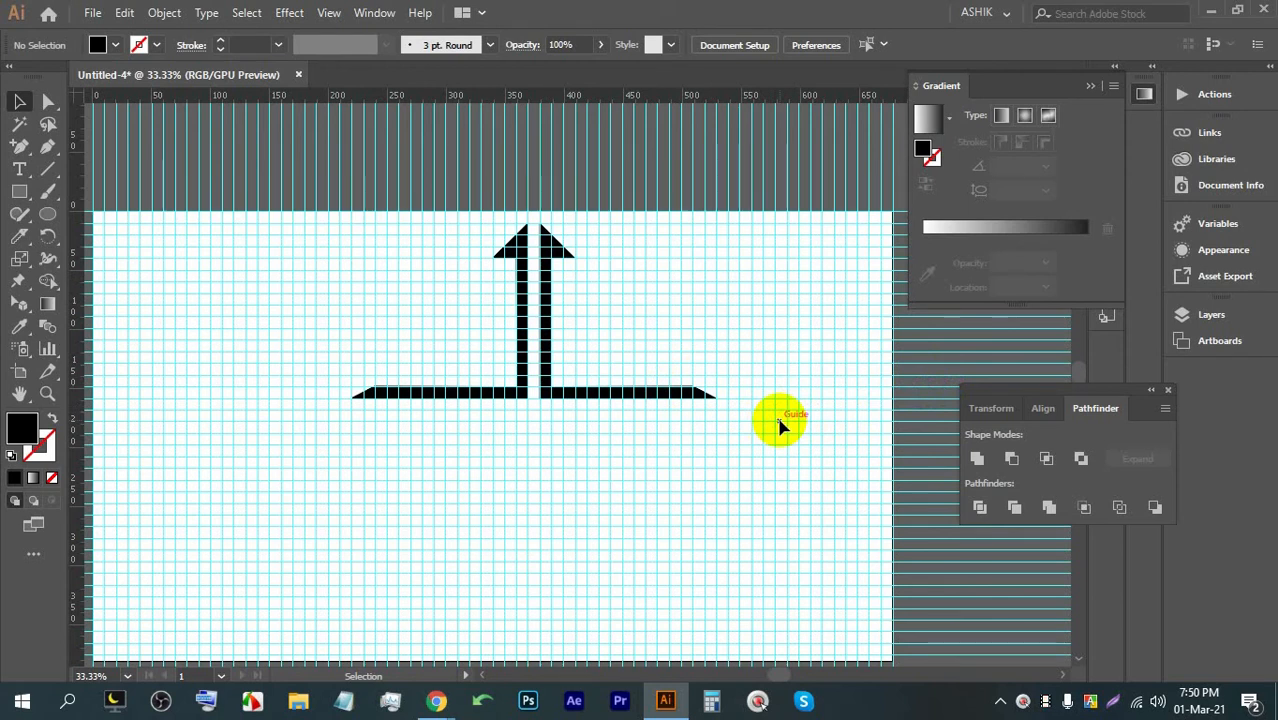
pyautogui.scroll(-1, 776, 379)
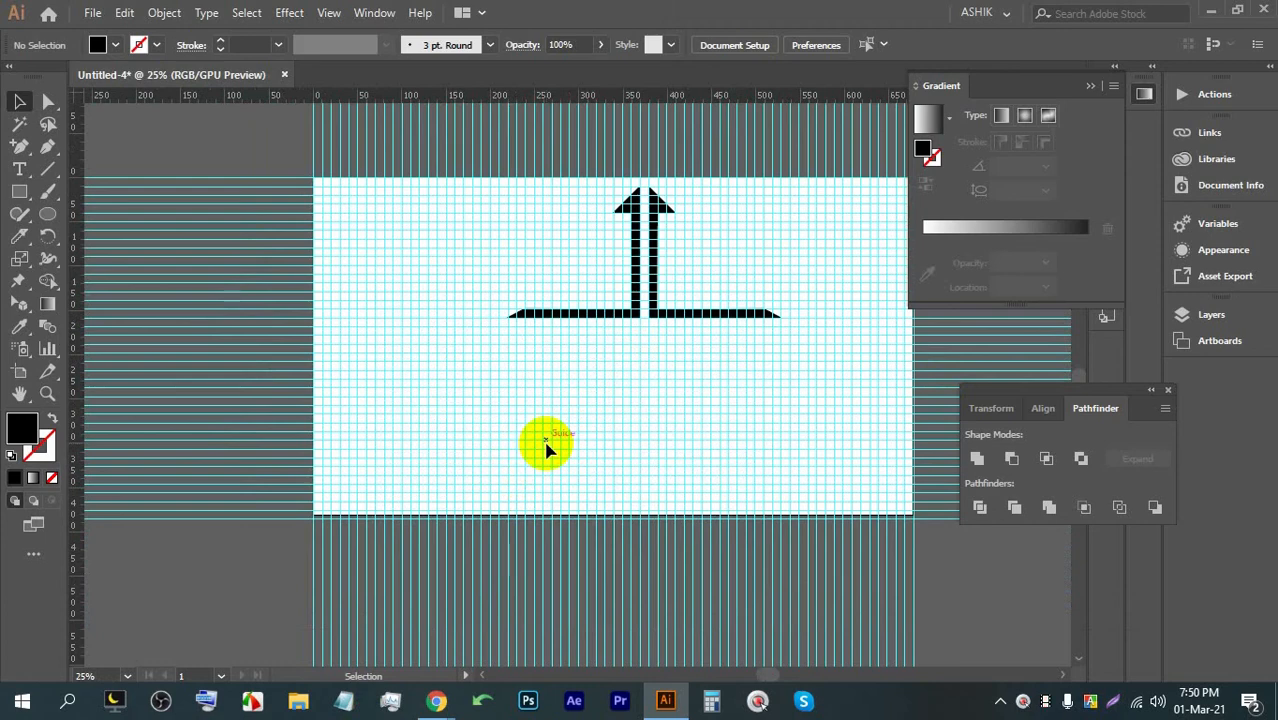
# Step: Activate the Pen tool for drawing in the empty grid area below the two horizontal bars
pyautogui.scroll(3, 536, 448)
pyautogui.press('space')
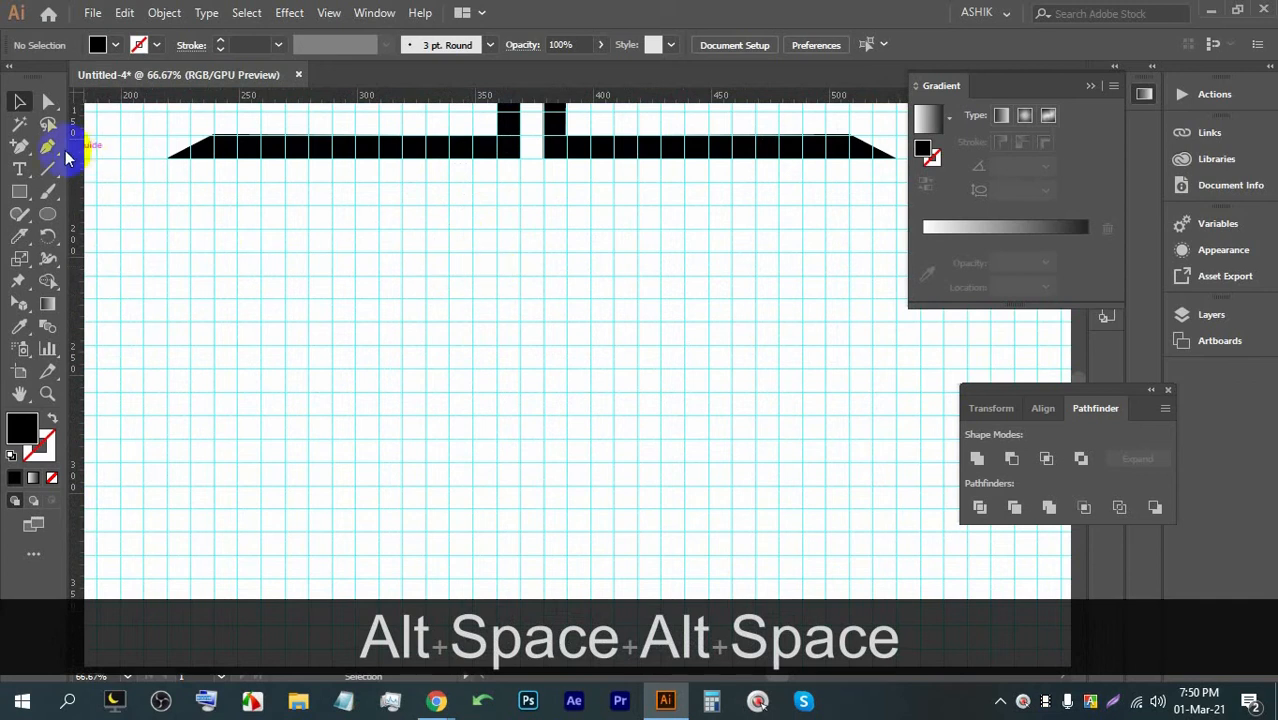
pyautogui.click(50, 154)
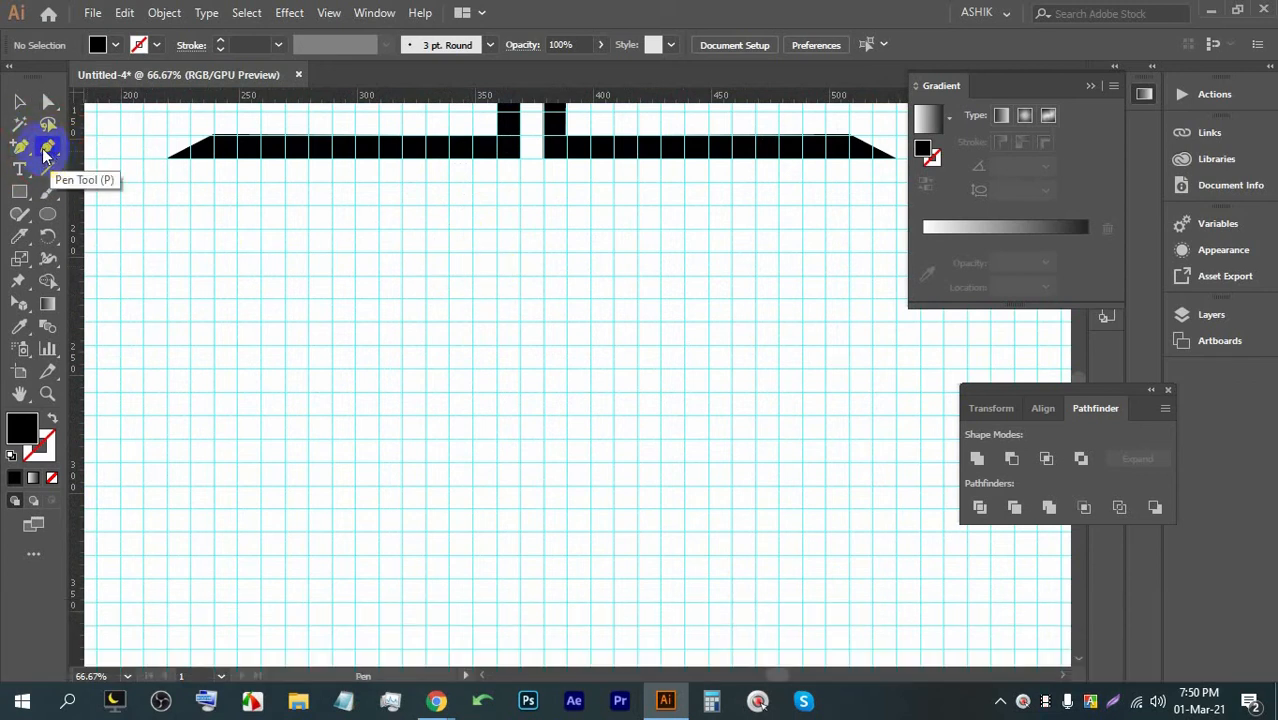
# Step: With the Pen tool, trace two stacked horizontal bars with slanted outer ends, about 140 mm long and 10 mm apart, below the upper crossbar's left half
pyautogui.click(166, 182)
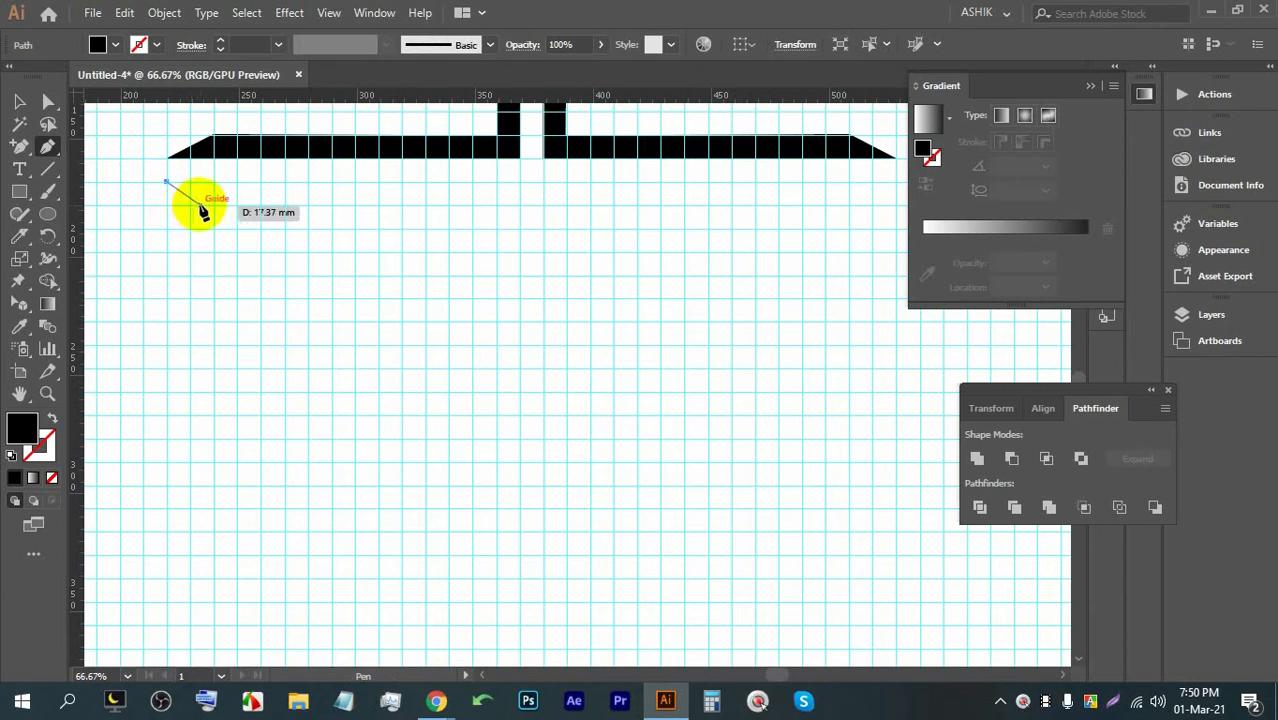
pyautogui.click(212, 205)
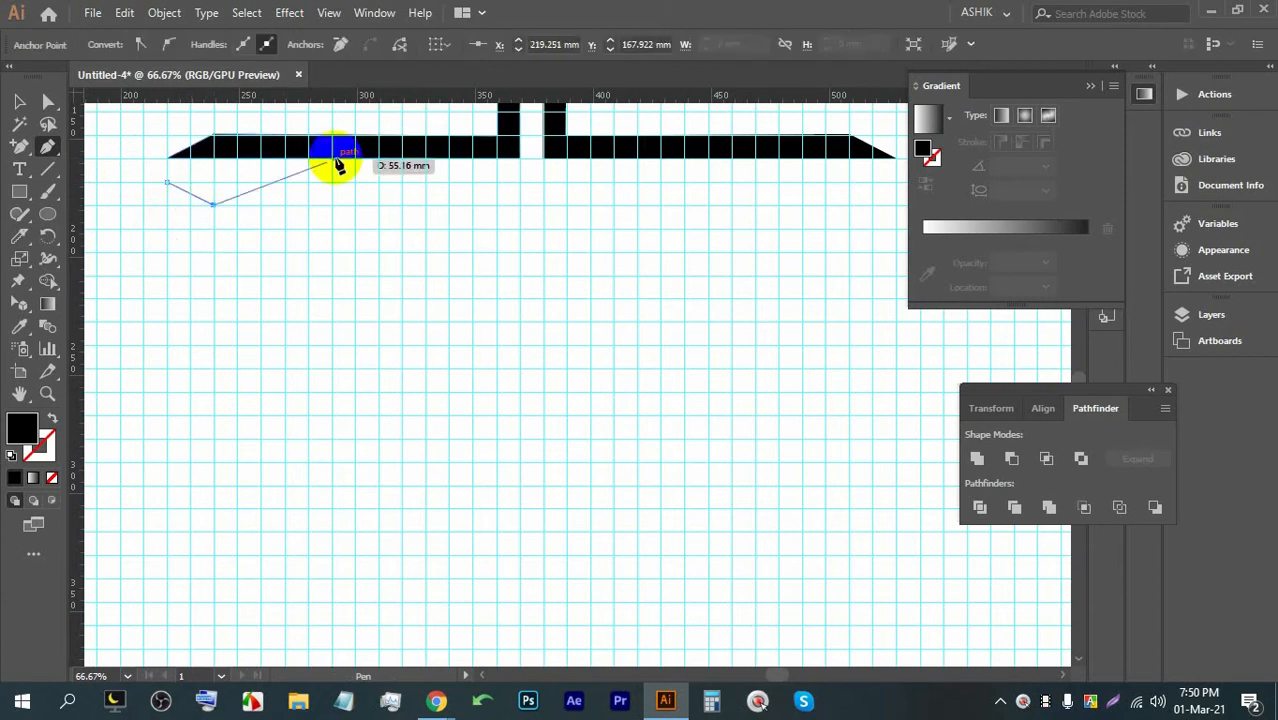
pyautogui.click(494, 205)
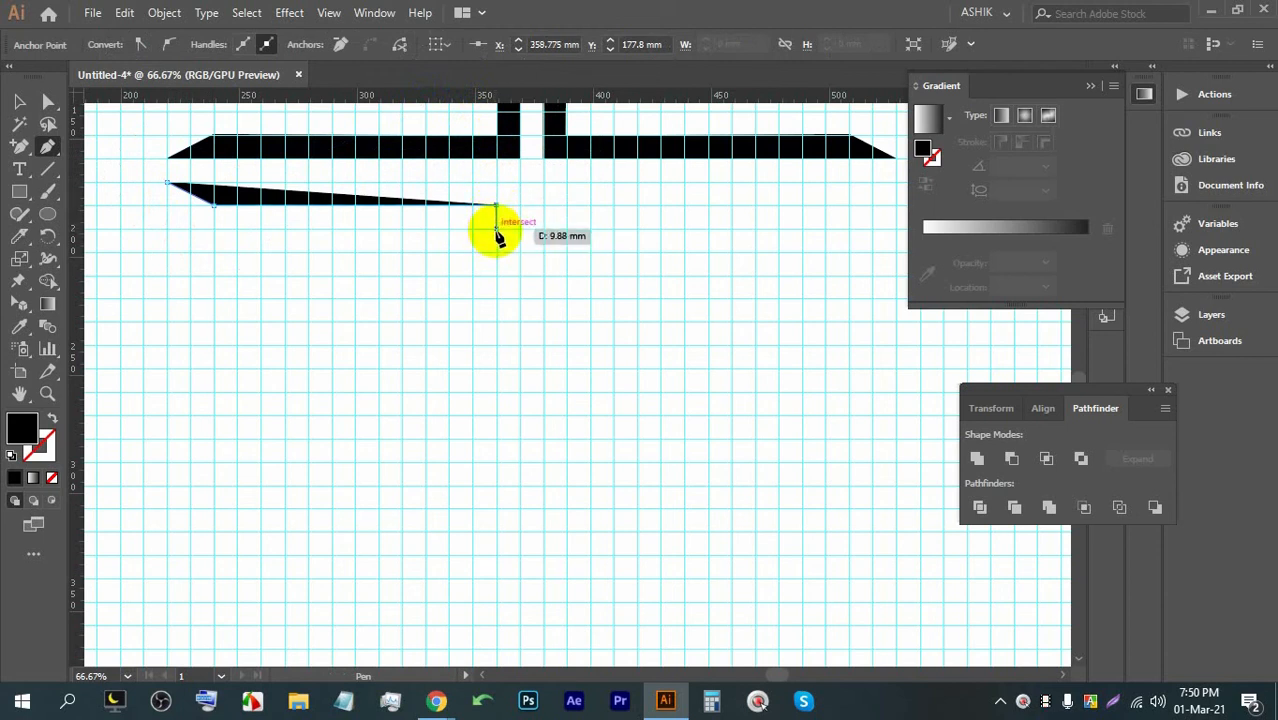
pyautogui.click(495, 227)
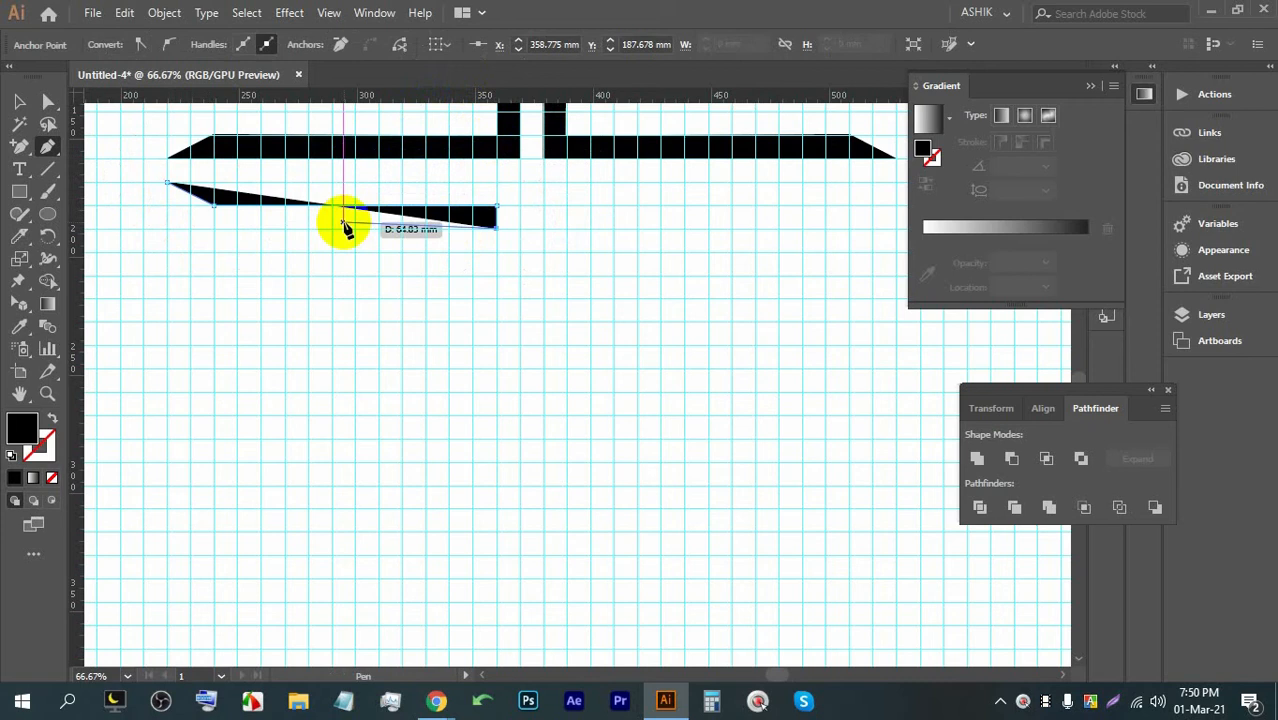
pyautogui.click(168, 230)
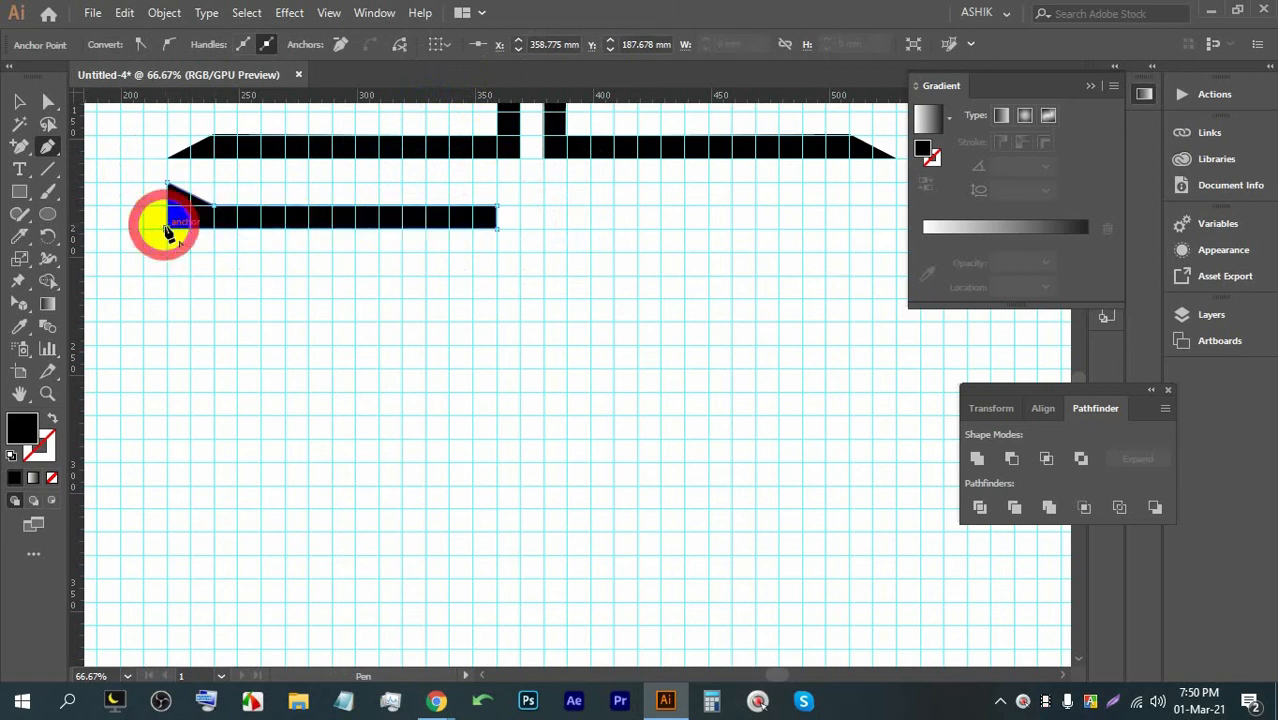
pyautogui.click(214, 253)
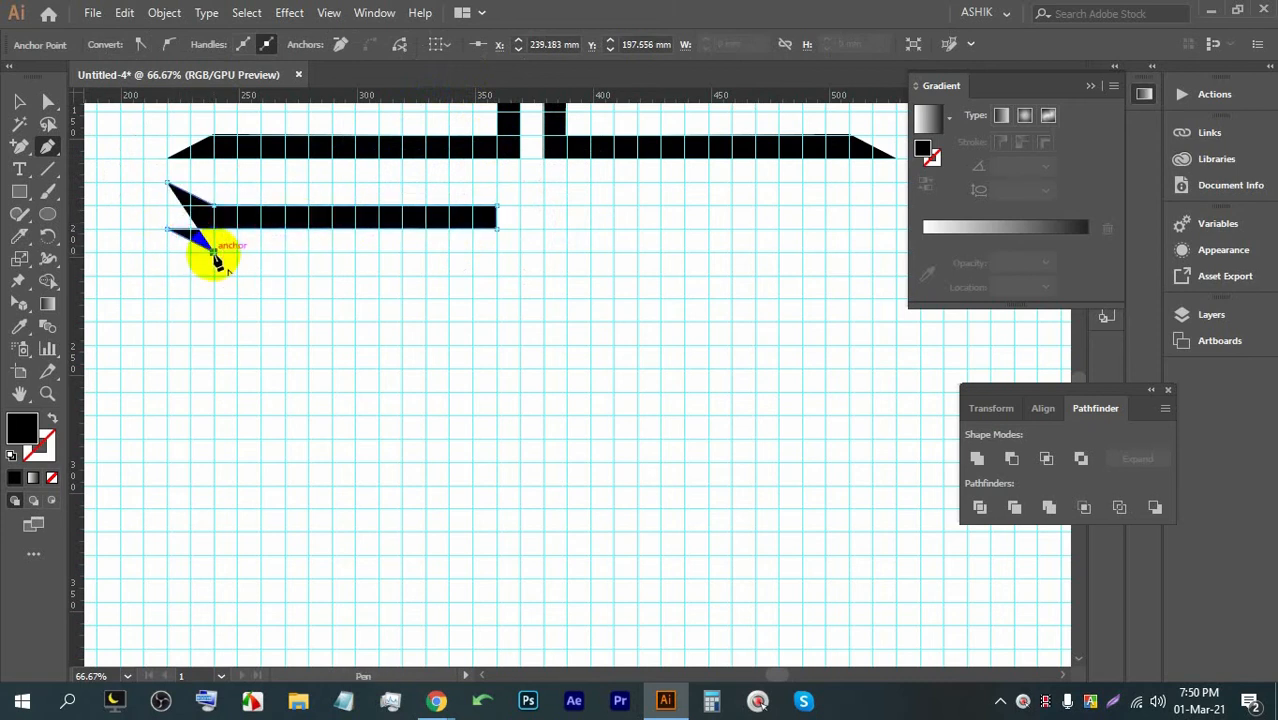
pyautogui.click(496, 253)
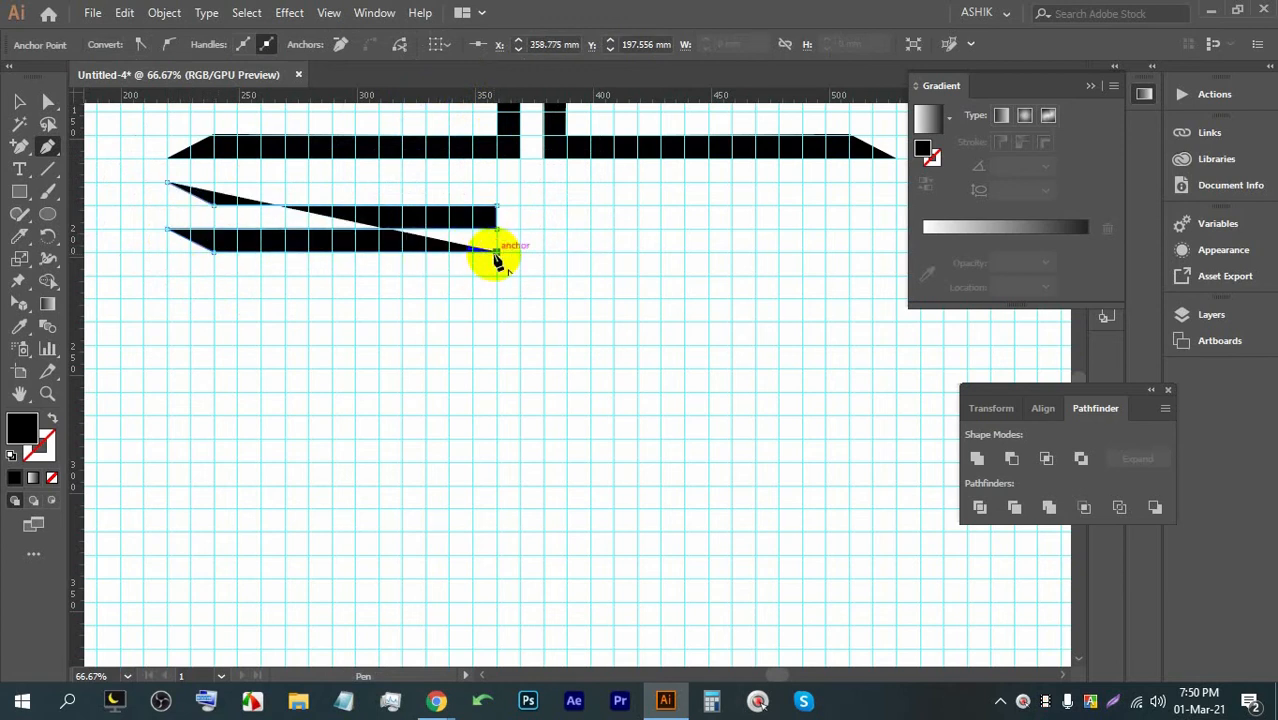
# Step: Extend the path about 109 mm down into a narrow vertical stem with a half arrowhead at its foot, and close it at the starting anchor
pyautogui.scroll(1, 497, 192)
pyautogui.scroll(-3, 497, 192)
pyautogui.moveTo(499, 194); pyautogui.dragTo(491, 337)
pyautogui.scroll(2, 493, 336)
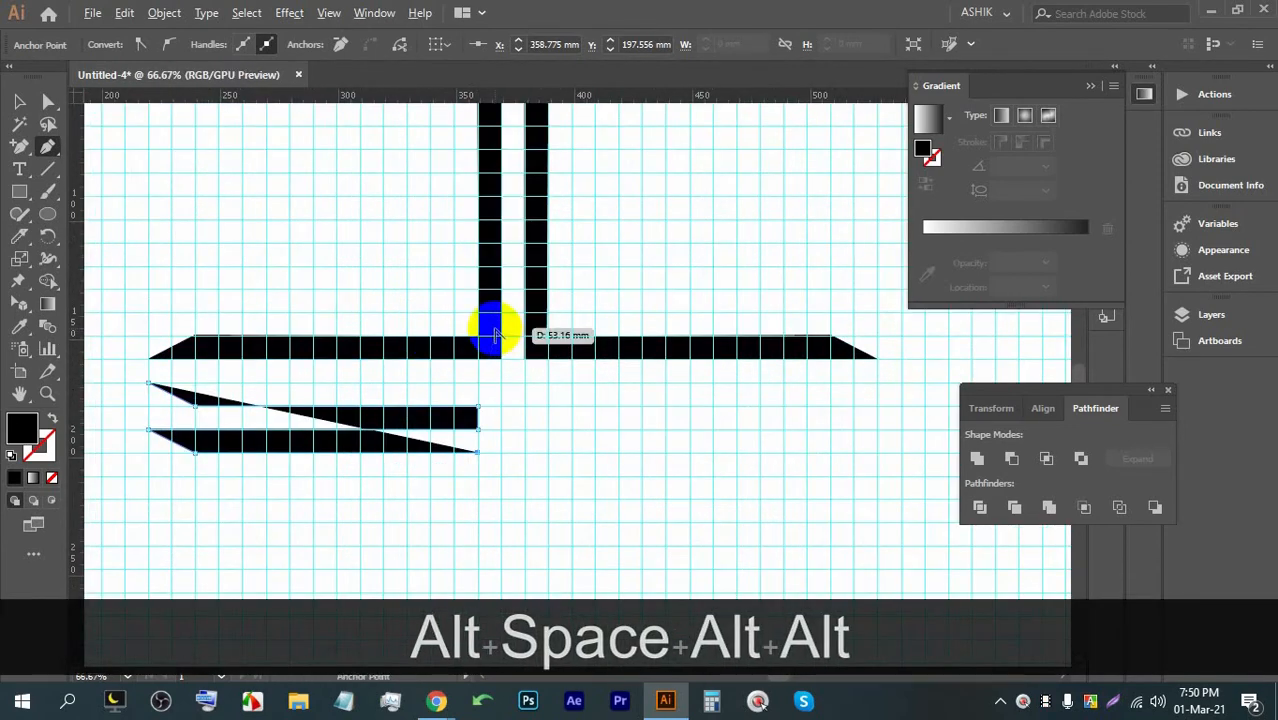
pyautogui.scroll(-1, 496, 334)
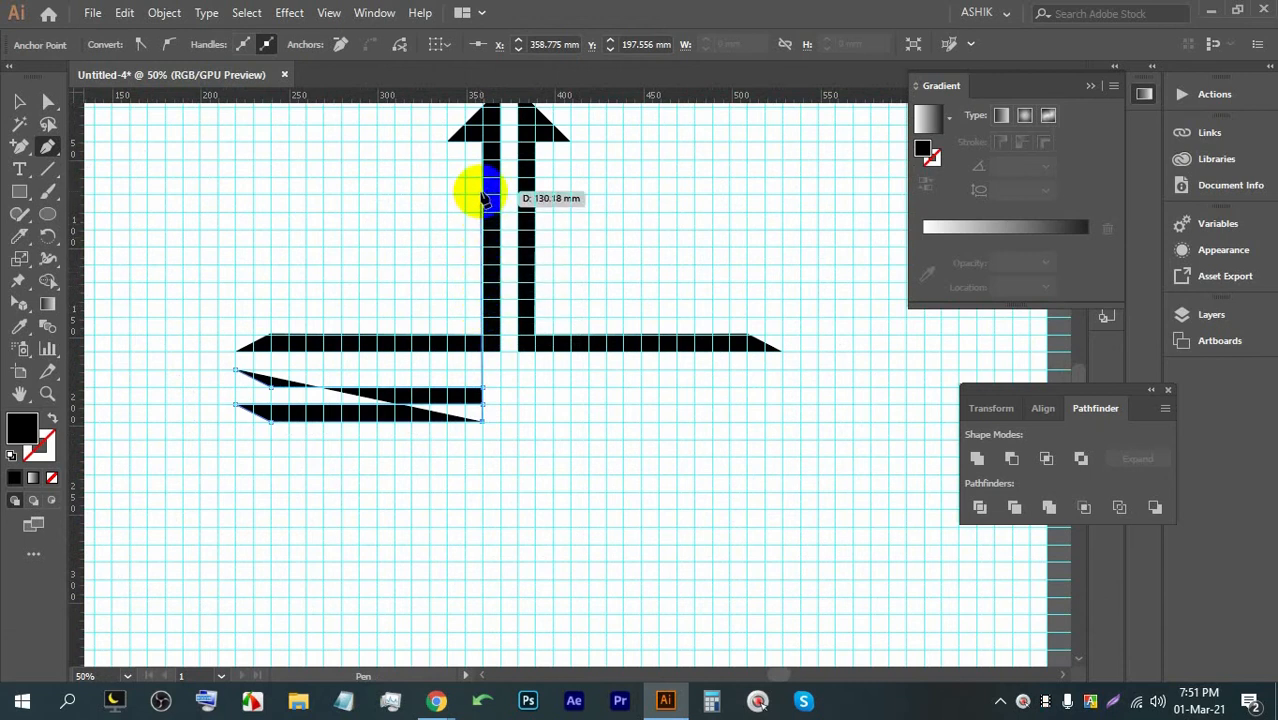
pyautogui.scroll(-3, 485, 508)
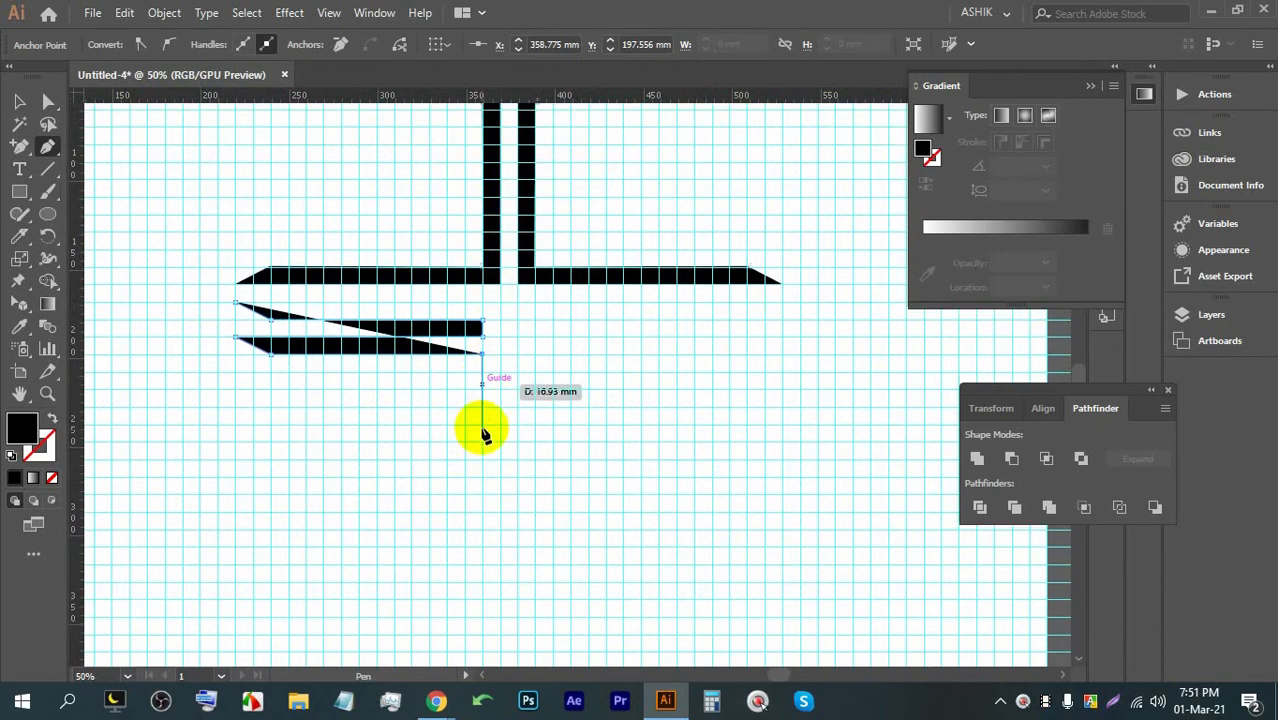
pyautogui.press('space')
pyautogui.moveTo(468, 370); pyautogui.dragTo(483, 333)
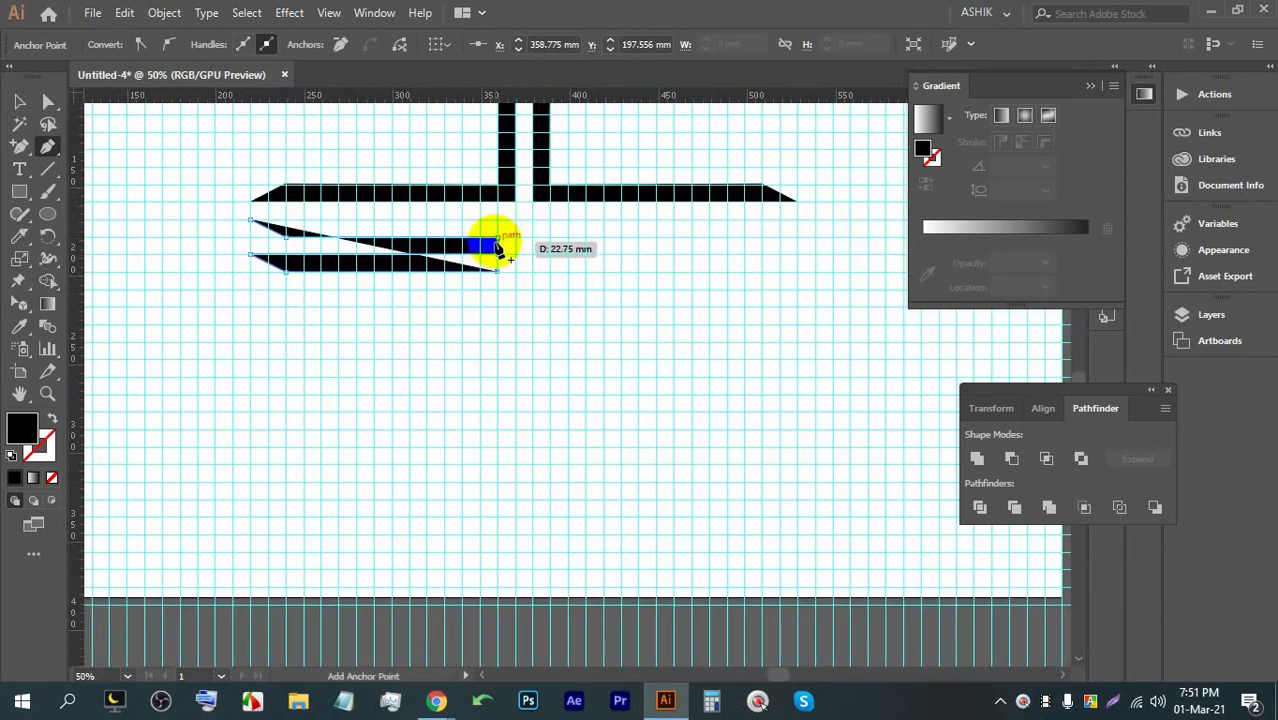
pyautogui.click(496, 270)
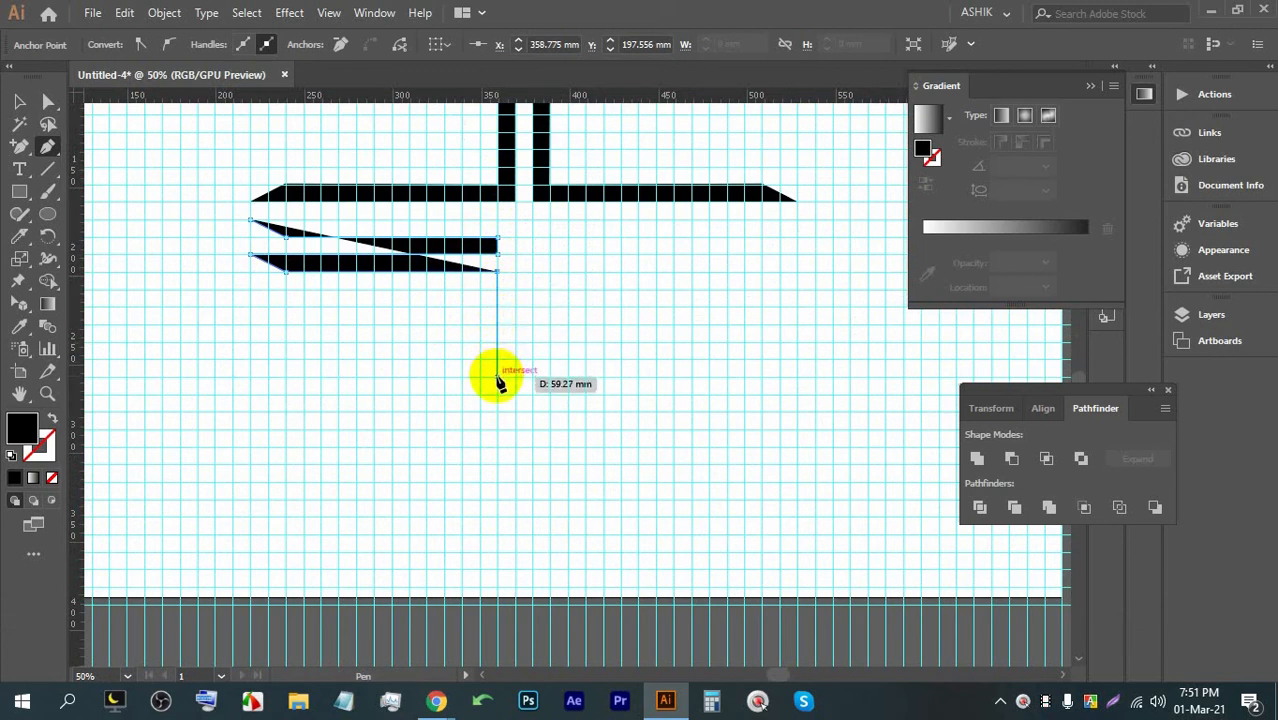
pyautogui.click(498, 466)
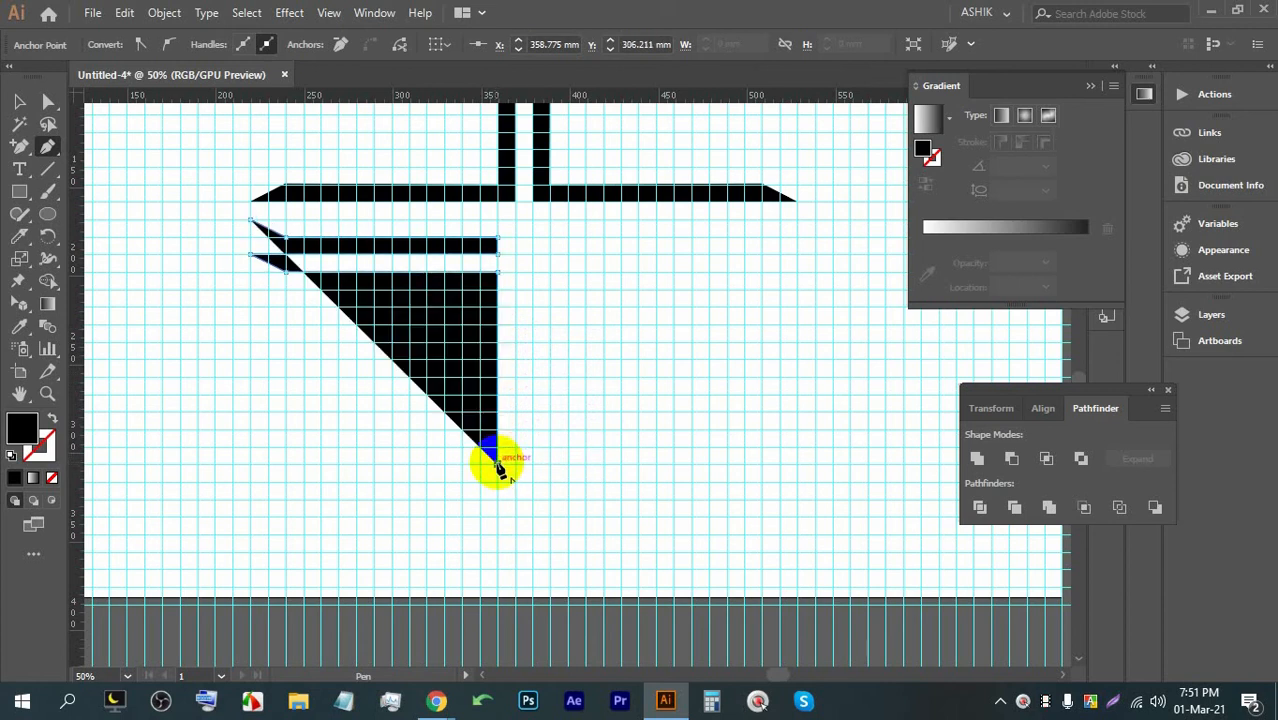
pyautogui.click(444, 465)
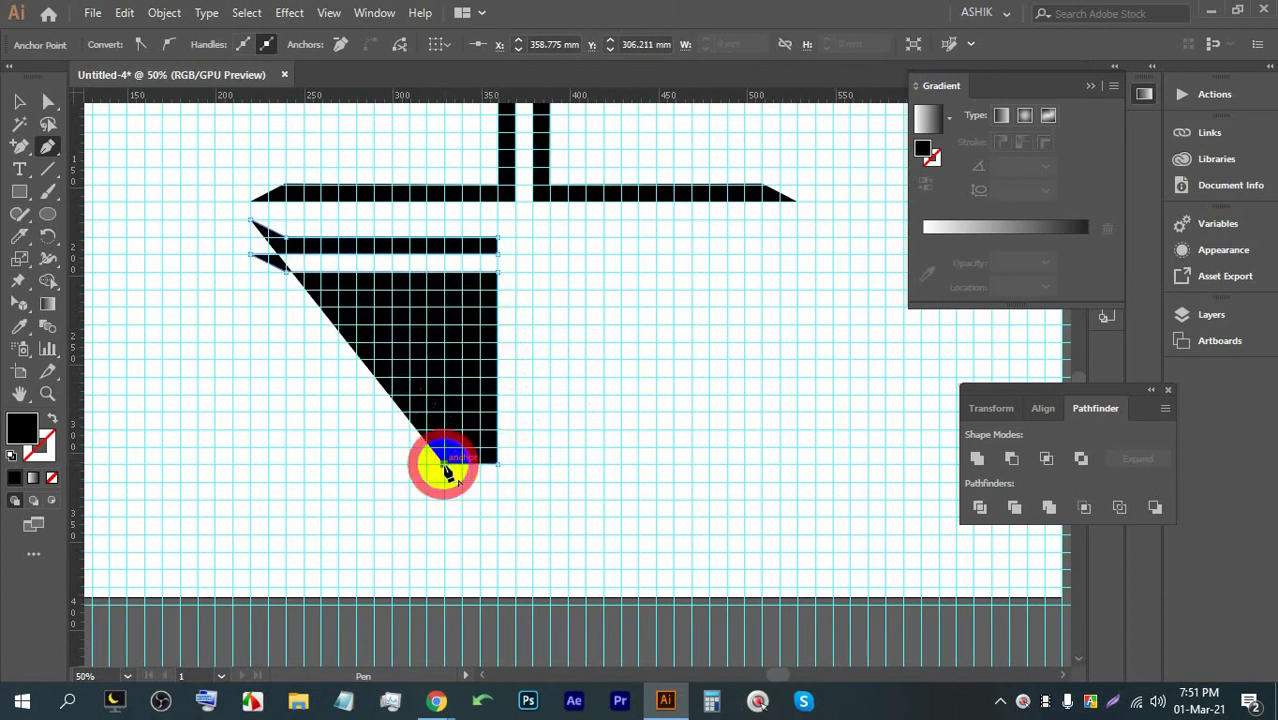
pyautogui.click(514, 515)
pyautogui.click(513, 226)
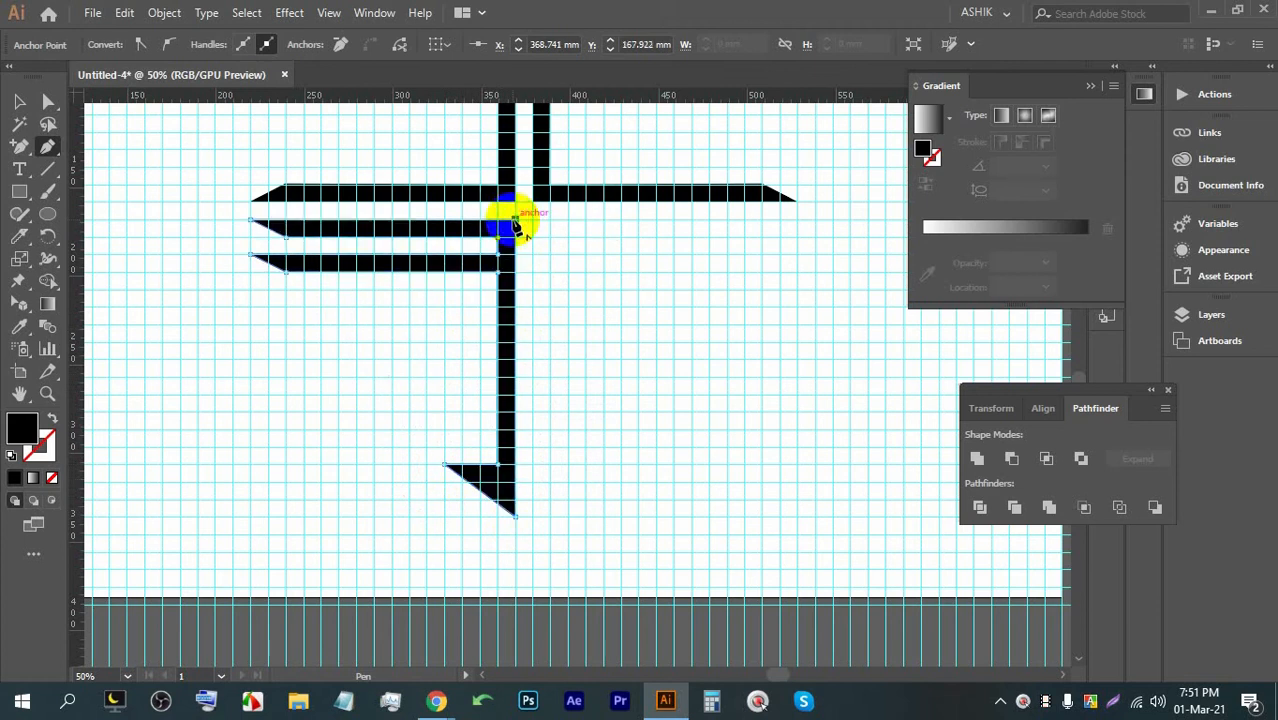
pyautogui.click(252, 220)
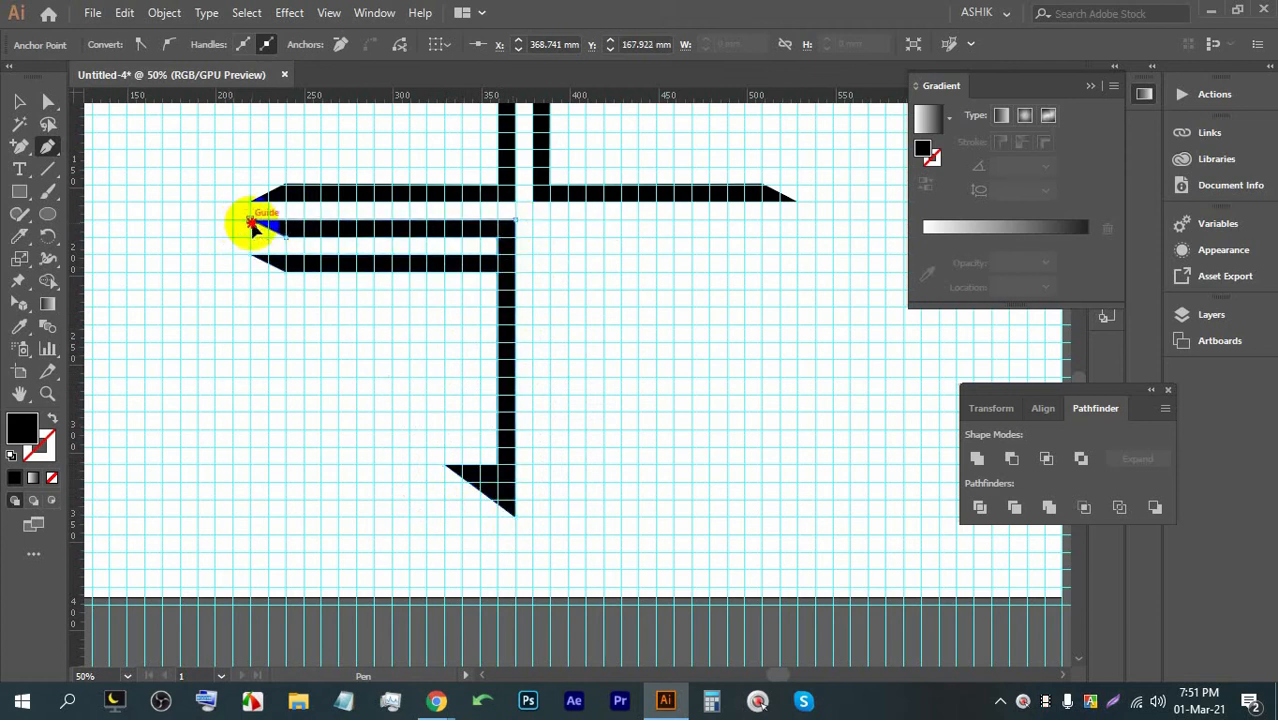
# Step: Reshape the lower half arrowhead by moving its outer corner to about X 339 mm and its tip to about Y 326 mm
pyautogui.click(19, 101)
pyautogui.click(597, 494)
pyautogui.press('space')
pyautogui.moveTo(646, 423); pyautogui.dragTo(598, 445)
pyautogui.scroll(2, 470, 510)
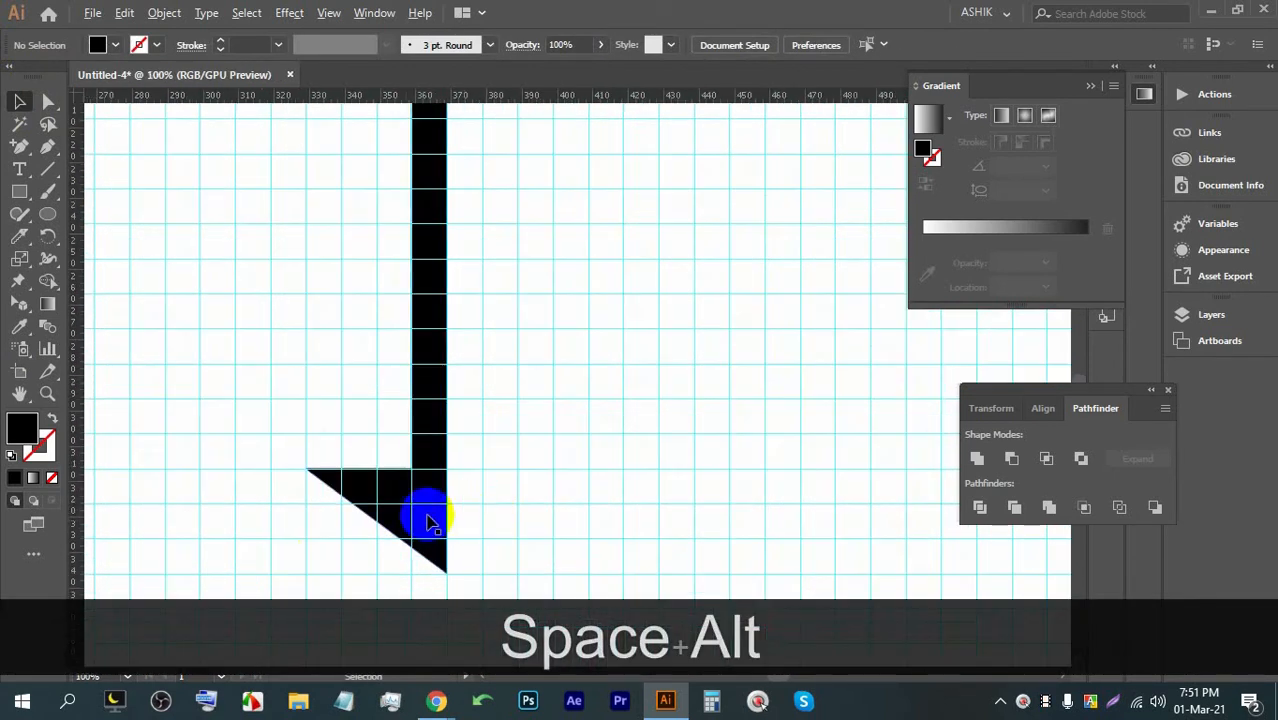
pyautogui.press('space')
pyautogui.moveTo(428, 519); pyautogui.dragTo(471, 485)
pyautogui.click(412, 478)
pyautogui.click(47, 106)
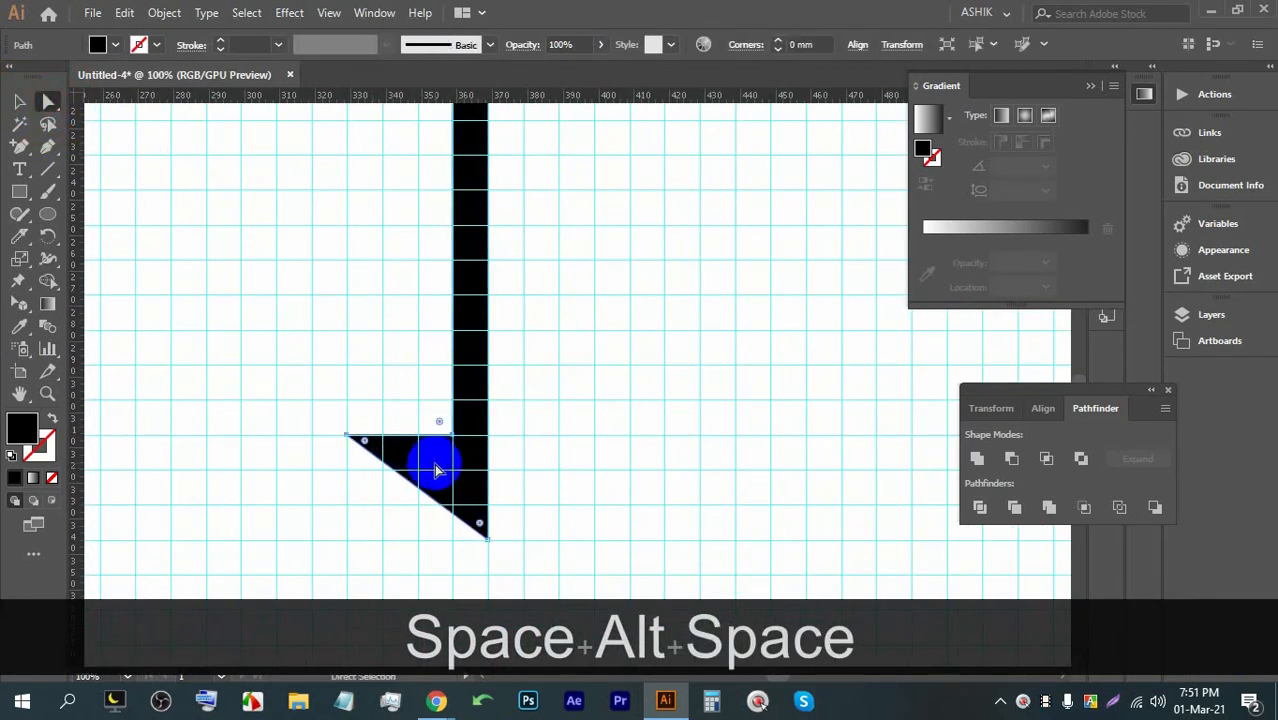
pyautogui.click(349, 436)
pyautogui.moveTo(350, 437); pyautogui.dragTo(382, 435)
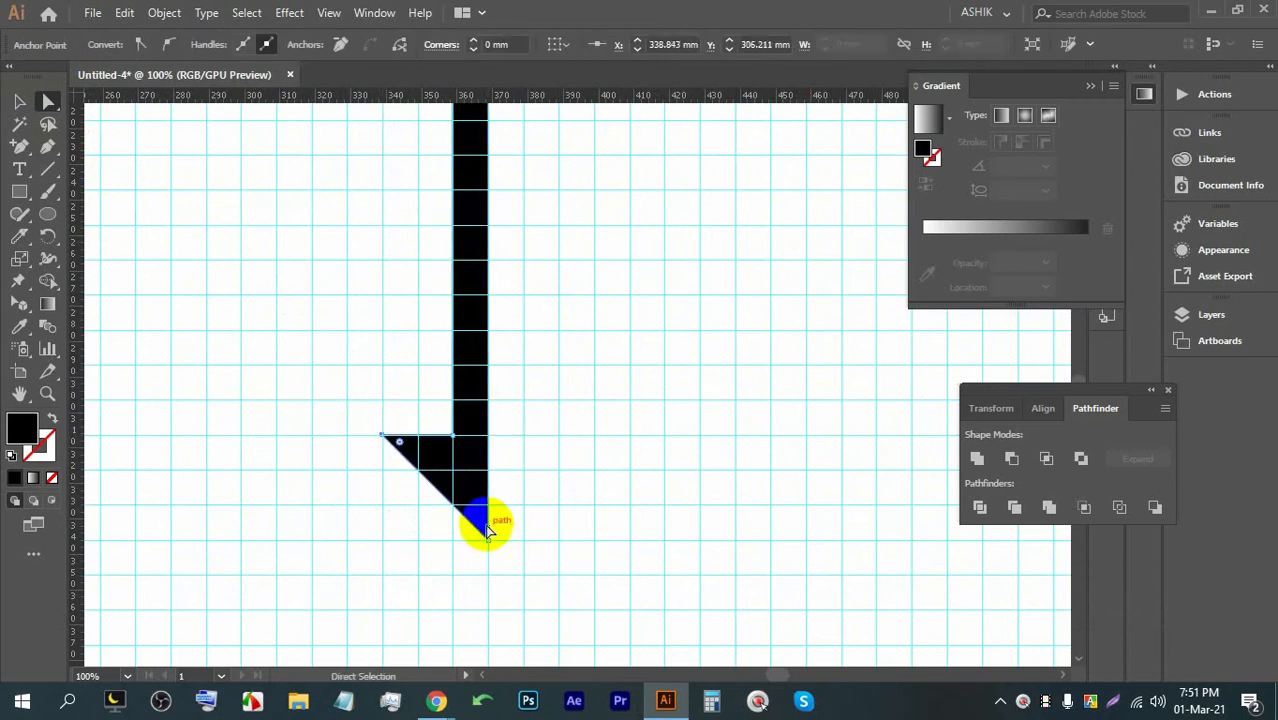
pyautogui.click(486, 523)
pyautogui.click(487, 541)
pyautogui.moveTo(487, 541); pyautogui.dragTo(490, 516)
pyautogui.scroll(3, 491, 514)
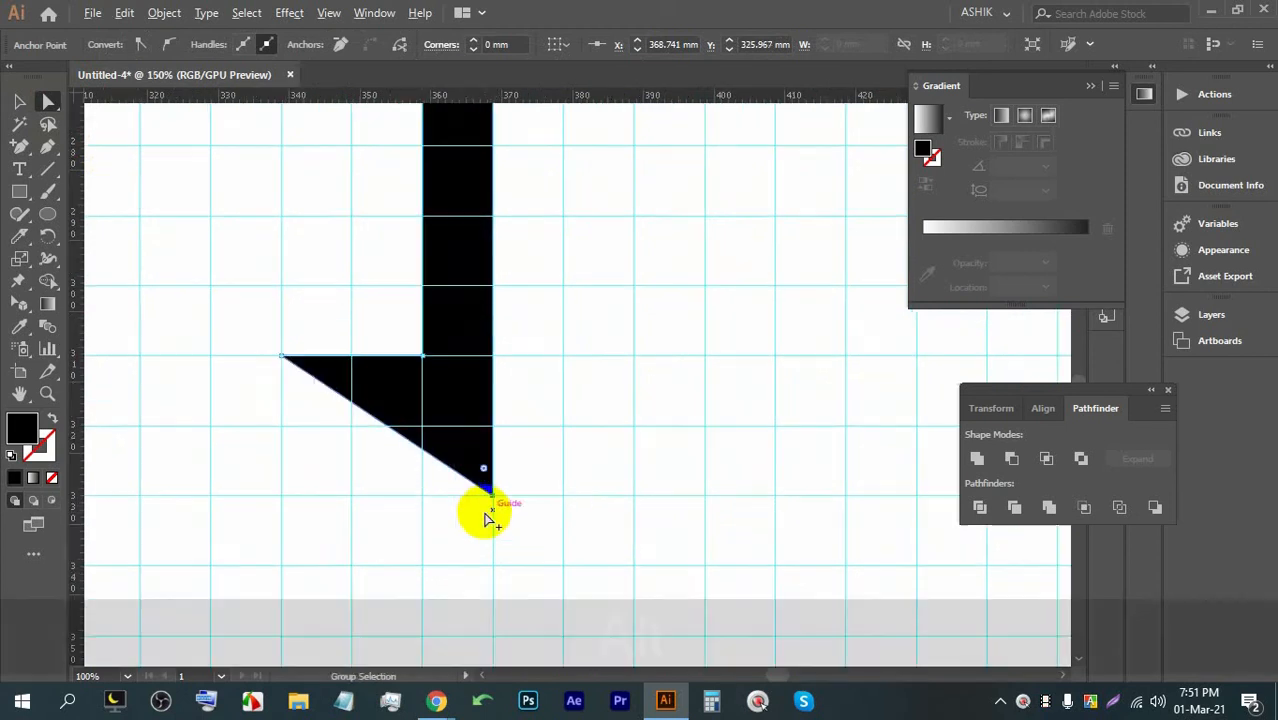
# Step: Reflect a copy of the lower-left shape horizontally and place it as the lower-right quarter, leaving a one-square gap between the stems
pyautogui.scroll(-5, 499, 479)
pyautogui.scroll(1, 533, 445)
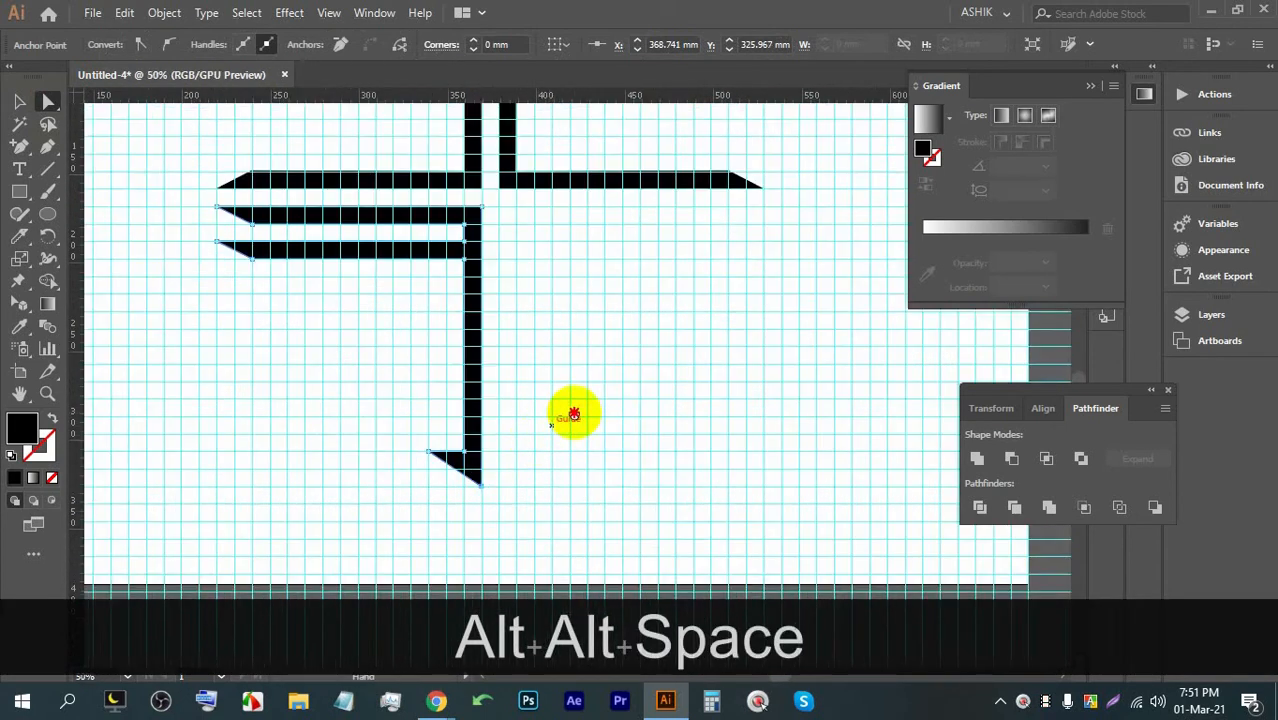
pyautogui.moveTo(575, 411); pyautogui.dragTo(522, 436)
pyautogui.click(24, 100)
pyautogui.click(410, 277)
pyautogui.rightClick(421, 287)
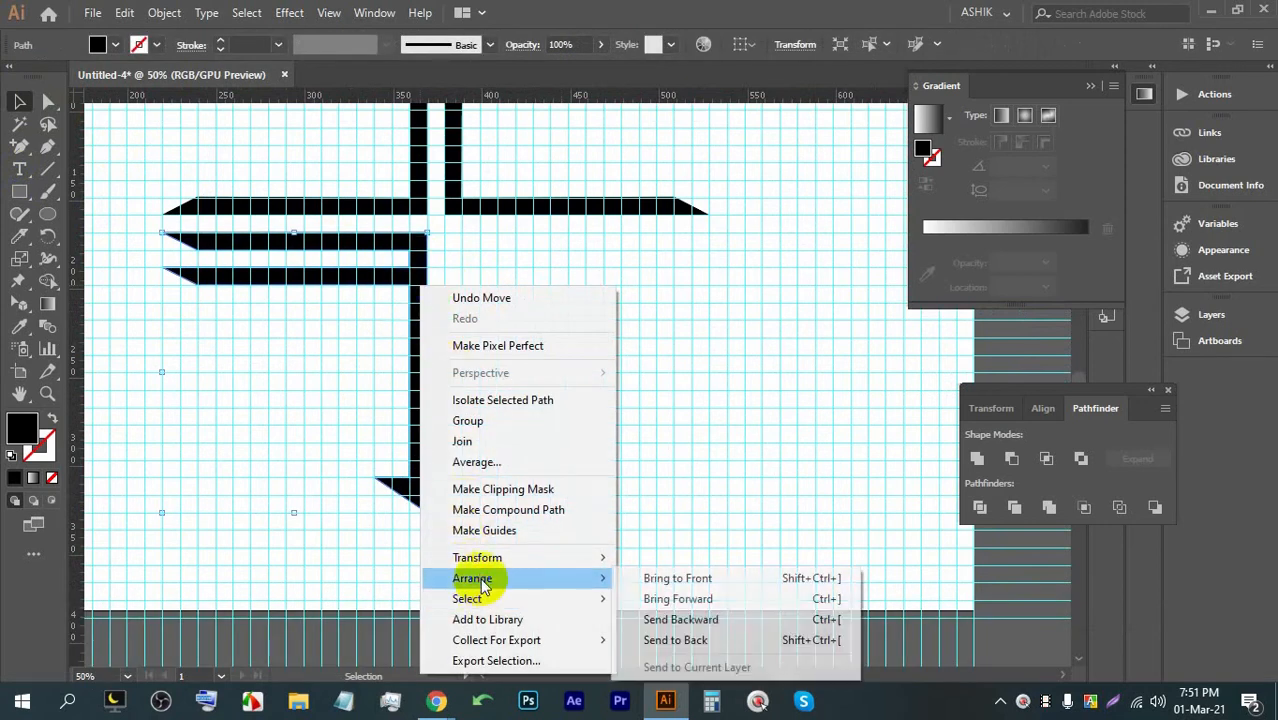
pyautogui.moveTo(471, 557)
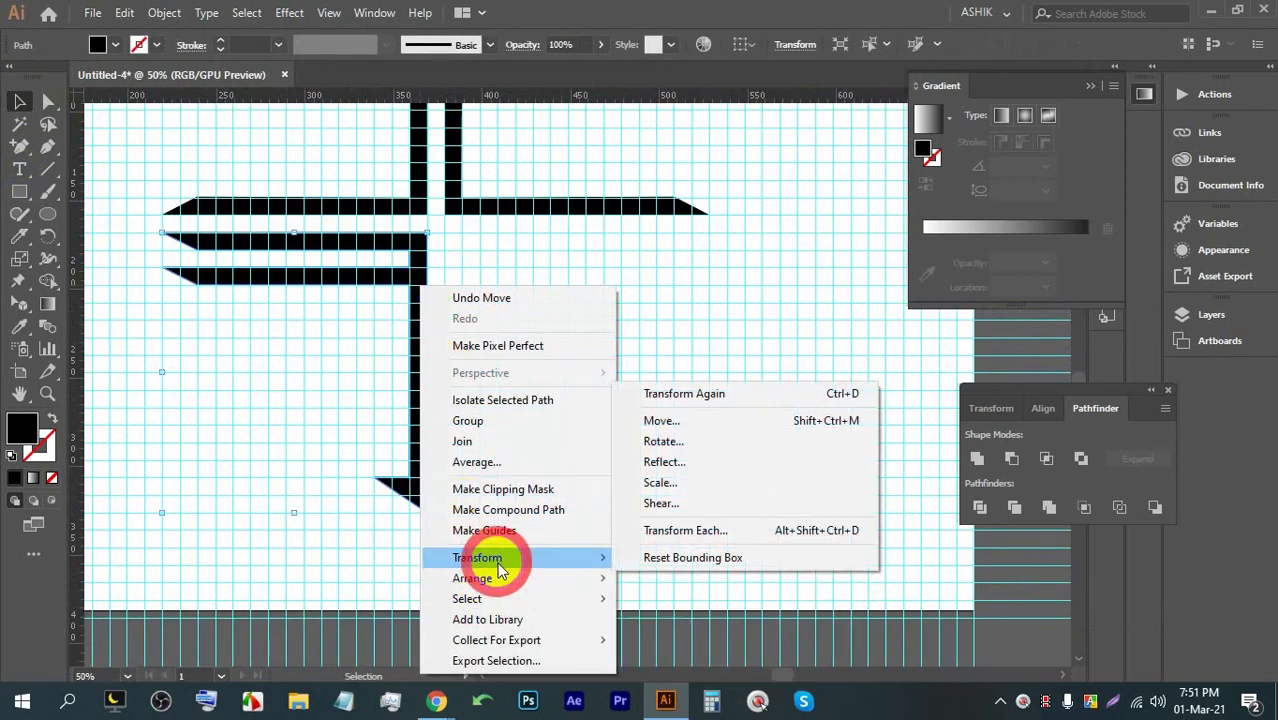
pyautogui.click(690, 461)
pyautogui.click(784, 446)
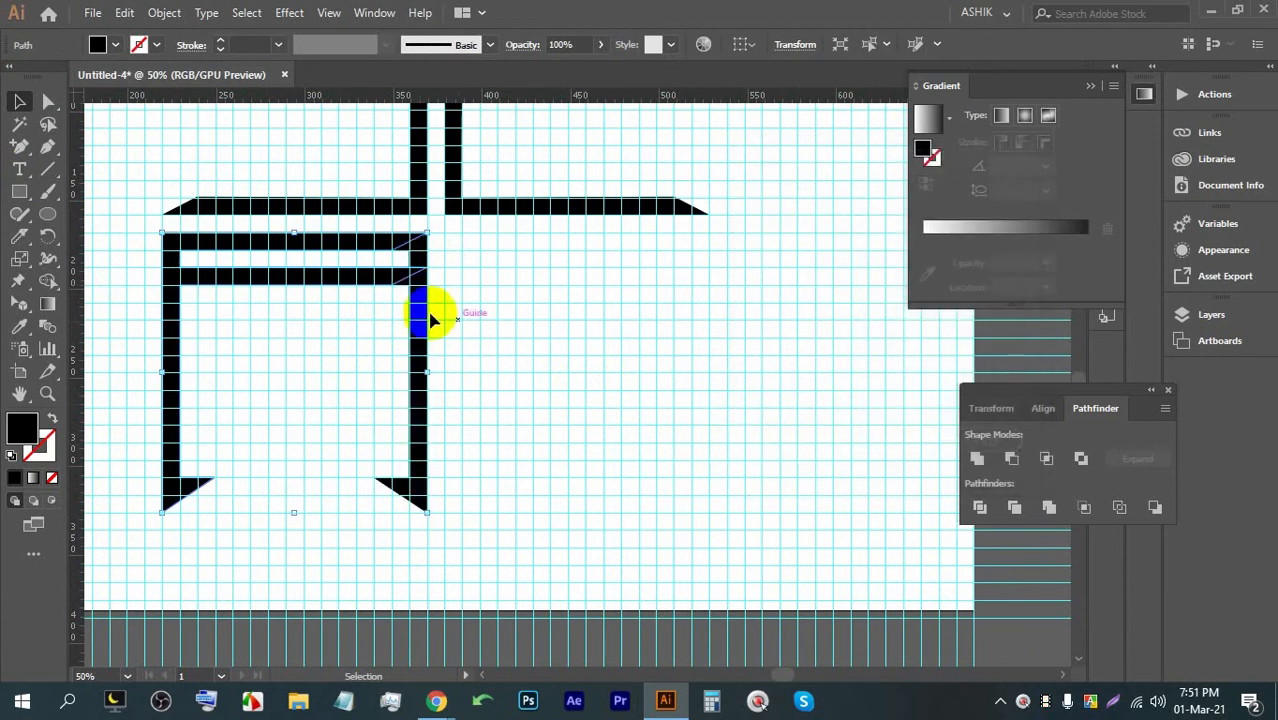
pyautogui.moveTo(188, 381); pyautogui.dragTo(456, 371)
pyautogui.click(648, 417)
# Step: Hide the guides to show the symbol on a clean artboard
pyautogui.scroll(-2, 600, 405)
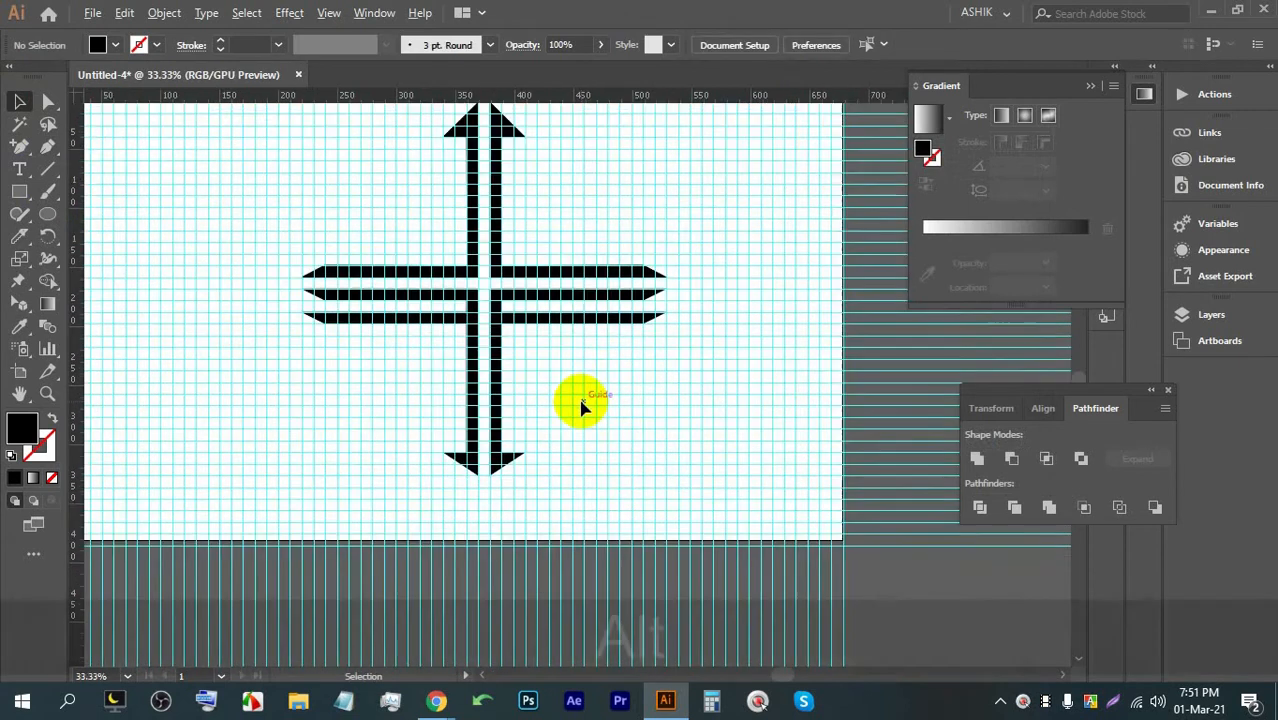
pyautogui.scroll(1, 697, 403)
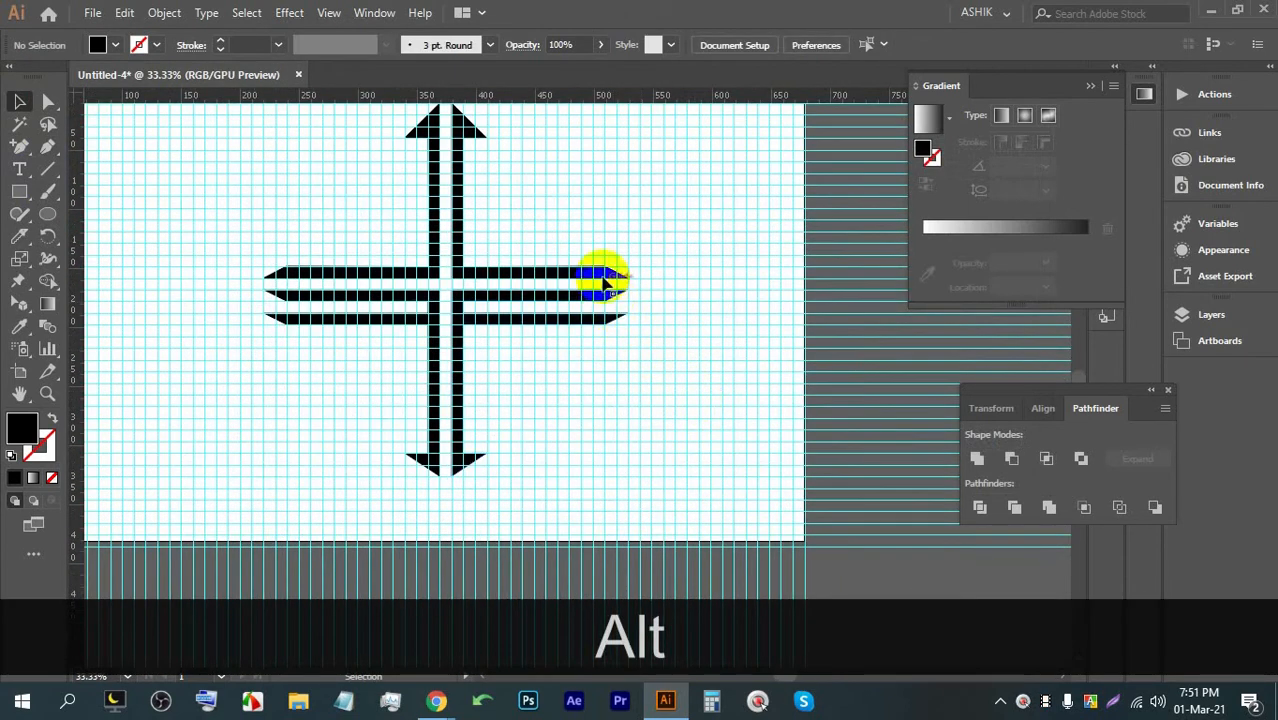
pyautogui.rightClick(616, 228)
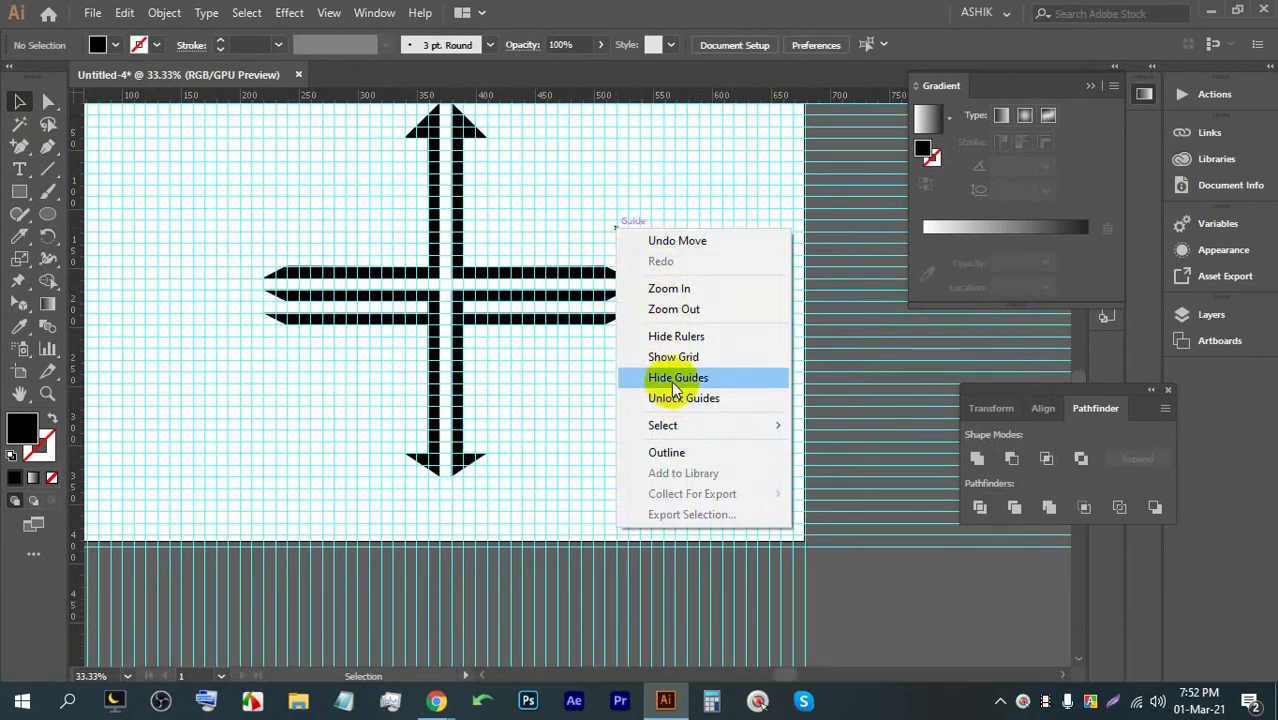
pyautogui.click(671, 381)
pyautogui.scroll(-1, 608, 365)
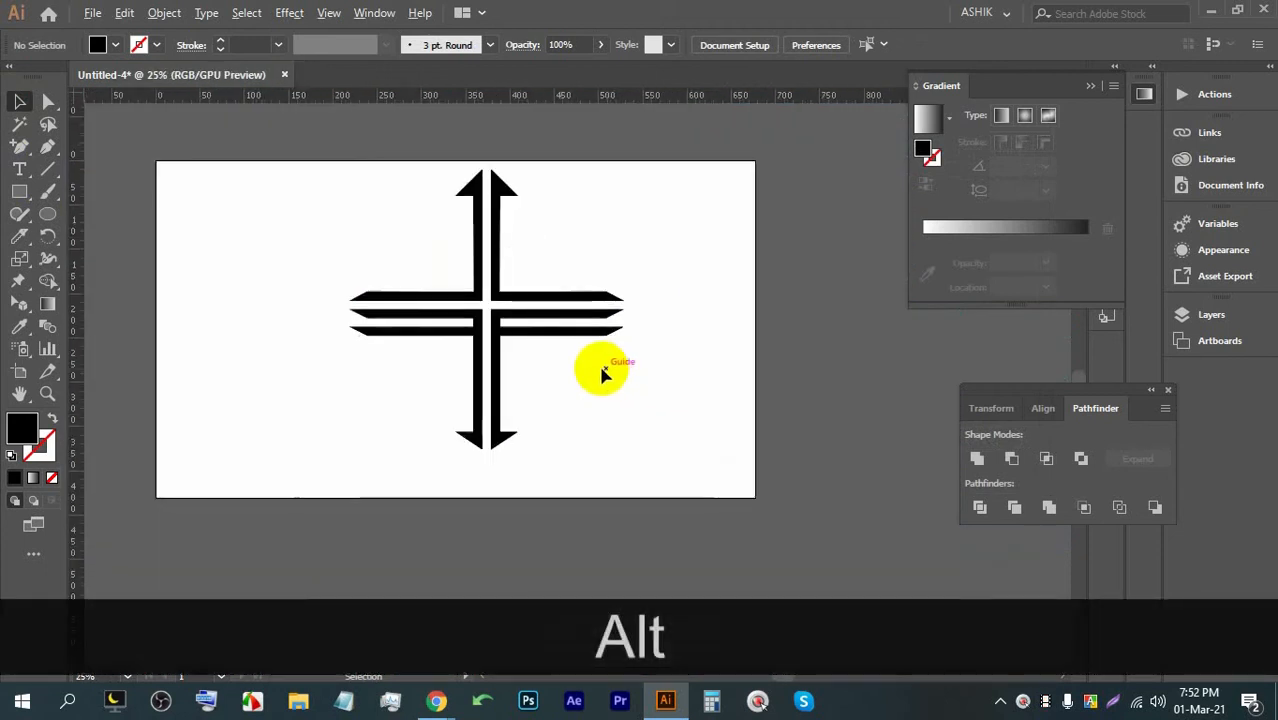
# Step: Shrink the whole symbol into the artboard's left half and cover the right half with a black rectangle
pyautogui.moveTo(405, 268); pyautogui.dragTo(405, 268)
pyautogui.moveTo(485, 166); pyautogui.dragTo(313, 240)
pyautogui.click(19, 191)
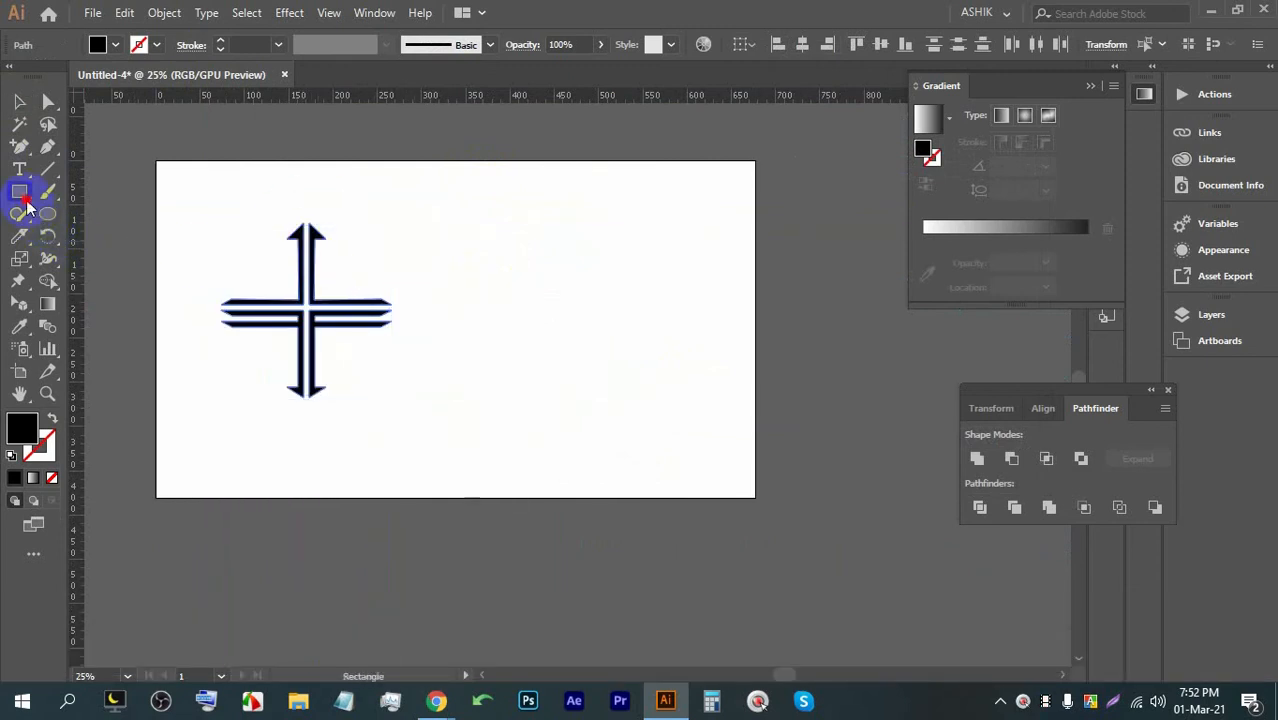
pyautogui.moveTo(456, 161); pyautogui.dragTo(756, 497)
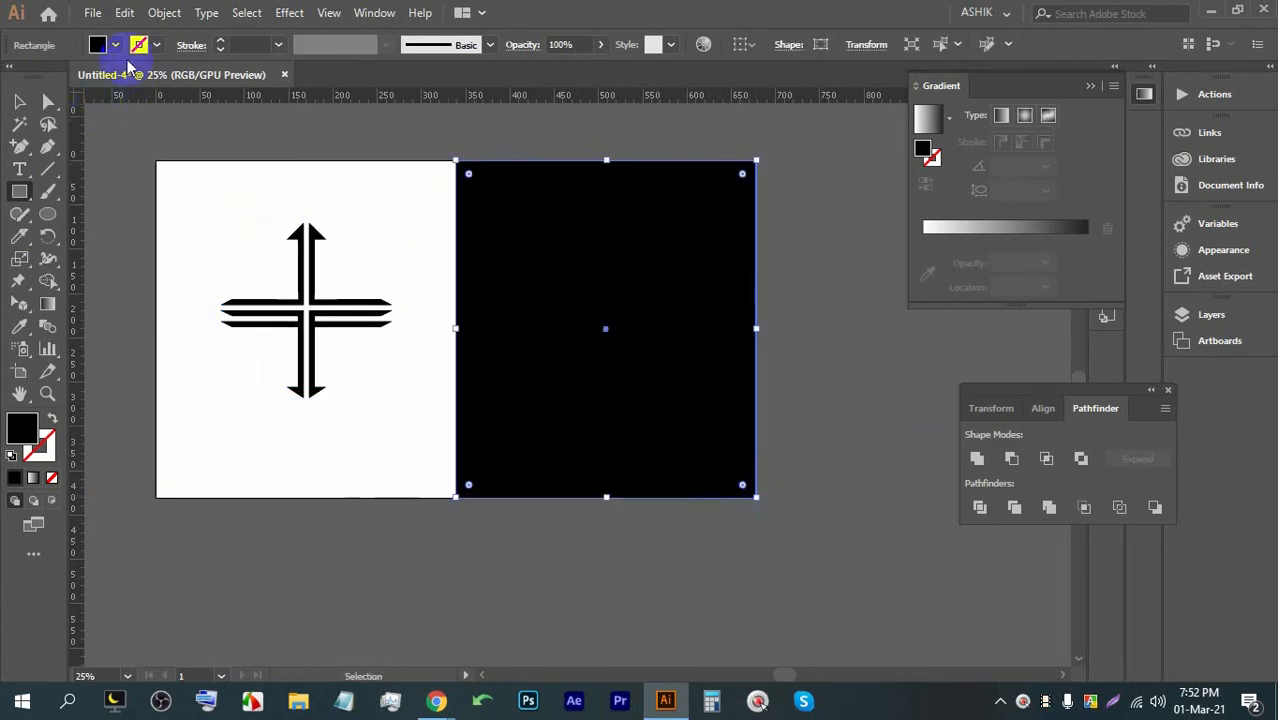
# Step: Copy the symbol onto the black rectangle and fill the copy with white
pyautogui.click(19, 101)
pyautogui.moveTo(219, 189); pyautogui.dragTo(646, 309)
pyautogui.click(103, 47)
pyautogui.click(103, 47)
pyautogui.click(103, 46)
pyautogui.click(39, 75)
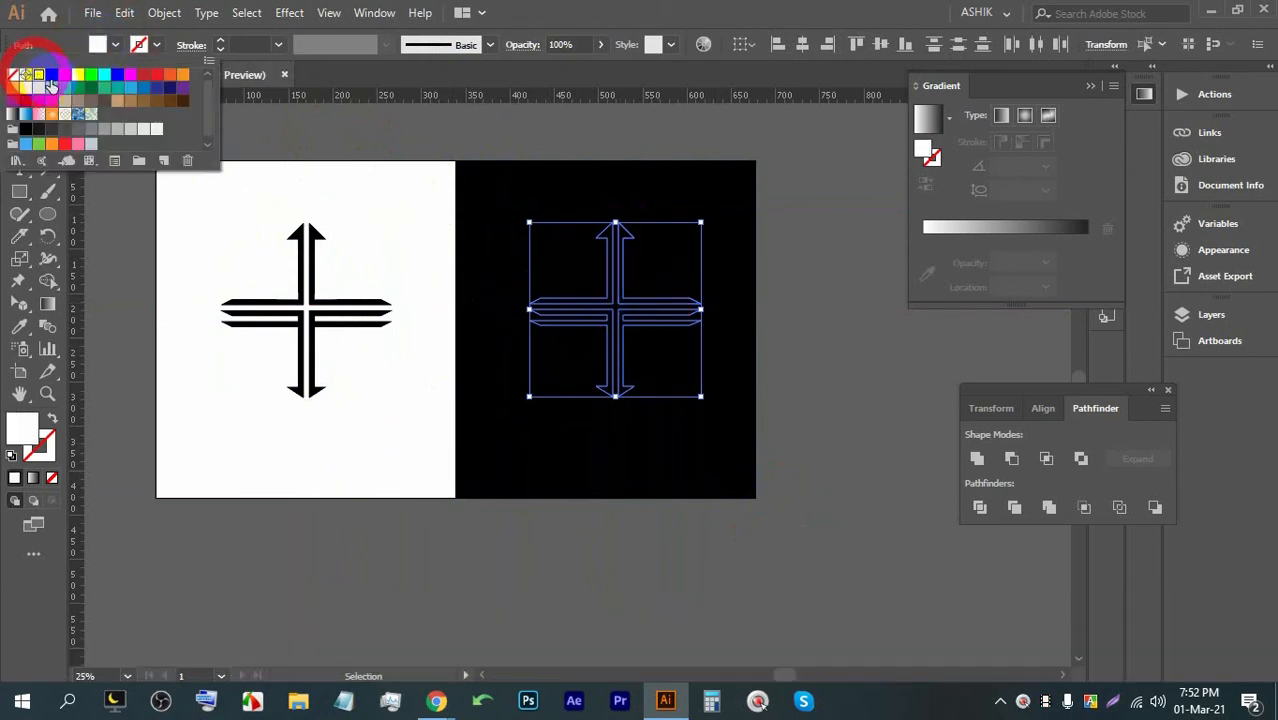
pyautogui.click(783, 8)
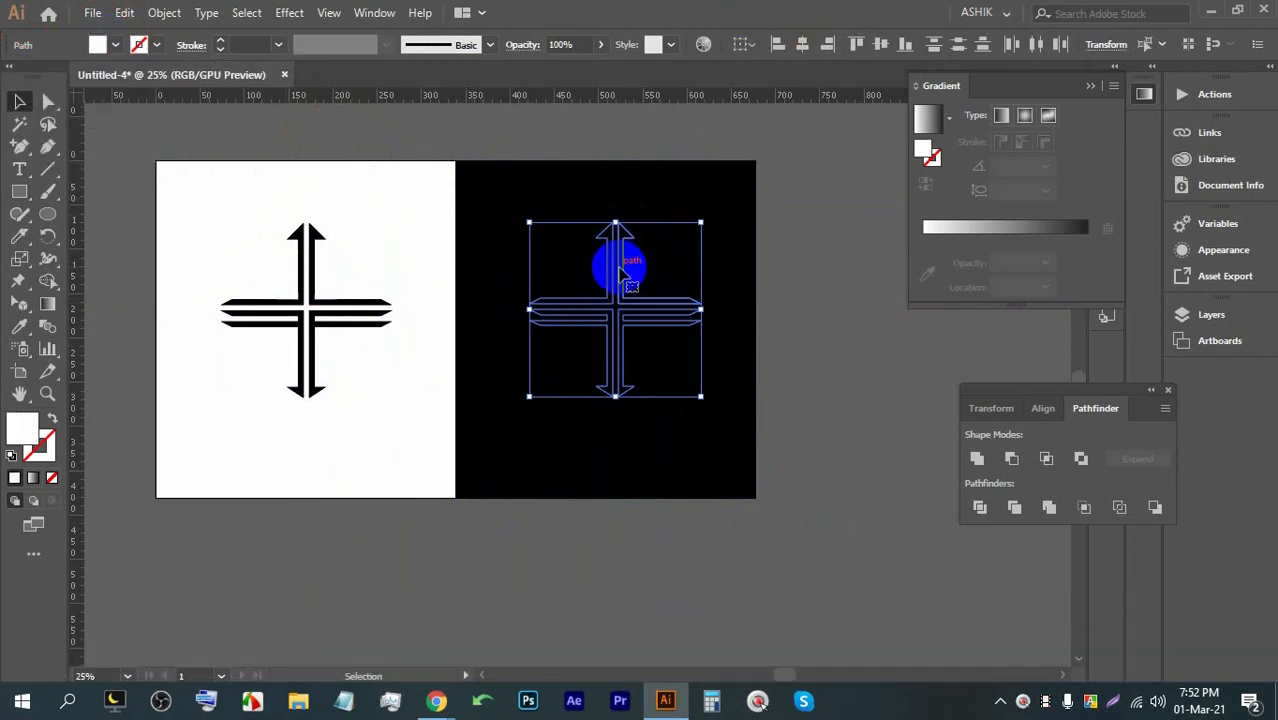
# Step: Bring the white symbol copy to the front, above the black rectangle
pyautogui.rightClick(628, 318)
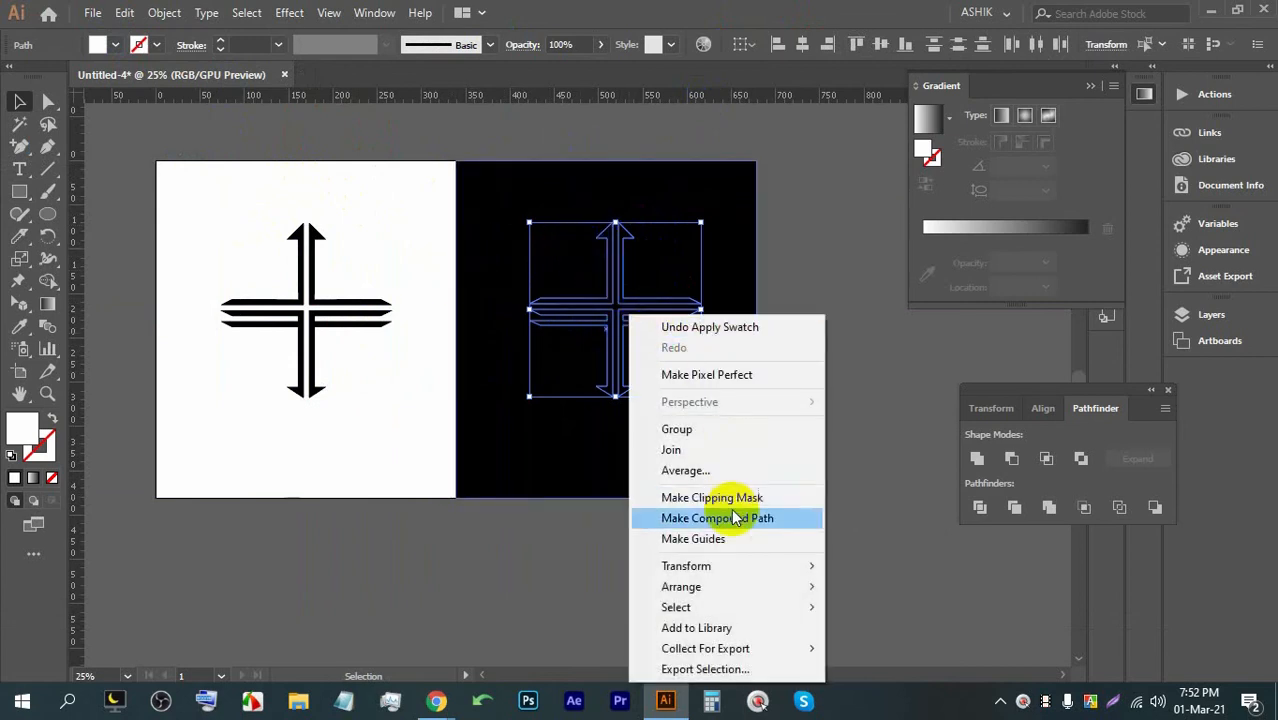
pyautogui.moveTo(703, 590)
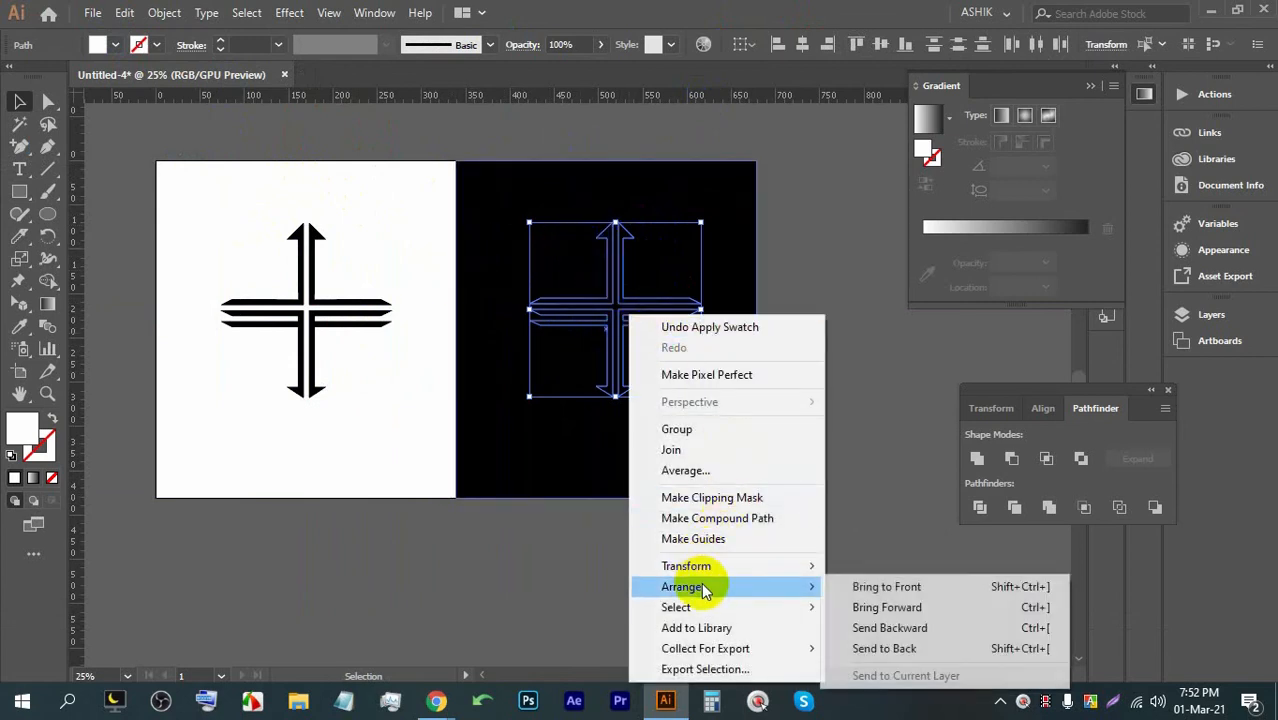
pyautogui.click(855, 587)
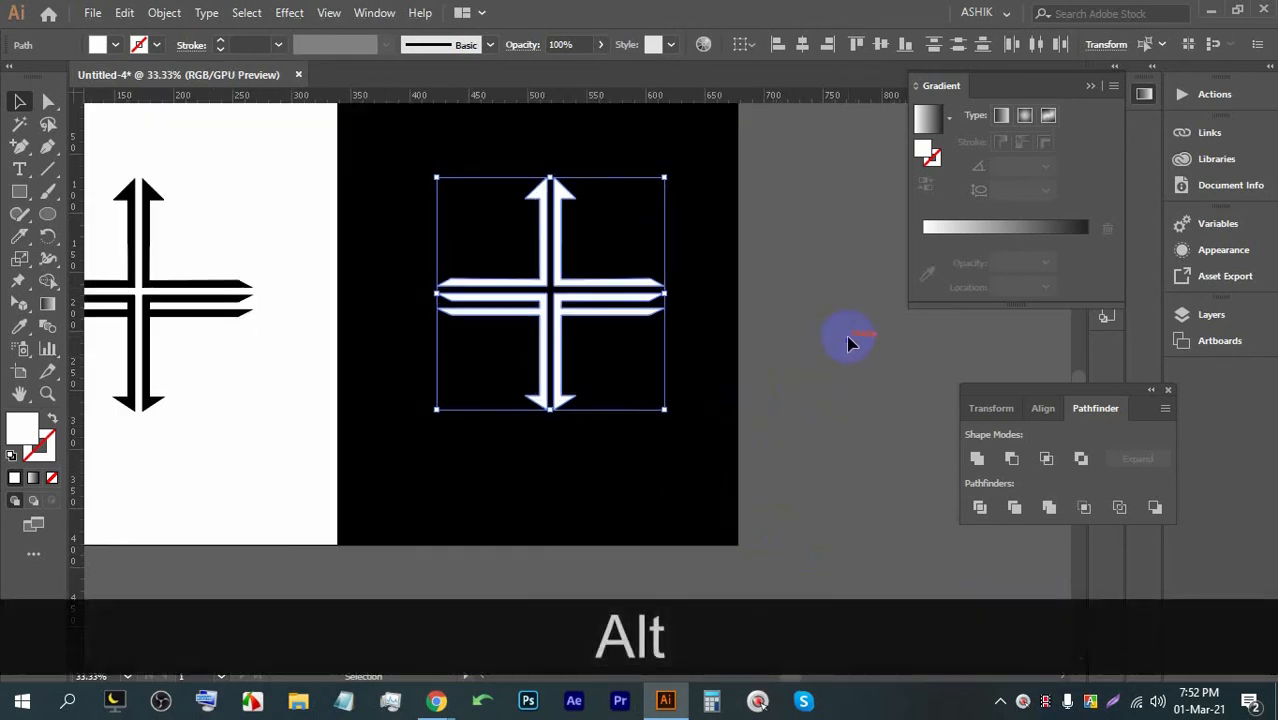
# Step: Deselect the white symbol copy
pyautogui.keyDown('alt'); pyautogui.click(846, 339); pyautogui.keyUp('alt')
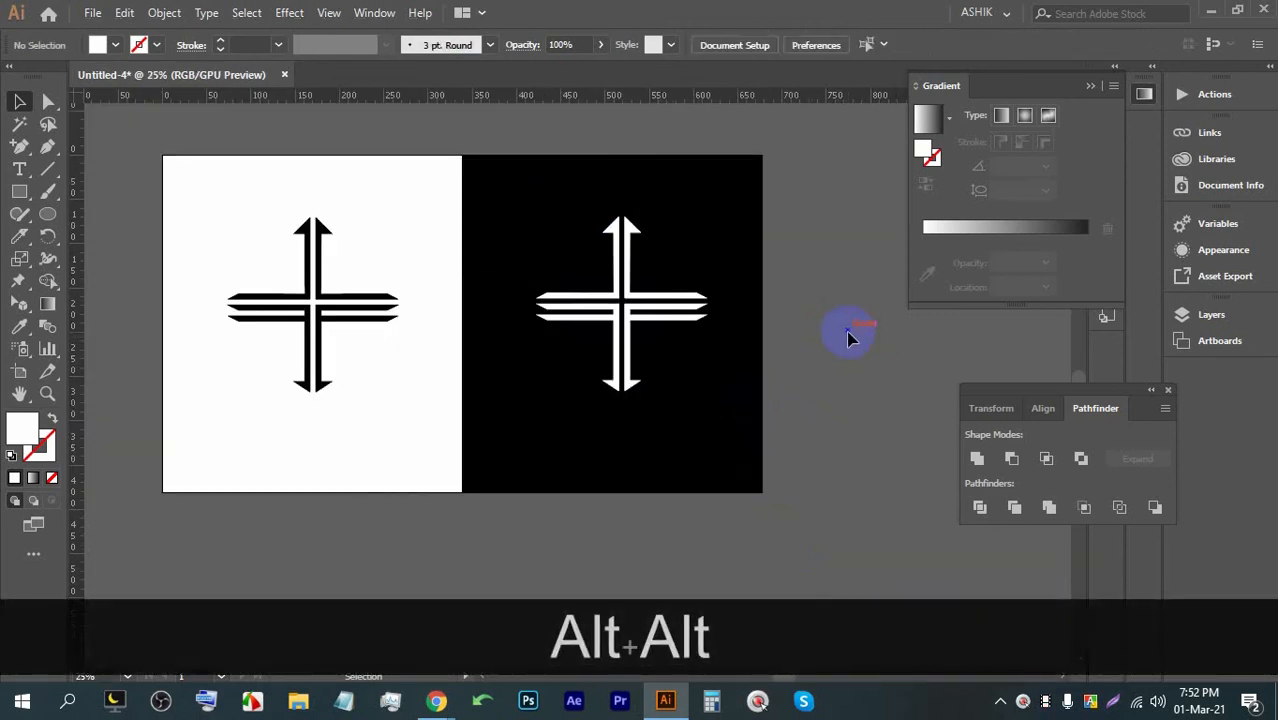
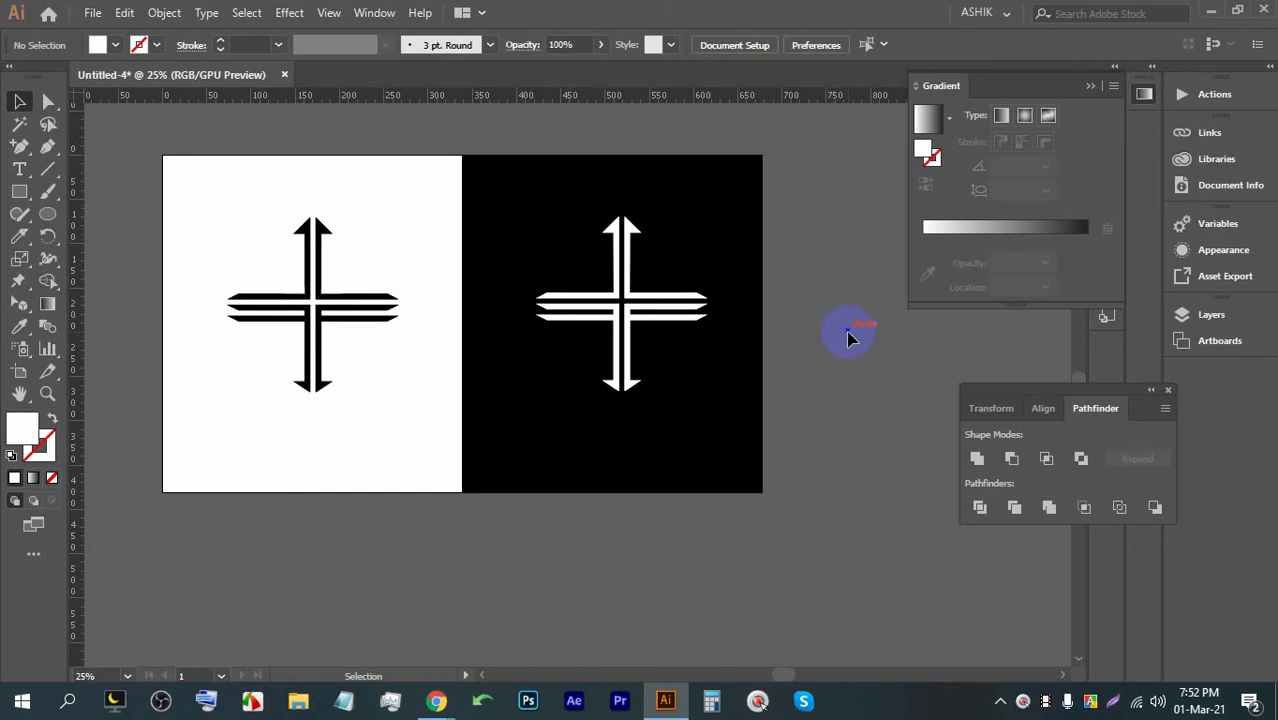
# Step: Run the internet speed test at fast.com in a new Chrome tab, close the tab and return to Illustrator
pyautogui.click(446, 706)
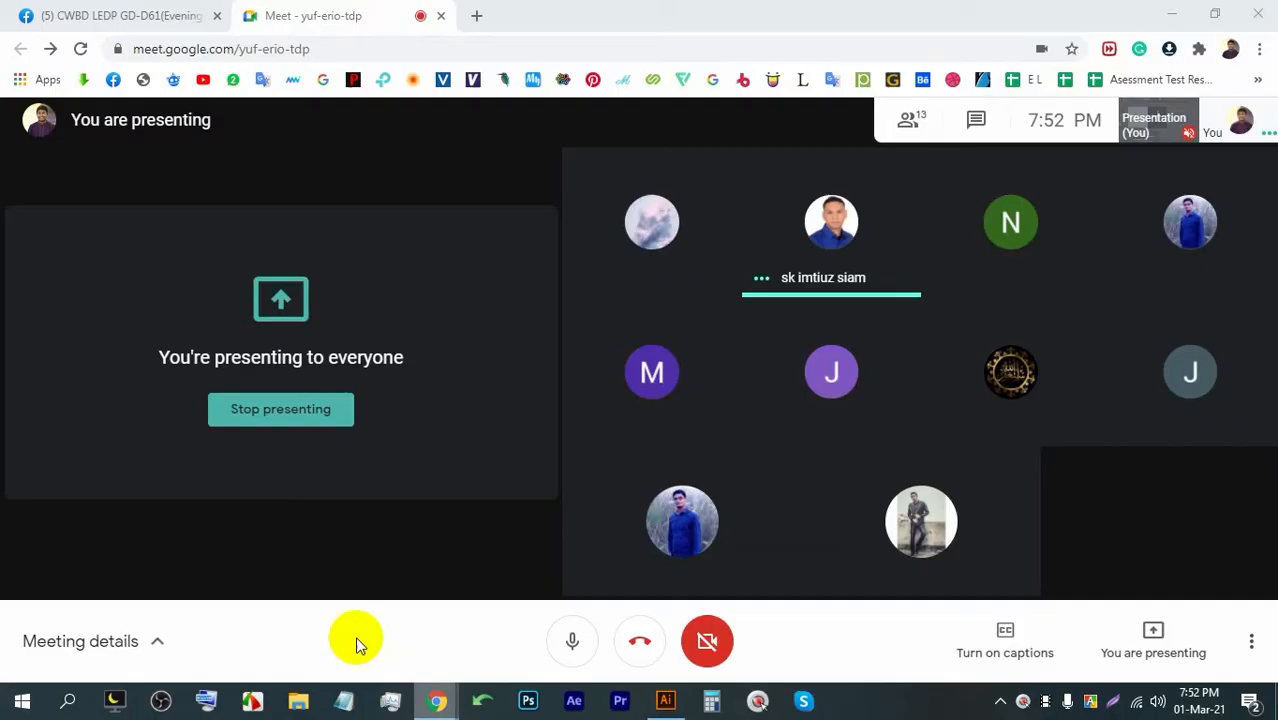
pyautogui.click(481, 16)
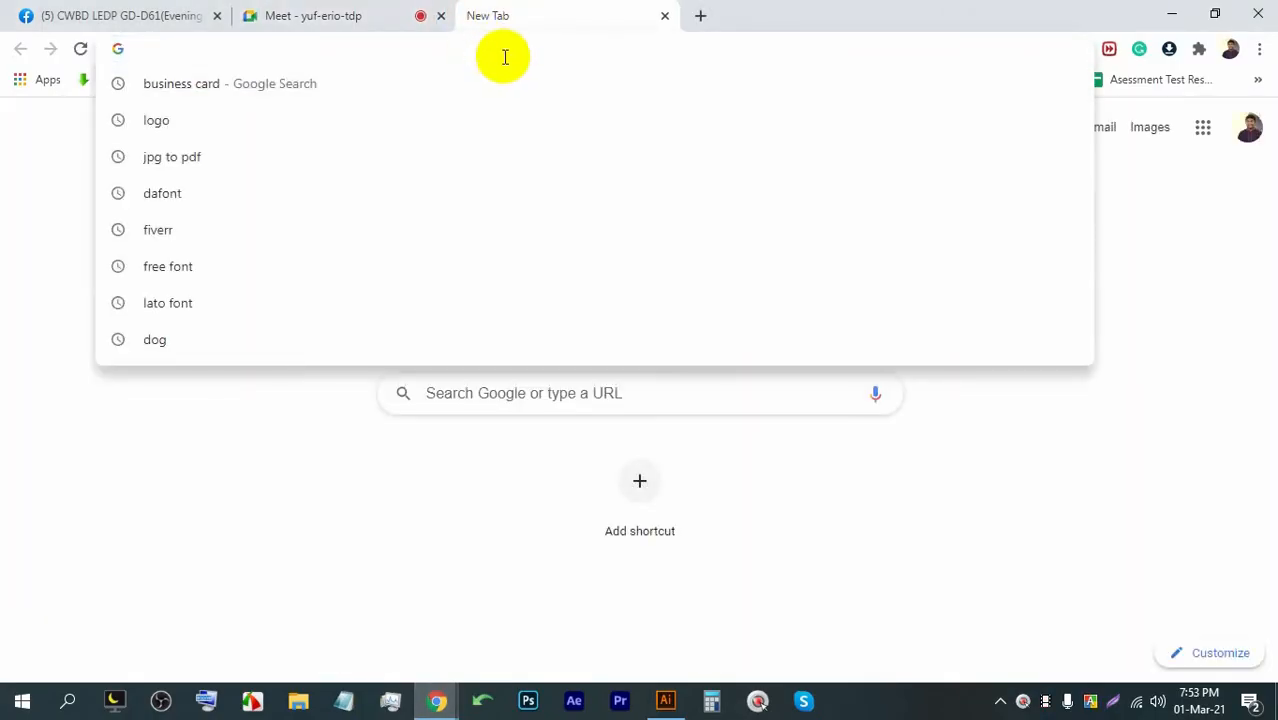
pyautogui.write('fqaa')
pyautogui.press('BackSpace')
pyautogui.press('BackSpace')
pyautogui.press('BackSpace')
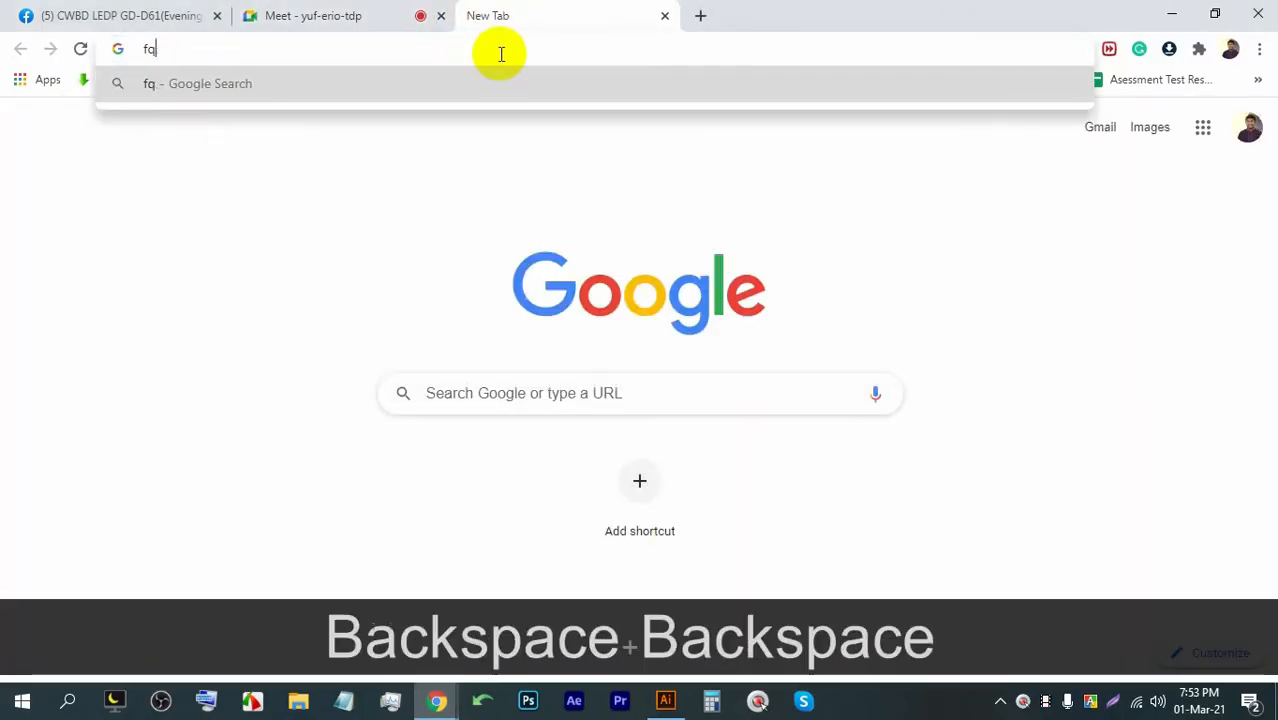
pyautogui.write('ast')
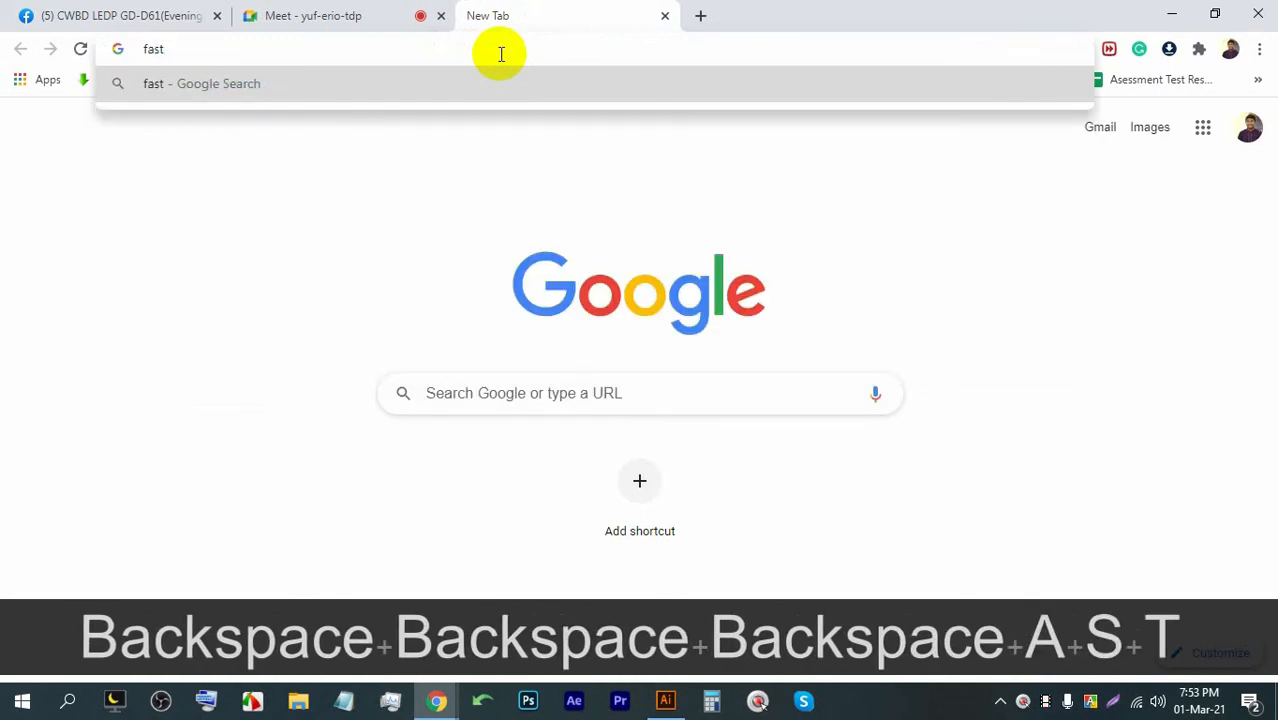
pyautogui.write('.com')
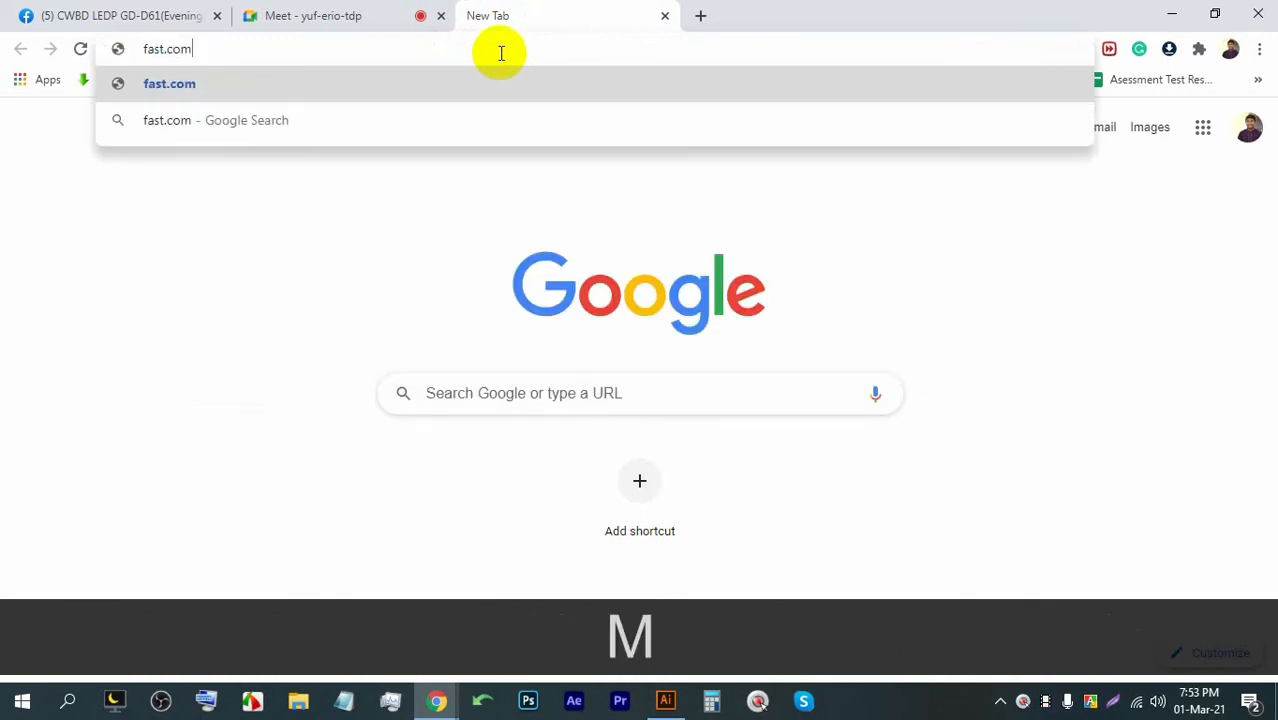
pyautogui.press('Return')
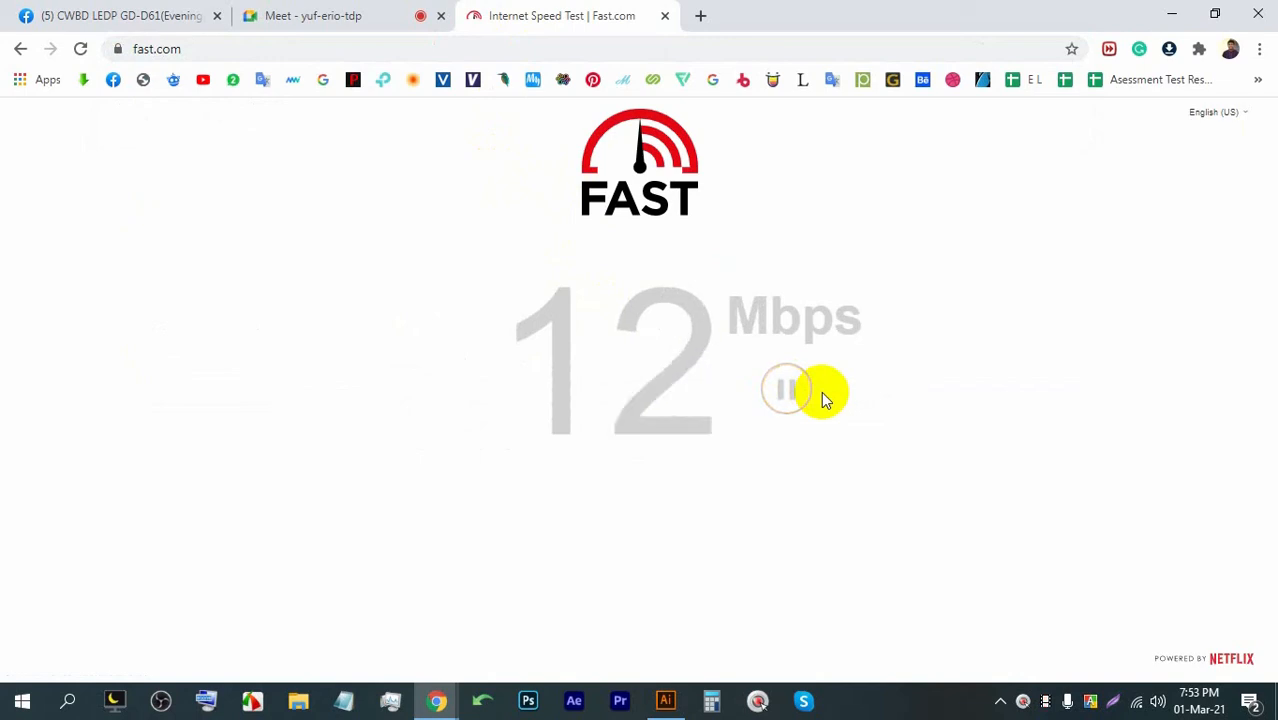
pyautogui.click(663, 16)
pyautogui.click(665, 701)
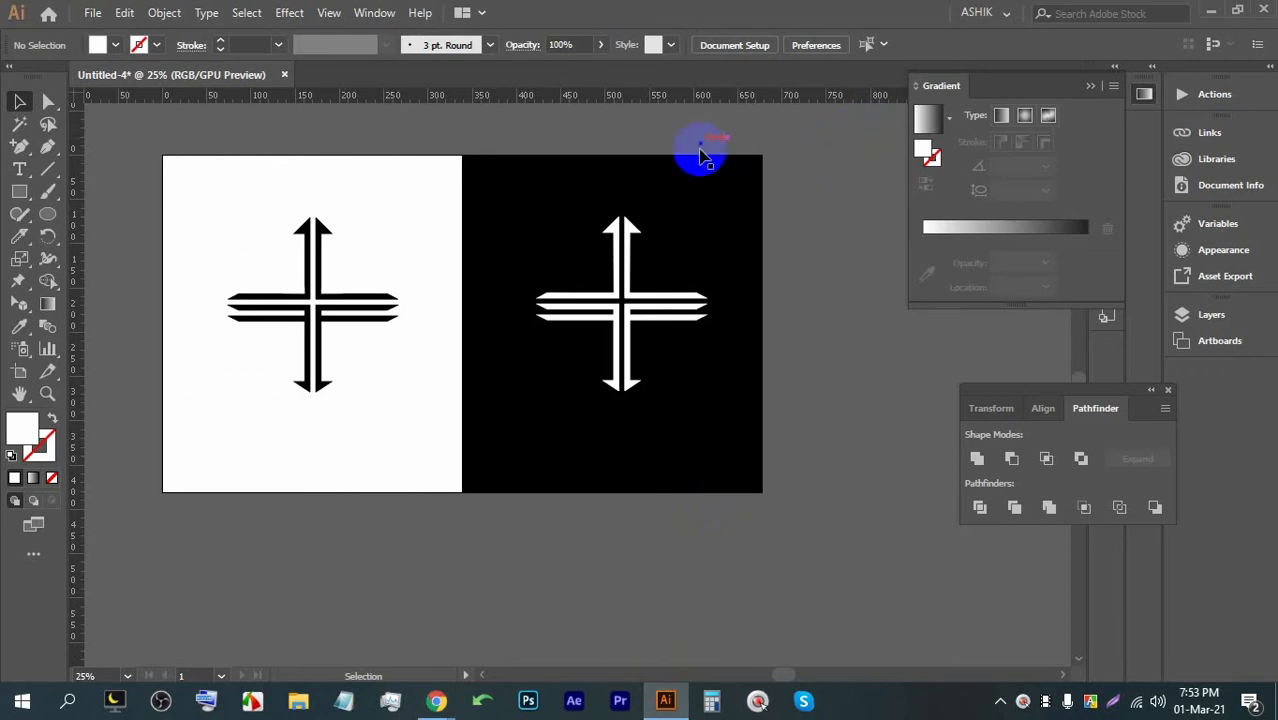
# Step: Move both symbols and the black rectangle together off the artboard, to the empty area above and left of it
pyautogui.press('alt')
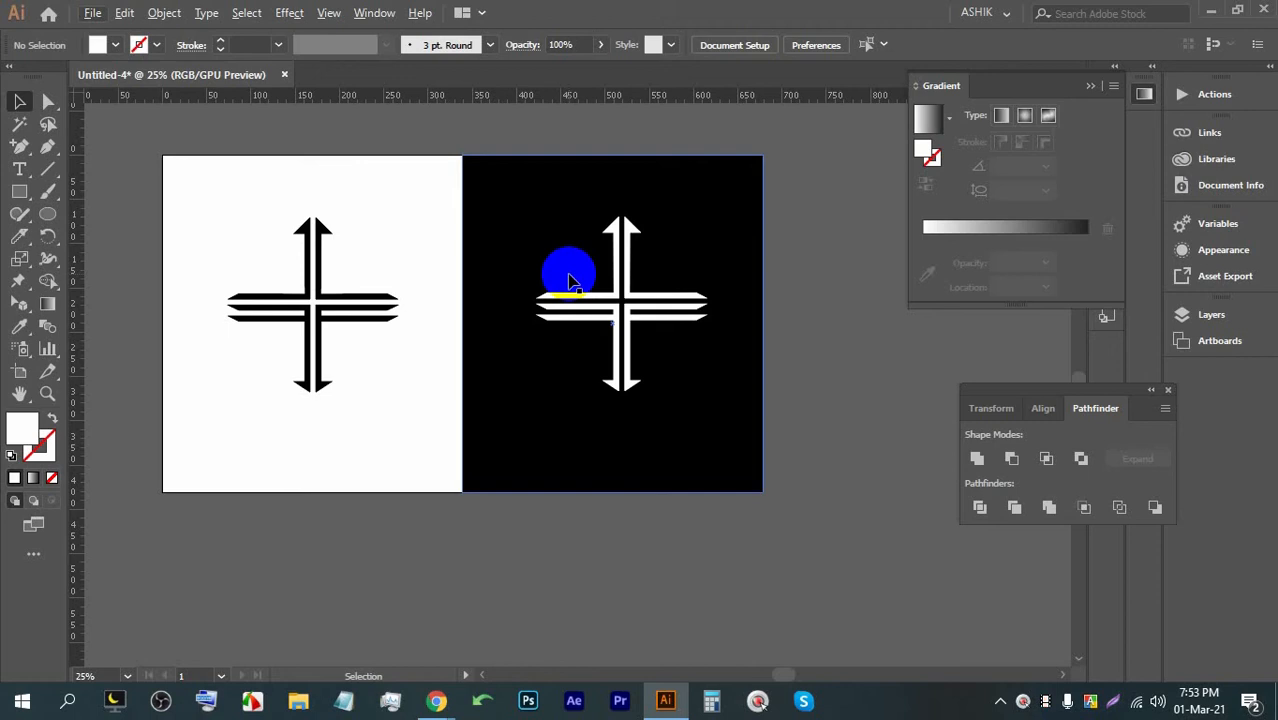
pyautogui.scroll(-1, 518, 275)
pyautogui.press('space')
pyautogui.scroll(-1, 704, 382)
pyautogui.scroll(-1, 430, 285)
pyautogui.moveTo(446, 300); pyautogui.dragTo(163, 162)
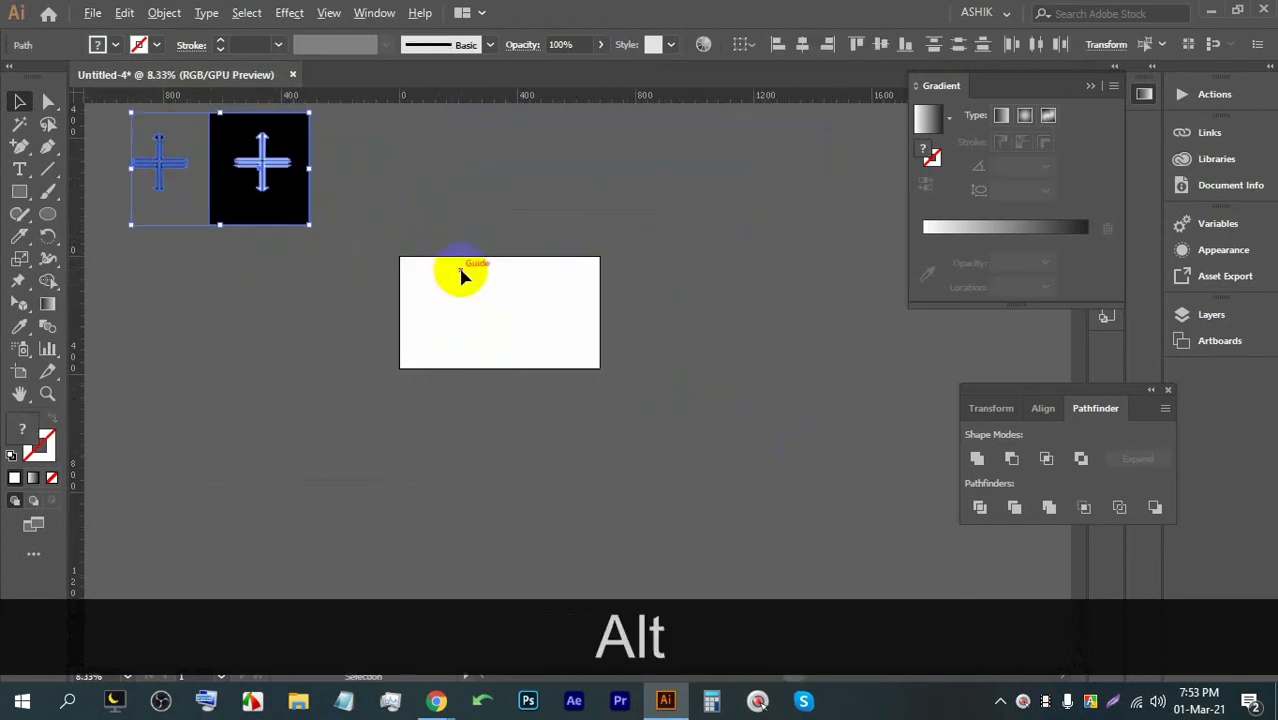
# Step: Deselect the moved artwork and show the hidden guides on the empty artboard
pyautogui.scroll(3, 508, 362)
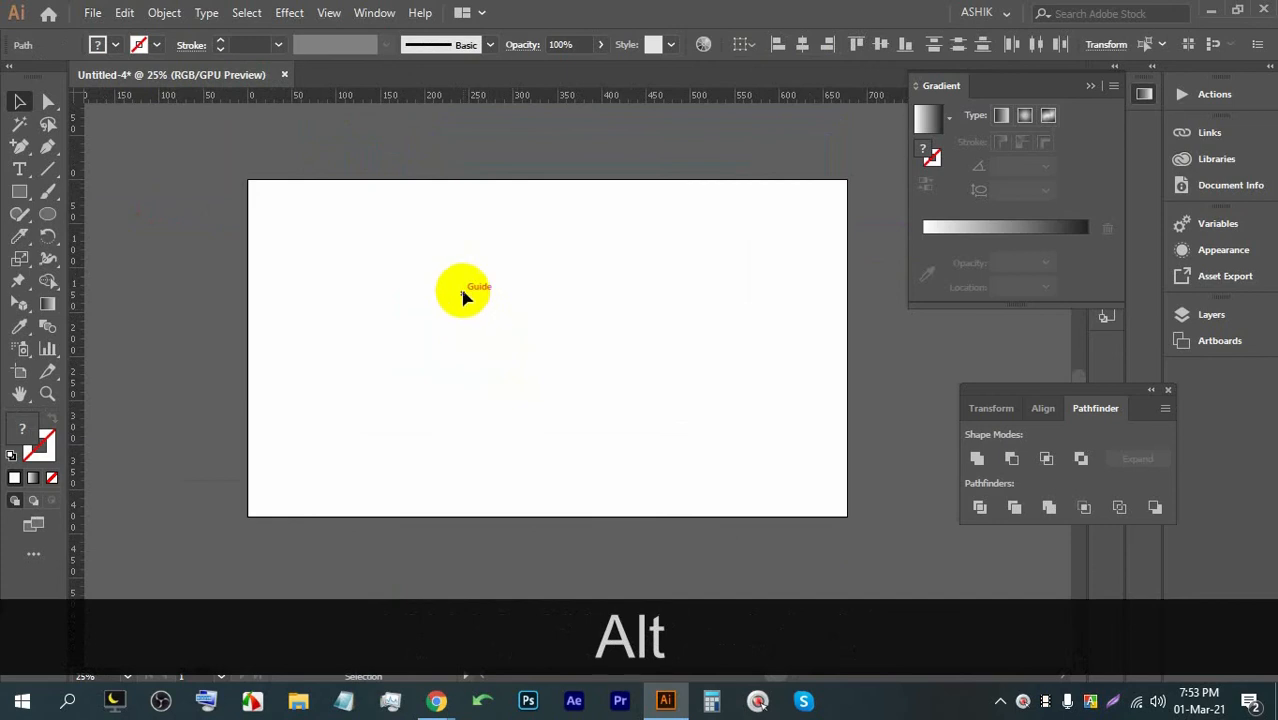
pyautogui.rightClick(463, 297)
pyautogui.rightClick(341, 262)
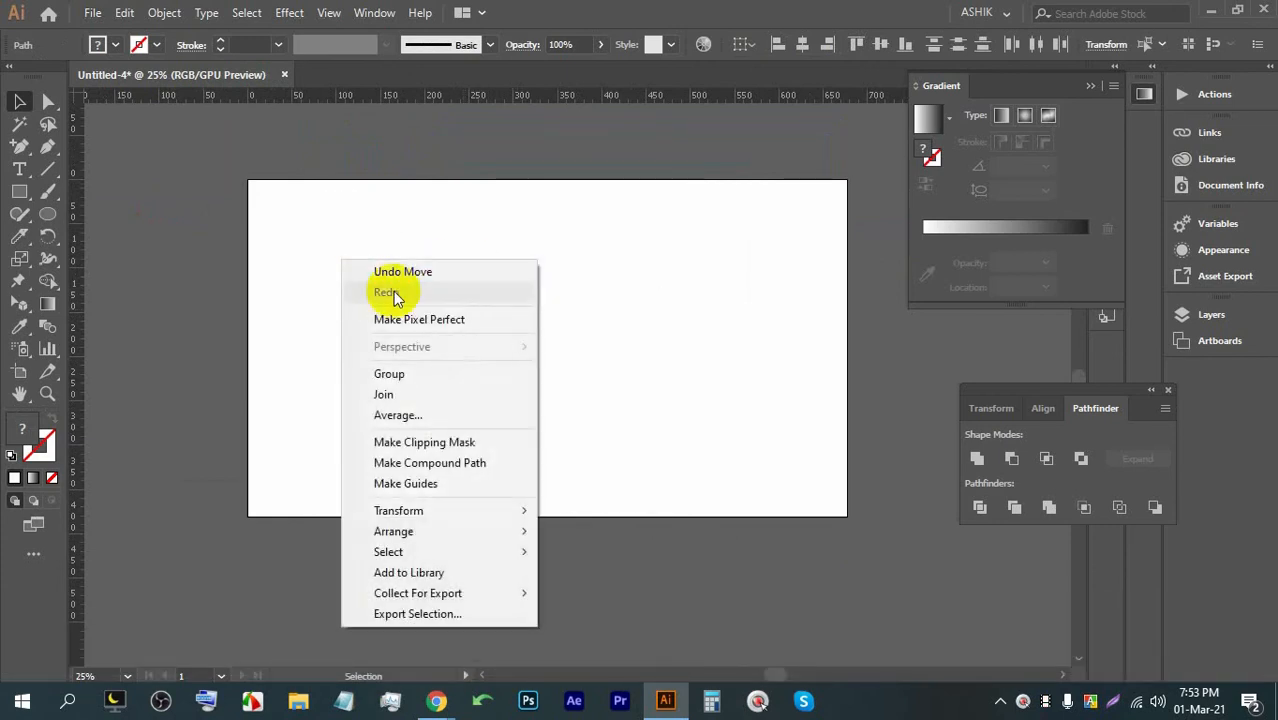
pyautogui.rightClick(585, 304)
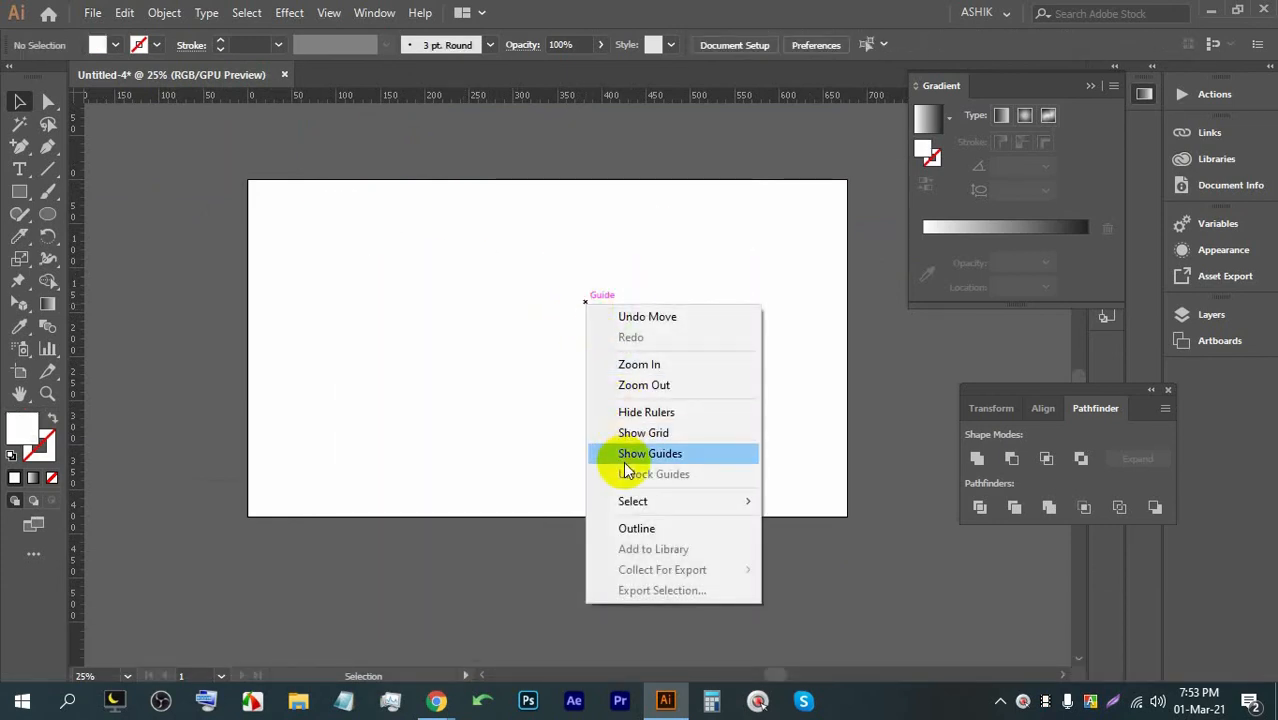
pyautogui.click(625, 458)
pyautogui.scroll(2, 530, 378)
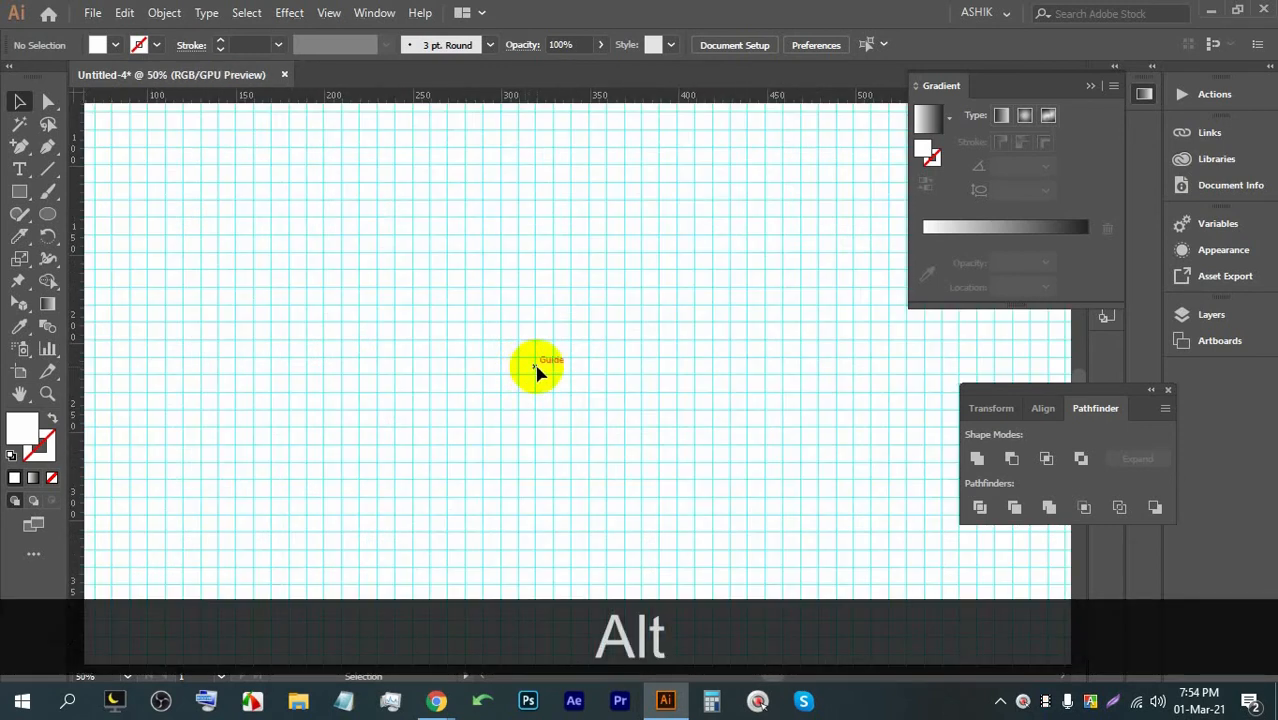
# Step: Unlock the guides and delete the entire square guide grid
pyautogui.scroll(-3, 525, 372)
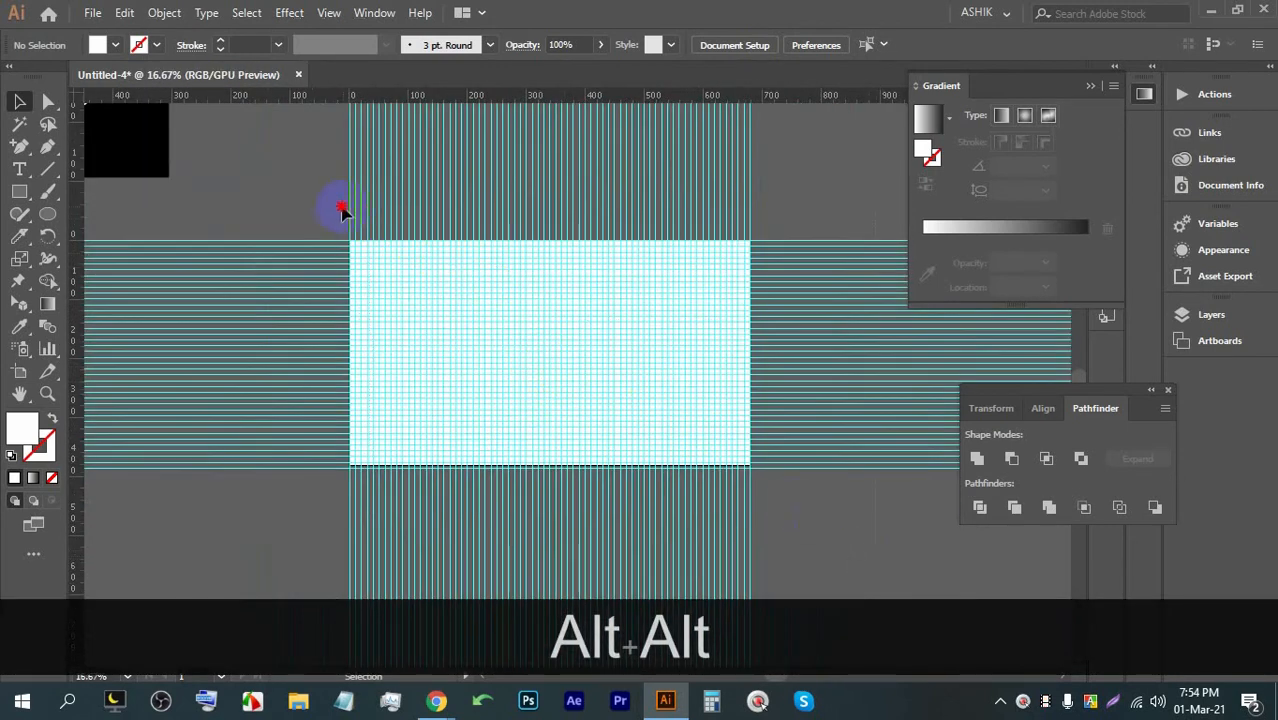
pyautogui.press('BackSpace')
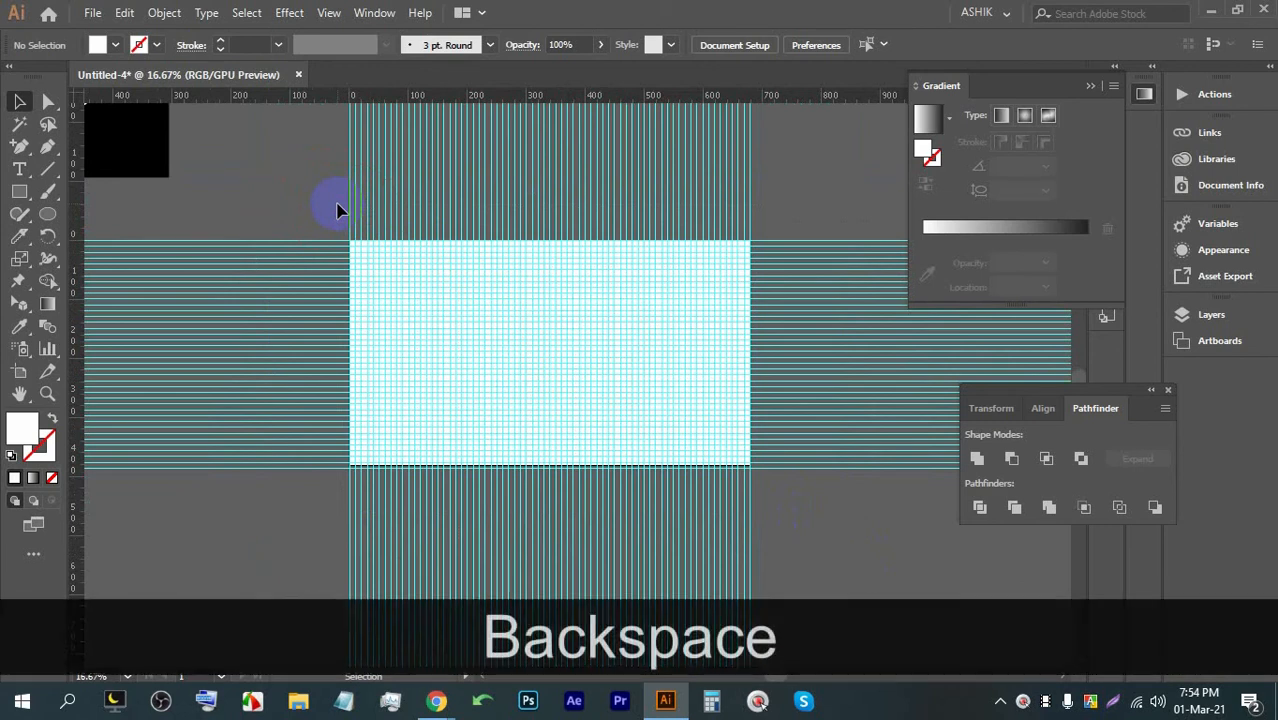
pyautogui.rightClick(523, 294)
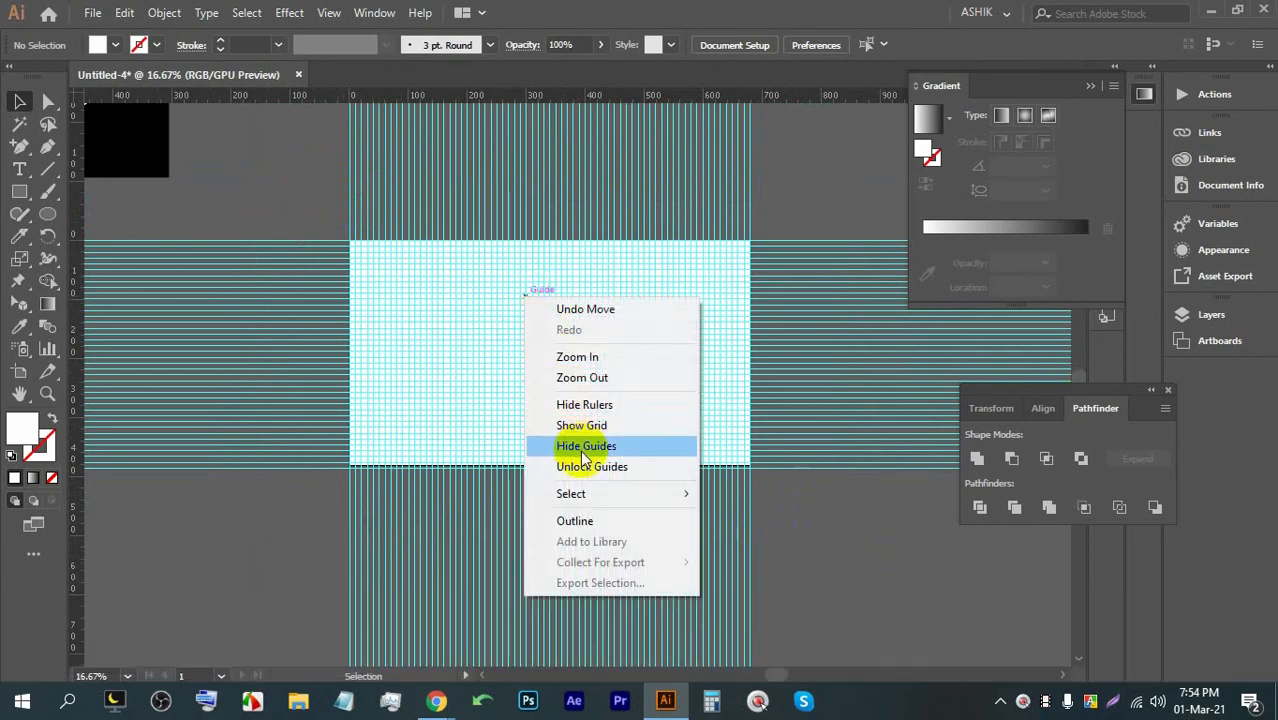
pyautogui.click(584, 465)
pyautogui.moveTo(831, 529); pyautogui.dragTo(335, 192)
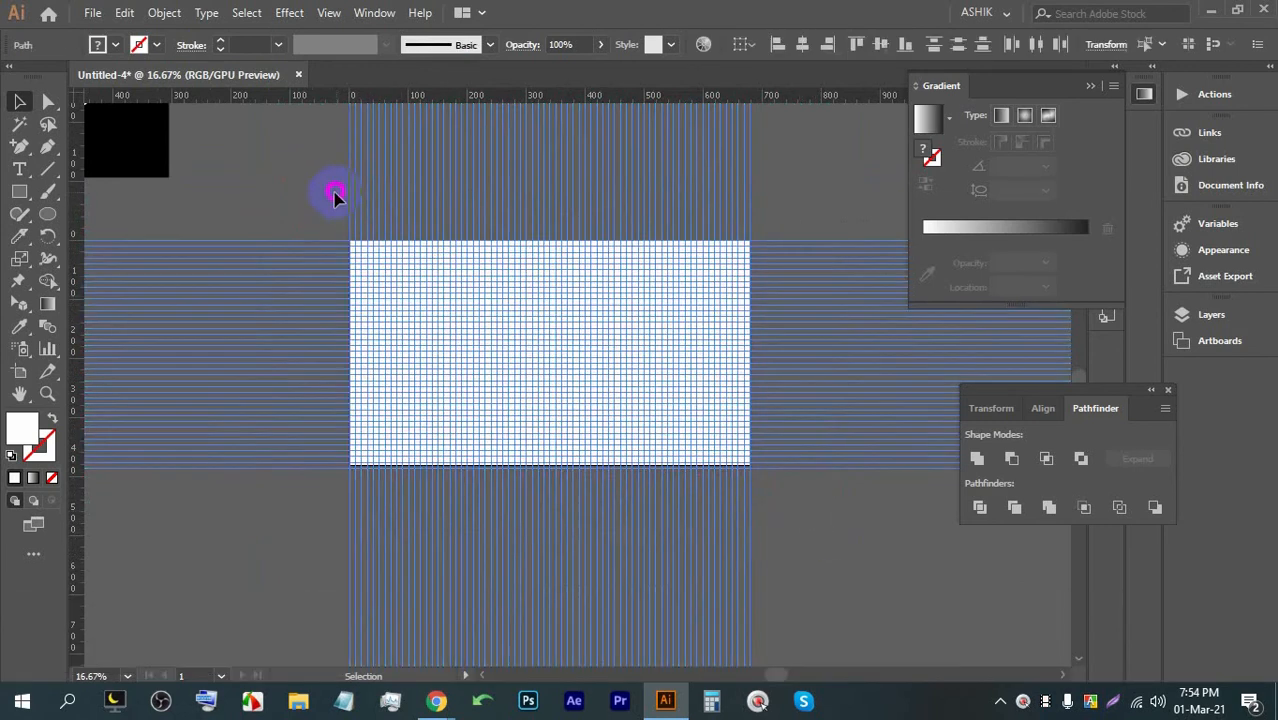
pyautogui.press('BackSpace')
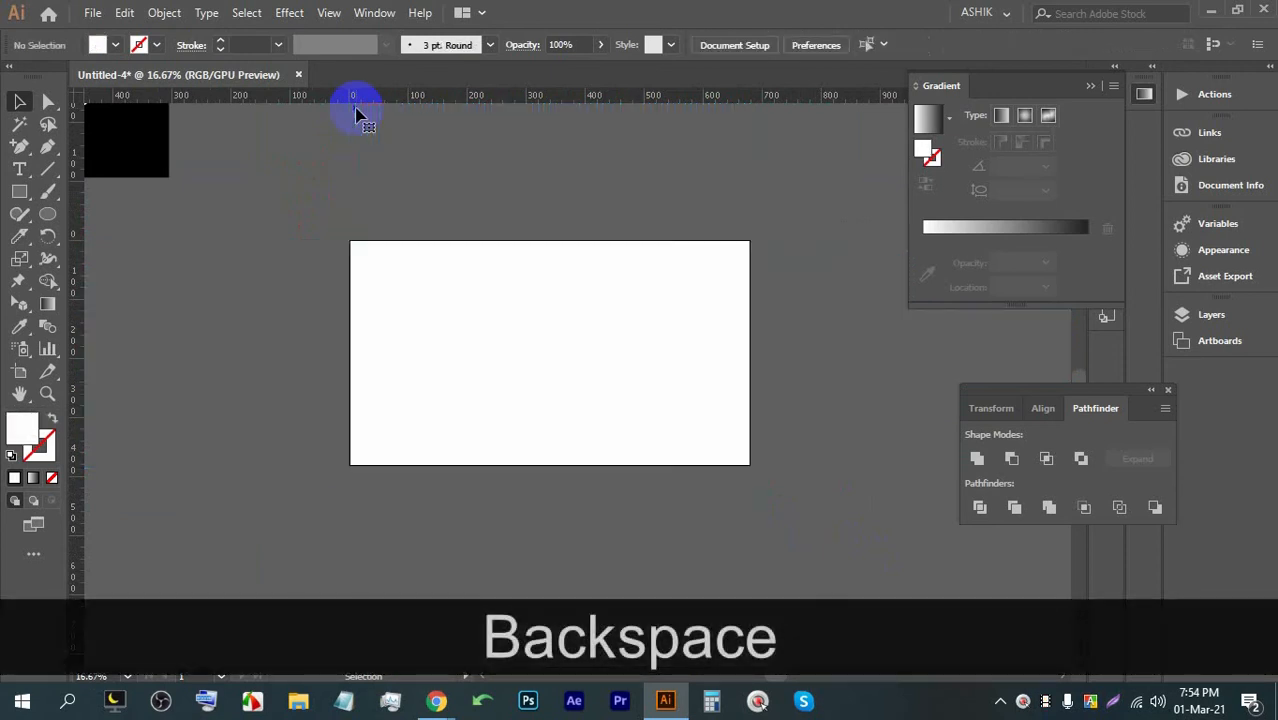
# Step: Place a horizontal guide along the artboard's upper edge and rotate it into an isometric diagonal rising to the right
pyautogui.scroll(2, 414, 318)
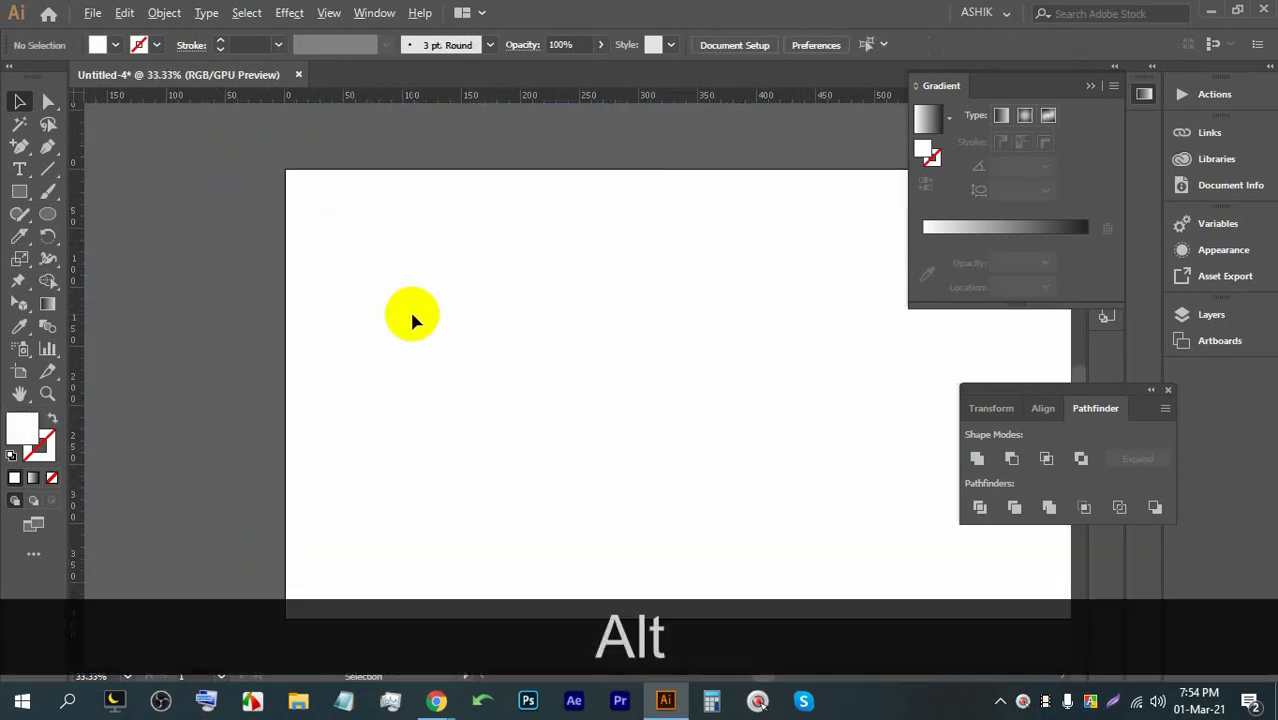
pyautogui.moveTo(378, 105); pyautogui.dragTo(378, 178)
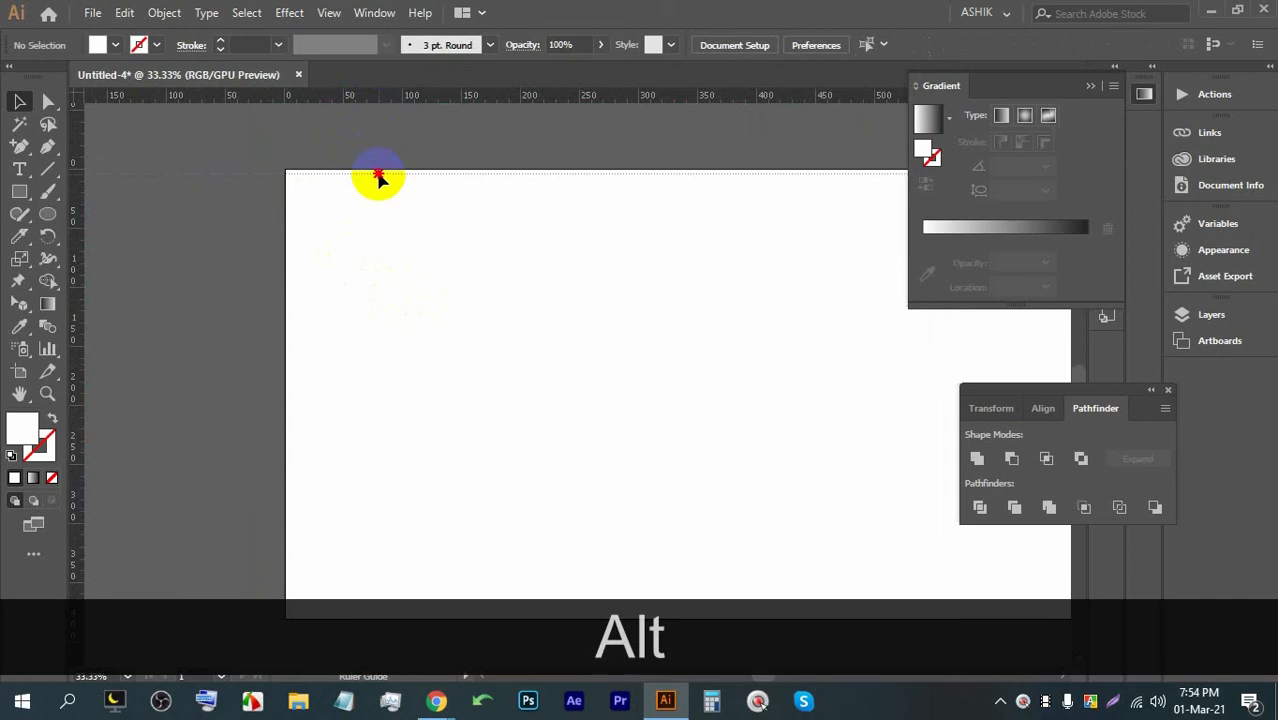
pyautogui.scroll(1, 380, 172)
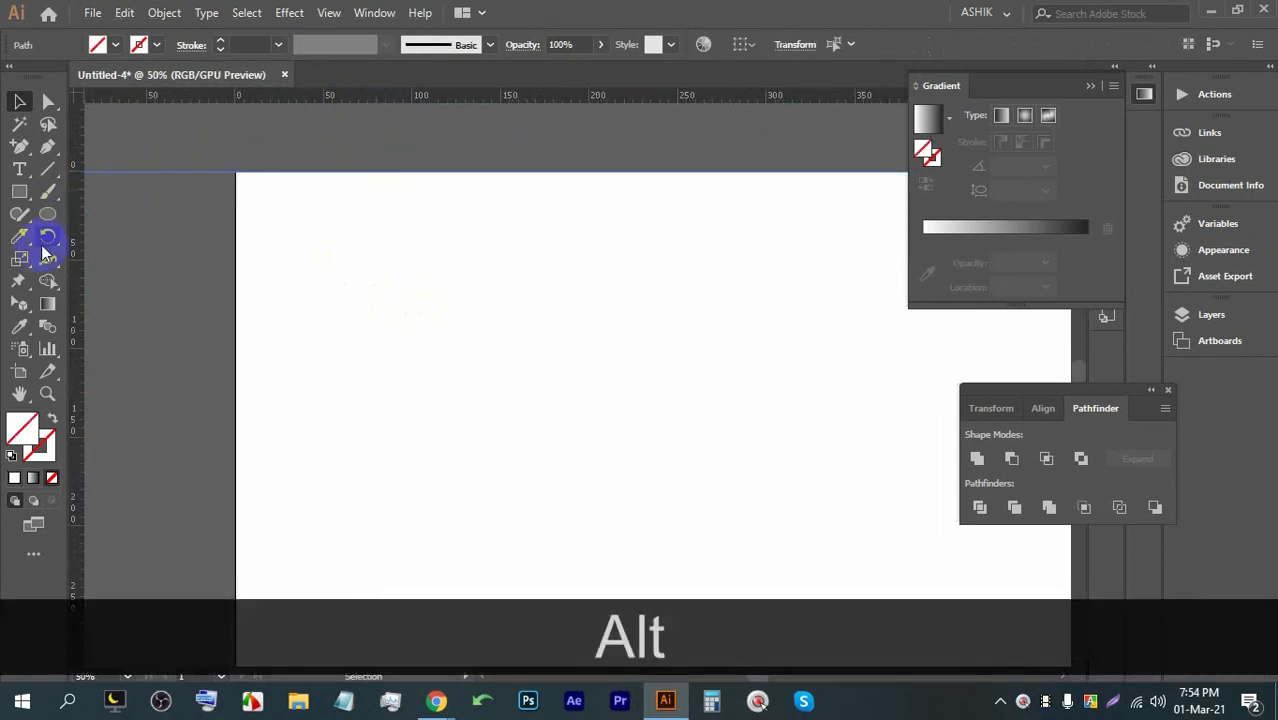
pyautogui.click(46, 240)
pyautogui.click(272, 172)
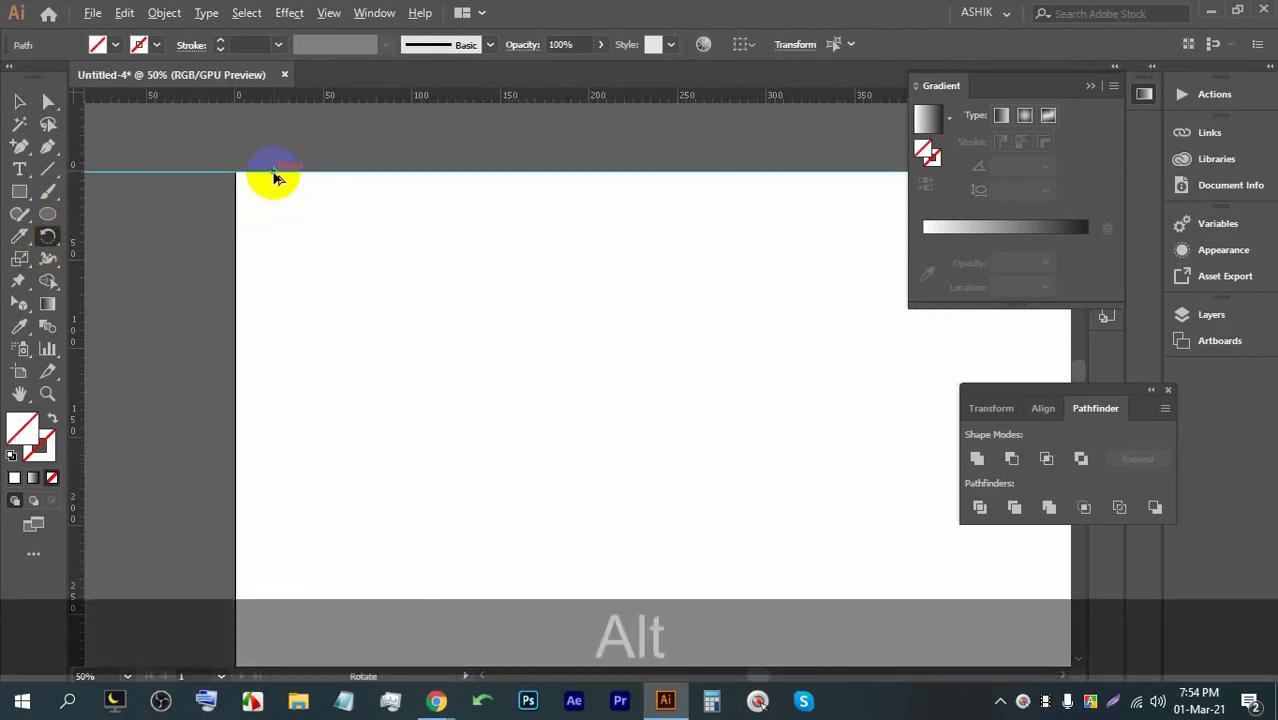
pyautogui.click(730, 463)
pyautogui.click(19, 101)
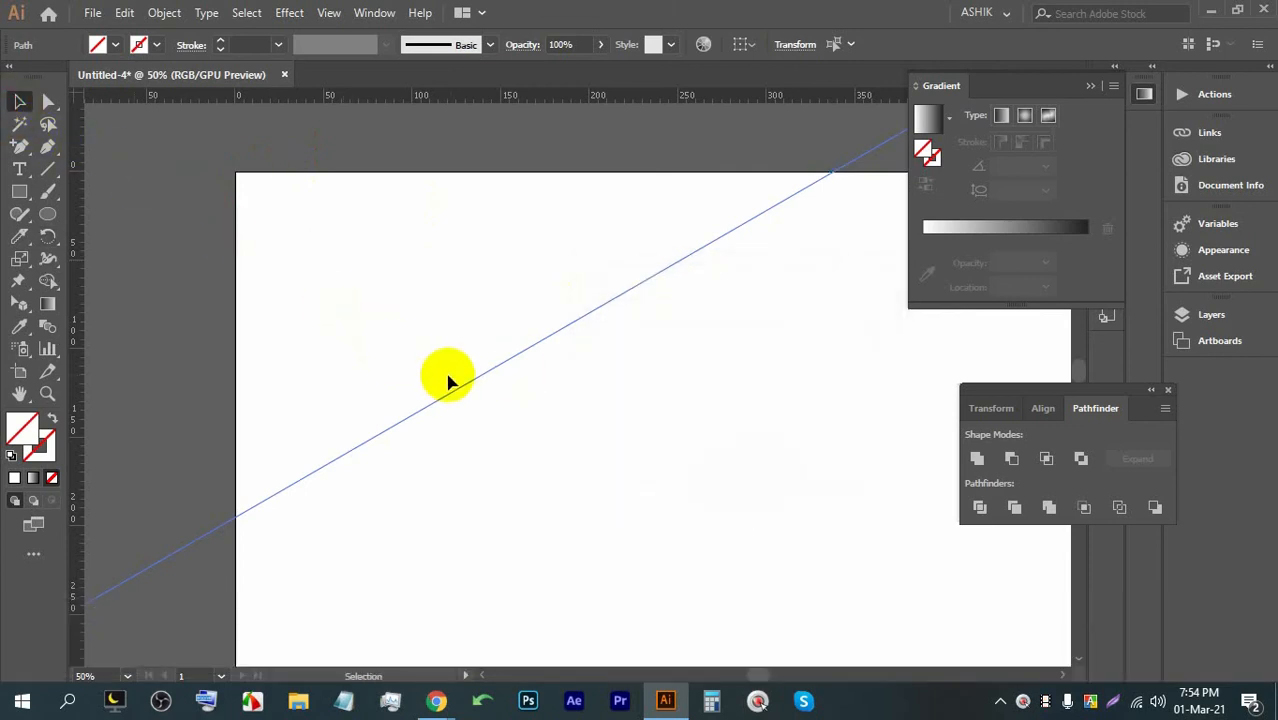
# Step: Move the diagonal guide to the artboard's upper-left corner and place a parallel copy a short distance below it
pyautogui.moveTo(462, 379); pyautogui.dragTo(290, 165)
pyautogui.moveTo(507, 366); pyautogui.dragTo(277, 200)
pyautogui.press('alt')
pyautogui.scroll(-3, 270, 195)
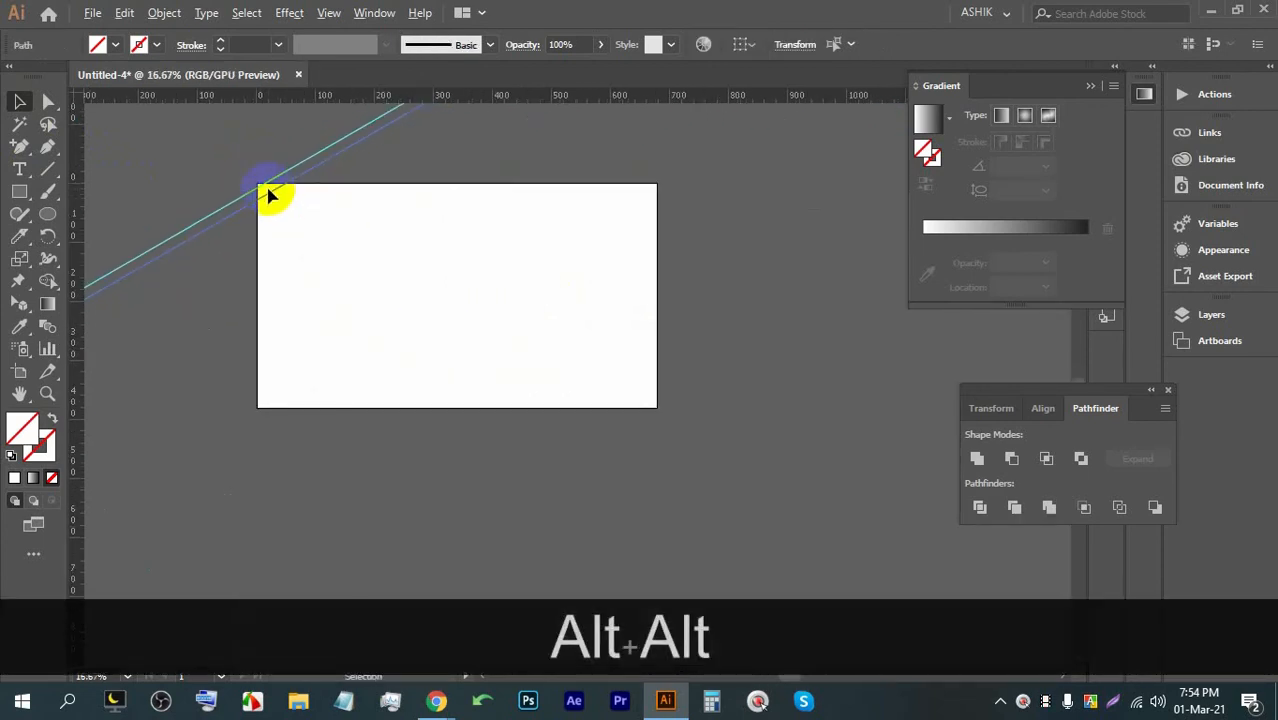
# Step: Repeat the guide copy at the same spacing until parallel diagonals cover the whole artboard
pyautogui.hotkey('ctrl', 'd')
pyautogui.hotkey('ctrl', 'd')
pyautogui.hotkey('ctrl', 'd')
pyautogui.hotkey('ctrl', 'd')
pyautogui.hotkey('ctrl', 'd')
pyautogui.hotkey('ctrl', 'd')
pyautogui.hotkey('ctrl', 'd')
pyautogui.hotkey('ctrl', 'd')
pyautogui.hotkey('ctrl', 'd')
pyautogui.hotkey('ctrl', 'd')
pyautogui.hotkey('ctrl', 'd')
pyautogui.hotkey('ctrl', 'd')
pyautogui.hotkey('ctrl', 'd')
pyautogui.hotkey('ctrl', 'd')
pyautogui.hotkey('ctrl', 'd')
pyautogui.hotkey('ctrl', 'd')
pyautogui.hotkey('ctrl', 'd')
pyautogui.hotkey('ctrl', 'd')
pyautogui.hotkey('ctrl', 'd')
pyautogui.hotkey('ctrl', 'd')
pyautogui.scroll(-1, 371, 214)
# Step: Select all the diagonal guides and create a mirrored copy of them with Reflect about the vertical axis
pyautogui.click(686, 425)
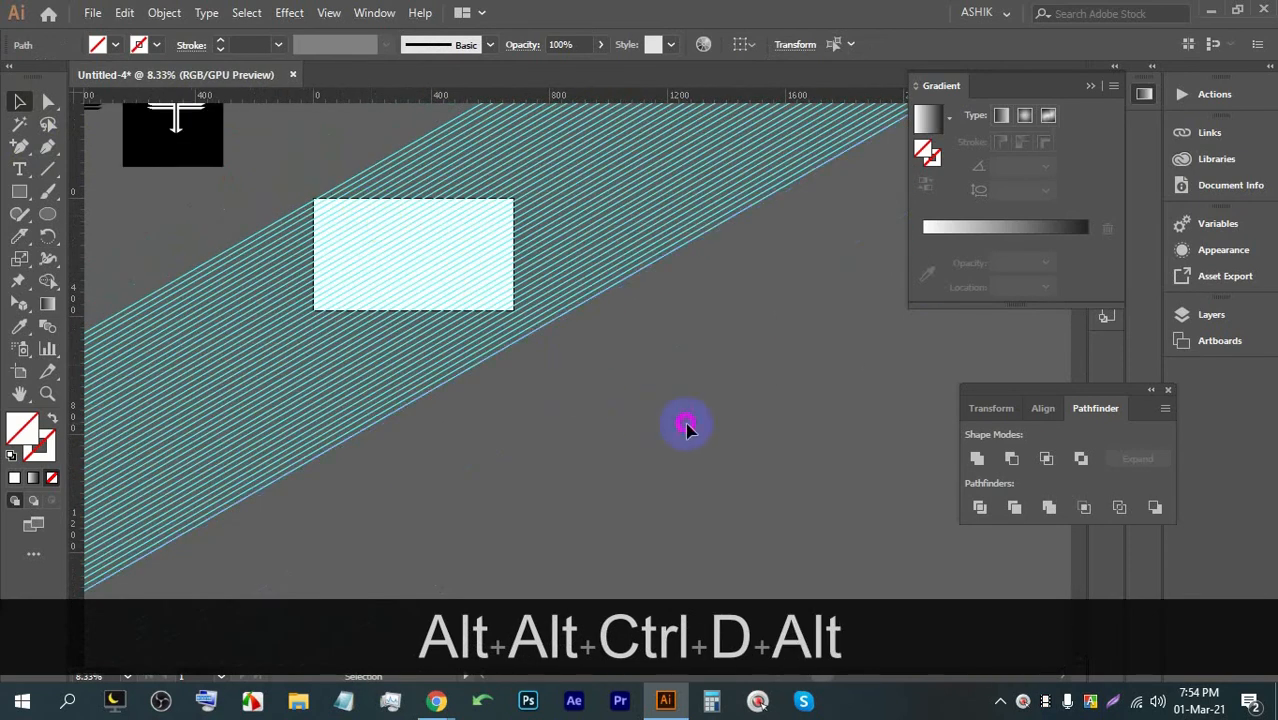
pyautogui.click(345, 170)
pyautogui.rightClick(418, 214)
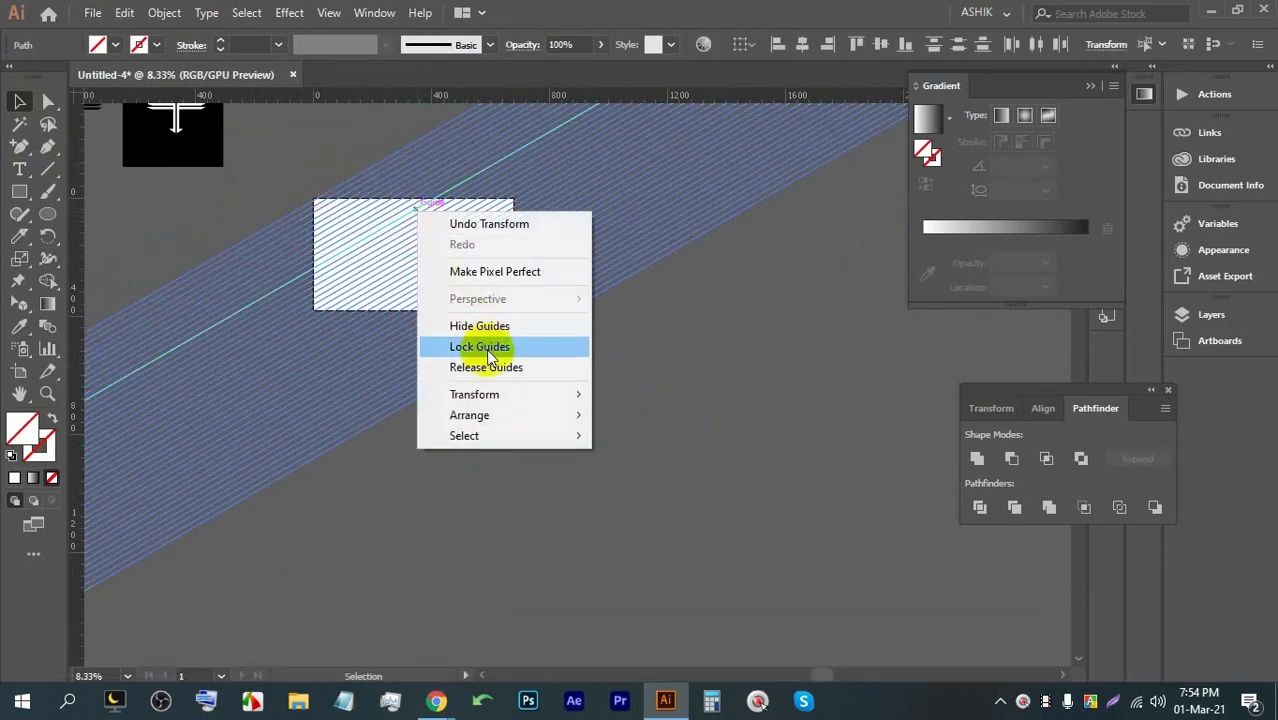
pyautogui.click(499, 394)
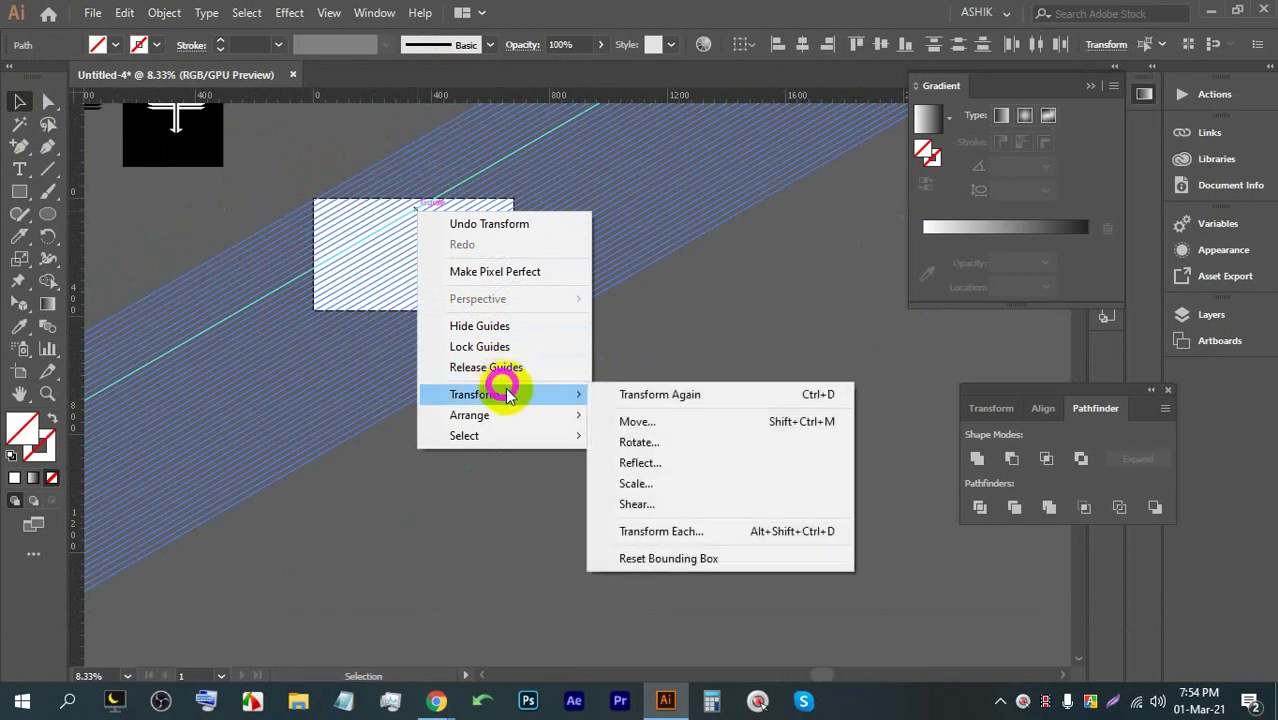
pyautogui.click(640, 462)
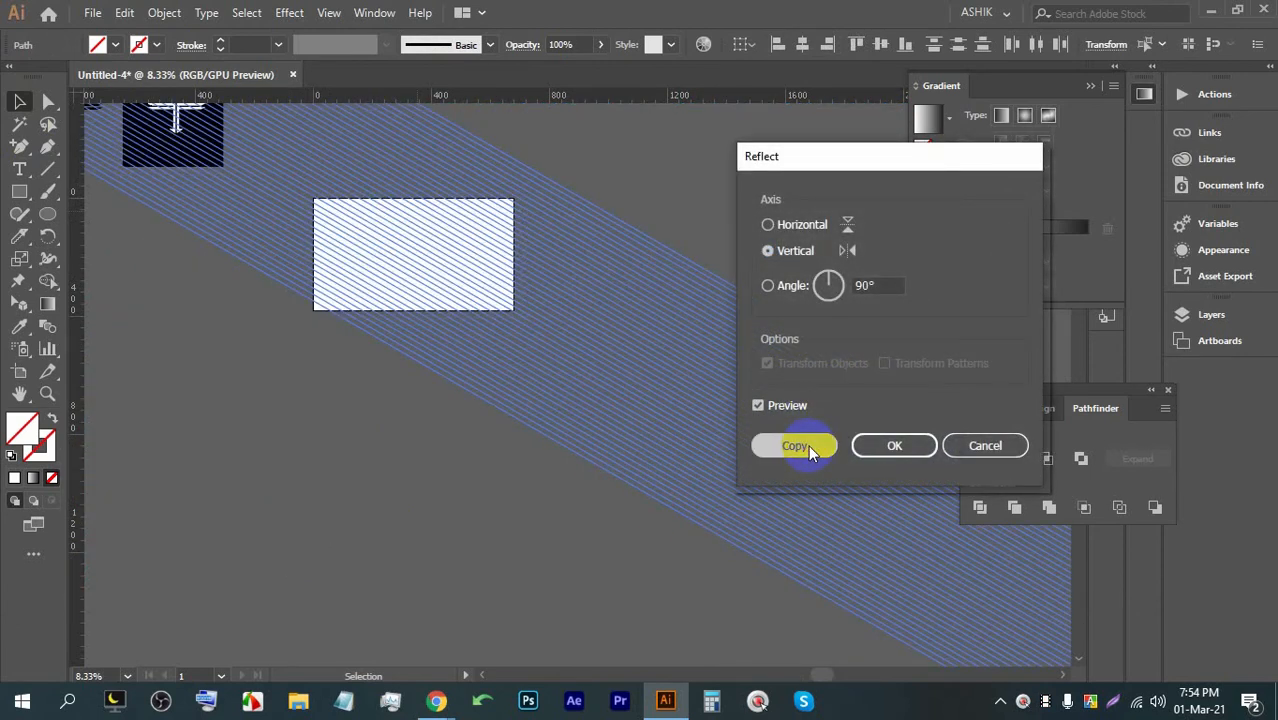
pyautogui.click(808, 445)
# Step: Select both sets of diagonal guides and shift them slightly left so their crossing area covers the artboard
pyautogui.scroll(-2, 486, 444)
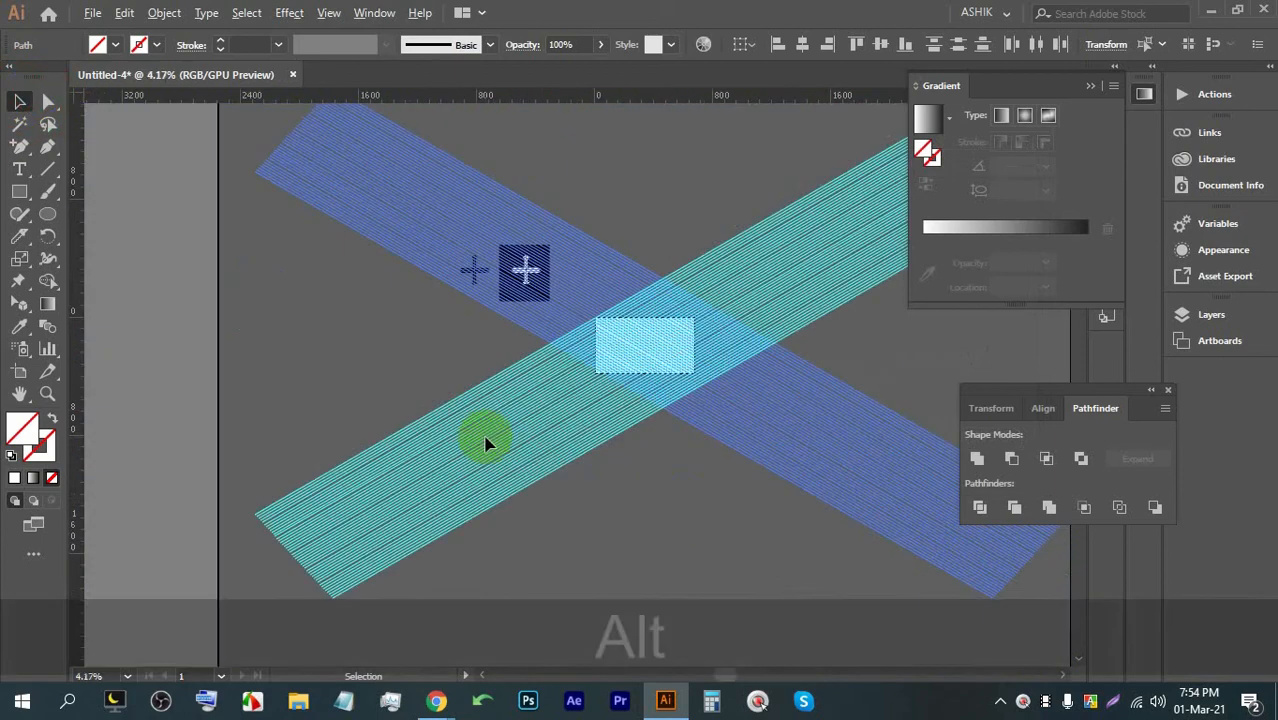
pyautogui.click(770, 528)
pyautogui.moveTo(688, 288); pyautogui.dragTo(677, 328)
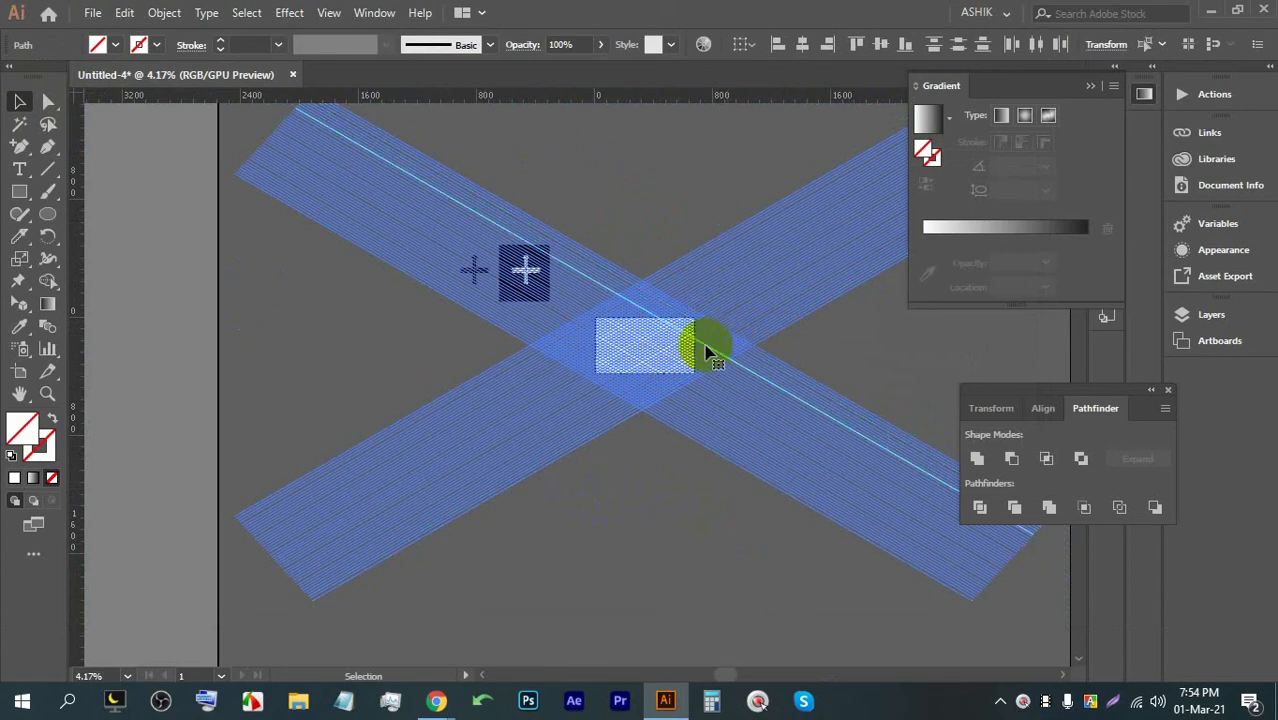
pyautogui.scroll(6, 699, 345)
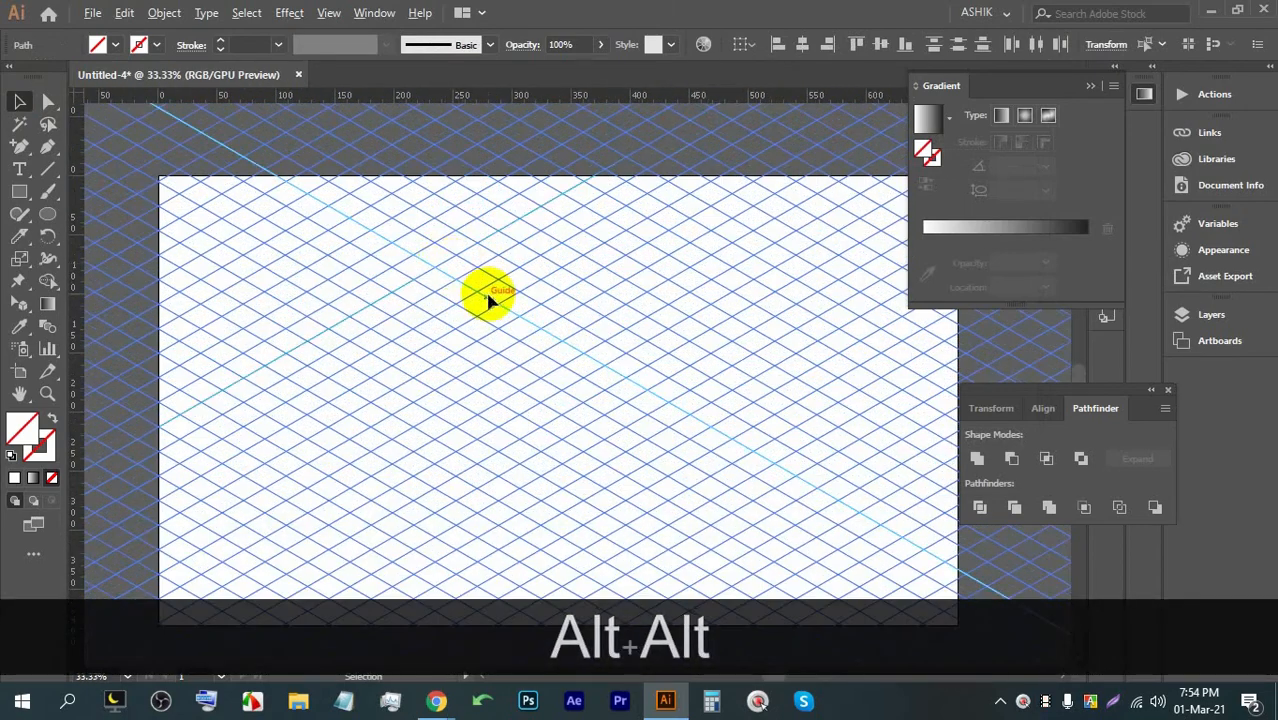
pyautogui.scroll(3, 488, 292)
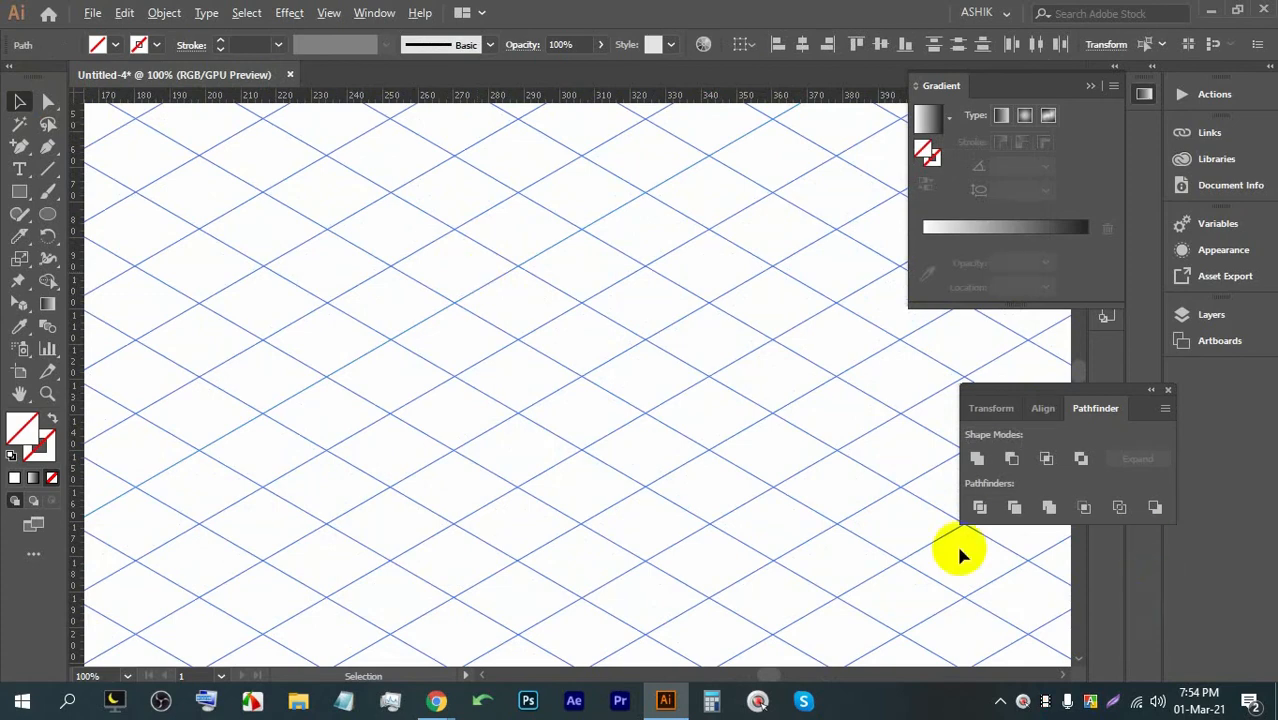
pyautogui.scroll(-3, 610, 432)
pyautogui.scroll(1, 408, 340)
pyautogui.moveTo(403, 491); pyautogui.dragTo(482, 323)
pyautogui.scroll(-1, 416, 212)
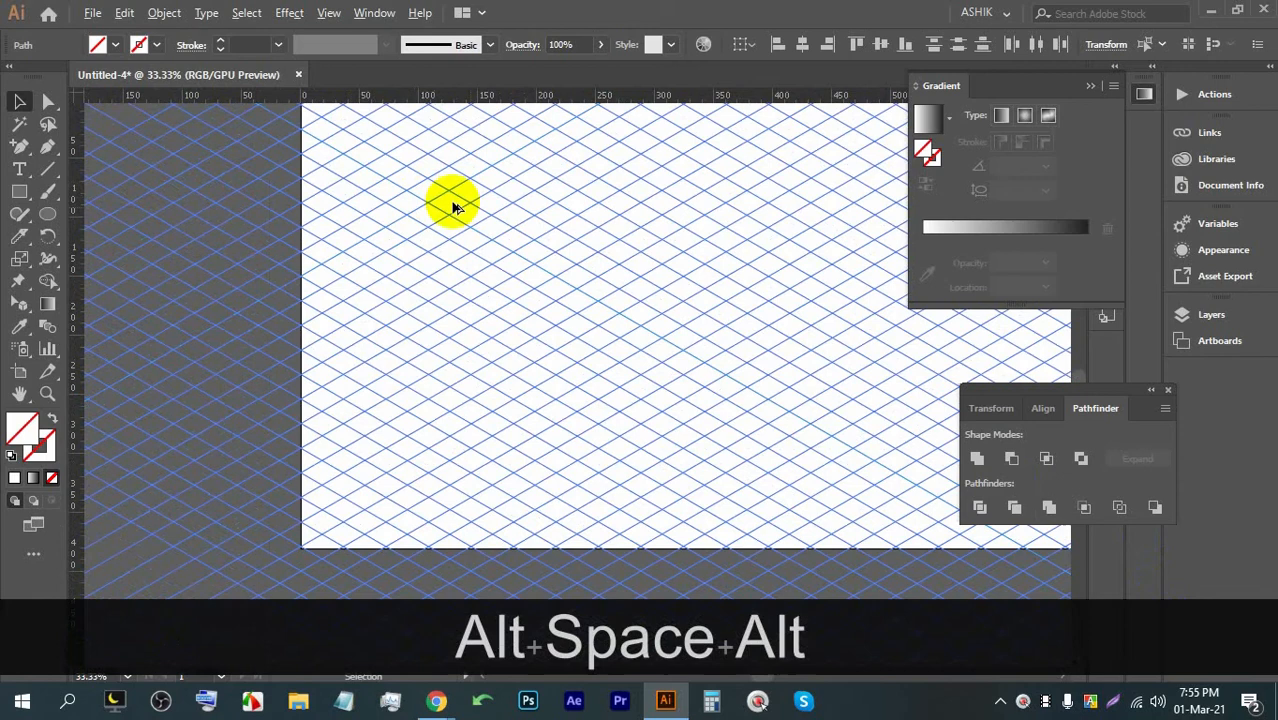
# Step: Add a vertical guide through a diagonal crossing near the artboard's upper-left corner and place a parallel copy through the neighbouring crossings
pyautogui.scroll(1, 452, 238)
pyautogui.moveTo(430, 196); pyautogui.dragTo(411, 281)
pyautogui.scroll(1, 265, 188)
pyautogui.moveTo(80, 163); pyautogui.dragTo(212, 162)
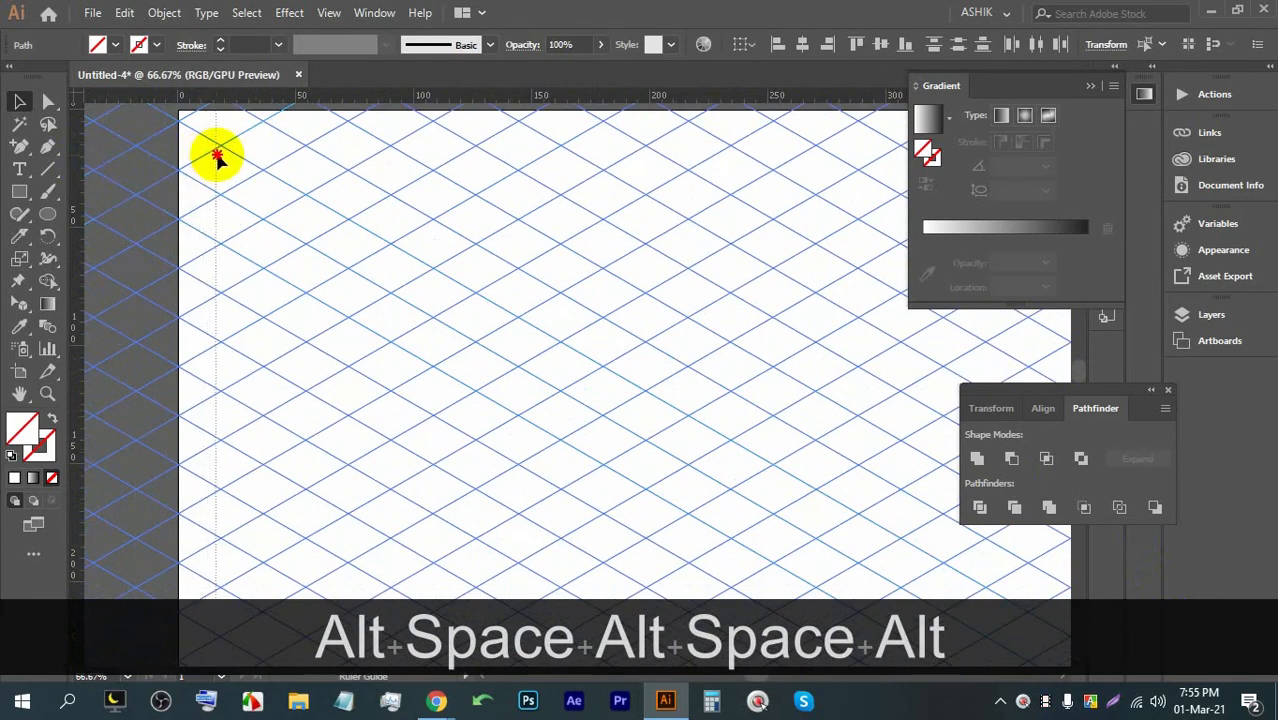
pyautogui.scroll(5, 218, 158)
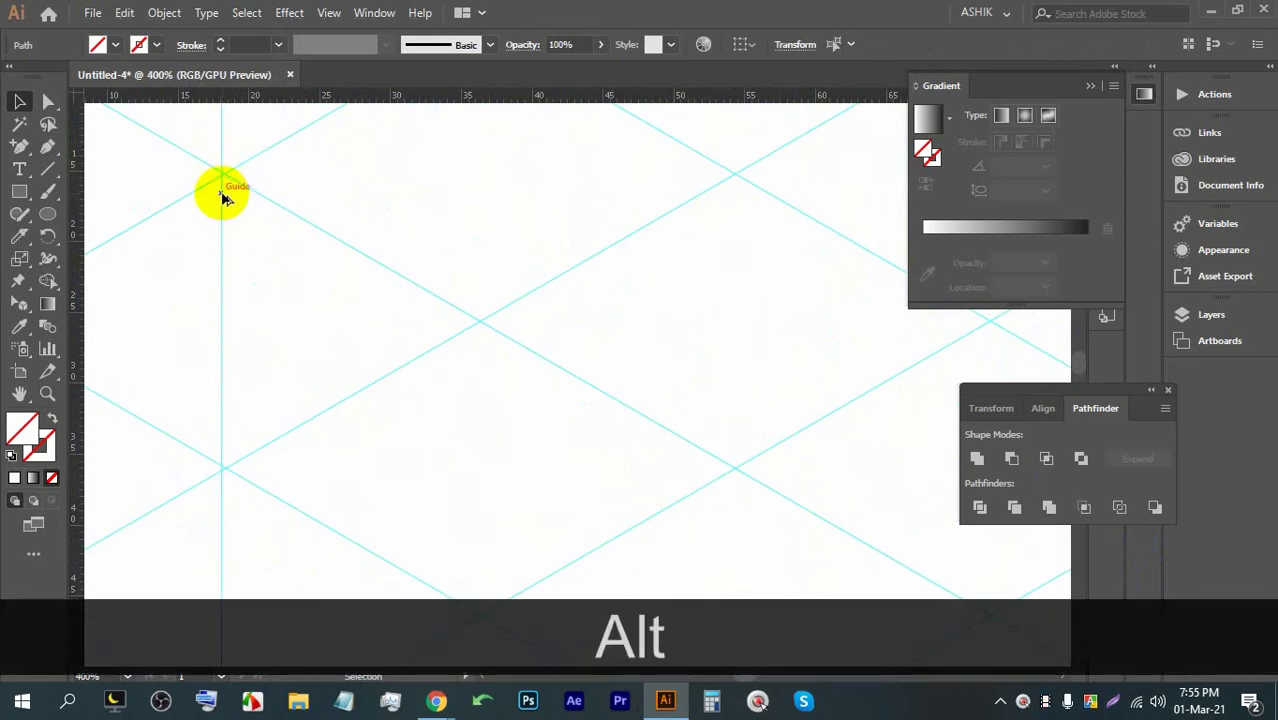
pyautogui.scroll(2, 222, 197)
pyautogui.moveTo(222, 196); pyautogui.dragTo(740, 468)
# Step: Repeat the vertical guide copy at the same spacing until the guides cover the artboard's full width
pyautogui.scroll(-10, 580, 320)
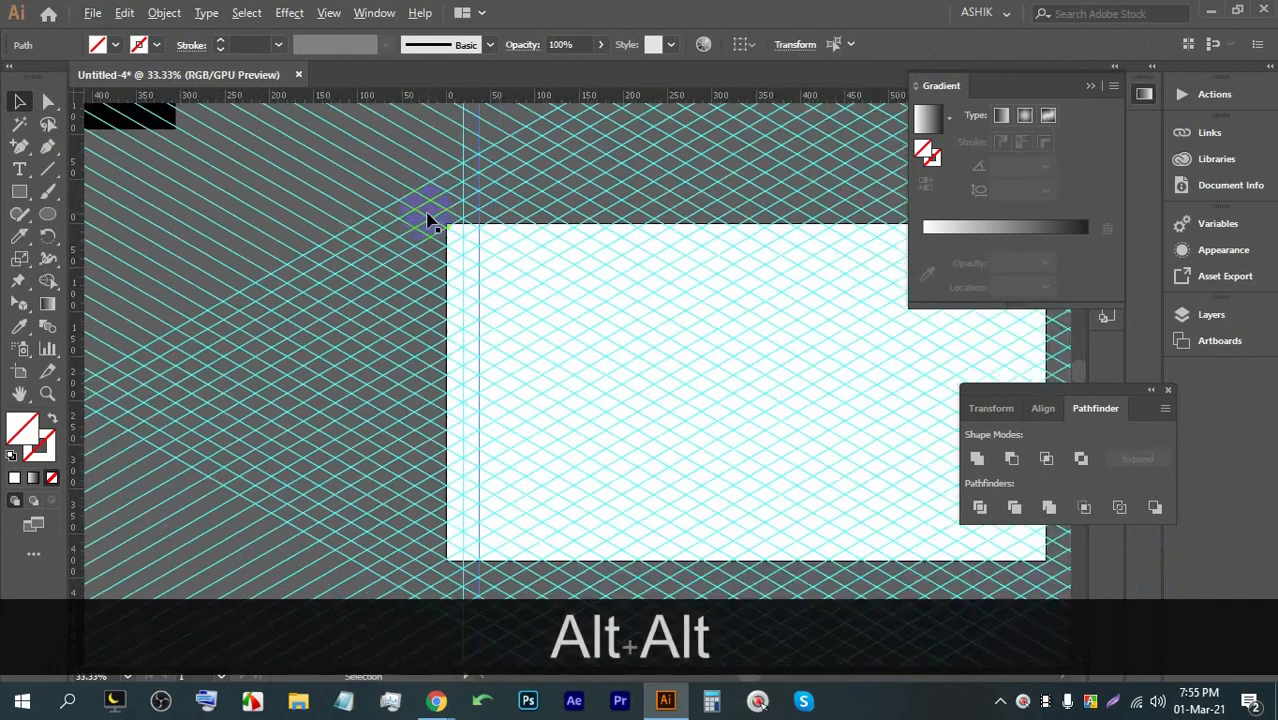
pyautogui.hotkey('ctrl', 'd')
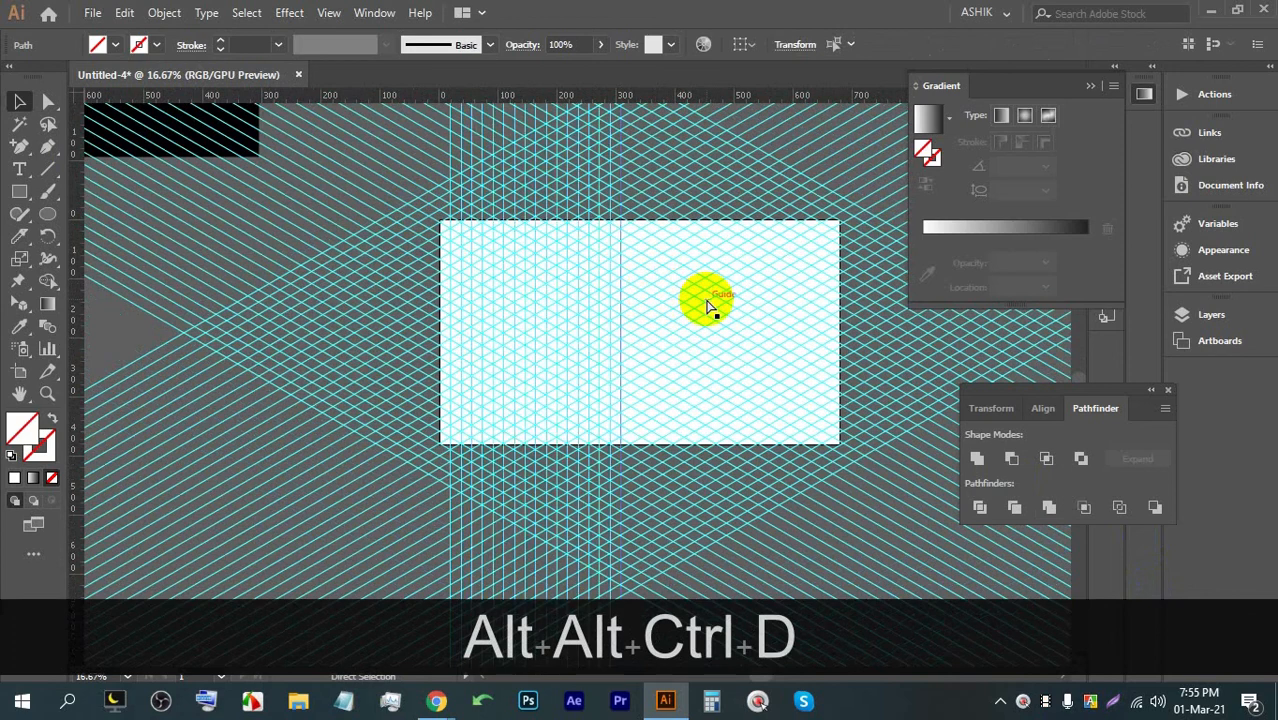
pyautogui.hotkey('ctrl', 'd')
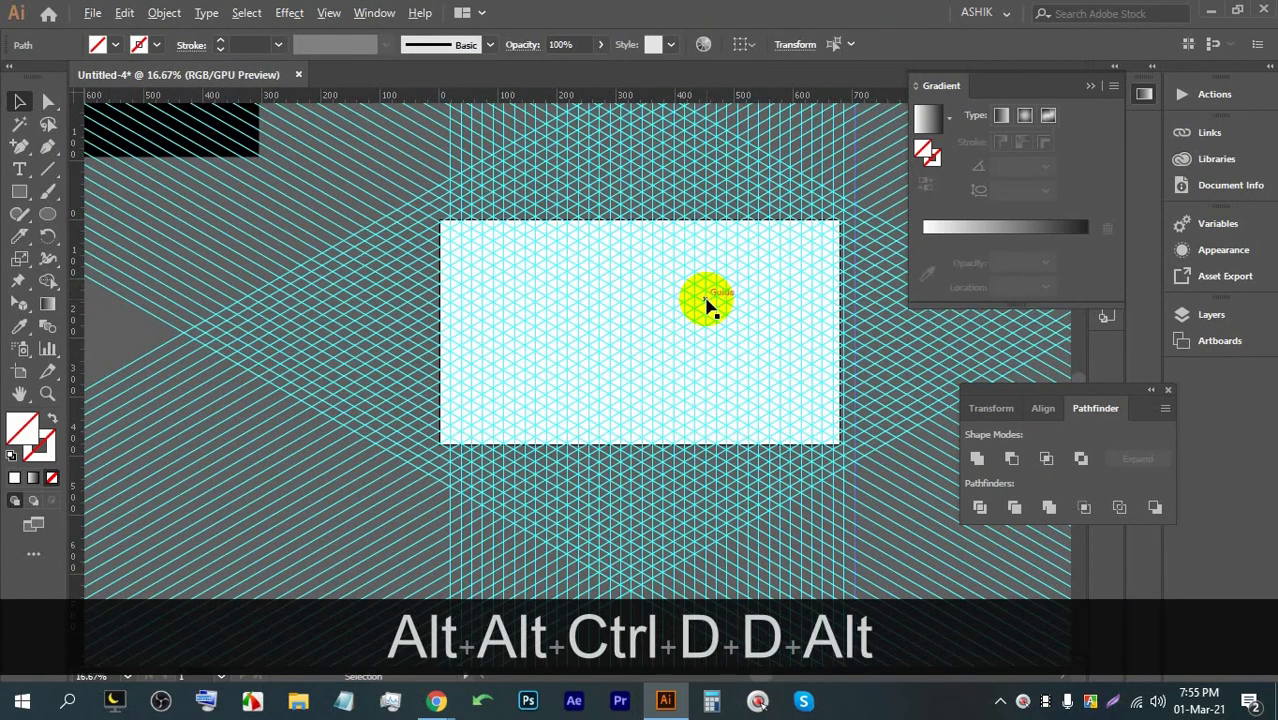
# Step: Examine how the vertical guides meet the diagonal crossings across the artboard
pyautogui.scroll(1, 665, 289)
pyautogui.scroll(3, 617, 279)
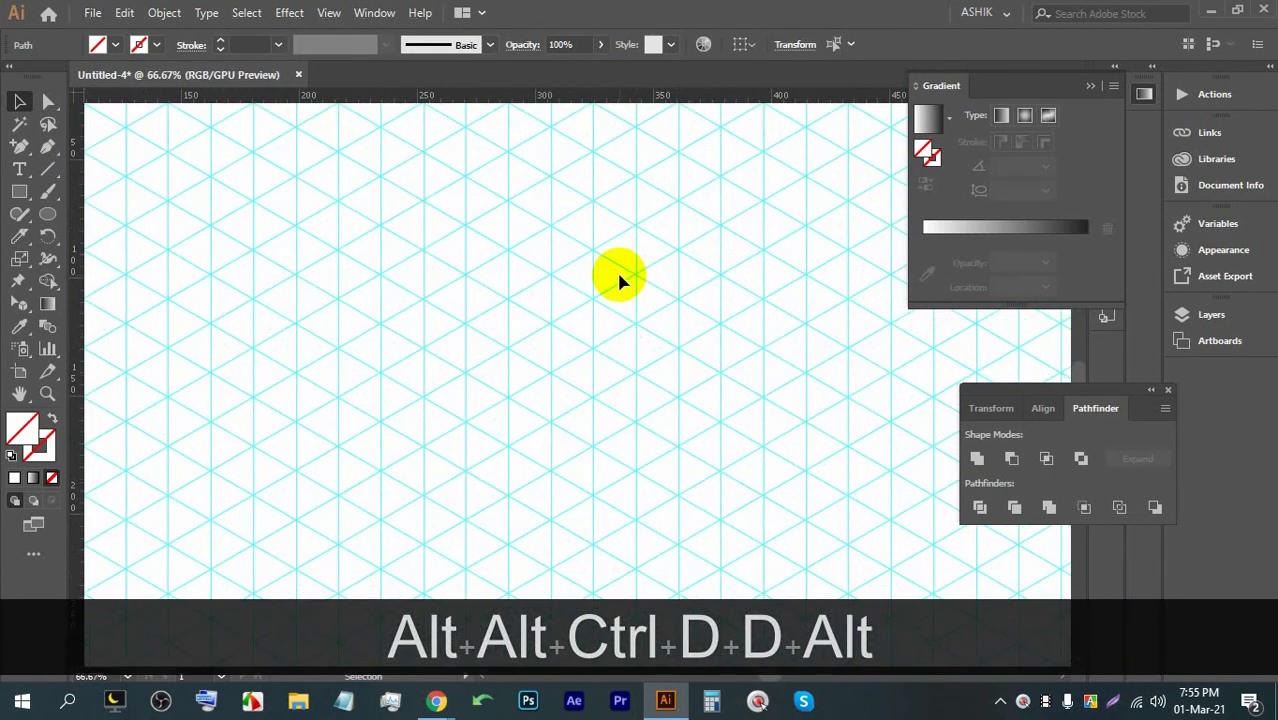
pyautogui.press('alt')
pyautogui.scroll(1, 619, 277)
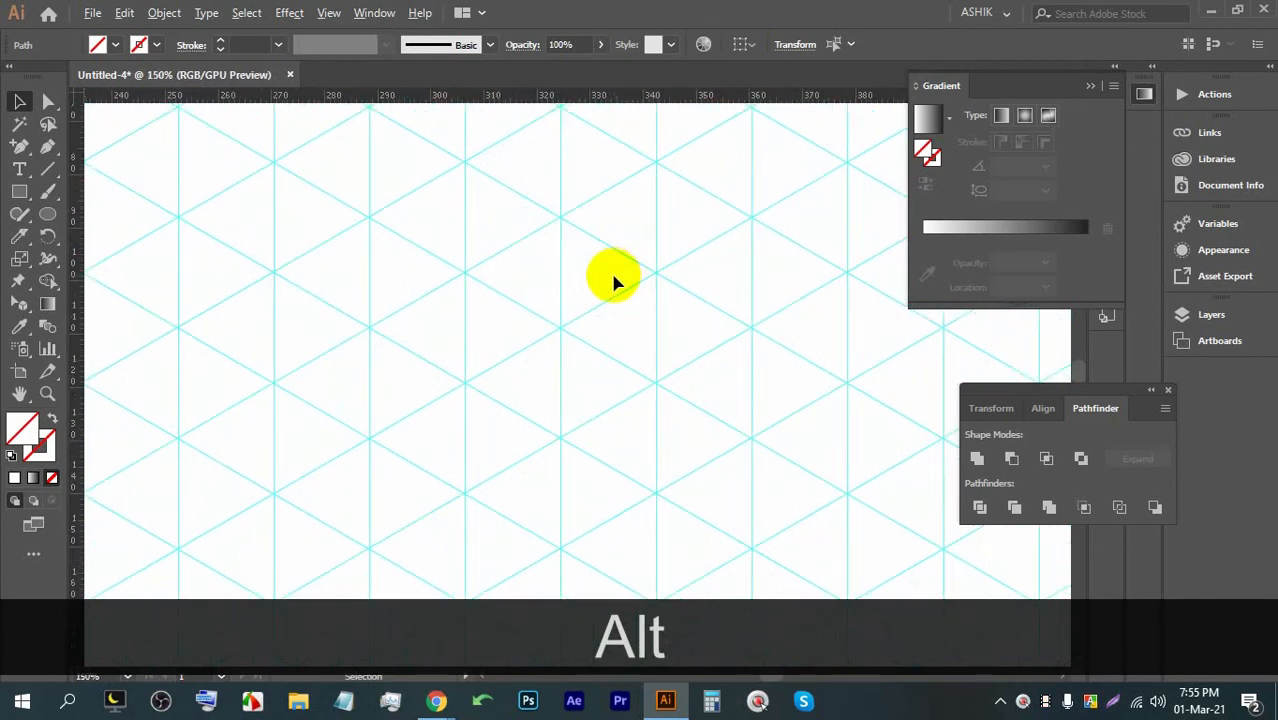
pyautogui.scroll(-1, 614, 277)
pyautogui.press('alt')
pyautogui.scroll(-1, 614, 280)
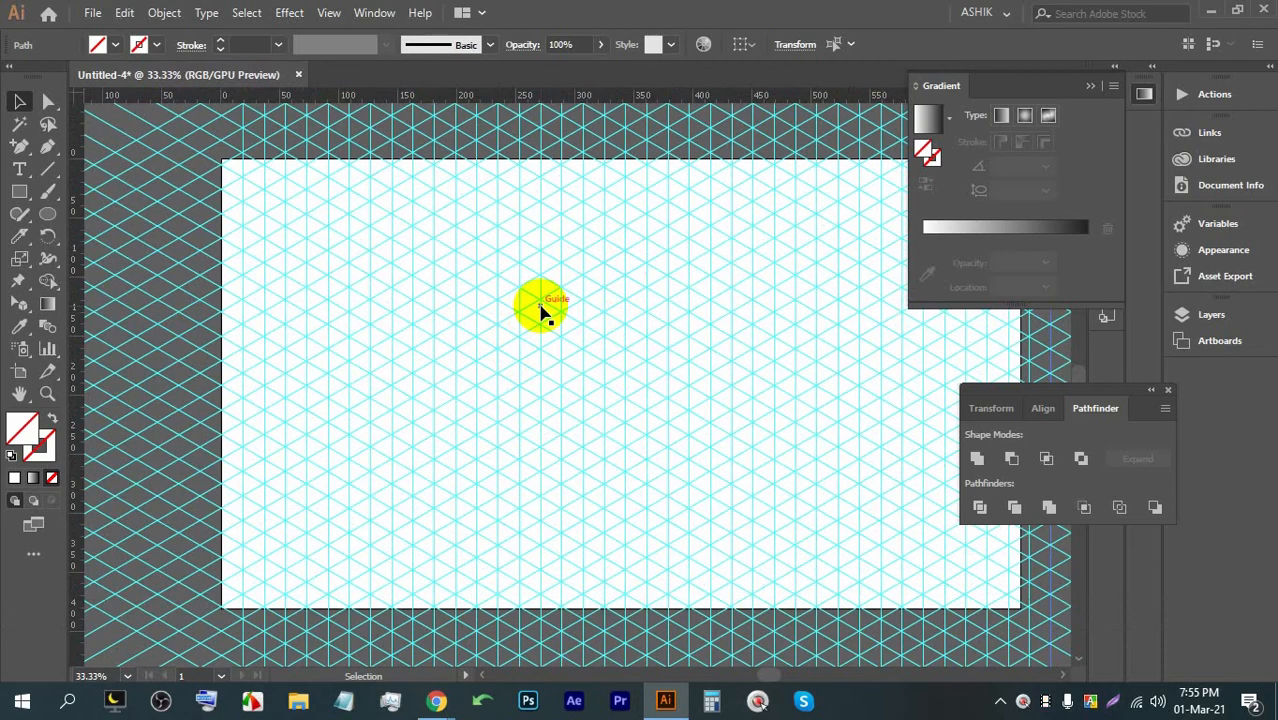
pyautogui.keyDown('alt'); pyautogui.scroll(1, 540, 312); pyautogui.keyUp('alt')
pyautogui.moveTo(491, 357); pyautogui.dragTo(490, 343)
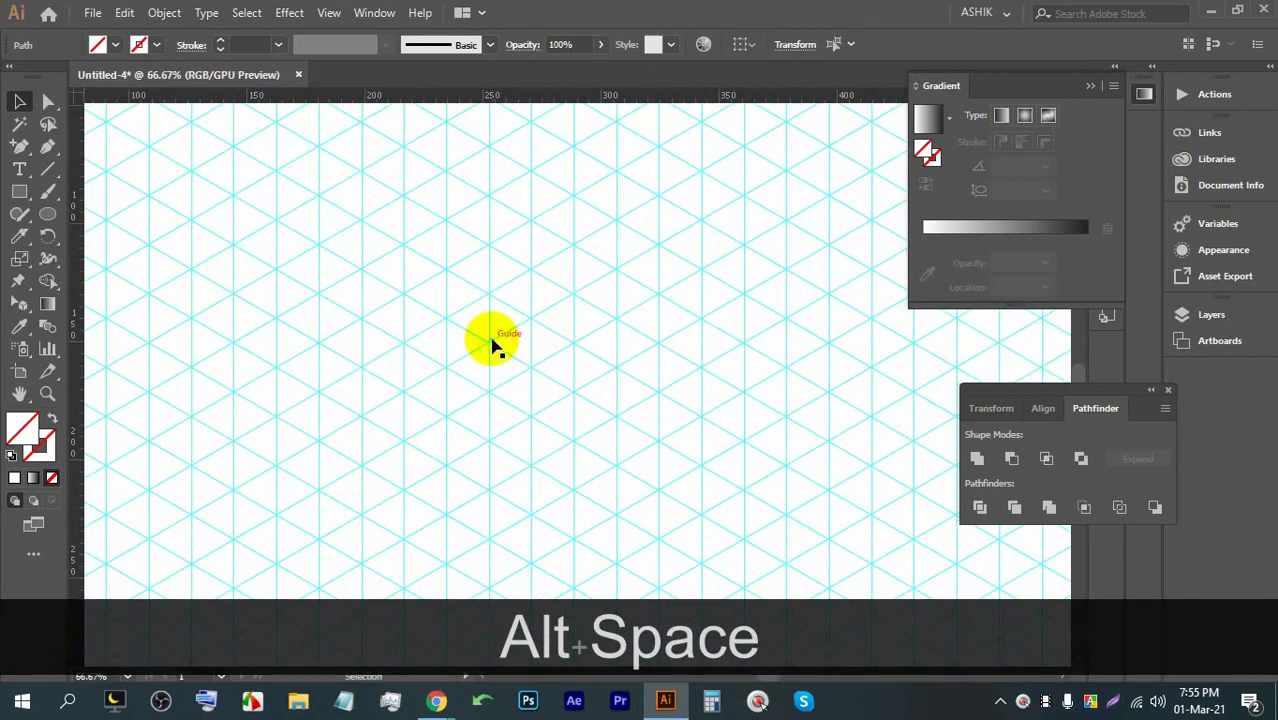
pyautogui.keyDown('alt'); pyautogui.scroll(1, 491, 342); pyautogui.keyUp('alt')
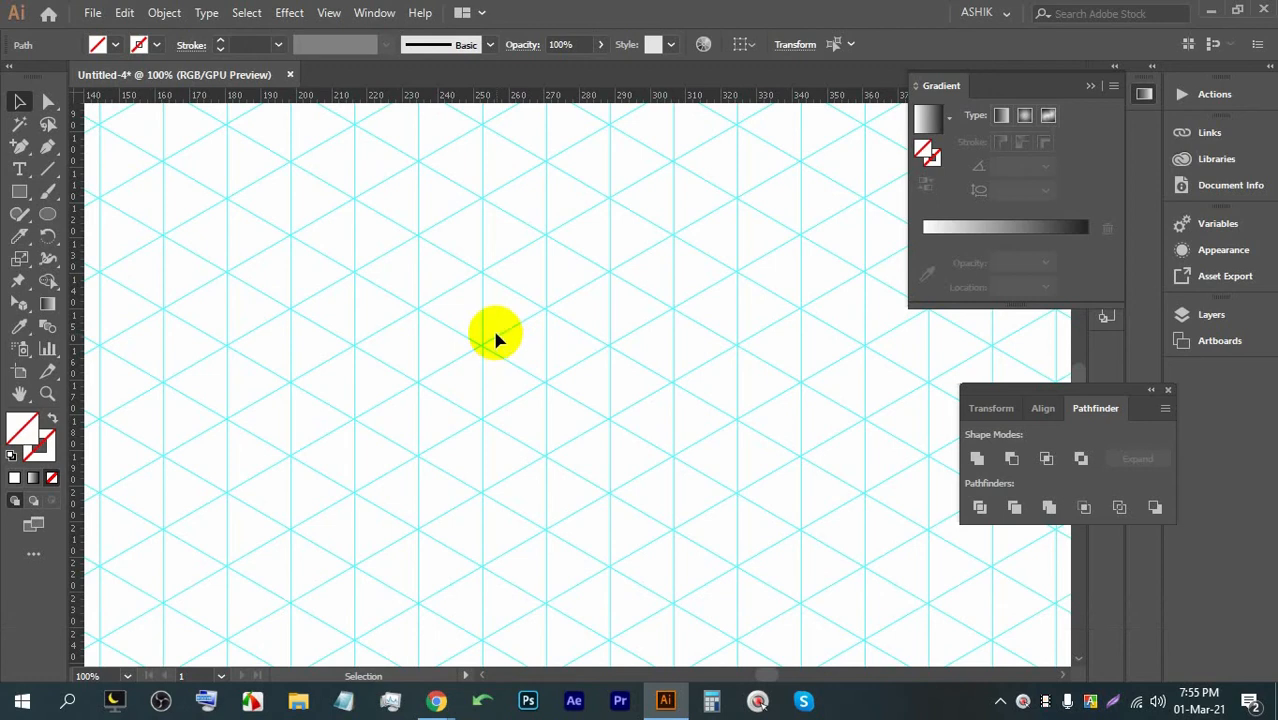
pyautogui.scroll(2, 508, 329)
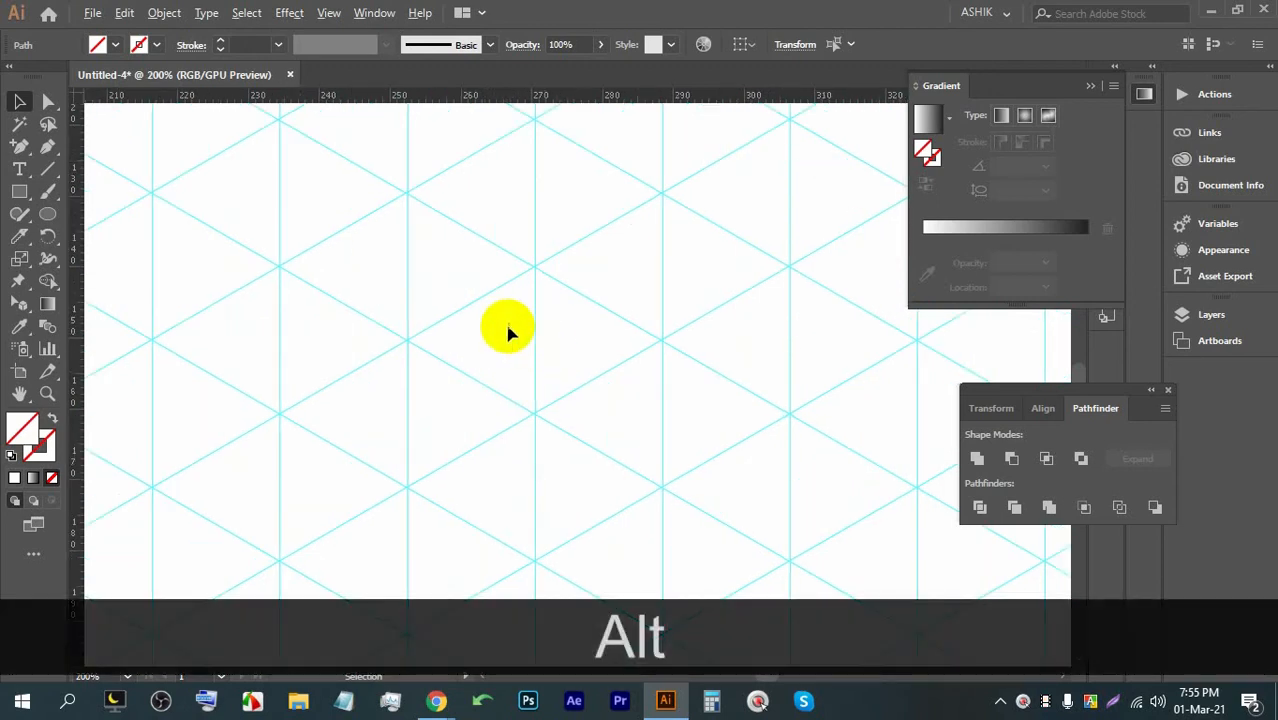
pyautogui.click(52, 148)
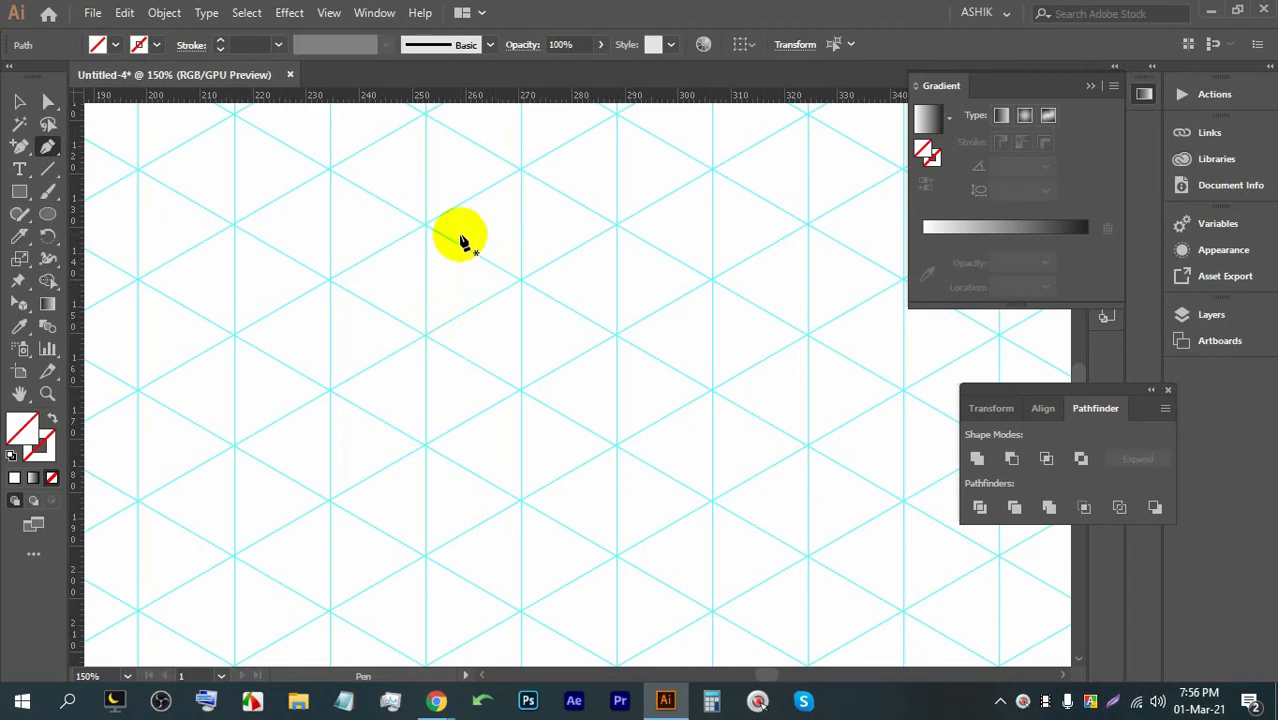
pyautogui.scroll(-3, 546, 327)
pyautogui.scroll(-3, 505, 270)
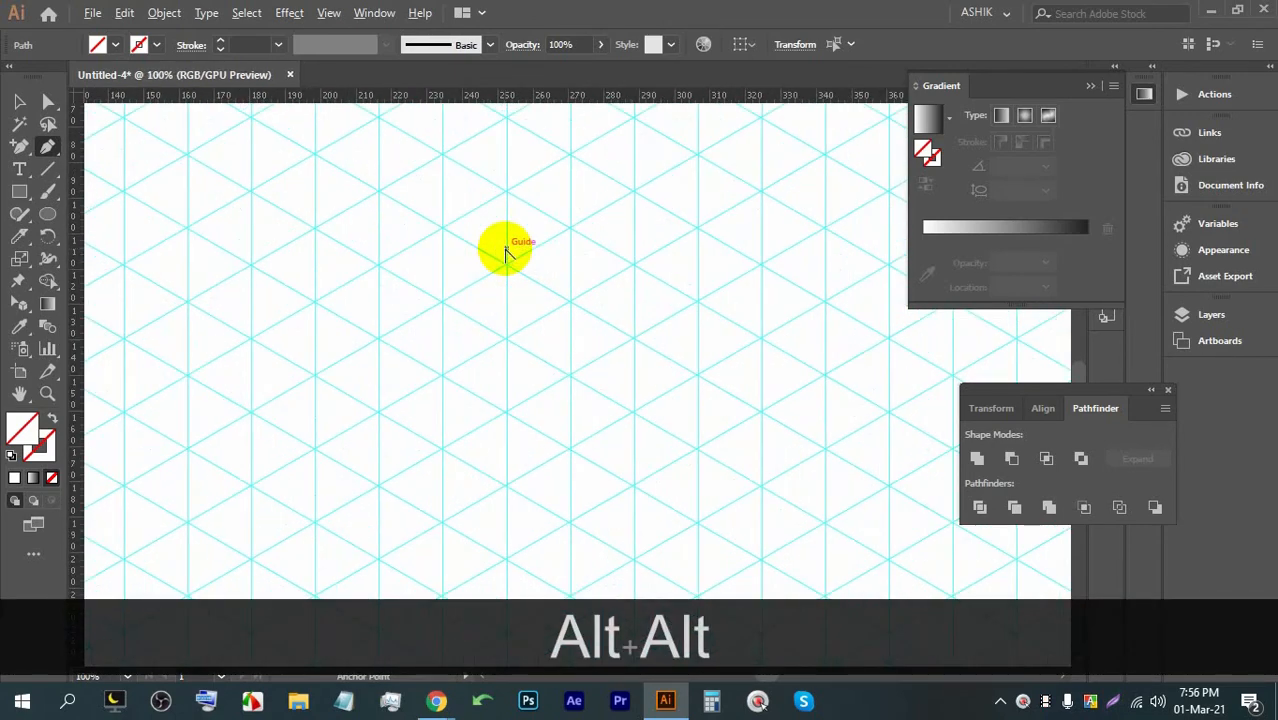
pyautogui.scroll(4, 478, 250)
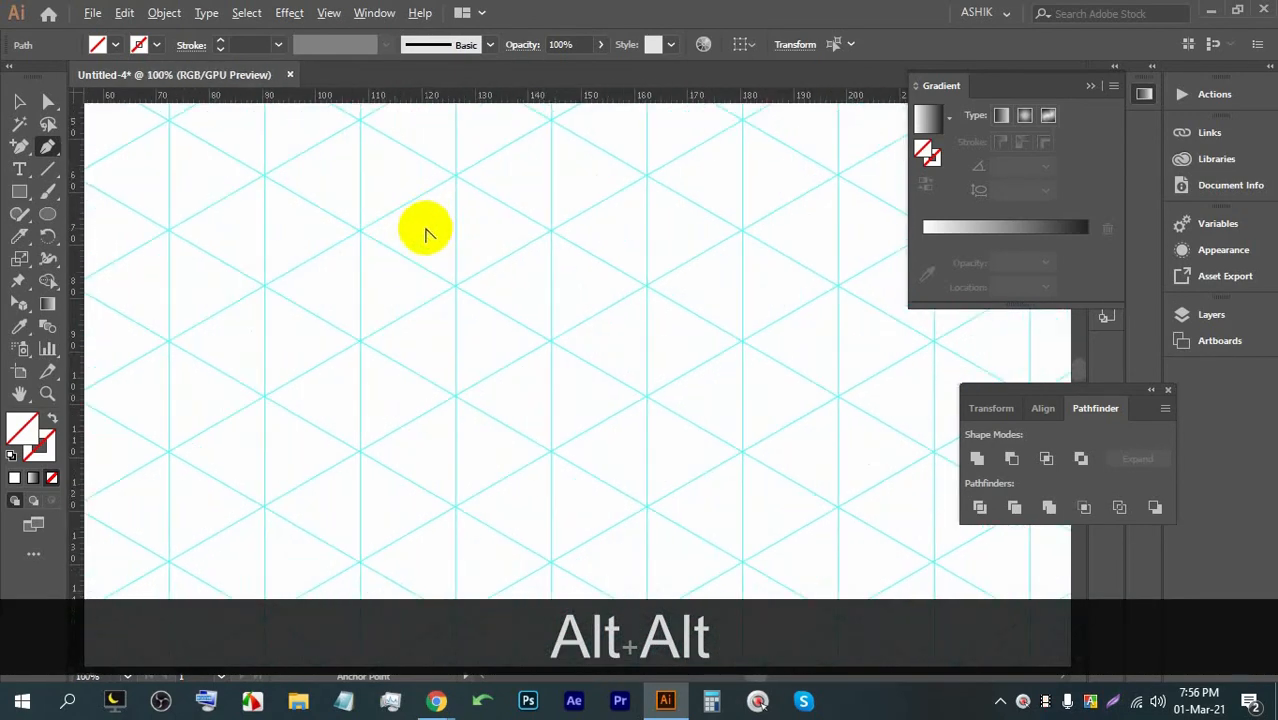
pyautogui.scroll(-2, 428, 228)
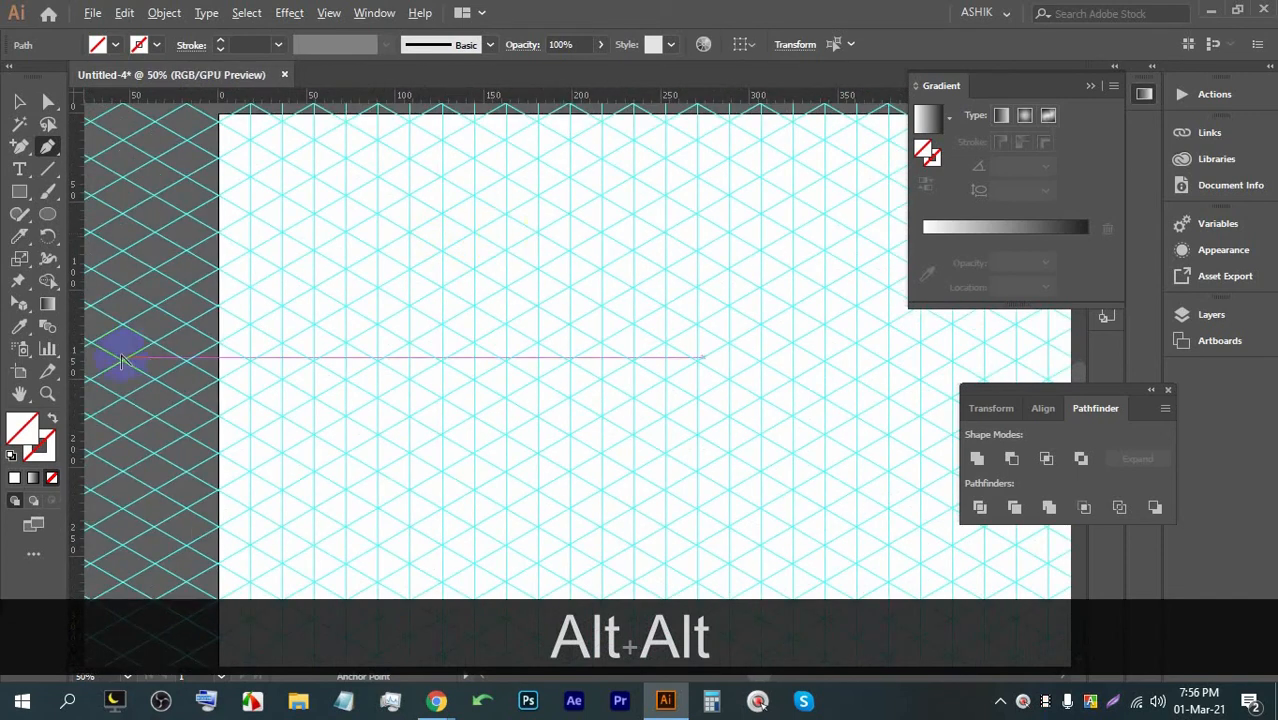
pyautogui.scroll(4, 455, 305)
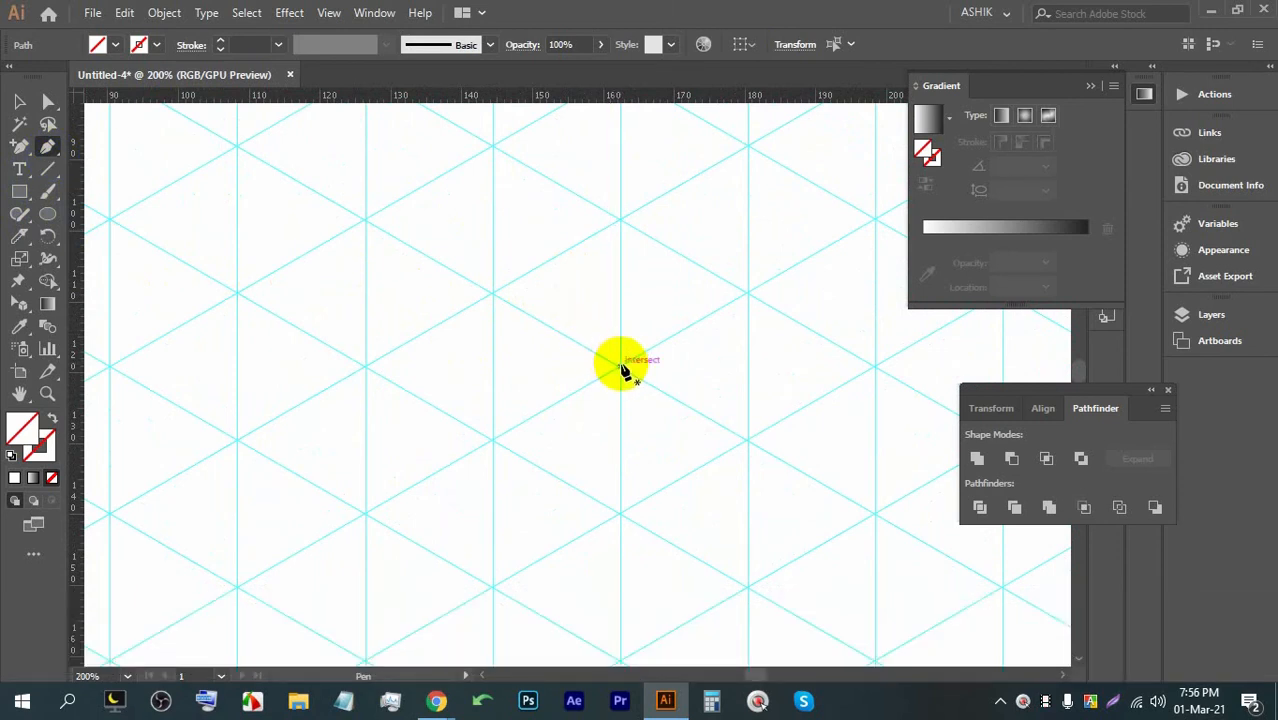
pyautogui.click(618, 367)
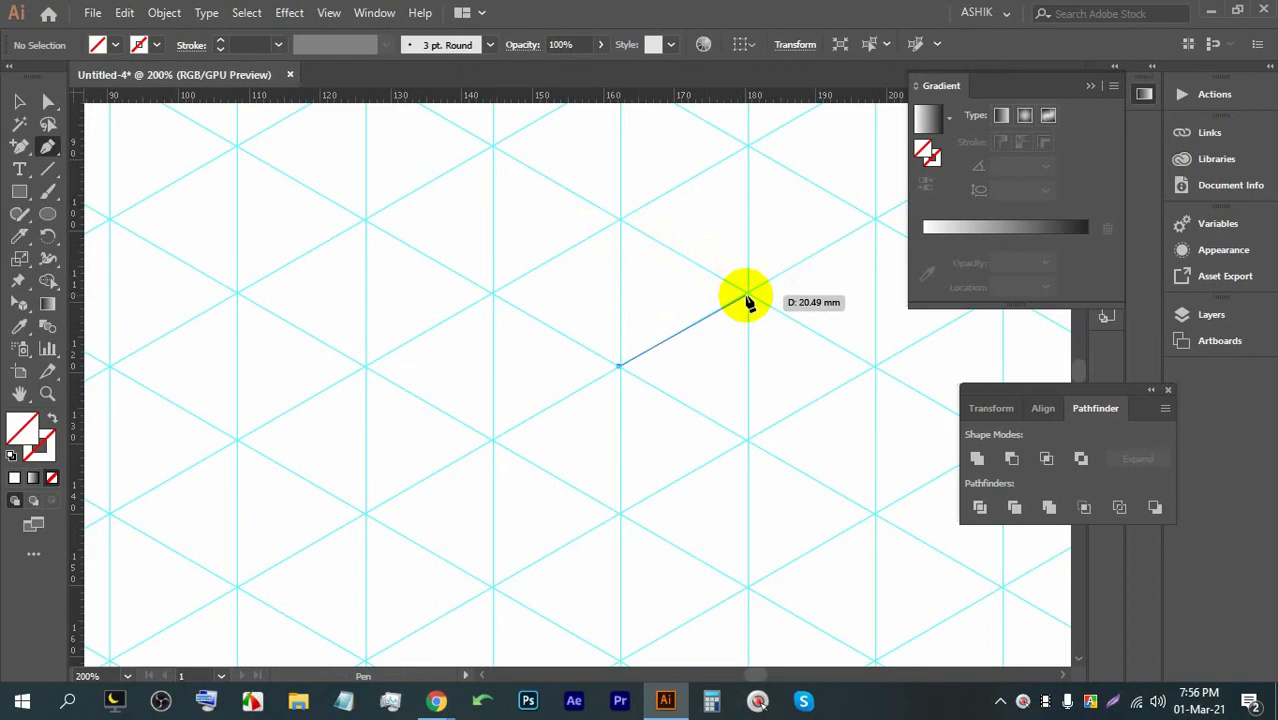
pyautogui.hotkey('ctrl', 'z')
# Step: Try drawing a Pen path with horizontal edges through the diagonal guide crossings in the empty area beside the artboard
pyautogui.scroll(-5, 575, 316)
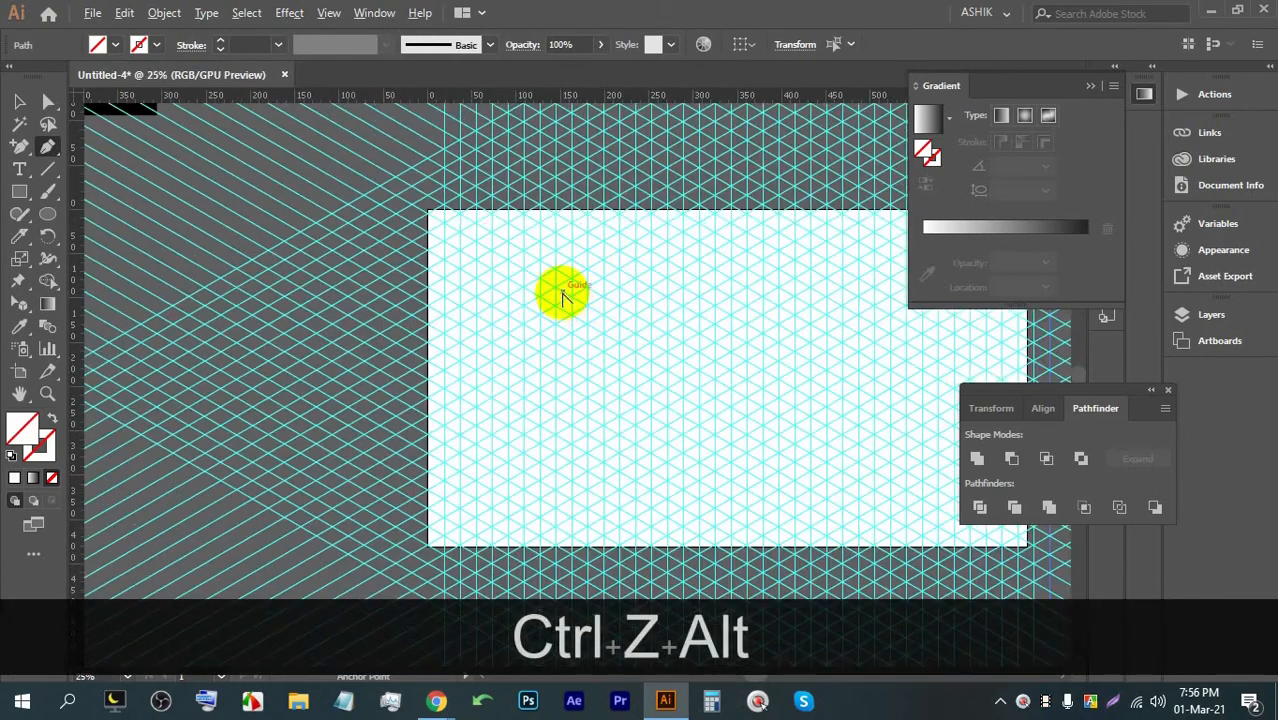
pyautogui.scroll(-4, 563, 293)
pyautogui.scroll(5, 838, 402)
pyautogui.moveTo(470, 178); pyautogui.dragTo(747, 533)
pyautogui.scroll(4, 512, 286)
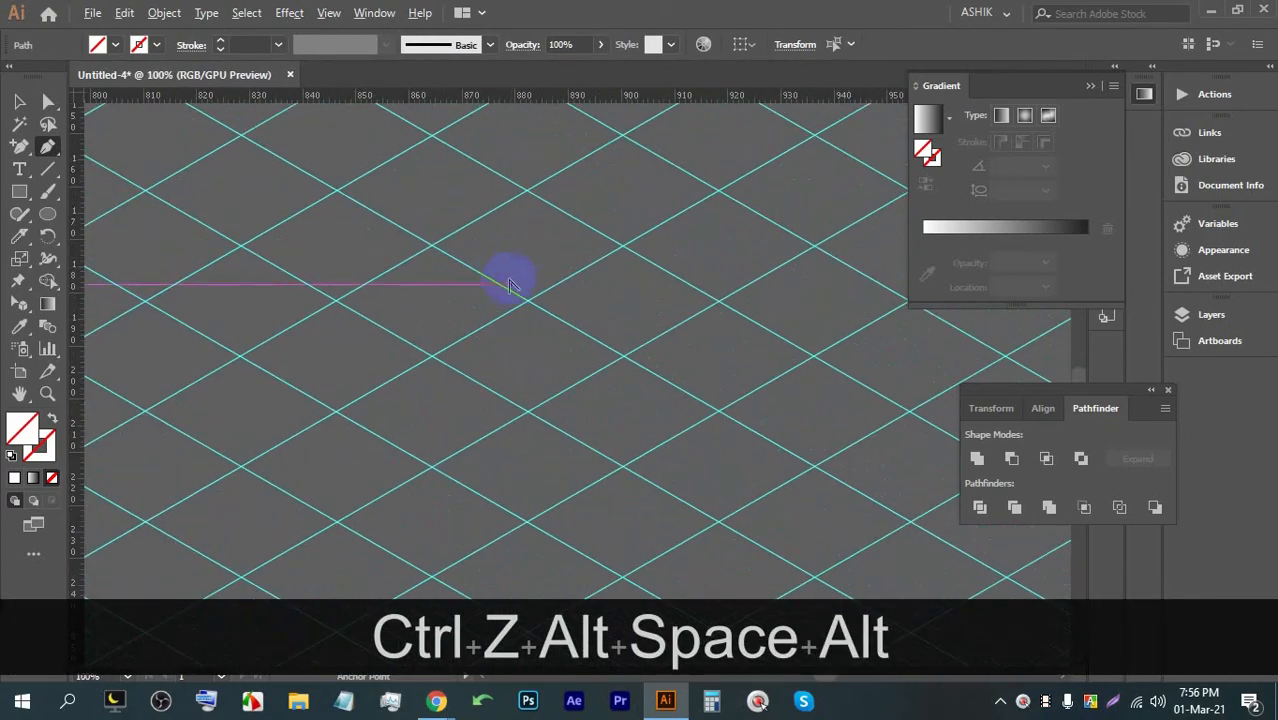
pyautogui.click(529, 190)
pyautogui.click(433, 246)
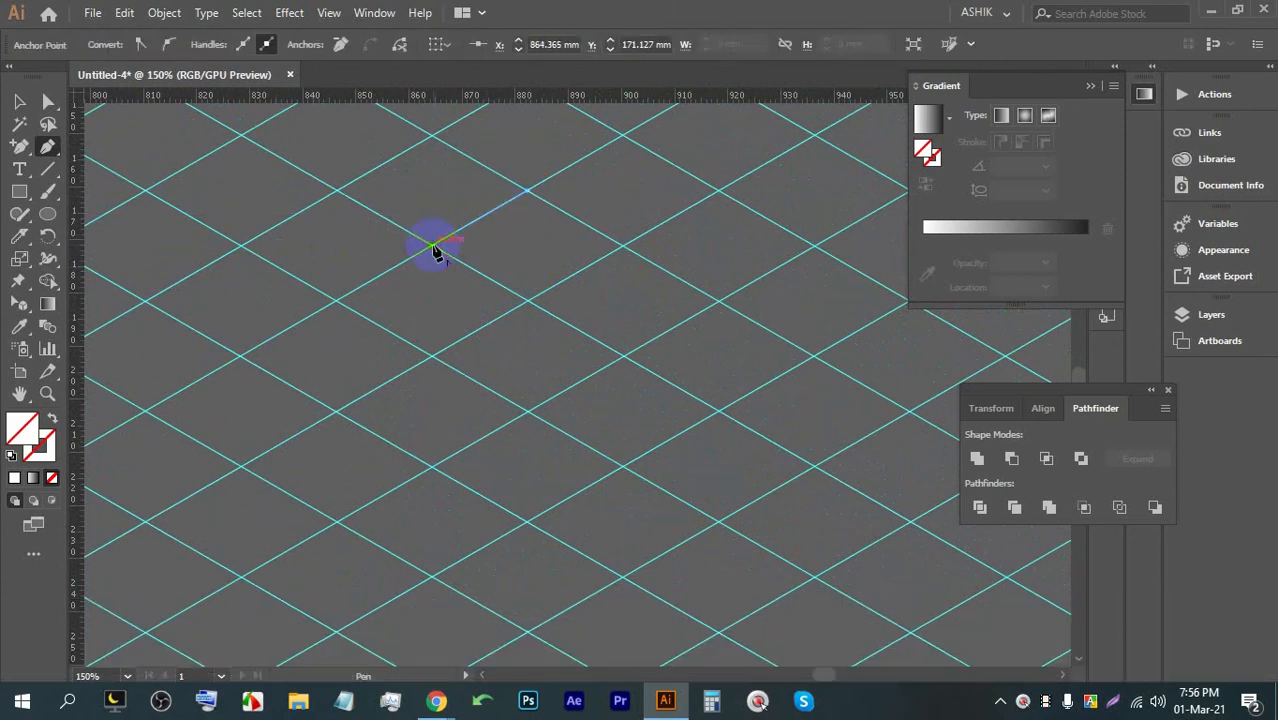
pyautogui.moveTo(207, 244); pyautogui.dragTo(499, 280)
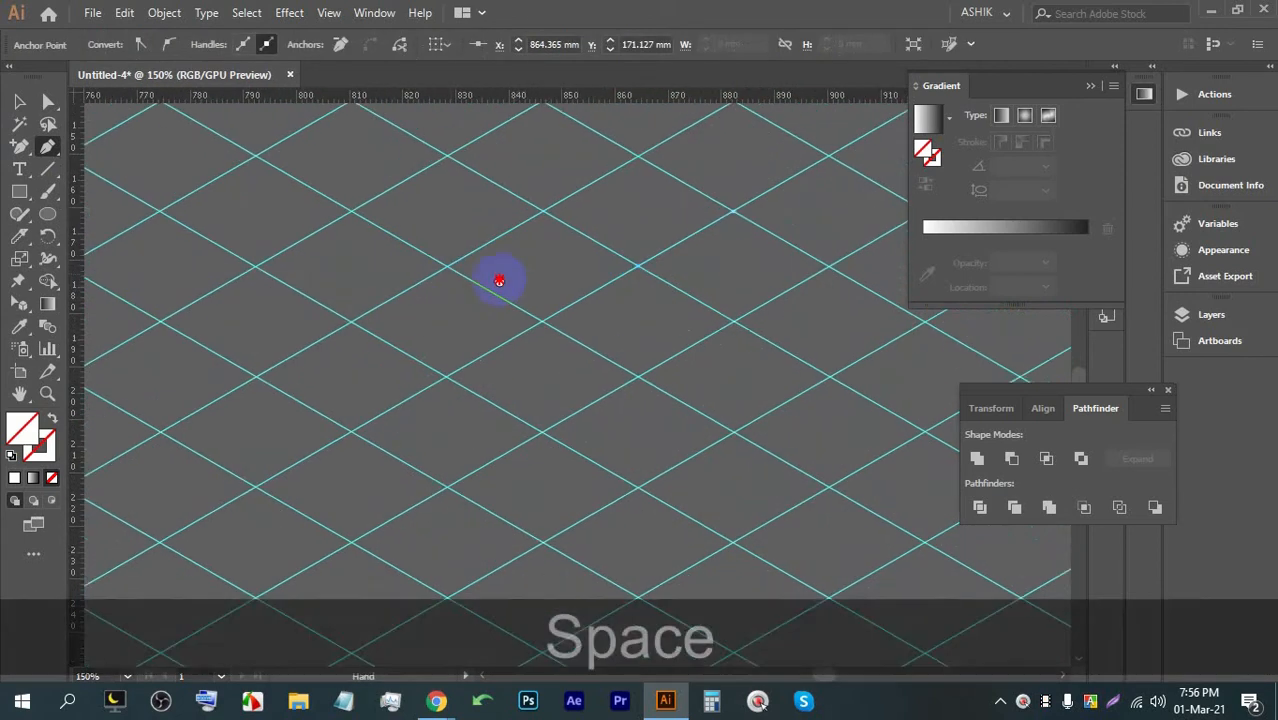
pyautogui.click(340, 282)
pyautogui.click(340, 172)
pyautogui.moveTo(819, 200); pyautogui.dragTo(565, 191)
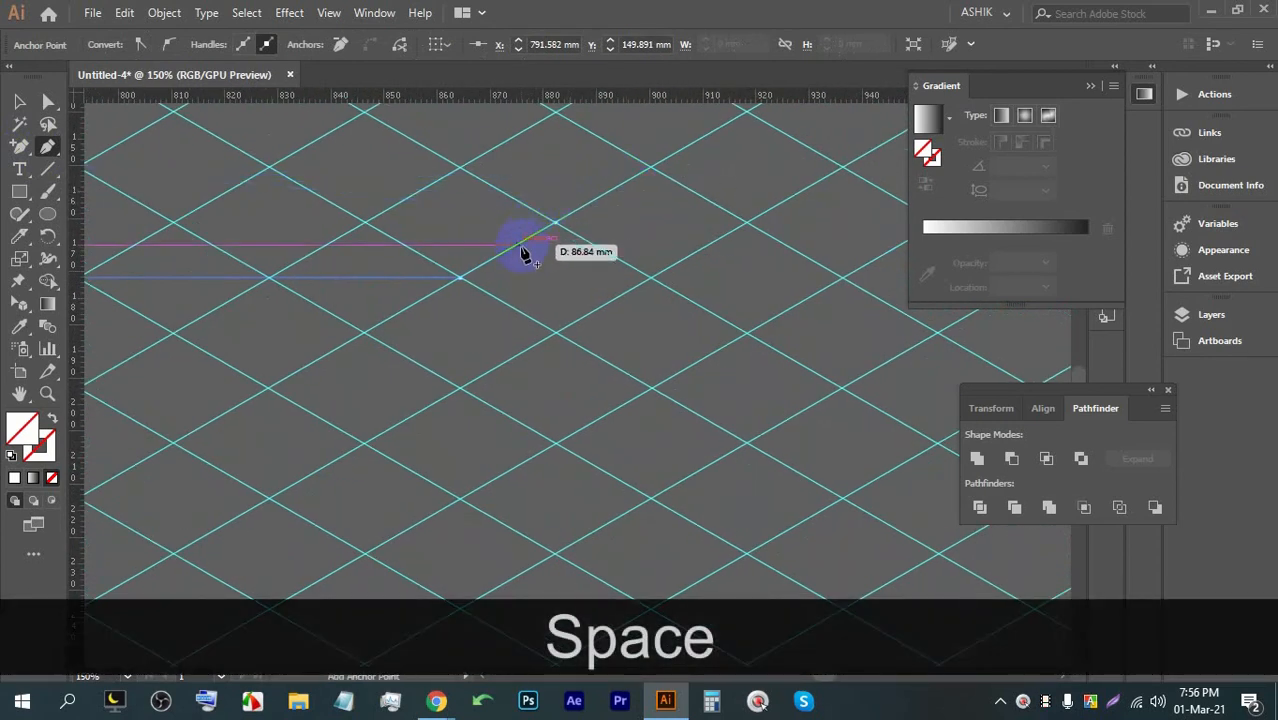
pyautogui.click(651, 166)
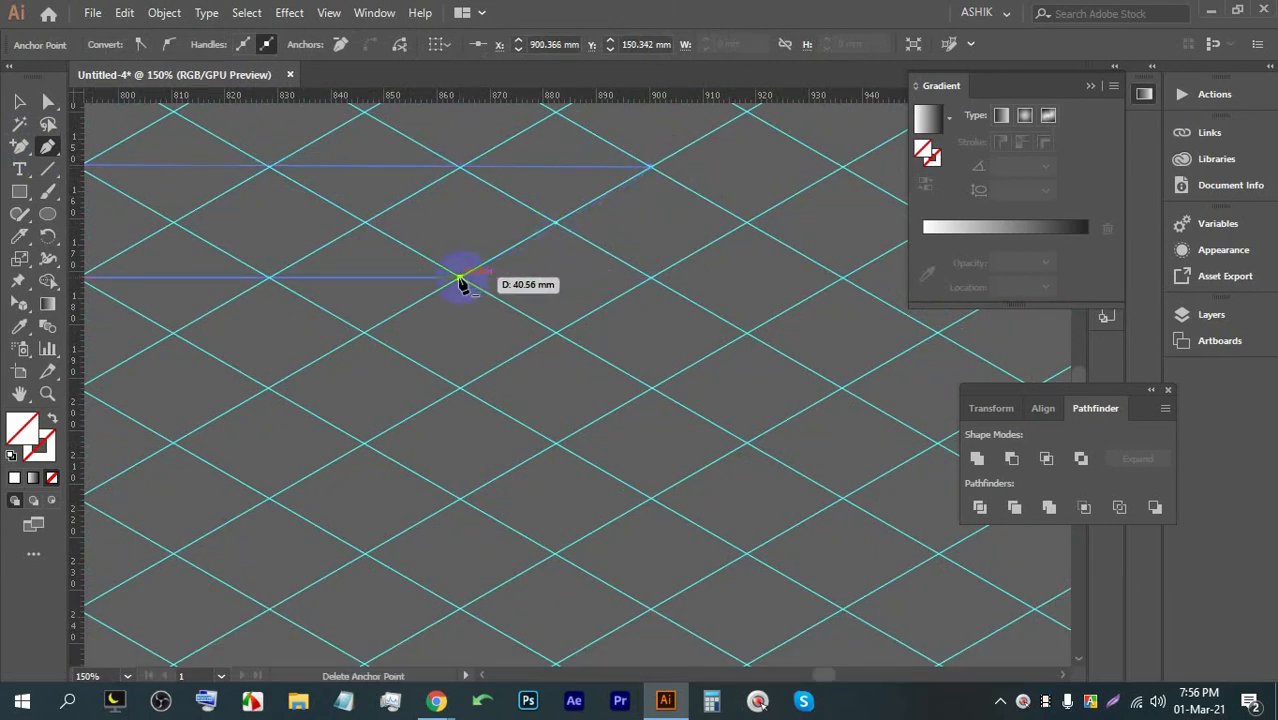
# Step: Undo the last anchor points of the trial Pen path beside the artboard
pyautogui.scroll(-2, 590, 258)
pyautogui.scroll(-3, 590, 258)
pyautogui.hotkey('ctrl', 'alt', 'z')
pyautogui.hotkey('ctrl', 'alt', 'z')
pyautogui.hotkey('ctrl', 'alt', 'z')
pyautogui.hotkey('ctrl', 'alt', 'z')
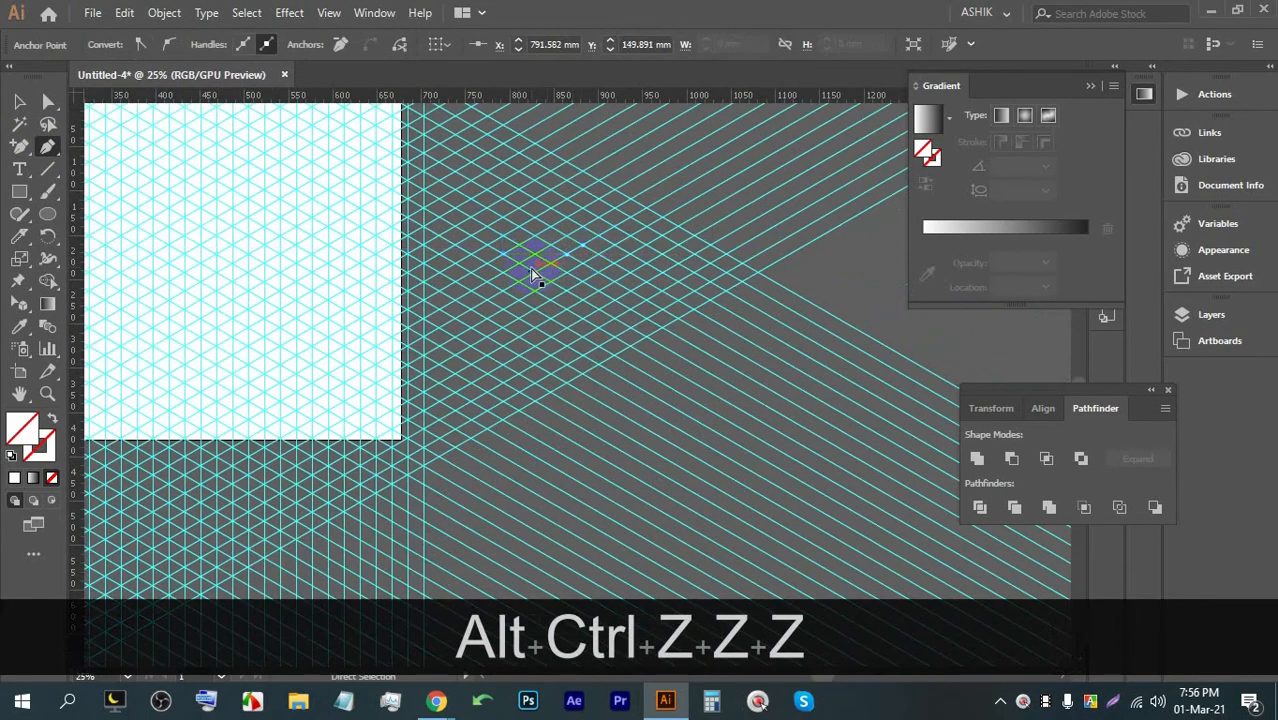
# Step: Examine the guide crossings on the artboard and the full extent of the guides around it
pyautogui.scroll(-3, 628, 230)
pyautogui.scroll(4, 400, 215)
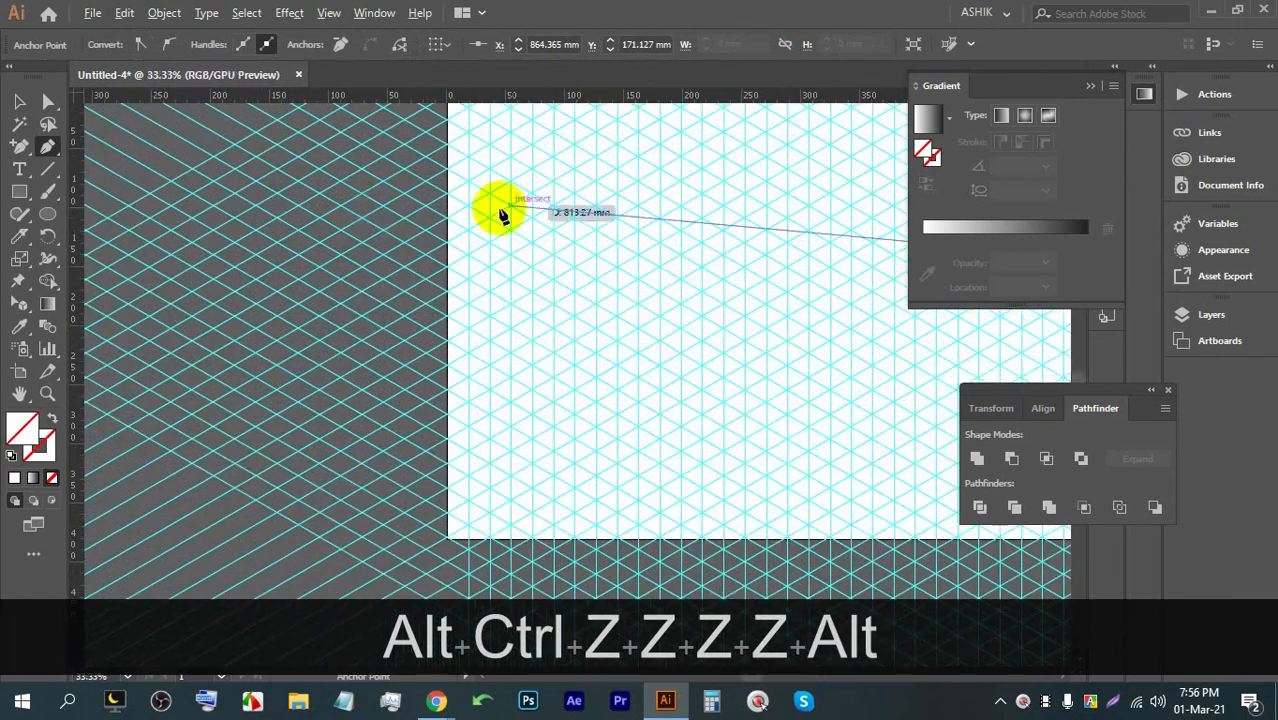
pyautogui.moveTo(699, 229); pyautogui.dragTo(468, 237)
pyautogui.scroll(1, 568, 225)
pyautogui.moveTo(599, 230); pyautogui.dragTo(559, 240)
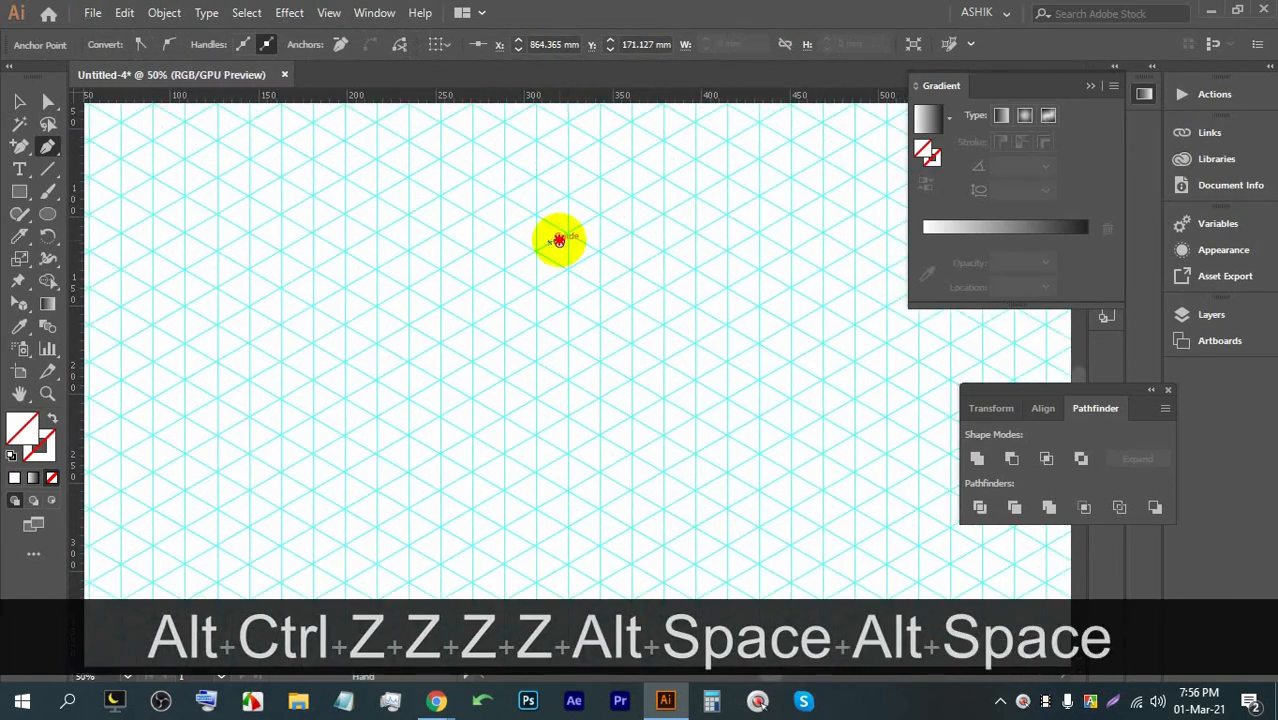
pyautogui.scroll(4, 465, 240)
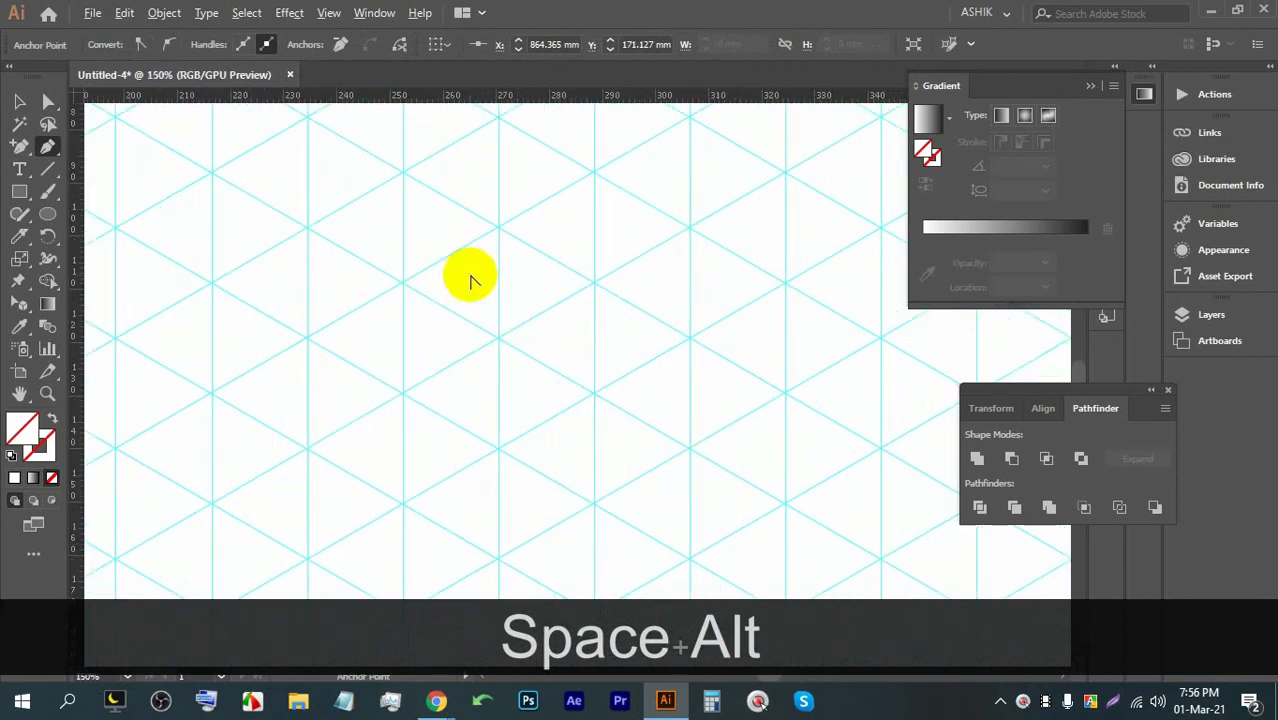
pyautogui.scroll(1, 490, 245)
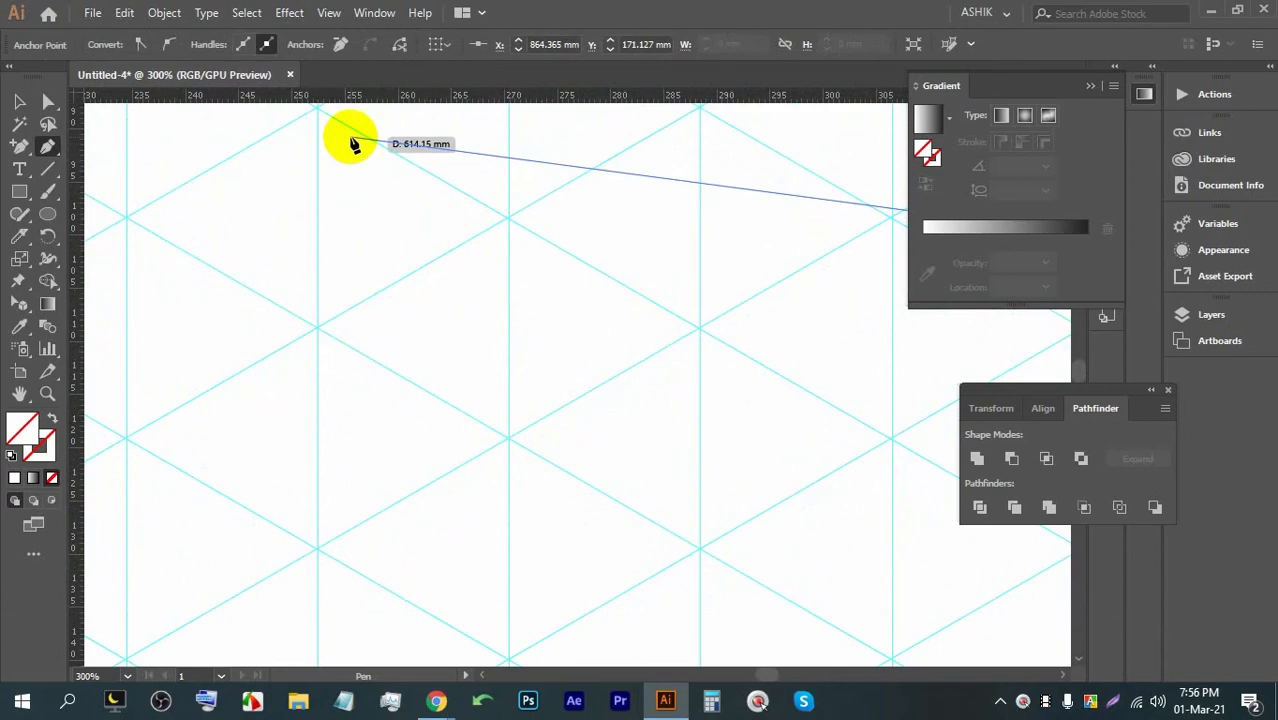
pyautogui.scroll(-10, 442, 208)
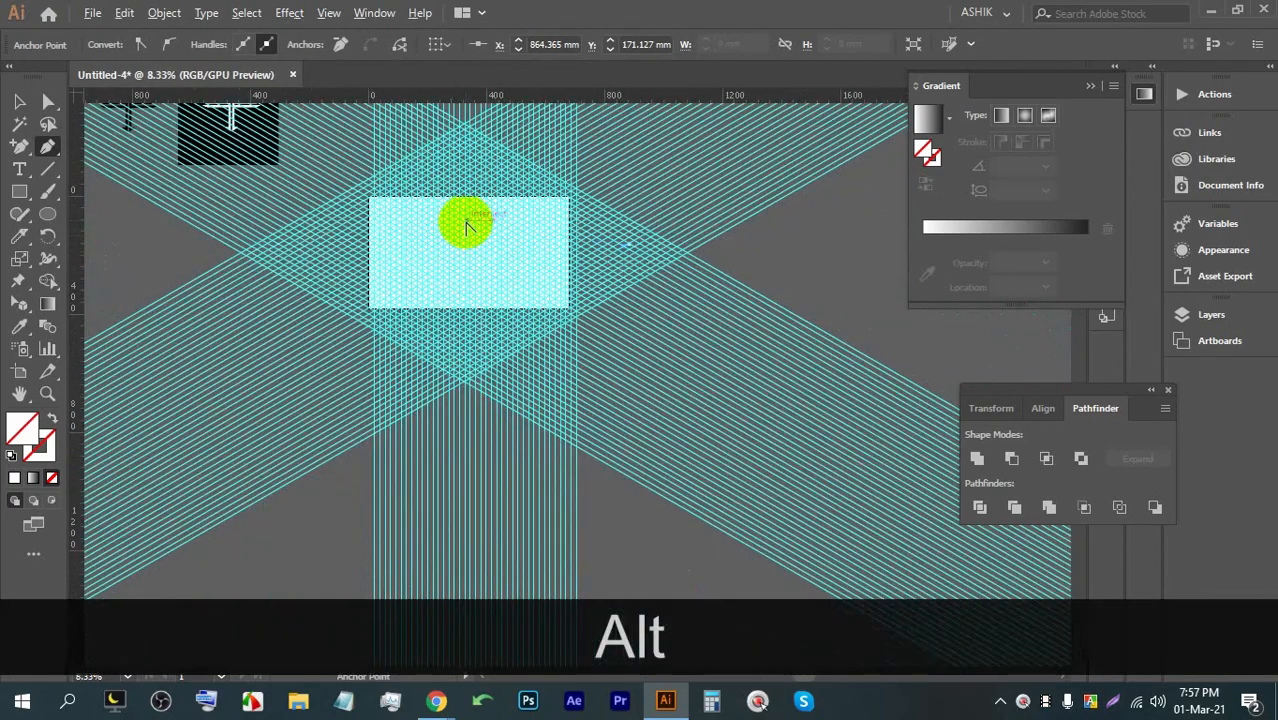
pyautogui.moveTo(519, 190); pyautogui.dragTo(513, 447)
pyautogui.scroll(2, 485, 414)
pyautogui.scroll(2, 300, 205)
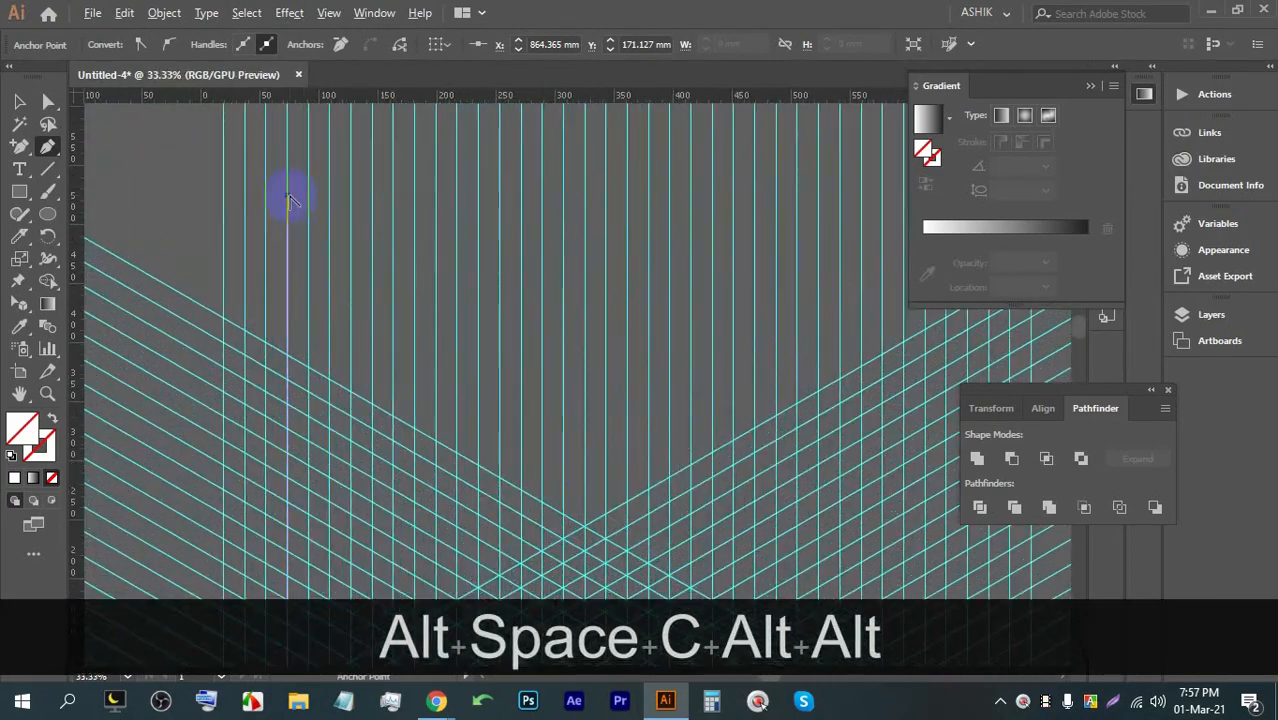
# Step: Select all the vertical guides above the artboard, without the diagonals, and delete them
pyautogui.click(19, 101)
pyautogui.scroll(-3, 440, 303)
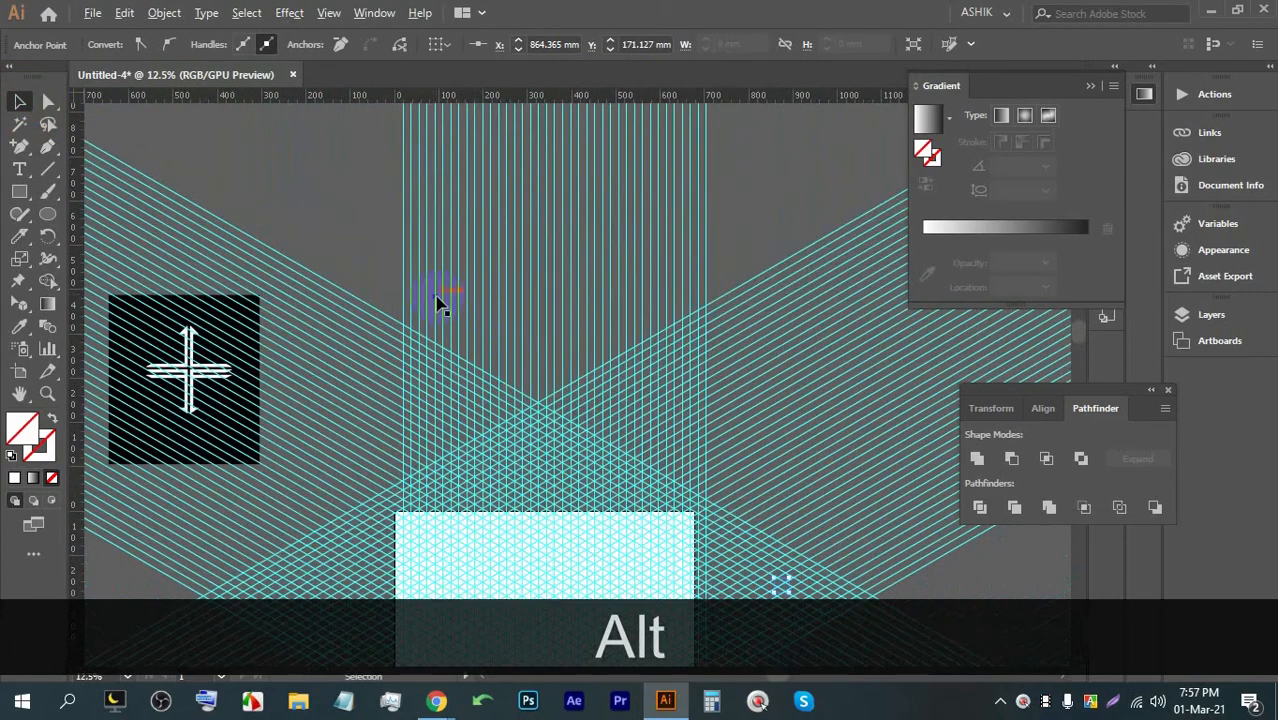
pyautogui.moveTo(330, 215); pyautogui.dragTo(732, 259)
pyautogui.scroll(-5, 706, 248)
pyautogui.scroll(8, 568, 366)
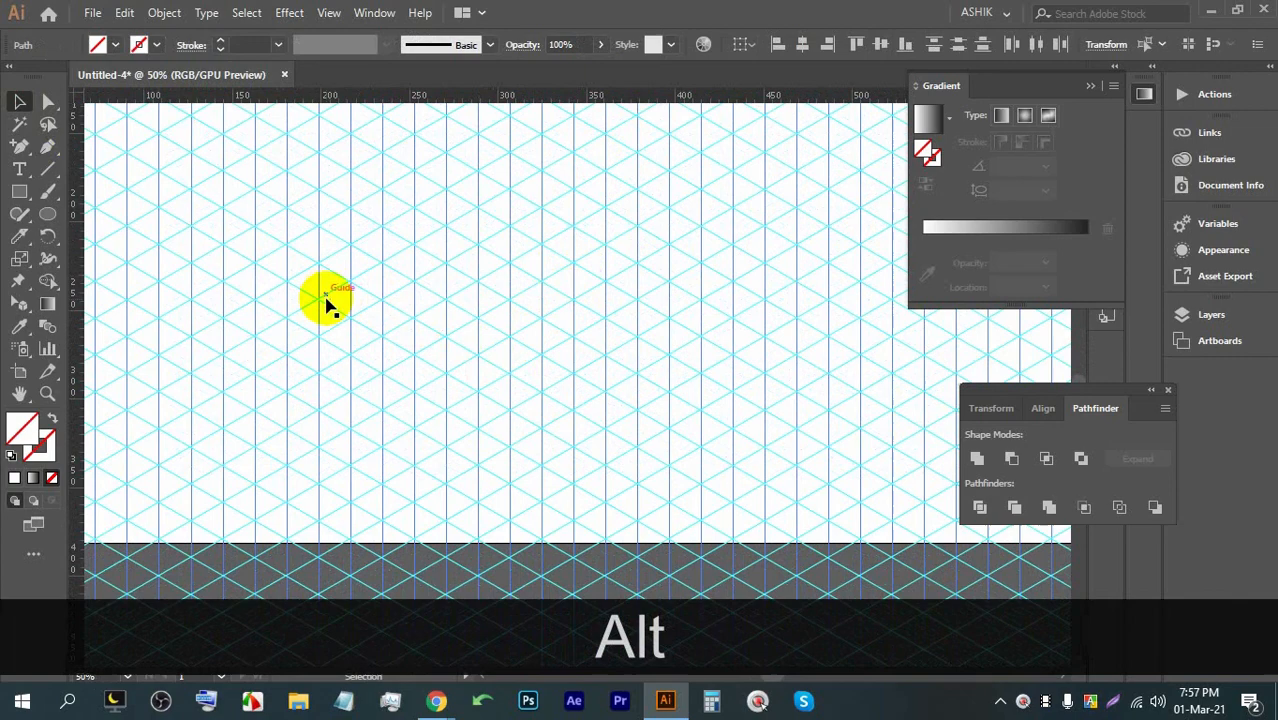
pyautogui.scroll(-3, 330, 300)
pyautogui.scroll(4, 456, 305)
pyautogui.scroll(-4, 785, 262)
pyautogui.moveTo(747, 280); pyautogui.dragTo(682, 335)
pyautogui.scroll(-4, 682, 335)
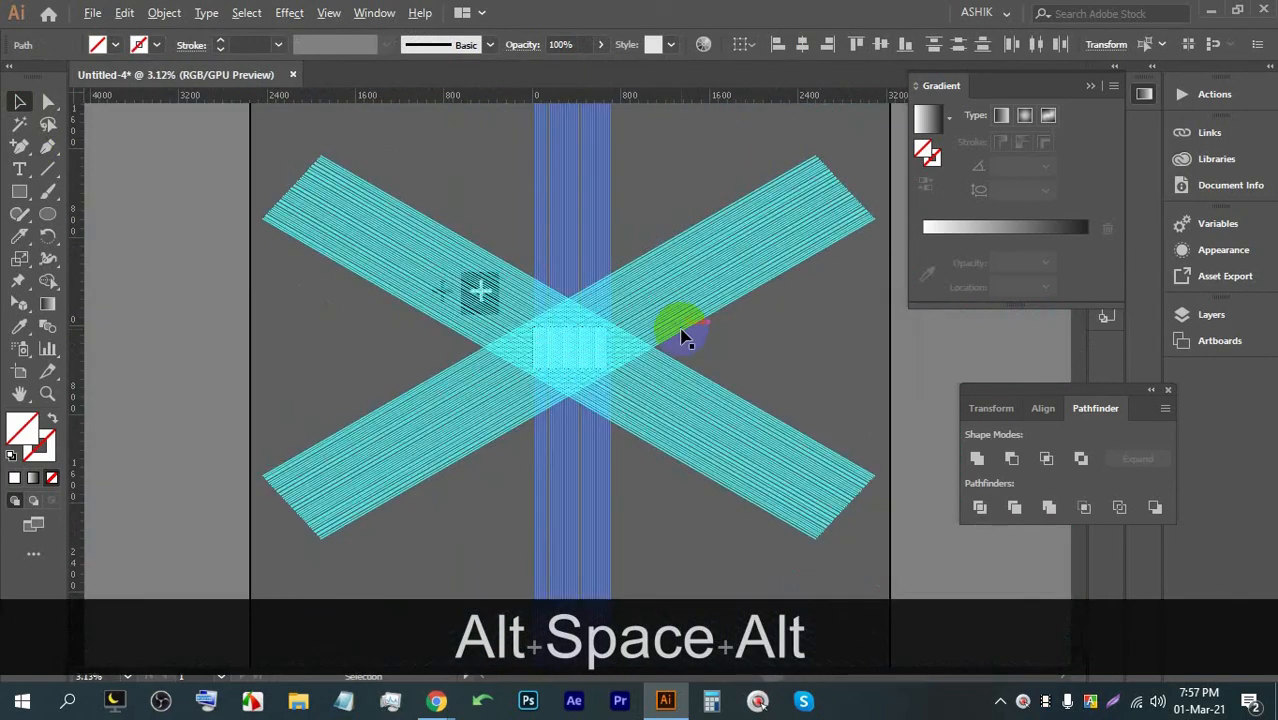
pyautogui.moveTo(770, 292); pyautogui.dragTo(723, 425)
pyautogui.moveTo(475, 279); pyautogui.dragTo(598, 327)
pyautogui.press('BackSpace')
# Step: Add a horizontal guide near the artboard's upper edge and move it onto the first row of diagonal guide crossings
pyautogui.scroll(5, 531, 465)
pyautogui.scroll(2, 715, 325)
pyautogui.moveTo(715, 325); pyautogui.dragTo(665, 282)
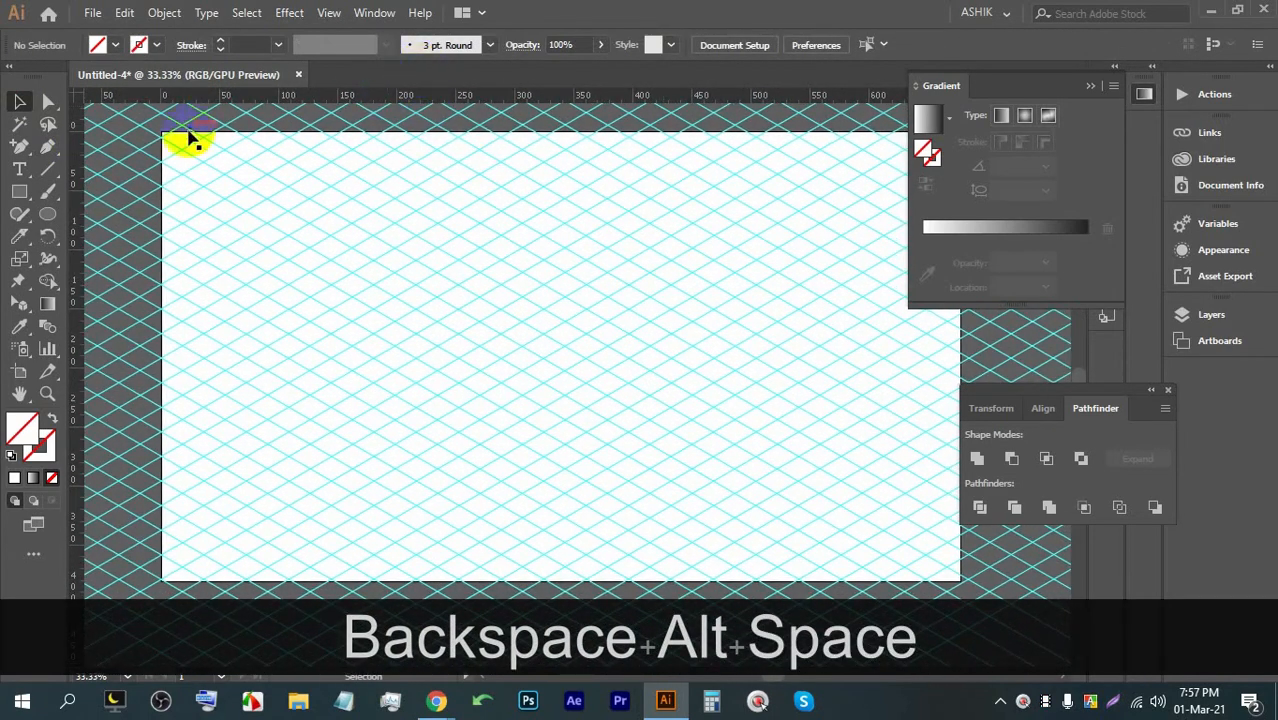
pyautogui.scroll(2, 177, 118)
pyautogui.moveTo(201, 116); pyautogui.dragTo(228, 168)
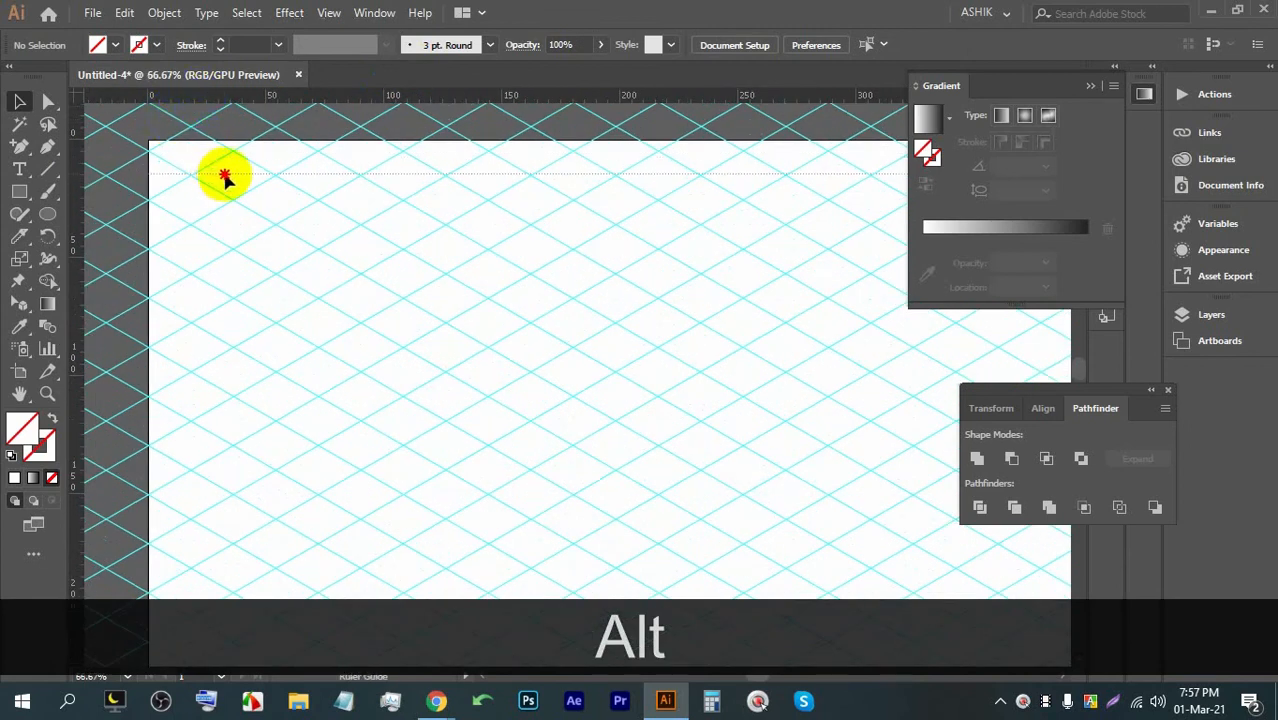
pyautogui.scroll(7, 232, 152)
pyautogui.scroll(1, 233, 153)
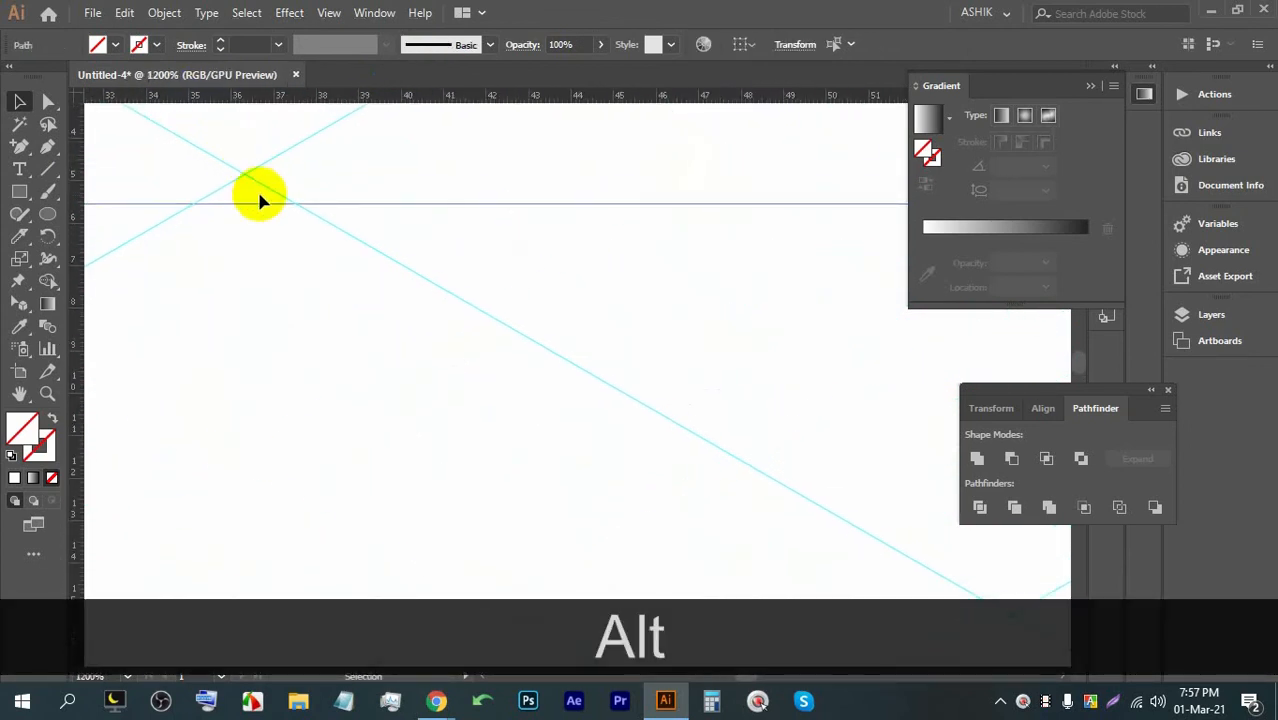
pyautogui.click(251, 183)
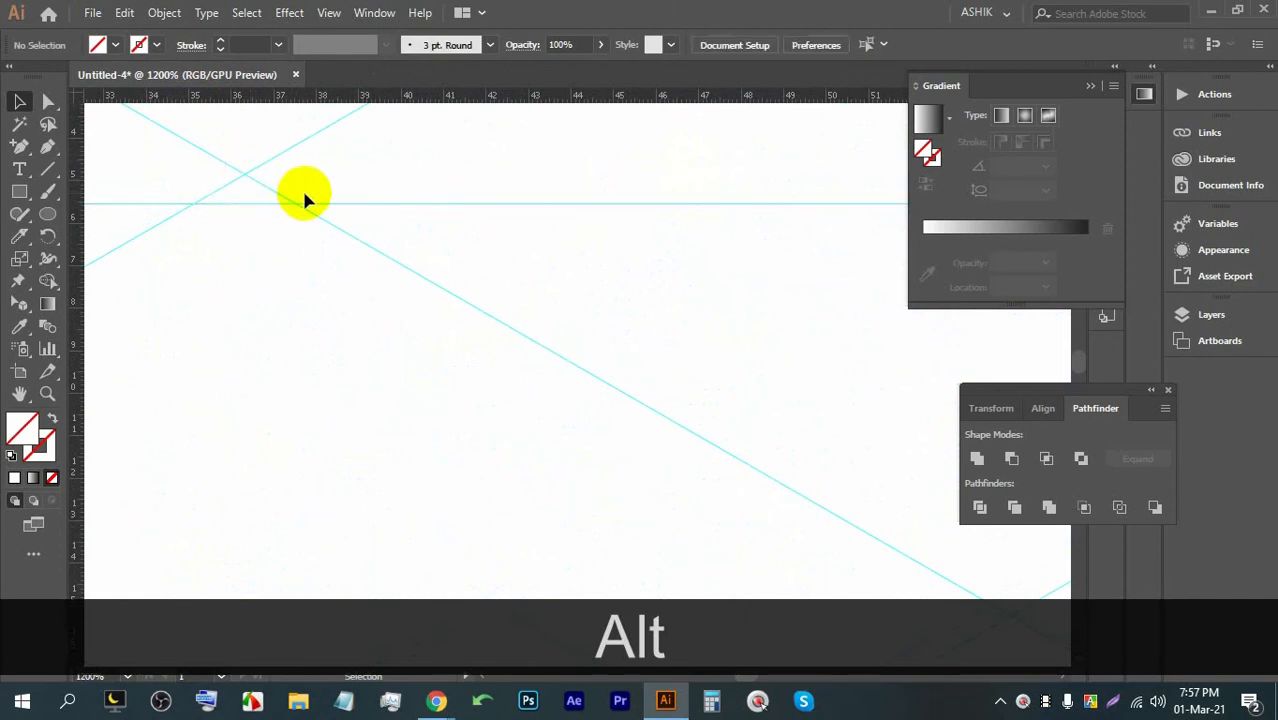
pyautogui.moveTo(311, 205); pyautogui.dragTo(165, 251)
# Step: Try copying the horizontal guide to the next row of crossings and repeating the copy down the artboard
pyautogui.scroll(-5, 300, 177)
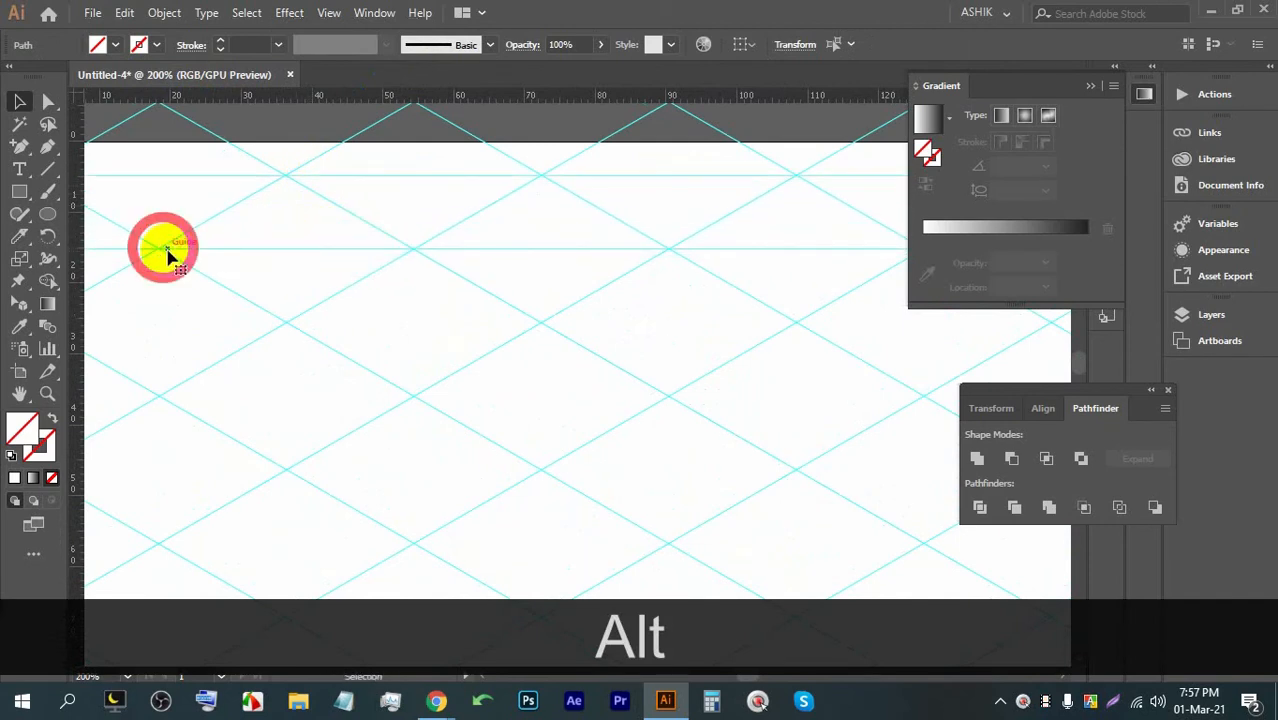
pyautogui.scroll(-5, 288, 246)
pyautogui.scroll(-1, 288, 229)
pyautogui.hotkey('ctrl', 'd')
pyautogui.hotkey('ctrl', 'd')
pyautogui.hotkey('ctrl', 'd')
pyautogui.hotkey('ctrl', 'd')
pyautogui.hotkey('ctrl', 'd')
pyautogui.hotkey('ctrl', 'd')
pyautogui.hotkey('ctrl', 'd')
pyautogui.hotkey('ctrl', 'd')
pyautogui.hotkey('ctrl', 'd')
pyautogui.hotkey('ctrl', 'd')
pyautogui.hotkey('ctrl', 'd')
pyautogui.hotkey('ctrl', 'd')
pyautogui.hotkey('ctrl', 'd')
pyautogui.hotkey('ctrl', 'd')
pyautogui.hotkey('ctrl', 'd')
pyautogui.hotkey('ctrl', 'd')
pyautogui.hotkey('ctrl', 'd')
pyautogui.hotkey('ctrl', 'd')
pyautogui.hotkey('ctrl', 'd')
pyautogui.hotkey('ctrl', 'd')
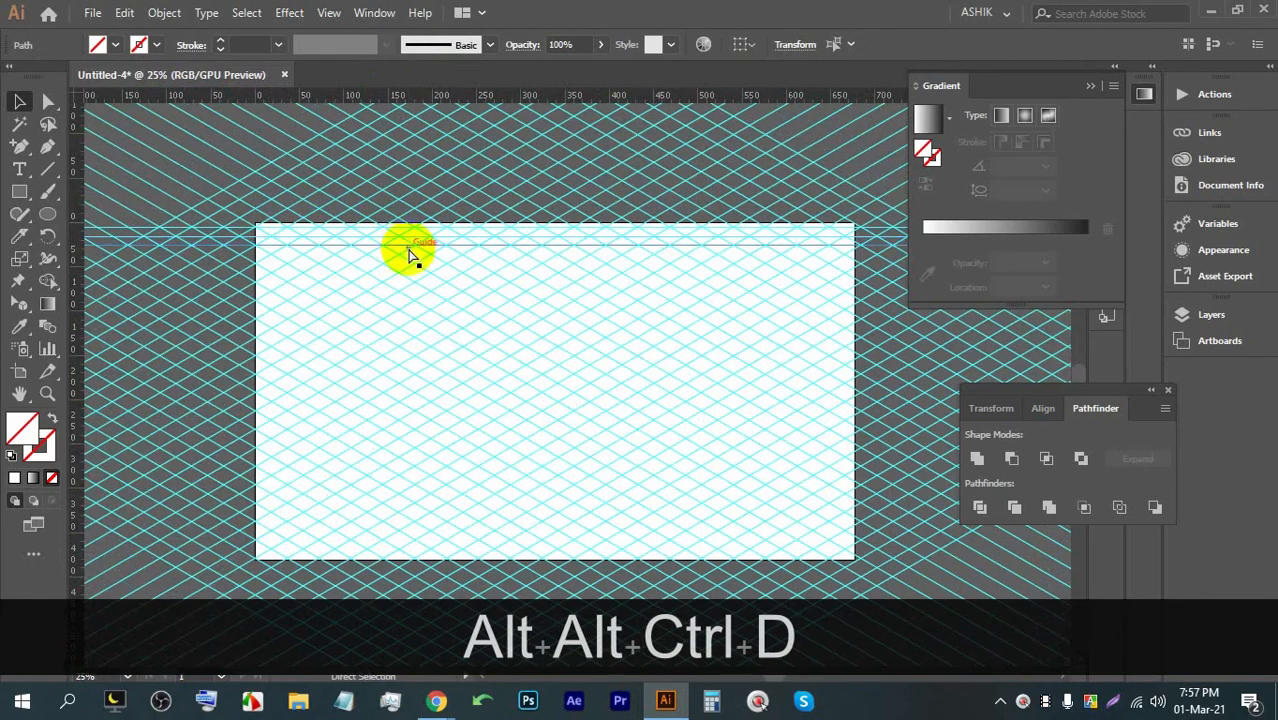
# Step: Undo all the repeated horizontal guide copies, back to the single guide near the artboard's upper edge
pyautogui.scroll(5, 493, 378)
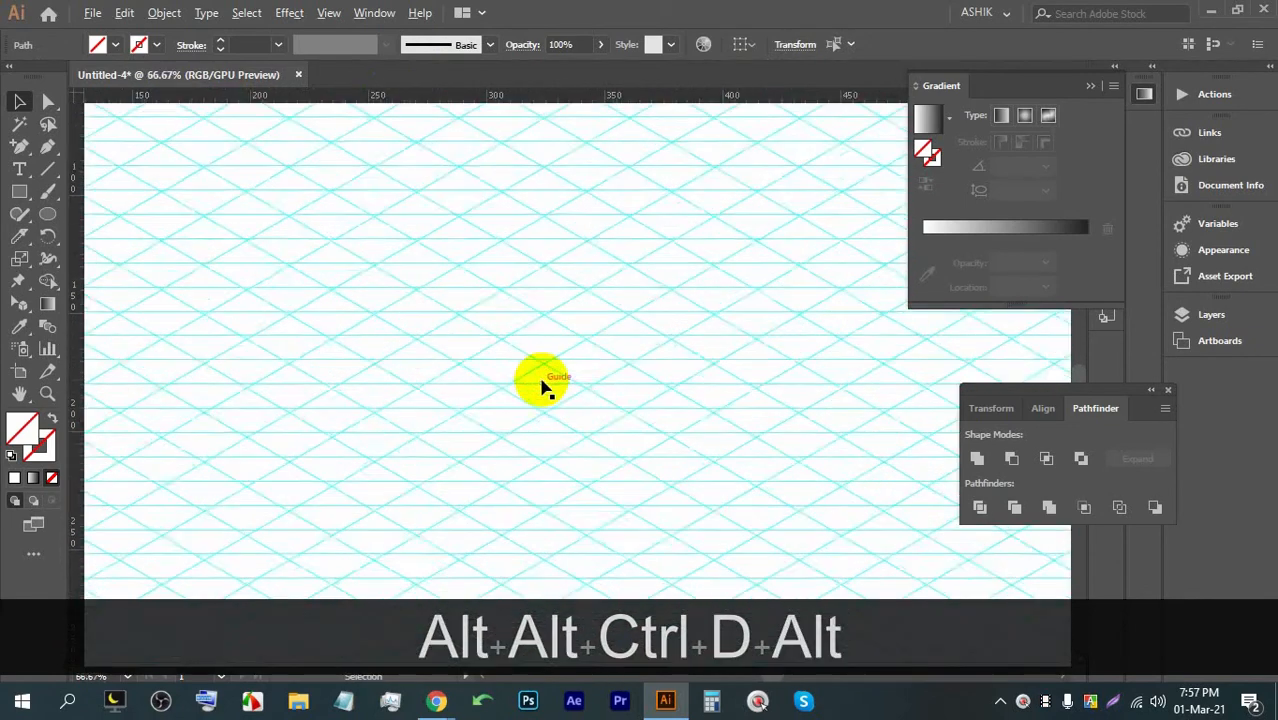
pyautogui.hotkey('ctrl', 'z')
pyautogui.hotkey('ctrl', 'z')
pyautogui.hotkey('ctrl', 'z')
pyautogui.hotkey('ctrl', 'z')
pyautogui.scroll(-4, 523, 346)
pyautogui.scroll(3, 115, 150)
pyautogui.hotkey('ctrl', 'z')
pyautogui.hotkey('ctrl', 'z')
pyautogui.hotkey('ctrl', 'z')
pyautogui.hotkey('ctrl', 'z')
pyautogui.hotkey('ctrl', 'z')
pyautogui.scroll(9, 305, 227)
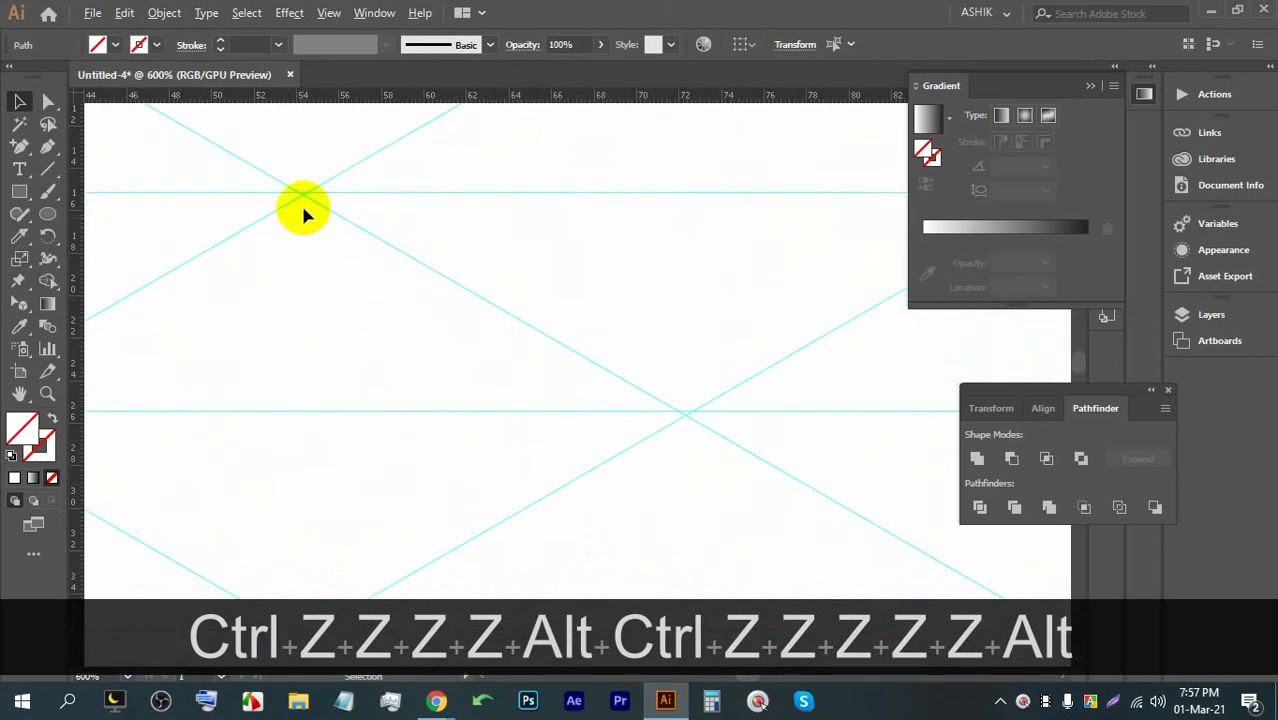
pyautogui.hotkey('ctrl', 'z')
pyautogui.hotkey('ctrl', 'z')
pyautogui.hotkey('ctrl', 'z')
pyautogui.hotkey('ctrl', 'z')
pyautogui.hotkey('ctrl', 'z')
pyautogui.hotkey('ctrl', 'z')
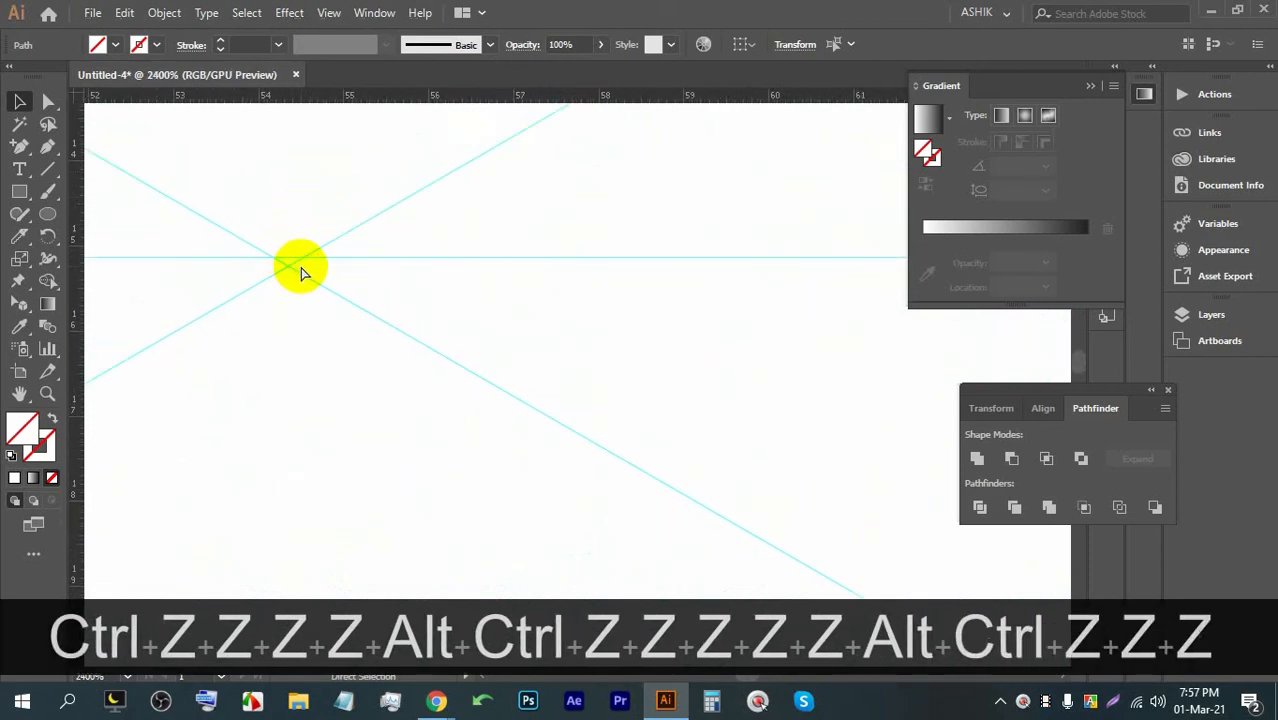
pyautogui.hotkey('ctrl', 'z')
pyautogui.hotkey('ctrl', 'z')
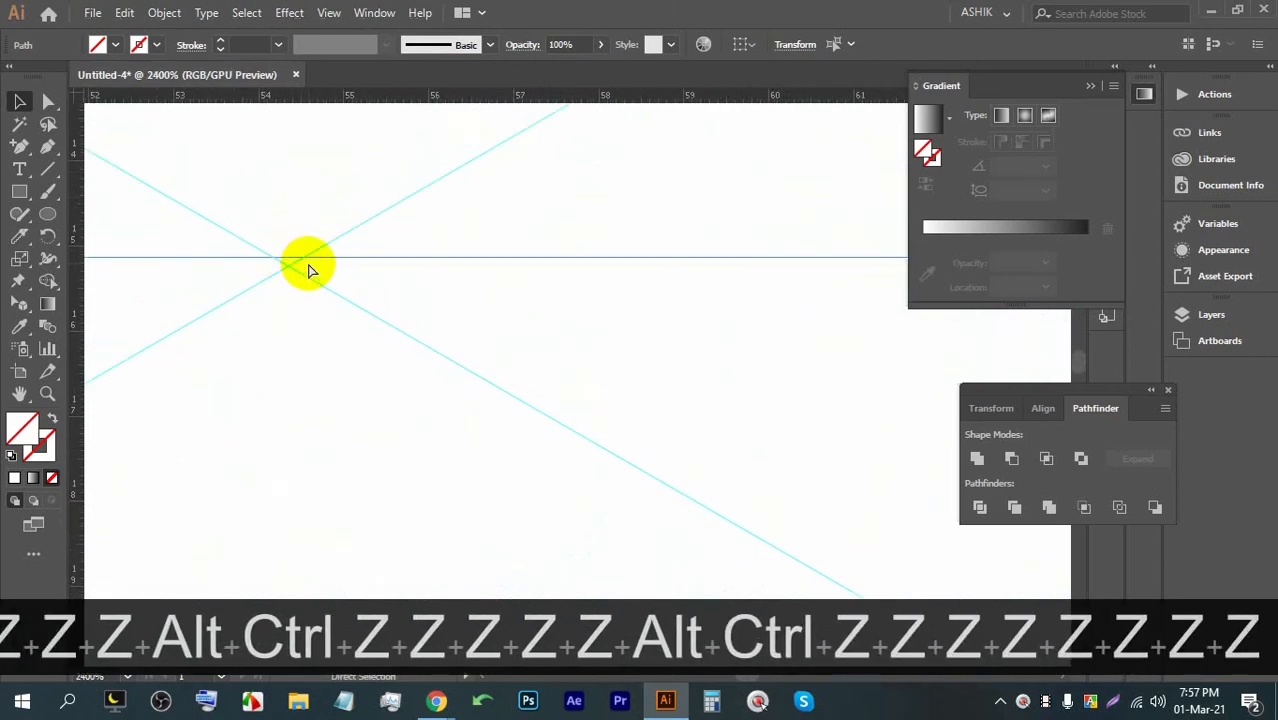
# Step: Align the remaining horizontal guide exactly with the intersection point of the two diagonals in the first row
pyautogui.scroll(-8, 322, 210)
pyautogui.scroll(3, 332, 215)
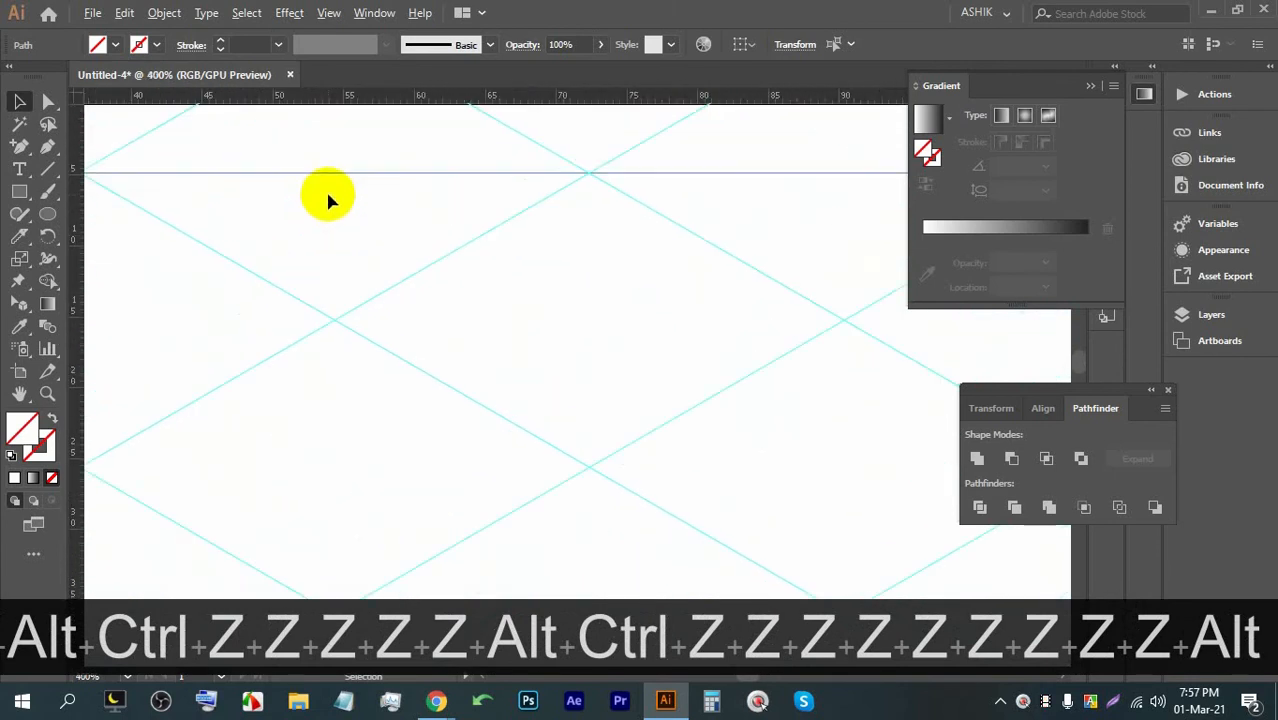
pyautogui.scroll(6, 610, 175)
pyautogui.scroll(2, 575, 160)
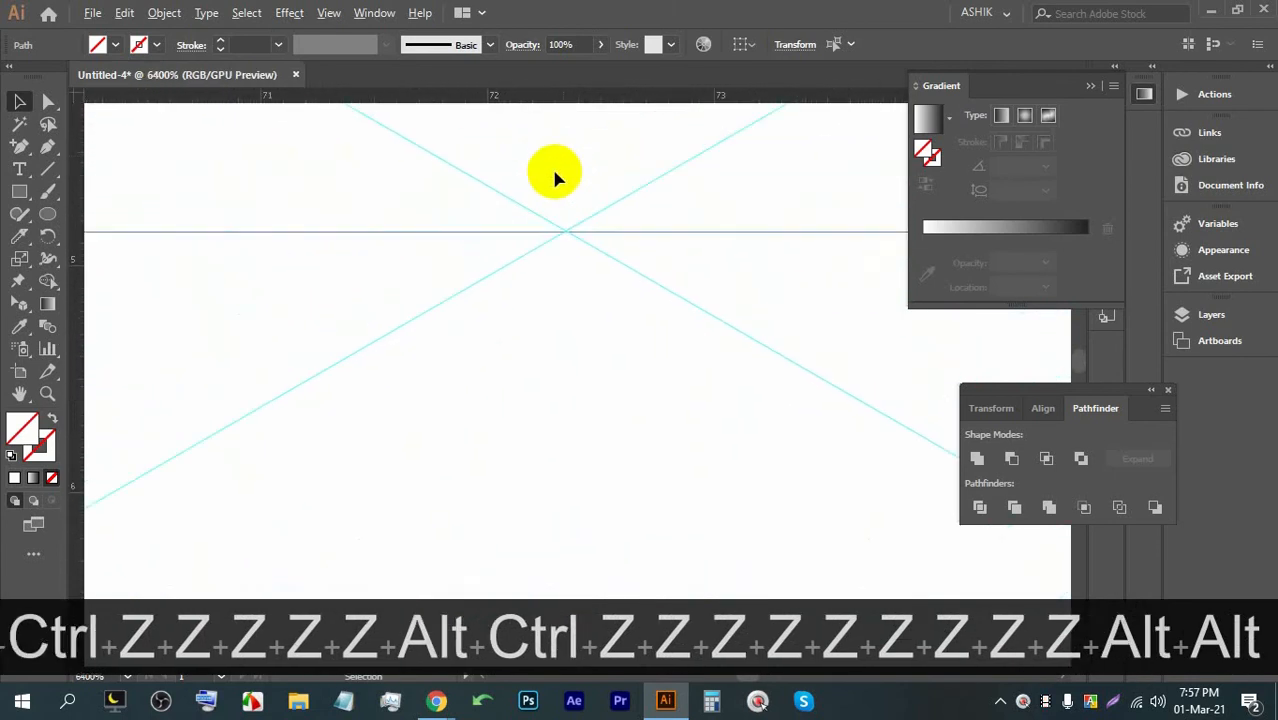
pyautogui.moveTo(588, 232); pyautogui.dragTo(613, 226)
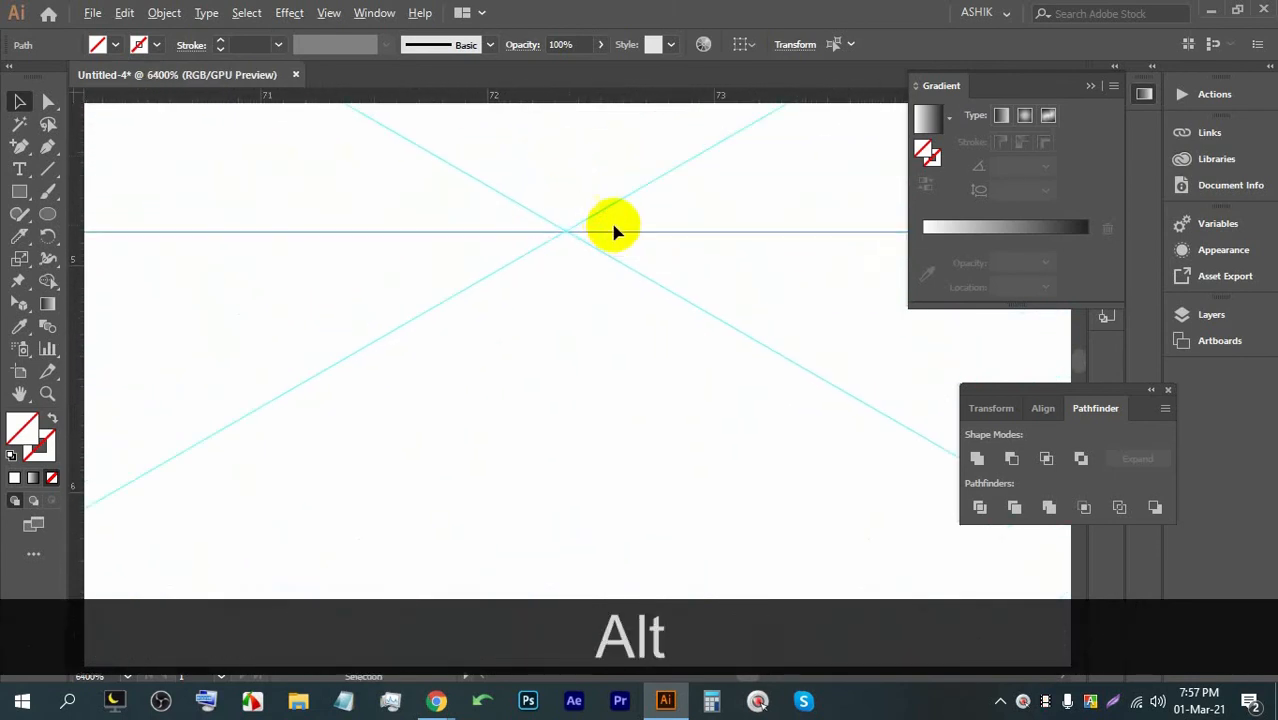
# Step: Copy the horizontal guide down to the next row of crossings and repeat the copy past the artboard's lower edge
pyautogui.scroll(-8, 620, 222)
pyautogui.scroll(1, 437, 220)
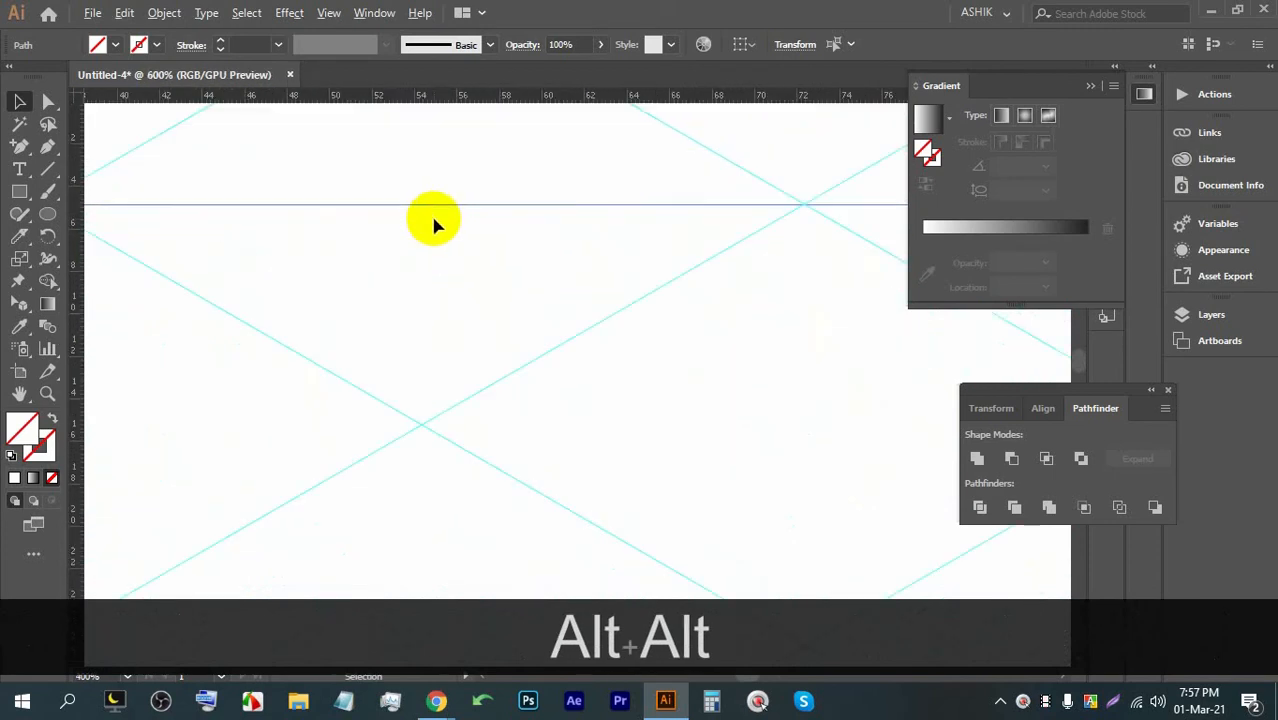
pyautogui.moveTo(419, 206); pyautogui.dragTo(423, 425)
pyautogui.scroll(-10, 421, 282)
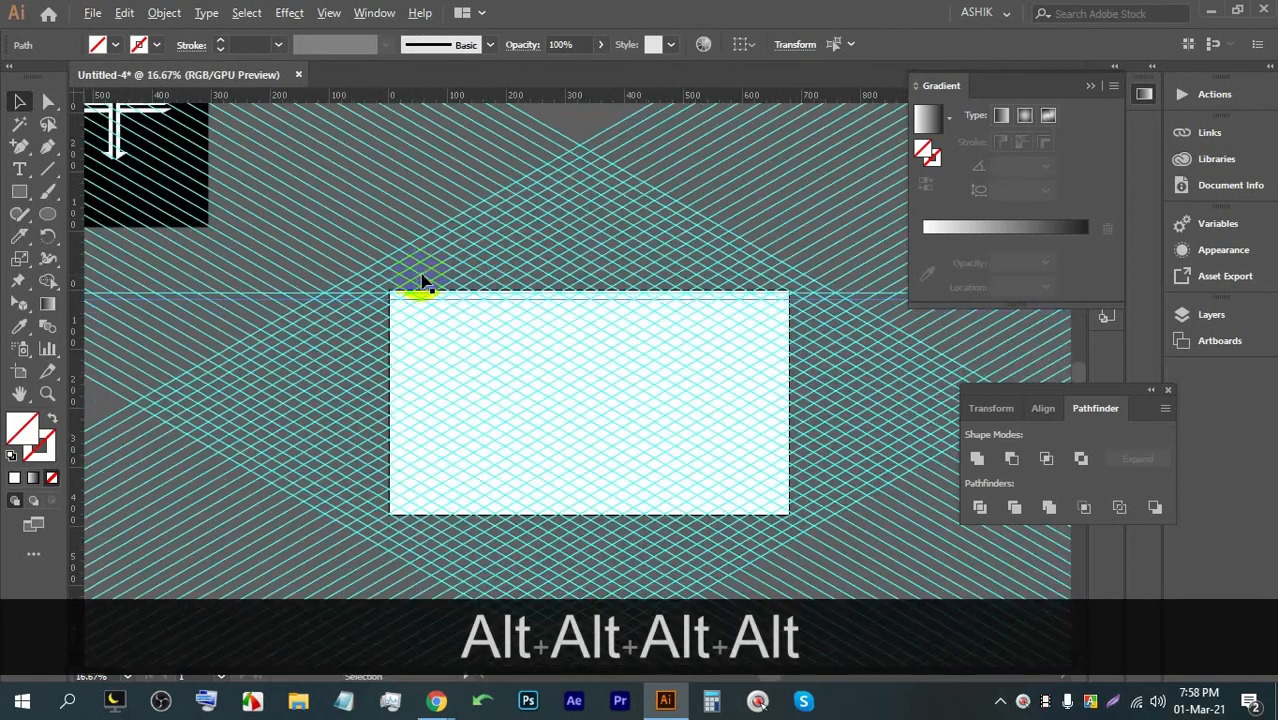
pyautogui.hotkey('ctrl', 'd')
pyautogui.hotkey('ctrl', 'd')
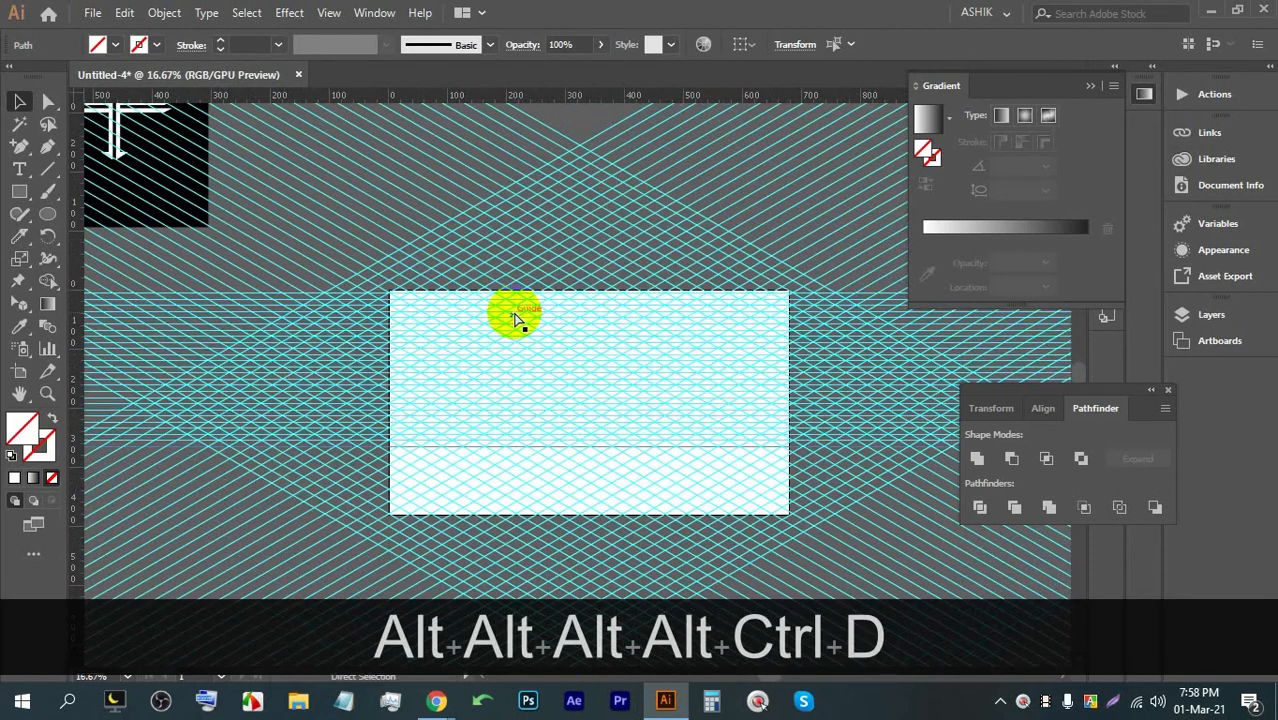
pyautogui.hotkey('ctrl', 'd')
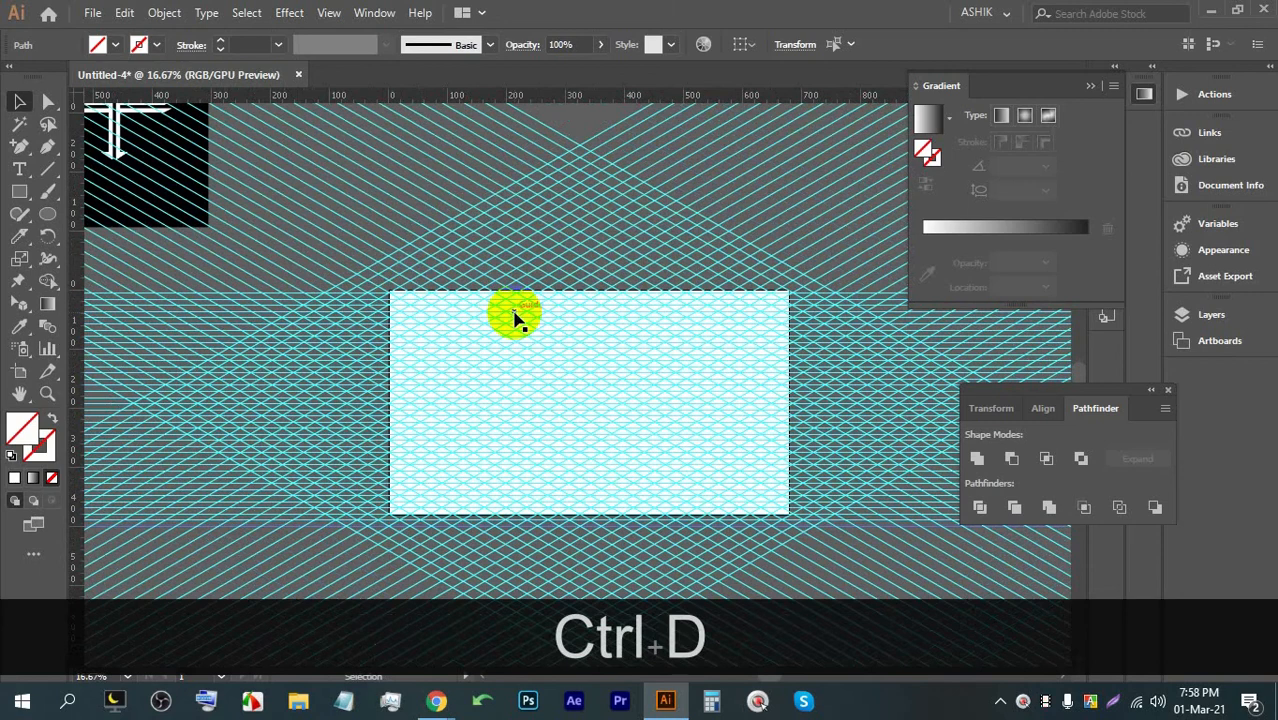
# Step: Start a Pen path on the crossings with a short edge rising rightward, then a horizontal edge about 180 mm long going left
pyautogui.scroll(4, 514, 318)
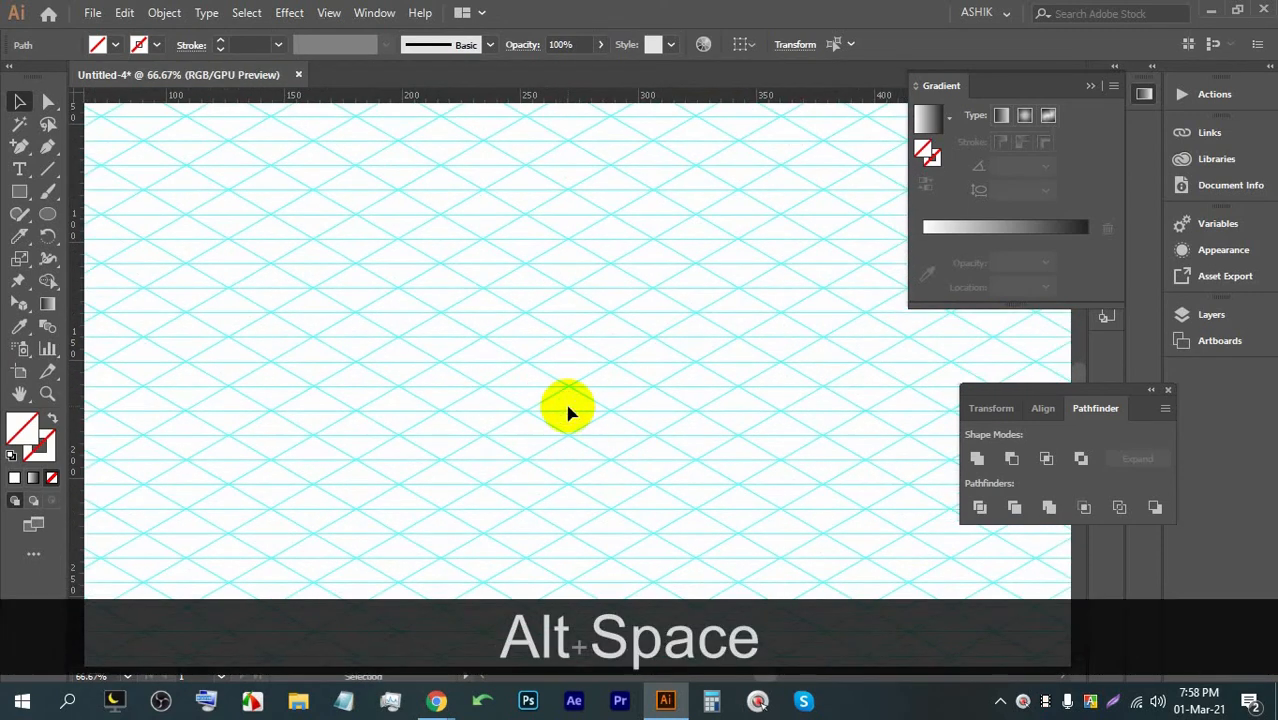
pyautogui.keyDown('alt'); pyautogui.scroll(2, 474, 345); pyautogui.keyUp('alt')
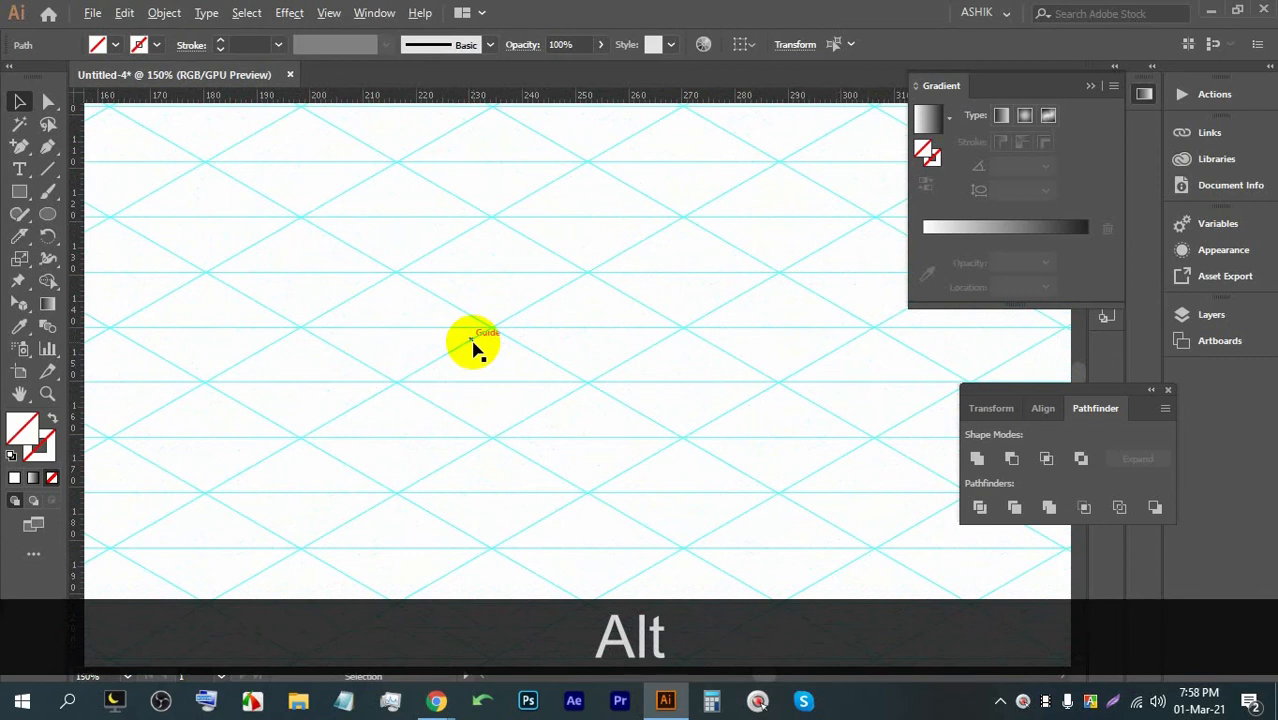
pyautogui.keyDown('alt'); pyautogui.scroll(-2, 470, 335); pyautogui.keyUp('alt')
pyautogui.click(46, 149)
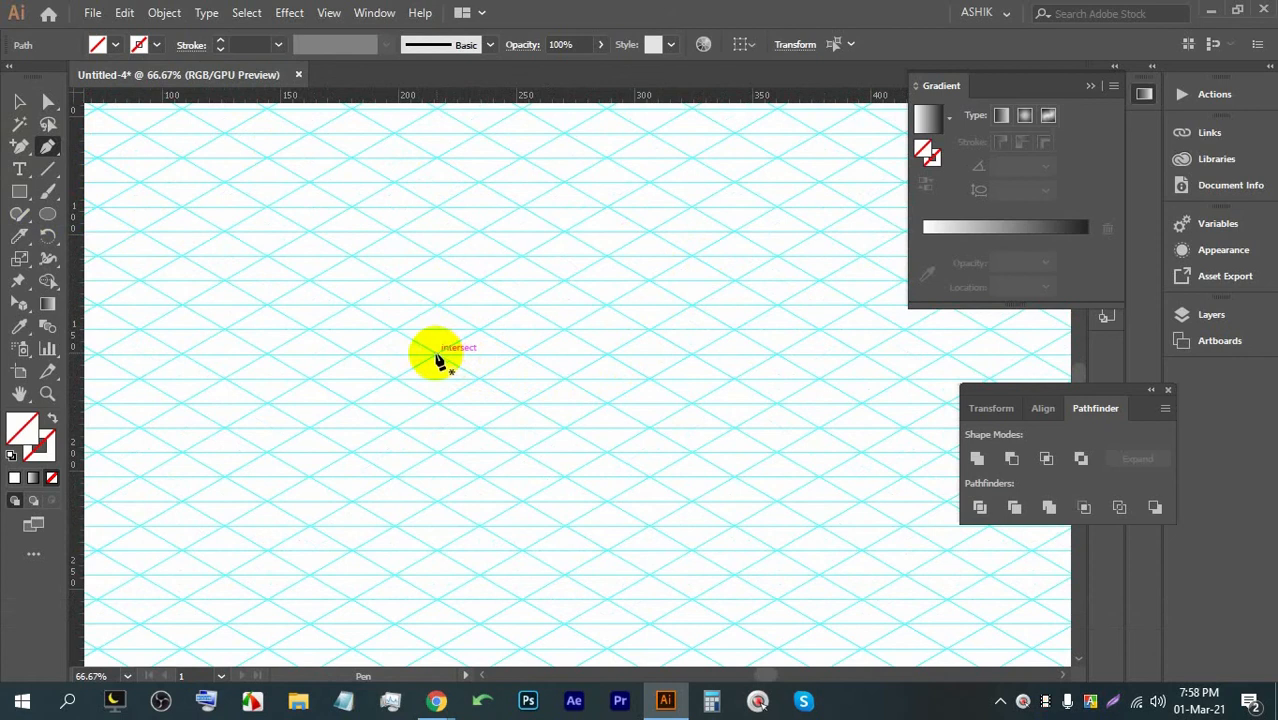
pyautogui.press('alt')
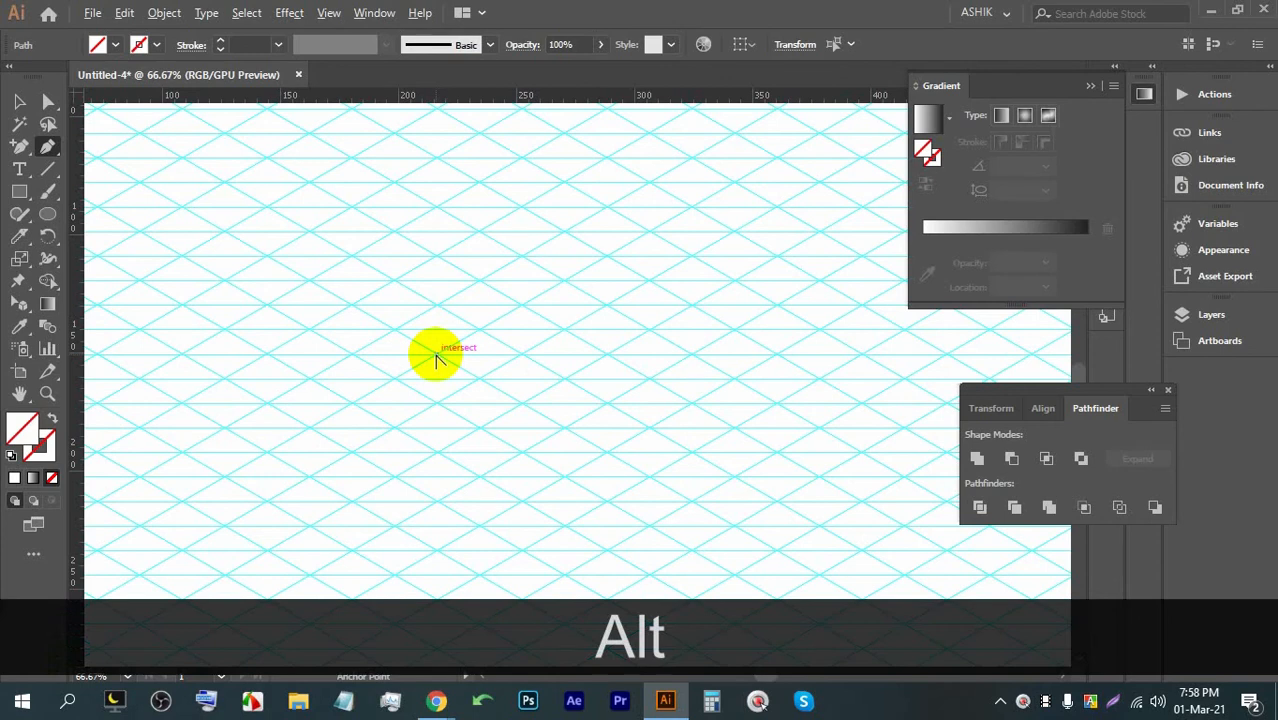
pyautogui.scroll(1, 436, 360)
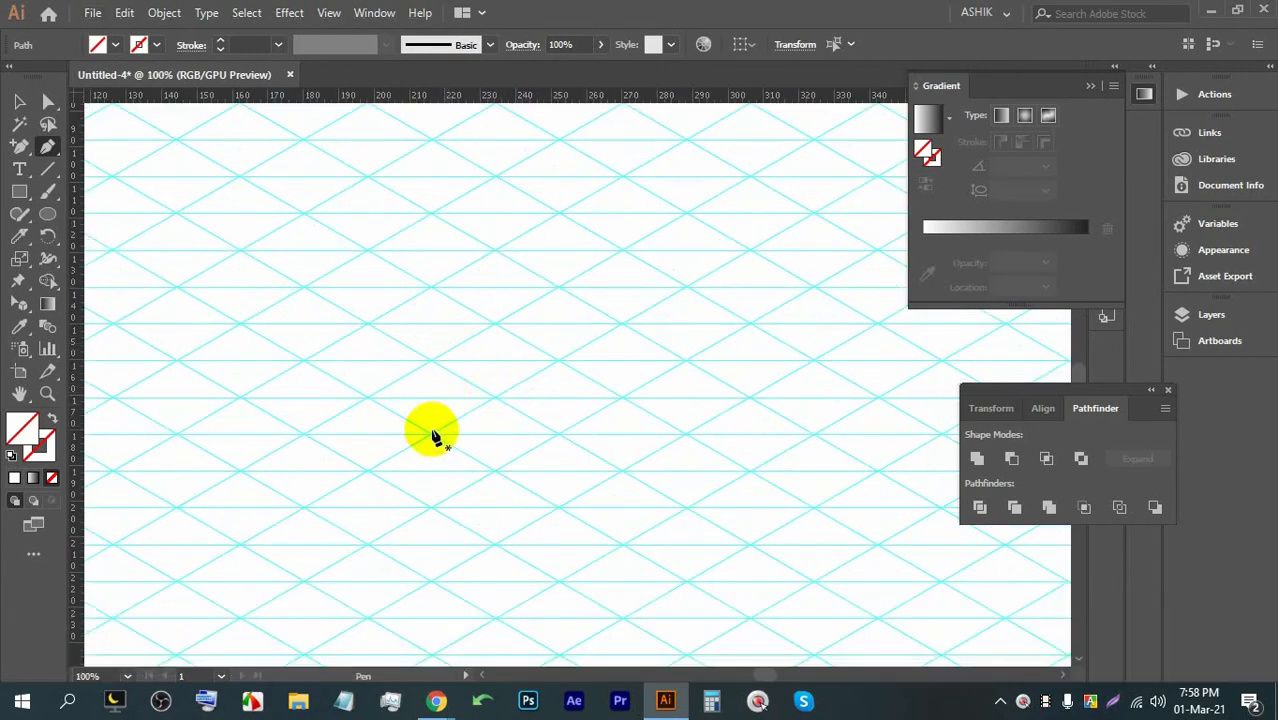
pyautogui.click(429, 438)
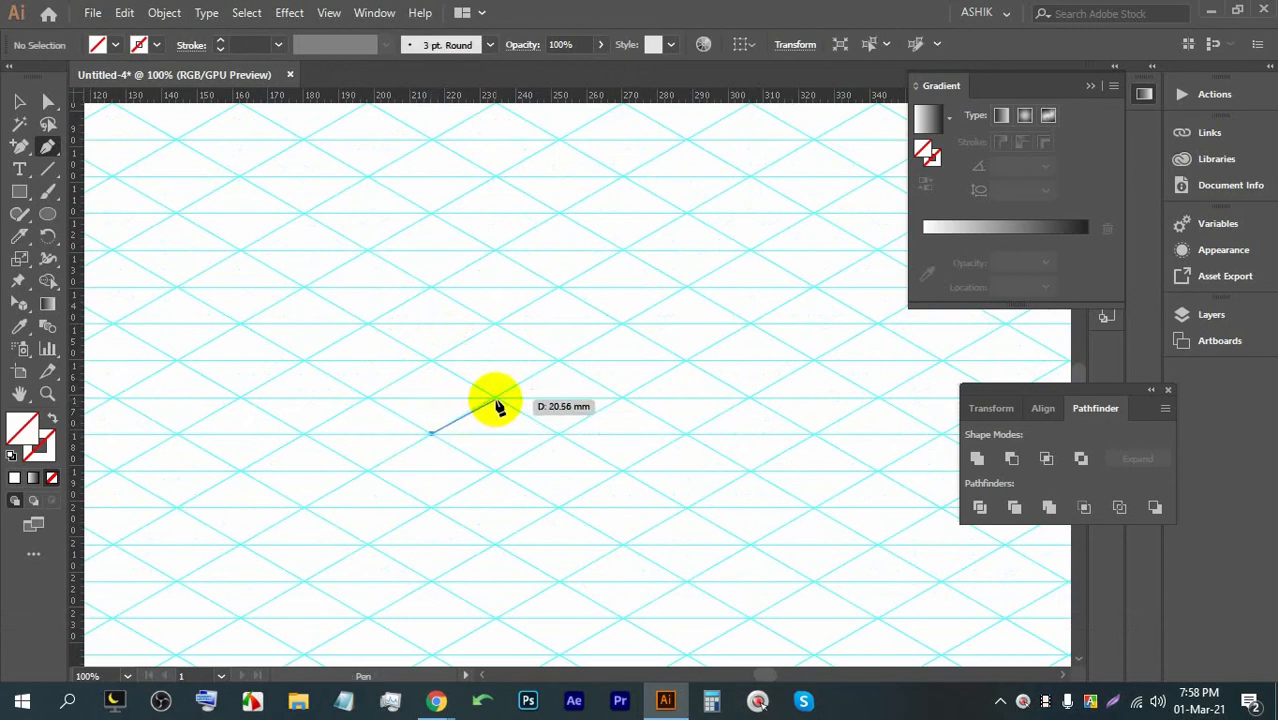
pyautogui.click(557, 367)
pyautogui.scroll(-2, 553, 354)
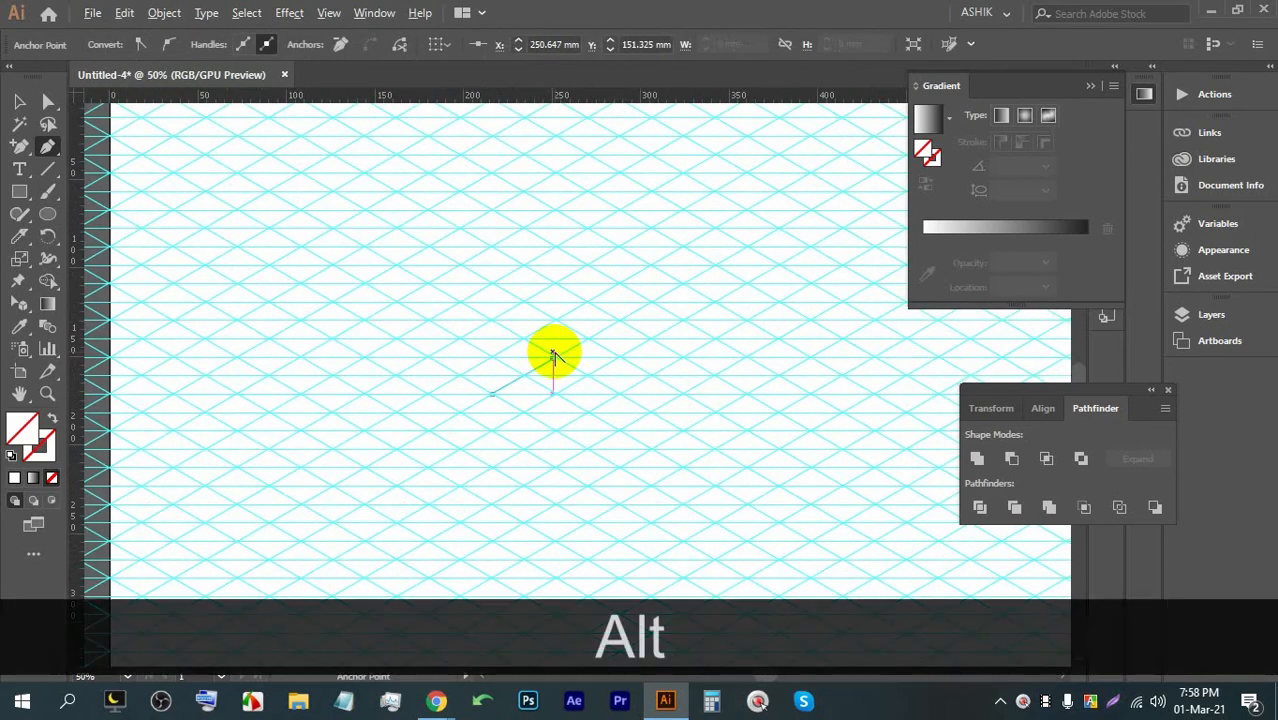
pyautogui.click(236, 358)
# Step: Try extending the Pen path with a long diagonal edge down to about X 224 mm, Y 238 mm, and undo that anchor
pyautogui.scroll(-3, 238, 358)
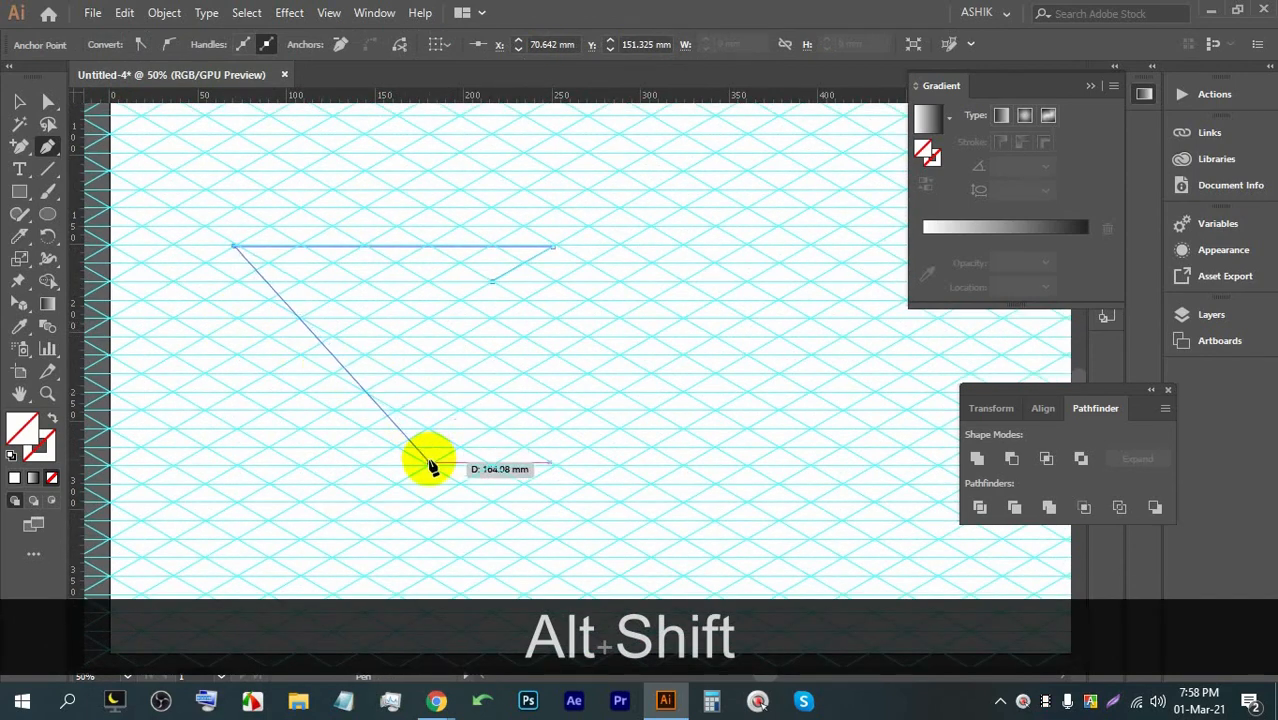
pyautogui.scroll(-3, 371, 348)
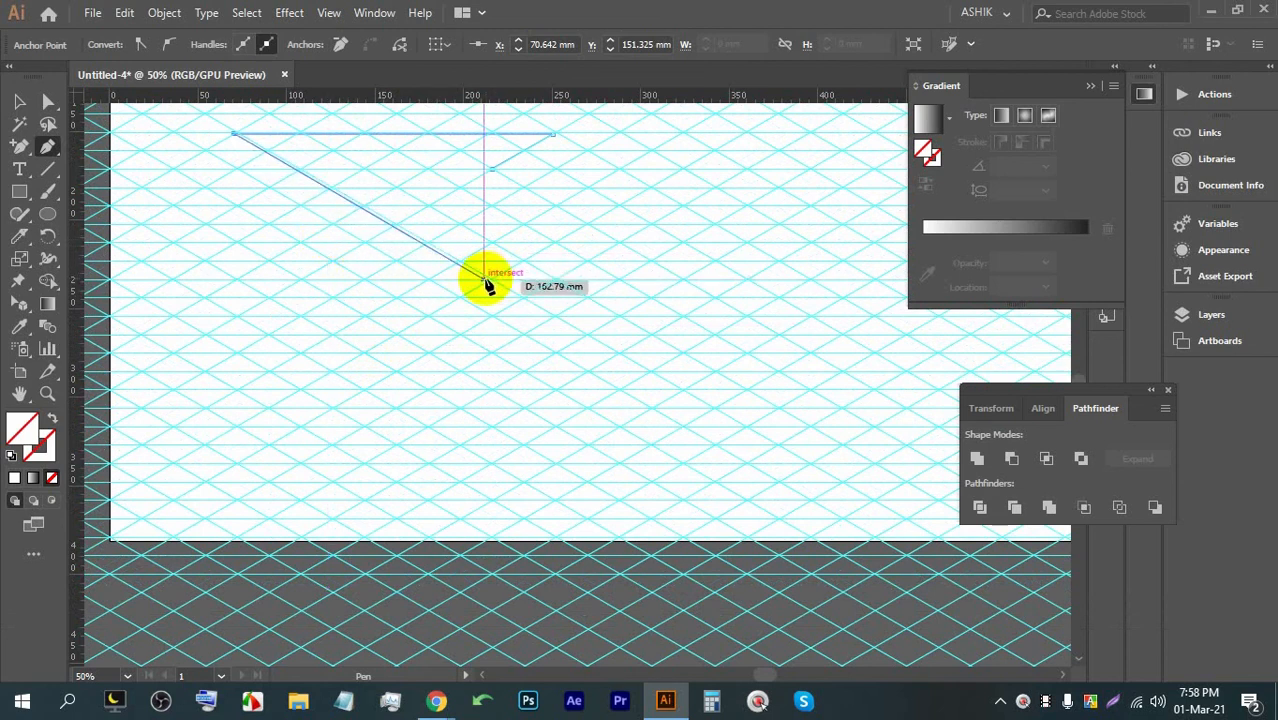
pyautogui.scroll(1, 450, 350)
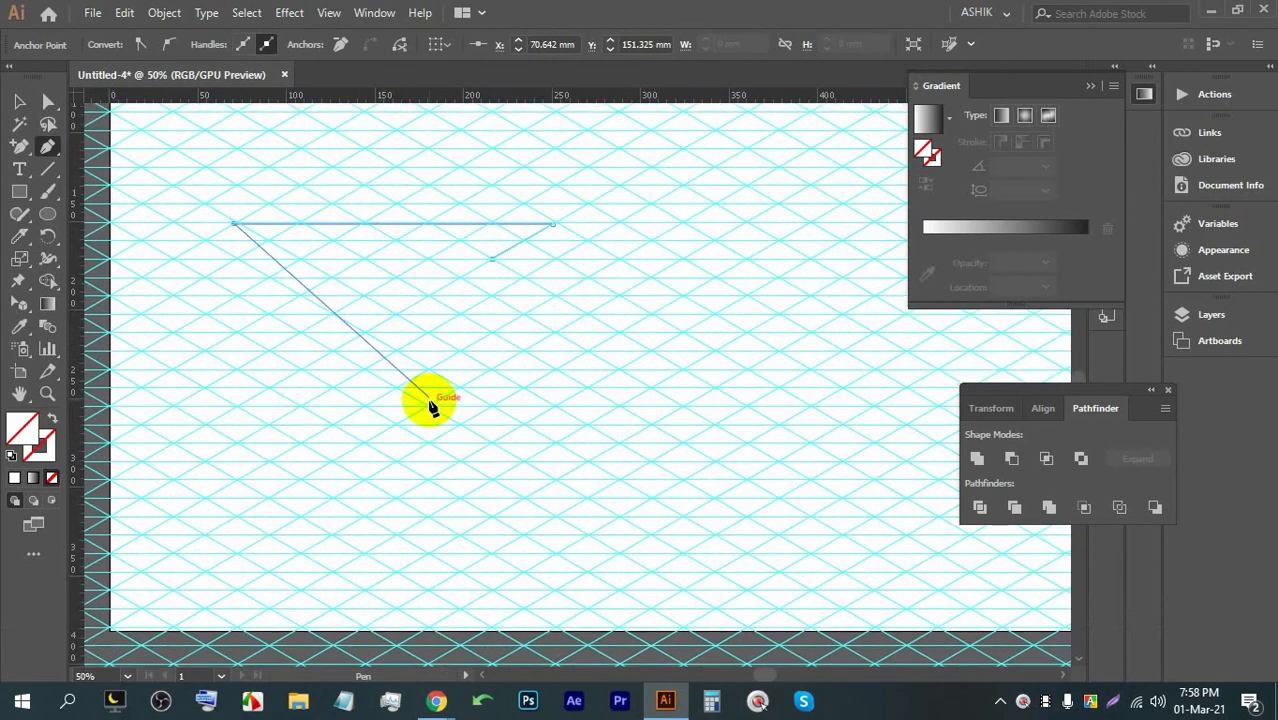
pyautogui.keyDown('alt'); pyautogui.scroll(4, 450, 425); pyautogui.keyUp('alt')
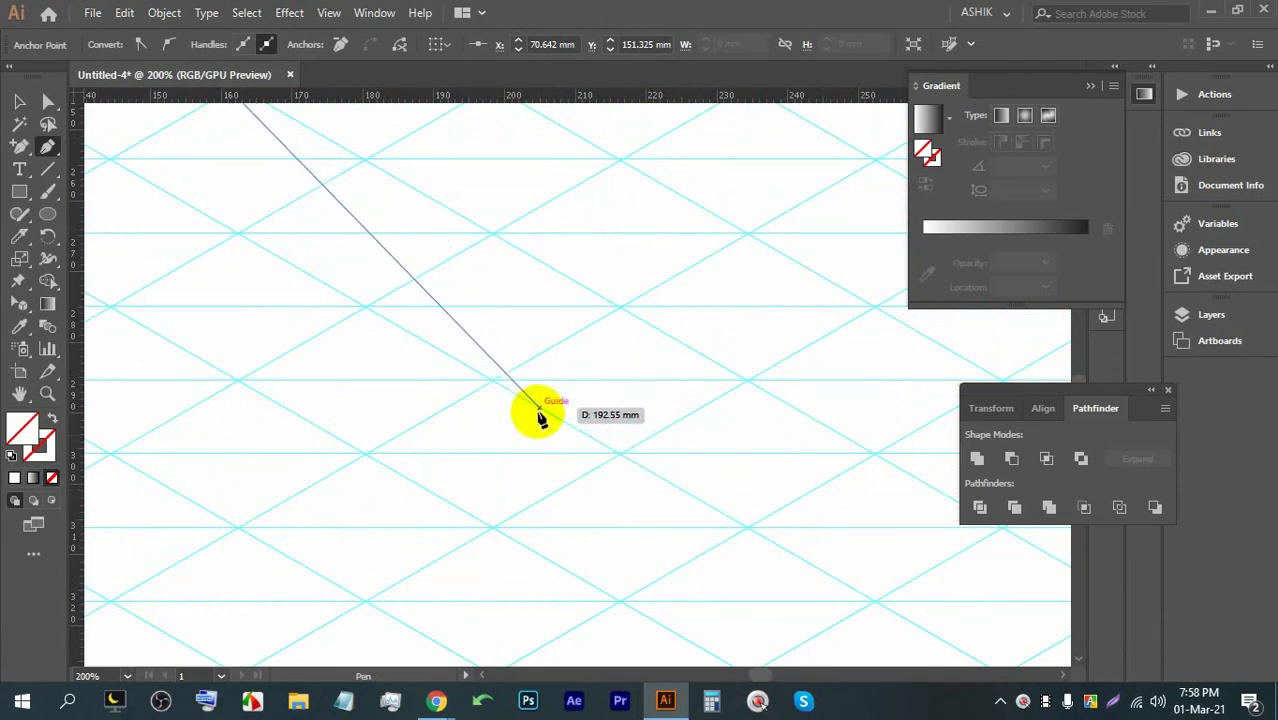
pyautogui.scroll(-9, 536, 408)
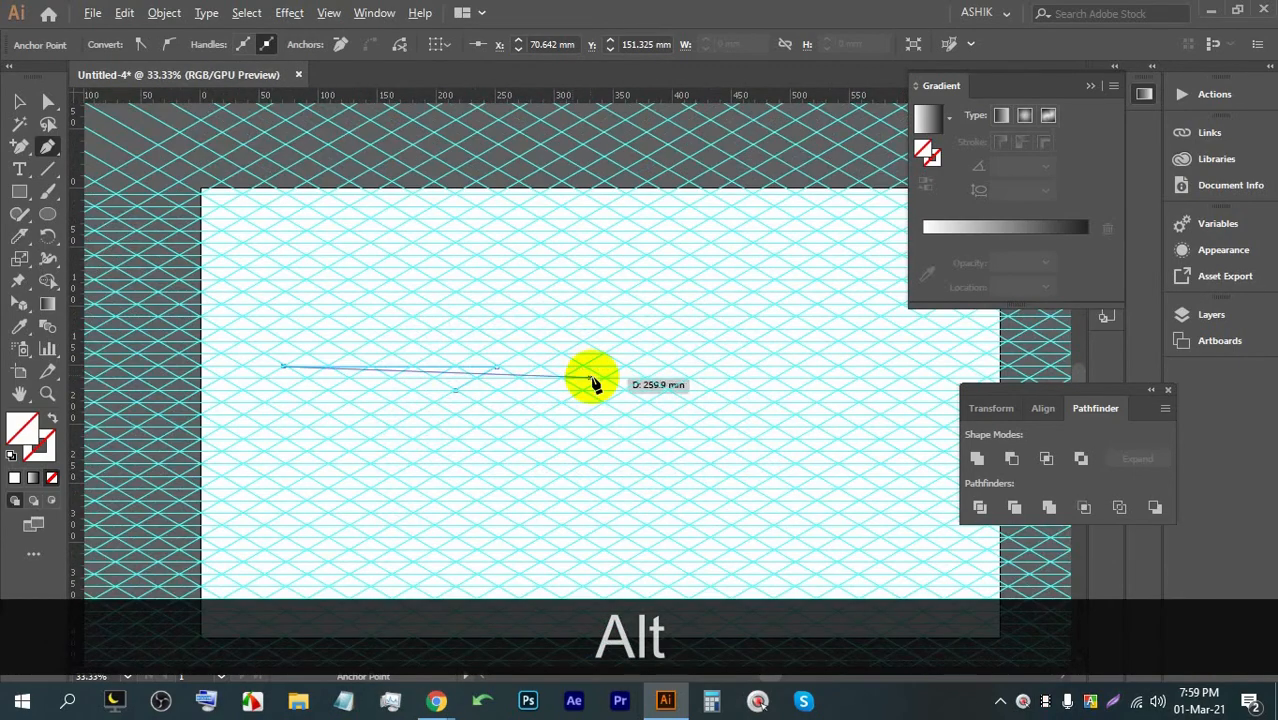
pyautogui.scroll(1, 578, 373)
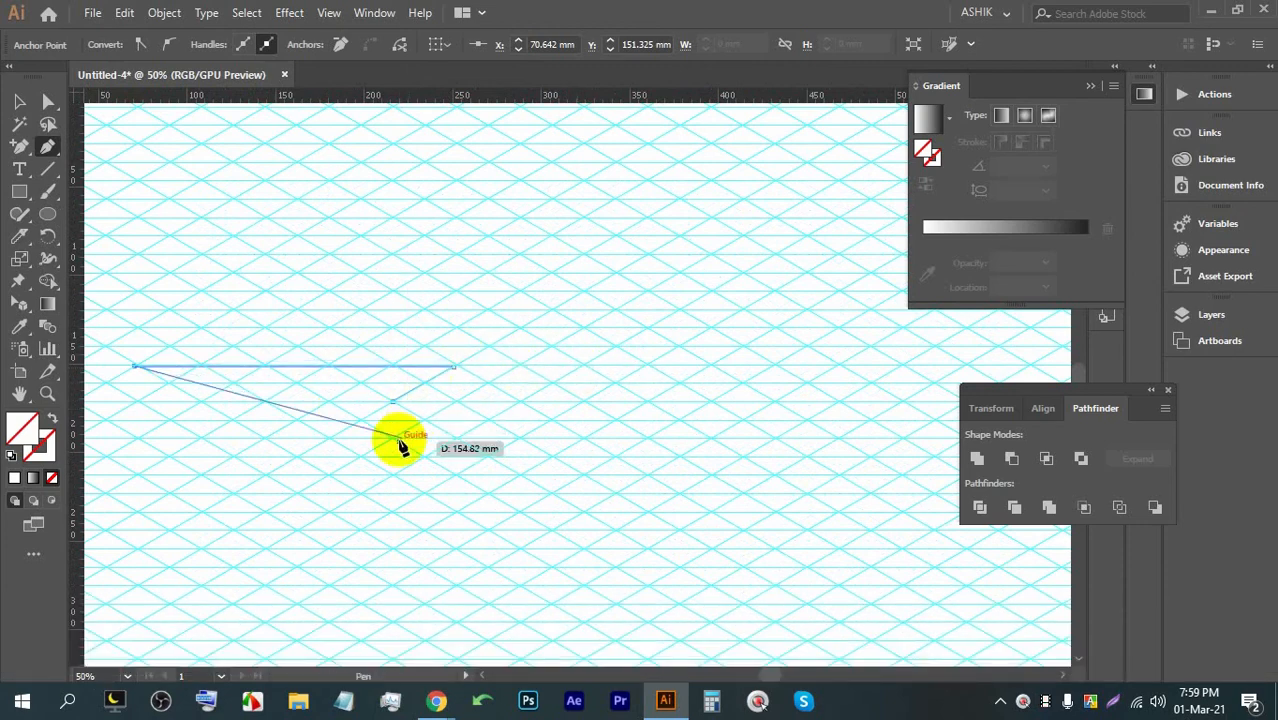
pyautogui.press('space')
pyautogui.moveTo(355, 443); pyautogui.dragTo(519, 314)
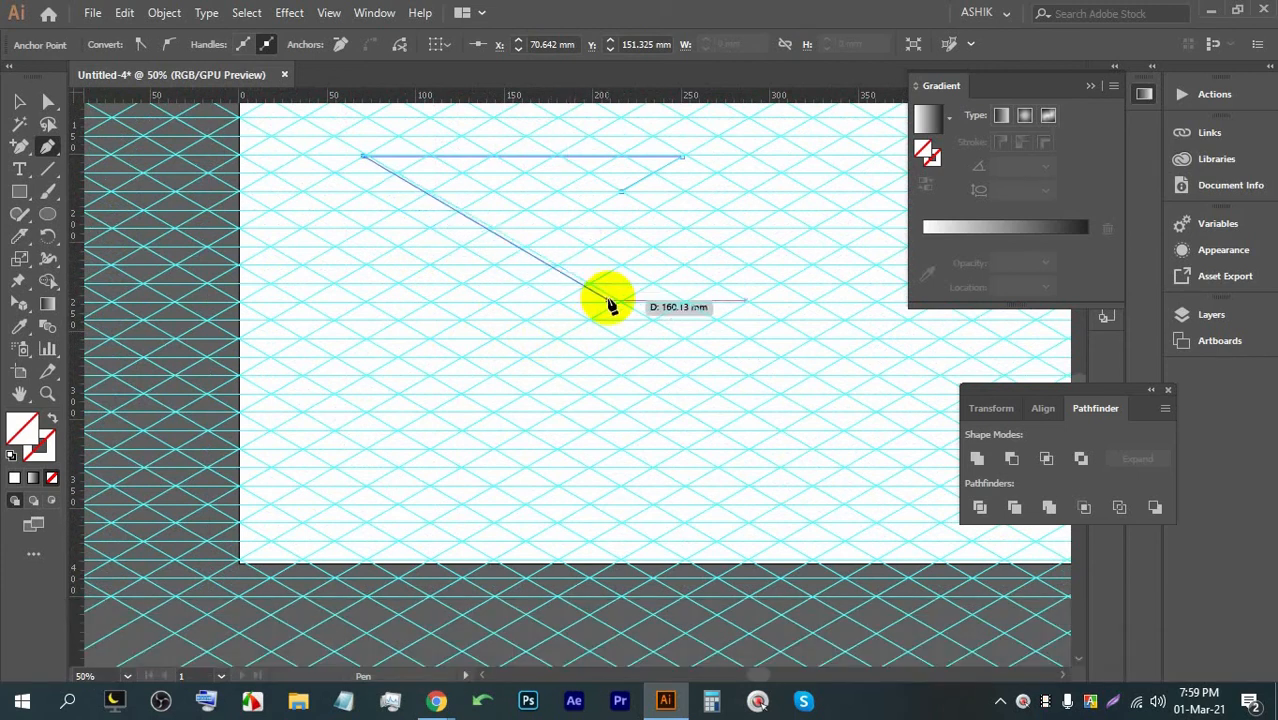
pyautogui.click(634, 308)
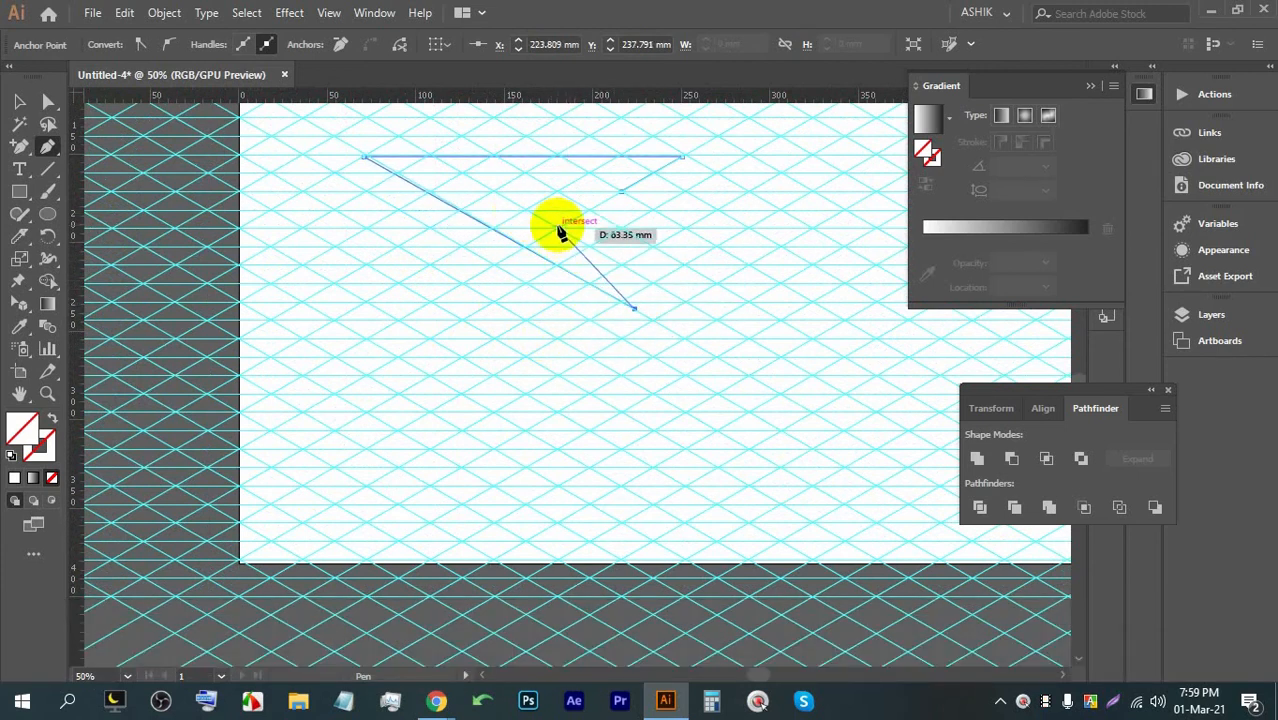
pyautogui.hotkey('ctrl', 'z')
# Step: Complete the Pen path with a long descending diagonal, a short rising edge, a parallel diagonal back up and a closing horizontal edge
pyautogui.click(654, 320)
pyautogui.click(684, 301)
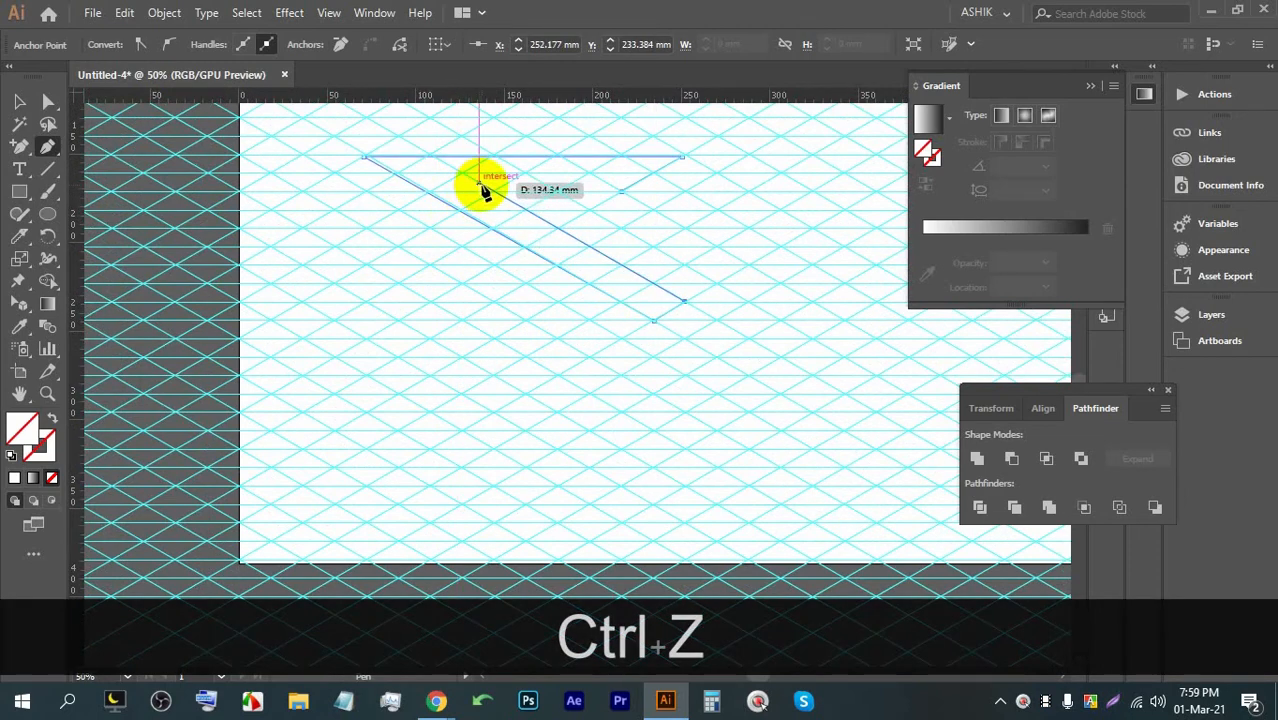
pyautogui.click(500, 190)
pyautogui.click(621, 192)
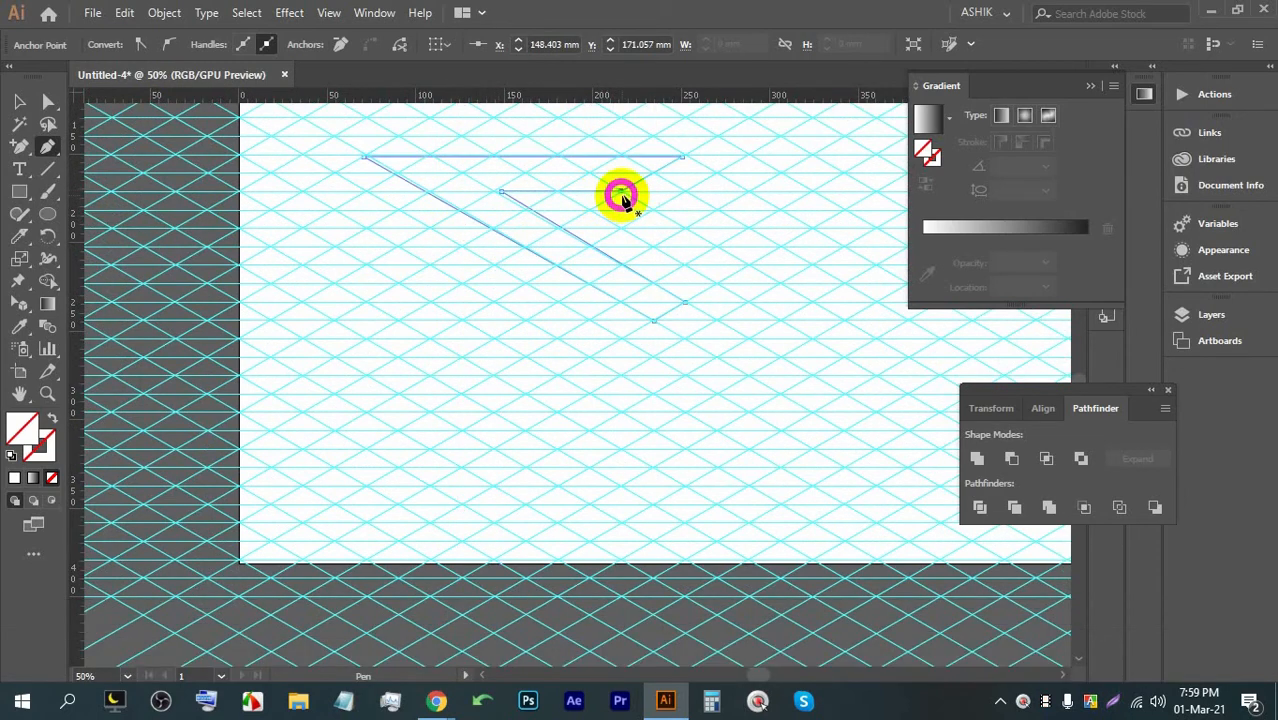
pyautogui.click(18, 100)
pyautogui.scroll(-7, 367, 282)
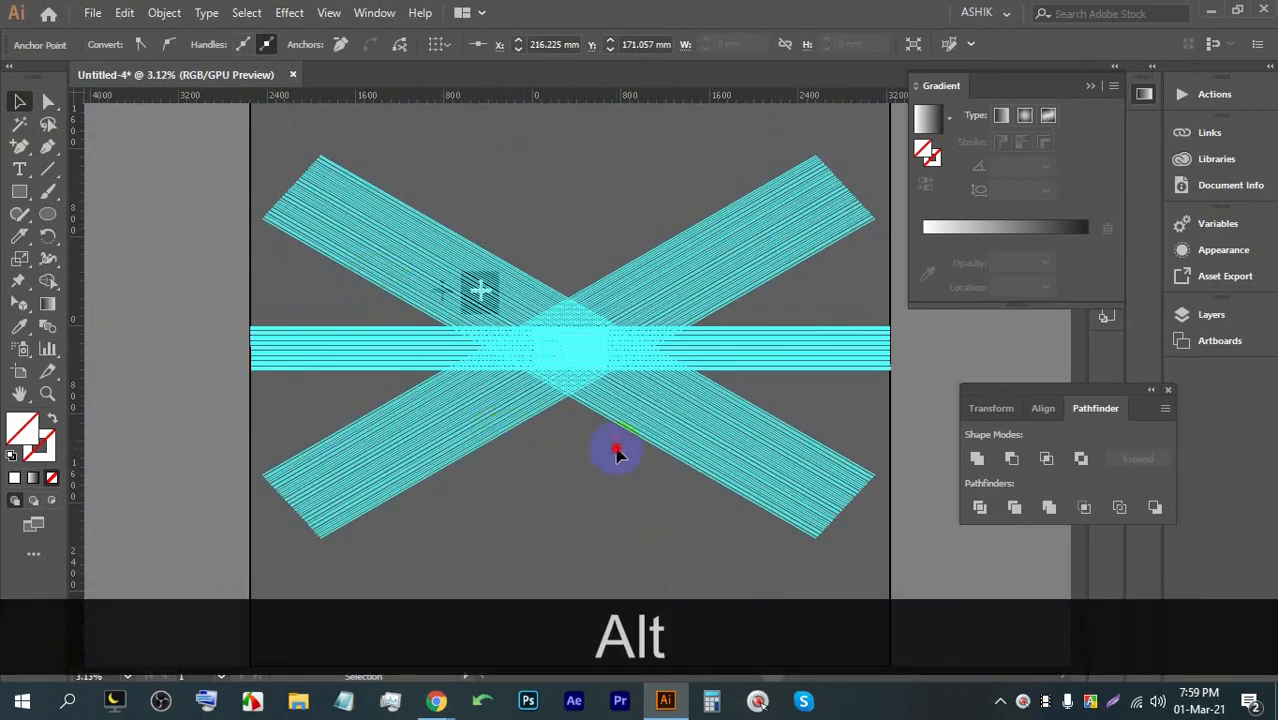
# Step: Select the entire old guide grid and delete it, leaving the artboard empty
pyautogui.click(616, 450)
pyautogui.scroll(3, 627, 480)
pyautogui.moveTo(560, 391); pyautogui.dragTo(512, 565)
pyautogui.scroll(-1, 522, 523)
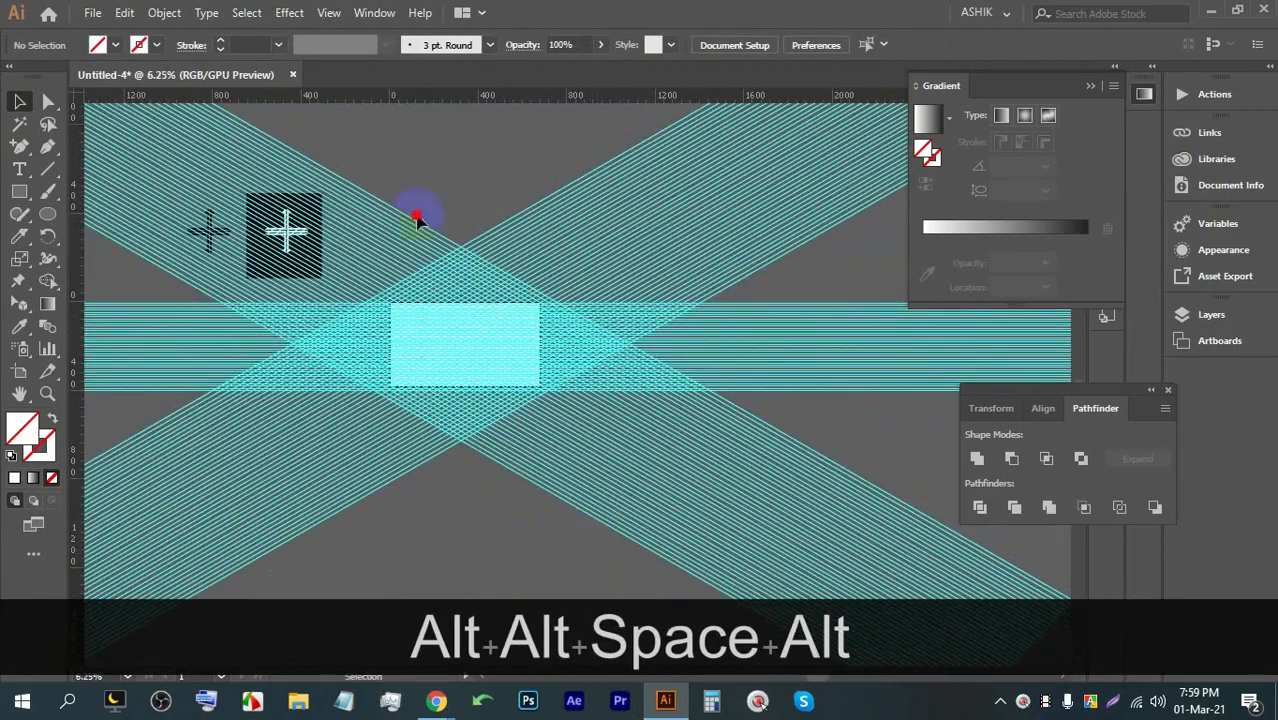
pyautogui.click(418, 220)
pyautogui.press('BackSpace')
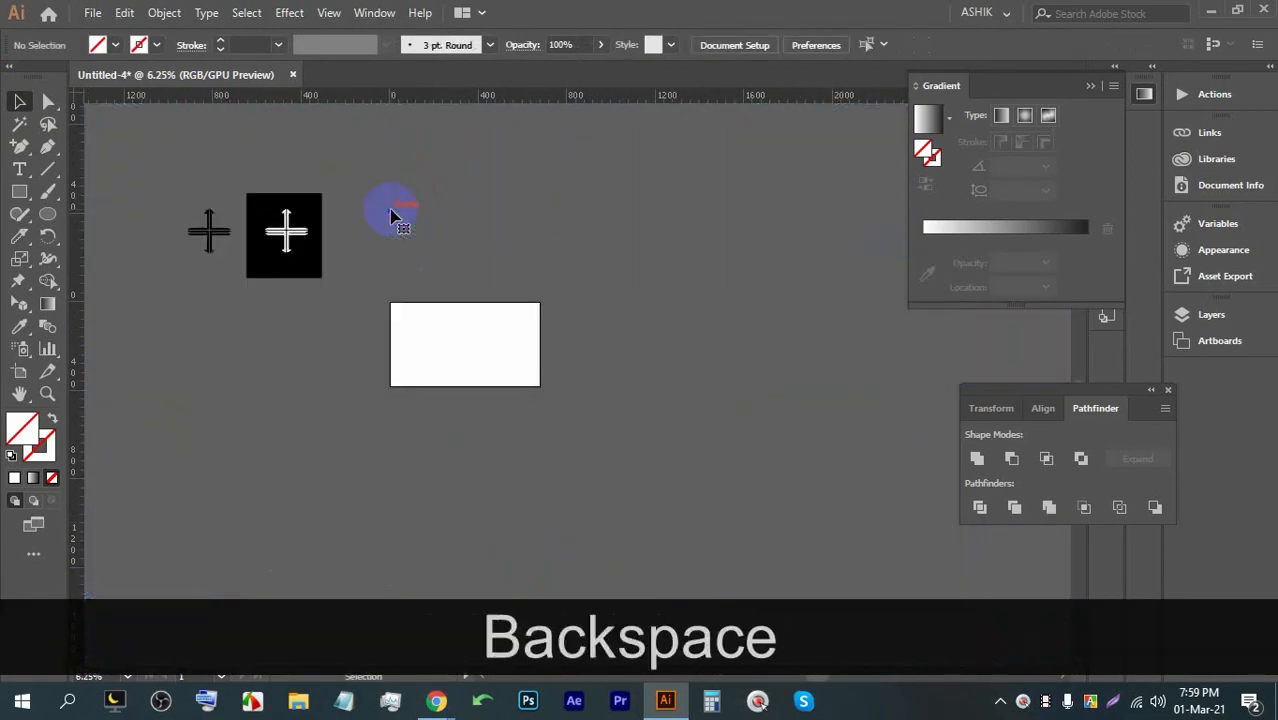
# Step: Place a horizontal guide along the artboard's upper edge
pyautogui.press('alt')
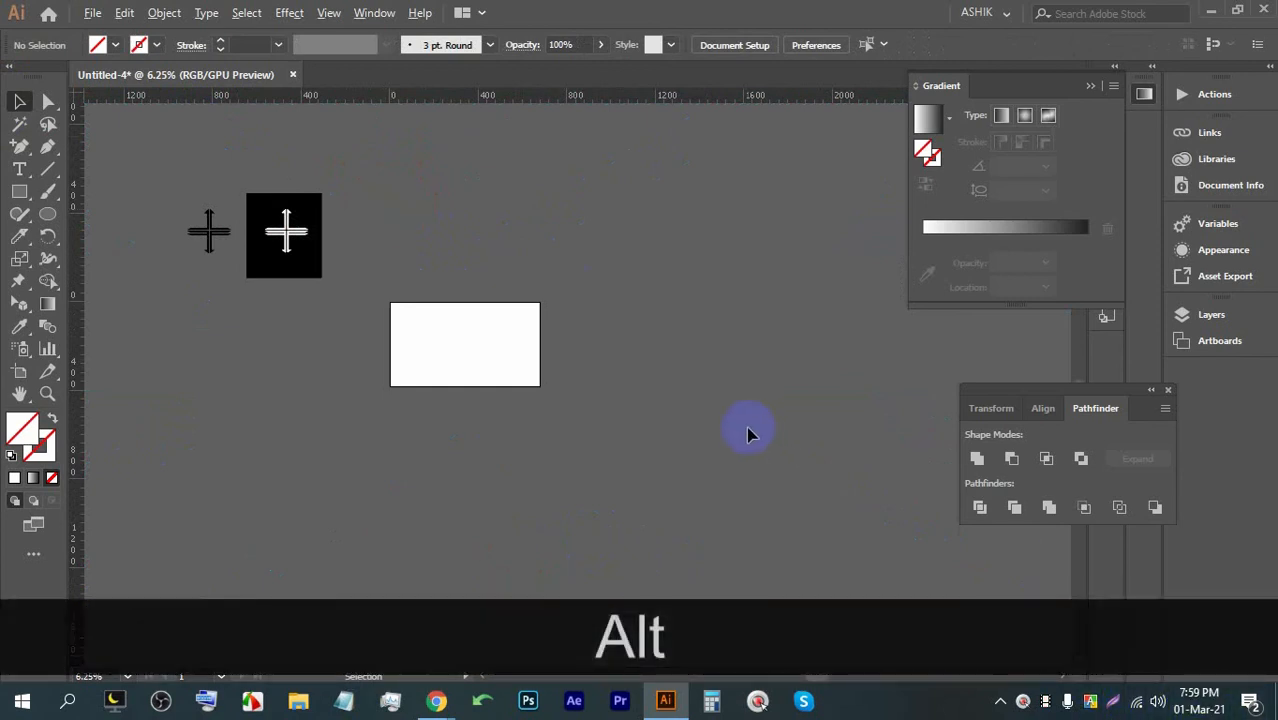
pyautogui.scroll(3, 740, 432)
pyautogui.moveTo(234, 198); pyautogui.dragTo(773, 405)
pyautogui.scroll(2, 732, 395)
pyautogui.moveTo(598, 352); pyautogui.dragTo(530, 253)
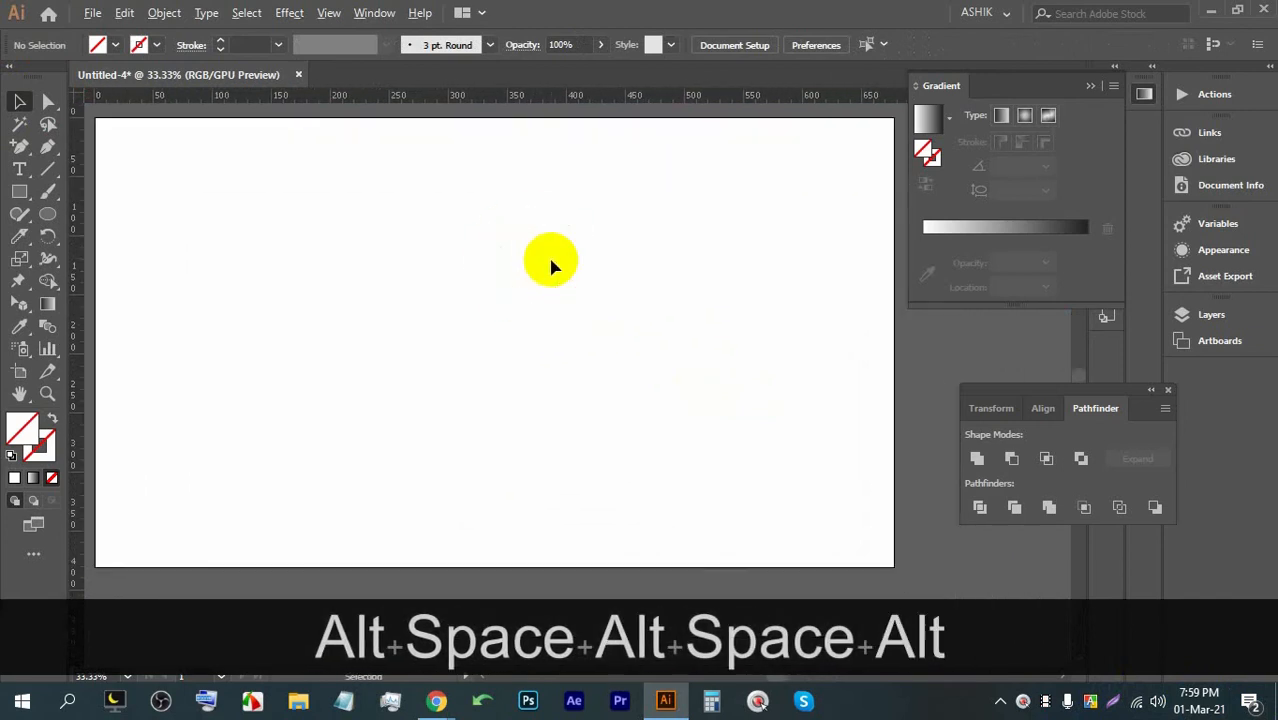
pyautogui.scroll(-1, 550, 260)
pyautogui.scroll(1, 158, 225)
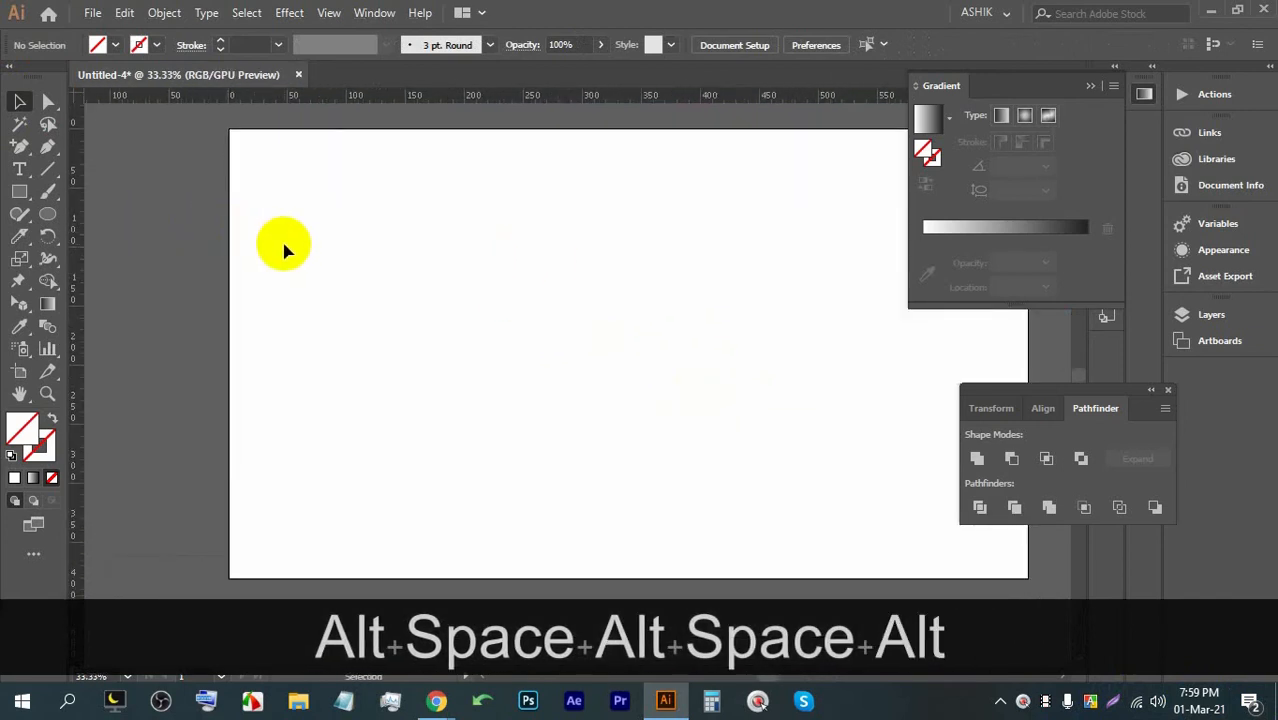
pyautogui.moveTo(274, 104); pyautogui.dragTo(281, 131)
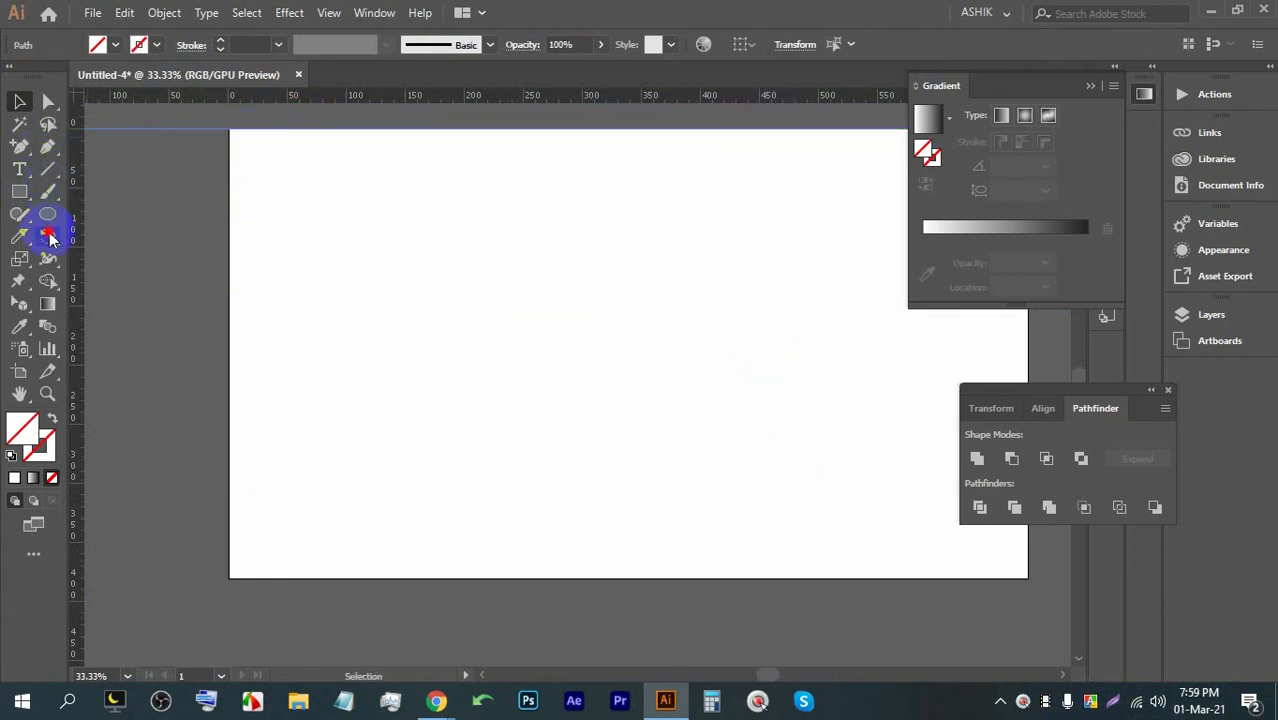
# Step: Rotate the horizontal guide 45° about a point on the artboard's upper edge near its left corner
pyautogui.click(48, 236)
pyautogui.keyDown('alt'); pyautogui.click(273, 129); pyautogui.keyUp('alt')
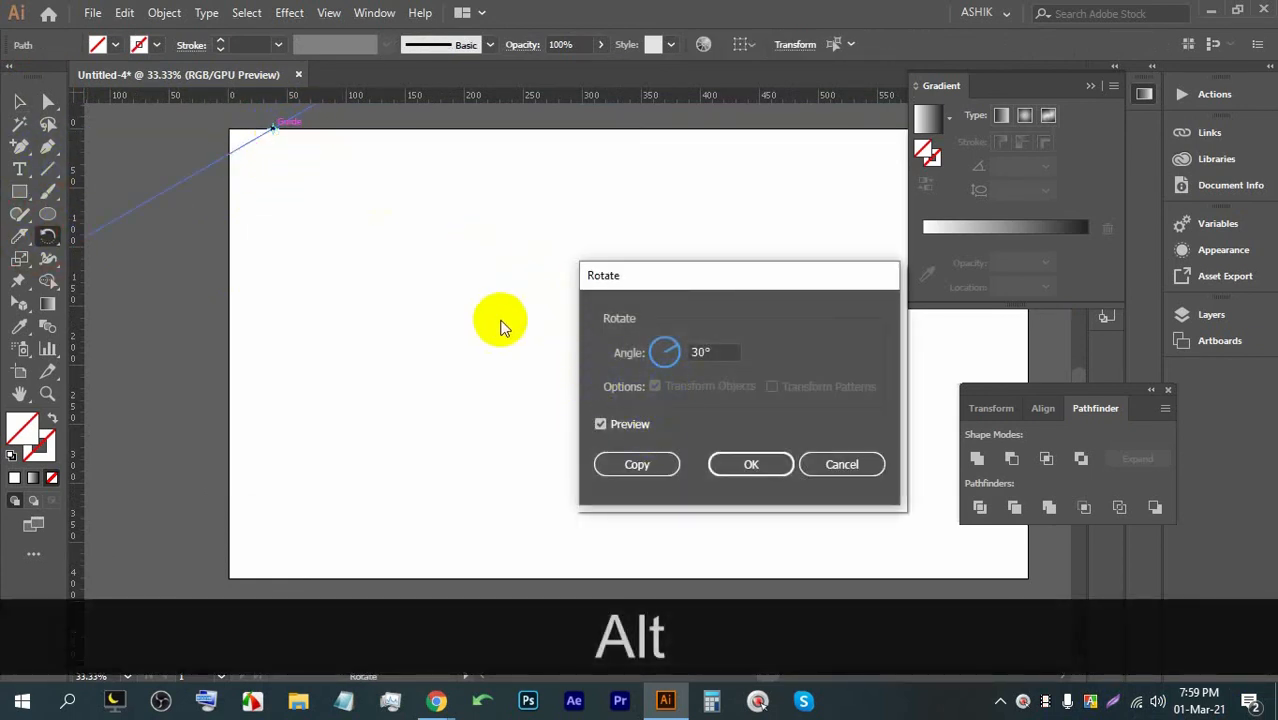
pyautogui.moveTo(672, 349); pyautogui.dragTo(674, 348)
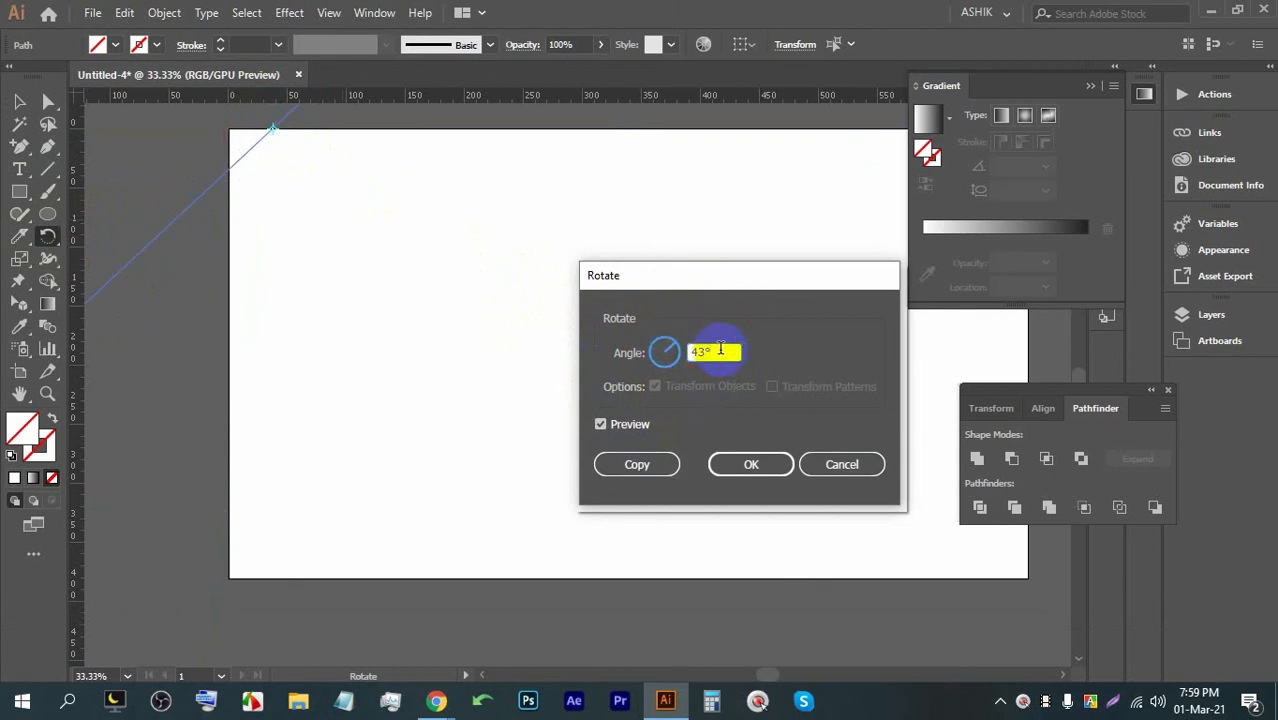
pyautogui.press('Up')
pyautogui.press('Up')
pyautogui.press('Up')
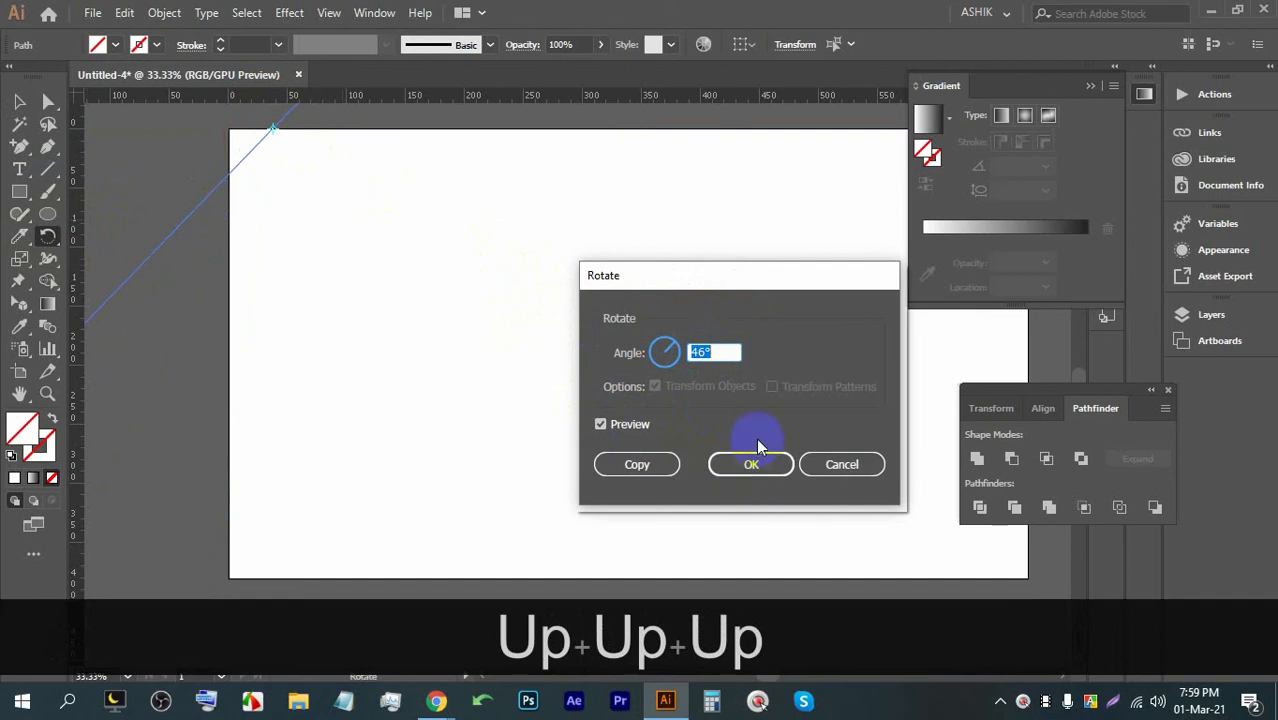
pyautogui.press('Down')
pyautogui.click(750, 465)
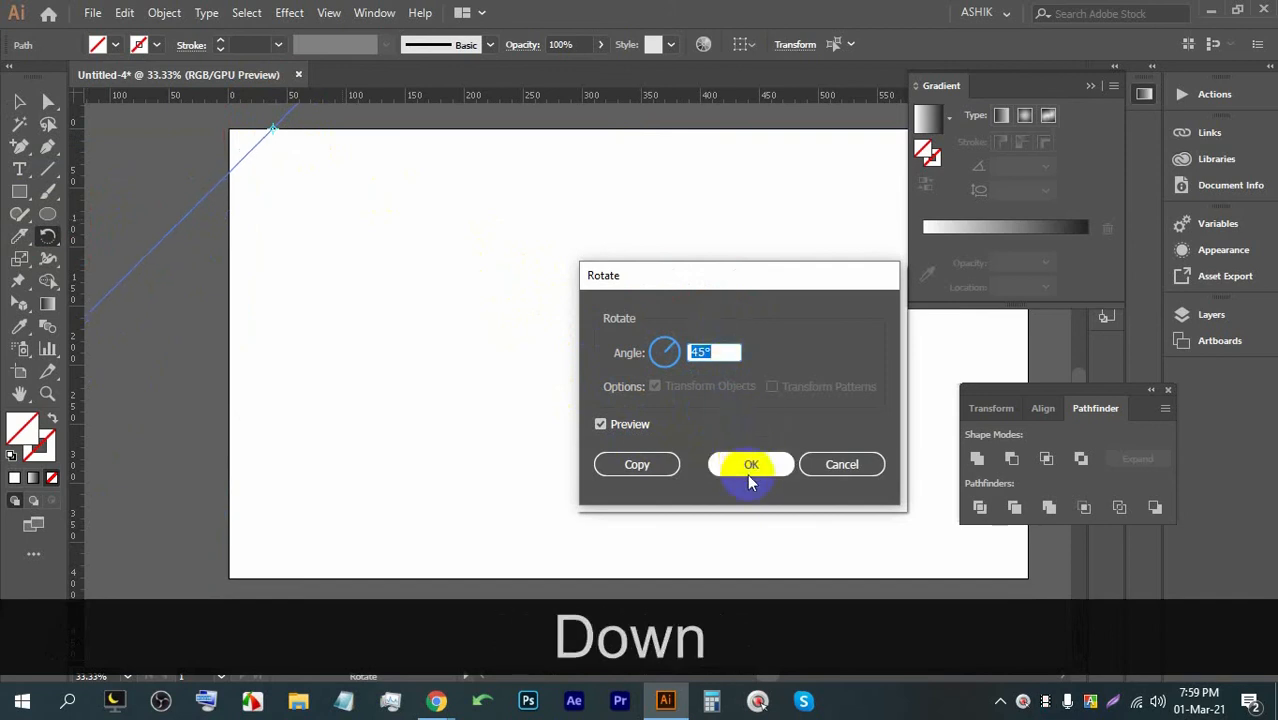
# Step: Copy the diagonal guide a short distance to the right and repeat the copy until the guides cover the whole artboard
pyautogui.click(18, 100)
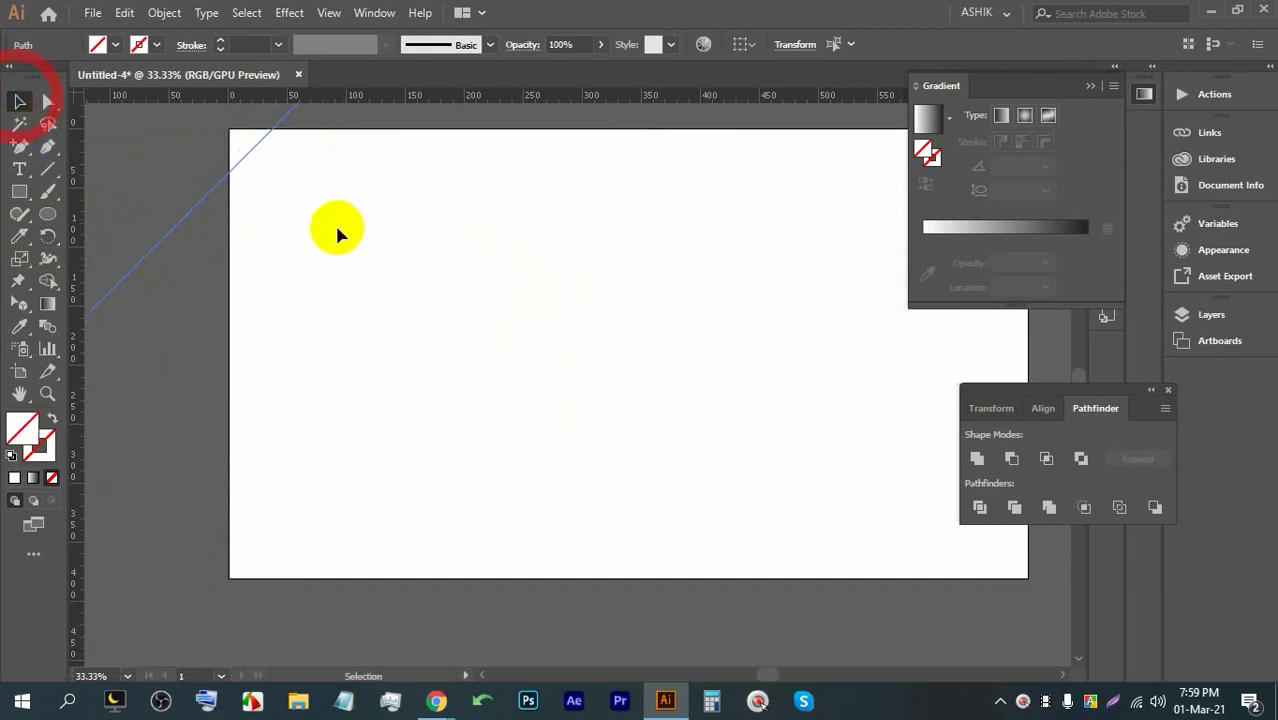
pyautogui.press('alt')
pyautogui.moveTo(253, 152); pyautogui.dragTo(280, 152)
pyautogui.scroll(-2, 276, 142)
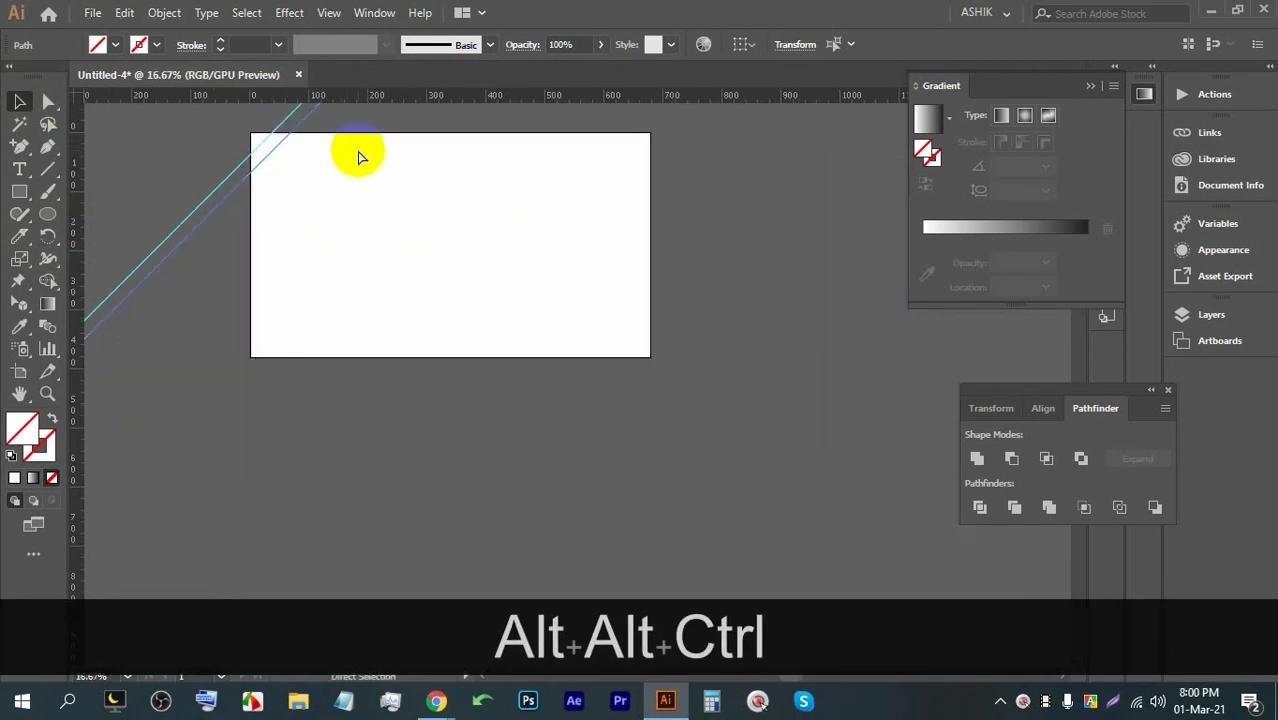
pyautogui.hotkey('ctrl', 'd')
pyautogui.hotkey('ctrl', 'd')
pyautogui.hotkey('ctrl', 'd')
pyautogui.hotkey('ctrl', 'd')
pyautogui.hotkey('ctrl', 'd')
pyautogui.hotkey('ctrl', 'd')
pyautogui.hotkey('ctrl', 'd')
pyautogui.hotkey('ctrl', 'd')
pyautogui.hotkey('ctrl', 'd')
pyautogui.hotkey('ctrl', 'd')
pyautogui.hotkey('ctrl', 'd')
pyautogui.hotkey('ctrl', 'd')
pyautogui.hotkey('ctrl', 'd')
pyautogui.hotkey('ctrl', 'd')
pyautogui.hotkey('ctrl', 'd')
pyautogui.hotkey('ctrl', 'd')
pyautogui.hotkey('ctrl', 'd')
pyautogui.hotkey('ctrl', 'd')
pyautogui.hotkey('ctrl', 'd')
pyautogui.hotkey('ctrl', 'd')
pyautogui.hotkey('ctrl', 'd')
pyautogui.hotkey('ctrl', 'd')
pyautogui.hotkey('ctrl', 'd')
pyautogui.hotkey('ctrl', 'd')
pyautogui.hotkey('ctrl', 'd')
pyautogui.hotkey('ctrl', 'd')
pyautogui.hotkey('ctrl', 'd')
pyautogui.hotkey('ctrl', 'd')
pyautogui.hotkey('ctrl', 'd')
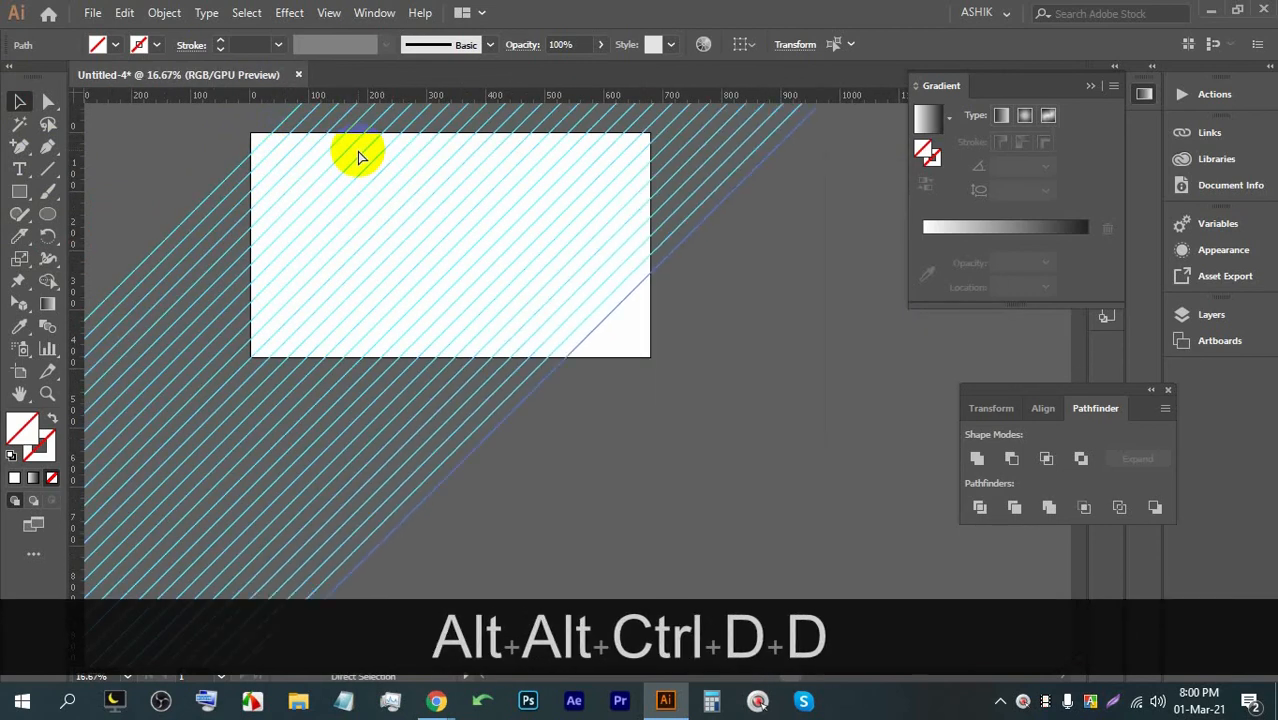
pyautogui.scroll(-2, 360, 160)
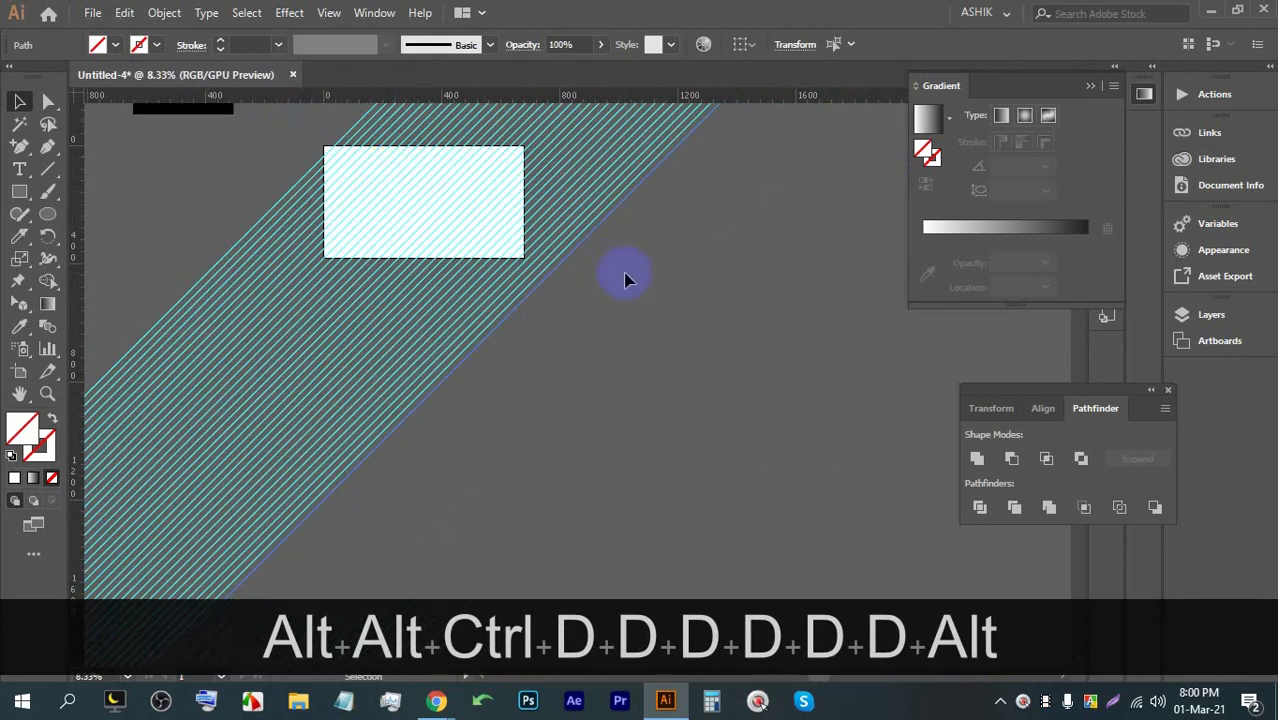
pyautogui.moveTo(622, 274); pyautogui.dragTo(608, 342)
pyautogui.click(617, 347)
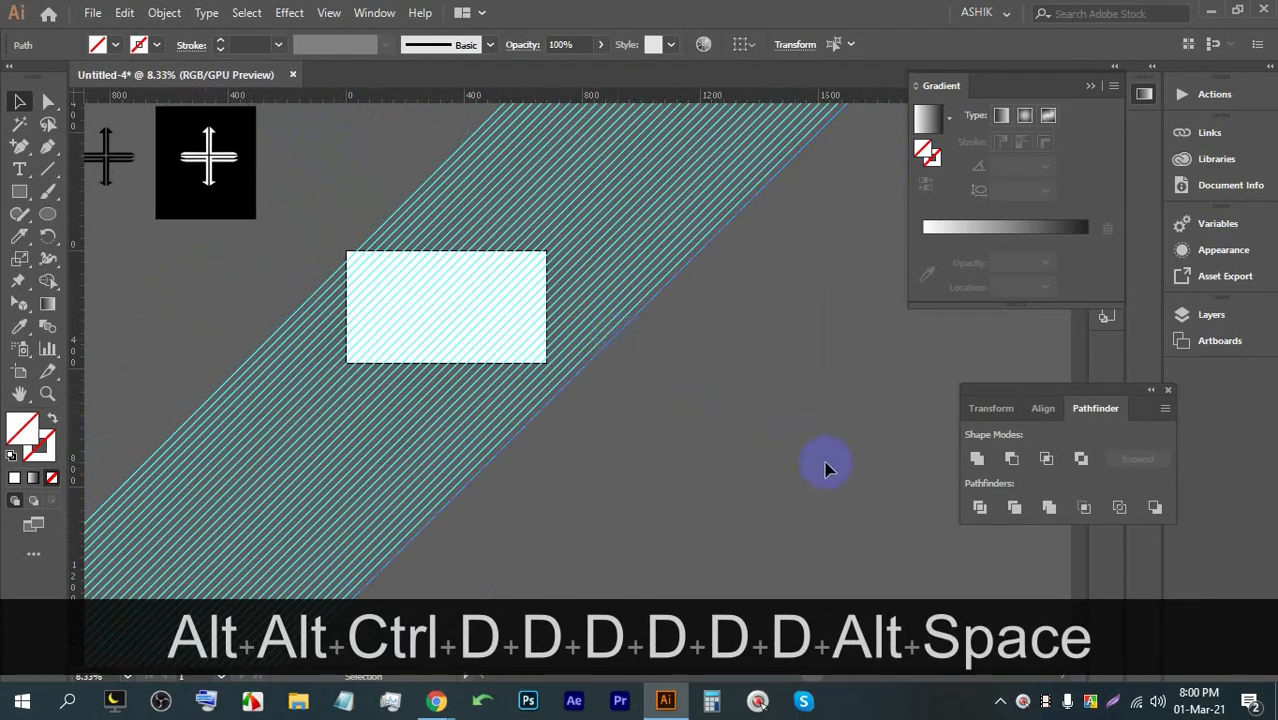
pyautogui.click(437, 285)
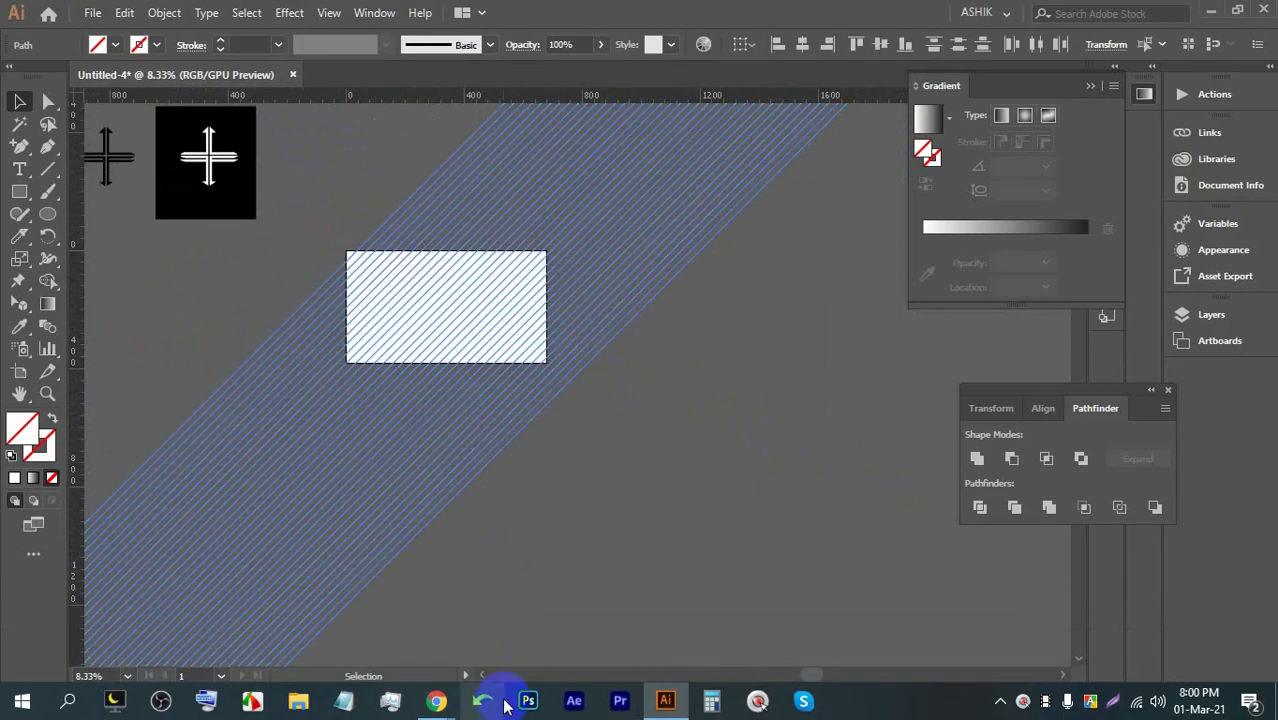
# Step: Check the Google Meet window in Chrome and return to Illustrator
pyautogui.click(453, 705)
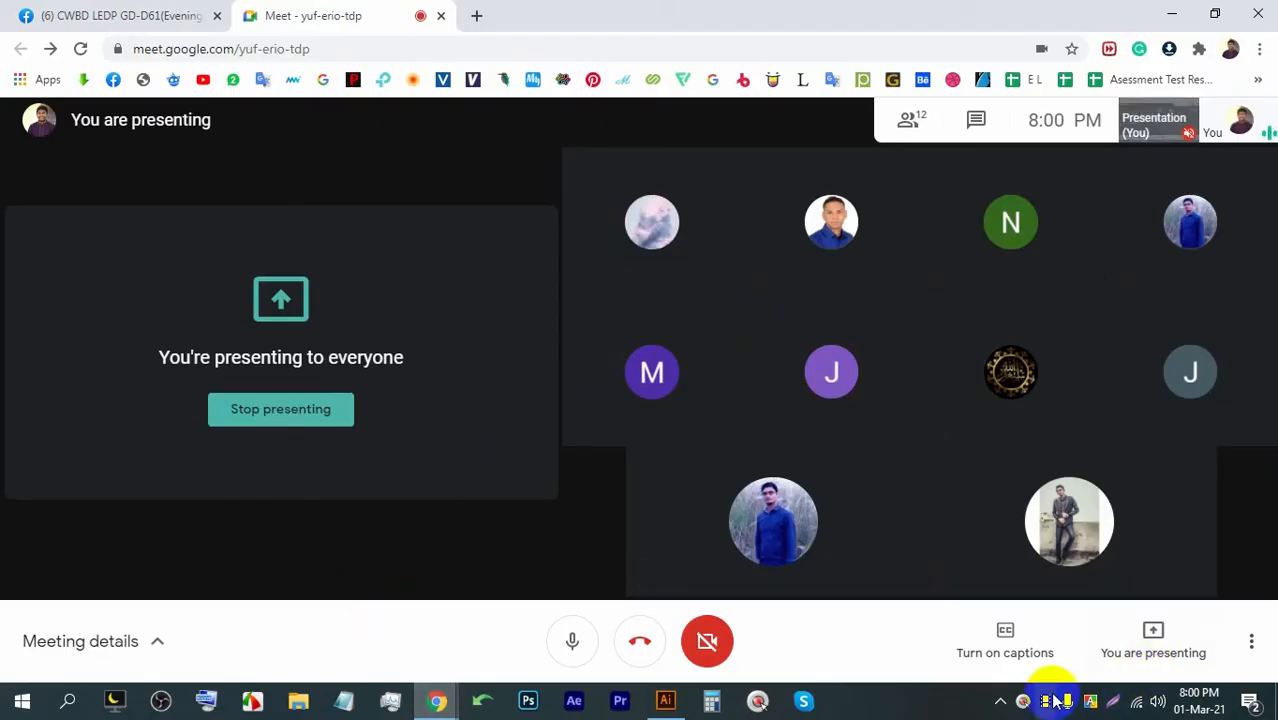
pyautogui.click(665, 701)
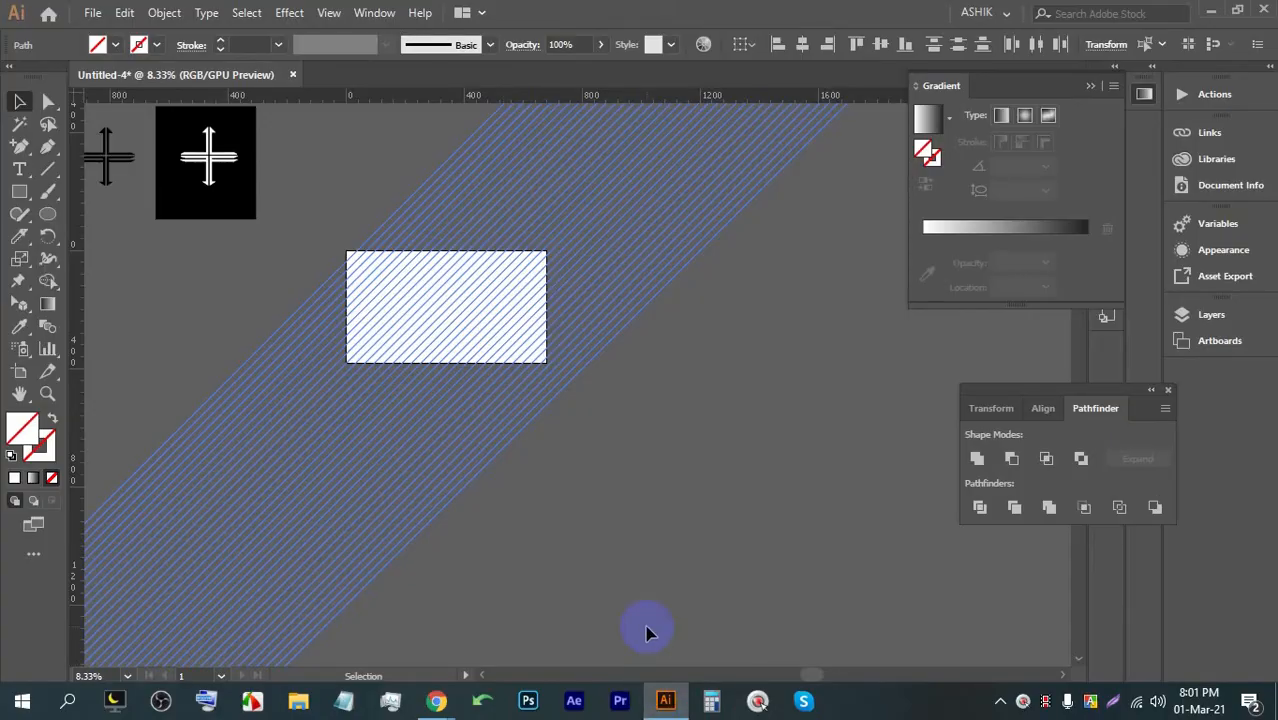
# Step: Select all the diagonal guides and create a reflected copy of them across the vertical axis
pyautogui.scroll(-2, 390, 314)
pyautogui.scroll(1, 560, 365)
pyautogui.moveTo(767, 444); pyautogui.dragTo(495, 402)
pyautogui.scroll(2, 548, 302)
pyautogui.moveTo(614, 341); pyautogui.dragTo(670, 403)
pyautogui.moveTo(748, 399); pyautogui.dragTo(317, 239)
pyautogui.rightClick(423, 257)
pyautogui.moveTo(504, 440)
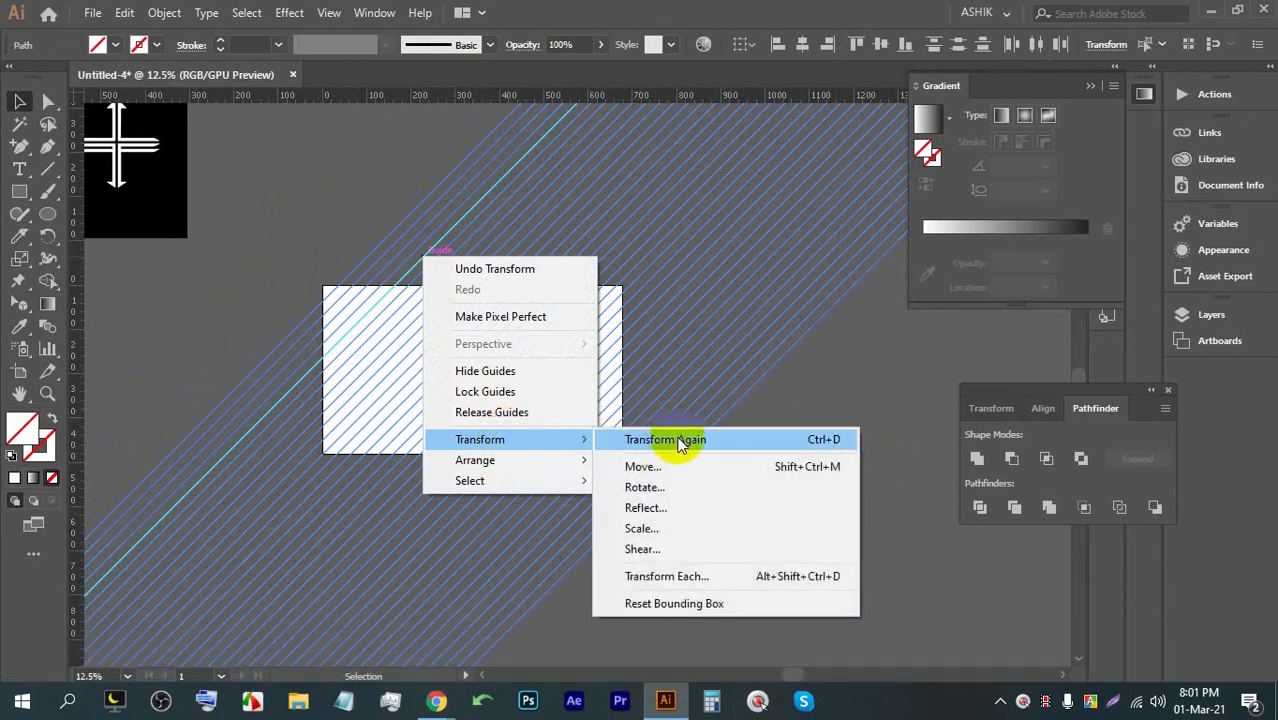
pyautogui.click(660, 509)
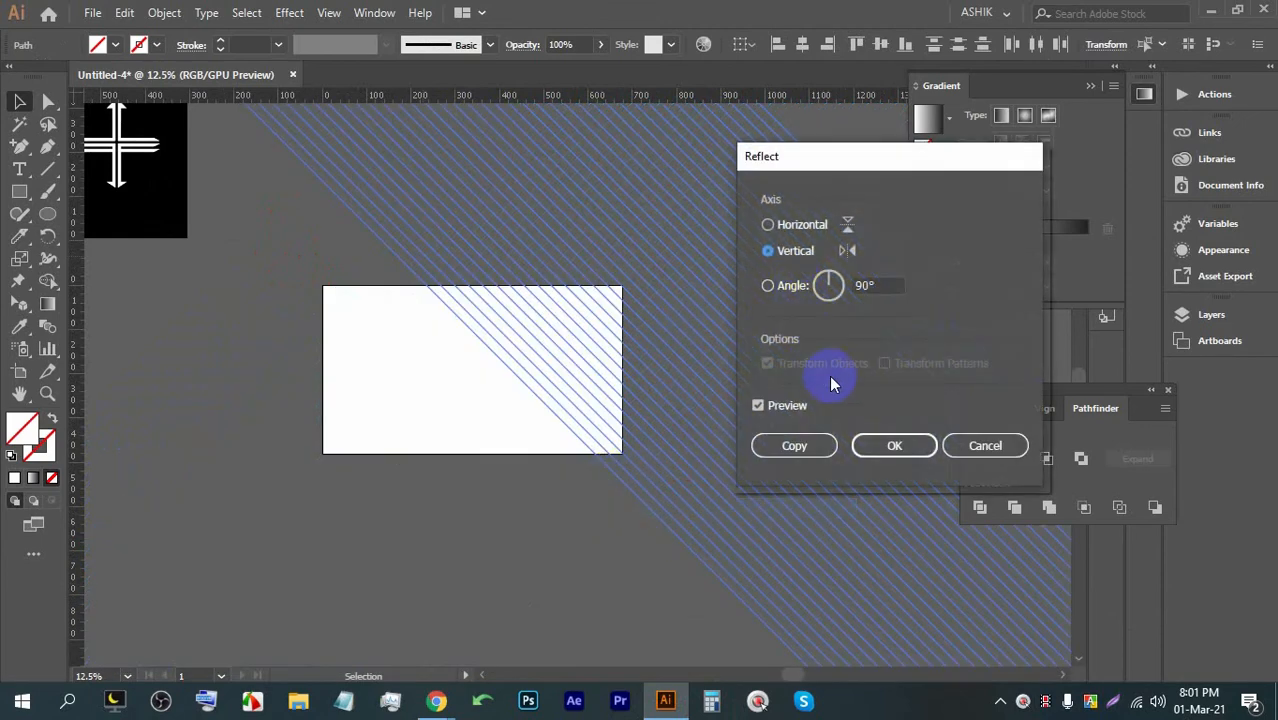
pyautogui.click(825, 447)
# Step: Move the reflected guides left and down so they cross the original diagonals over the whole artboard
pyautogui.scroll(-2, 676, 399)
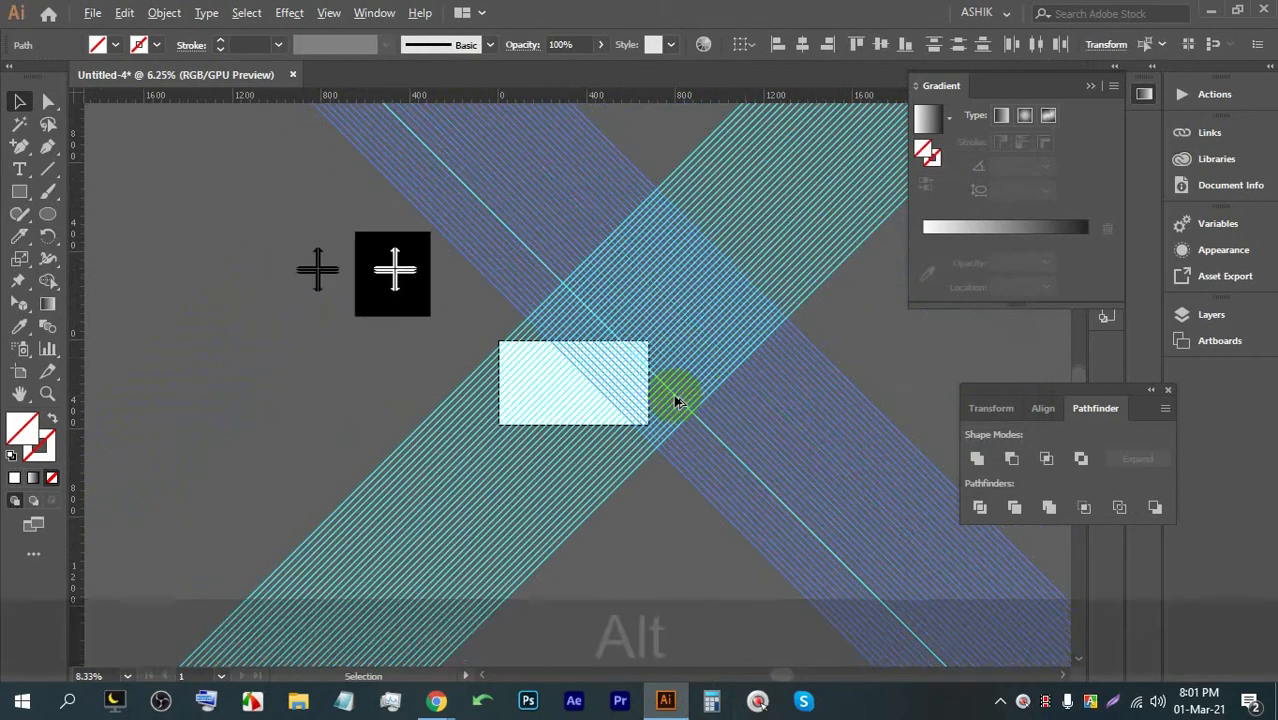
pyautogui.moveTo(803, 331); pyautogui.dragTo(701, 380)
pyautogui.scroll(-1, 684, 341)
pyautogui.moveTo(642, 307); pyautogui.dragTo(585, 374)
pyautogui.scroll(6, 514, 349)
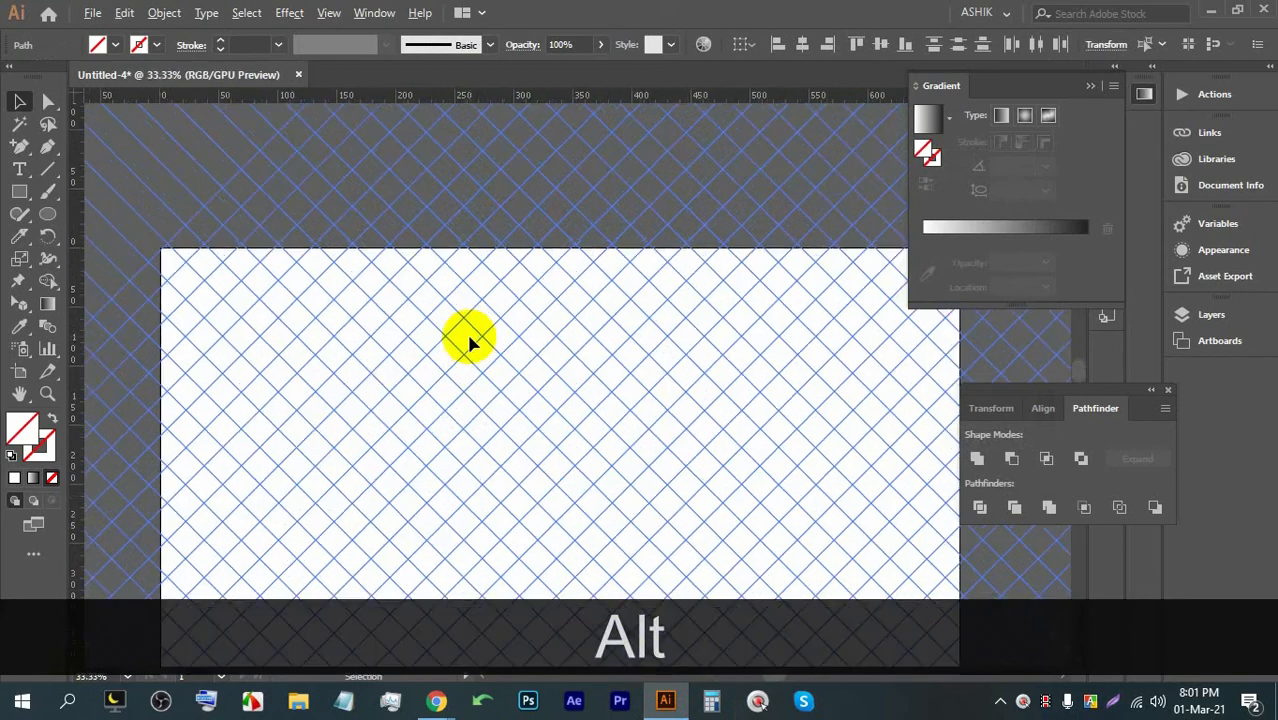
pyautogui.moveTo(407, 376); pyautogui.dragTo(434, 337)
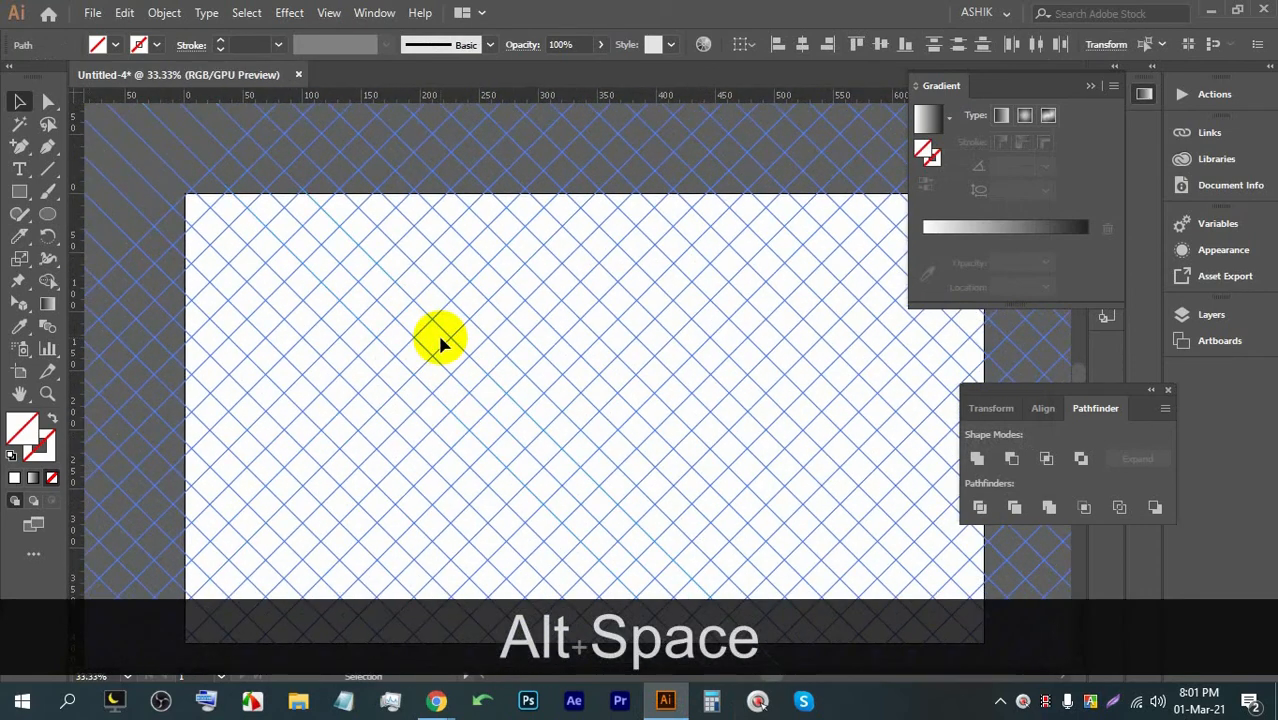
# Step: Add a horizontal guide on the upper row of diagonal crossings inside the artboard and copy it down to the next row
pyautogui.scroll(-1, 440, 343)
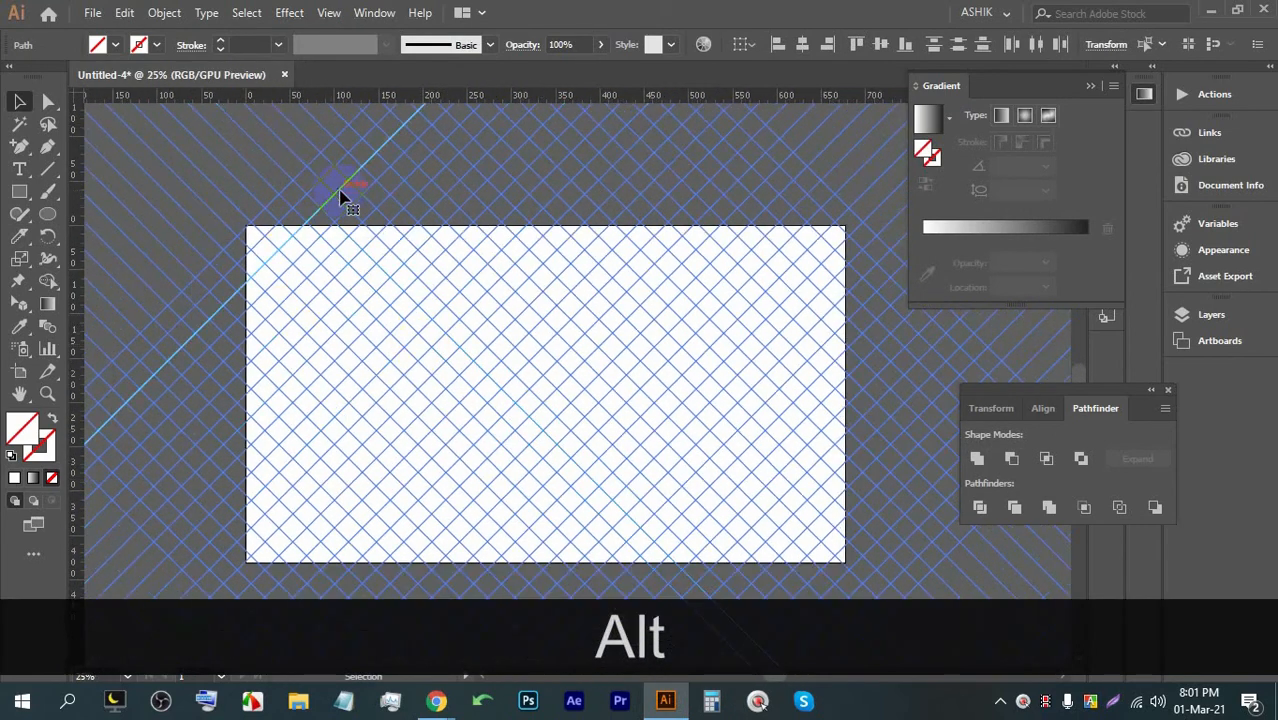
pyautogui.moveTo(368, 155); pyautogui.dragTo(321, 240)
pyautogui.scroll(7, 321, 241)
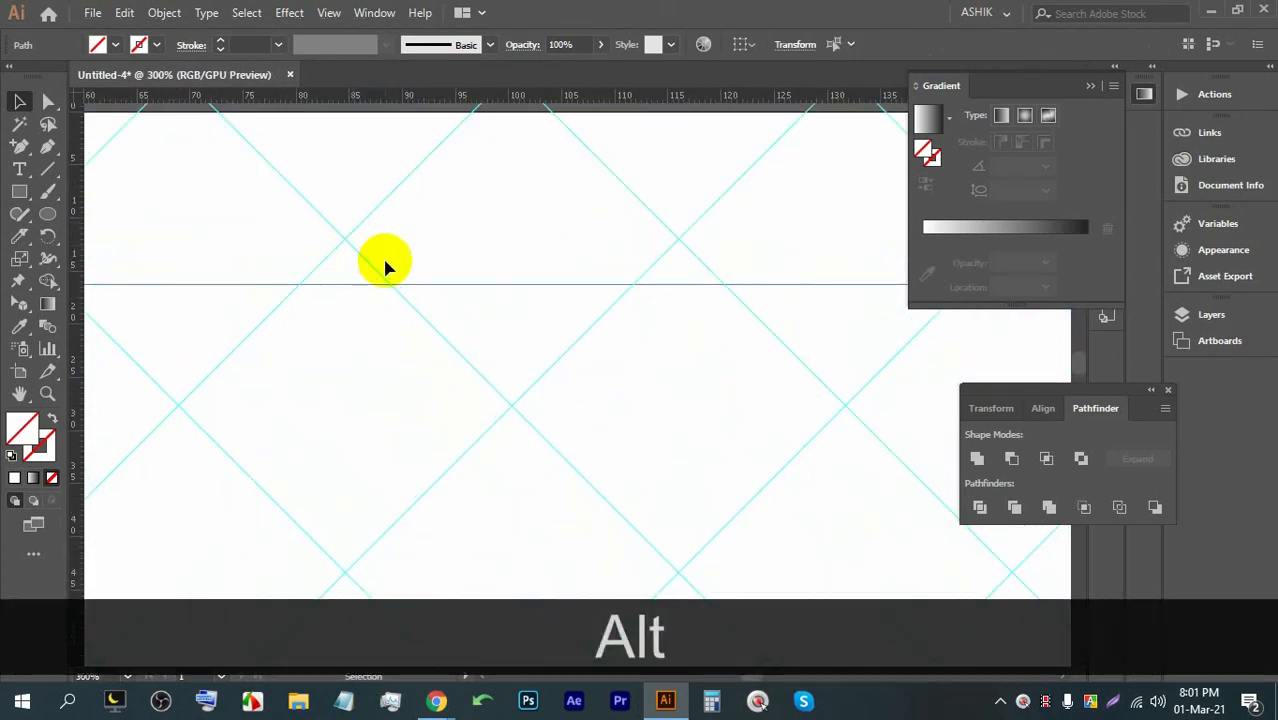
pyautogui.moveTo(408, 283); pyautogui.dragTo(511, 410)
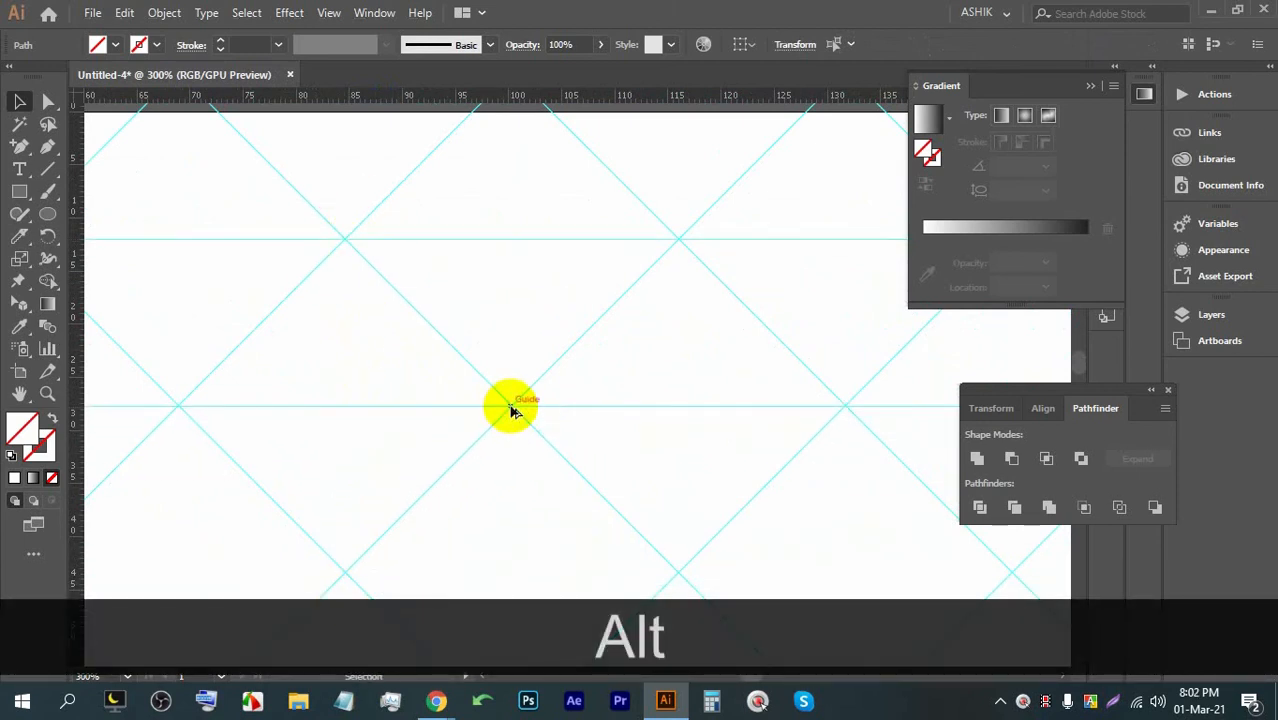
# Step: Repeat the horizontal guide copy down through the rows of crossings until it passes the artboard's lower edge
pyautogui.press('alt')
pyautogui.scroll(-5, 482, 320)
pyautogui.press('ctrl')
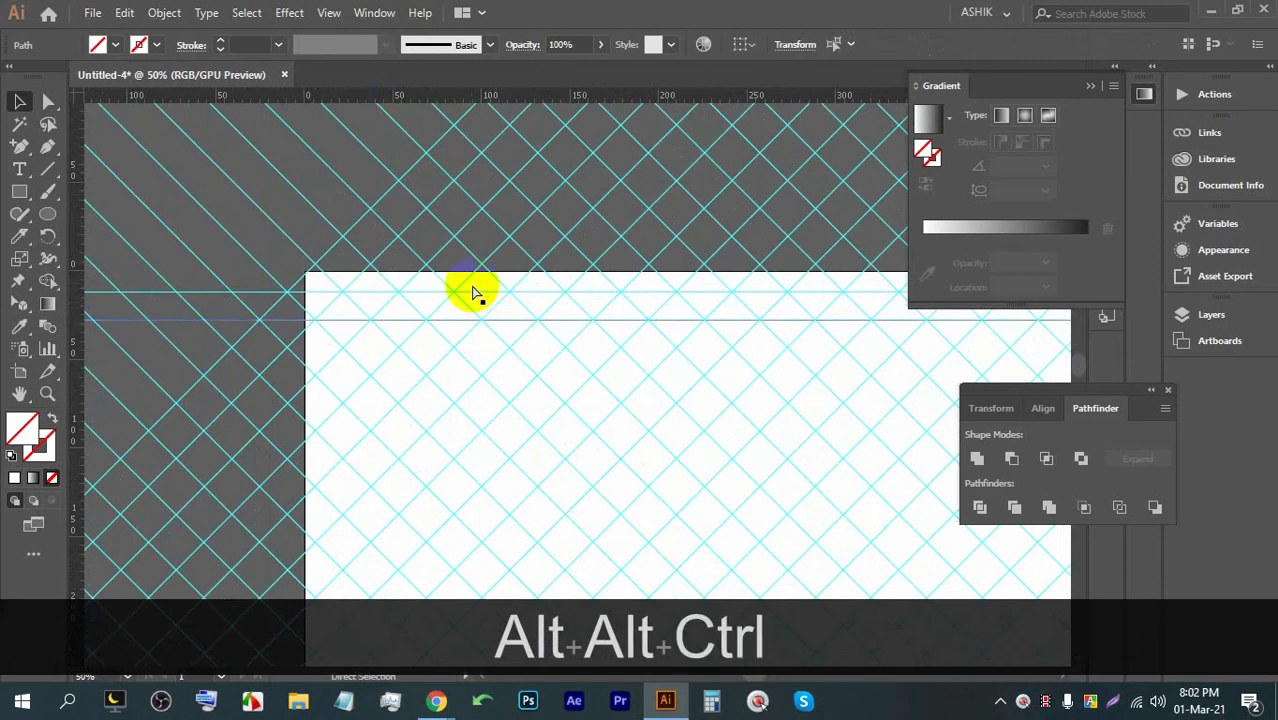
pyautogui.hscroll(3, 437, 267)
pyautogui.press('alt')
pyautogui.scroll(-4, 436, 270)
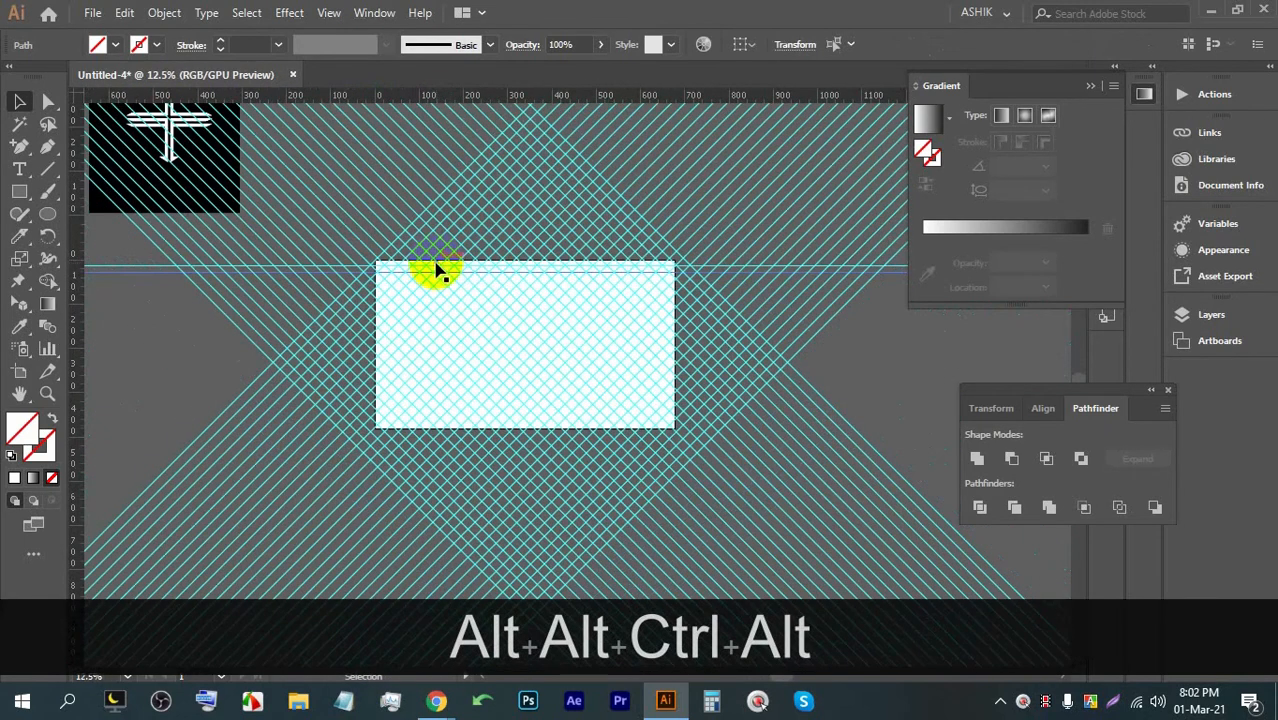
pyautogui.hotkey('ctrl', 'd')
pyautogui.hotkey('ctrl', 'd')
pyautogui.hotkey('ctrl', 'd')
pyautogui.hotkey('ctrl', 'd')
pyautogui.hotkey('ctrl', 'd')
pyautogui.hotkey('ctrl', 'd')
pyautogui.hotkey('ctrl', 'd')
pyautogui.hotkey('ctrl', 'd')
pyautogui.hotkey('ctrl', 'd')
pyautogui.hotkey('ctrl', 'd')
pyautogui.hotkey('ctrl', 'd')
pyautogui.hotkey('ctrl', 'd')
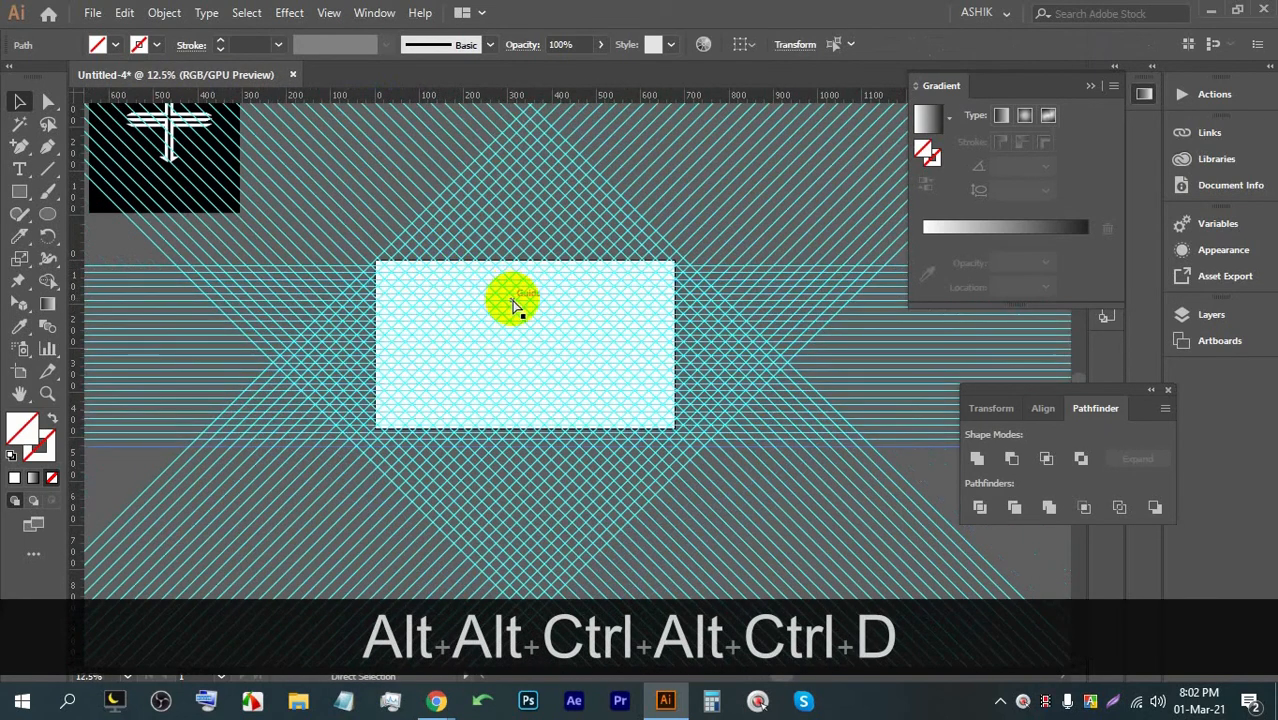
# Step: Zoom in on the diagonal grid inside the artboard and activate the Pen tool
pyautogui.press('alt')
pyautogui.scroll(5, 512, 305)
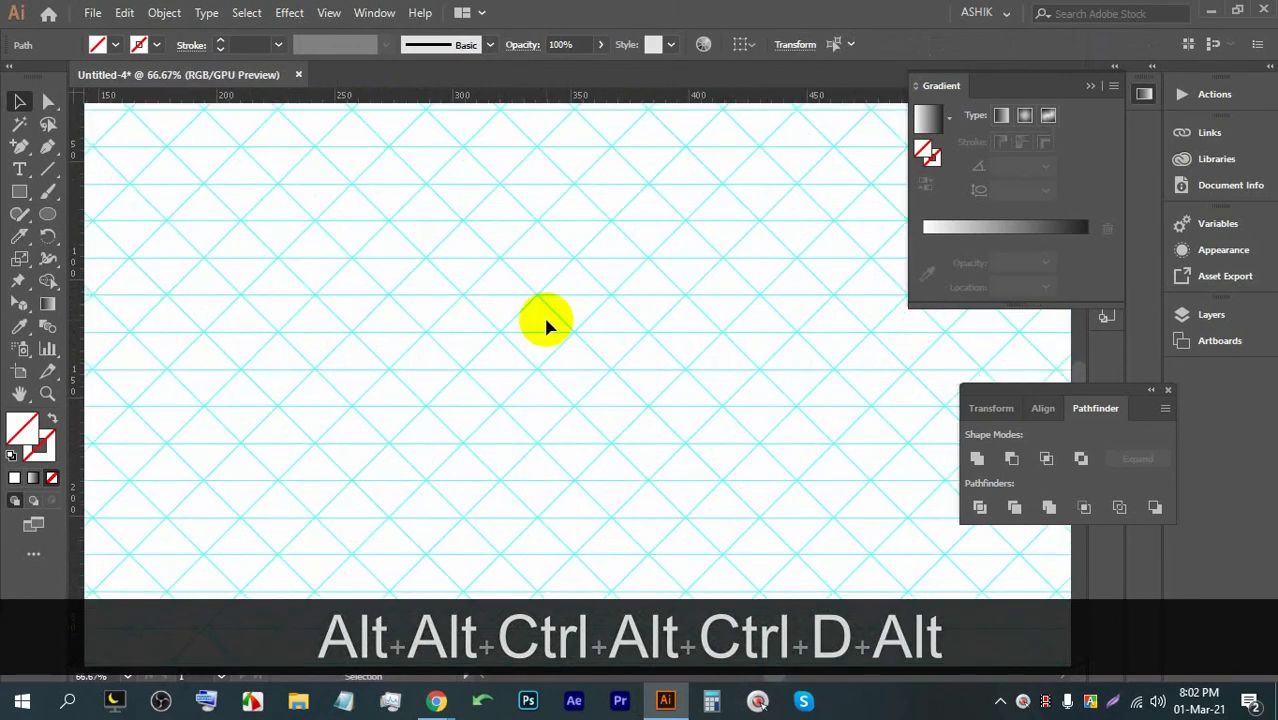
pyautogui.press('alt')
pyautogui.scroll(1, 545, 325)
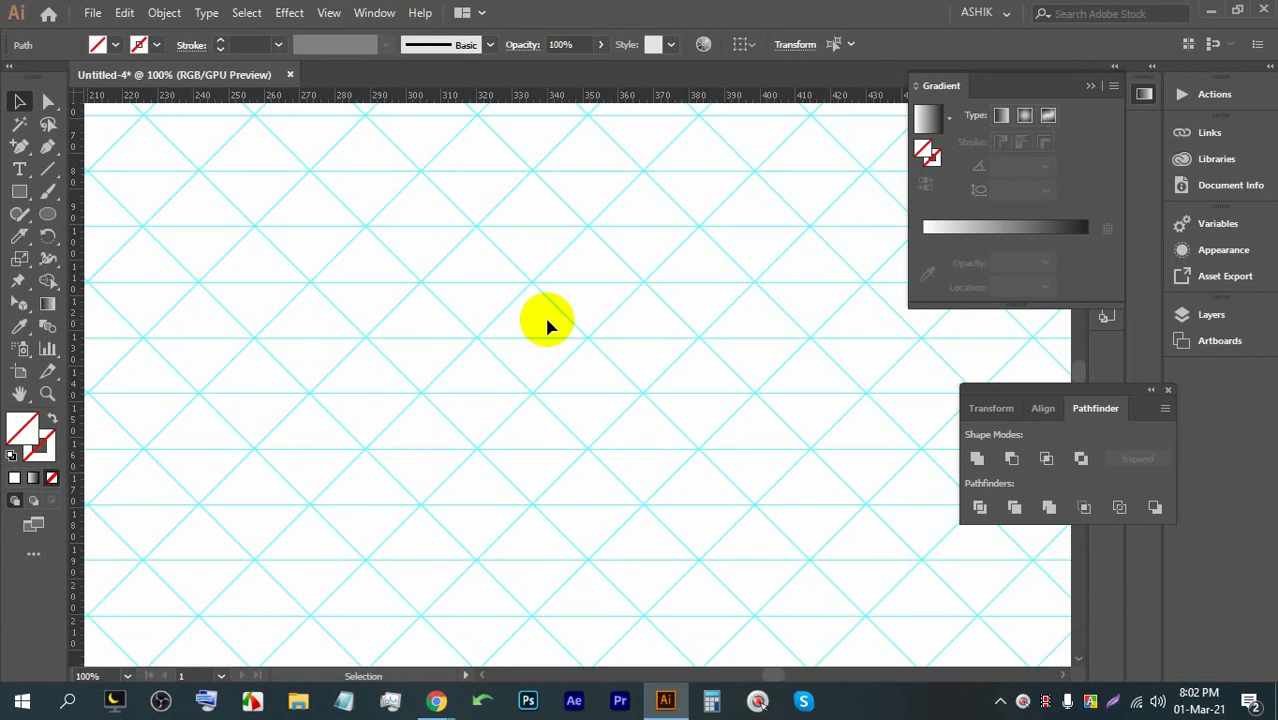
pyautogui.scroll(-1, 539, 298)
pyautogui.scroll(1, 541, 301)
pyautogui.scroll(-1, 535, 308)
pyautogui.scroll(-1, 456, 350)
pyautogui.click(47, 146)
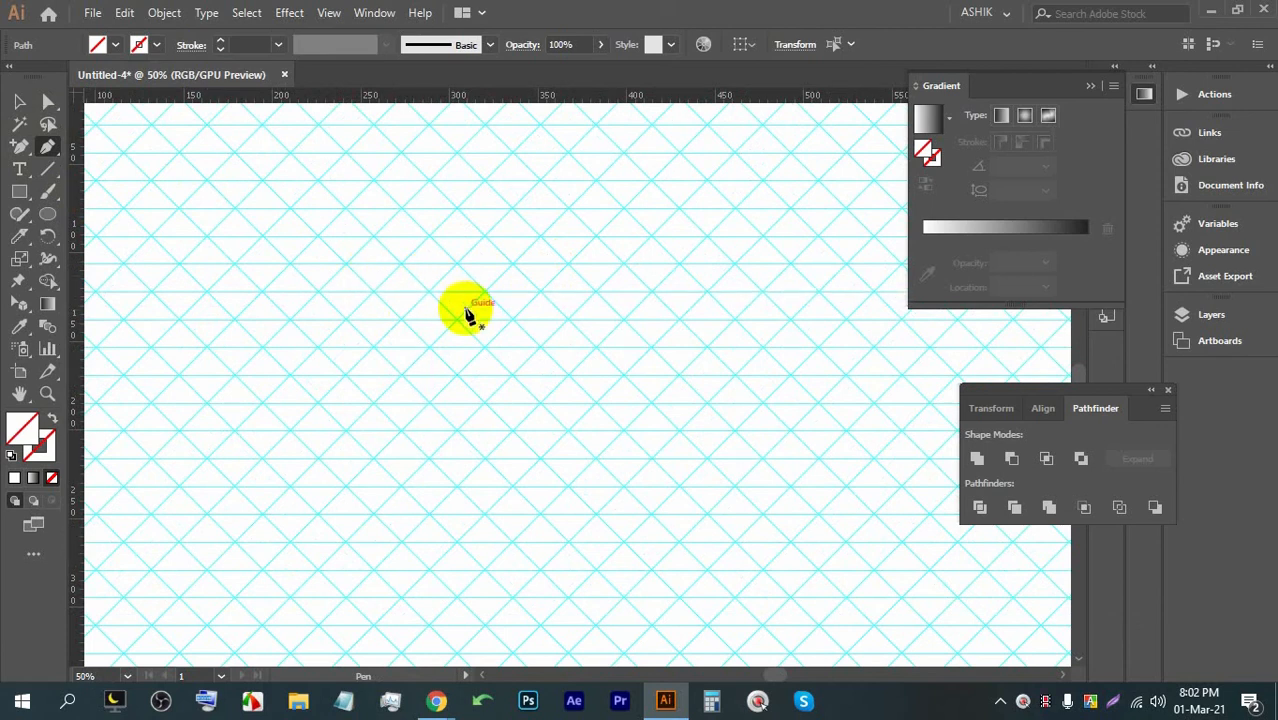
pyautogui.scroll(2, 433, 352)
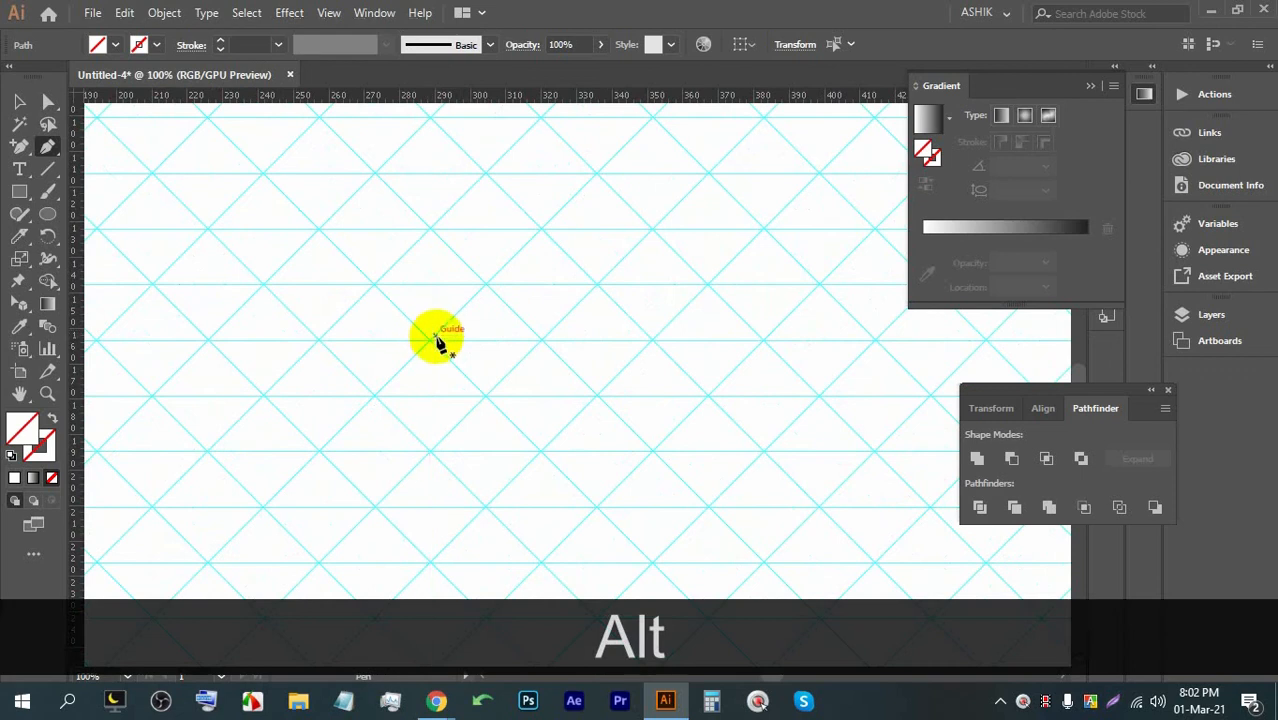
pyautogui.click(429, 341)
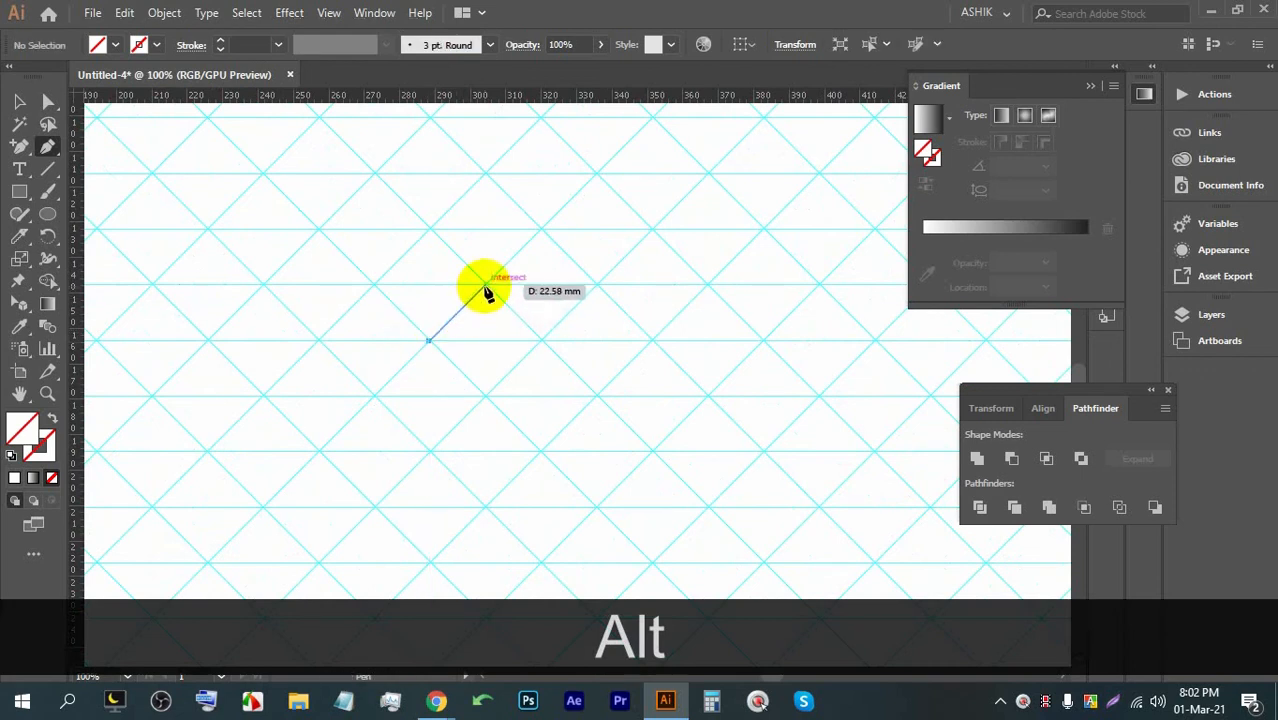
pyautogui.click(485, 285)
pyautogui.press('space')
pyautogui.moveTo(197, 292); pyautogui.dragTo(431, 286)
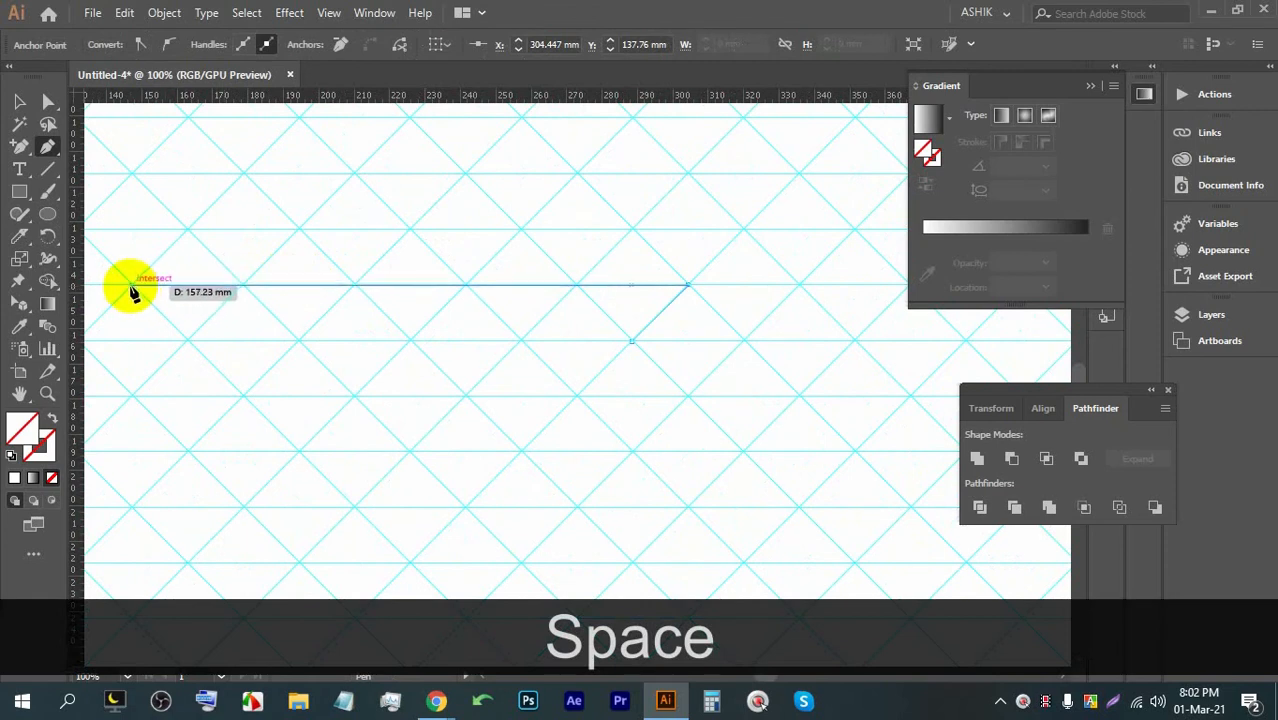
pyautogui.click(243, 287)
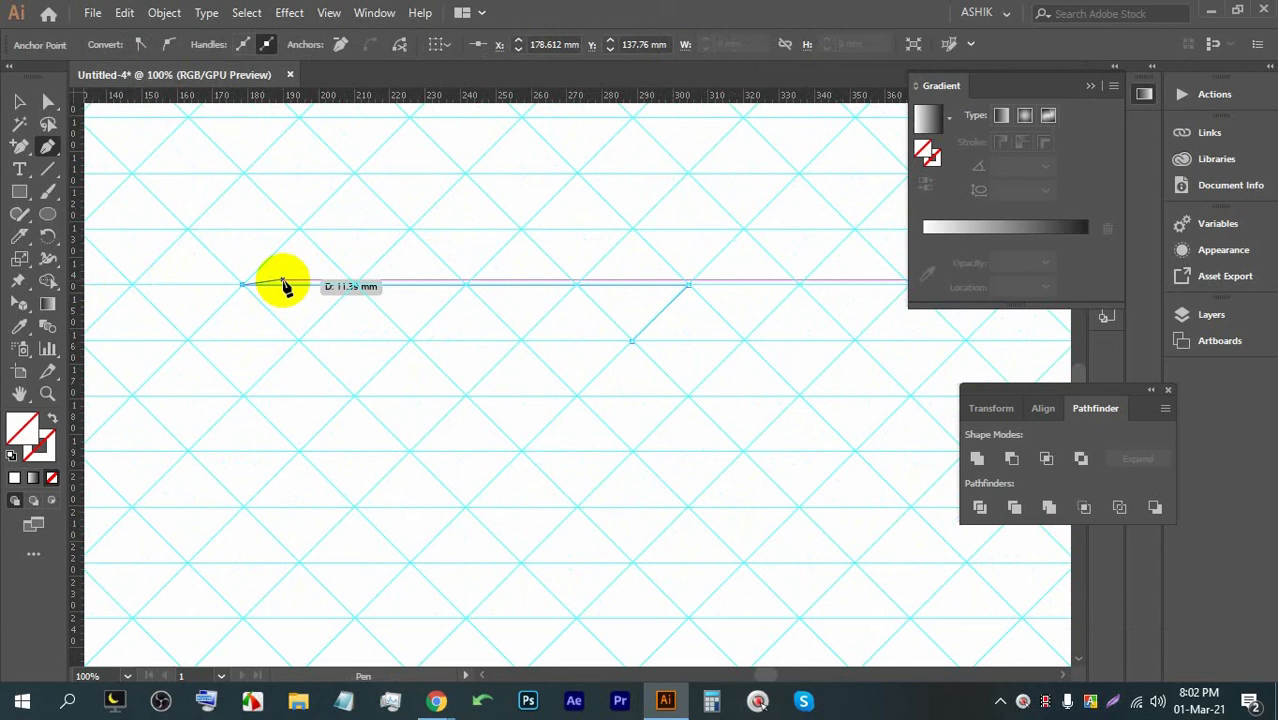
pyautogui.scroll(-1, 285, 287)
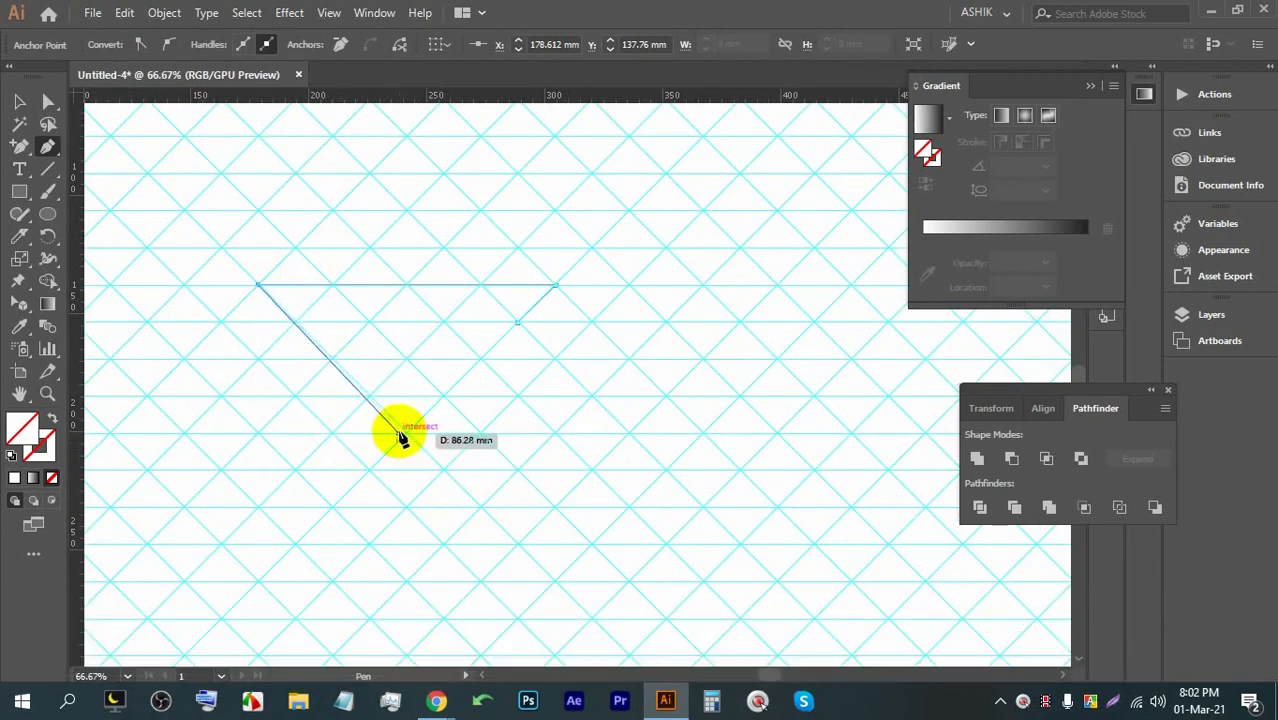
pyautogui.hotkey('ctrl', 'z')
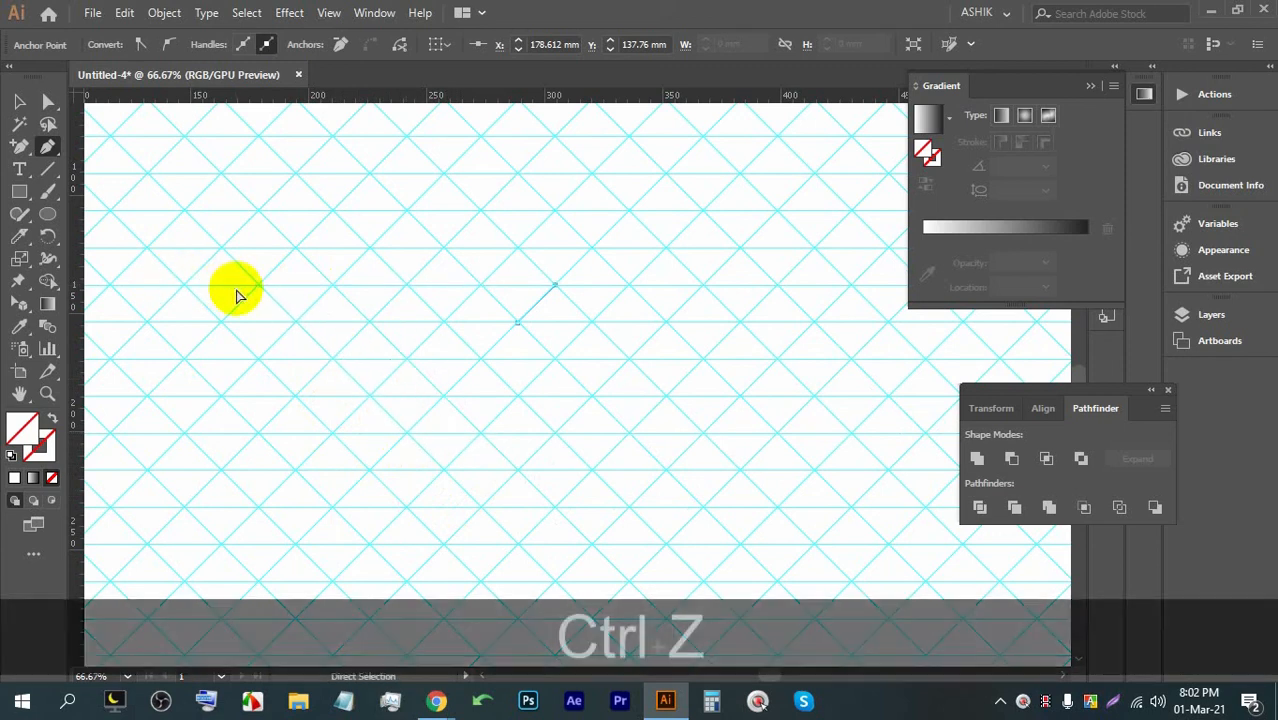
pyautogui.moveTo(231, 305); pyautogui.dragTo(467, 277)
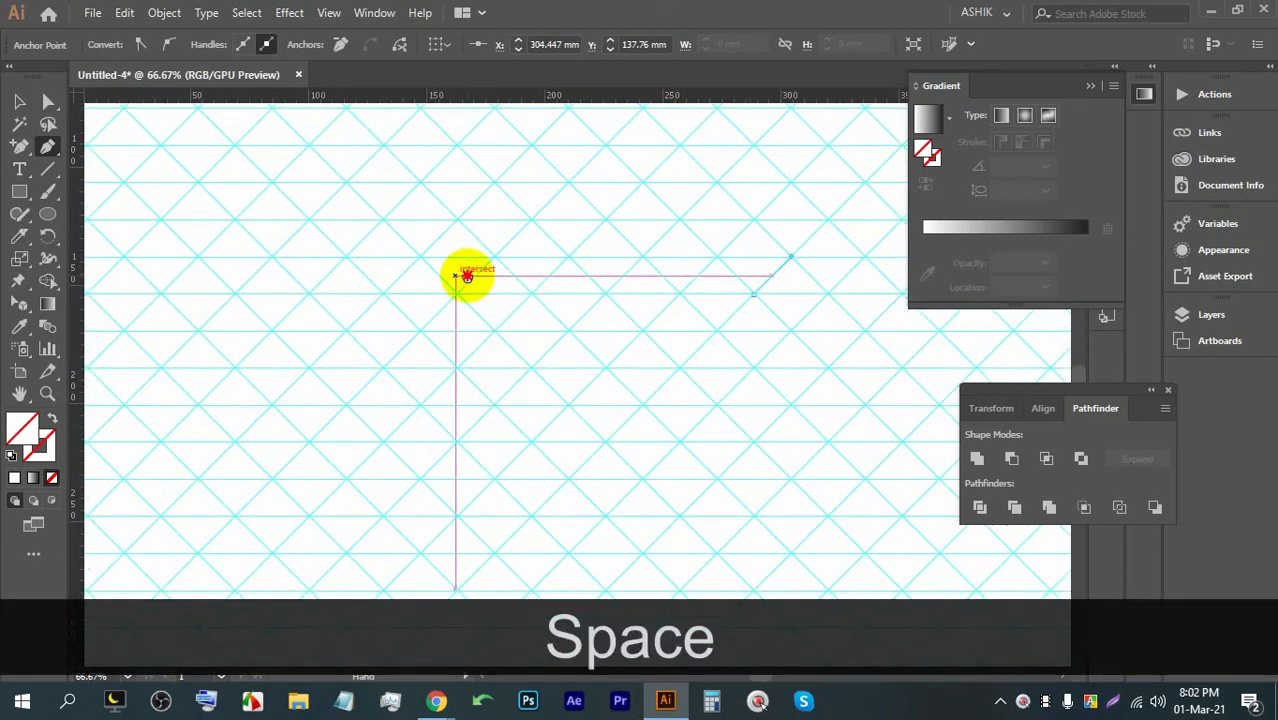
pyautogui.click(271, 259)
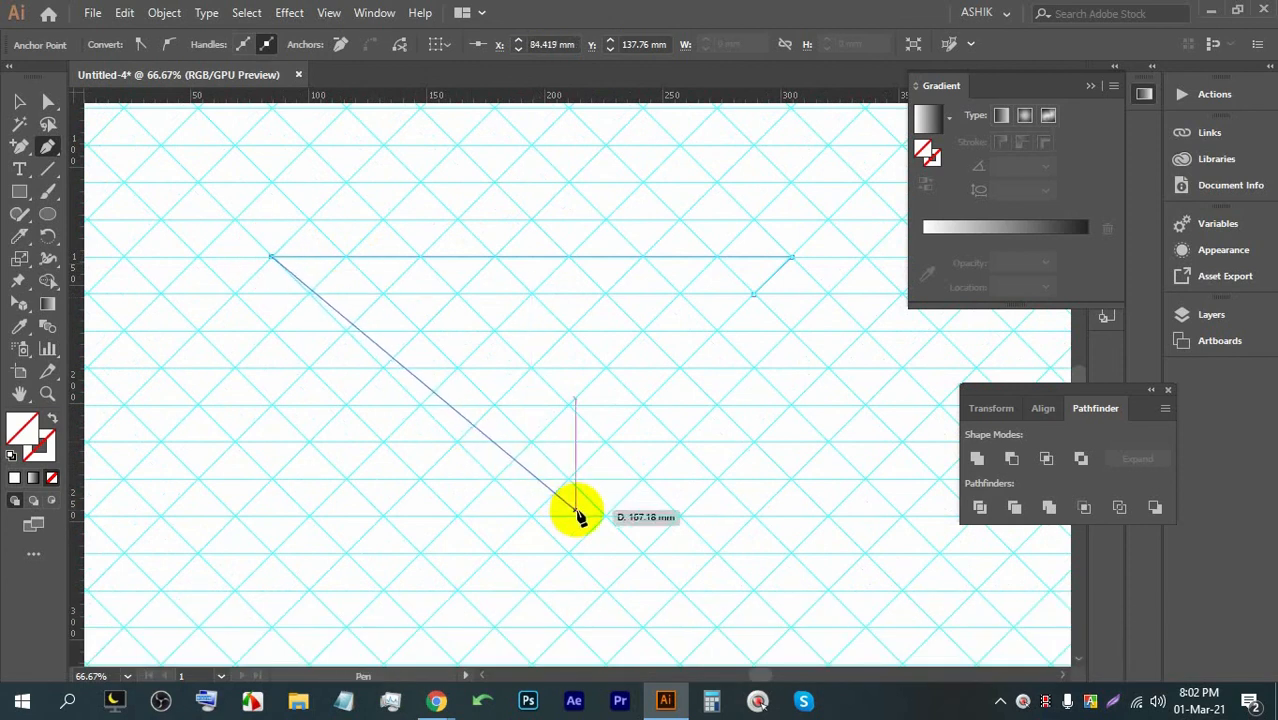
pyautogui.moveTo(579, 514); pyautogui.dragTo(499, 476)
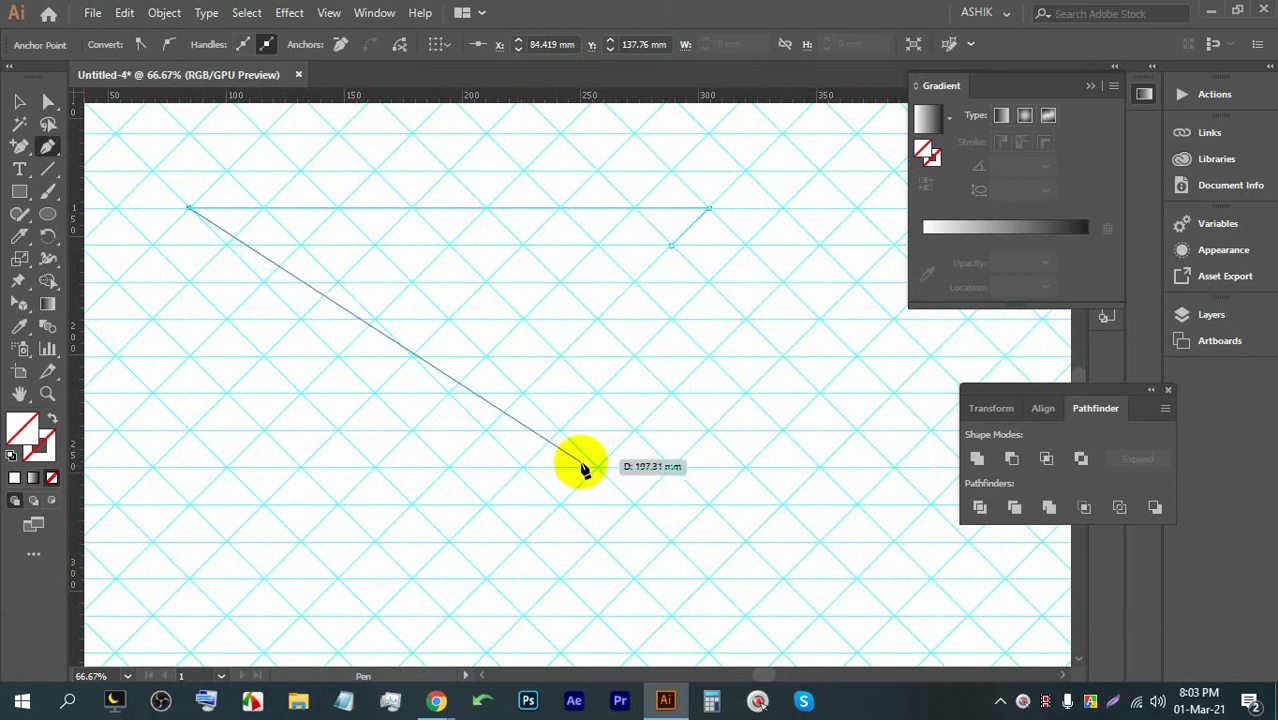
pyautogui.hotkey('ctrl', 'z')
pyautogui.hotkey('ctrl', 'z')
pyautogui.hotkey('ctrl', 'z')
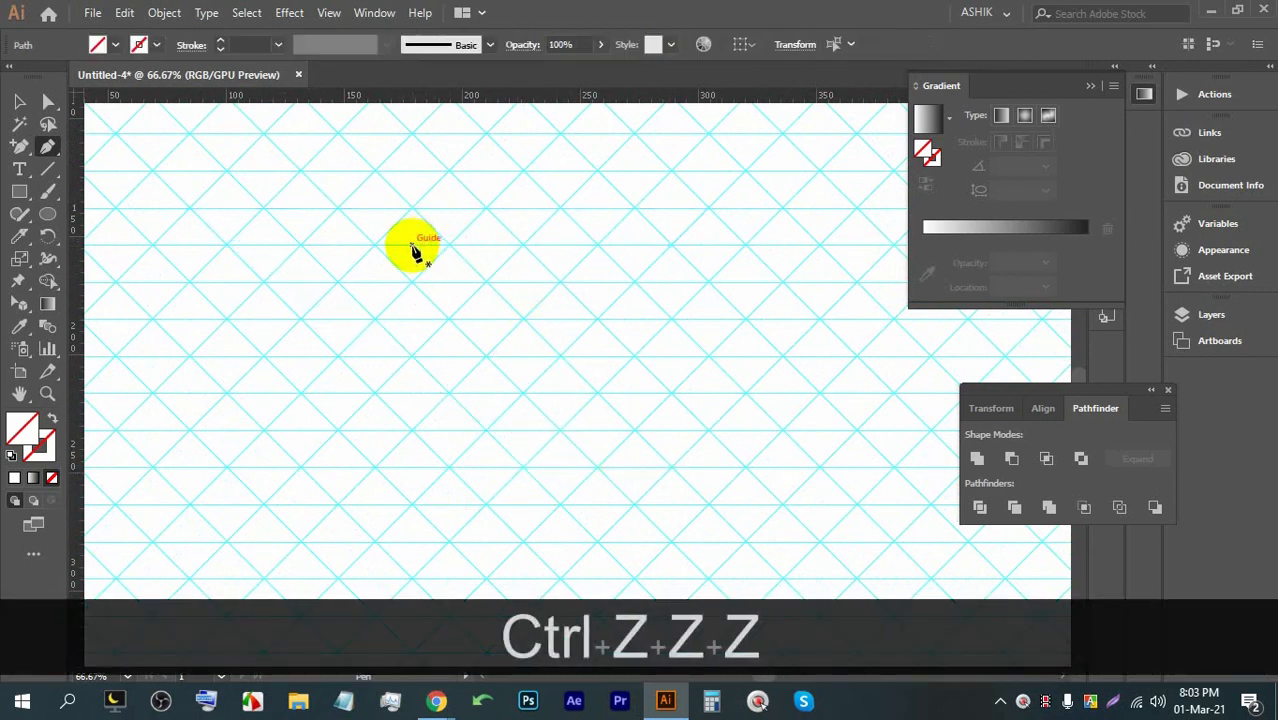
# Step: Draw a closed hook-shaped outline through the guide crossings, with a top edge about 94 mm long, a long descending diagonal and a short rising arm
pyautogui.click(373, 243)
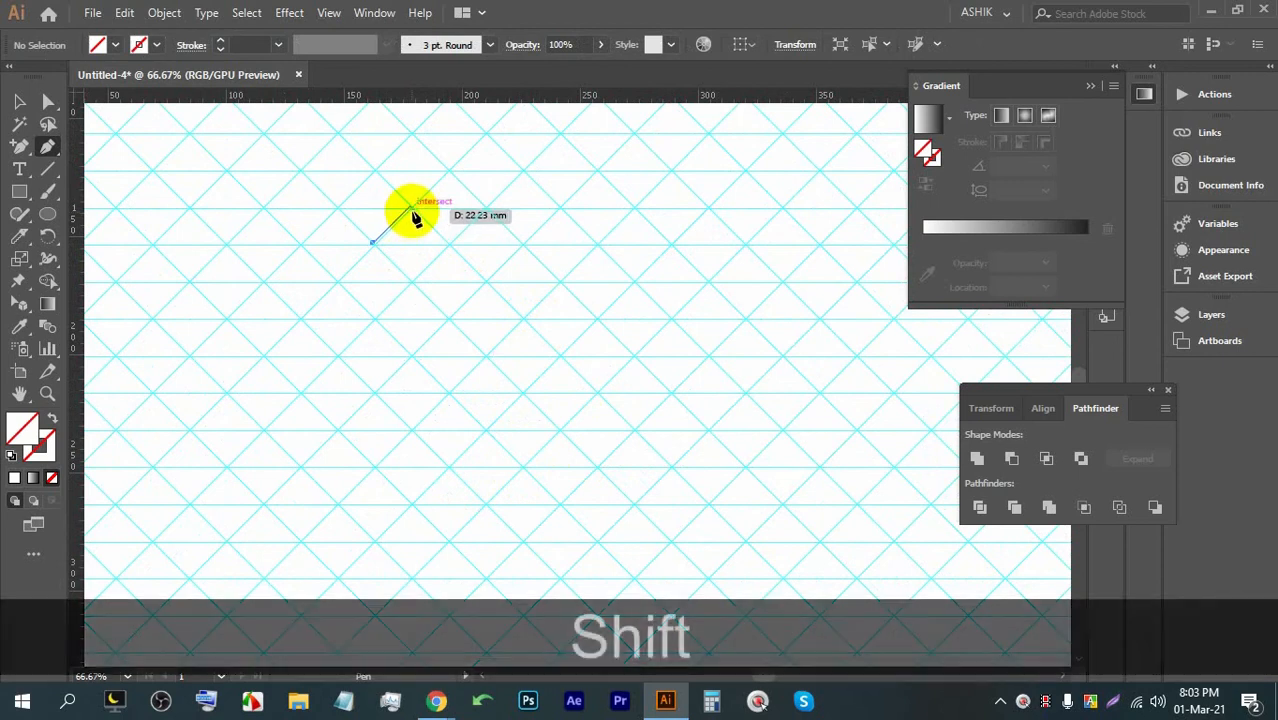
pyautogui.keyDown('shift'); pyautogui.click(412, 210); pyautogui.keyUp('shift')
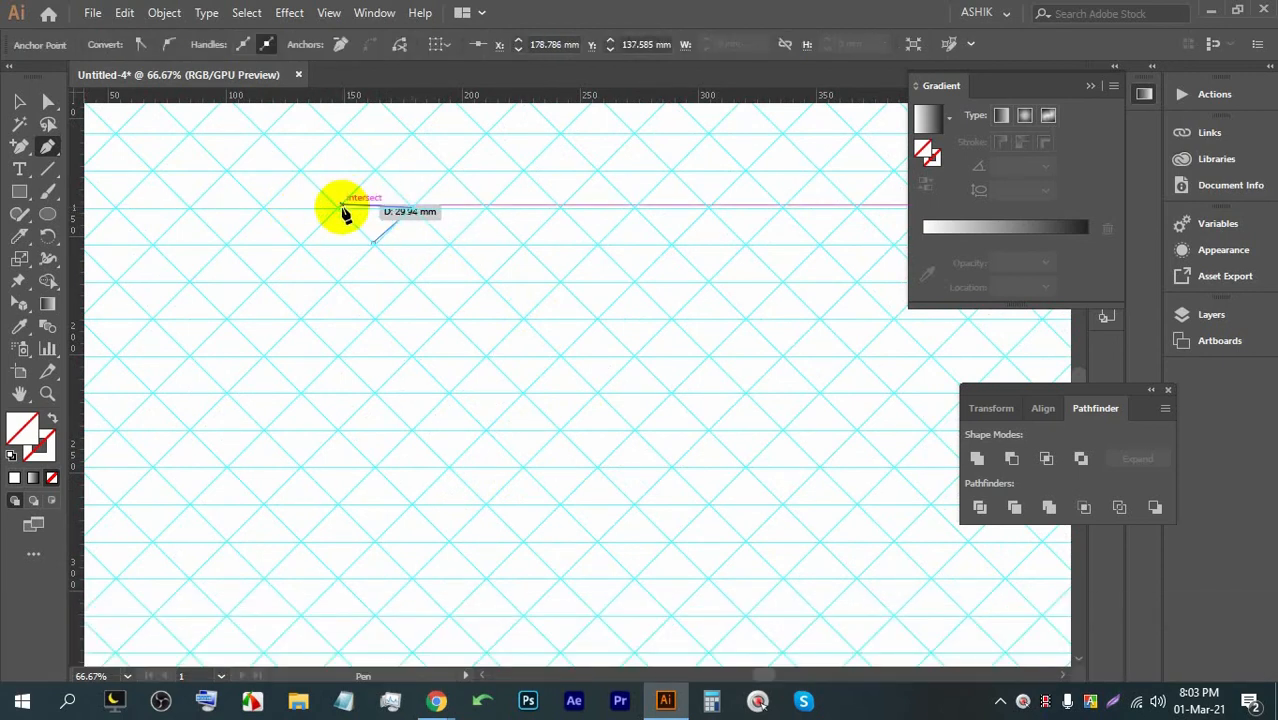
pyautogui.click(190, 210)
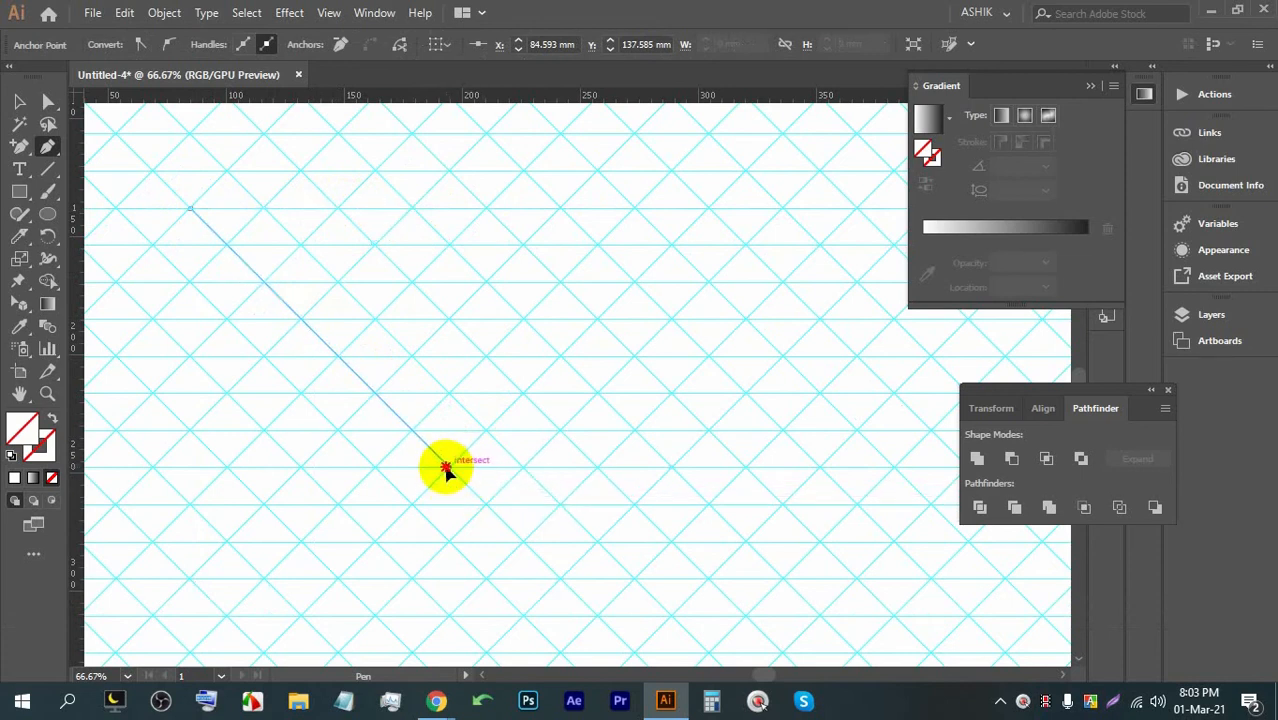
pyautogui.click(447, 468)
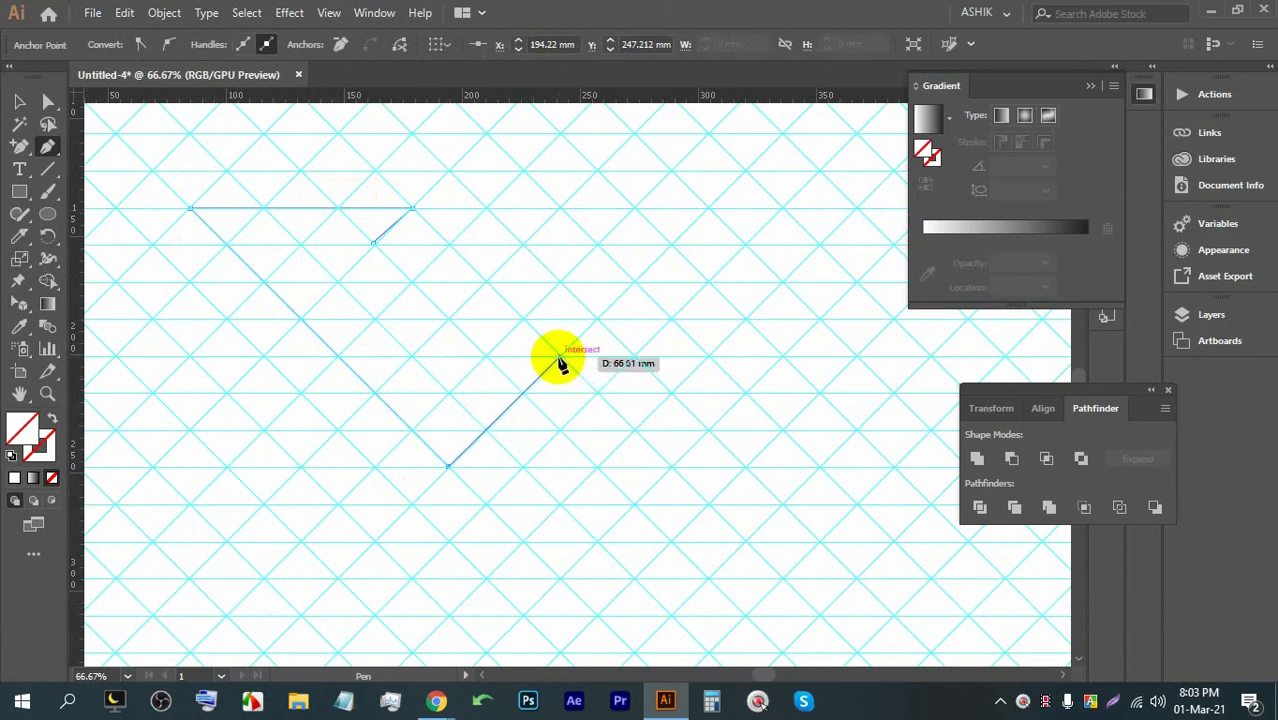
pyautogui.click(558, 358)
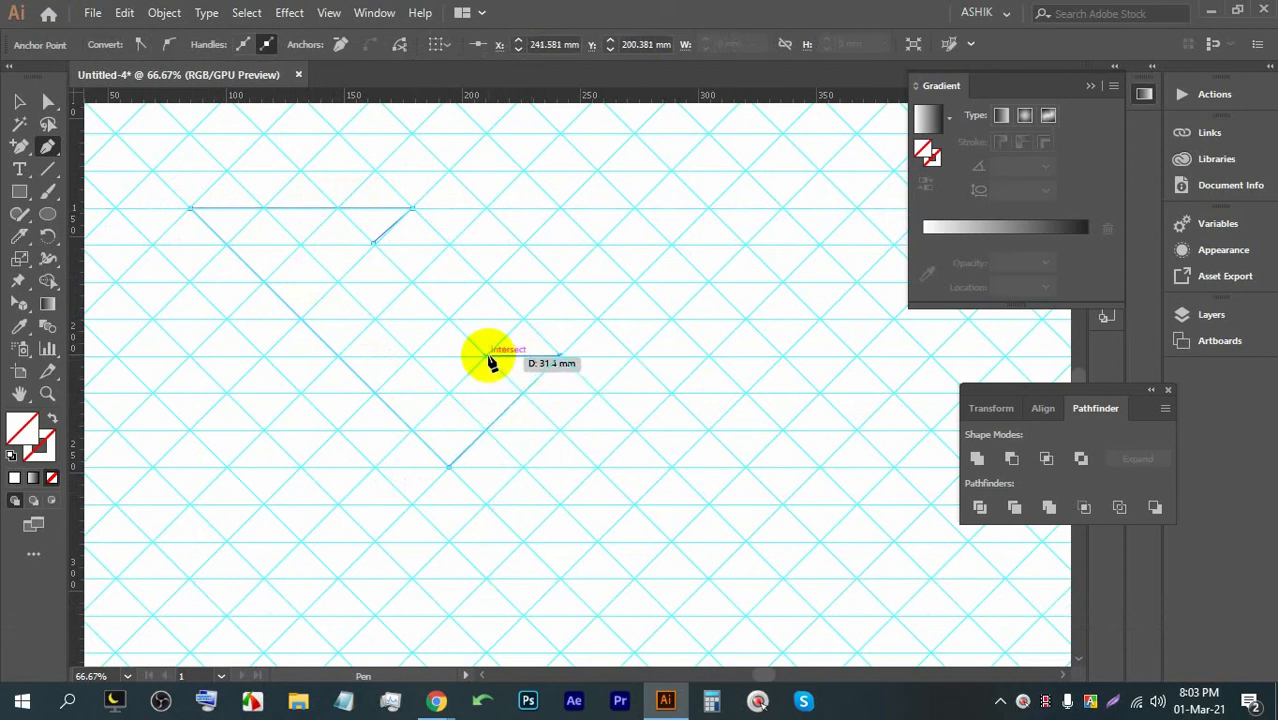
pyautogui.click(485, 356)
pyautogui.click(449, 395)
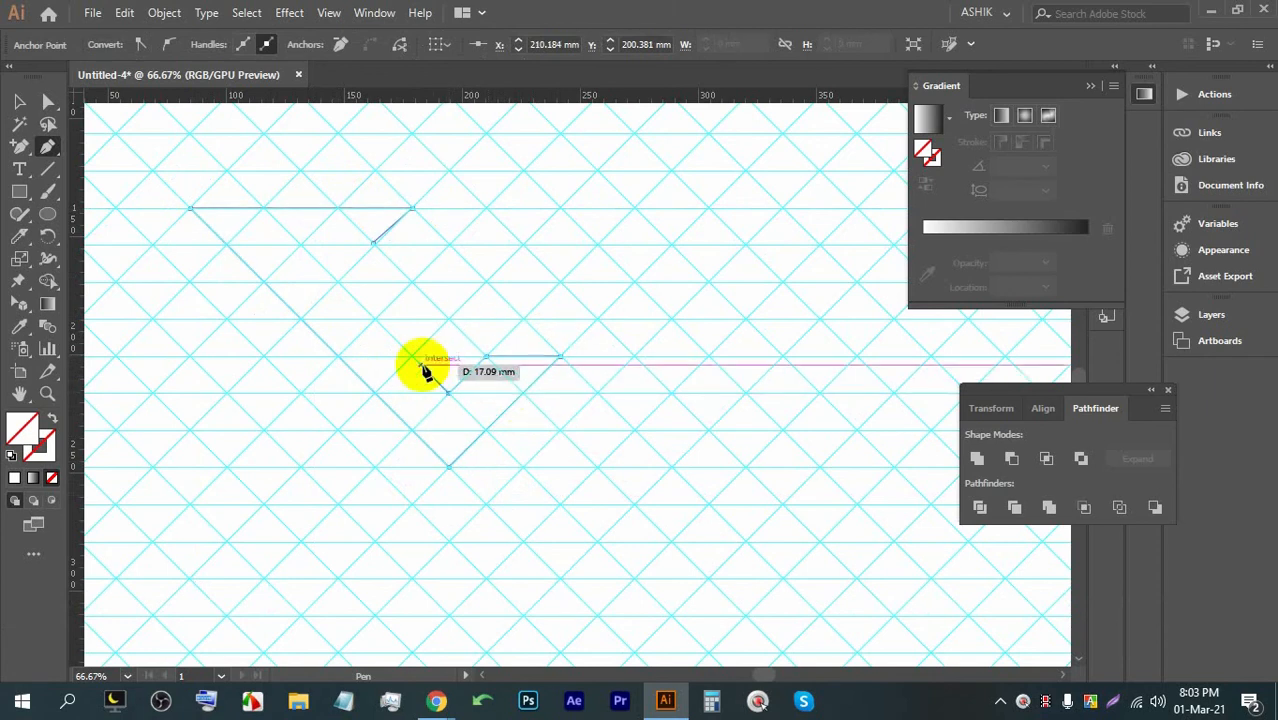
pyautogui.click(305, 245)
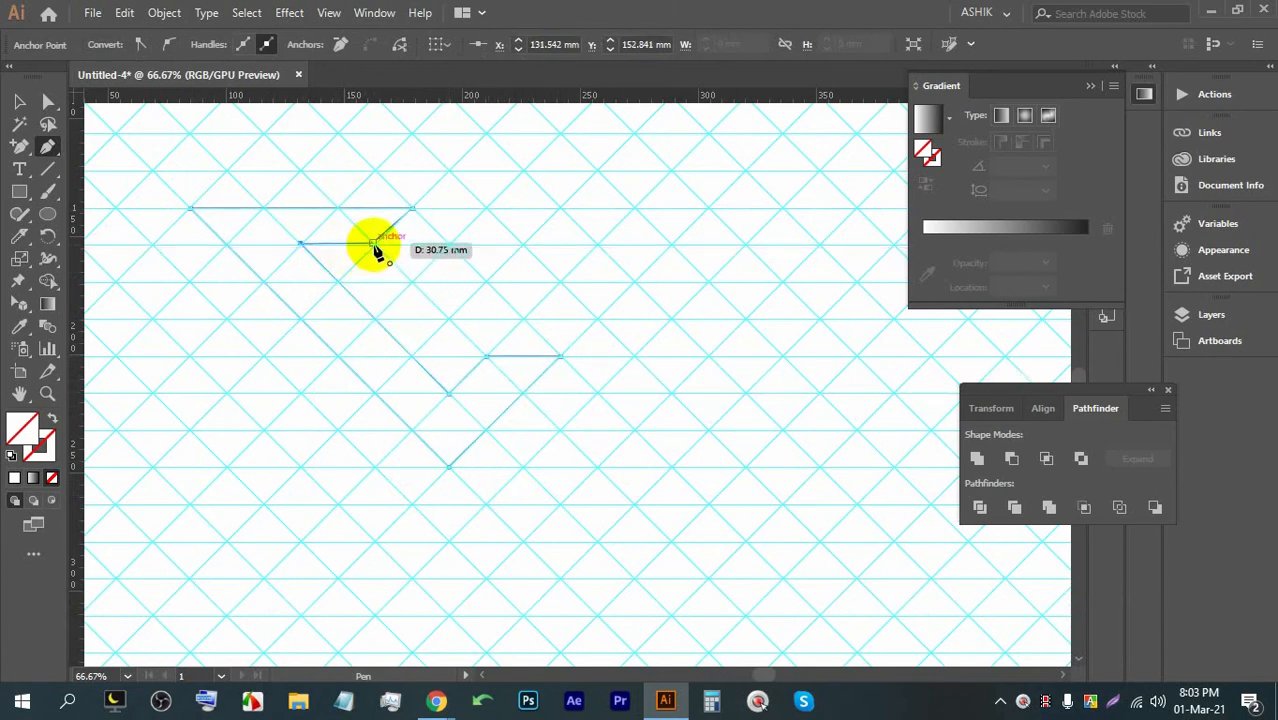
pyautogui.click(372, 244)
pyautogui.click(20, 101)
pyautogui.moveTo(630, 458); pyautogui.dragTo(422, 322)
pyautogui.press('ctrl')
pyautogui.hotkey('ctrl', 'z')
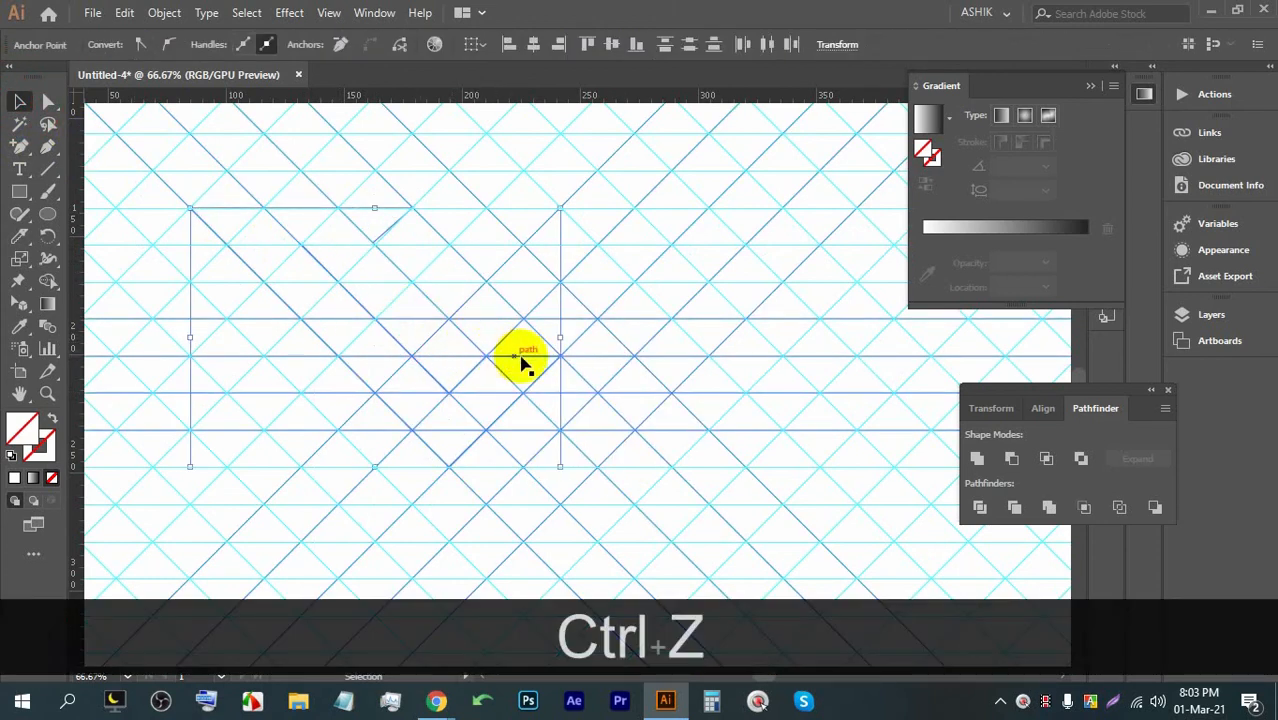
pyautogui.hotkey('ctrl', 'shift', 'z')
pyautogui.click(520, 206)
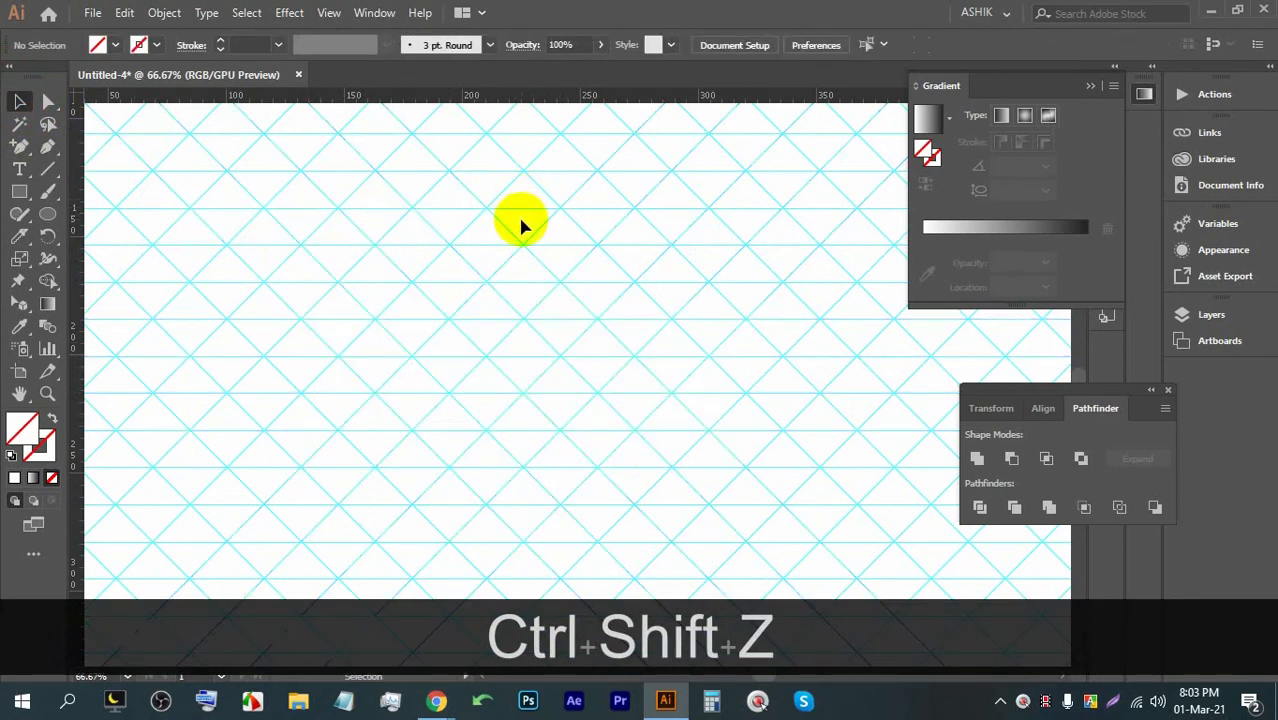
# Step: Lock the guides and fill the hook-shaped outline with solid black
pyautogui.rightClick(515, 212)
pyautogui.click(556, 384)
pyautogui.click(300, 220)
pyautogui.click(118, 50)
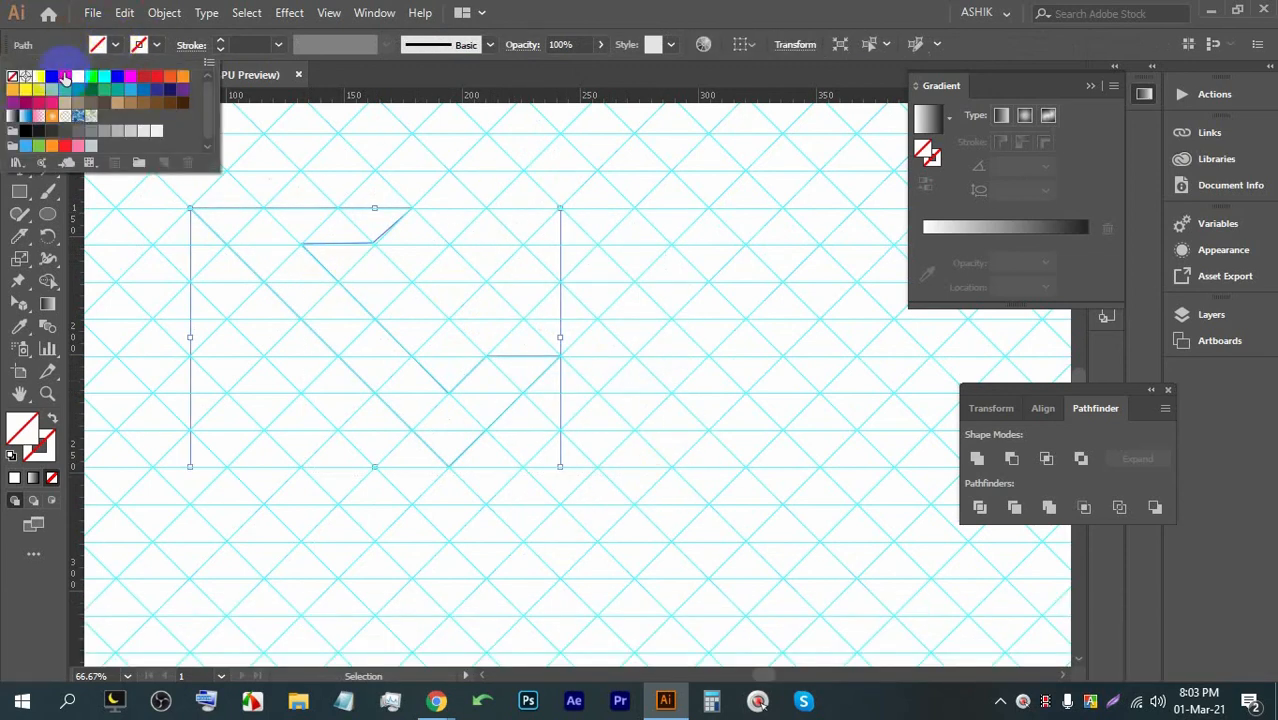
pyautogui.click(64, 82)
pyautogui.click(625, 245)
# Step: Move the anchor at the black shape's inner V notch exactly onto the nearby guide crossing
pyautogui.keyDown('alt'); pyautogui.scroll(4, 570, 352); pyautogui.keyUp('alt')
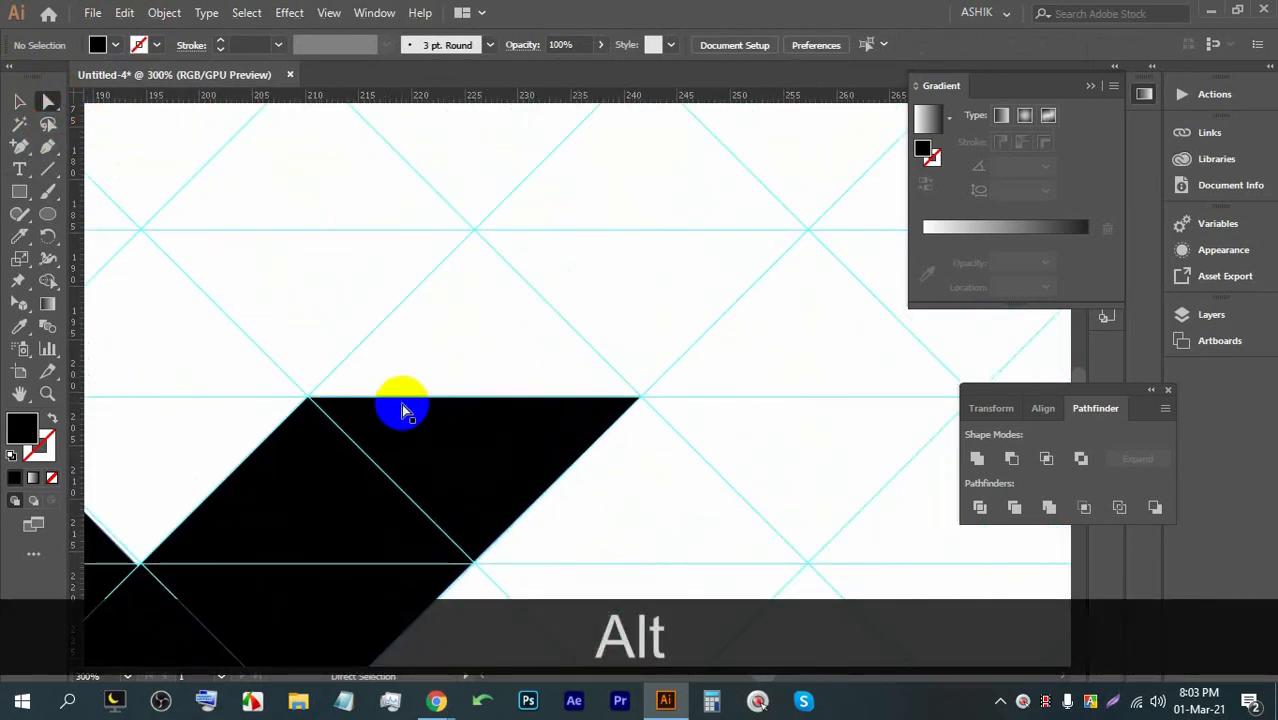
pyautogui.keyDown('alt'); pyautogui.scroll(-3, 328, 385); pyautogui.keyUp('alt')
pyautogui.keyDown('alt'); pyautogui.scroll(6, 522, 419); pyautogui.keyUp('alt')
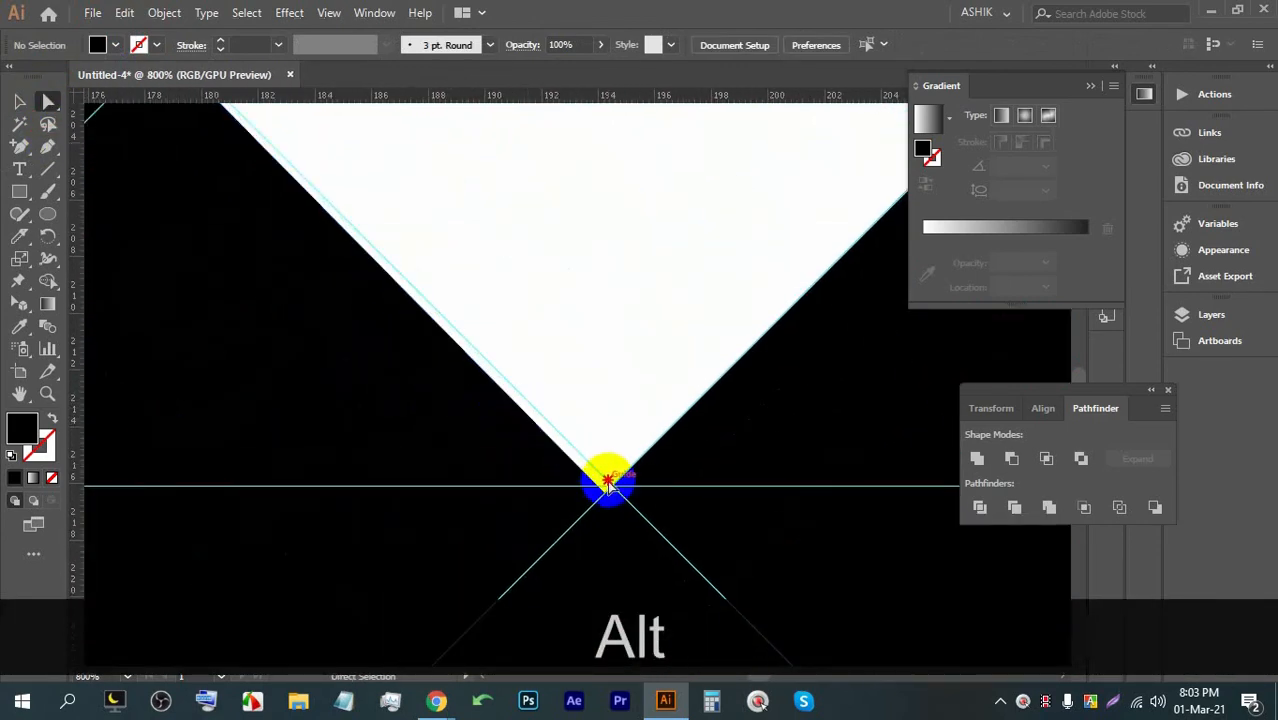
pyautogui.click(614, 510)
pyautogui.keyDown('alt'); pyautogui.scroll(3, 614, 510); pyautogui.keyUp('alt')
pyautogui.moveTo(594, 452); pyautogui.dragTo(613, 420)
pyautogui.keyDown('alt'); pyautogui.scroll(-4, 613, 420); pyautogui.keyUp('alt')
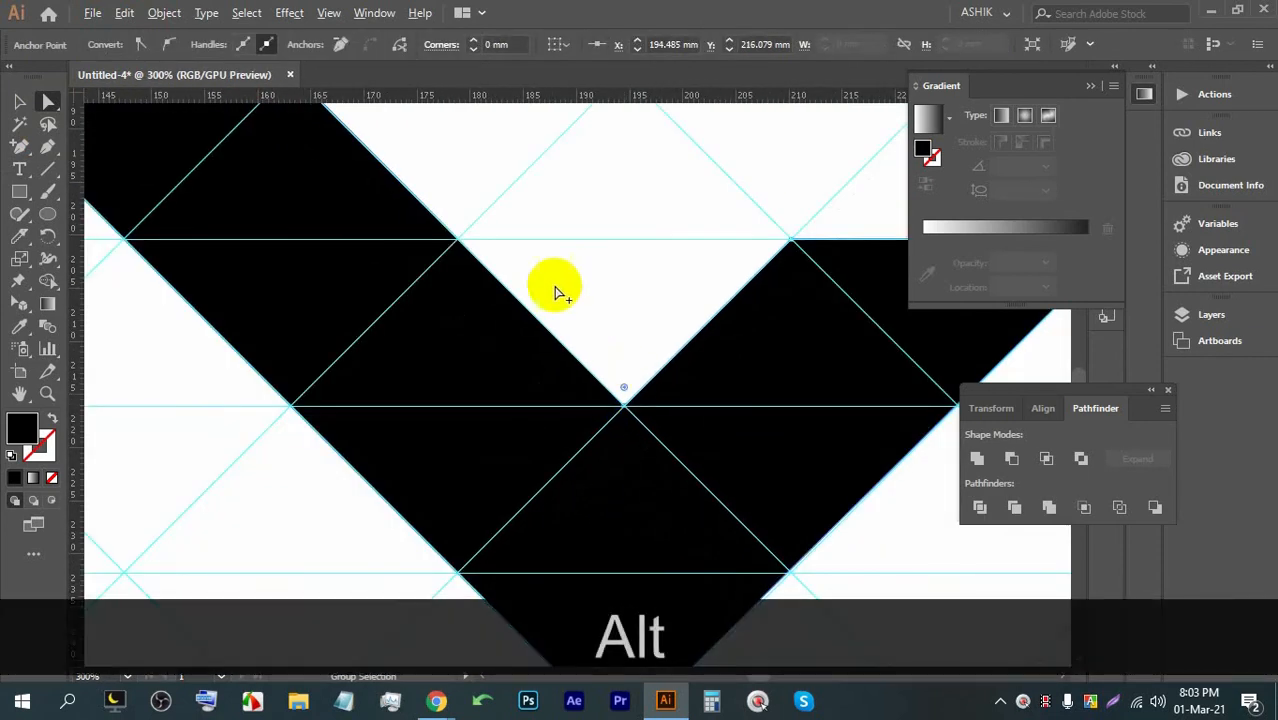
# Step: Move the lower corner at the end of the shape's upper arm onto its guide crossing
pyautogui.keyDown('alt'); pyautogui.scroll(-3, 502, 157); pyautogui.keyUp('alt')
pyautogui.keyDown('alt'); pyautogui.scroll(4, 474, 137); pyautogui.keyUp('alt')
pyautogui.keyDown('alt'); pyautogui.scroll(2, 520, 290); pyautogui.keyUp('alt')
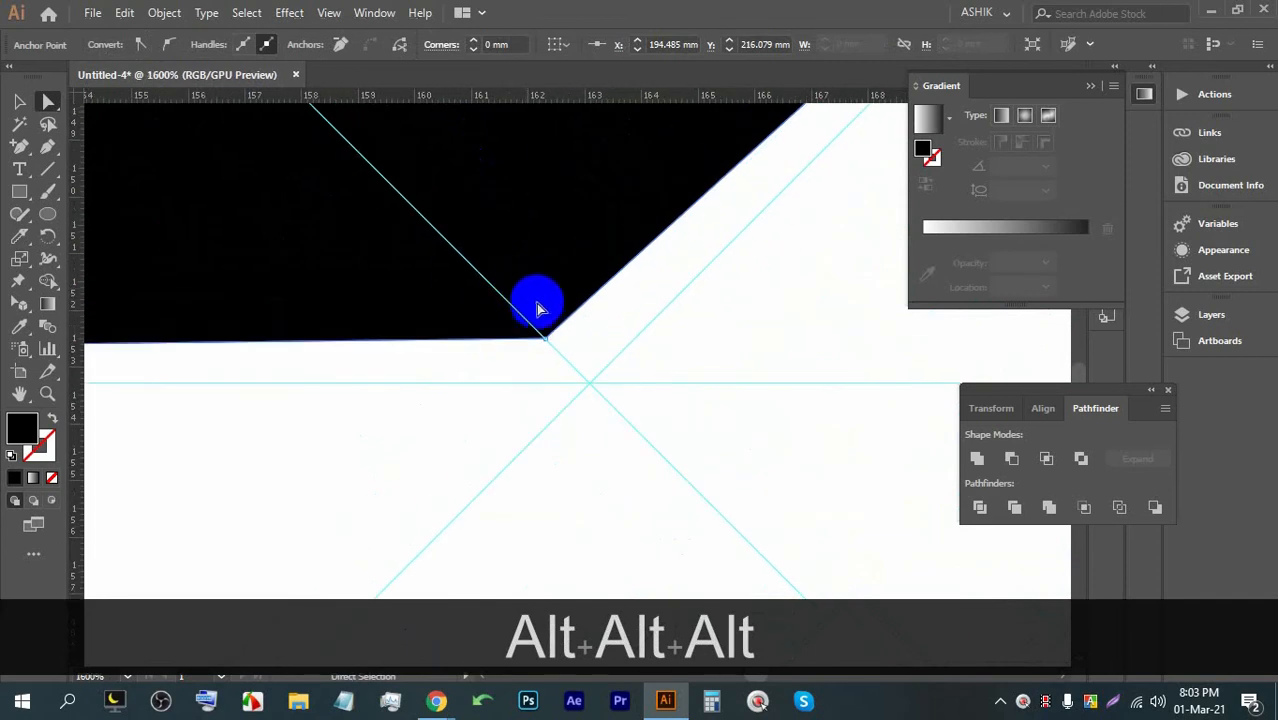
pyautogui.moveTo(546, 345); pyautogui.dragTo(579, 388)
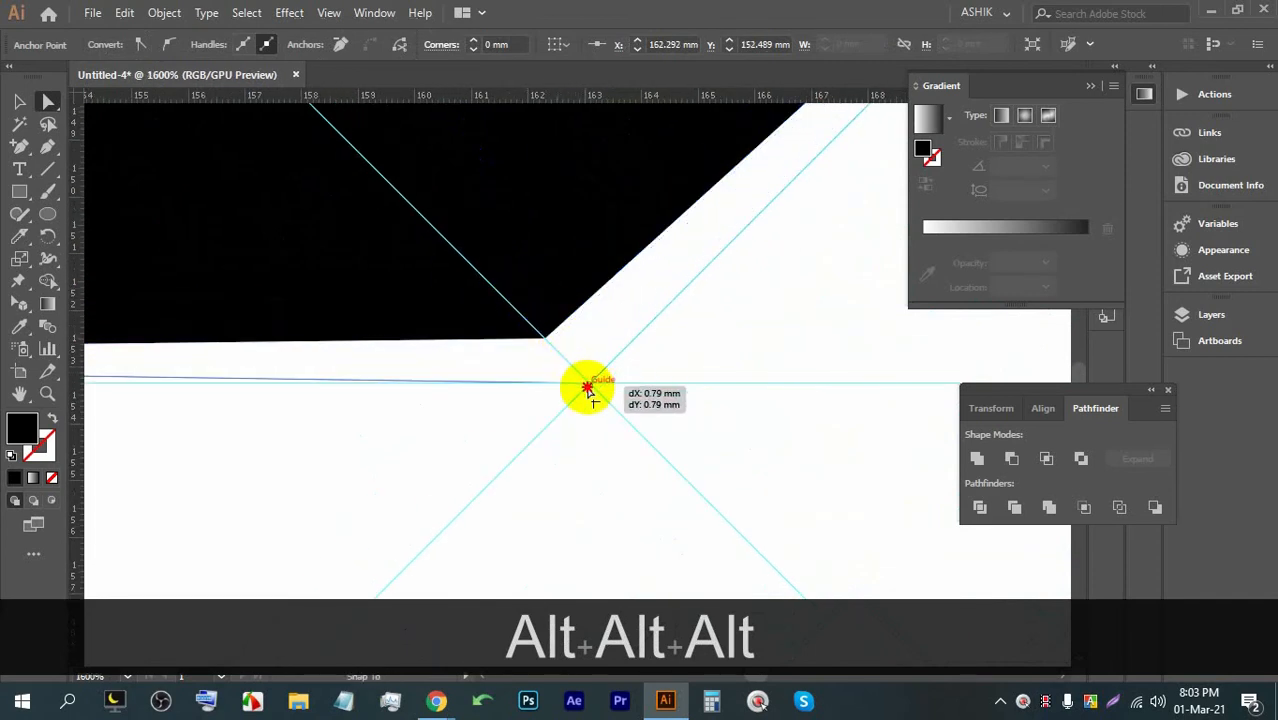
pyautogui.keyDown('alt'); pyautogui.scroll(-3, 556, 342); pyautogui.keyUp('alt')
pyautogui.keyDown('alt'); pyautogui.scroll(3, 650, 243); pyautogui.keyUp('alt')
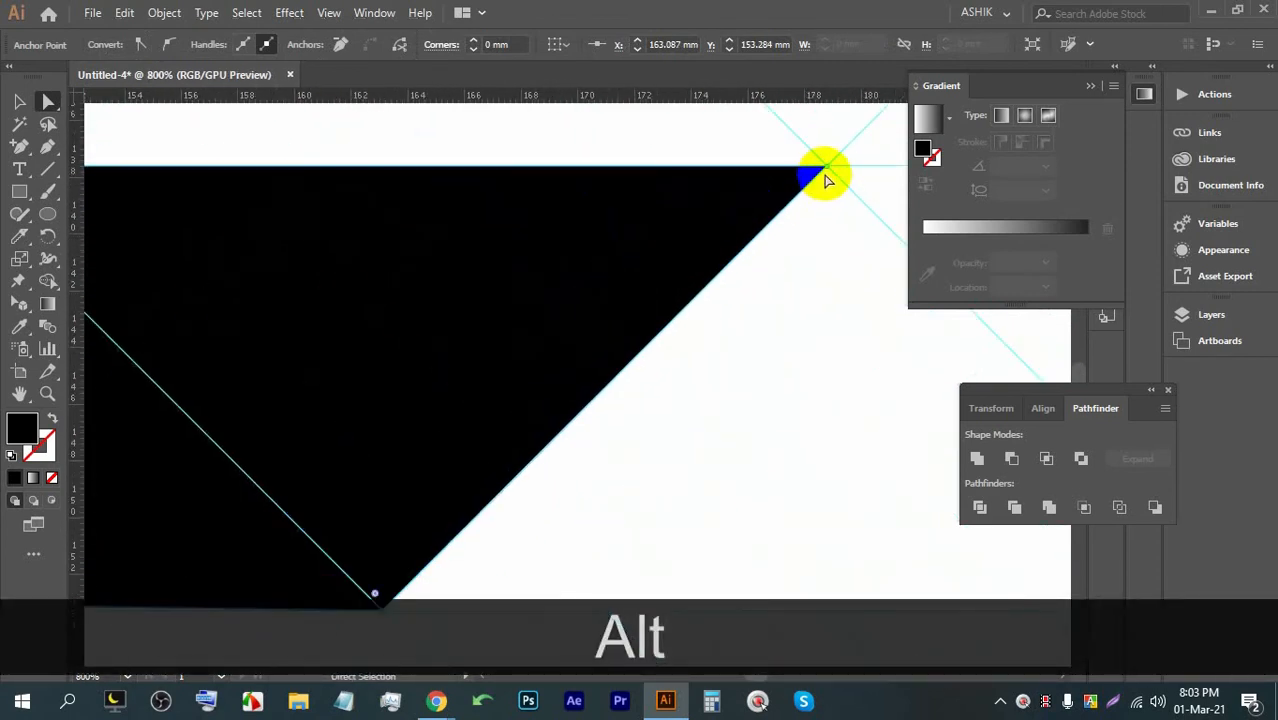
pyautogui.keyDown('alt'); pyautogui.scroll(-5, 822, 177); pyautogui.keyUp('alt')
# Step: Start a second black shape with a lower edge about 31 mm long, a rising diagonal and a parallel top edge about 94 mm long
pyautogui.moveTo(565, 138); pyautogui.dragTo(482, 245)
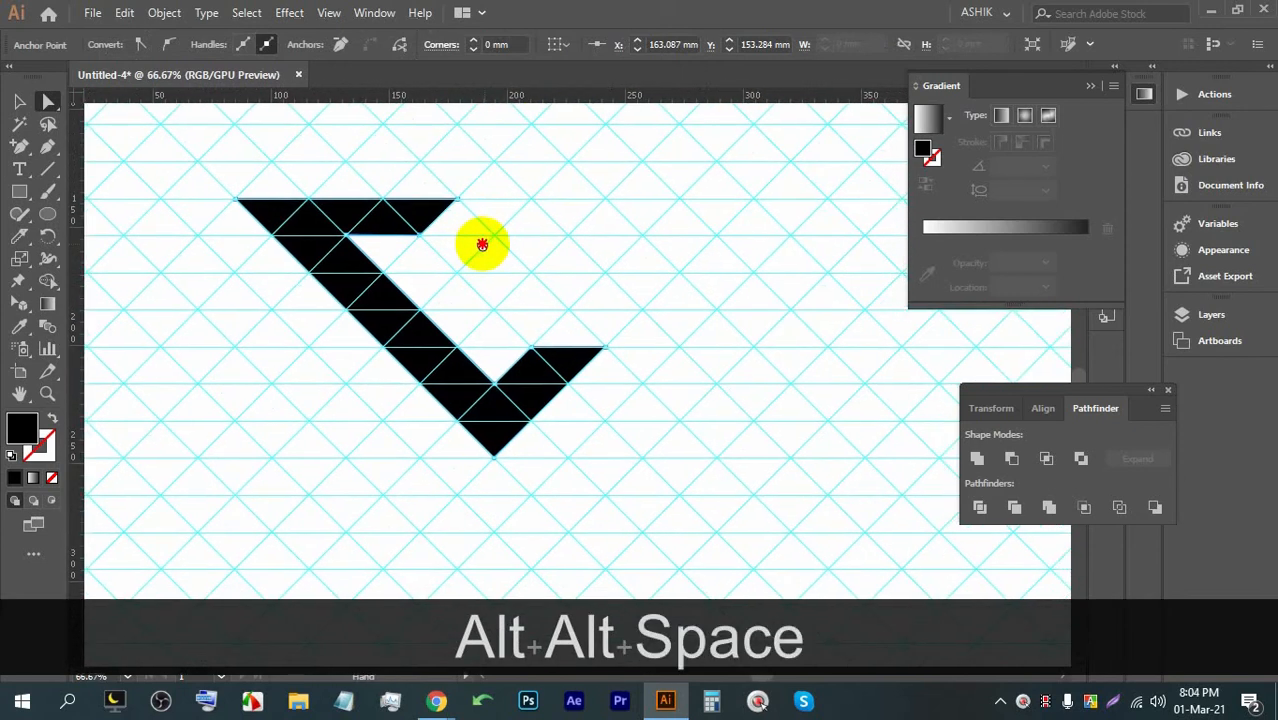
pyautogui.moveTo(616, 244); pyautogui.dragTo(592, 248)
pyautogui.keyDown('alt'); pyautogui.scroll(1, 619, 244); pyautogui.keyUp('alt')
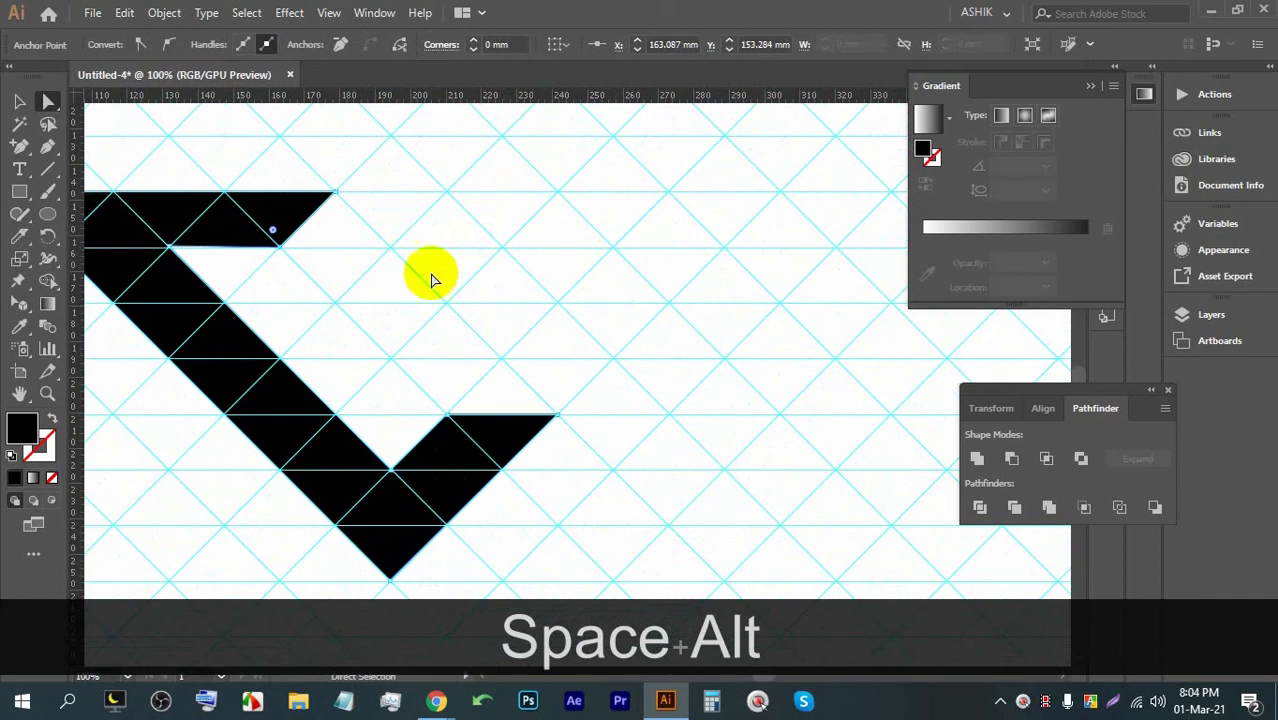
pyautogui.click(44, 150)
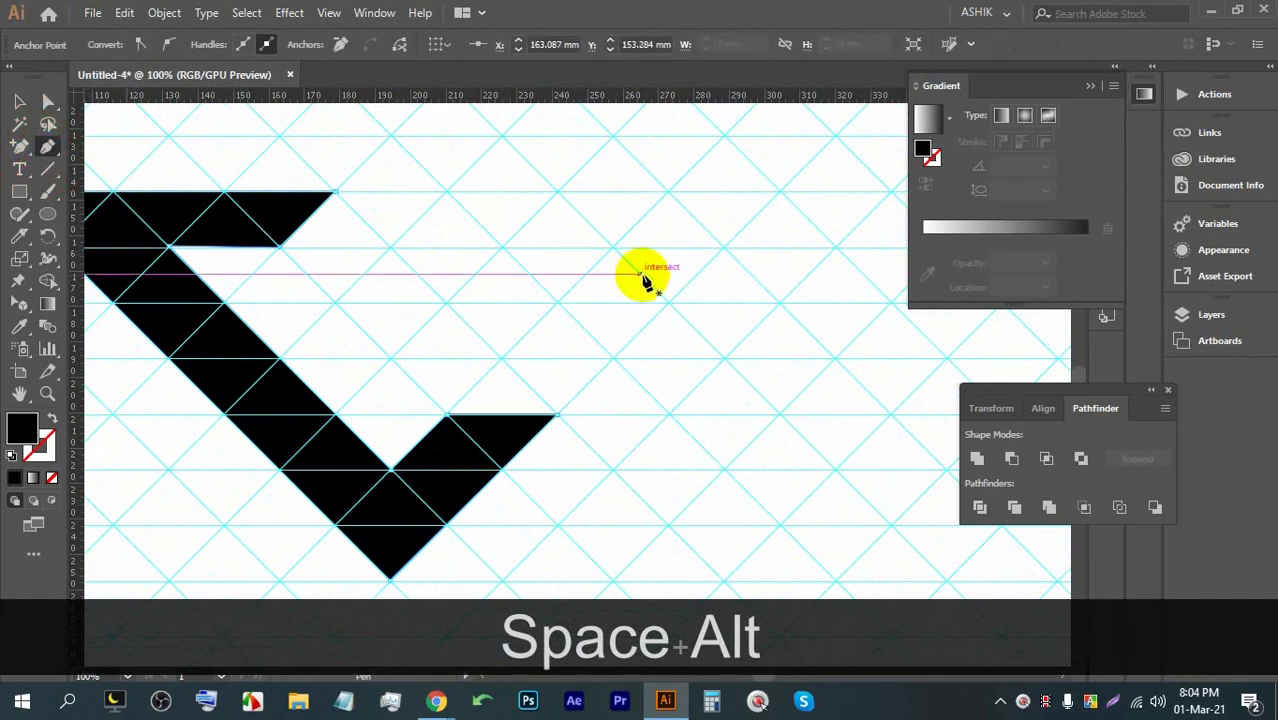
pyautogui.click(502, 358)
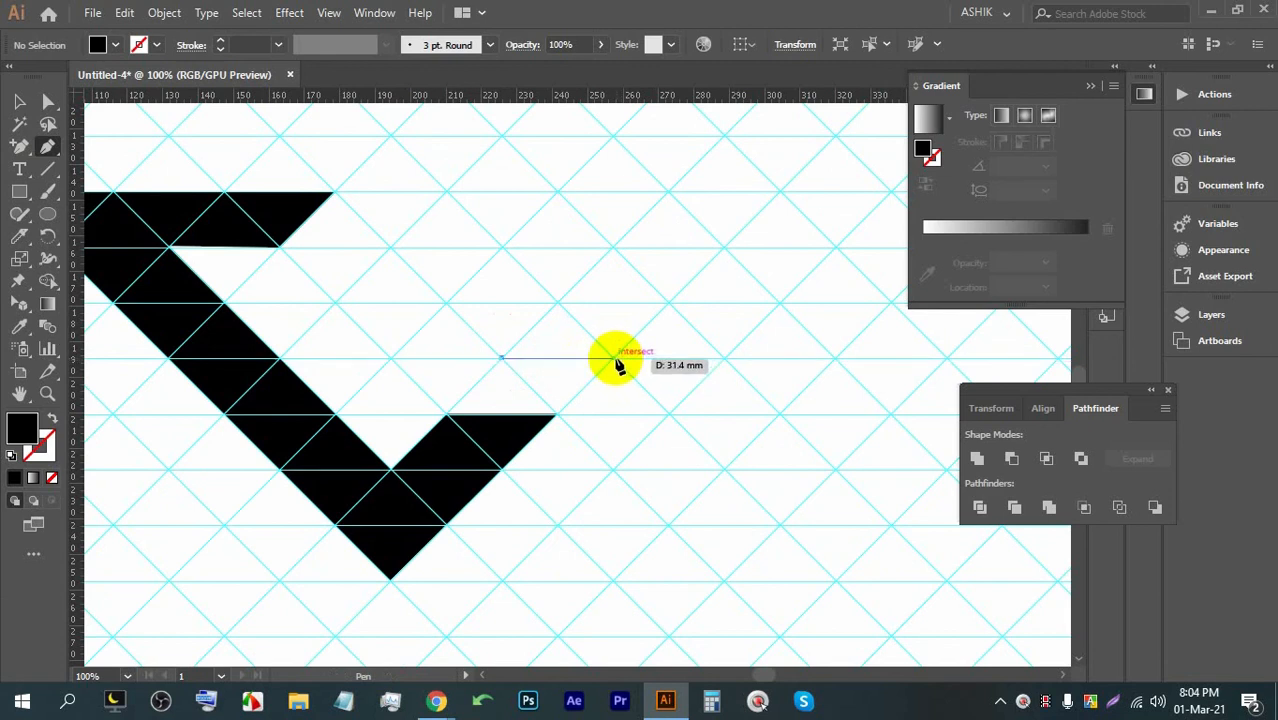
pyautogui.click(614, 358)
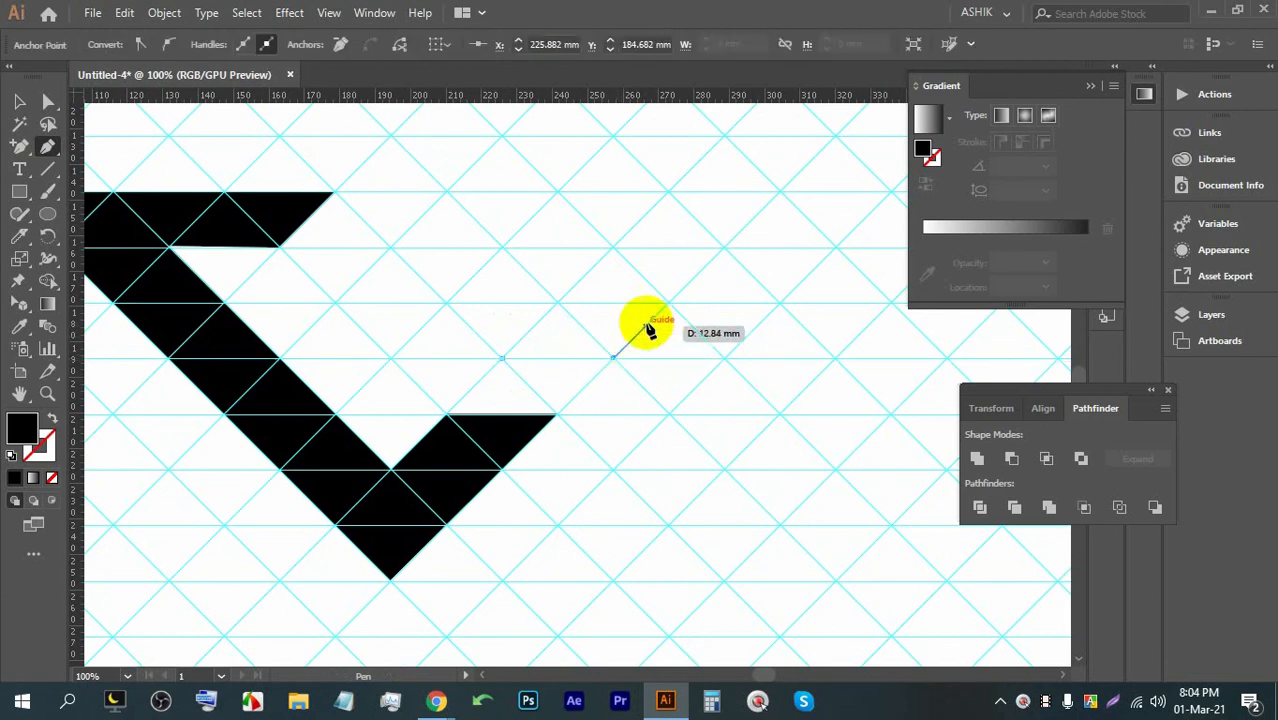
pyautogui.click(779, 191)
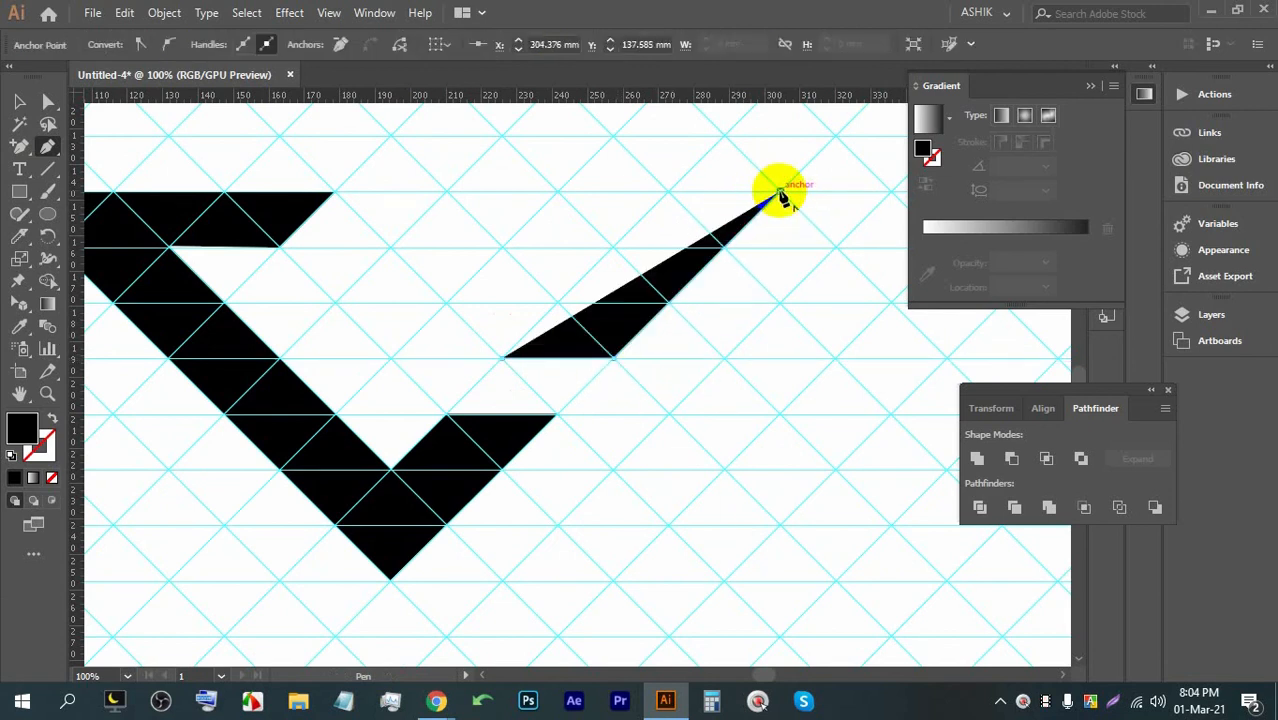
pyautogui.click(446, 191)
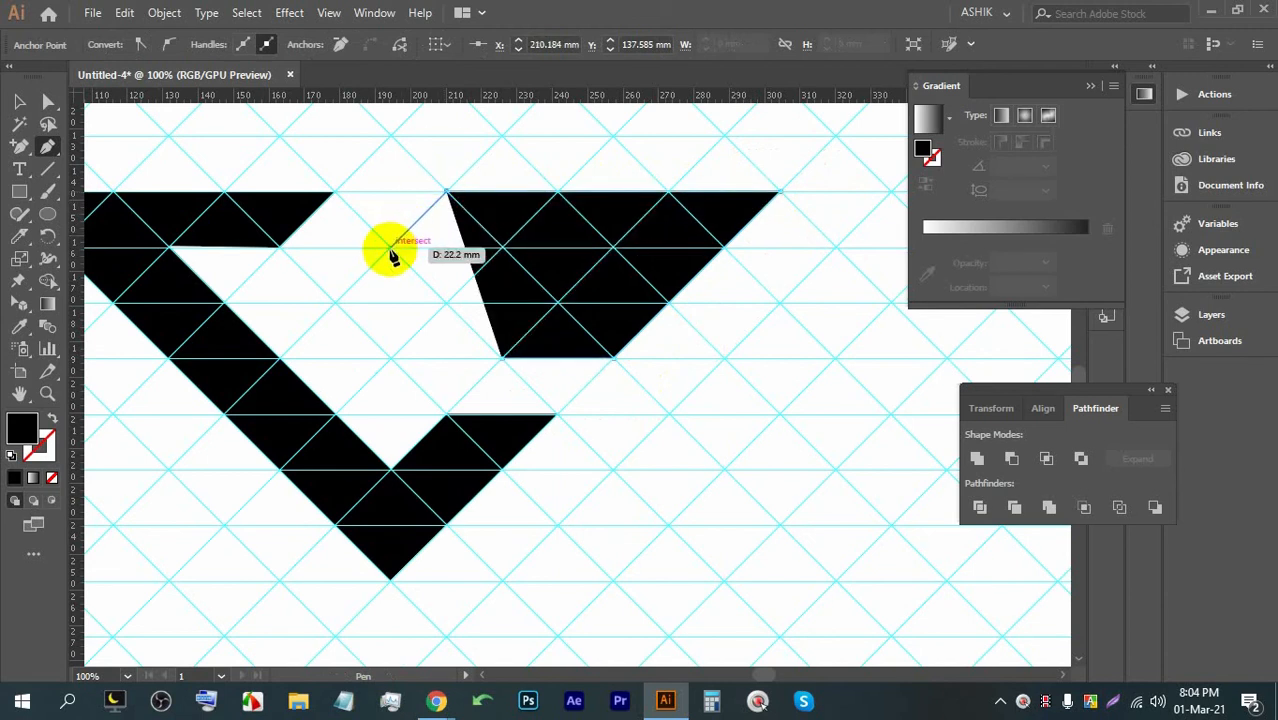
# Step: Extend the second shape down a diagonal about 44 mm long, give it a squared lower end, close it along the inner guide crossings and deselect it
pyautogui.click(389, 250)
pyautogui.hotkey('ctrl', 'z')
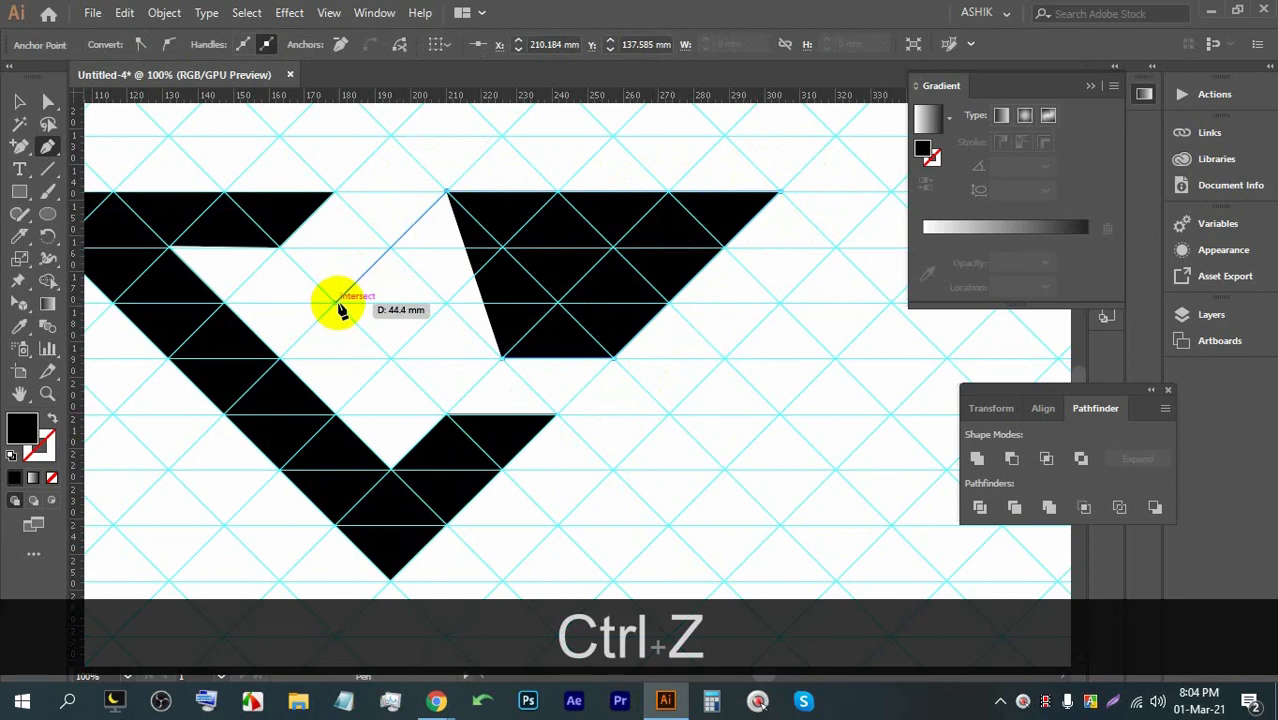
pyautogui.click(336, 302)
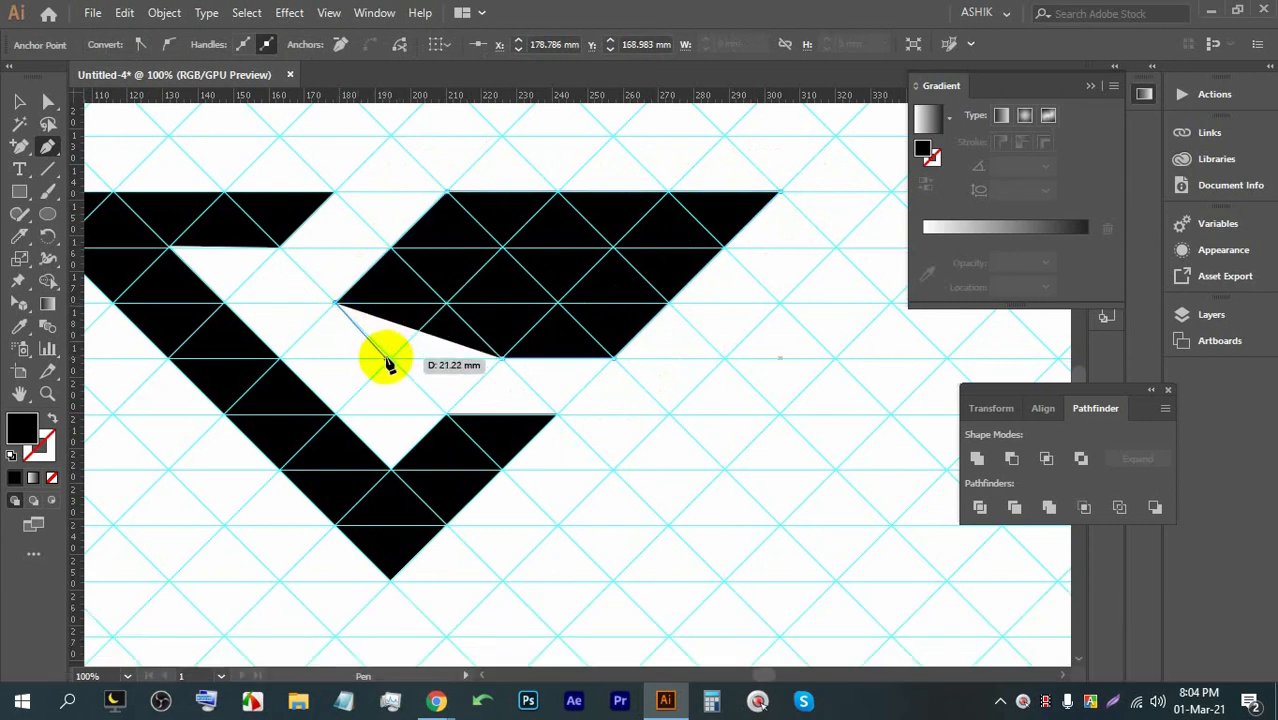
pyautogui.click(386, 358)
pyautogui.hotkey('ctrl', 'z')
pyautogui.click(389, 358)
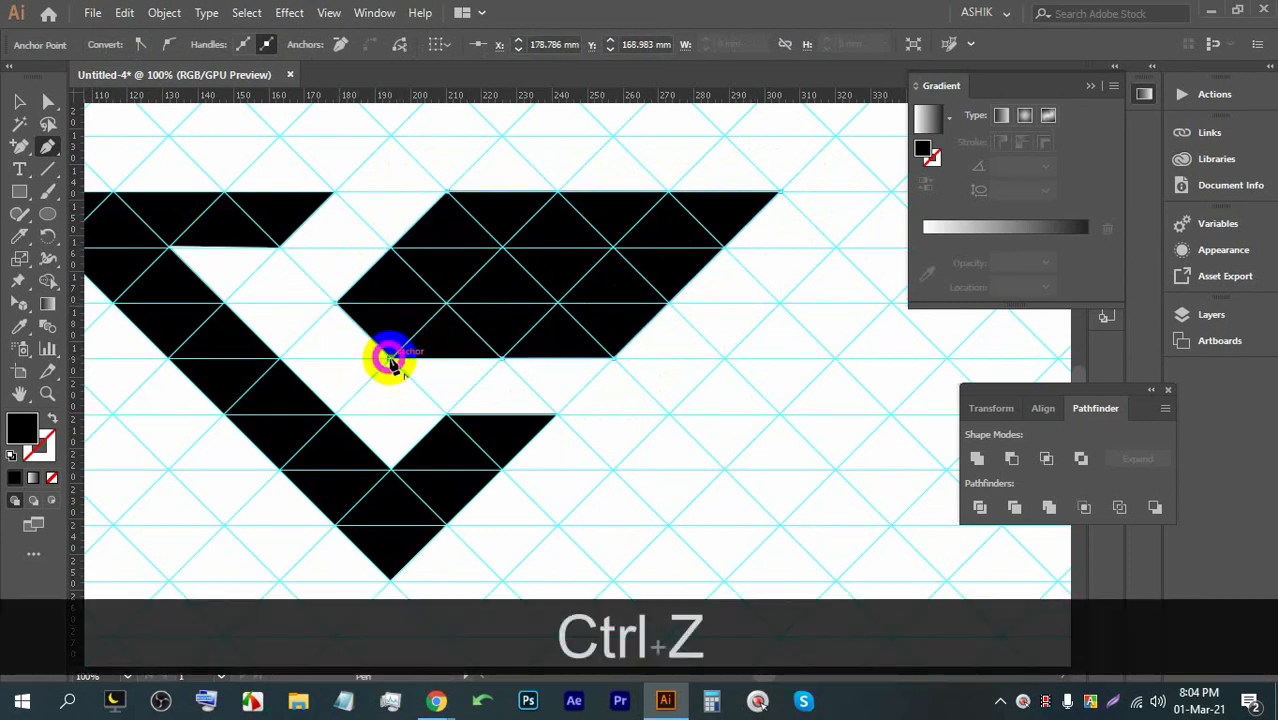
pyautogui.click(500, 249)
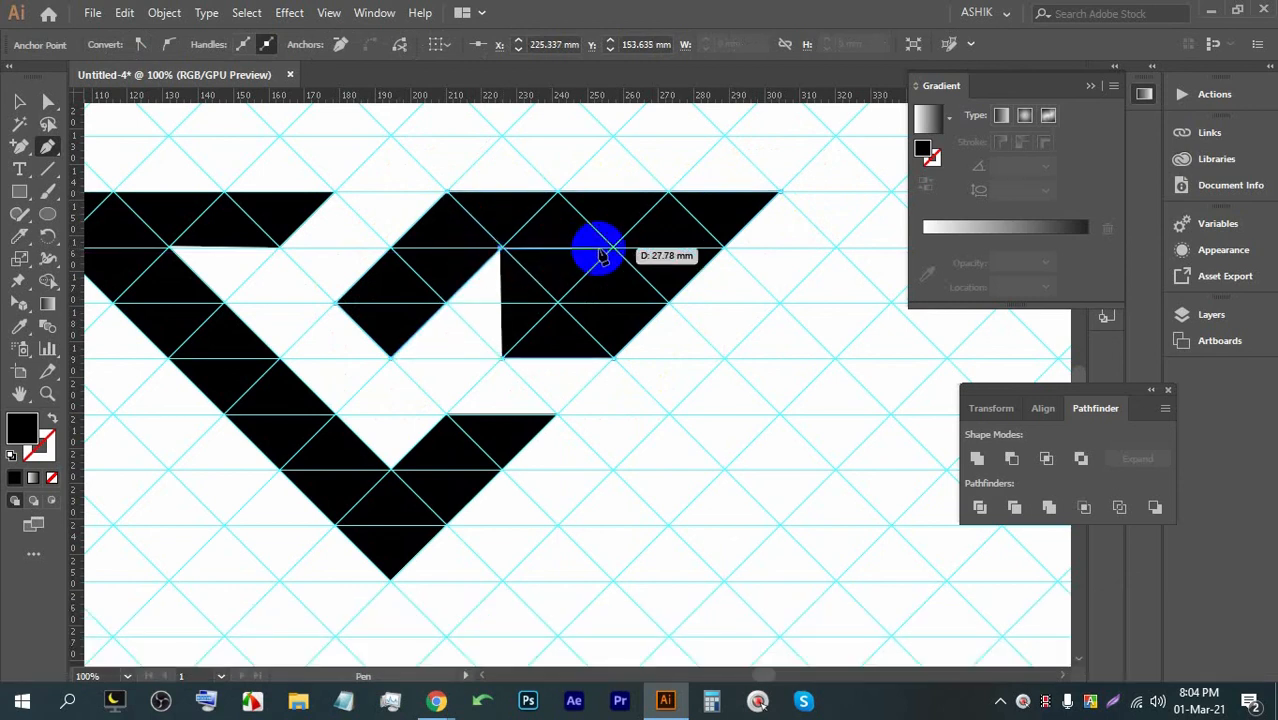
pyautogui.click(612, 249)
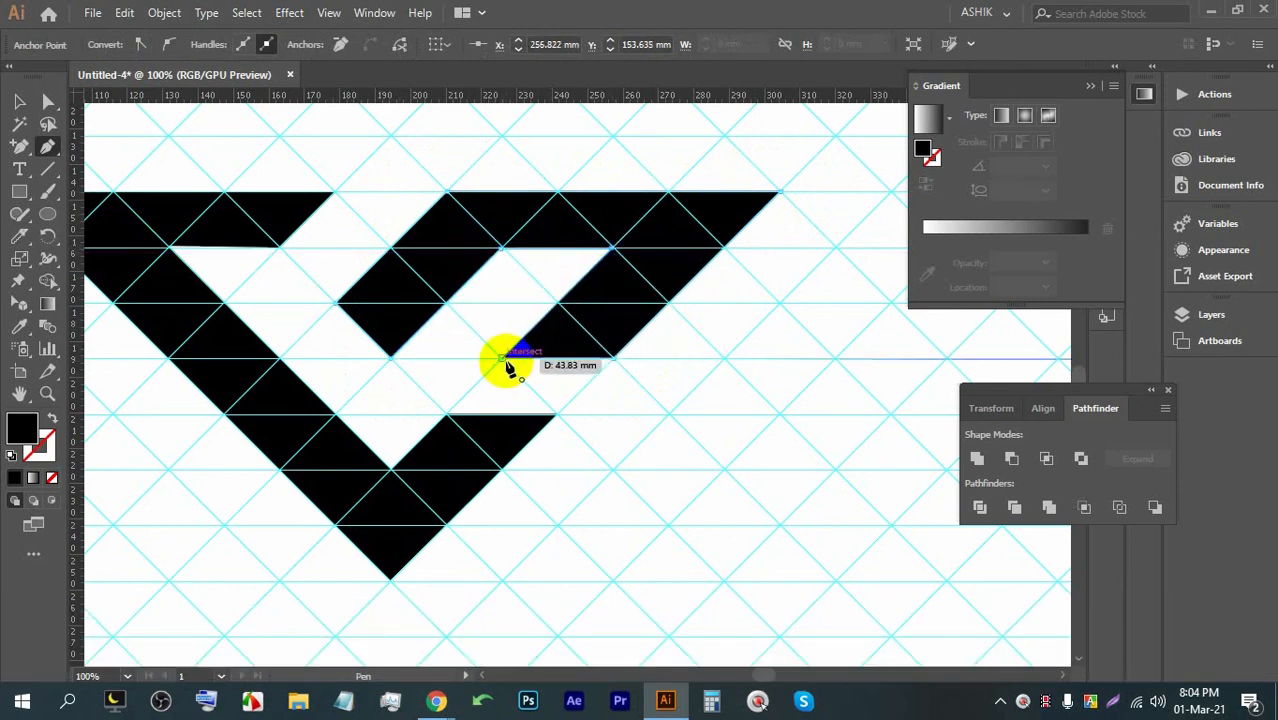
pyautogui.click(503, 360)
pyautogui.click(19, 101)
pyautogui.click(309, 217)
pyautogui.scroll(-3, 309, 217)
pyautogui.click(465, 314)
# Step: Draw a closed diagonal bar beside the two shapes through guide crossings, with a top edge about 32 mm long and a squared lower end
pyautogui.scroll(2, 328, 237)
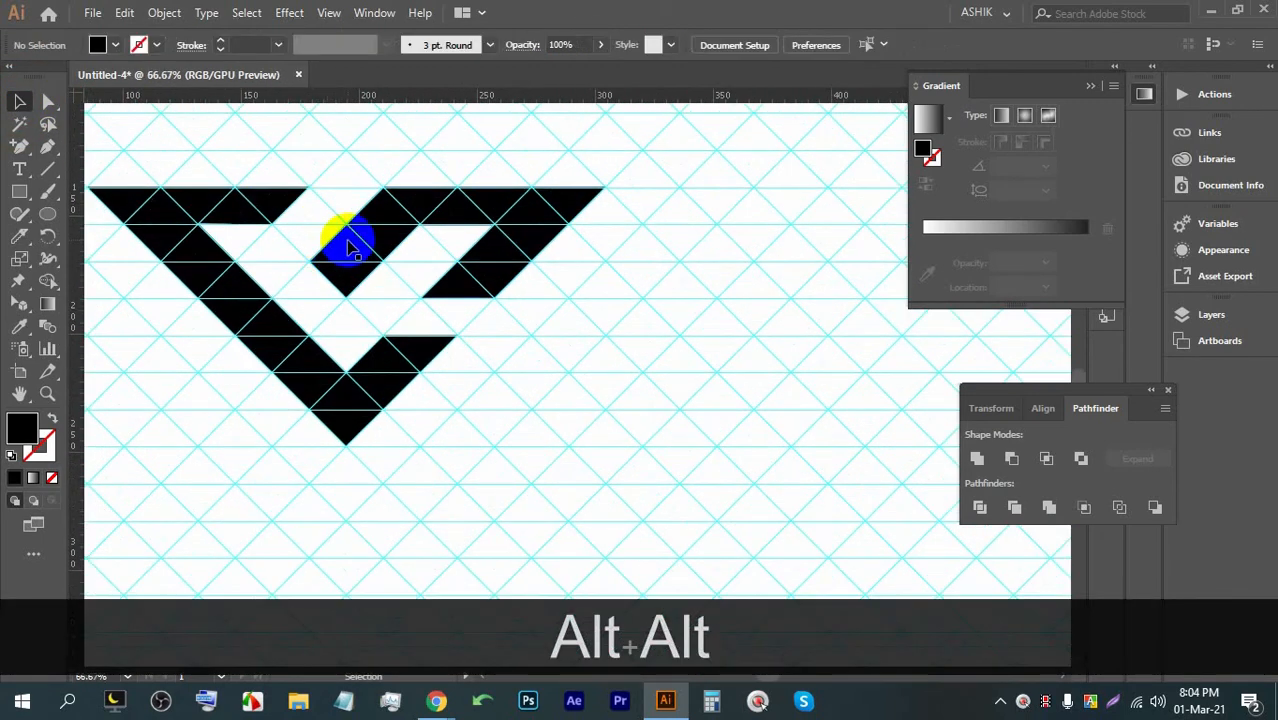
pyautogui.scroll(1, 370, 208)
pyautogui.moveTo(570, 200); pyautogui.dragTo(522, 186)
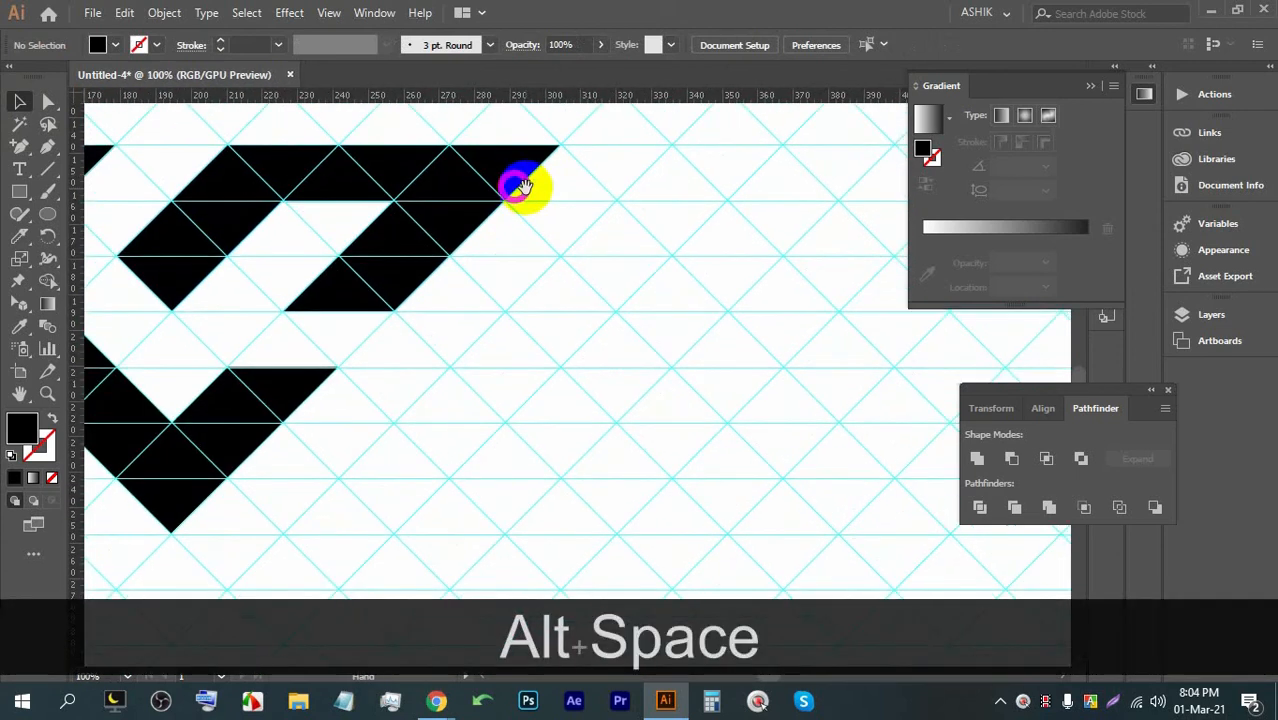
pyautogui.keyDown('alt'); pyautogui.scroll(-1, 266, 273); pyautogui.keyUp('alt')
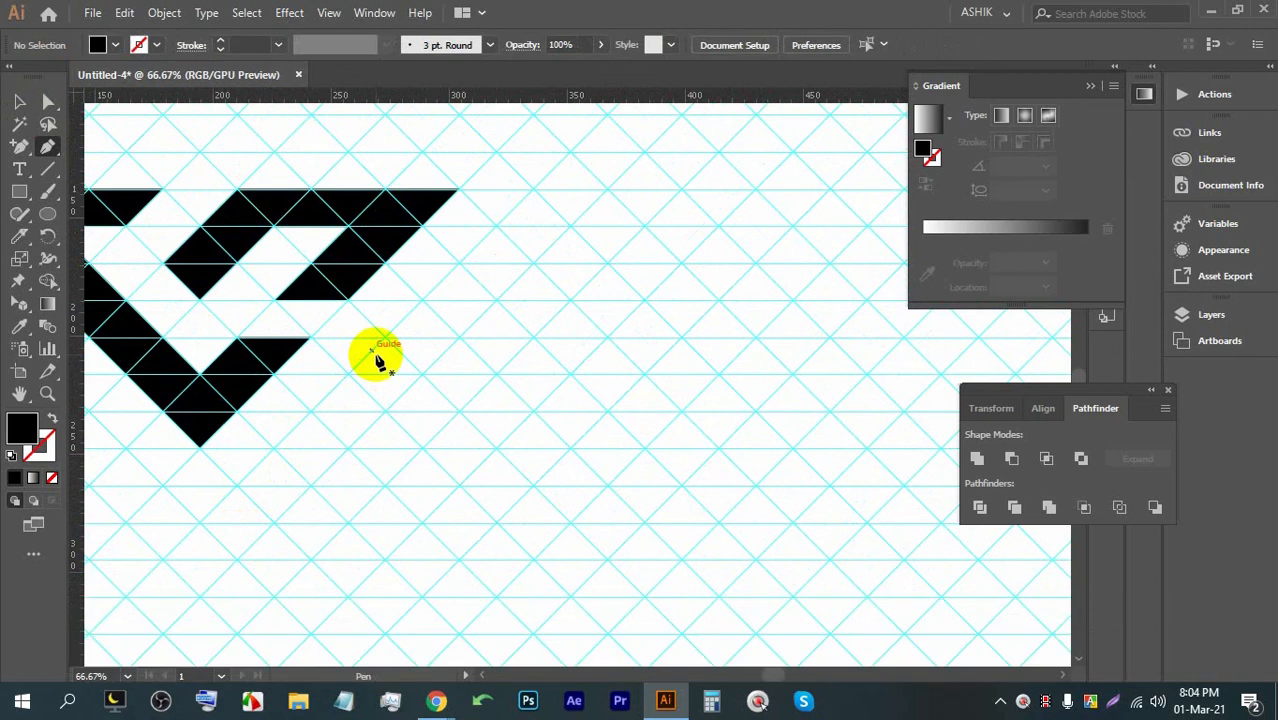
pyautogui.click(419, 301)
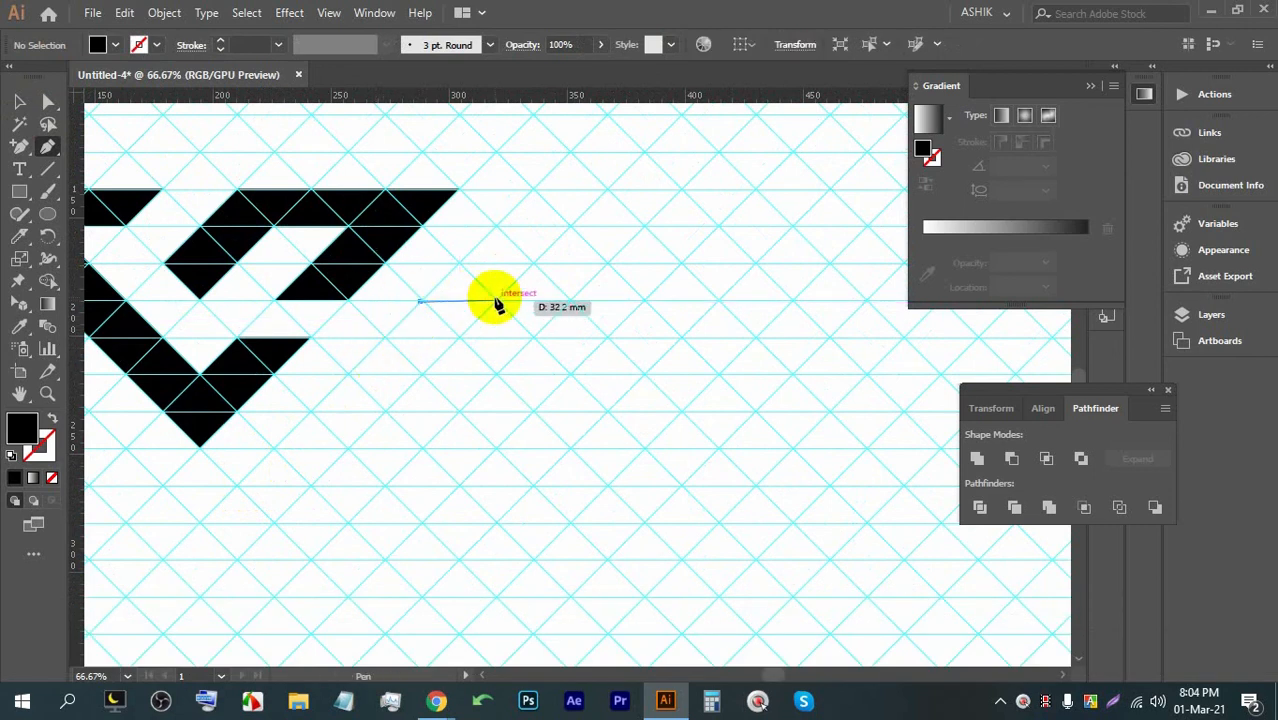
pyautogui.click(497, 301)
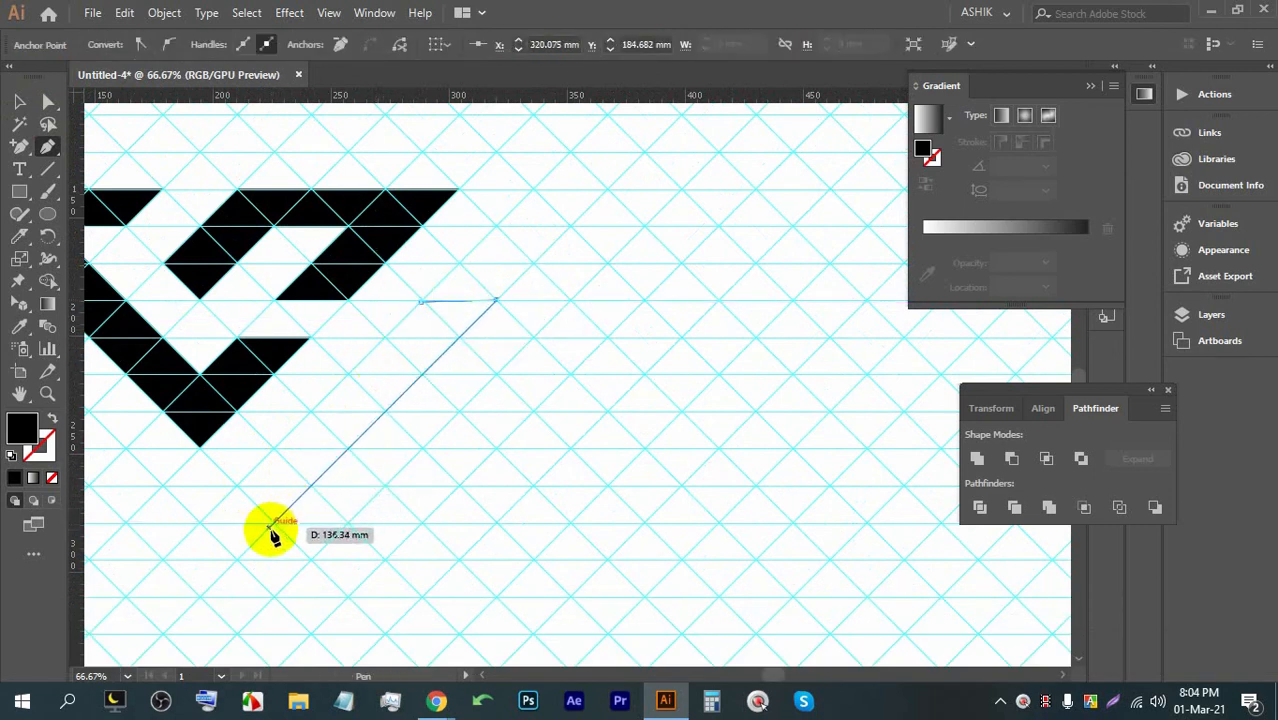
pyautogui.click(237, 558)
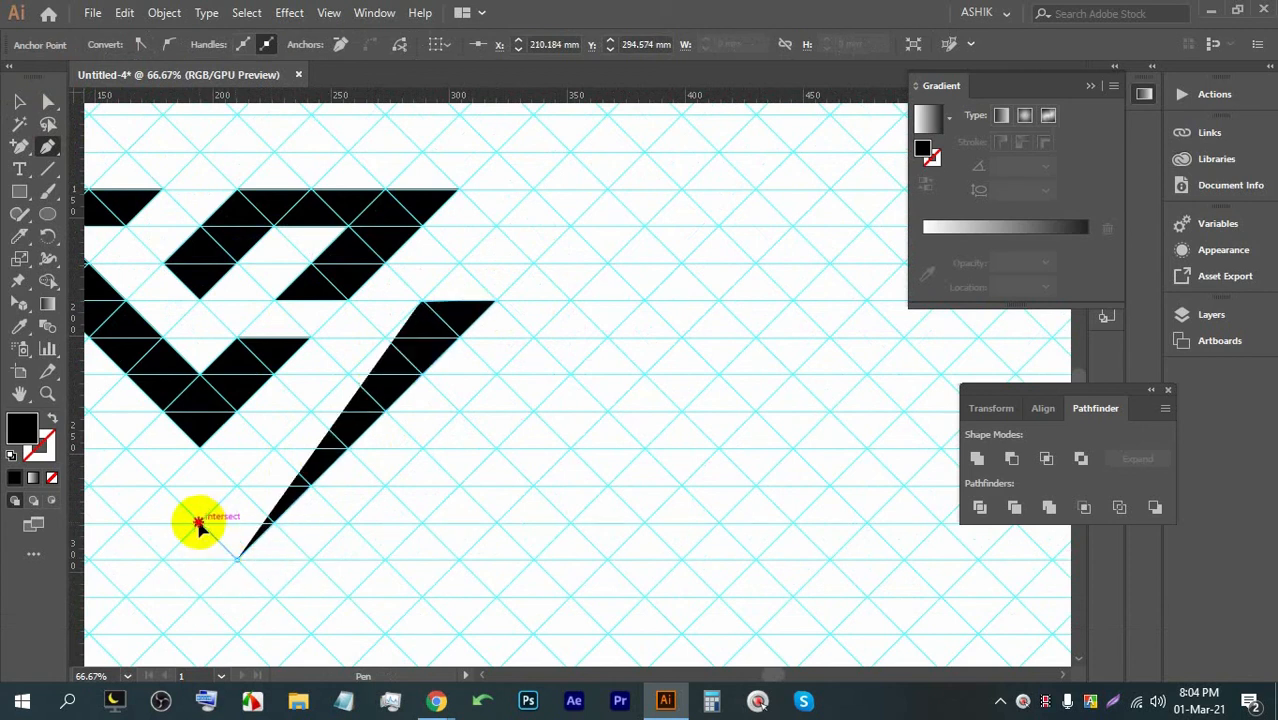
pyautogui.click(199, 522)
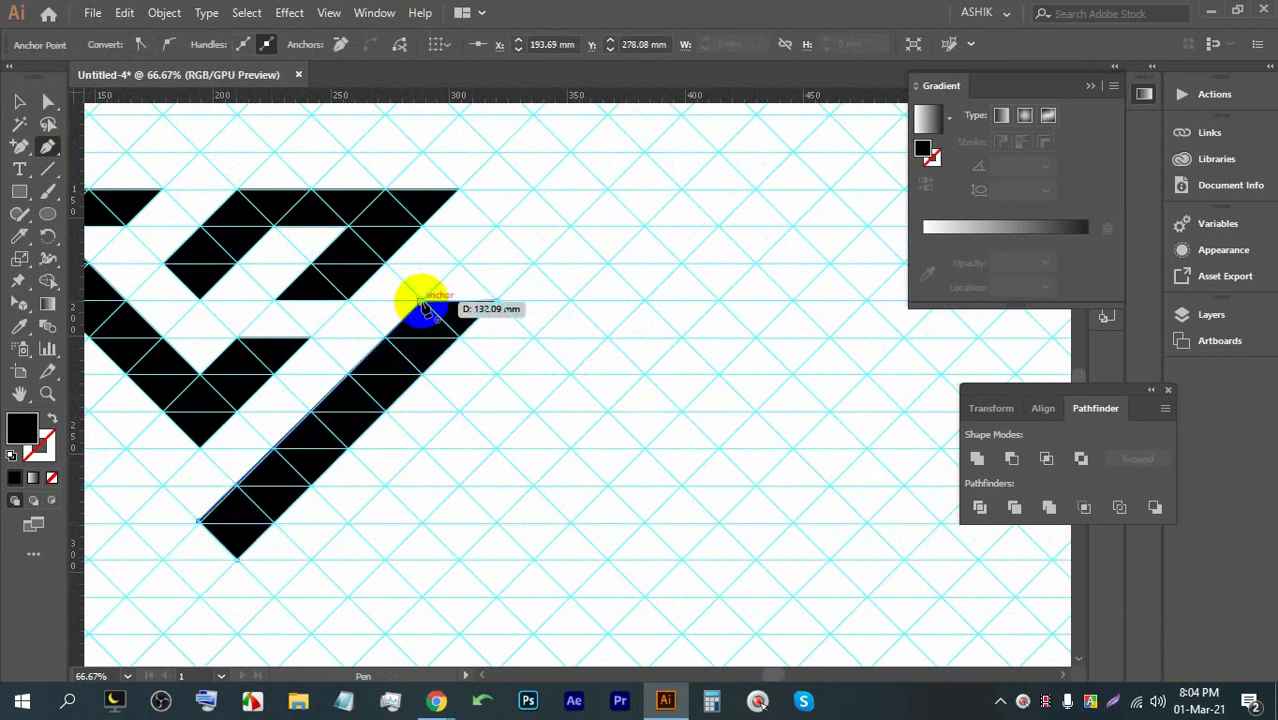
pyautogui.click(425, 305)
# Step: Move the left anchor at the diagonal bar's lower end exactly onto its guide crossing
pyautogui.scroll(6, 234, 519)
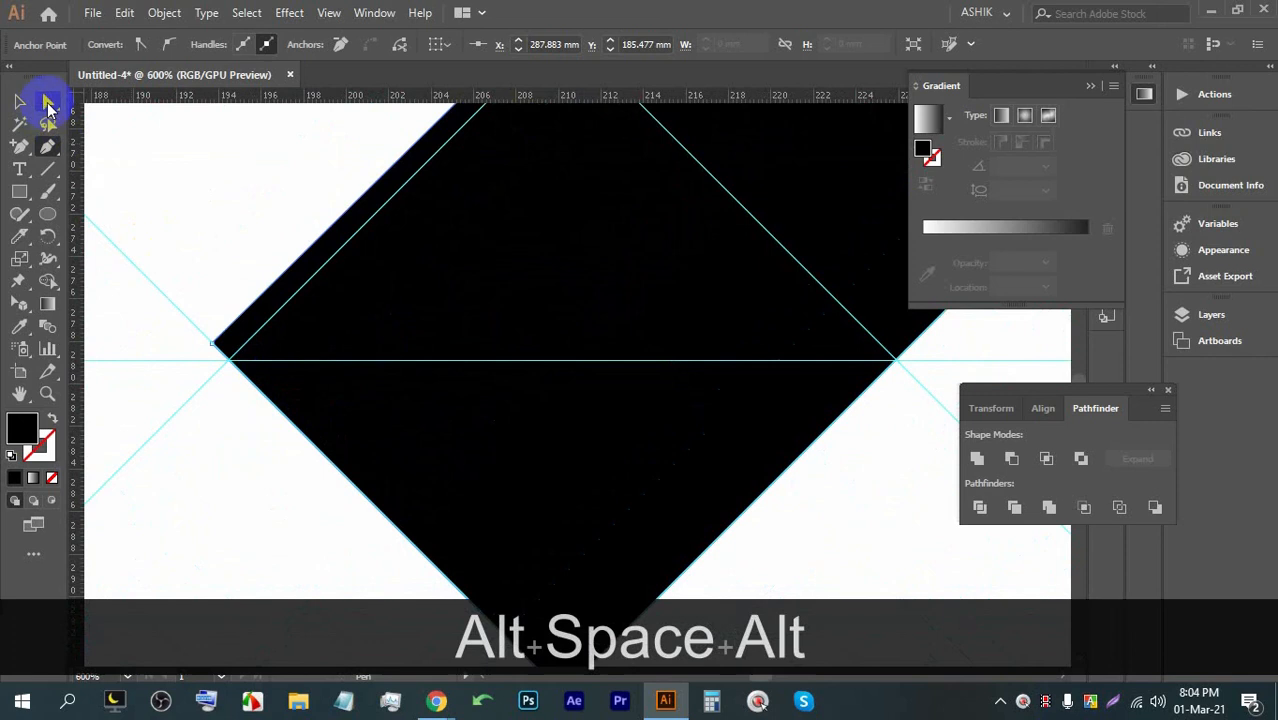
pyautogui.click(313, 323)
pyautogui.moveTo(214, 343); pyautogui.dragTo(232, 358)
pyautogui.scroll(-3, 240, 352)
pyautogui.scroll(4, 265, 437)
pyautogui.scroll(-9, 345, 329)
pyautogui.scroll(4, 461, 205)
# Step: Move the left anchor of the diagonal bar's top edge exactly onto its guide crossing
pyautogui.moveTo(505, 156); pyautogui.dragTo(435, 297)
pyautogui.scroll(1, 477, 240)
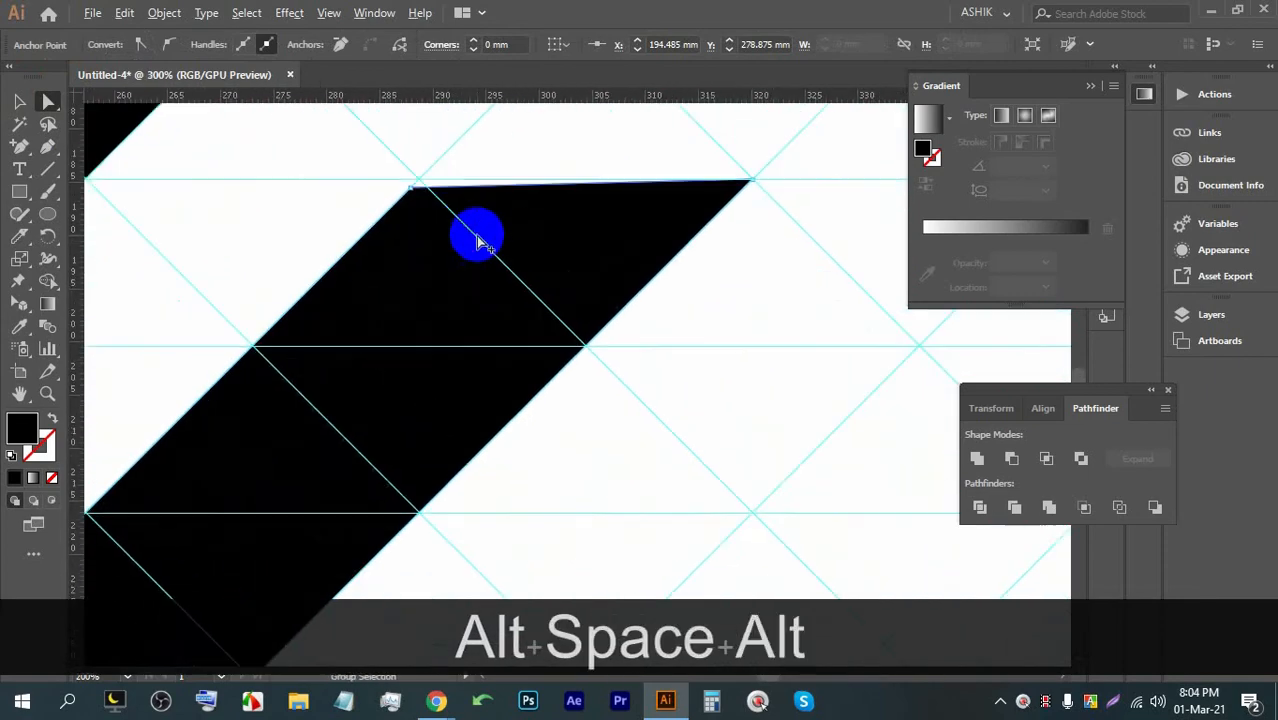
pyautogui.scroll(1, 477, 240)
pyautogui.click(386, 176)
pyautogui.moveTo(392, 178)
pyautogui.mouseDown()
pyautogui.moveTo(397, 169)
pyautogui.moveTo(405, 186)
pyautogui.mouseUp()
pyautogui.scroll(-7, 405, 177)
pyautogui.moveTo(449, 128); pyautogui.dragTo(449, 188)
pyautogui.scroll(2, 450, 188)
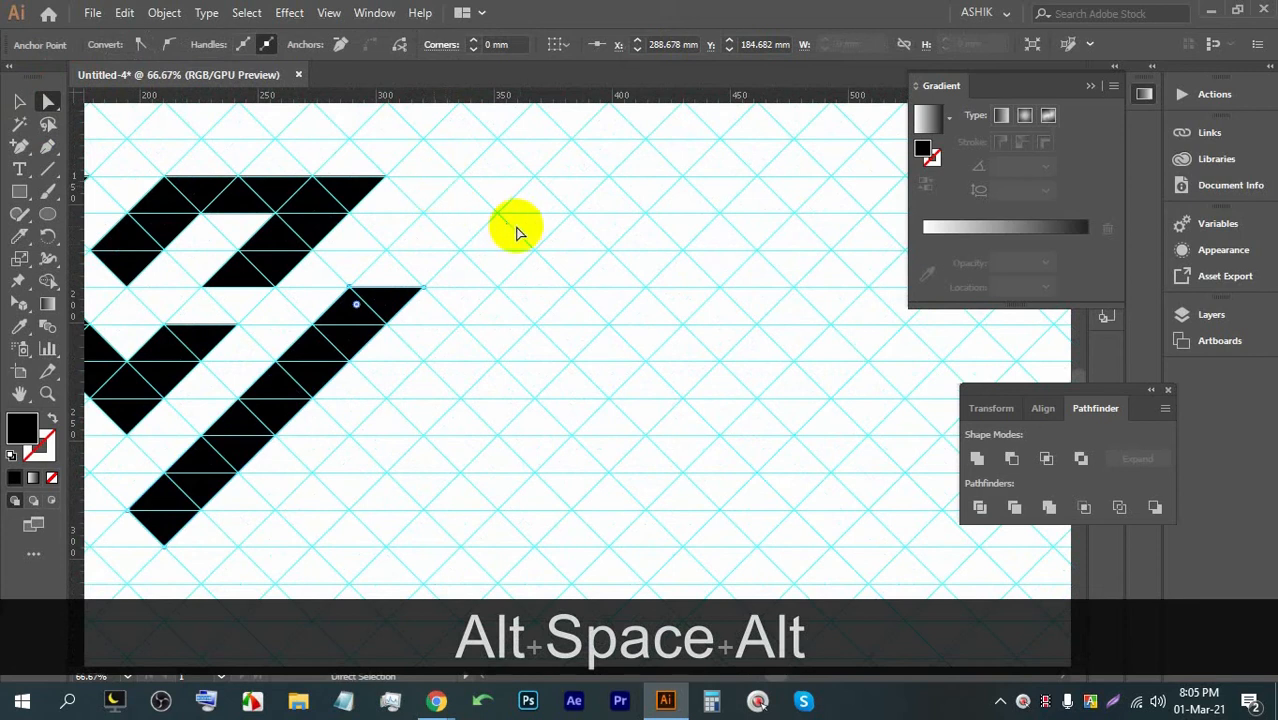
# Step: Lengthen the diagonal bar by moving both anchors of its top edge one grid crossing further up along the diagonal
pyautogui.scroll(1, 466, 262)
pyautogui.moveTo(295, 307); pyautogui.dragTo(349, 250)
pyautogui.moveTo(405, 303); pyautogui.dragTo(458, 250)
# Step: Draw a closed black parallelogram one grid row high above the bar, level with the other shapes' top edges and about 31 mm wide, and deselect it
pyautogui.moveTo(571, 141); pyautogui.dragTo(455, 247)
pyautogui.scroll(2, 380, 247)
pyautogui.click(47, 146)
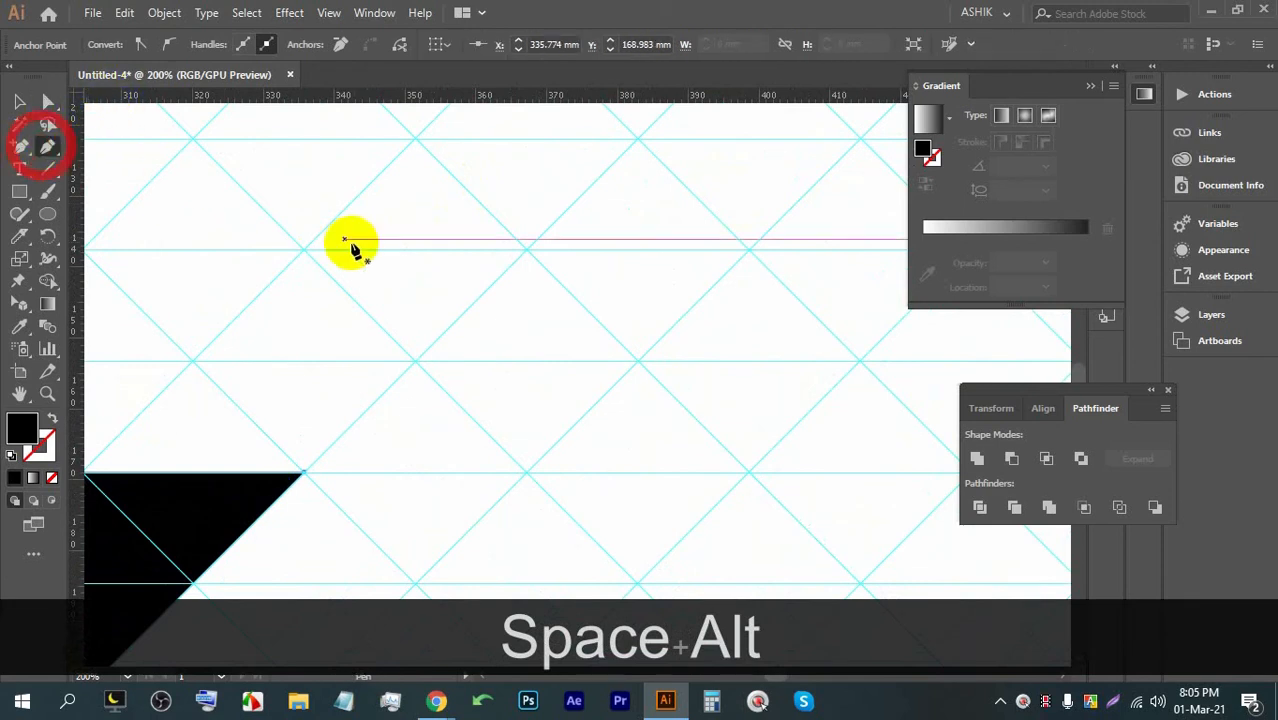
pyautogui.click(301, 249)
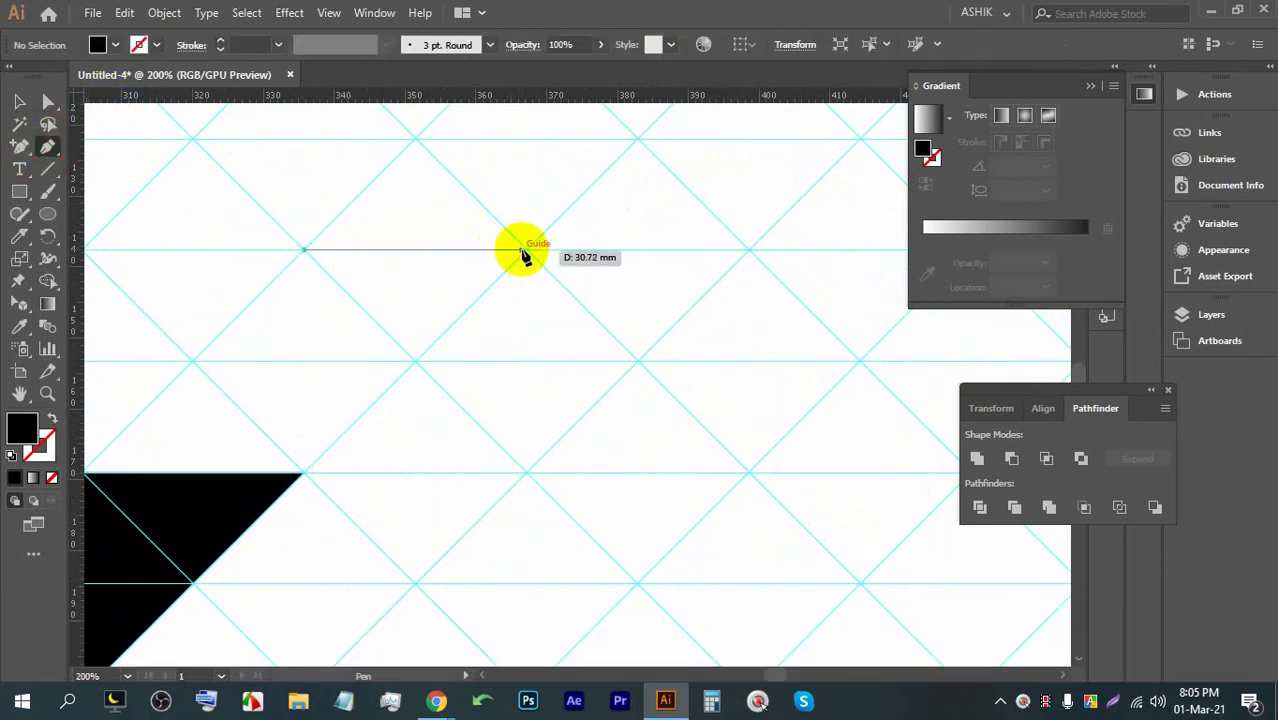
pyautogui.click(527, 249)
pyautogui.click(414, 359)
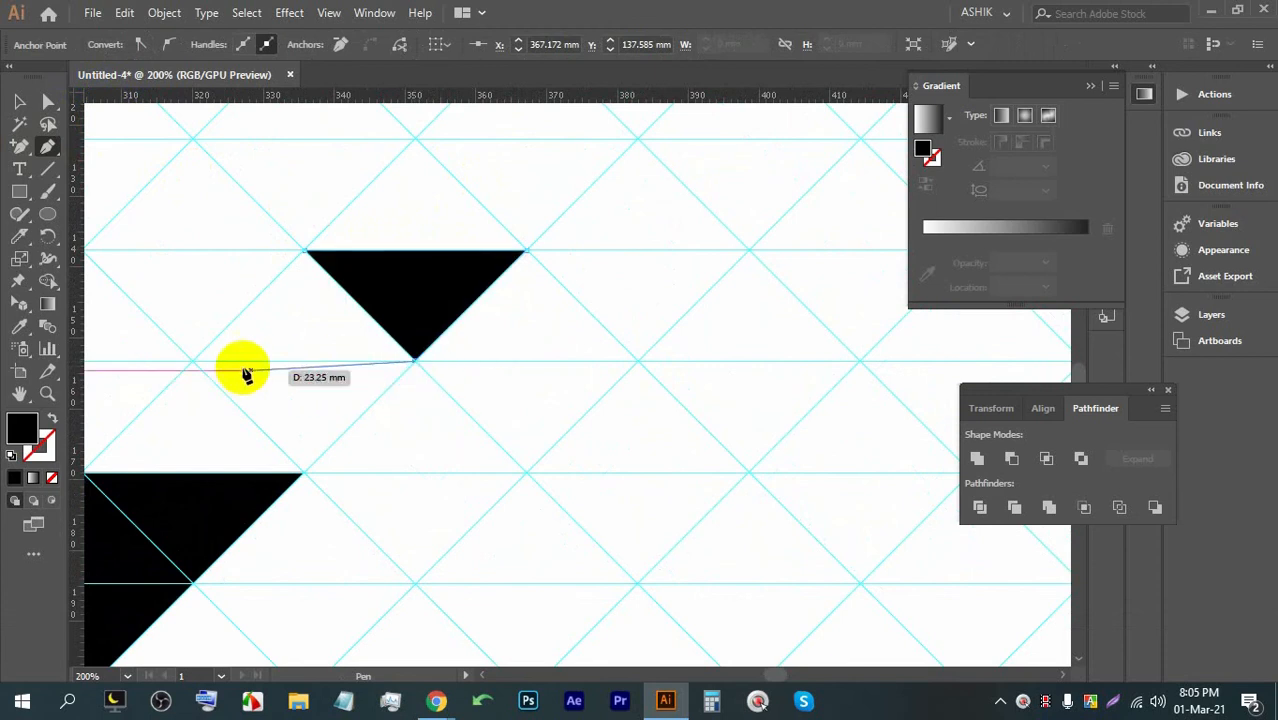
pyautogui.click(194, 360)
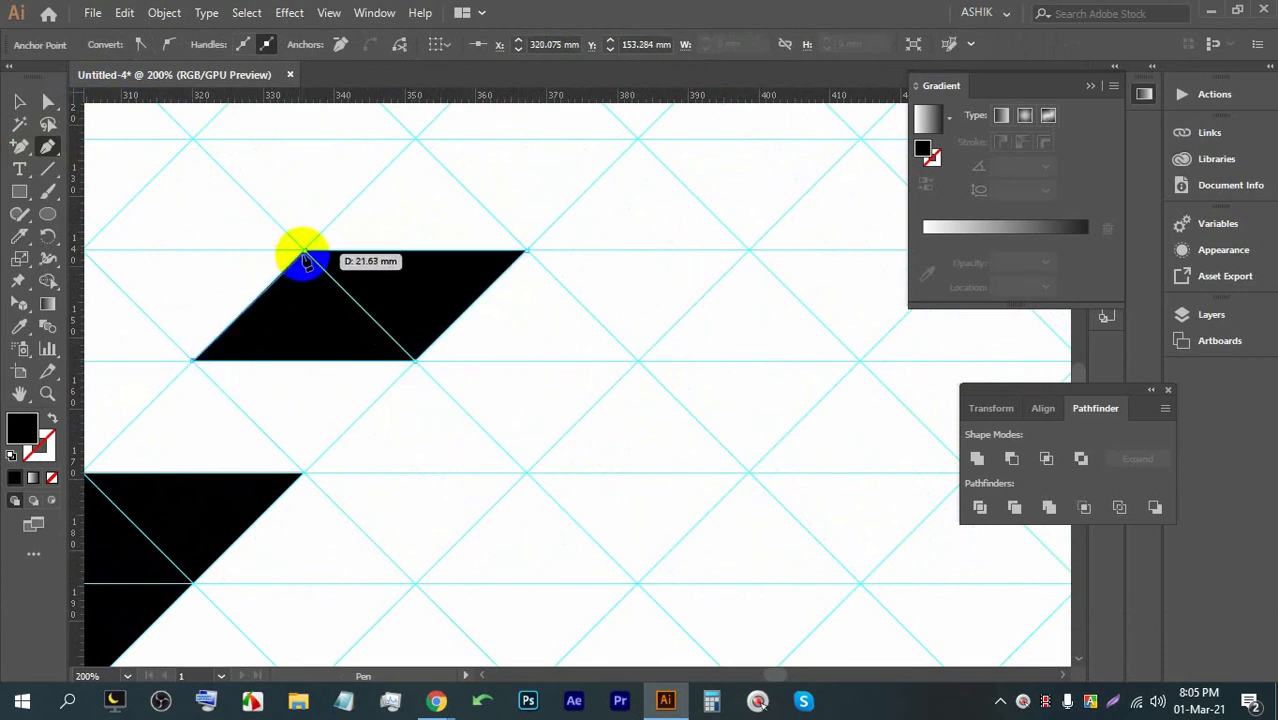
pyautogui.click(304, 255)
pyautogui.scroll(-5, 432, 213)
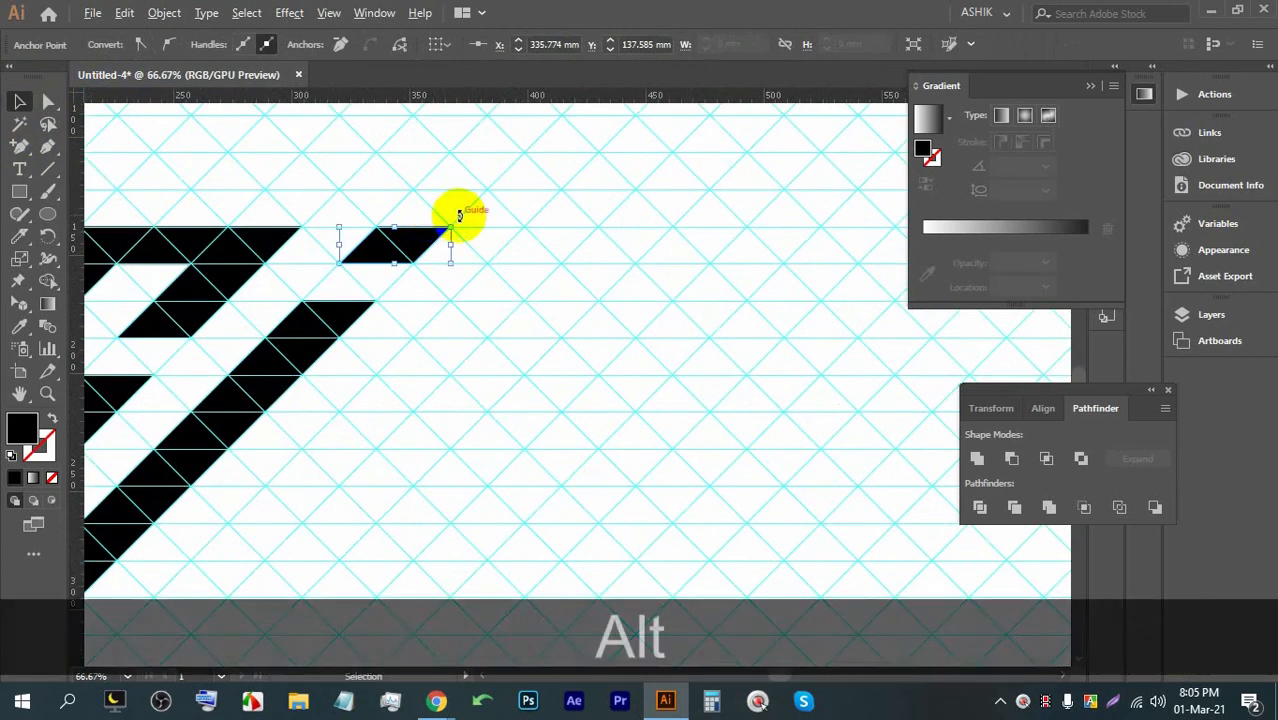
pyautogui.click(369, 253)
pyautogui.click(453, 293)
pyautogui.moveTo(440, 303); pyautogui.dragTo(496, 316)
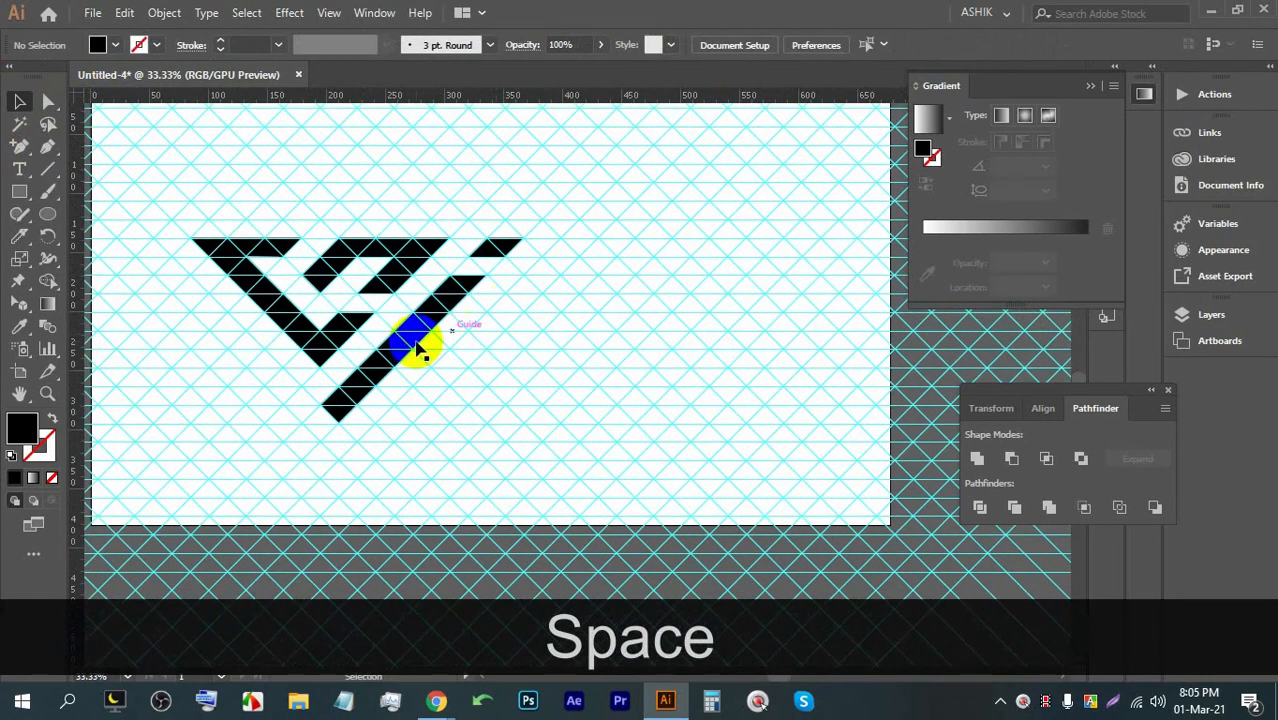
# Step: Shorten the diagonal bar by moving both anchors of its lower end one grid crossing up along the diagonal
pyautogui.scroll(3, 390, 348)
pyautogui.scroll(1, 265, 448)
pyautogui.click(277, 451)
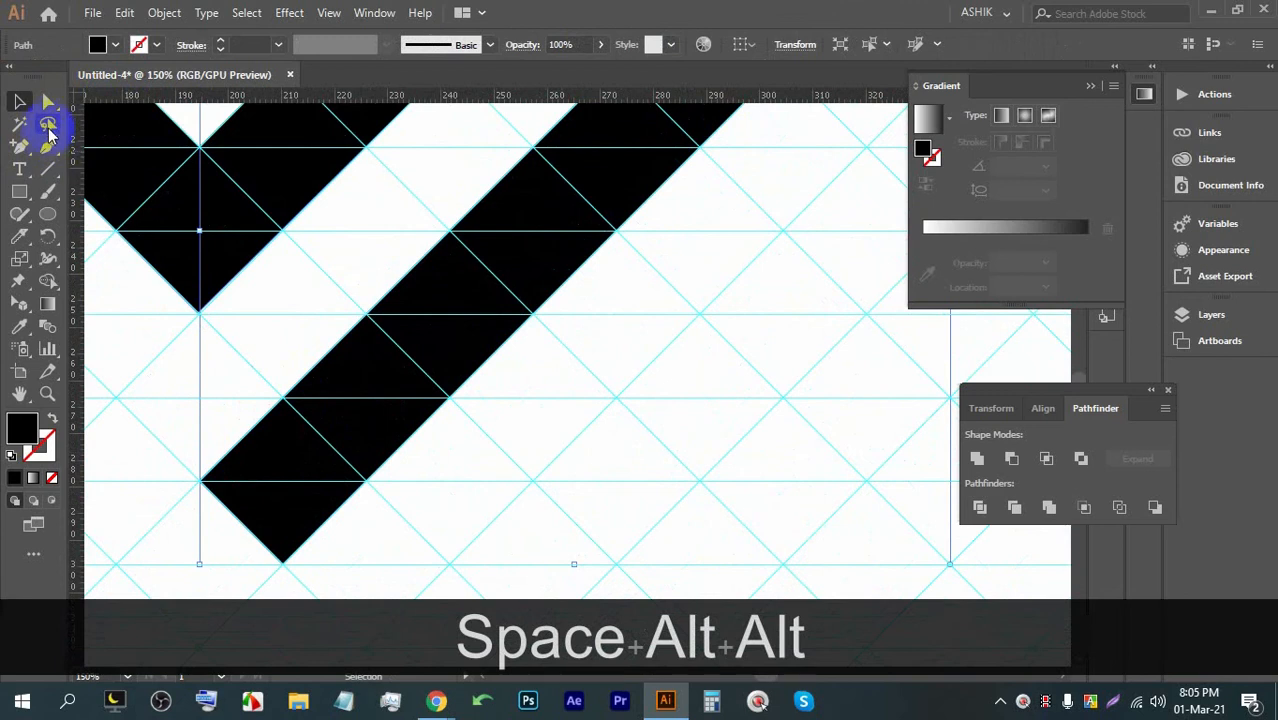
pyautogui.click(52, 113)
pyautogui.moveTo(205, 480); pyautogui.dragTo(283, 398)
pyautogui.moveTo(283, 566); pyautogui.dragTo(367, 482)
# Step: Align the anchor at the hook shape's bottom tip with its guide crossing and deselect the shape
pyautogui.scroll(3, 192, 260)
pyautogui.moveTo(191, 400); pyautogui.dragTo(309, 420)
pyautogui.scroll(2, 294, 404)
pyautogui.scroll(-8, 309, 420)
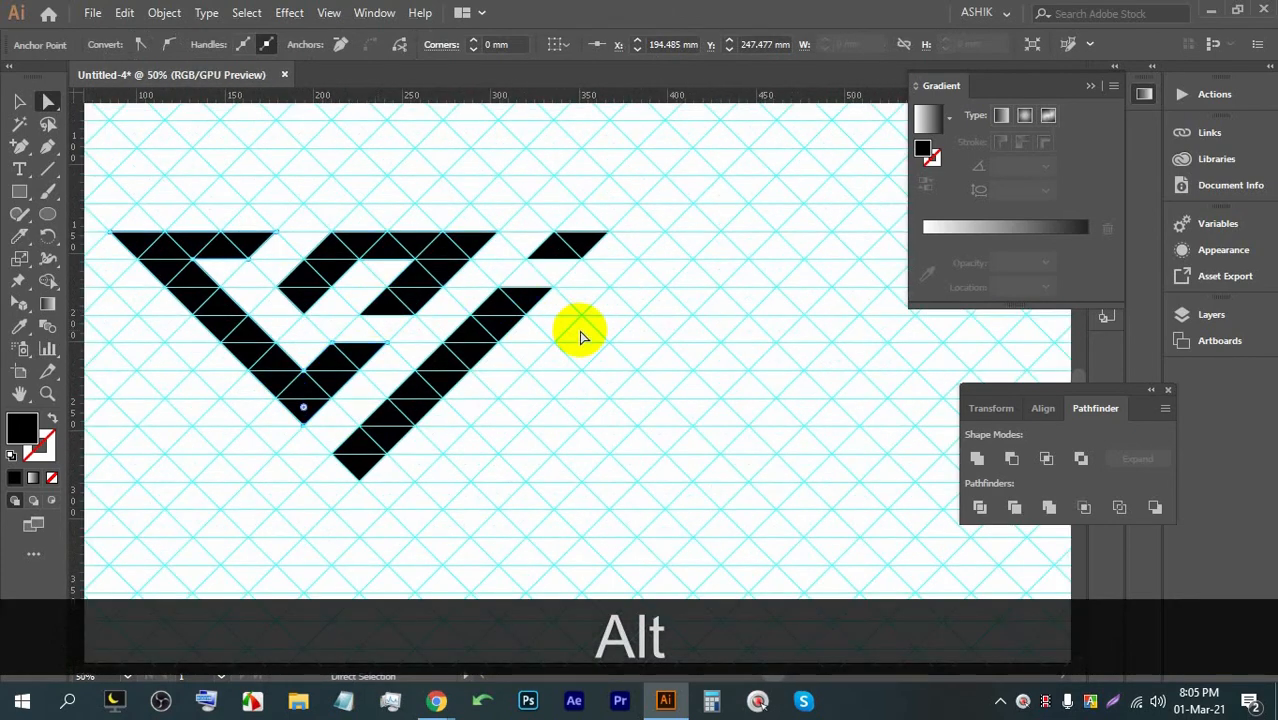
pyautogui.click(582, 337)
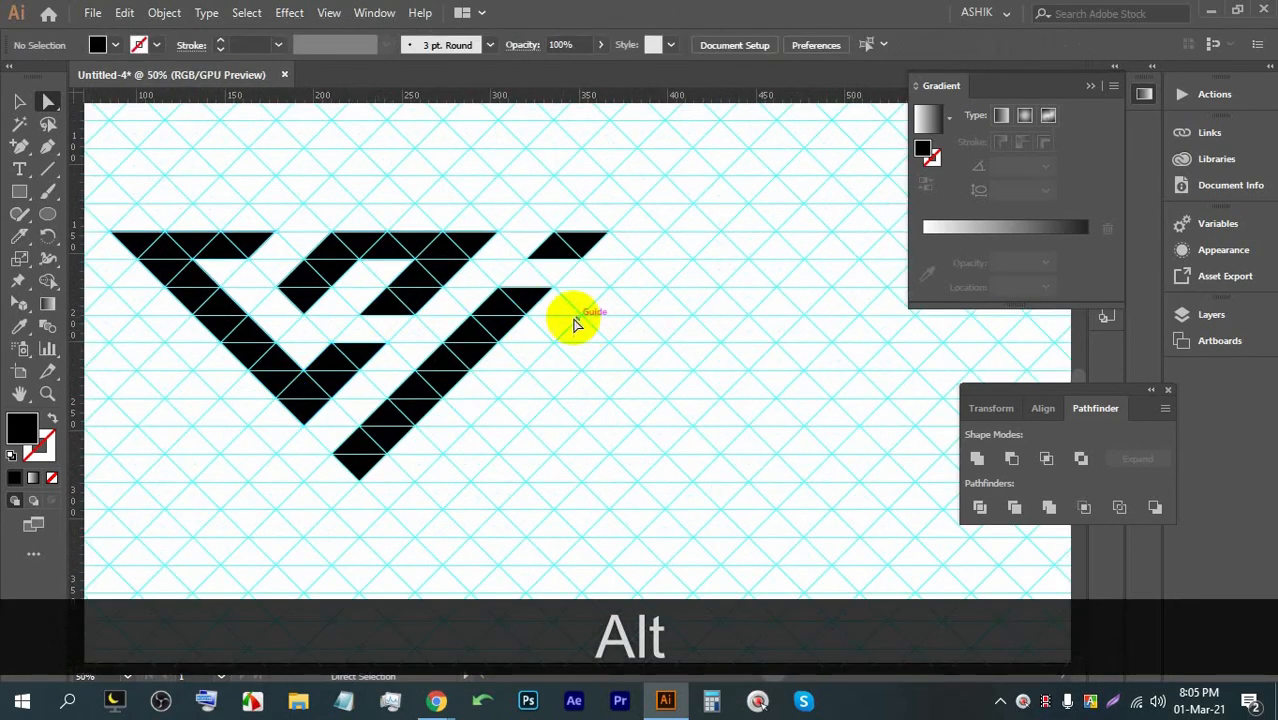
pyautogui.scroll(-1, 571, 314)
pyautogui.scroll(1, 523, 310)
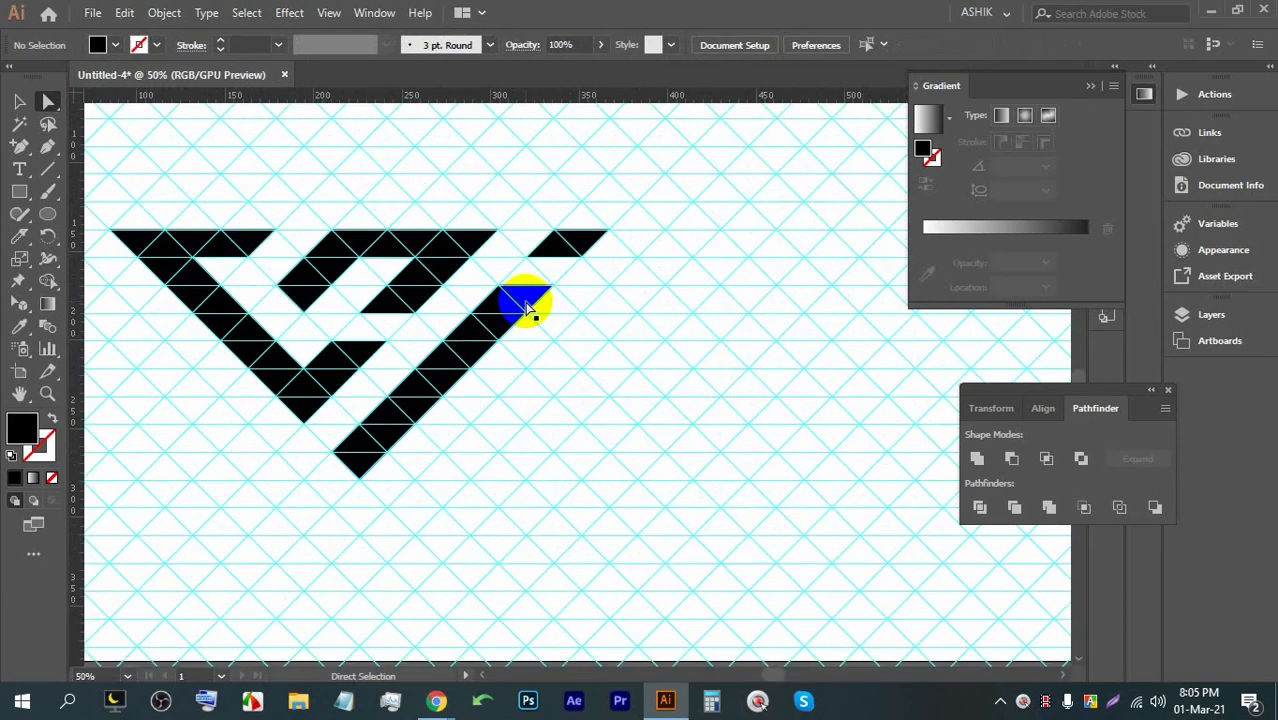
pyautogui.moveTo(364, 358); pyautogui.dragTo(276, 428)
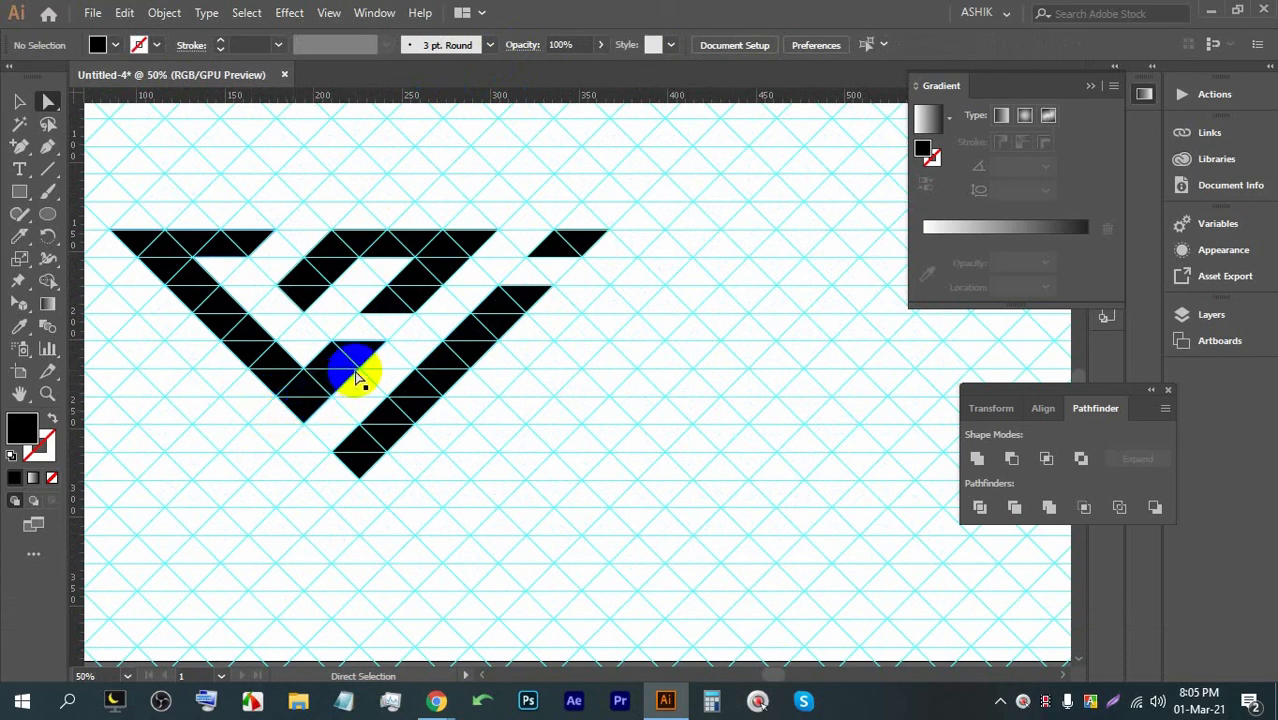
pyautogui.press('alt')
pyautogui.scroll(-3, 339, 351)
pyautogui.rightClick(446, 333)
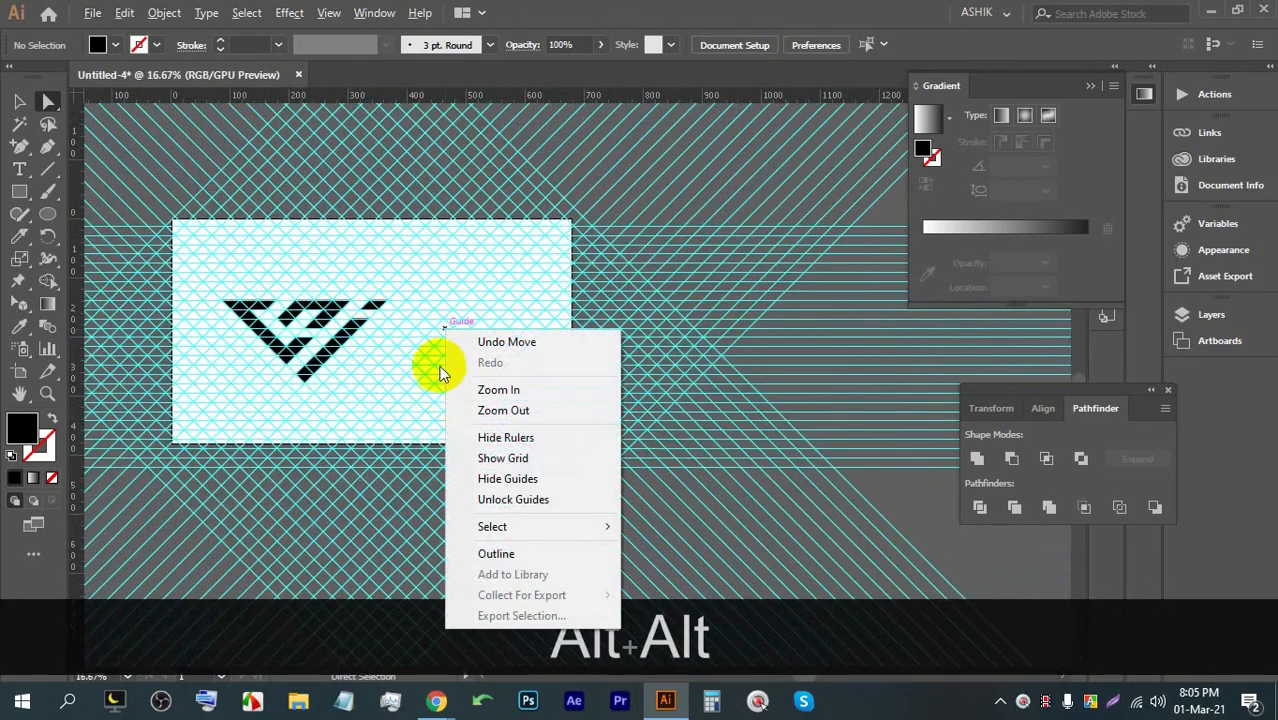
pyautogui.scroll(-1, 409, 418)
pyautogui.scroll(3, 409, 405)
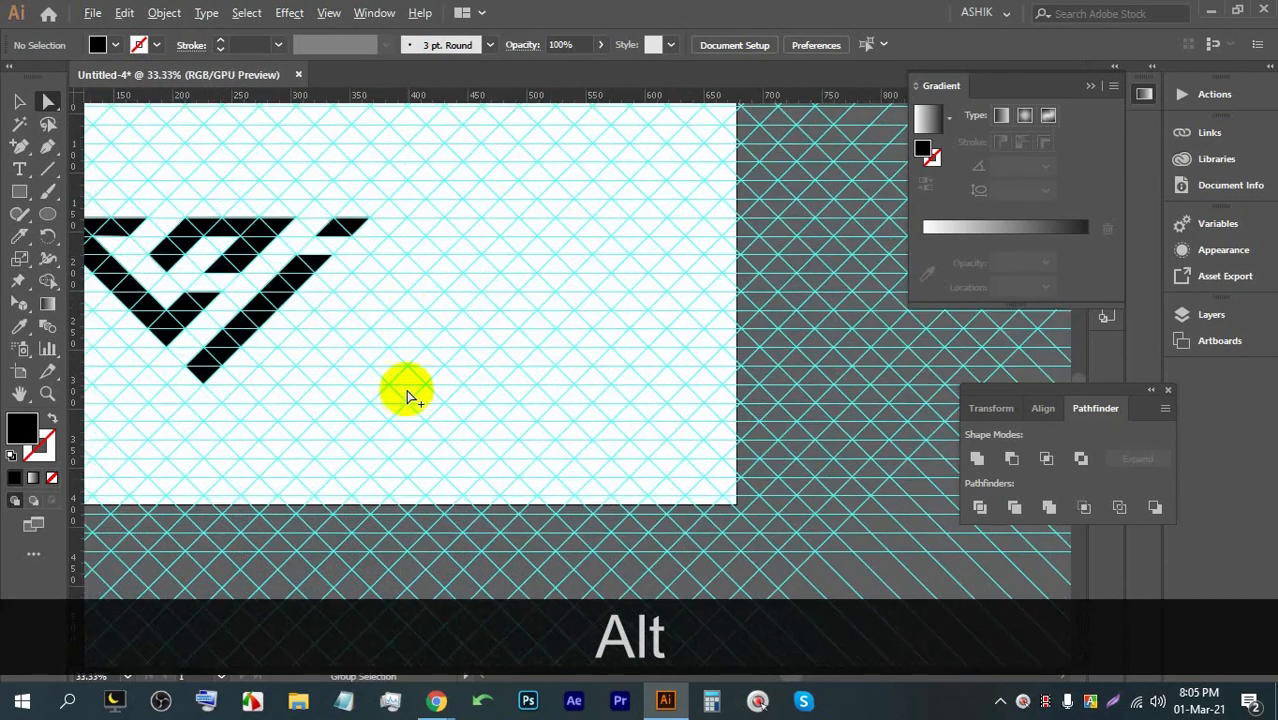
# Step: Hide the guides so the logo stands on a plain artboard
pyautogui.rightClick(406, 320)
pyautogui.click(452, 457)
pyautogui.scroll(-2, 432, 355)
pyautogui.scroll(1, 432, 352)
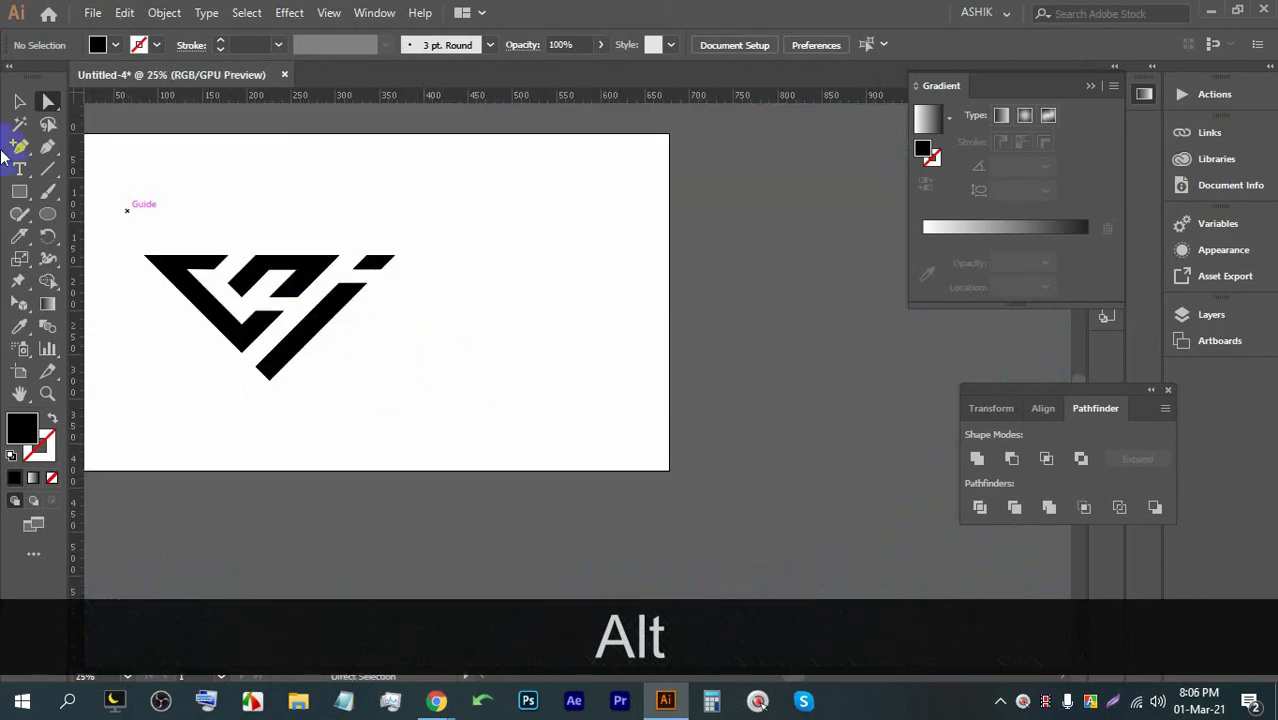
# Step: Select all the logo shapes, scale them down slightly, place them in the artboard's left half and deselect
pyautogui.click(21, 101)
pyautogui.moveTo(300, 292); pyautogui.dragTo(492, 262)
pyautogui.moveTo(621, 335); pyautogui.dragTo(374, 172)
pyautogui.moveTo(462, 233); pyautogui.dragTo(401, 216)
pyautogui.click(320, 265)
# Step: Draw a black rectangle that covers the artboard's right half over its full height
pyautogui.click(19, 191)
pyautogui.moveTo(358, 147); pyautogui.dragTo(647, 480)
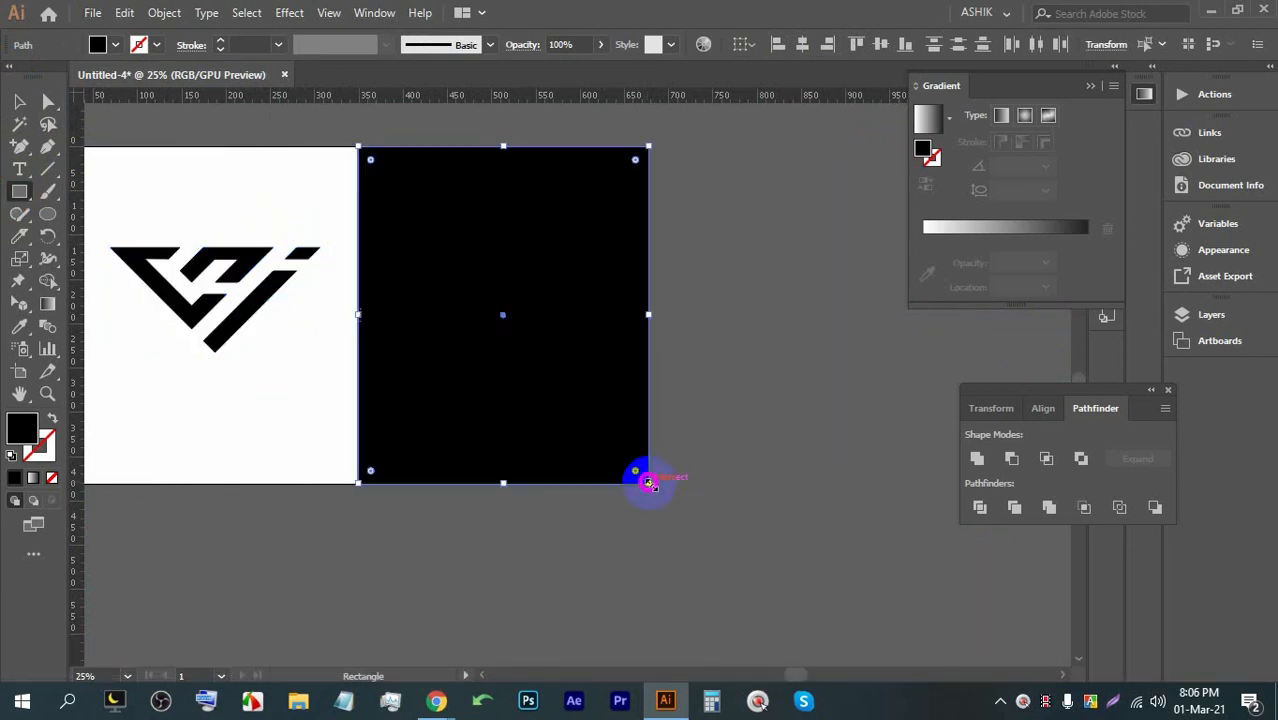
pyautogui.click(19, 101)
pyautogui.press('space')
pyautogui.moveTo(286, 190); pyautogui.dragTo(431, 192)
pyautogui.click(442, 300)
# Step: Duplicate the logo below the original and bring the copy to the front
pyautogui.click(345, 248)
pyautogui.moveTo(362, 265); pyautogui.dragTo(399, 408)
pyautogui.rightClick(399, 408)
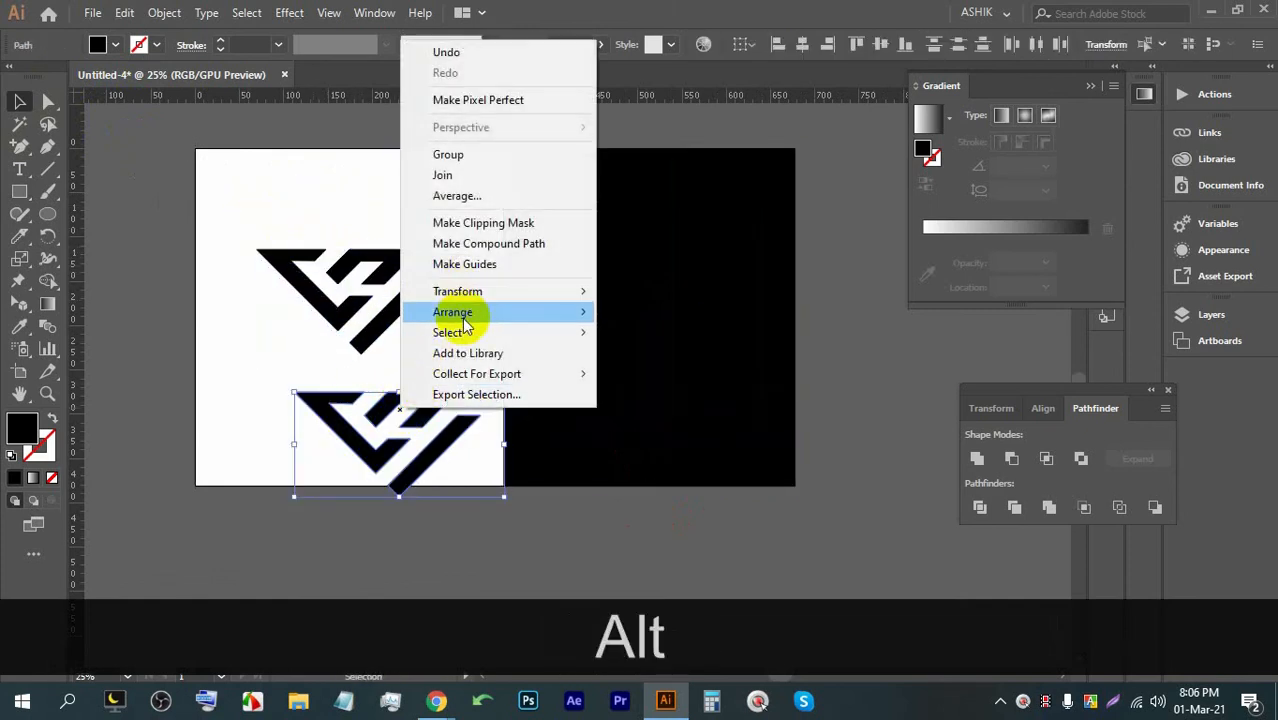
pyautogui.moveTo(462, 316)
pyautogui.click(640, 310)
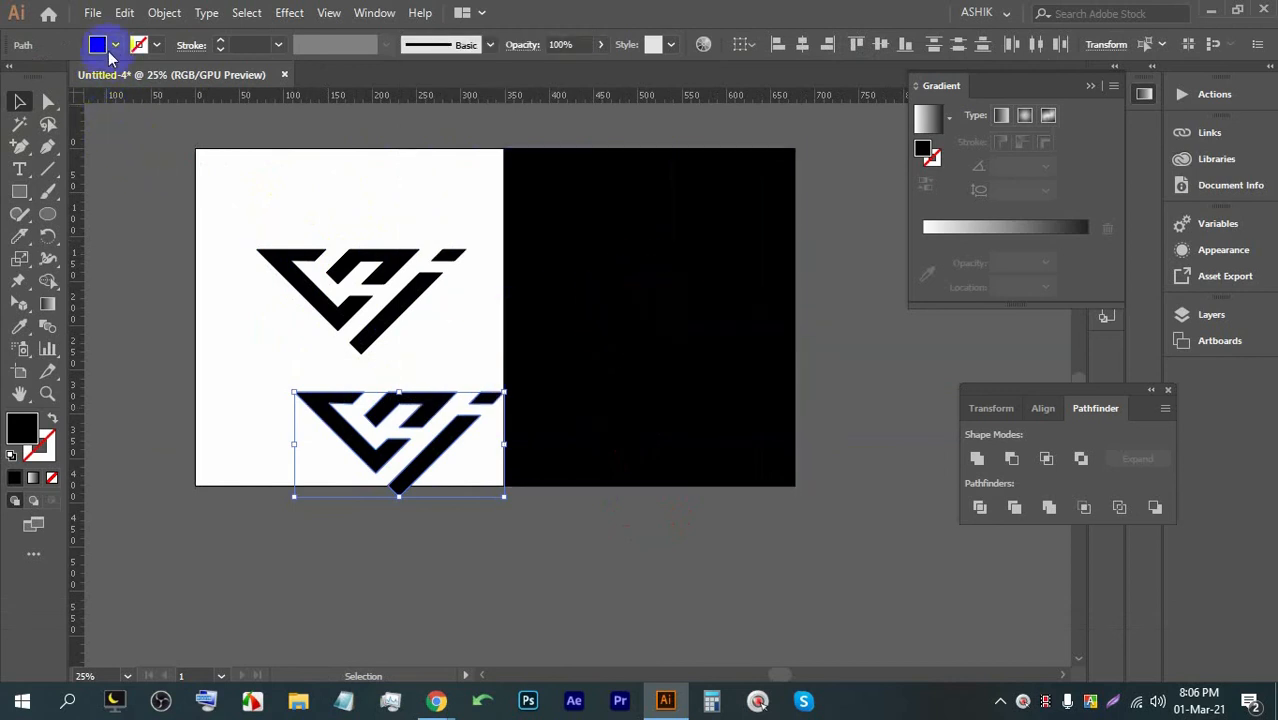
# Step: Fill the logo copy with white, move it onto the black rectangle and deselect it
pyautogui.click(100, 44)
pyautogui.click(38, 76)
pyautogui.click(608, 334)
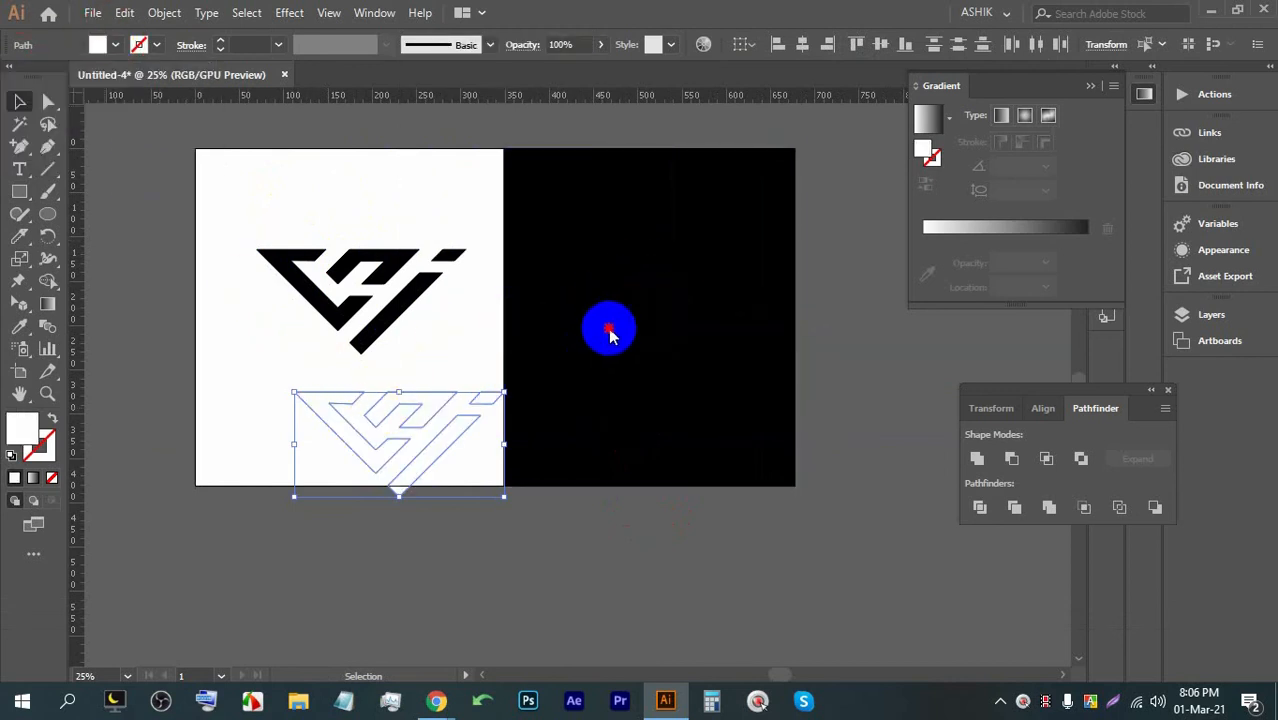
pyautogui.moveTo(399, 408); pyautogui.dragTo(645, 268)
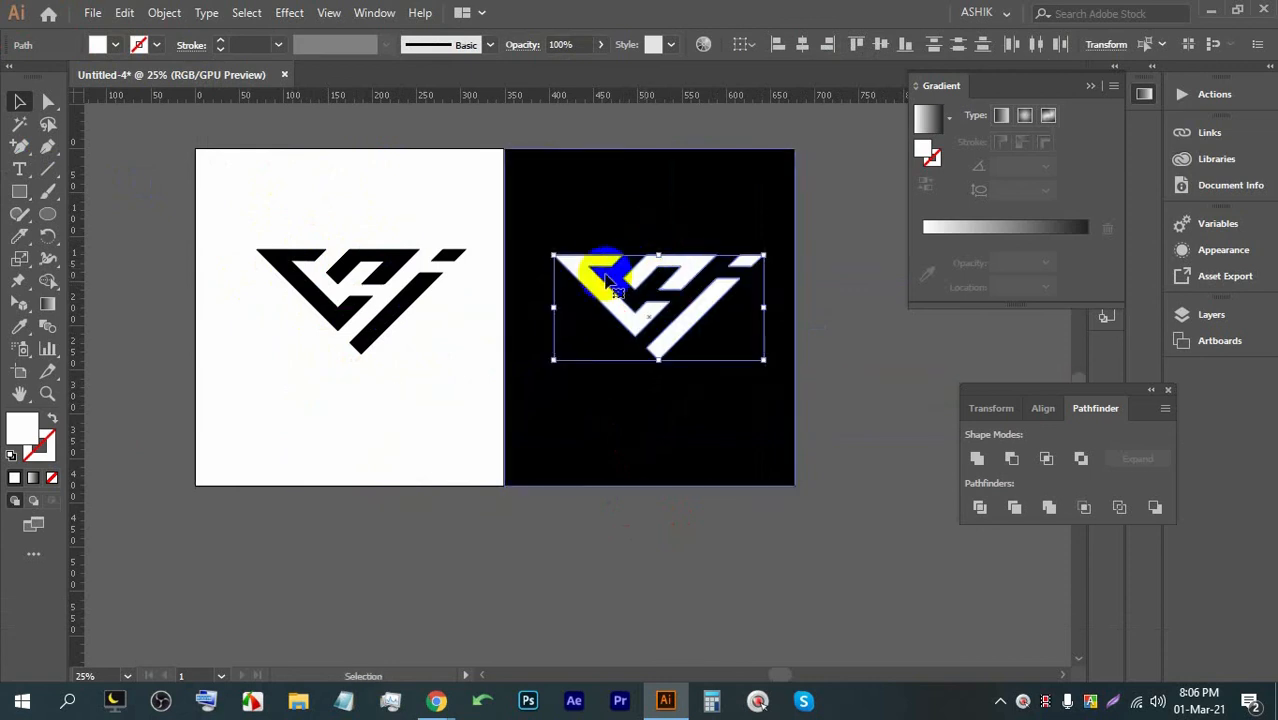
pyautogui.scroll(-2, 574, 286)
pyautogui.click(745, 285)
# Step: Select both logos and the black rectangle and move them off the artboard to its left side
pyautogui.scroll(2, 638, 271)
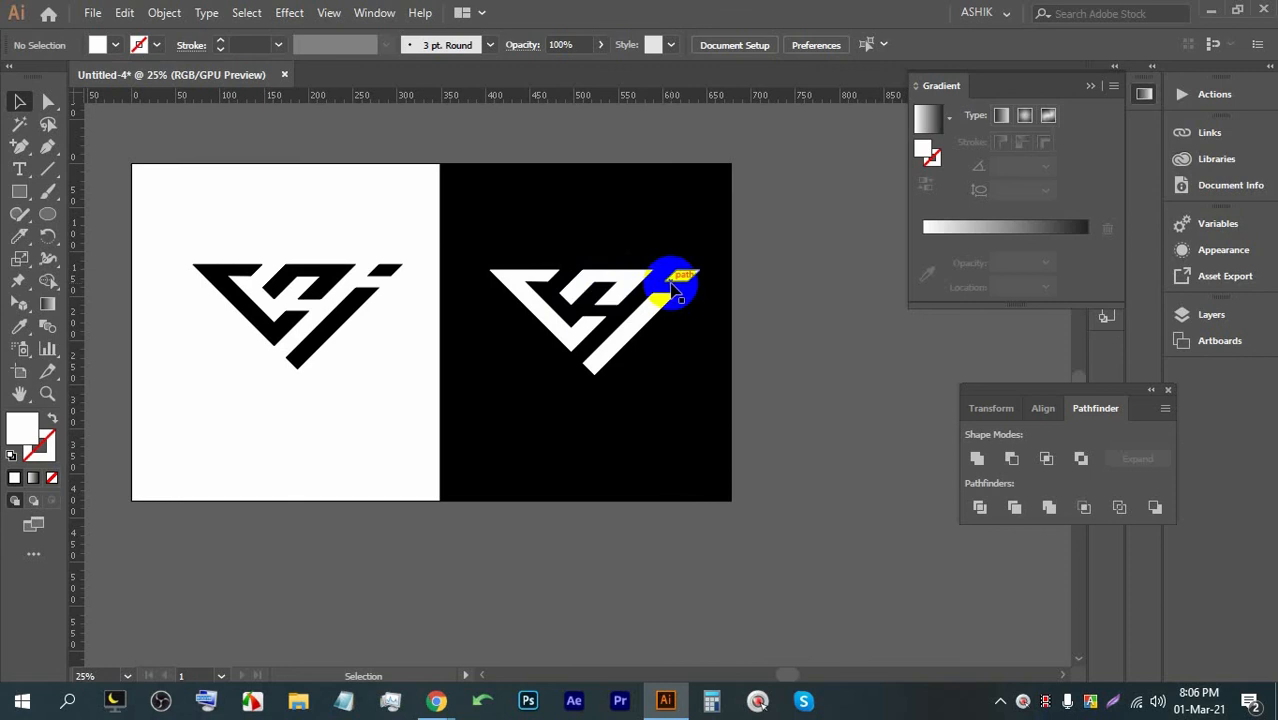
pyautogui.scroll(-3, 641, 276)
pyautogui.scroll(2, 551, 251)
pyautogui.moveTo(650, 288); pyautogui.dragTo(679, 388)
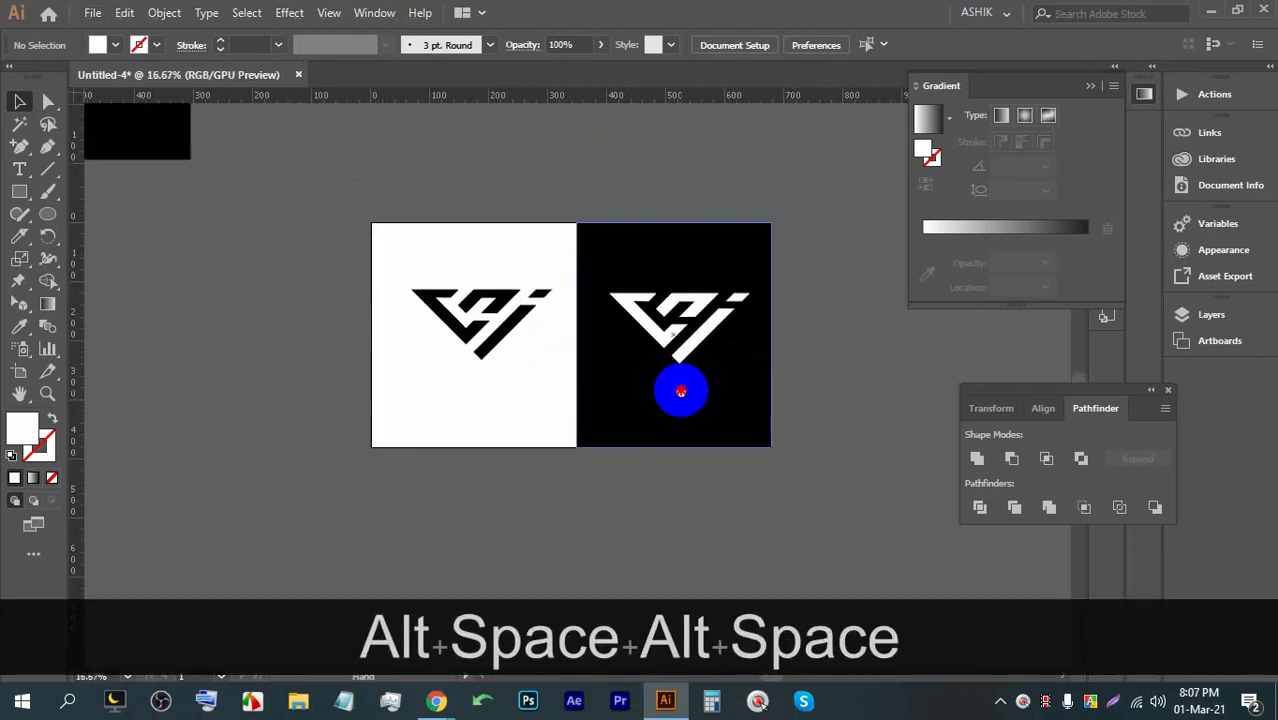
pyautogui.scroll(1, 684, 398)
pyautogui.scroll(-1, 674, 453)
pyautogui.moveTo(706, 487); pyautogui.dragTo(435, 299)
pyautogui.scroll(-1, 606, 412)
pyautogui.moveTo(625, 409); pyautogui.dragTo(303, 406)
pyautogui.scroll(2, 614, 376)
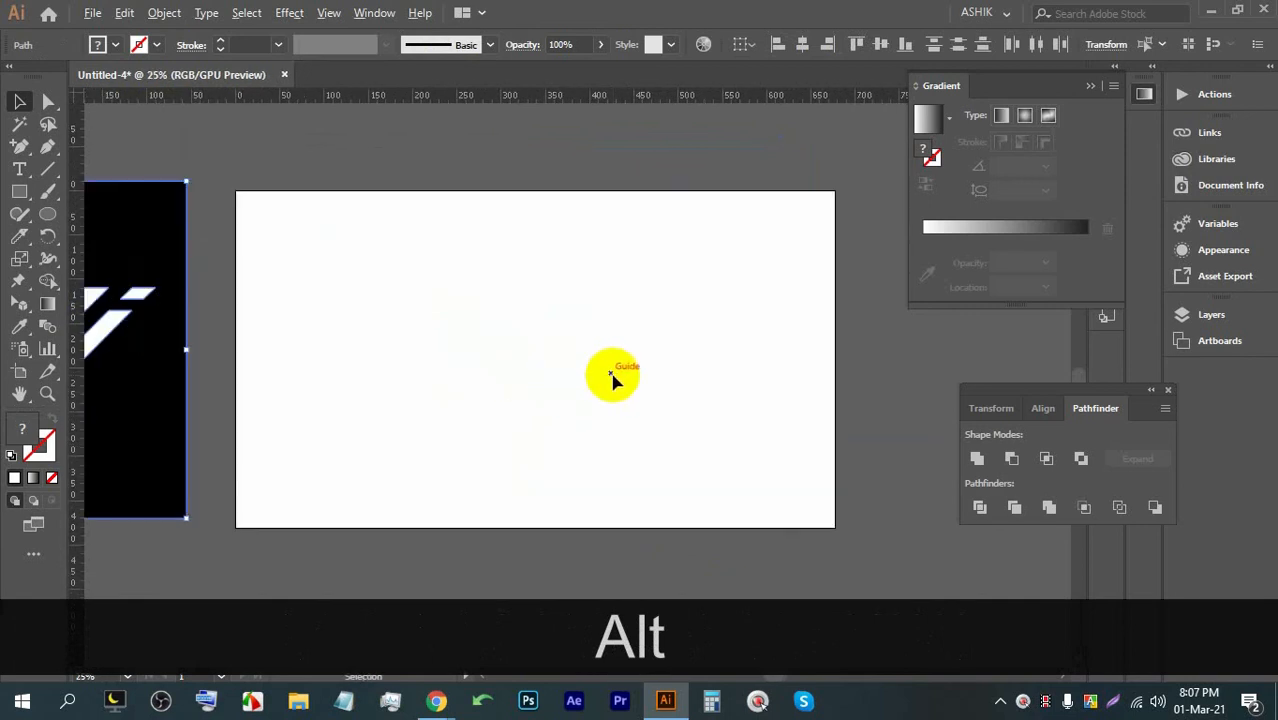
# Step: Clear the selection and show the guide grid again on the empty artboard
pyautogui.scroll(1, 560, 357)
pyautogui.rightClick(456, 305)
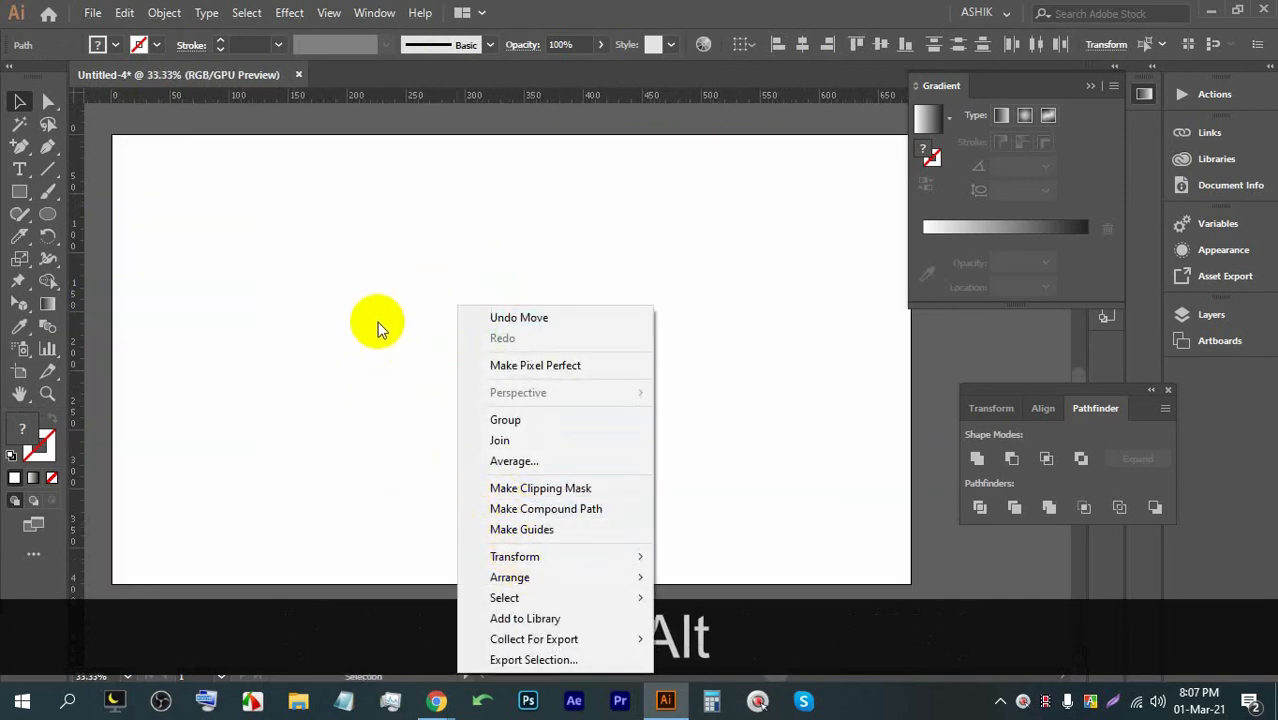
pyautogui.click(400, 295)
pyautogui.scroll(1, 425, 275)
pyautogui.rightClick(456, 241)
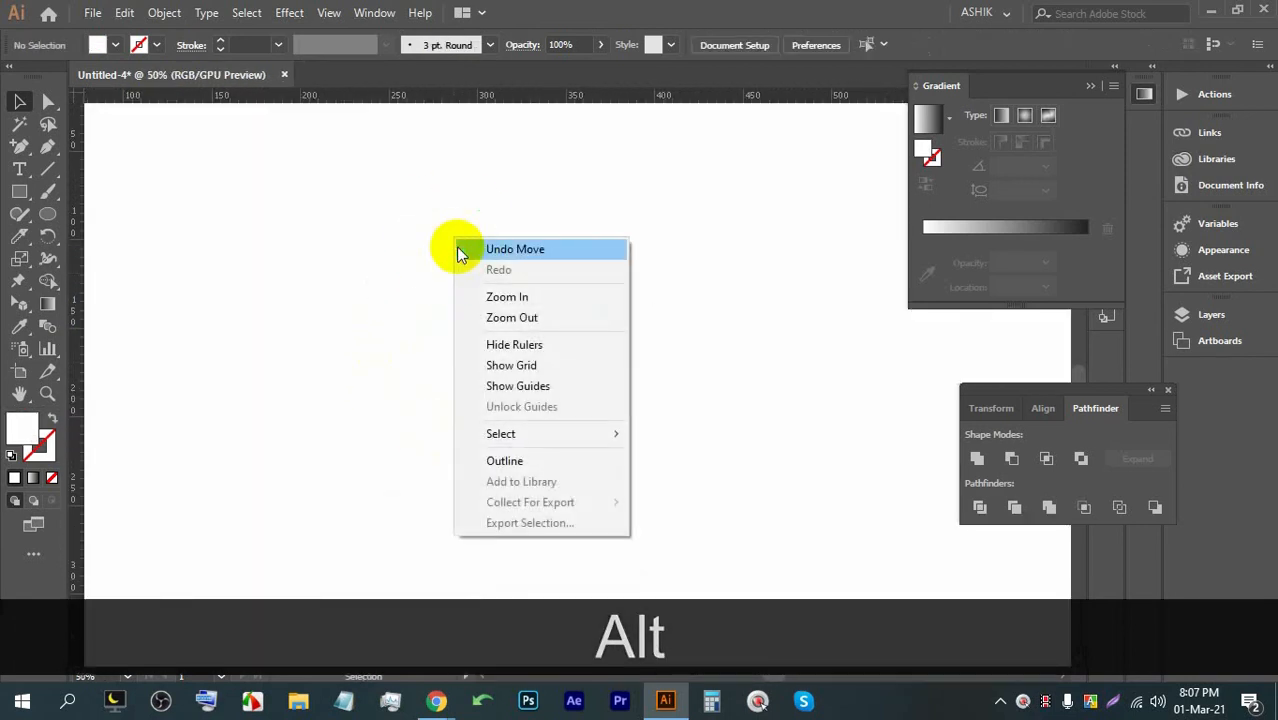
pyautogui.click(505, 387)
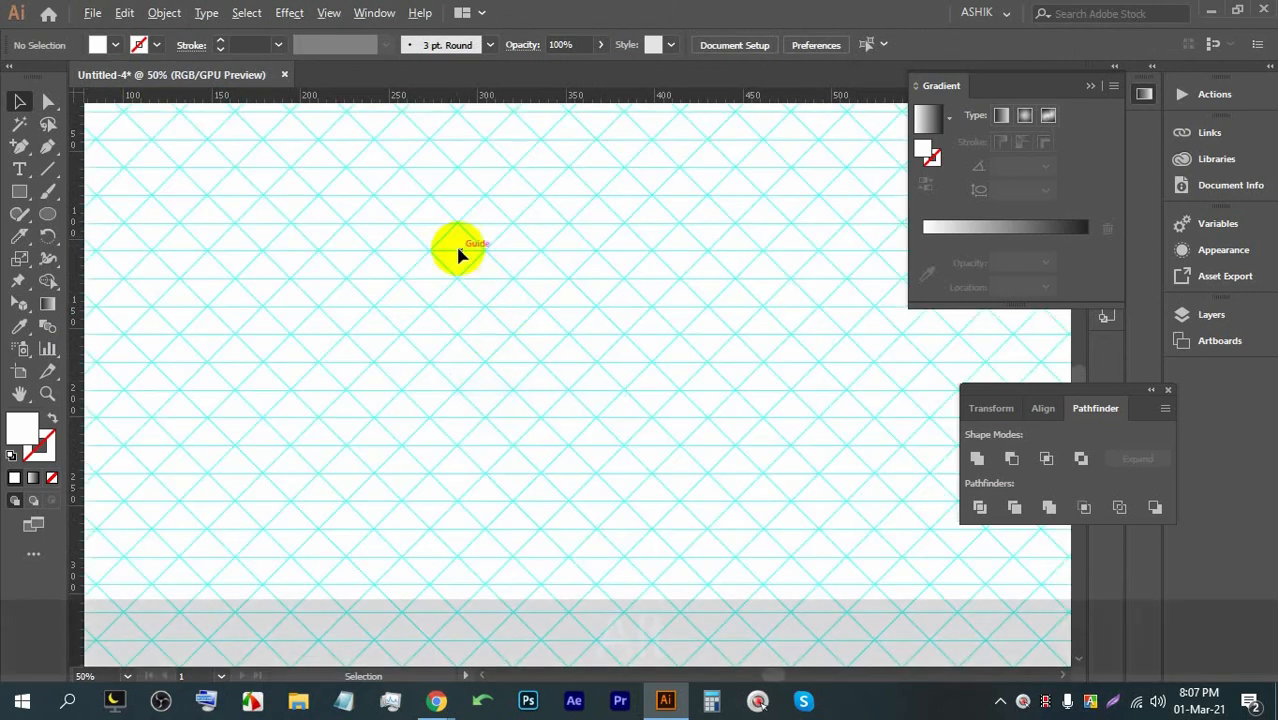
# Step: Start a Pen path with a short diagonal edge ending at the crossing near X 288 mm, Y 90 mm
pyautogui.scroll(-1, 470, 250)
pyautogui.scroll(1, 473, 252)
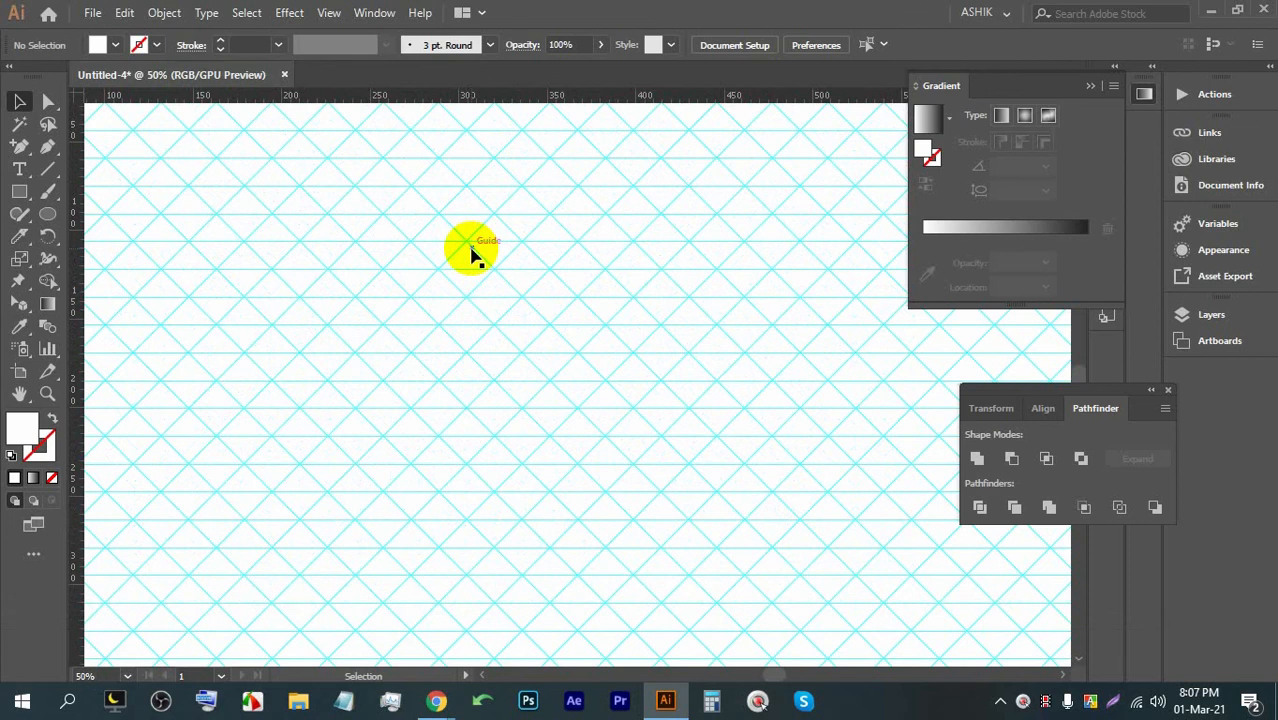
pyautogui.scroll(-1, 425, 290)
pyautogui.scroll(1, 410, 270)
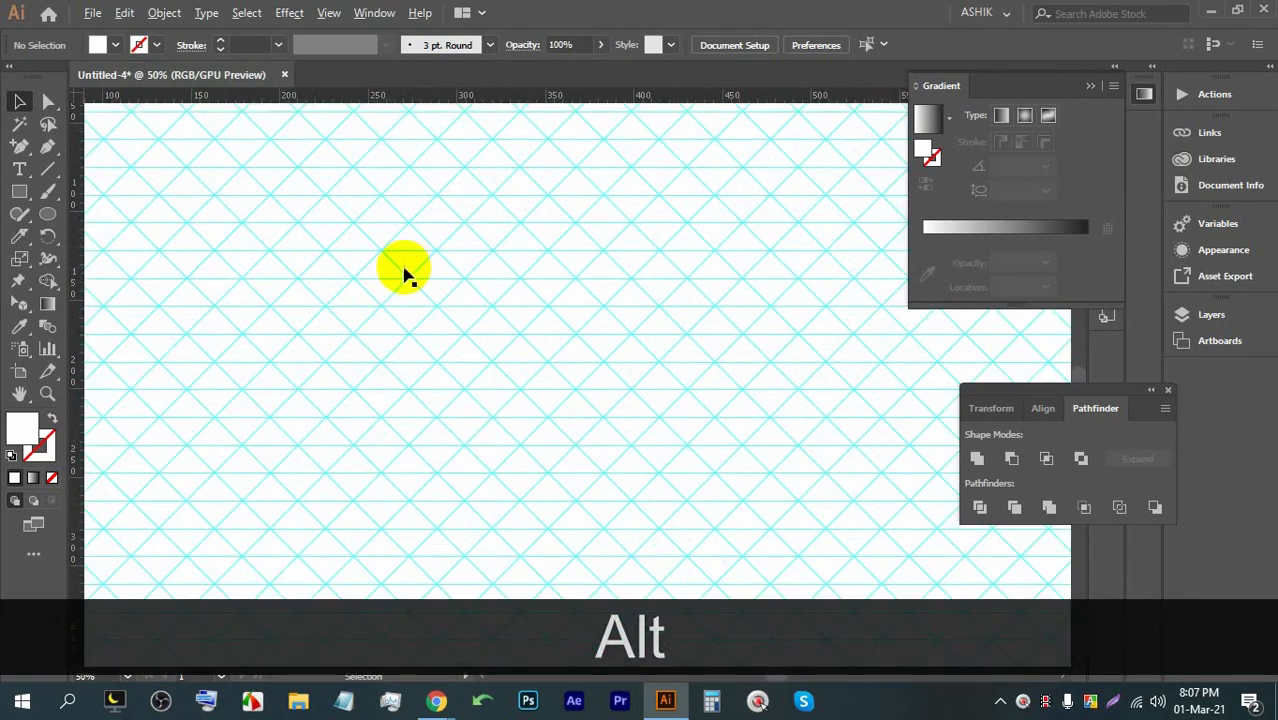
pyautogui.click(47, 146)
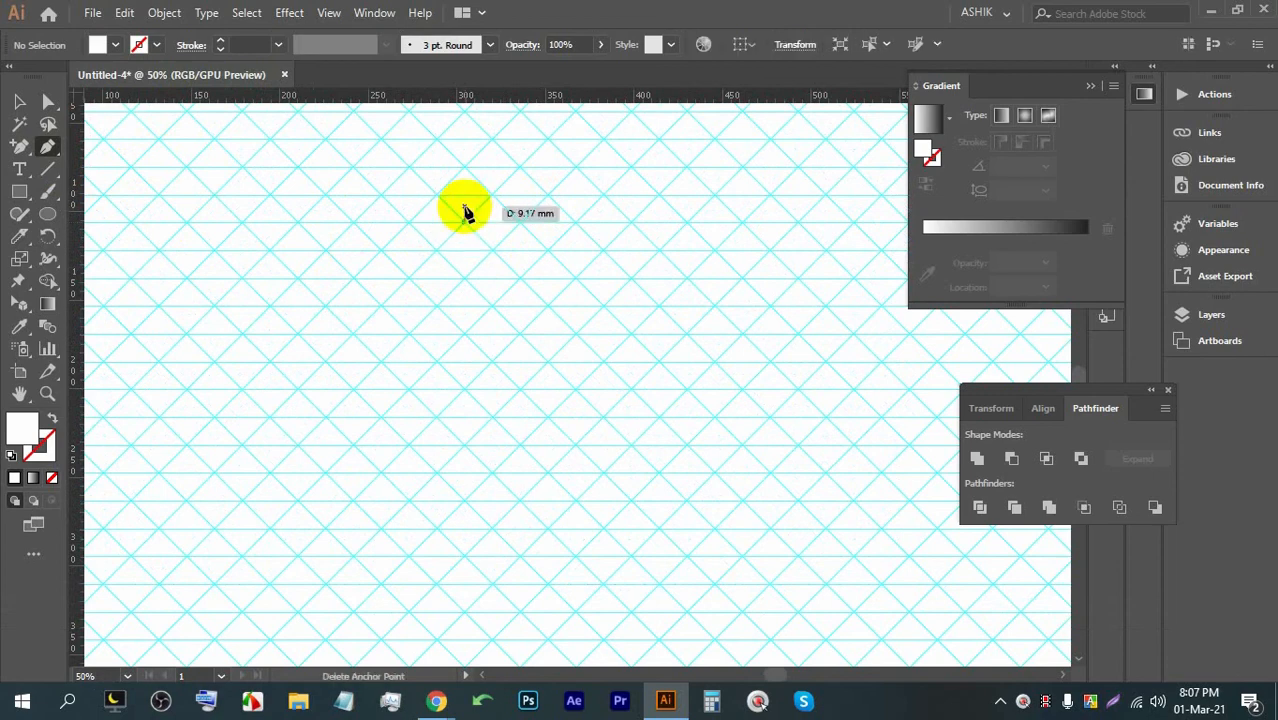
pyautogui.click(434, 208)
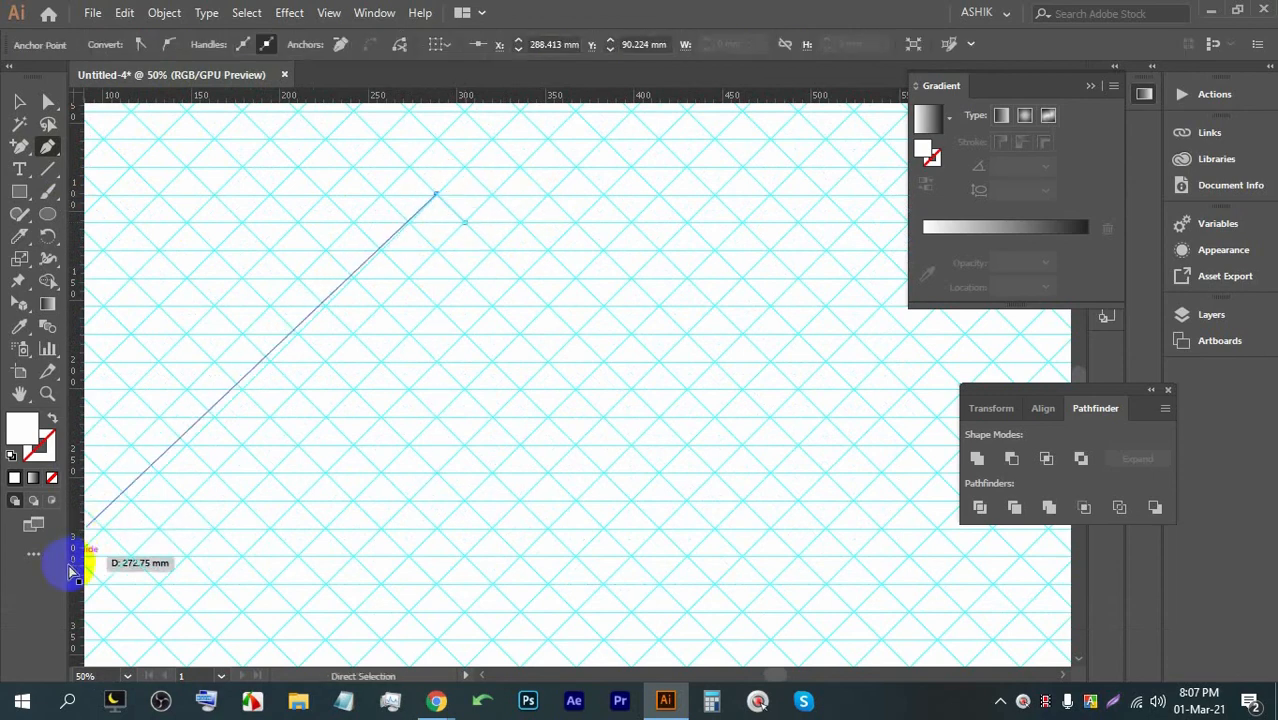
pyautogui.click(131, 500)
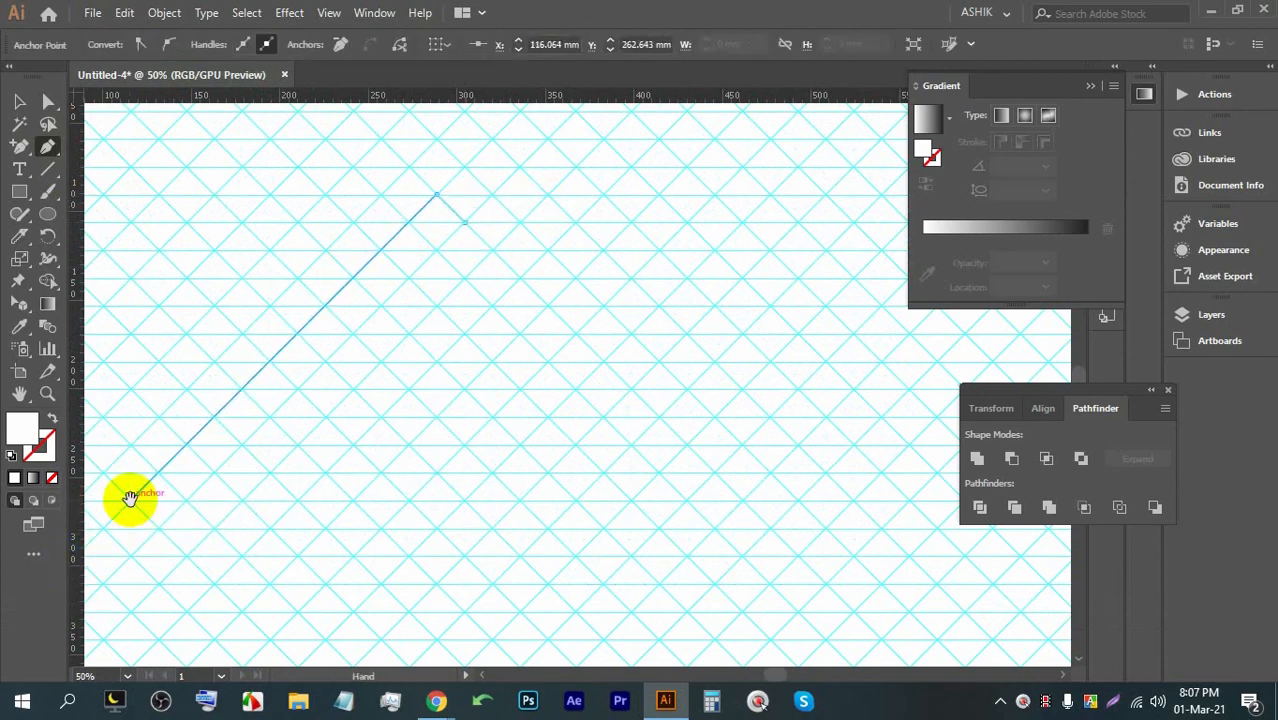
pyautogui.moveTo(160, 550); pyautogui.dragTo(137, 399)
pyautogui.scroll(-1, 139, 359)
pyautogui.hotkey('ctrl', 'z')
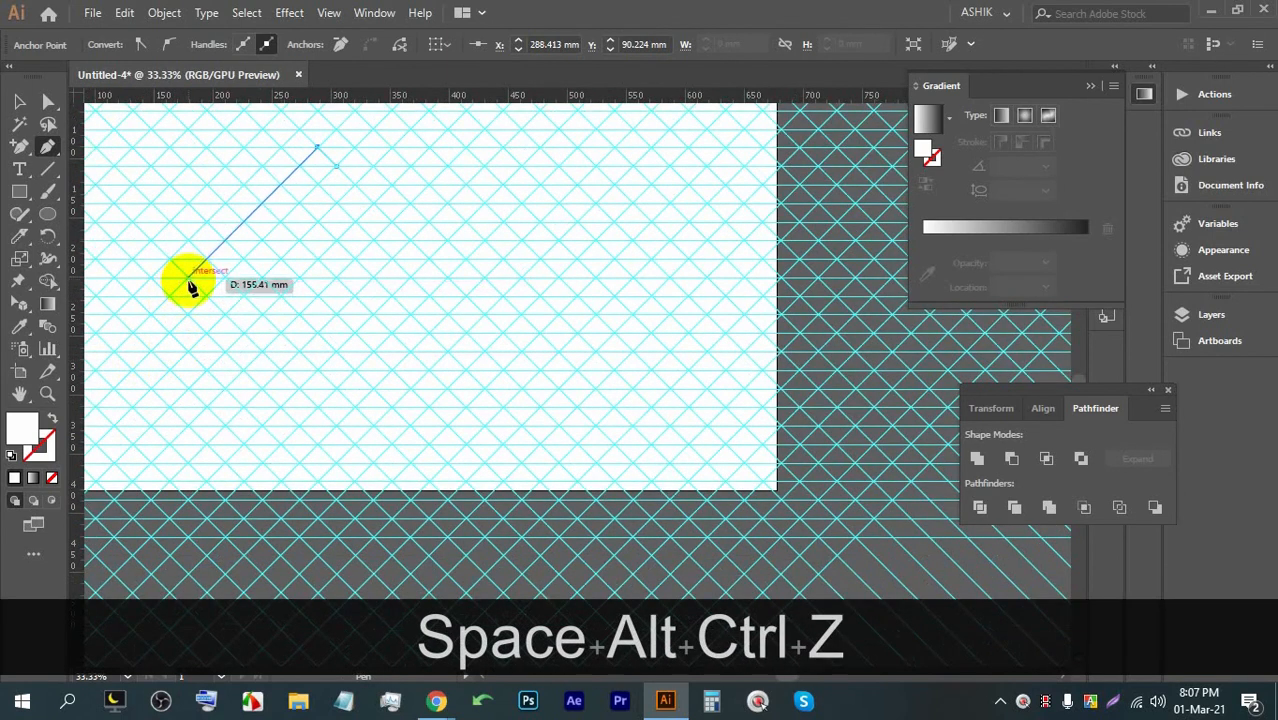
# Step: Continue the path's outer edges through crossings near (179, 200), (336, 357) and (445, 247) mm, then up-left two crossings and down-left to (319, 280) mm
pyautogui.click(190, 280)
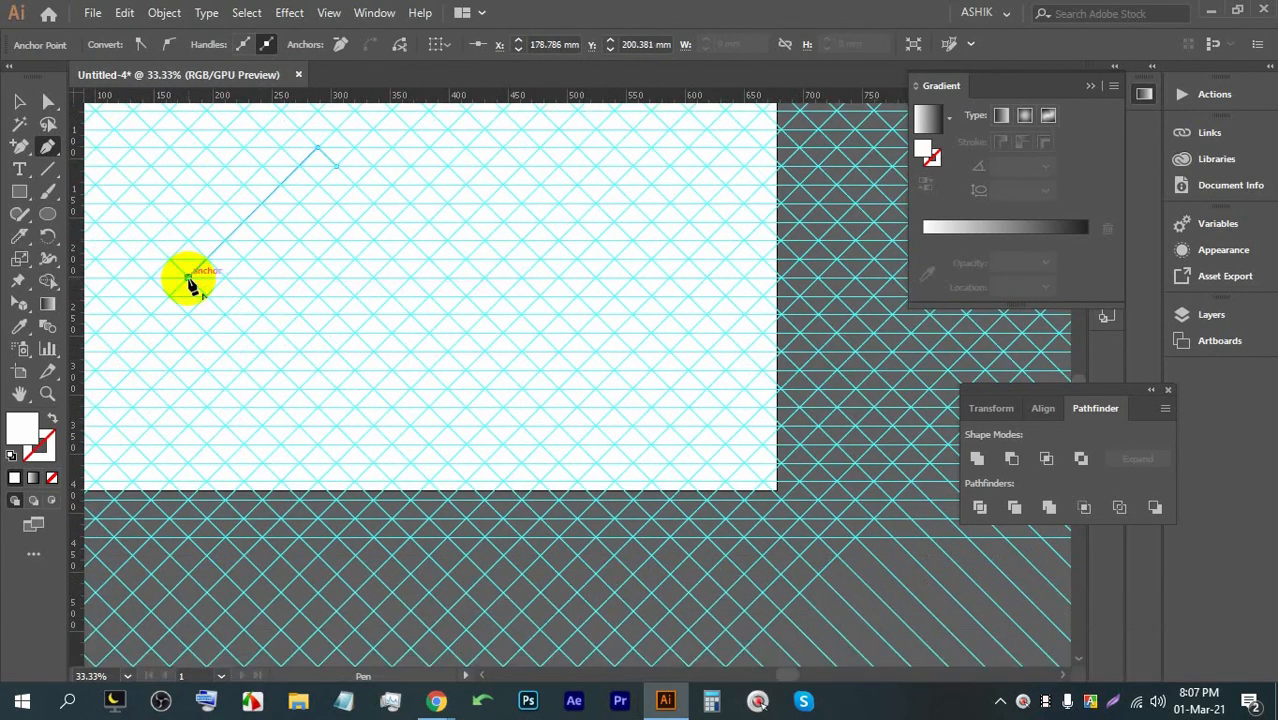
pyautogui.click(373, 462)
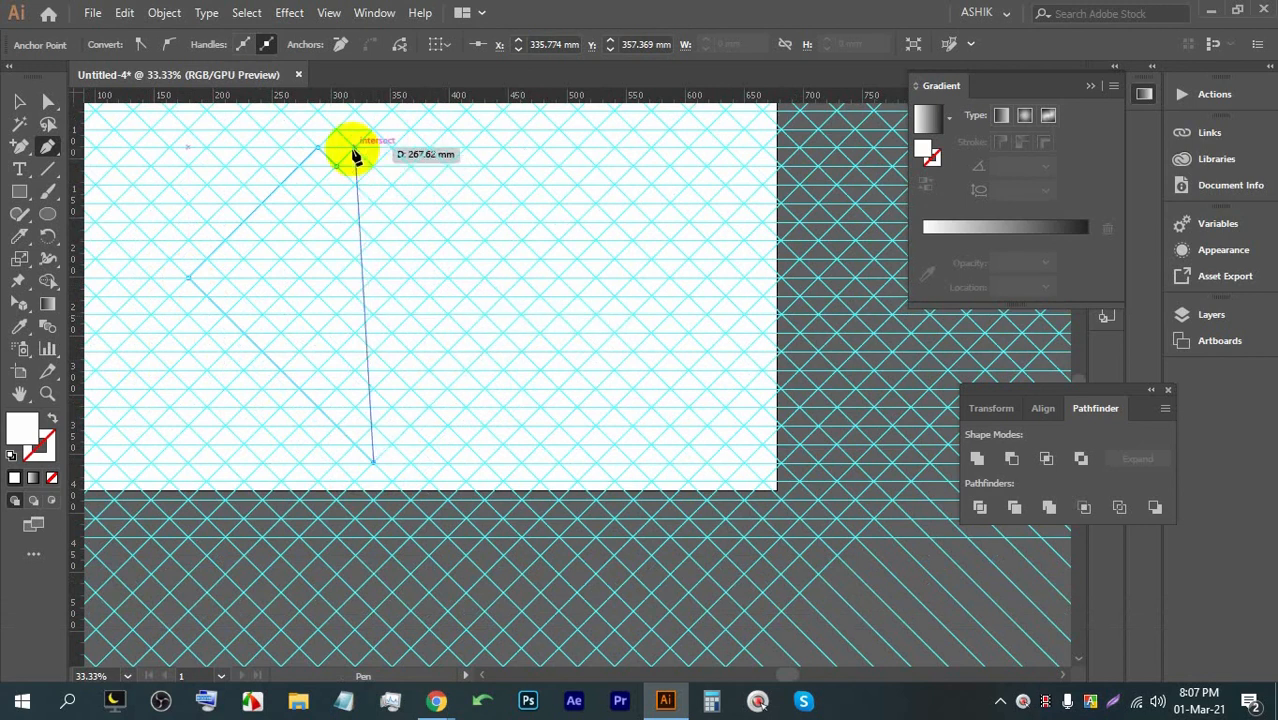
pyautogui.click(500, 335)
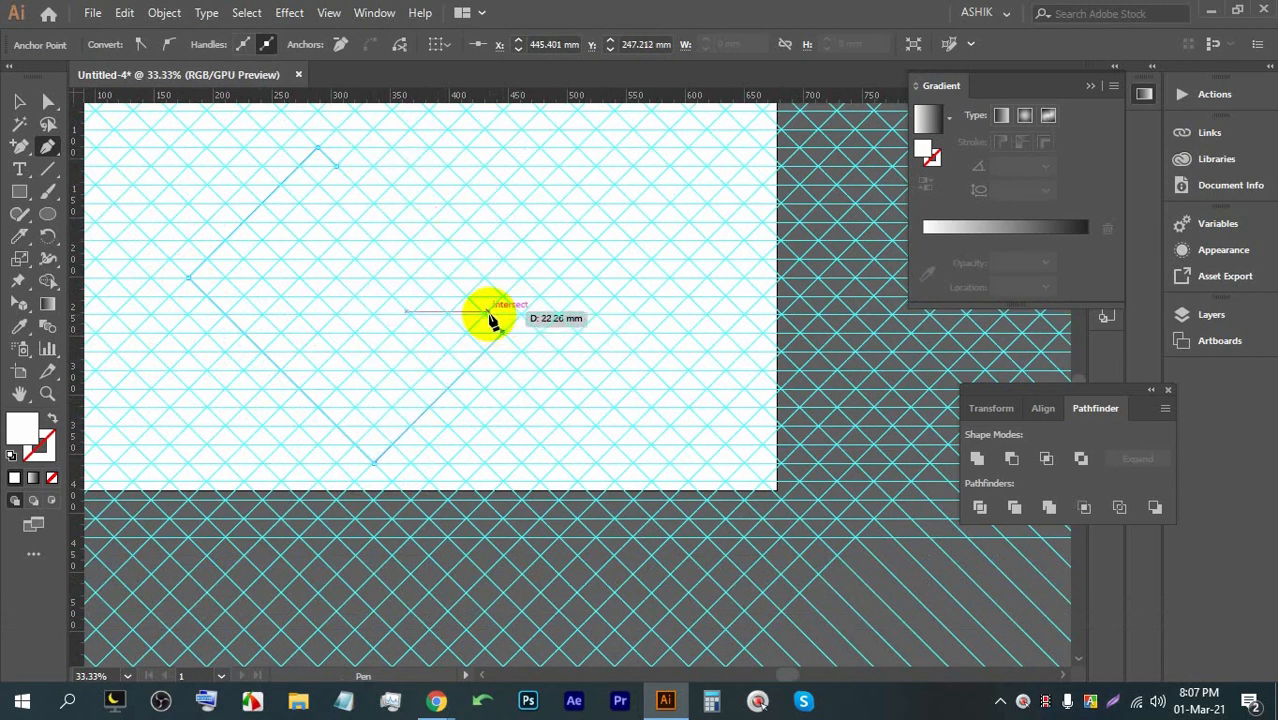
pyautogui.click(447, 279)
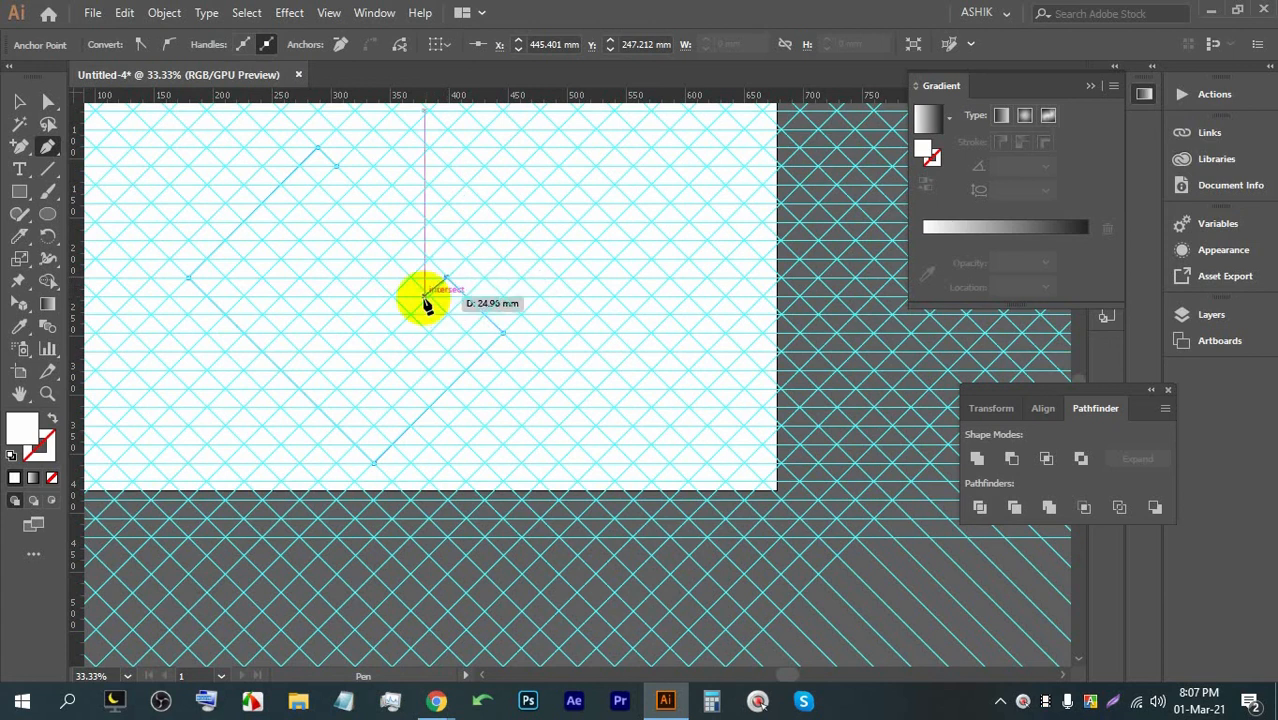
pyautogui.click(353, 371)
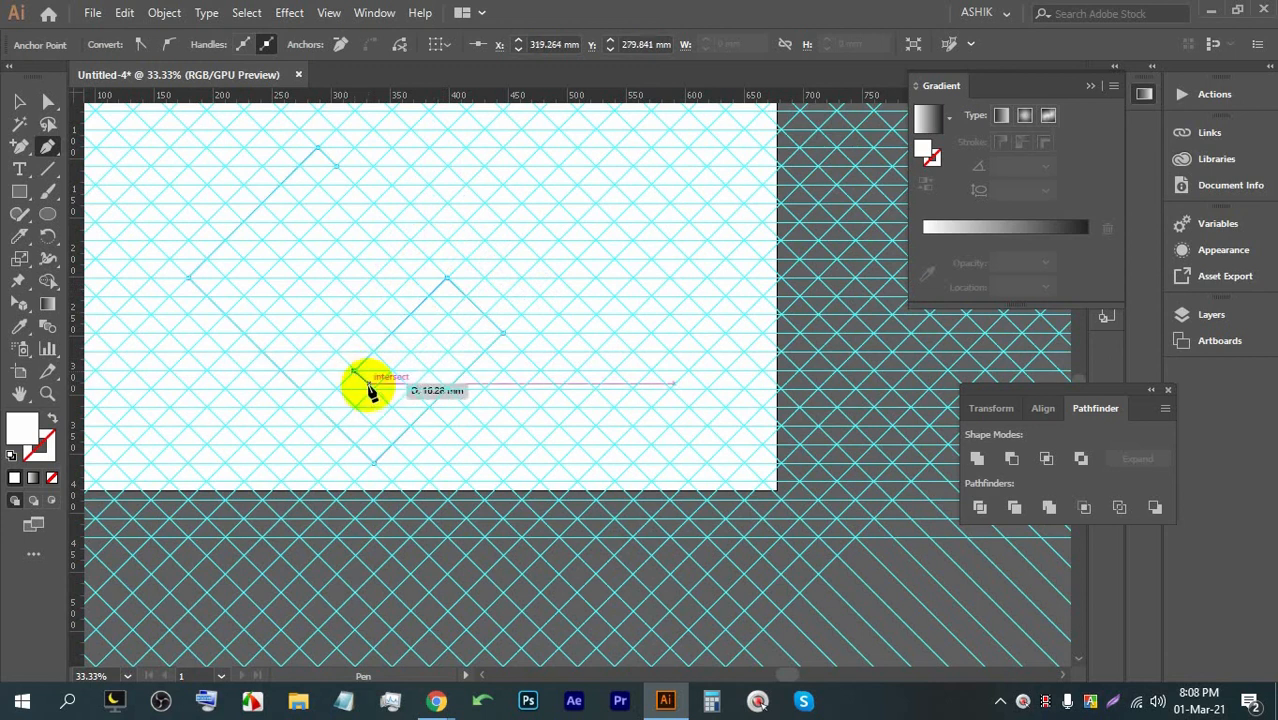
# Step: Add the path's inner edges through about (334, 293), (399, 229), (335, 325) and (210, 199) mm and close it at the starting anchor
pyautogui.click(371, 387)
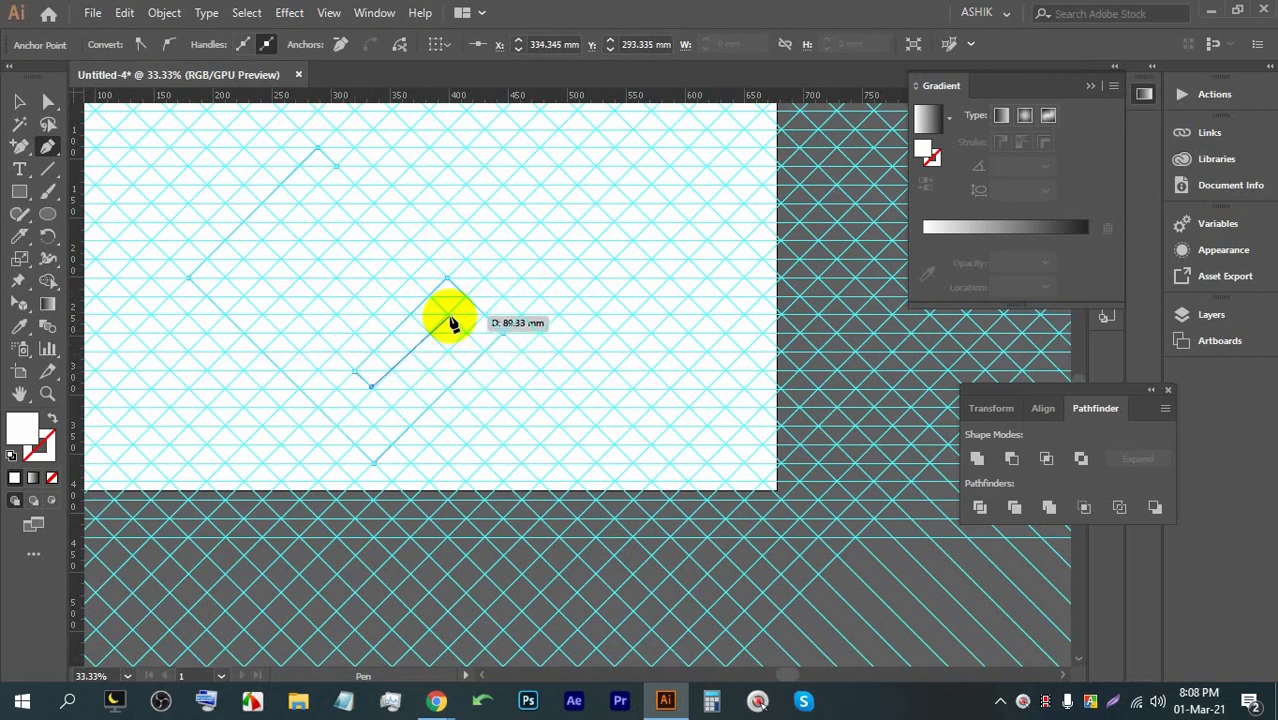
pyautogui.click(447, 311)
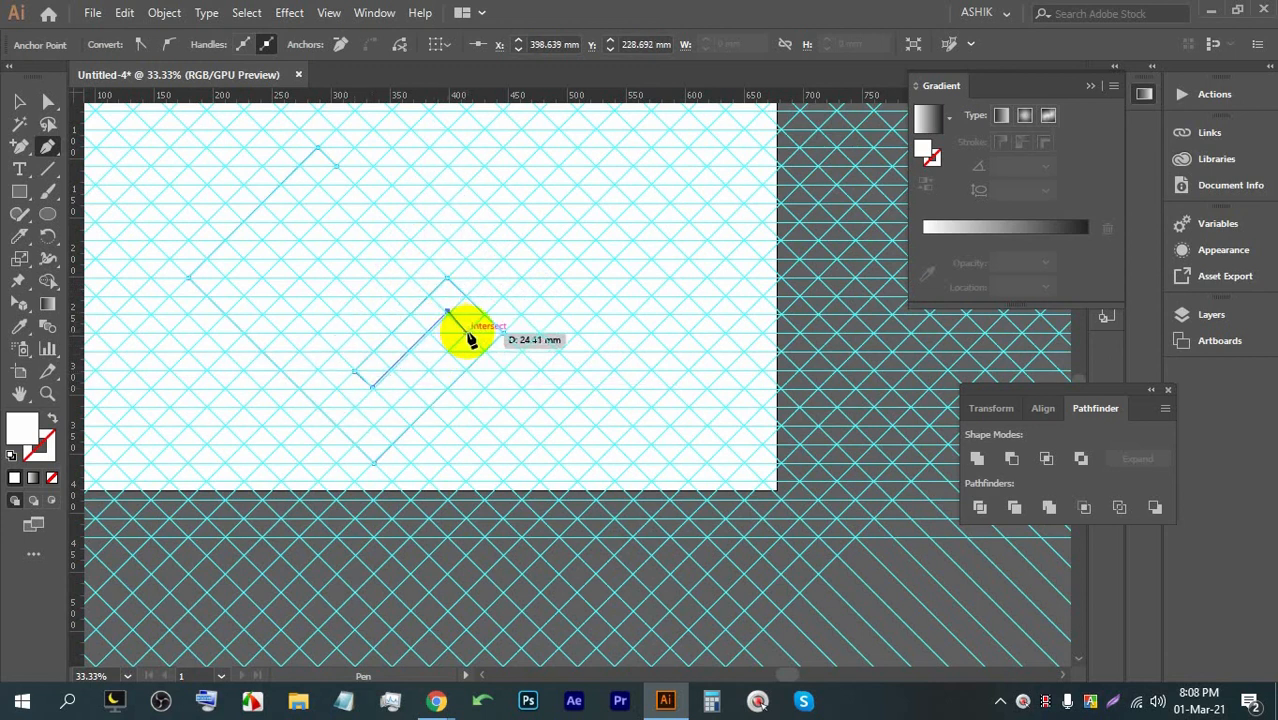
pyautogui.click(466, 331)
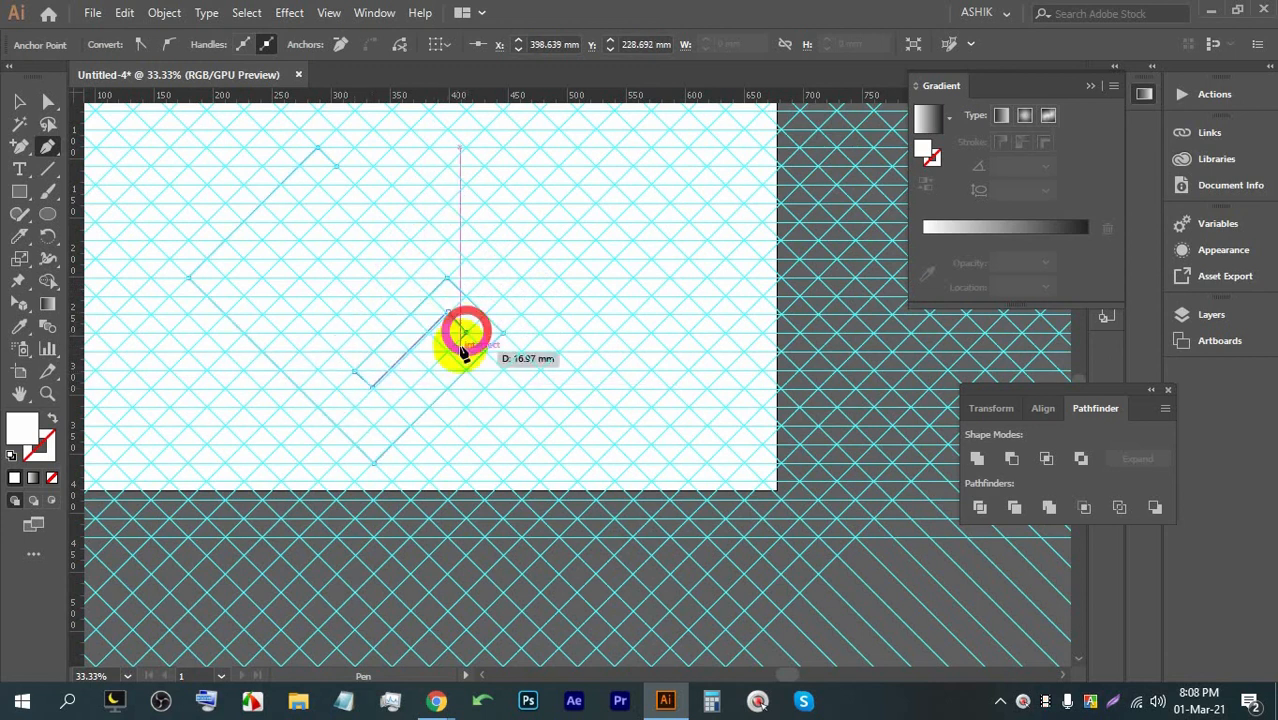
pyautogui.click(372, 424)
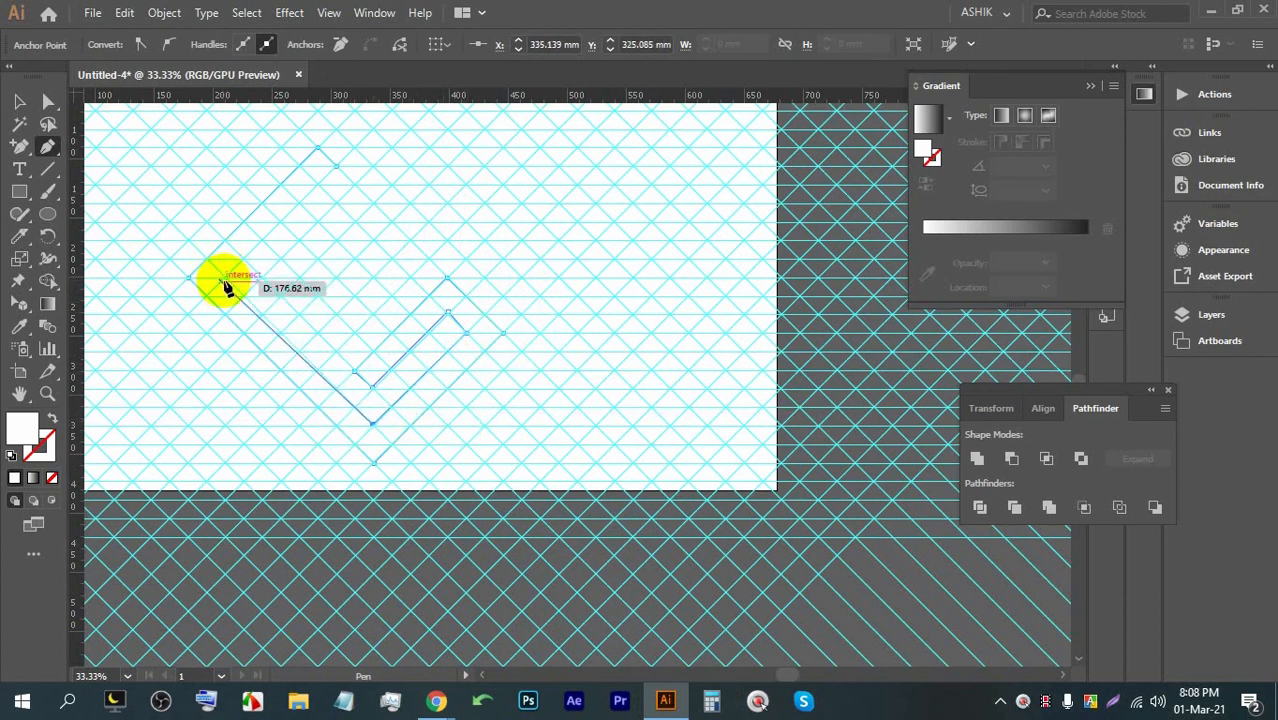
pyautogui.click(225, 276)
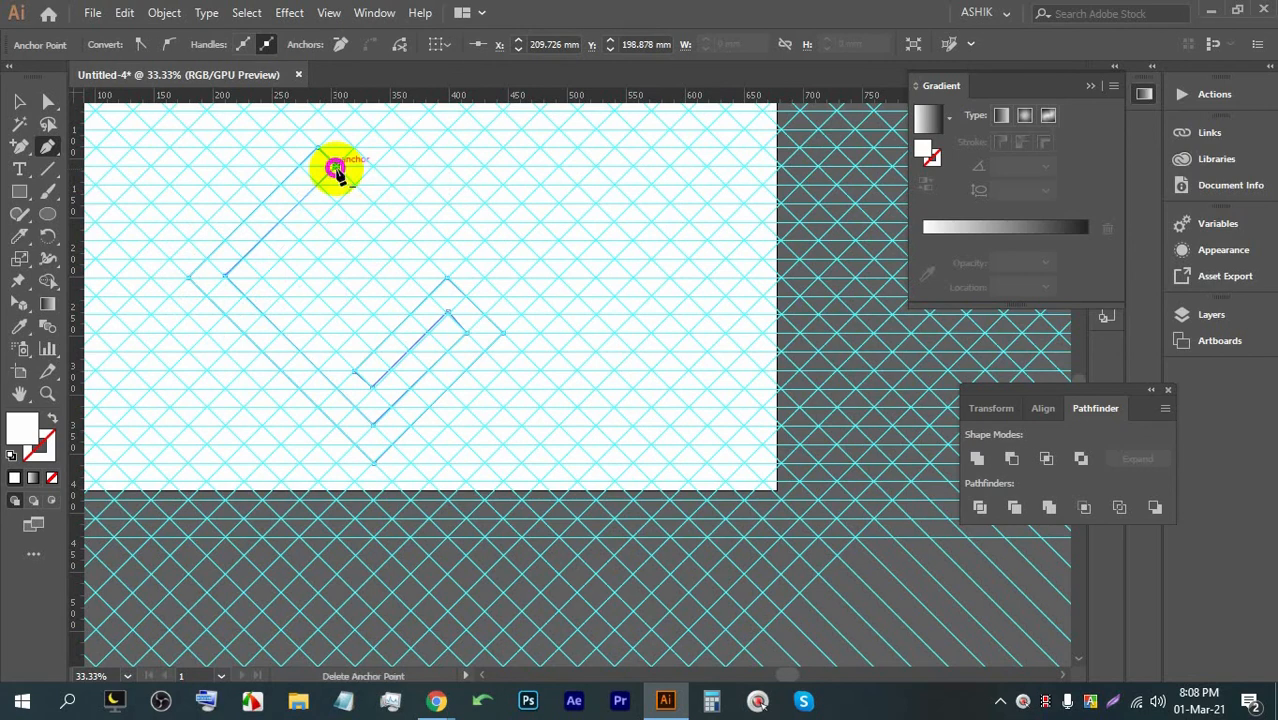
pyautogui.click(335, 170)
pyautogui.click(19, 101)
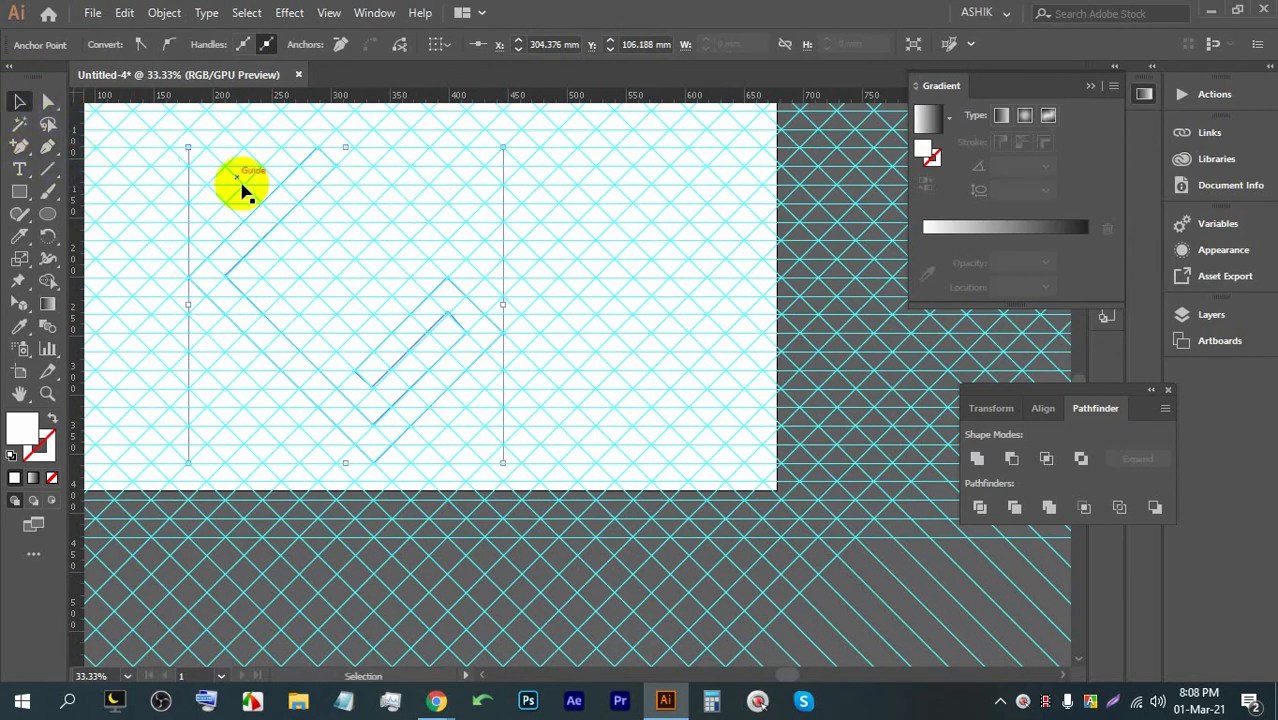
# Step: Shift the new shape's upper diagonal arm one grid crossing down-right by moving its two end anchors and two elbow anchors
pyautogui.scroll(1, 108, 165)
pyautogui.click(48, 101)
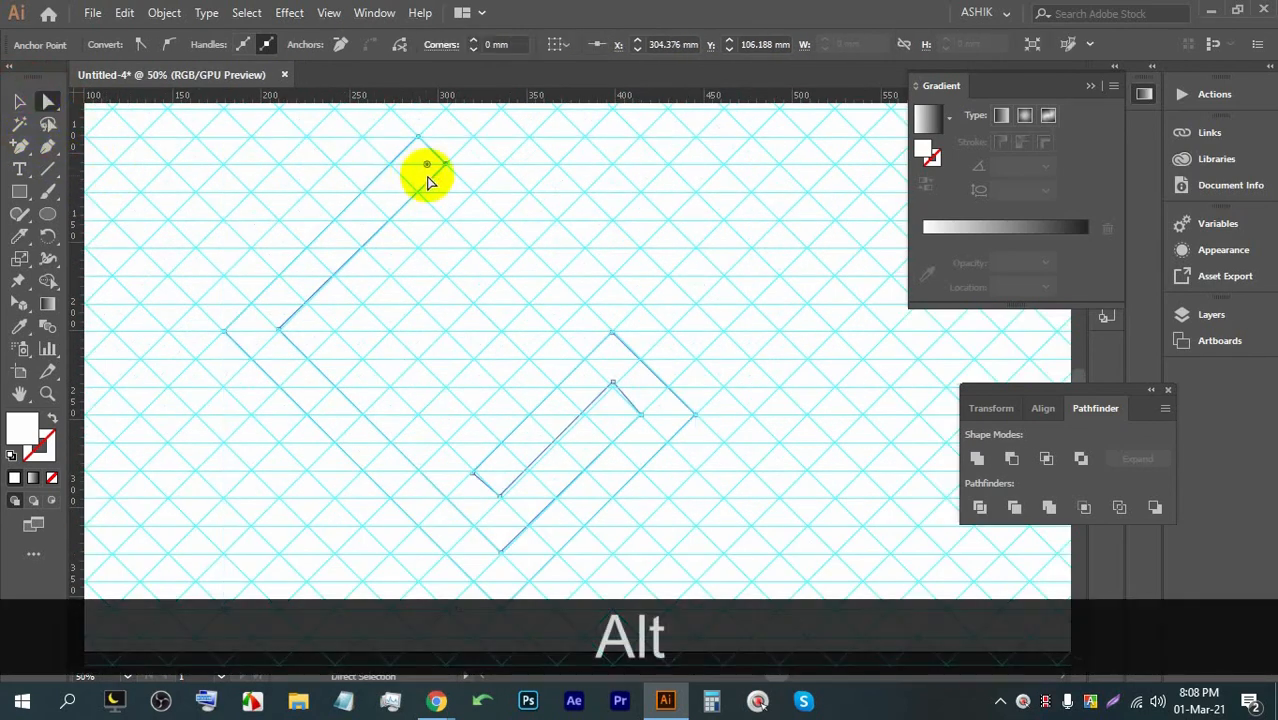
pyautogui.scroll(2, 430, 172)
pyautogui.scroll(-1, 448, 164)
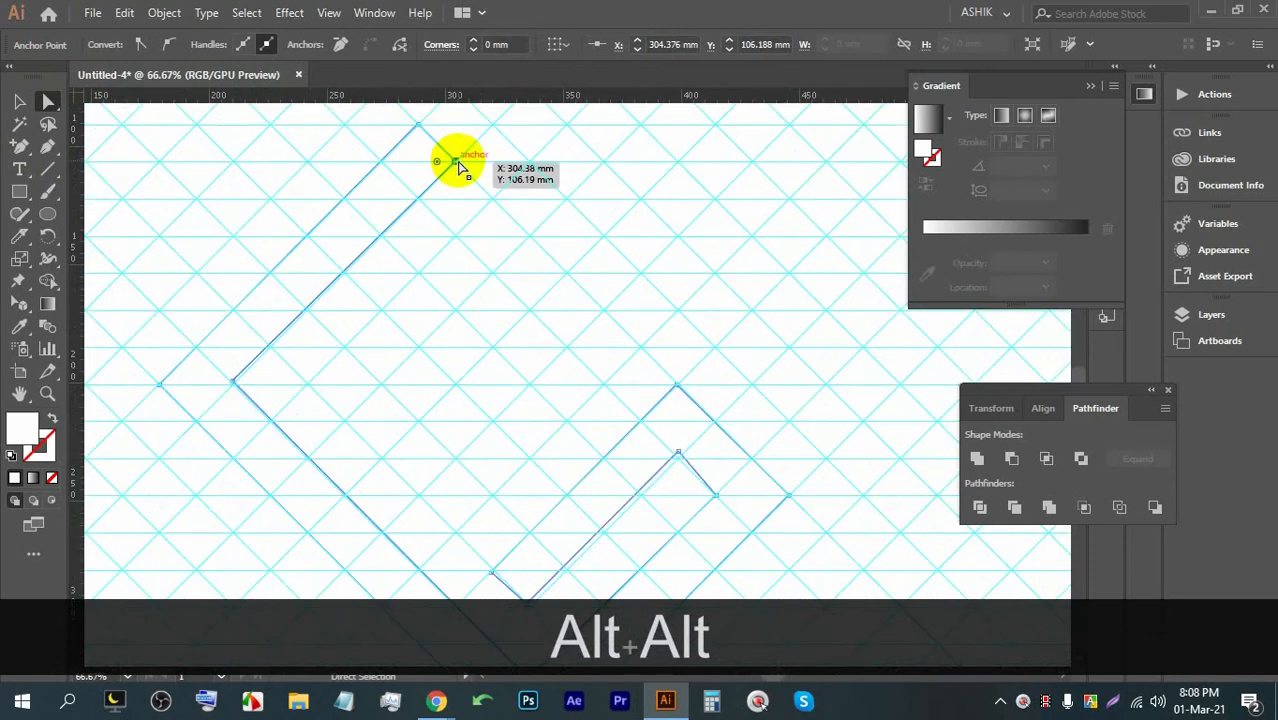
pyautogui.moveTo(455, 162); pyautogui.dragTo(490, 198)
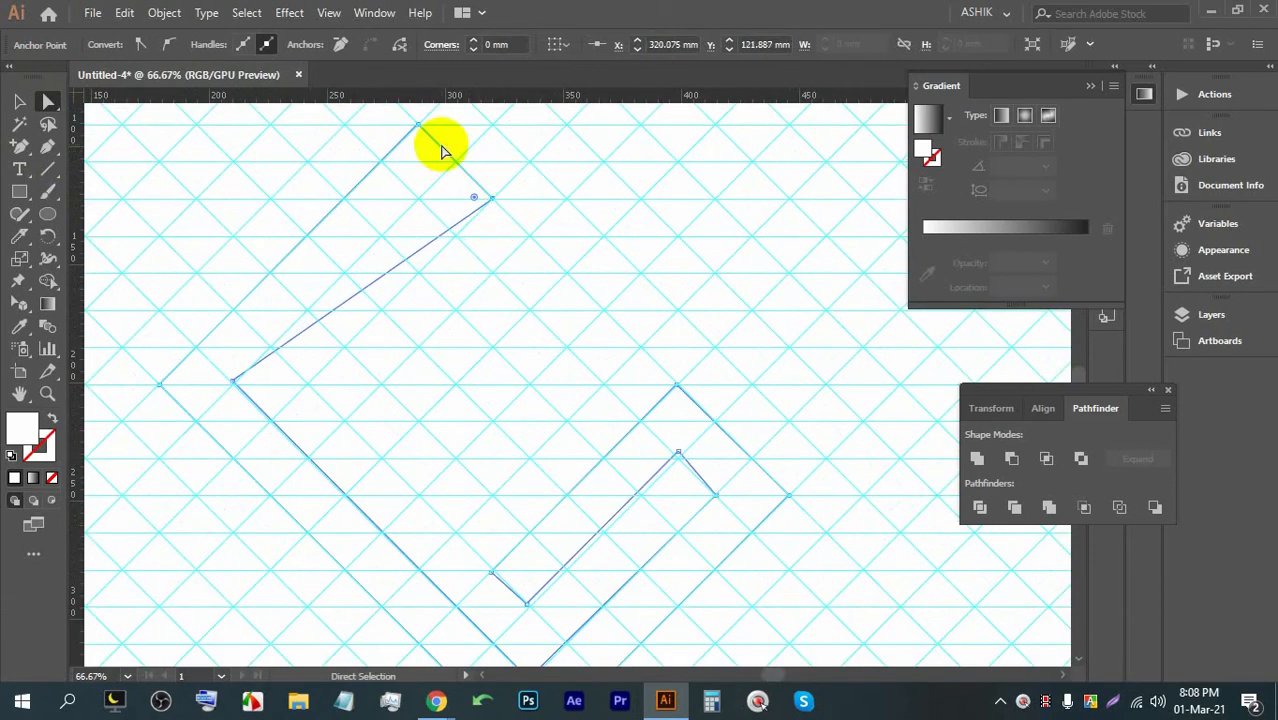
pyautogui.moveTo(416, 125); pyautogui.dragTo(455, 163)
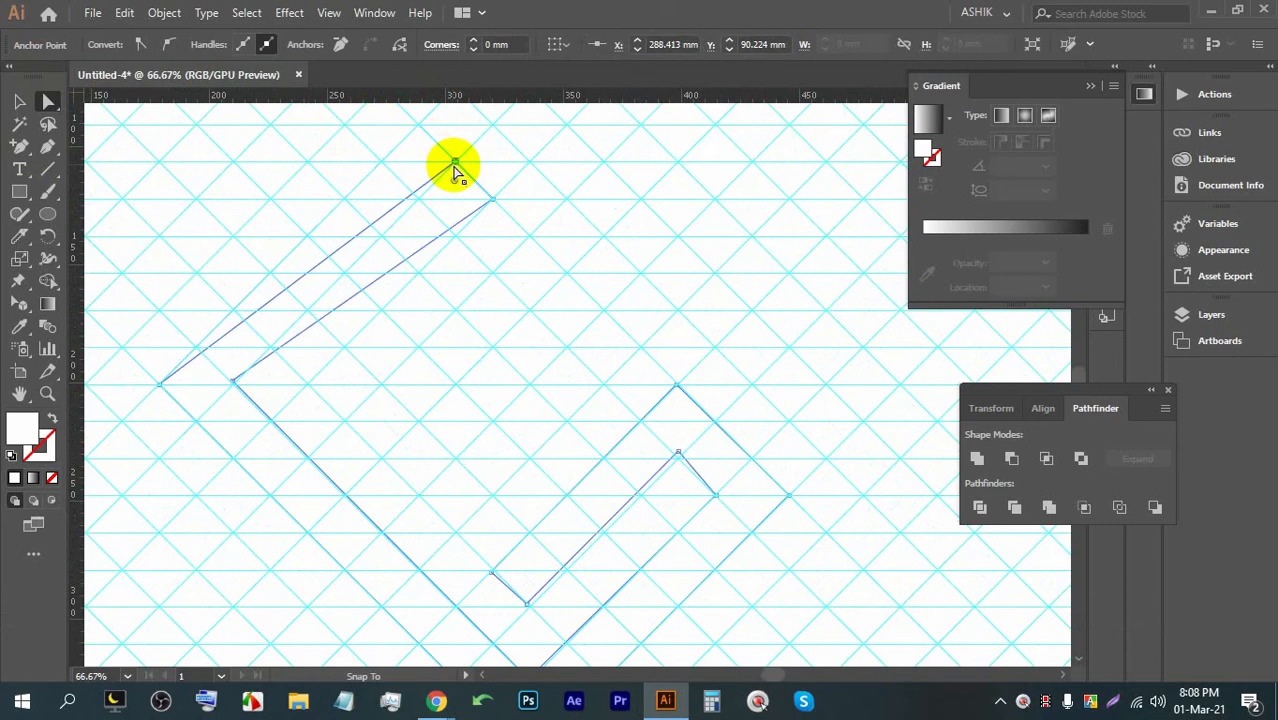
pyautogui.moveTo(233, 383); pyautogui.dragTo(270, 420)
pyautogui.moveTo(163, 385); pyautogui.dragTo(196, 421)
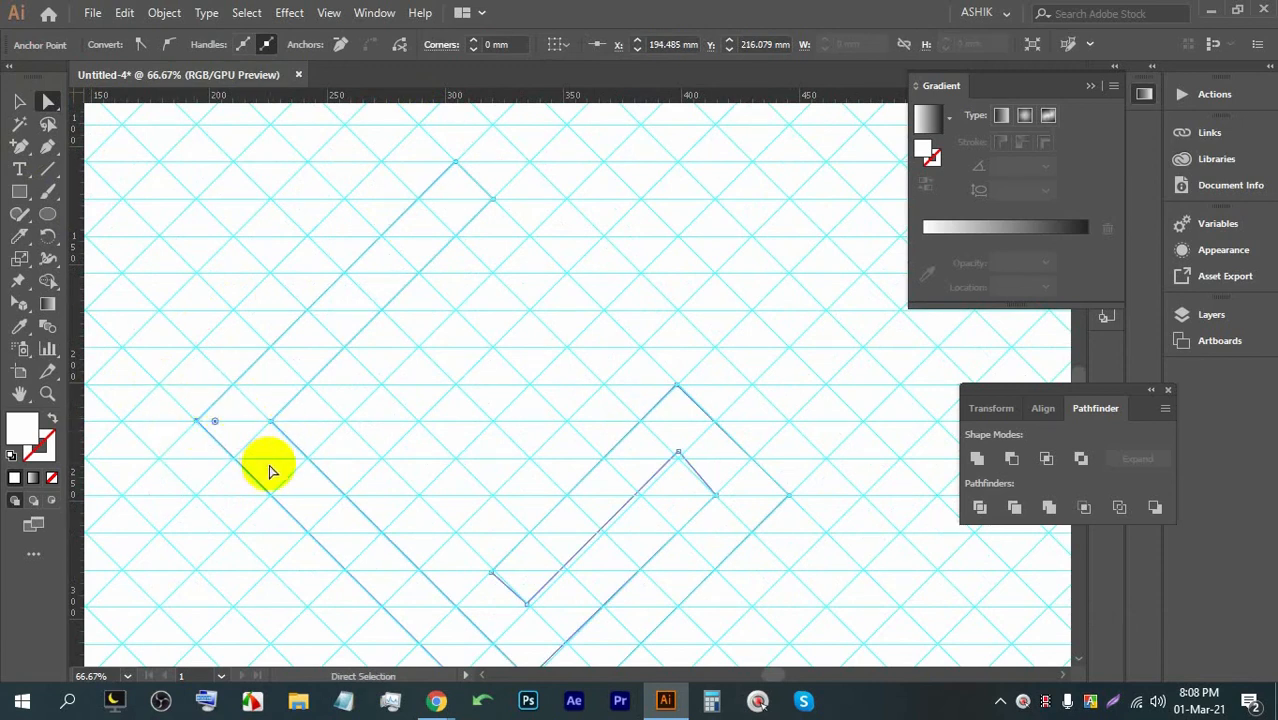
pyautogui.scroll(-3, 365, 410)
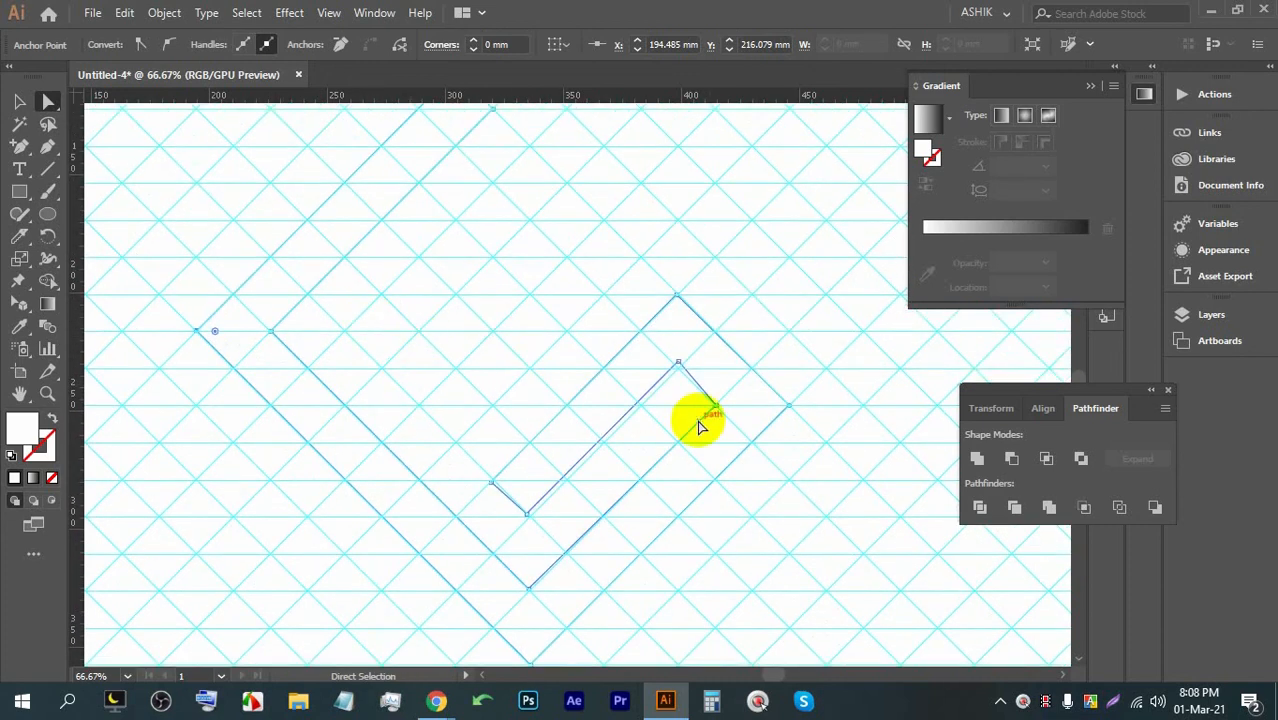
# Step: Snap the path's upper inner corner anchor onto the grid crossing at X 398.569 mm, Y 231.778 mm
pyautogui.scroll(1, 687, 371)
pyautogui.keyDown('alt'); pyautogui.scroll(4, 687, 411); pyautogui.keyUp('alt')
pyautogui.moveTo(660, 316); pyautogui.dragTo(656, 340)
pyautogui.keyDown('alt'); pyautogui.scroll(-4, 640, 308); pyautogui.keyUp('alt')
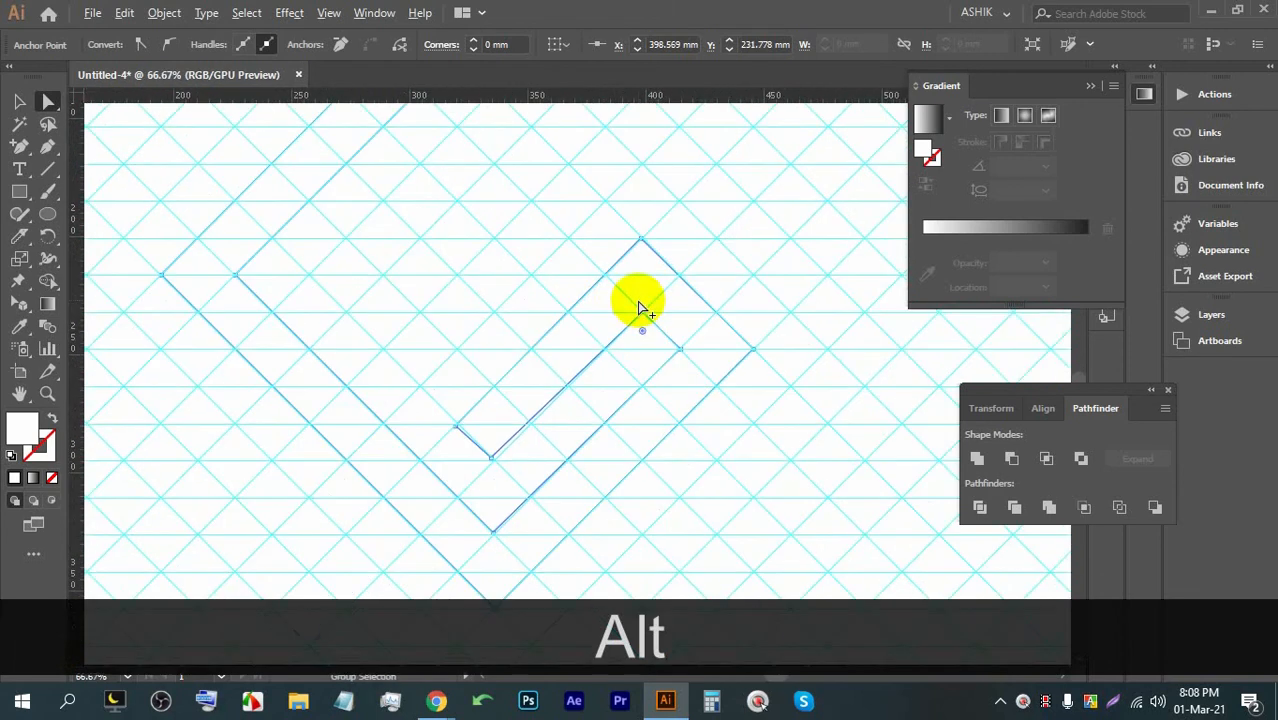
pyautogui.keyDown('alt'); pyautogui.scroll(1, 594, 300); pyautogui.keyUp('alt')
# Step: Lock the grid guides so that they cannot be selected along with the artwork
pyautogui.click(19, 102)
pyautogui.keyDown('alt'); pyautogui.scroll(-2, 353, 190); pyautogui.keyUp('alt')
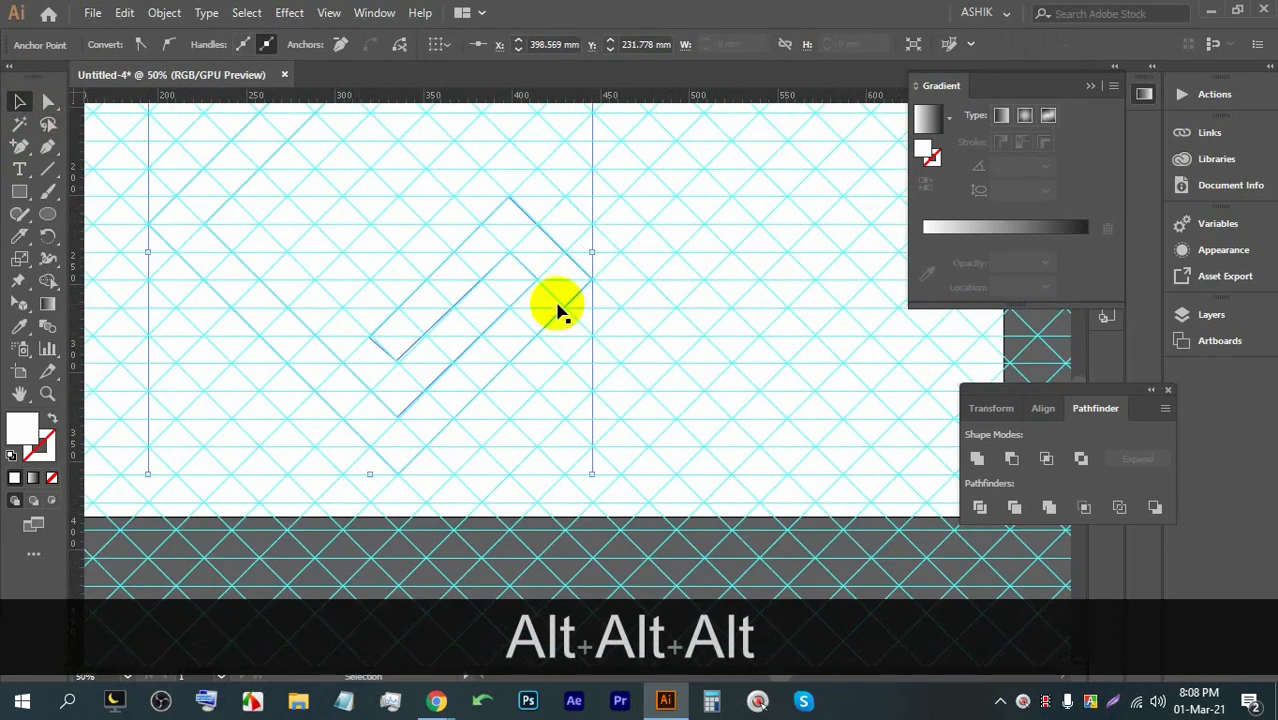
pyautogui.click(633, 294)
pyautogui.rightClick(645, 296)
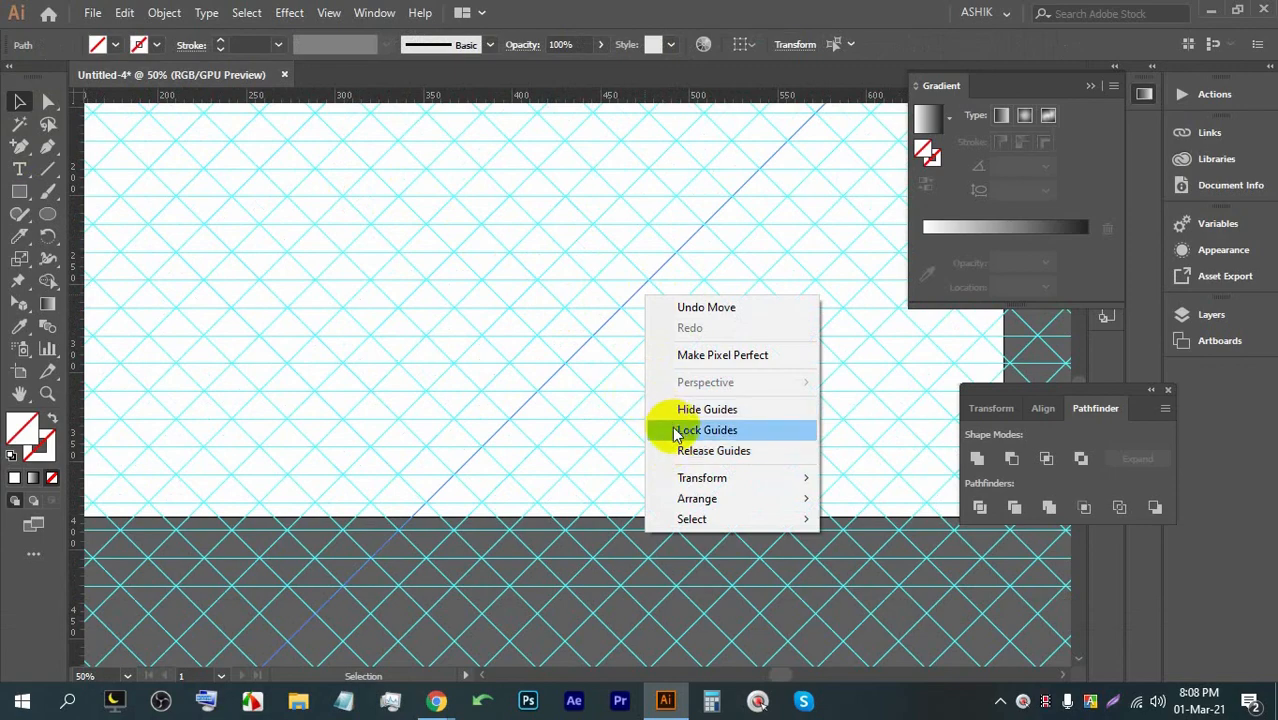
pyautogui.click(700, 430)
pyautogui.keyDown('alt'); pyautogui.scroll(-3, 700, 380); pyautogui.keyUp('alt')
pyautogui.rightClick(644, 311)
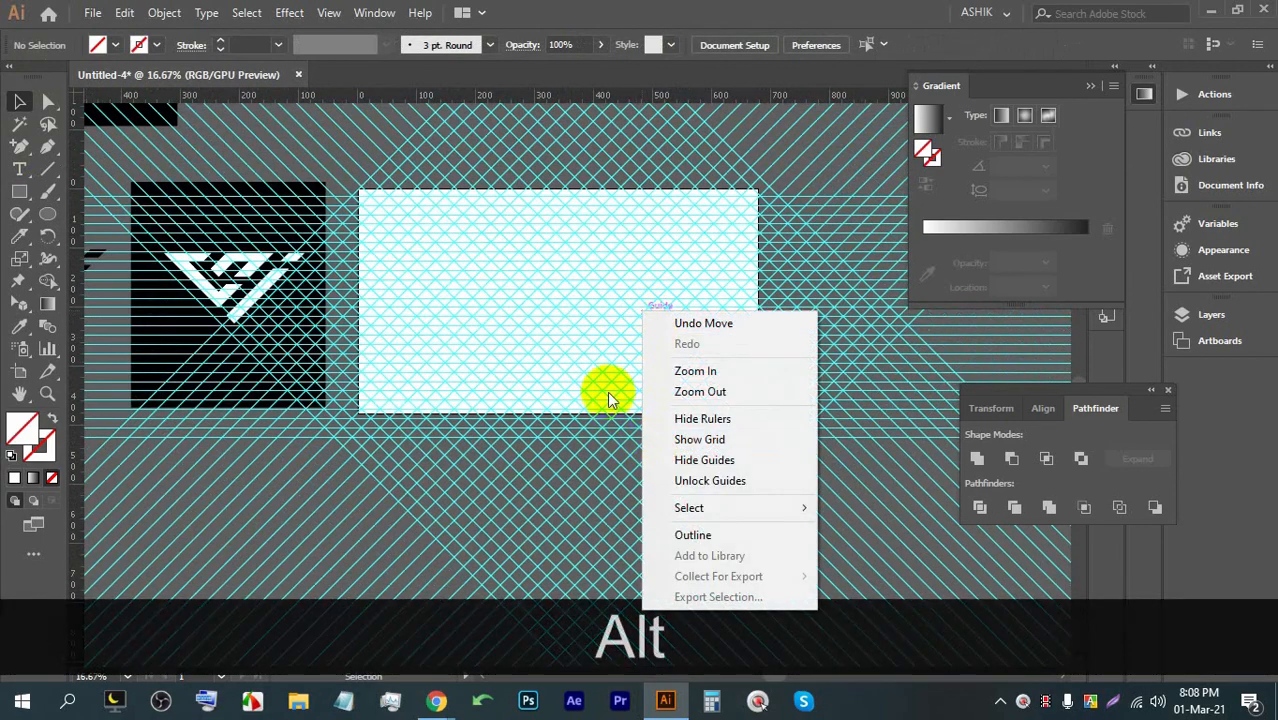
# Step: Fill the finished Pen path with black and deselect it
pyautogui.keyDown('alt'); pyautogui.scroll(2, 560, 340); pyautogui.keyUp('alt')
pyautogui.keyDown('alt'); pyautogui.scroll(-1, 575, 330); pyautogui.keyUp('alt')
pyautogui.click(422, 277)
pyautogui.click(106, 44)
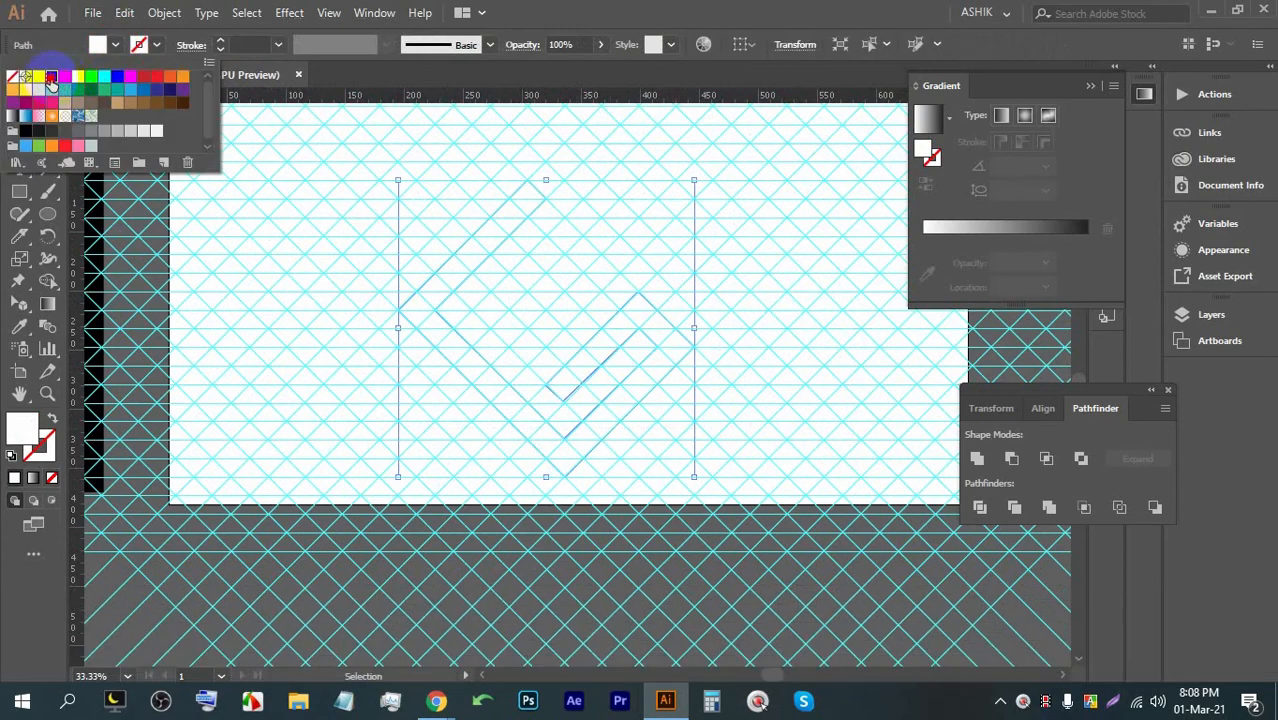
pyautogui.click(51, 78)
pyautogui.scroll(-2, 633, 291)
pyautogui.scroll(3, 638, 303)
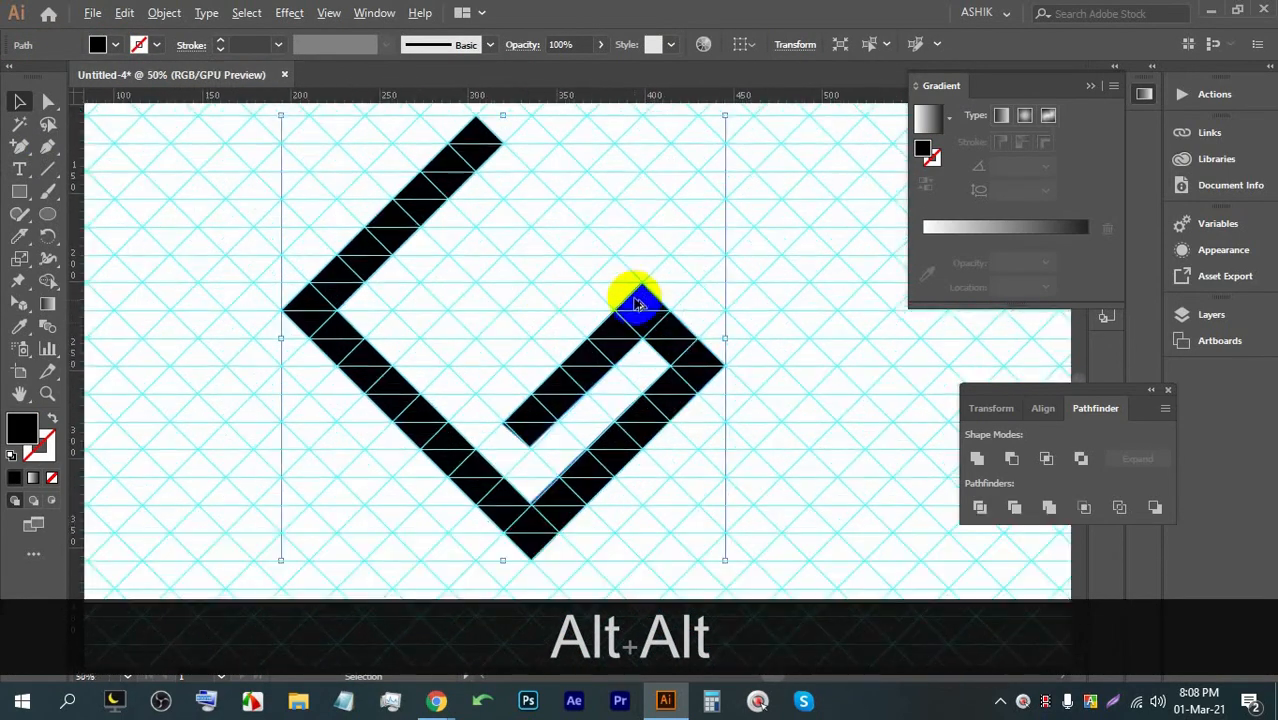
pyautogui.scroll(-3, 689, 319)
pyautogui.click(731, 317)
# Step: Shift the black shape's upper arm another grid crossing down-right, with its outer elbow anchor at X 210.184 mm, Y 231.778 mm
pyautogui.scroll(3, 655, 360)
pyautogui.scroll(1, 584, 291)
pyautogui.scroll(-2, 584, 291)
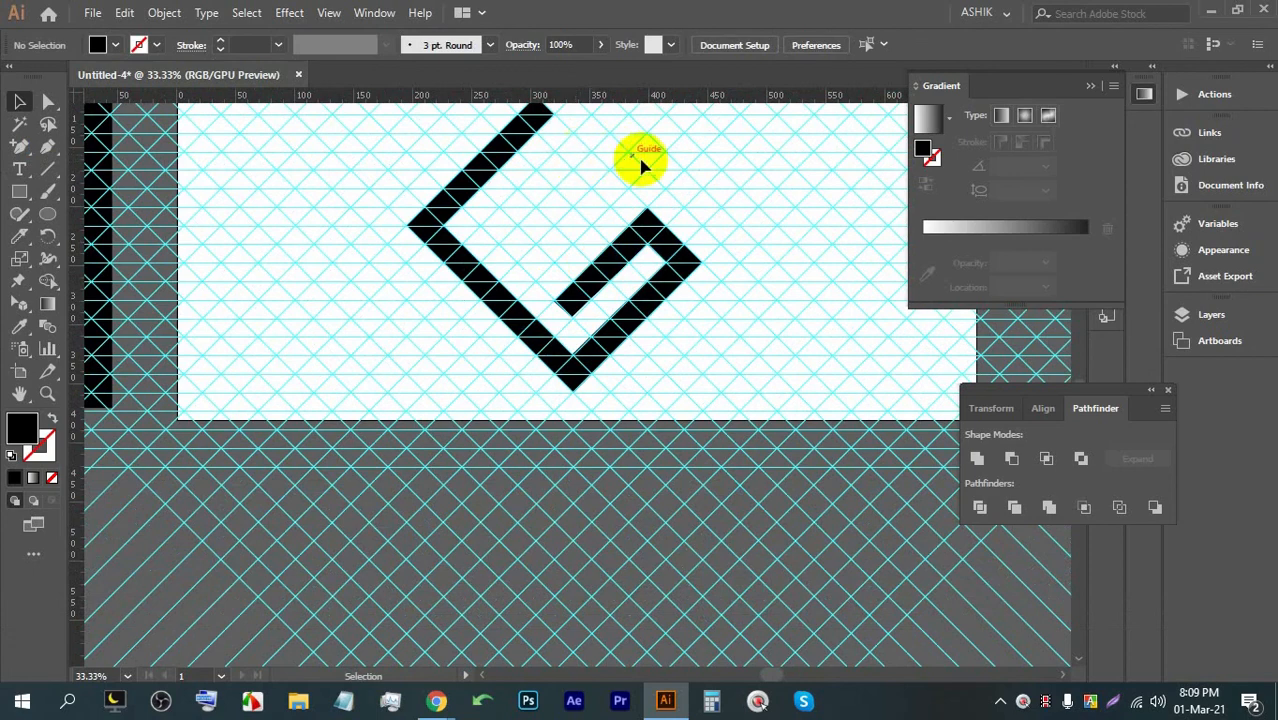
pyautogui.press('space')
pyautogui.moveTo(558, 163); pyautogui.dragTo(533, 192)
pyautogui.click(48, 104)
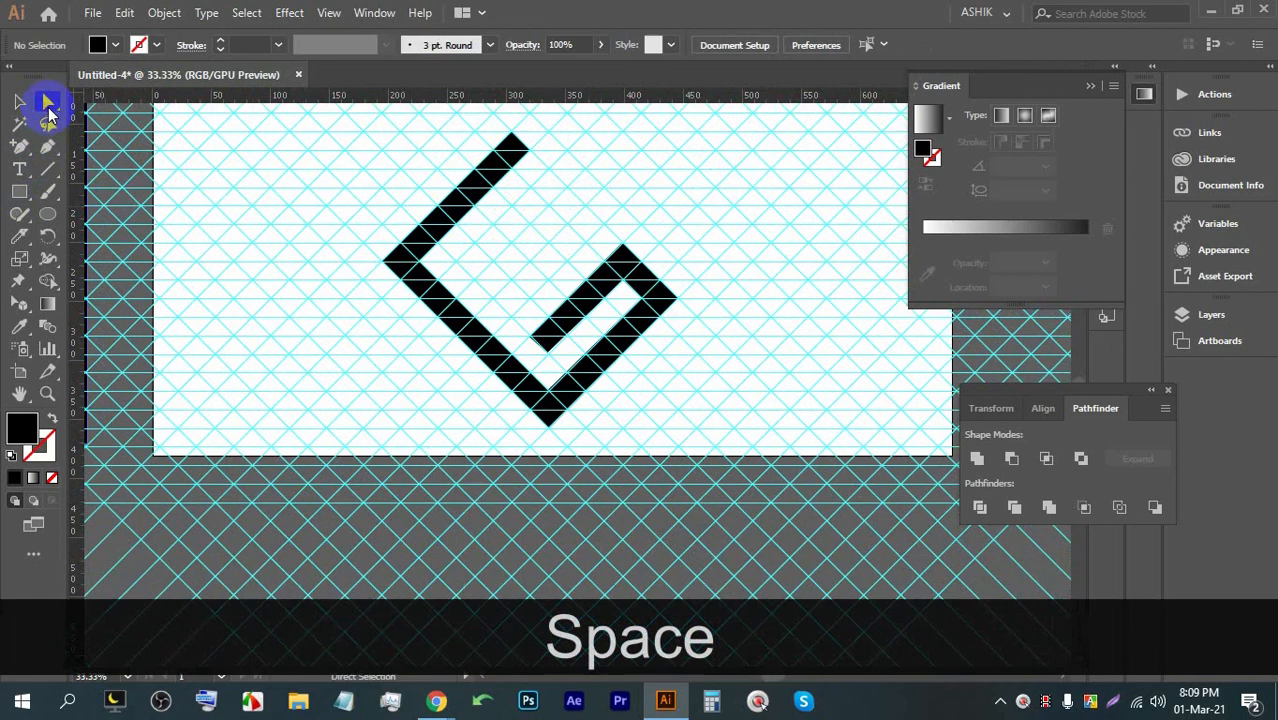
pyautogui.scroll(3, 528, 180)
pyautogui.keyDown('alt'); pyautogui.click(512, 140); pyautogui.keyUp('alt')
pyautogui.moveTo(516, 146)
pyautogui.mouseDown()
pyautogui.moveTo(531, 137)
pyautogui.moveTo(562, 172)
pyautogui.moveTo(500, 122)
pyautogui.moveTo(528, 135)
pyautogui.mouseUp()
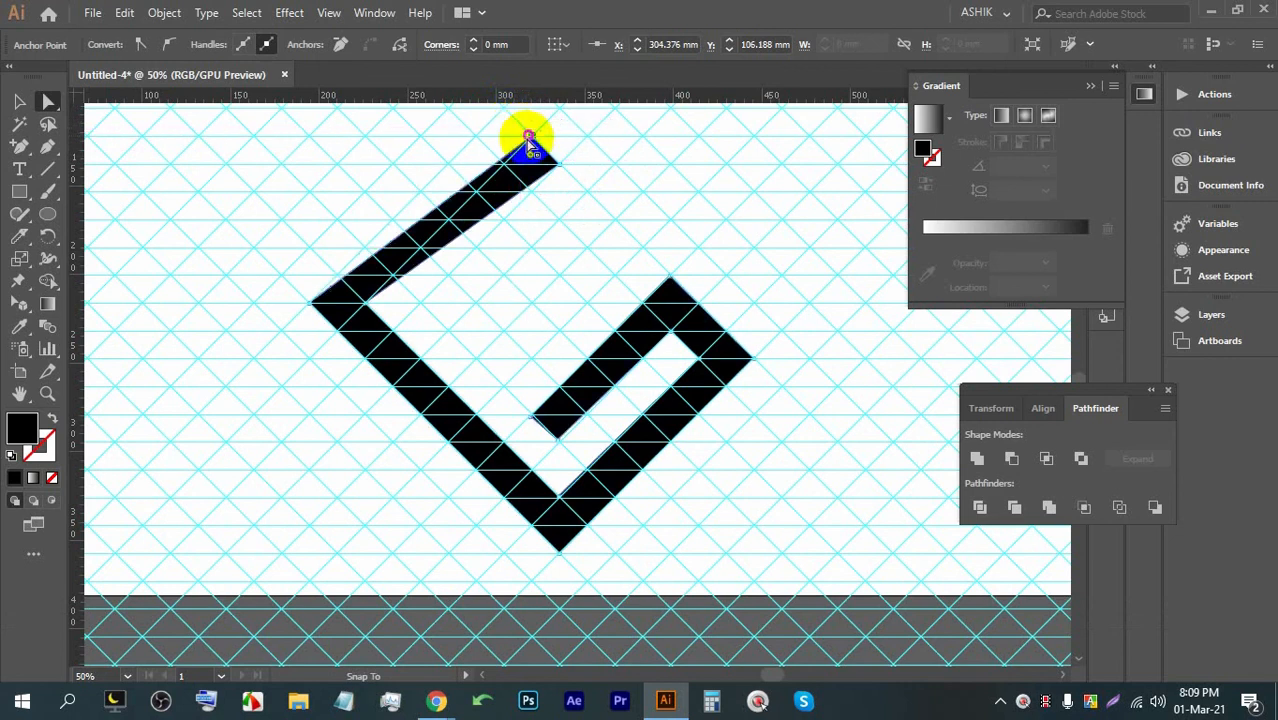
pyautogui.moveTo(369, 308); pyautogui.dragTo(337, 331)
# Step: Round the shape's outer left elbow to about 15.39 mm and its outer right corner to about 21.02 mm
pyautogui.scroll(-1, 374, 217)
pyautogui.scroll(-1, 374, 219)
pyautogui.scroll(1, 388, 238)
pyautogui.scroll(1, 525, 357)
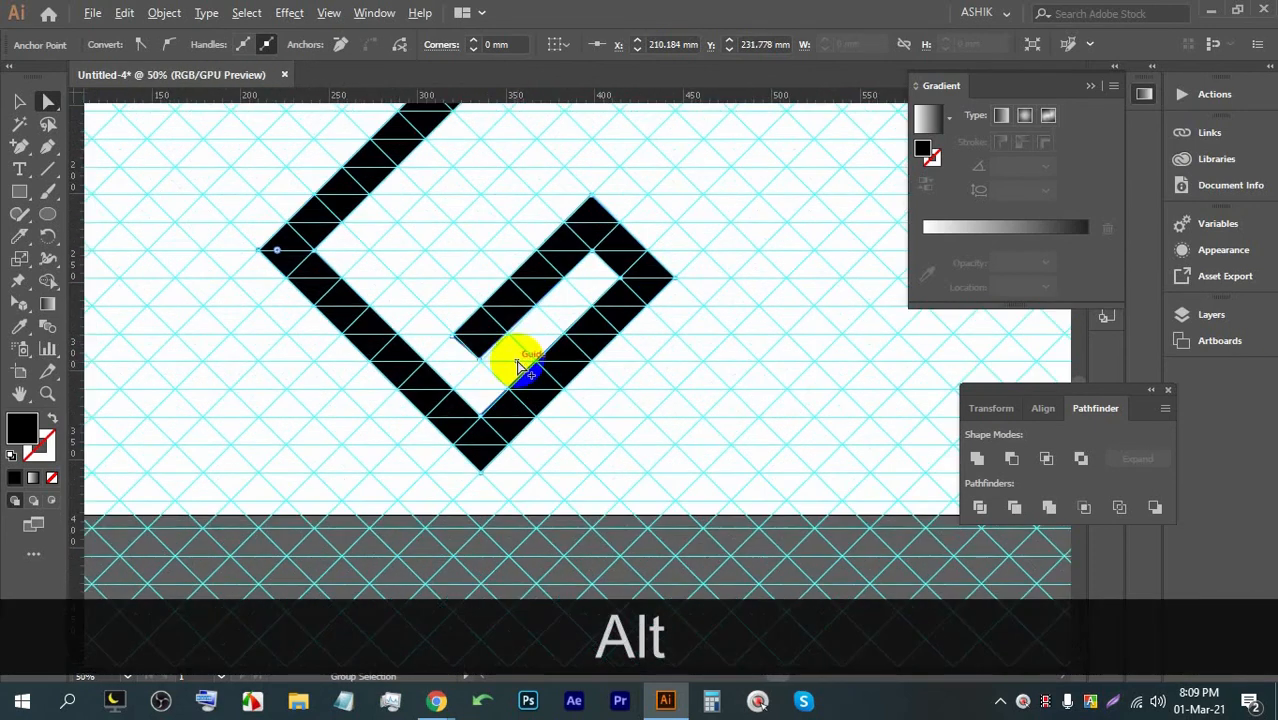
pyautogui.scroll(1, 502, 351)
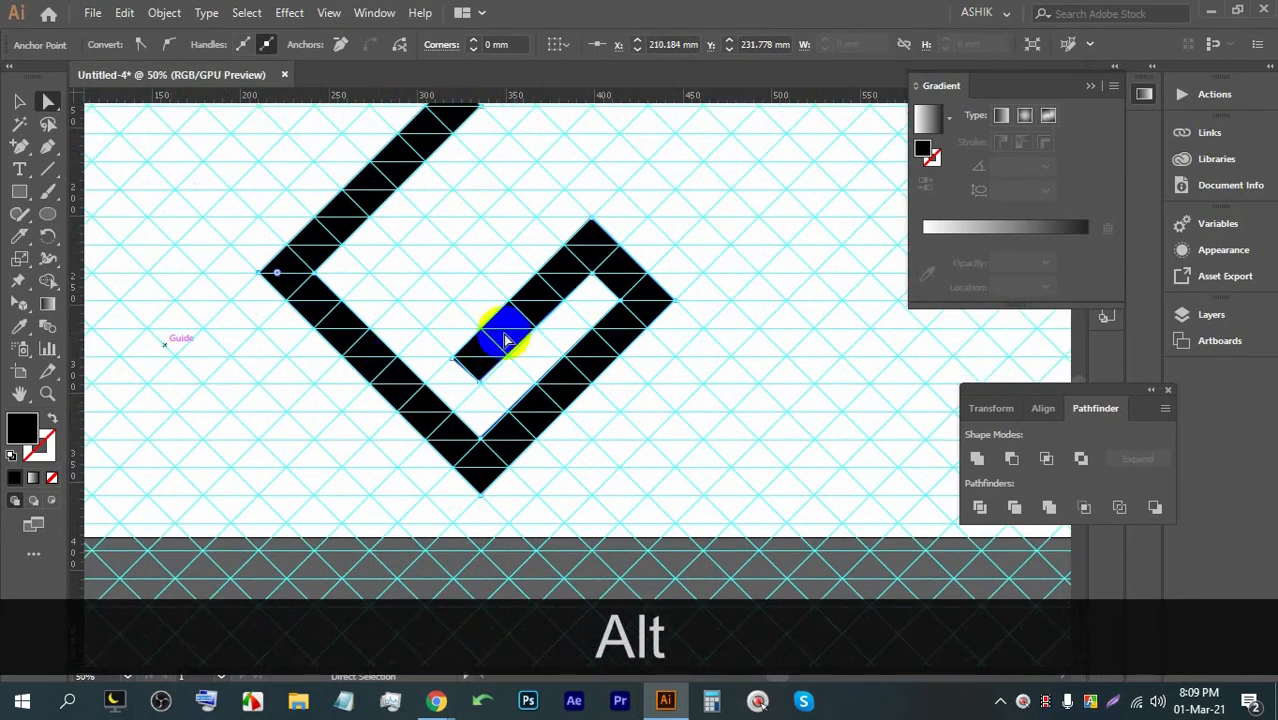
pyautogui.scroll(2, 425, 403)
pyautogui.scroll(1, 430, 392)
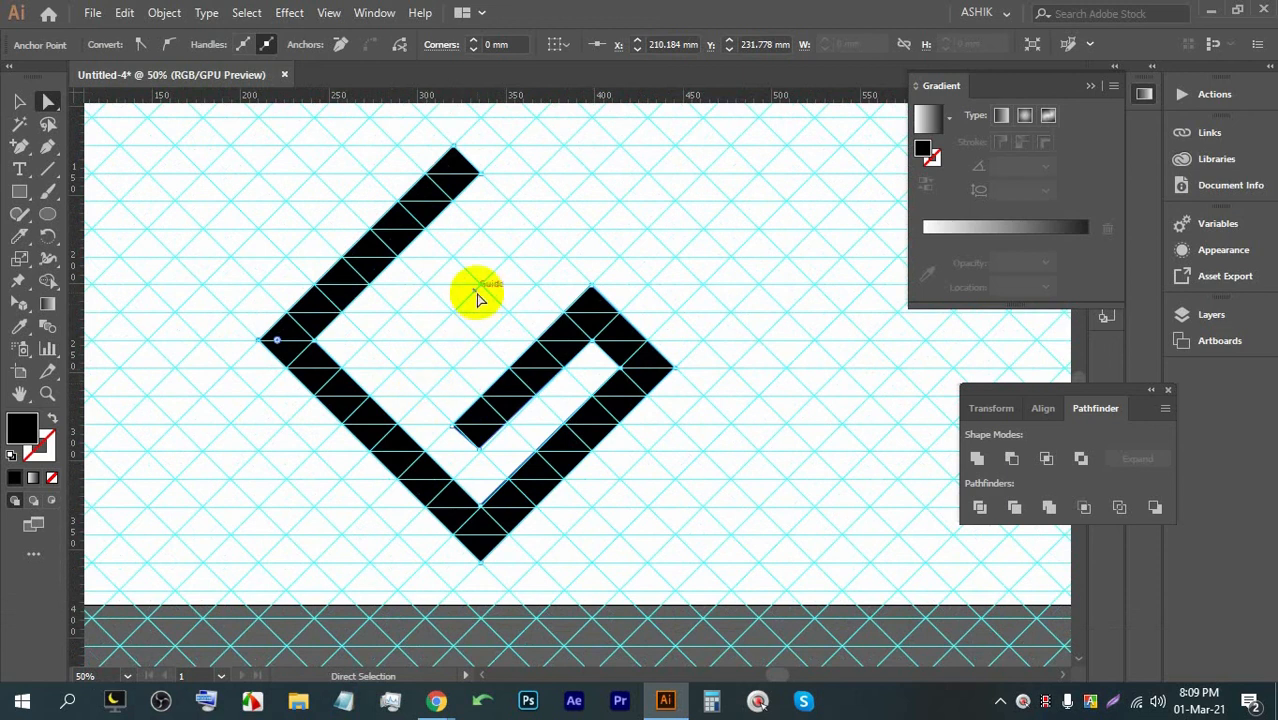
pyautogui.scroll(-2, 485, 300)
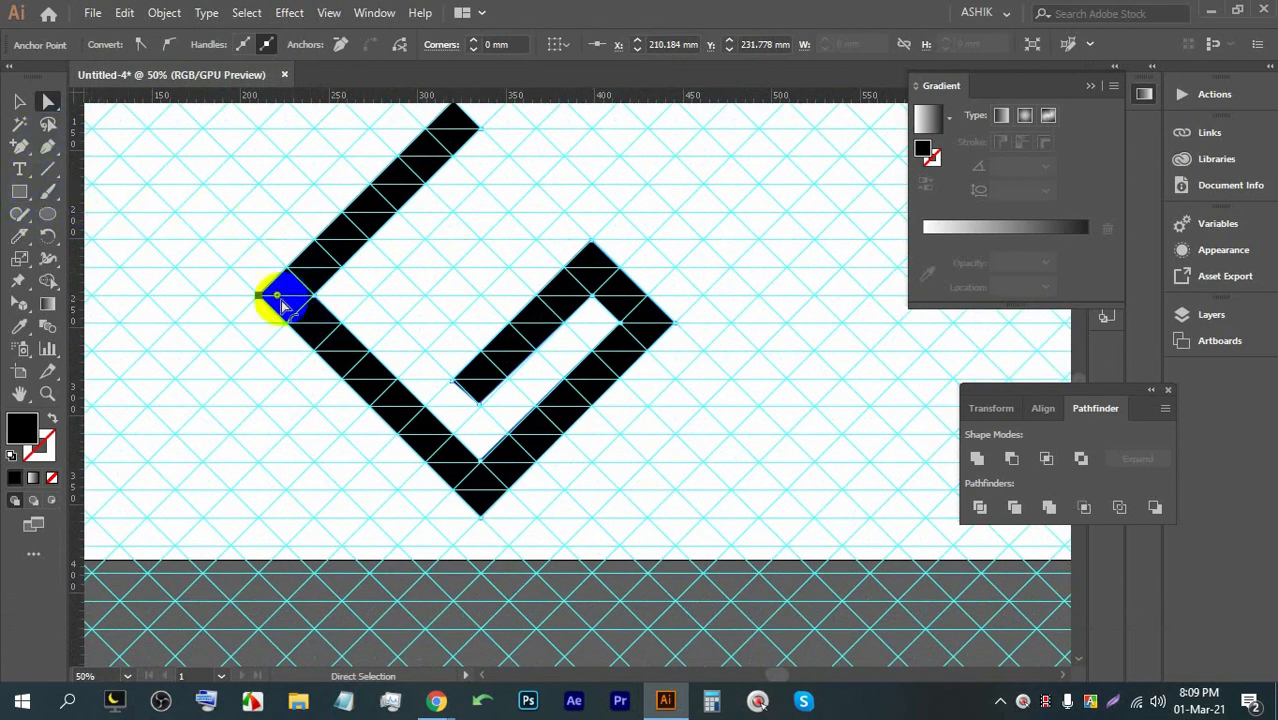
pyautogui.moveTo(279, 298); pyautogui.dragTo(298, 314)
pyautogui.click(635, 318)
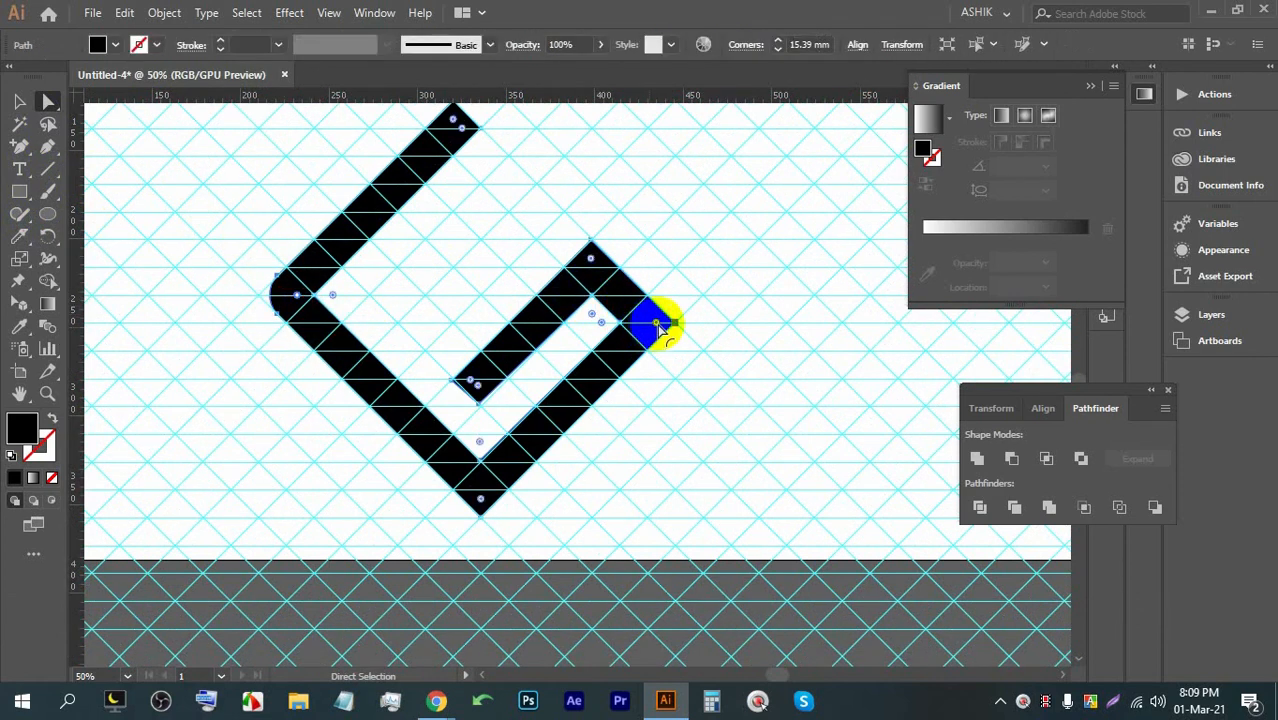
pyautogui.moveTo(660, 326); pyautogui.dragTo(624, 321)
# Step: Round the outer corner at the inner arm's free end to about 20.53 mm and deselect the shape
pyautogui.scroll(3, 463, 358)
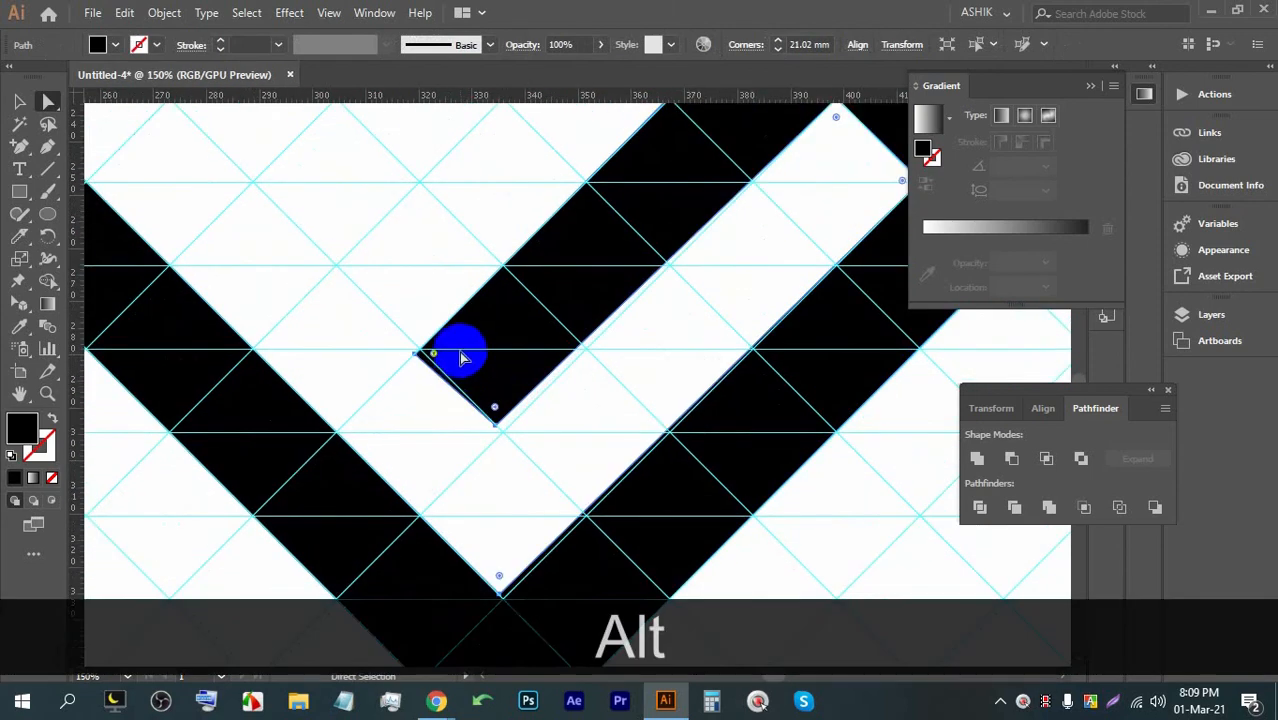
pyautogui.scroll(3, 436, 356)
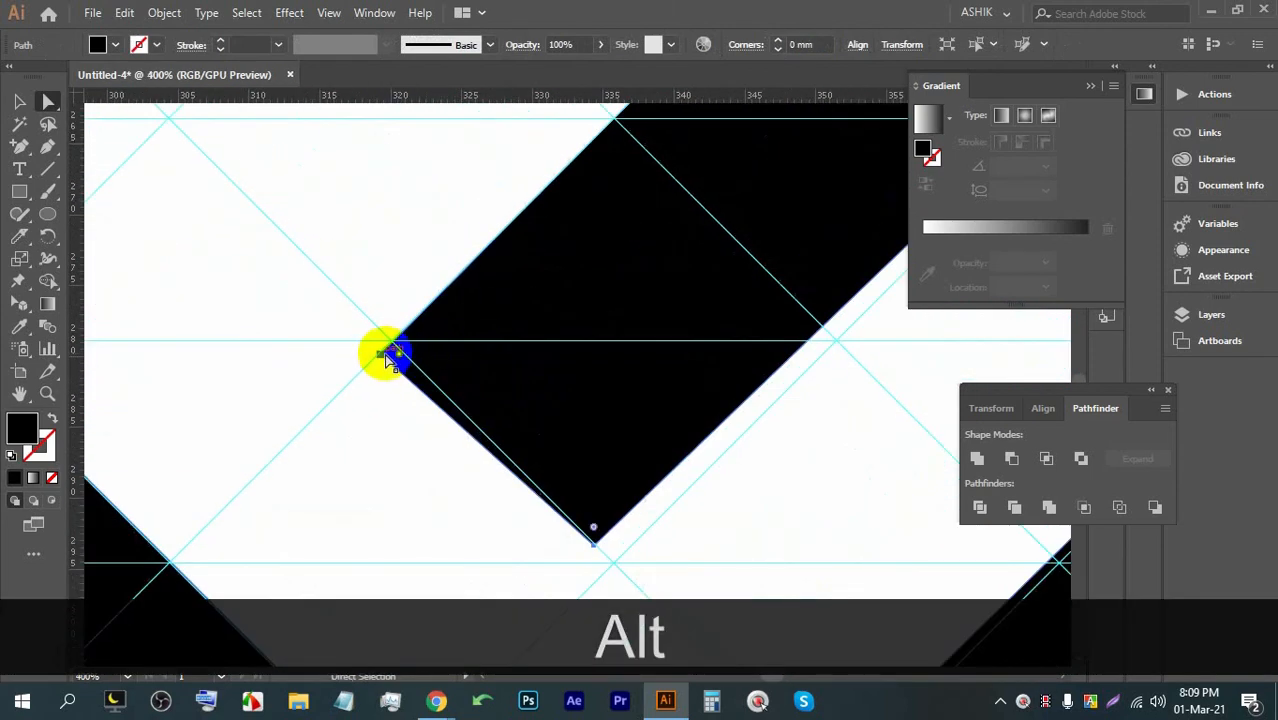
pyautogui.moveTo(384, 352); pyautogui.dragTo(810, 320)
pyautogui.scroll(-5, 531, 300)
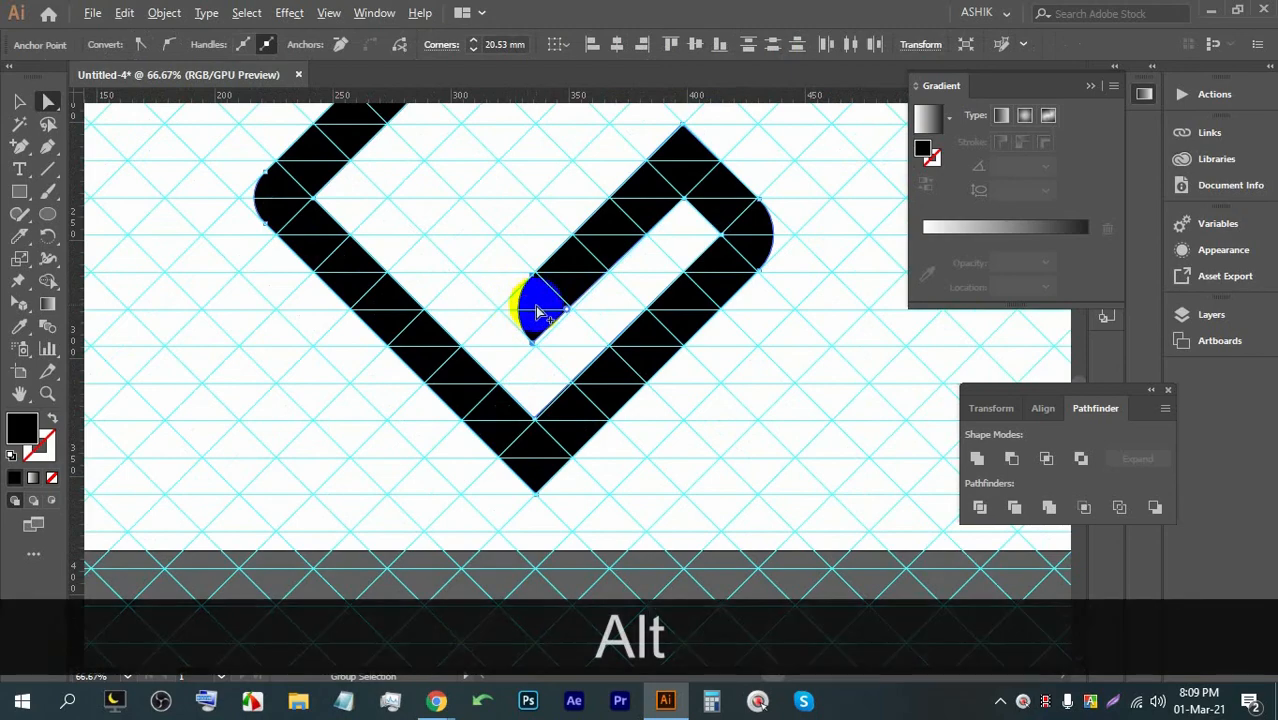
pyautogui.scroll(-1, 625, 222)
pyautogui.scroll(2, 610, 215)
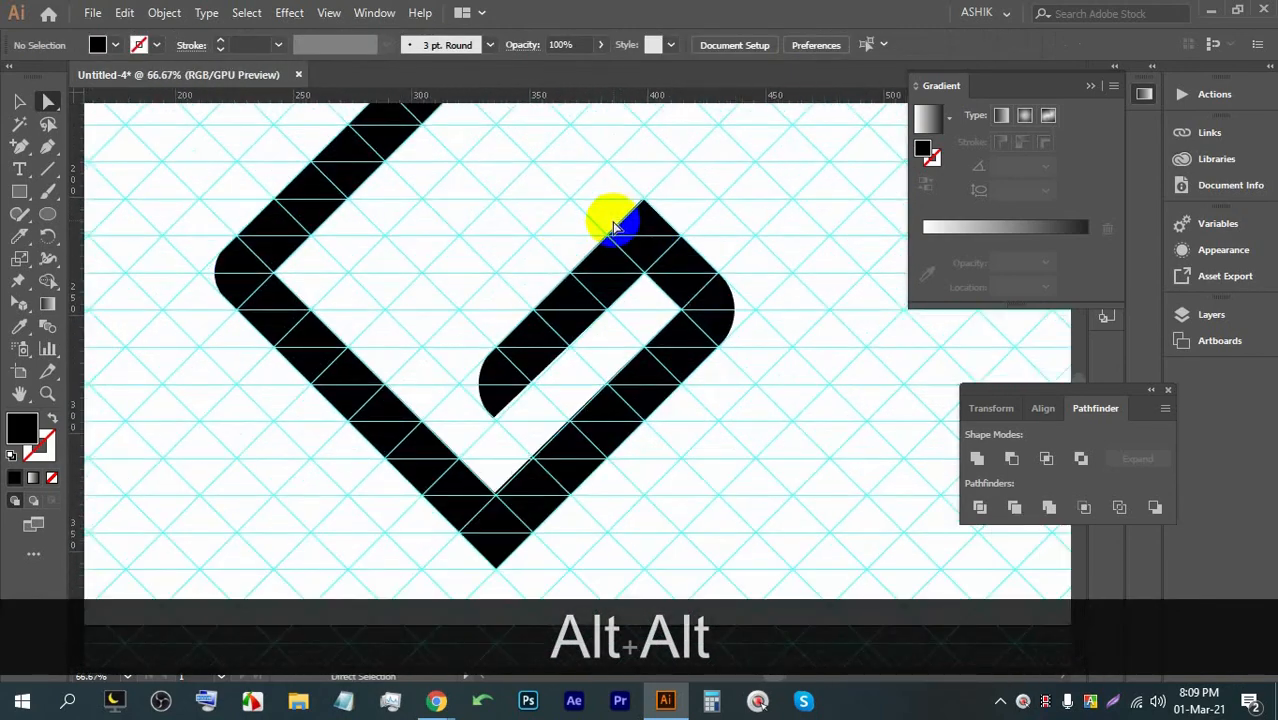
pyautogui.scroll(-2, 590, 215)
# Step: Move the whole black shape up and left on the artboard to leave free space on its right
pyautogui.click(15, 105)
pyautogui.scroll(-3, 428, 262)
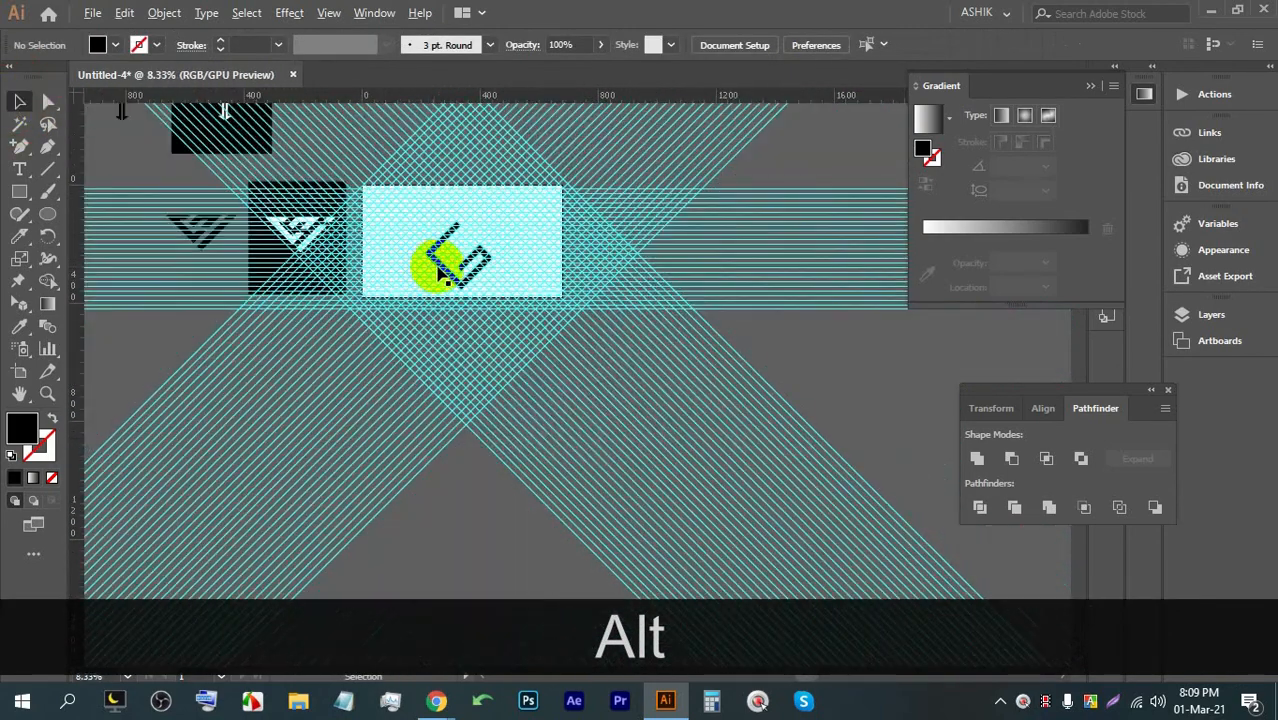
pyautogui.scroll(3, 456, 234)
pyautogui.moveTo(447, 220); pyautogui.dragTo(371, 172)
pyautogui.scroll(1, 366, 180)
pyautogui.scroll(1, 366, 165)
pyautogui.scroll(-2, 368, 158)
# Step: Create a copy of the black shape reflected across the vertical axis
pyautogui.rightClick(398, 180)
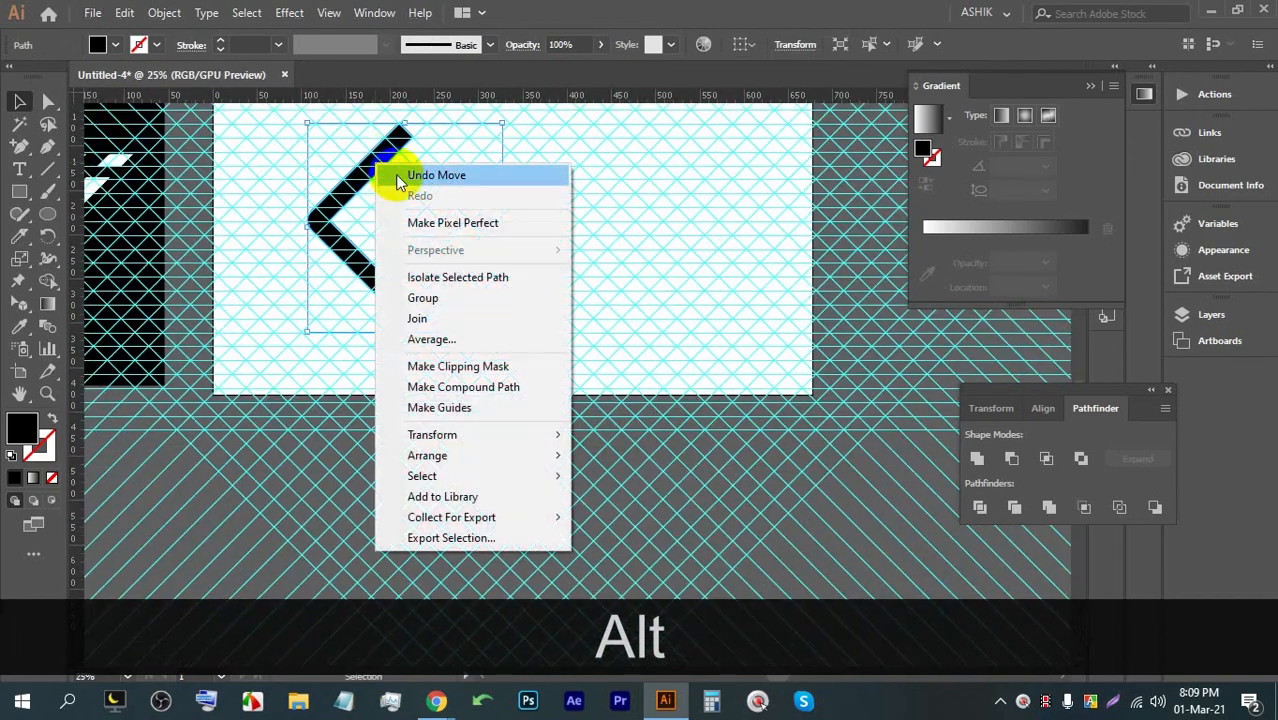
pyautogui.click(468, 438)
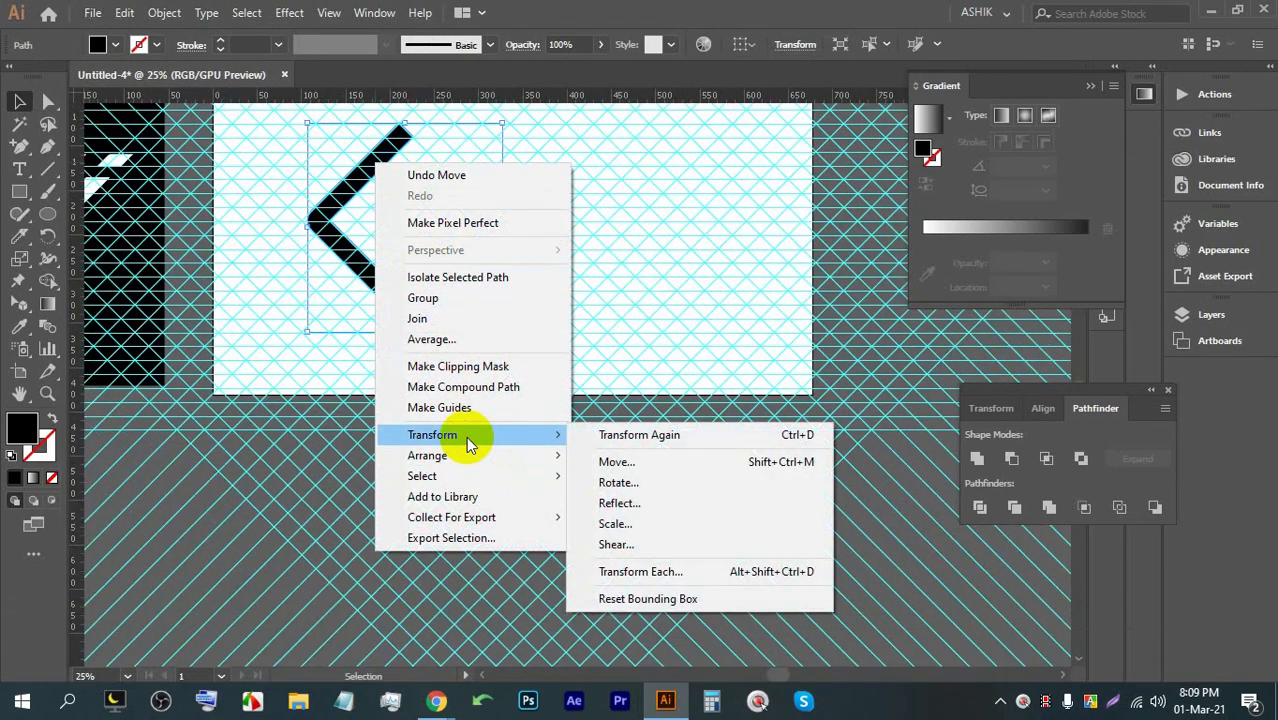
pyautogui.click(630, 500)
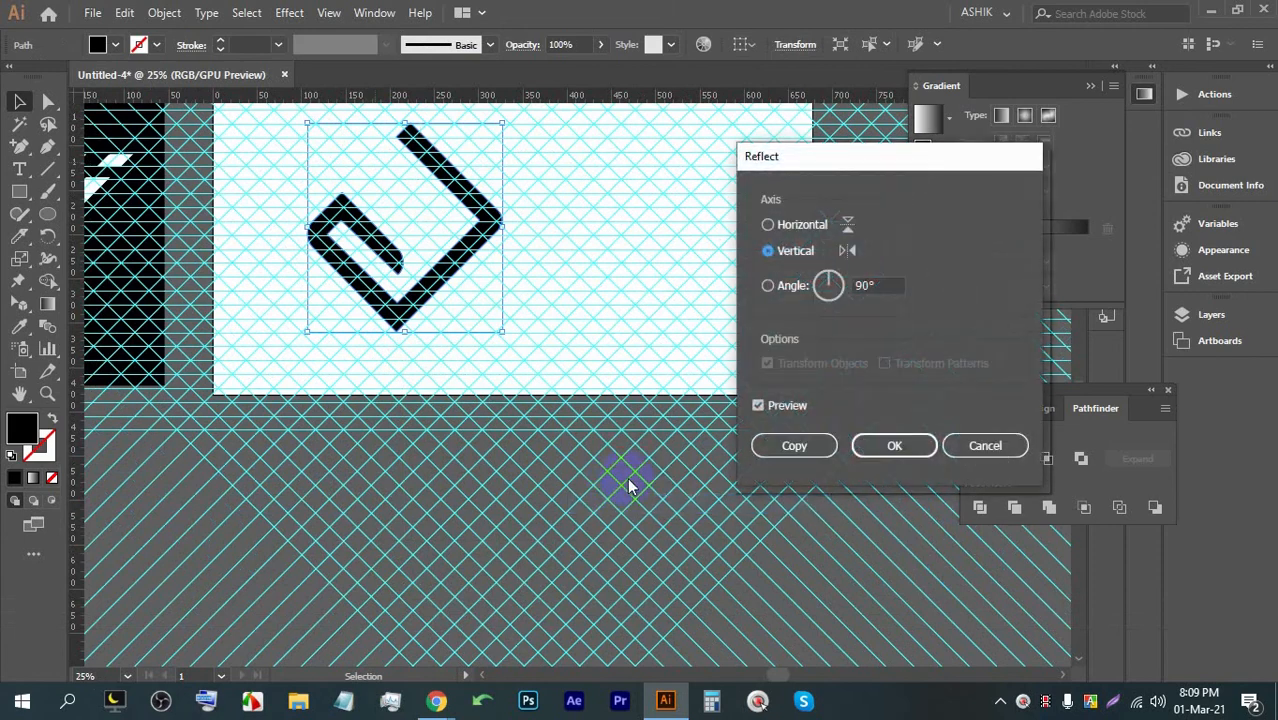
pyautogui.click(796, 446)
# Step: Try placing the reflected copy, rotated 90° clockwise, against the original's lower right edge, and delete the copy
pyautogui.moveTo(412, 210); pyautogui.dragTo(572, 312)
pyautogui.scroll(2, 590, 300)
pyautogui.moveTo(626, 266); pyautogui.dragTo(656, 397)
pyautogui.moveTo(624, 267); pyautogui.dragTo(606, 432)
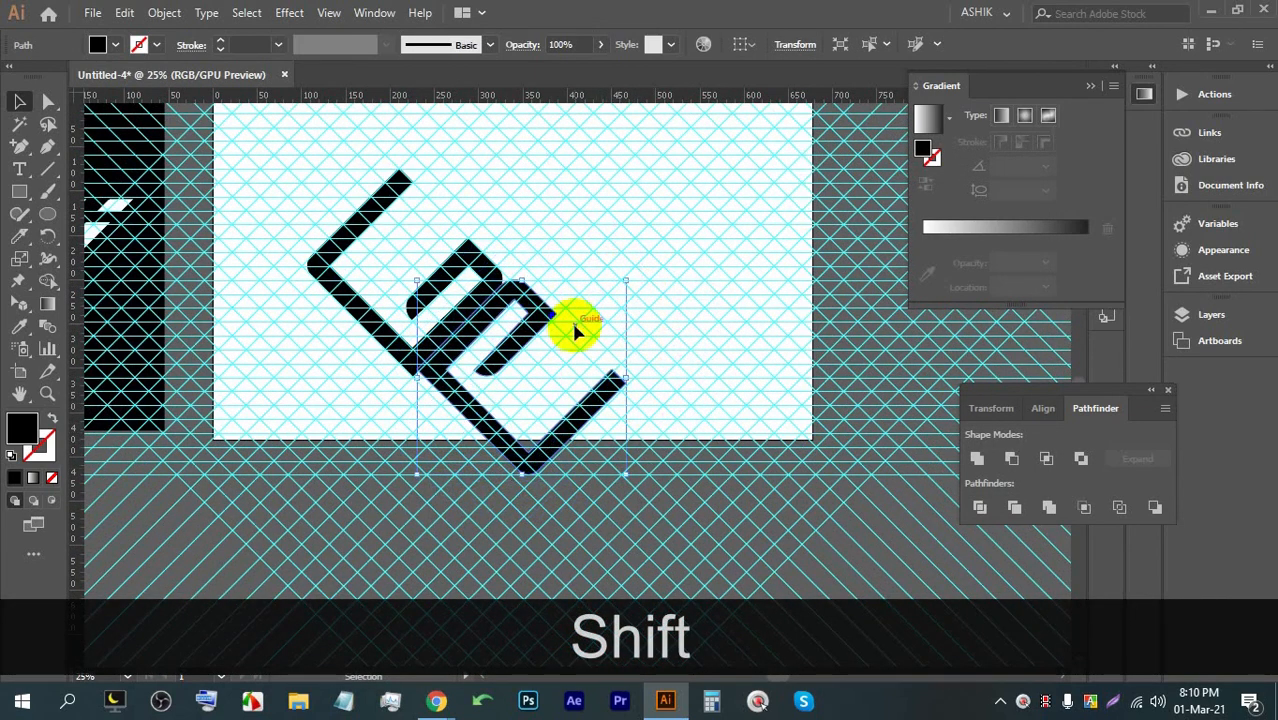
pyautogui.scroll(-2, 579, 325)
pyautogui.scroll(3, 560, 310)
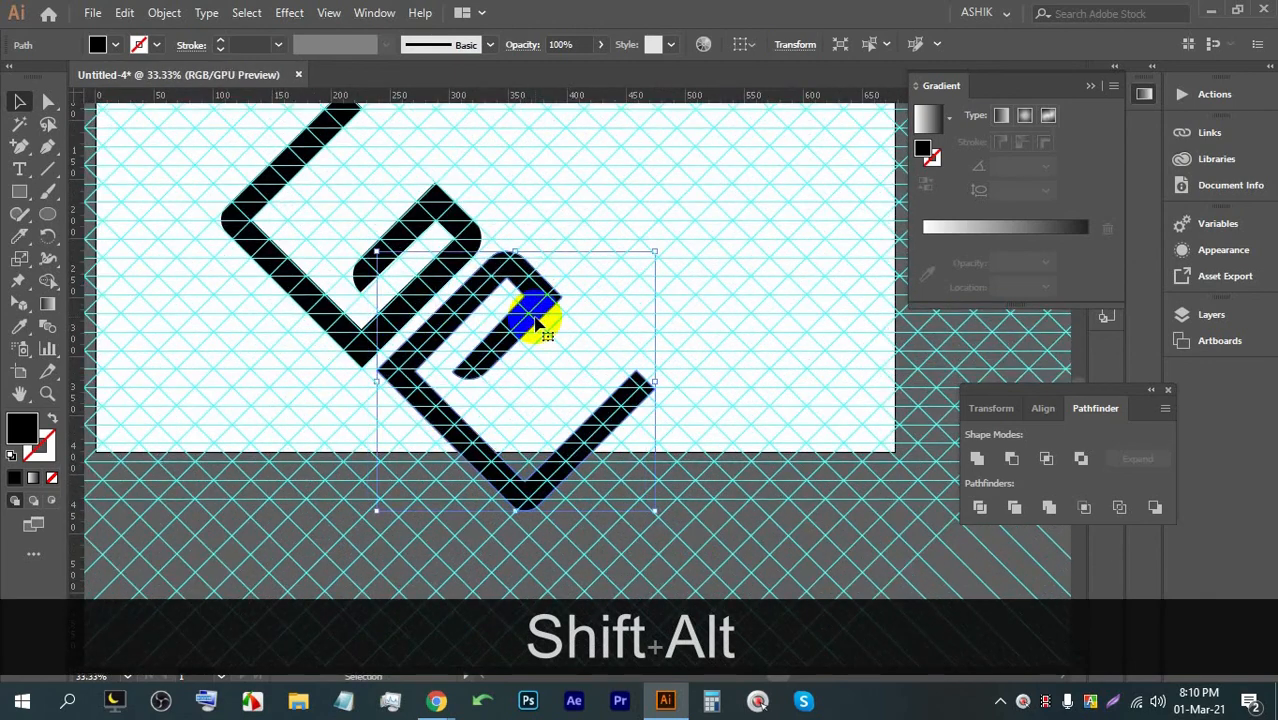
pyautogui.press('BackSpace')
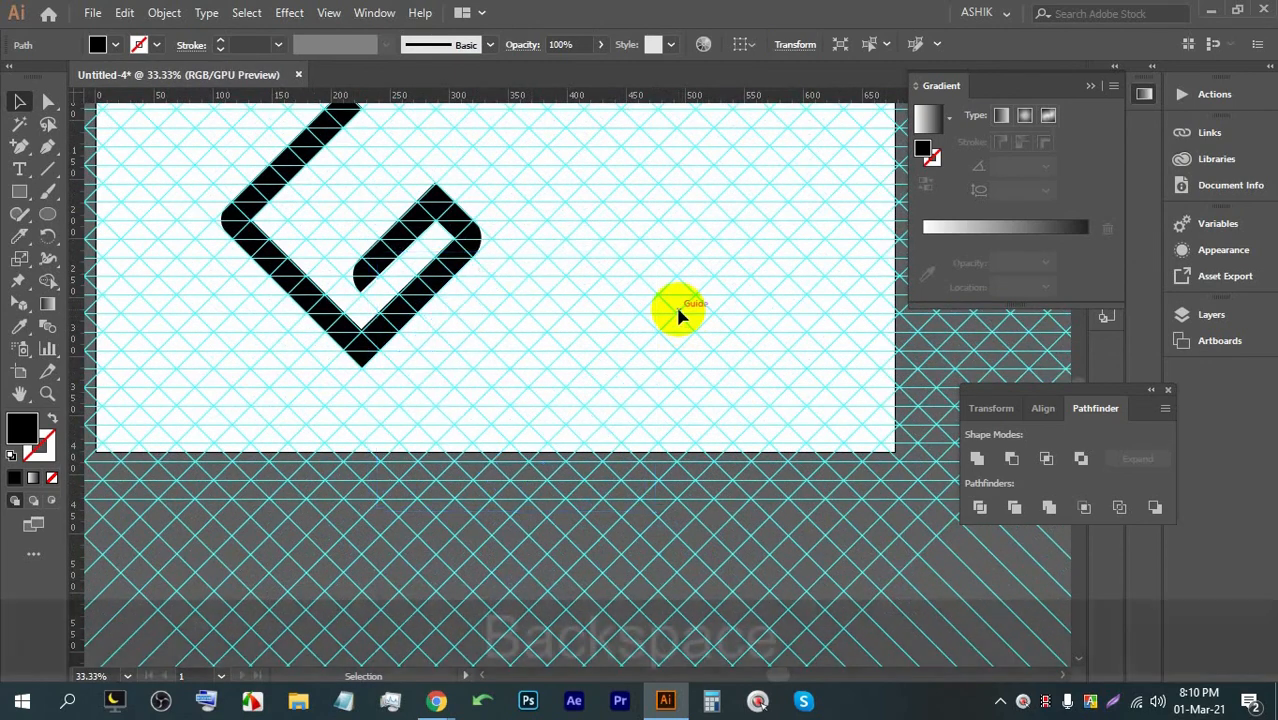
# Step: Draw a closed Pen triangle through the grid crossings (477.063, 184.682), (508.461, 278.875) and (477.063, 278.875) mm
pyautogui.scroll(-1, 542, 205)
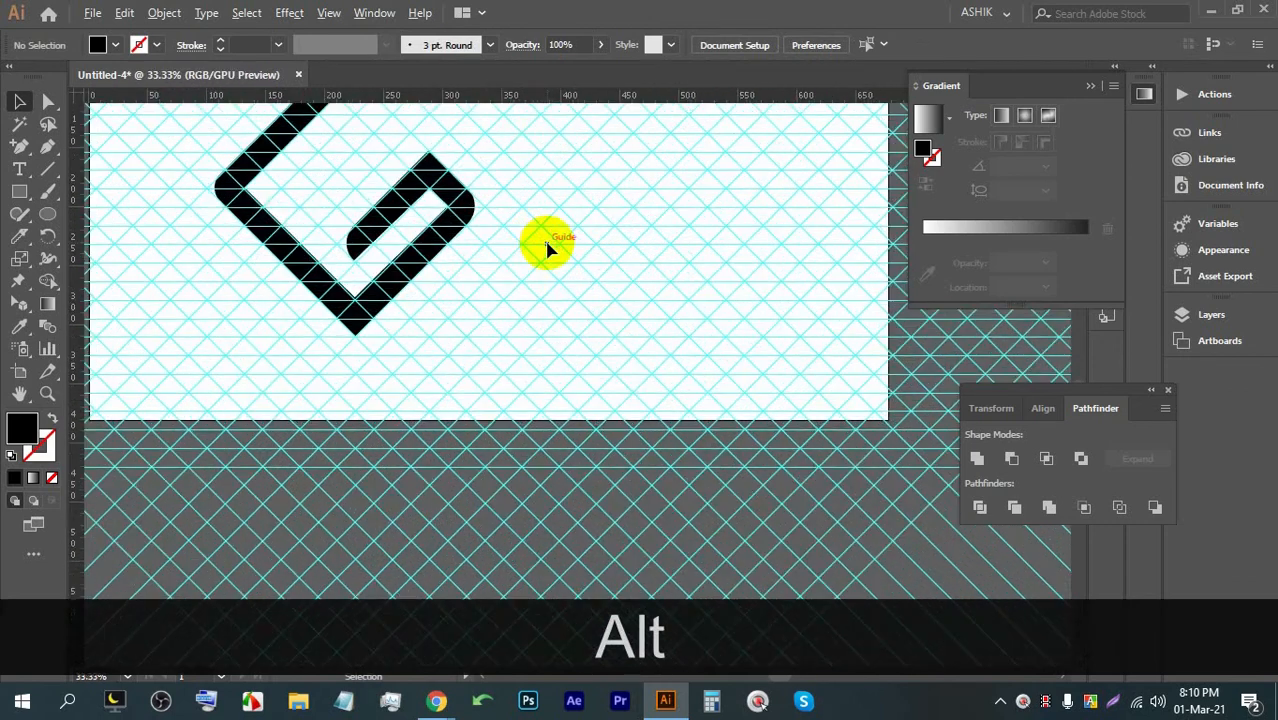
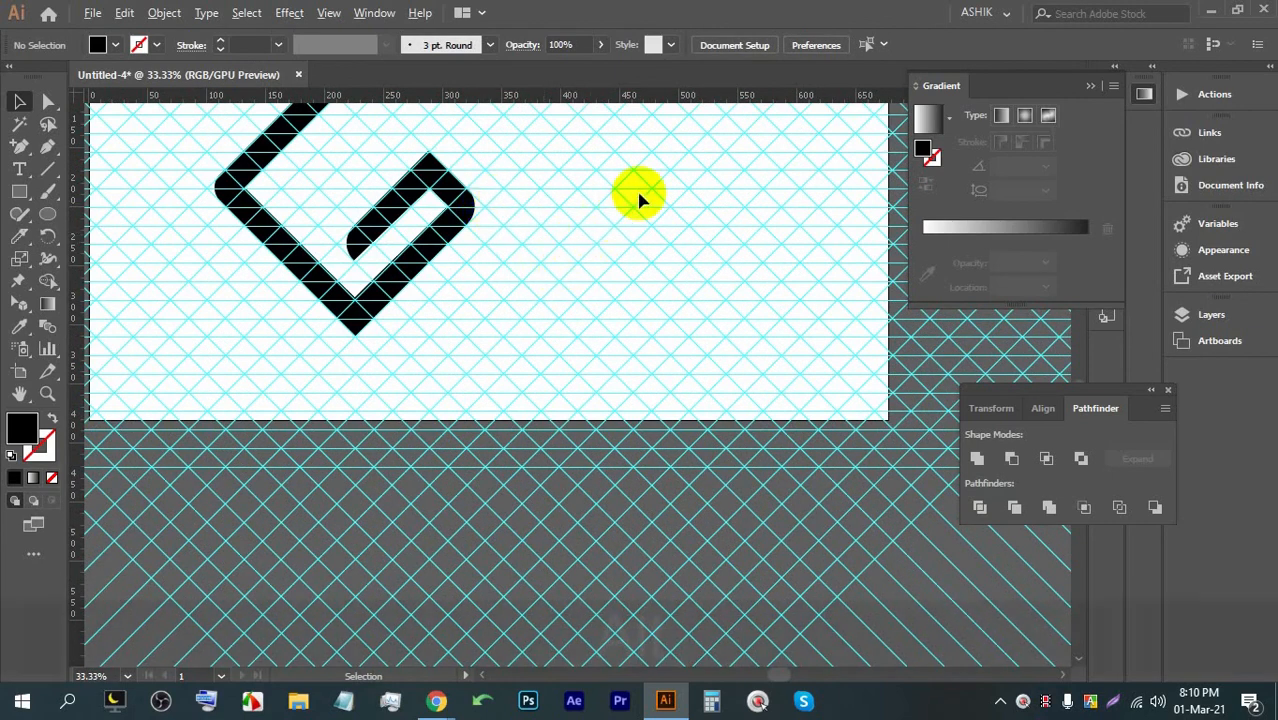
pyautogui.keyDown('alt'); pyautogui.scroll(3, 660, 186); pyautogui.keyUp('alt')
pyautogui.press('space')
pyautogui.moveTo(698, 192); pyautogui.dragTo(584, 191)
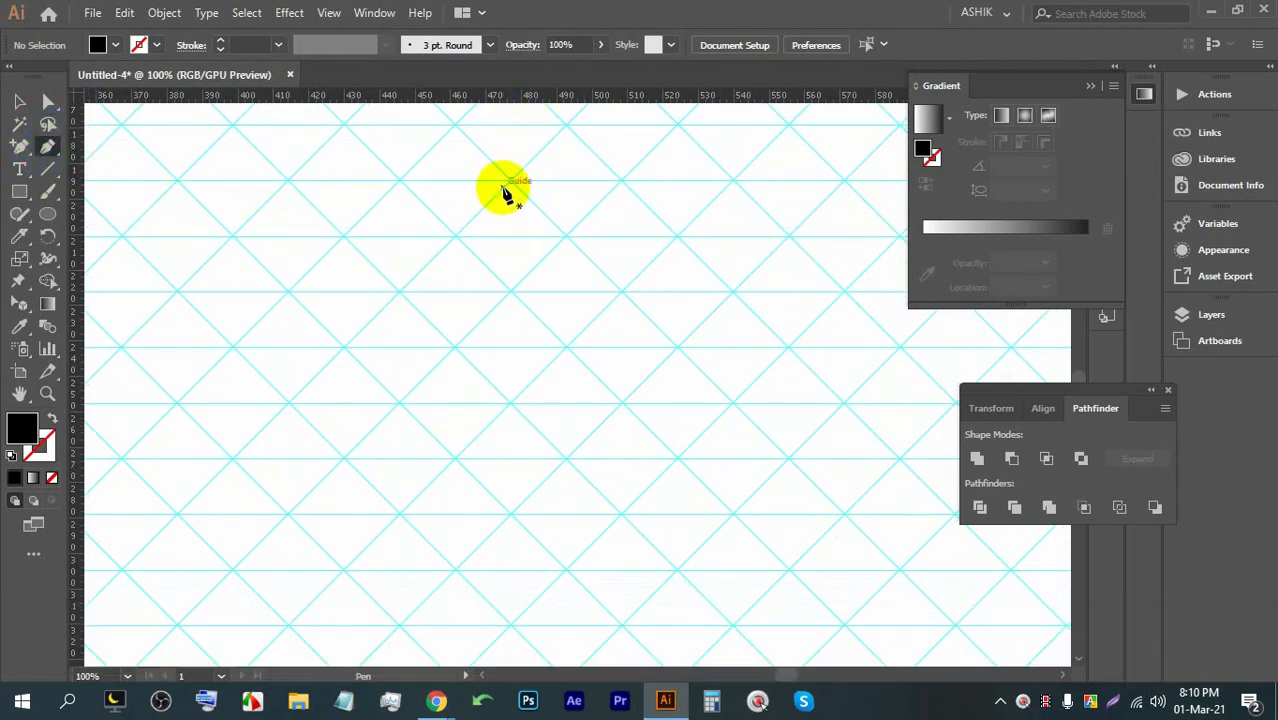
pyautogui.click(510, 181)
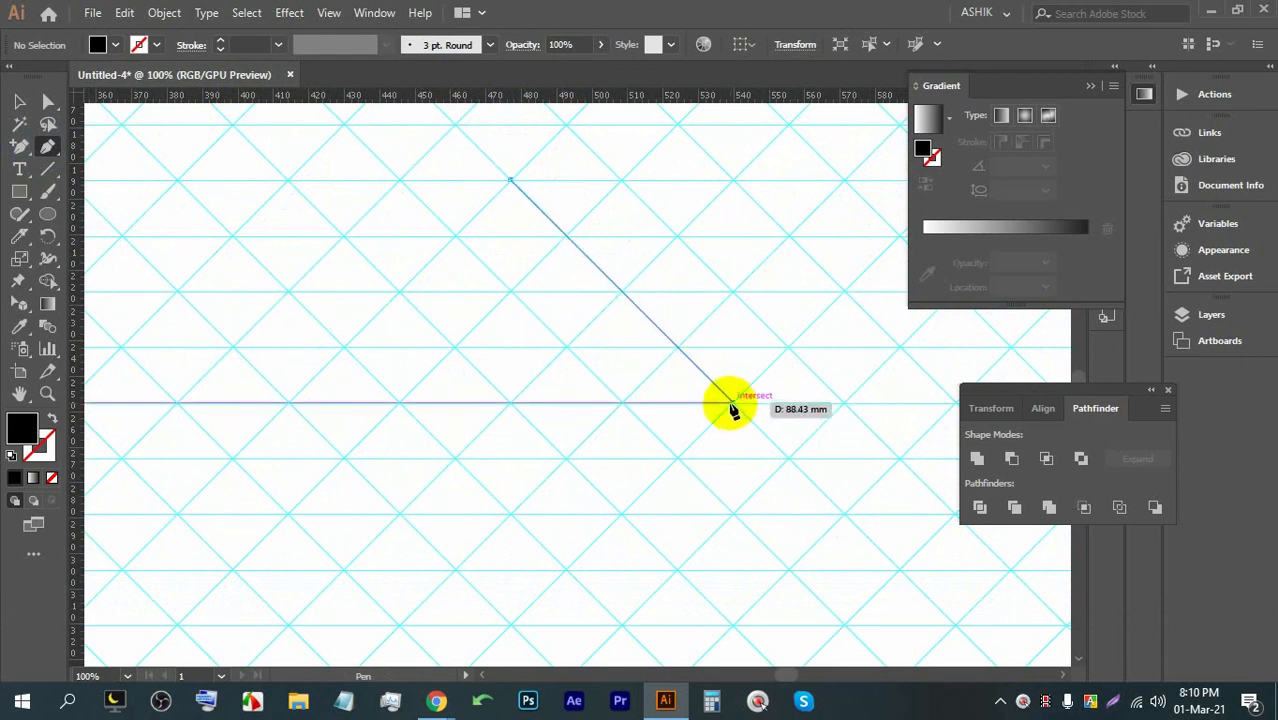
pyautogui.click(620, 515)
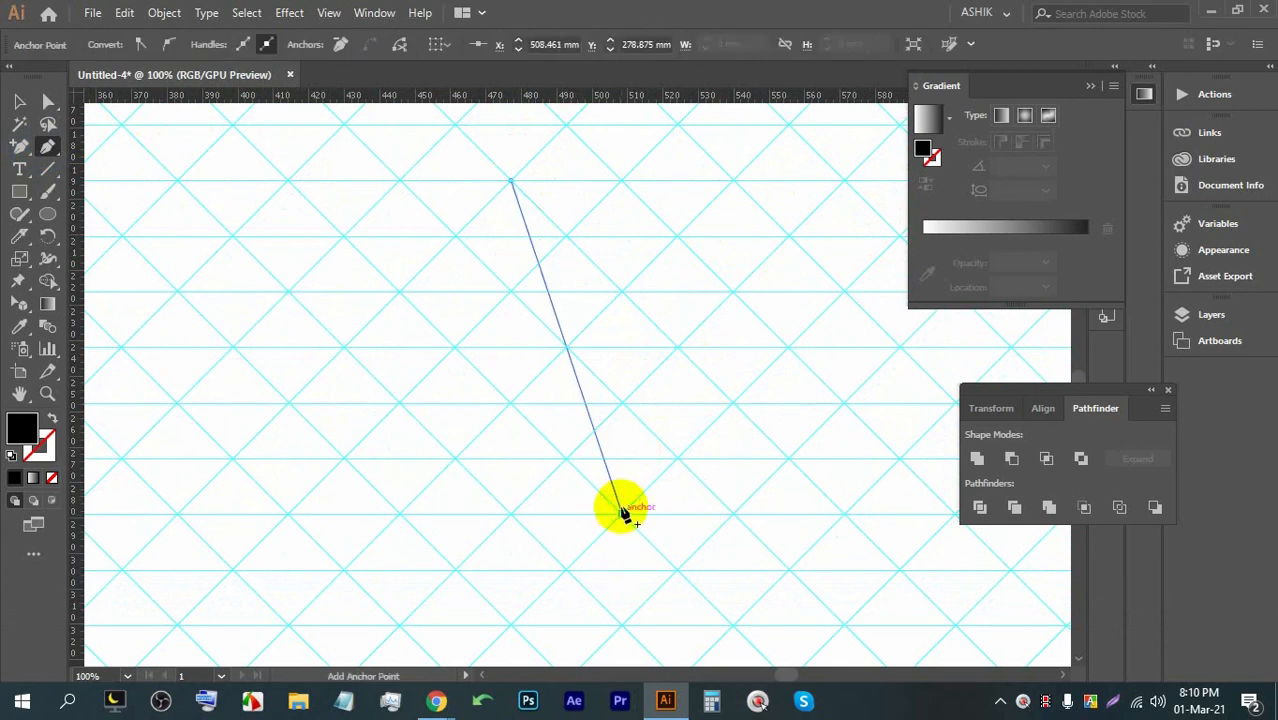
pyautogui.click(511, 514)
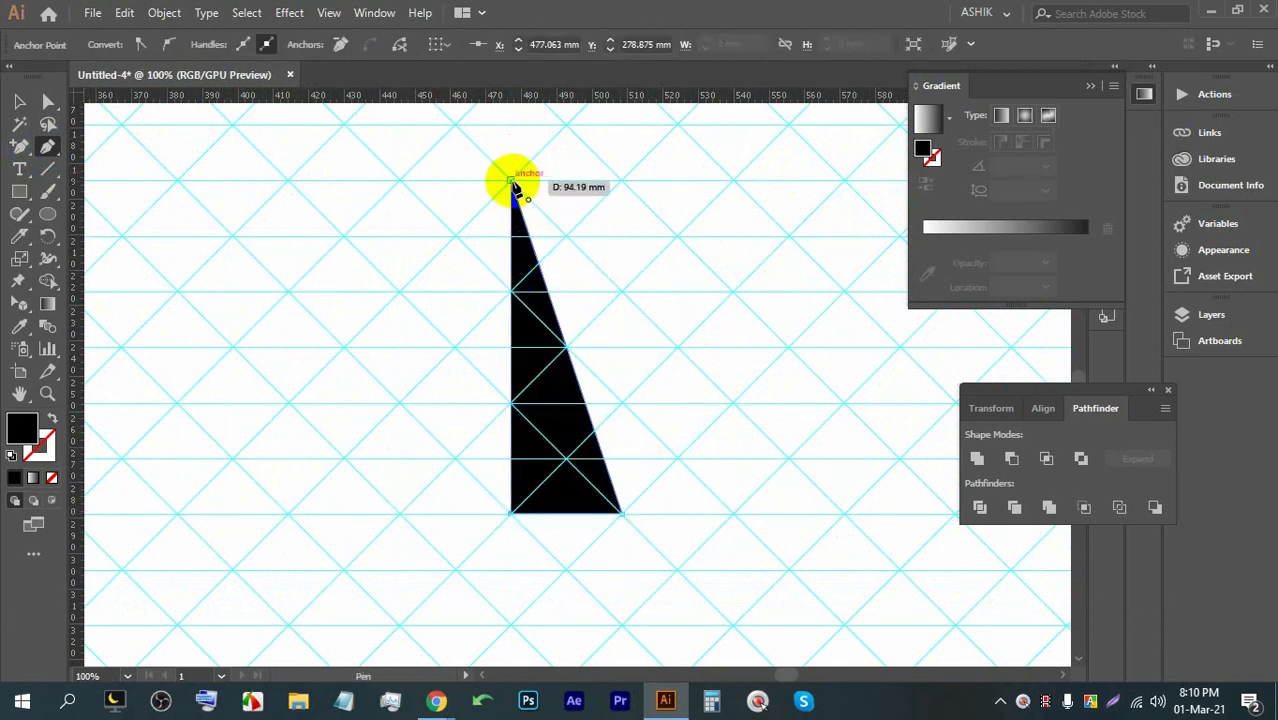
pyautogui.click(510, 181)
# Step: Fill the new triangle with a medium blue at hue 200°
pyautogui.click(19, 101)
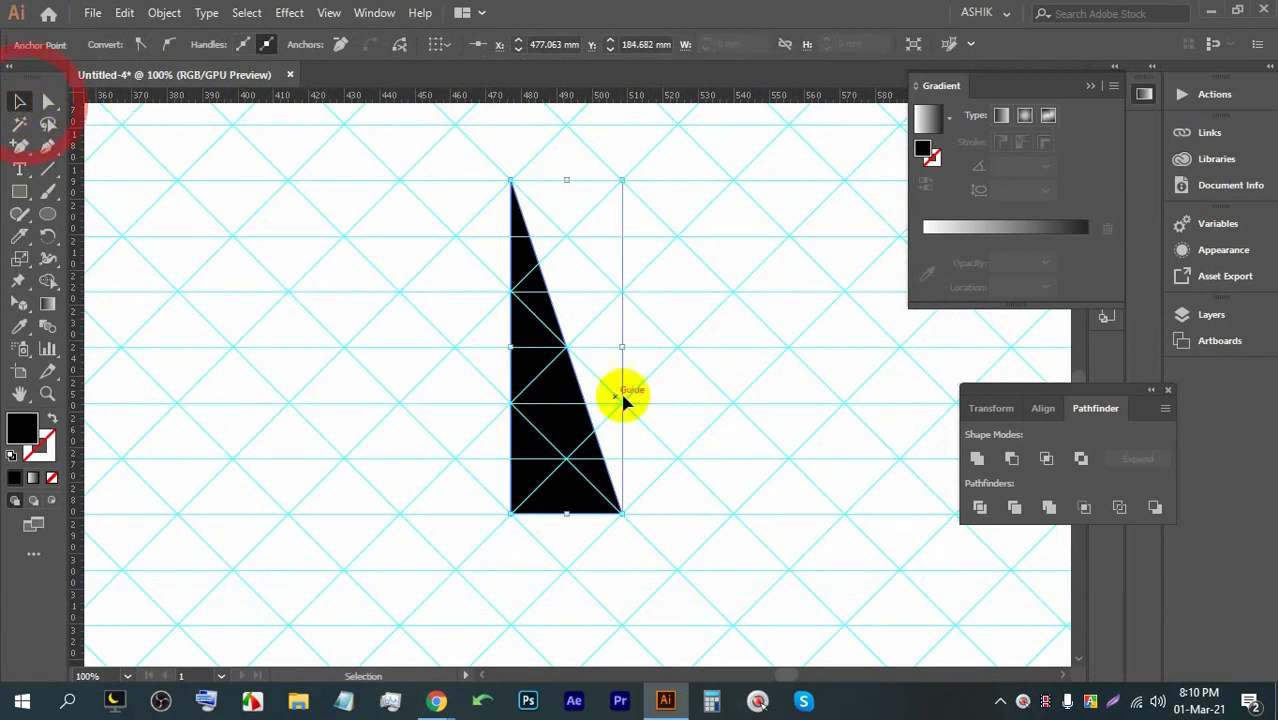
pyautogui.click(544, 393)
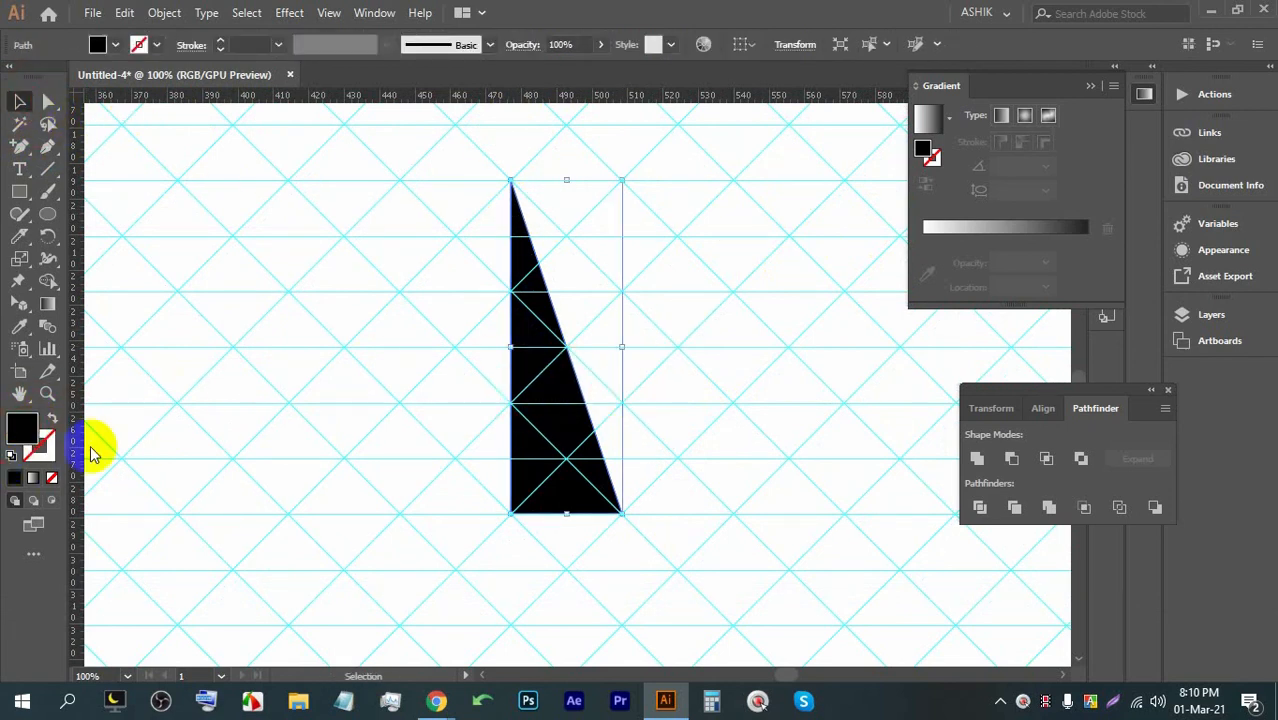
pyautogui.doubleClick(20, 430)
pyautogui.click(985, 257)
pyautogui.click(907, 246)
pyautogui.click(879, 217)
pyautogui.moveTo(879, 217); pyautogui.dragTo(984, 300)
pyautogui.click(985, 284)
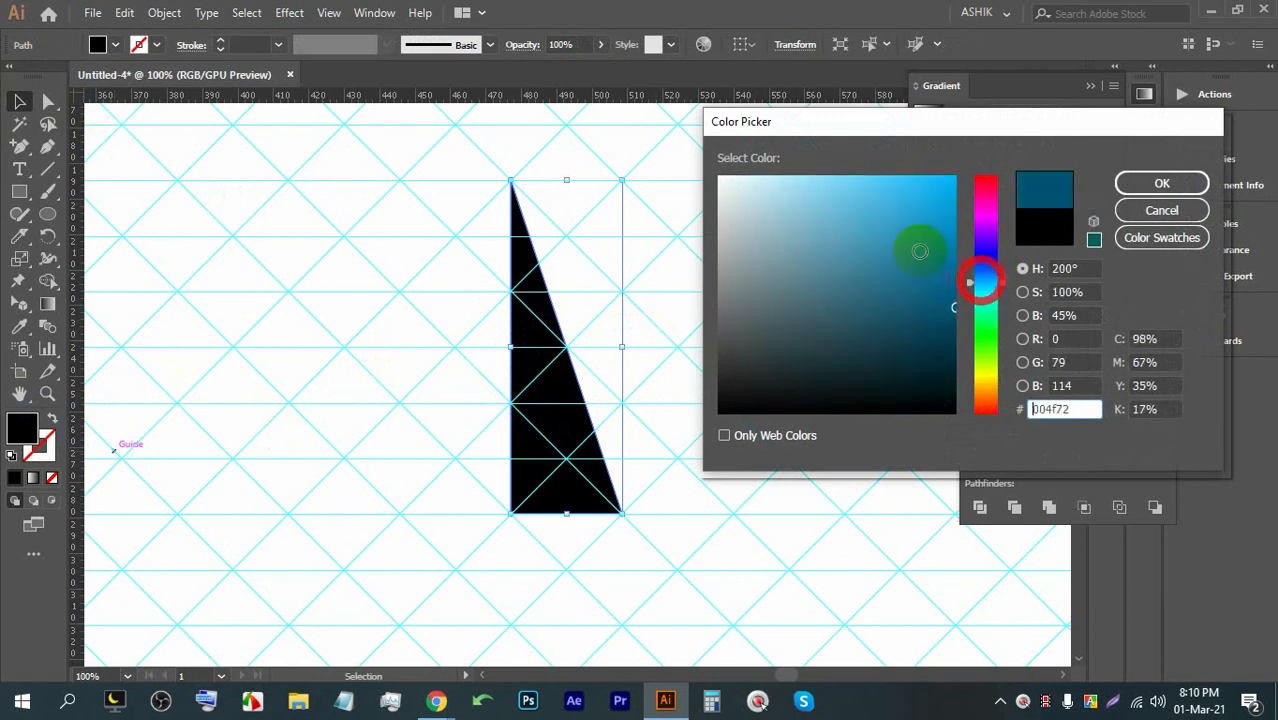
pyautogui.click(931, 253)
pyautogui.click(1135, 184)
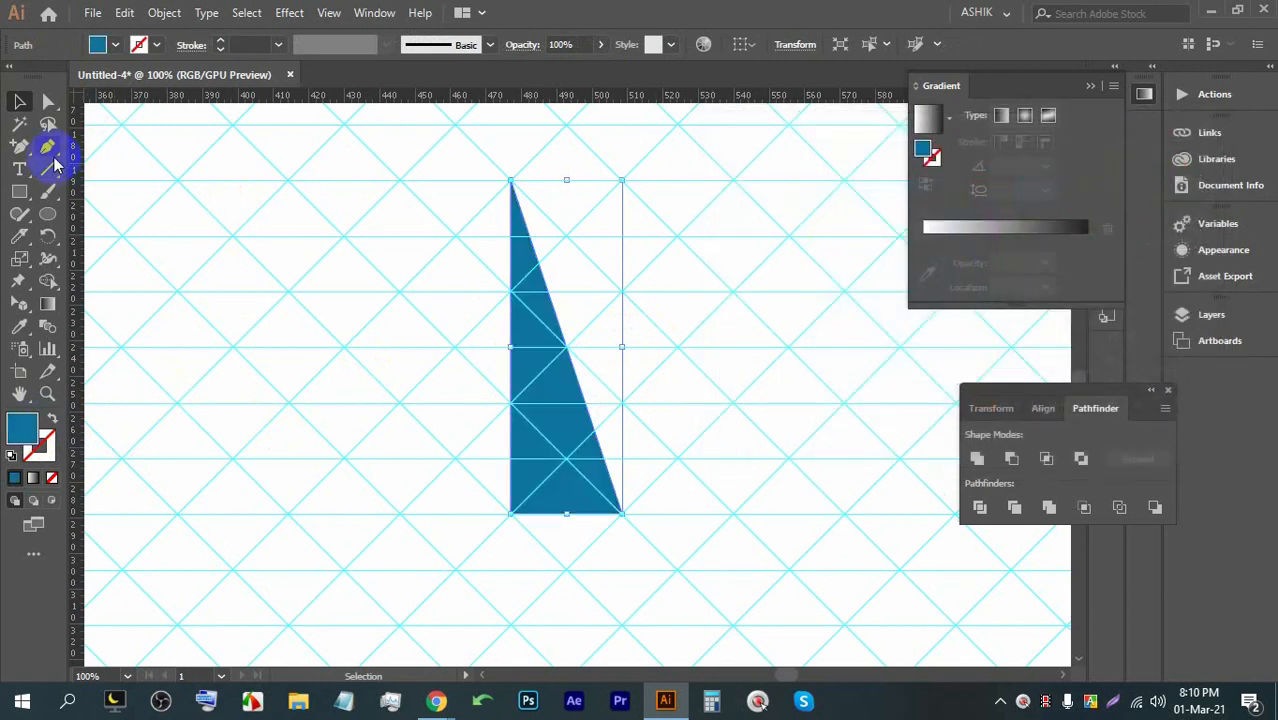
# Step: Create a copy of the blue triangle reflected across the vertical axis and place it against the original's vertical edge
pyautogui.rightClick(526, 357)
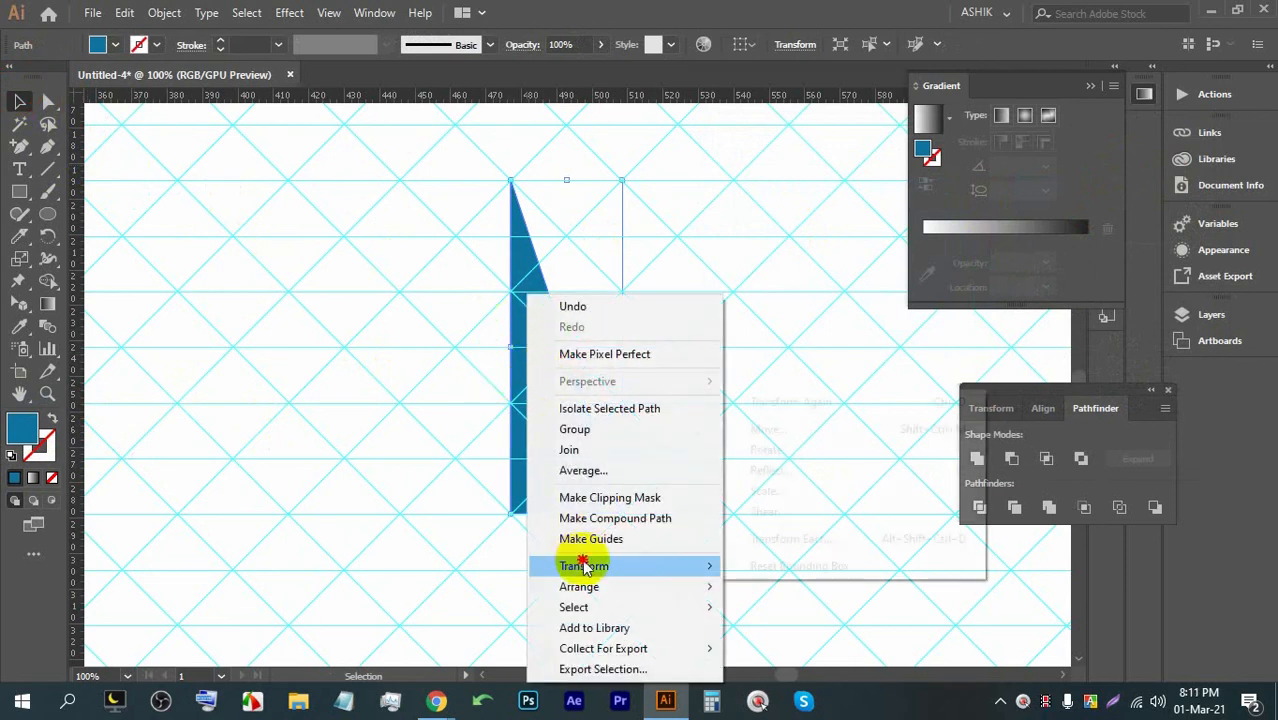
pyautogui.moveTo(590, 566)
pyautogui.click(772, 470)
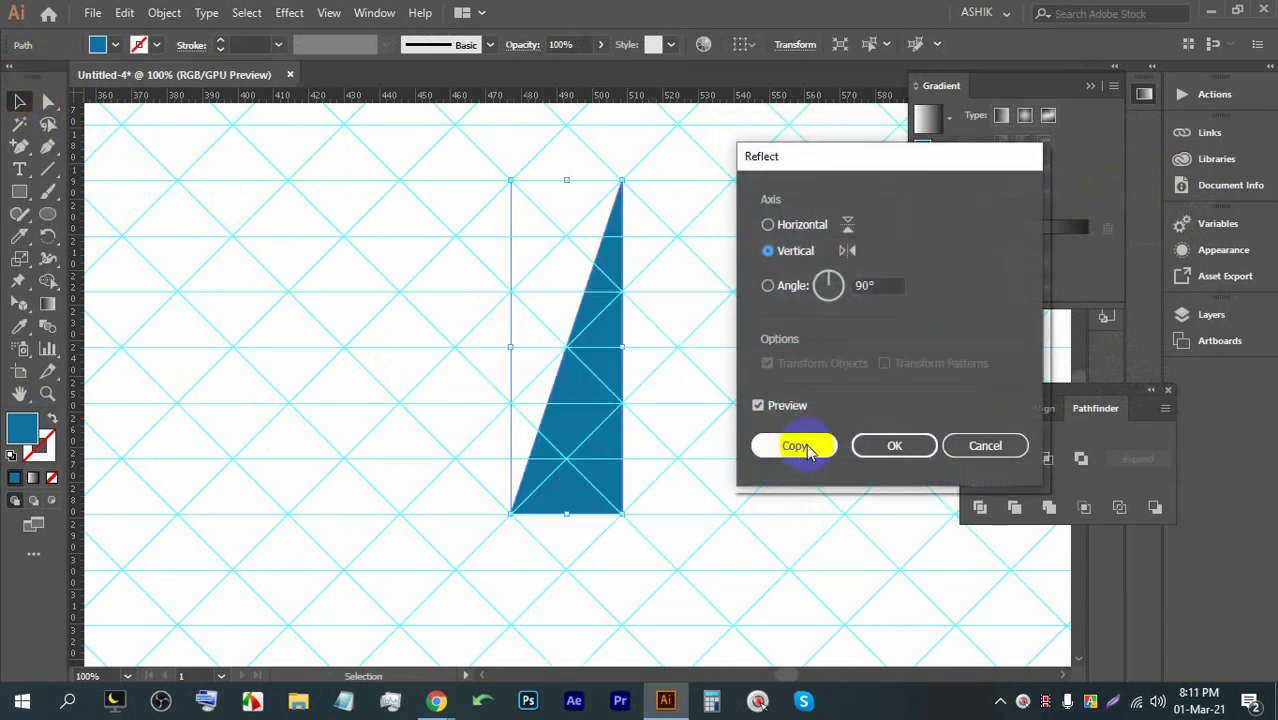
pyautogui.click(804, 445)
pyautogui.moveTo(590, 425); pyautogui.dragTo(479, 423)
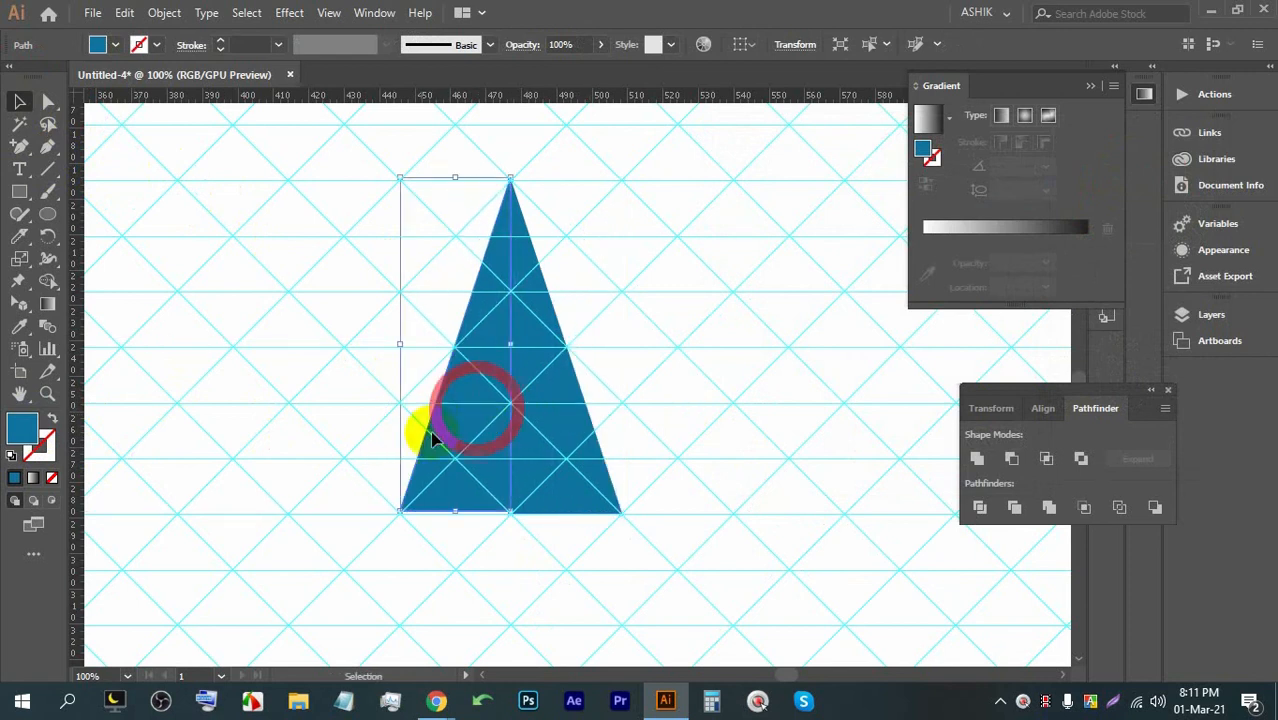
# Step: Fill the reflected triangle with a bright light blue at hue 197°
pyautogui.doubleClick(14, 438)
pyautogui.click(899, 182)
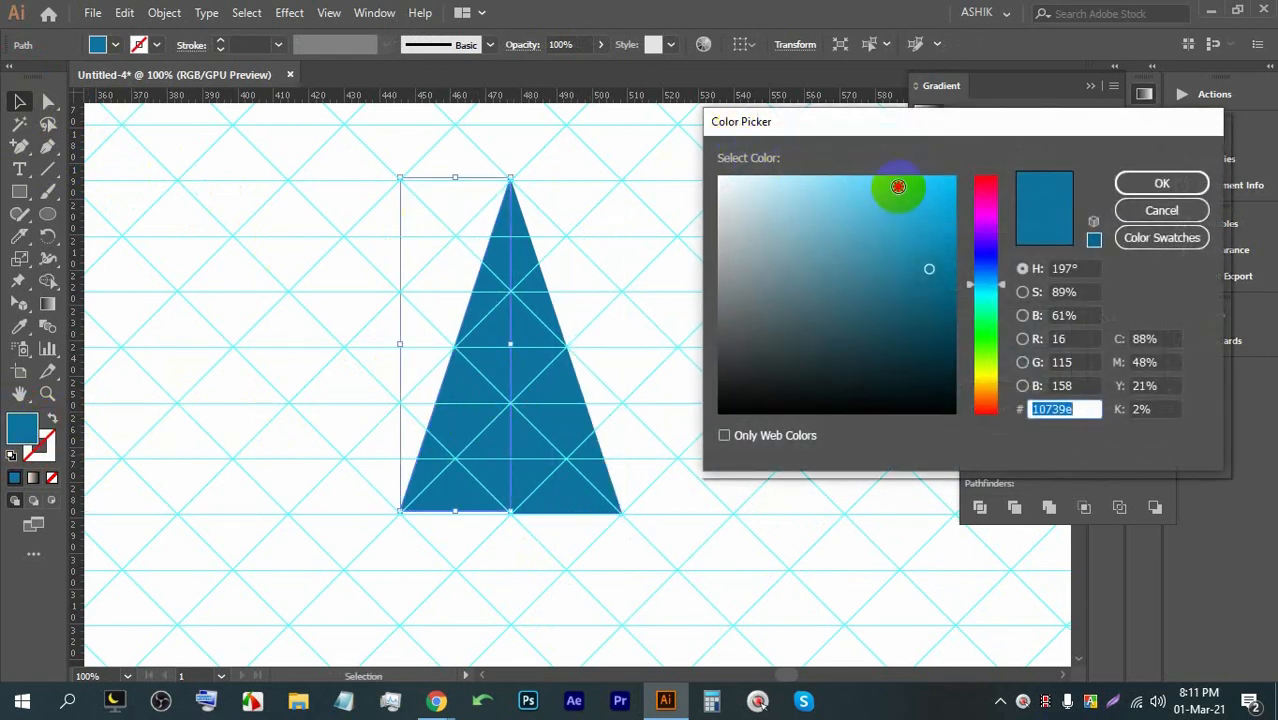
pyautogui.click(1140, 185)
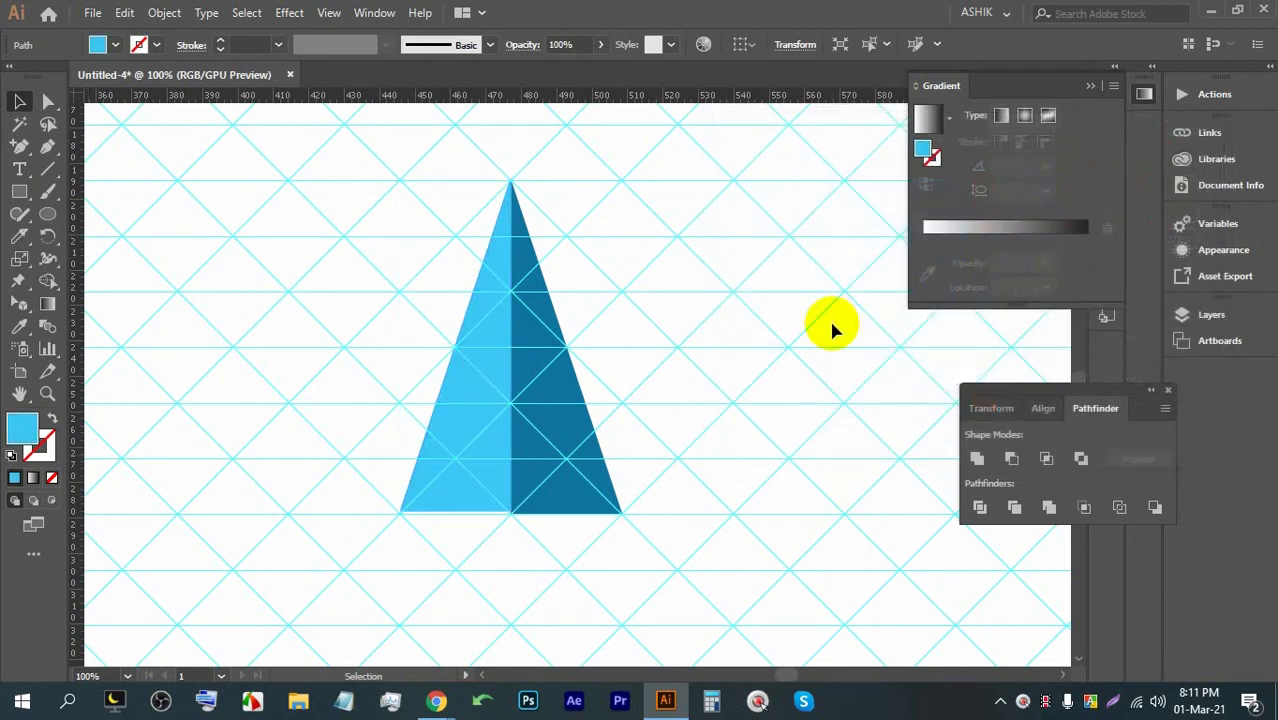
pyautogui.click(829, 318)
# Step: Move the light blue triangle down 0.79 mm so its base aligns with the dark triangle's base on the horizontal guide
pyautogui.keyDown('alt'); pyautogui.scroll(5, 504, 521); pyautogui.keyUp('alt')
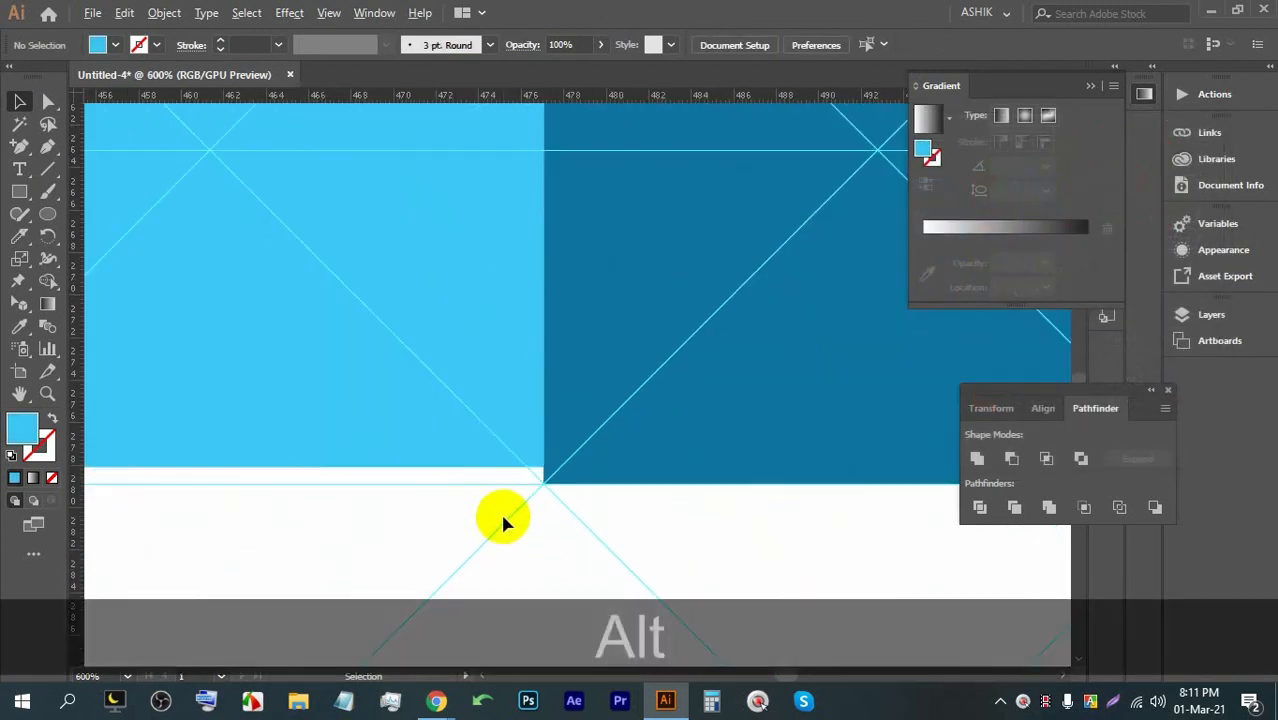
pyautogui.moveTo(491, 436); pyautogui.dragTo(493, 423)
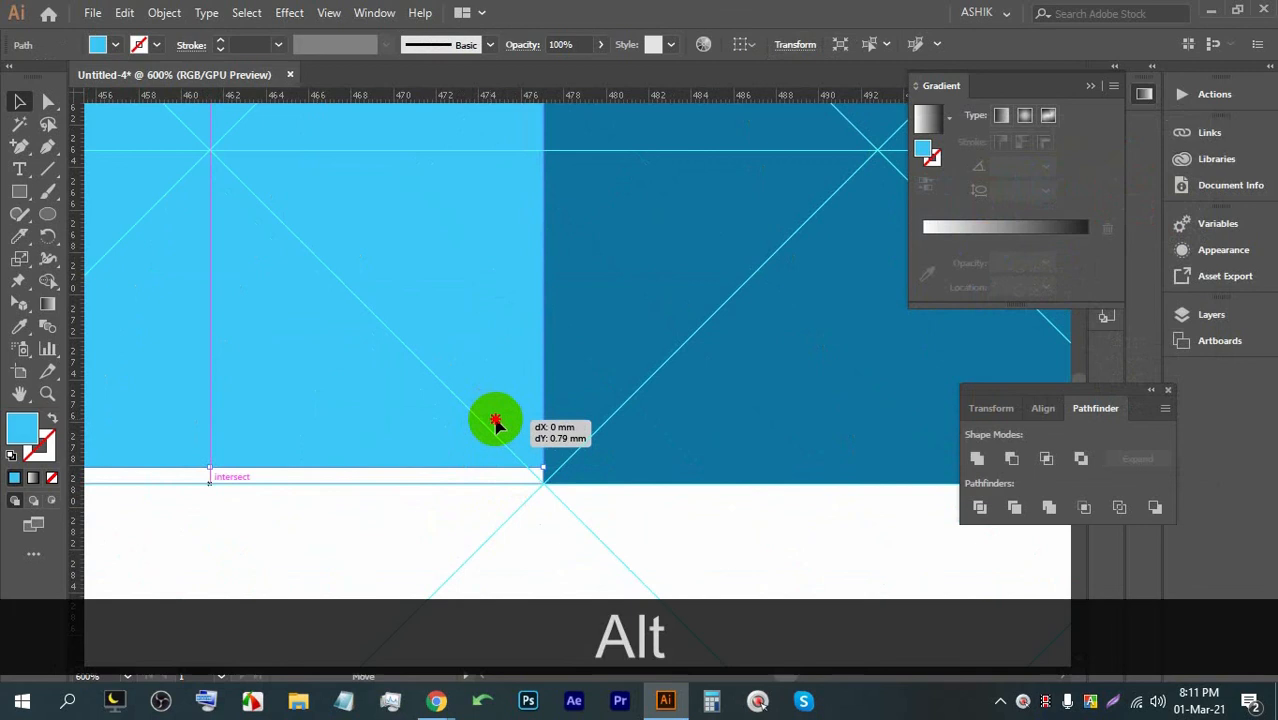
pyautogui.keyDown('alt'); pyautogui.scroll(-5, 486, 423); pyautogui.keyUp('alt')
pyautogui.keyDown('alt'); pyautogui.scroll(1, 470, 262); pyautogui.keyUp('alt')
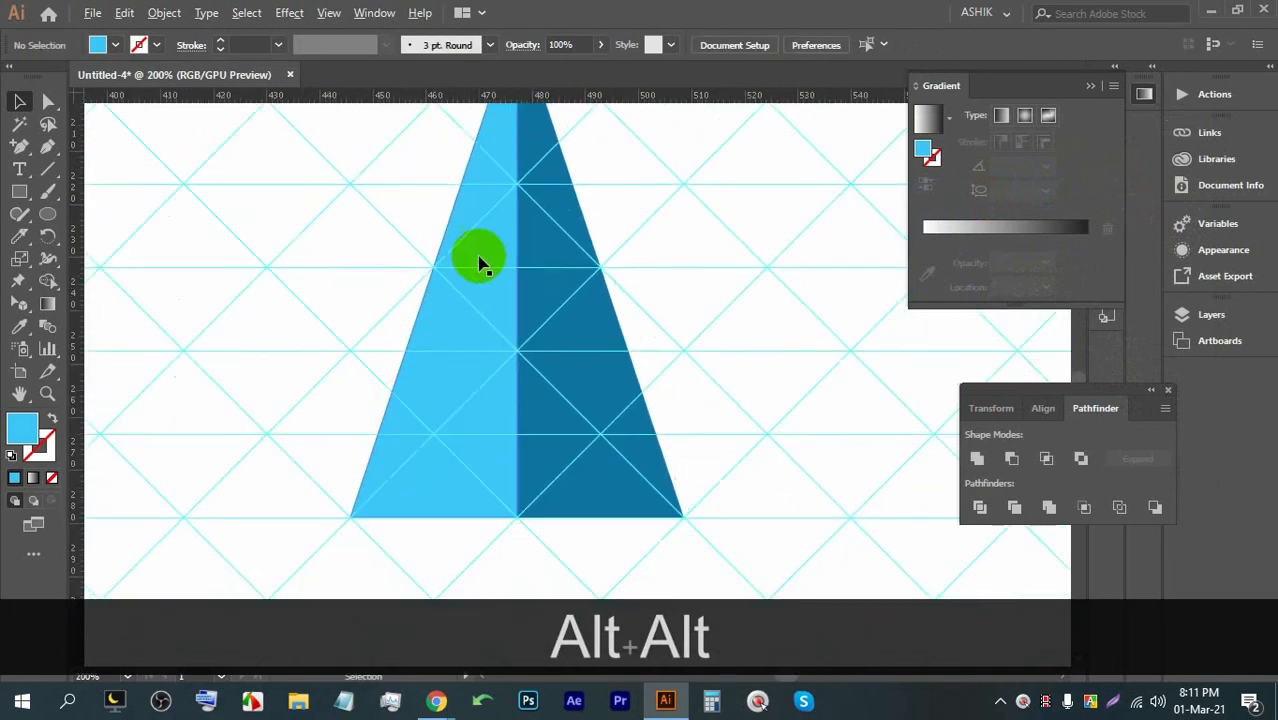
pyautogui.keyDown('alt'); pyautogui.scroll(-3, 530, 262); pyautogui.keyUp('alt')
pyautogui.rightClick(557, 262)
pyautogui.click(499, 408)
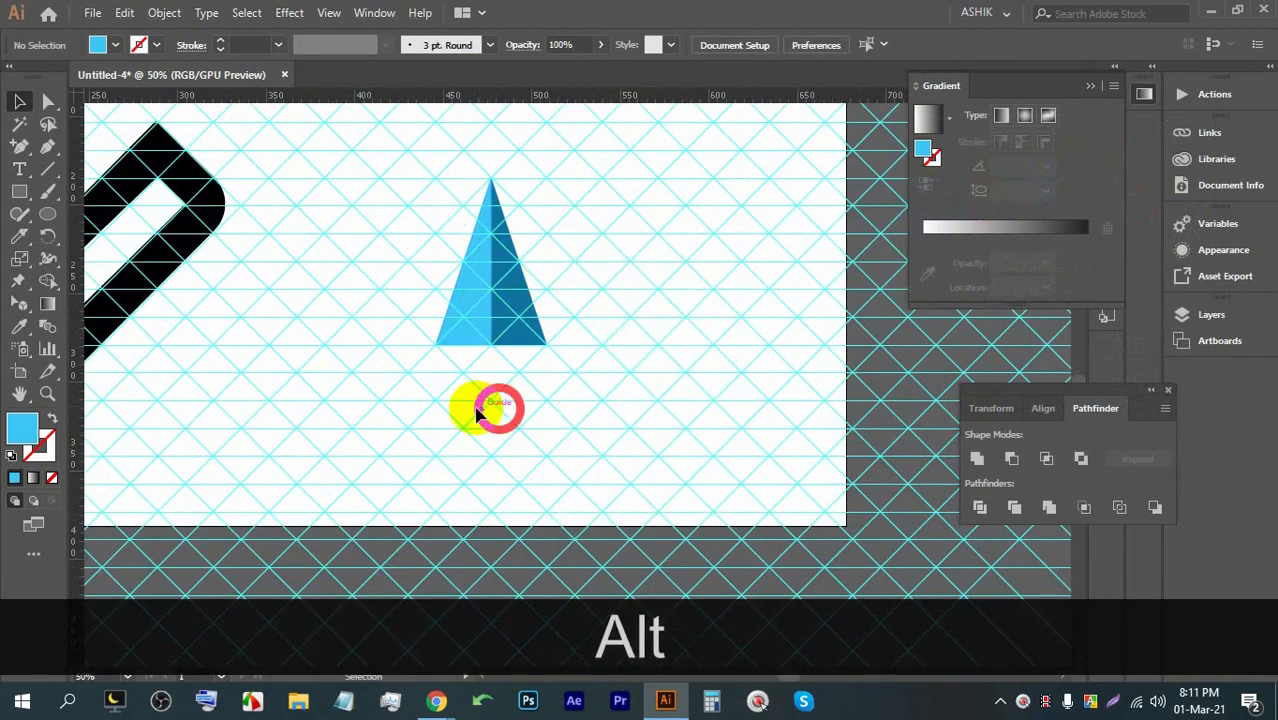
# Step: Draw a closed Pen trapezoid under the triangles, top edge from (414.268, 278.875) to (539.859, 278.875) mm, lower right corner at (524.16, 294.574) mm
pyautogui.keyDown('alt'); pyautogui.scroll(4, 516, 357); pyautogui.keyUp('alt')
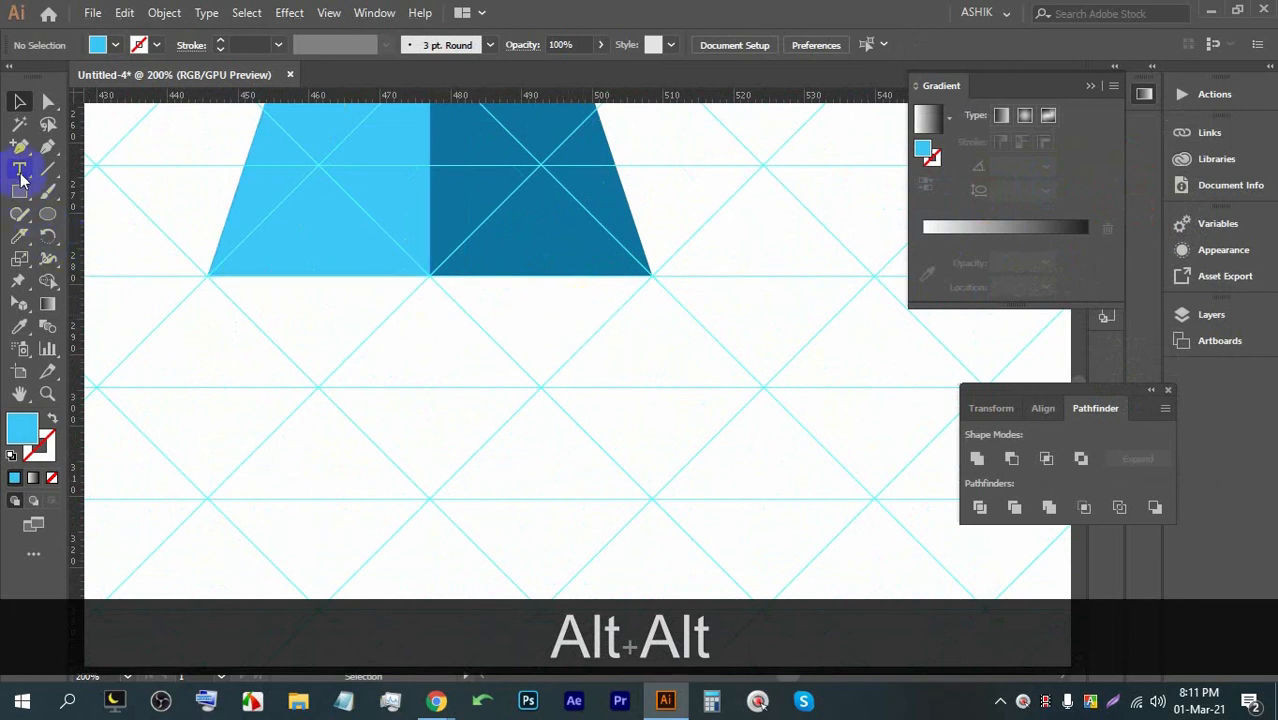
pyautogui.click(44, 150)
pyautogui.moveTo(254, 251); pyautogui.dragTo(436, 274)
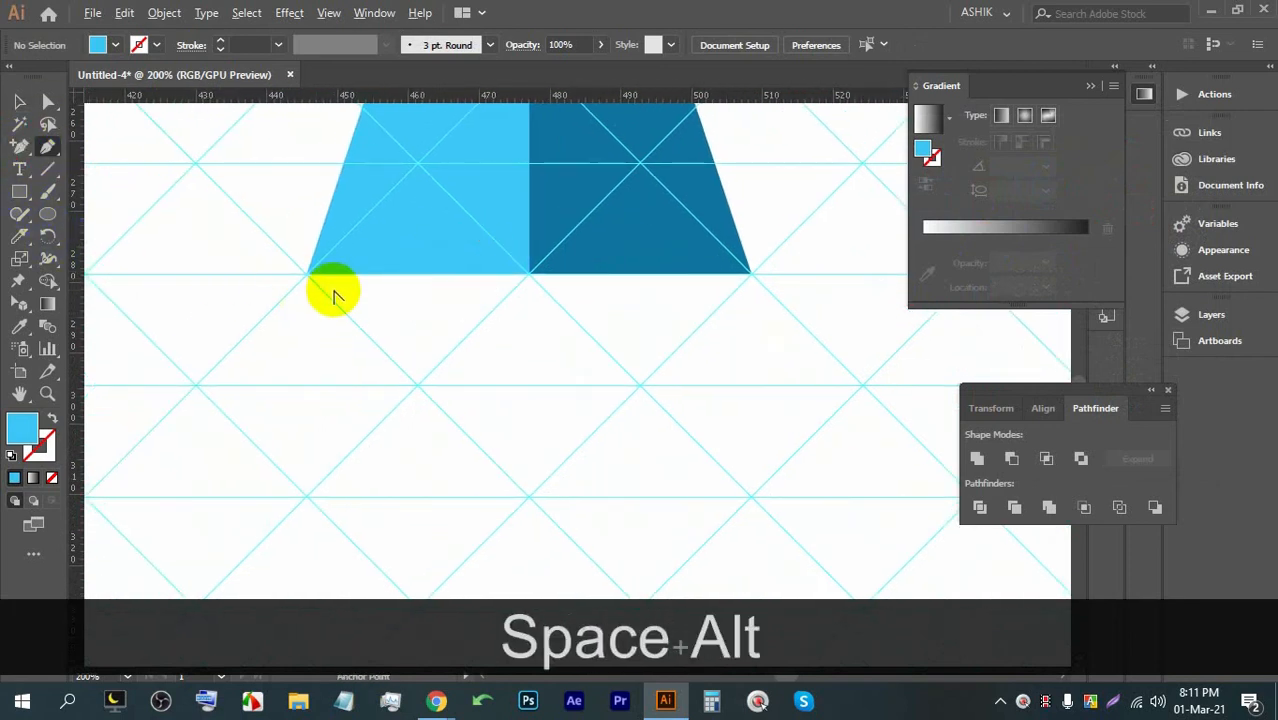
pyautogui.keyDown('alt'); pyautogui.scroll(-1, 334, 289); pyautogui.keyUp('alt')
pyautogui.click(145, 283)
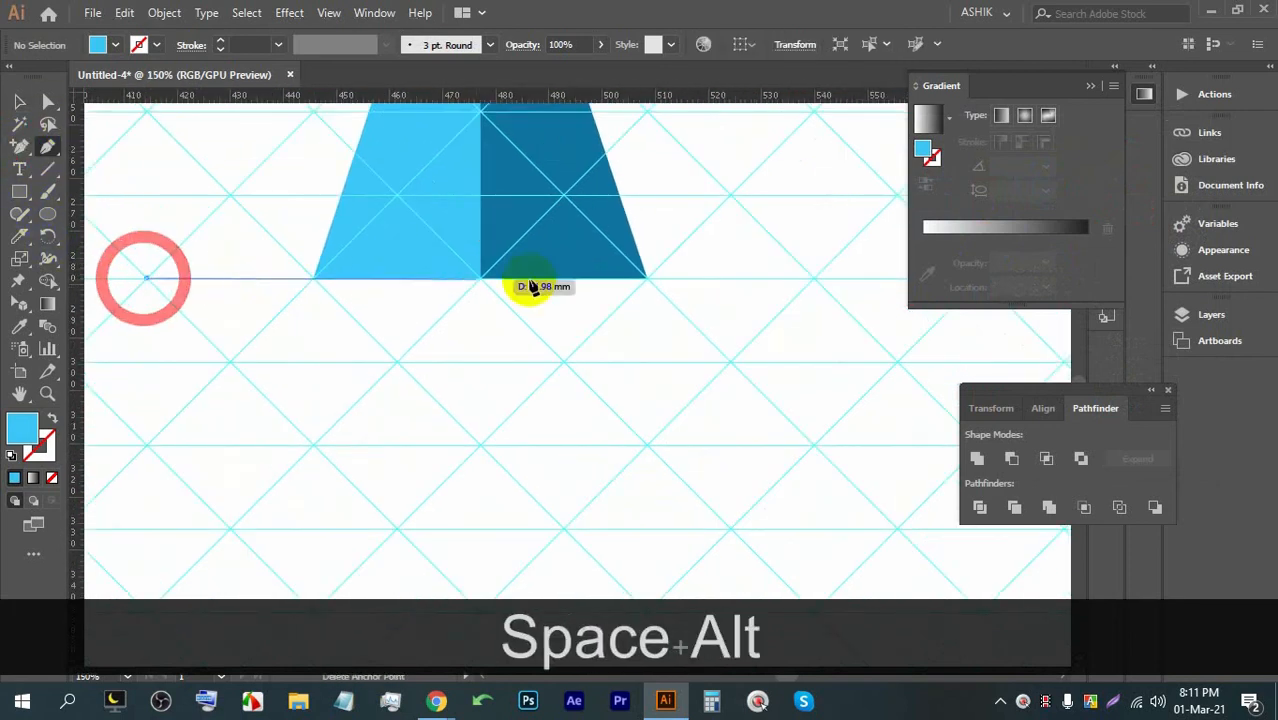
pyautogui.moveTo(800, 285); pyautogui.dragTo(661, 285)
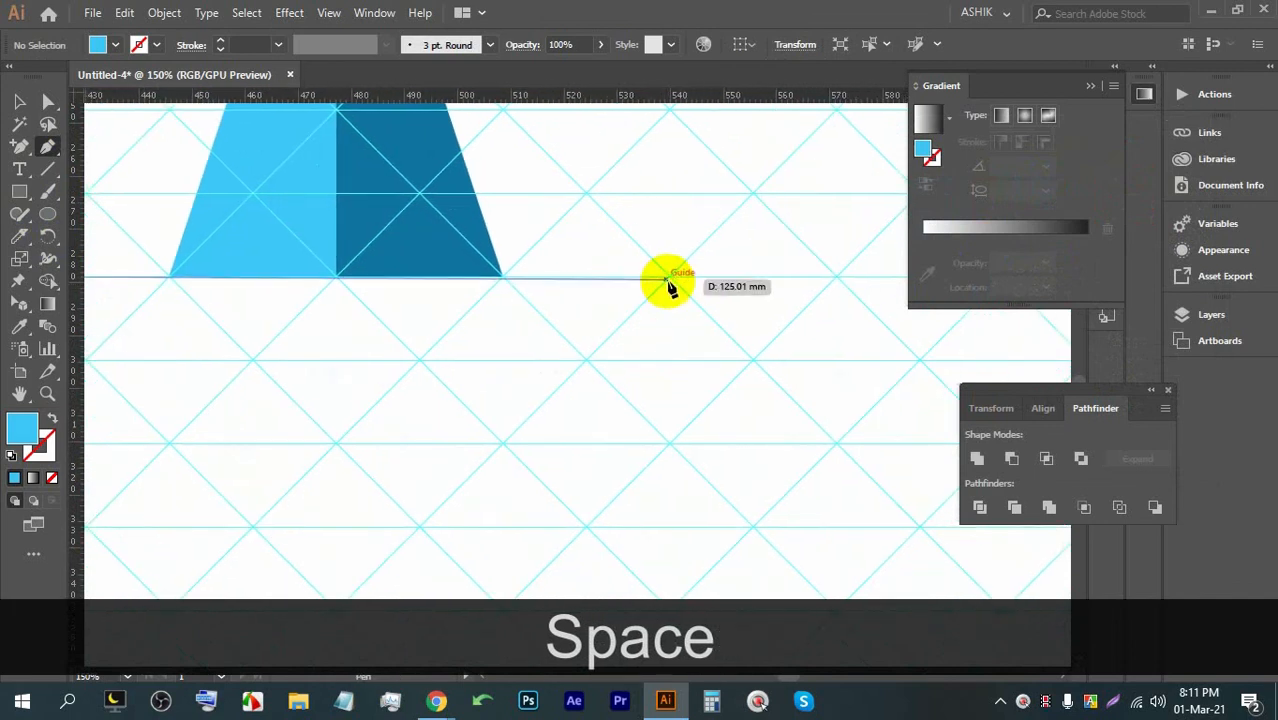
pyautogui.click(669, 276)
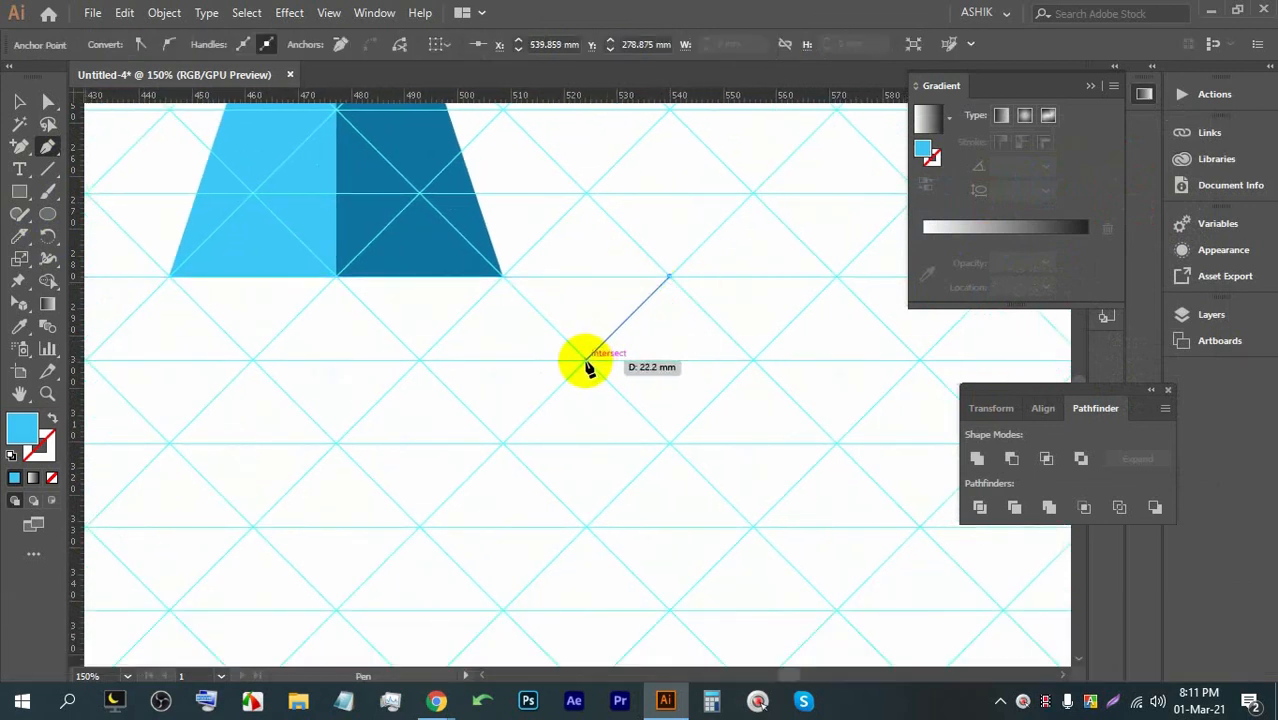
pyautogui.click(587, 362)
pyautogui.moveTo(560, 352); pyautogui.dragTo(790, 332)
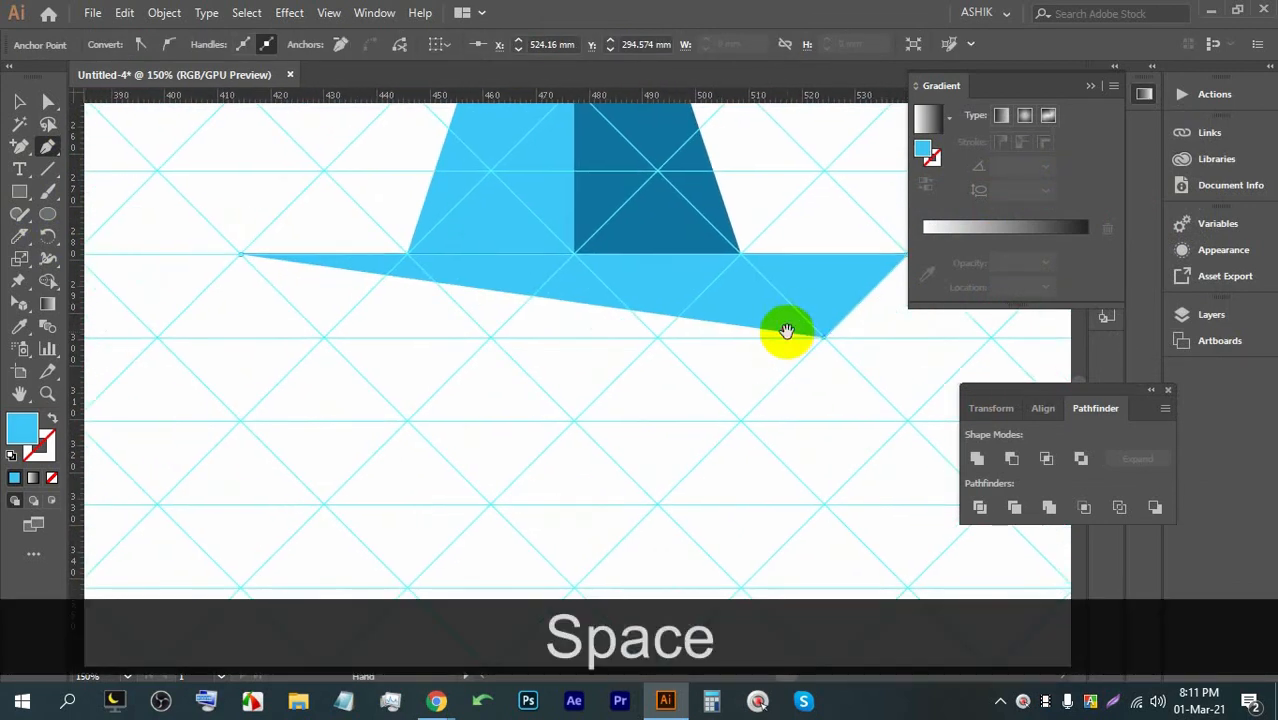
pyautogui.click(323, 338)
pyautogui.click(240, 255)
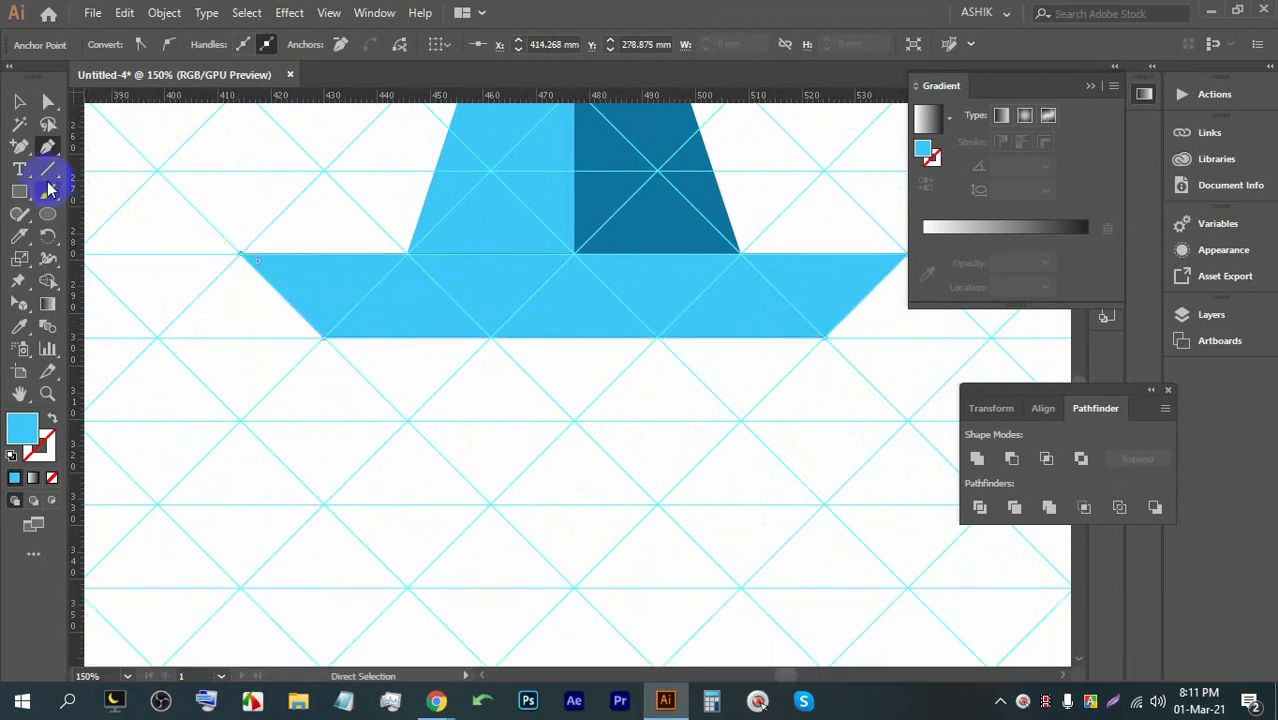
# Step: Fill the trapezoid under the triangles with a green swatch
pyautogui.click(14, 101)
pyautogui.keyDown('alt'); pyautogui.scroll(-3, 243, 329); pyautogui.keyUp('alt')
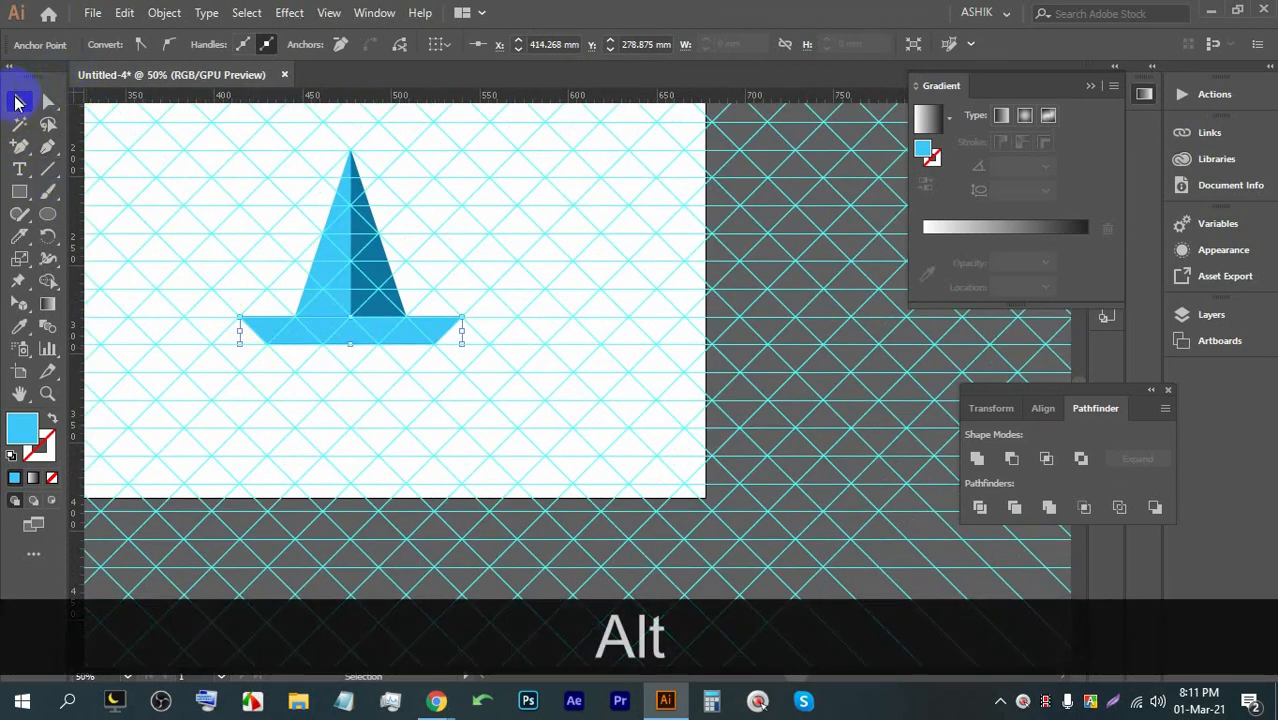
pyautogui.moveTo(342, 283); pyautogui.dragTo(454, 328)
pyautogui.click(764, 367)
pyautogui.click(520, 369)
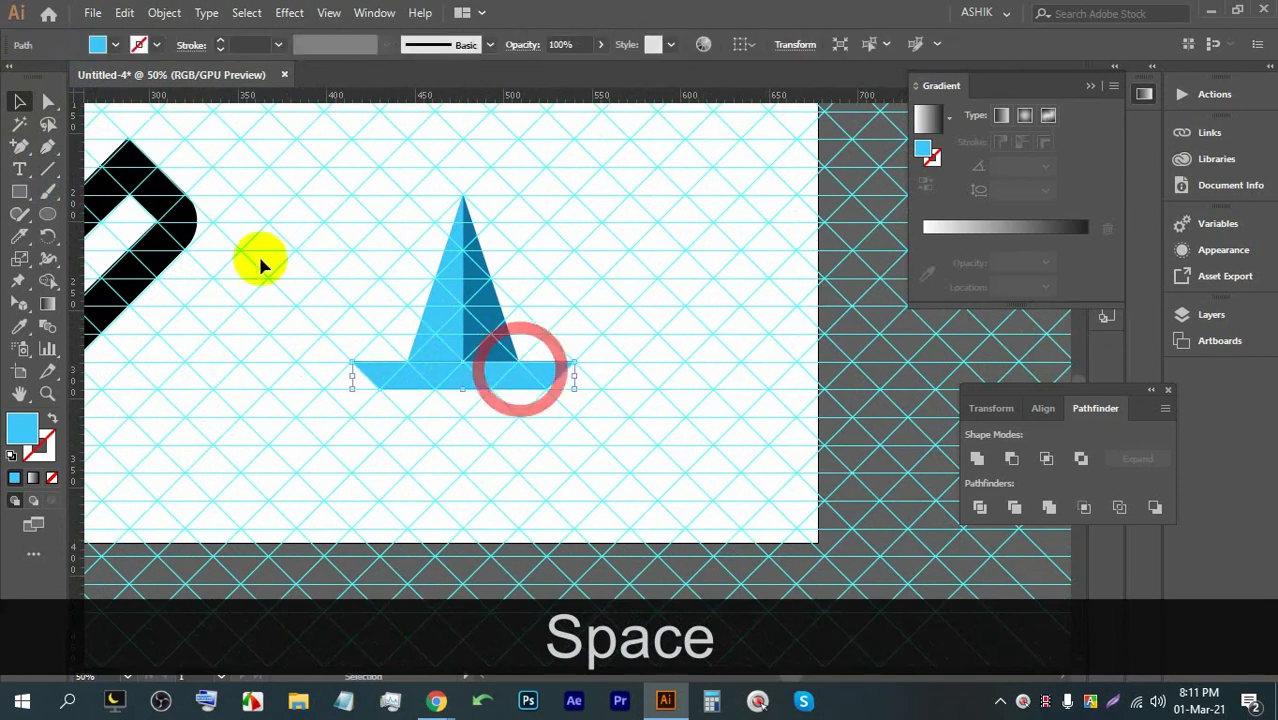
pyautogui.click(113, 45)
pyautogui.click(104, 89)
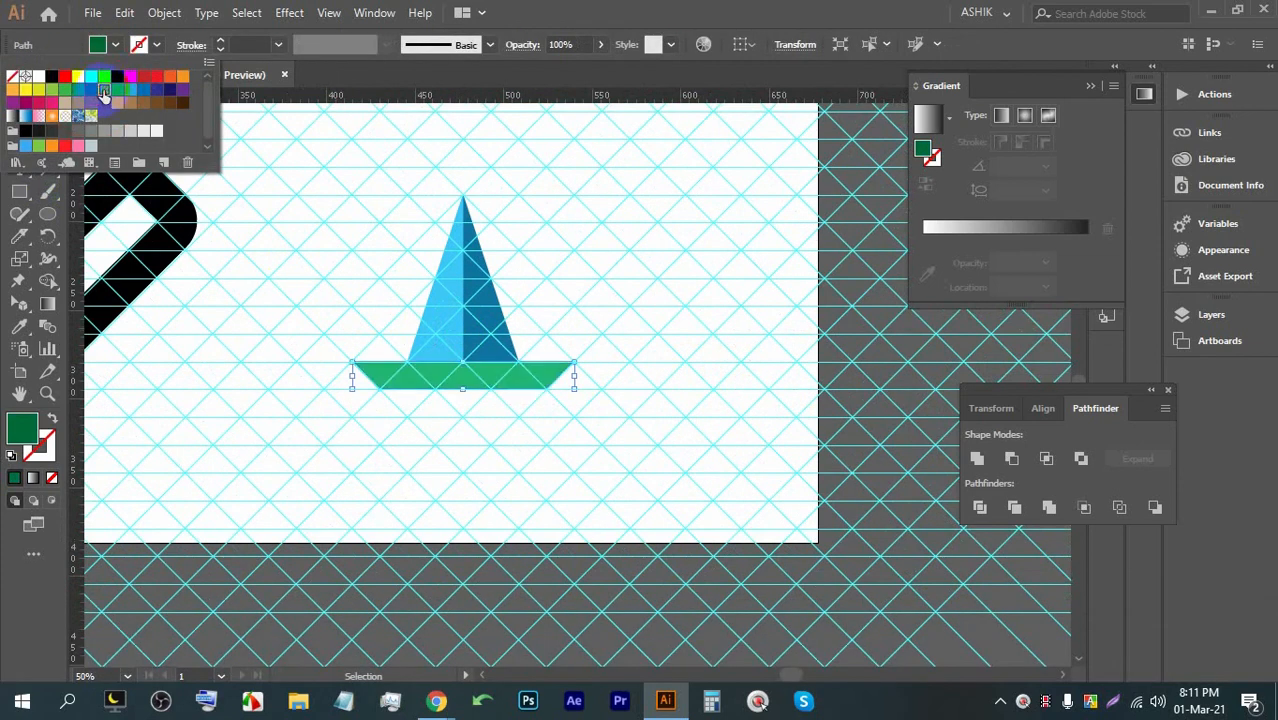
pyautogui.click(668, 303)
# Step: Move the green trapezoid's two lower corners outward by one grid crossing each, making the shape wider at its bottom
pyautogui.keyDown('alt'); pyautogui.scroll(2, 464, 333); pyautogui.keyUp('alt')
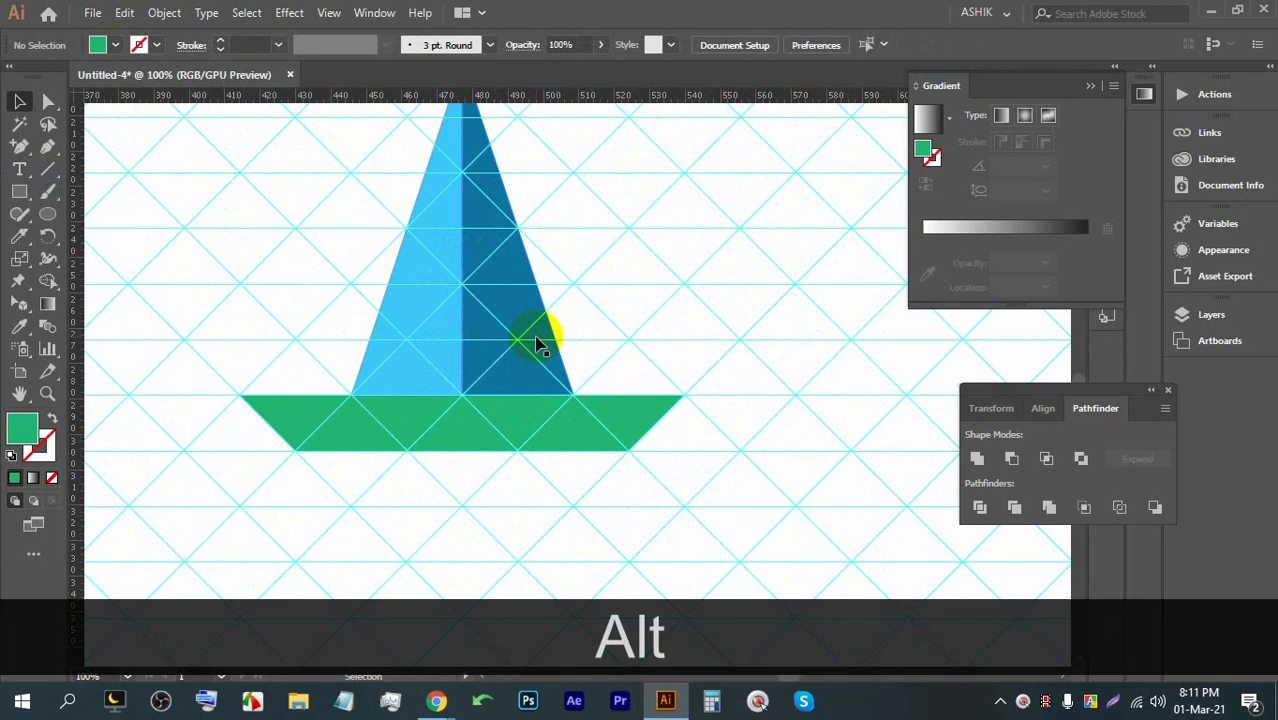
pyautogui.click(545, 412)
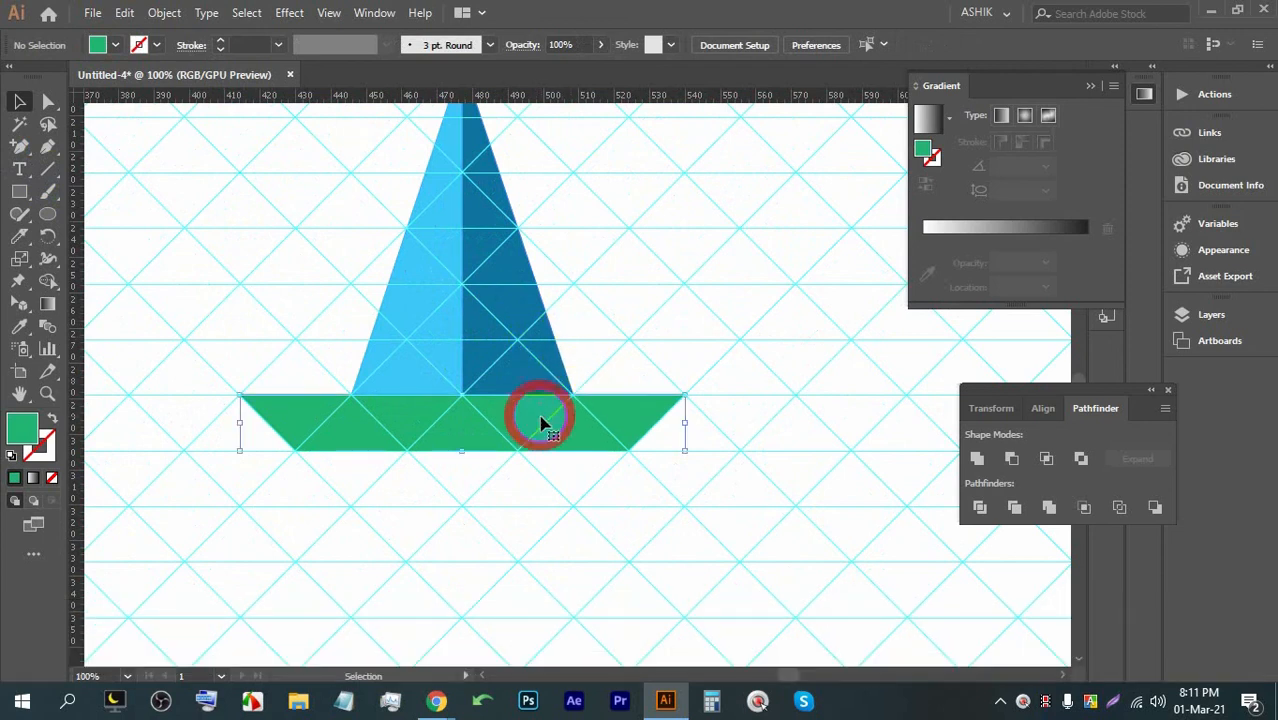
pyautogui.hotkey('alt', 'space')
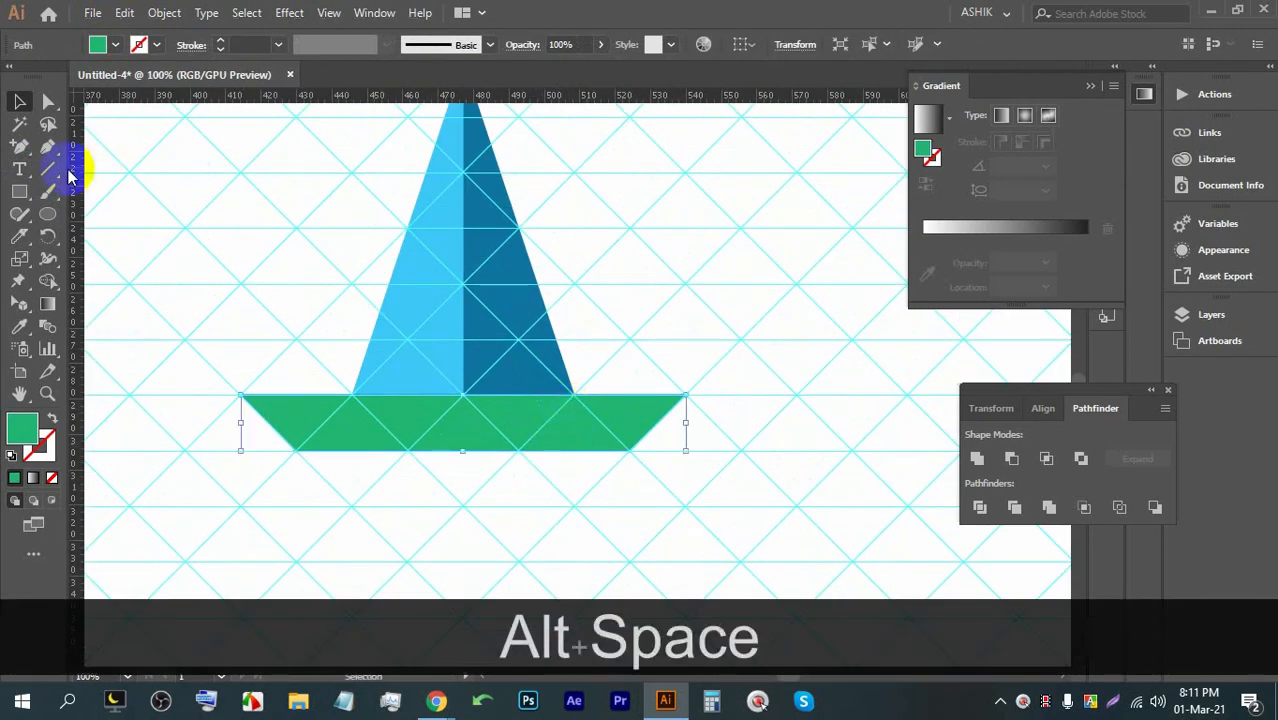
pyautogui.click(47, 108)
pyautogui.moveTo(634, 455); pyautogui.dragTo(748, 457)
pyautogui.moveTo(297, 450); pyautogui.dragTo(186, 450)
pyautogui.click(880, 418)
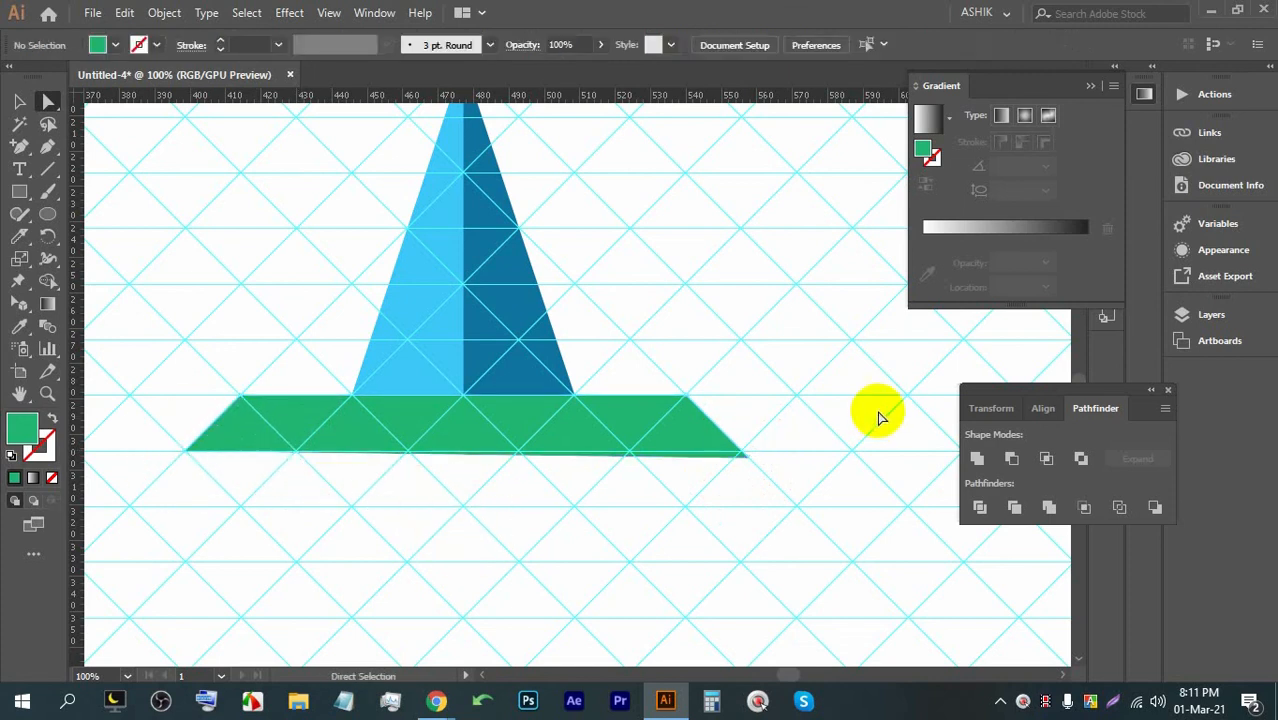
# Step: Round the green base's lower left corner to about 7.04 mm and round its lower right corner
pyautogui.click(291, 441)
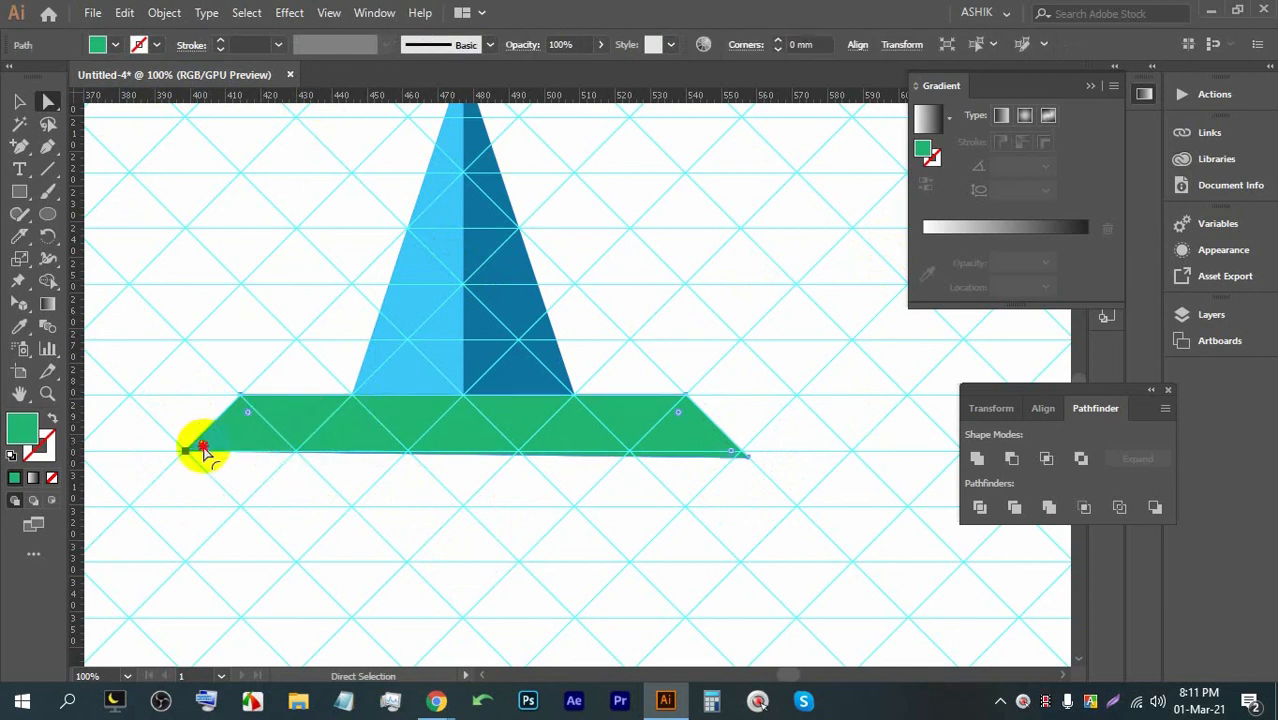
pyautogui.moveTo(208, 445); pyautogui.dragTo(258, 458)
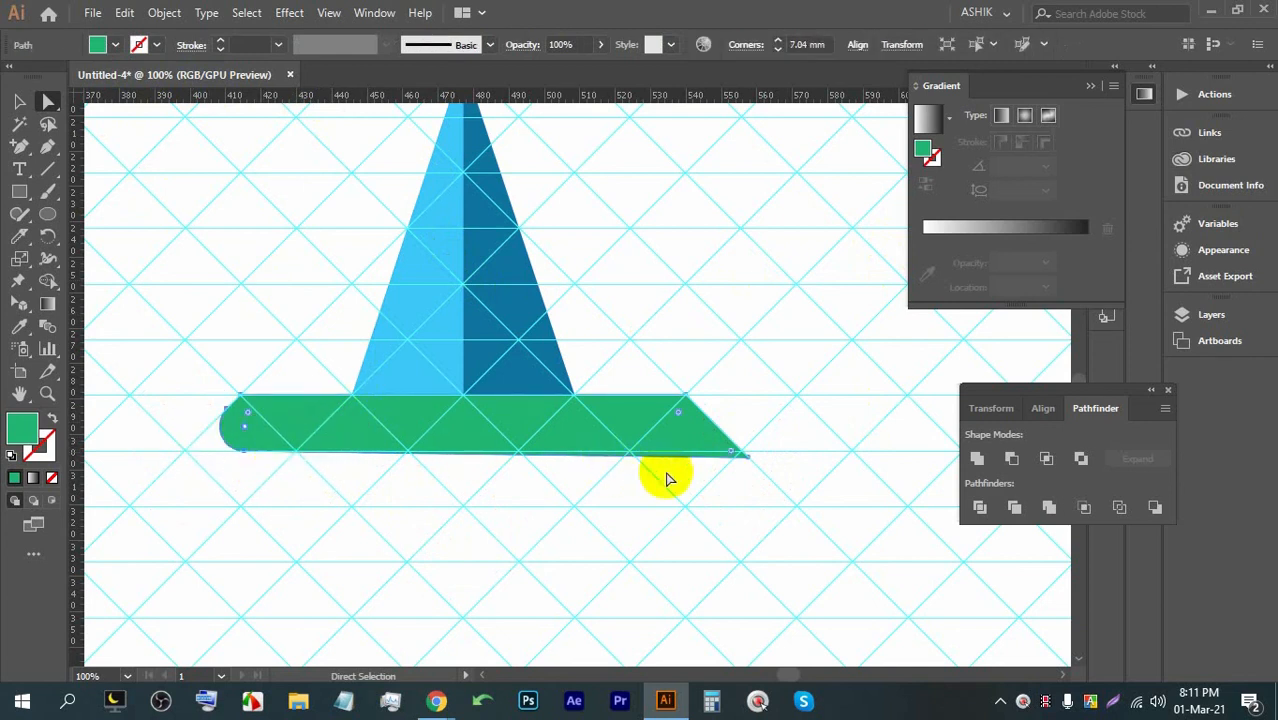
pyautogui.moveTo(731, 457); pyautogui.dragTo(703, 457)
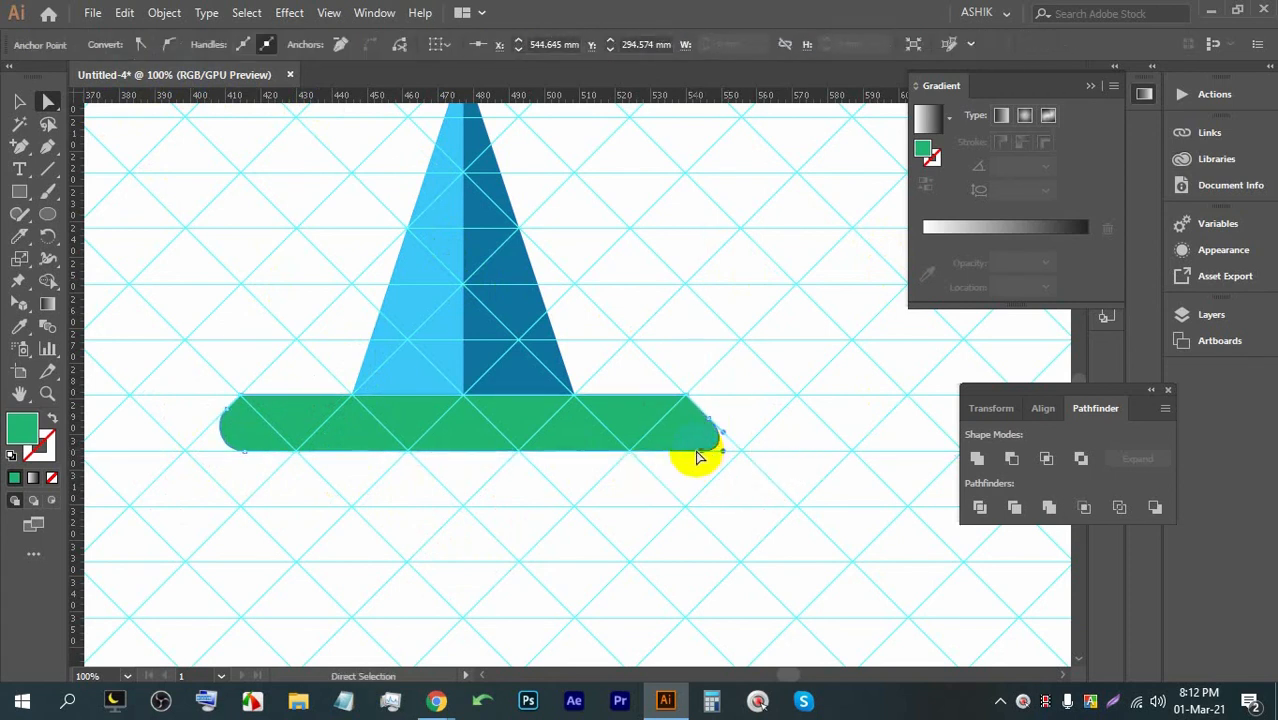
# Step: Undo the last changes to the green base's lower right corner and round that corner again to match the left end
pyautogui.scroll(-2, 600, 412)
pyautogui.hotkey('ctrl', 'z')
pyautogui.hotkey('ctrl', 'z')
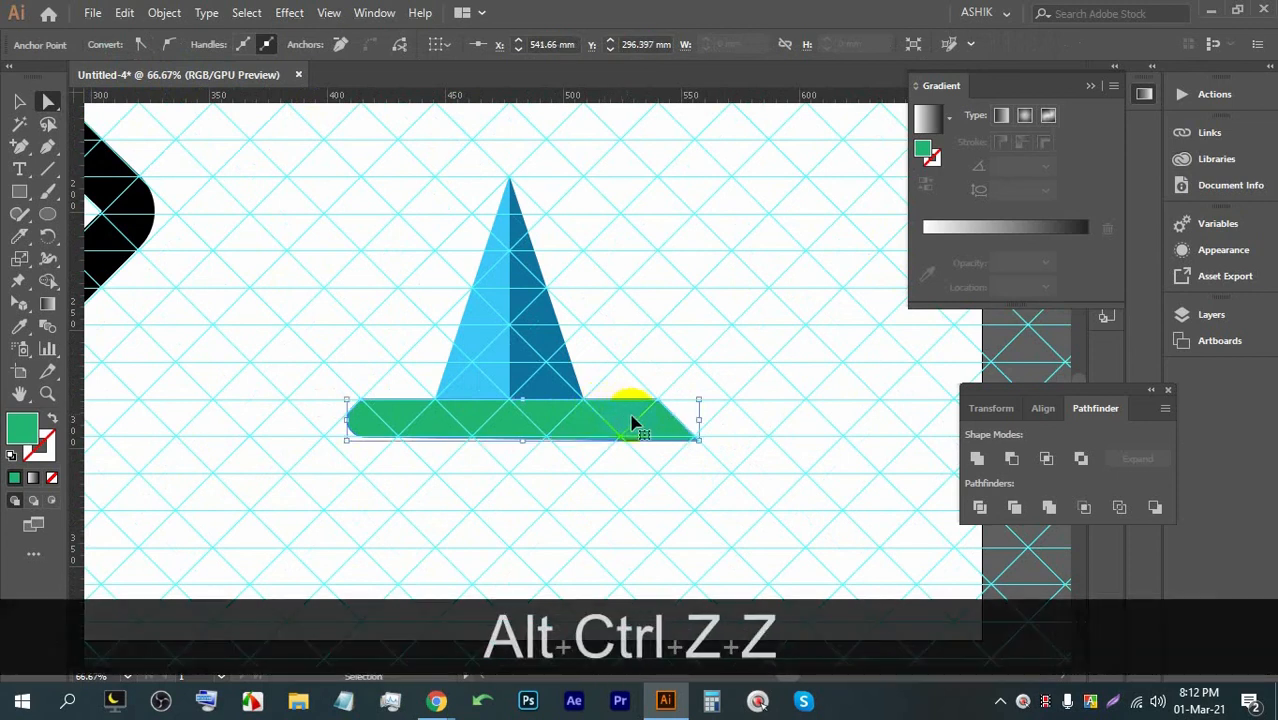
pyautogui.scroll(5, 665, 448)
pyautogui.moveTo(702, 457); pyautogui.dragTo(621, 409)
pyautogui.scroll(-2, 680, 427)
pyautogui.scroll(-4, 680, 427)
pyautogui.scroll(1, 679, 422)
pyautogui.click(736, 396)
pyautogui.scroll(-2, 733, 400)
pyautogui.scroll(1, 733, 400)
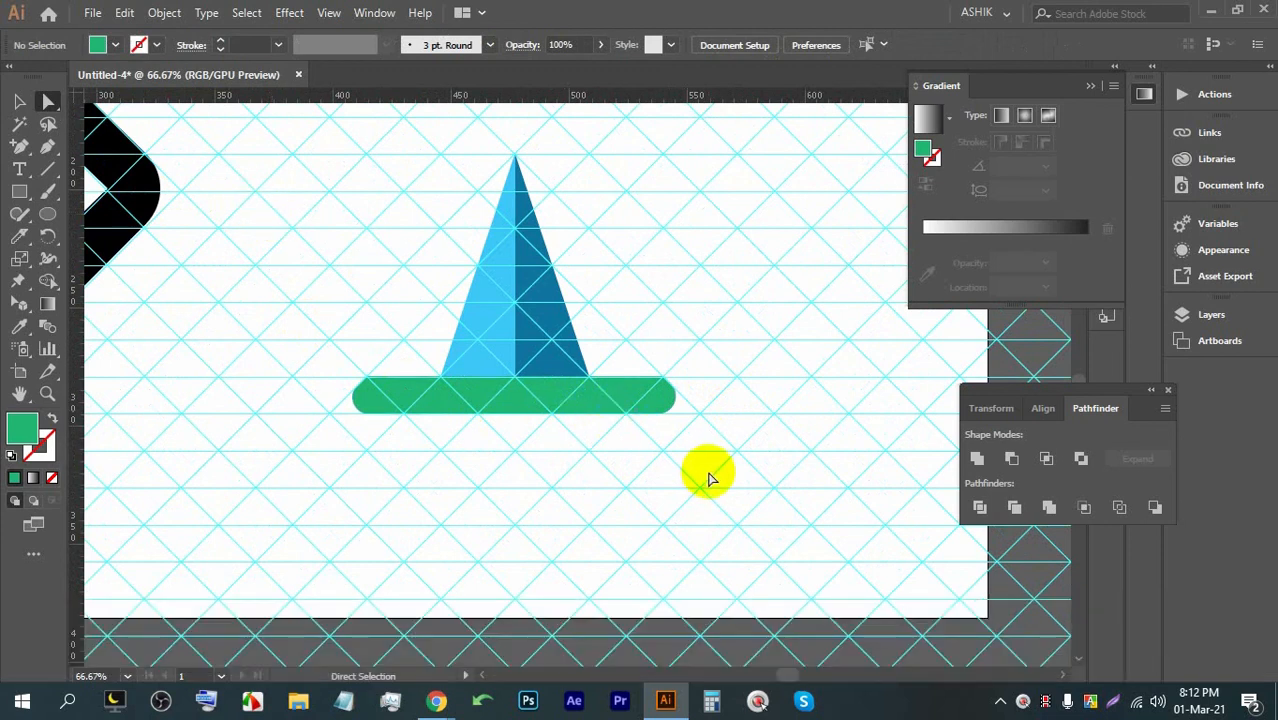
# Step: Delete the green base shape below the two triangles
pyautogui.click(597, 385)
pyautogui.press('BackSpace')
pyautogui.scroll(1, 535, 380)
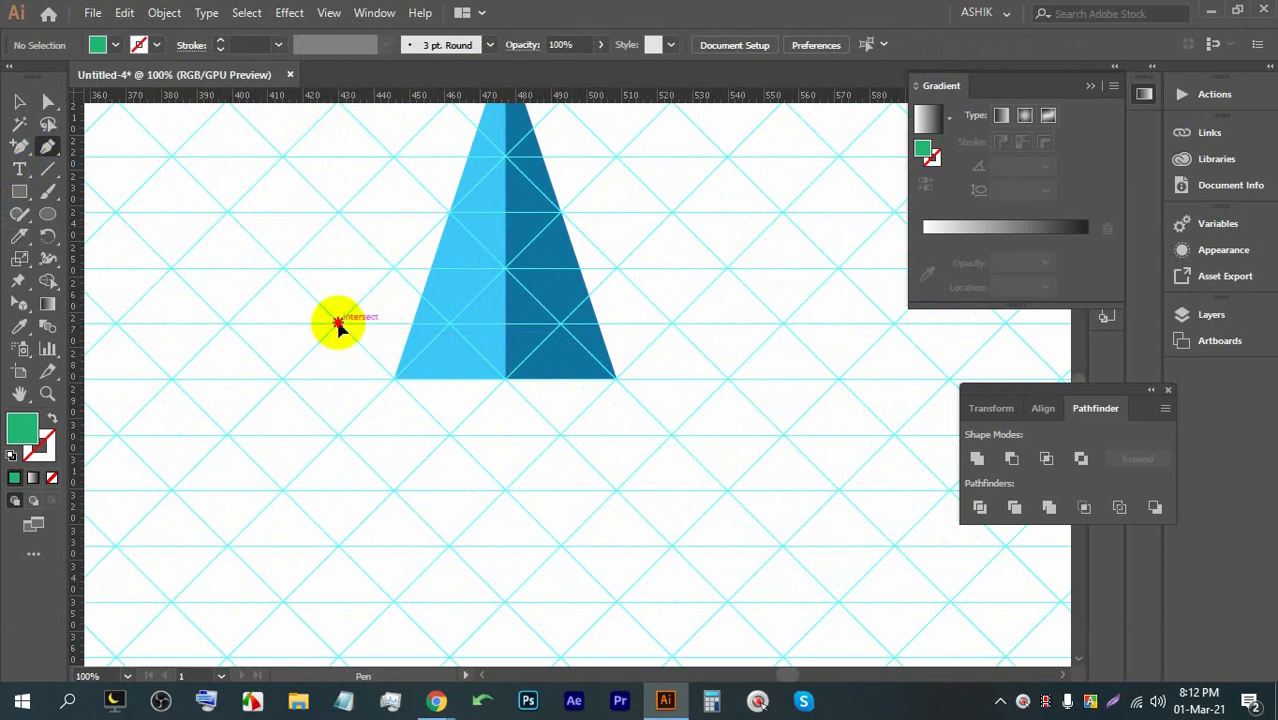
pyautogui.click(338, 325)
pyautogui.click(283, 379)
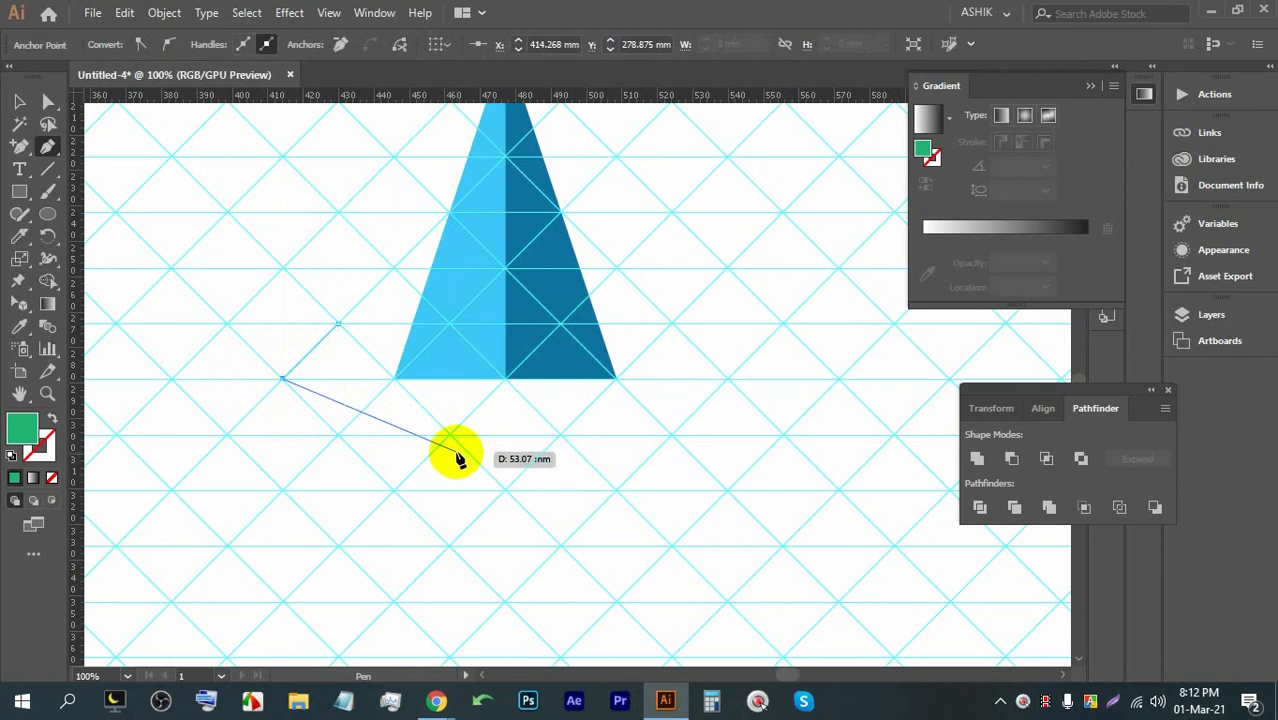
pyautogui.click(17, 101)
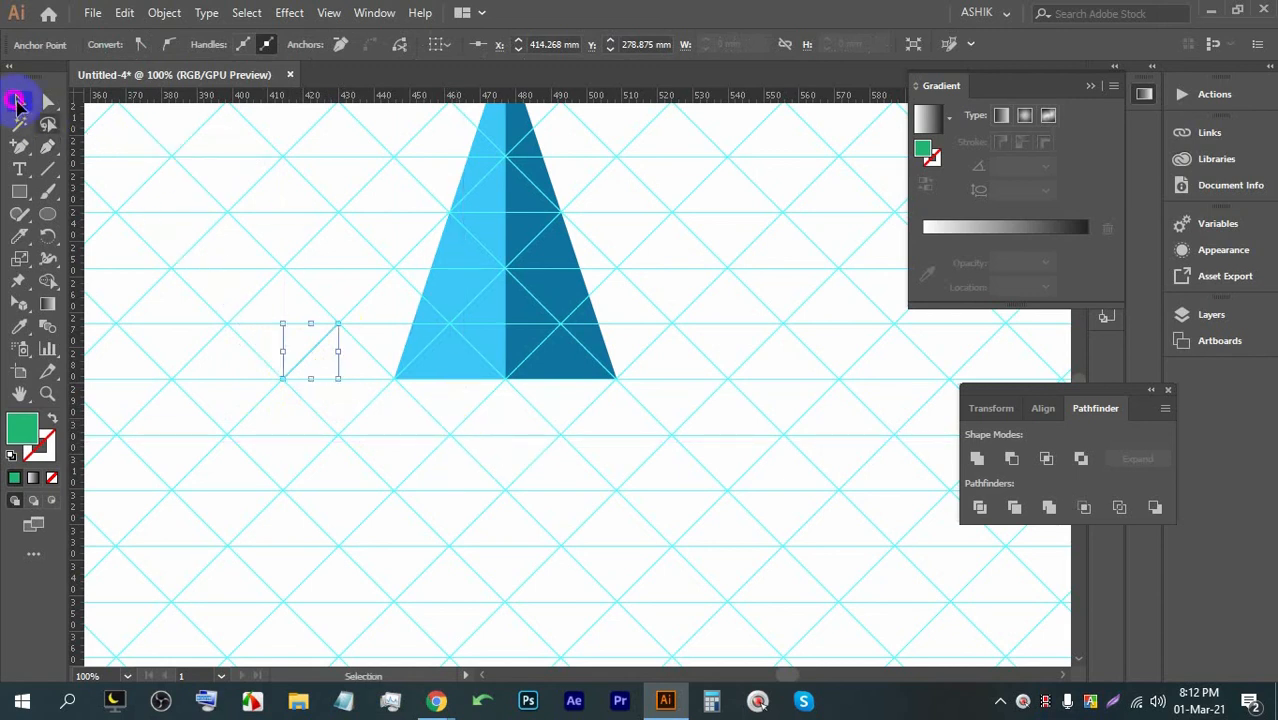
pyautogui.press('BackSpace')
pyautogui.press('BackSpace')
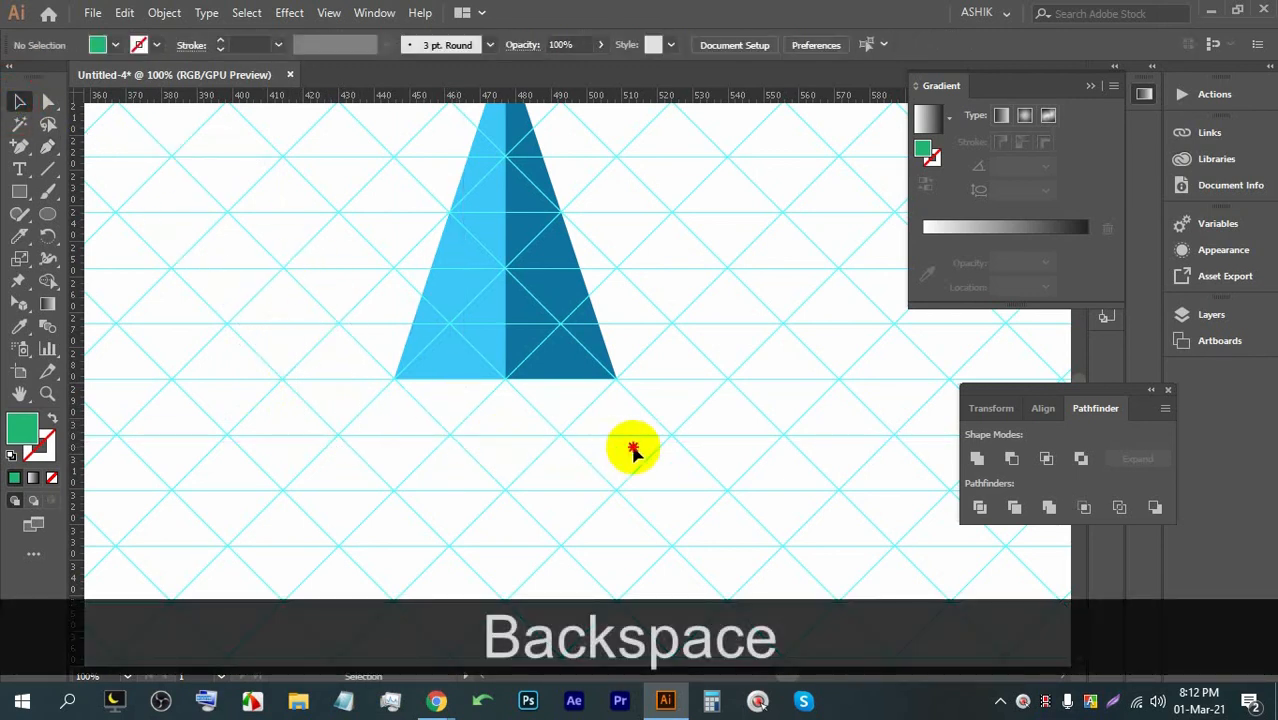
# Step: Move the inner bottom corner of the dark triangle, and that of the light blue one, down to the grid crossing at (477.063, 294.574) mm
pyautogui.click(428, 300)
pyautogui.click(579, 457)
pyautogui.scroll(2, 505, 350)
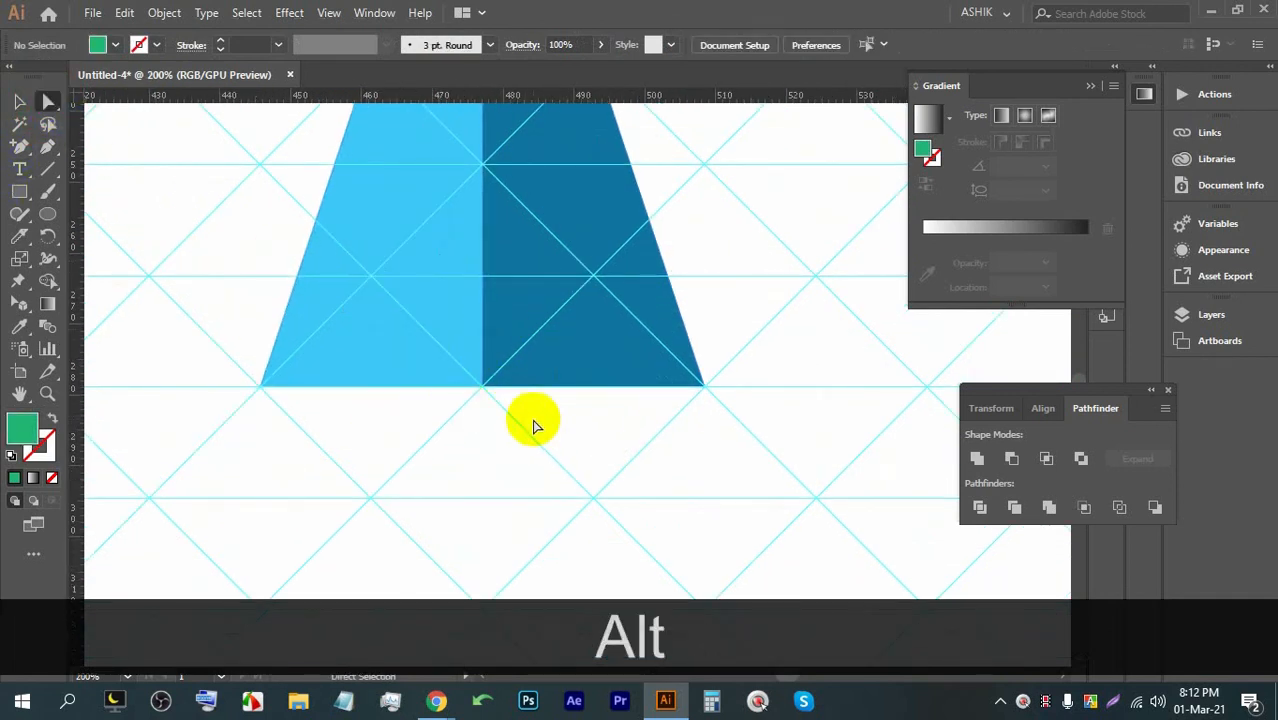
pyautogui.click(505, 380)
pyautogui.moveTo(481, 395); pyautogui.dragTo(483, 499)
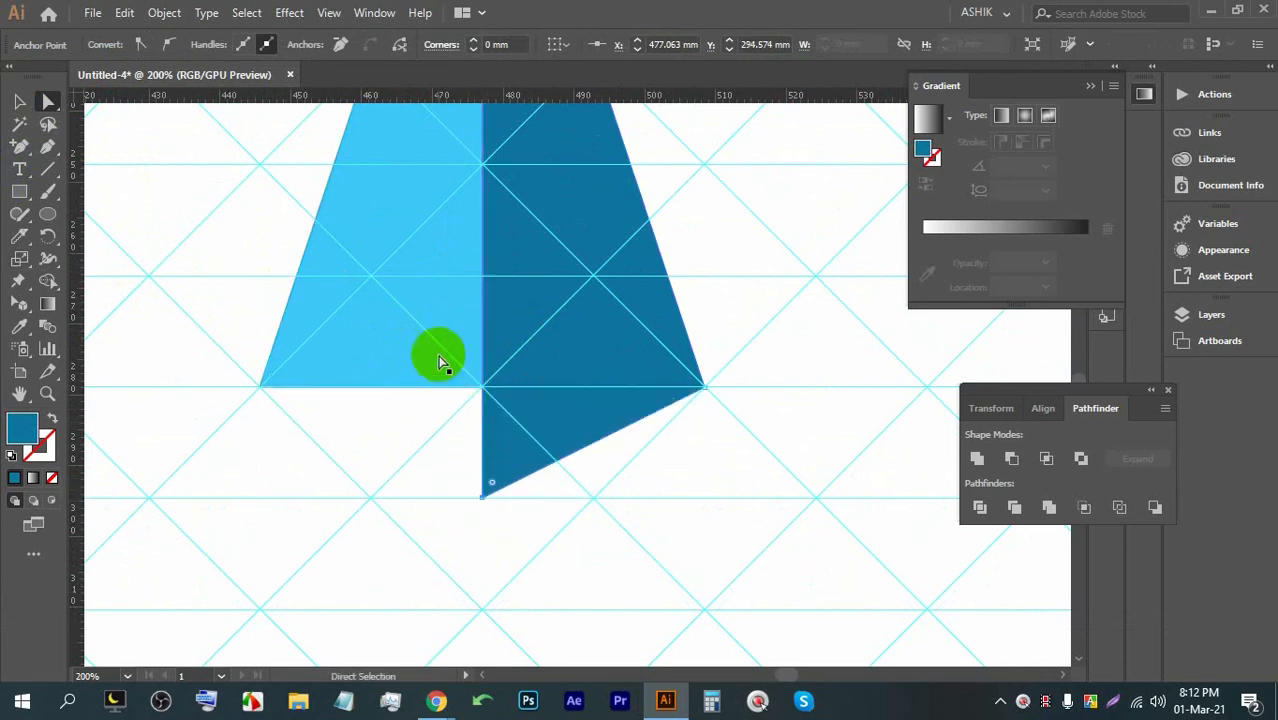
pyautogui.click(450, 365)
pyautogui.moveTo(483, 393); pyautogui.dragTo(483, 503)
pyautogui.scroll(-3, 482, 500)
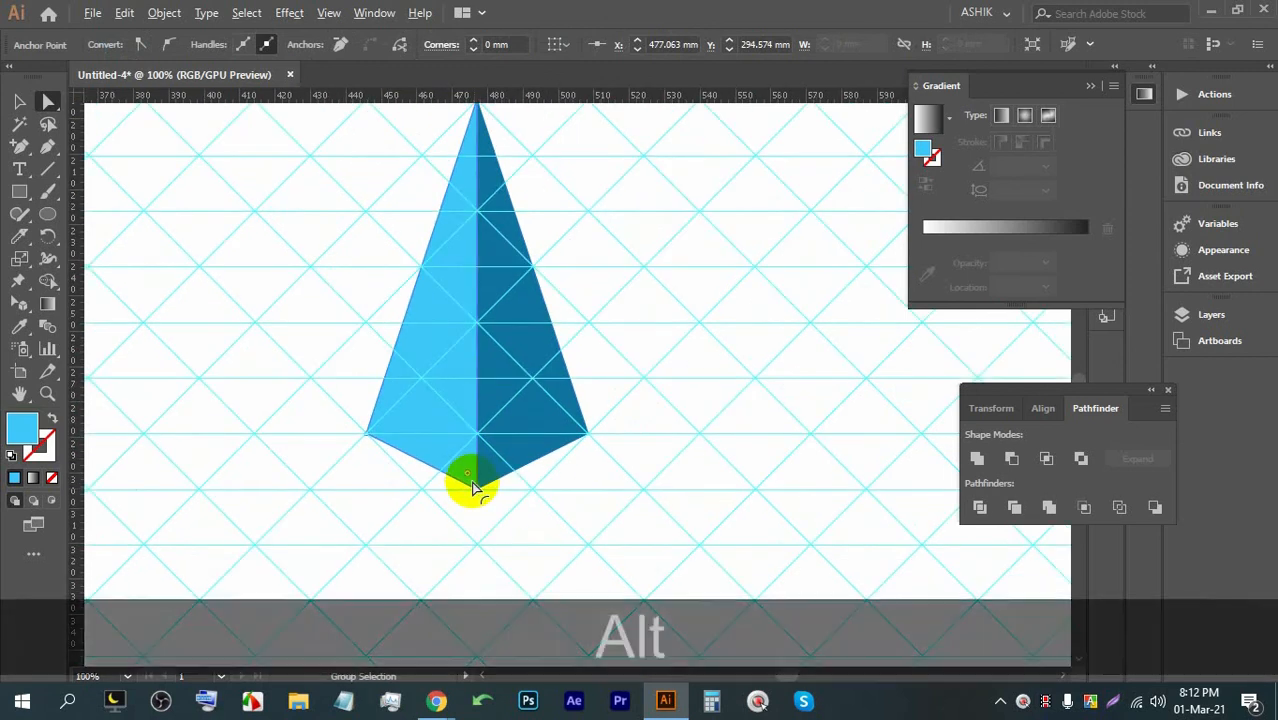
# Step: Move the inner bottom corners of the light blue and dark blue halves down to the grid crossing at (477.063, 310.272) mm
pyautogui.scroll(2, 471, 485)
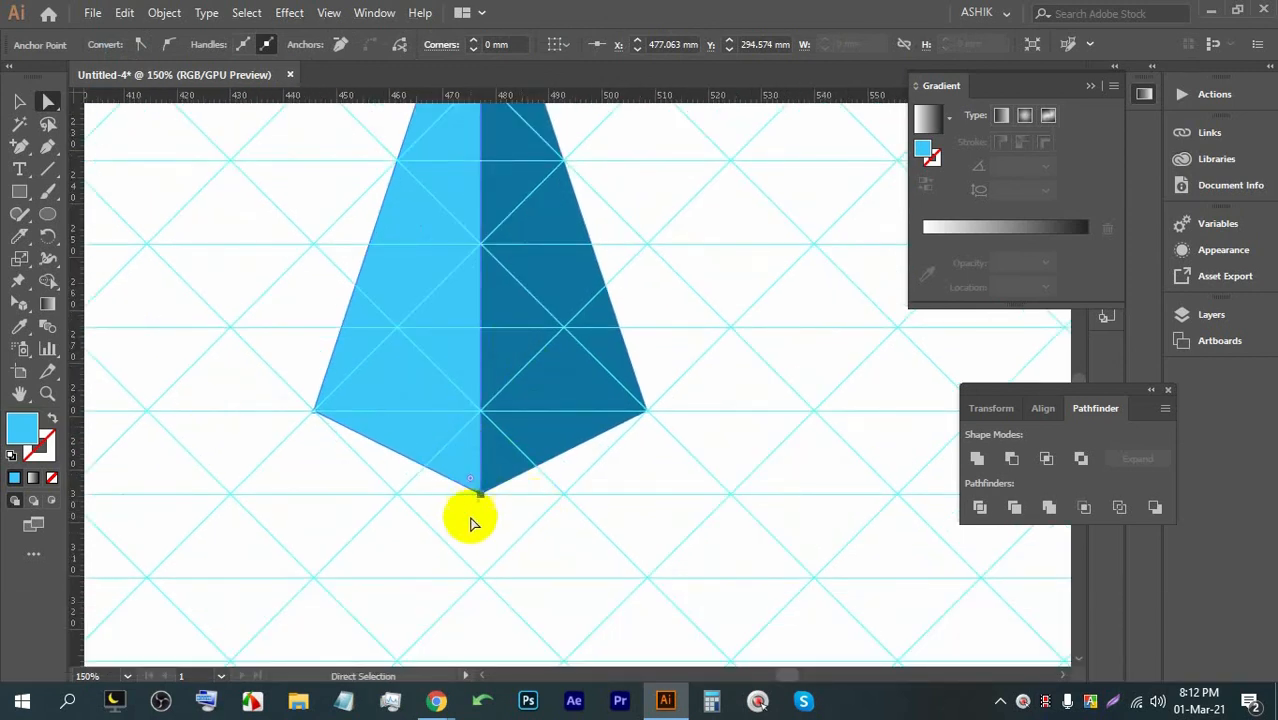
pyautogui.moveTo(481, 500); pyautogui.dragTo(480, 575)
pyautogui.click(492, 497)
pyautogui.moveTo(491, 499); pyautogui.dragTo(480, 575)
pyautogui.hotkey('ctrl', 'z')
pyautogui.click(481, 492)
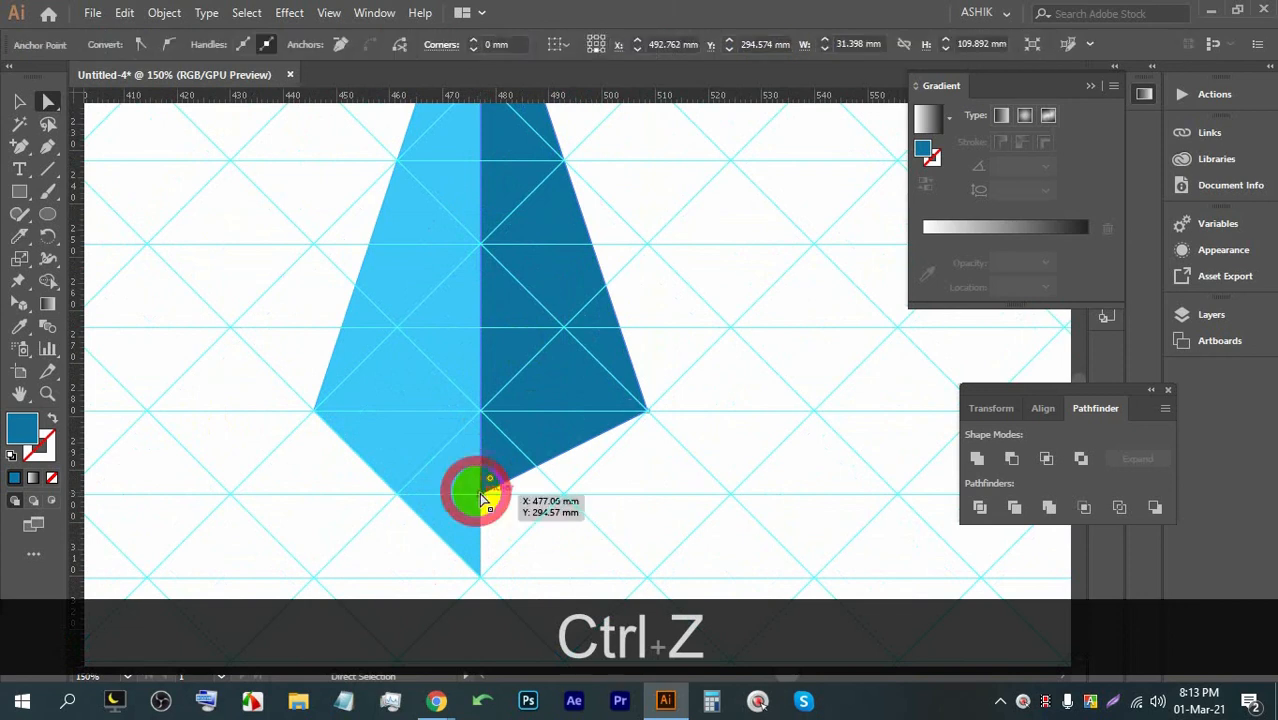
pyautogui.moveTo(481, 493); pyautogui.dragTo(482, 575)
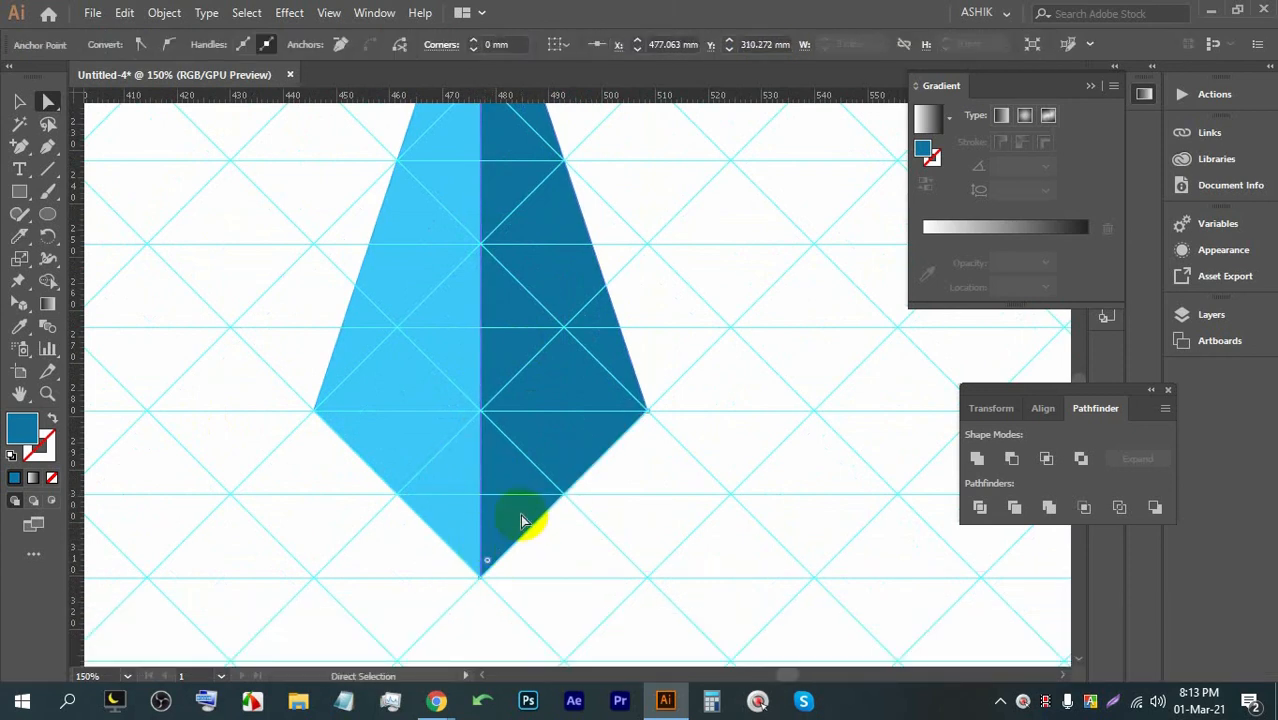
# Step: Draw a dark blue V-shaped band along the grid beneath the two halves with the Pen tool, its lower tip at (477.063, 341.67) mm
pyautogui.scroll(-4, 520, 520)
pyautogui.click(47, 145)
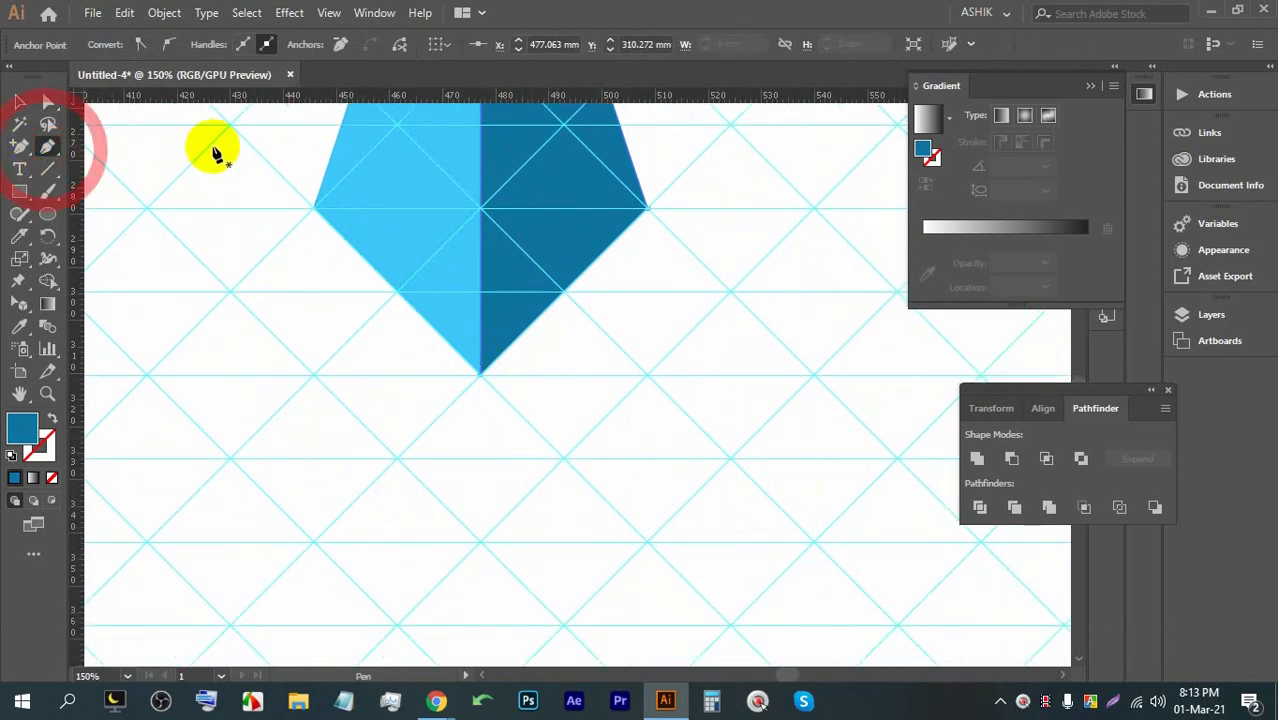
pyautogui.click(229, 124)
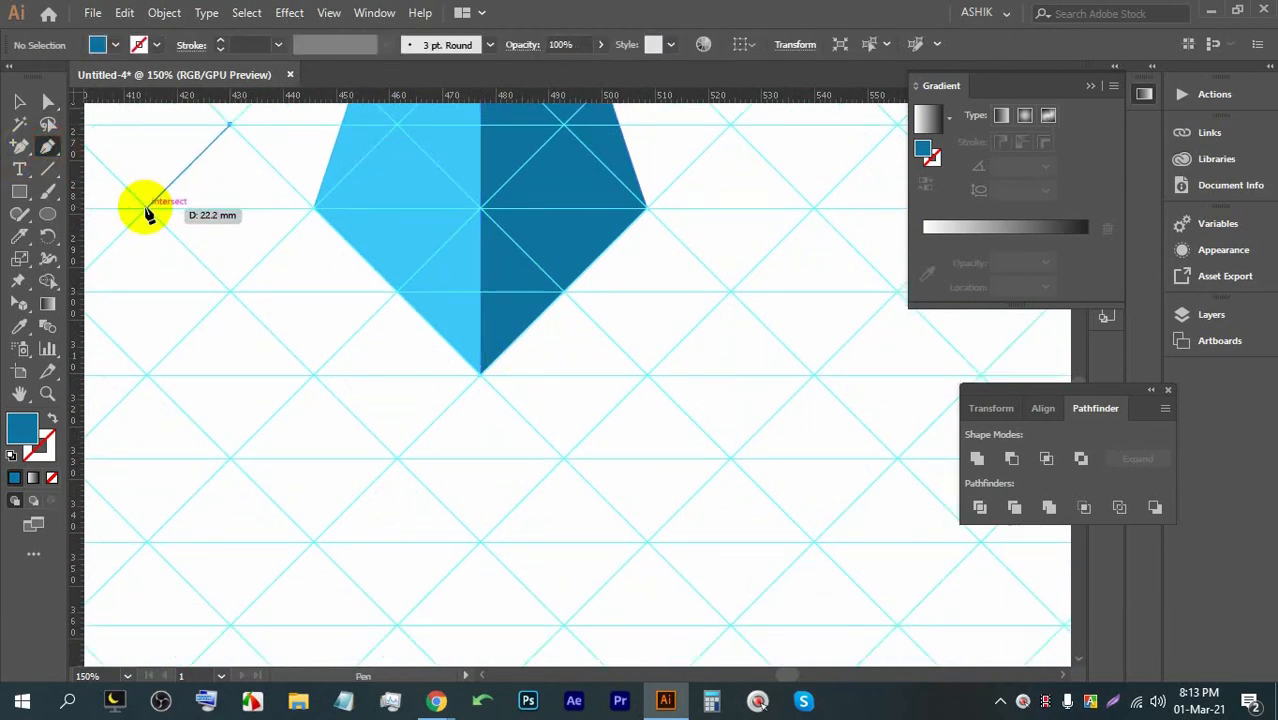
pyautogui.click(147, 209)
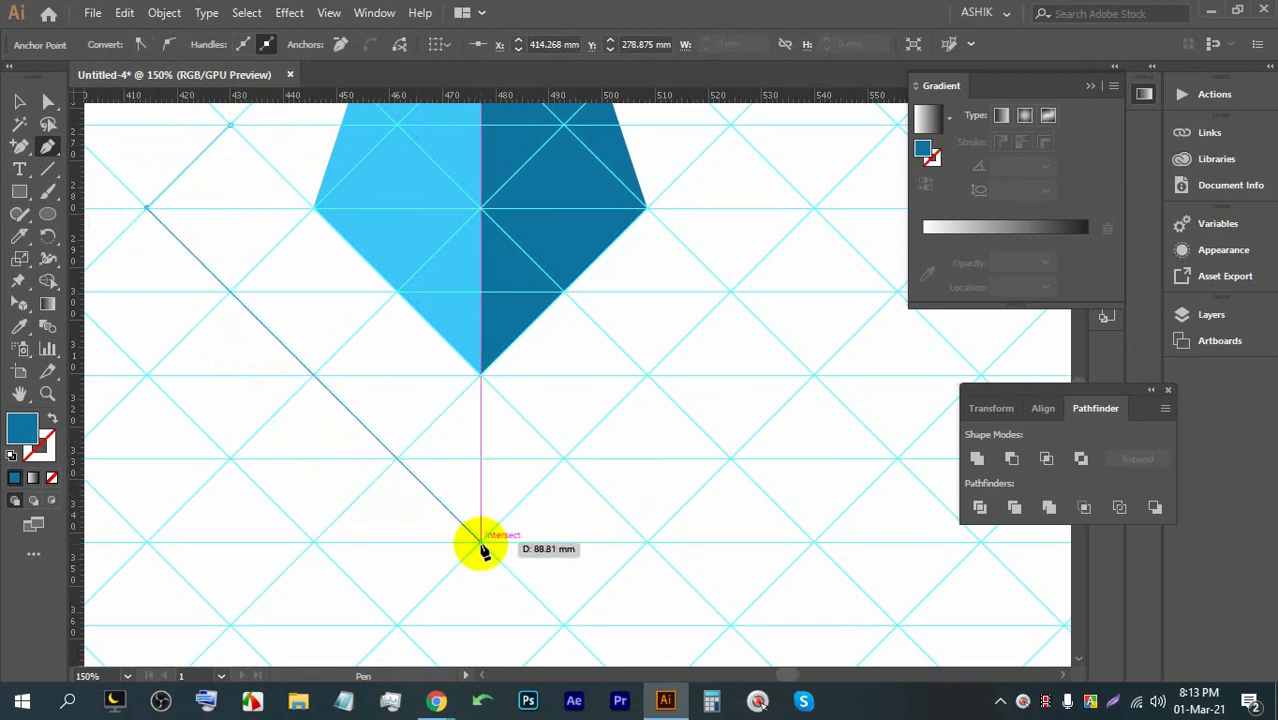
pyautogui.click(481, 545)
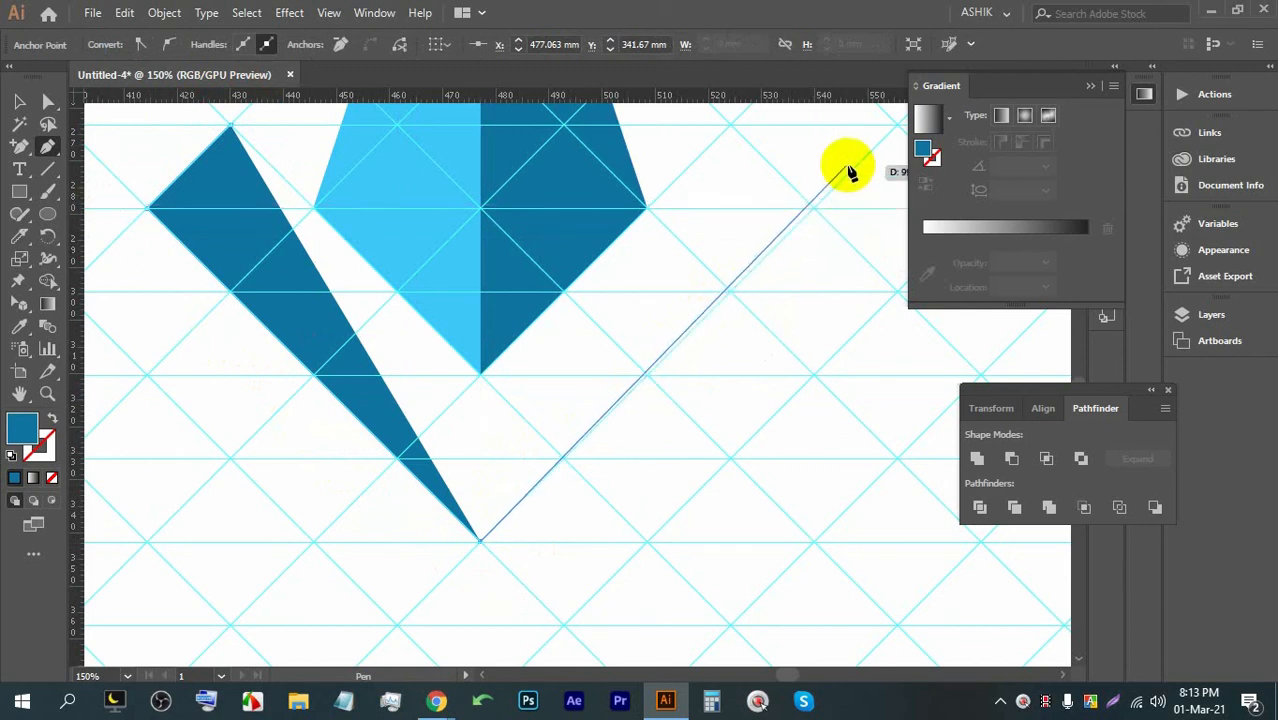
pyautogui.click(897, 126)
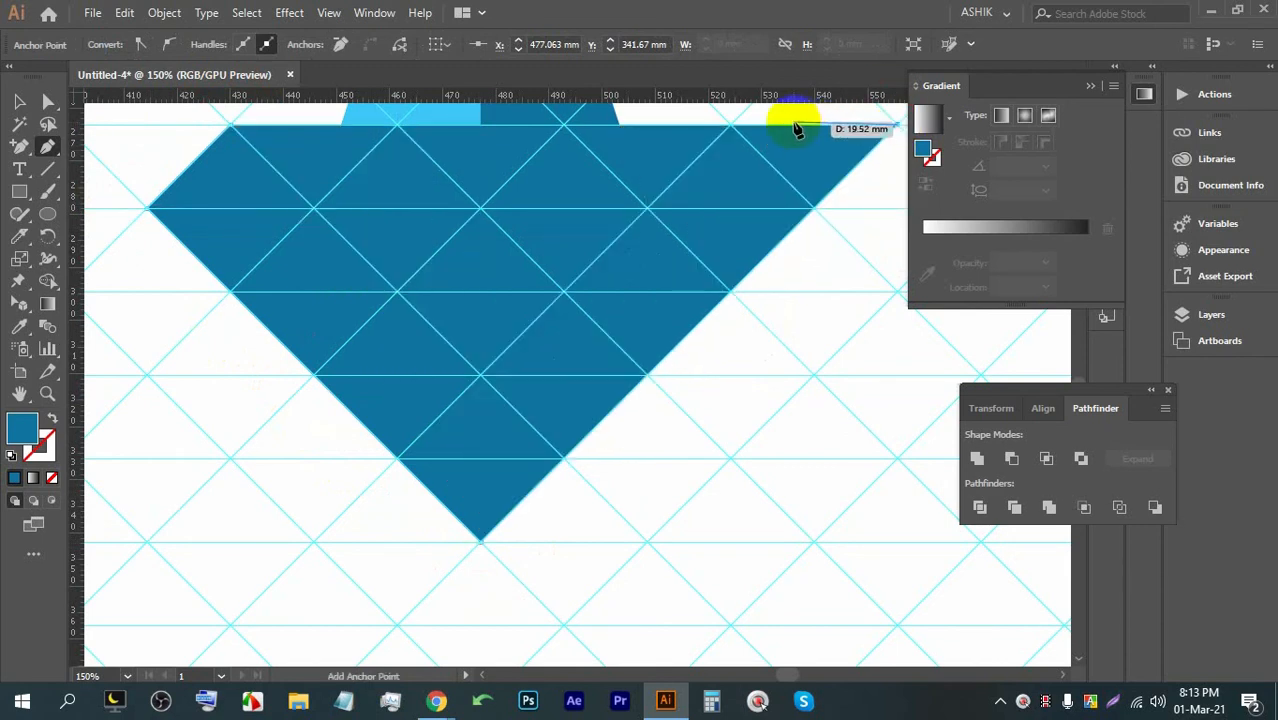
pyautogui.click(730, 125)
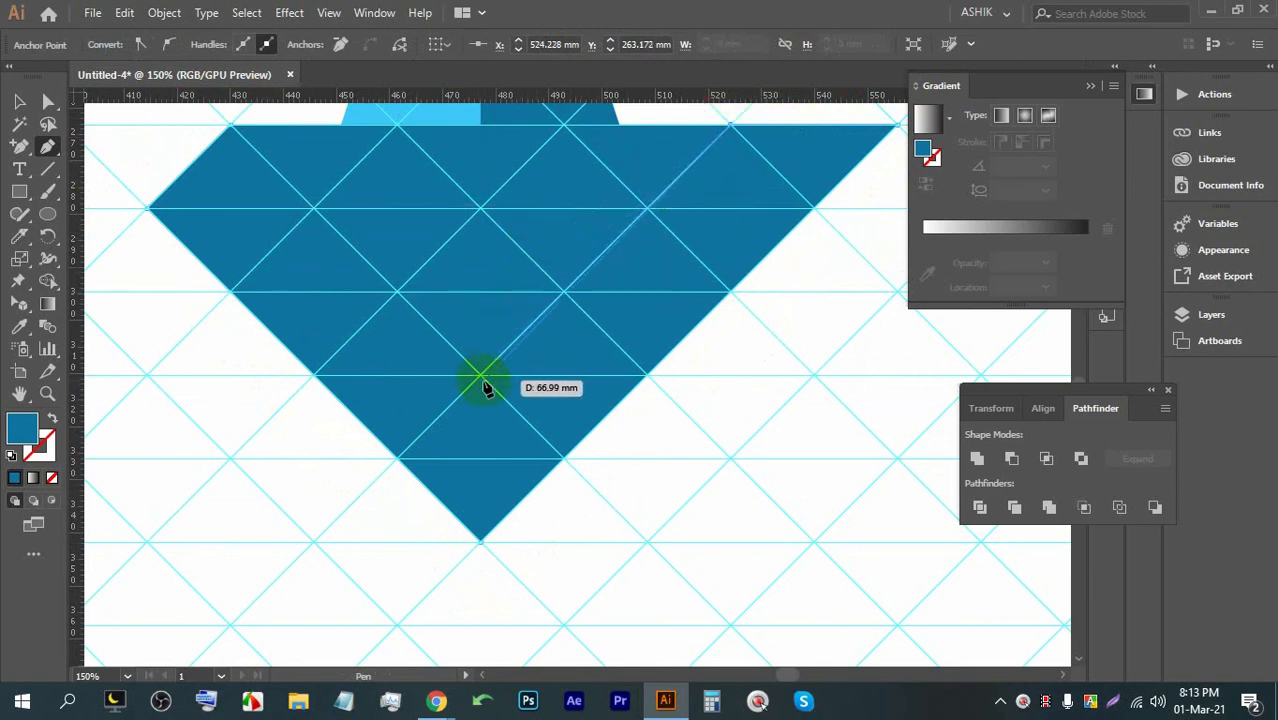
pyautogui.click(481, 376)
pyautogui.click(230, 126)
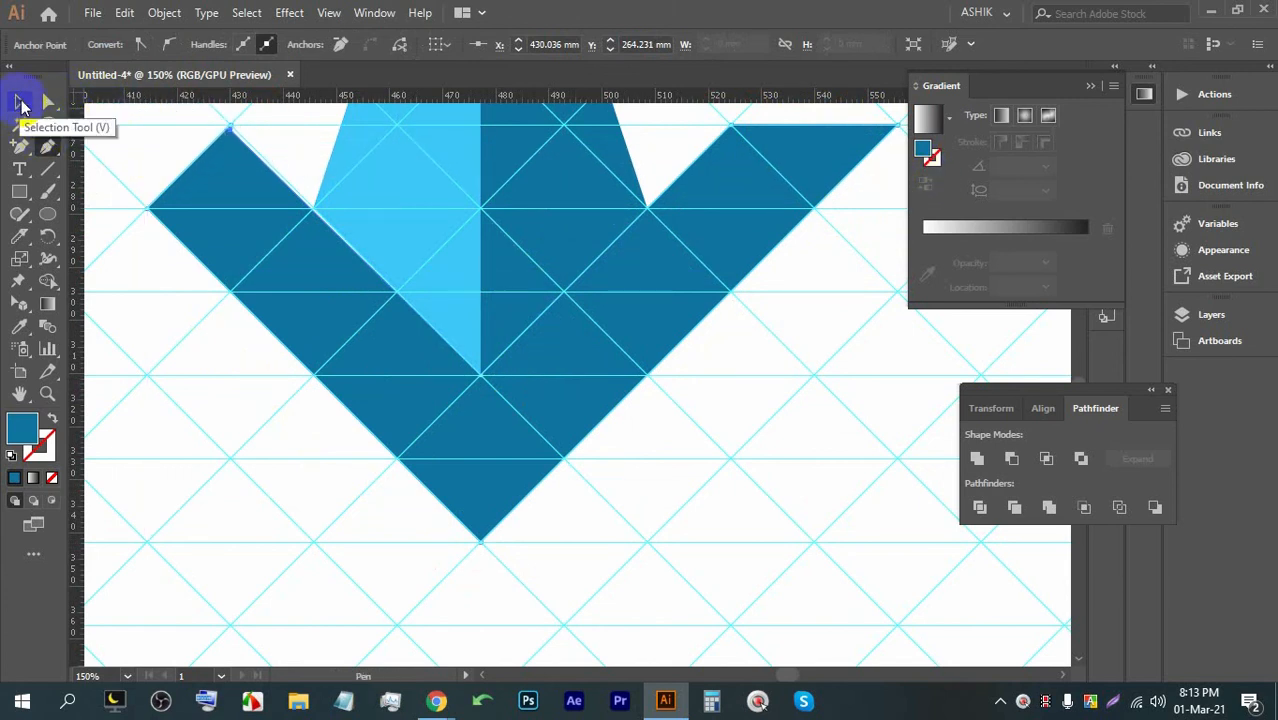
pyautogui.hotkey('ctrl', 'z')
# Step: Move the V band's outer upper right corner diagonally down to the nearest grid crossing so its right end mirrors the left
pyautogui.click(48, 101)
pyautogui.press('space')
pyautogui.moveTo(765, 137); pyautogui.dragTo(730, 171)
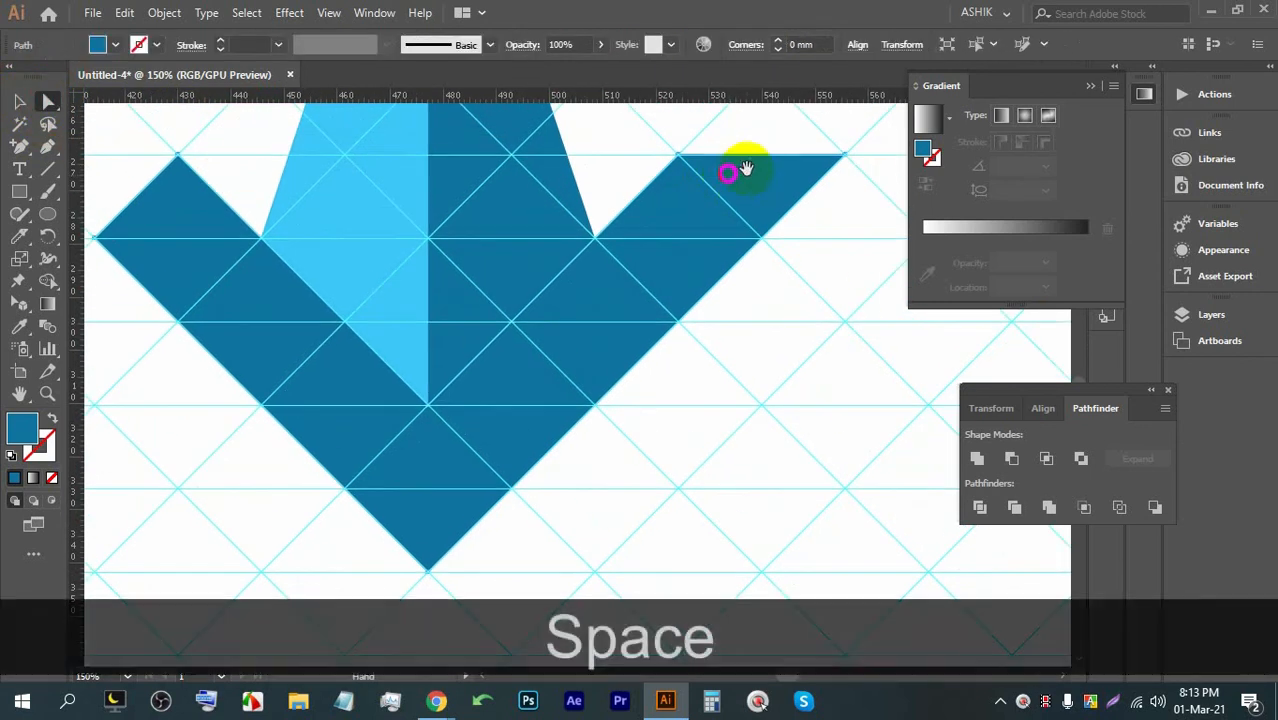
pyautogui.click(843, 158)
pyautogui.moveTo(843, 158); pyautogui.dragTo(765, 240)
# Step: Fill the V-shaped band below the blue halves with dark green and deselect it
pyautogui.scroll(-2, 360, 250)
pyautogui.scroll(1, 357, 250)
pyautogui.click(20, 104)
pyautogui.press('space')
pyautogui.moveTo(537, 357); pyautogui.dragTo(657, 438)
pyautogui.scroll(-2, 634, 393)
pyautogui.click(713, 391)
pyautogui.click(622, 391)
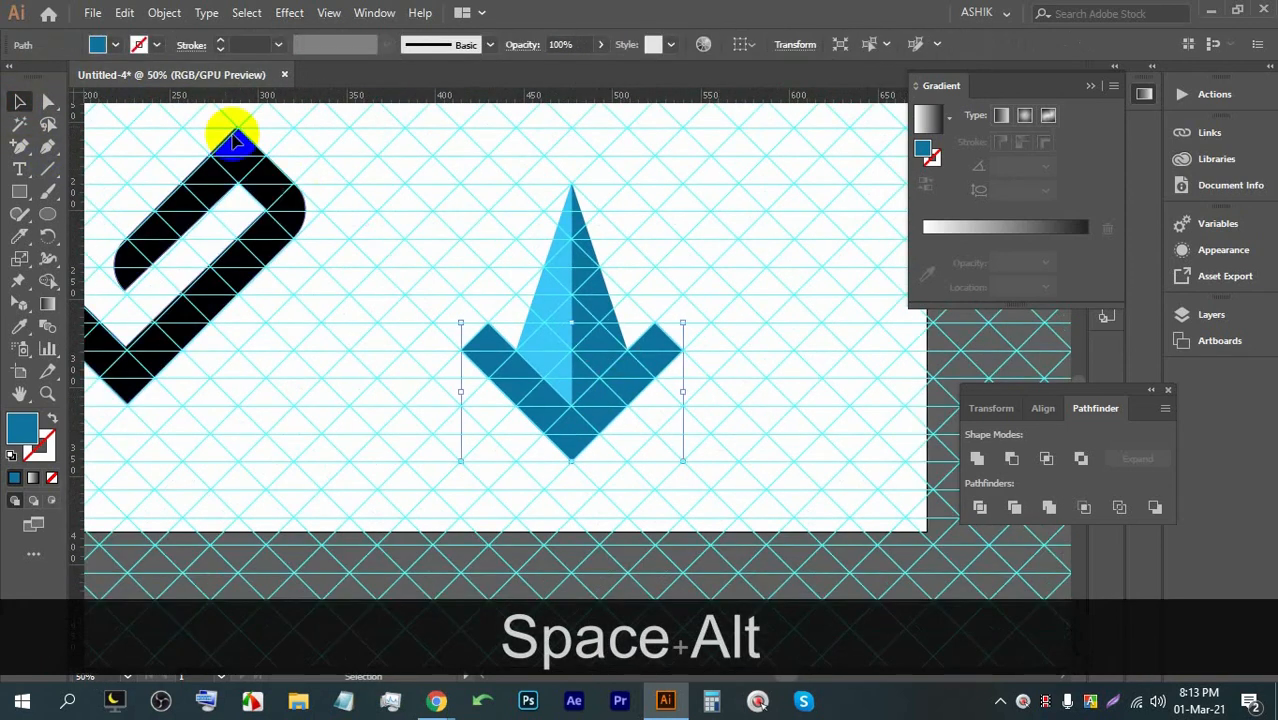
pyautogui.click(100, 44)
pyautogui.click(103, 97)
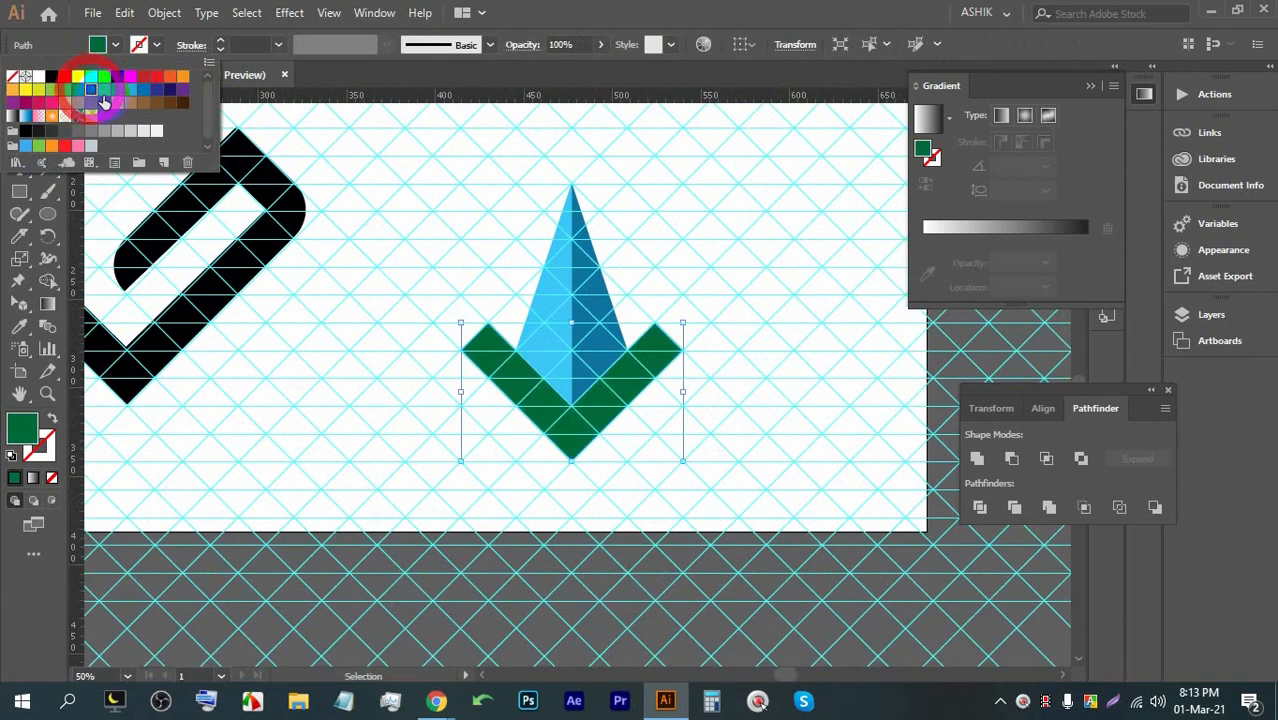
pyautogui.click(840, 384)
pyautogui.click(839, 385)
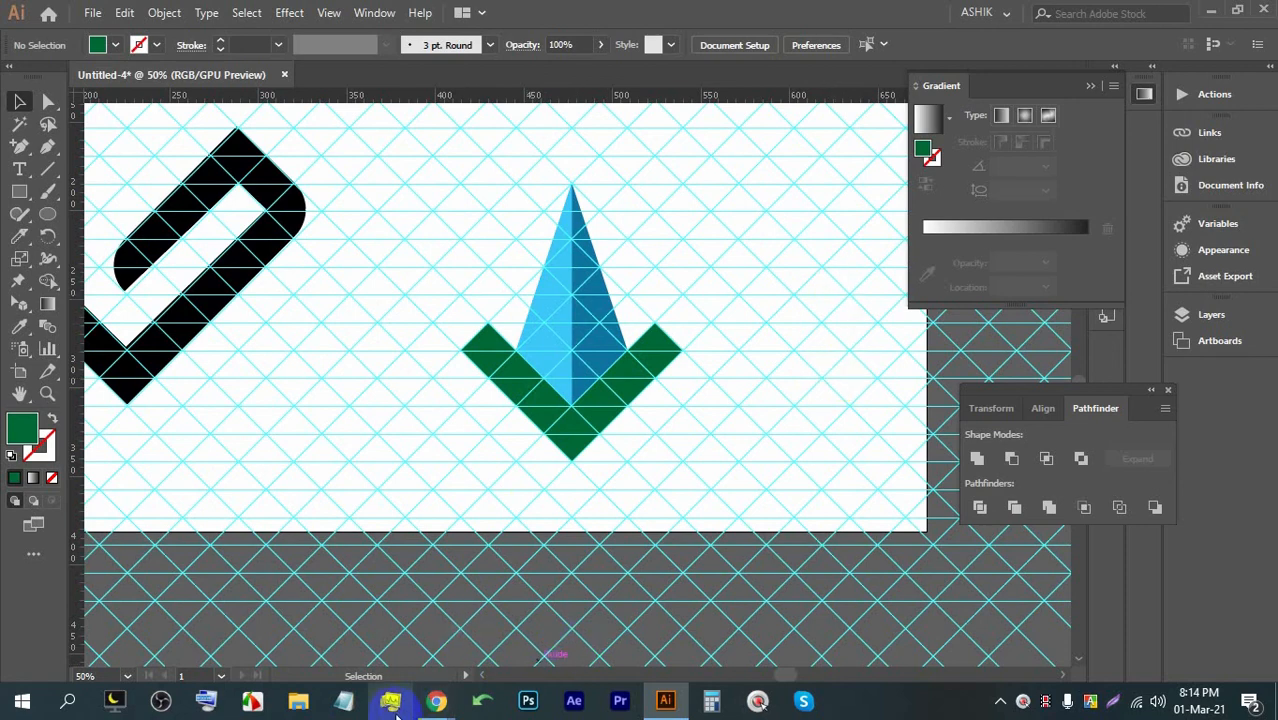
# Step: Switch to the Google Meet call in Chrome
pyautogui.click(300, 595)
pyautogui.click(301, 414)
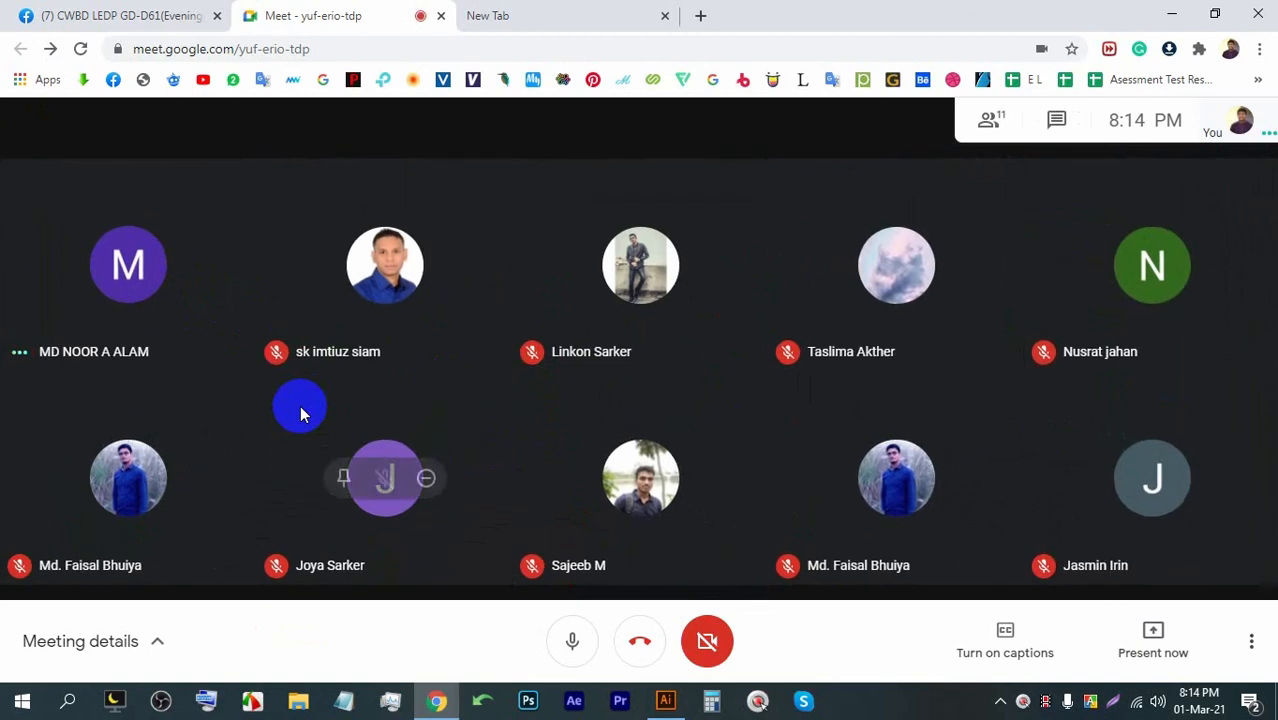